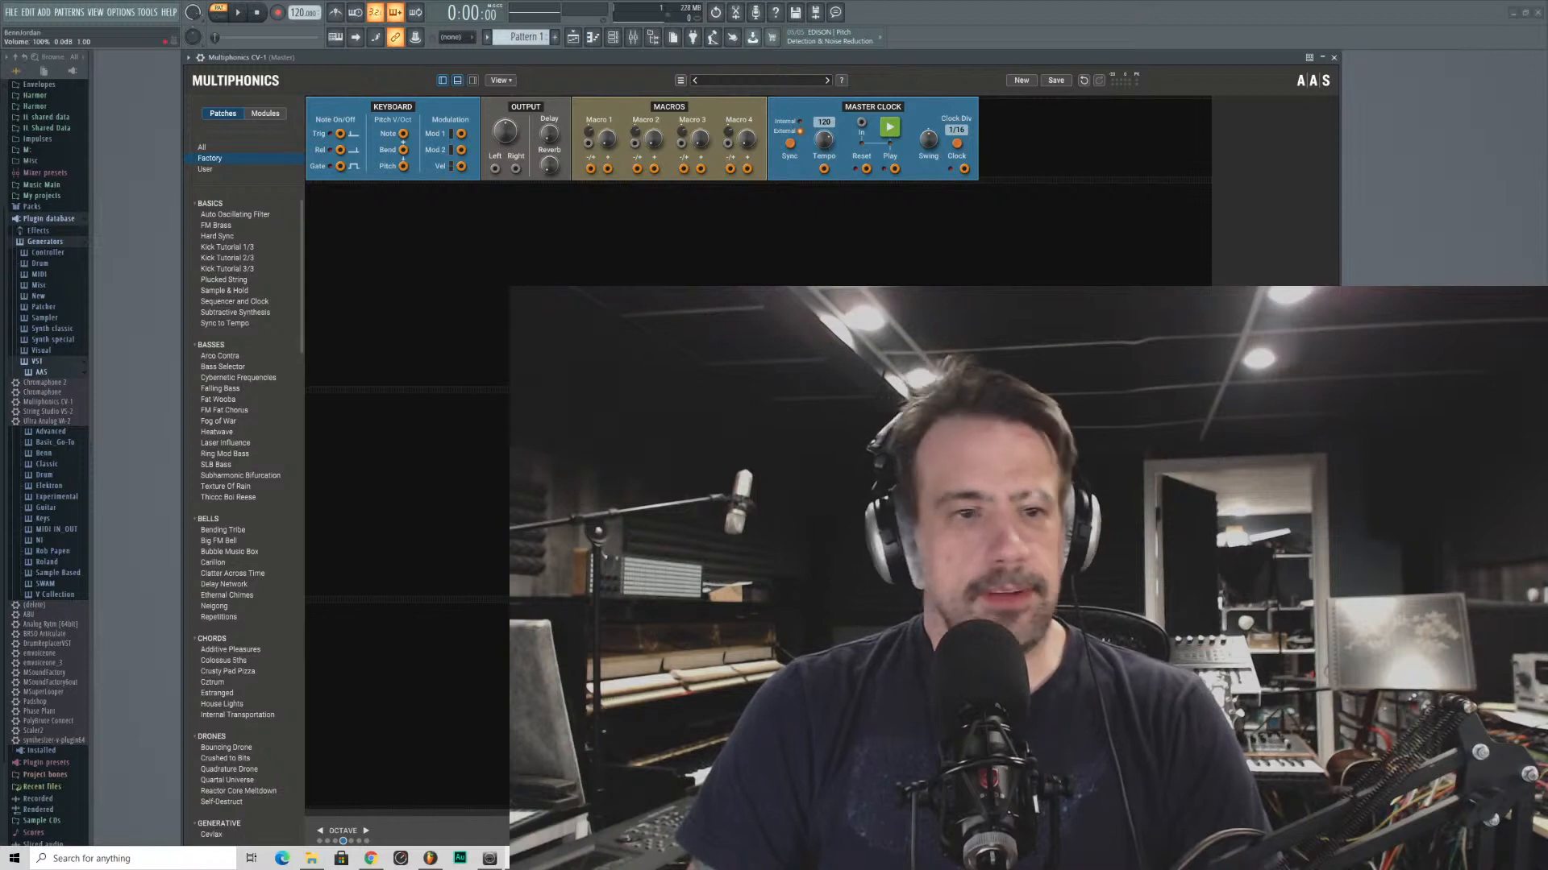
# - Reposition the Multiphonics CV-1 plugin window within the FL Studio workspace
pyautogui.moveTo(704, 60); pyautogui.dragTo(677, 60)
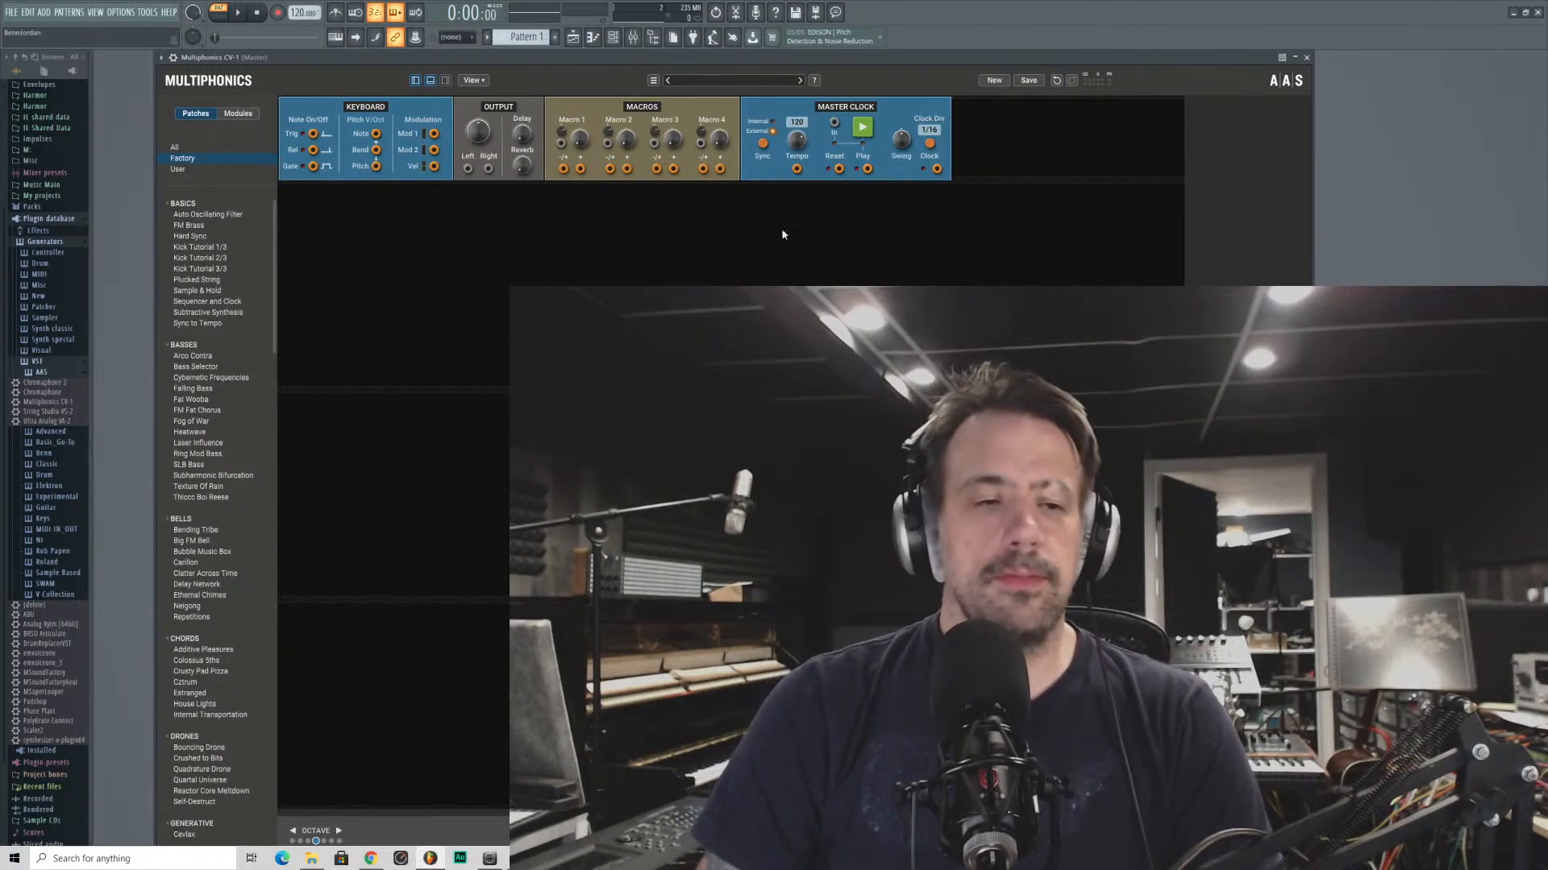
pyautogui.moveTo(387, 59); pyautogui.dragTo(539, 76)
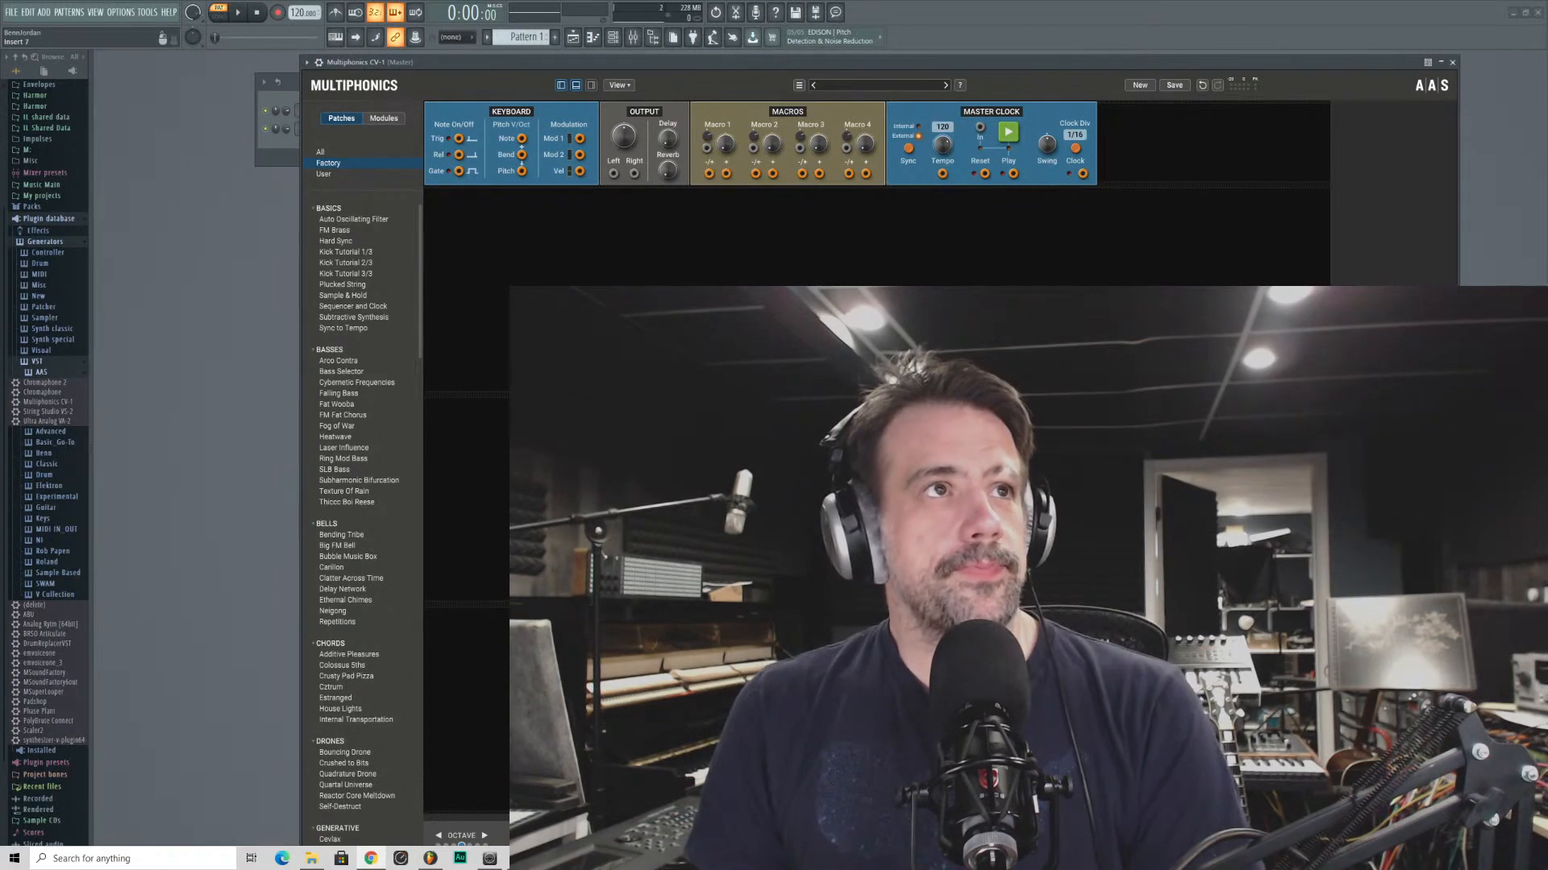
# - Switch to Chrome with the Multiphonics CV-1 product page and maximize the browser window
pyautogui.moveTo(355, 0); pyautogui.dragTo(584, 153)
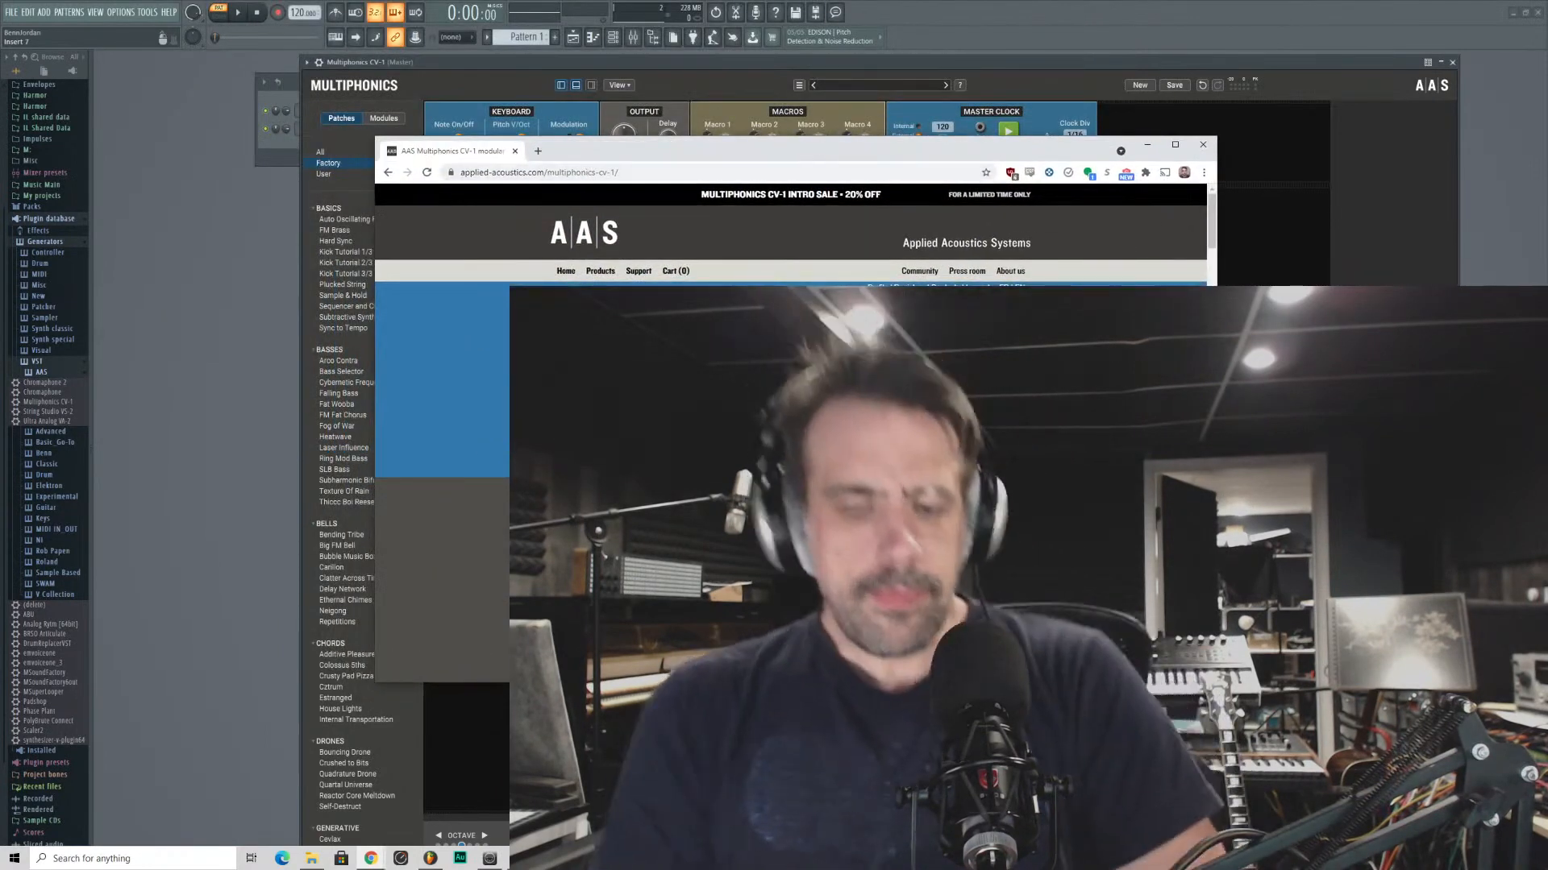
pyautogui.doubleClick(730, 151)
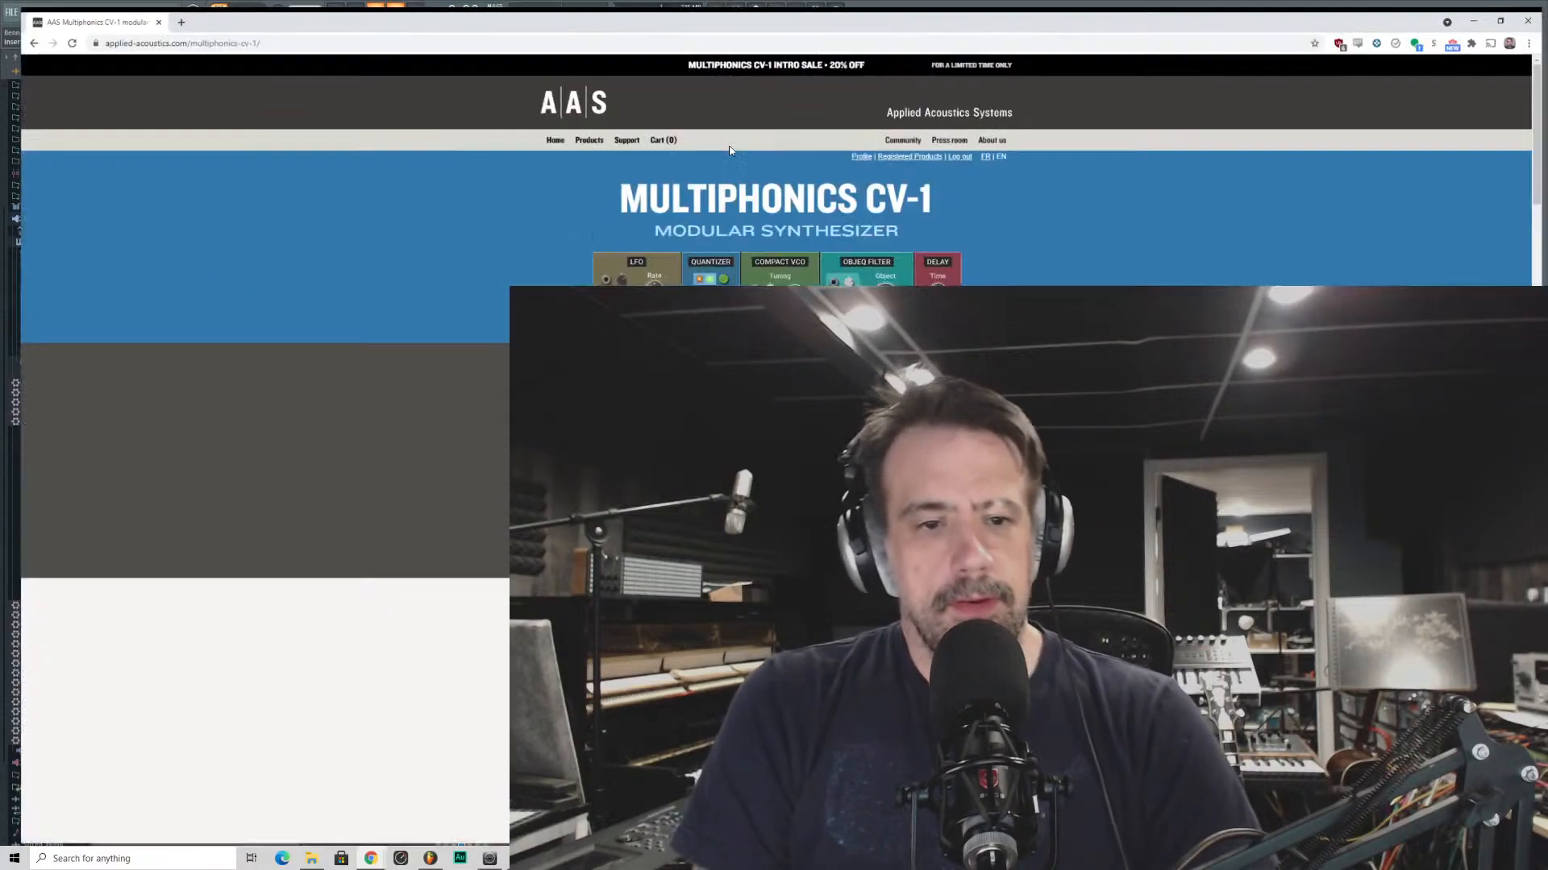
# - Examine the product page's price, demo videos, audio tracks, artist quote and free trial installers
pyautogui.scroll(-5, 769, 242)
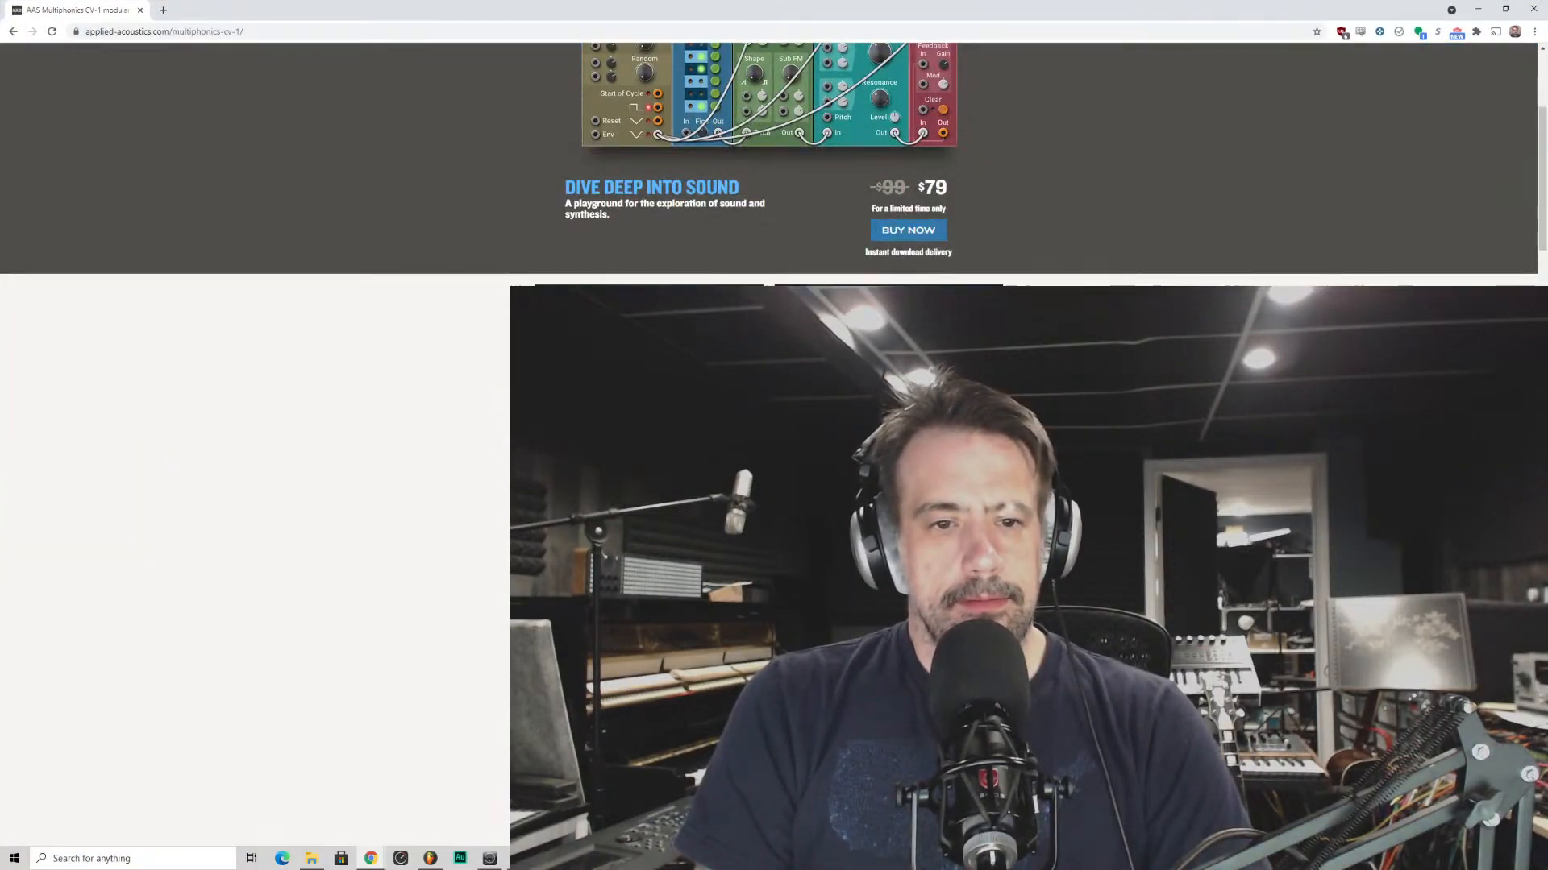
pyautogui.scroll(-2, 769, 161)
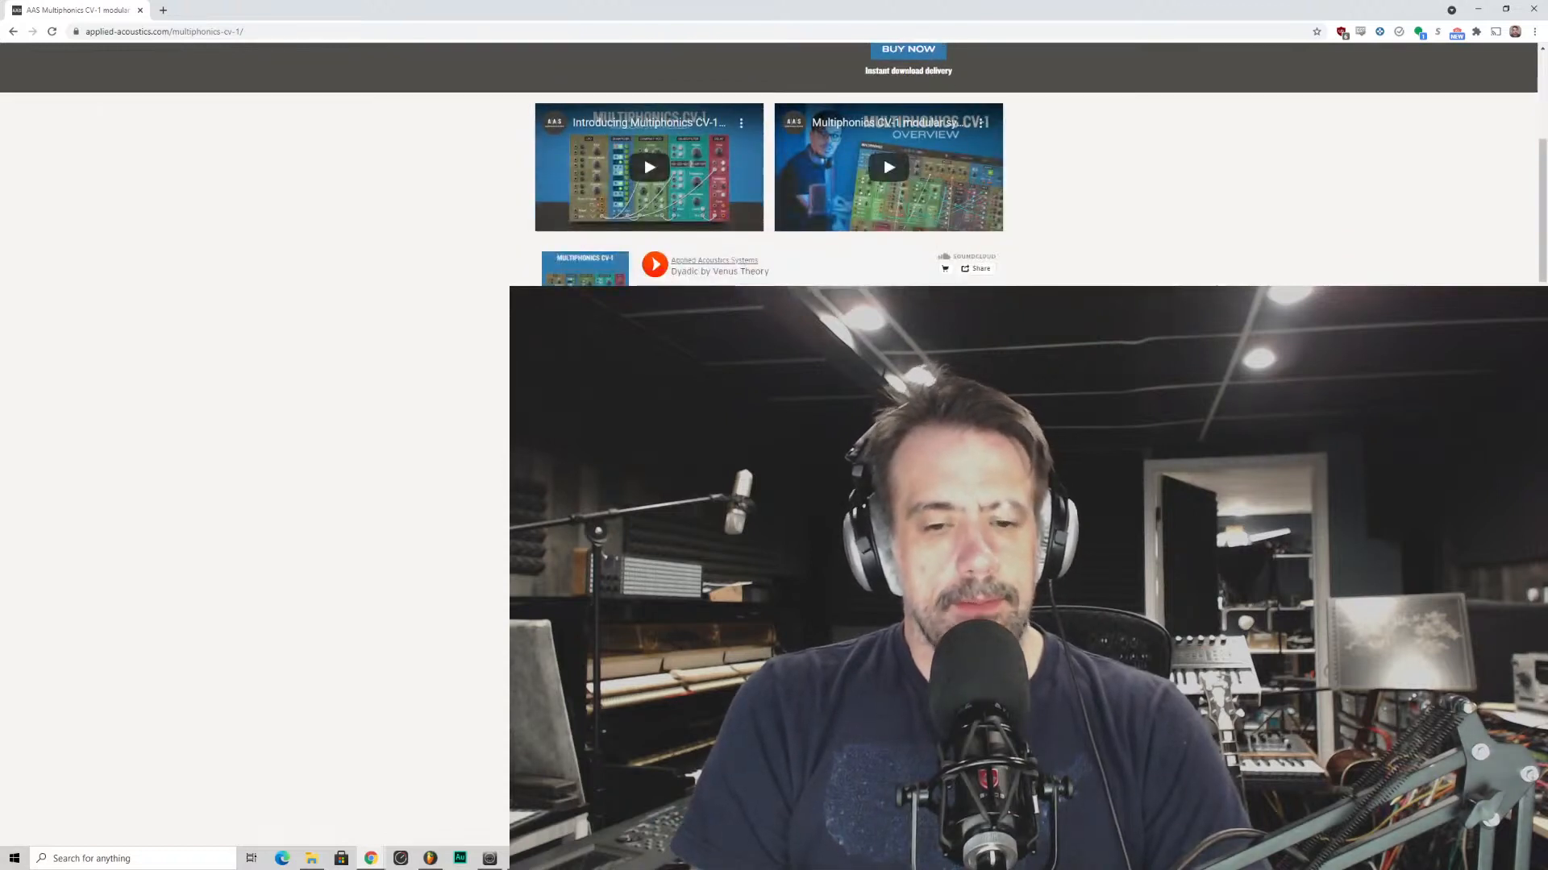
pyautogui.scroll(-5, 769, 162)
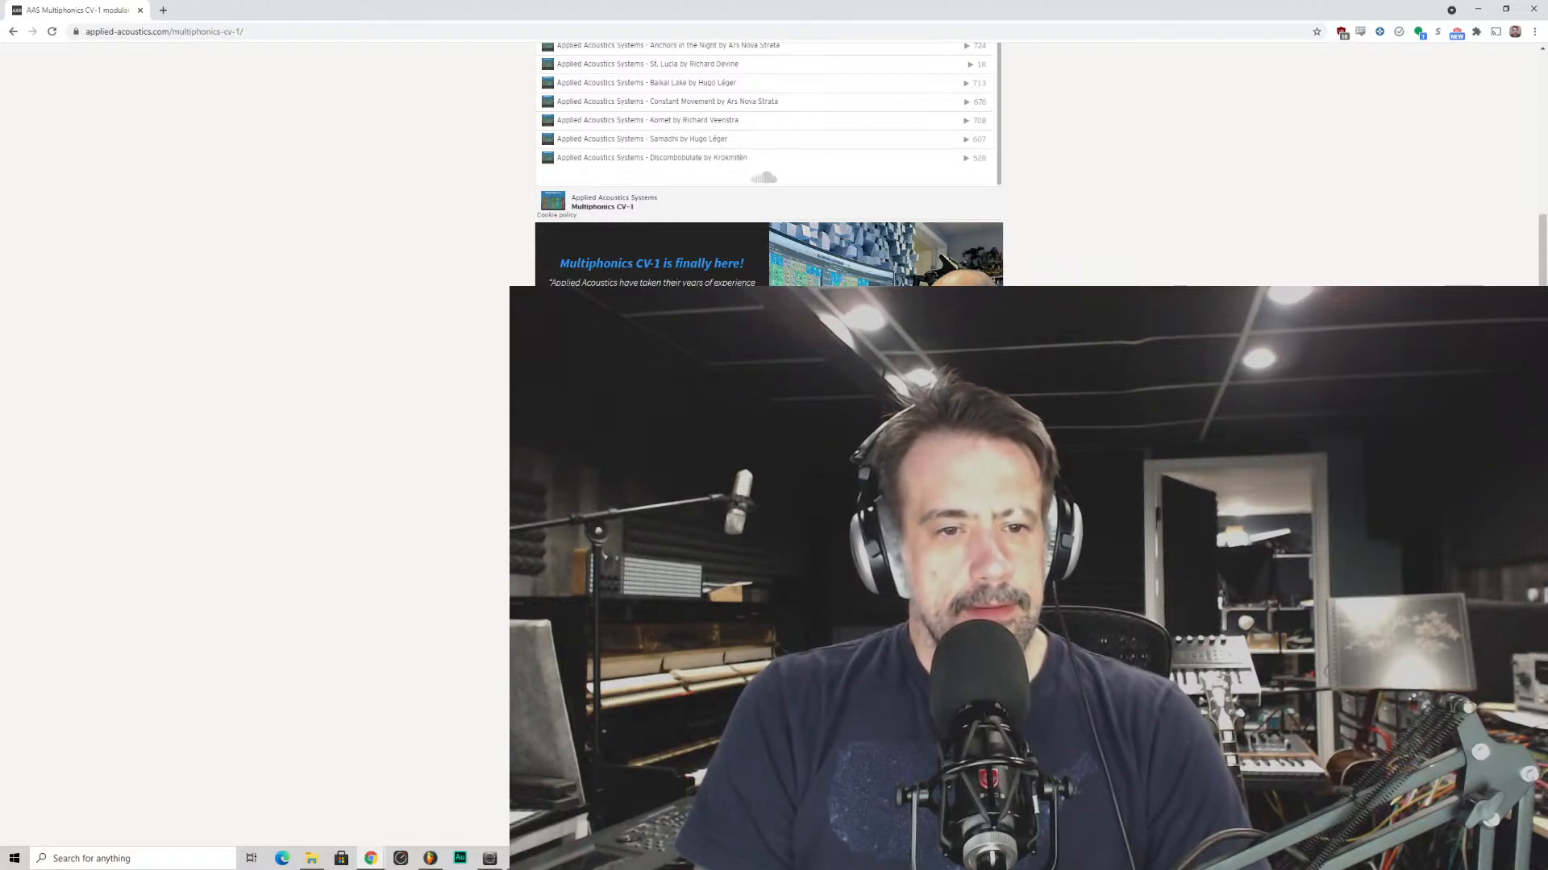
pyautogui.scroll(-3, 769, 161)
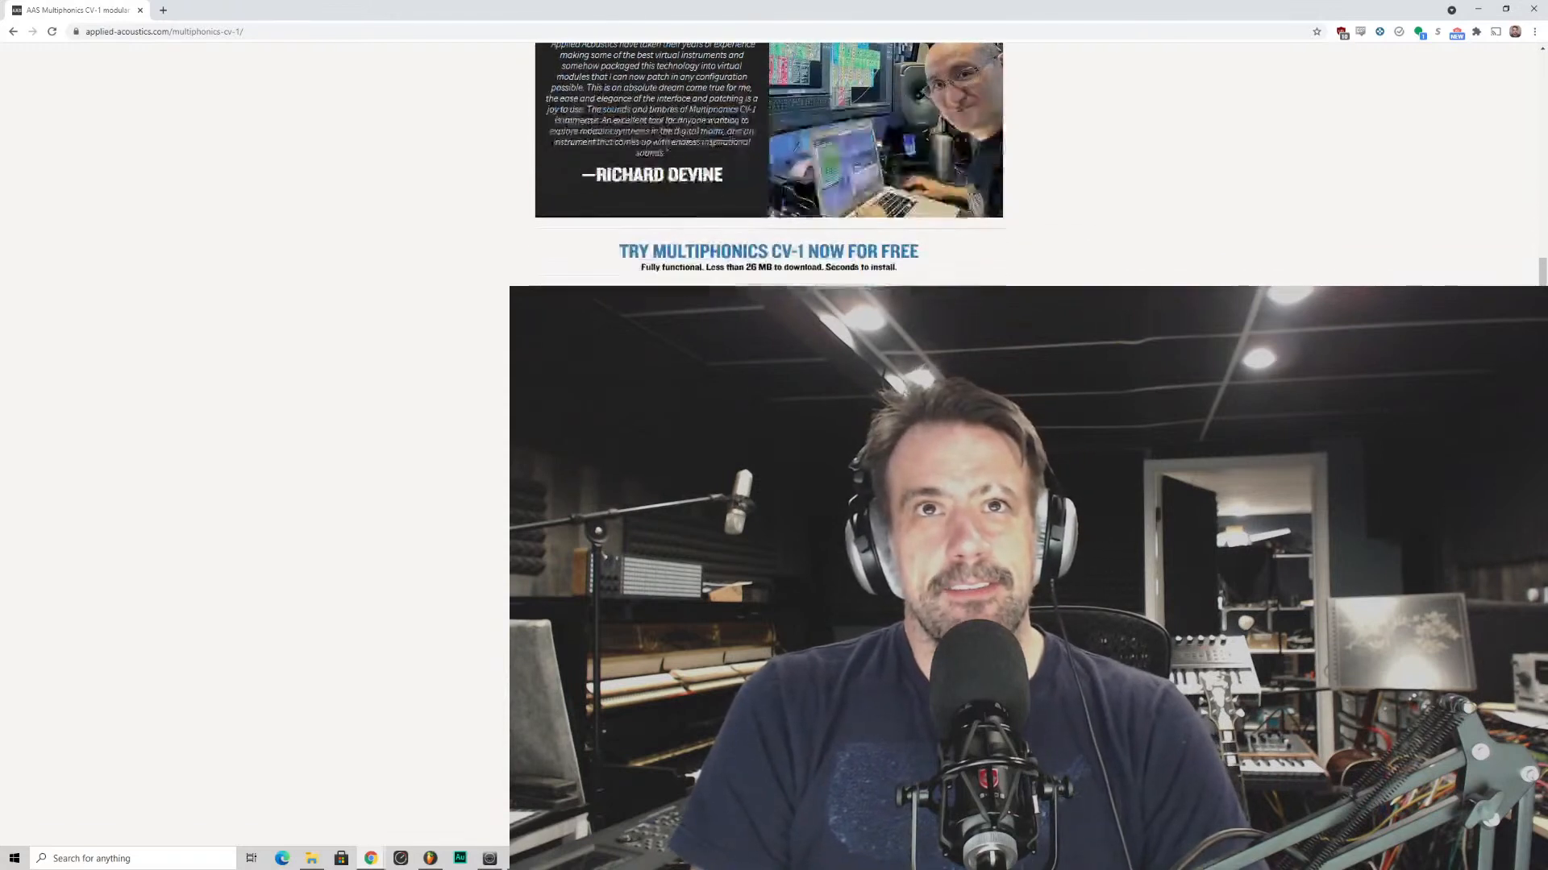
pyautogui.scroll(1, 769, 162)
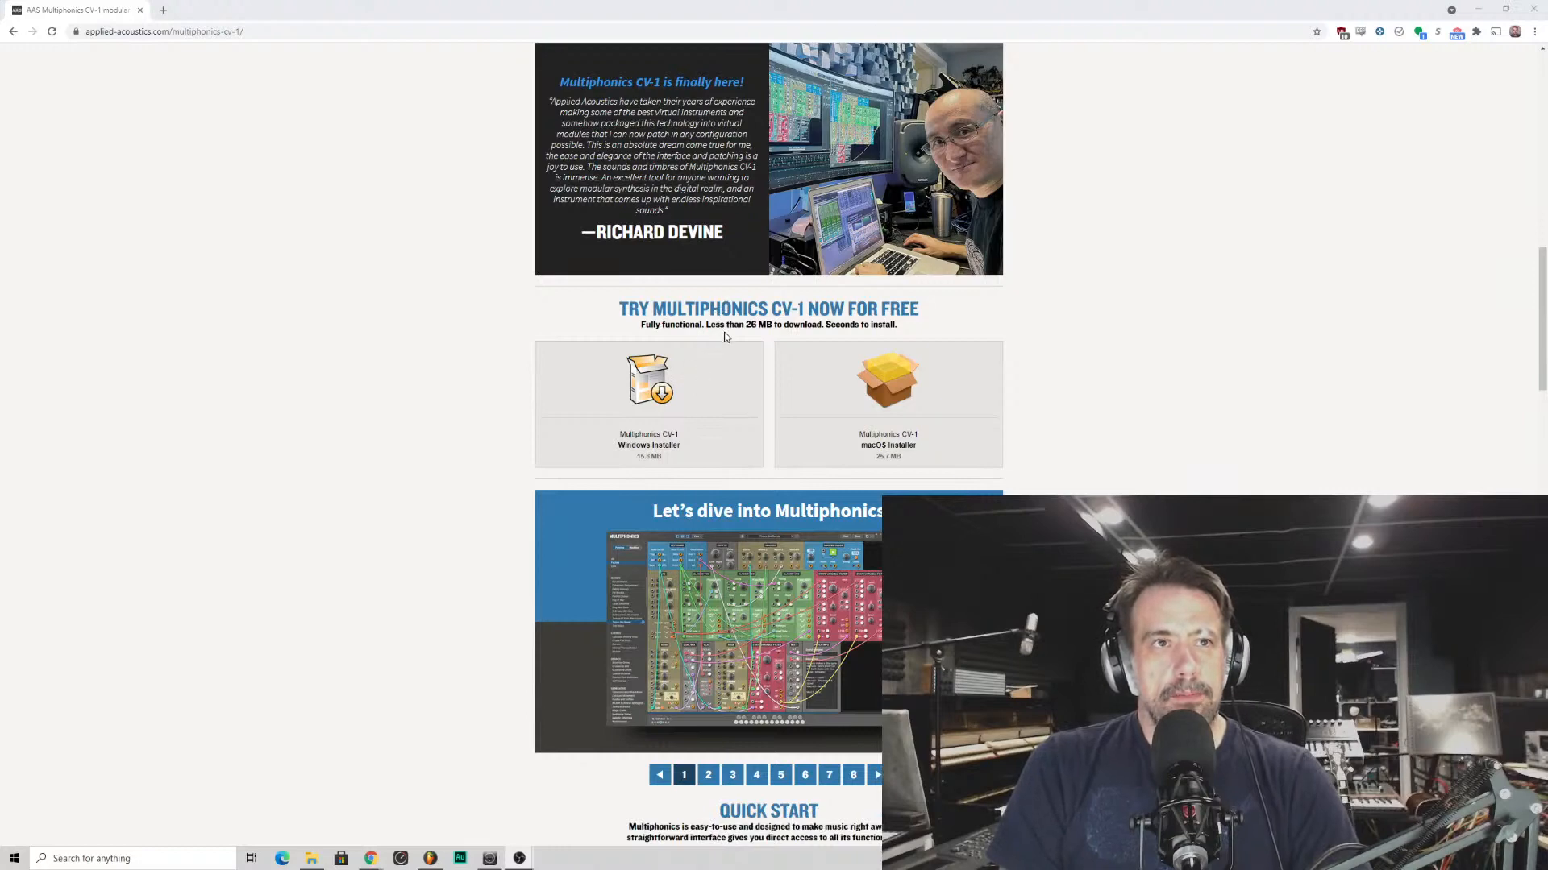
pyautogui.scroll(-7, 727, 337)
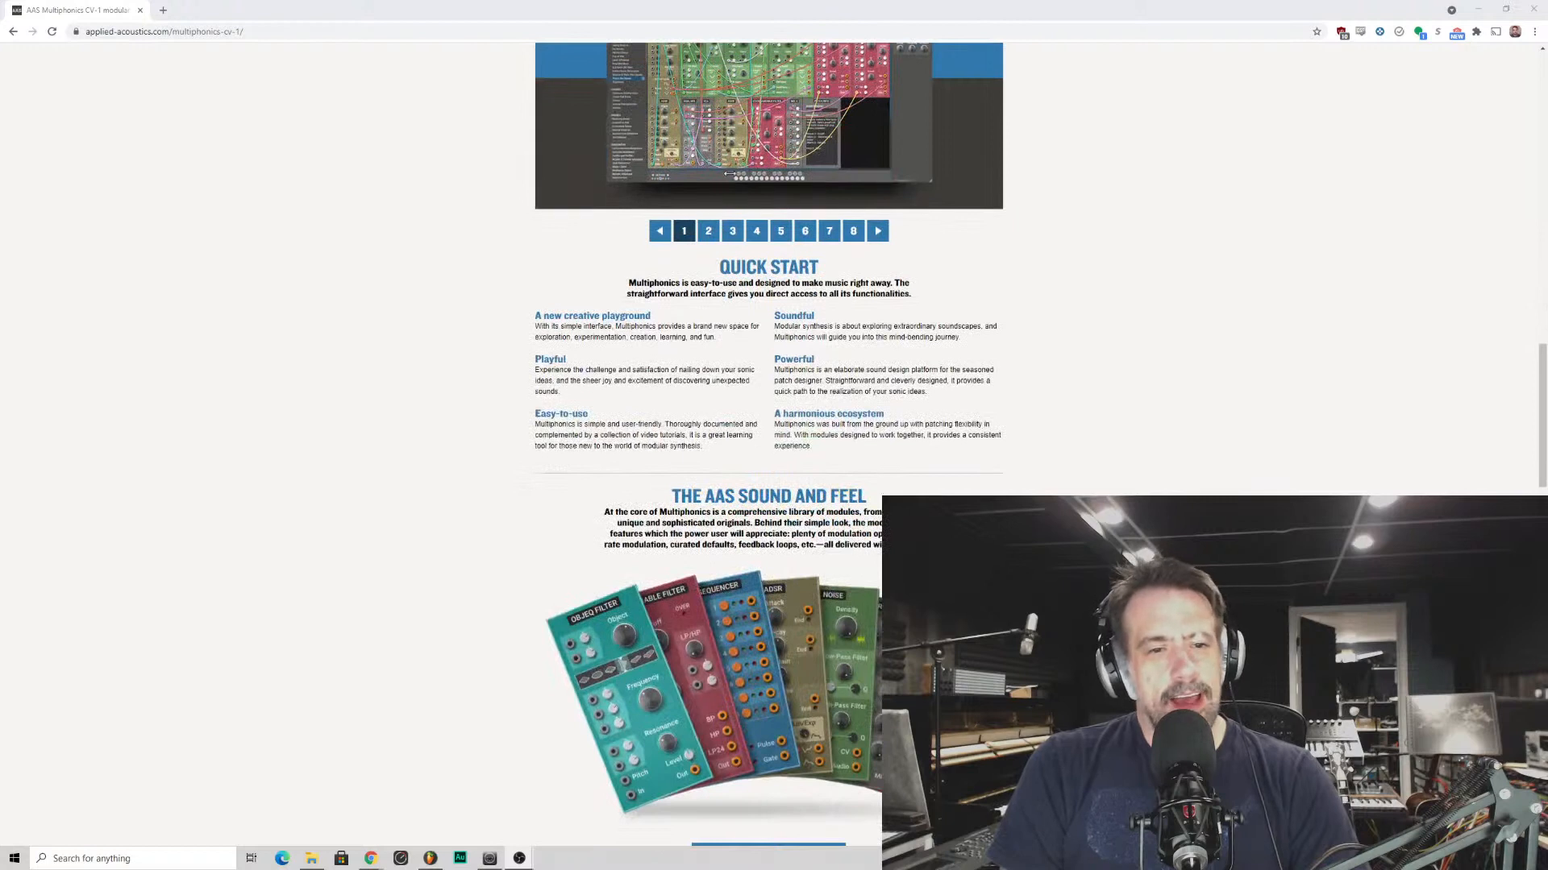
# - View slides 2 through 8 of the Multiphonics feature slideshow in sequence
pyautogui.click(708, 230)
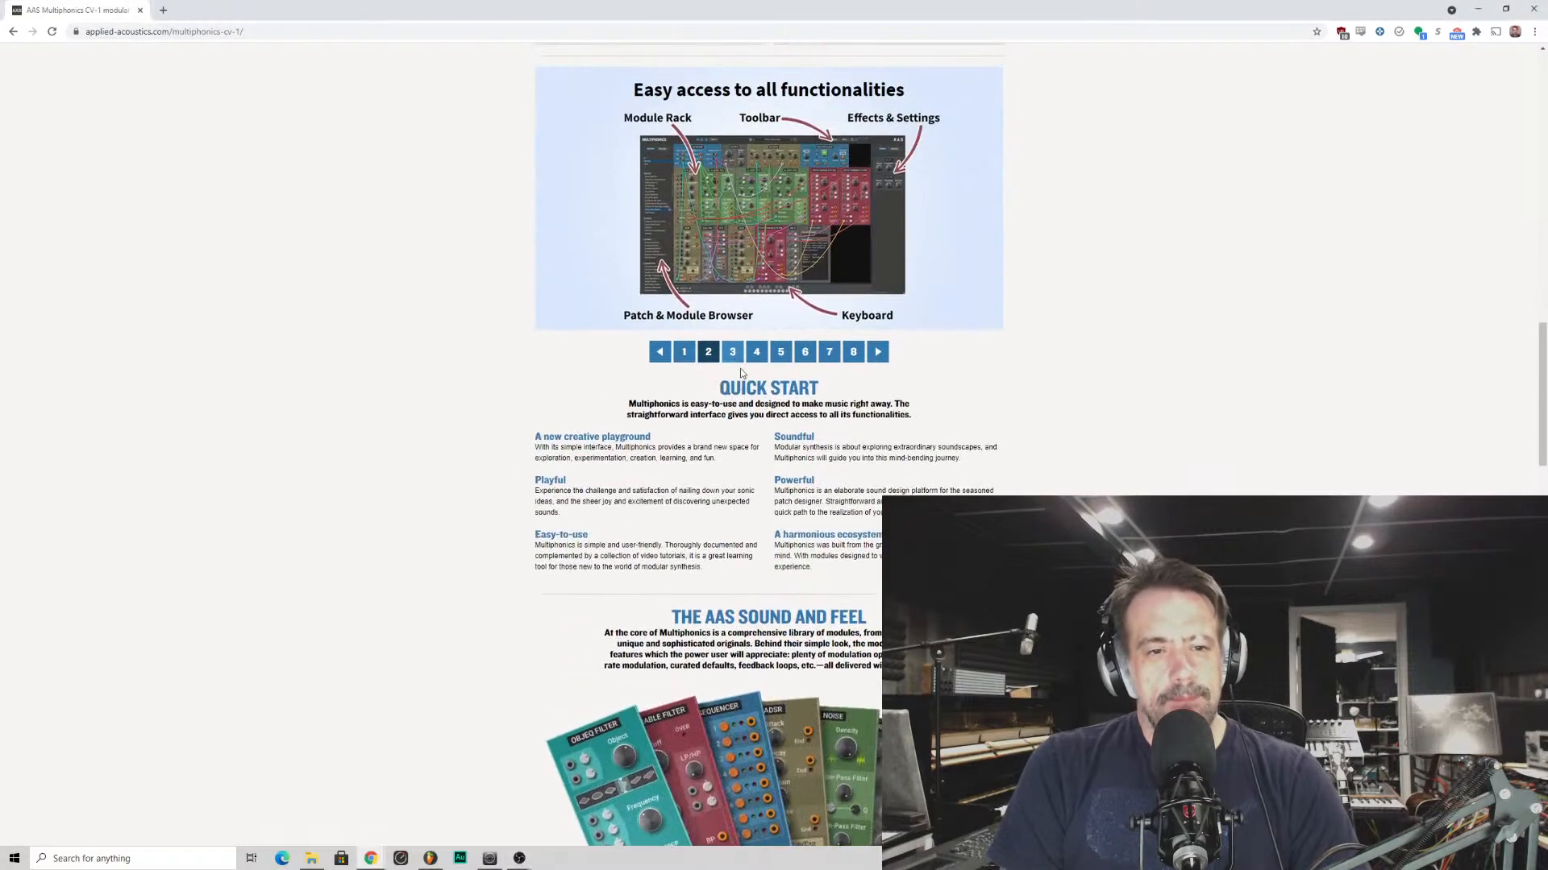
pyautogui.click(732, 353)
pyautogui.click(756, 353)
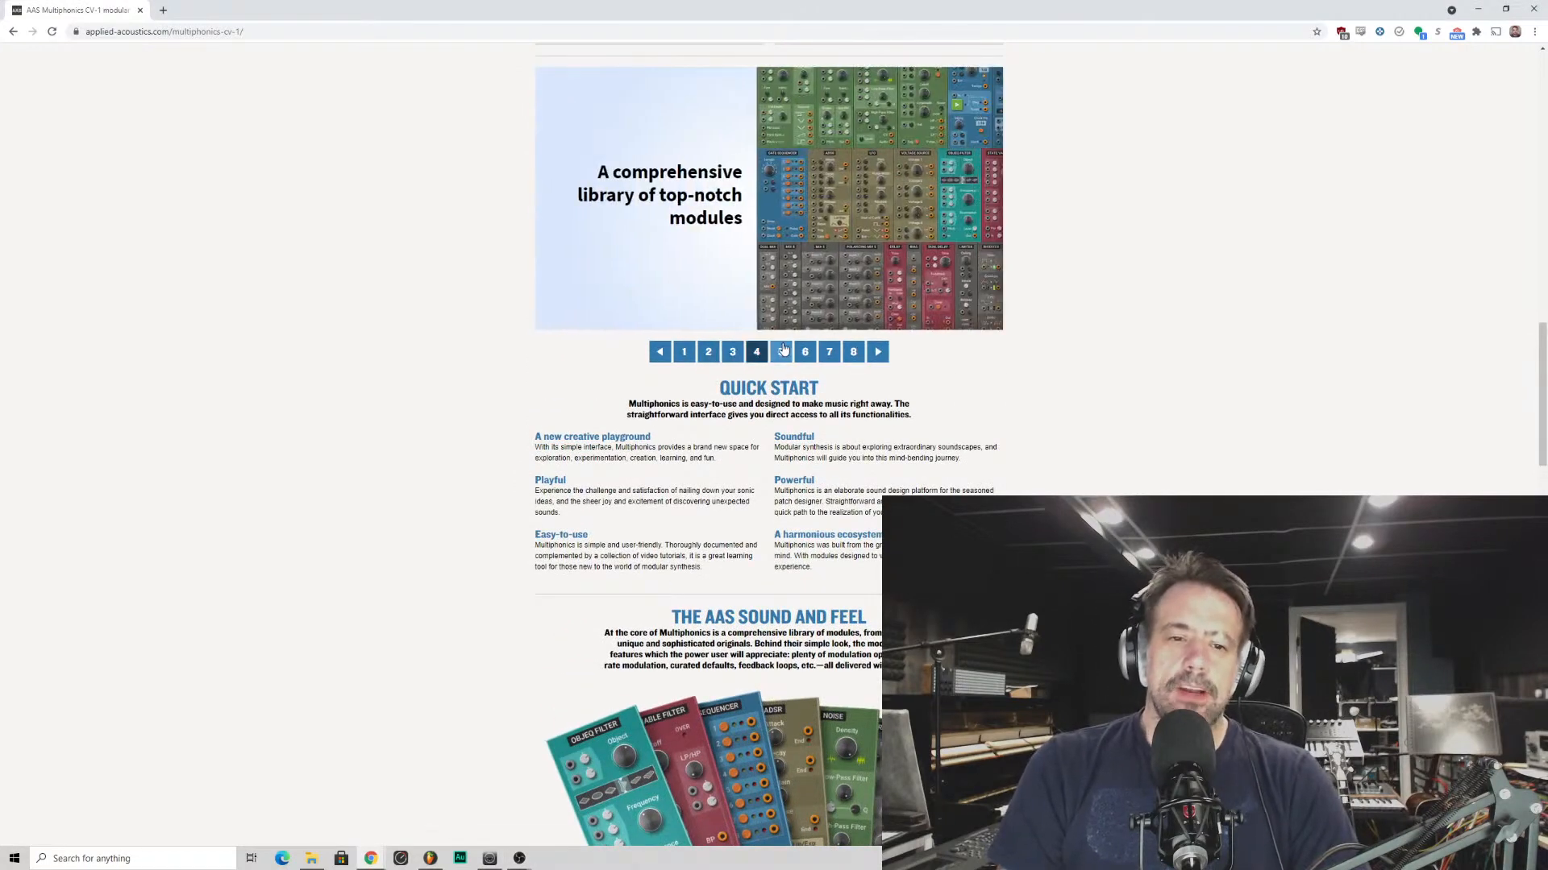
pyautogui.click(781, 351)
pyautogui.click(804, 351)
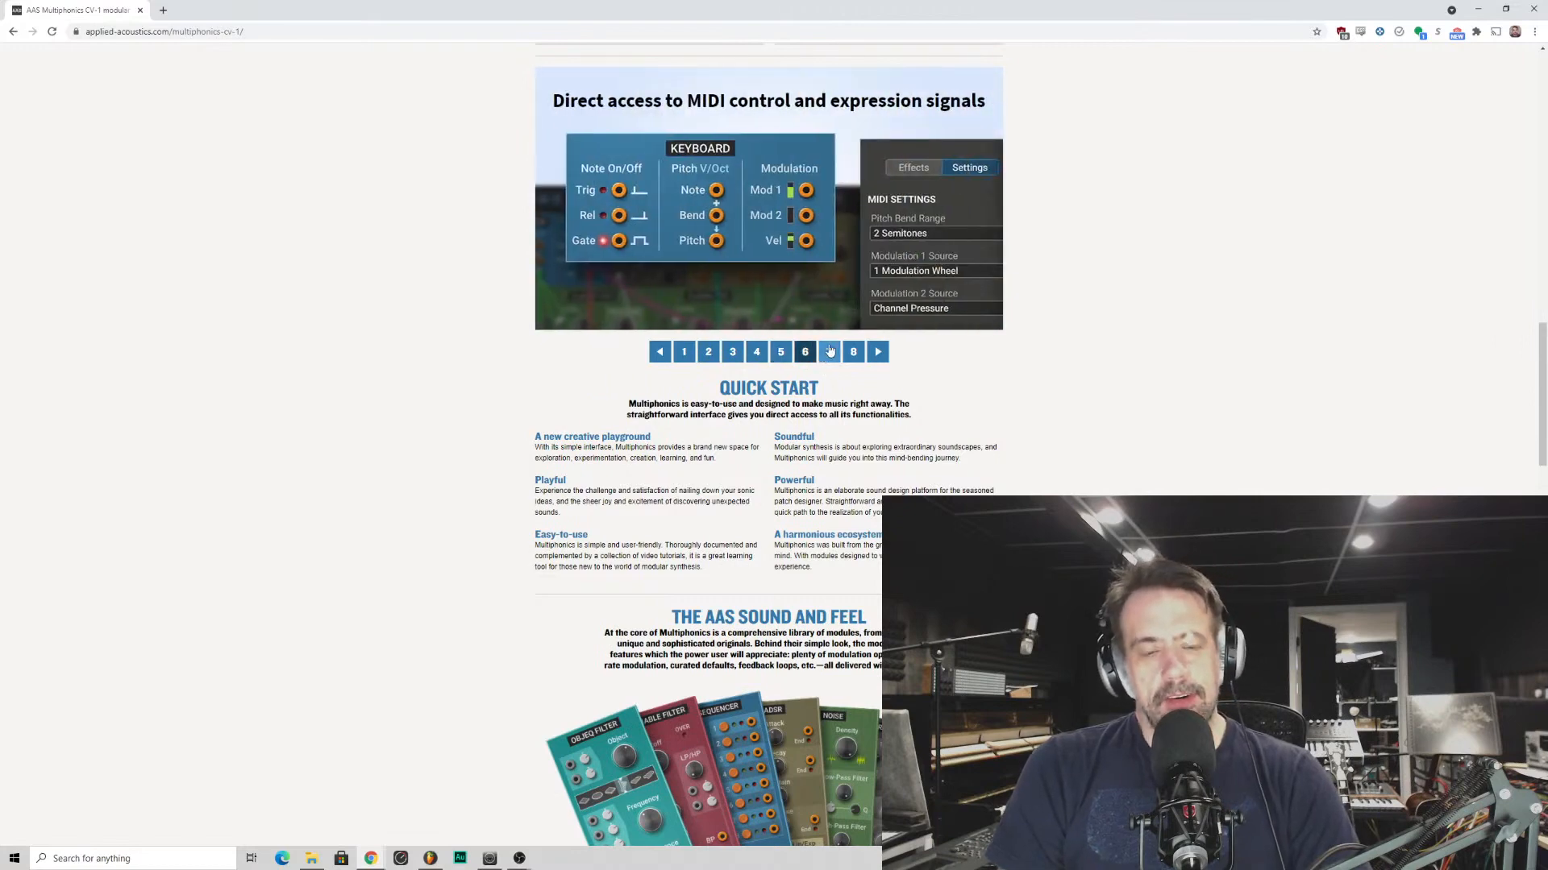
pyautogui.click(830, 351)
pyautogui.click(853, 351)
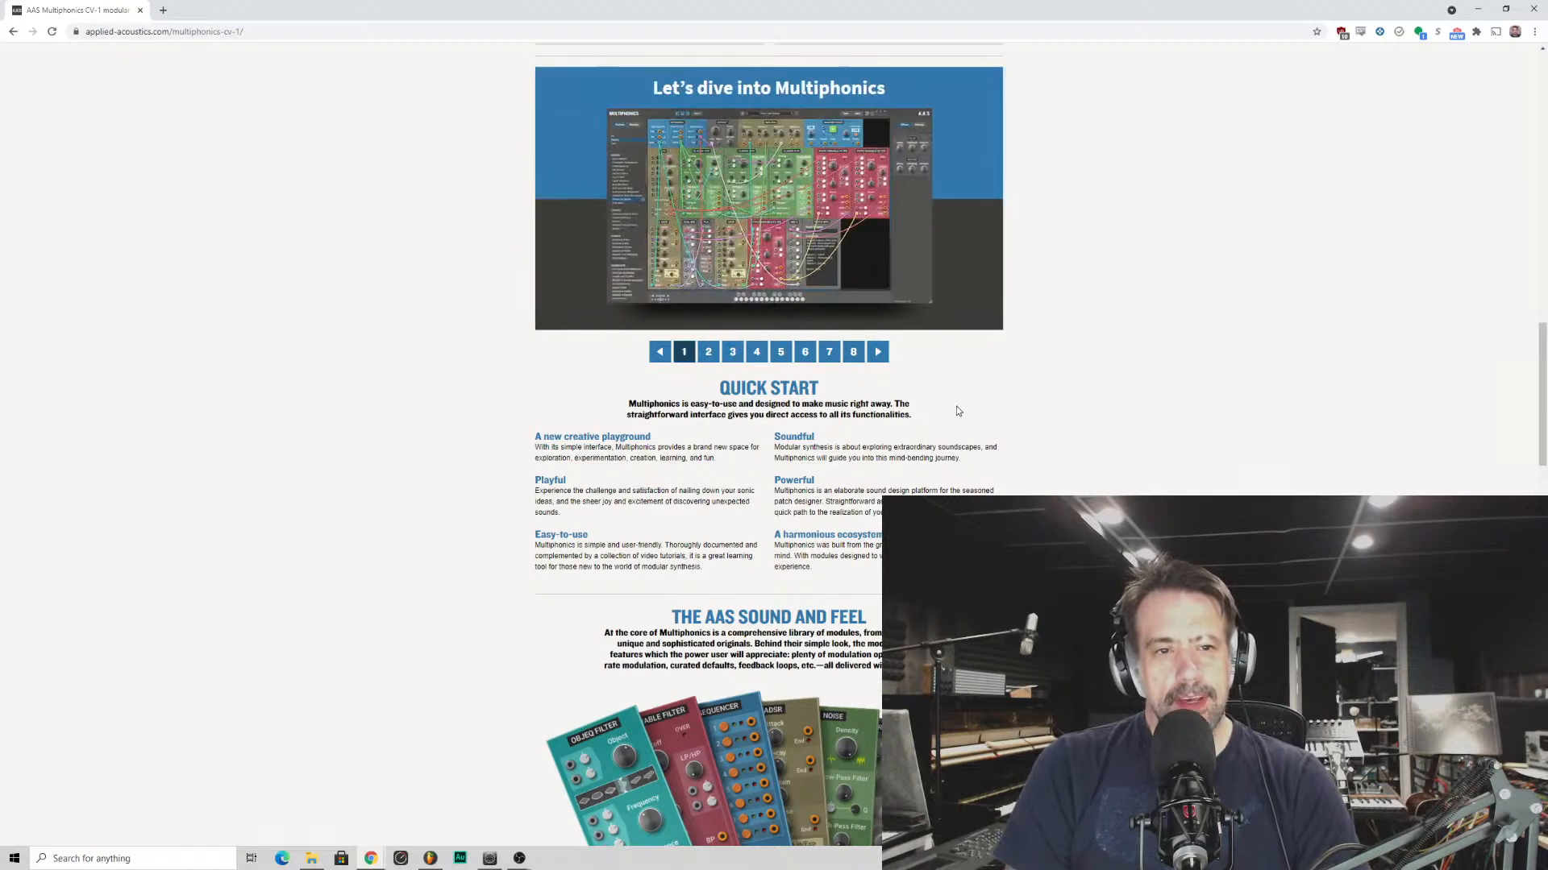
# - Examine the module overview, patch designers, tutorials, compatible DAWs, system requirements and purchase details on the rest of the page
pyautogui.scroll(-3, 958, 410)
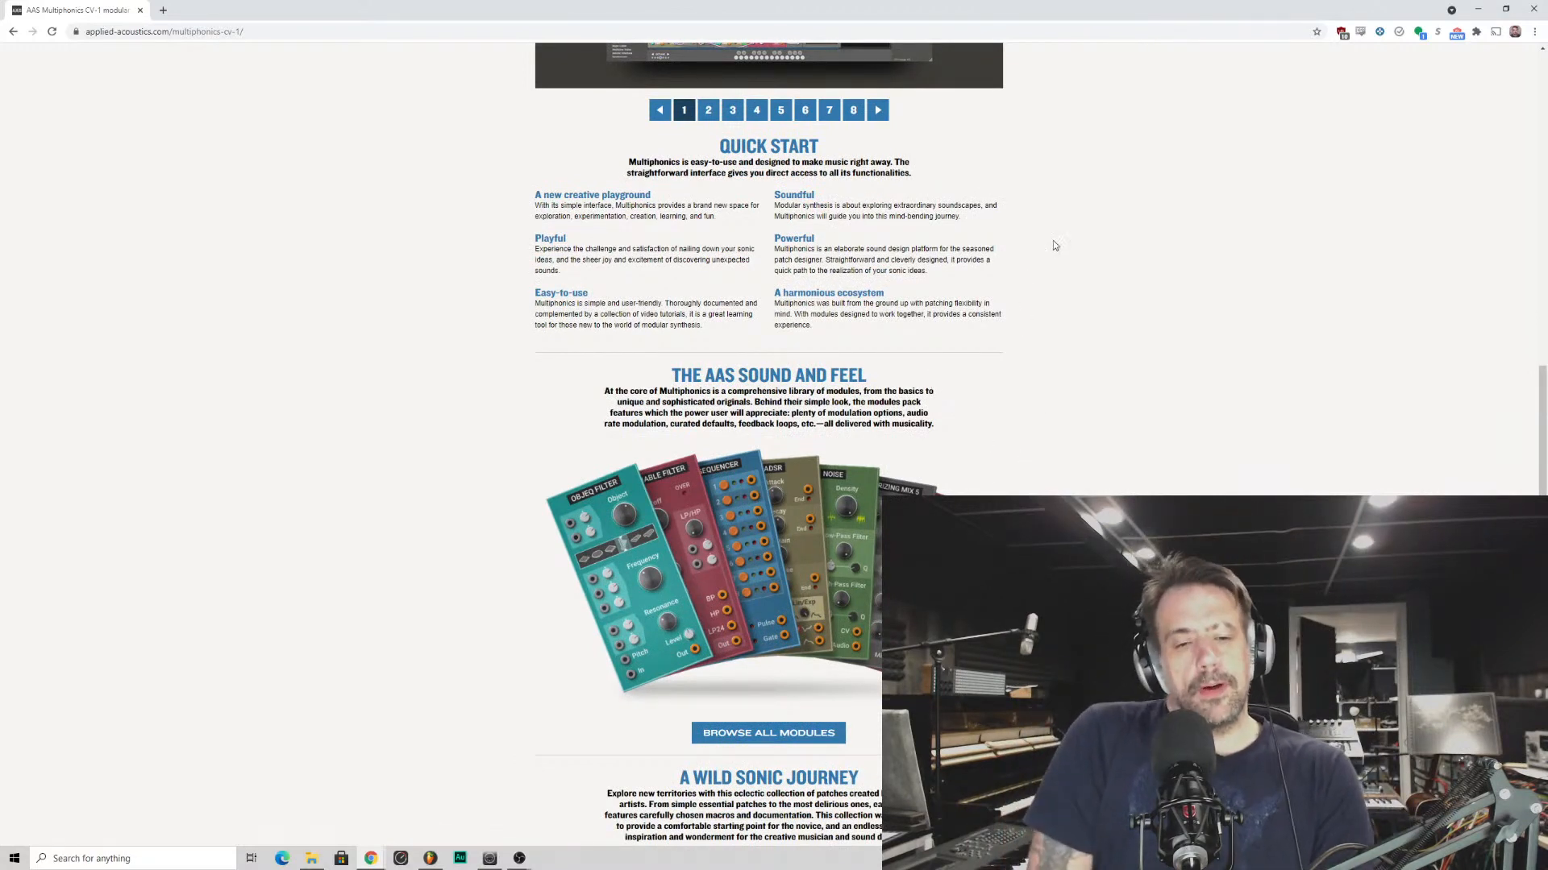
pyautogui.scroll(-1, 886, 355)
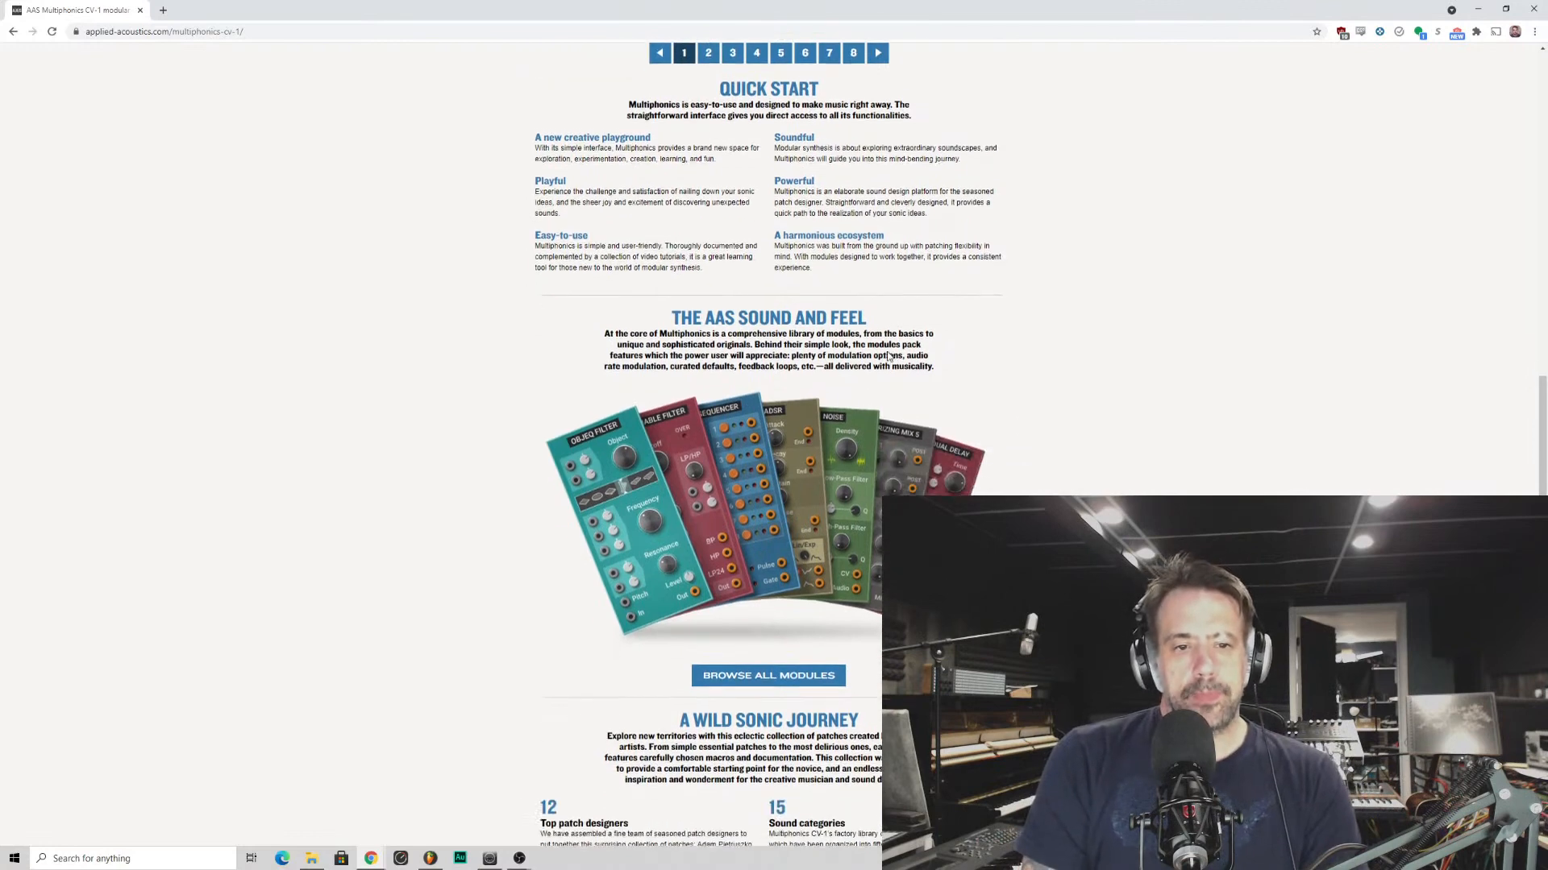
pyautogui.scroll(1, 890, 355)
pyautogui.scroll(-3, 895, 359)
pyautogui.scroll(-6, 906, 367)
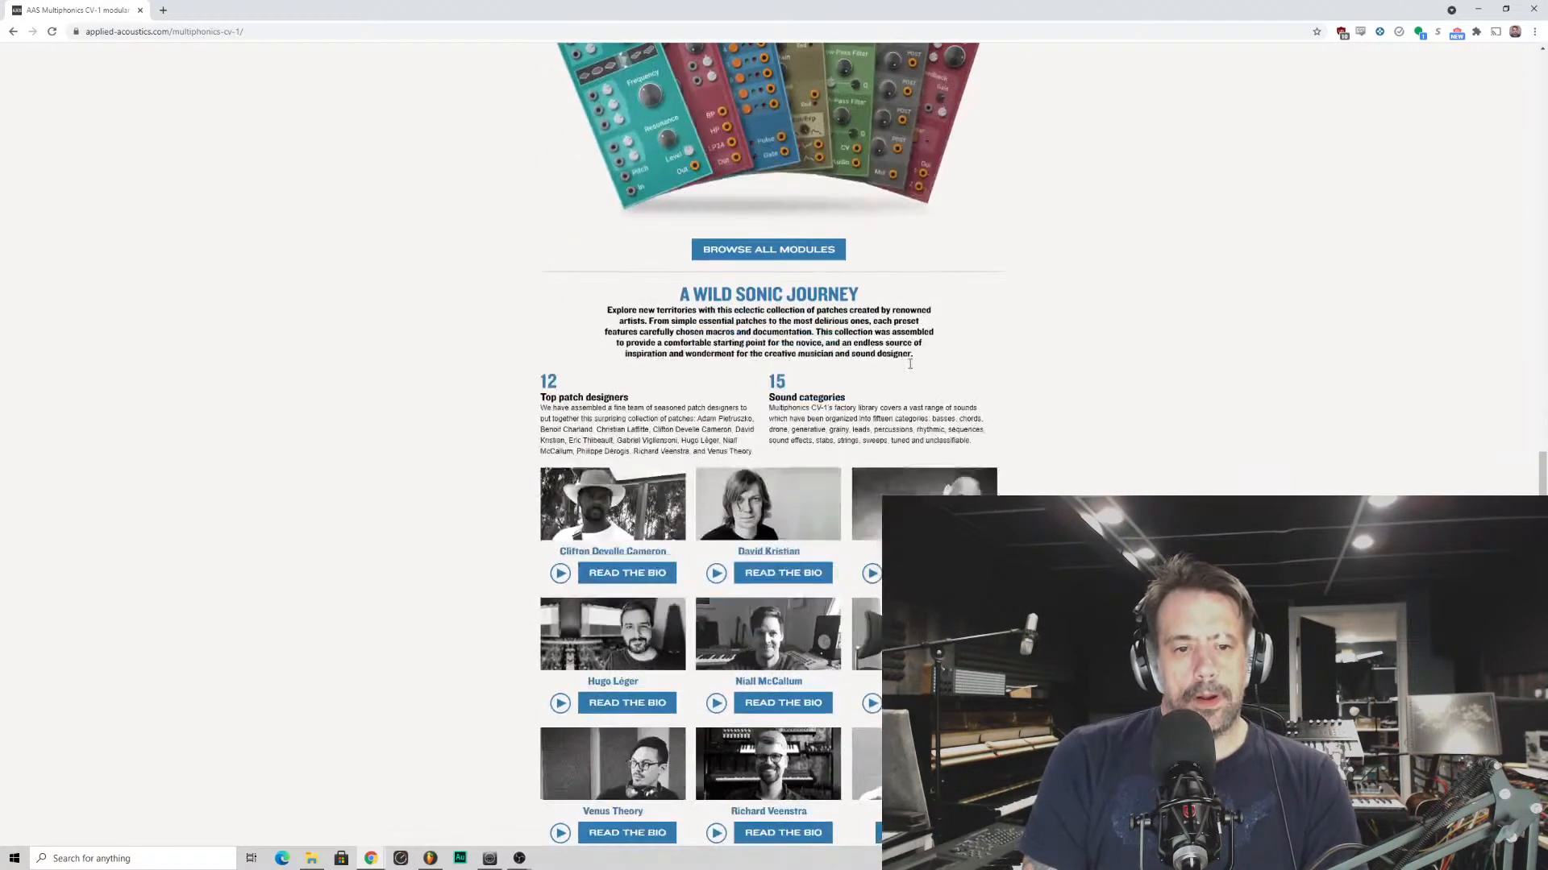
pyautogui.scroll(-3, 918, 370)
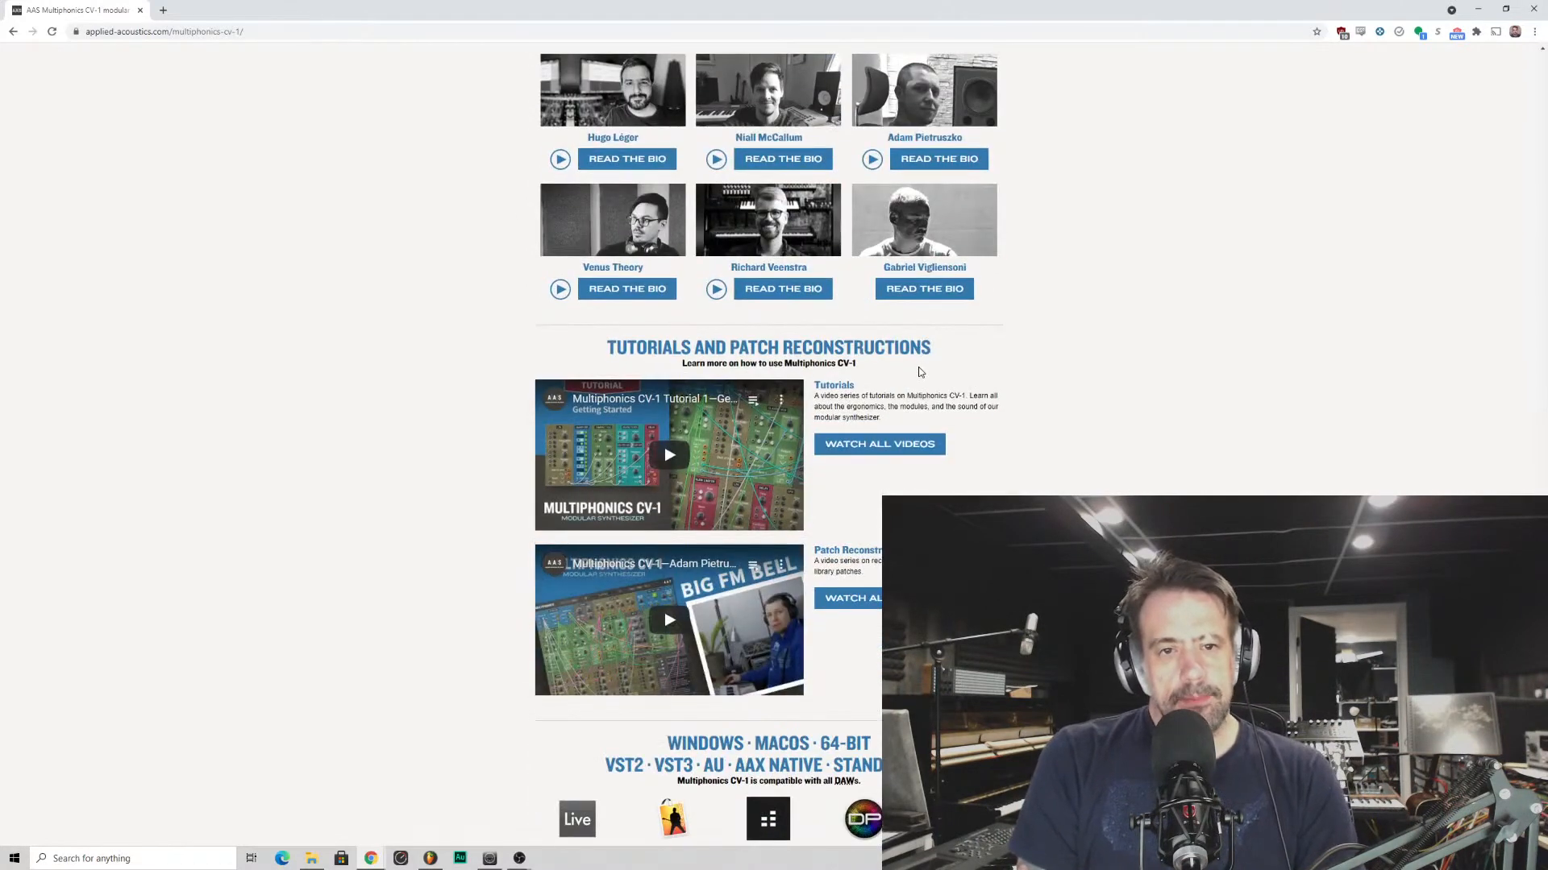
pyautogui.scroll(4, 921, 374)
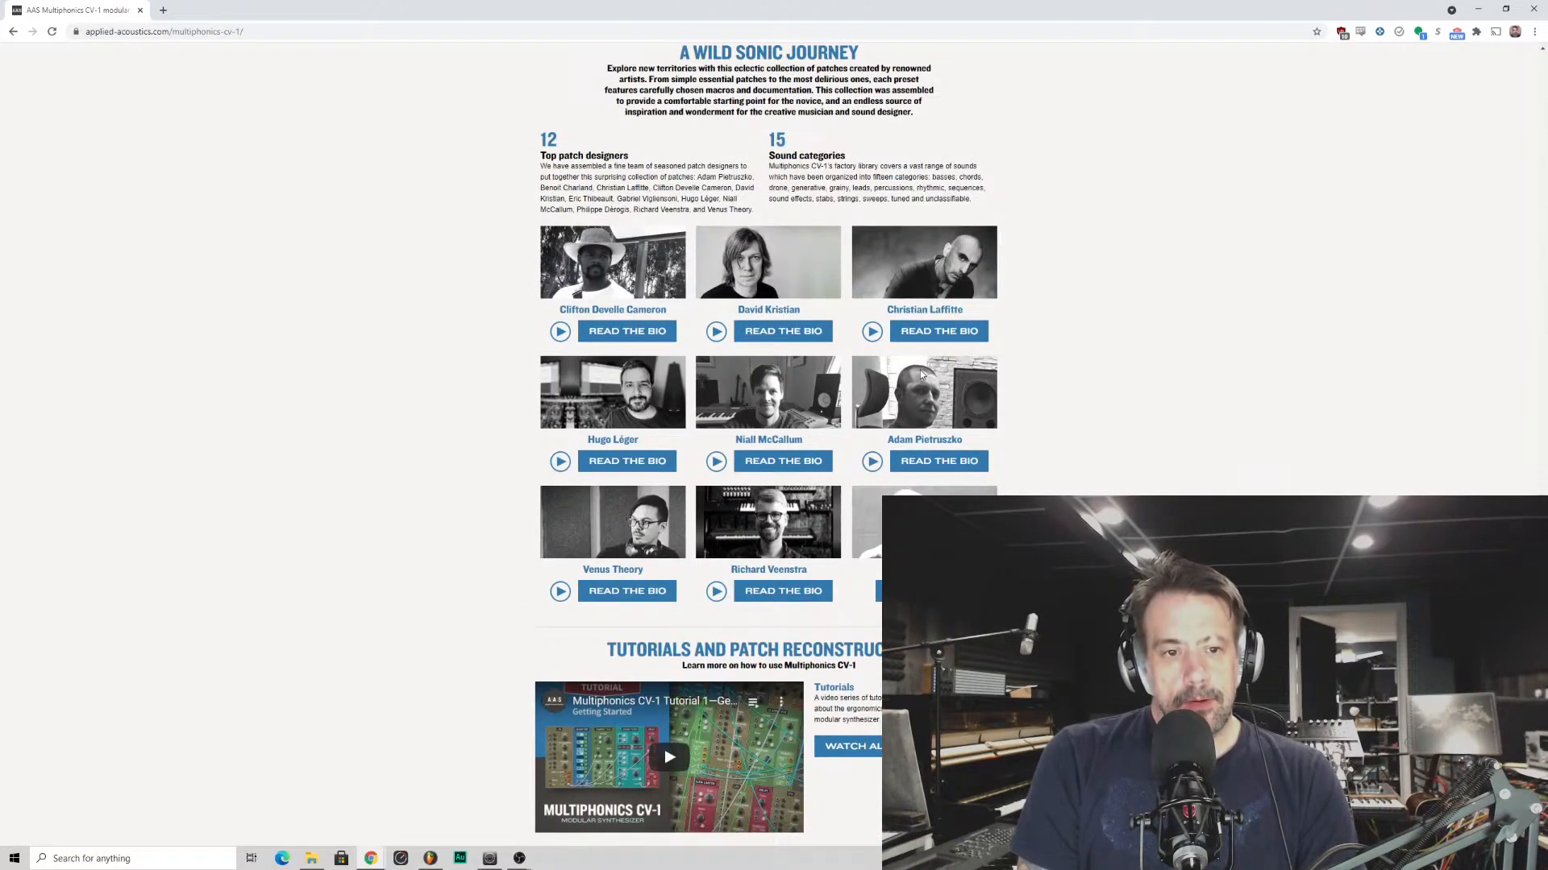
pyautogui.scroll(-1, 921, 375)
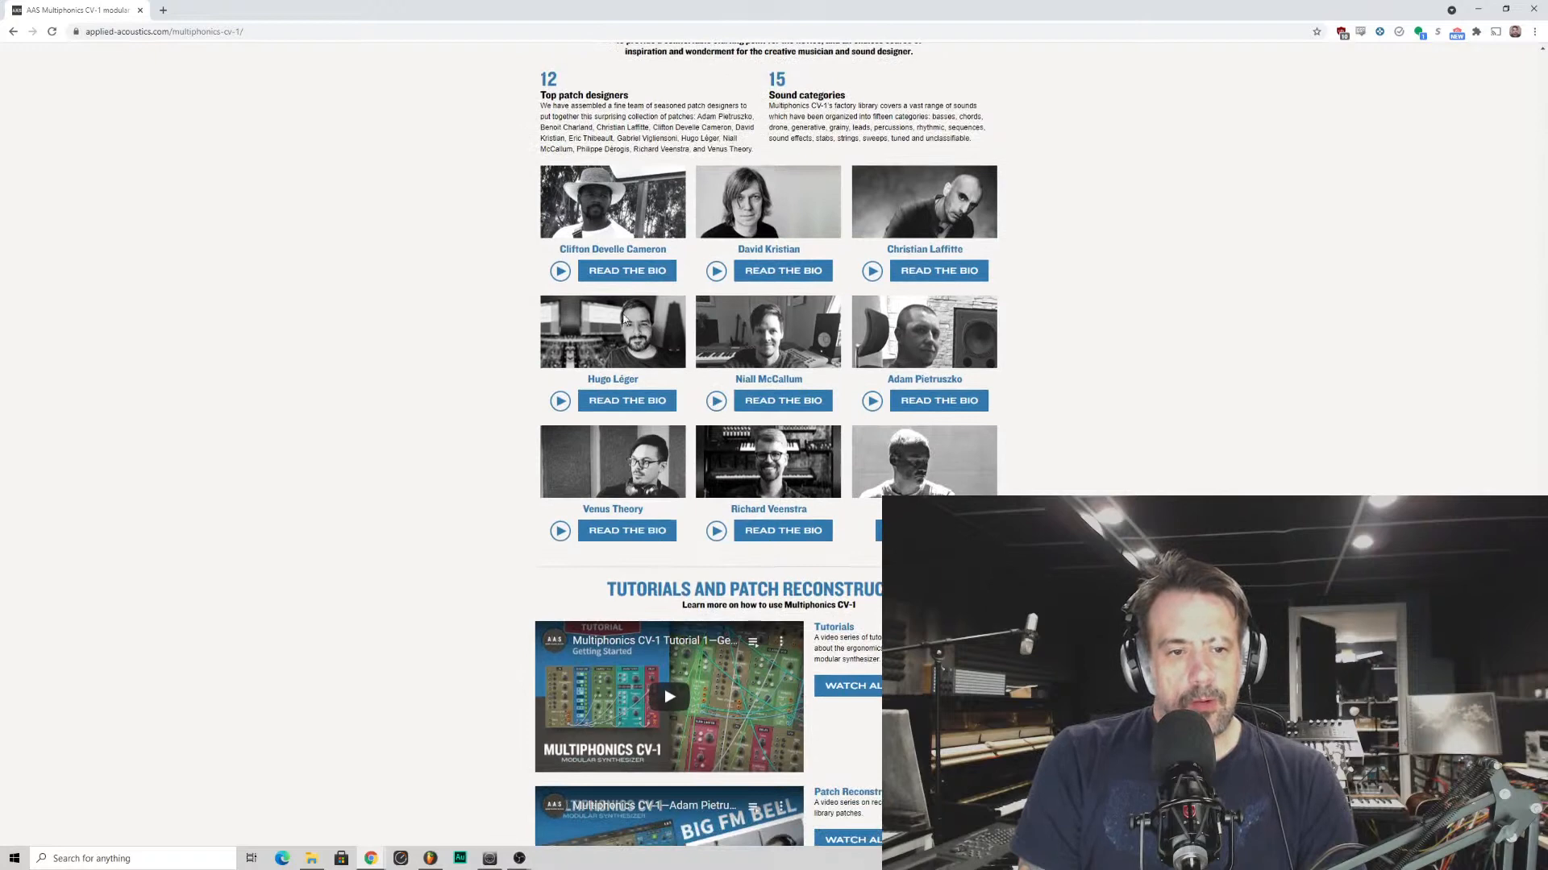
pyautogui.scroll(-3, 627, 321)
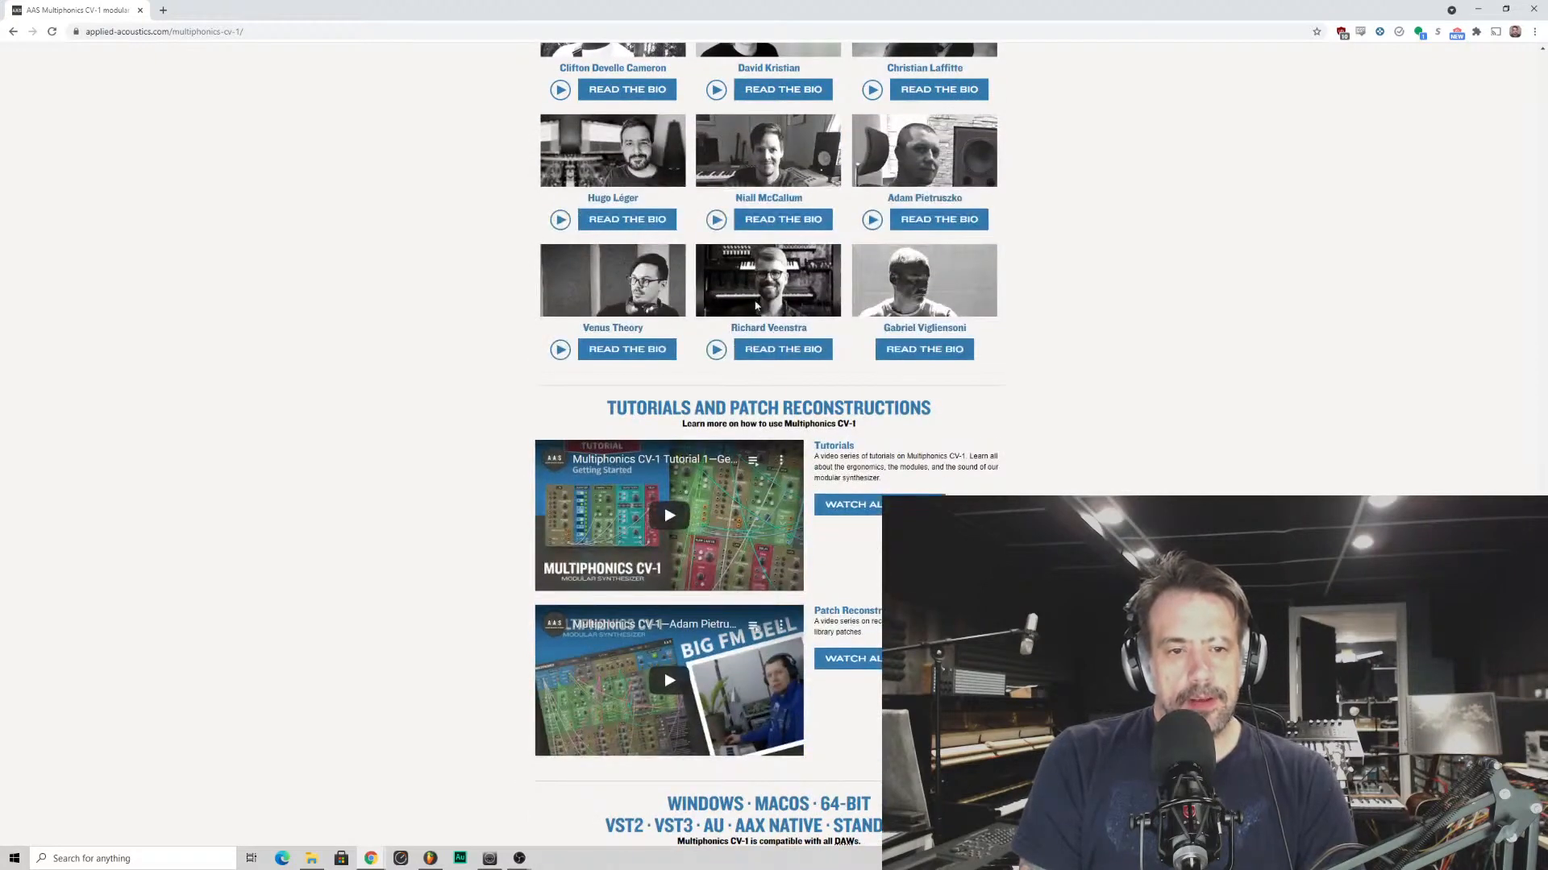
pyautogui.scroll(-2, 756, 304)
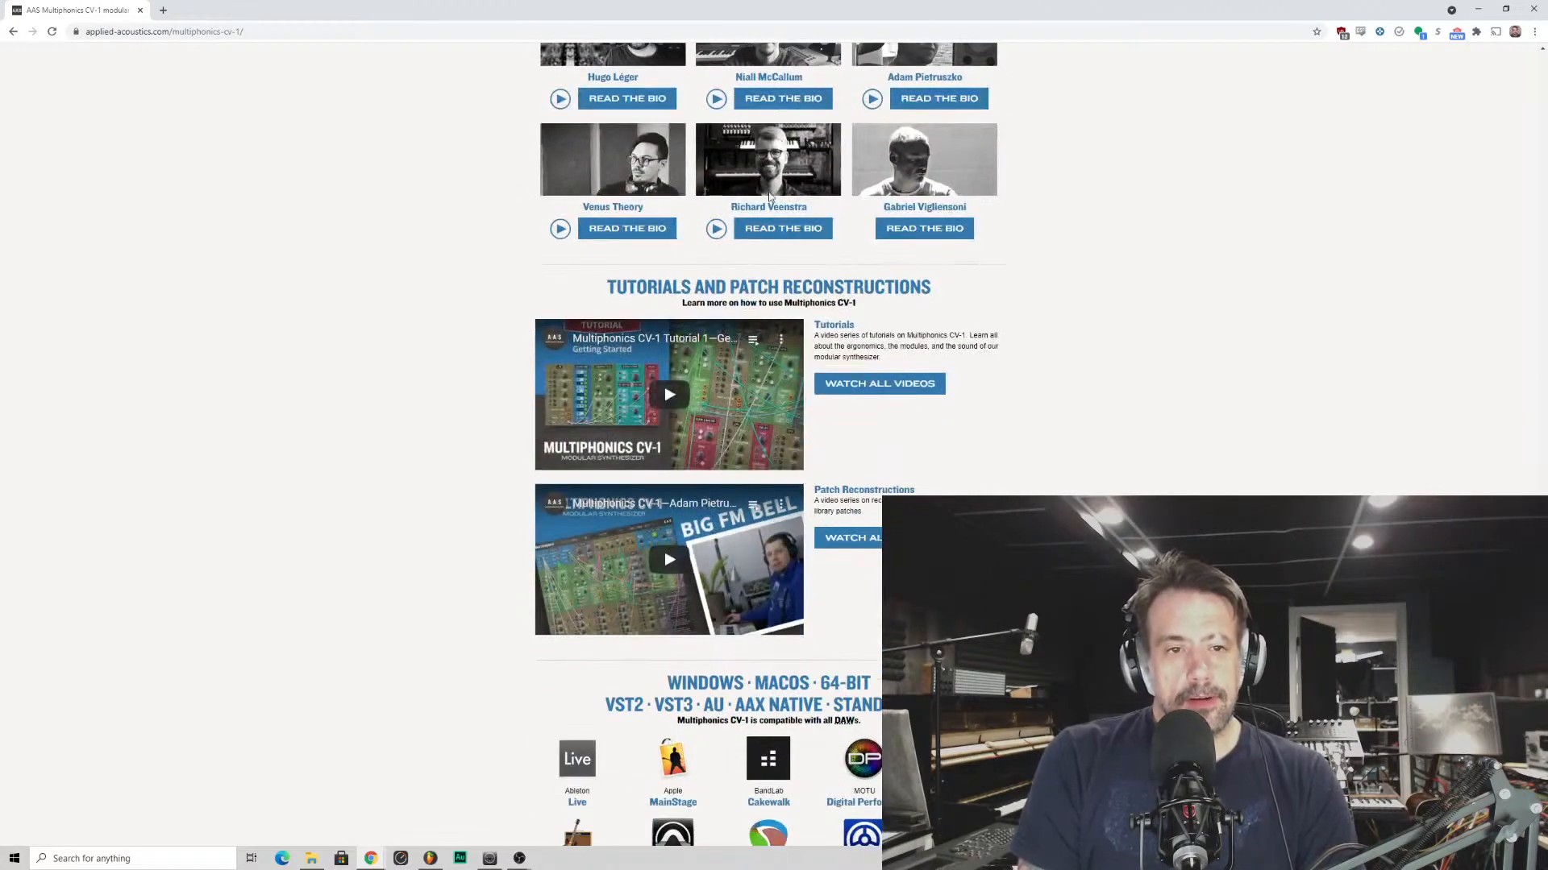
pyautogui.scroll(-9, 735, 451)
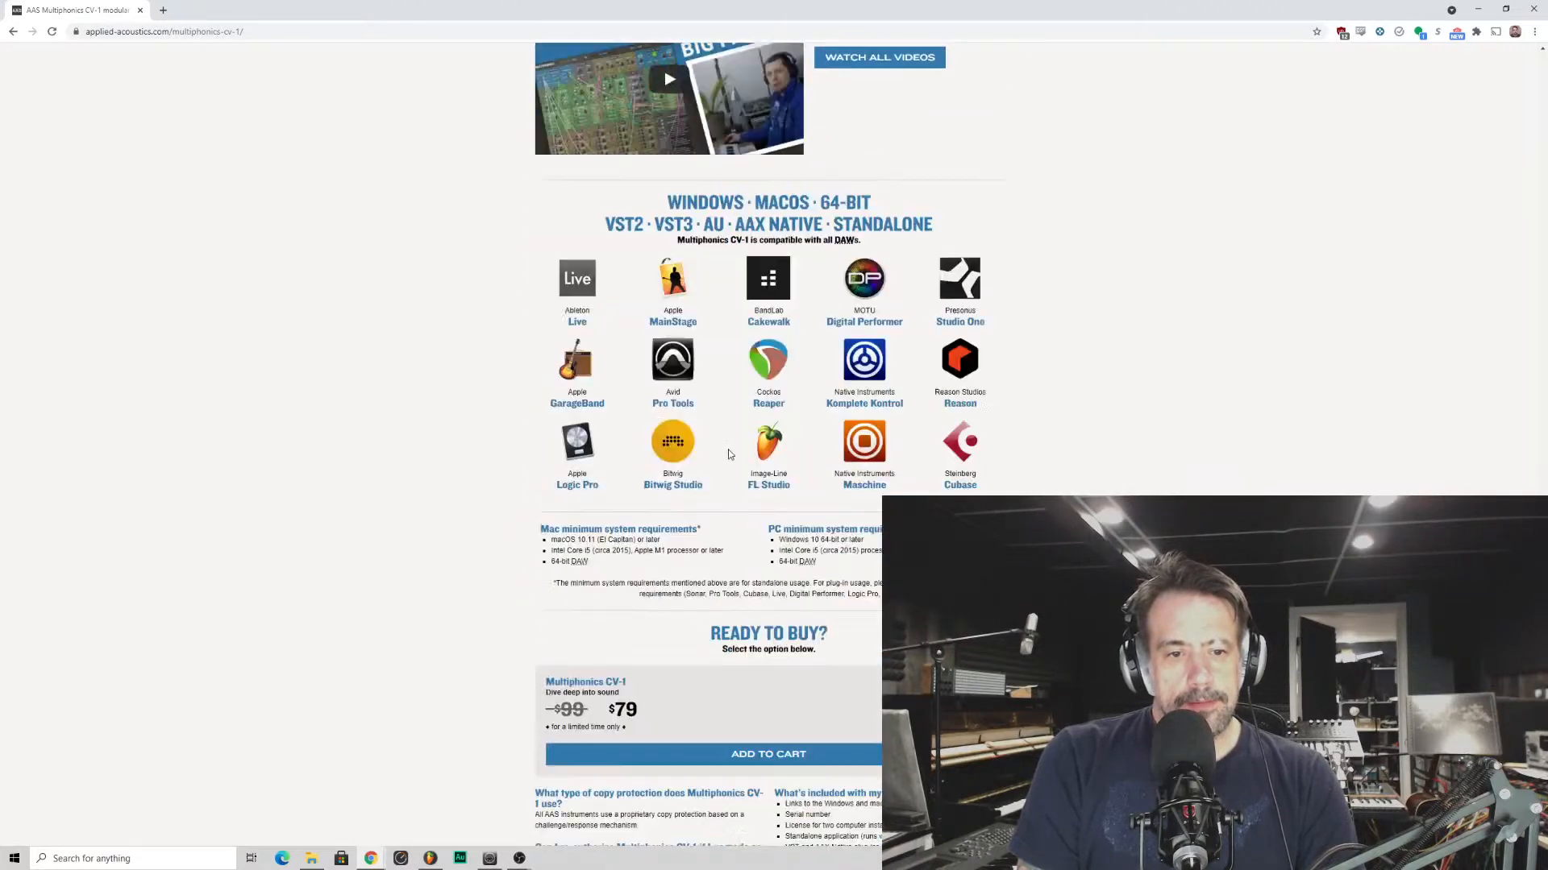
pyautogui.scroll(1, 810, 429)
pyautogui.scroll(-4, 812, 439)
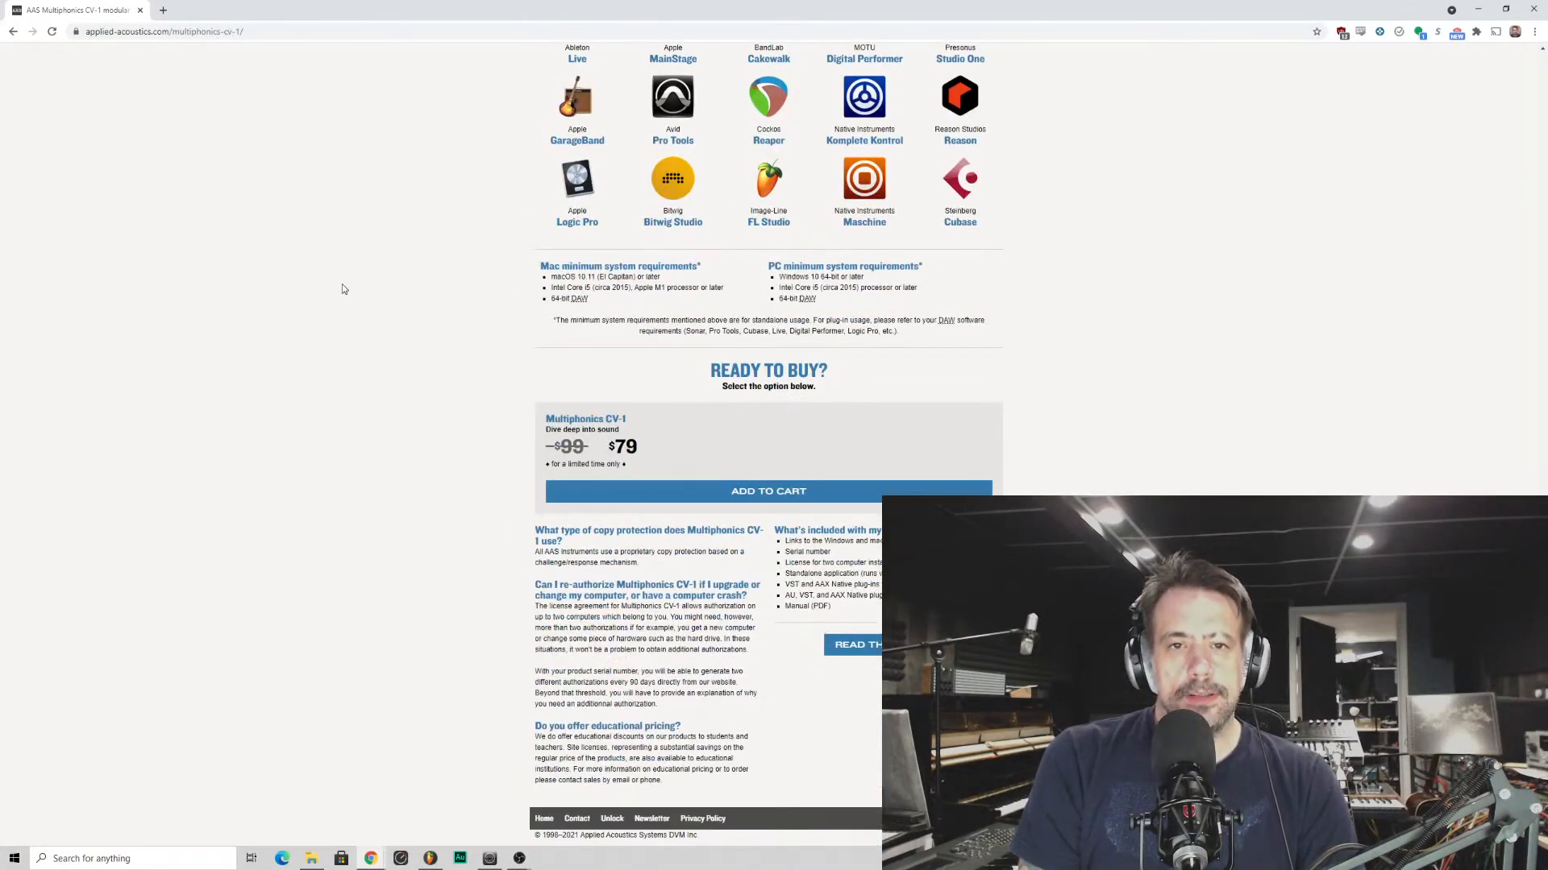
# - Revisit the AAS Sound and Feel module section and the A Wild Sonic Journey section with its patch designers
pyautogui.scroll(6, 367, 549)
pyautogui.scroll(15, 367, 549)
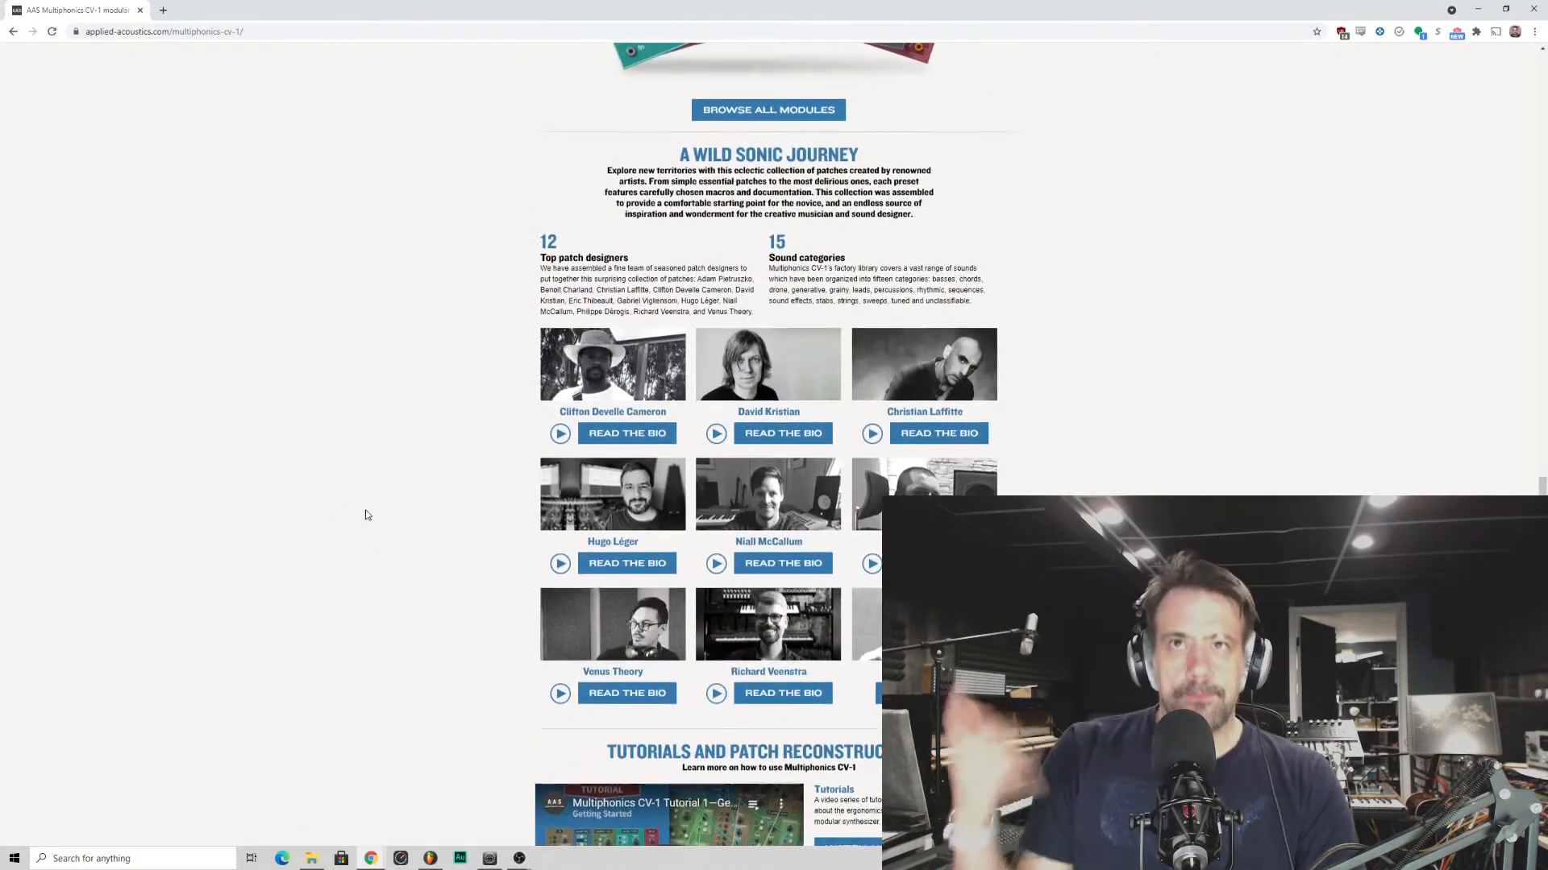
pyautogui.scroll(10, 452, 379)
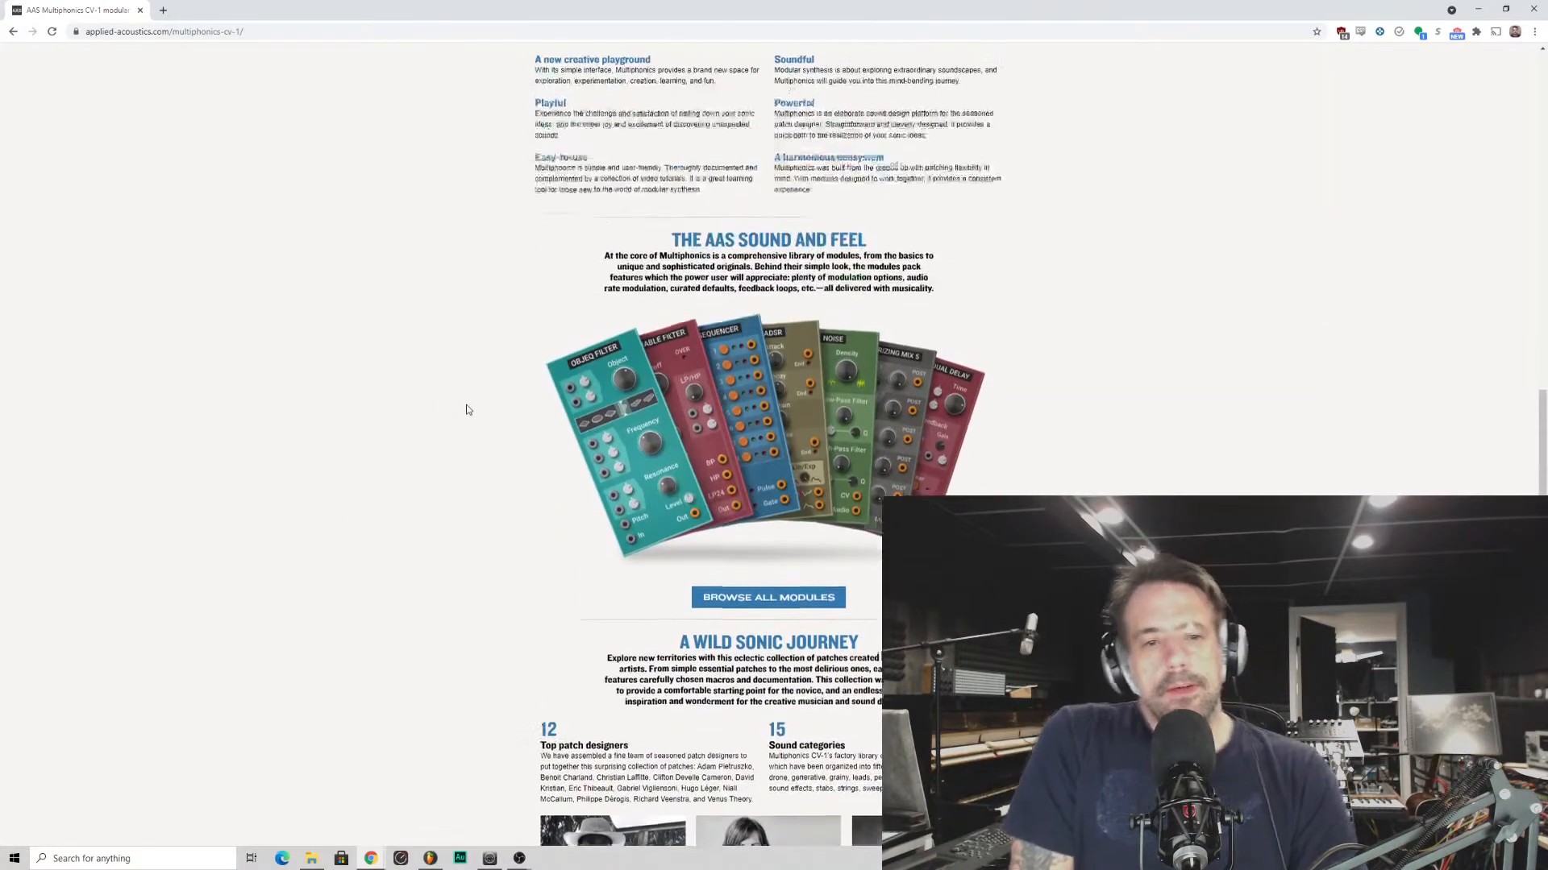
pyautogui.scroll(-7, 484, 427)
pyautogui.scroll(-9, 491, 399)
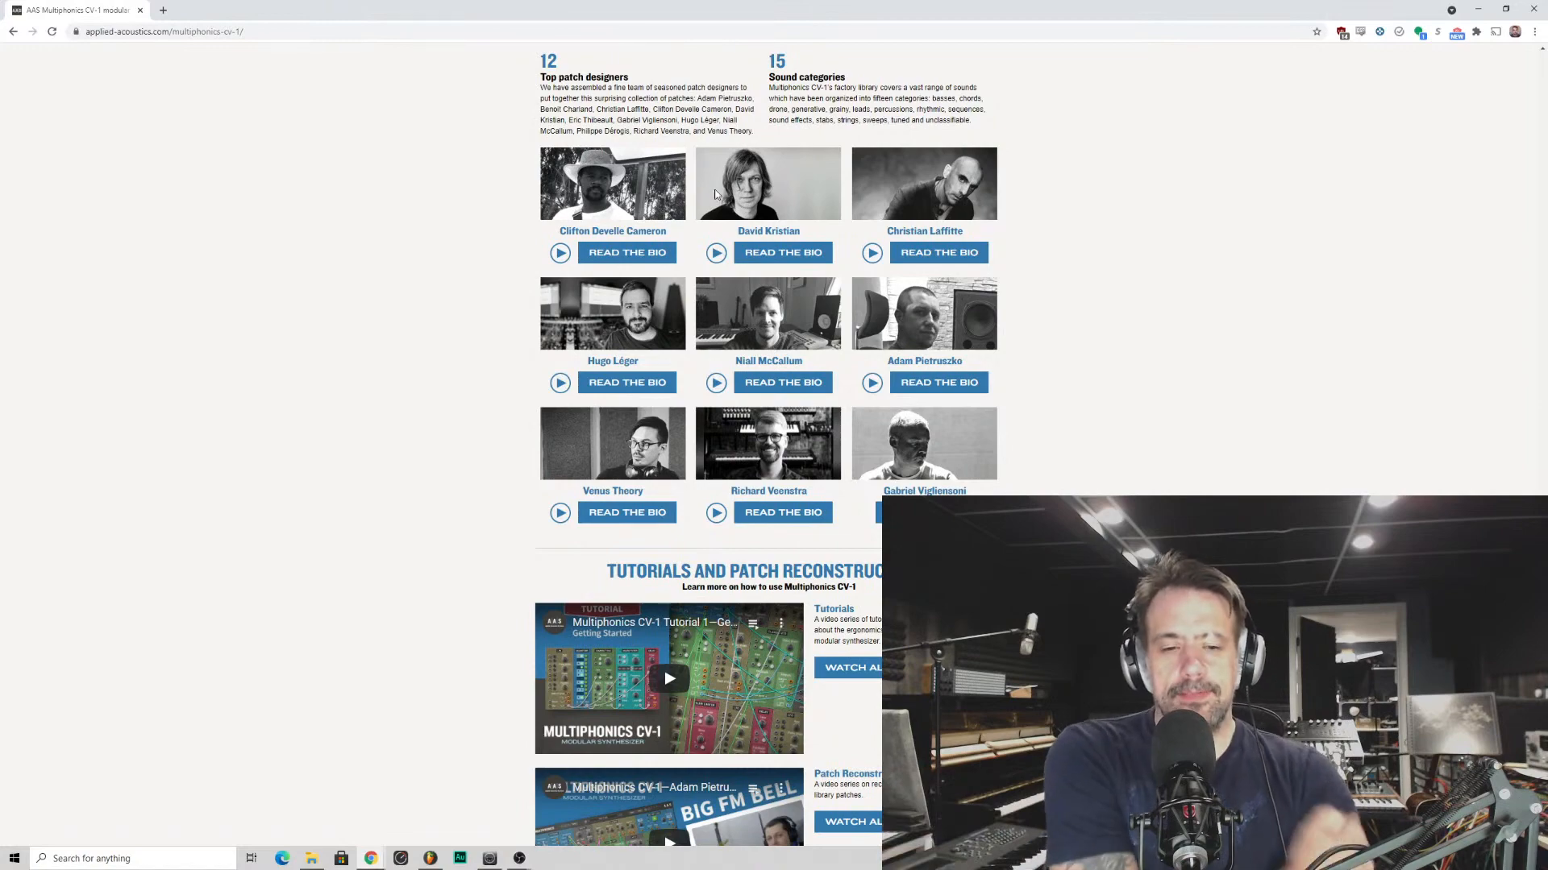
pyautogui.scroll(10, 553, 322)
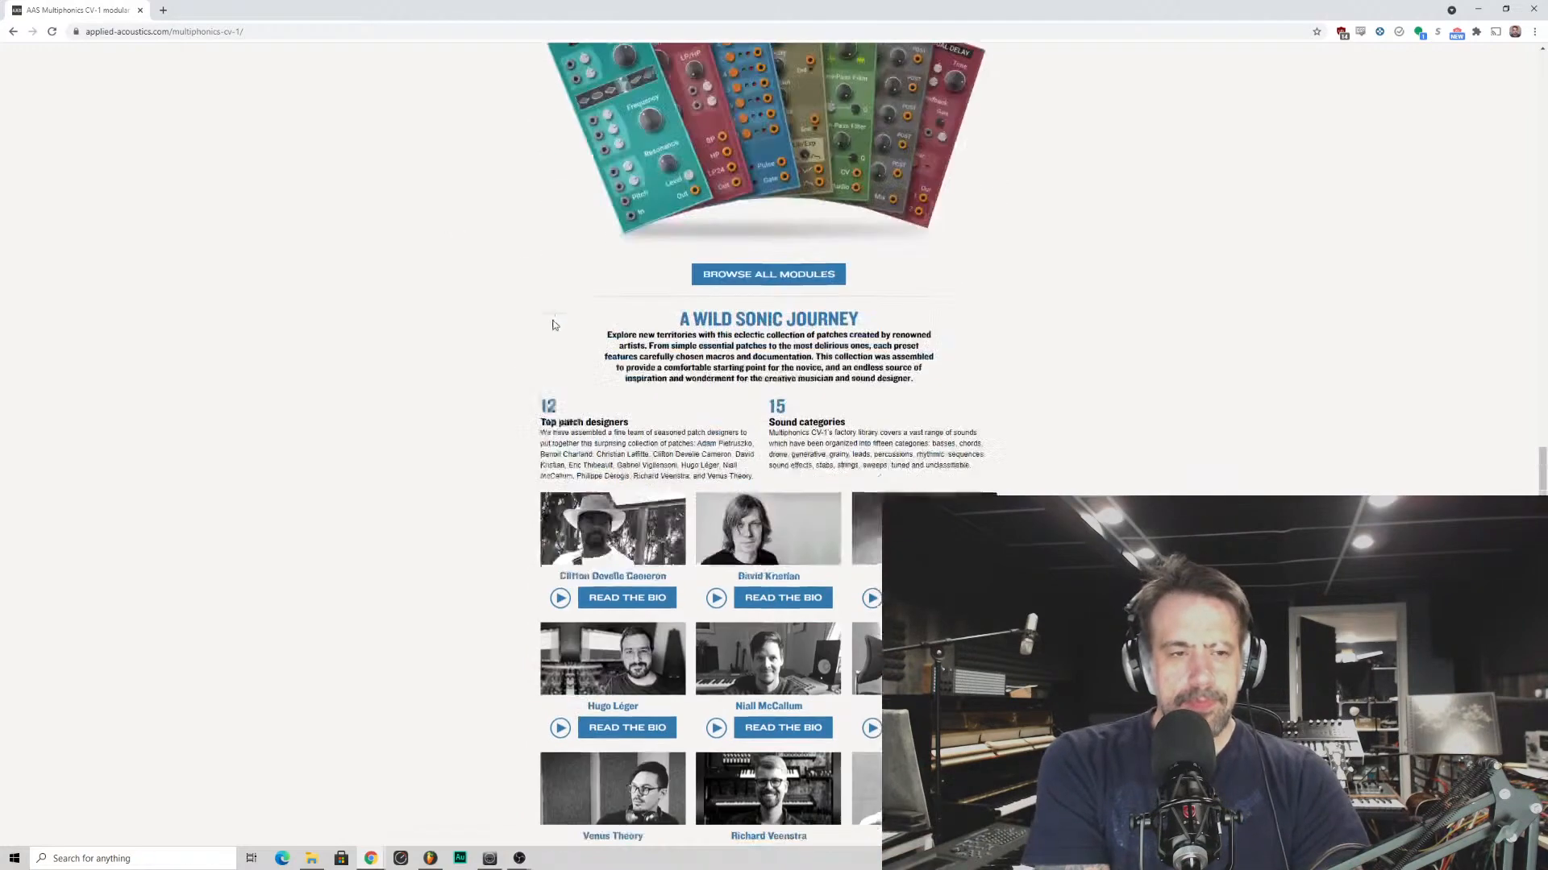
pyautogui.scroll(-8, 804, 322)
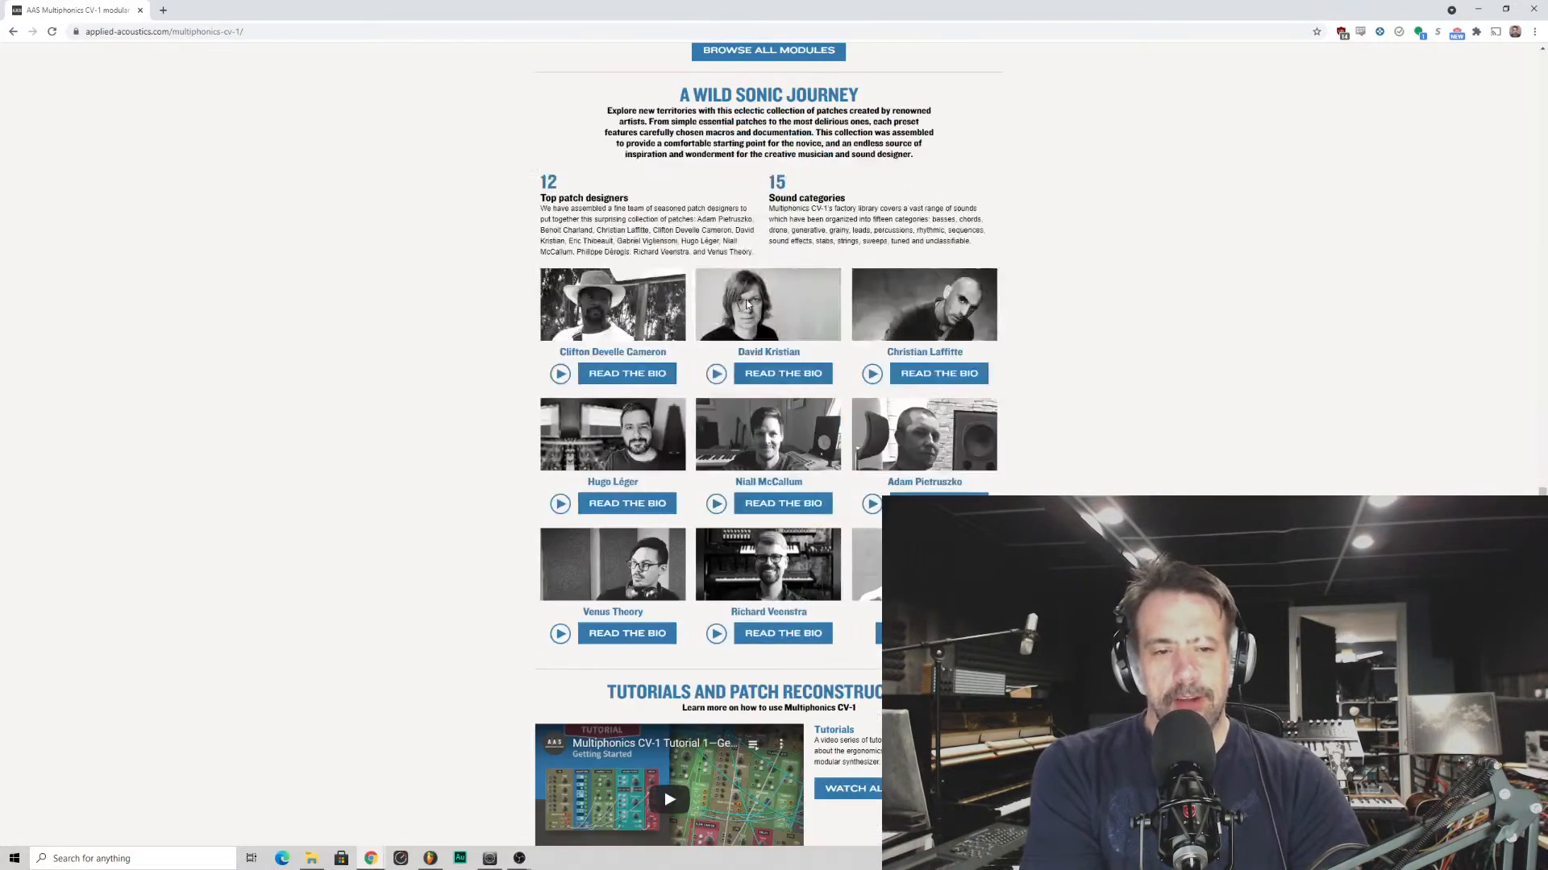
pyautogui.scroll(-1, 761, 314)
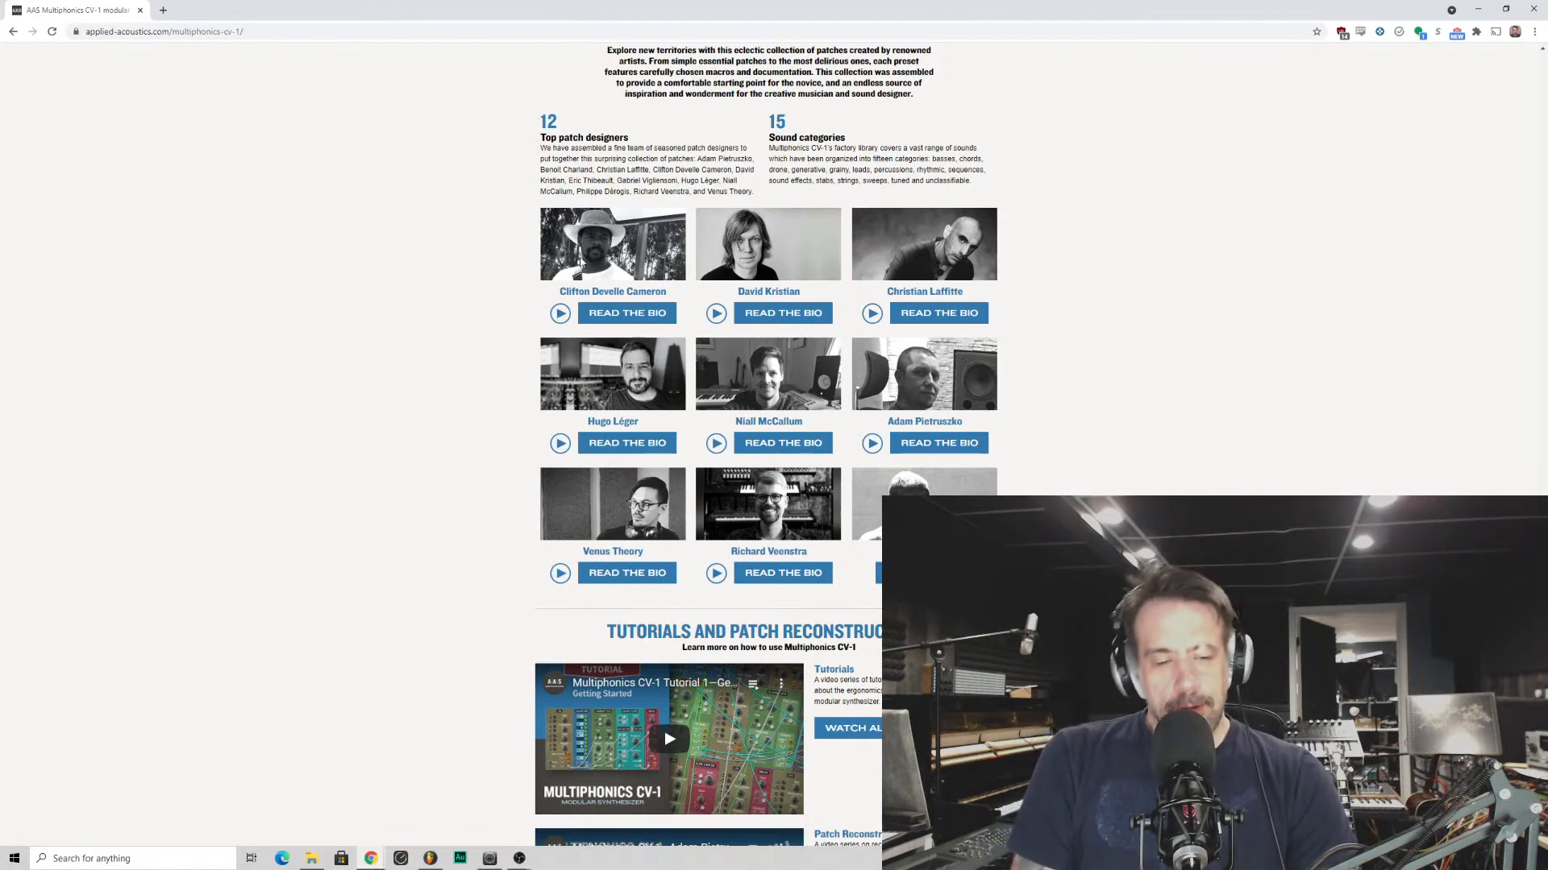
pyautogui.scroll(-1, 584, 249)
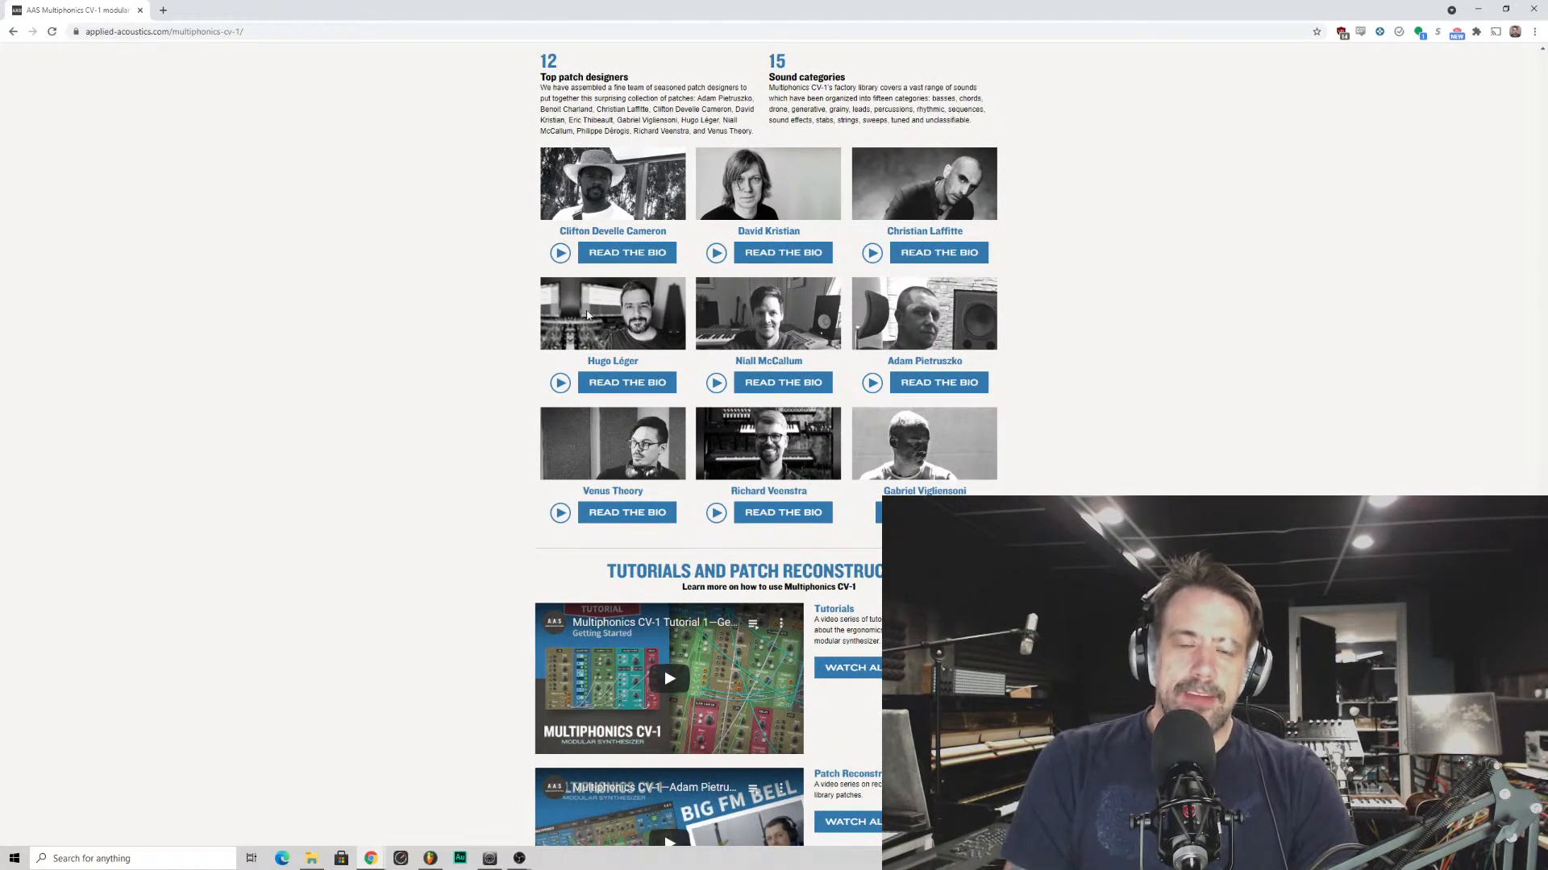
# - Look over the lower rows of patch designers and the Tutorials and Patch Reconstructions section
pyautogui.scroll(-1, 670, 442)
pyautogui.scroll(1, 677, 451)
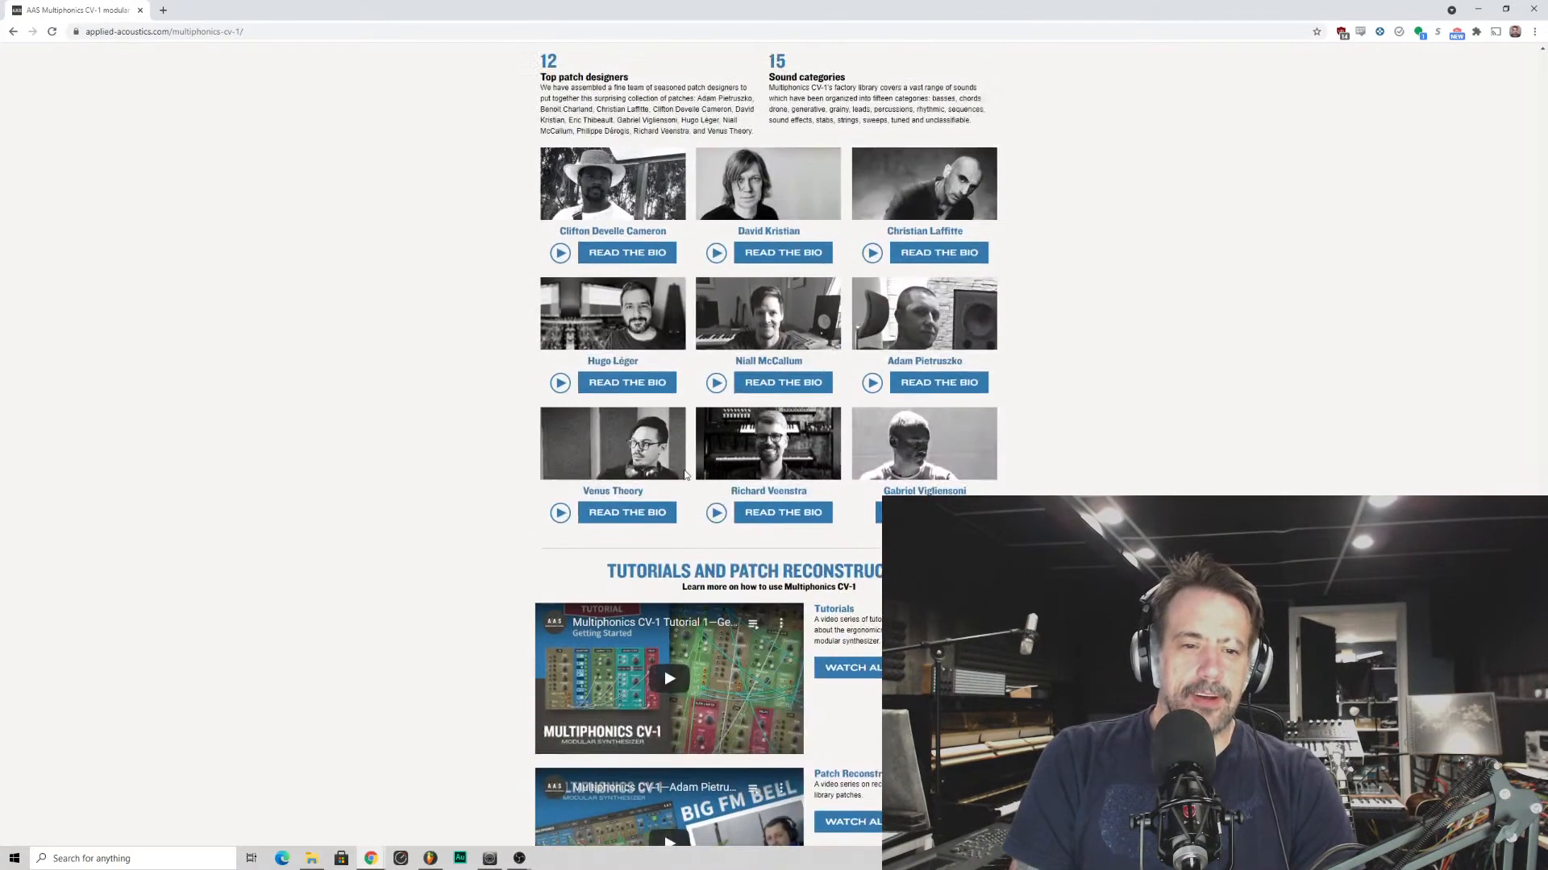
pyautogui.scroll(-3, 561, 335)
pyautogui.scroll(-1, 562, 335)
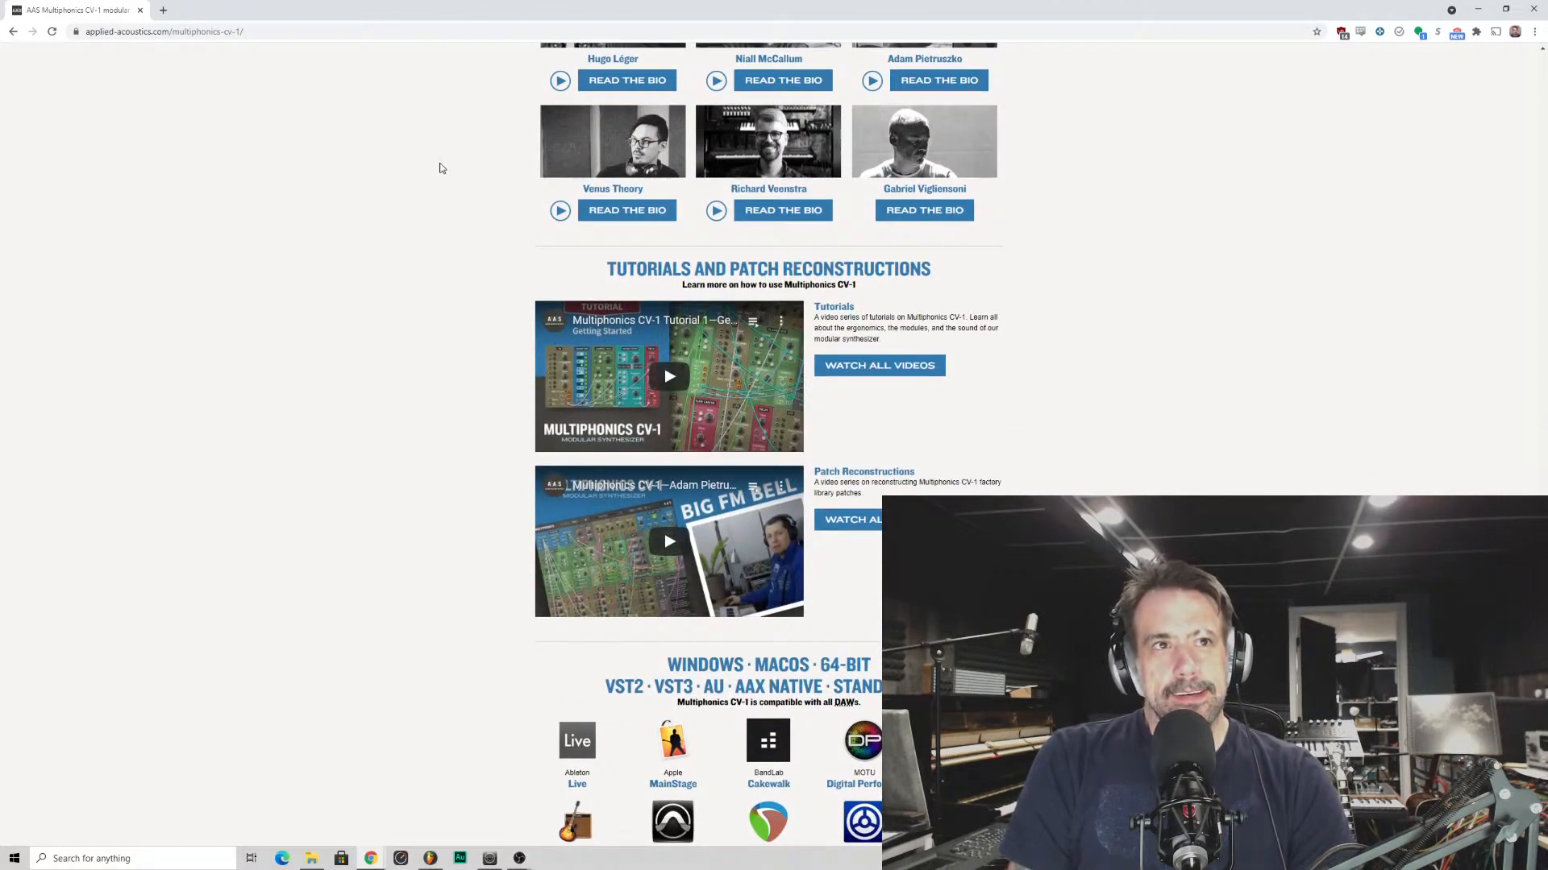
pyautogui.moveTo(653, 192); pyautogui.dragTo(555, 185)
pyautogui.click(474, 205)
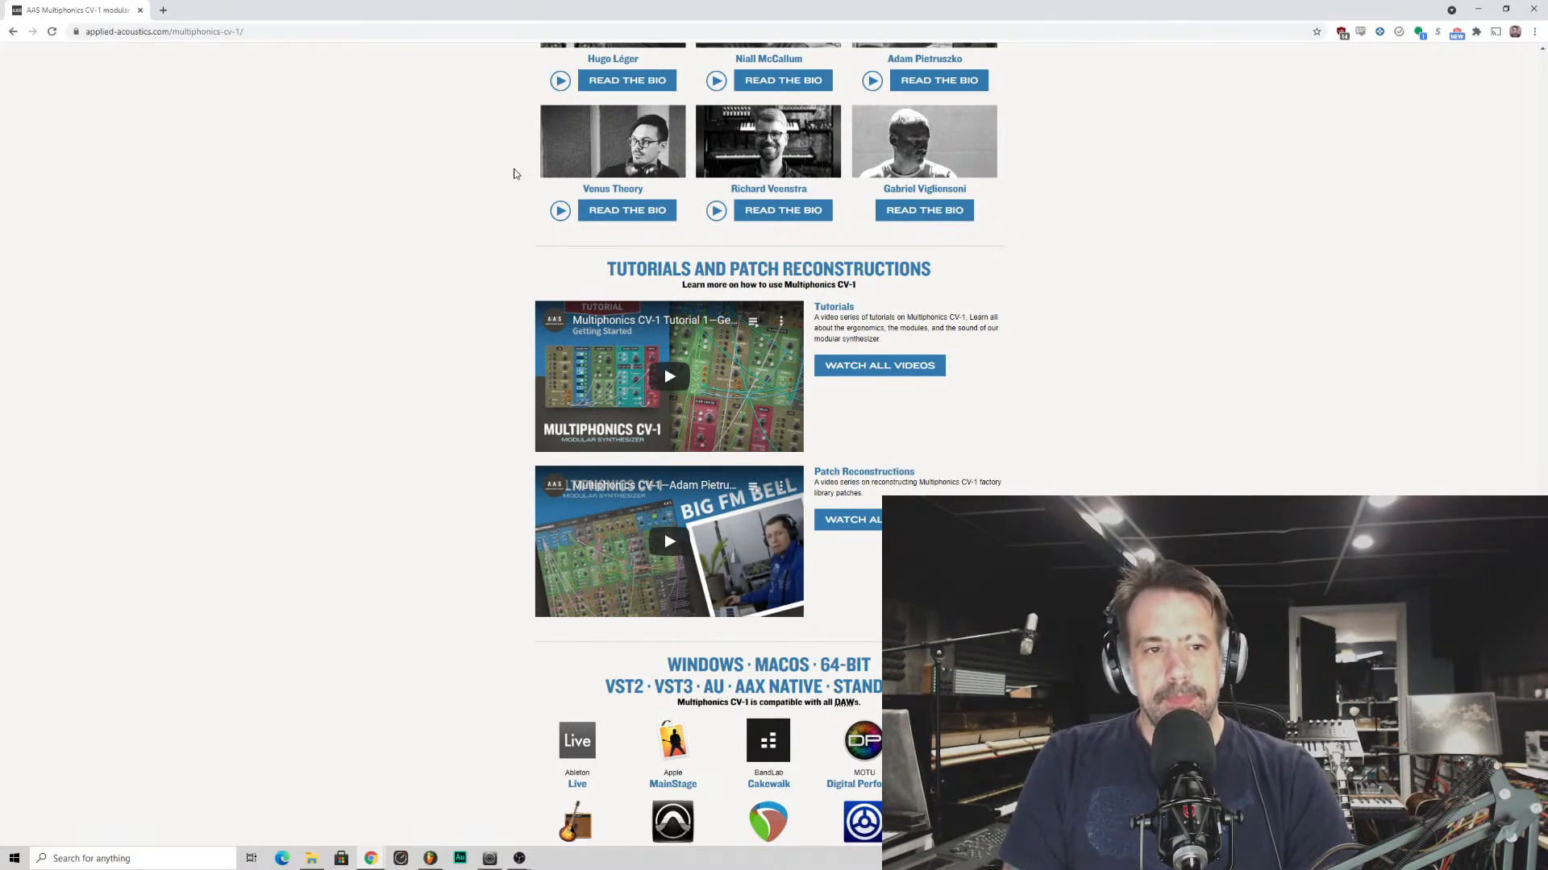
pyautogui.scroll(1, 515, 169)
pyautogui.scroll(-2, 513, 168)
pyautogui.scroll(3, 511, 169)
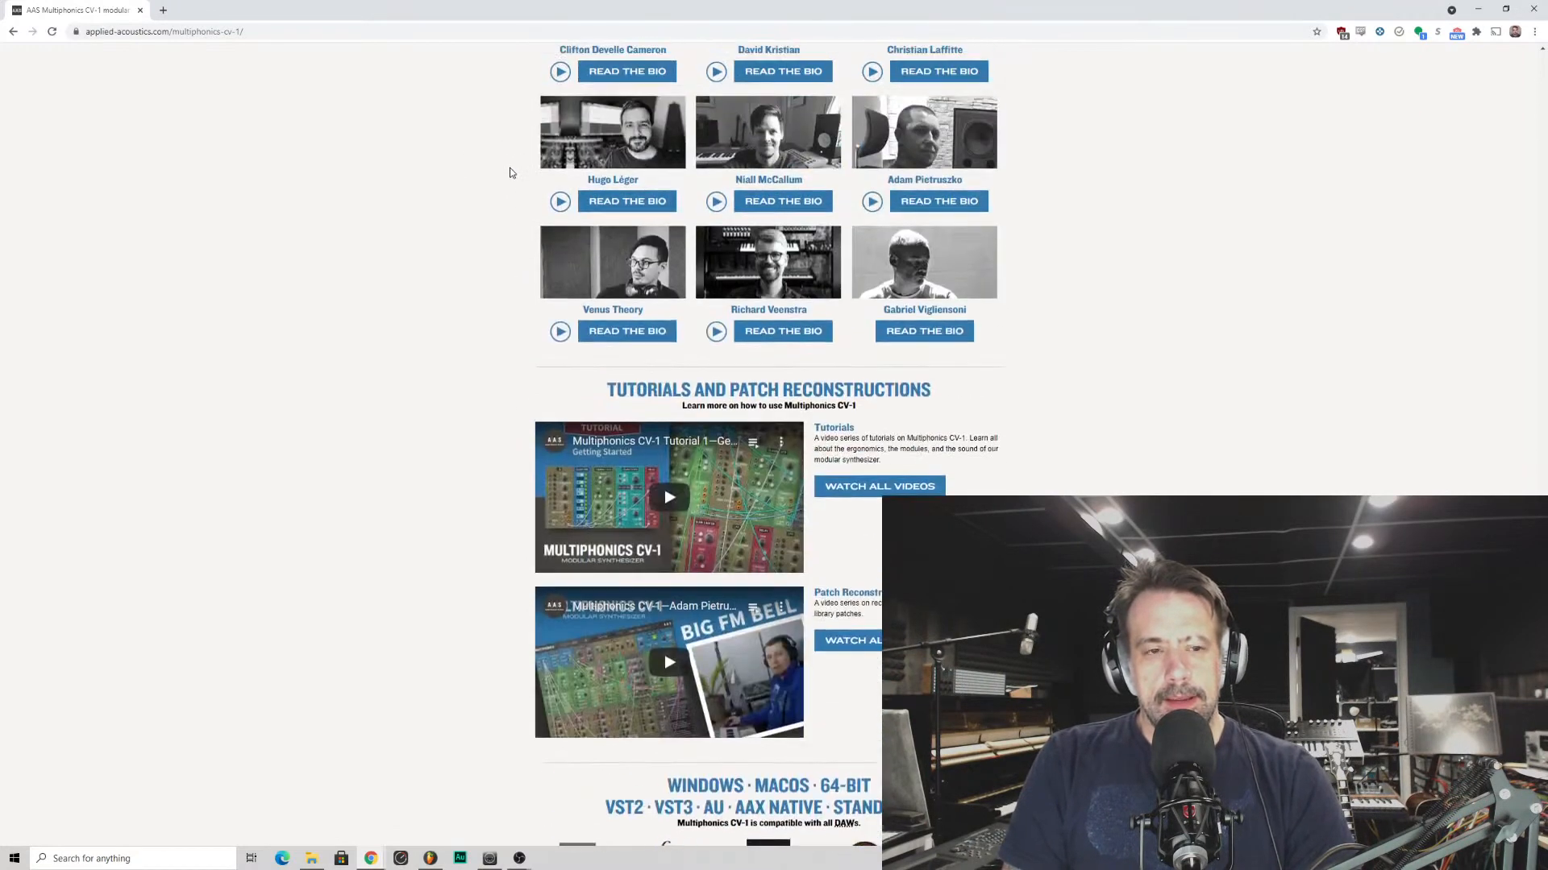
# - Look over the tutorial videos, the audio demo playlist, the endorsement quote and the free trial installers on the product page
pyautogui.scroll(-3, 511, 170)
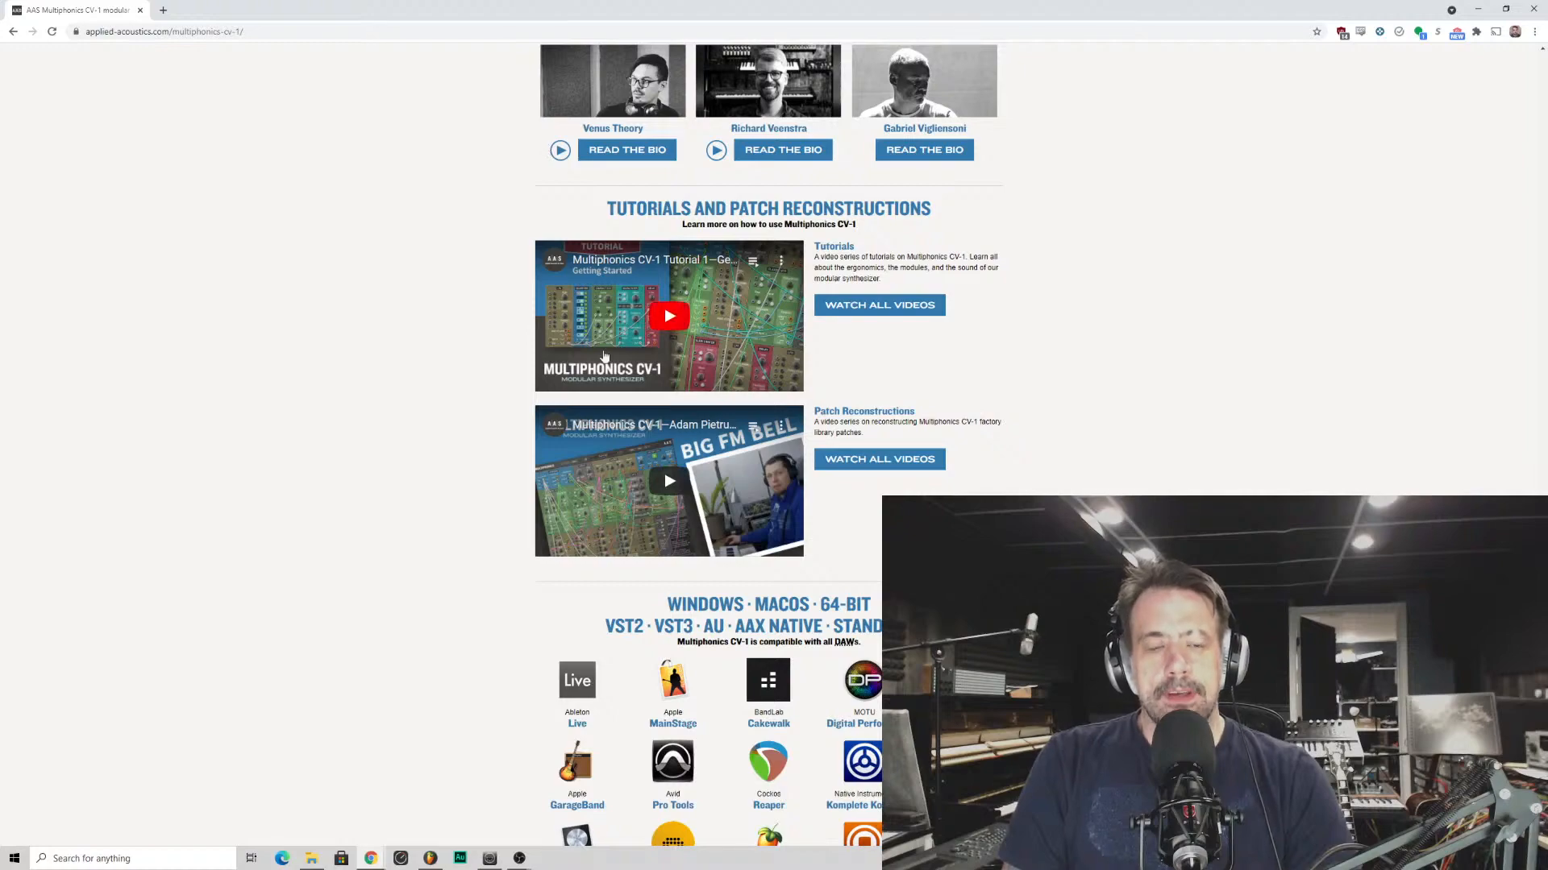
pyautogui.scroll(10, 612, 411)
pyautogui.scroll(20, 611, 407)
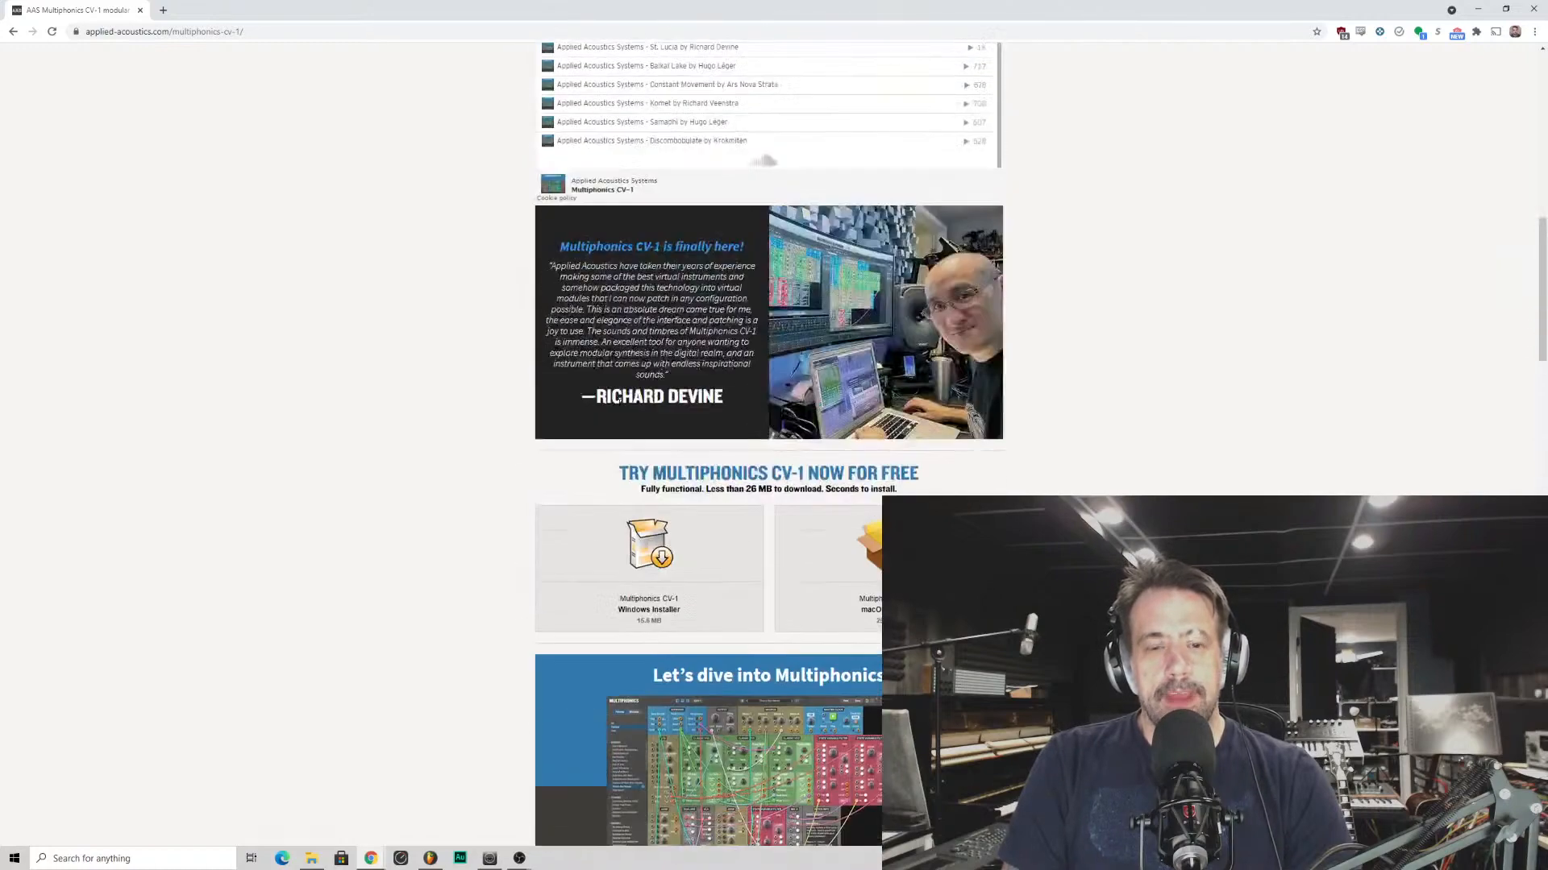
pyautogui.scroll(-4, 612, 367)
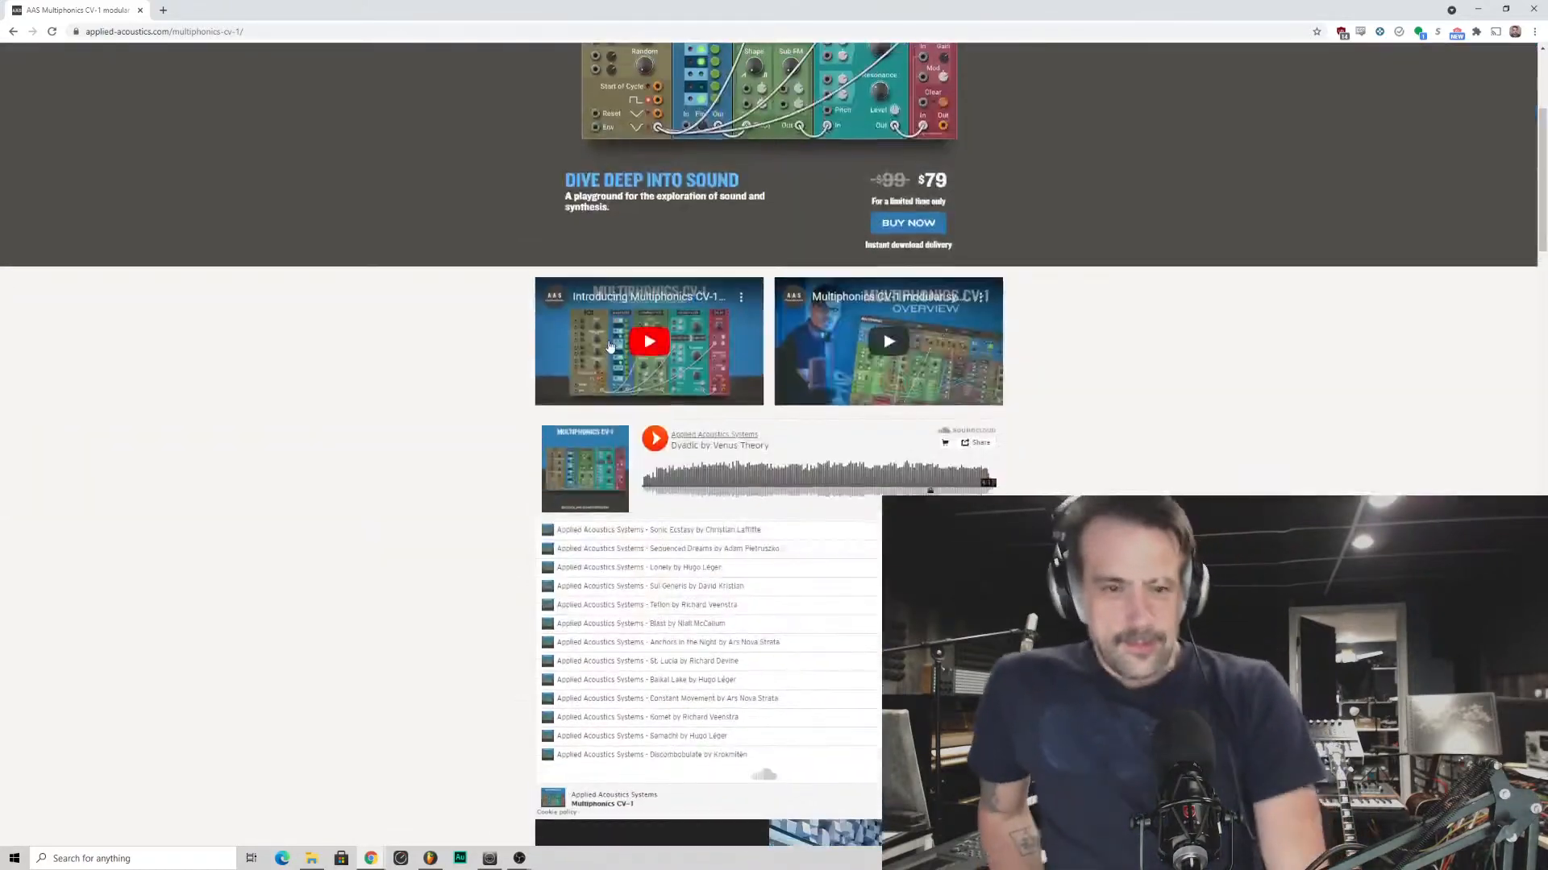
pyautogui.scroll(4, 606, 327)
pyautogui.scroll(-8, 610, 335)
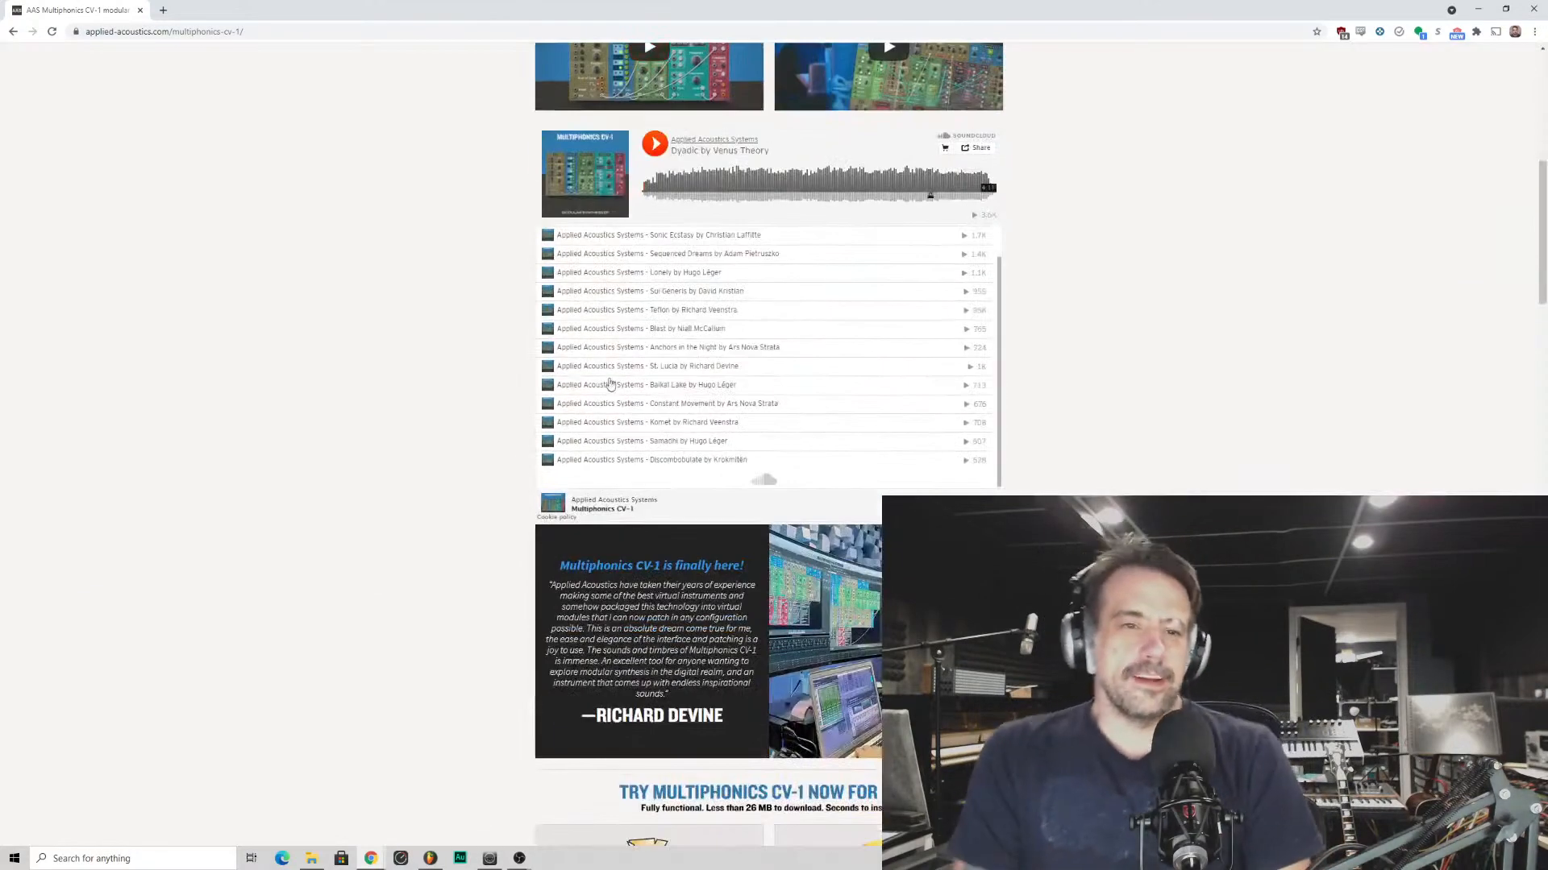
pyautogui.scroll(-11, 770, 322)
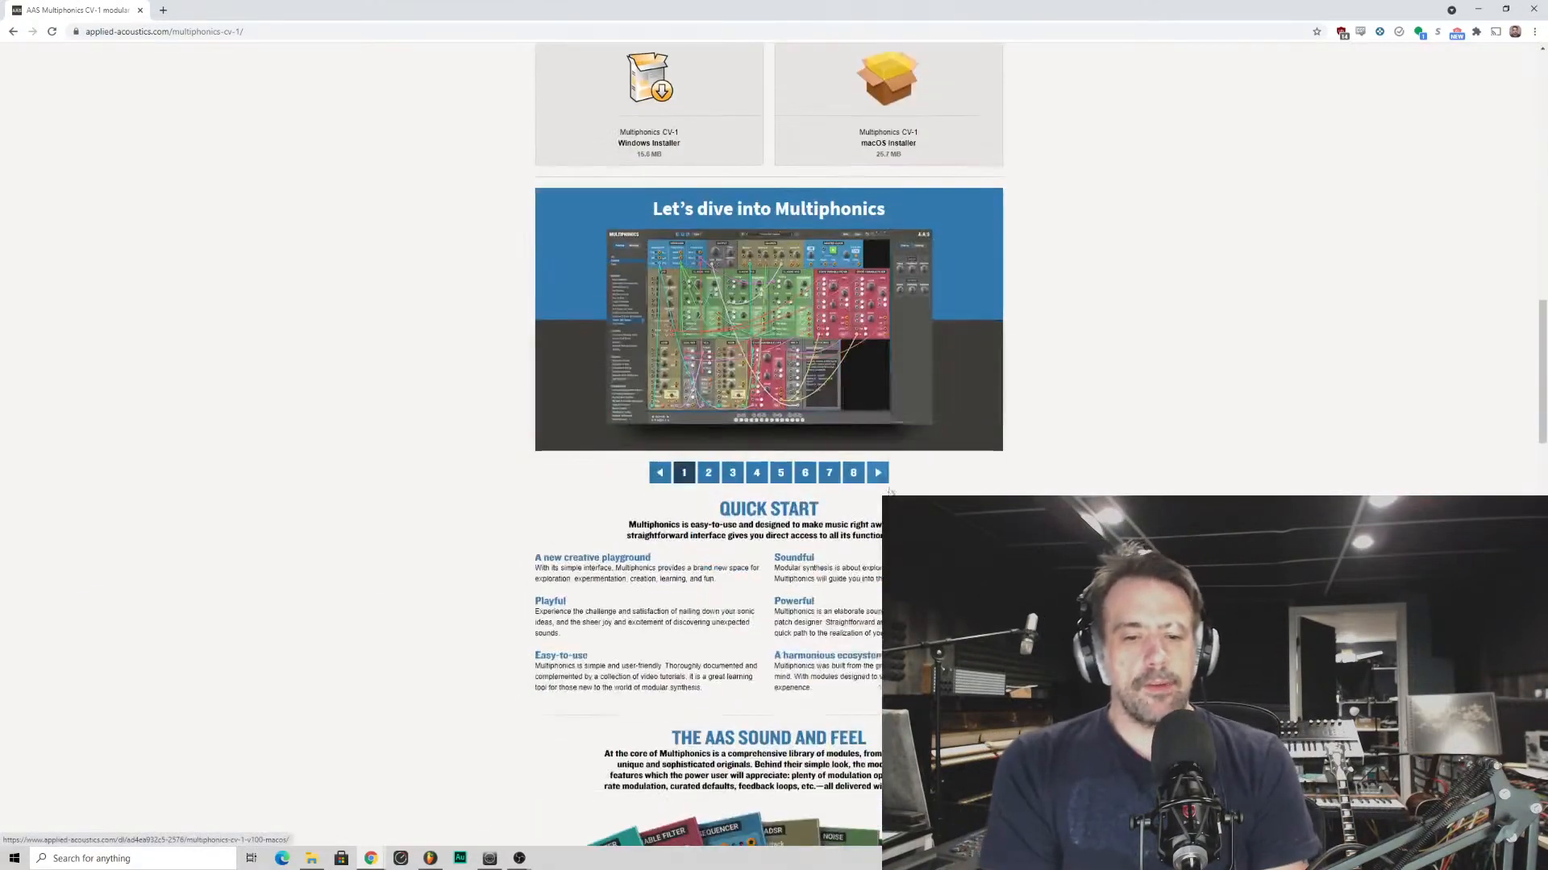
pyautogui.scroll(-3, 828, 557)
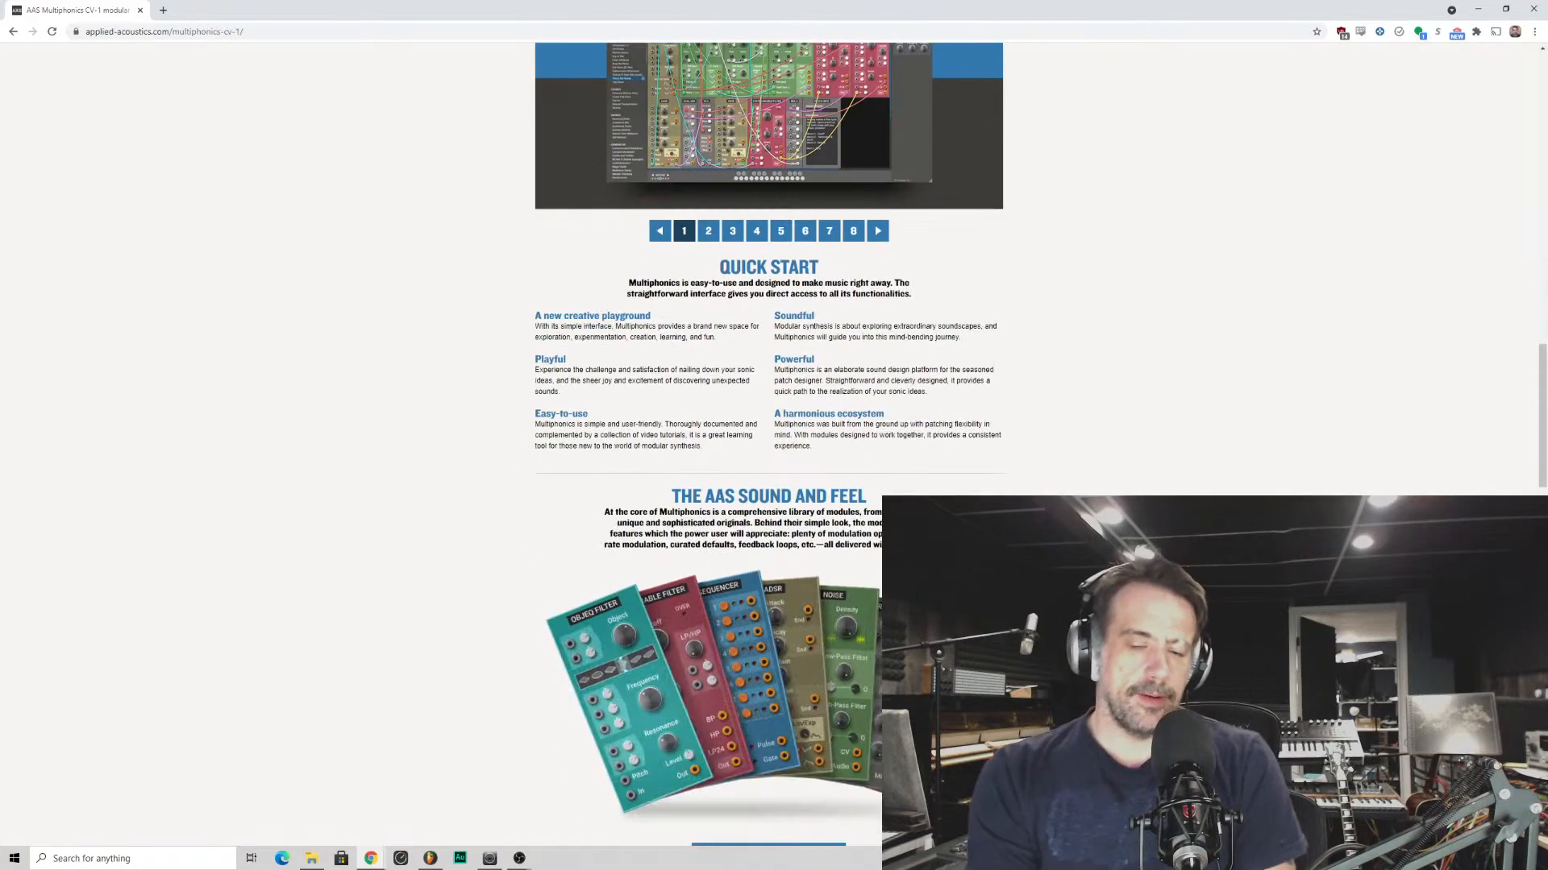
# - Read the Quick Start section, highlighting the "A harmonious ecosystem" paragraph
pyautogui.scroll(2, 828, 556)
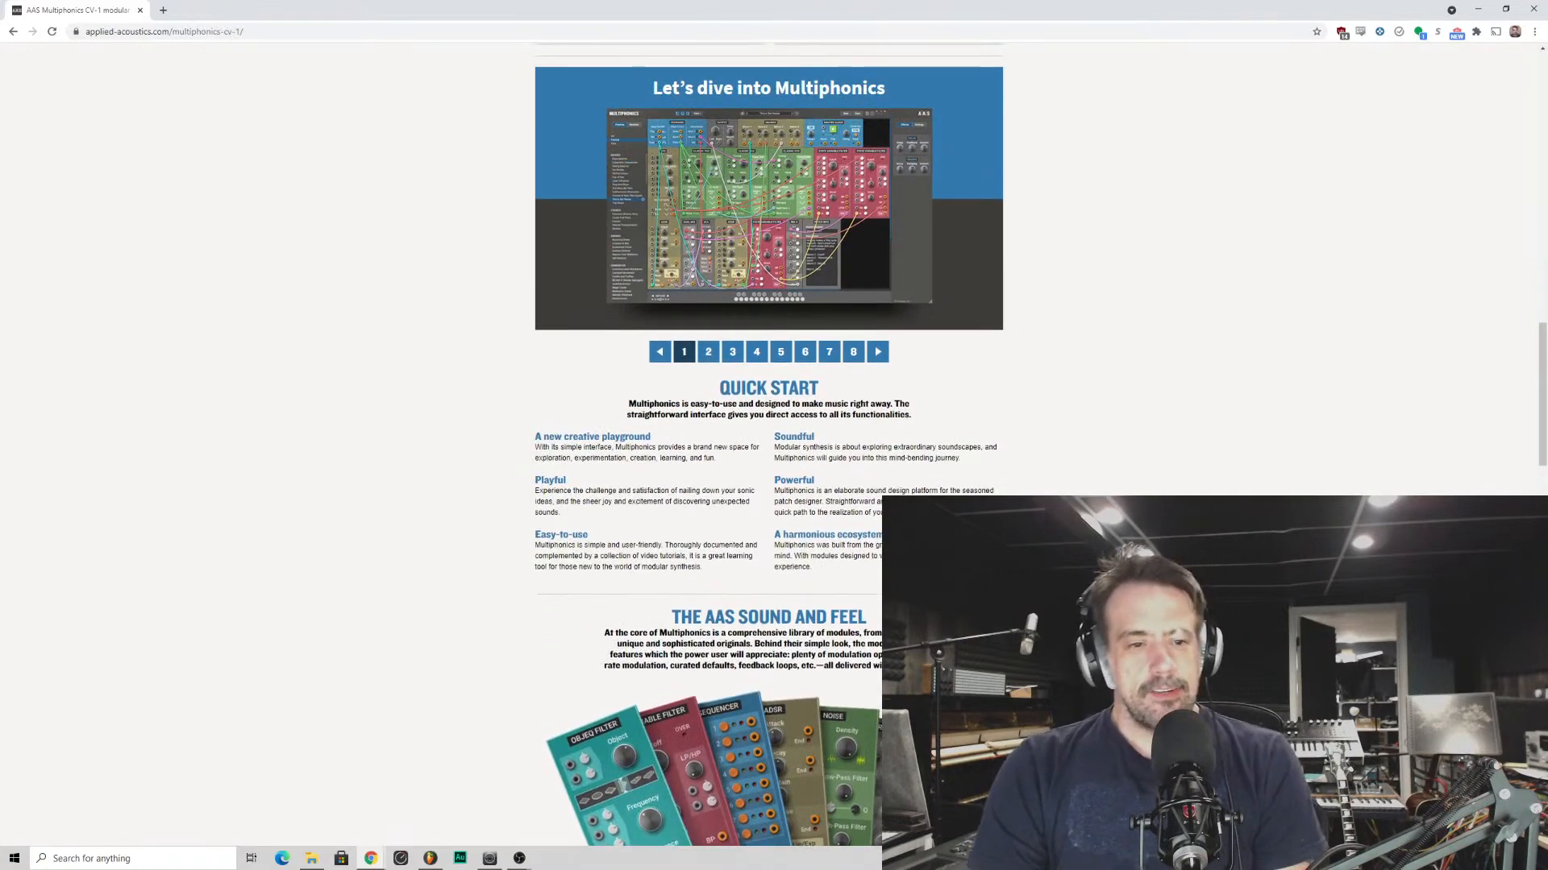
pyautogui.moveTo(775, 535); pyautogui.dragTo(813, 568)
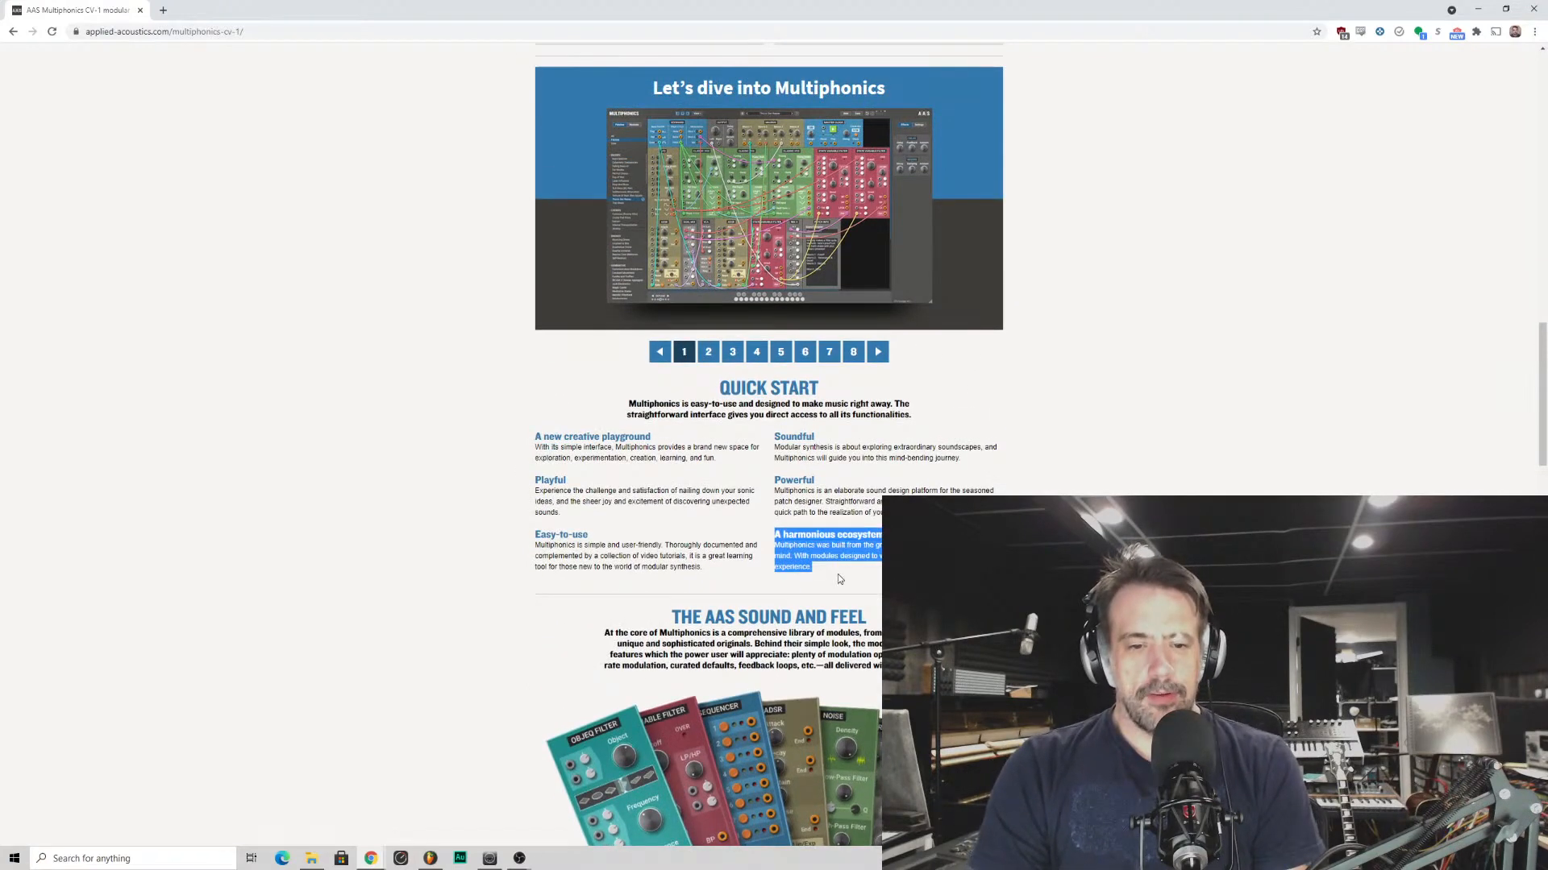
pyautogui.click(823, 573)
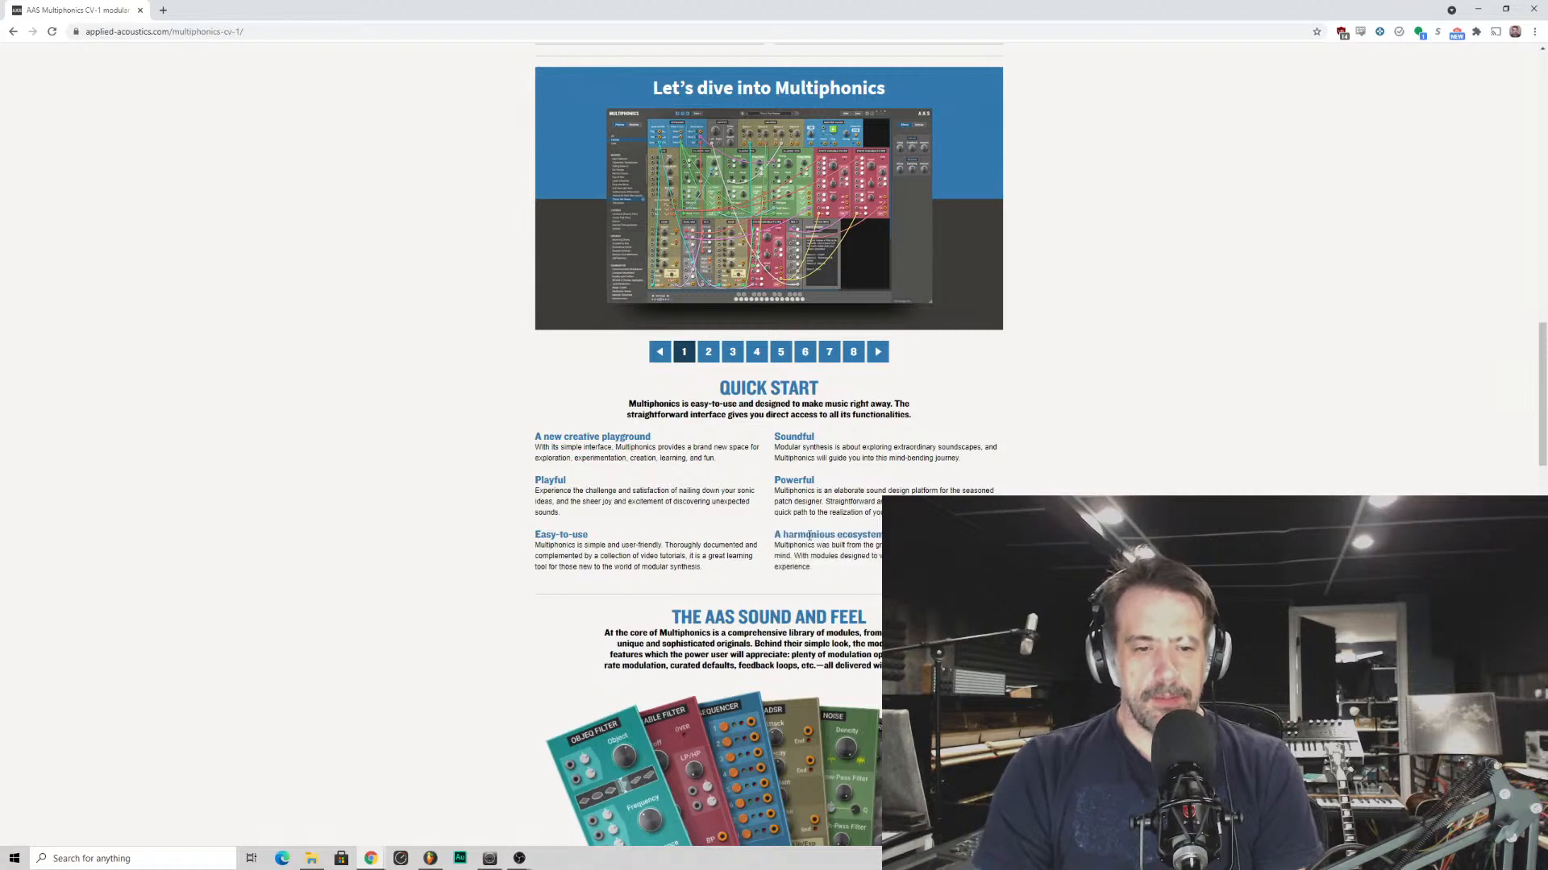
pyautogui.moveTo(772, 537); pyautogui.dragTo(806, 562)
pyautogui.click(805, 561)
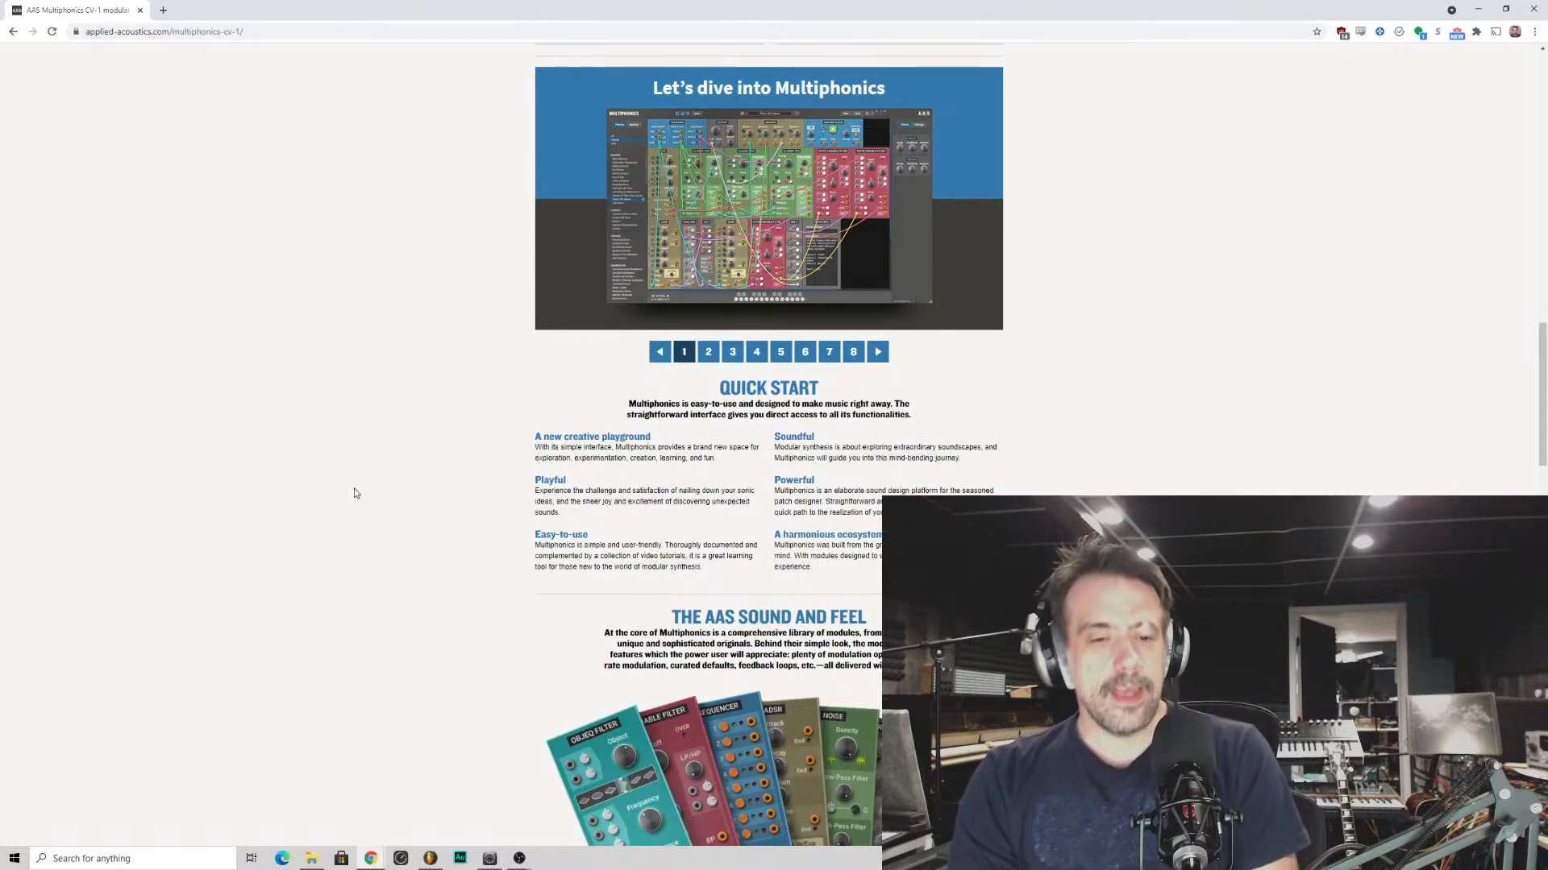
pyautogui.scroll(-2, 476, 453)
pyautogui.scroll(4, 481, 439)
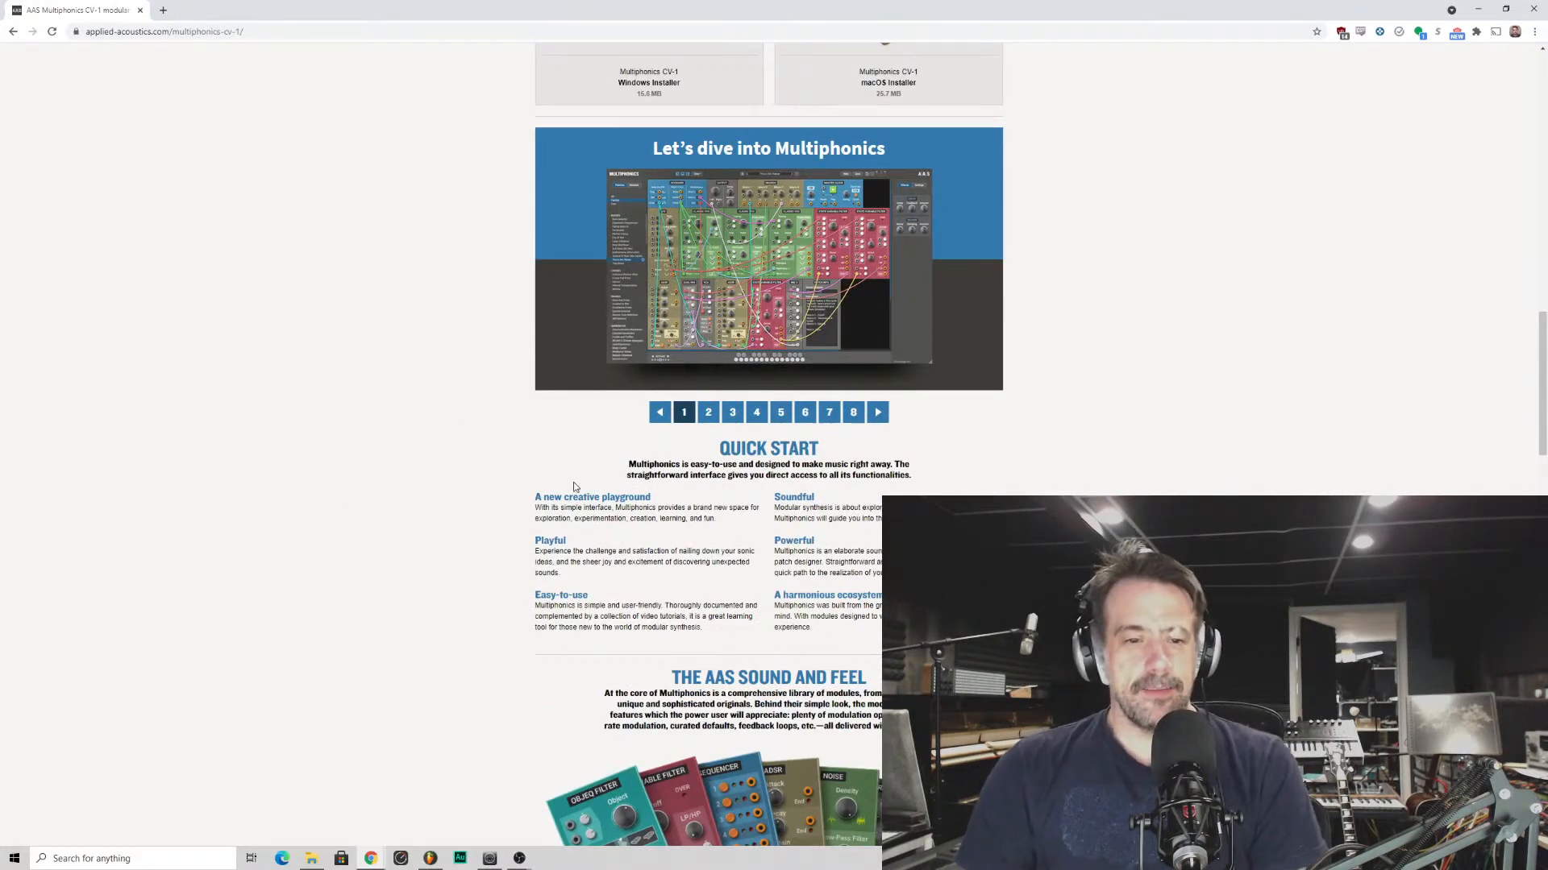
pyautogui.scroll(-3, 592, 499)
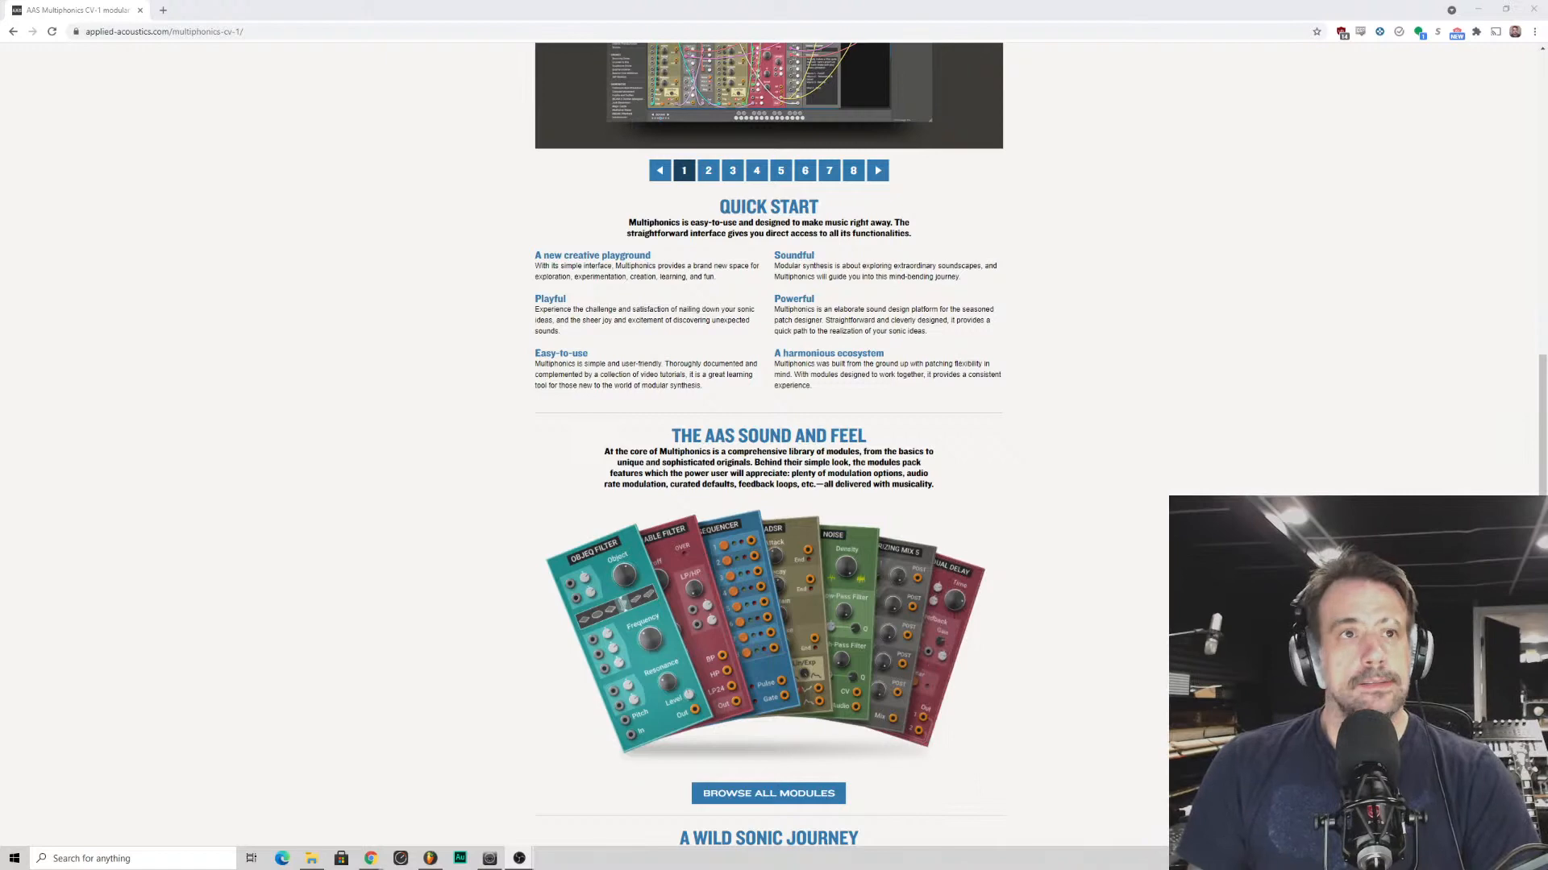
pyautogui.click(1161, 377)
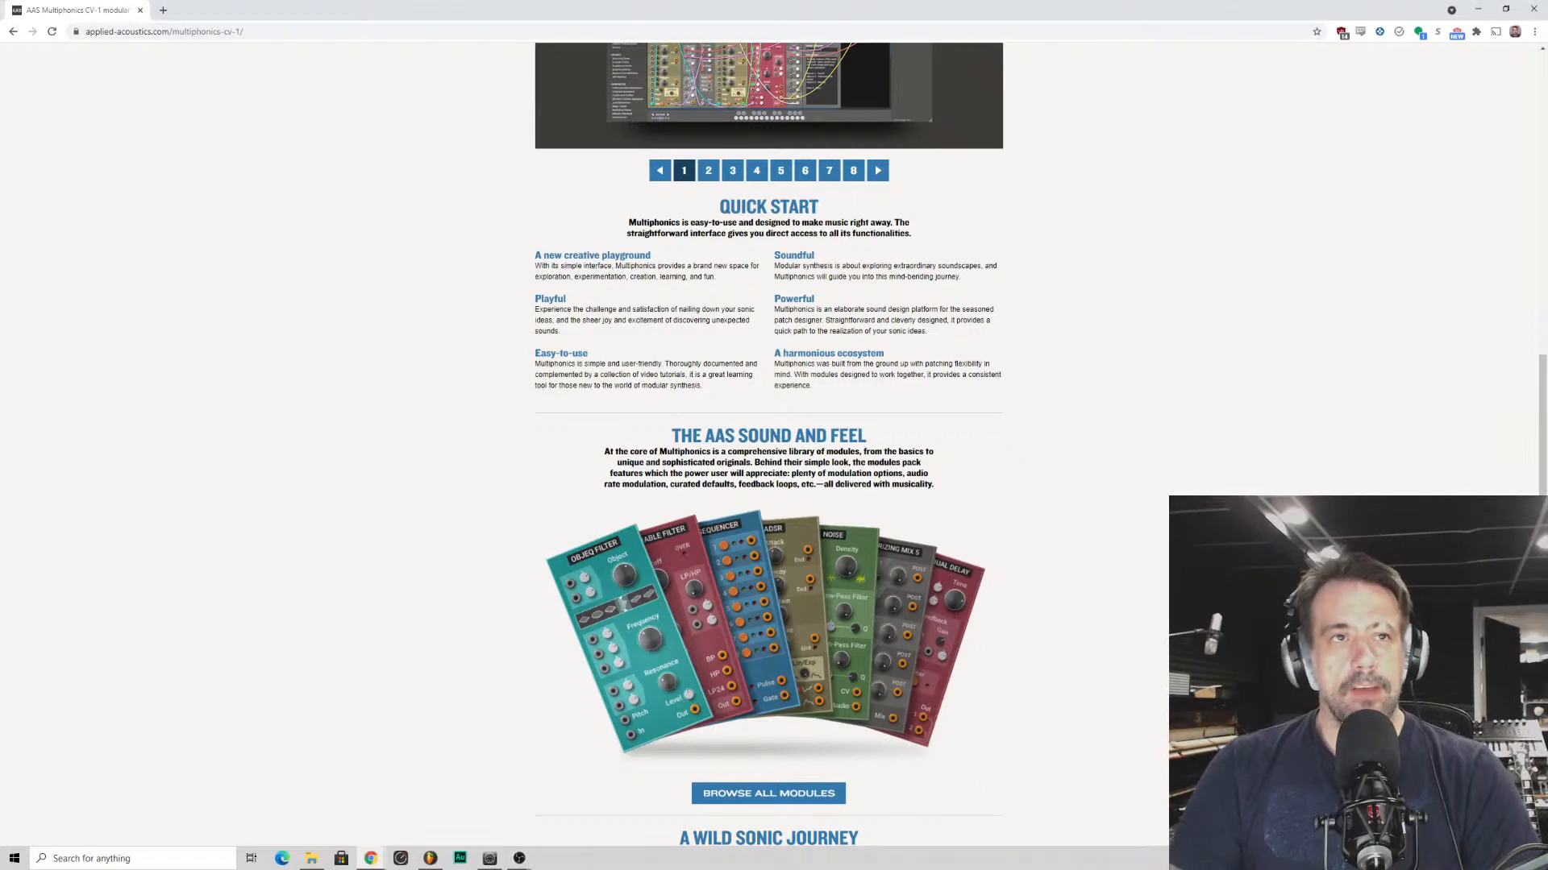
# - Inspect the page element of the middle patch designer's name in the first row under A Wild Sonic Journey
pyautogui.scroll(-10, 820, 373)
pyautogui.scroll(-2, 820, 373)
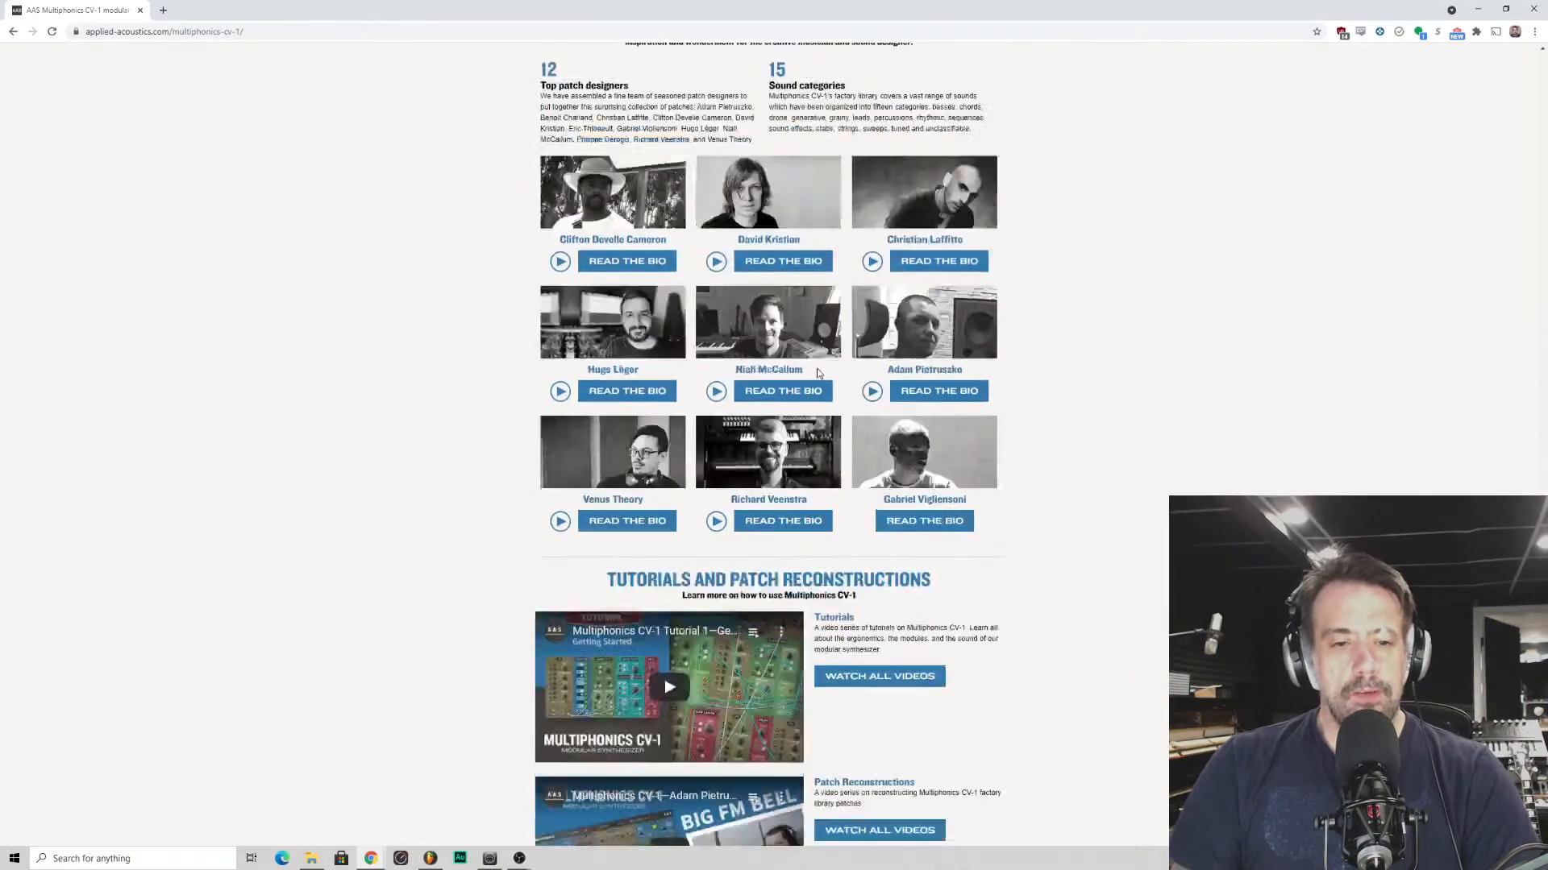
pyautogui.scroll(2, 814, 372)
pyautogui.scroll(-2, 638, 356)
pyautogui.scroll(2, 505, 352)
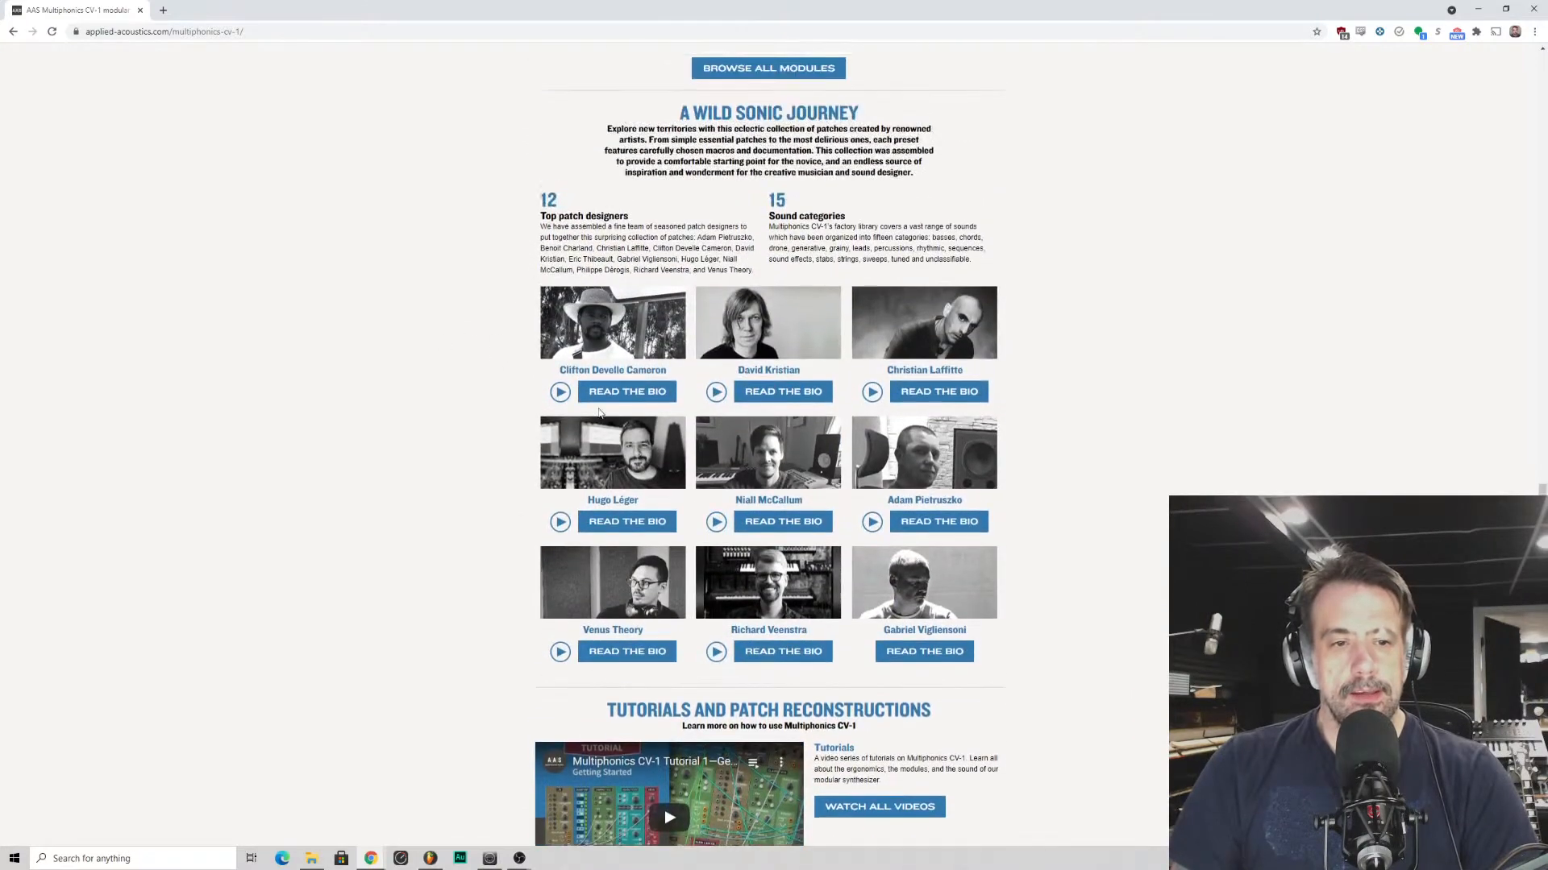
pyautogui.rightClick(763, 376)
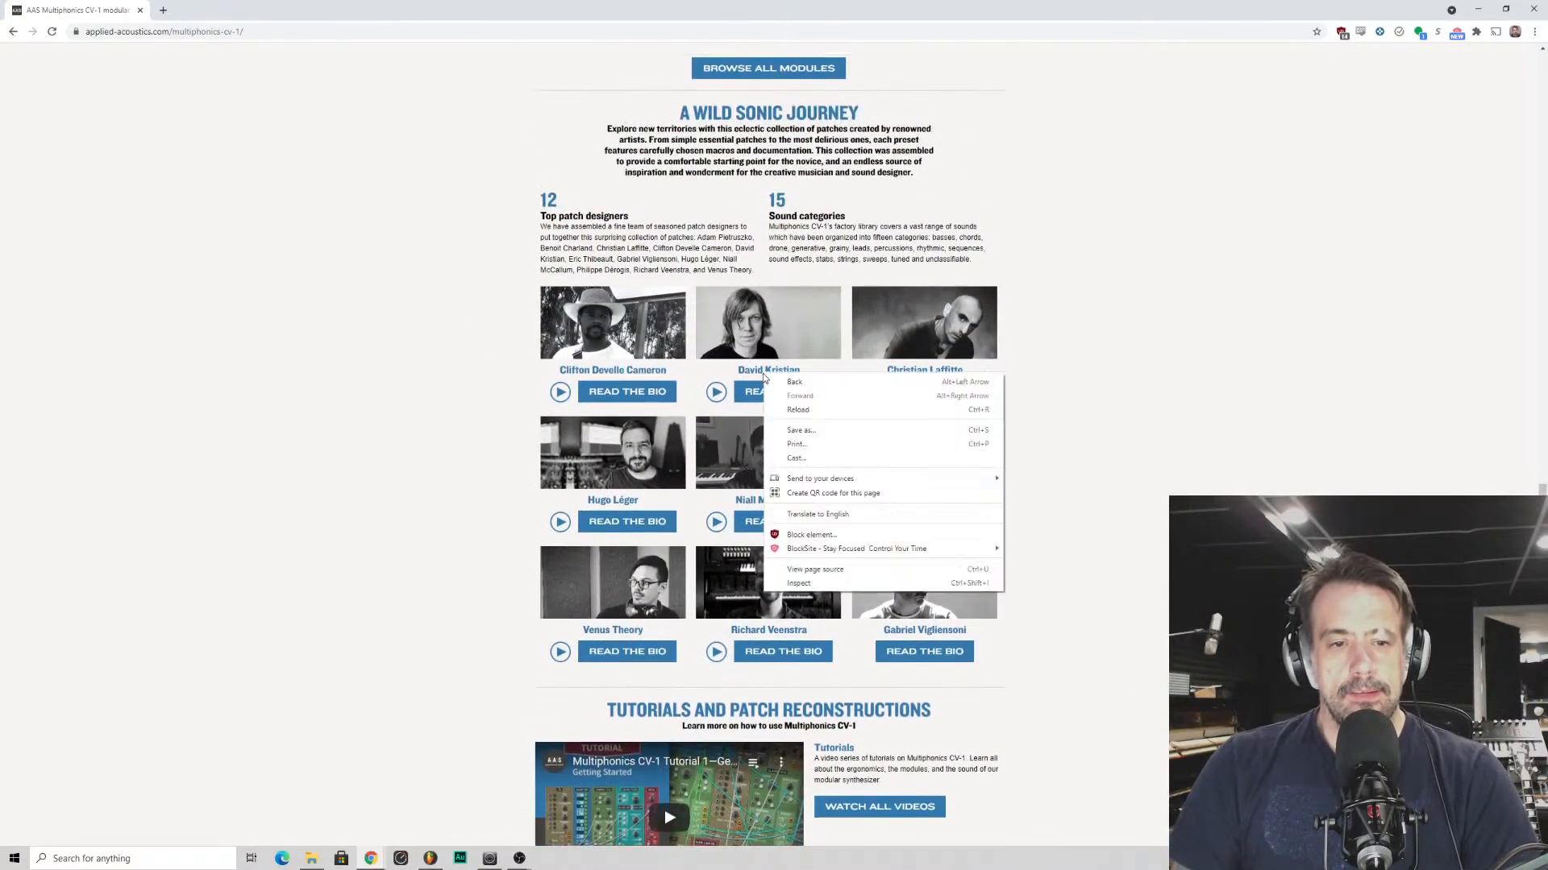
pyautogui.click(806, 582)
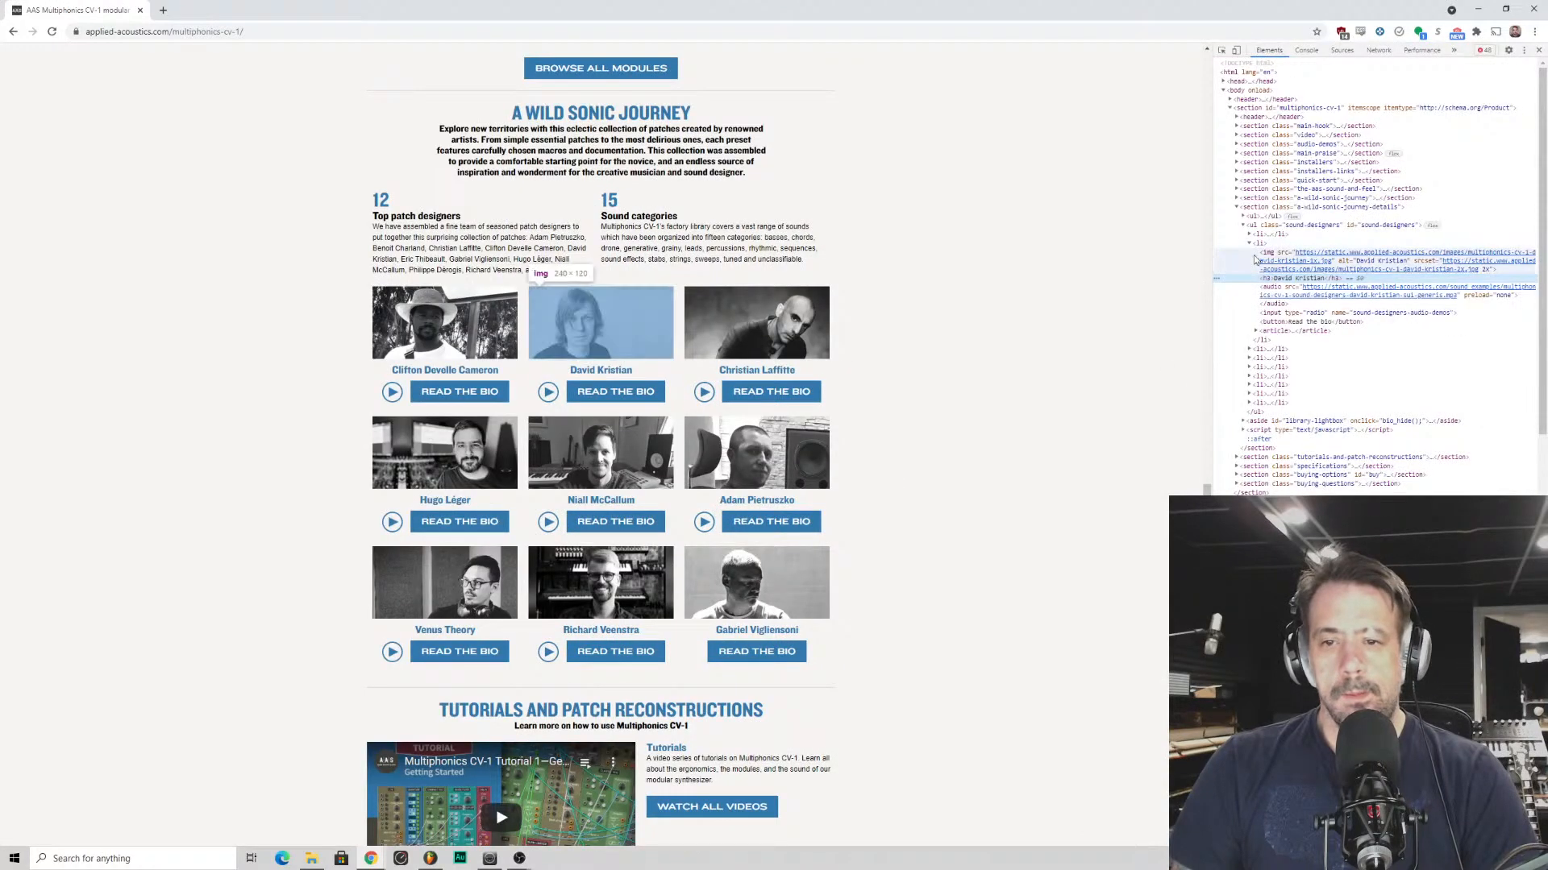
# - Replace the inspected designer heading's text with the presenter's full name in the page's HTML
pyautogui.doubleClick(1287, 278)
pyautogui.write('Benn')
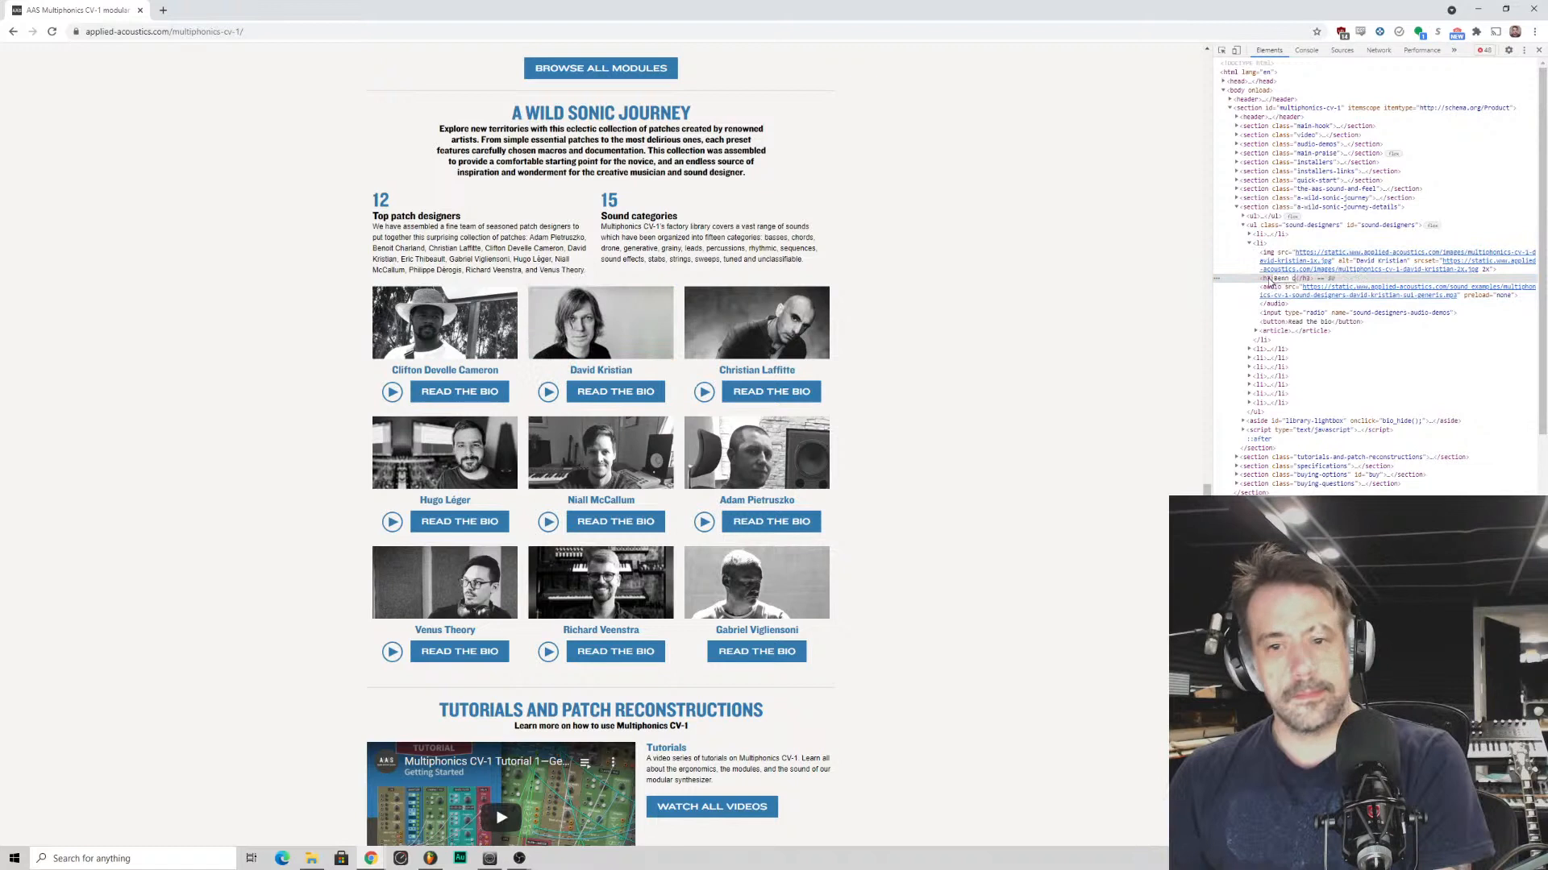
pyautogui.write(' c')
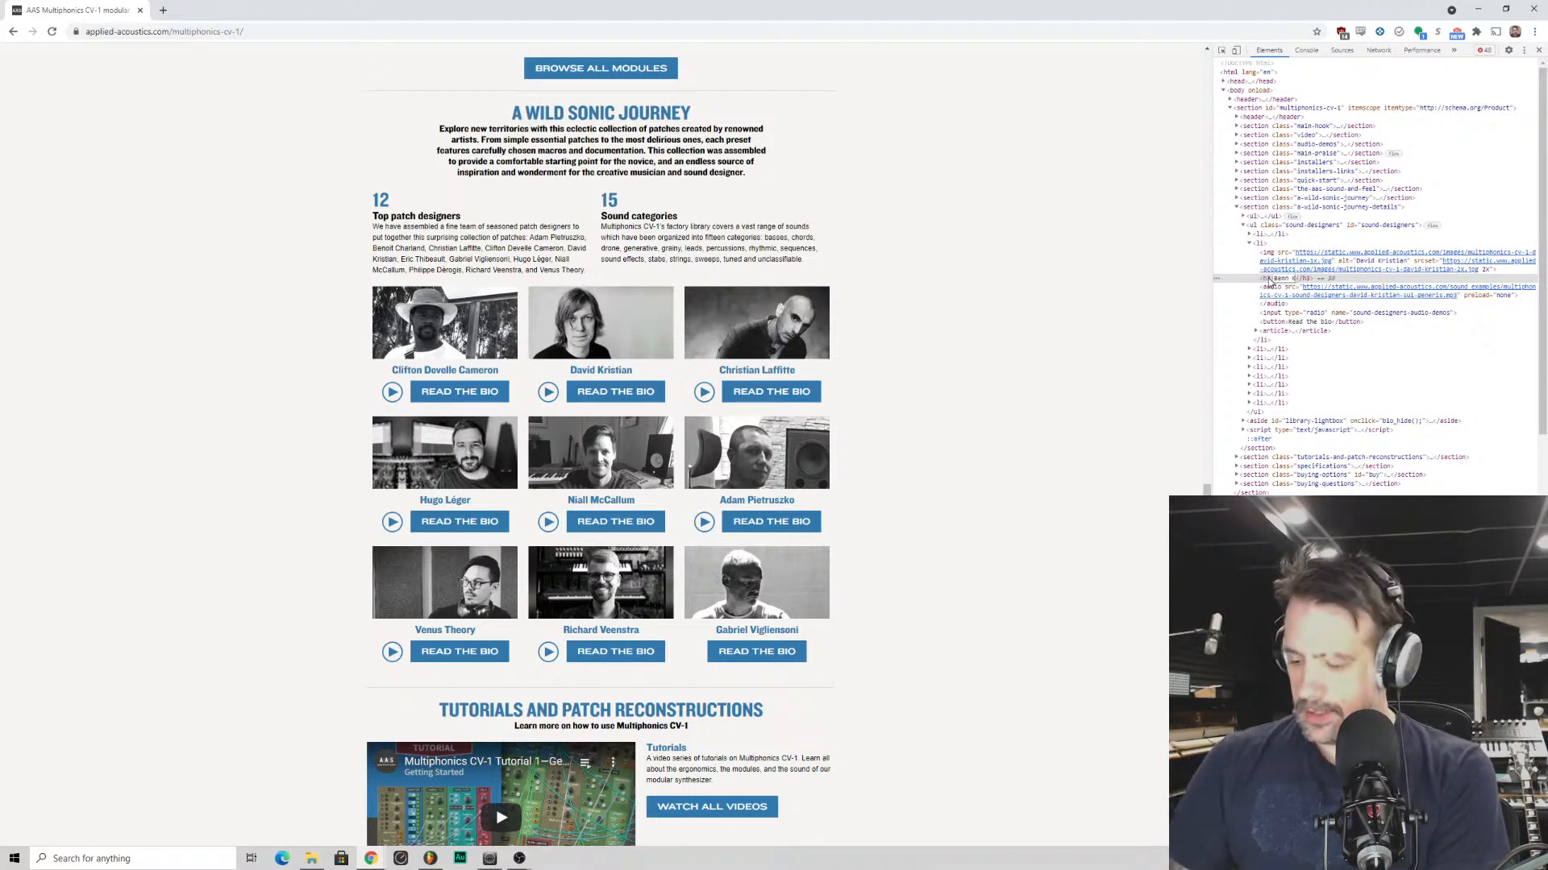
pyautogui.press('BackSpace')
pyautogui.write('Jordan')
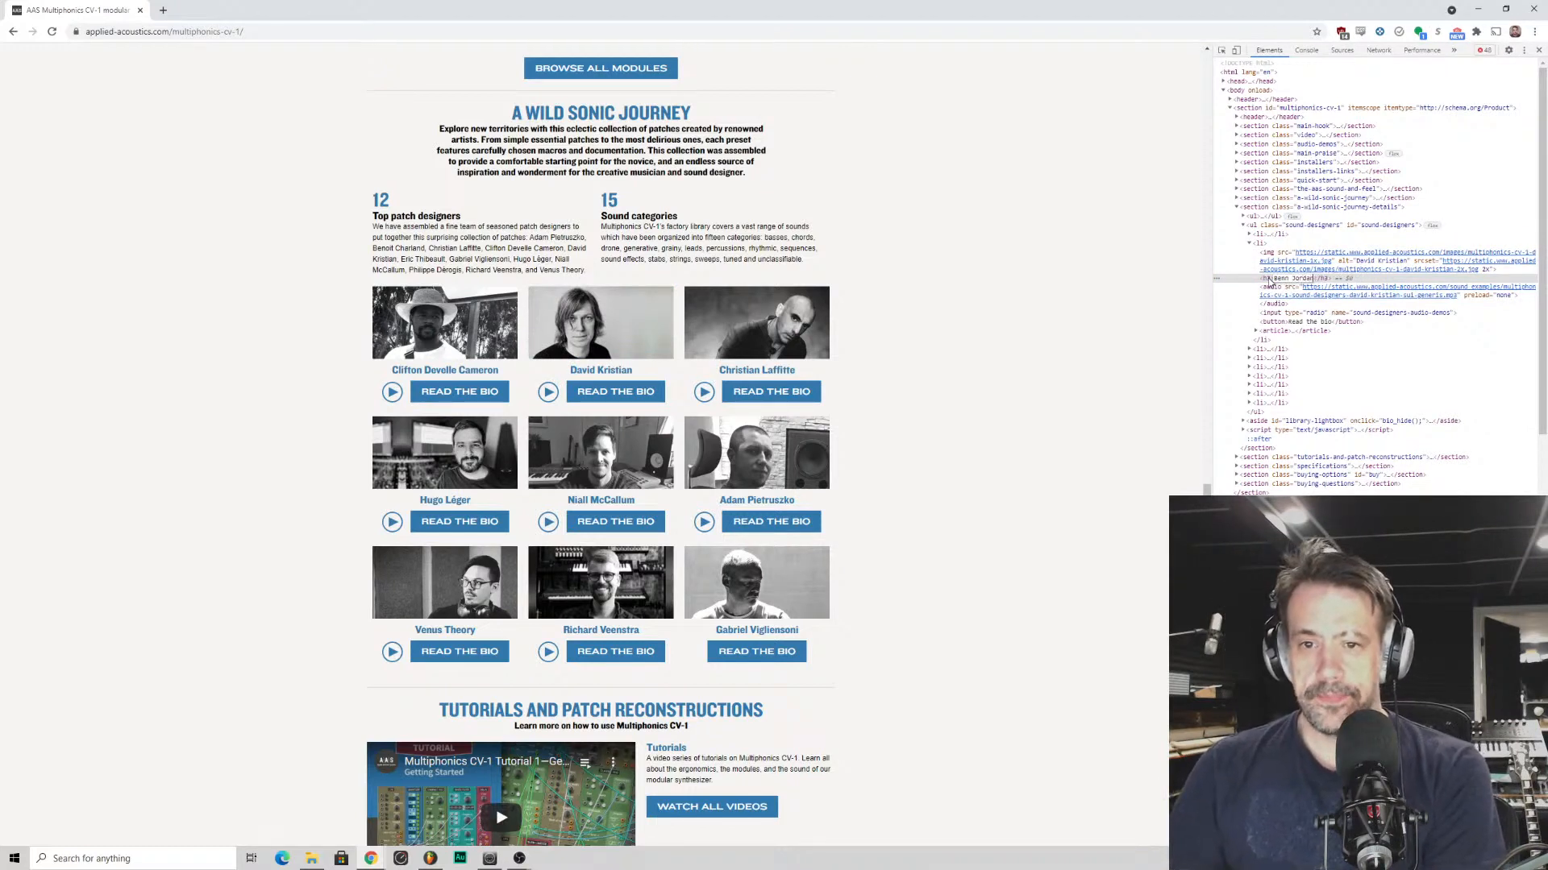
pyautogui.press('Return')
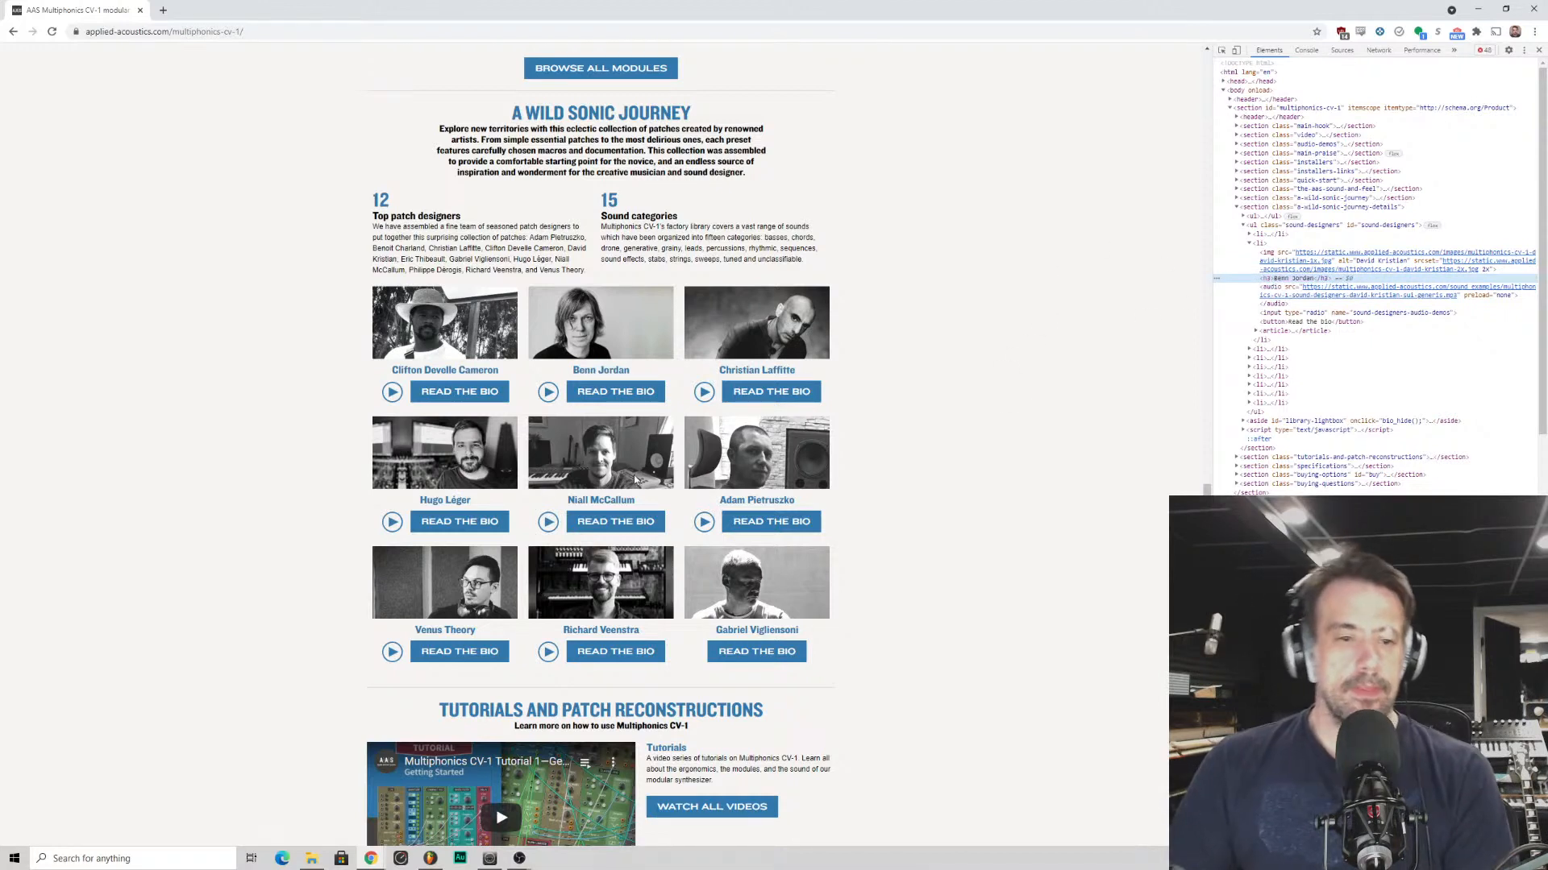
# - Inspect the bio button below the renamed designer and change its label to "Better than everyone here"
pyautogui.rightClick(613, 393)
pyautogui.click(646, 602)
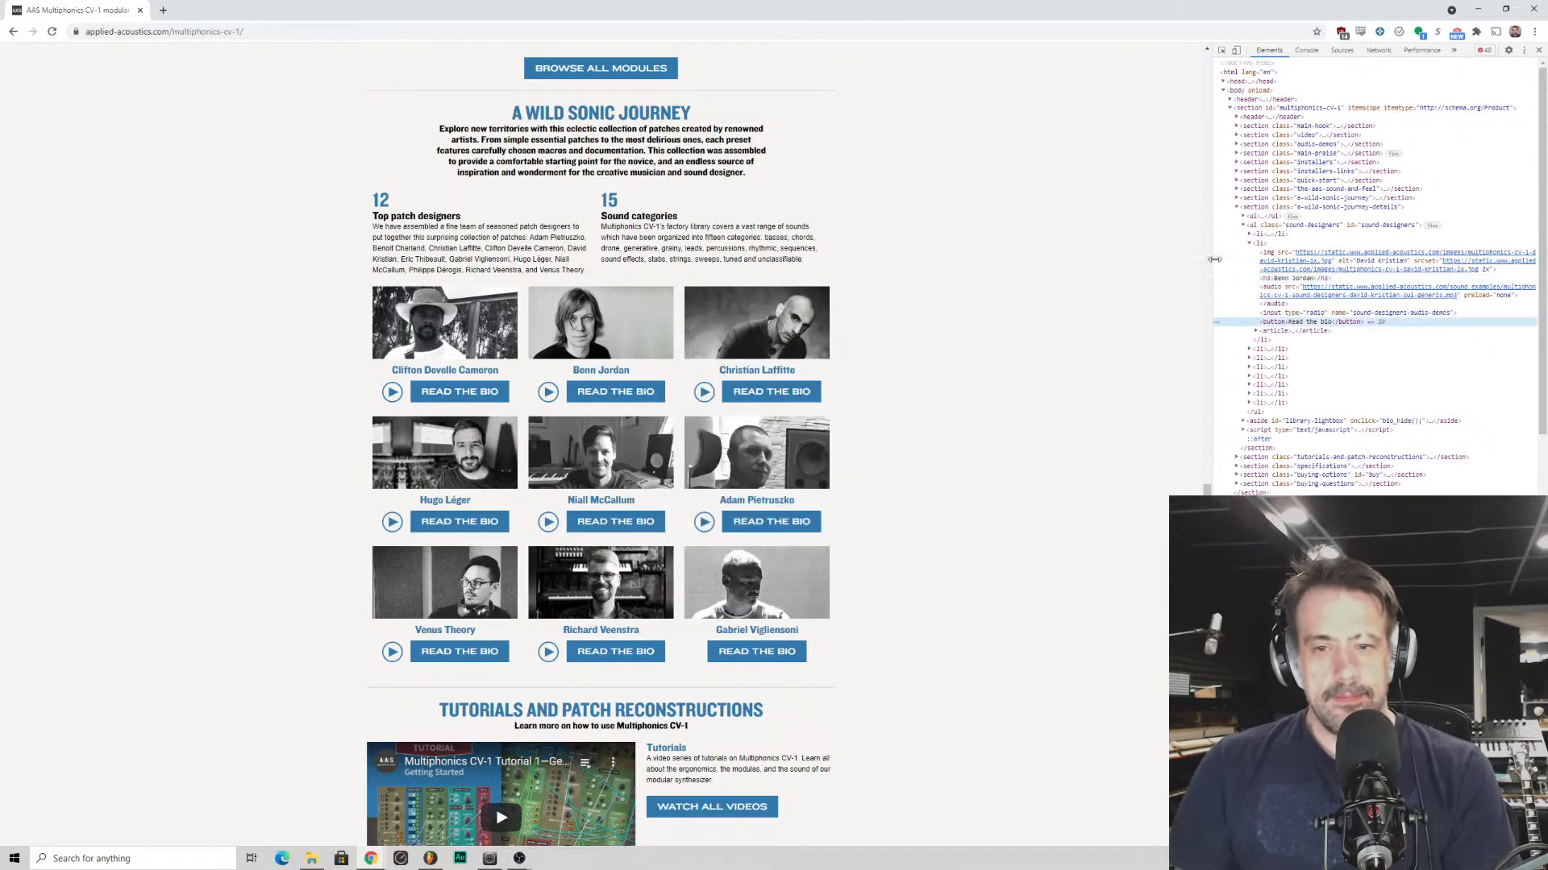
pyautogui.doubleClick(1303, 322)
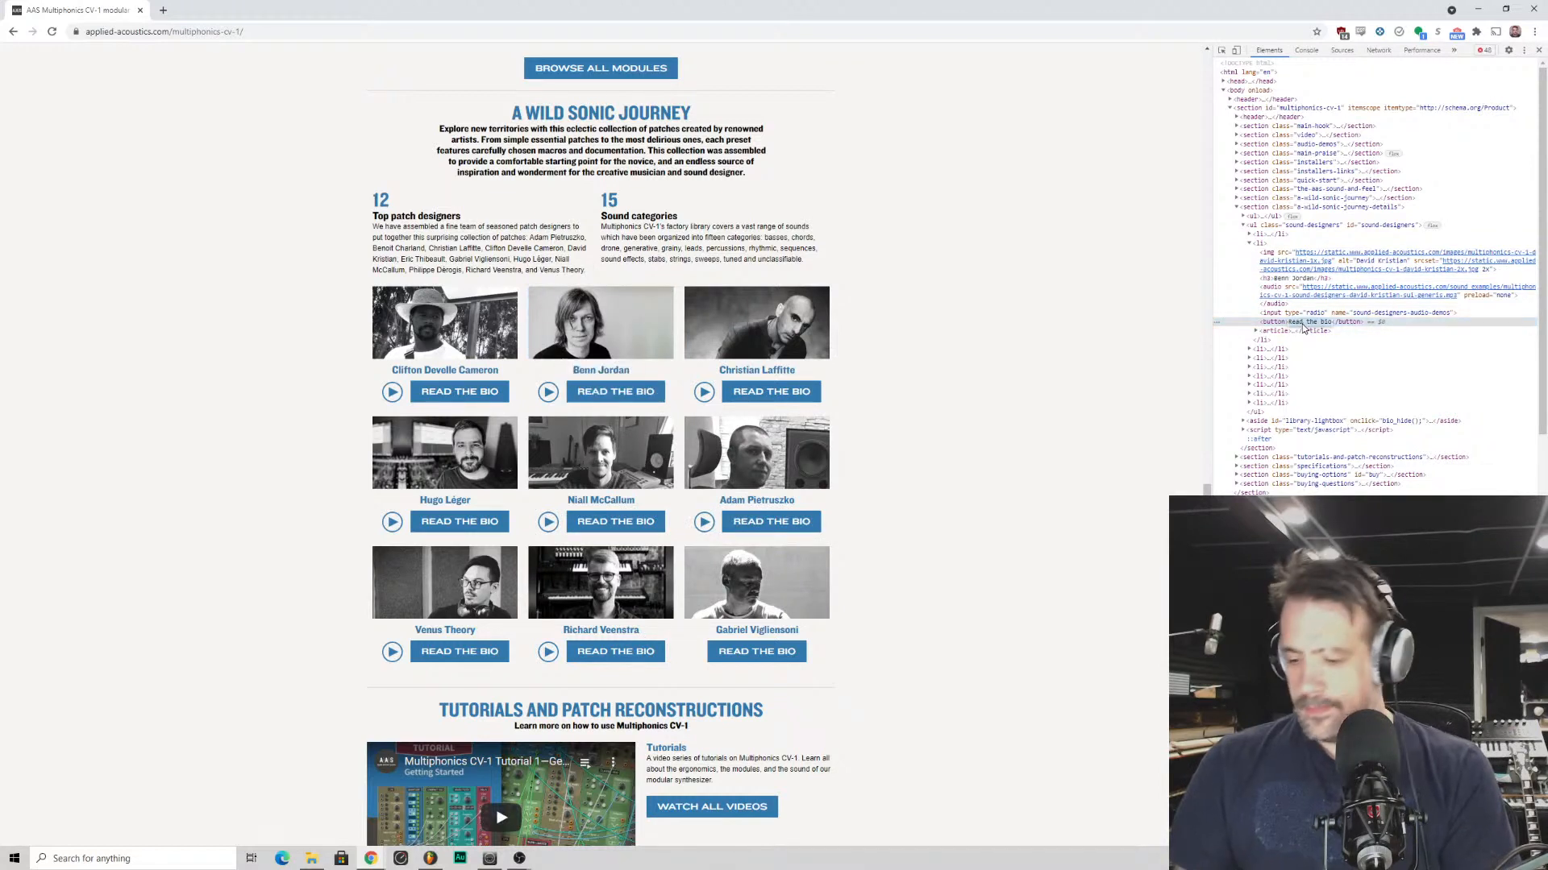
pyautogui.write('Better tha')
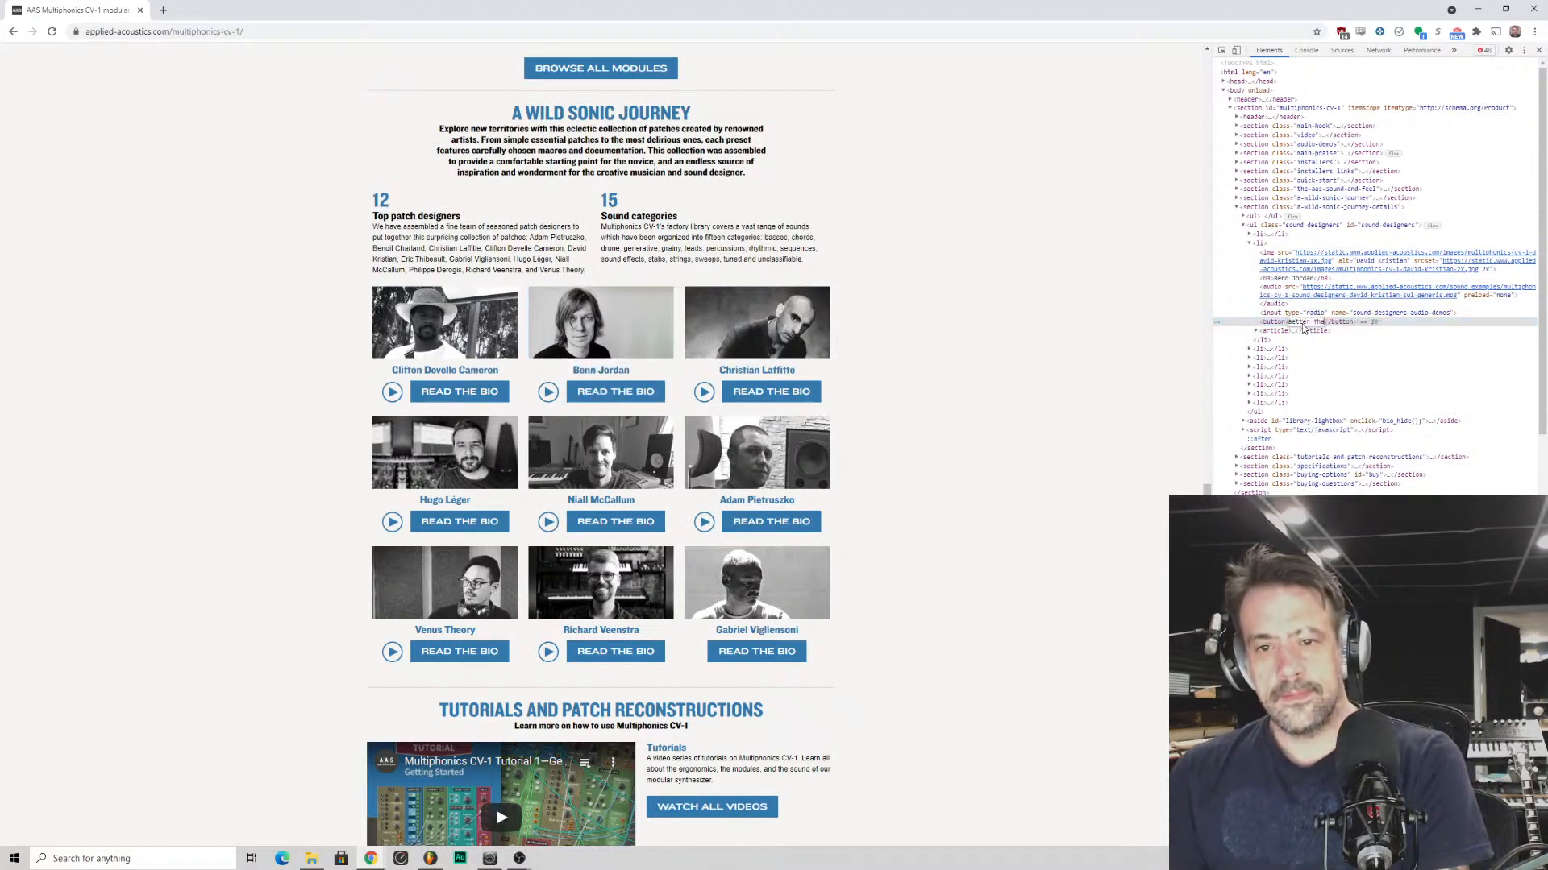
pyautogui.write('n everyon')
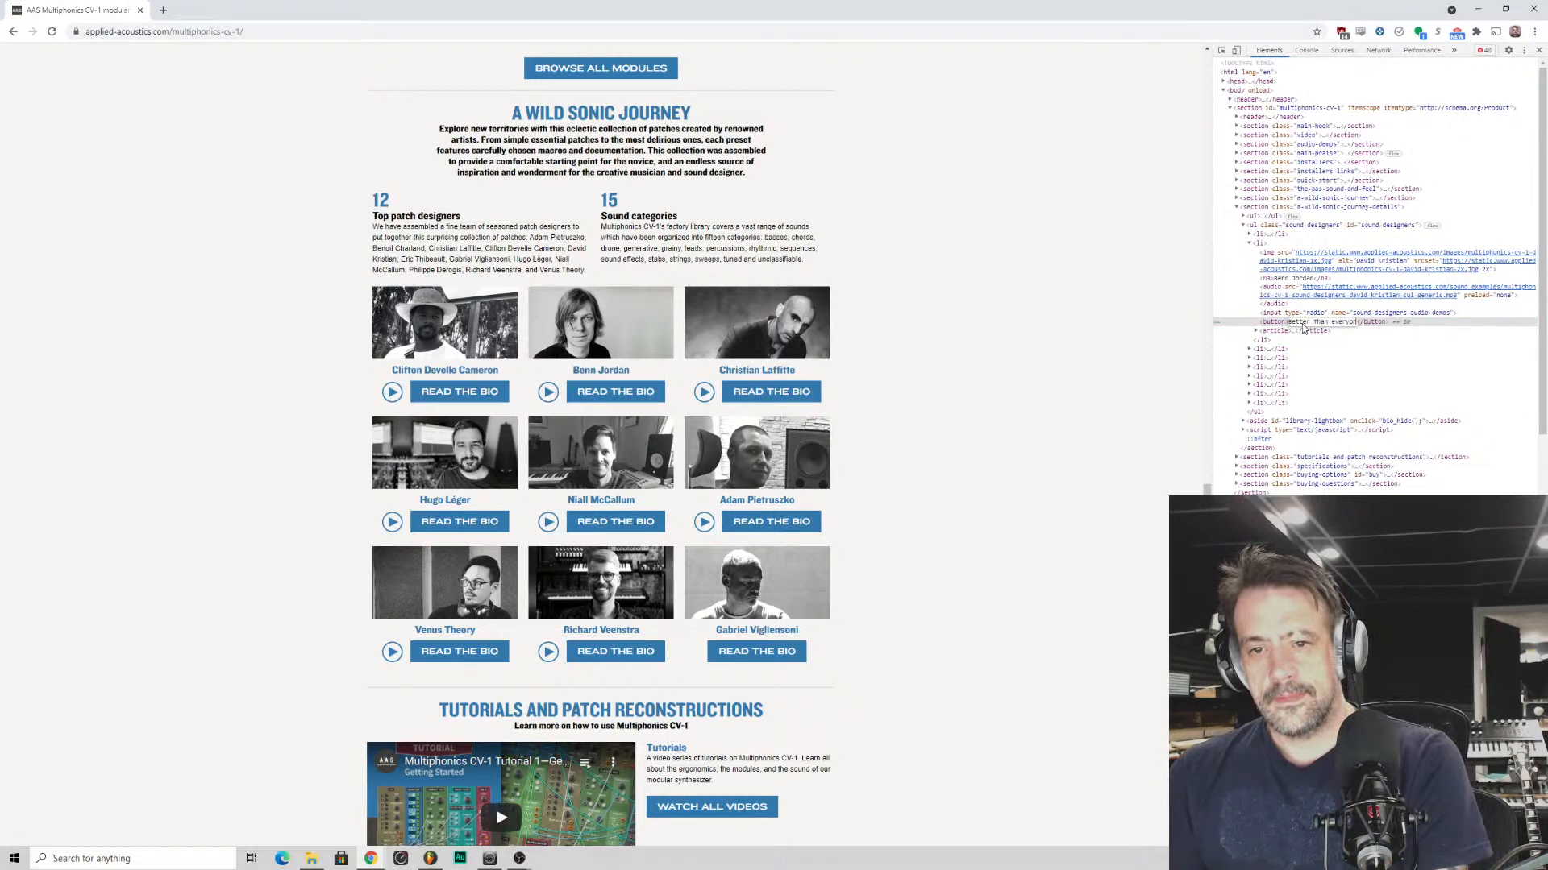
pyautogui.write('e here')
pyautogui.press('Return')
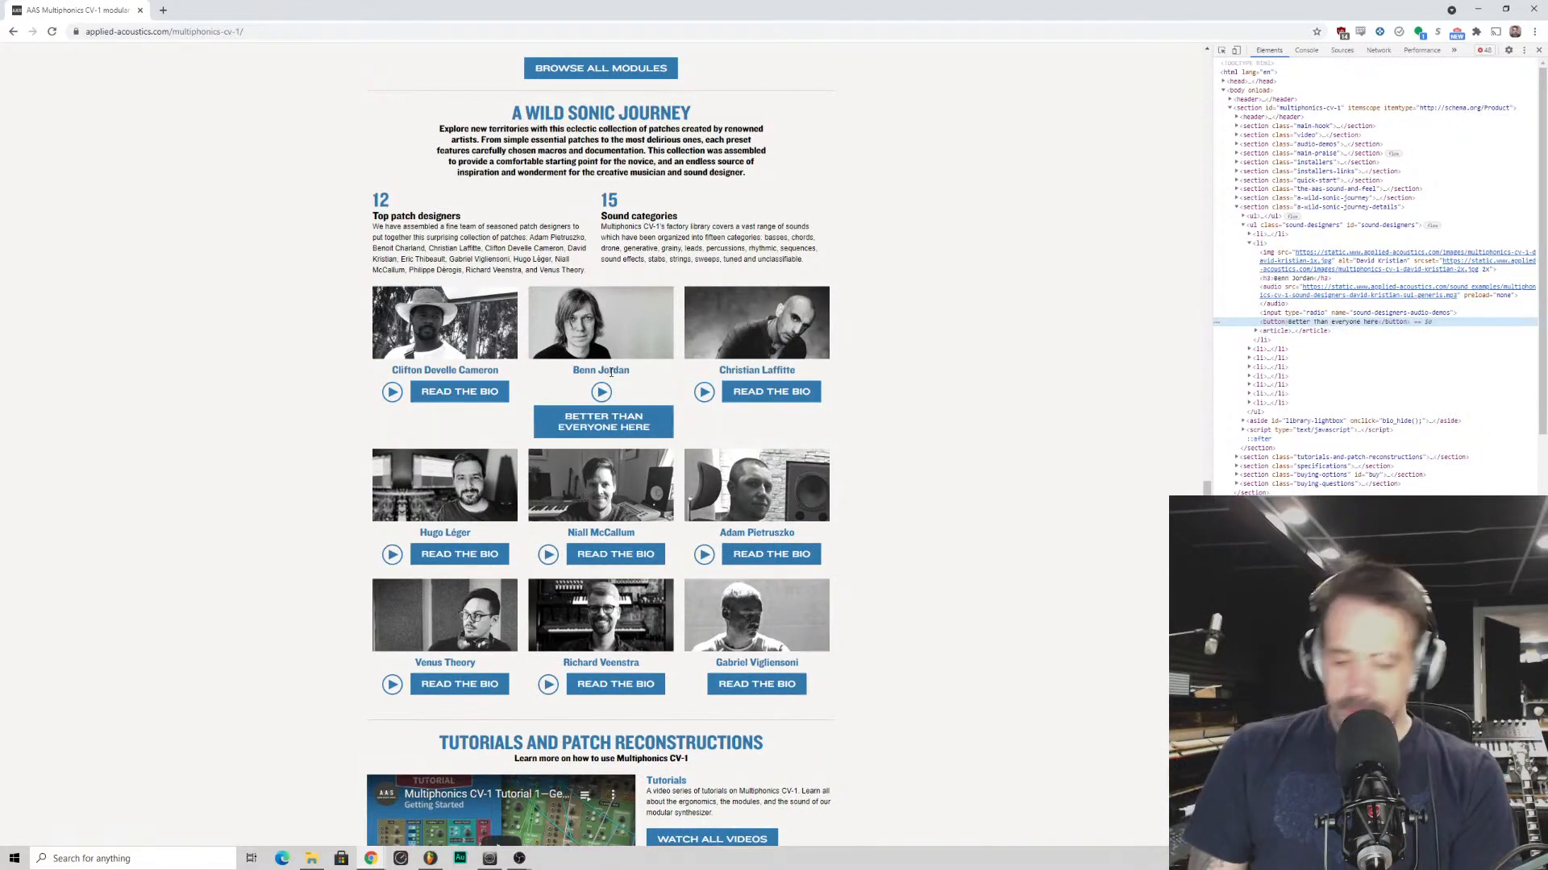
# - Change the label of the renamed designer's bio button to "jk he's a loser" in the page's HTML
pyautogui.hotkey('ctrl', '+')
pyautogui.hotkey('ctrl', '+')
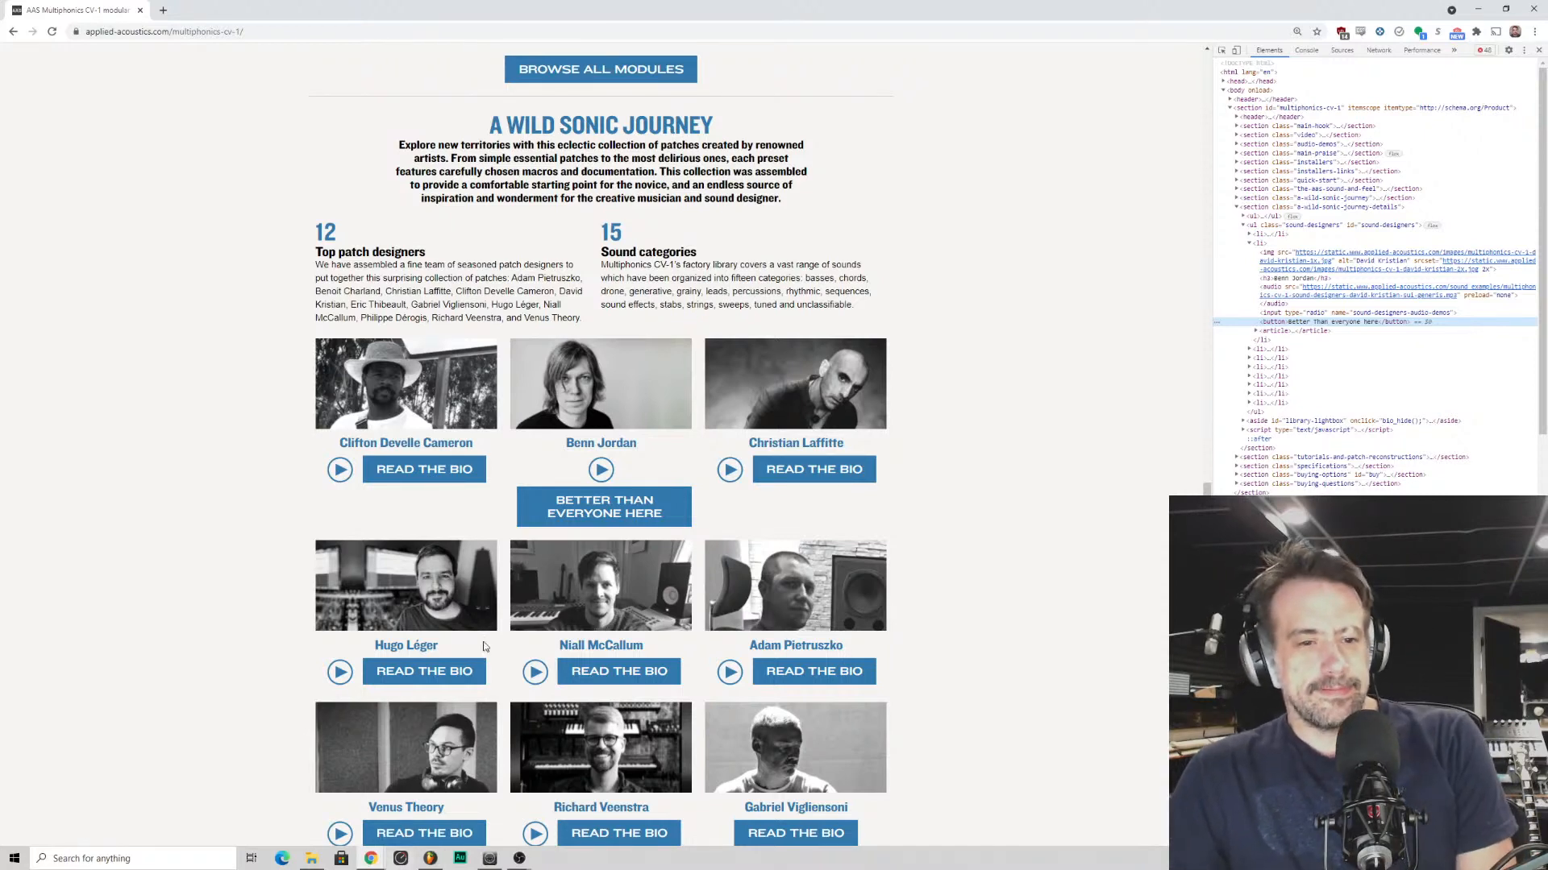
pyautogui.doubleClick(1333, 324)
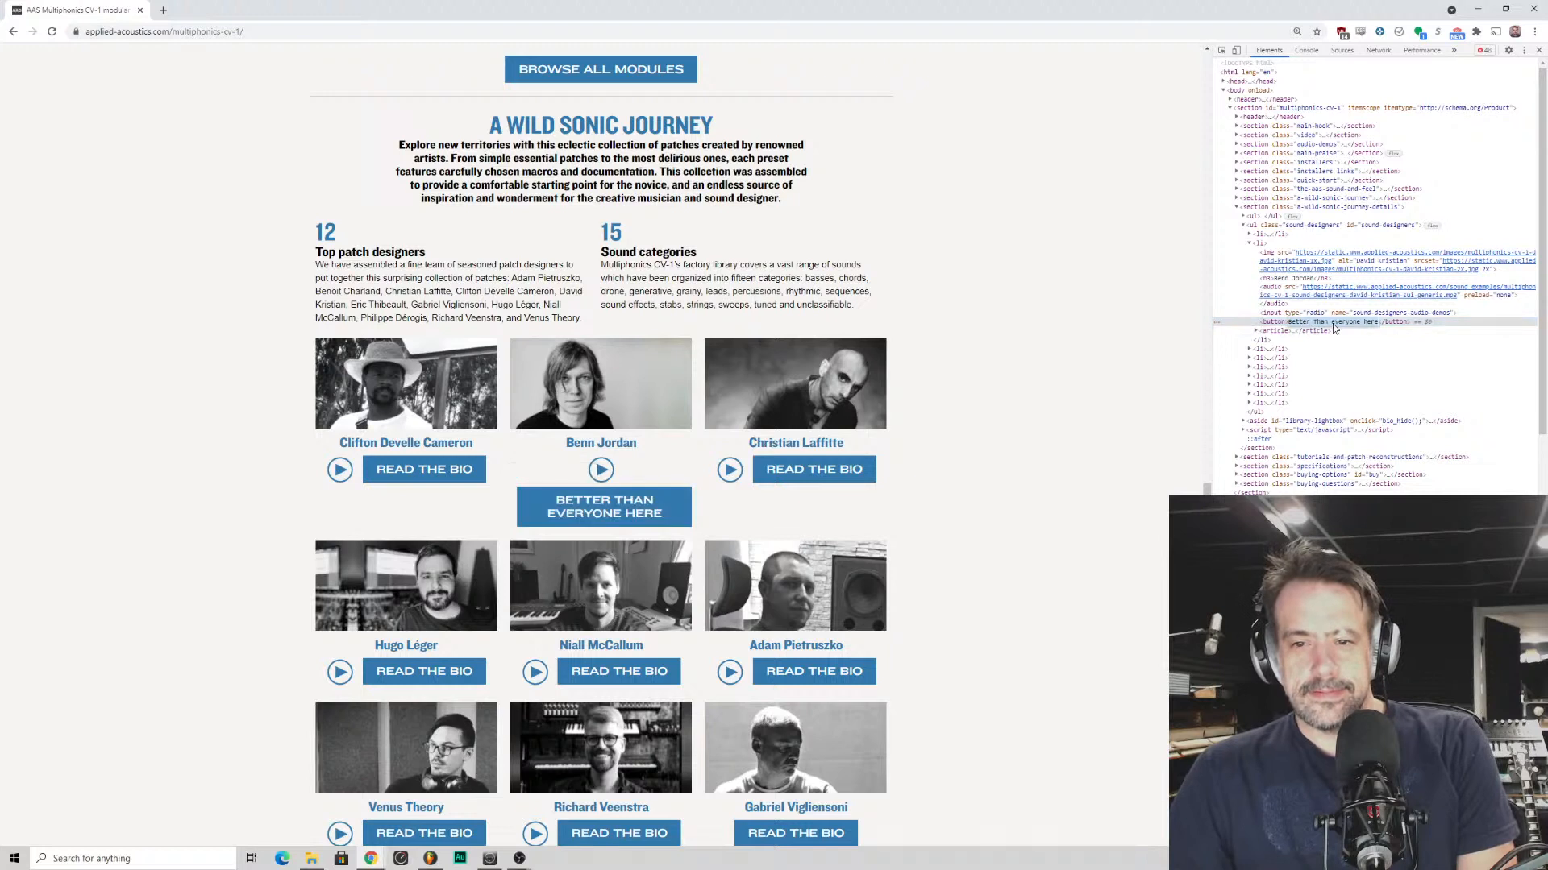
pyautogui.write("jk he's a loser")
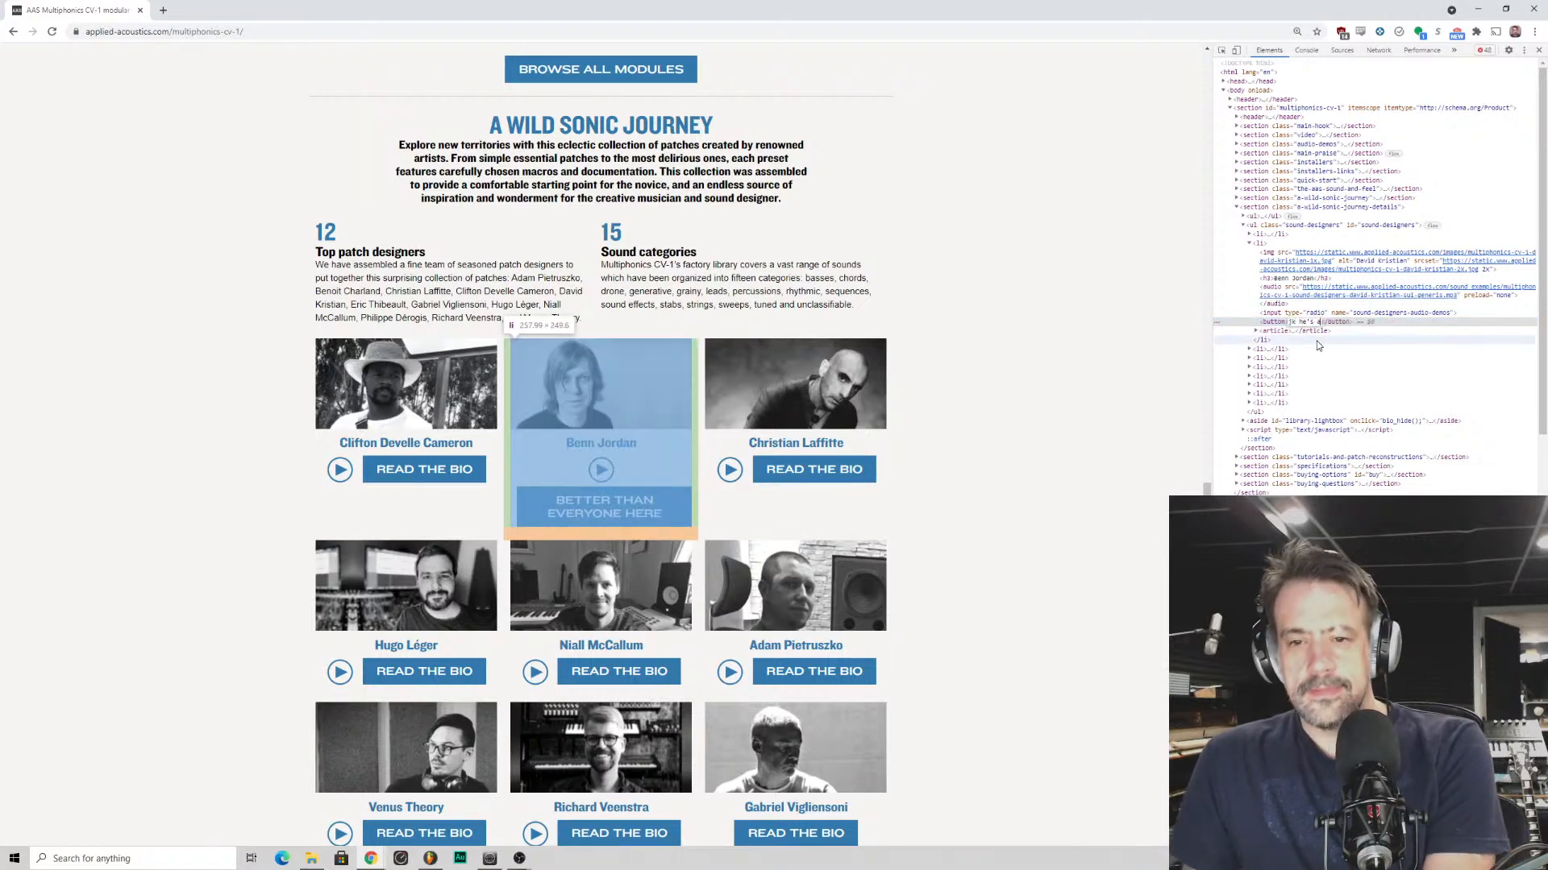
pyautogui.press('Return')
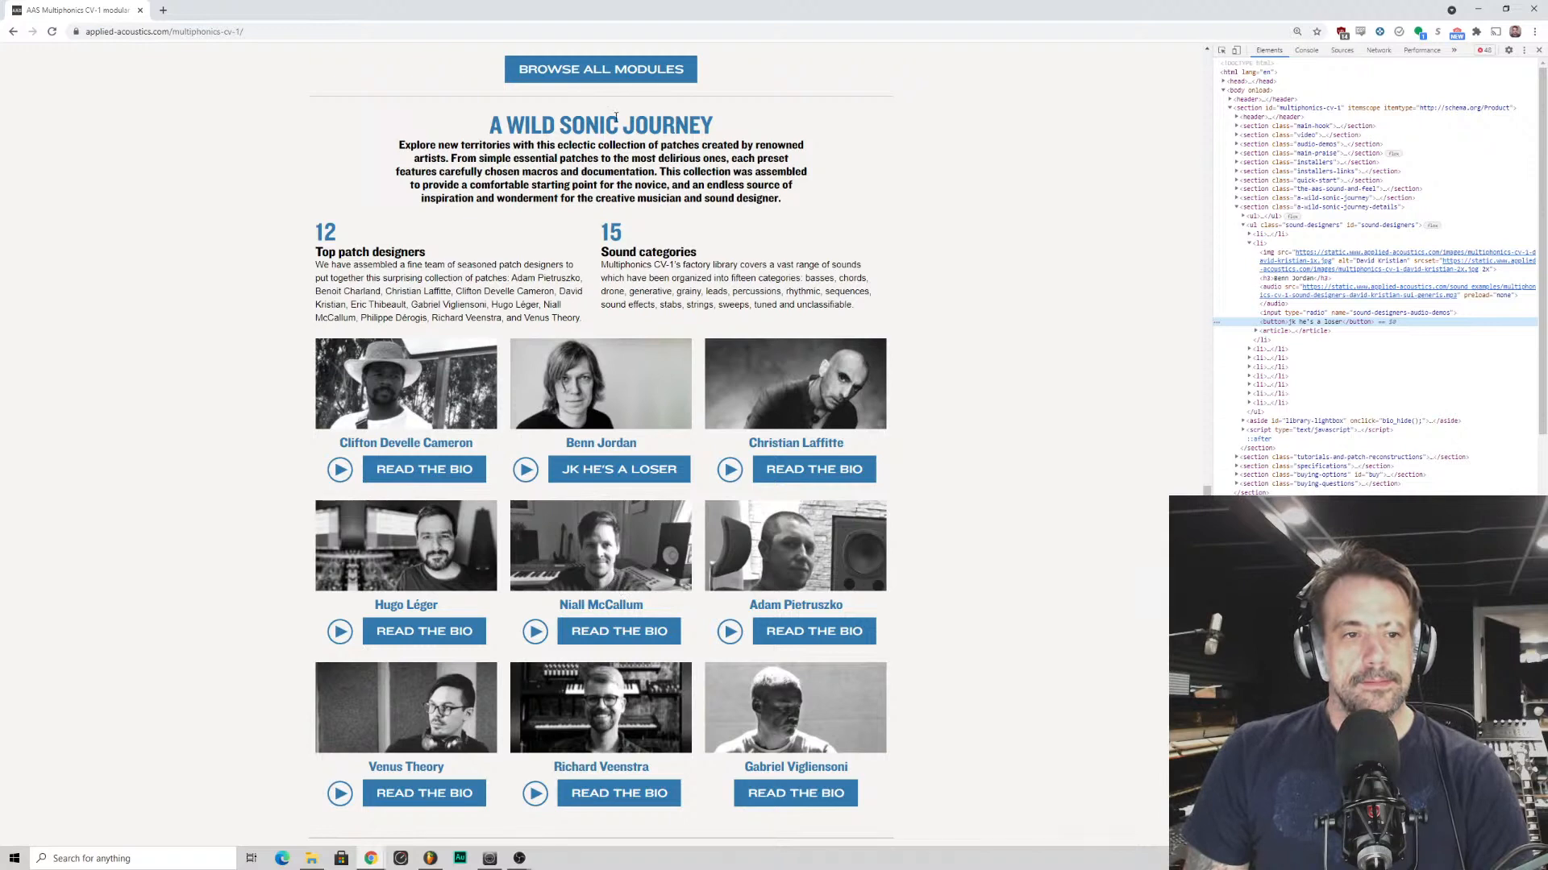
# - Browse the full module library from the voltage sources and filters down to the Patch Info module, and close it
pyautogui.click(603, 74)
pyautogui.scroll(-5, 522, 616)
pyautogui.scroll(-10, 522, 616)
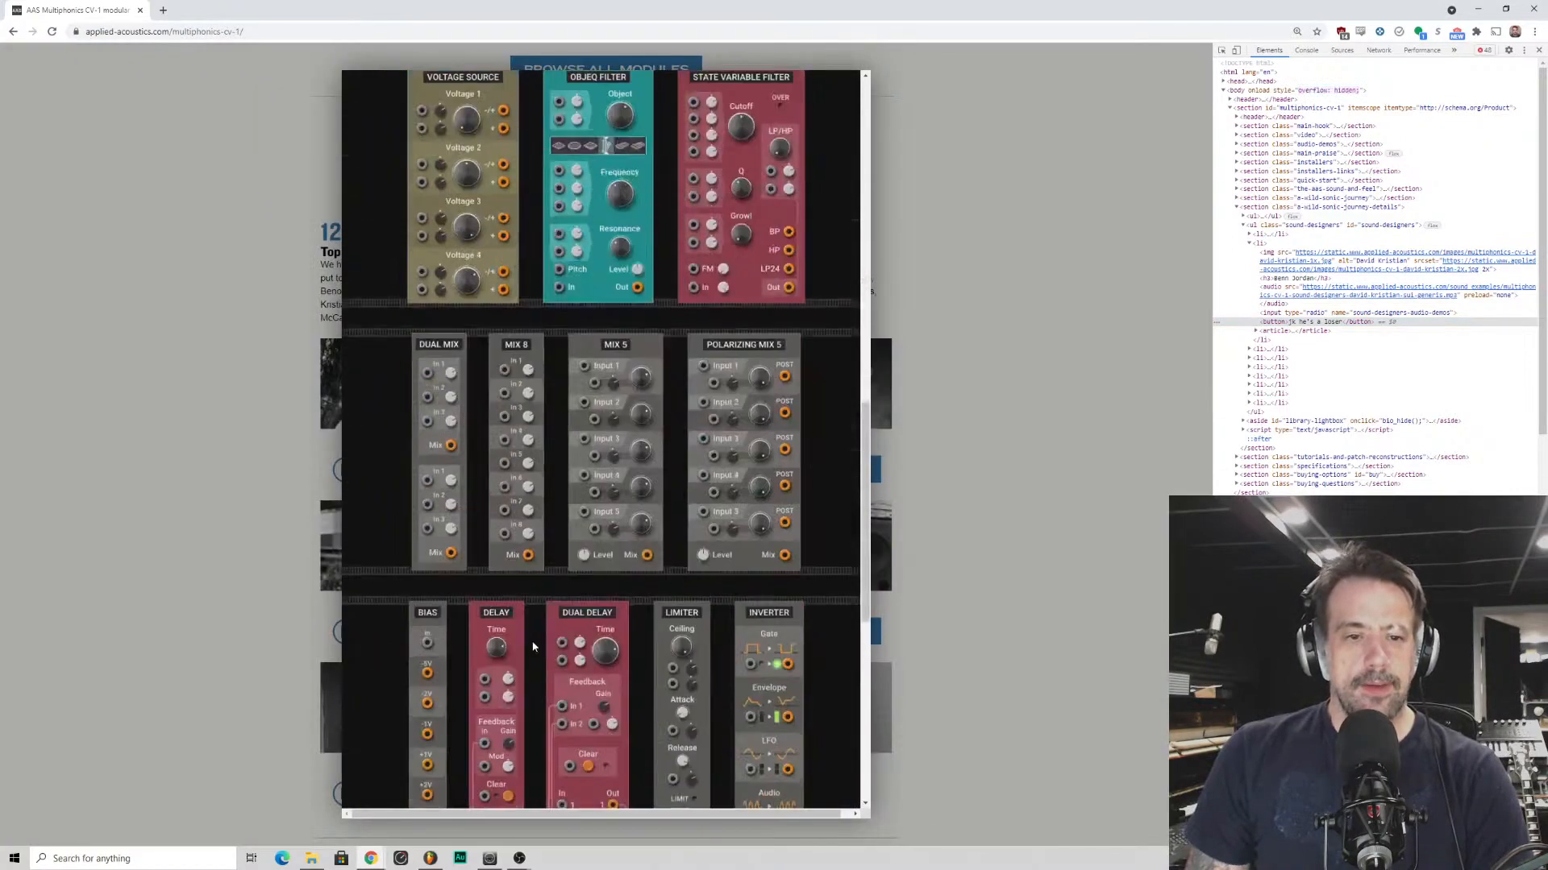
pyautogui.scroll(-3, 539, 656)
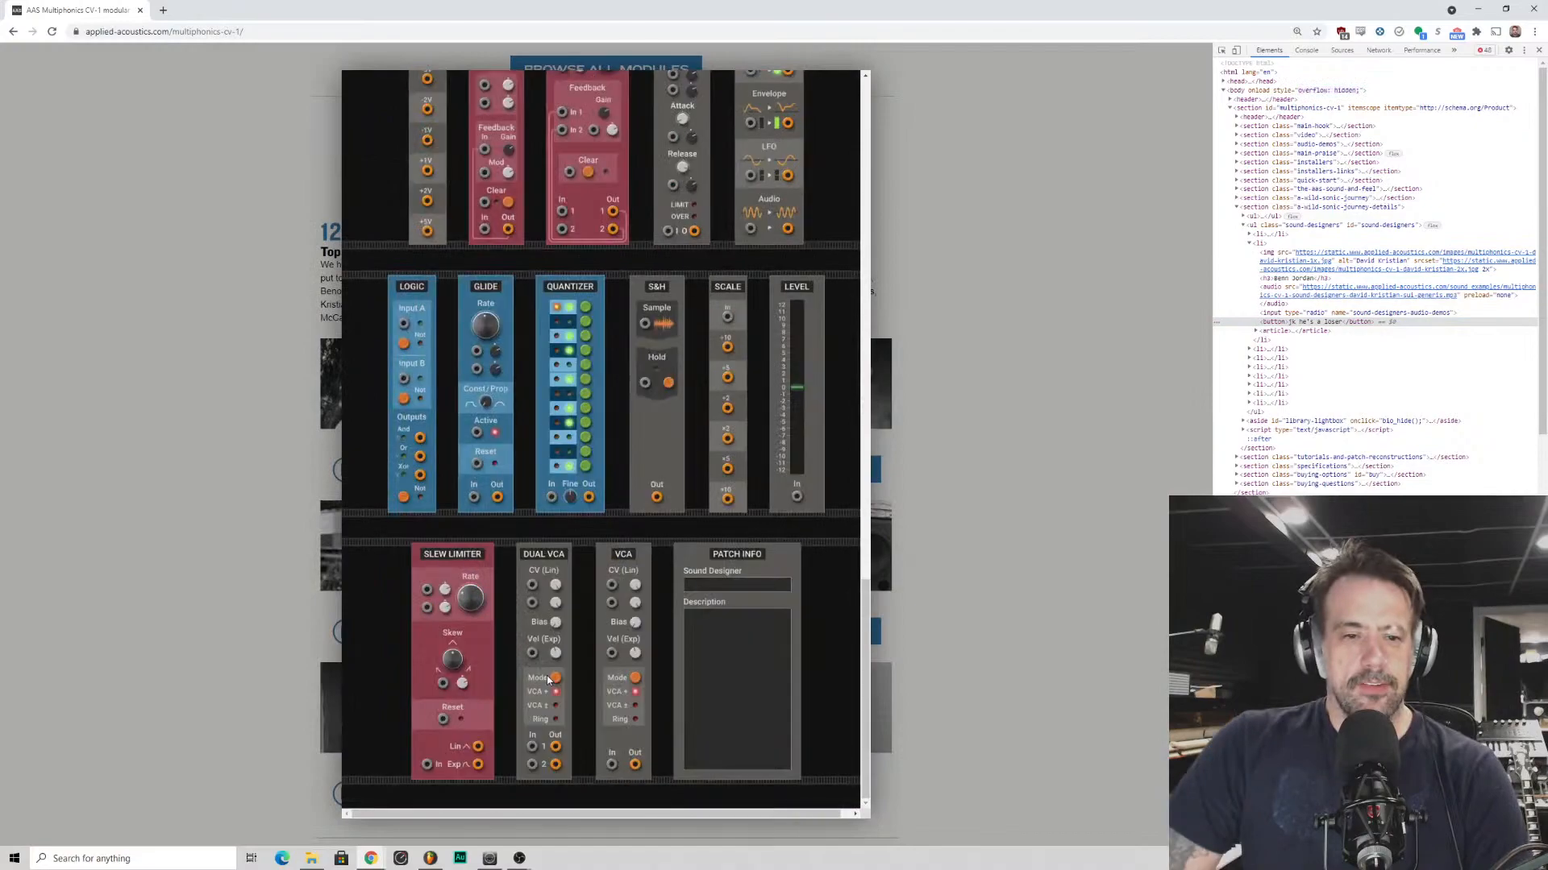
pyautogui.click(546, 675)
# - Go back to the Richard Devine testimonial and inspect its attribution line in the page's HTML
pyautogui.scroll(17, 389, 582)
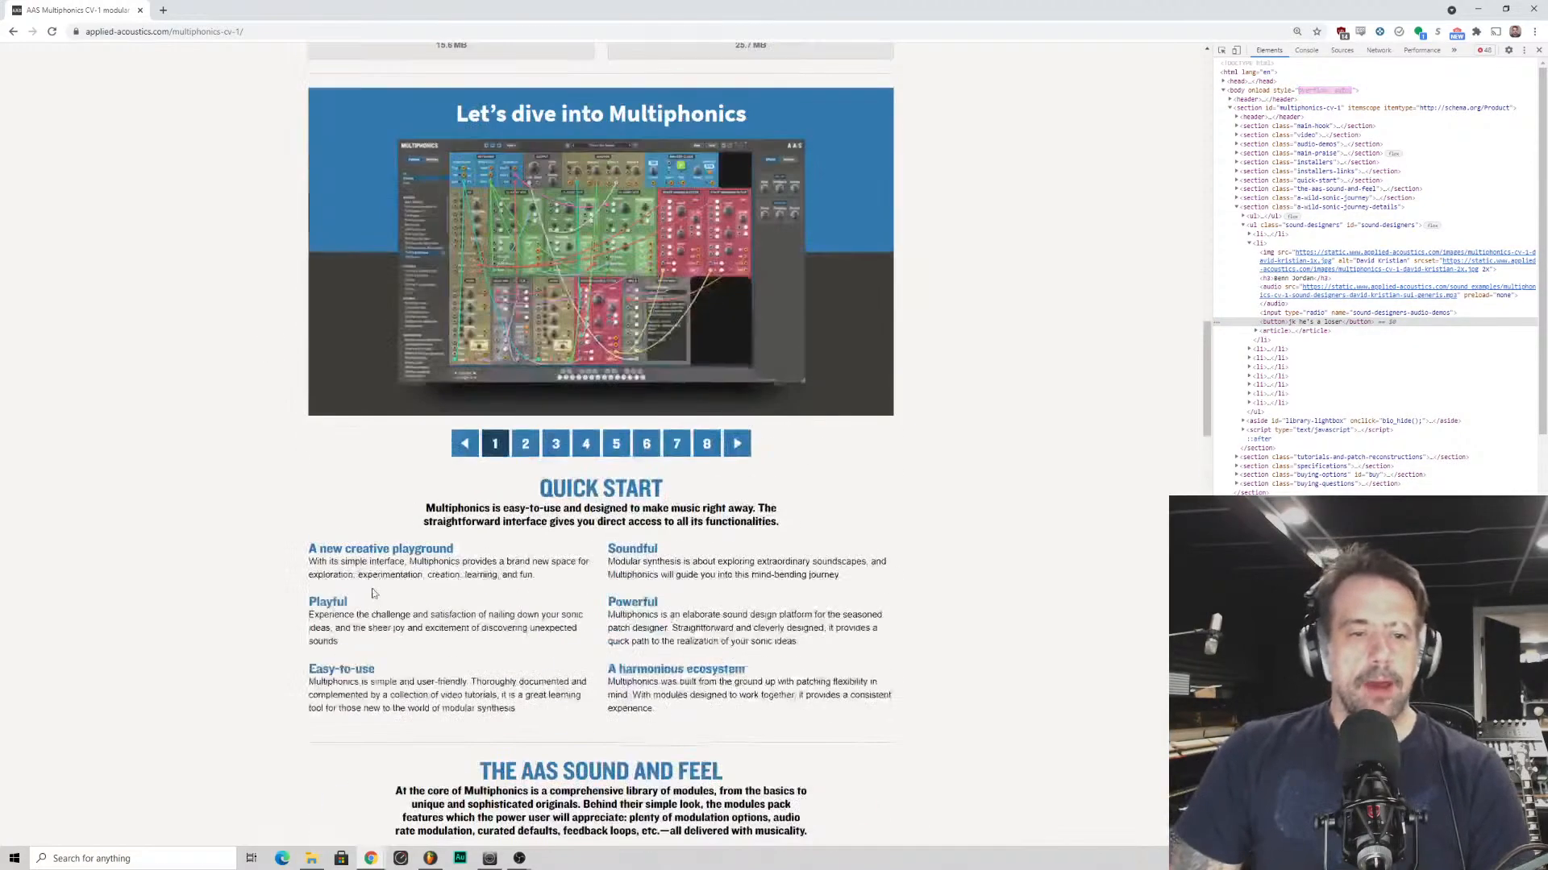
pyautogui.scroll(8, 413, 560)
pyautogui.scroll(-4, 449, 308)
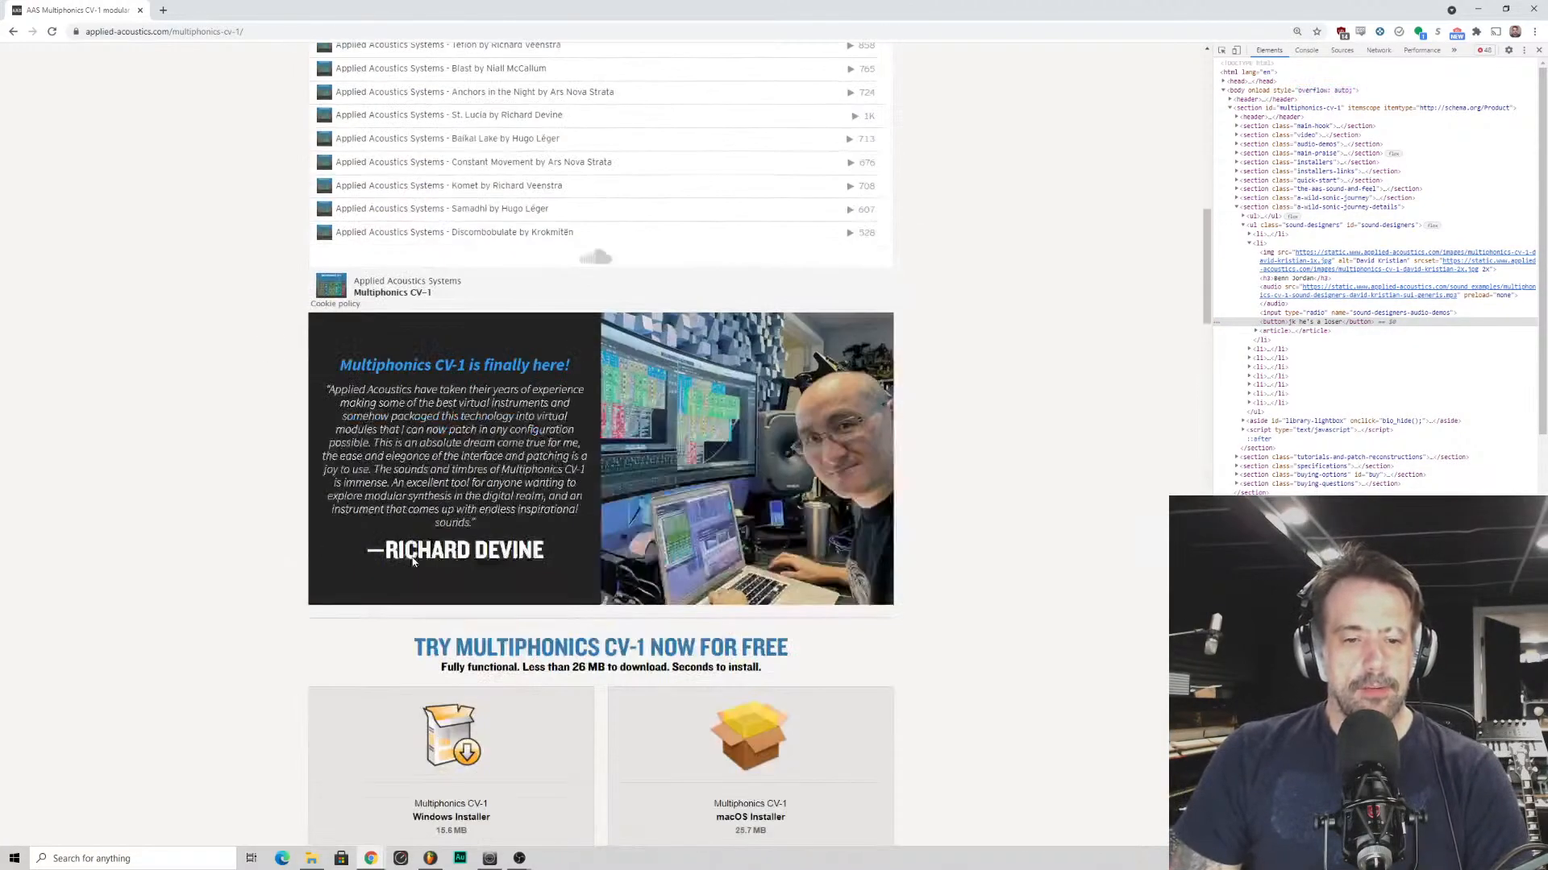
pyautogui.rightClick(442, 551)
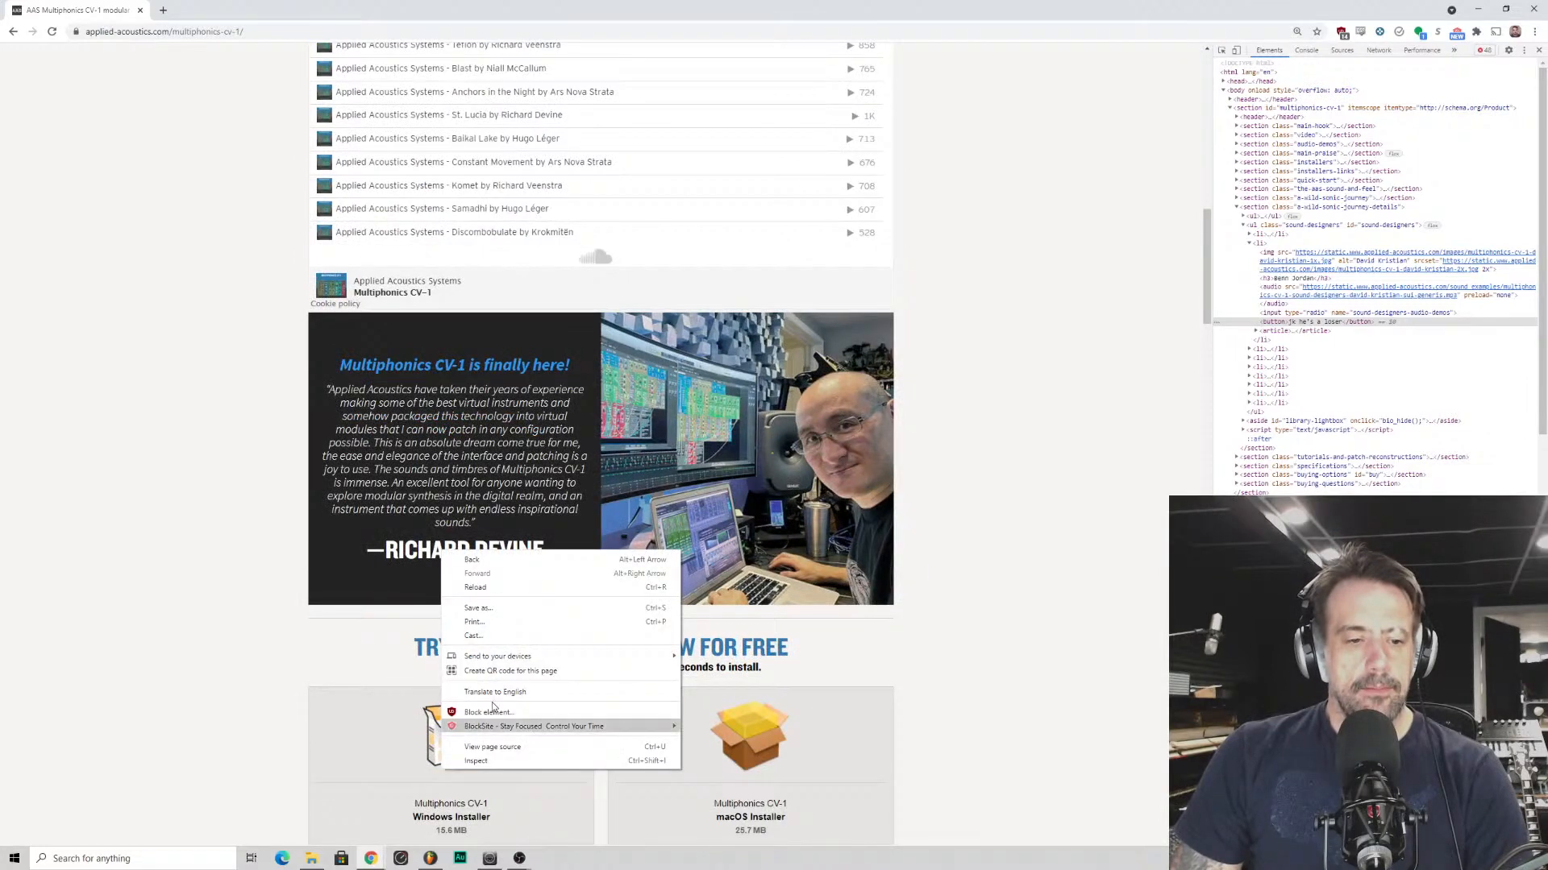
pyautogui.click(475, 761)
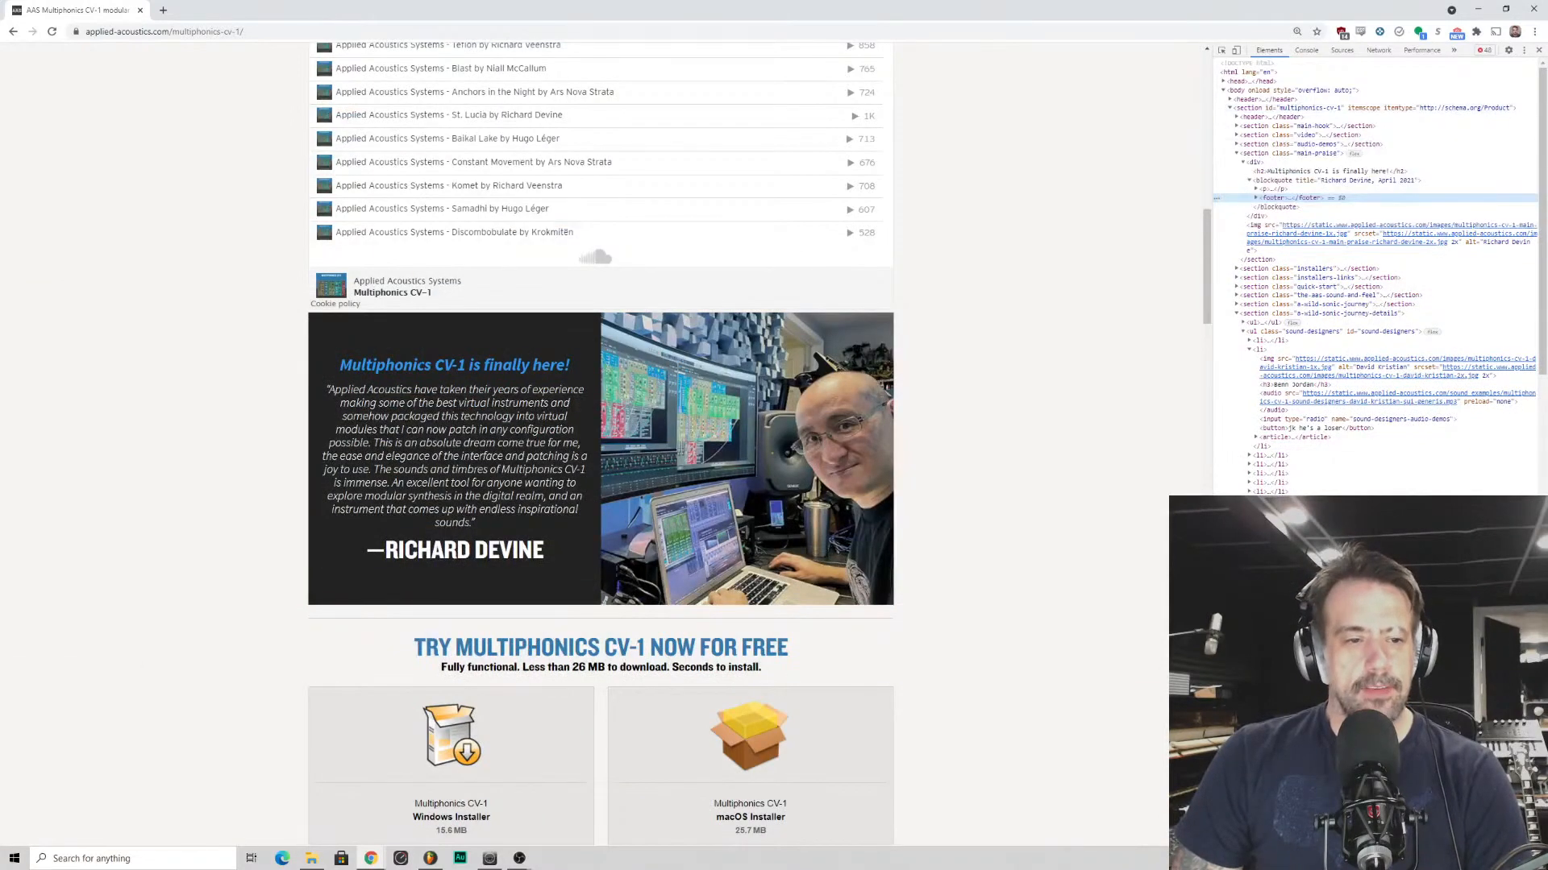
# - Examine the Richard Devine testimonial and its studio photo at enlarged page zoom
pyautogui.scroll(4, 505, 545)
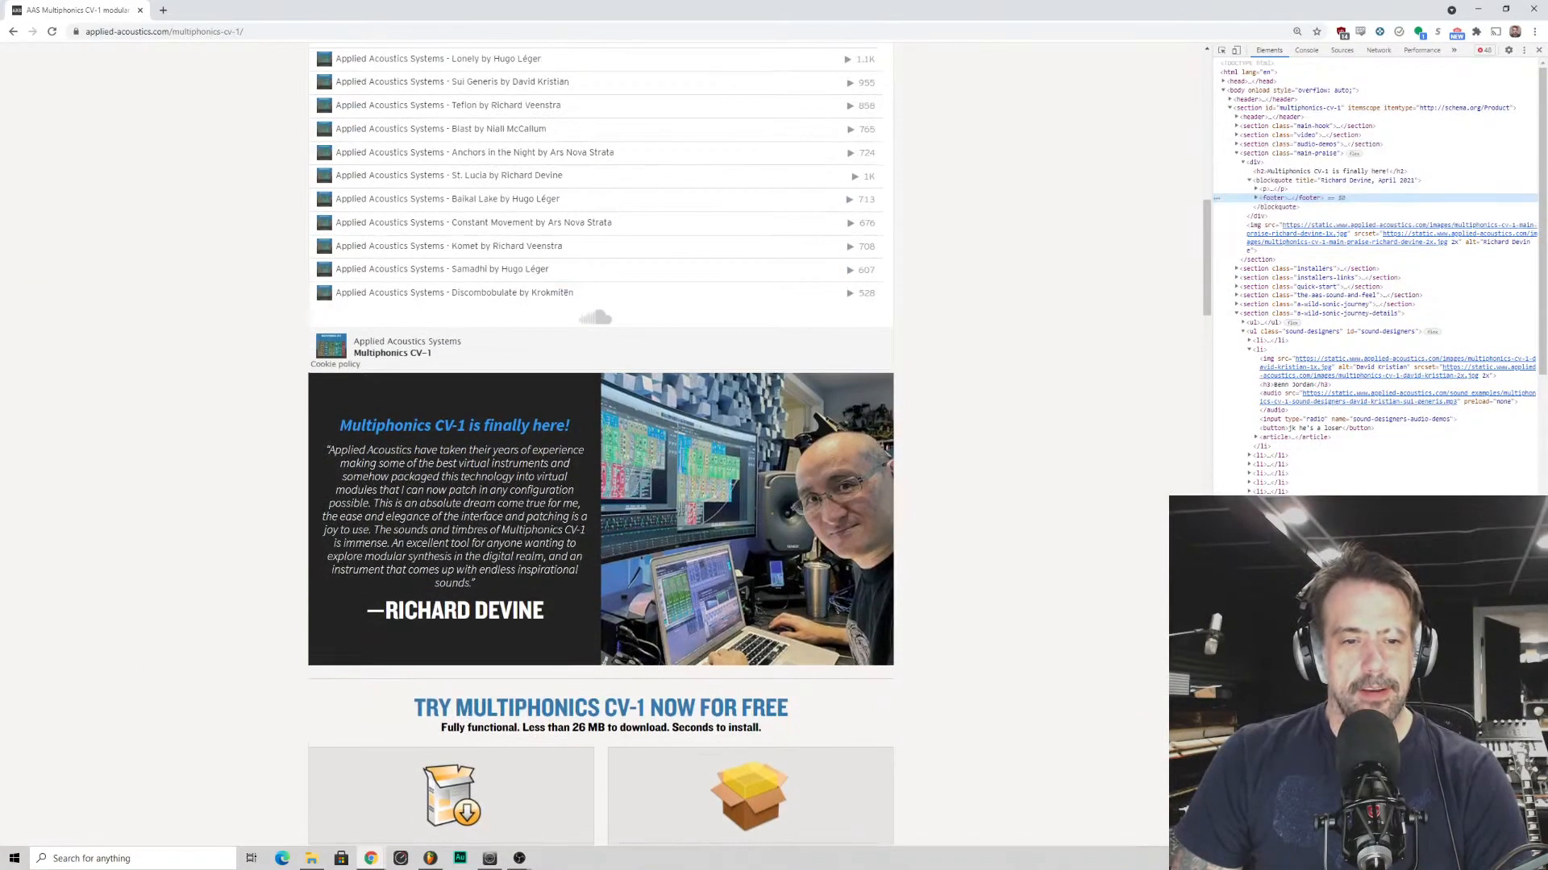
pyautogui.scroll(-4, 506, 545)
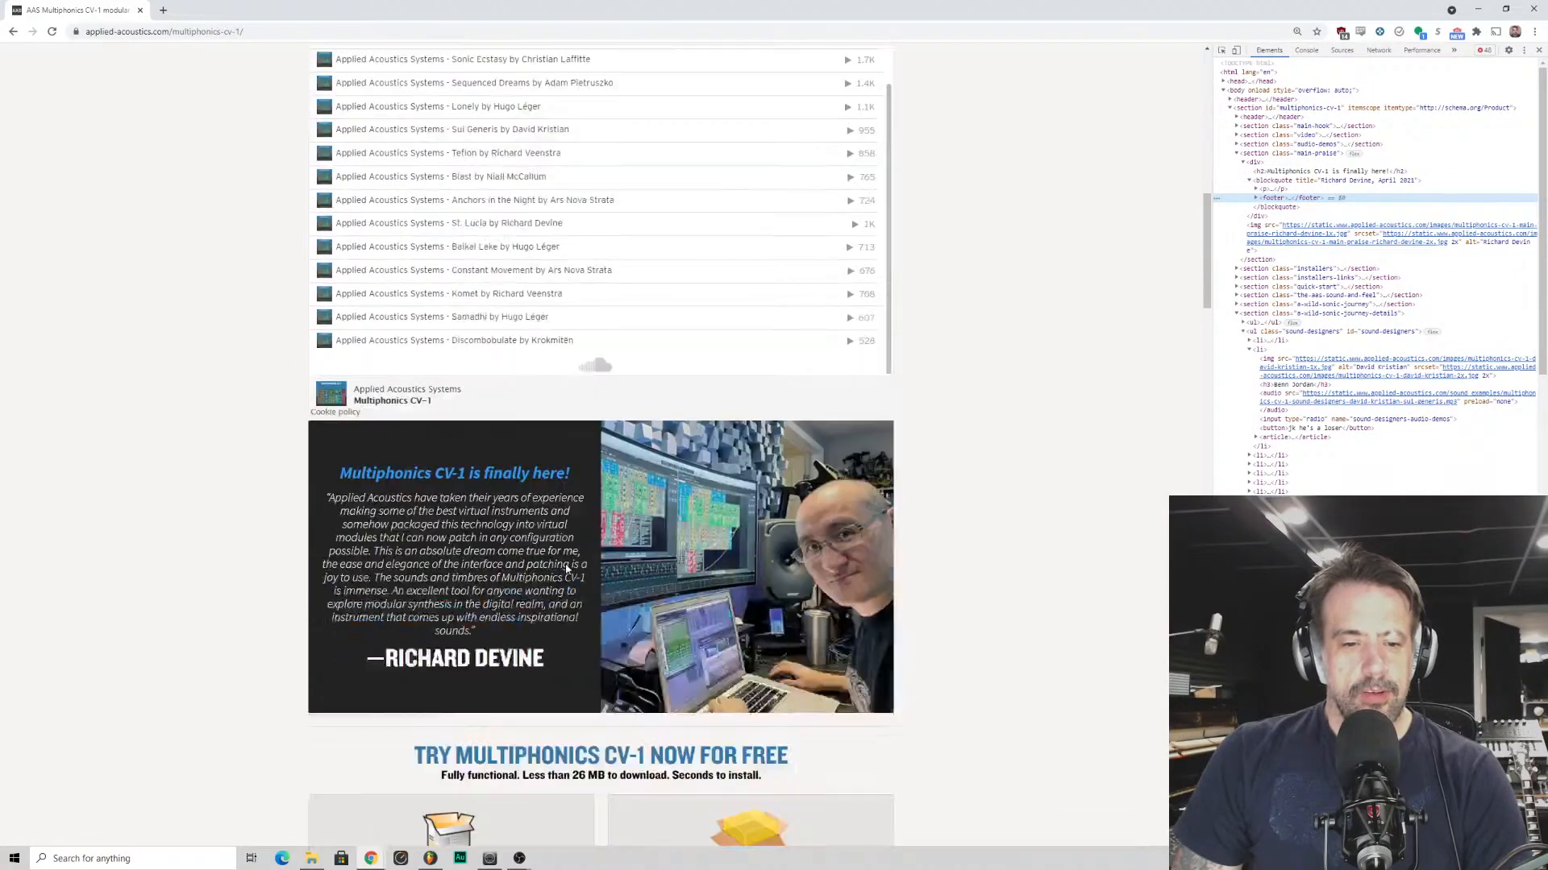
pyautogui.scroll(5, 713, 548)
pyautogui.scroll(1, 713, 554)
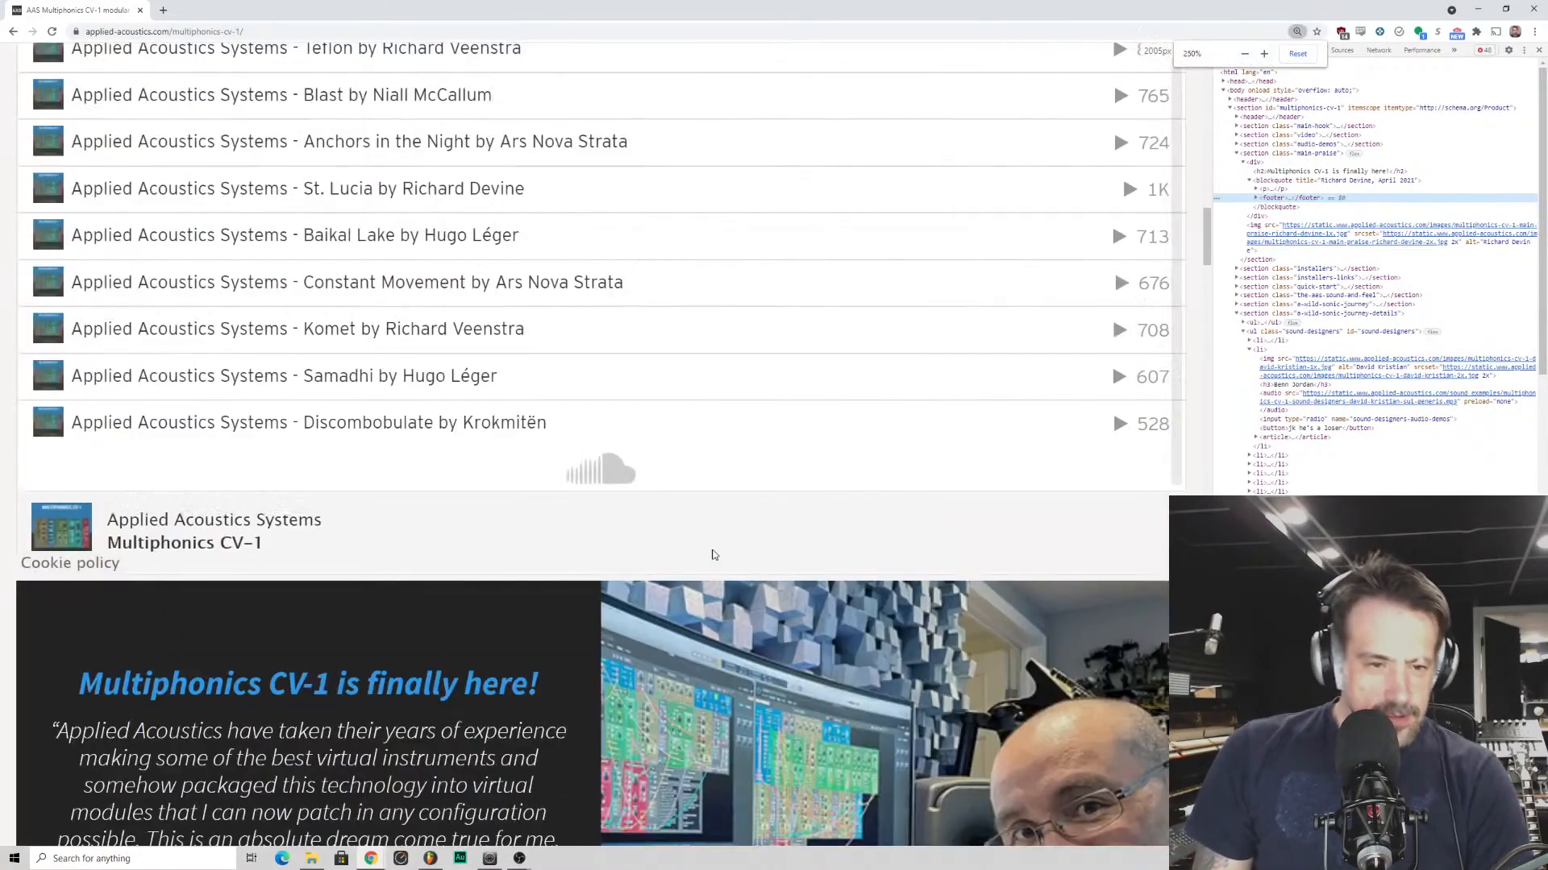
pyautogui.scroll(-6, 712, 554)
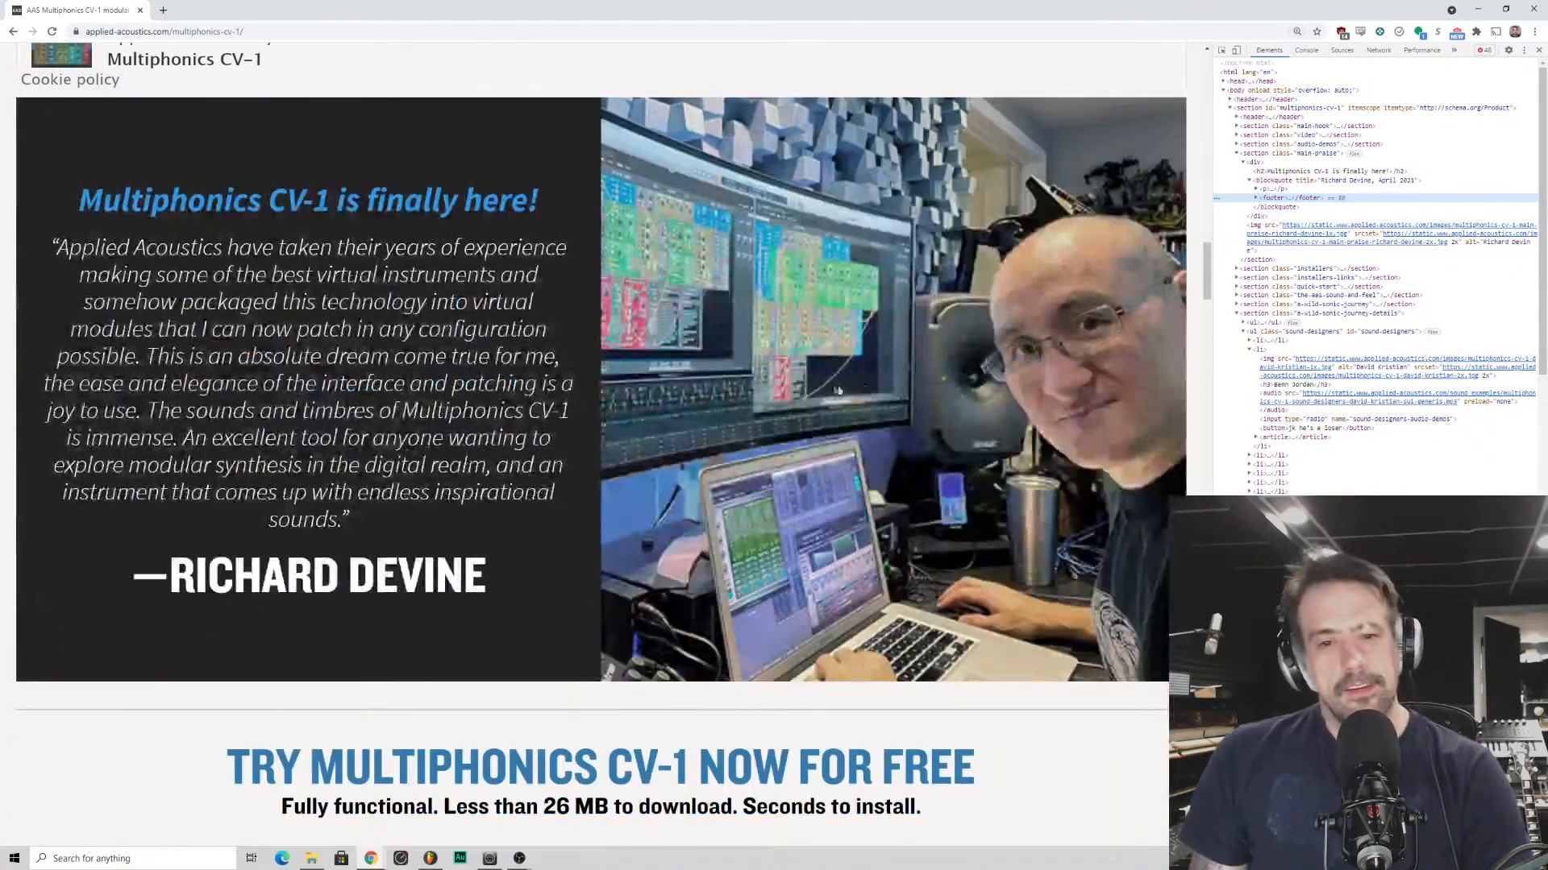
pyautogui.scroll(1, 705, 554)
pyautogui.scroll(-2, 963, 403)
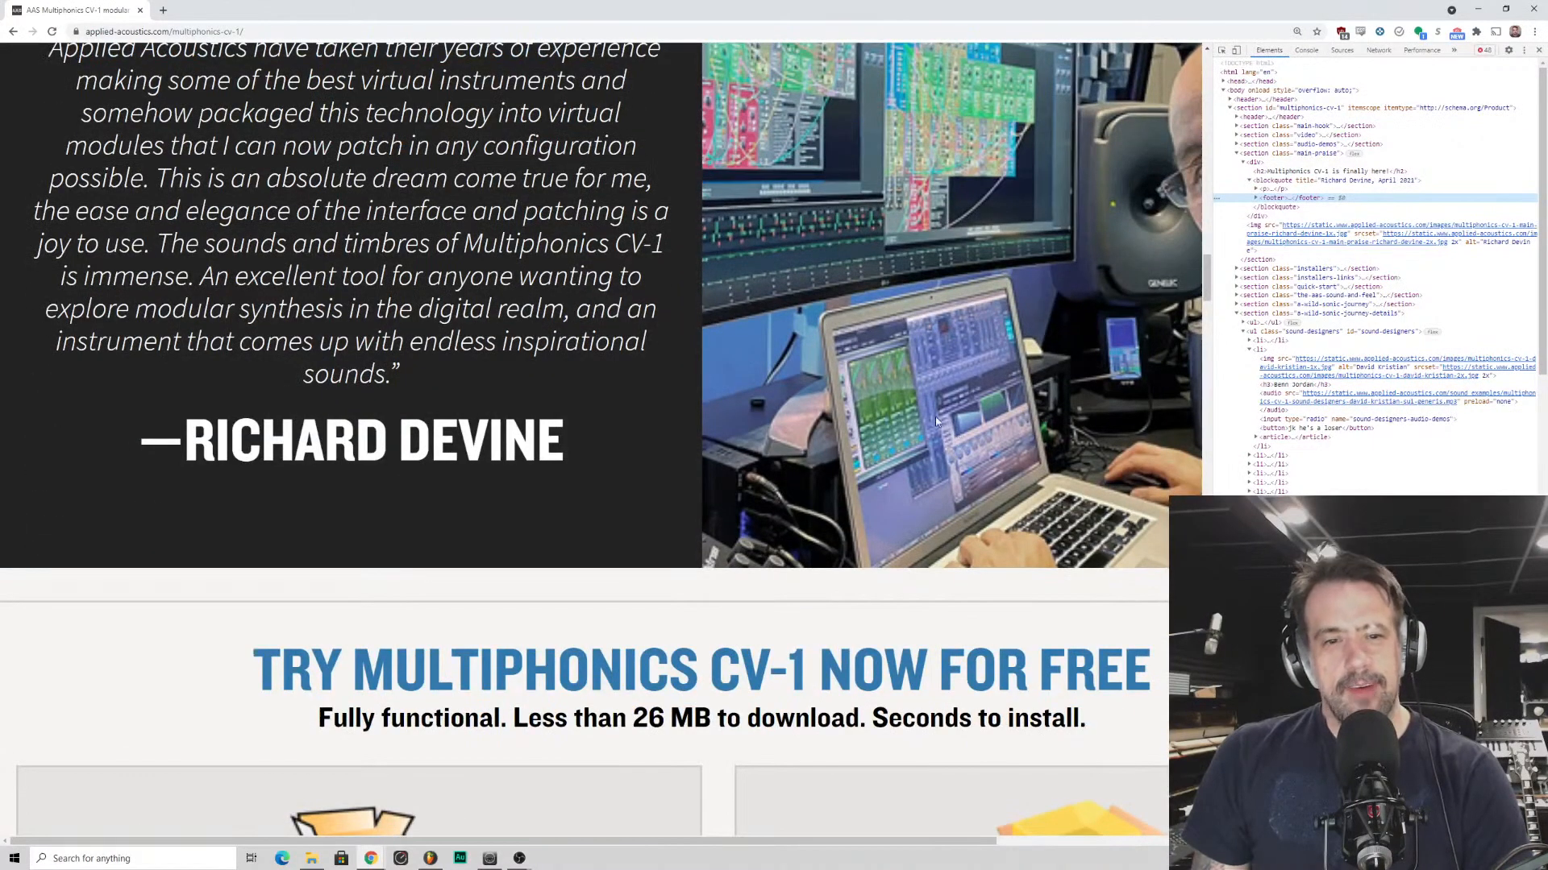
pyautogui.scroll(-2, 865, 338)
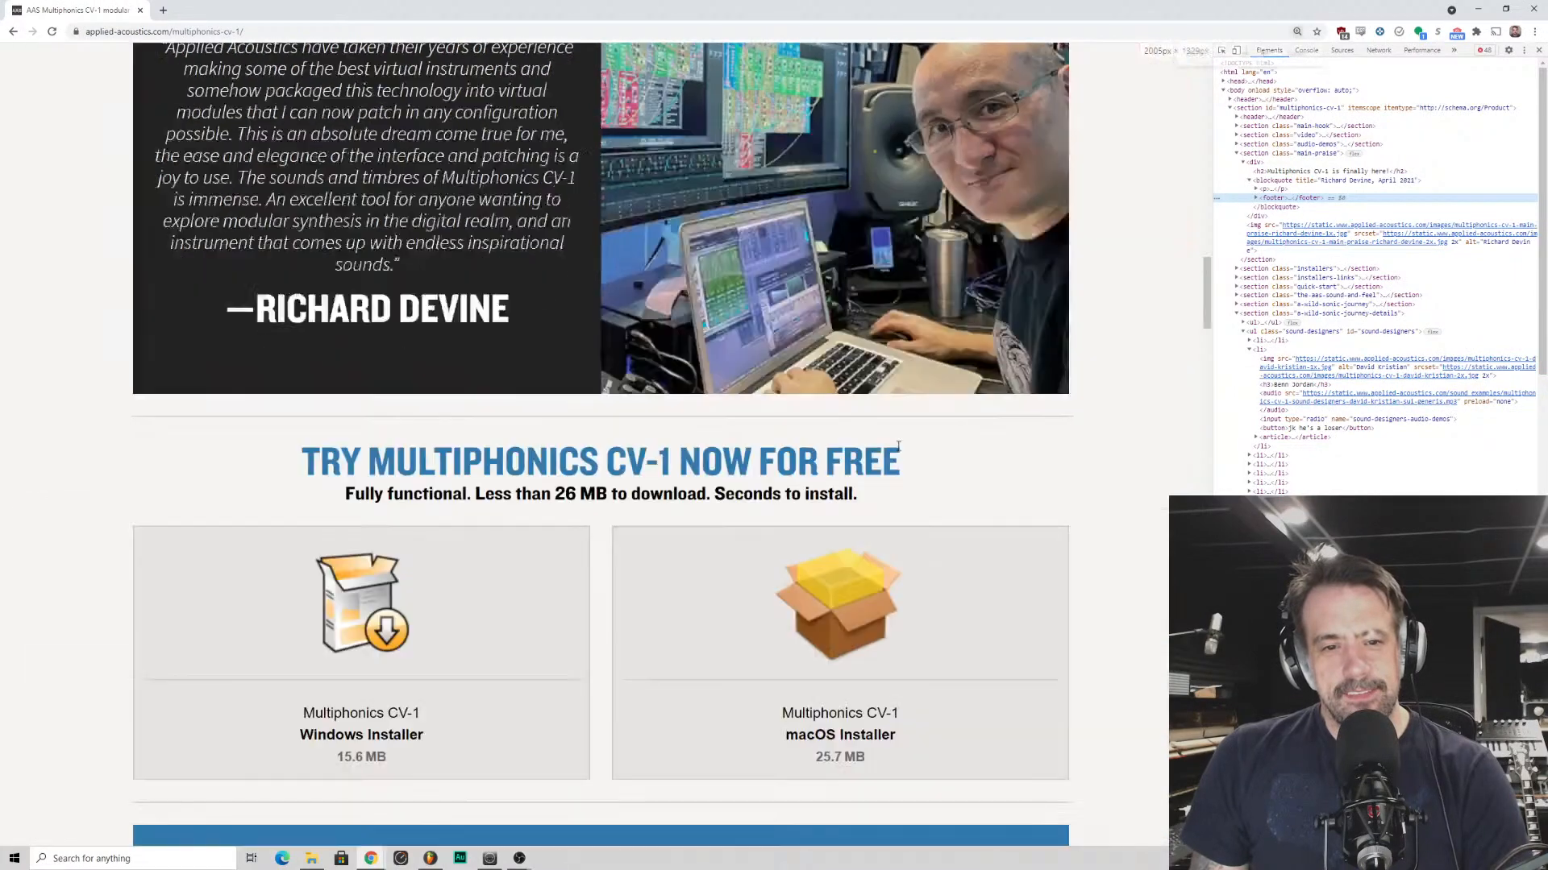
pyautogui.scroll(-1, 854, 403)
pyautogui.scroll(3, 838, 525)
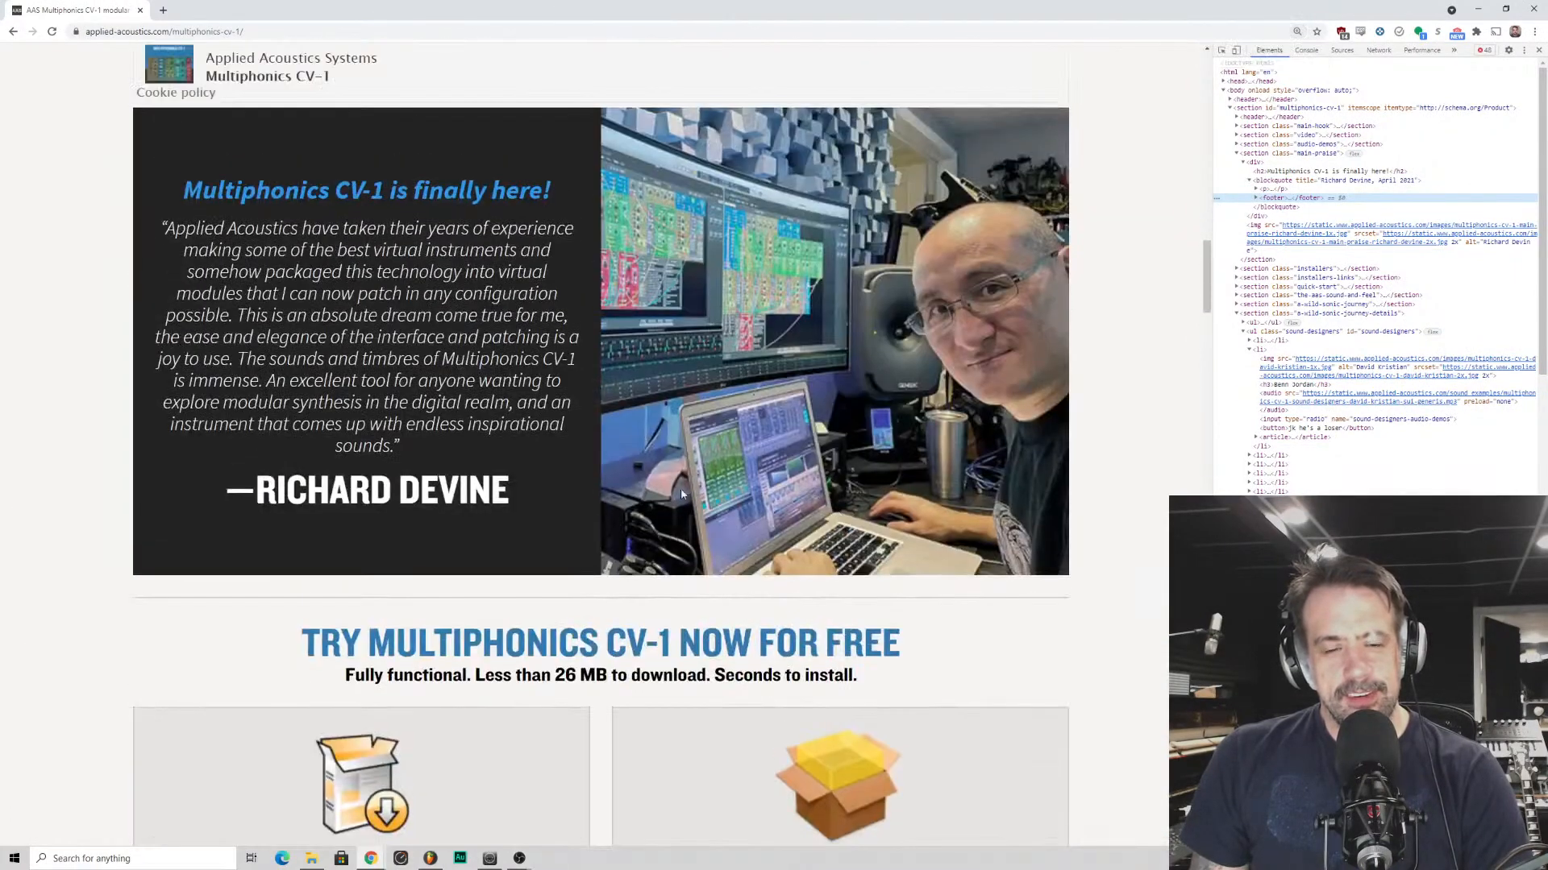
pyautogui.scroll(2, 726, 536)
pyautogui.scroll(-4, 740, 436)
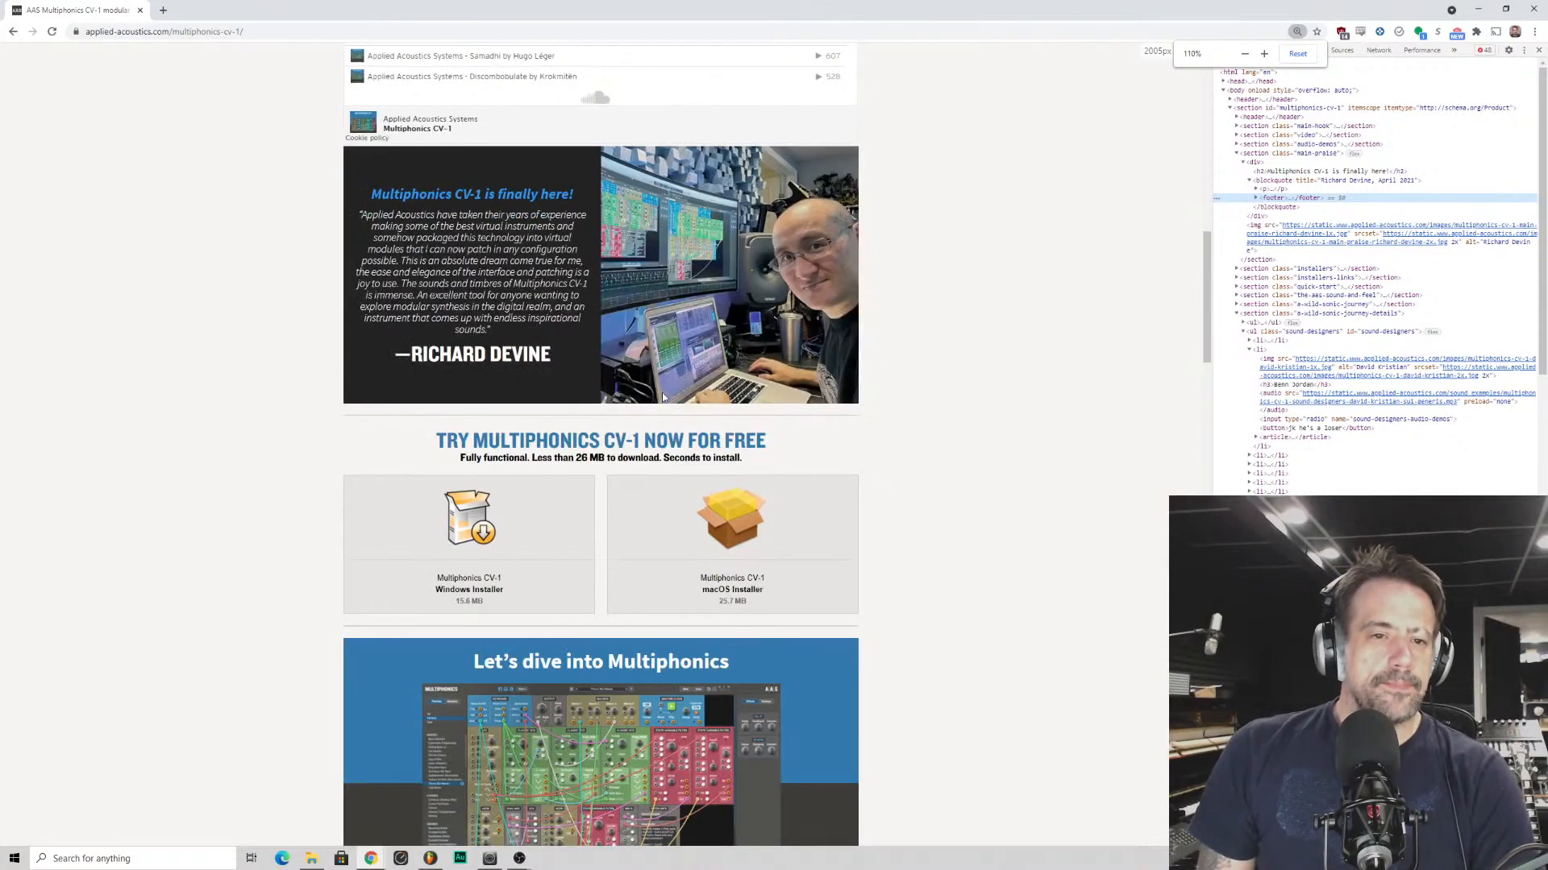
# - Set the product page's zoom back to 100% and close the developer tools
pyautogui.scroll(3, 670, 405)
pyautogui.scroll(7, 670, 451)
pyautogui.scroll(2, 730, 465)
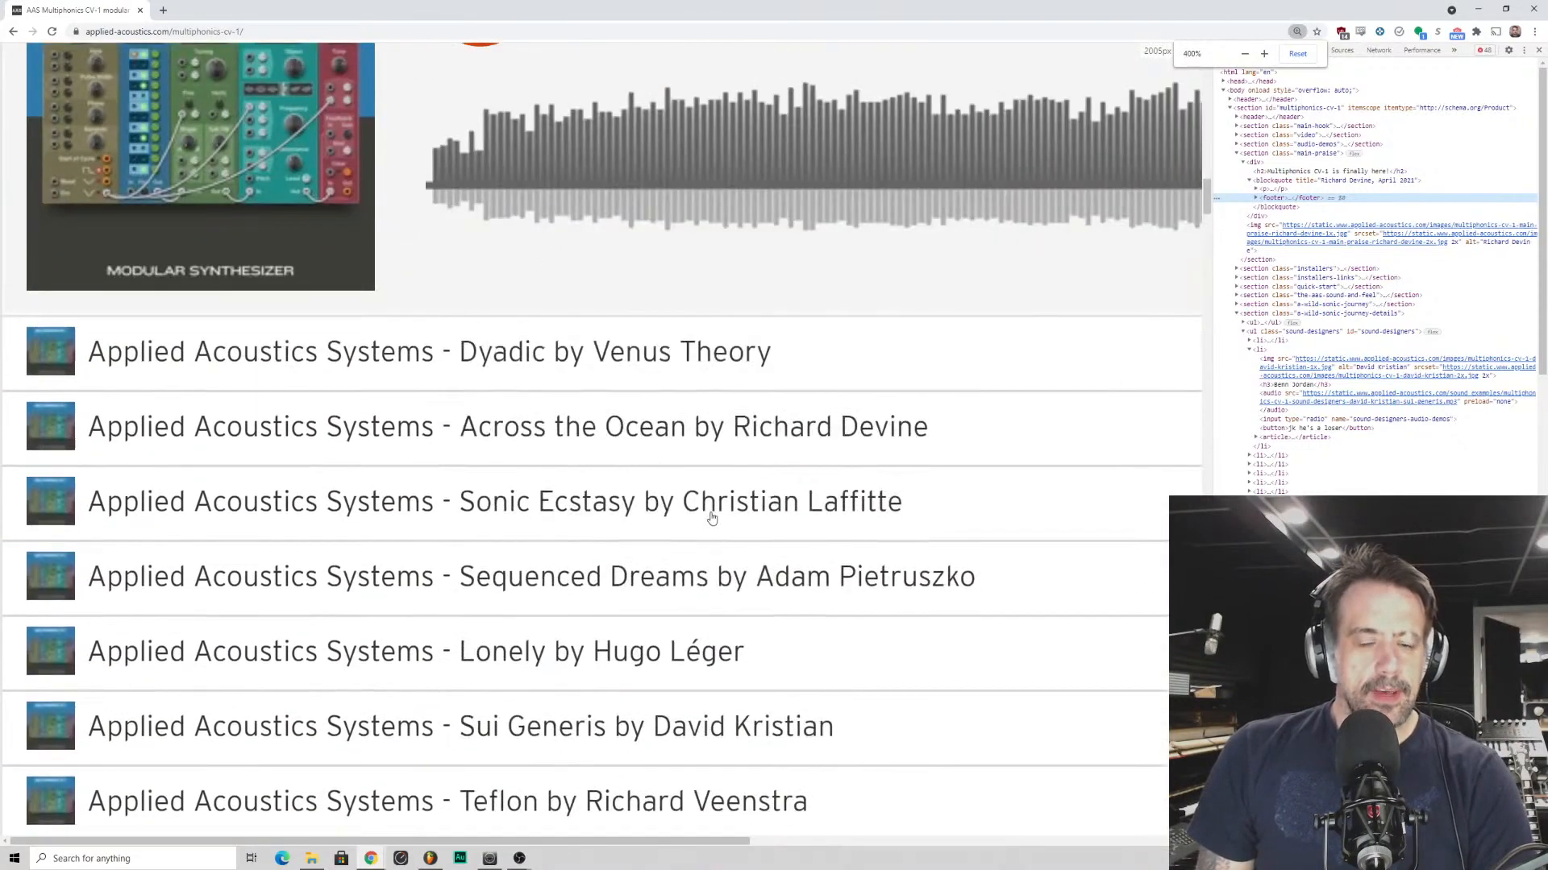
pyautogui.scroll(-9, 564, 419)
pyautogui.scroll(1, 442, 390)
pyautogui.scroll(-4, 451, 395)
pyautogui.scroll(1, 489, 407)
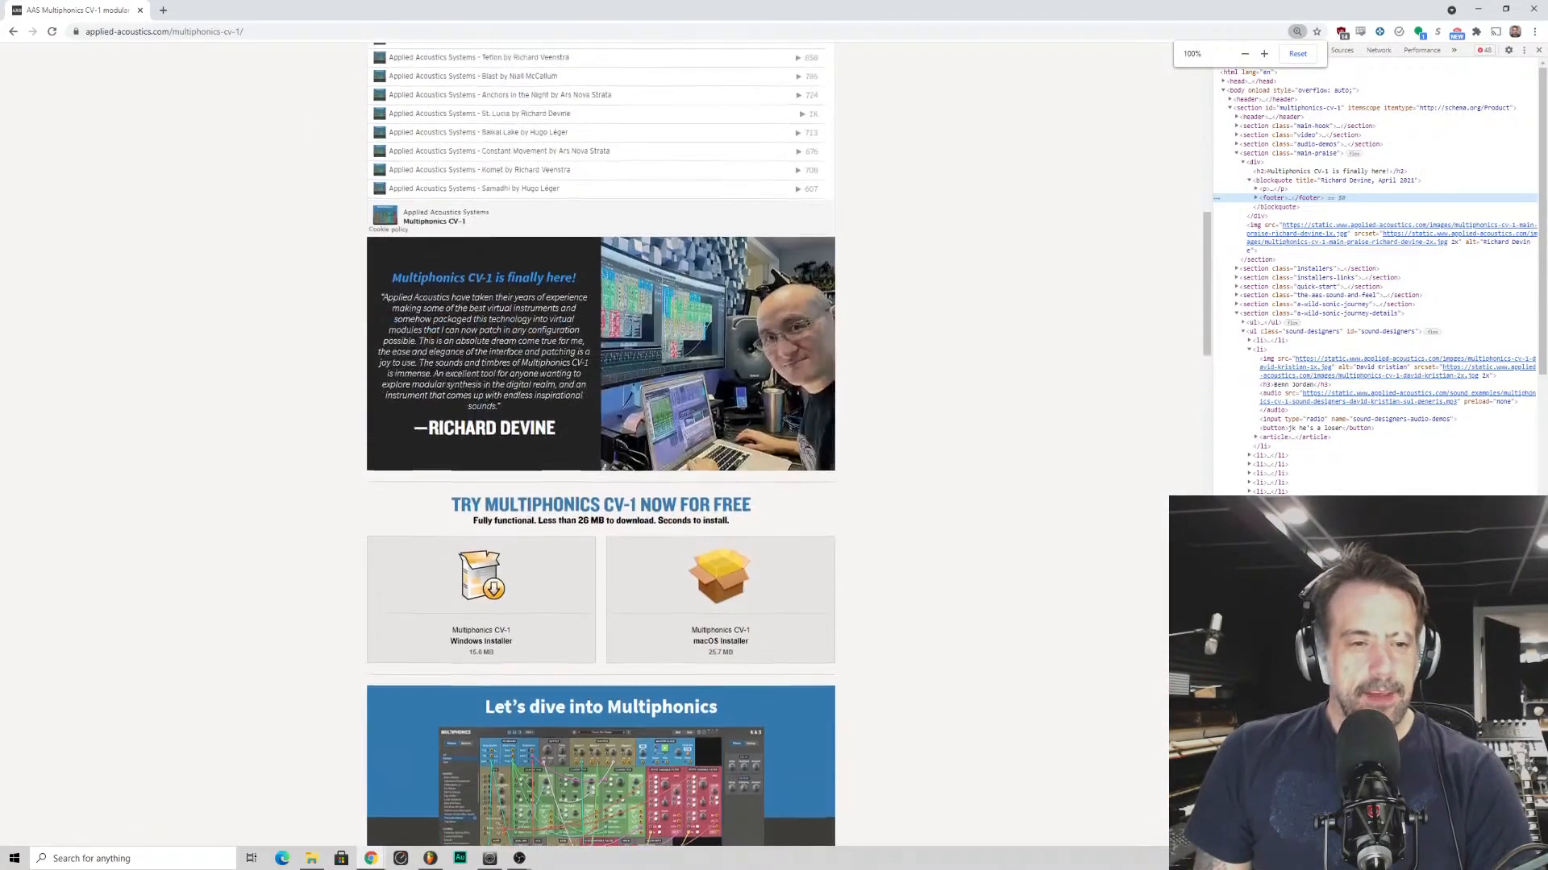
pyautogui.scroll(2, 489, 407)
pyautogui.scroll(-2, 489, 407)
pyautogui.scroll(1, 489, 407)
pyautogui.scroll(-1, 491, 409)
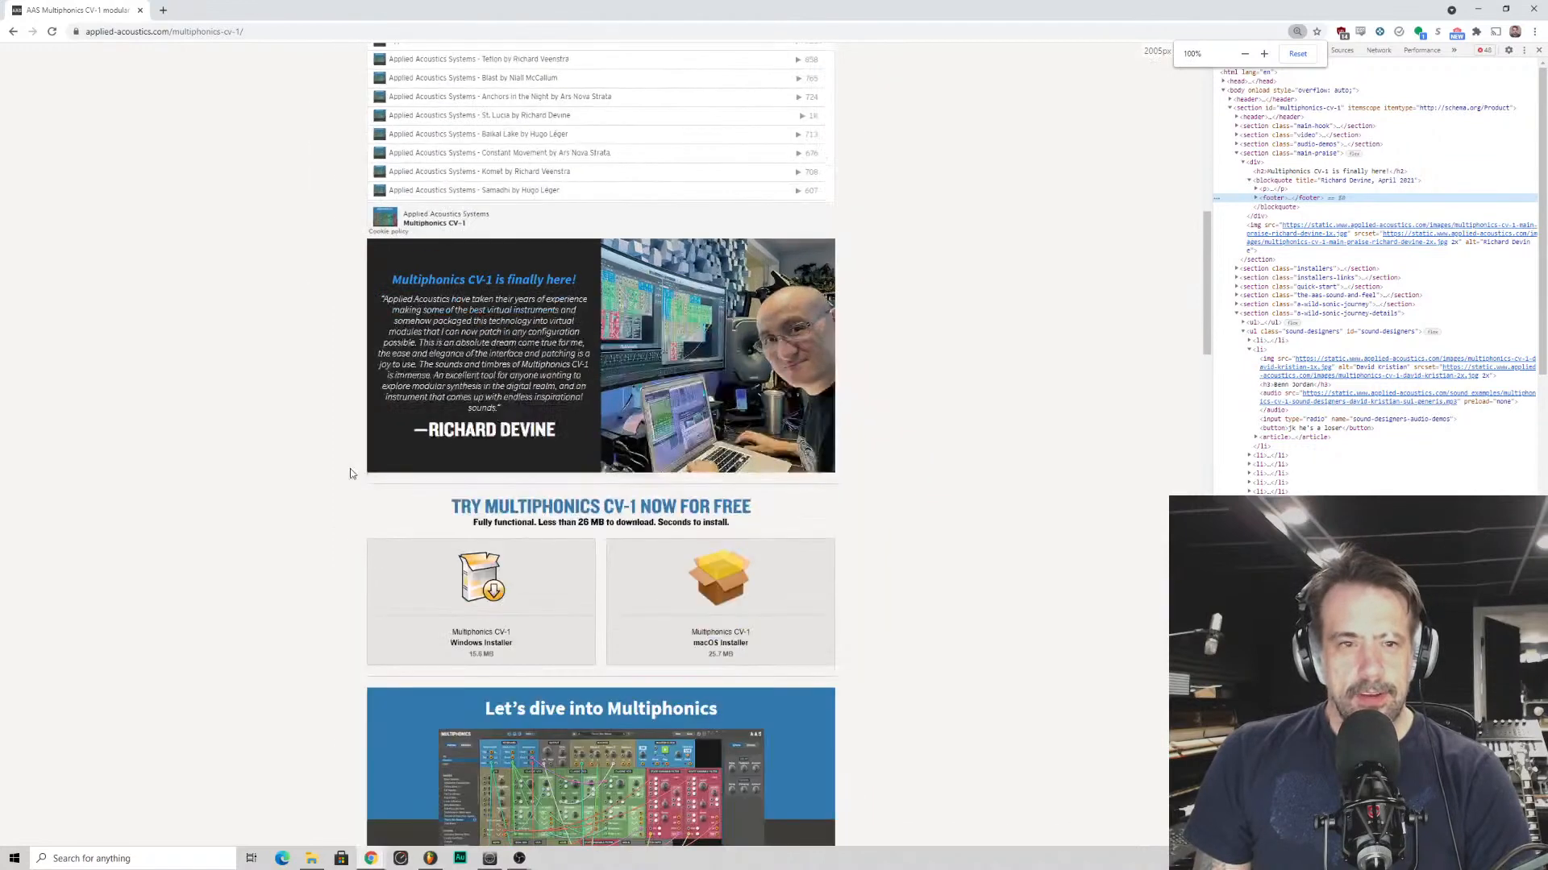
pyautogui.scroll(5, 499, 323)
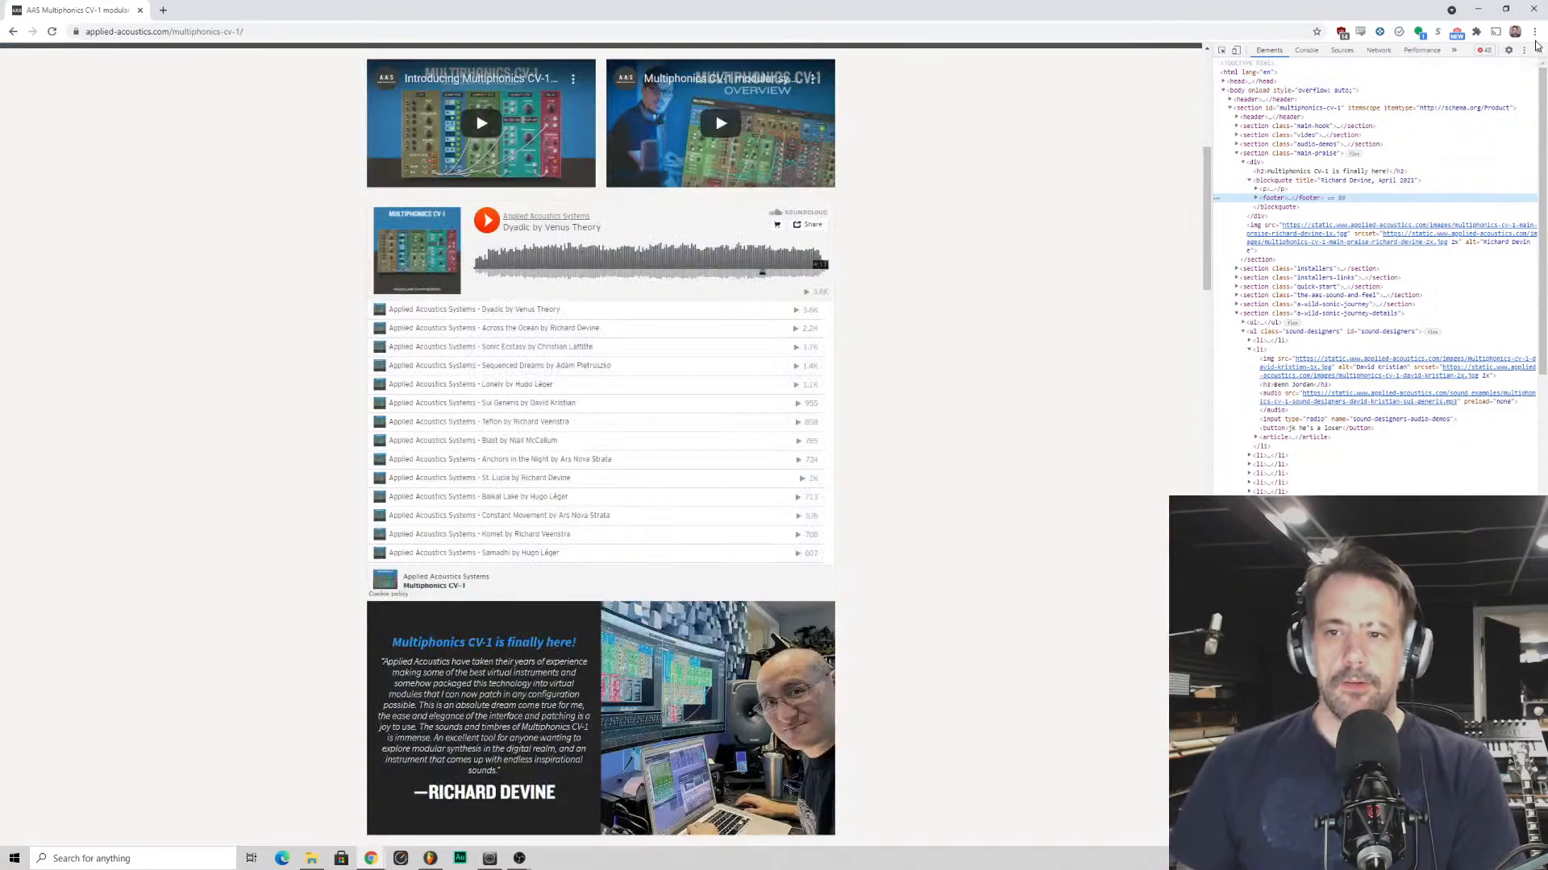
pyautogui.click(1538, 50)
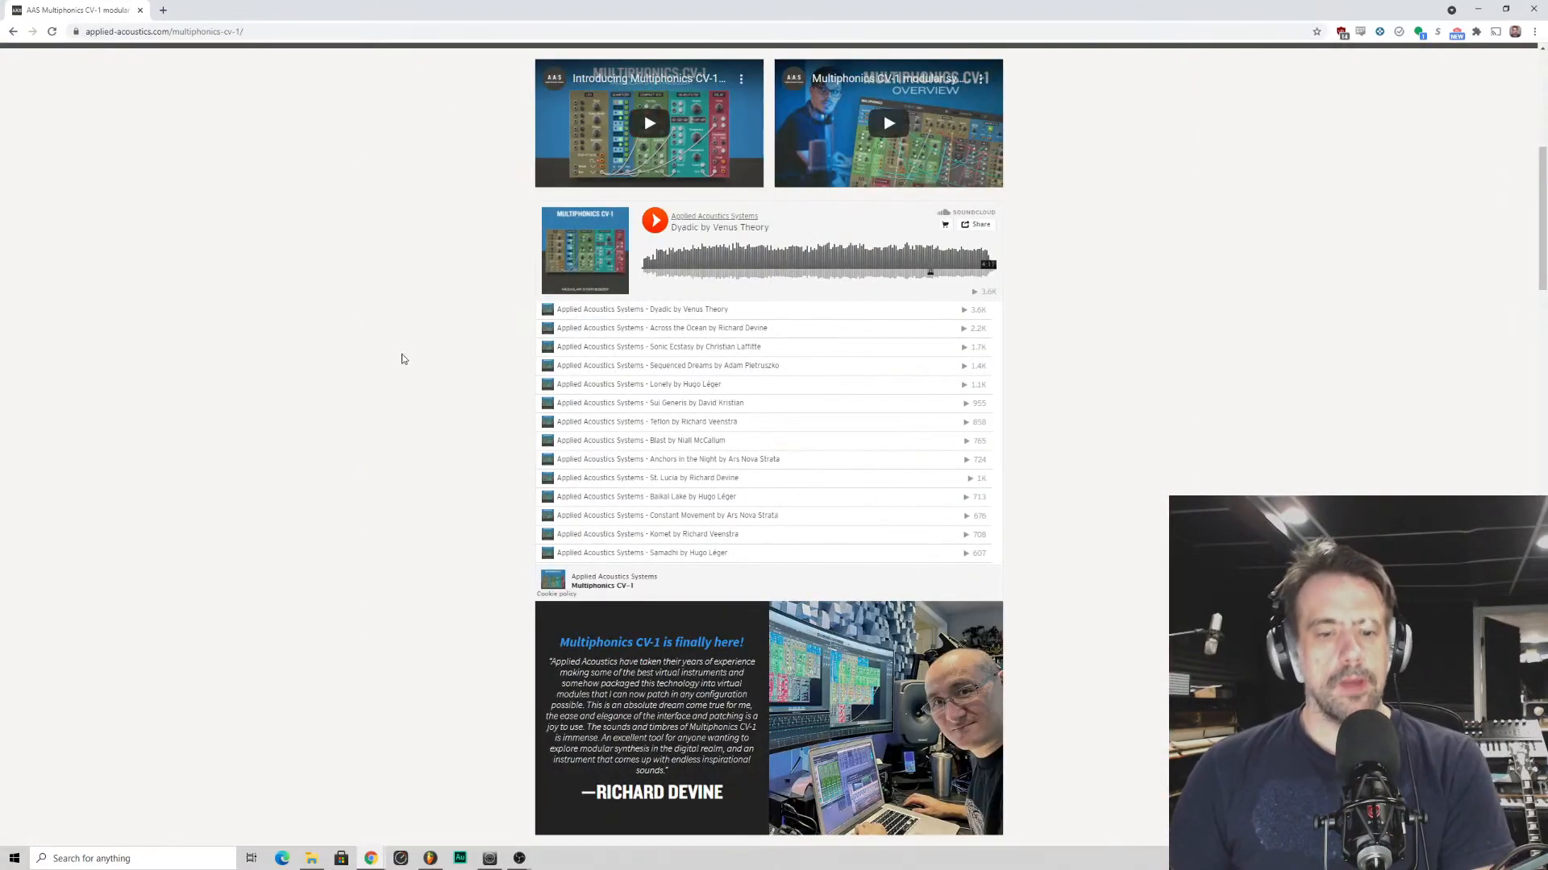
# - Review the rest of the product page down to the pricing and purchase questions, and close the browser window
pyautogui.scroll(-20, 403, 359)
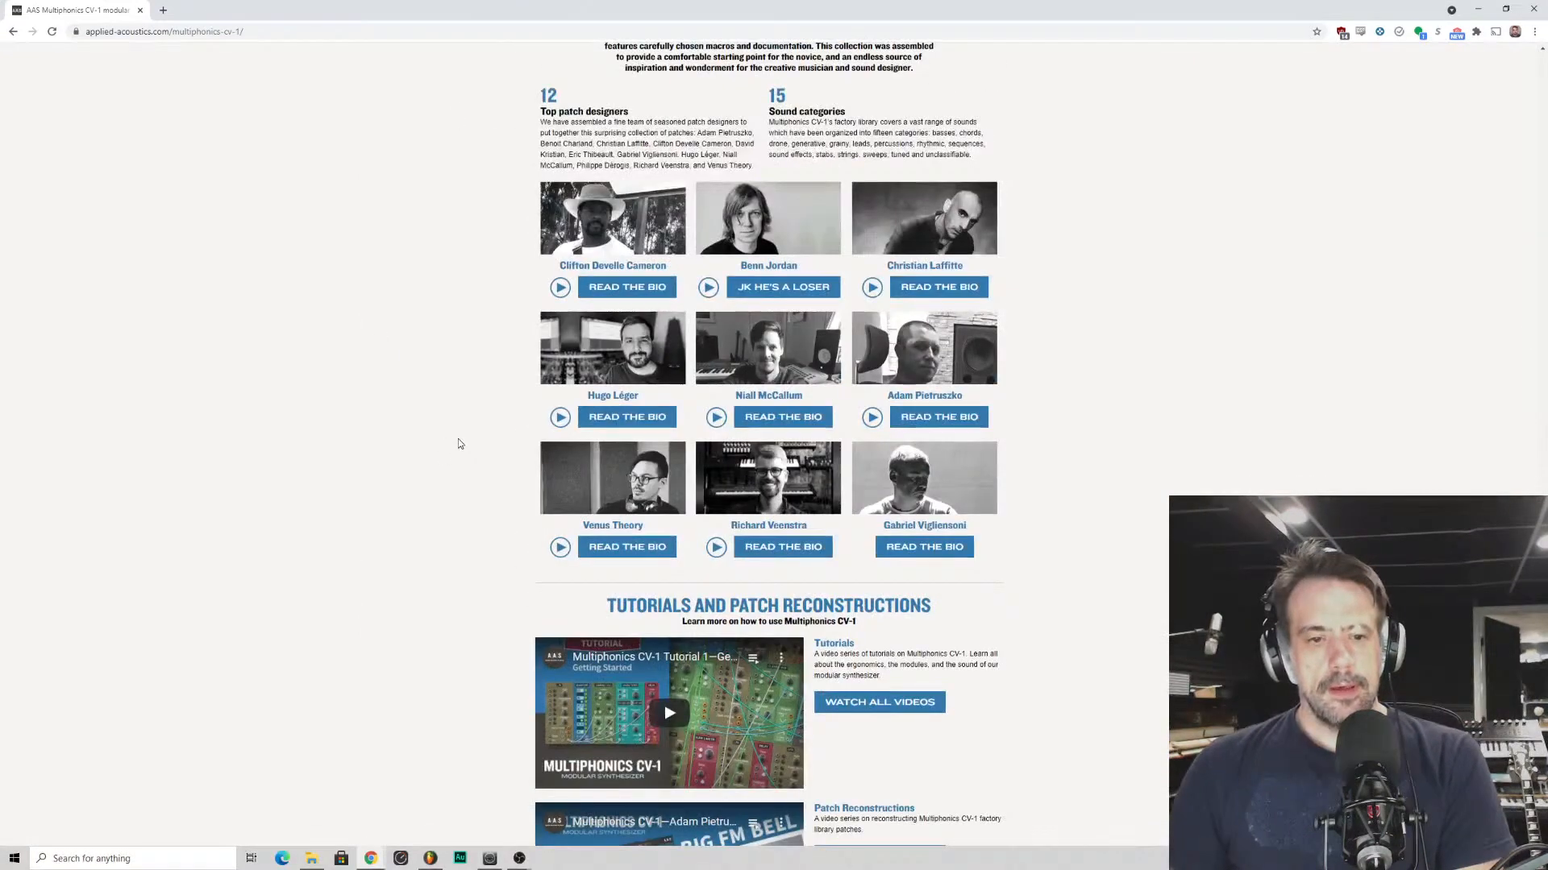
pyautogui.scroll(-14, 458, 440)
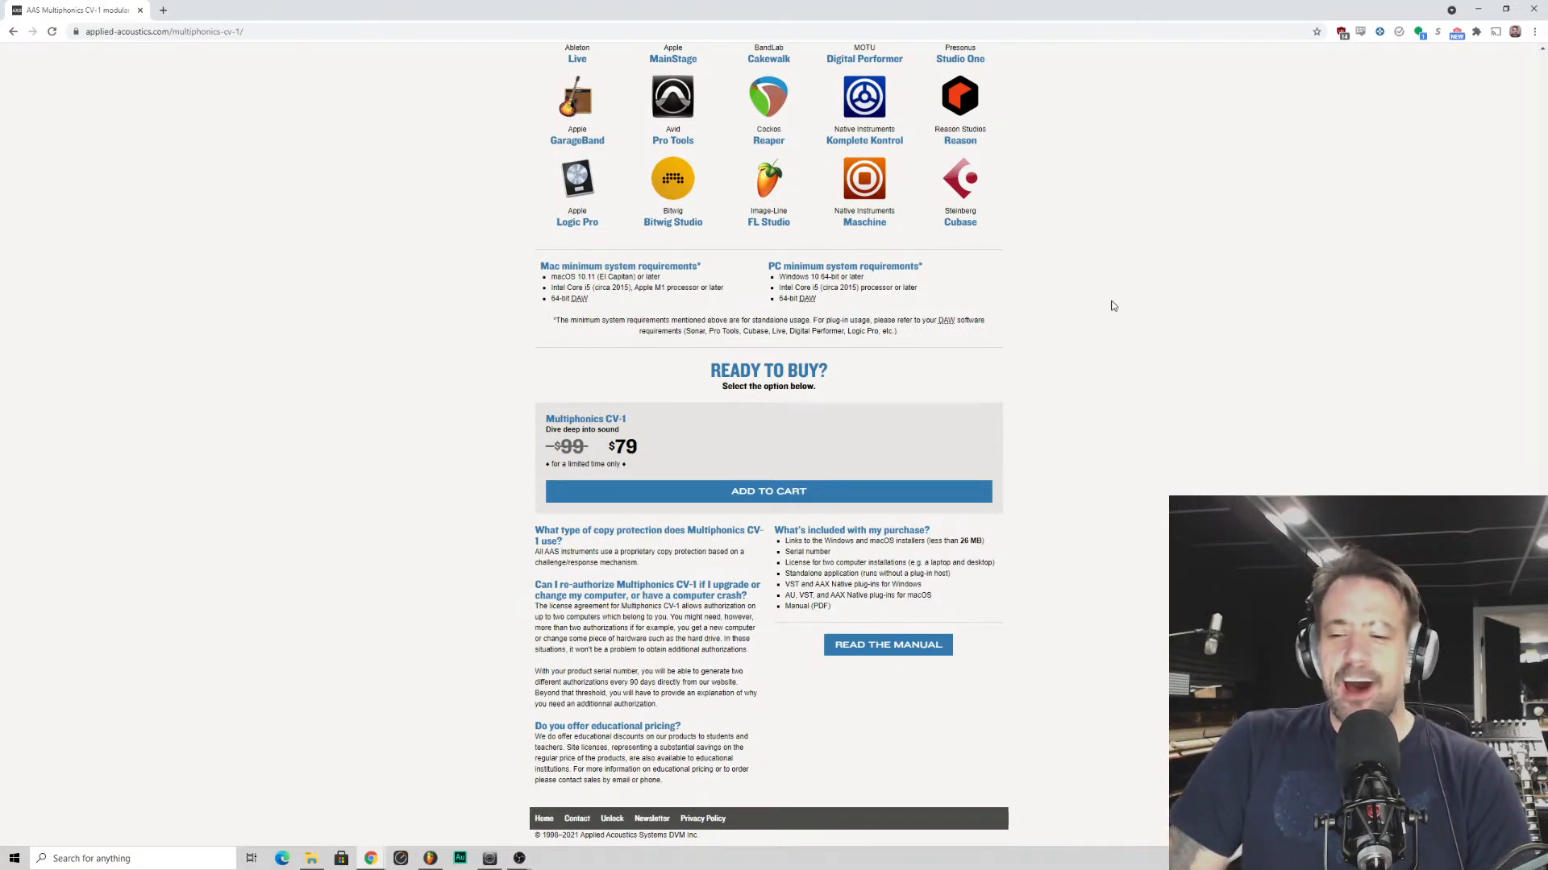
pyautogui.doubleClick(967, 12)
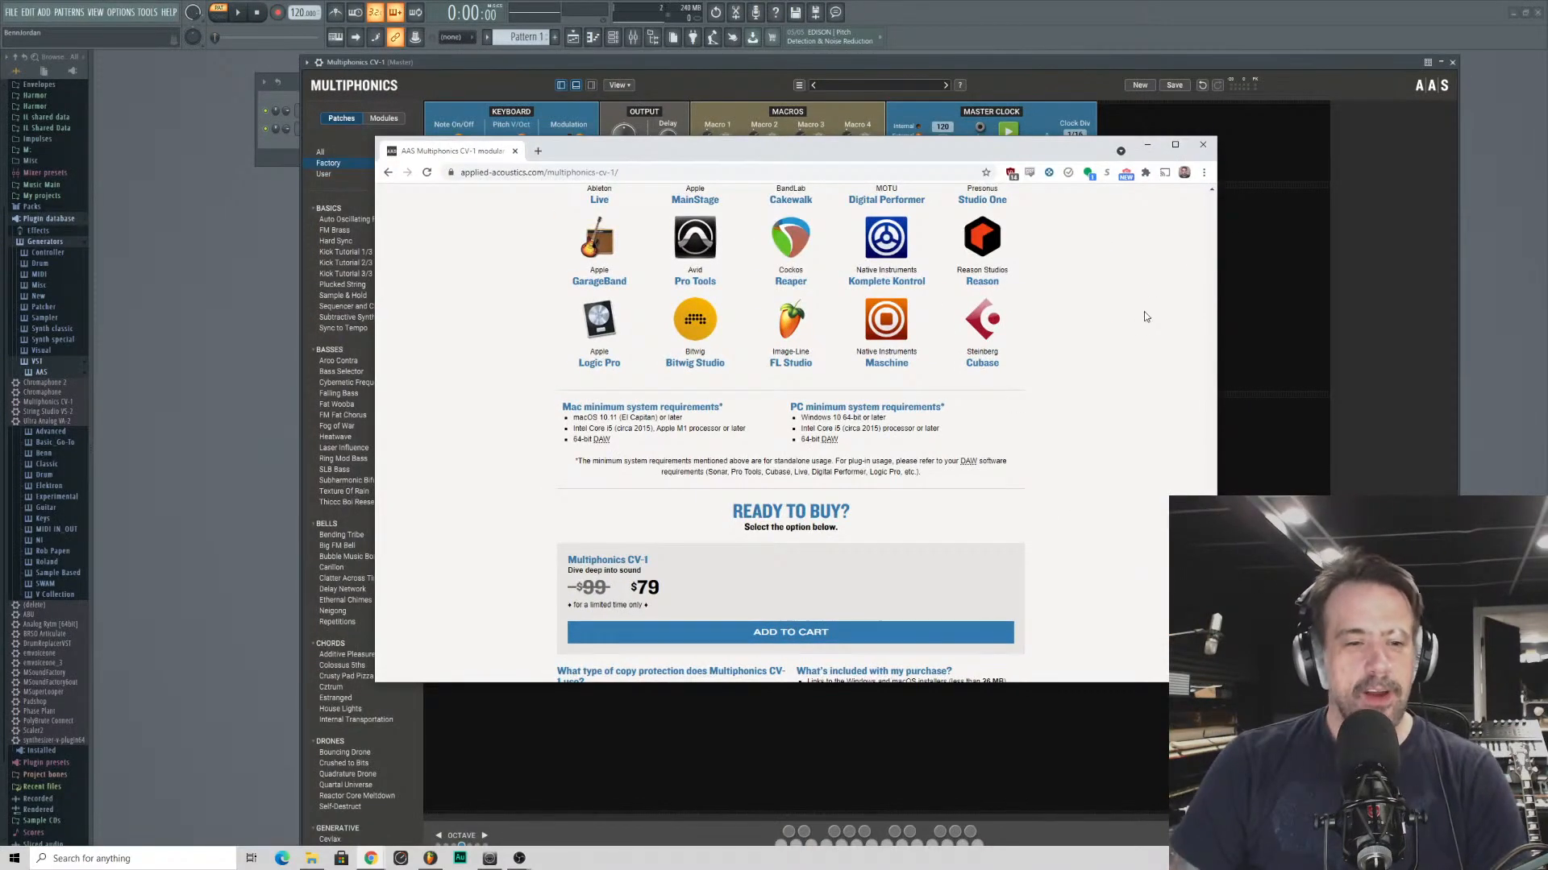
pyautogui.scroll(2, 1144, 316)
pyautogui.click(1203, 144)
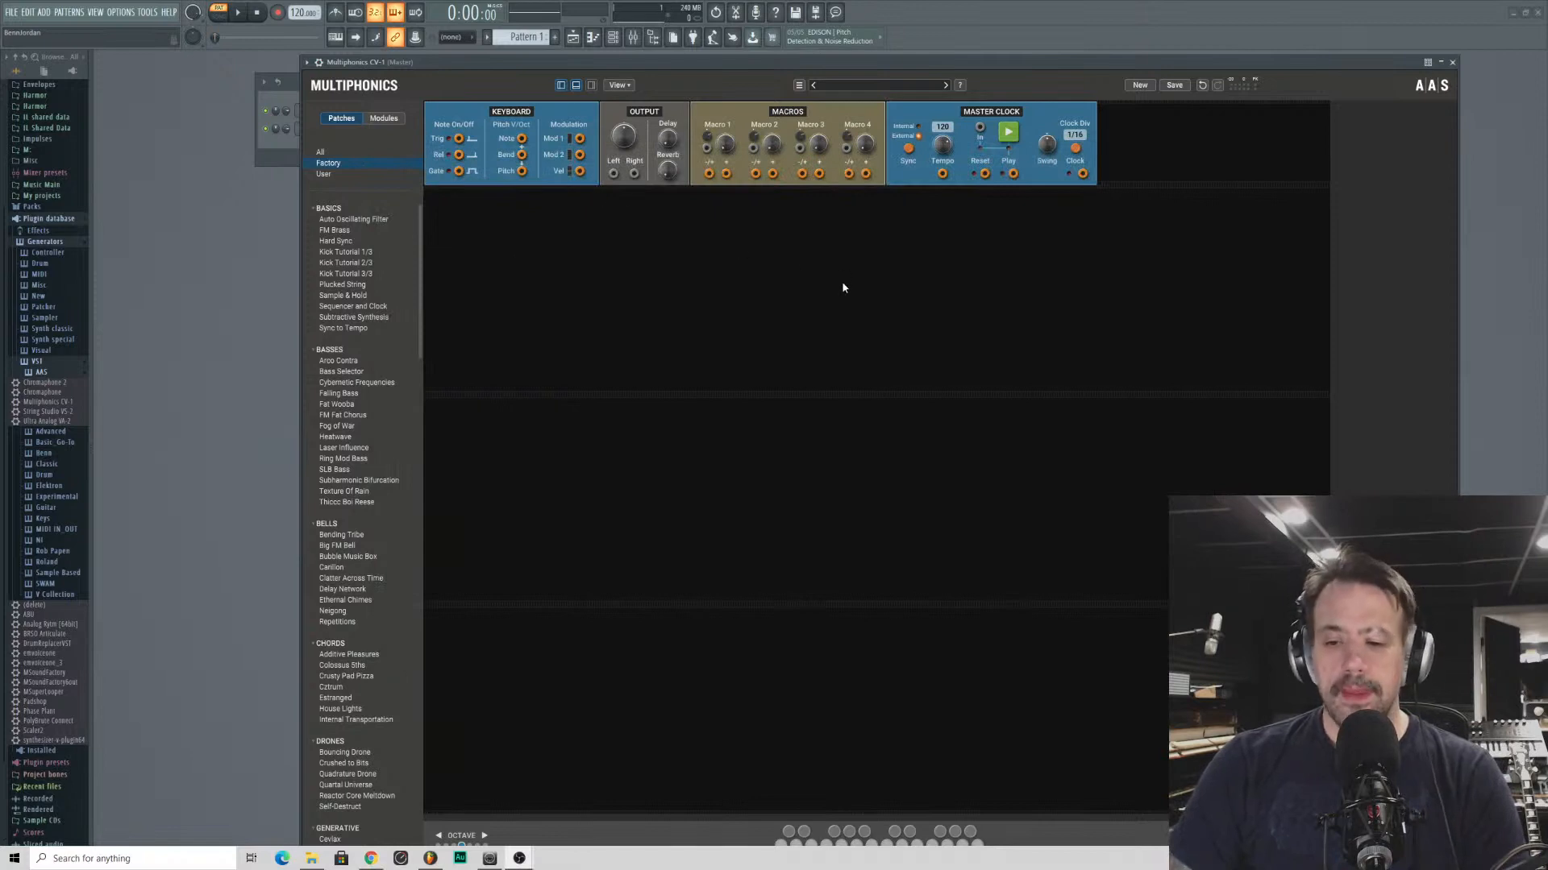
# - Examine the Multiphonics plugin wrapper's settings and processing options, including its output connections
pyautogui.moveTo(896, 63); pyautogui.dragTo(873, 52)
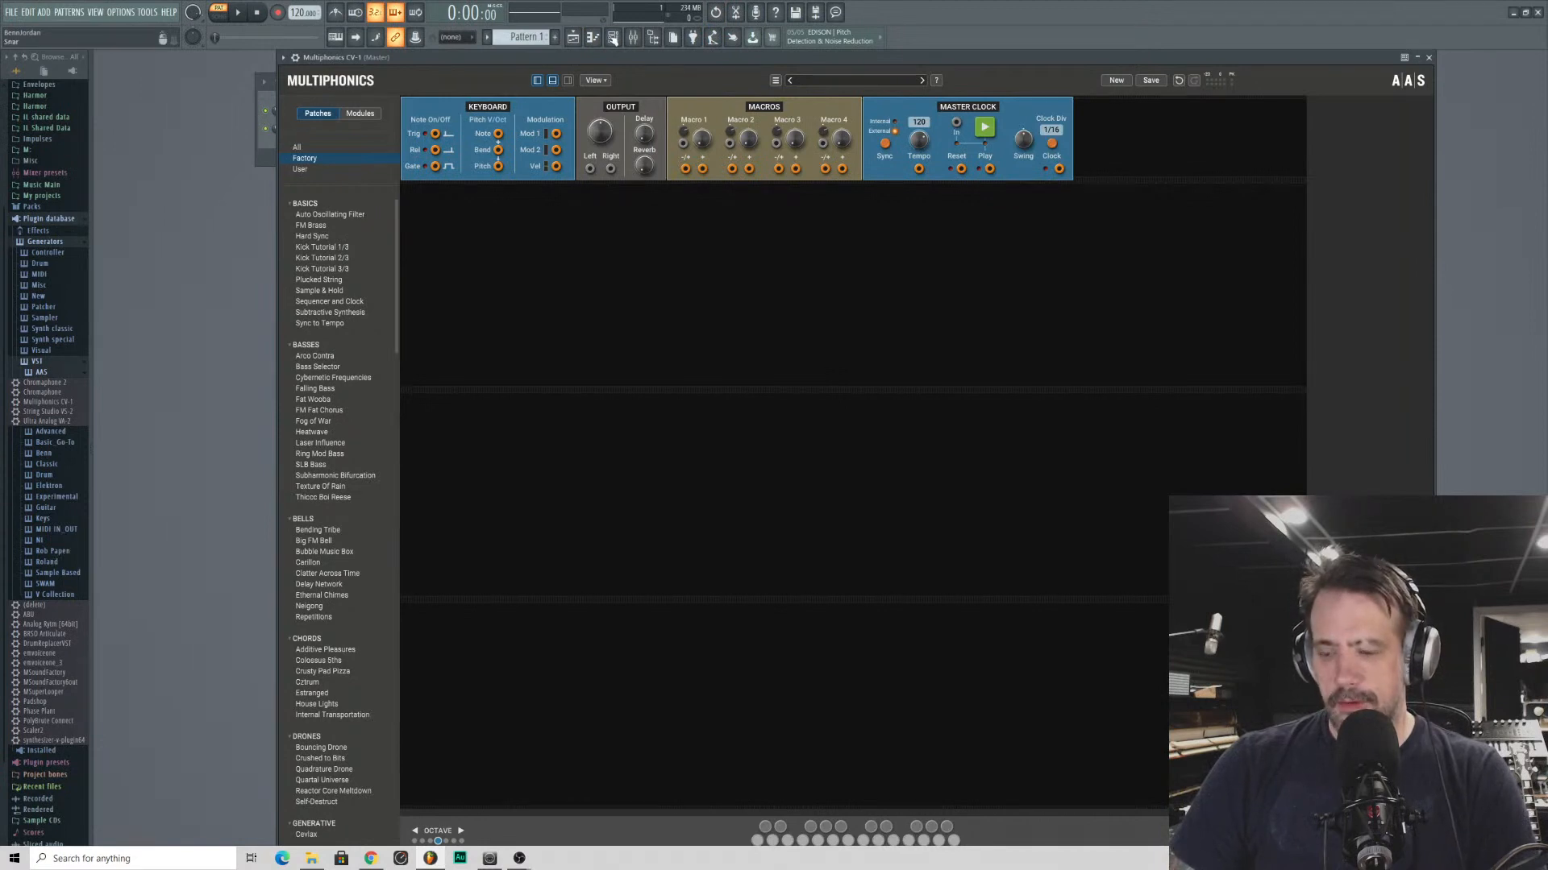
pyautogui.click(295, 58)
pyautogui.click(319, 79)
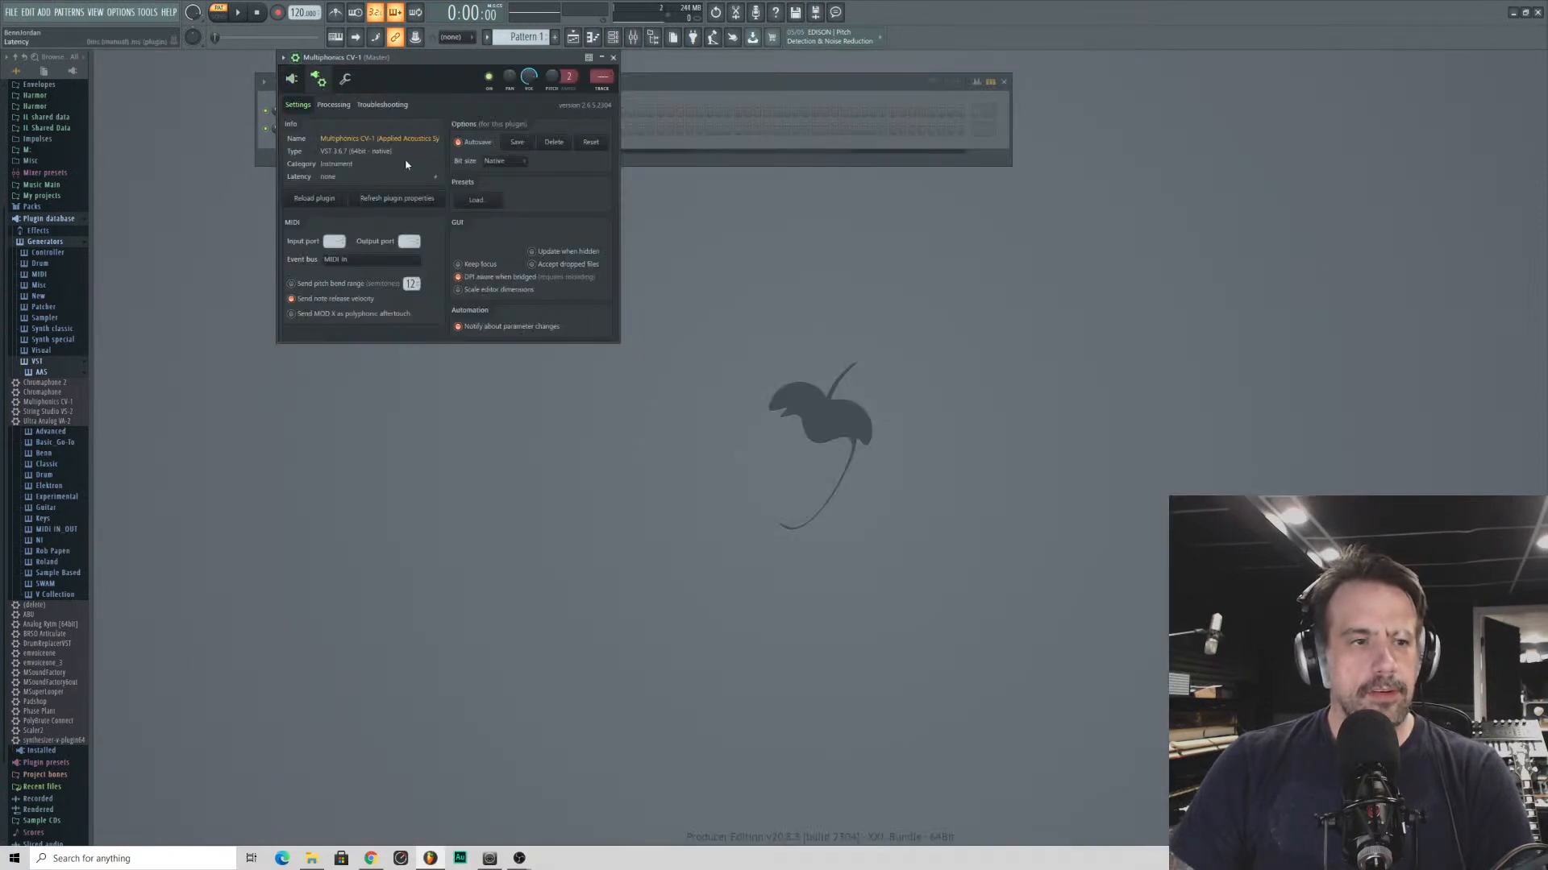
pyautogui.click(333, 105)
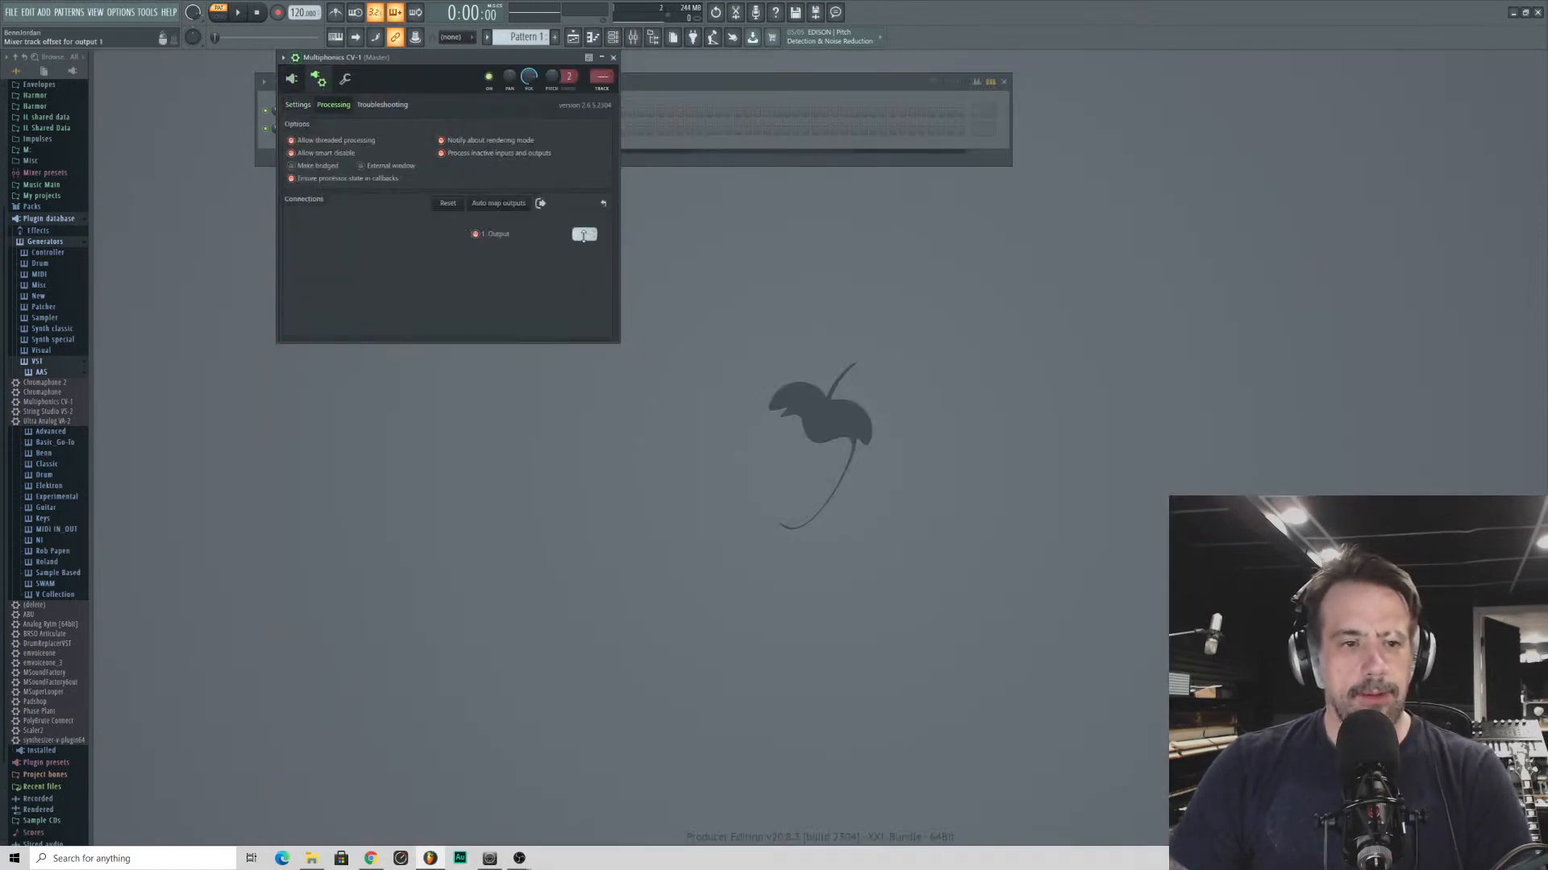
pyautogui.click(306, 107)
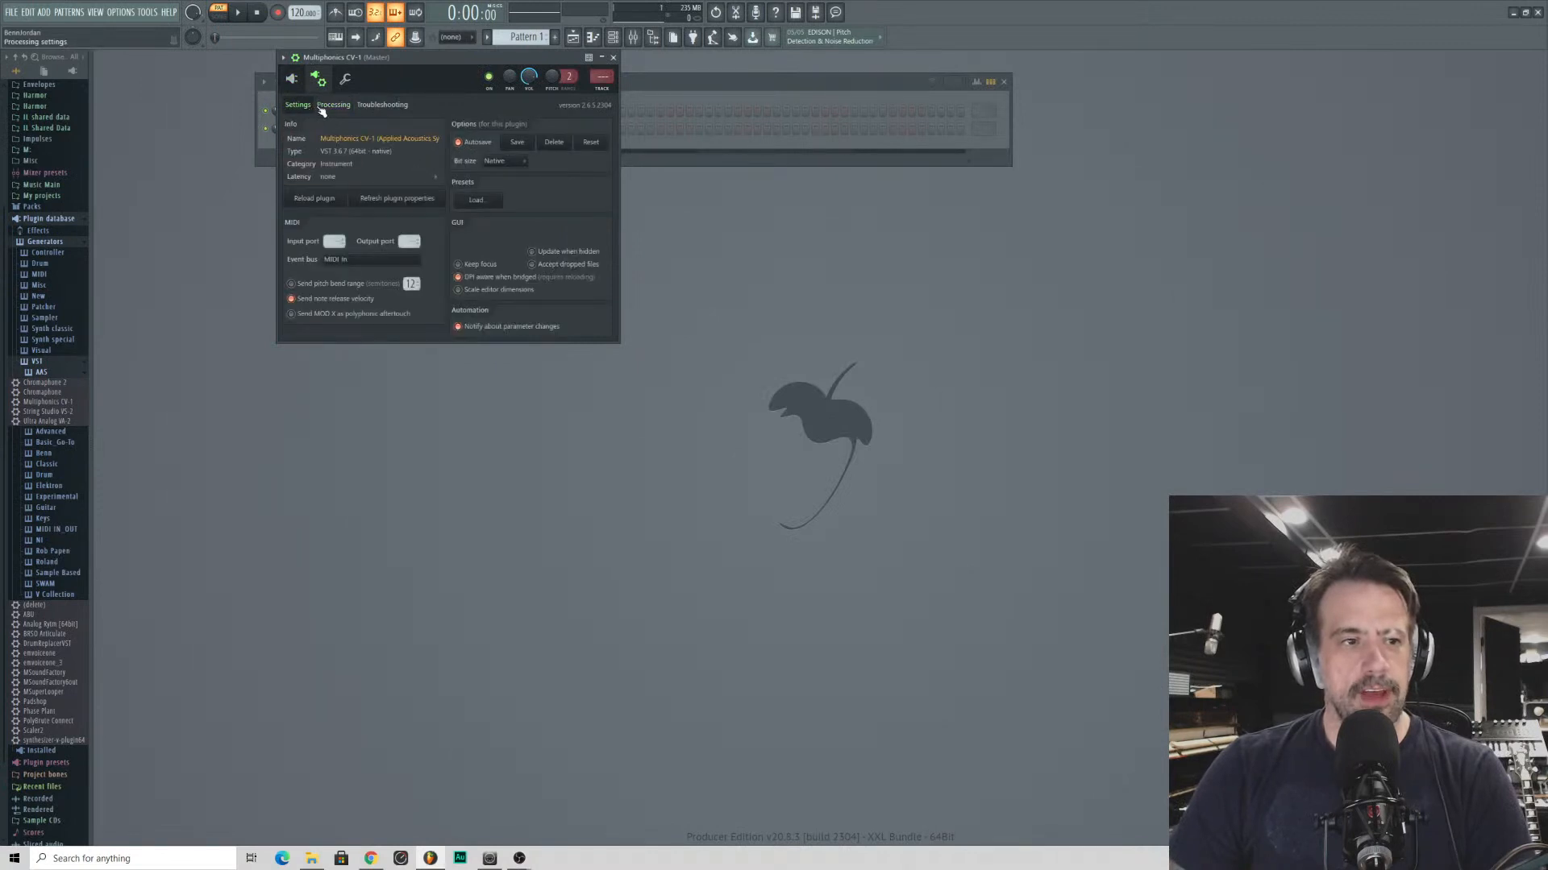
pyautogui.click(324, 106)
pyautogui.click(302, 106)
pyautogui.click(291, 79)
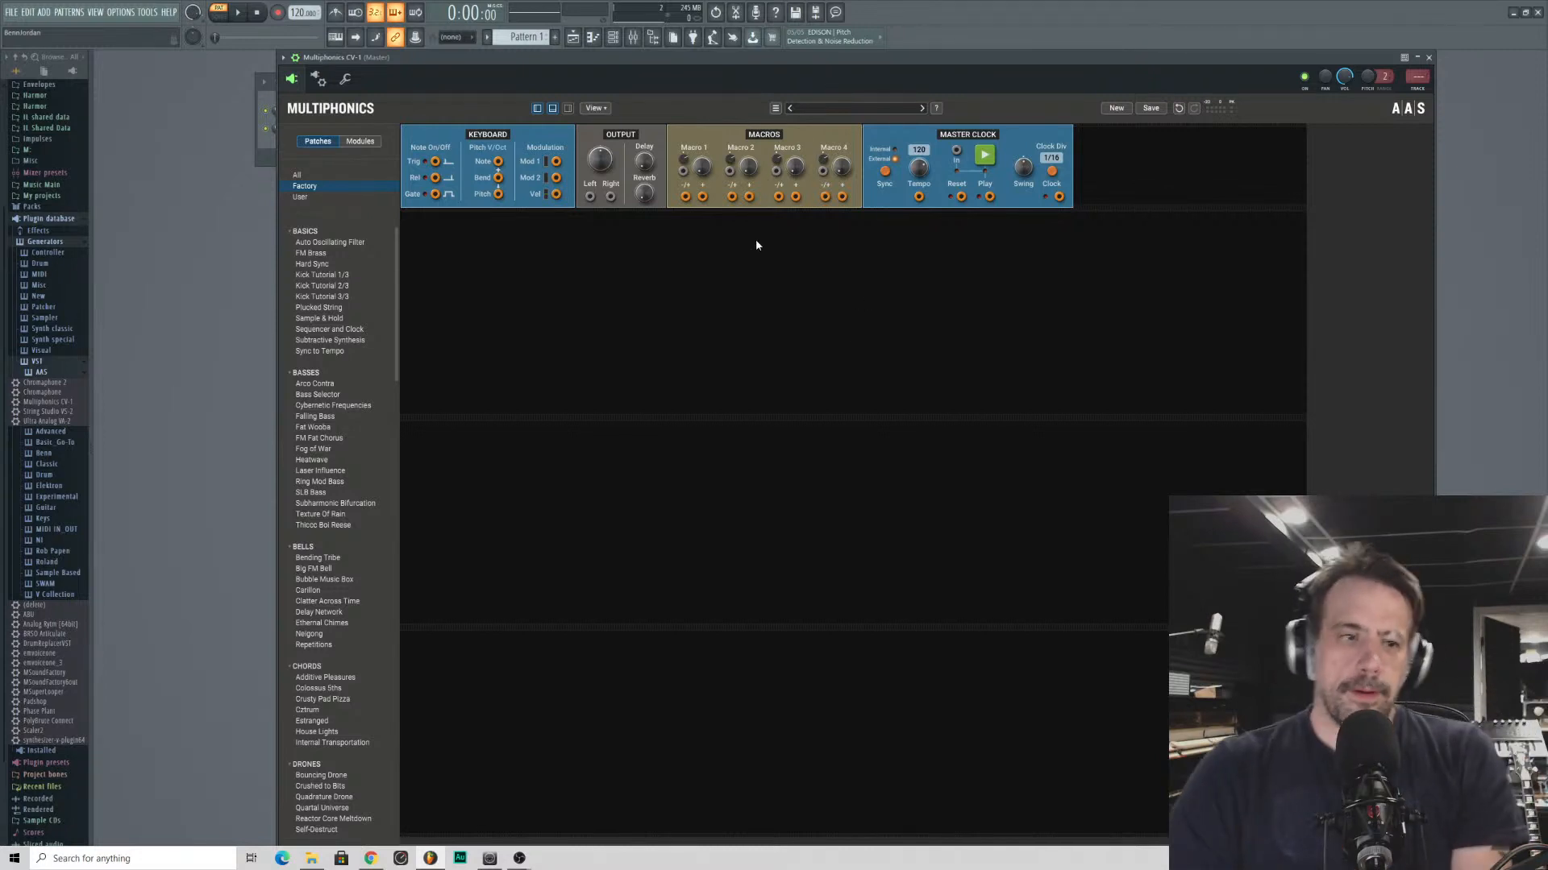
pyautogui.click(312, 83)
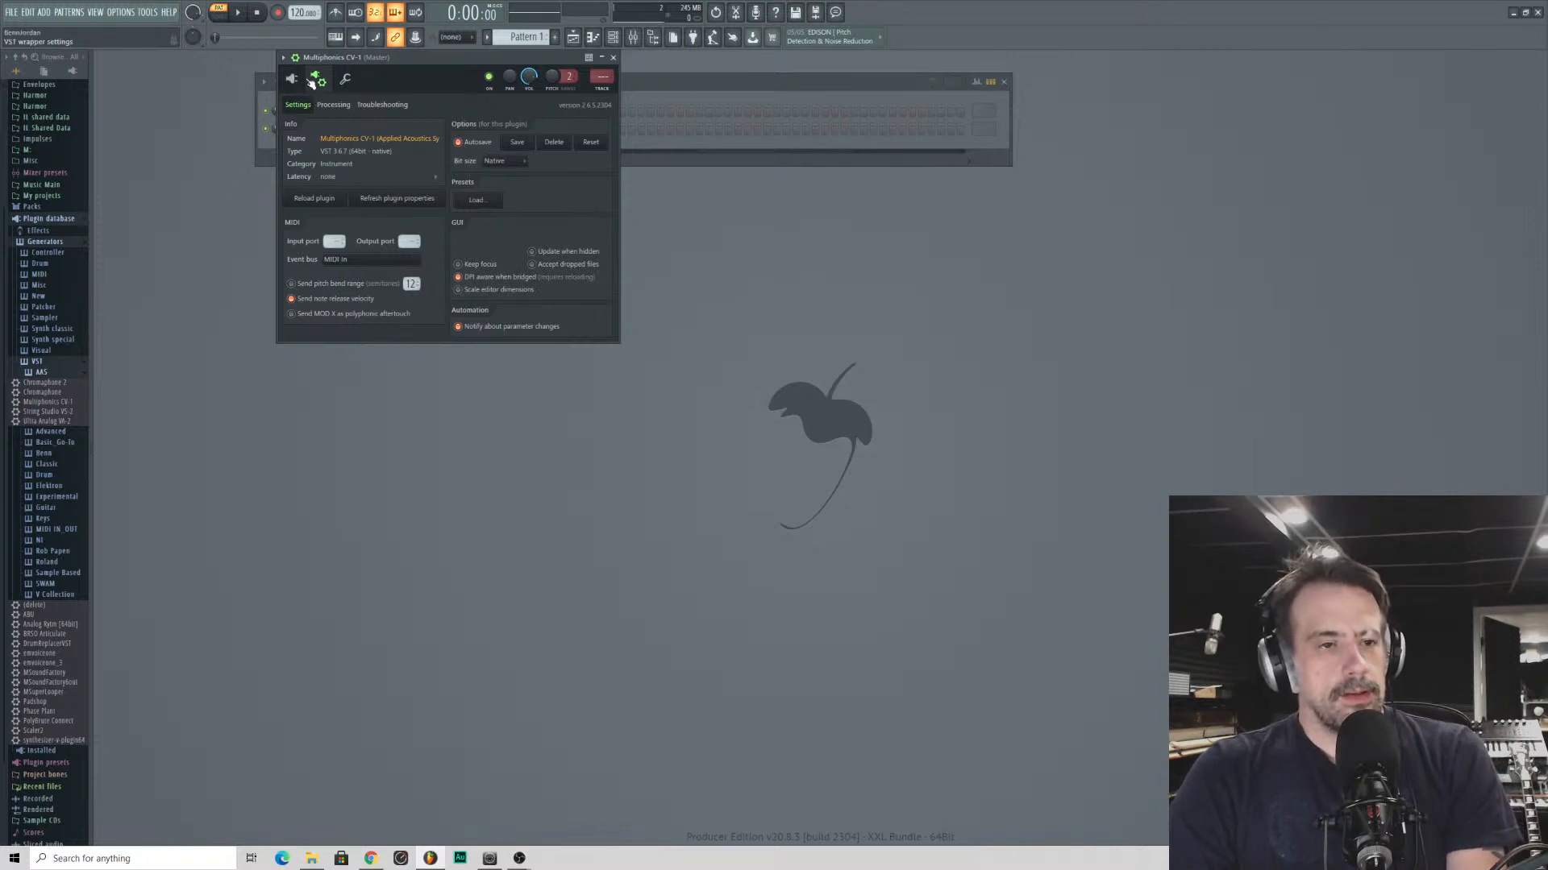
pyautogui.click(331, 110)
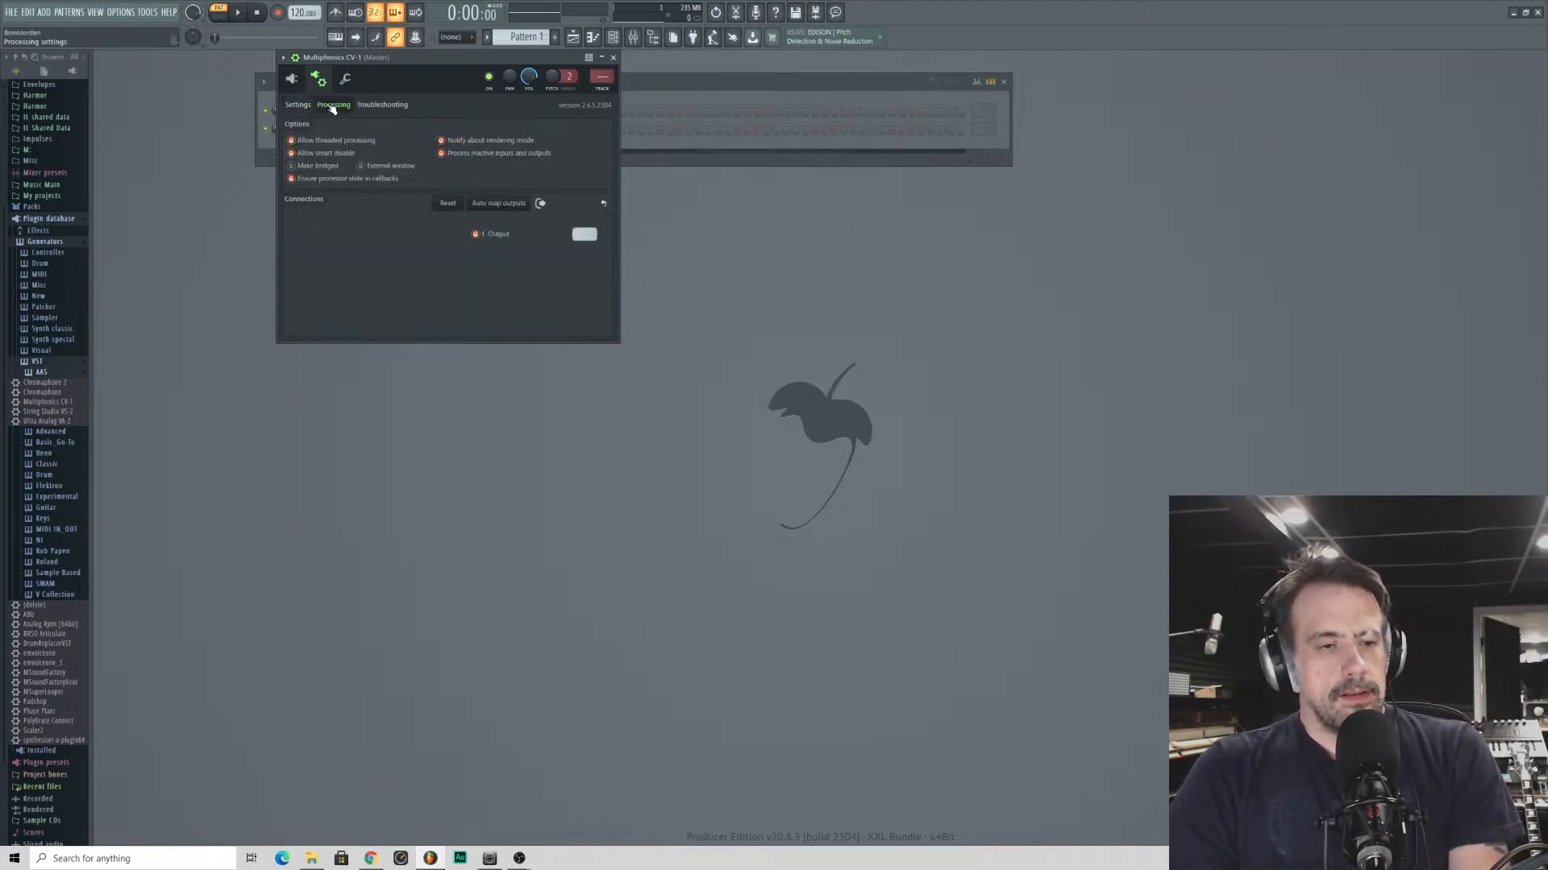
# - Return to the Multiphonics interface and add a Classic VCO module to the first empty rack row
pyautogui.click(291, 78)
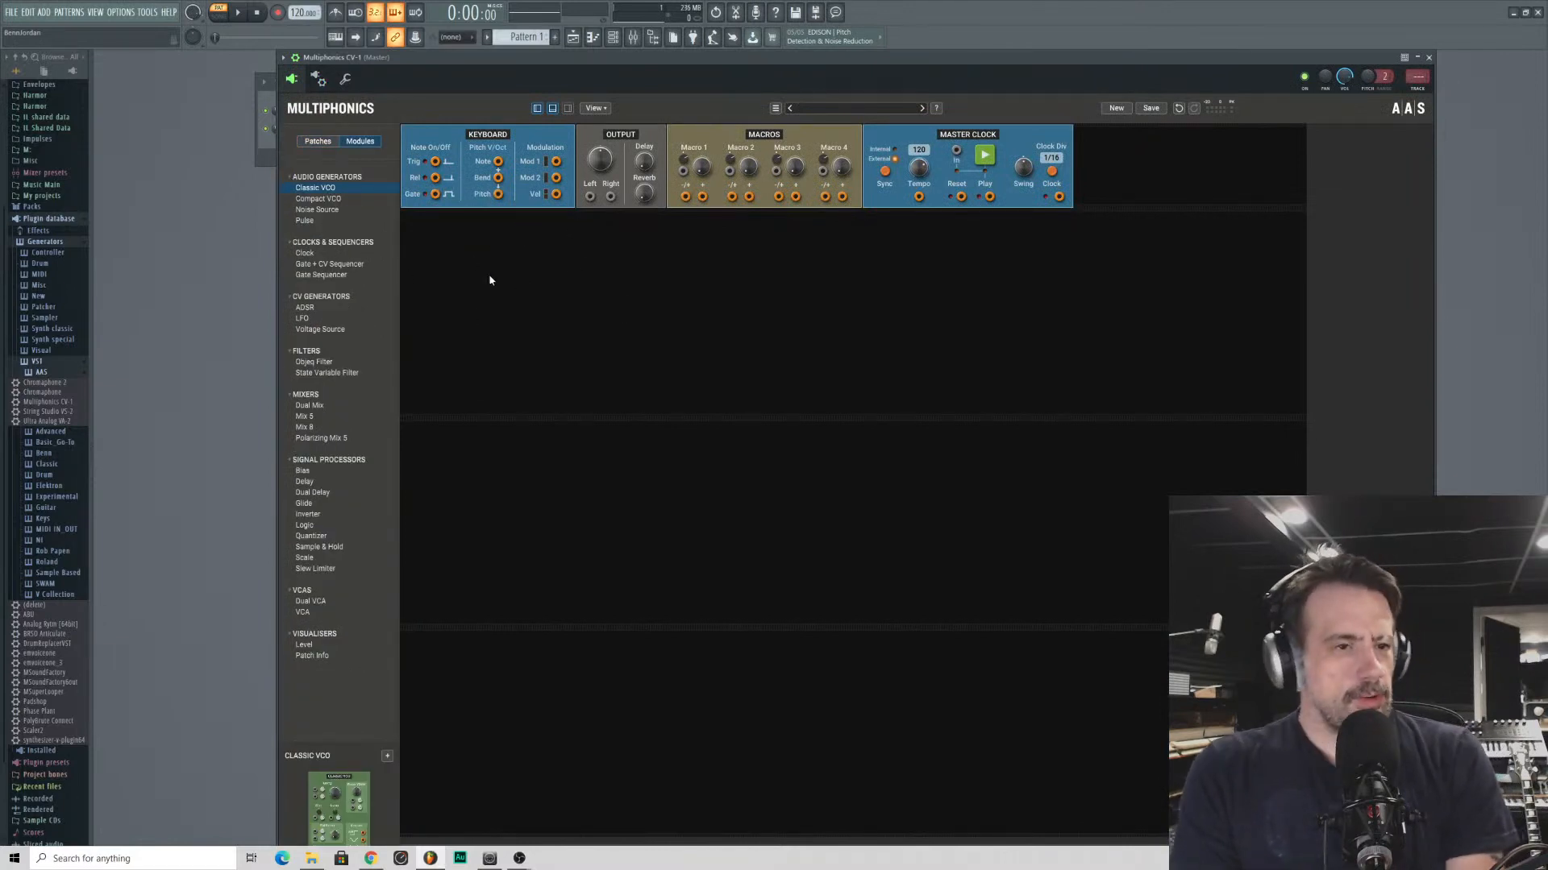
pyautogui.click(319, 190)
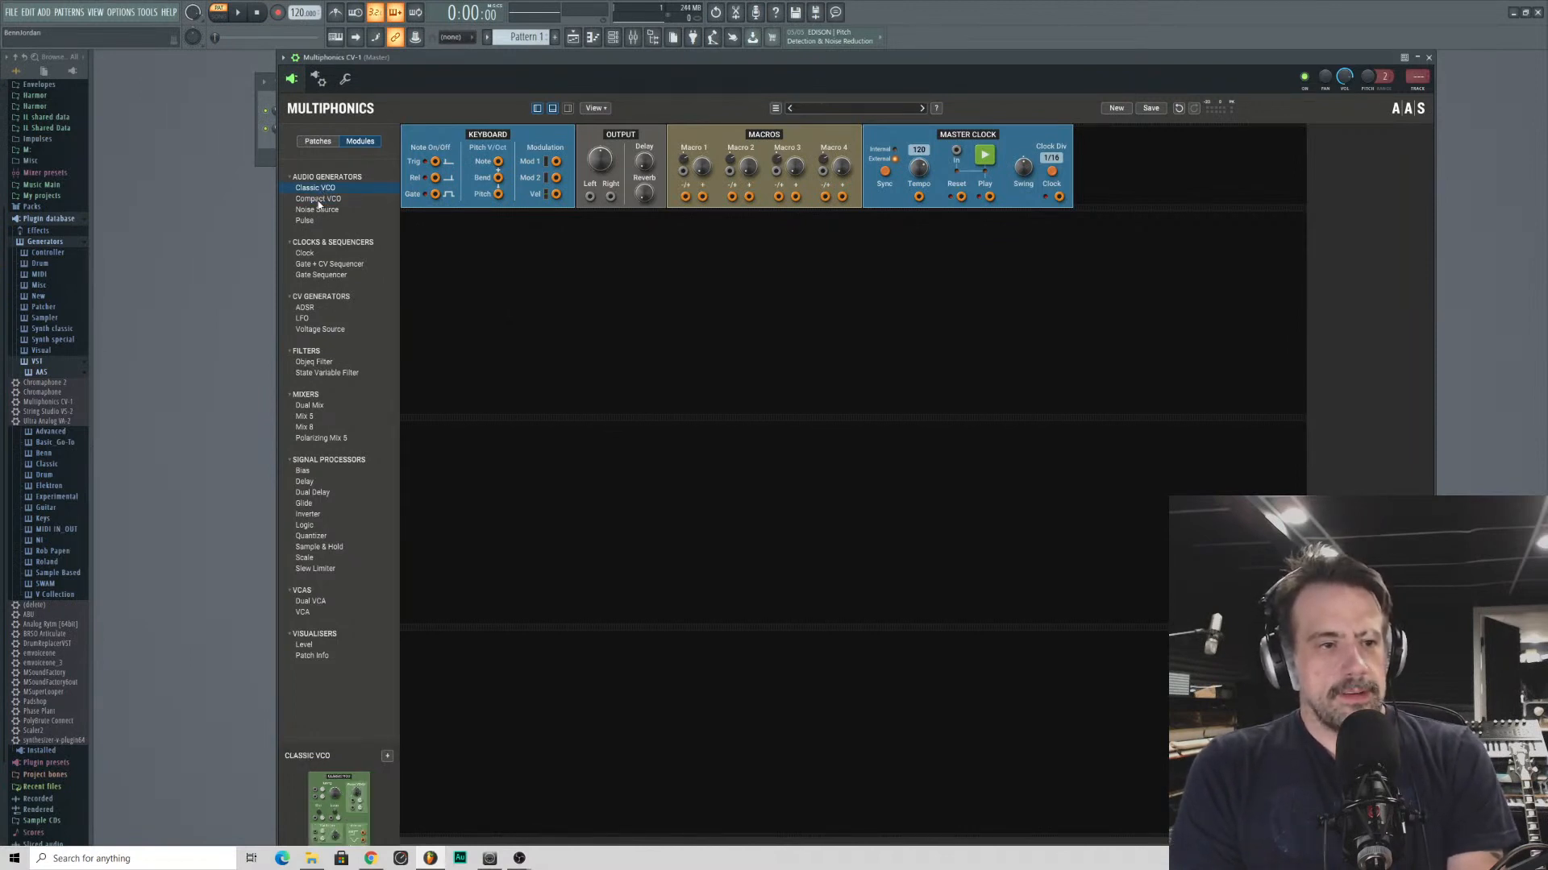
pyautogui.moveTo(318, 202); pyautogui.dragTo(443, 194)
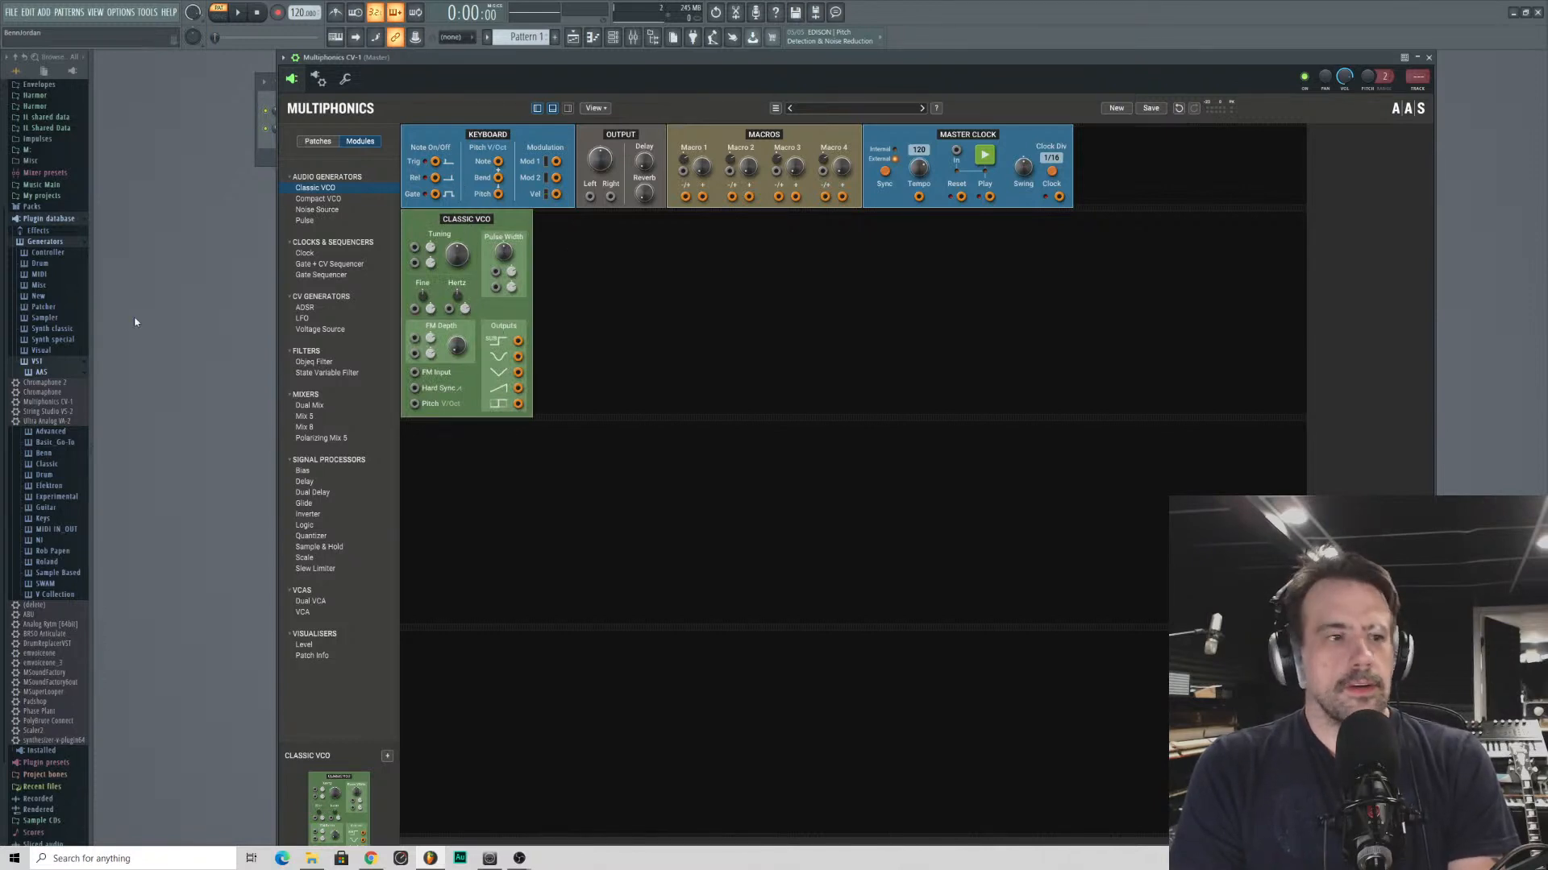
# - Collapse the file browser's folder structure and move the Multiphonics window closer to the browser
pyautogui.click(6, 58)
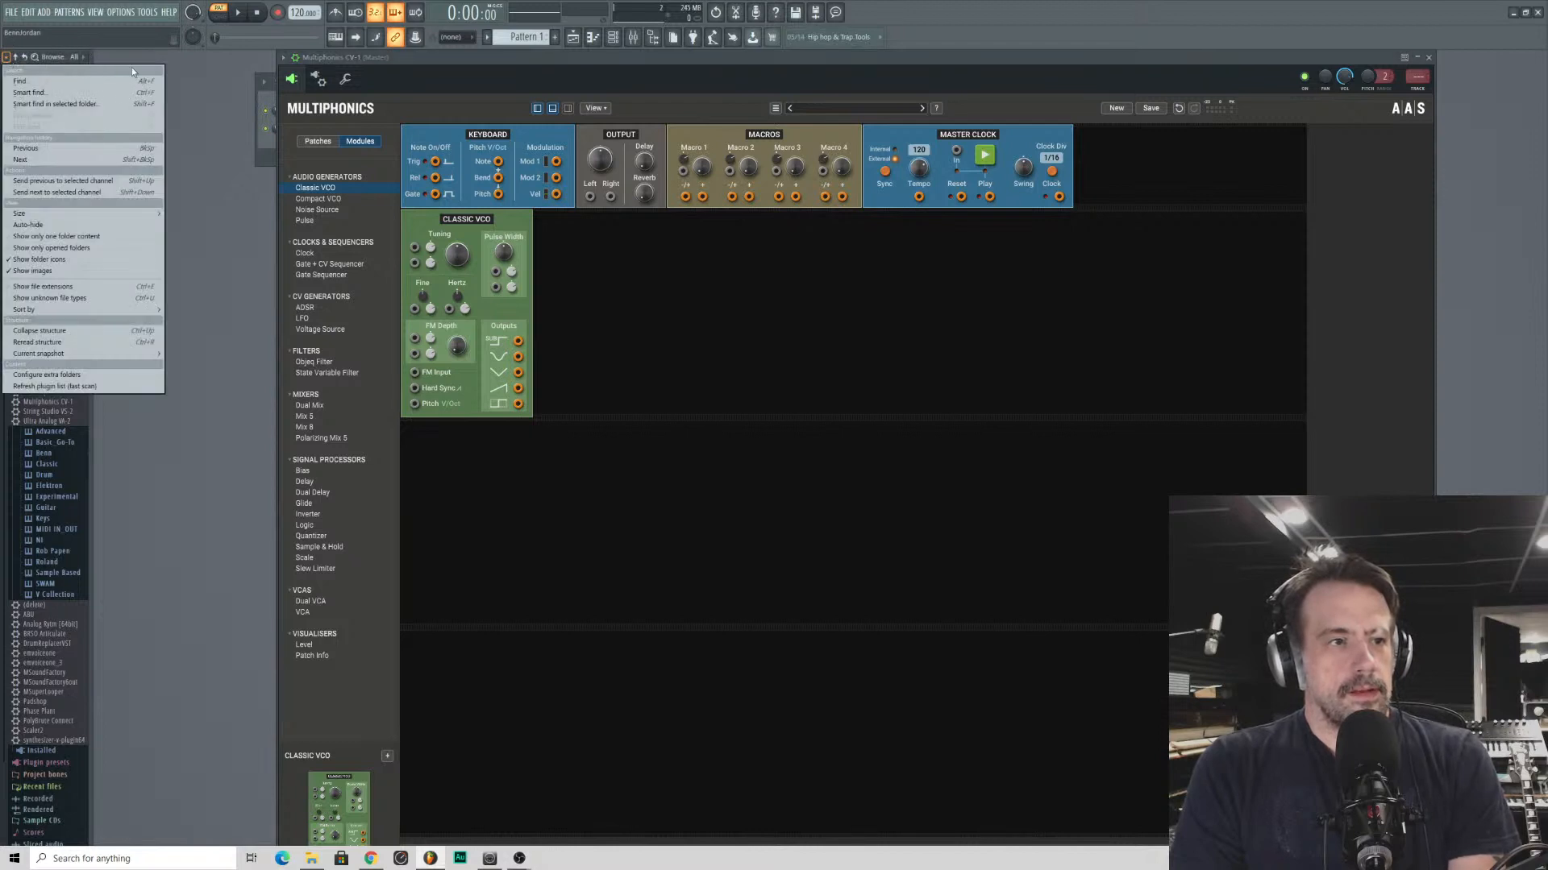
pyautogui.click(25, 58)
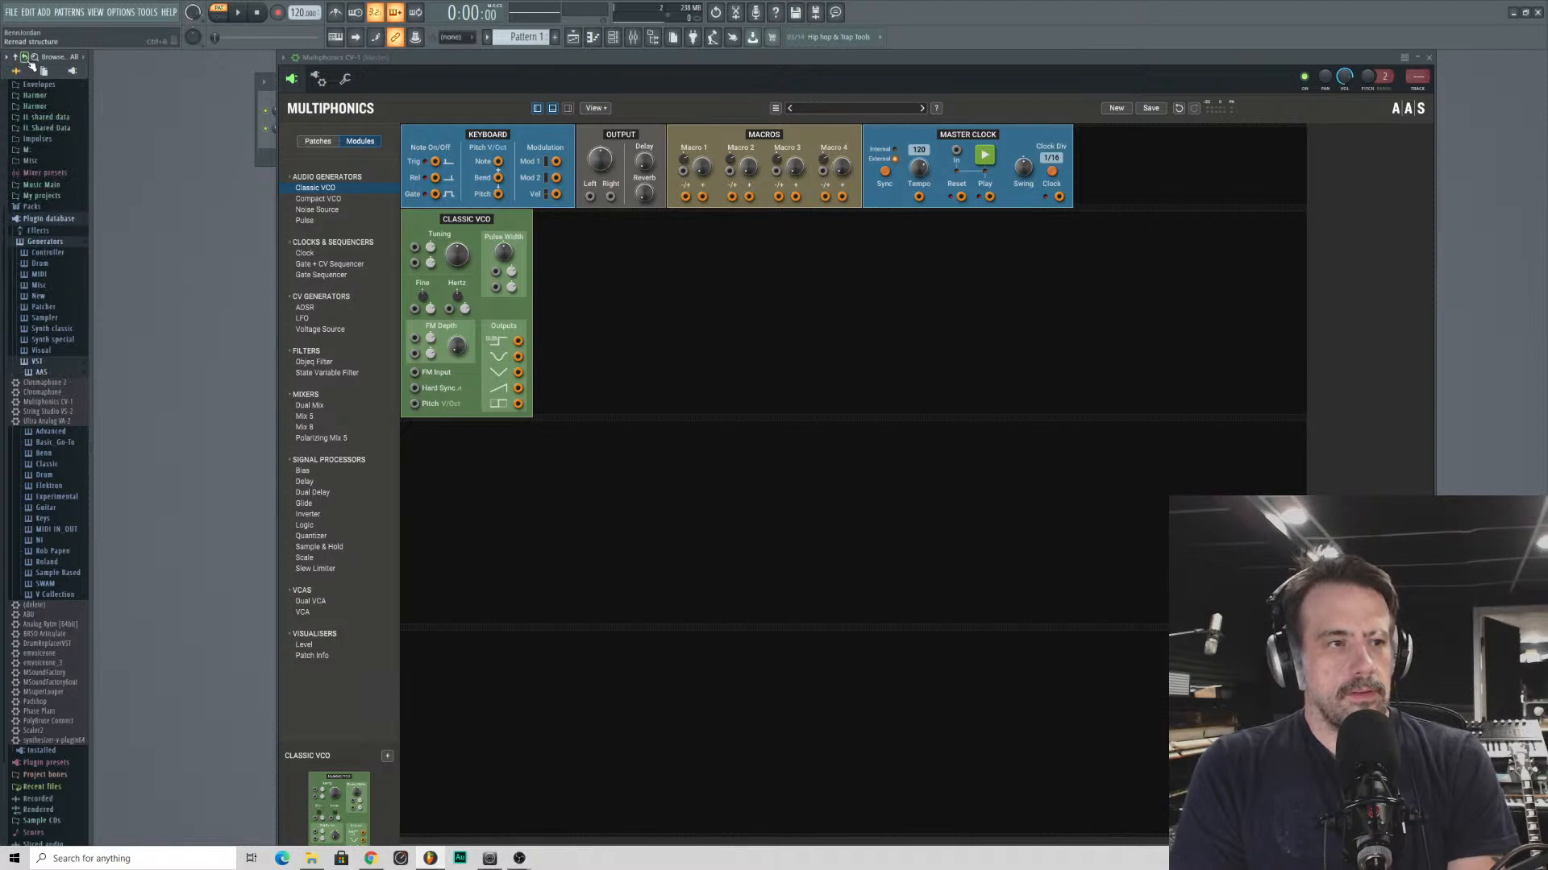
pyautogui.click(20, 59)
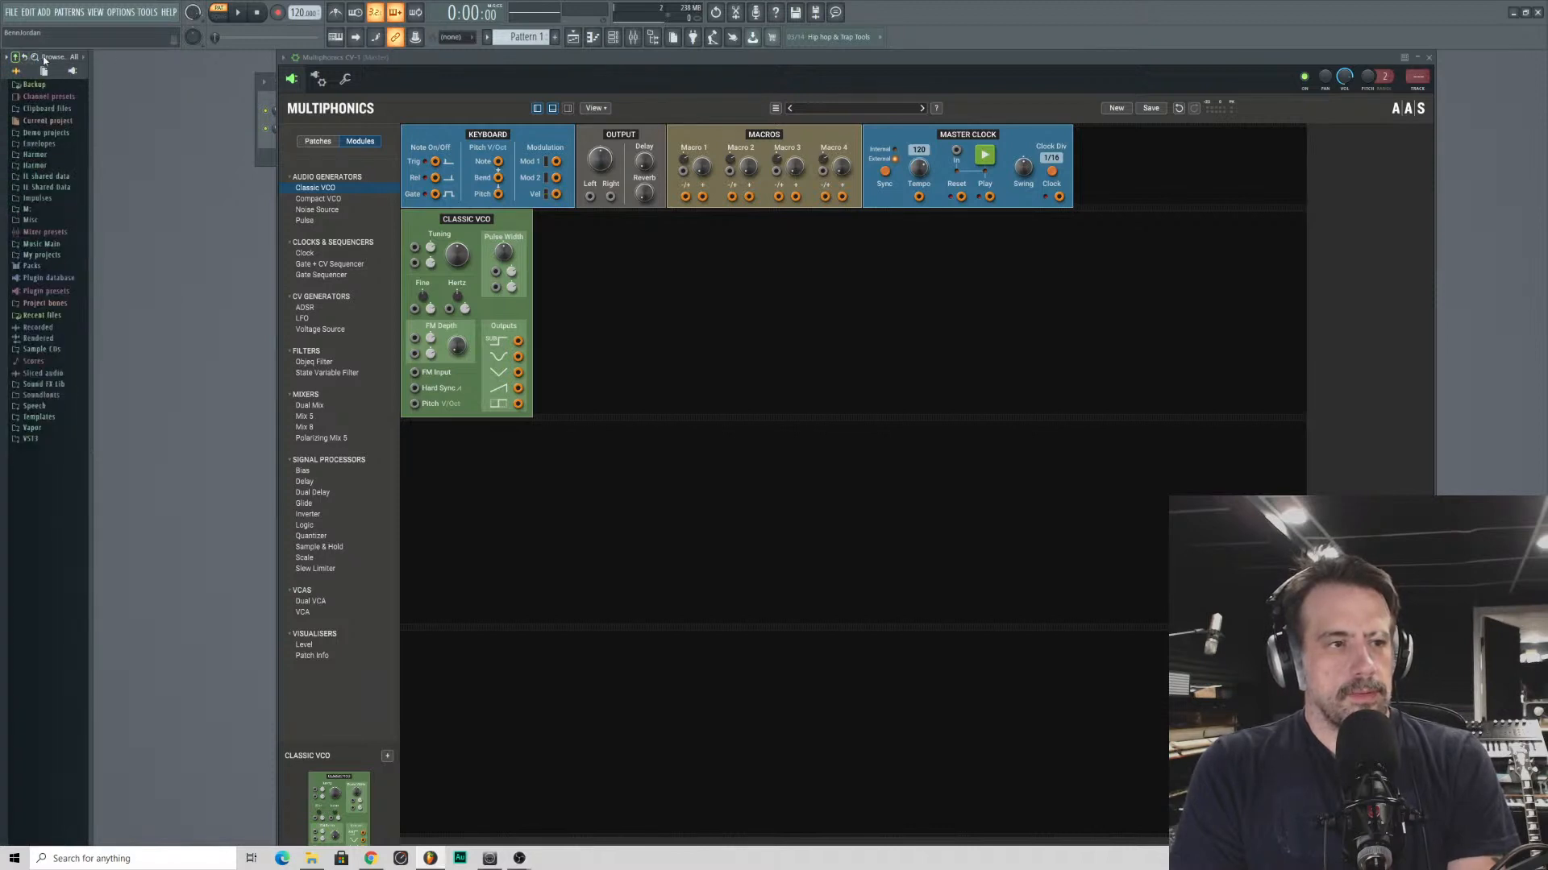
pyautogui.moveTo(425, 57); pyautogui.dragTo(272, 50)
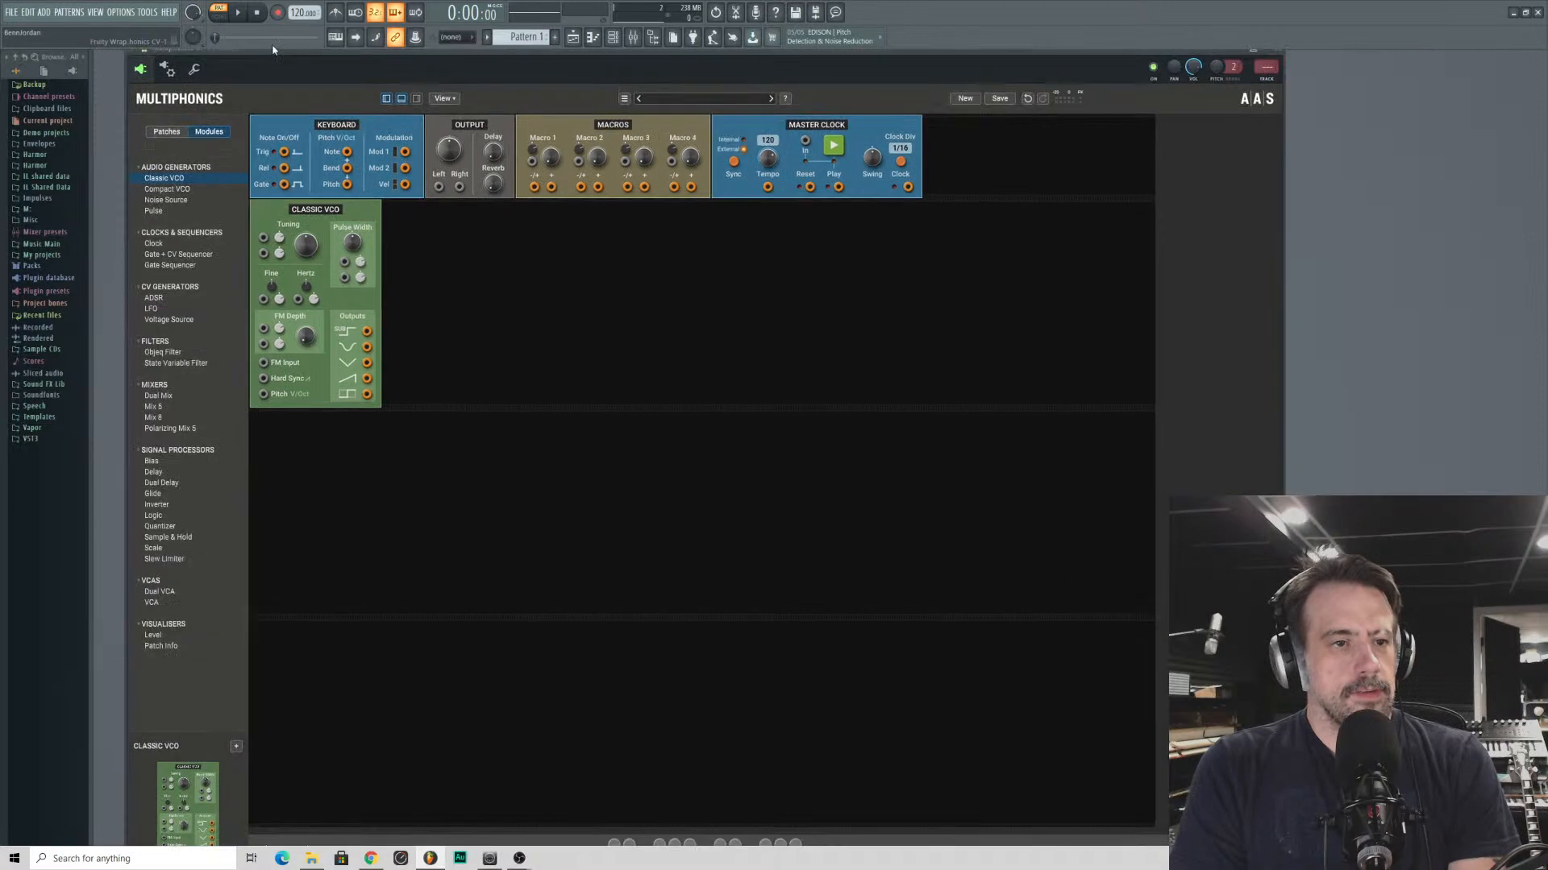
# - Add ADSR, LFO, Objeq Filter and State Variable Filter modules beside the Classic VCO in the first empty rack row
pyautogui.moveTo(315, 211); pyautogui.dragTo(401, 258)
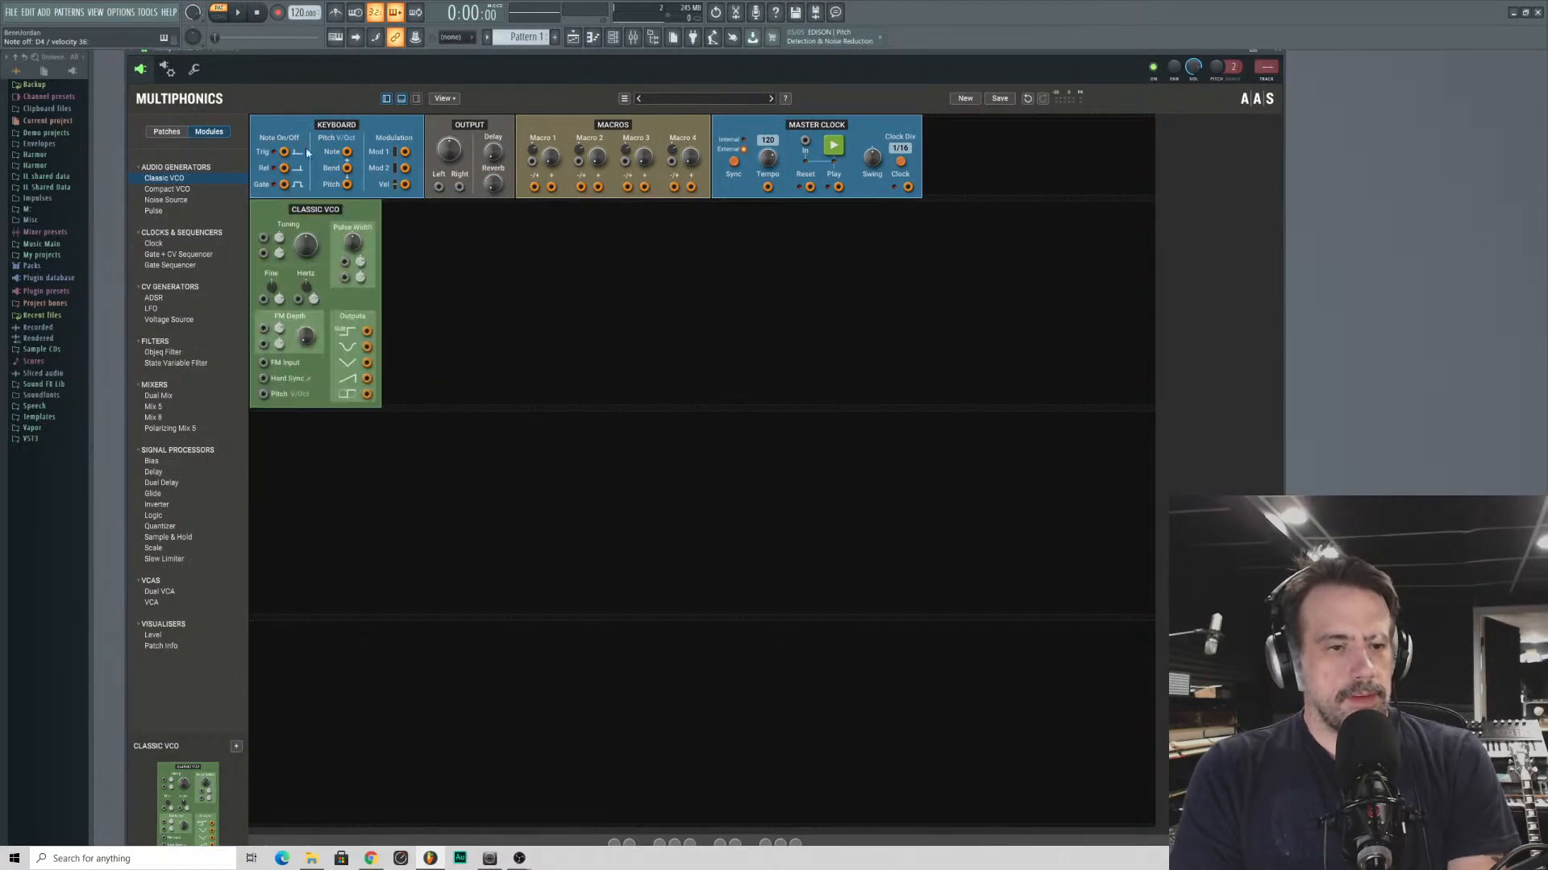
pyautogui.moveTo(315, 211)
pyautogui.mouseDown()
pyautogui.moveTo(292, 219)
pyautogui.moveTo(939, 82)
pyautogui.moveTo(584, 266)
pyautogui.moveTo(338, 249)
pyautogui.moveTo(279, 205)
pyautogui.mouseUp()
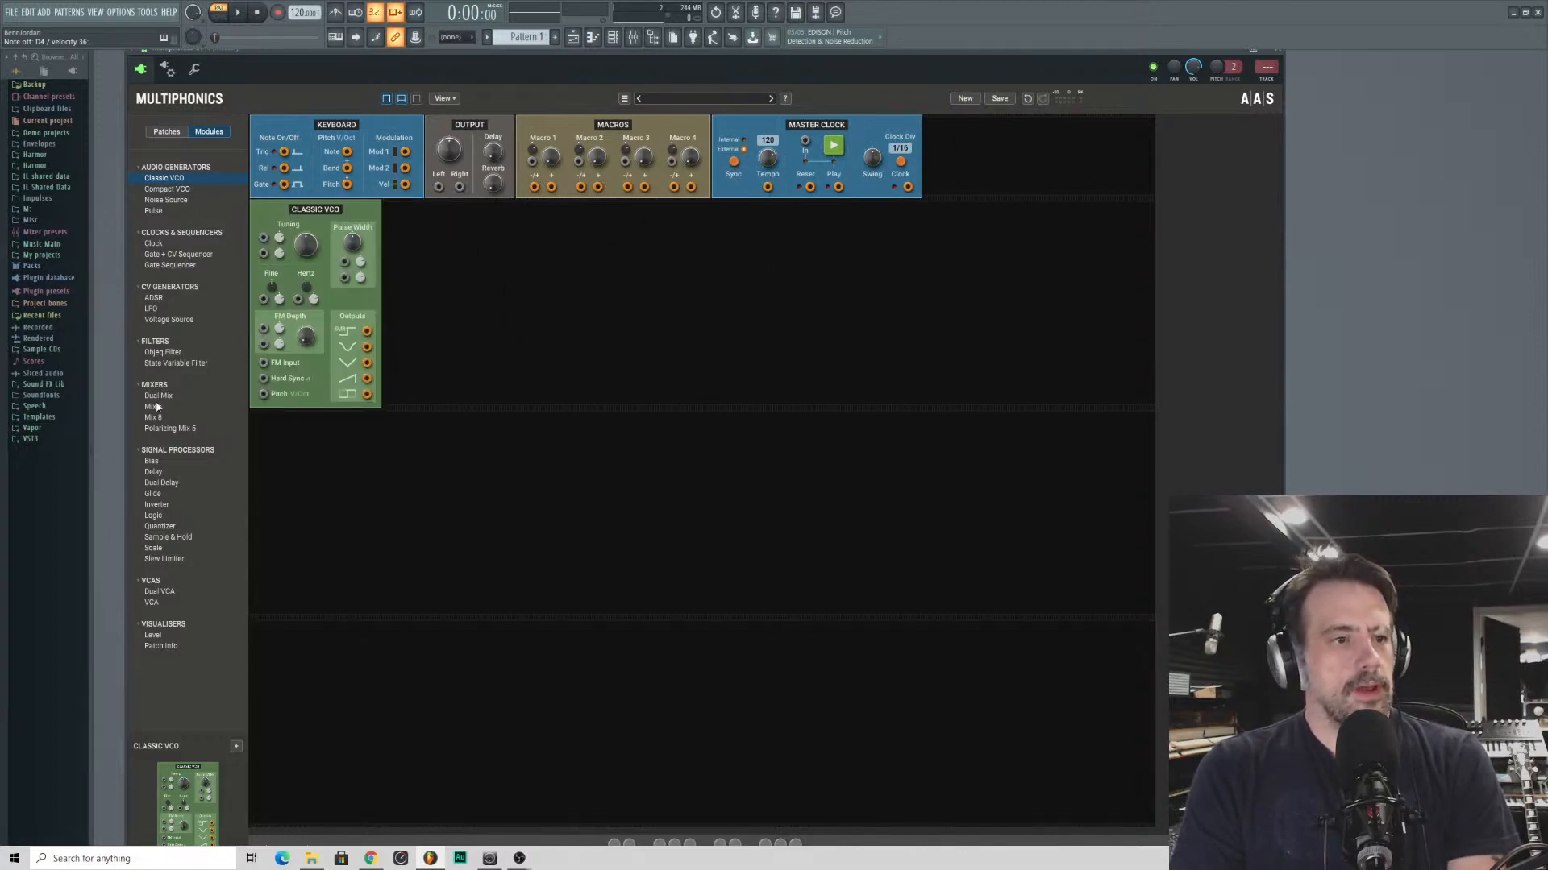
pyautogui.moveTo(152, 303); pyautogui.dragTo(468, 290)
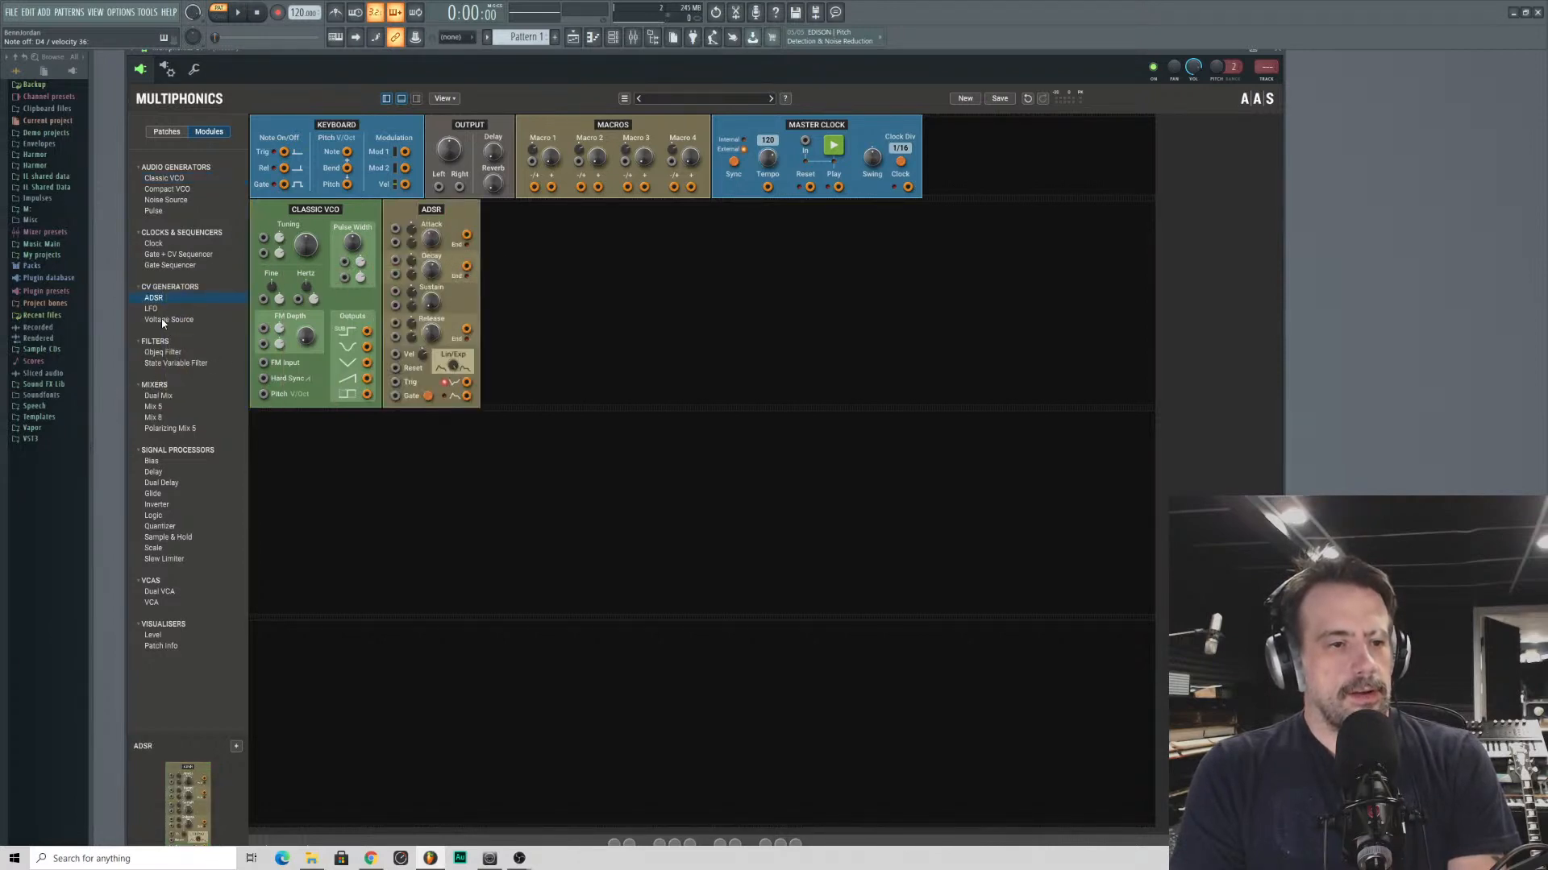
pyautogui.moveTo(148, 310); pyautogui.dragTo(439, 306)
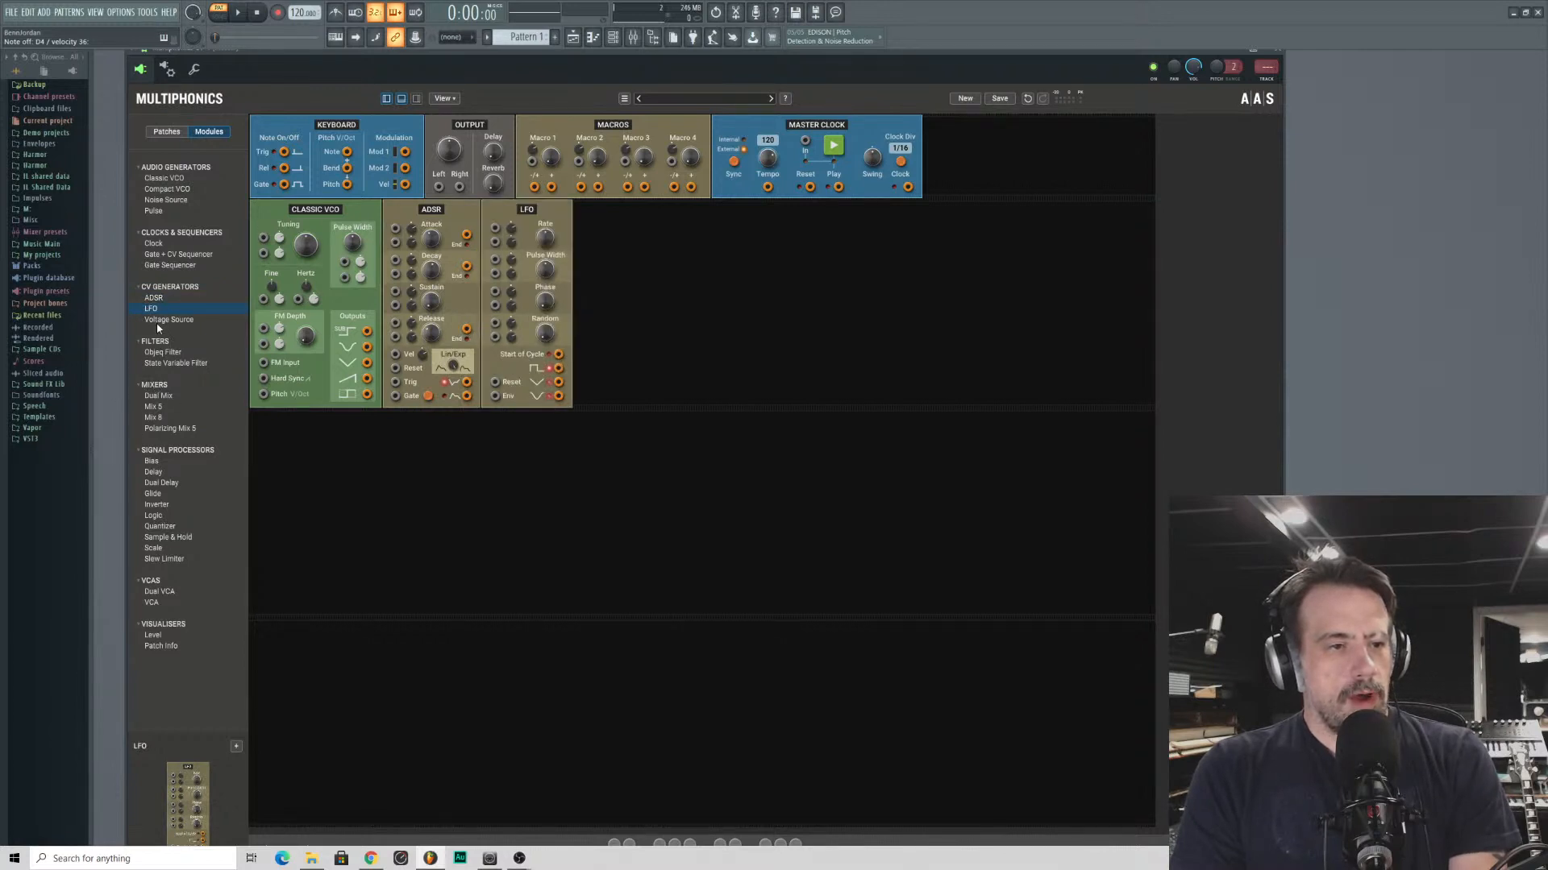
pyautogui.moveTo(161, 357); pyautogui.dragTo(642, 312)
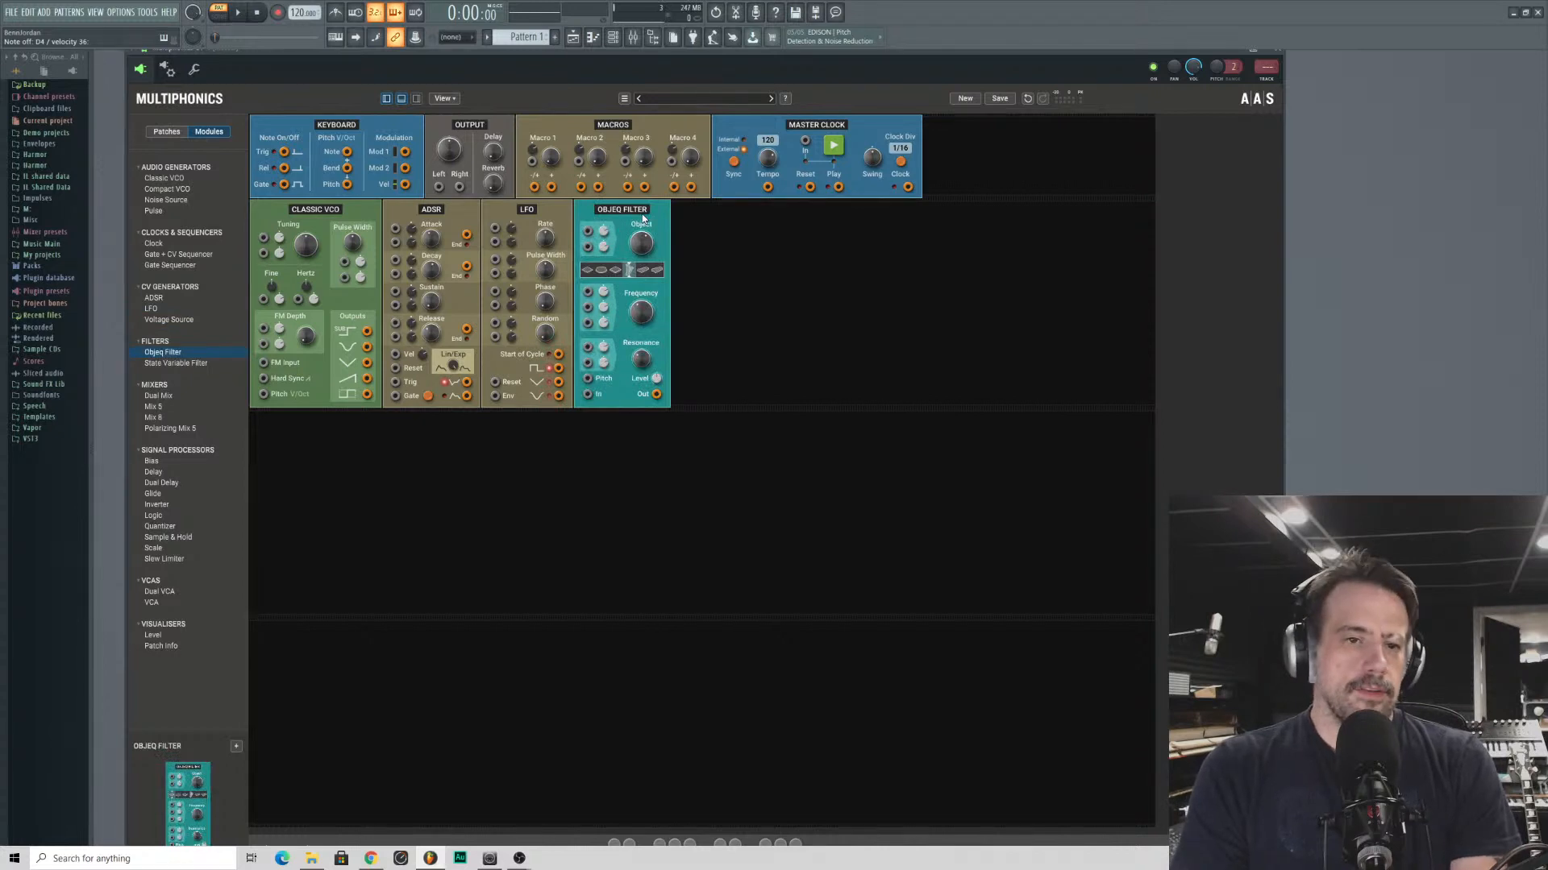
pyautogui.moveTo(161, 364); pyautogui.dragTo(735, 281)
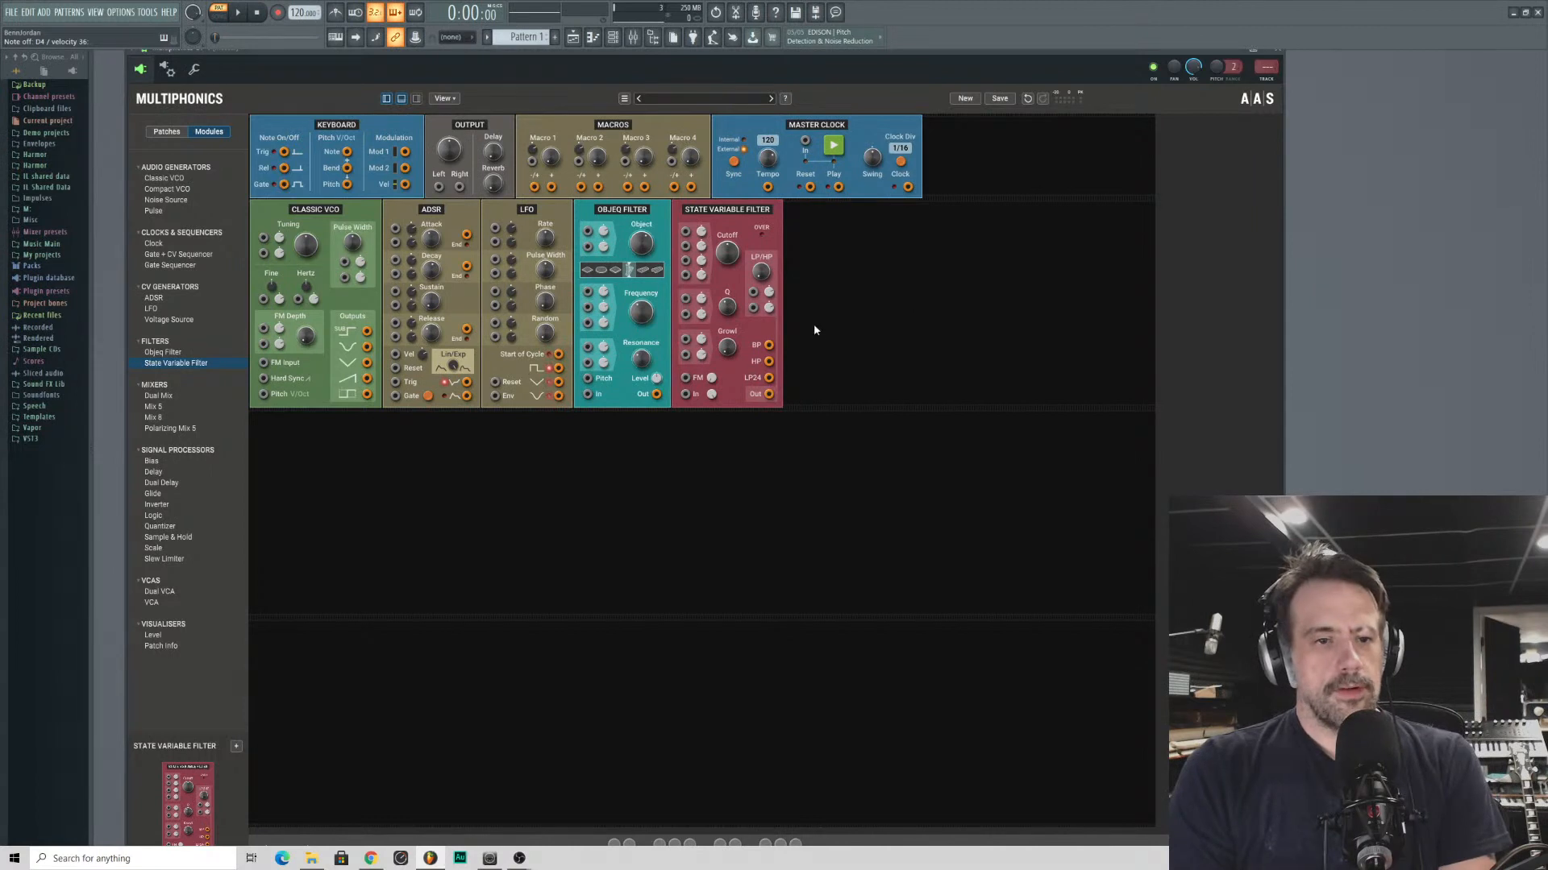
# - Patch the State Variable Filter's main output to the left output and the Classic VCO's sawtooth output to the filter's first cutoff modulation input
pyautogui.moveTo(771, 394); pyautogui.dragTo(441, 190)
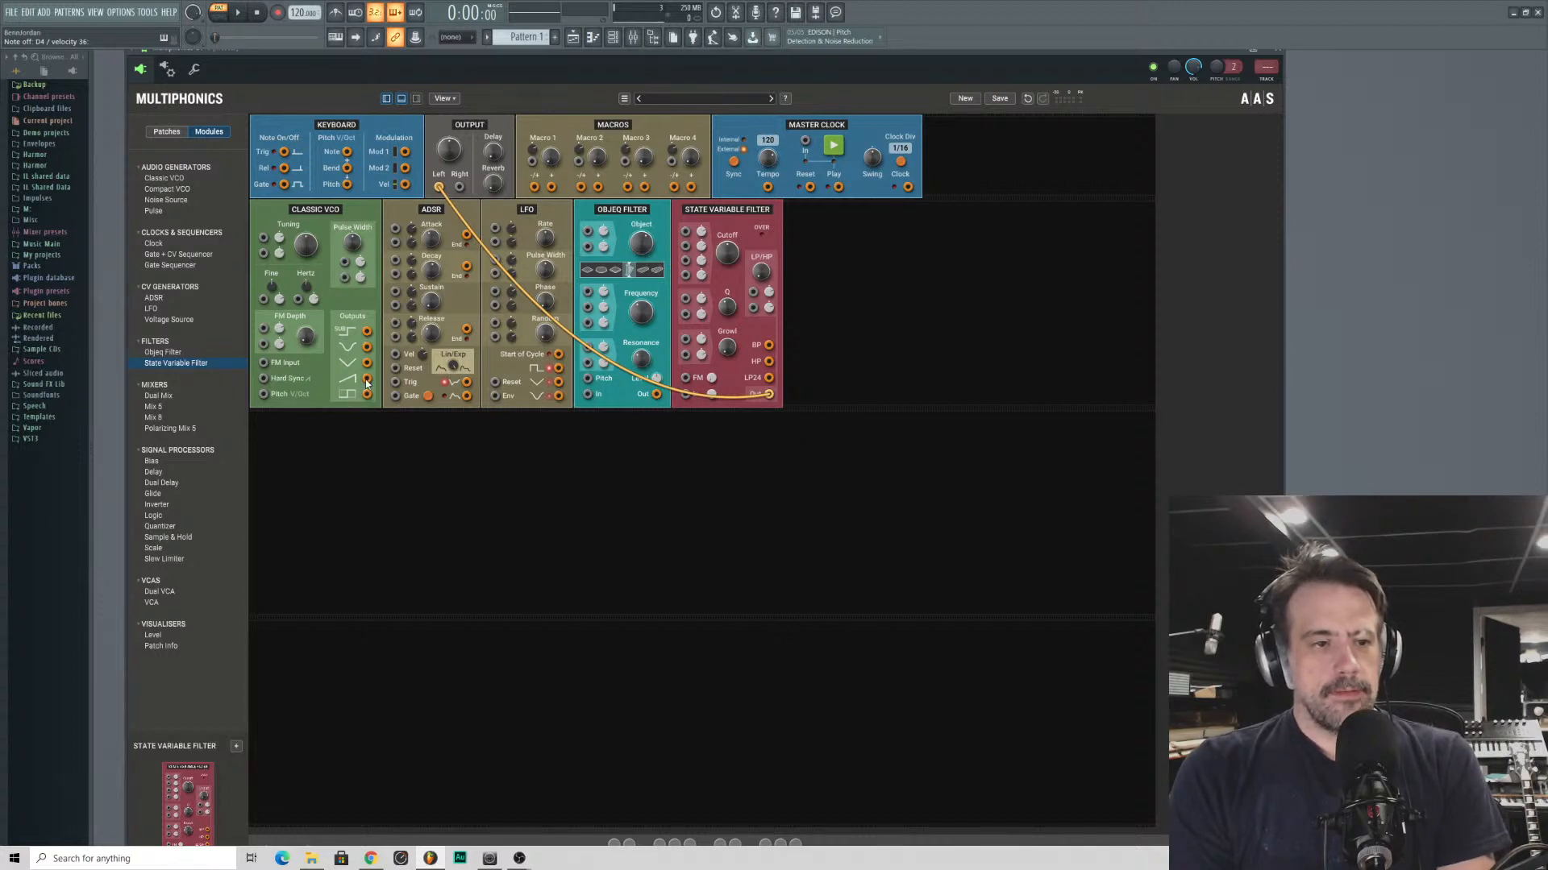
pyautogui.moveTo(367, 379); pyautogui.dragTo(687, 234)
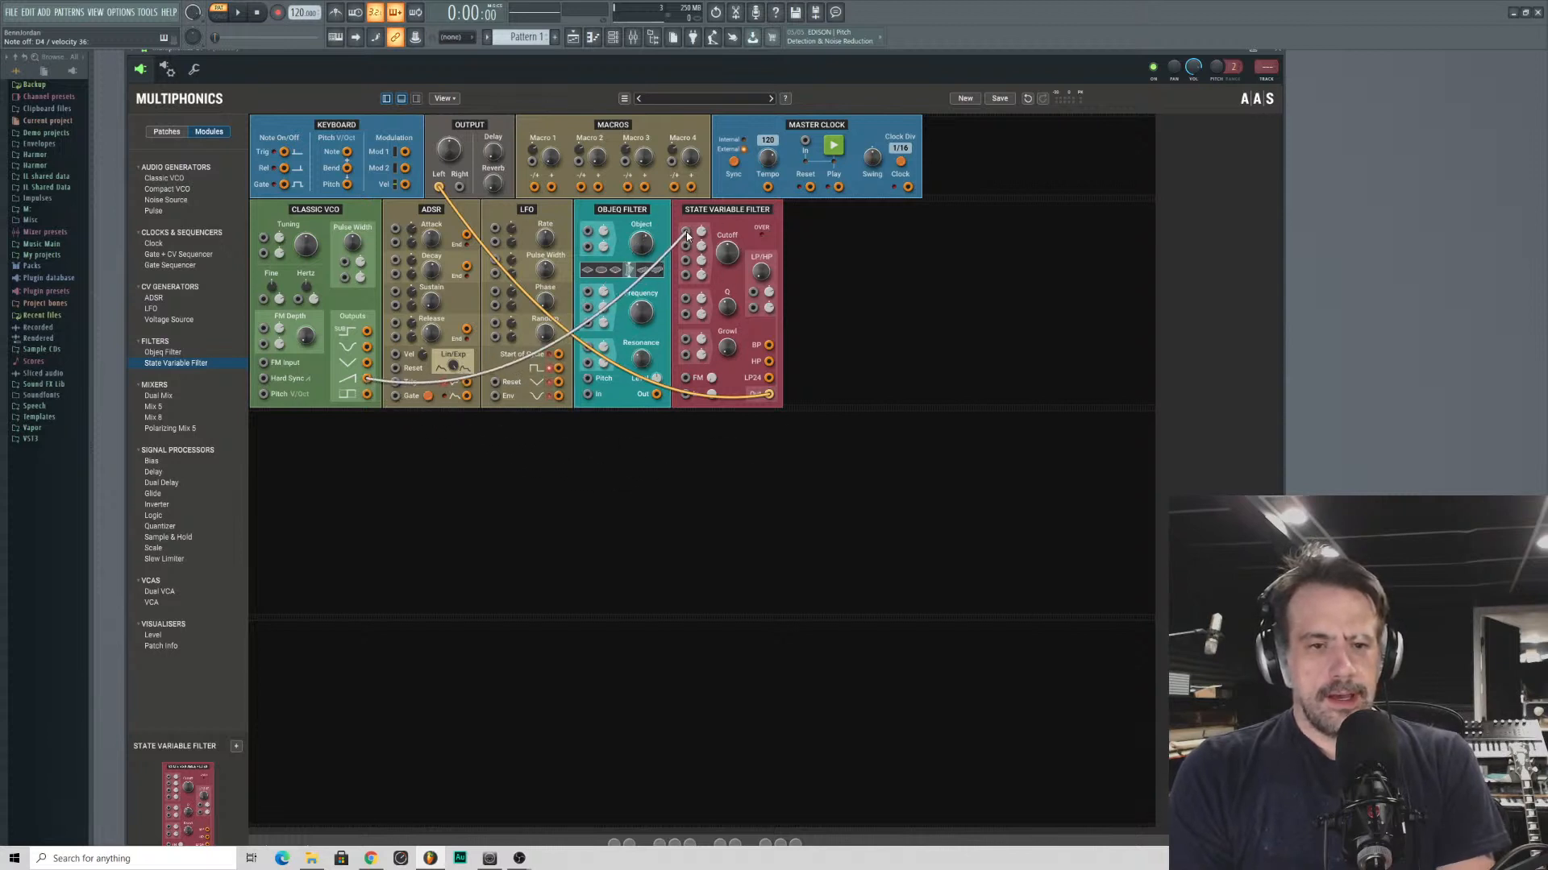
pyautogui.moveTo(685, 230)
pyautogui.mouseDown()
pyautogui.moveTo(726, 387)
pyautogui.moveTo(772, 380)
pyautogui.moveTo(673, 274)
pyautogui.moveTo(685, 233)
pyautogui.mouseUp()
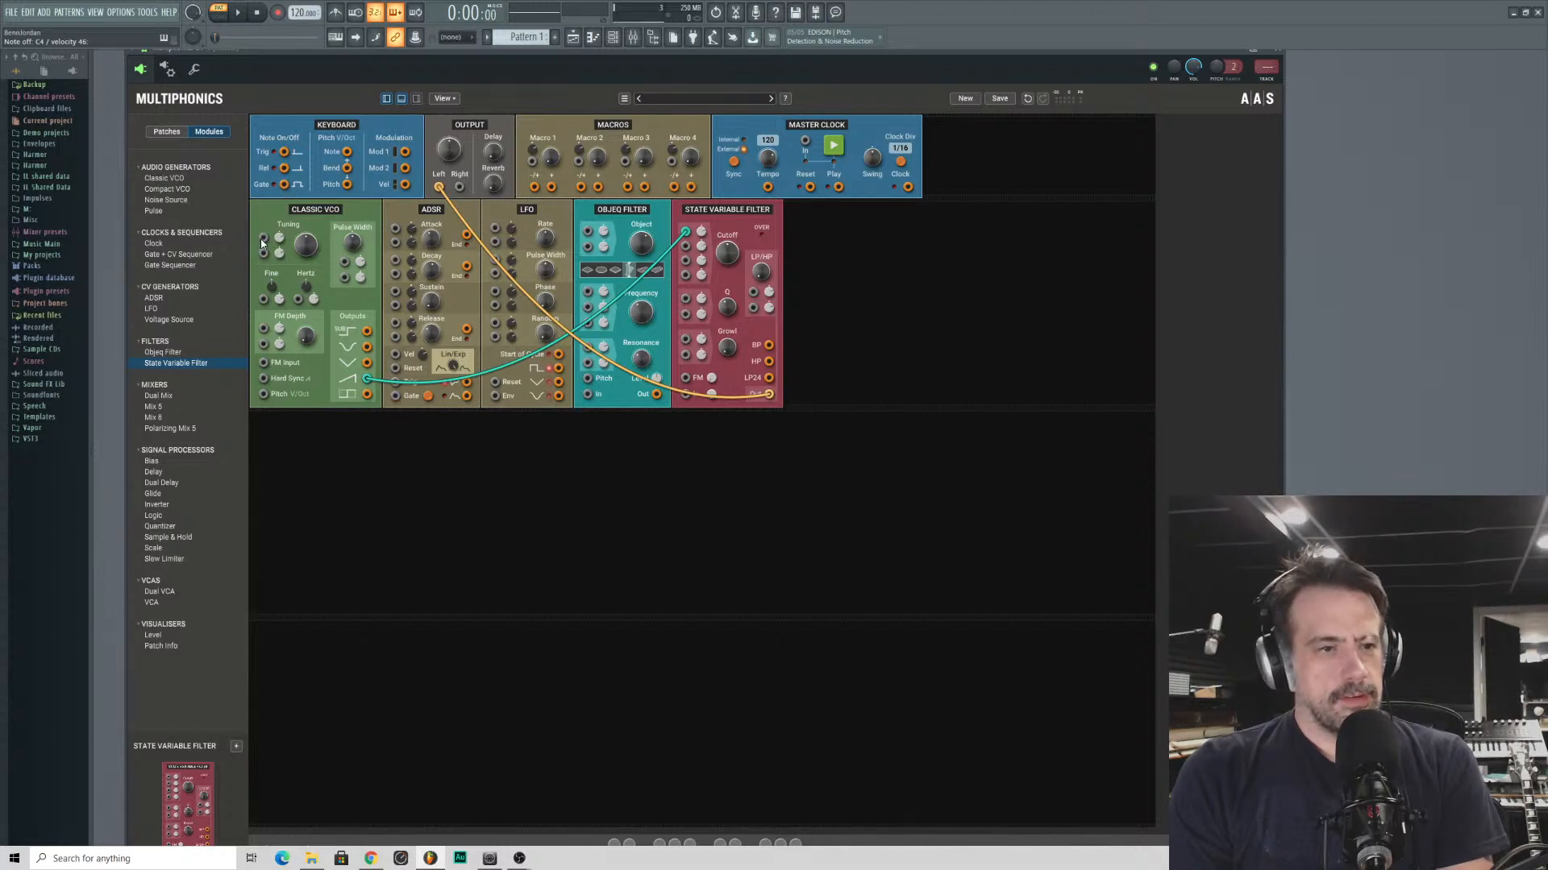
# - Connect the keyboard's Note pitch output to the Classic VCO's Pitch V/Oct input
pyautogui.moveTo(262, 241); pyautogui.dragTo(347, 154)
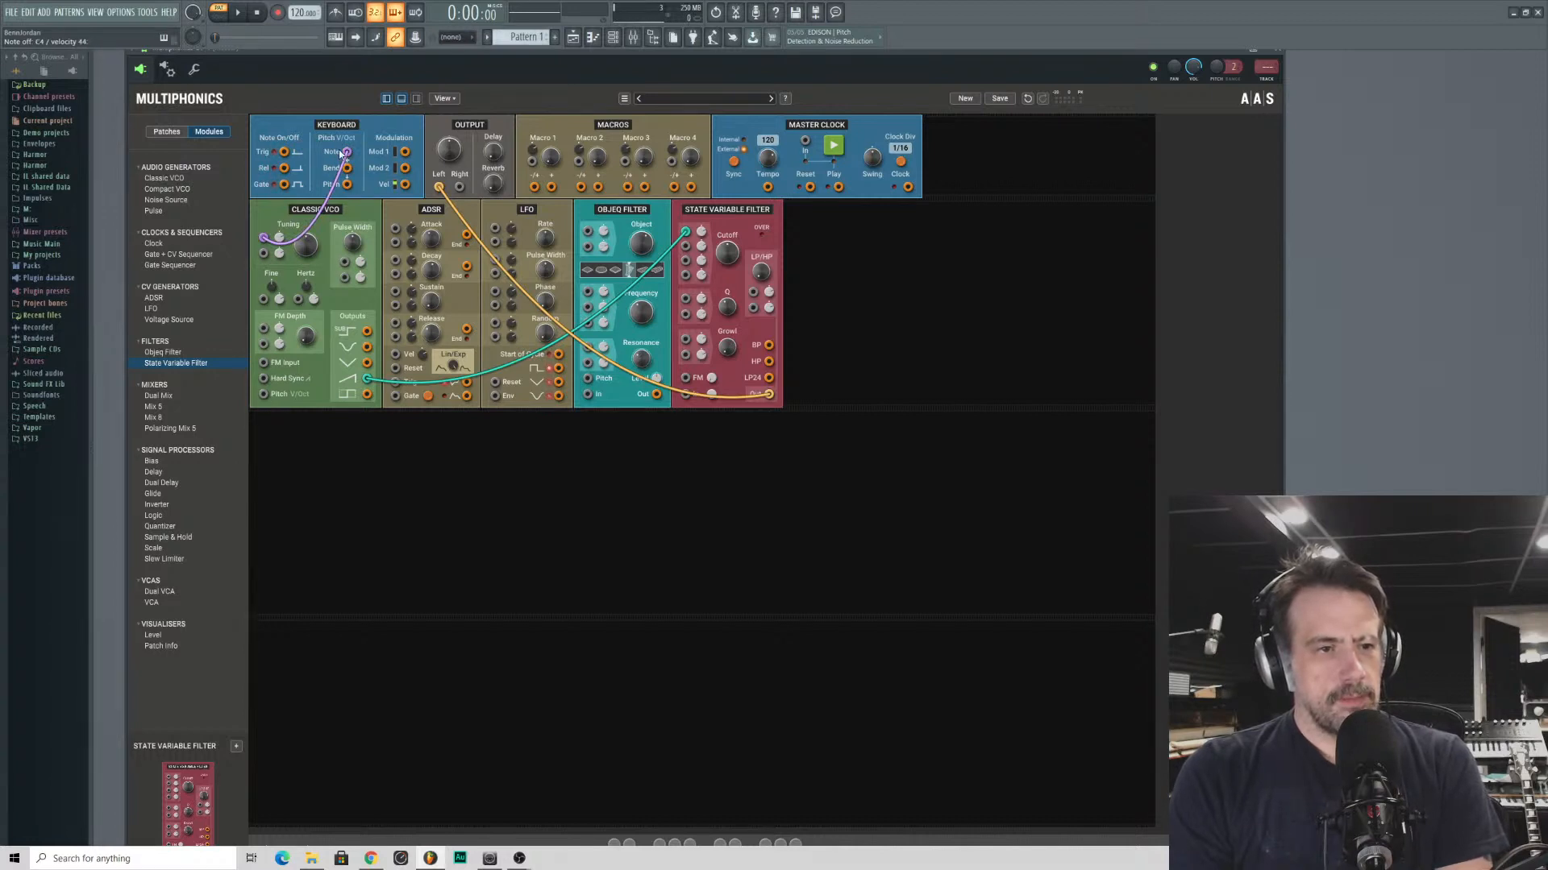
pyautogui.moveTo(263, 238); pyautogui.dragTo(264, 394)
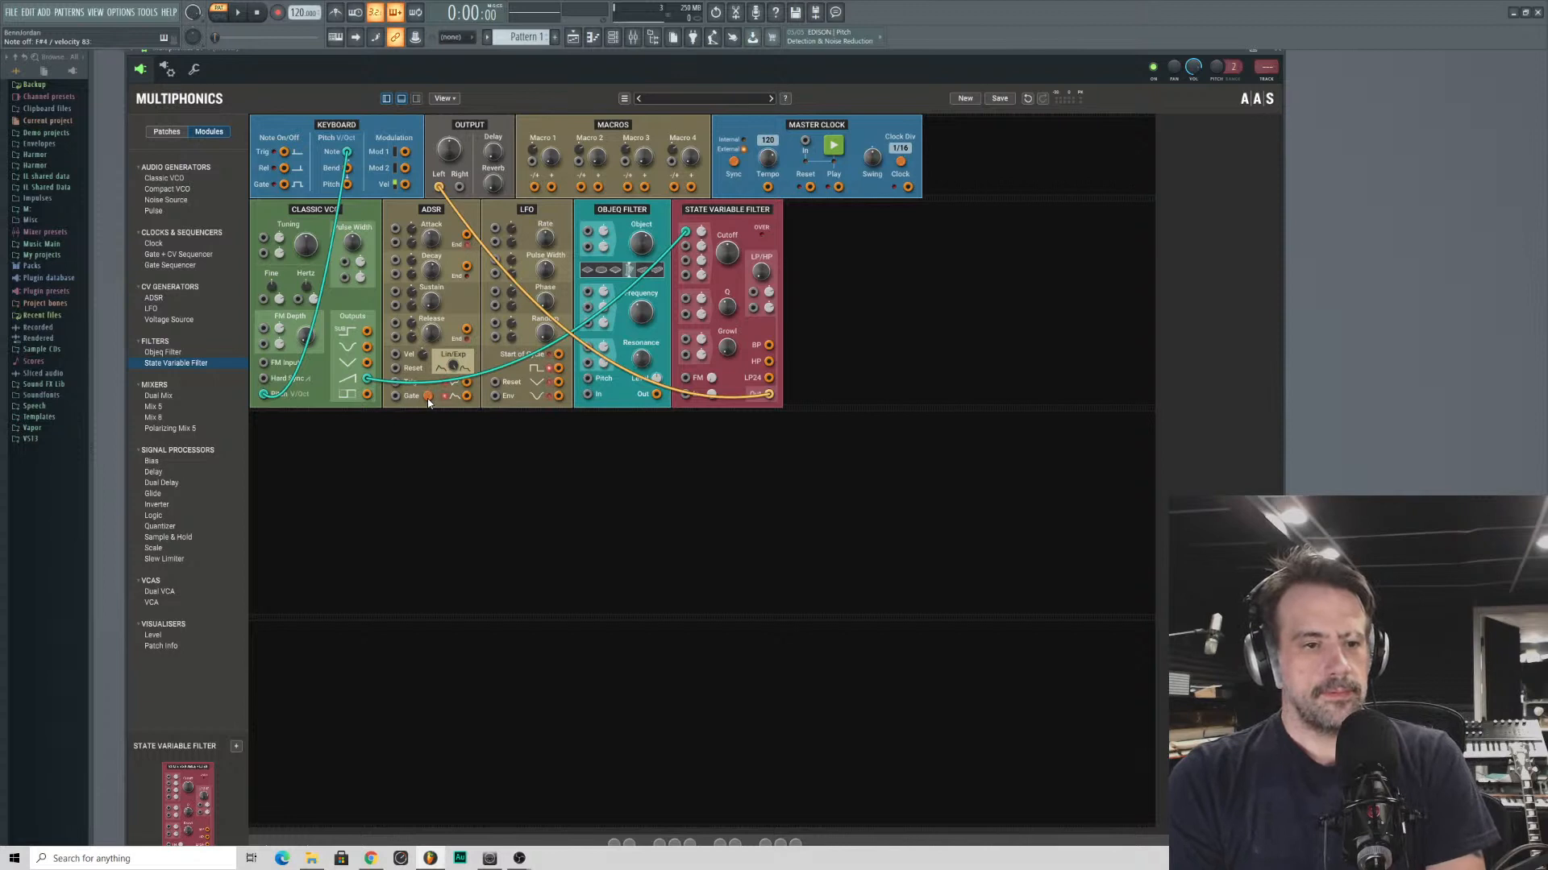
pyautogui.moveTo(467, 396); pyautogui.dragTo(486, 526)
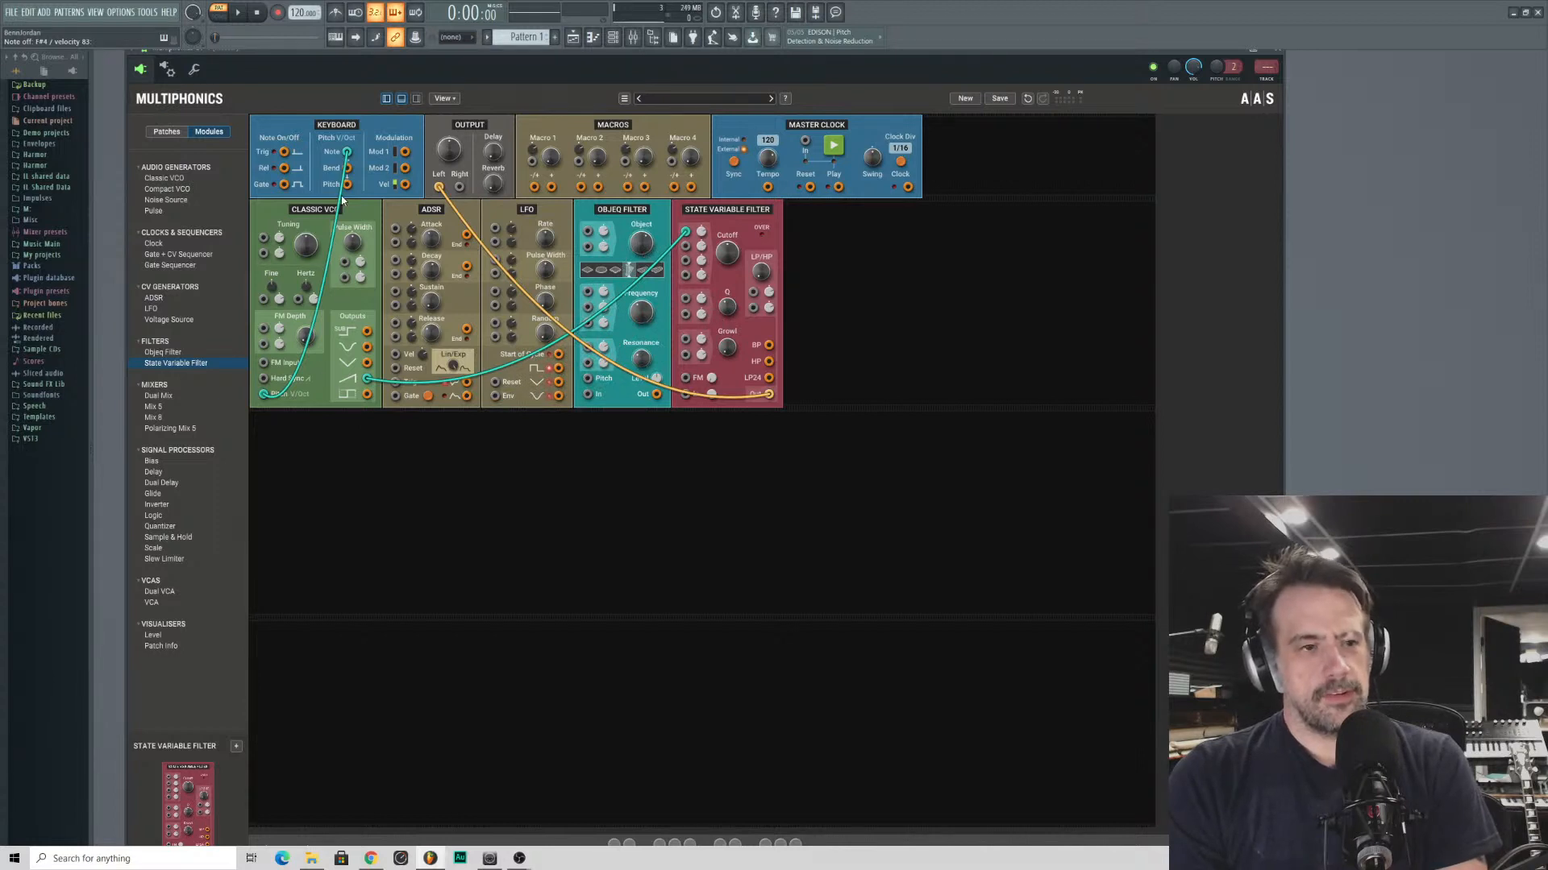
pyautogui.moveTo(726, 257)
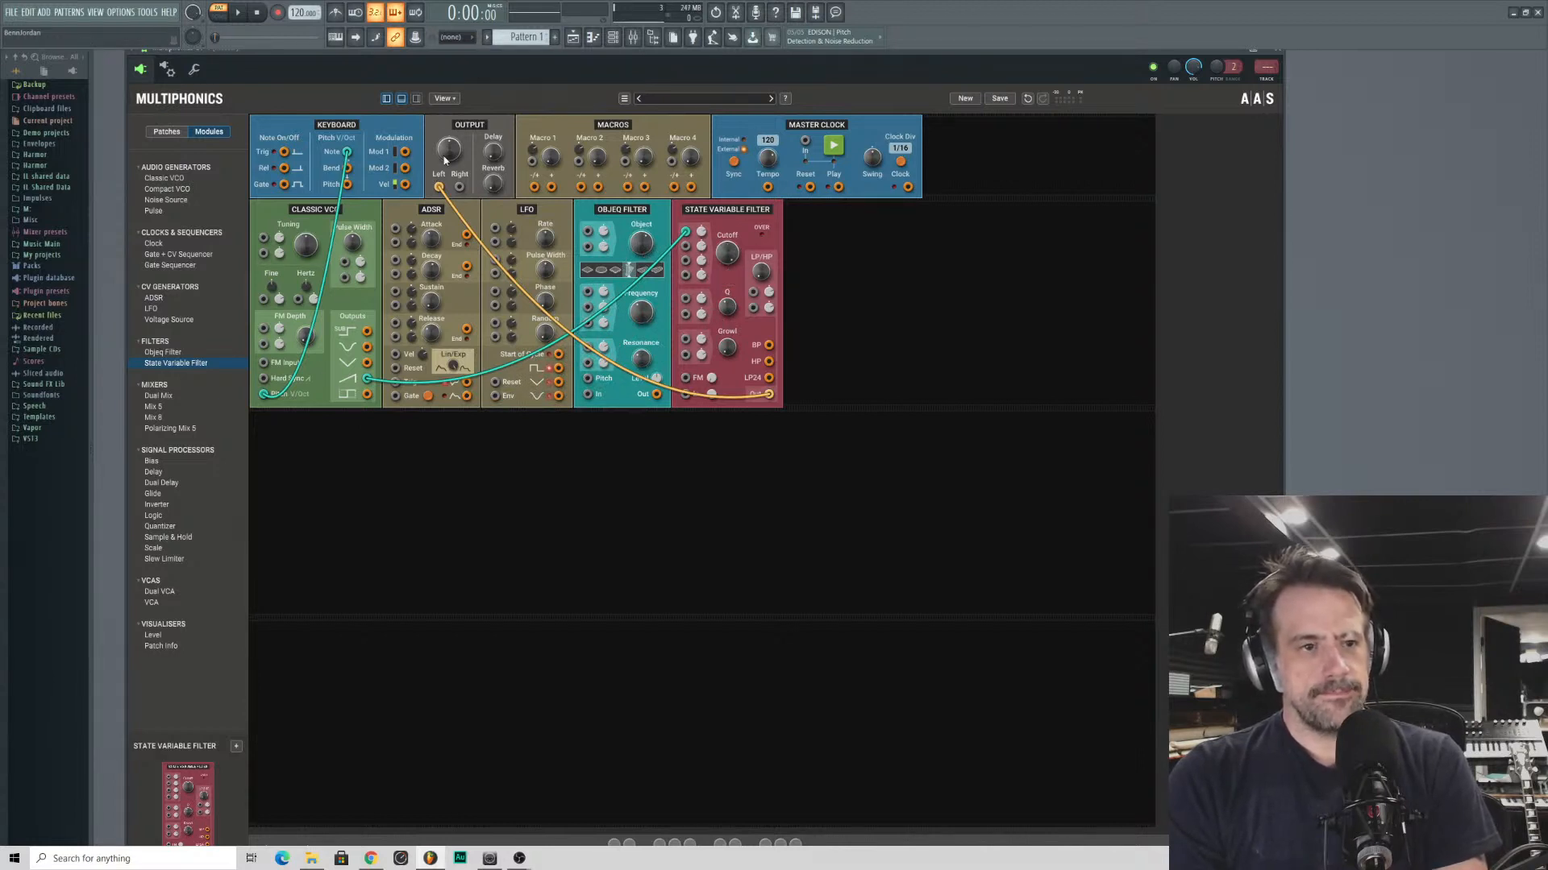
pyautogui.moveTo(449, 150)
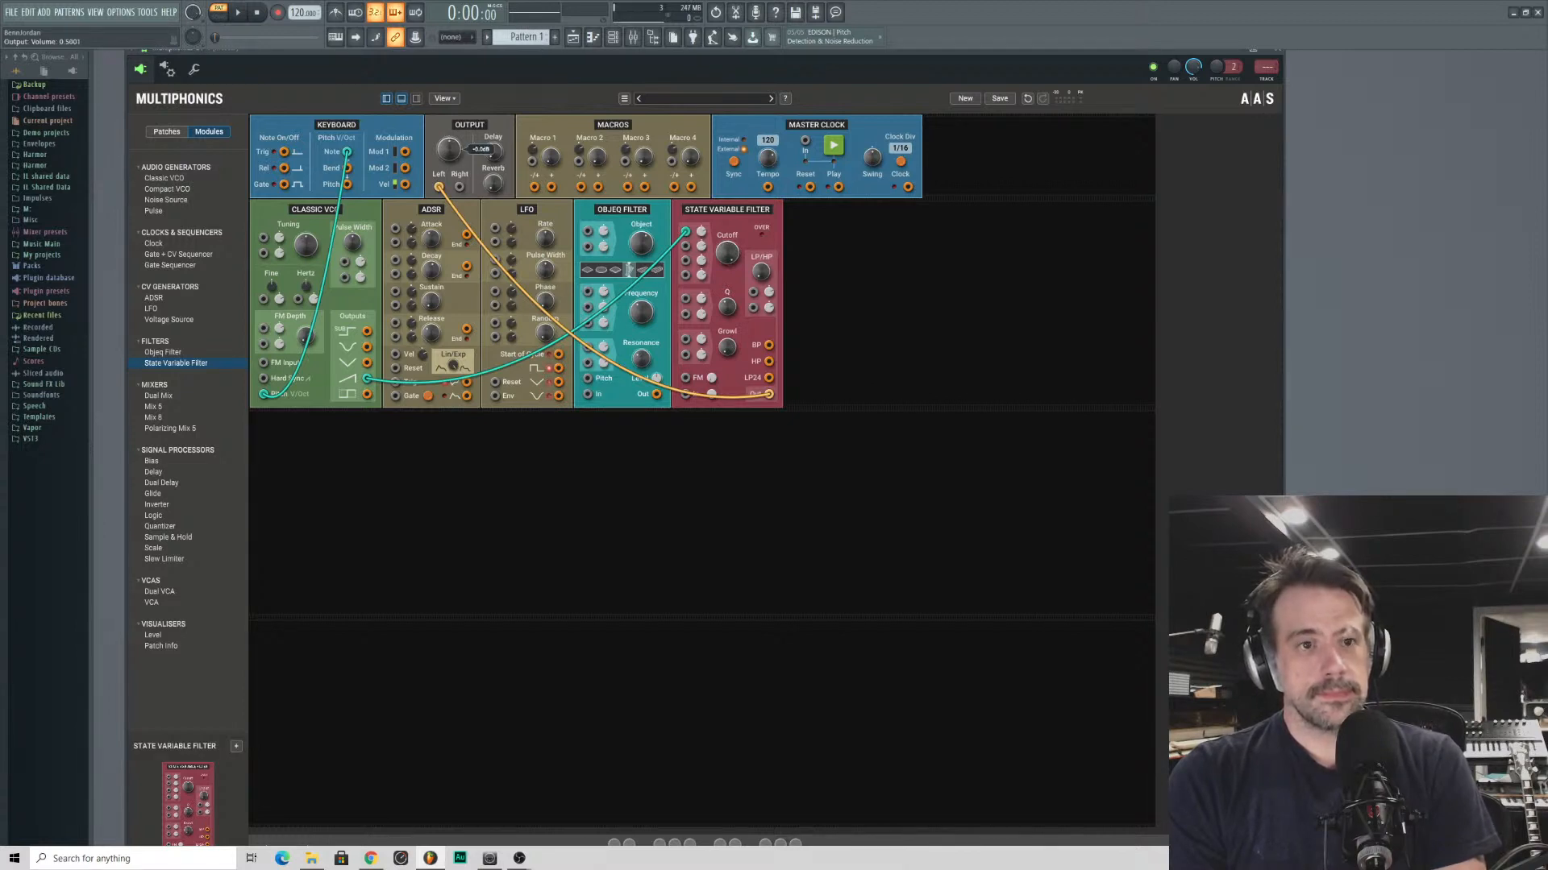
pyautogui.click(838, 146)
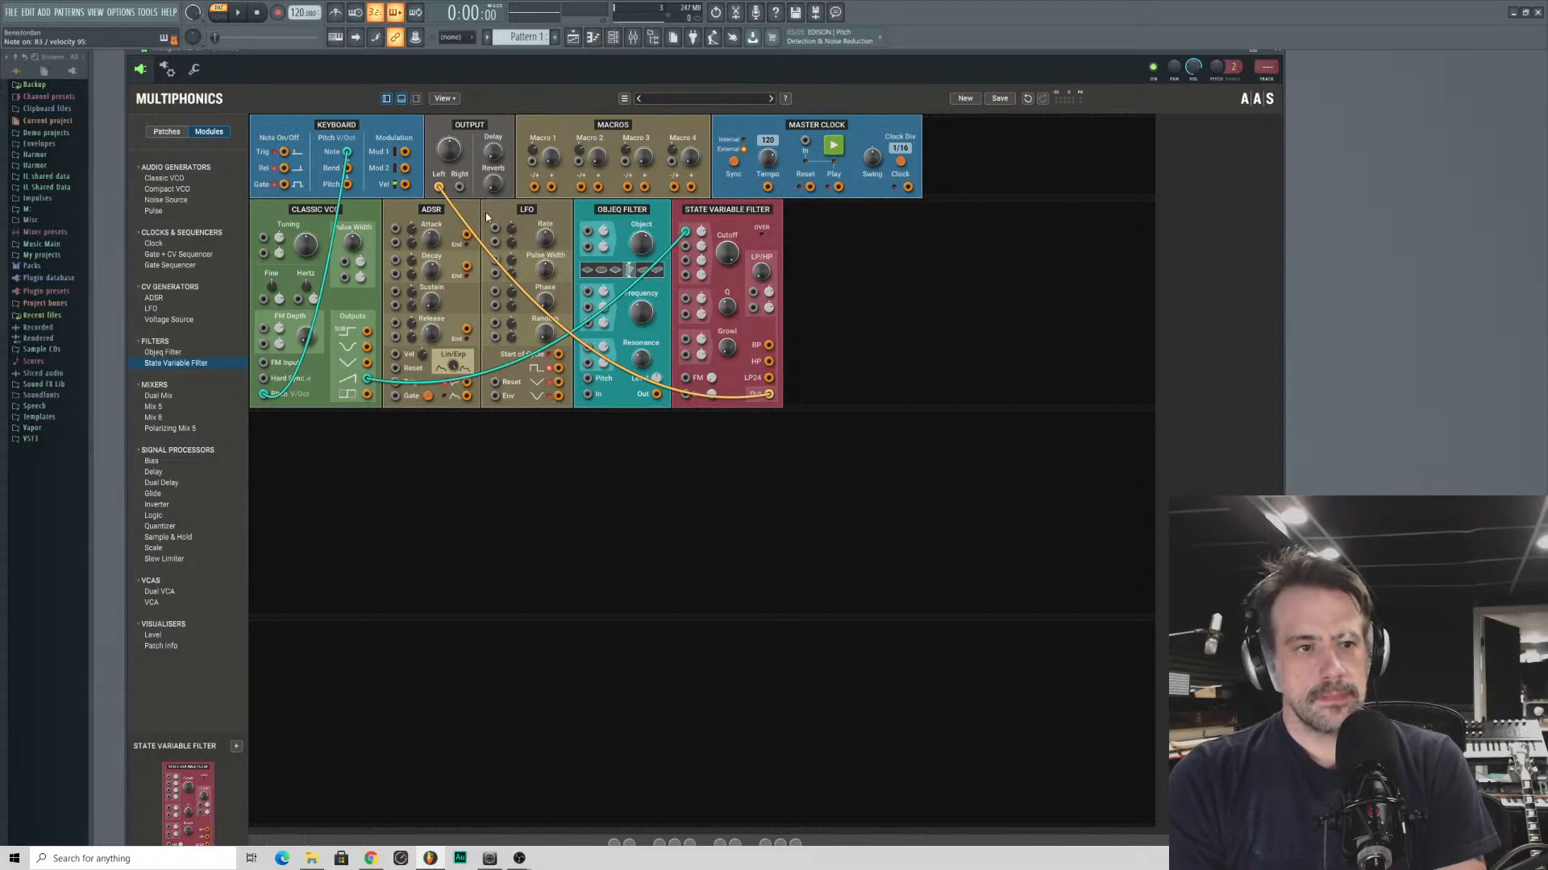
# - Repatch the Classic VCO's sawtooth output into the State Variable Filter's audio input and the filter's main output into the left output, testing the cutoff
pyautogui.moveTo(348, 153); pyautogui.dragTo(436, 233)
pyautogui.moveTo(685, 231); pyautogui.dragTo(770, 348)
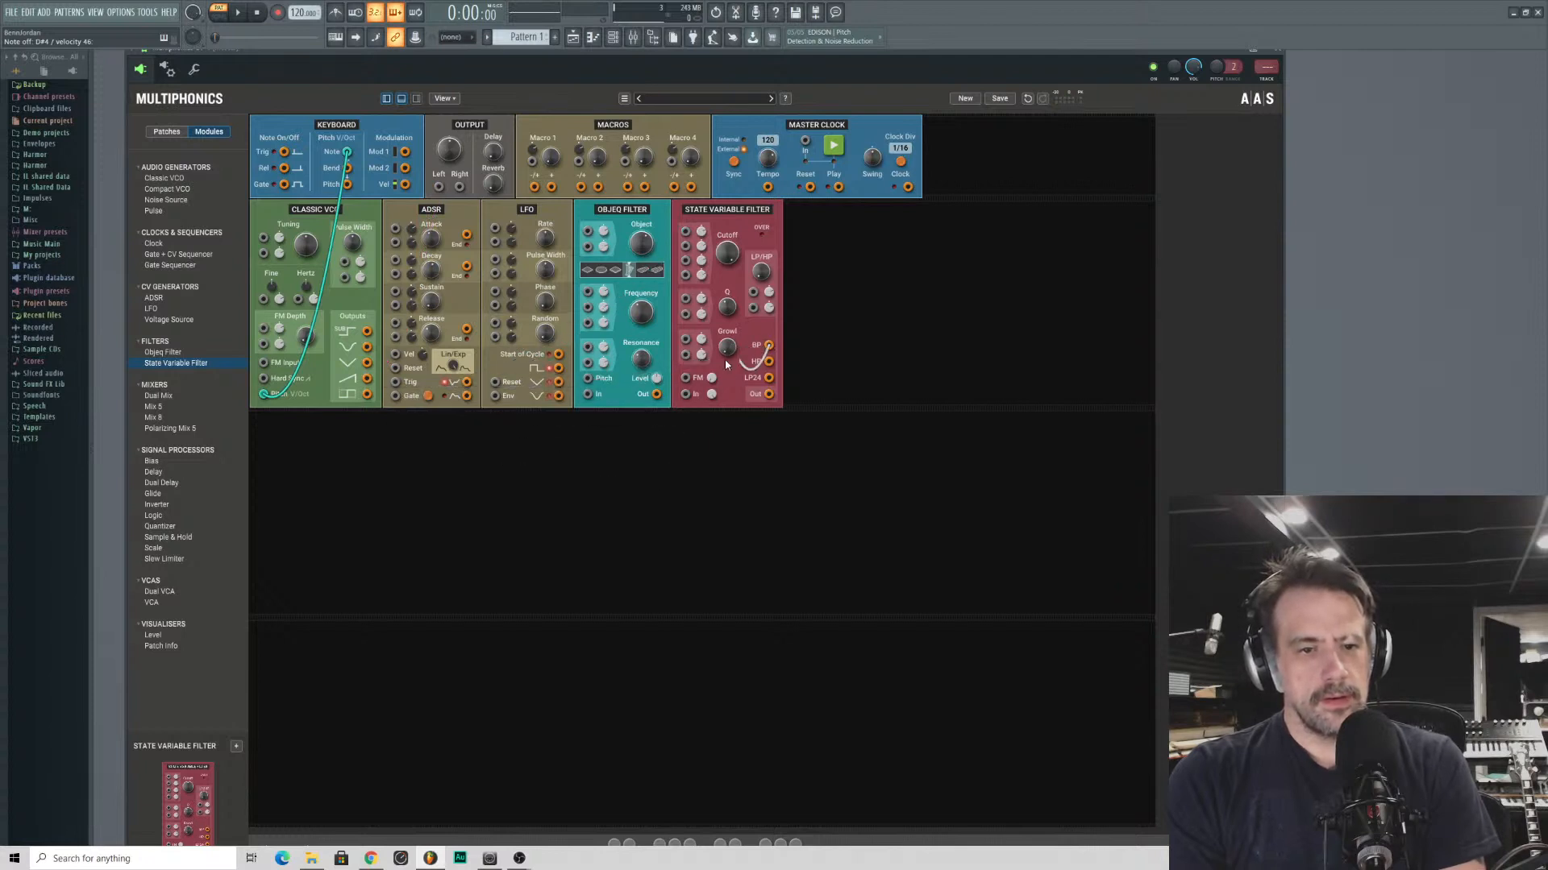
pyautogui.click(364, 381)
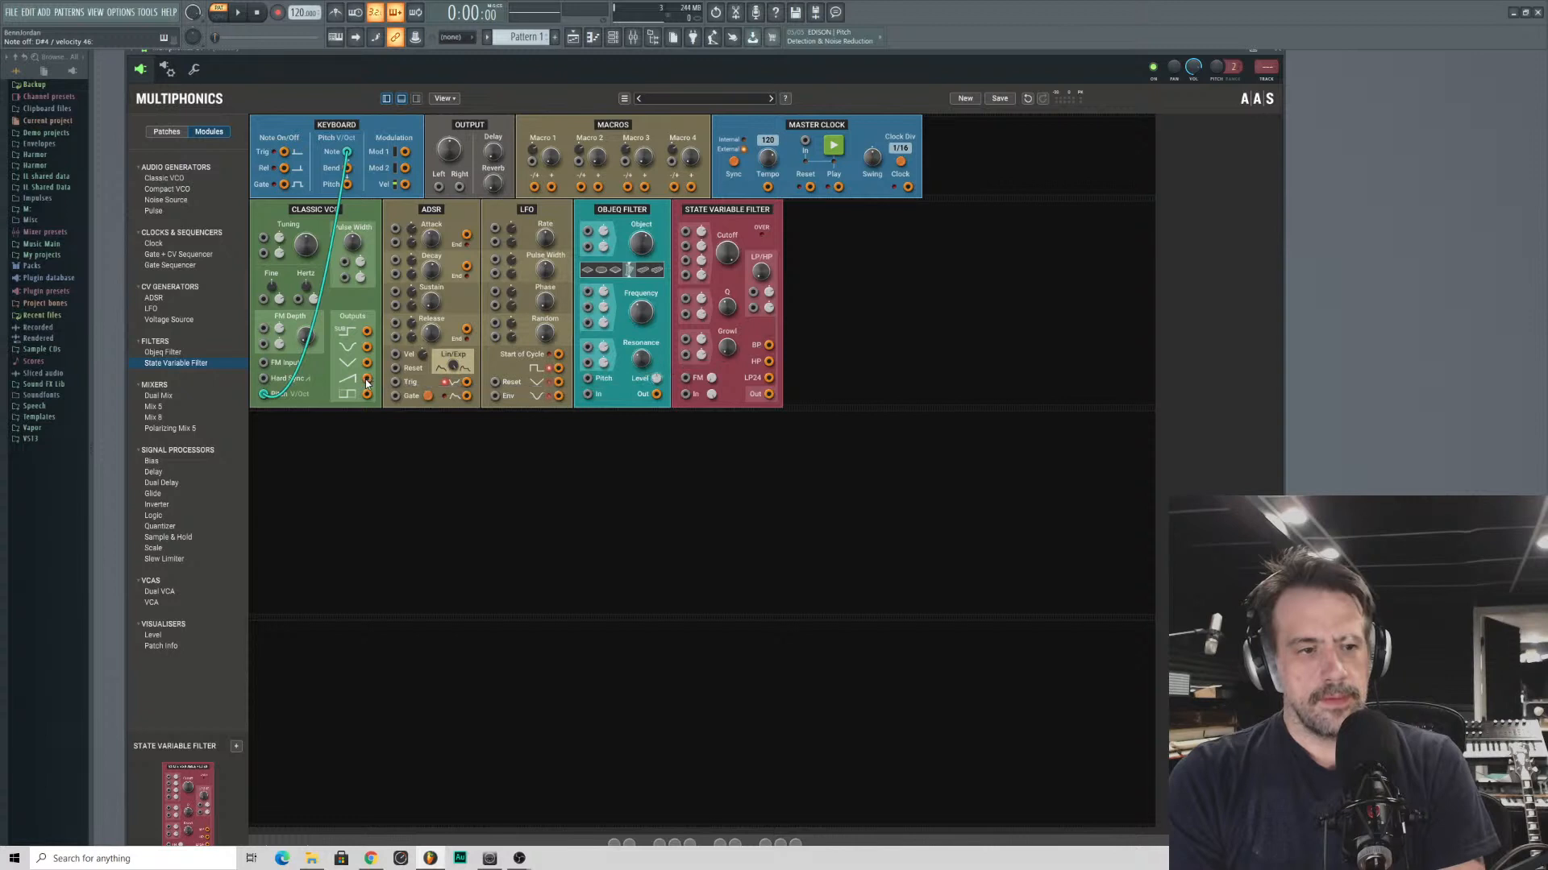
pyautogui.moveTo(768, 395); pyautogui.dragTo(368, 380)
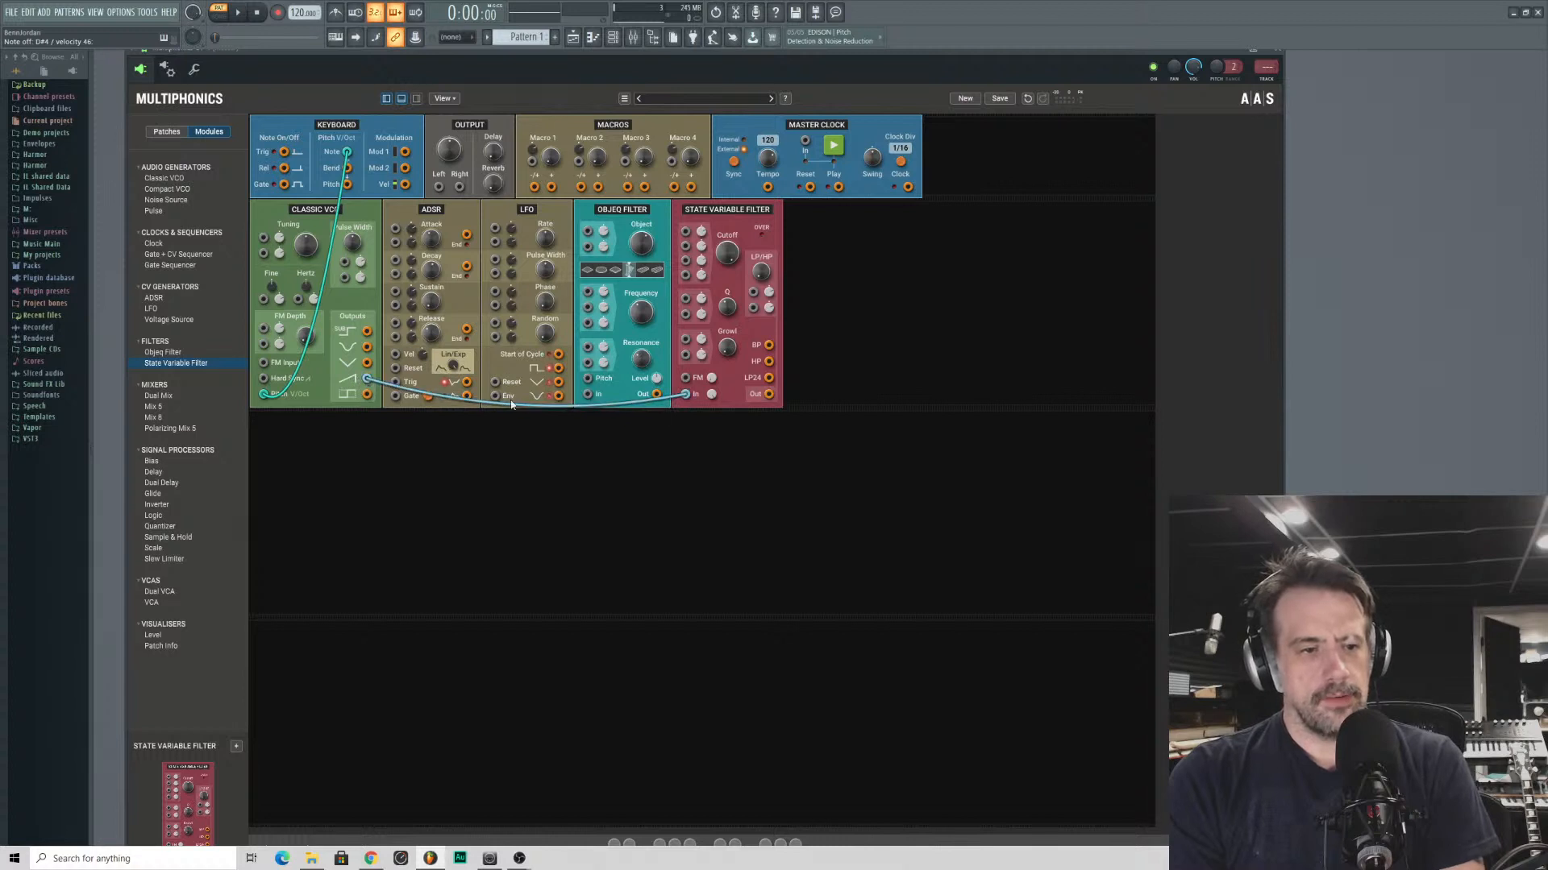
pyautogui.moveTo(768, 395); pyautogui.dragTo(438, 187)
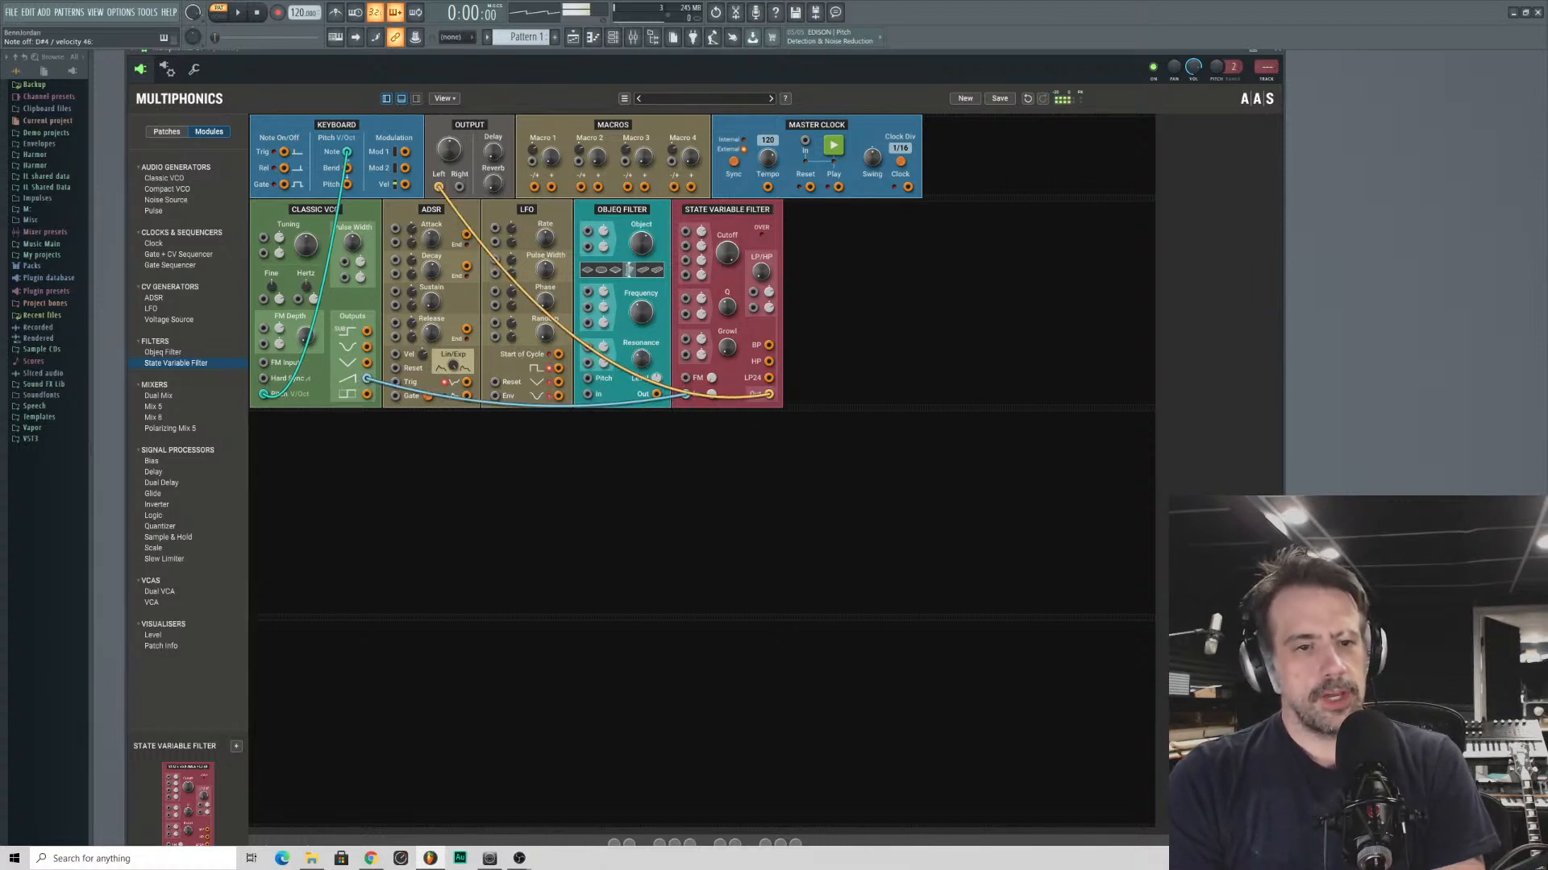
pyautogui.moveTo(727, 253); pyautogui.dragTo(727, 316)
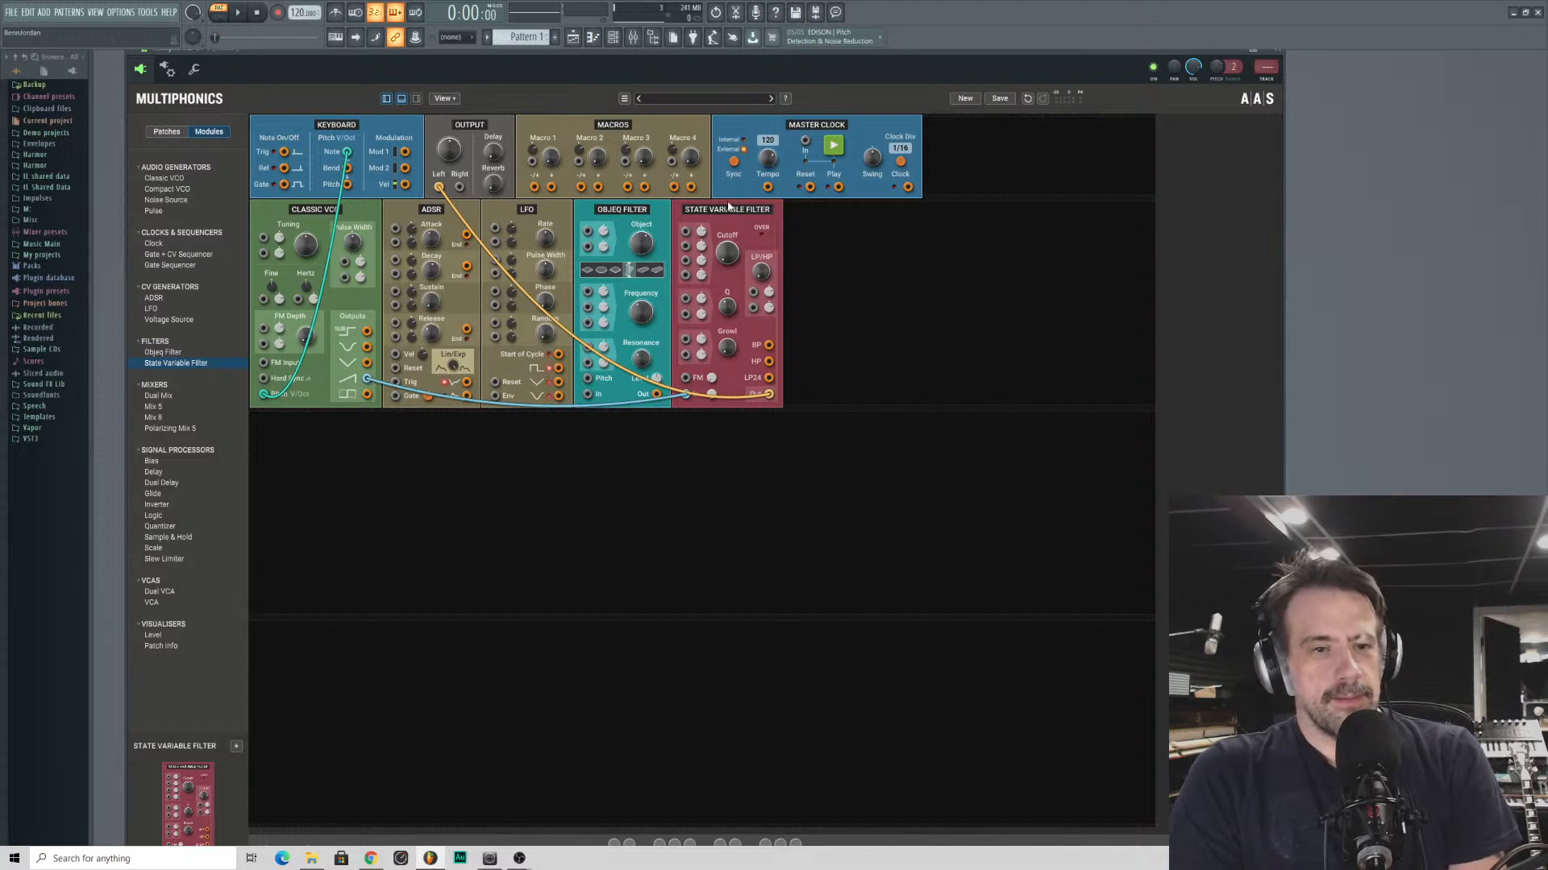
pyautogui.moveTo(727, 207)
pyautogui.mouseDown()
pyautogui.moveTo(839, 208)
pyautogui.moveTo(728, 207)
pyautogui.mouseUp()
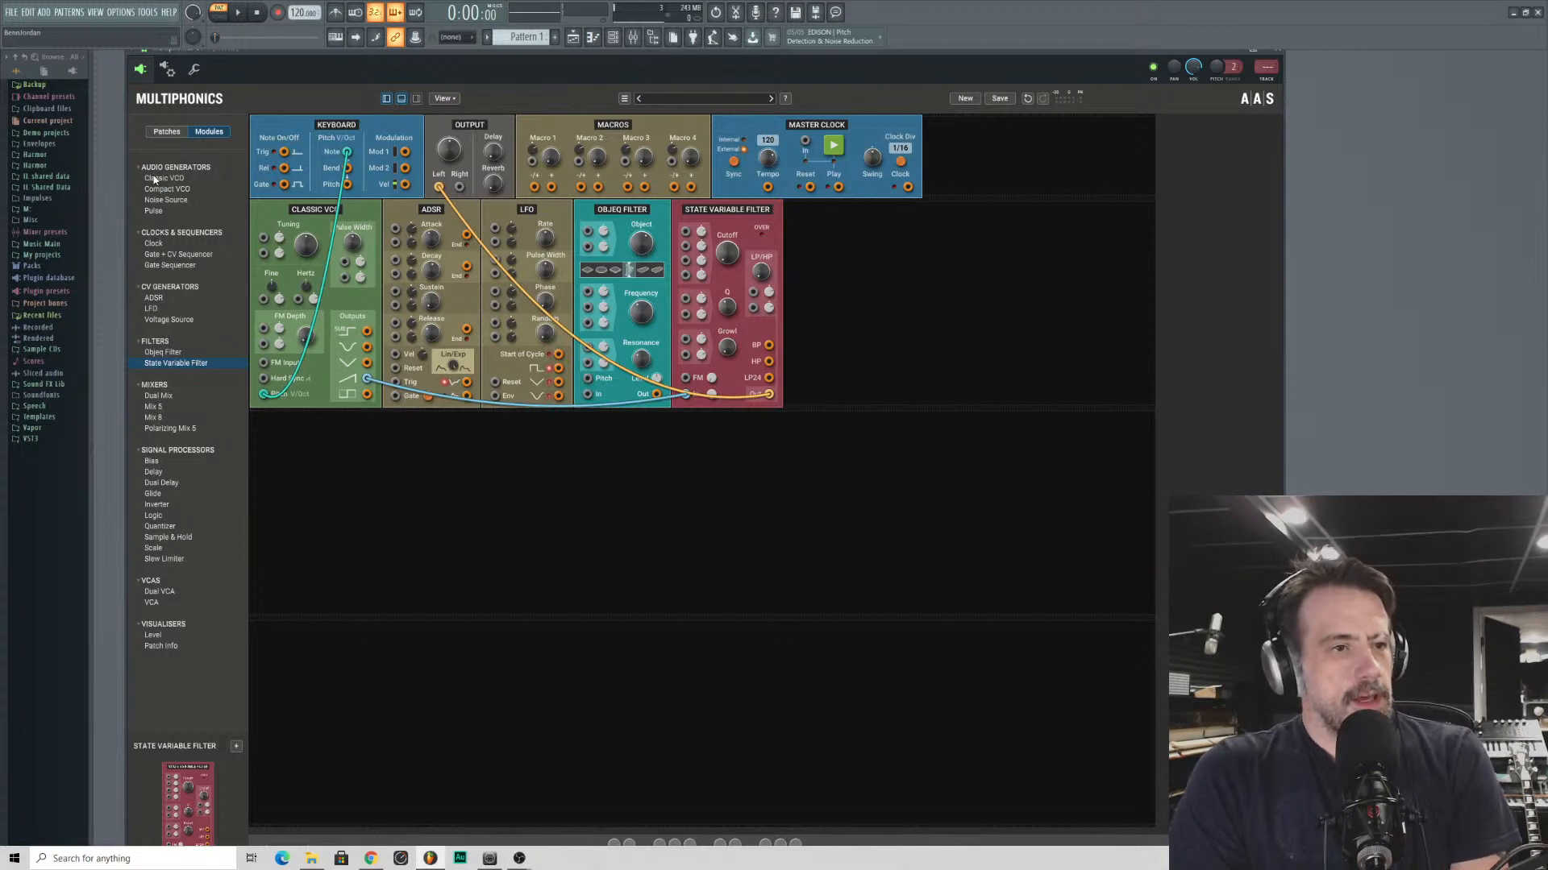
# - Insert a Dual VCA between the State Variable Filter and the left output, and move the ADSR to the end of the row
pyautogui.doubleClick(159, 592)
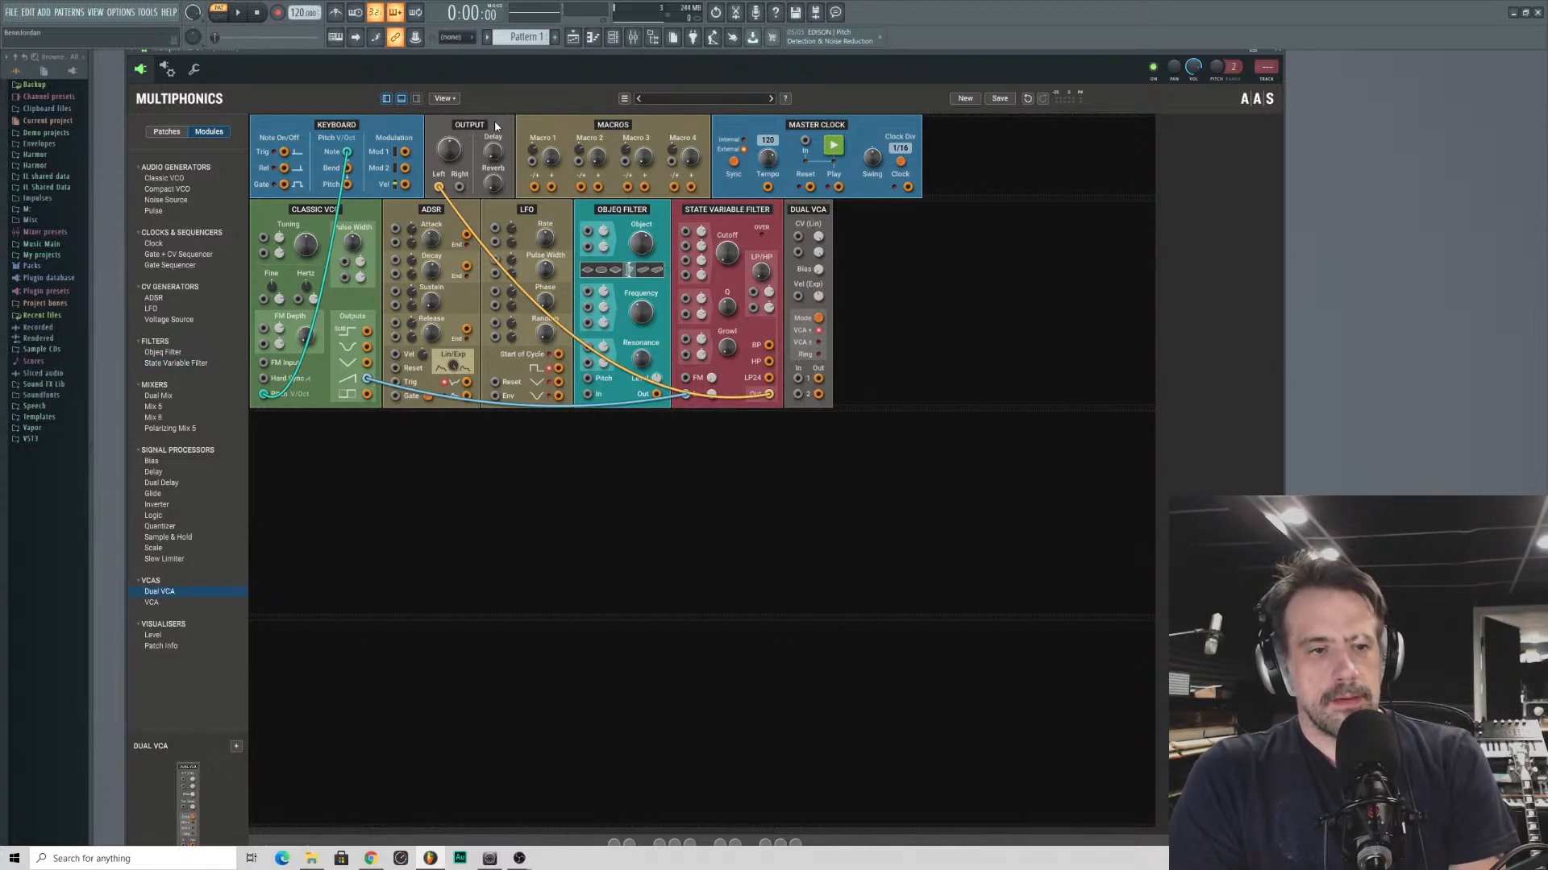
pyautogui.moveTo(769, 394); pyautogui.dragTo(704, 282)
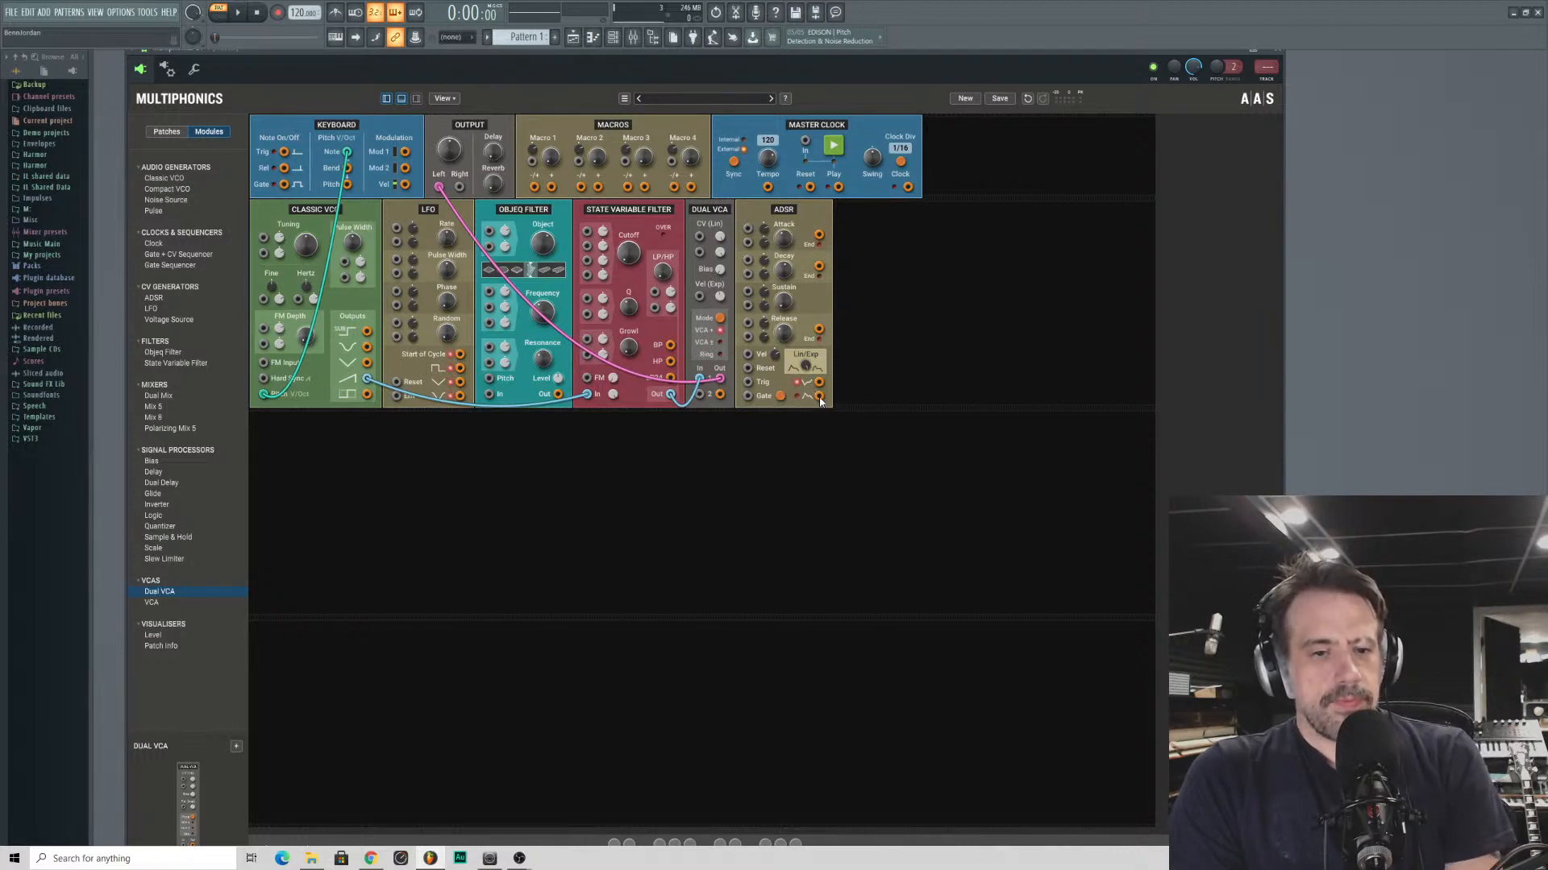
# - Patch the ADSR's lower output to the Dual VCA's linear CV input and the keyboard Gate to the ADSR's Gate input, adjusting the envelope's sustain
pyautogui.moveTo(820, 399); pyautogui.dragTo(699, 236)
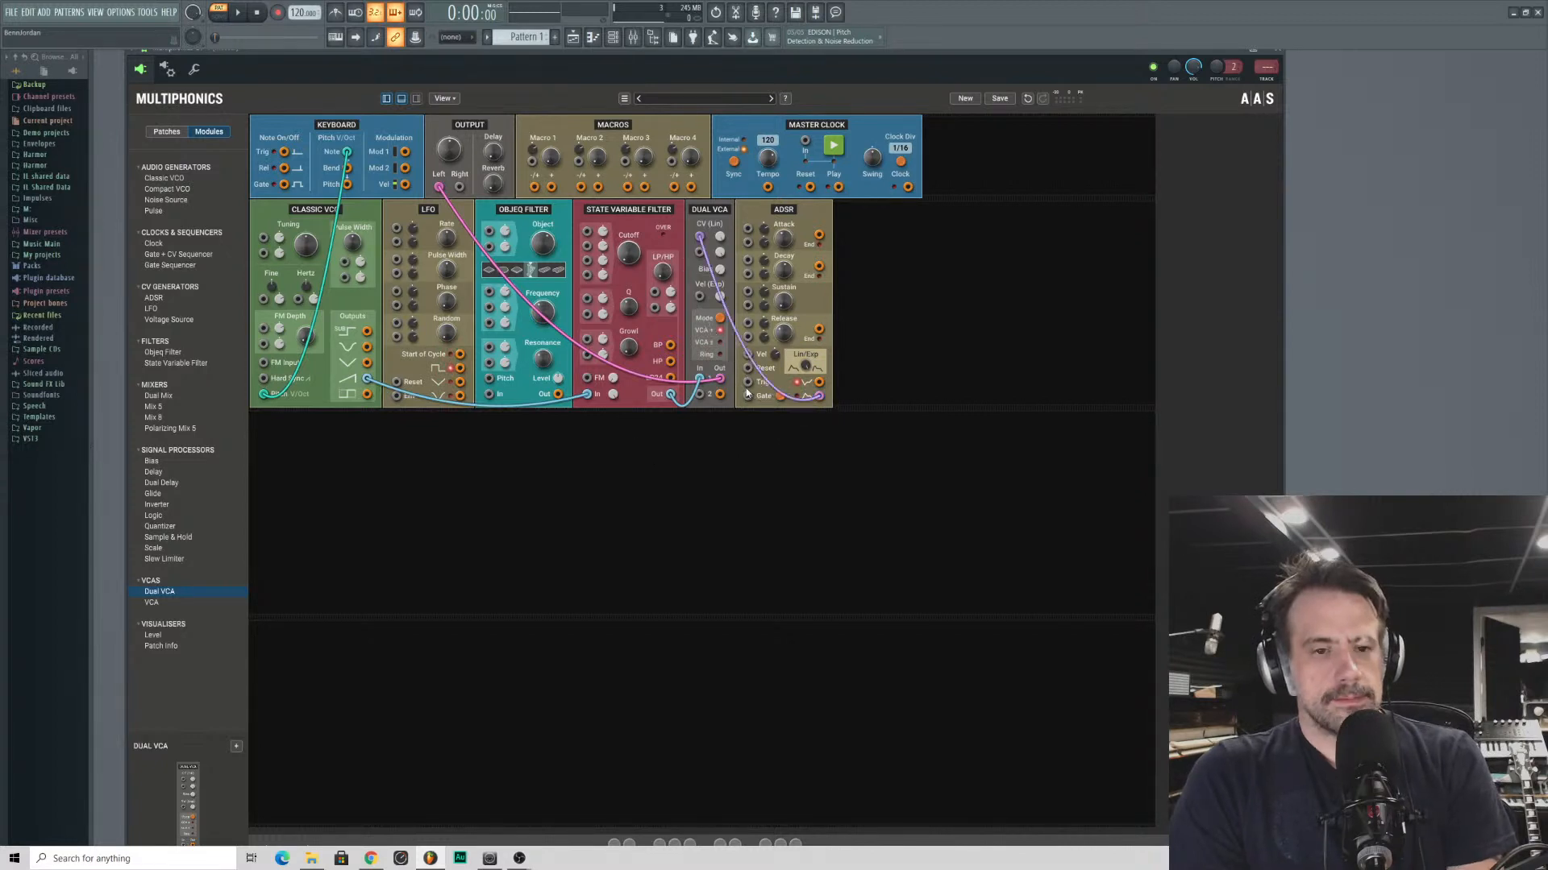
pyautogui.moveTo(747, 394); pyautogui.dragTo(285, 187)
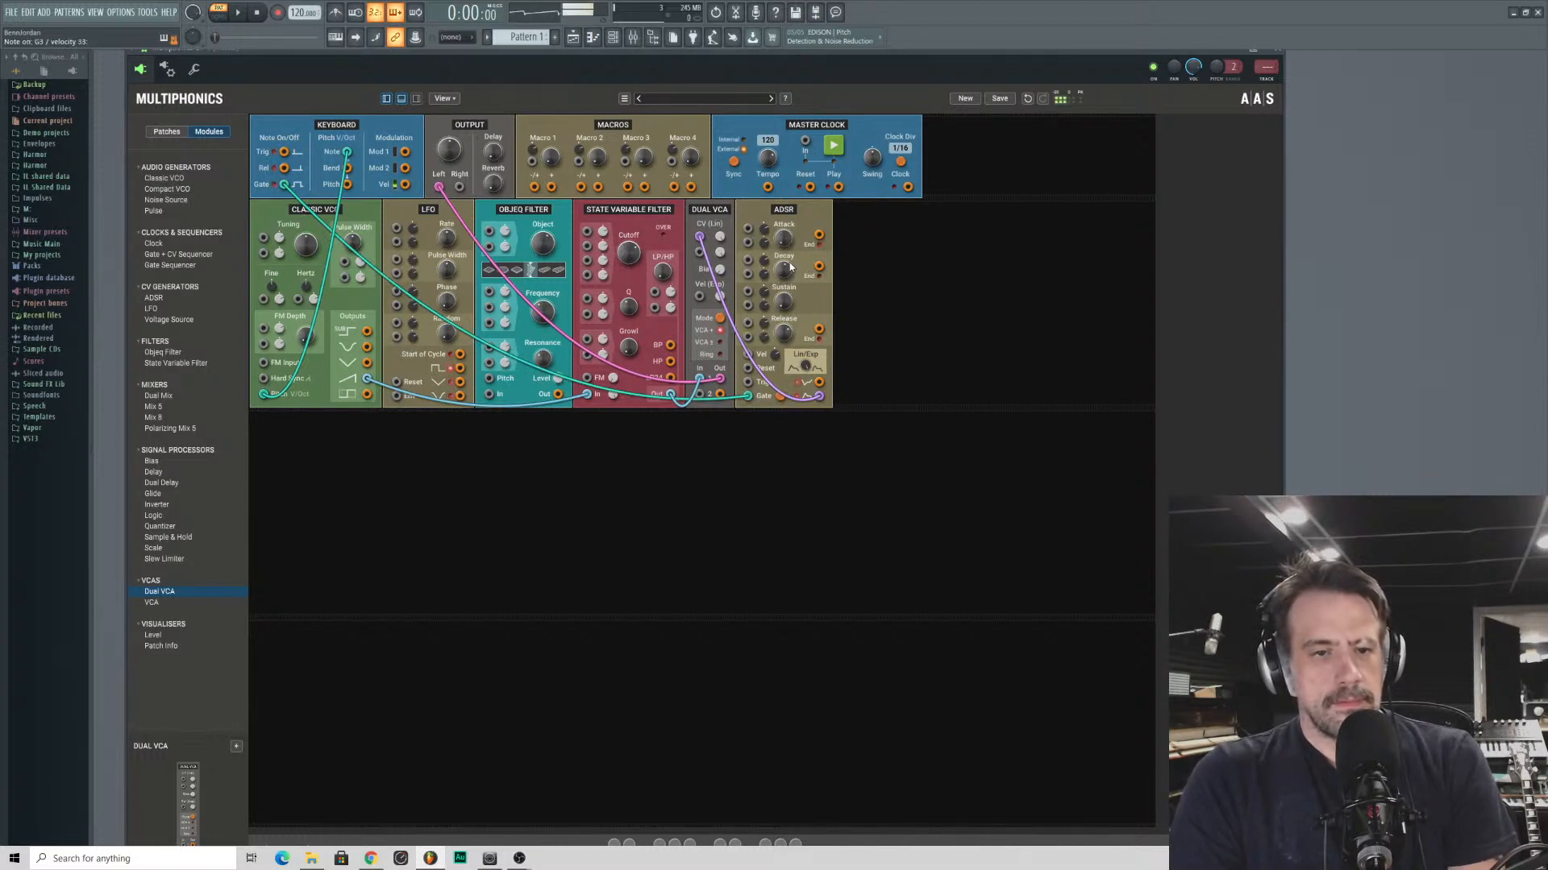
pyautogui.moveTo(783, 301); pyautogui.dragTo(783, 272)
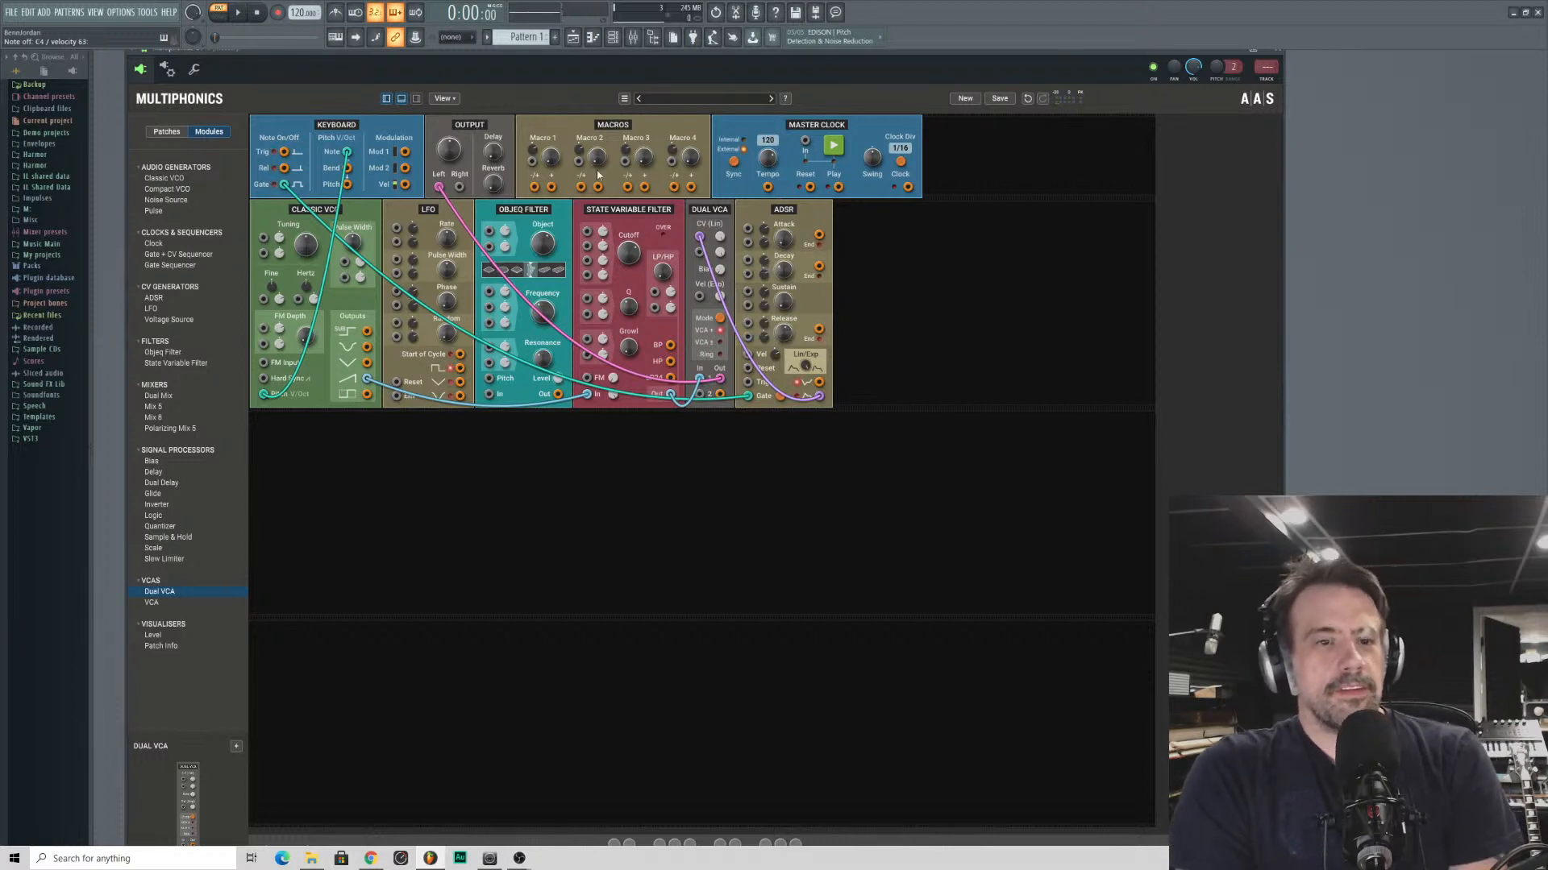
pyautogui.moveTo(631, 254); pyautogui.dragTo(629, 254)
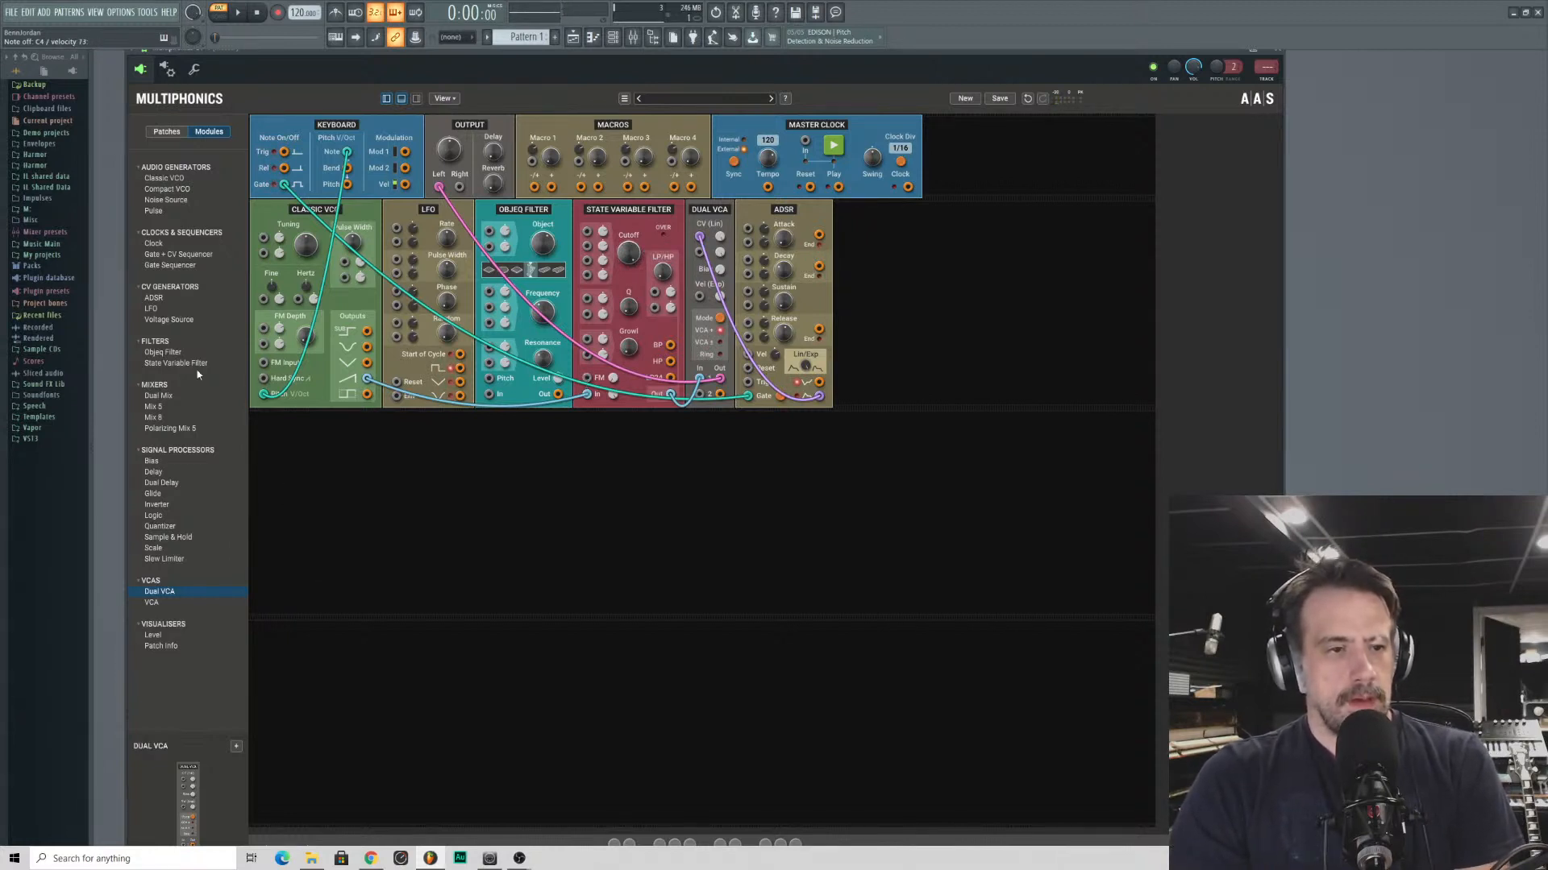
# - Add a Compact VCO to the second module row and patch its output into the Classic VCO's FM input
pyautogui.click(157, 191)
pyautogui.moveTo(158, 197); pyautogui.dragTo(403, 504)
pyautogui.moveTo(316, 604); pyautogui.dragTo(305, 335)
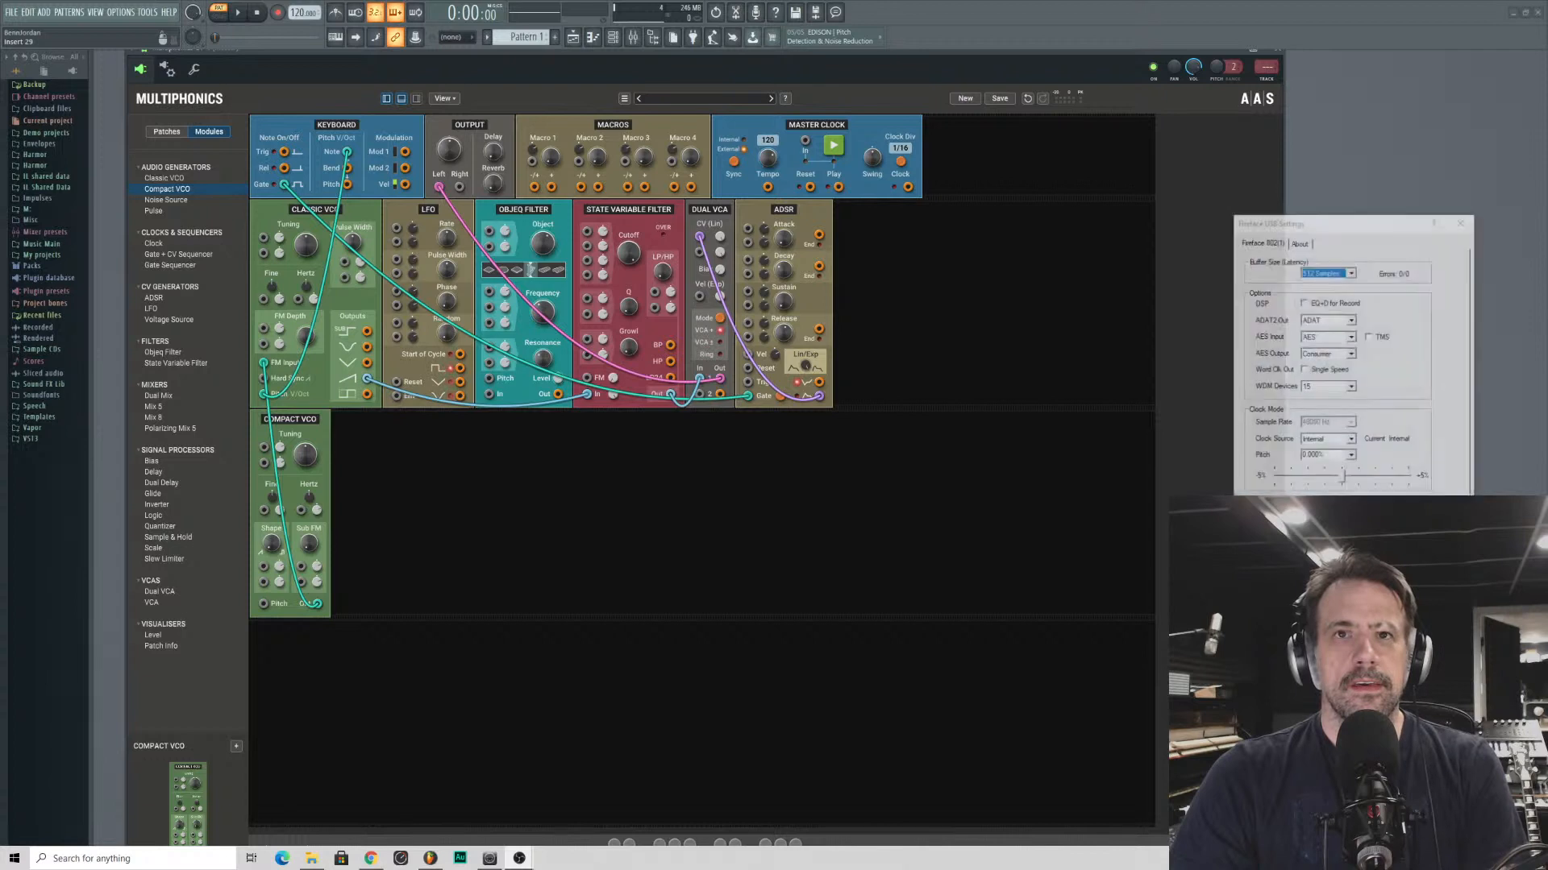
# - Close the Fireface USB Settings window and shift the Multiphonics window slightly
pyautogui.moveTo(1358, 218); pyautogui.dragTo(1347, 177)
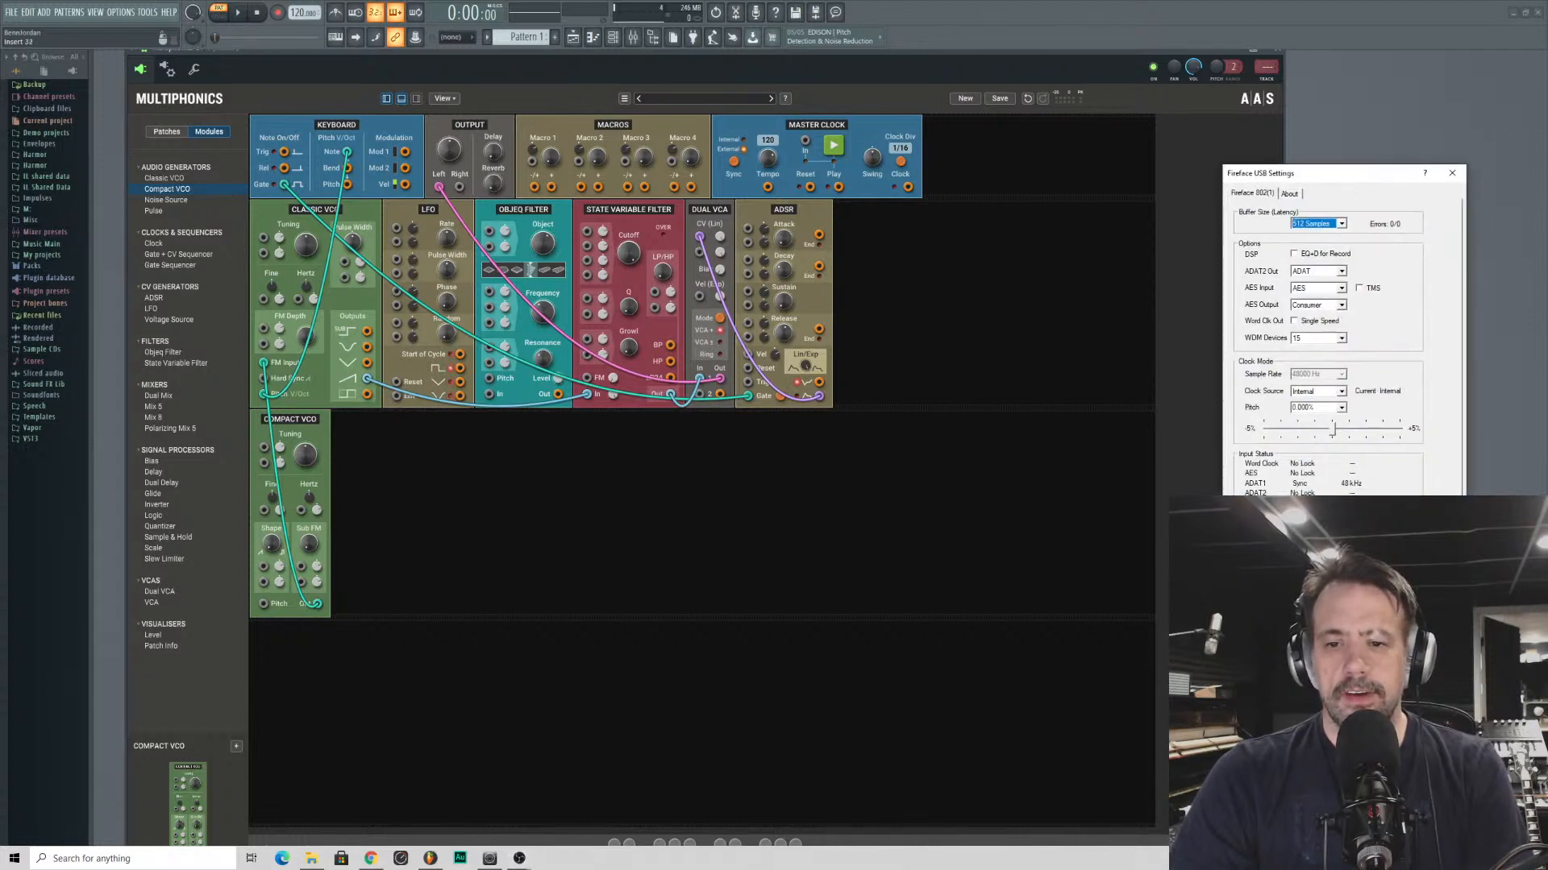
pyautogui.click(1452, 173)
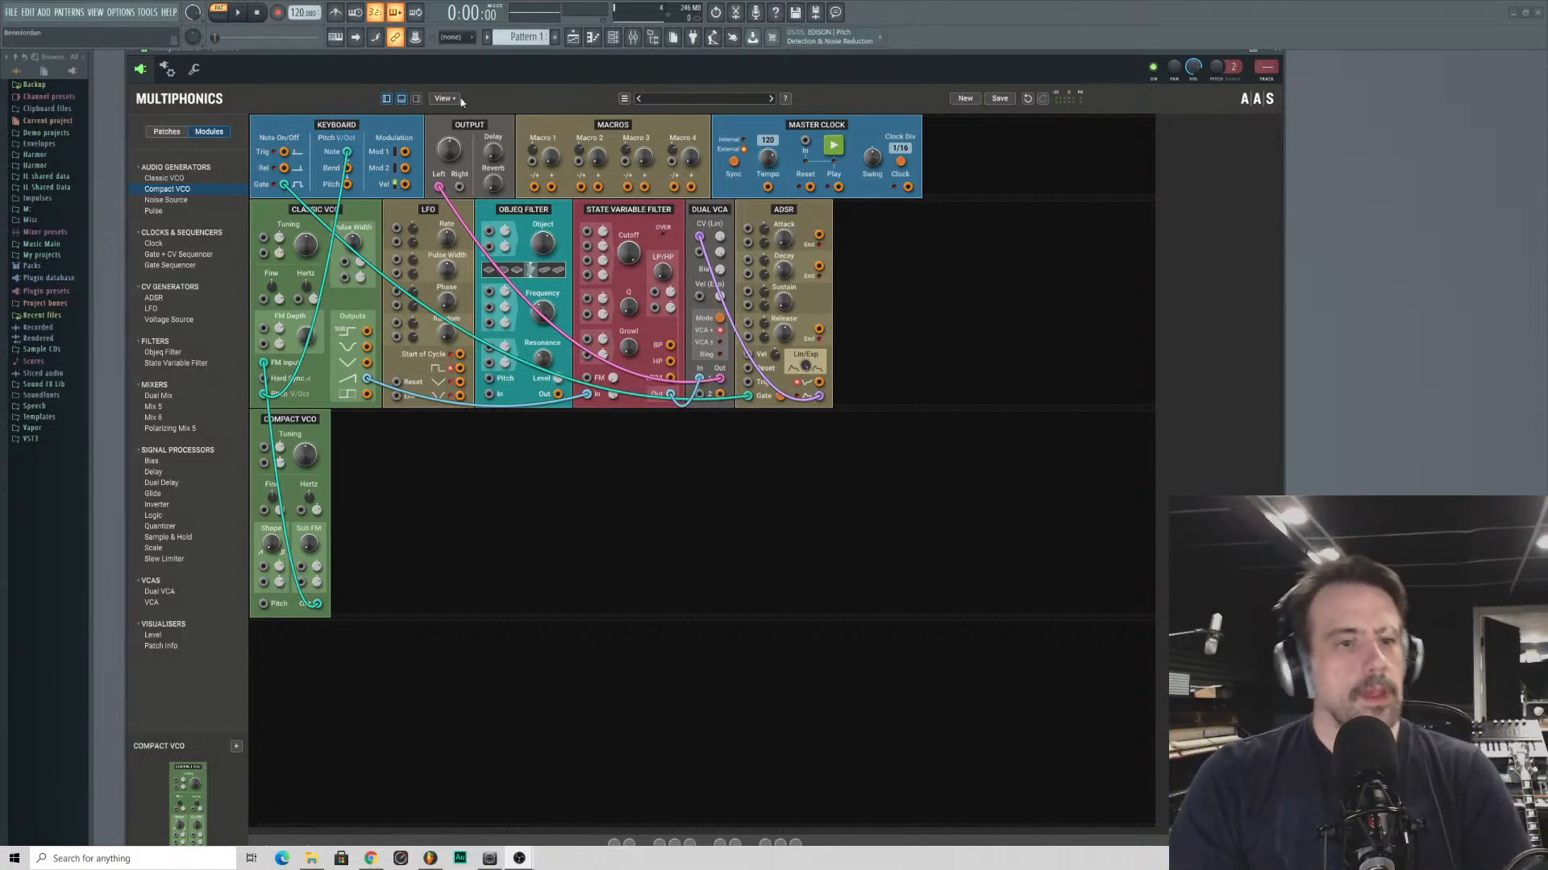
pyautogui.moveTo(457, 60)
pyautogui.mouseDown()
pyautogui.moveTo(474, 57)
pyautogui.moveTo(460, 57)
pyautogui.mouseUp()
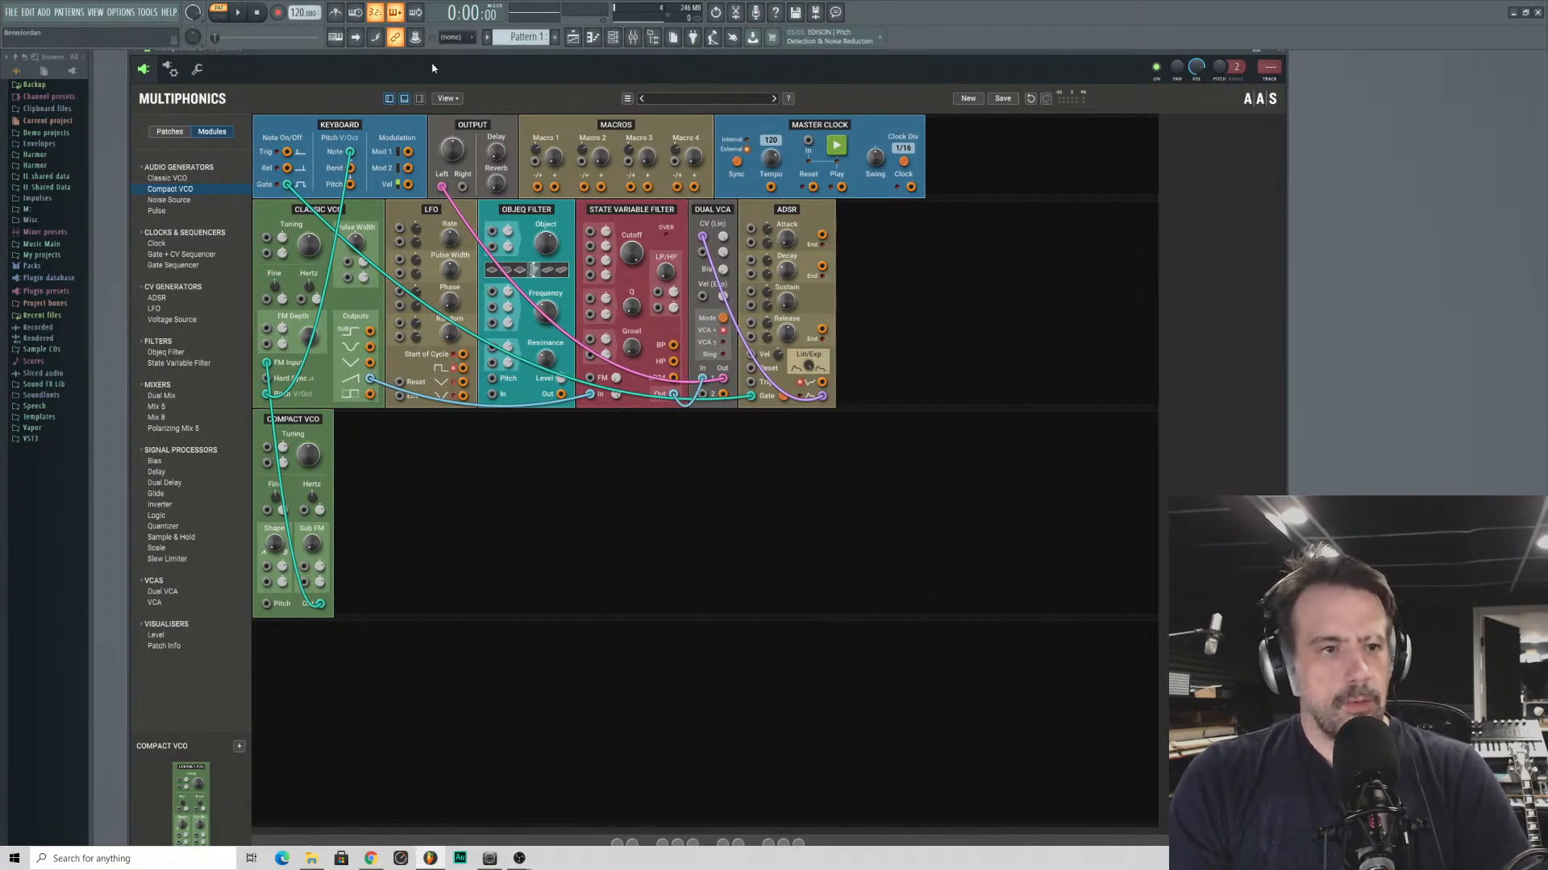
pyautogui.click(404, 101)
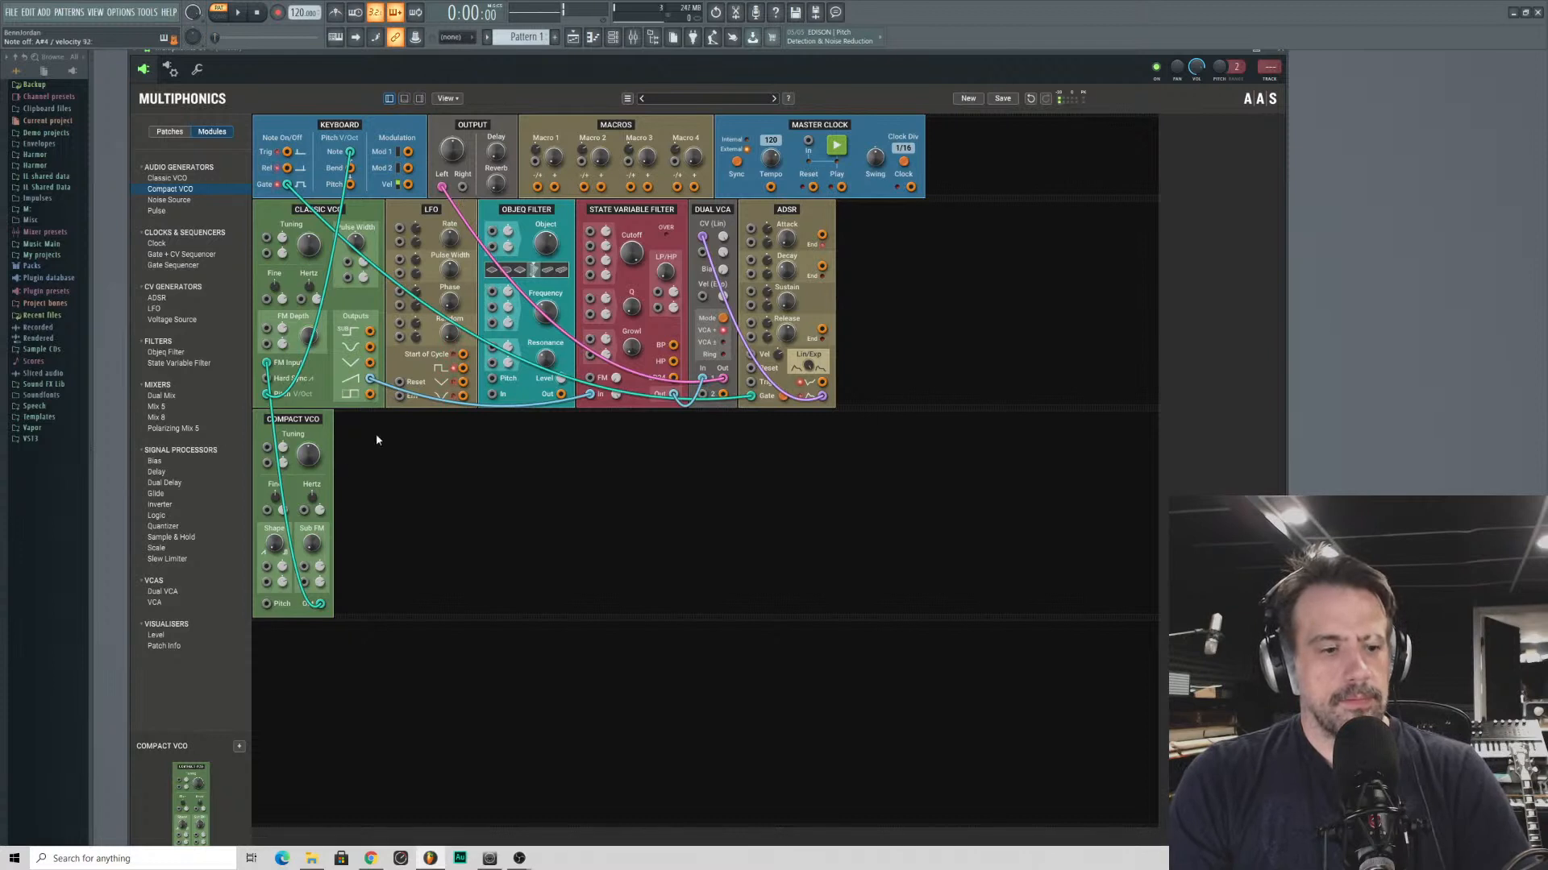
# - Add a Logic module beside the Compact VCO in the second module row, and select the Clock module in the library
pyautogui.moveTo(310, 440); pyautogui.dragTo(466, 428)
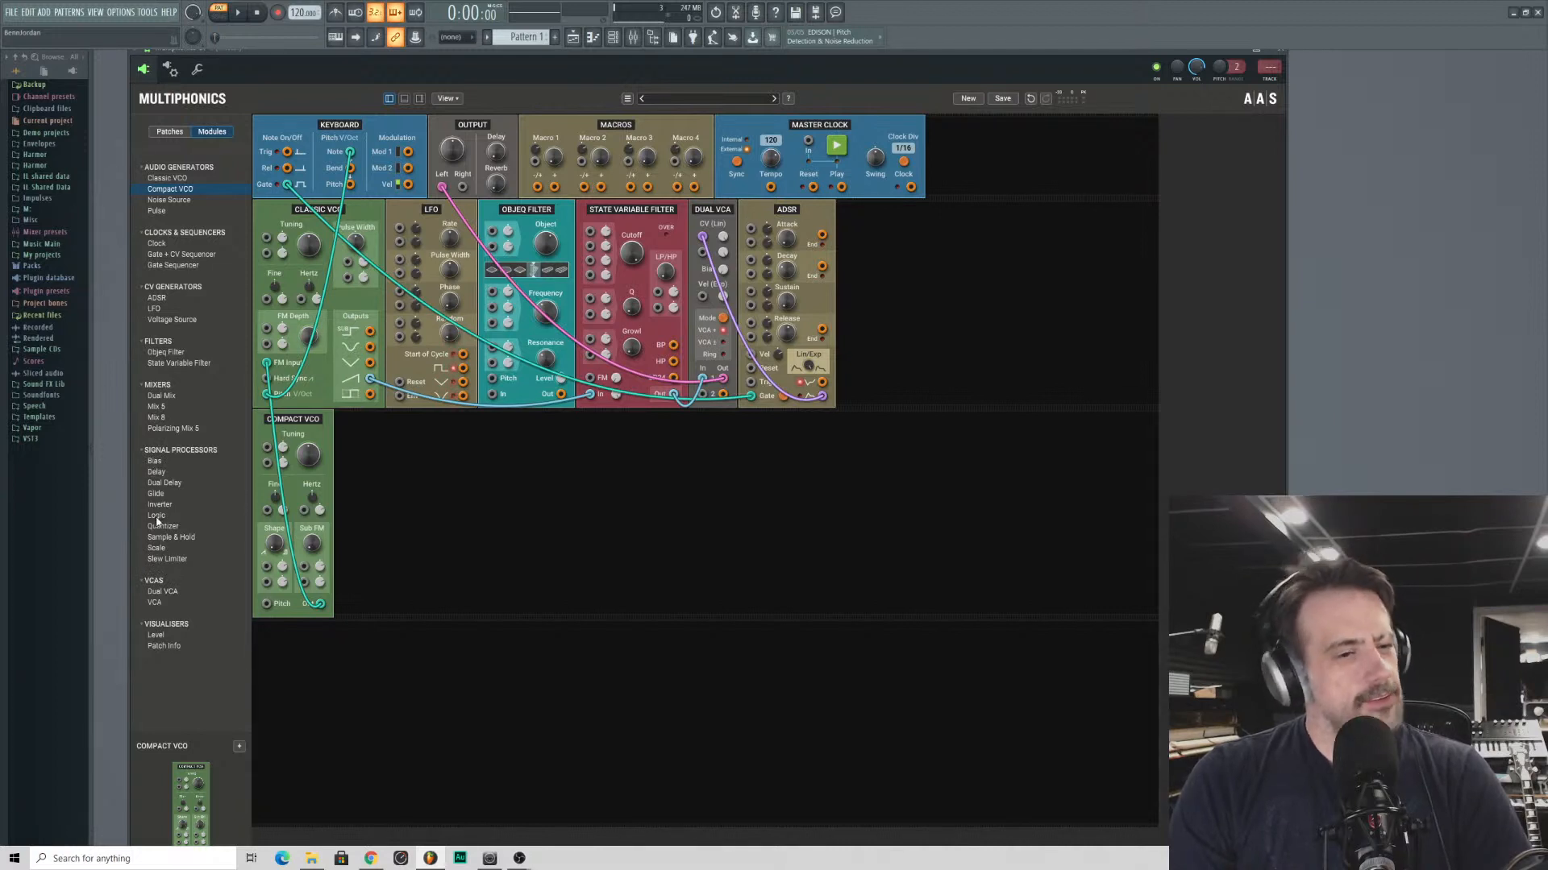
pyautogui.moveTo(156, 515); pyautogui.dragTo(500, 447)
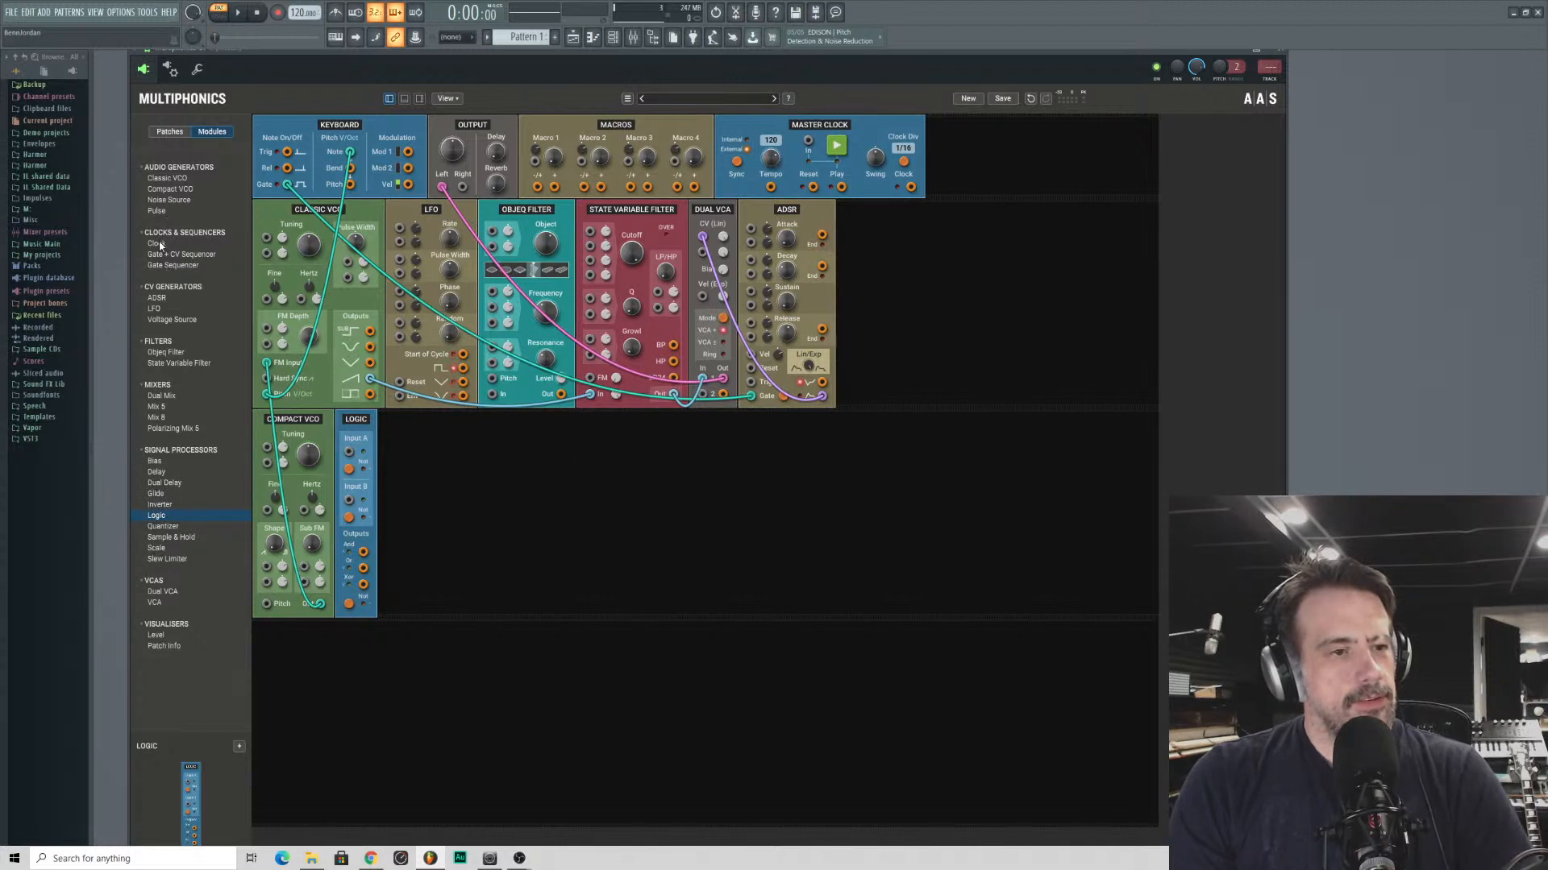
pyautogui.moveTo(157, 245)
pyautogui.mouseDown()
pyautogui.moveTo(425, 566)
pyautogui.moveTo(279, 312)
pyautogui.moveTo(161, 246)
pyautogui.mouseUp()
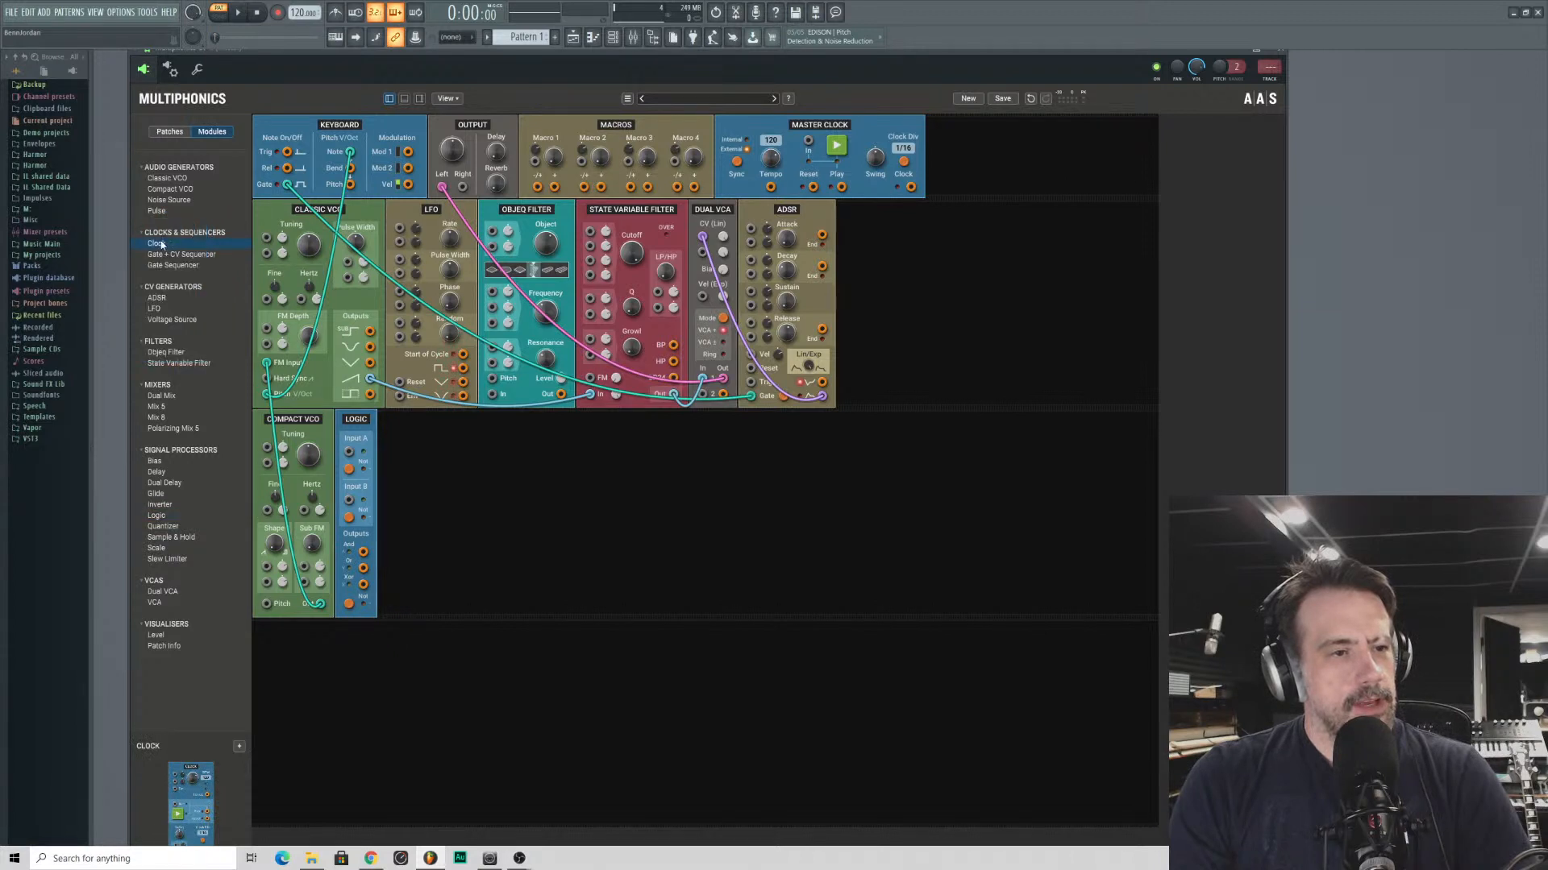
# - Browse the module library, selecting LFO and Objeq Filter, and collapse the Mixers category
pyautogui.click(165, 310)
pyautogui.click(166, 352)
pyautogui.click(171, 385)
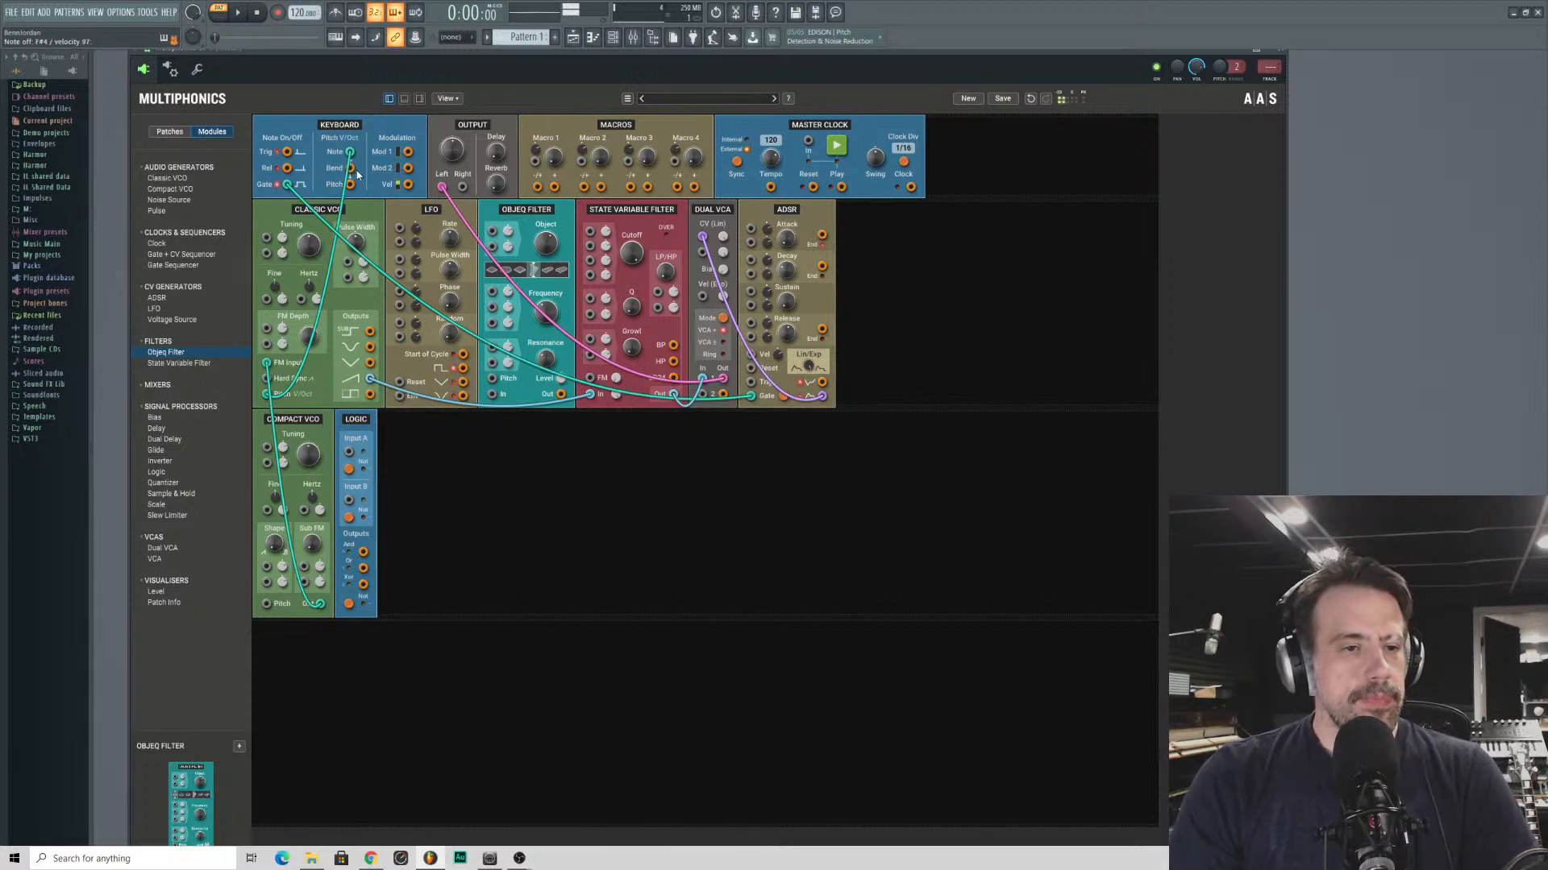
# - Adjust the Classic VCO's FM depth and the Compact VCO's tuning to vary the frequency modulation
pyautogui.moveTo(307, 339); pyautogui.dragTo(307, 338)
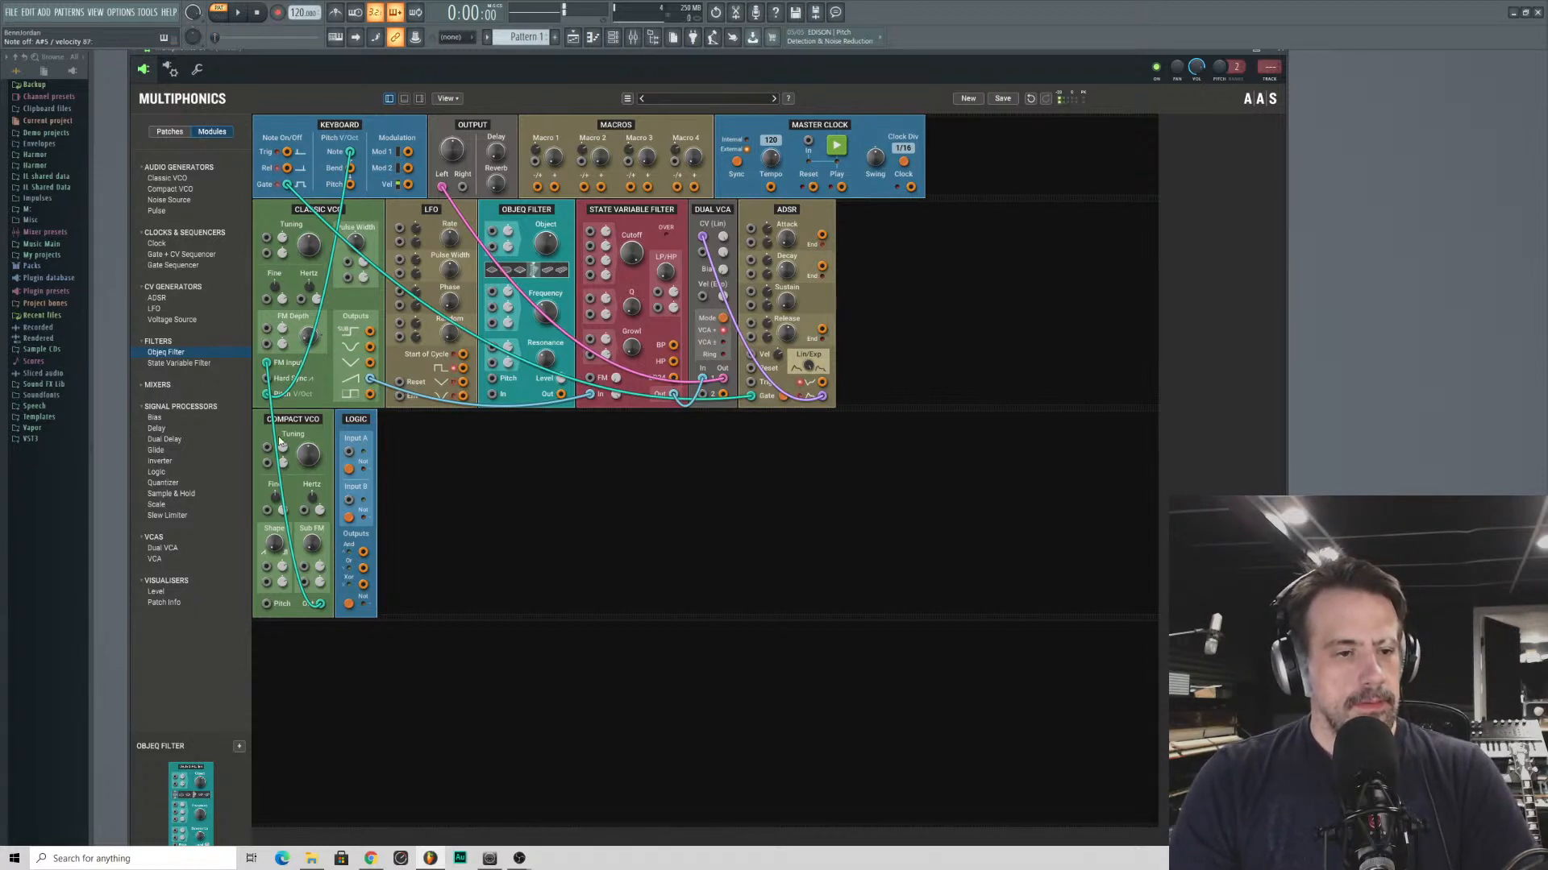
pyautogui.moveTo(307, 456); pyautogui.dragTo(307, 456)
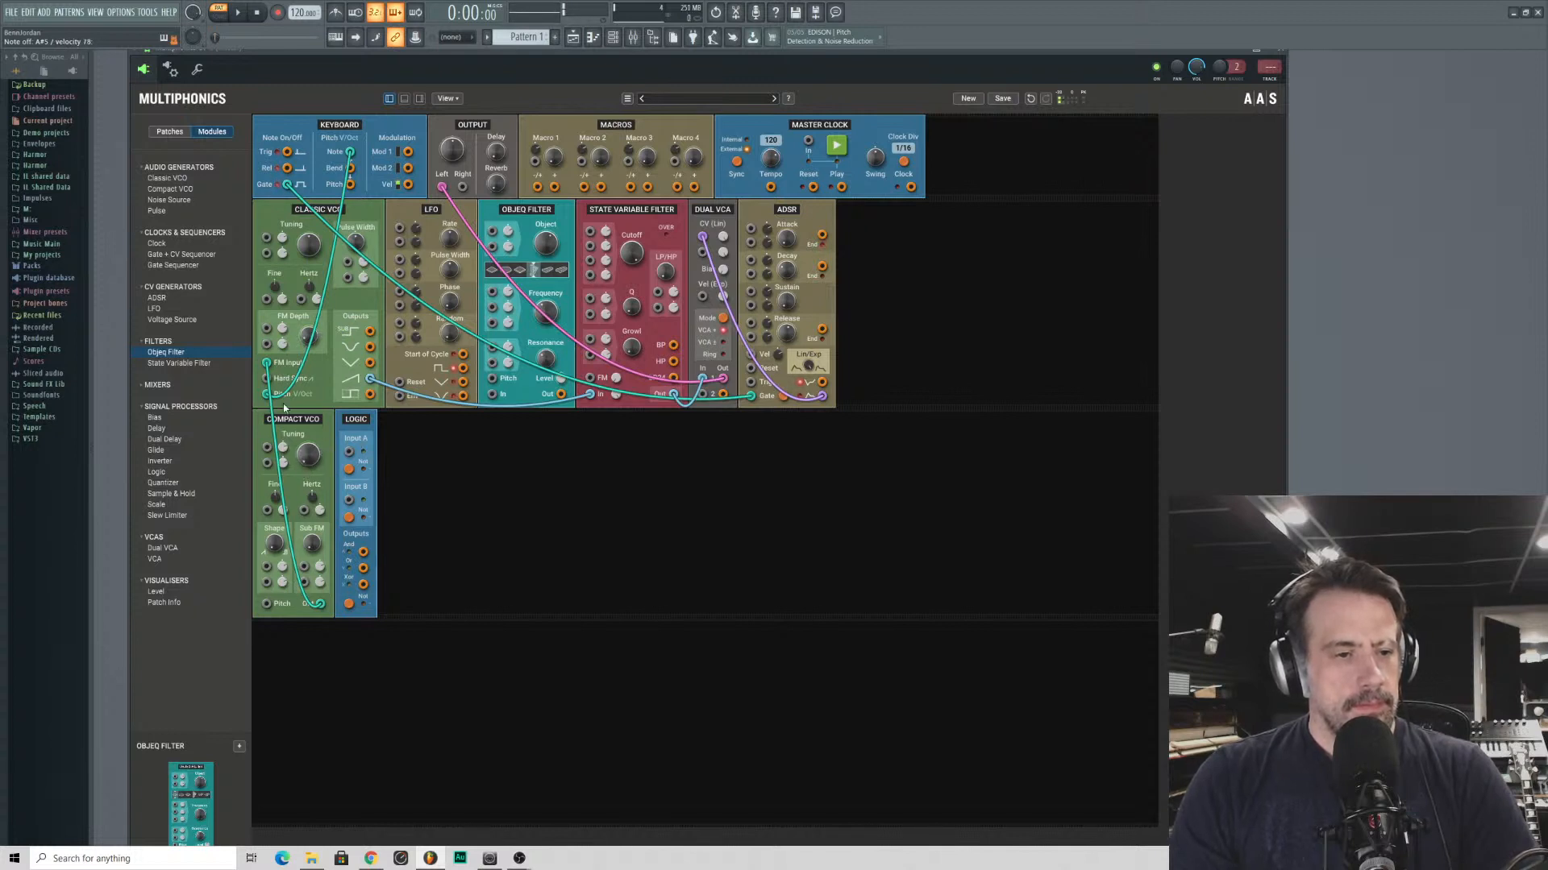
pyautogui.moveTo(307, 341); pyautogui.dragTo(307, 341)
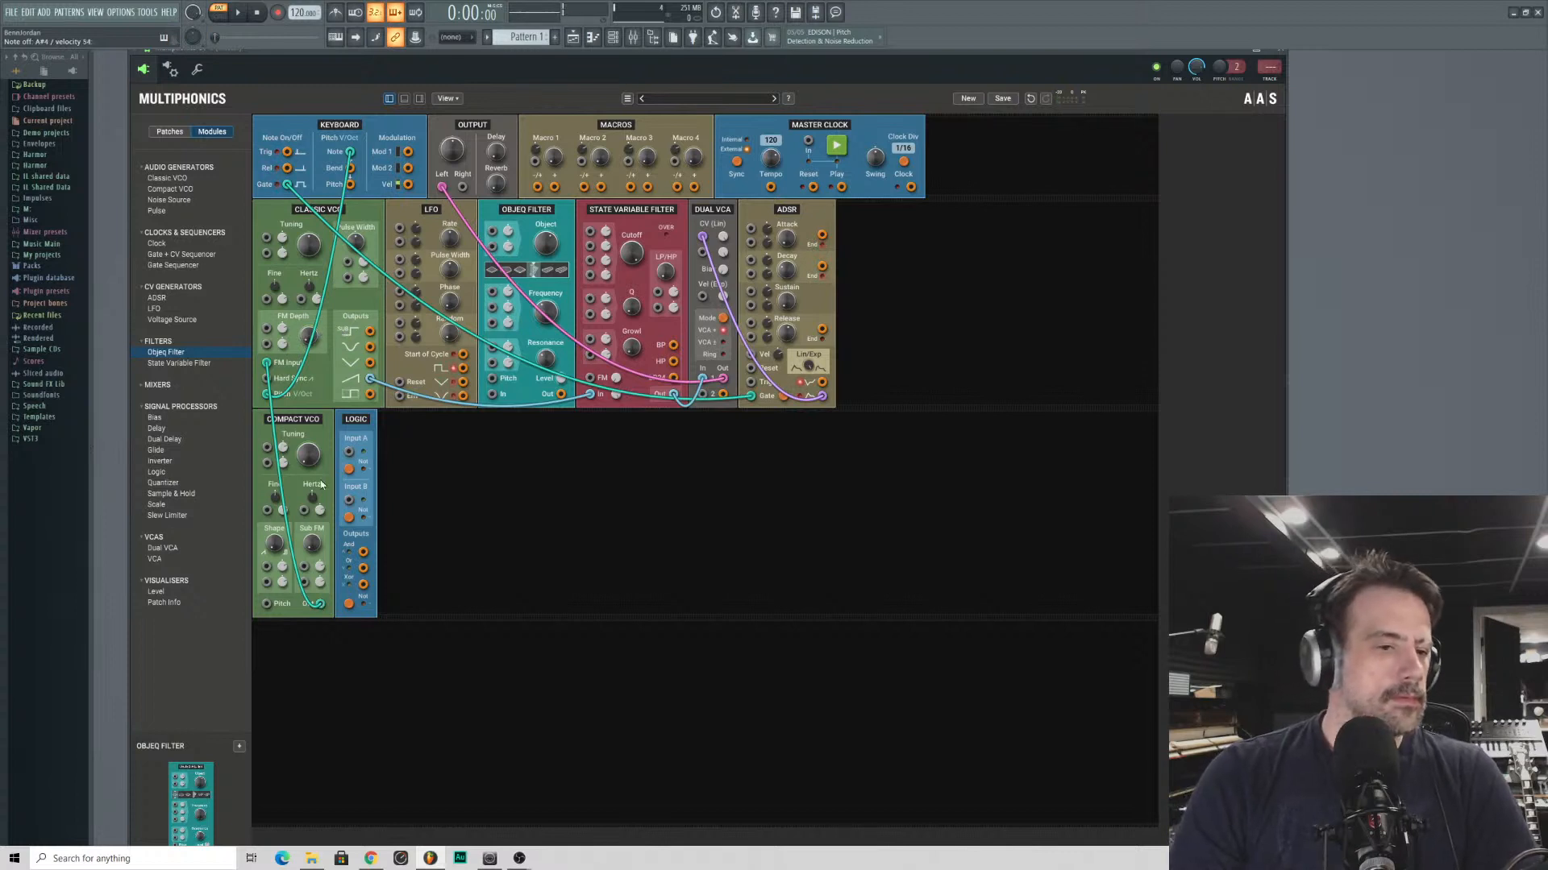
# - Move the Compact VCO after the Logic module, and remove it from the second module row
pyautogui.moveTo(297, 419); pyautogui.dragTo(451, 423)
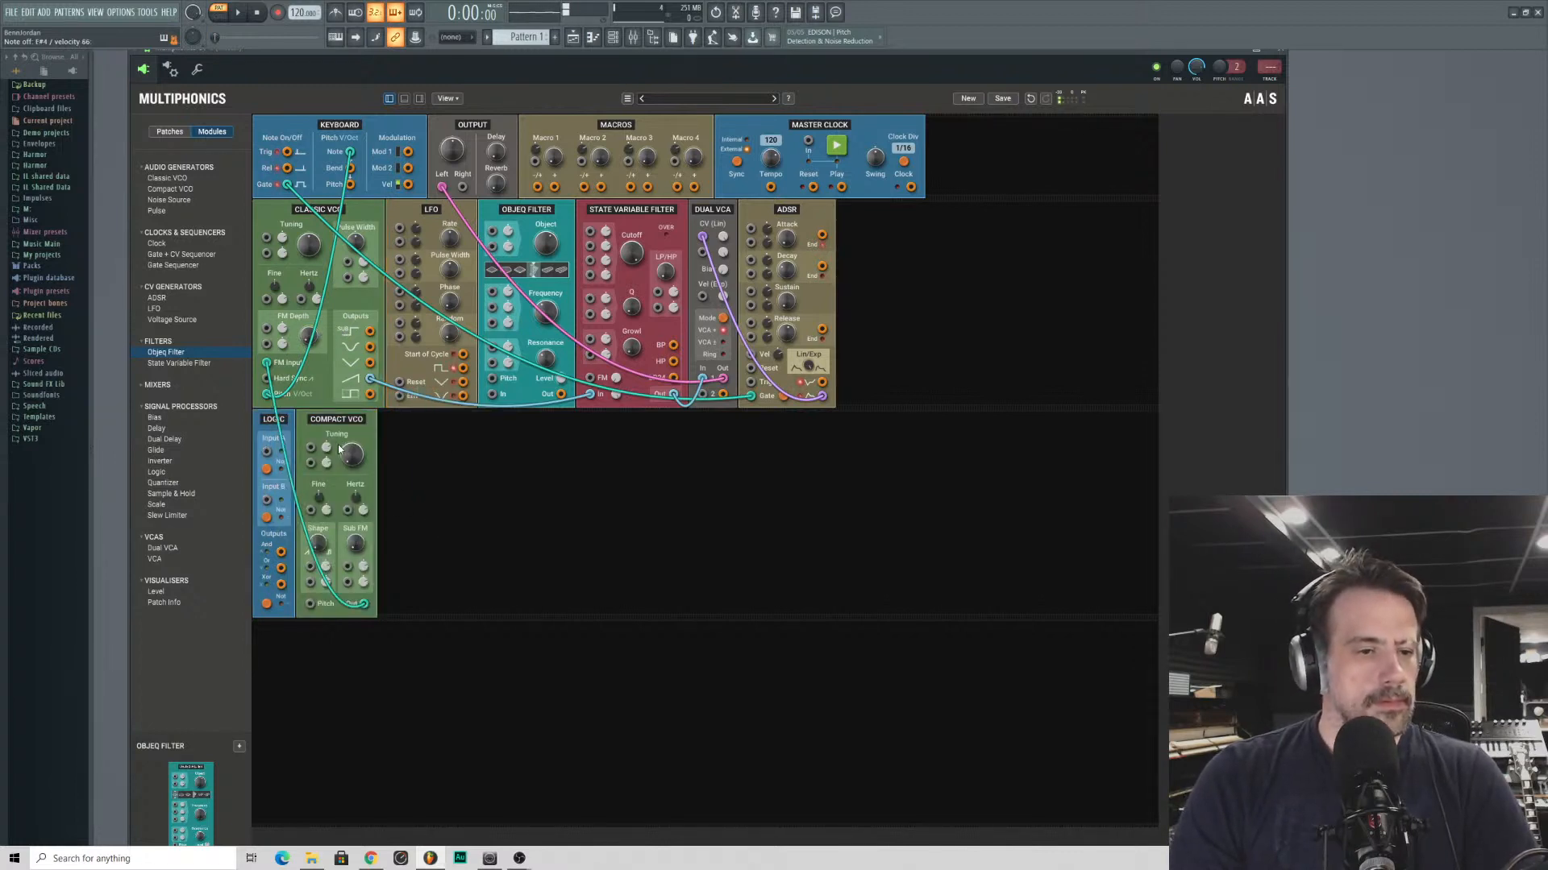
pyautogui.click(318, 422)
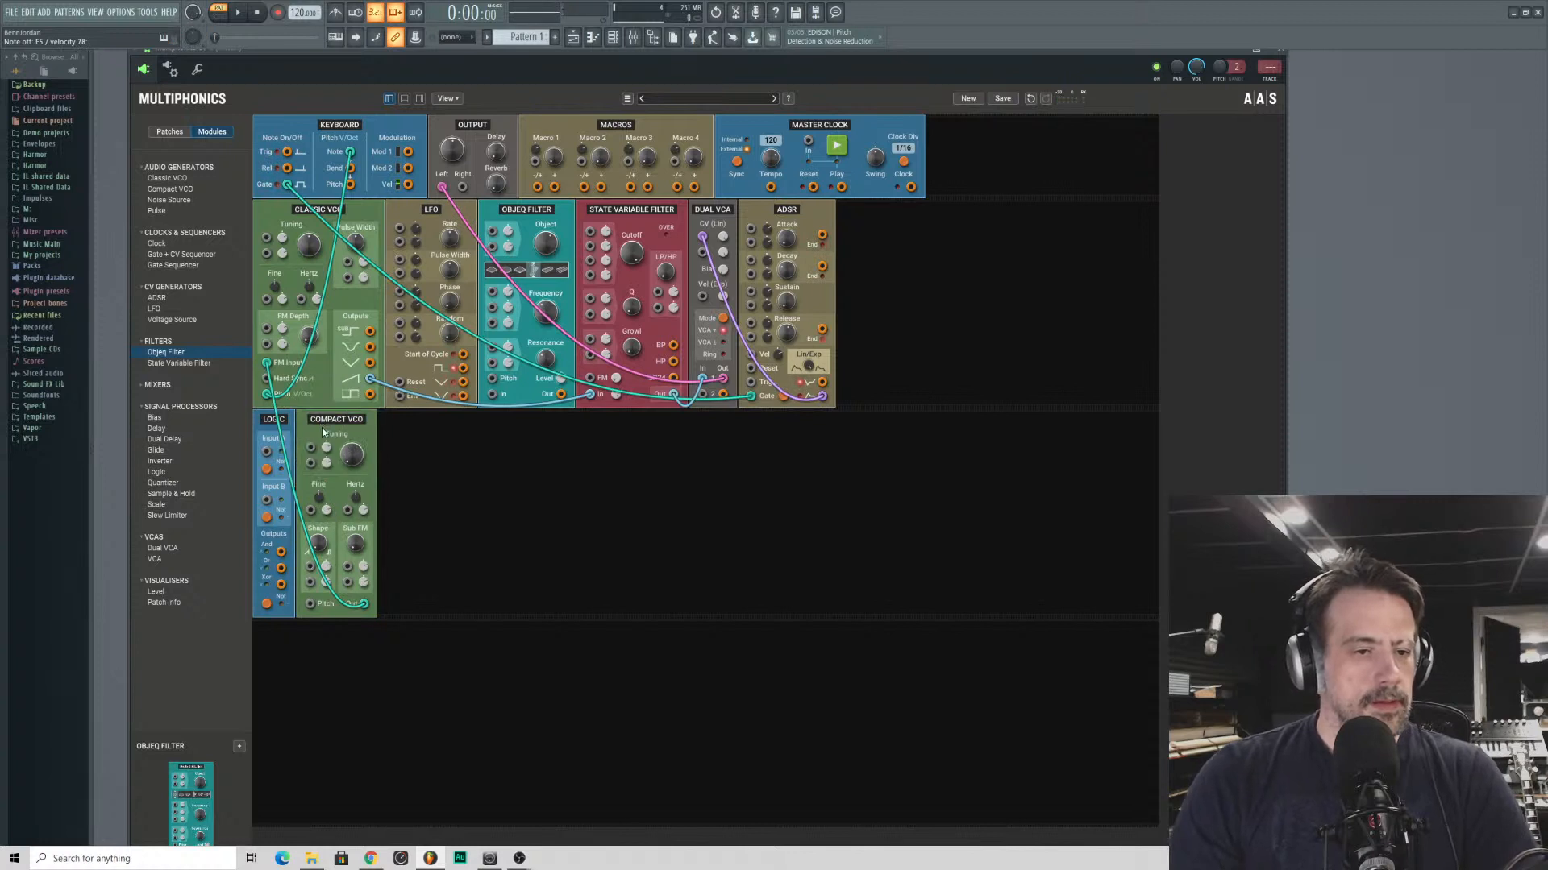
pyautogui.rightClick(322, 424)
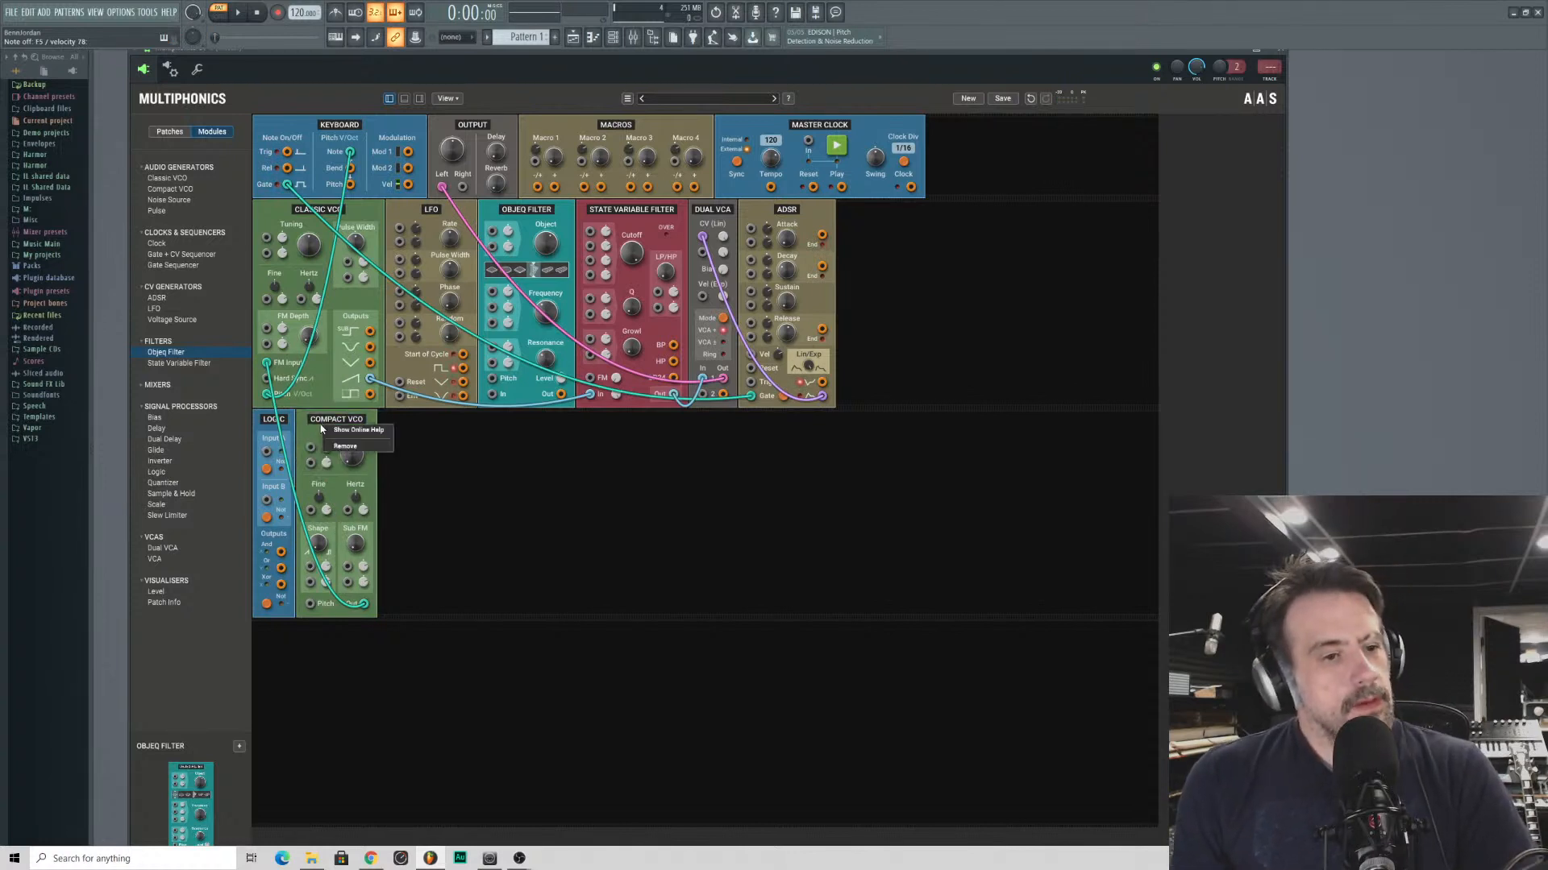
pyautogui.click(345, 445)
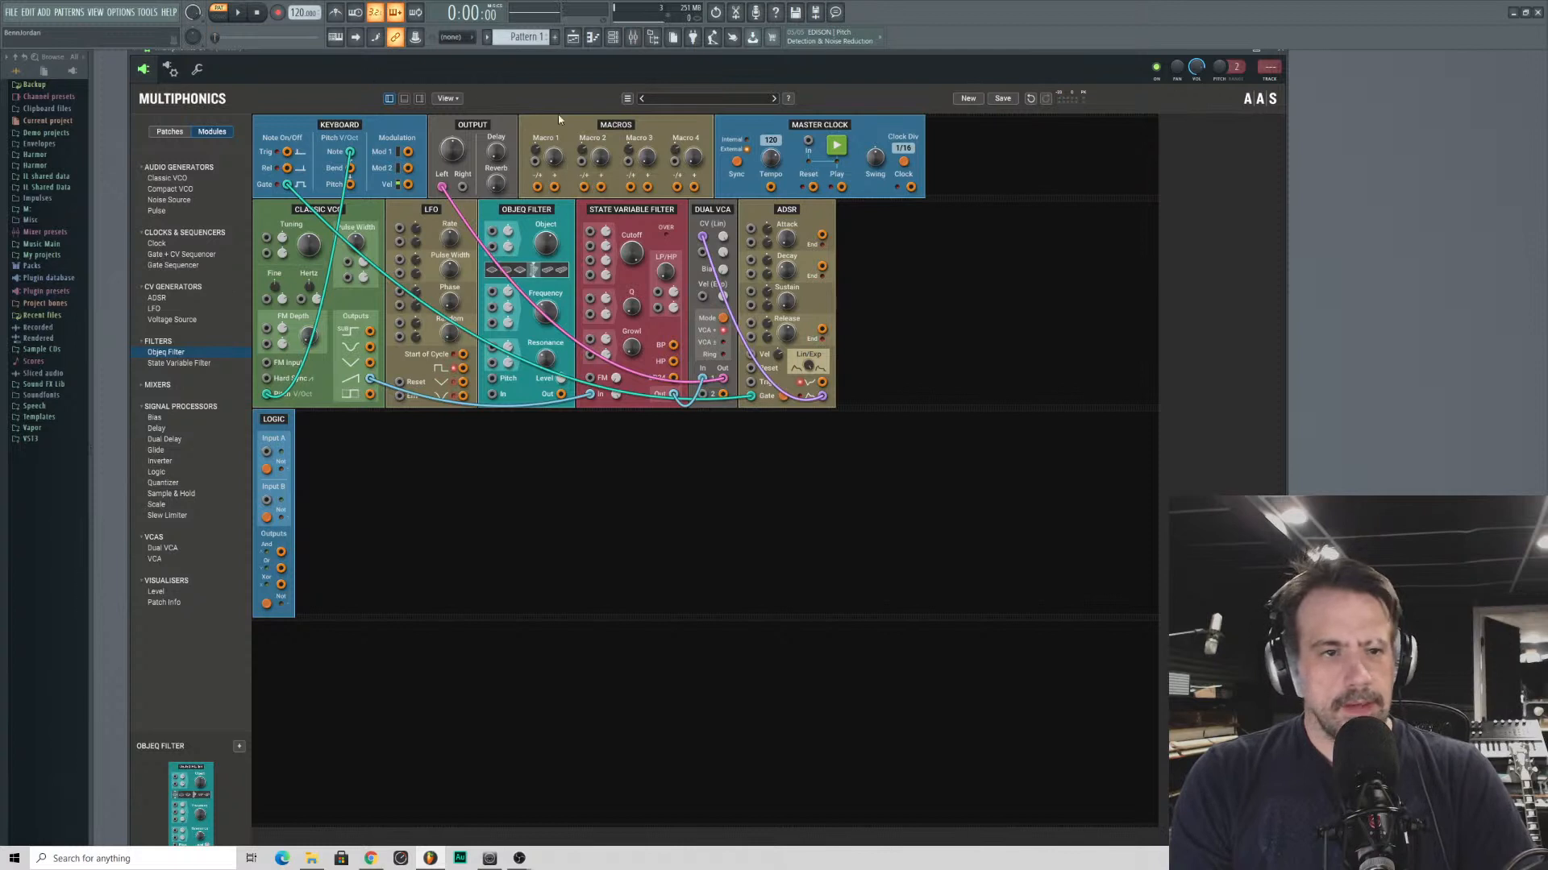
# - Show the effects section and adjust the reverb's amount and decay
pyautogui.click(419, 98)
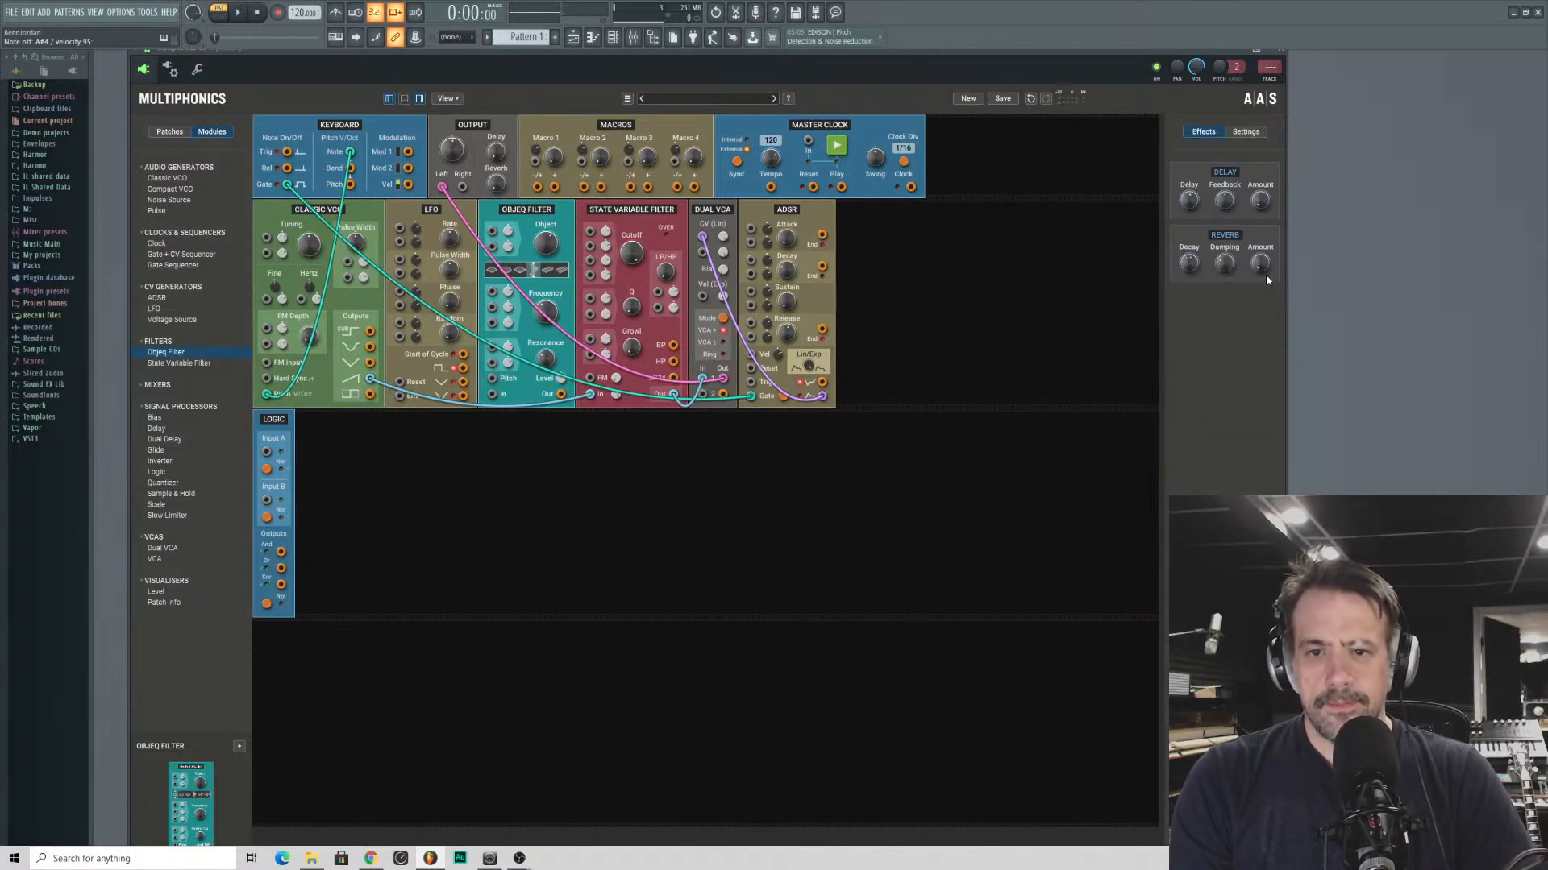
pyautogui.moveTo(1260, 265); pyautogui.dragTo(1261, 186)
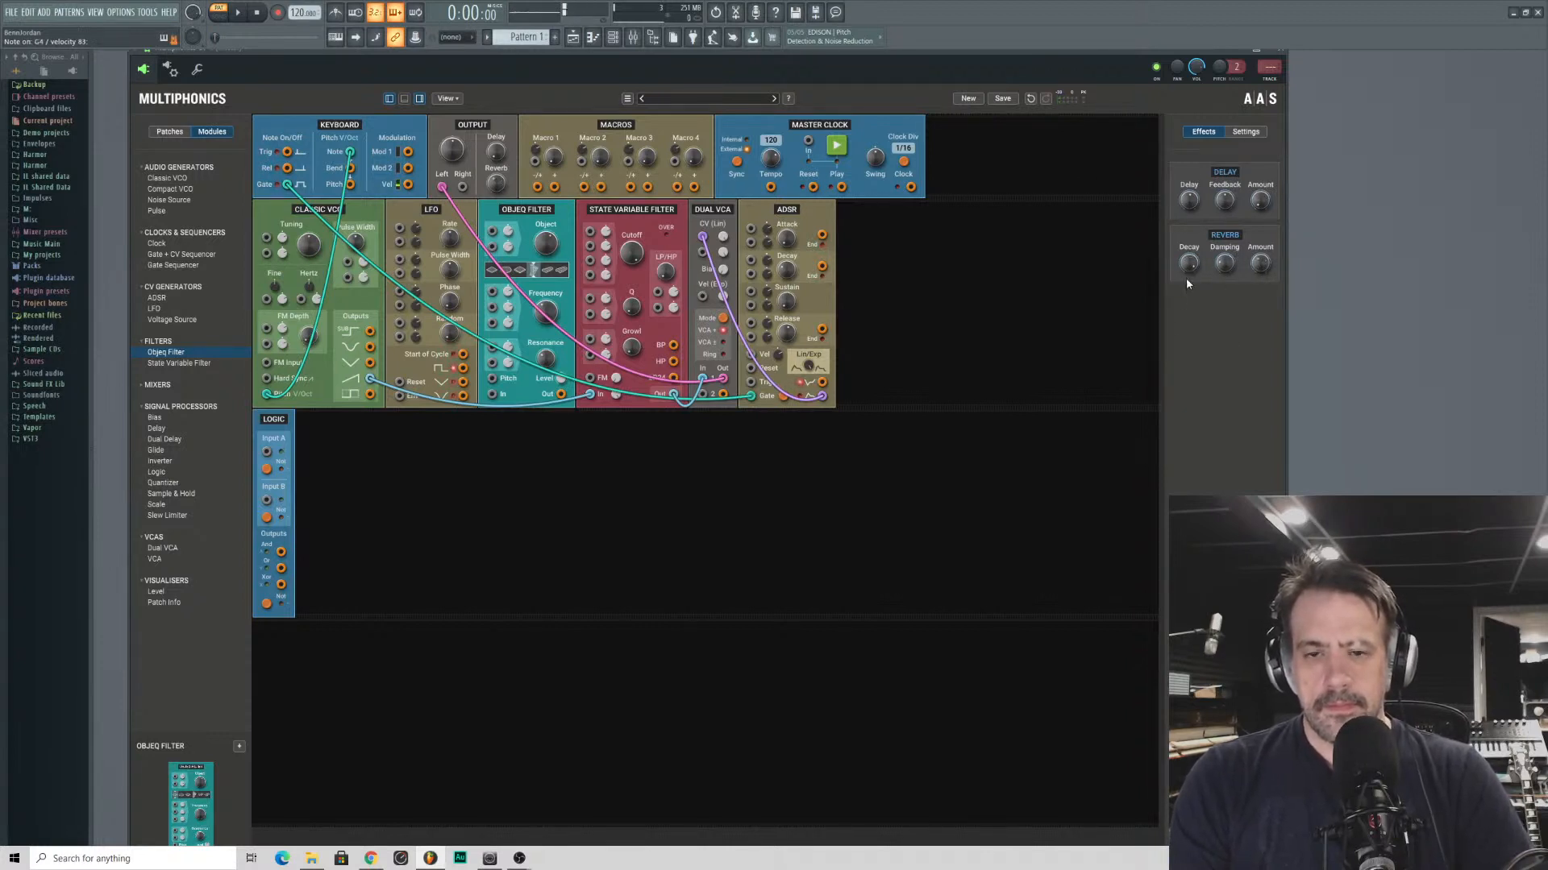
pyautogui.moveTo(1189, 265); pyautogui.dragTo(1189, 351)
pyautogui.moveTo(1261, 264); pyautogui.dragTo(1261, 258)
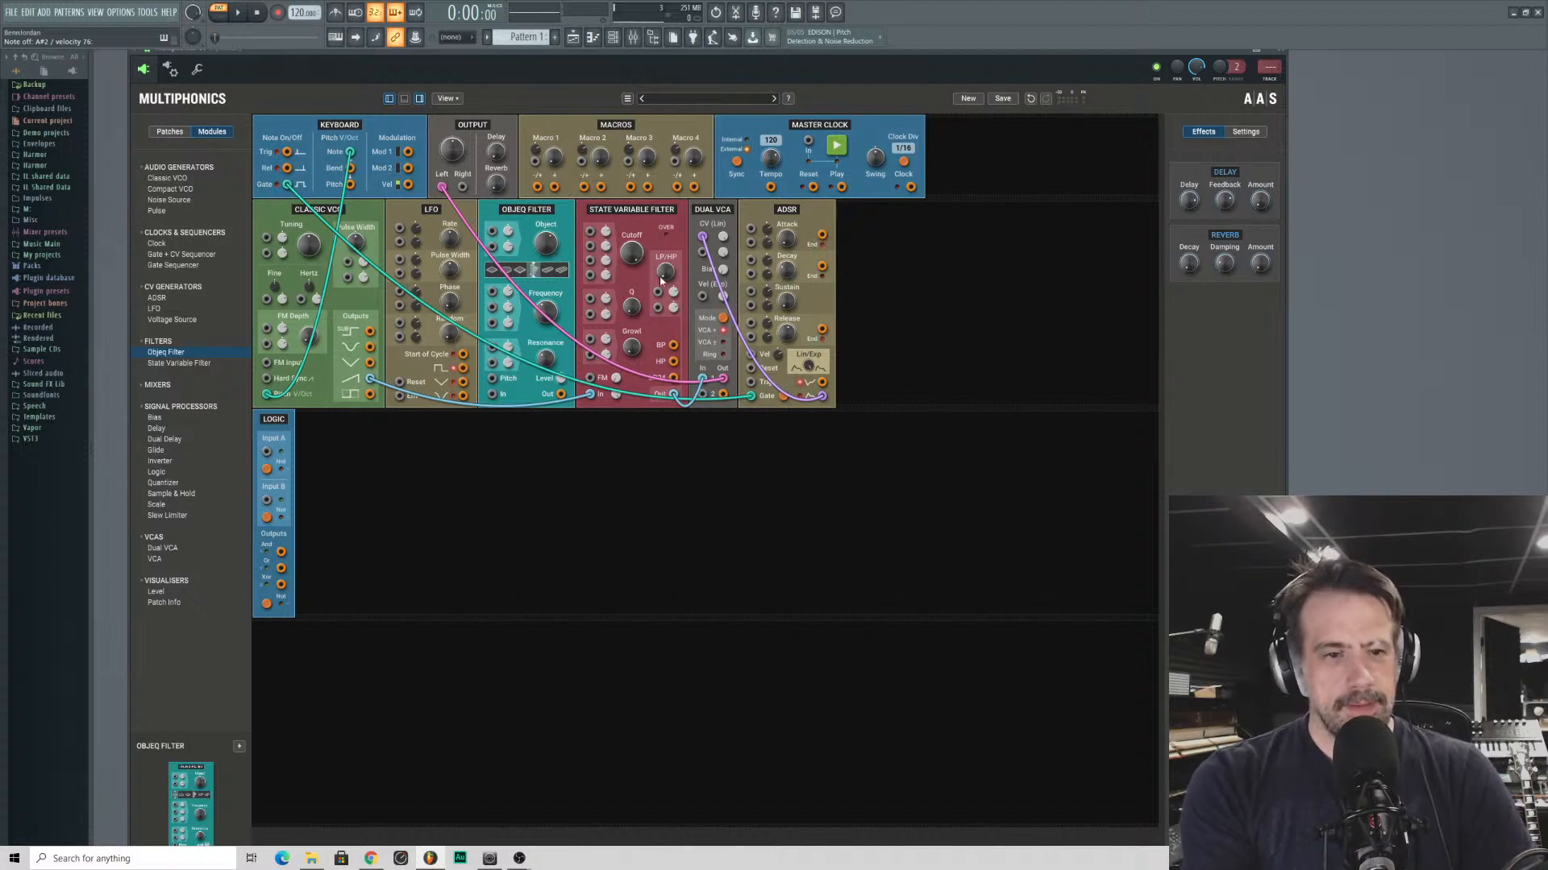
# - Repatch the Dual VCA's input from the State Variable Filter's LP24 output, adjusting the filter's LP/HP blend and cutoff
pyautogui.moveTo(665, 276); pyautogui.dragTo(665, 203)
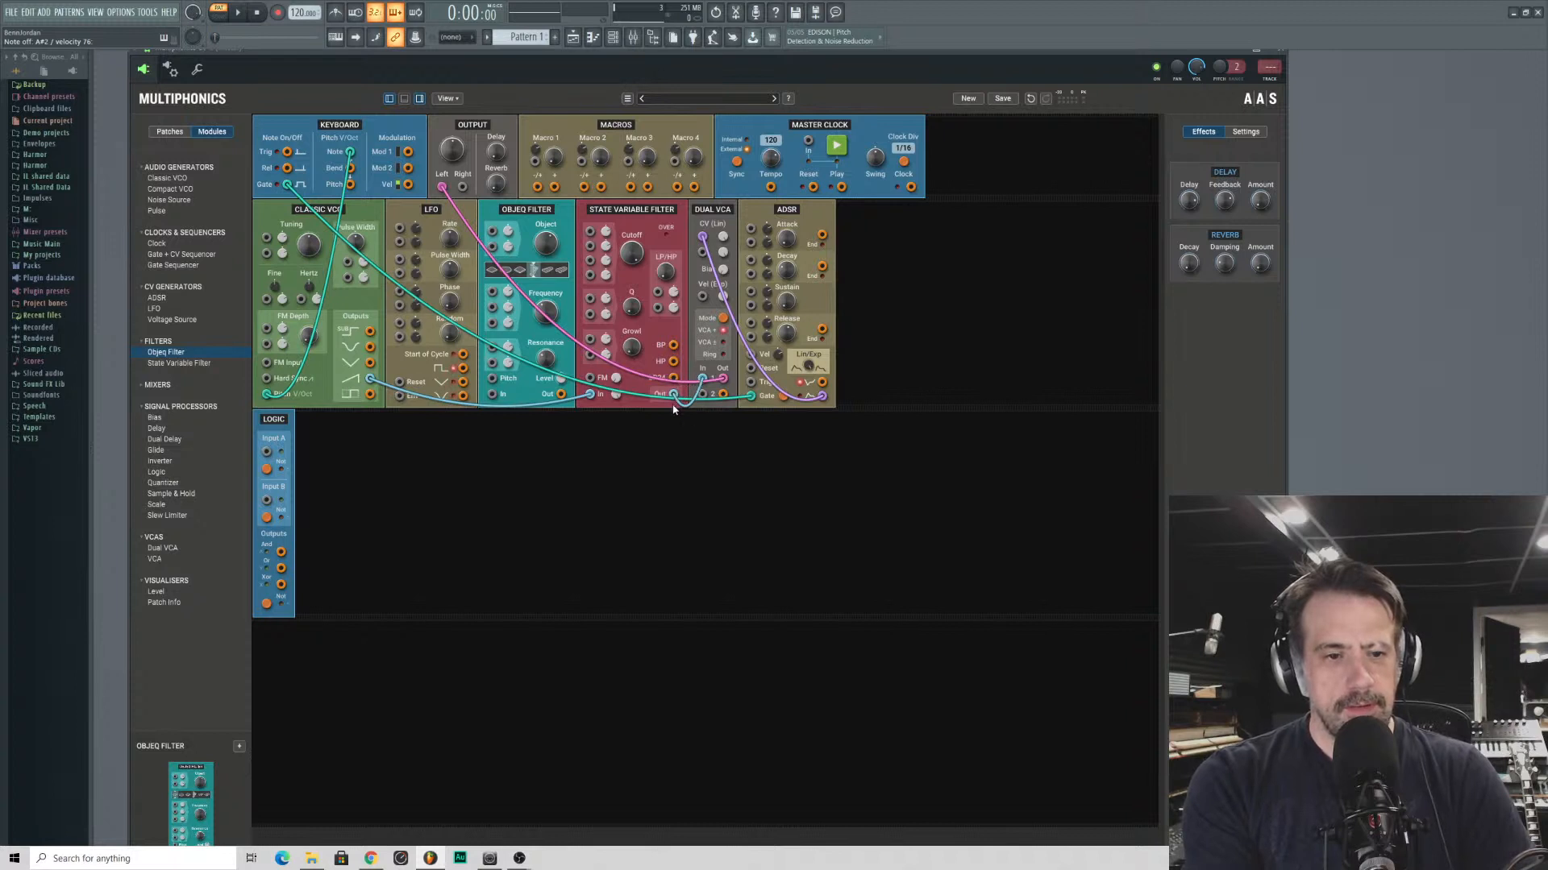
pyautogui.moveTo(704, 379)
pyautogui.mouseDown()
pyautogui.moveTo(676, 381)
pyautogui.moveTo(702, 381)
pyautogui.mouseUp()
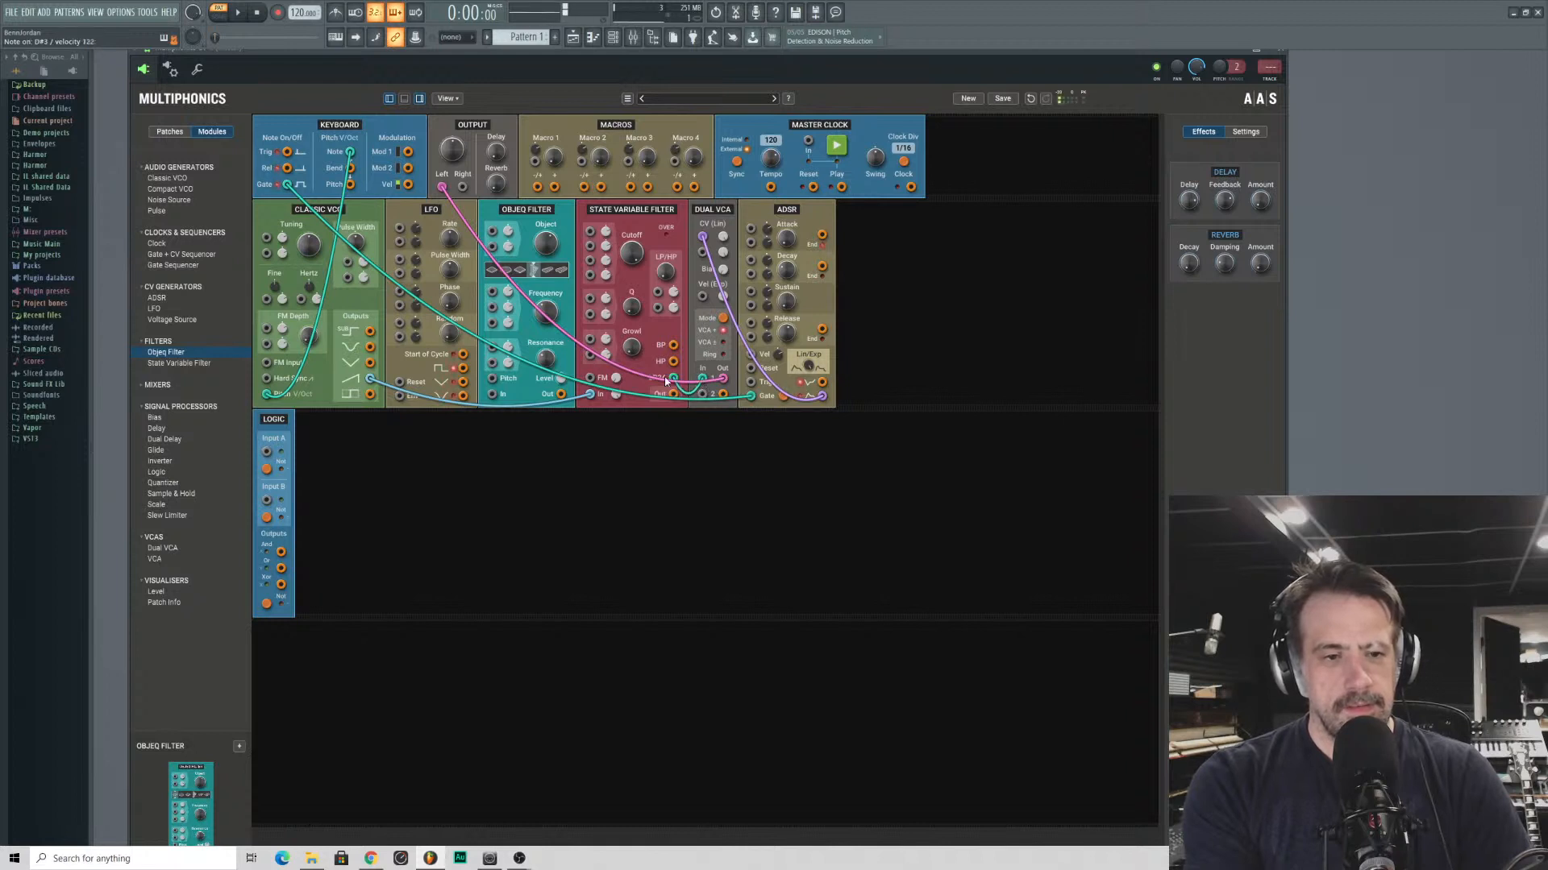
pyautogui.moveTo(631, 254); pyautogui.dragTo(631, 254)
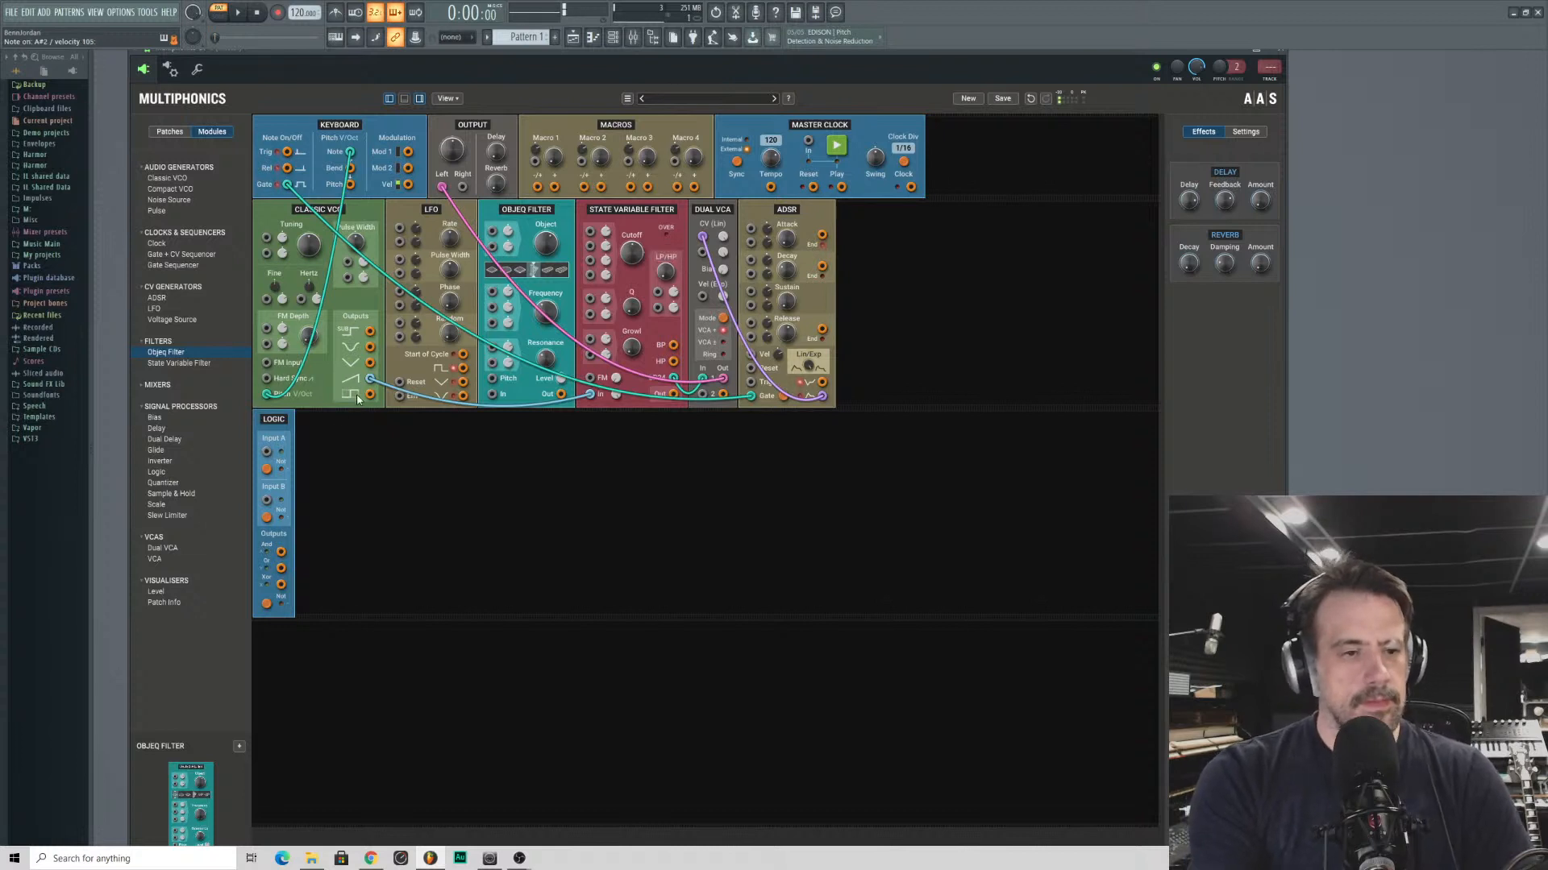
# - Try the Classic VCO's sub and triangle outputs through the State Variable Filter, and return to the sawtooth output
pyautogui.moveTo(369, 333); pyautogui.dragTo(590, 393)
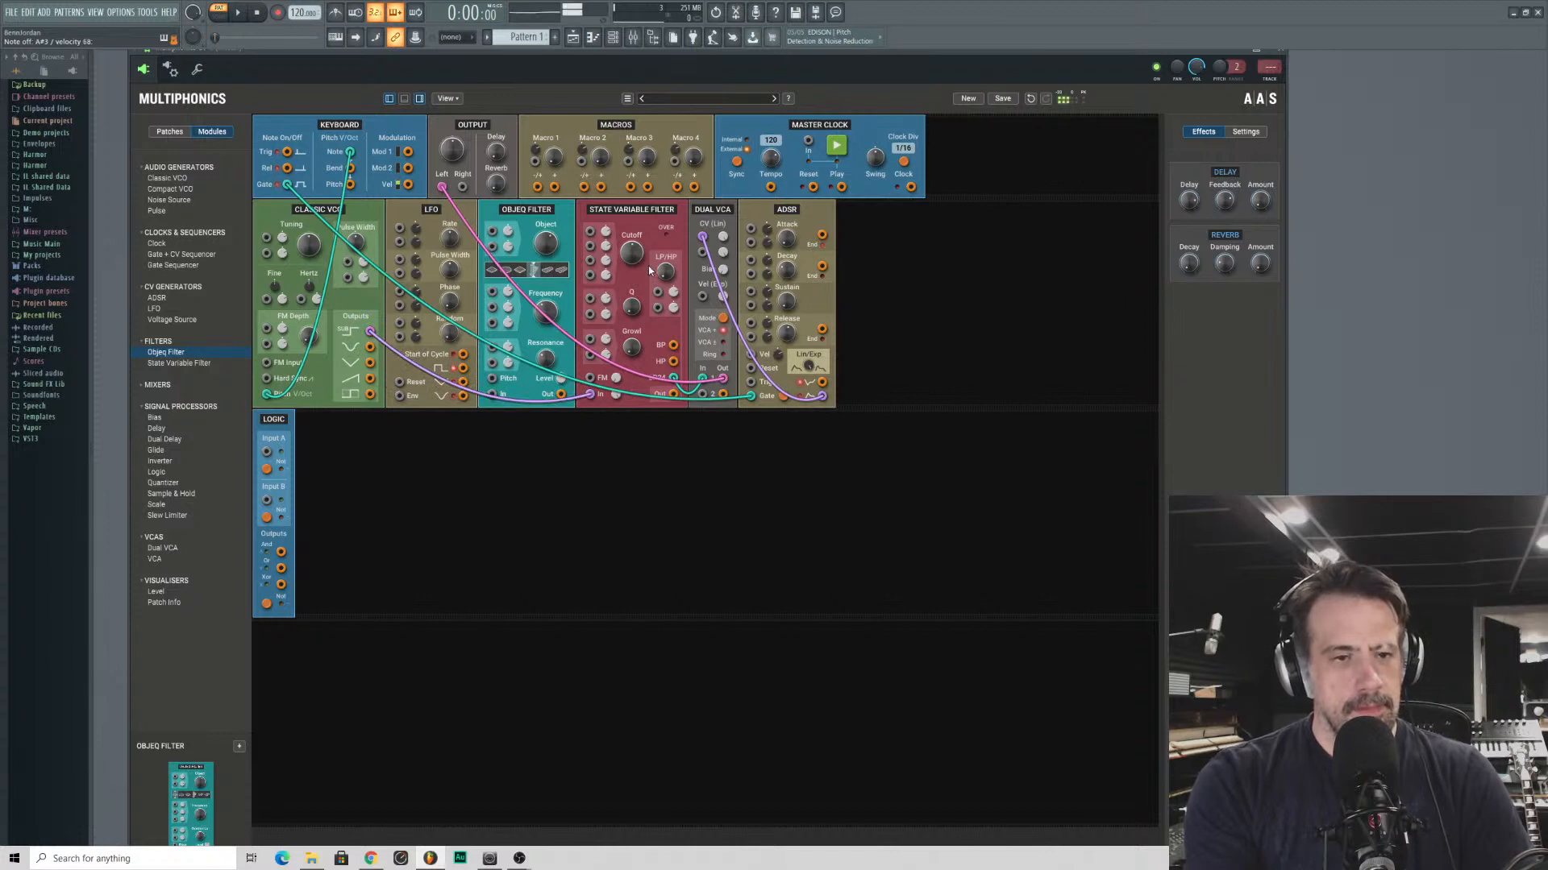
pyautogui.moveTo(632, 253); pyautogui.dragTo(632, 245)
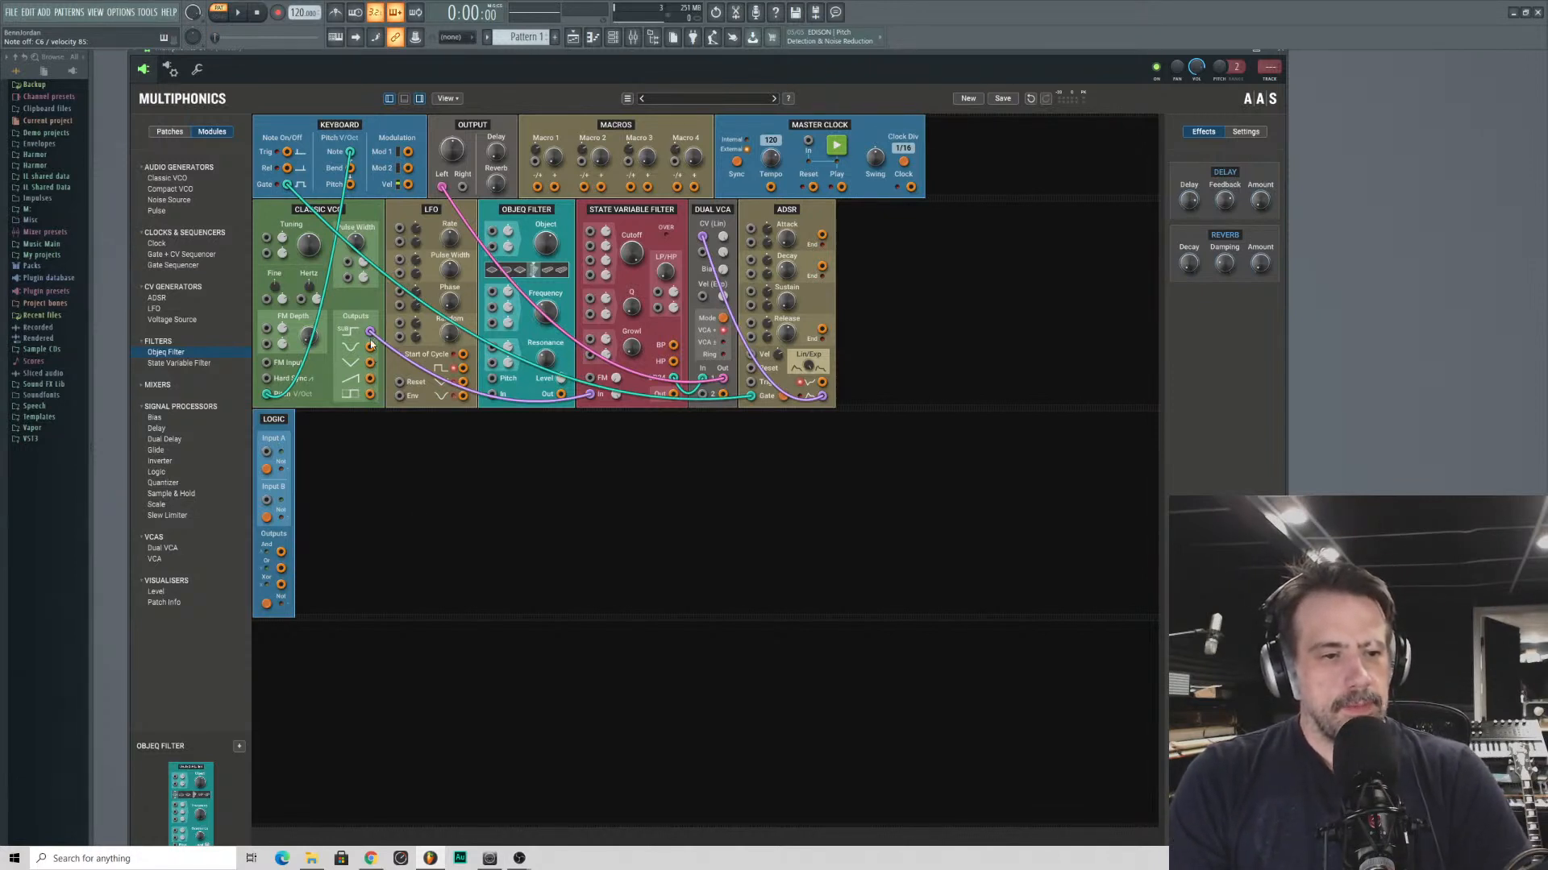
pyautogui.moveTo(371, 333); pyautogui.dragTo(465, 384)
pyautogui.moveTo(589, 394); pyautogui.dragTo(375, 370)
pyautogui.moveTo(597, 395); pyautogui.dragTo(370, 362)
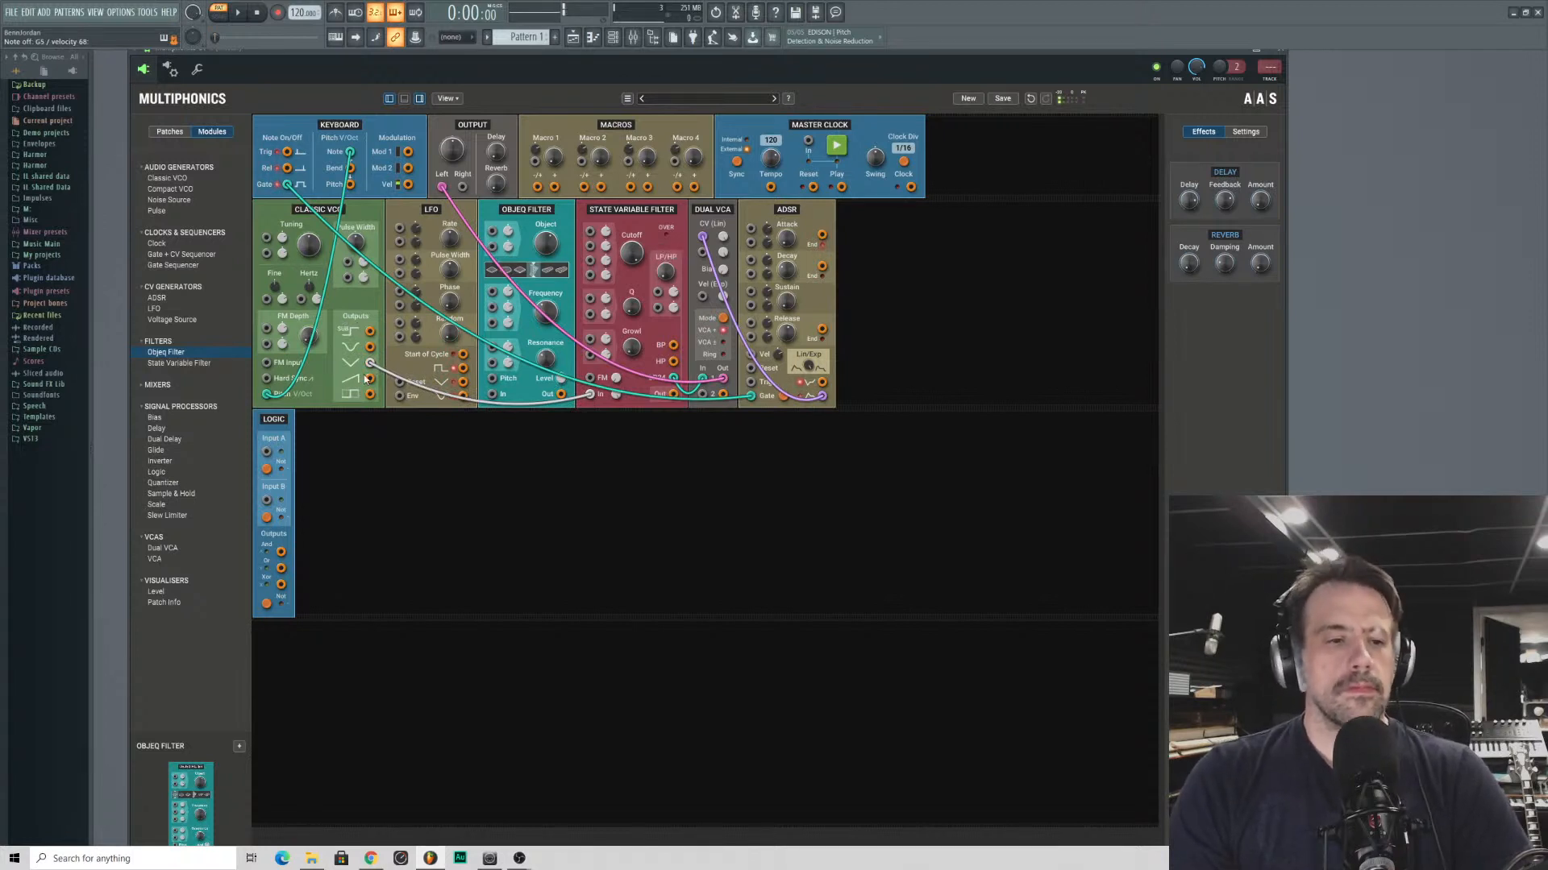
pyautogui.moveTo(592, 395)
pyautogui.mouseDown()
pyautogui.moveTo(401, 415)
pyautogui.moveTo(603, 407)
pyautogui.moveTo(589, 397)
pyautogui.moveTo(616, 387)
pyautogui.mouseUp()
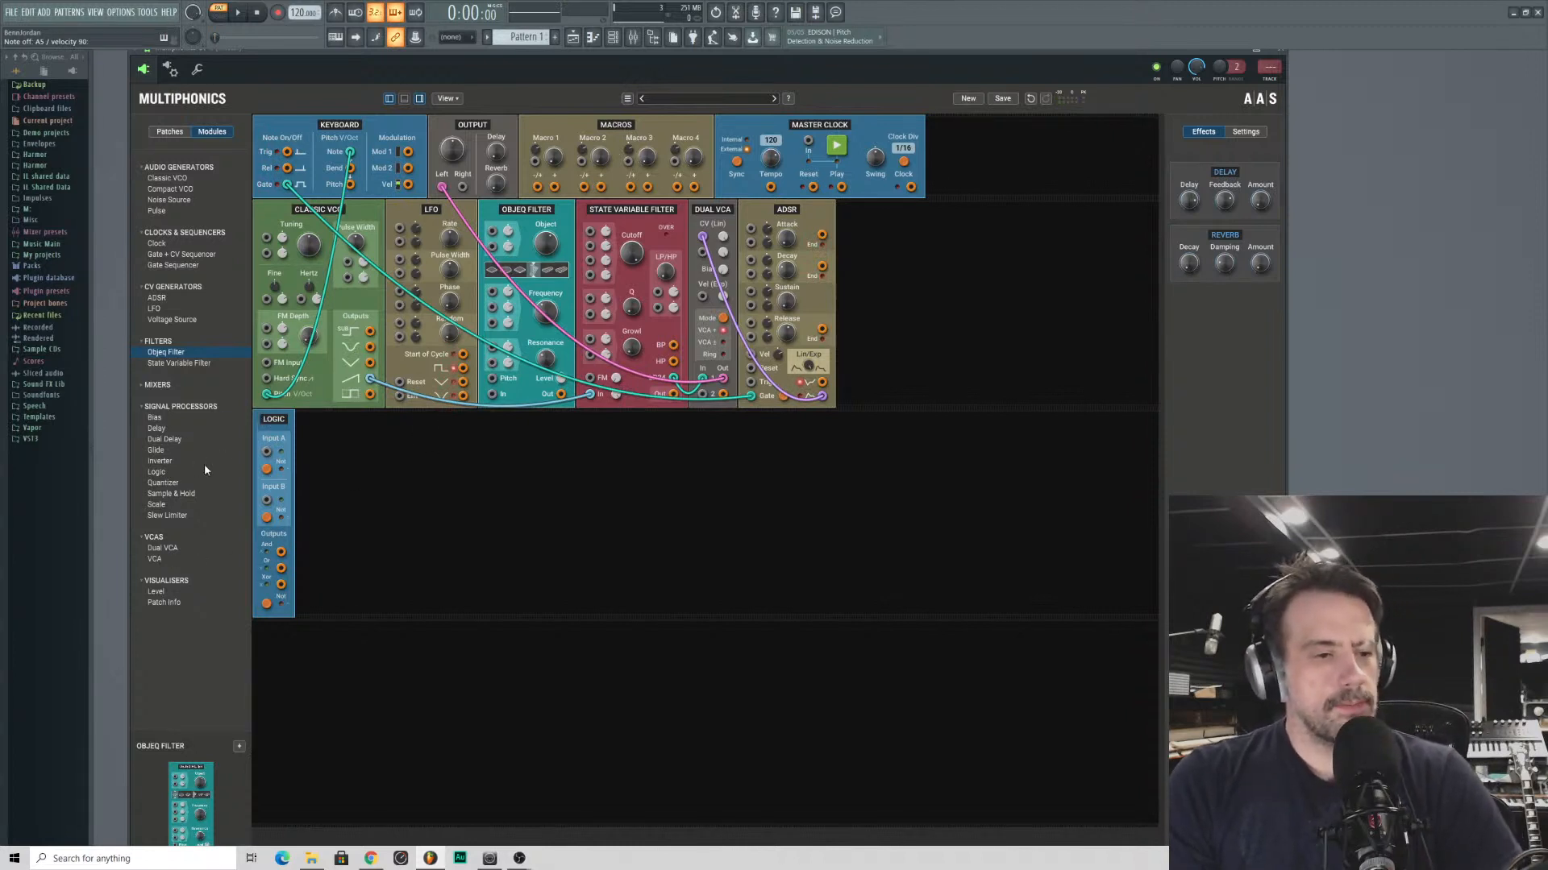
# - Add Sample & Hold and Quantizer modules after the Logic module, and toggle playback on the Master Clock
pyautogui.moveTo(153, 494); pyautogui.dragTo(393, 537)
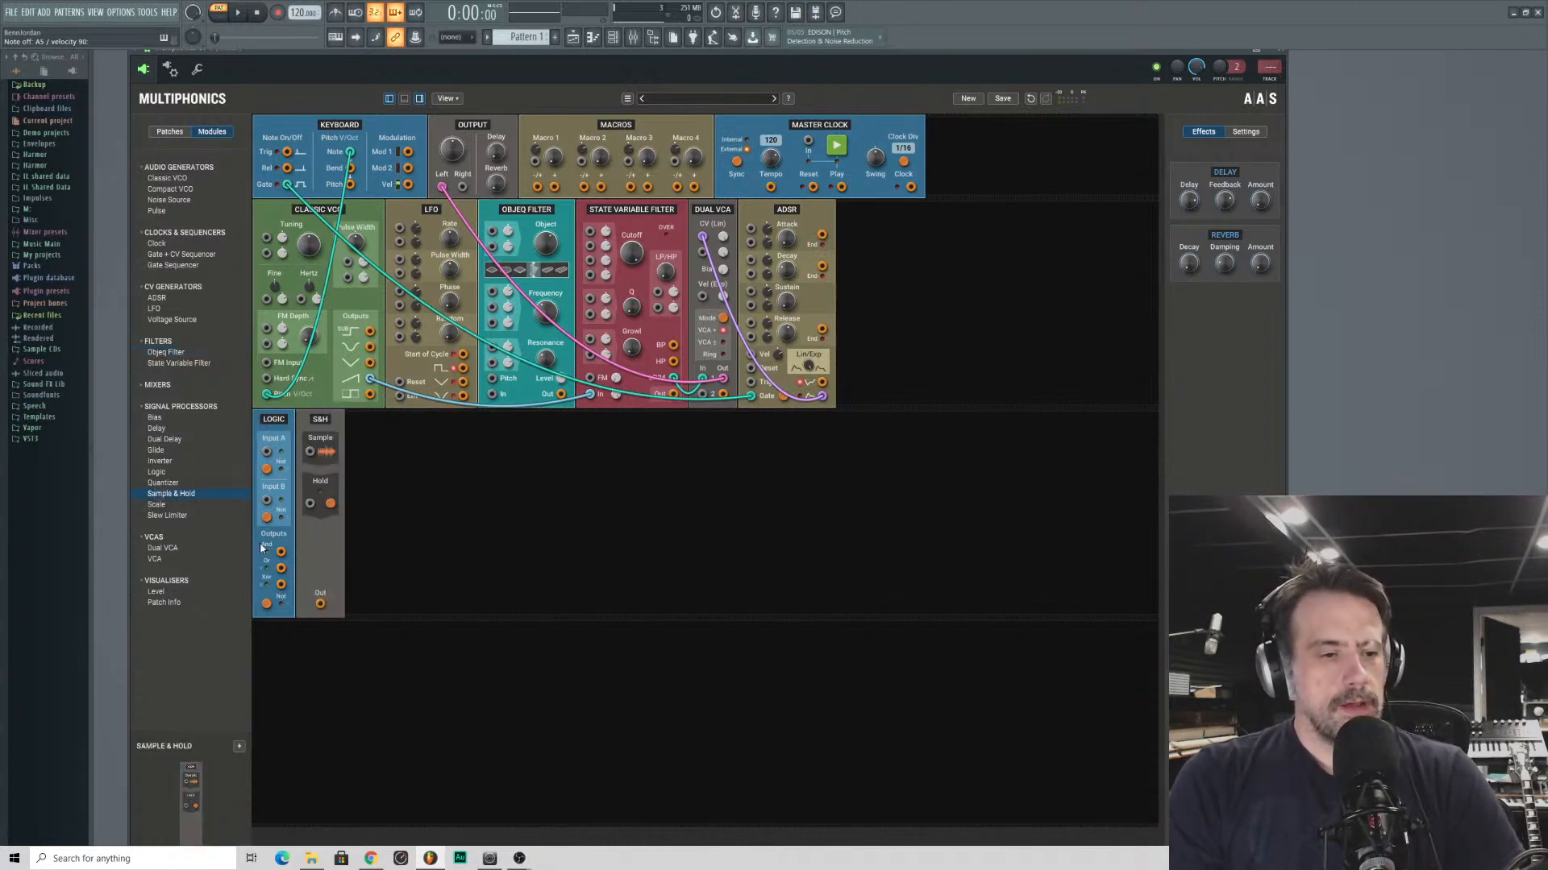
pyautogui.moveTo(157, 482); pyautogui.dragTo(458, 427)
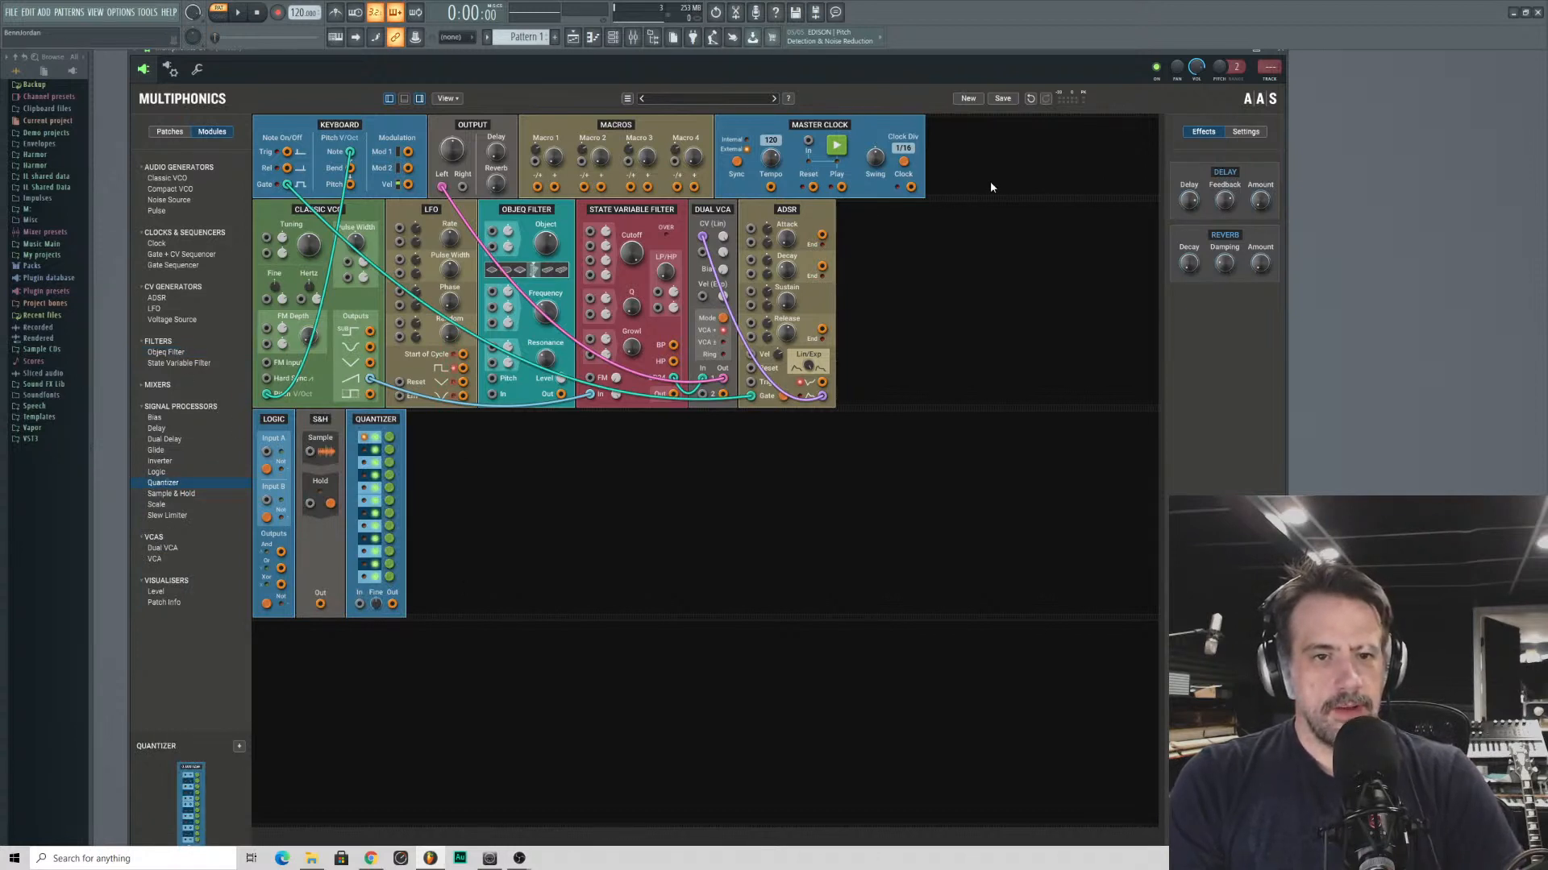
pyautogui.click(836, 148)
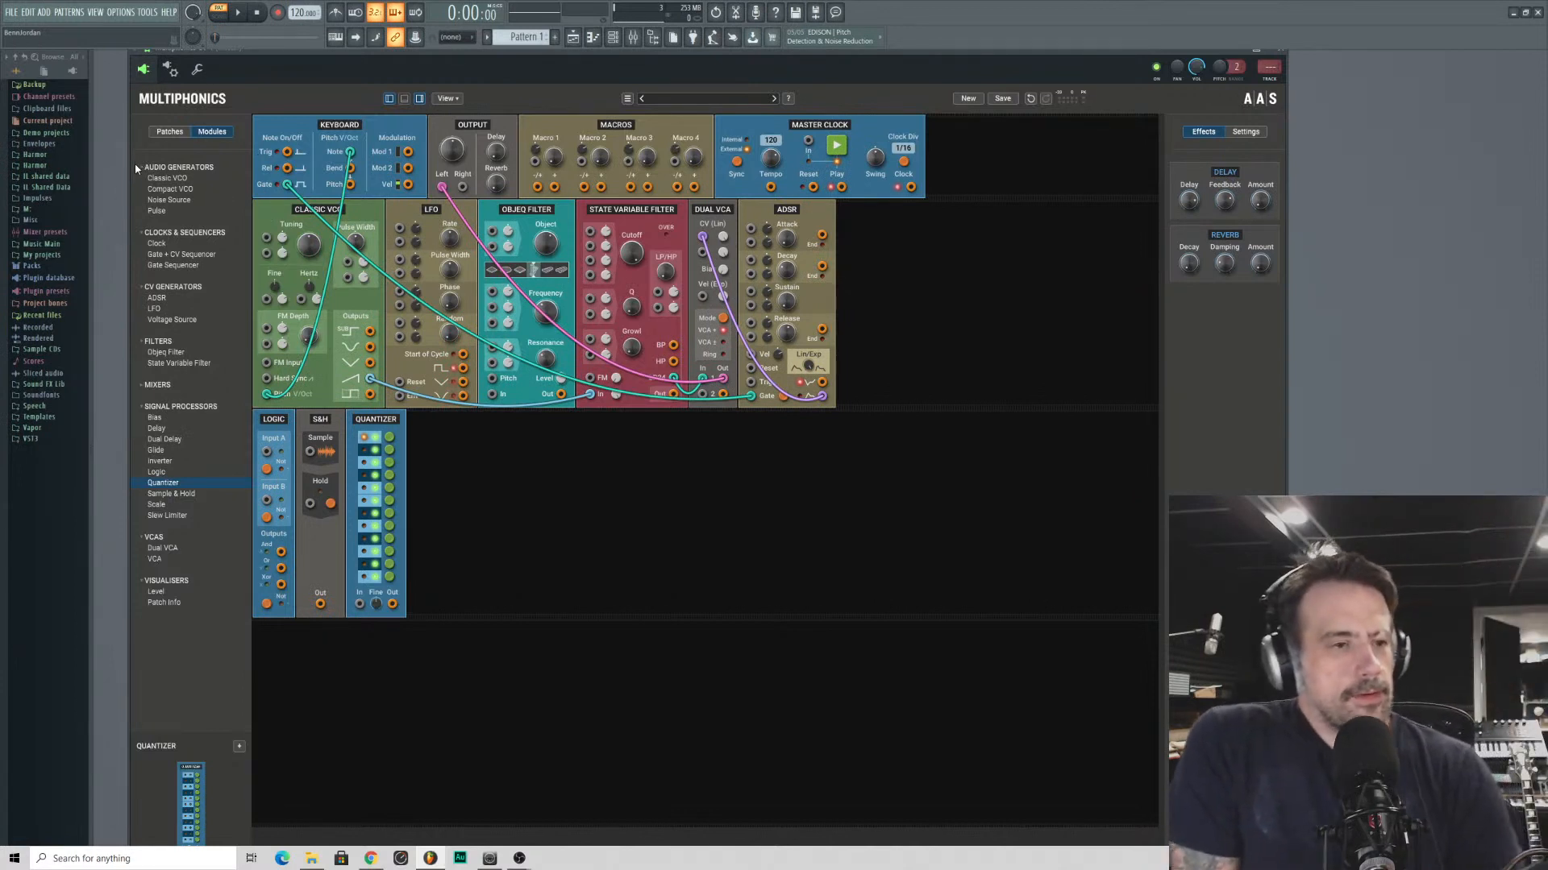
# - Add a Pulse module after the ADSR and move the Objeq Filter to the end of that row
pyautogui.moveTo(158, 212); pyautogui.dragTo(966, 331)
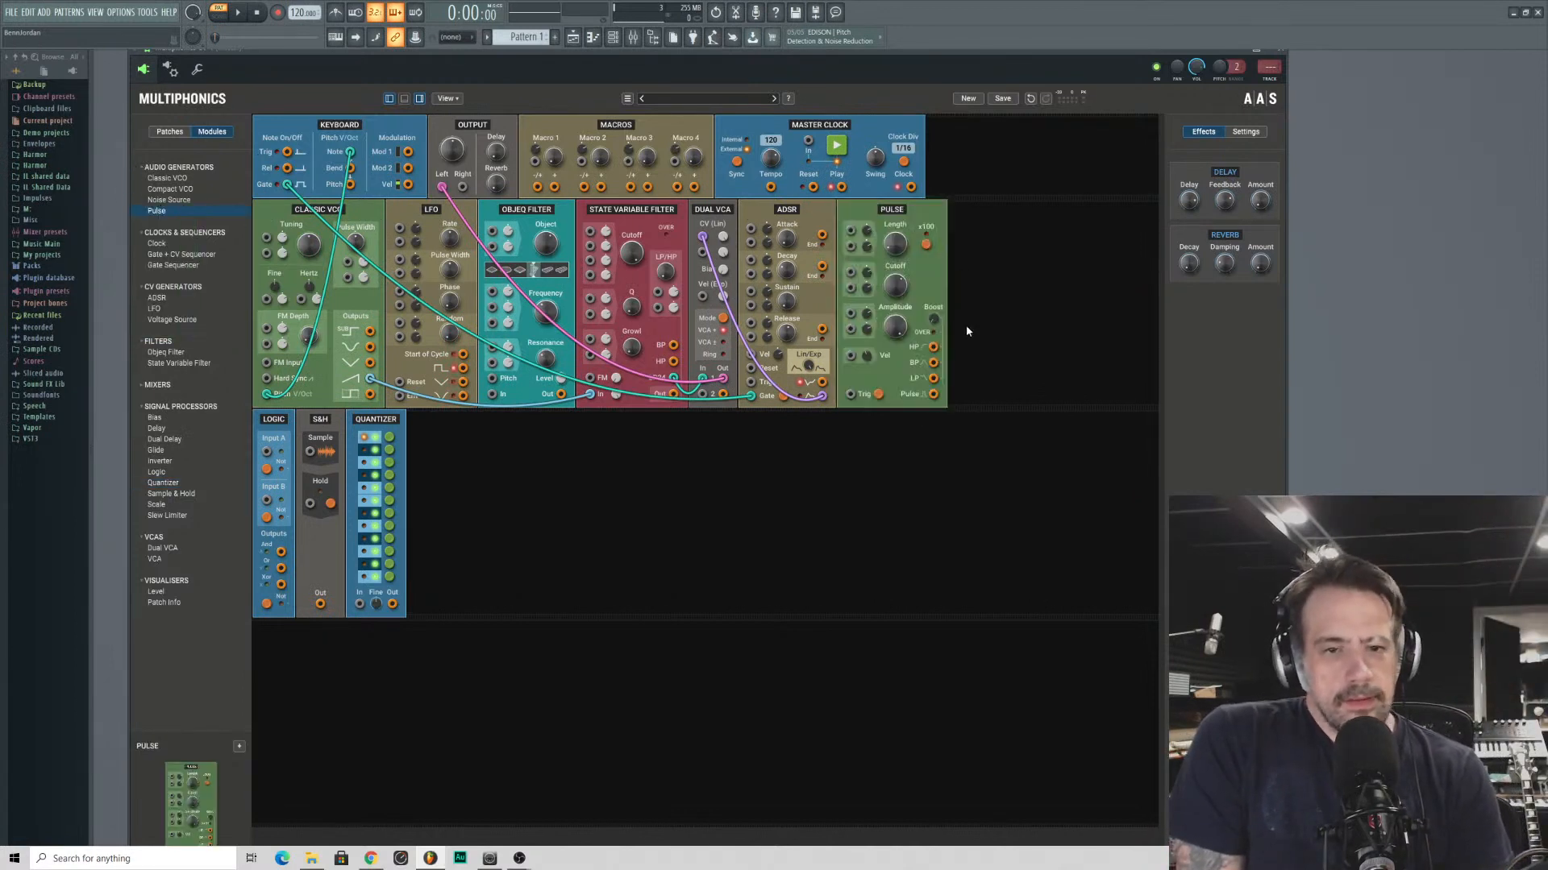
pyautogui.moveTo(899, 213); pyautogui.dragTo(1029, 240)
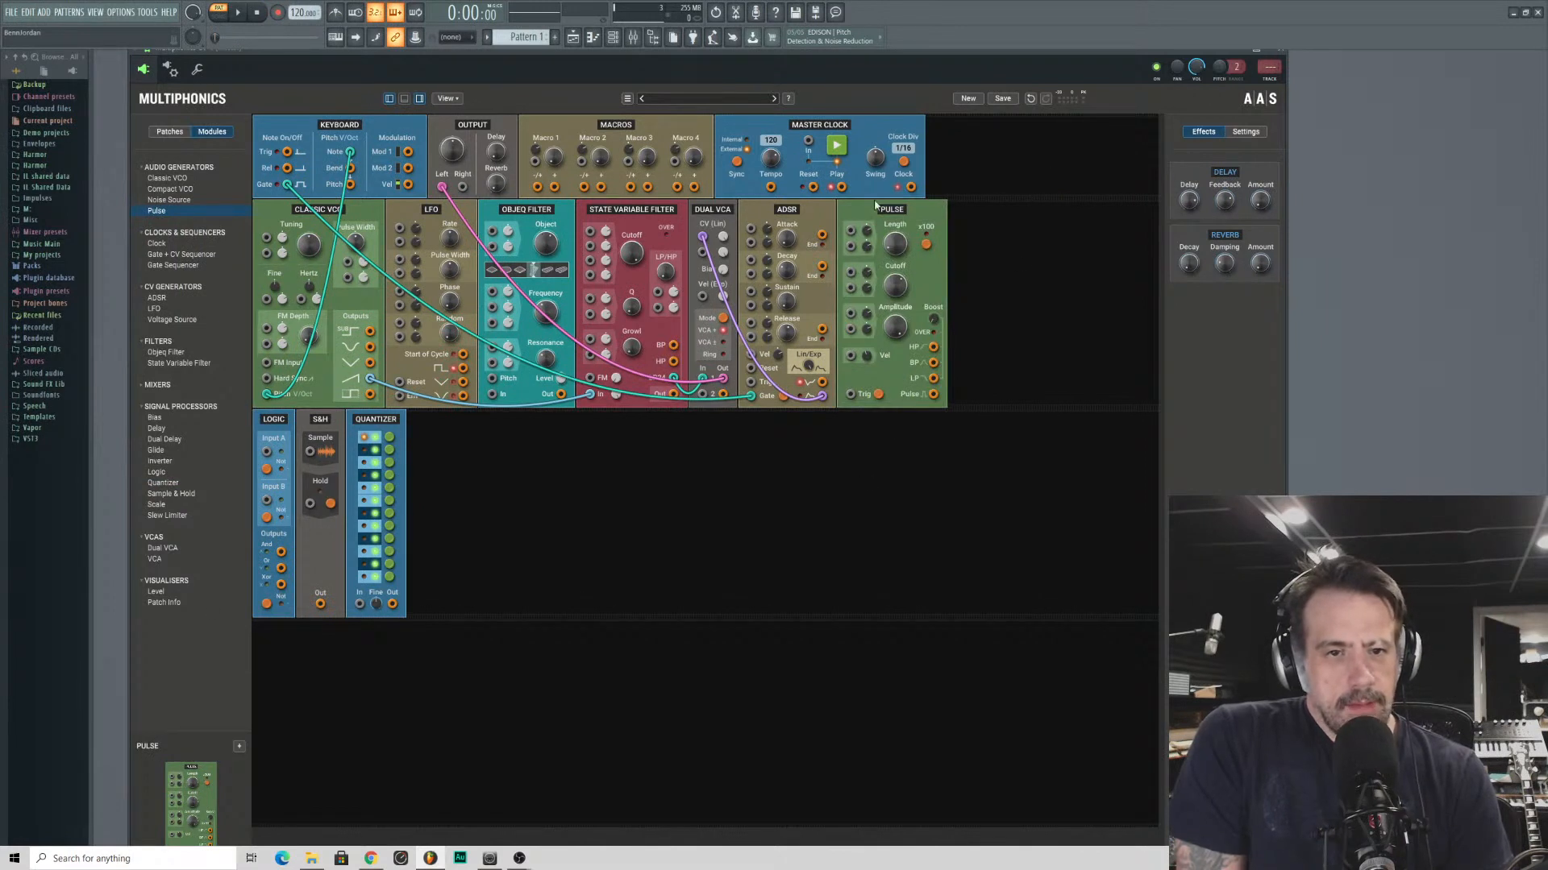
pyautogui.moveTo(531, 211); pyautogui.dragTo(975, 213)
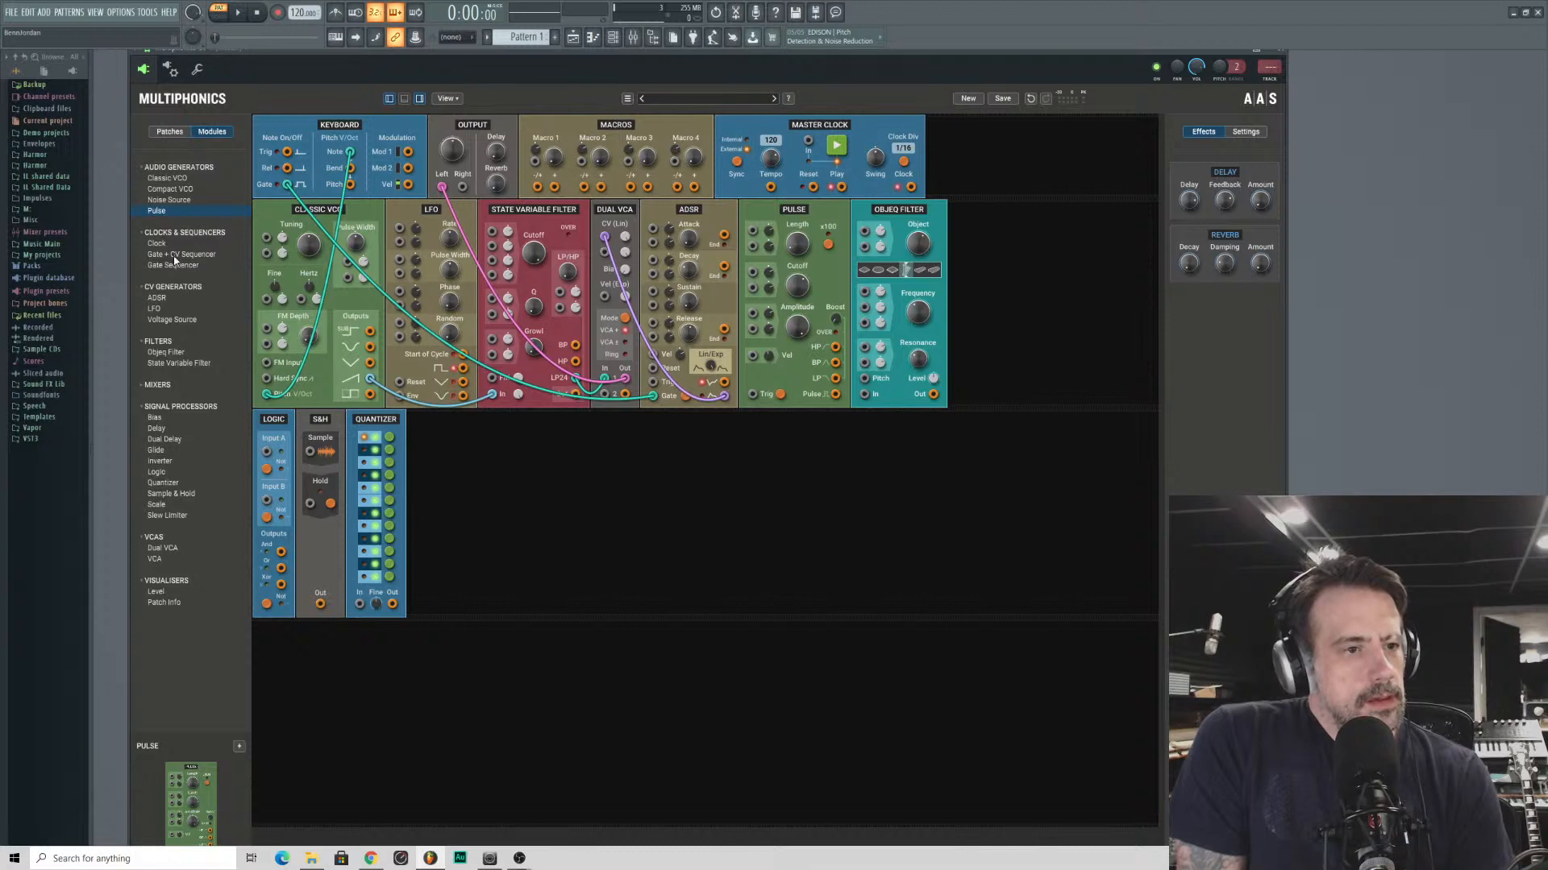
# - Add a Gate Sequencer and a Gate + CV Sequencer, and patch the Master Clock's Clock output into the Gate Sequencer's Clock input
pyautogui.moveTo(152, 267); pyautogui.dragTo(483, 520)
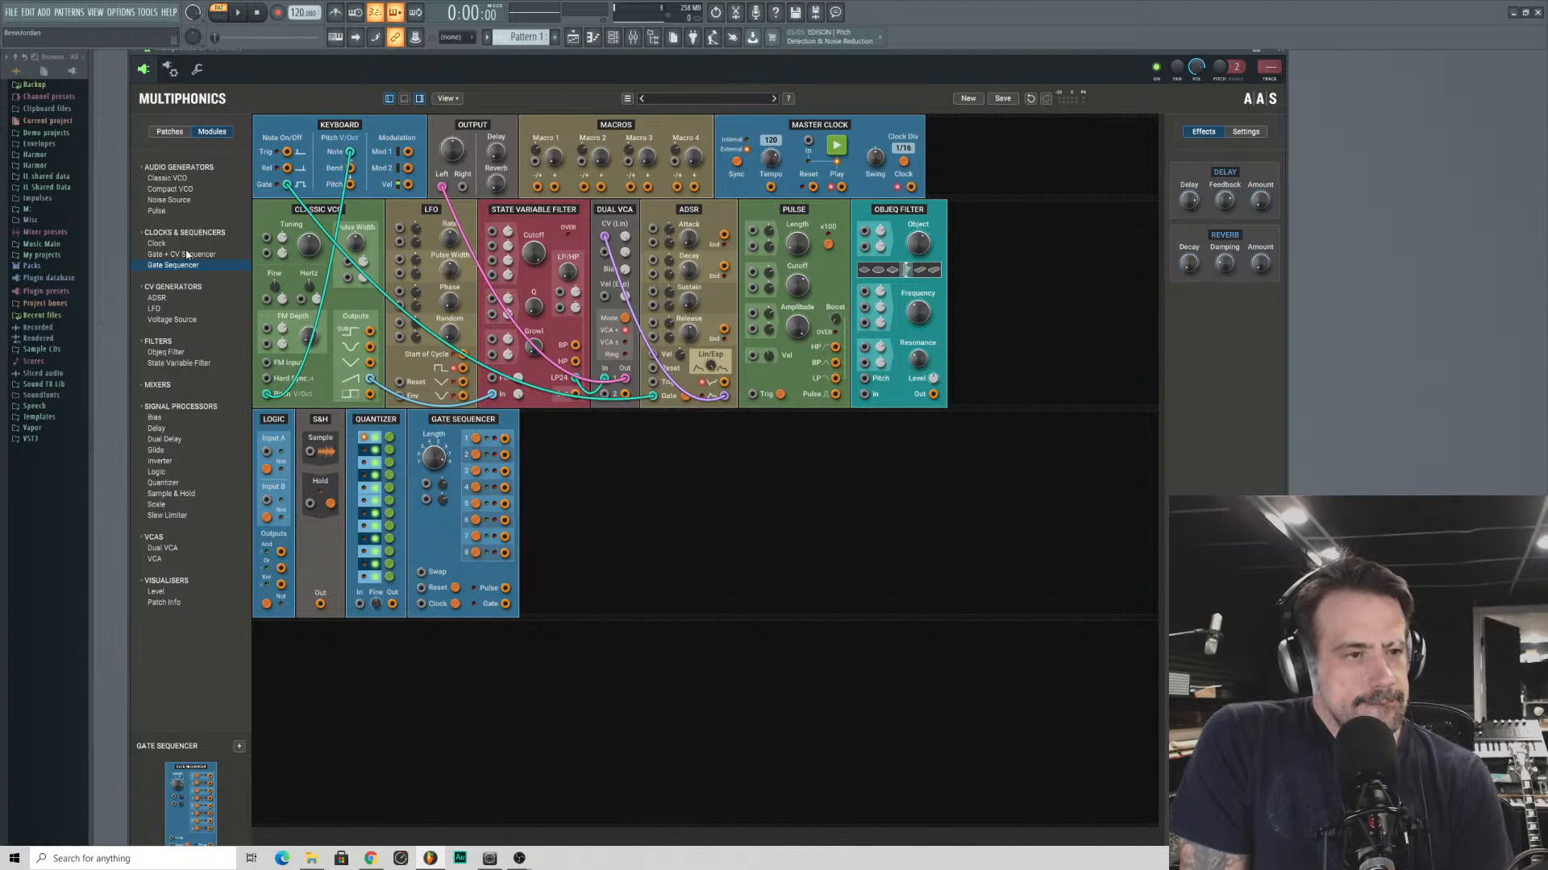
pyautogui.moveTo(187, 255); pyautogui.dragTo(572, 532)
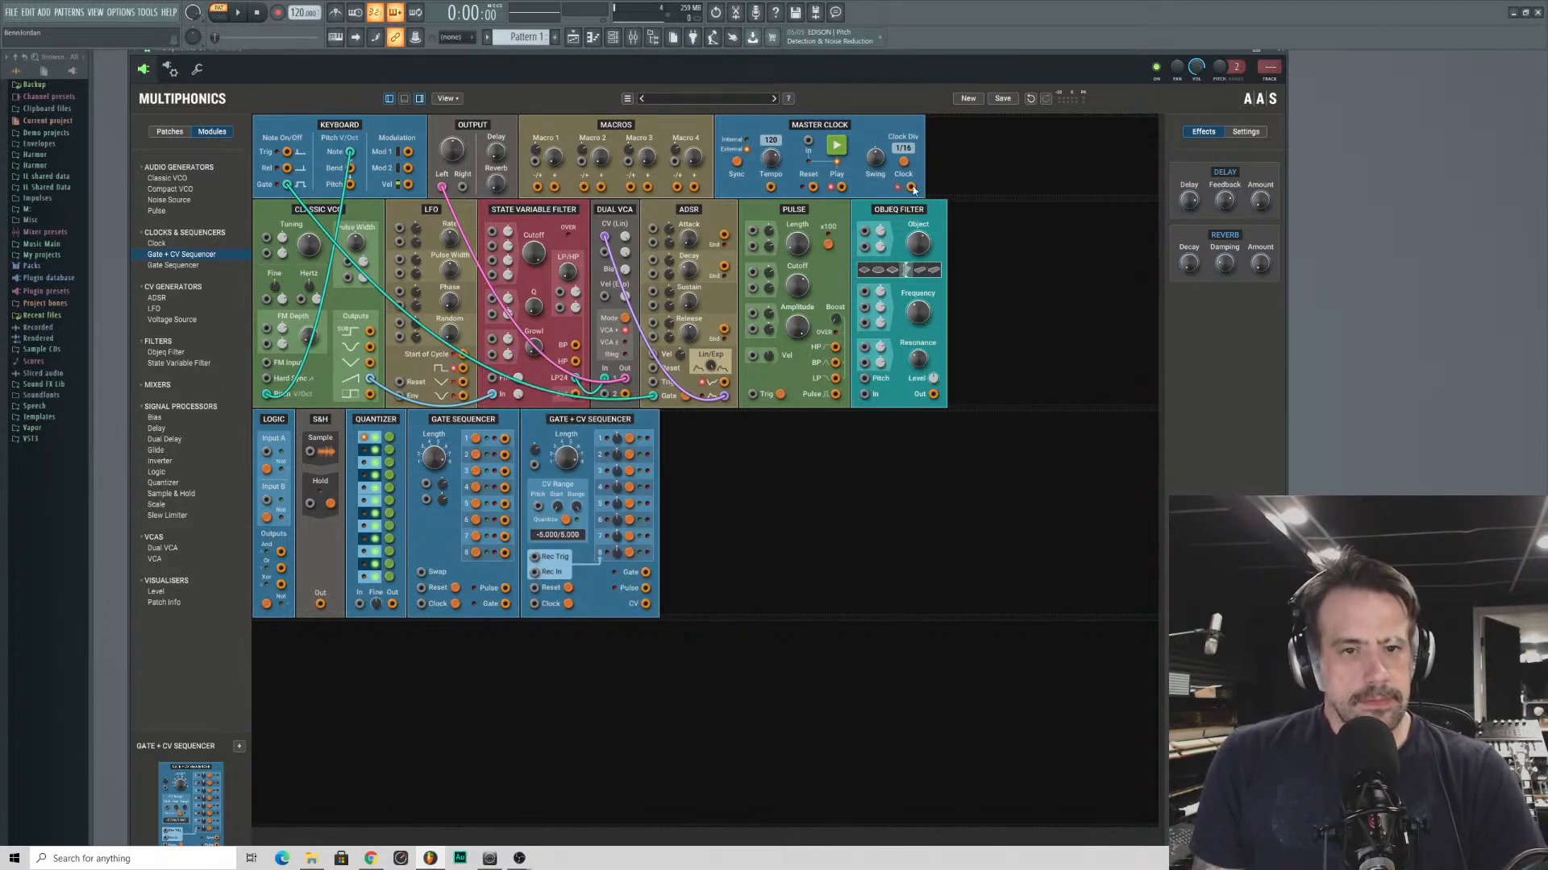
pyautogui.moveTo(910, 187); pyautogui.dragTo(421, 603)
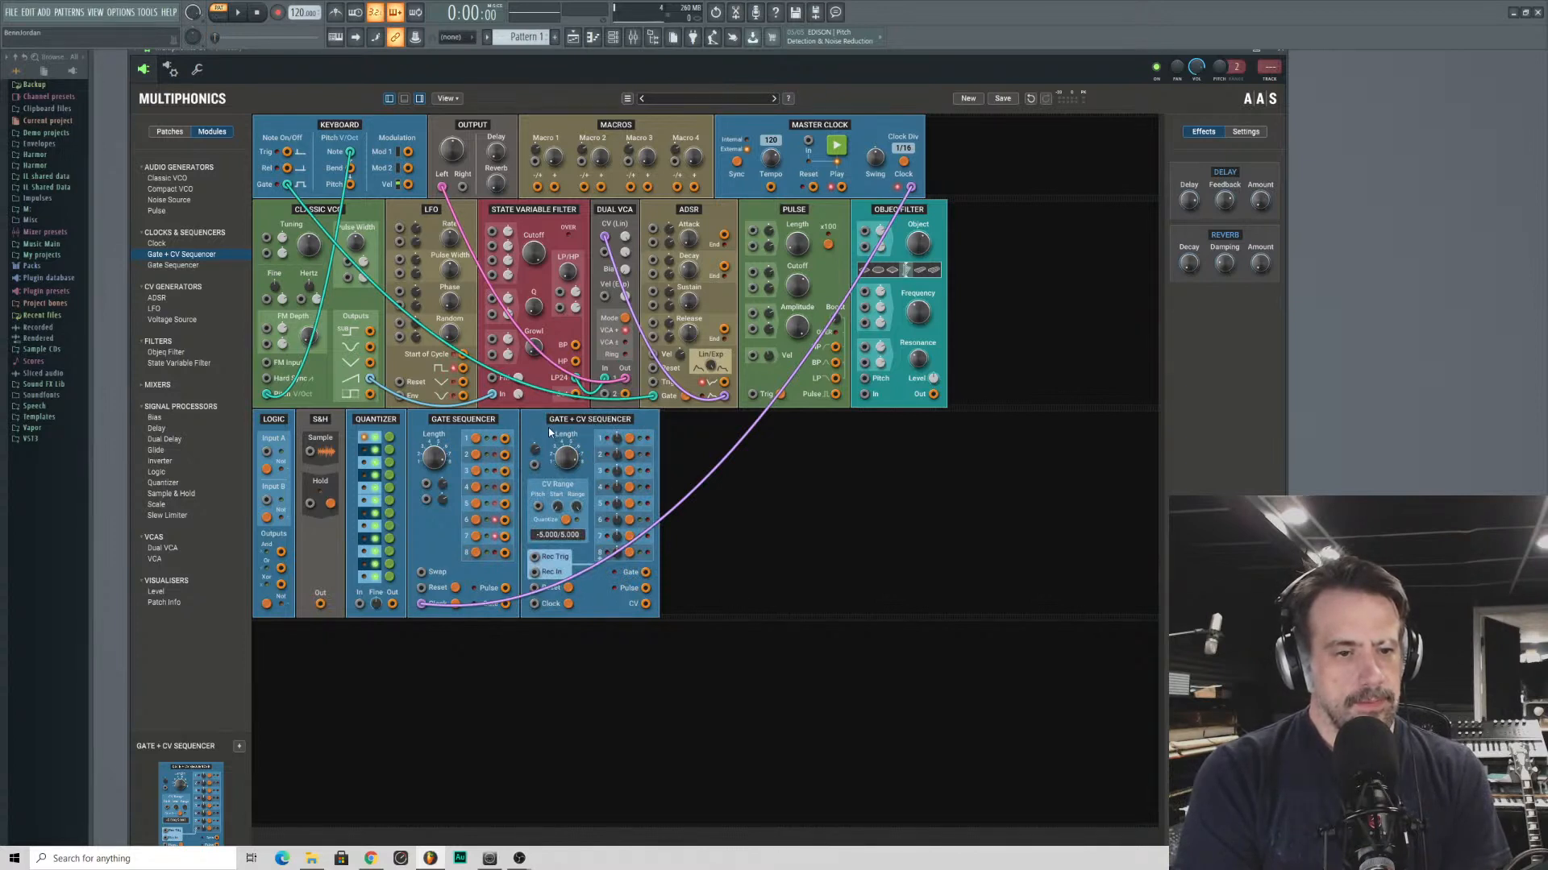
# - Remove the Gate + CV Sequencer, and place the S&H and Quantizer after the Gate Sequencer with gate output 1 patched into Hold
pyautogui.rightClick(609, 428)
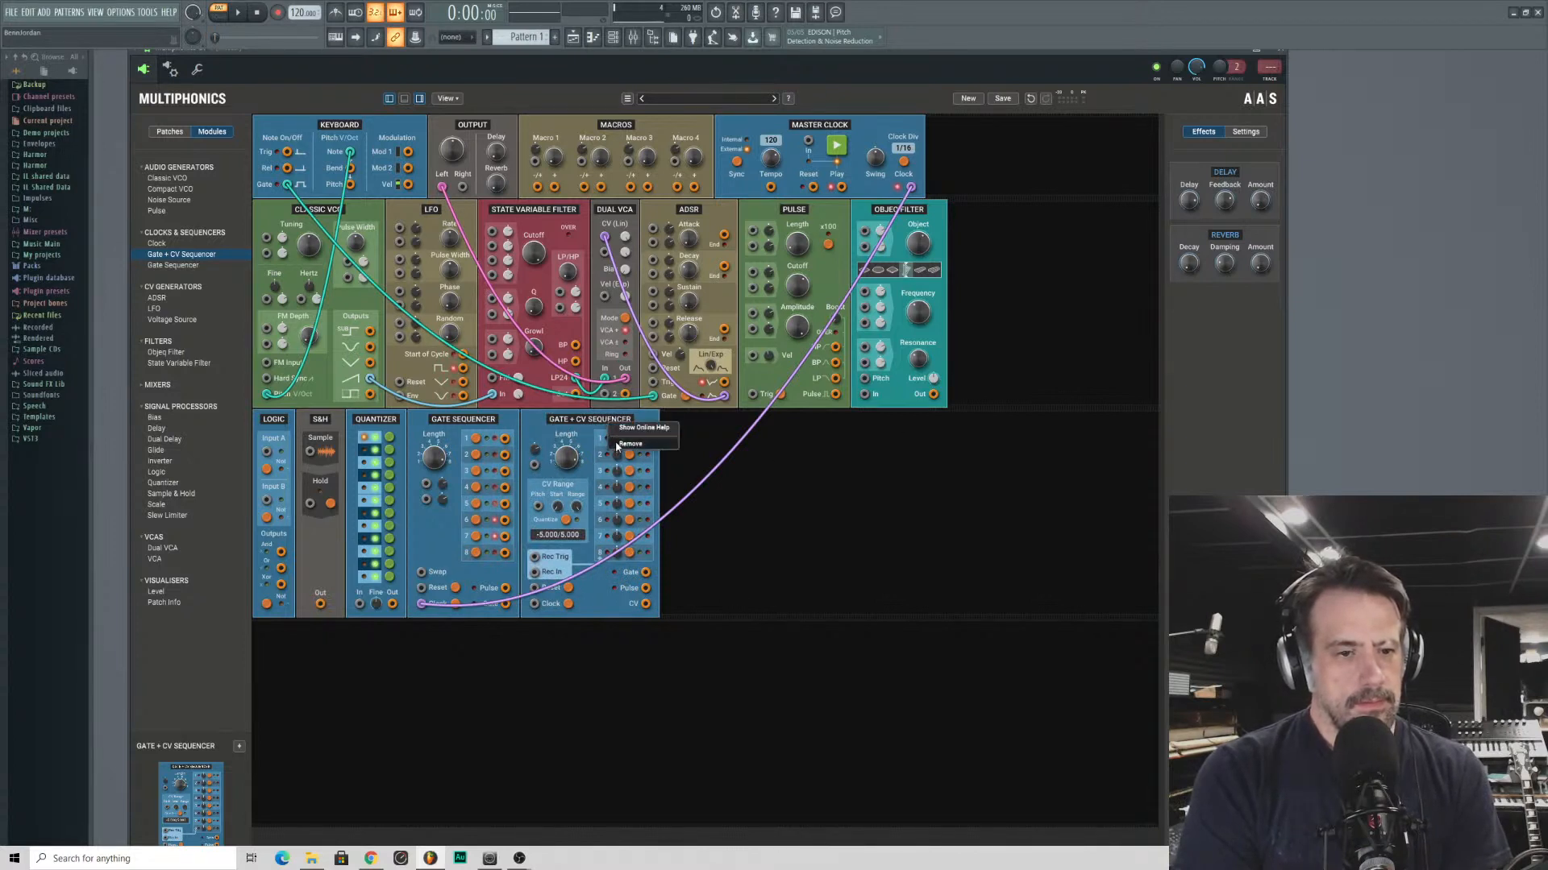
pyautogui.click(625, 448)
pyautogui.moveTo(379, 425); pyautogui.dragTo(492, 425)
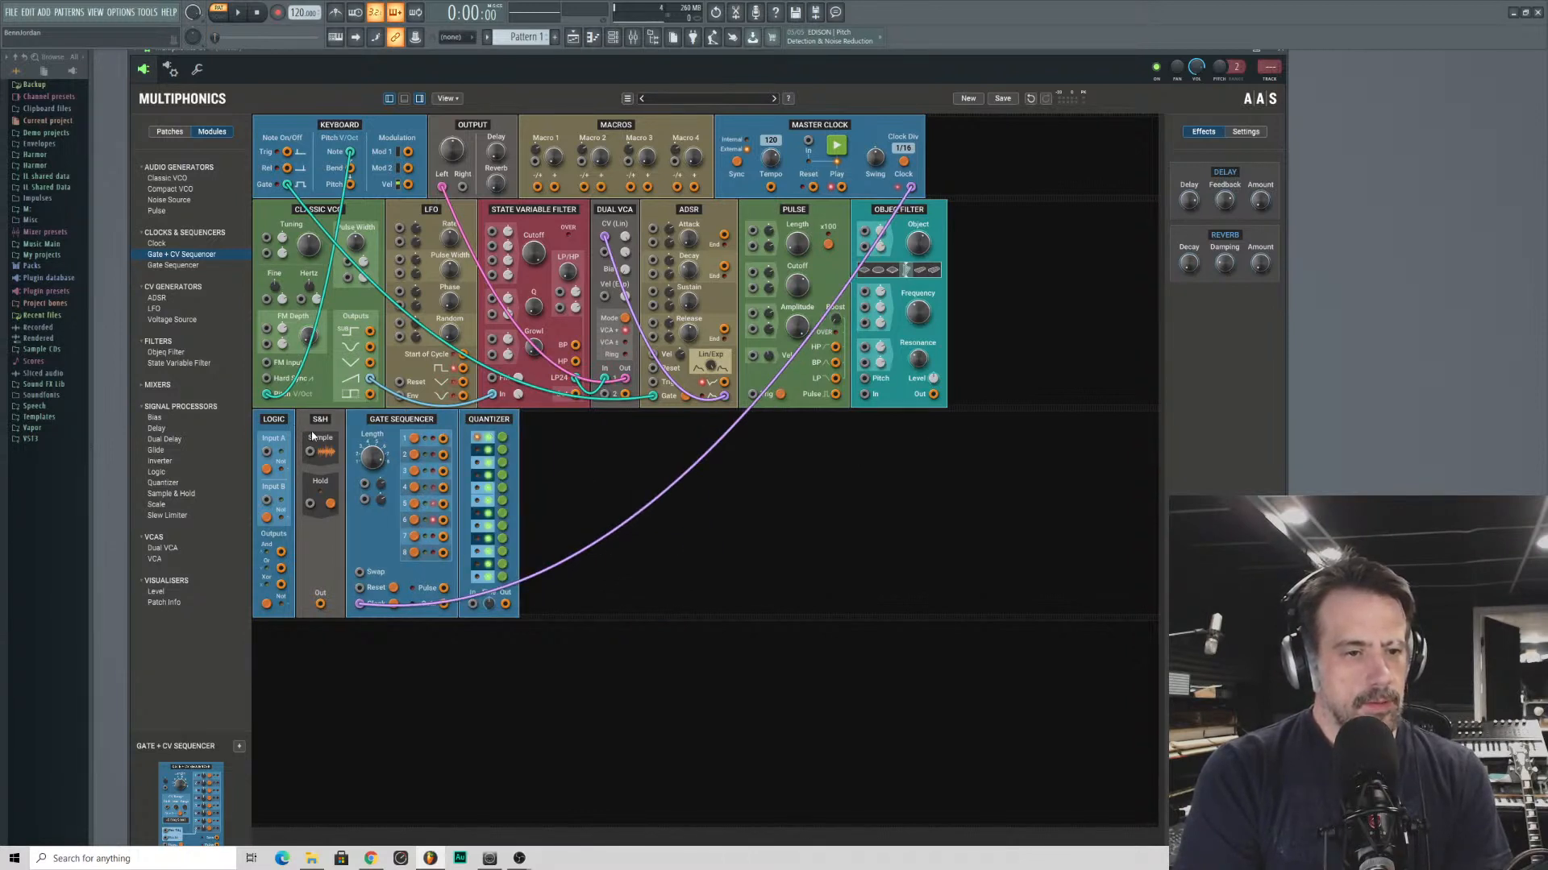
pyautogui.moveTo(313, 435); pyautogui.dragTo(423, 508)
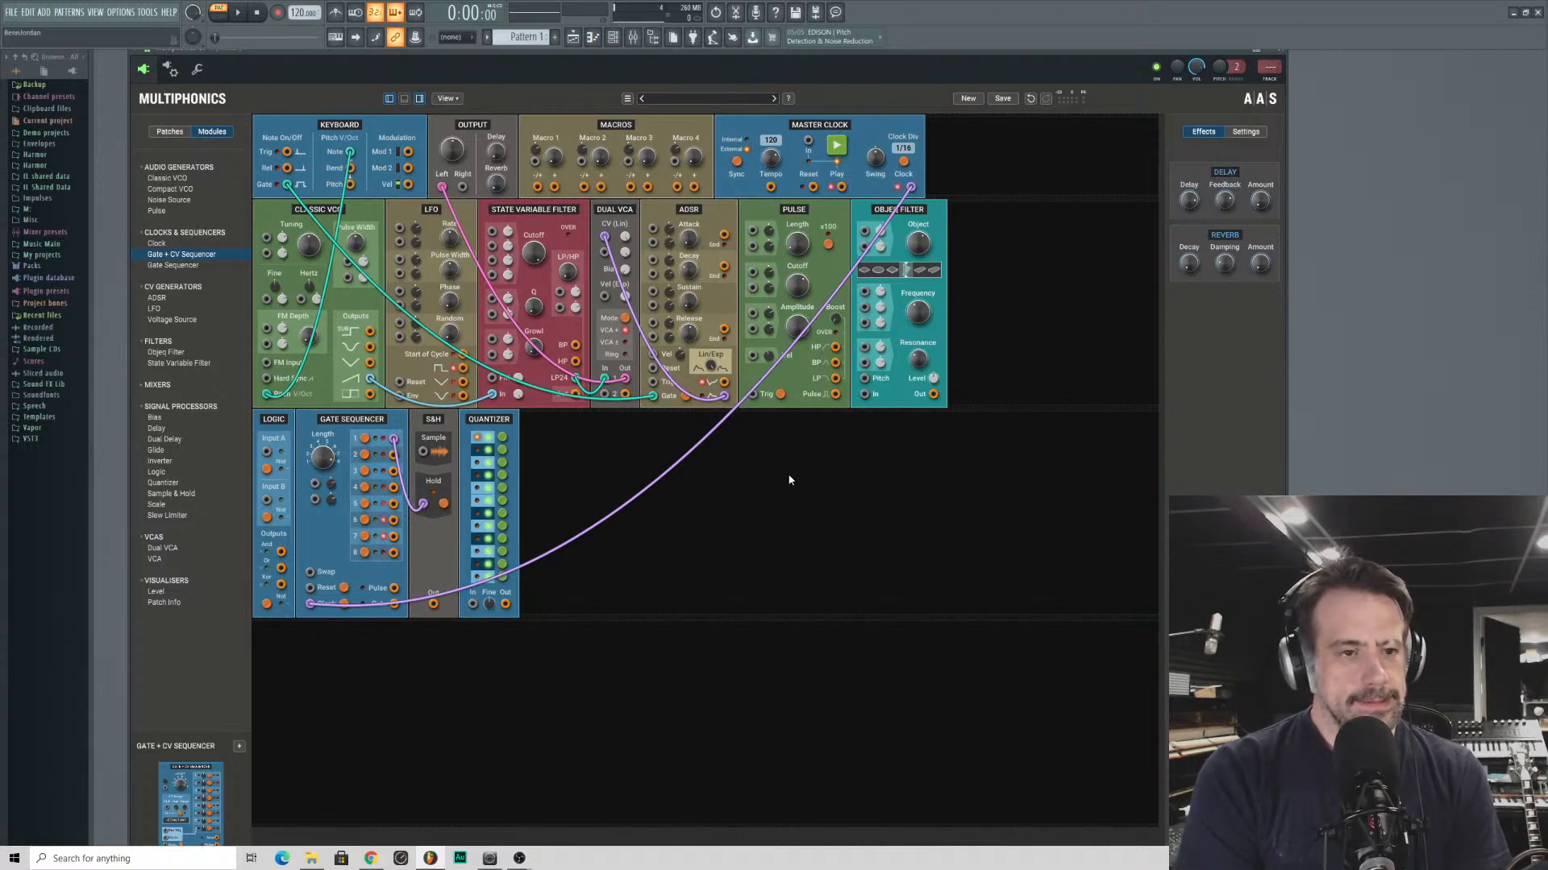
# - Move the LFO beside the Quantizer, add a VCA, and patch the LFO through the VCA and Quantizer into the S&H's Sample input
pyautogui.moveTo(433, 227); pyautogui.dragTo(587, 428)
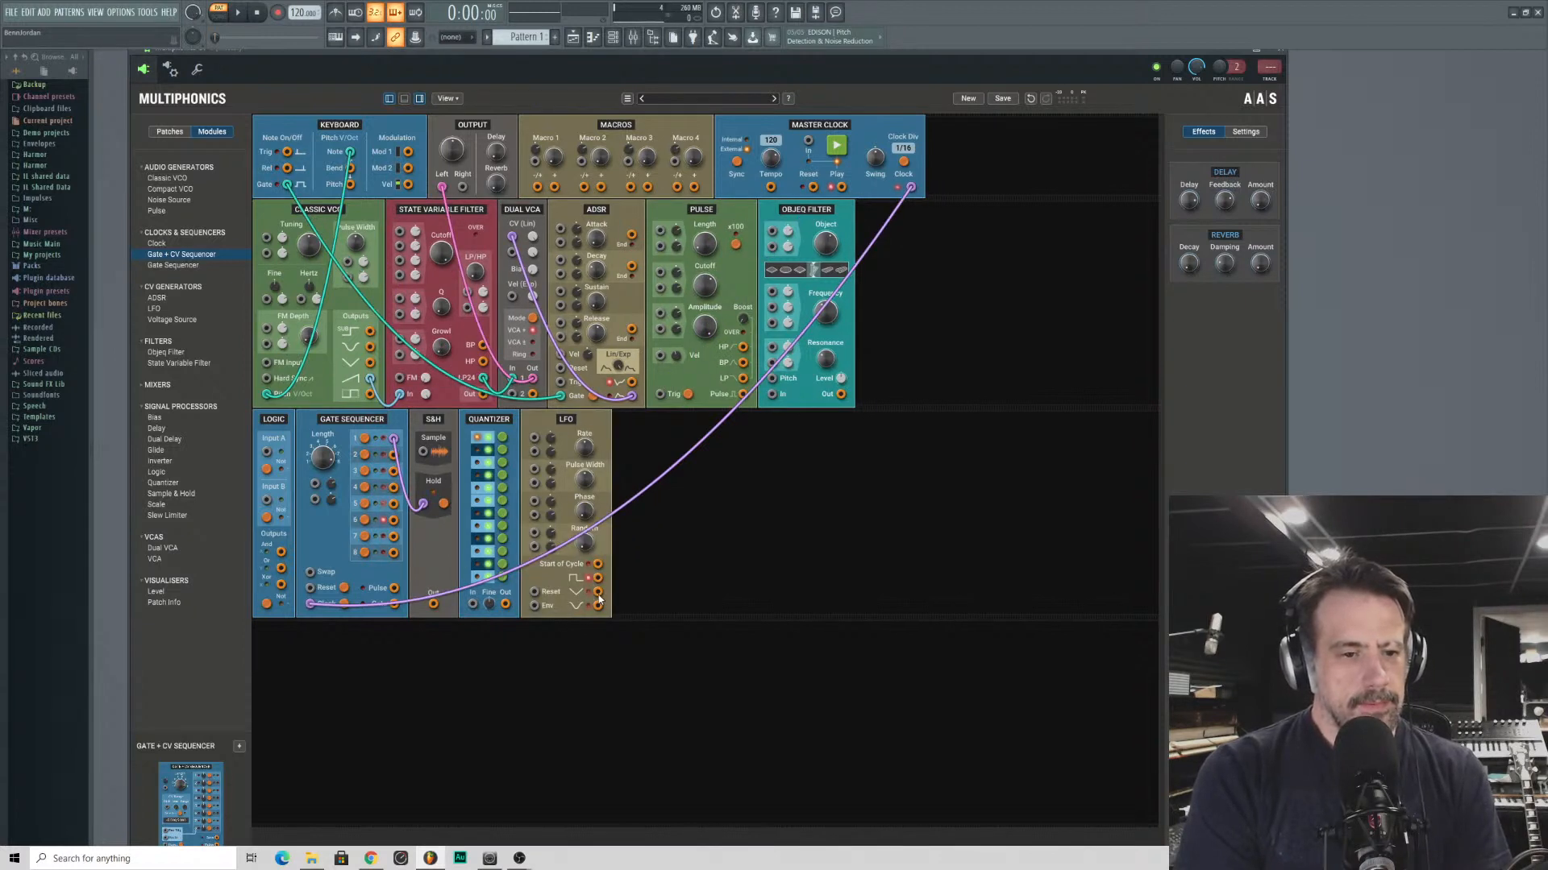
pyautogui.moveTo(583, 447)
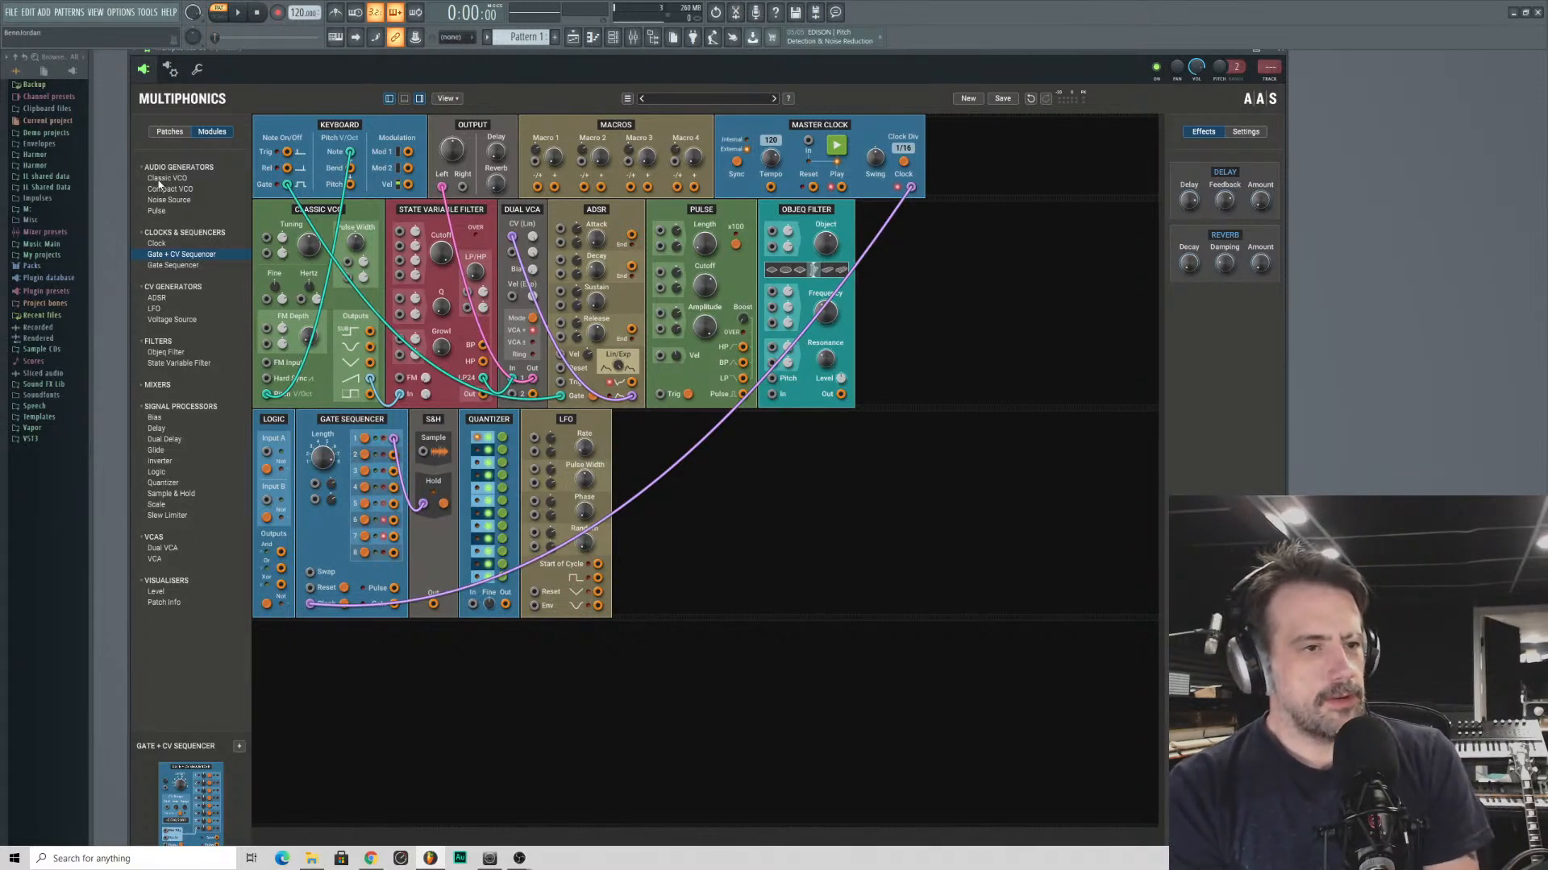
pyautogui.moveTo(161, 559); pyautogui.dragTo(637, 512)
pyautogui.moveTo(597, 592); pyautogui.dragTo(422, 452)
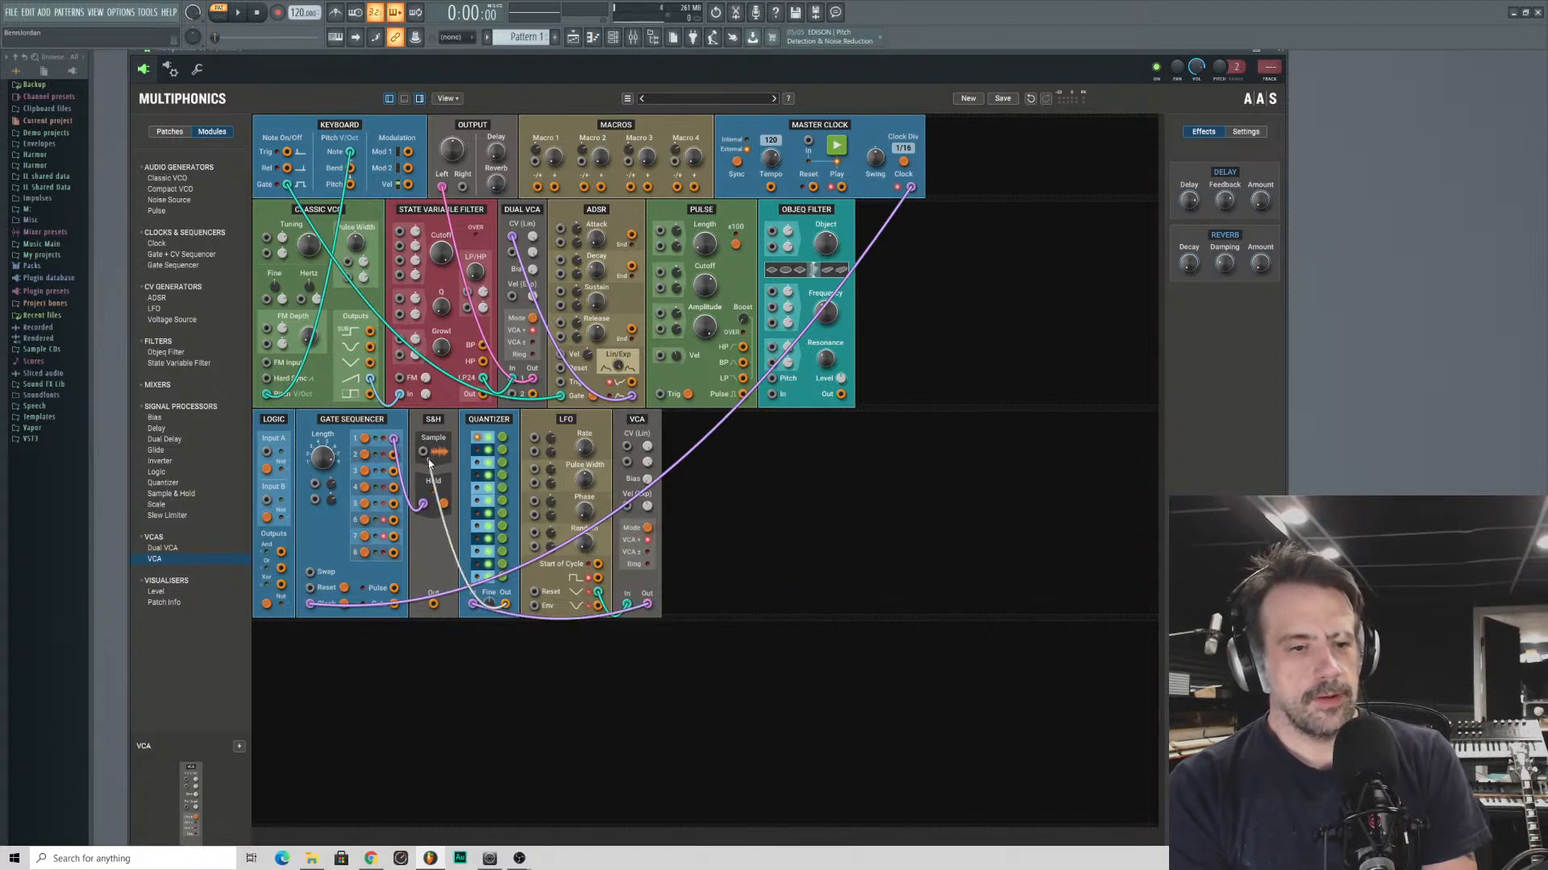
# - Replace the keyboard connections by patching the S&H output into the Classic VCO's Pitch V/Oct input and gate output 1 into the ADSR's Gate input
pyautogui.moveTo(436, 608); pyautogui.dragTo(265, 393)
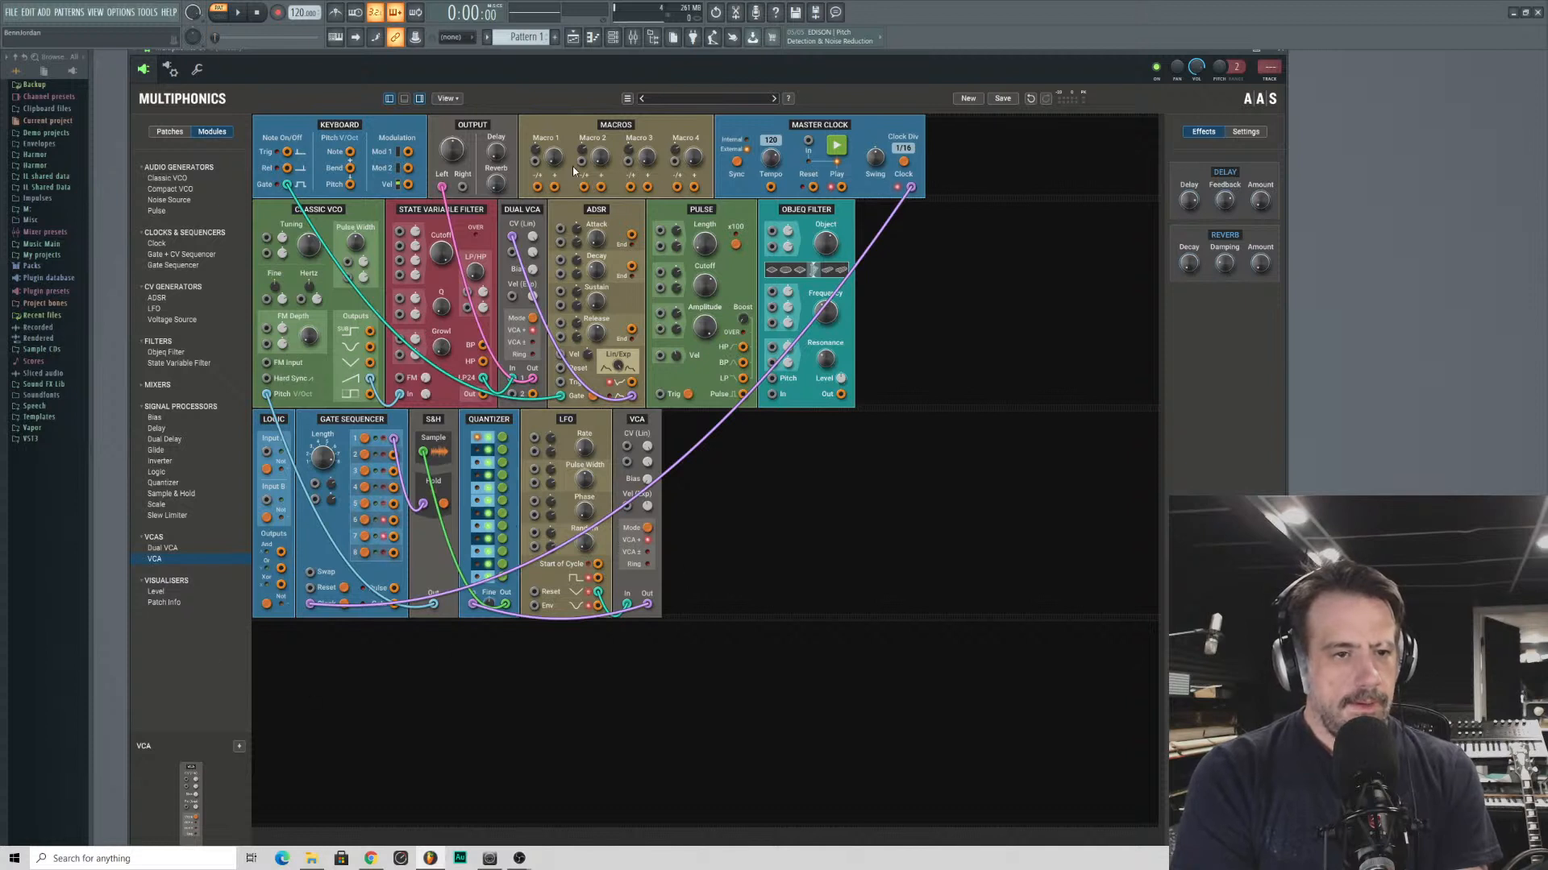
pyautogui.moveTo(561, 397); pyautogui.dragTo(394, 440)
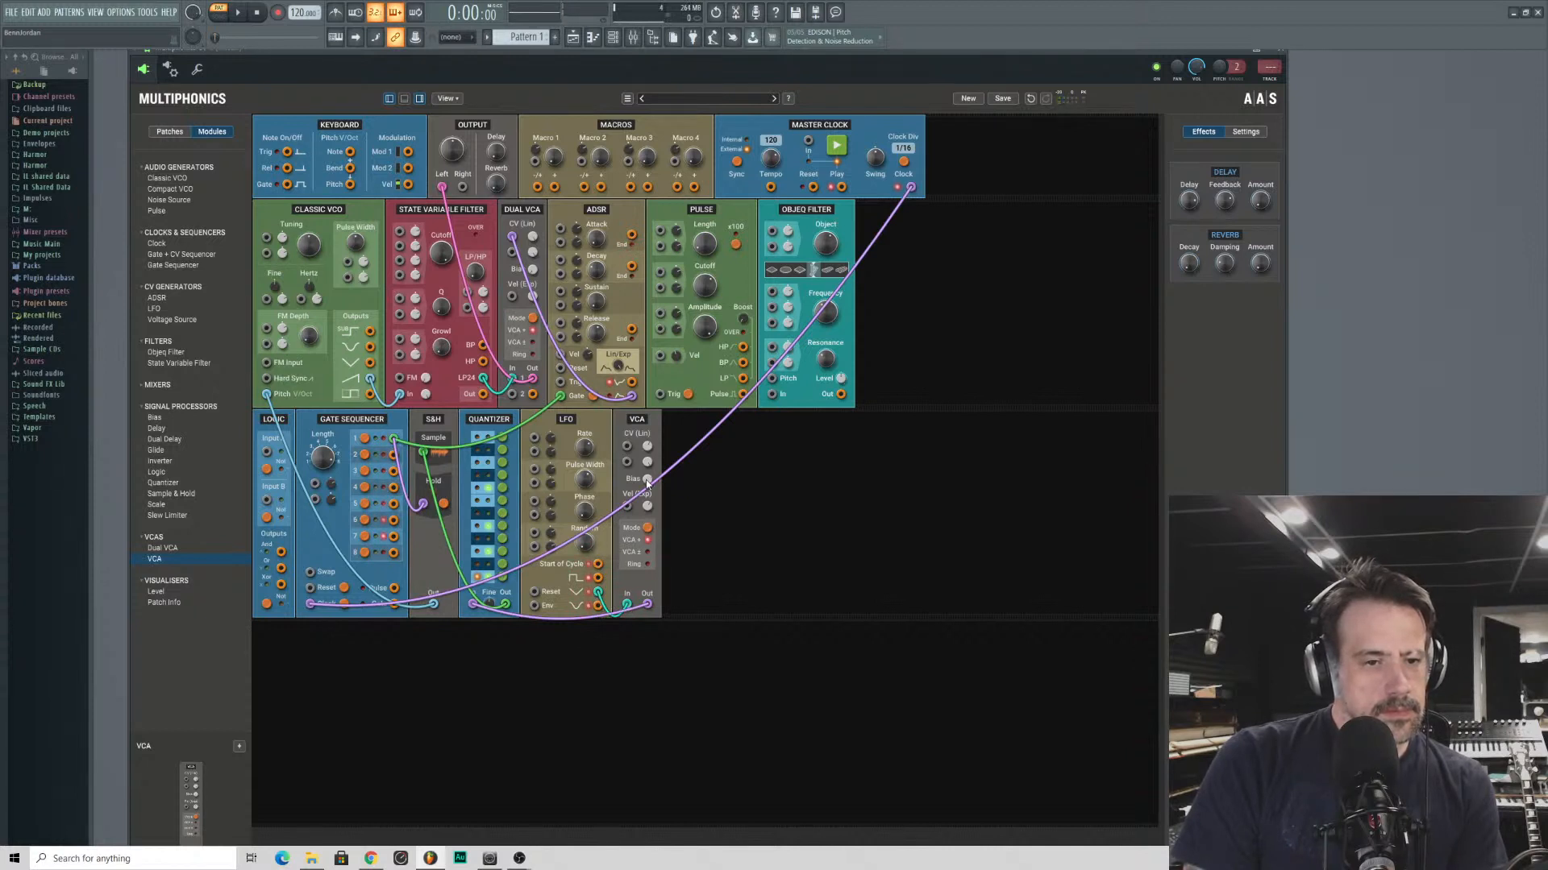
# - Adjust the VCA's Bias and toggle one of the note steps in the Quantizer
pyautogui.moveTo(646, 481); pyautogui.dragTo(646, 469)
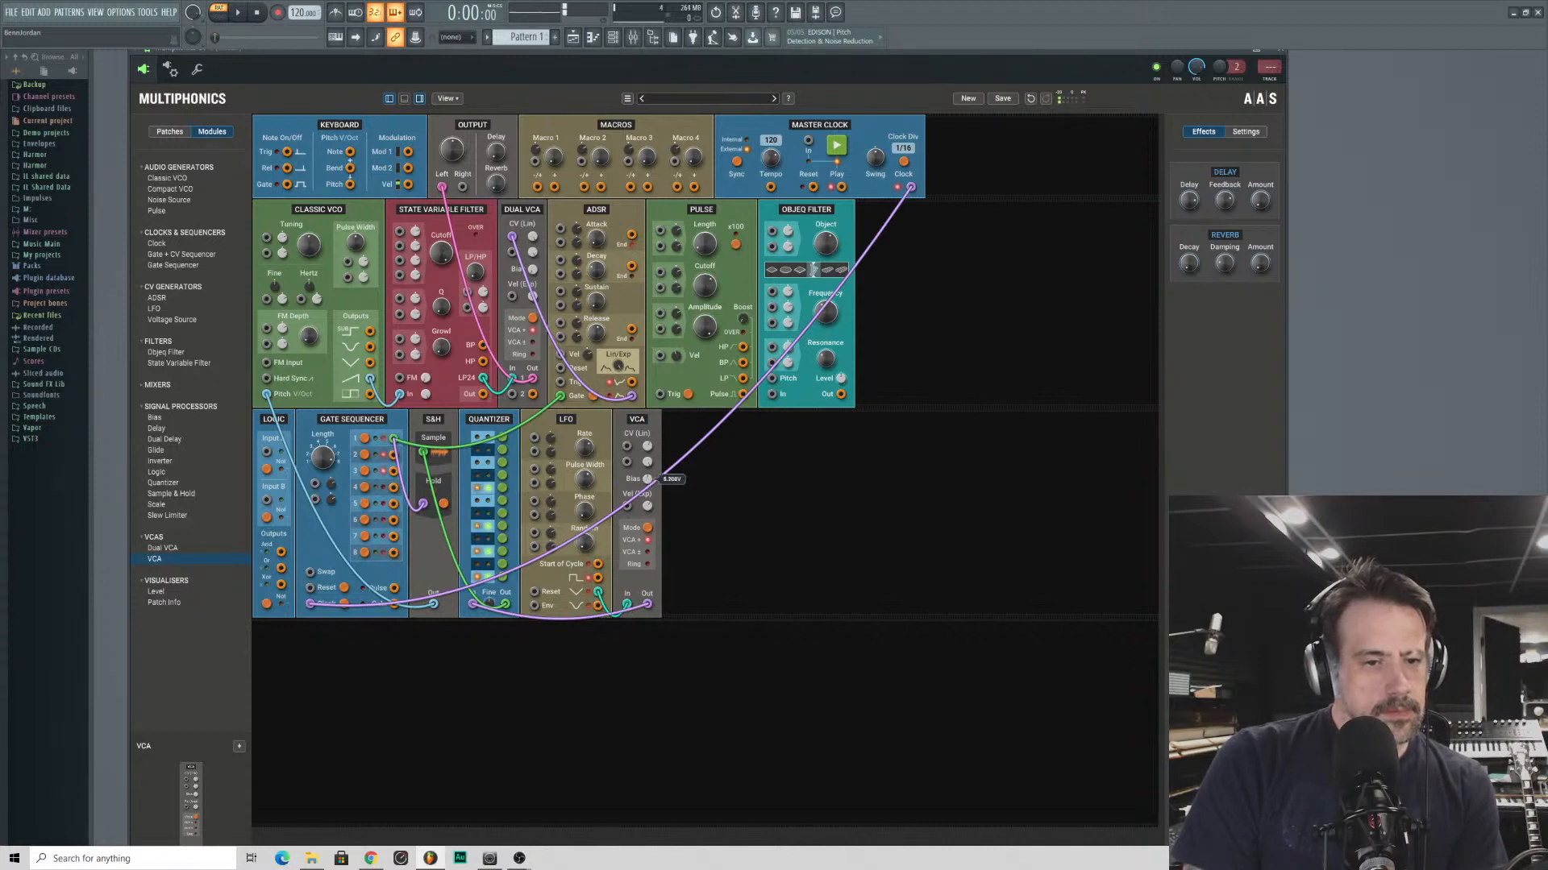
pyautogui.click(502, 525)
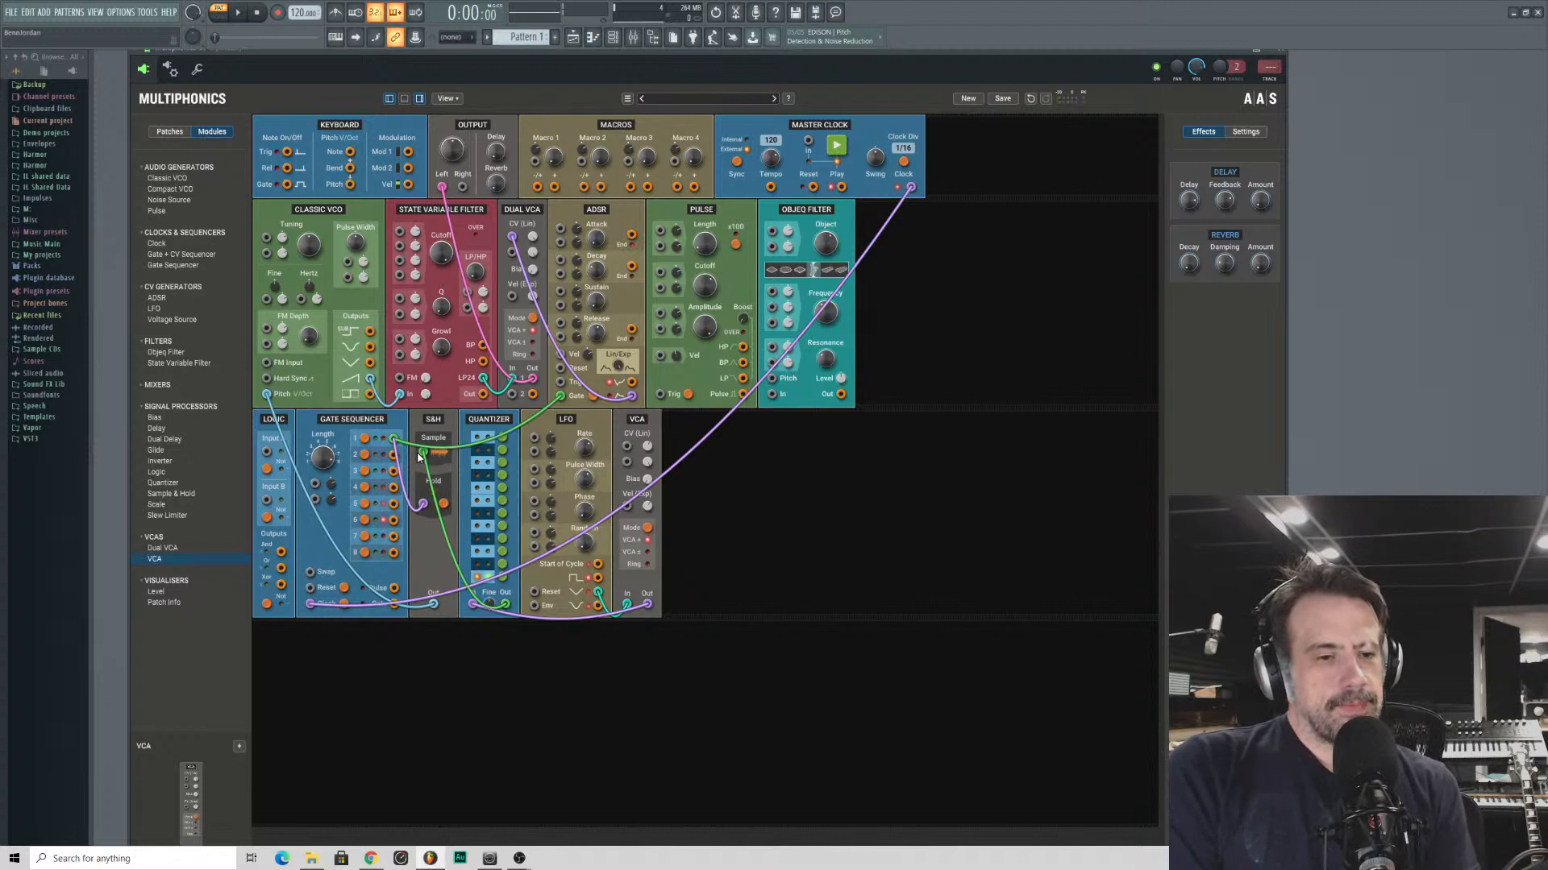
# - Unpatch the LFO from the VCA, and route the S&H output through the VCA and Quantizer into the Classic VCO's Pitch V/Oct input
pyautogui.moveTo(424, 455); pyautogui.dragTo(429, 509)
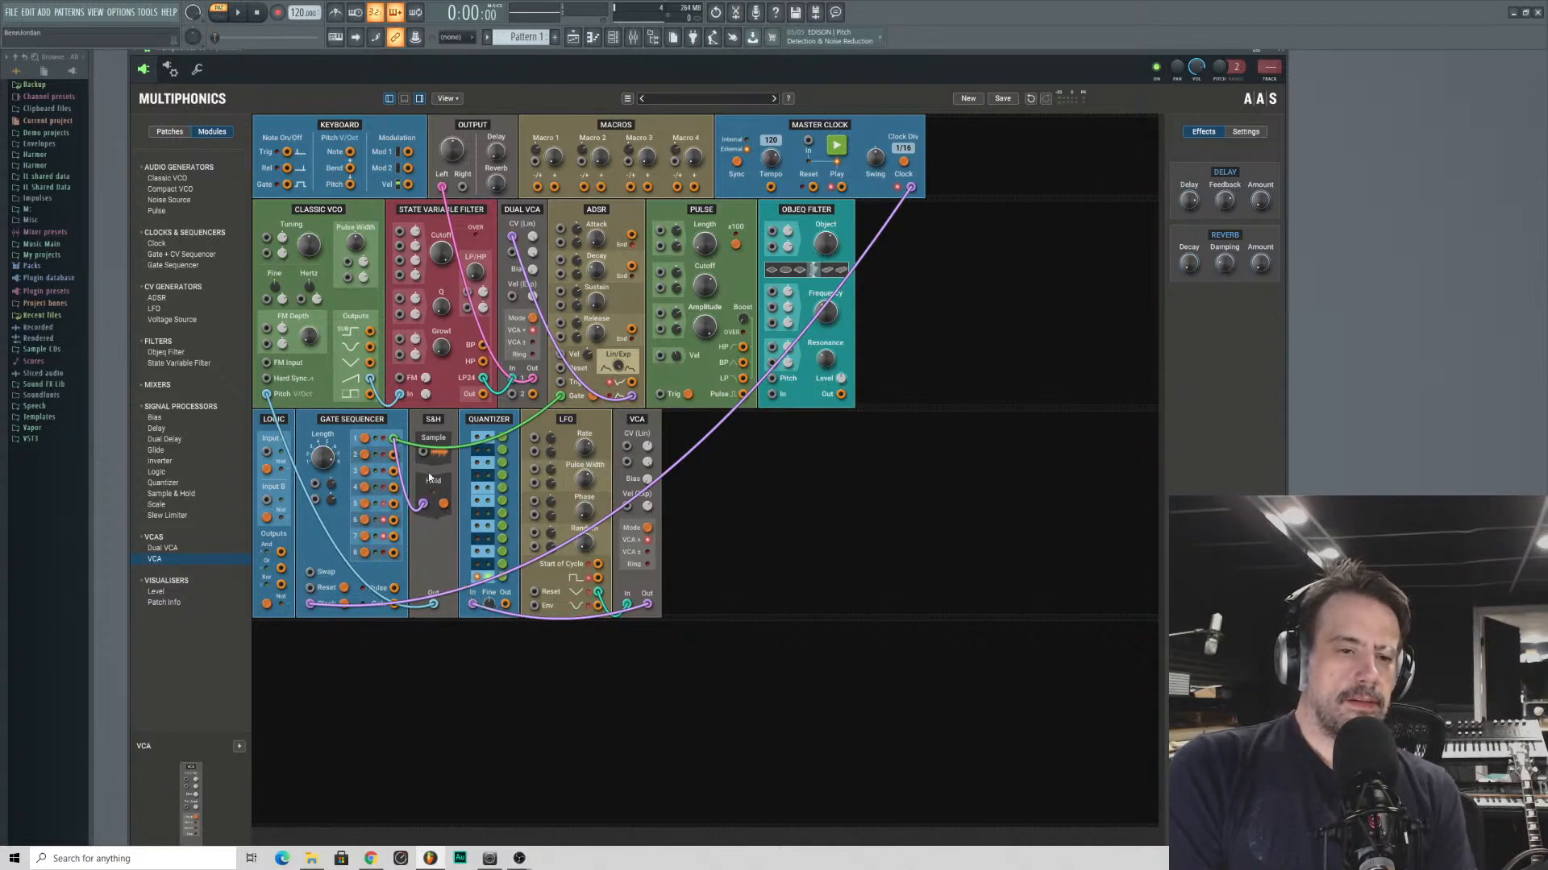
pyautogui.moveTo(423, 453); pyautogui.dragTo(615, 635)
pyautogui.moveTo(423, 457); pyautogui.dragTo(628, 608)
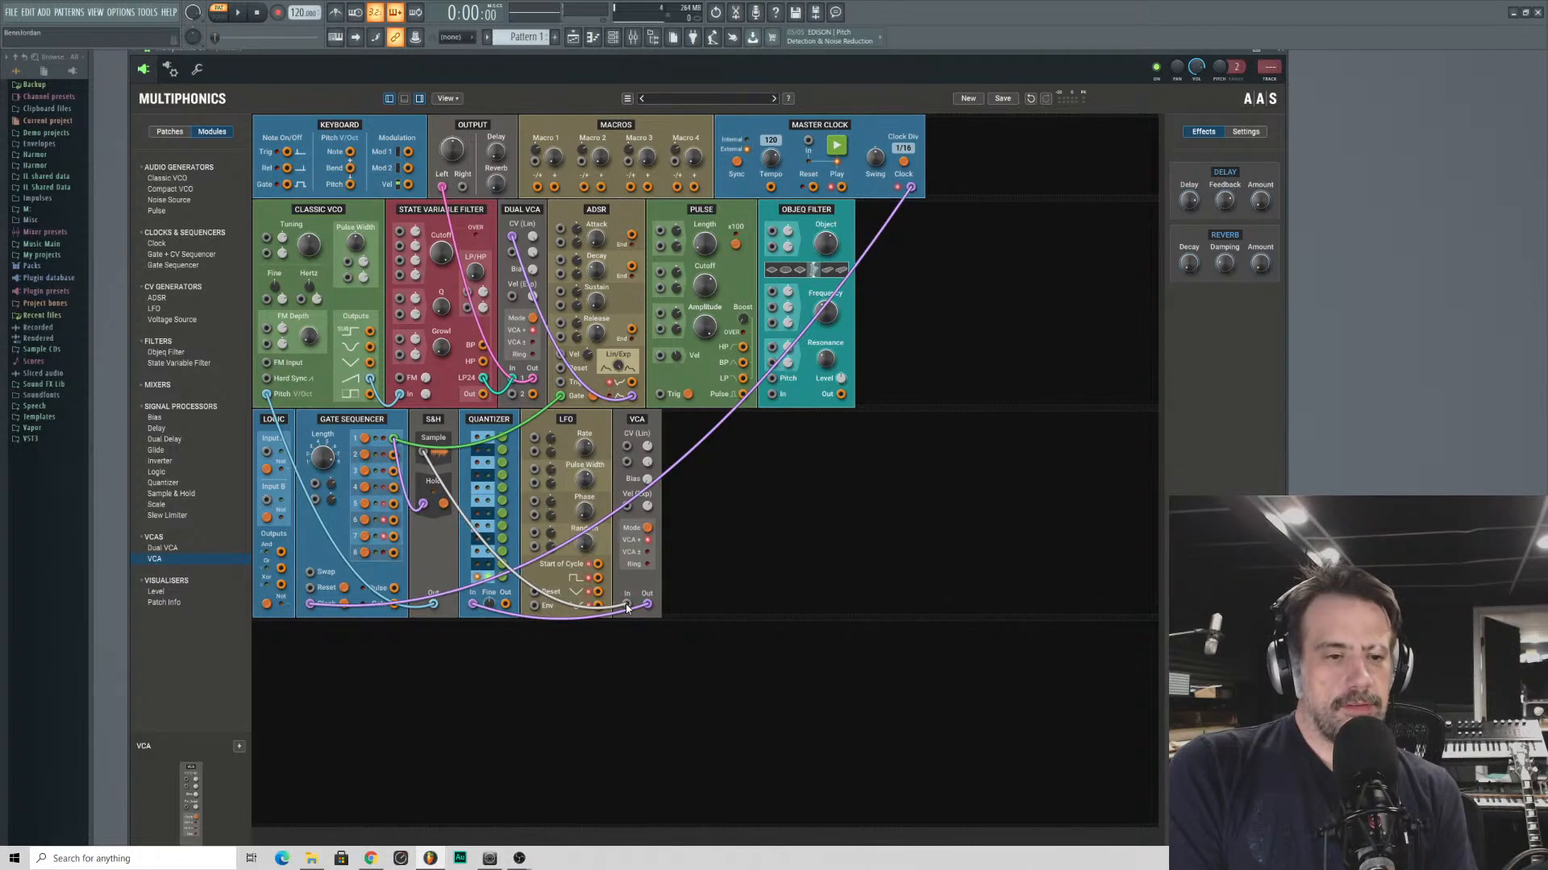
pyautogui.moveTo(628, 608); pyautogui.dragTo(509, 662)
pyautogui.moveTo(434, 604); pyautogui.dragTo(266, 394)
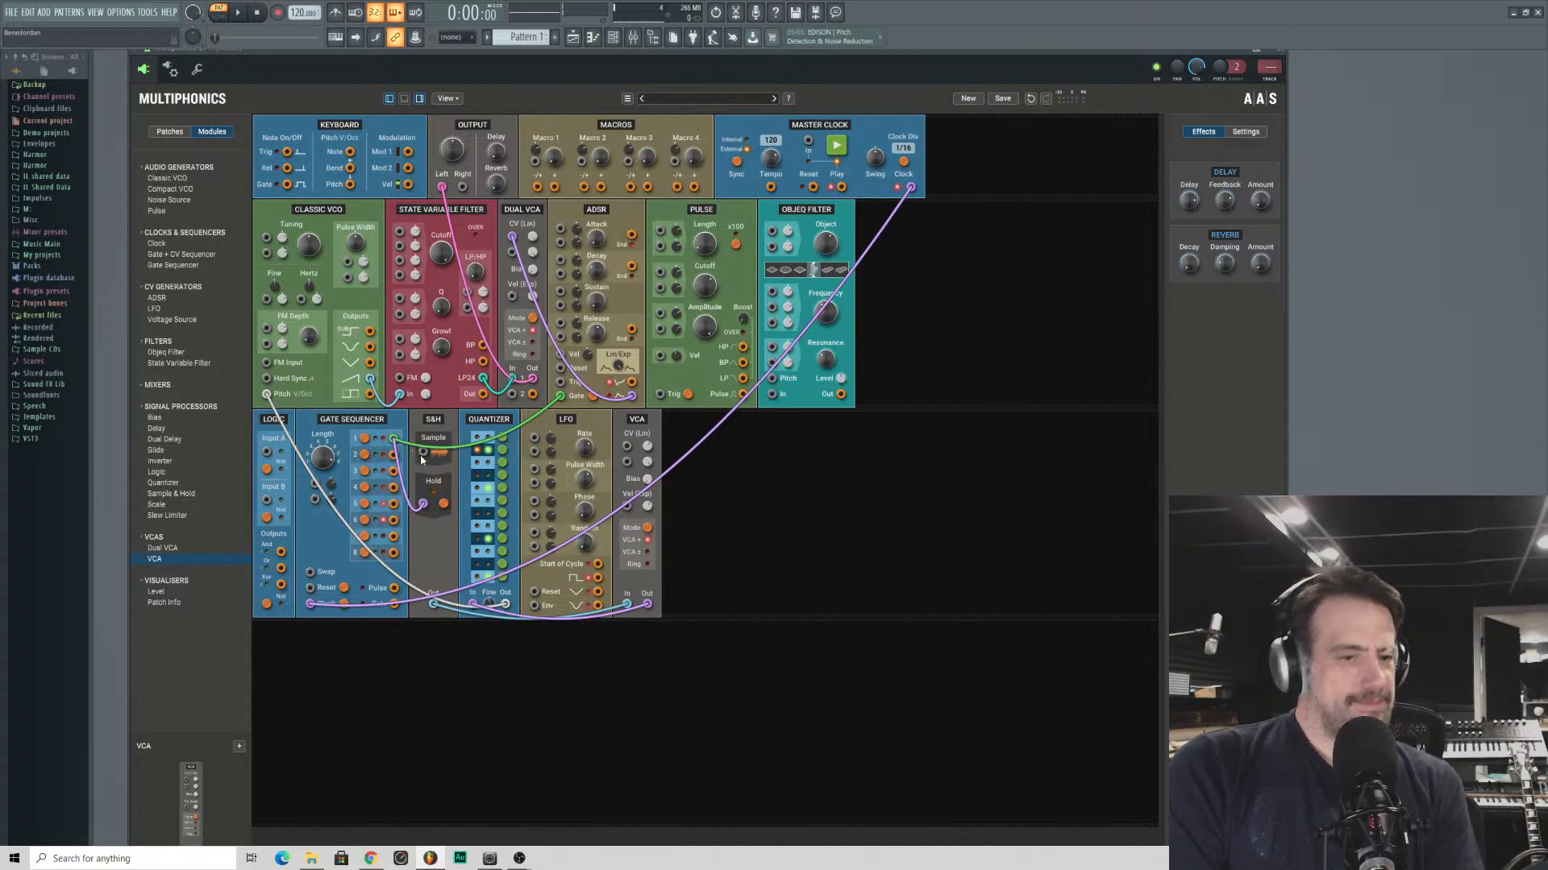
# - Try the LFO's lowest output as the source for the S&H's Sample input
pyautogui.moveTo(424, 451); pyautogui.dragTo(597, 606)
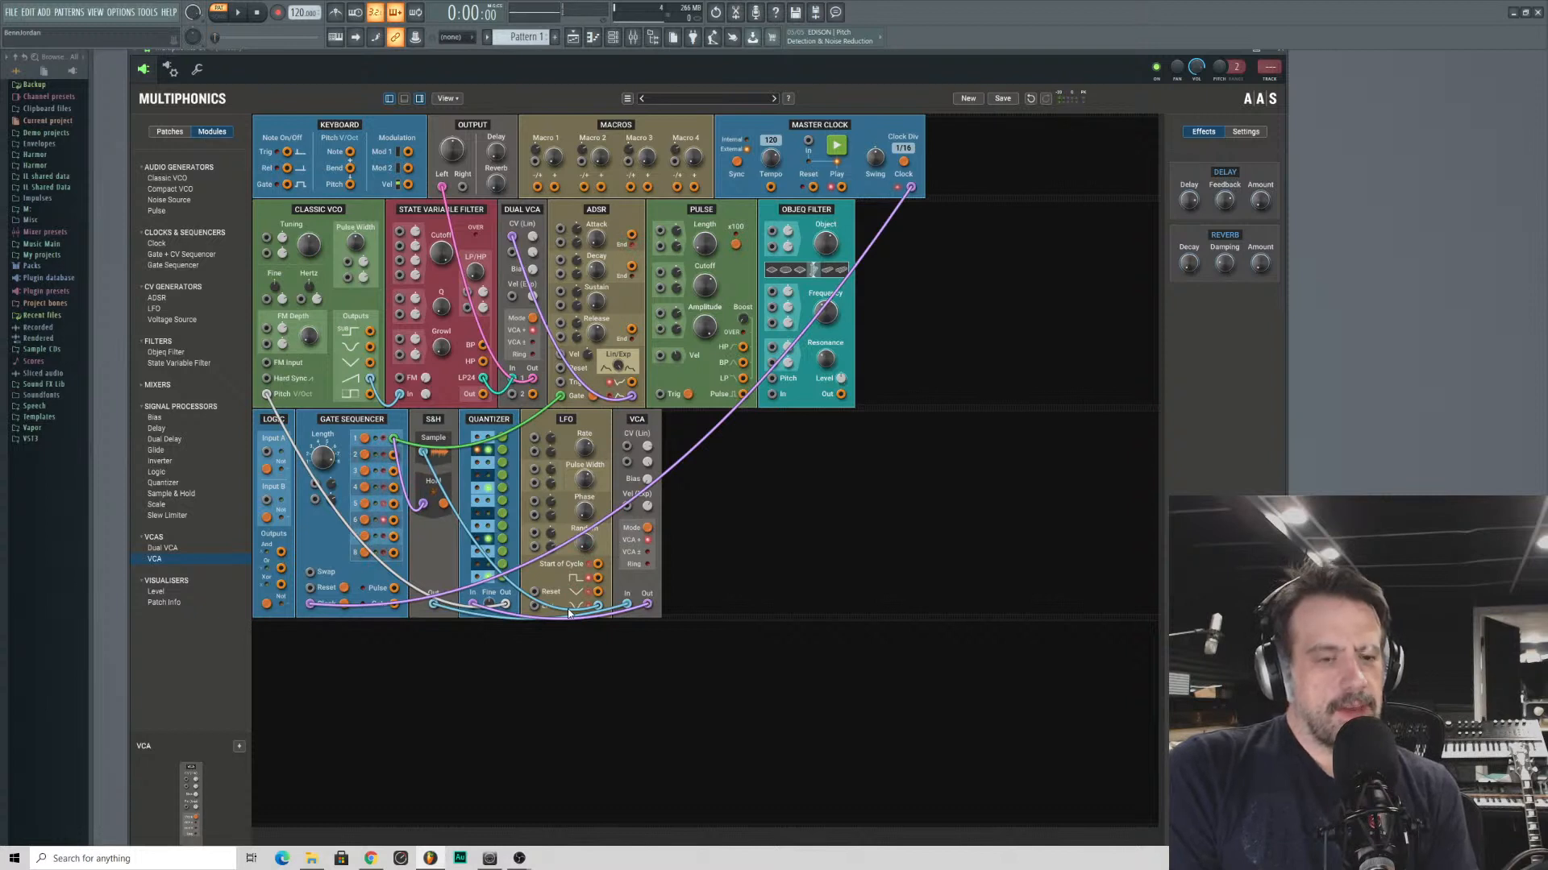
pyautogui.moveTo(598, 604)
pyautogui.mouseDown()
pyautogui.moveTo(586, 645)
pyautogui.moveTo(597, 605)
pyautogui.mouseUp()
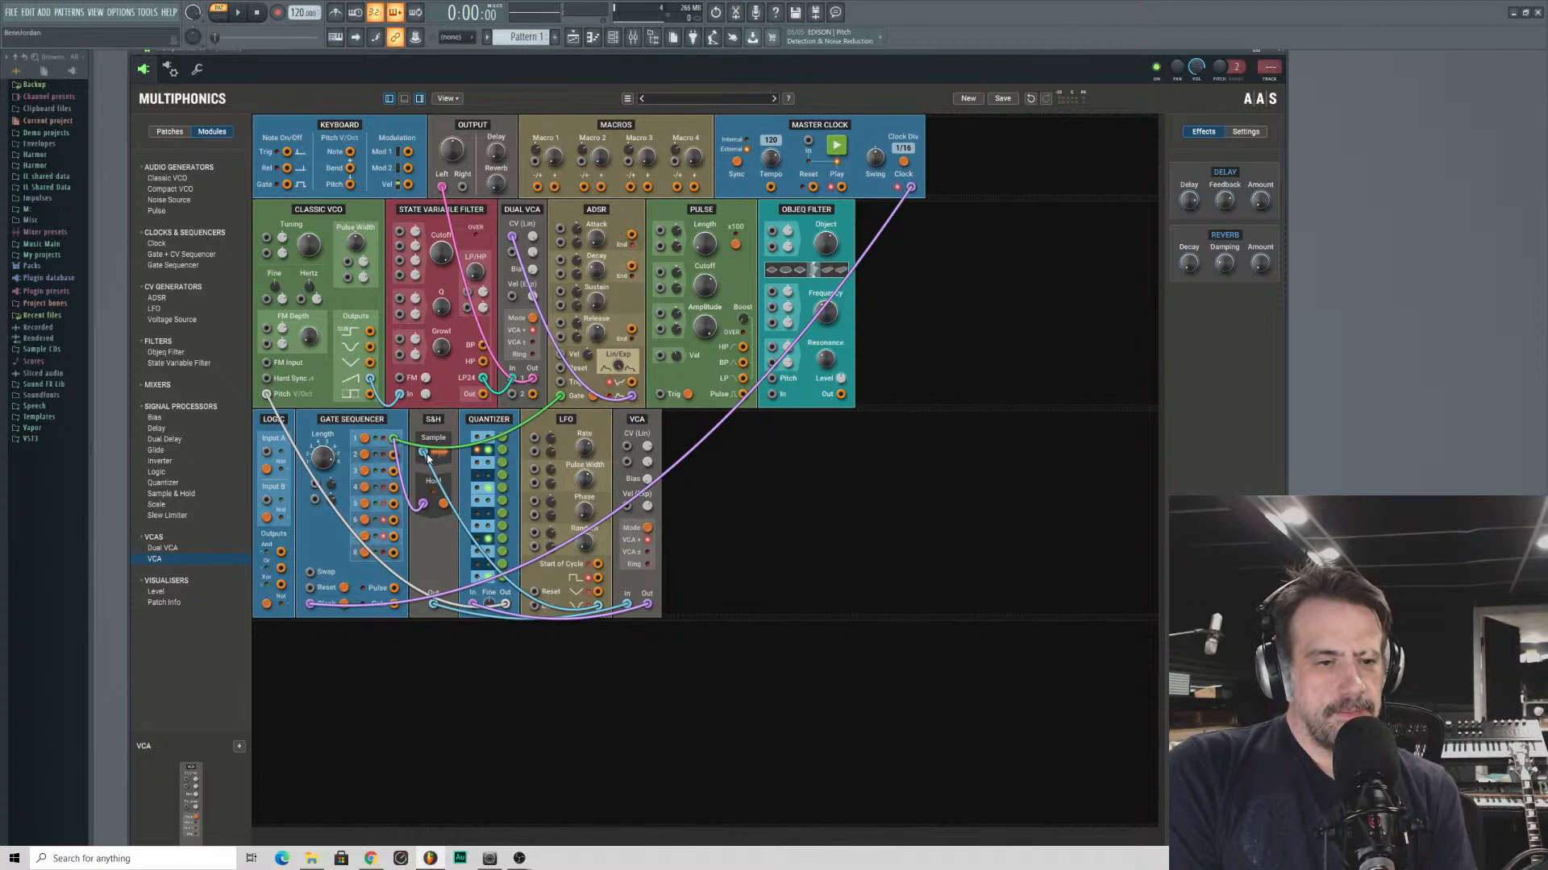
pyautogui.moveTo(427, 458); pyautogui.dragTo(484, 616)
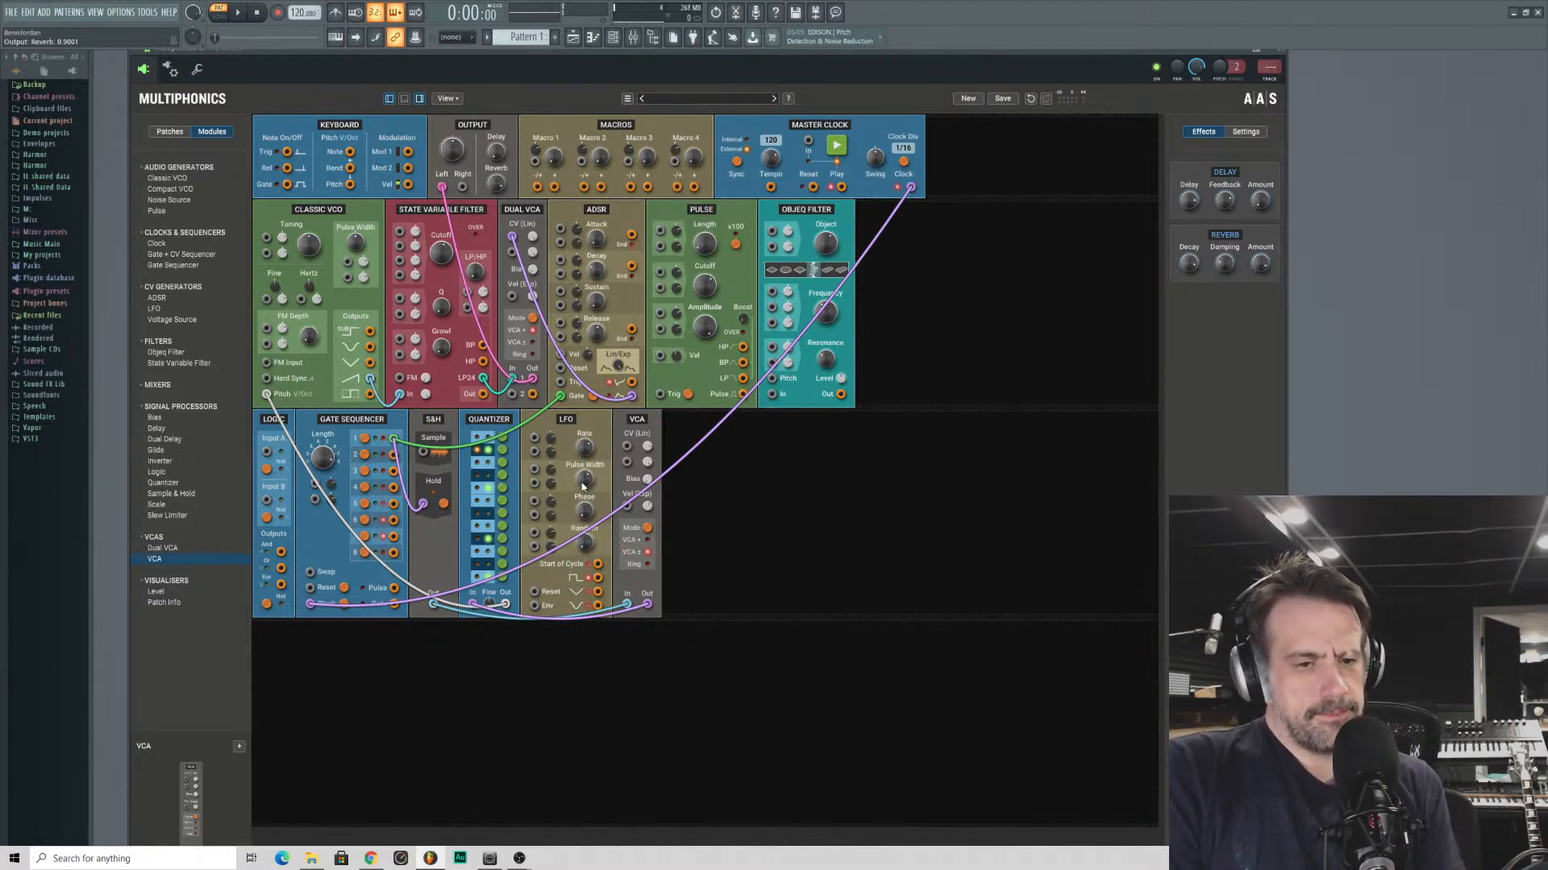
# - Add a Noise Source after the Objeq Filter and patch its CV output into the S&H's Sample input
pyautogui.moveTo(583, 484); pyautogui.dragTo(584, 542)
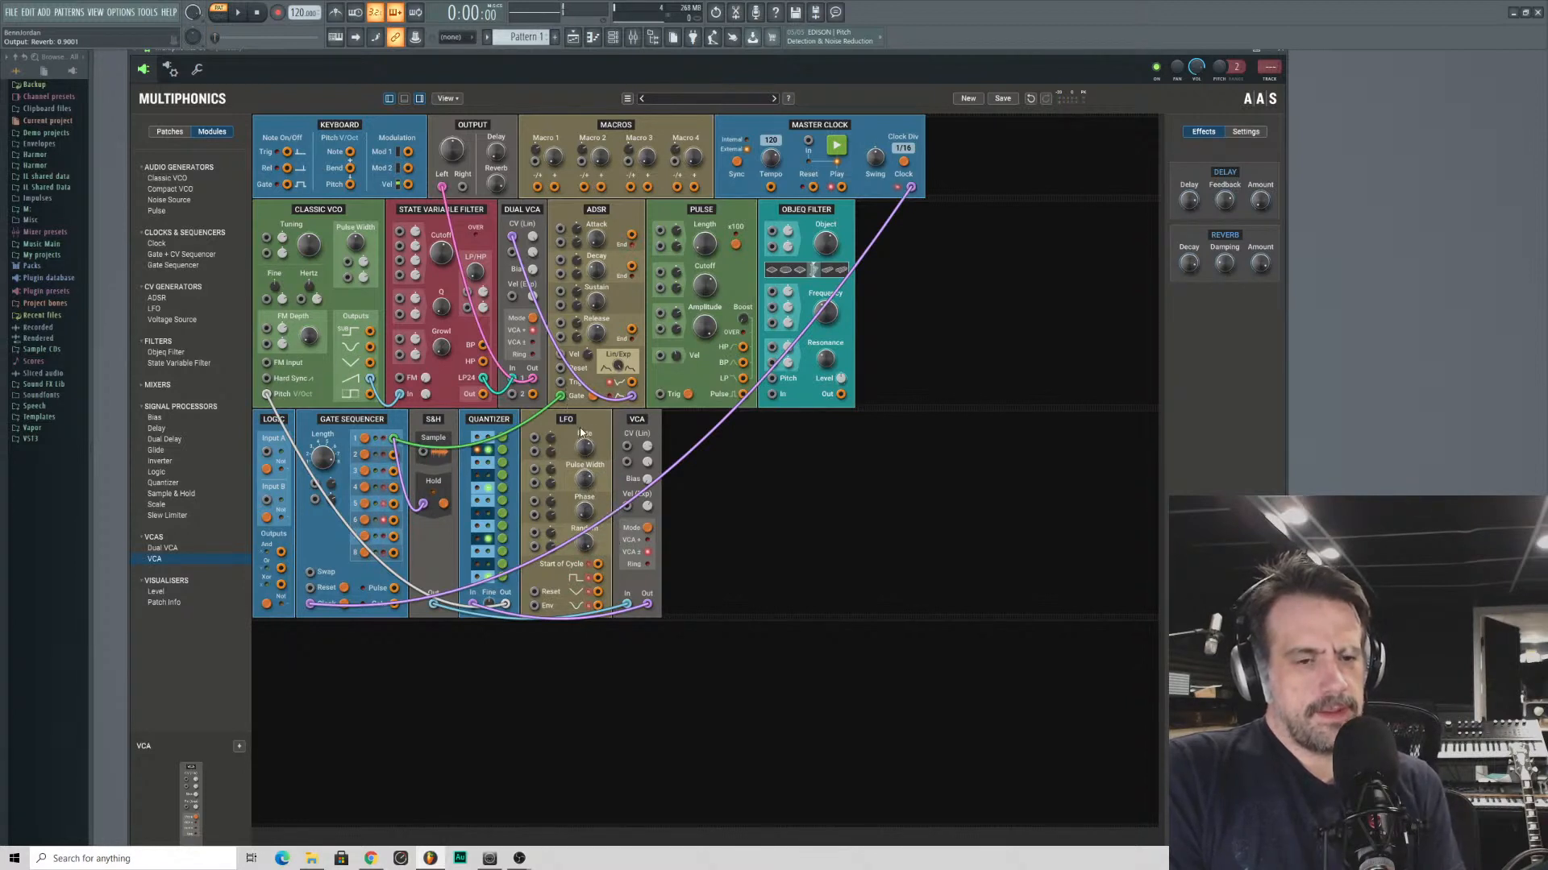
pyautogui.moveTo(627, 604); pyautogui.dragTo(433, 604)
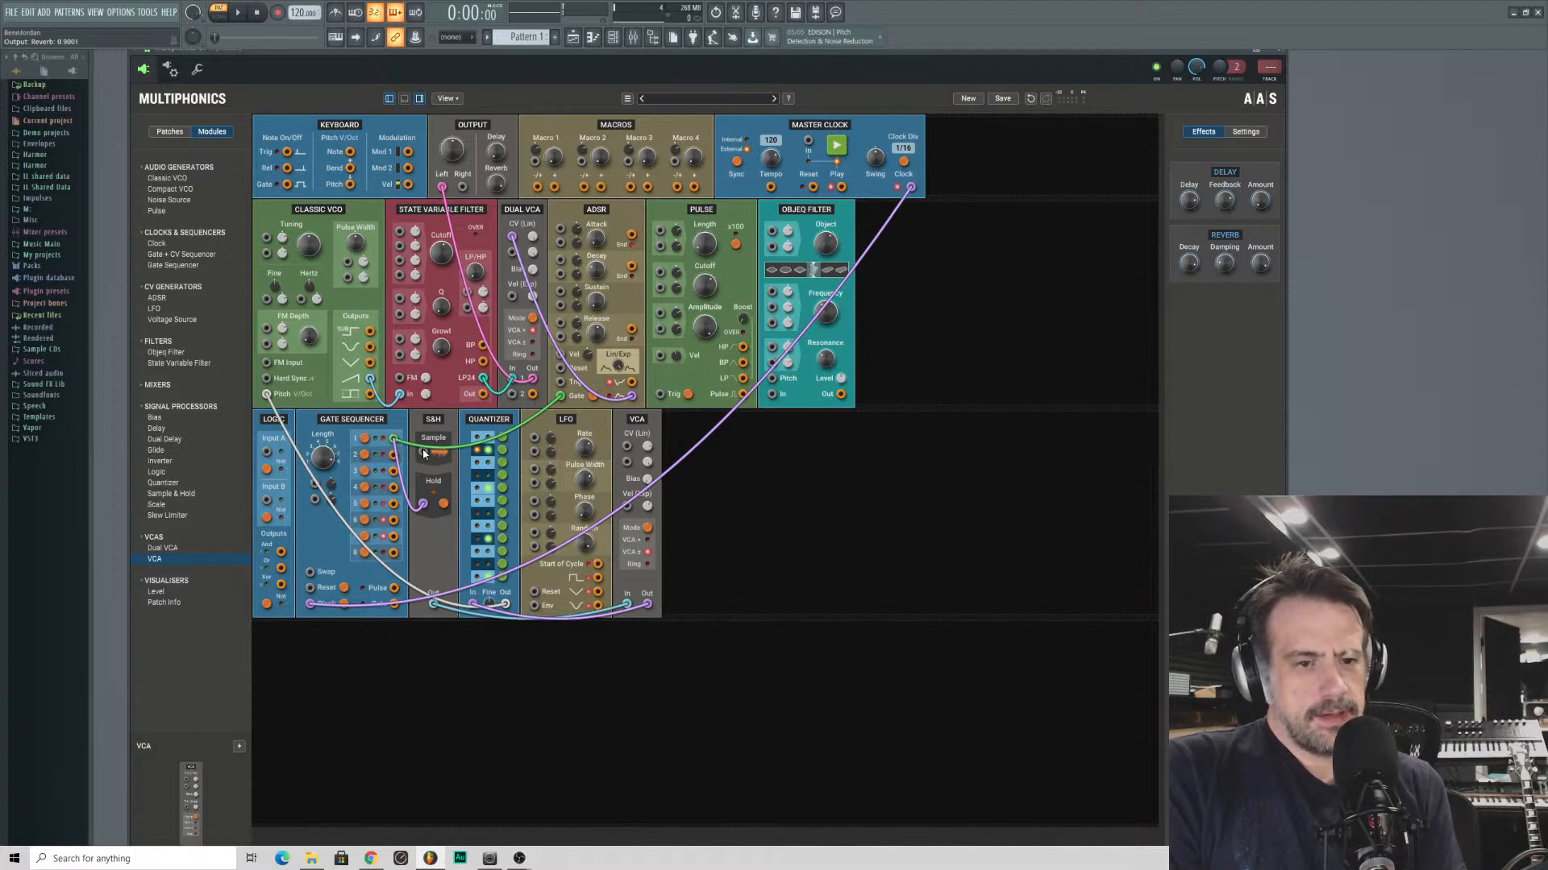
pyautogui.doubleClick(159, 200)
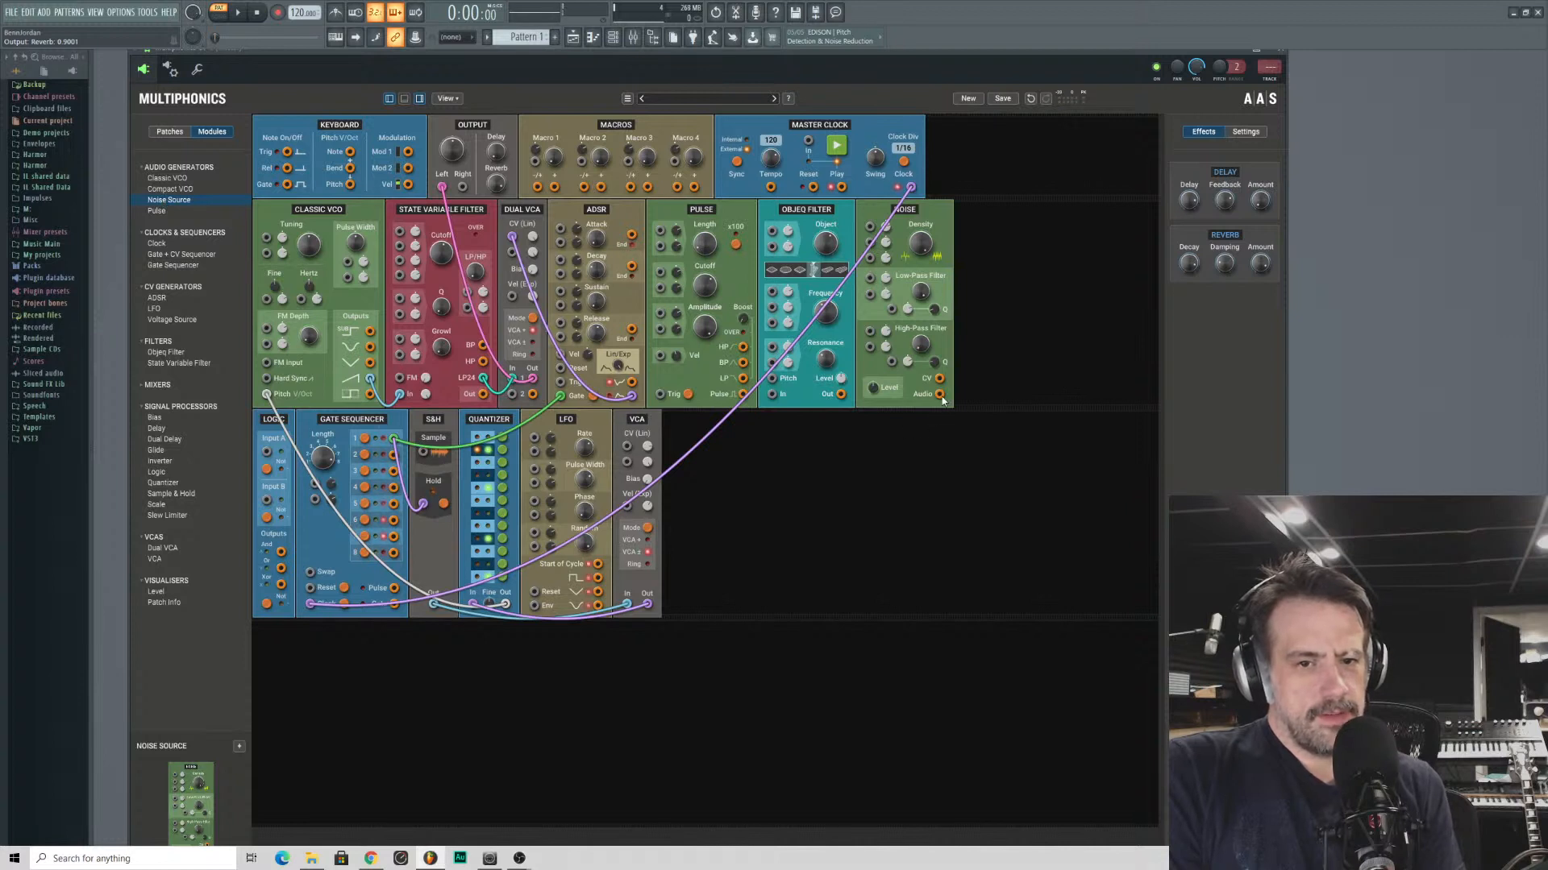
pyautogui.moveTo(939, 378); pyautogui.dragTo(422, 456)
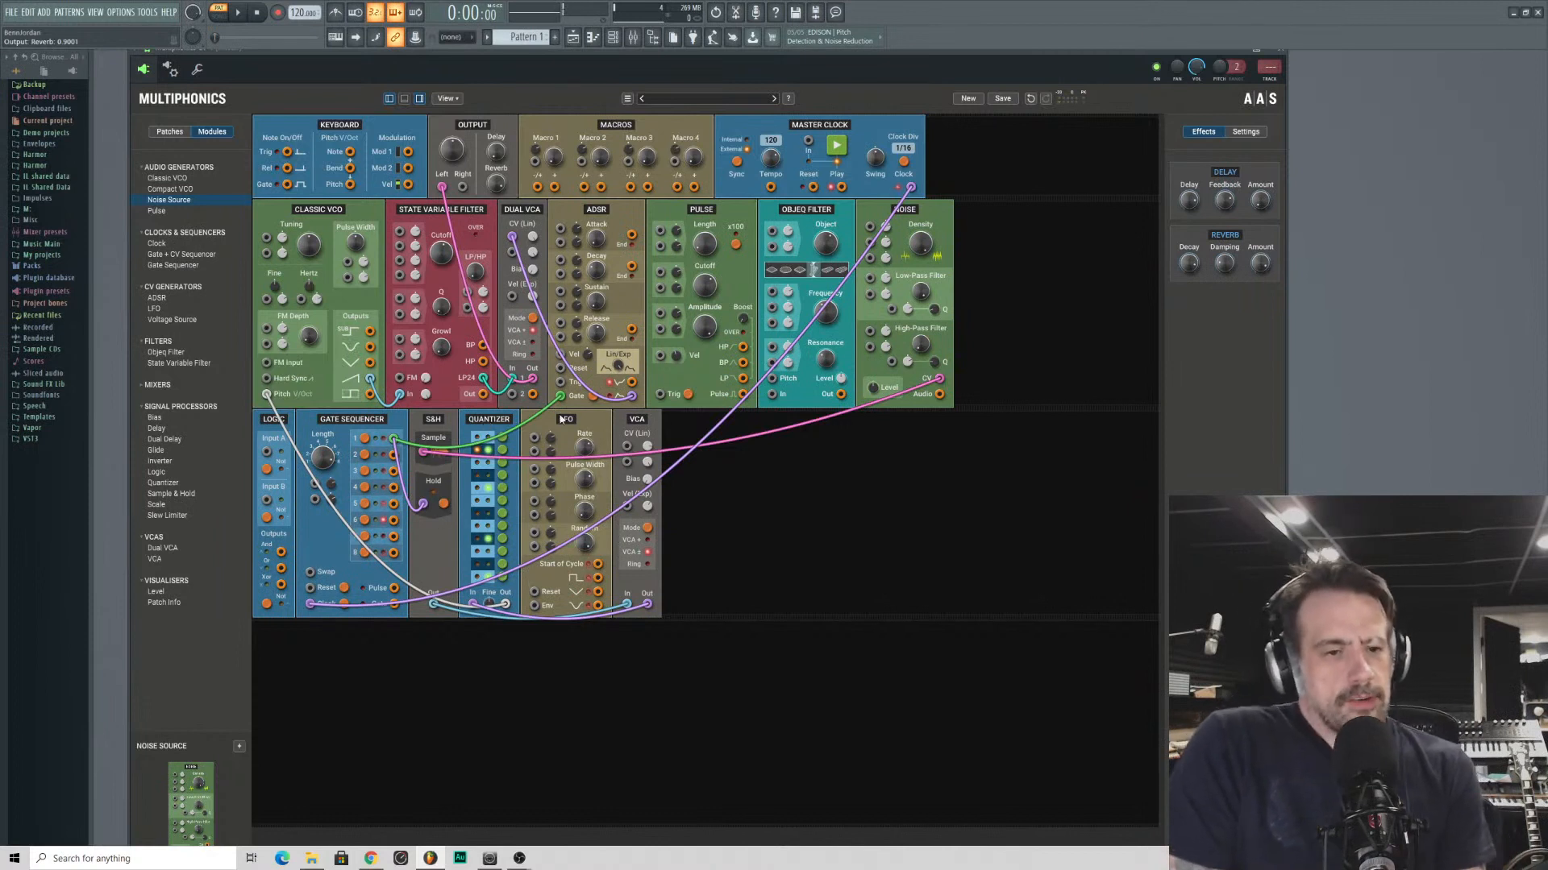
# - Enable steps 4 and 6 in the Gate Sequencer, and try gate outputs 4 and 6 as the S&H's Hold source
pyautogui.click(363, 489)
pyautogui.click(365, 520)
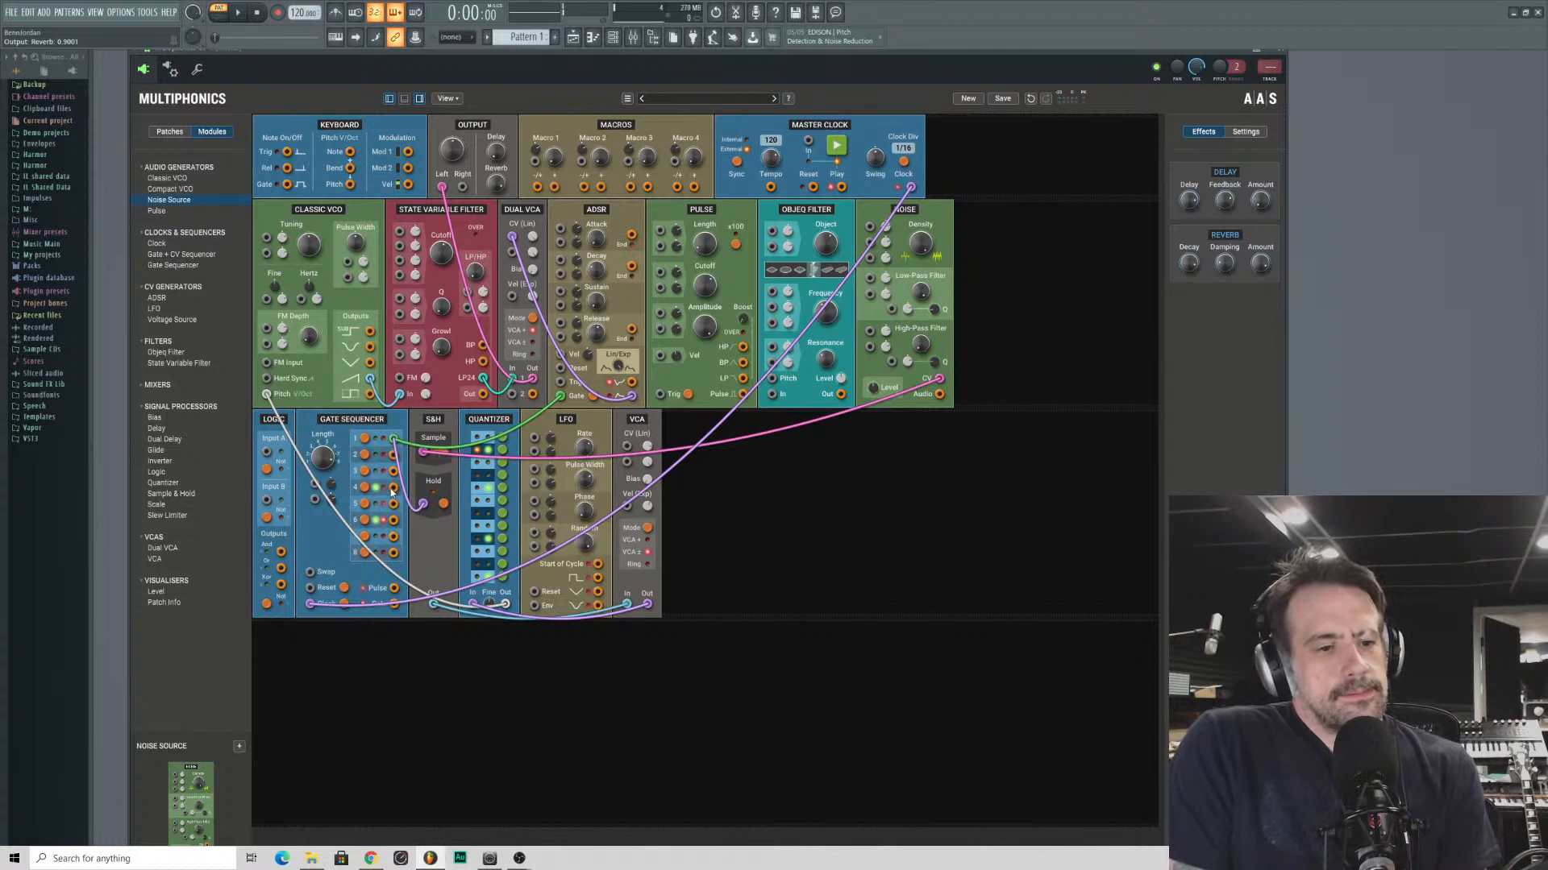
pyautogui.moveTo(392, 490); pyautogui.dragTo(422, 504)
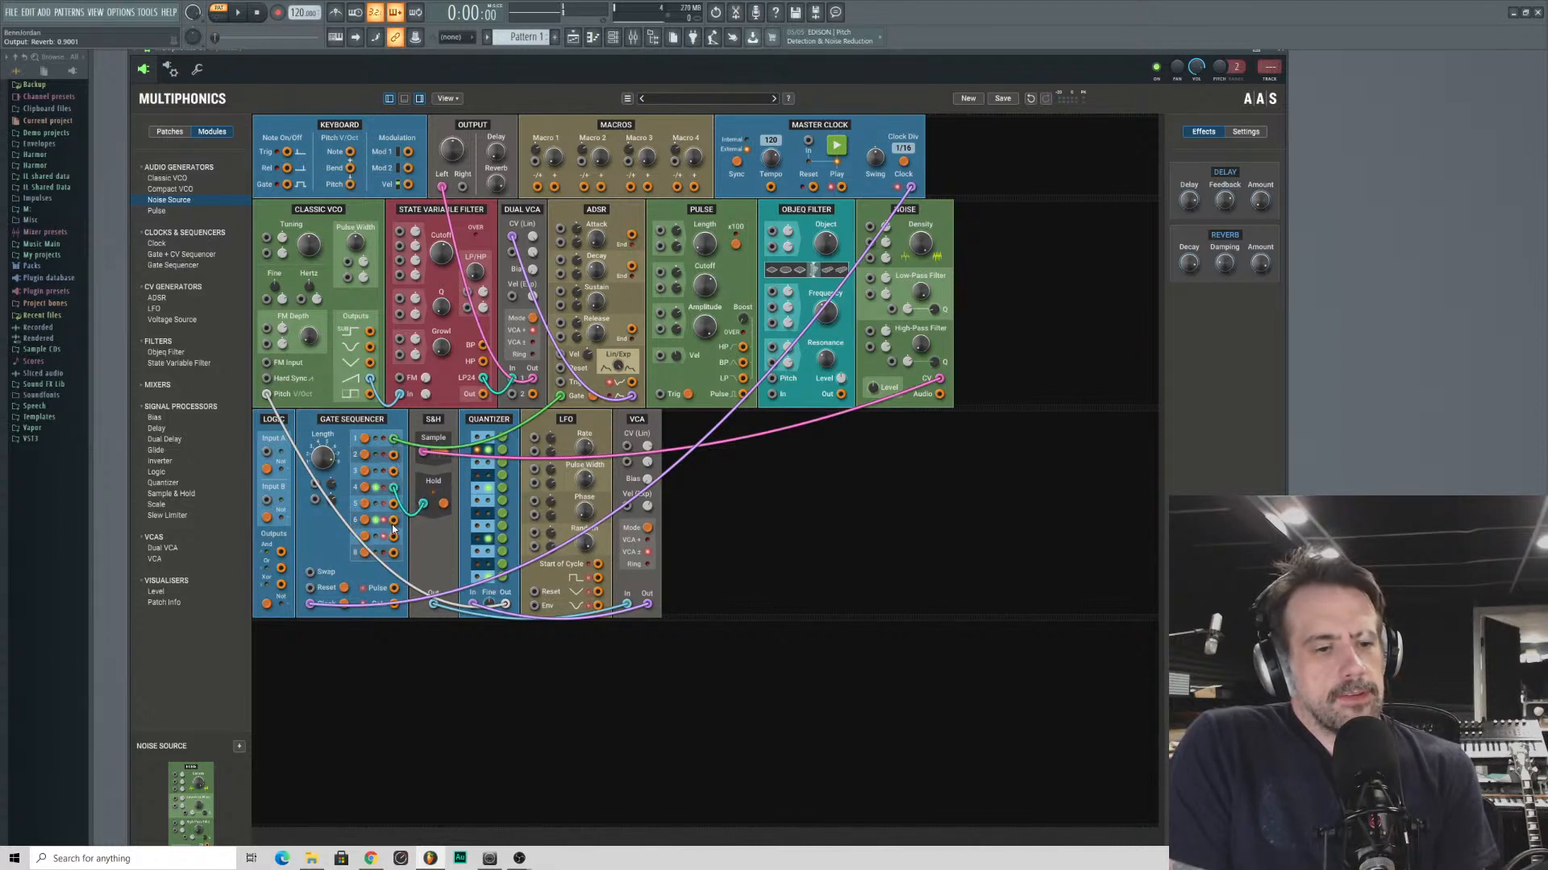
pyautogui.moveTo(395, 521); pyautogui.dragTo(424, 506)
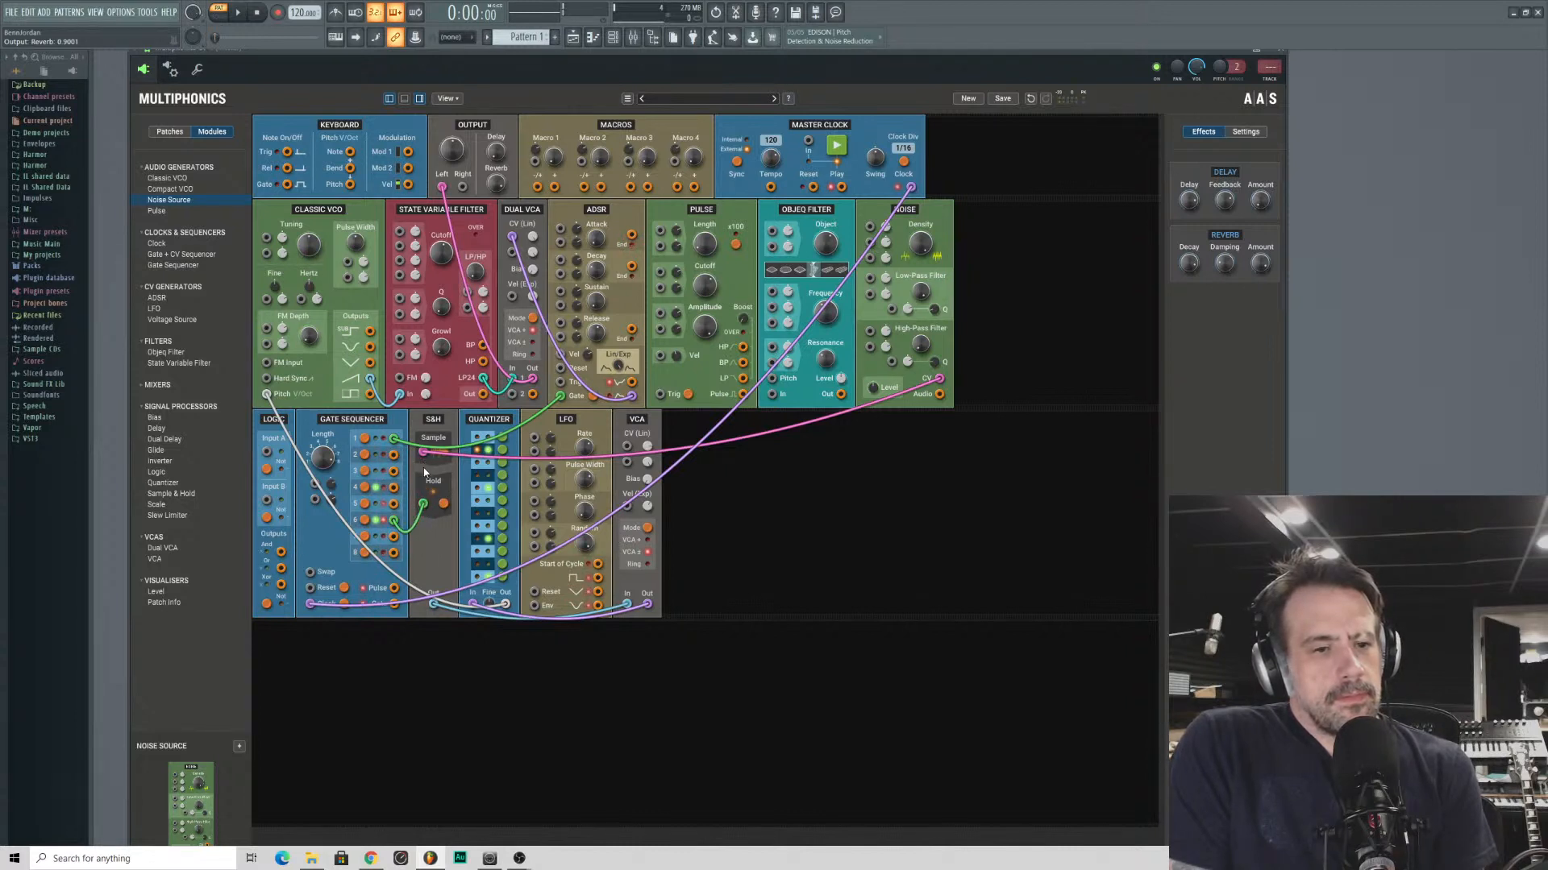
# - Unpatch the Noise Source, Gate Sequencer and Master Clock, leaving the S&H's Sample and Hold inputs and the ADSR's Gate input free
pyautogui.moveTo(424, 453); pyautogui.dragTo(461, 502)
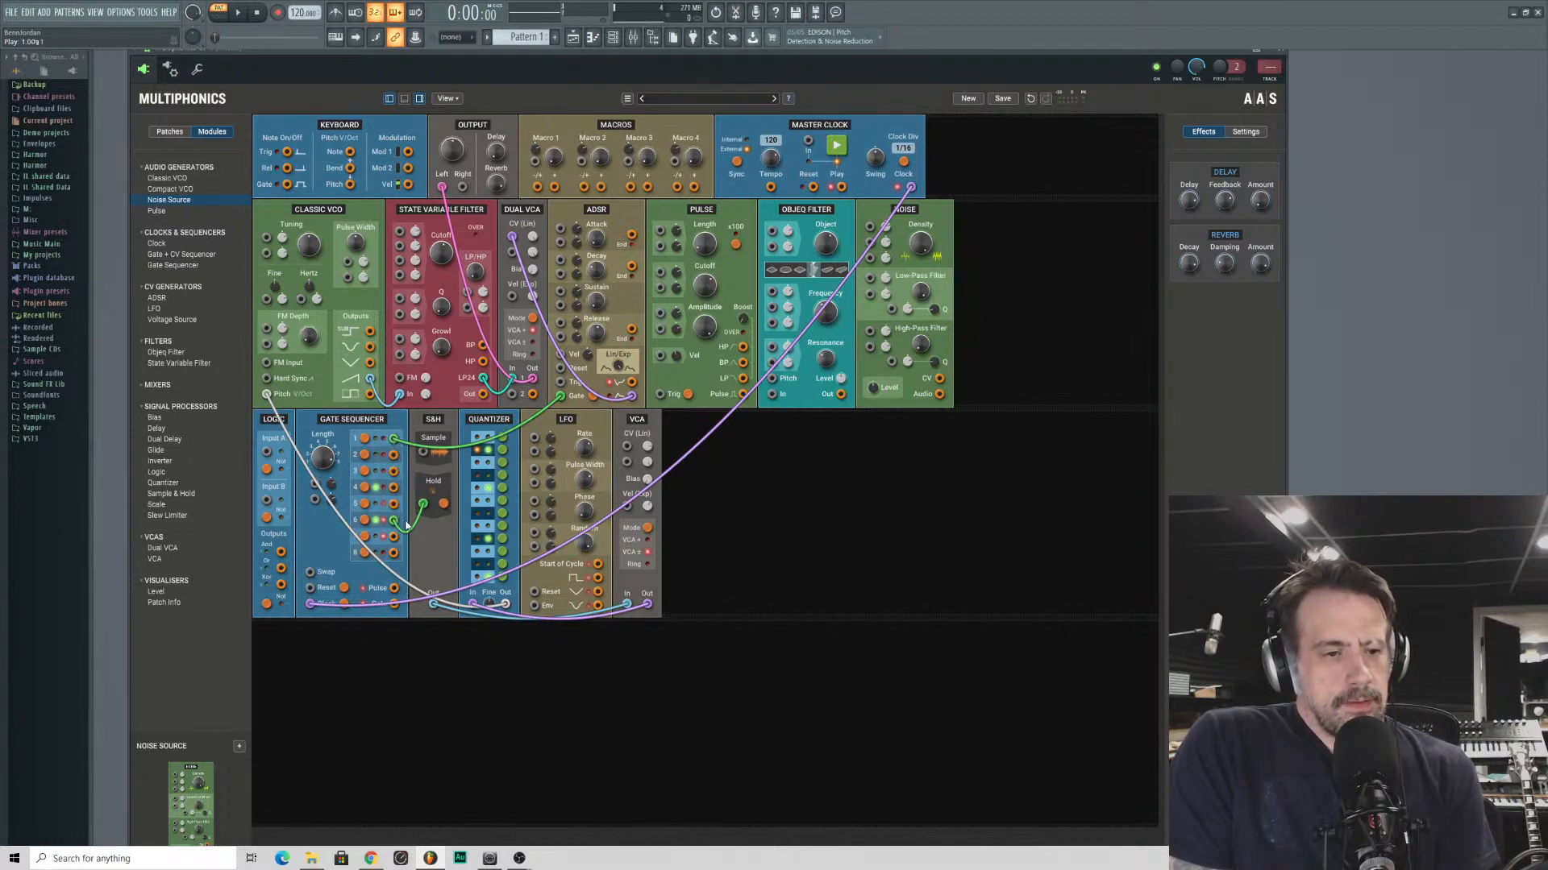
pyautogui.doubleClick(423, 505)
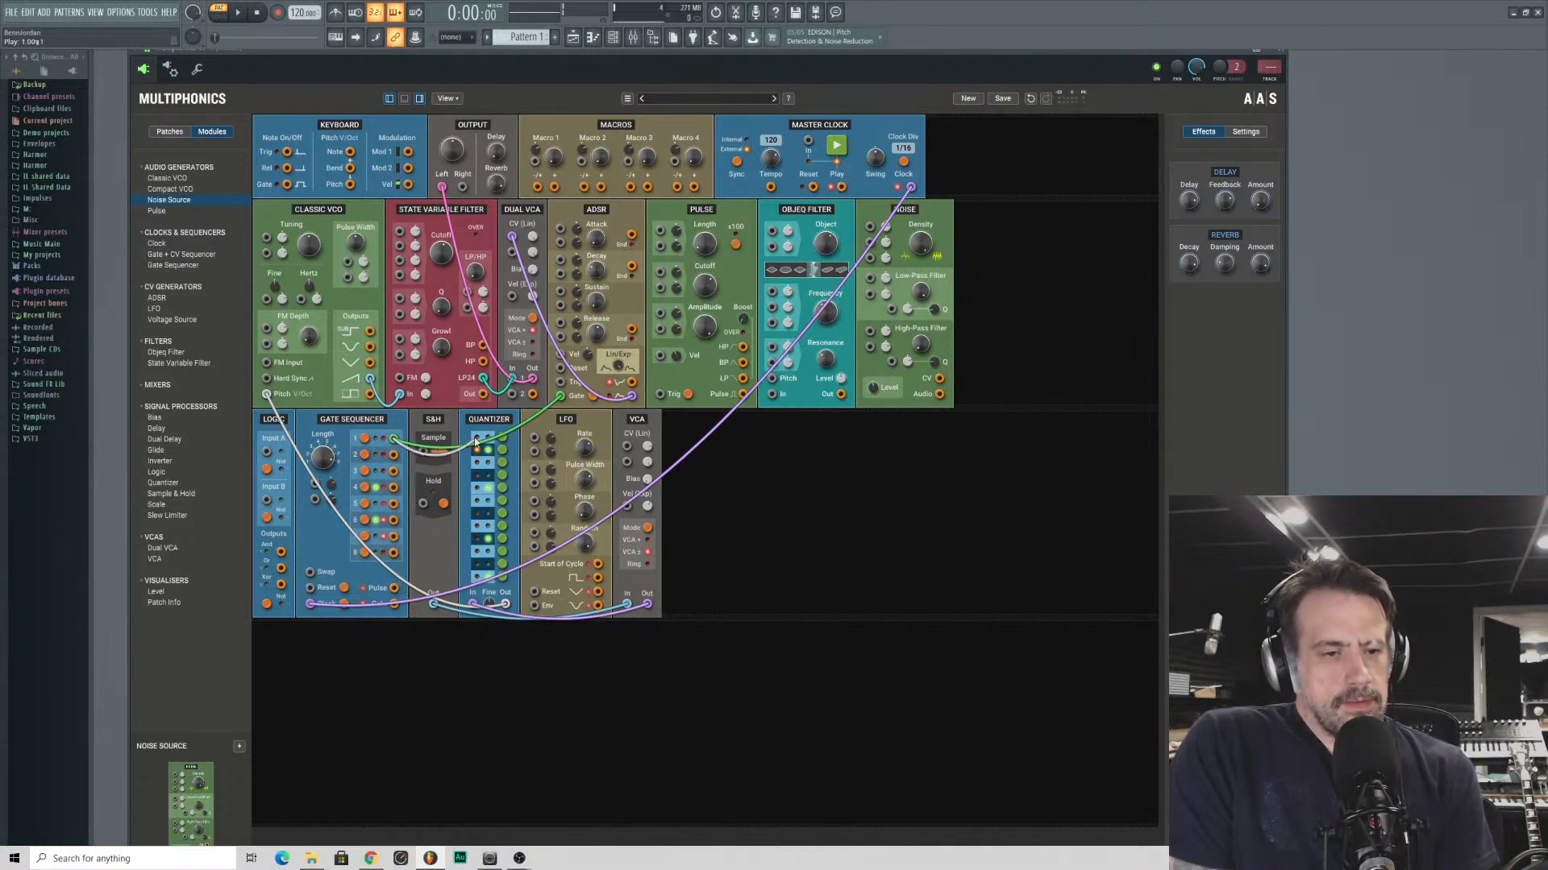
pyautogui.doubleClick(394, 440)
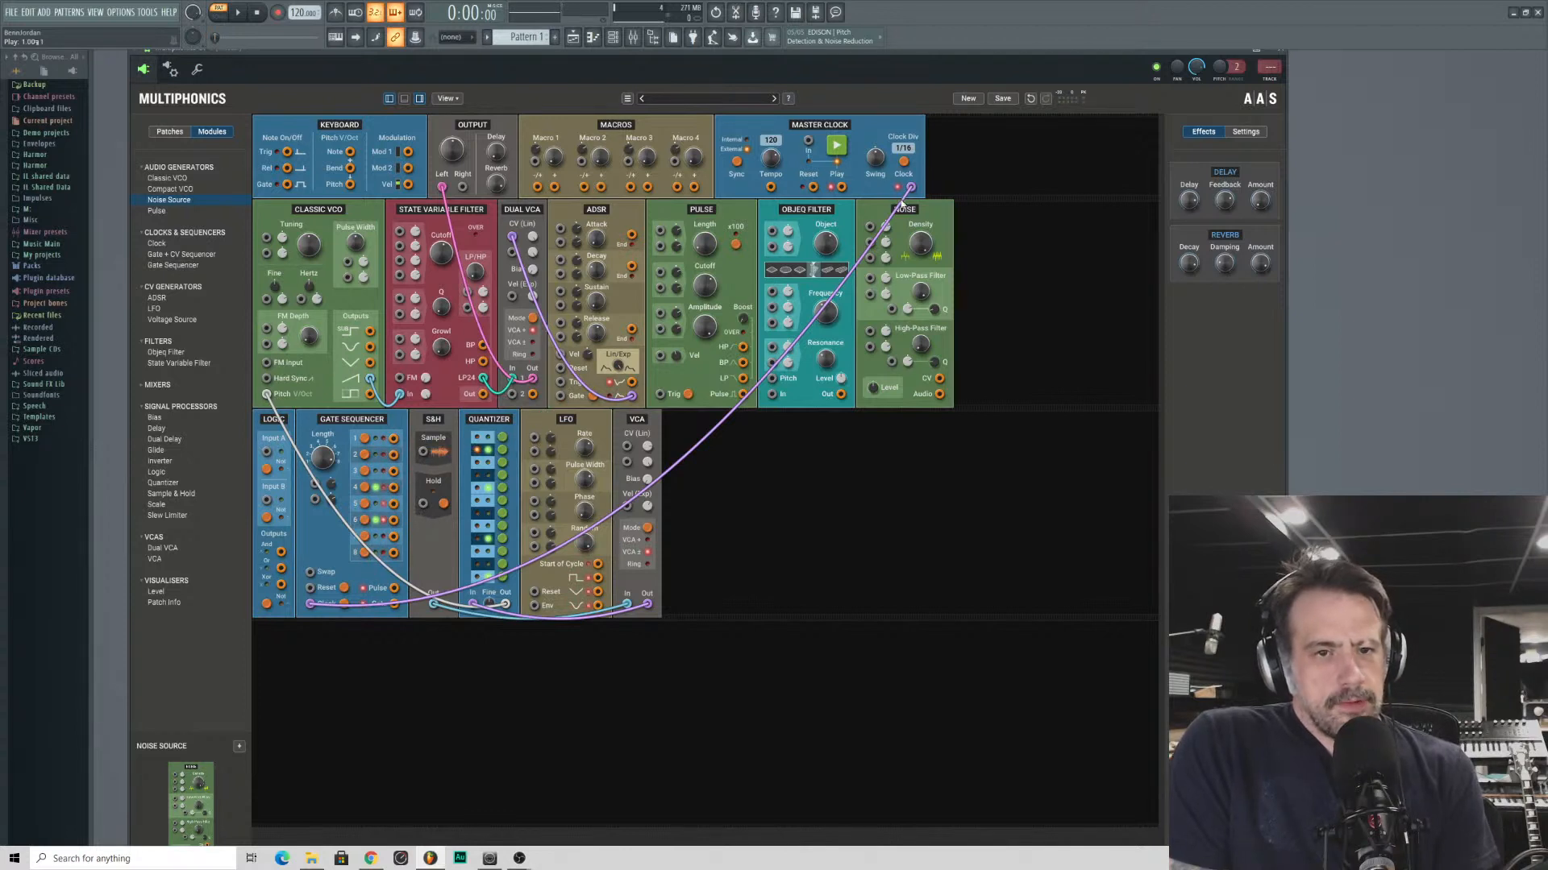
pyautogui.moveTo(314, 606); pyautogui.dragTo(423, 504)
pyautogui.moveTo(609, 315); pyautogui.dragTo(911, 188)
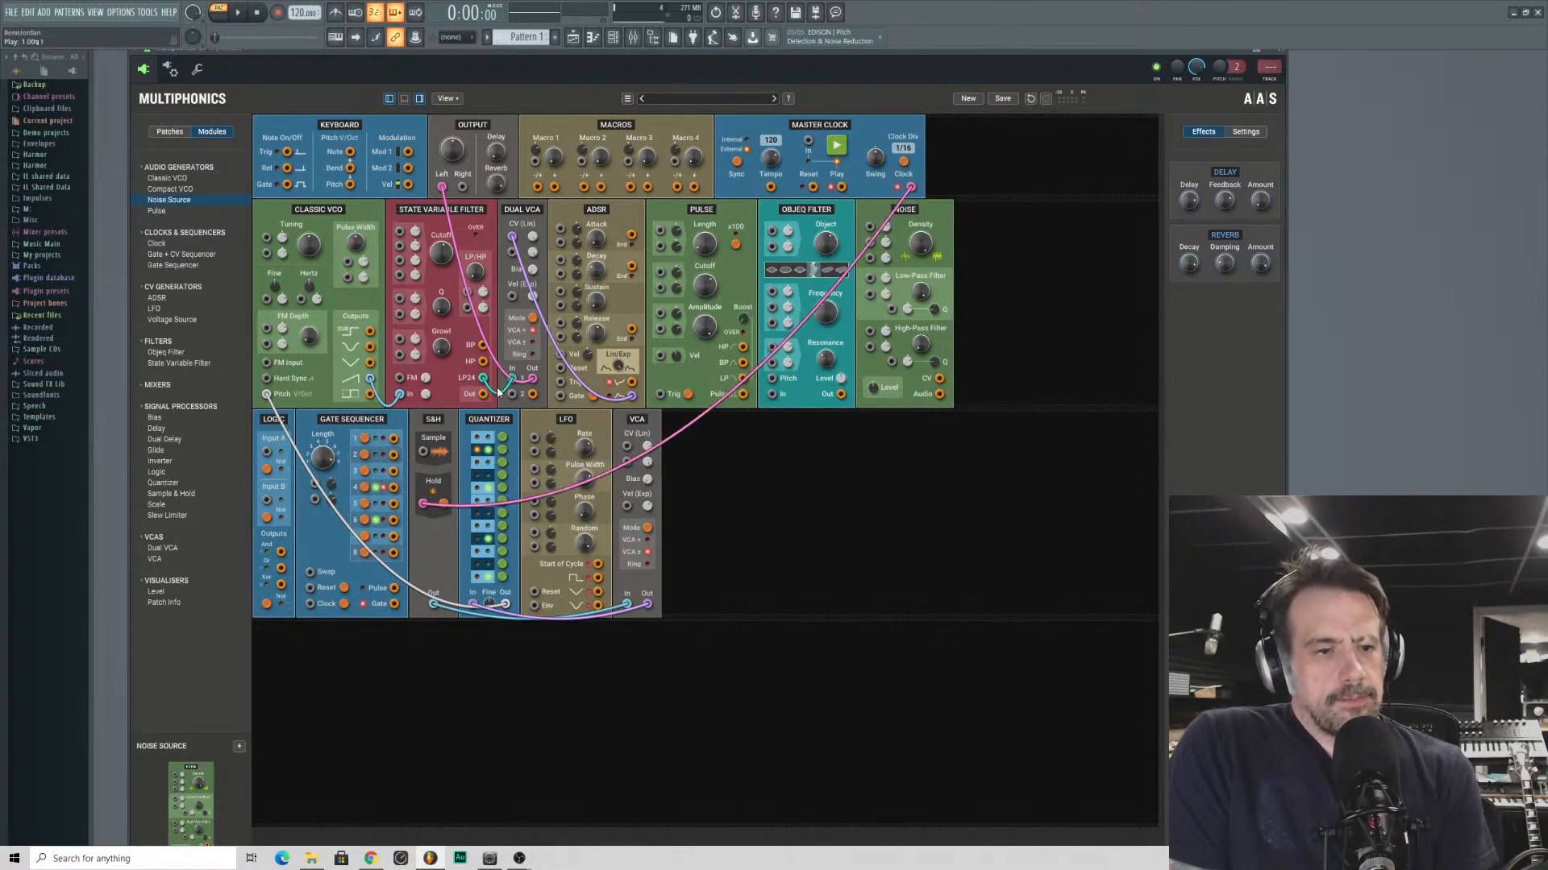
pyautogui.moveTo(422, 505); pyautogui.dragTo(516, 488)
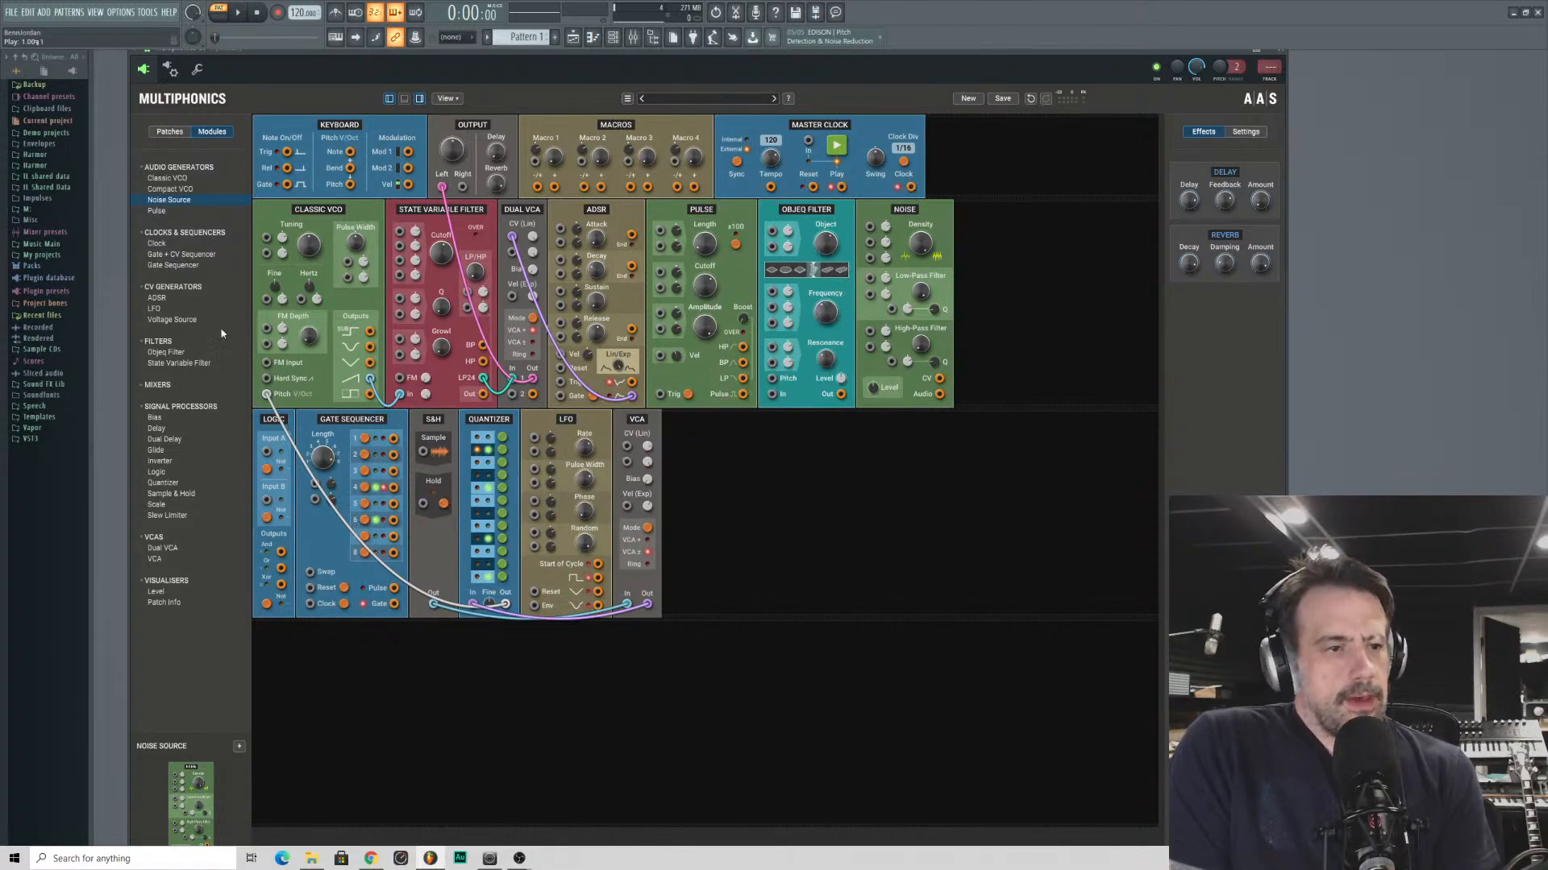
# - Add a second LFO in the empty third row, and patch its square output into the S&H's Hold and the ADSR's Gate inputs
pyautogui.doubleClick(154, 309)
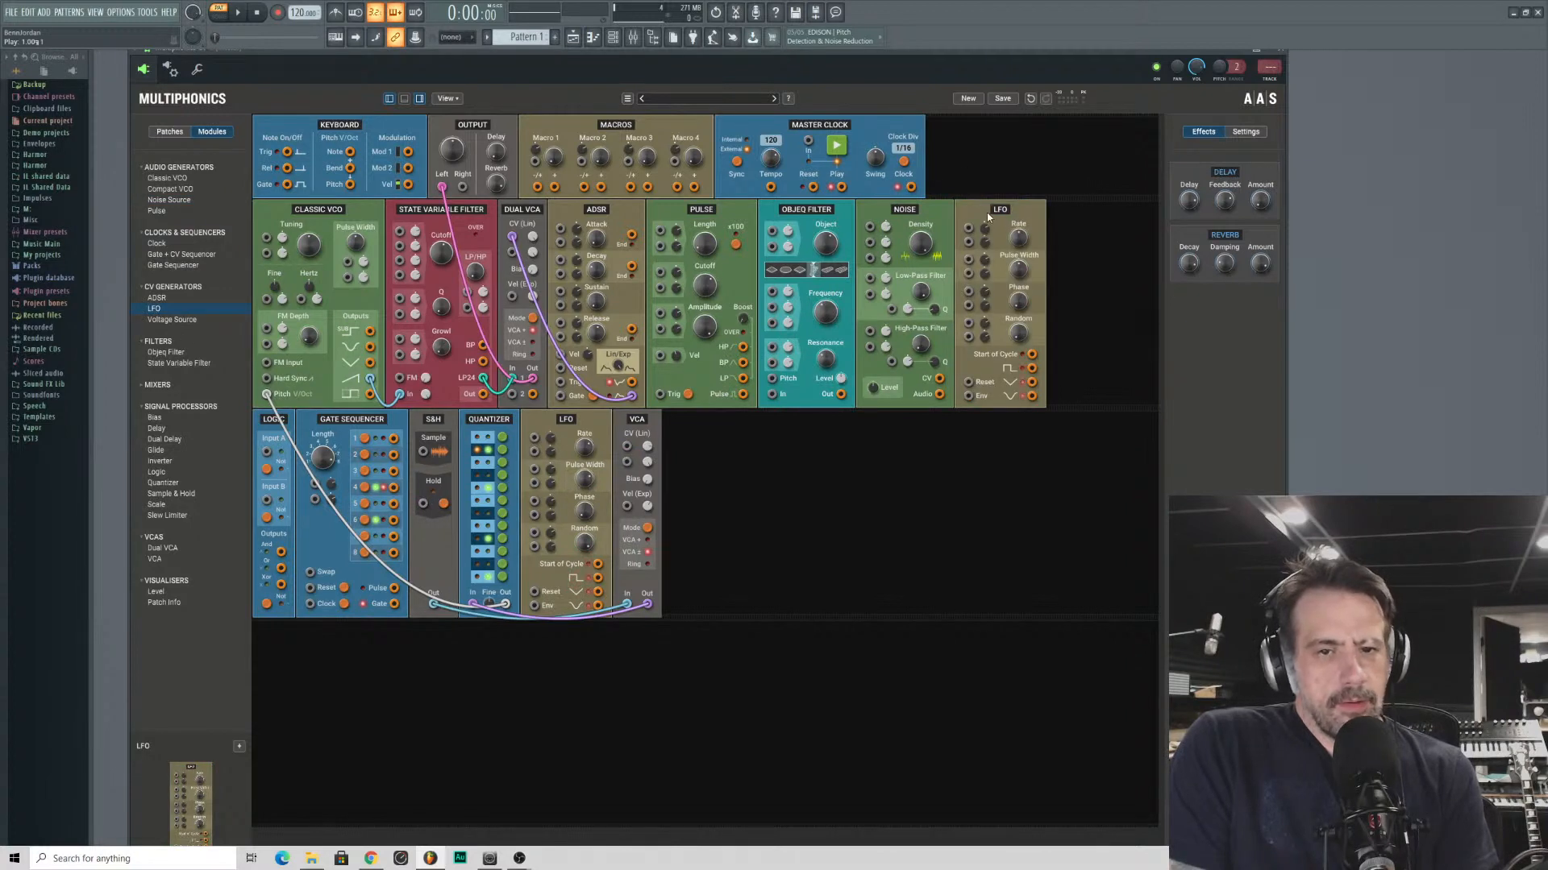
pyautogui.moveTo(987, 211); pyautogui.dragTo(298, 633)
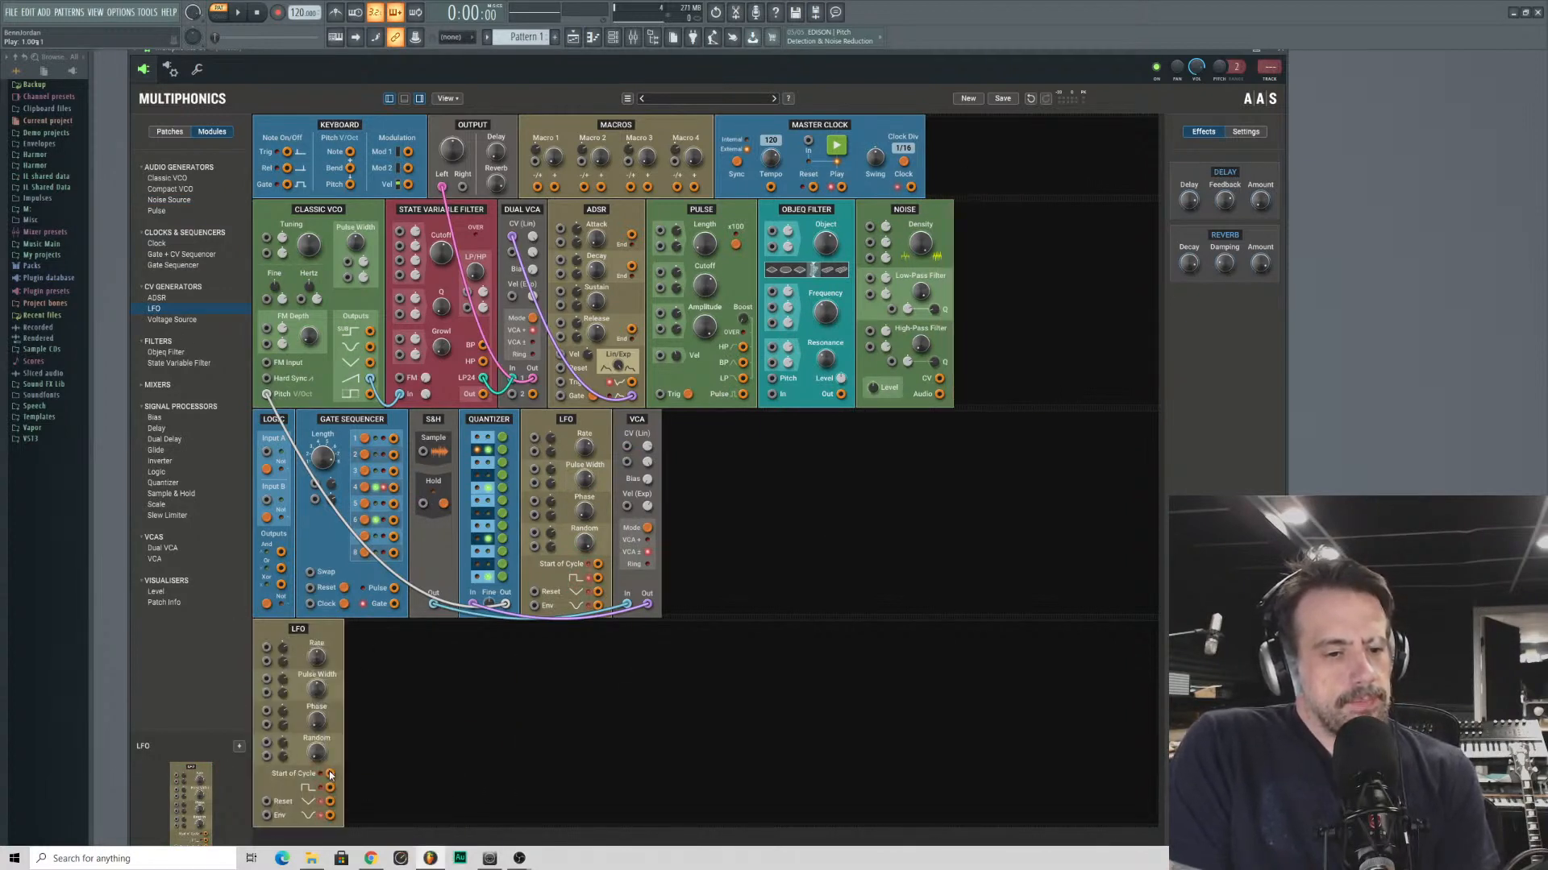
pyautogui.moveTo(330, 788); pyautogui.dragTo(422, 504)
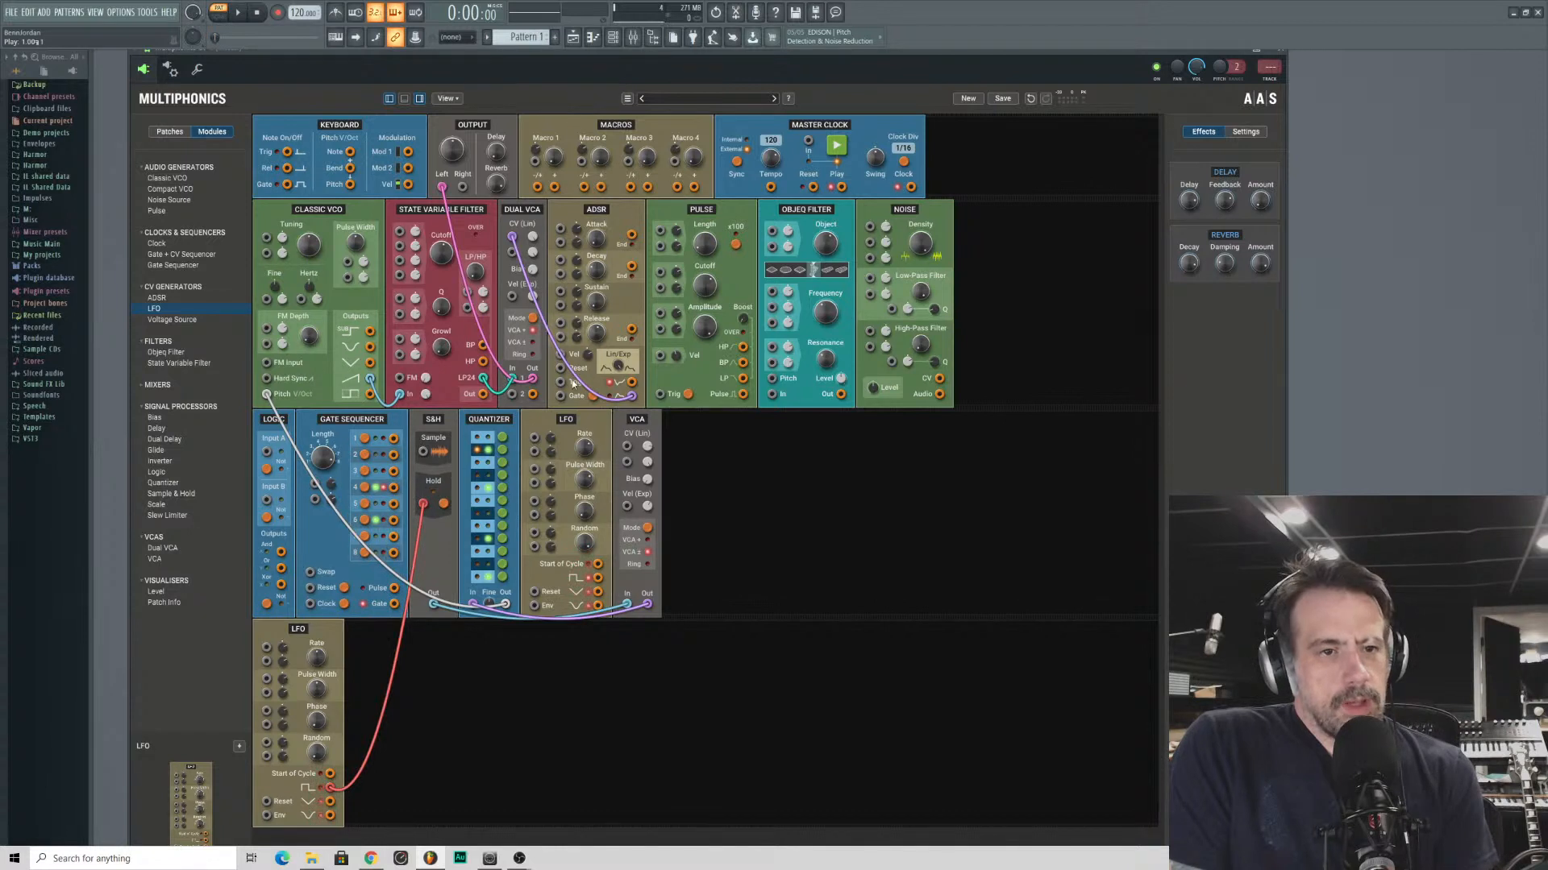
pyautogui.moveTo(560, 396); pyautogui.dragTo(331, 786)
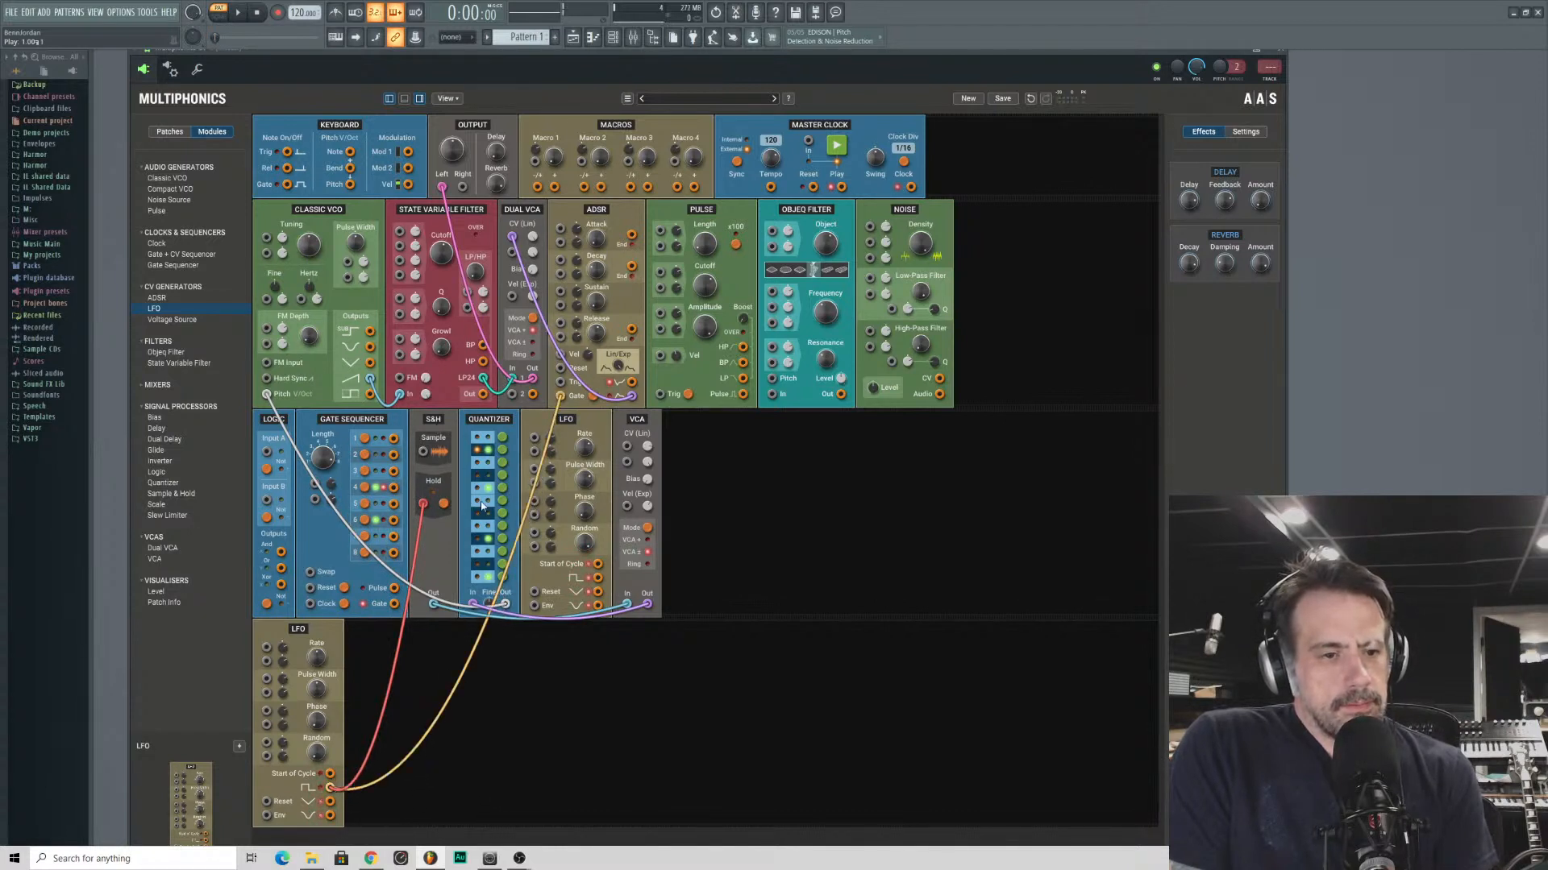
pyautogui.moveTo(312, 661); pyautogui.dragTo(312, 655)
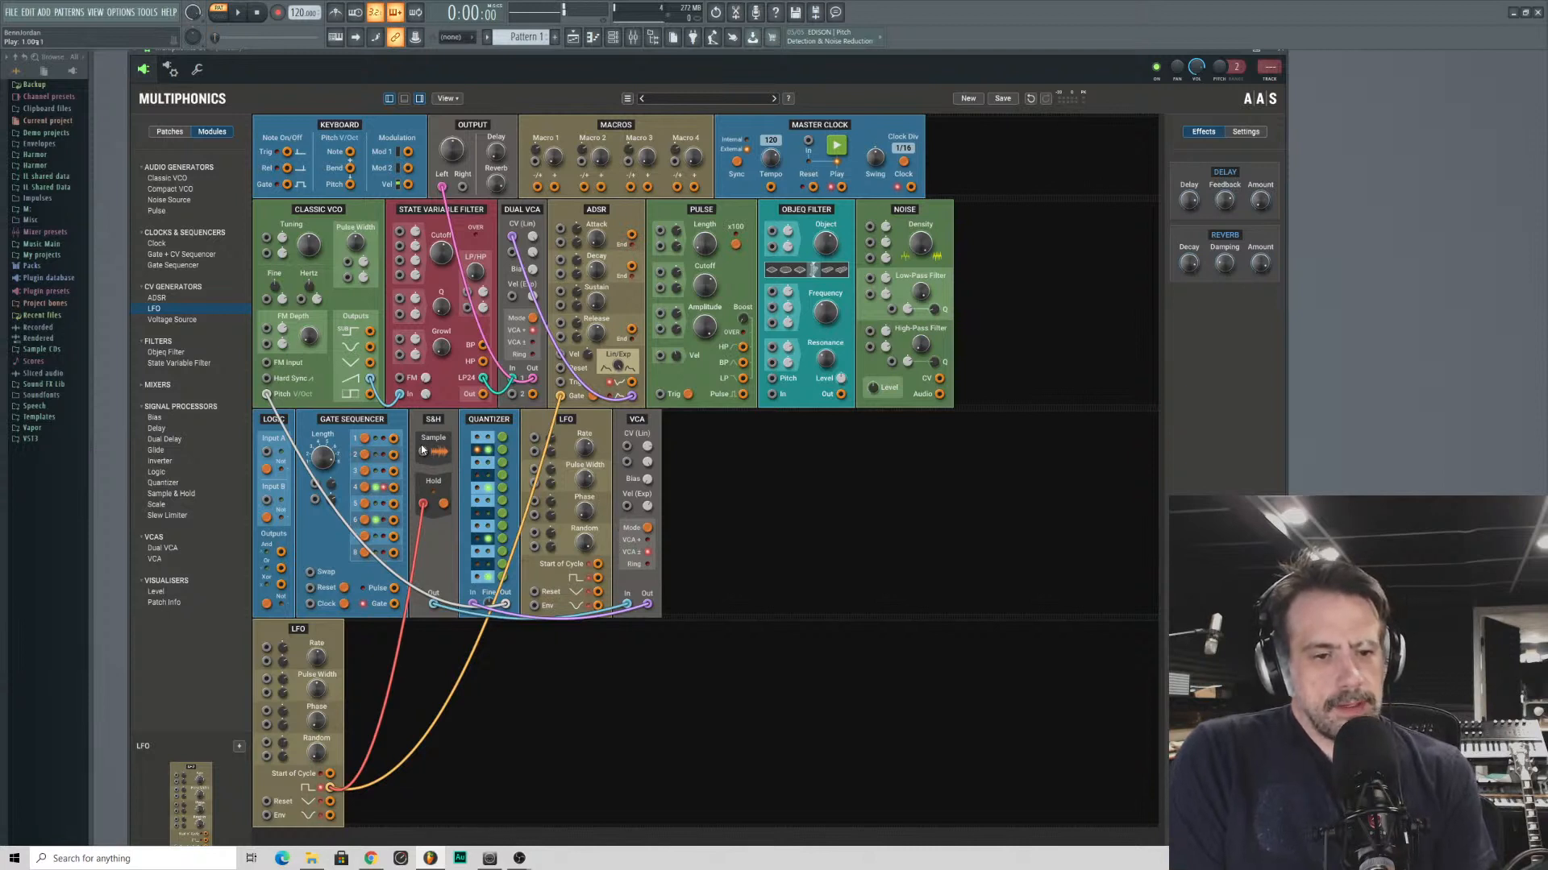
# - Patch the first LFO's output below the square one into the S&H's Sample input, and the S&H output directly into the Classic VCO's Pitch
pyautogui.moveTo(424, 453); pyautogui.dragTo(598, 595)
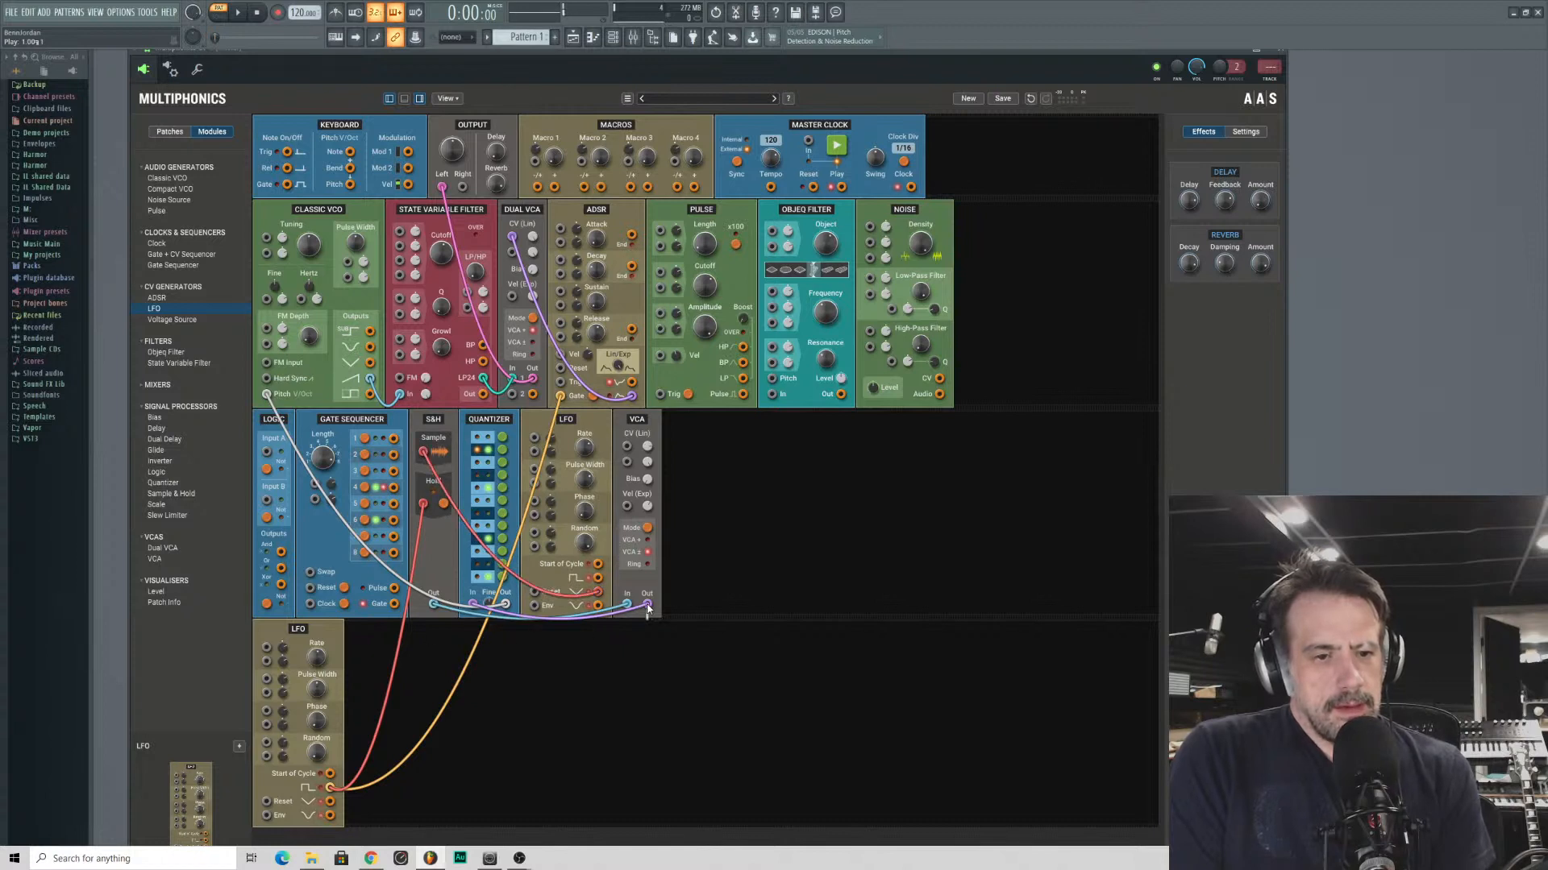
pyautogui.moveTo(627, 604); pyautogui.dragTo(529, 672)
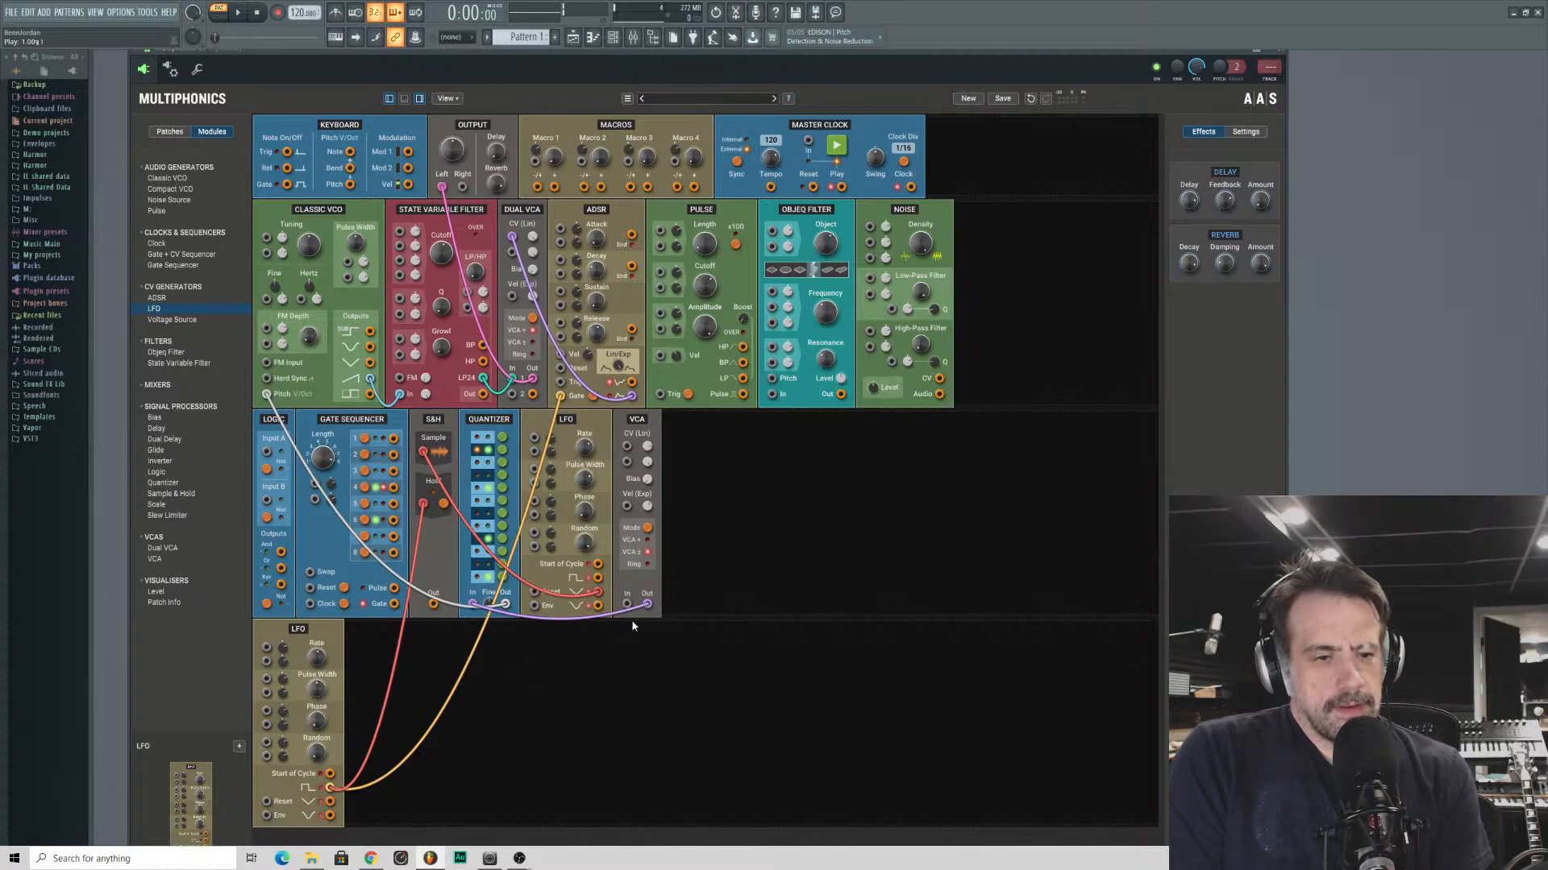
pyautogui.moveTo(646, 604); pyautogui.dragTo(601, 615)
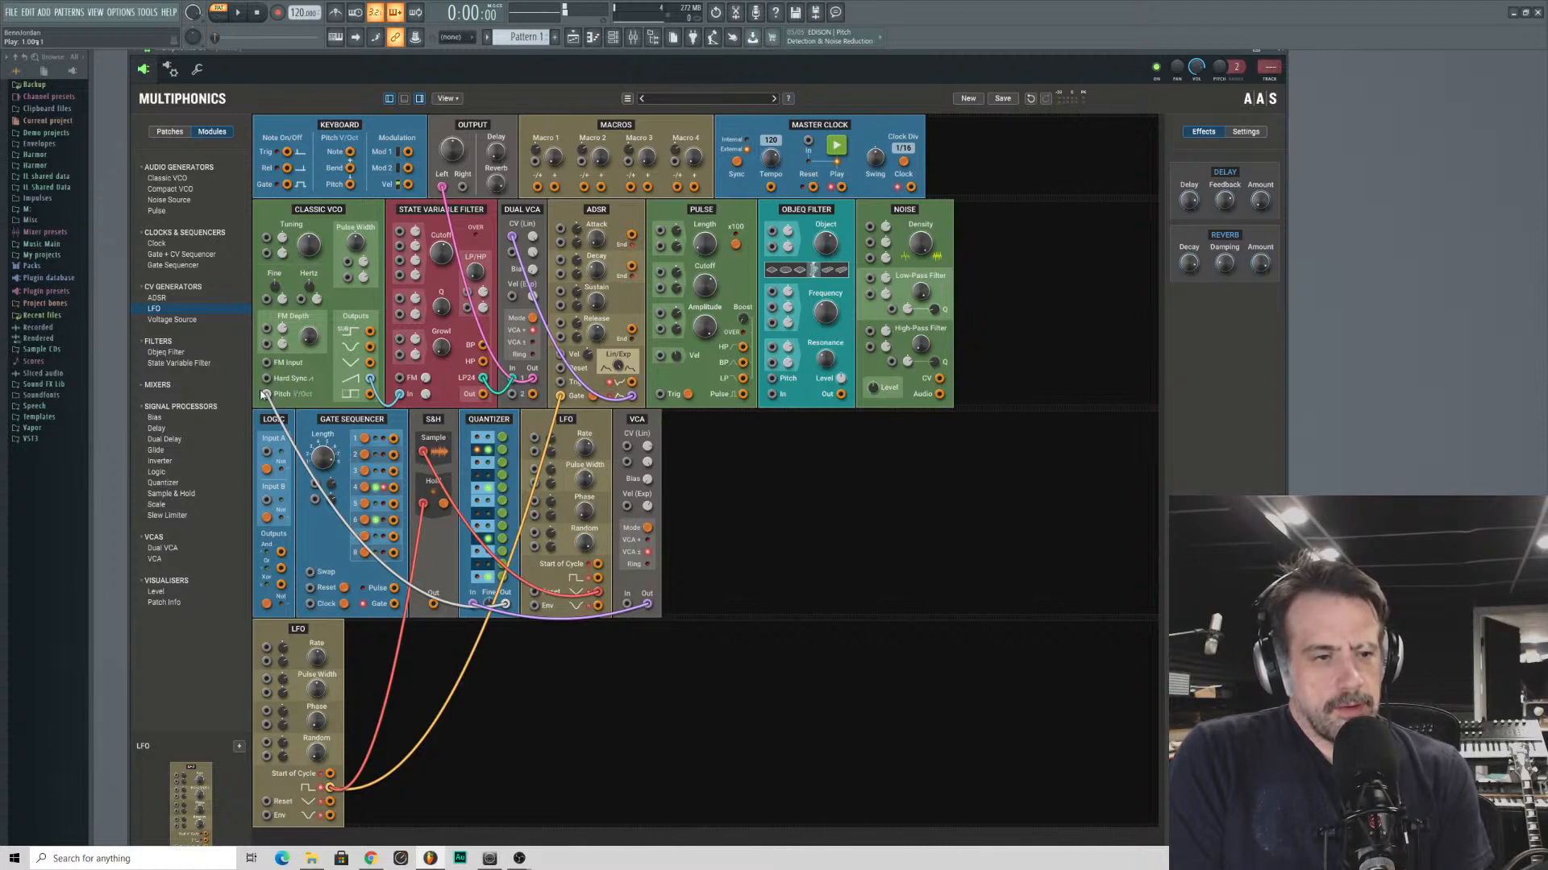
pyautogui.moveTo(263, 394)
pyautogui.mouseDown()
pyautogui.moveTo(452, 665)
pyautogui.moveTo(298, 386)
pyautogui.moveTo(266, 395)
pyautogui.mouseUp()
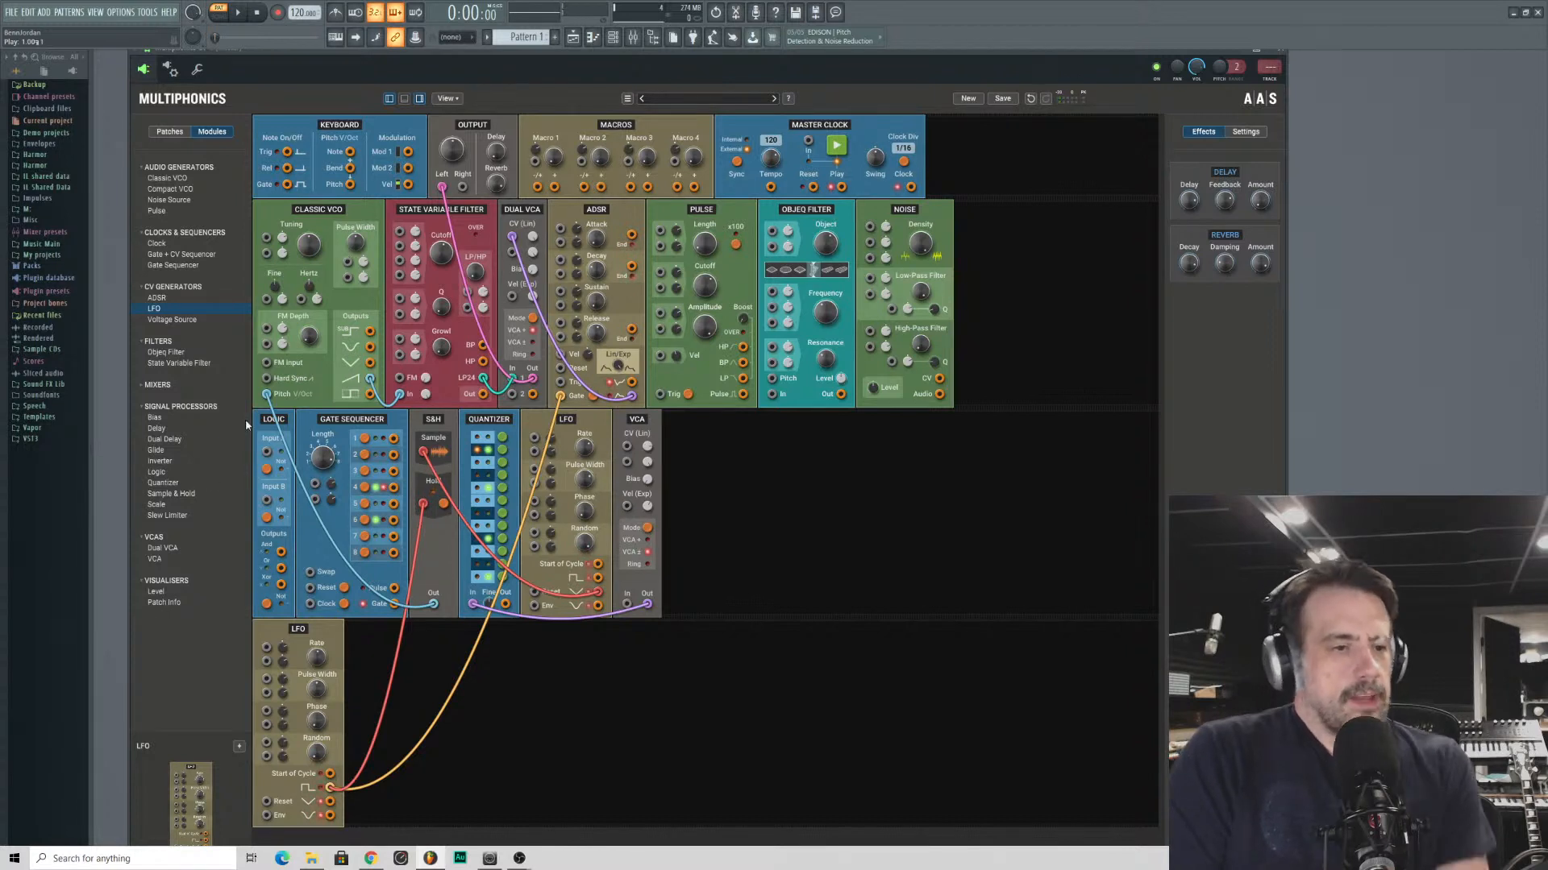
pyautogui.doubleClick(154, 418)
pyautogui.moveTo(970, 211)
pyautogui.mouseDown()
pyautogui.moveTo(965, 332)
pyautogui.moveTo(812, 457)
pyautogui.moveTo(698, 451)
pyautogui.mouseUp()
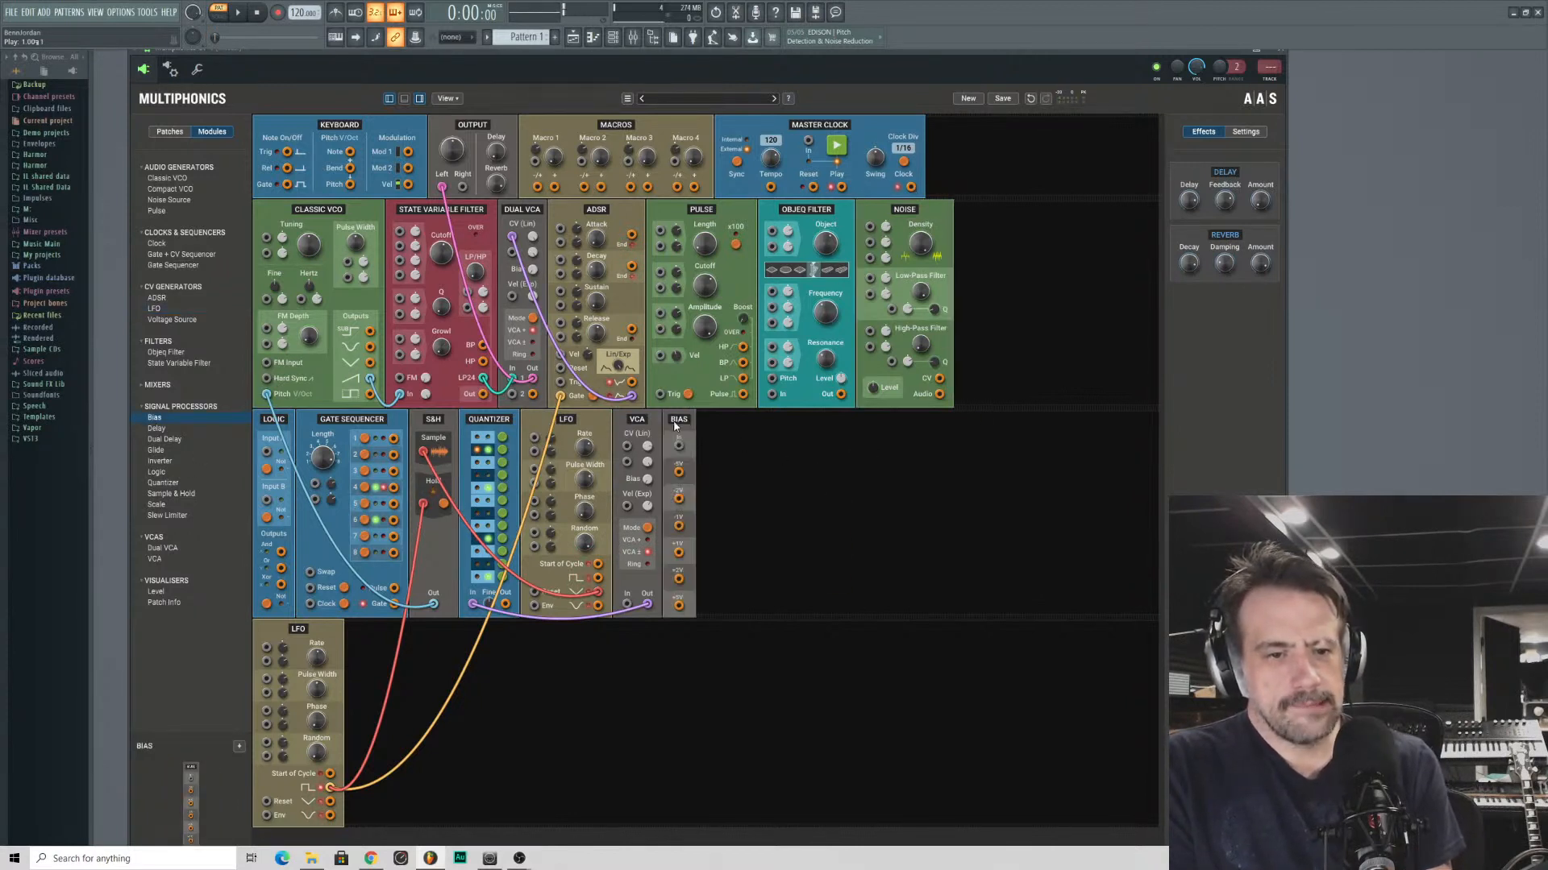
pyautogui.rightClick(677, 425)
pyautogui.click(691, 446)
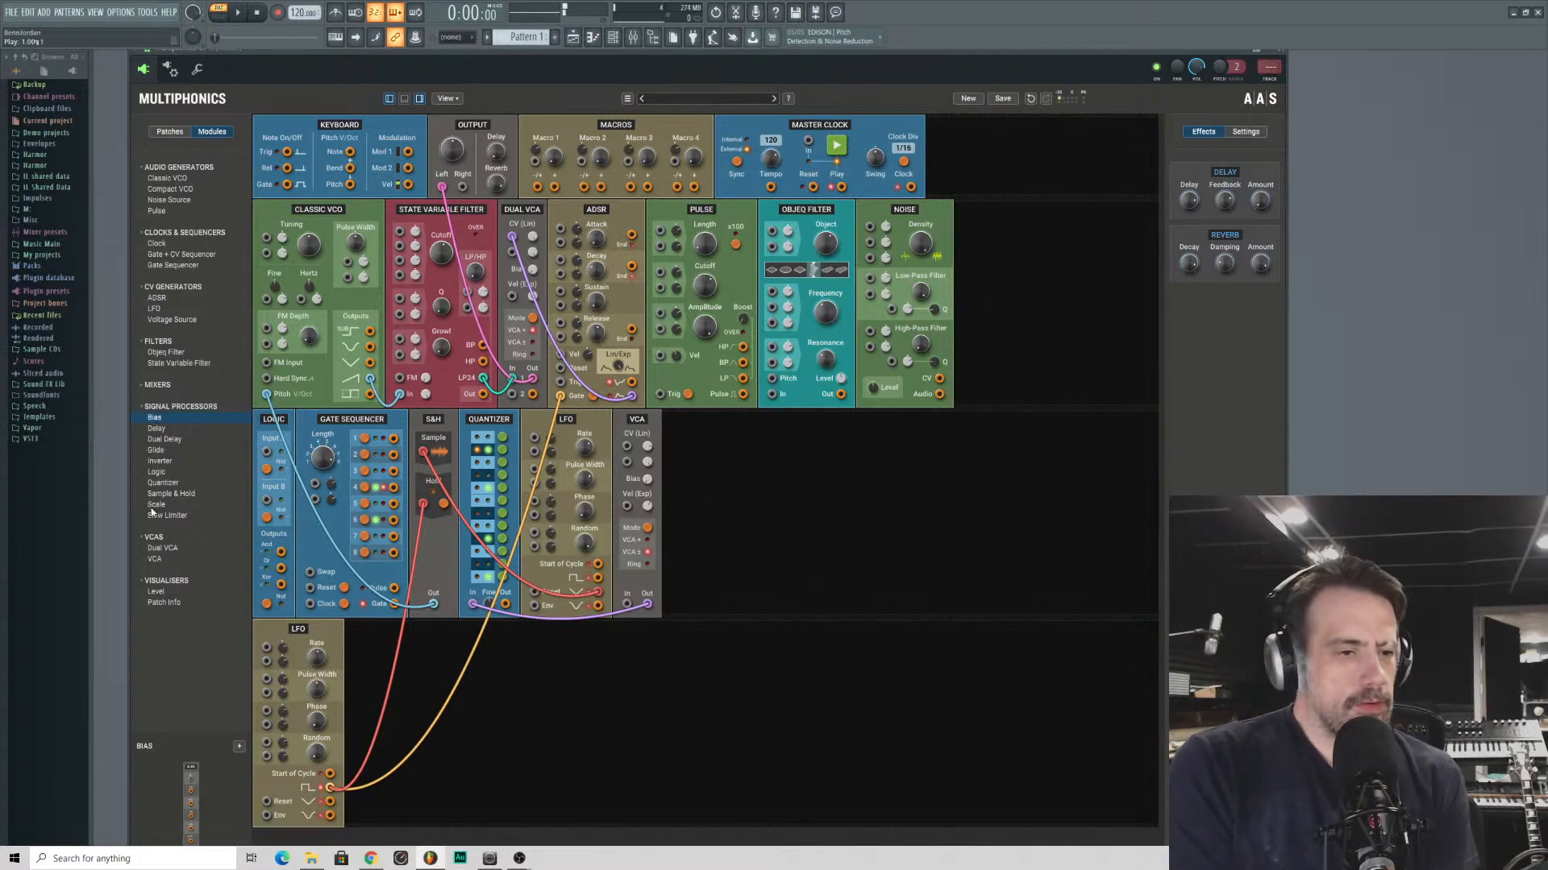
# - Add a Scale module and a Voltage Source module after the Noise Source
pyautogui.moveTo(155, 505); pyautogui.dragTo(867, 233)
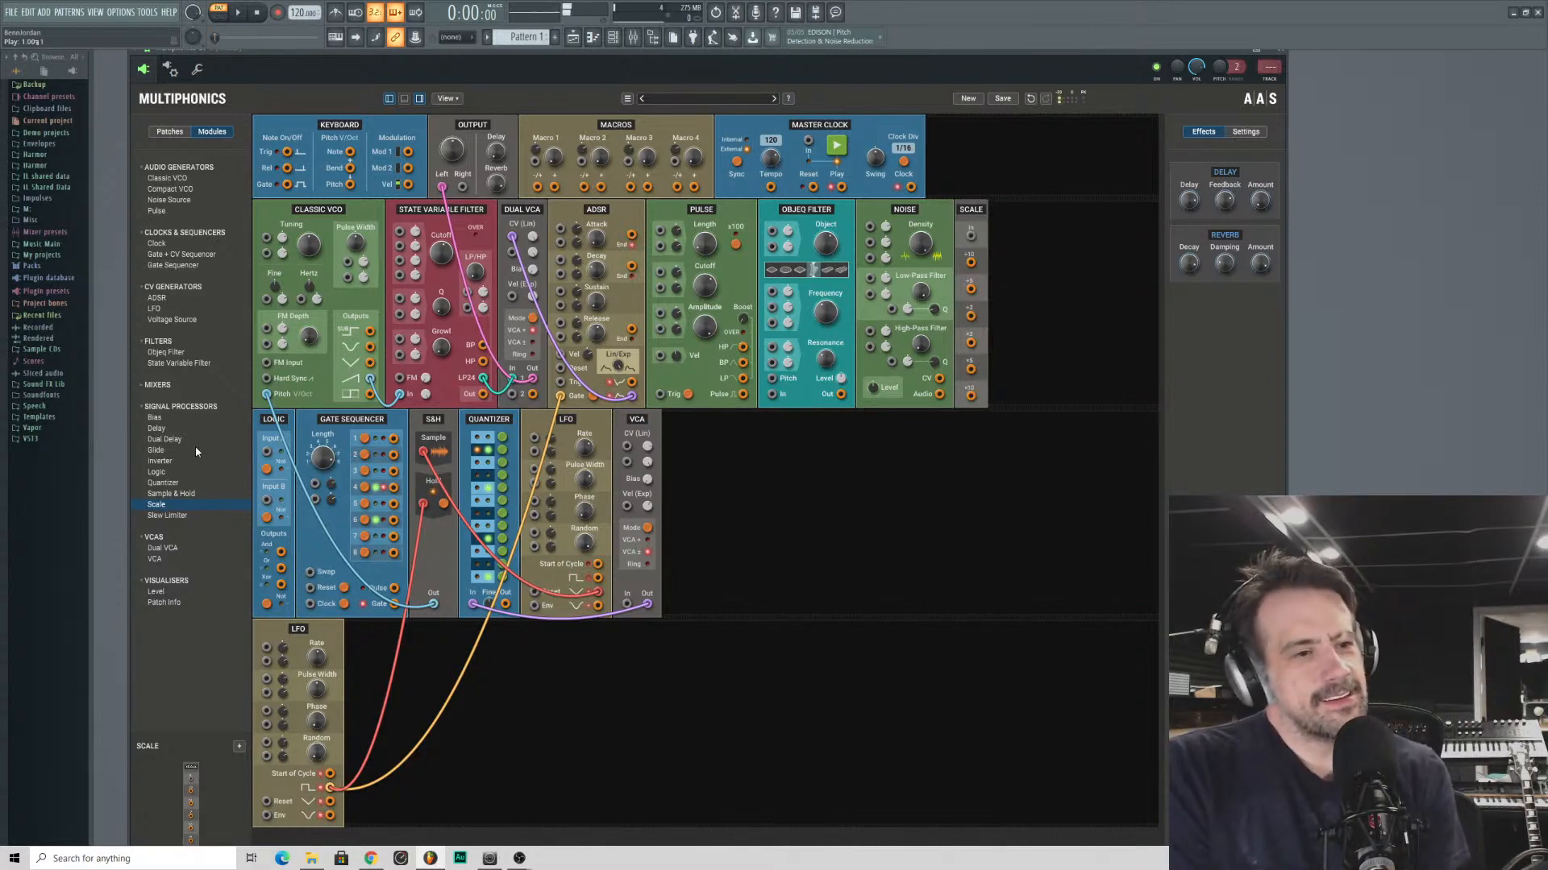
pyautogui.doubleClick(165, 320)
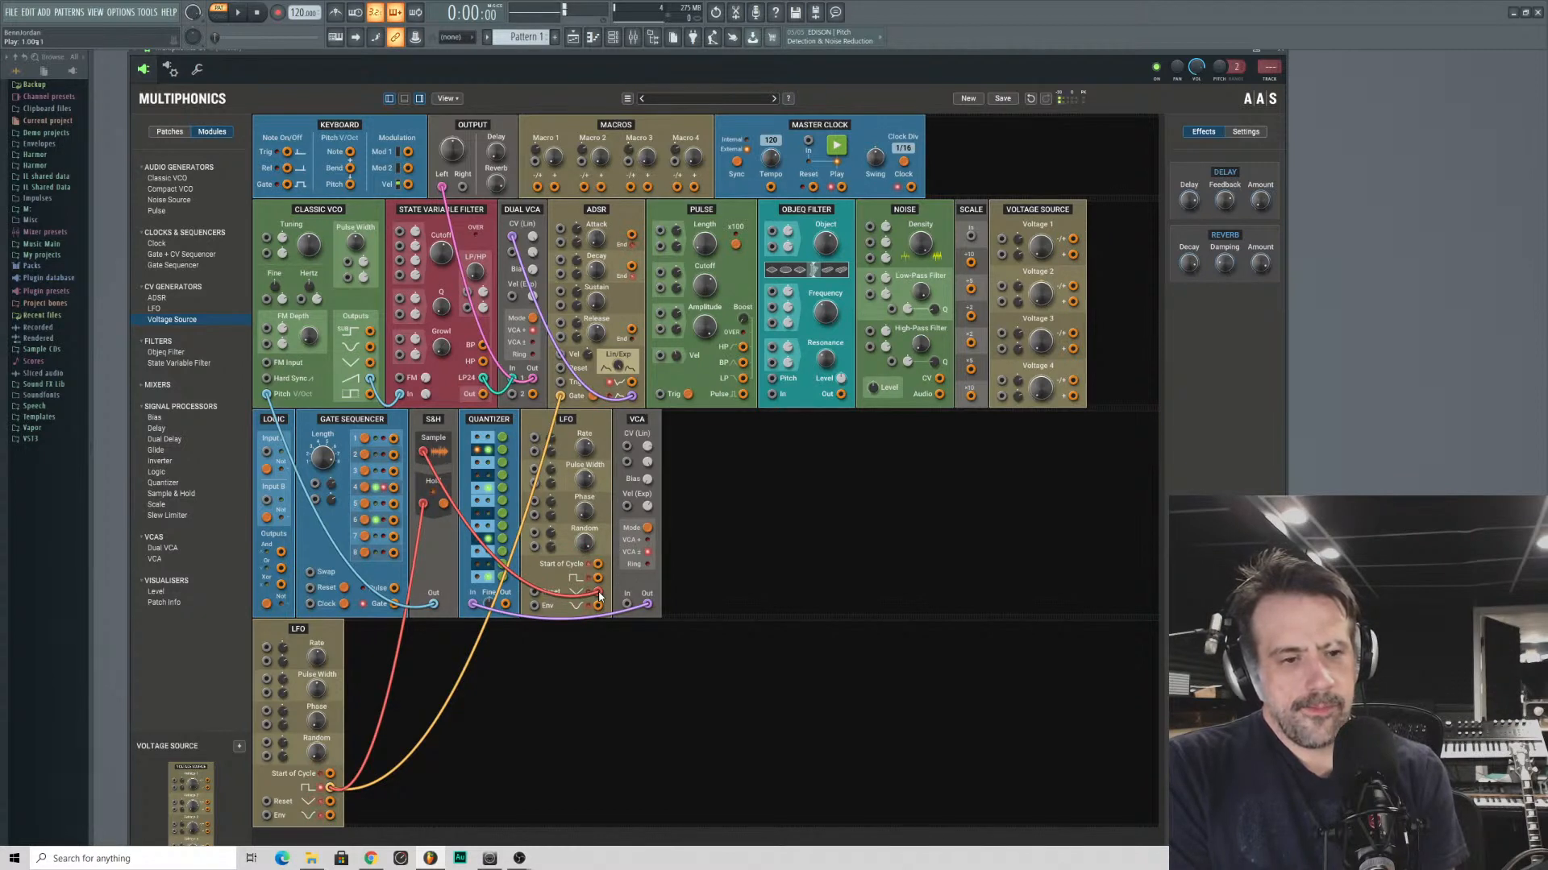
# - Patch the first LFO into the Voltage Source's Voltage 1 input, and the Voltage 1 output into the Quantizer's input
pyautogui.moveTo(648, 605); pyautogui.dragTo(577, 689)
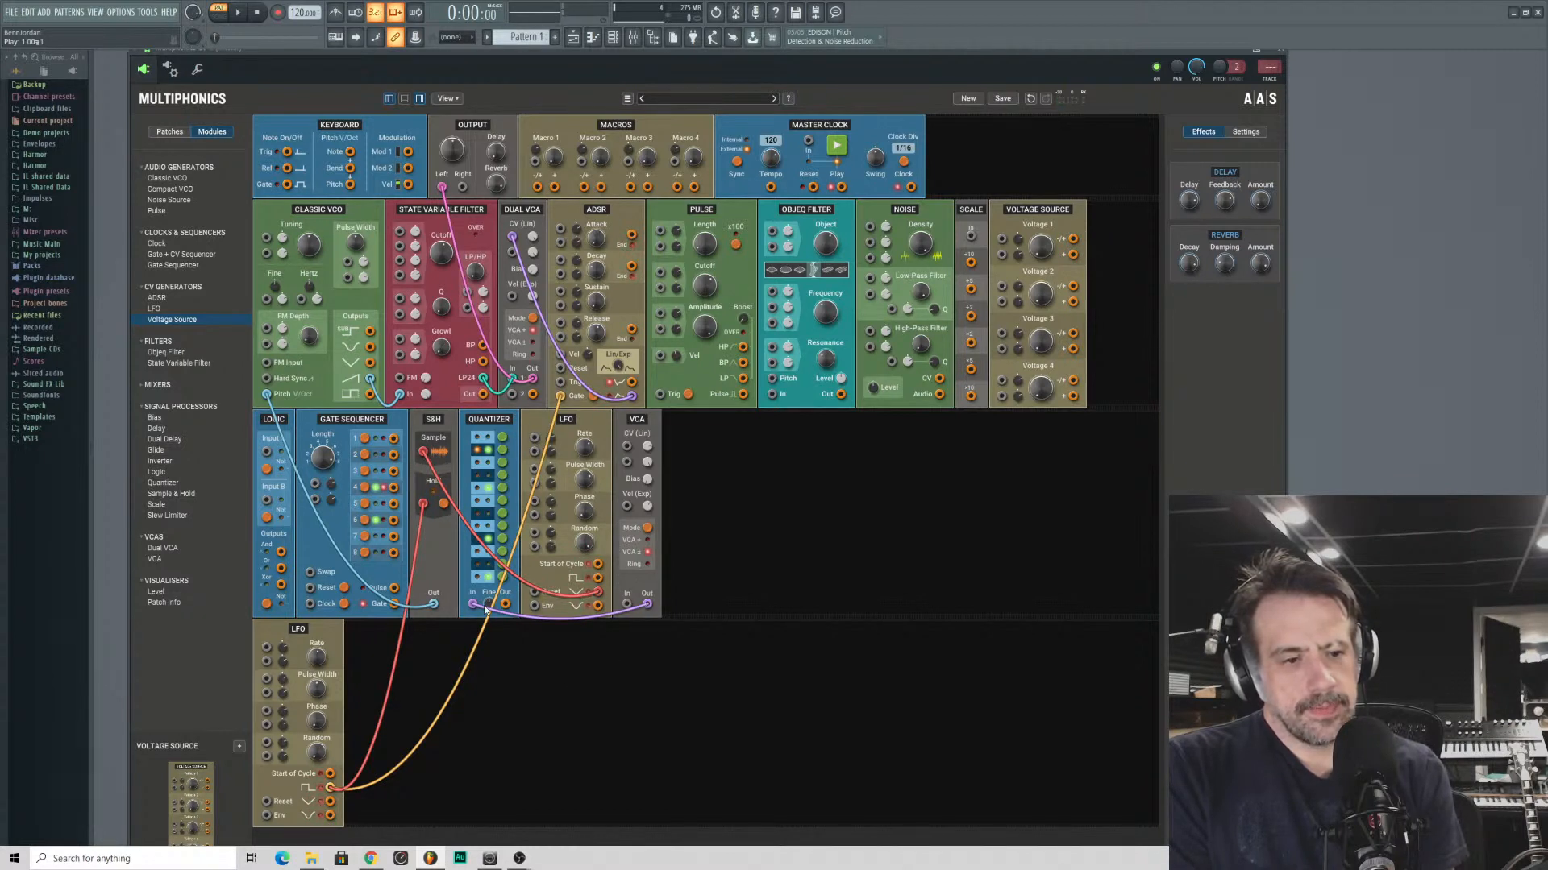
pyautogui.moveTo(473, 604); pyautogui.dragTo(423, 453)
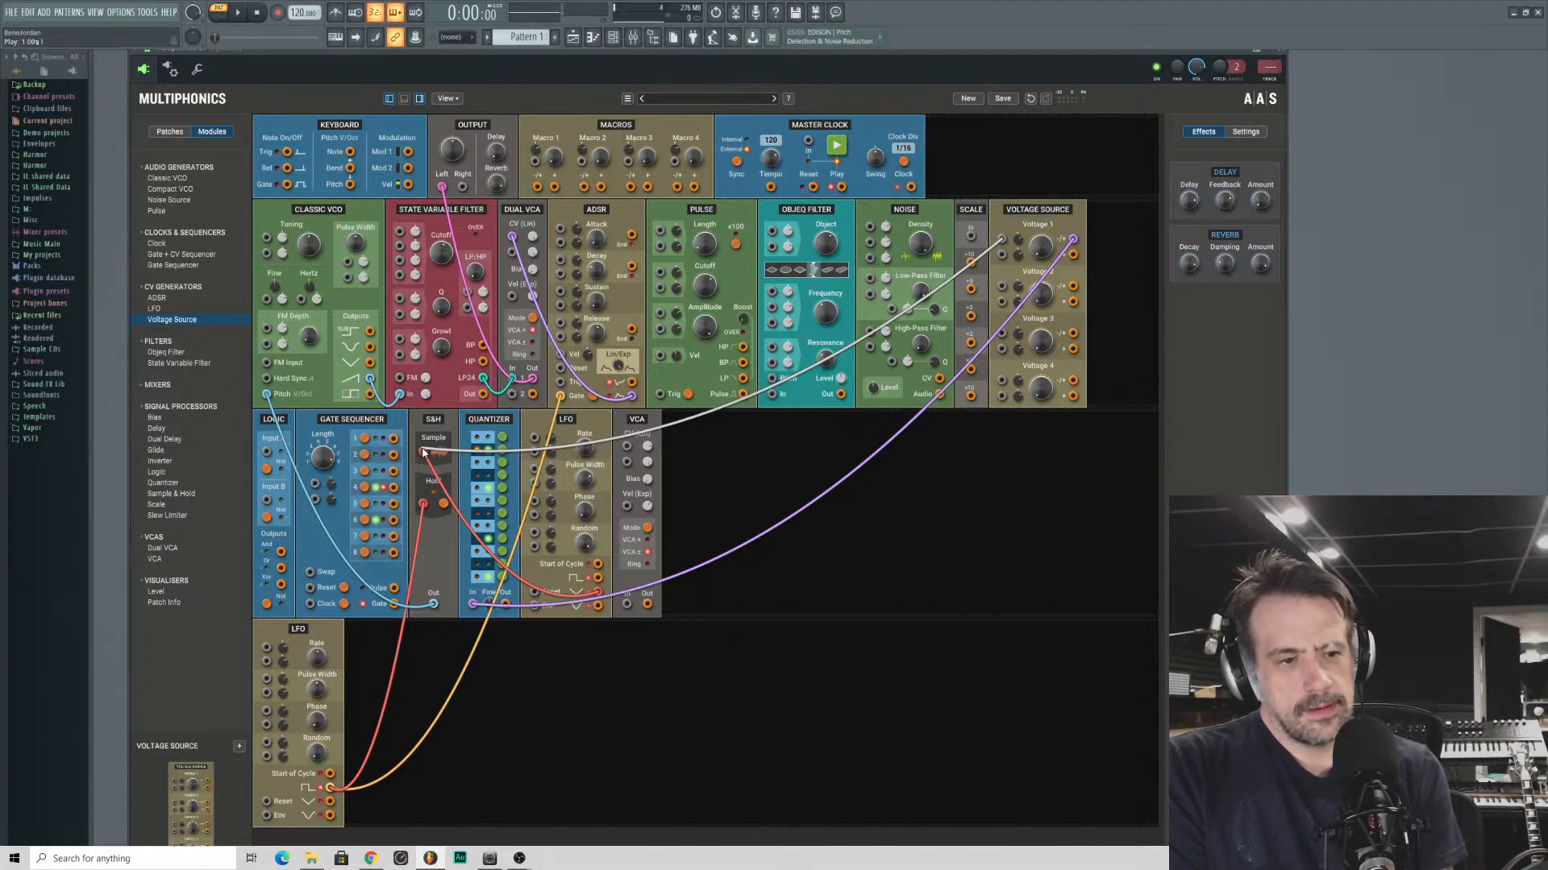
pyautogui.moveTo(423, 452)
pyautogui.mouseDown()
pyautogui.moveTo(424, 488)
pyautogui.moveTo(824, 308)
pyautogui.moveTo(853, 455)
pyautogui.moveTo(429, 466)
pyautogui.mouseUp()
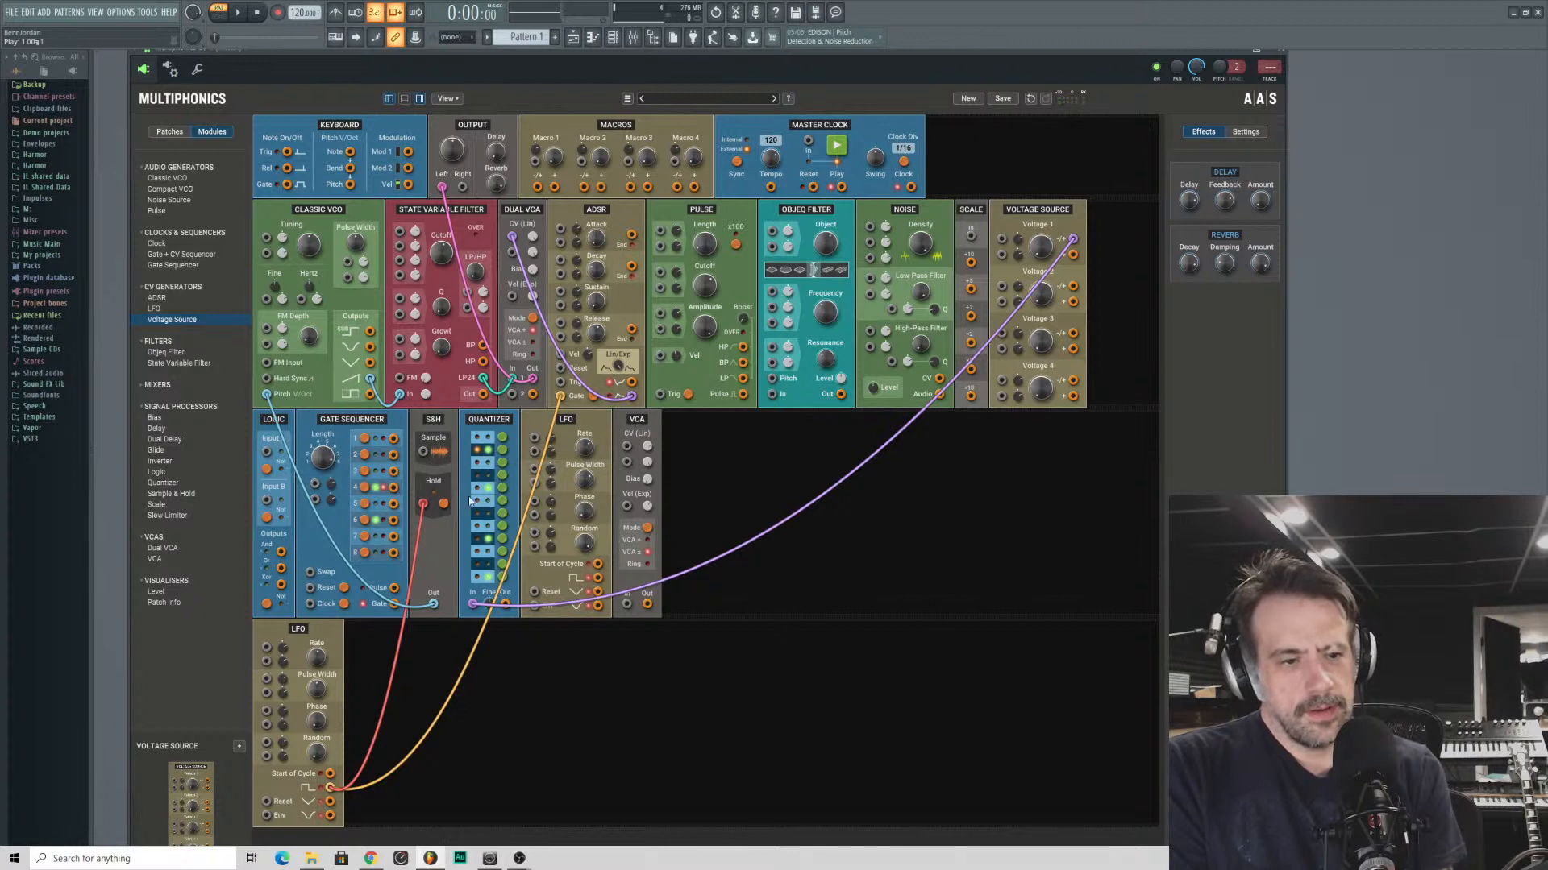
pyautogui.moveTo(597, 591); pyautogui.dragTo(422, 451)
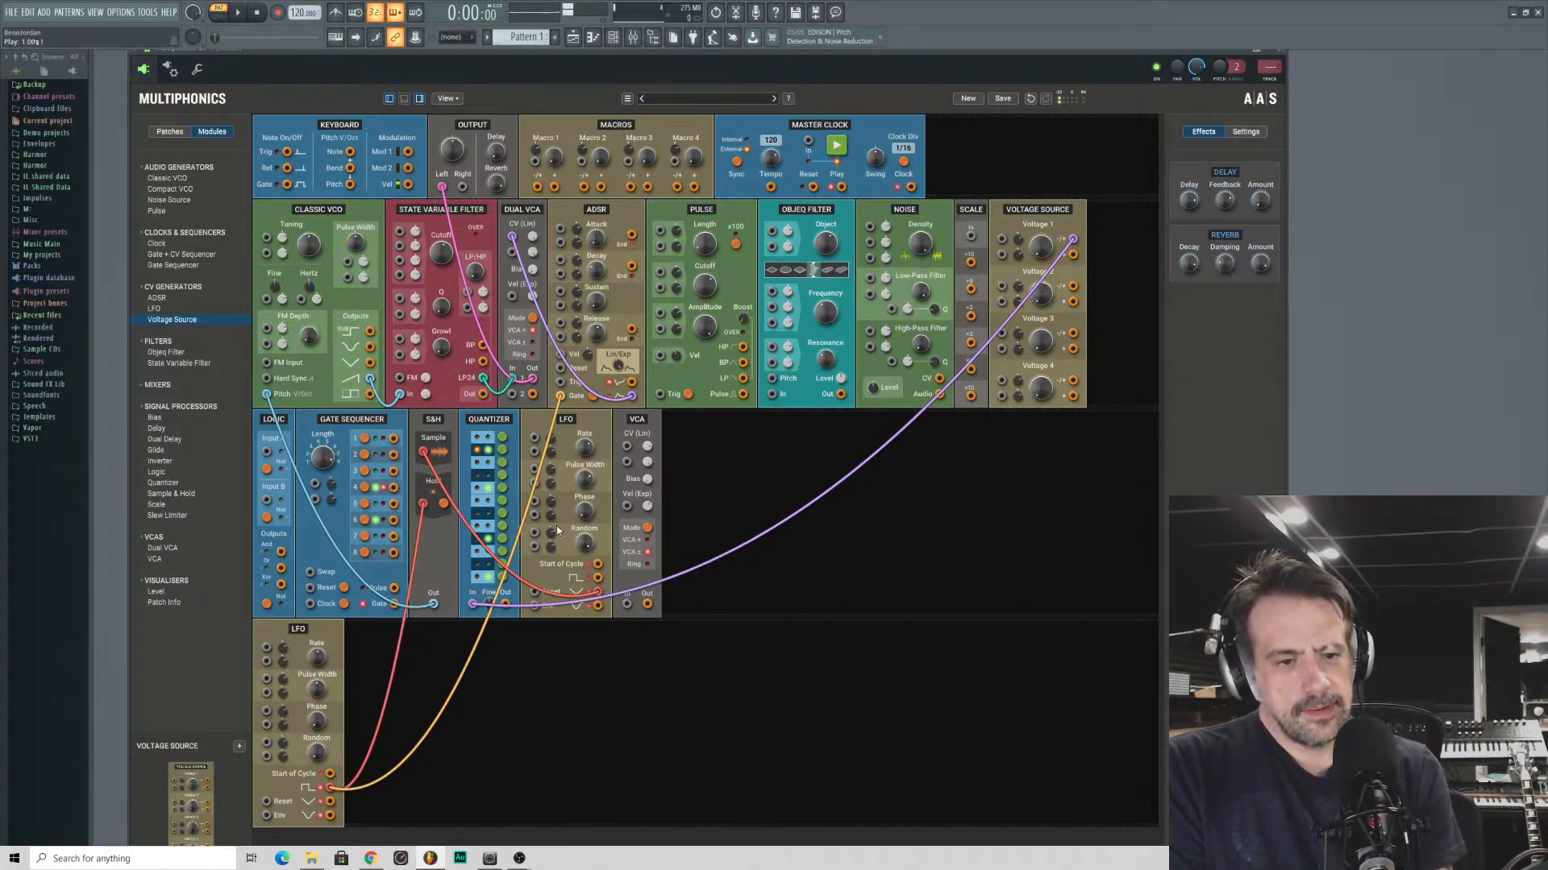
pyautogui.moveTo(598, 597); pyautogui.dragTo(1002, 240)
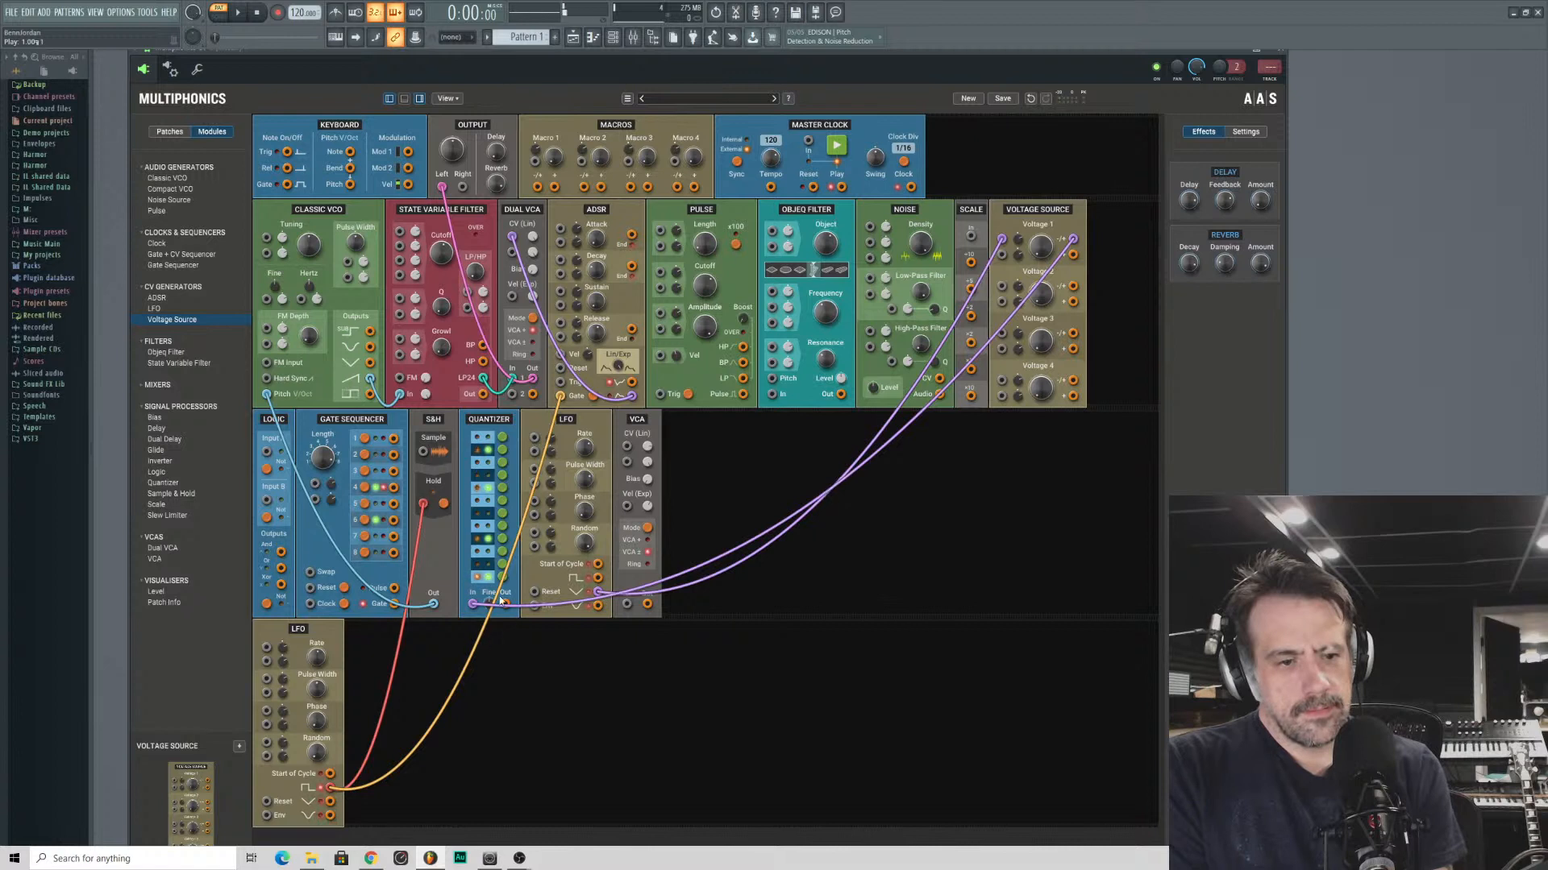
# - Patch the Quantizer's output into the S&H's Sample input and adjust the modulation amount of Voltage 1
pyautogui.moveTo(597, 594); pyautogui.dragTo(472, 604)
pyautogui.moveTo(482, 540); pyautogui.dragTo(423, 452)
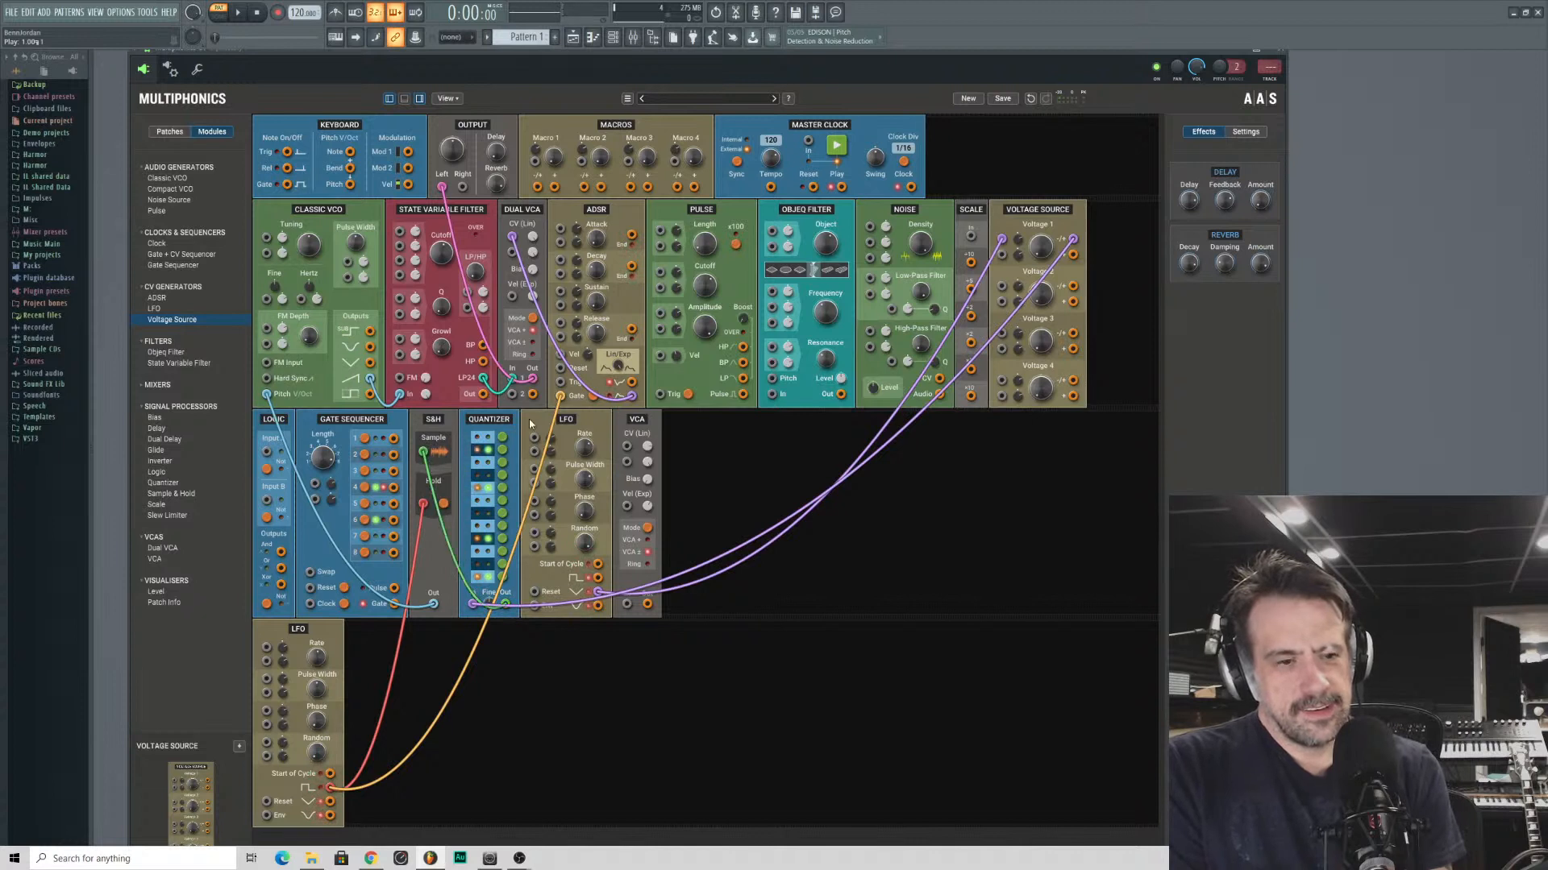
pyautogui.moveTo(1017, 240); pyautogui.dragTo(1022, 190)
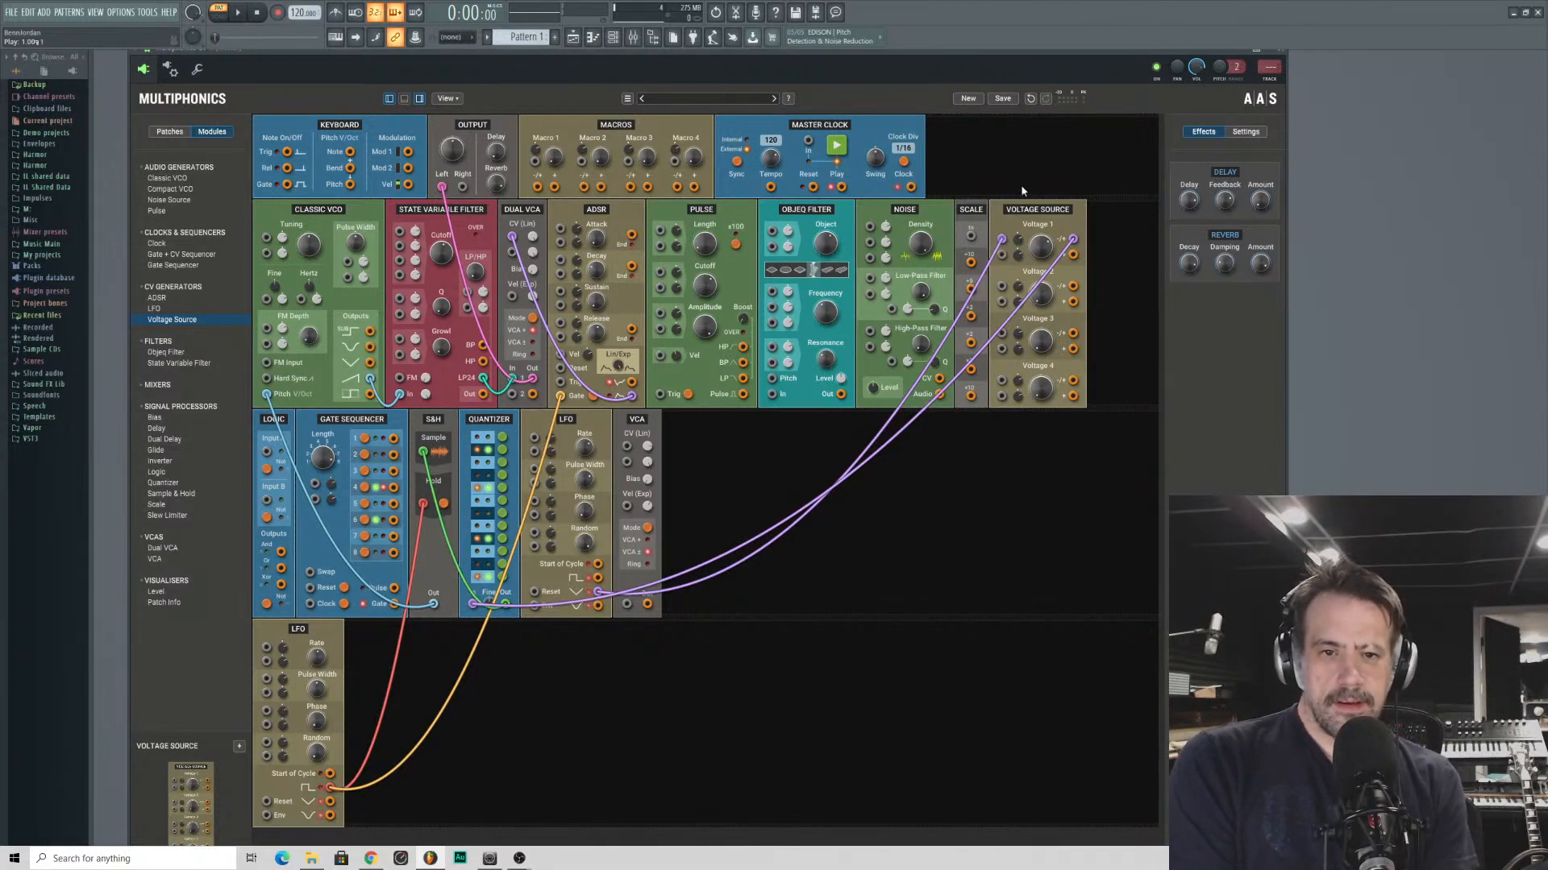
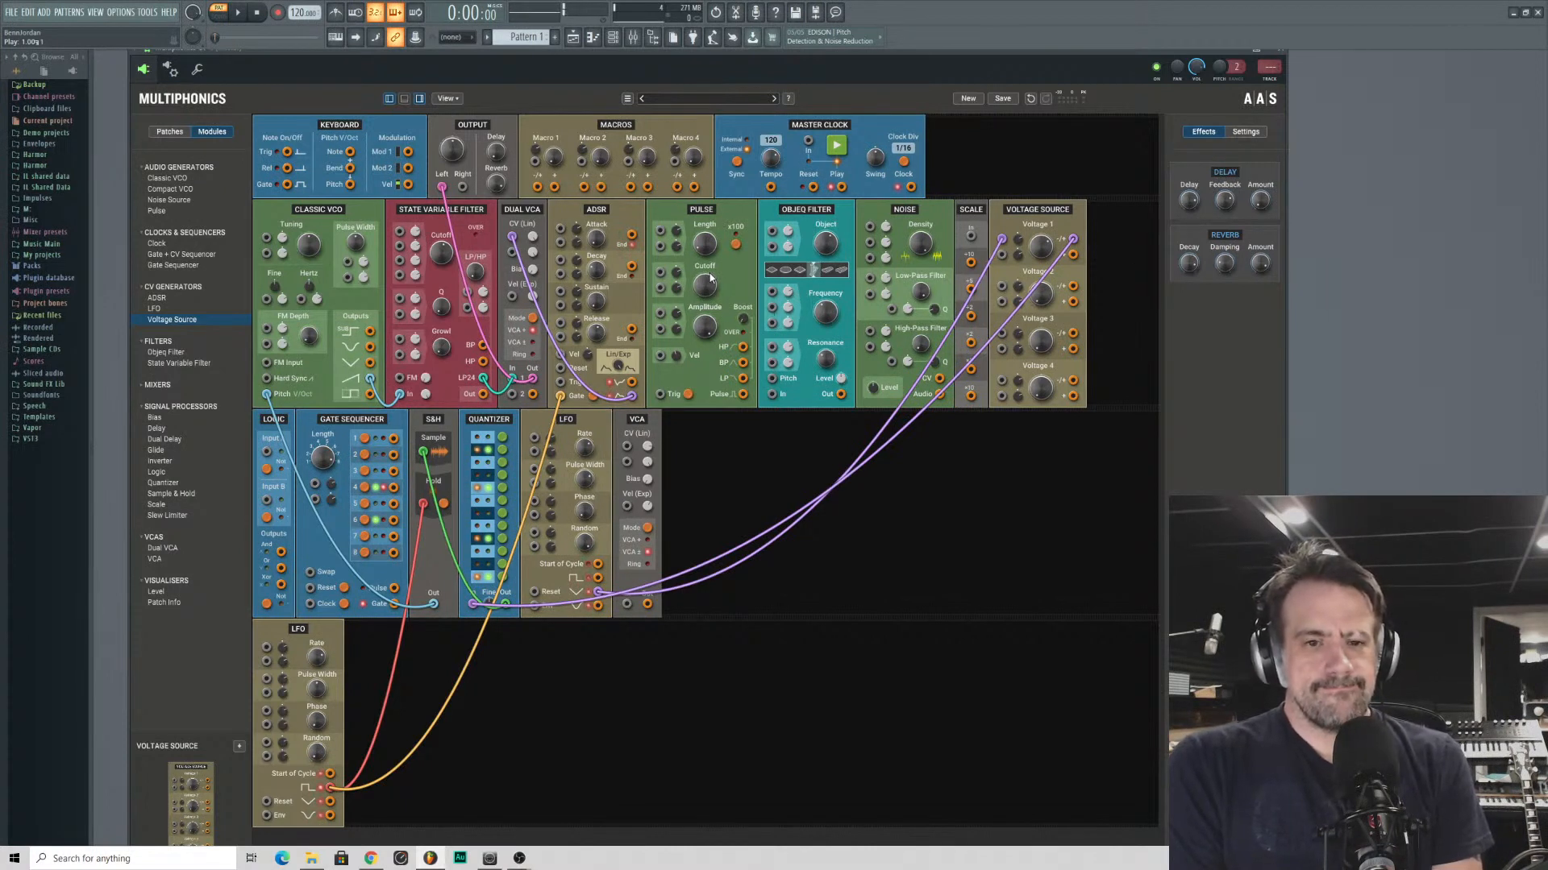
# - Remove the Pulse and Objeq Filter modules from the rack
pyautogui.rightClick(691, 214)
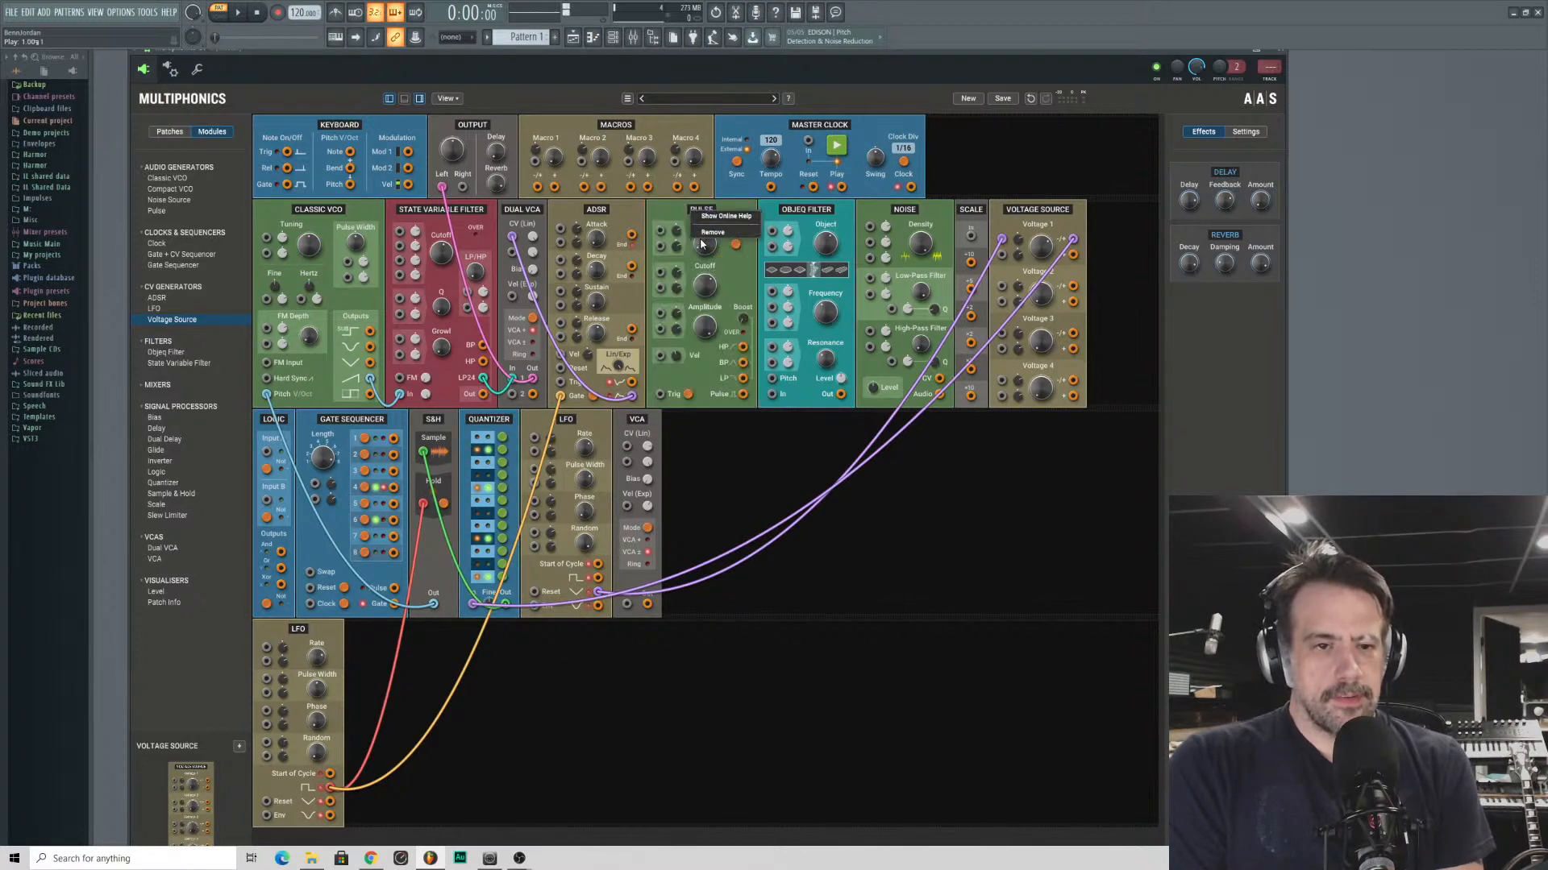
pyautogui.click(704, 233)
pyautogui.rightClick(691, 214)
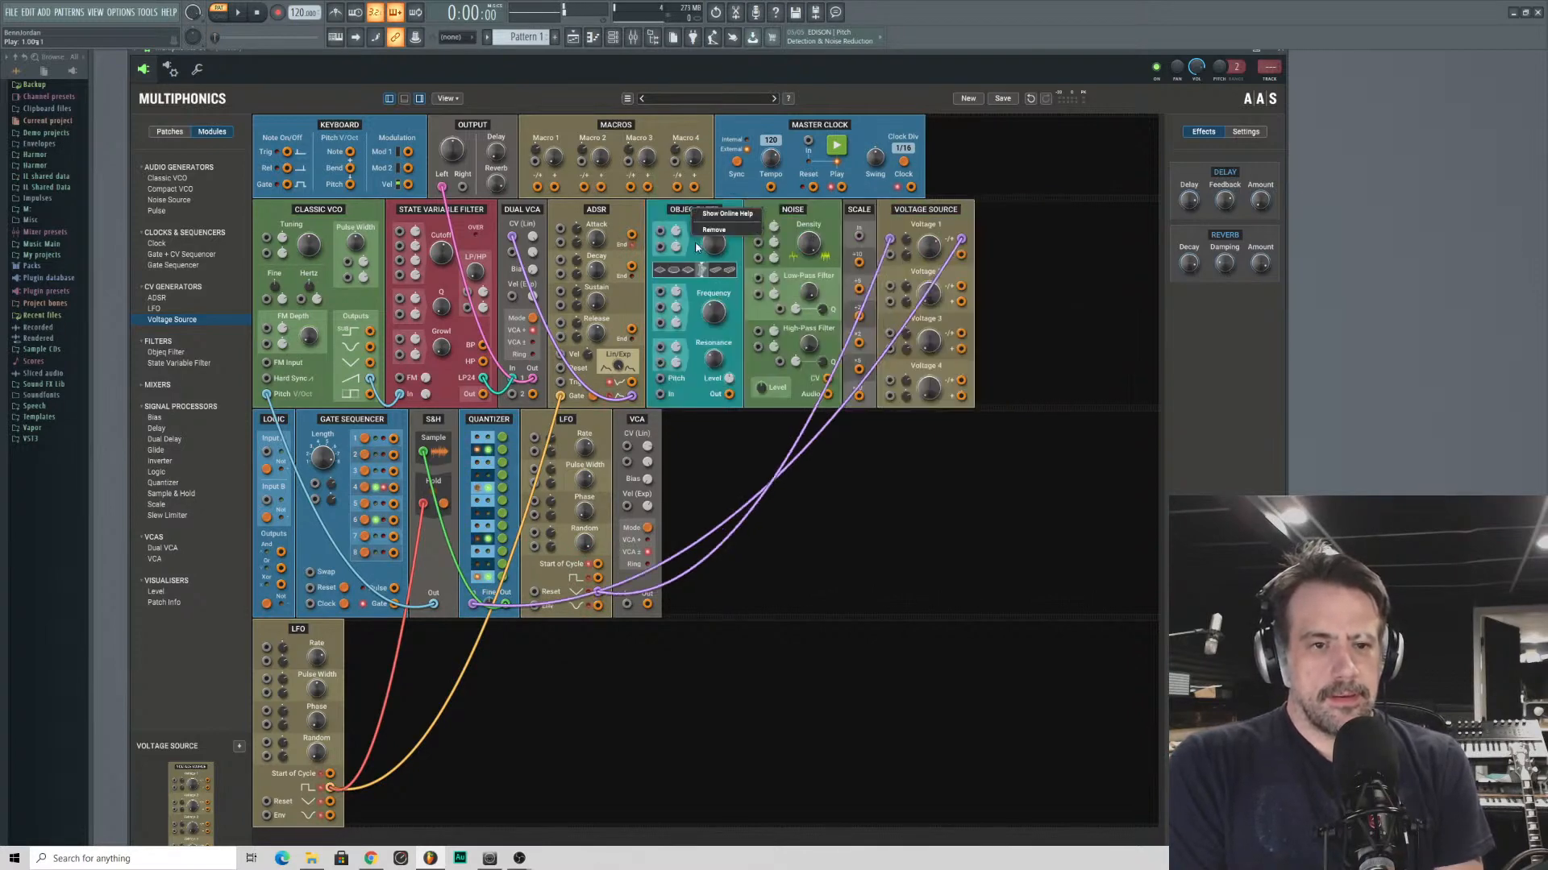
pyautogui.click(702, 234)
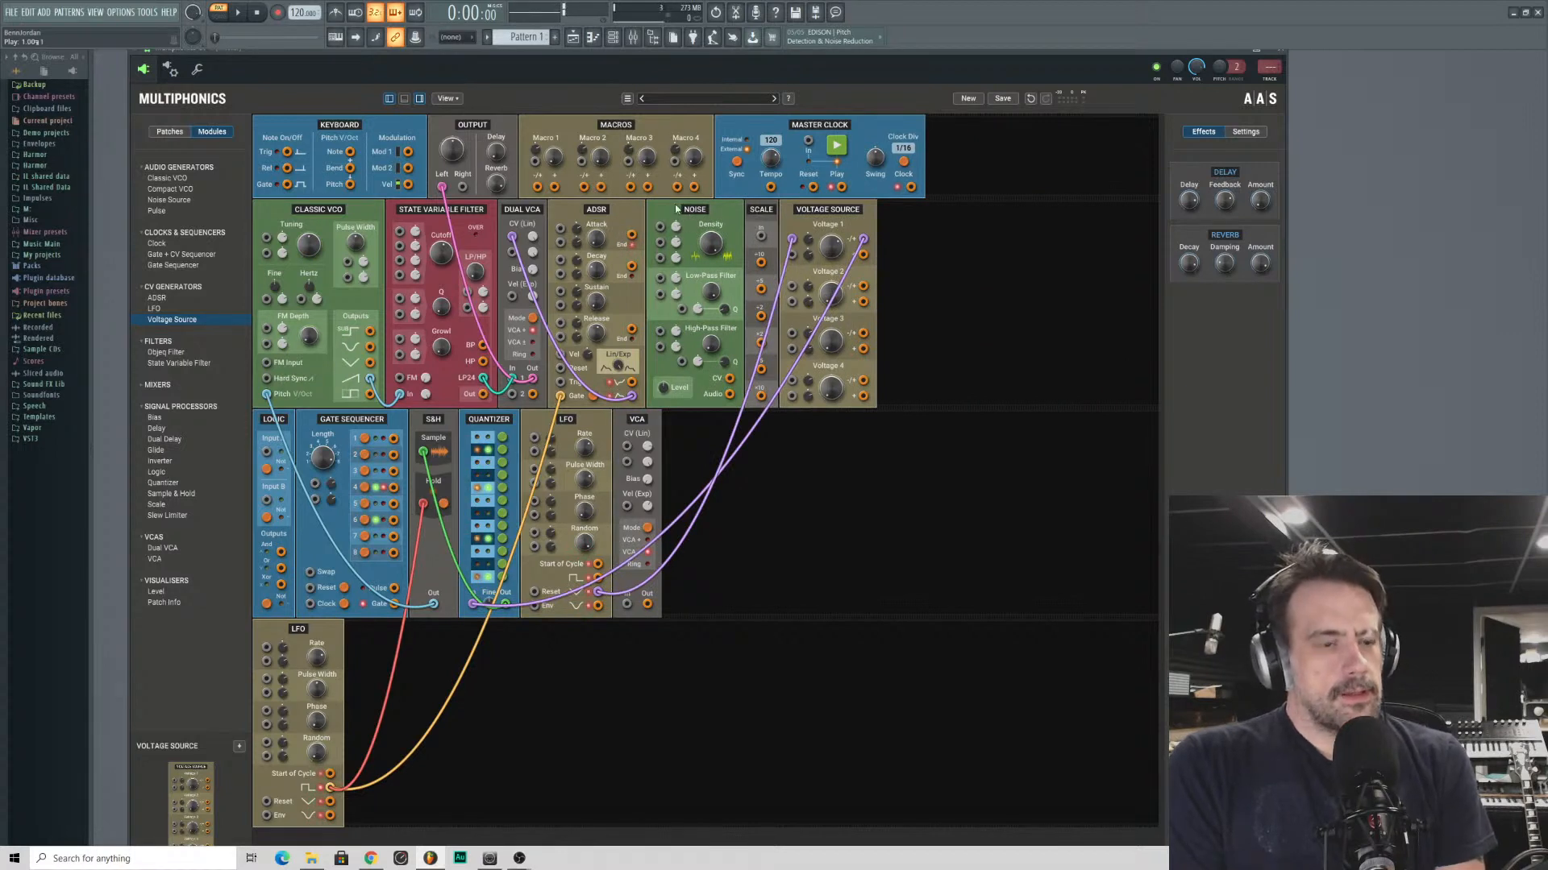
# - Try the Master Clock's Clock output in the Scale's input, unplug it, and add a Logic module after the Voltage Source
pyautogui.moveTo(910, 187); pyautogui.dragTo(761, 235)
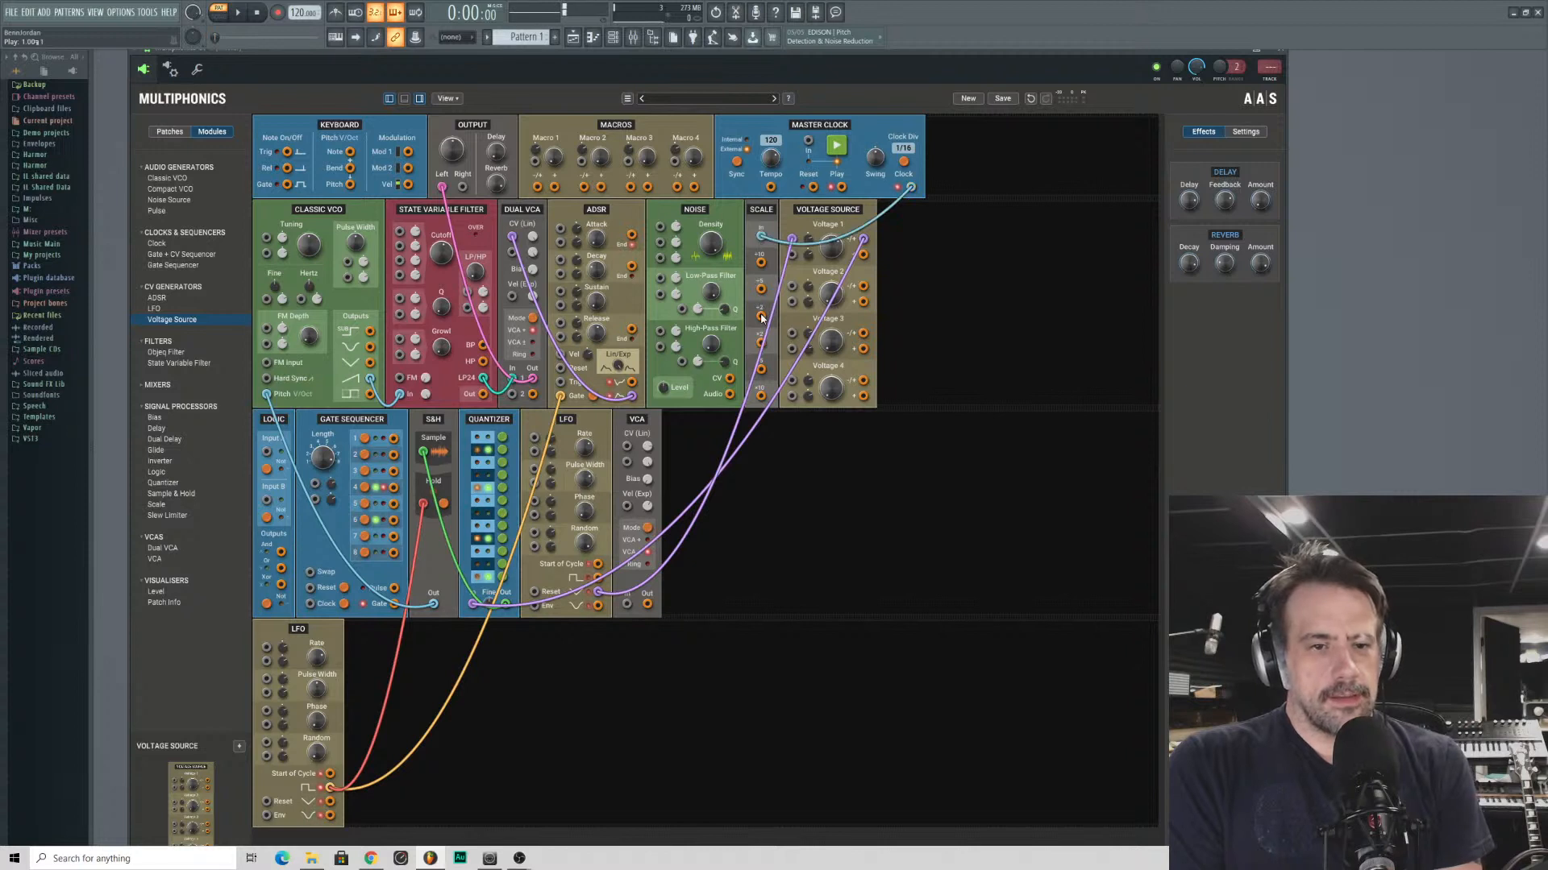
pyautogui.moveTo(911, 188); pyautogui.dragTo(974, 240)
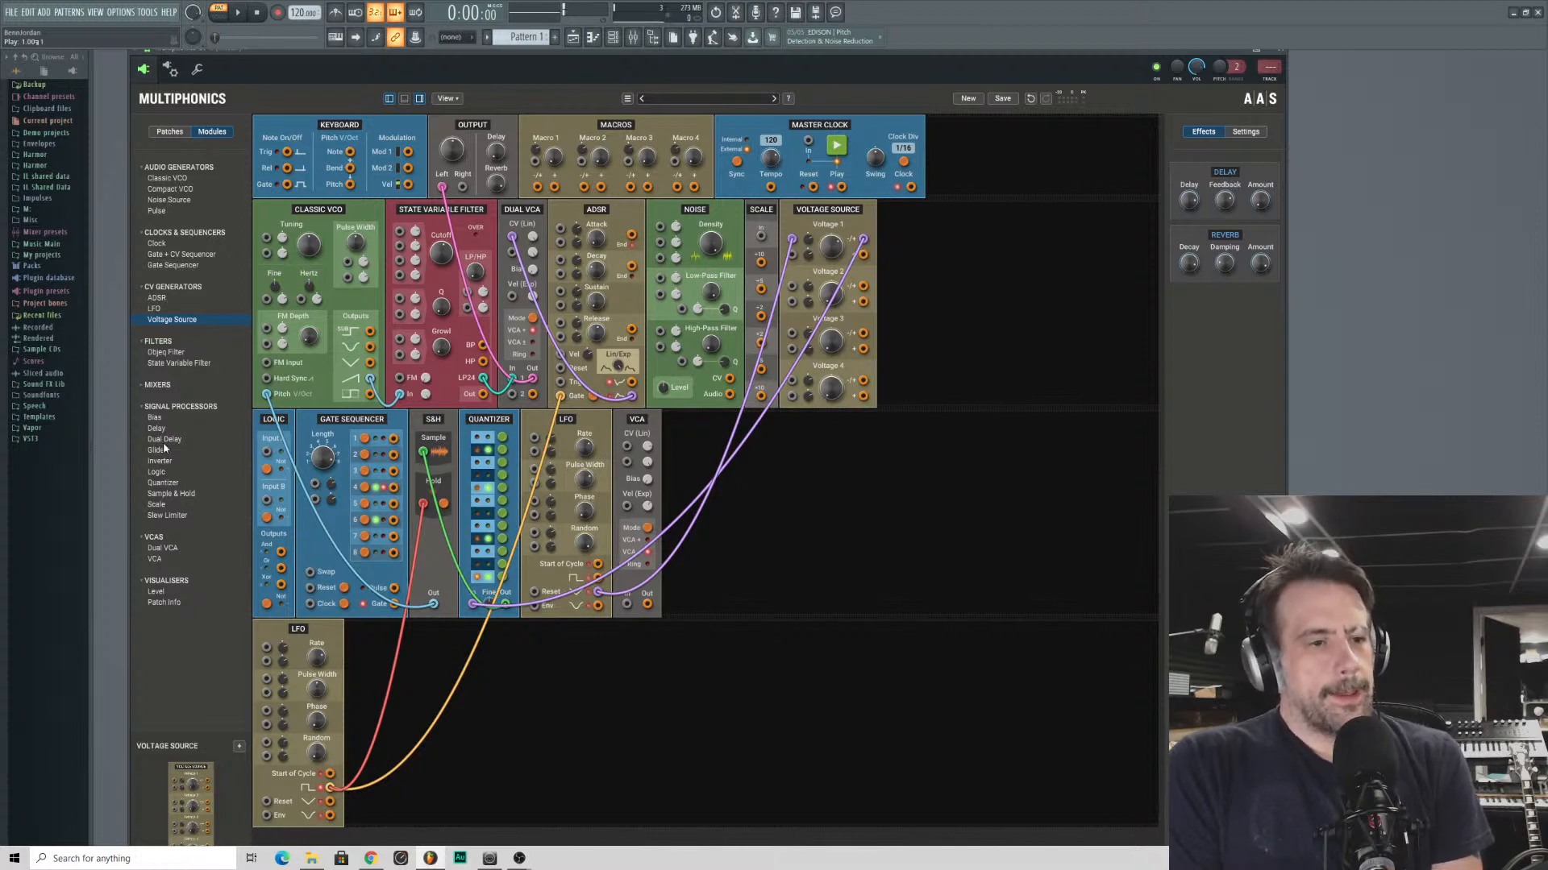
pyautogui.click(166, 483)
pyautogui.doubleClick(165, 474)
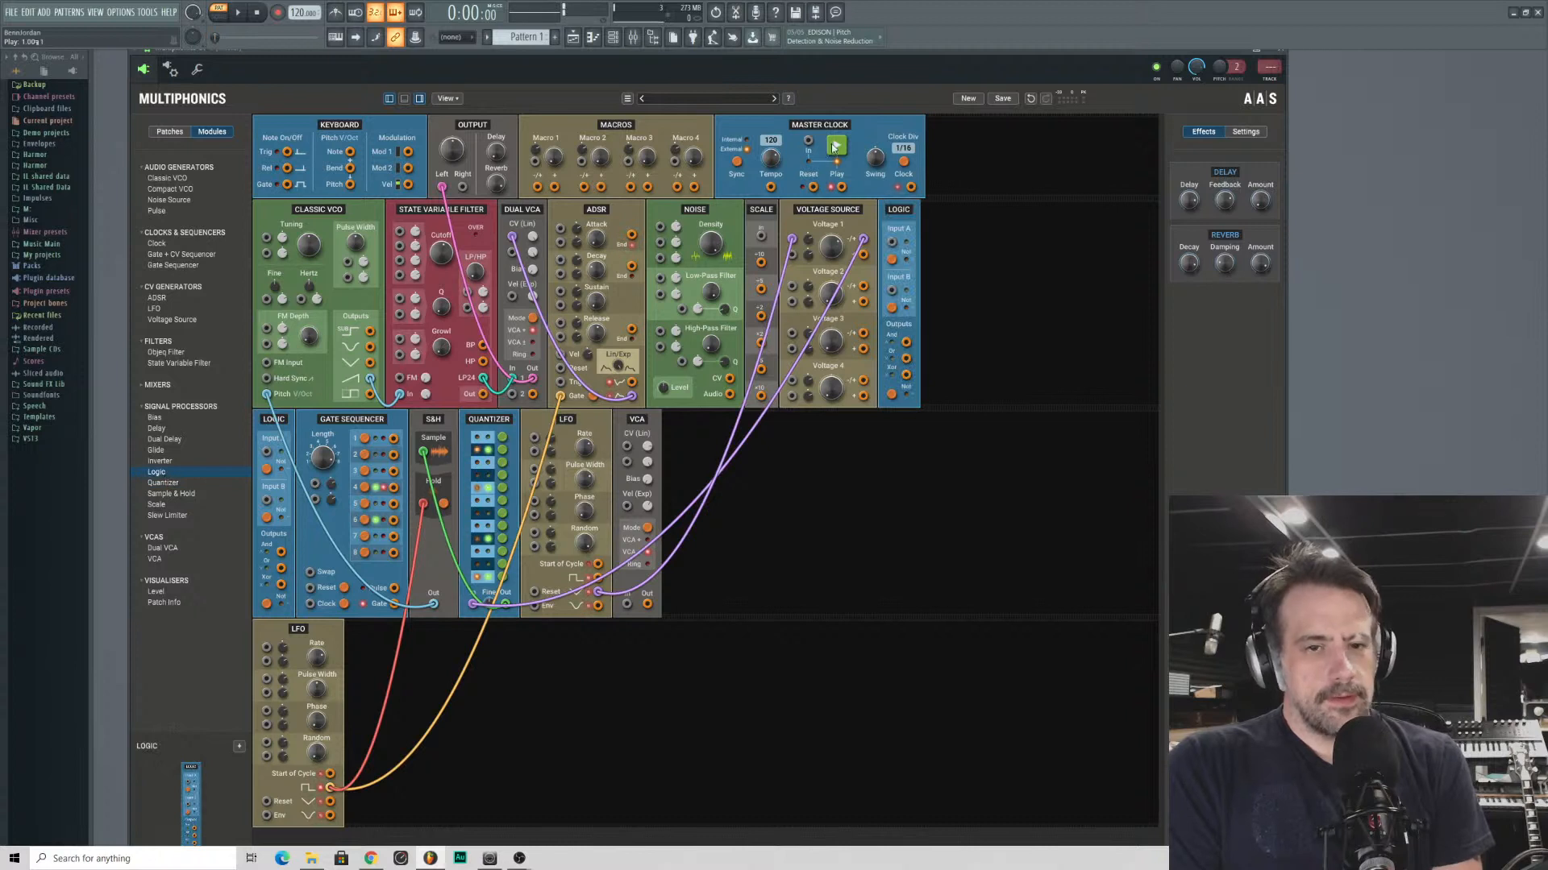
pyautogui.moveTo(899, 209); pyautogui.dragTo(879, 471)
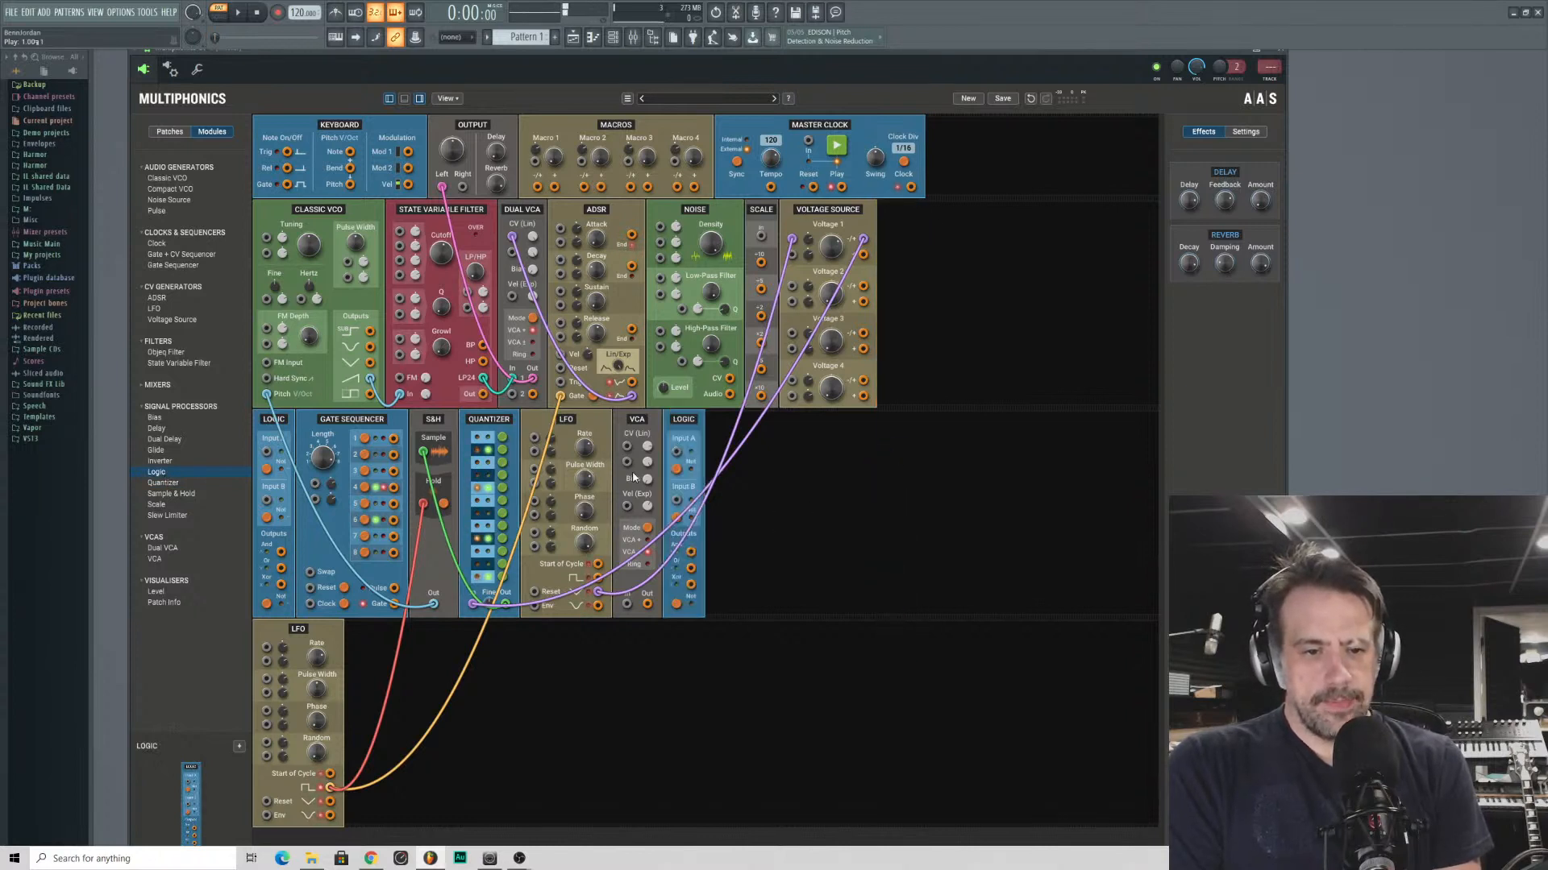
pyautogui.moveTo(679, 436); pyautogui.dragTo(915, 274)
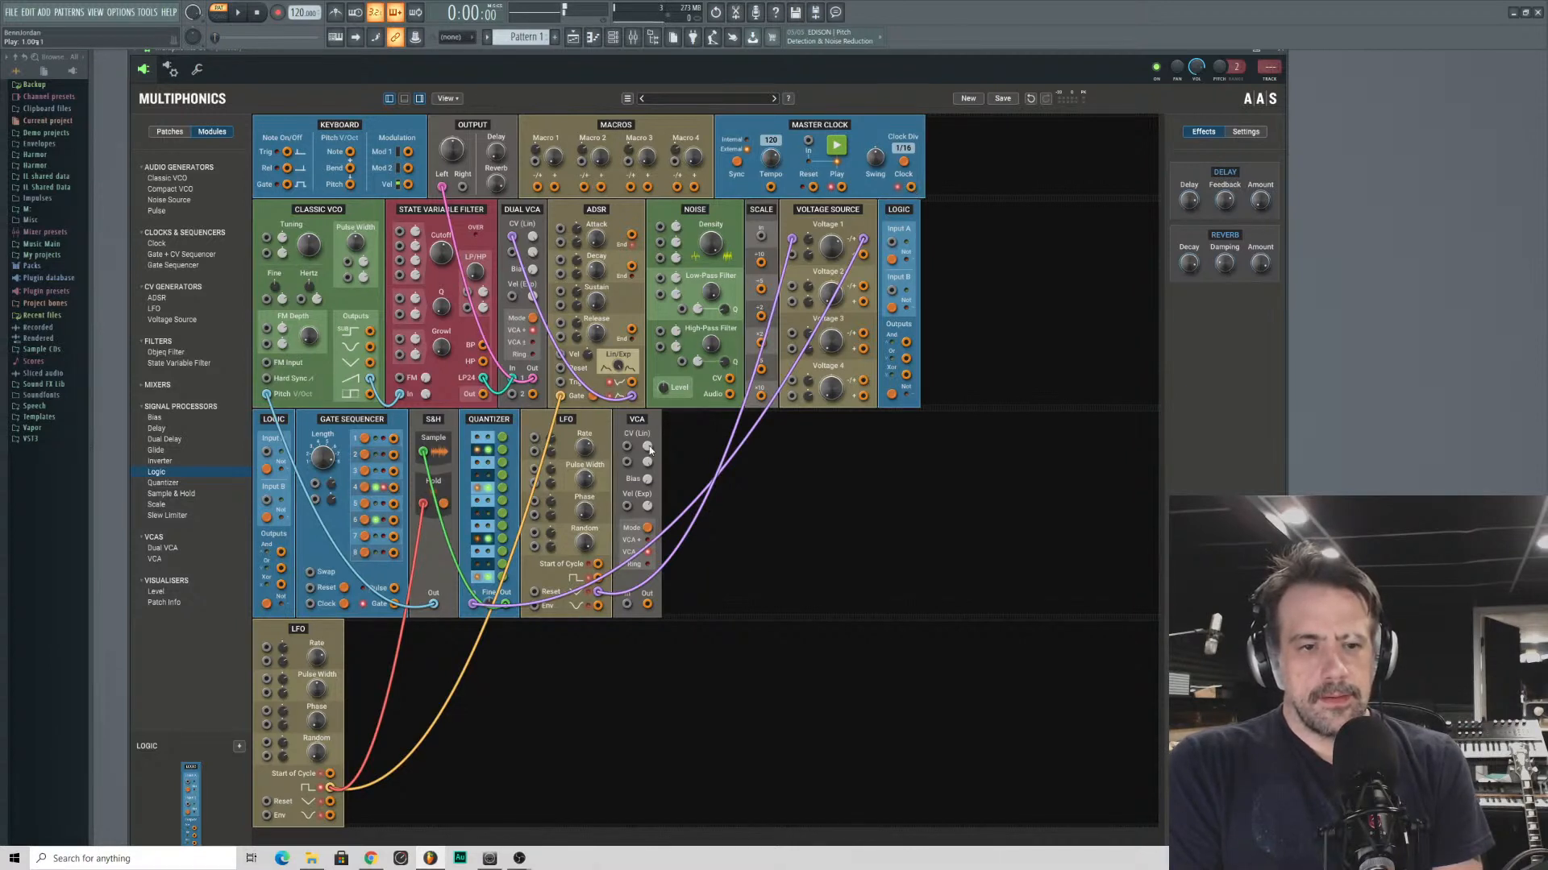
# - Patch the square output of the LFO in the third row into the Scale module's input
pyautogui.moveTo(760, 236); pyautogui.dragTo(336, 790)
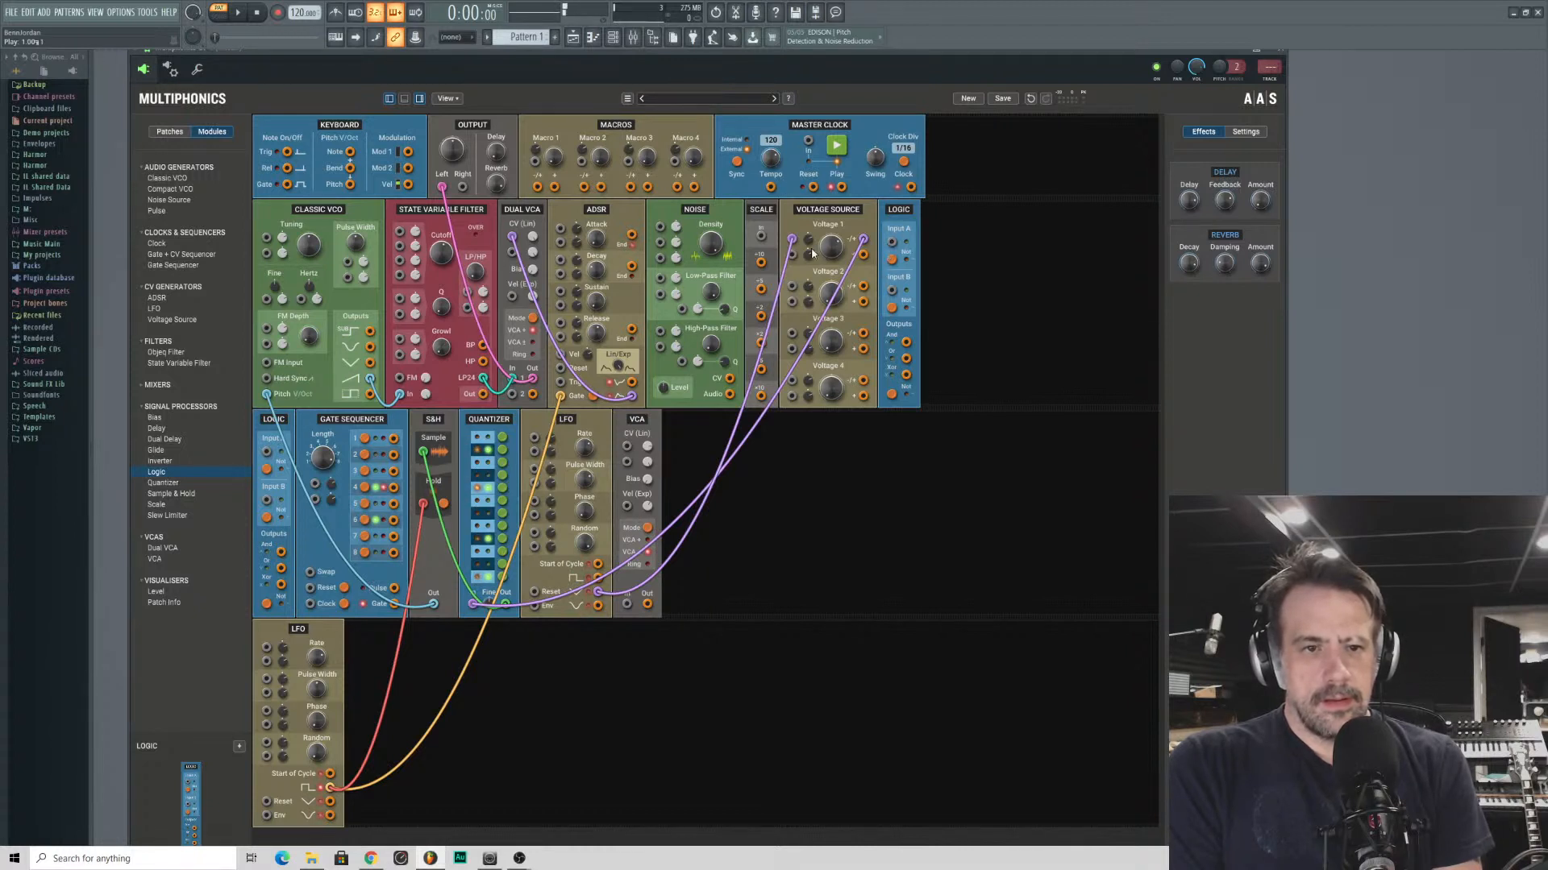
pyautogui.moveTo(762, 237); pyautogui.dragTo(331, 793)
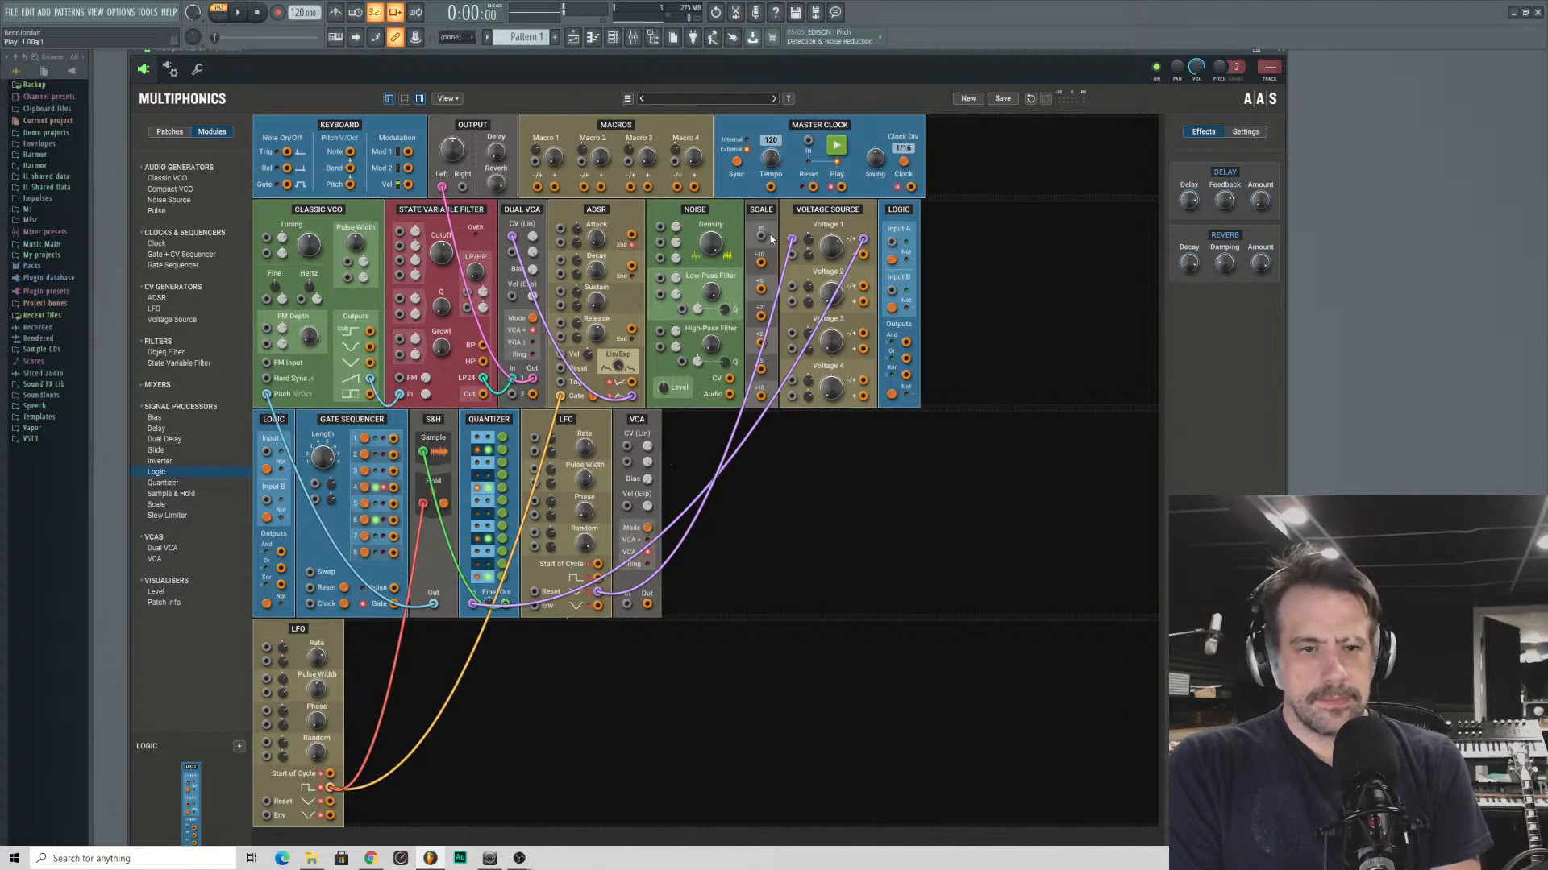
pyautogui.moveTo(762, 236); pyautogui.dragTo(330, 775)
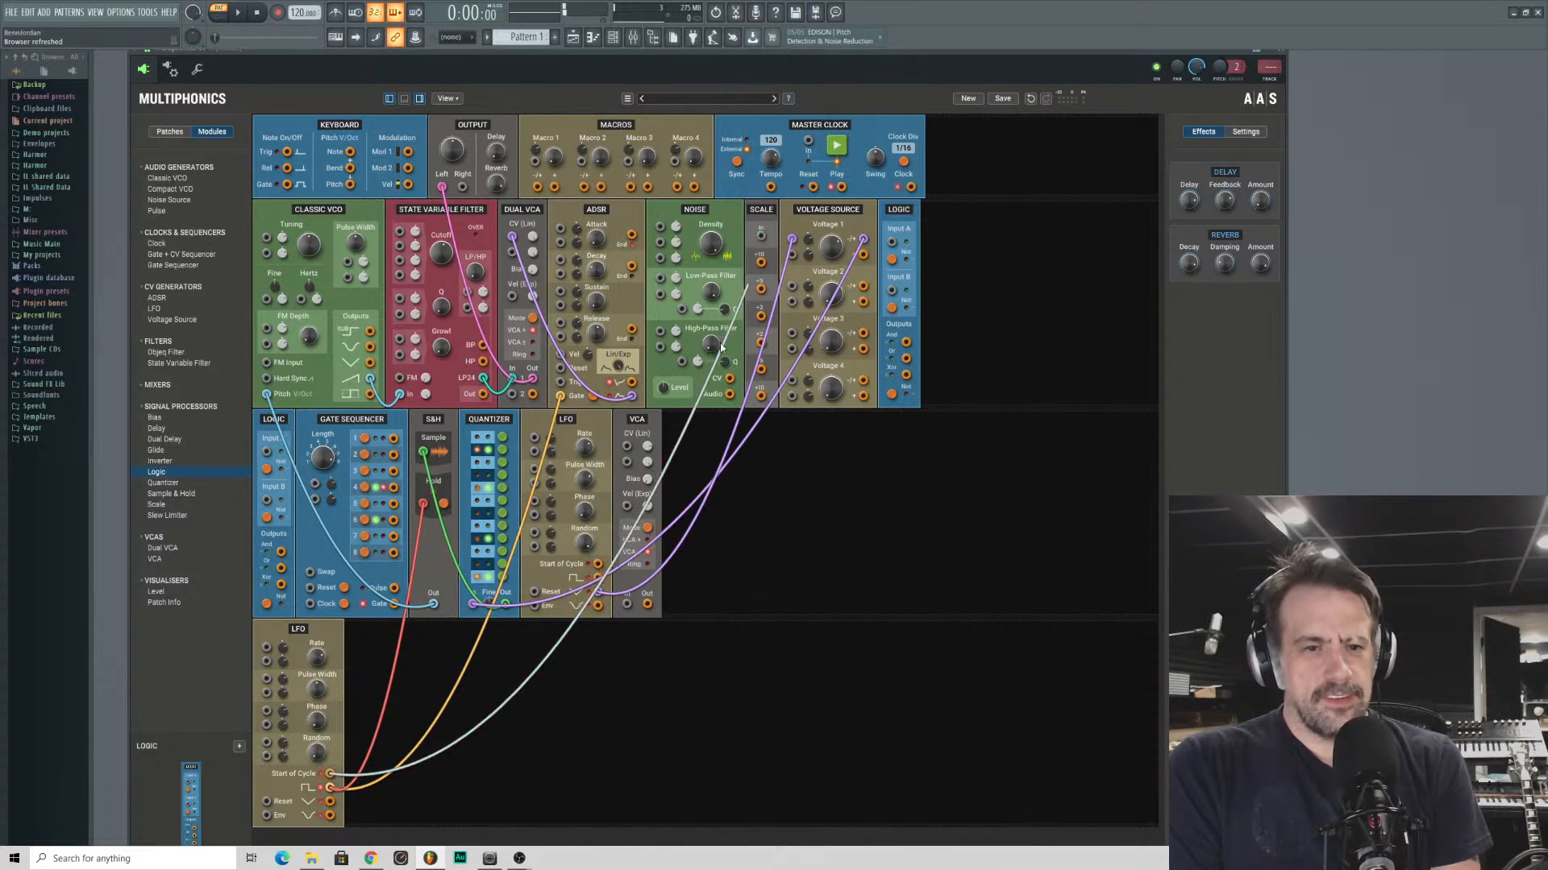
pyautogui.moveTo(761, 237); pyautogui.dragTo(331, 788)
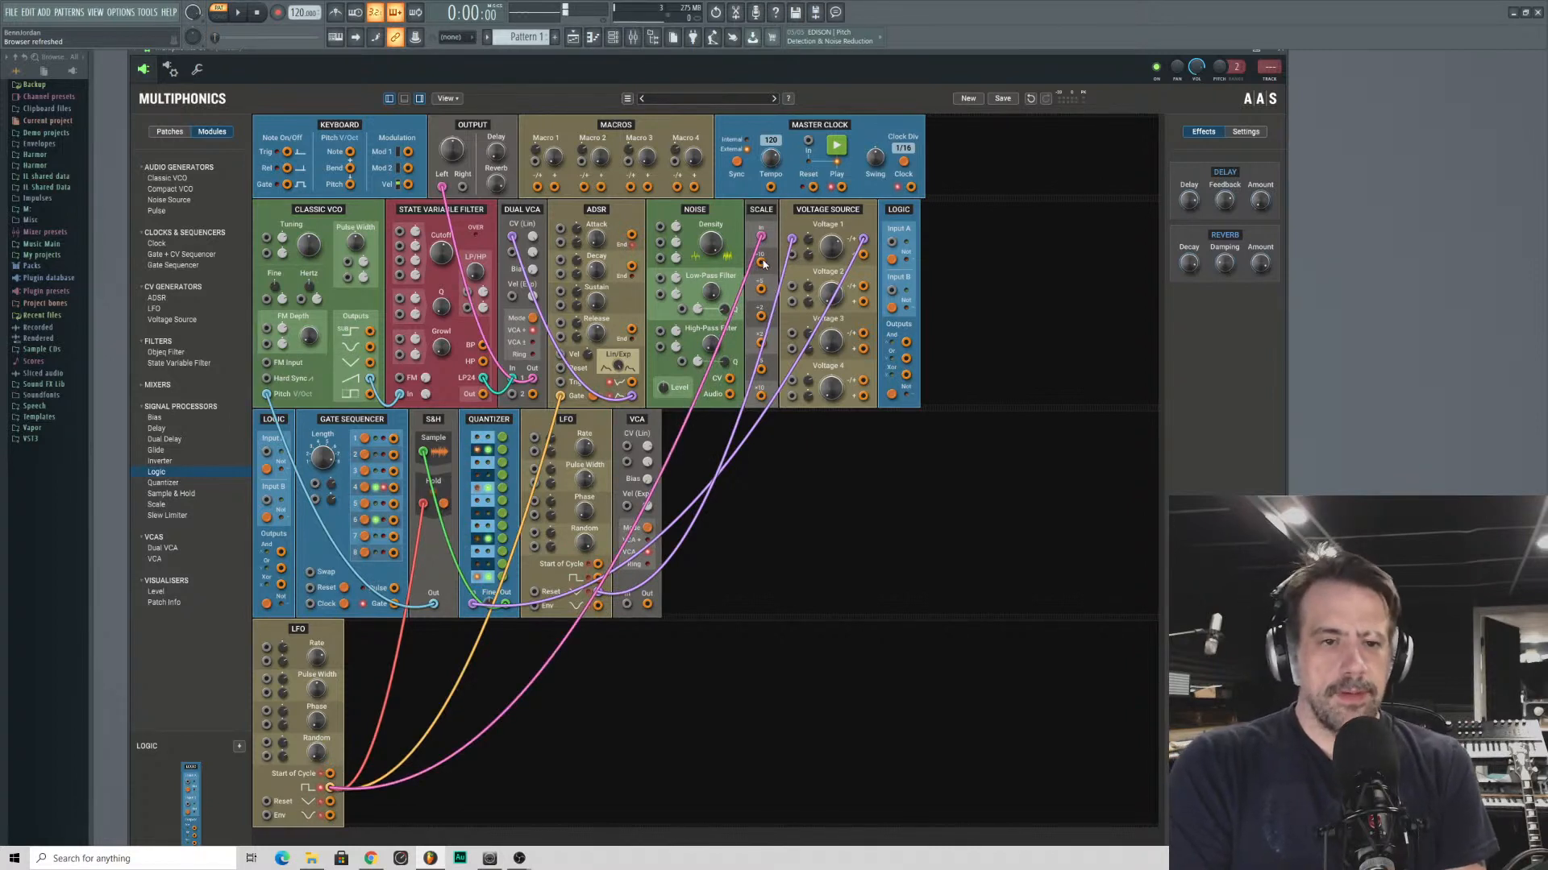
# - Patch the Scale's ÷2 output into Input A and its ×2 output into Input B of the new Logic module
pyautogui.moveTo(762, 263); pyautogui.dragTo(893, 242)
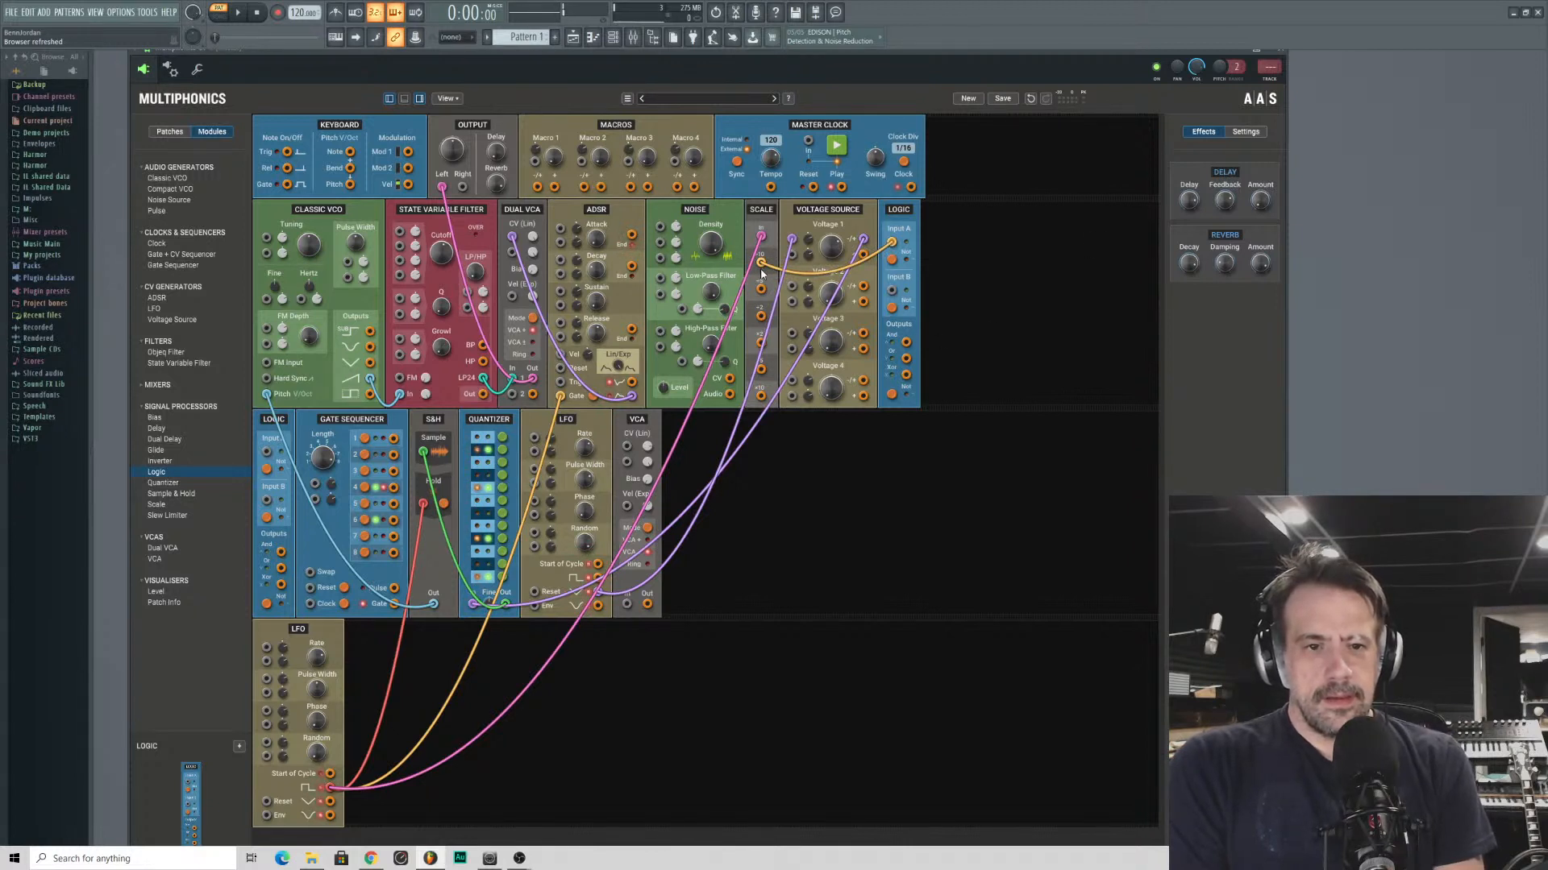
pyautogui.moveTo(760, 316); pyautogui.dragTo(892, 243)
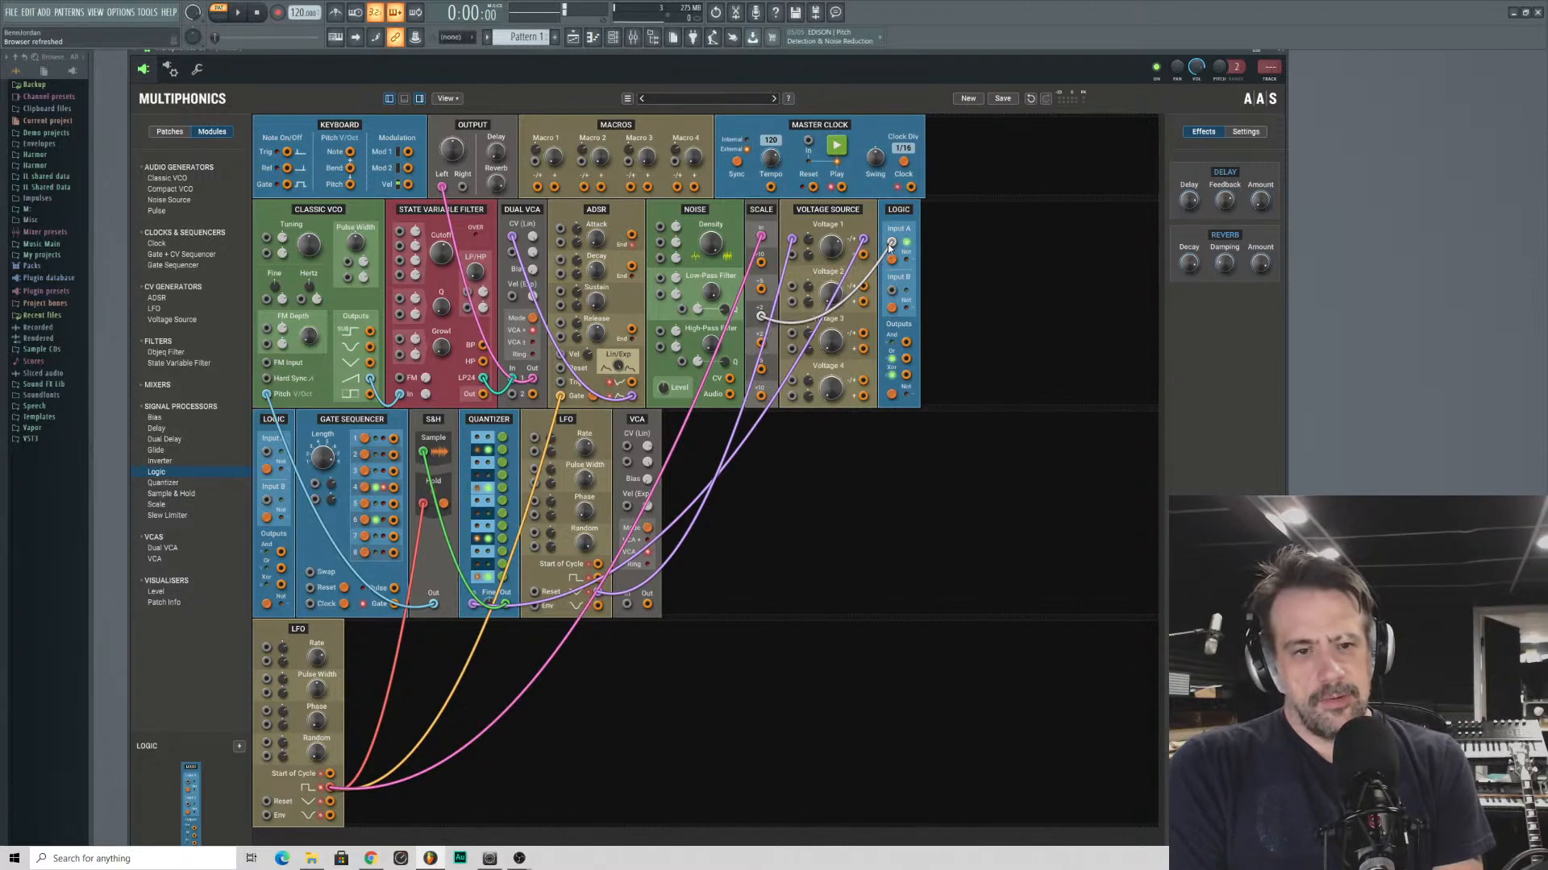
pyautogui.moveTo(890, 292); pyautogui.dragTo(760, 347)
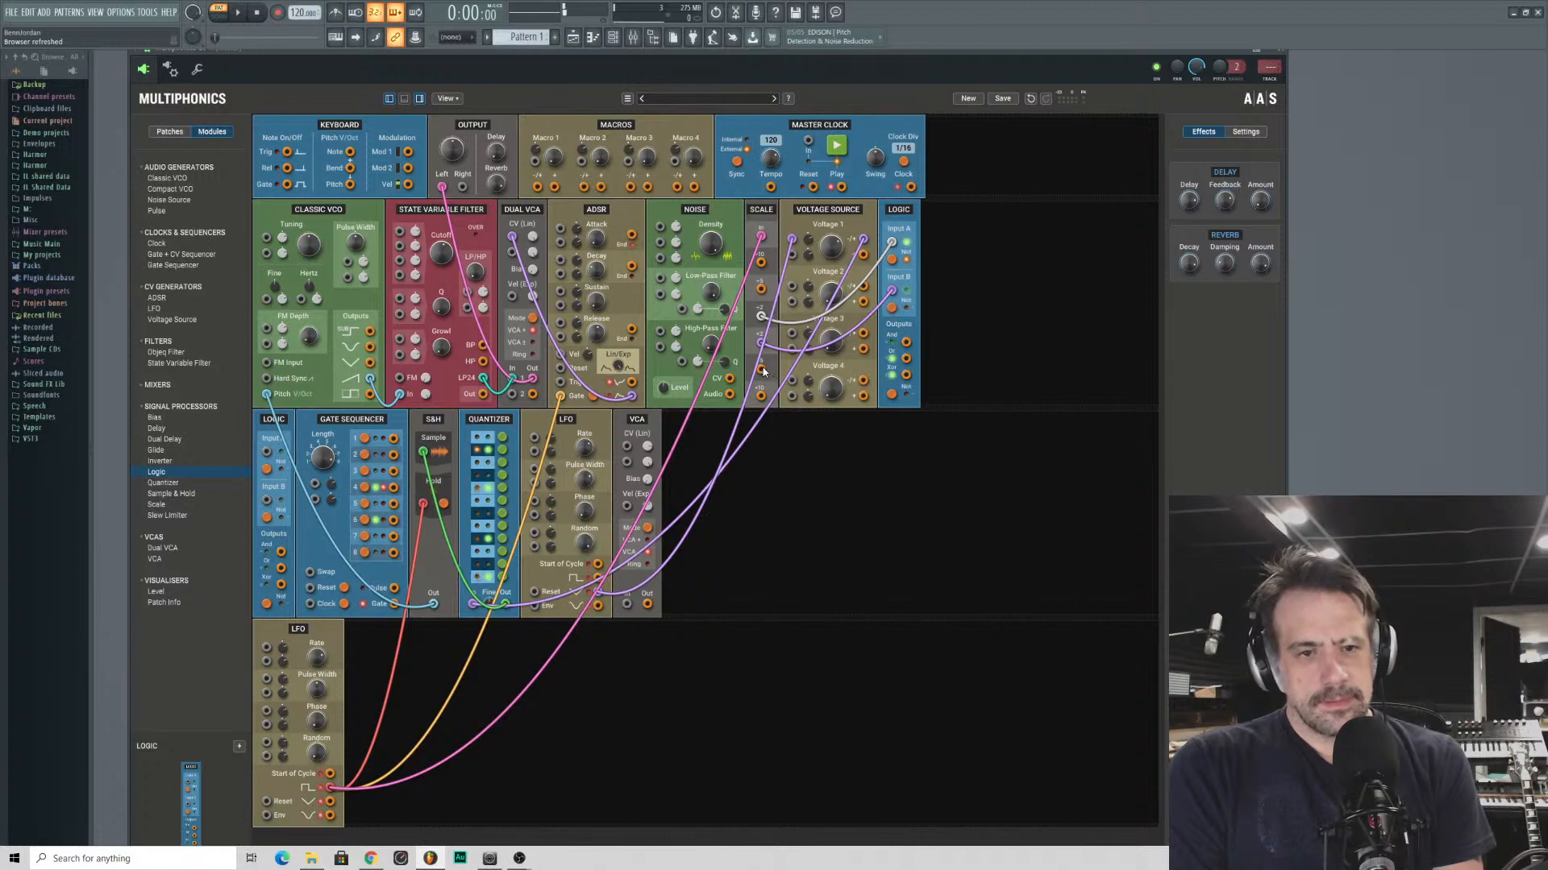
pyautogui.moveTo(763, 371); pyautogui.dragTo(886, 451)
pyautogui.moveTo(906, 343); pyautogui.dragTo(859, 472)
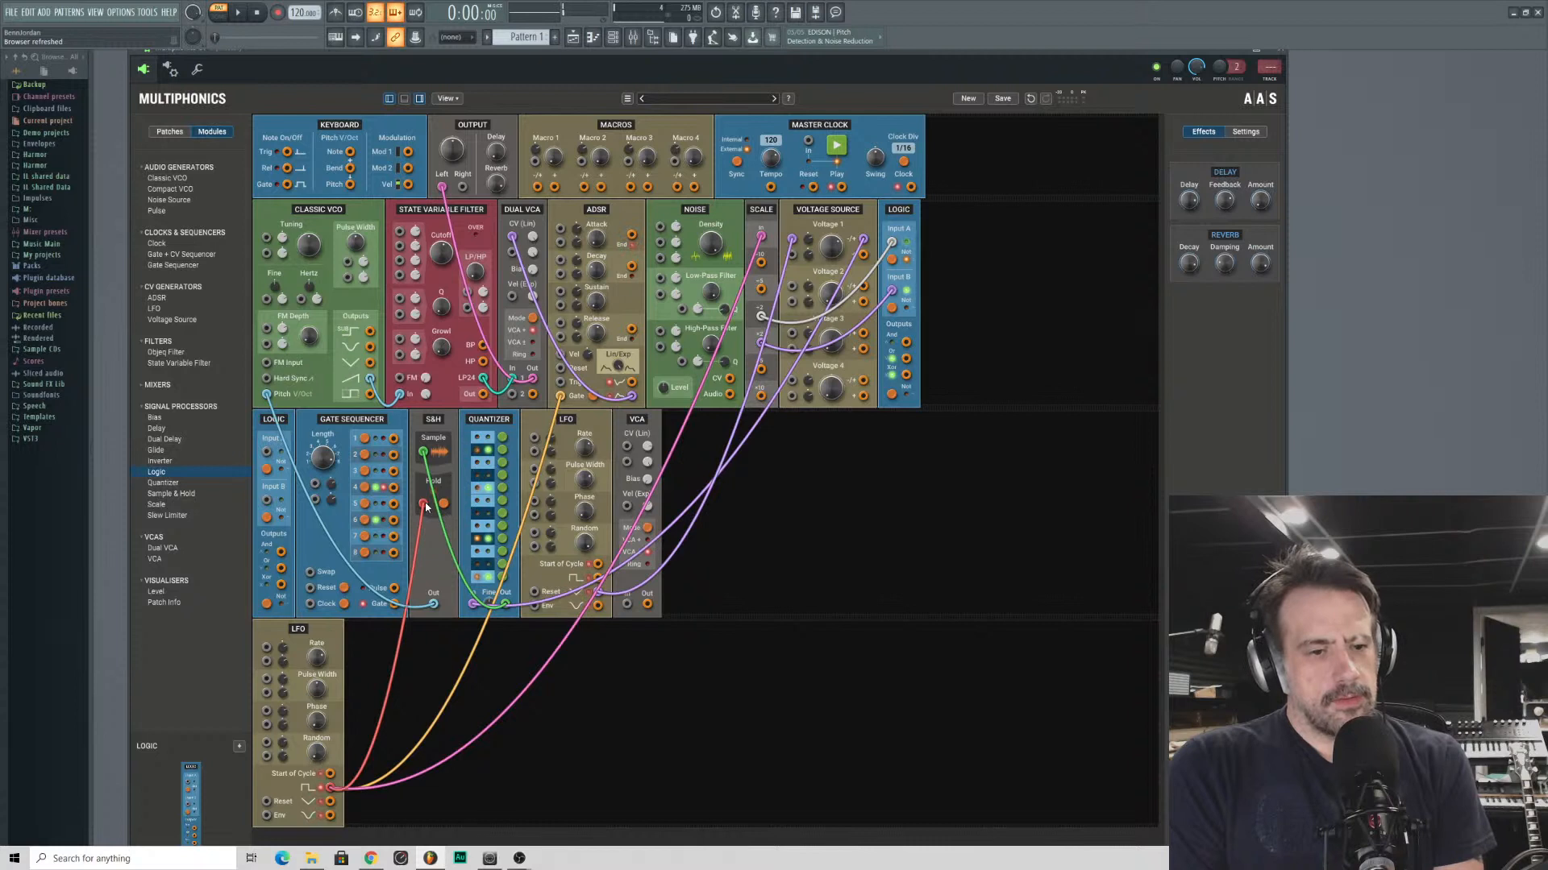
# - Replace the LFO cable in the S&H's Hold input with one from the new Logic's And output, and unplug Logic Input B
pyautogui.moveTo(423, 504); pyautogui.dragTo(427, 520)
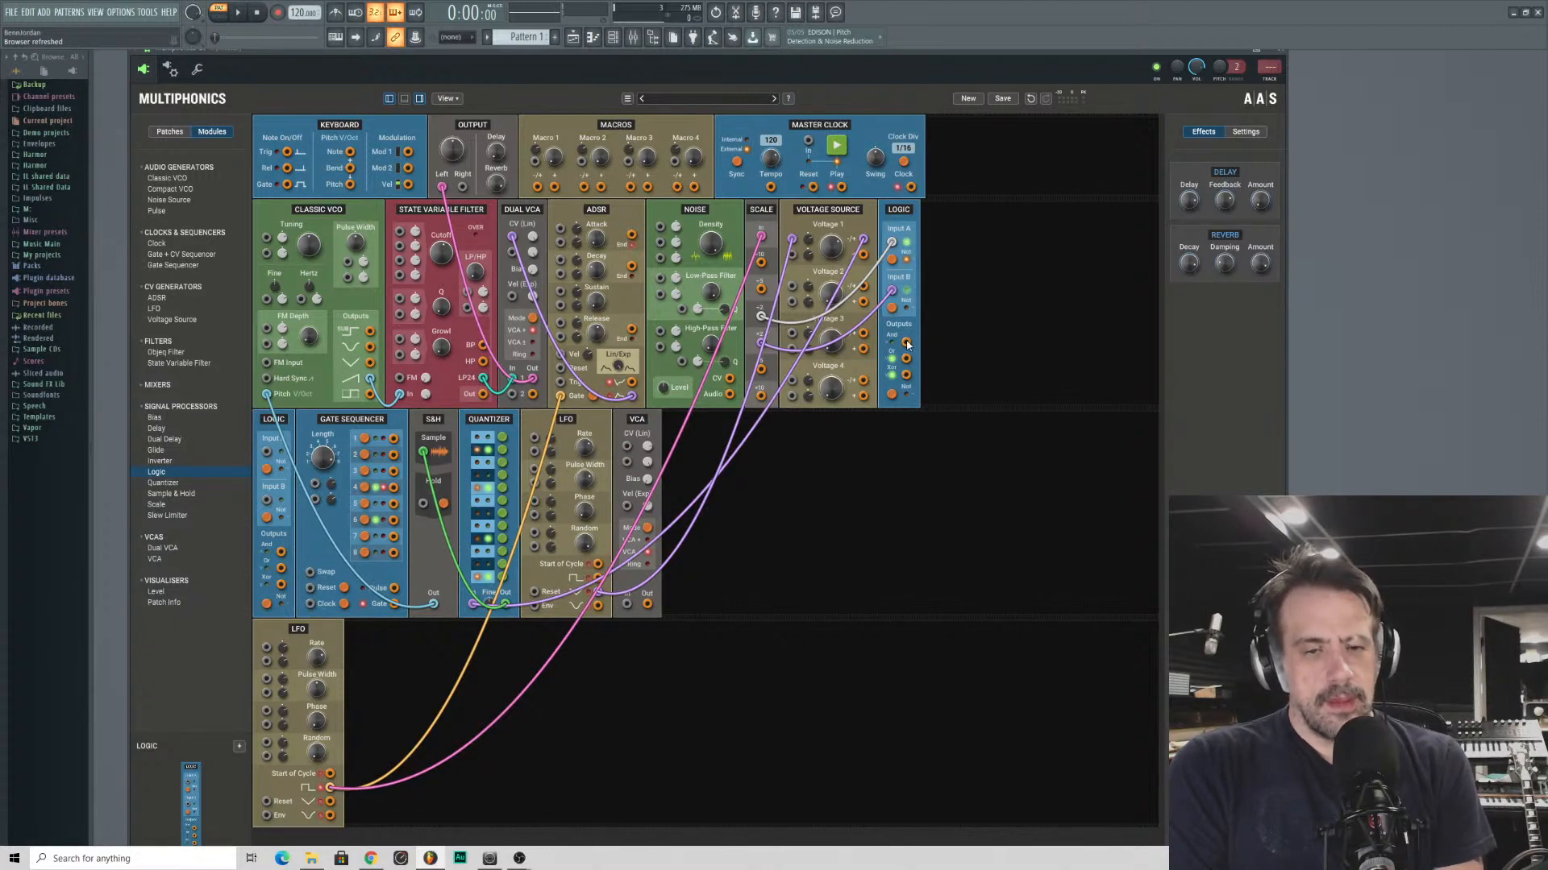
pyautogui.moveTo(908, 343)
pyautogui.mouseDown()
pyautogui.moveTo(884, 419)
pyautogui.moveTo(908, 348)
pyautogui.mouseUp()
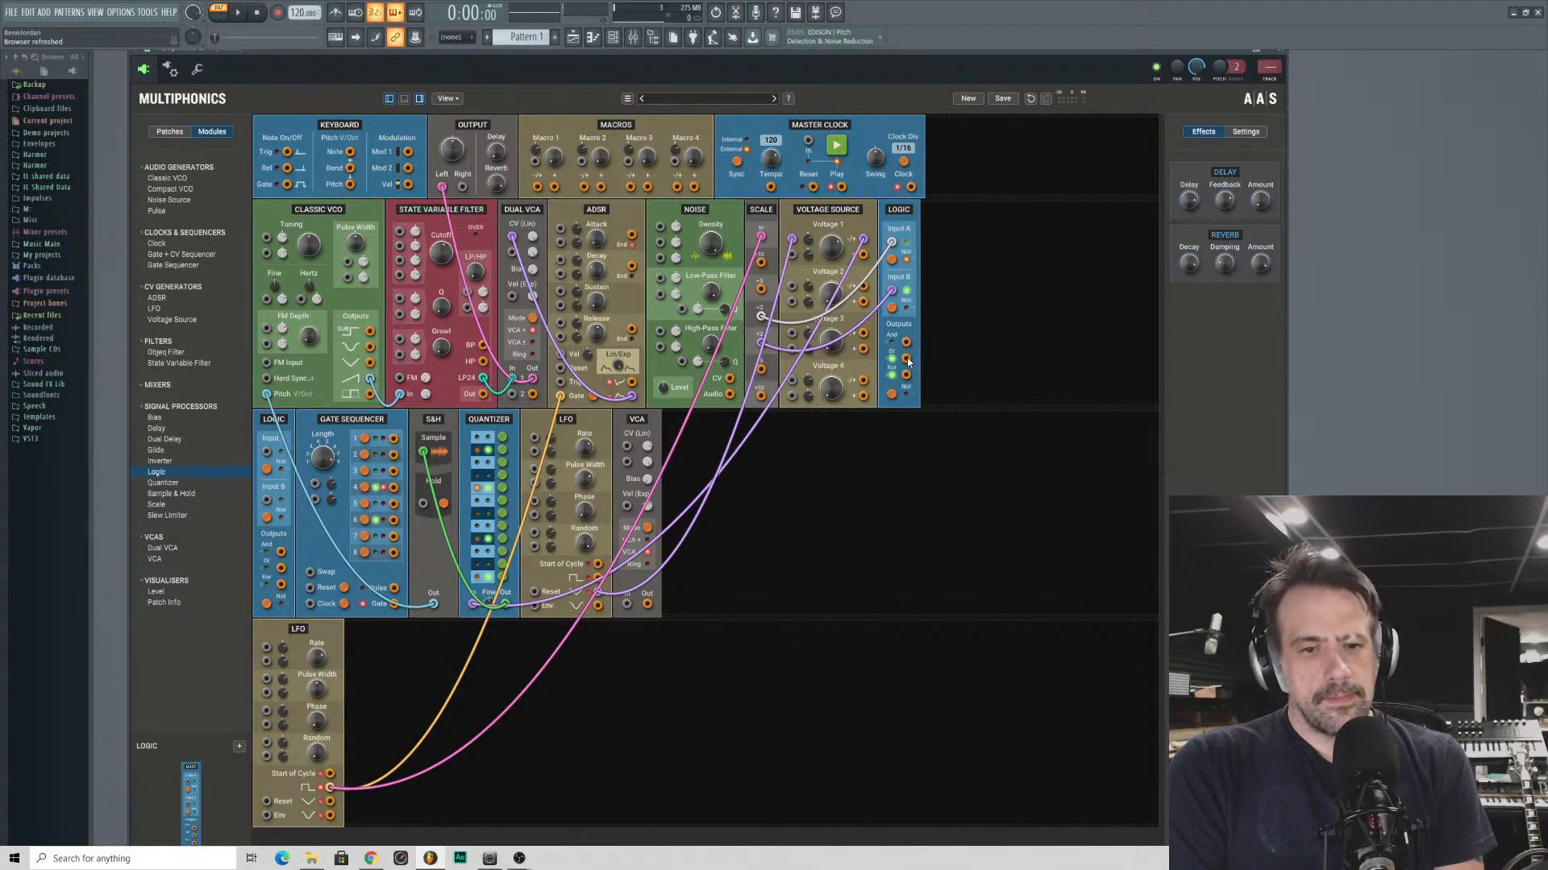
pyautogui.click(892, 310)
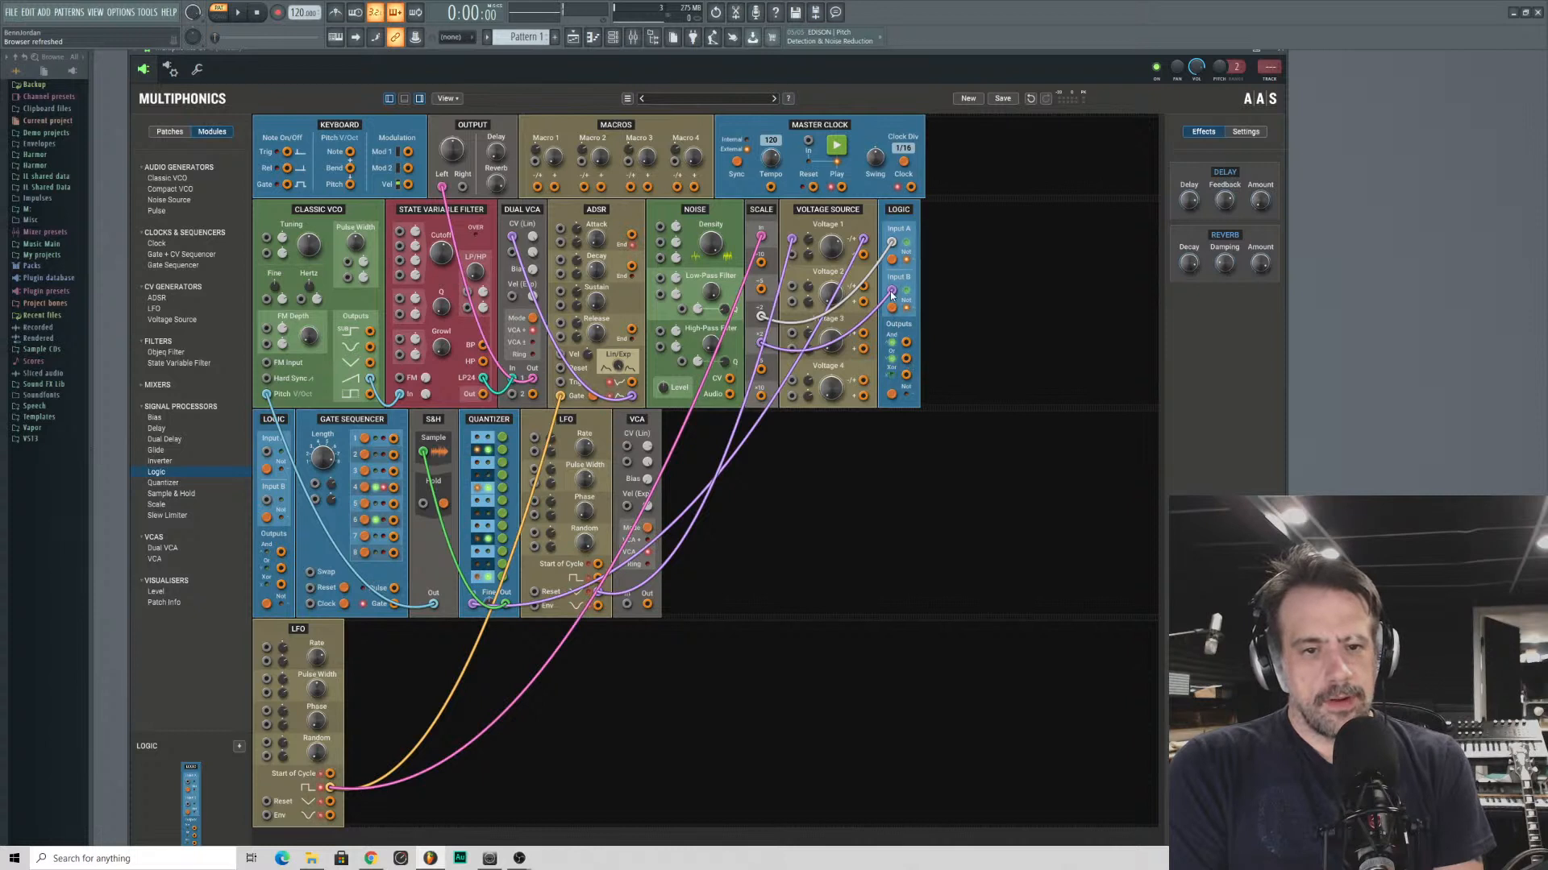
pyautogui.moveTo(891, 291); pyautogui.dragTo(422, 504)
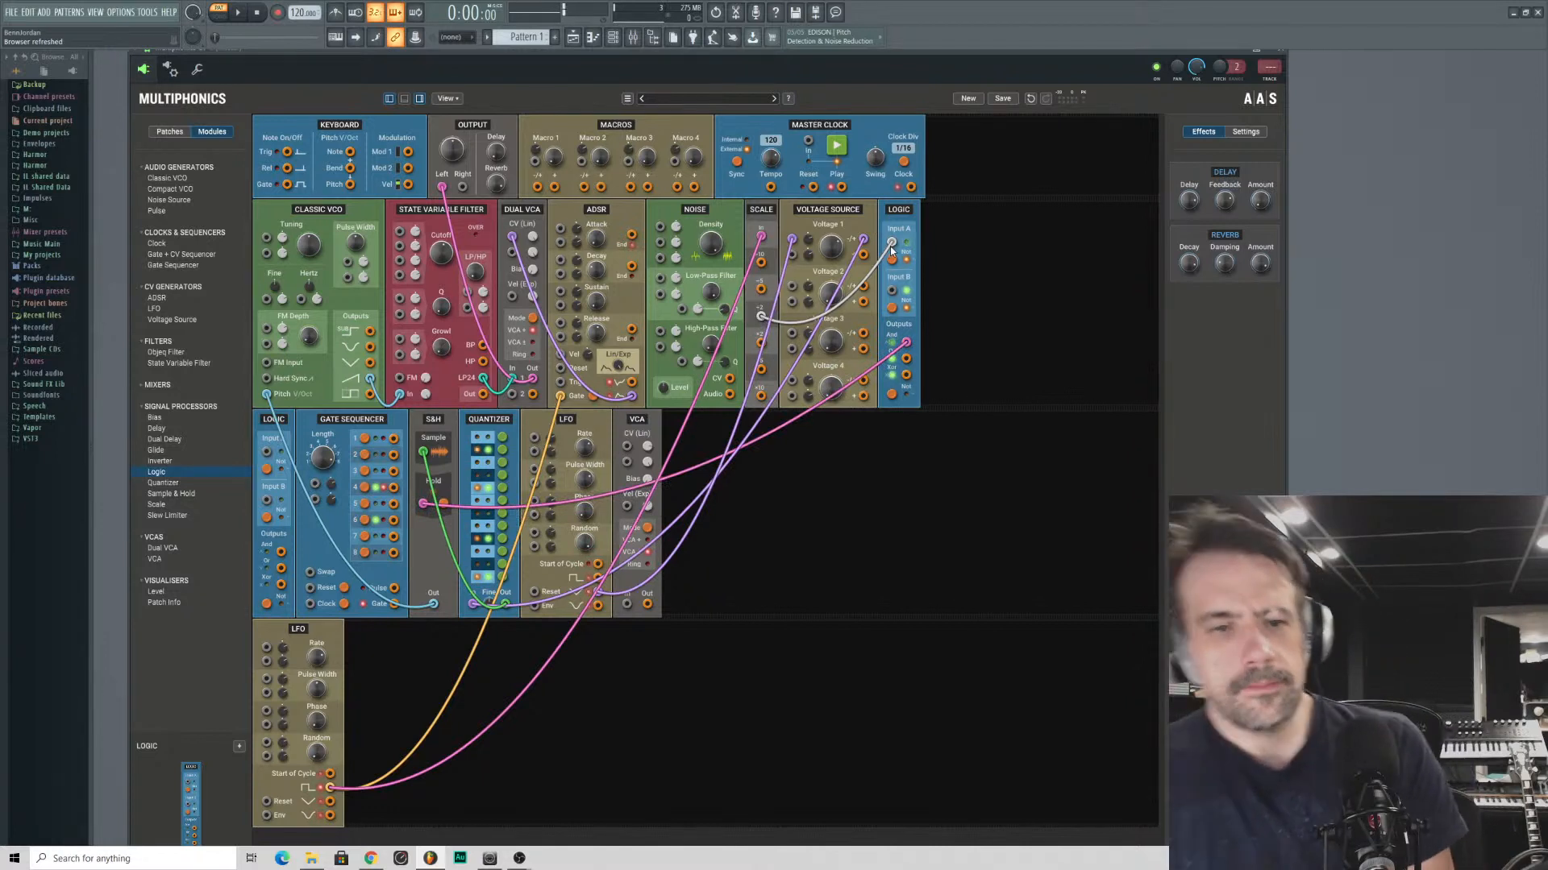
# - Repatch the new Logic module with the Scale's ×10 output into Input A and its ÷5 output into Input B
pyautogui.moveTo(892, 244); pyautogui.dragTo(806, 296)
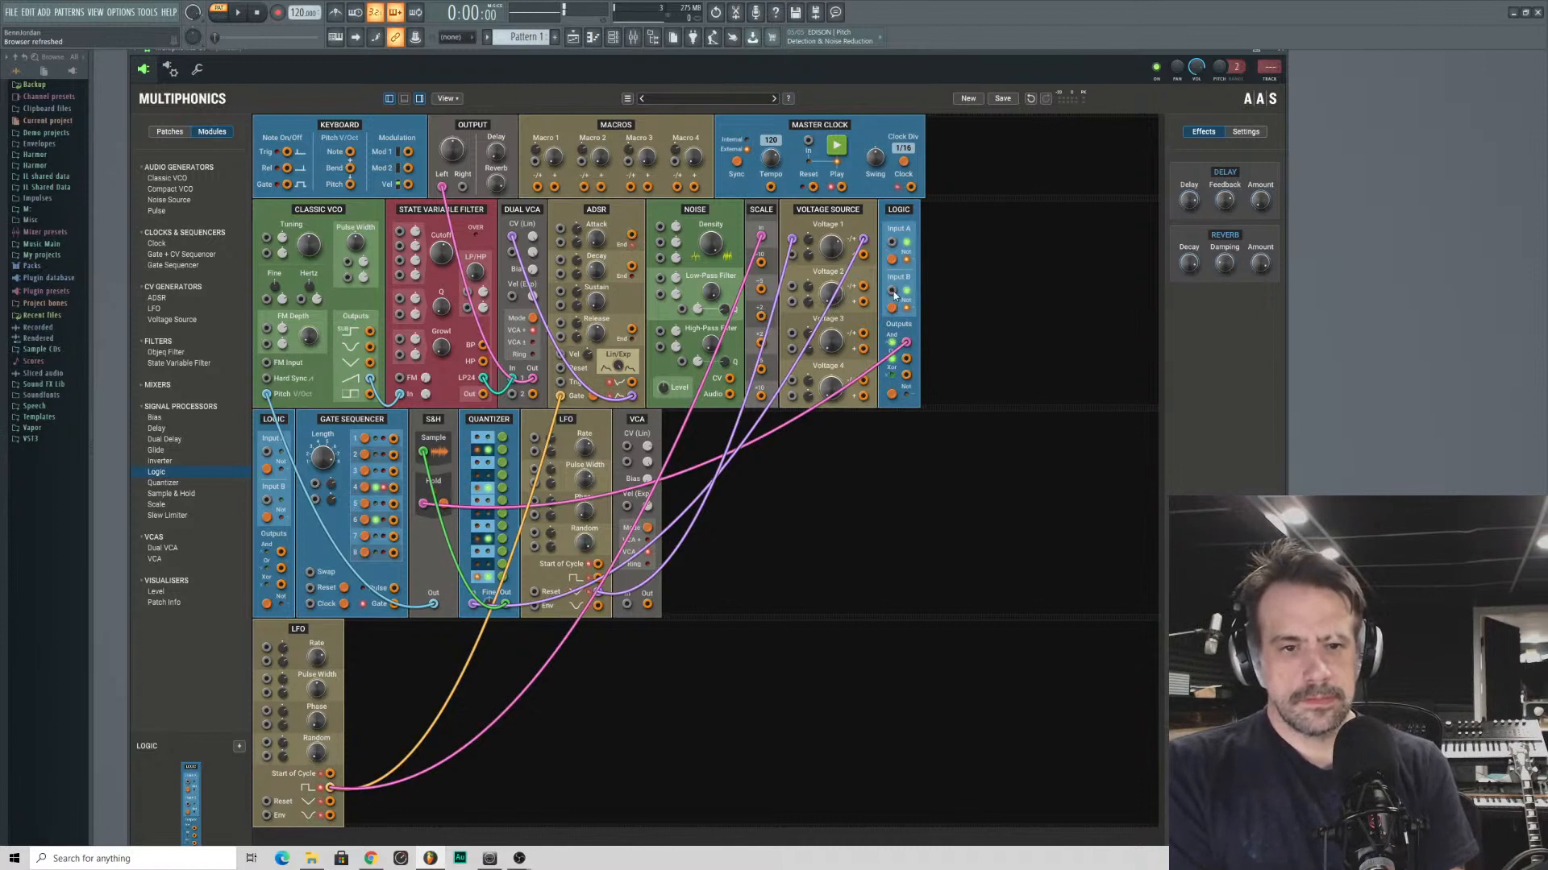
pyautogui.moveTo(892, 292); pyautogui.dragTo(762, 264)
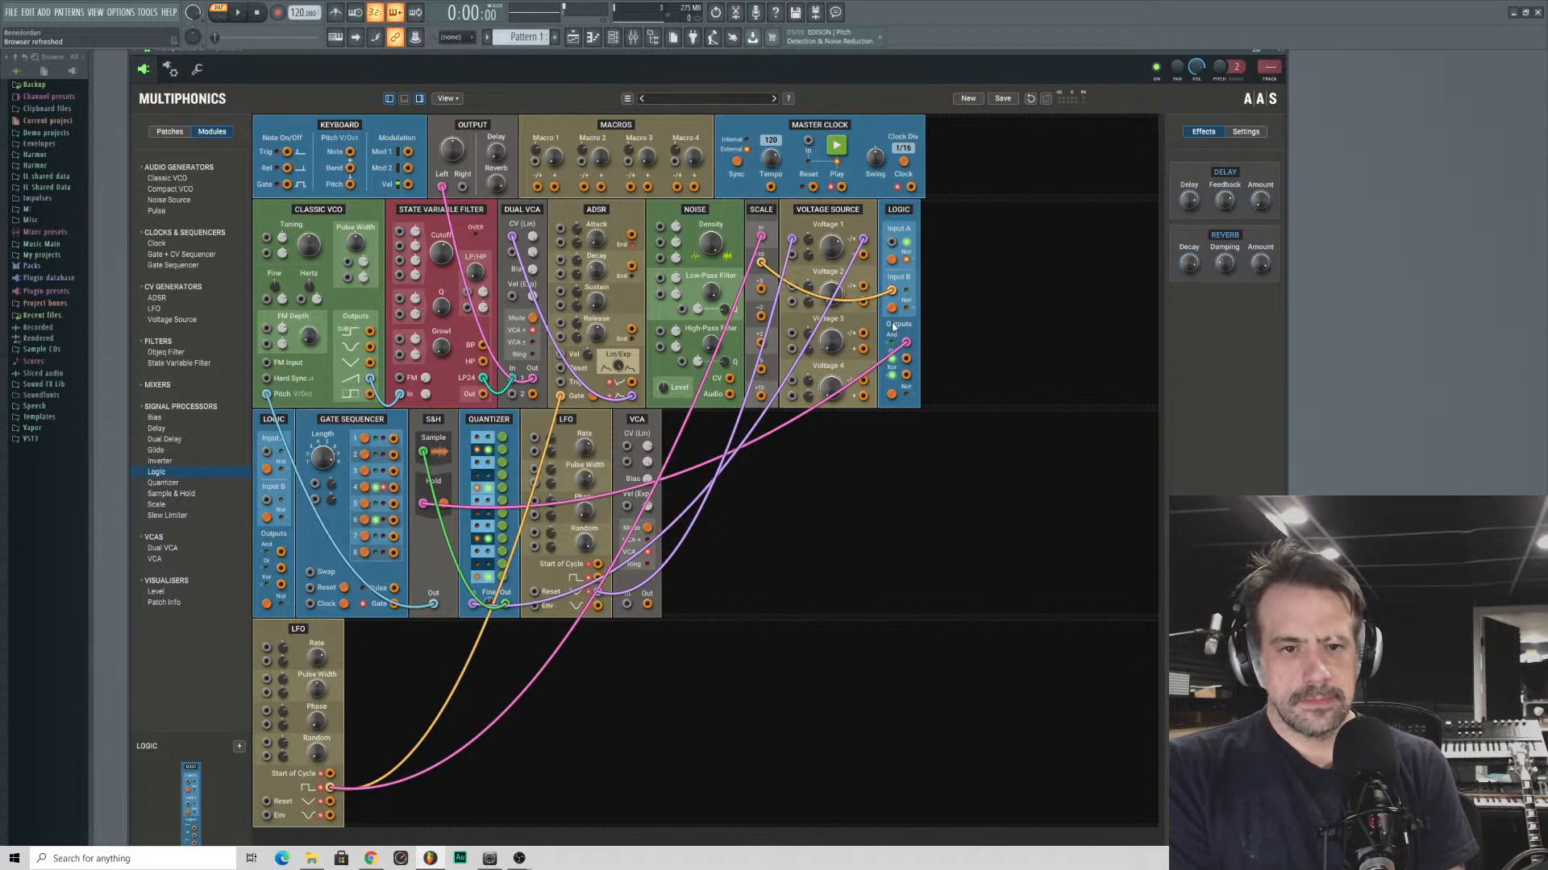
pyautogui.moveTo(891, 242); pyautogui.dragTo(762, 402)
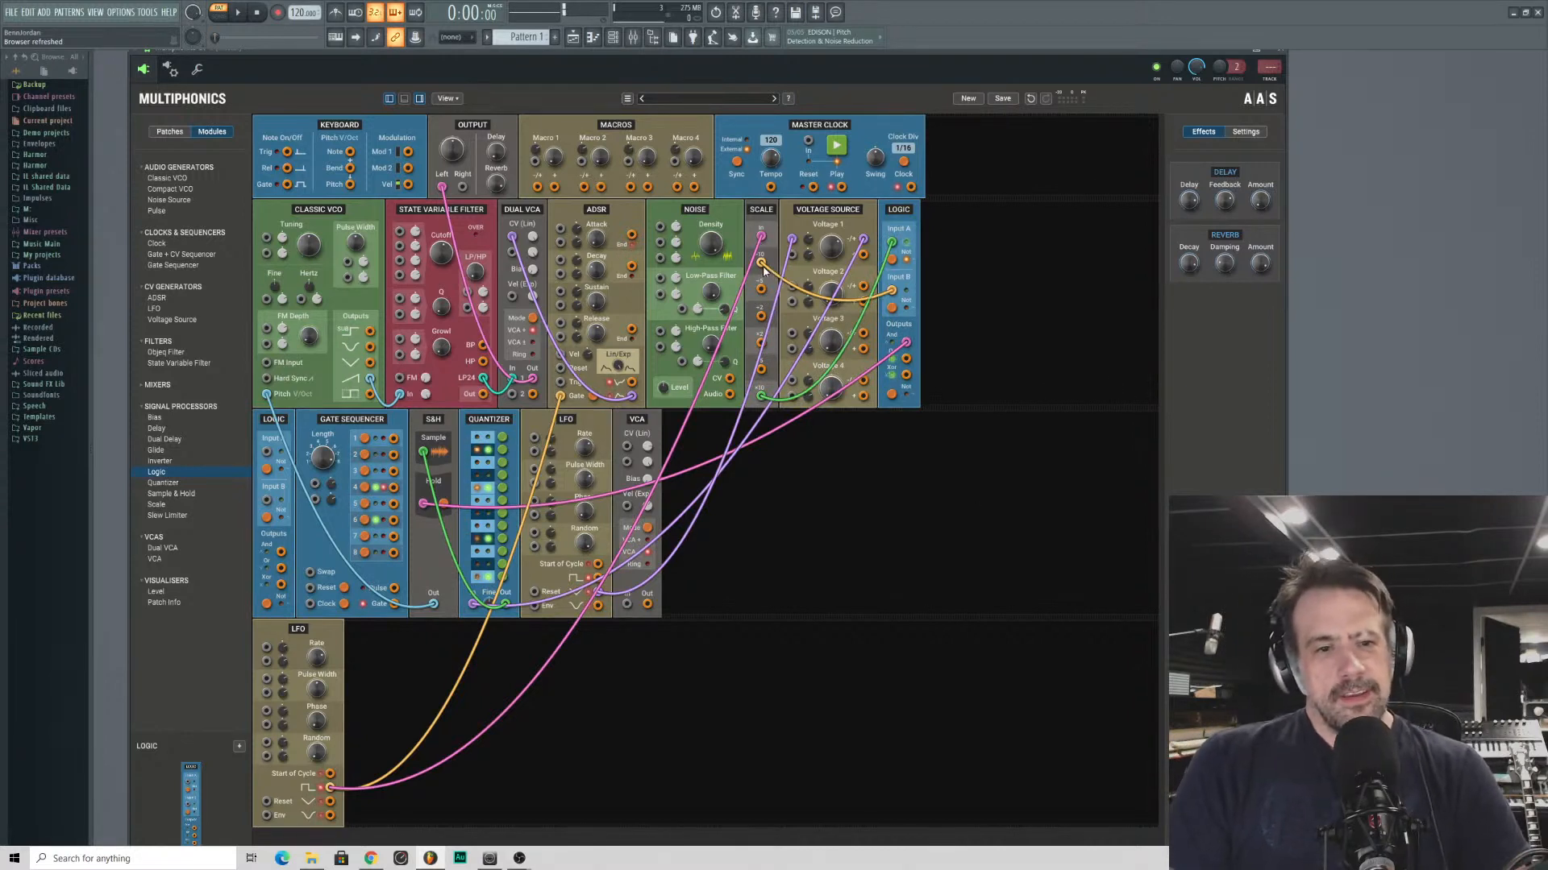
pyautogui.moveTo(892, 290); pyautogui.dragTo(760, 289)
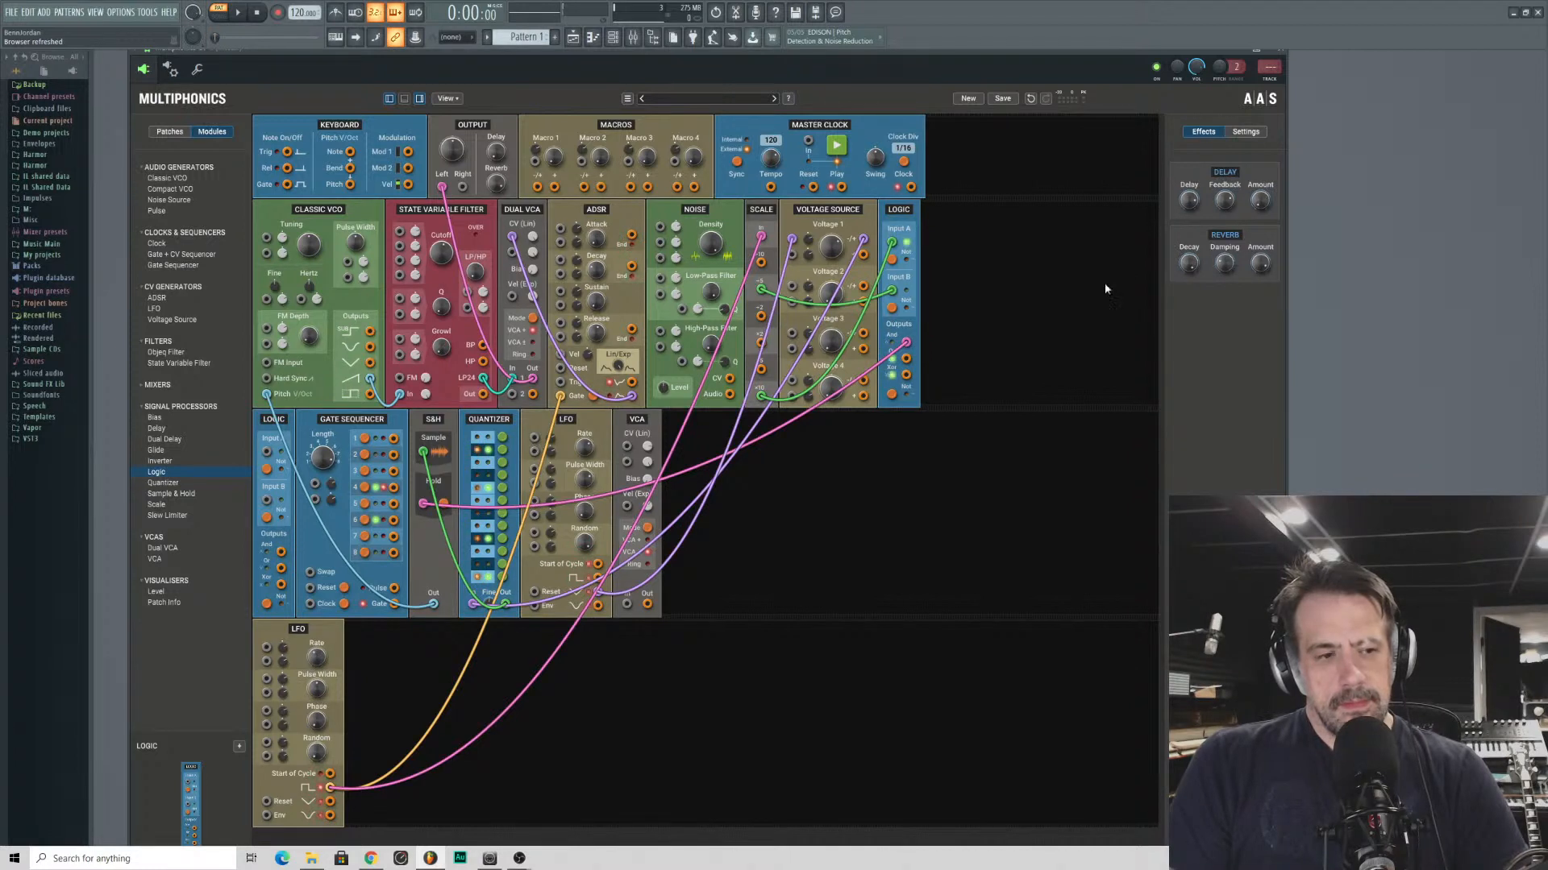
# - Add a second Scale module after the VCA and open its online help
pyautogui.click(154, 505)
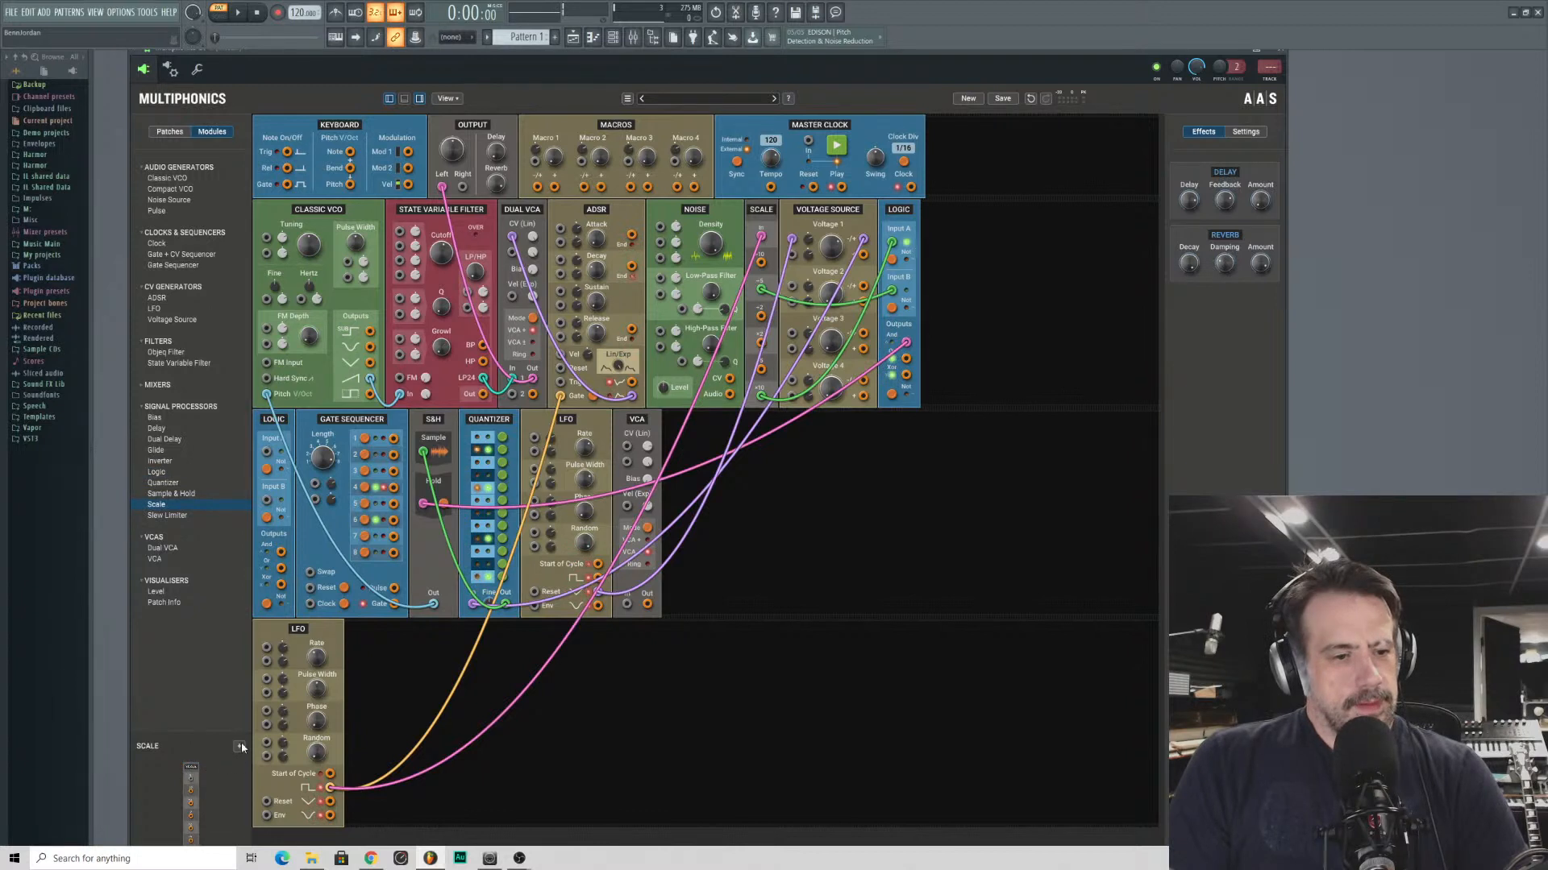
pyautogui.moveTo(187, 770); pyautogui.dragTo(741, 470)
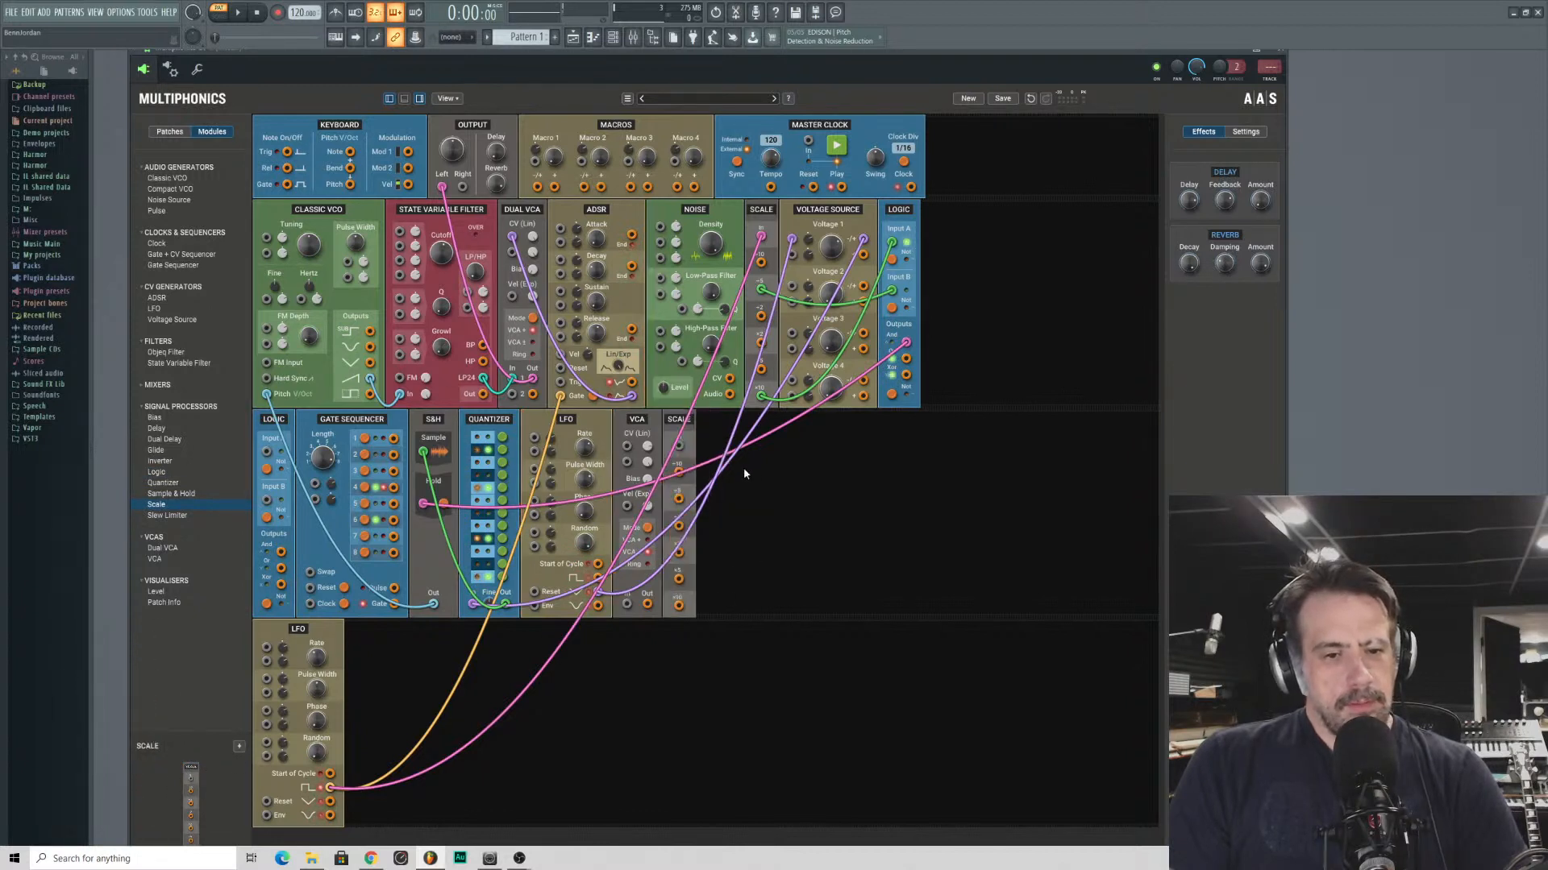
pyautogui.rightClick(683, 422)
pyautogui.click(704, 427)
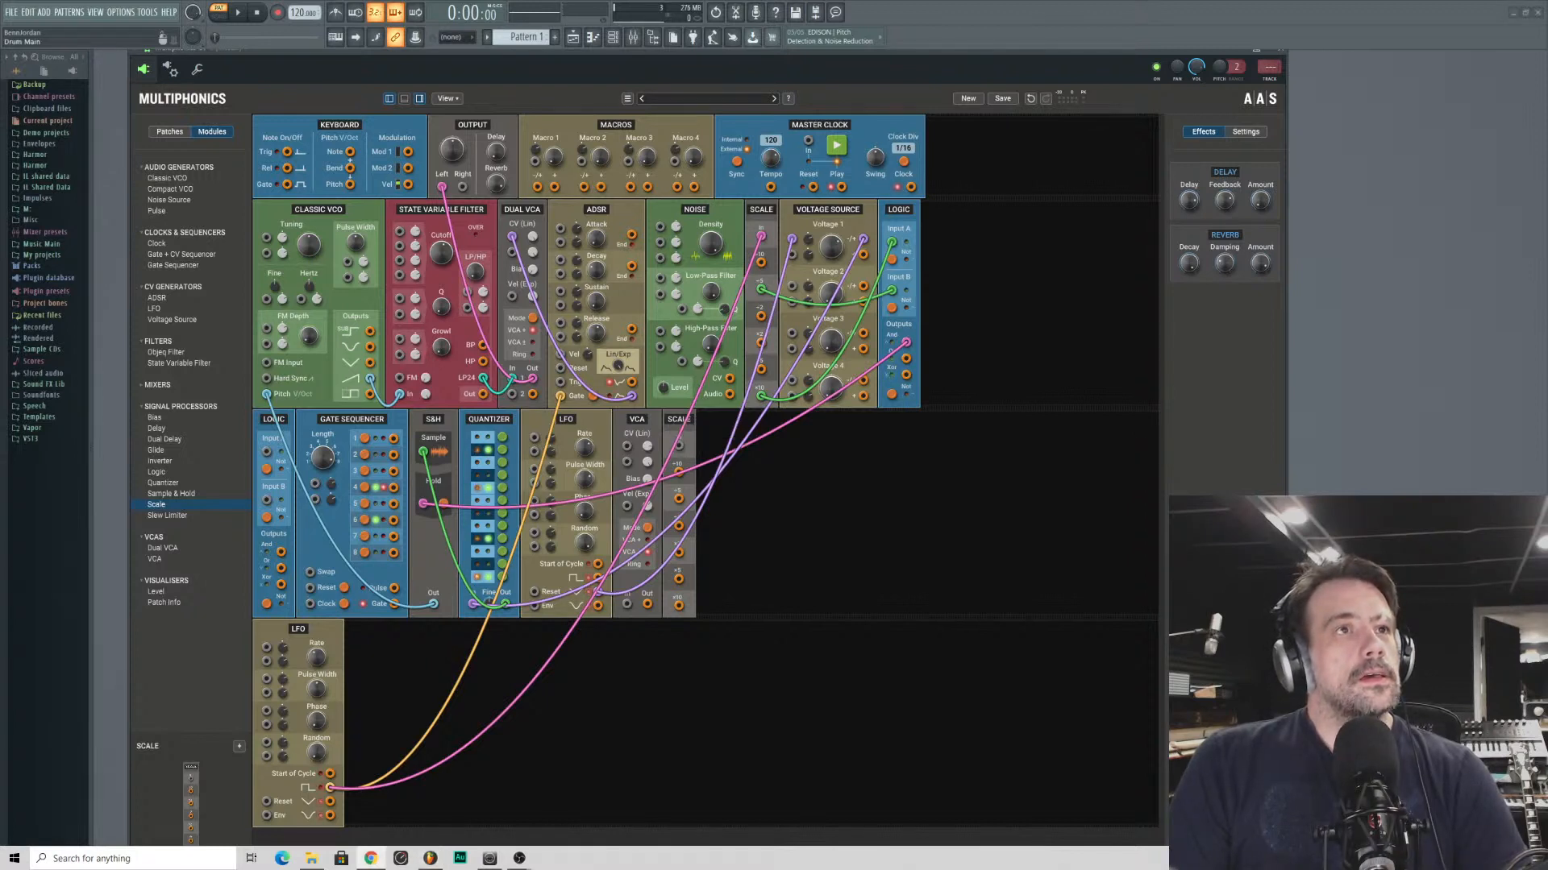
# - Examine the output descriptions and usage notes on the Scale page of the Multiphonics CV-1 manual, and return to the rack
pyautogui.moveTo(1032, 0); pyautogui.dragTo(1015, 0)
pyautogui.scroll(-3, 1084, 458)
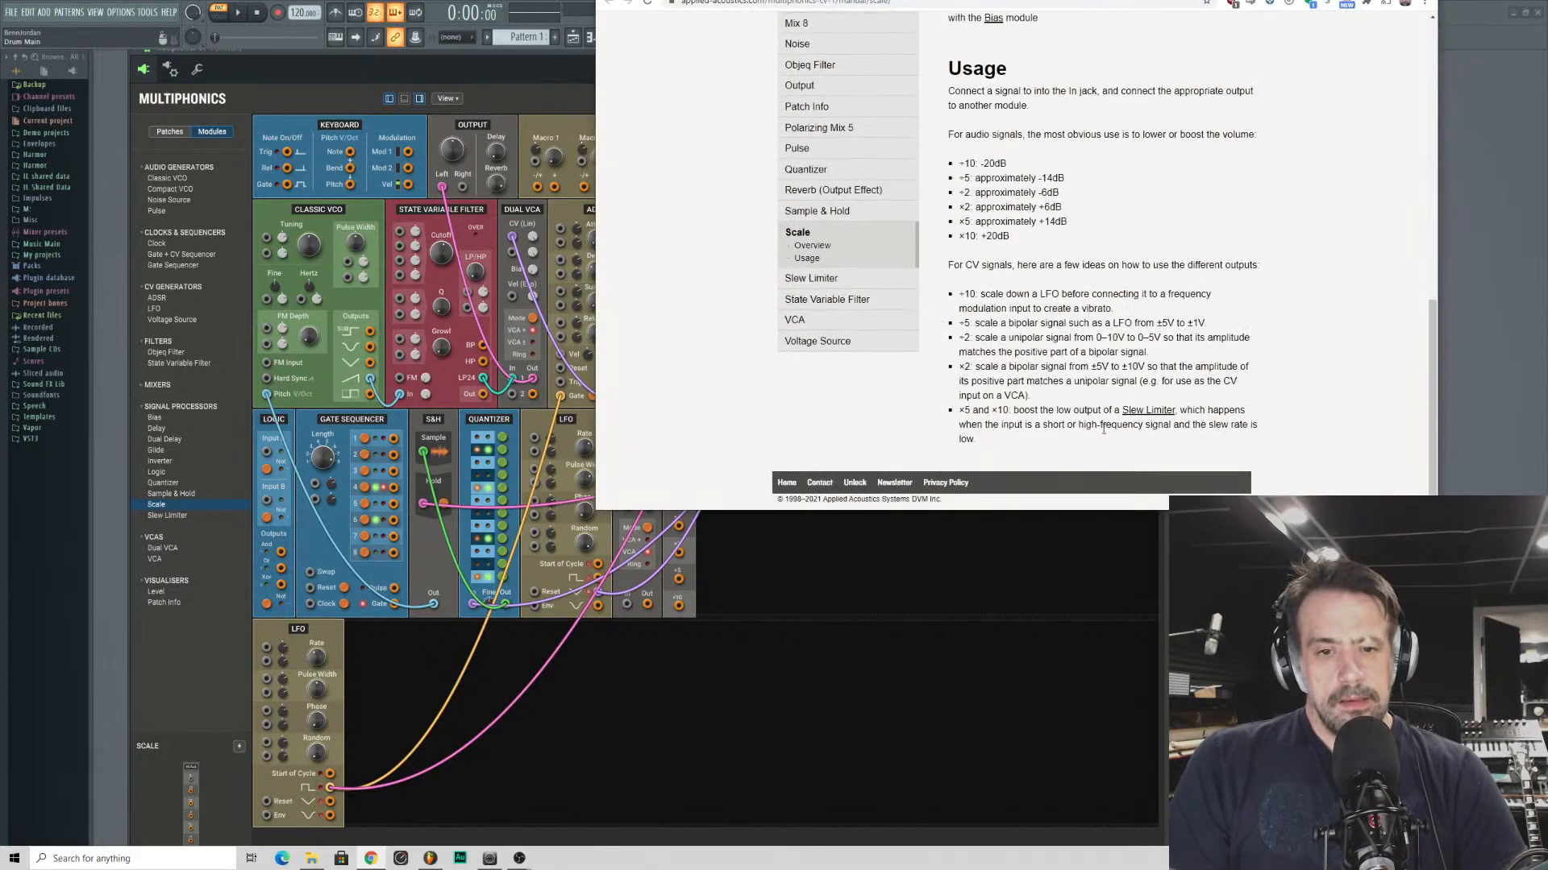
pyautogui.scroll(10, 1103, 425)
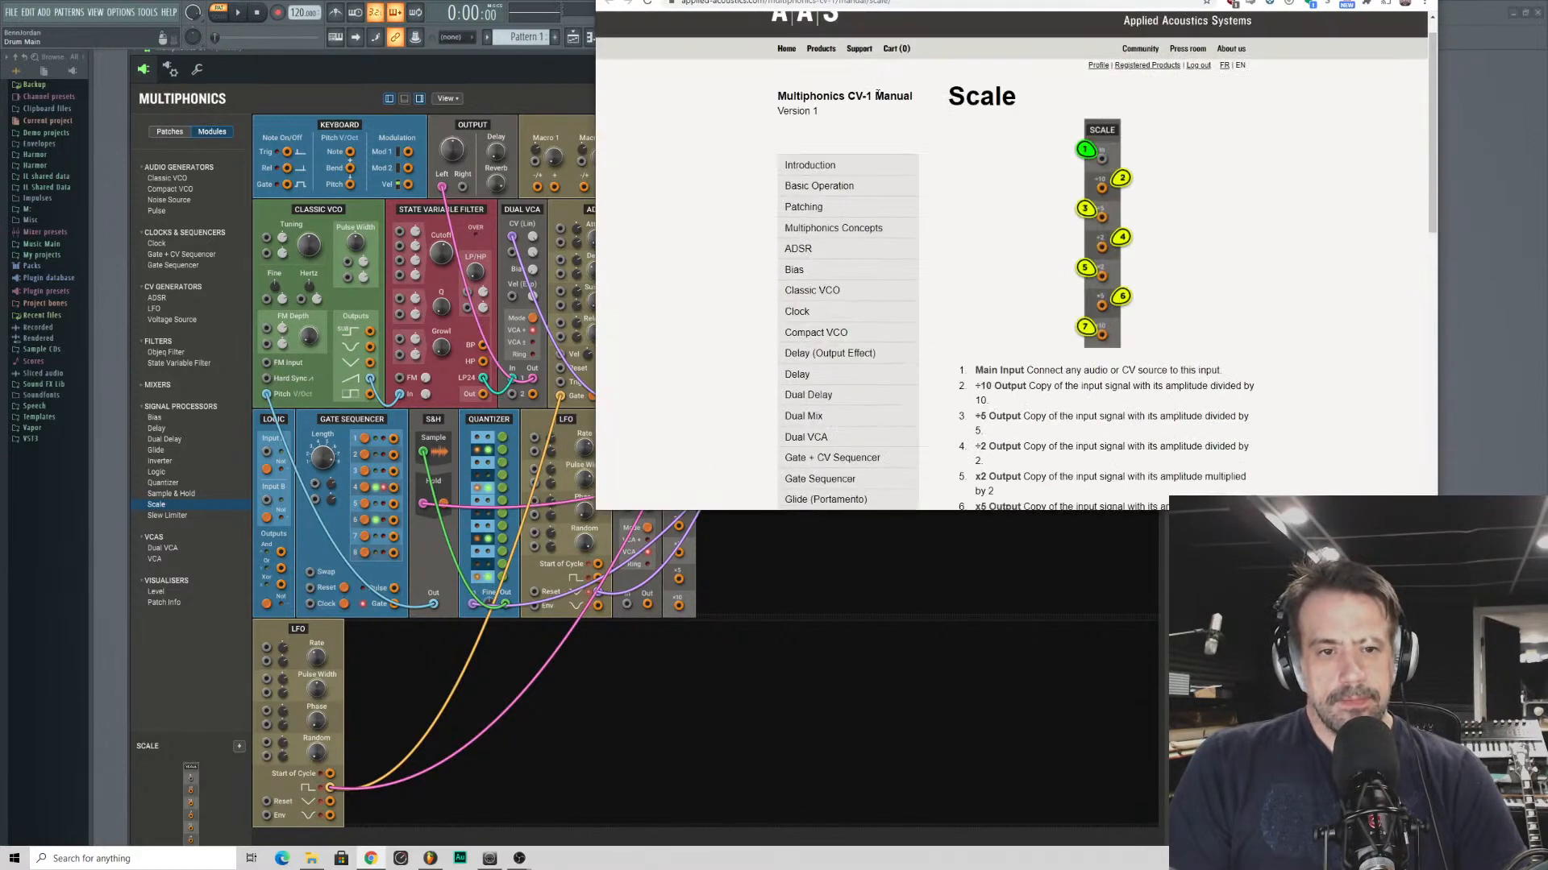
pyautogui.moveTo(912, 4); pyautogui.dragTo(725, 2)
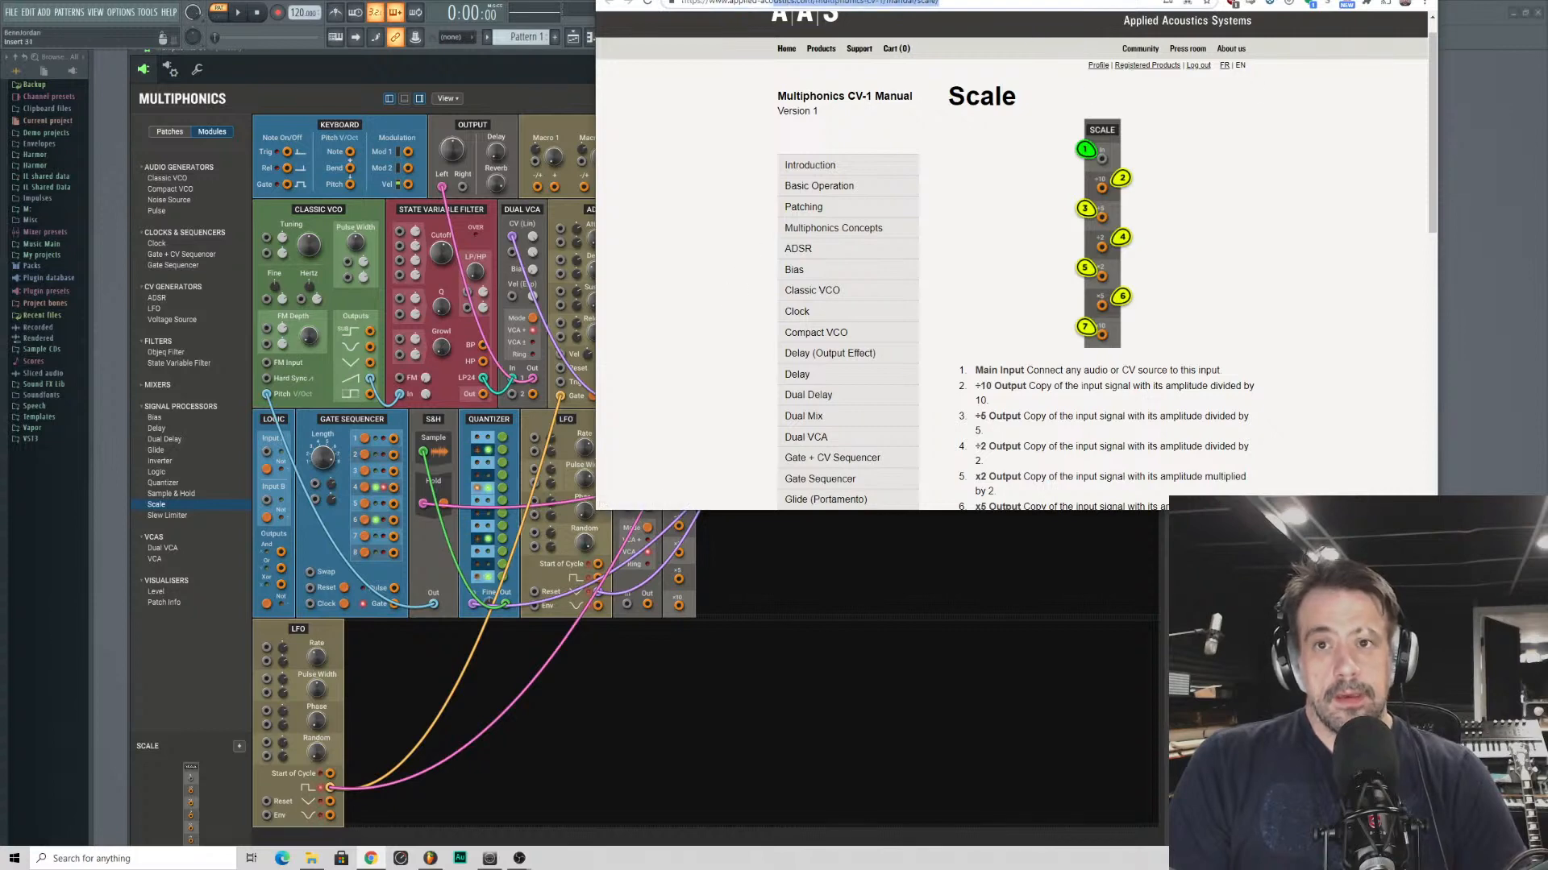
pyautogui.moveTo(1016, 0); pyautogui.dragTo(678, 0)
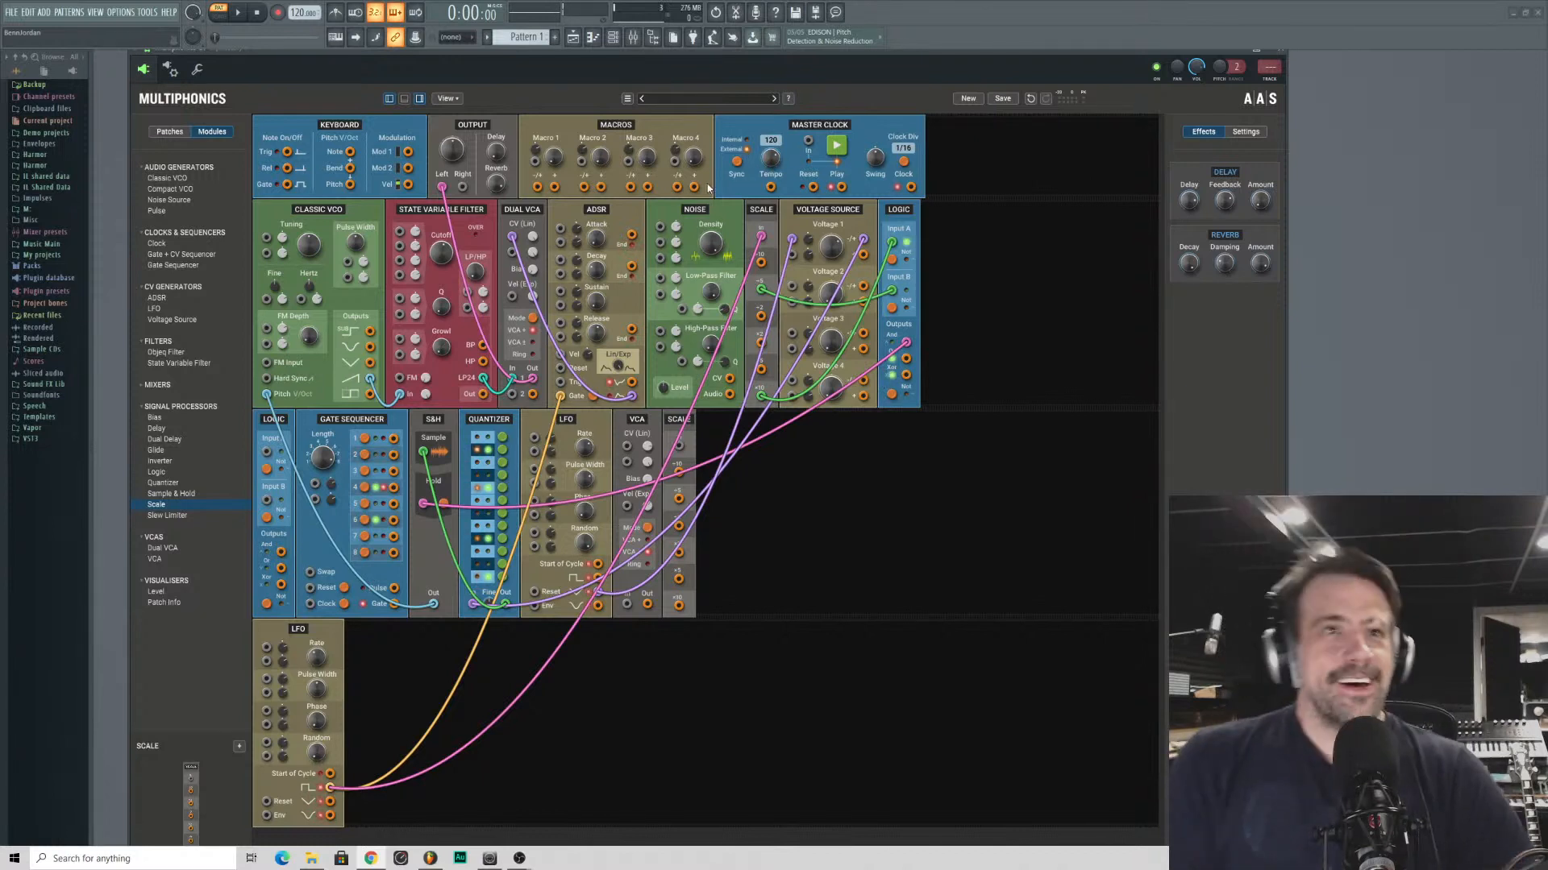
# - Remove both Scale modules, the one after the VCA and the one after the Noise module
pyautogui.rightClick(676, 420)
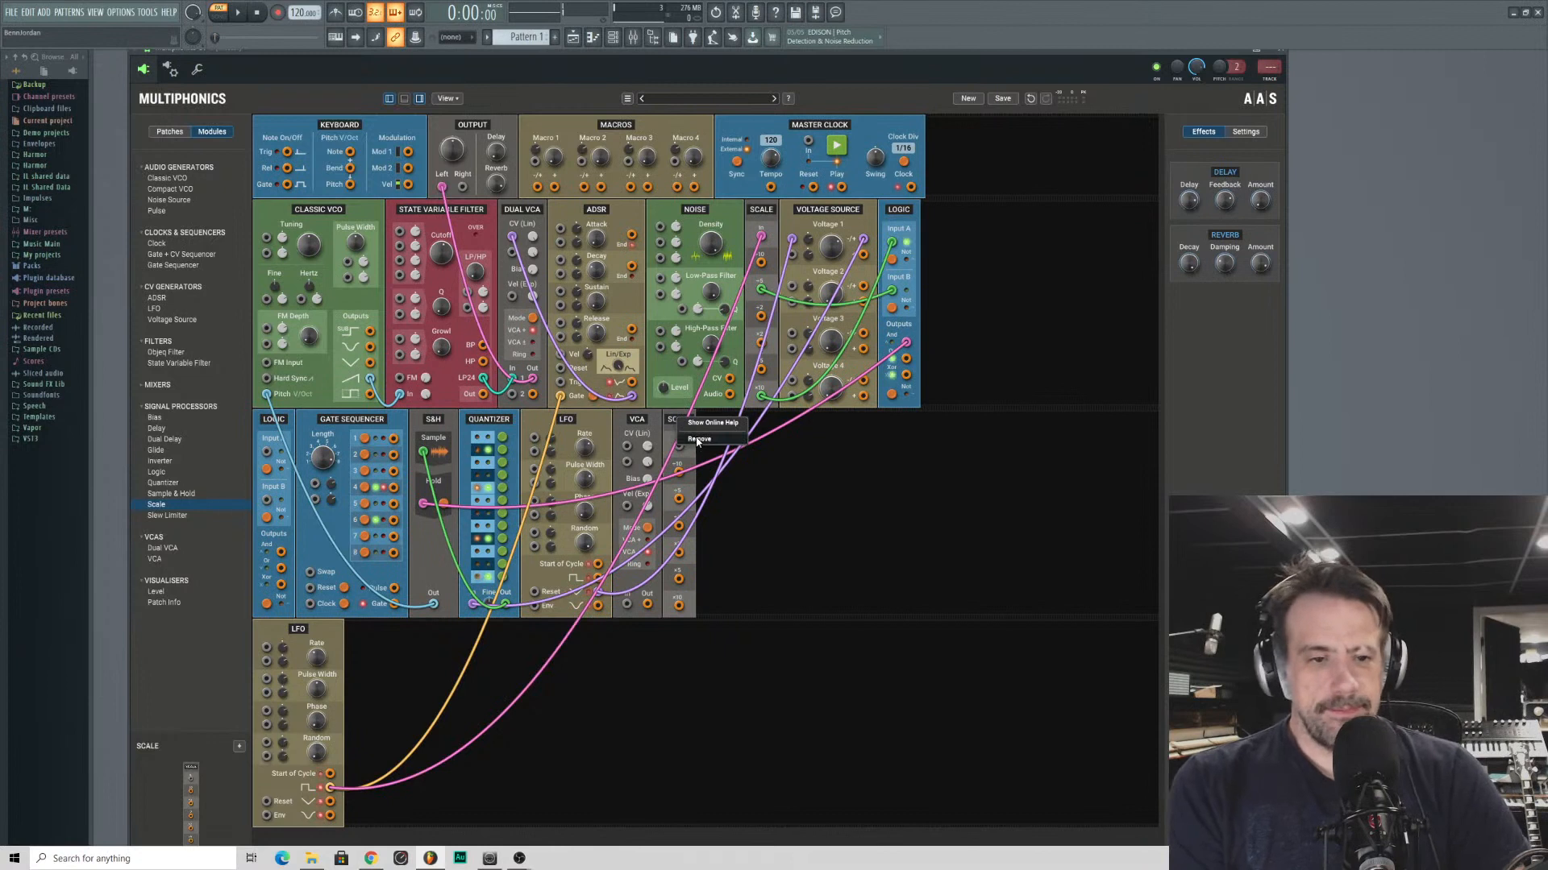
pyautogui.click(698, 440)
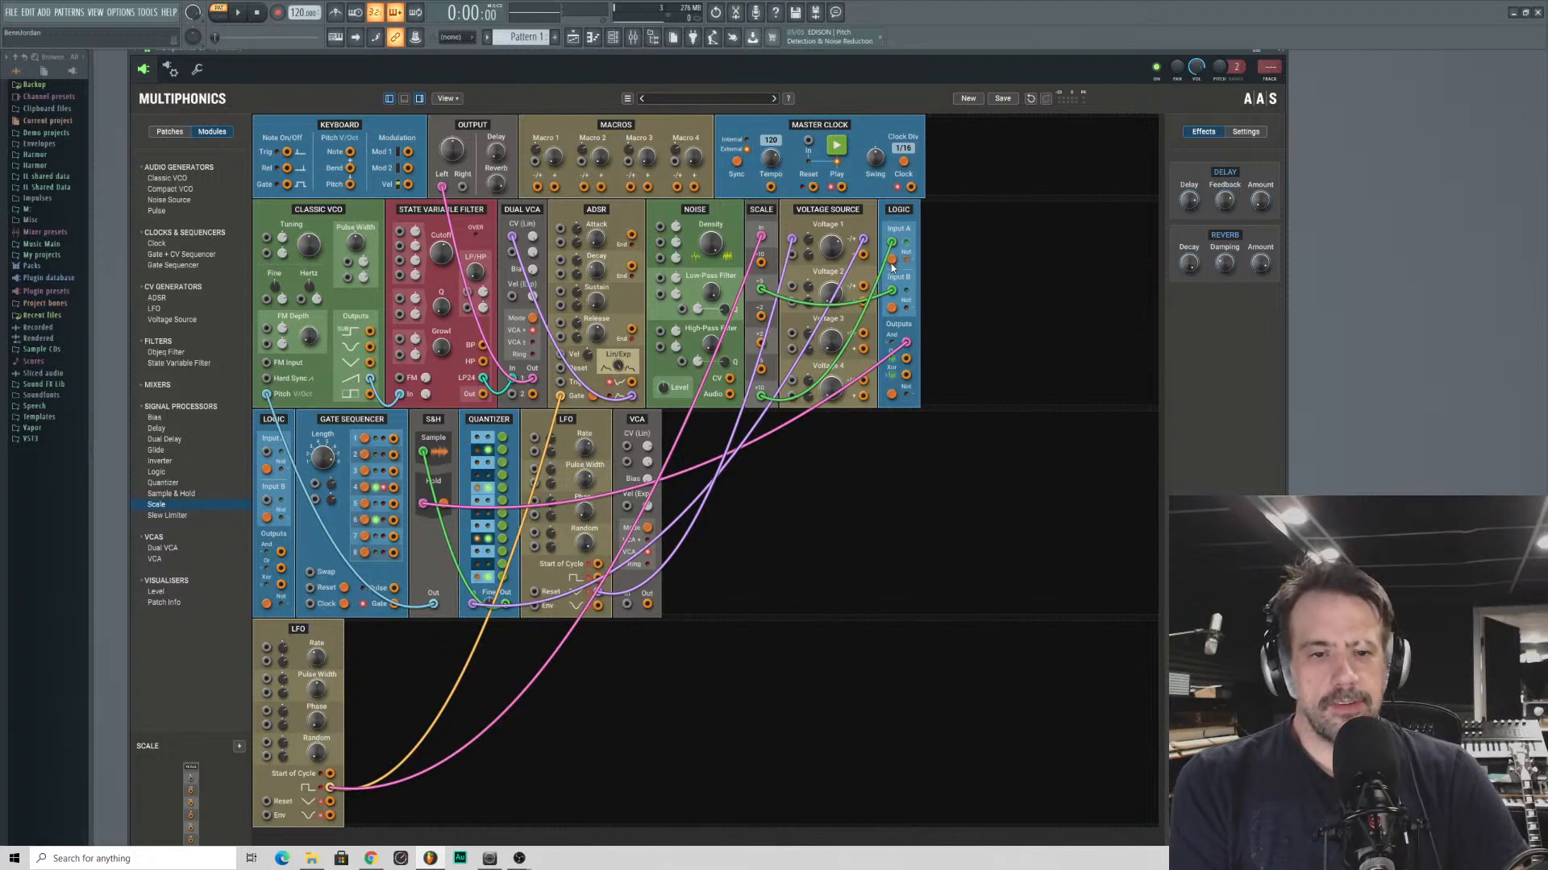
pyautogui.rightClick(760, 214)
pyautogui.click(782, 238)
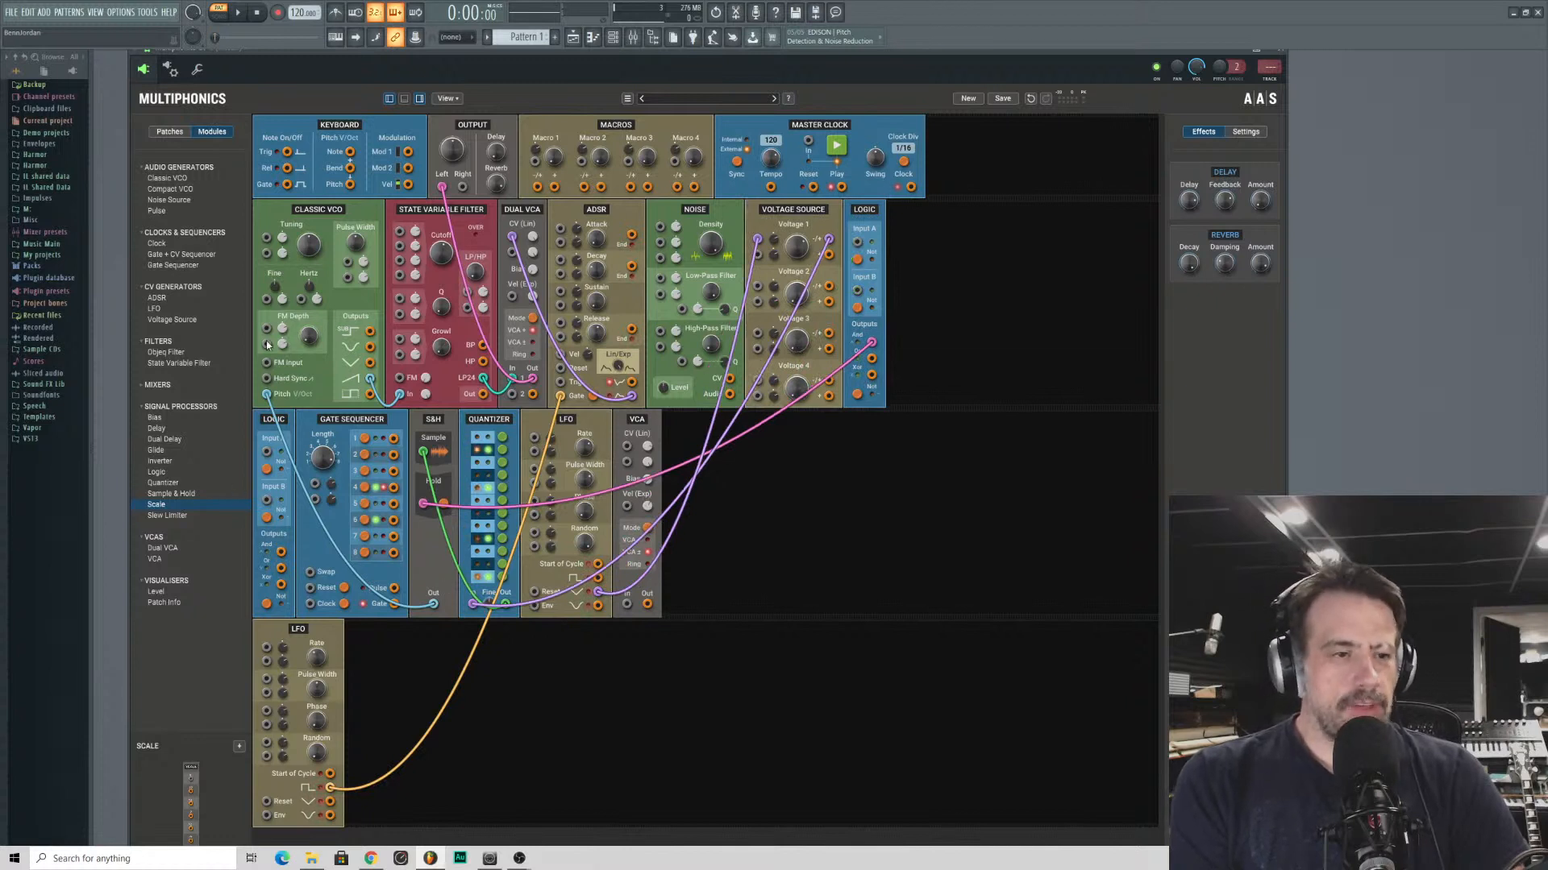
pyautogui.click(166, 473)
pyautogui.click(165, 462)
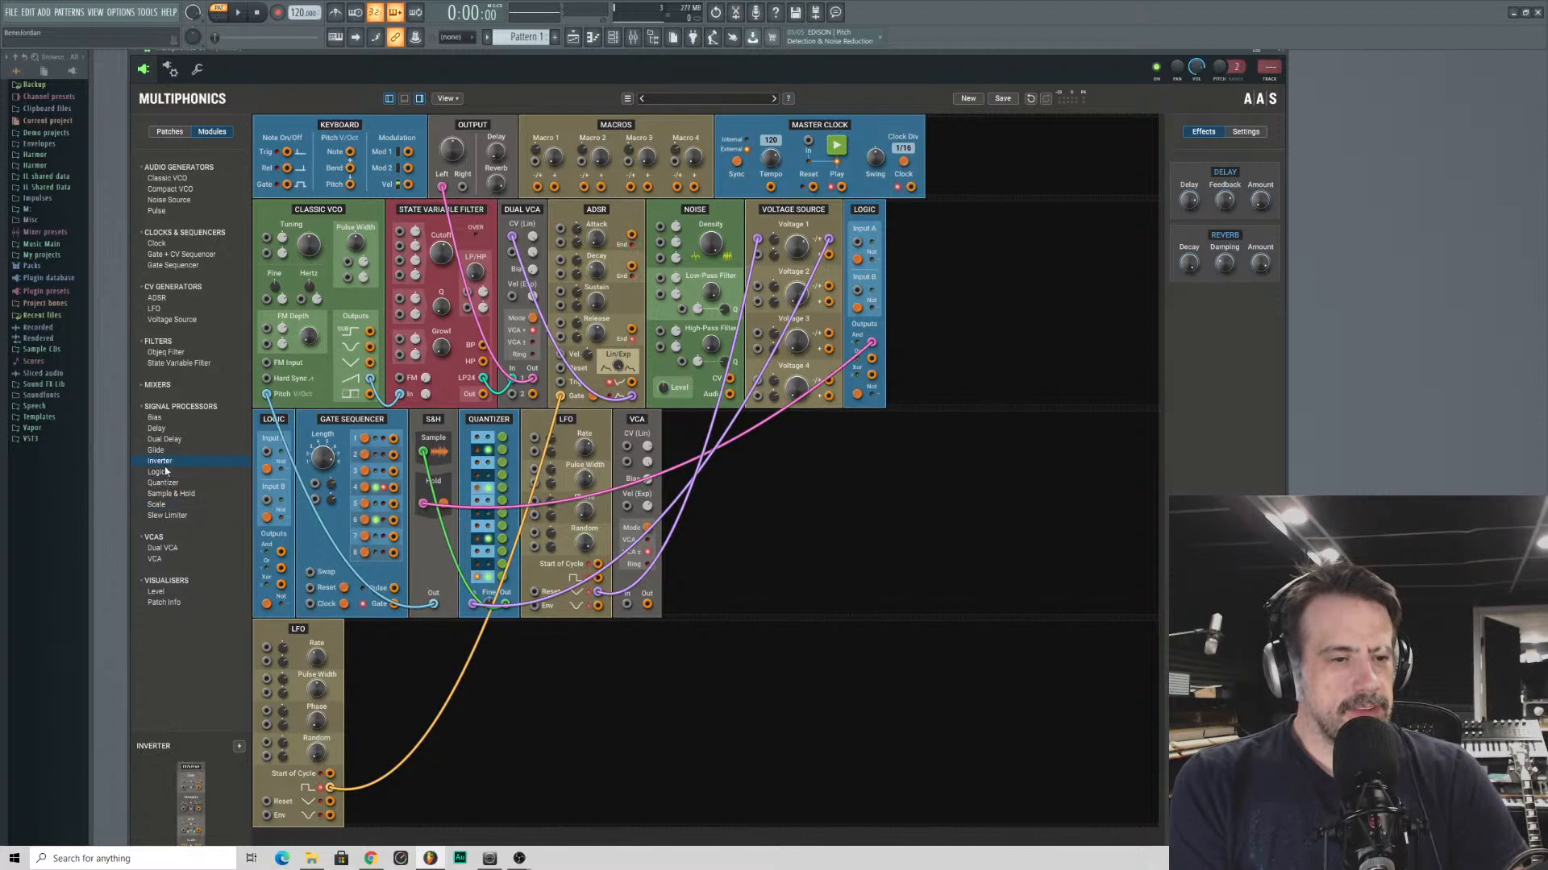
pyautogui.doubleClick(166, 461)
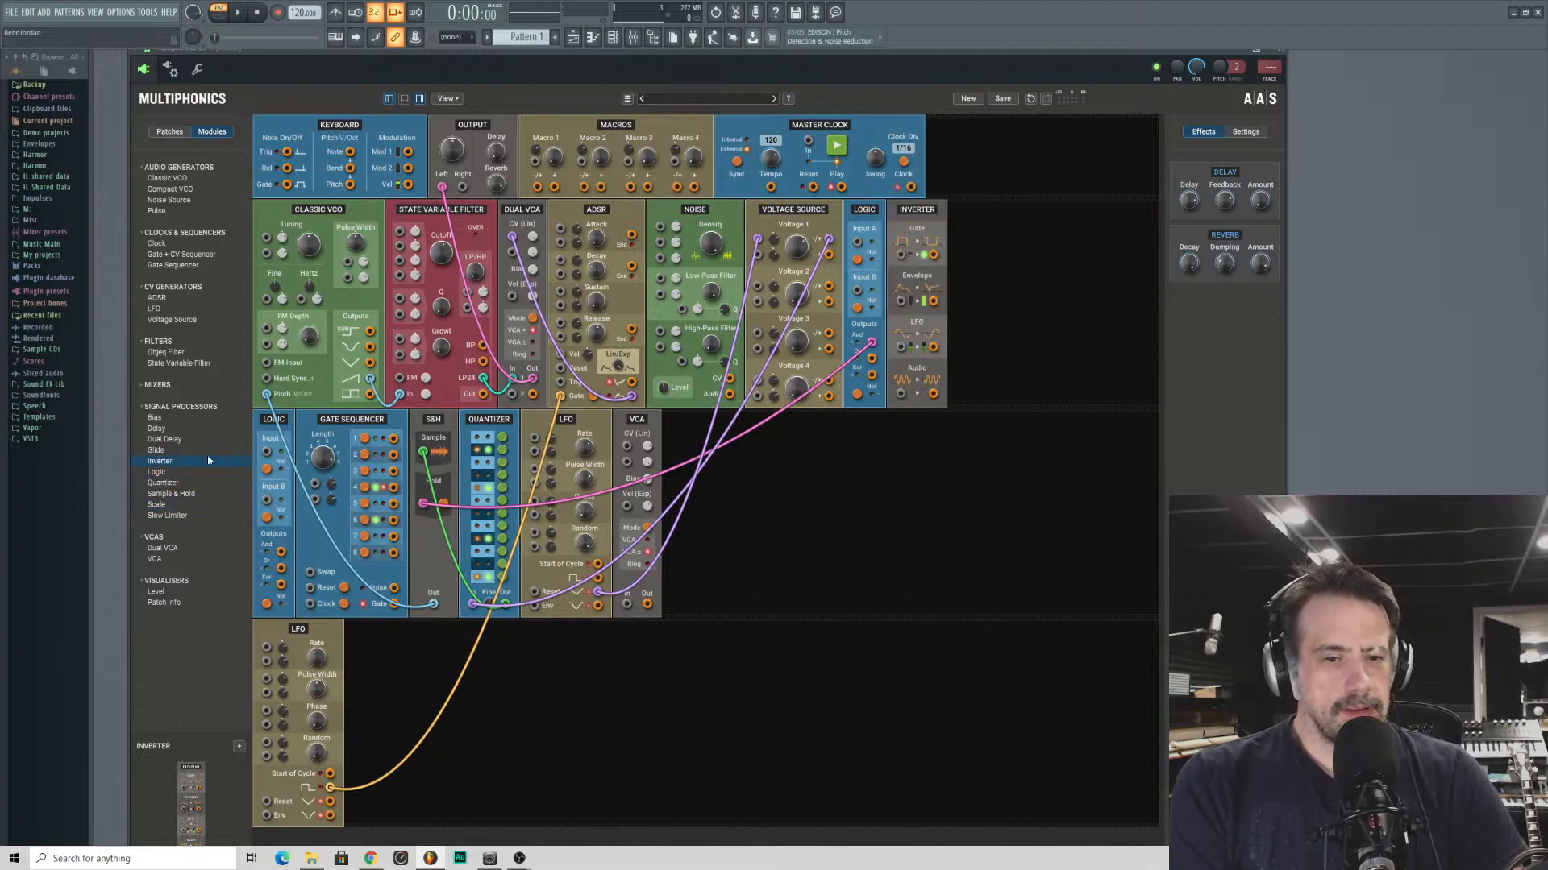
pyautogui.rightClick(920, 211)
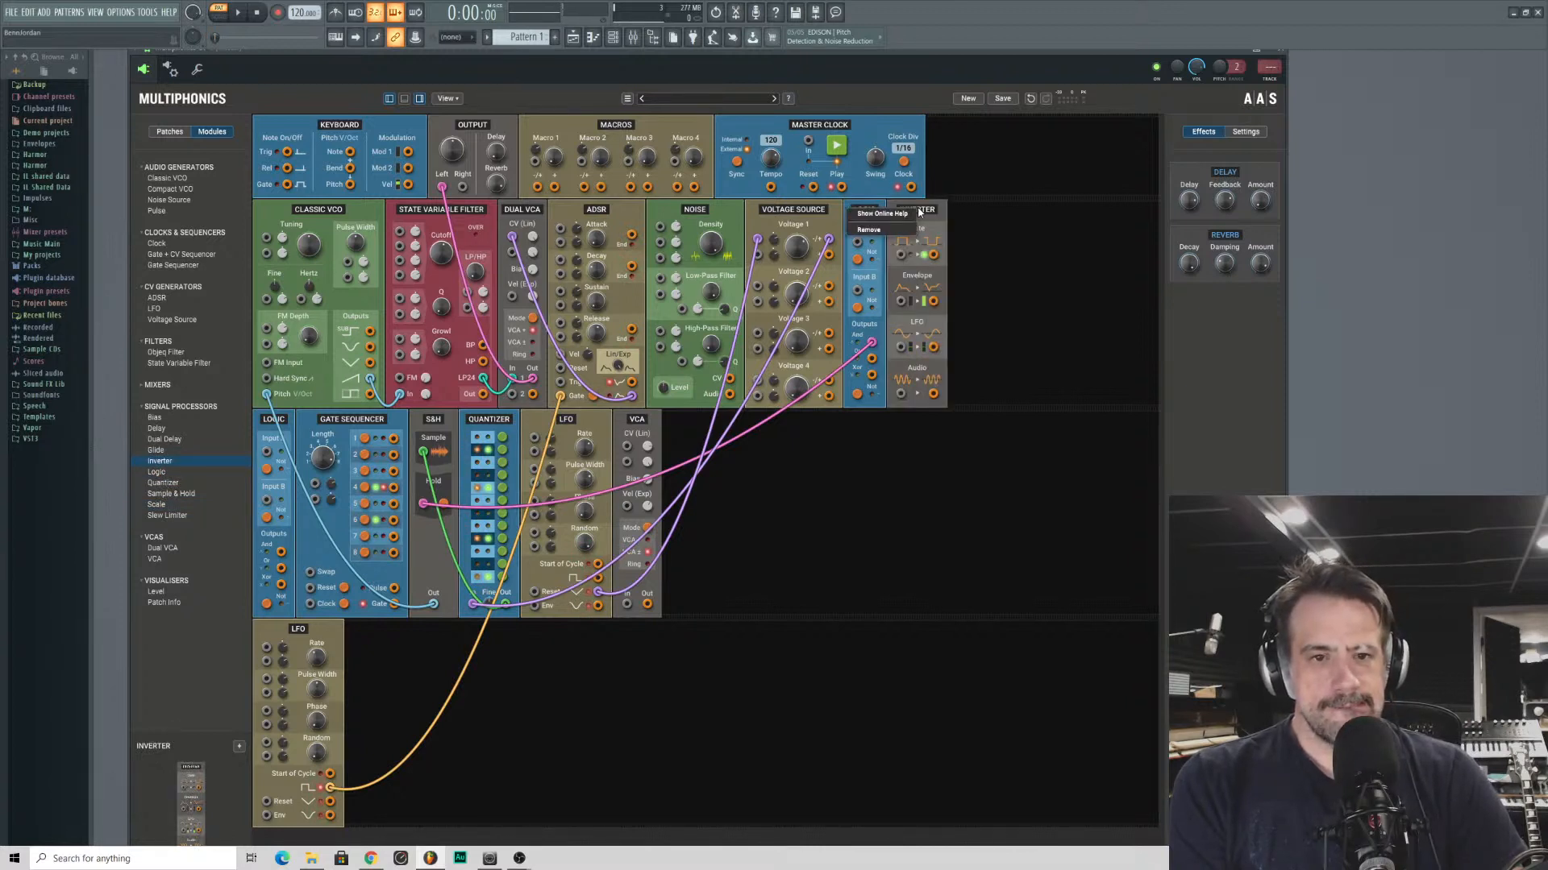
pyautogui.click(904, 232)
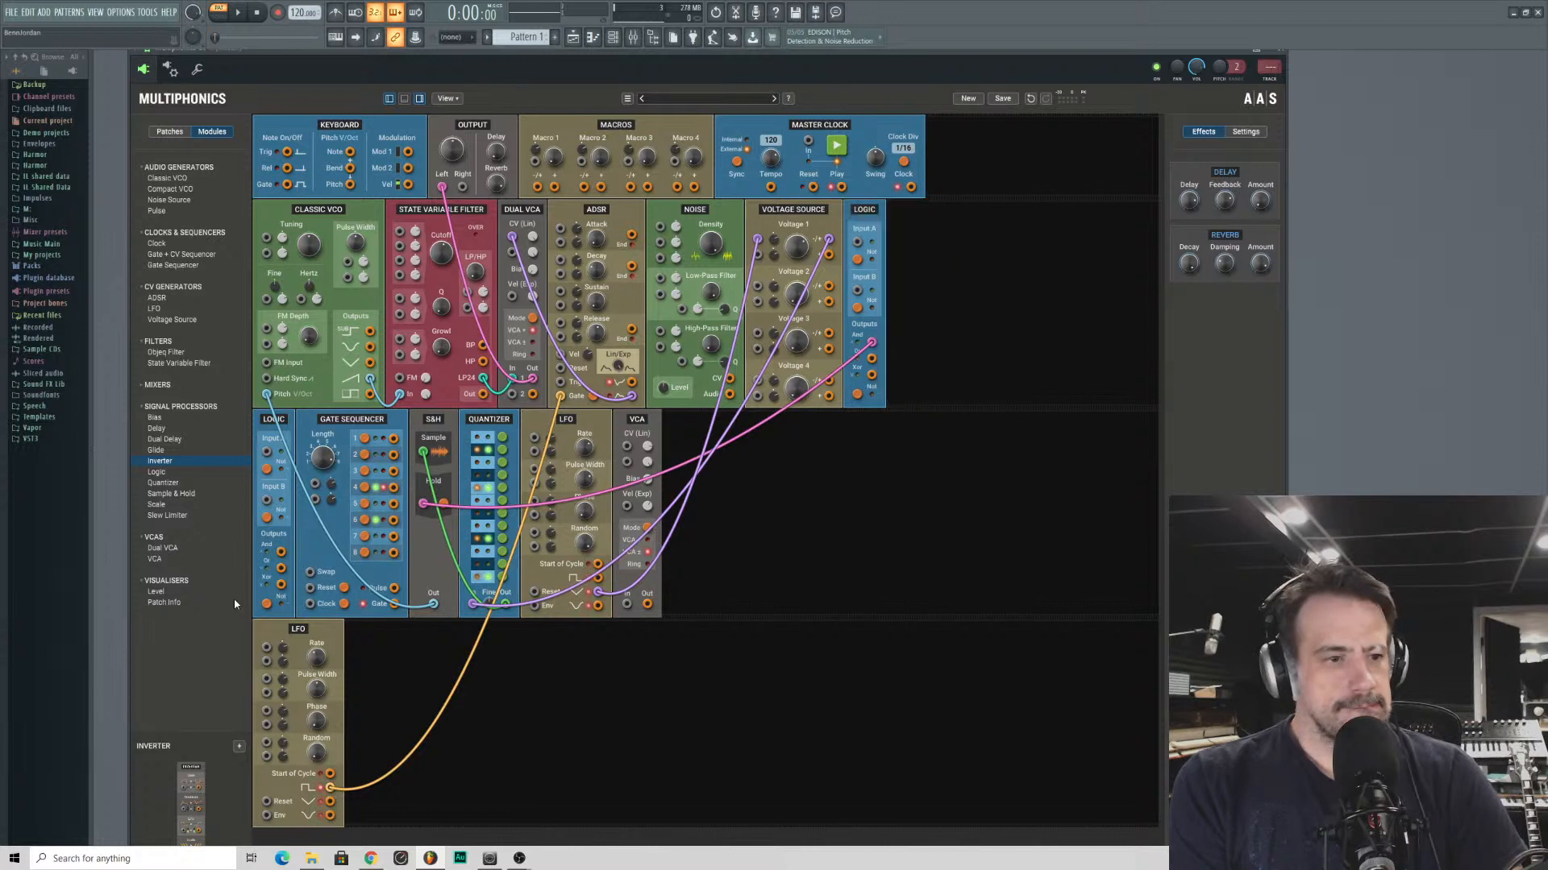
pyautogui.doubleClick(157, 516)
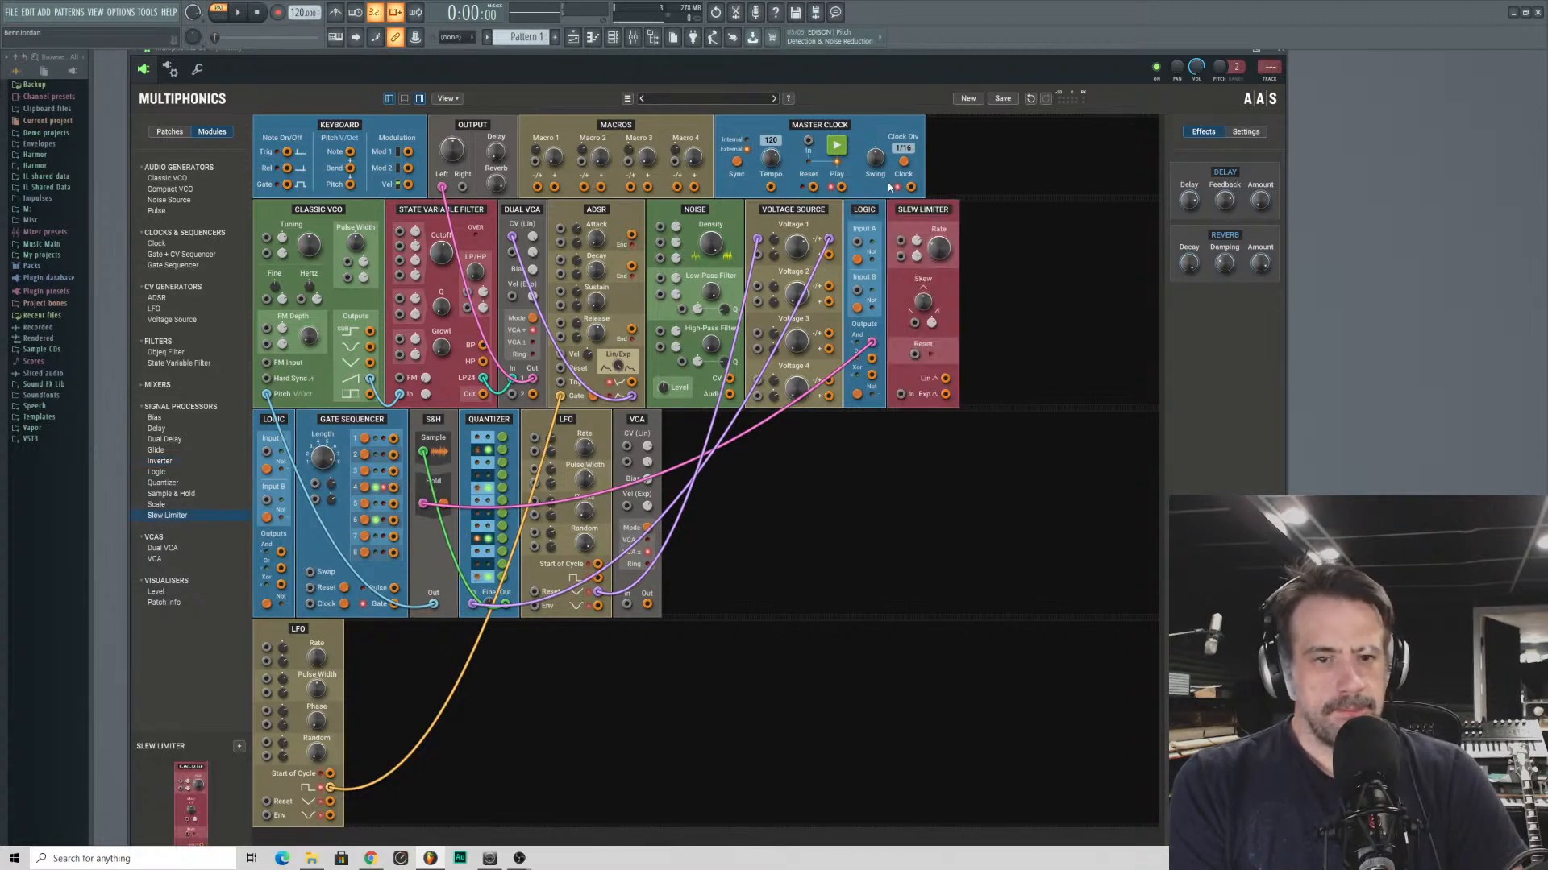
pyautogui.rightClick(923, 211)
pyautogui.click(903, 237)
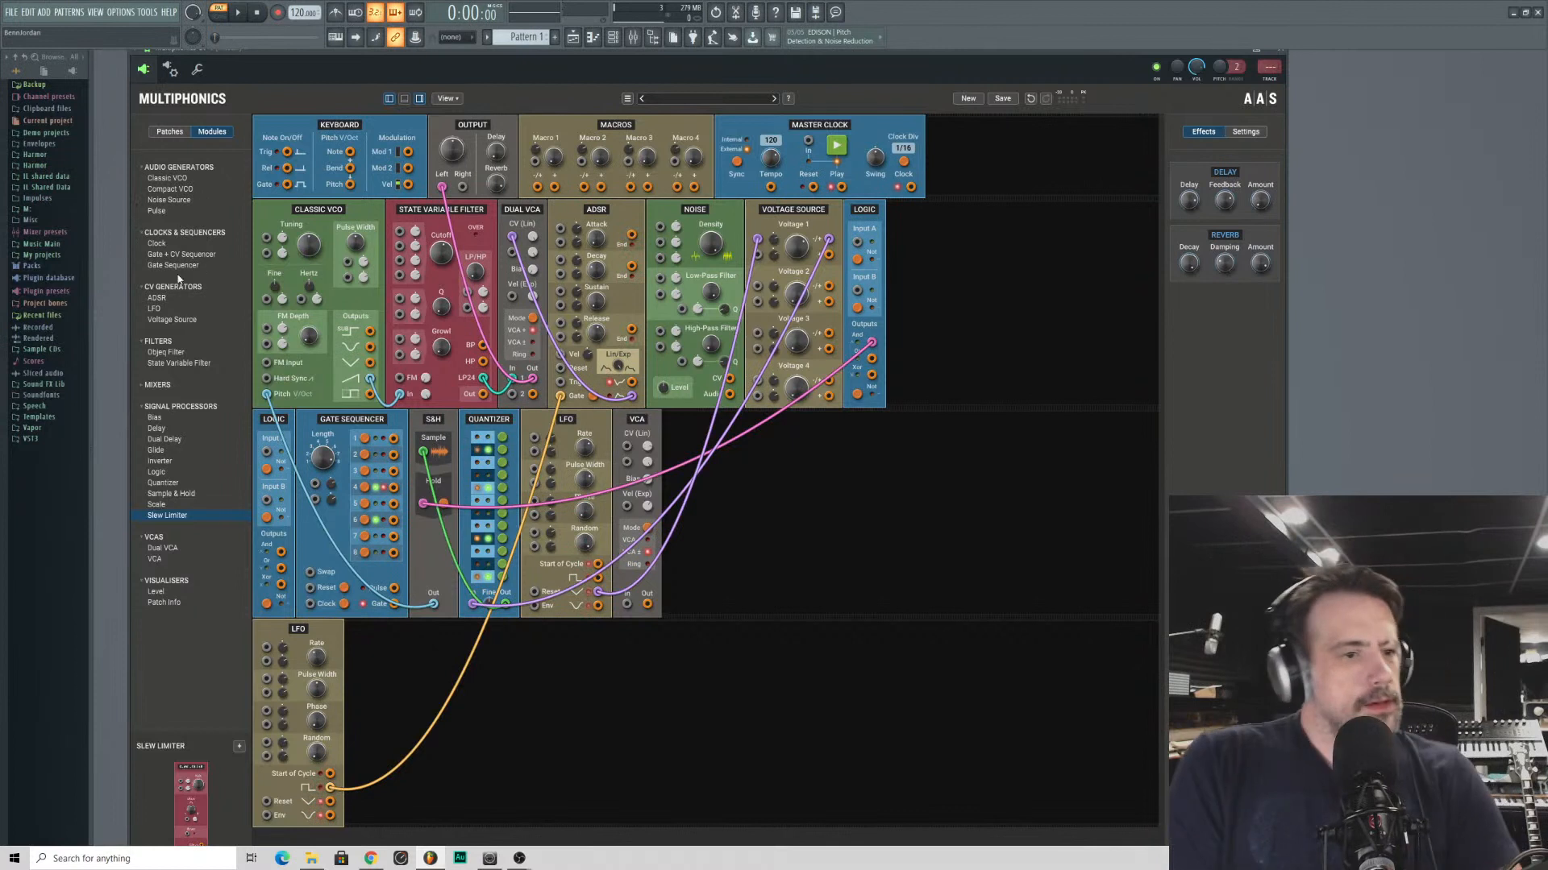
# - Patch the lower LFO's square output into Input A of the Logic module beside Voltage Source, and replace the single Delay with a Dual Delay
pyautogui.doubleClick(175, 429)
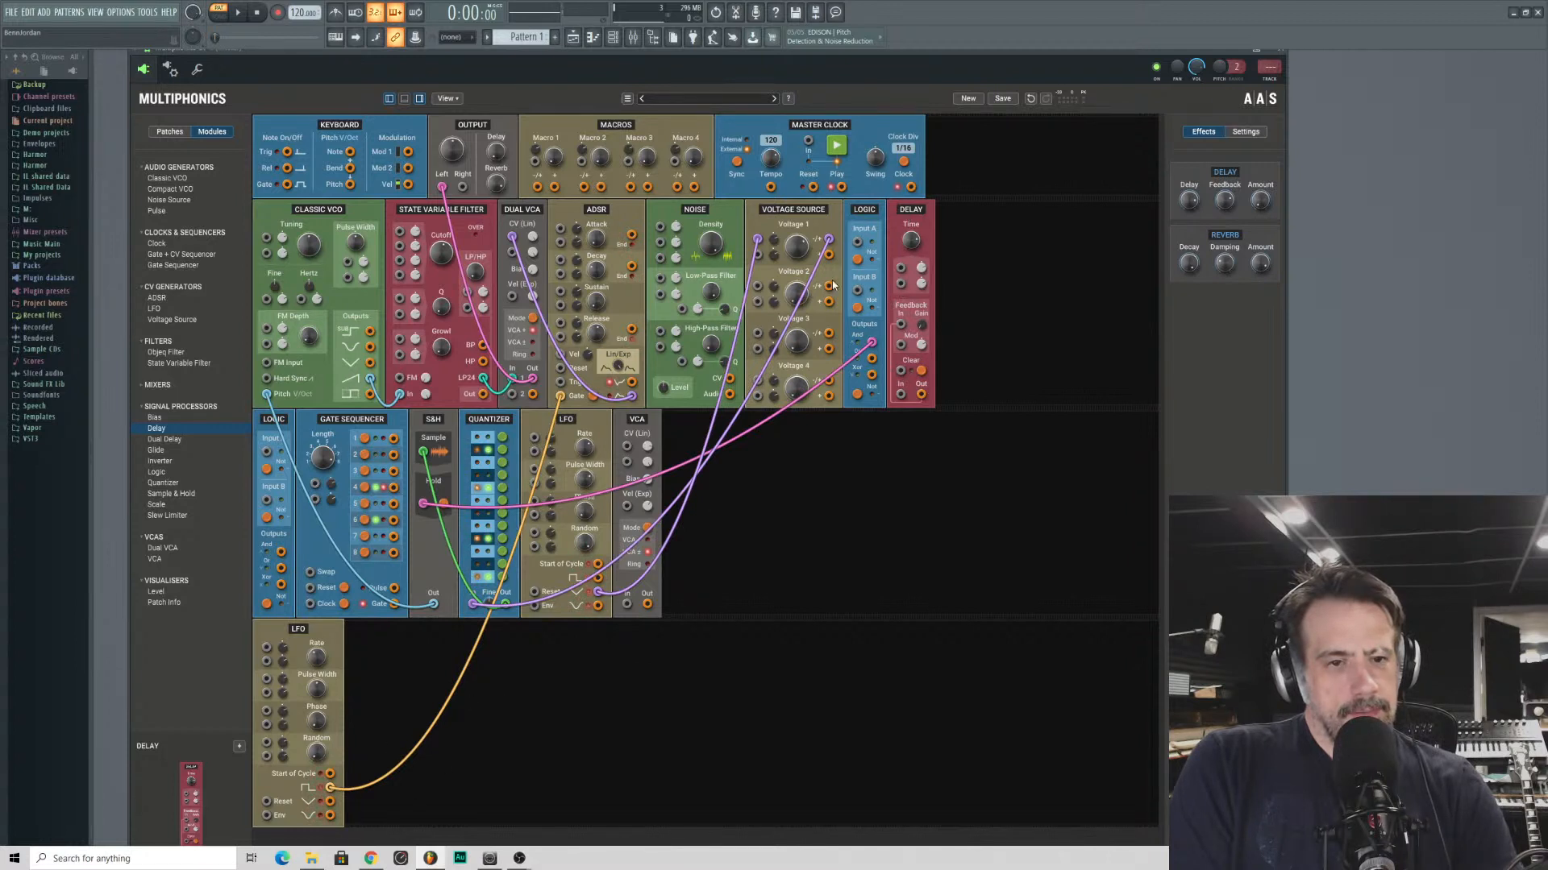
pyautogui.moveTo(856, 243); pyautogui.dragTo(332, 790)
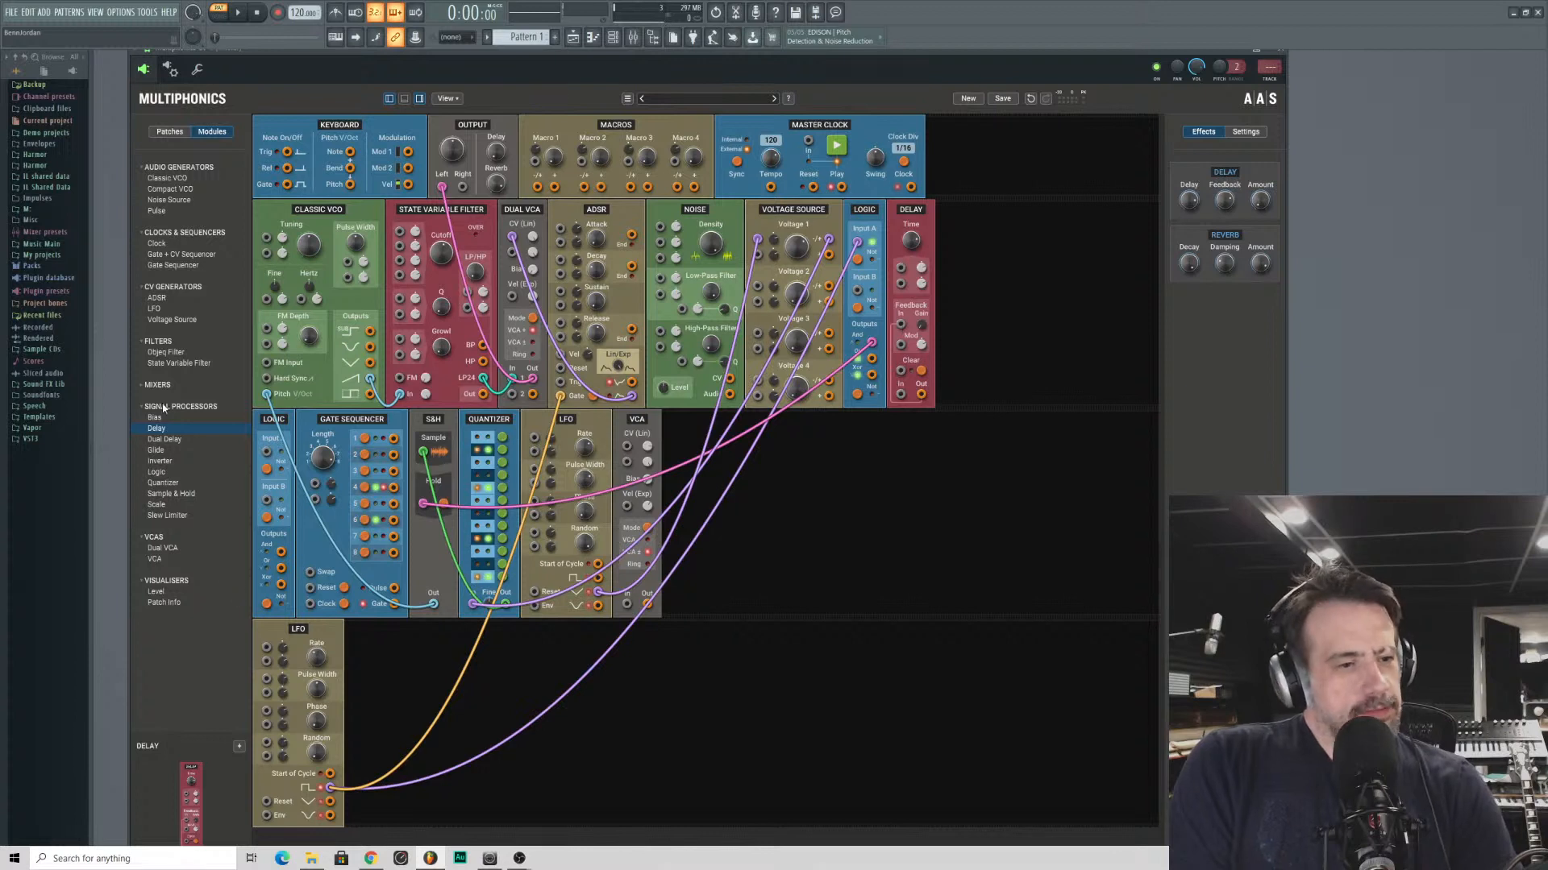
pyautogui.doubleClick(194, 440)
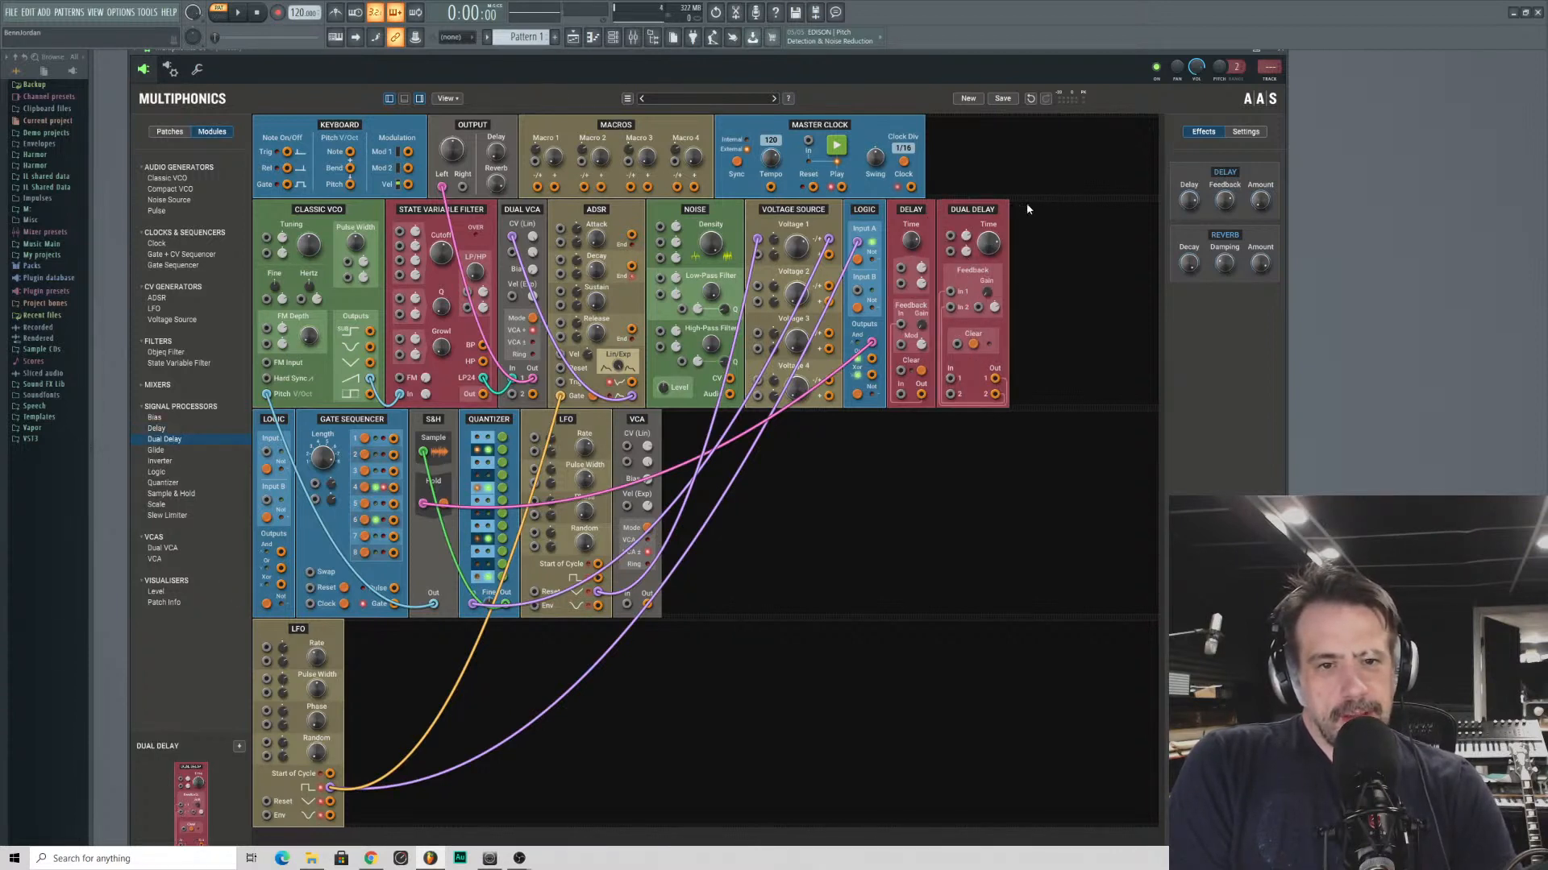
pyautogui.rightClick(845, 210)
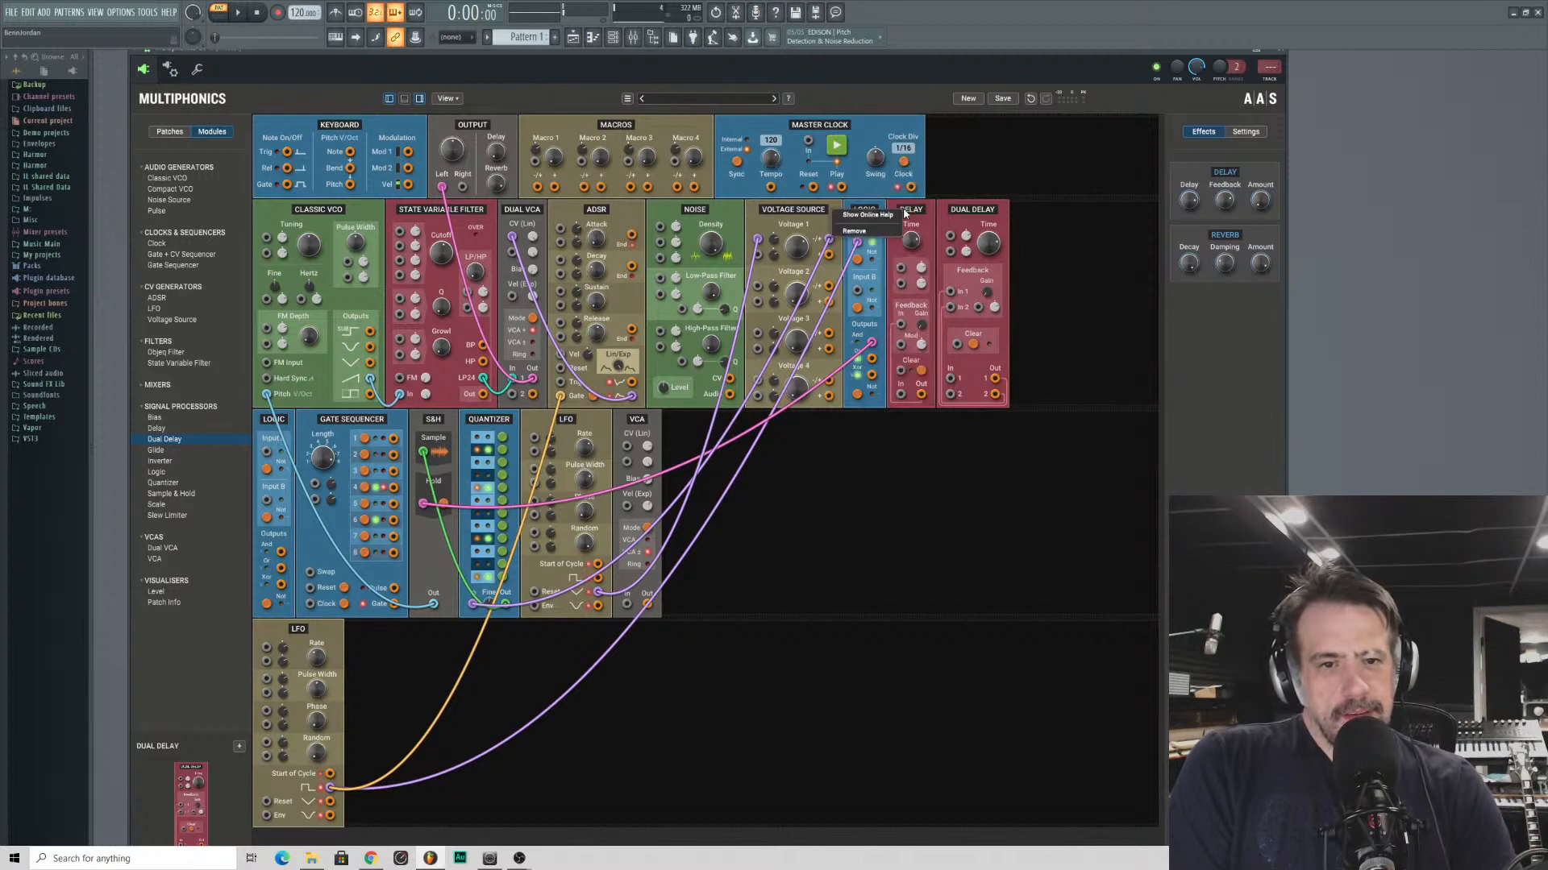
pyautogui.click(864, 233)
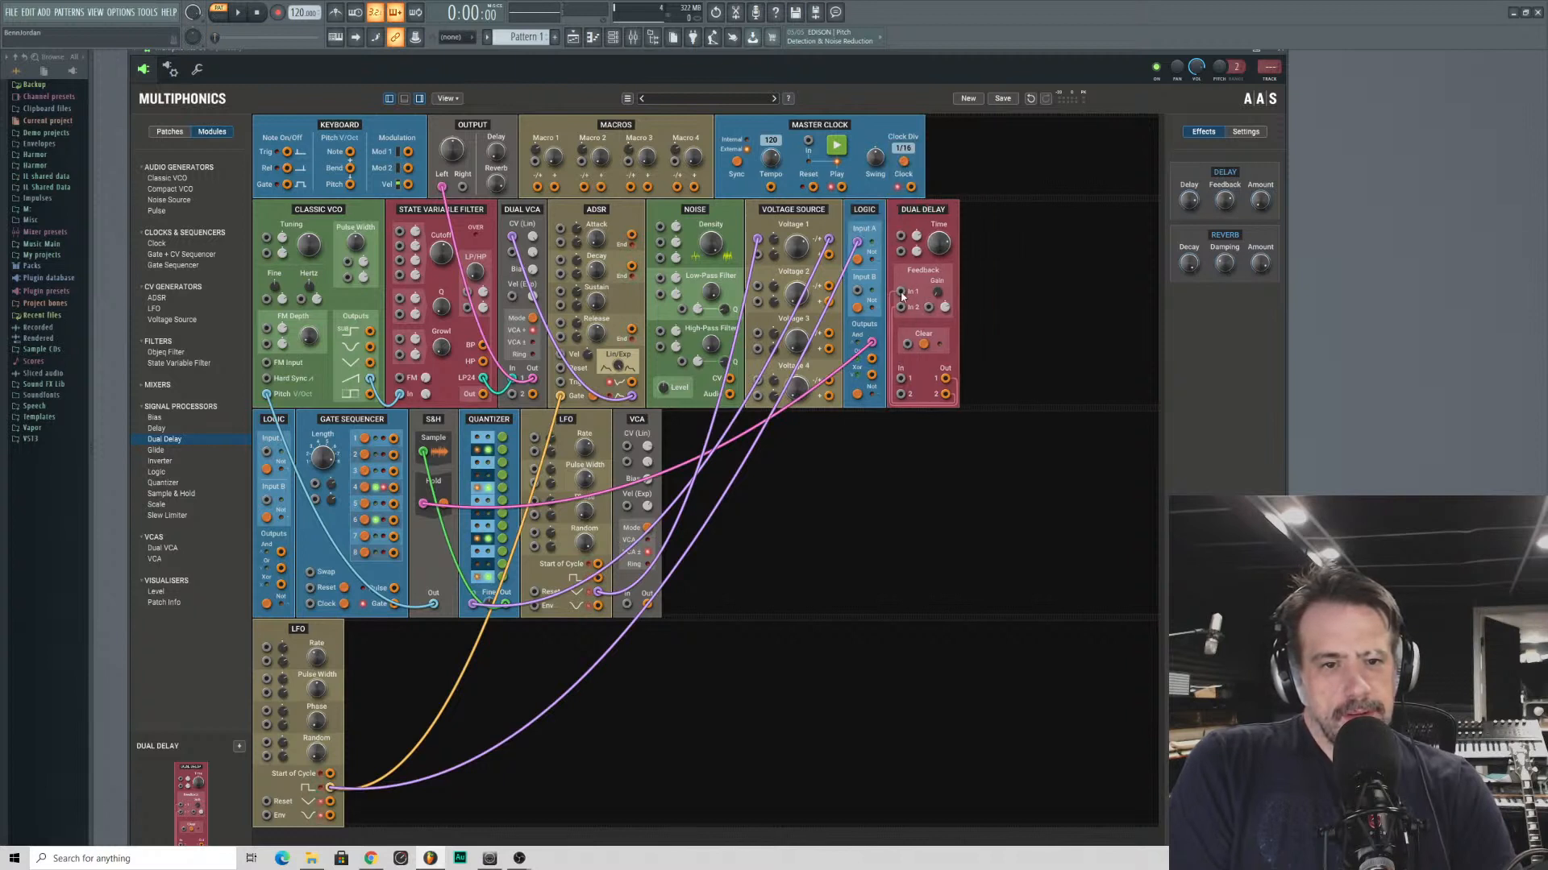
# - Feed the lower LFO's square output through channel 1 of the Dual Delay into Logic Input B, and adjust the delay time
pyautogui.moveTo(901, 295); pyautogui.dragTo(330, 792)
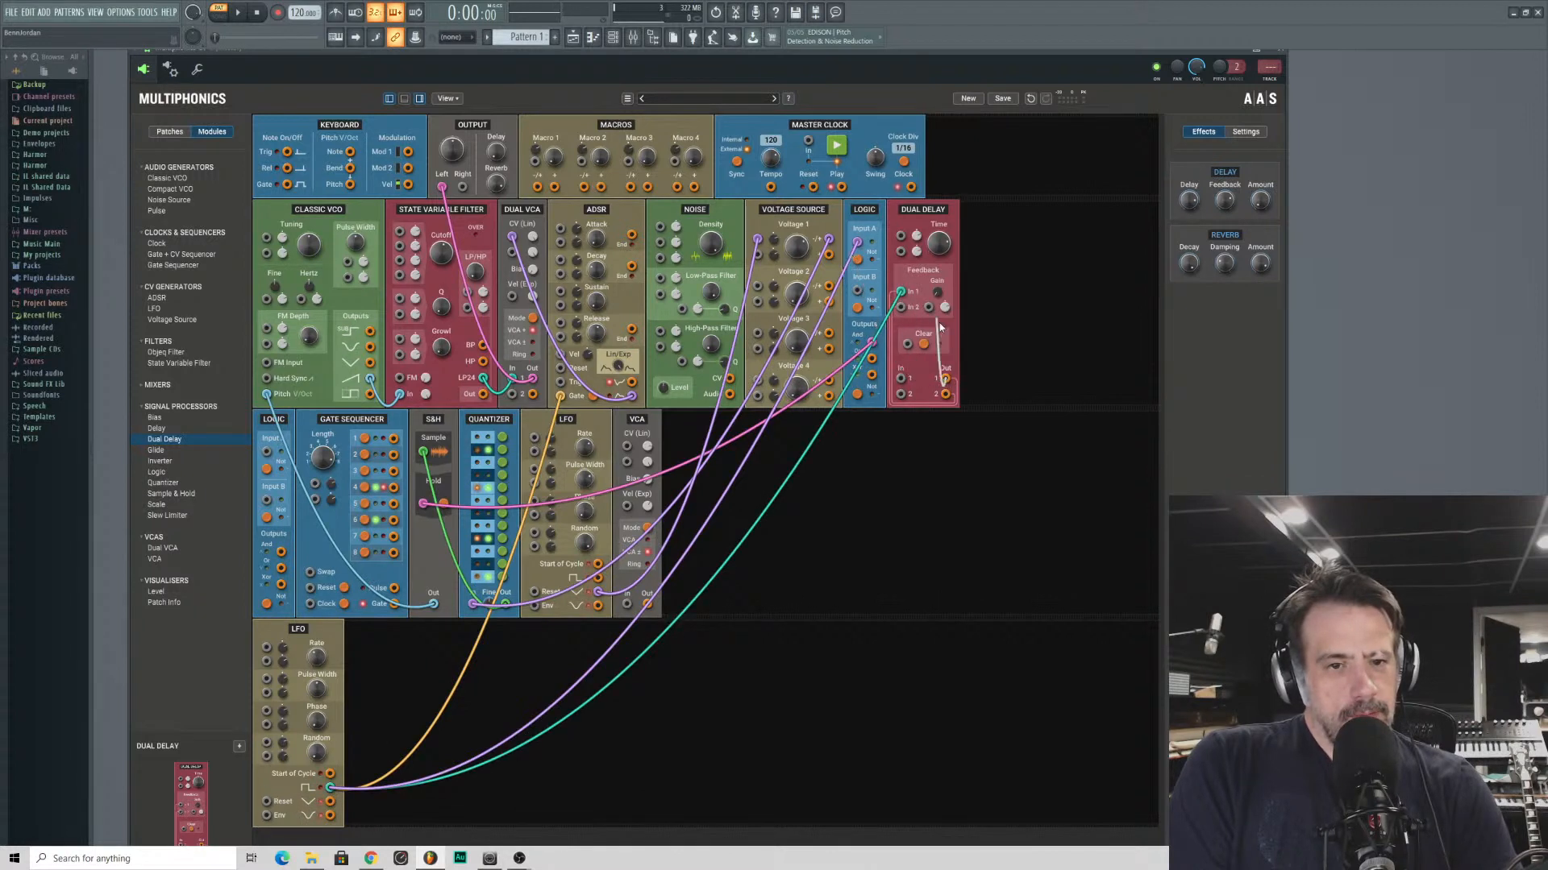
pyautogui.moveTo(901, 292); pyautogui.dragTo(857, 291)
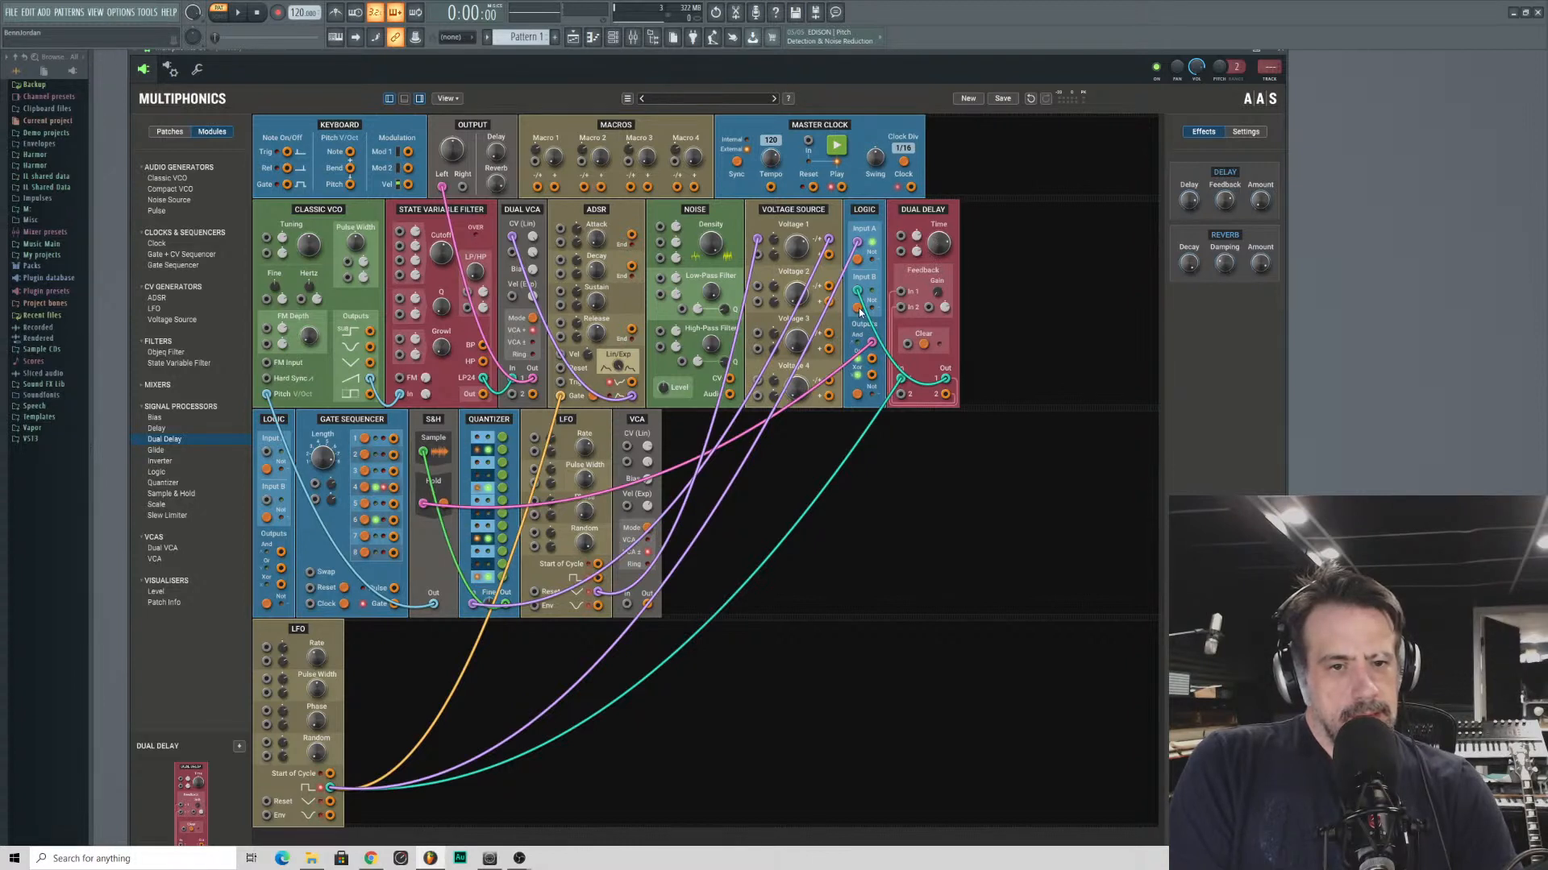
pyautogui.moveTo(943, 253); pyautogui.dragTo(943, 252)
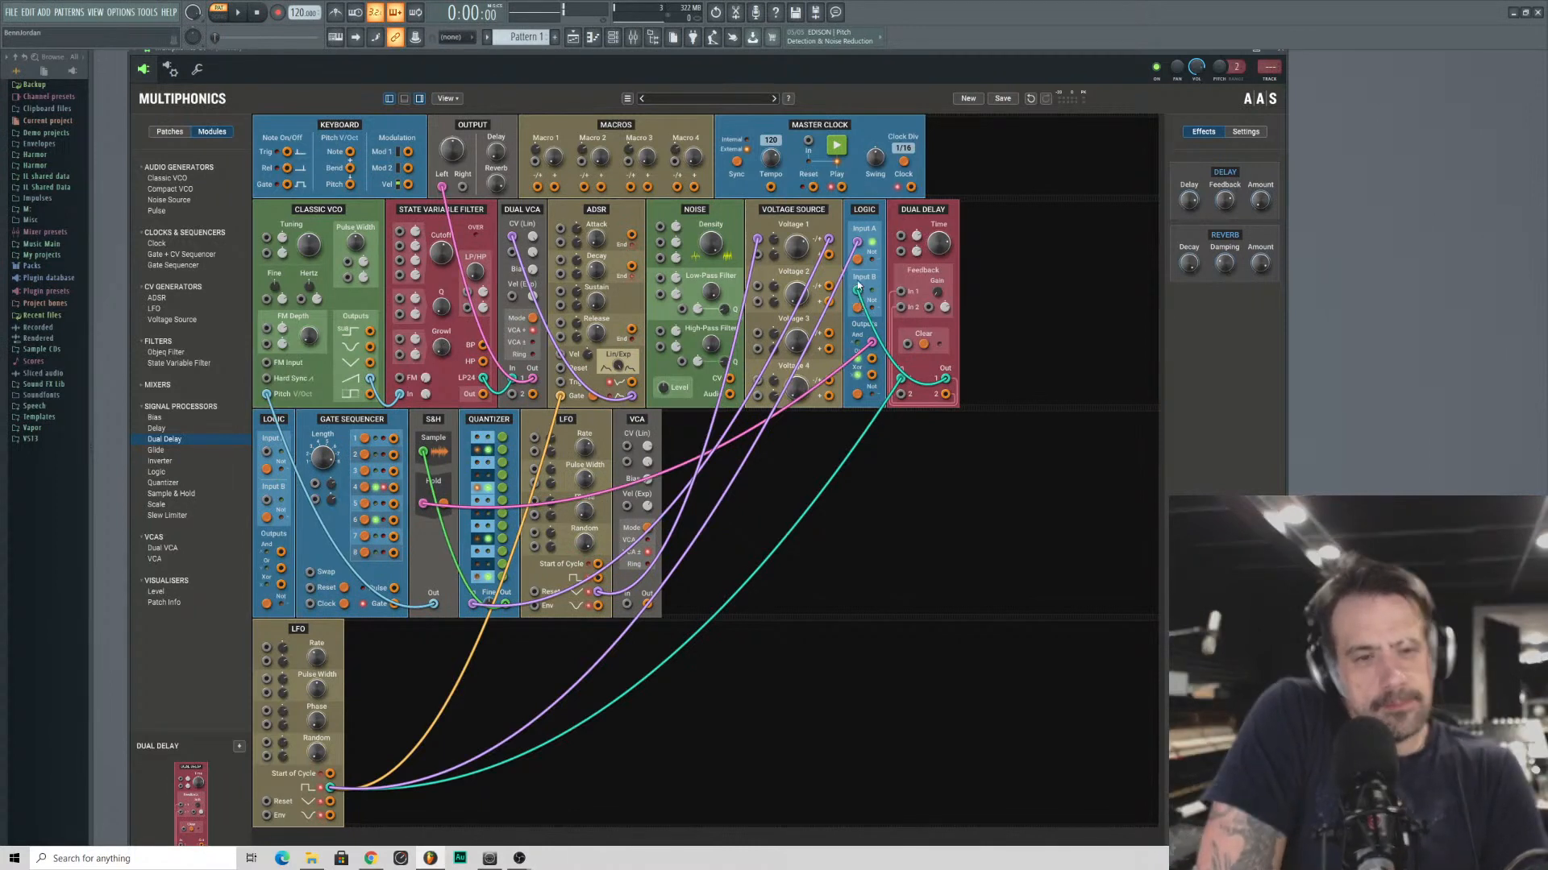
pyautogui.moveTo(912, 213)
pyautogui.mouseDown()
pyautogui.moveTo(956, 221)
pyautogui.moveTo(921, 232)
pyautogui.mouseUp()
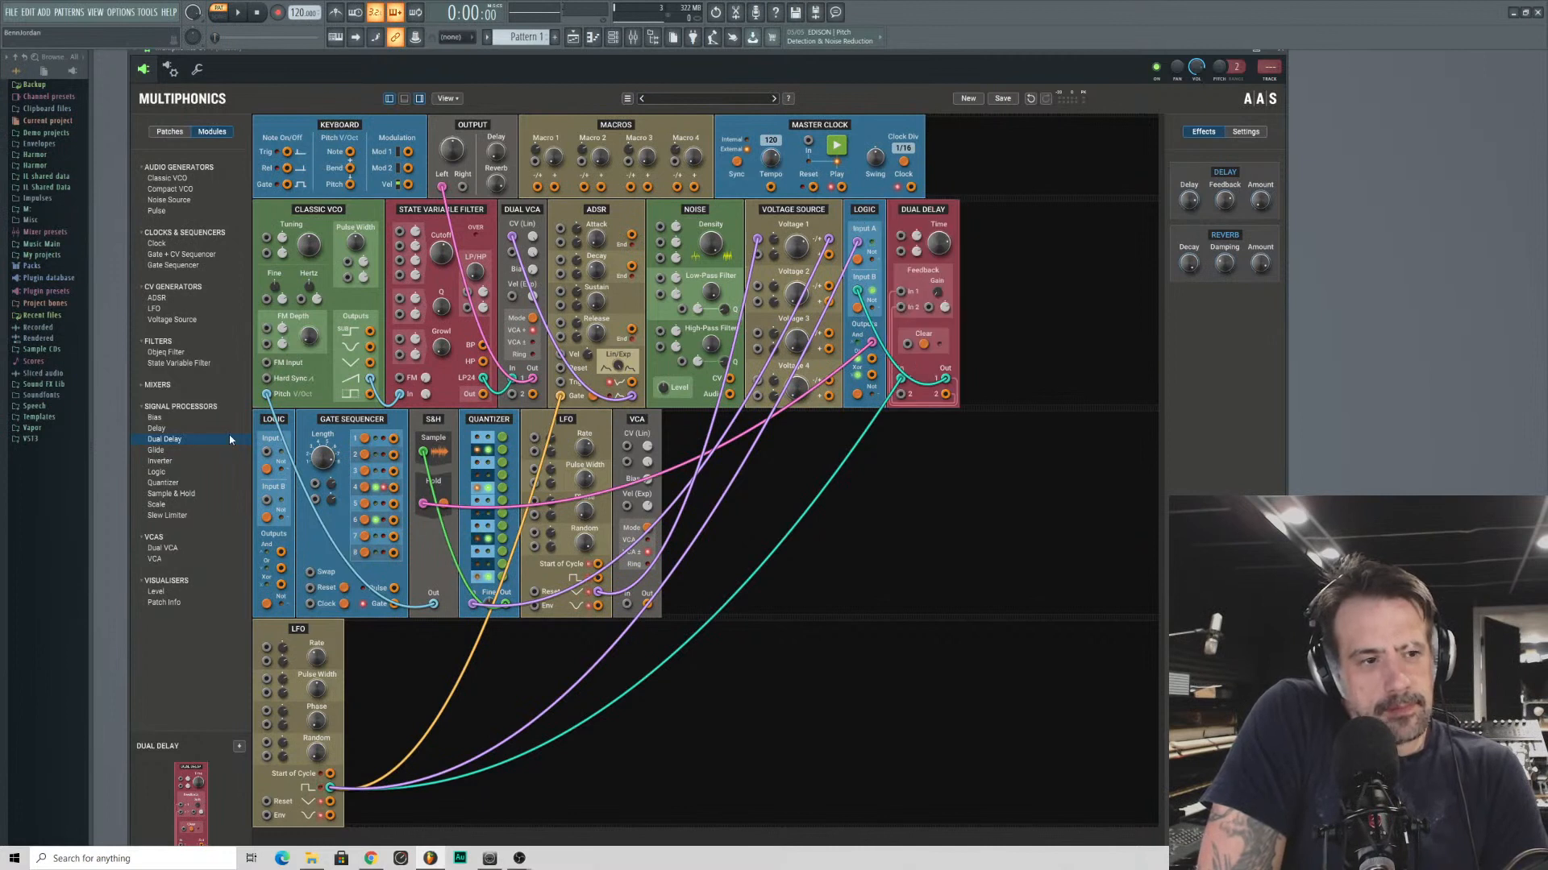
# - Insert another Logic module before the Dual Delay, feed its Input A from the first Logic's And output, and send its And output to the S&H Hold
pyautogui.click(150, 474)
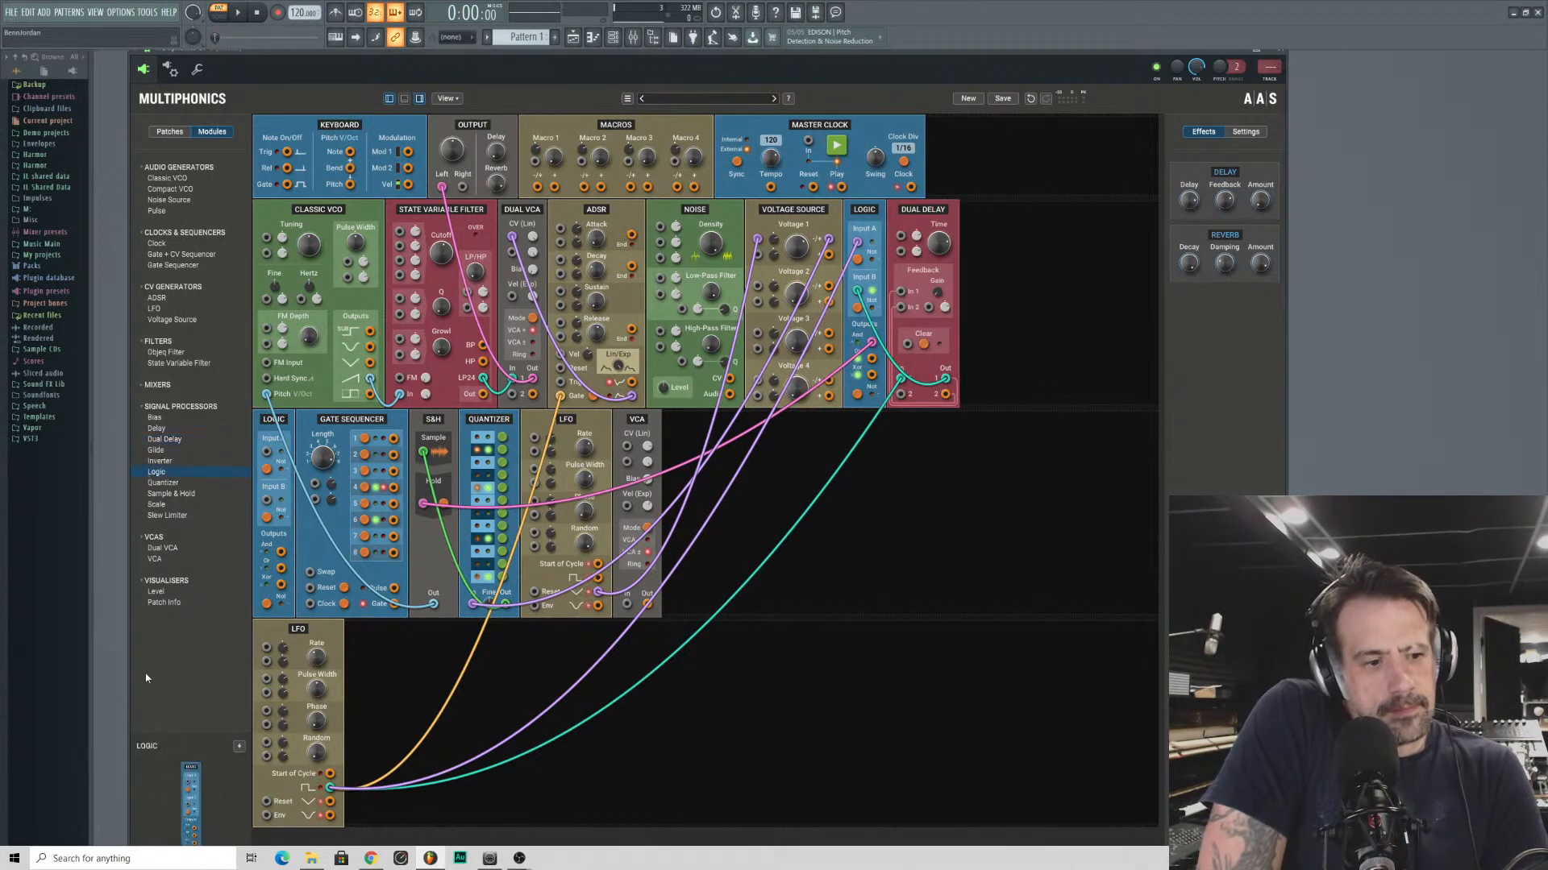
pyautogui.moveTo(156, 472)
pyautogui.mouseDown()
pyautogui.moveTo(935, 242)
pyautogui.moveTo(854, 244)
pyautogui.mouseUp()
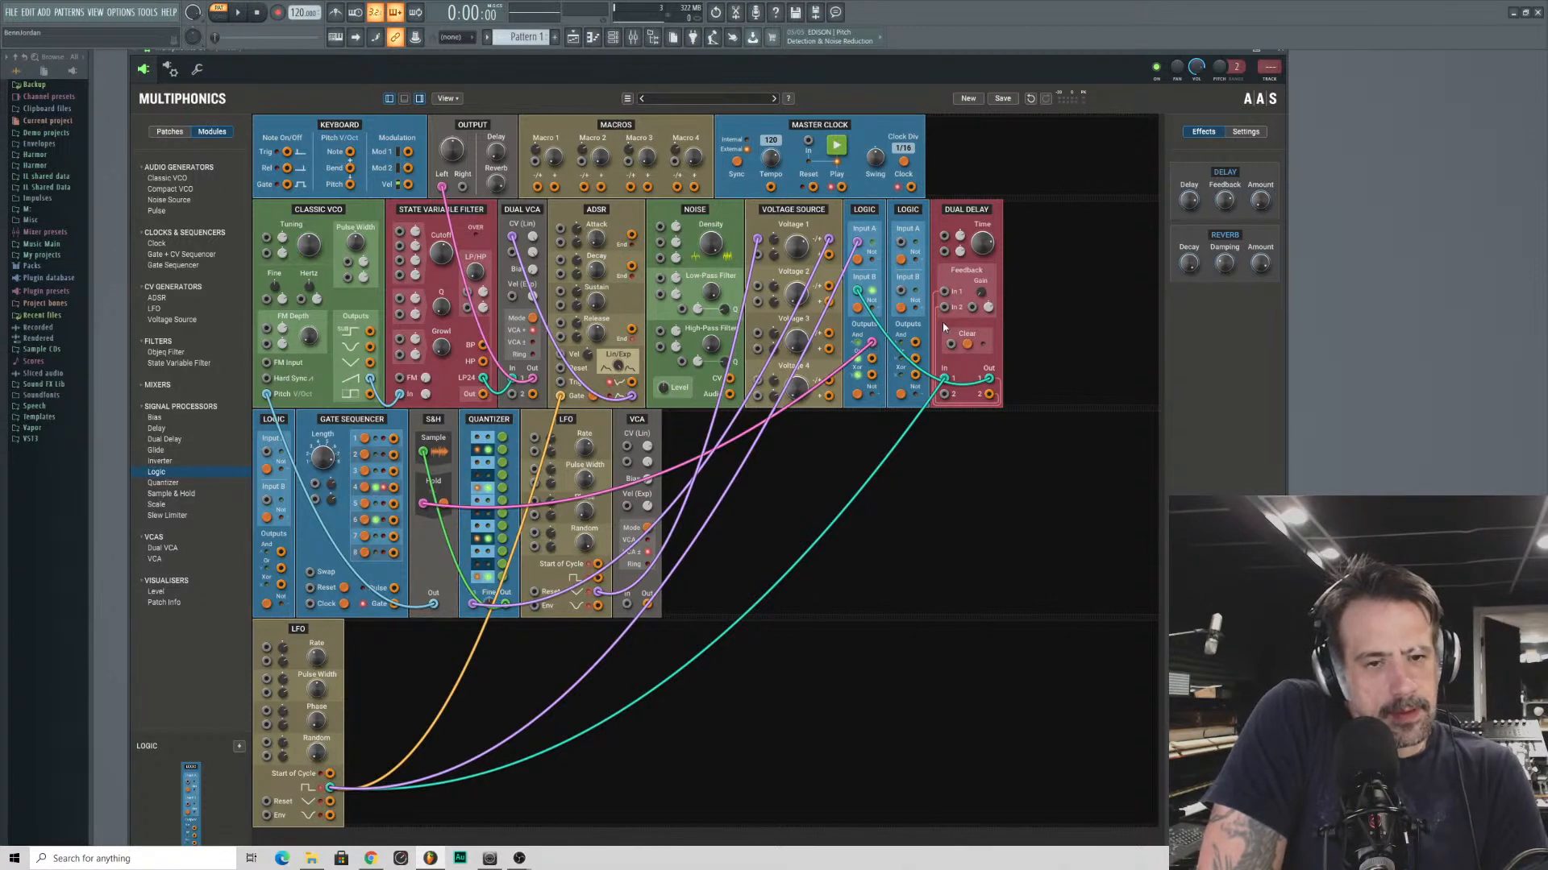
pyautogui.moveTo(871, 344); pyautogui.dragTo(908, 266)
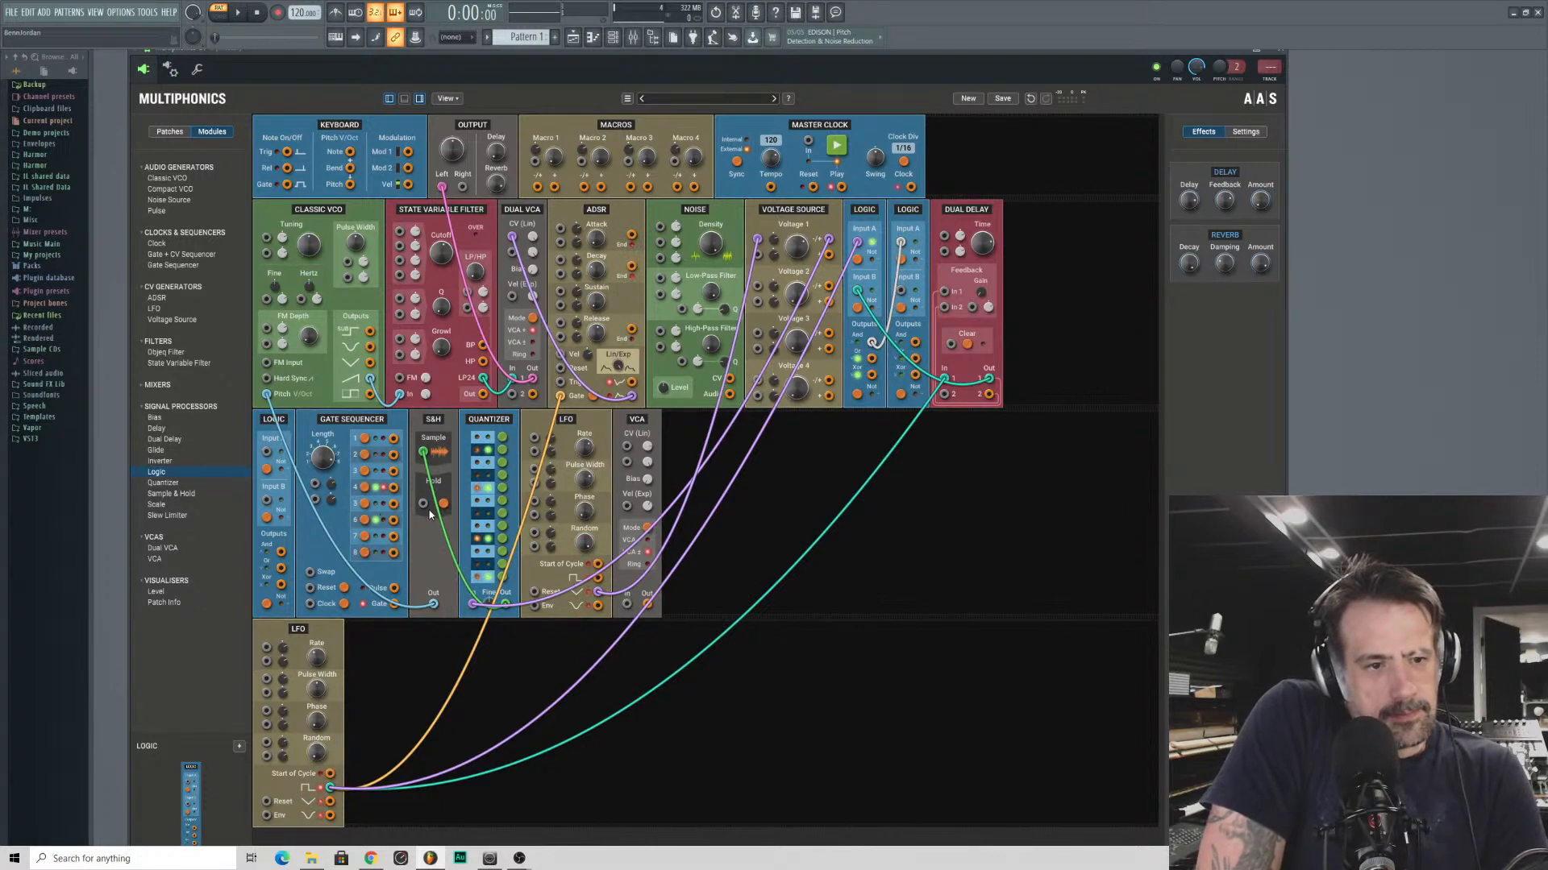
pyautogui.moveTo(422, 503); pyautogui.dragTo(917, 349)
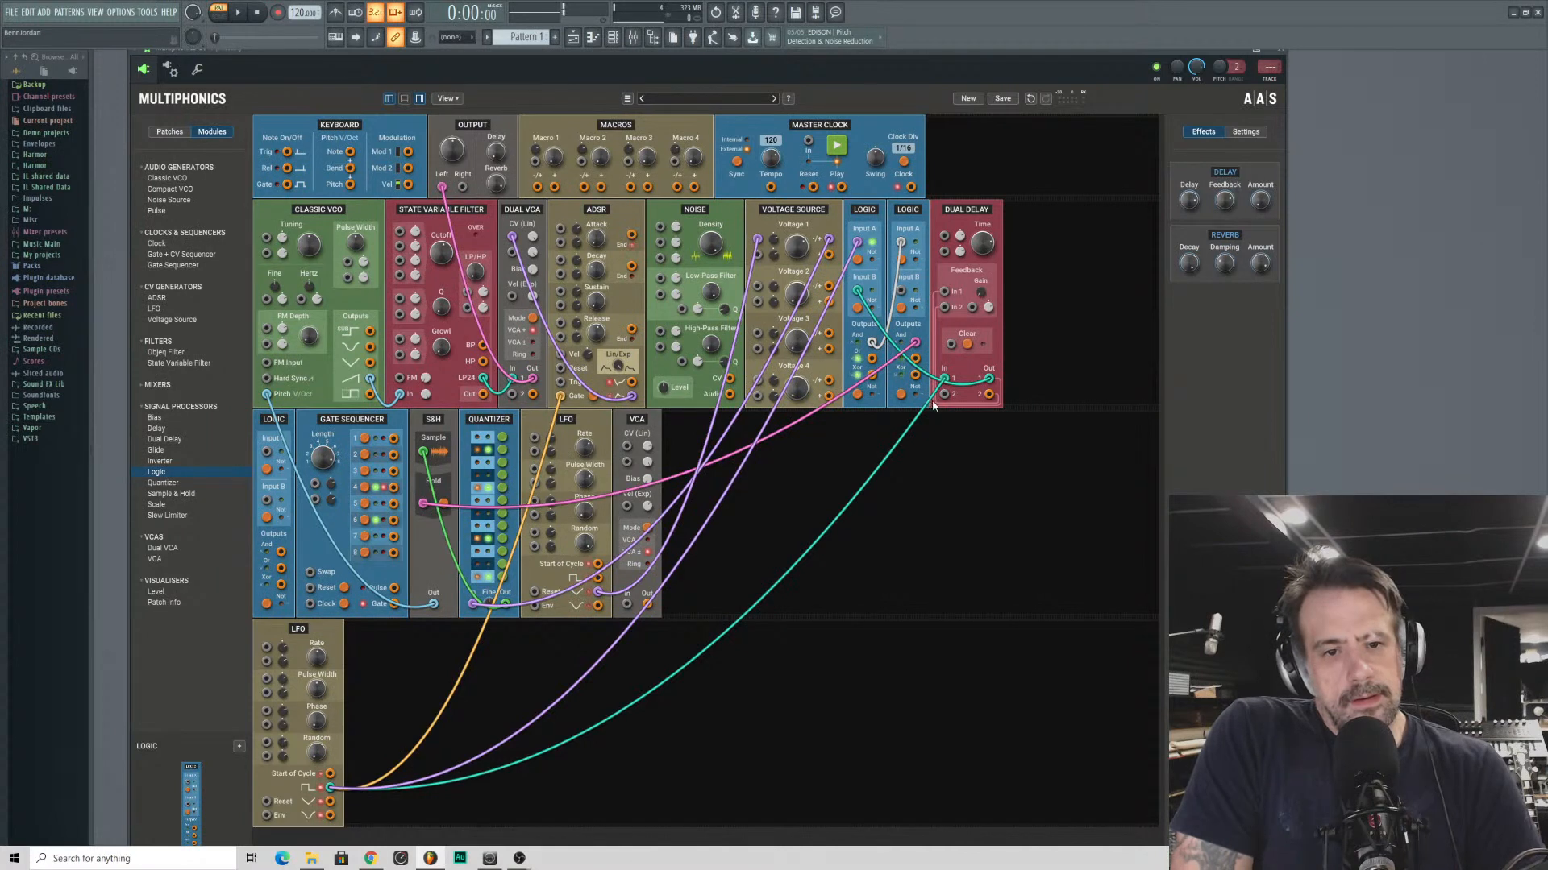
# - Route the first Logic's second output through Dual Delay channel 2 into the new Logic's Input B, and adjust the lower LFO's pulse width
pyautogui.moveTo(946, 397); pyautogui.dragTo(871, 363)
pyautogui.moveTo(989, 394); pyautogui.dragTo(916, 361)
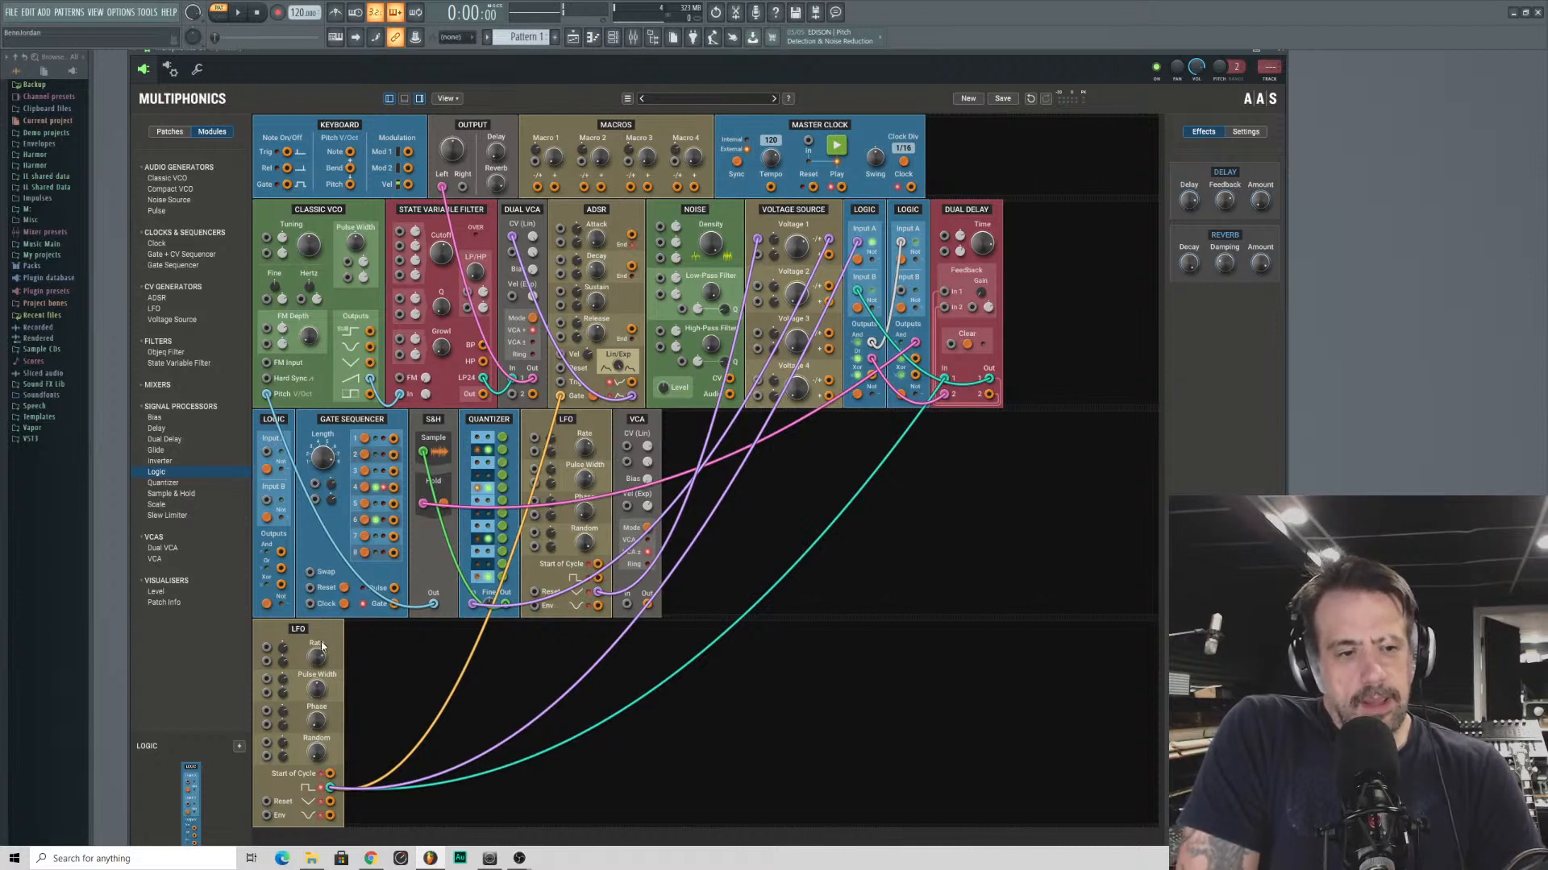
pyautogui.moveTo(318, 689)
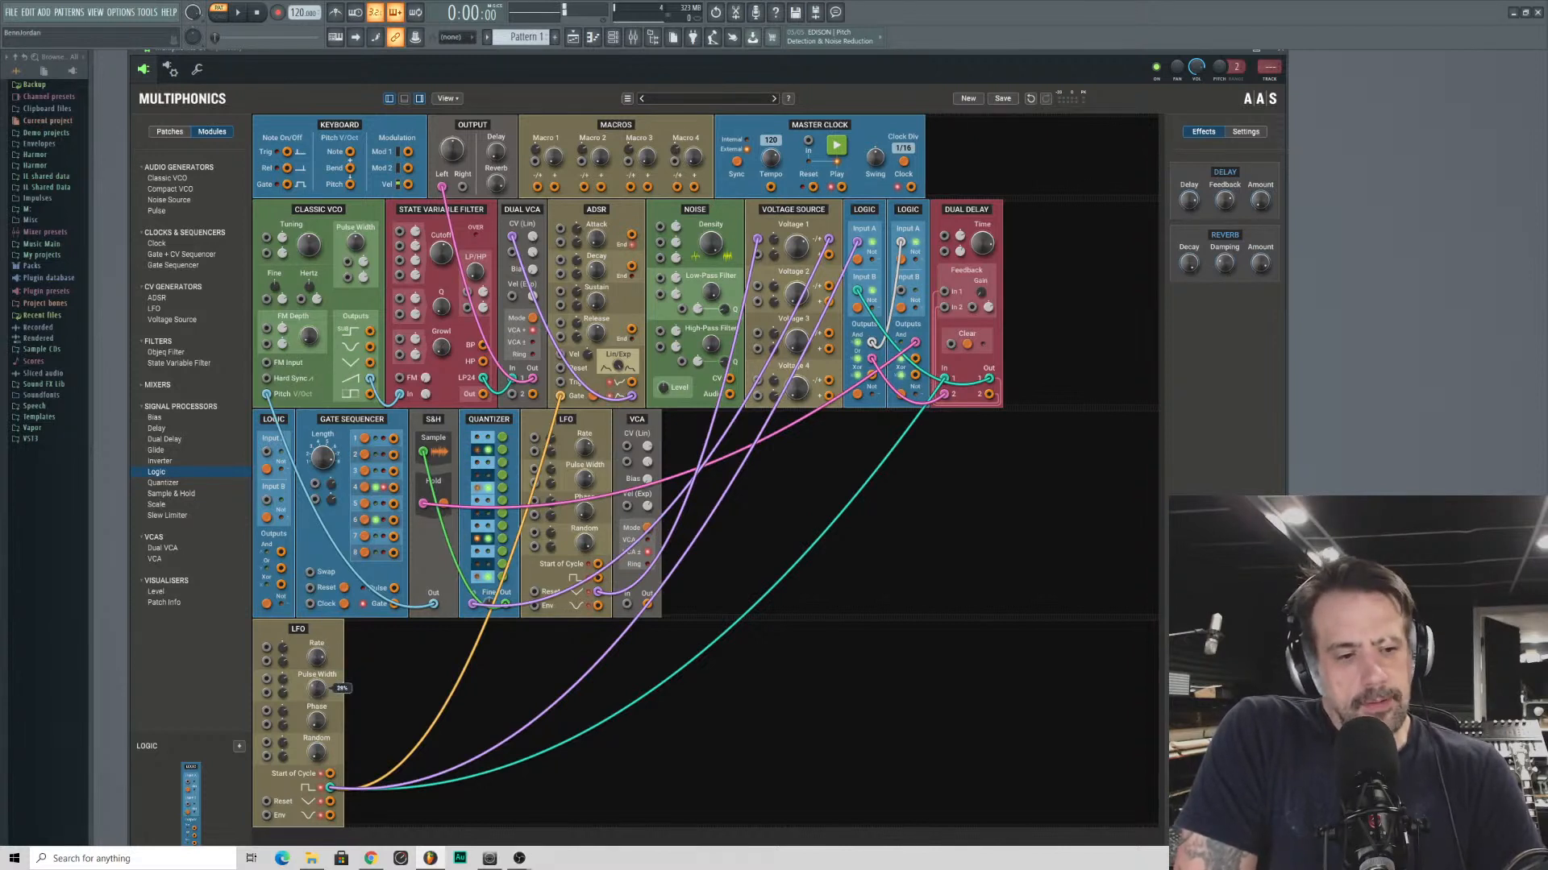
pyautogui.scroll(3, 318, 689)
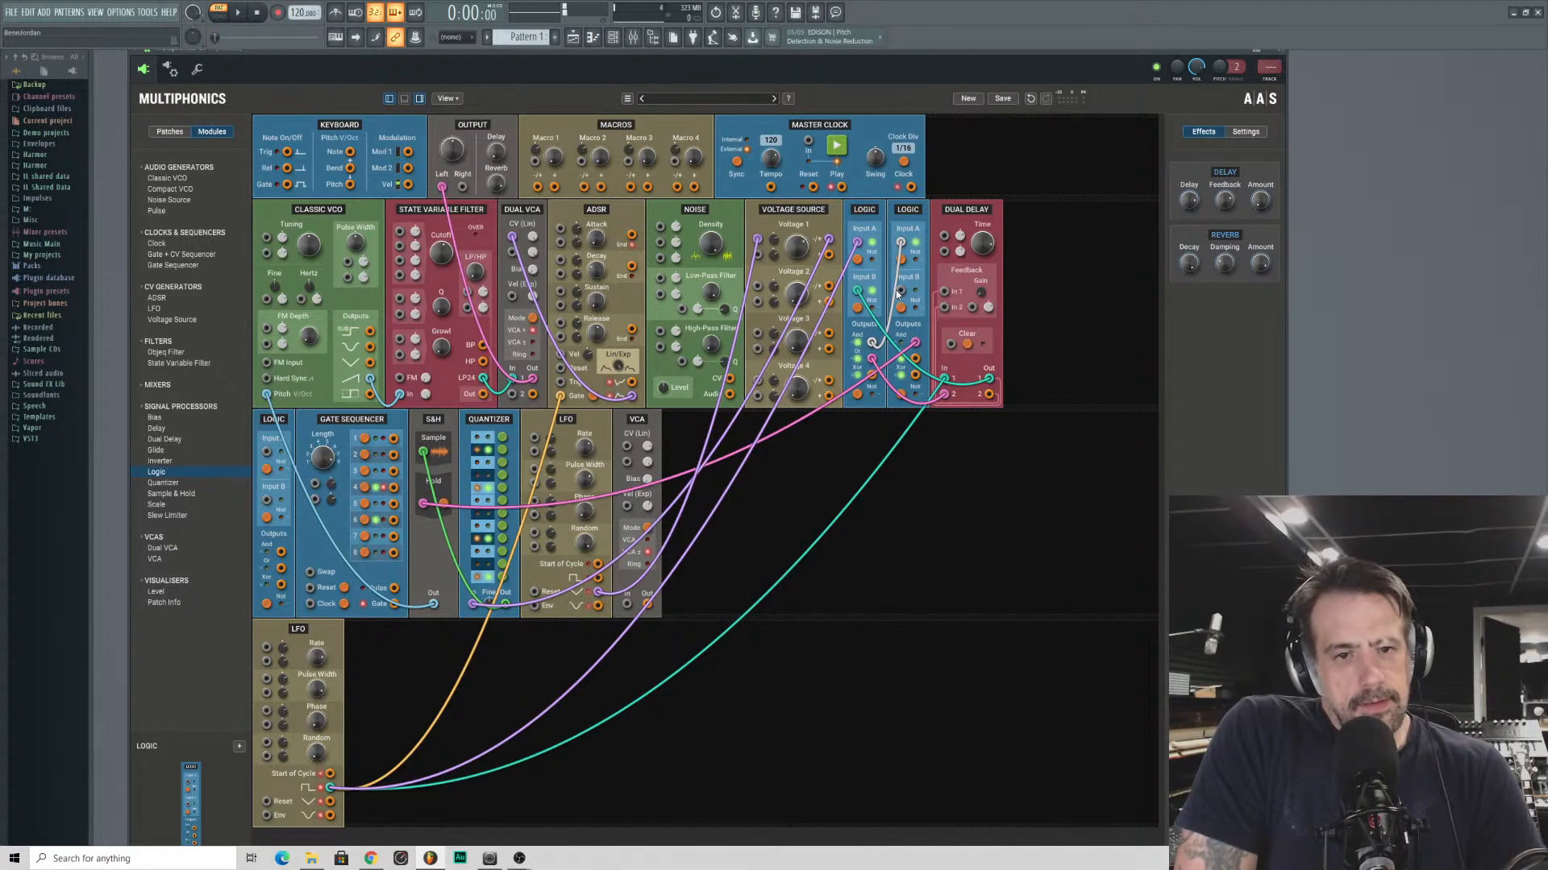
pyautogui.moveTo(900, 292); pyautogui.dragTo(988, 396)
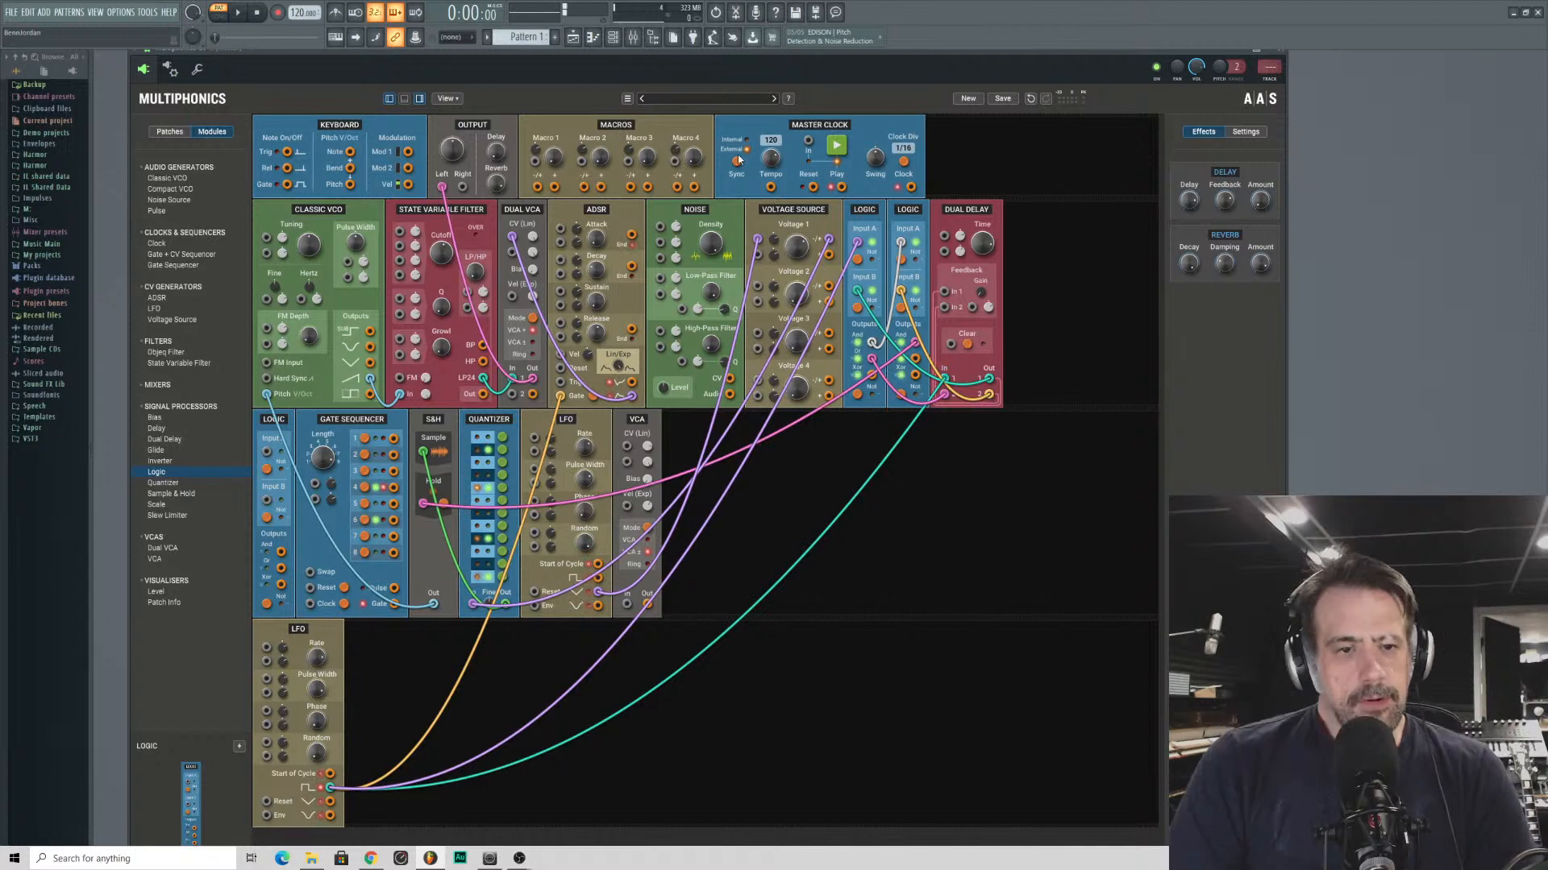
# - Drive the ADSR gate from Dual Delay output 2, and adjust the lower LFO's rate and the reverb amount
pyautogui.moveTo(560, 396); pyautogui.dragTo(989, 399)
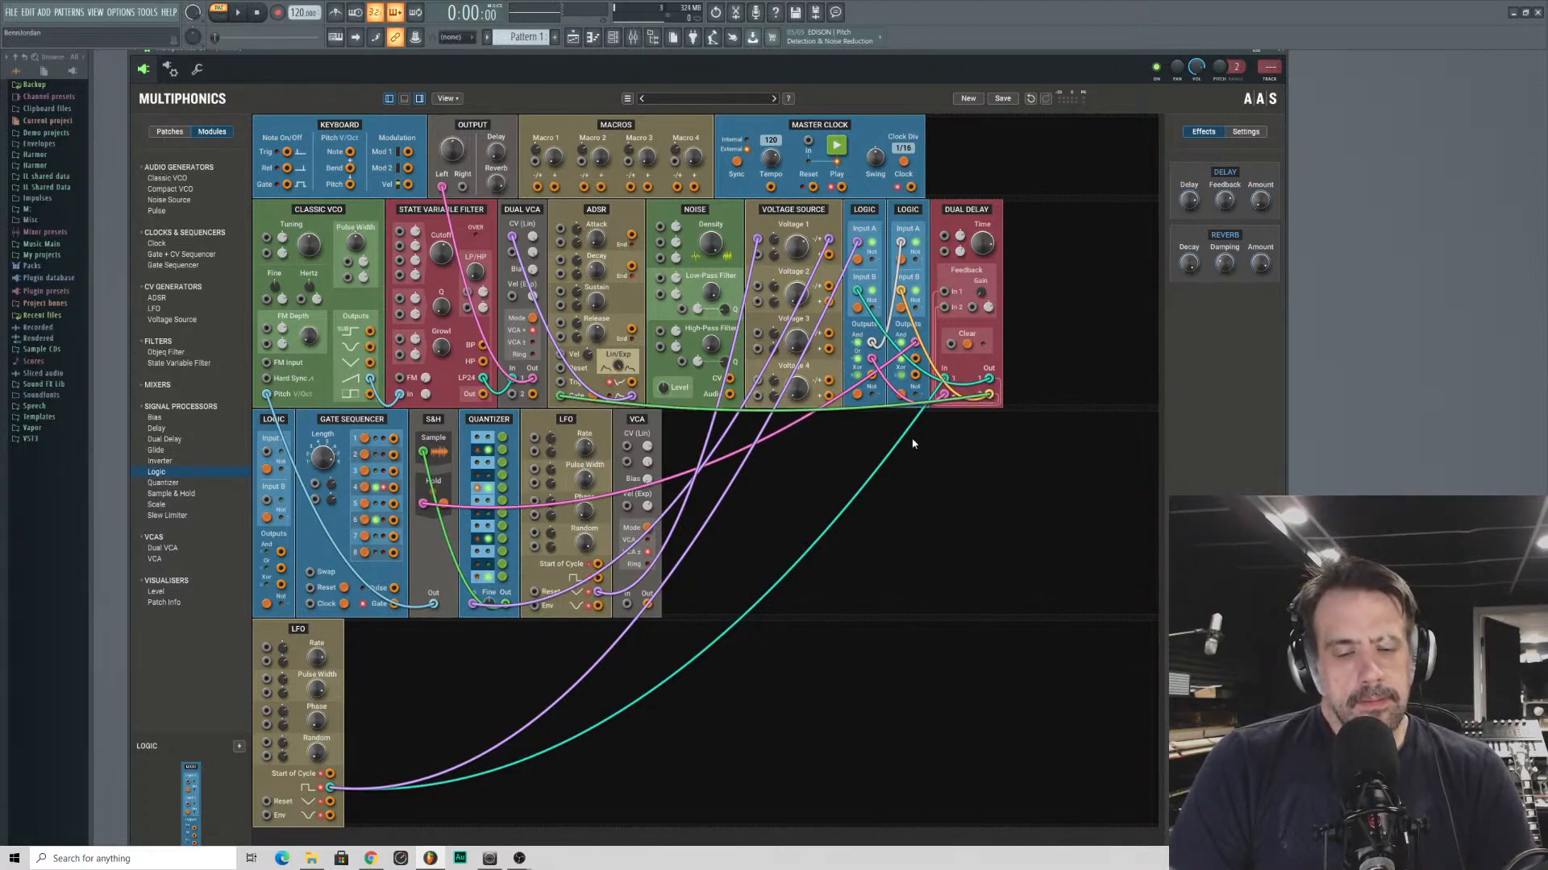
pyautogui.moveTo(317, 658); pyautogui.dragTo(317, 649)
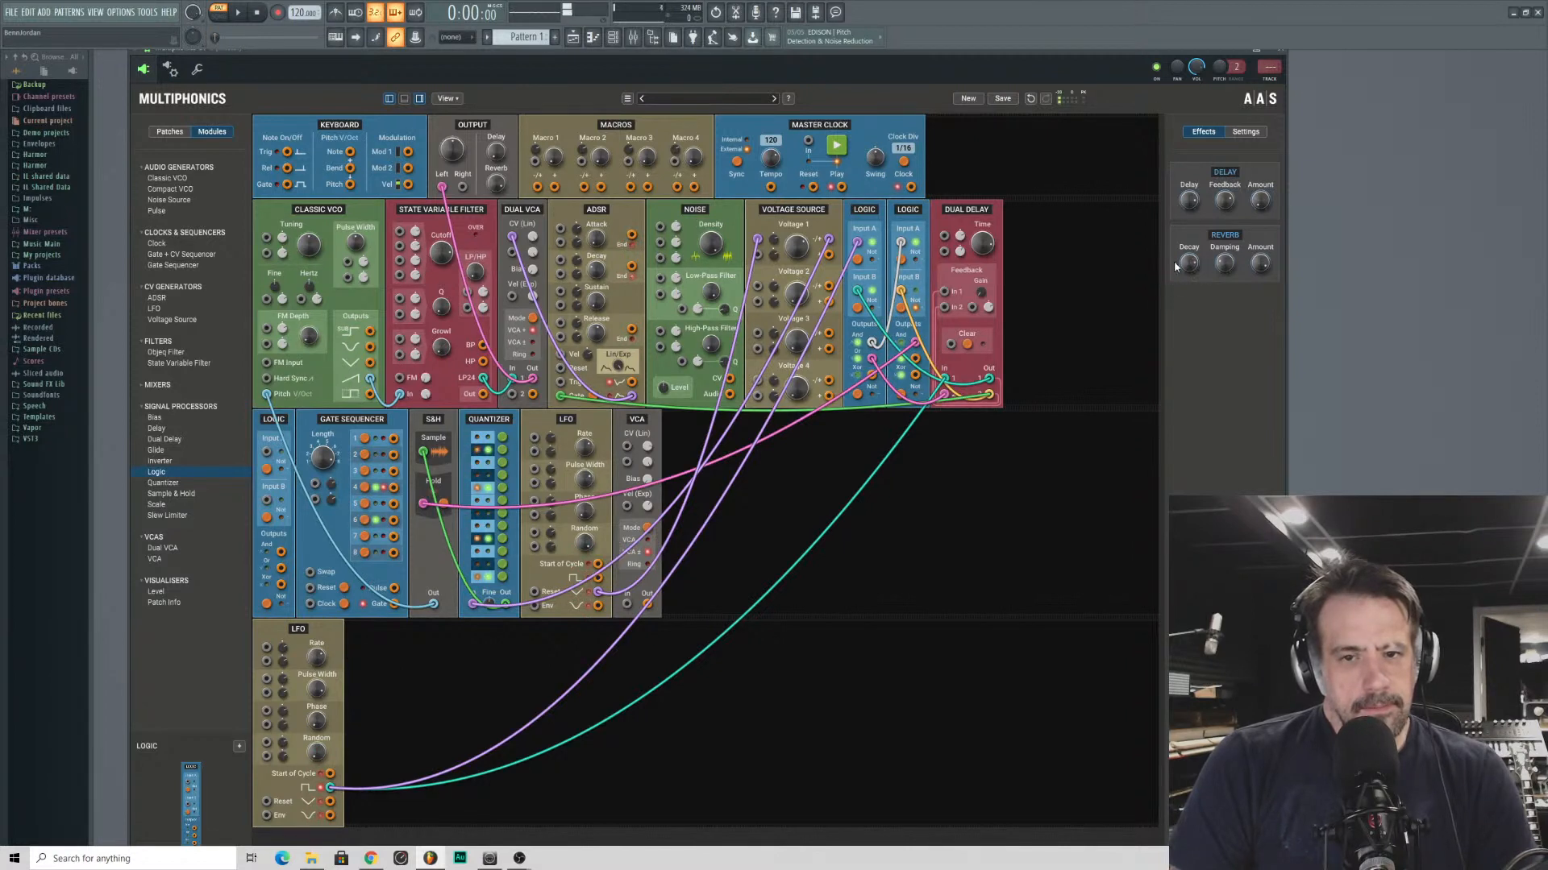
pyautogui.click(1267, 265)
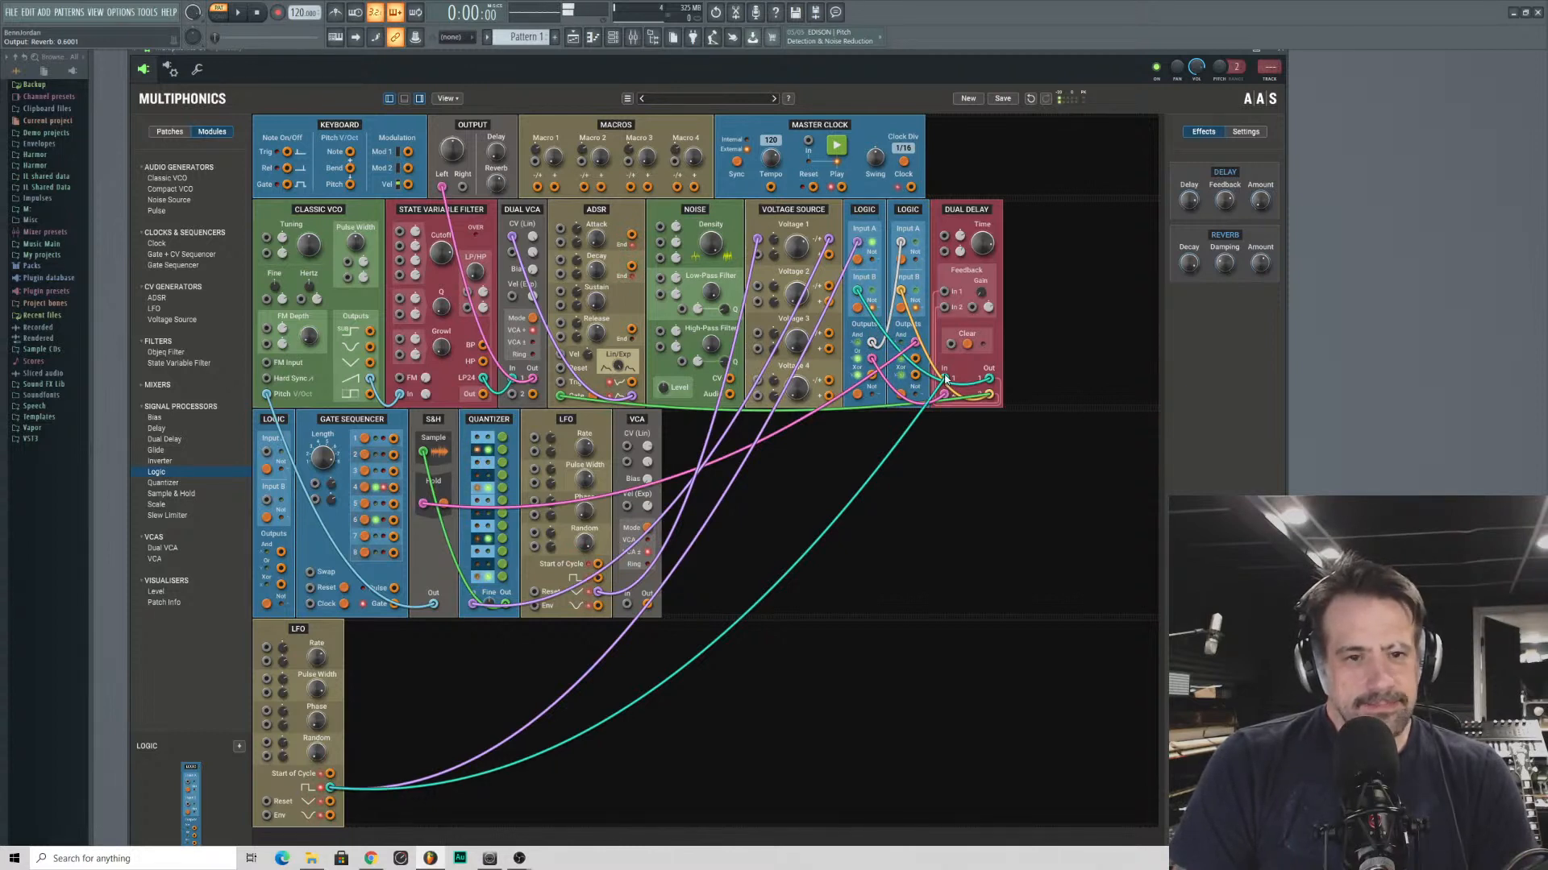
# - Unplug the lower LFO from Dual Delay input 1, feed that input from the first Logic module instead, and adjust the LFO's rate
pyautogui.moveTo(945, 379); pyautogui.dragTo(812, 636)
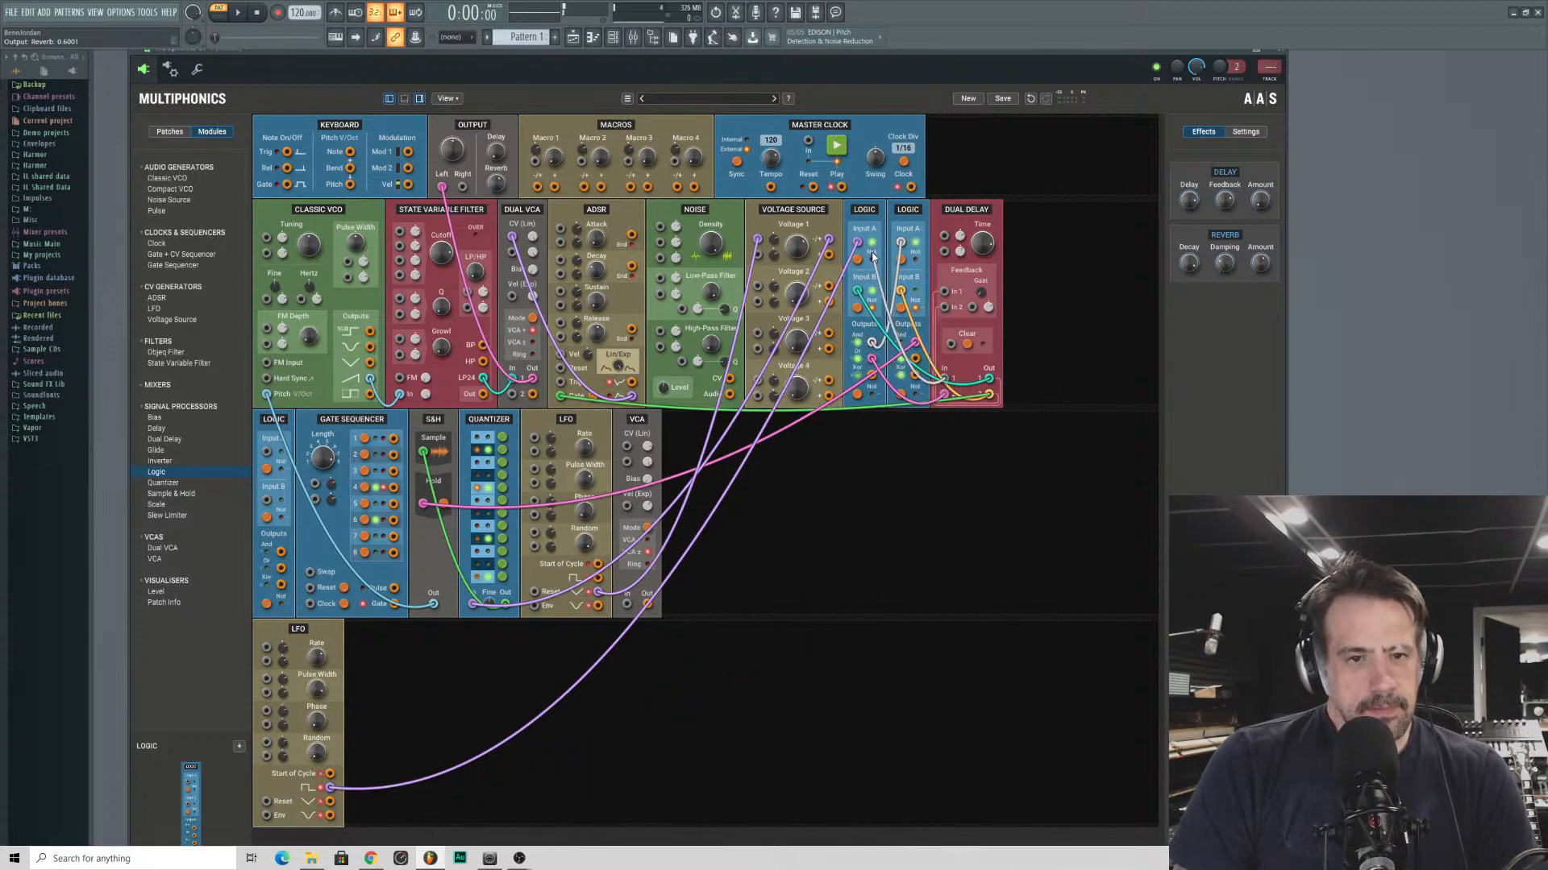
pyautogui.moveTo(872, 256); pyautogui.dragTo(921, 382)
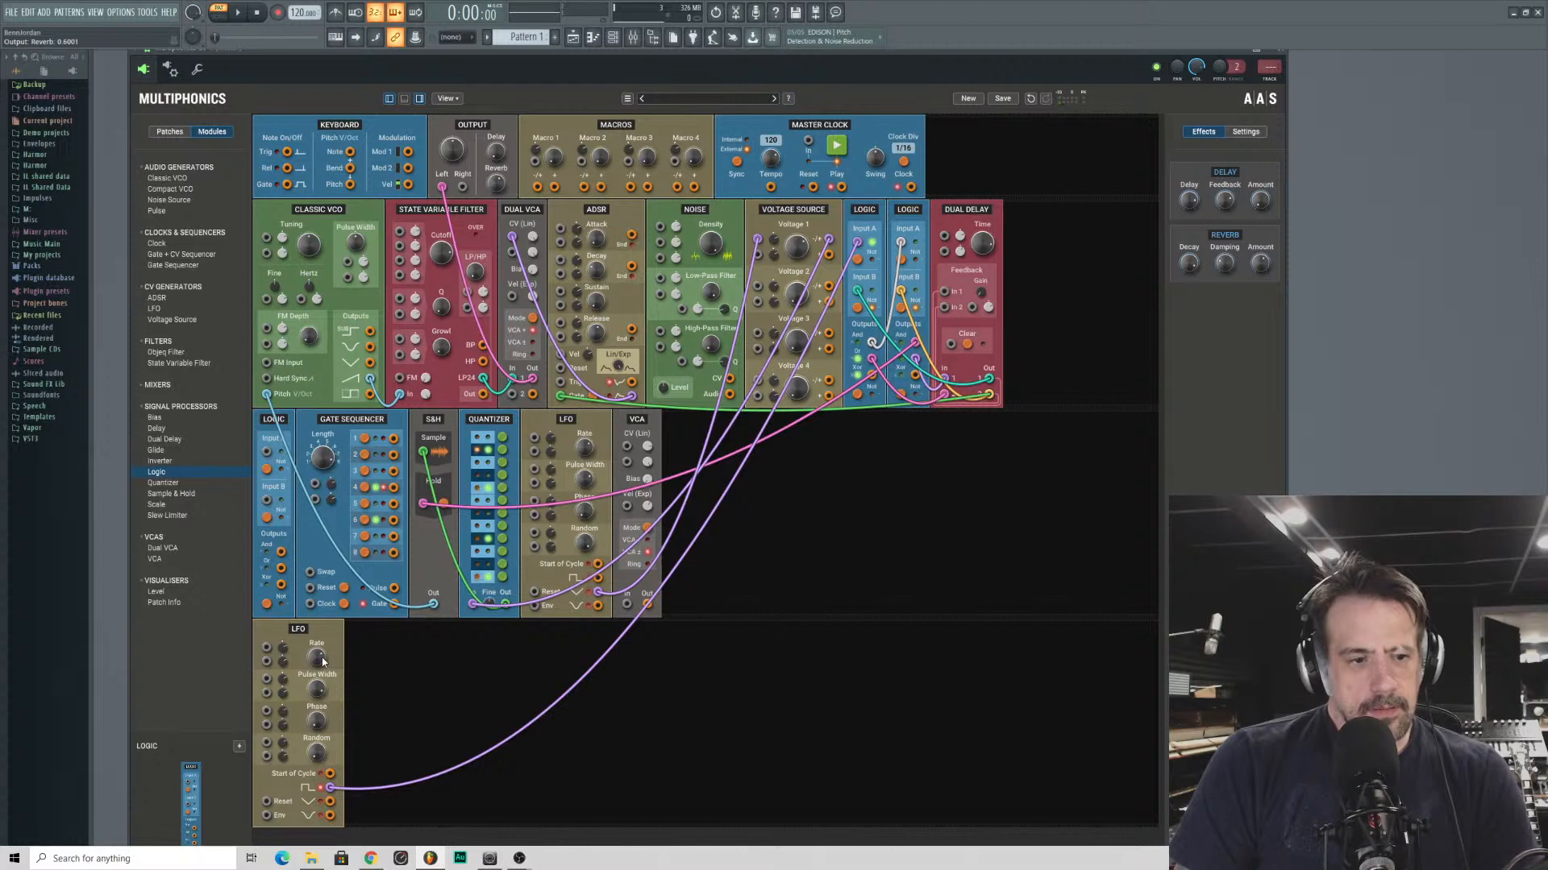
pyautogui.moveTo(321, 661); pyautogui.dragTo(322, 652)
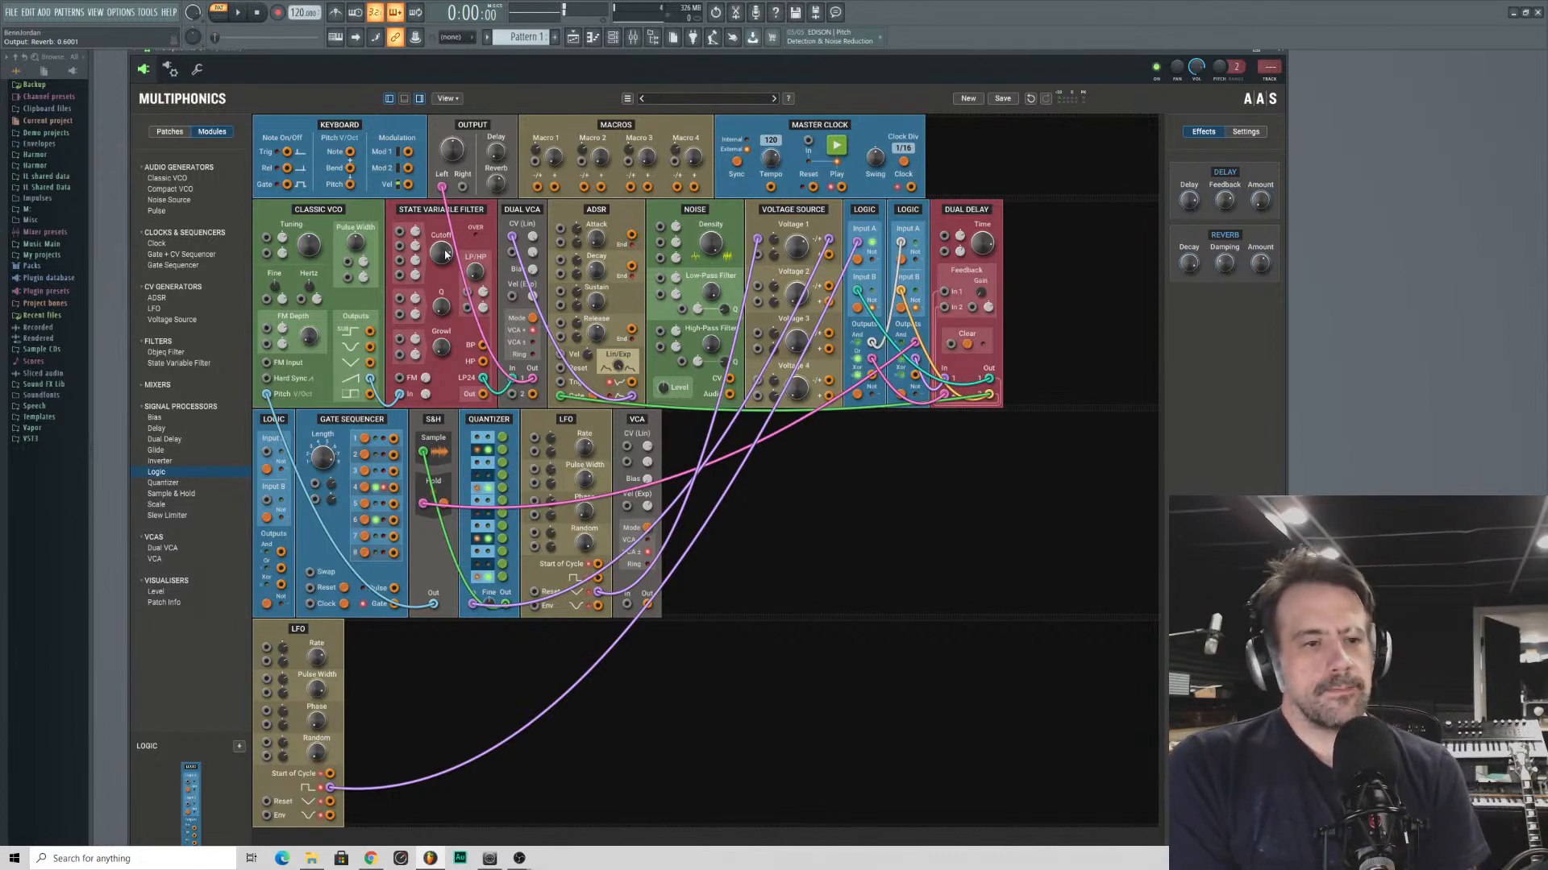
# - Adjust the State Variable Filter's cutoff and the Voltage Source's Voltage 1 level
pyautogui.moveTo(442, 254); pyautogui.dragTo(442, 232)
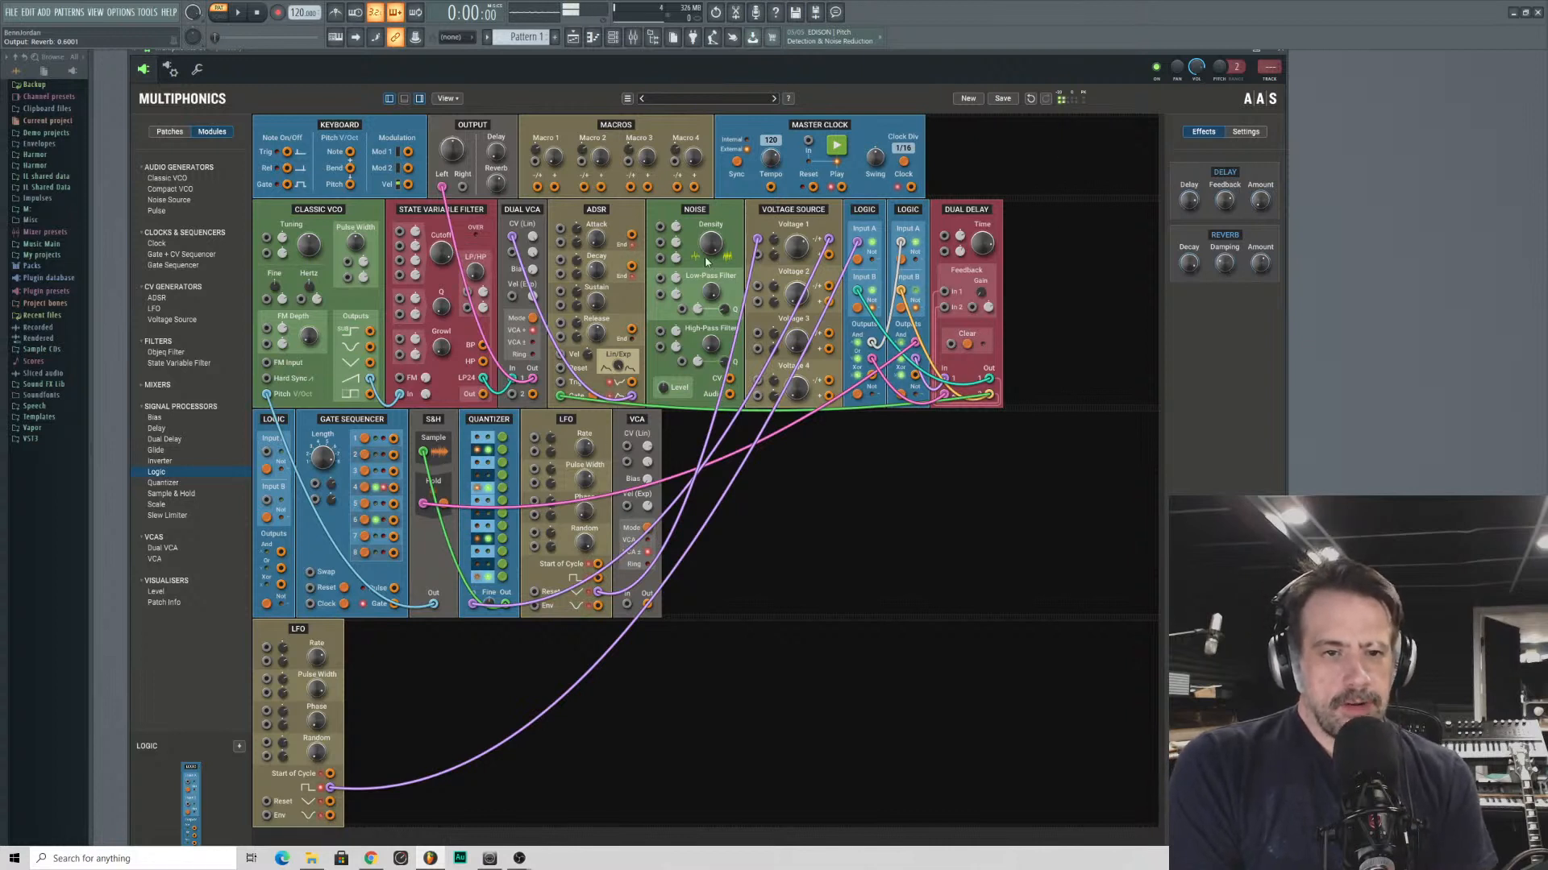
pyautogui.moveTo(795, 251); pyautogui.dragTo(796, 258)
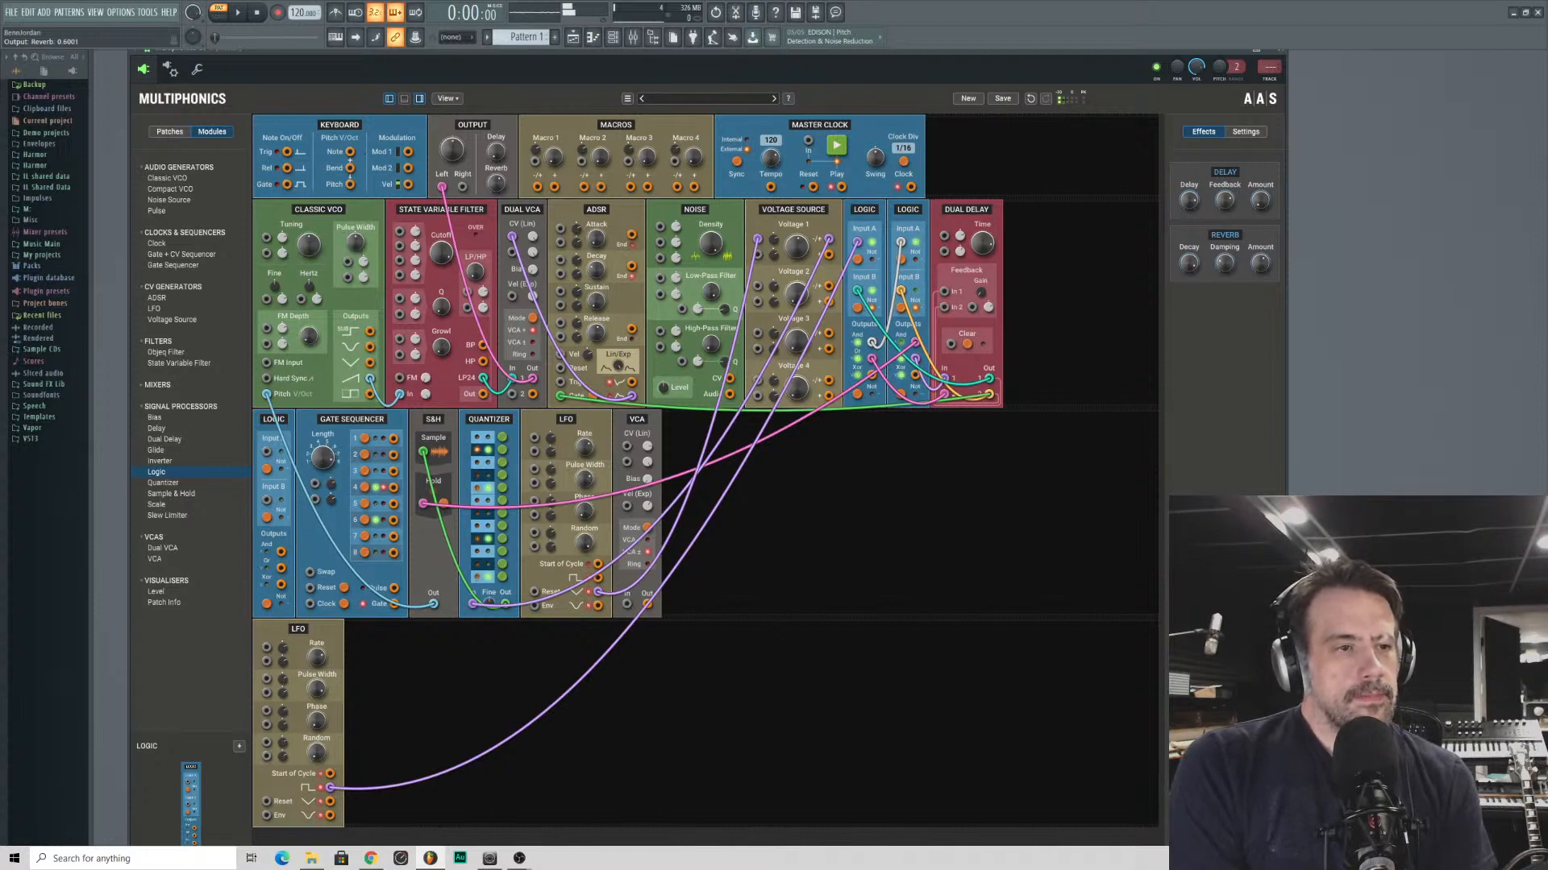
pyautogui.moveTo(310, 245)
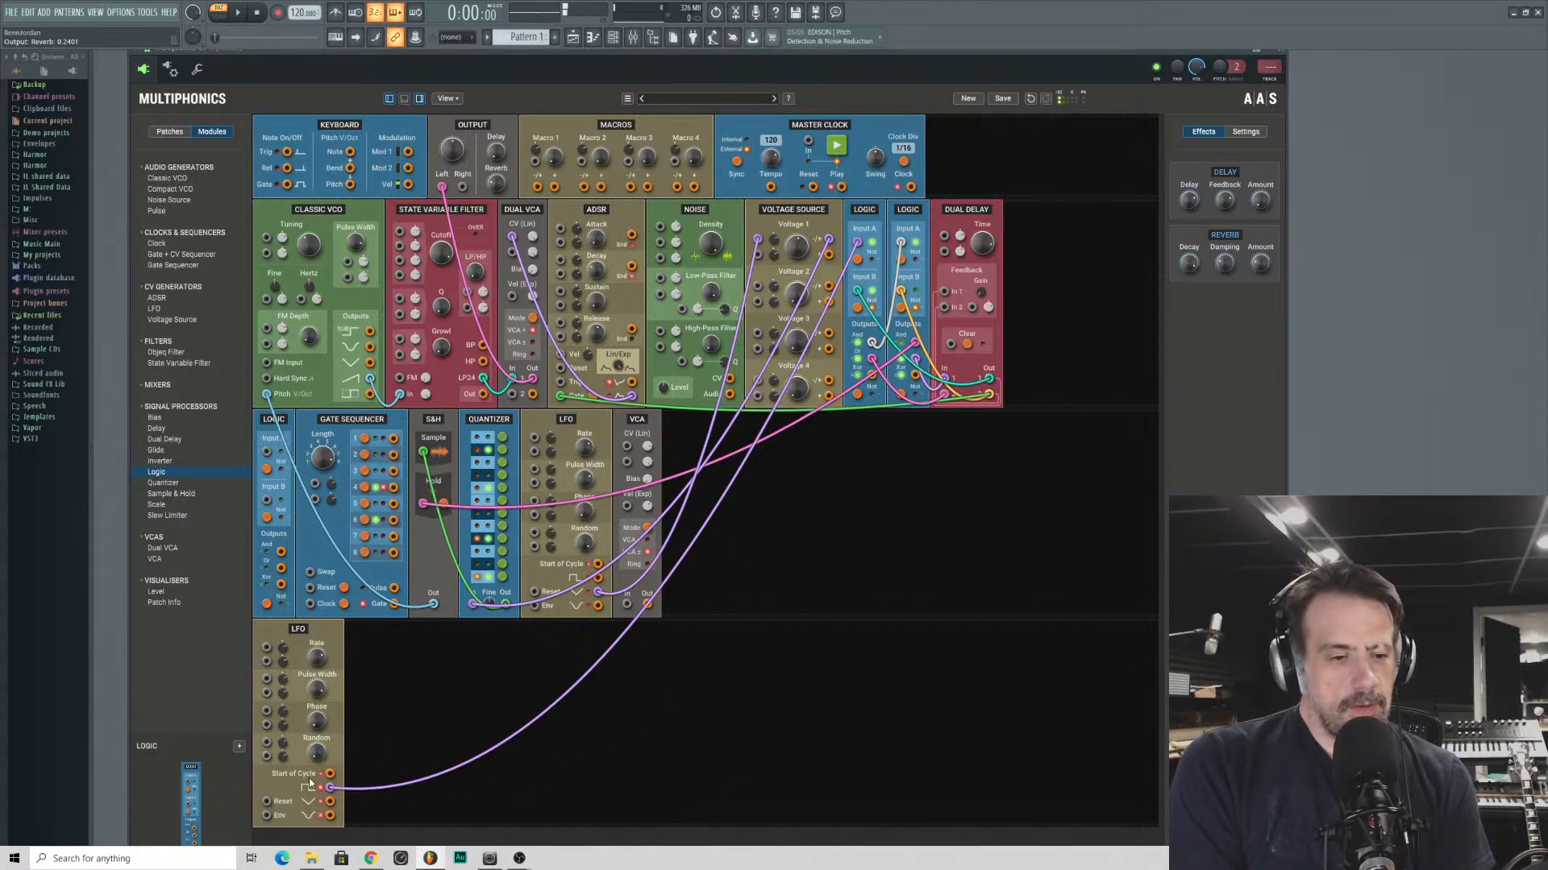
# - Replace the lower LFO feeding the first Logic's Input A with the Master Clock's clock output, and adjust the clock swing and Dual Delay time
pyautogui.moveTo(778, 385); pyautogui.dragTo(615, 667)
pyautogui.moveTo(857, 243); pyautogui.dragTo(911, 190)
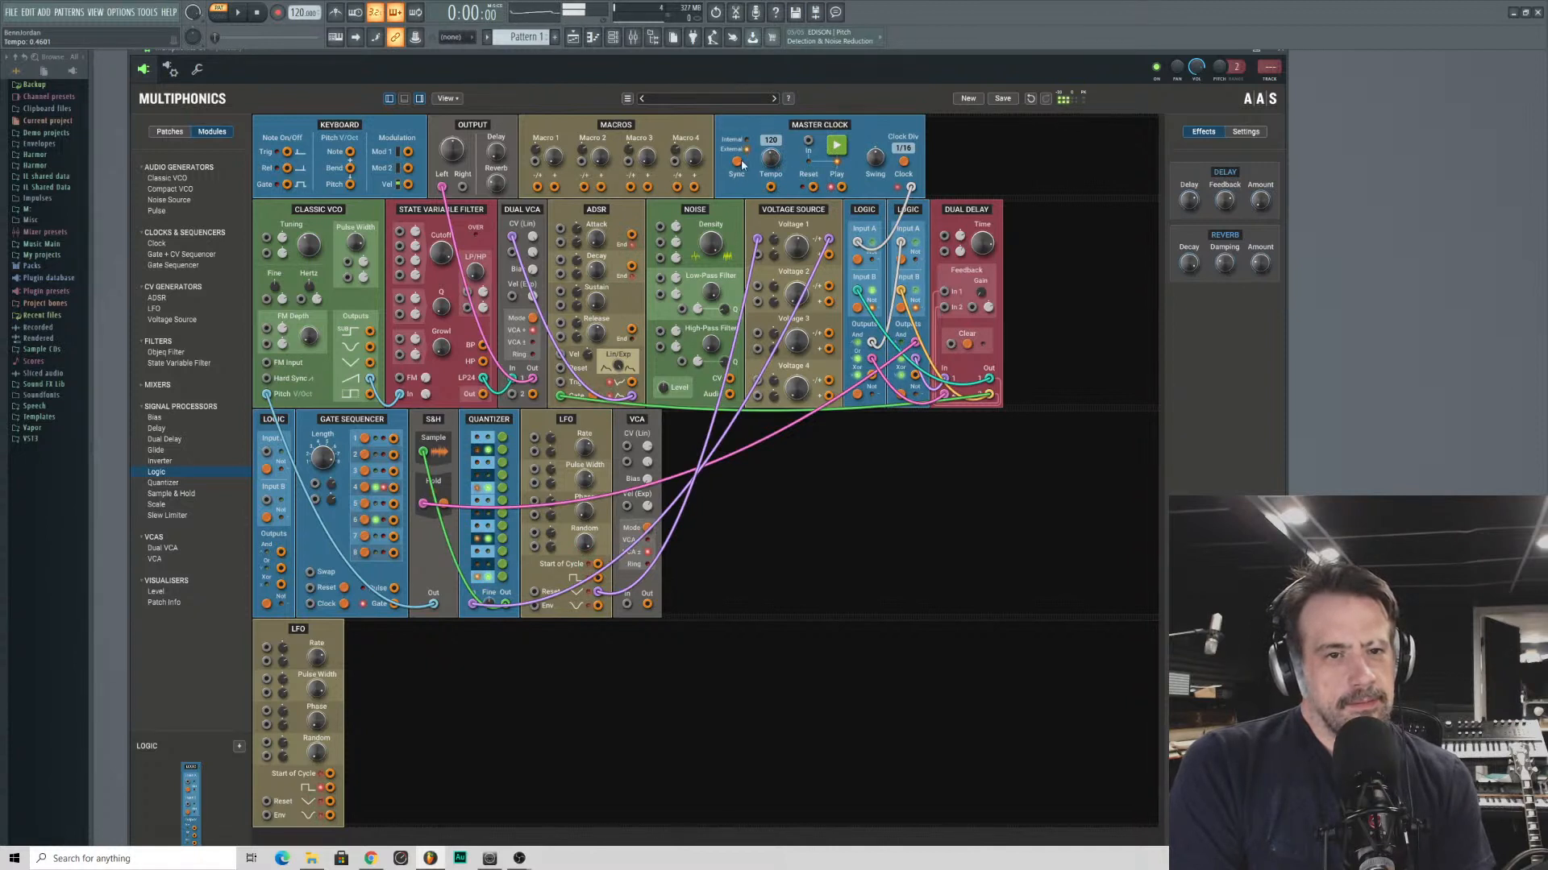
pyautogui.moveTo(875, 157); pyautogui.dragTo(875, 155)
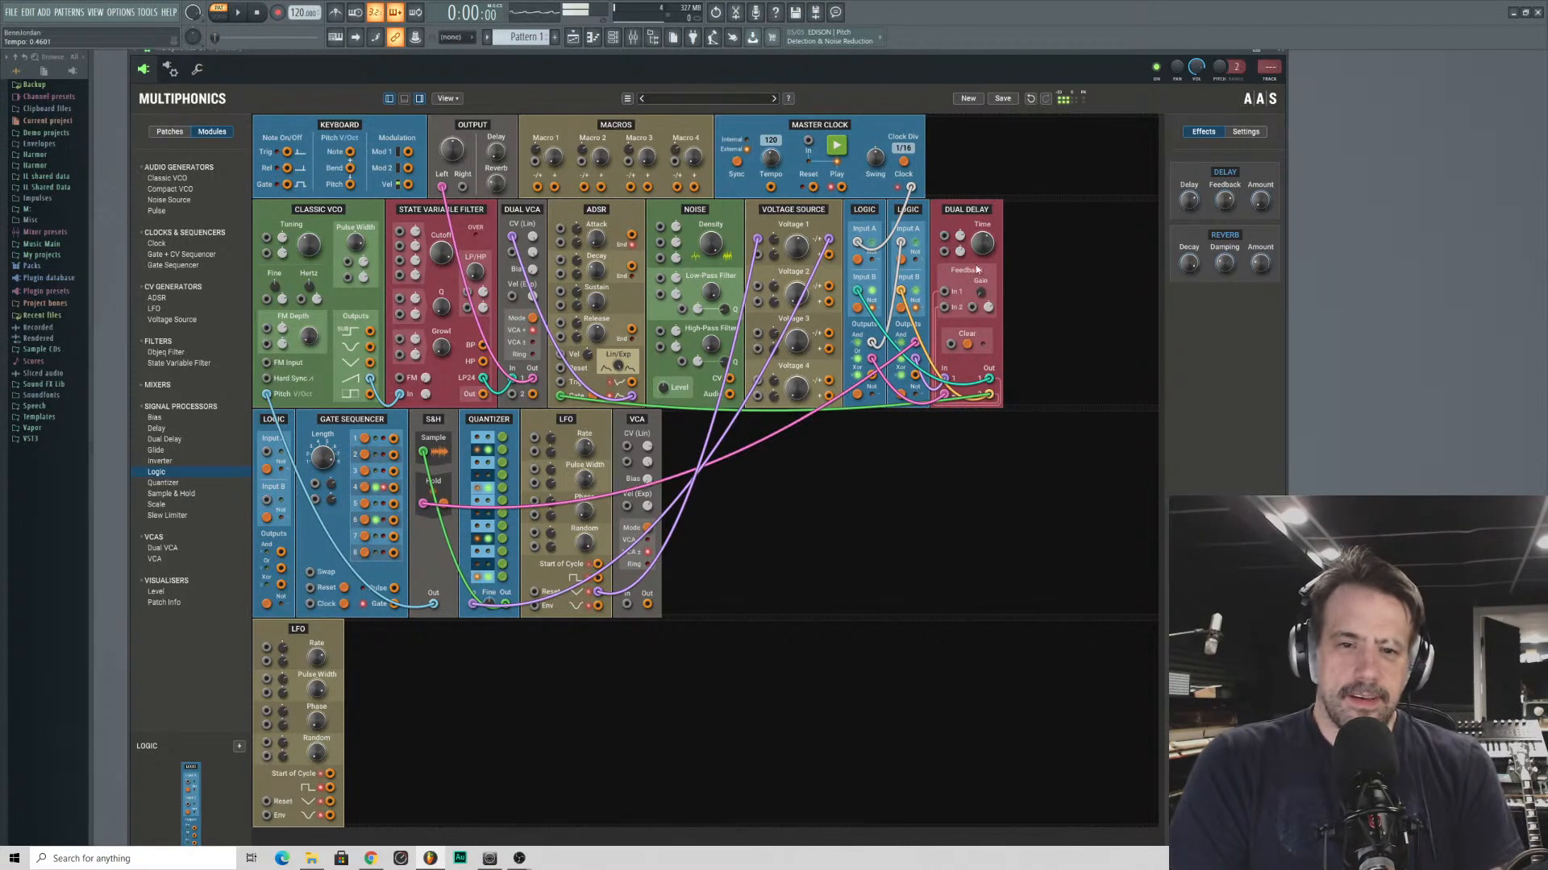
pyautogui.moveTo(983, 244); pyautogui.dragTo(982, 242)
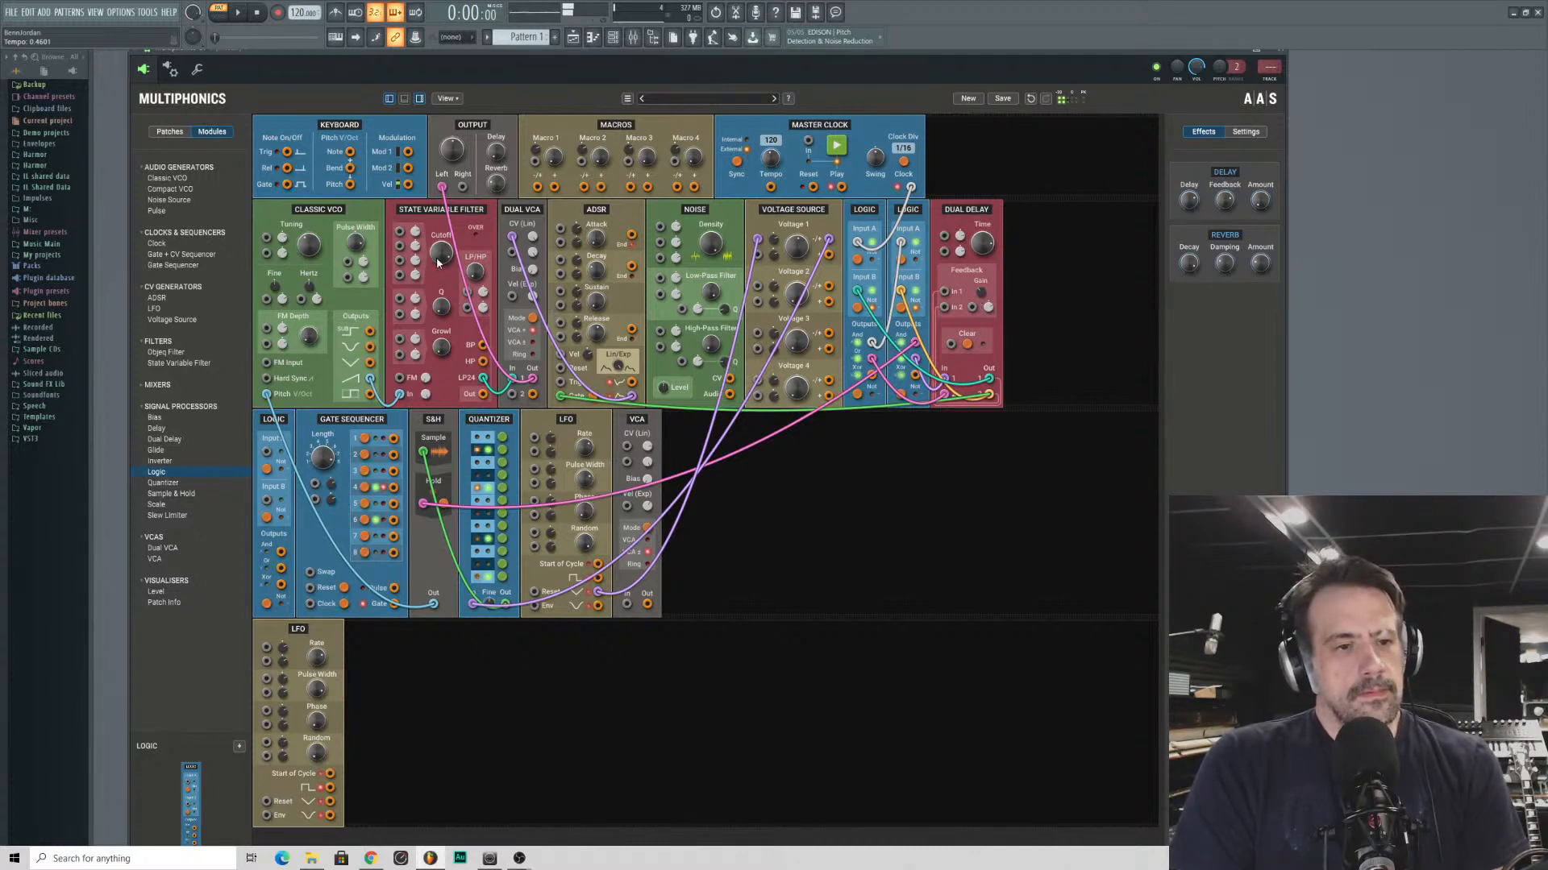
# - Adjust the State Variable Filter's cutoff, then switch the Master Clock to internal sync at a tempo of 38
pyautogui.moveTo(441, 253)
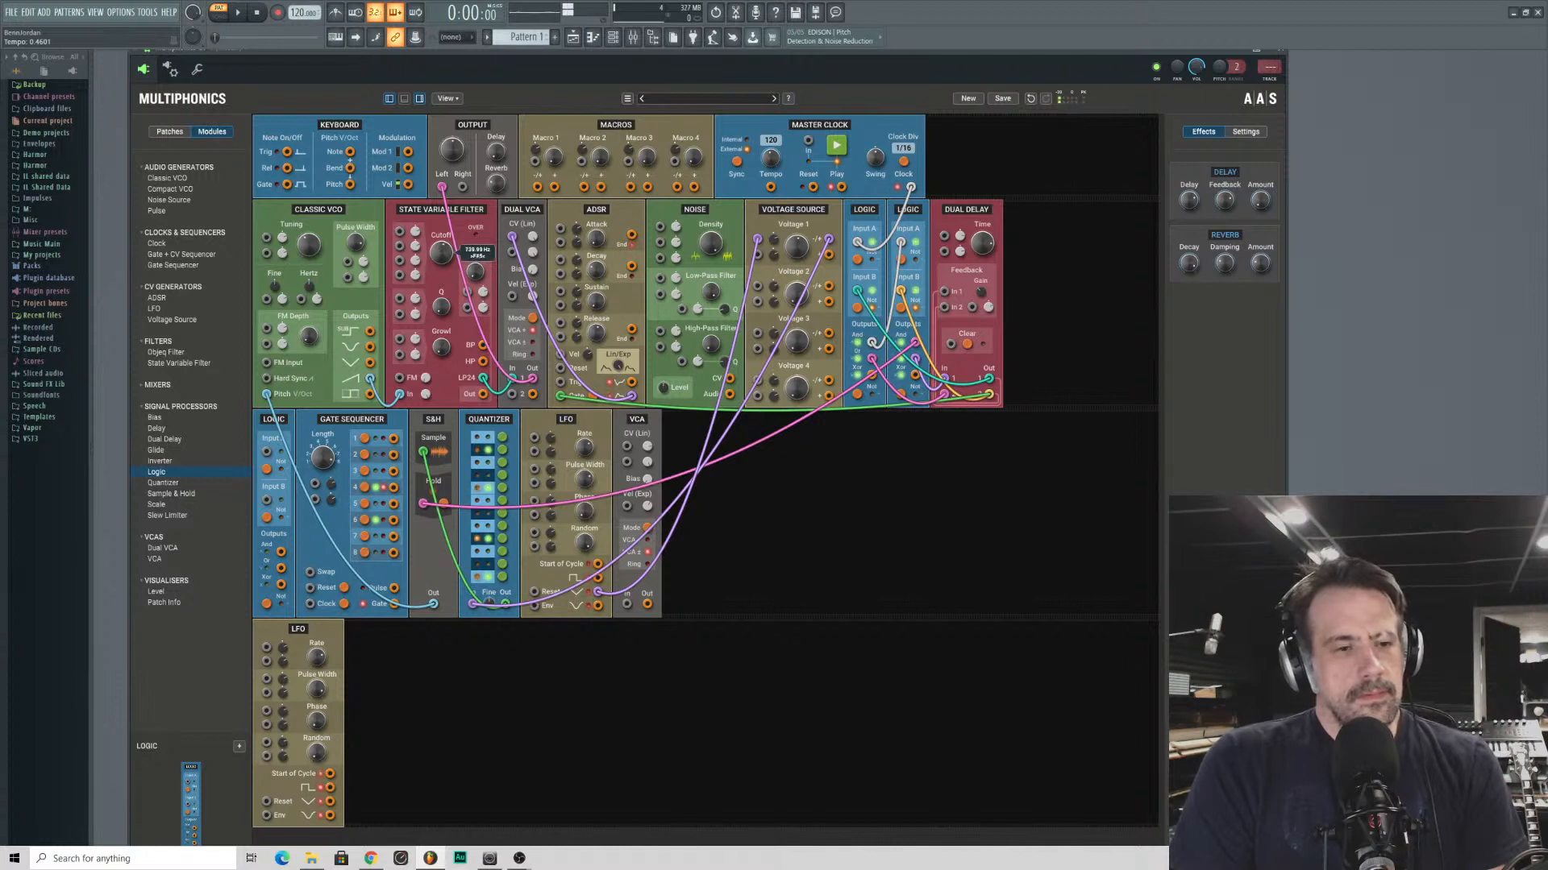
pyautogui.moveTo(441, 253); pyautogui.dragTo(441, 230)
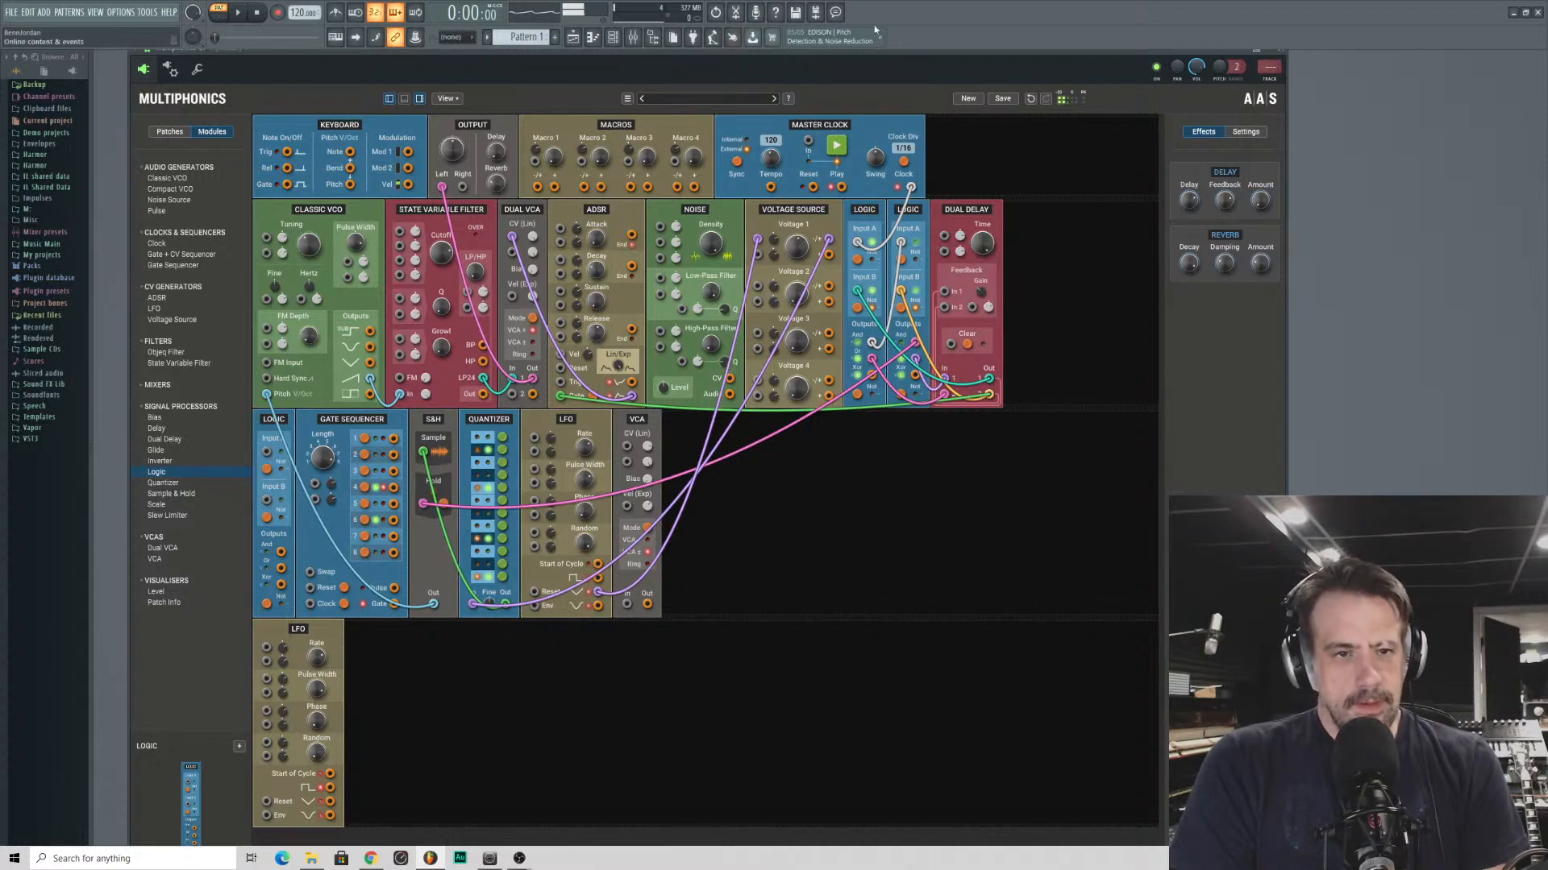
pyautogui.click(737, 163)
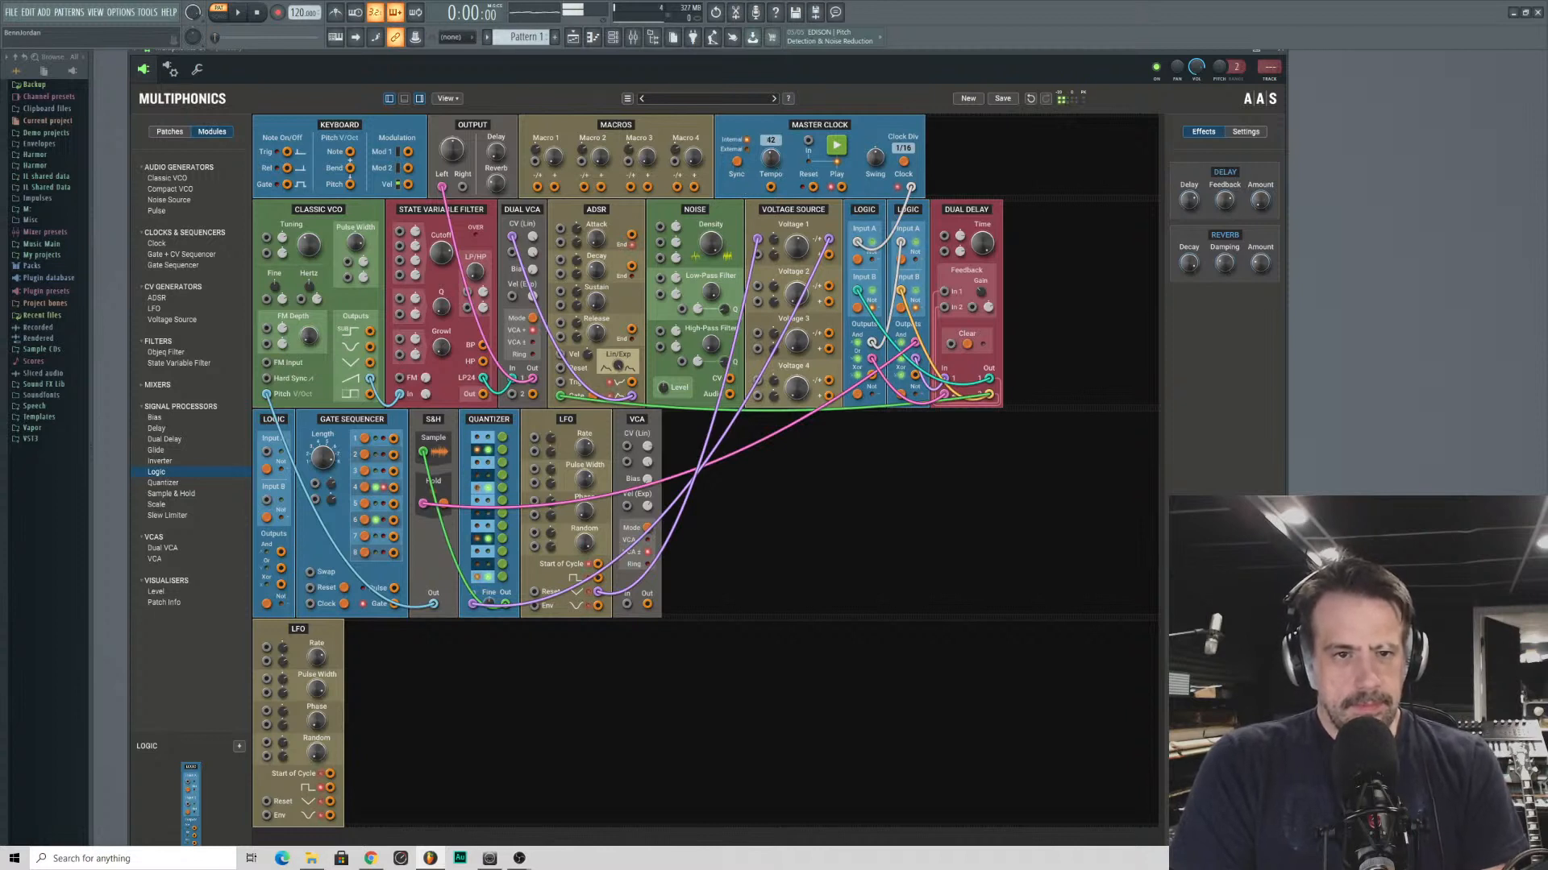
pyautogui.moveTo(774, 161); pyautogui.dragTo(775, 129)
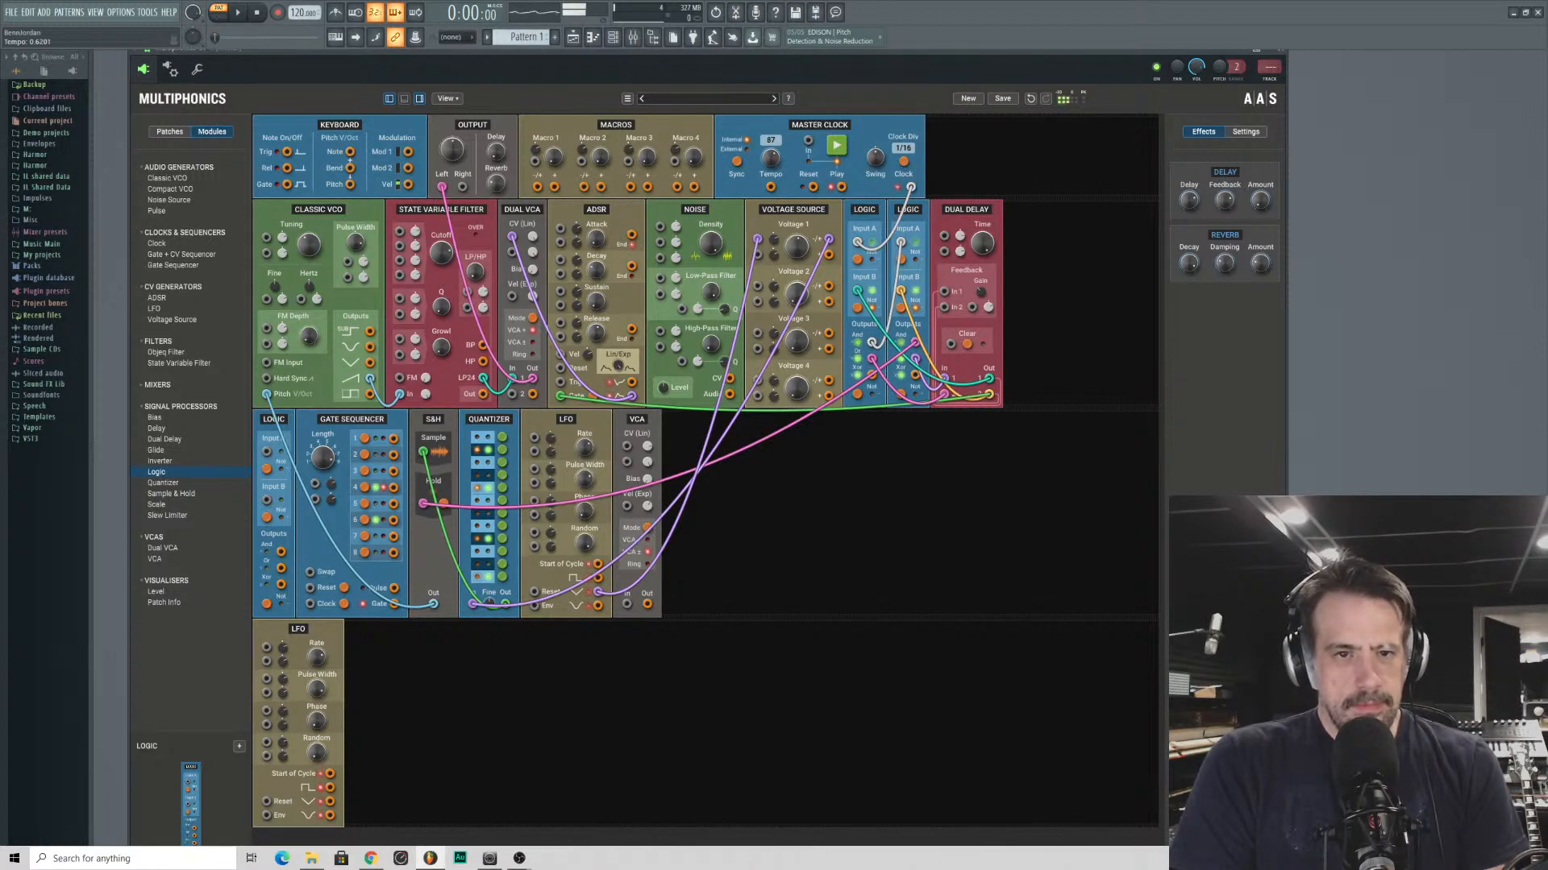
pyautogui.moveTo(772, 158); pyautogui.dragTo(771, 168)
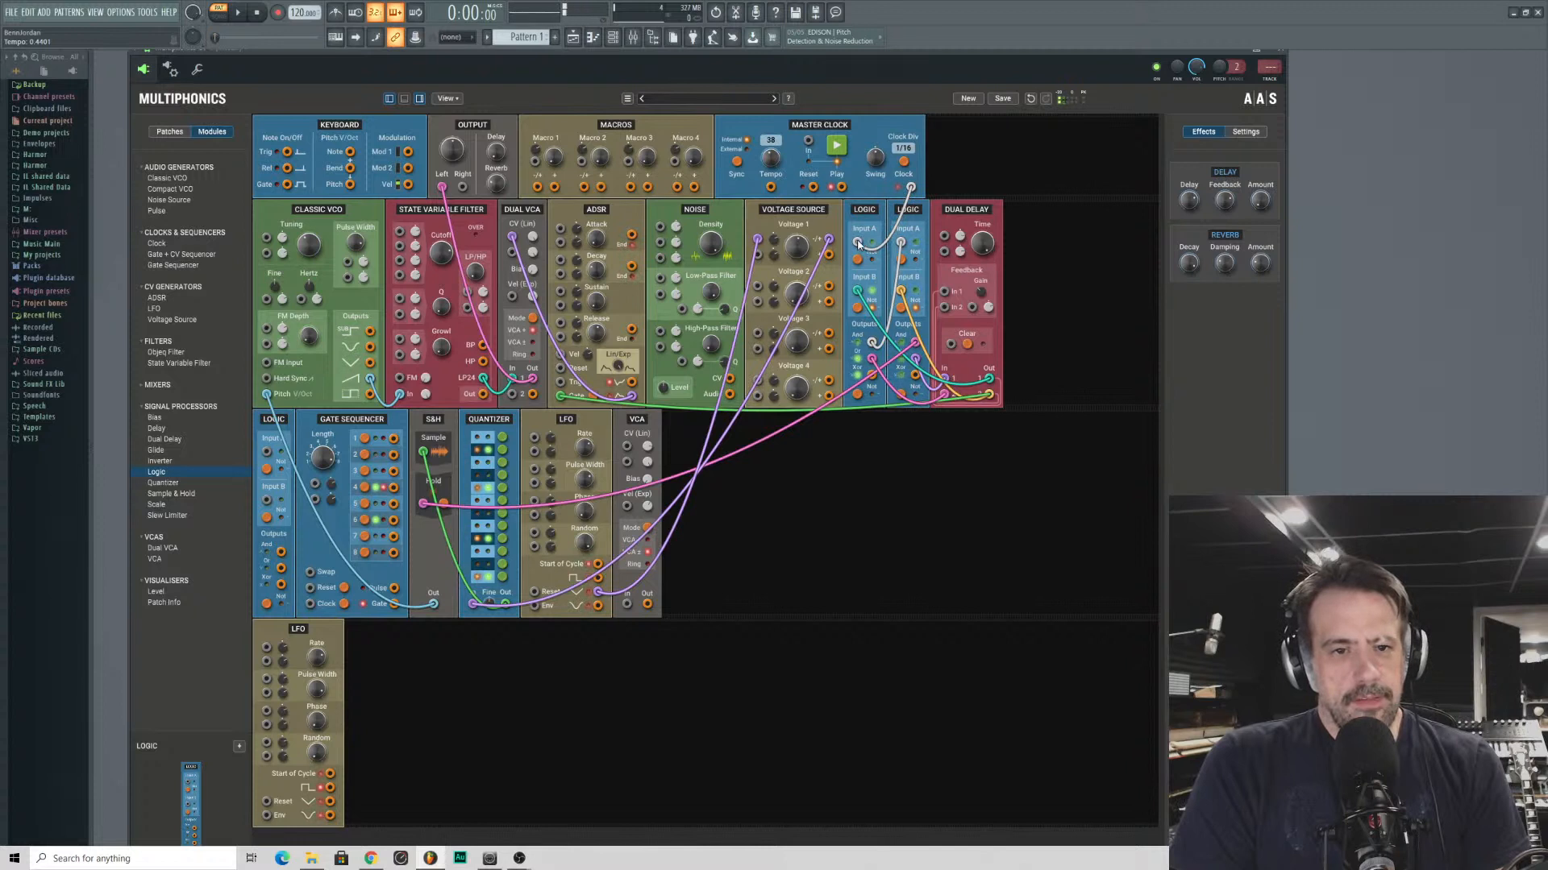
# - Feed the first Logic's Input A from the lower LFO's square output instead of the clock, and adjust the ADSR's release and decay
pyautogui.moveTo(857, 242); pyautogui.dragTo(330, 787)
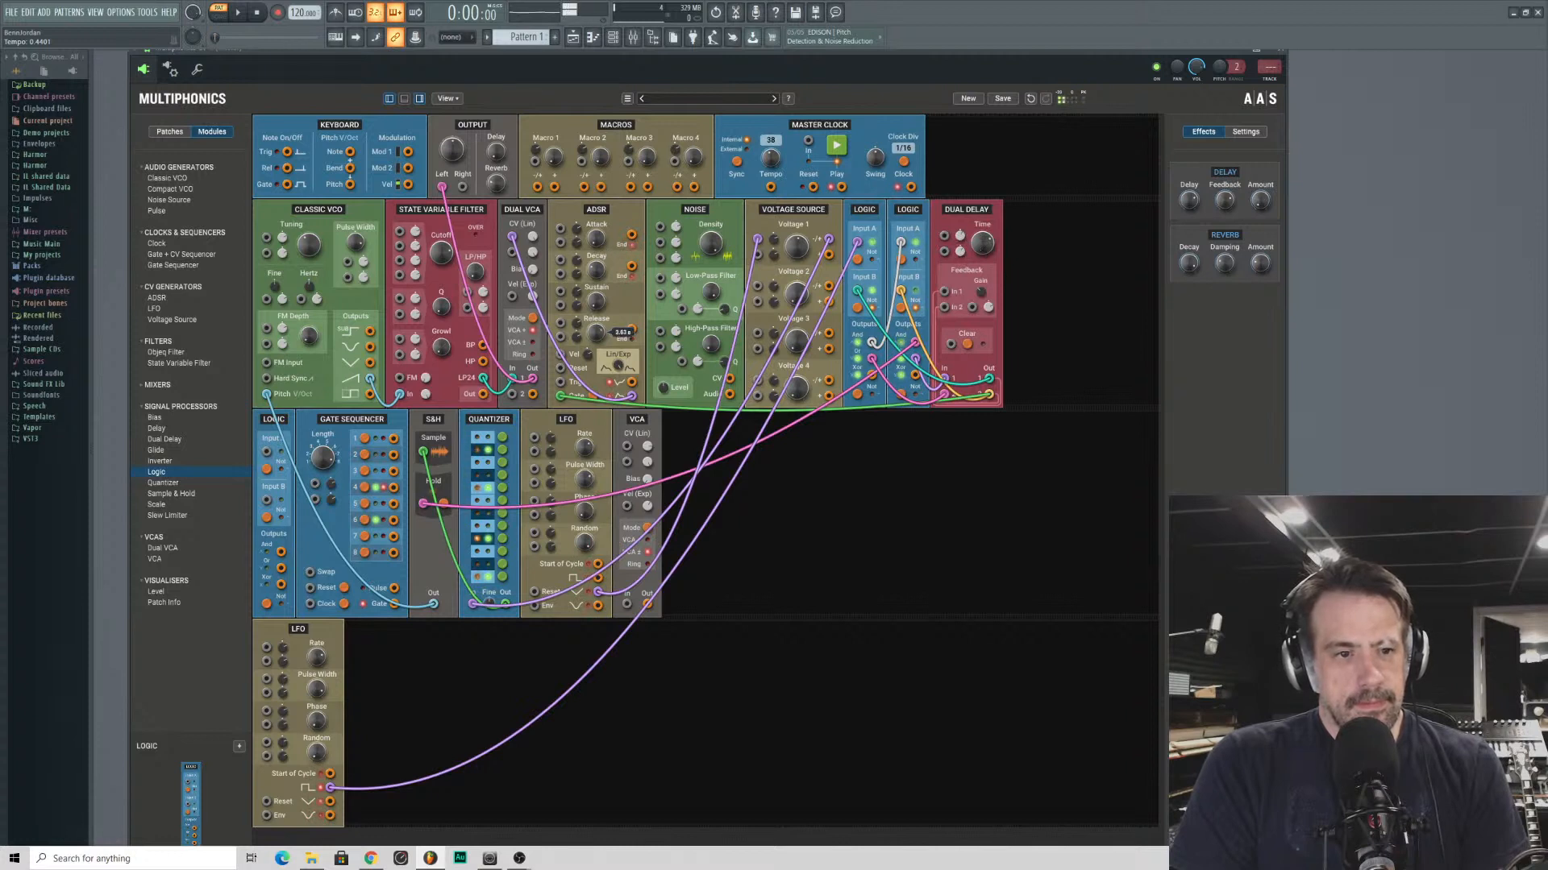
pyautogui.moveTo(603, 295)
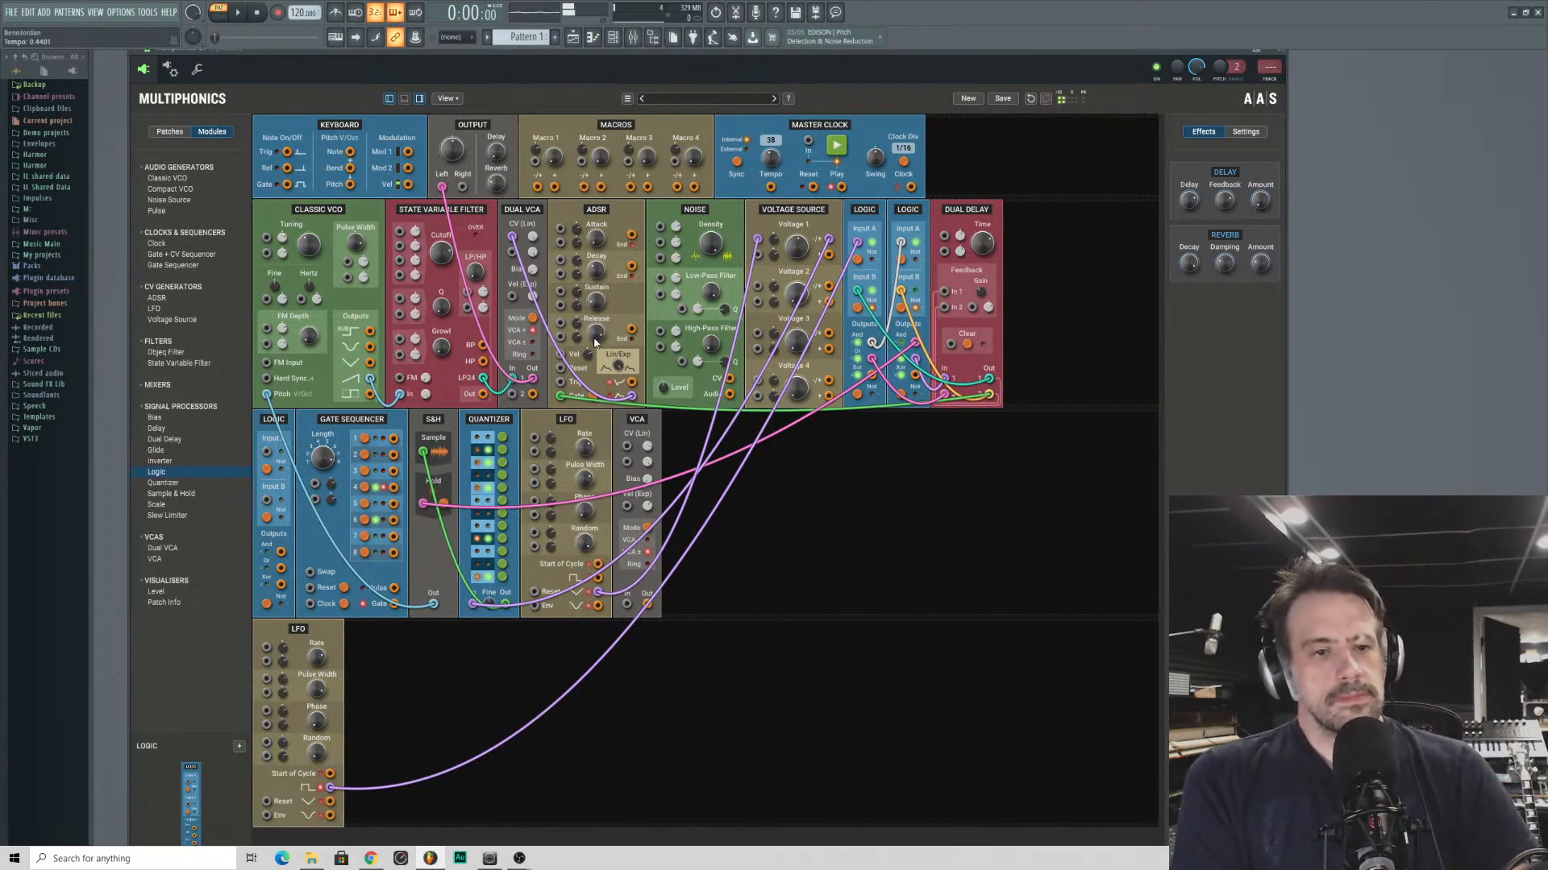
pyautogui.moveTo(595, 334); pyautogui.dragTo(594, 332)
pyautogui.moveTo(595, 270); pyautogui.dragTo(595, 299)
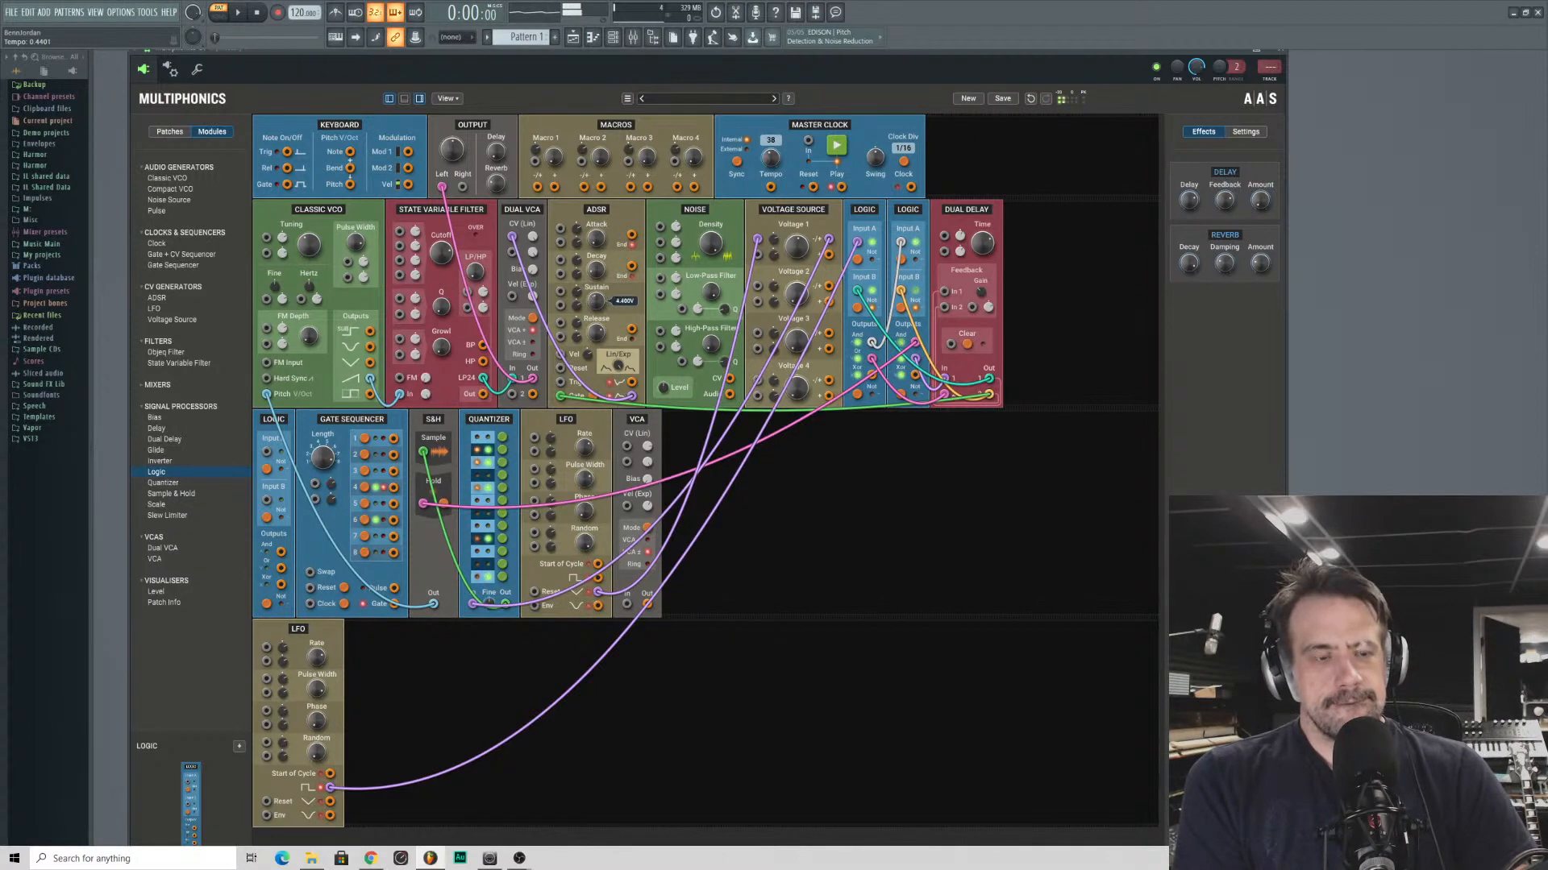
pyautogui.moveTo(441, 252); pyautogui.dragTo(441, 252)
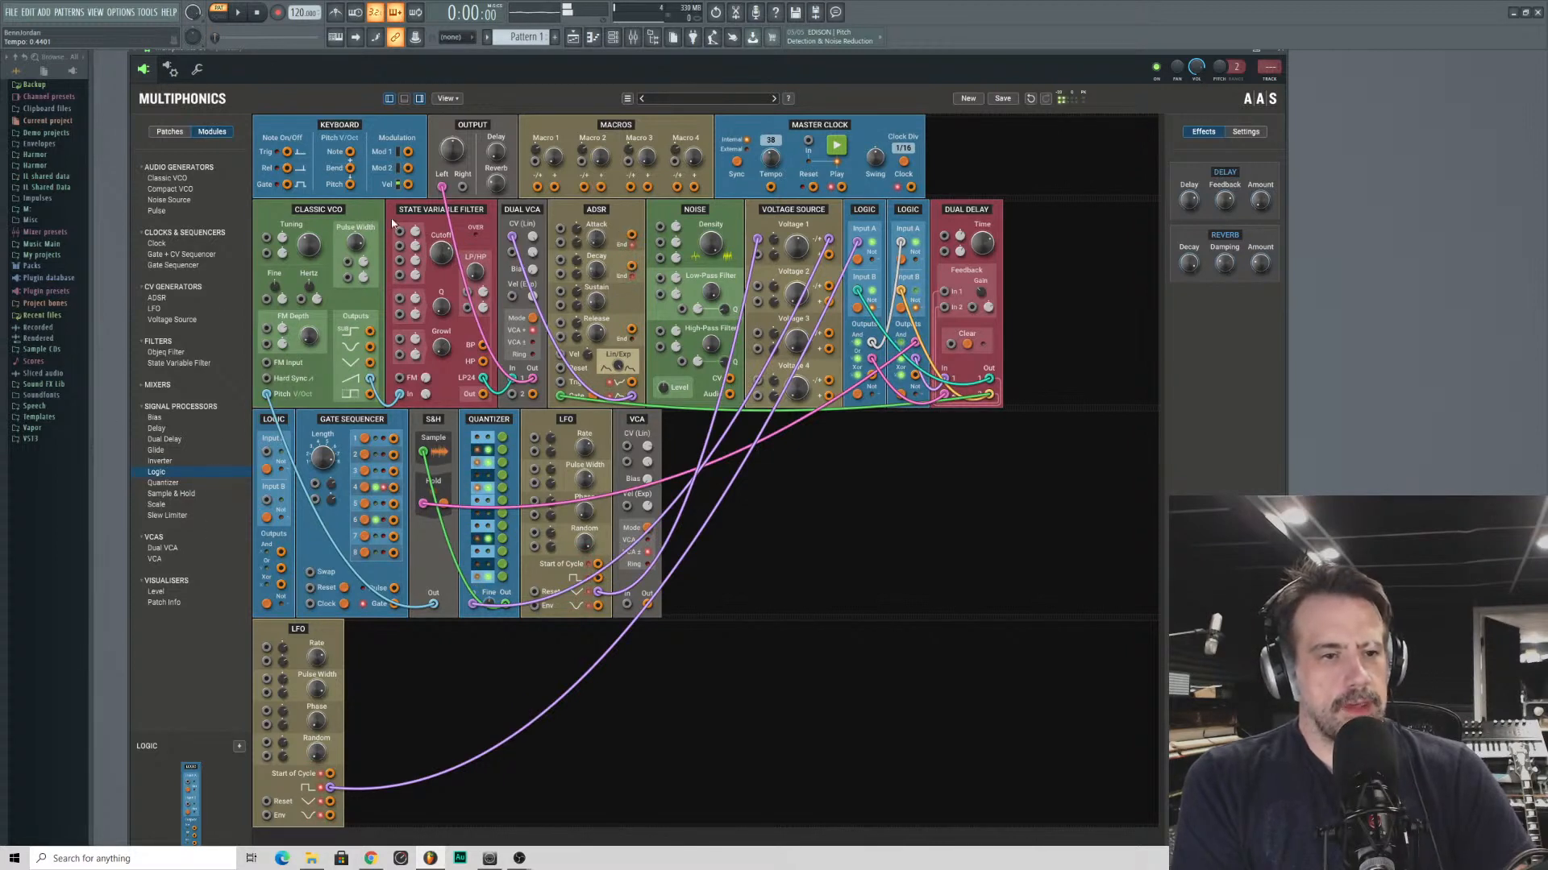
# - Add a second ADSR module and place it between the Classic VCO and the State Variable Filter
pyautogui.click(173, 265)
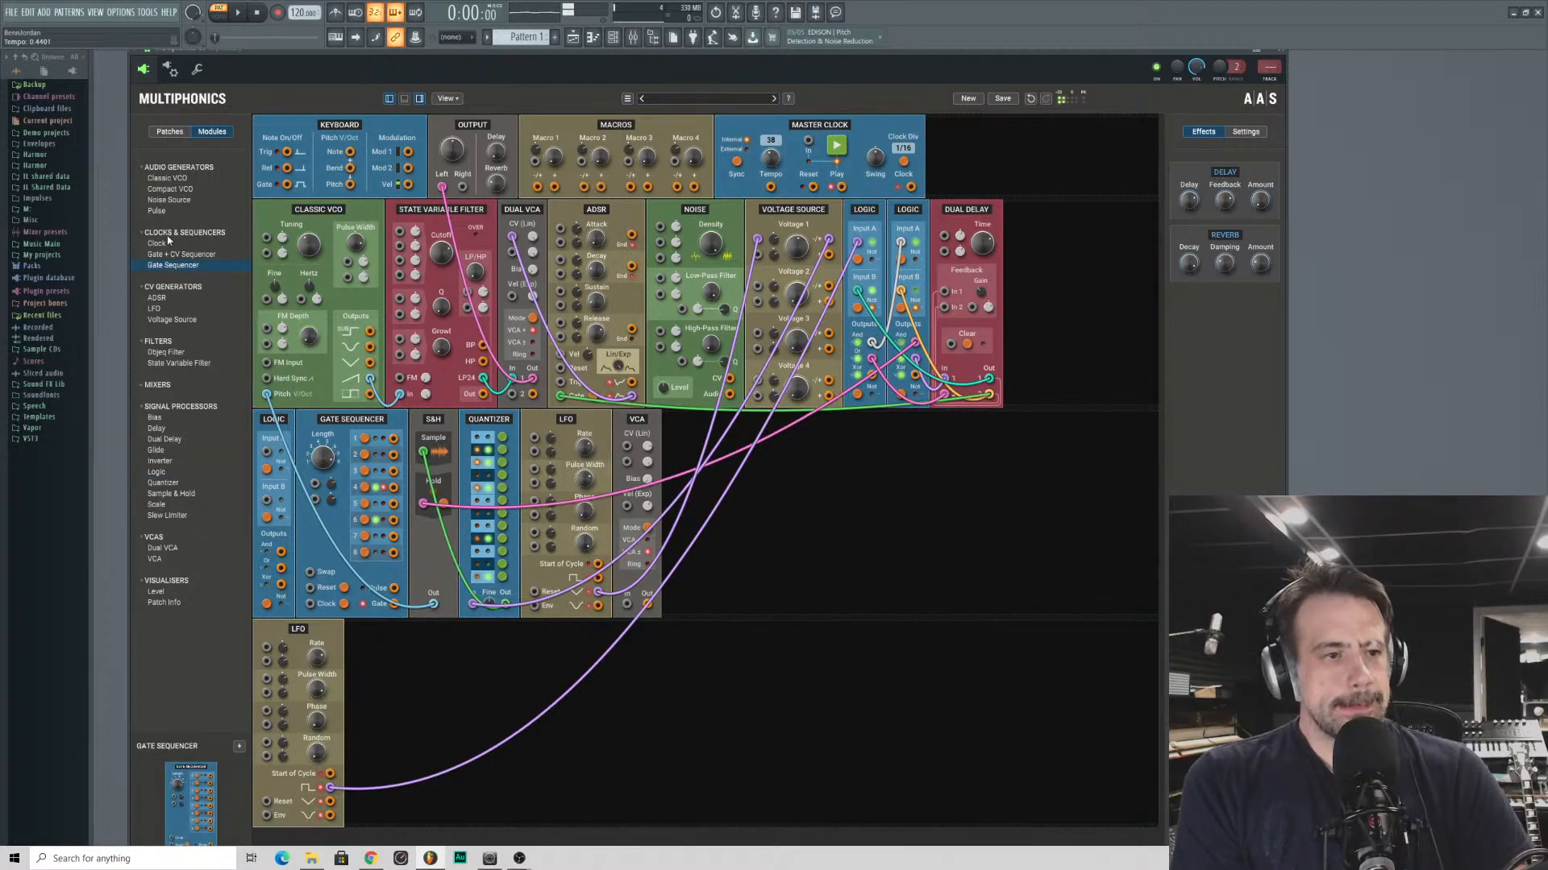
pyautogui.doubleClick(156, 298)
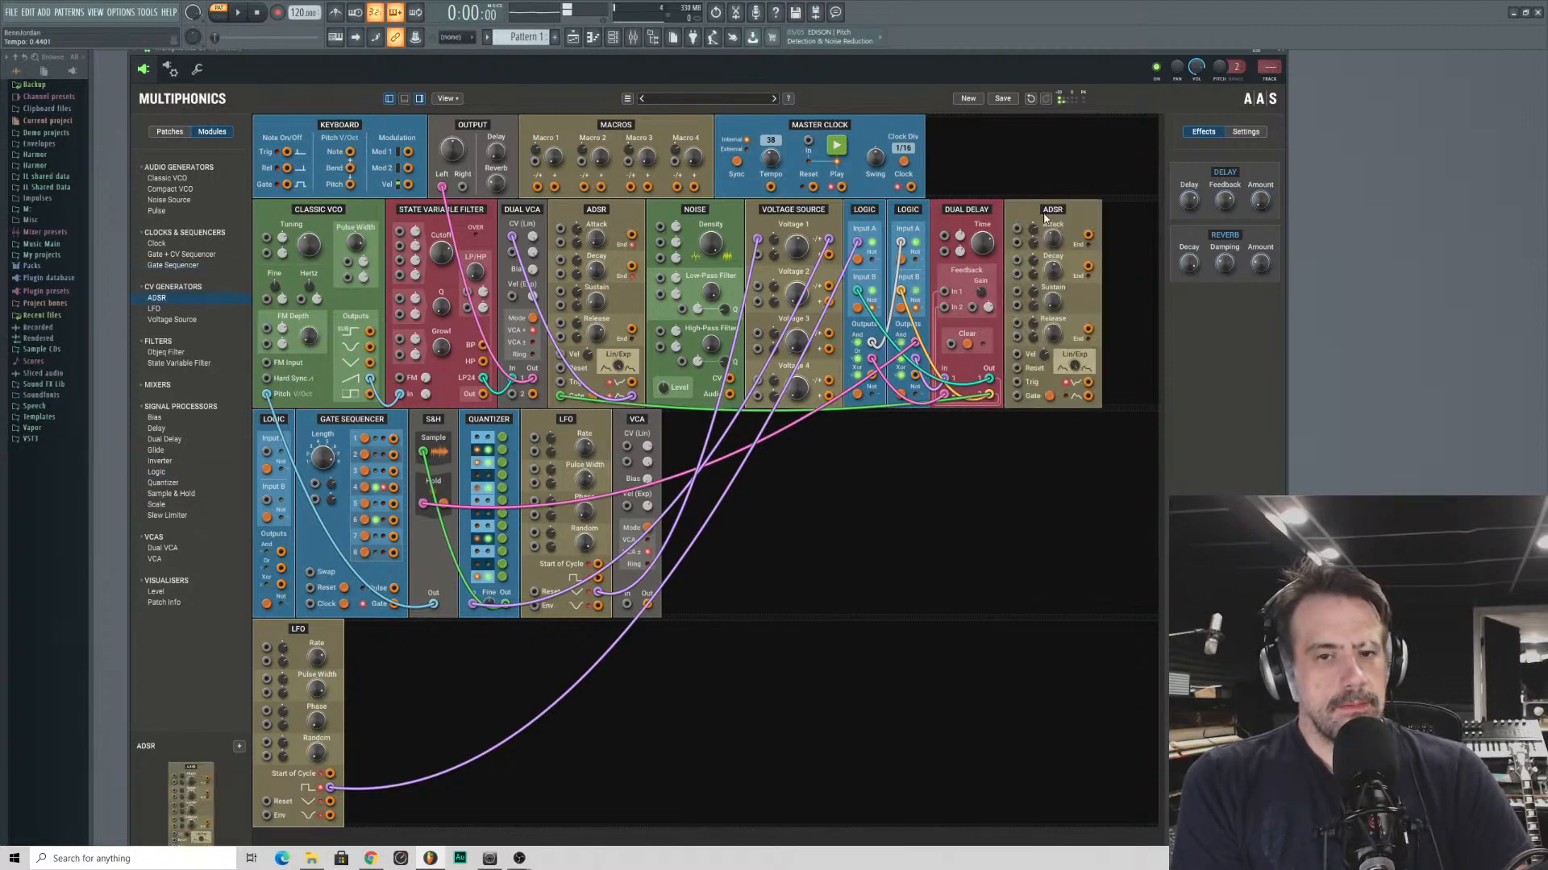
pyautogui.moveTo(1045, 218); pyautogui.dragTo(711, 427)
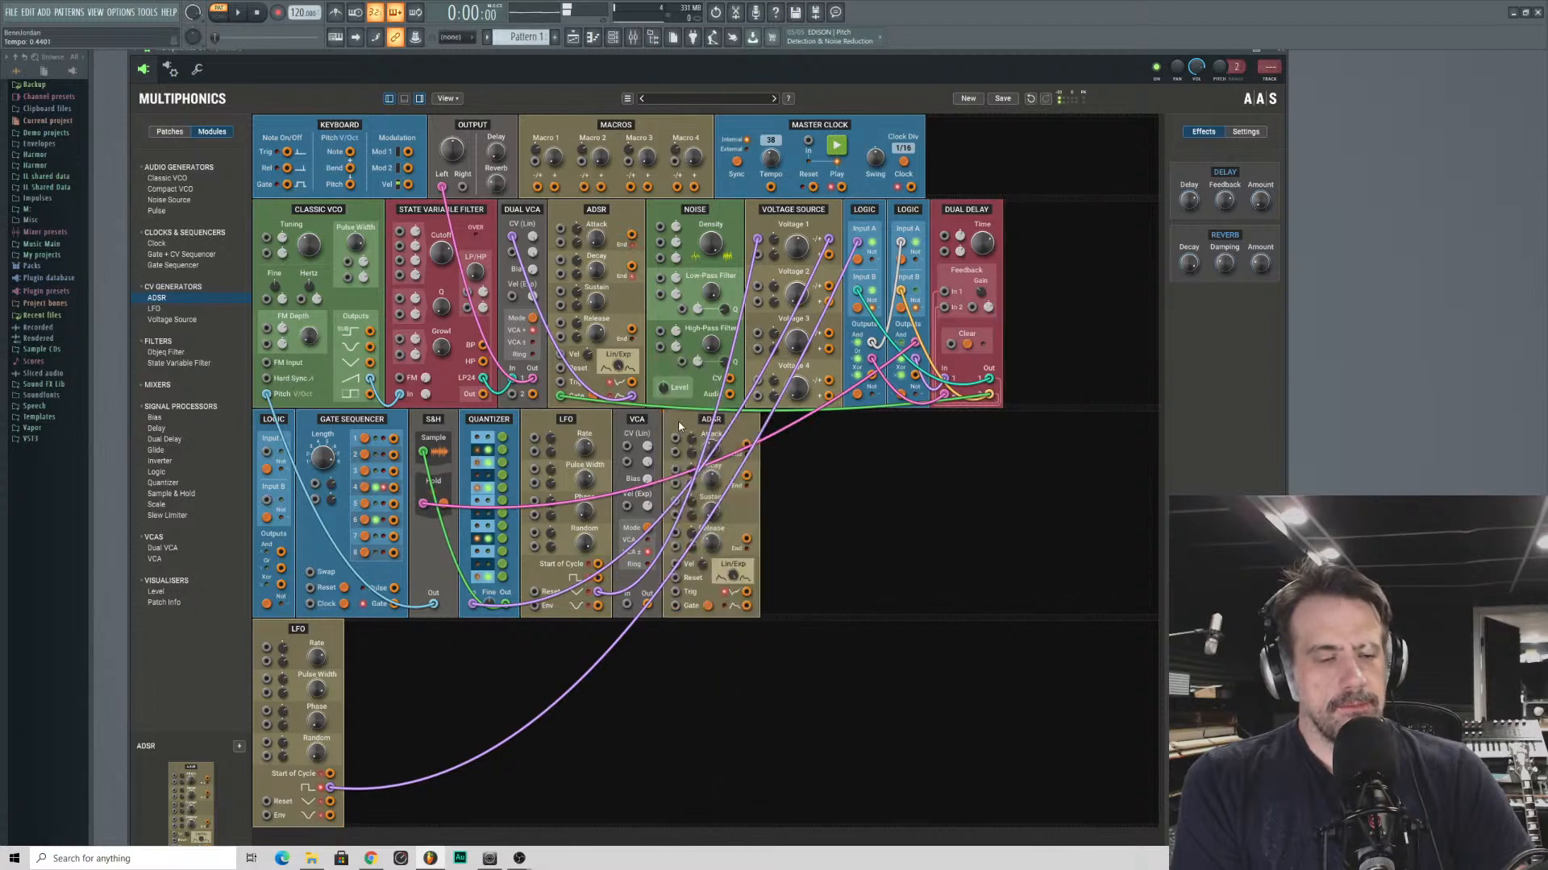
pyautogui.moveTo(679, 419); pyautogui.dragTo(416, 232)
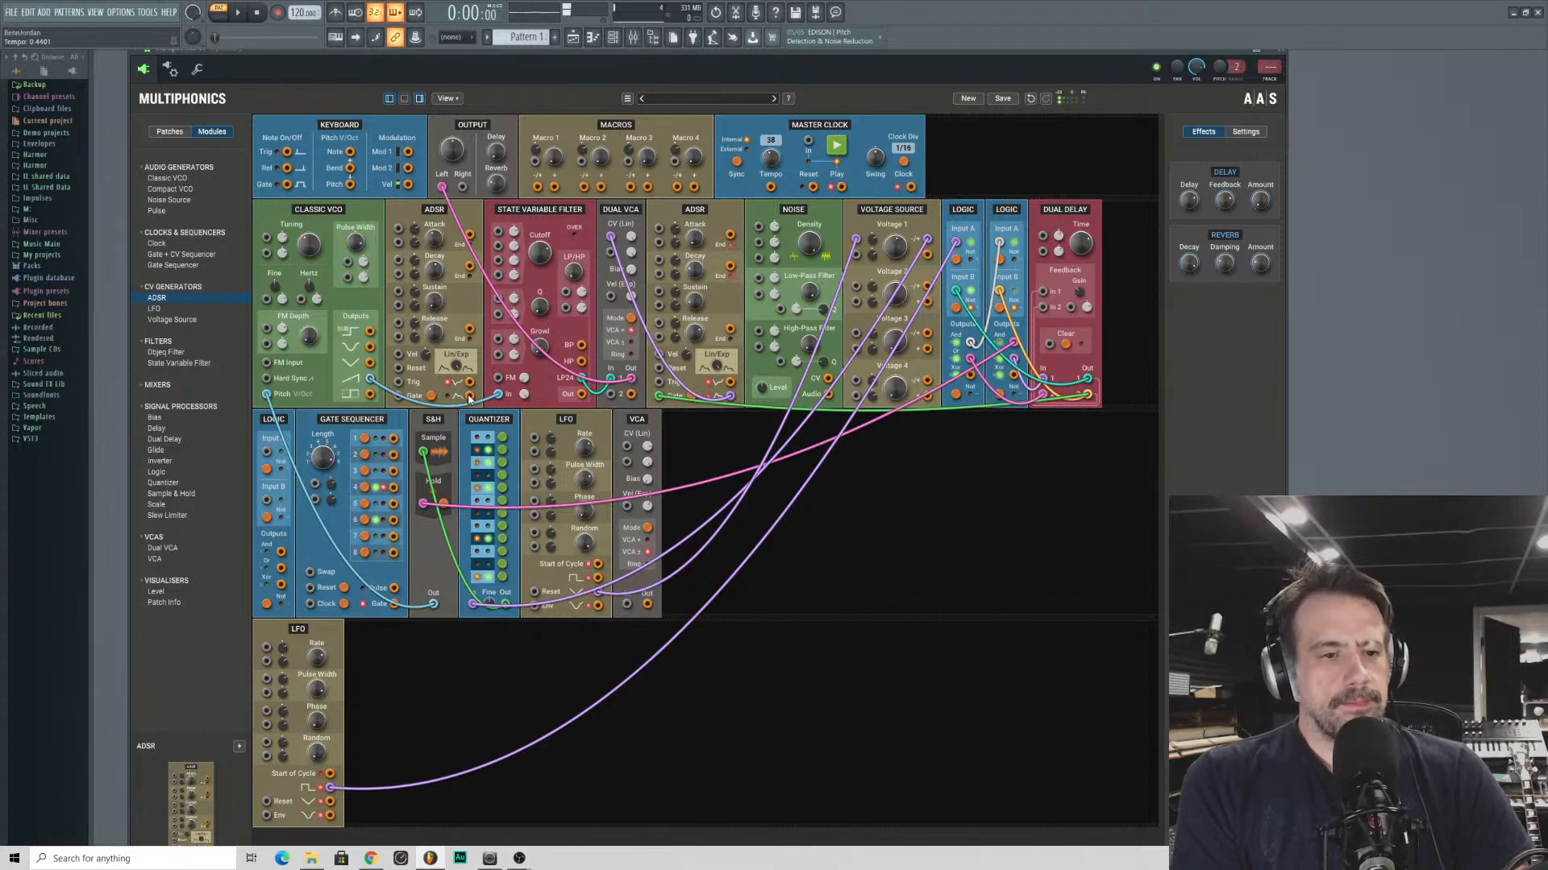
# - Patch the new ADSR's lower envelope output into the State Variable Filter's cutoff modulation and drive its gate from Dual Delay output 2
pyautogui.moveTo(470, 396); pyautogui.dragTo(501, 230)
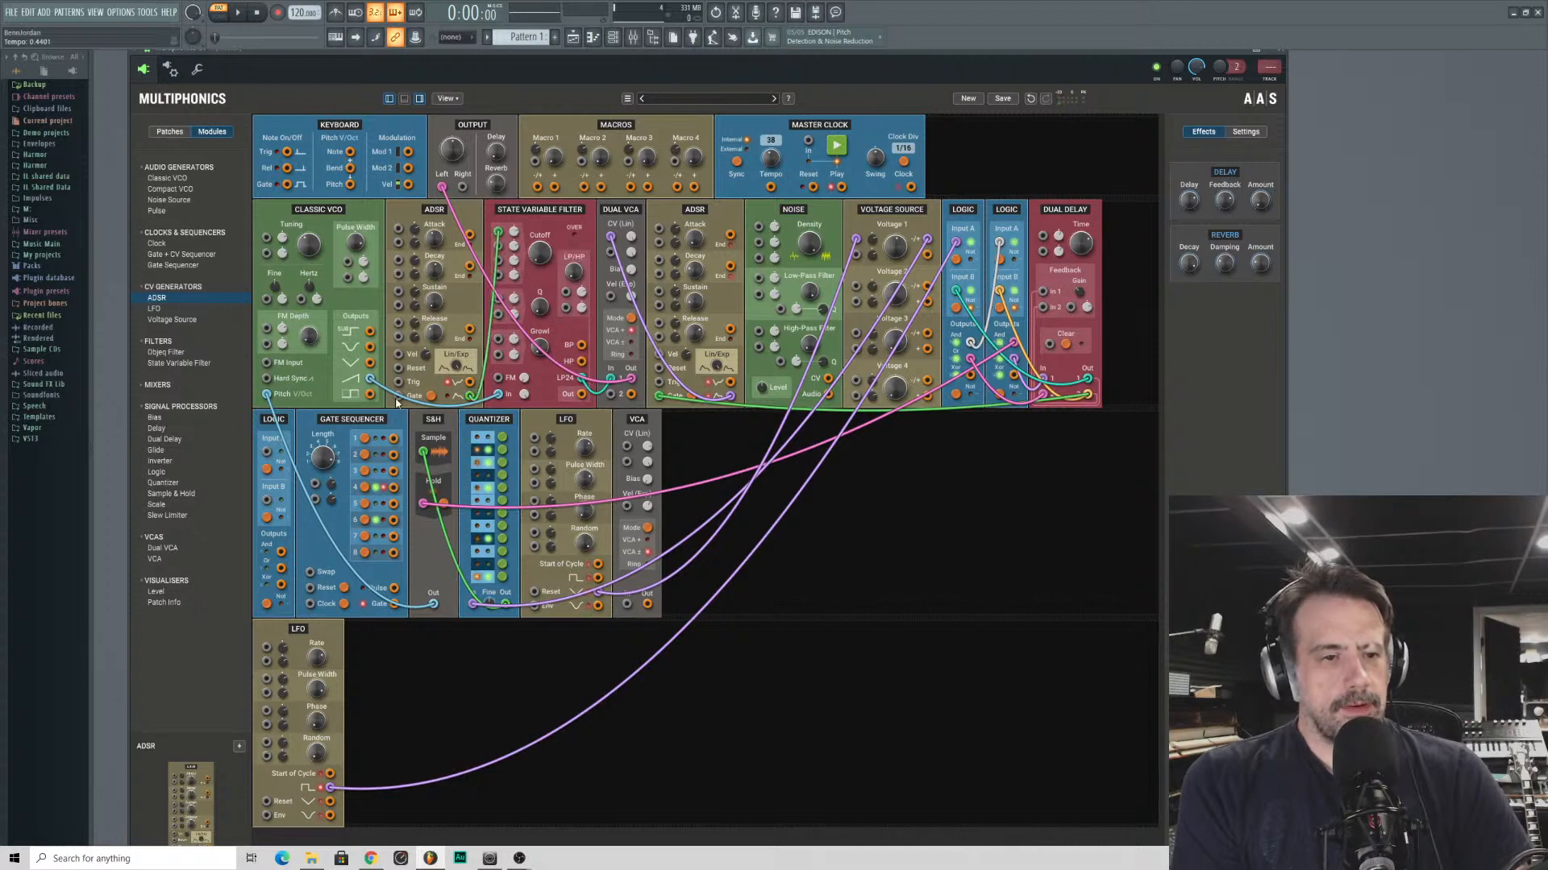
pyautogui.moveTo(398, 395); pyautogui.dragTo(1087, 395)
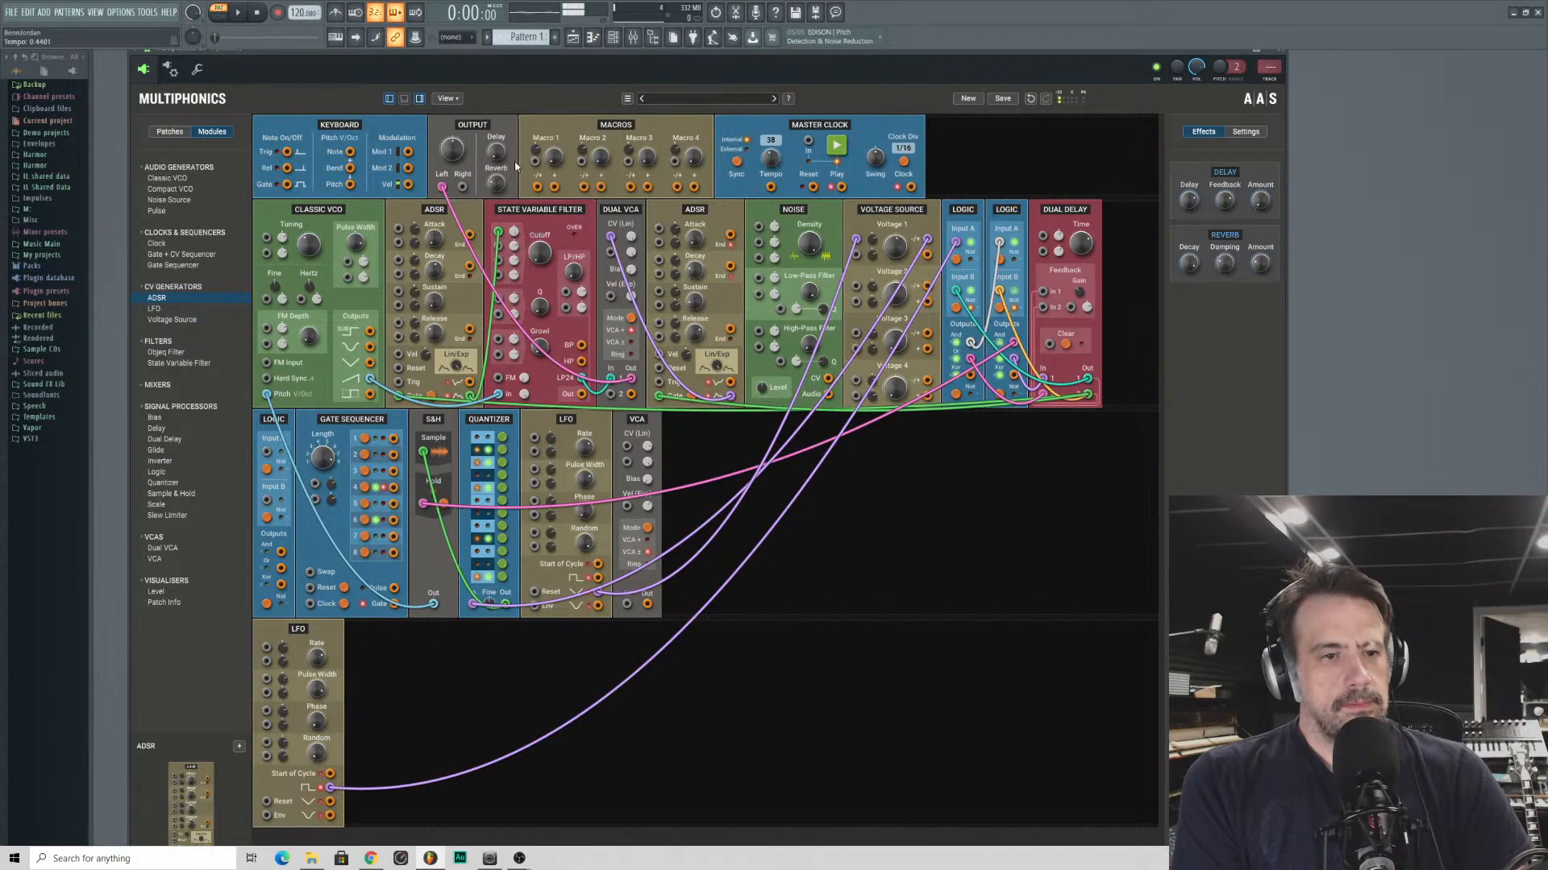
pyautogui.moveTo(514, 231); pyautogui.dragTo(428, 360)
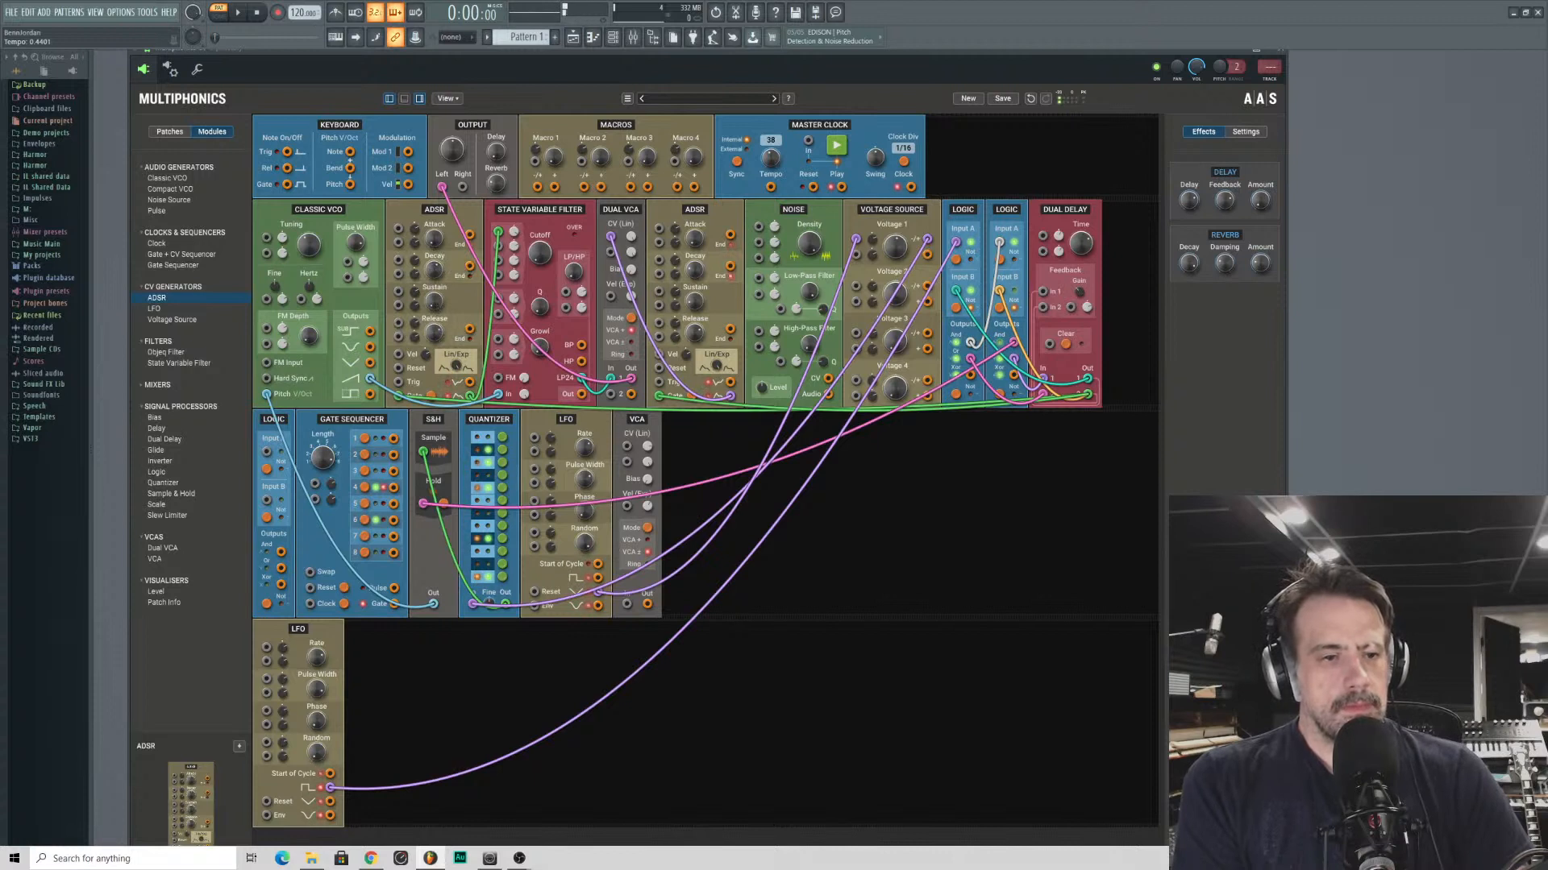
# - Adjust the State Variable Filter's cutoff and the Voltage Source's Voltage 1 modulation amount
pyautogui.moveTo(540, 253); pyautogui.dragTo(509, 310)
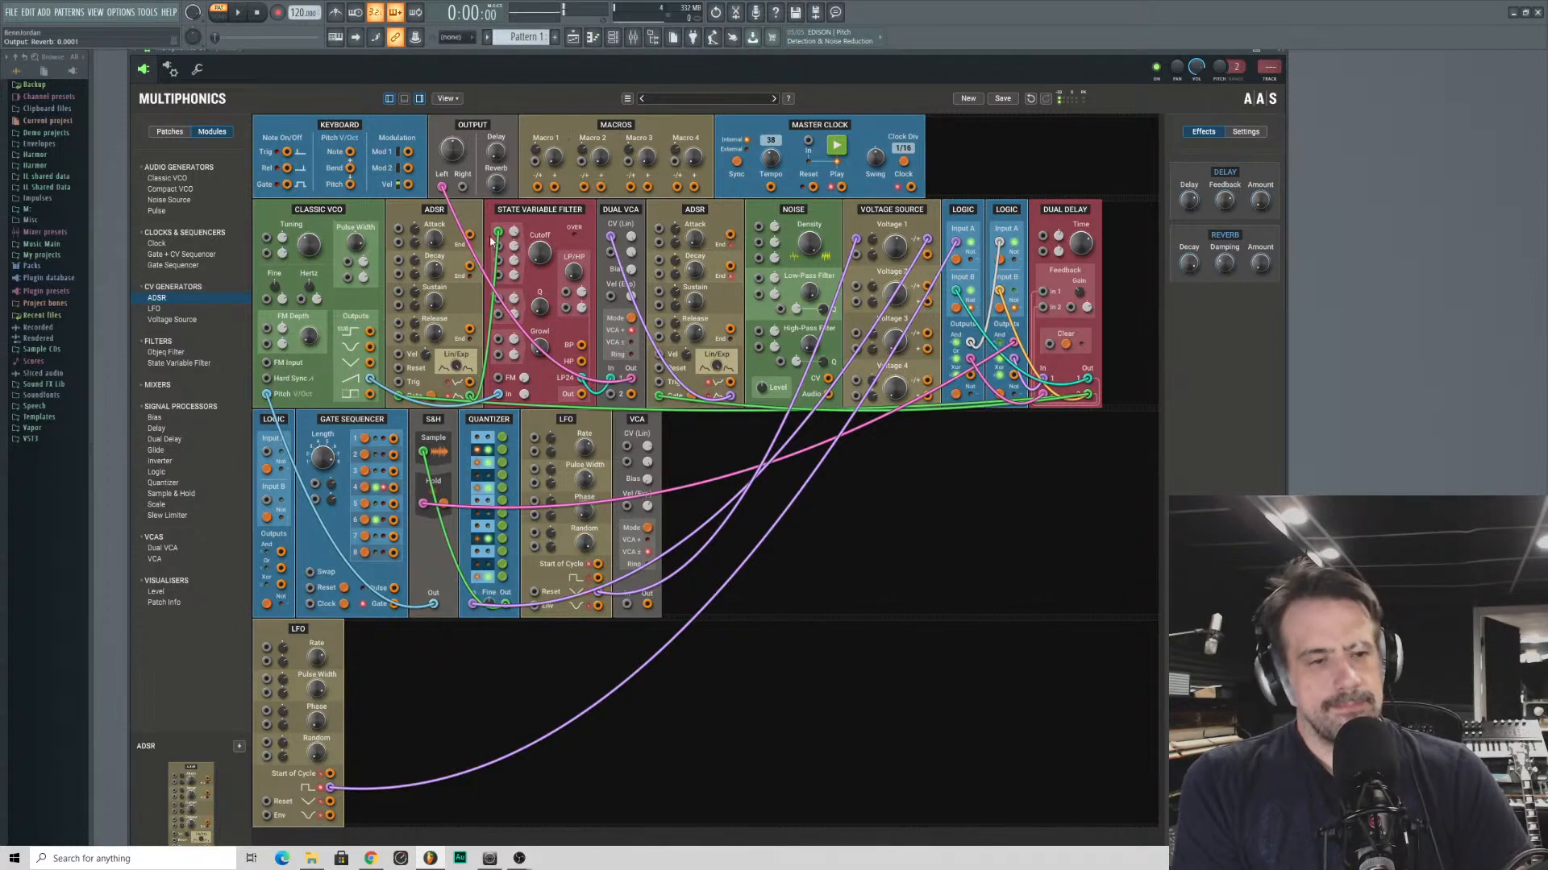
pyautogui.moveTo(872, 240)
pyautogui.mouseDown()
pyautogui.moveTo(880, 261)
pyautogui.moveTo(874, 245)
pyautogui.mouseUp()
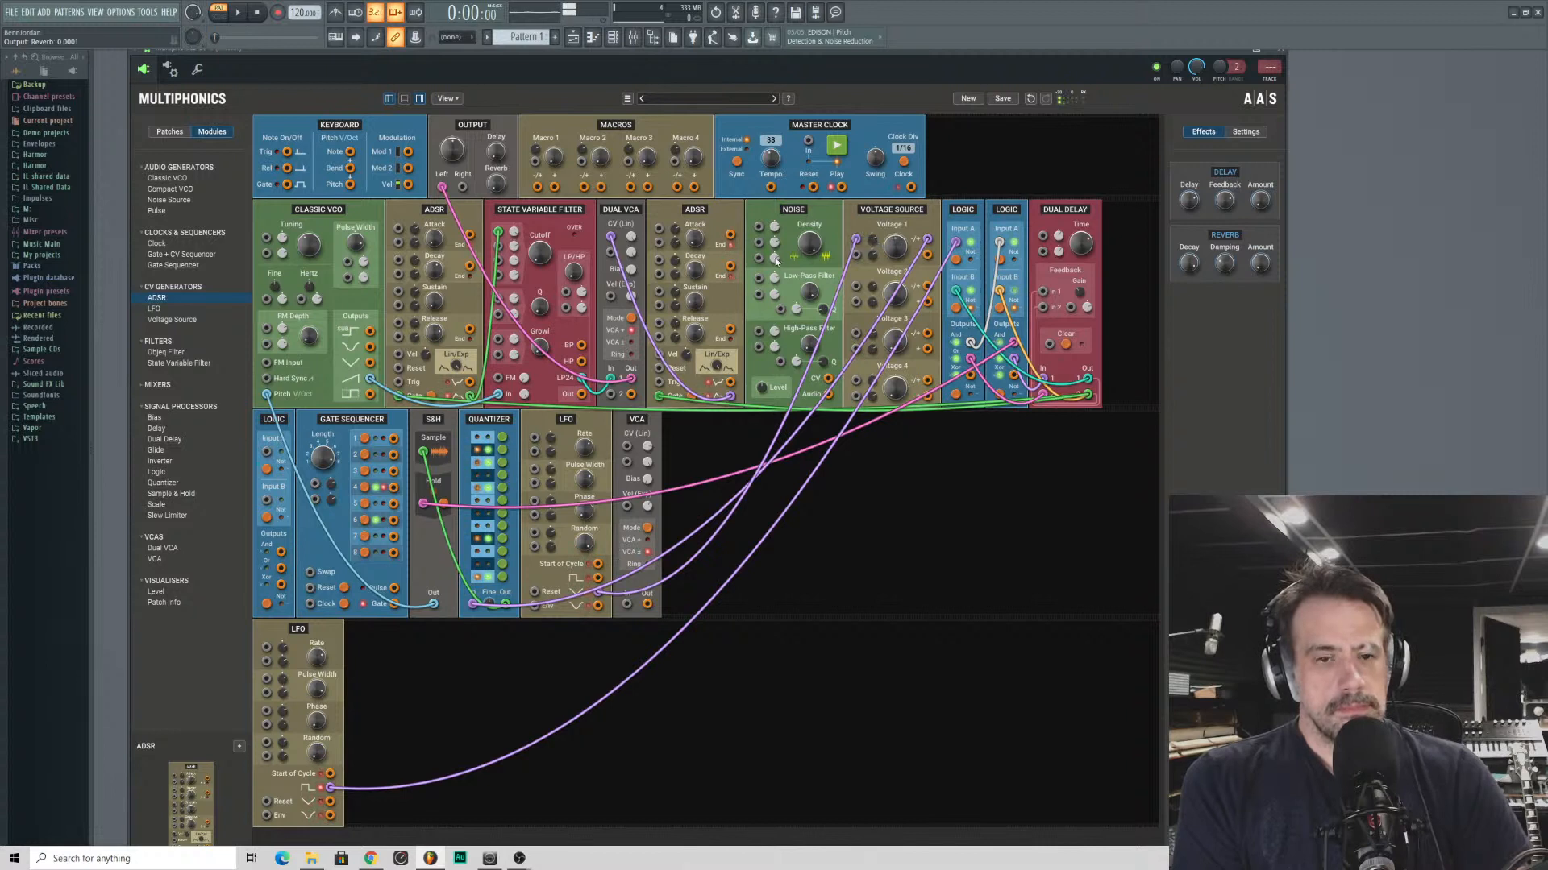
pyautogui.moveTo(540, 254); pyautogui.dragTo(521, 219)
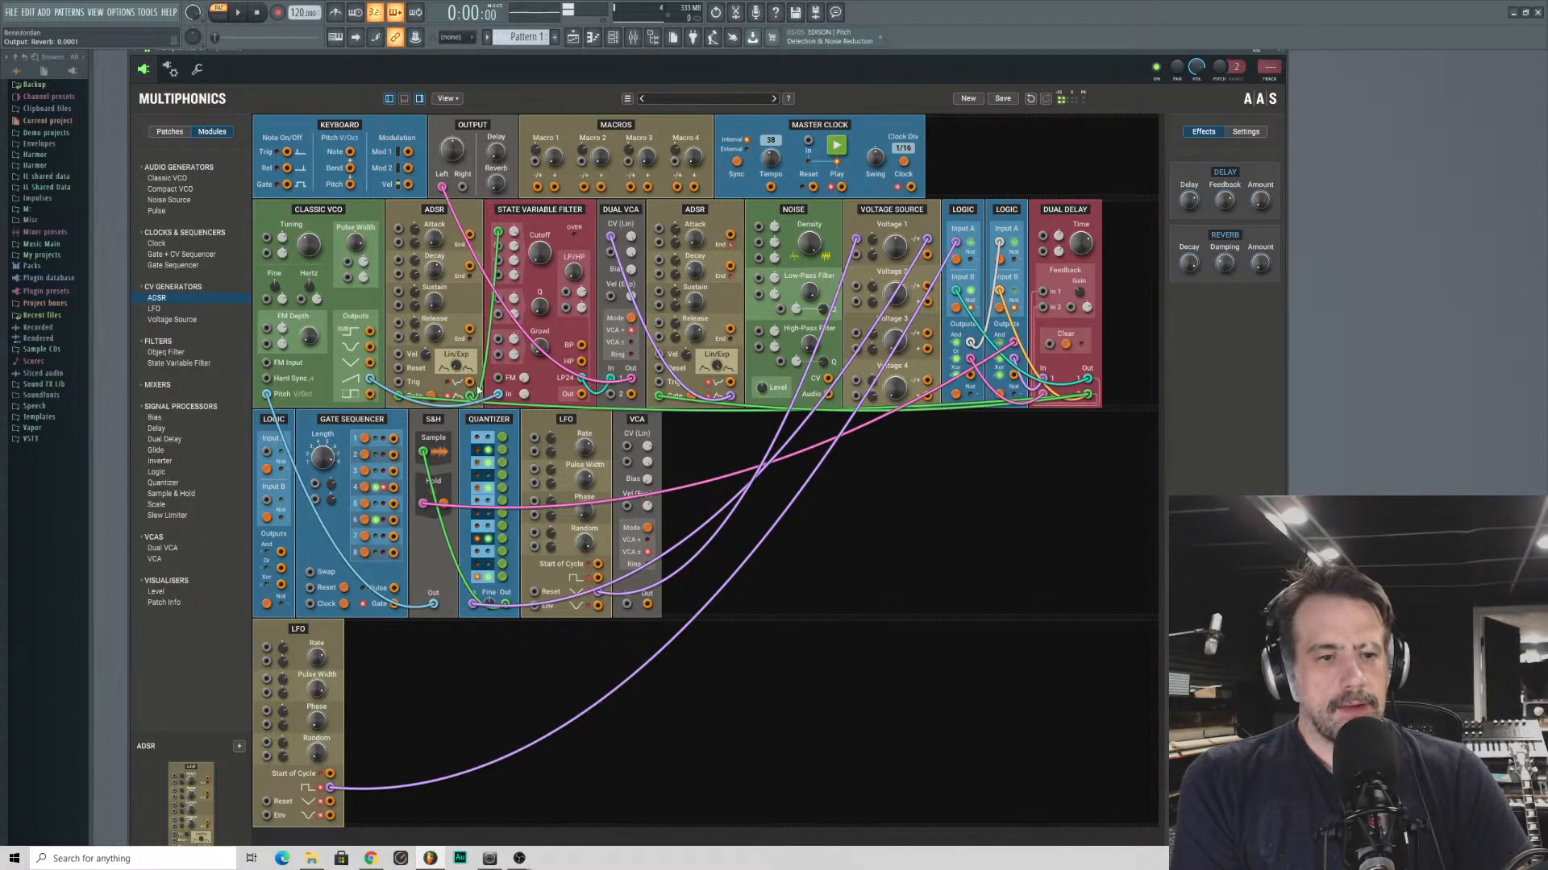
# - Try the new ADSR's upper envelope output on the filter's cutoff modulation, then return to its lower envelope output
pyautogui.moveTo(498, 232)
pyautogui.mouseDown()
pyautogui.moveTo(482, 398)
pyautogui.moveTo(500, 239)
pyautogui.mouseUp()
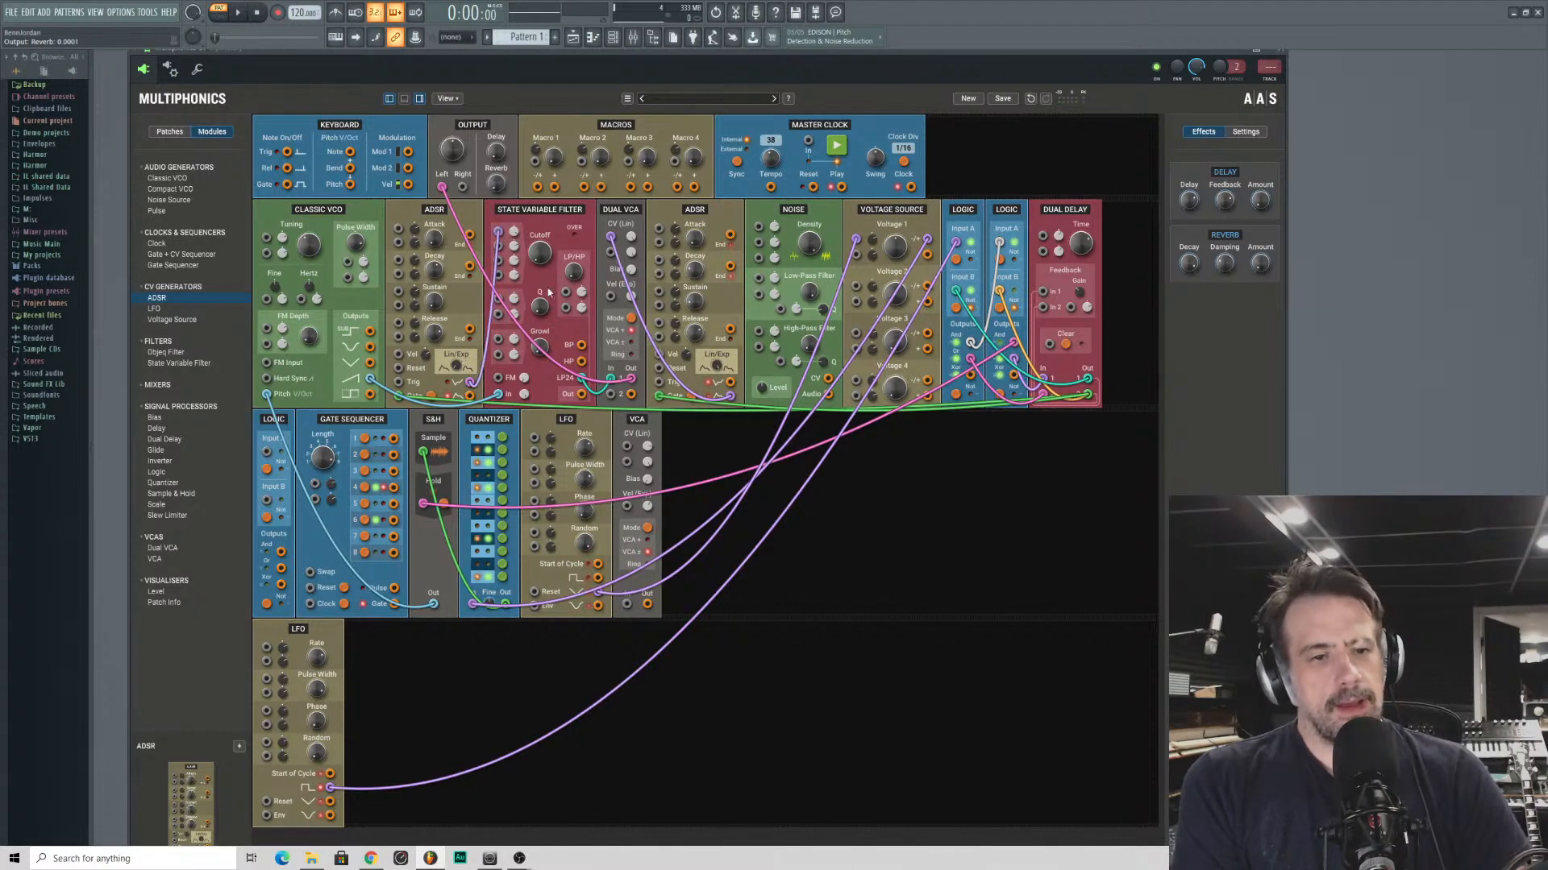
pyautogui.moveTo(540, 253); pyautogui.dragTo(541, 251)
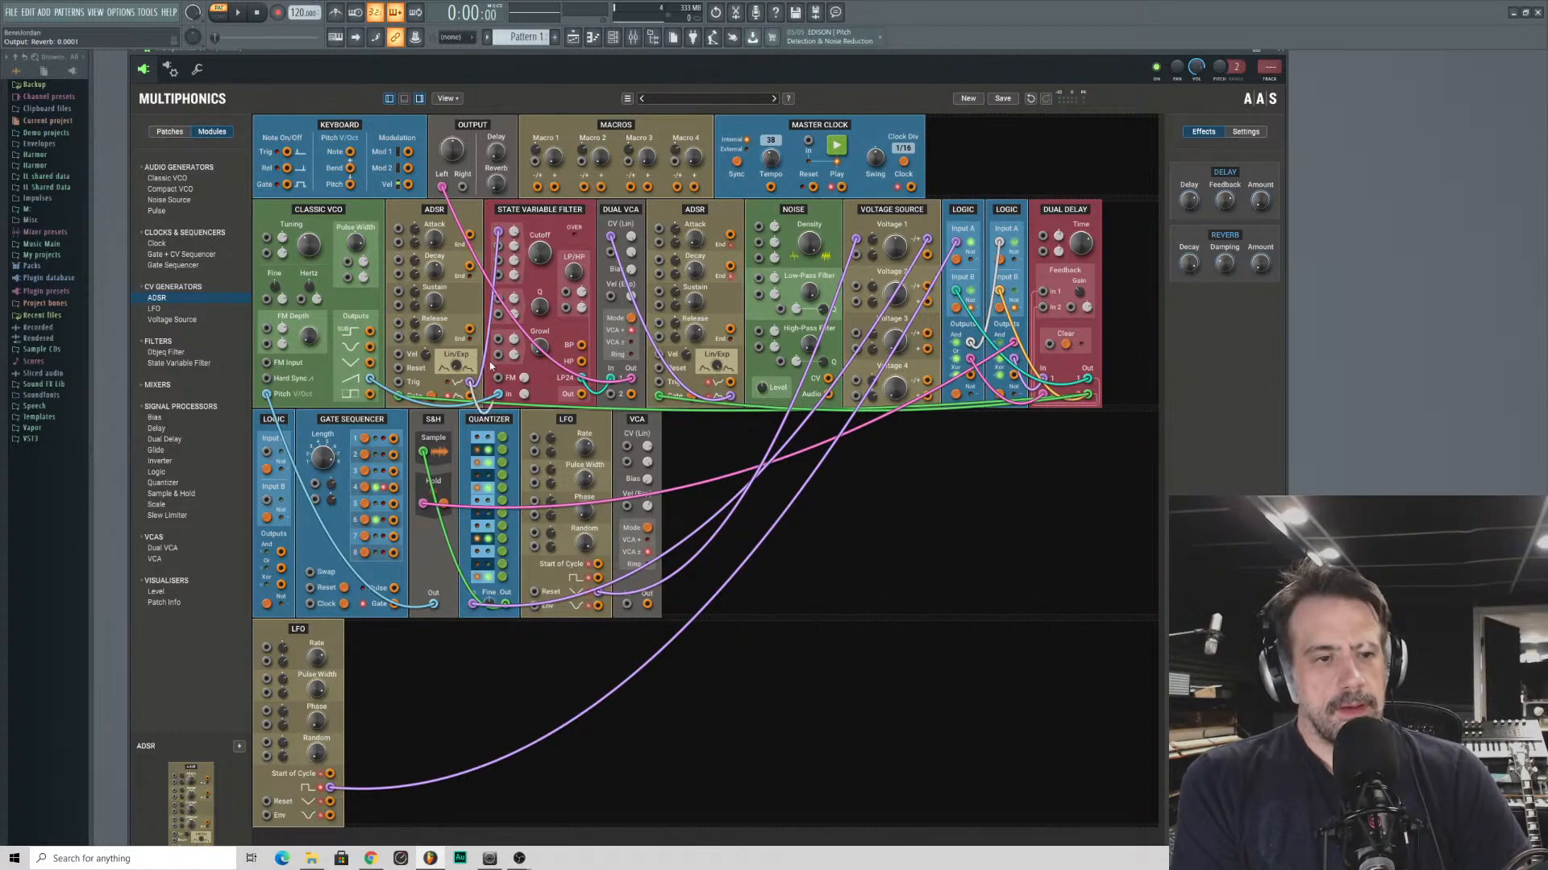
pyautogui.moveTo(434, 239); pyautogui.dragTo(498, 233)
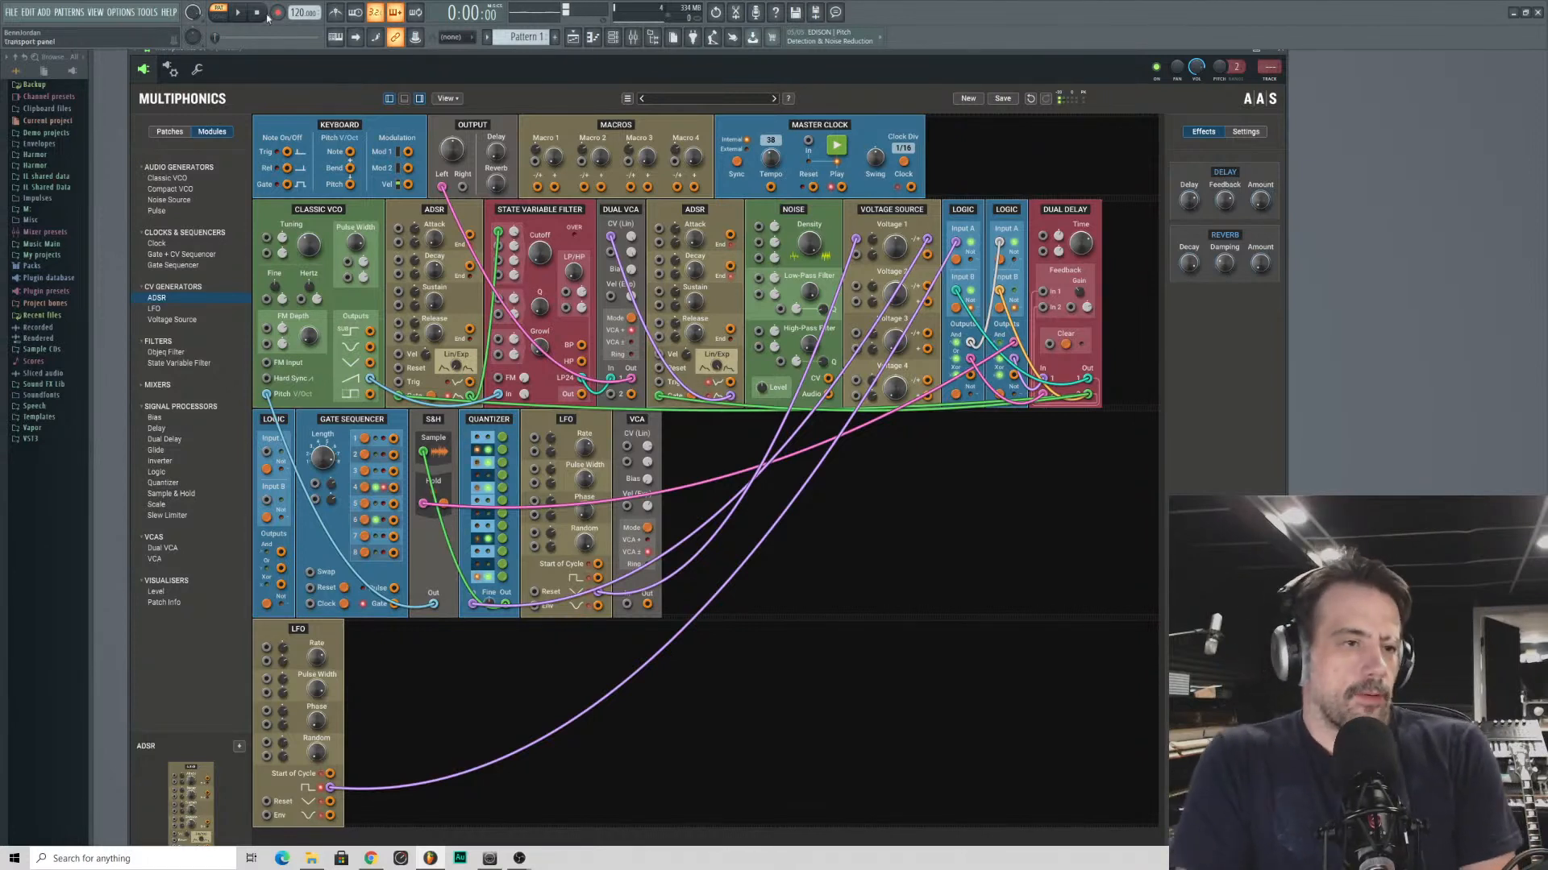
# - Replace the State Variable Filter with an Objeq Filter patched between the Classic VCO's output and Dual VCA input 1
pyautogui.click(166, 354)
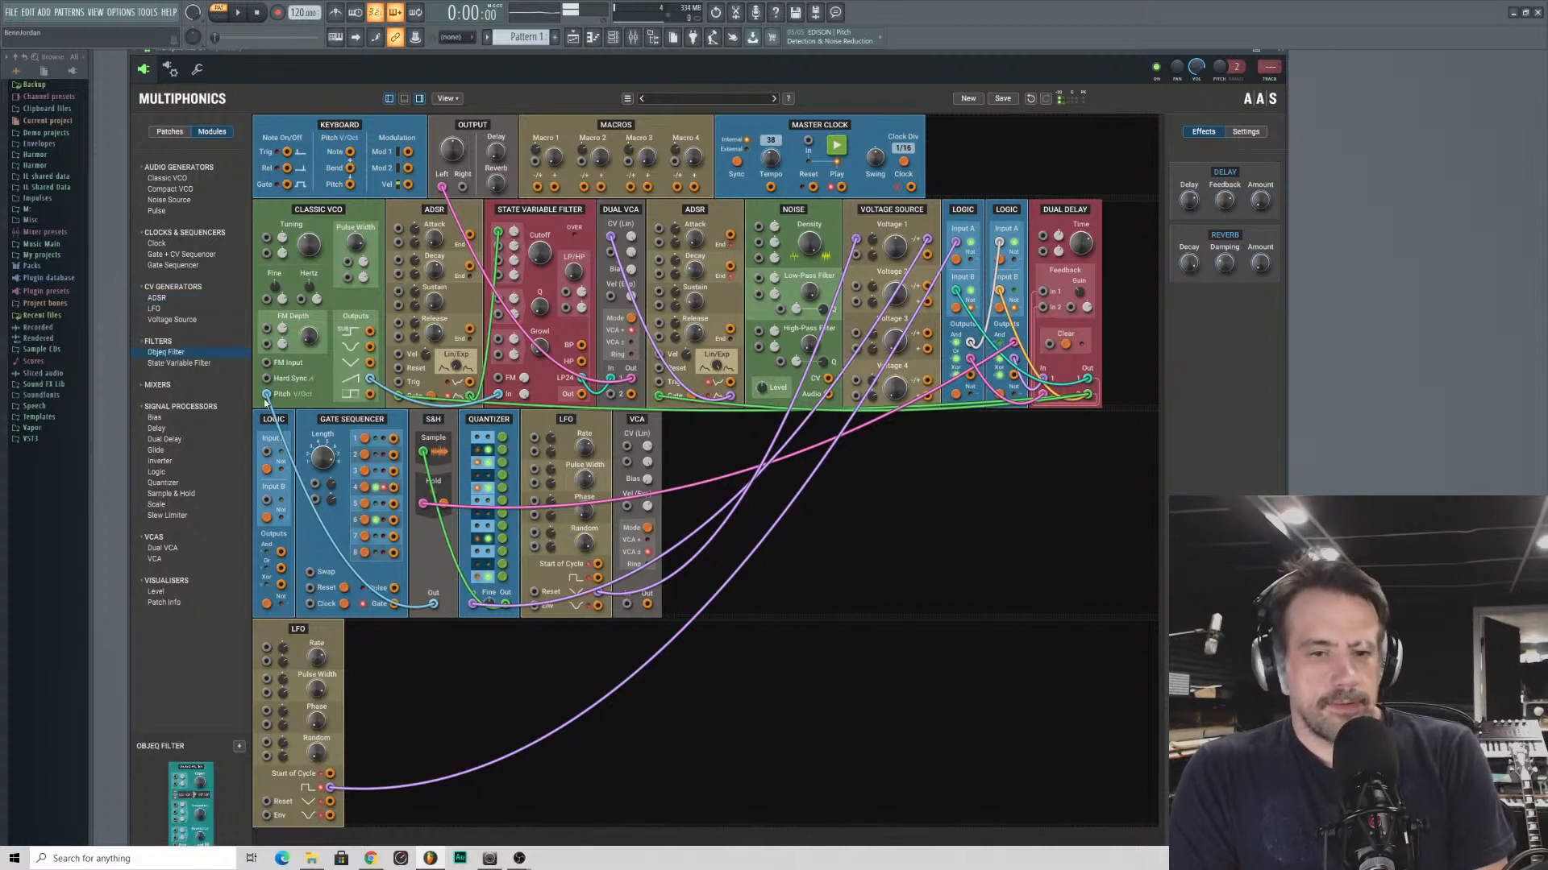
pyautogui.moveTo(266, 403); pyautogui.dragTo(701, 453)
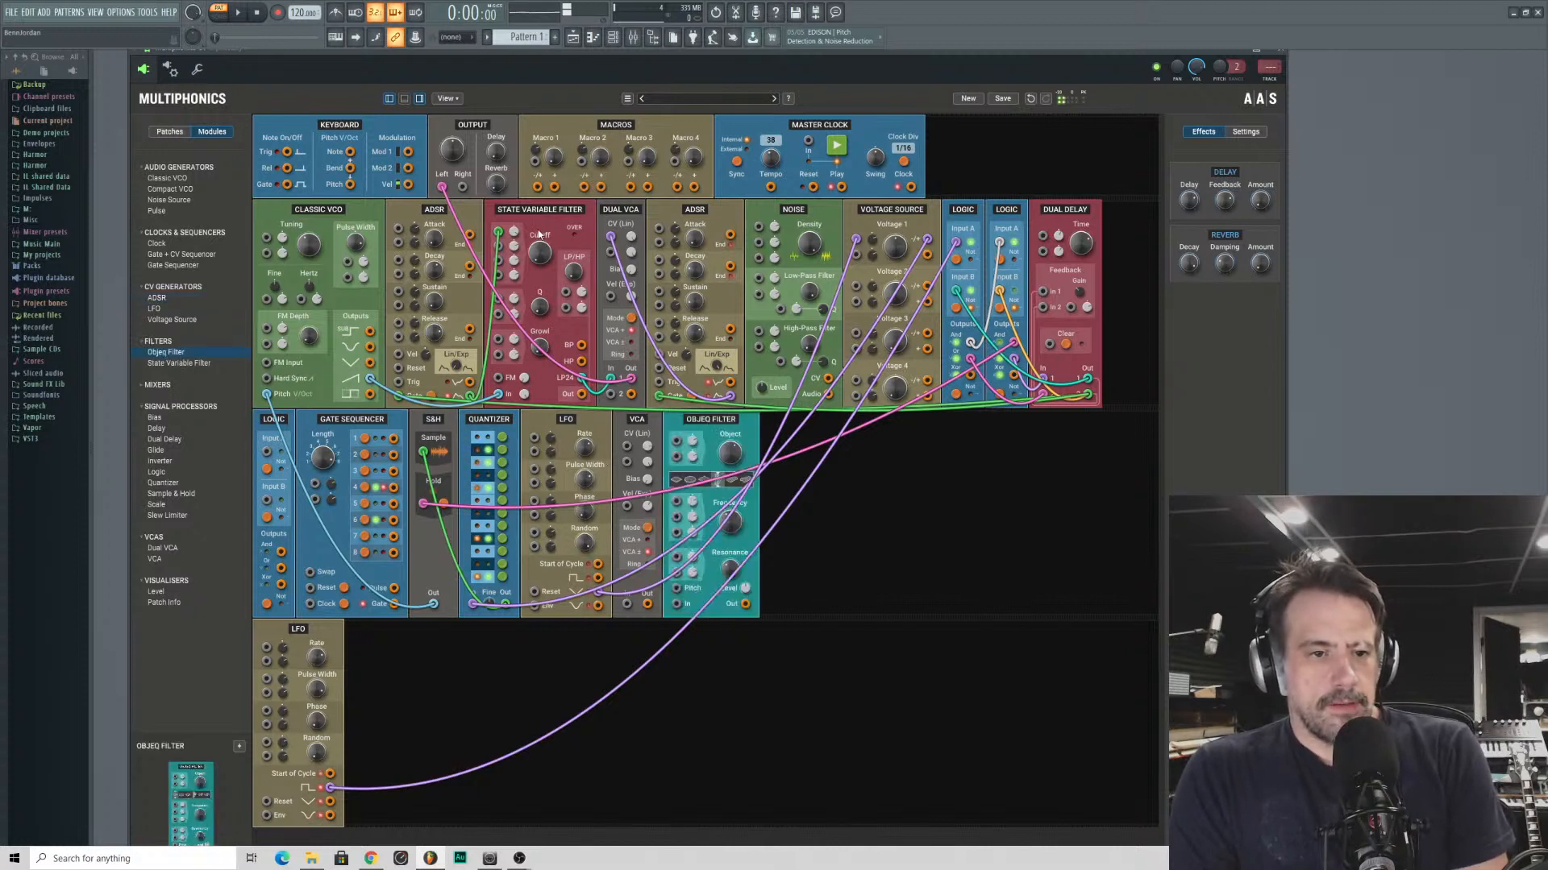
pyautogui.rightClick(532, 240)
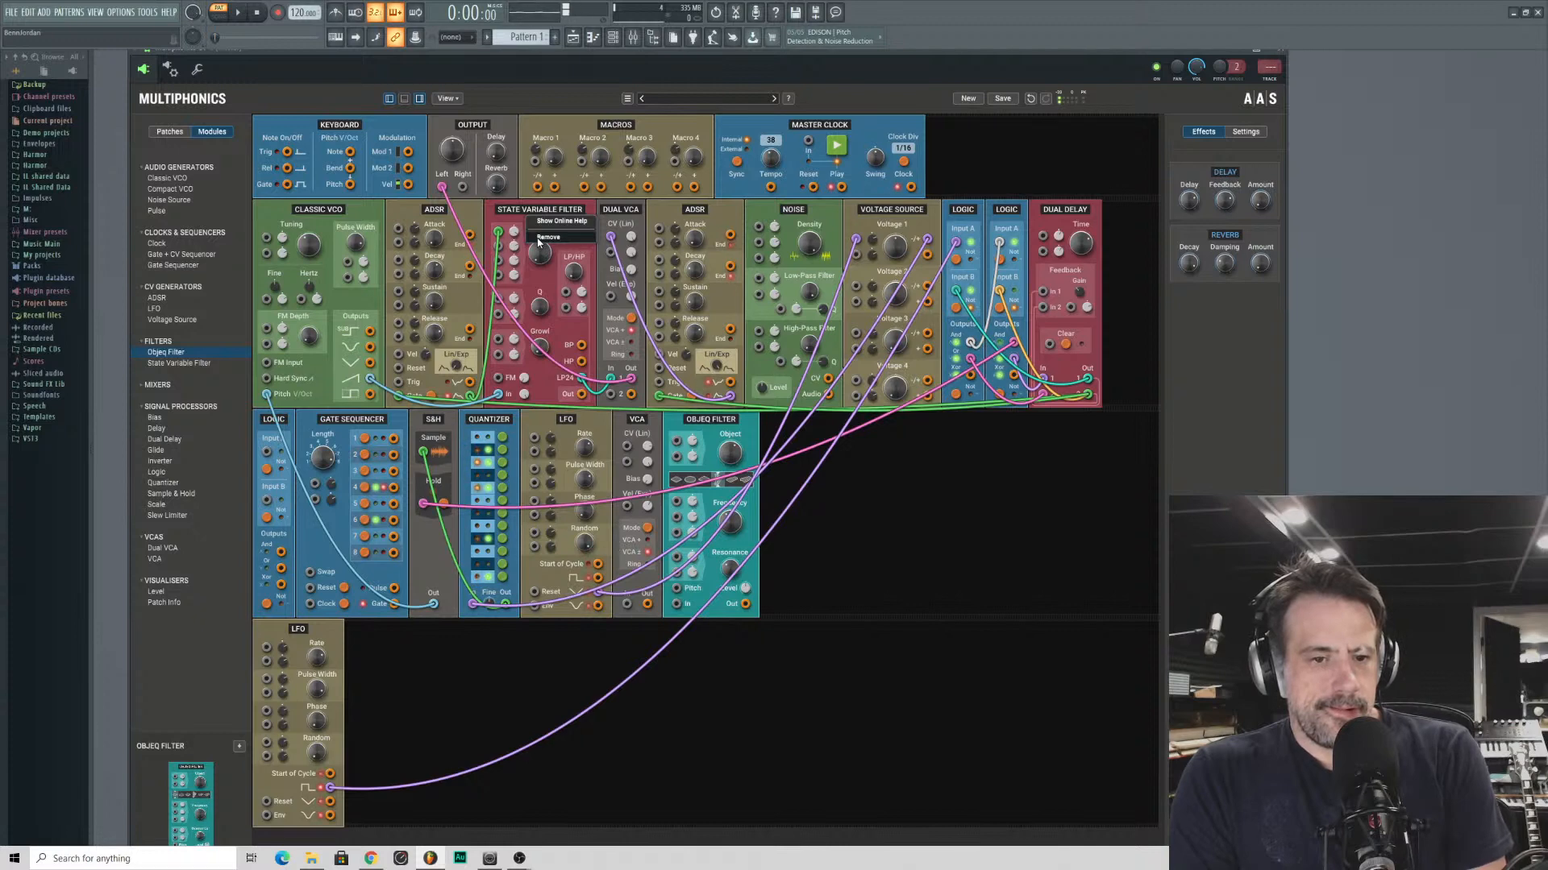
pyautogui.click(548, 237)
pyautogui.moveTo(745, 605); pyautogui.dragTo(495, 384)
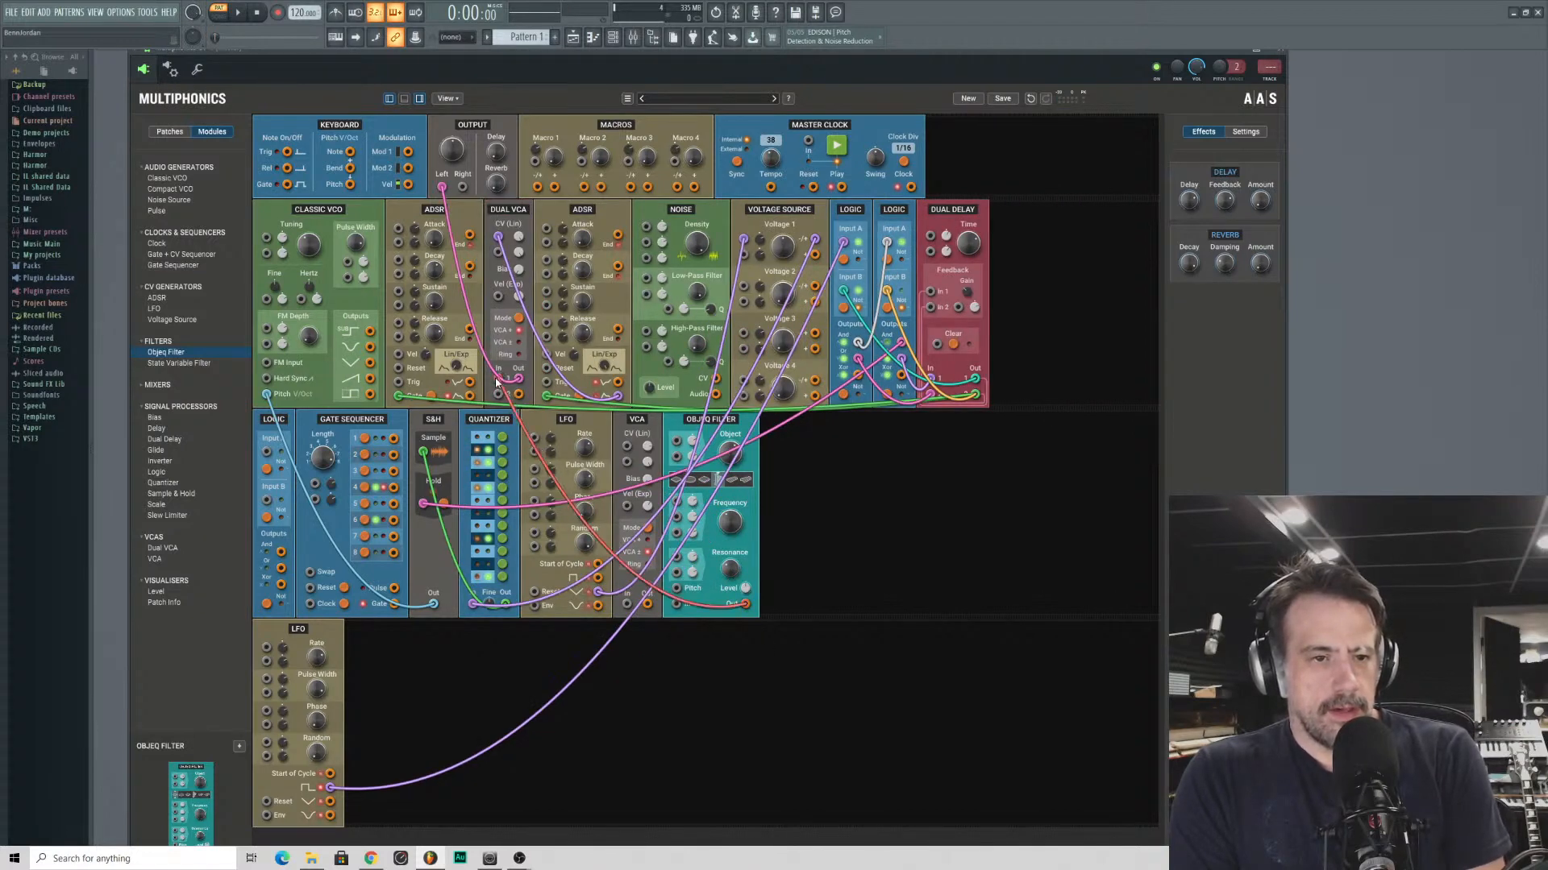
pyautogui.moveTo(677, 608); pyautogui.dragTo(370, 379)
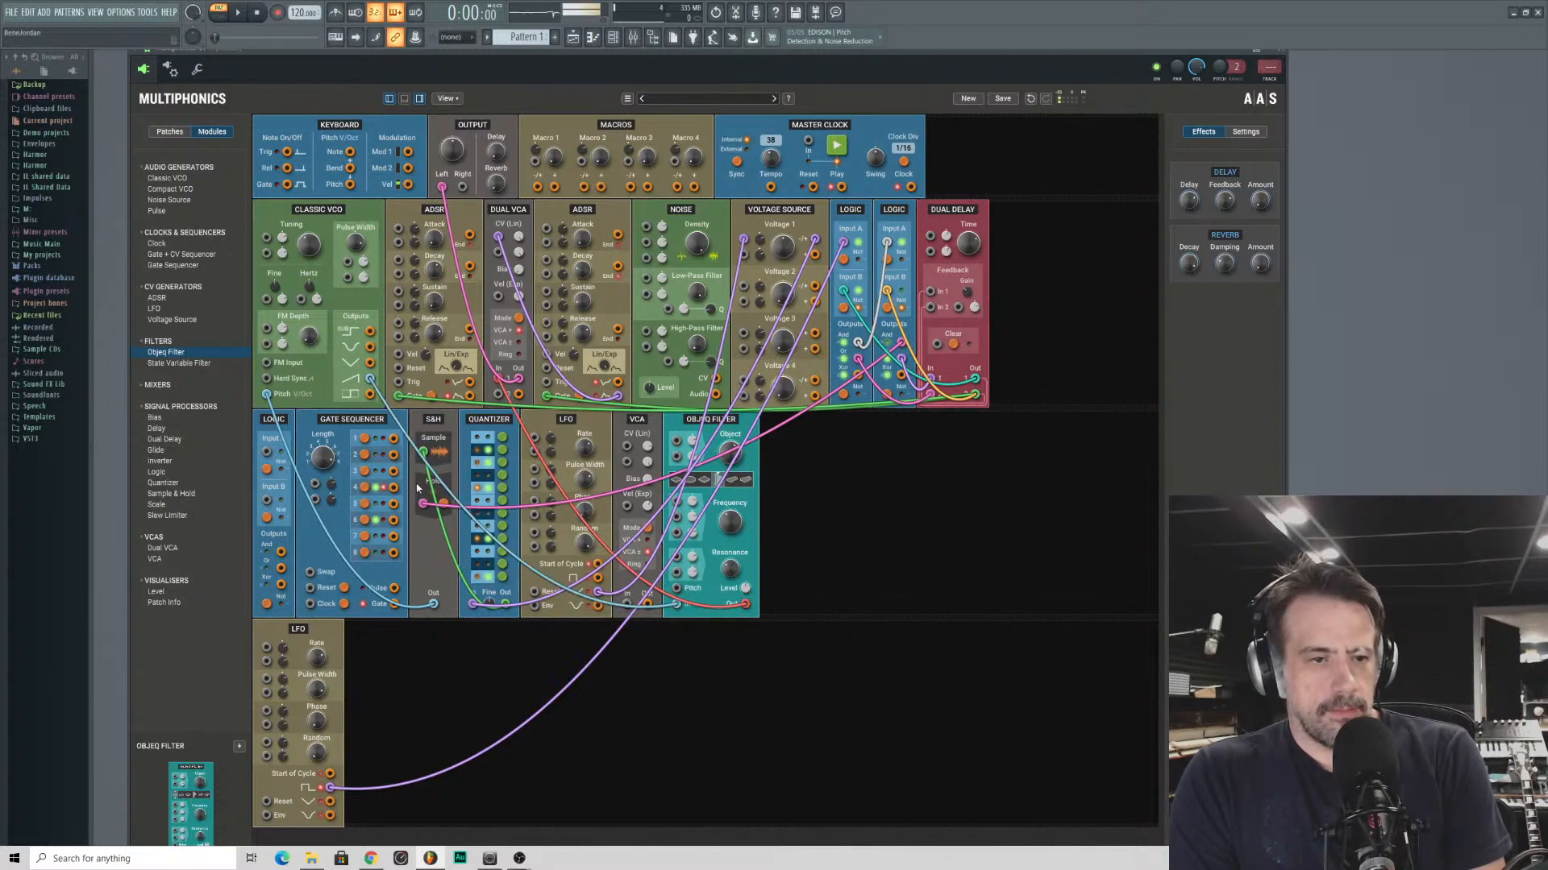
# - Adjust the Objeq Filter's object, frequency, resonance and level, along with the new ADSR's release
pyautogui.moveTo(729, 426); pyautogui.dragTo(847, 515)
pyautogui.moveTo(733, 526); pyautogui.dragTo(730, 520)
pyautogui.moveTo(746, 588); pyautogui.dragTo(712, 673)
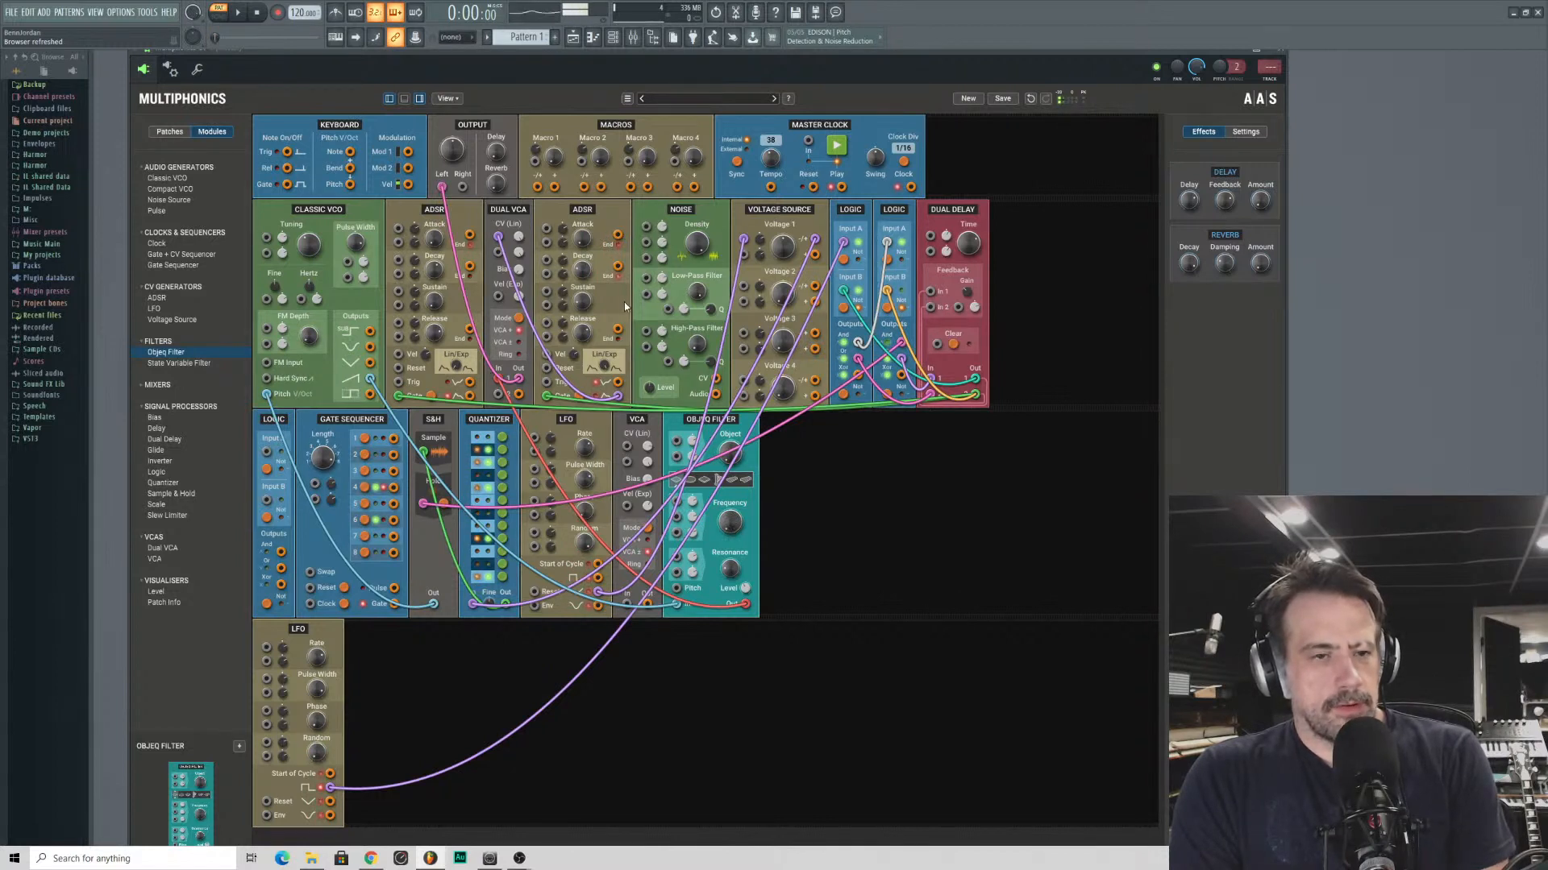
pyautogui.moveTo(435, 332); pyautogui.dragTo(435, 330)
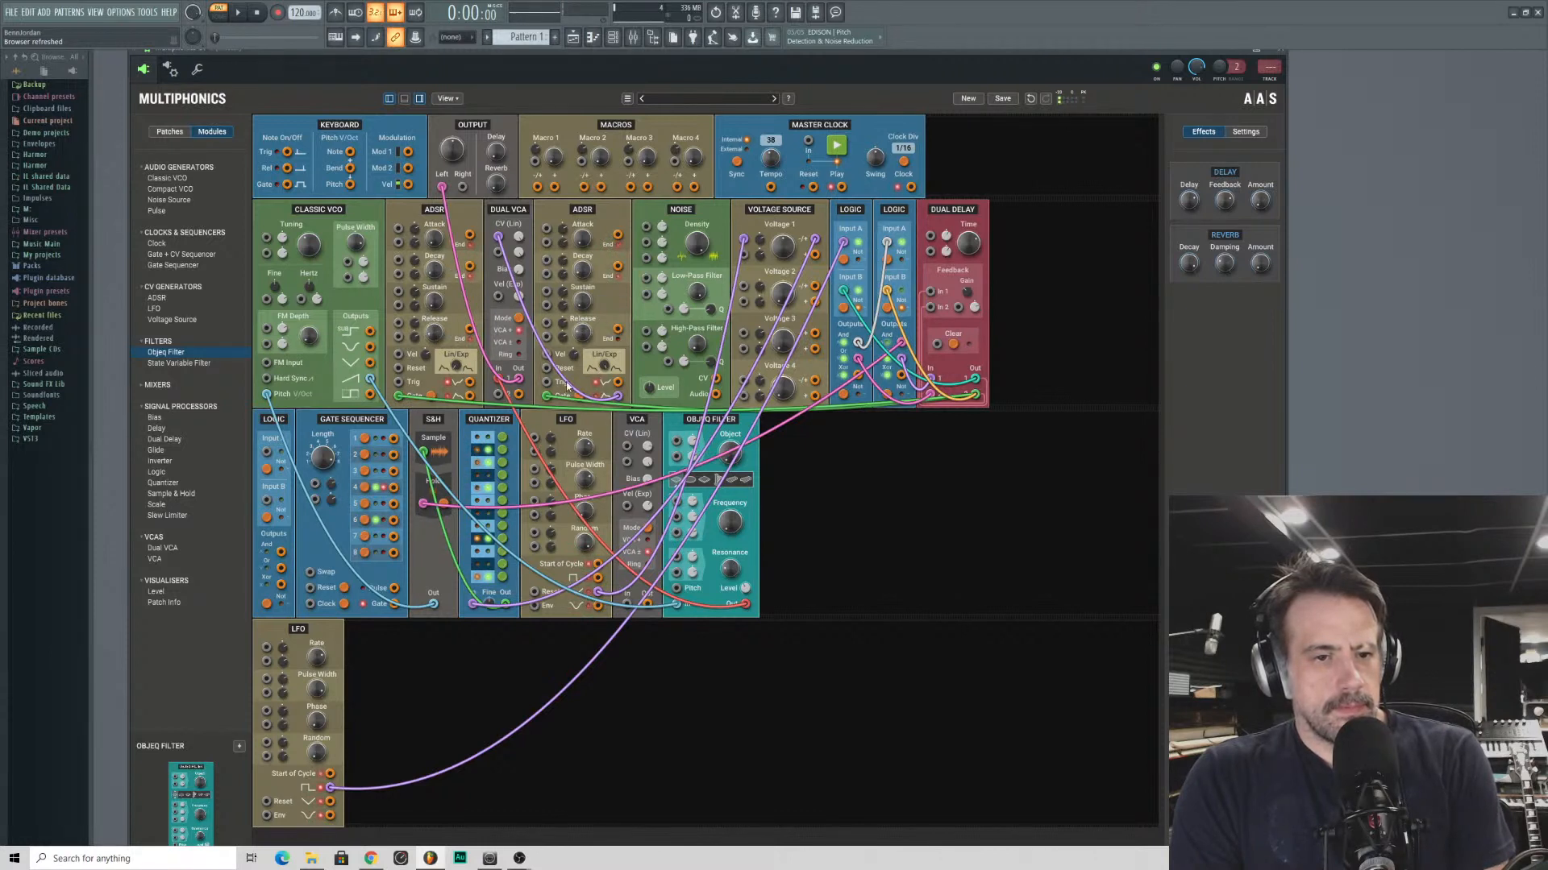
pyautogui.moveTo(730, 523); pyautogui.dragTo(721, 365)
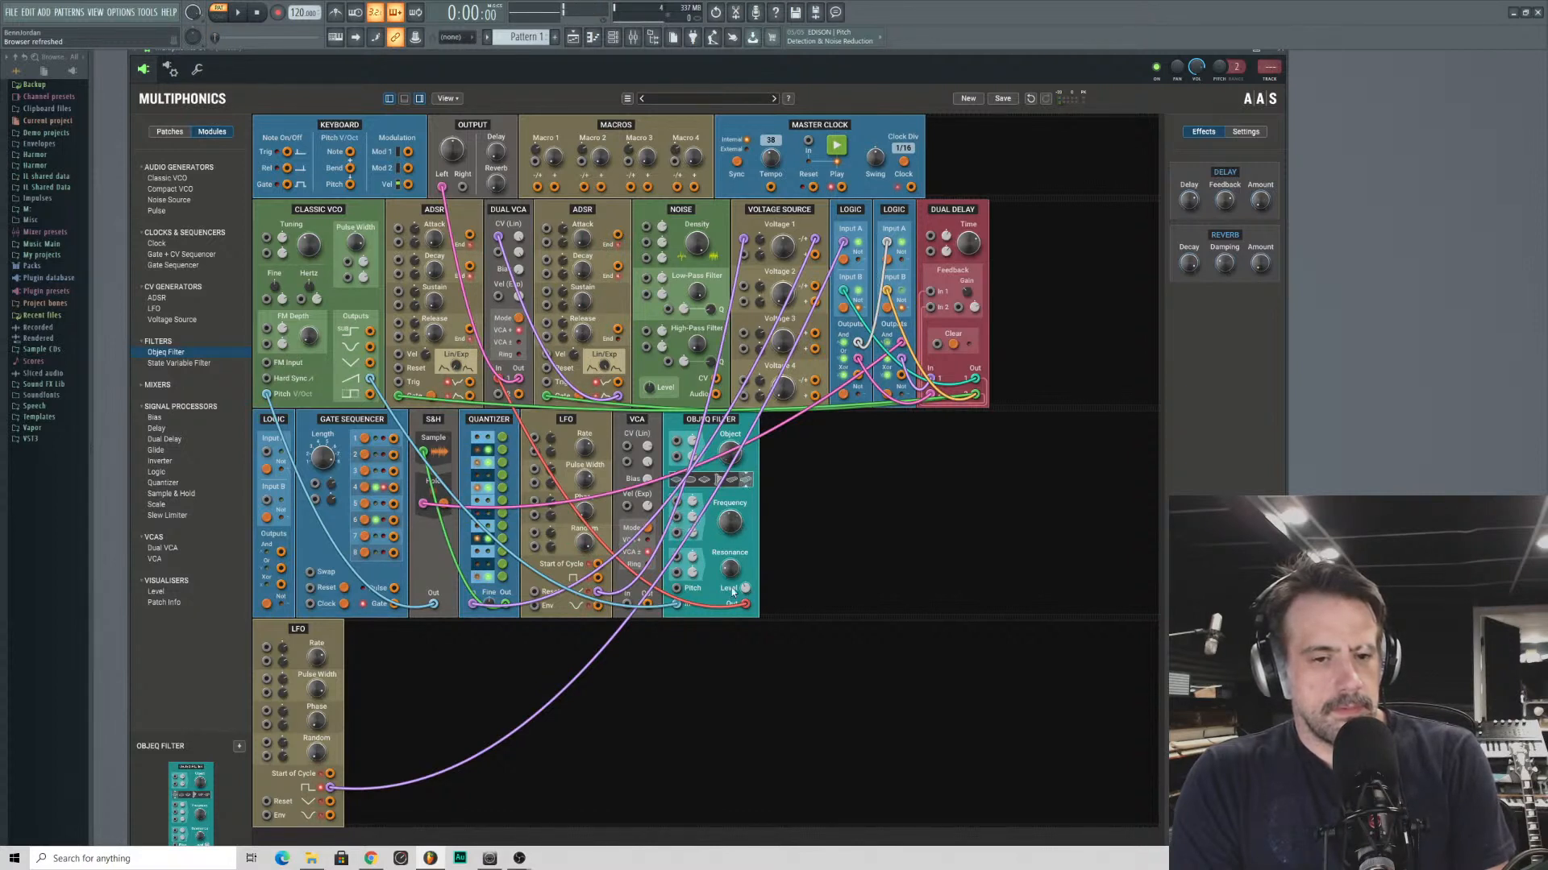
pyautogui.moveTo(730, 569); pyautogui.dragTo(666, 733)
pyautogui.moveTo(708, 423); pyautogui.dragTo(941, 467)
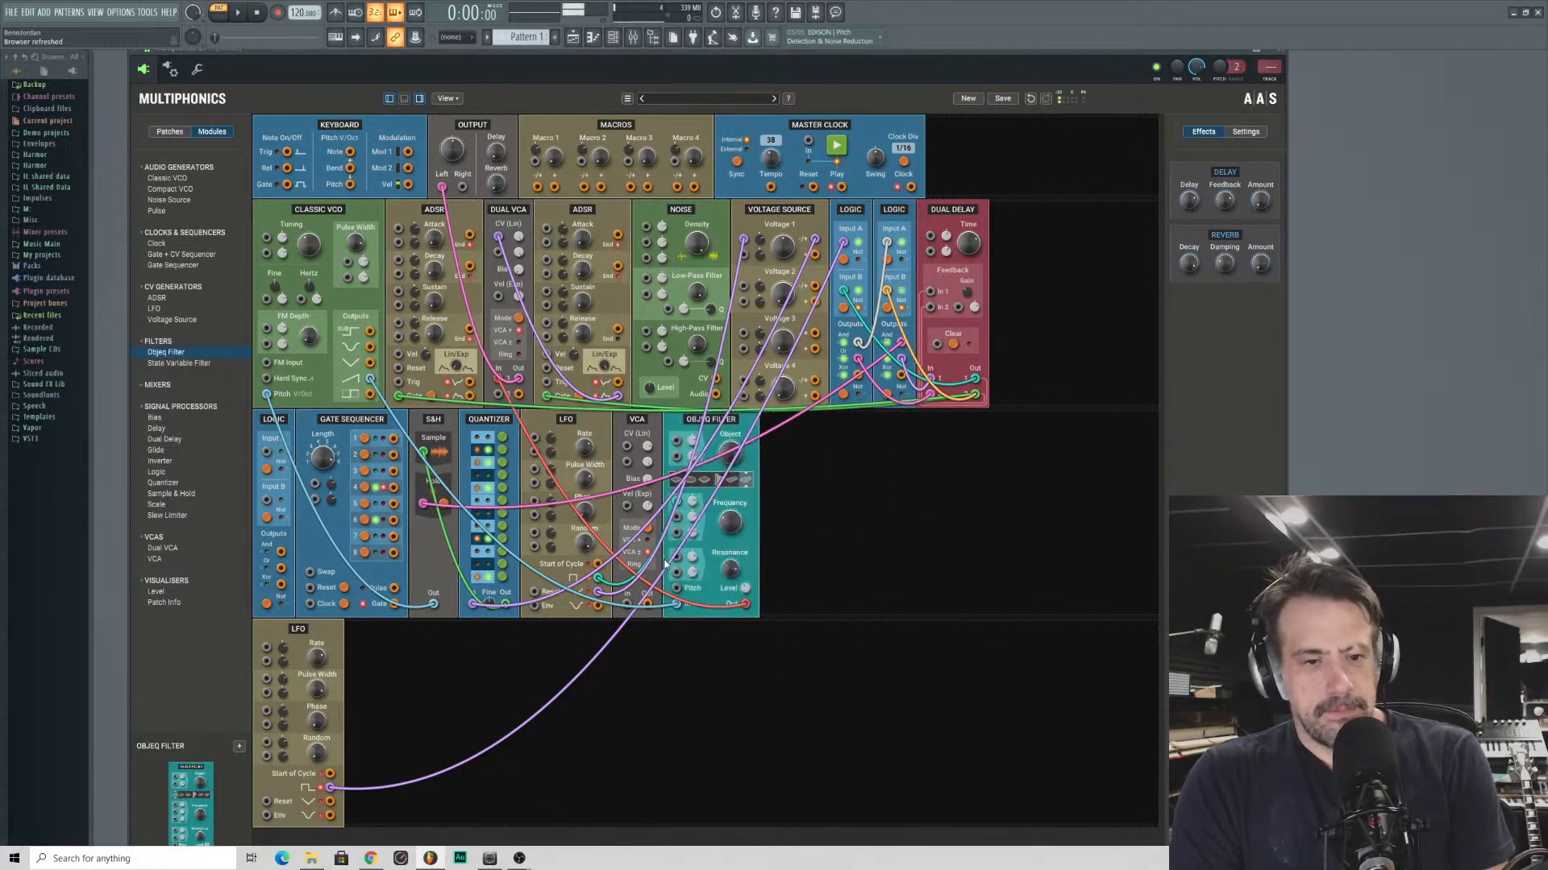
# - Patch the Quantizer's output into the Objeq Filter's pitch input, set its frequency to 16.352 Hz, and adjust its object and resonance
pyautogui.moveTo(676, 566); pyautogui.dragTo(587, 593)
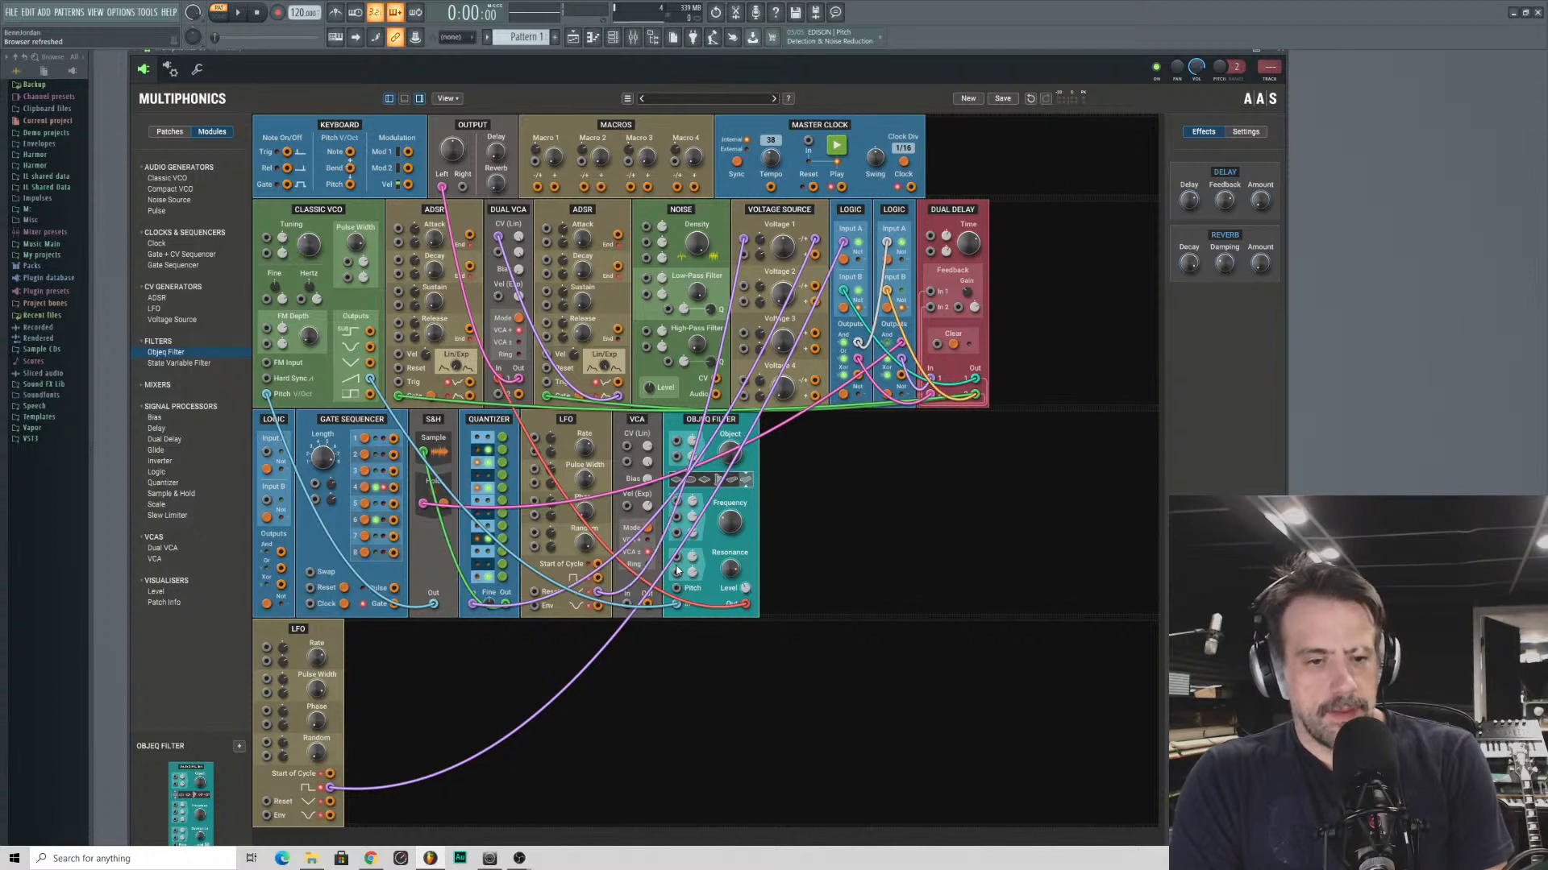
pyautogui.moveTo(676, 588); pyautogui.dragTo(507, 605)
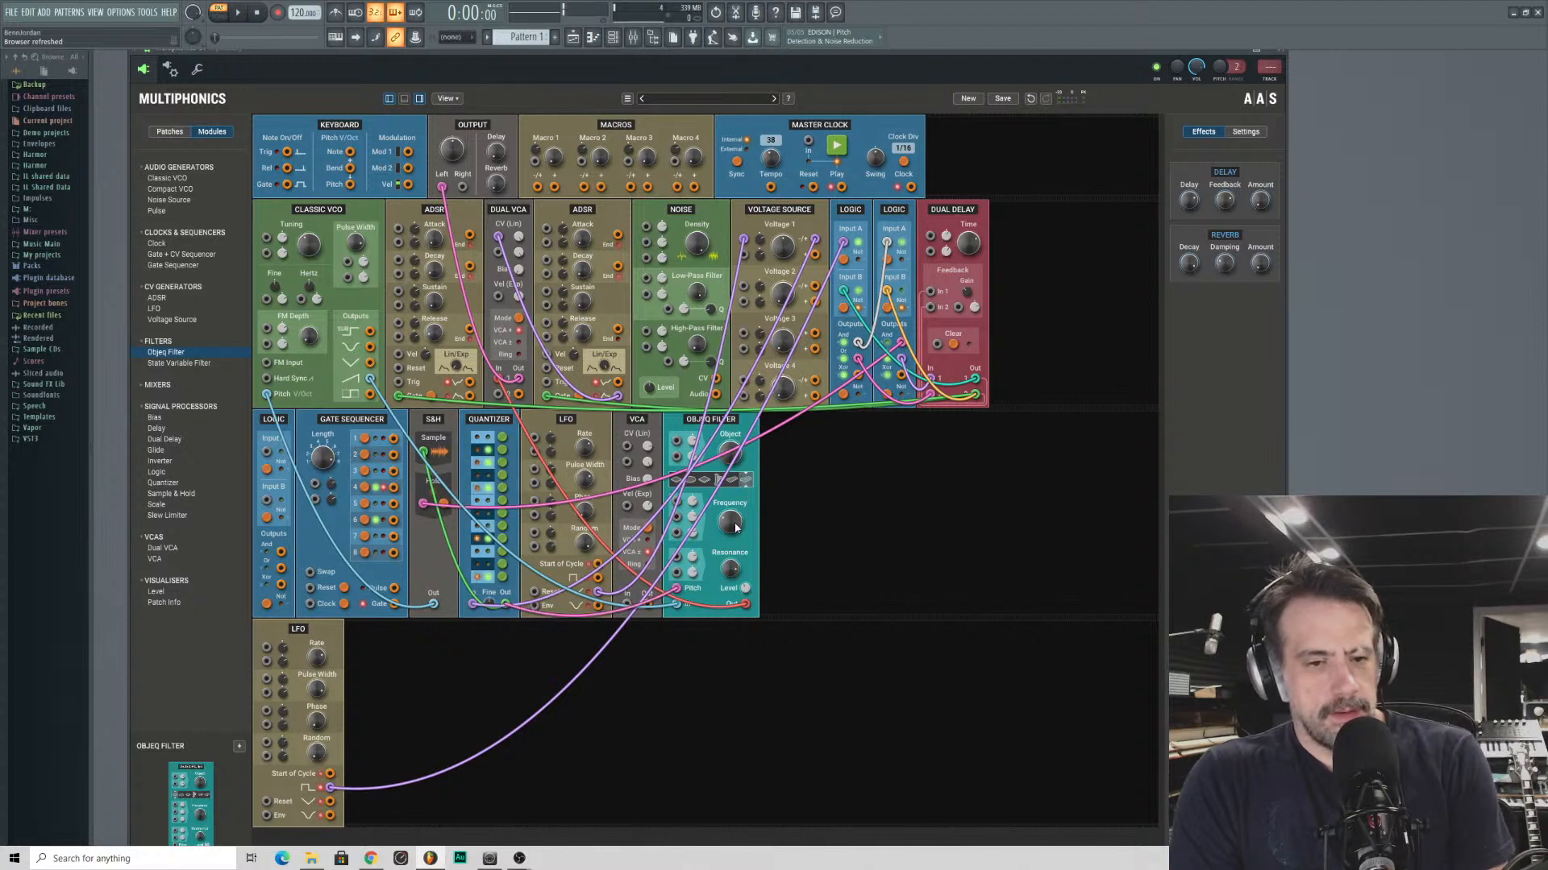
pyautogui.click(735, 576)
pyautogui.moveTo(735, 525); pyautogui.dragTo(729, 522)
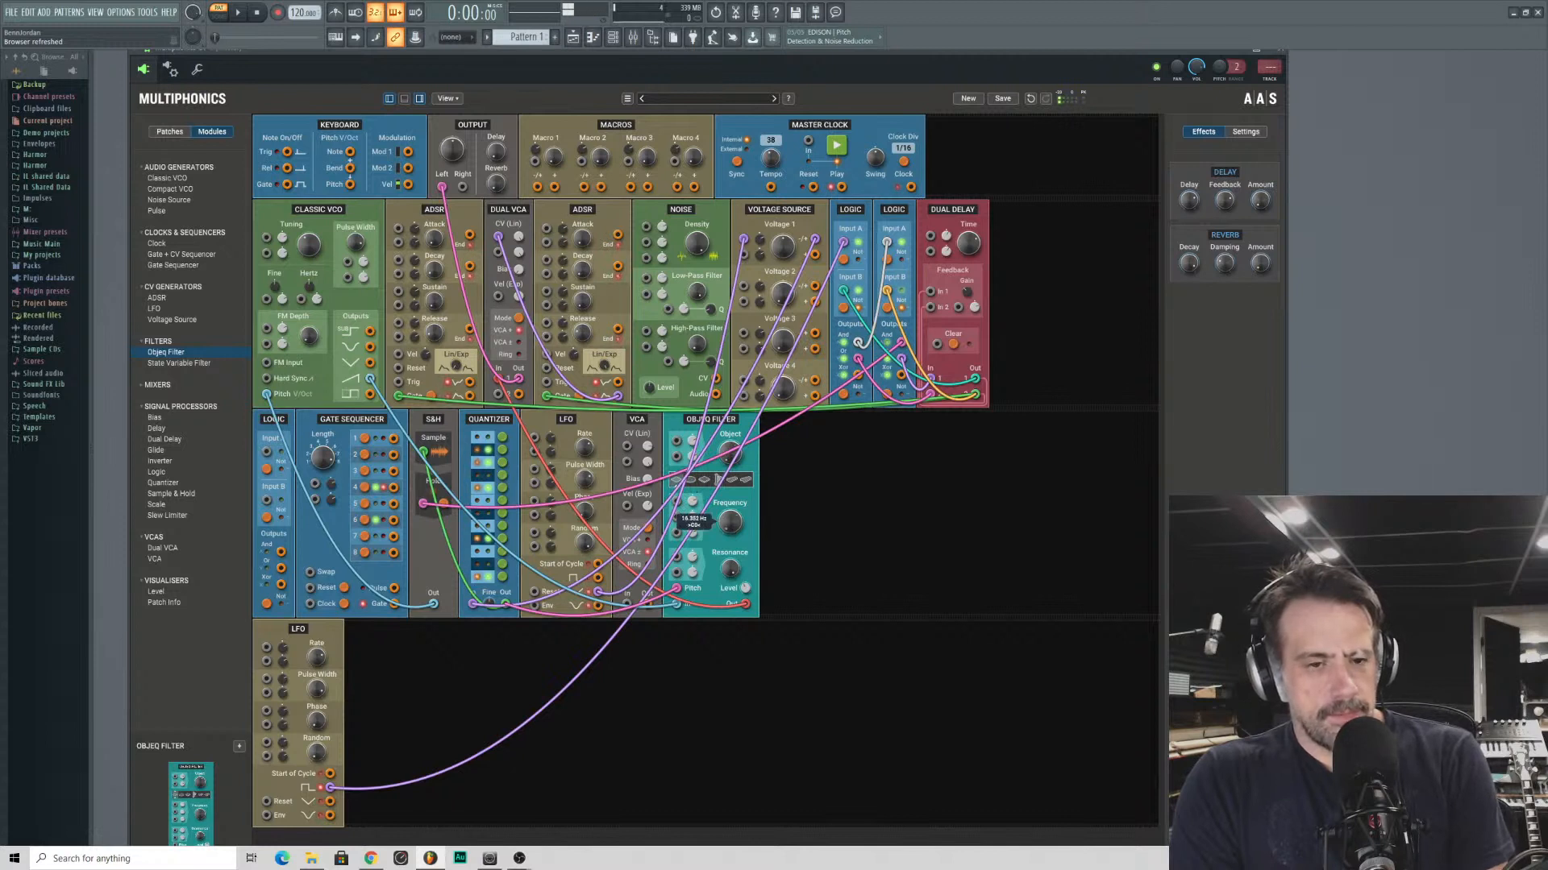
pyautogui.moveTo(723, 449); pyautogui.dragTo(723, 370)
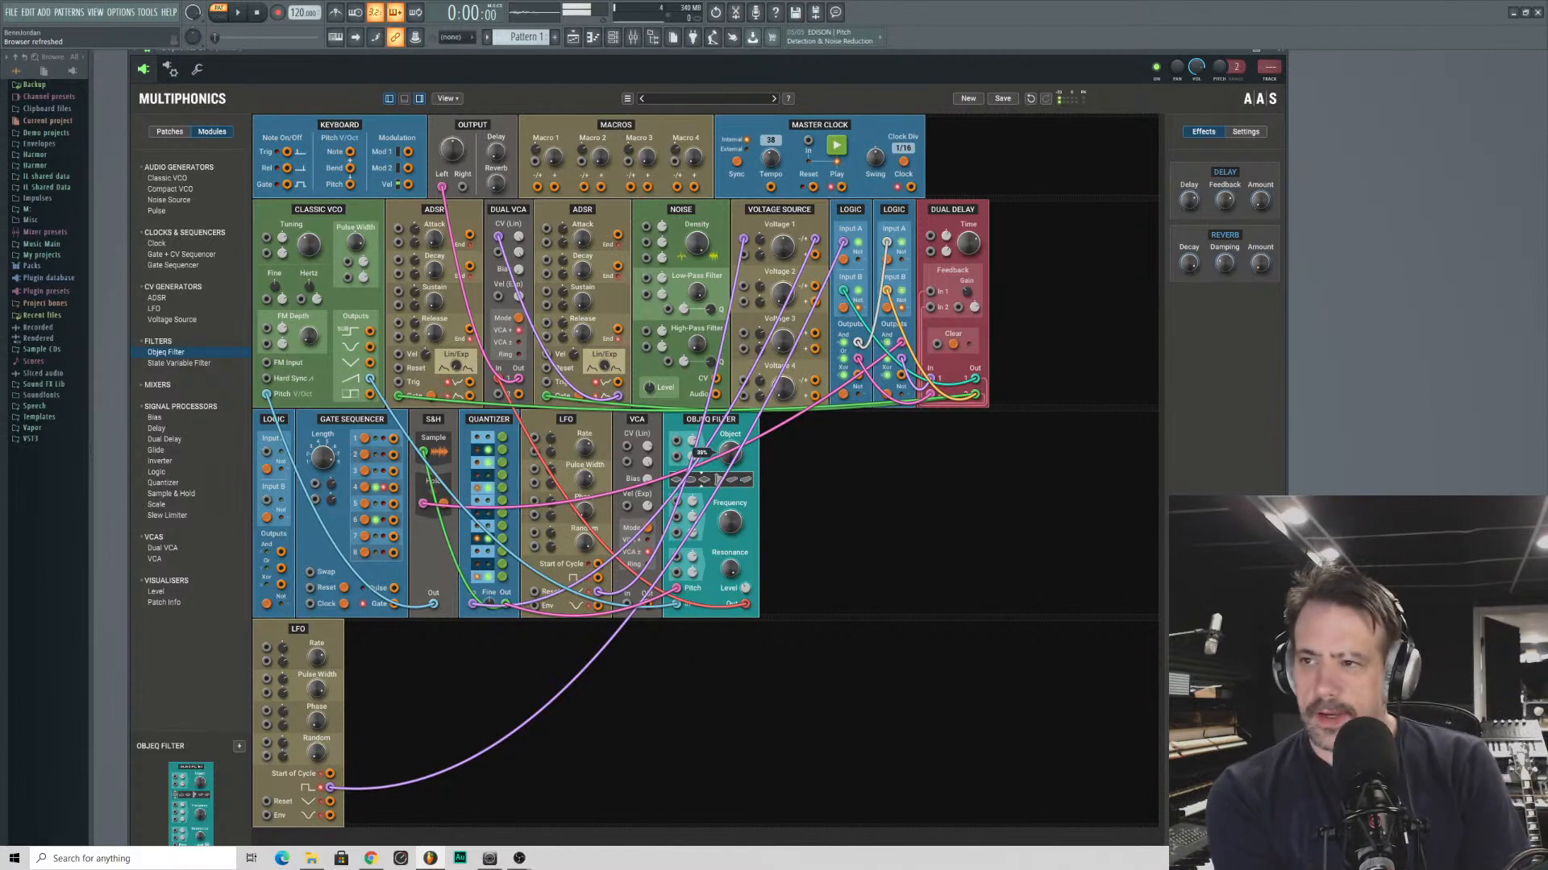
# - Add a Pulse module, triggered by the Dual Delay's second output, and patch its pulse output into the Objeq Filter's input
pyautogui.moveTo(723, 371)
pyautogui.mouseDown()
pyautogui.moveTo(723, 481)
pyautogui.moveTo(723, 463)
pyautogui.mouseUp()
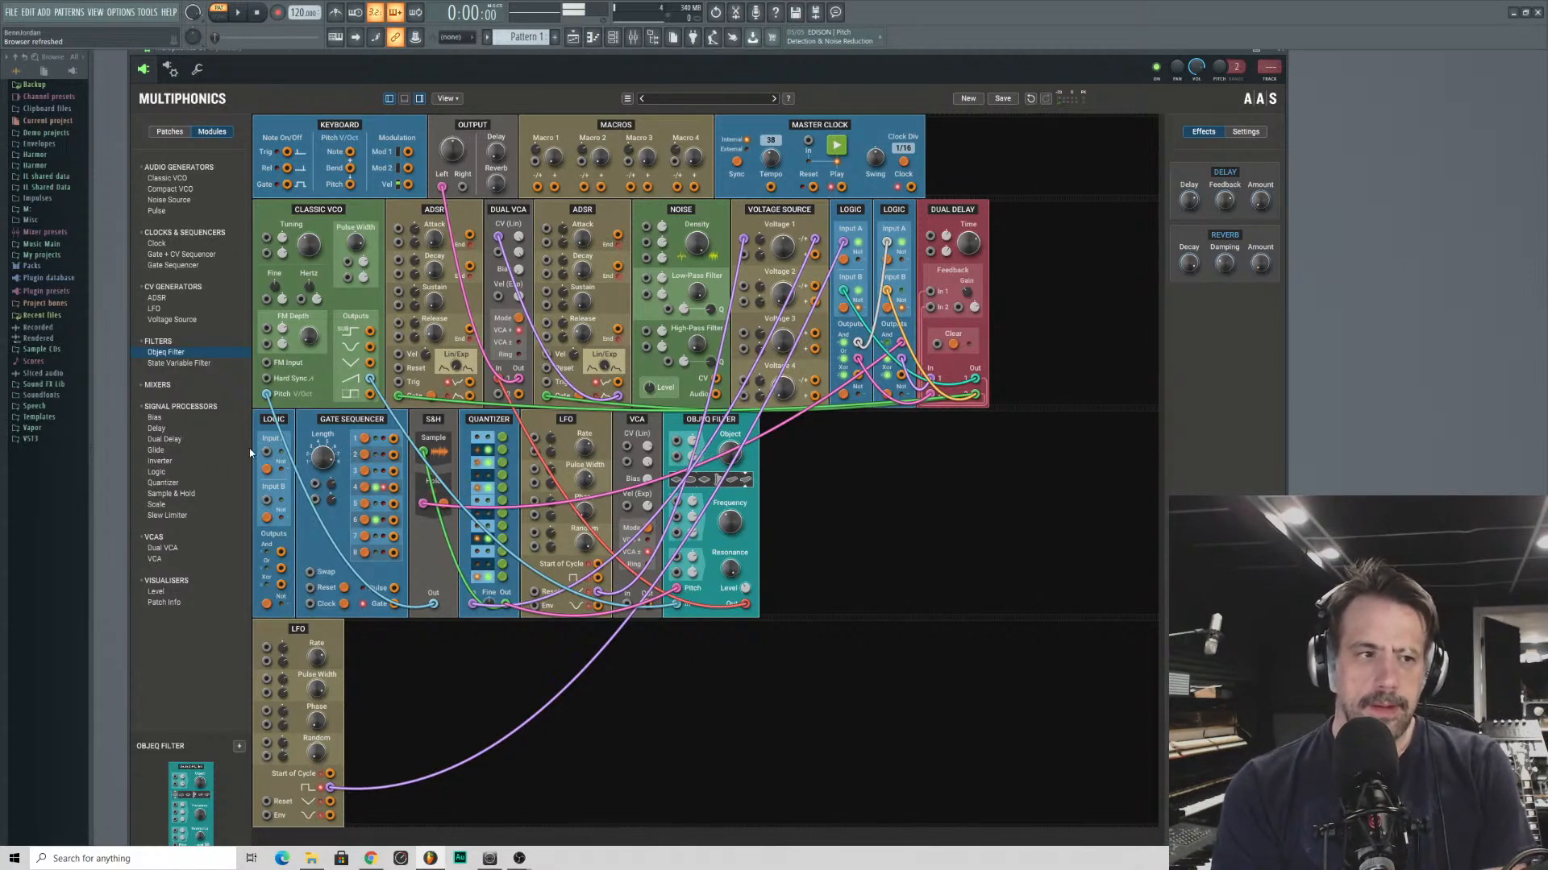
pyautogui.doubleClick(157, 211)
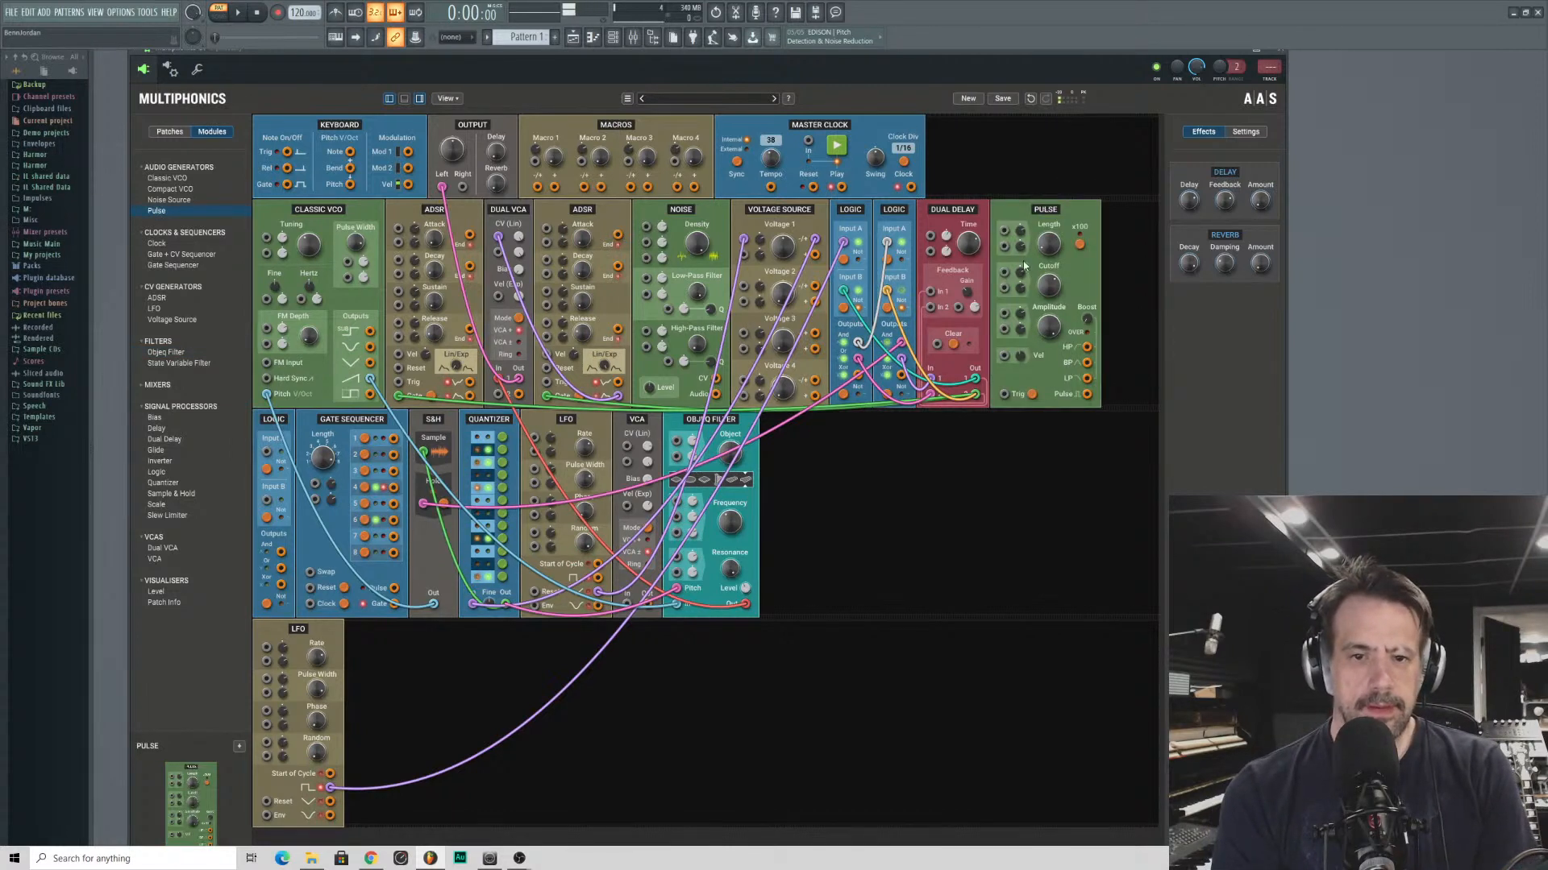
pyautogui.moveTo(1004, 394)
pyautogui.mouseDown()
pyautogui.moveTo(723, 627)
pyautogui.moveTo(913, 427)
pyautogui.moveTo(911, 187)
pyautogui.moveTo(890, 212)
pyautogui.moveTo(899, 415)
pyautogui.moveTo(942, 461)
pyautogui.moveTo(972, 406)
pyautogui.moveTo(1003, 394)
pyautogui.mouseUp()
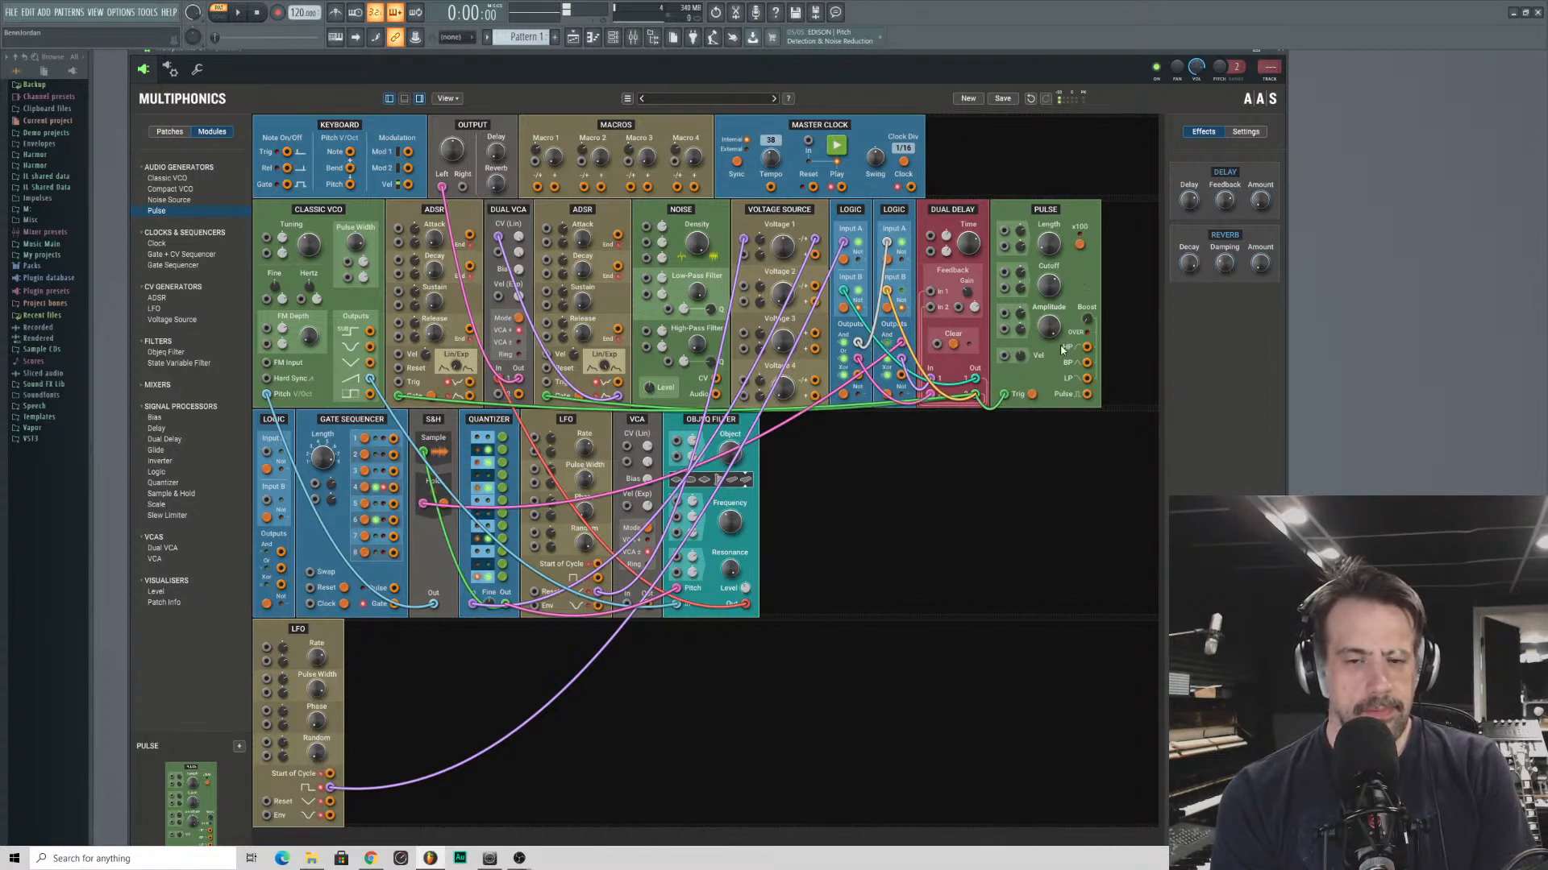
pyautogui.moveTo(1086, 394); pyautogui.dragTo(674, 607)
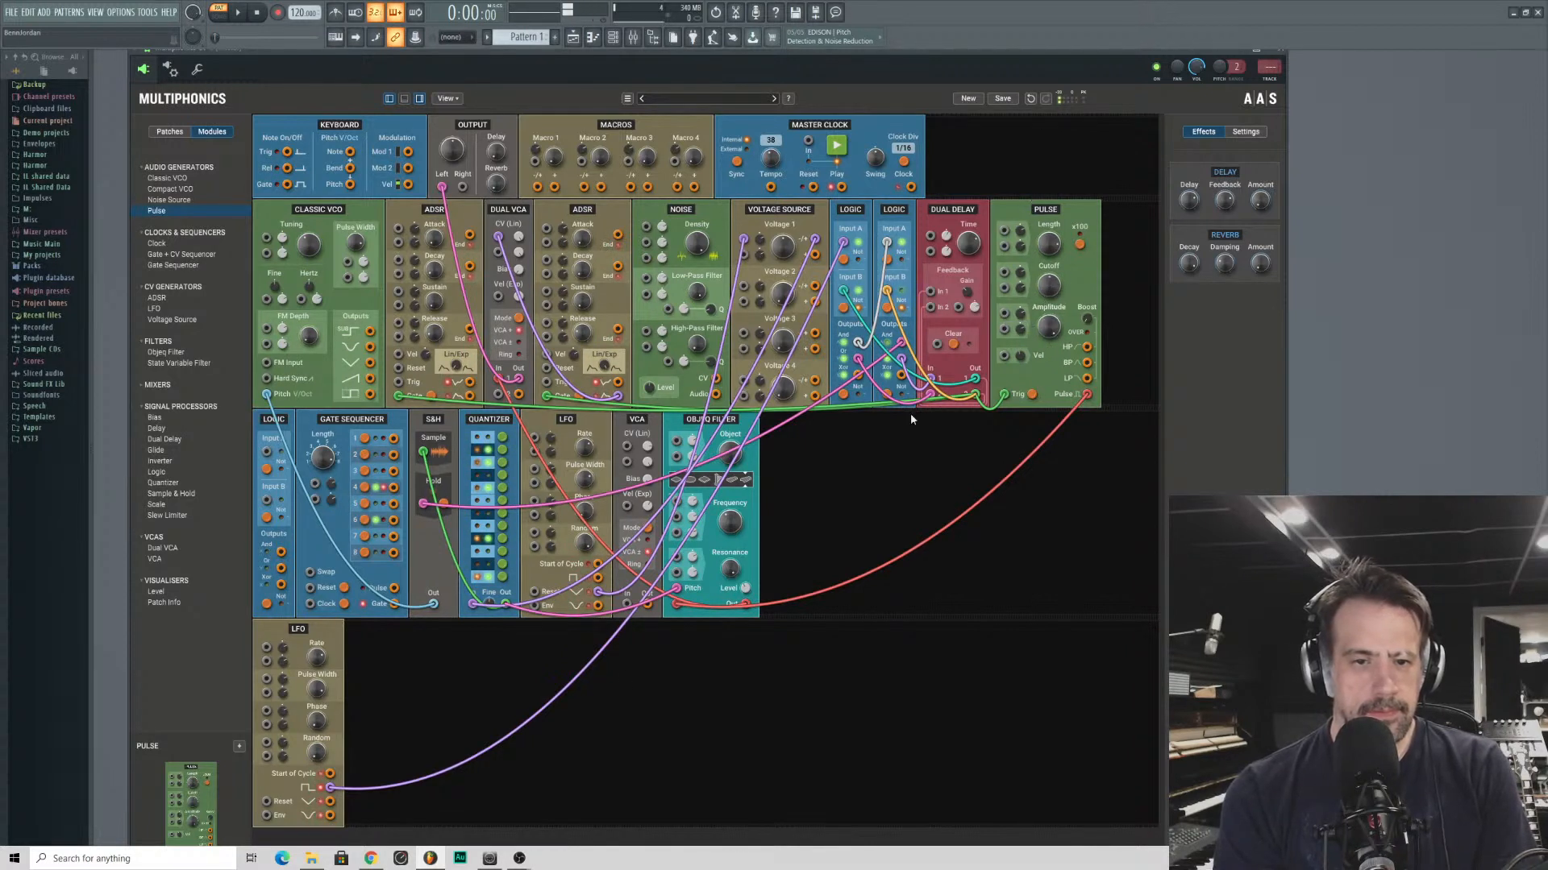
# - Adjust the Objeq Filter's object, frequency, resonance and level with the Pulse module as its source
pyautogui.moveTo(733, 520); pyautogui.dragTo(734, 535)
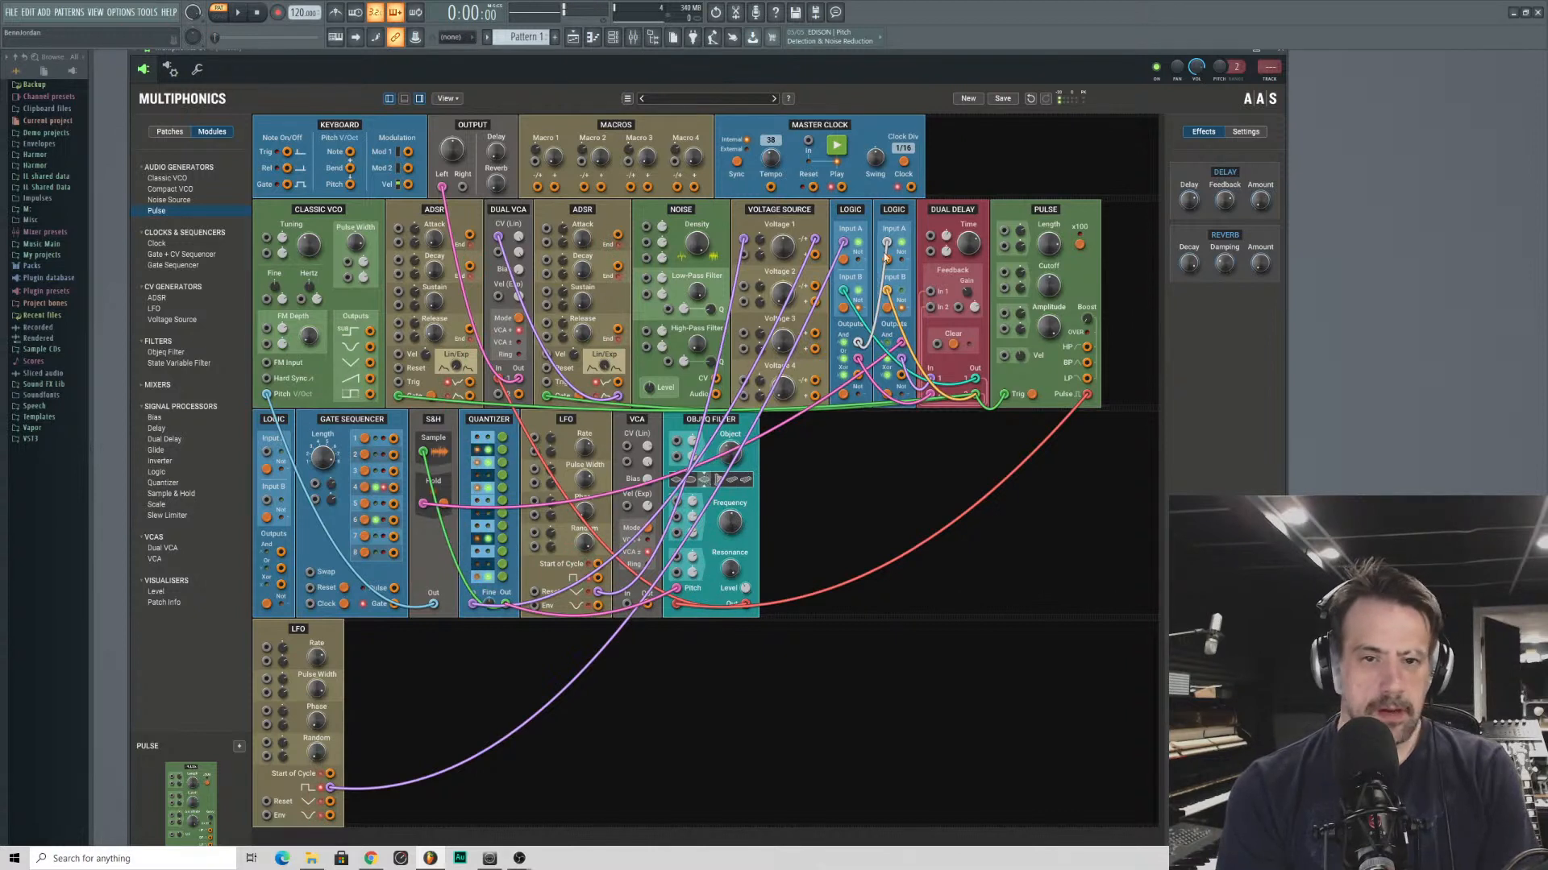
pyautogui.moveTo(759, 240); pyautogui.dragTo(759, 236)
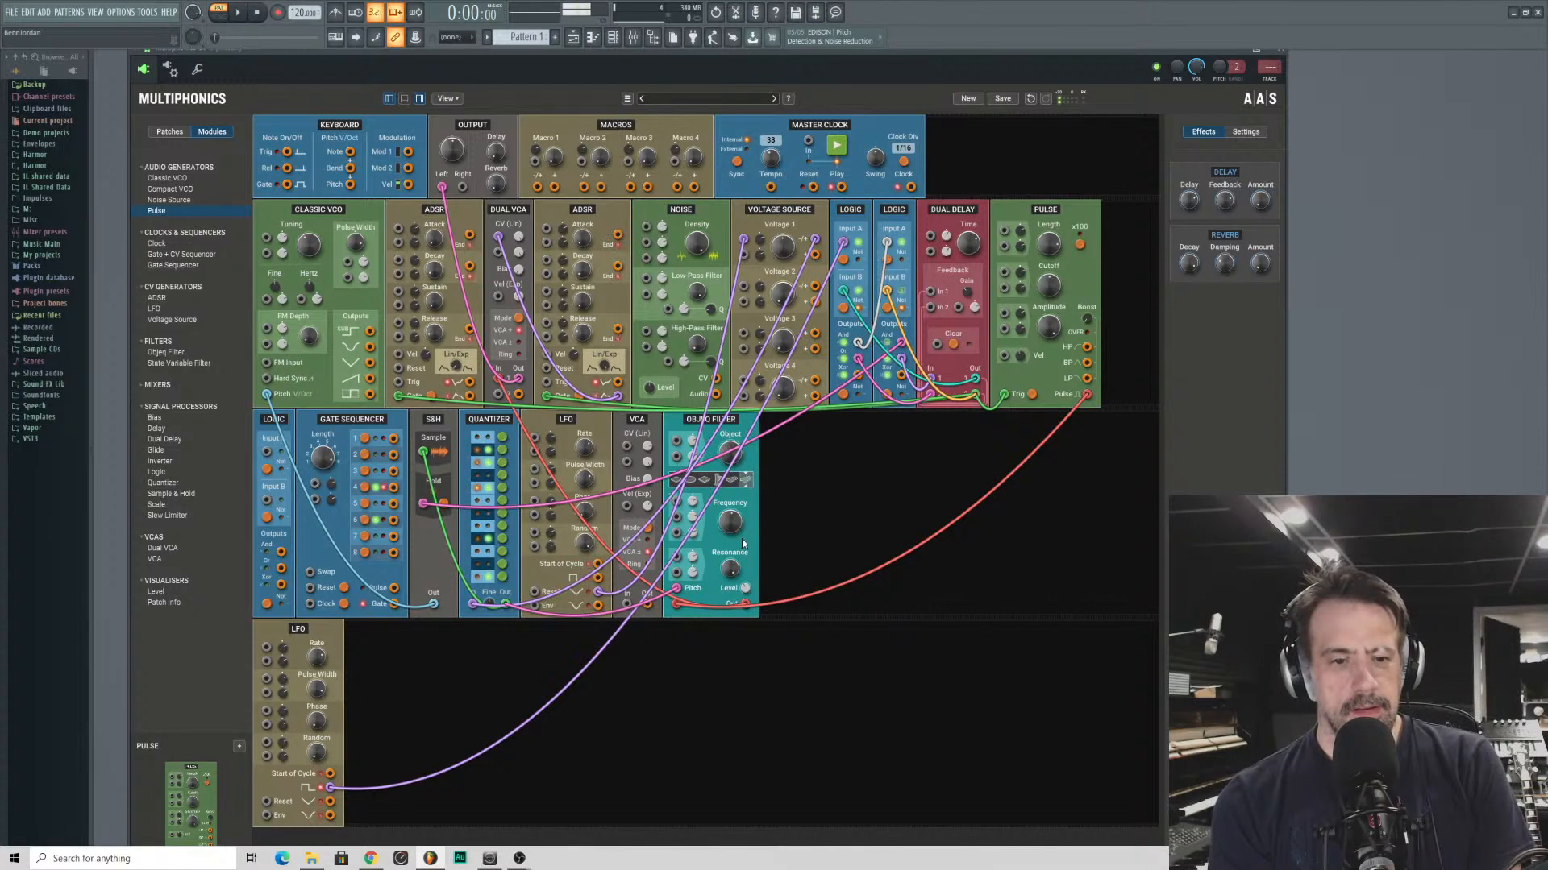
pyautogui.moveTo(746, 589); pyautogui.dragTo(746, 603)
pyautogui.moveTo(729, 522); pyautogui.dragTo(729, 510)
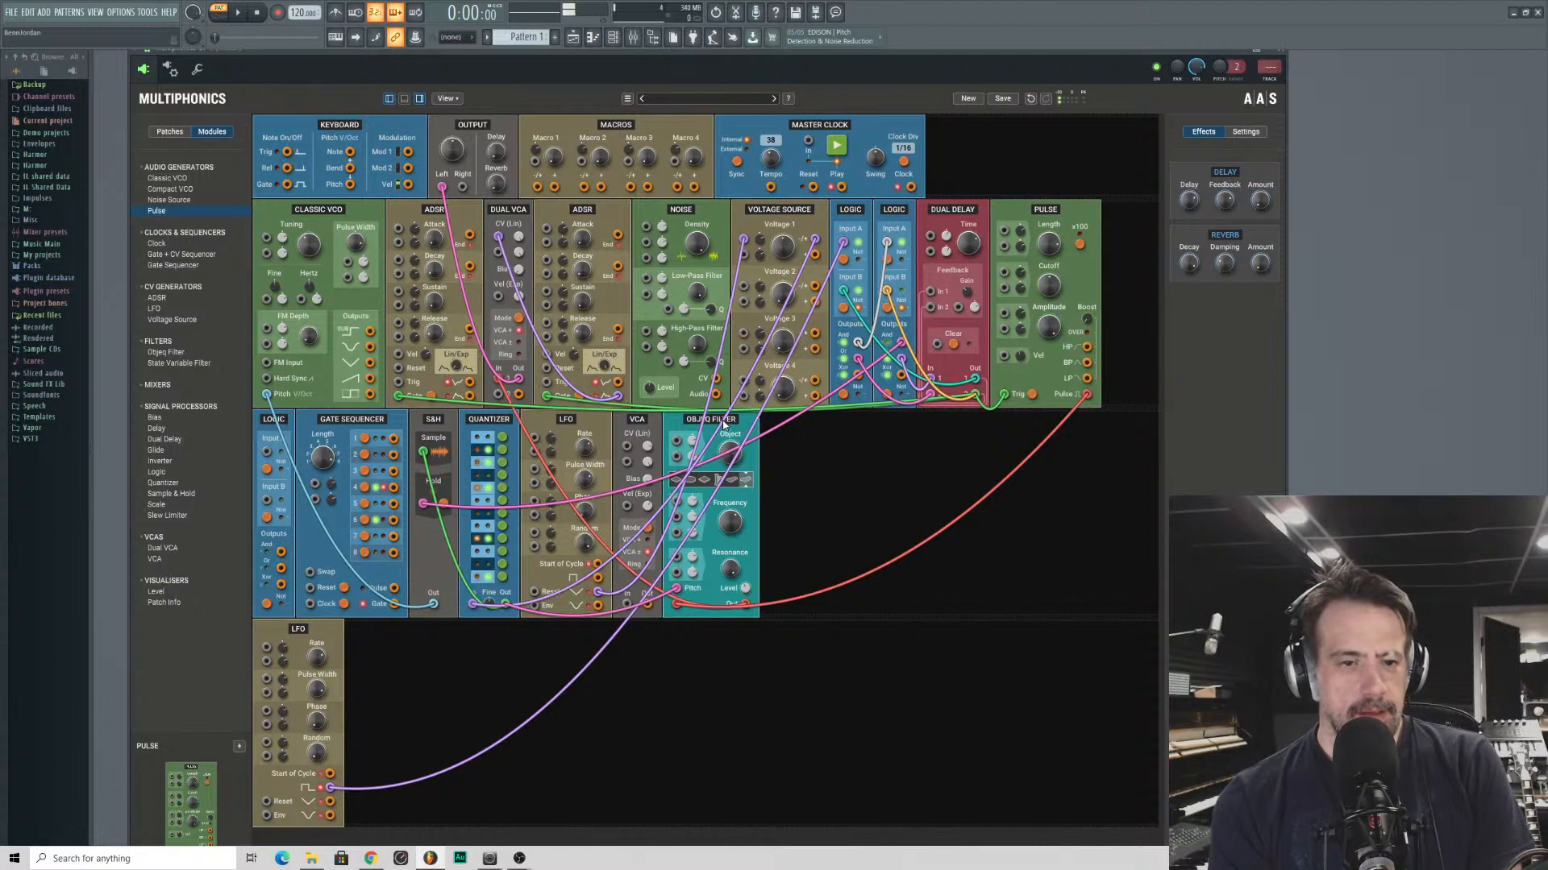
pyautogui.moveTo(729, 569); pyautogui.dragTo(729, 572)
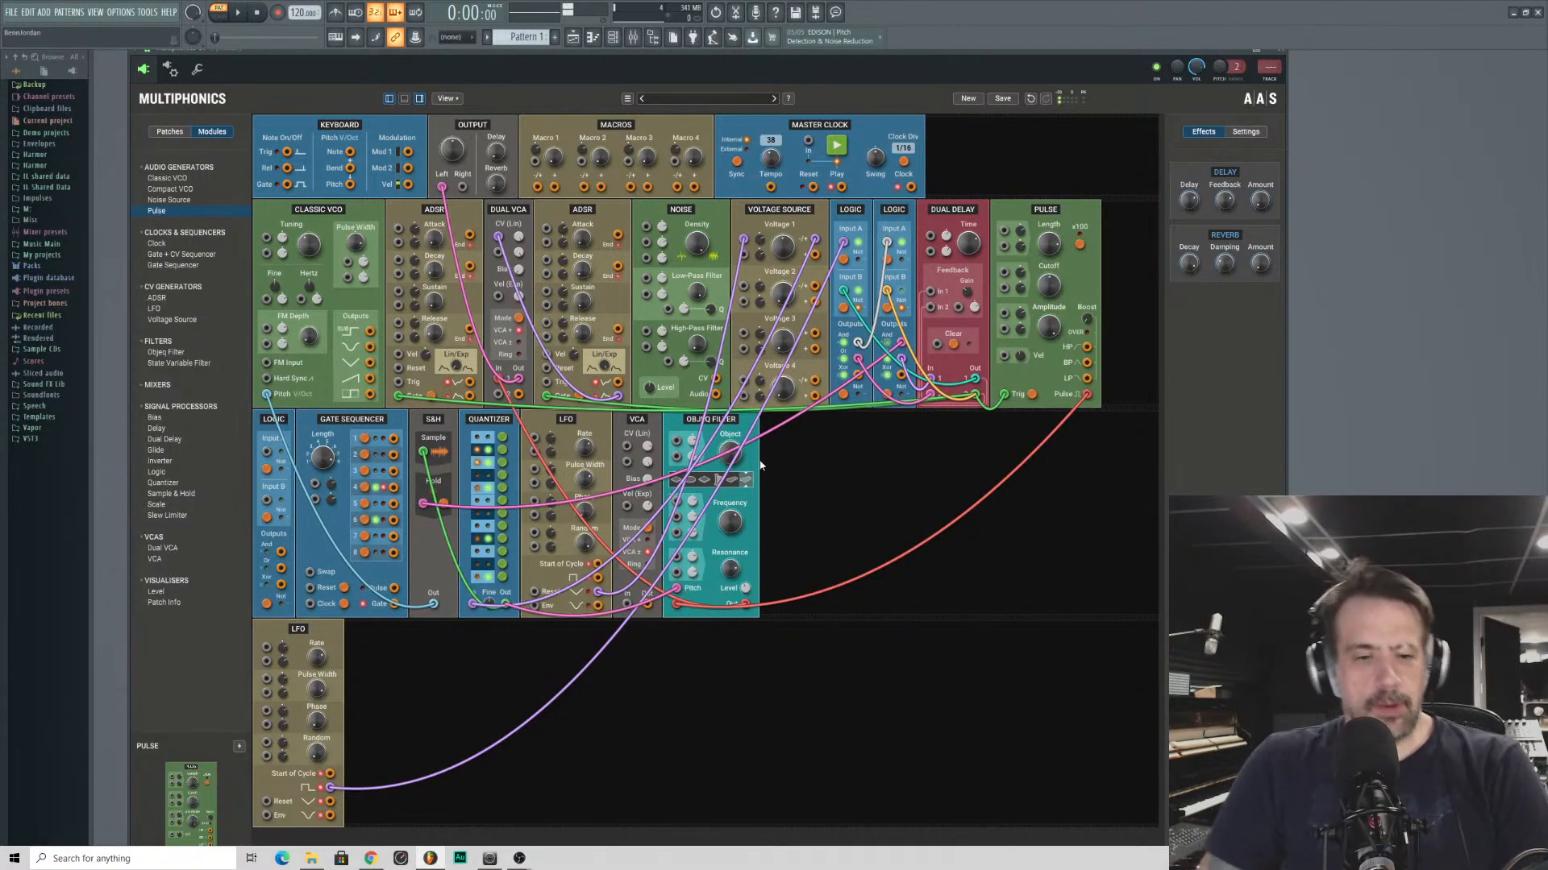
pyautogui.click(739, 484)
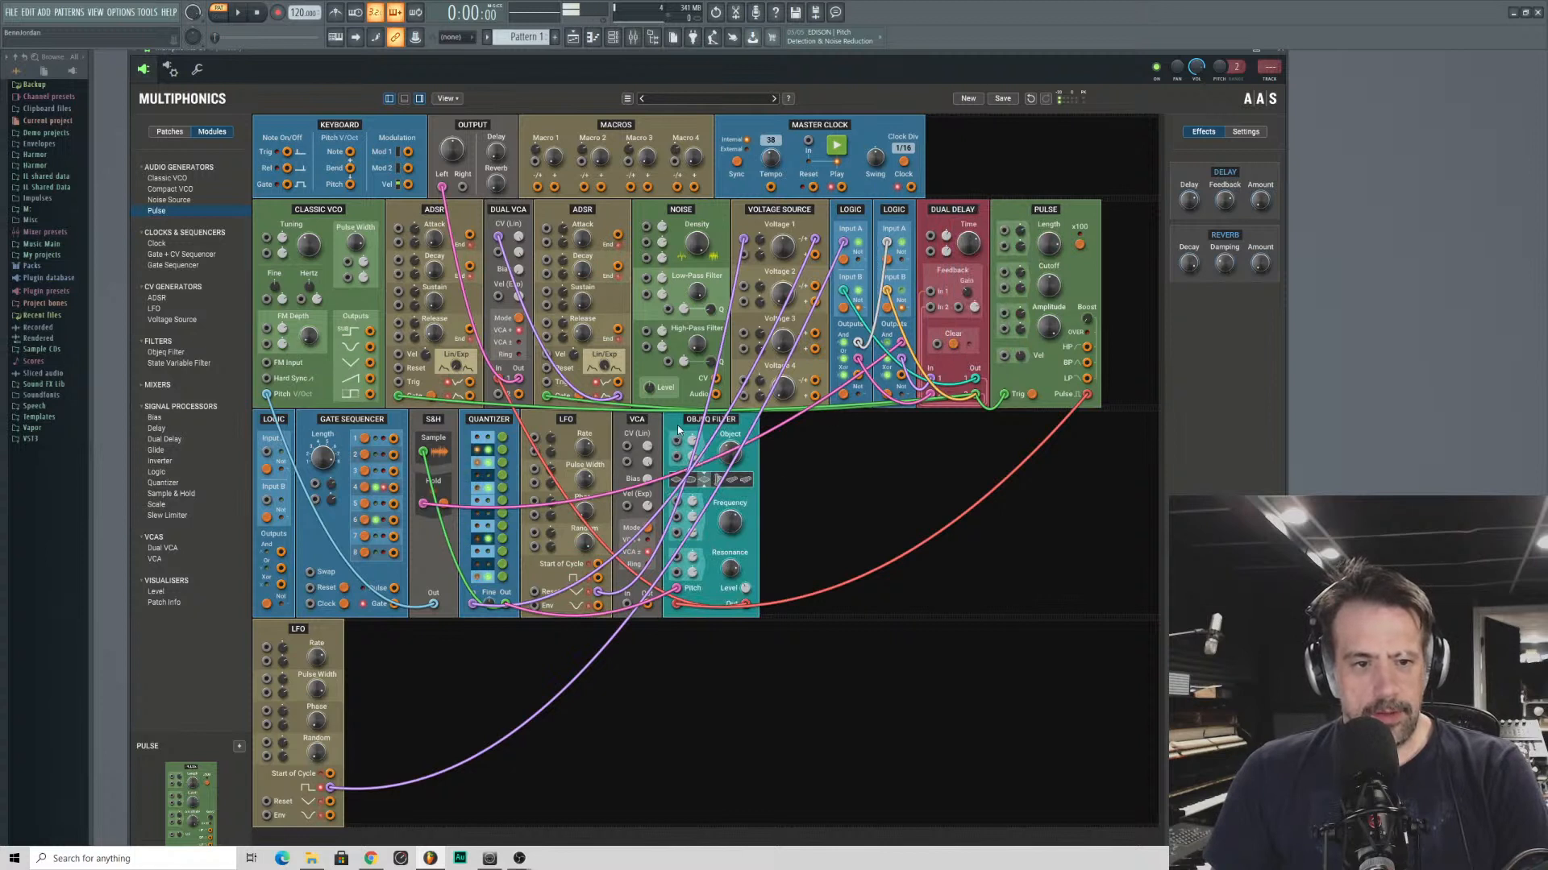
pyautogui.moveTo(707, 427); pyautogui.dragTo(931, 227)
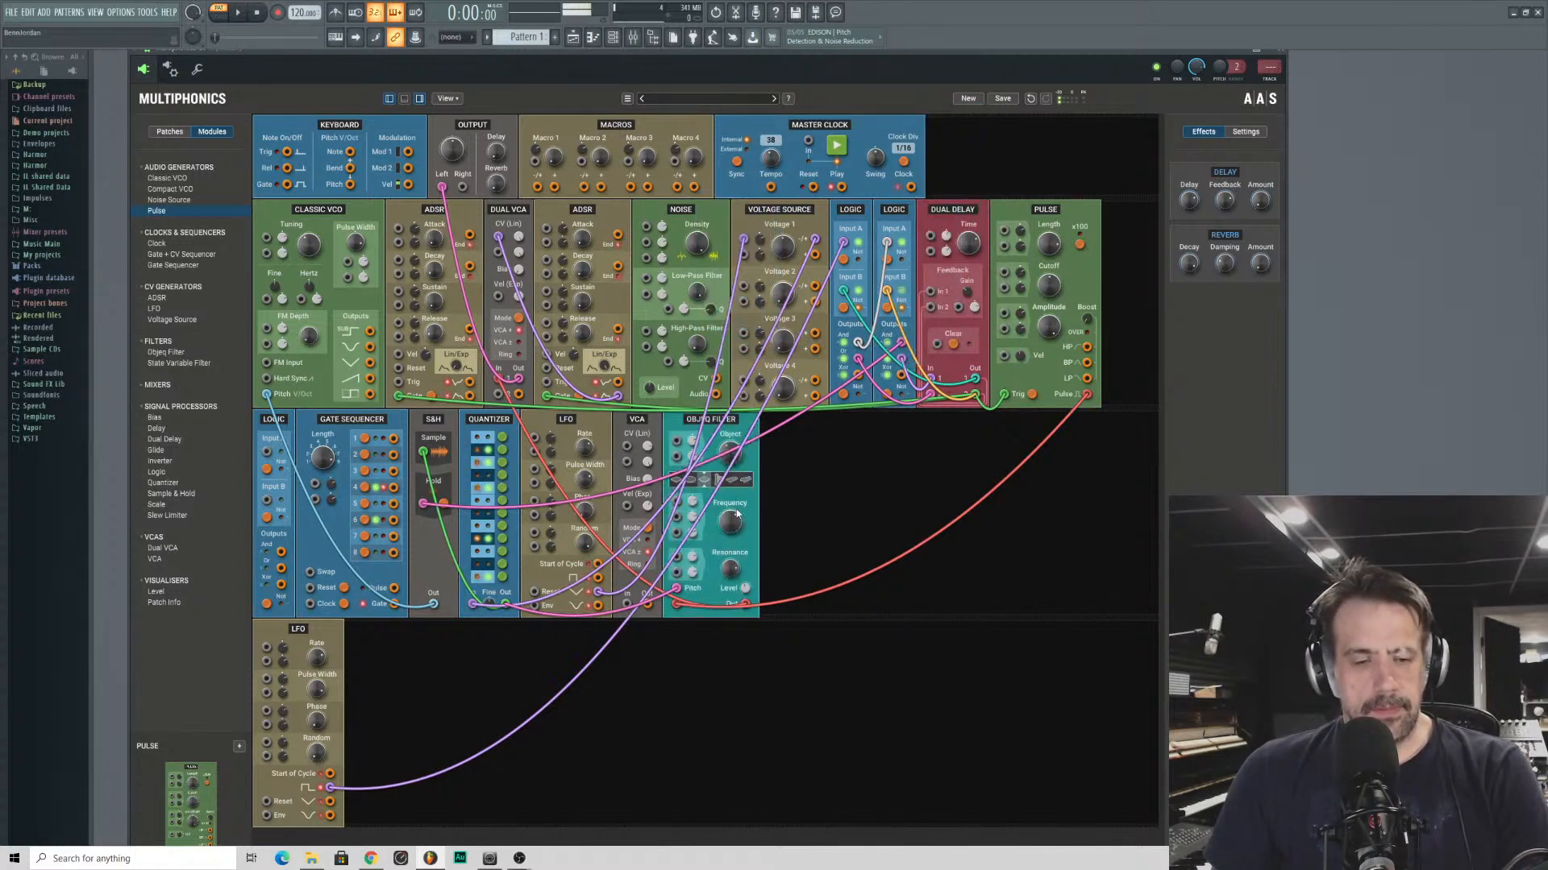
pyautogui.moveTo(676, 480)
pyautogui.mouseDown()
pyautogui.moveTo(719, 481)
pyautogui.moveTo(729, 520)
pyautogui.moveTo(729, 505)
pyautogui.mouseUp()
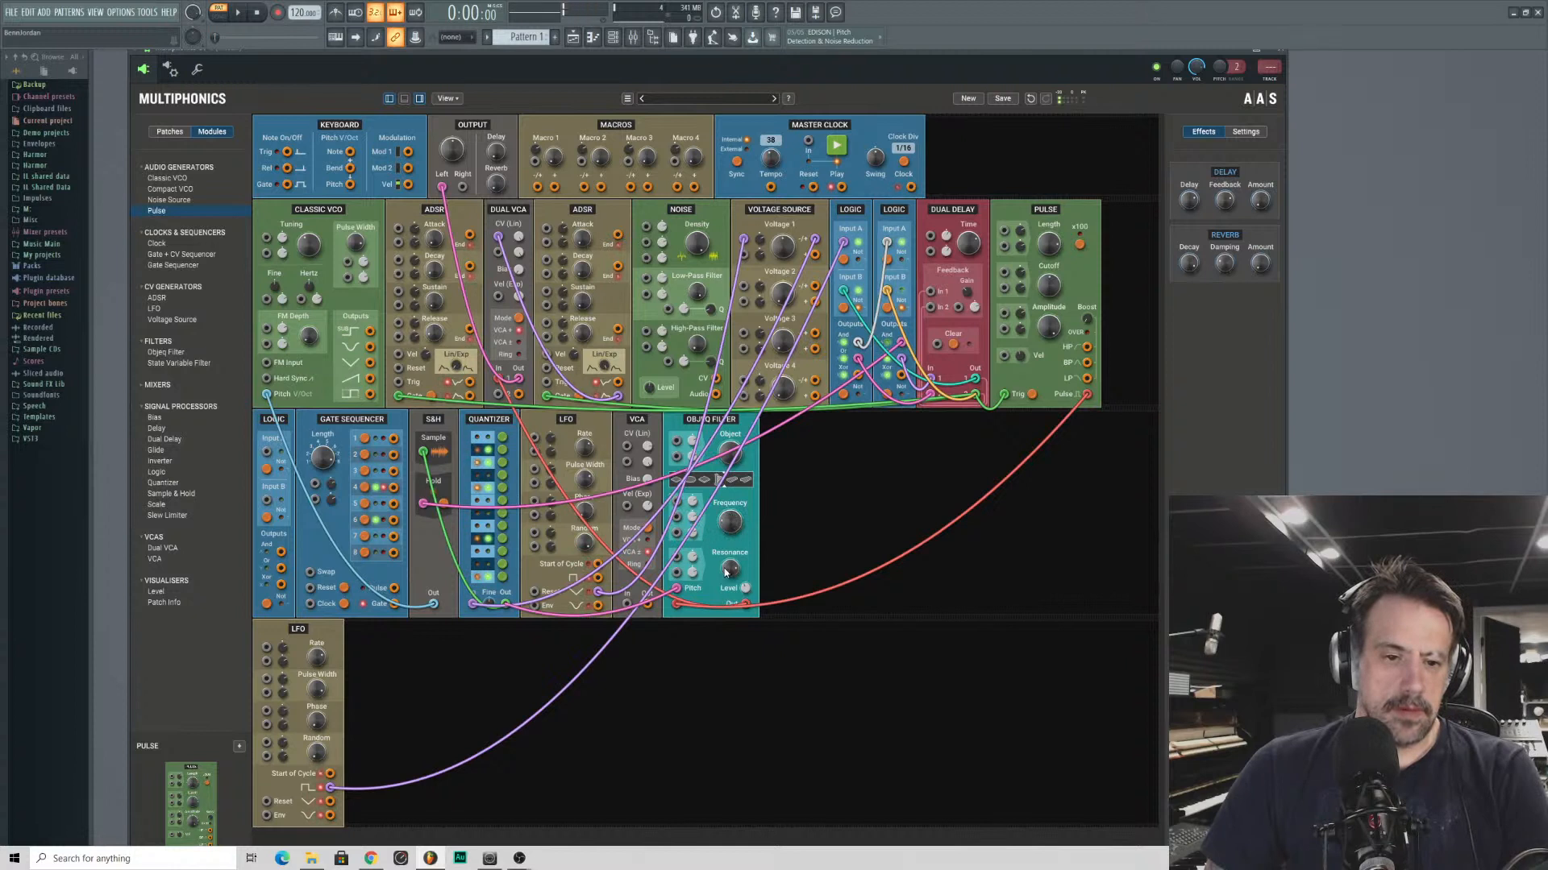
pyautogui.moveTo(736, 531); pyautogui.dragTo(730, 519)
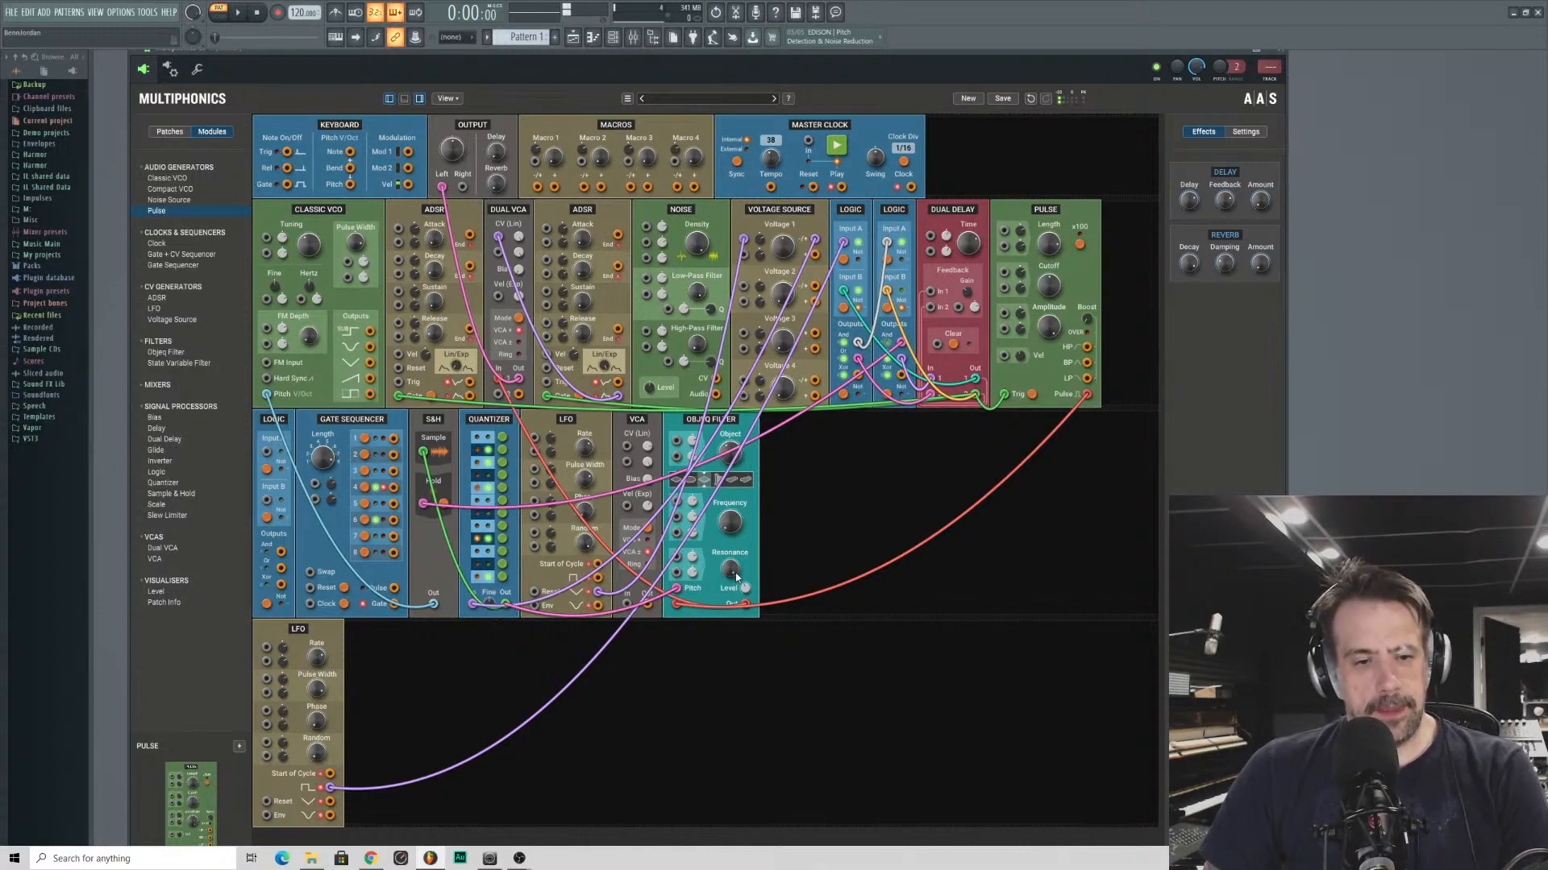
pyautogui.moveTo(735, 572); pyautogui.dragTo(735, 557)
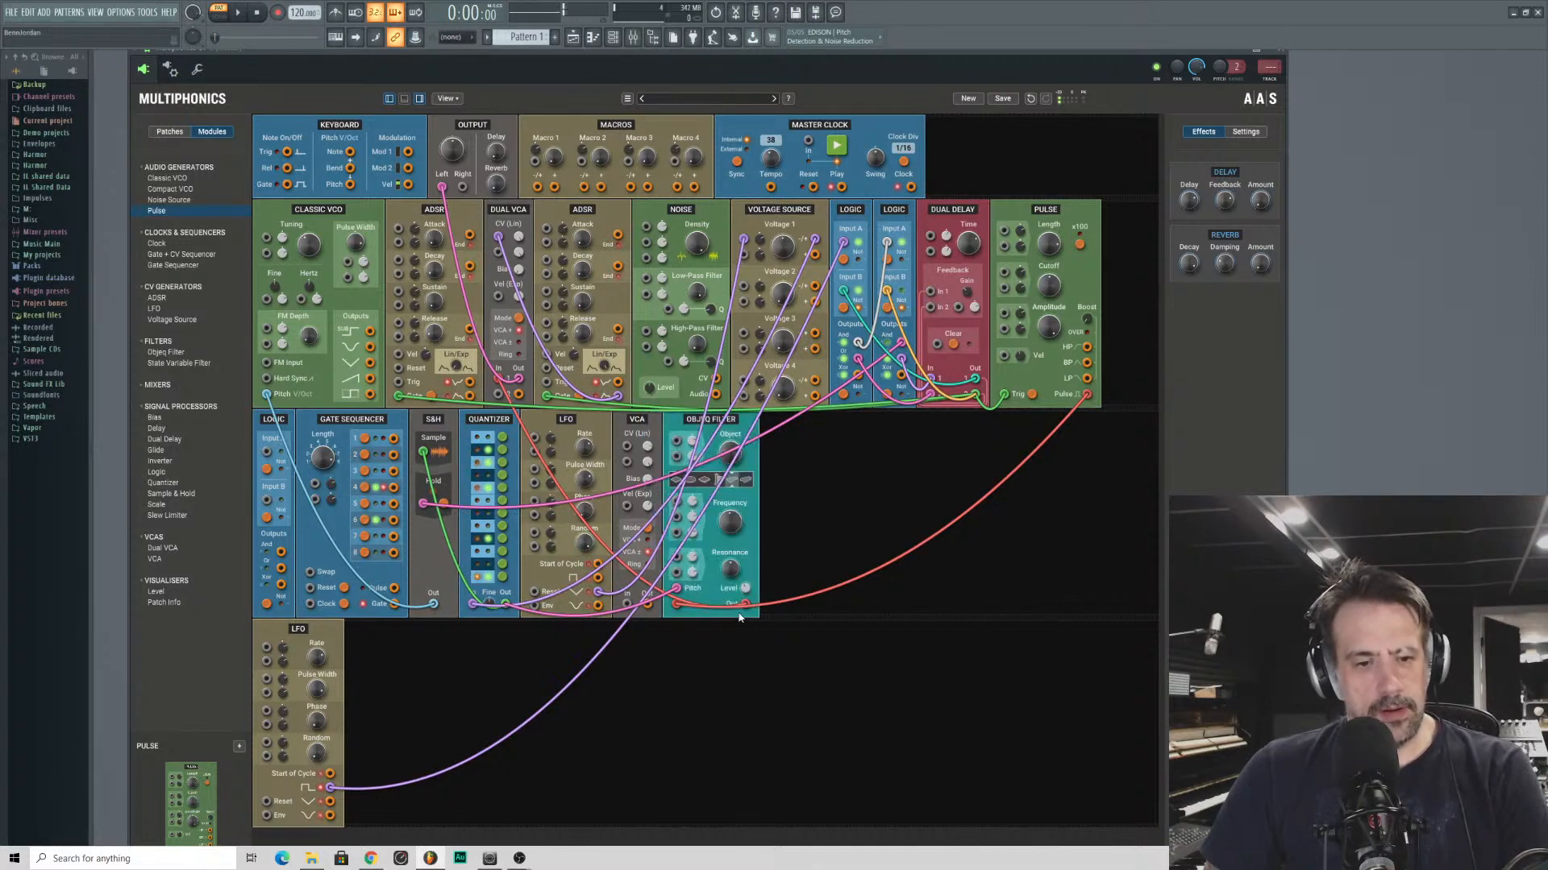
pyautogui.moveTo(742, 606)
pyautogui.mouseDown()
pyautogui.moveTo(717, 691)
pyautogui.moveTo(740, 597)
pyautogui.moveTo(736, 615)
pyautogui.mouseUp()
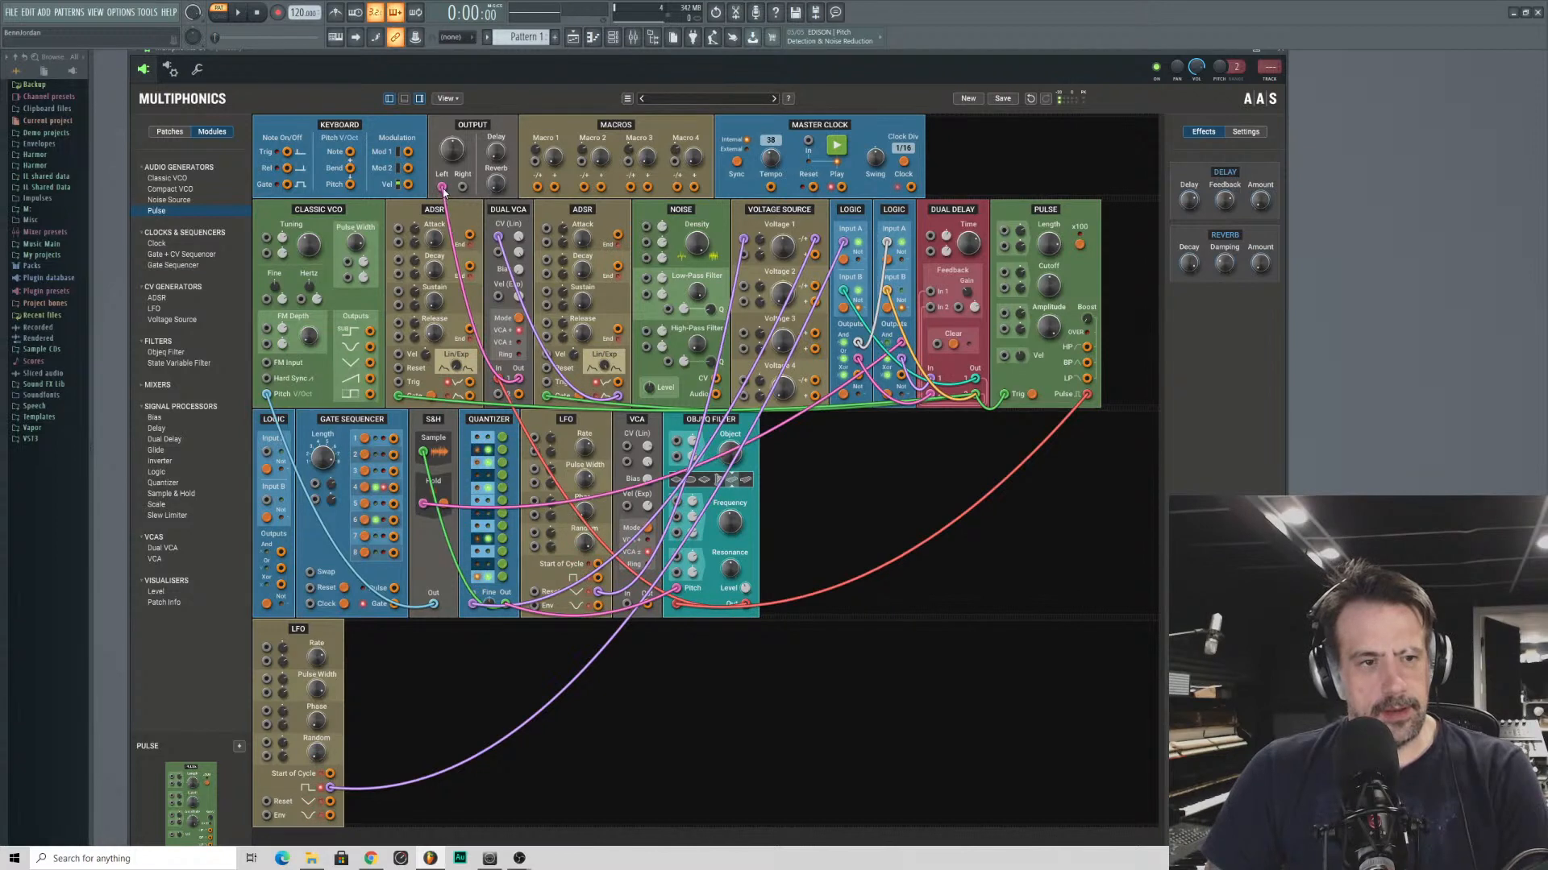
# - Bypass the Dual VCA by removing its audio cables and patching the Objeq Filter's output directly into the left output
pyautogui.moveTo(443, 189); pyautogui.dragTo(520, 369)
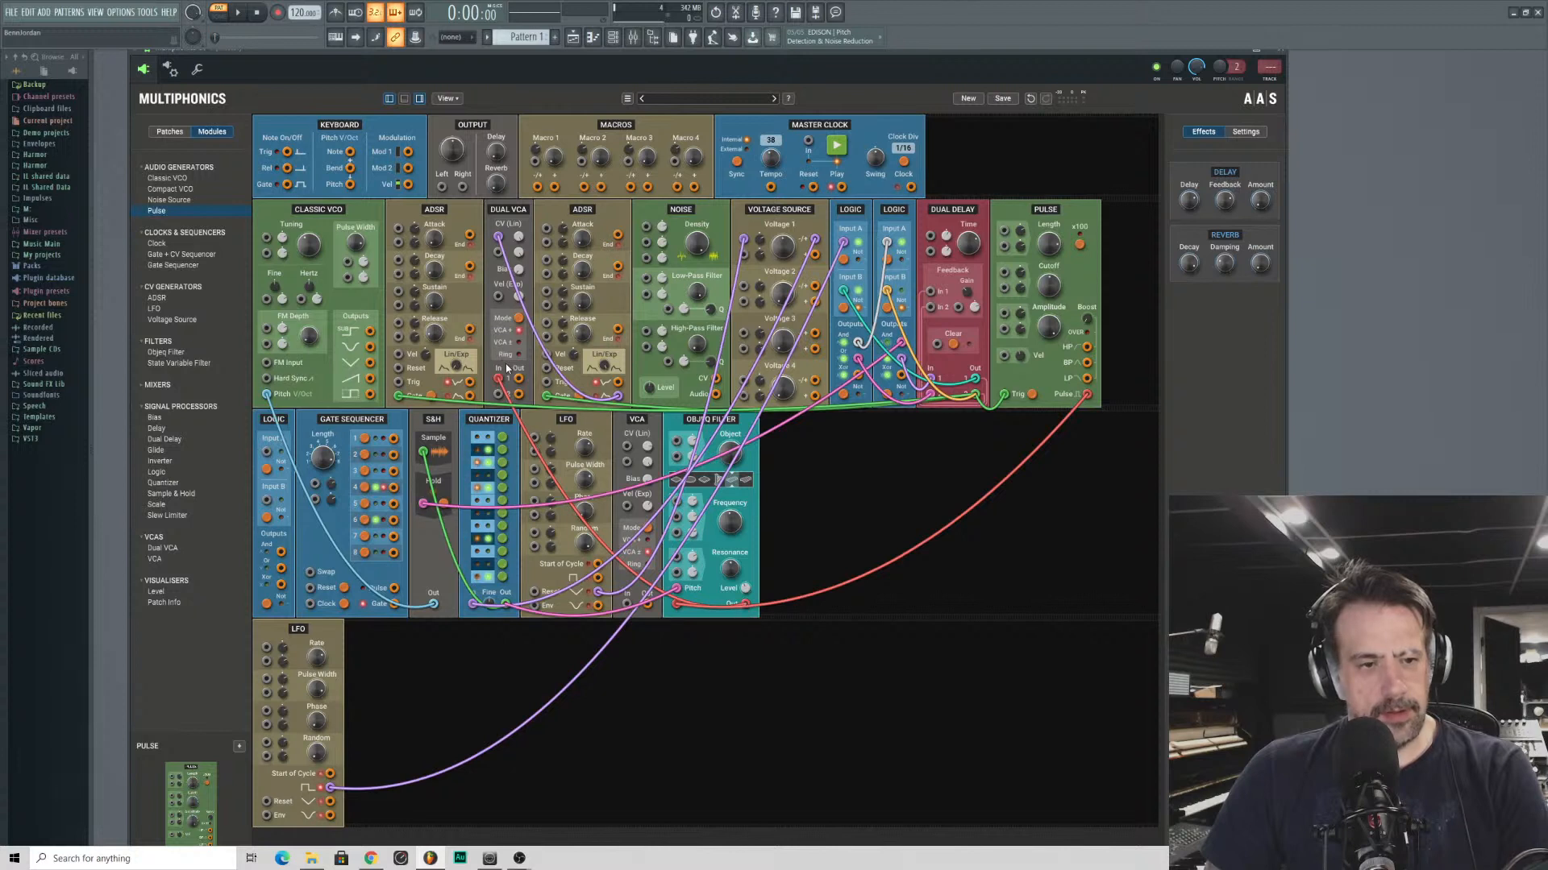
pyautogui.moveTo(499, 378); pyautogui.dragTo(597, 643)
pyautogui.moveTo(747, 607); pyautogui.dragTo(442, 187)
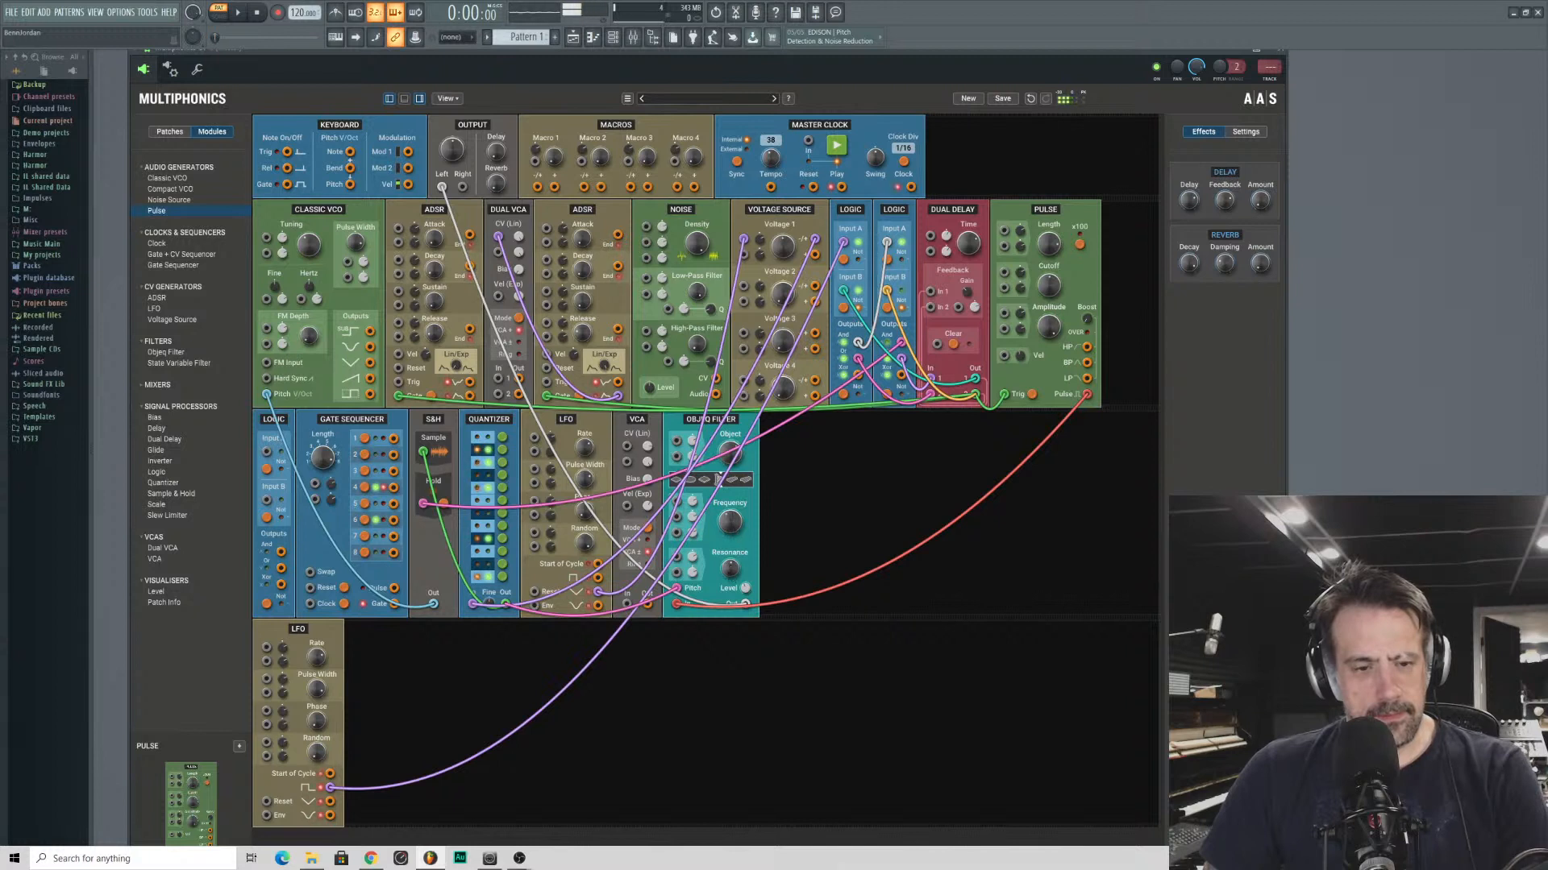
# - Set the output reverb to about 0.14 and adjust the Objeq Filter's object and resonance and the Pulse module's controls
pyautogui.moveTo(728, 569)
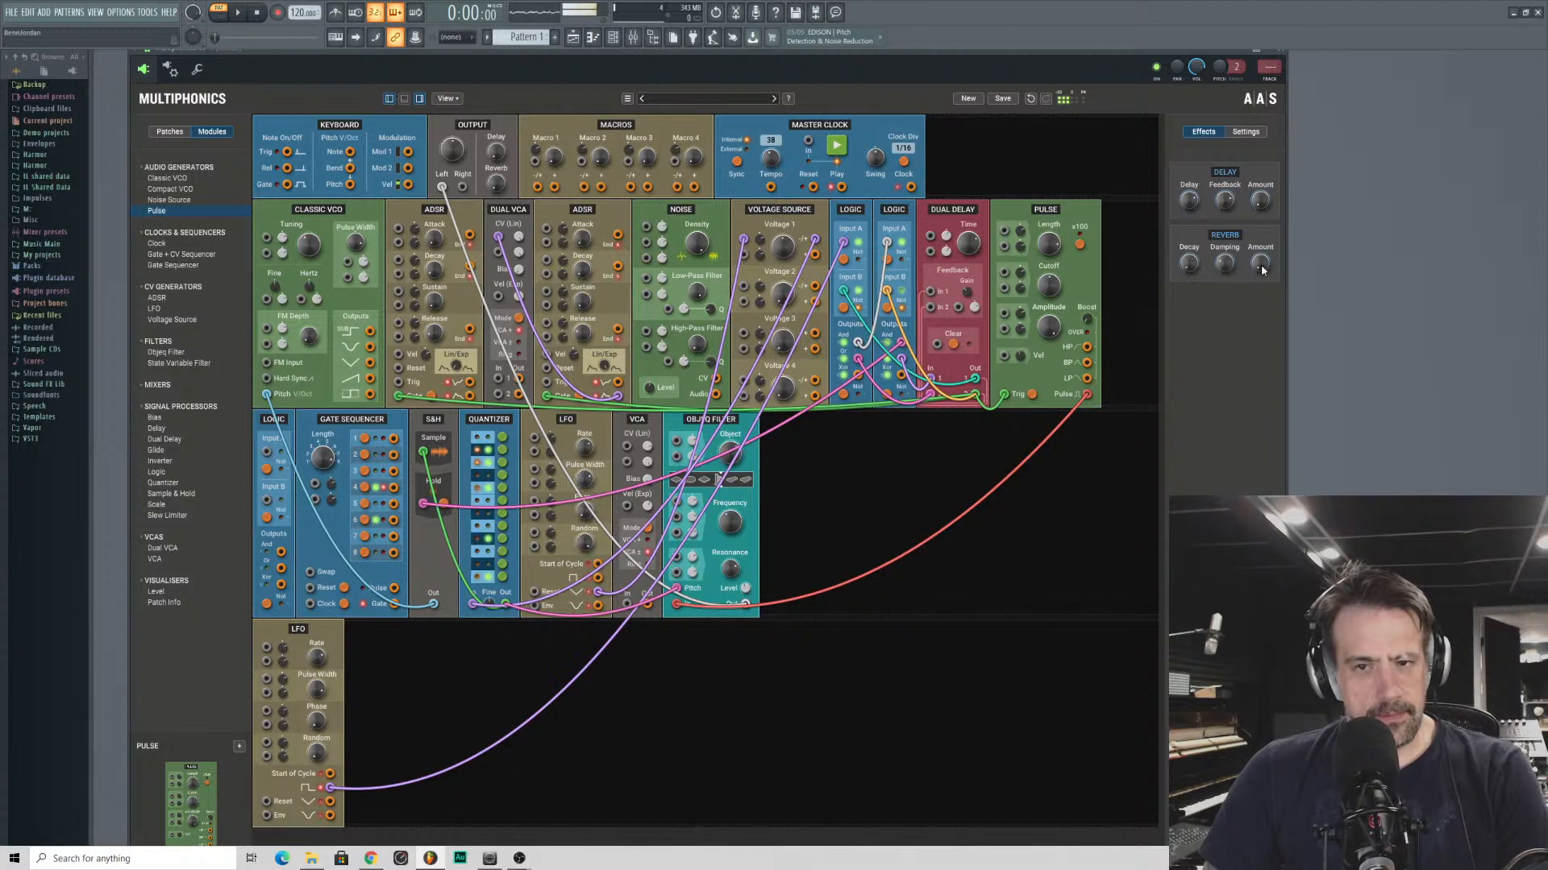
pyautogui.moveTo(1262, 269); pyautogui.dragTo(1263, 299)
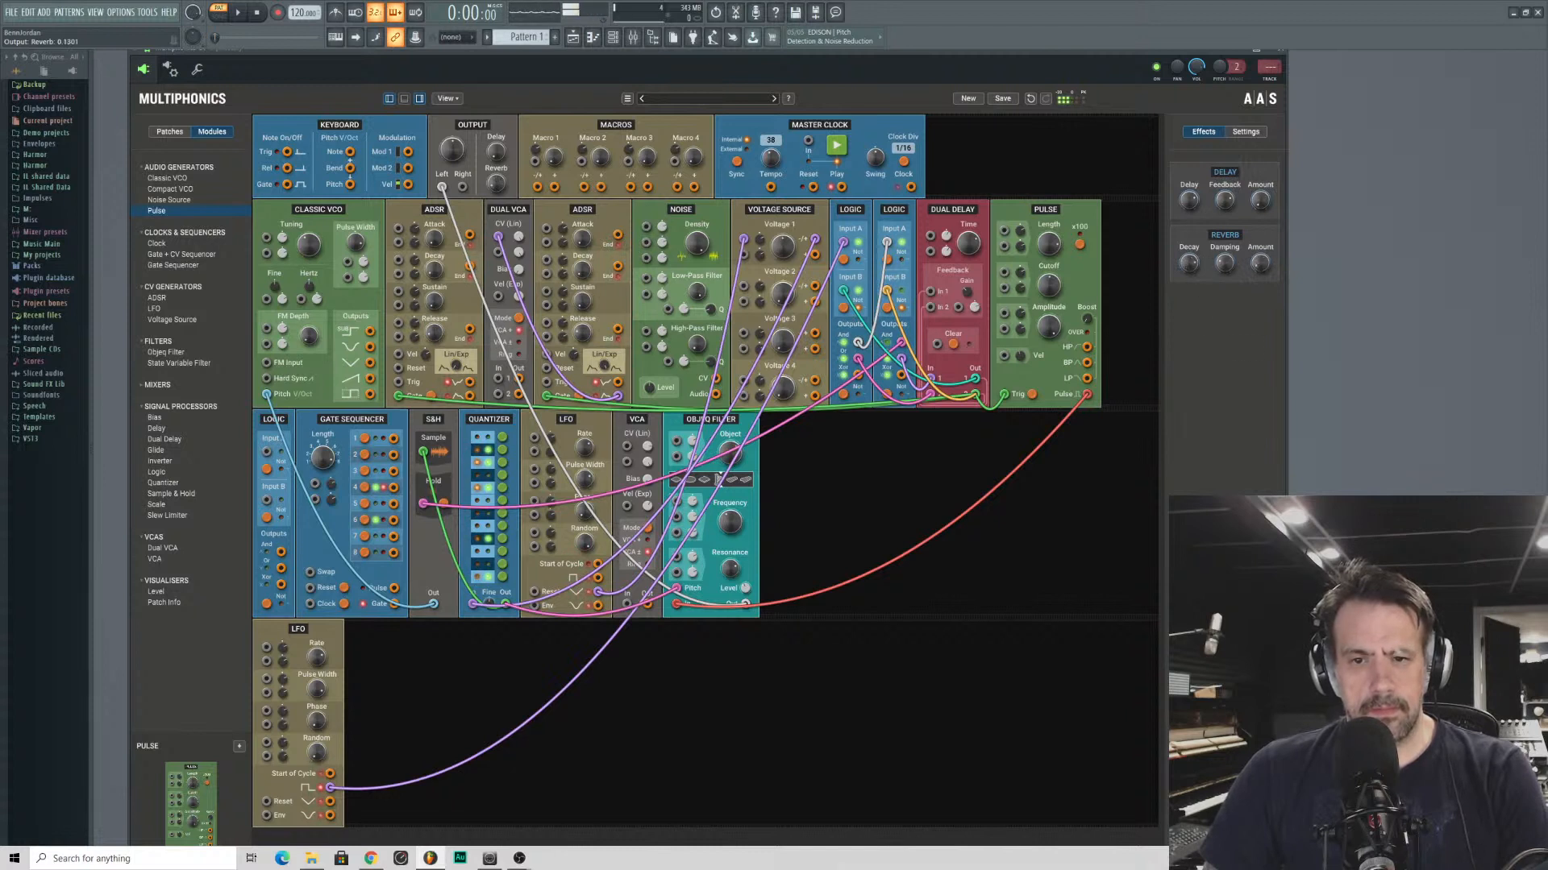
pyautogui.moveTo(729, 457); pyautogui.dragTo(708, 371)
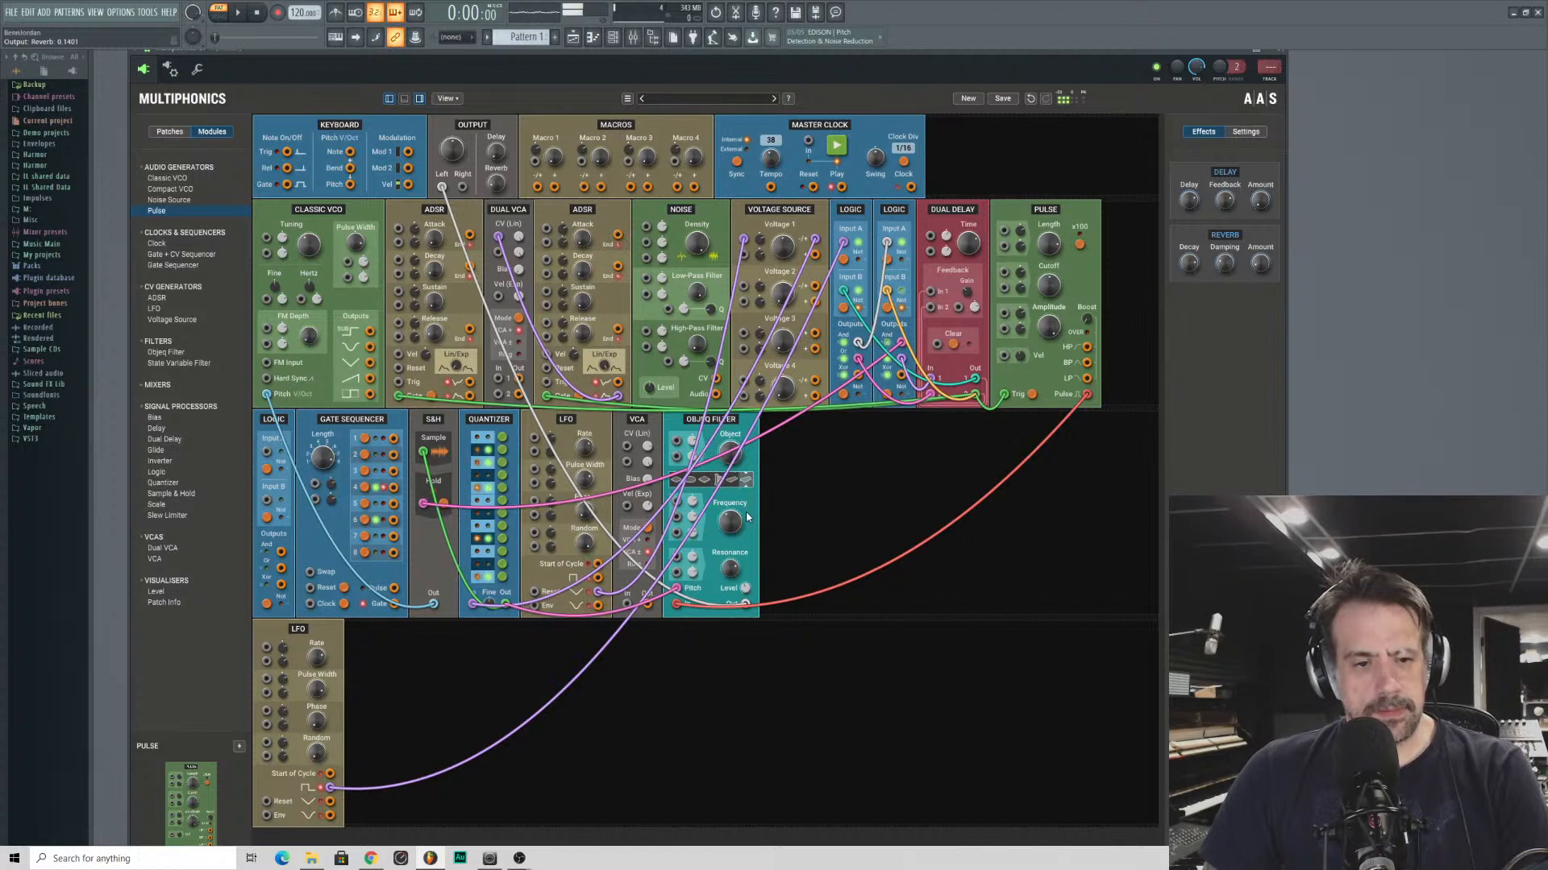
pyautogui.moveTo(730, 569); pyautogui.dragTo(585, 574)
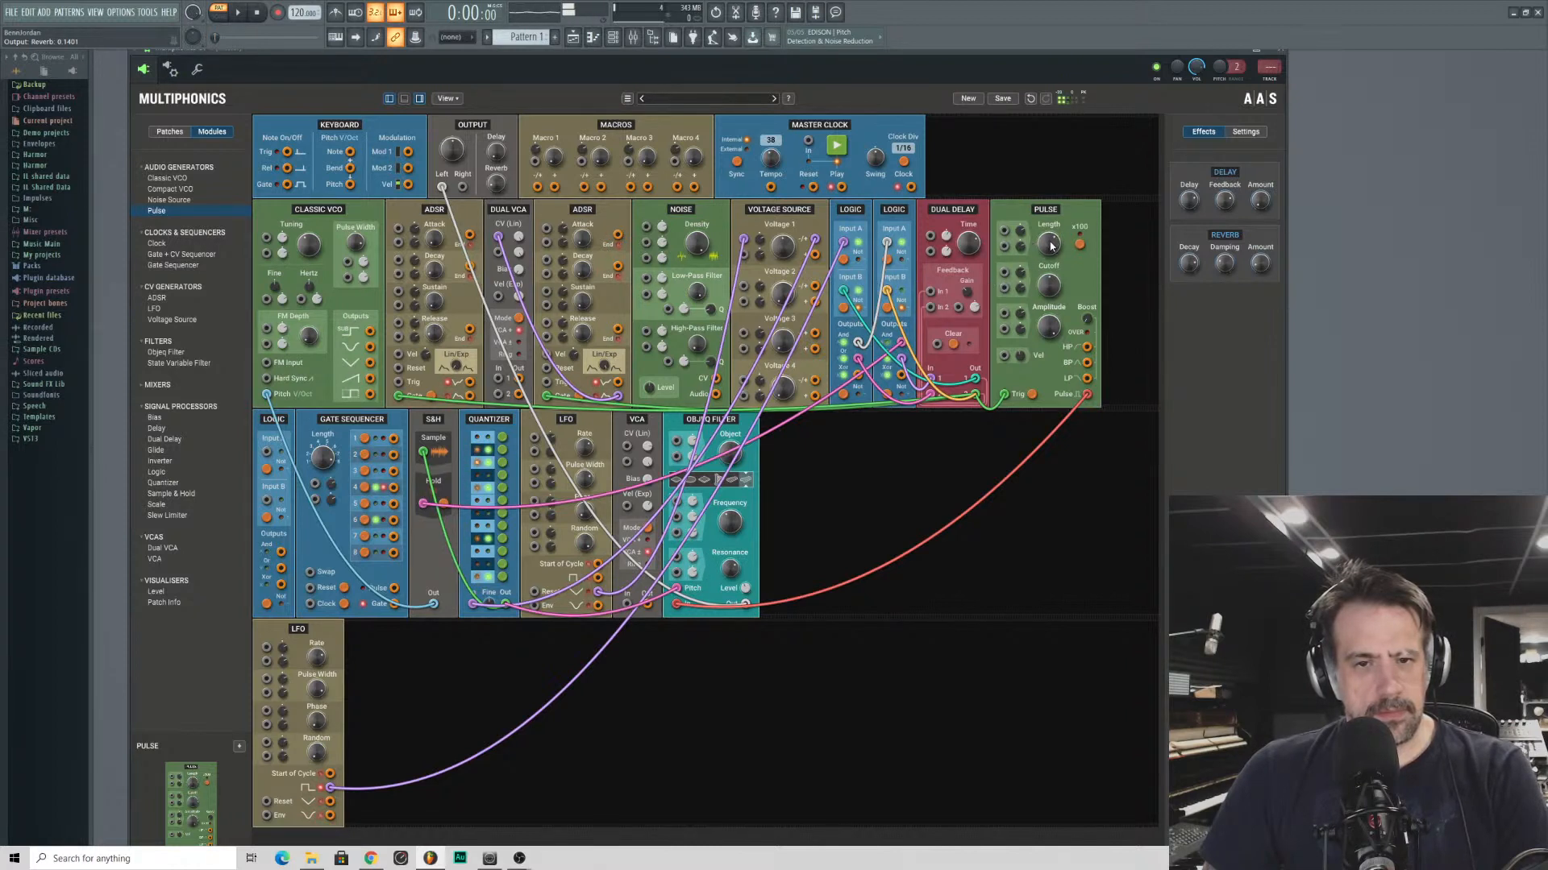
pyautogui.moveTo(1048, 326); pyautogui.dragTo(1049, 286)
pyautogui.moveTo(729, 453); pyautogui.dragTo(730, 447)
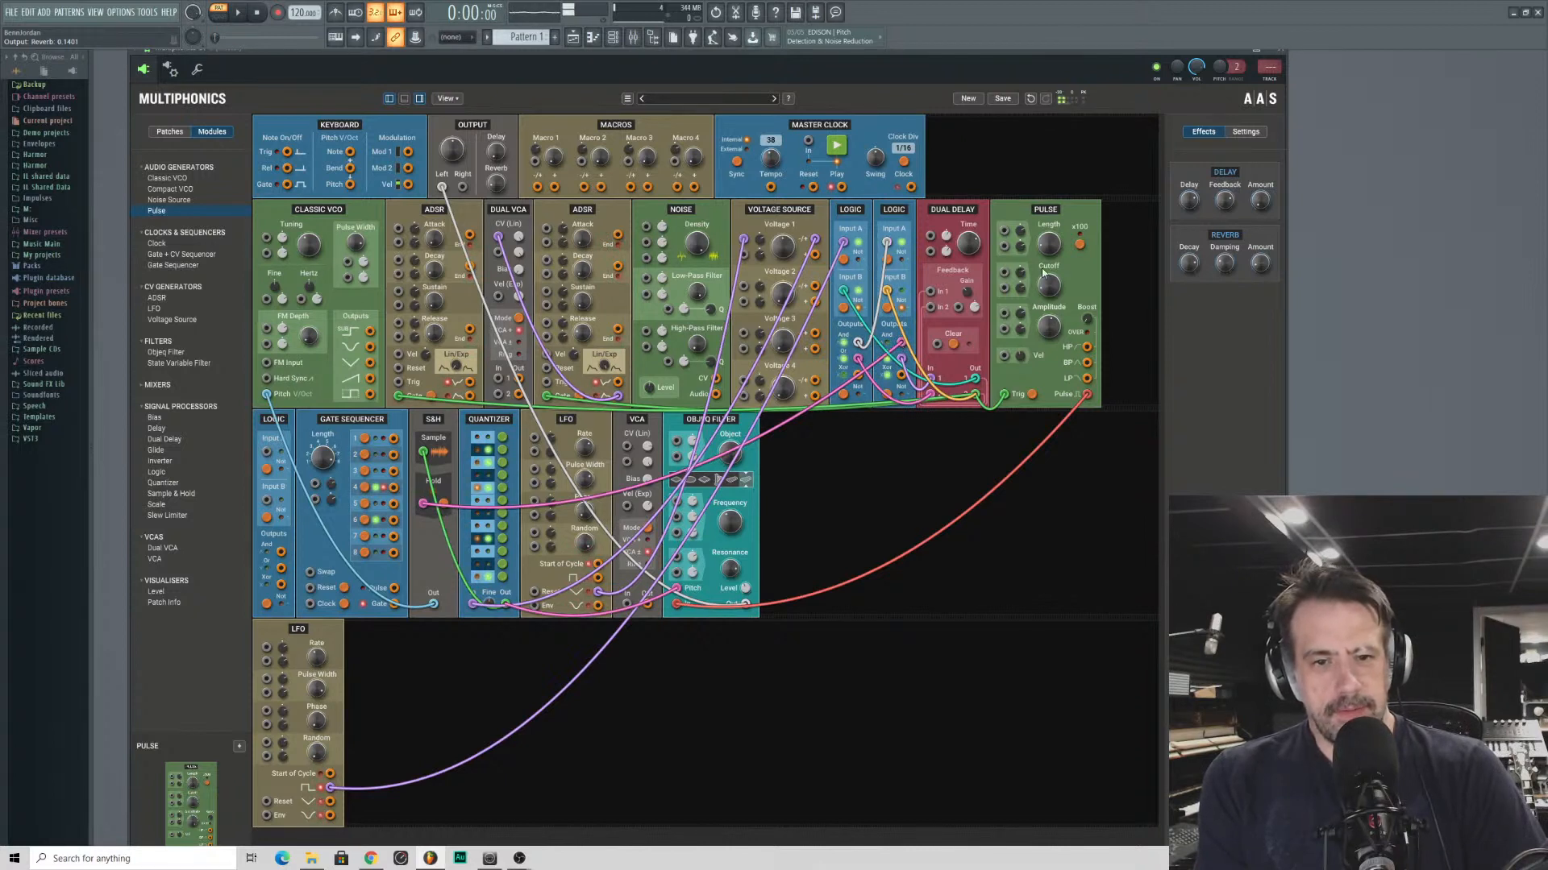
# - Browse the factory patches and load Droplets on the Guitar from the Plucked category
pyautogui.moveTo(968, 245)
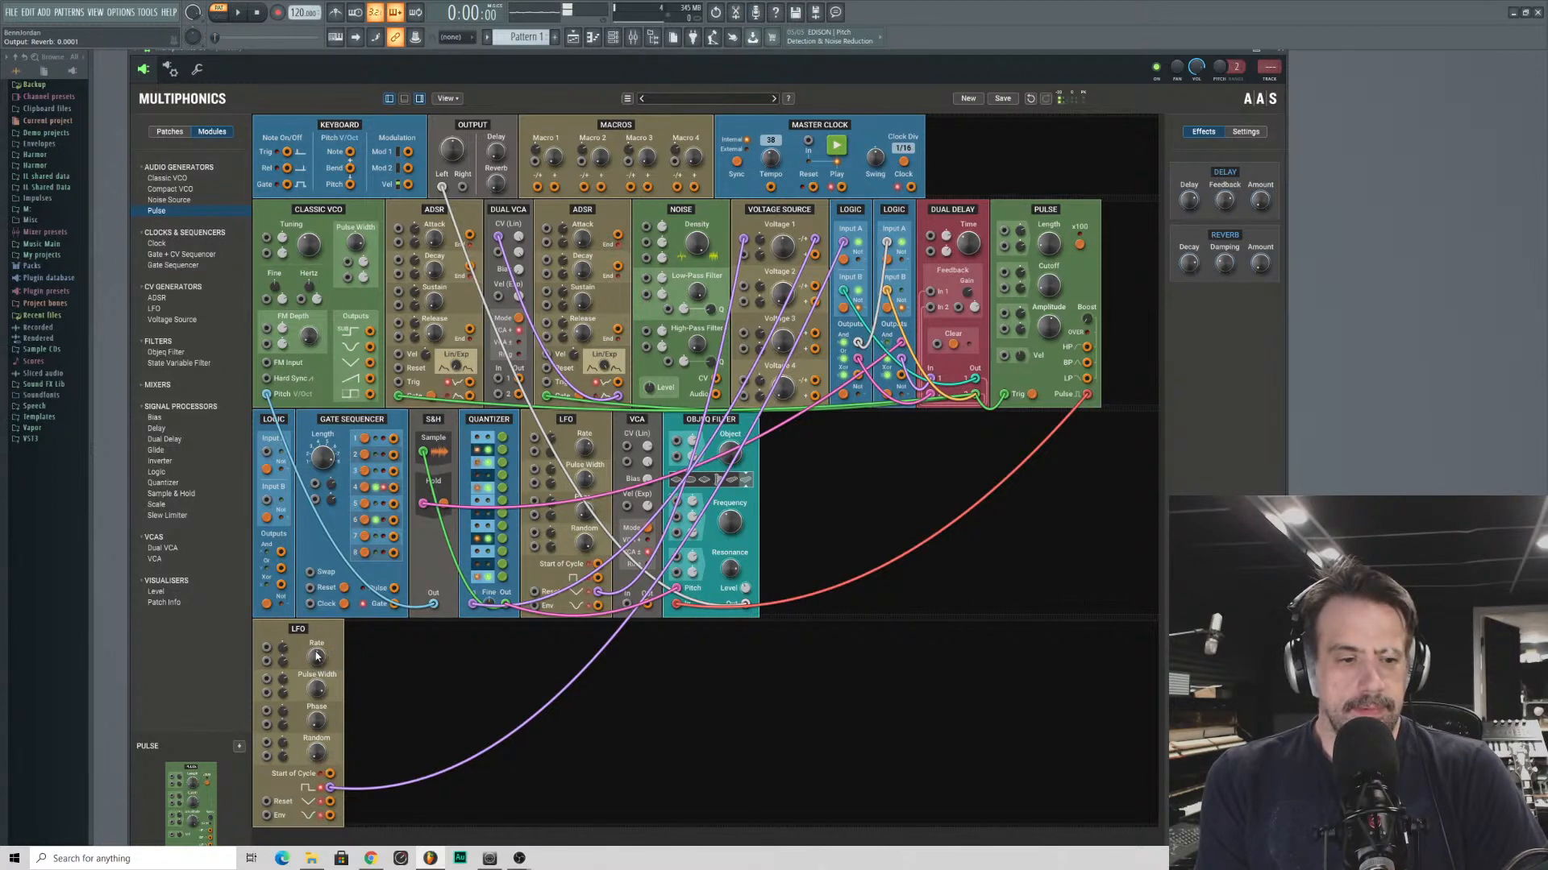
pyautogui.click(167, 132)
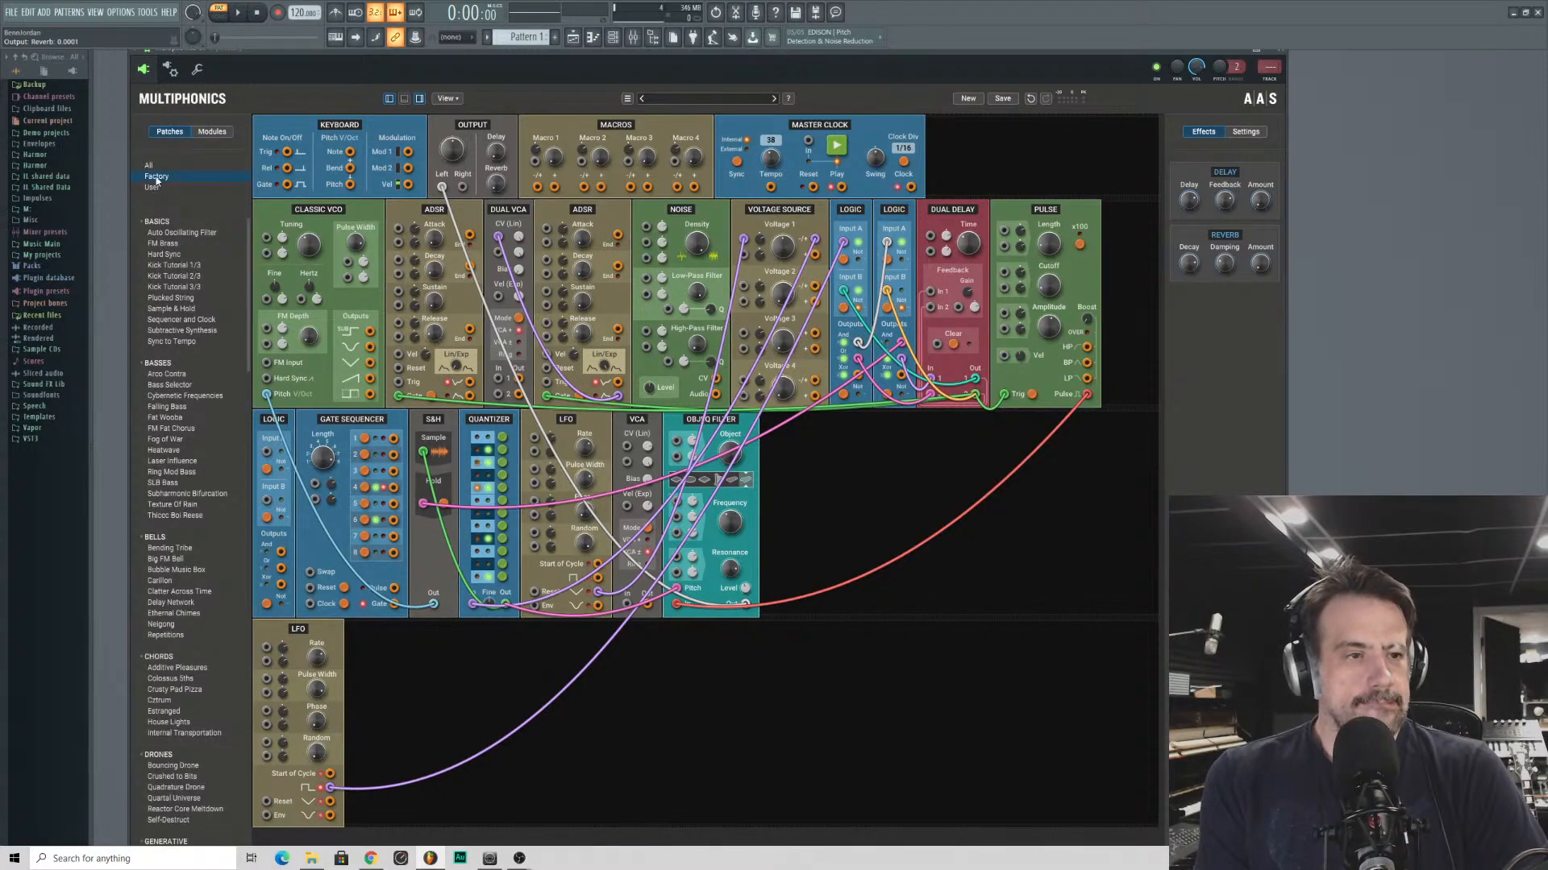
pyautogui.scroll(-15, 168, 514)
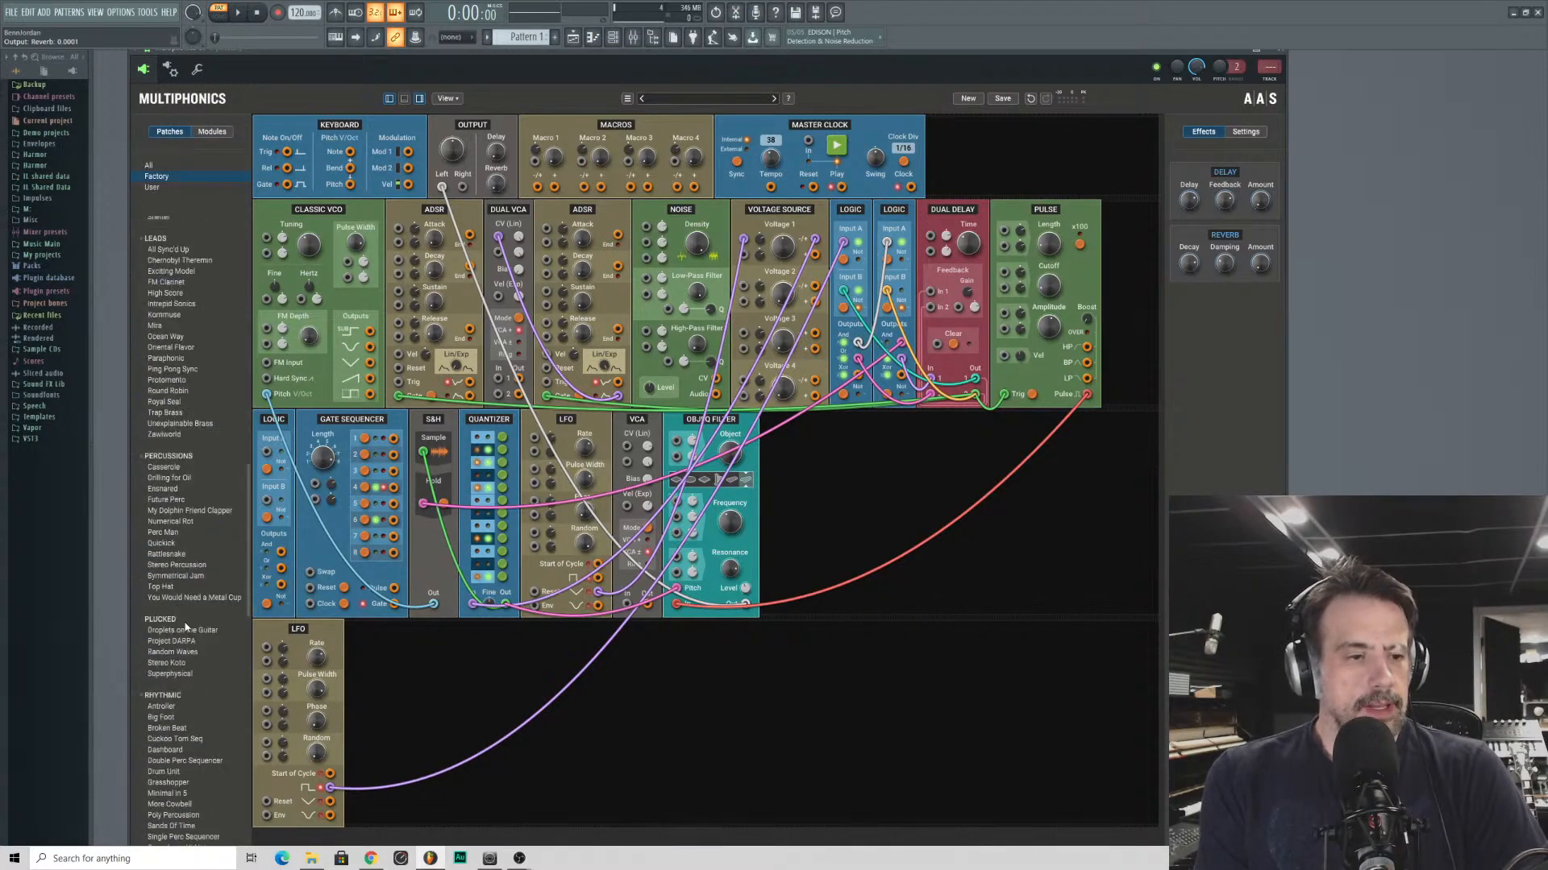
pyautogui.scroll(-18, 188, 645)
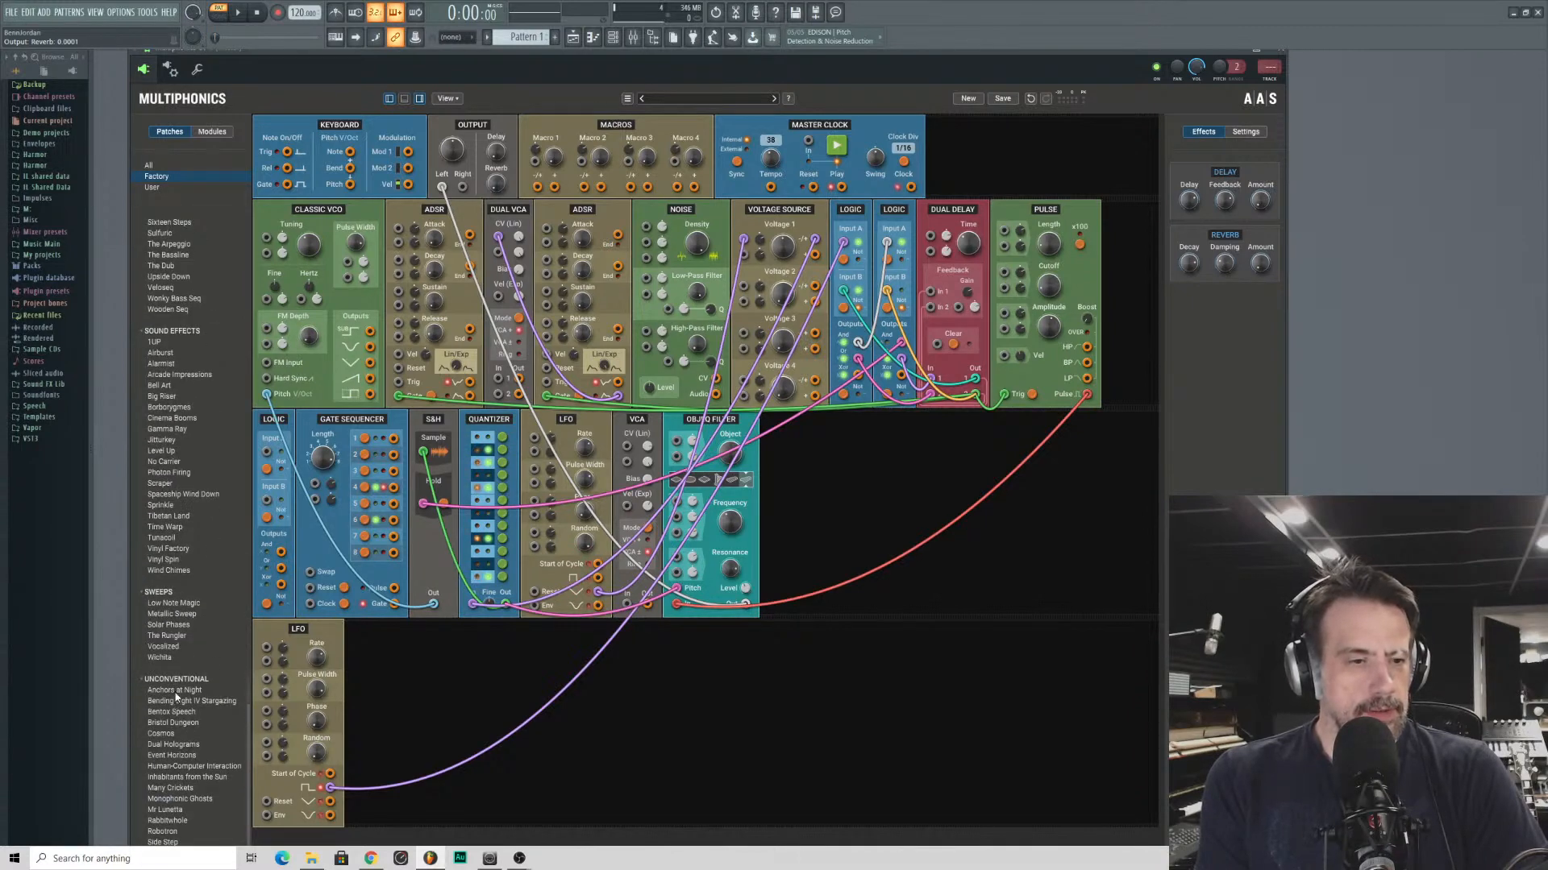
pyautogui.scroll(15, 176, 696)
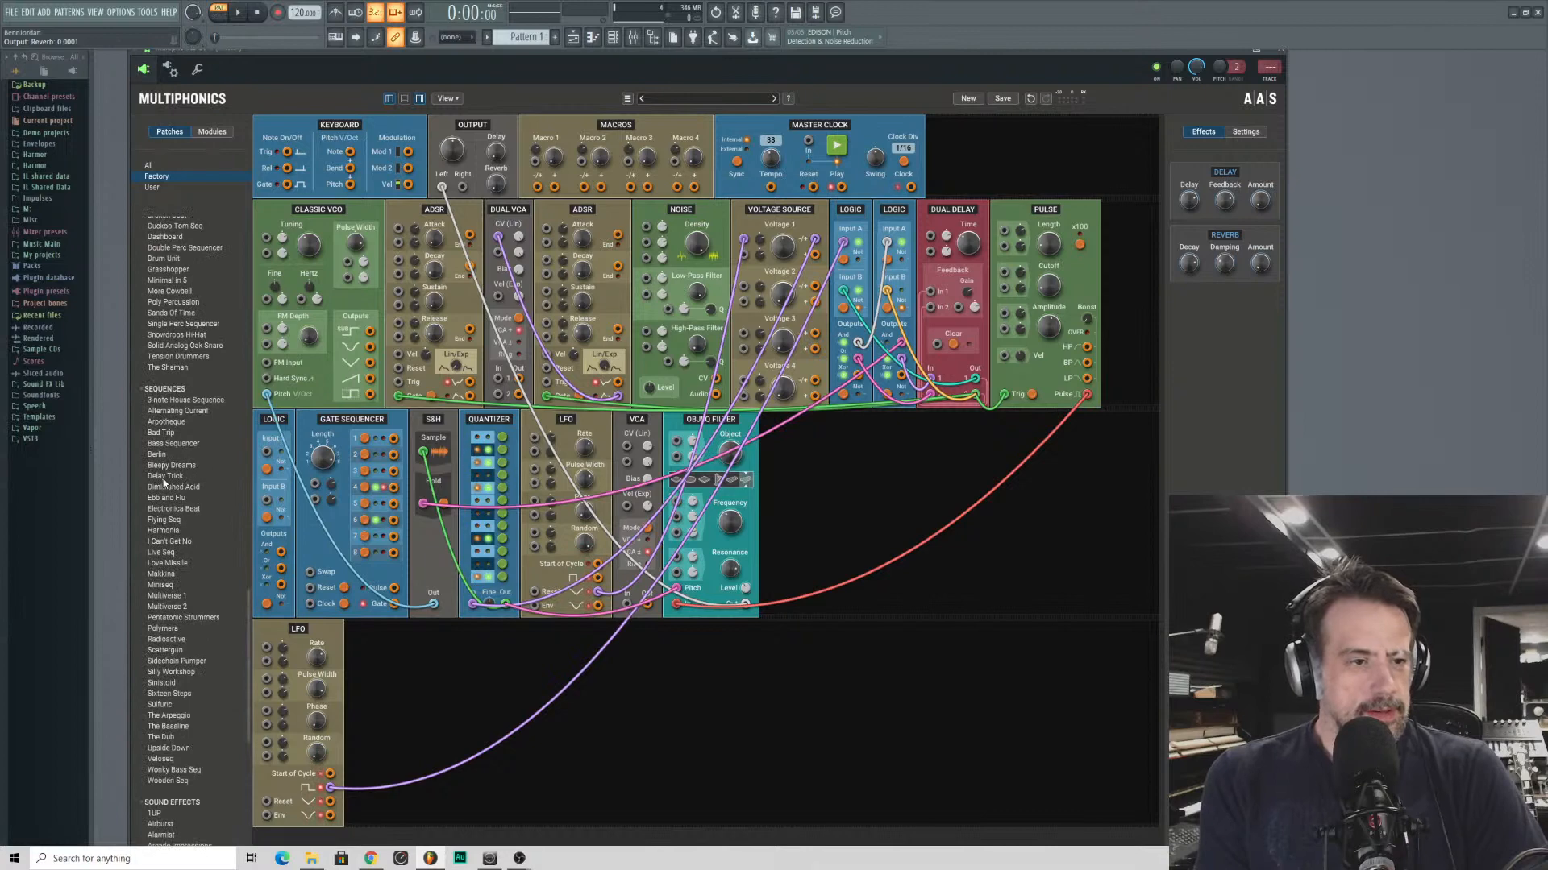
pyautogui.scroll(3, 163, 482)
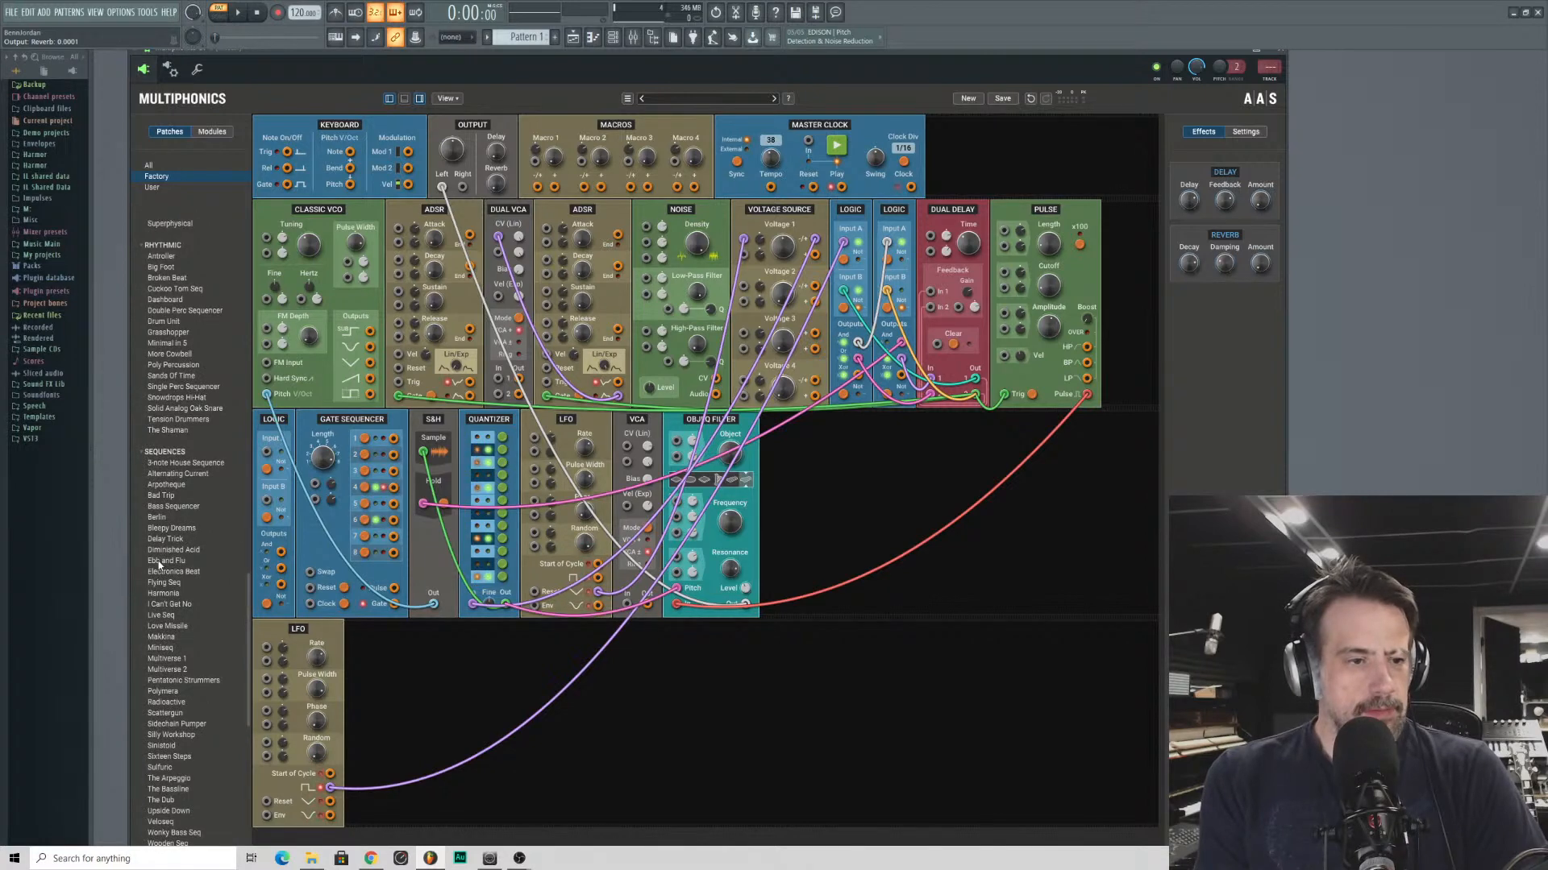
pyautogui.scroll(12, 170, 516)
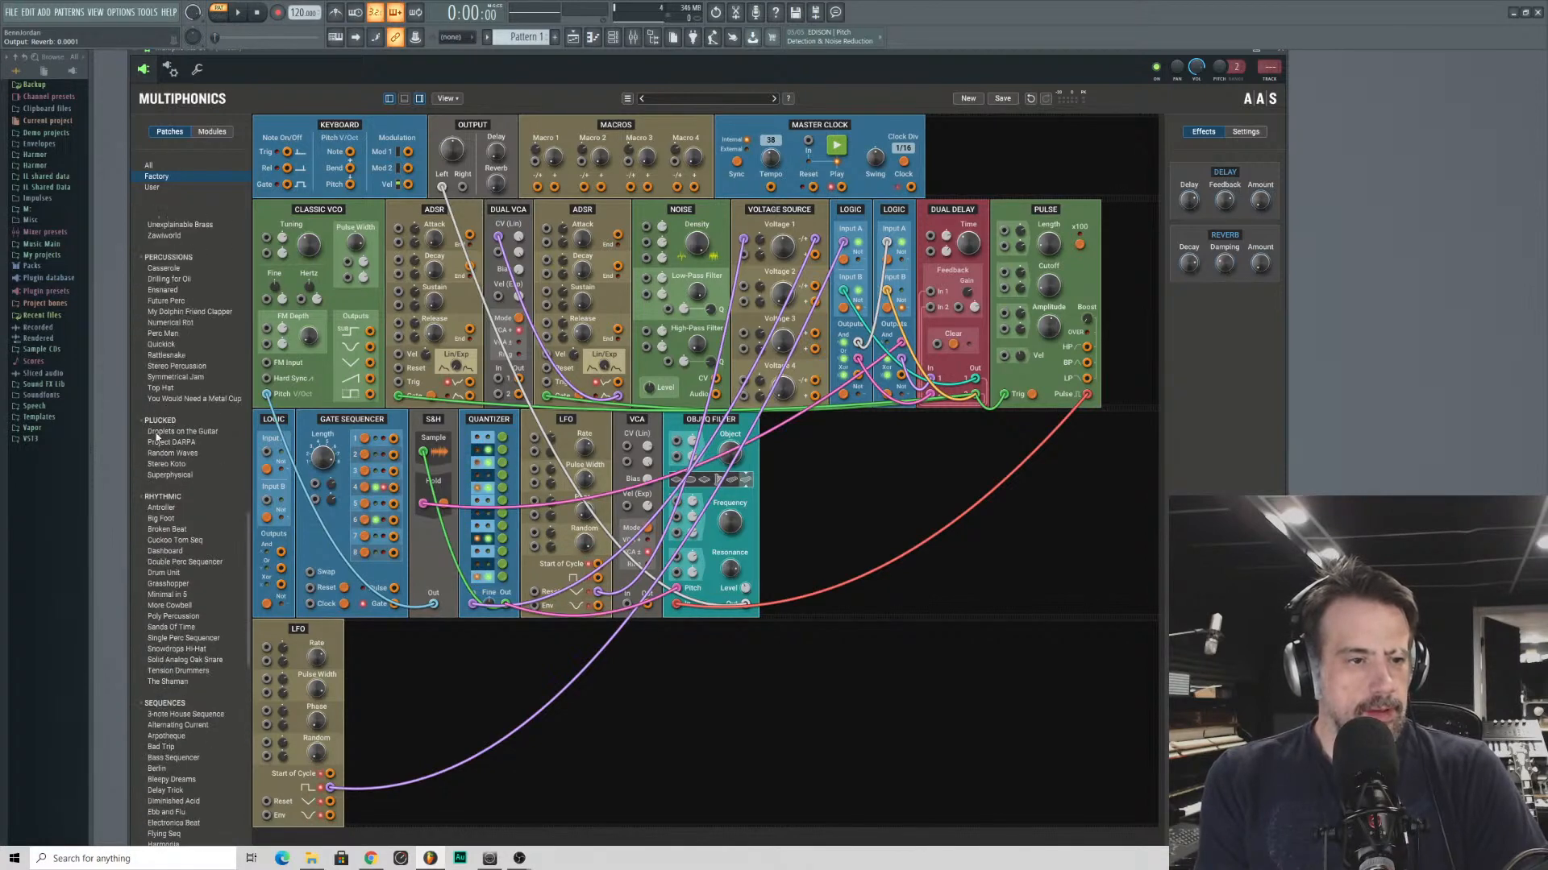
pyautogui.click(158, 433)
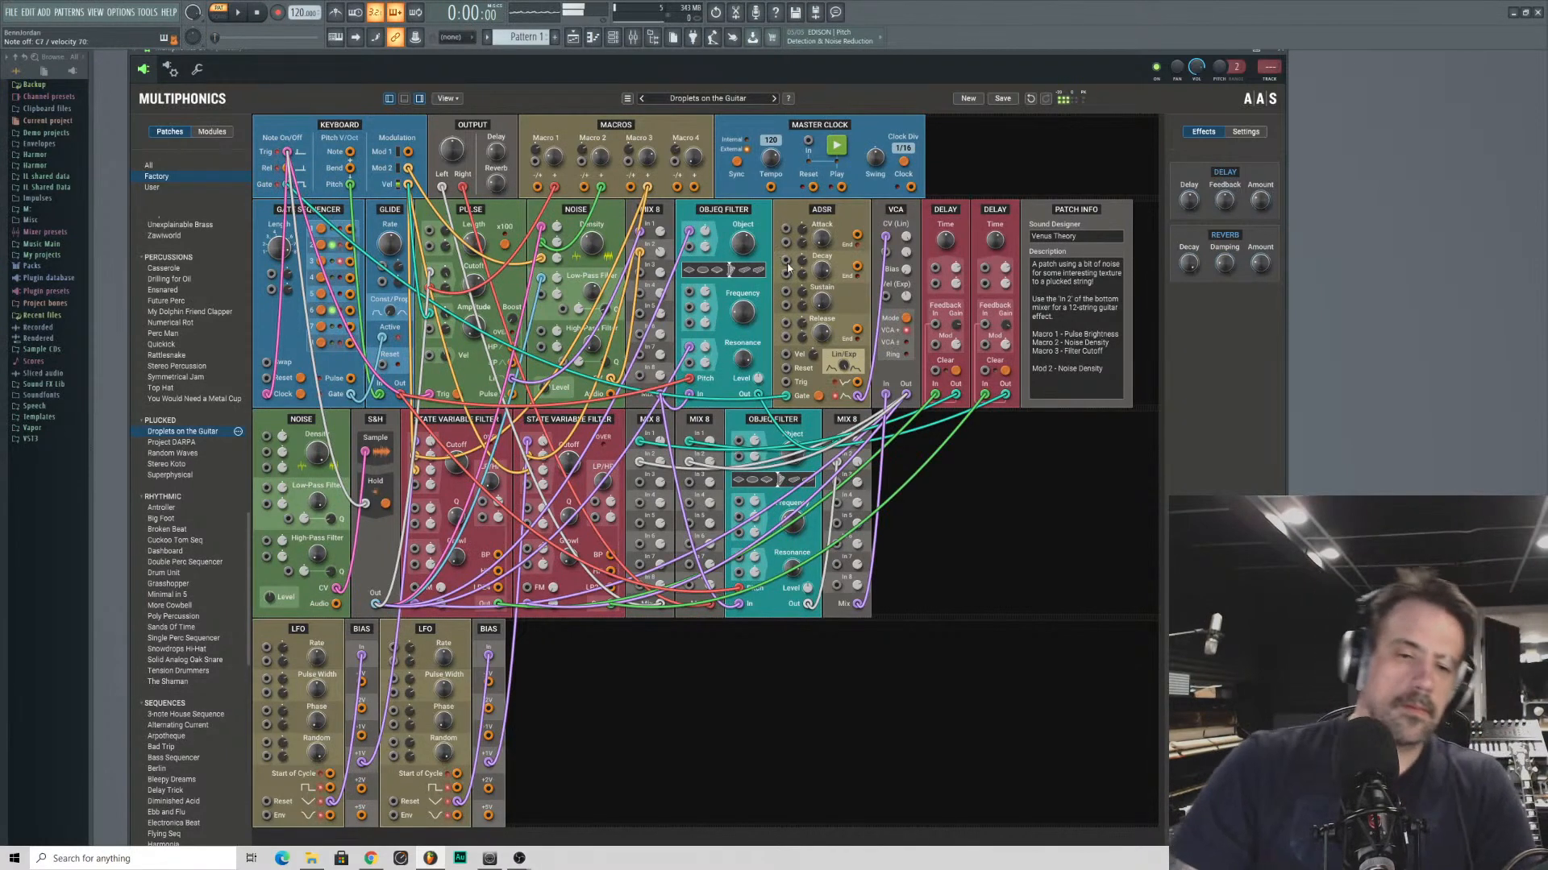
# - Audition the plucked patches Project DARPA, Random Waves, Stereo Koto and Superphysical in turn
pyautogui.click(160, 443)
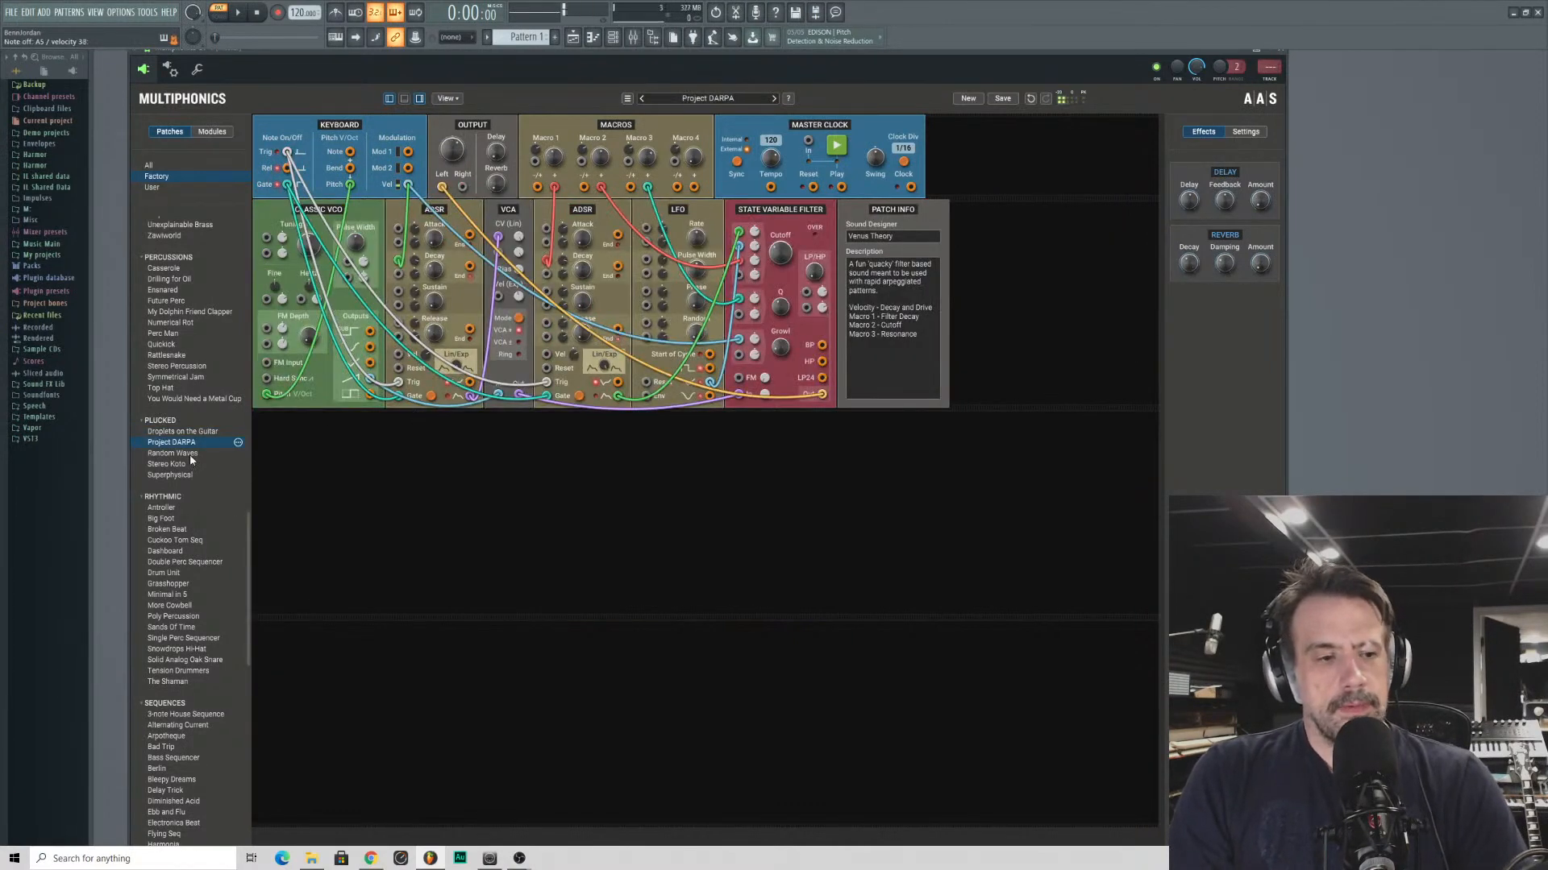
pyautogui.click(180, 454)
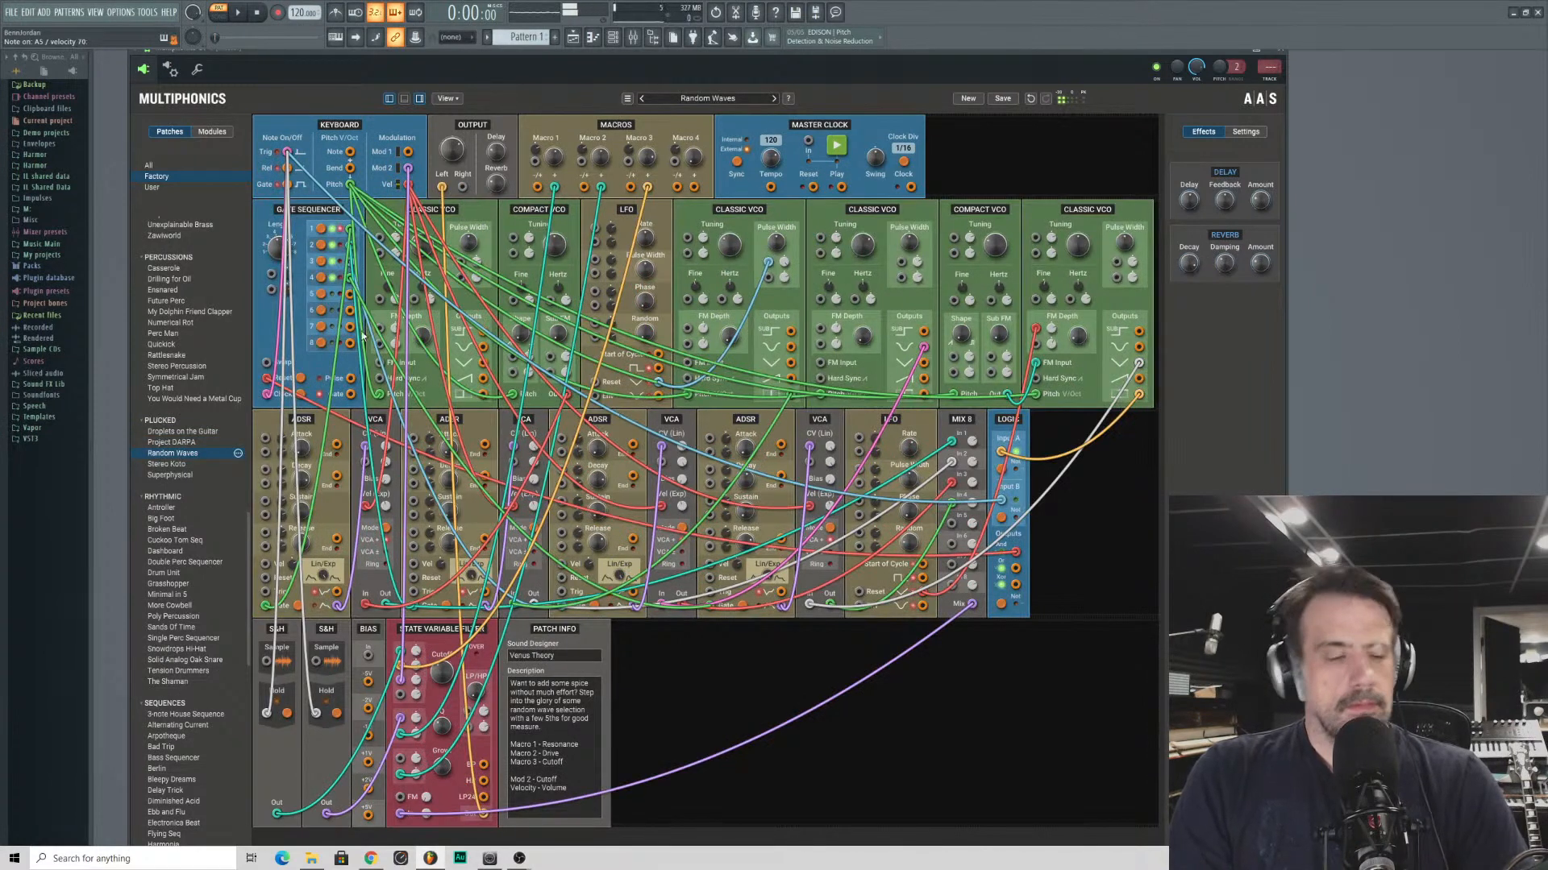
pyautogui.press('Down')
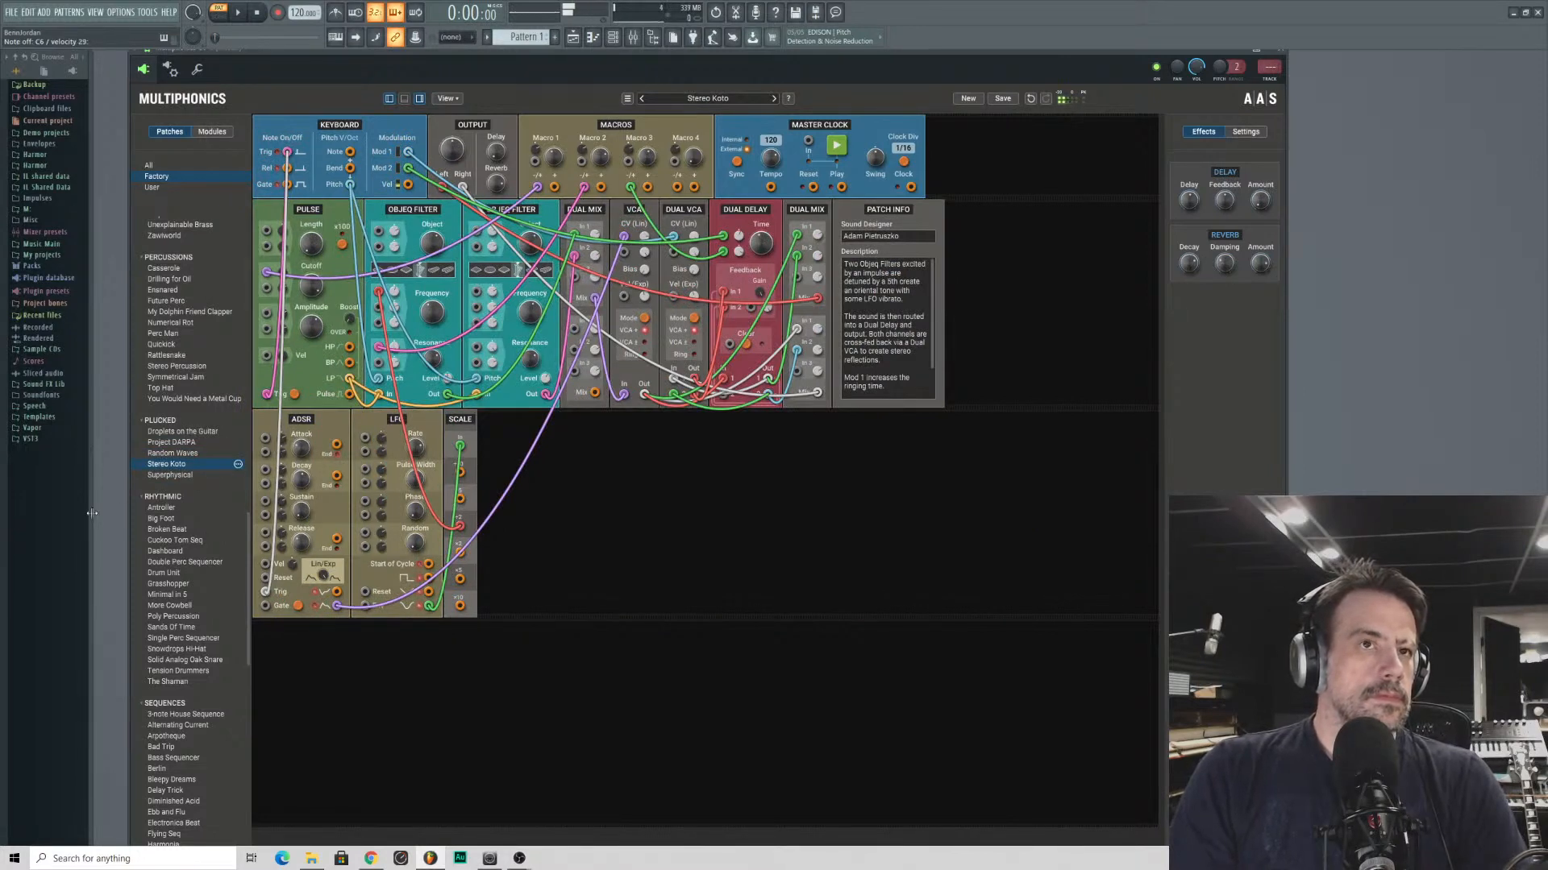
pyautogui.click(158, 475)
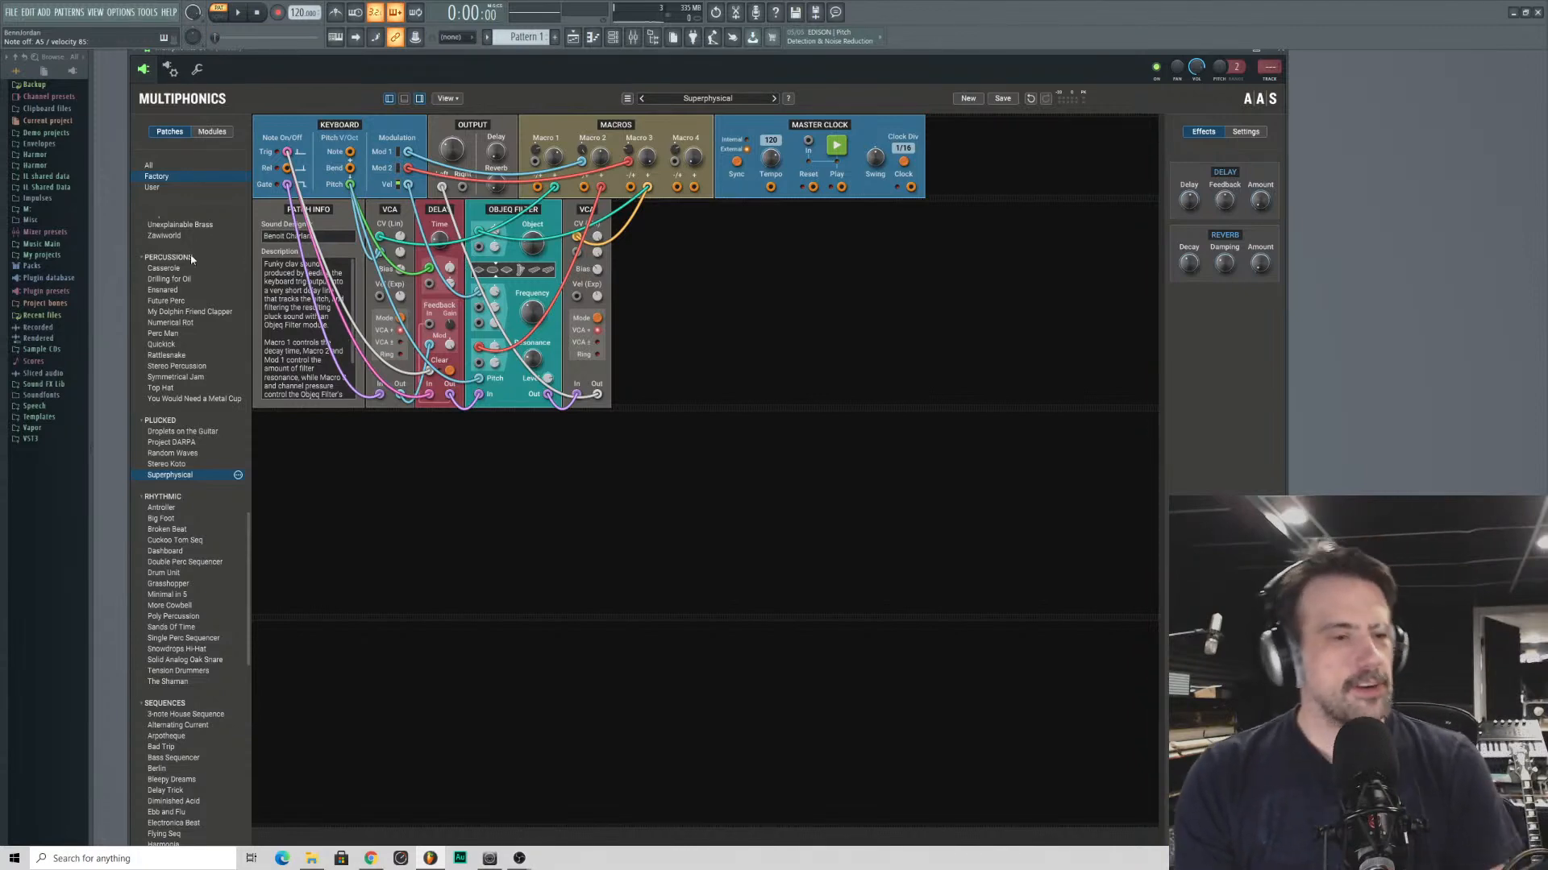
# - Audition the percussion patches Drilling for Oil, My Dolphin Friend Clapper, Perc Man, Top Hat and You Would Need a Metal Cup
pyautogui.click(171, 279)
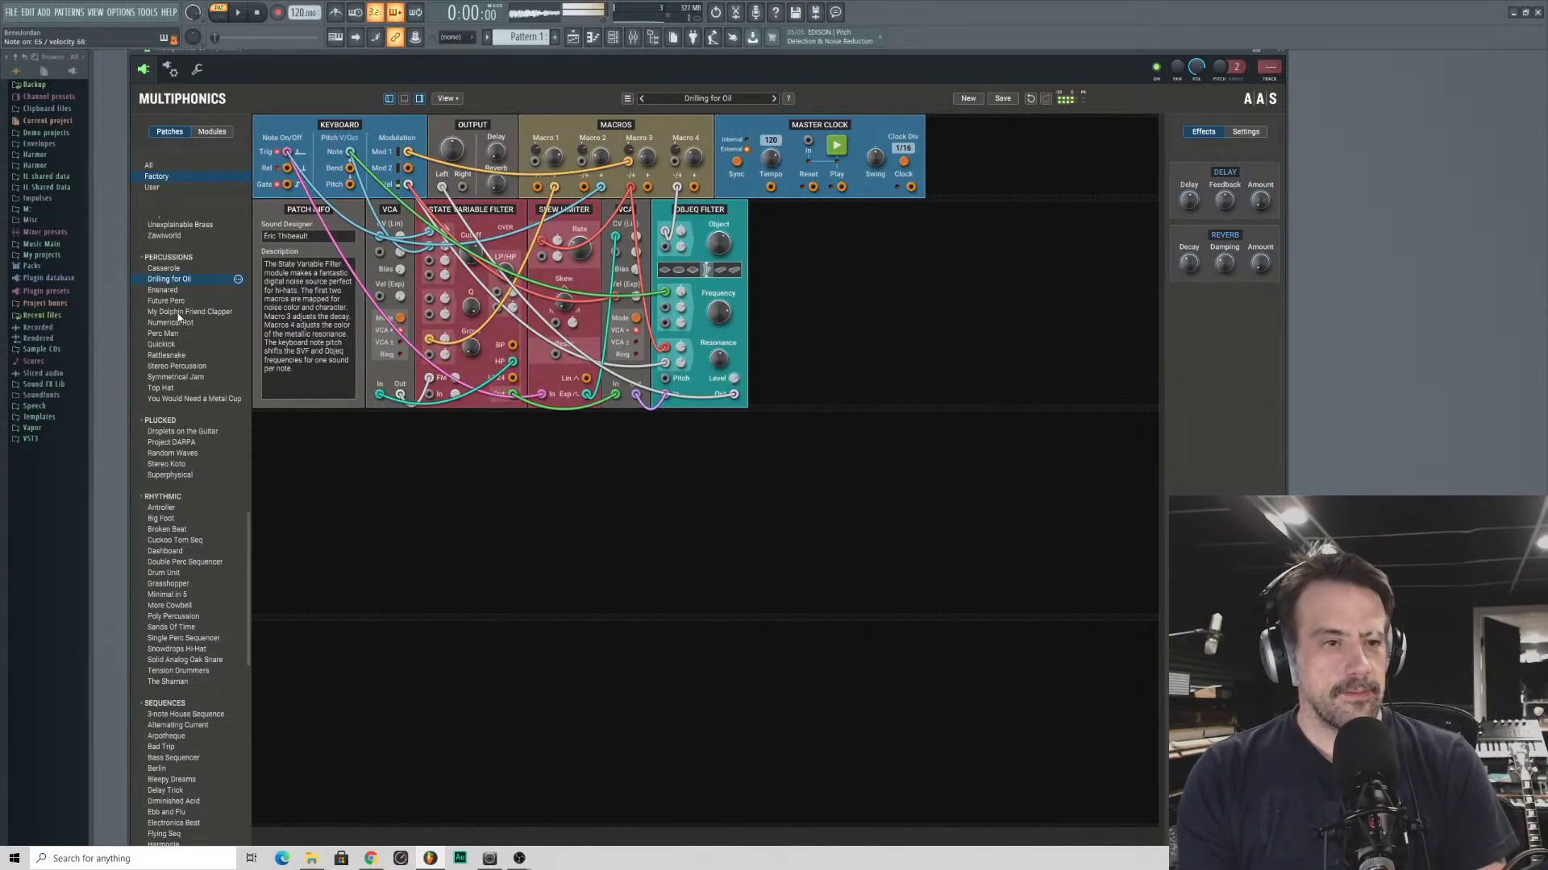
pyautogui.click(179, 313)
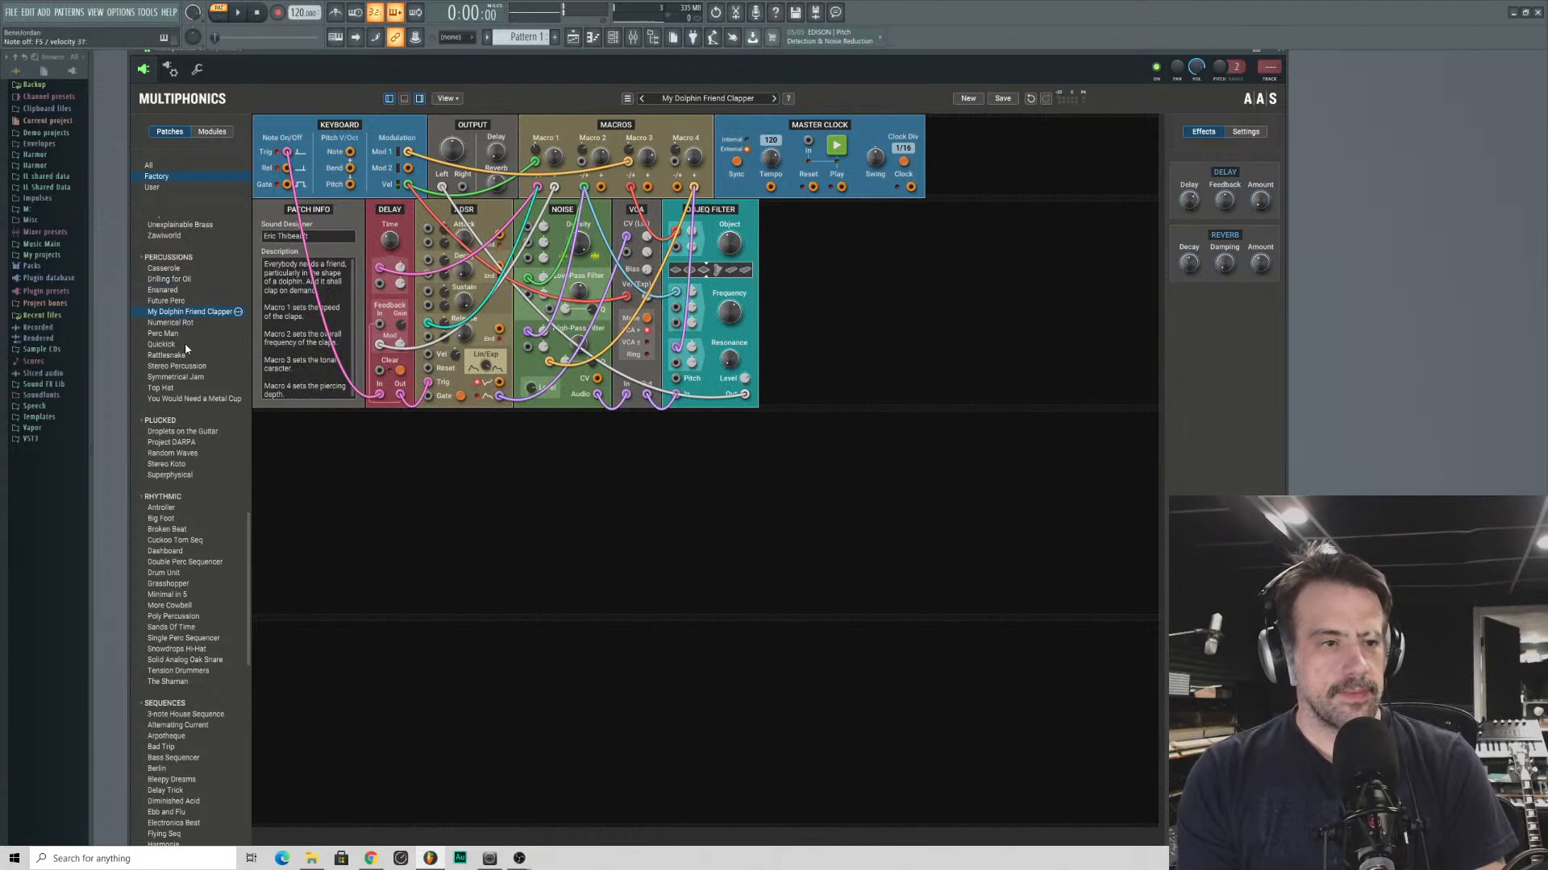
pyautogui.click(175, 334)
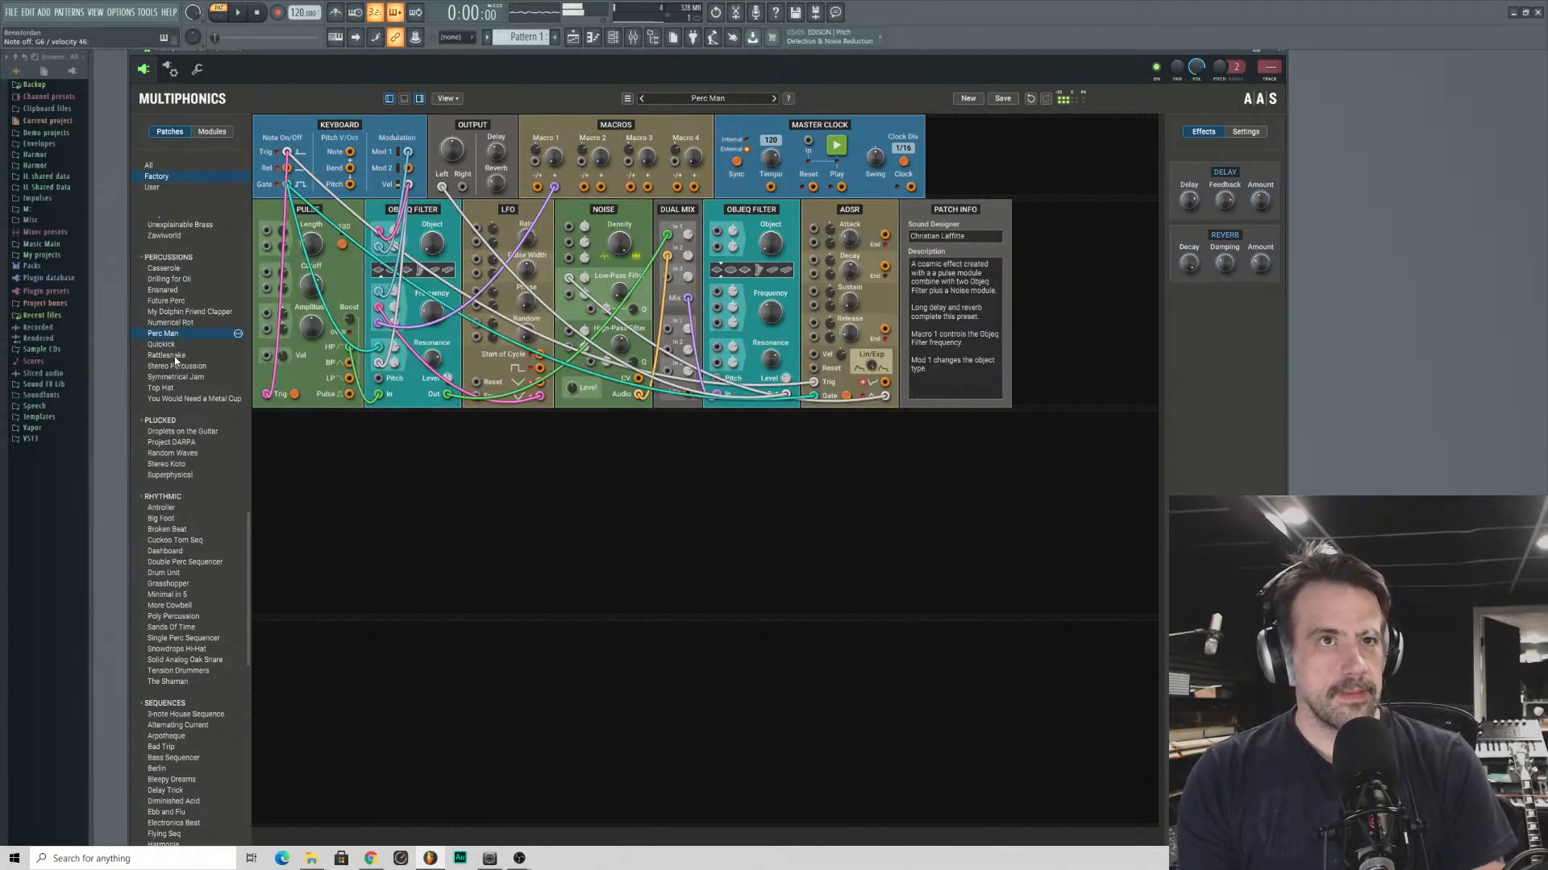
pyautogui.click(179, 387)
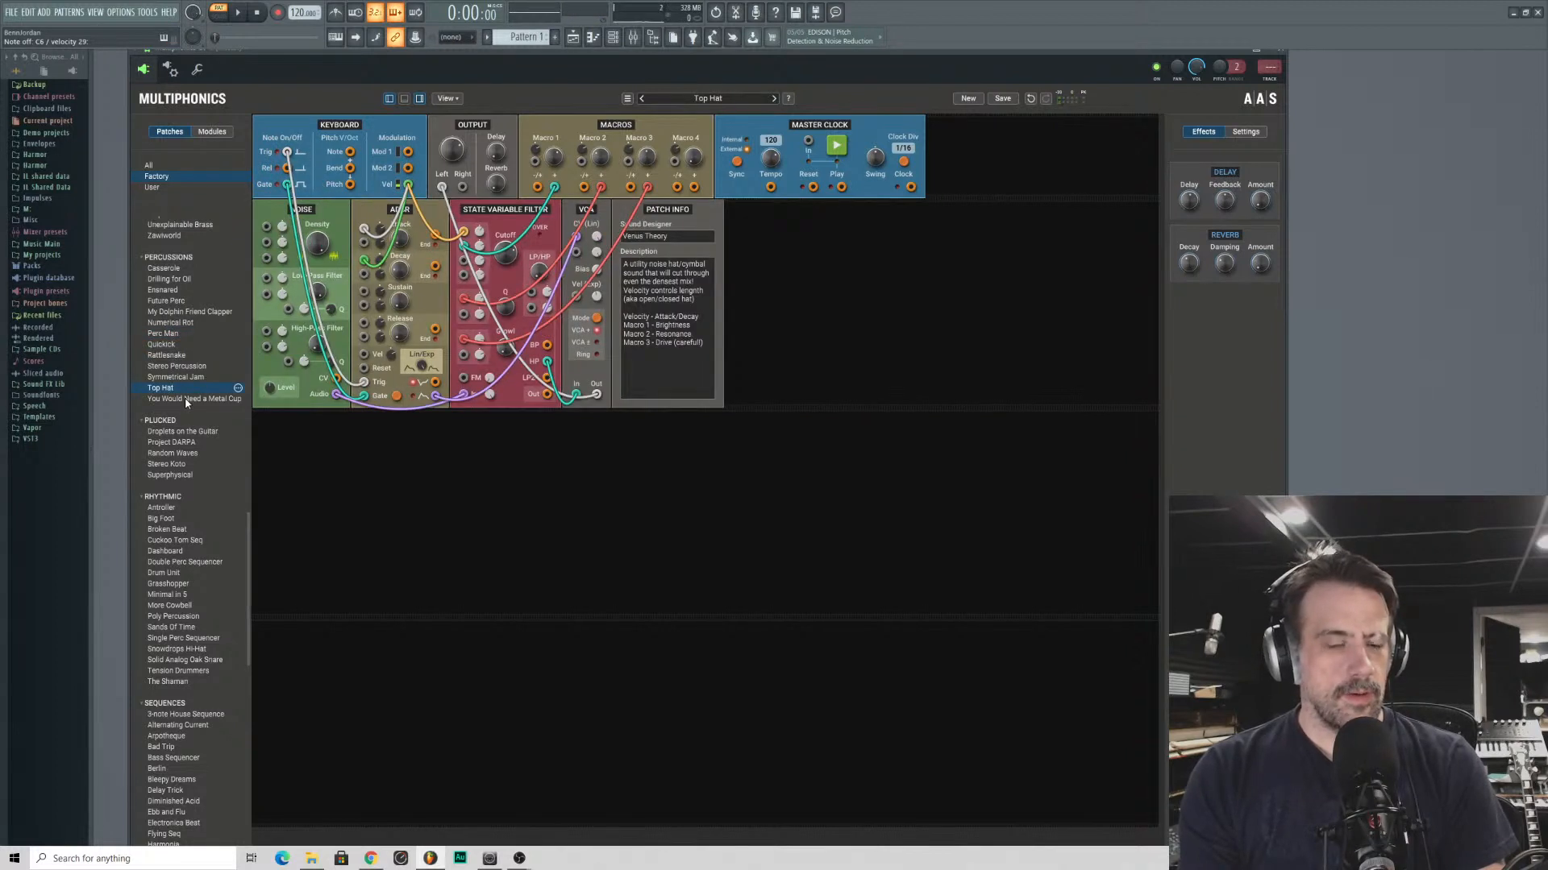
pyautogui.click(211, 398)
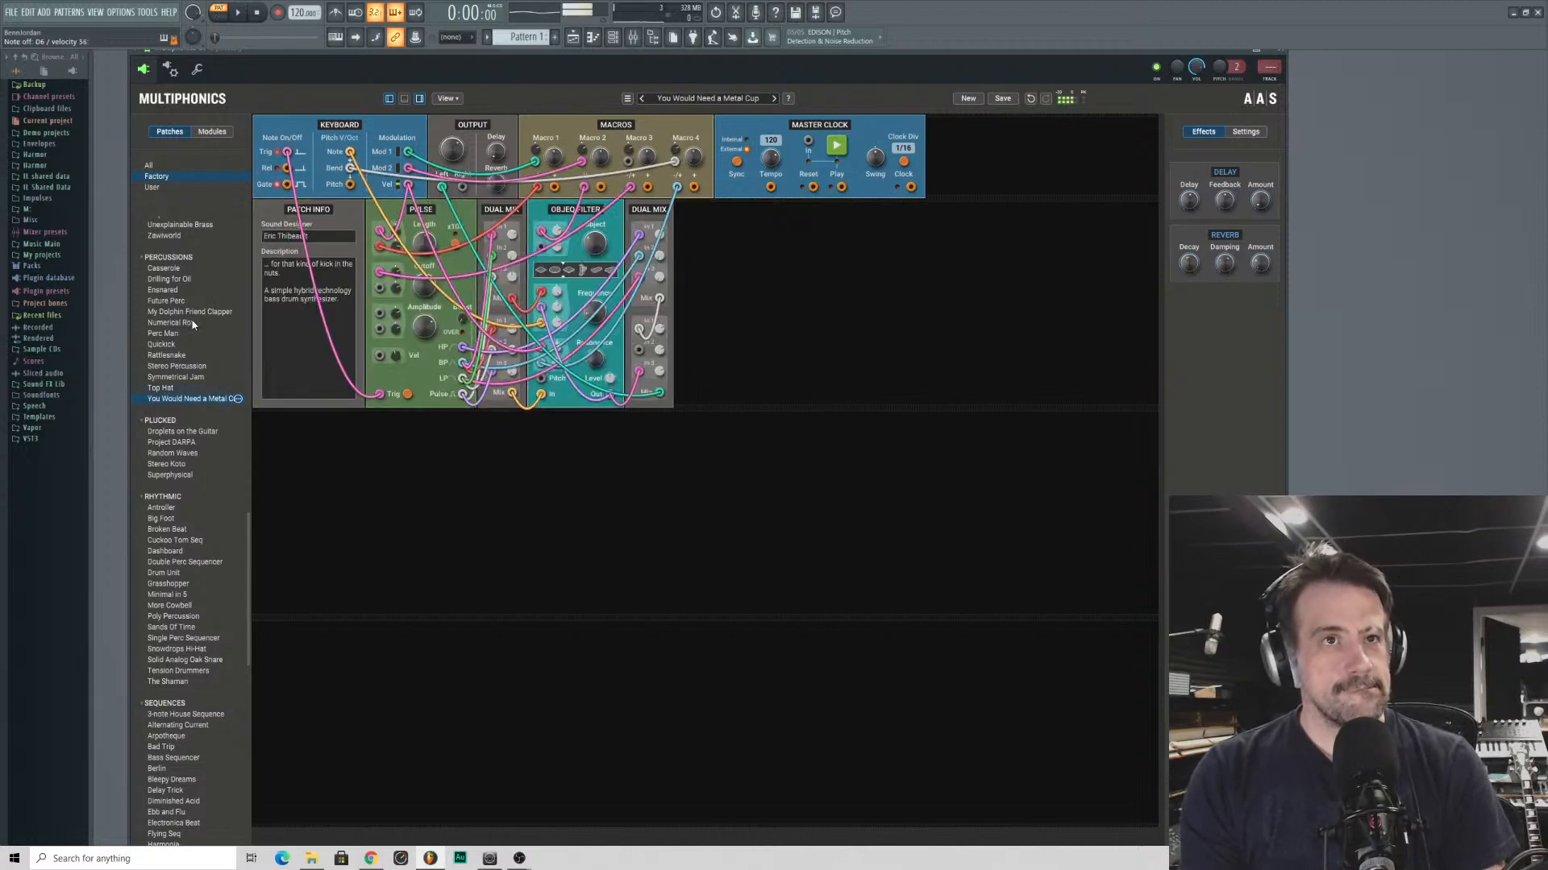
# - Load the lead patch Mira and collapse the Leads and Percussions categories in the patch list
pyautogui.scroll(5, 192, 320)
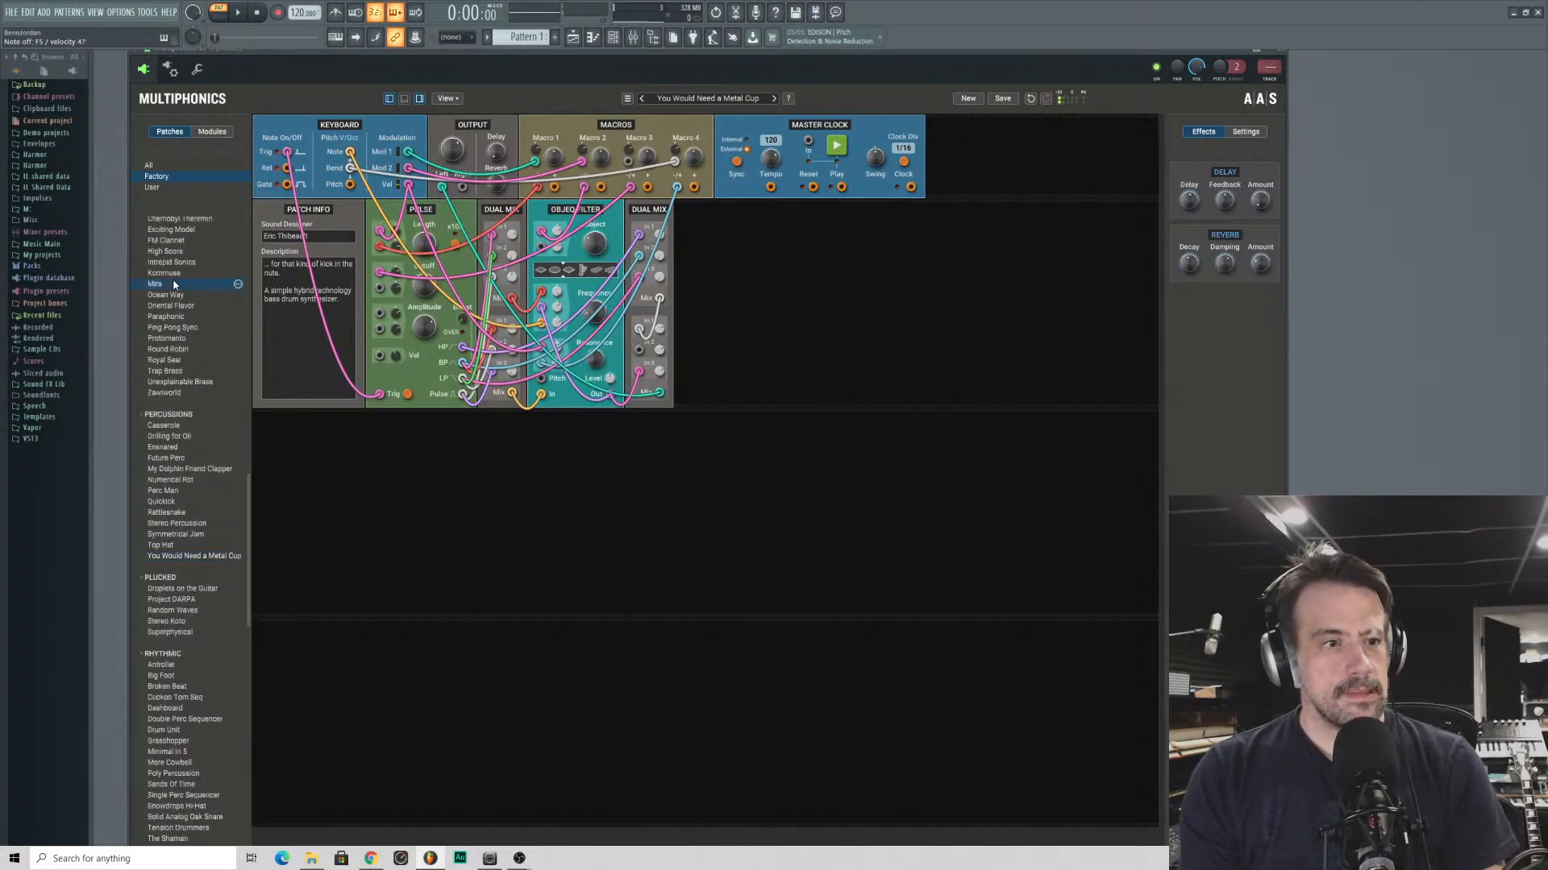
pyautogui.click(173, 282)
pyautogui.scroll(4, 187, 326)
pyautogui.click(187, 326)
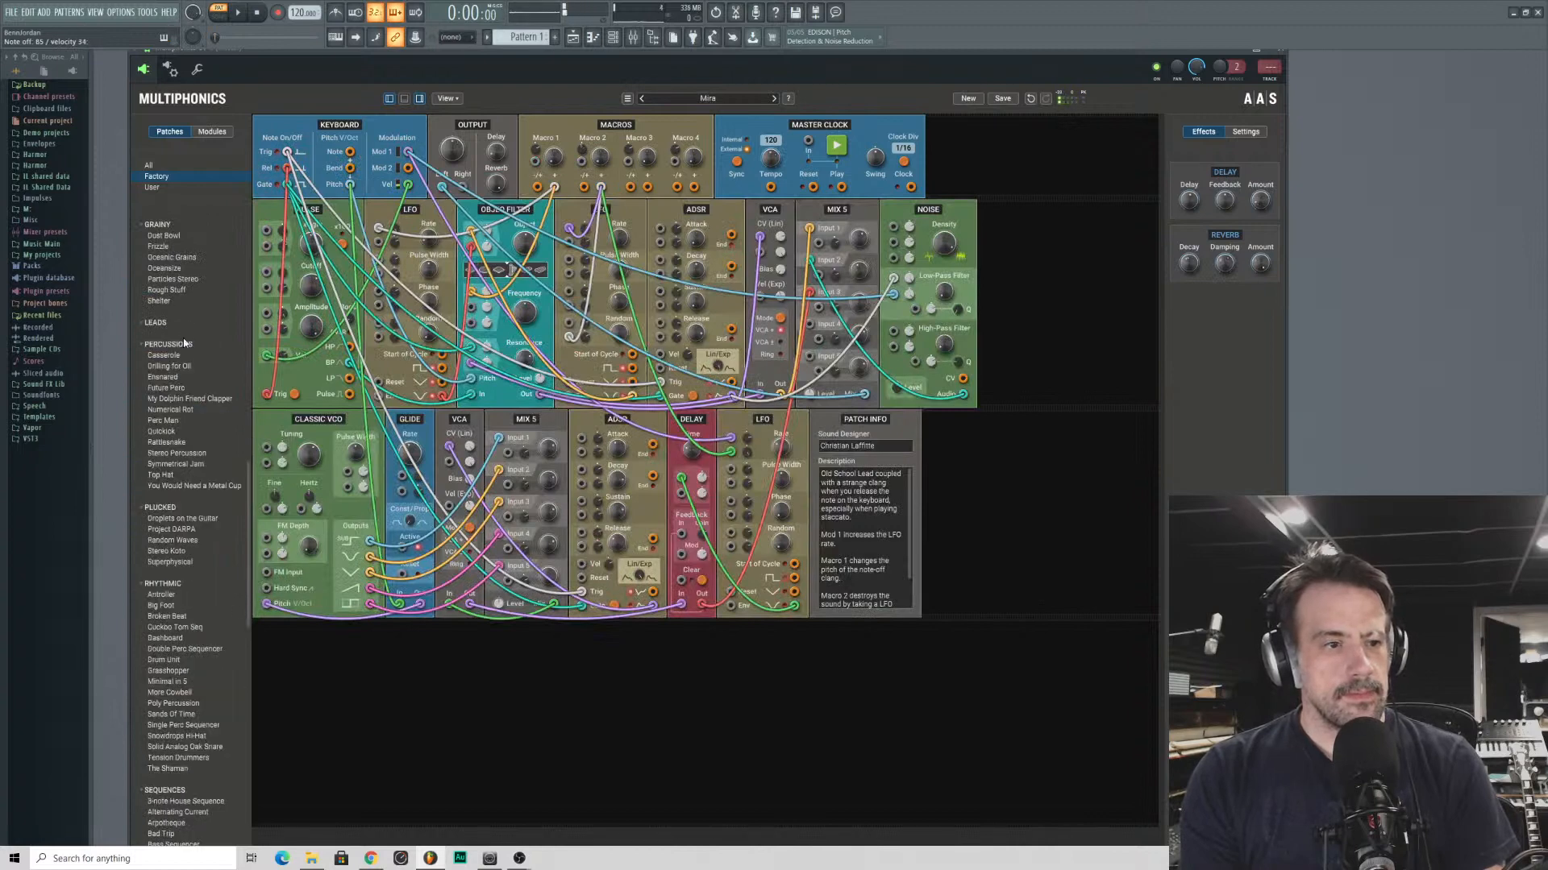
pyautogui.click(168, 345)
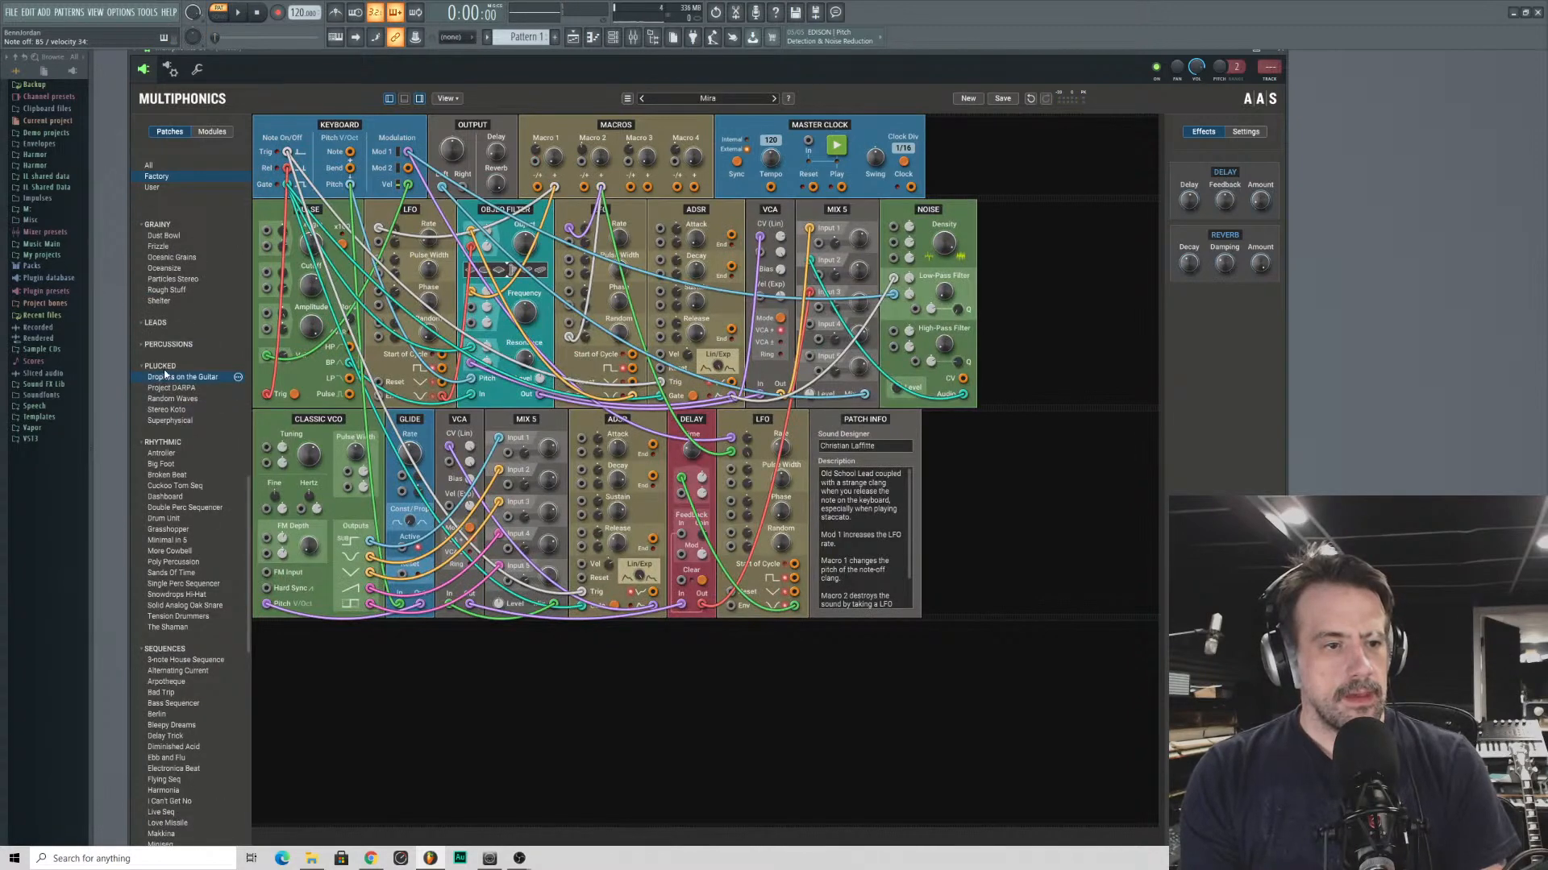
# - Audition the grainy patches Frizzle, Oceanic Grains, Oceansize, Particles Stereo, Rough Stuff and Shelter in turn
pyautogui.scroll(3, 166, 375)
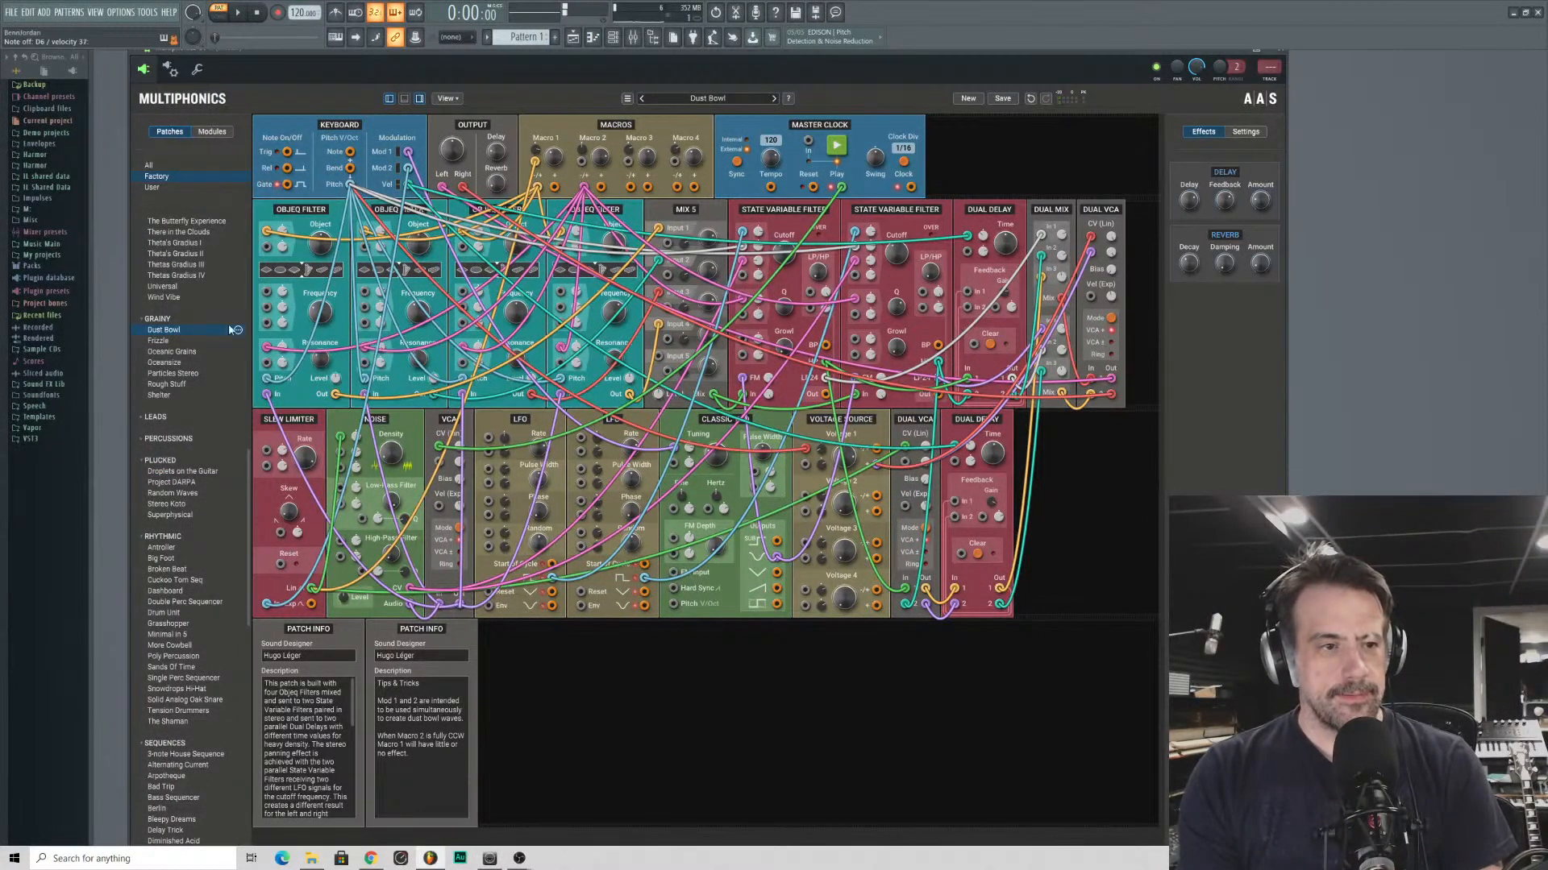
pyautogui.click(166, 341)
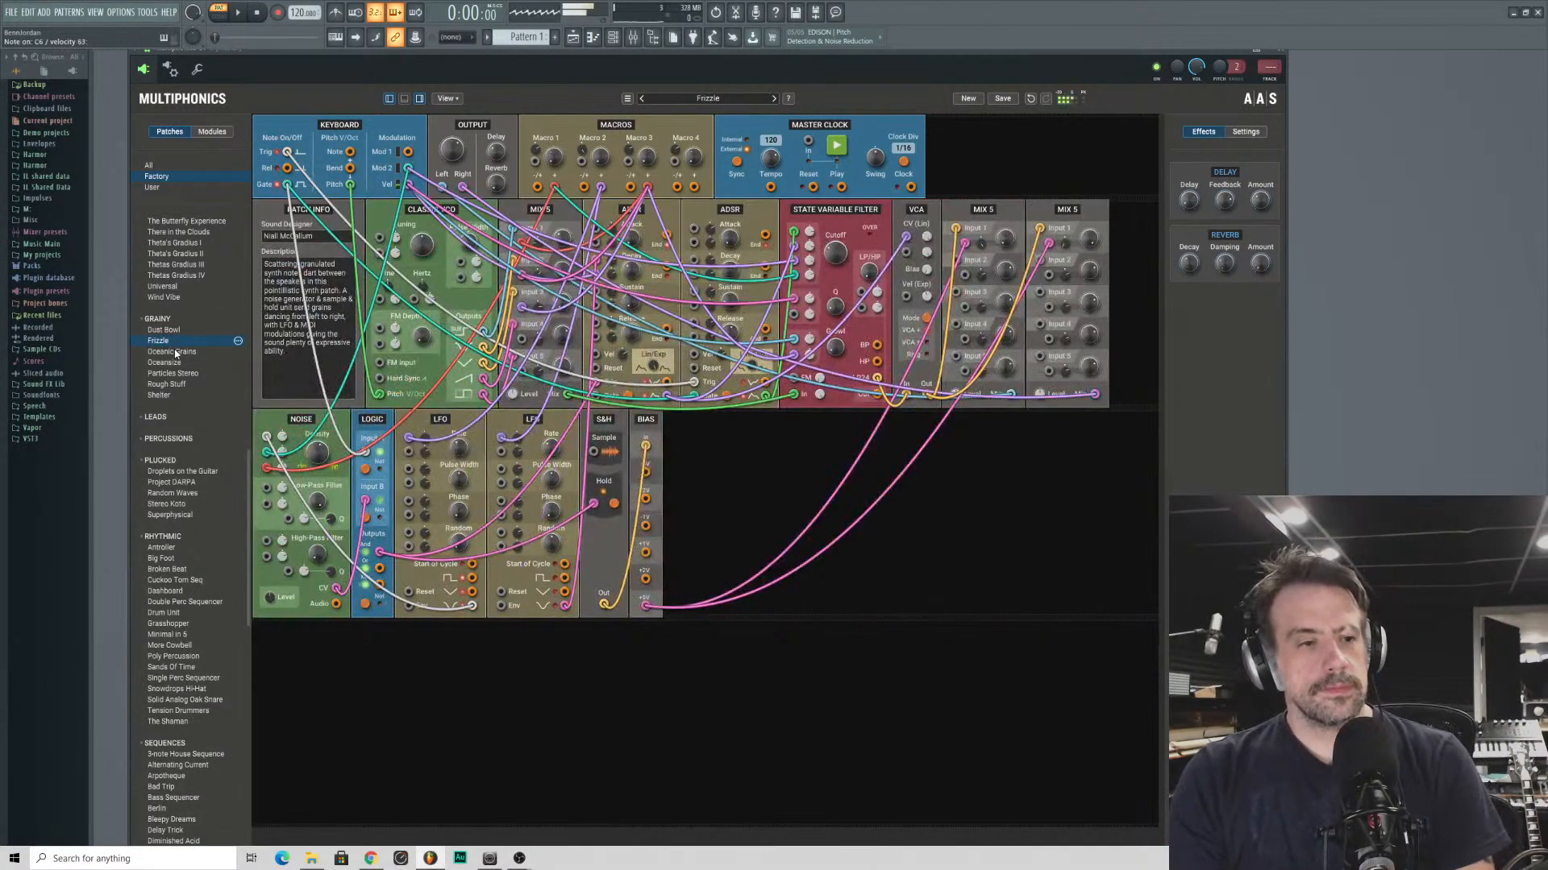
pyautogui.click(175, 352)
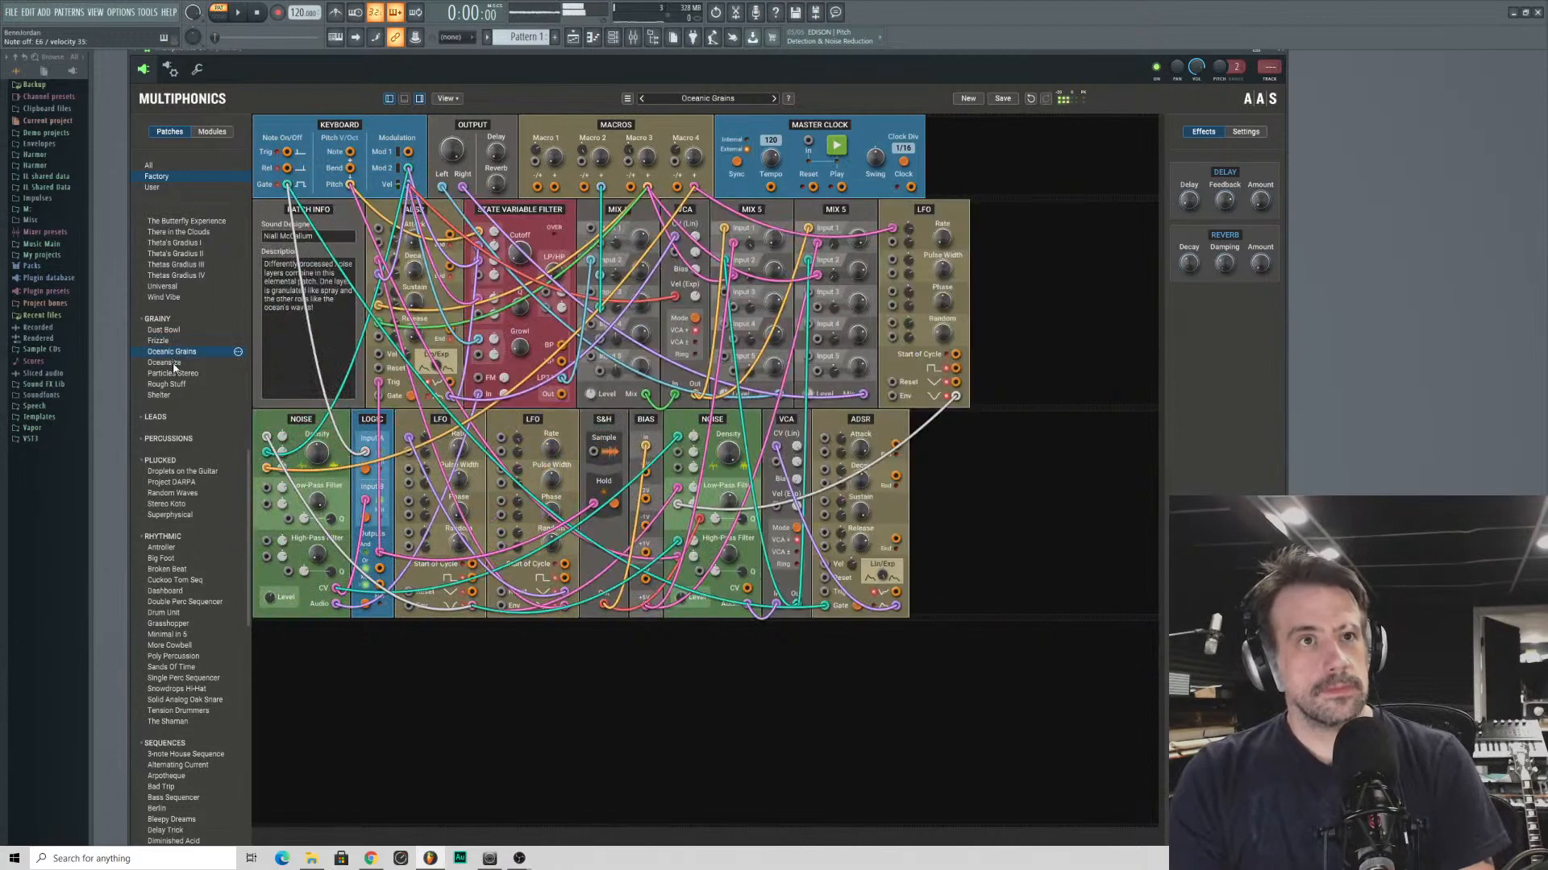
pyautogui.click(169, 363)
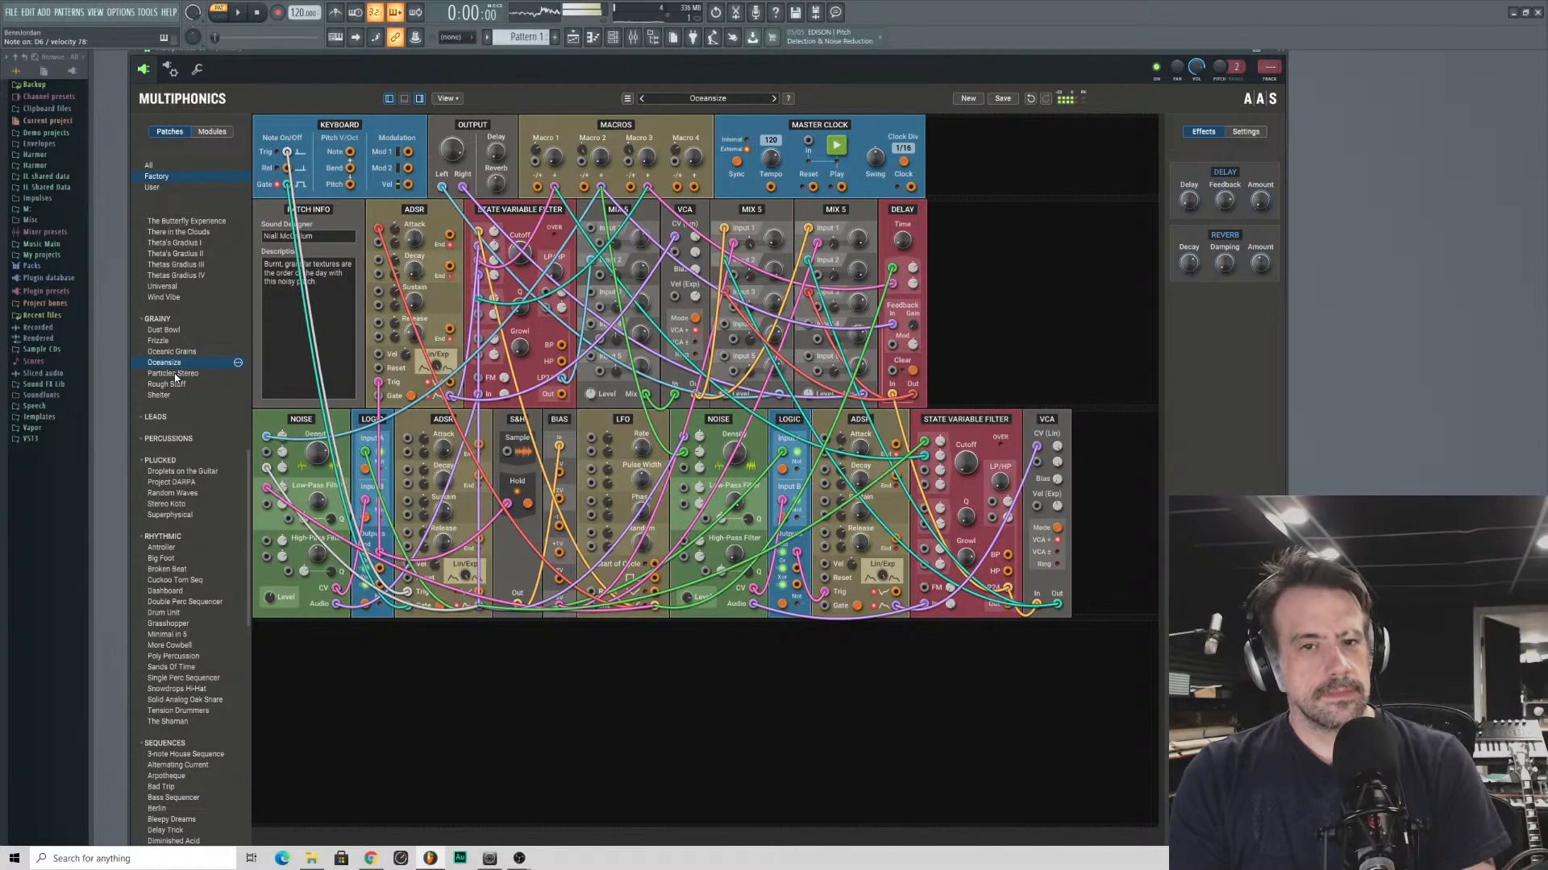
pyautogui.click(174, 374)
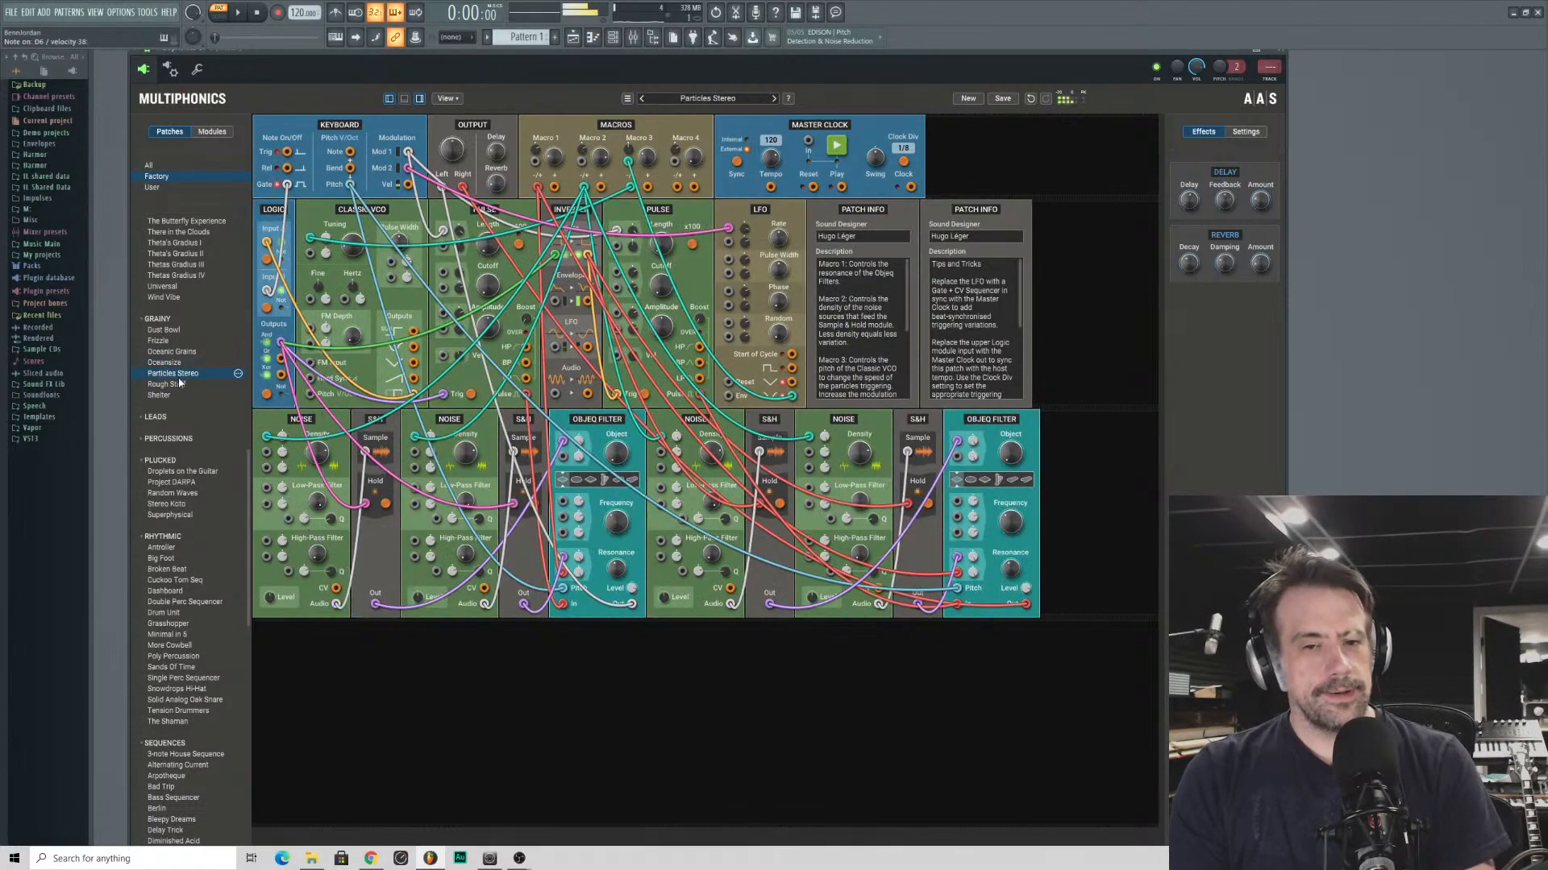
pyautogui.click(179, 385)
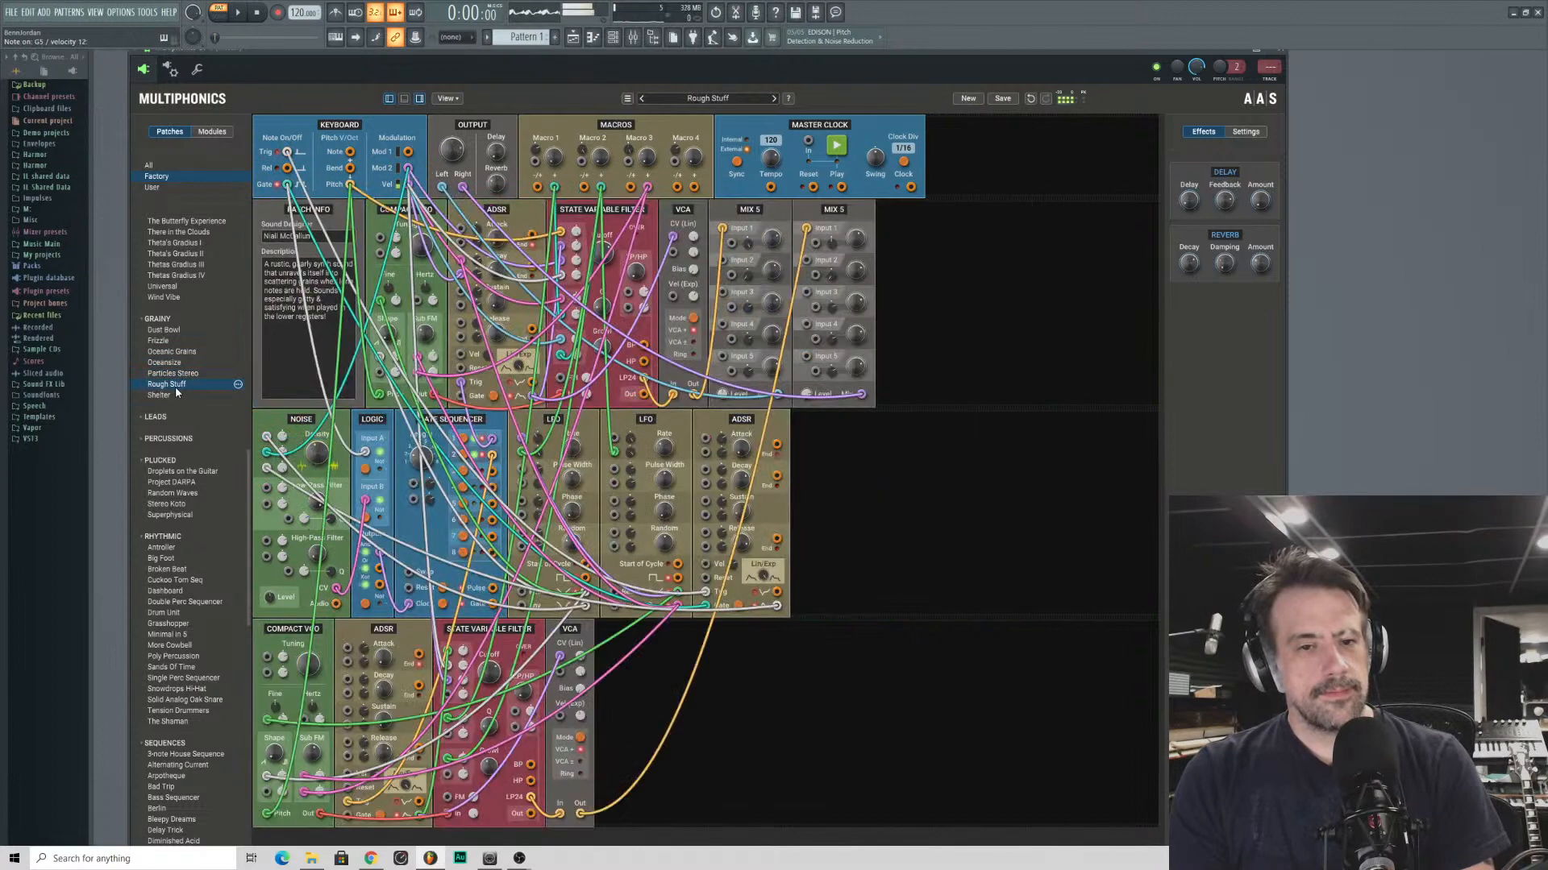
pyautogui.click(175, 394)
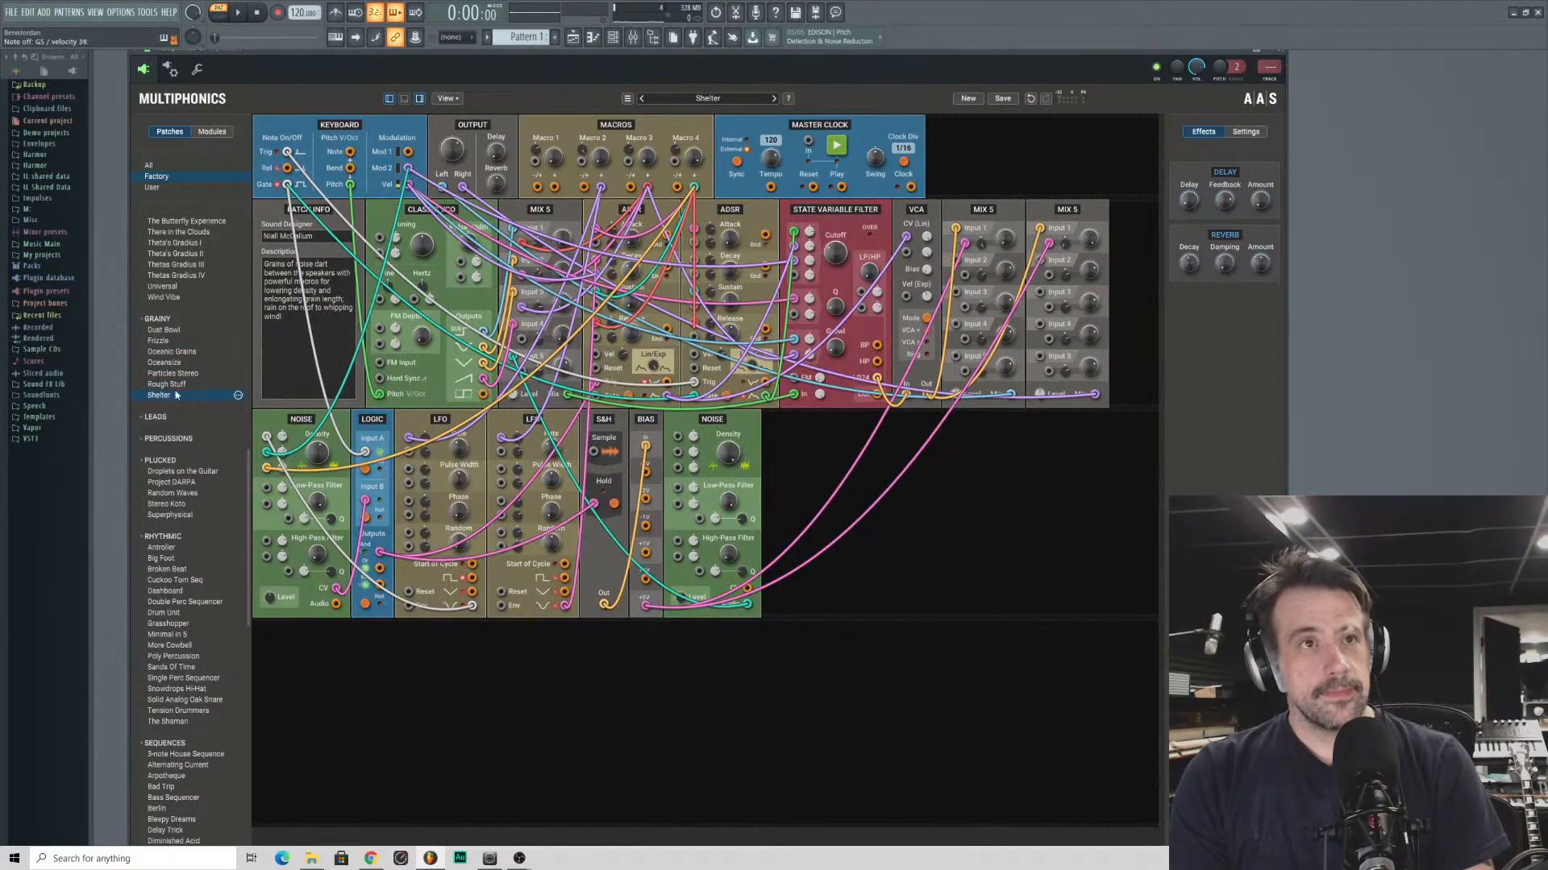
# - Audition the generative patches Neptune's Lullaby, IRCAM and Magic Castle
pyautogui.scroll(3, 184, 347)
pyautogui.scroll(3, 182, 347)
pyautogui.click(181, 344)
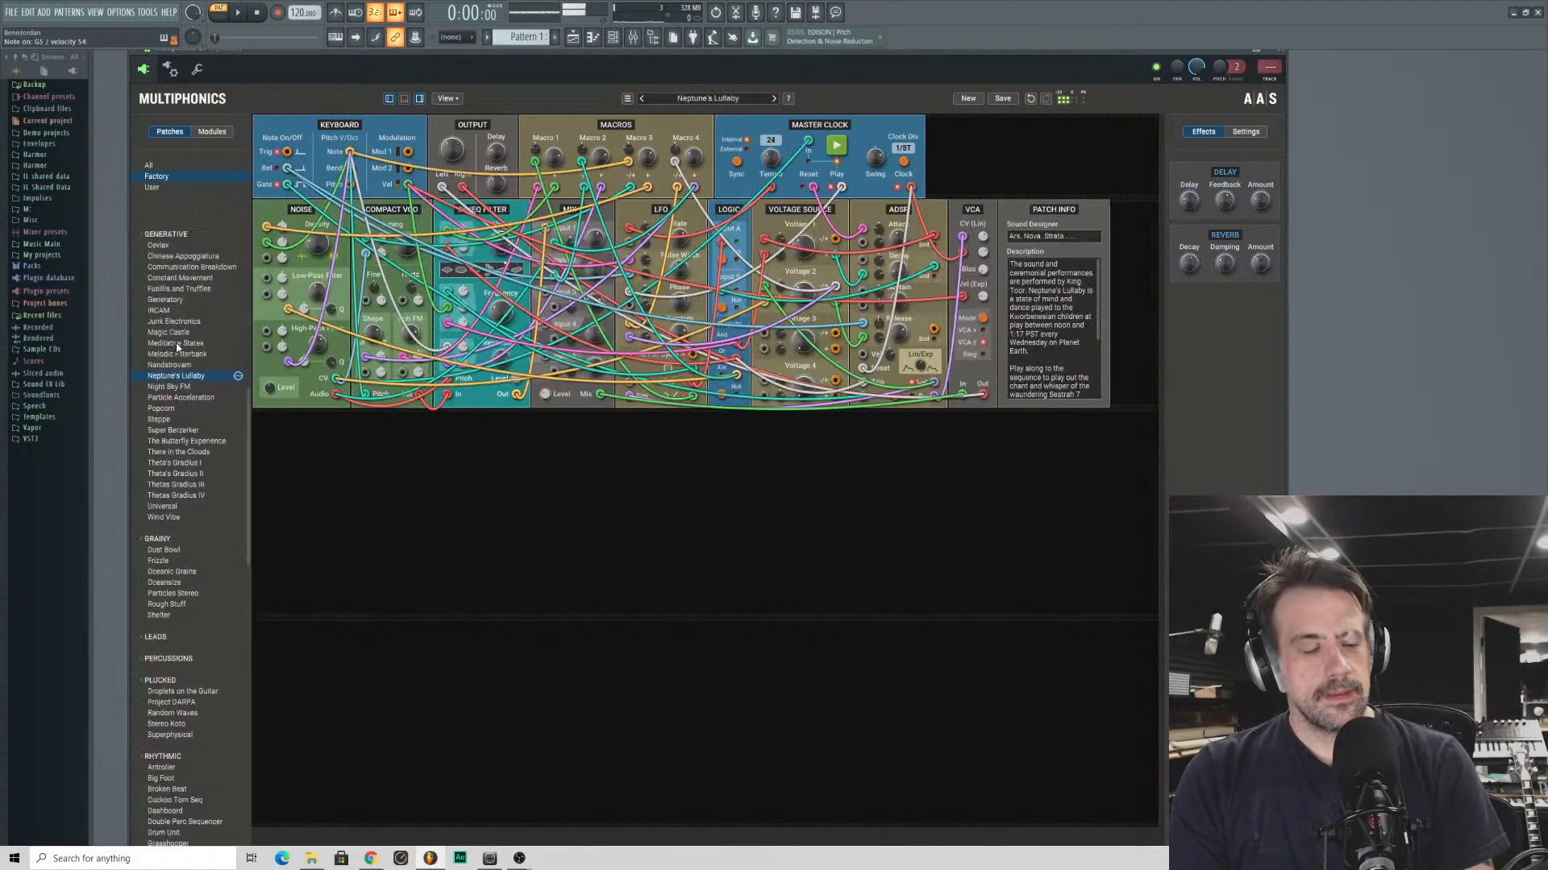
pyautogui.scroll(4, 180, 340)
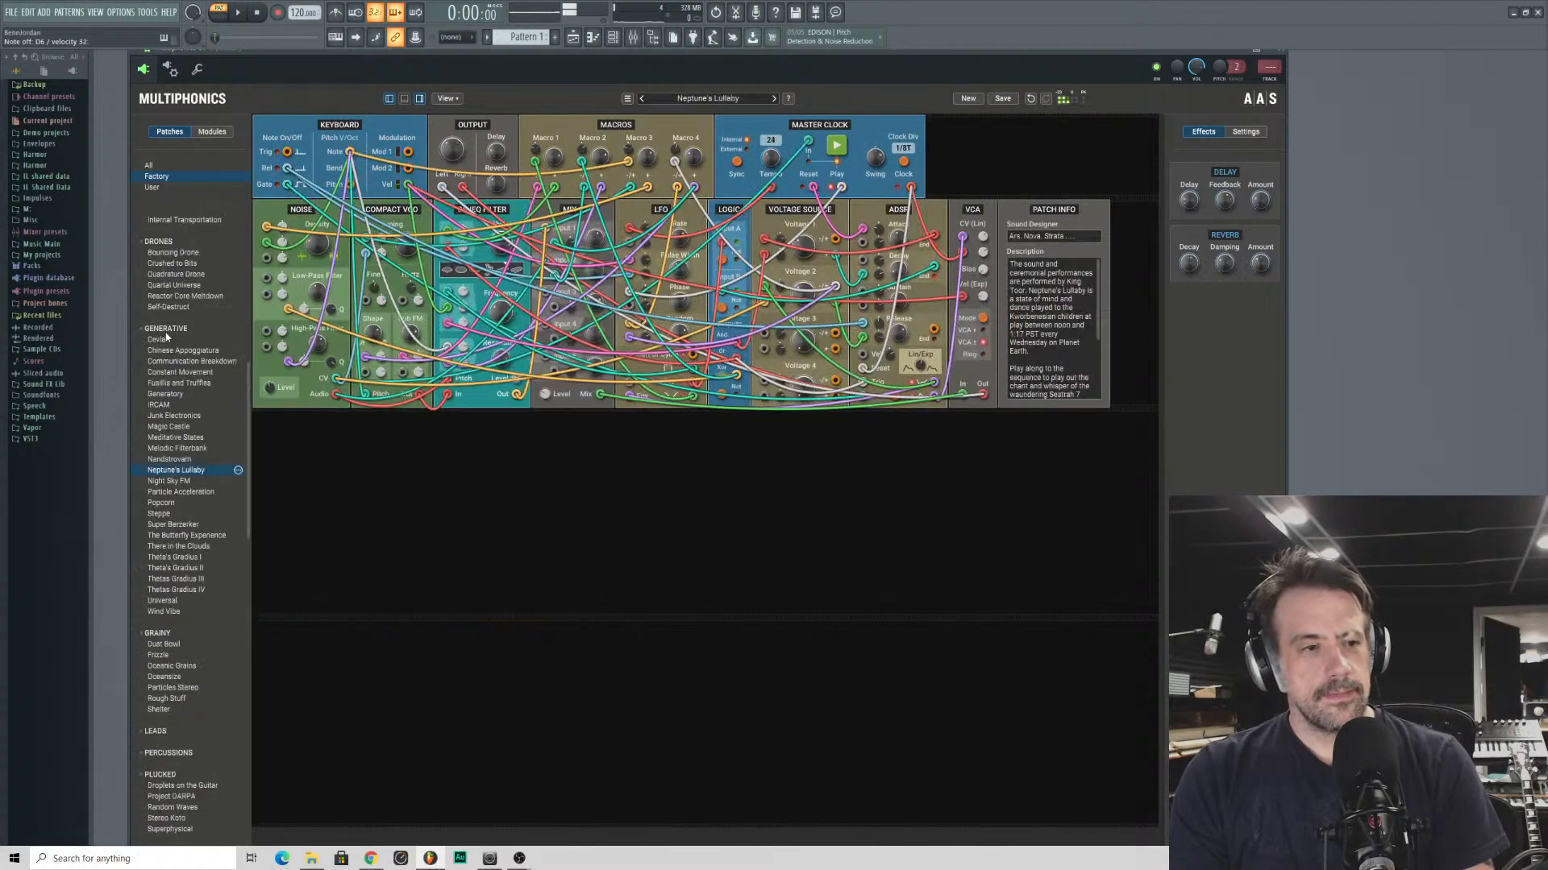
pyautogui.click(168, 372)
pyautogui.click(187, 405)
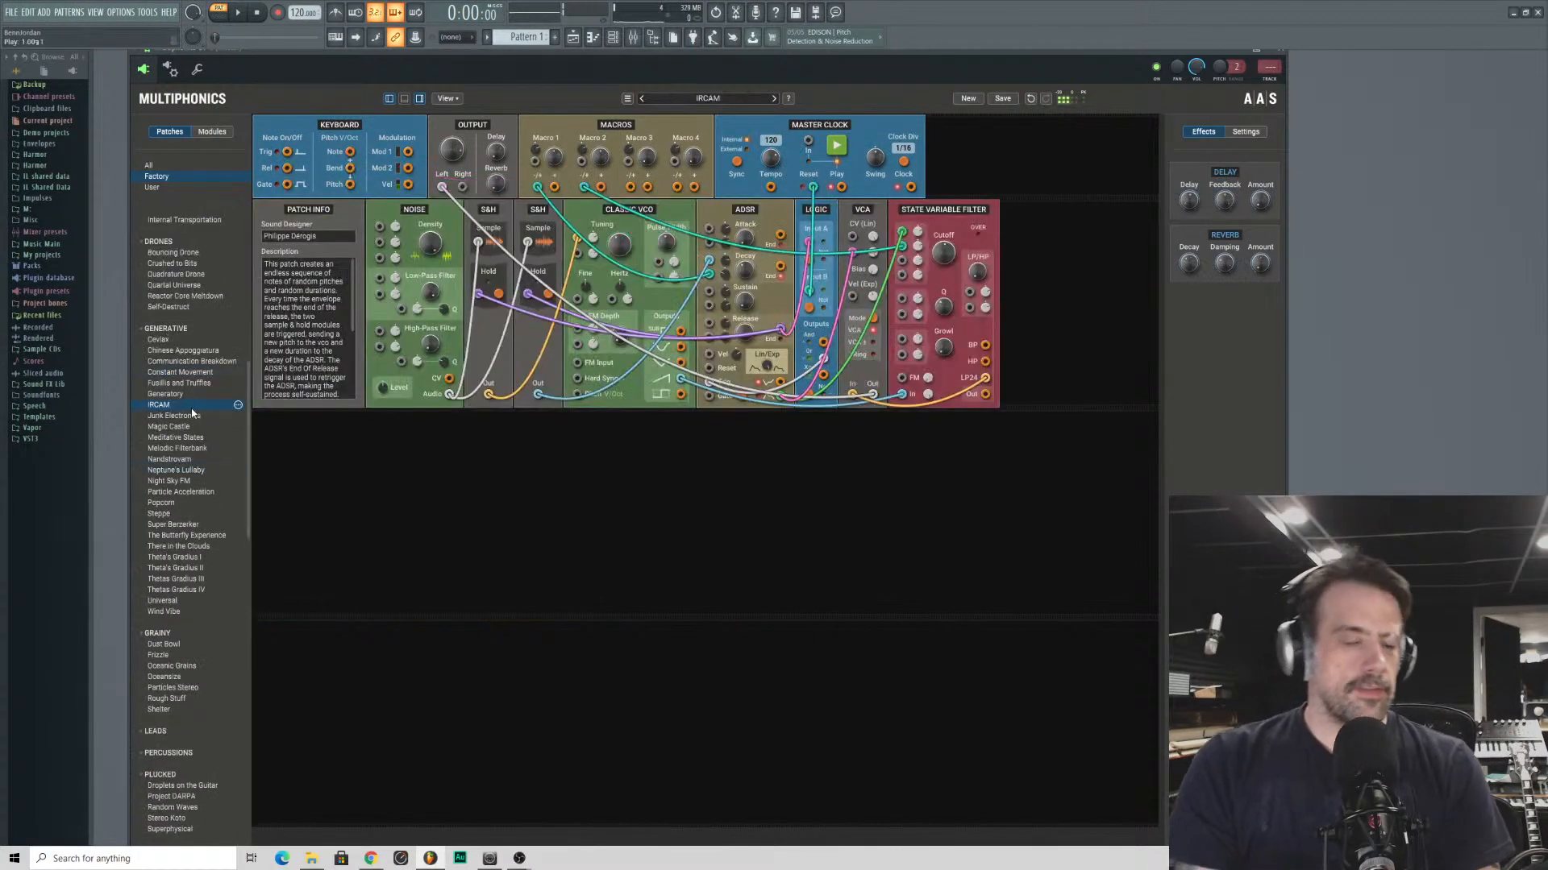
pyautogui.click(191, 427)
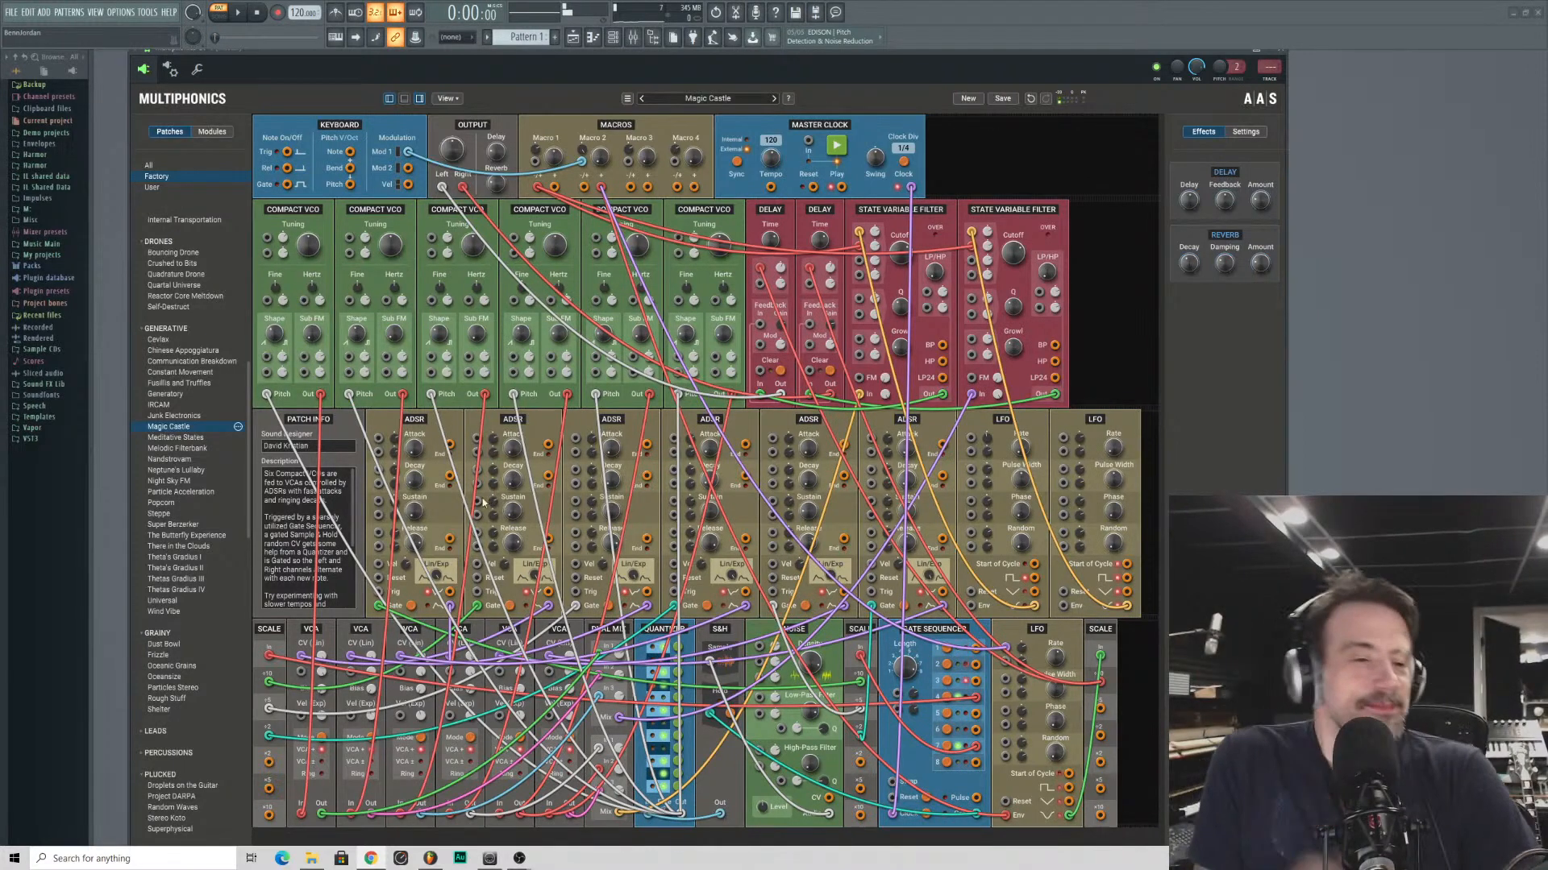
# - Audition the generative patches Melodic Filterbank, Night Sky FM, Super Berzerker, Particle Acceleration and There in the Clouds
pyautogui.click(190, 453)
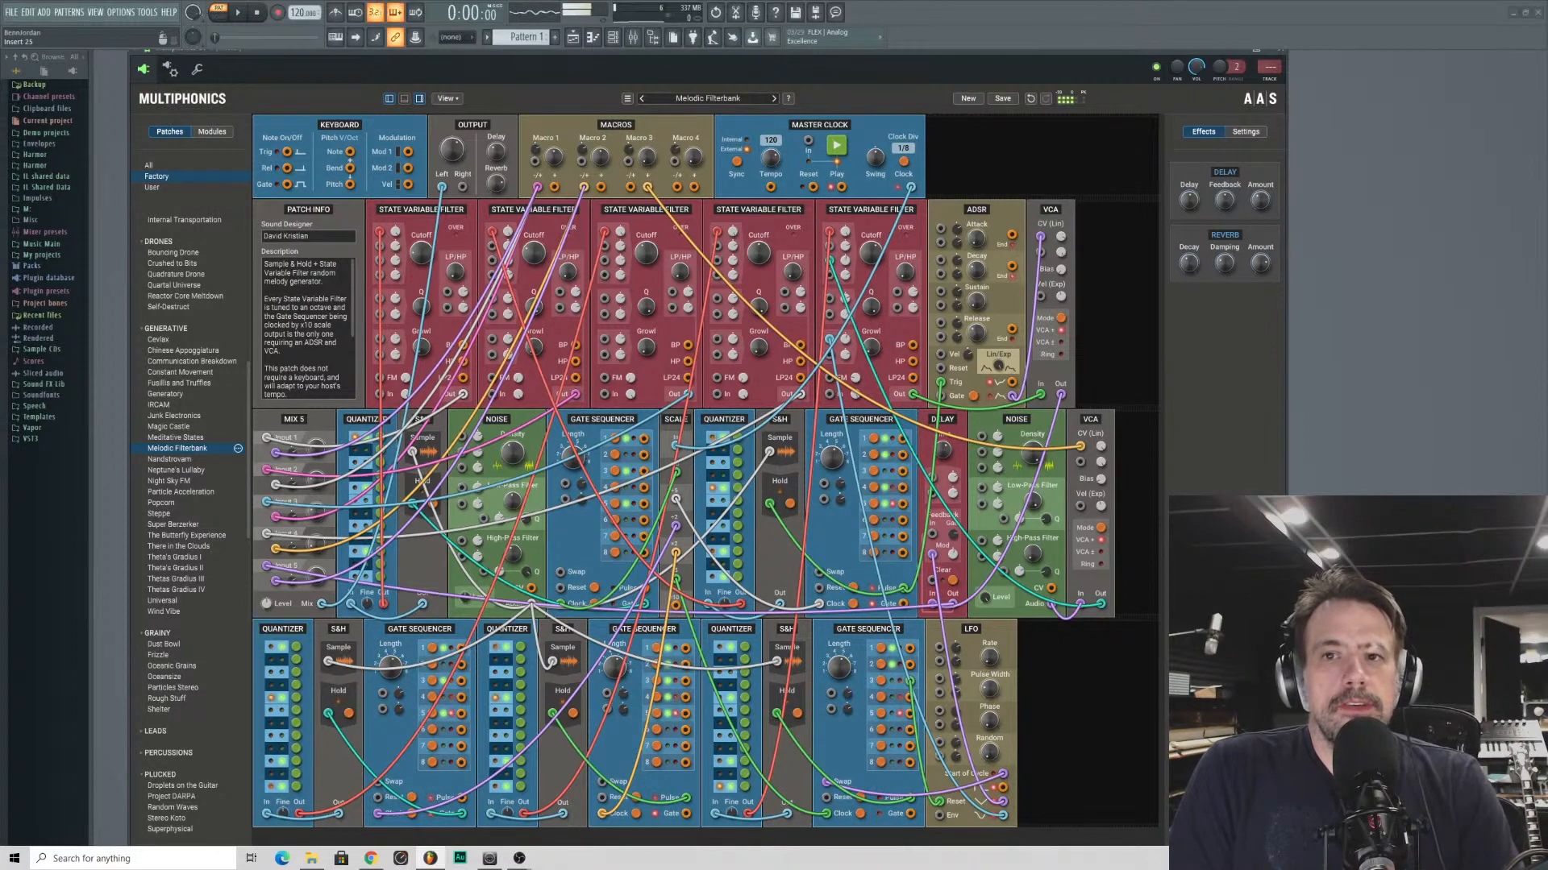
pyautogui.click(179, 481)
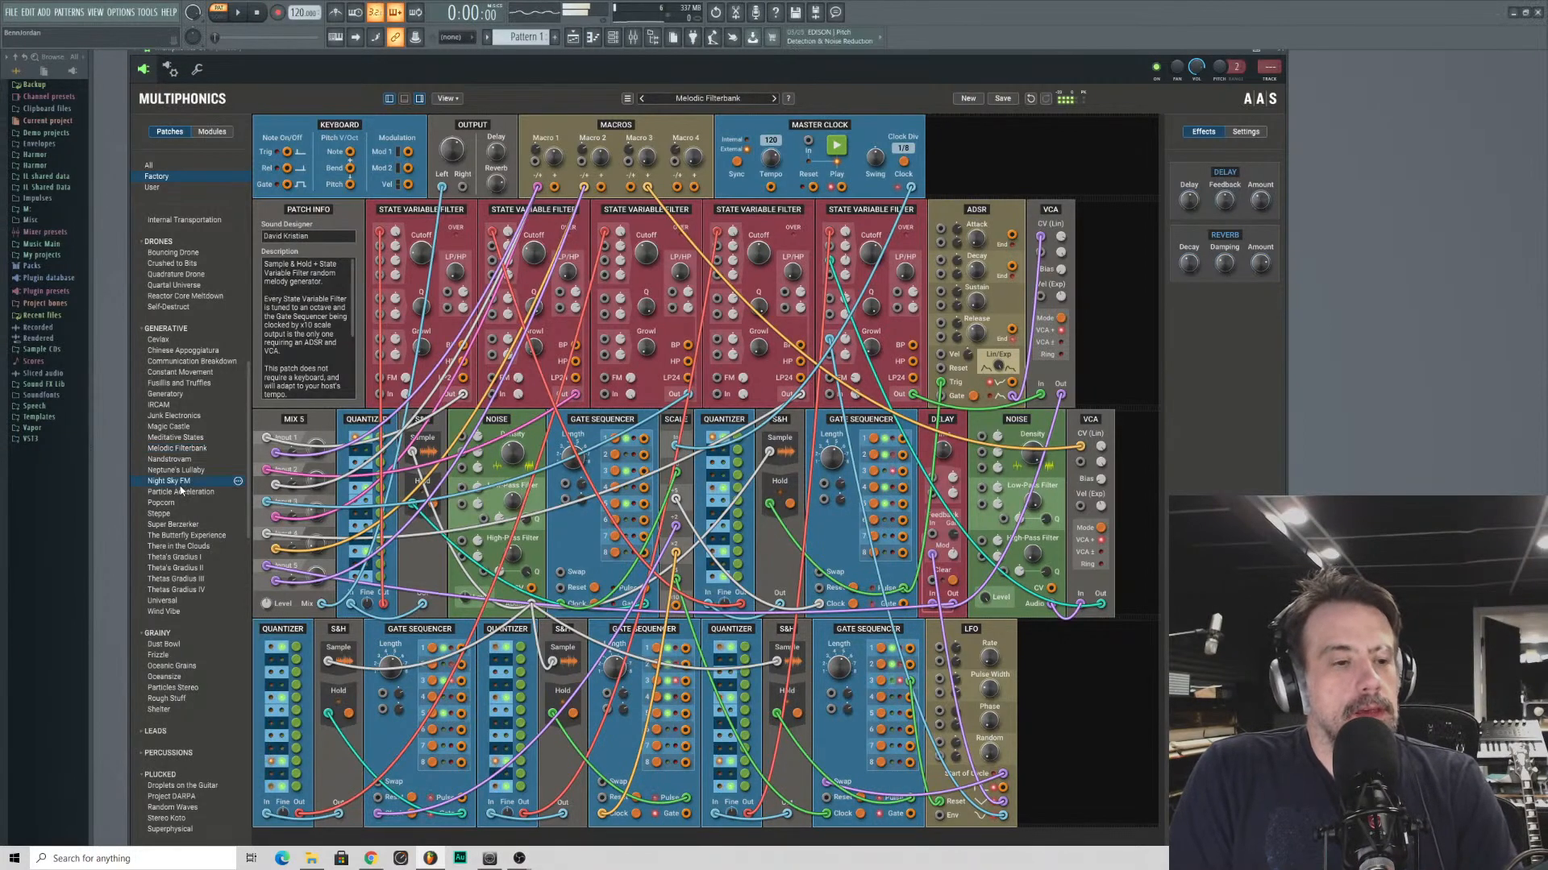
pyautogui.click(181, 524)
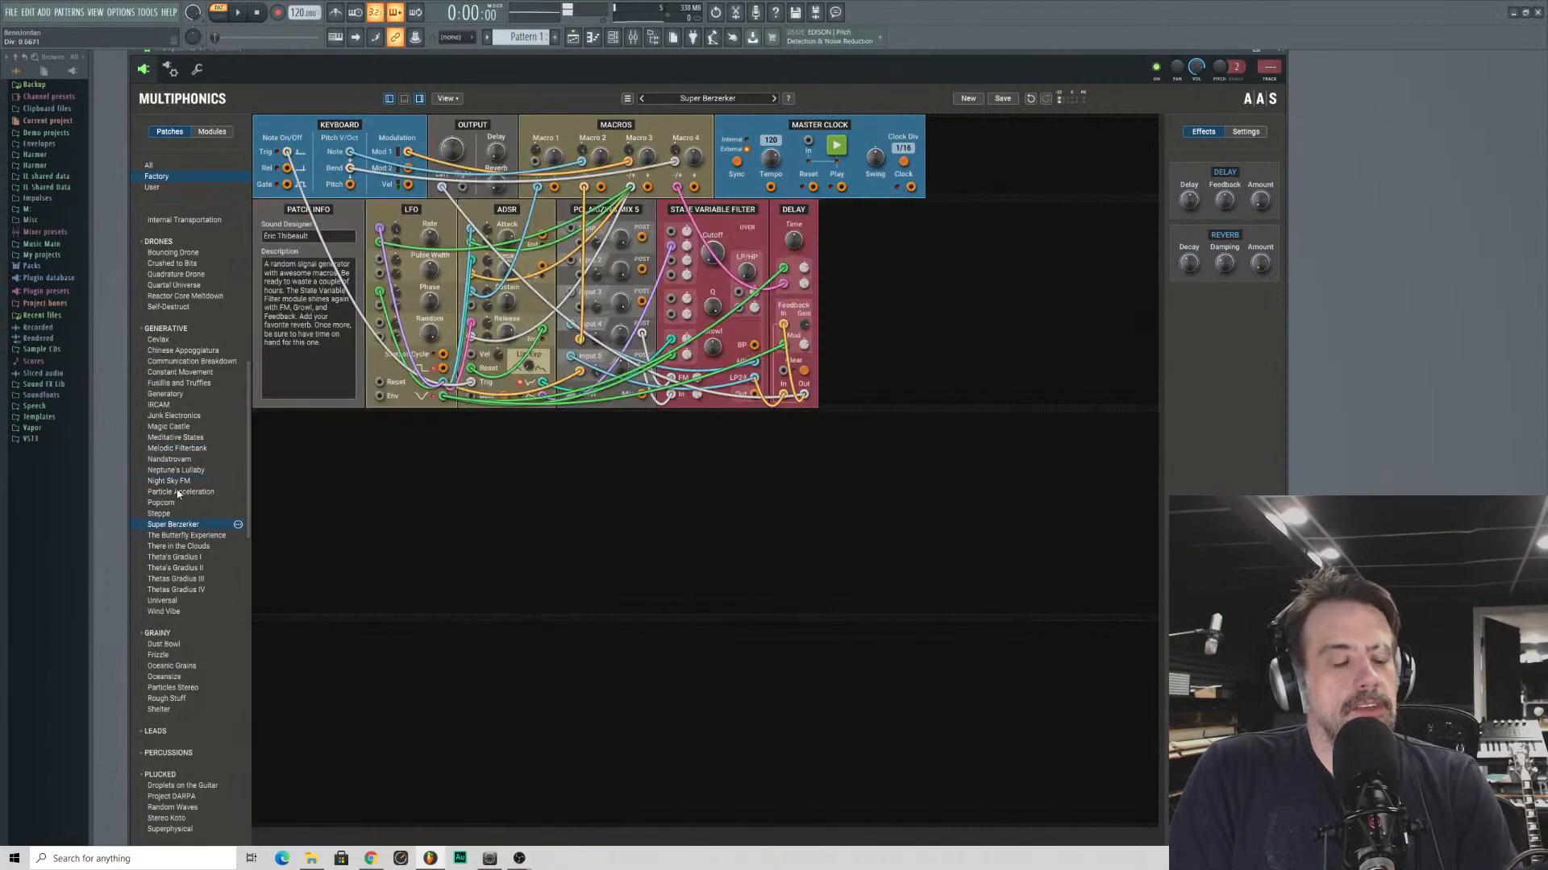
pyautogui.click(179, 493)
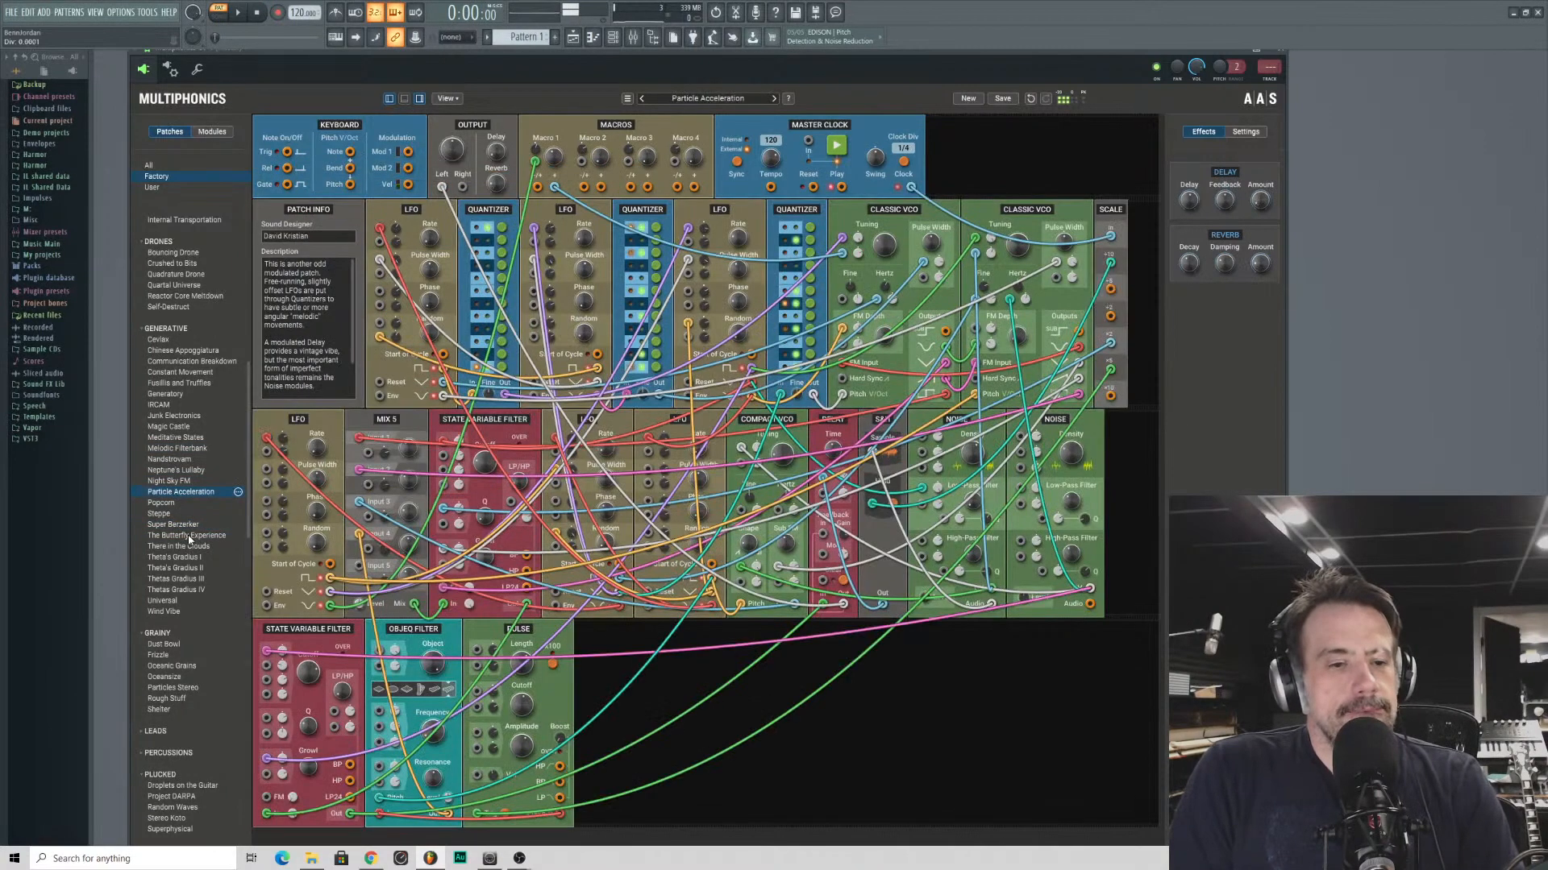
pyautogui.click(150, 547)
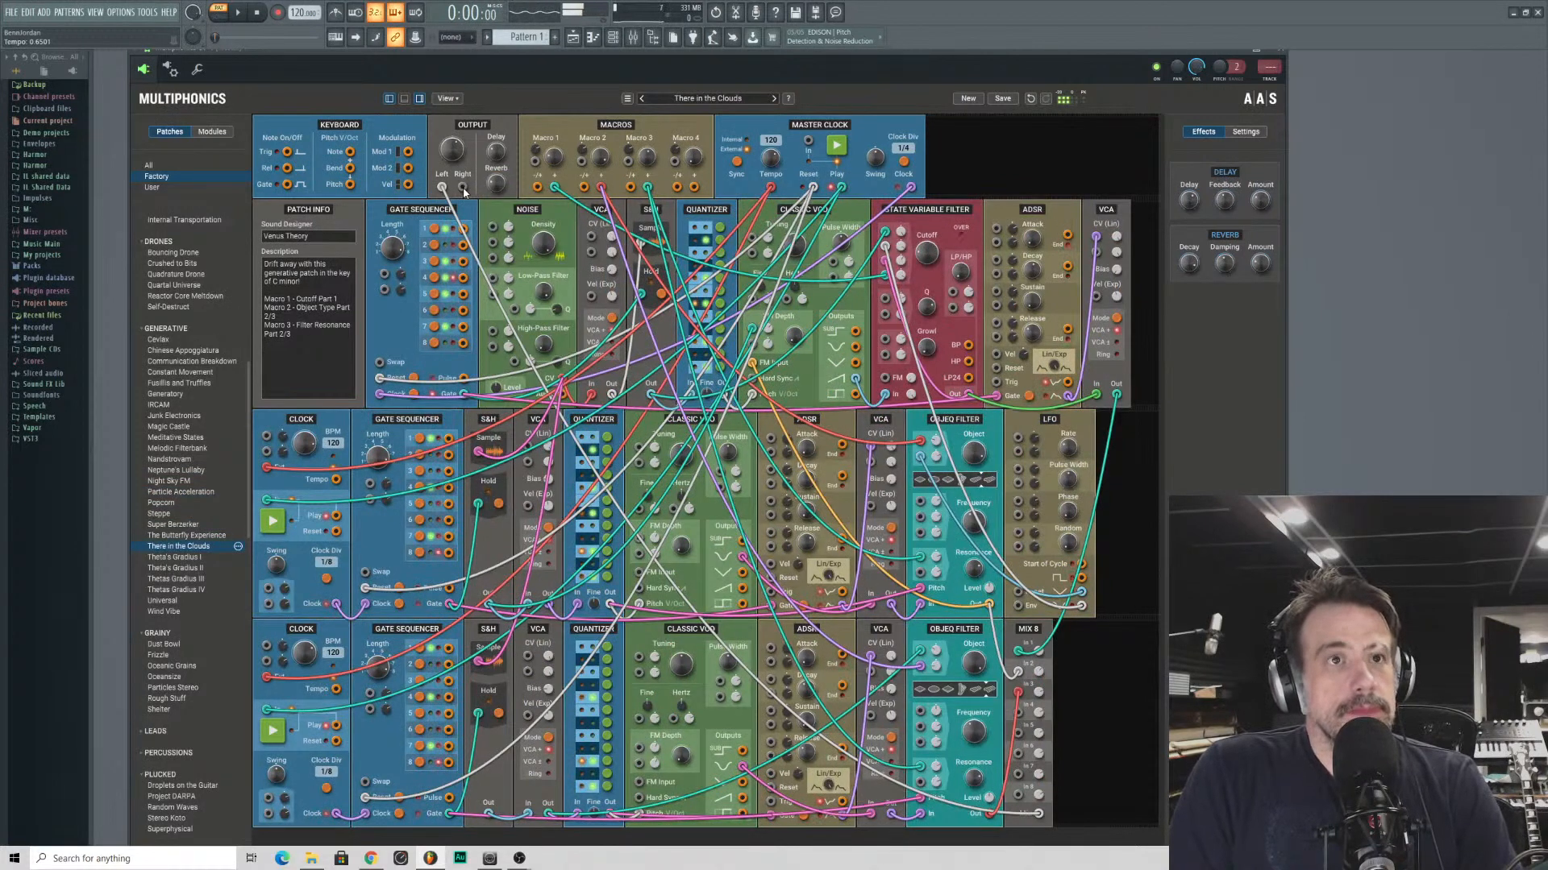
pyautogui.hotkey('alt', 'Tab')
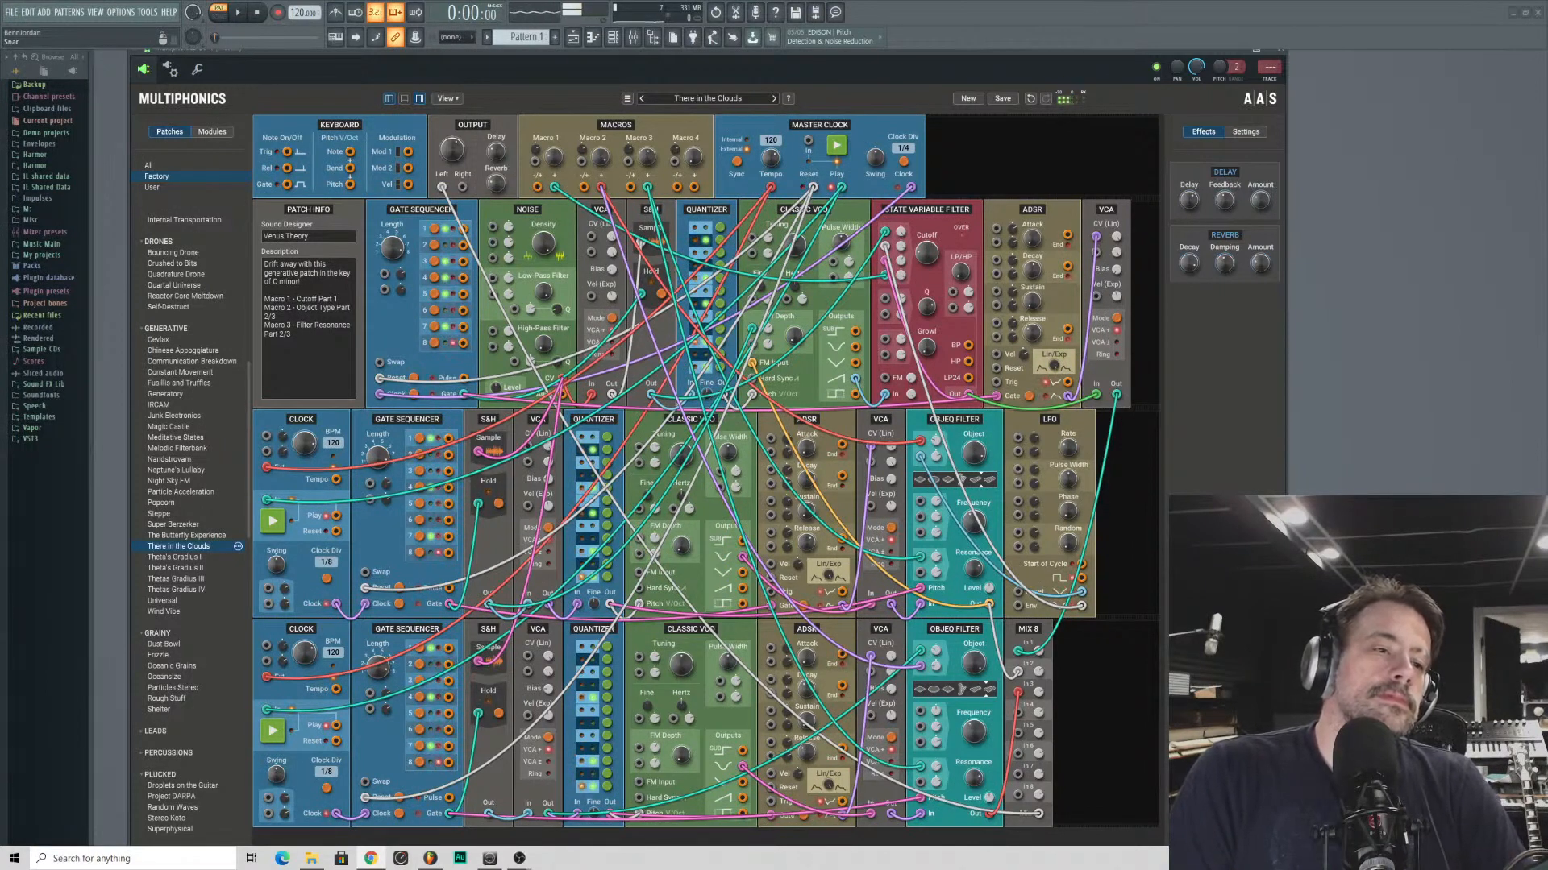
# - Audition the four Theta's Gradius patches in reverse order, from IV down to I
pyautogui.click(189, 590)
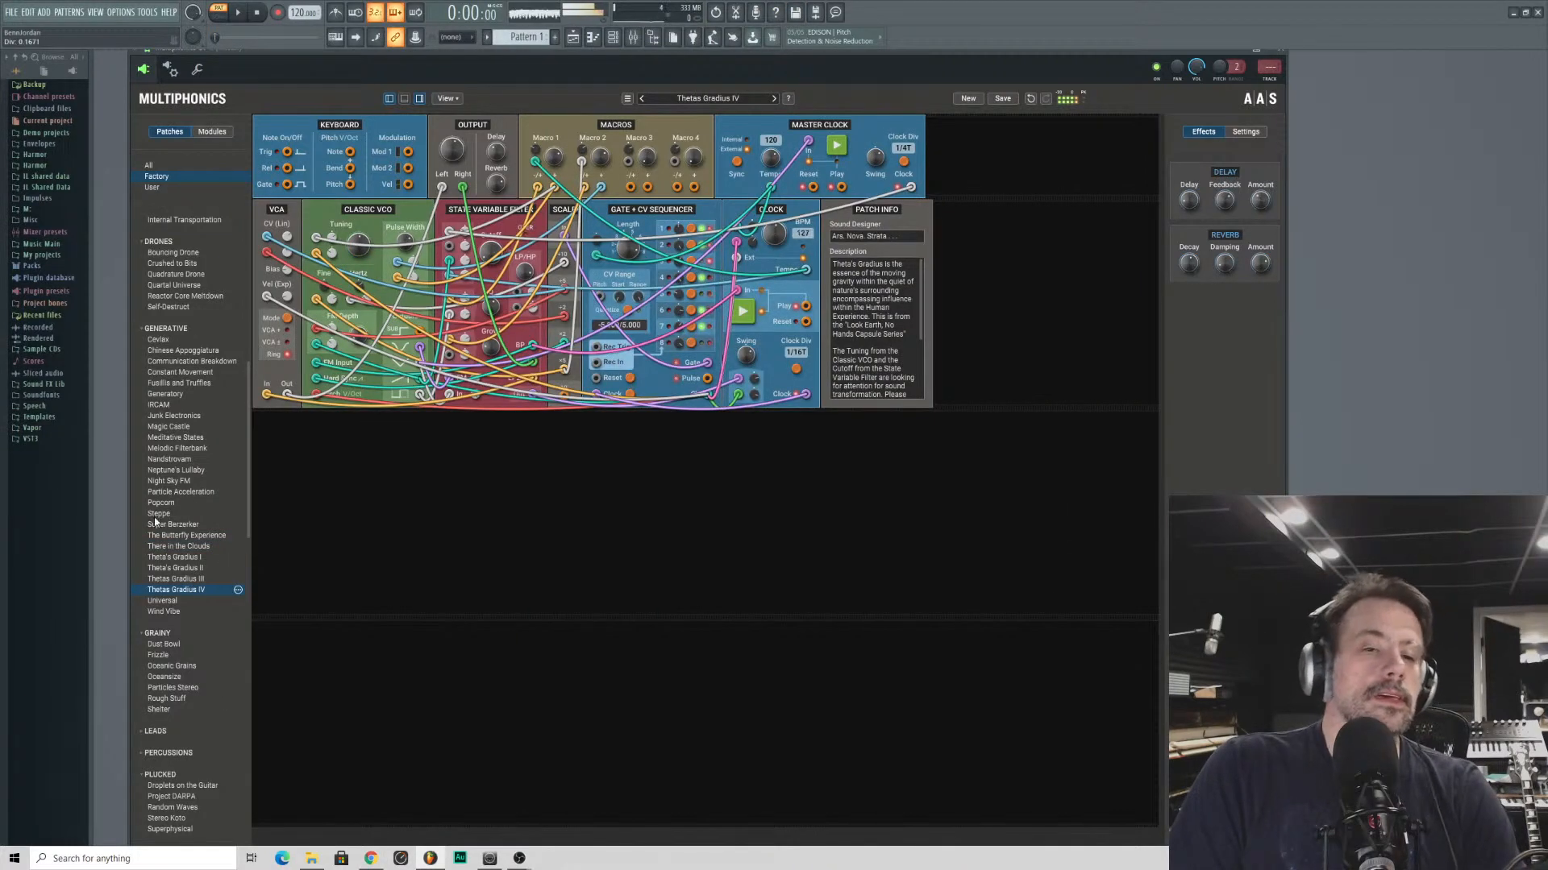
pyautogui.click(171, 579)
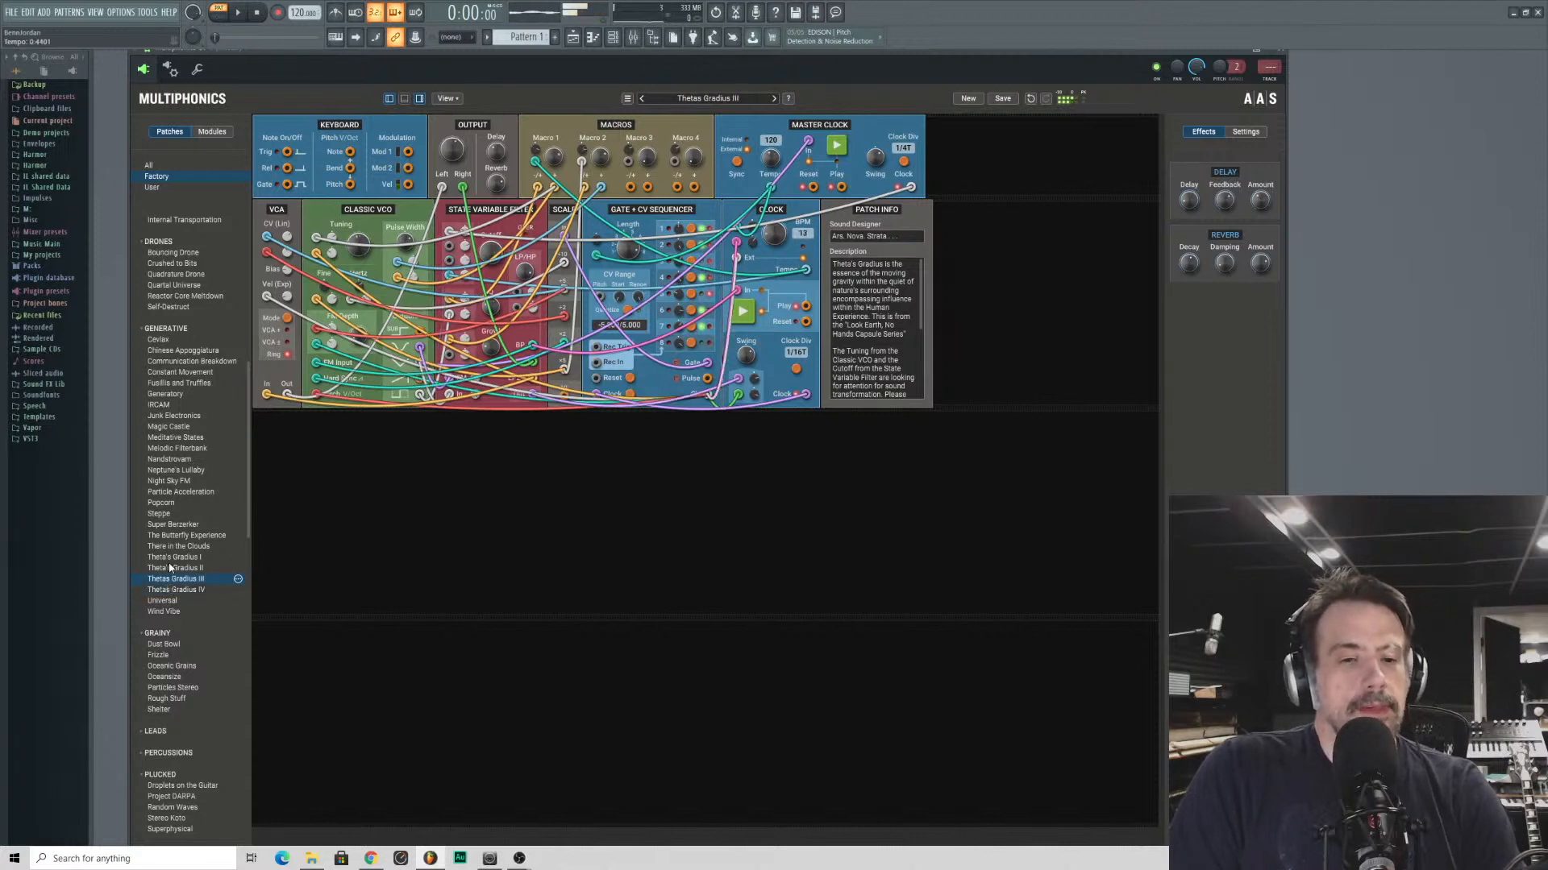
pyautogui.click(171, 569)
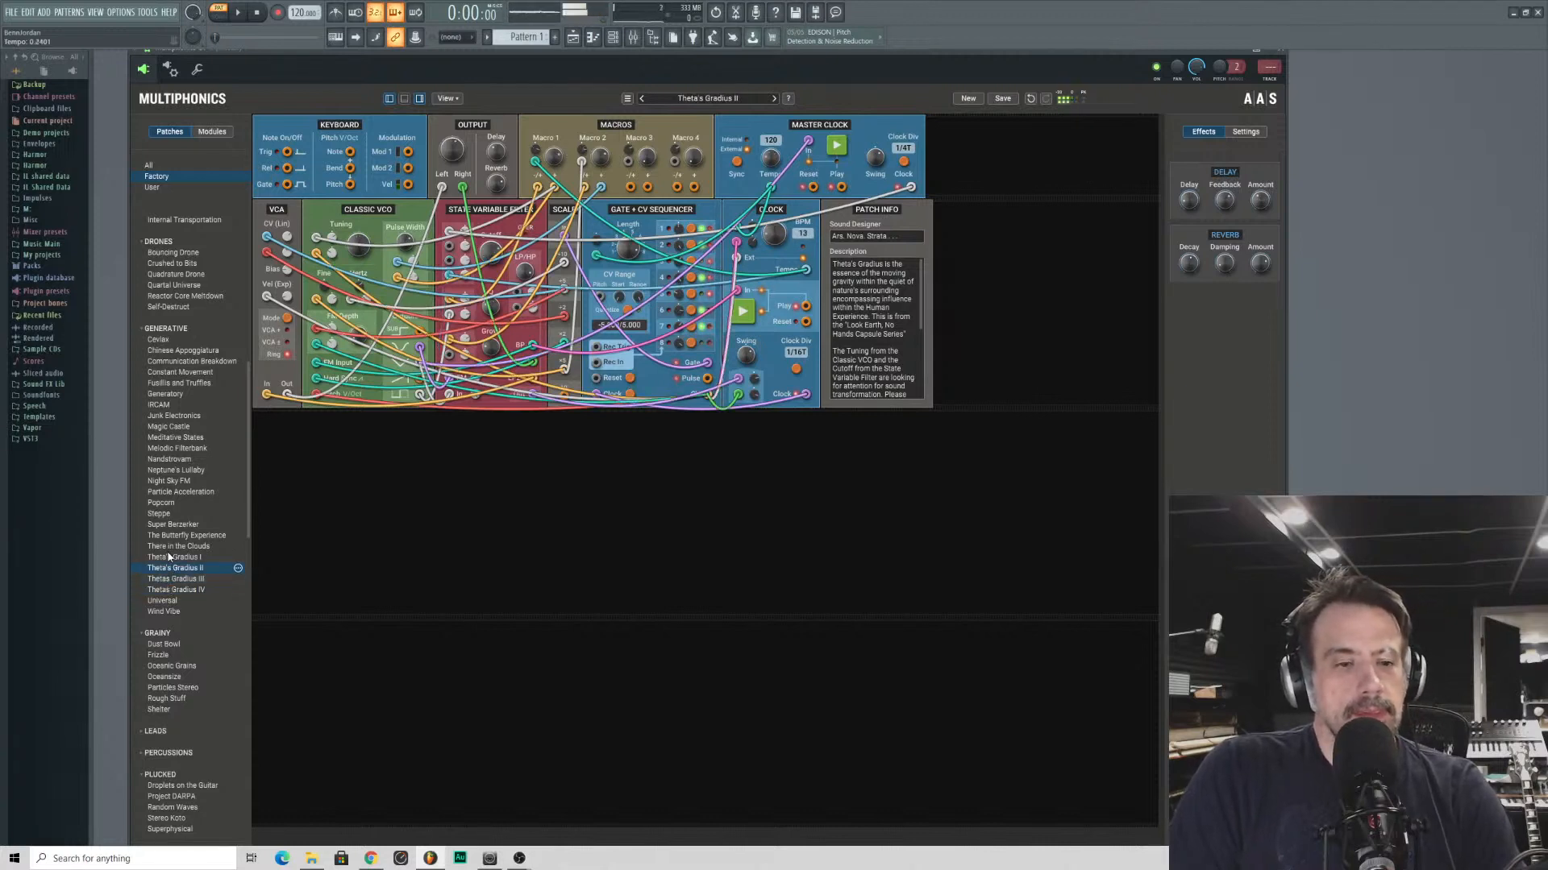
pyautogui.click(169, 557)
# - Load and play the patch Quartal Universe from the Drones category
pyautogui.scroll(1, 186, 448)
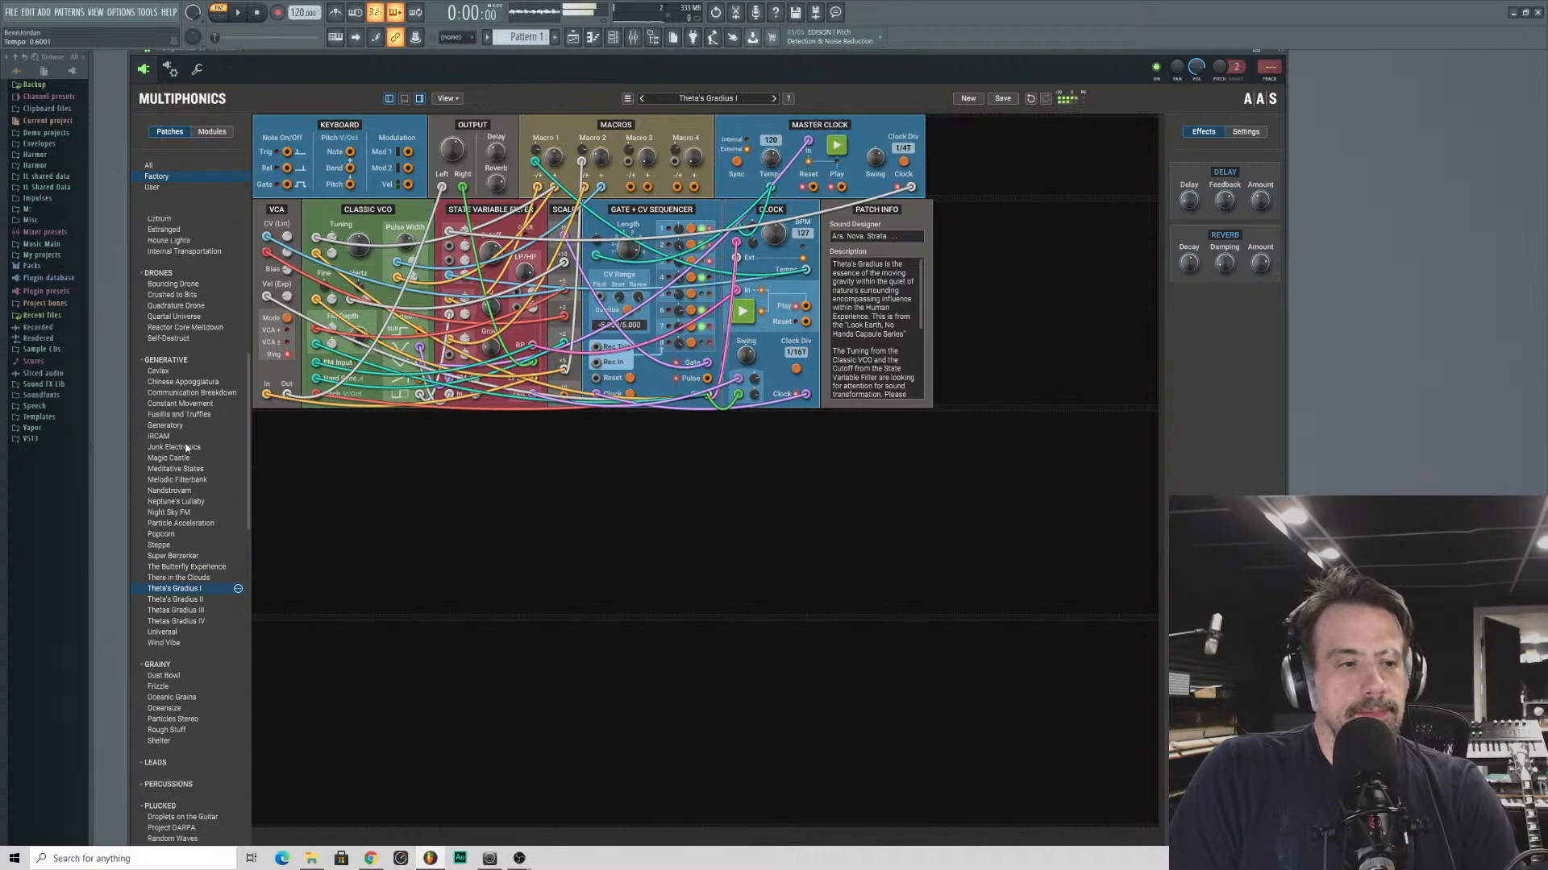
pyautogui.click(172, 319)
pyautogui.scroll(3, 229, 452)
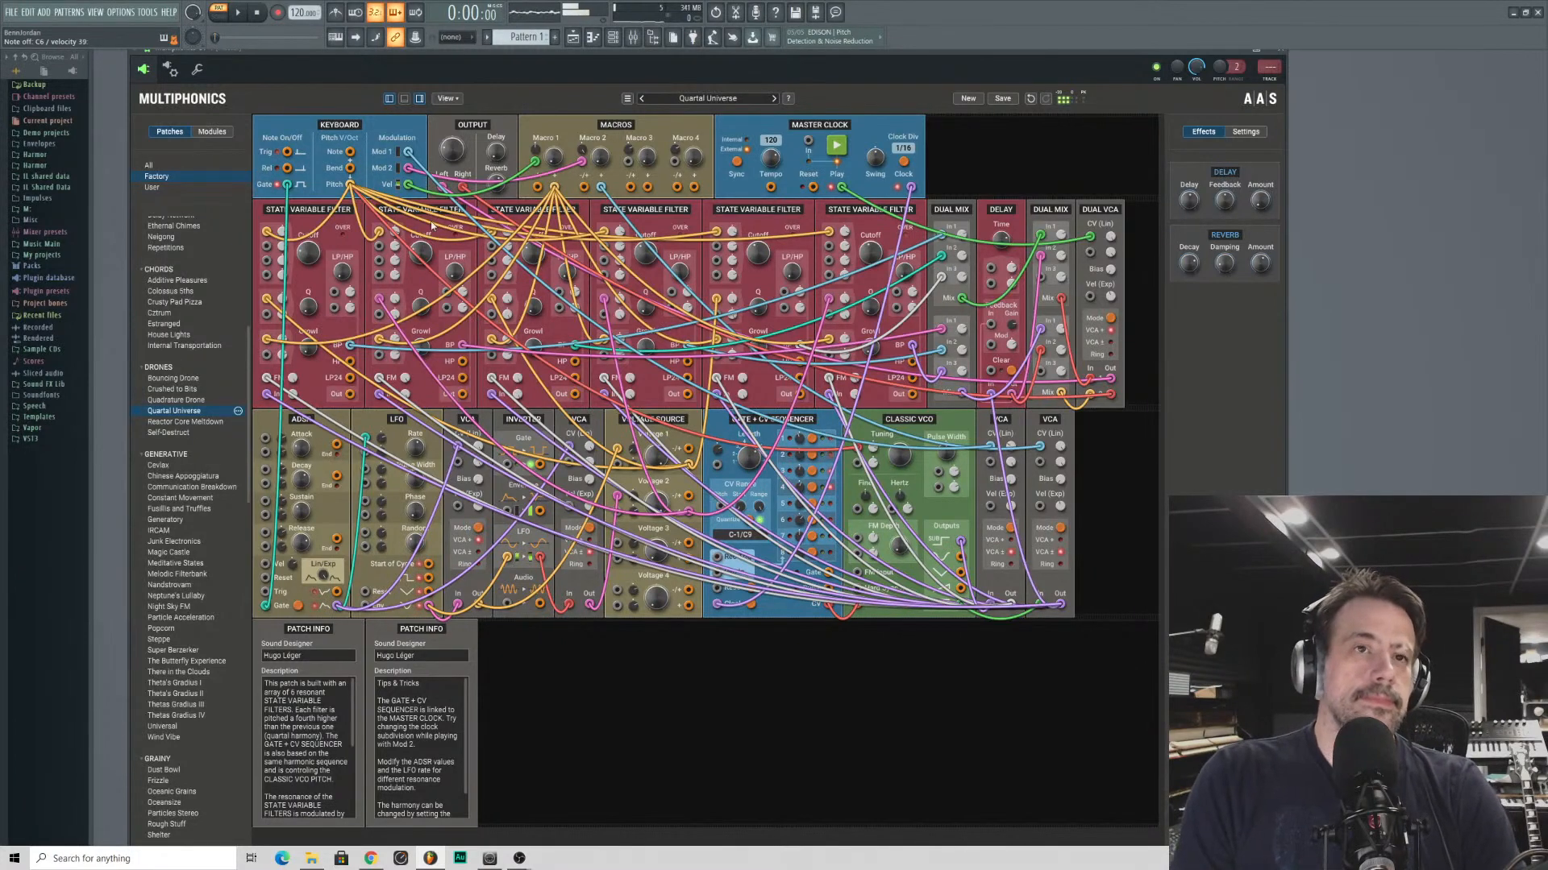
# - Audition the chord patches Additive Pleasures, Colossus 5ths, Cztrum and House Lights in turn
pyautogui.scroll(5, 148, 360)
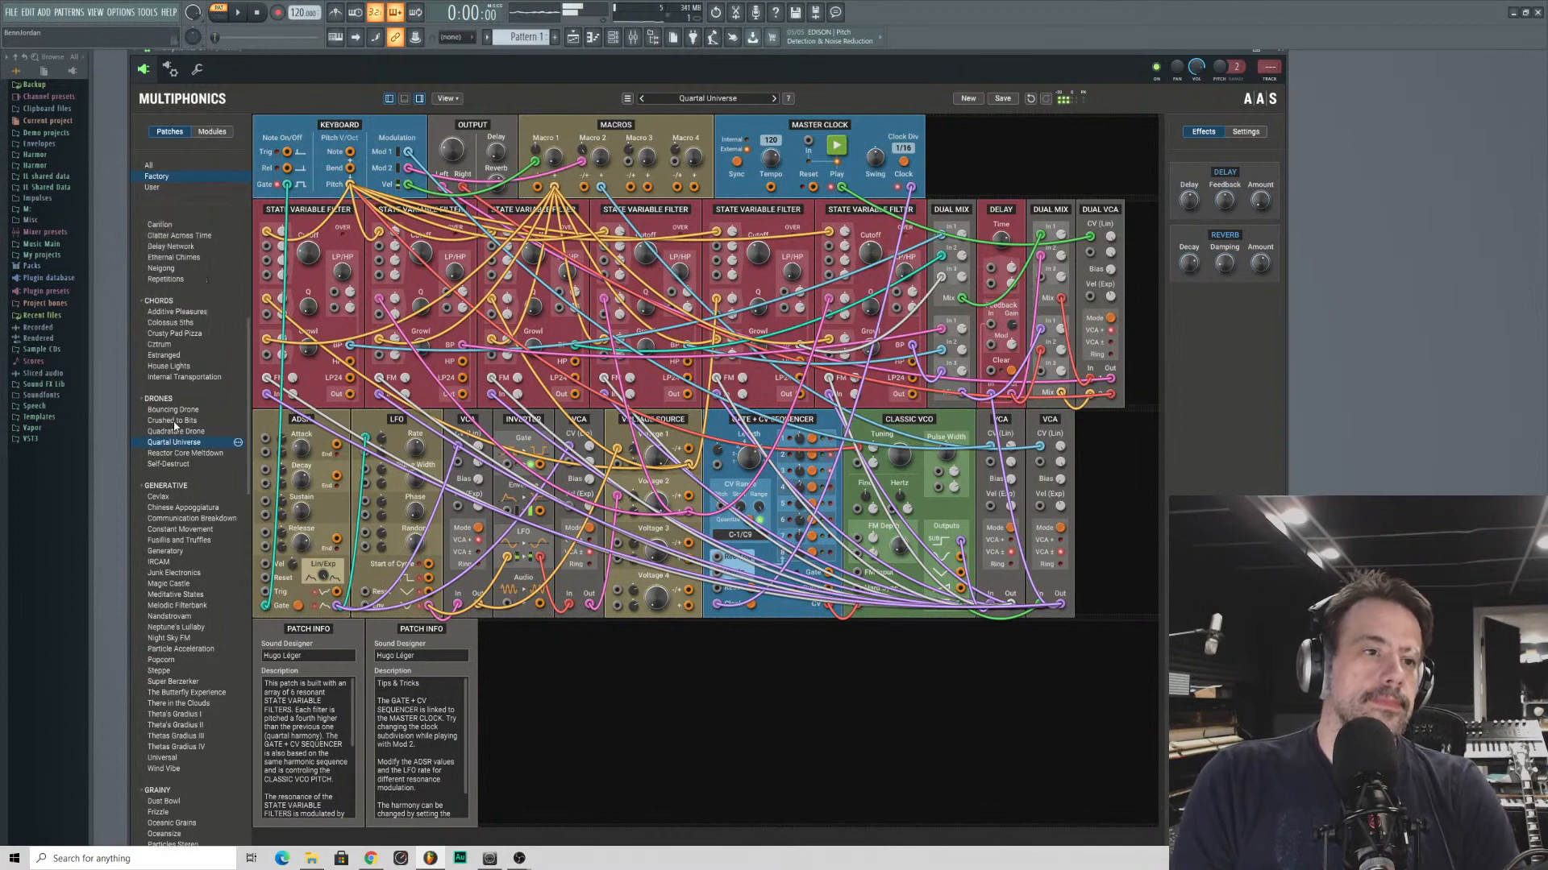
pyautogui.click(171, 438)
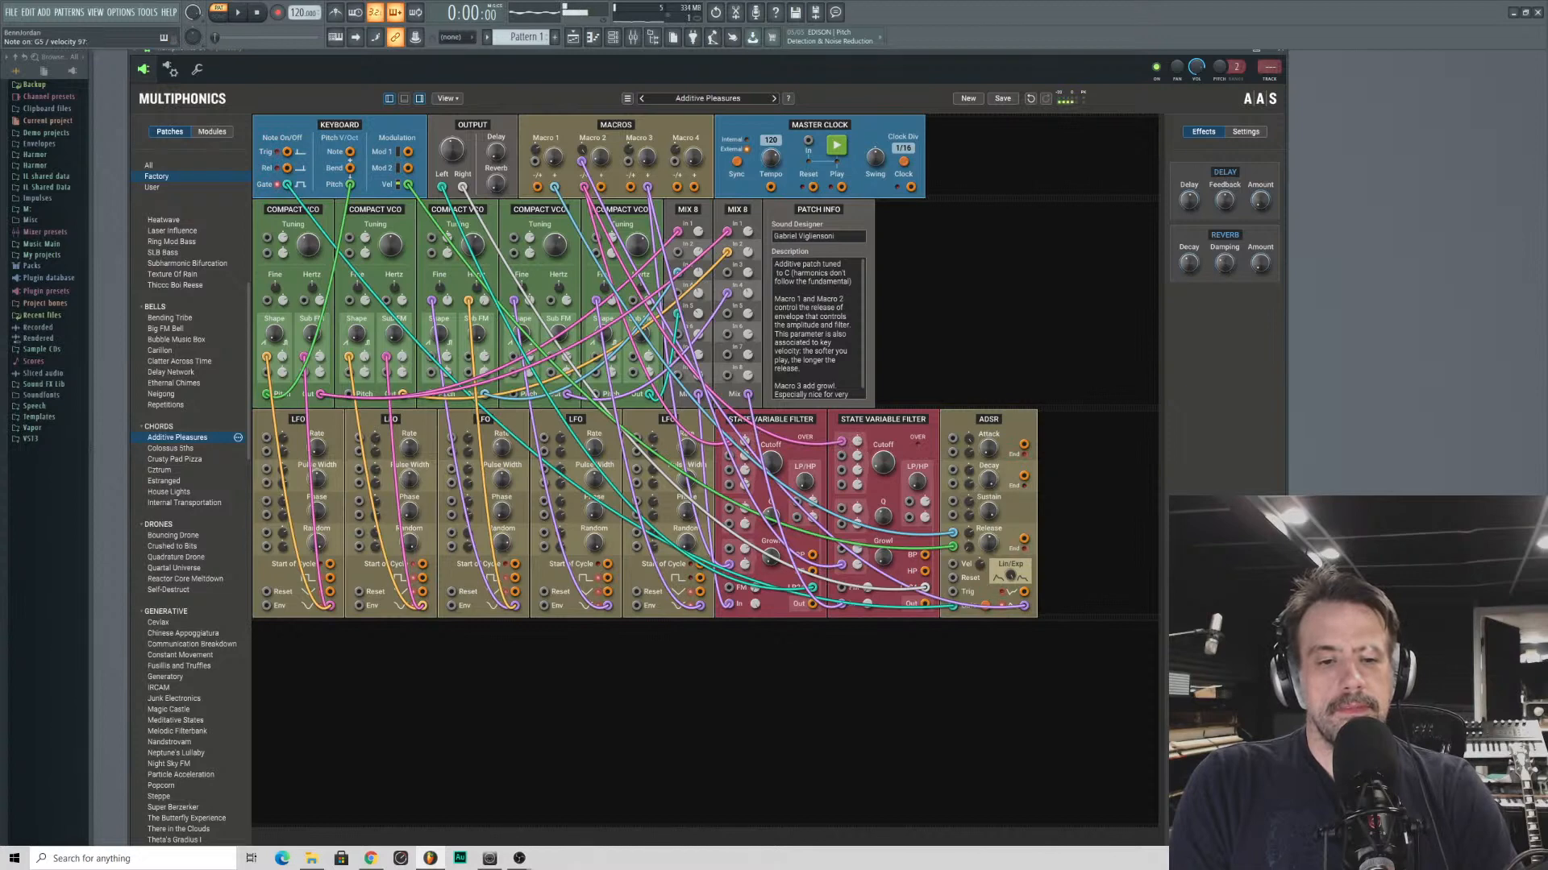
pyautogui.click(170, 448)
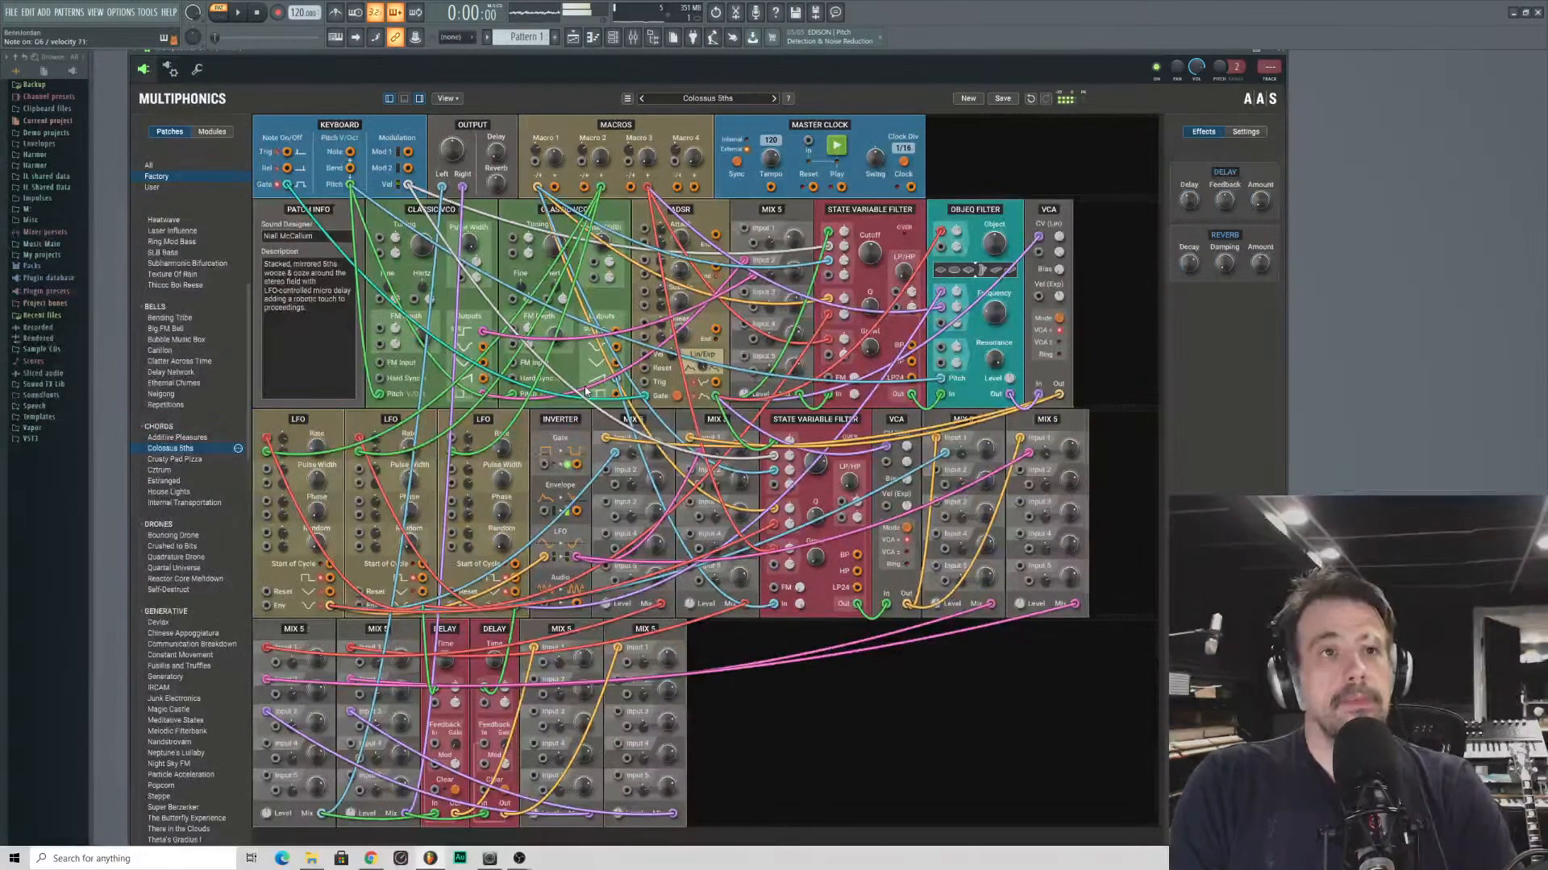
pyautogui.click(190, 470)
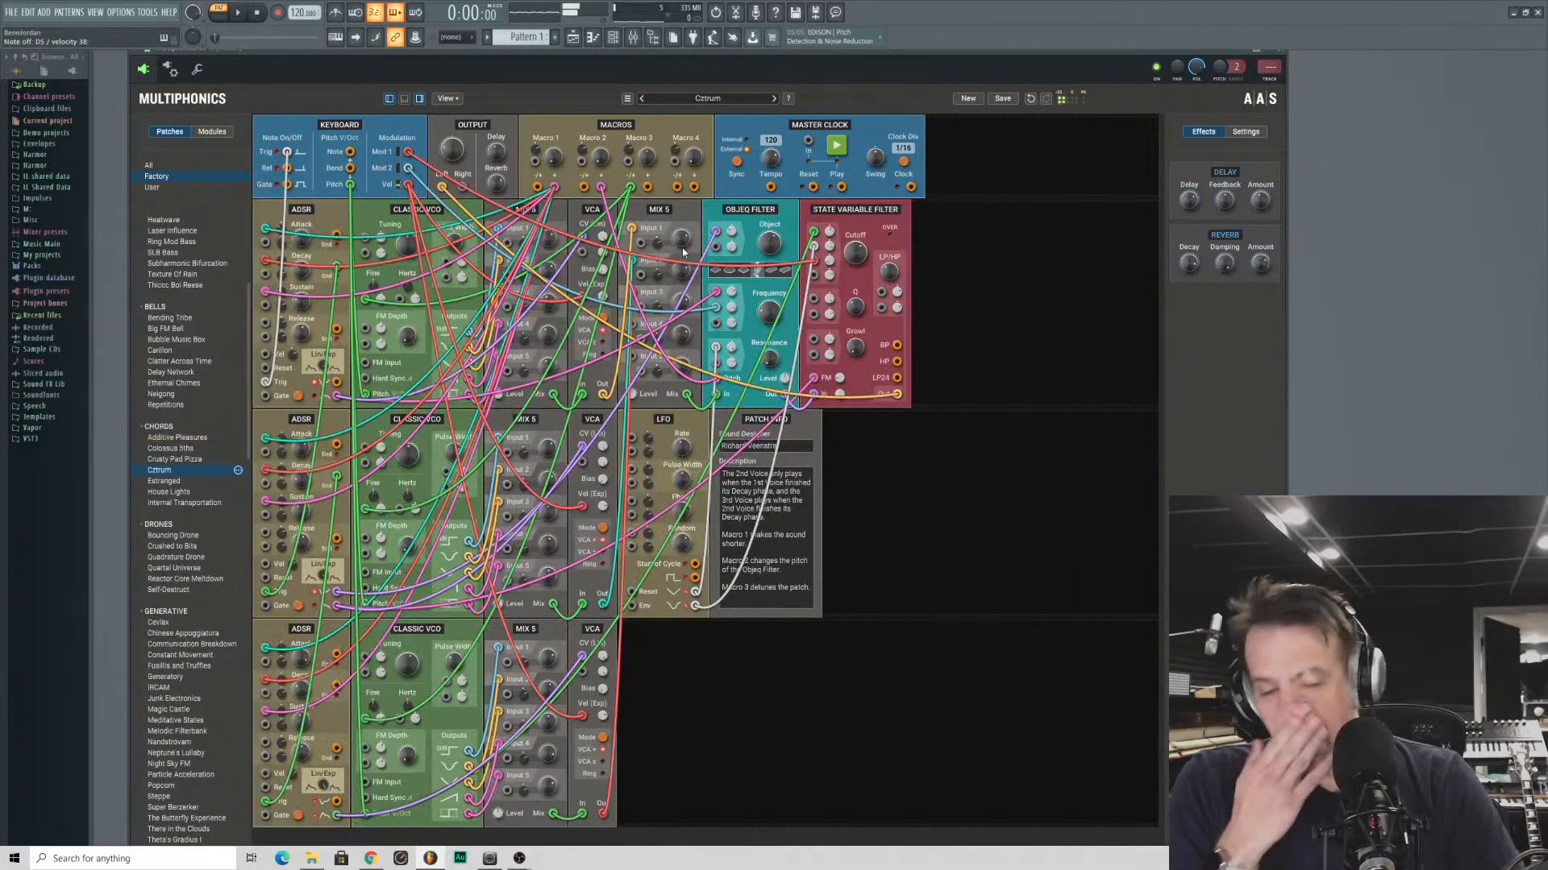
pyautogui.click(153, 492)
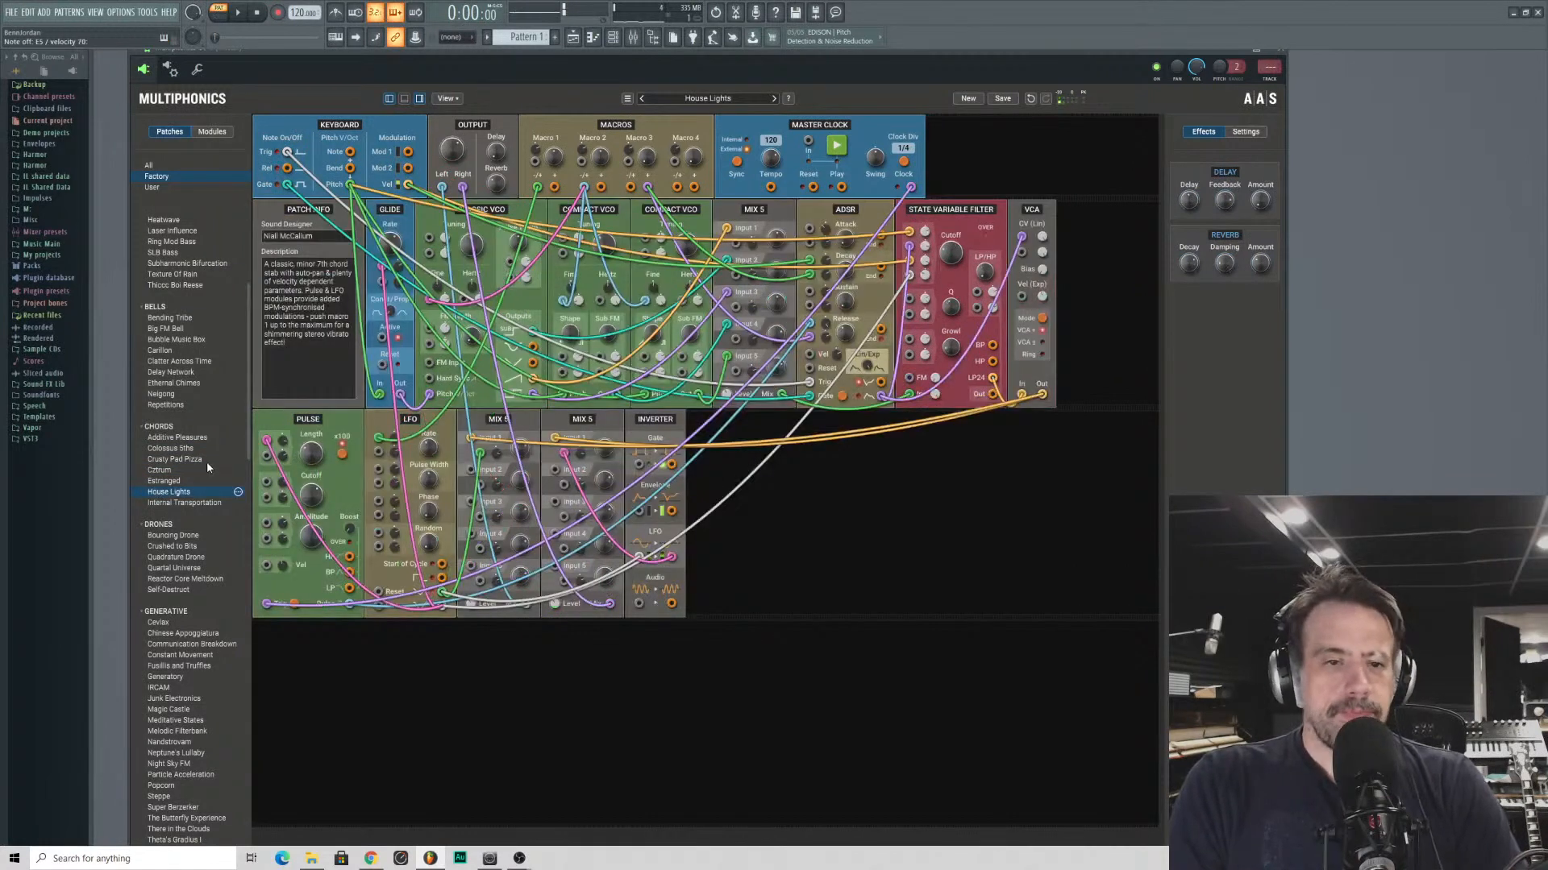
# - Audition the chord patch Internal Transportation and the bell patches Bending Tribe, Big FM Bell and Clatter Across Time
pyautogui.click(160, 504)
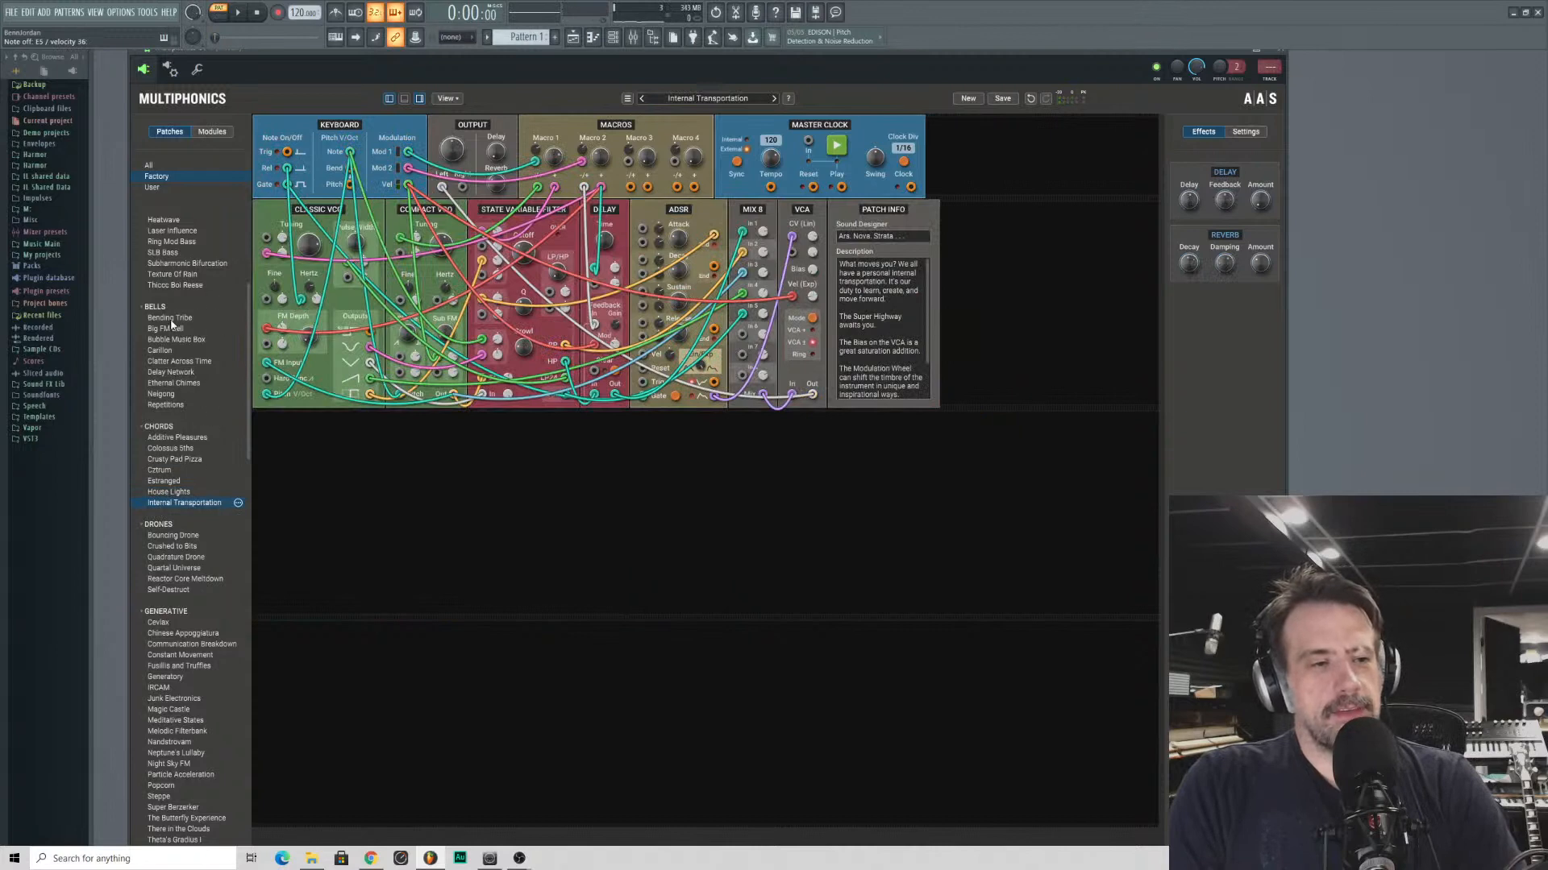
pyautogui.click(169, 322)
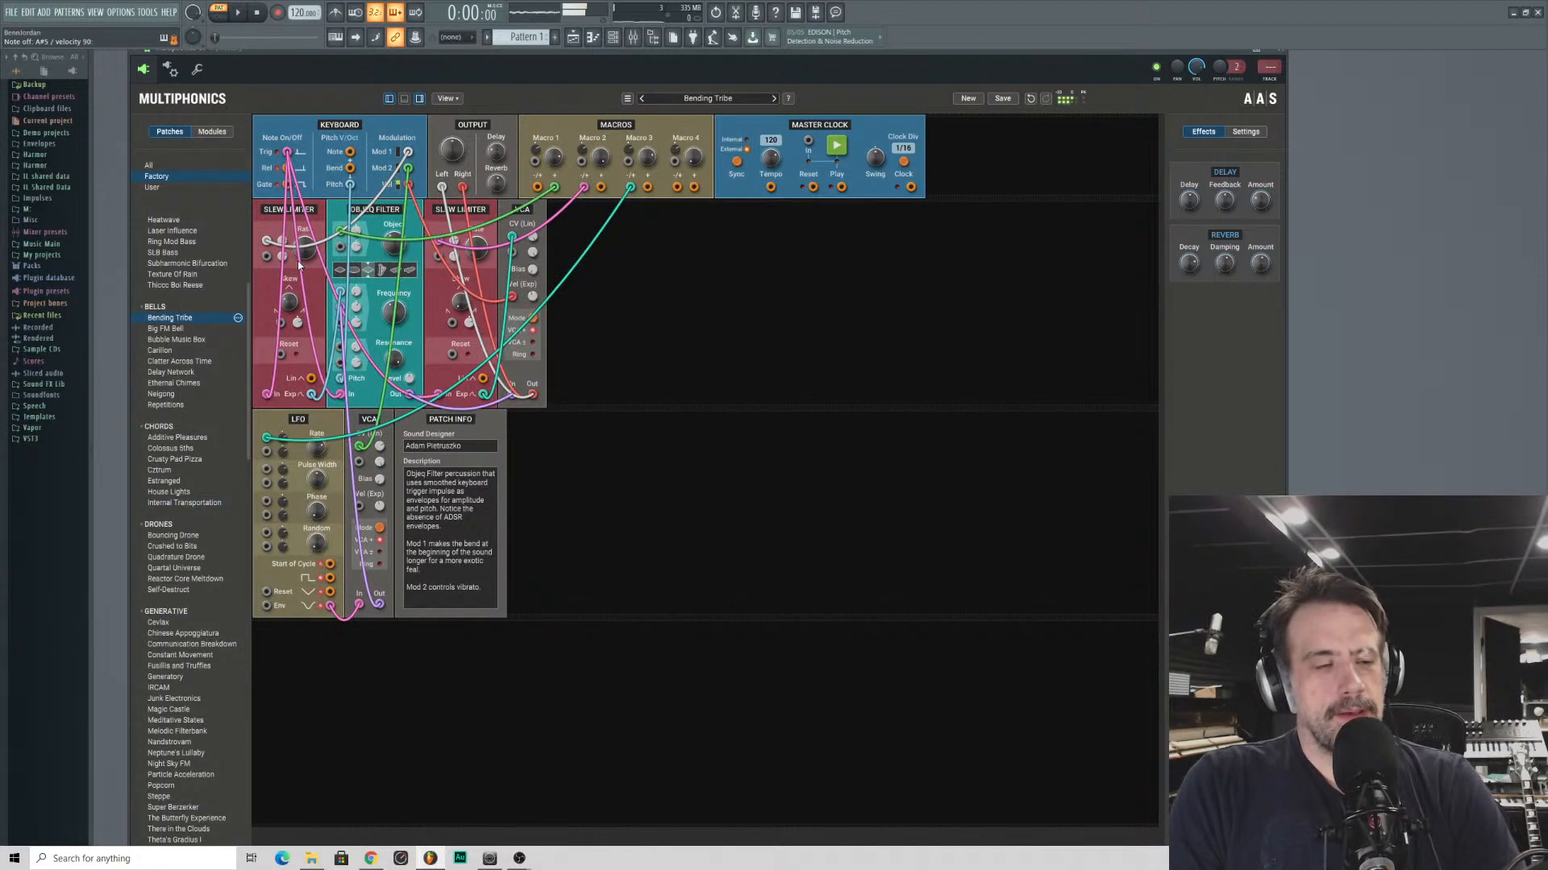
pyautogui.click(187, 329)
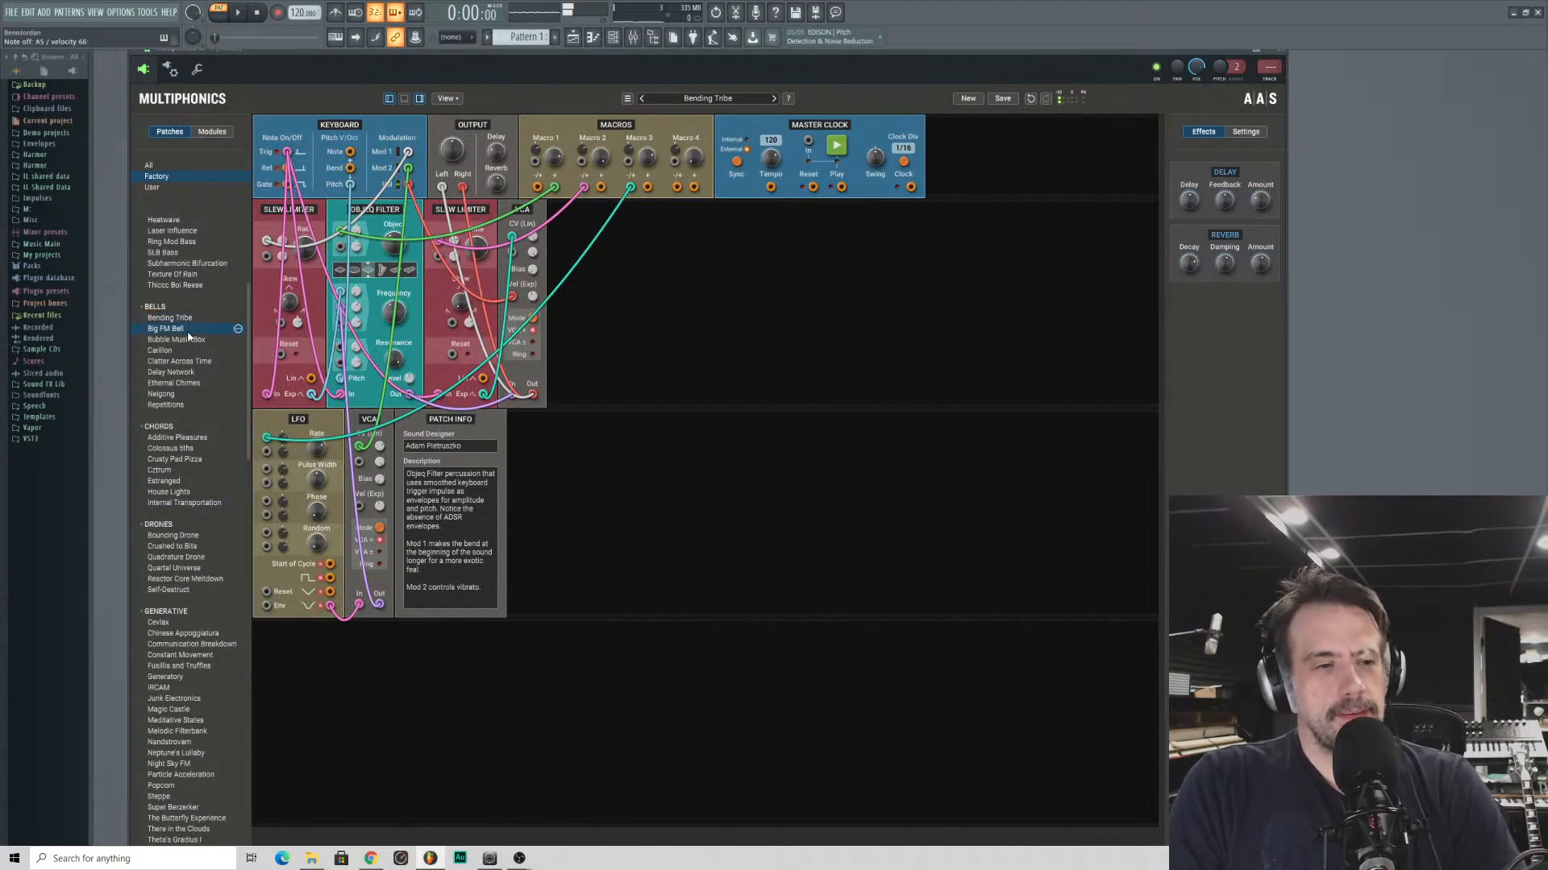
pyautogui.click(190, 362)
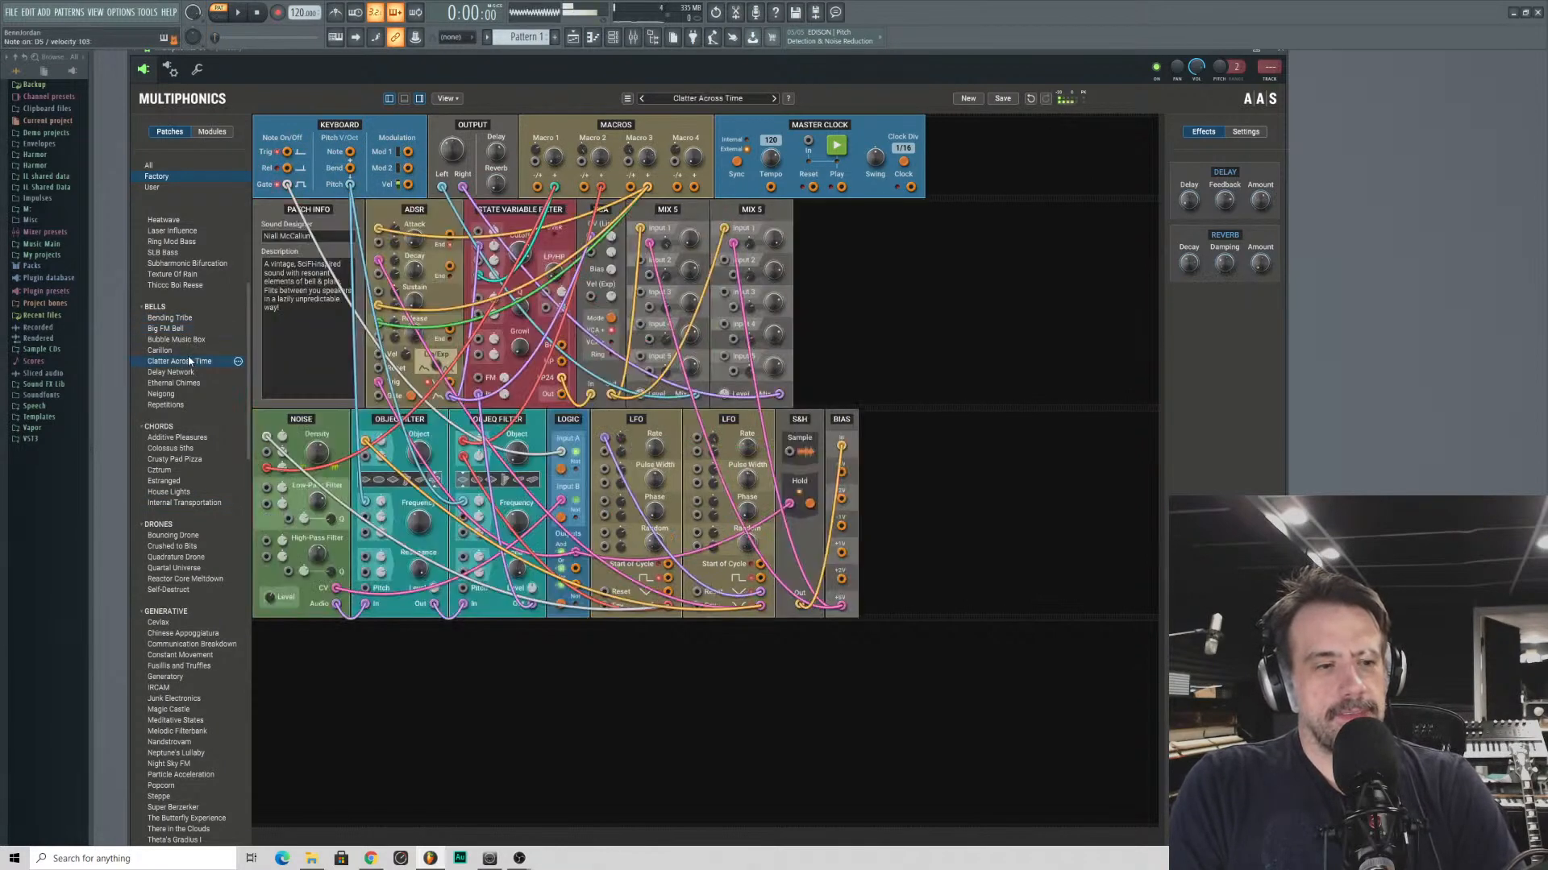
# - Load the bell patch Bubble Music Box and try small adjustments to the Frequency of its three Objeq Filters
pyautogui.click(181, 338)
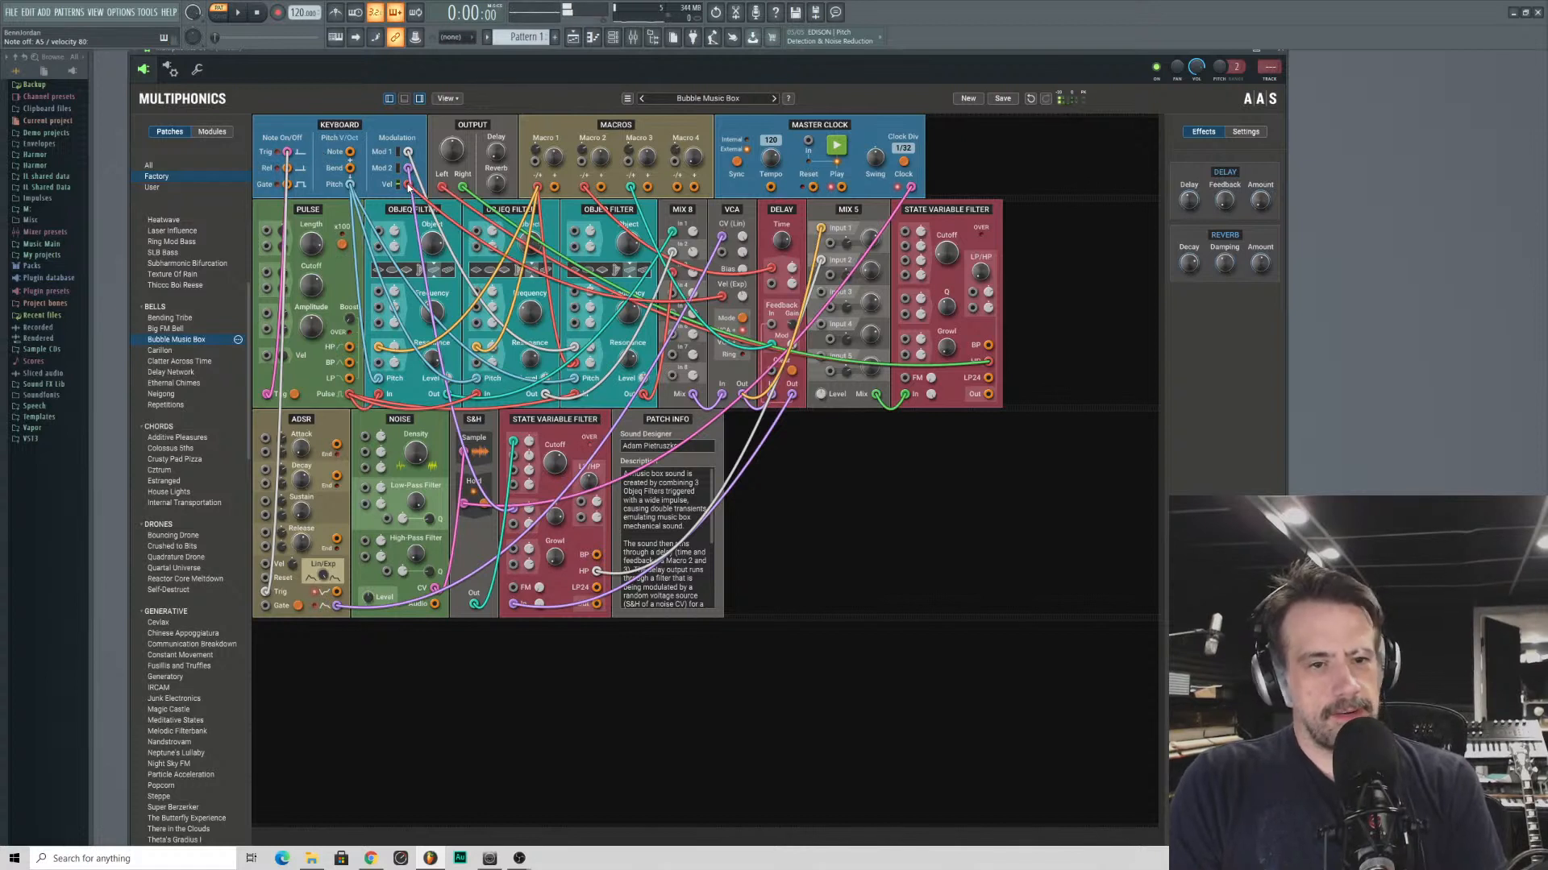
pyautogui.moveTo(742, 298); pyautogui.dragTo(742, 304)
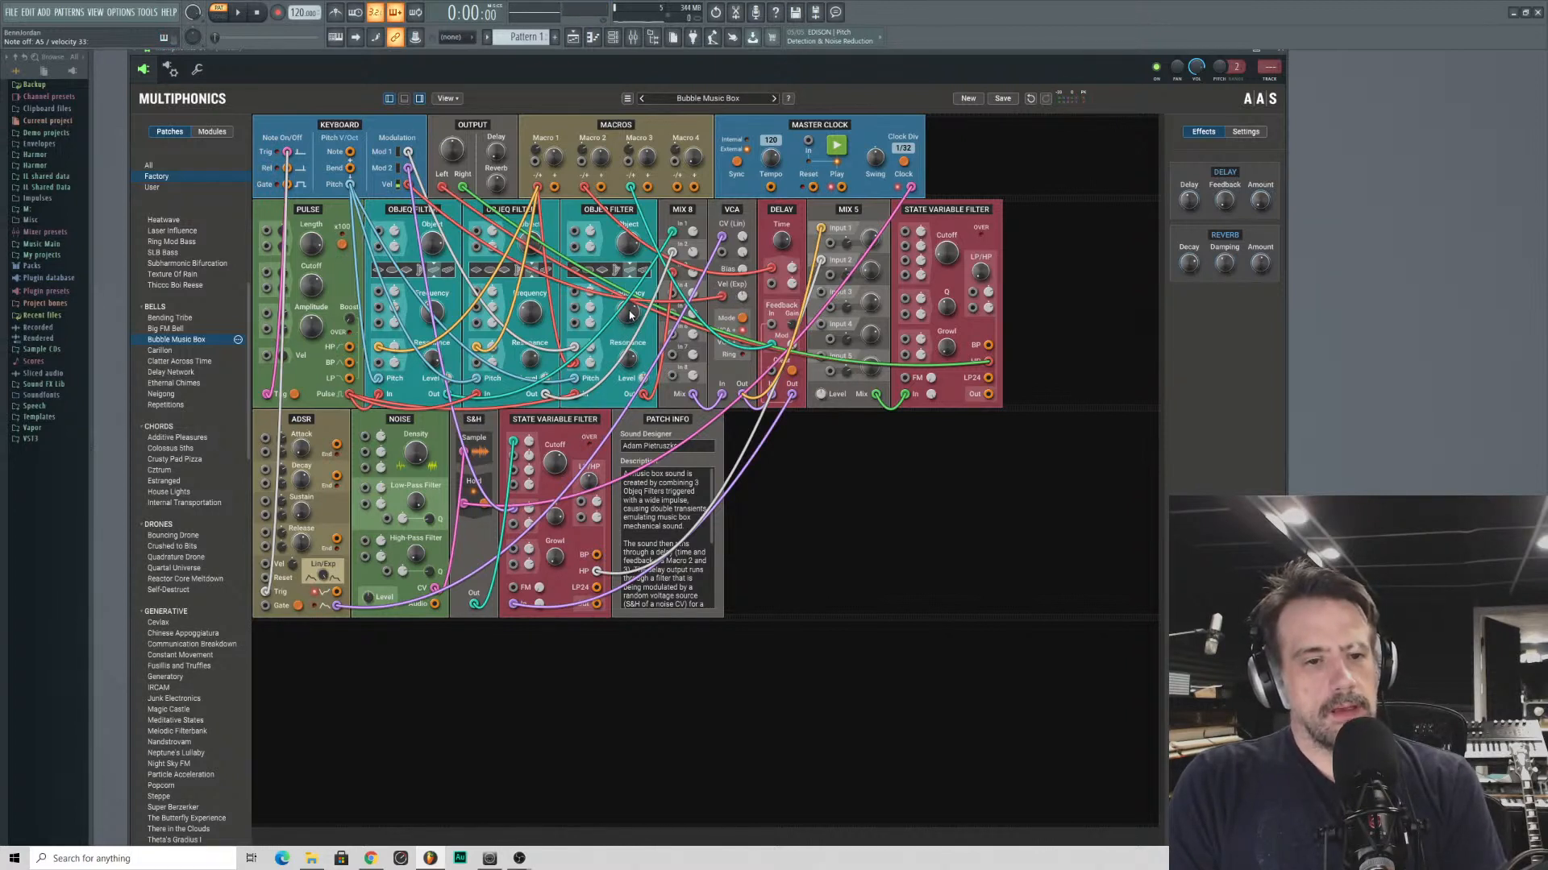
pyautogui.moveTo(631, 315); pyautogui.dragTo(631, 308)
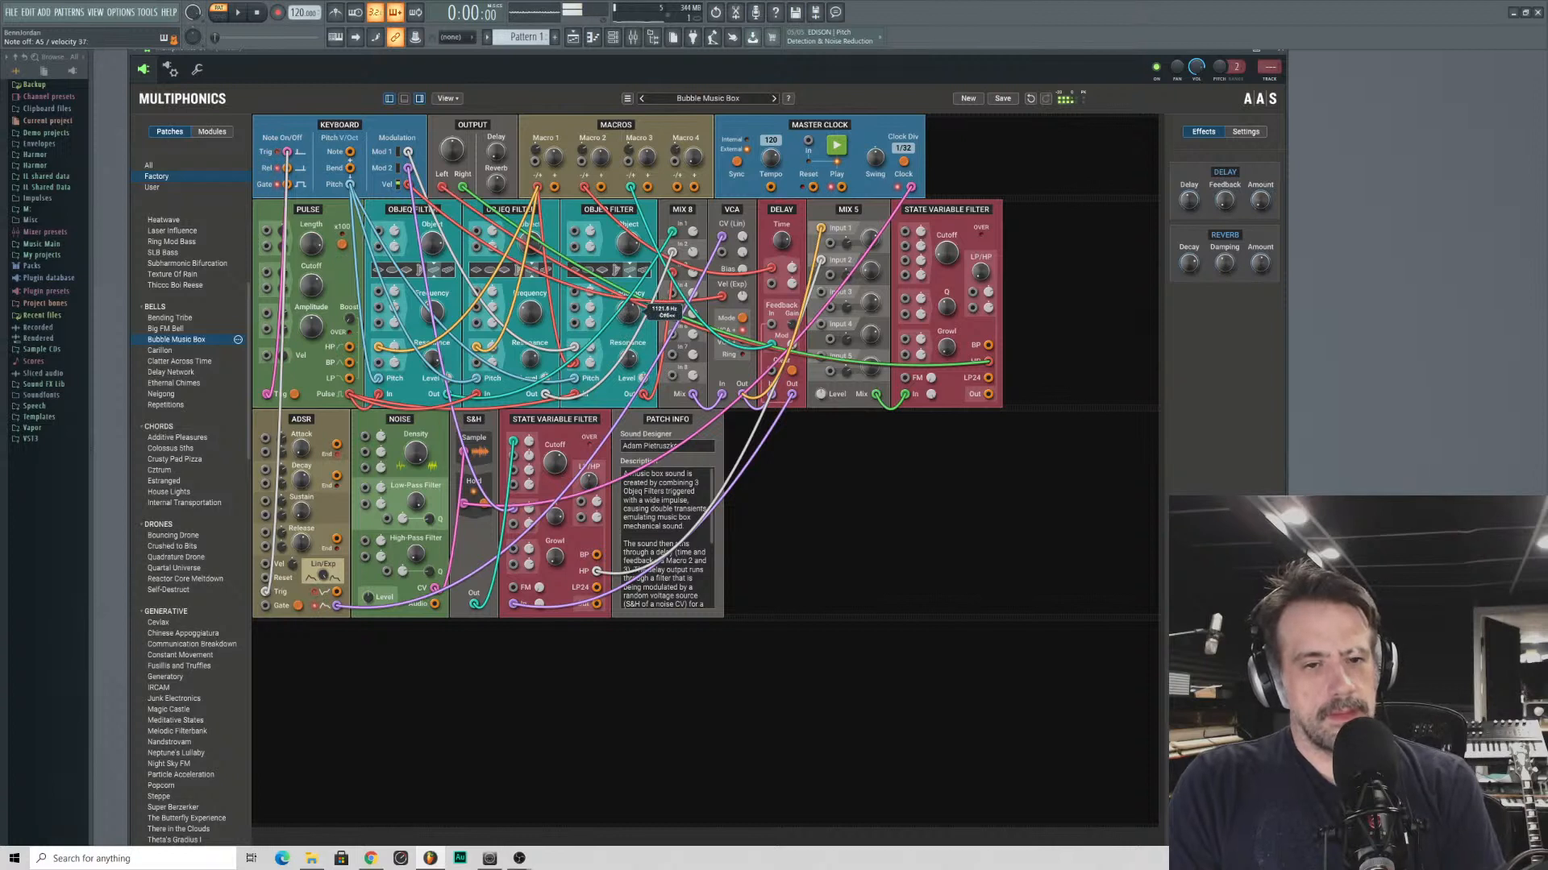
pyautogui.moveTo(530, 315); pyautogui.dragTo(530, 310)
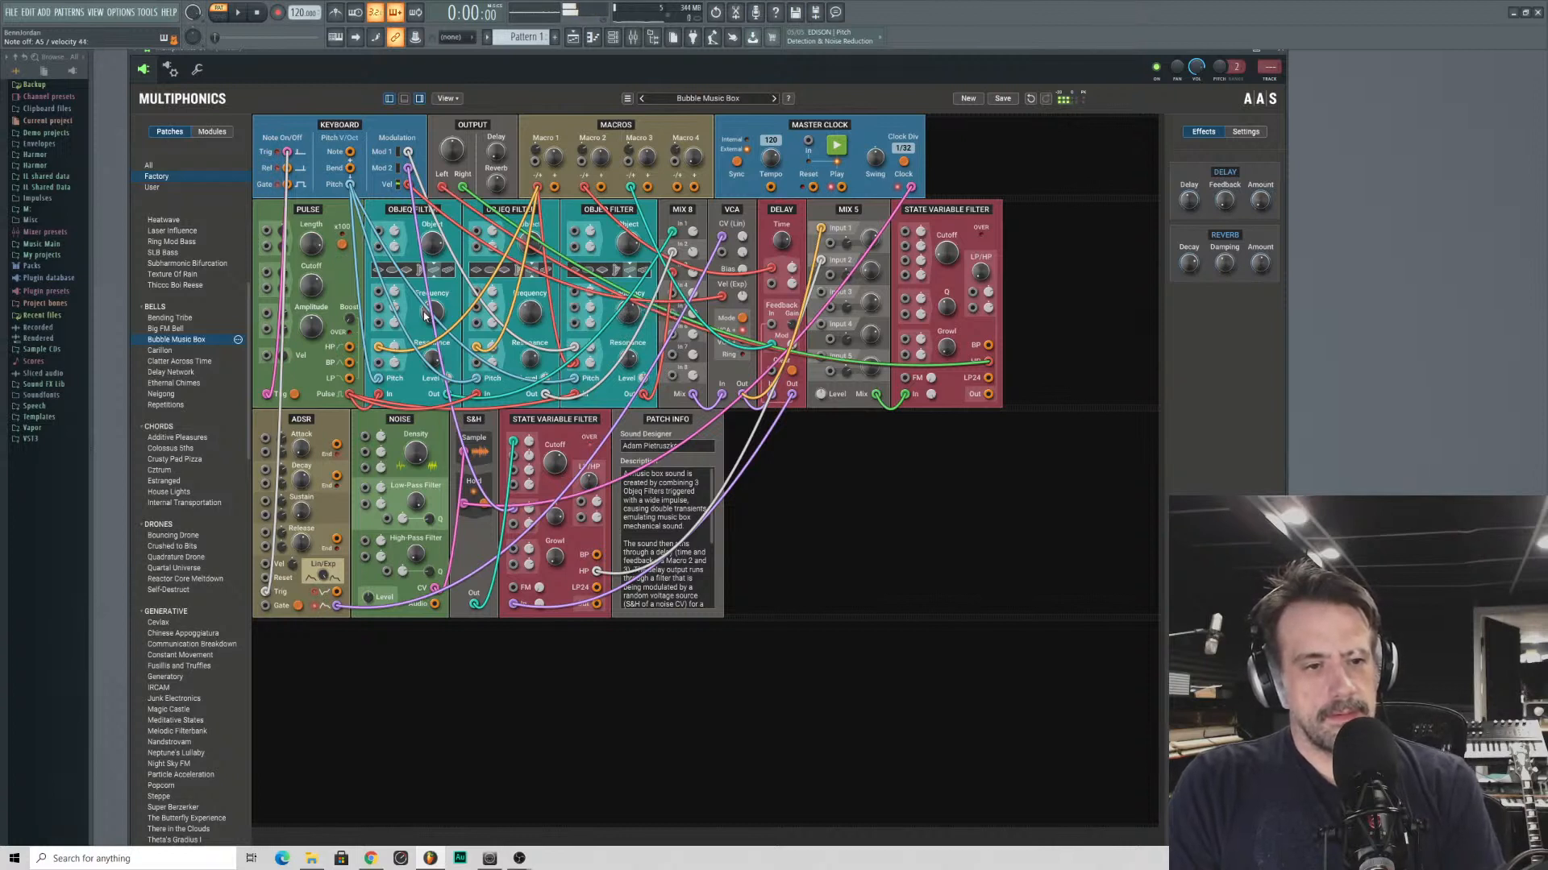
pyautogui.moveTo(425, 315); pyautogui.dragTo(425, 316)
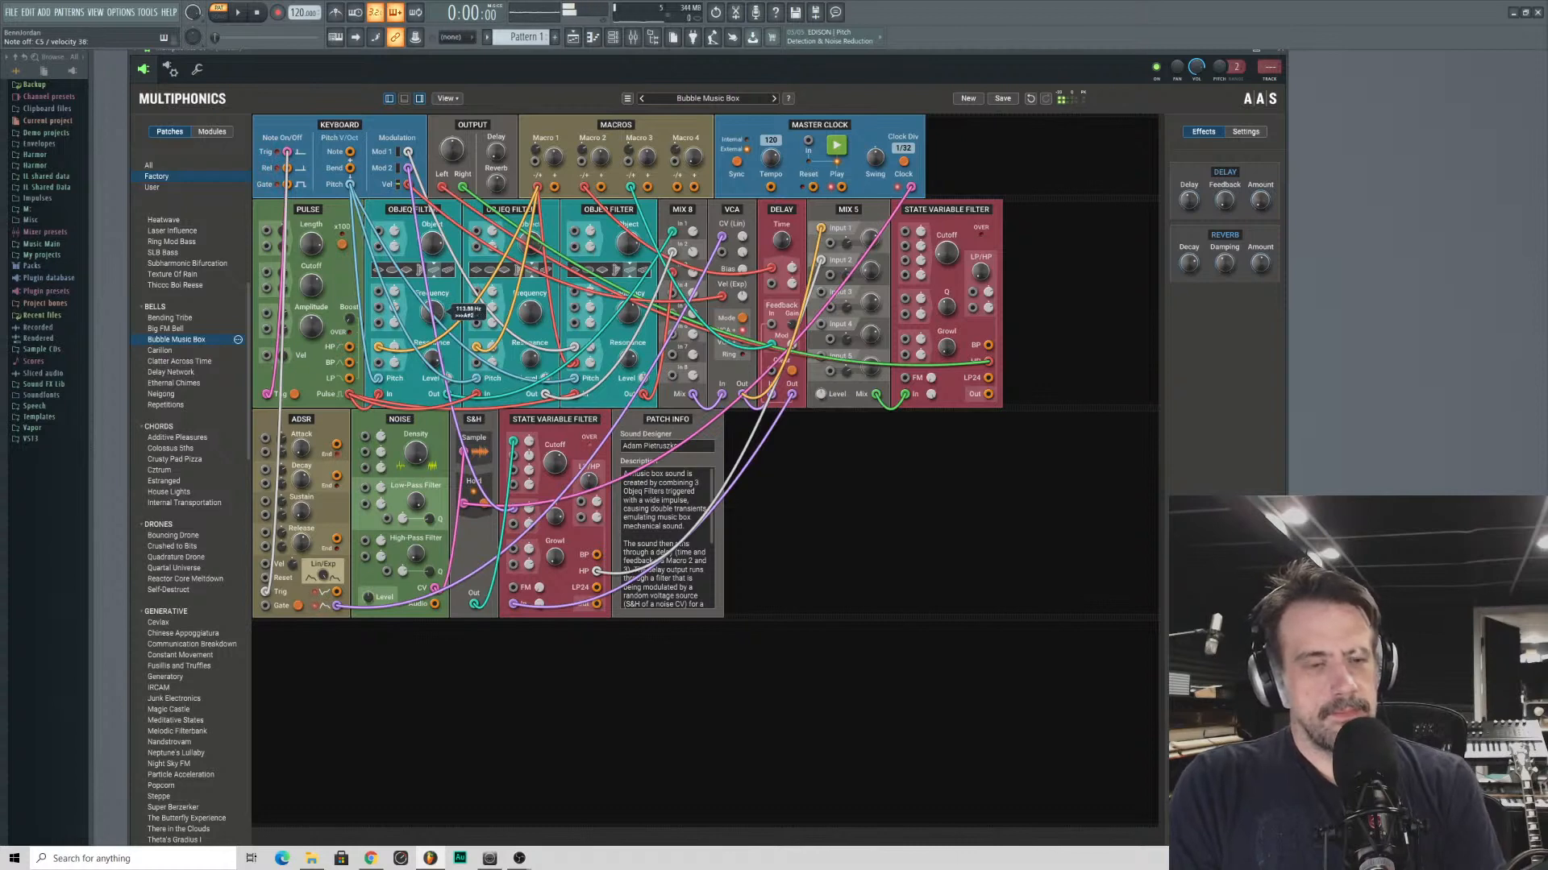
# - Audition the bell patch Carillon, switch briefly to Clatter Across Time and return to Carillon
pyautogui.click(165, 351)
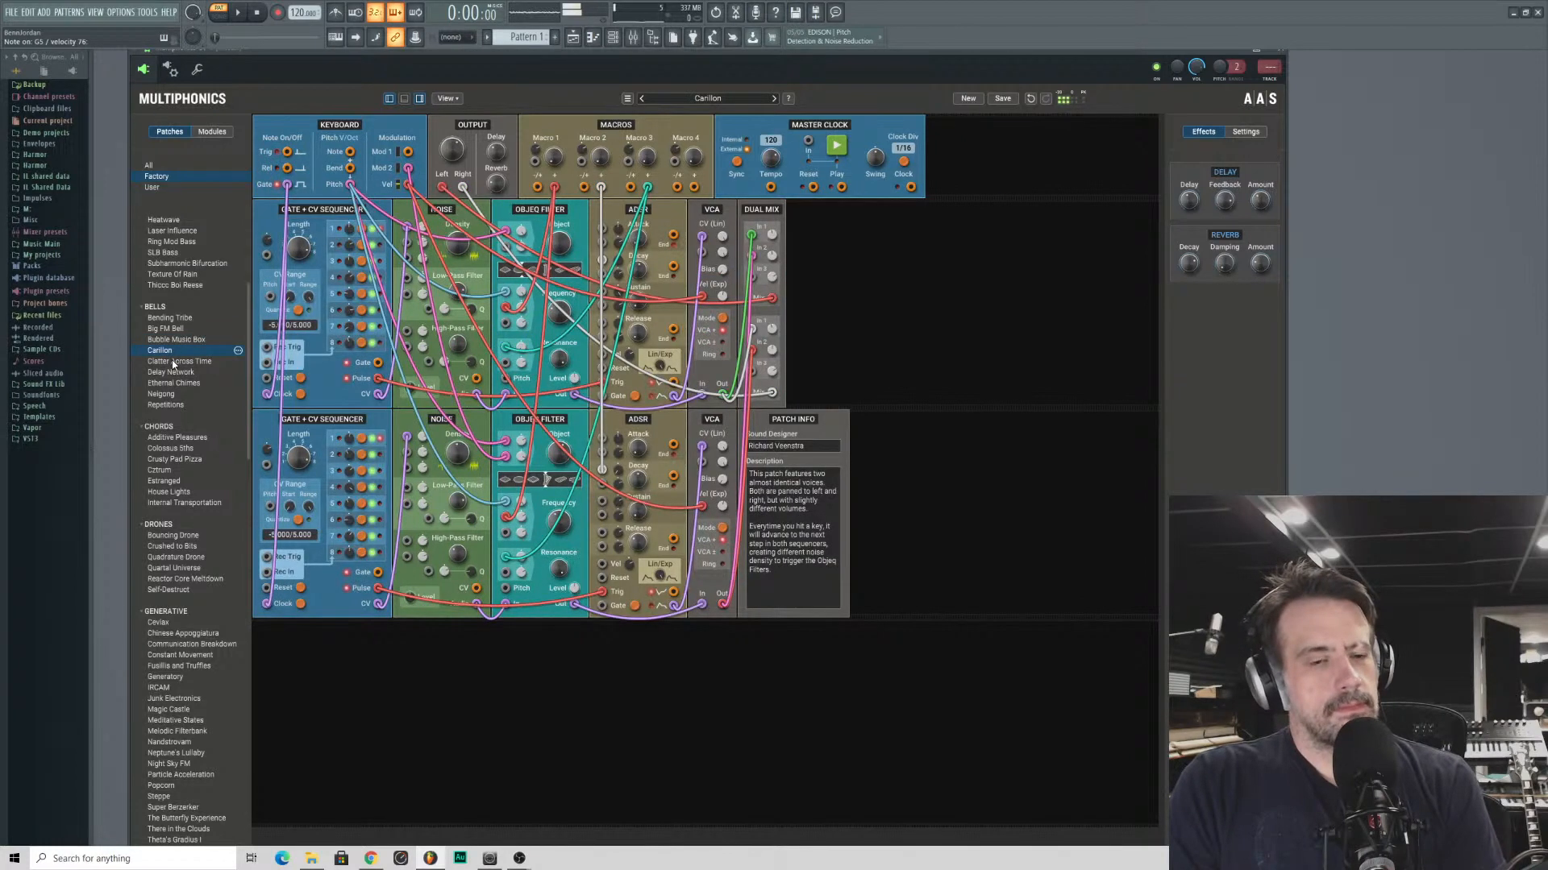
pyautogui.click(174, 362)
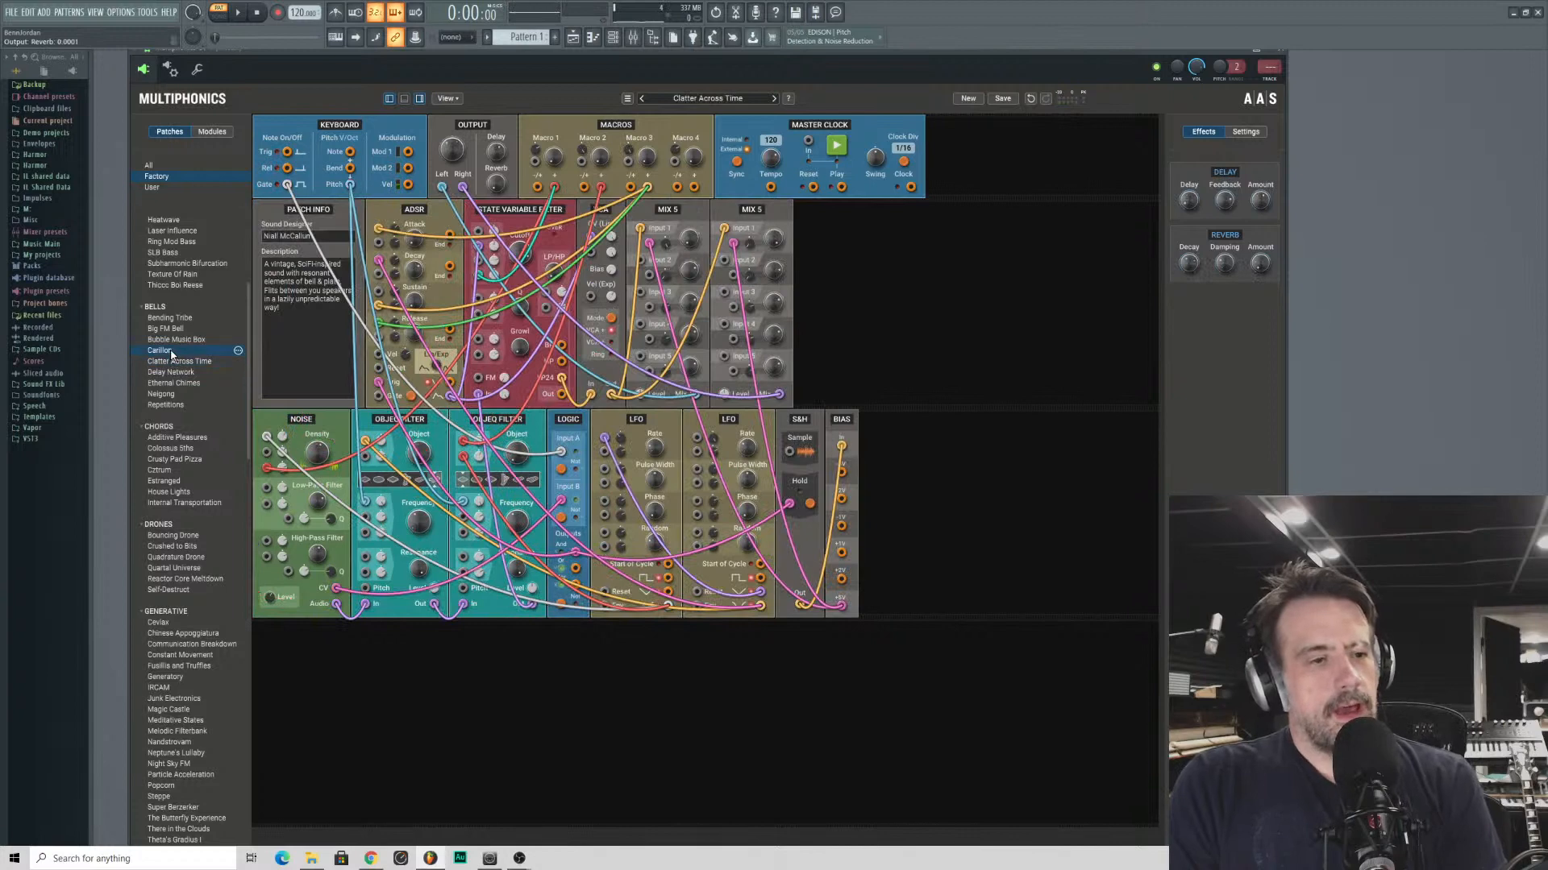
pyautogui.click(165, 351)
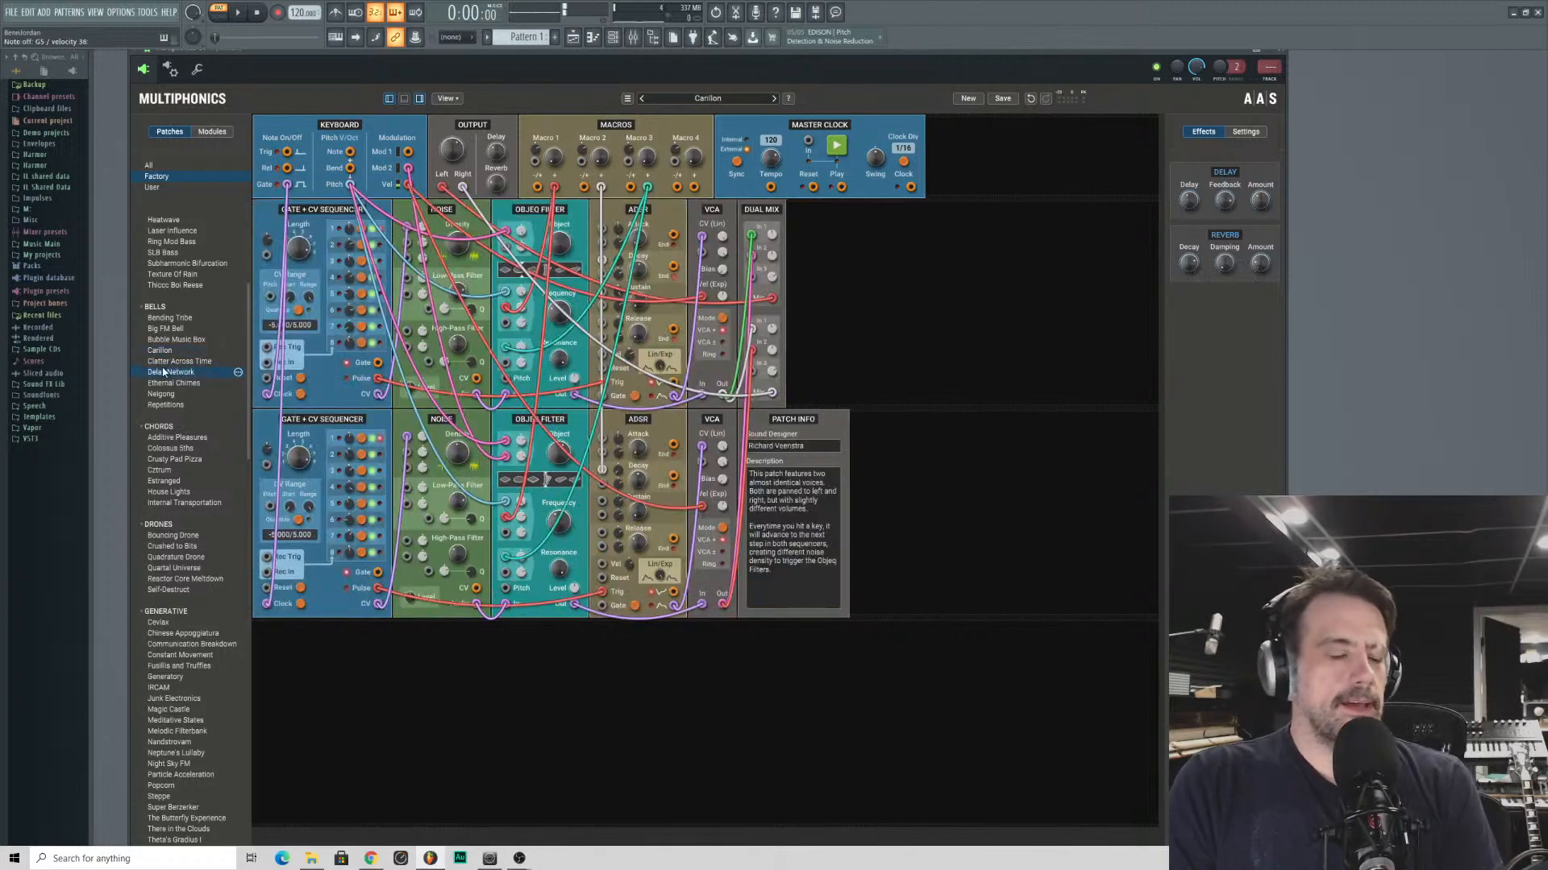
# - Audition the remaining bell patches Delay Network, Ethernal Chimes, Neigong and Repetitions in turn
pyautogui.click(164, 371)
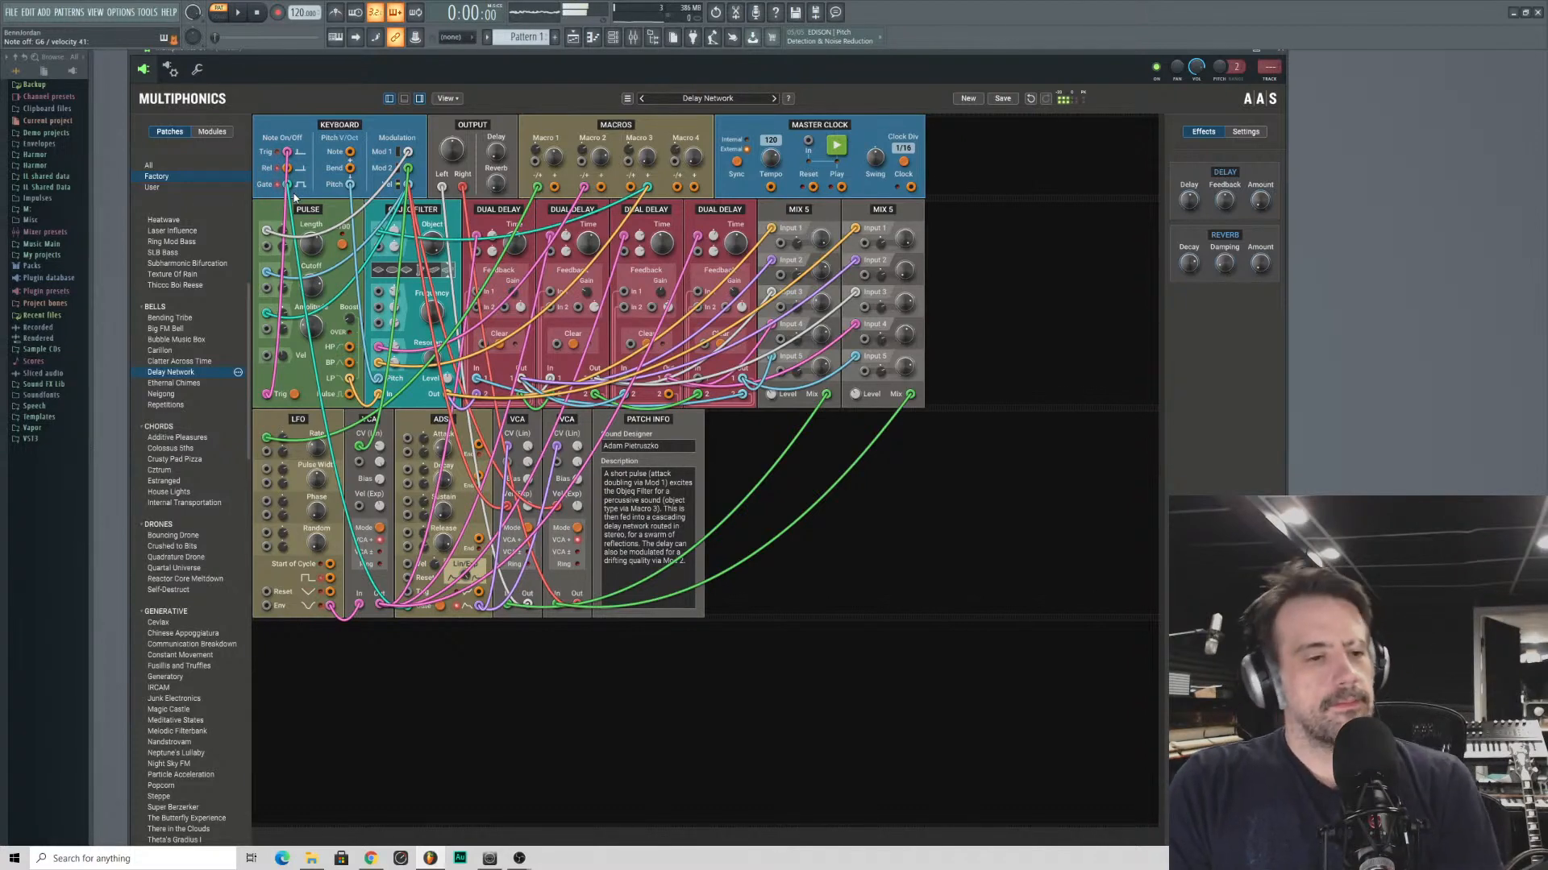
pyautogui.click(160, 384)
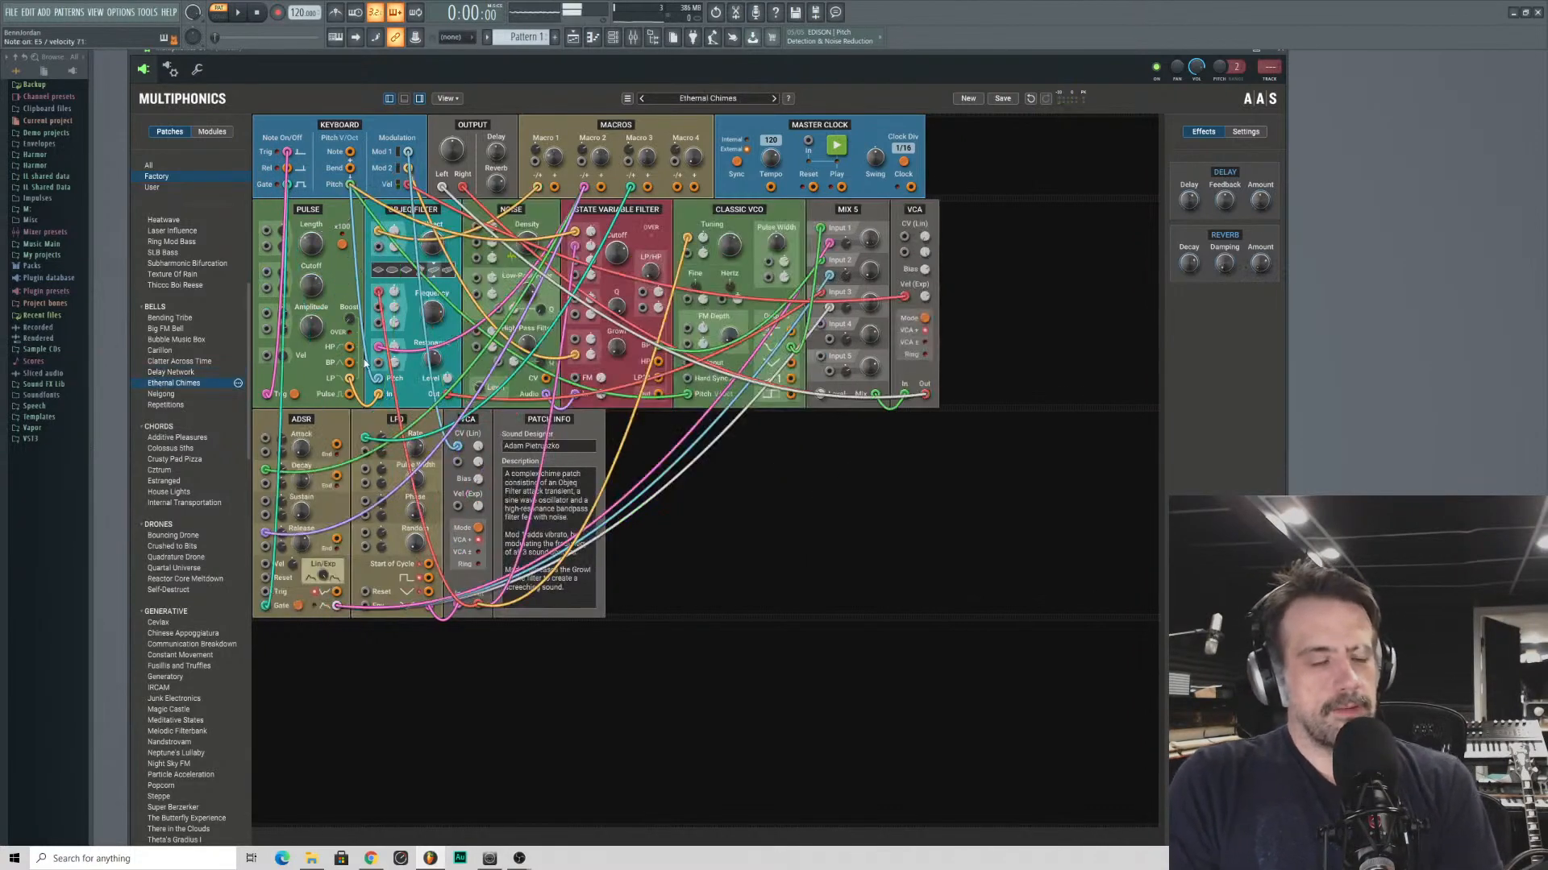
pyautogui.click(161, 394)
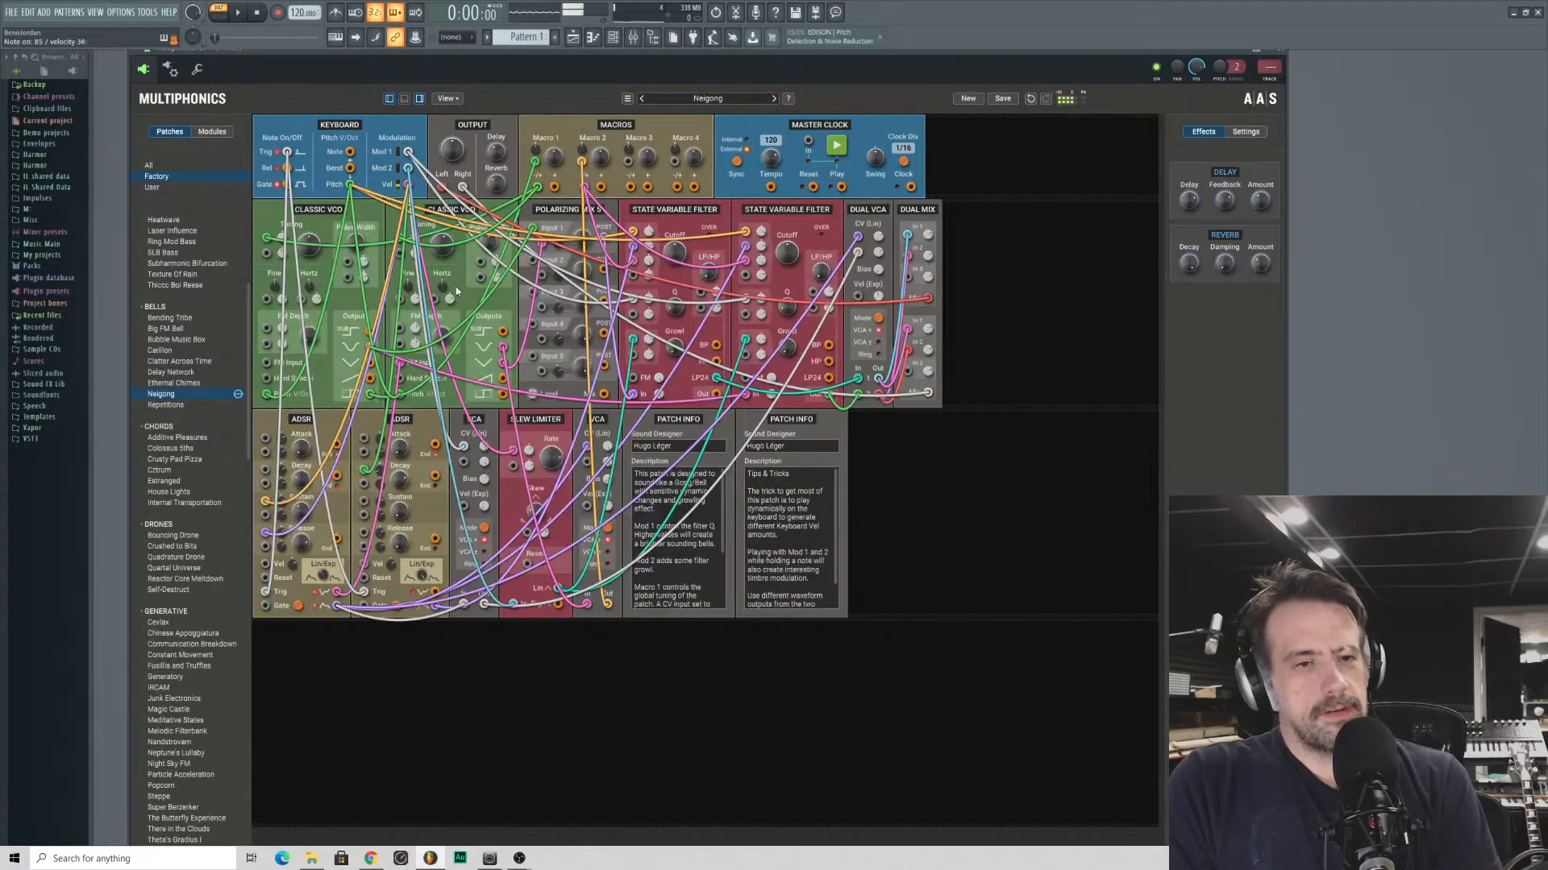
pyautogui.click(161, 404)
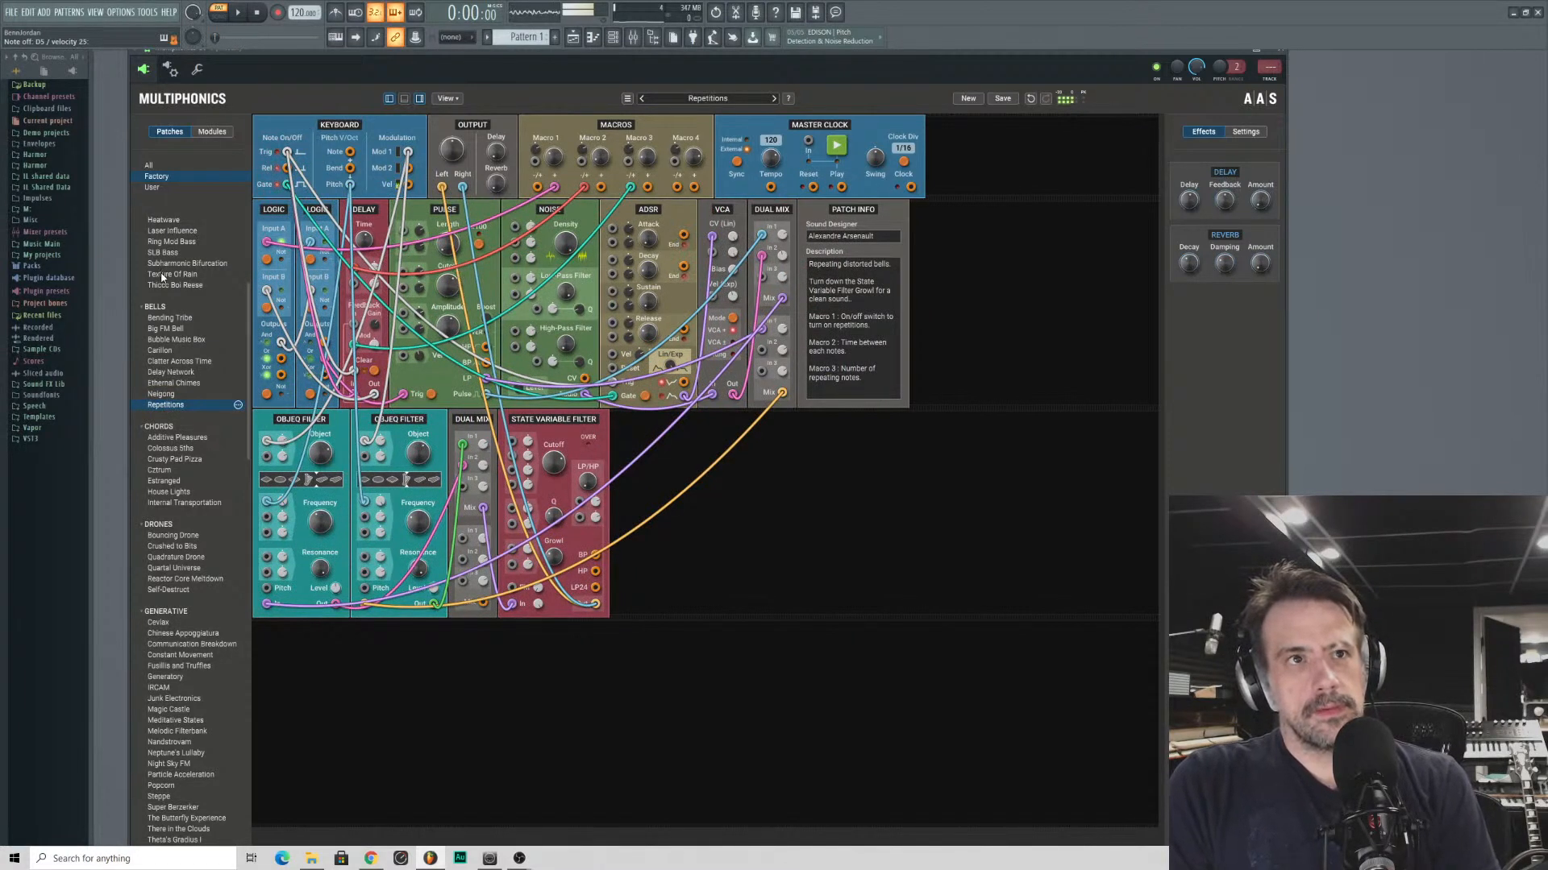
# - Audition the bass patches Arco Contra, Cybernetic Frequencies, Fat Wooba and FM Fat Chorus
pyautogui.scroll(2, 162, 274)
pyautogui.scroll(2, 181, 277)
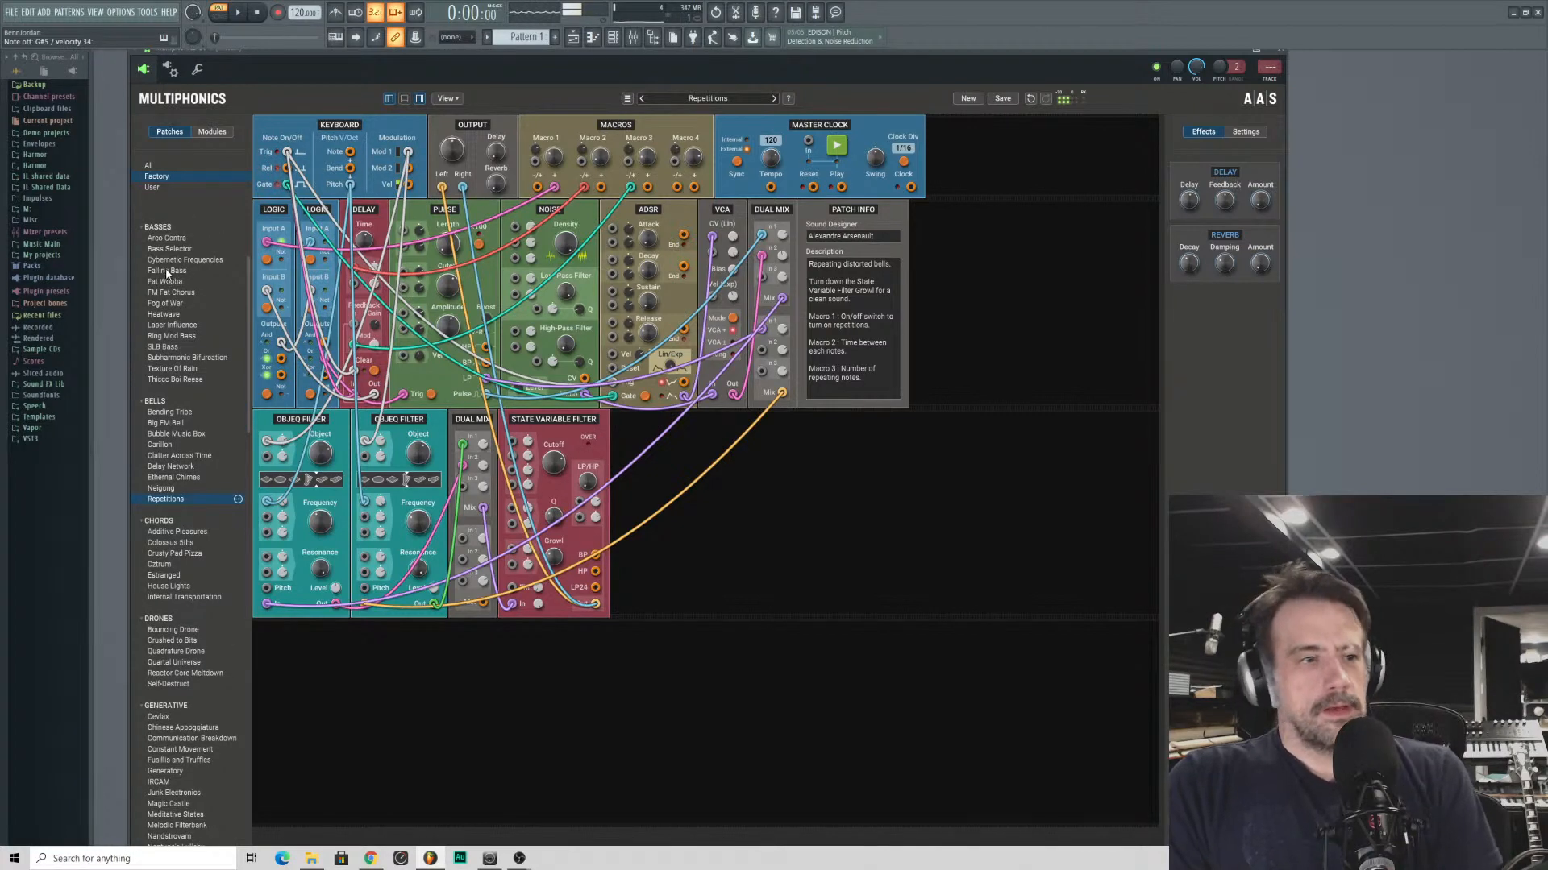
pyautogui.click(171, 269)
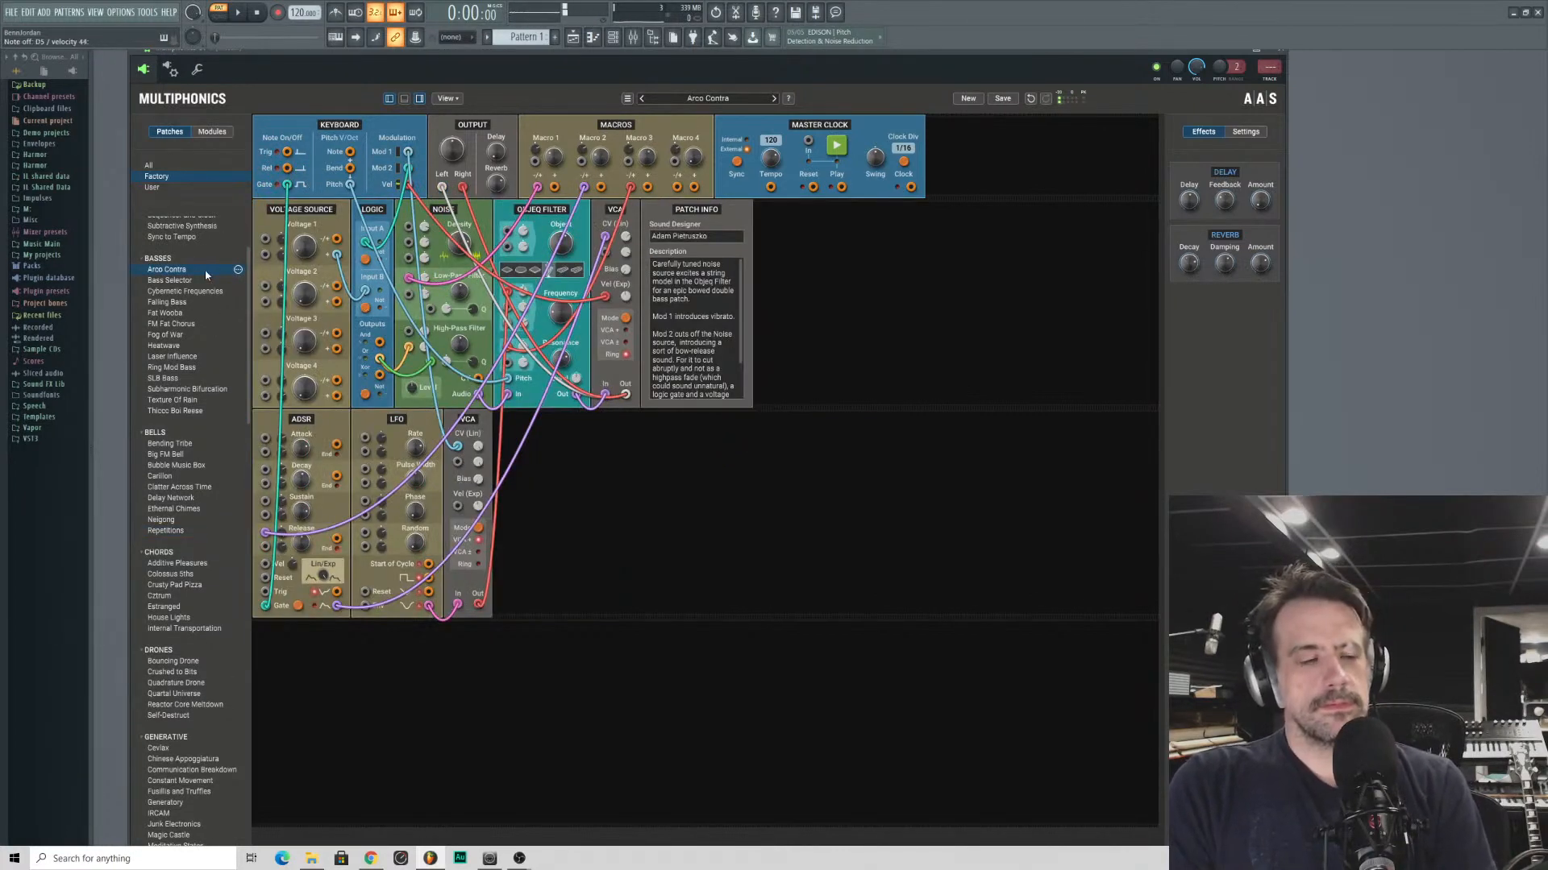
pyautogui.click(182, 291)
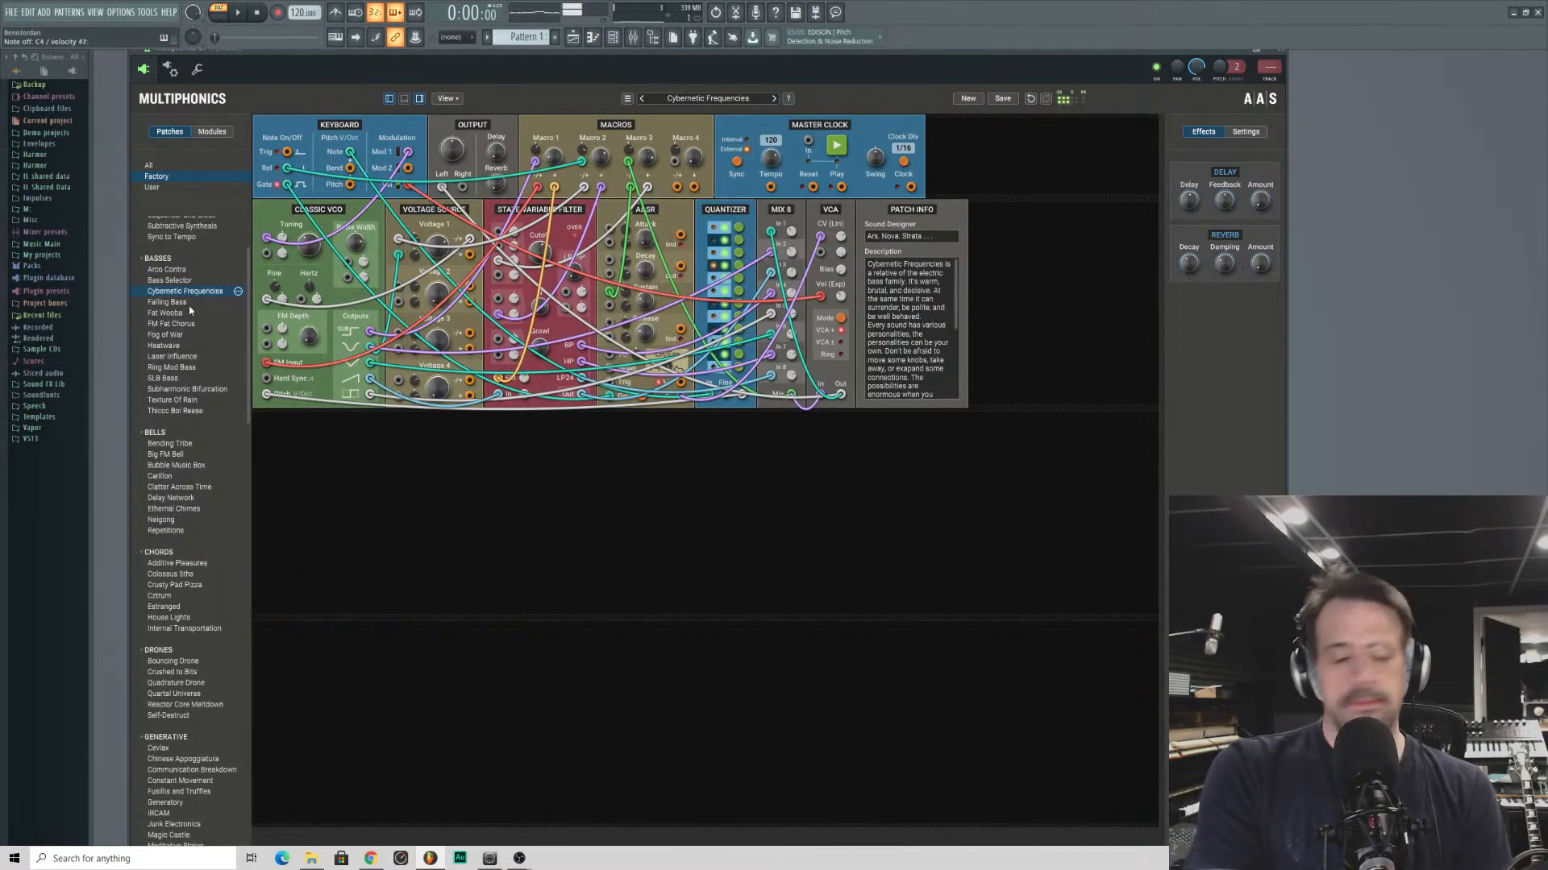
pyautogui.click(168, 315)
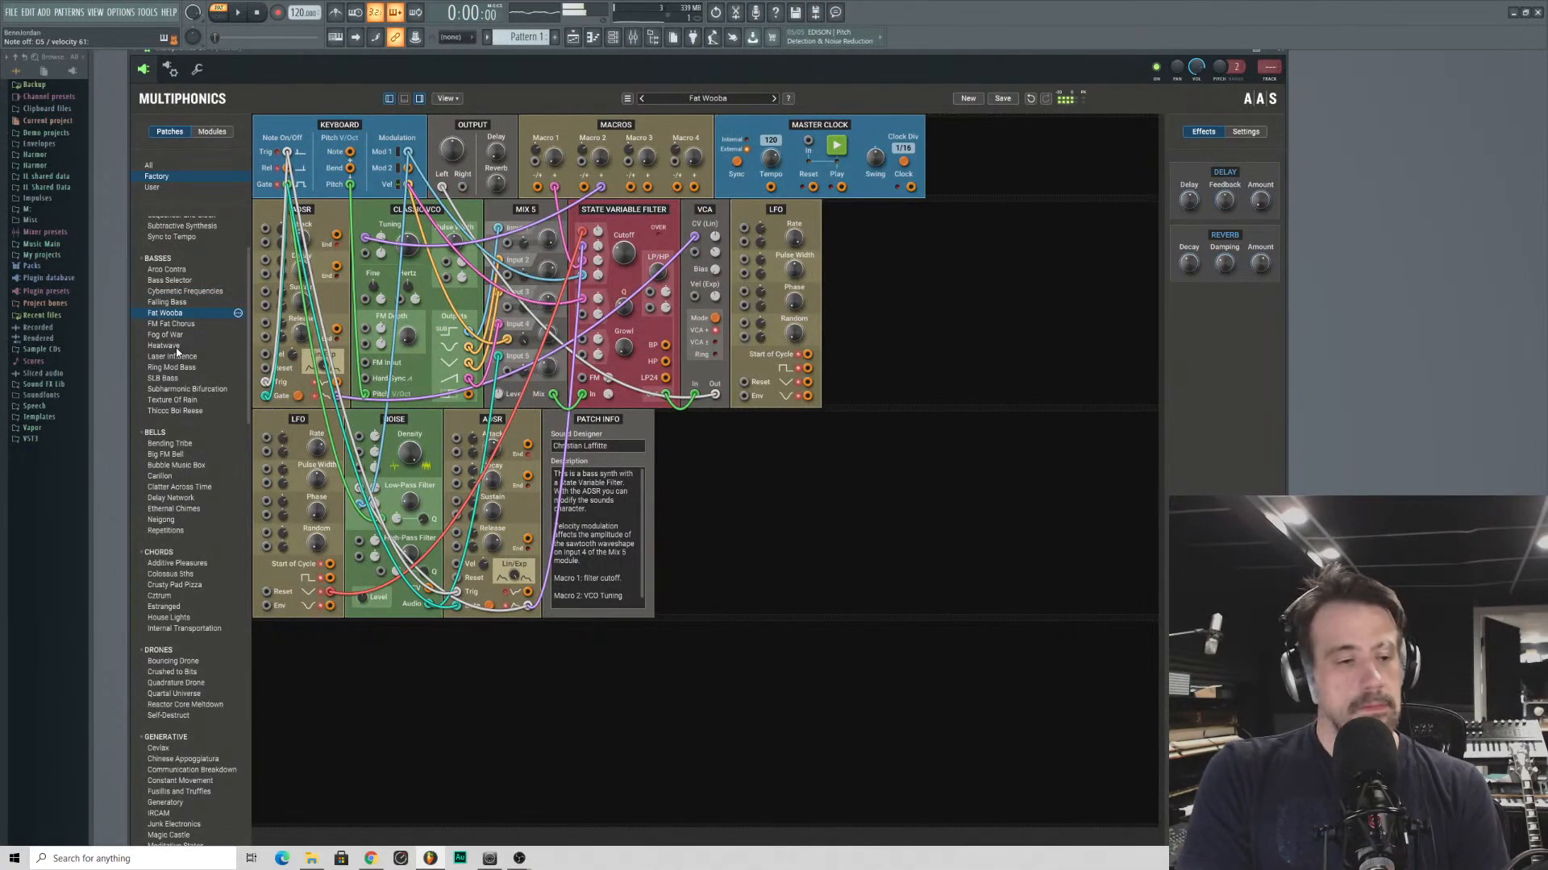
pyautogui.click(171, 325)
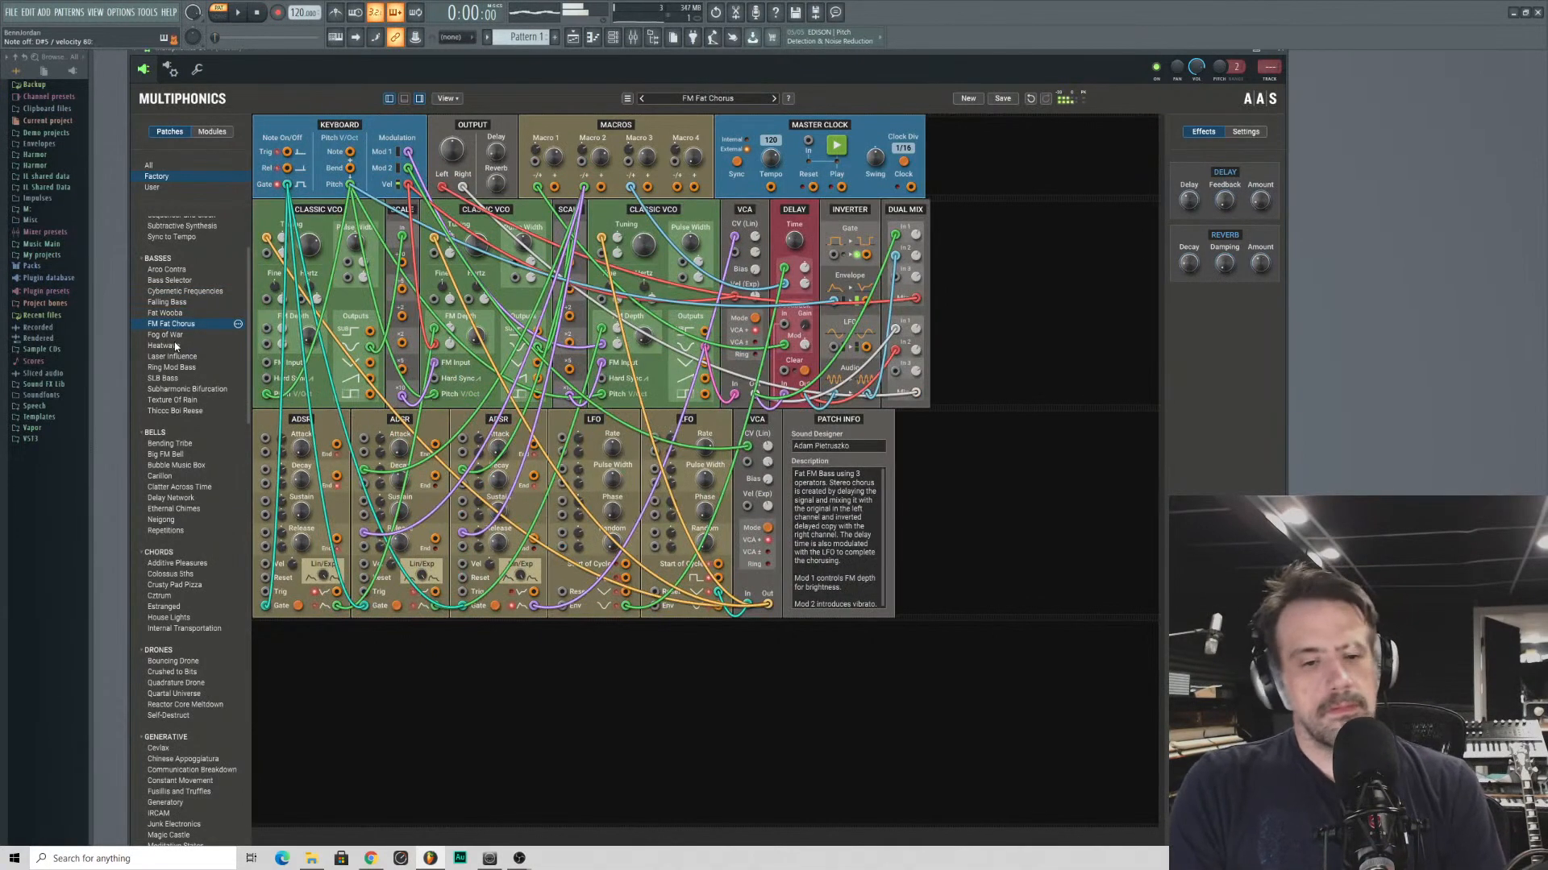
# - Audition the bass patches Heatwave, Laser Influence, Ring Mod Bass, SLB Bass and Subharmonic Bifurcation
pyautogui.click(174, 345)
pyautogui.click(174, 356)
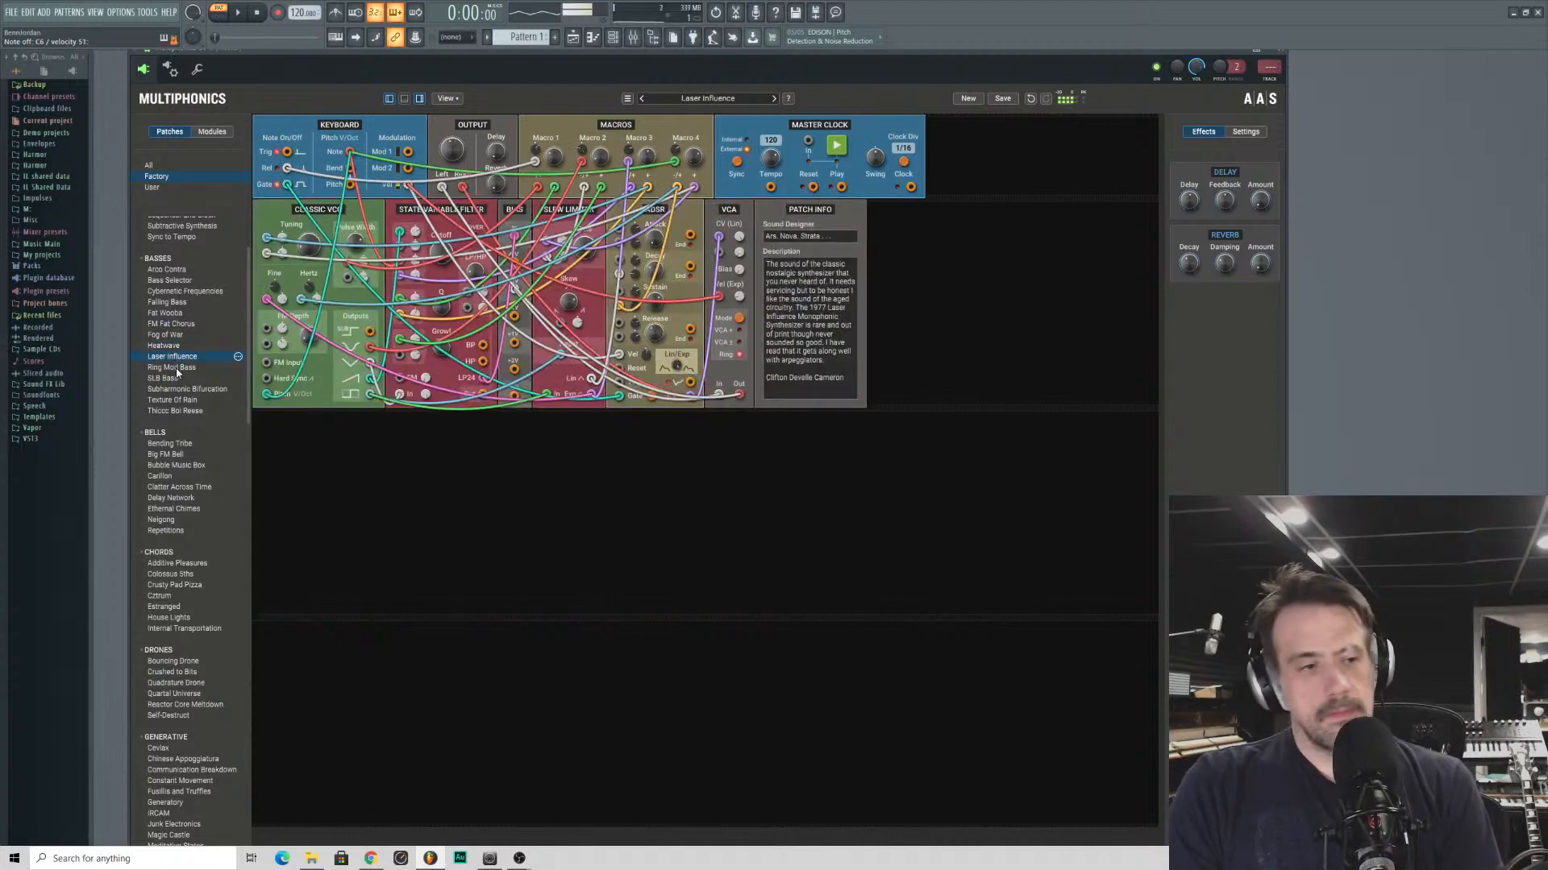
pyautogui.click(177, 369)
pyautogui.click(178, 378)
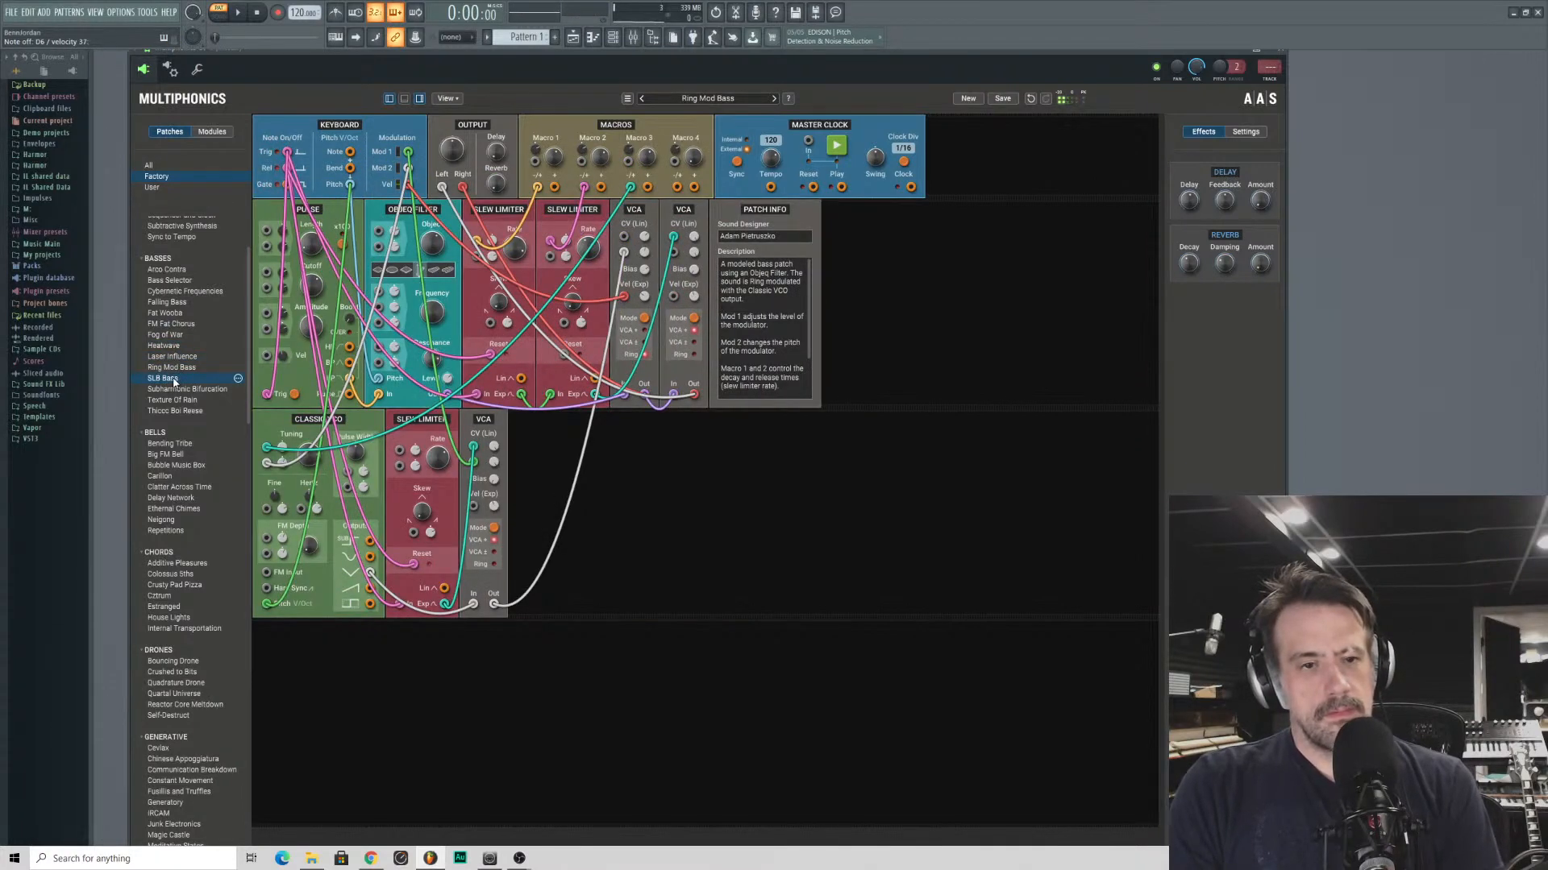
pyautogui.click(174, 391)
pyautogui.scroll(3, 175, 388)
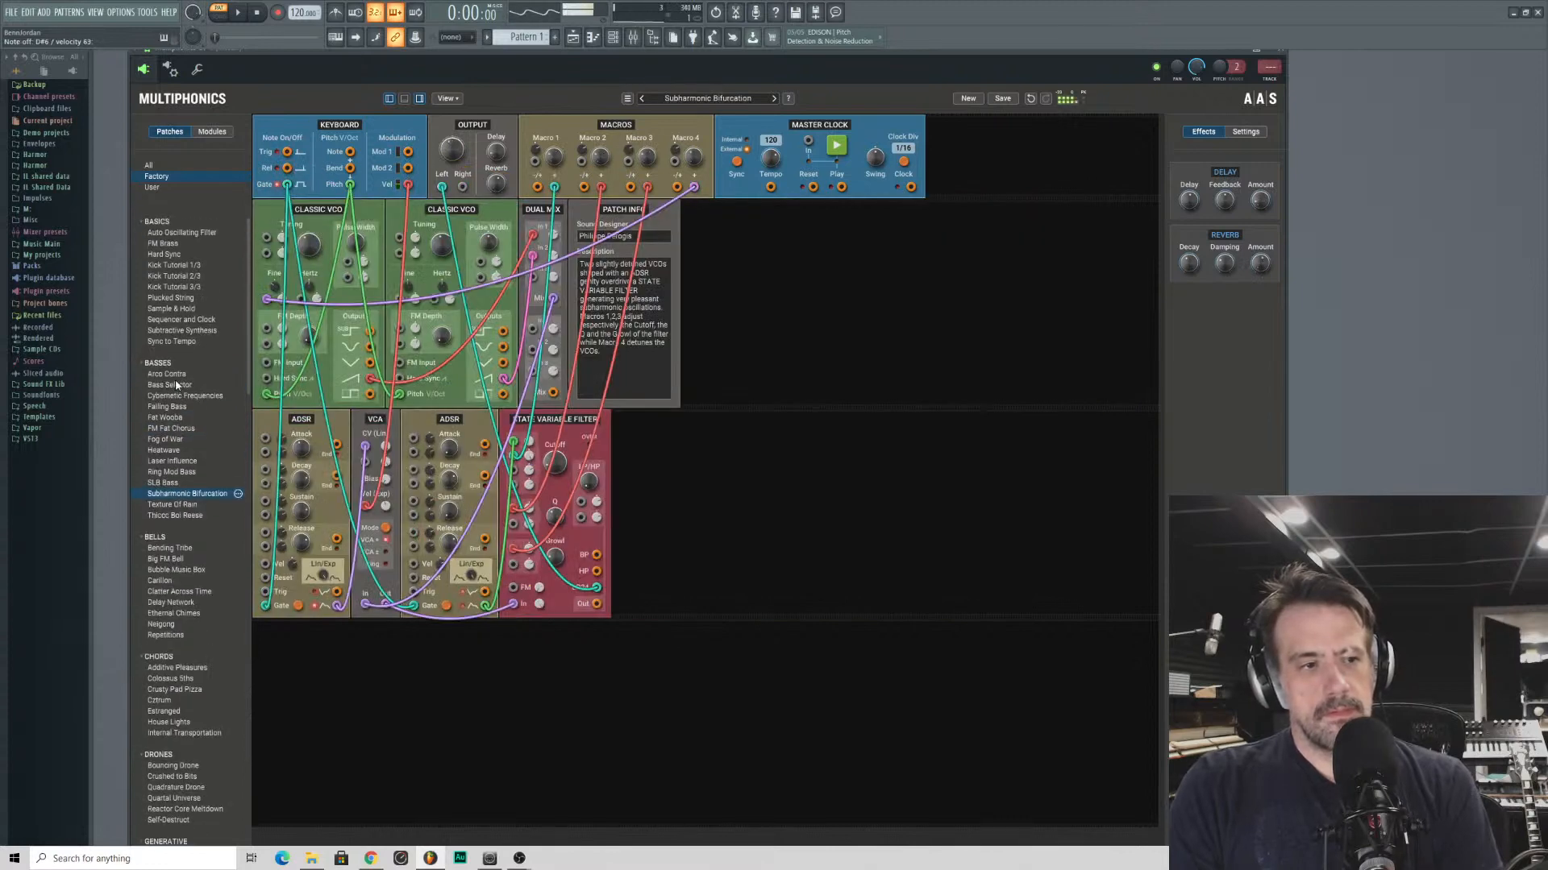
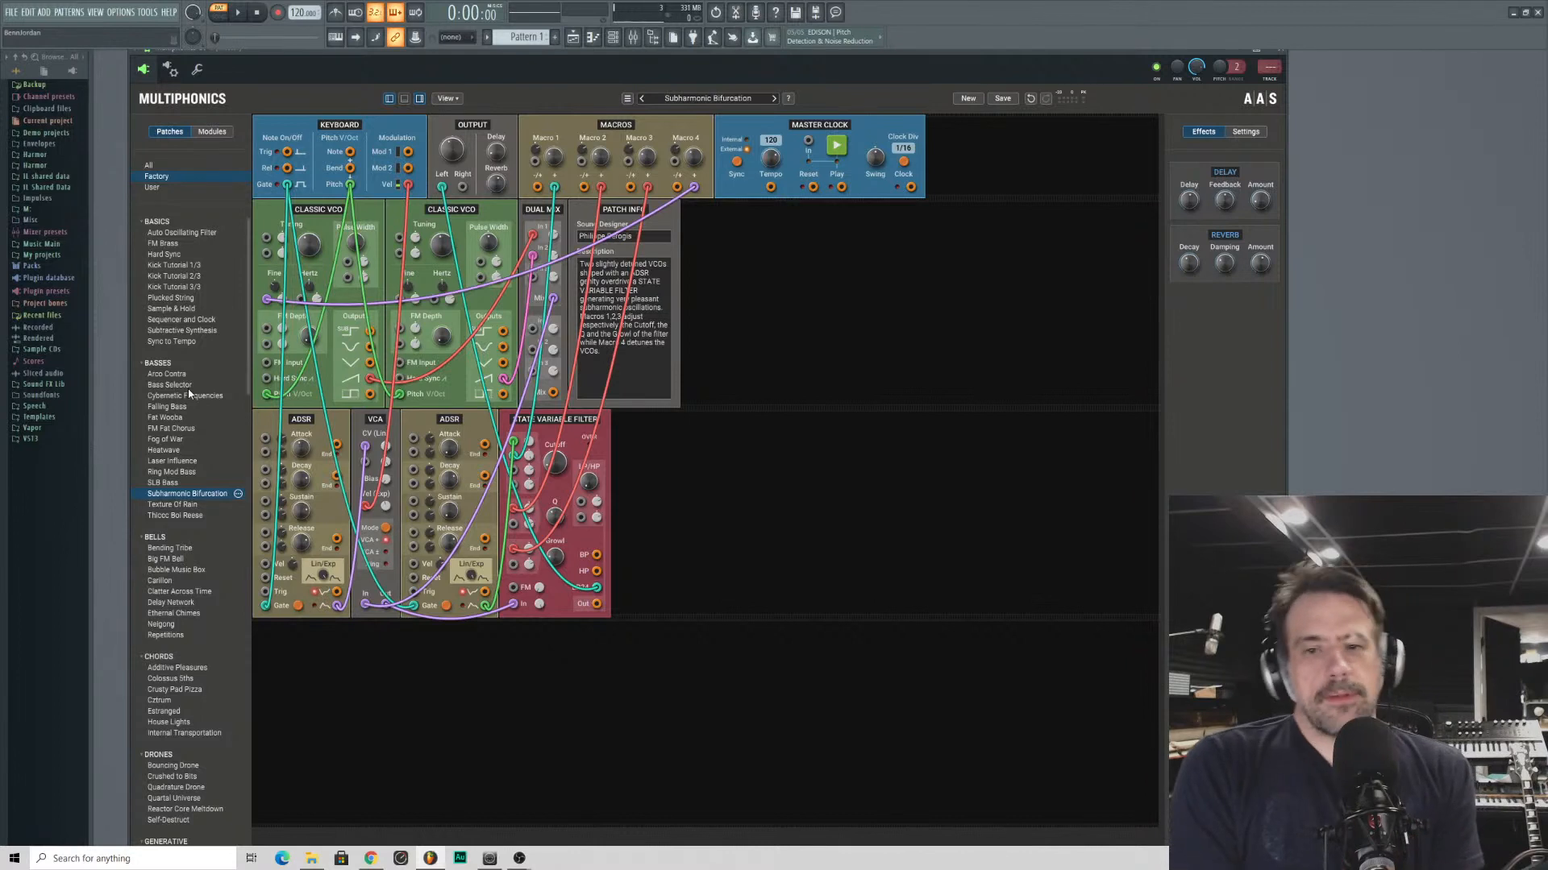
# - Audition the basic patches Plucked String, Kick Tutorial 3/3, Kick Tutorial 1/3, FM Brass and Auto Oscillating Filter
pyautogui.click(158, 300)
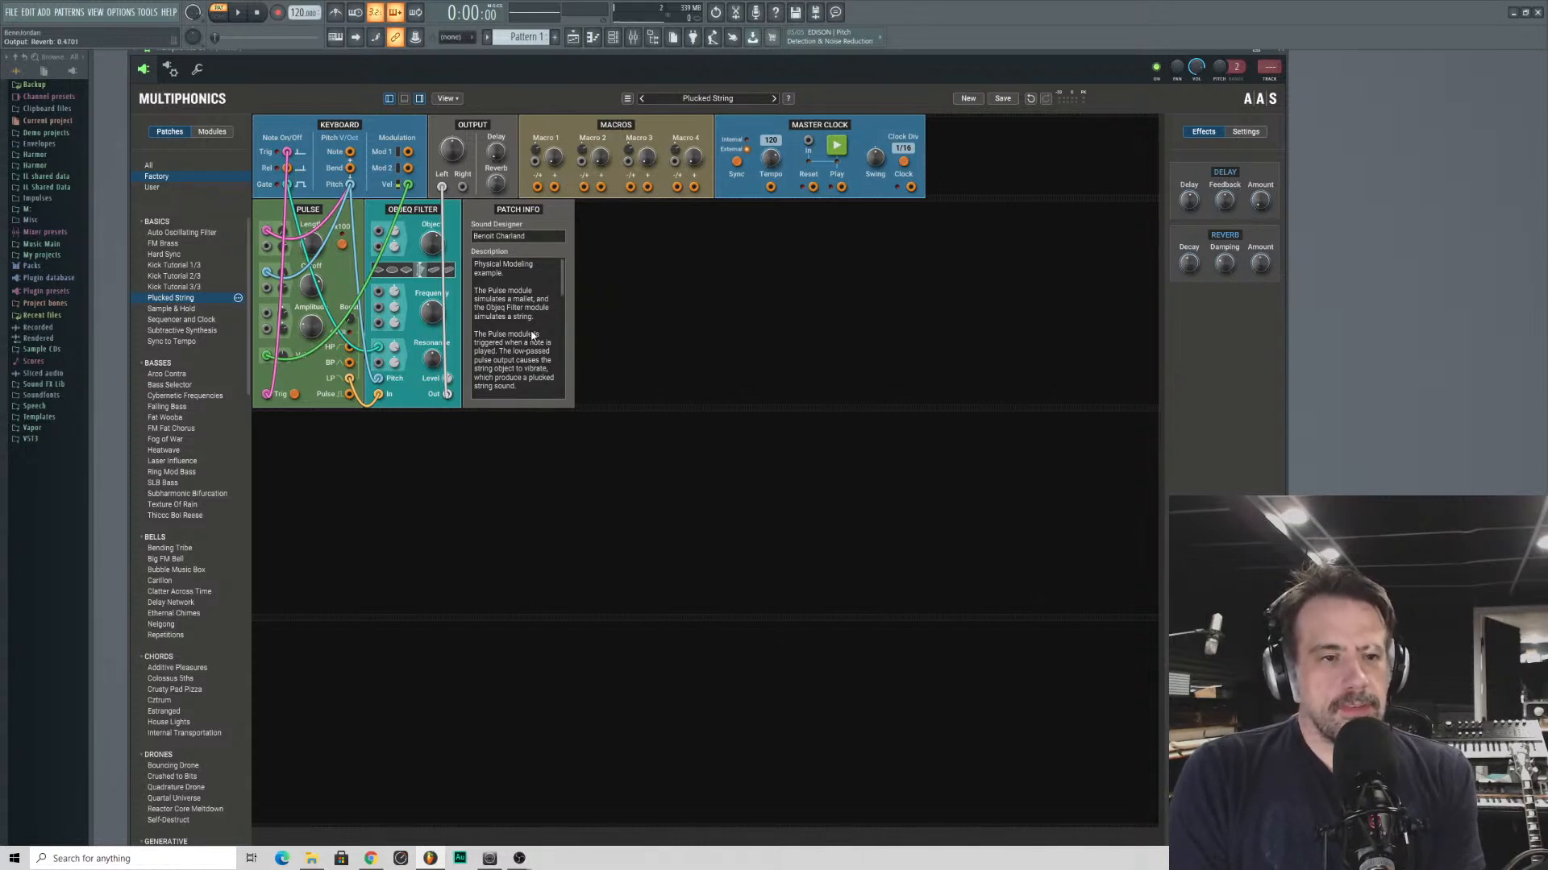
pyautogui.moveTo(432, 317); pyautogui.dragTo(432, 355)
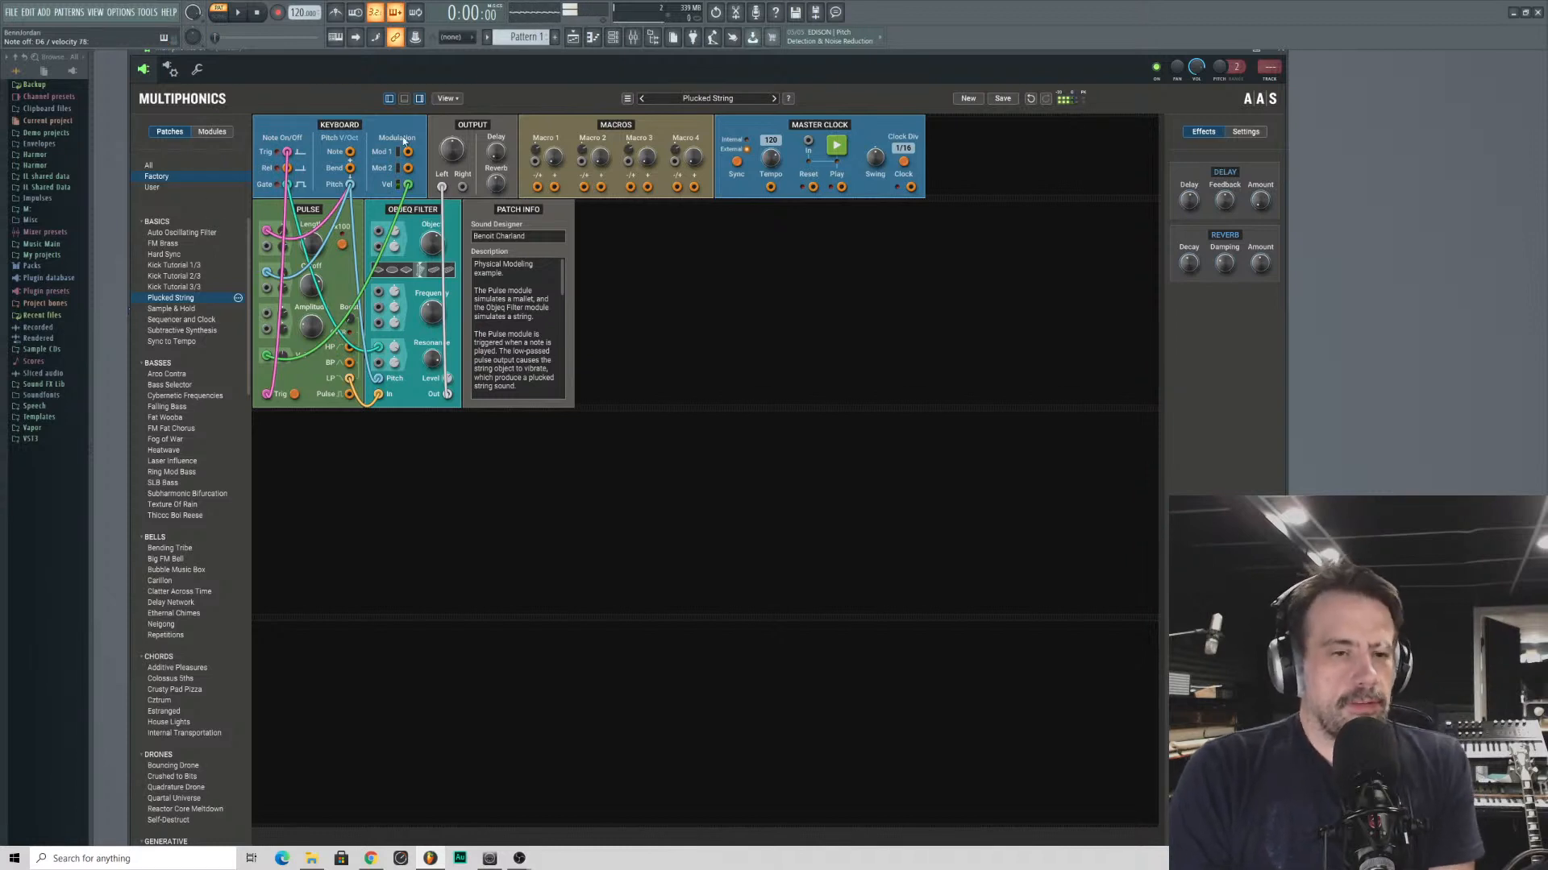
pyautogui.click(173, 287)
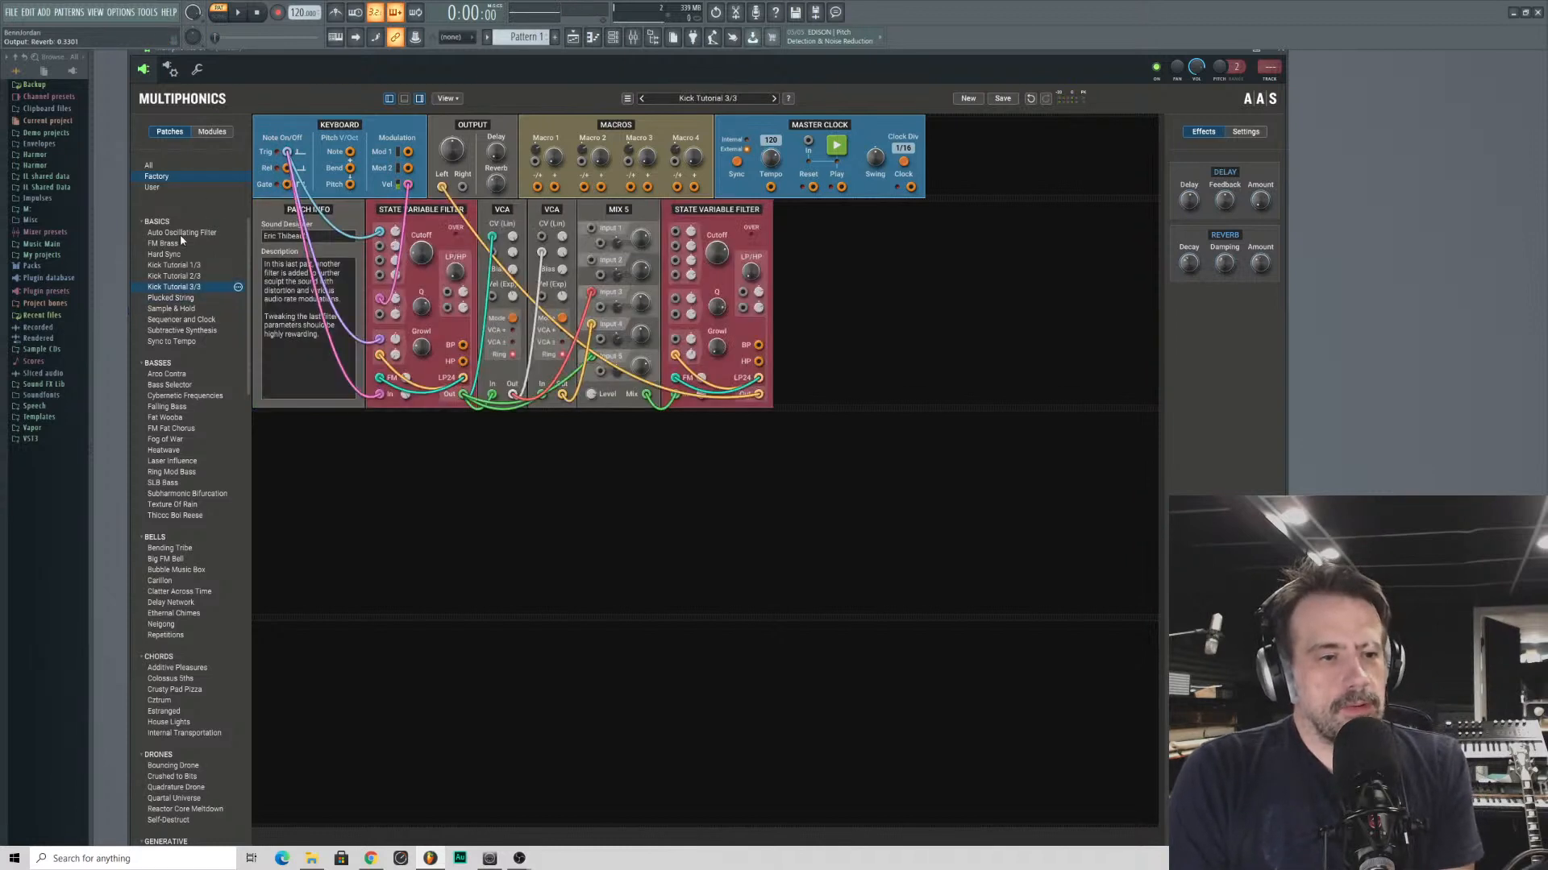
pyautogui.click(182, 266)
pyautogui.click(171, 244)
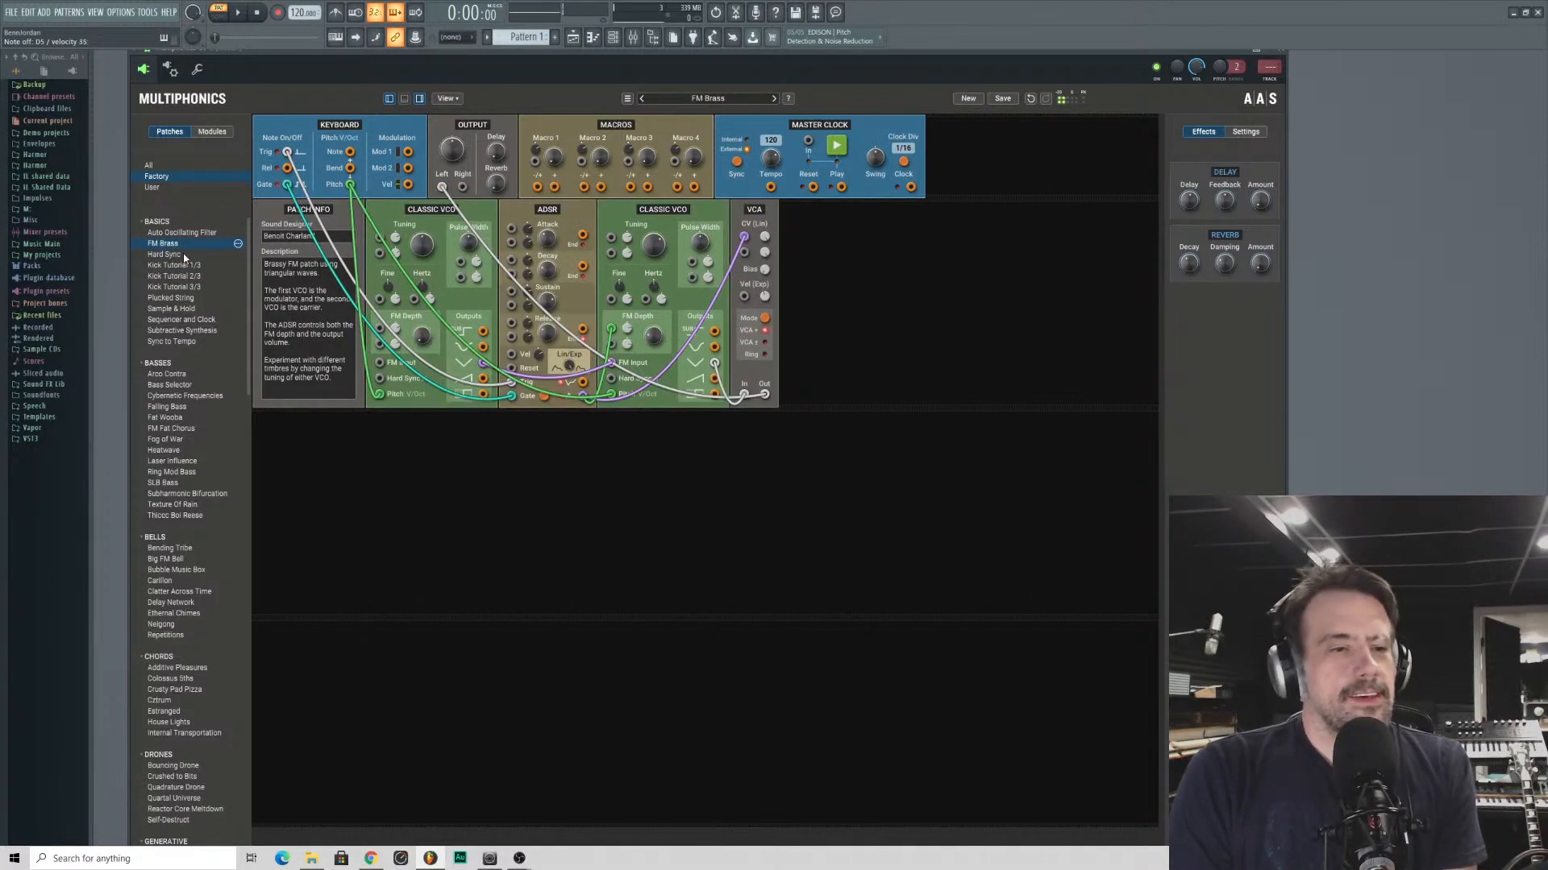
pyautogui.click(174, 232)
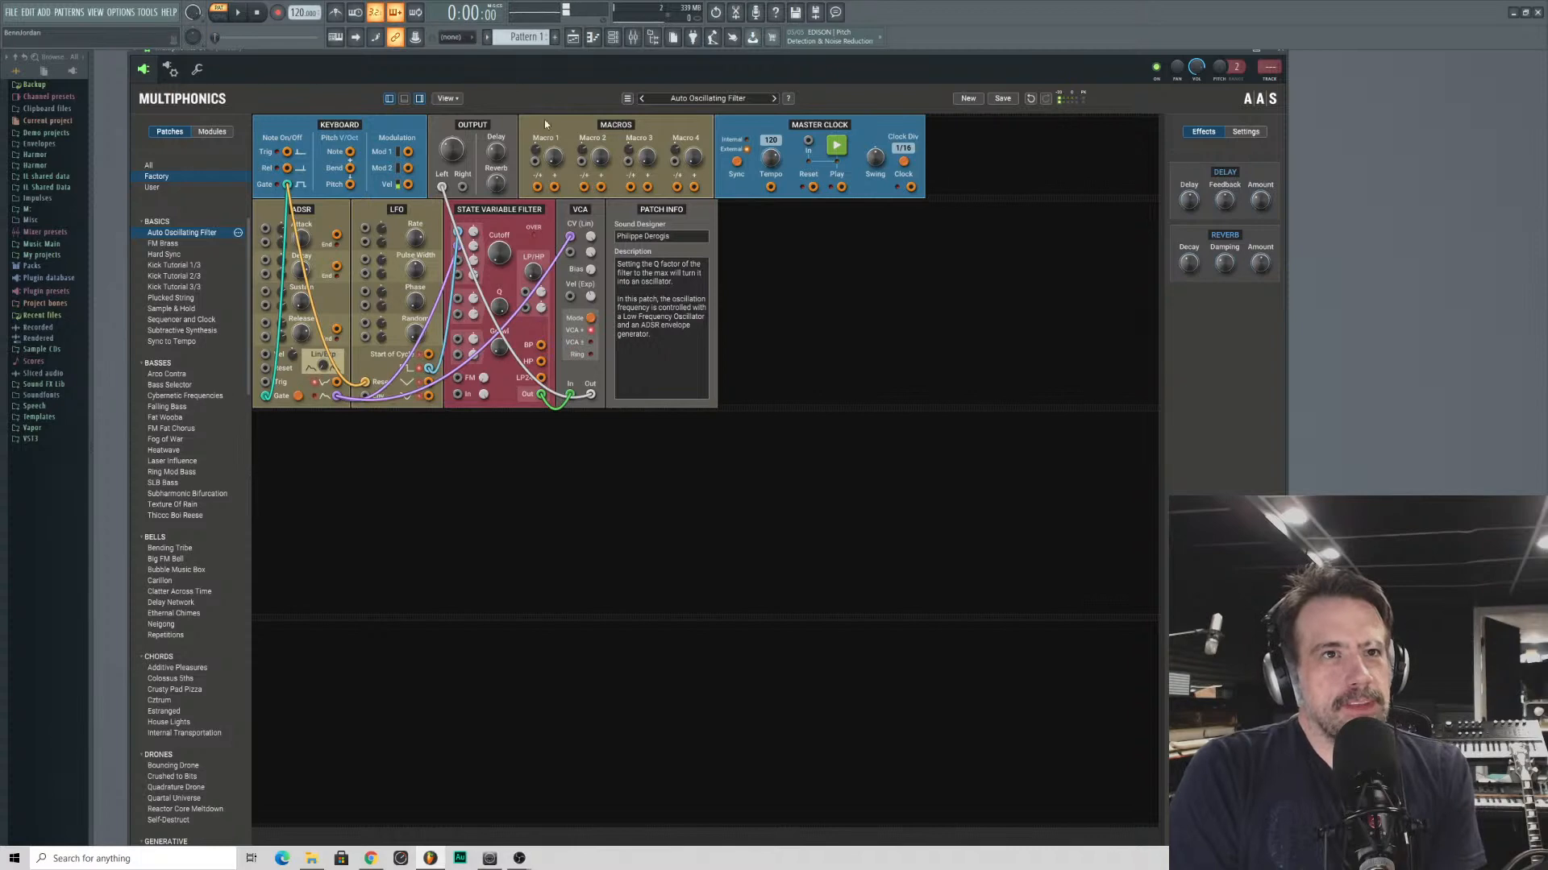
# - Audition the sound effects patches 1UP and Jitturkey
pyautogui.scroll(-8, 204, 350)
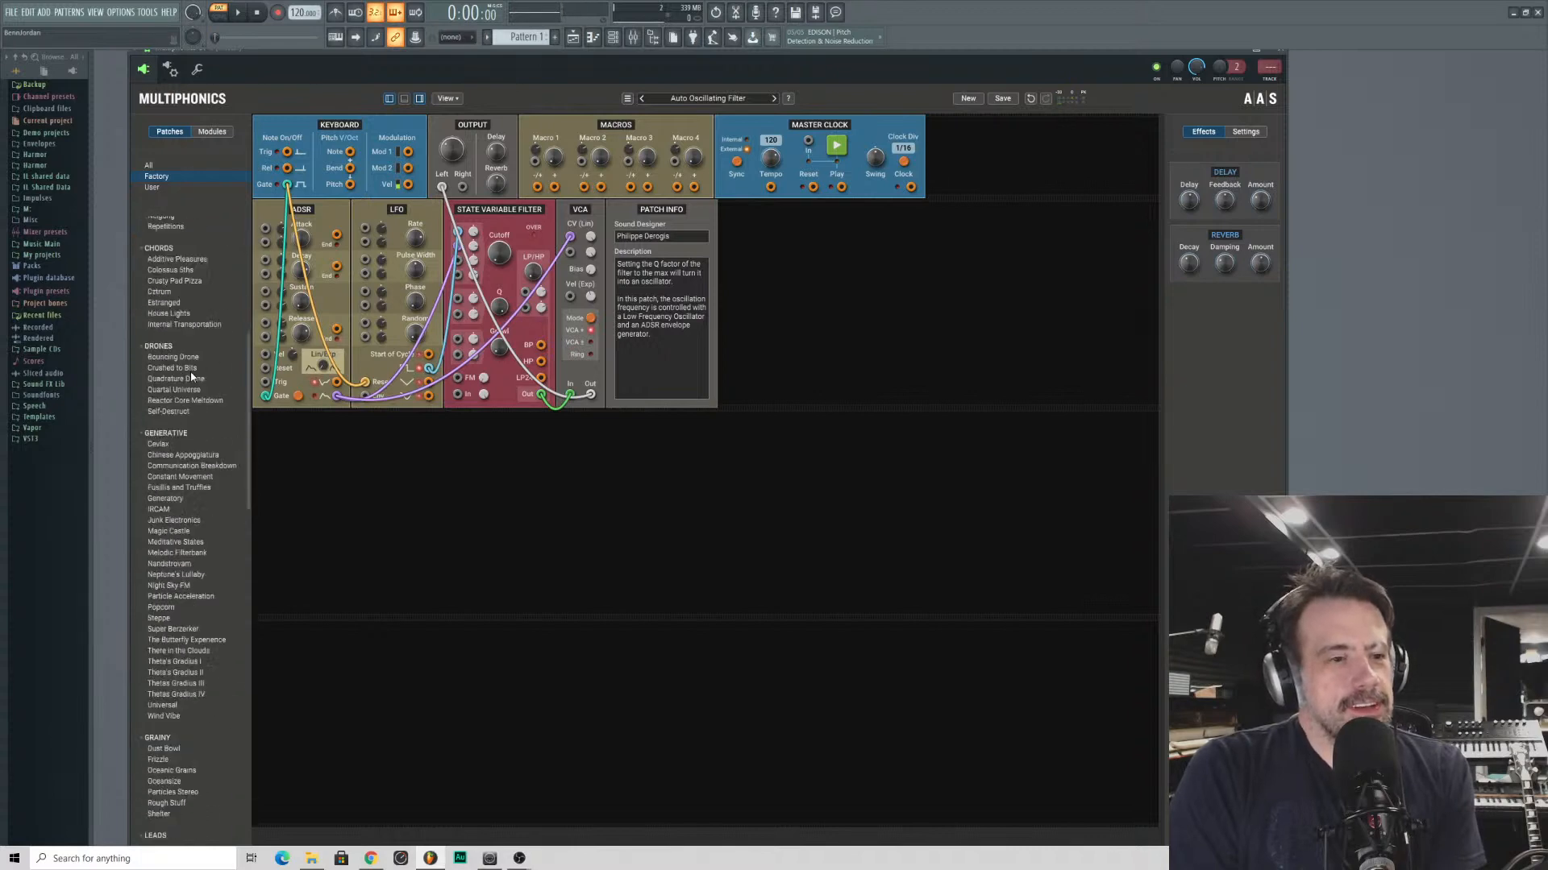
pyautogui.scroll(-10, 192, 332)
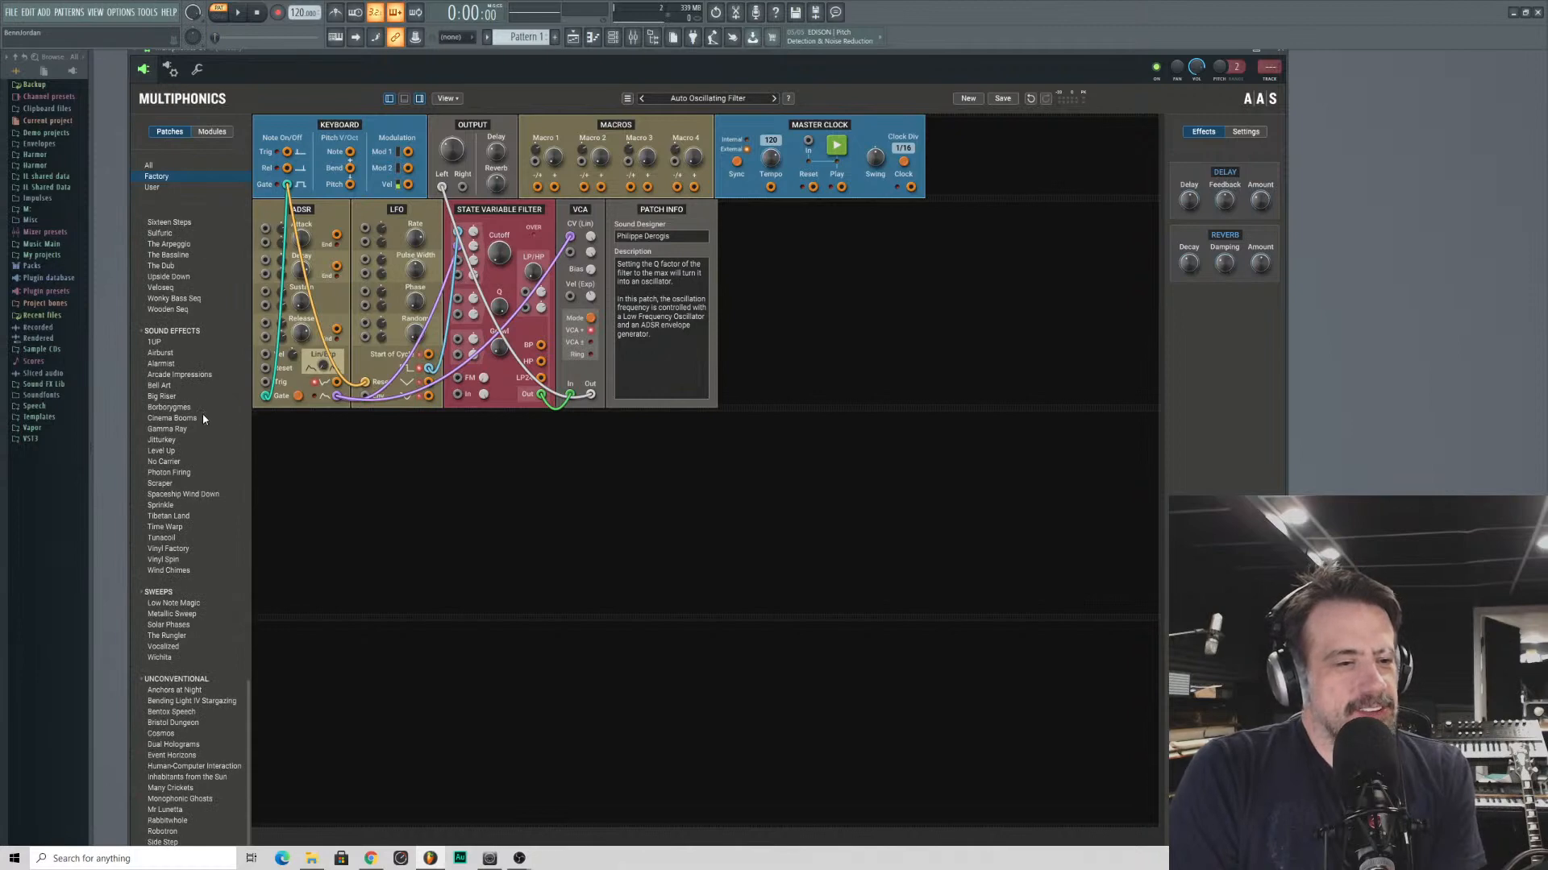
pyautogui.click(157, 343)
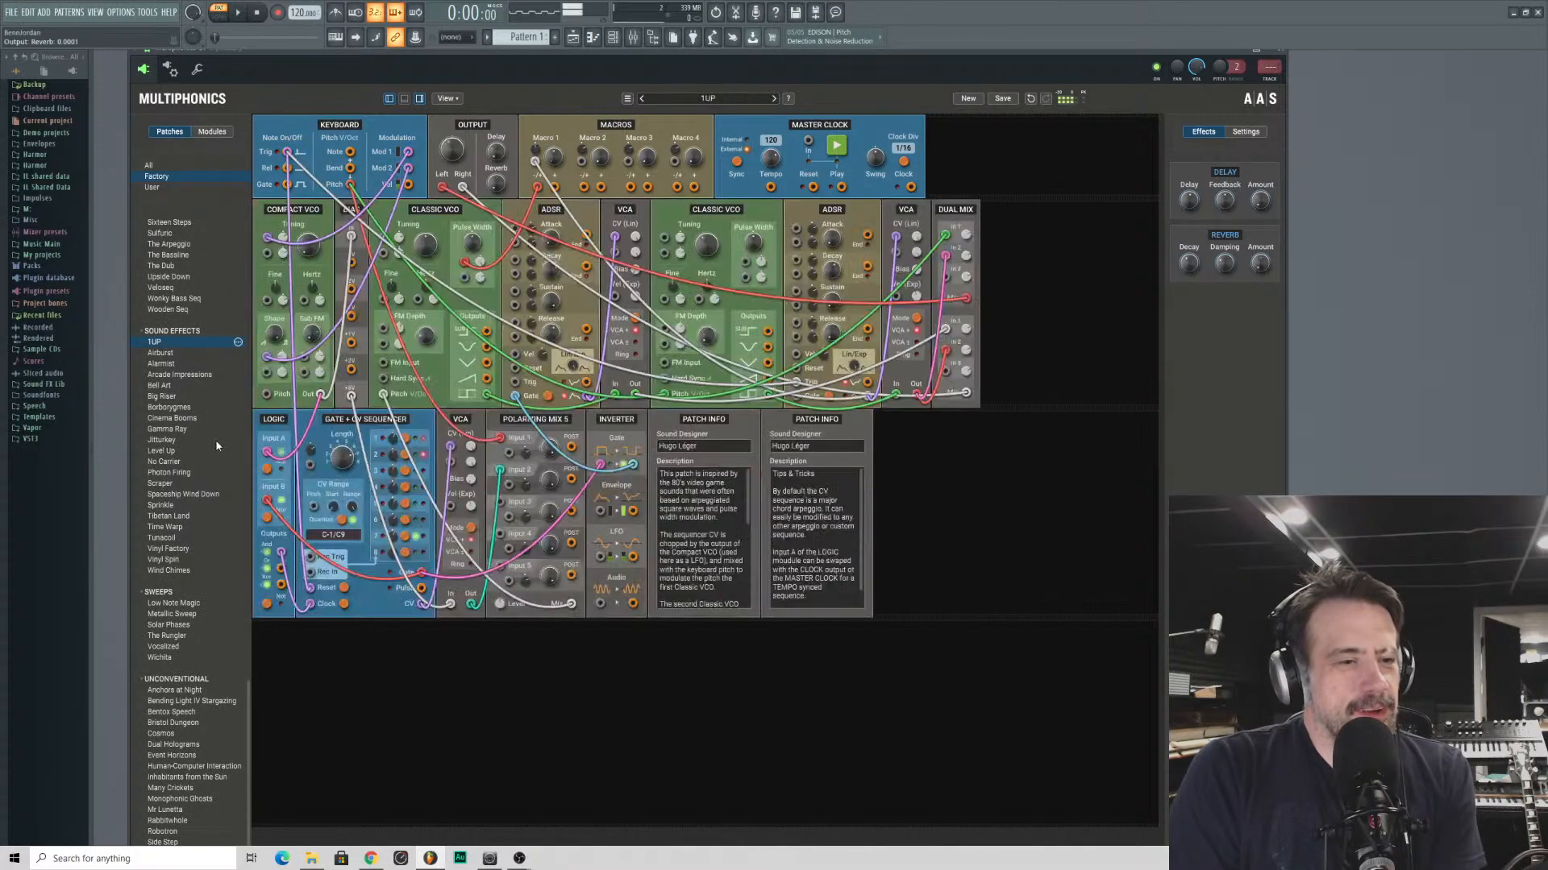
pyautogui.click(214, 442)
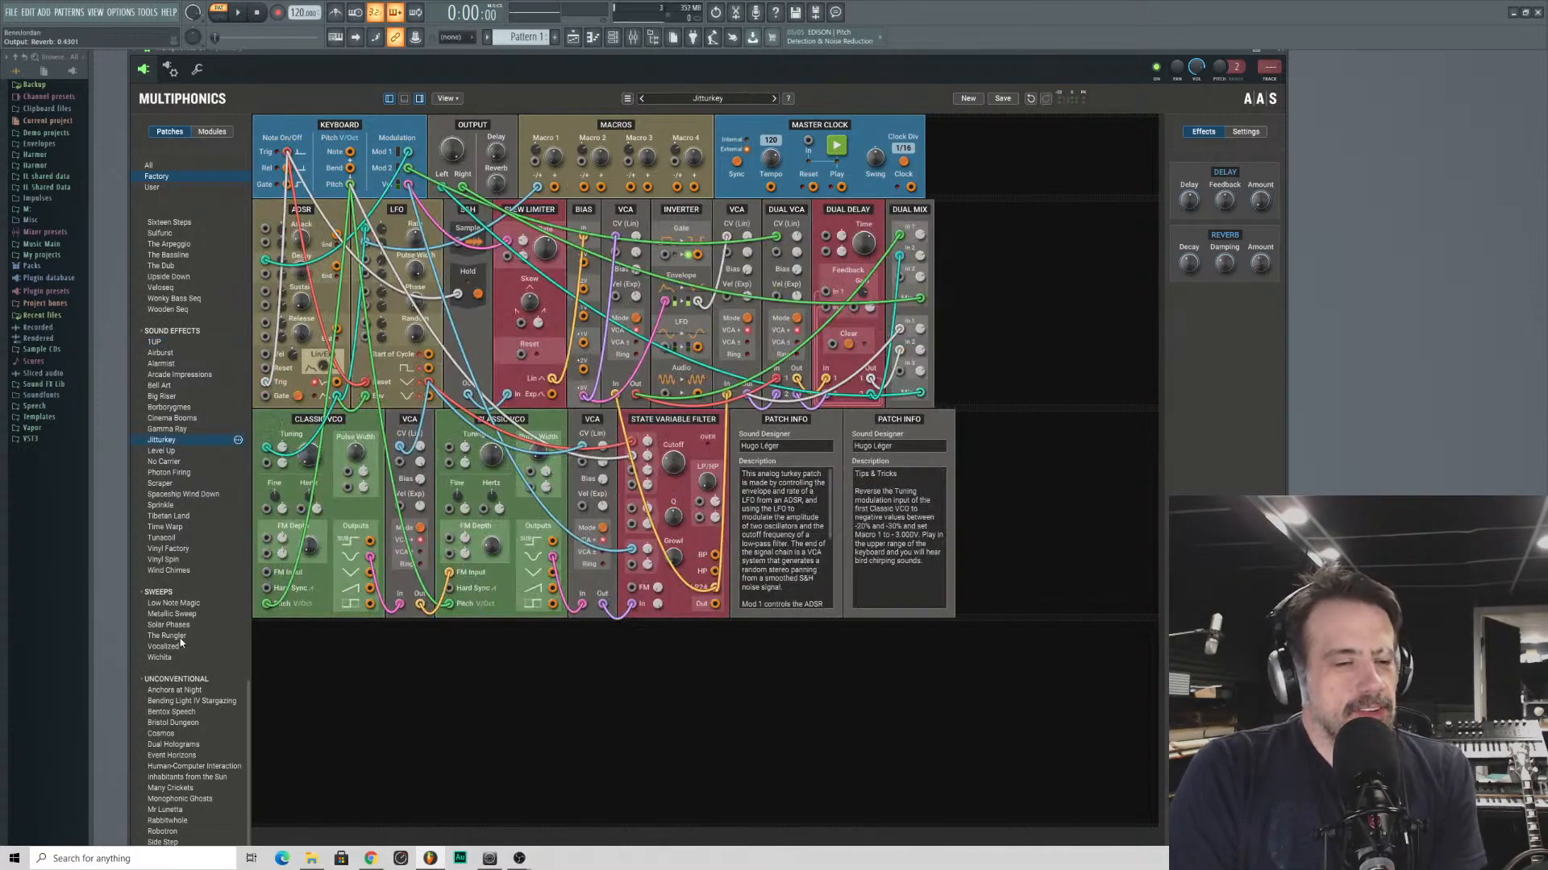
# - Audition the sequence patches Multiverse 2, Pentatonic Strummers and Silly Workshop
pyautogui.scroll(10, 170, 407)
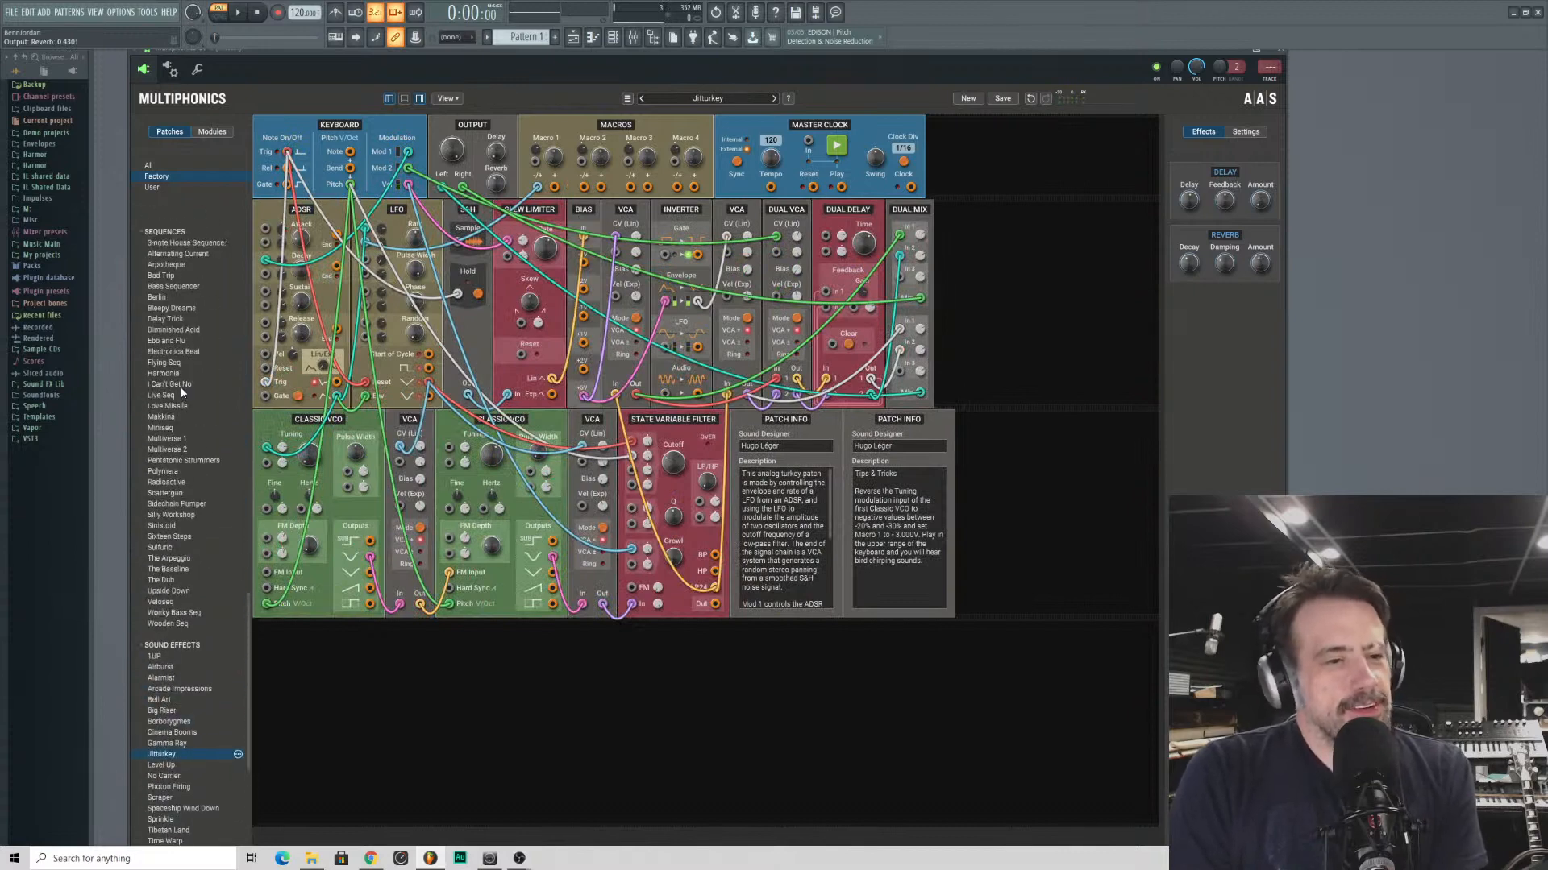
pyautogui.click(170, 449)
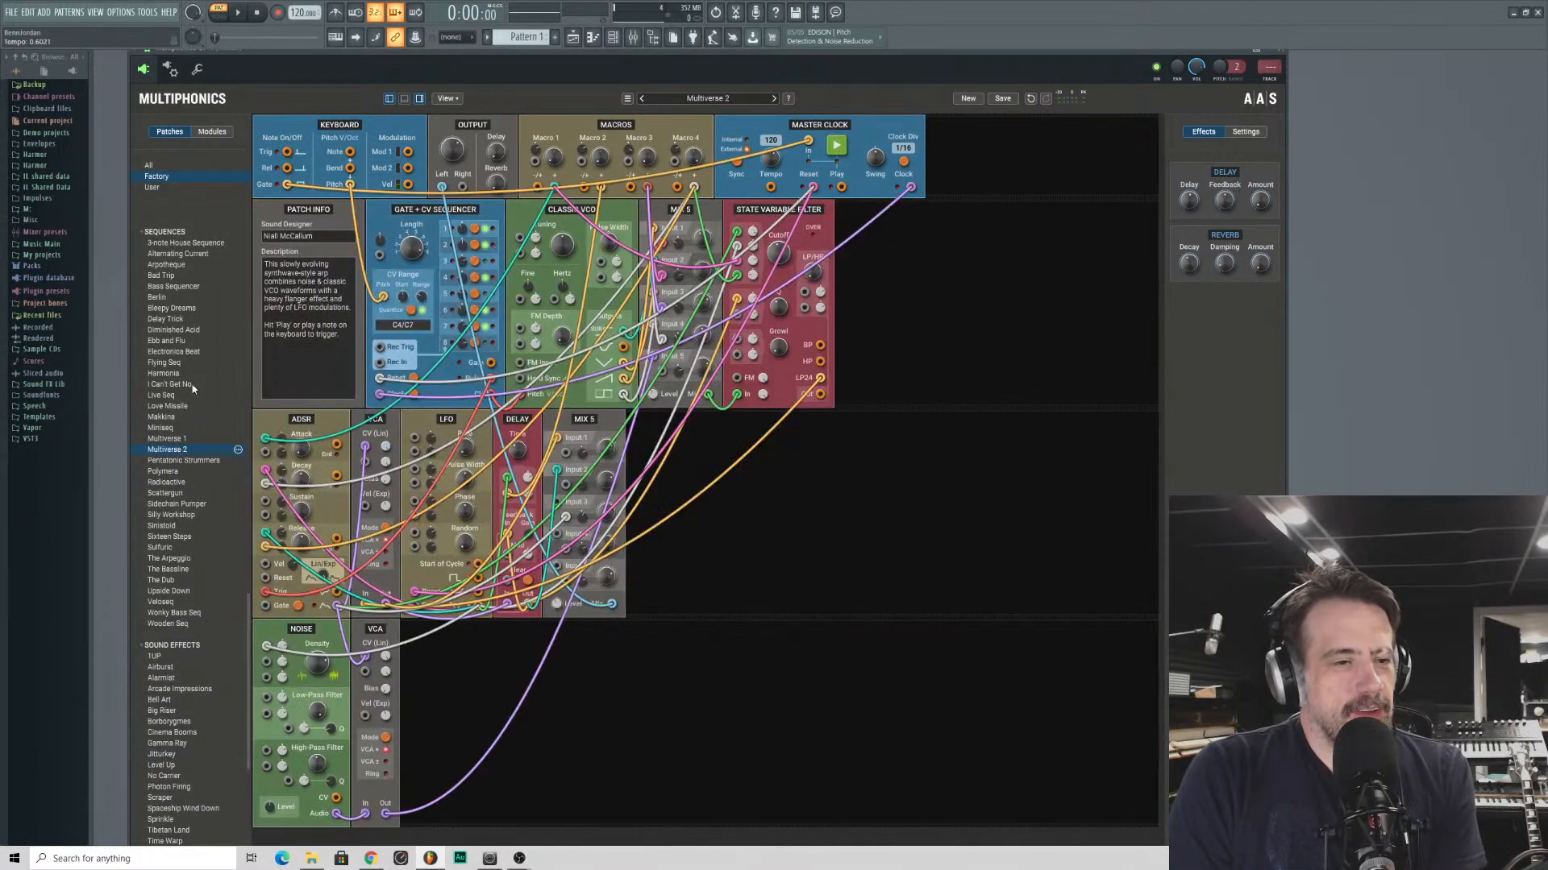
pyautogui.click(176, 461)
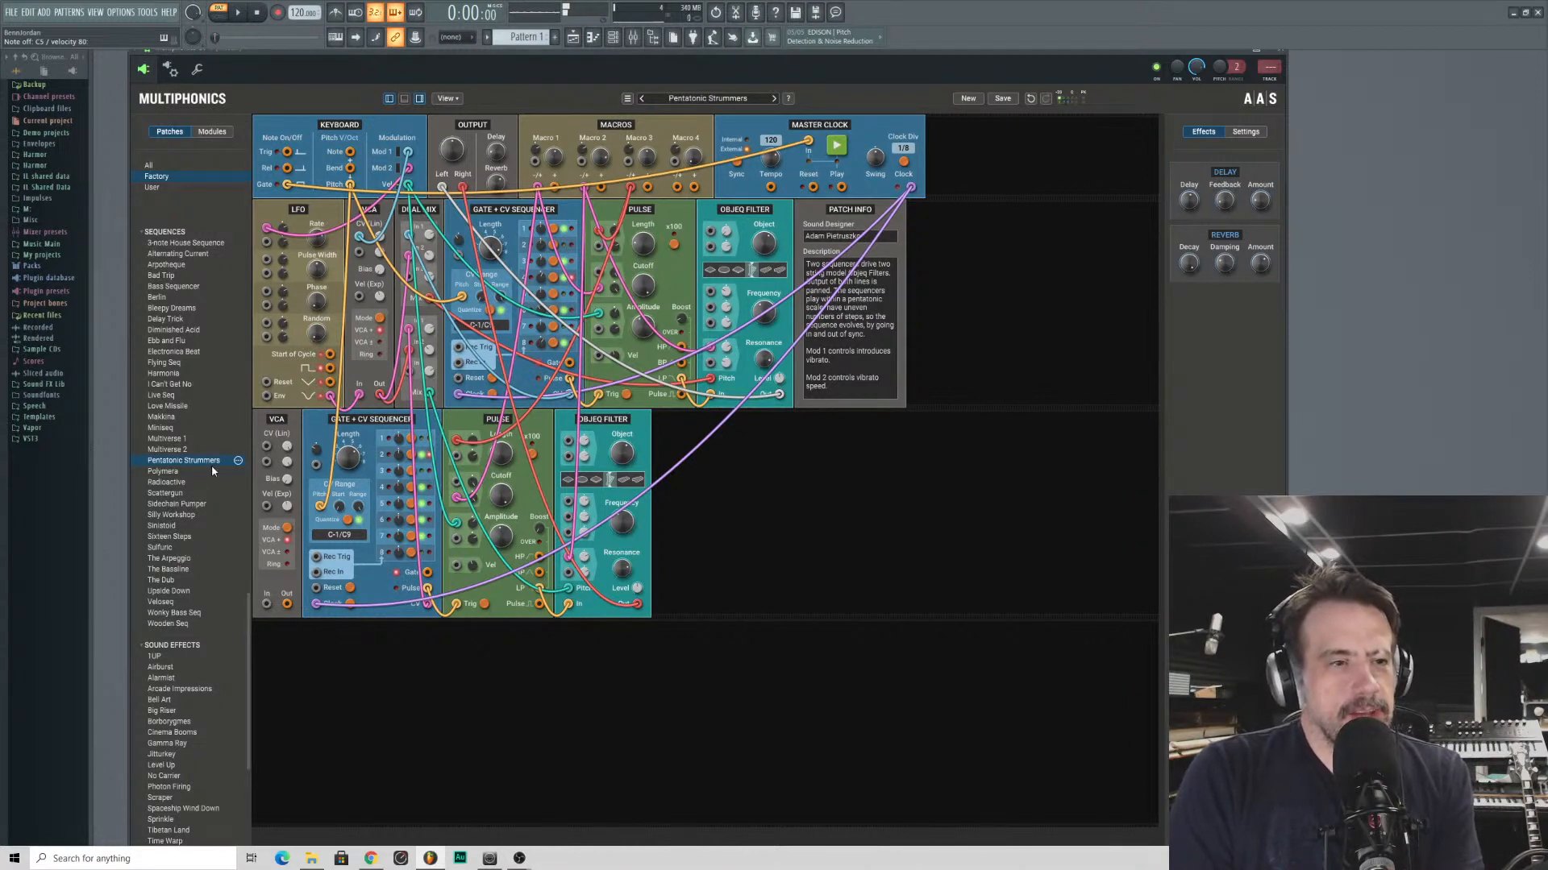
pyautogui.click(185, 514)
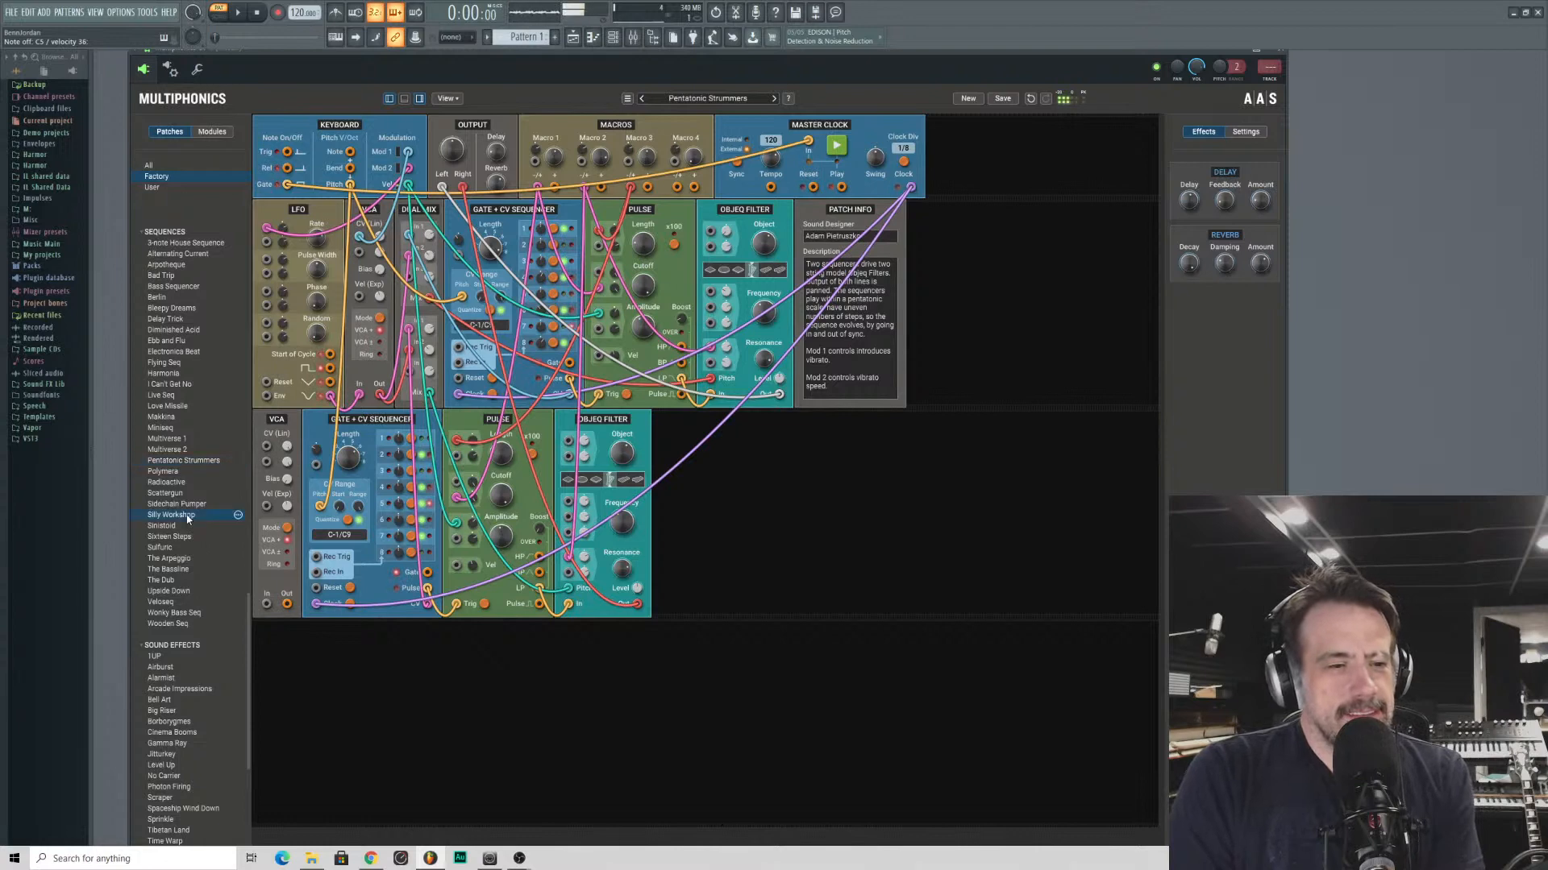
# - Audition the sequence patches Sidechain Pumper, The Arpeggio and Upside Down
pyautogui.click(182, 504)
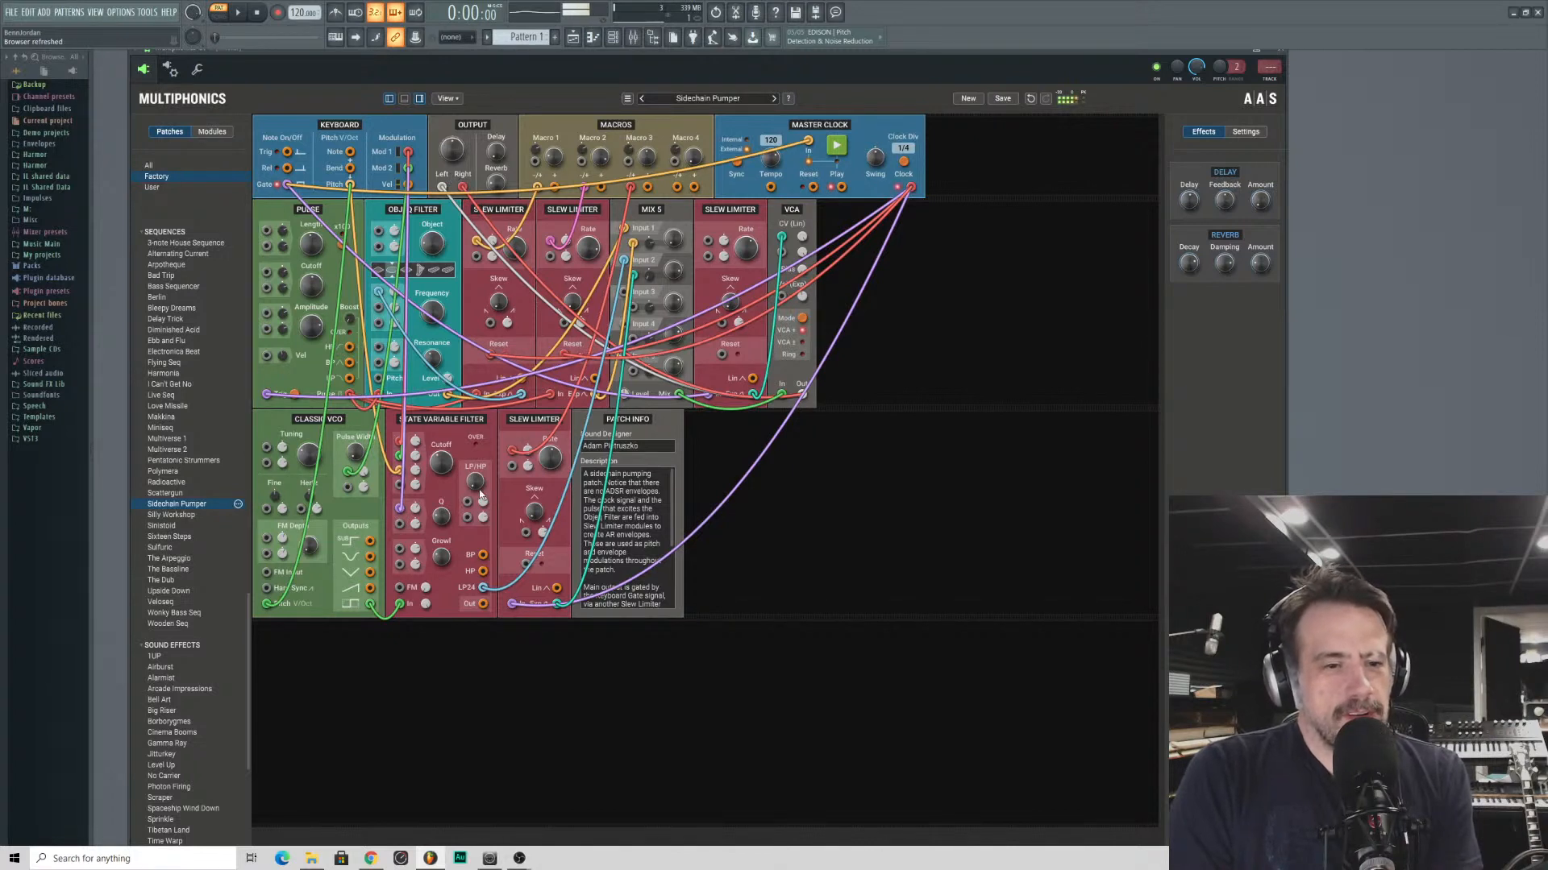
pyautogui.moveTo(441, 463)
pyautogui.mouseDown()
pyautogui.moveTo(441, 444)
pyautogui.moveTo(441, 463)
pyautogui.mouseUp()
pyautogui.moveTo(303, 289); pyautogui.dragTo(303, 289)
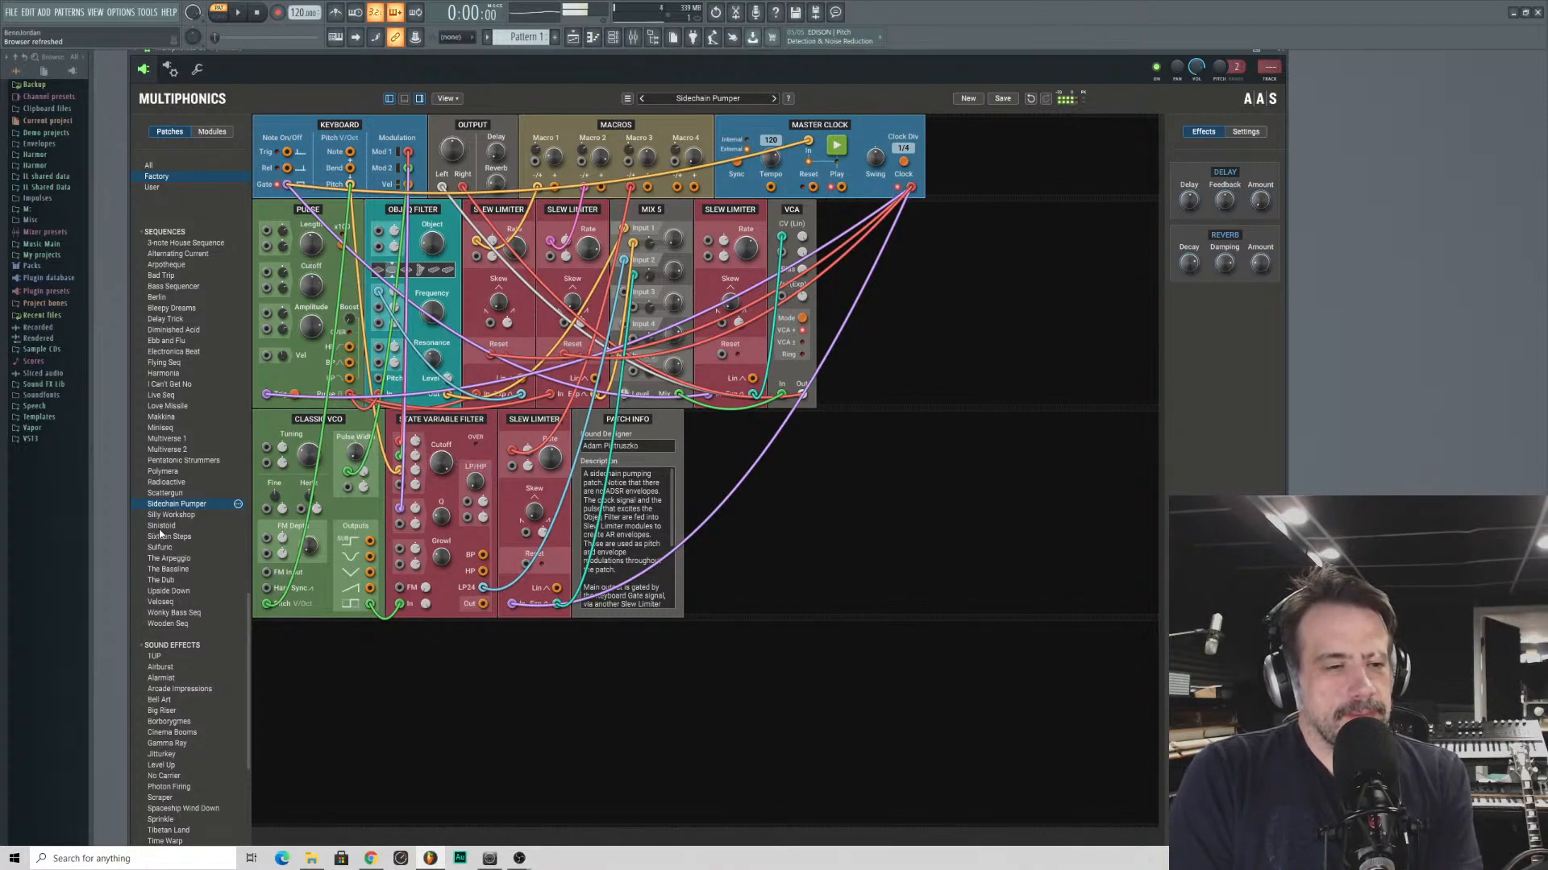
pyautogui.click(168, 558)
pyautogui.click(179, 592)
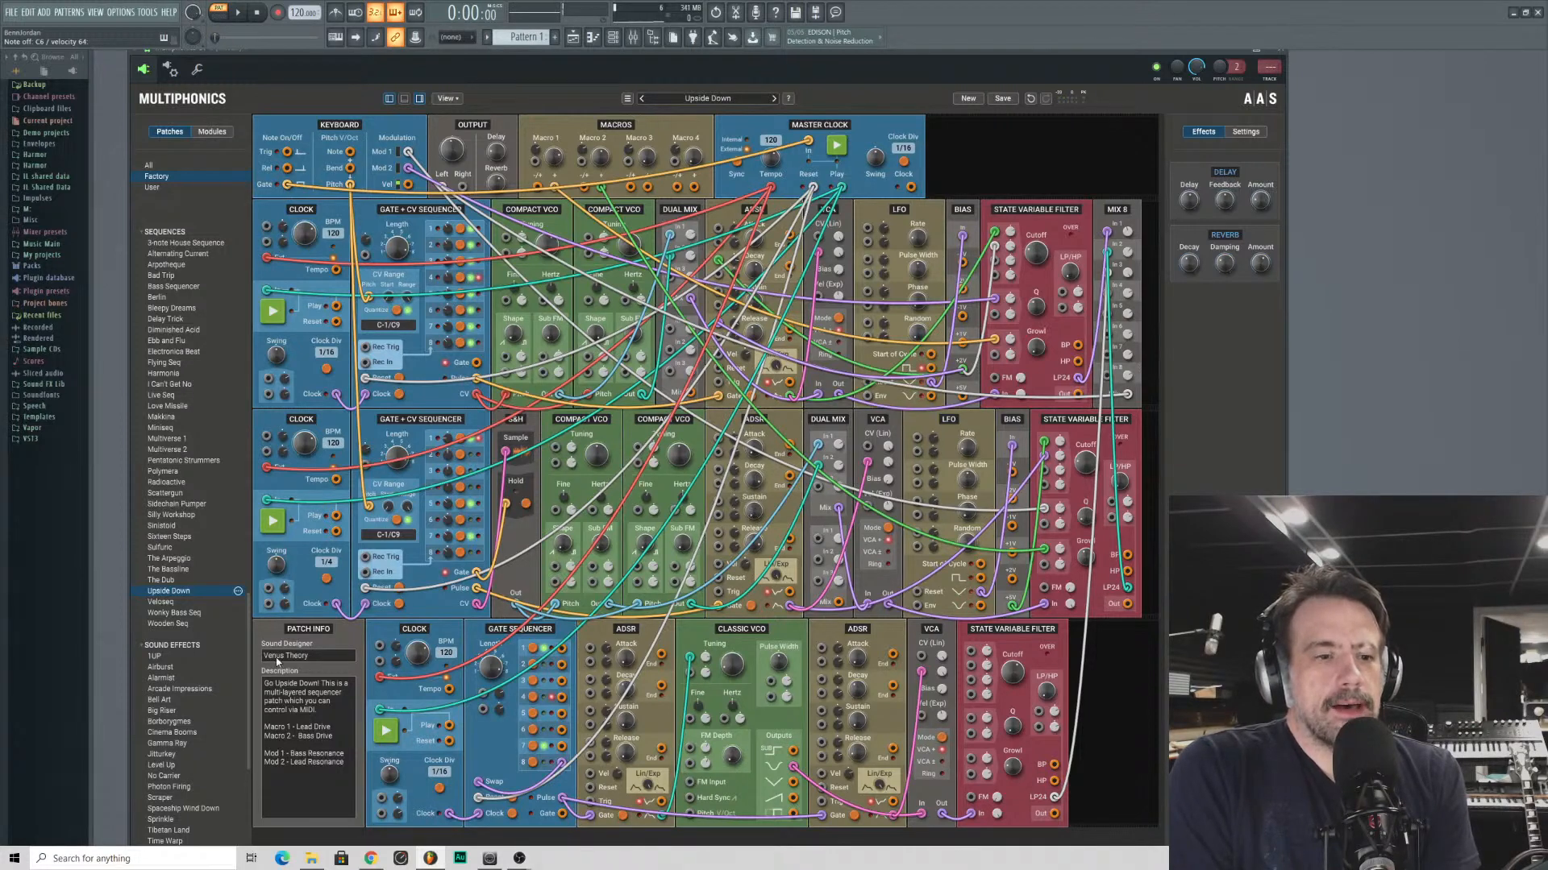
# - Audition the unconventional patches Anchors at Night, Bentox Speech, Cosmos and Event Horizons
pyautogui.scroll(-9, 182, 611)
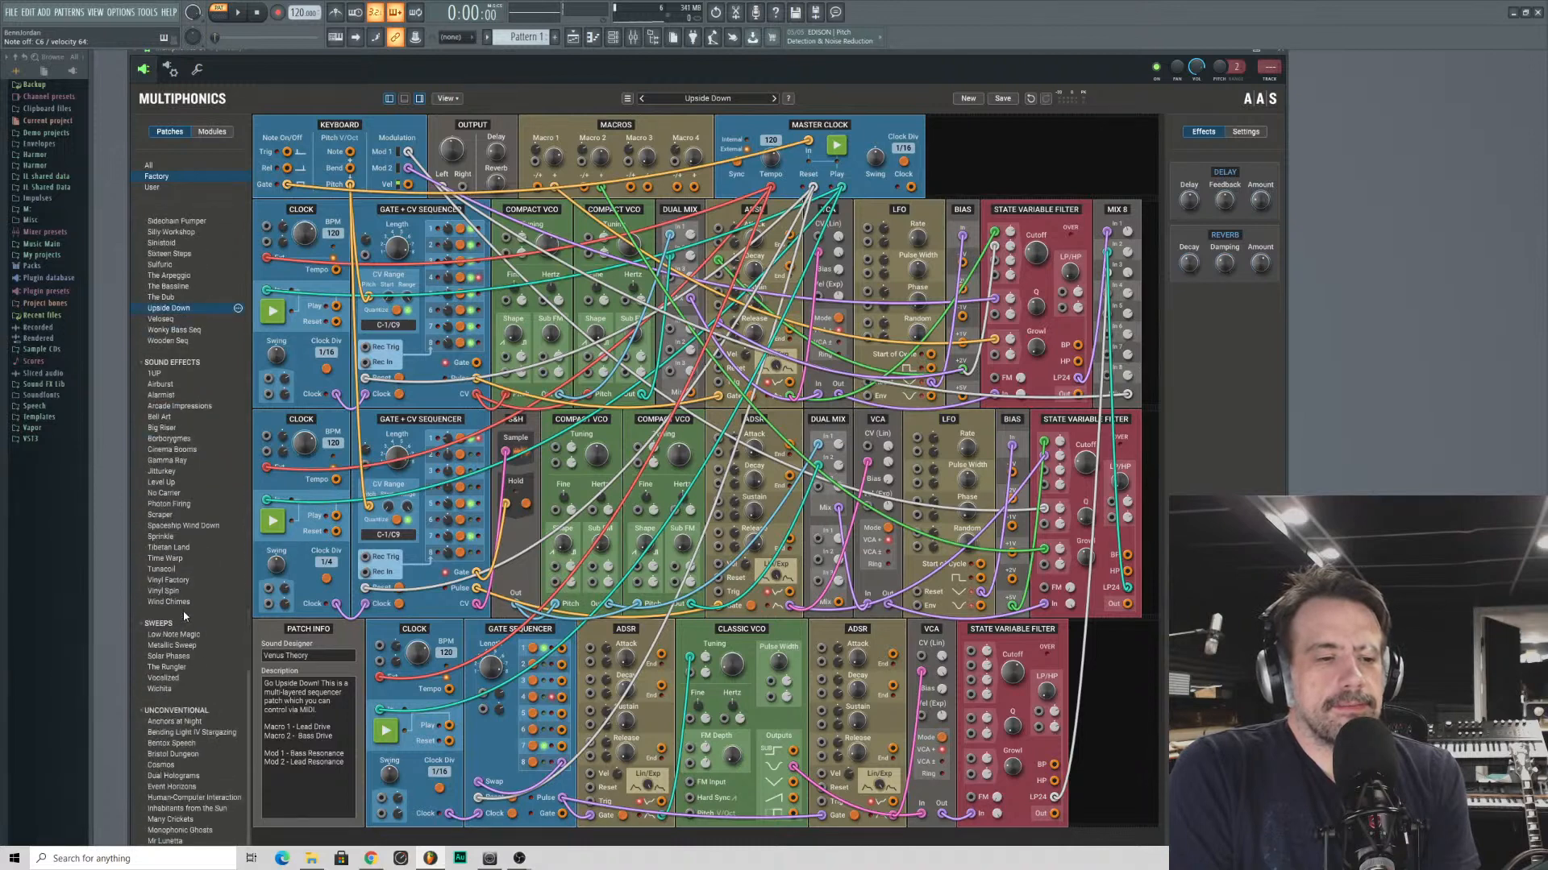
pyautogui.scroll(-1, 184, 616)
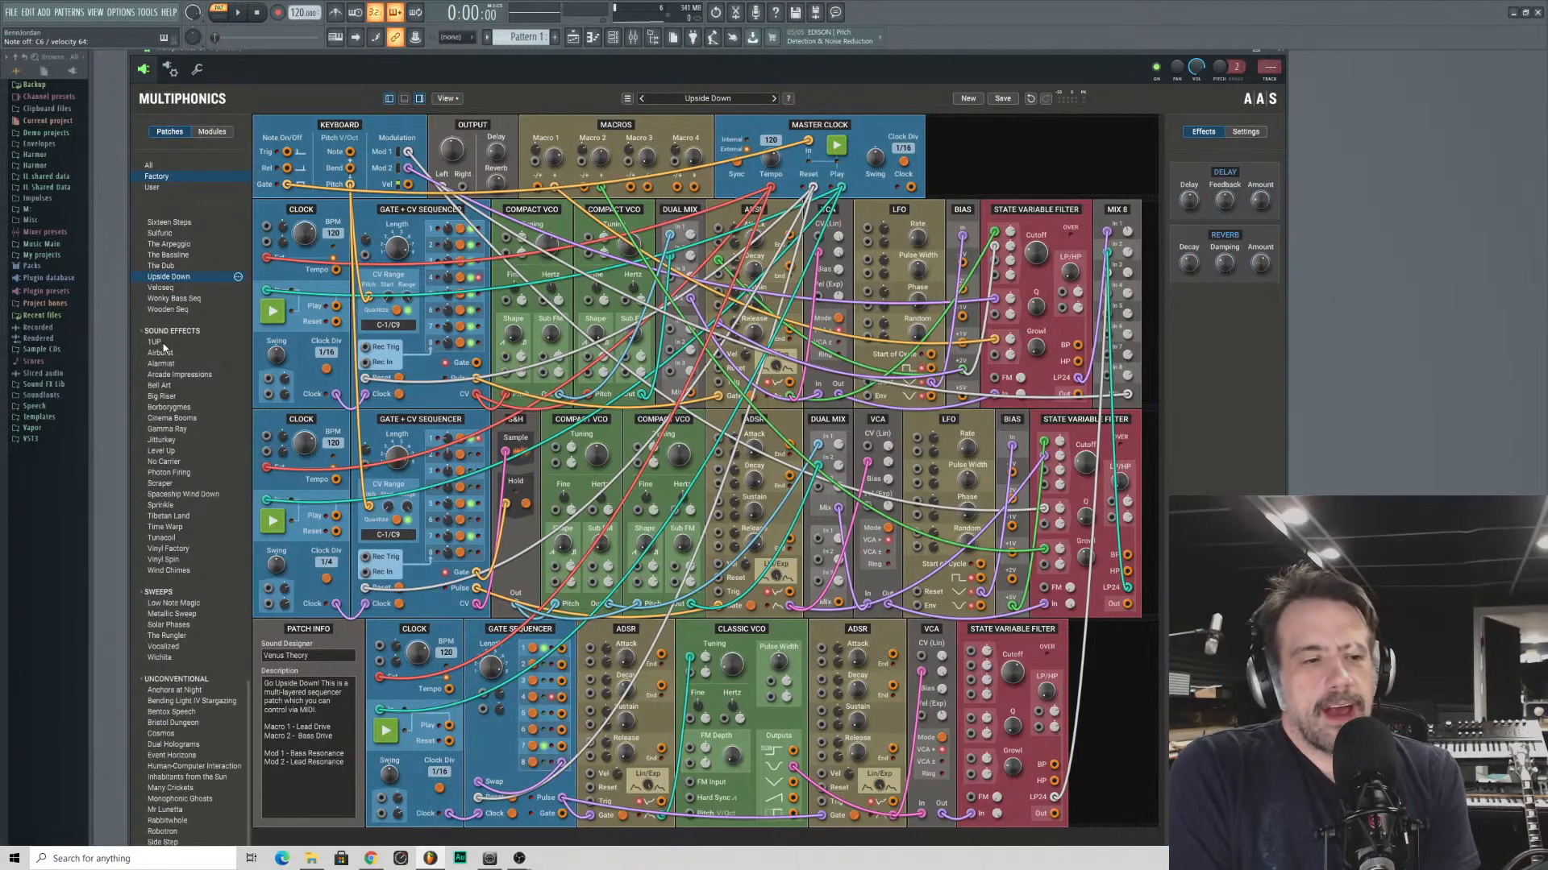
pyautogui.click(201, 690)
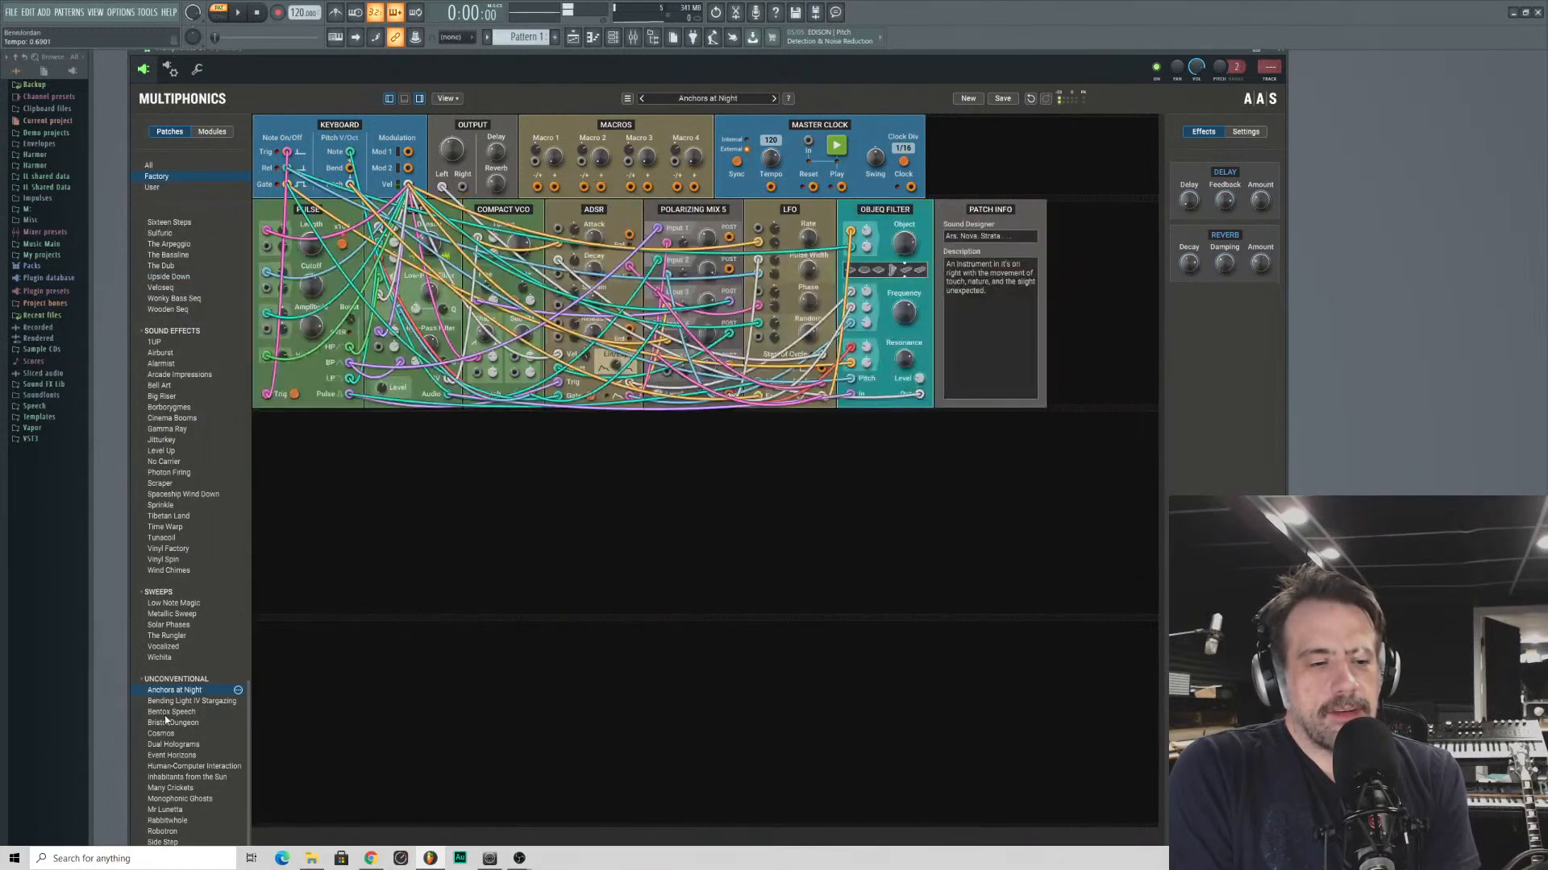
pyautogui.click(170, 712)
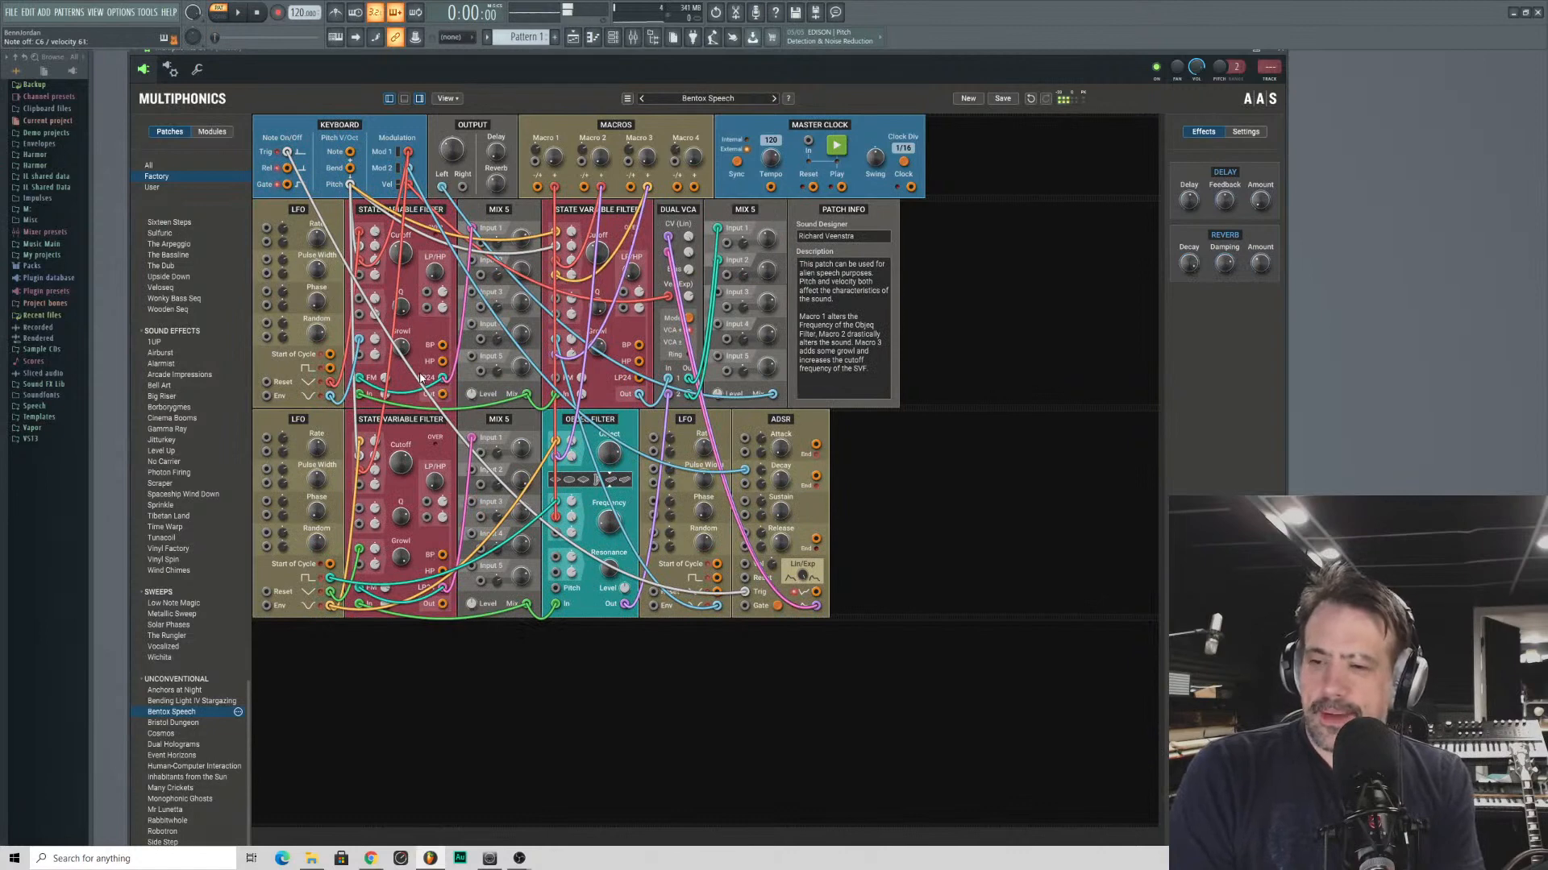
pyautogui.click(165, 734)
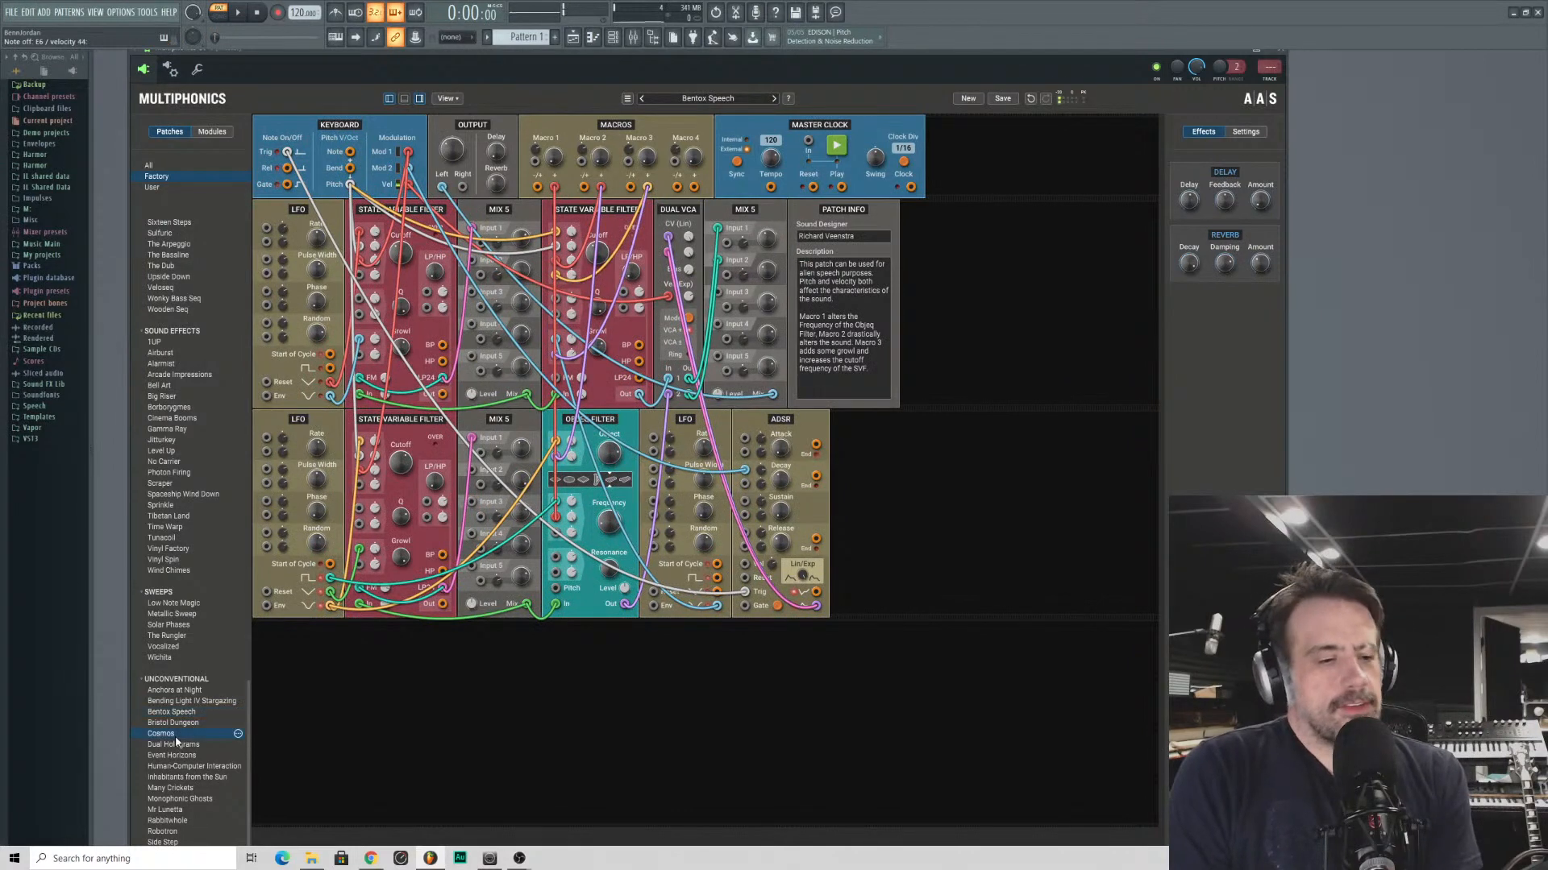
pyautogui.click(180, 756)
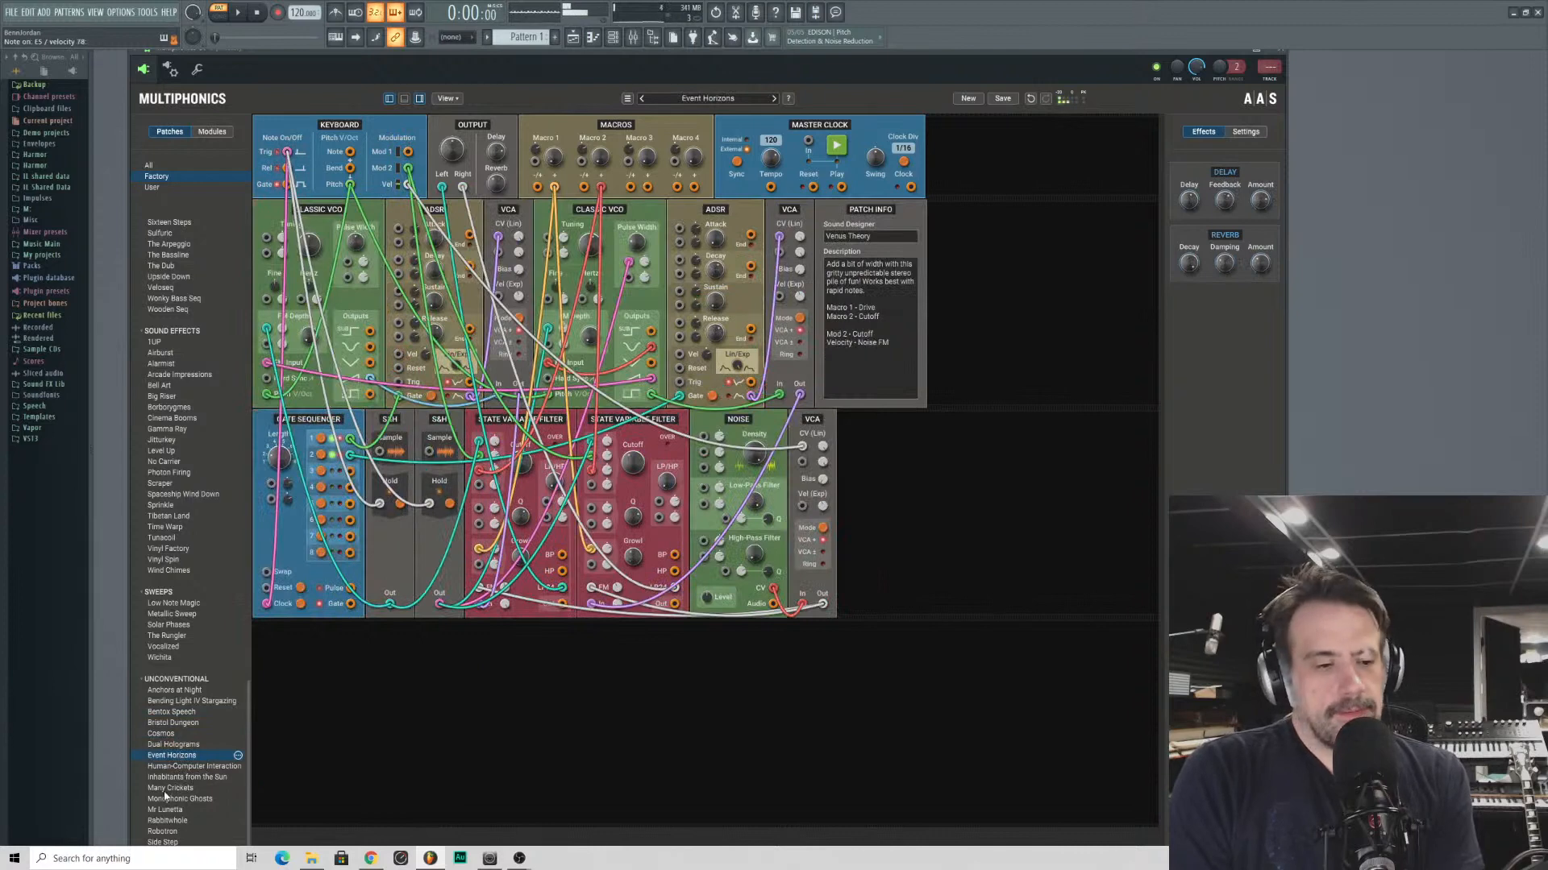
# - Audition the unconventional patches Many Crickets, Inhabitants from the Sun, Monophonic Ghosts and Rabbitwhole
pyautogui.click(169, 789)
pyautogui.click(177, 777)
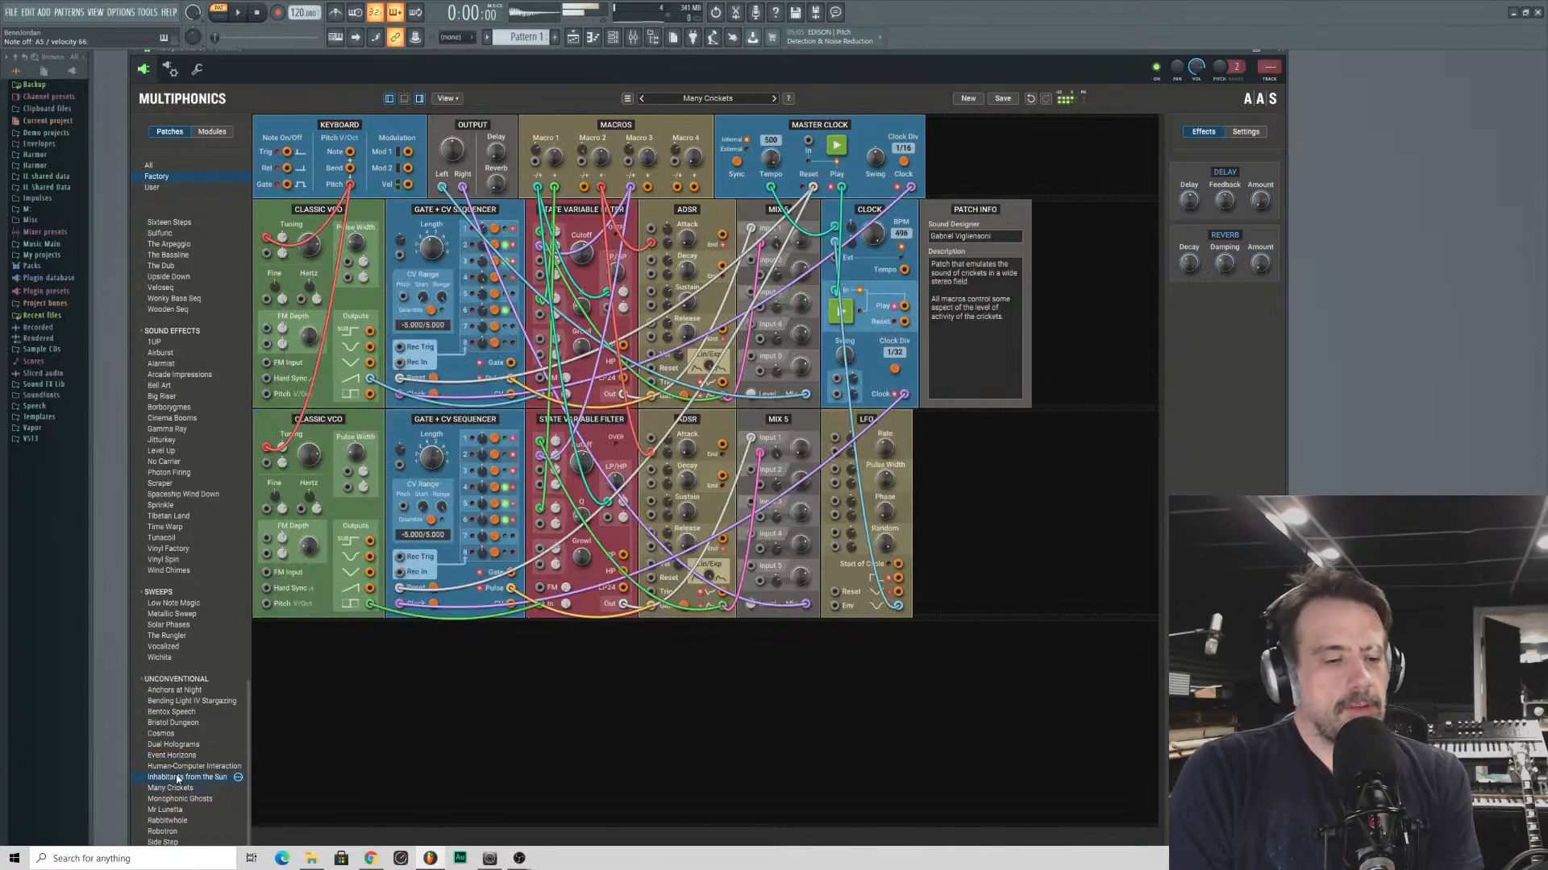
pyautogui.click(179, 799)
pyautogui.click(178, 821)
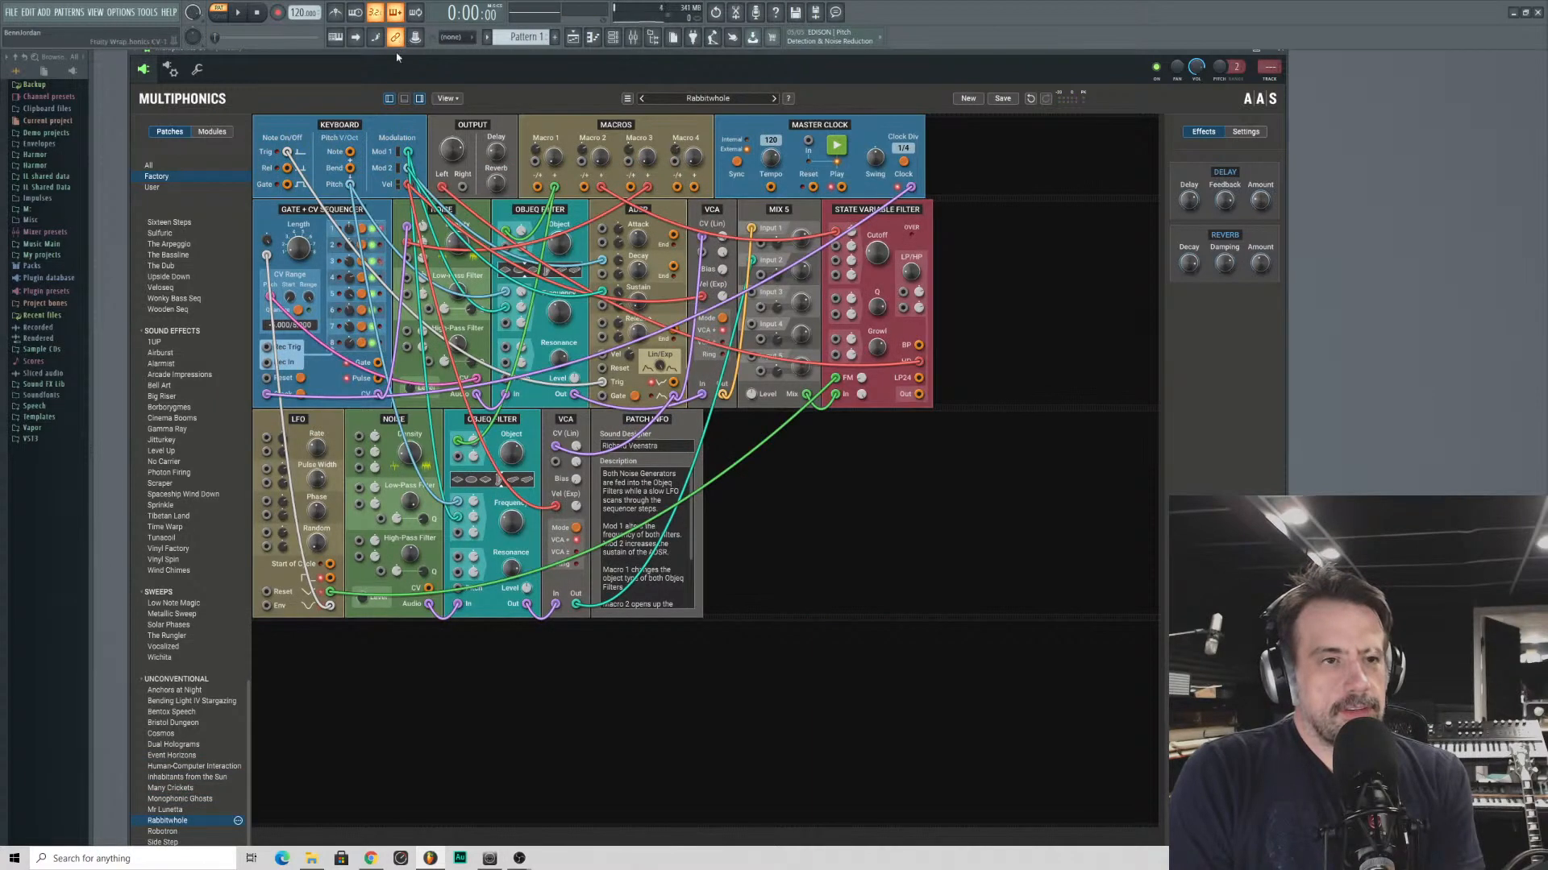
pyautogui.moveTo(388, 66)
pyautogui.mouseDown()
pyautogui.moveTo(416, 45)
pyautogui.moveTo(396, 60)
pyautogui.mouseUp()
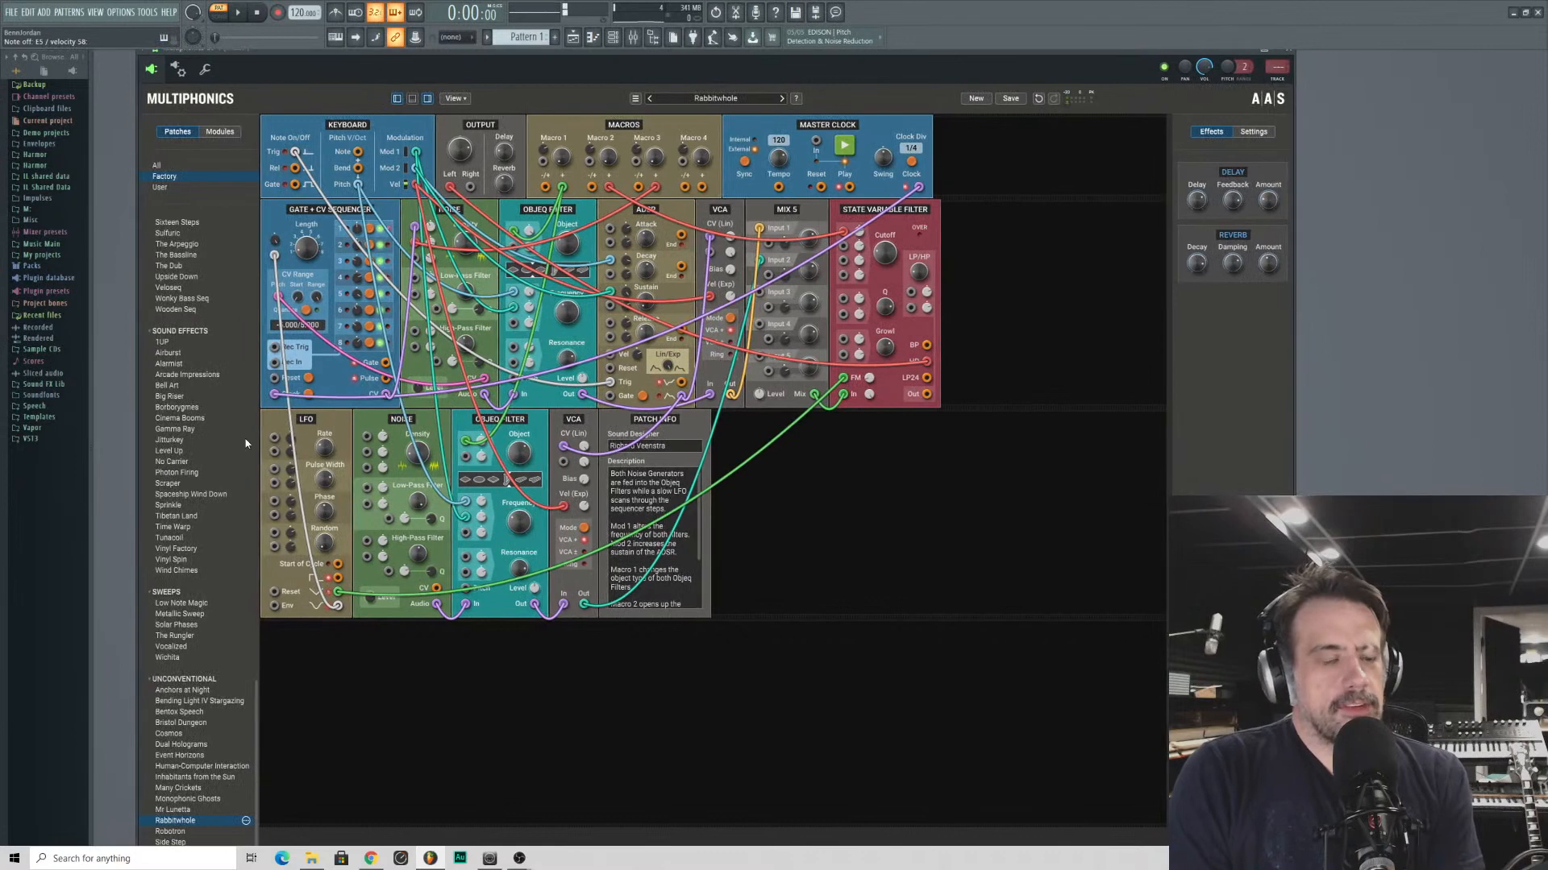
# - Audition the sequence patch Electronica Beat and browse the factory patch list back to the basics category
pyautogui.scroll(8, 193, 474)
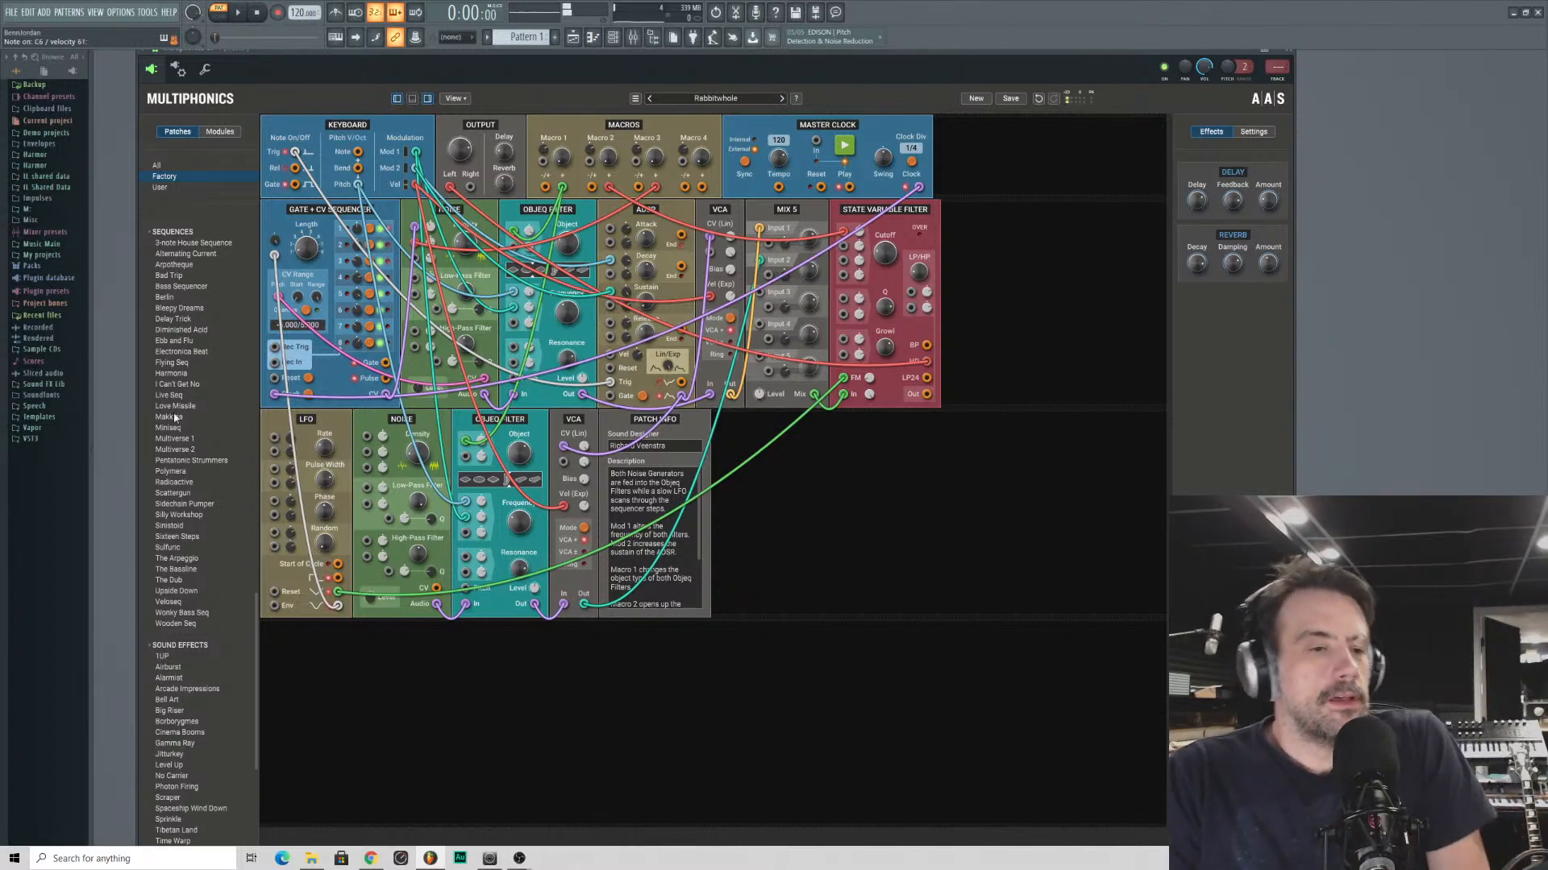
pyautogui.click(187, 354)
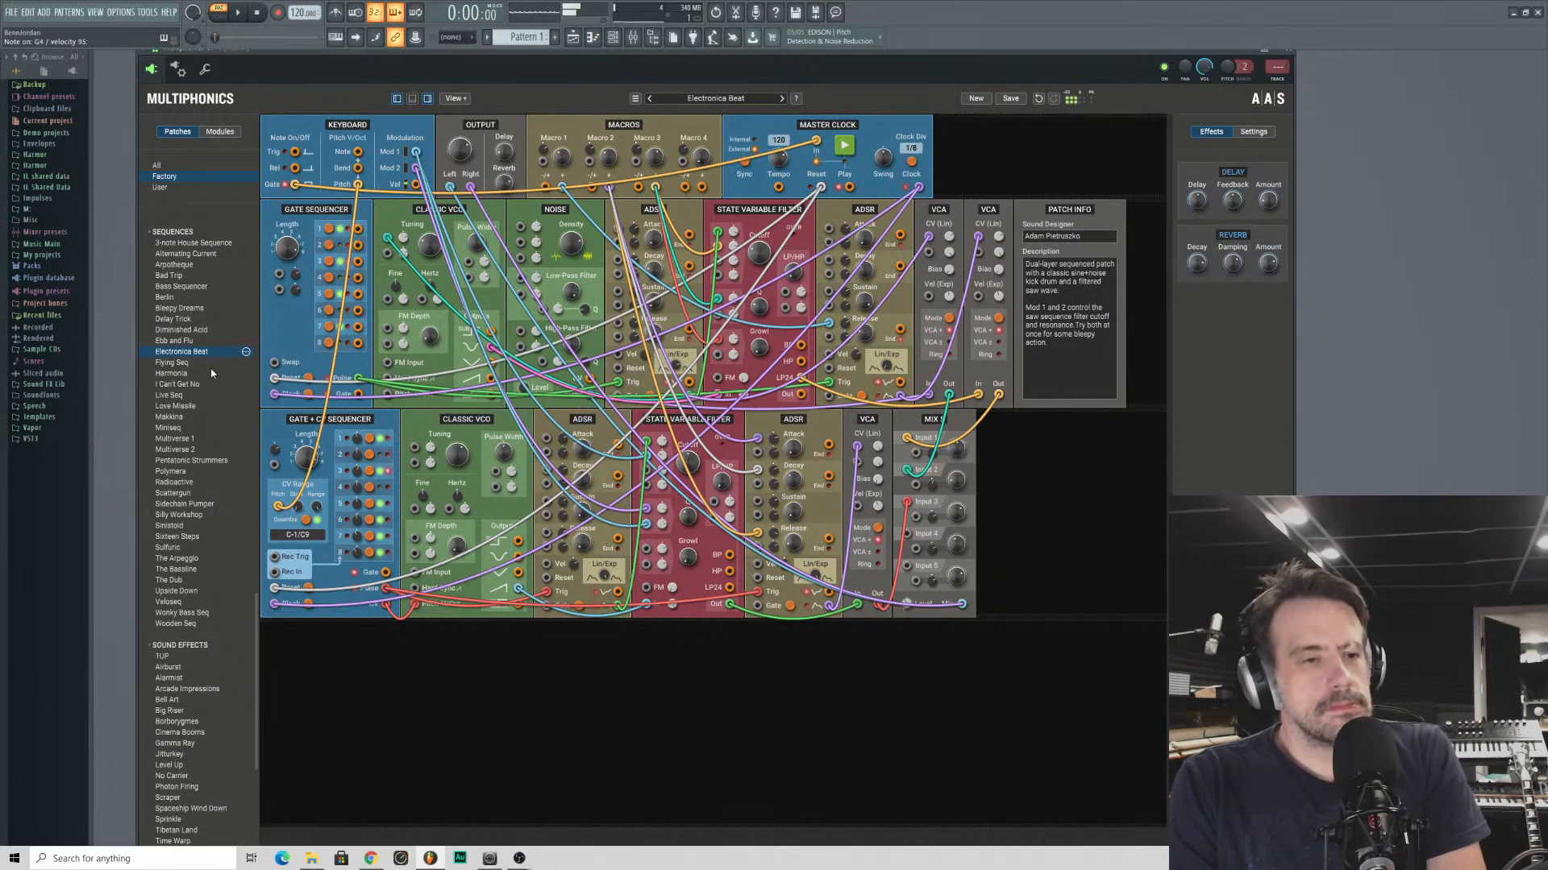
pyautogui.scroll(-3, 212, 373)
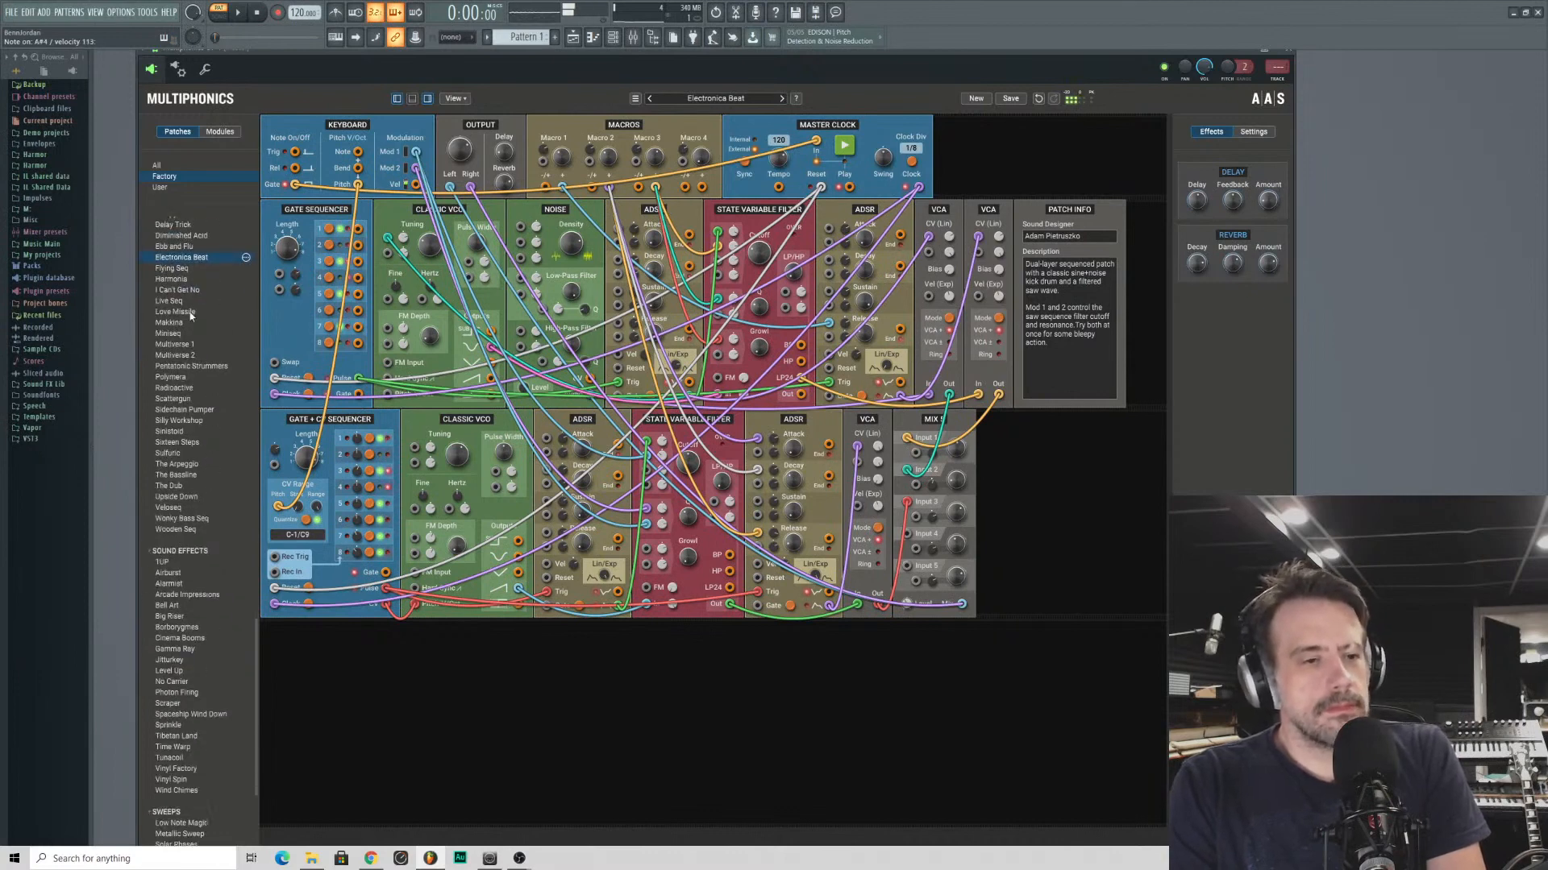
pyautogui.scroll(13, 203, 412)
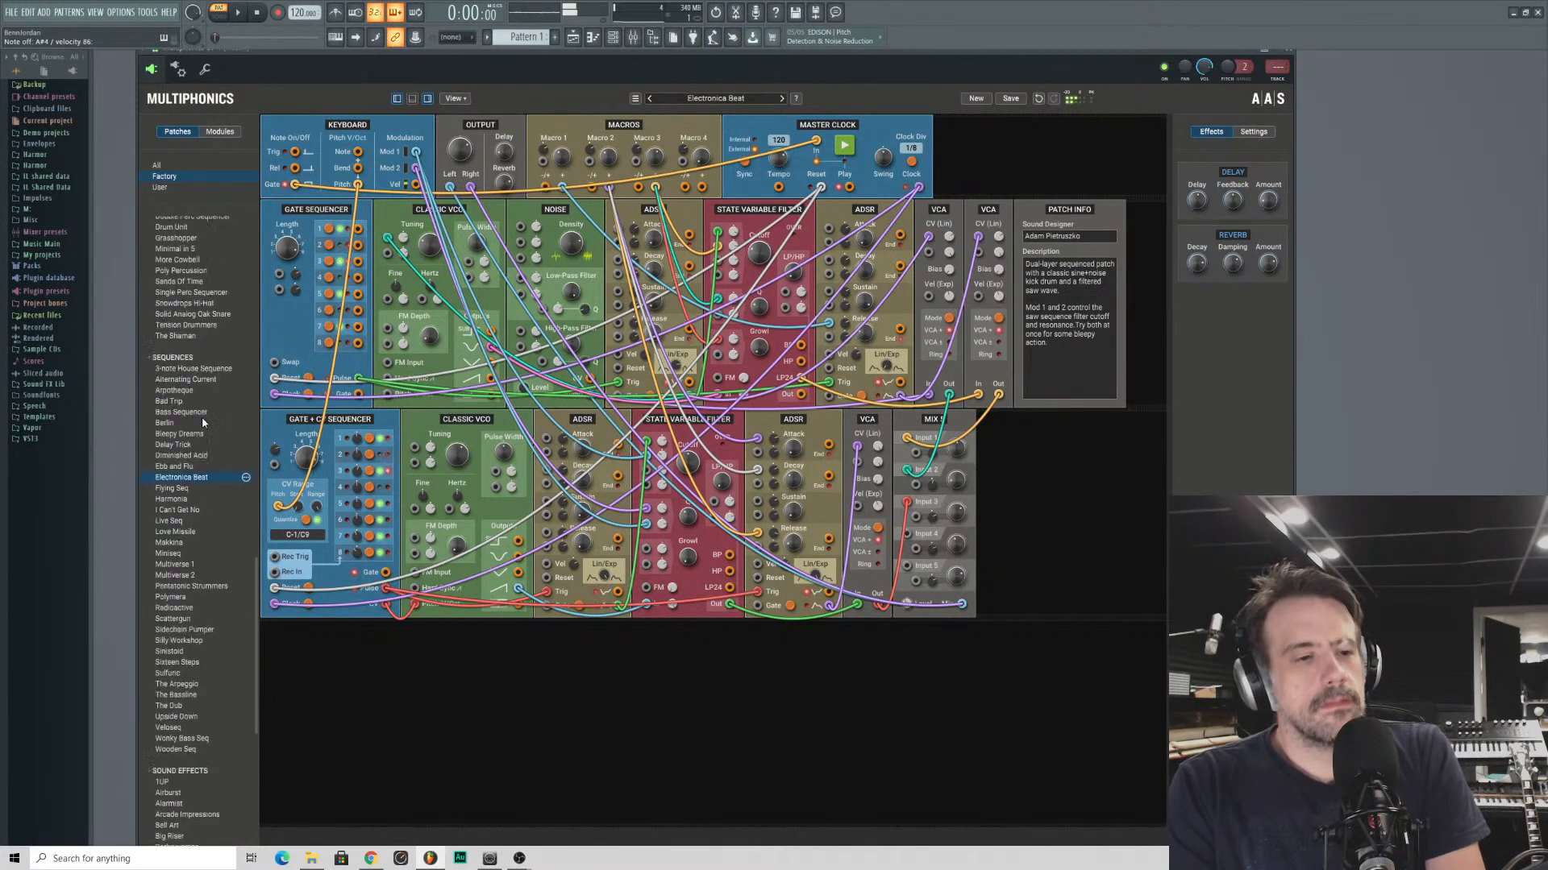
pyautogui.scroll(20, 203, 413)
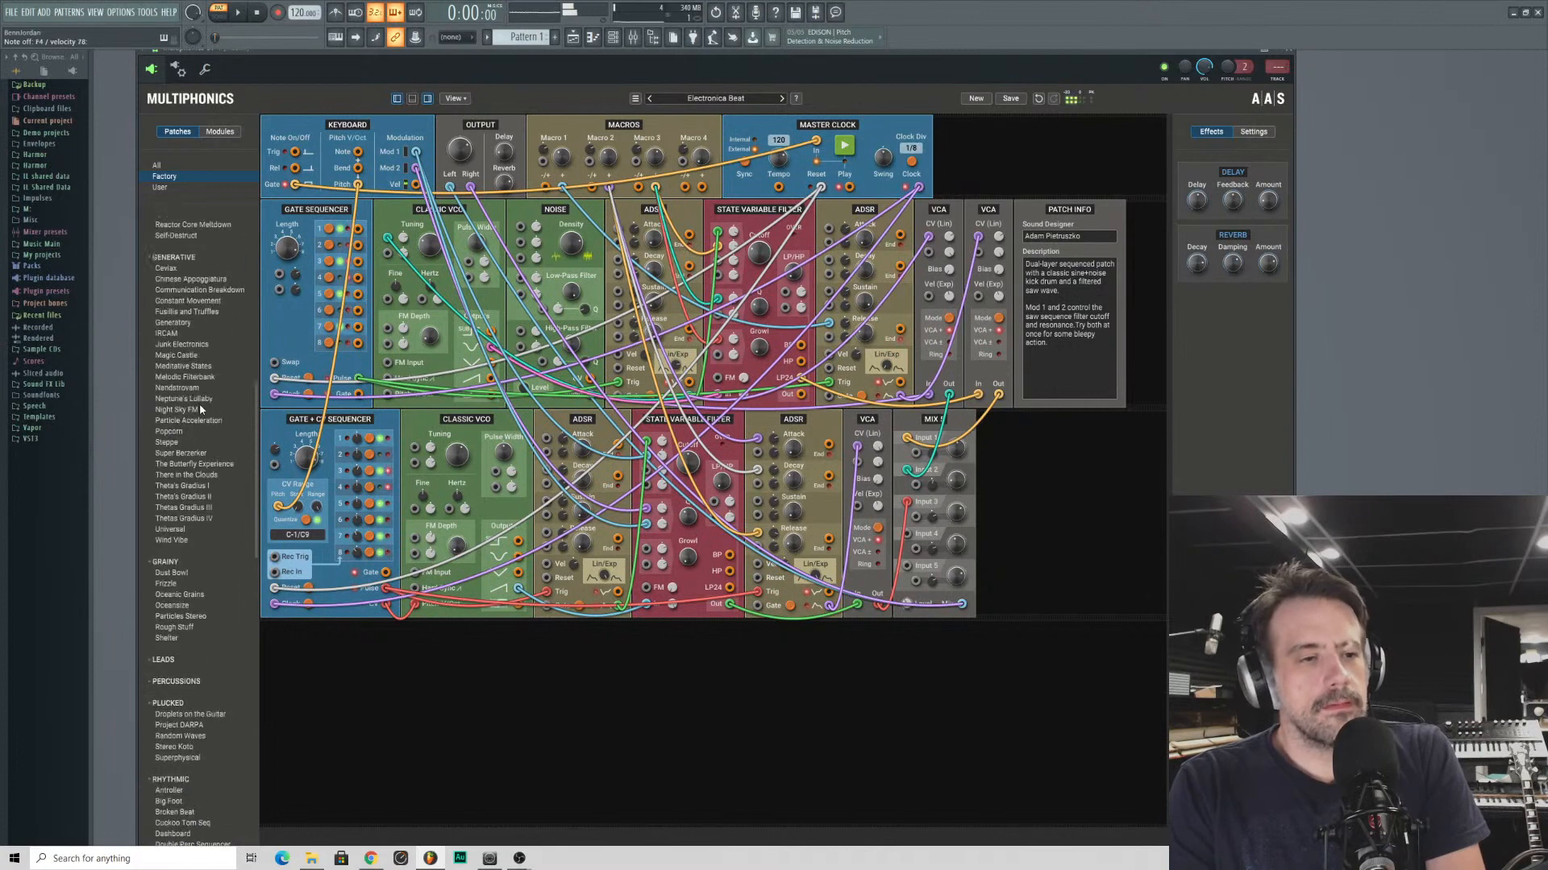
pyautogui.scroll(8, 209, 414)
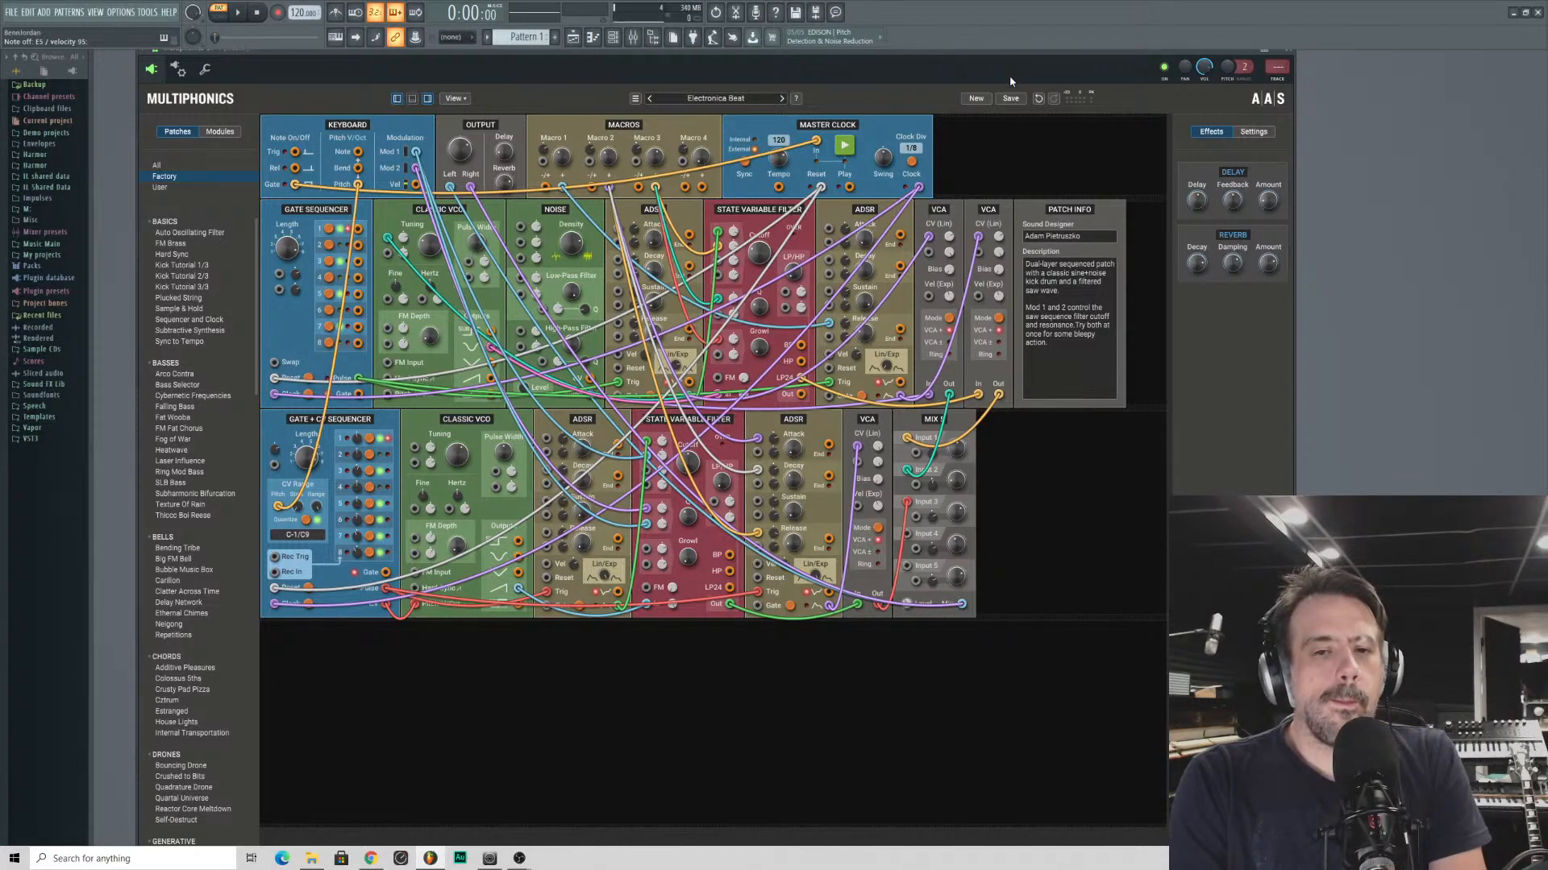
# - Start a new empty patch, collapse the Clocks & Sequencers module category and select the Compact VCO module
pyautogui.click(975, 98)
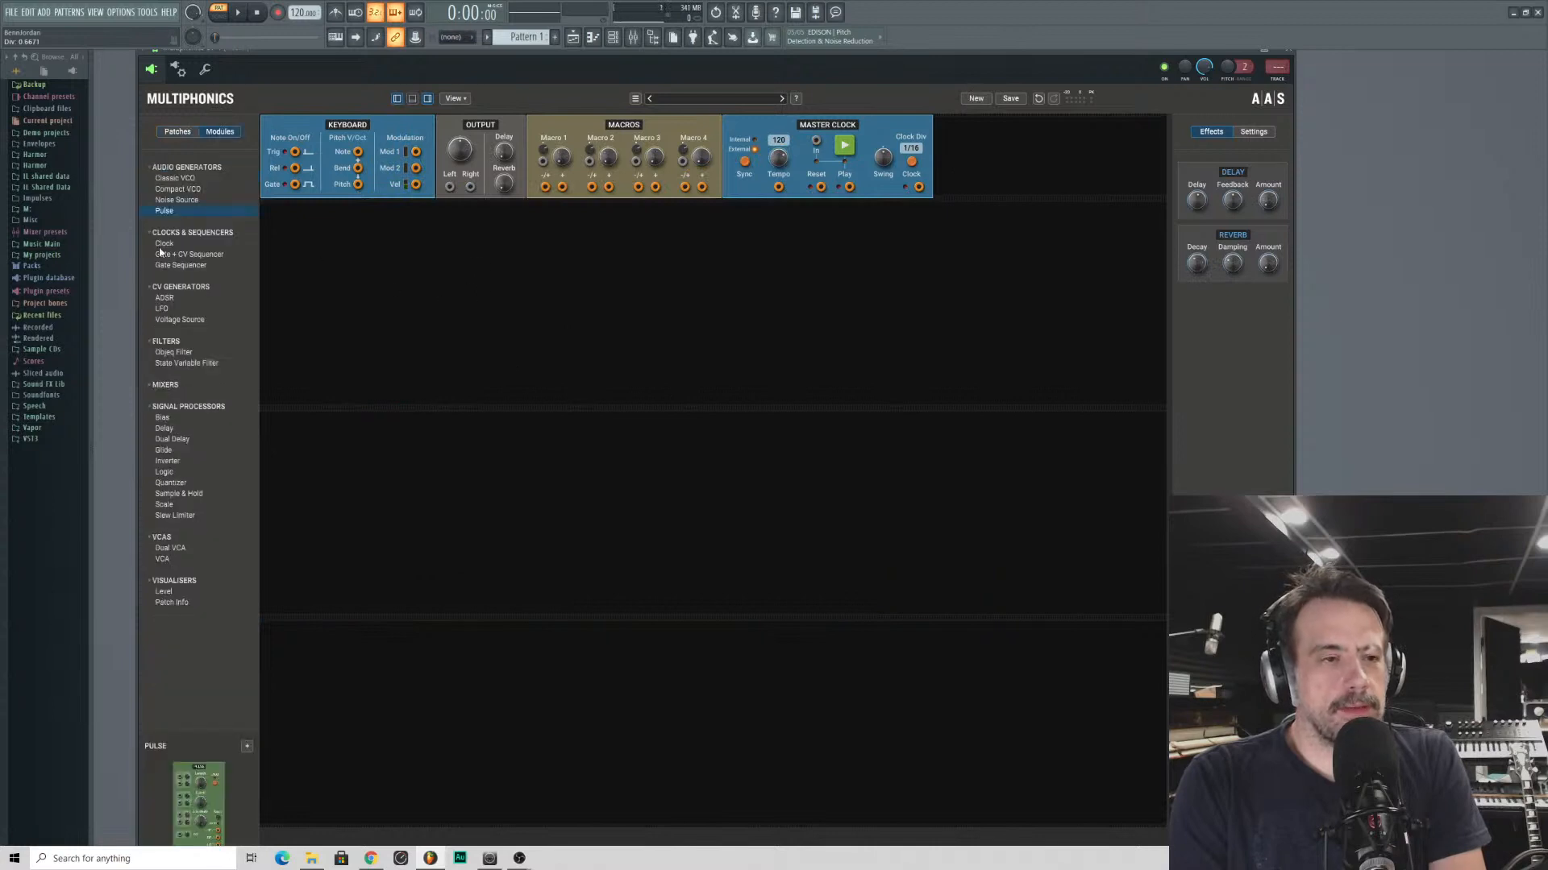
pyautogui.click(151, 233)
pyautogui.click(152, 233)
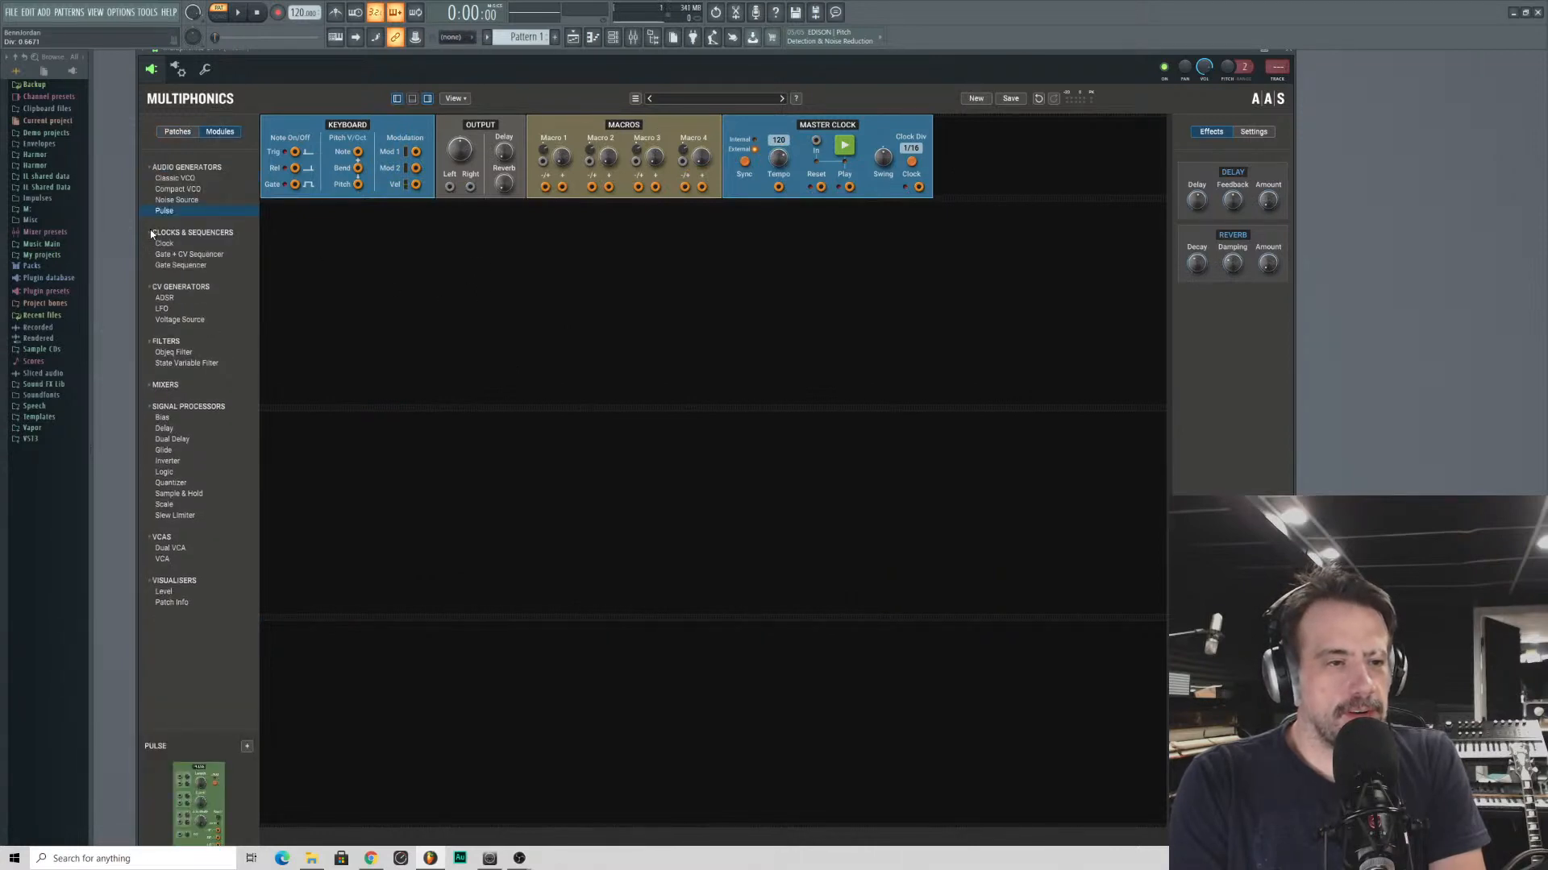
pyautogui.click(152, 234)
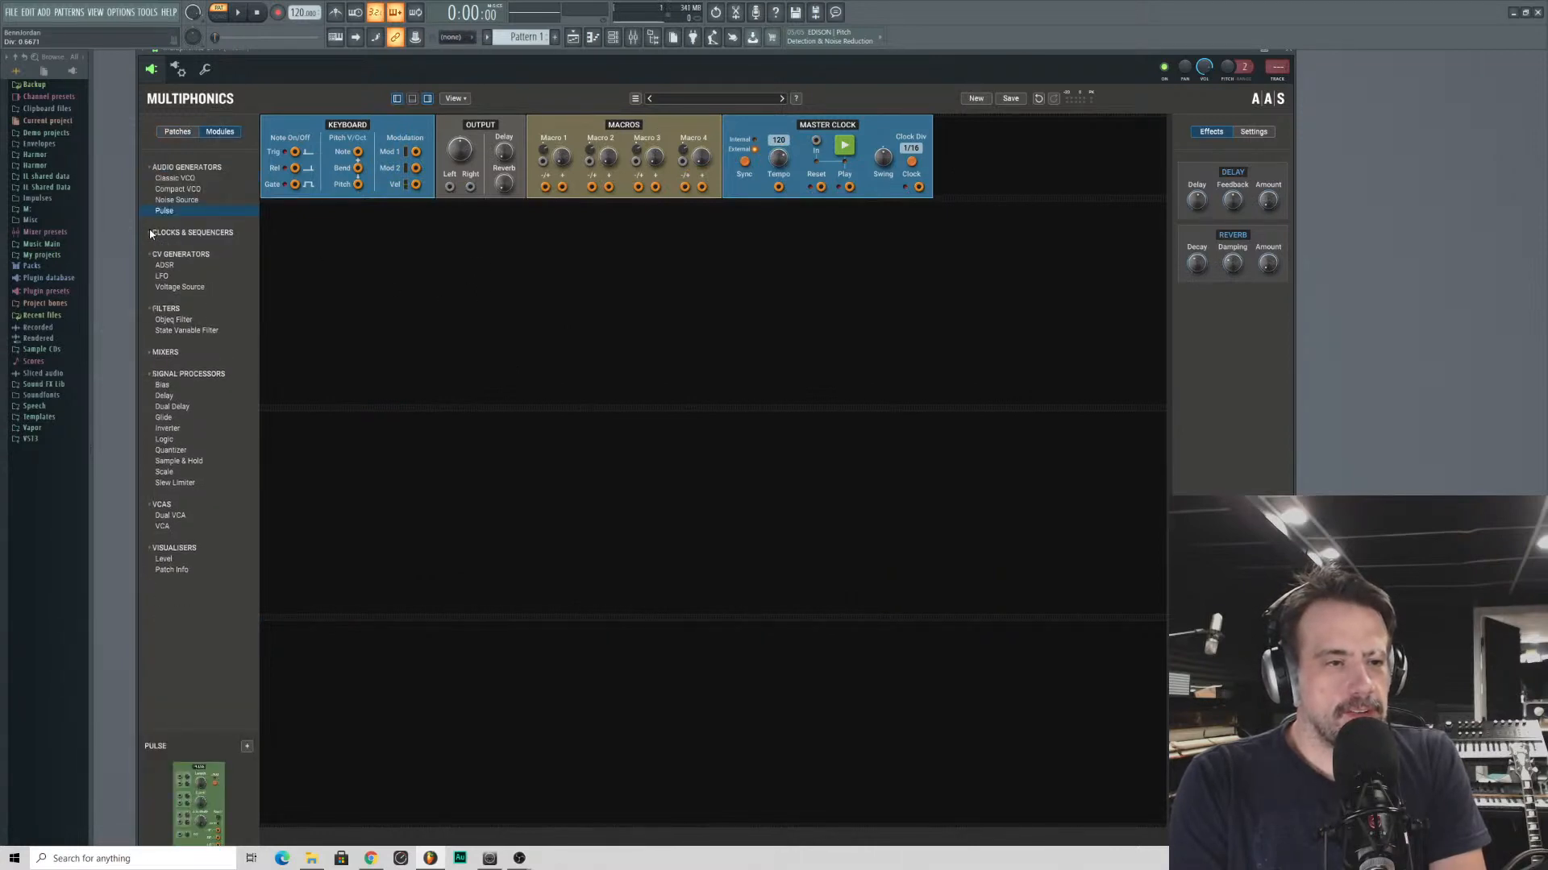
pyautogui.click(167, 190)
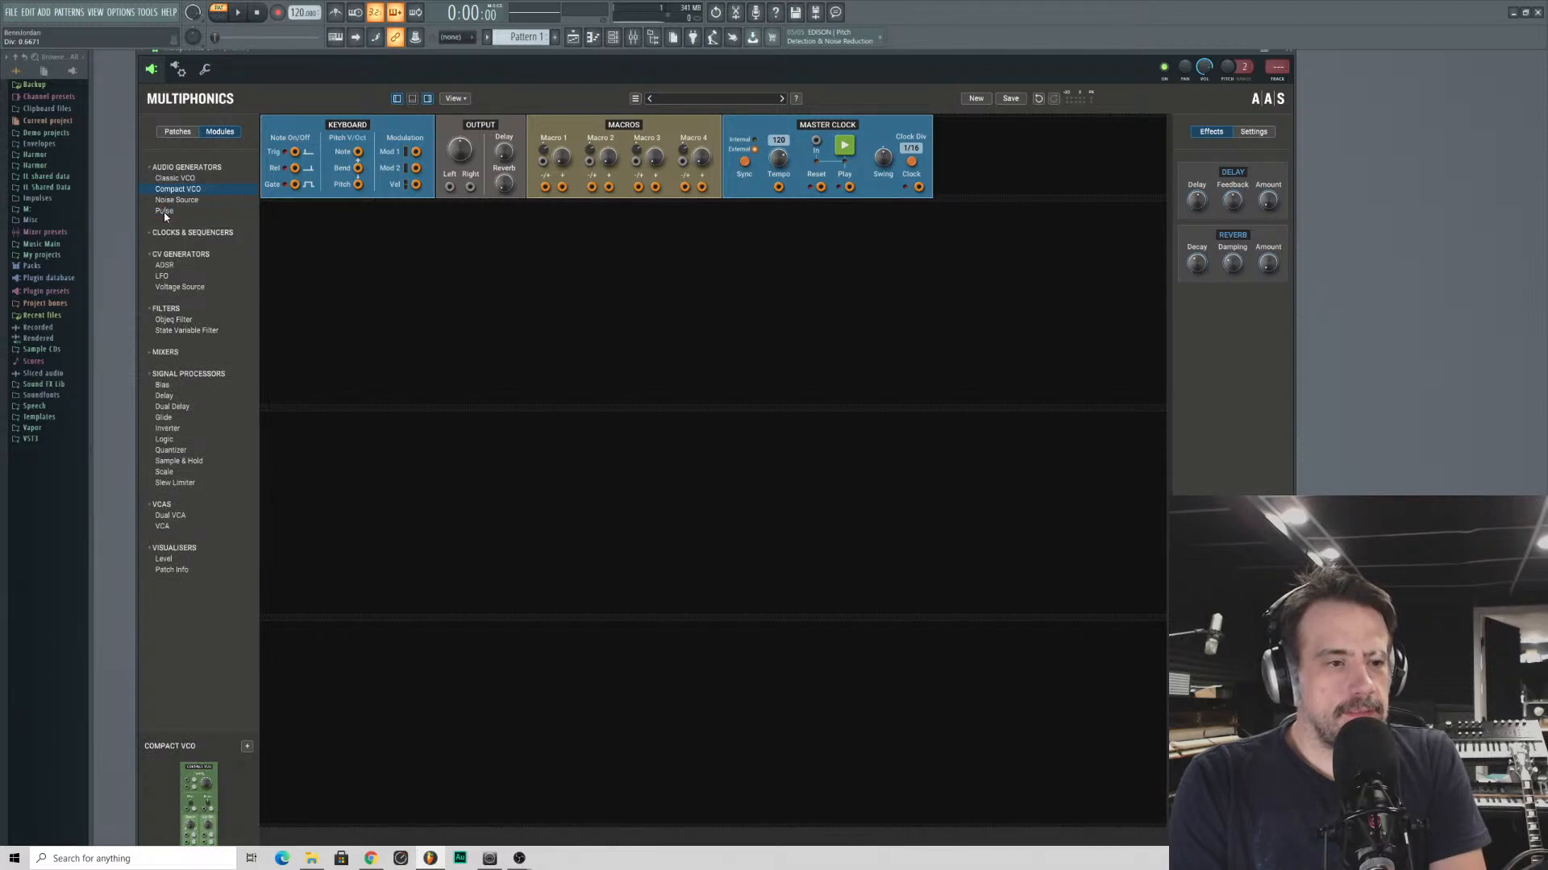
# - Add a Quantizer module to each of the first two empty rack rows
pyautogui.click(165, 211)
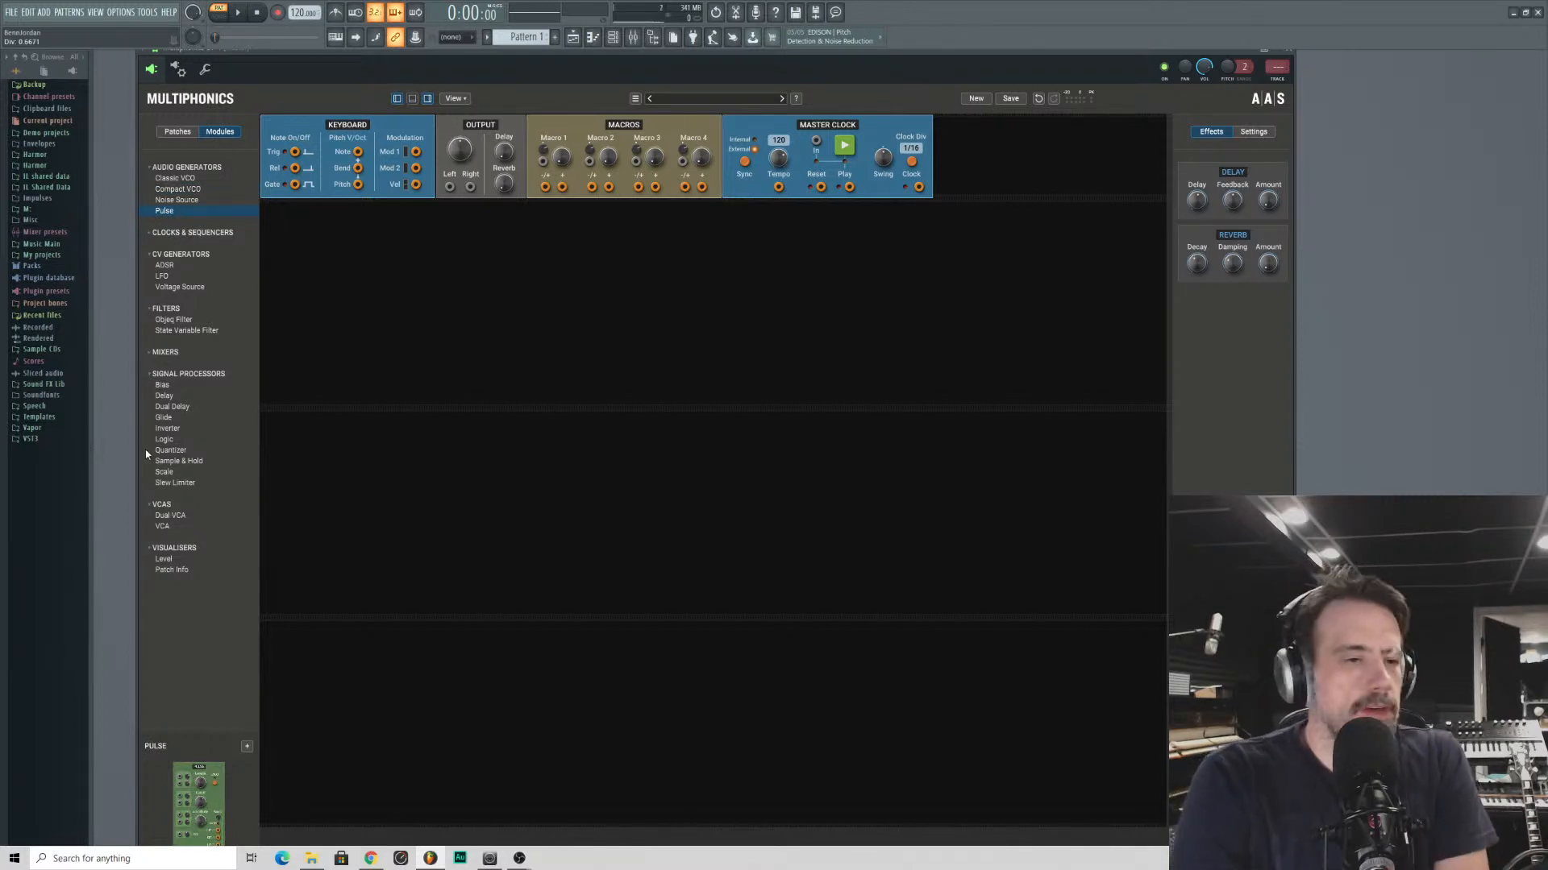
pyautogui.click(168, 450)
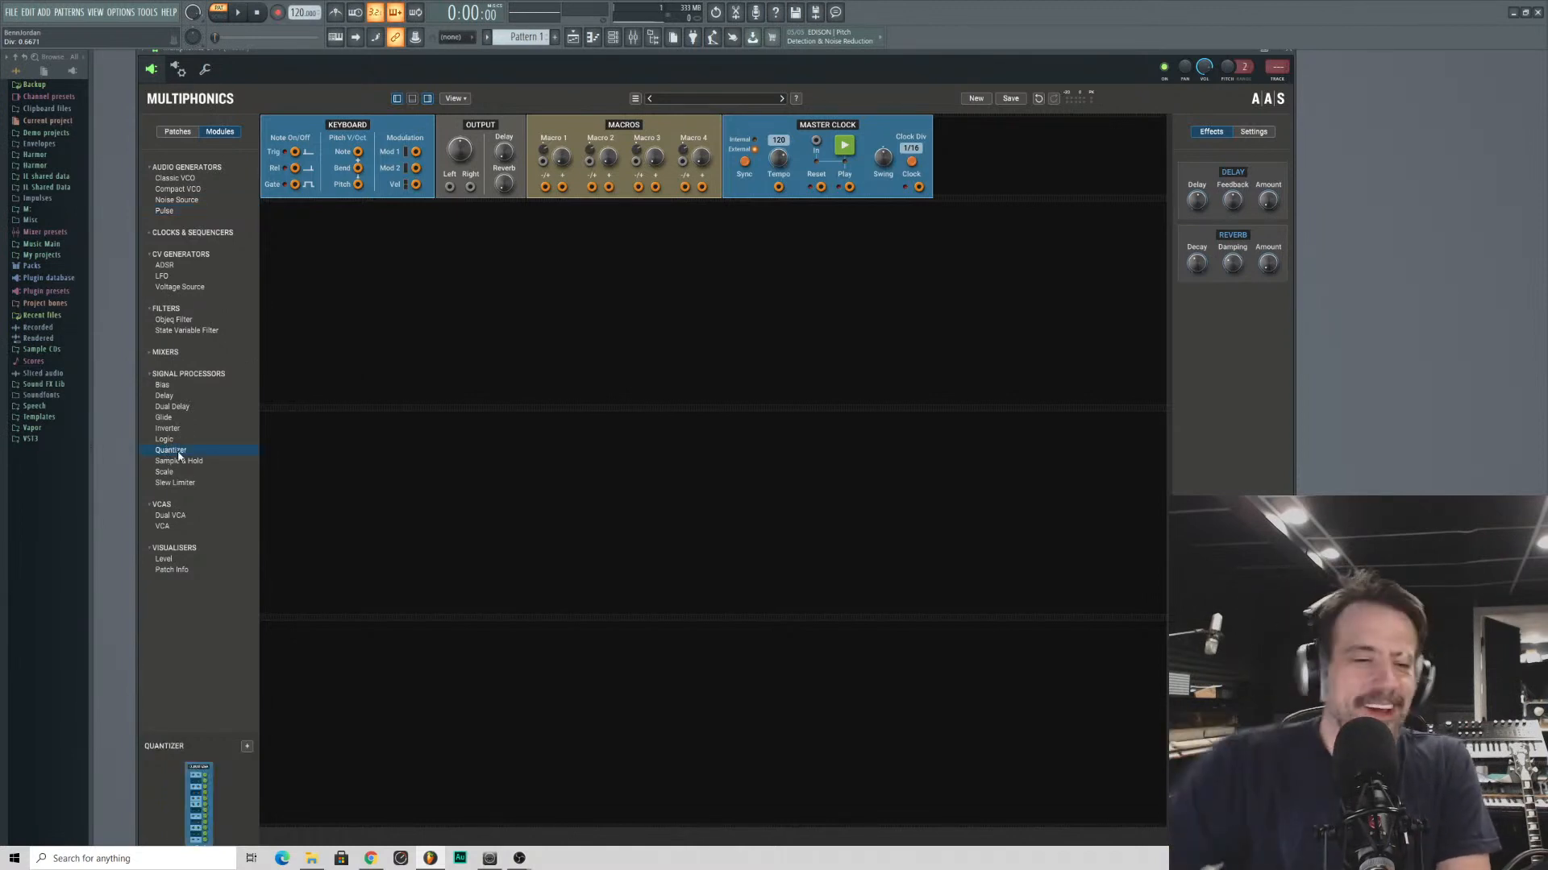
pyautogui.moveTo(173, 450); pyautogui.dragTo(364, 297)
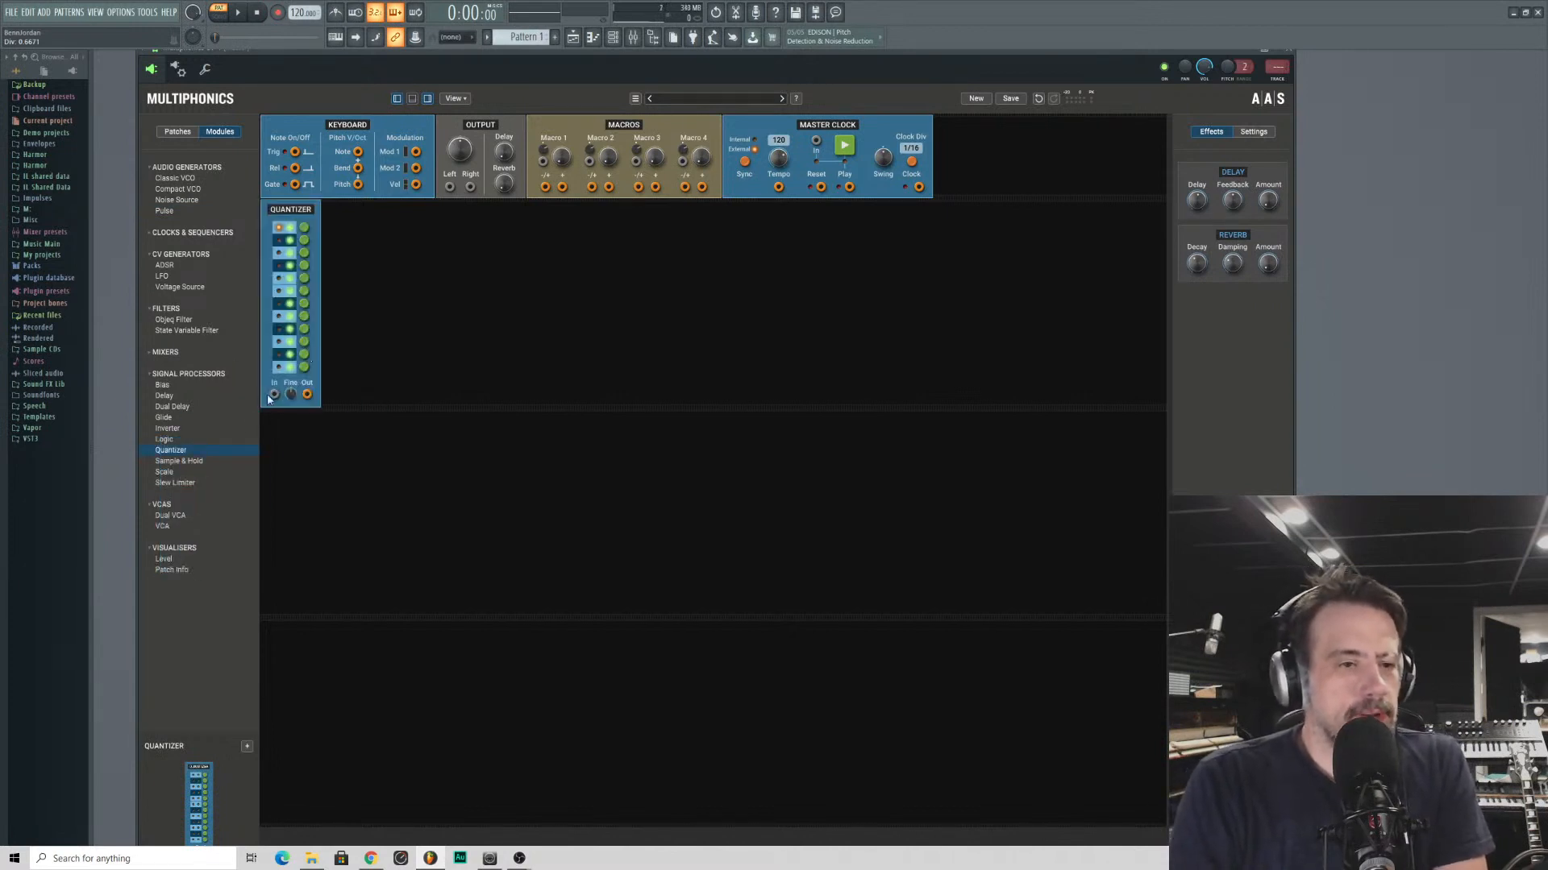
pyautogui.moveTo(192, 456); pyautogui.dragTo(290, 451)
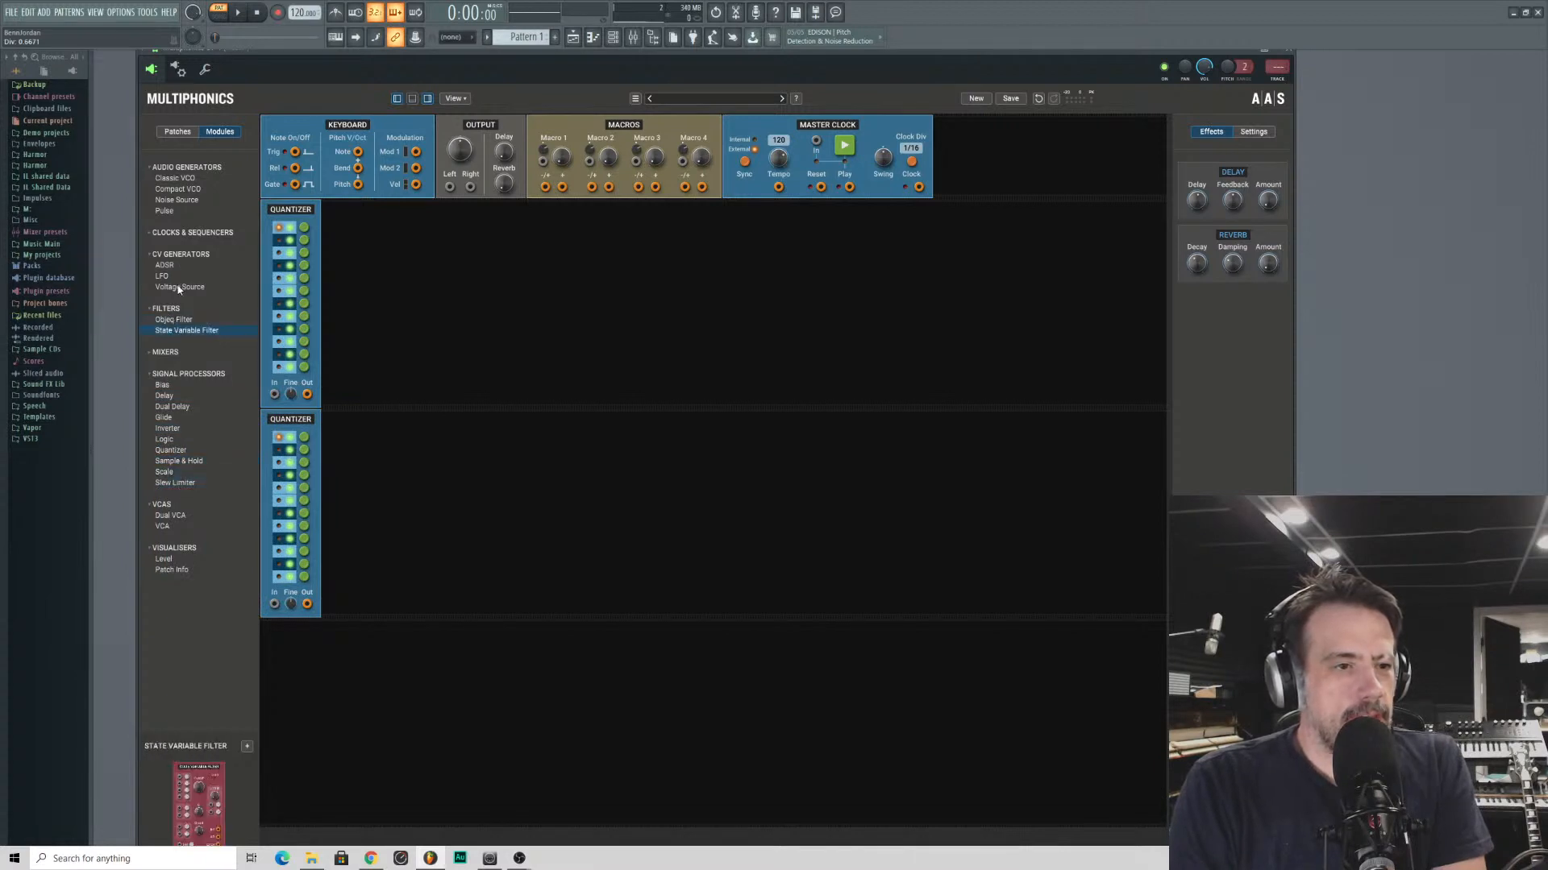
# - Place an LFO and a Voltage Source before the first row's Quantizer, and an LFO before the second row's Quantizer
pyautogui.moveTo(180, 287); pyautogui.dragTo(271, 299)
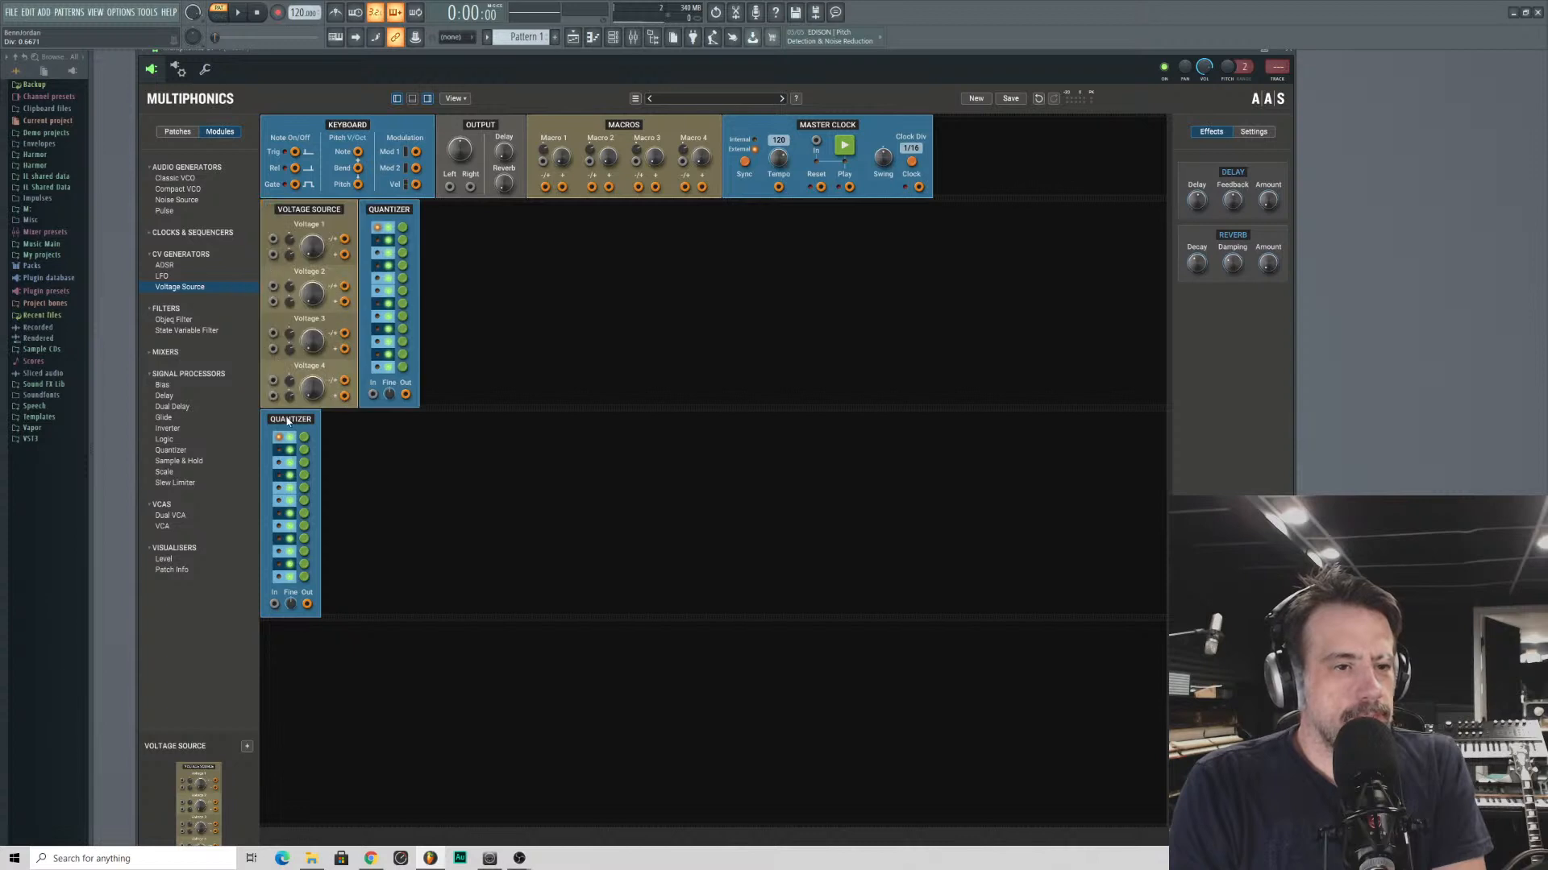
pyautogui.moveTo(287, 421); pyautogui.dragTo(286, 422)
pyautogui.moveTo(163, 277); pyautogui.dragTo(264, 287)
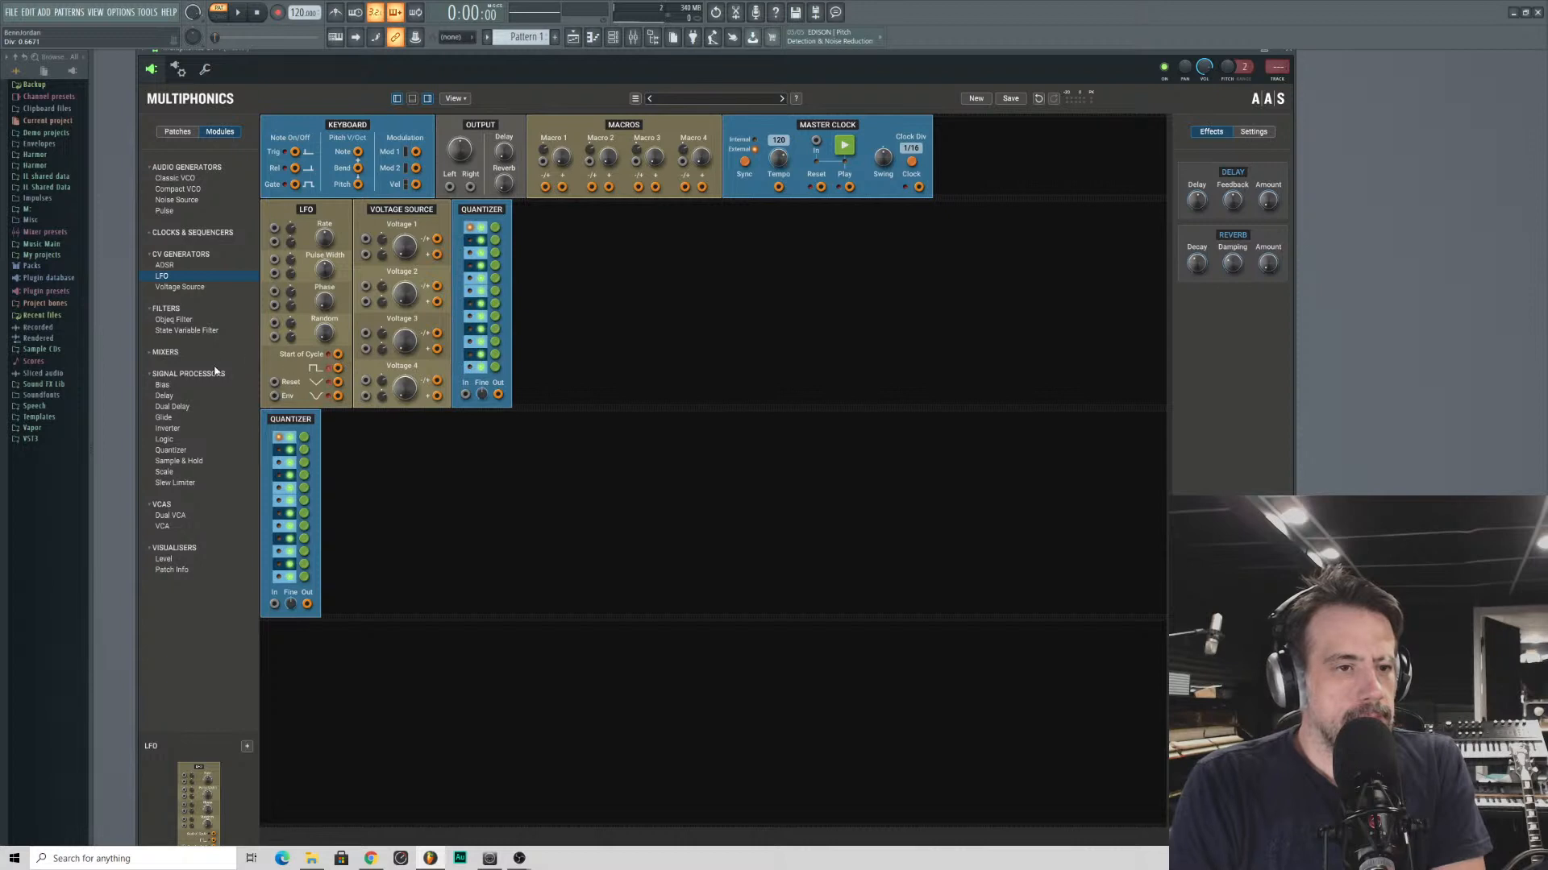
pyautogui.moveTo(167, 277); pyautogui.dragTo(246, 460)
pyautogui.moveTo(167, 278); pyautogui.dragTo(303, 437)
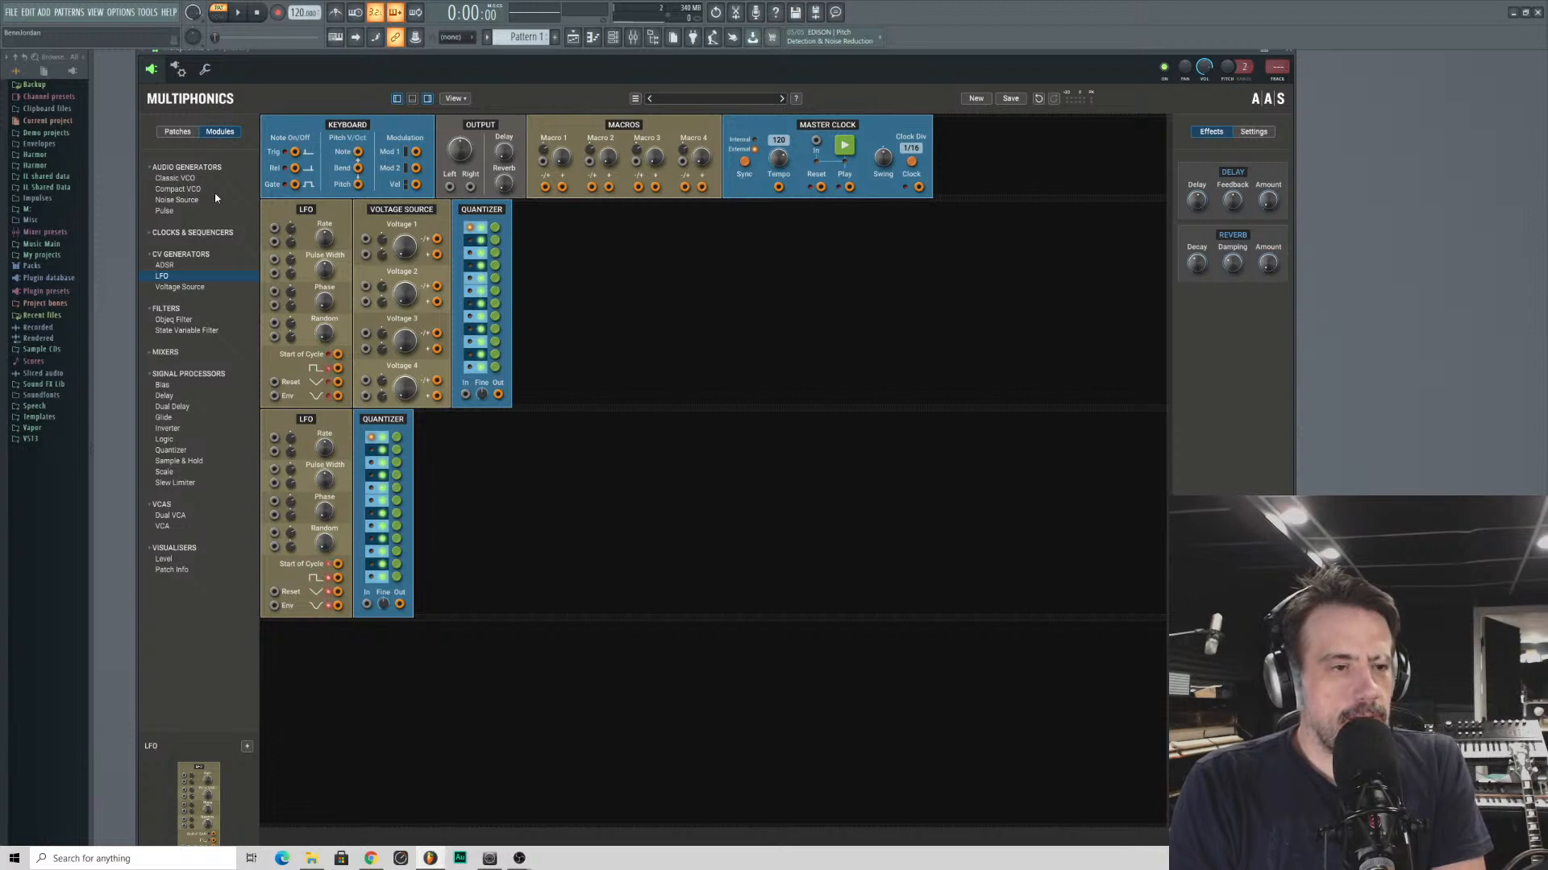
# - Add Objeq Filter modules to the third row and remove the surplus third one, keeping two
pyautogui.click(173, 319)
pyautogui.moveTo(199, 806); pyautogui.dragTo(414, 686)
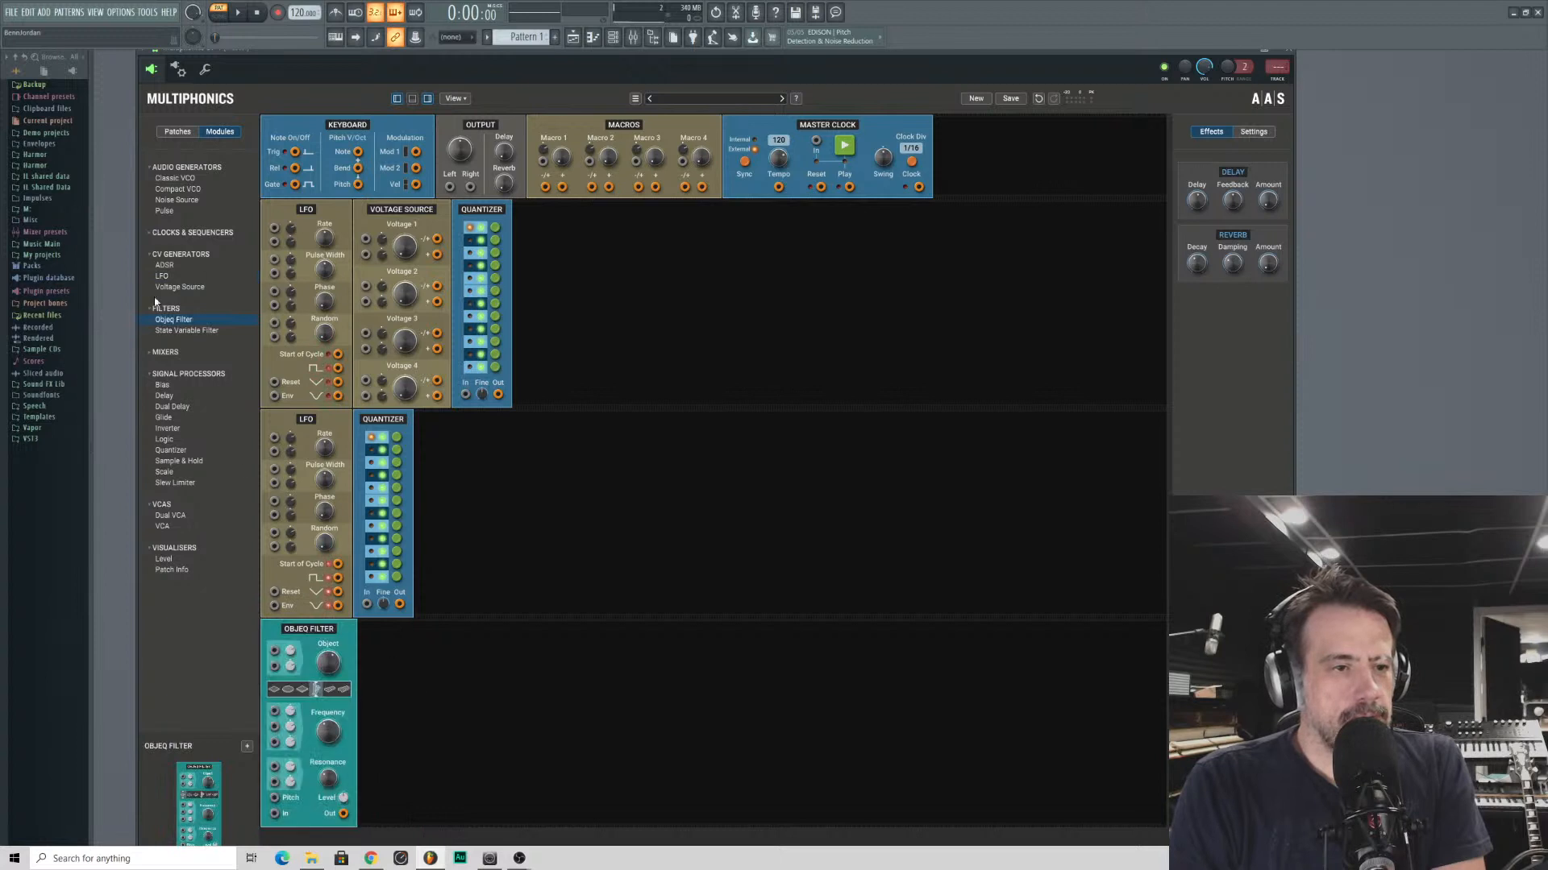
pyautogui.moveTo(173, 320); pyautogui.dragTo(529, 685)
pyautogui.moveTo(179, 323); pyautogui.dragTo(227, 316)
pyautogui.moveTo(497, 629); pyautogui.dragTo(206, 319)
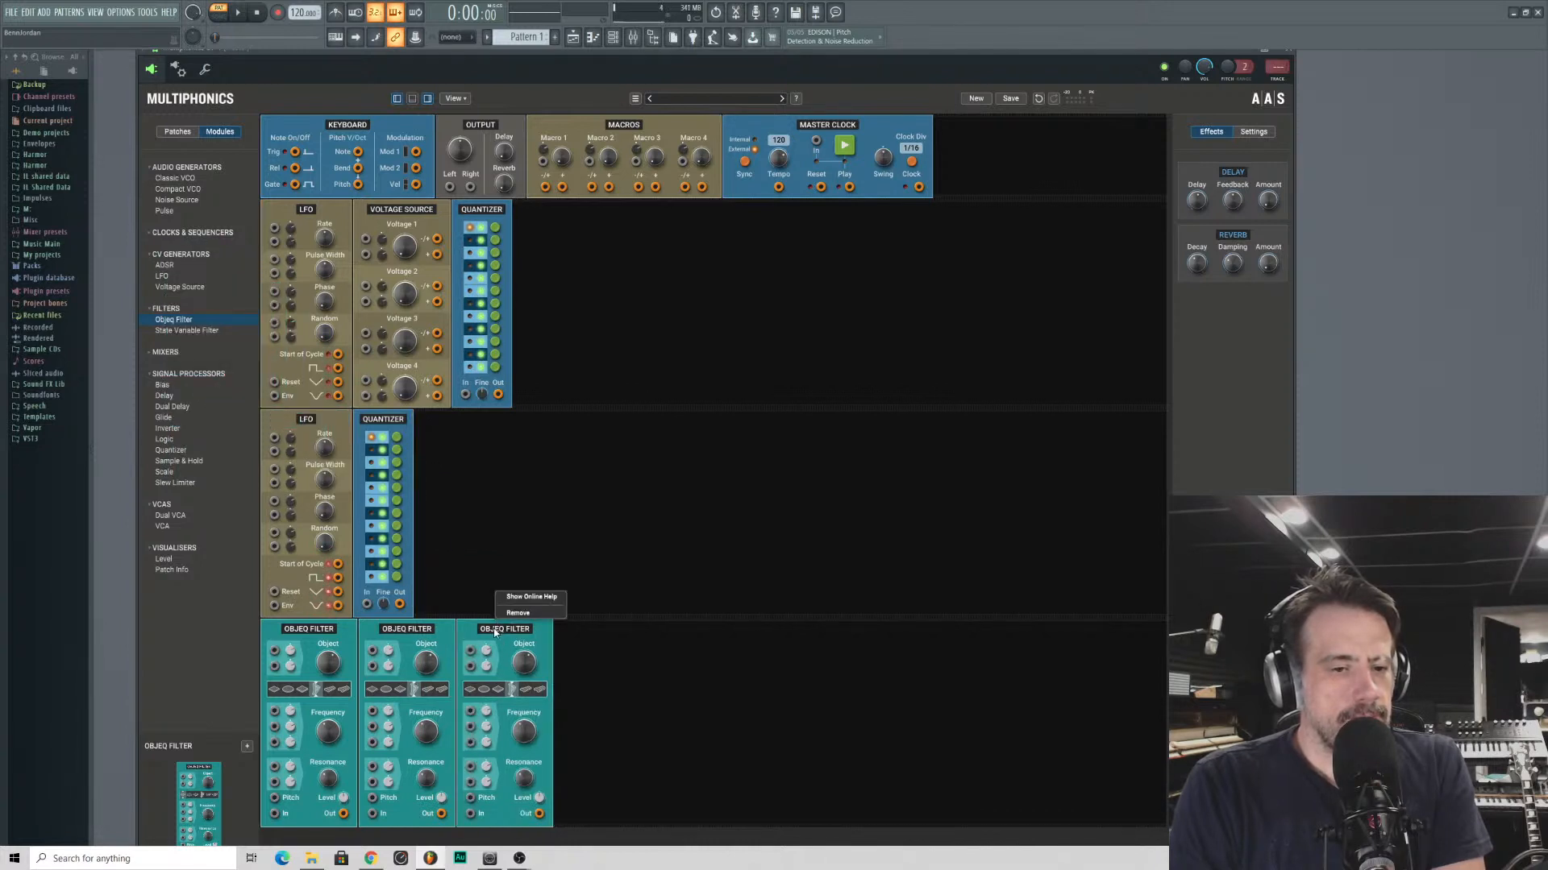
pyautogui.moveTo(496, 626); pyautogui.dragTo(113, 376)
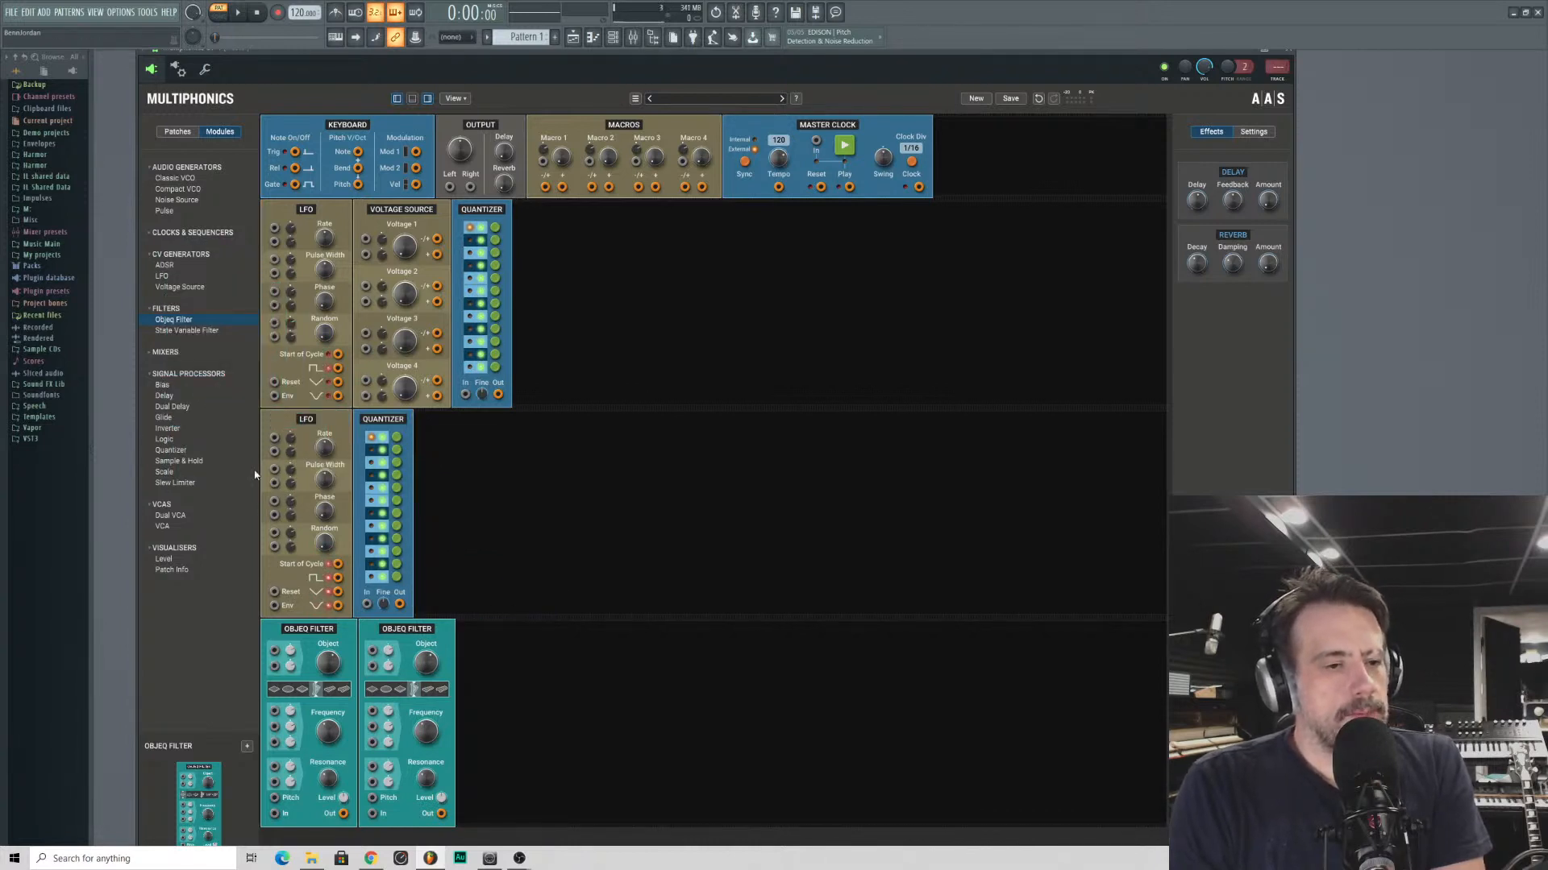
# - Look through the Logic, State Variable Filter, LFO, Voltage Source and audio generator entries in the module list
pyautogui.click(161, 439)
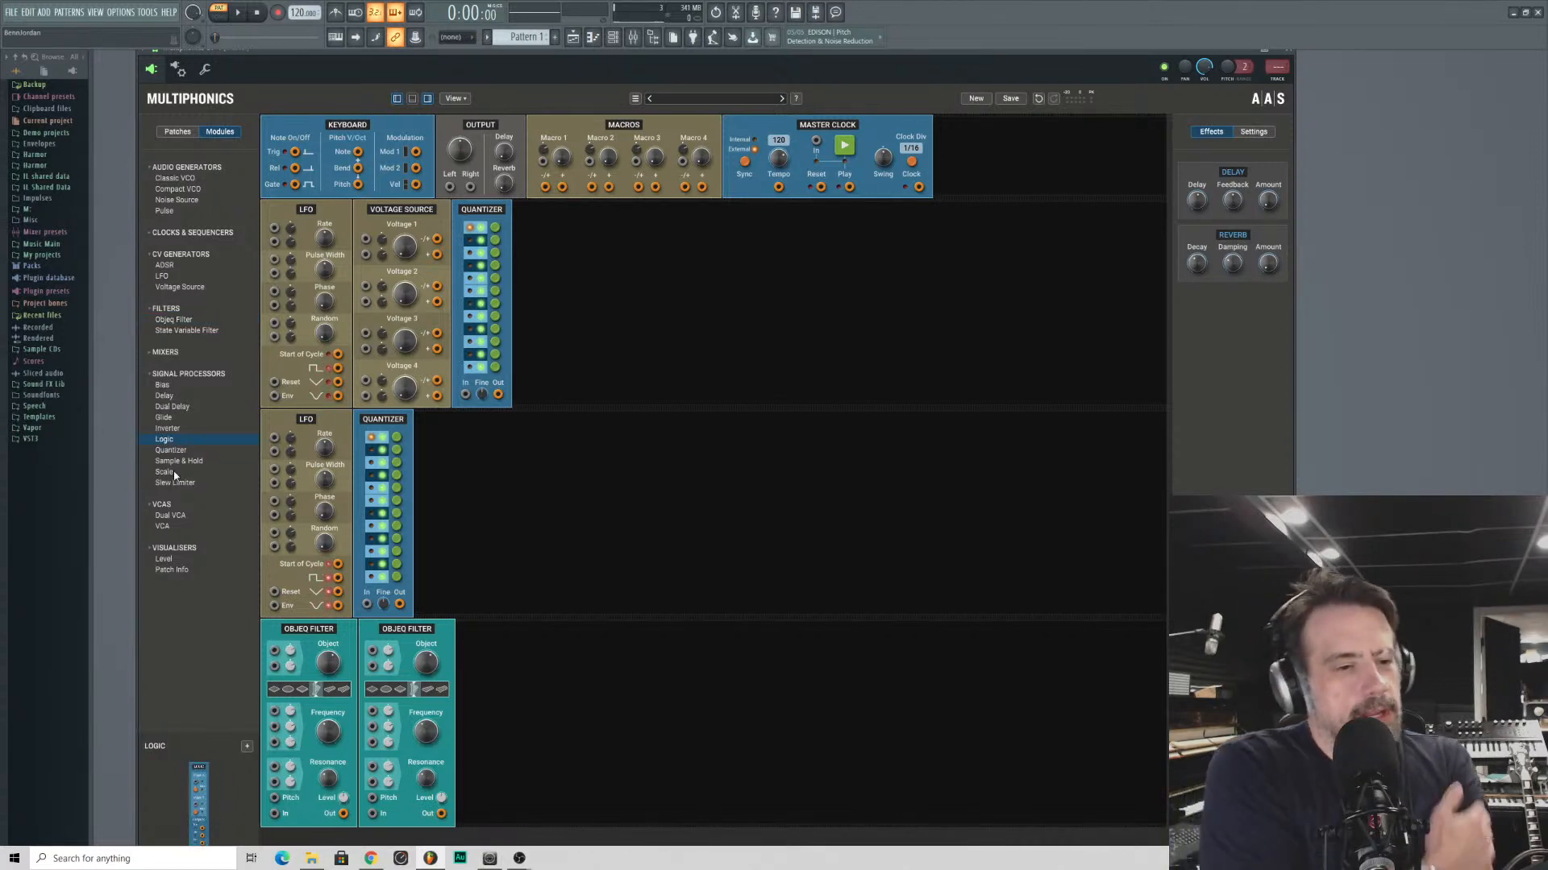
pyautogui.click(186, 330)
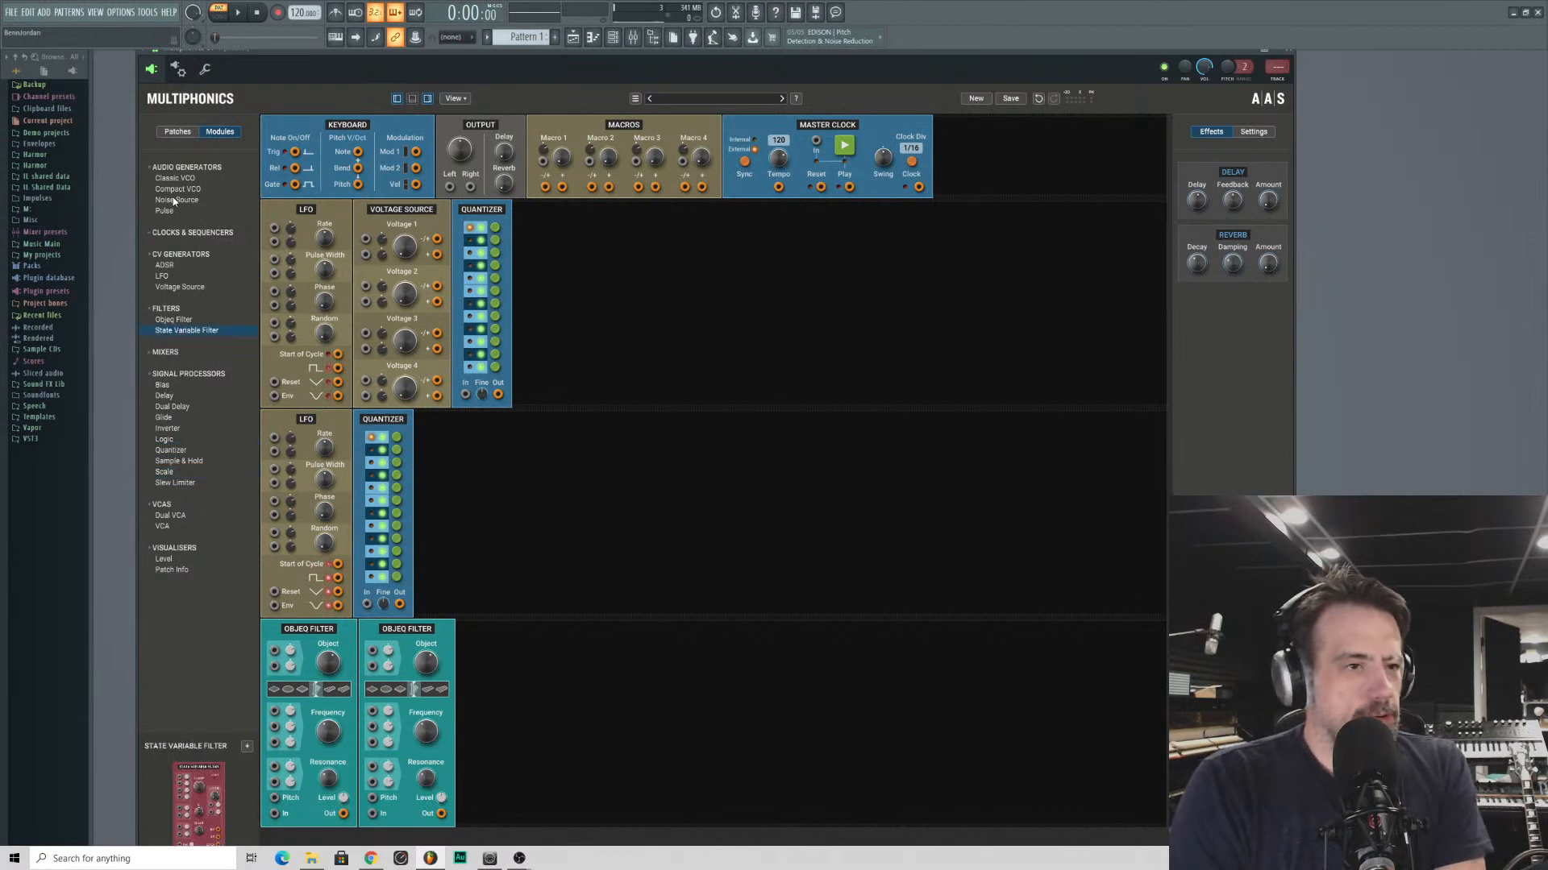
pyautogui.click(176, 275)
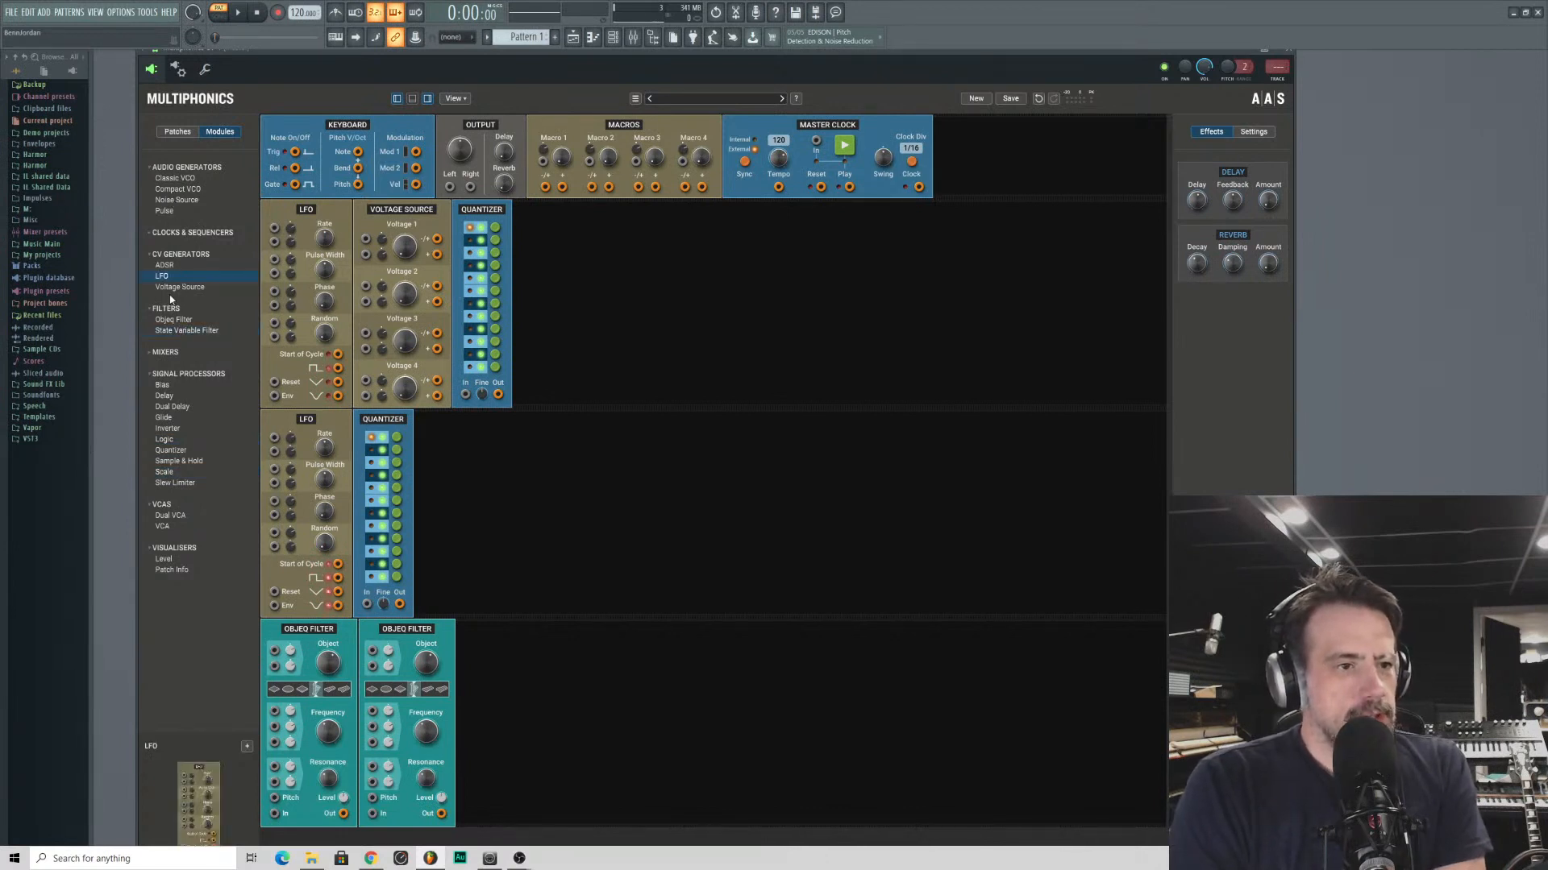
pyautogui.click(170, 288)
pyautogui.click(170, 201)
pyautogui.click(169, 192)
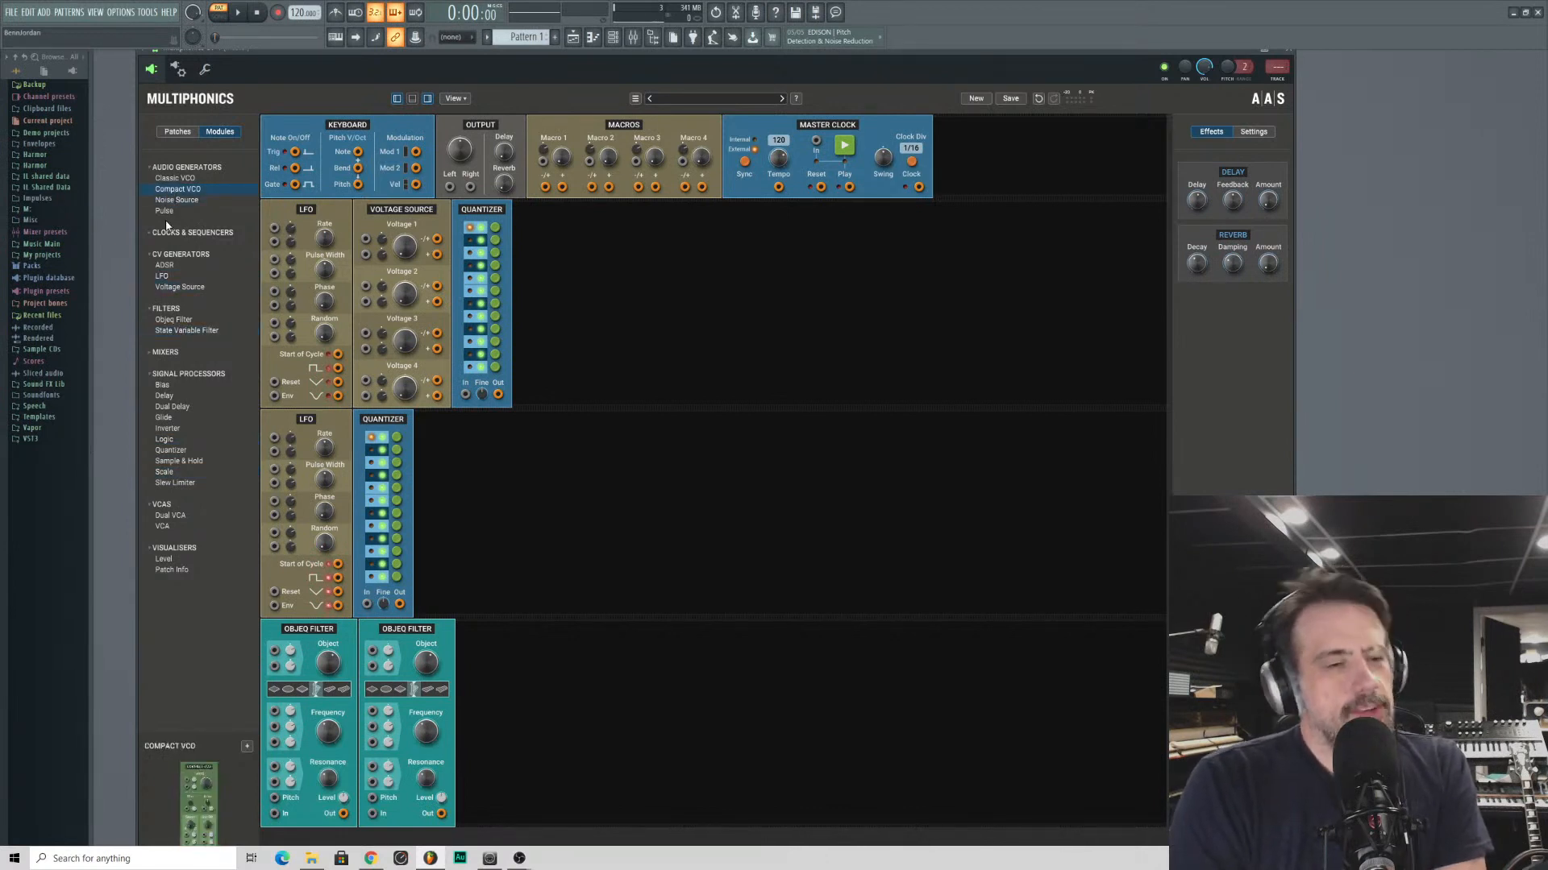
pyautogui.click(167, 212)
pyautogui.click(169, 202)
# - Add a Pulse module after each Quantizer and move one Objeq Filter behind each Pulse
pyautogui.click(167, 212)
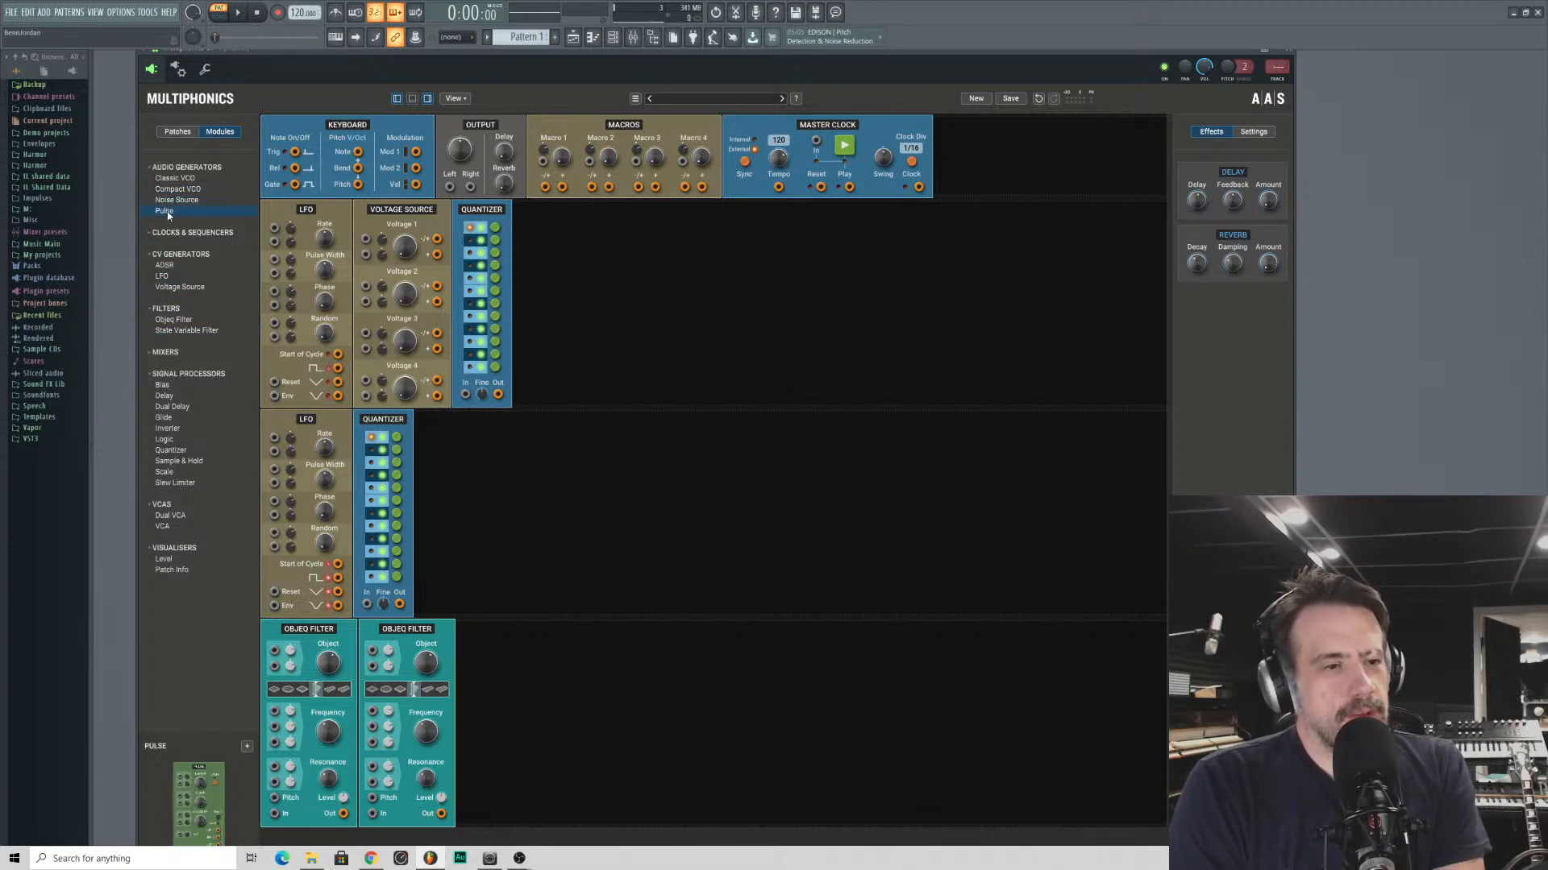
pyautogui.moveTo(167, 212); pyautogui.dragTo(676, 282)
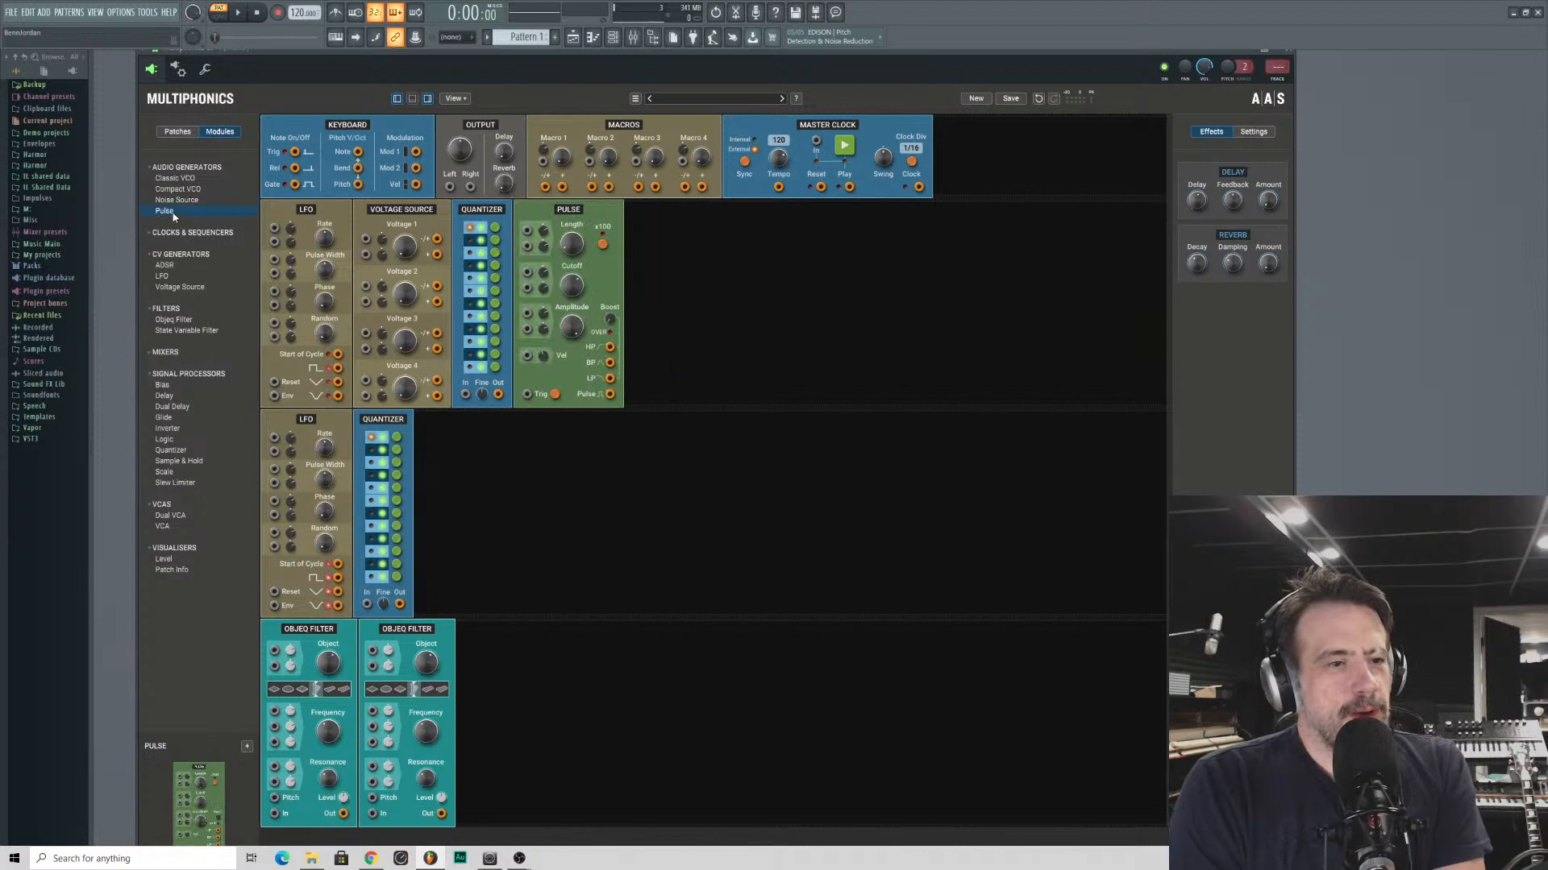
pyautogui.moveTo(167, 212); pyautogui.dragTo(487, 564)
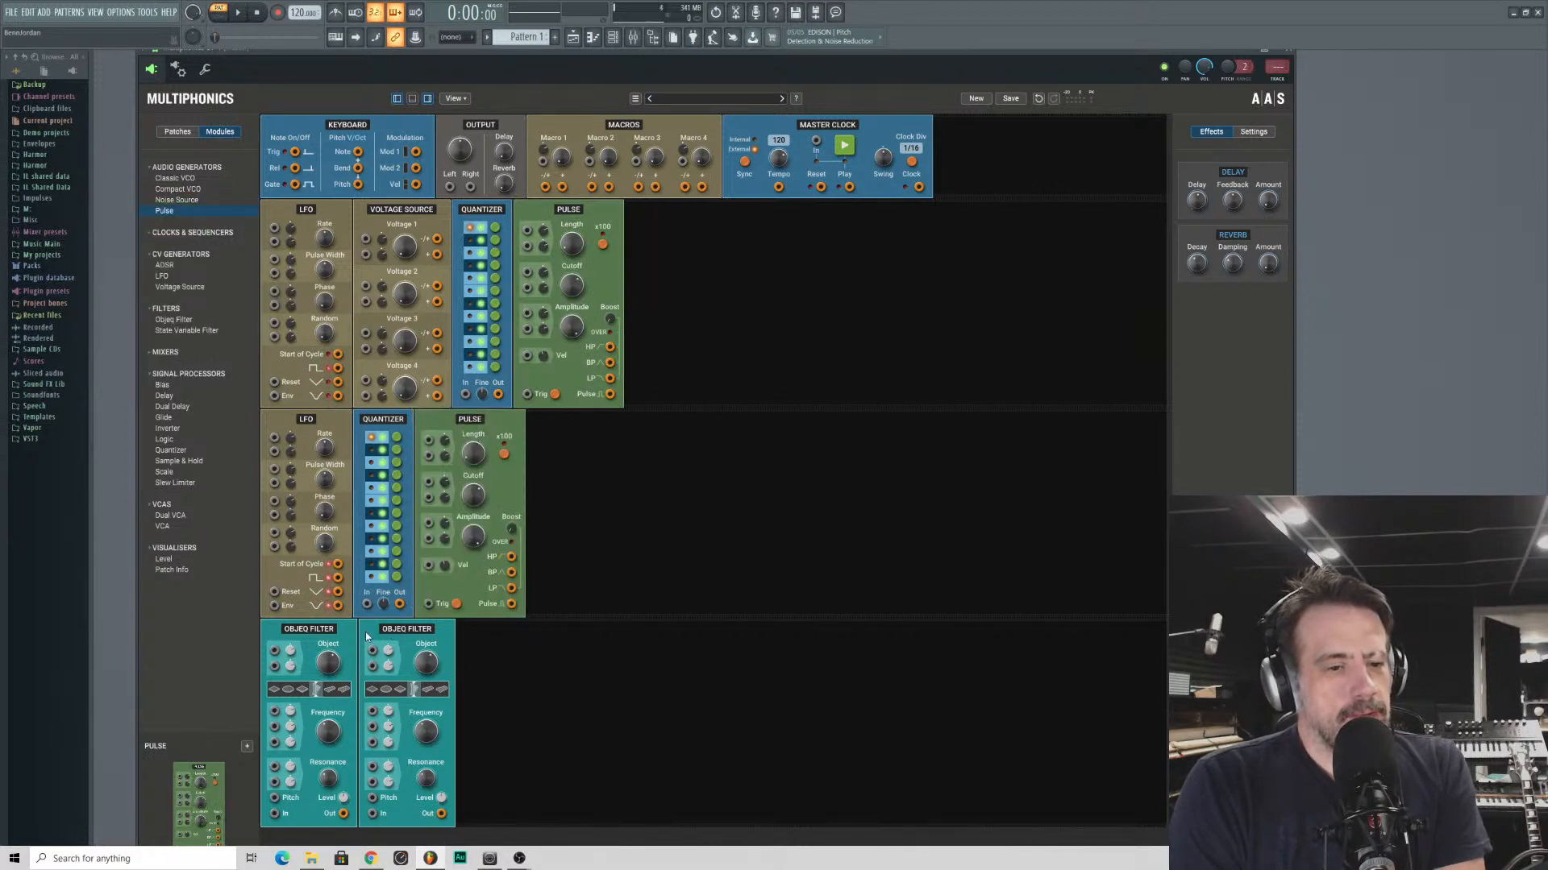
pyautogui.moveTo(365, 632); pyautogui.dragTo(573, 420)
pyautogui.moveTo(280, 649); pyautogui.dragTo(645, 230)
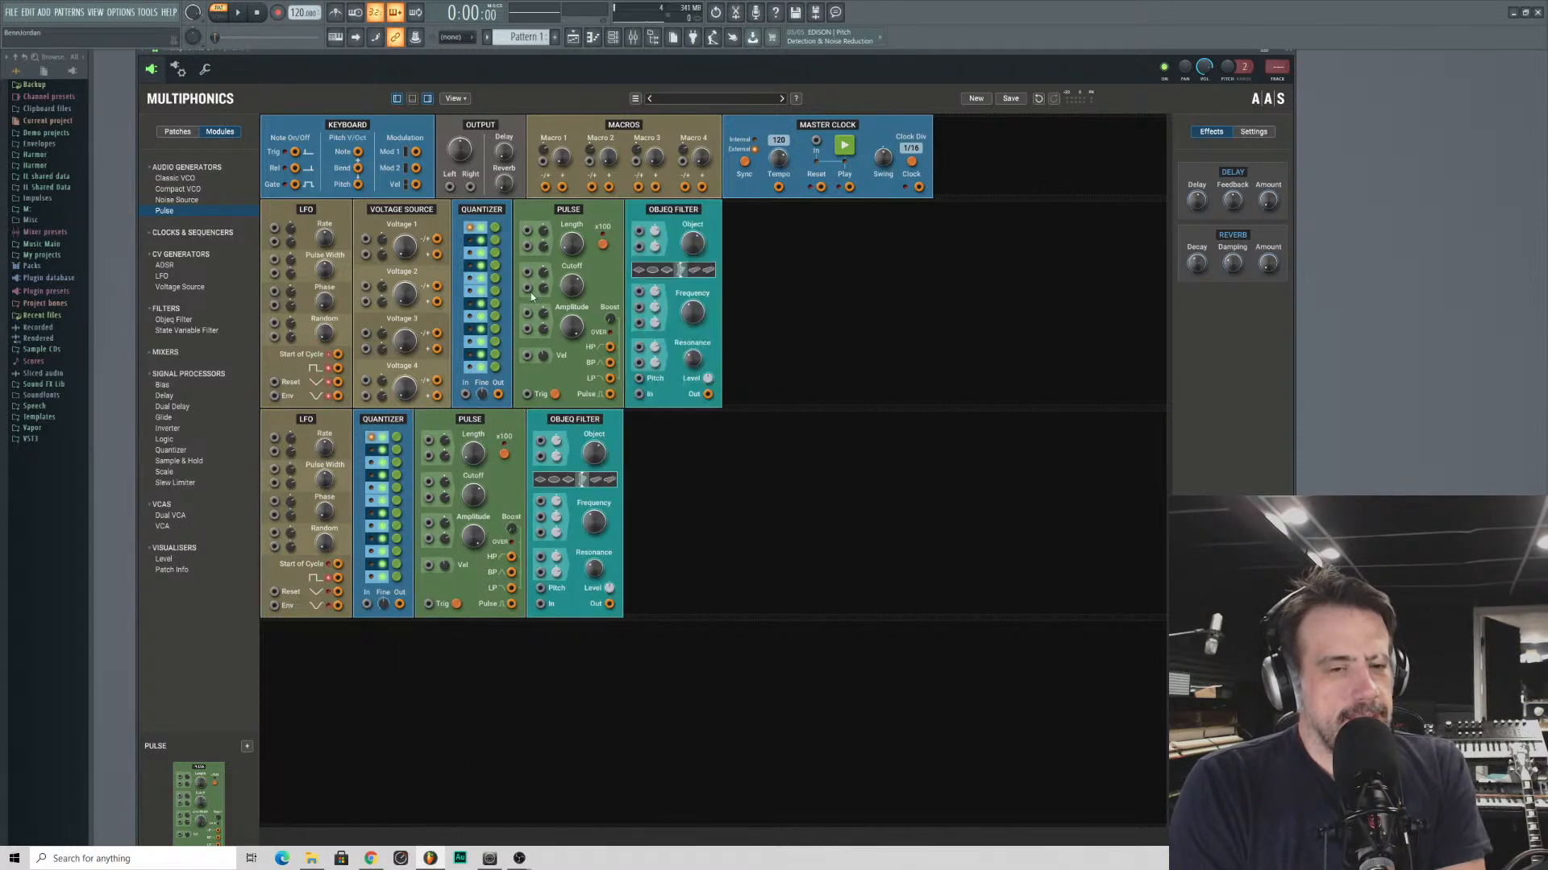
# - Fill the third row with a Clock, a Gate Sequencer and a Logic module
pyautogui.click(161, 233)
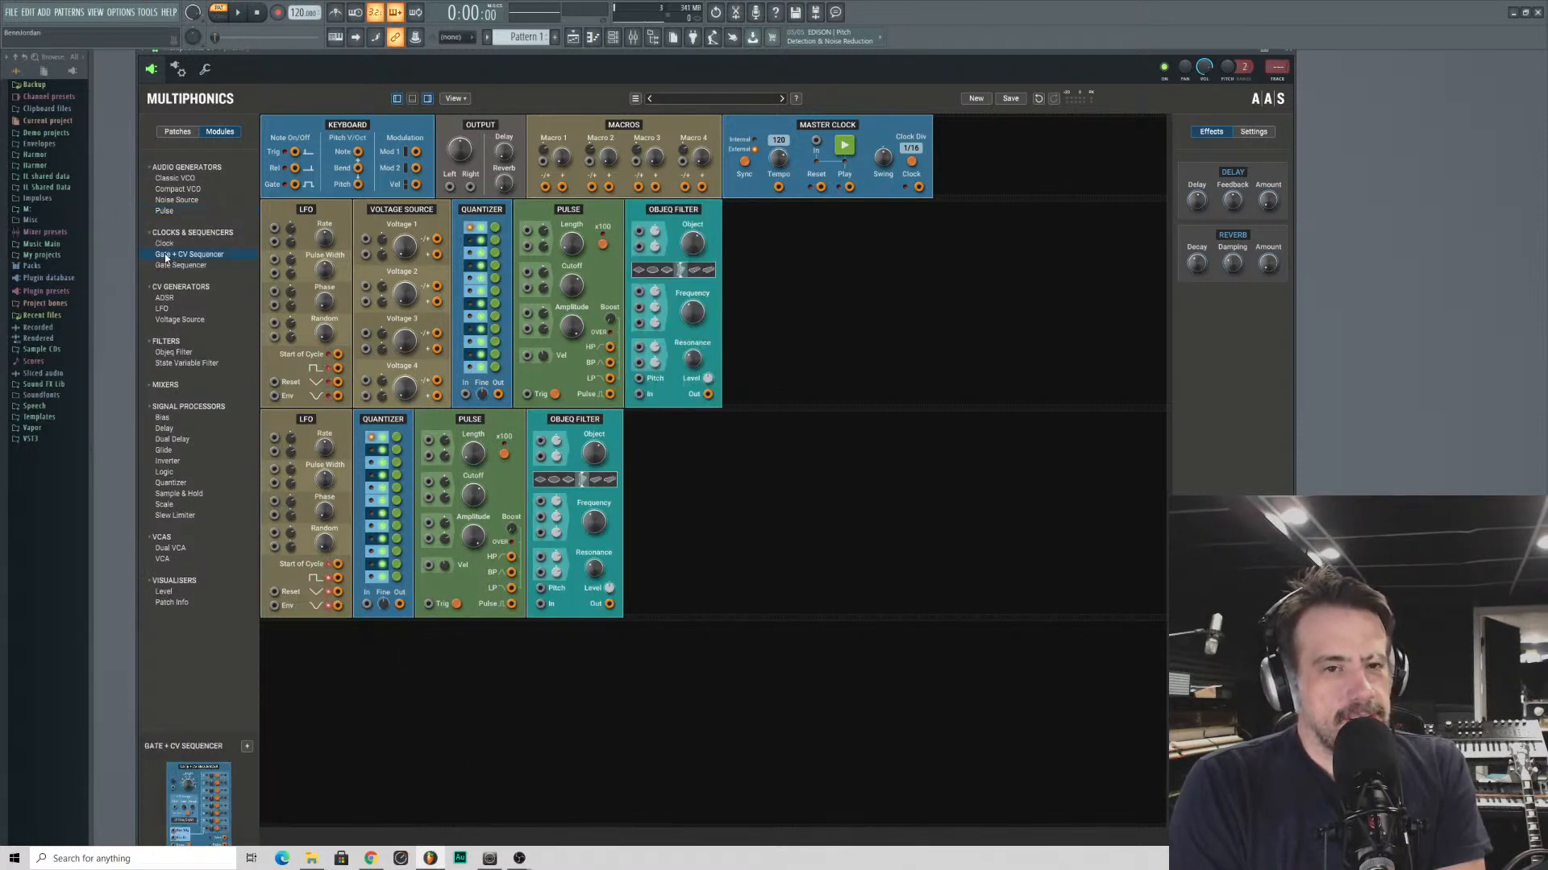
pyautogui.moveTo(164, 243); pyautogui.dragTo(781, 208)
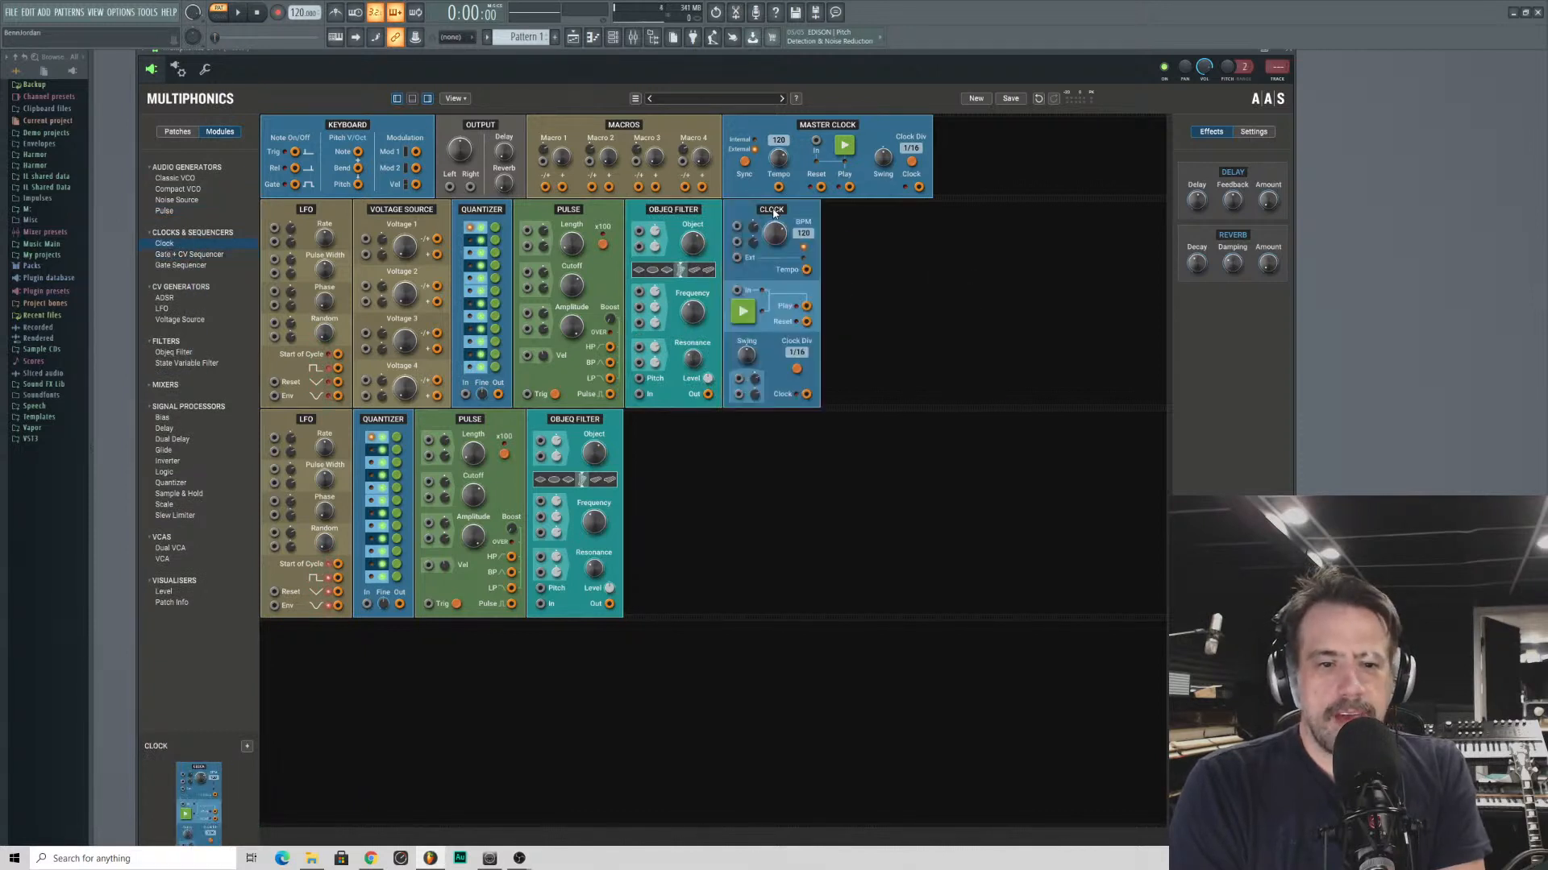
pyautogui.moveTo(773, 213); pyautogui.dragTo(289, 723)
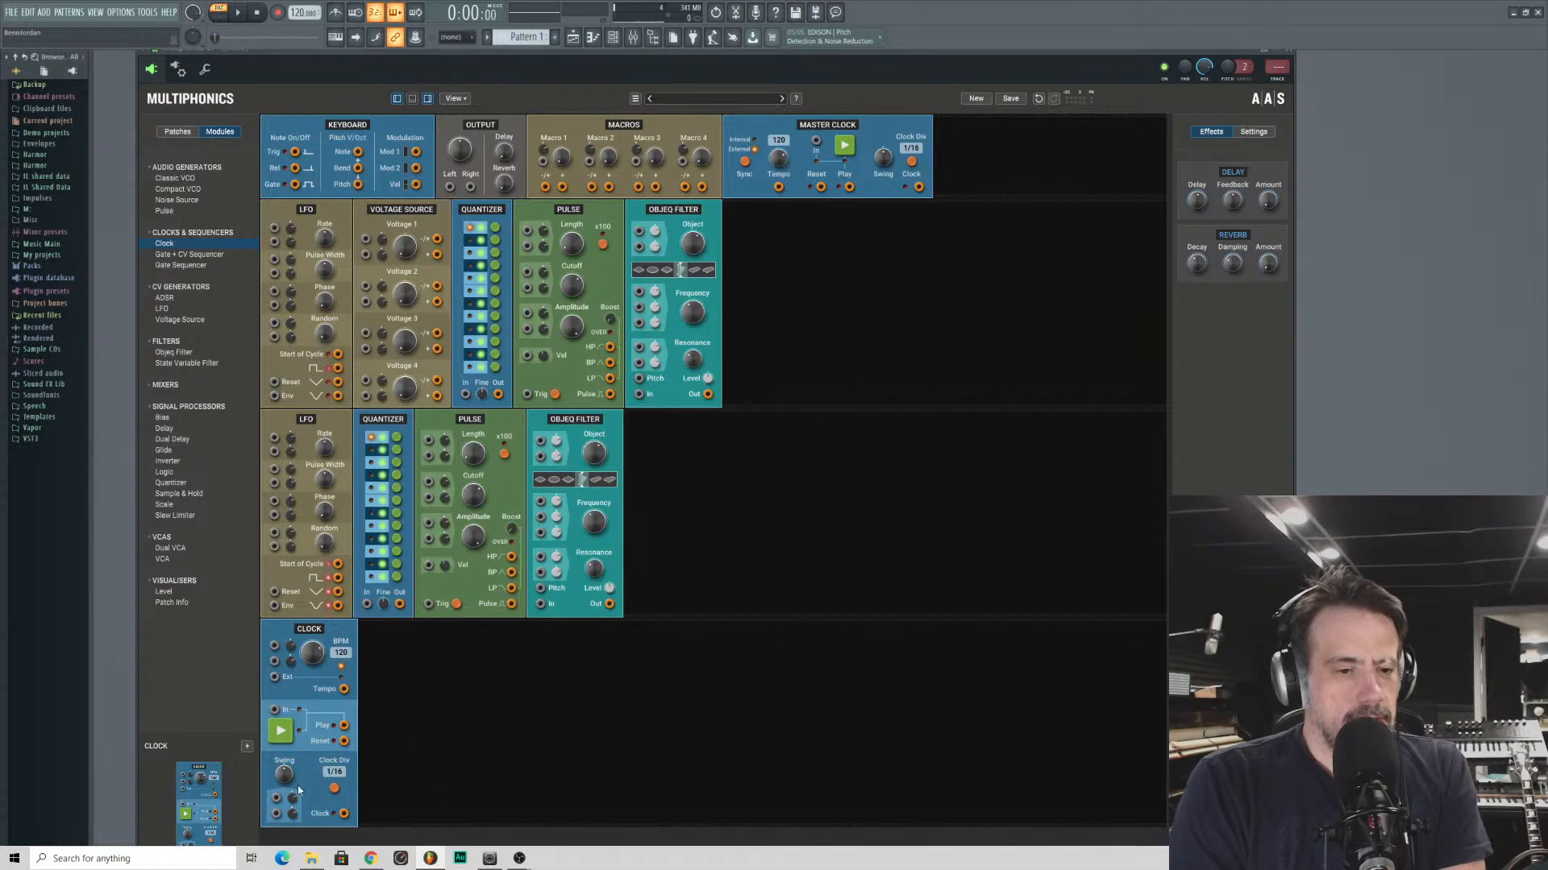
pyautogui.click(167, 267)
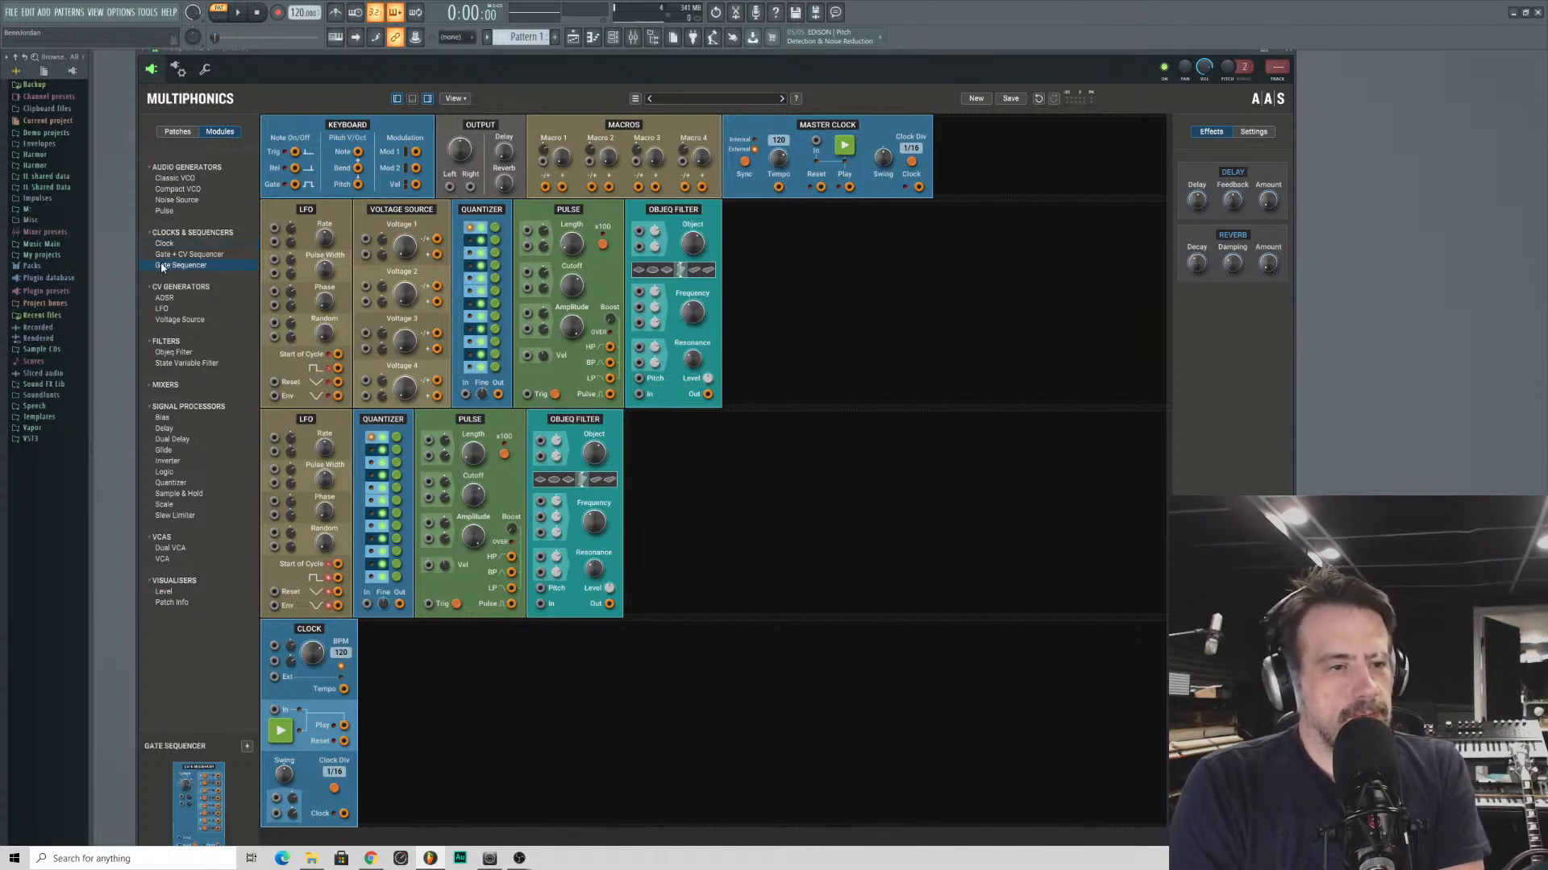
pyautogui.moveTo(167, 270); pyautogui.dragTo(371, 814)
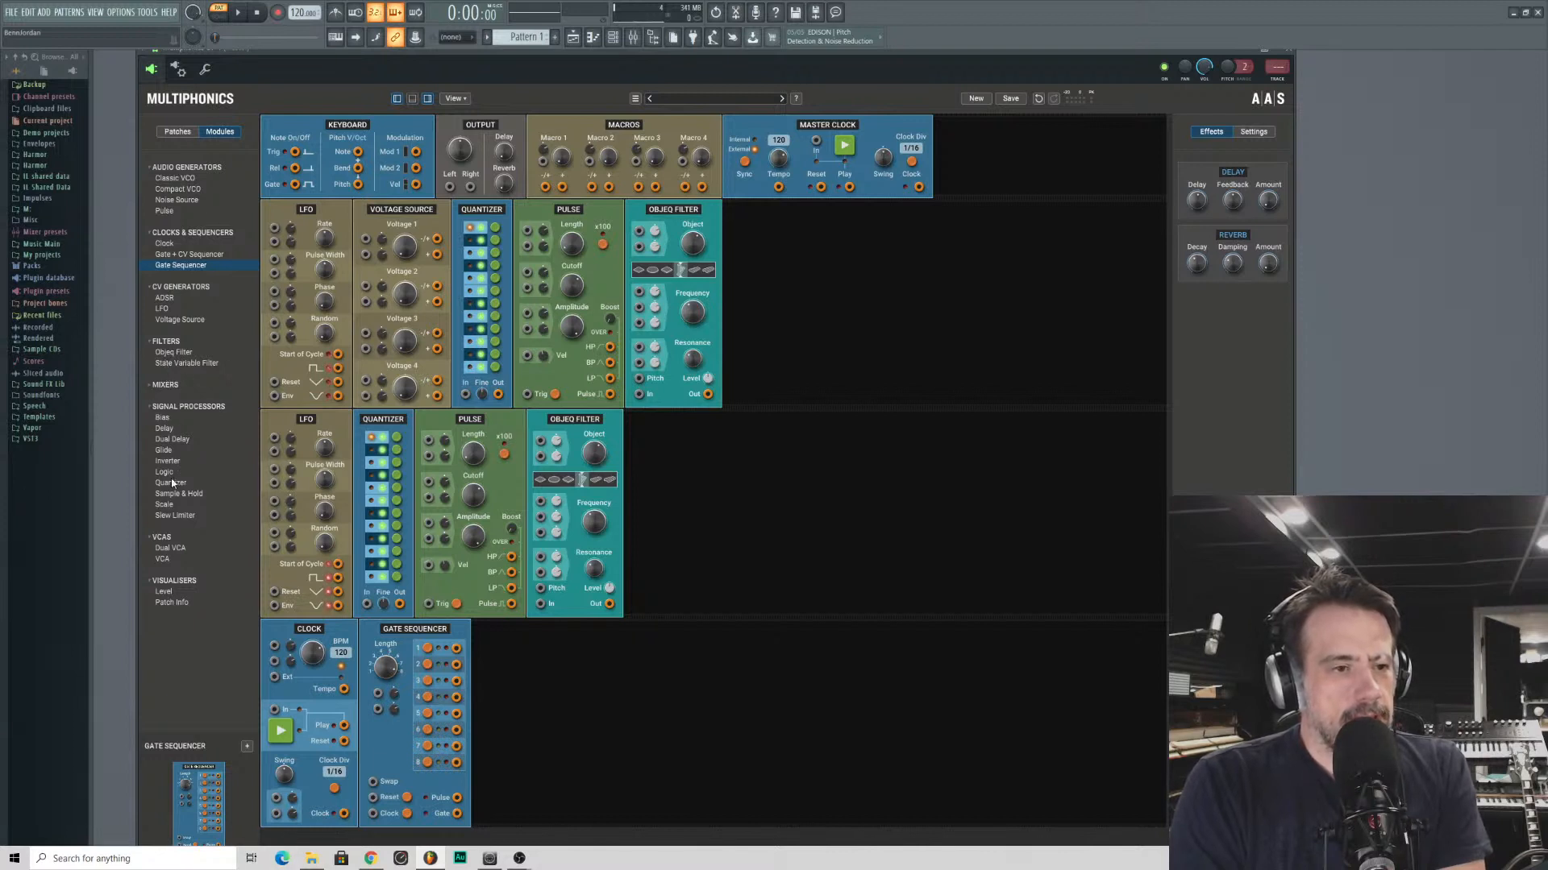
pyautogui.moveTo(163, 472); pyautogui.dragTo(493, 709)
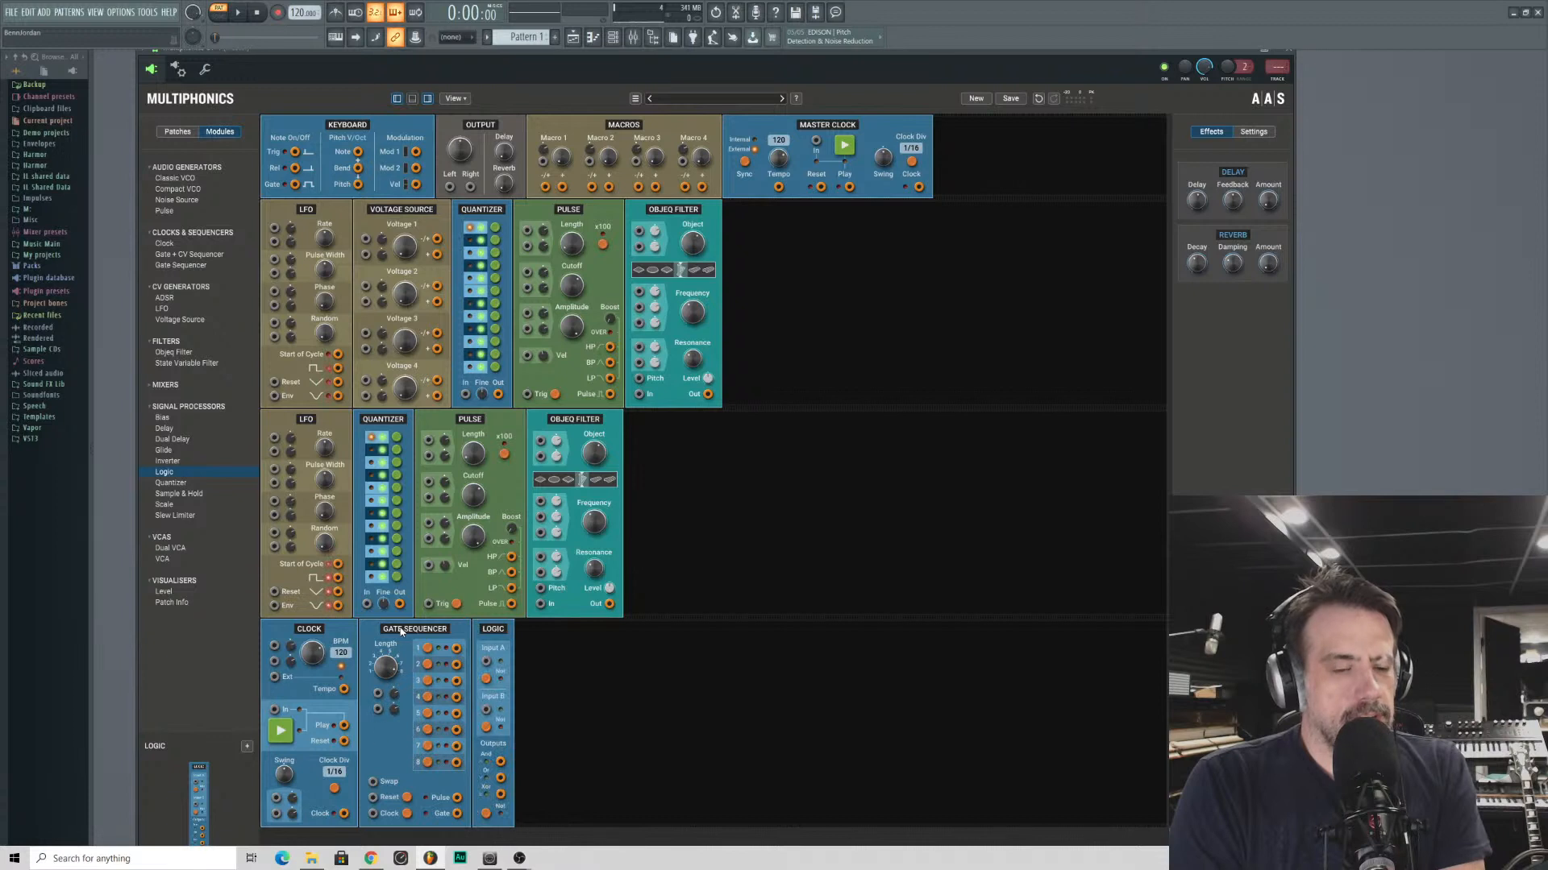
# - Start the Clock module with a 1/8 division and patch its Clock output into Logic Input A
pyautogui.click(278, 732)
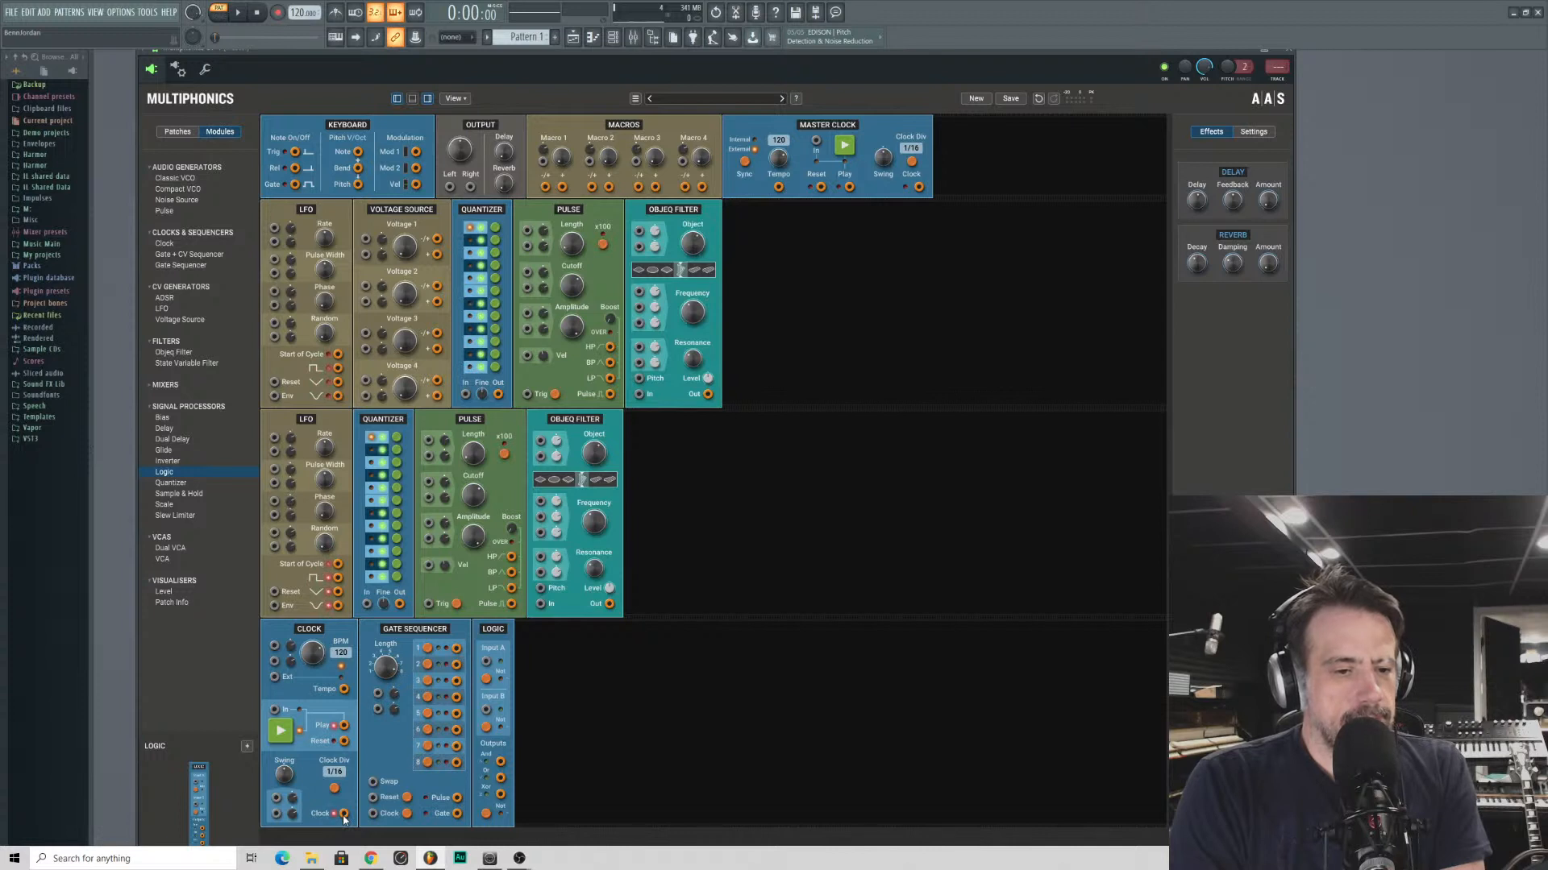
pyautogui.click(343, 775)
pyautogui.click(334, 788)
pyautogui.click(334, 787)
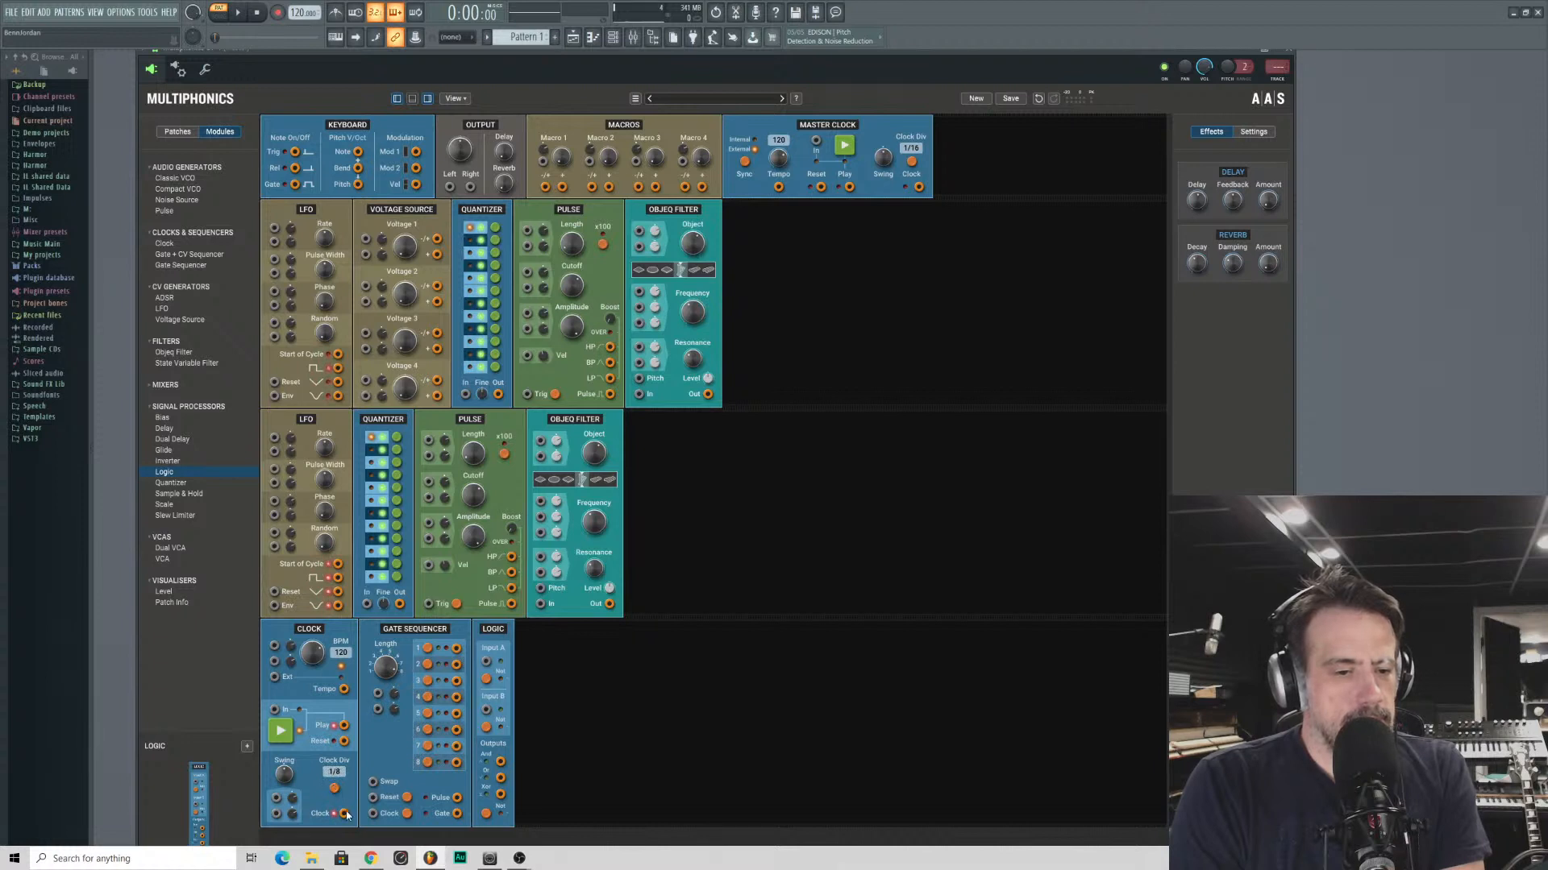
pyautogui.moveTo(343, 813); pyautogui.dragTo(486, 662)
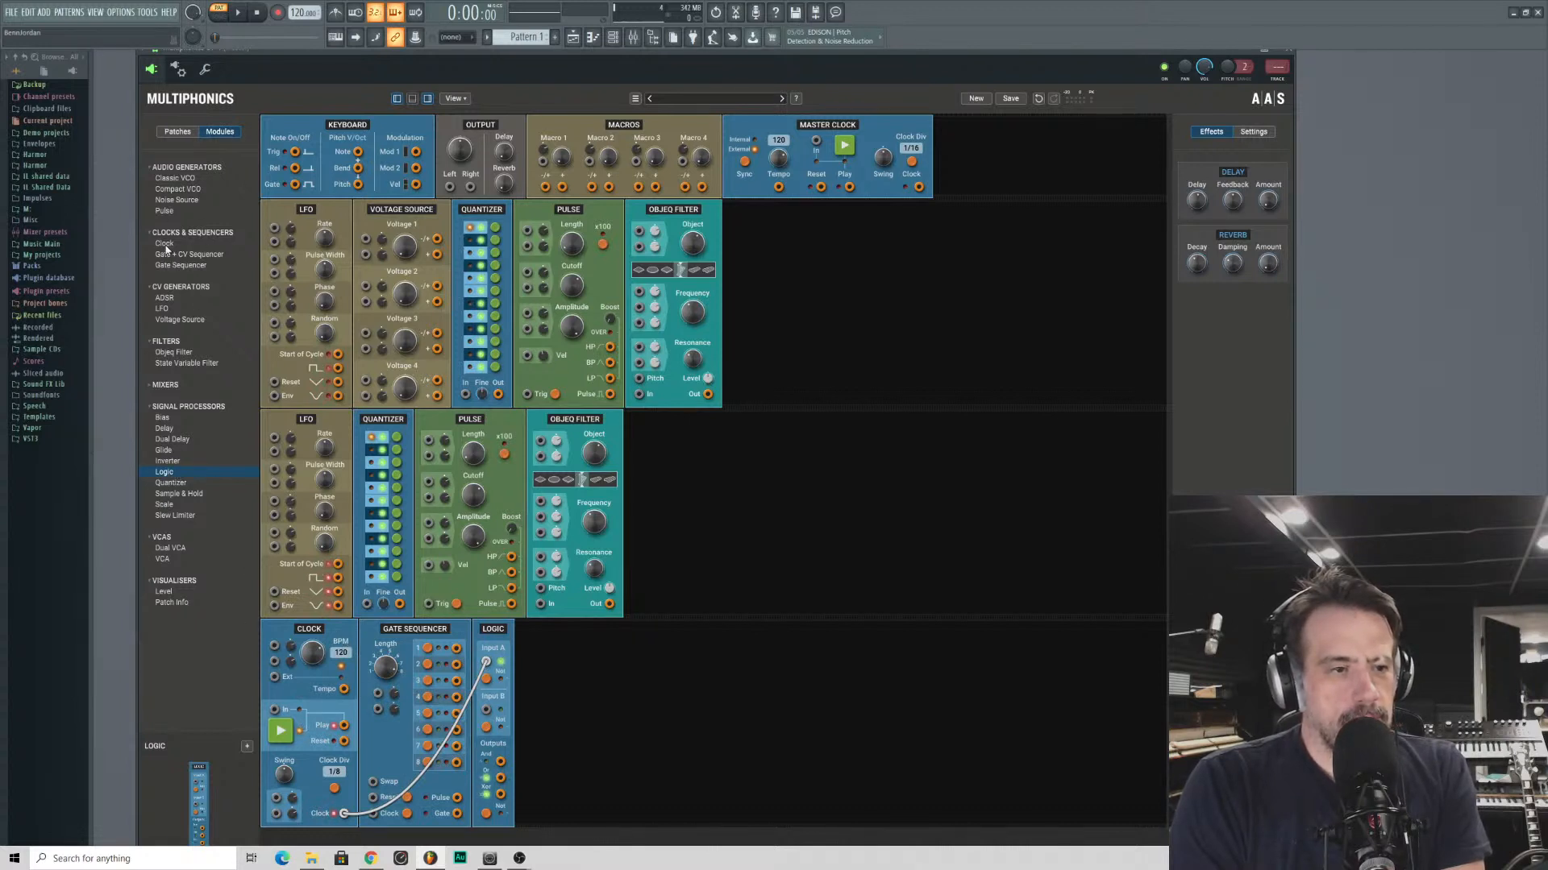
# - Insert a second Clock module after the first, start it and set its clock division to 1/8
pyautogui.moveTo(167, 244); pyautogui.dragTo(442, 693)
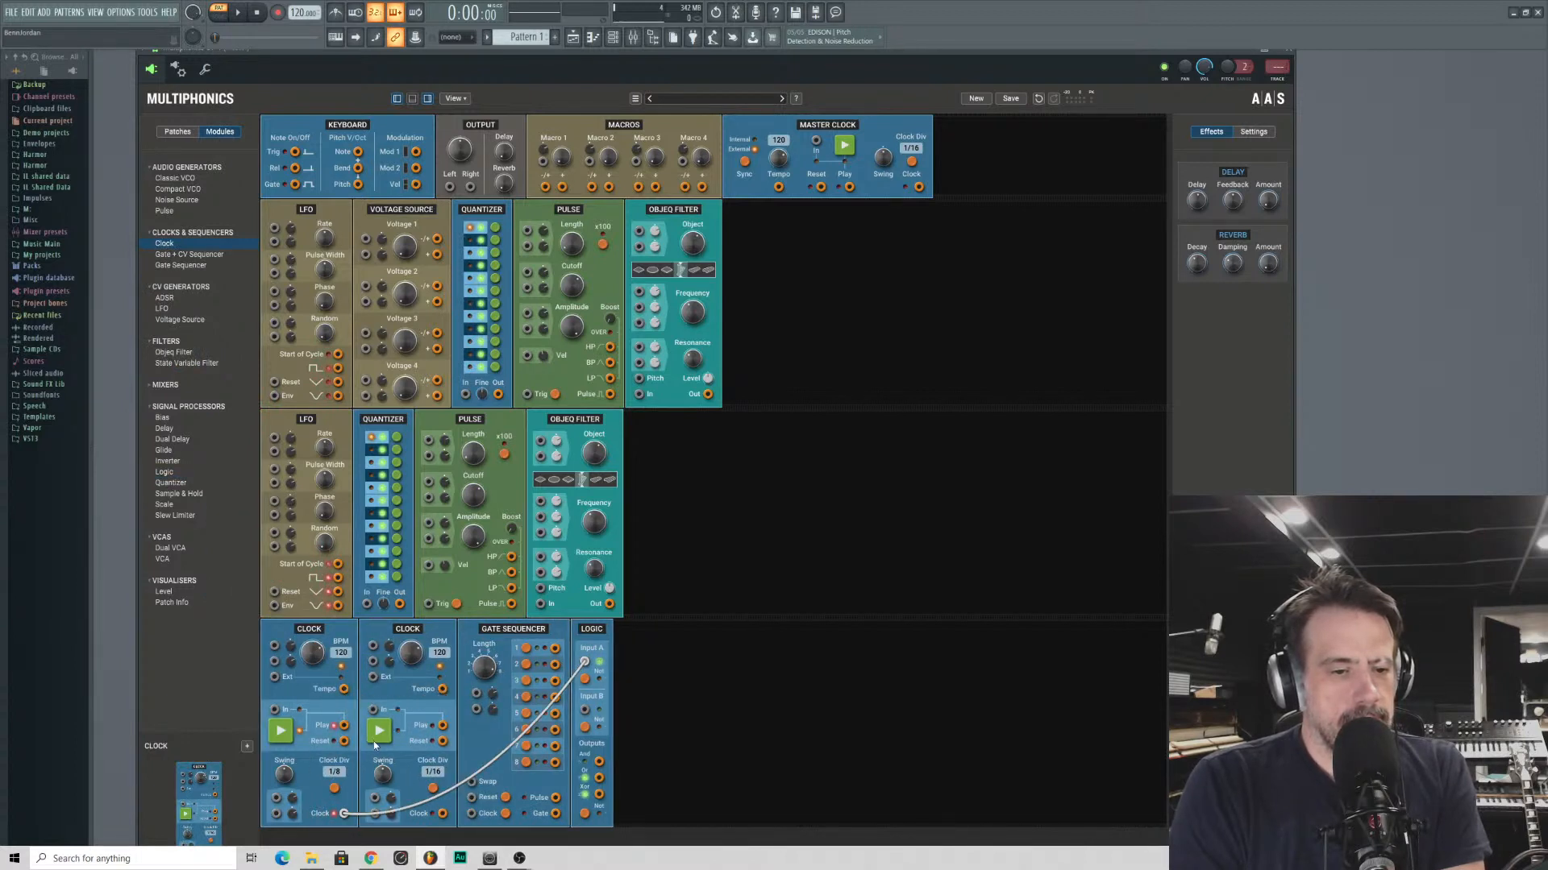
pyautogui.click(374, 739)
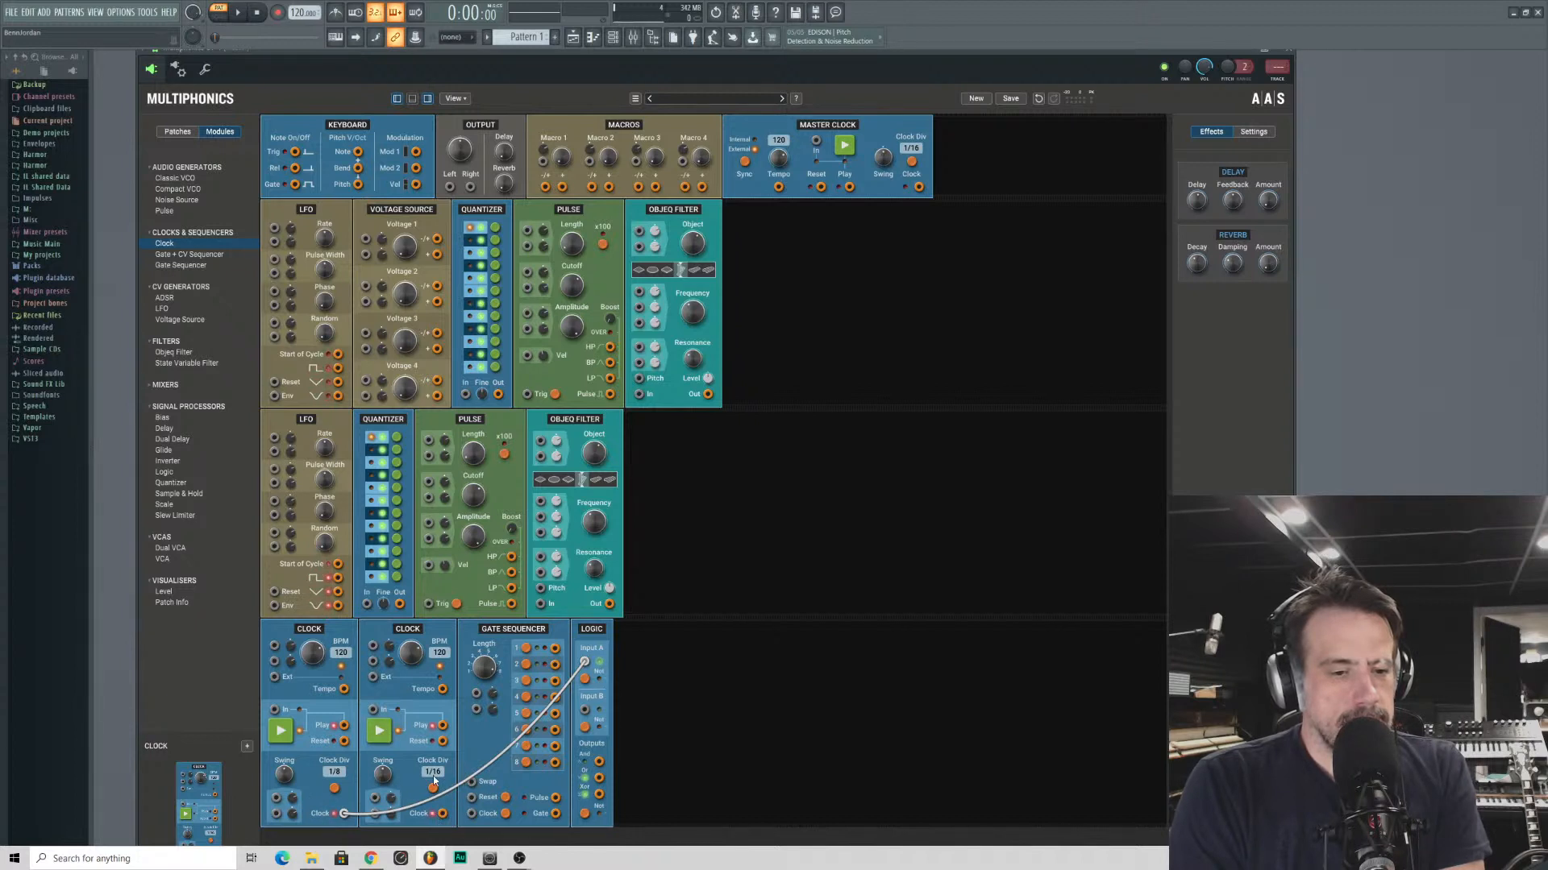
pyautogui.scroll(3, 434, 790)
pyautogui.scroll(-1, 433, 790)
# - Sync the second Clock to the first by patching Tempo into its Ext input and Play into its In input
pyautogui.moveTo(373, 677); pyautogui.dragTo(343, 690)
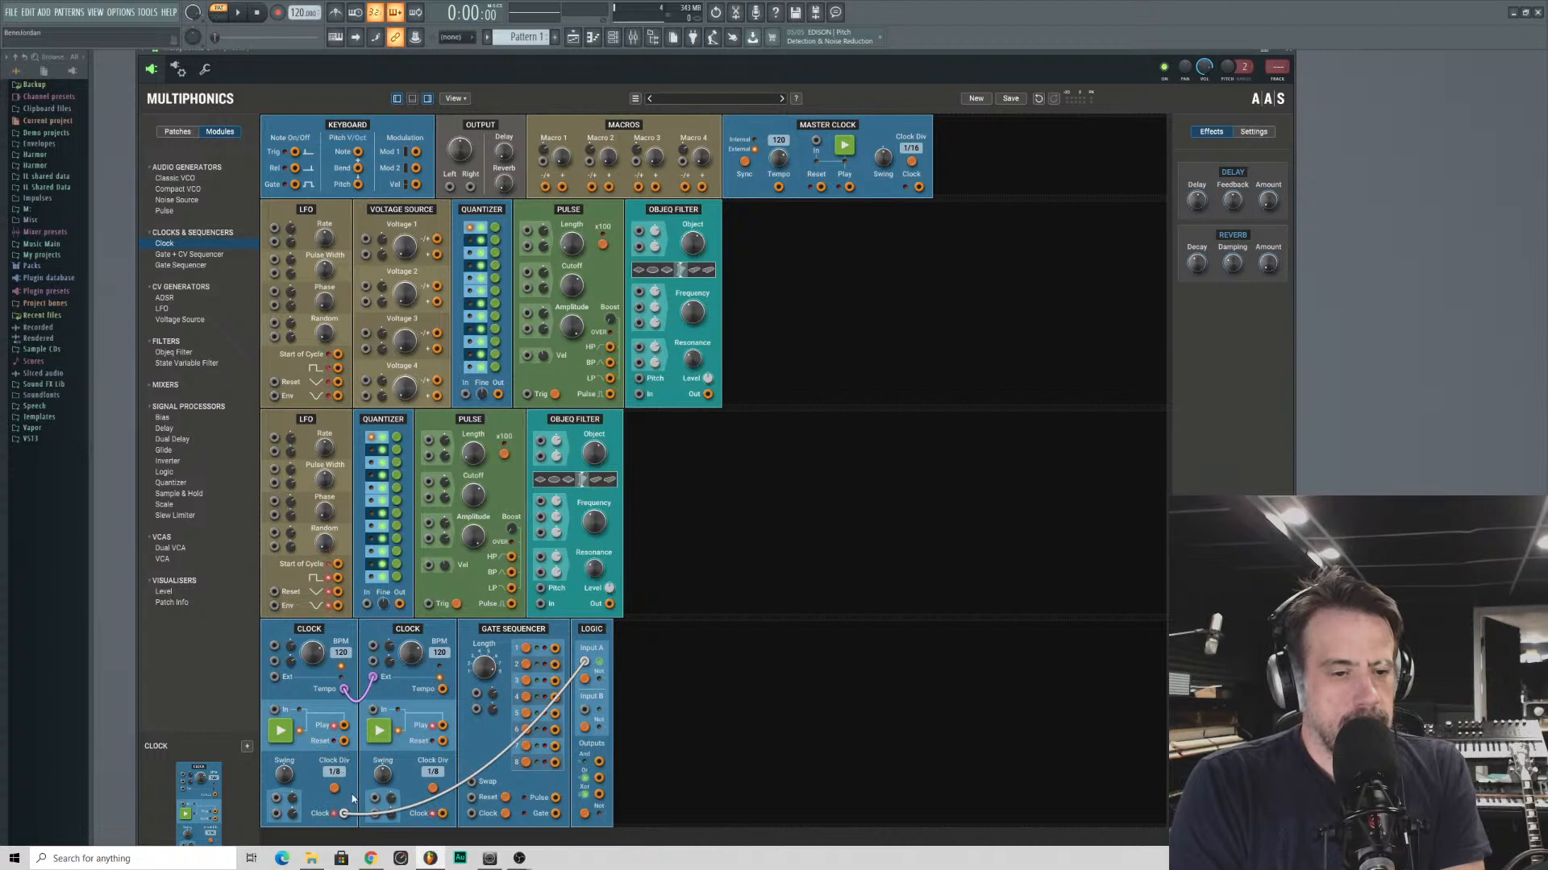
pyautogui.moveTo(345, 742)
pyautogui.mouseDown()
pyautogui.moveTo(358, 778)
pyautogui.moveTo(345, 814)
pyautogui.moveTo(441, 816)
pyautogui.moveTo(343, 742)
pyautogui.mouseUp()
pyautogui.click(379, 732)
pyautogui.click(274, 737)
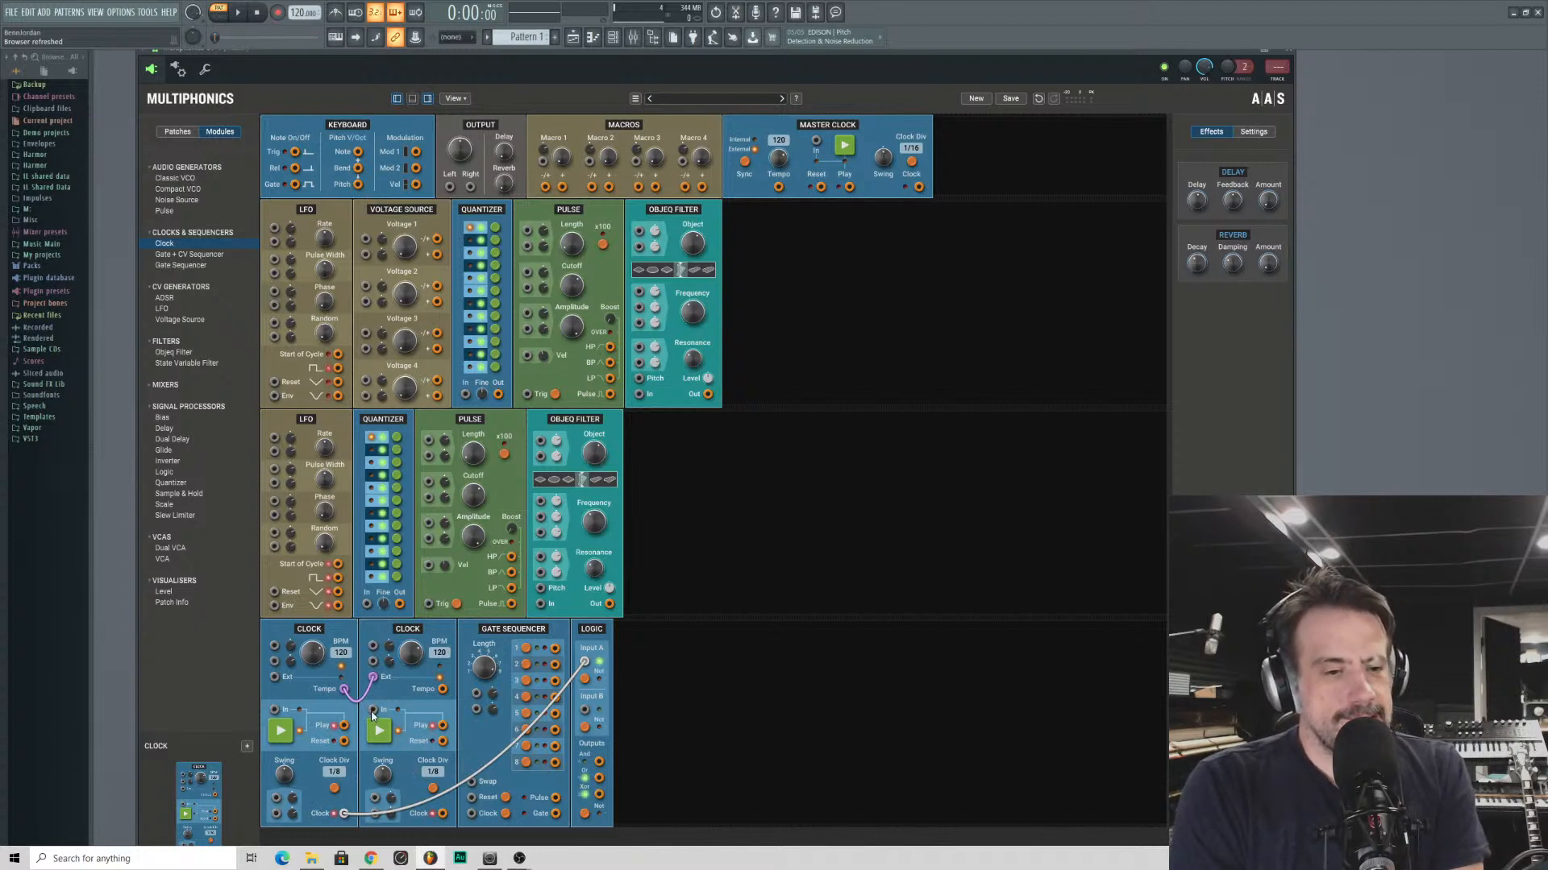
pyautogui.moveTo(373, 711); pyautogui.dragTo(344, 725)
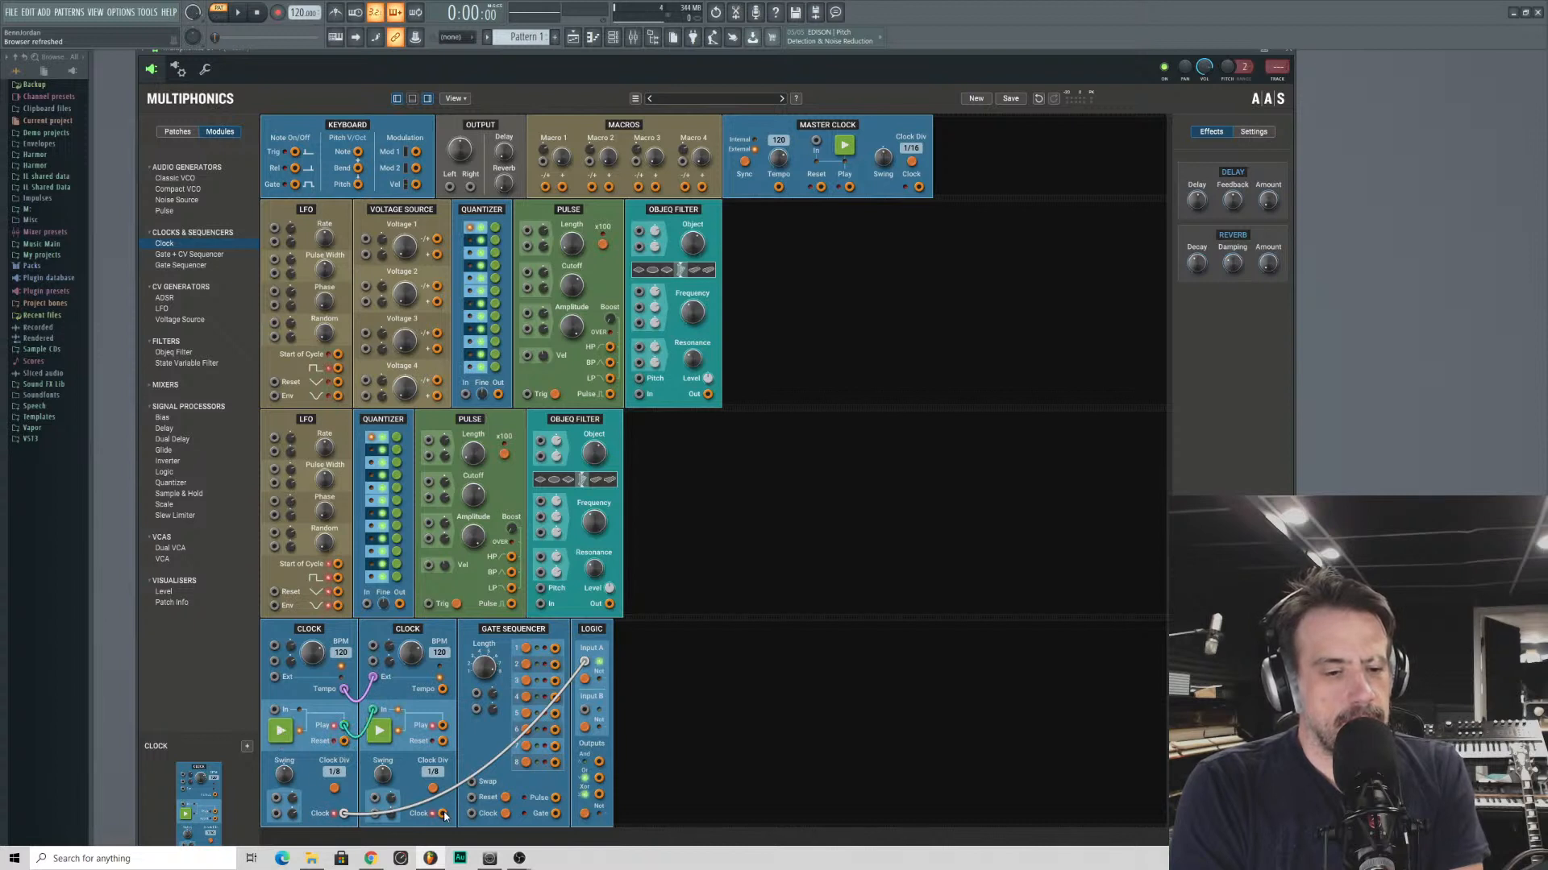
# - Patch the second Clock at 1/8T into Logic Input B, and the And output through the first row's Pulse and Objeq Filter to the left output
pyautogui.moveTo(441, 814); pyautogui.dragTo(586, 711)
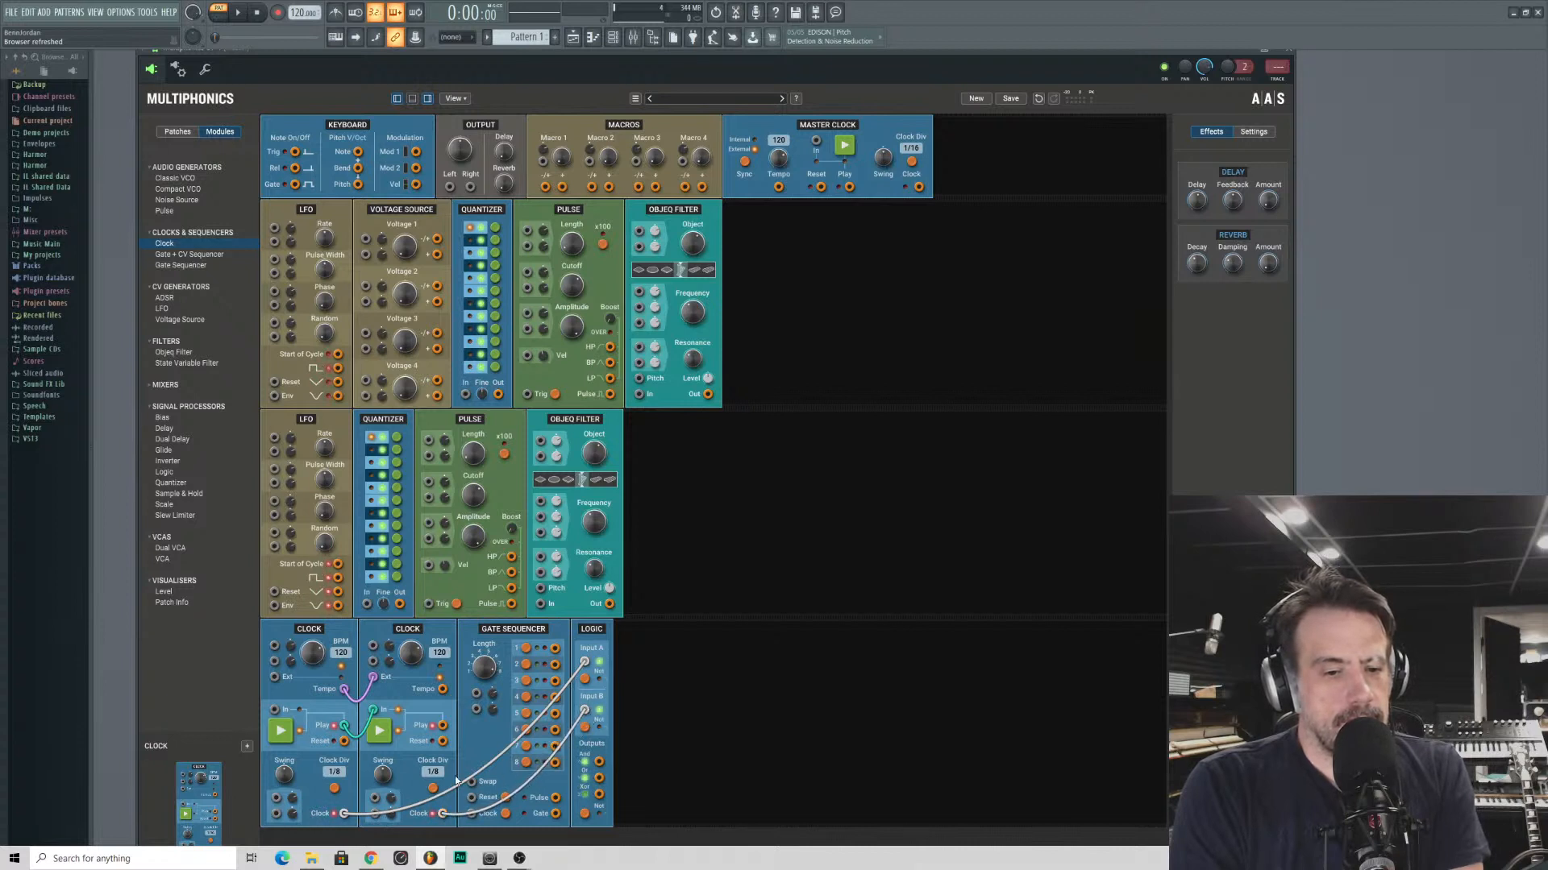
pyautogui.moveTo(433, 789); pyautogui.dragTo(433, 792)
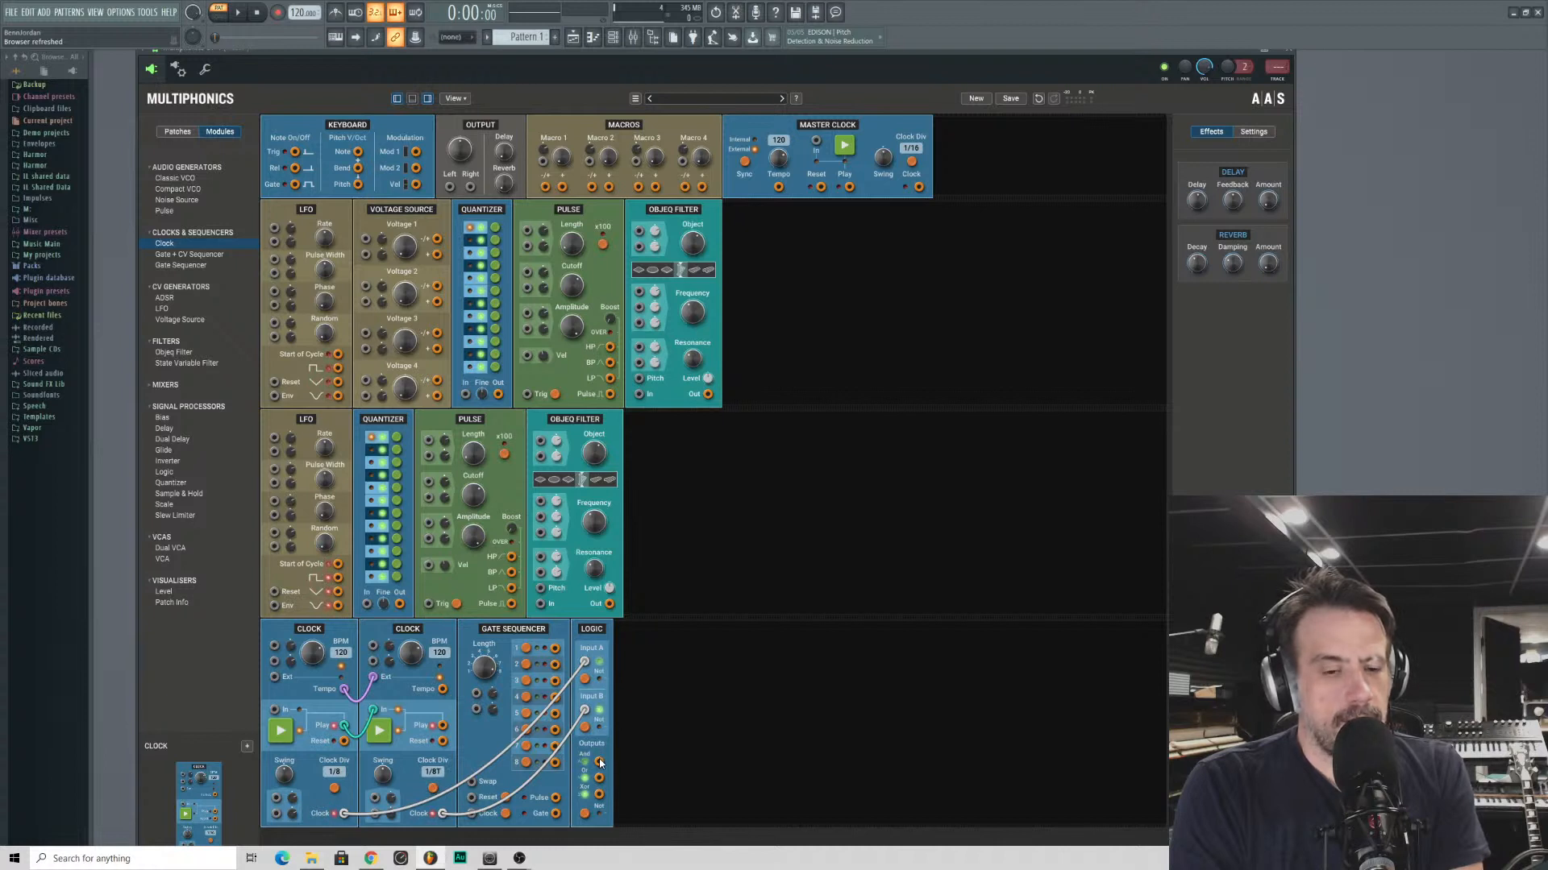
pyautogui.moveTo(599, 762); pyautogui.dragTo(450, 187)
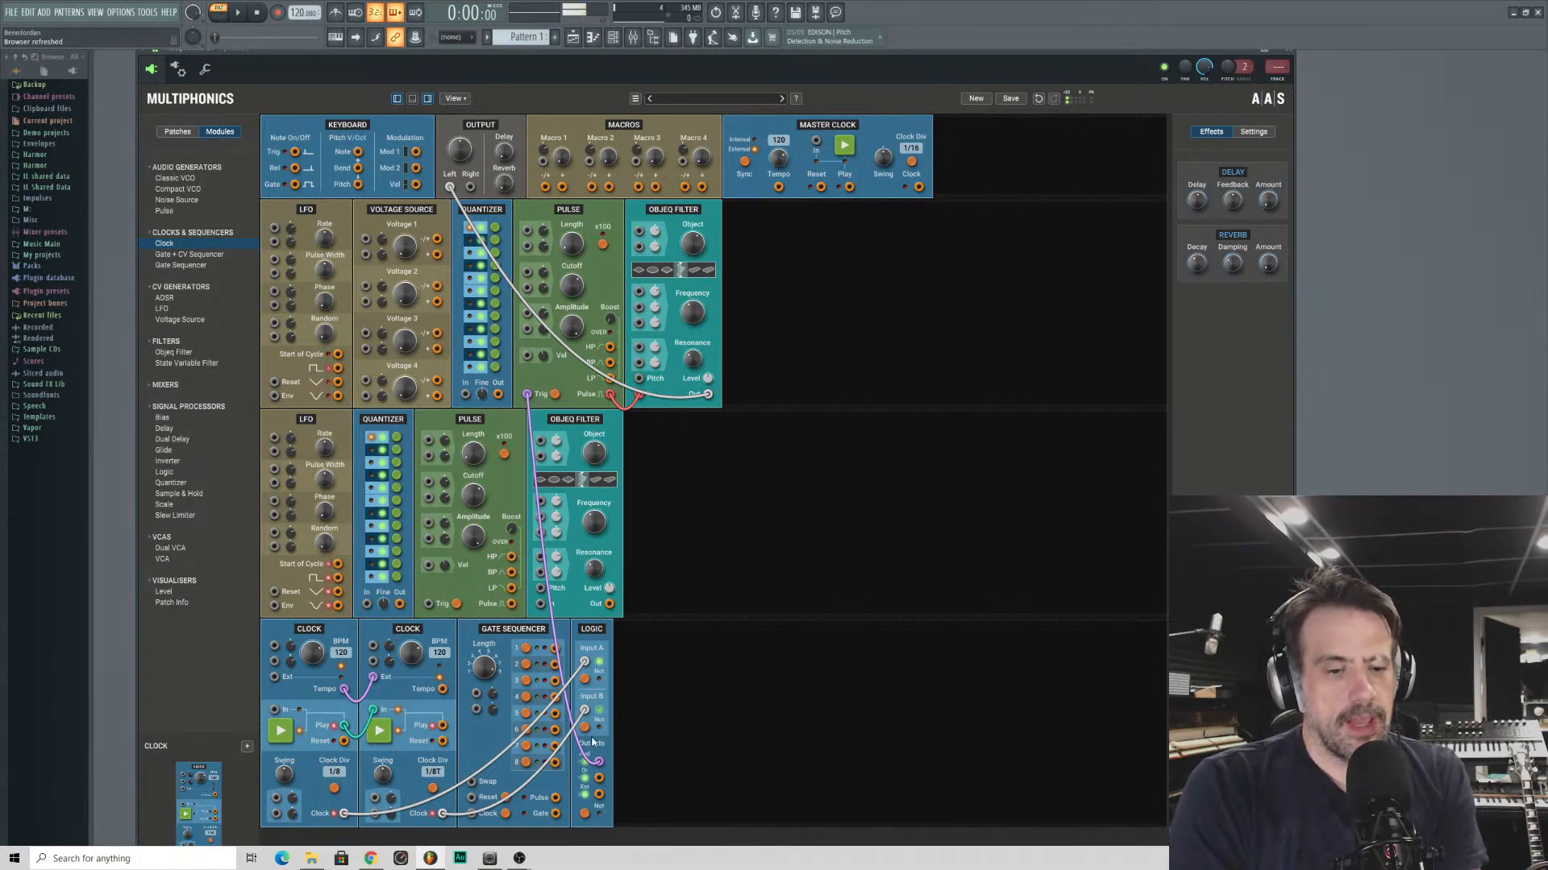
# - Disconnect the second Clock from Logic Input B and add a second Logic module beside the first
pyautogui.doubleClick(584, 710)
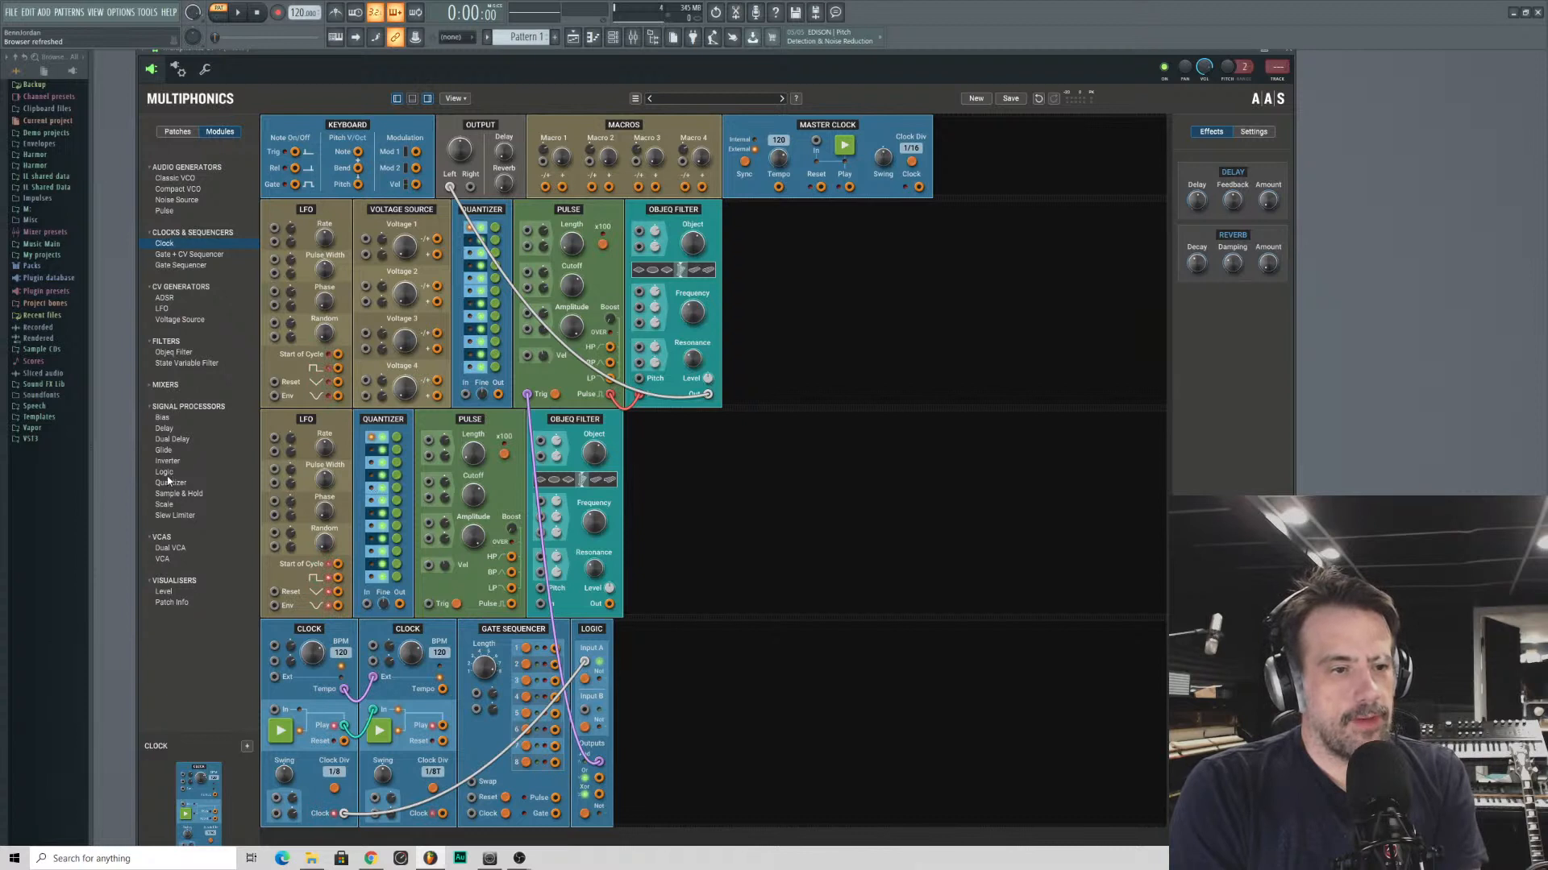
pyautogui.moveTo(164, 473); pyautogui.dragTo(656, 701)
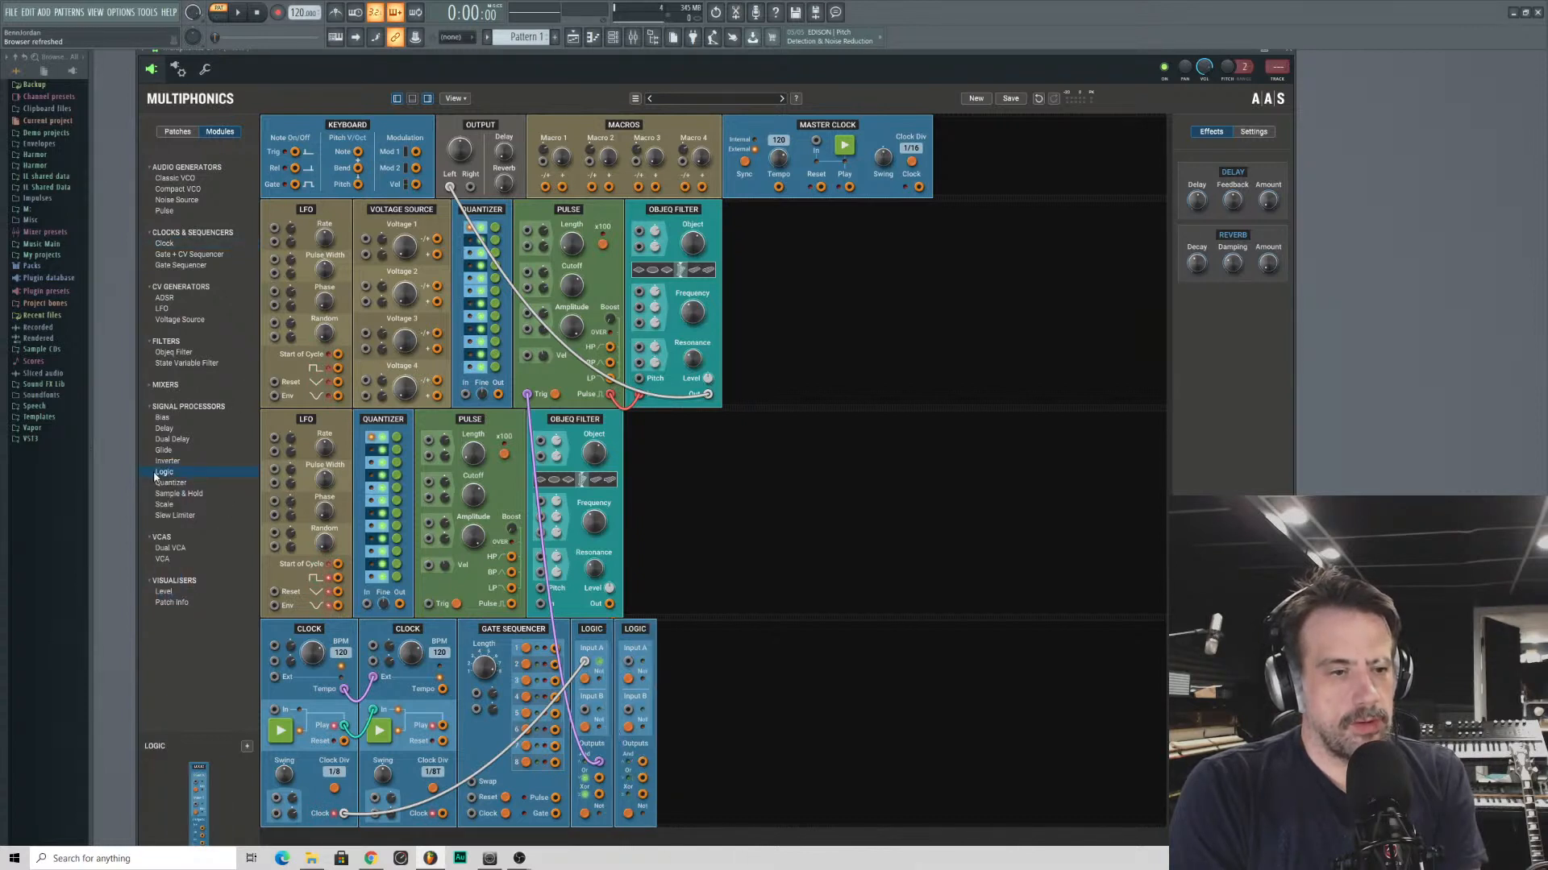
# - Add a third Logic module, chain the first Logic's Or output into the second's Input A, and patch the first Clock into the Gate Sequencer's Clock input
pyautogui.moveTo(157, 477); pyautogui.dragTo(681, 718)
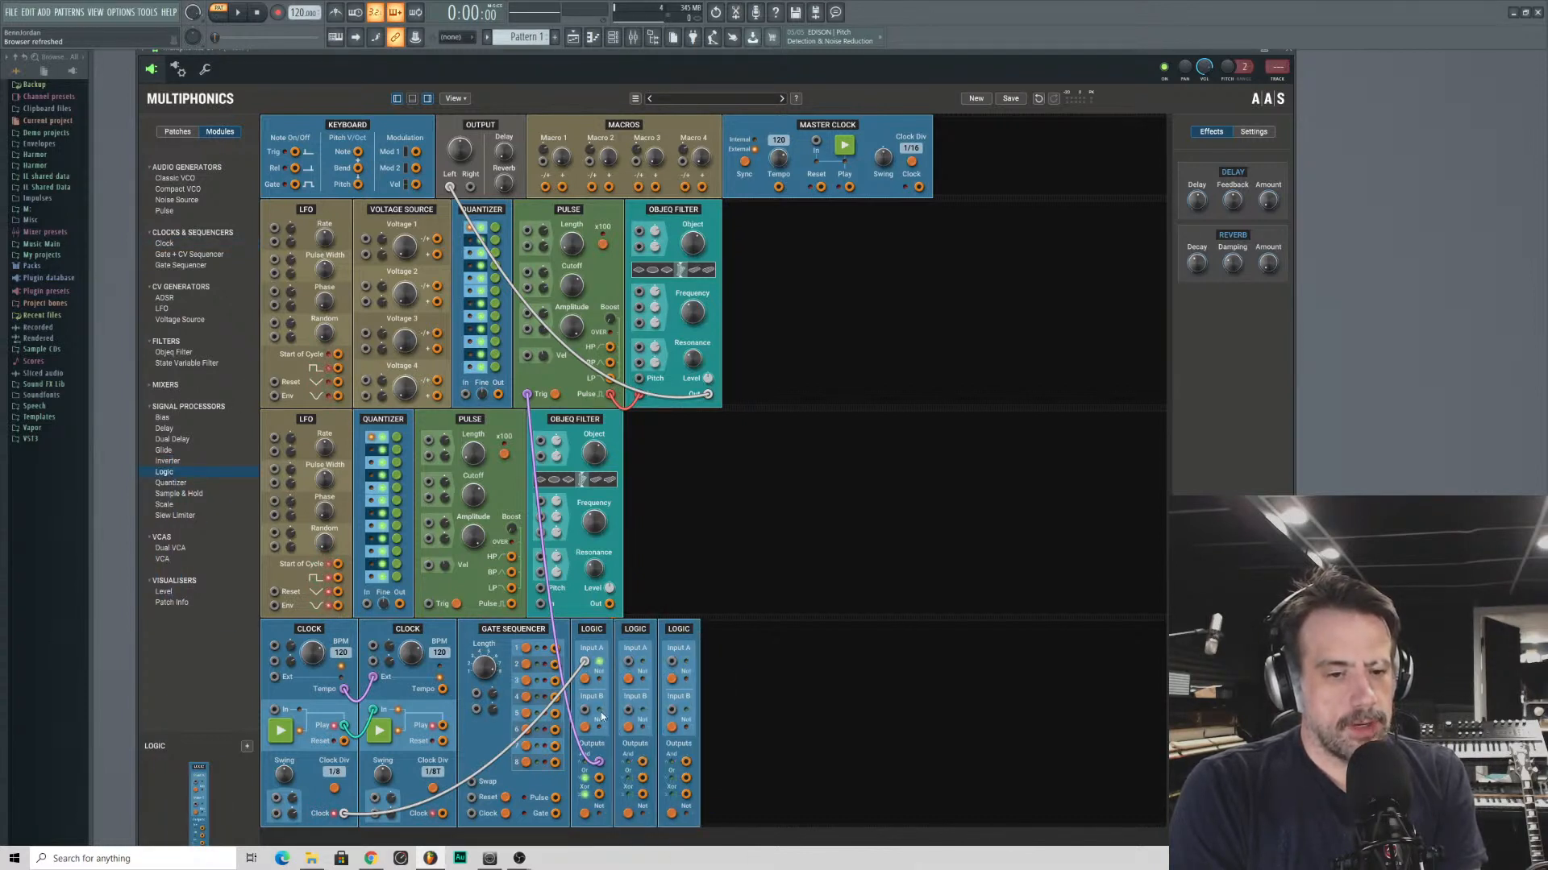
pyautogui.moveTo(598, 780); pyautogui.dragTo(628, 663)
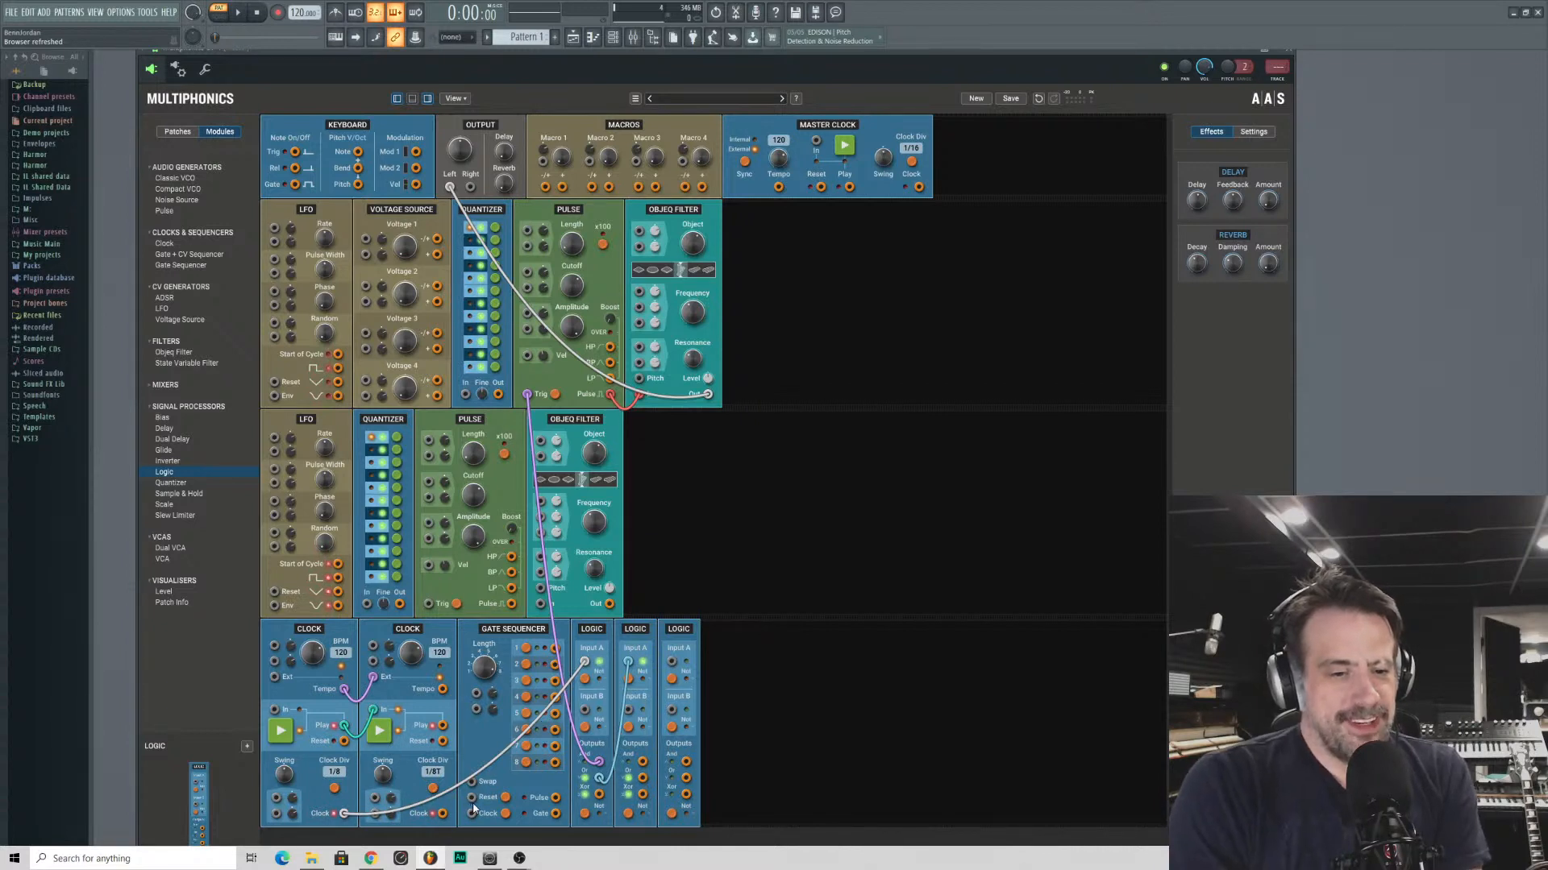
pyautogui.moveTo(419, 819); pyautogui.dragTo(344, 813)
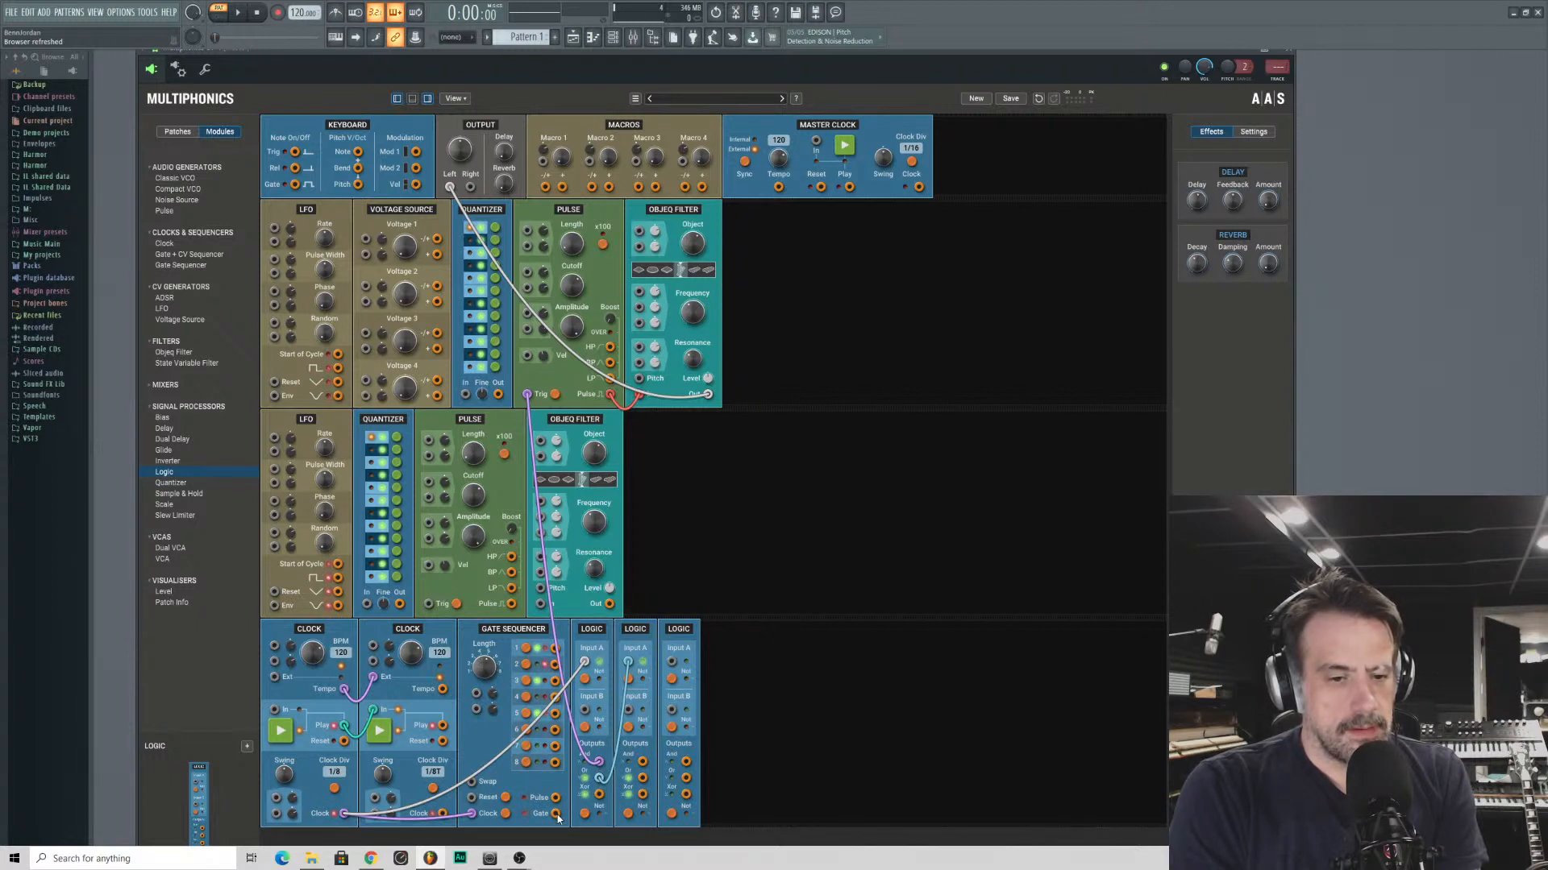
# - Patch the Gate Sequencer's Pulse into the first Logic's Input B and the second Logic's And output into the third Logic's Input A
pyautogui.moveTo(556, 799); pyautogui.dragTo(585, 709)
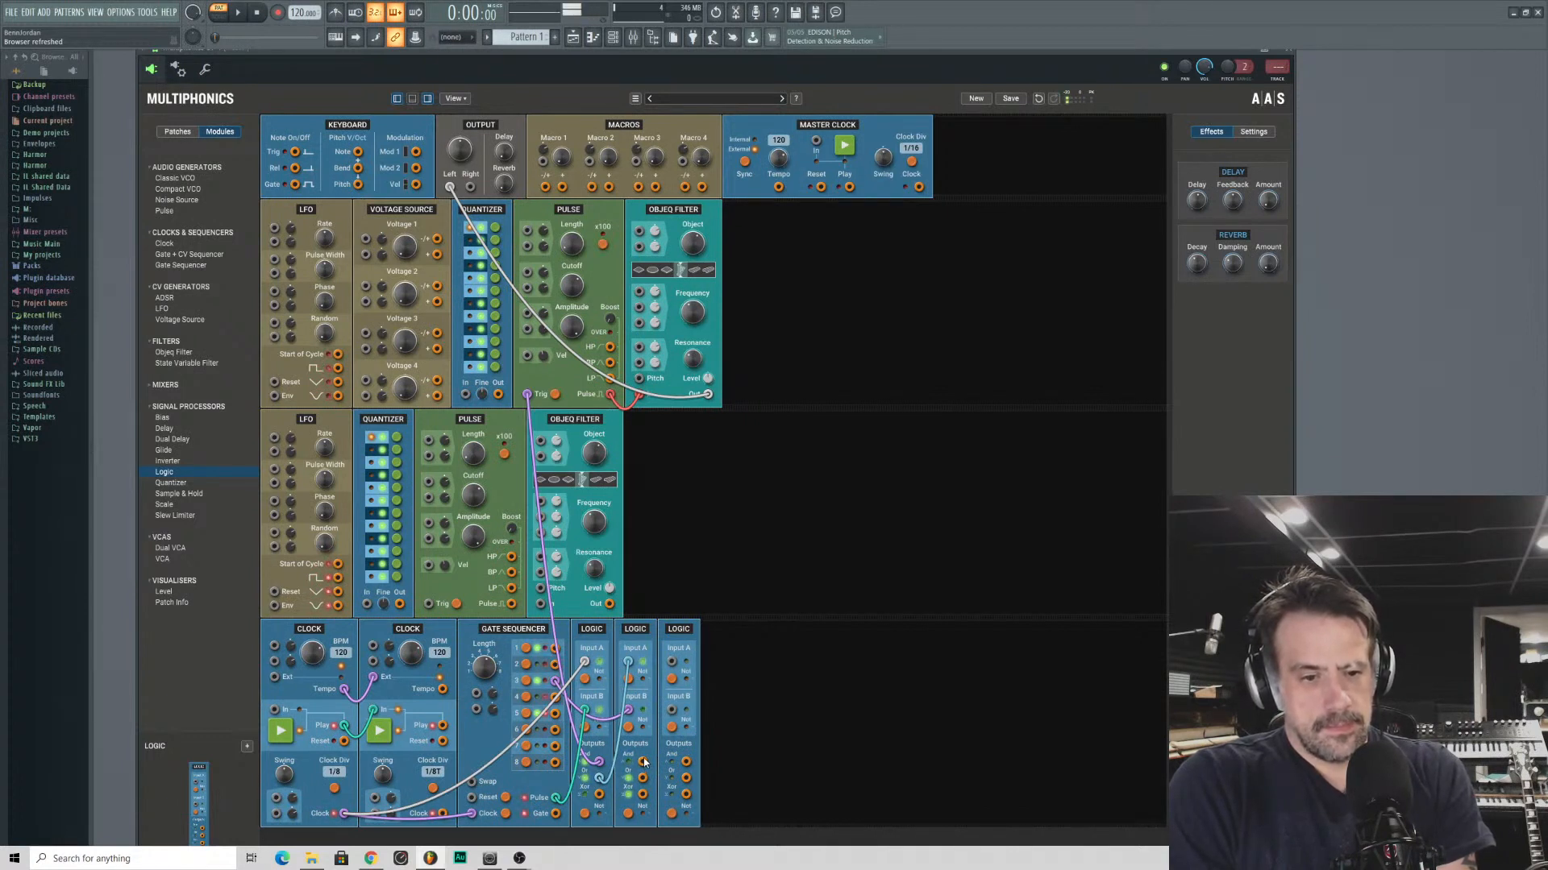
pyautogui.moveTo(643, 762); pyautogui.dragTo(669, 661)
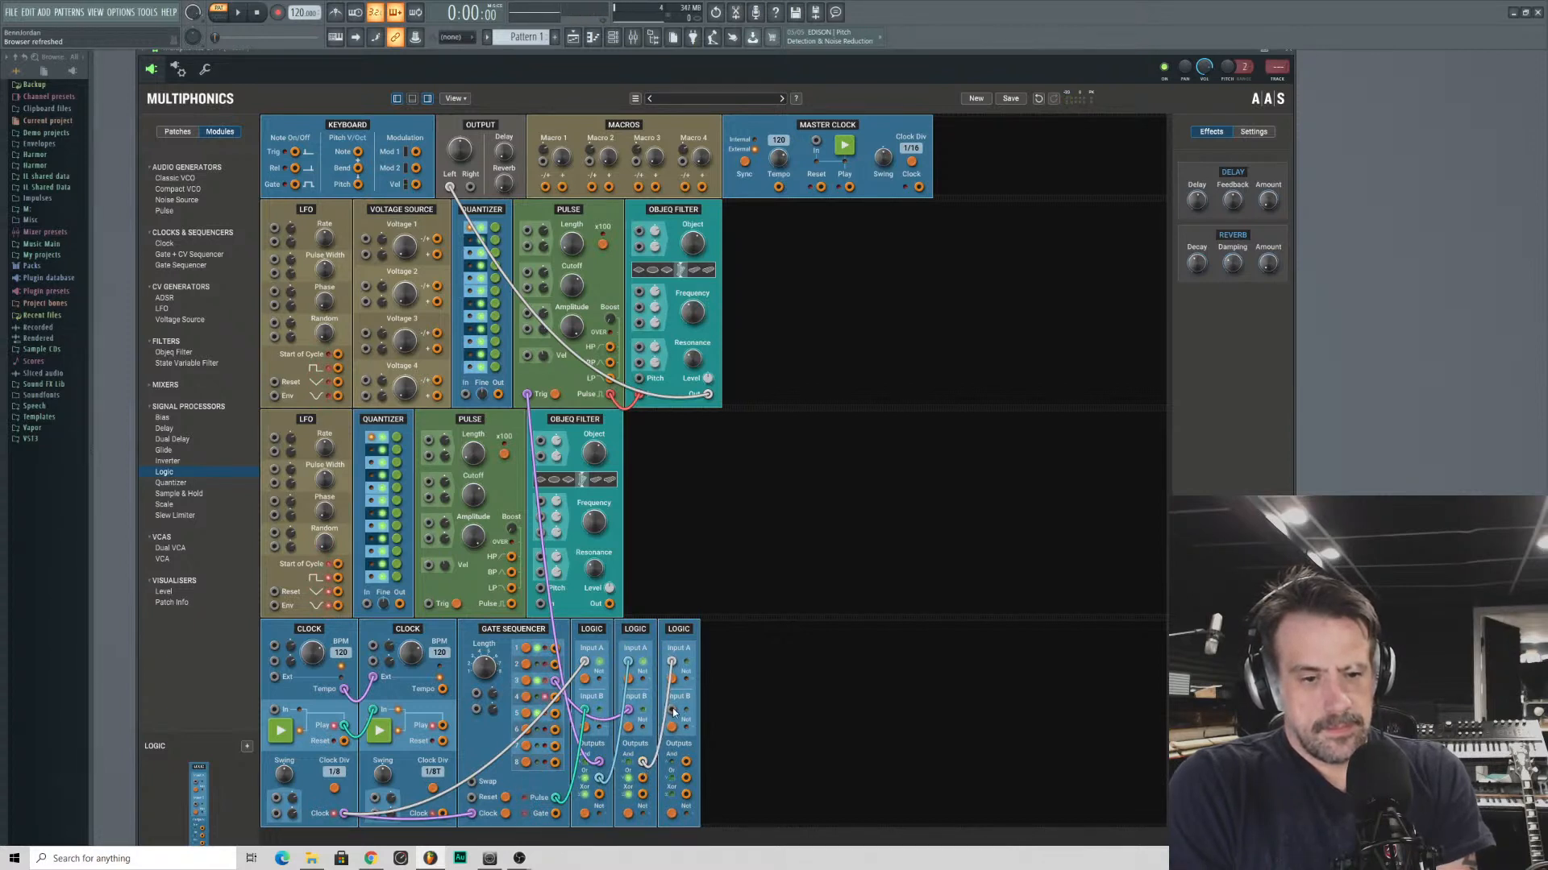
pyautogui.moveTo(673, 712); pyautogui.dragTo(558, 817)
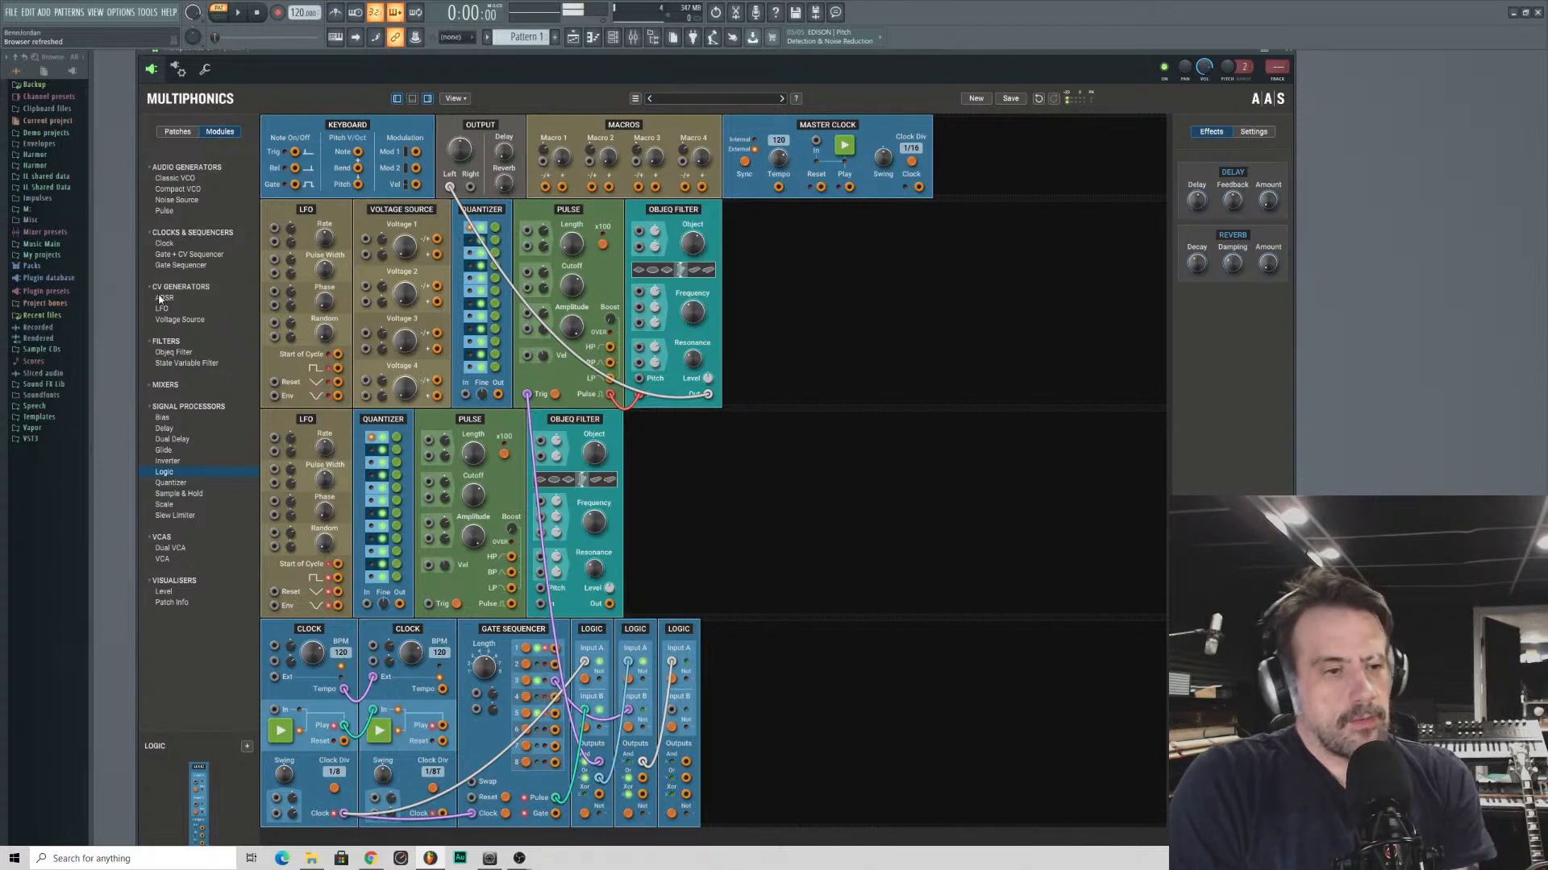
# - Insert a third Clock synced to the second's Tempo and the first's Play, and make the patch cables more transparent
pyautogui.moveTo(165, 242); pyautogui.dragTo(497, 698)
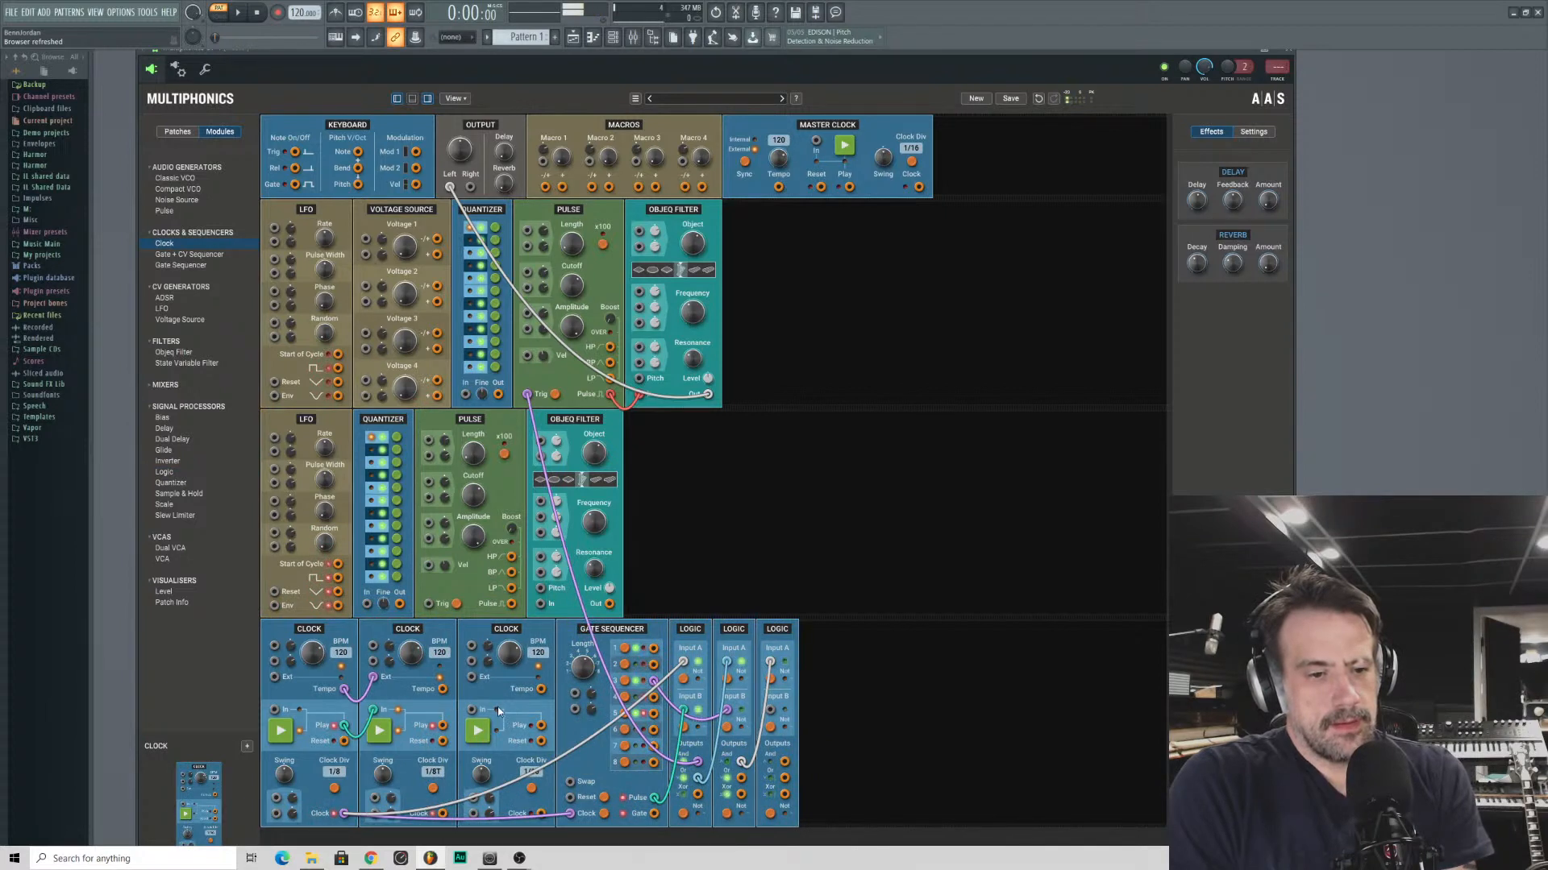
pyautogui.moveTo(472, 709); pyautogui.dragTo(334, 725)
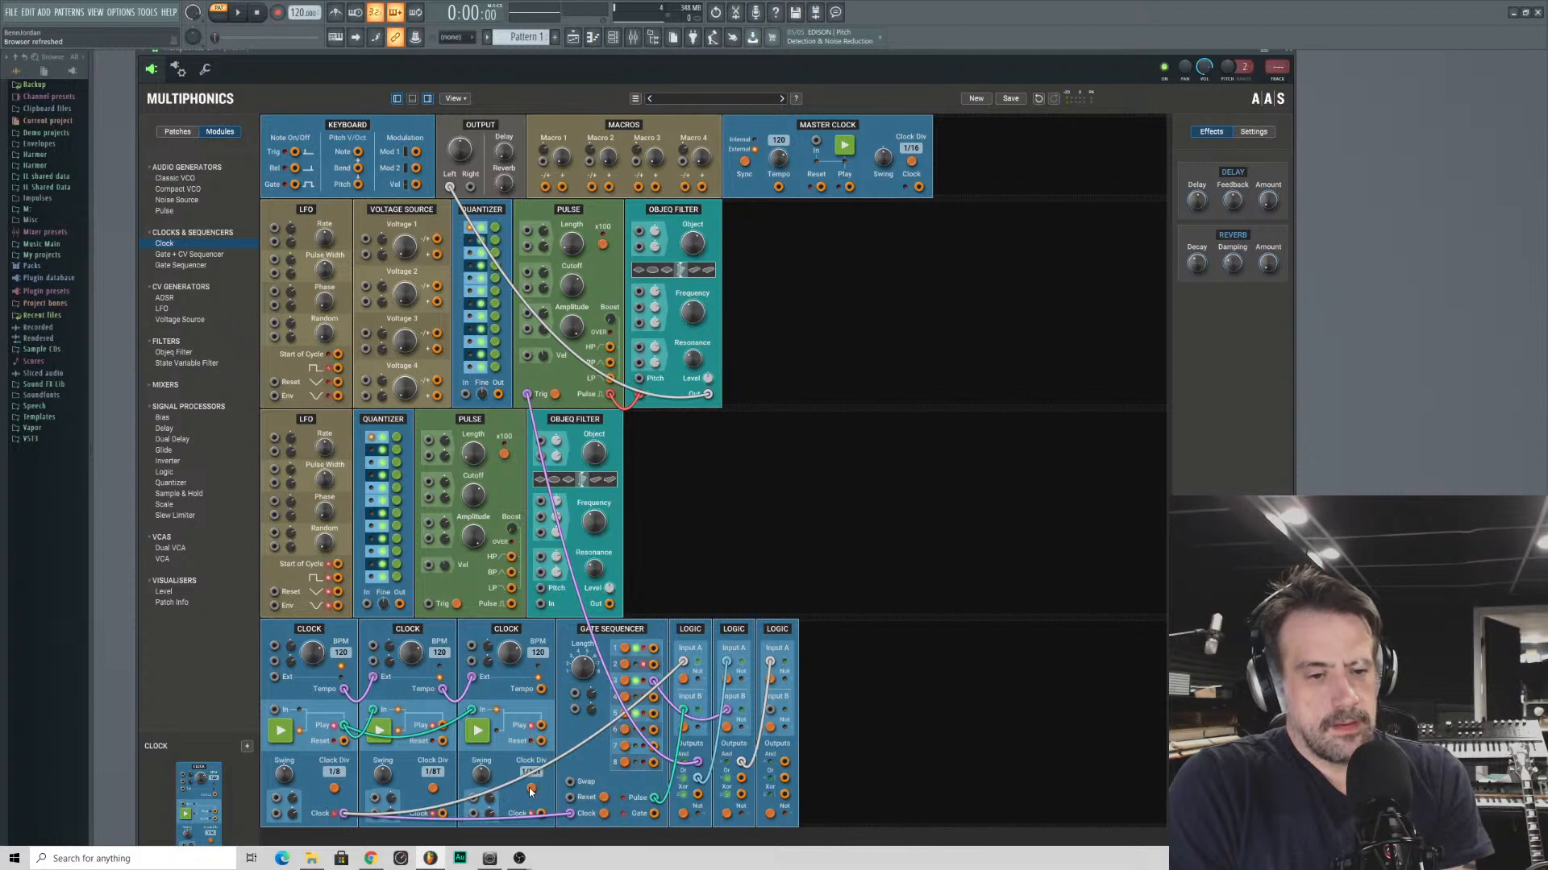
pyautogui.click(456, 101)
pyautogui.click(457, 213)
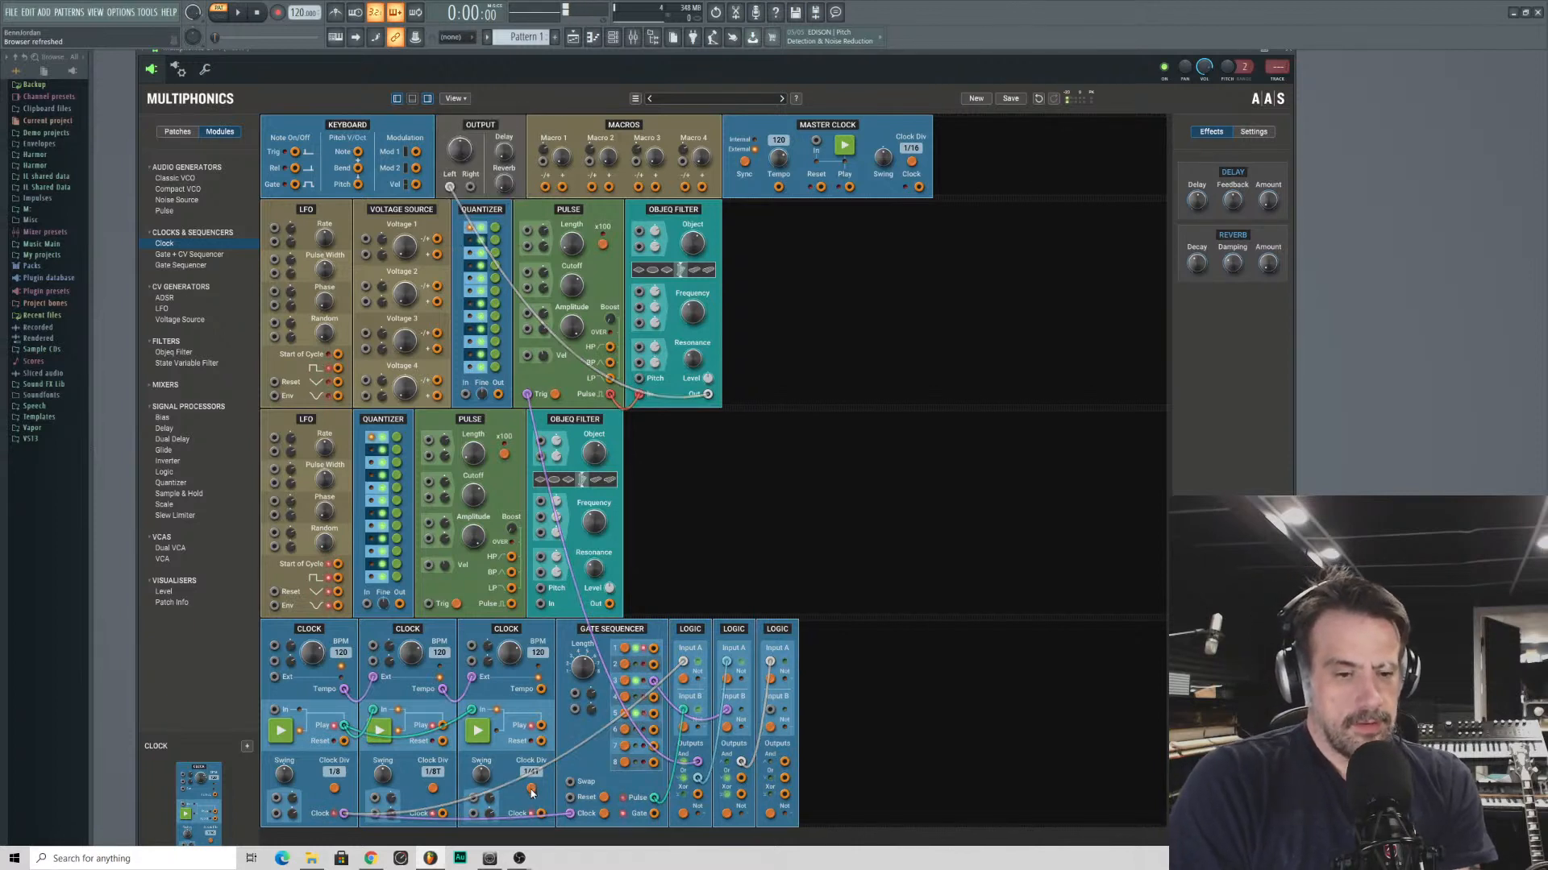
# - Change the third Clock's clock division and raise its swing to 100%
pyautogui.click(530, 789)
pyautogui.click(530, 788)
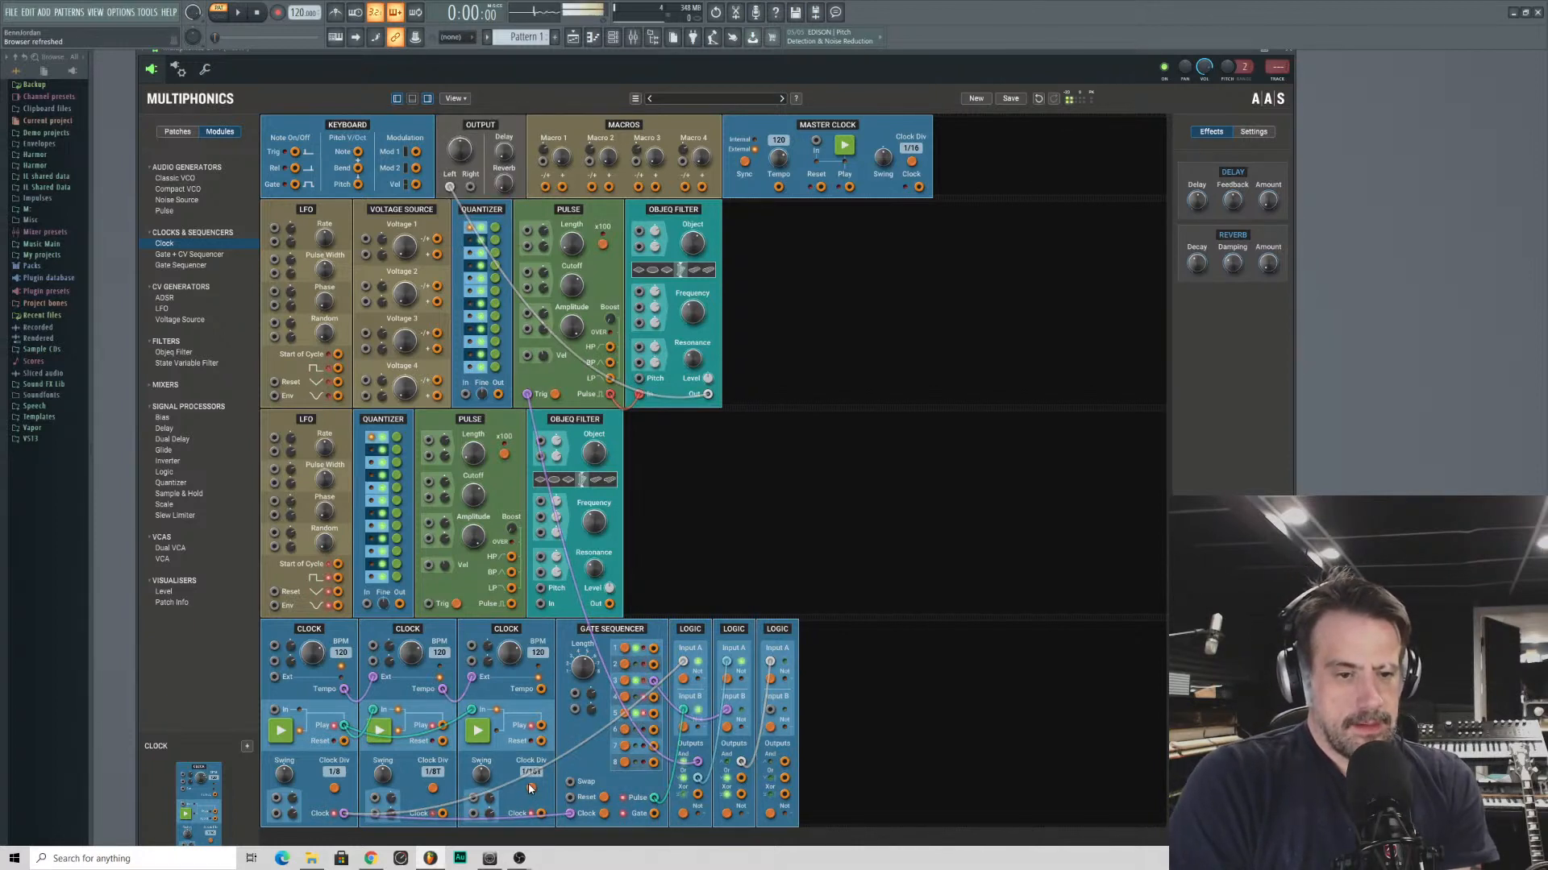
pyautogui.click(530, 788)
pyautogui.click(531, 788)
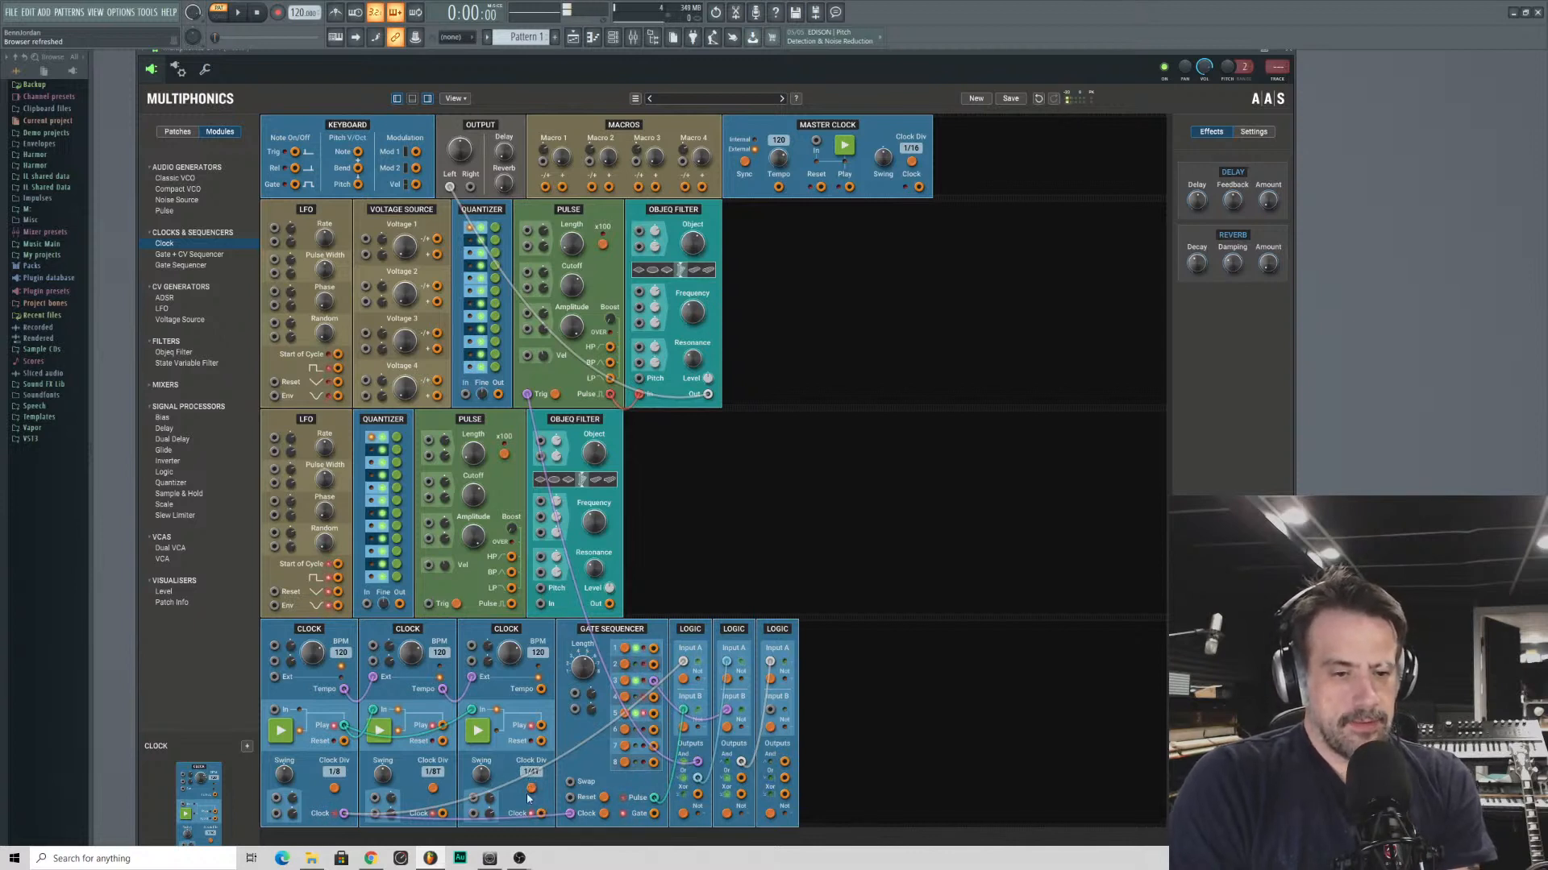
pyautogui.click(530, 789)
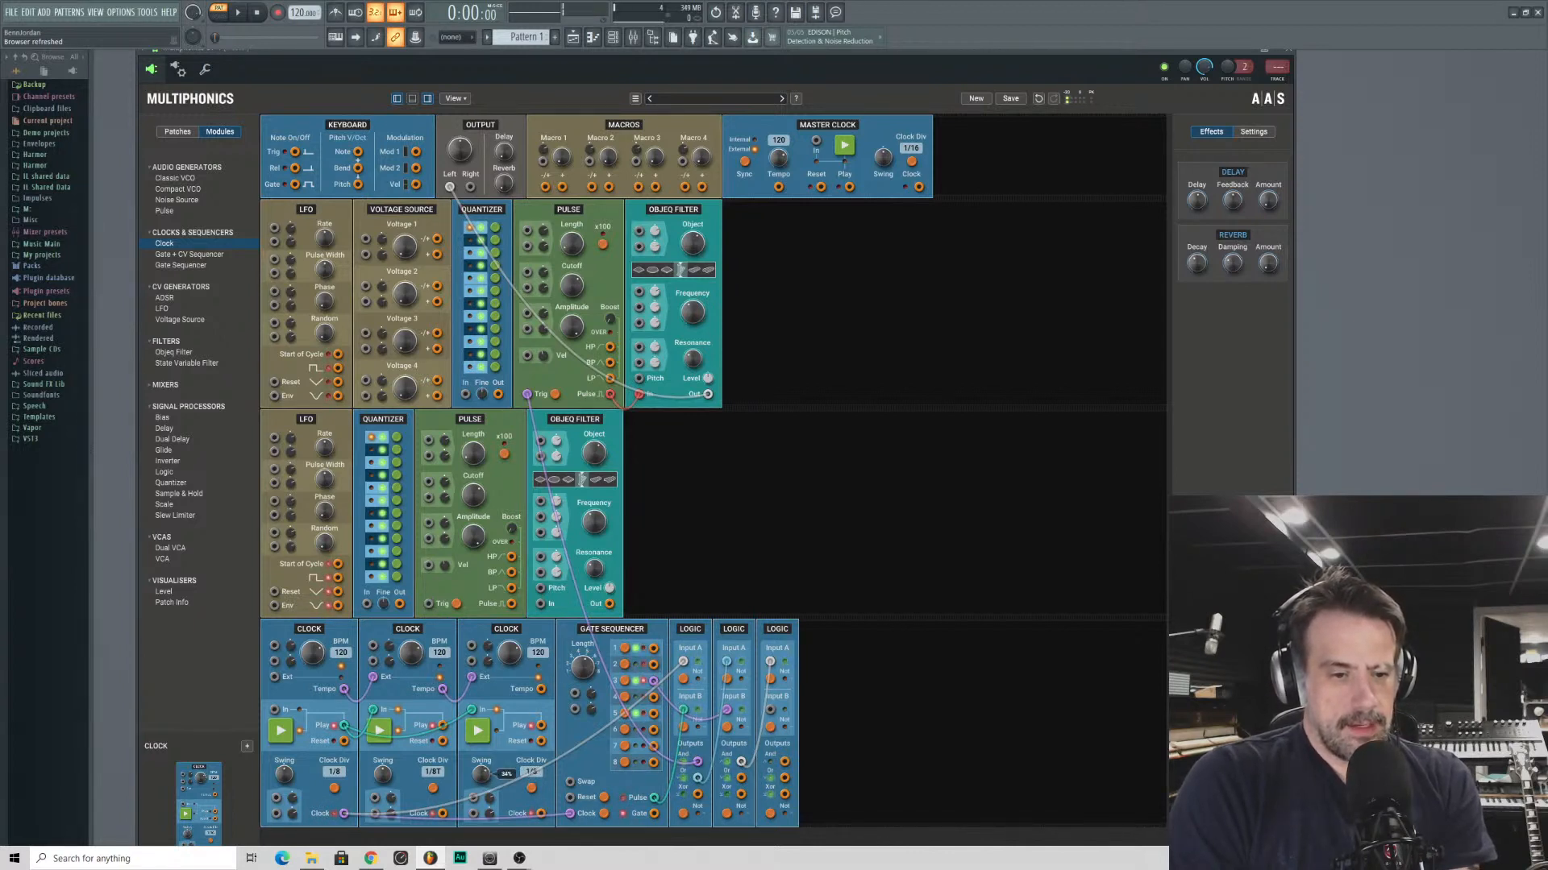
pyautogui.moveTo(482, 774); pyautogui.dragTo(491, 767)
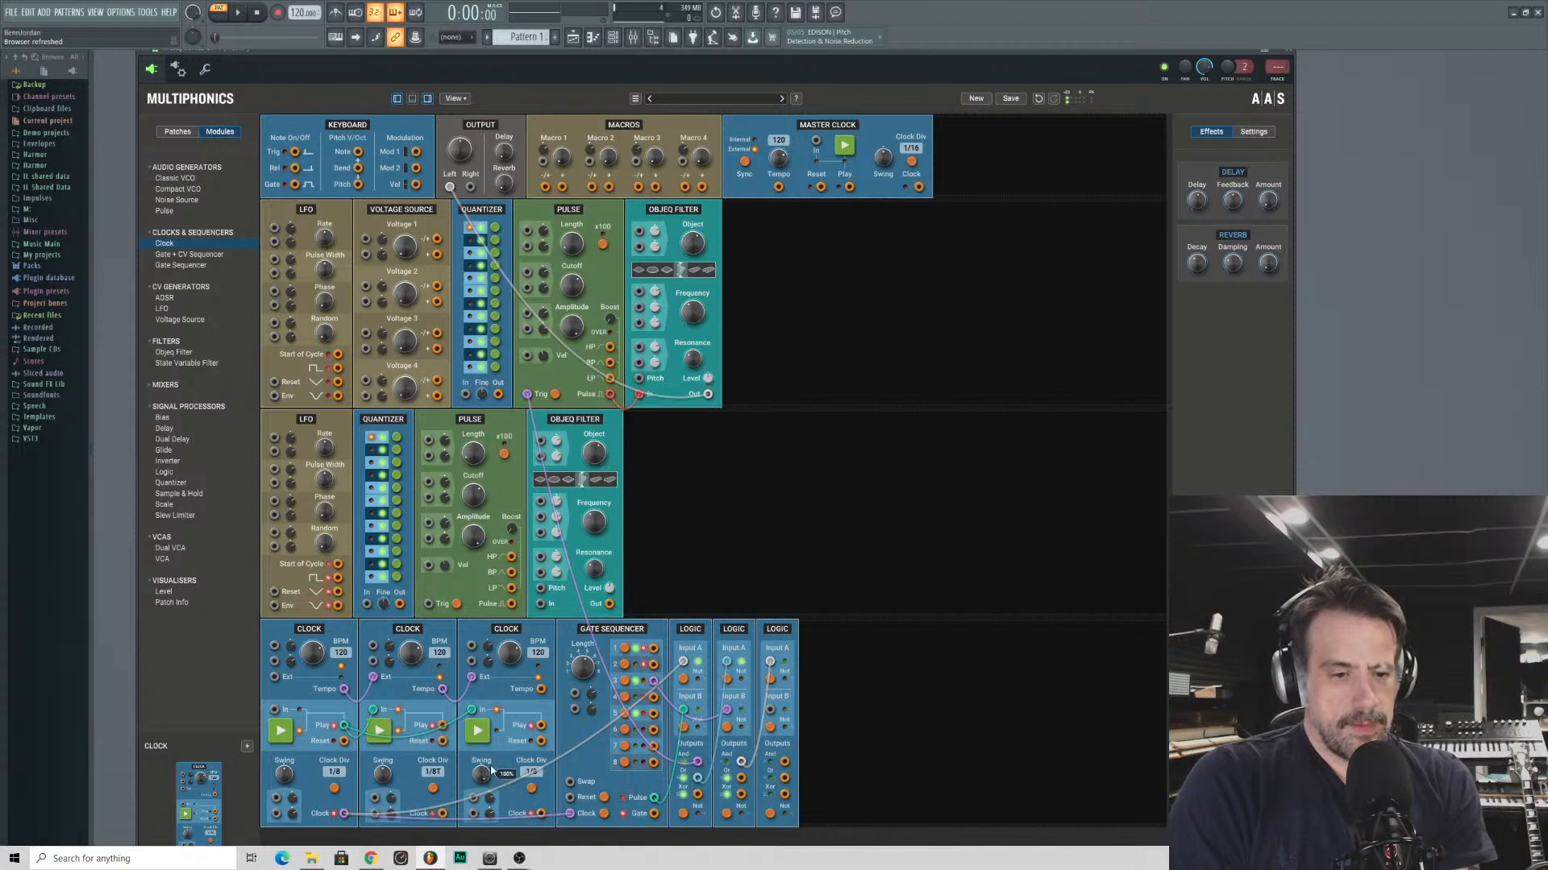
# - Patch the third Clock into the third Logic's Input B, and that Logic's And output into the second row's Pulse Trig input
pyautogui.moveTo(542, 814); pyautogui.dragTo(772, 764)
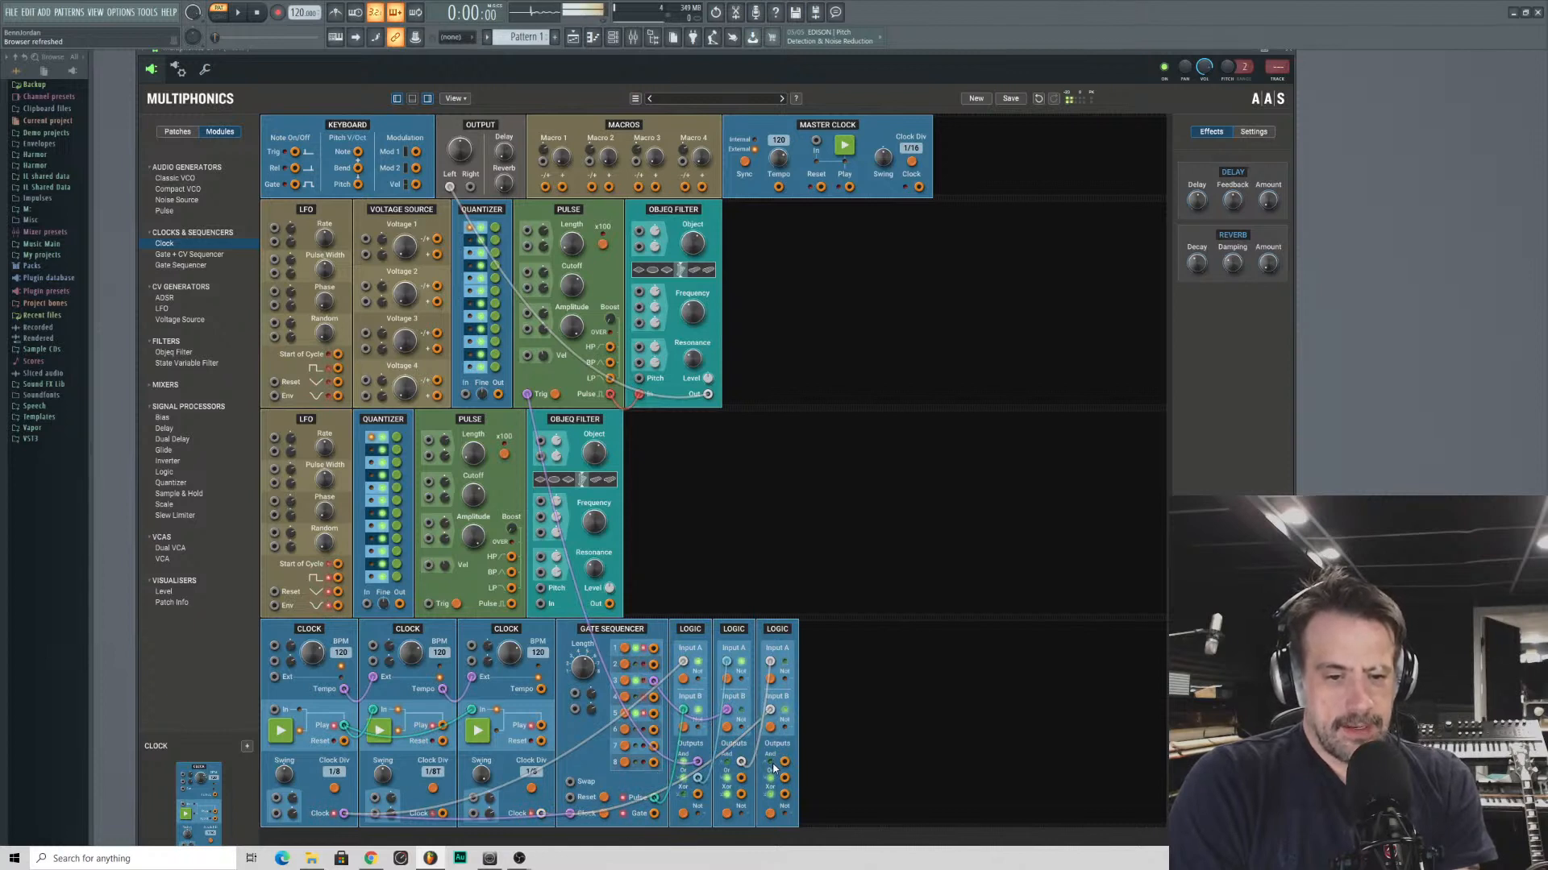
pyautogui.moveTo(782, 765); pyautogui.dragTo(427, 603)
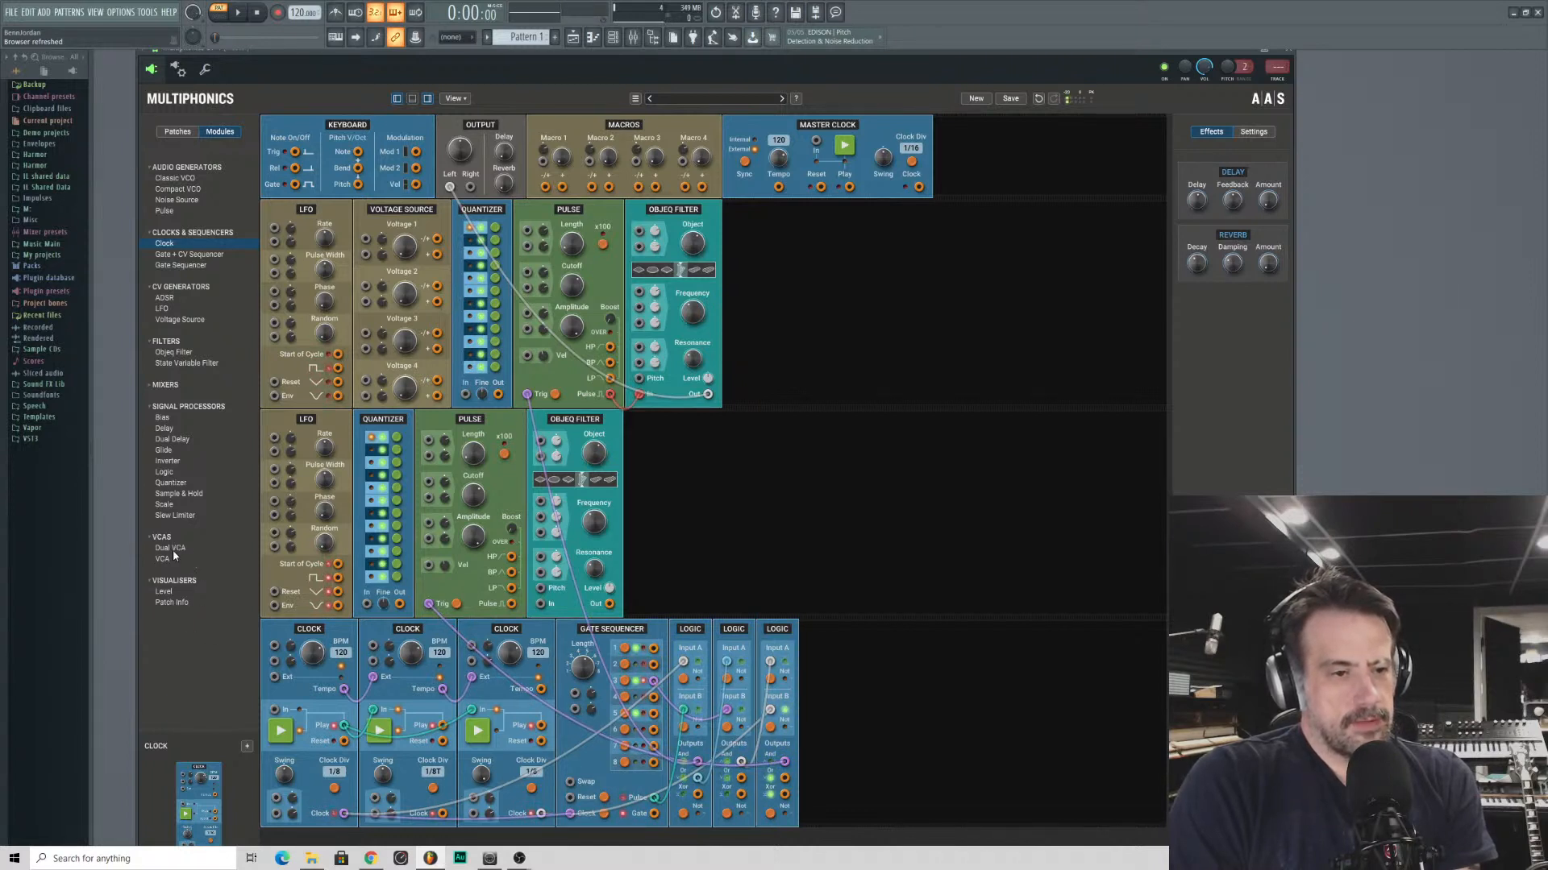
# - Try combining both Objeq Filters into the left output through a Dual VCA, moving it beside the first row's Objeq Filter
pyautogui.moveTo(170, 548); pyautogui.dragTo(805, 431)
pyautogui.moveTo(821, 431); pyautogui.dragTo(818, 433)
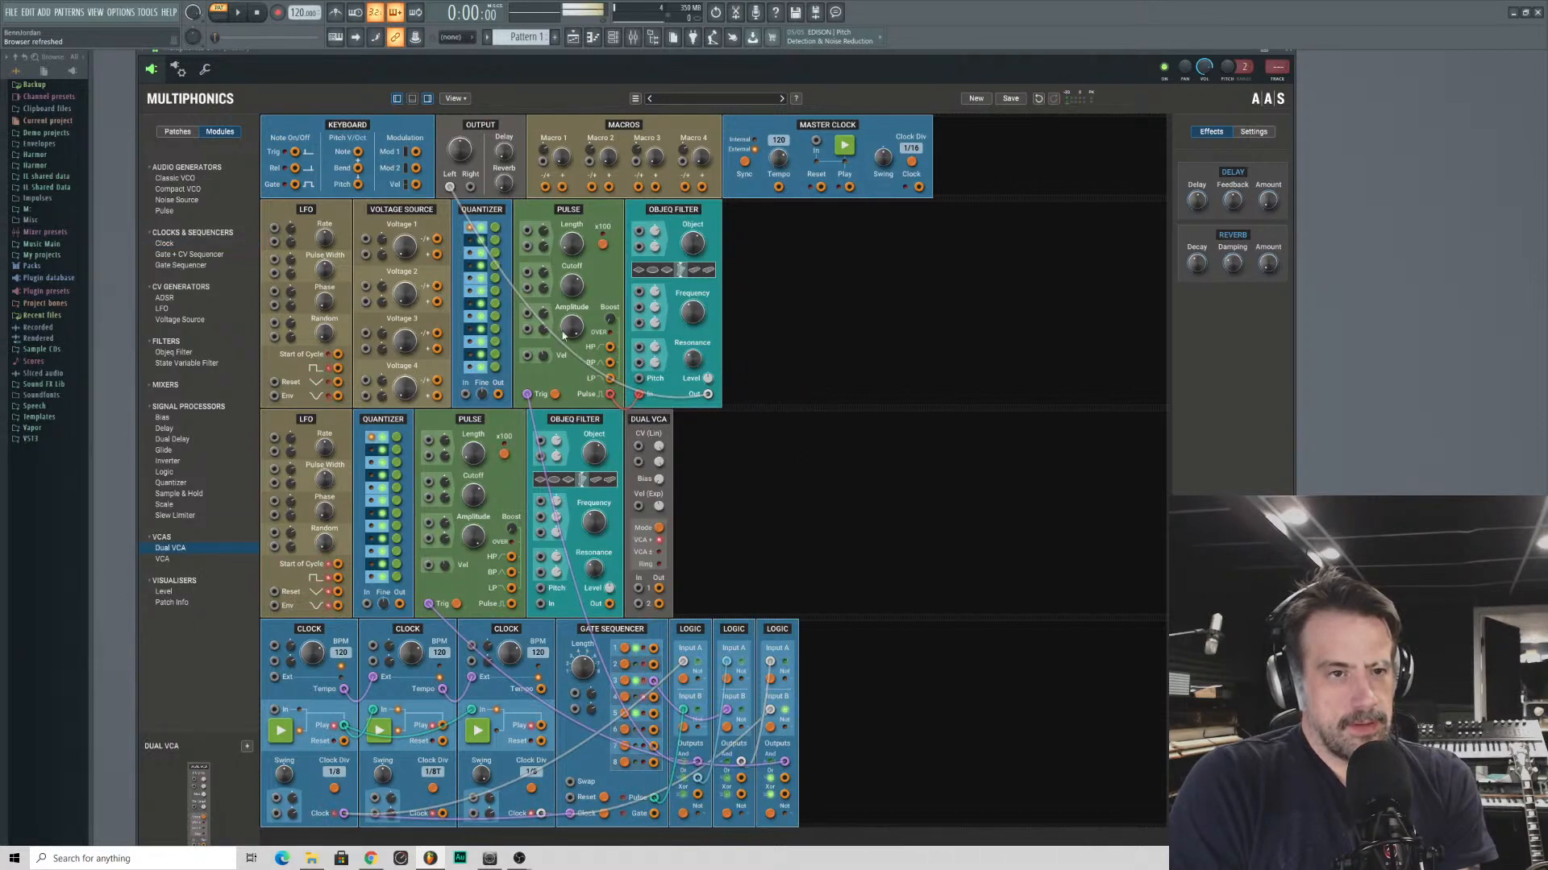
pyautogui.moveTo(685, 423); pyautogui.dragTo(449, 187)
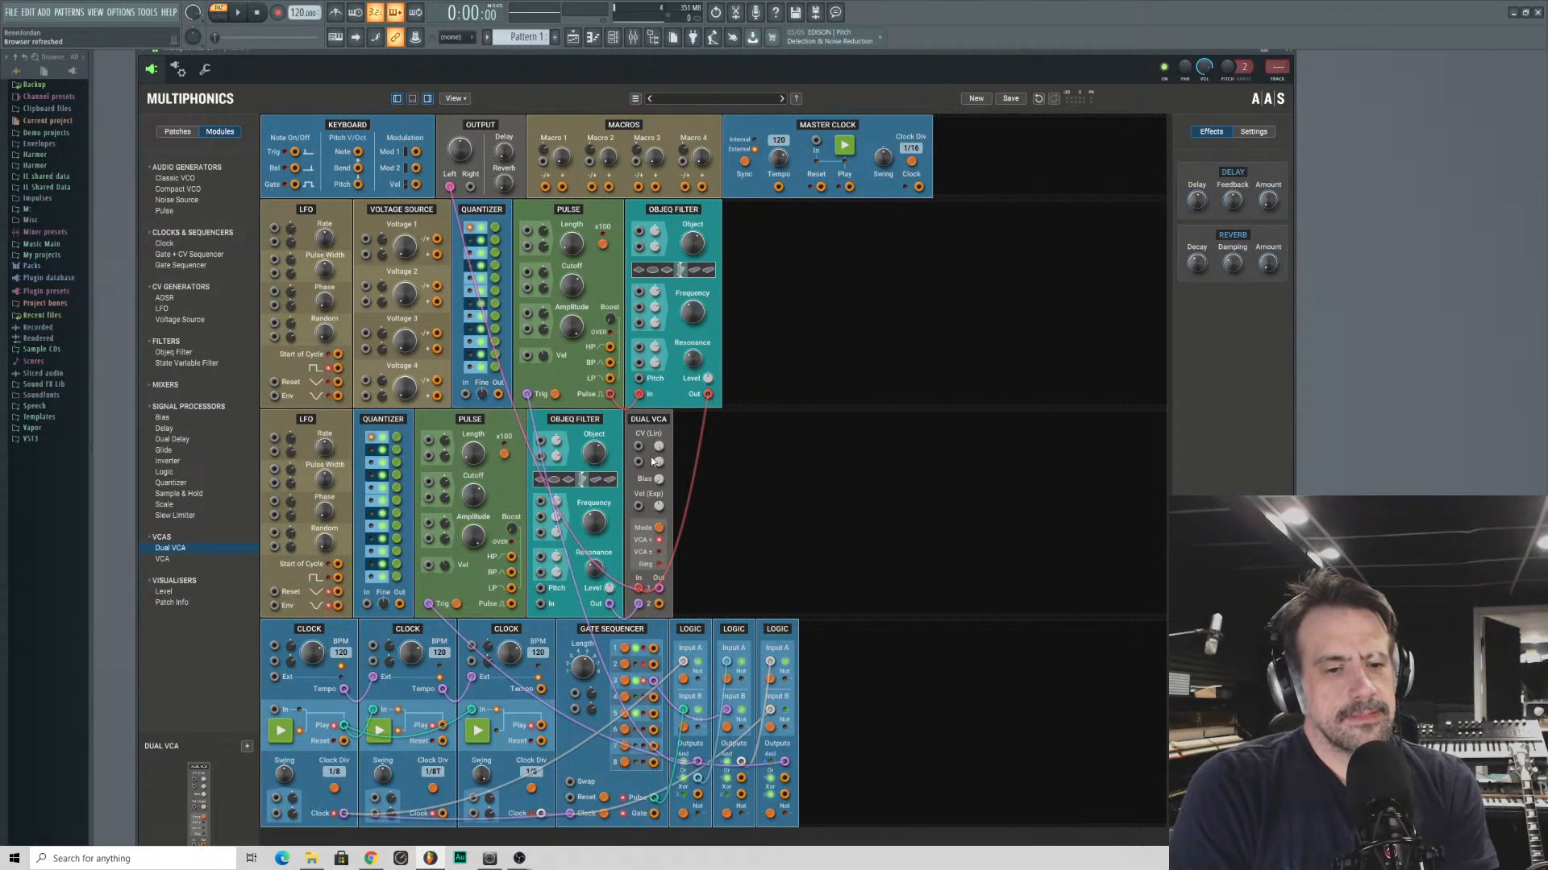
pyautogui.moveTo(653, 461); pyautogui.dragTo(750, 252)
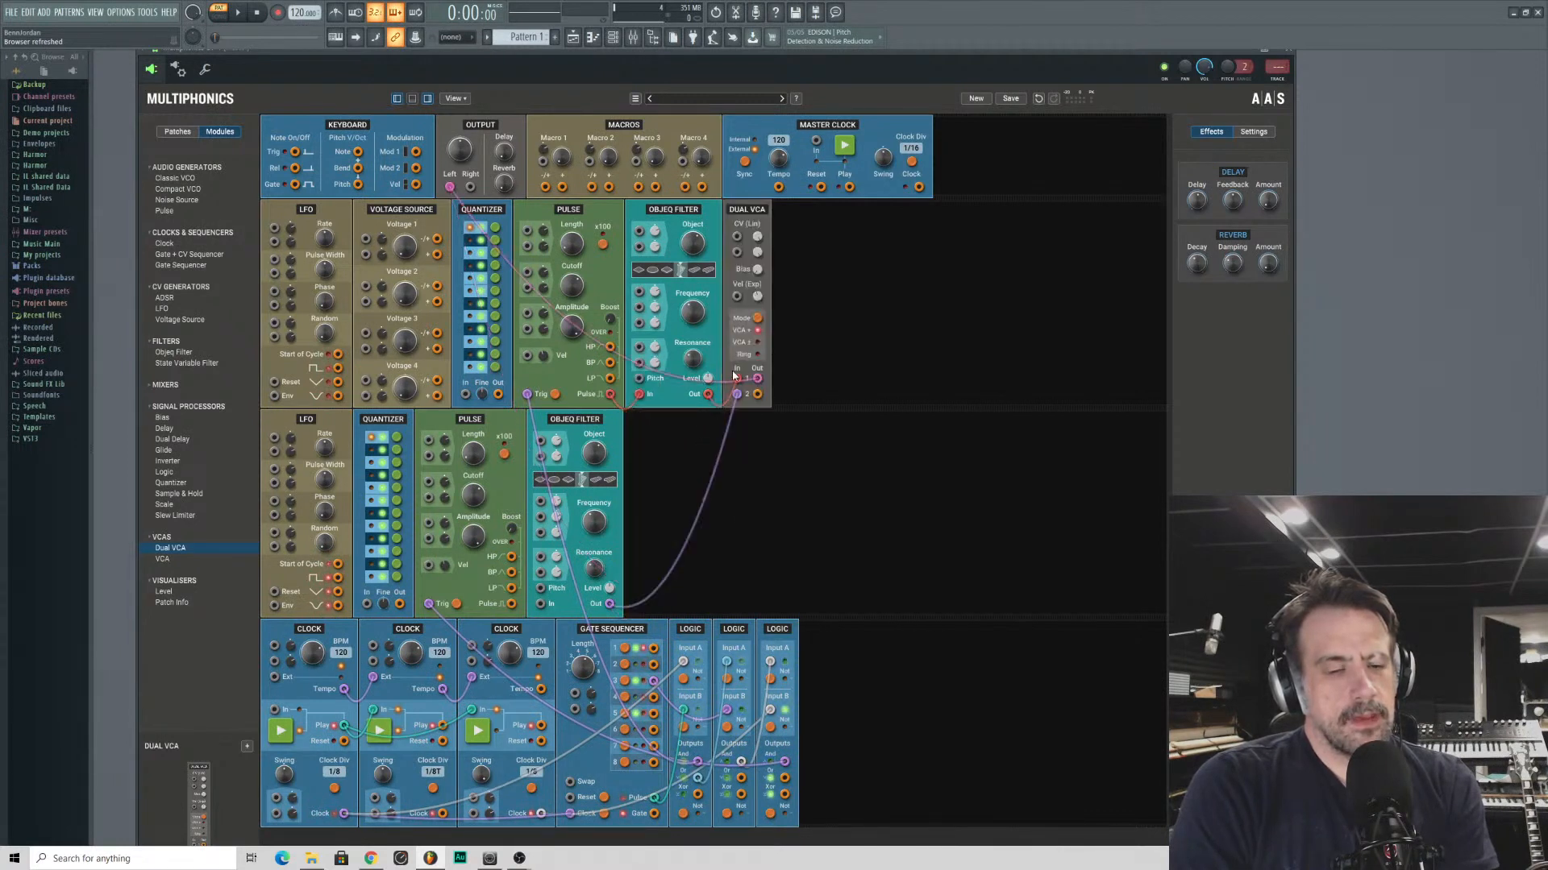
pyautogui.moveTo(733, 375); pyautogui.dragTo(450, 191)
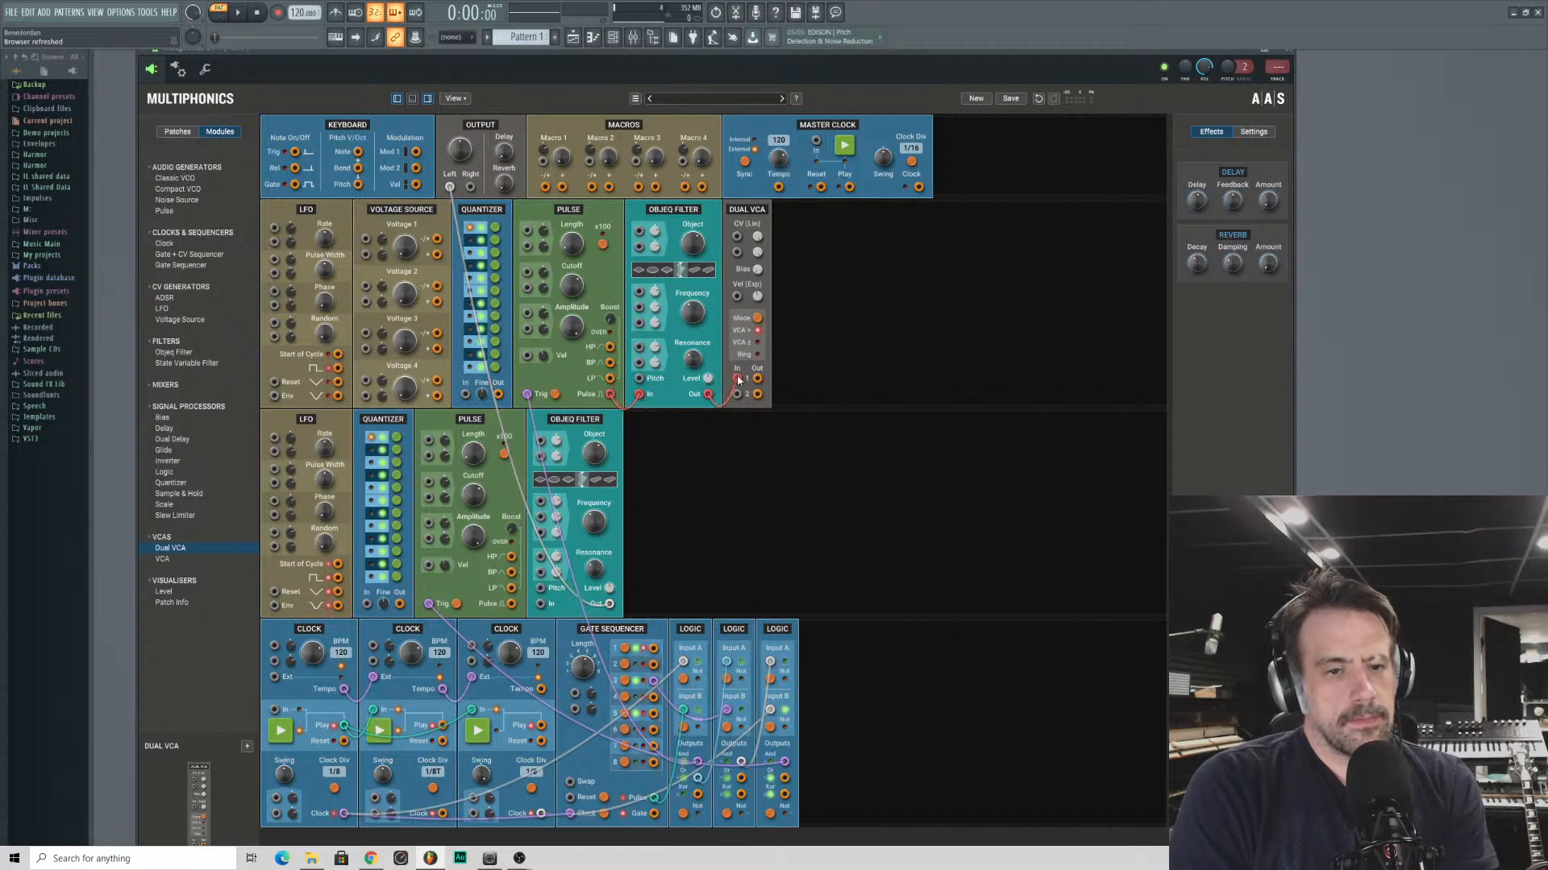
pyautogui.moveTo(739, 380); pyautogui.dragTo(450, 189)
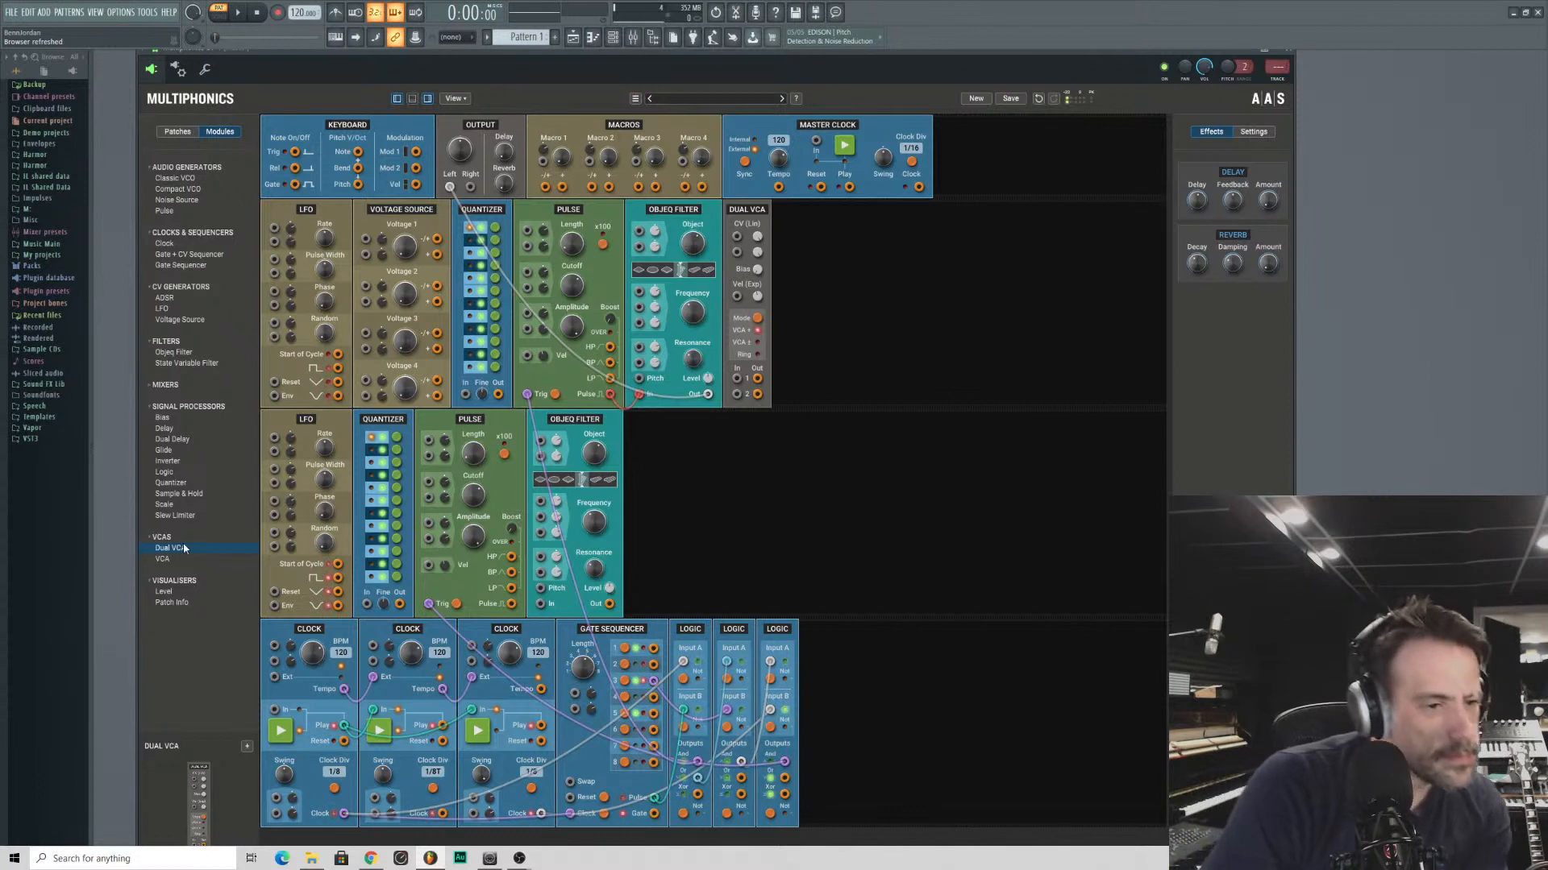
pyautogui.doubleClick(163, 559)
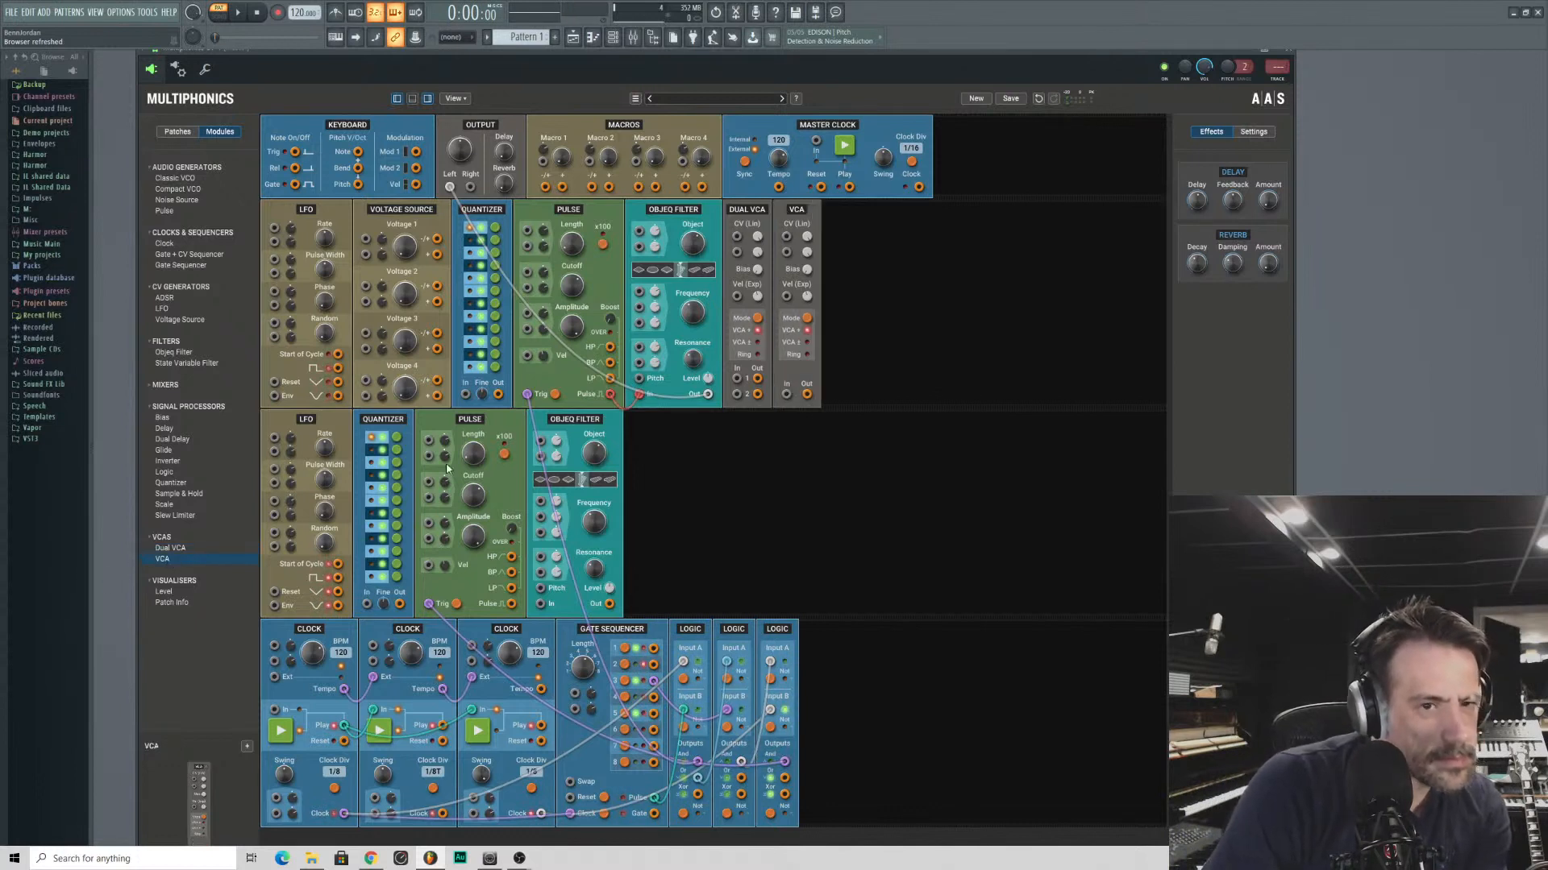
pyautogui.rightClick(797, 210)
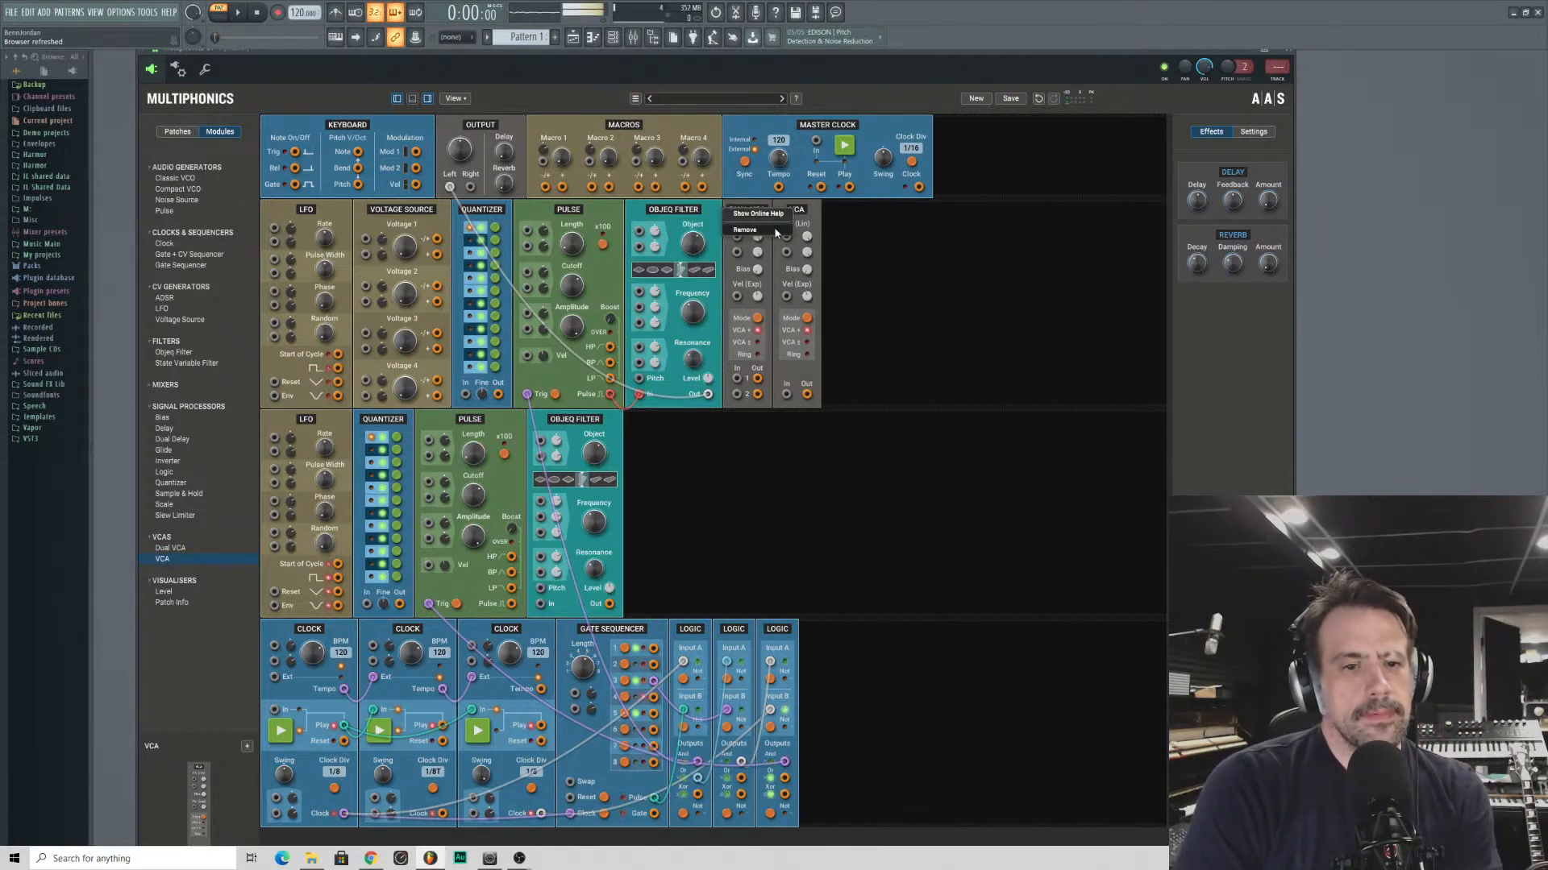
pyautogui.click(776, 231)
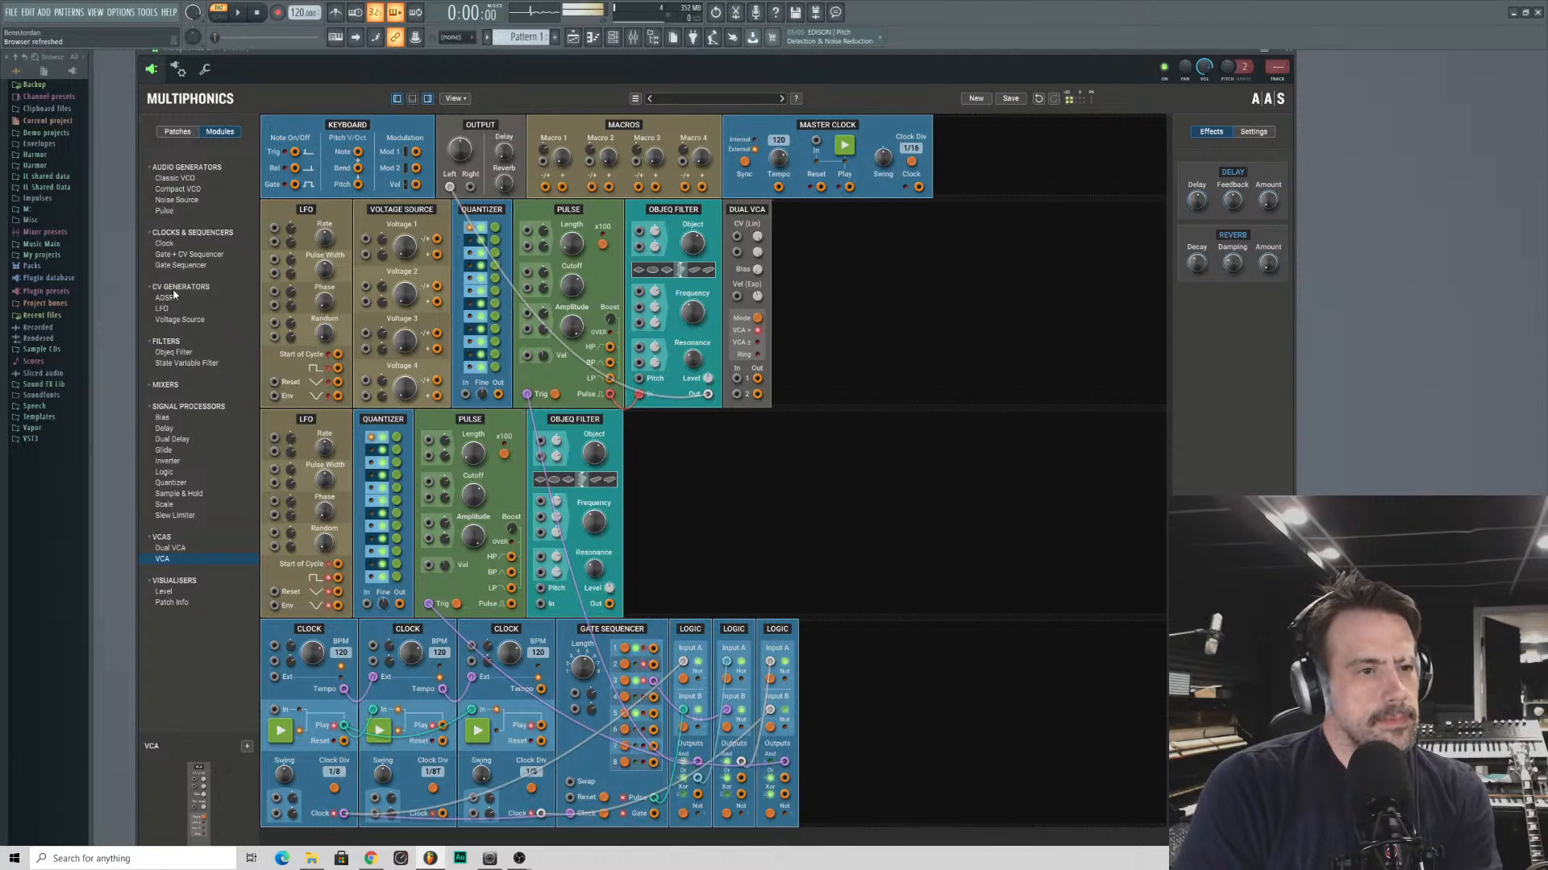
# - Replace the Dual VCA with a Mix 8 mixer after the first row's Objeq Filter
pyautogui.click(194, 353)
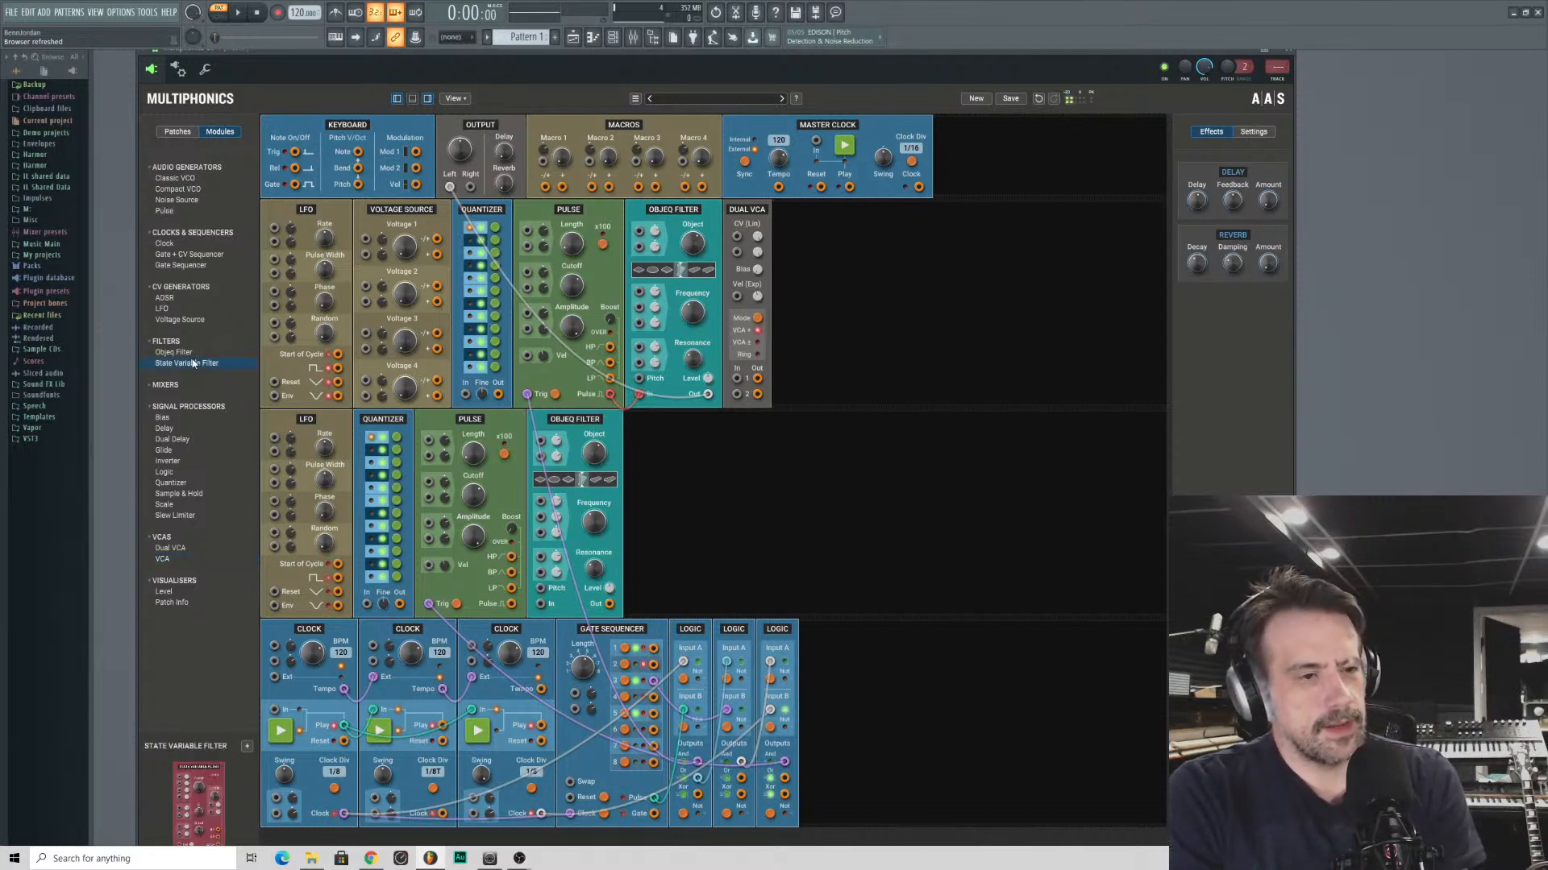
pyautogui.click(155, 385)
pyautogui.click(160, 396)
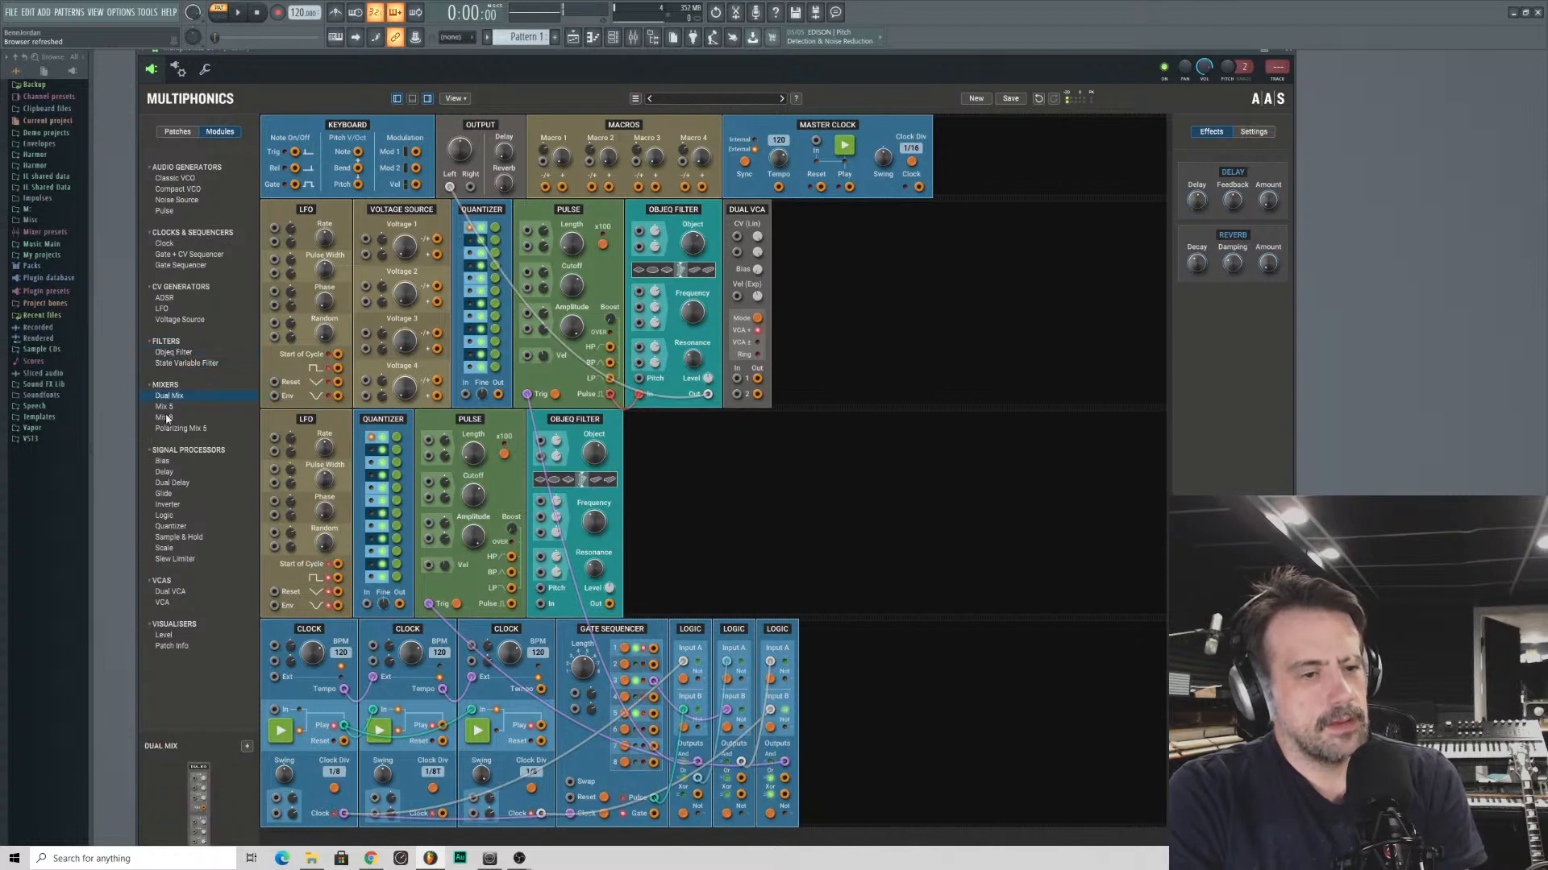
pyautogui.click(165, 417)
pyautogui.moveTo(164, 417); pyautogui.dragTo(747, 211)
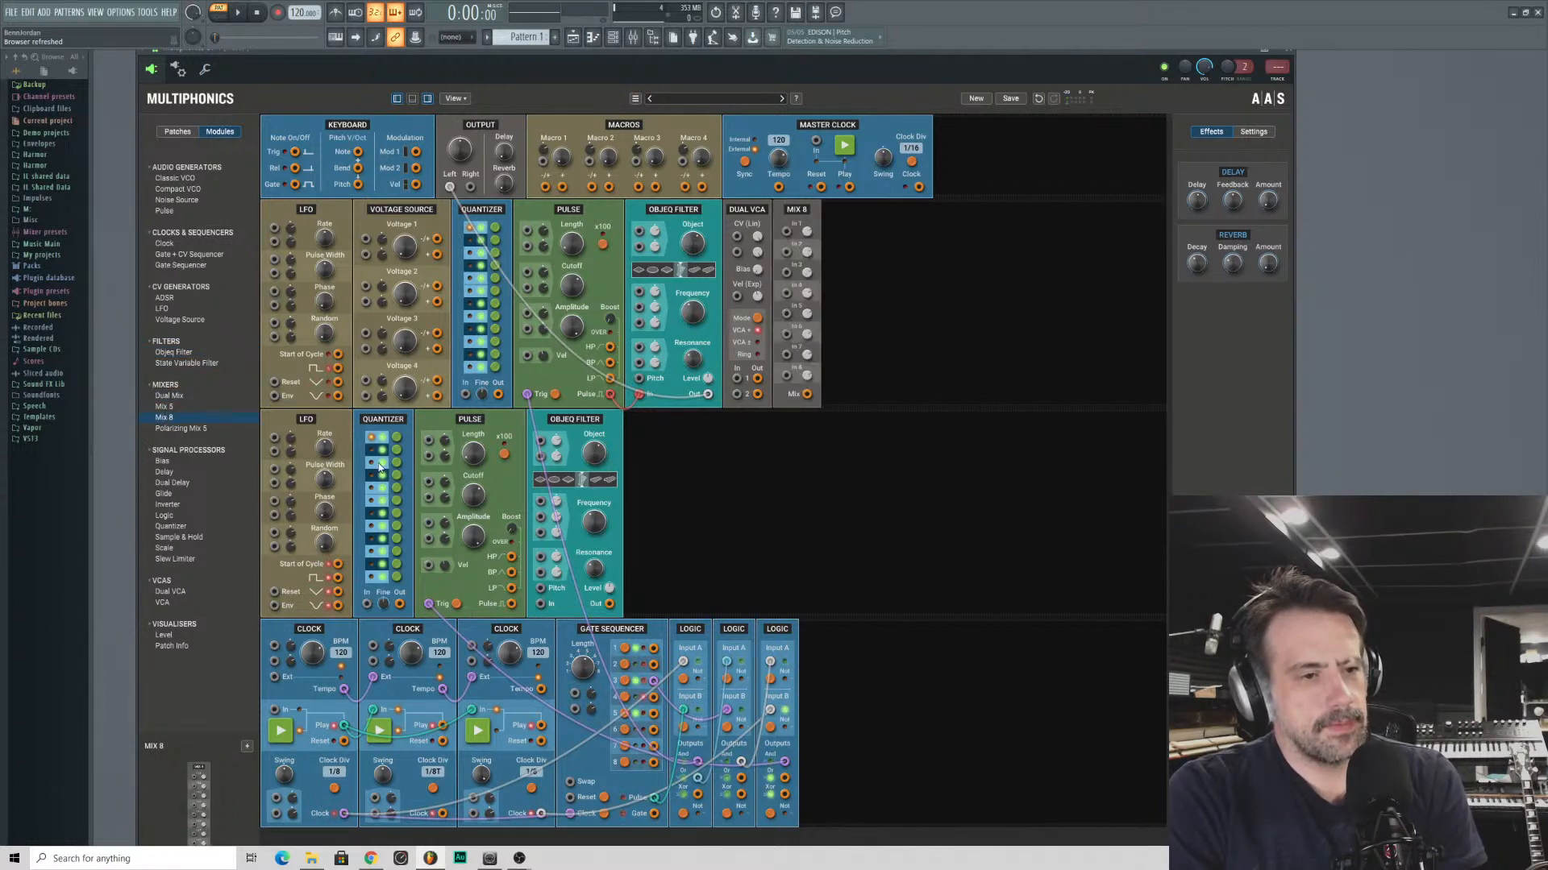
pyautogui.rightClick(747, 211)
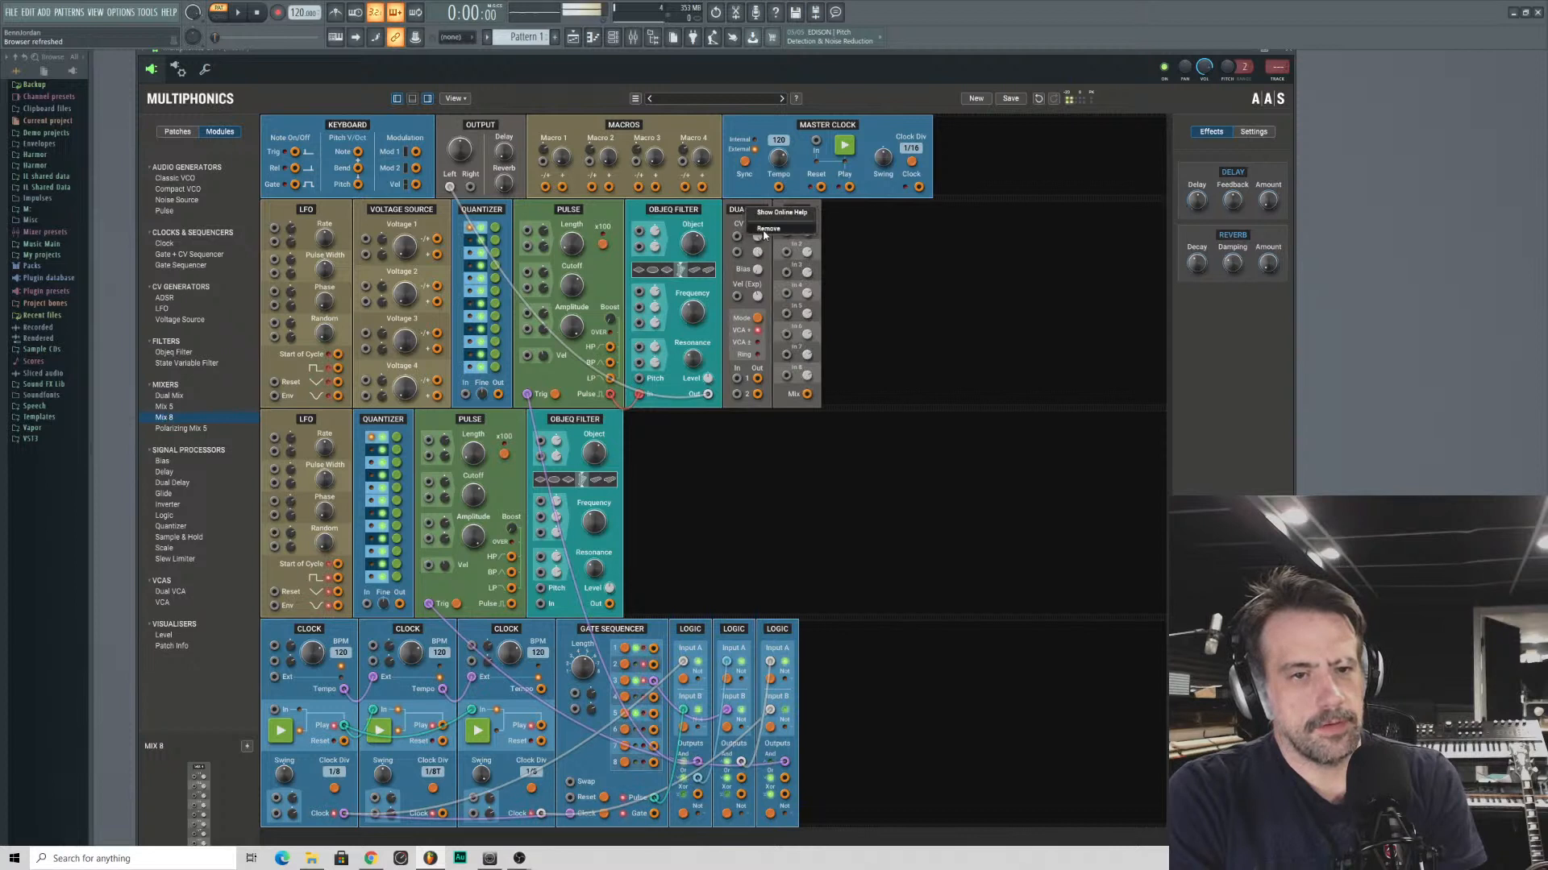
pyautogui.click(786, 234)
# - Route both Objeq Filters through Mix 8 inputs 1 and 2 to the left output, and patch the second row's Pulse into its Objeq Filter
pyautogui.moveTo(737, 231); pyautogui.dragTo(449, 188)
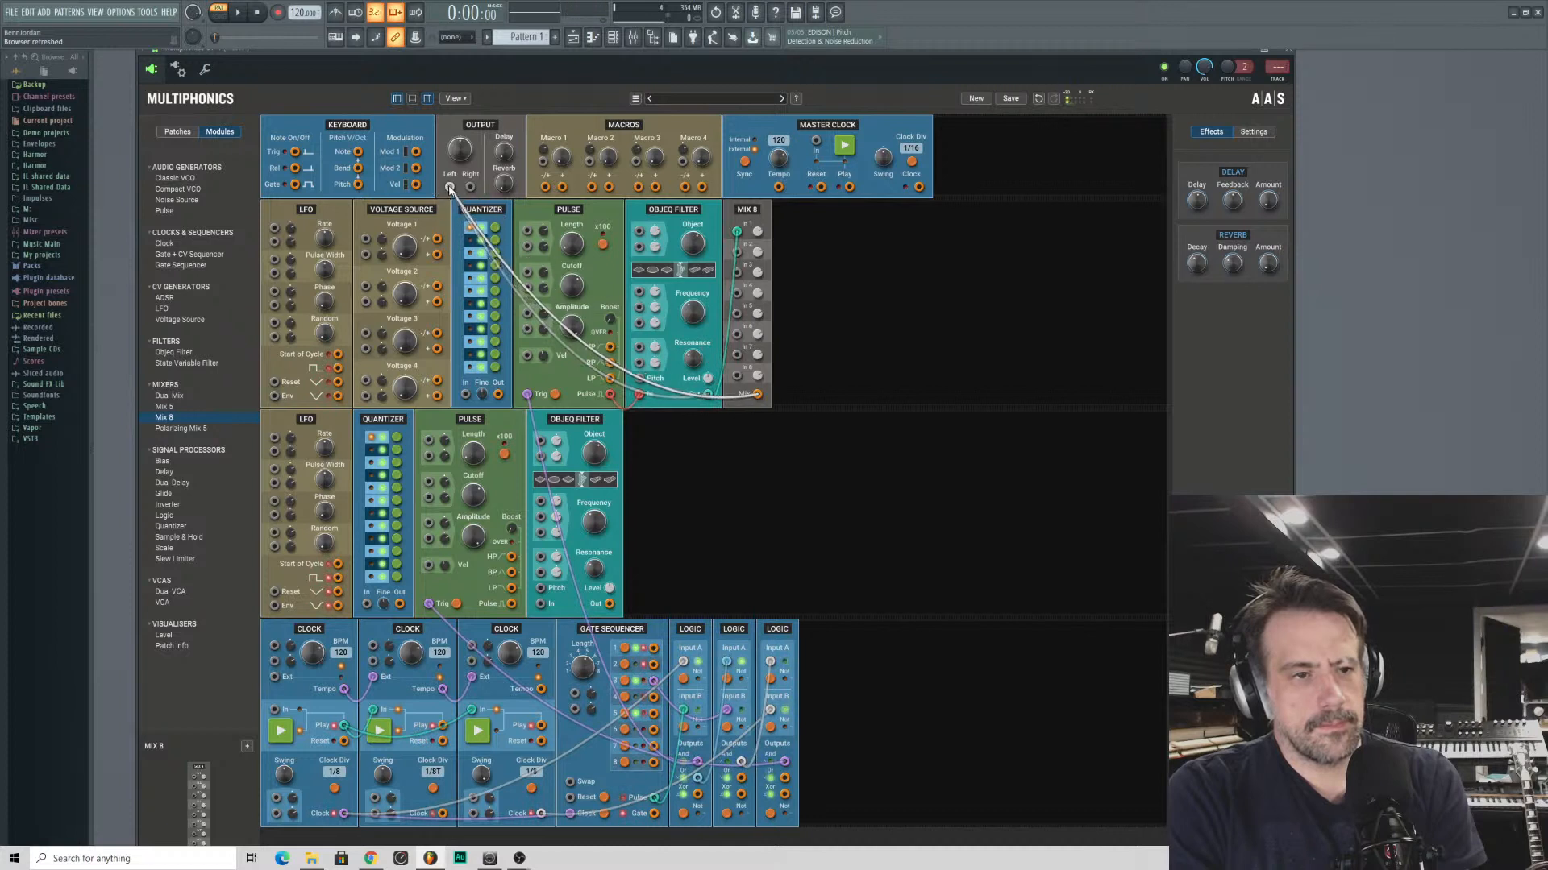
pyautogui.moveTo(740, 253); pyautogui.dragTo(609, 604)
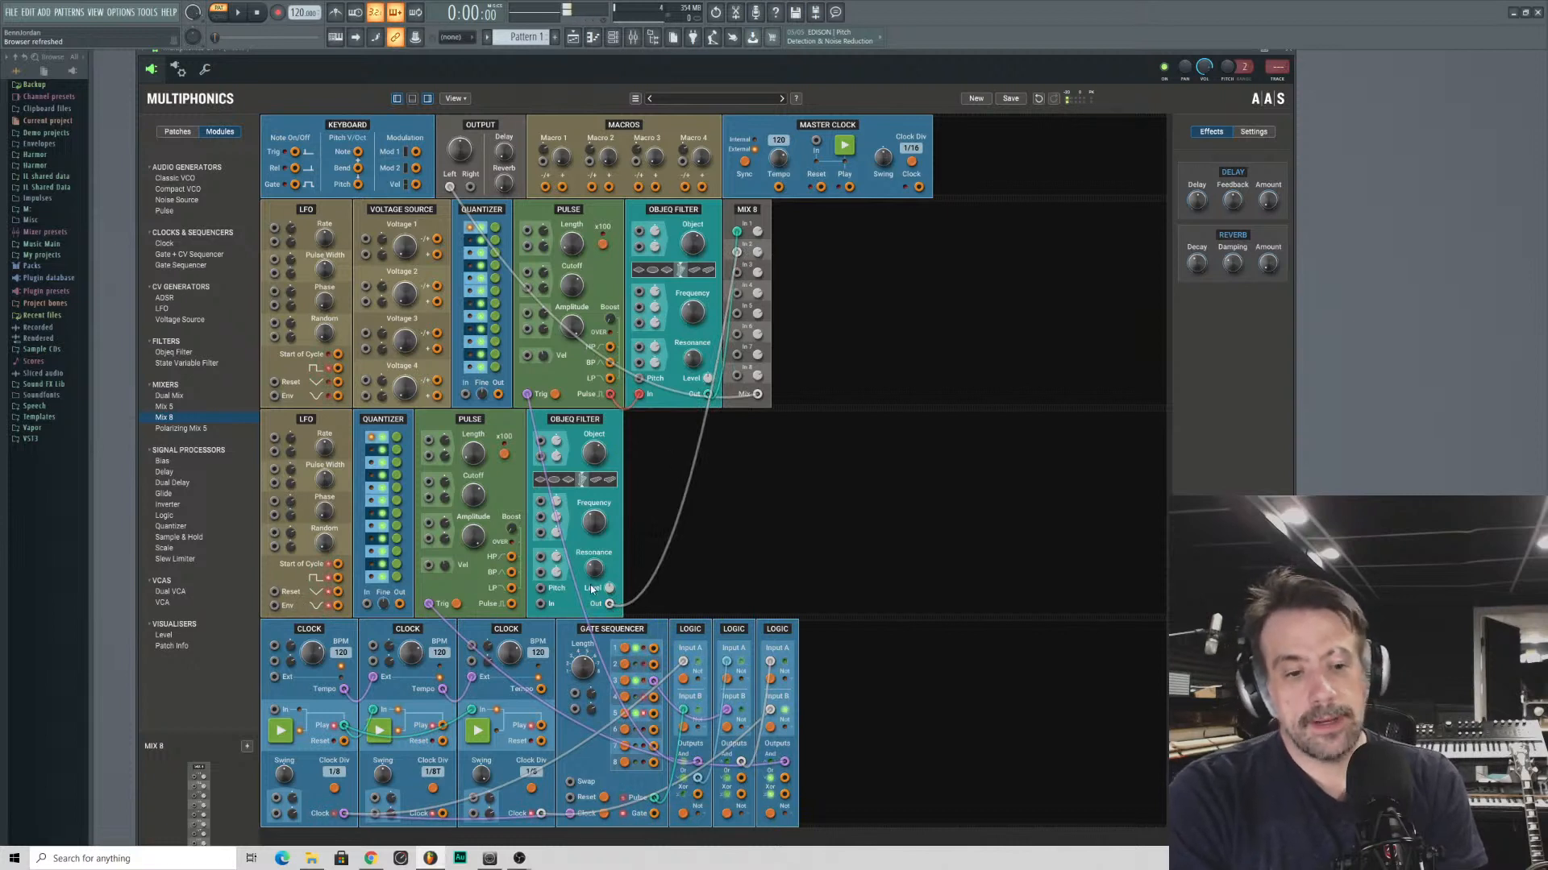
pyautogui.moveTo(513, 606); pyautogui.dragTo(541, 604)
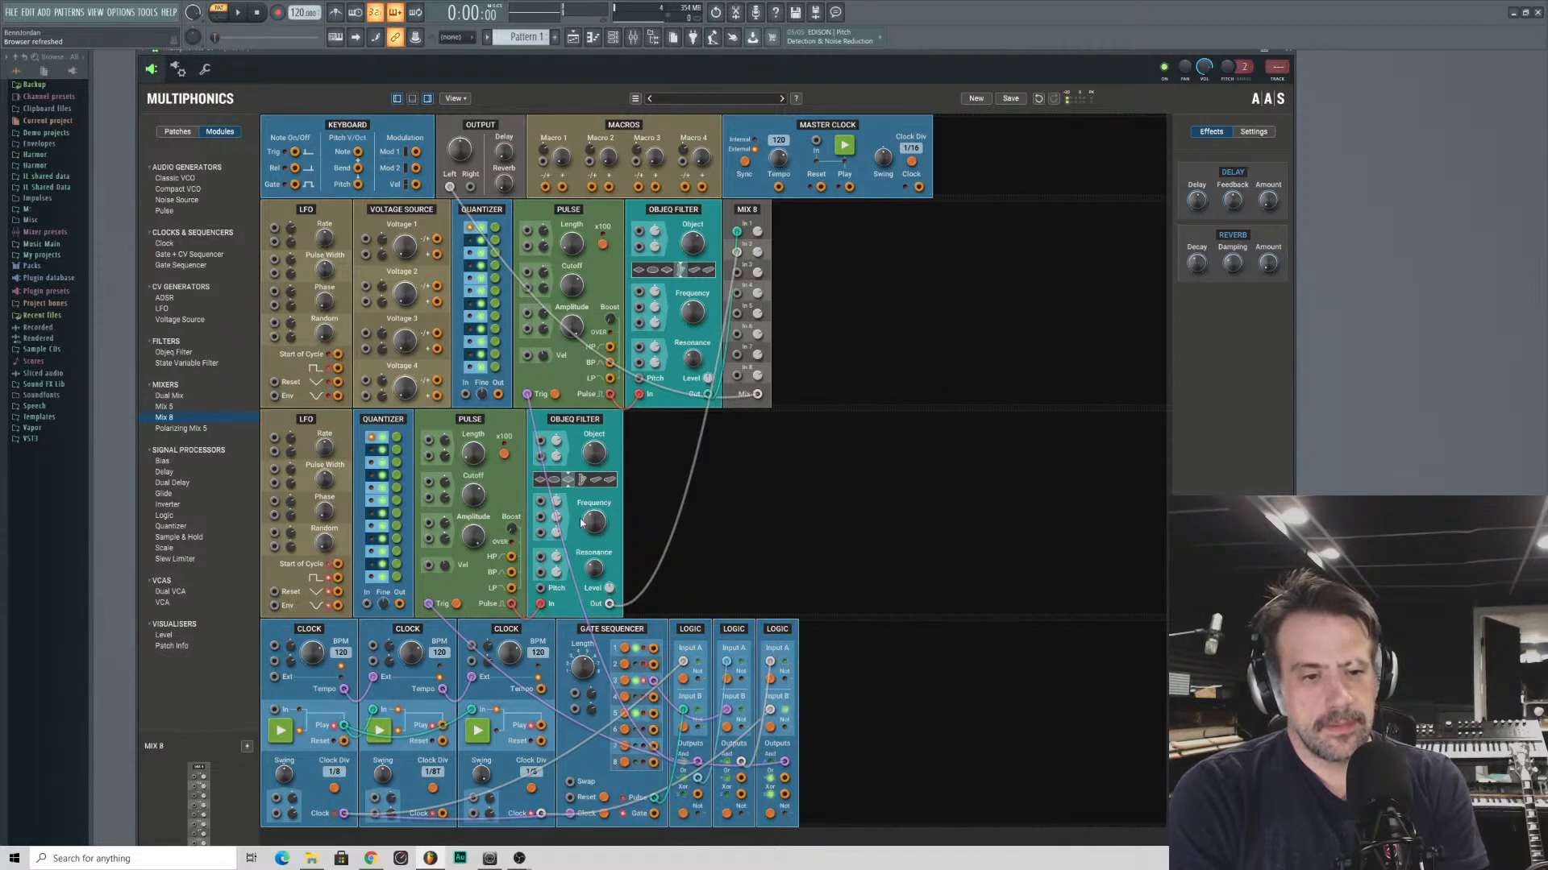
# - Tune the two Objeq Filters by adjusting the second's resonance, both frequencies and their object shapes
pyautogui.moveTo(593, 570); pyautogui.dragTo(594, 544)
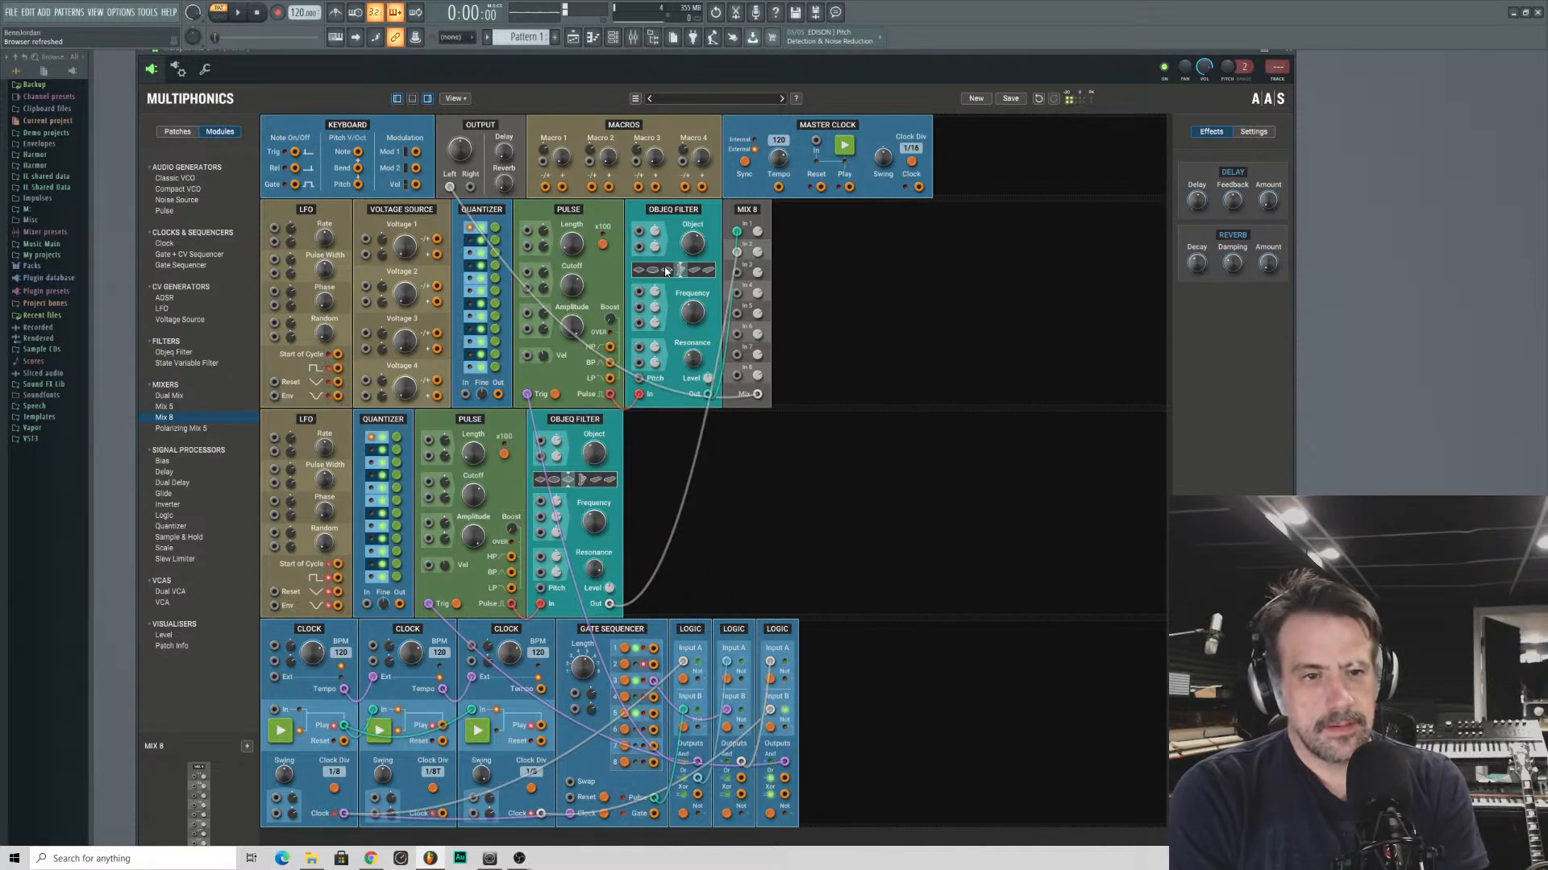
pyautogui.moveTo(693, 313); pyautogui.dragTo(692, 316)
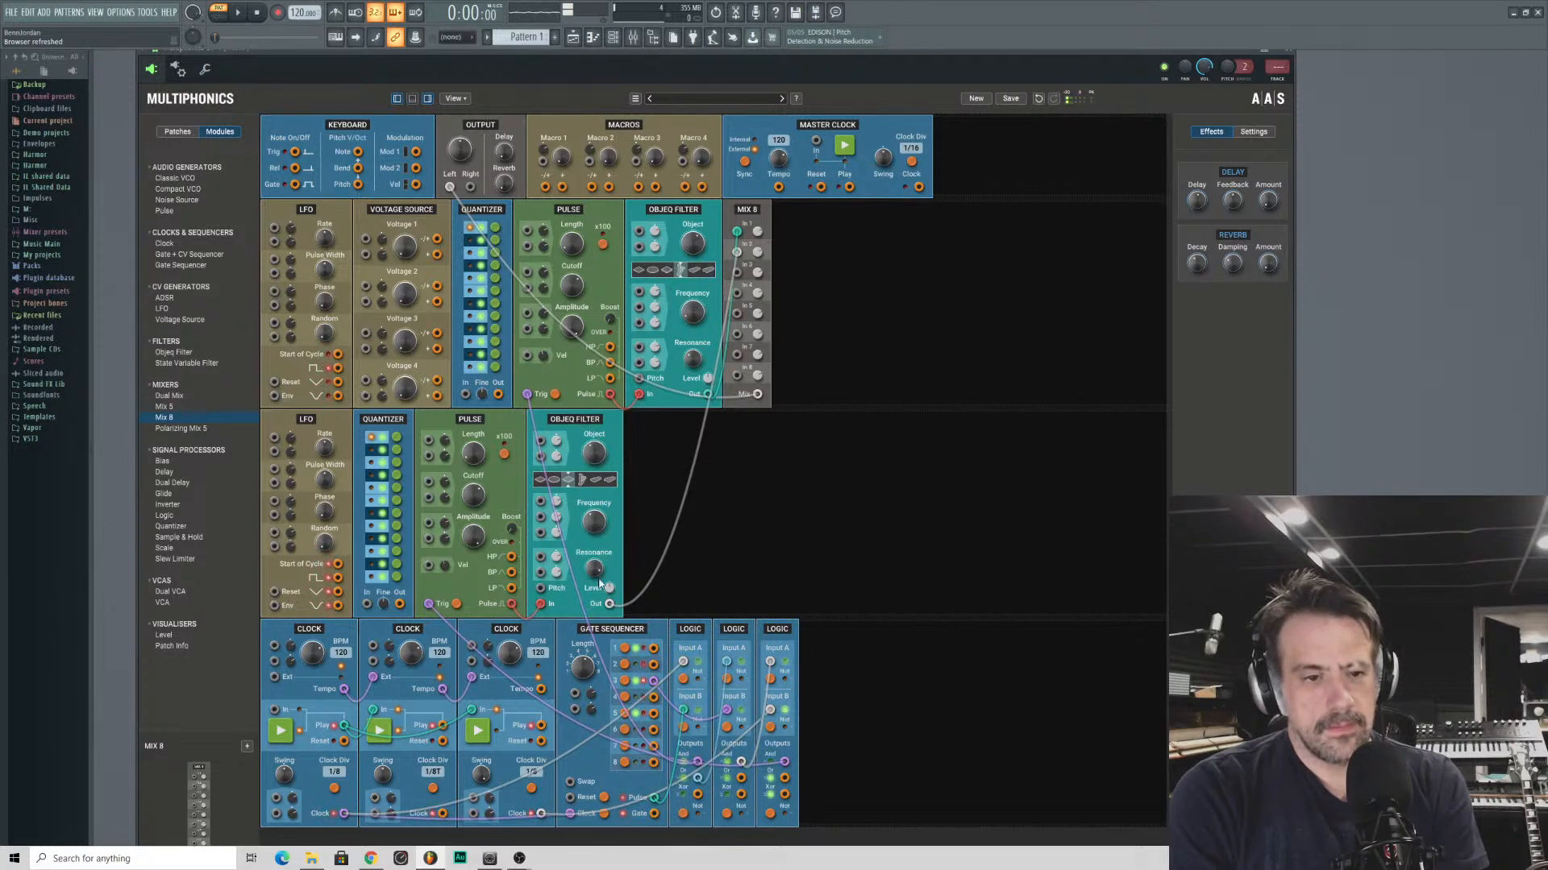
pyautogui.moveTo(595, 521); pyautogui.dragTo(594, 517)
pyautogui.click(544, 481)
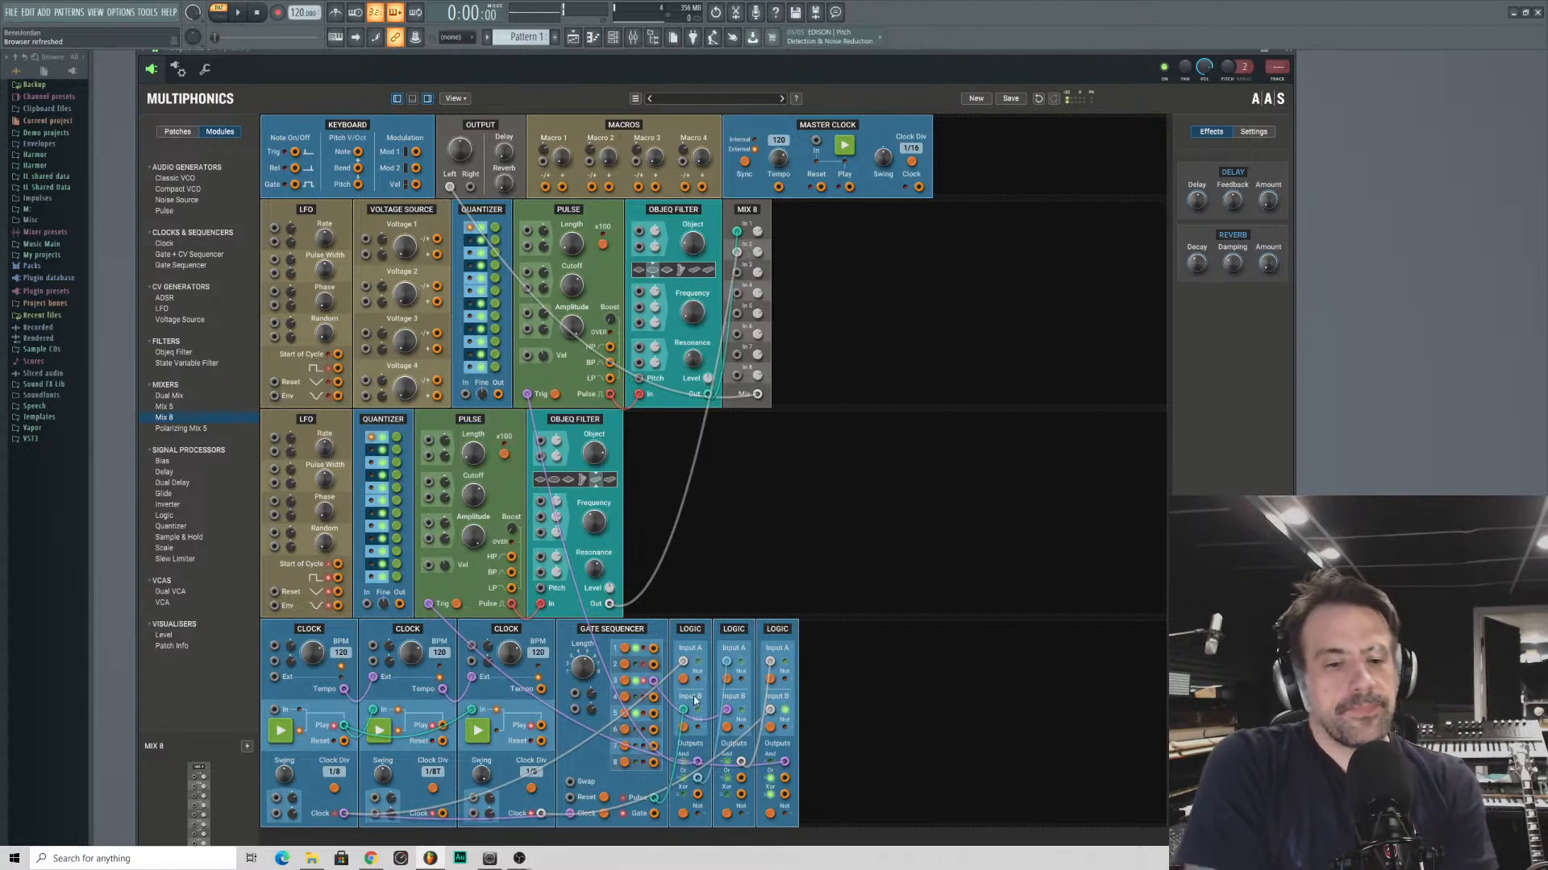
# - Adjust the third Clock's swing, disconnect the second Clock's Tempo from its Ext input, and set its BPM to 87
pyautogui.moveTo(481, 775)
pyautogui.mouseDown()
pyautogui.moveTo(481, 758)
pyautogui.moveTo(486, 804)
pyautogui.mouseUp()
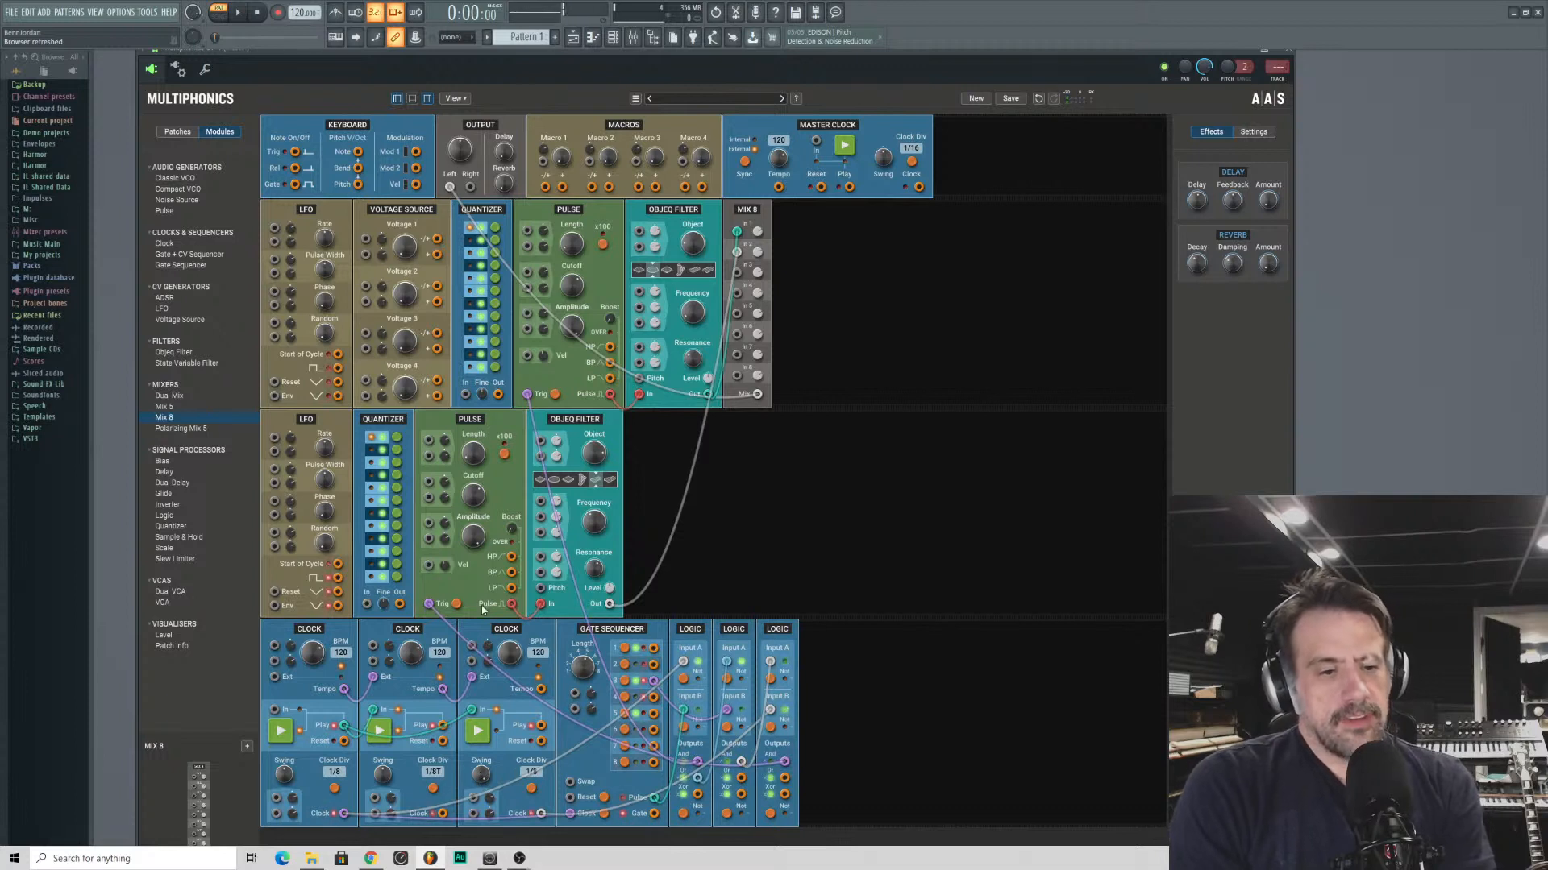
pyautogui.moveTo(442, 689); pyautogui.dragTo(466, 714)
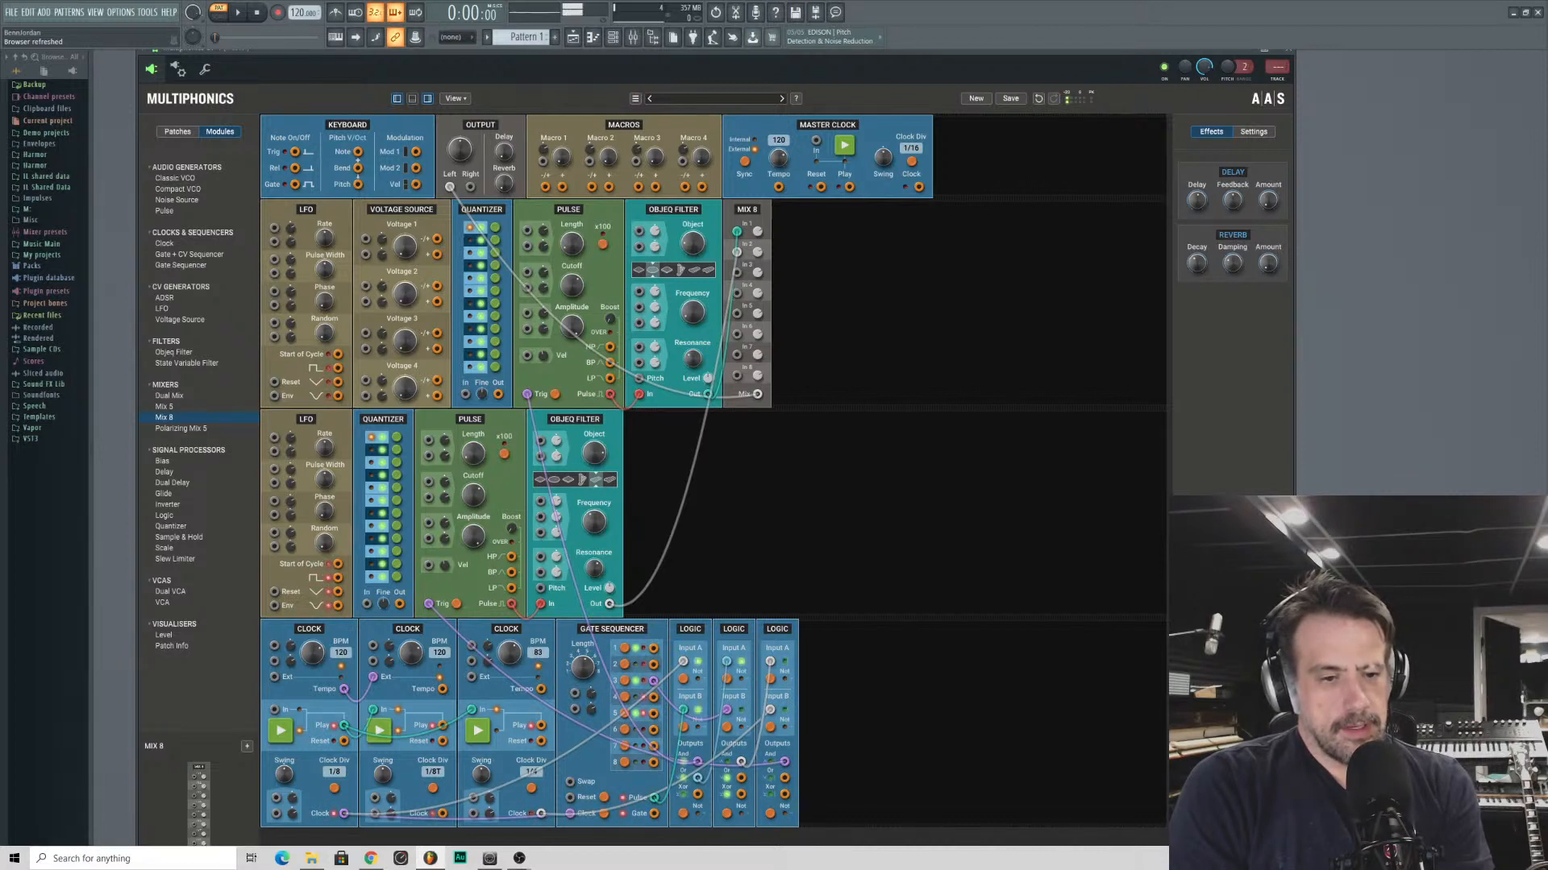
# - Set the third Clock to 30 BPM with a different clock division, and retune the first row's Objeq Filter
pyautogui.doubleClick(506, 655)
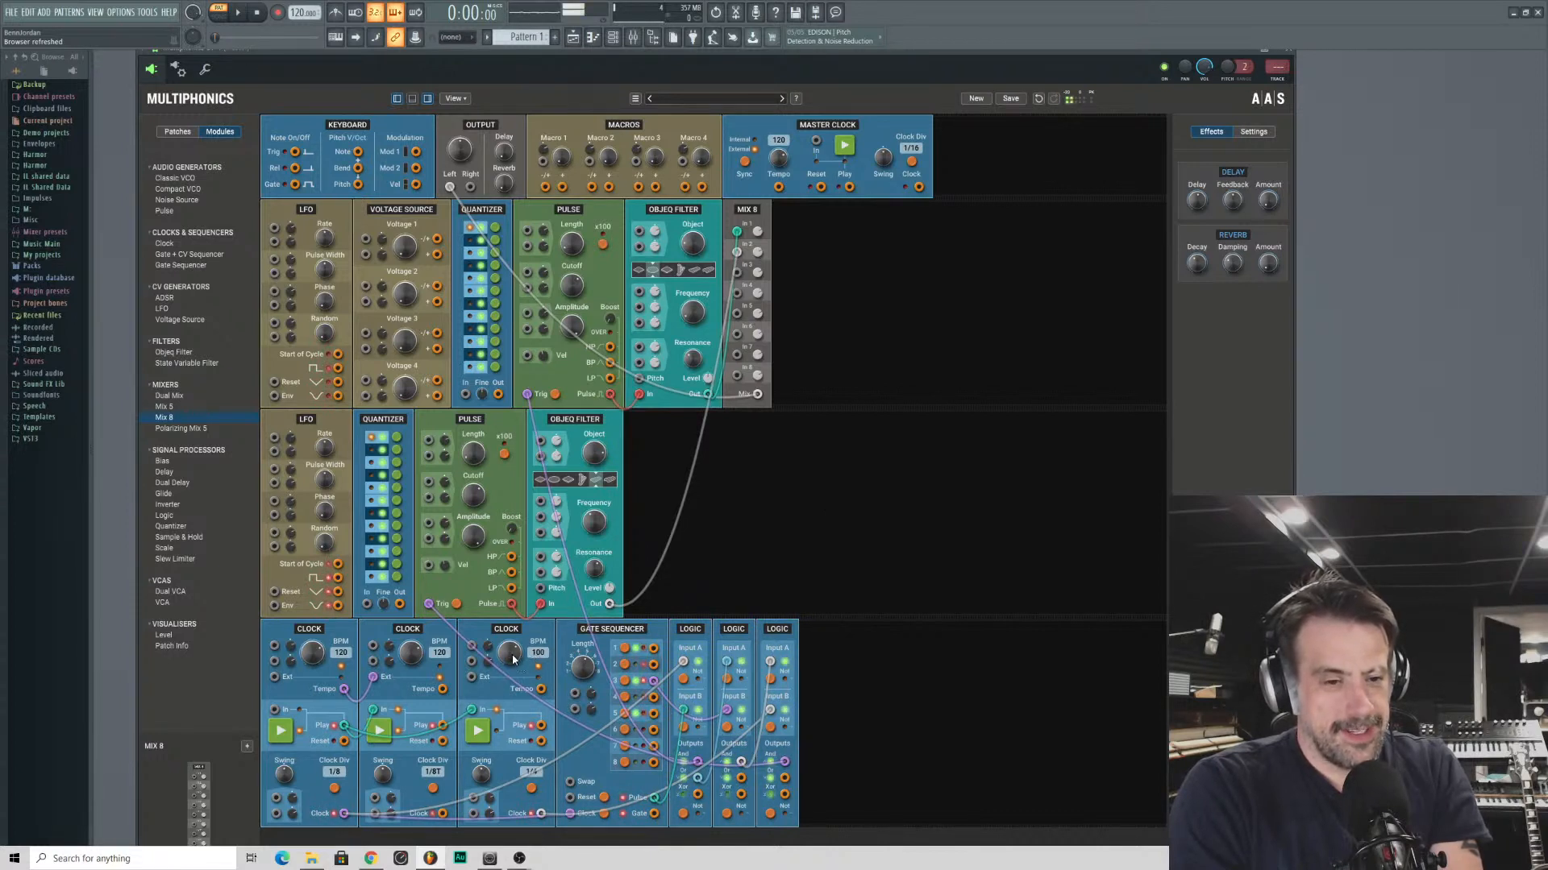
pyautogui.moveTo(509, 654)
pyautogui.mouseDown()
pyautogui.moveTo(510, 676)
pyautogui.moveTo(509, 661)
pyautogui.mouseUp()
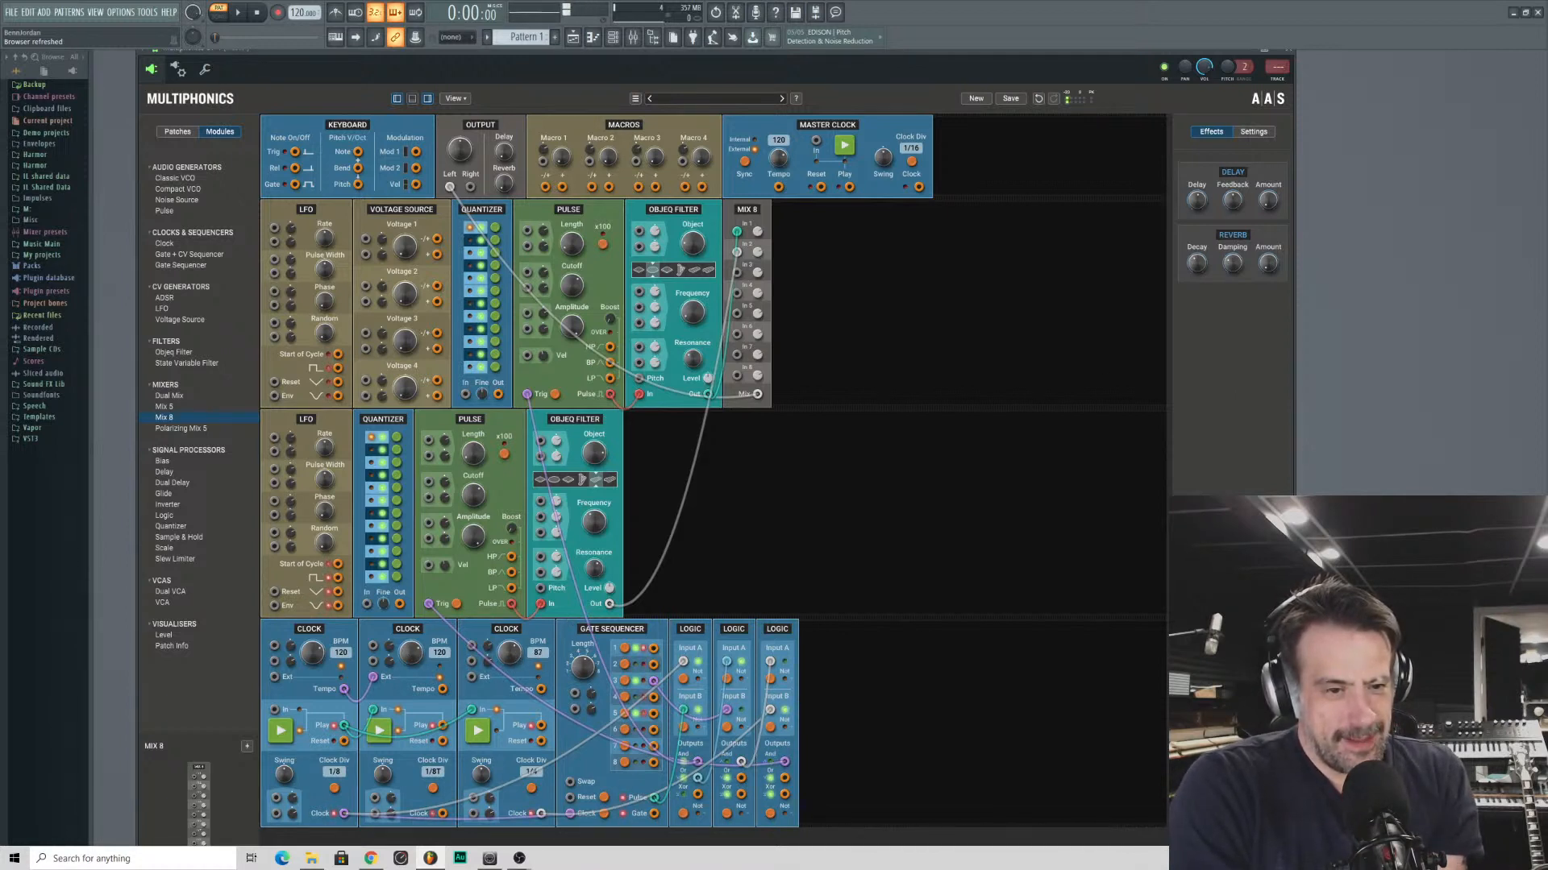
pyautogui.moveTo(510, 652); pyautogui.dragTo(510, 646)
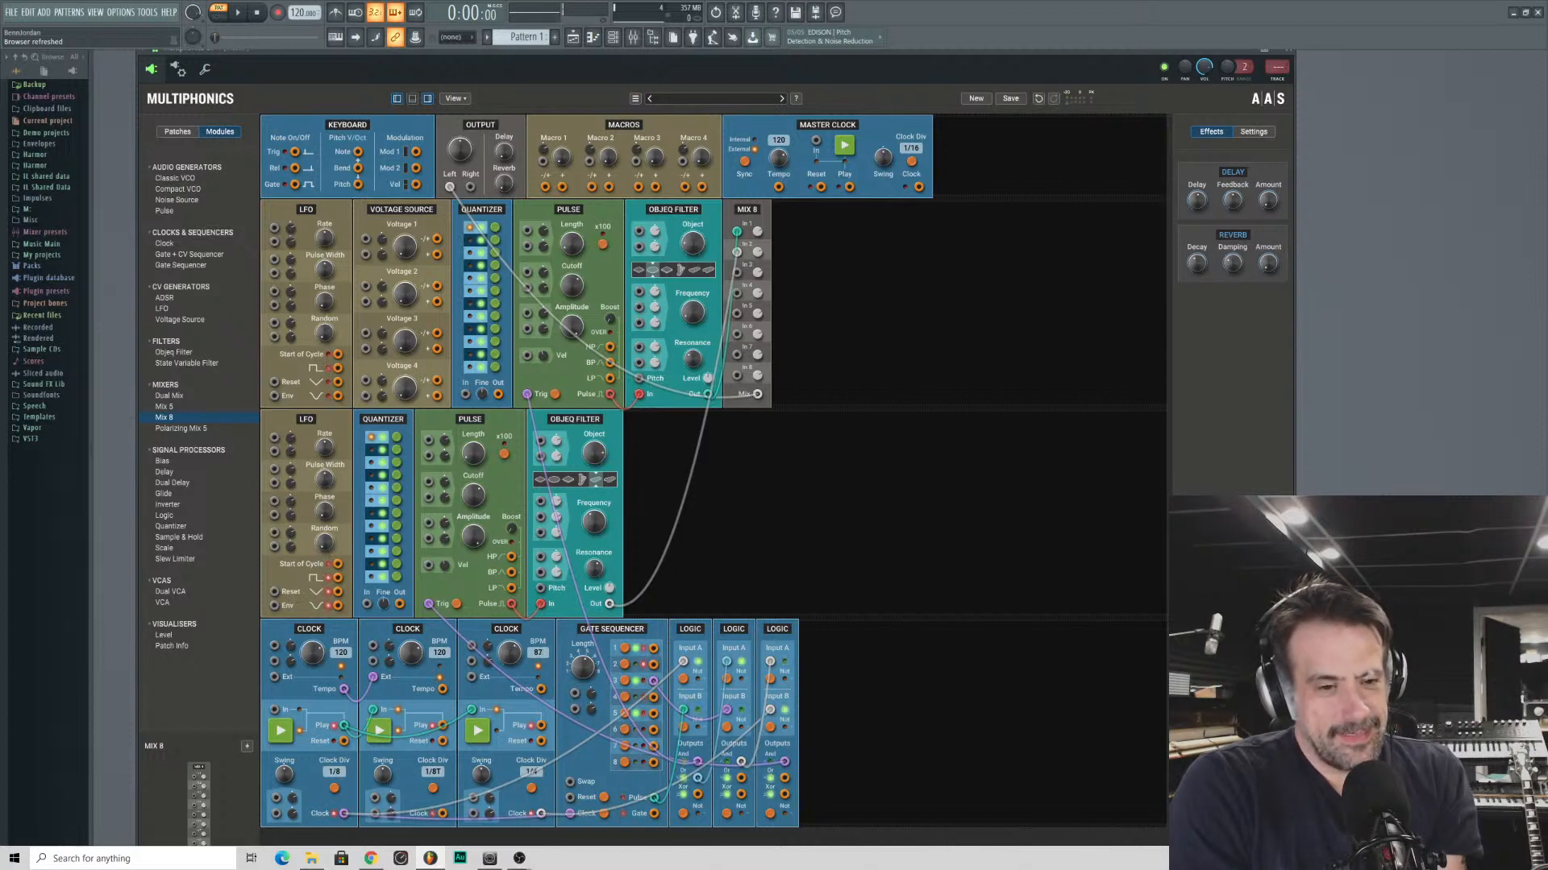
pyautogui.moveTo(509, 646); pyautogui.dragTo(510, 639)
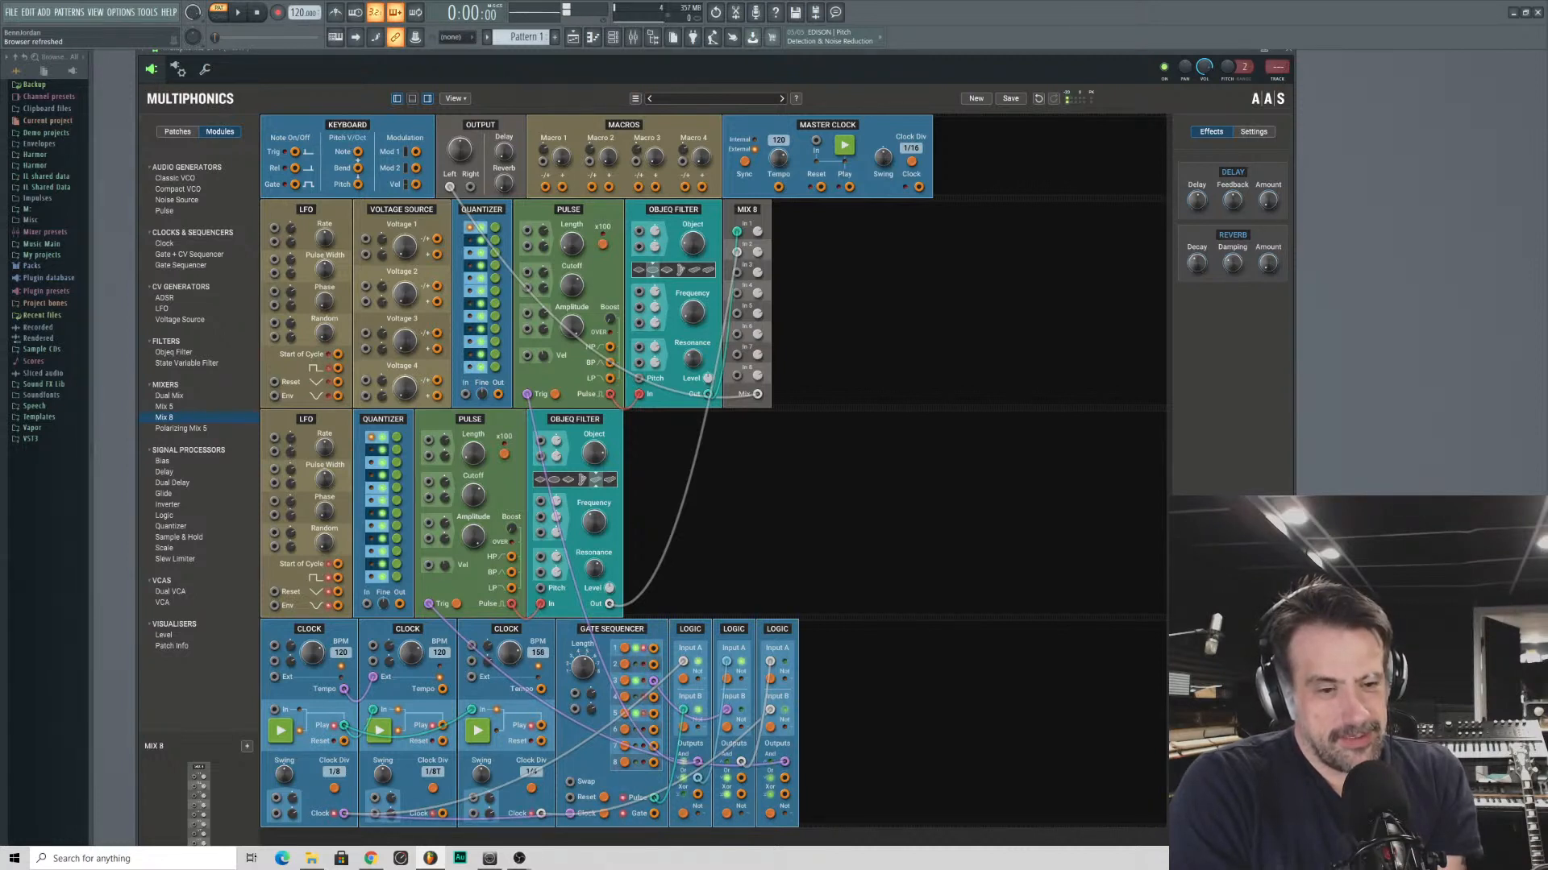
pyautogui.moveTo(510, 653); pyautogui.dragTo(510, 654)
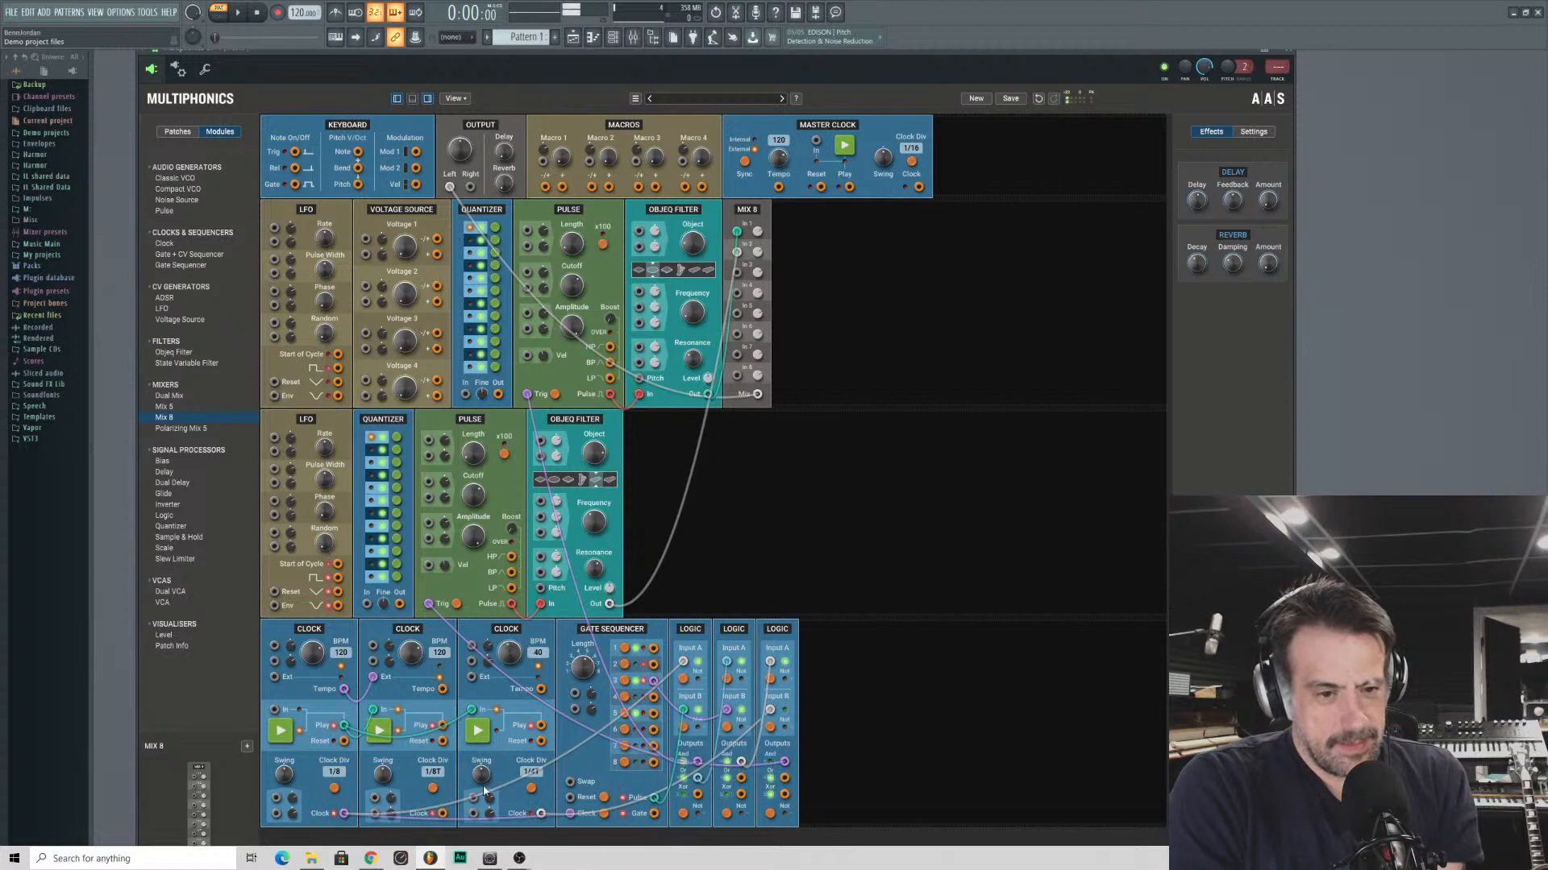
pyautogui.click(531, 790)
pyautogui.click(531, 790)
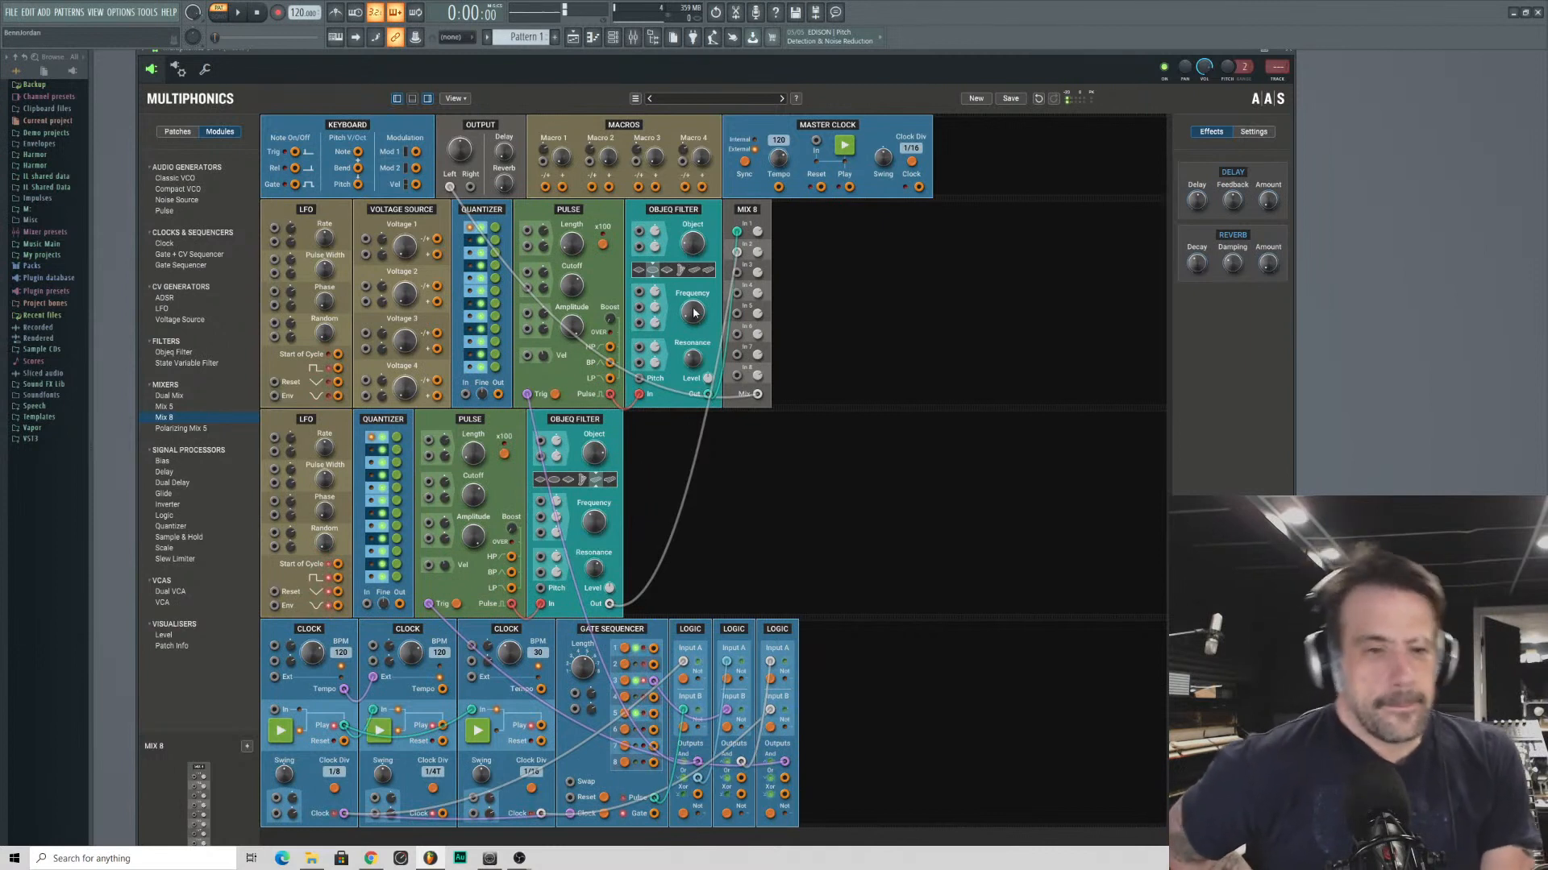
pyautogui.moveTo(695, 314); pyautogui.dragTo(693, 356)
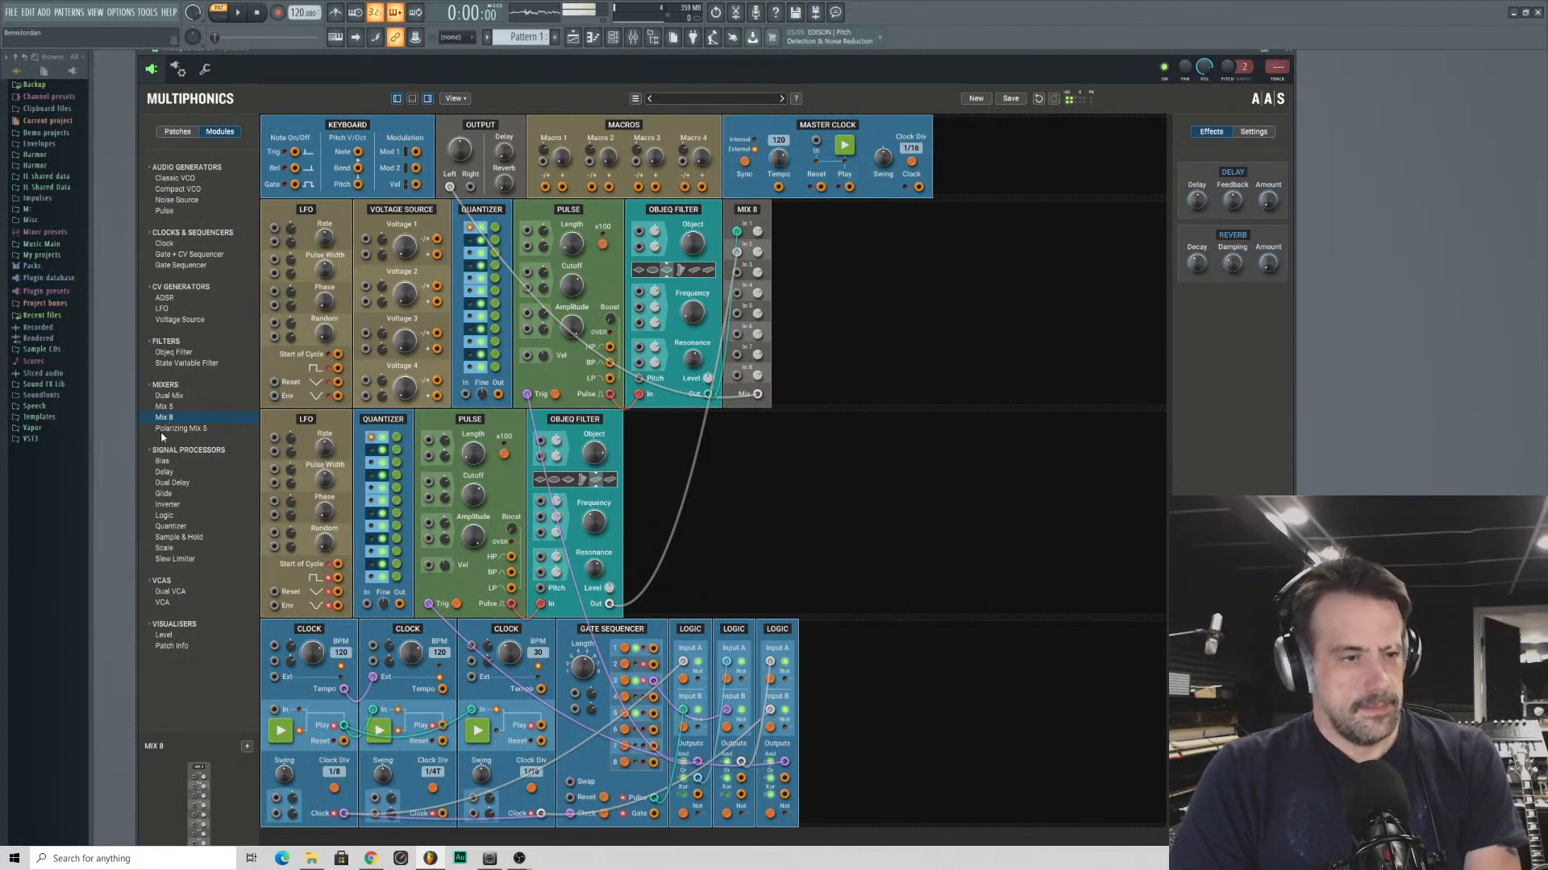
# - Add a Gate Sequencer after the third Logic module and try clocking it from the first Logic module's output
pyautogui.click(160, 539)
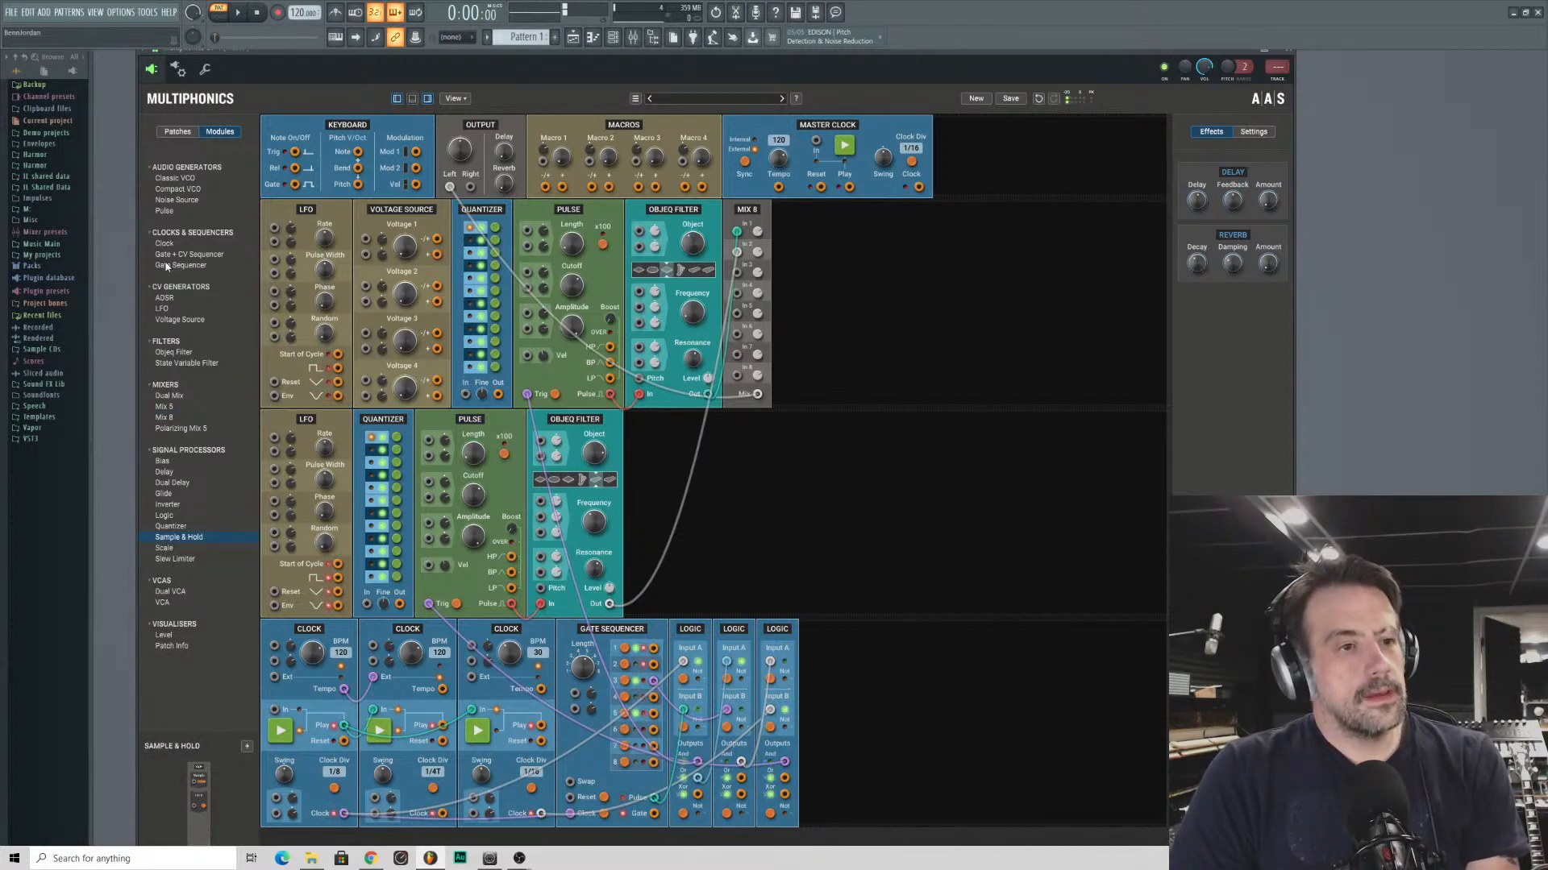
pyautogui.moveTo(167, 267); pyautogui.dragTo(849, 650)
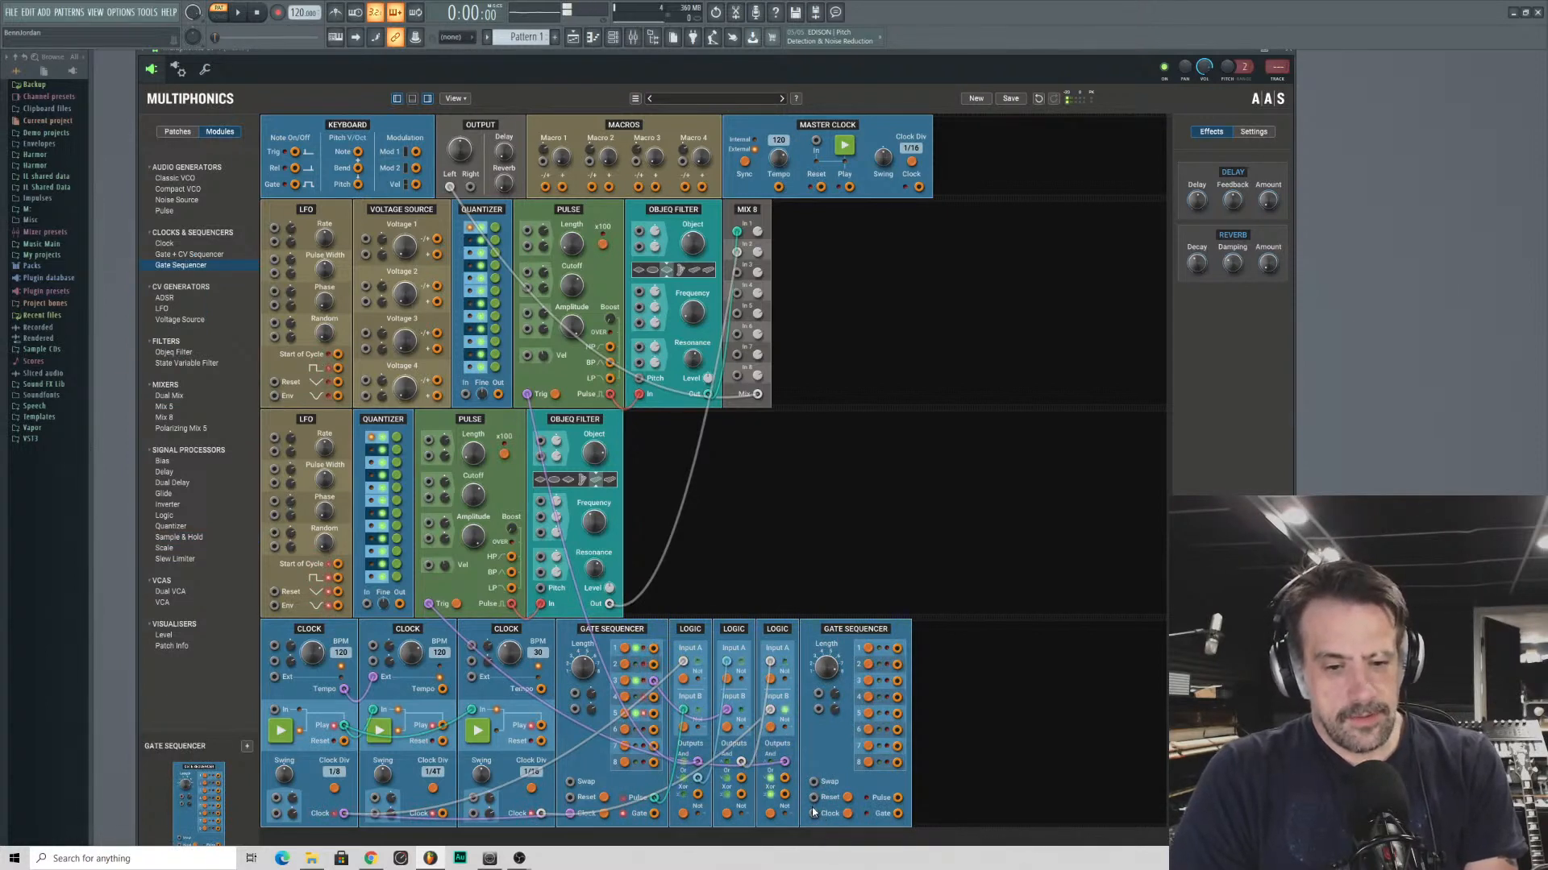
pyautogui.moveTo(813, 813); pyautogui.dragTo(696, 778)
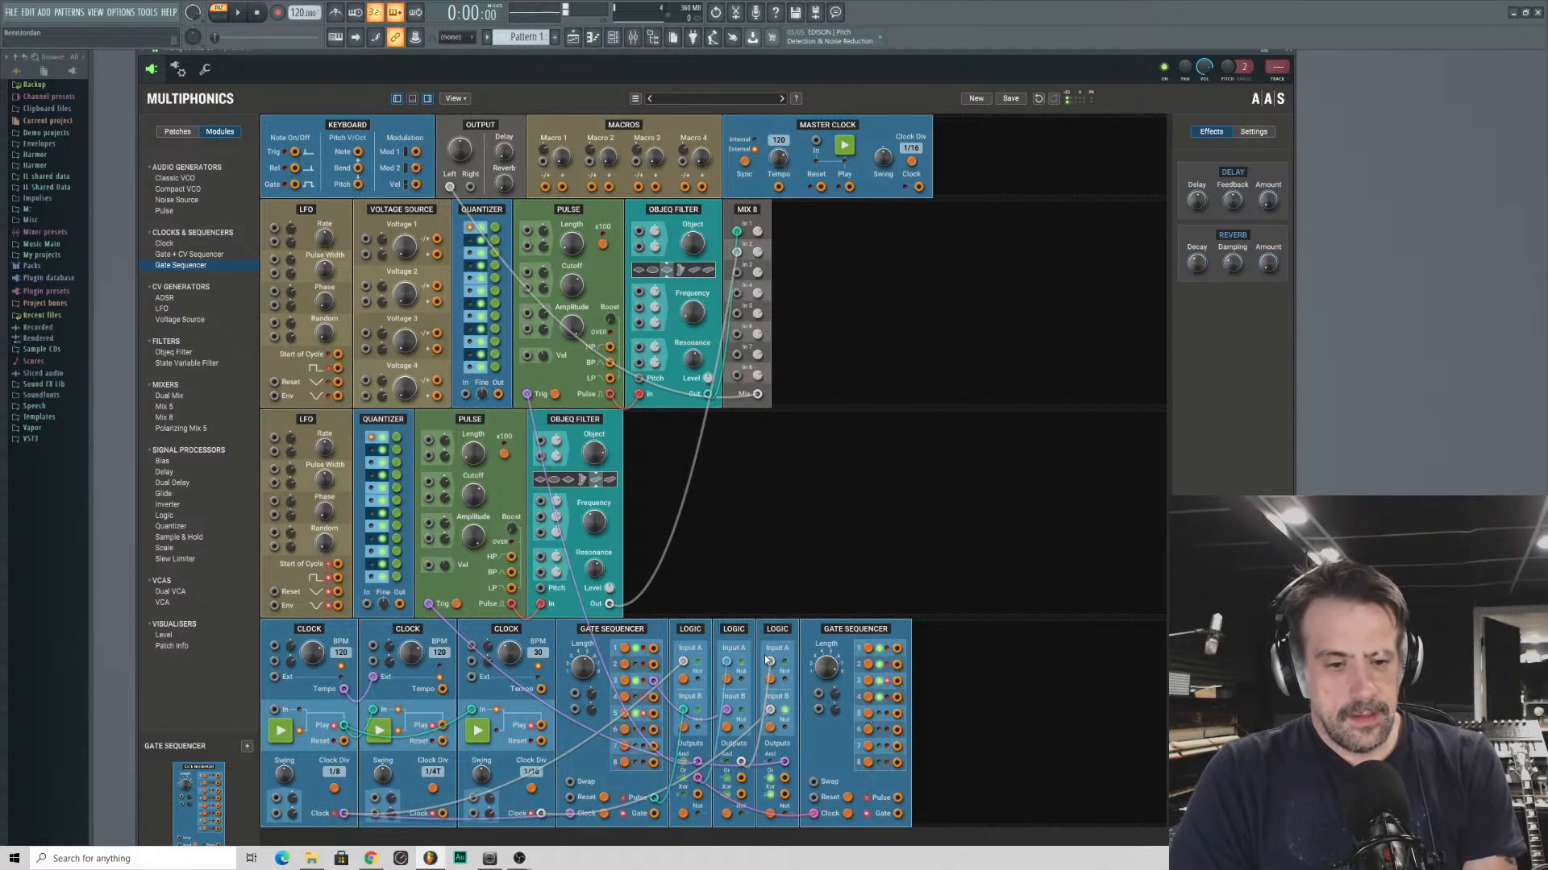
pyautogui.moveTo(878, 630); pyautogui.dragTo(883, 635)
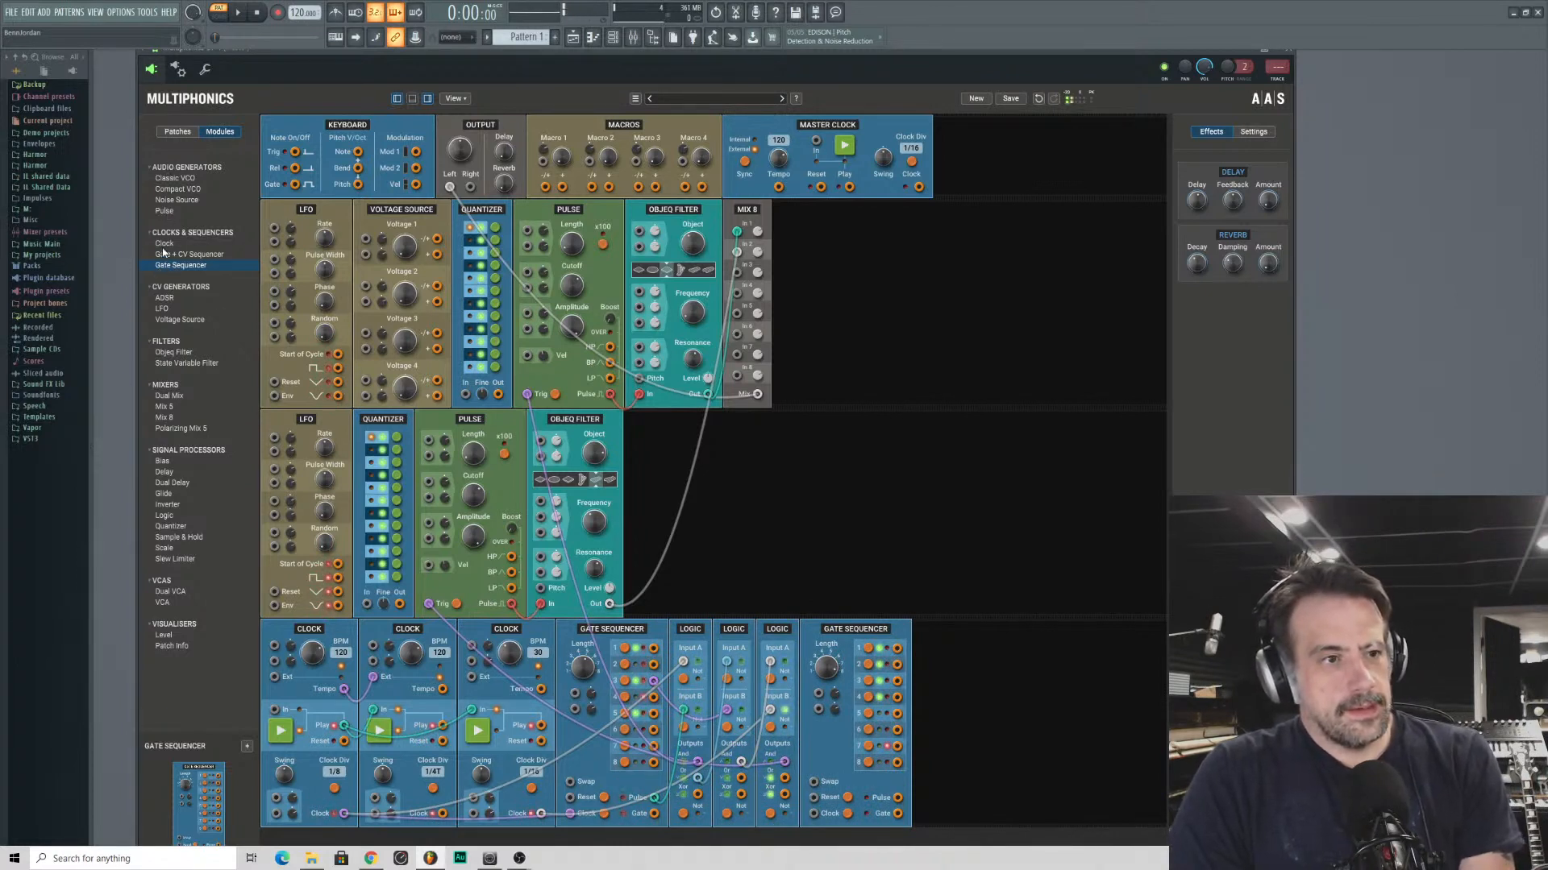
# - Insert a Clock before the new Gate Sequencer, patch its Clock output into the sequencer, and drive it from the first Clock's Play output
pyautogui.moveTo(164, 243); pyautogui.dragTo(824, 692)
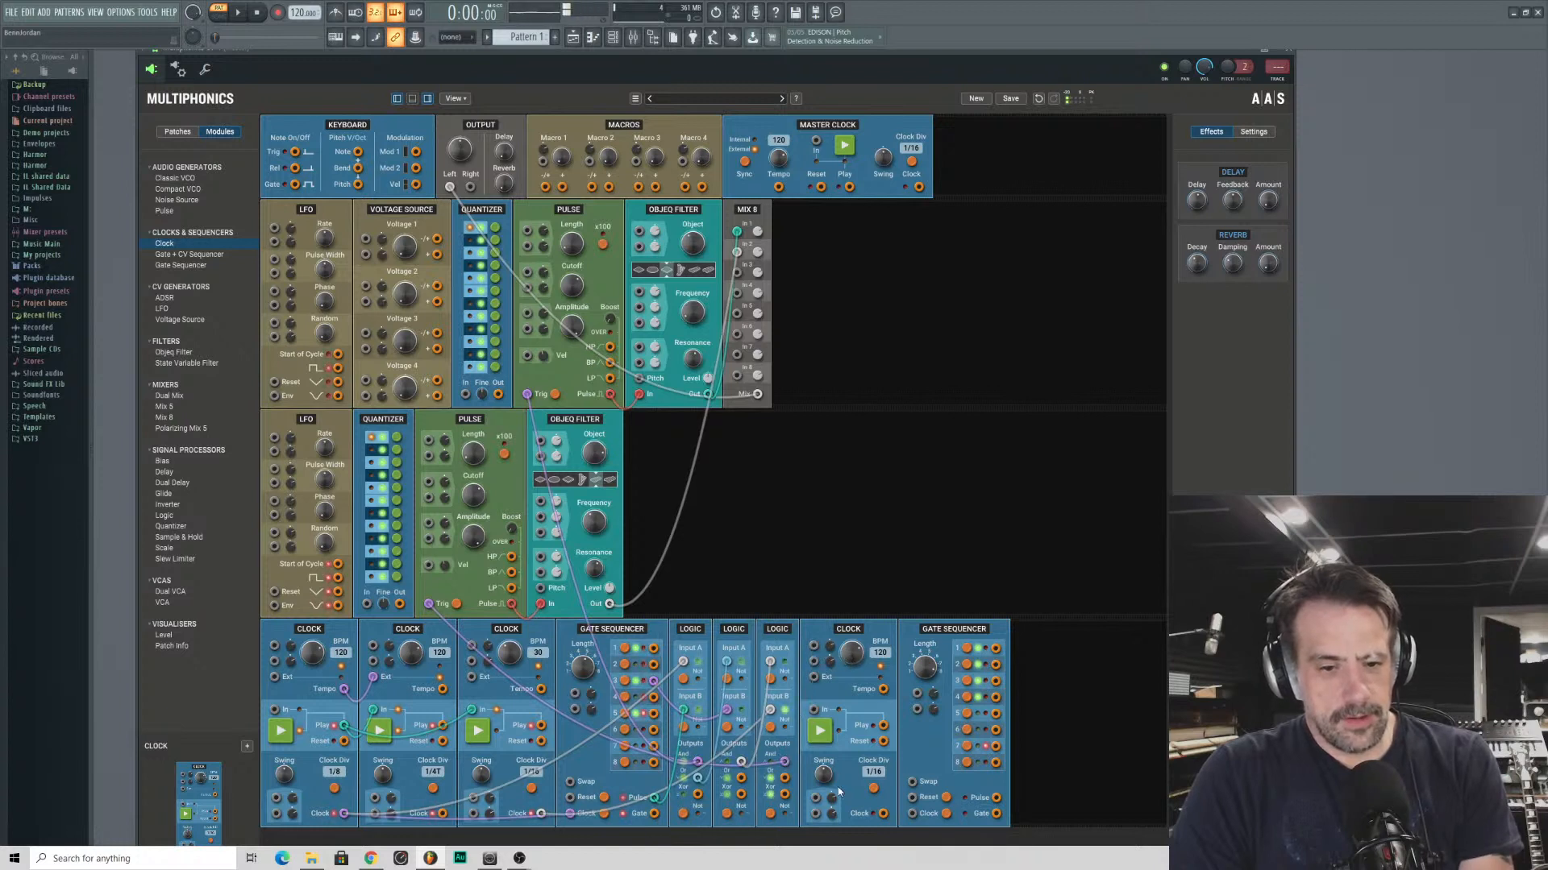
pyautogui.moveTo(885, 813)
pyautogui.mouseDown()
pyautogui.moveTo(969, 651)
pyautogui.moveTo(920, 724)
pyautogui.moveTo(911, 813)
pyautogui.mouseUp()
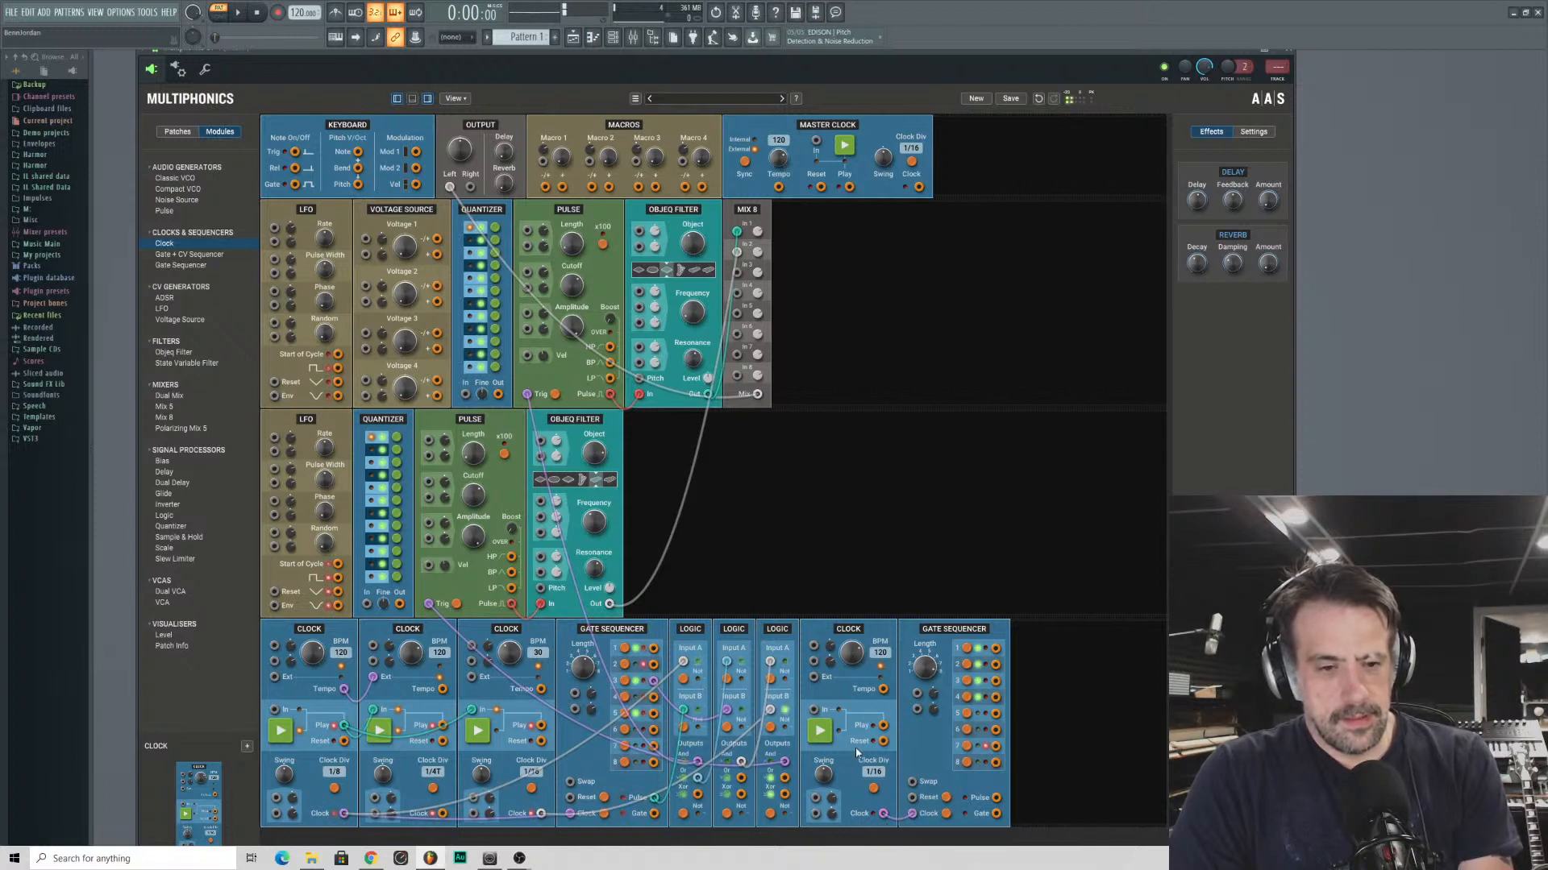
pyautogui.moveTo(813, 709); pyautogui.dragTo(344, 725)
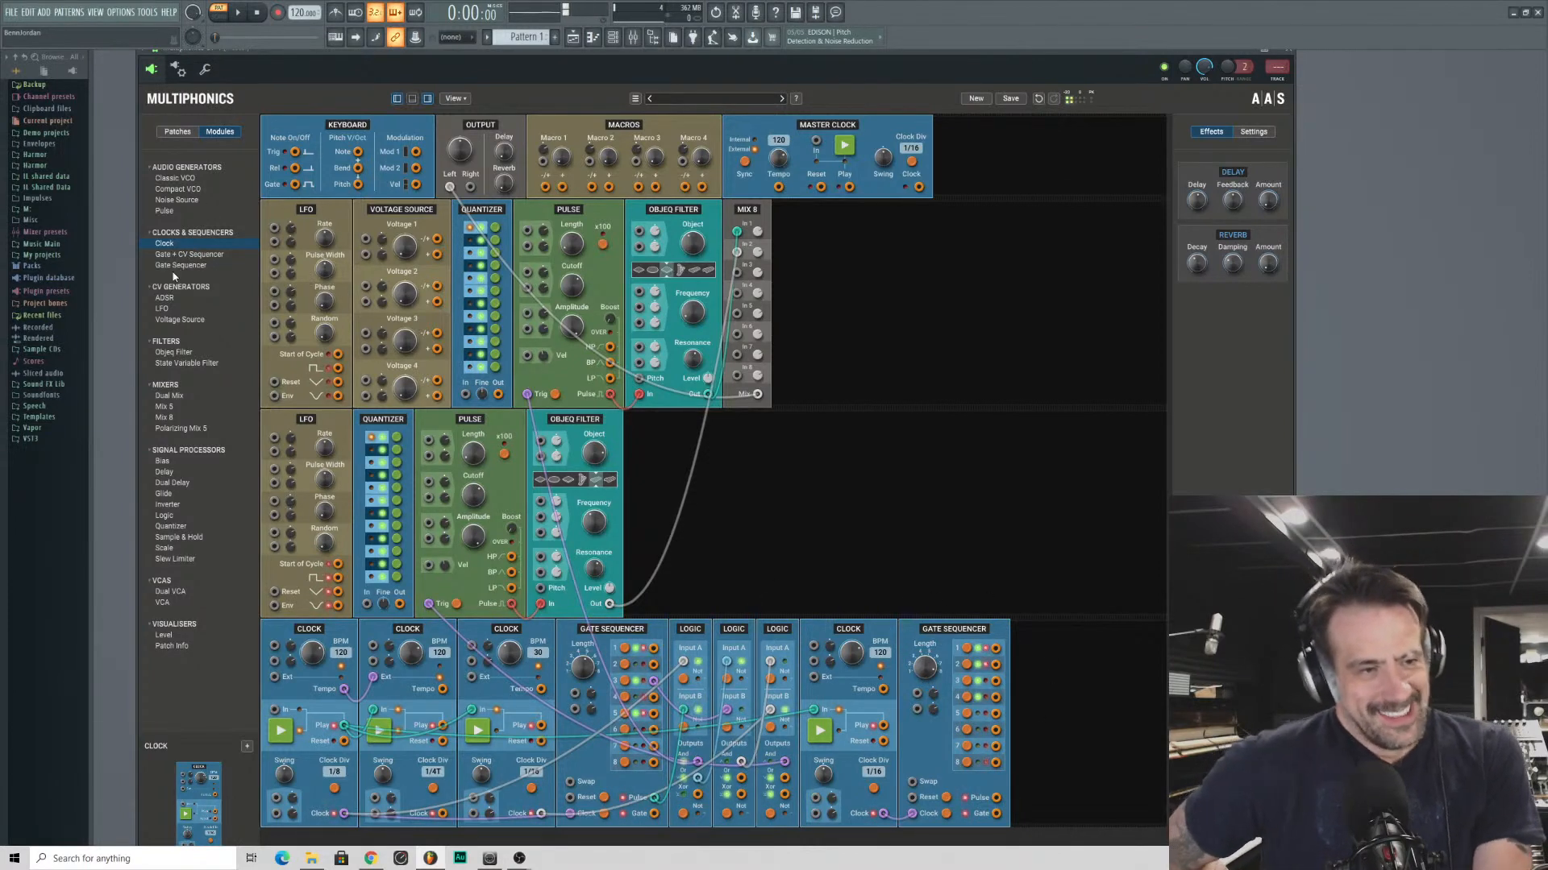
# - Add a third Gate Sequencer clocked from the second one's step 6 output, and set the fourth Clock's division to 1/4
pyautogui.moveTo(181, 265); pyautogui.dragTo(911, 815)
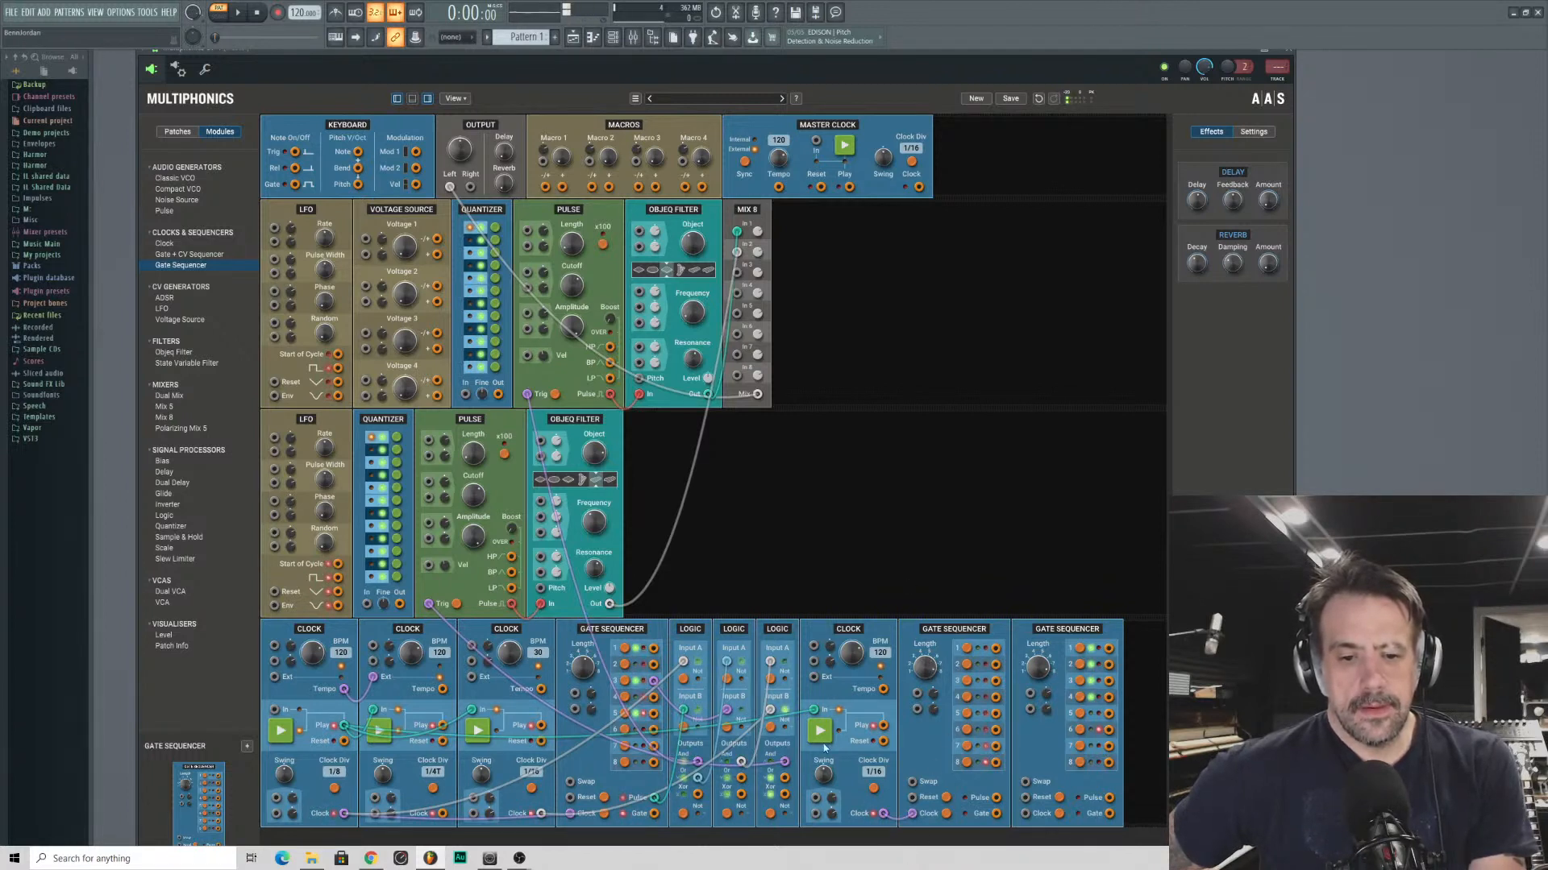
pyautogui.click(874, 790)
pyautogui.click(873, 792)
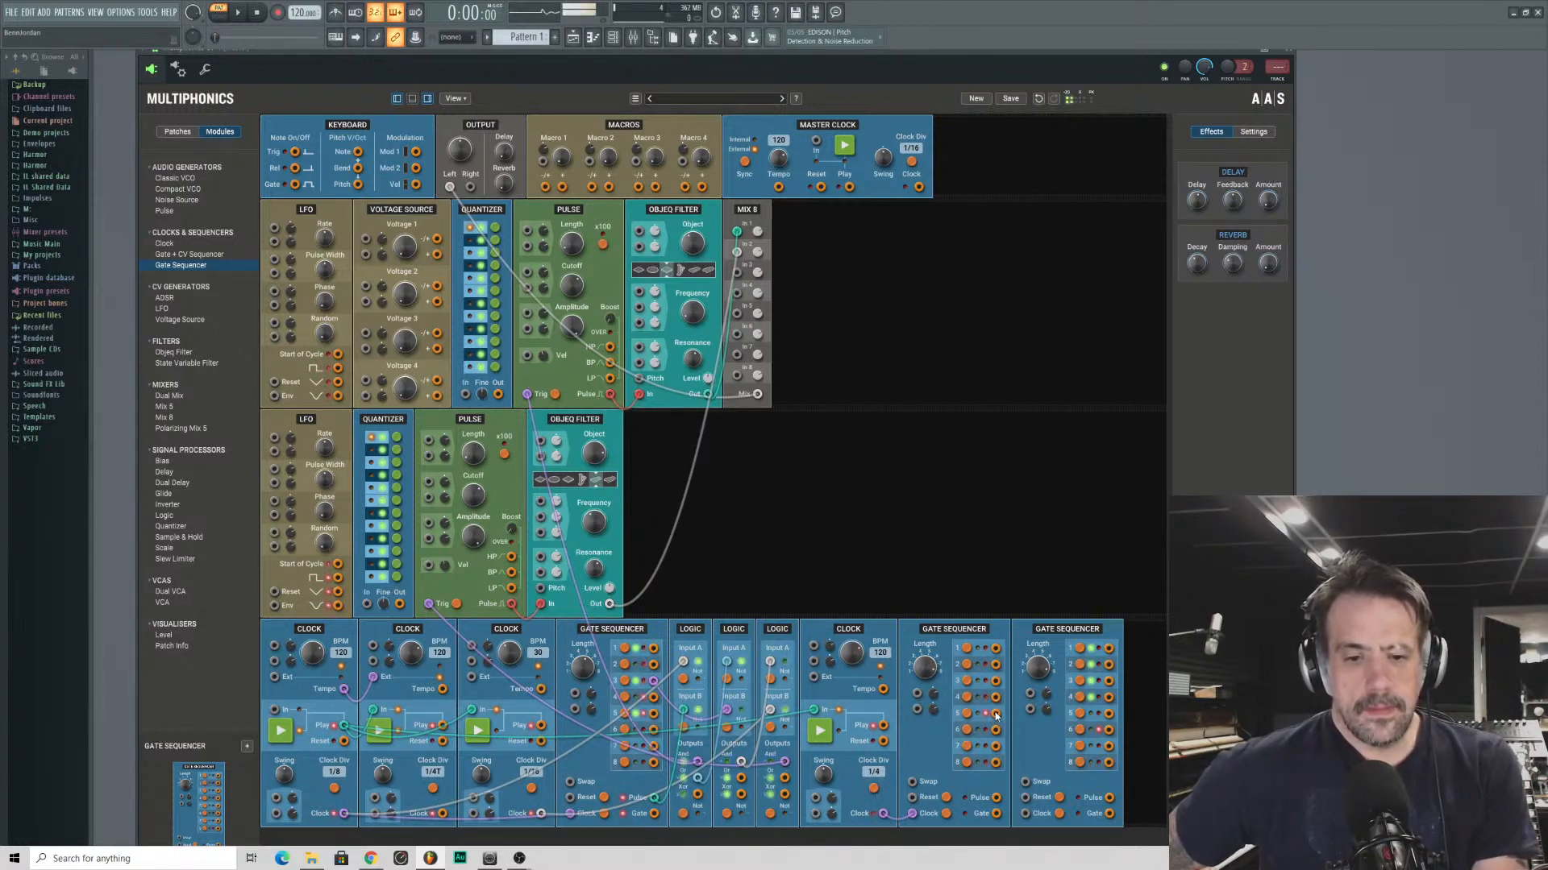
pyautogui.moveTo(996, 731); pyautogui.dragTo(1025, 813)
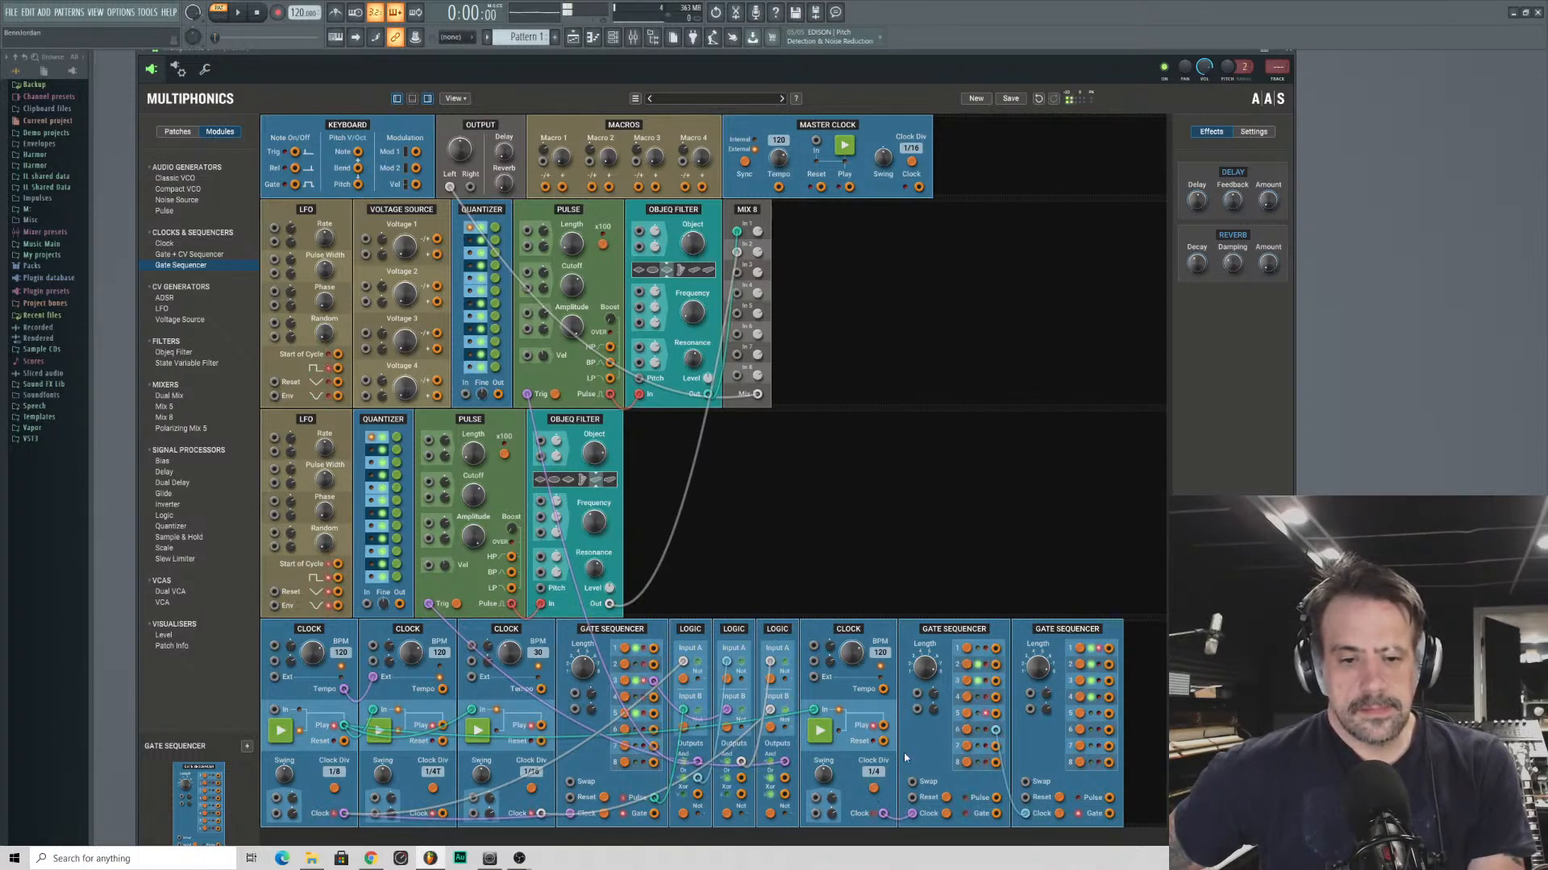
# - Set the fourth Clock's division to 1/16 and toggle step 8 in the third Gate Sequencer
pyautogui.click(876, 791)
pyautogui.click(875, 791)
pyautogui.click(875, 791)
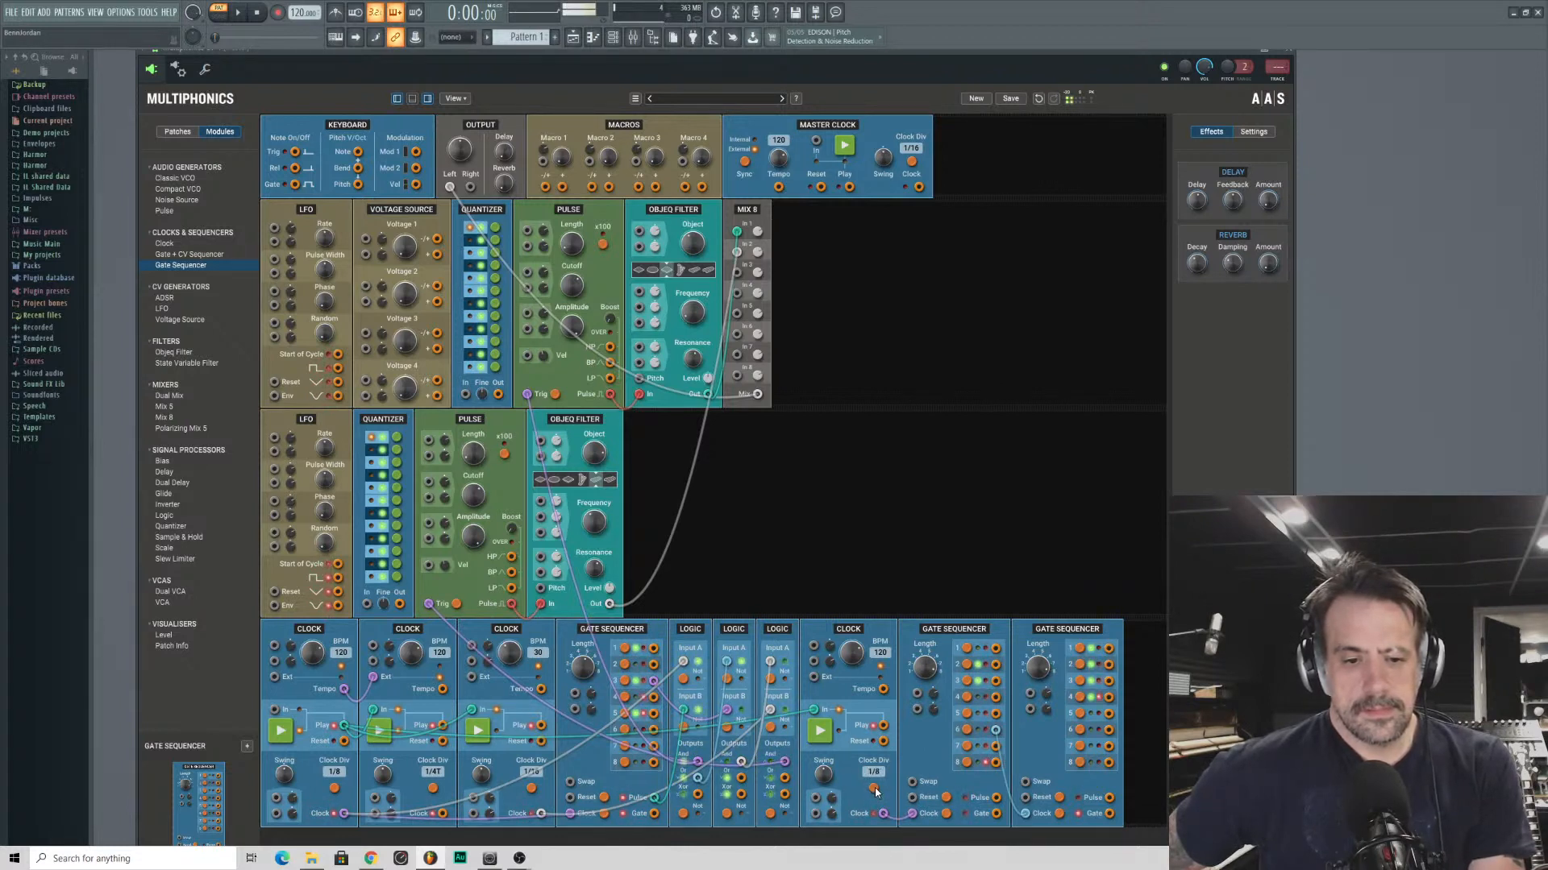
pyautogui.click(875, 791)
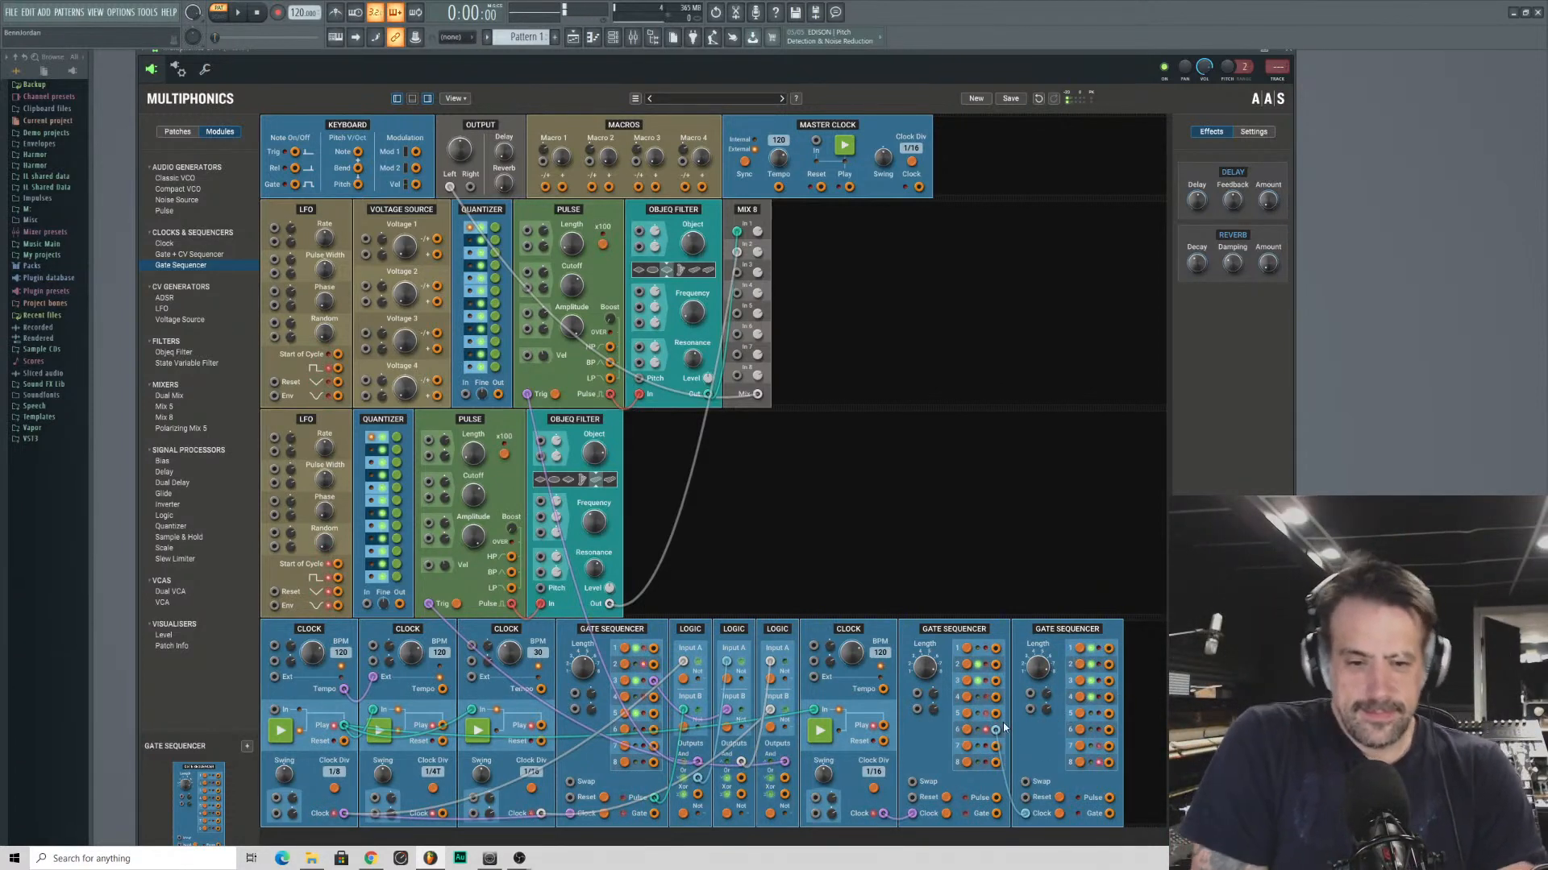
pyautogui.moveTo(996, 730); pyautogui.dragTo(1025, 814)
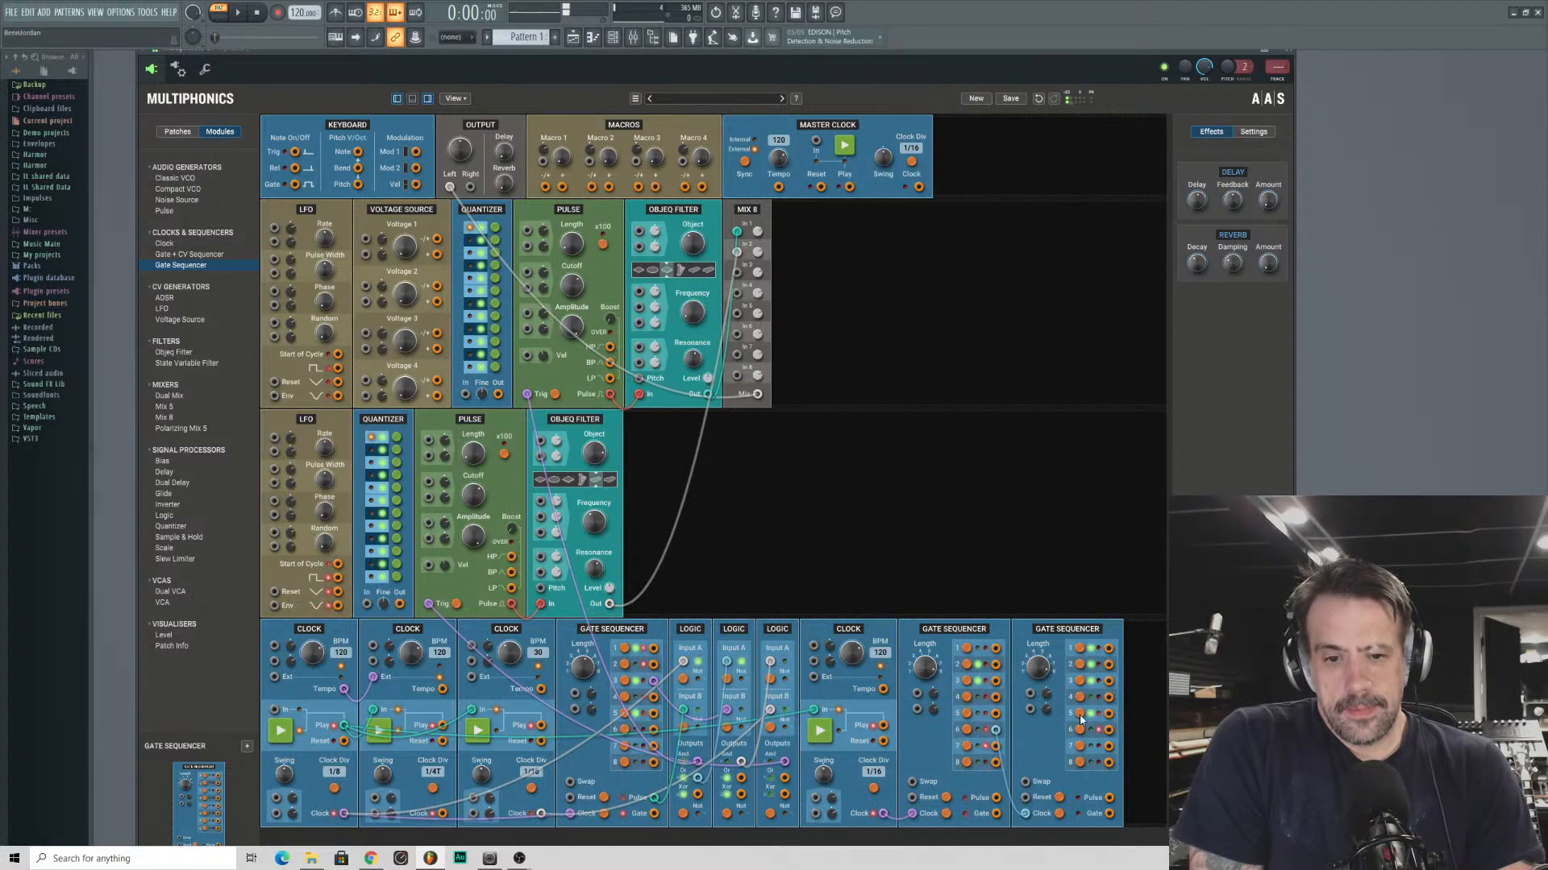
pyautogui.click(1089, 762)
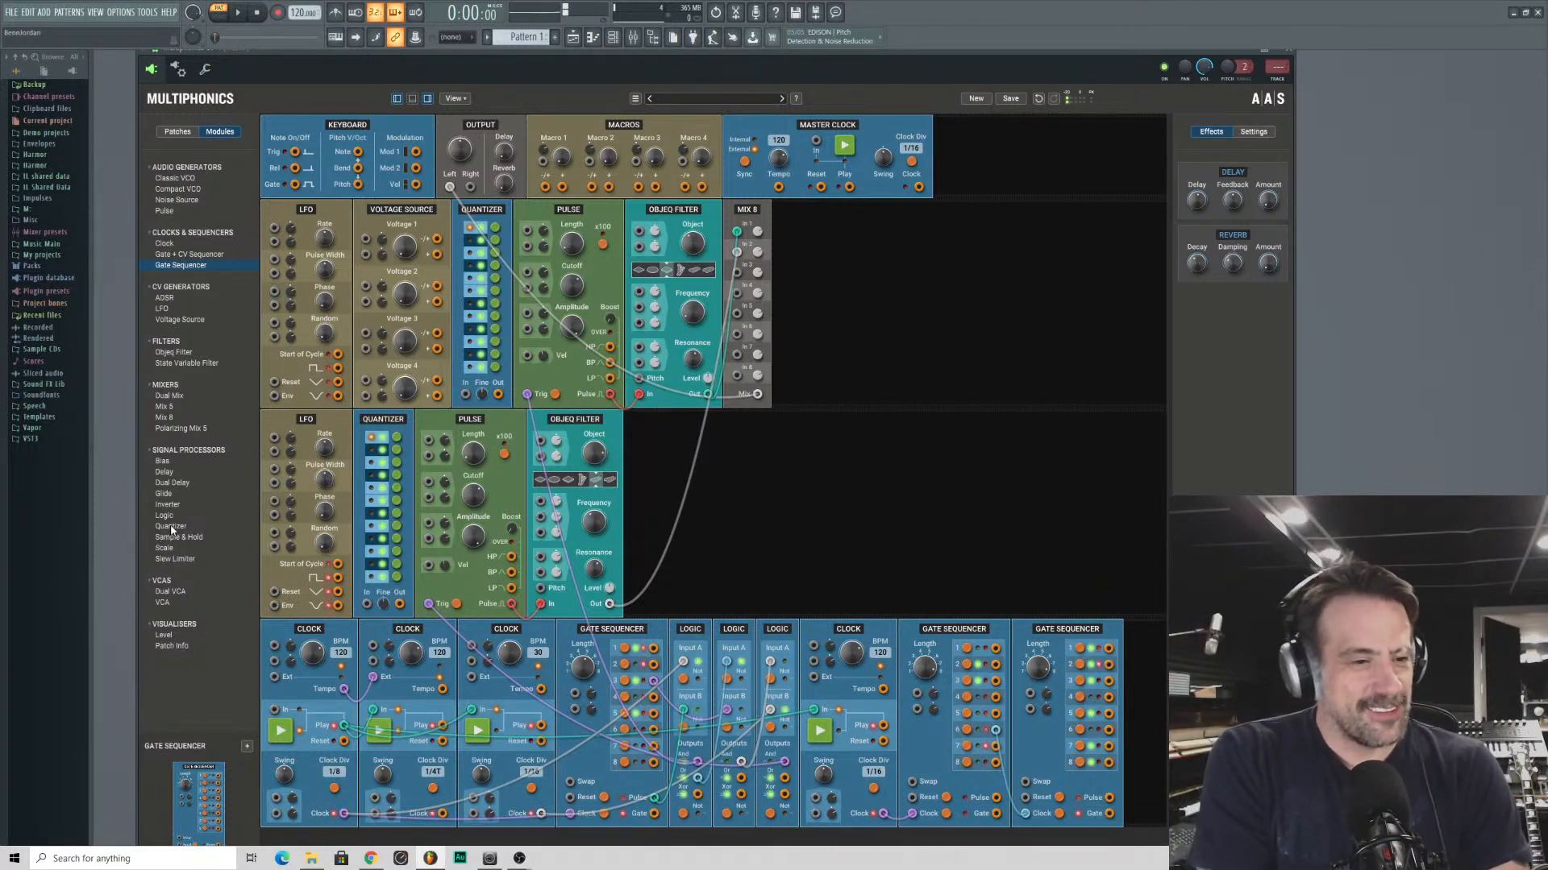
# - Extend the second row with Sample & Hold, Pulse, Quantizer and Objeq Filter modules, in that order
pyautogui.moveTo(202, 527); pyautogui.dragTo(940, 448)
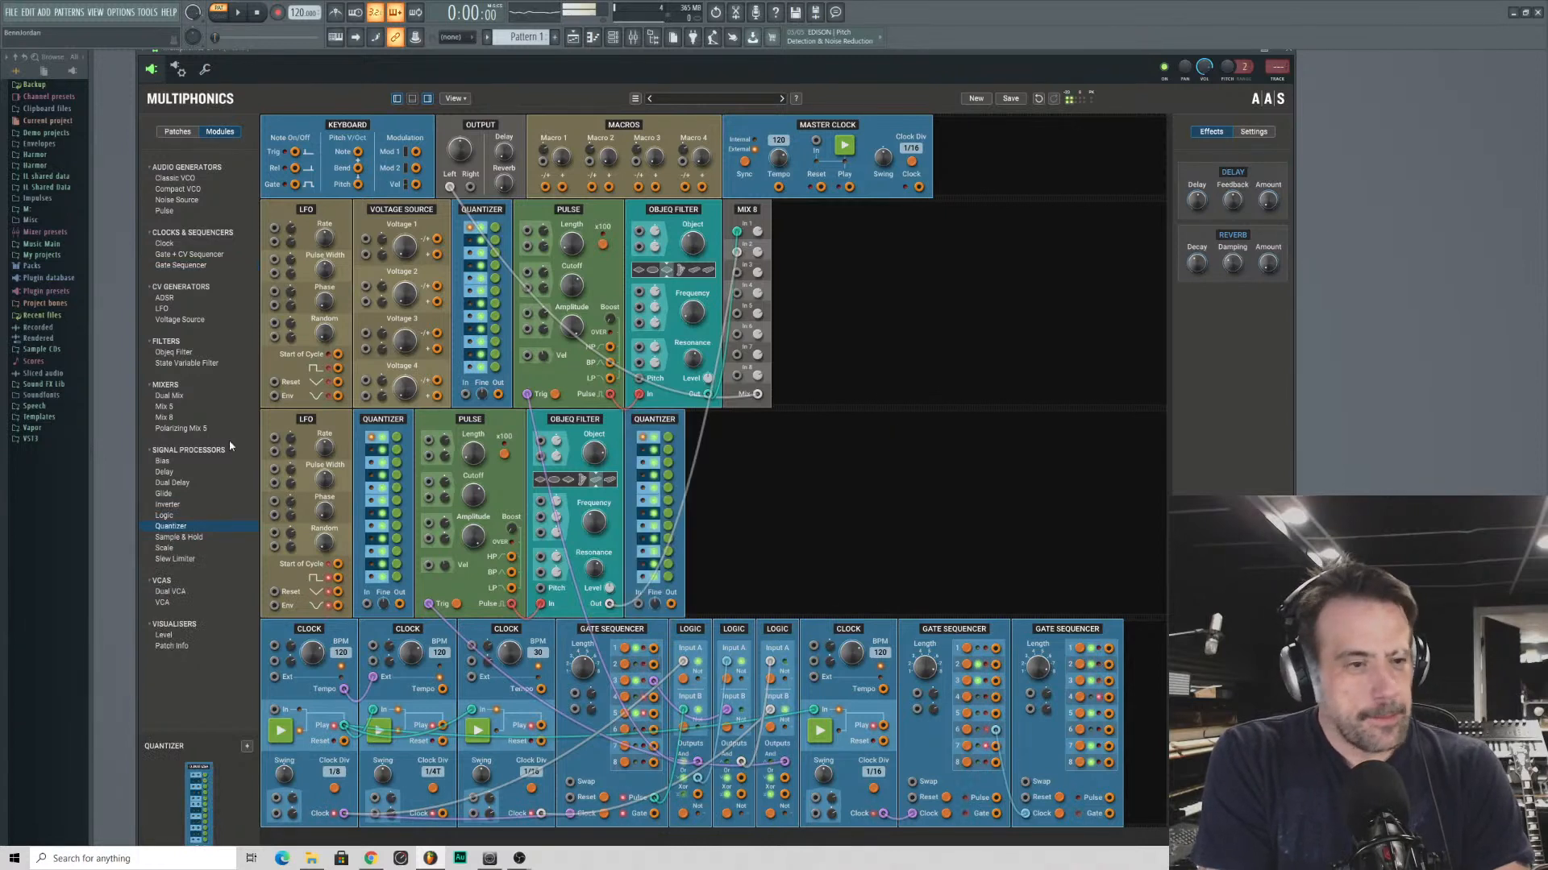
pyautogui.moveTo(173, 537); pyautogui.dragTo(794, 451)
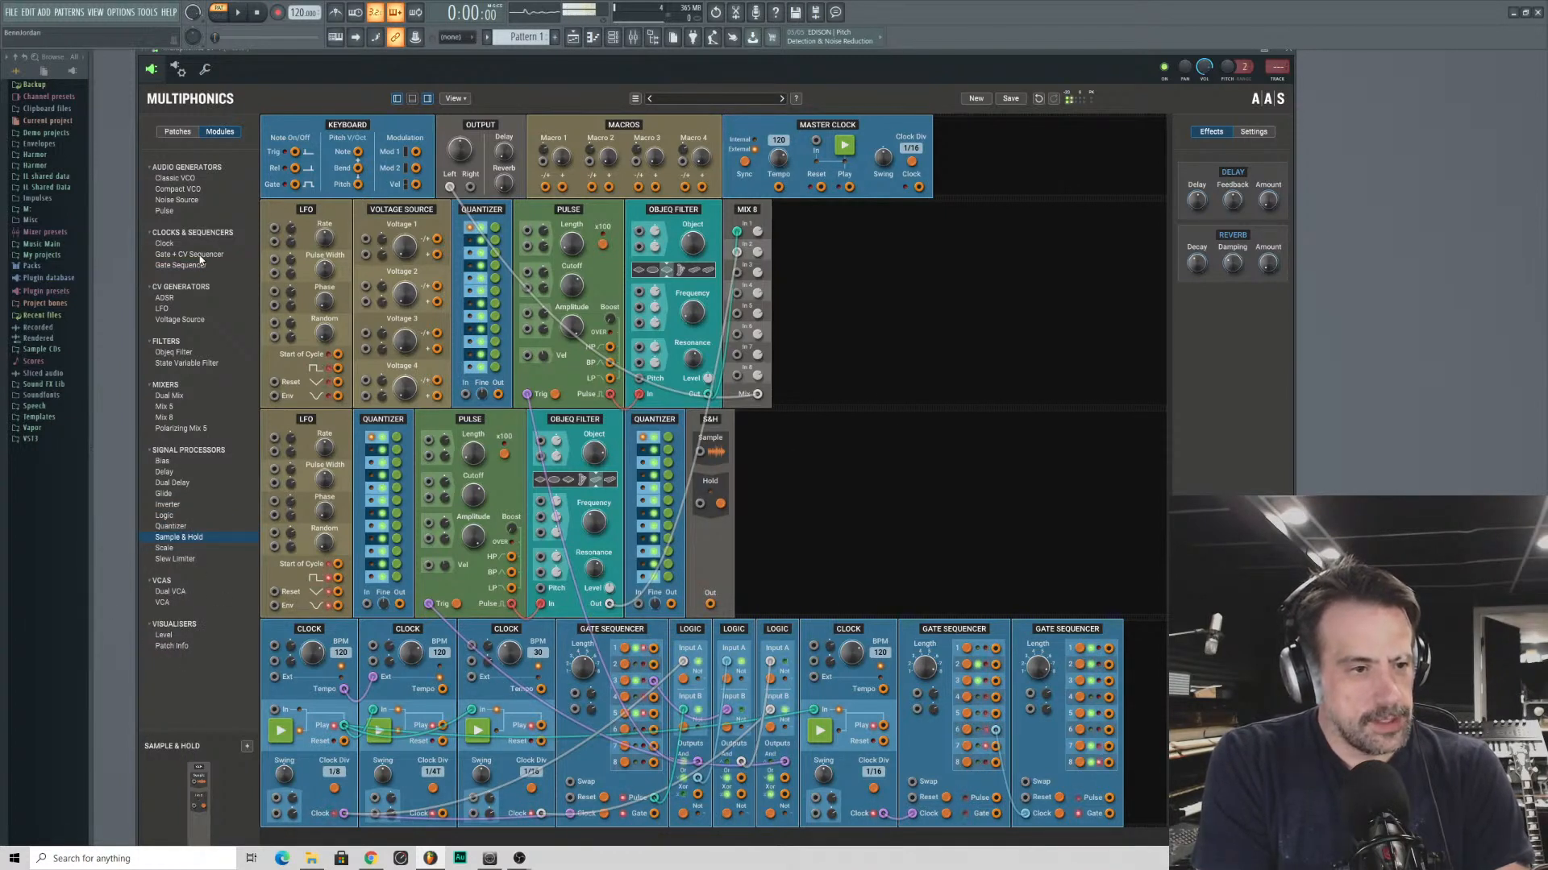
pyautogui.moveTo(173, 355); pyautogui.dragTo(935, 463)
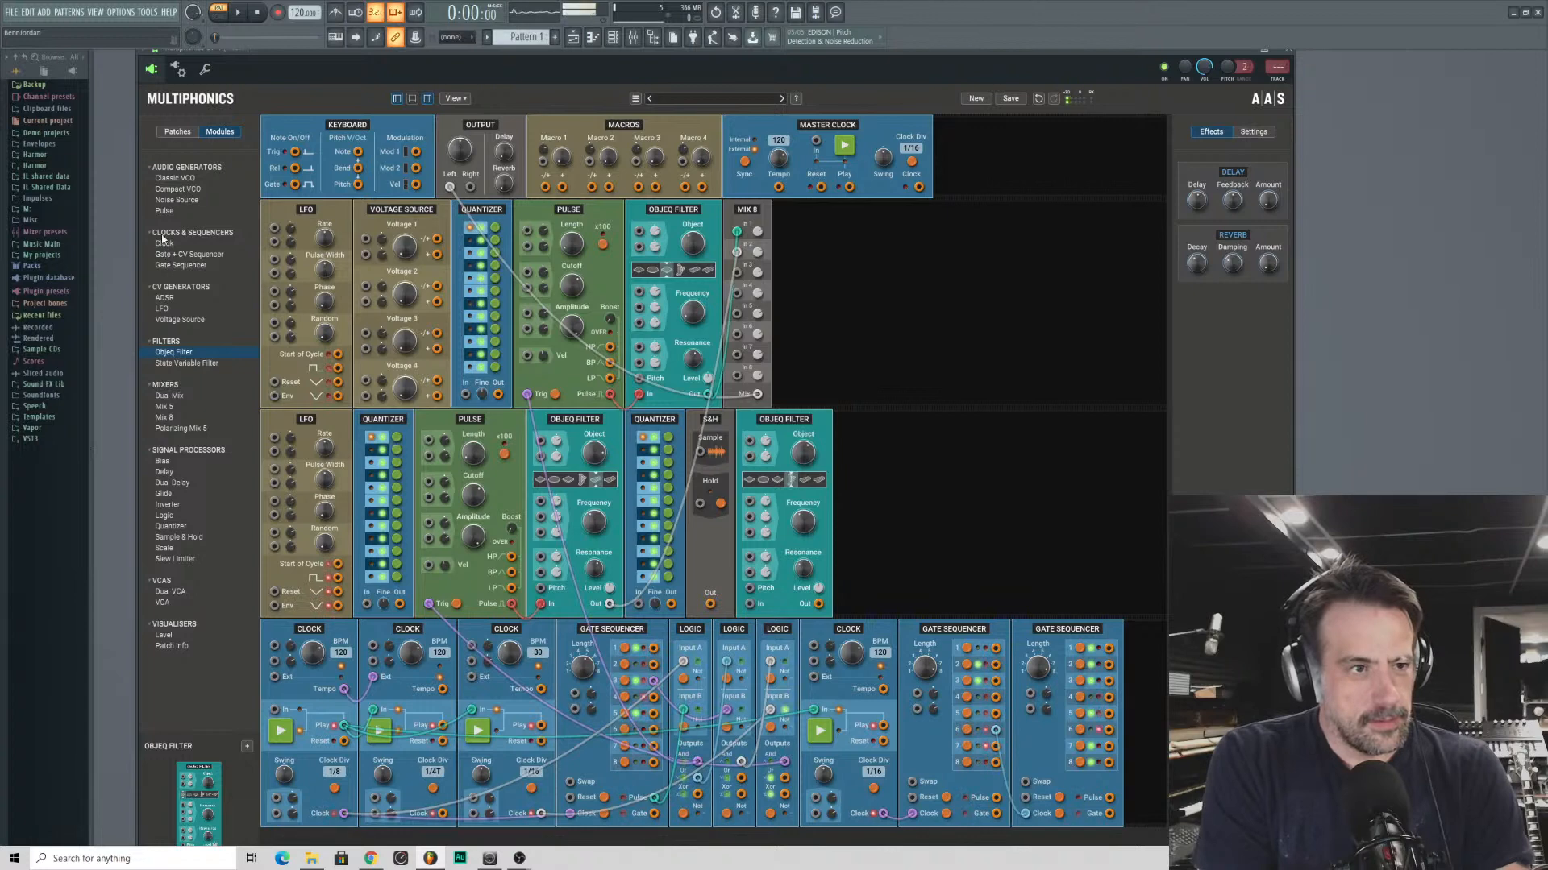
pyautogui.moveTo(164, 211); pyautogui.dragTo(781, 497)
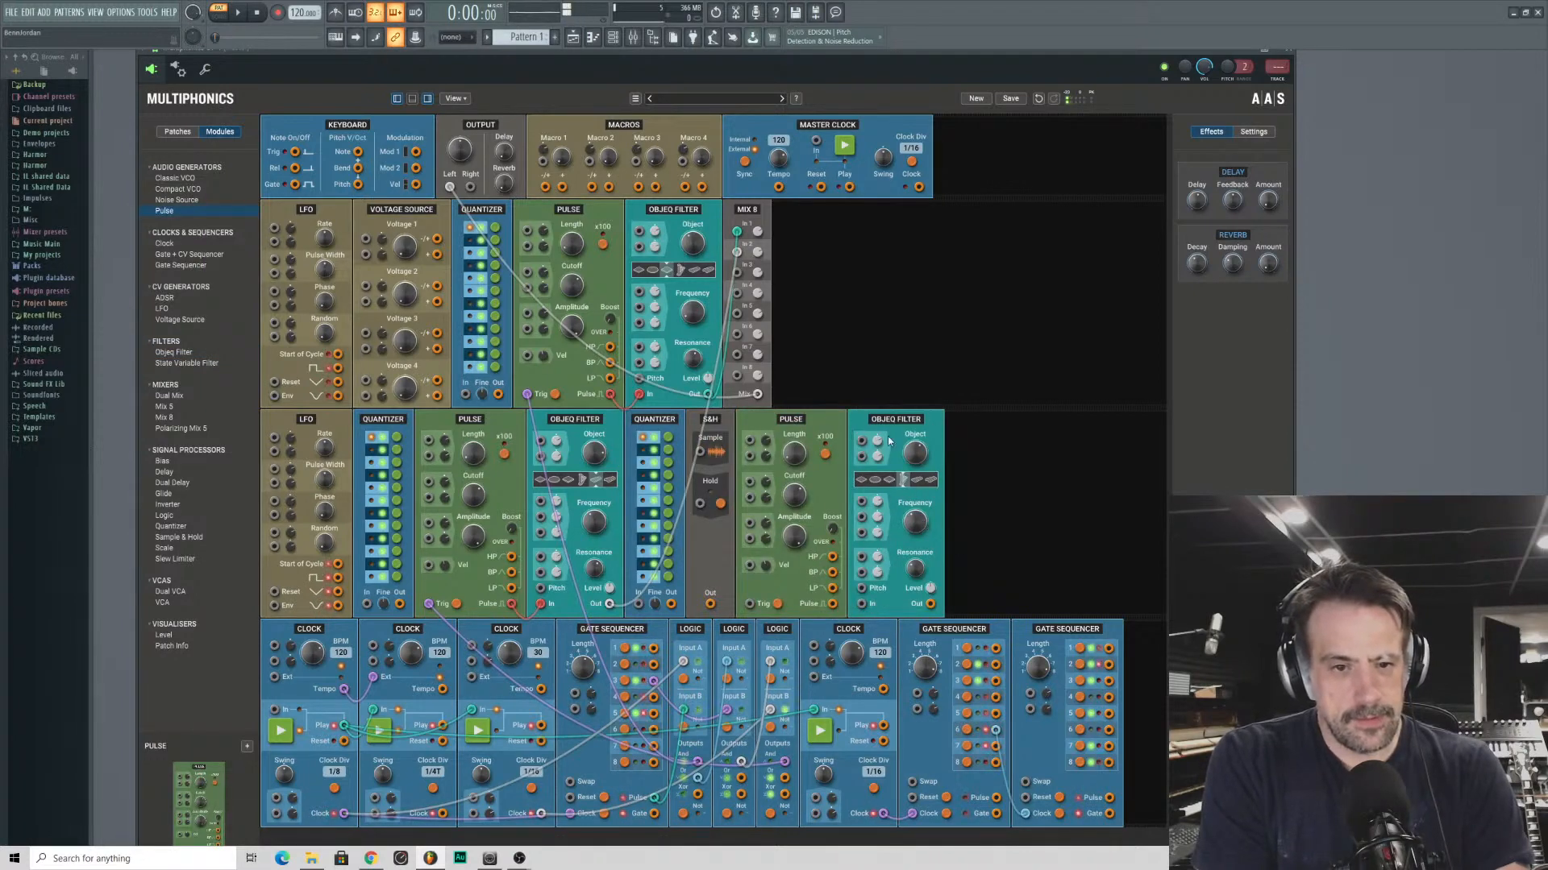
pyautogui.moveTo(659, 427); pyautogui.dragTo(816, 423)
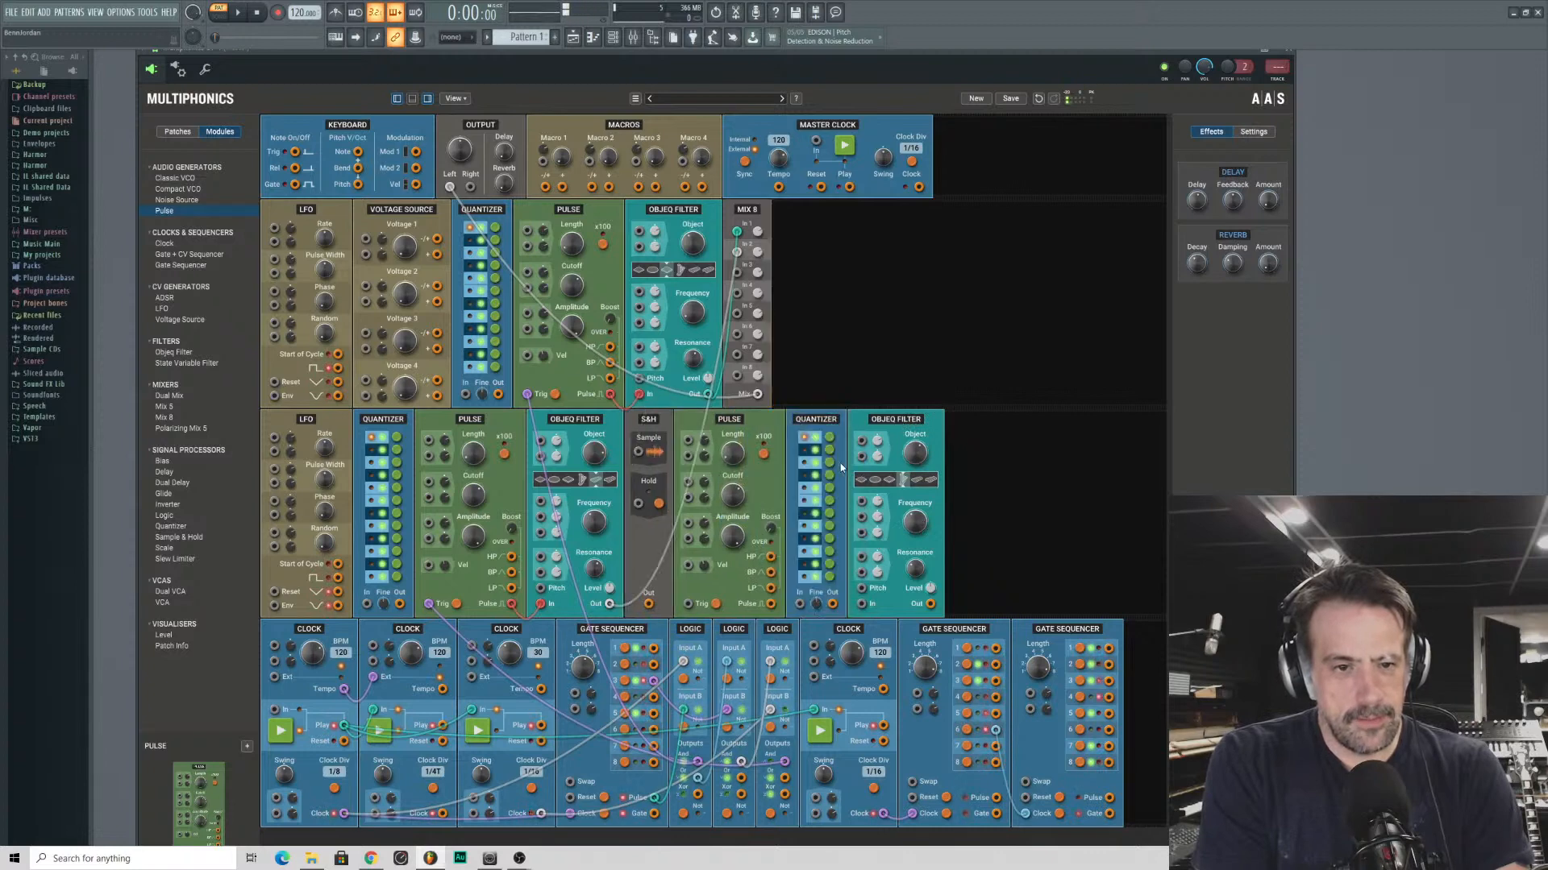
# - Trigger the new Pulse from the third Gate Sequencer, patch it to S&H Hold, and route S&H through Voltage 2 and the Quantizer to the Objeq pitch
pyautogui.moveTo(689, 606); pyautogui.dragTo(1109, 797)
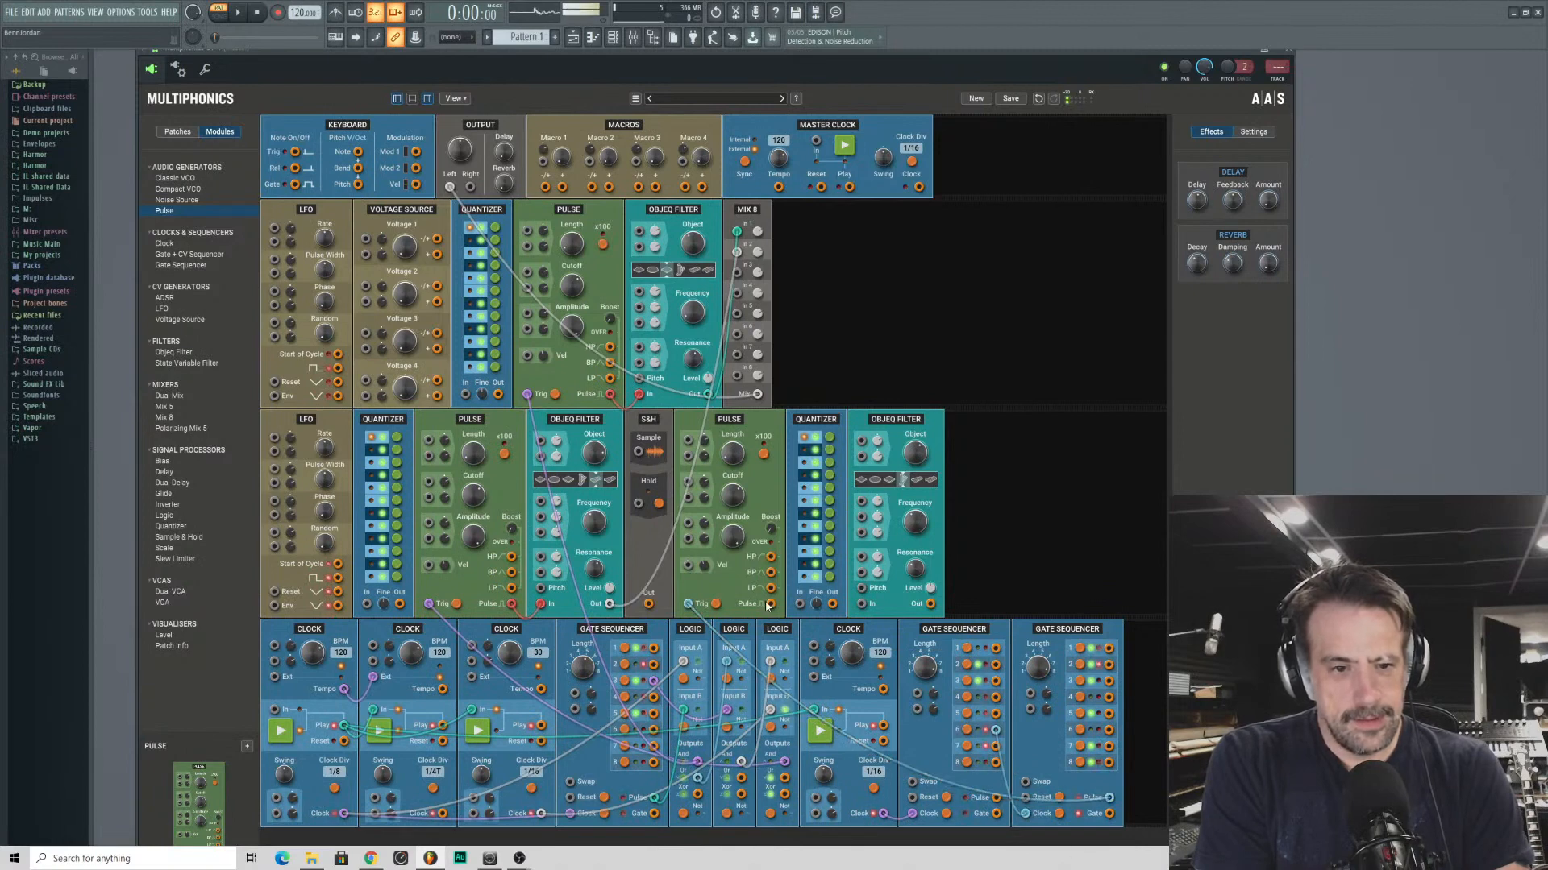
pyautogui.moveTo(771, 604); pyautogui.dragTo(638, 504)
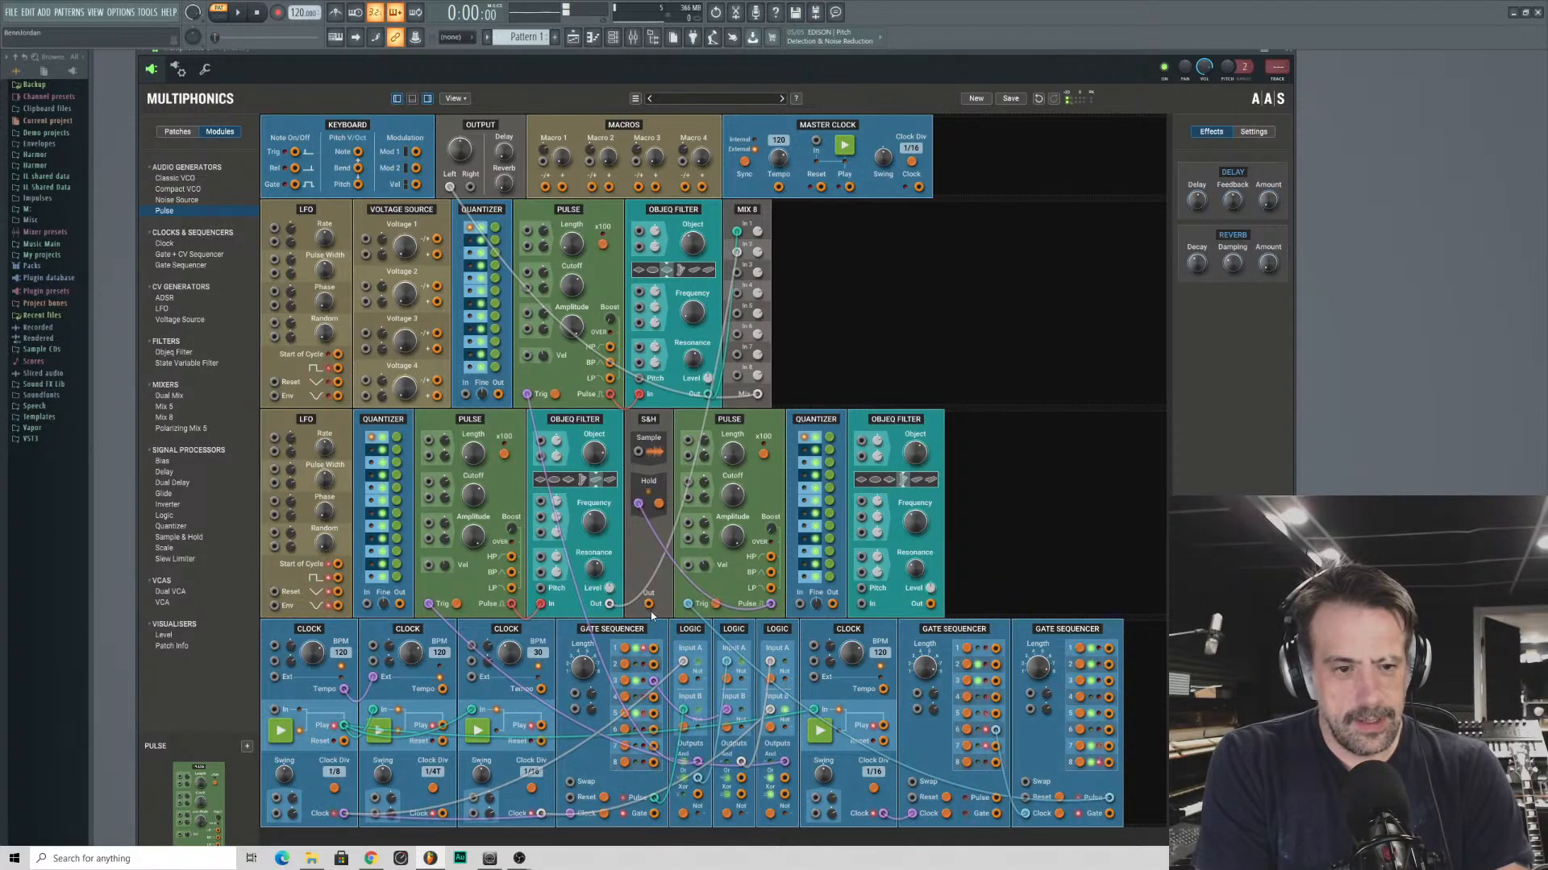
pyautogui.moveTo(649, 604); pyautogui.dragTo(861, 589)
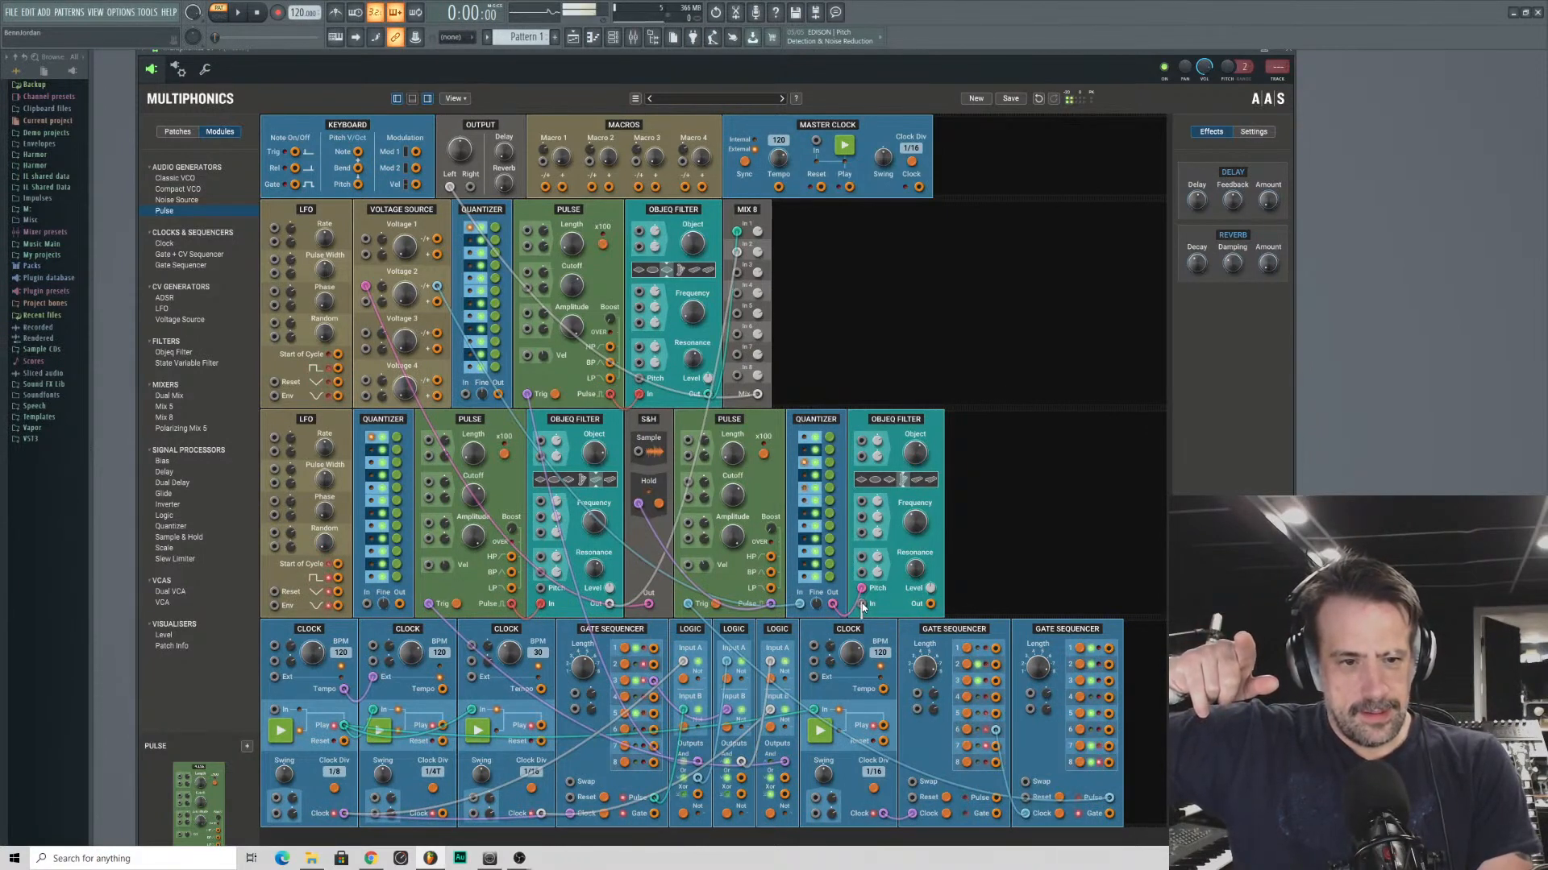
# - Patch the new Pulse's output into the new Objeq Filter and route that filter to Mix 8 input 3
pyautogui.moveTo(862, 604); pyautogui.dragTo(776, 610)
pyautogui.moveTo(931, 605); pyautogui.dragTo(737, 273)
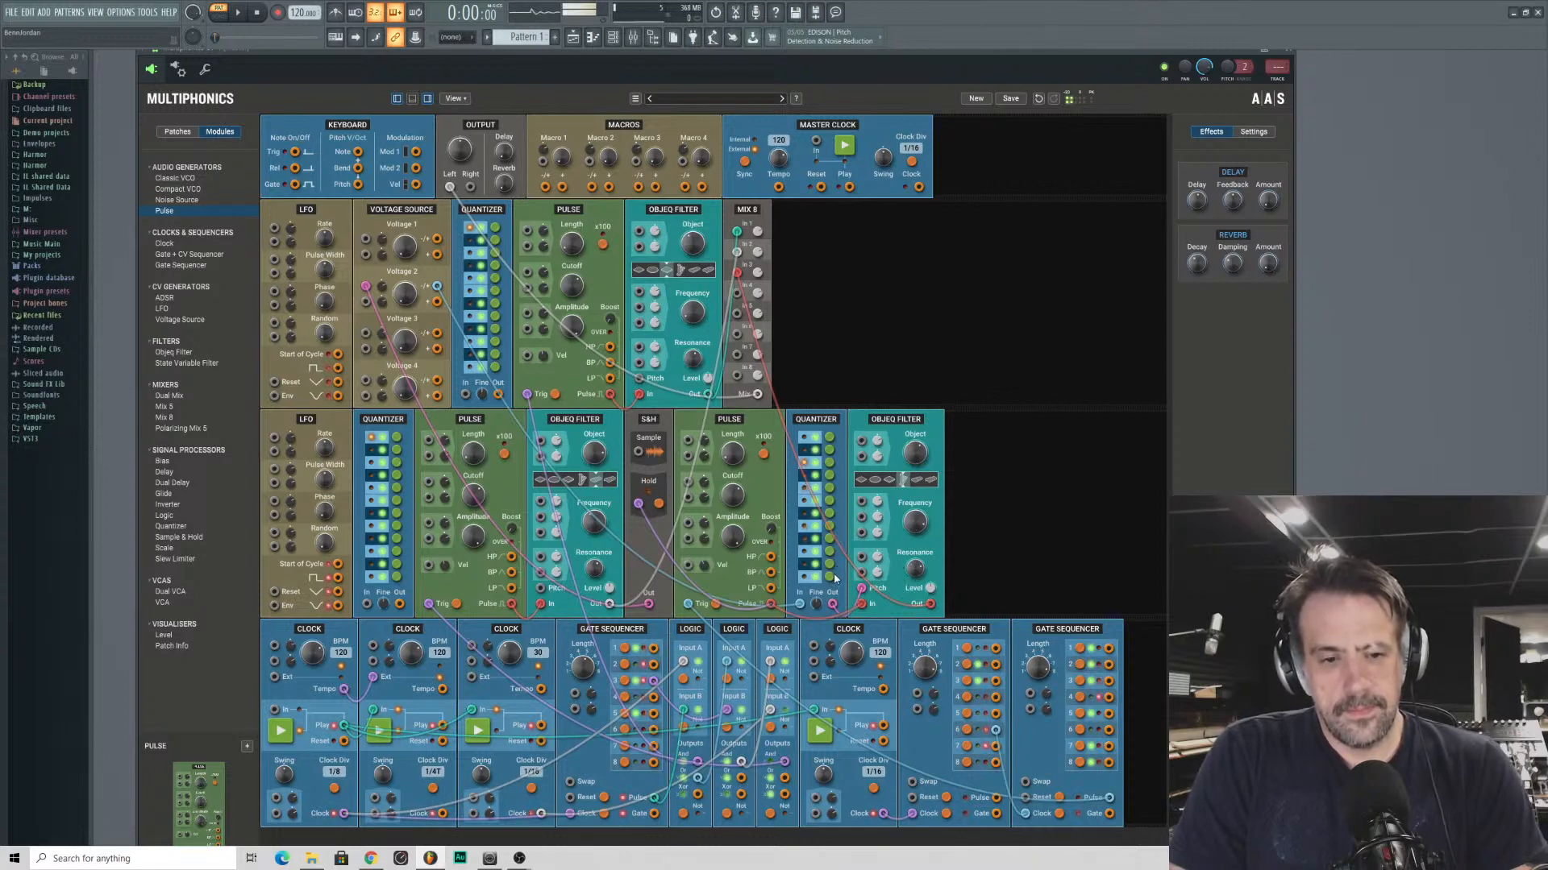
# - Change the allowed notes in the new Quantizer and adjust the new Objeq Filter's frequency
pyautogui.click(830, 476)
pyautogui.click(830, 451)
pyautogui.click(830, 437)
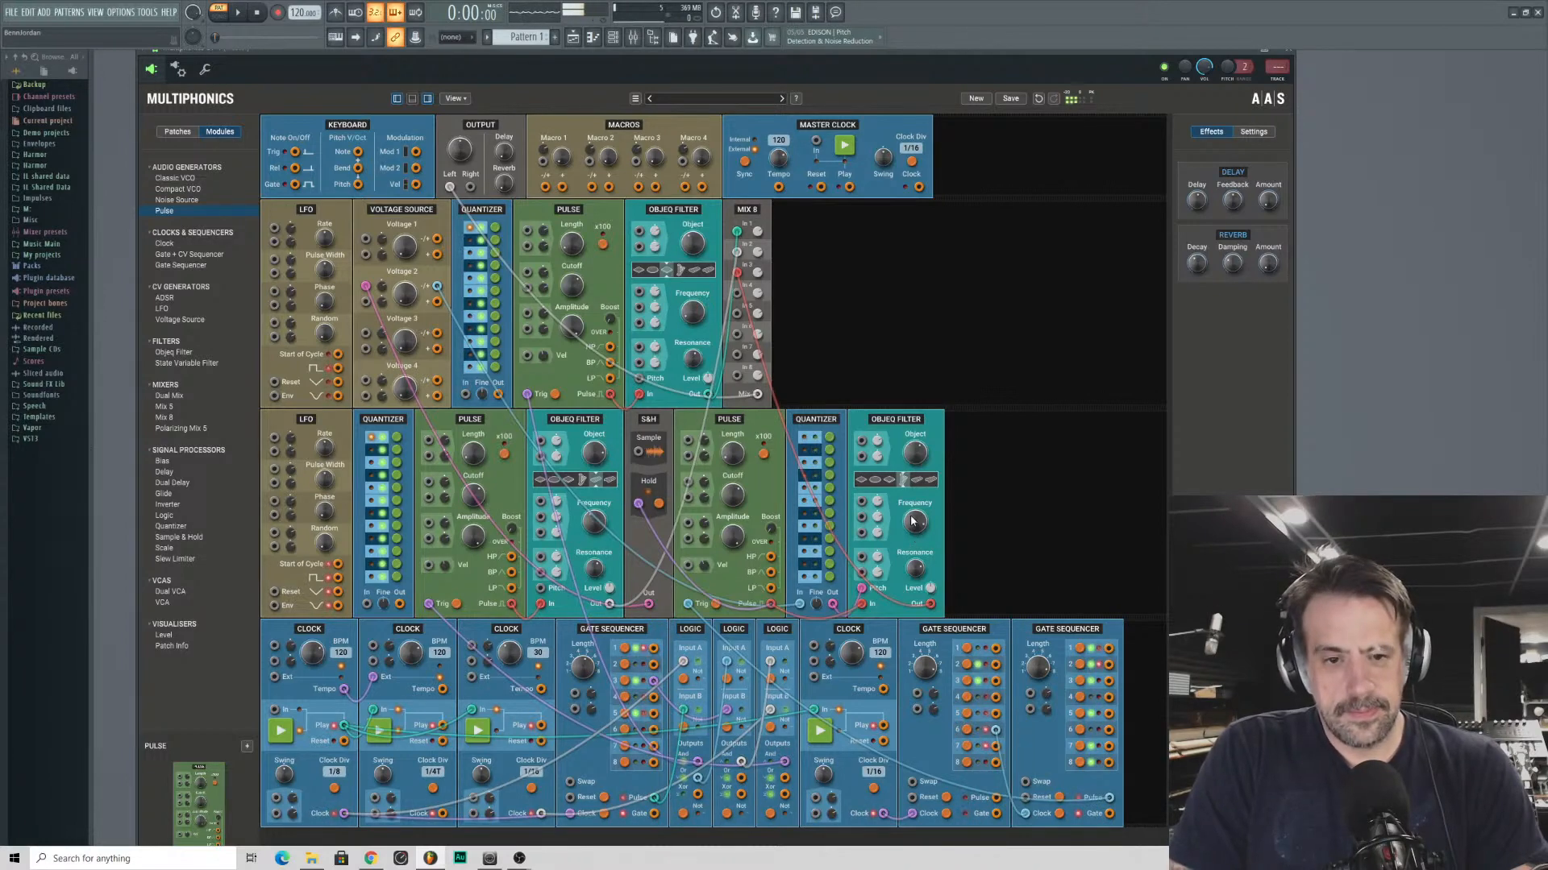
pyautogui.moveTo(912, 518); pyautogui.dragTo(913, 522)
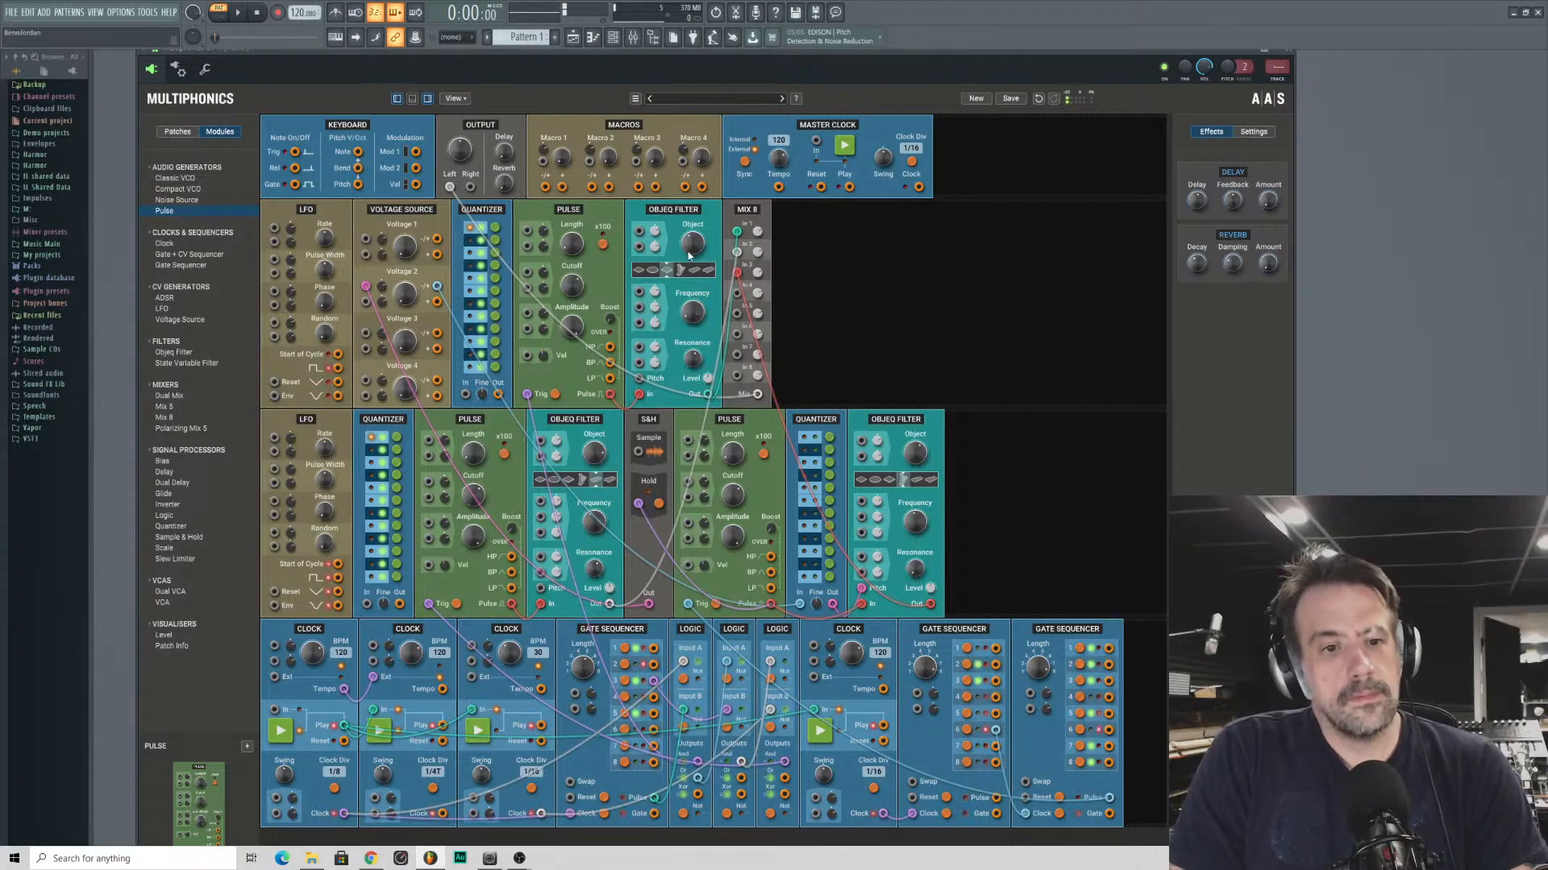
# - Adjust the object shape and resonance of the first row's Objeq Filter
pyautogui.moveTo(693, 345); pyautogui.dragTo(693, 348)
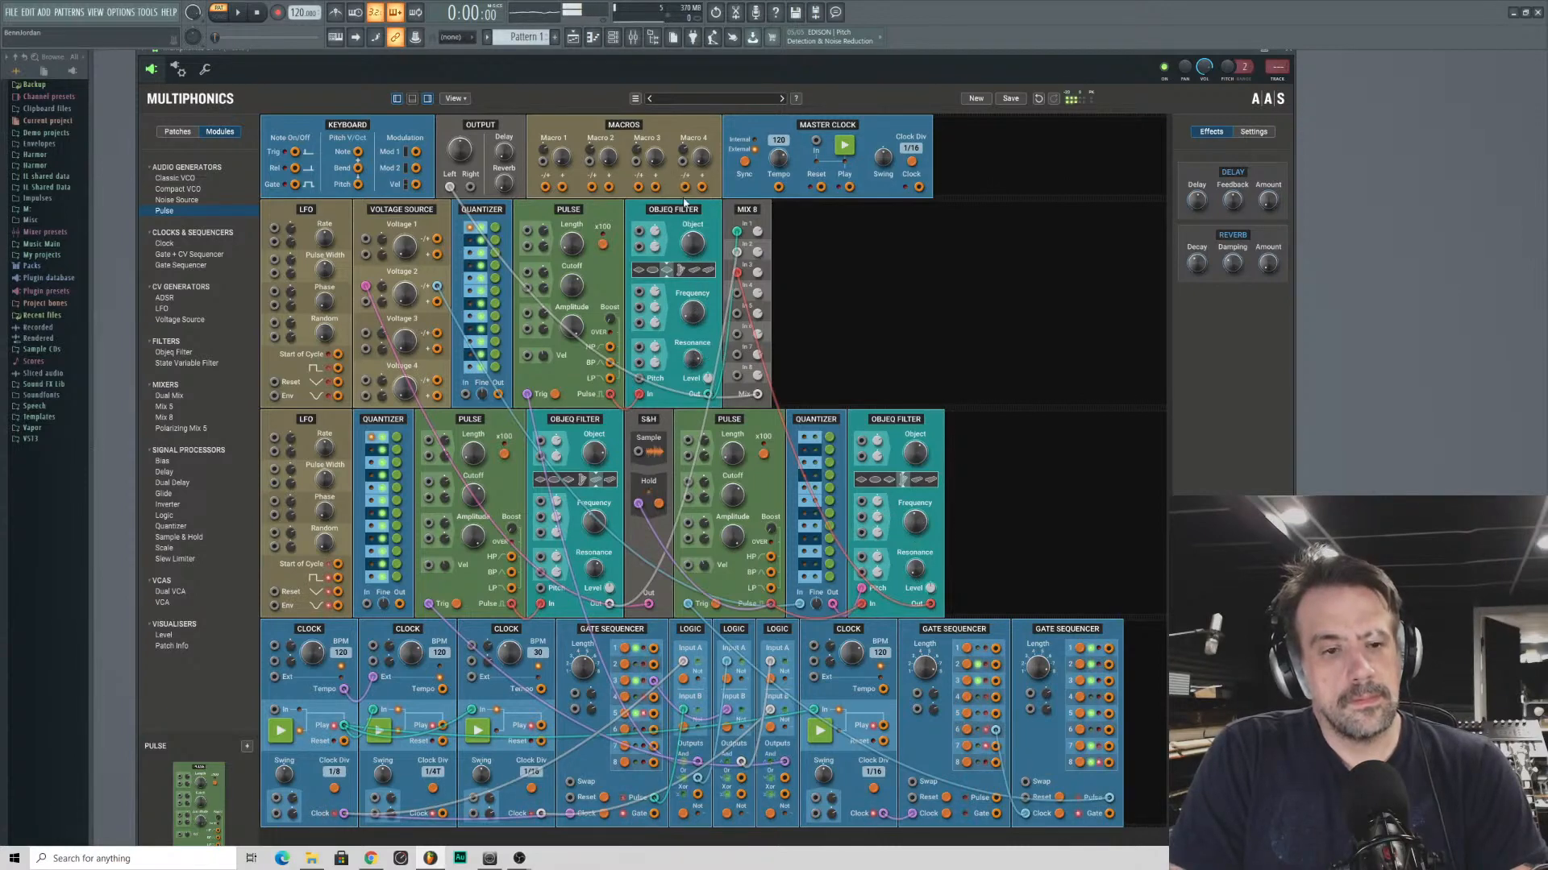
pyautogui.moveTo(652, 273); pyautogui.dragTo(672, 272)
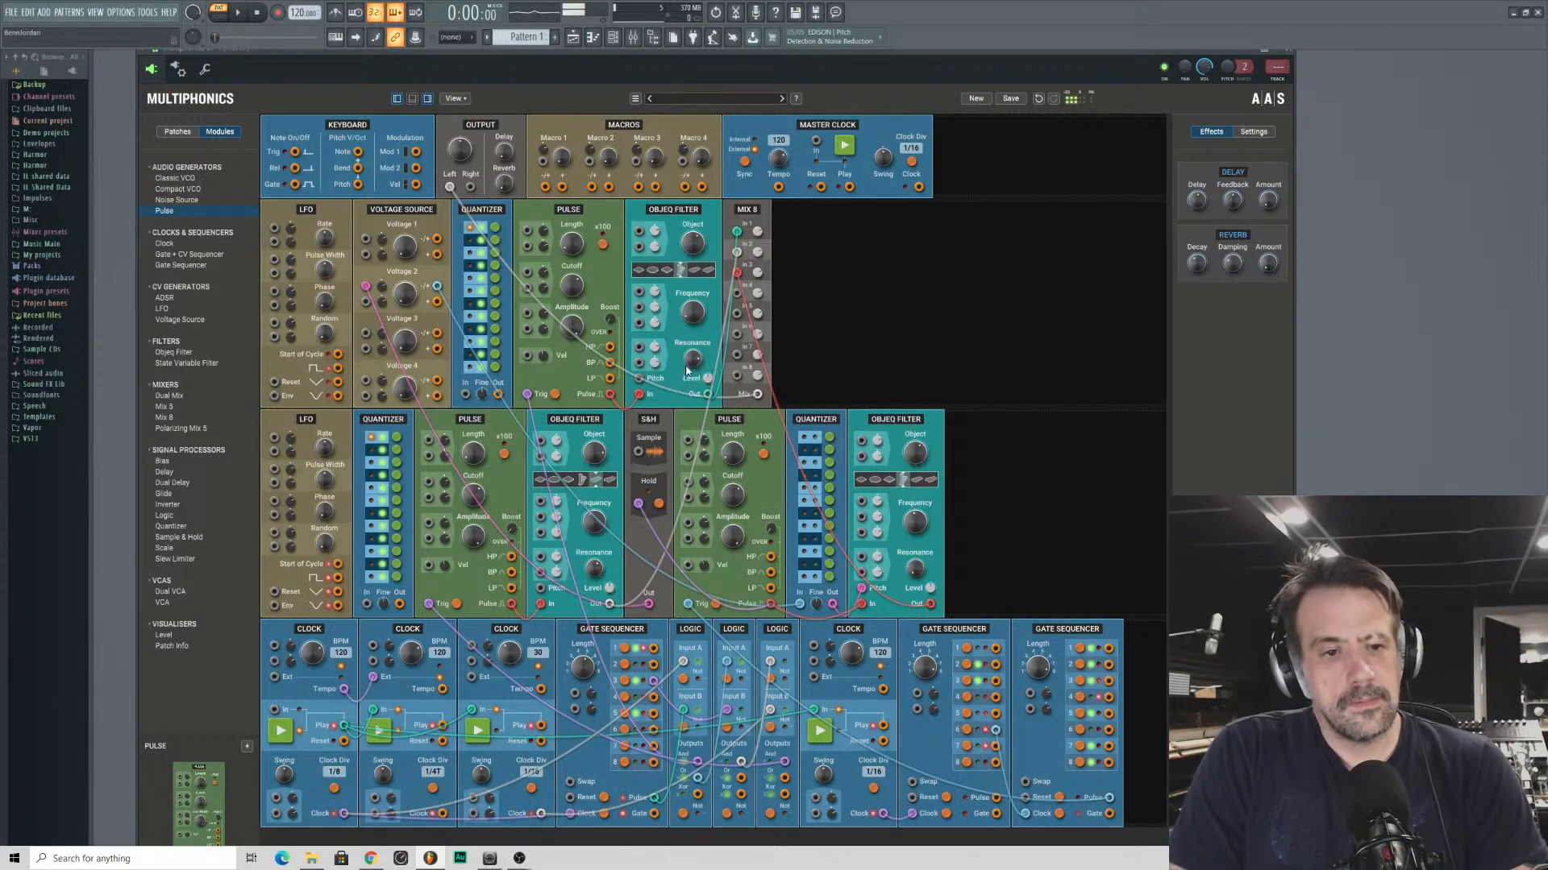
pyautogui.moveTo(689, 365)
pyautogui.mouseDown()
pyautogui.moveTo(691, 346)
pyautogui.moveTo(689, 362)
pyautogui.mouseUp()
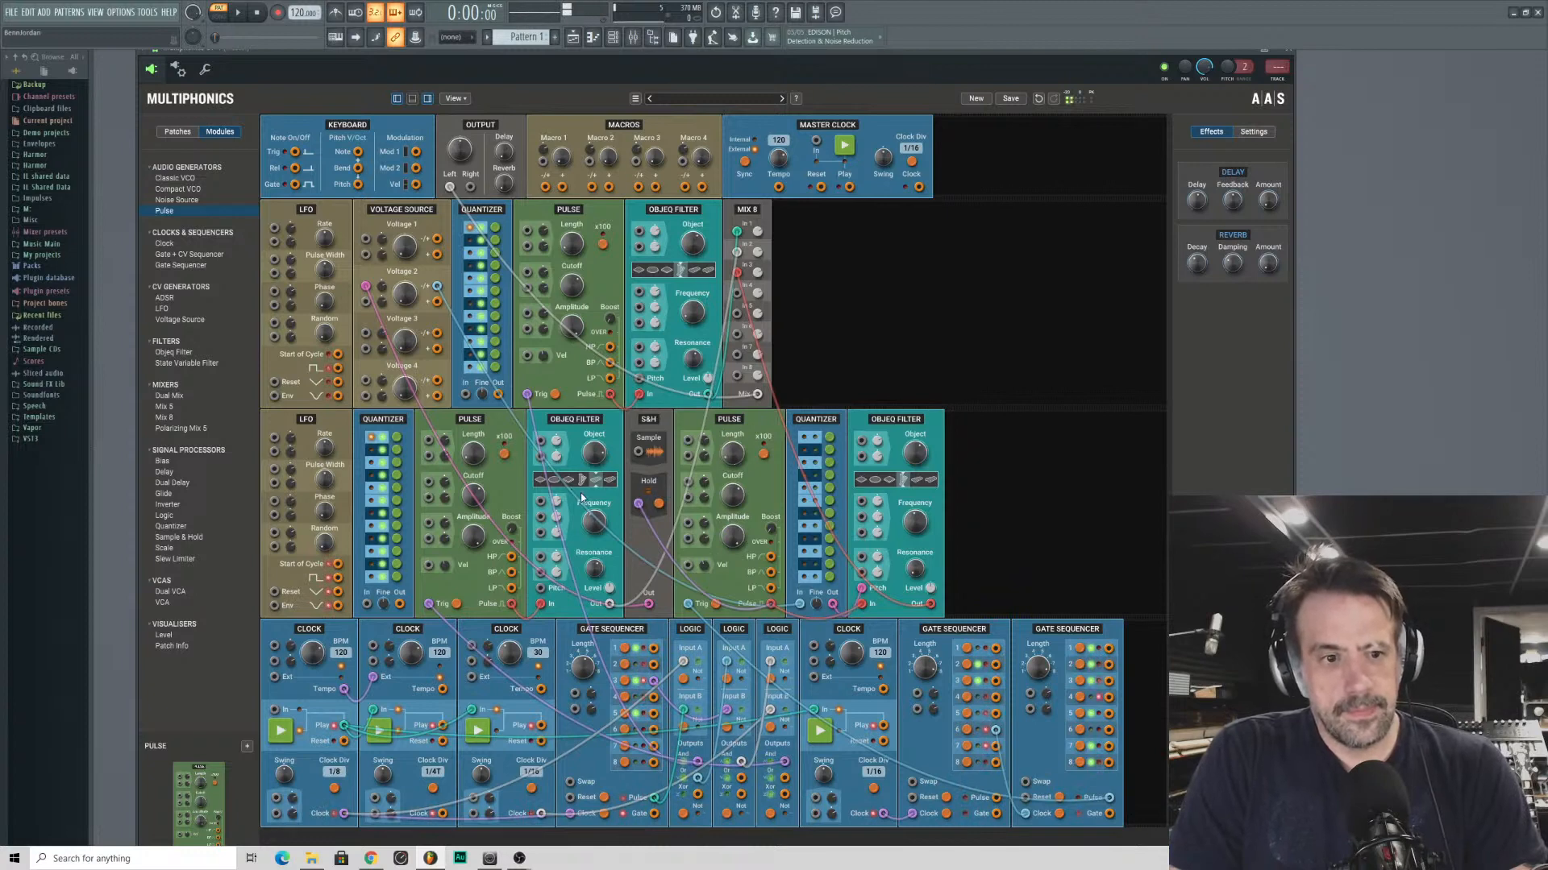
# - Adjust the resonance of both second-row Objeq Filters and the level of the last one
pyautogui.moveTo(594, 568); pyautogui.dragTo(609, 588)
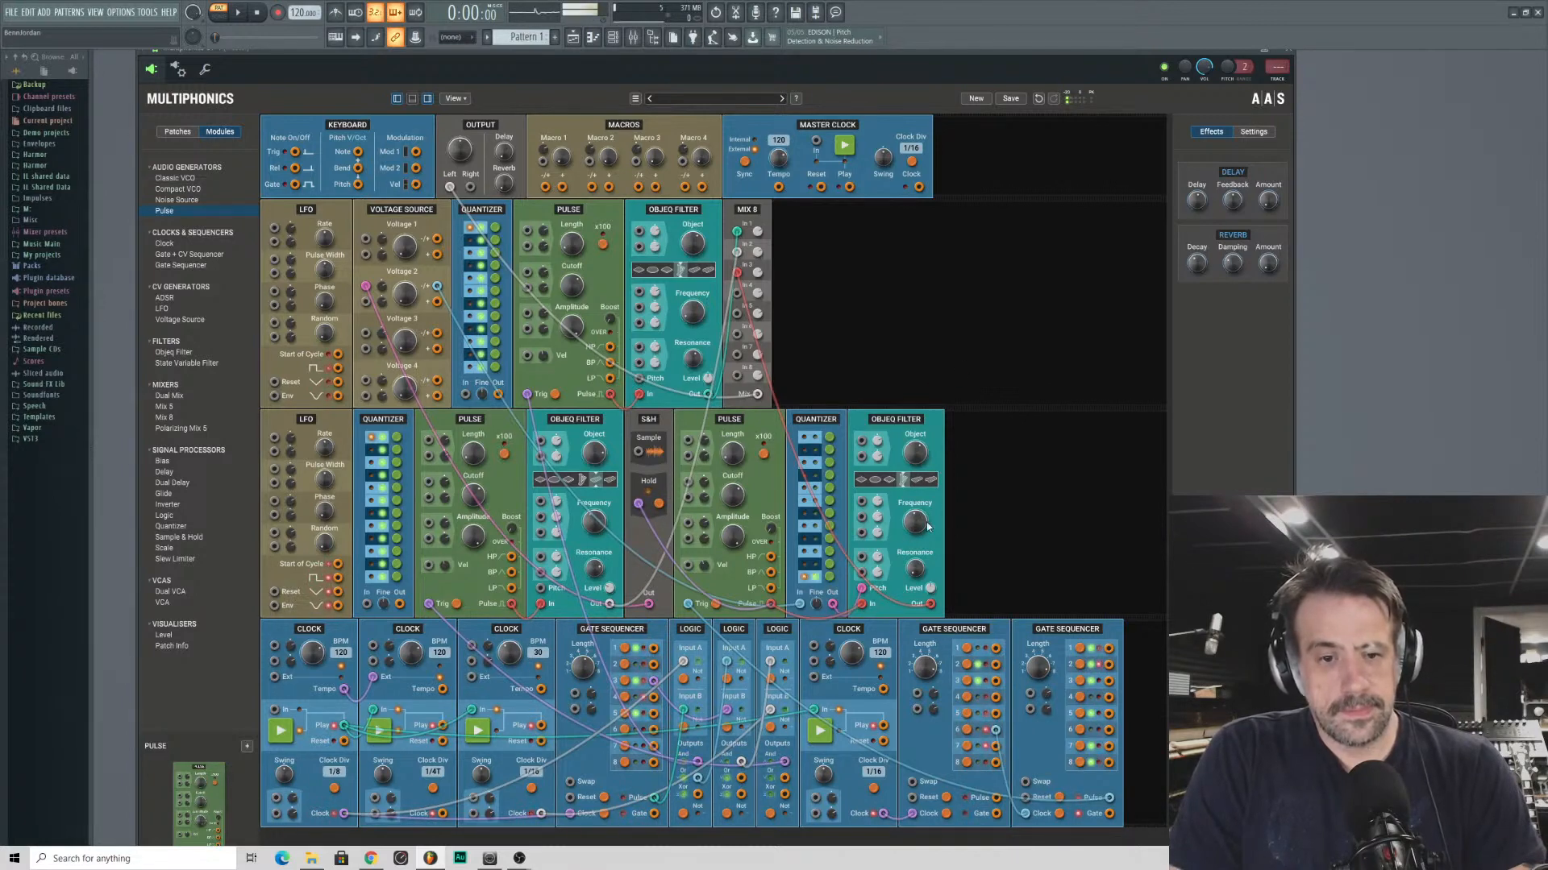
pyautogui.moveTo(915, 572); pyautogui.dragTo(913, 336)
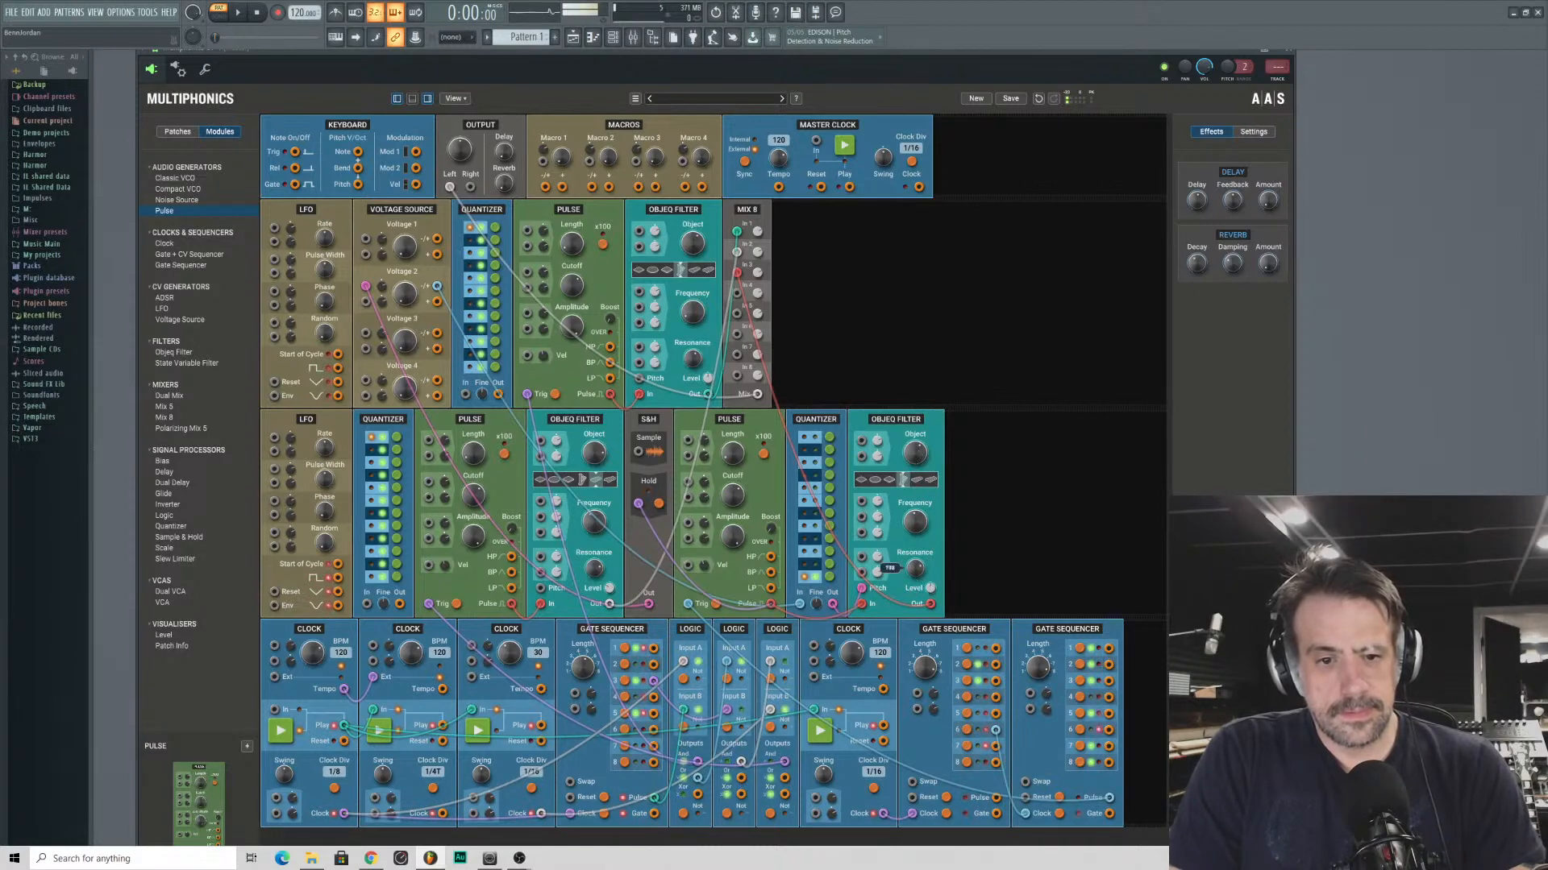
pyautogui.moveTo(930, 588); pyautogui.dragTo(910, 461)
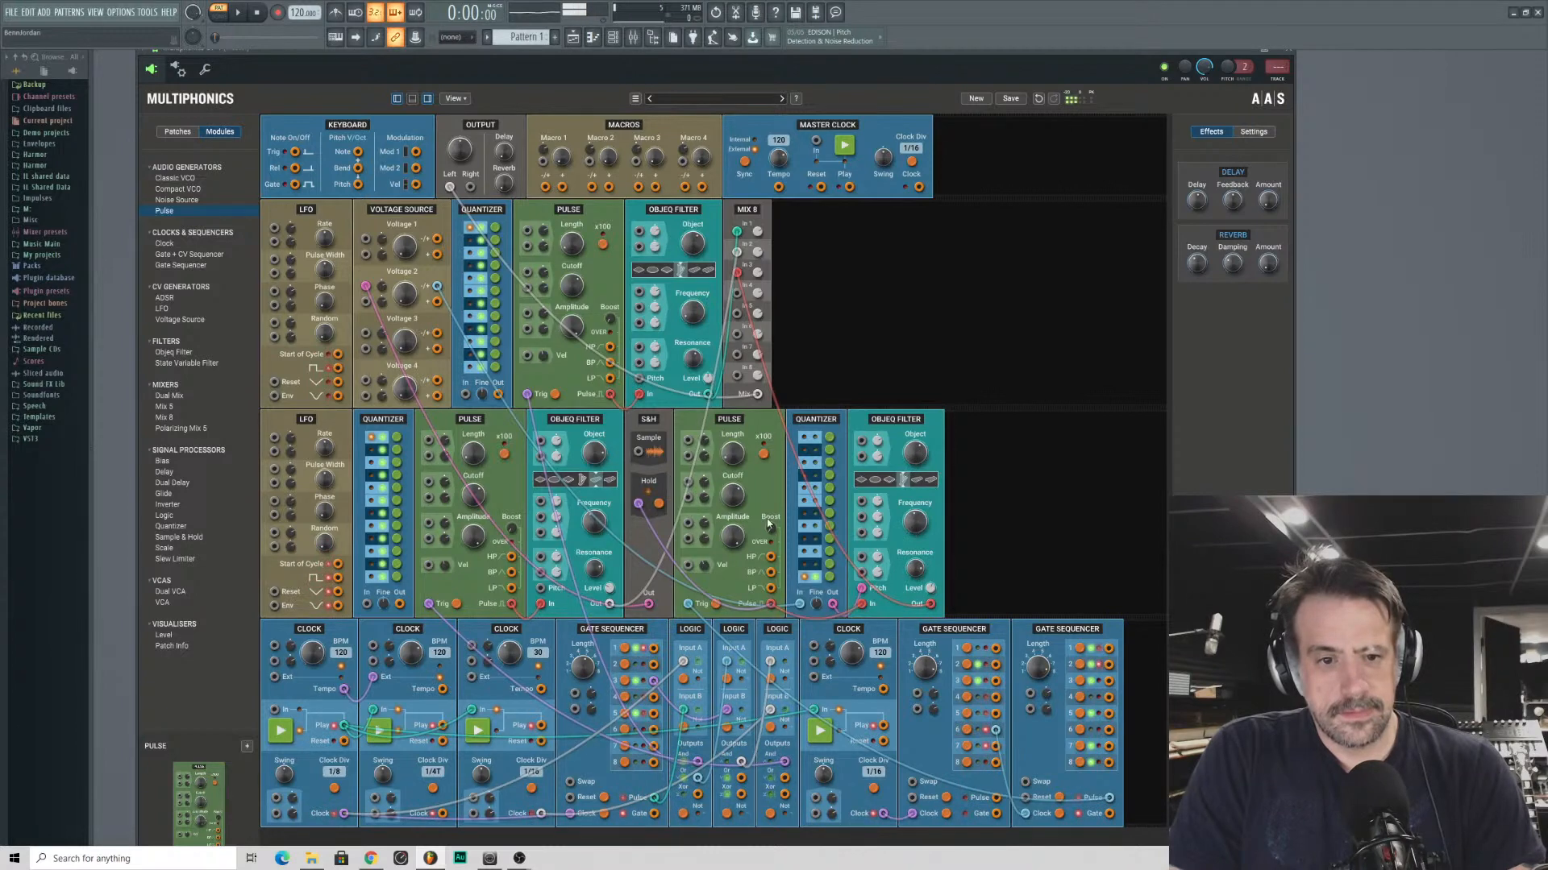
# - Adjust Voltage 2 and fine-tune the object, resonance and frequency settings of the second-row Objeq Filters
pyautogui.moveTo(405, 295); pyautogui.dragTo(405, 294)
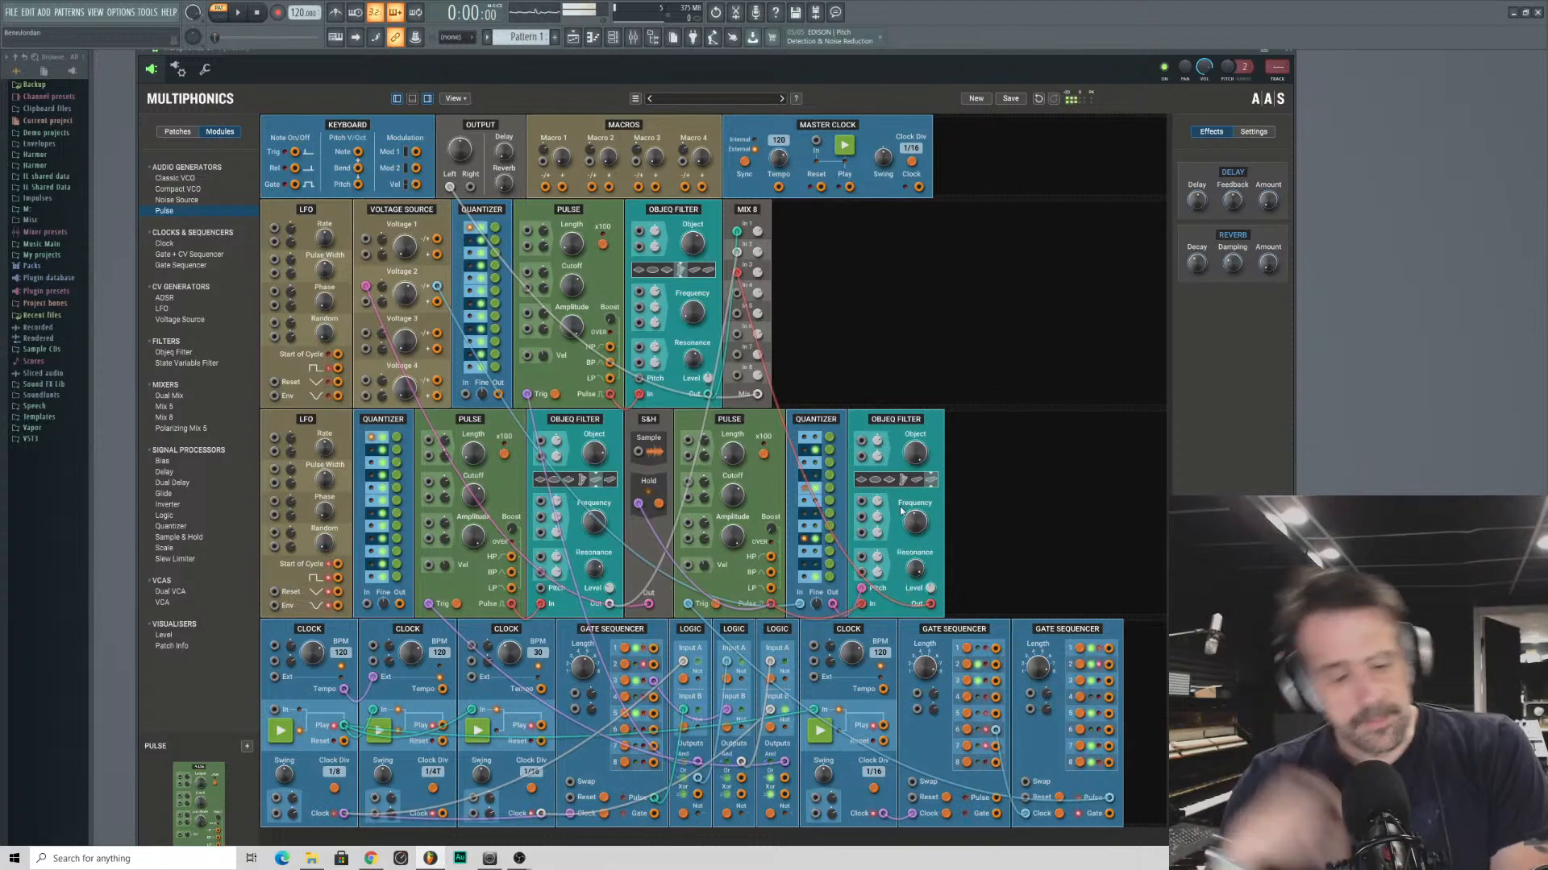
pyautogui.moveTo(914, 460); pyautogui.dragTo(914, 488)
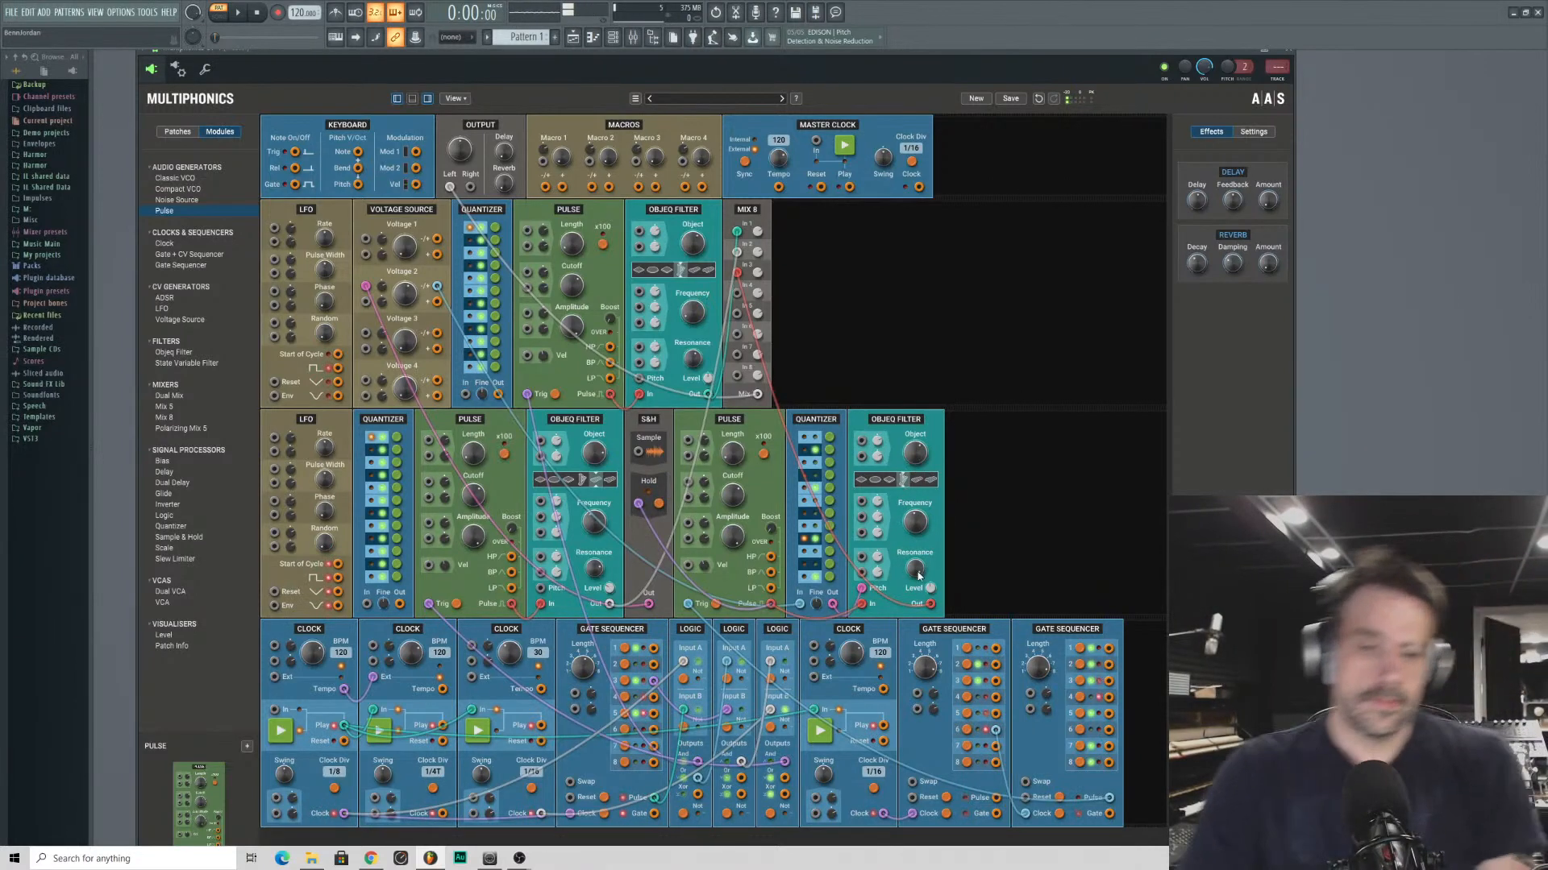
pyautogui.moveTo(915, 569); pyautogui.dragTo(930, 603)
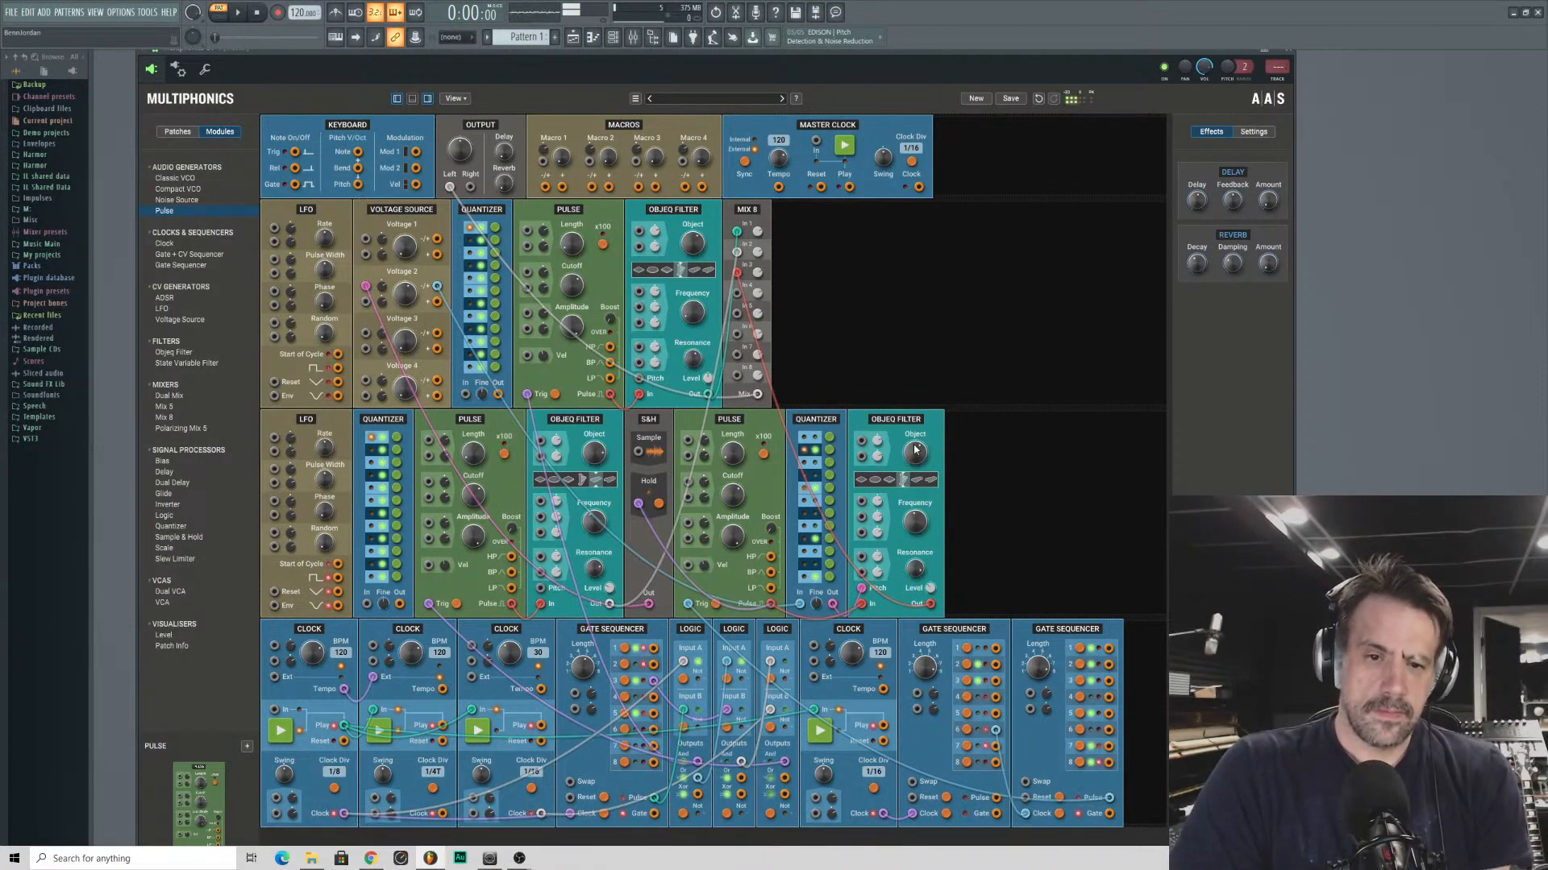
pyautogui.moveTo(912, 456)
pyautogui.mouseDown()
pyautogui.moveTo(912, 483)
pyautogui.moveTo(911, 427)
pyautogui.mouseUp()
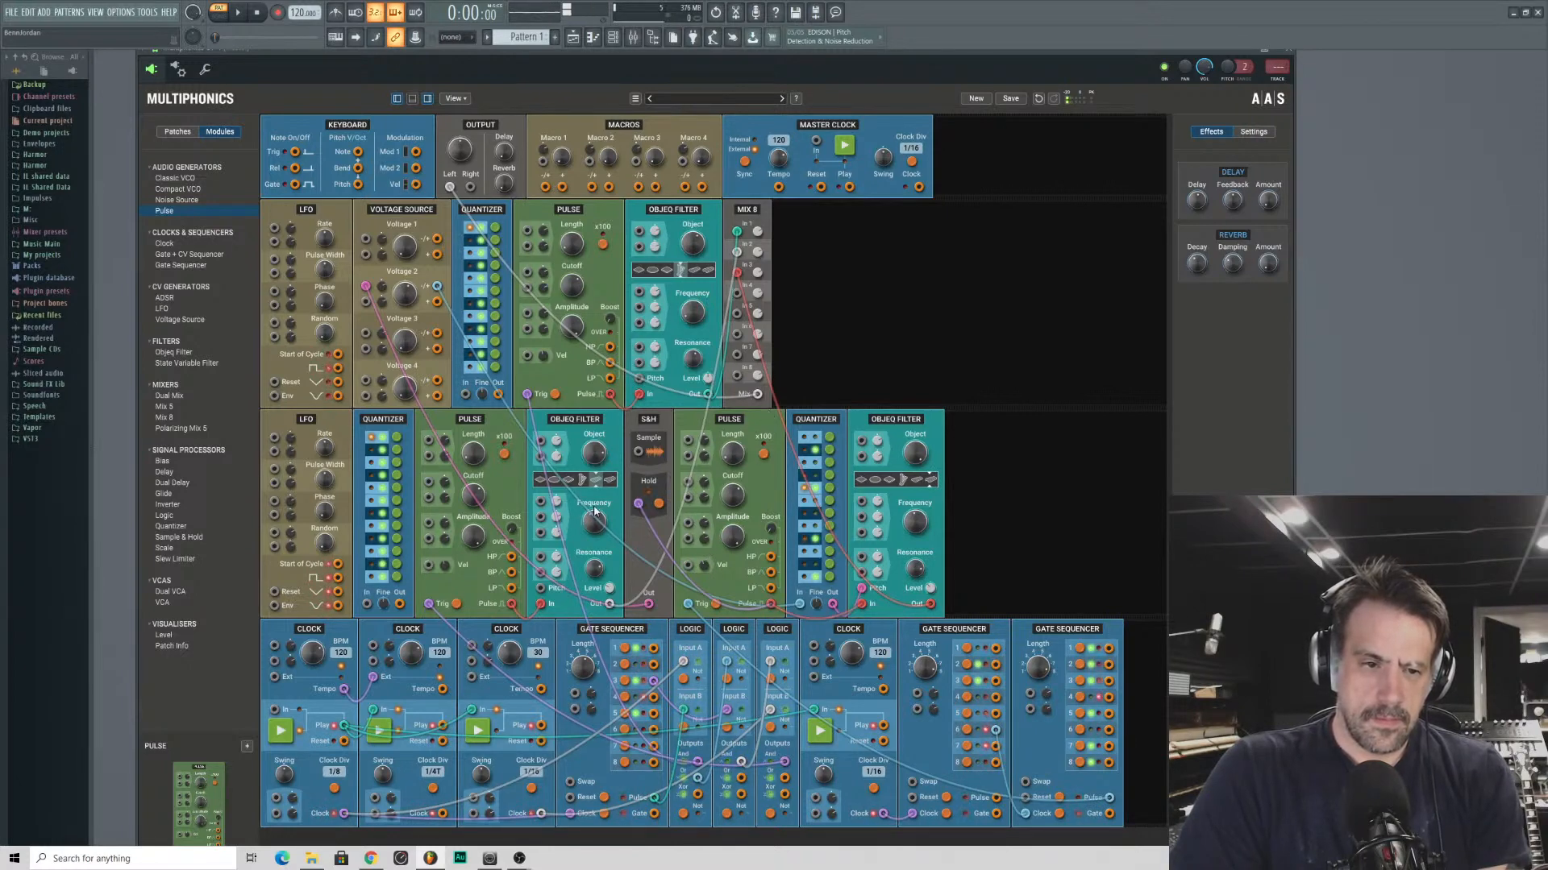
pyautogui.moveTo(596, 522); pyautogui.dragTo(597, 513)
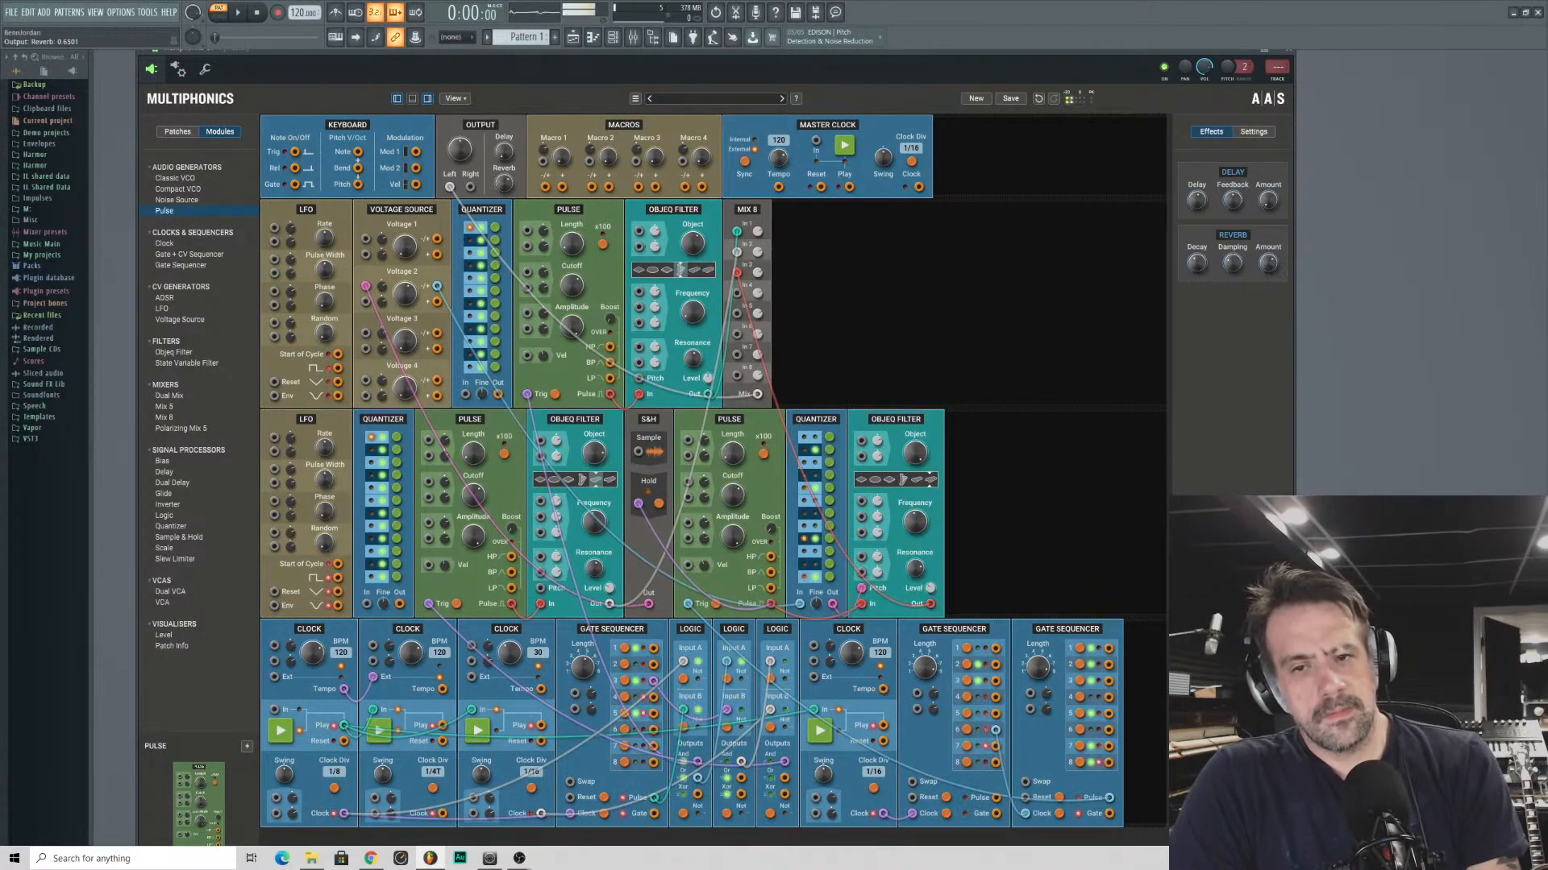
# - Adjust the Output module's reverb level and the reverb effect's damping
pyautogui.moveTo(504, 182); pyautogui.dragTo(504, 185)
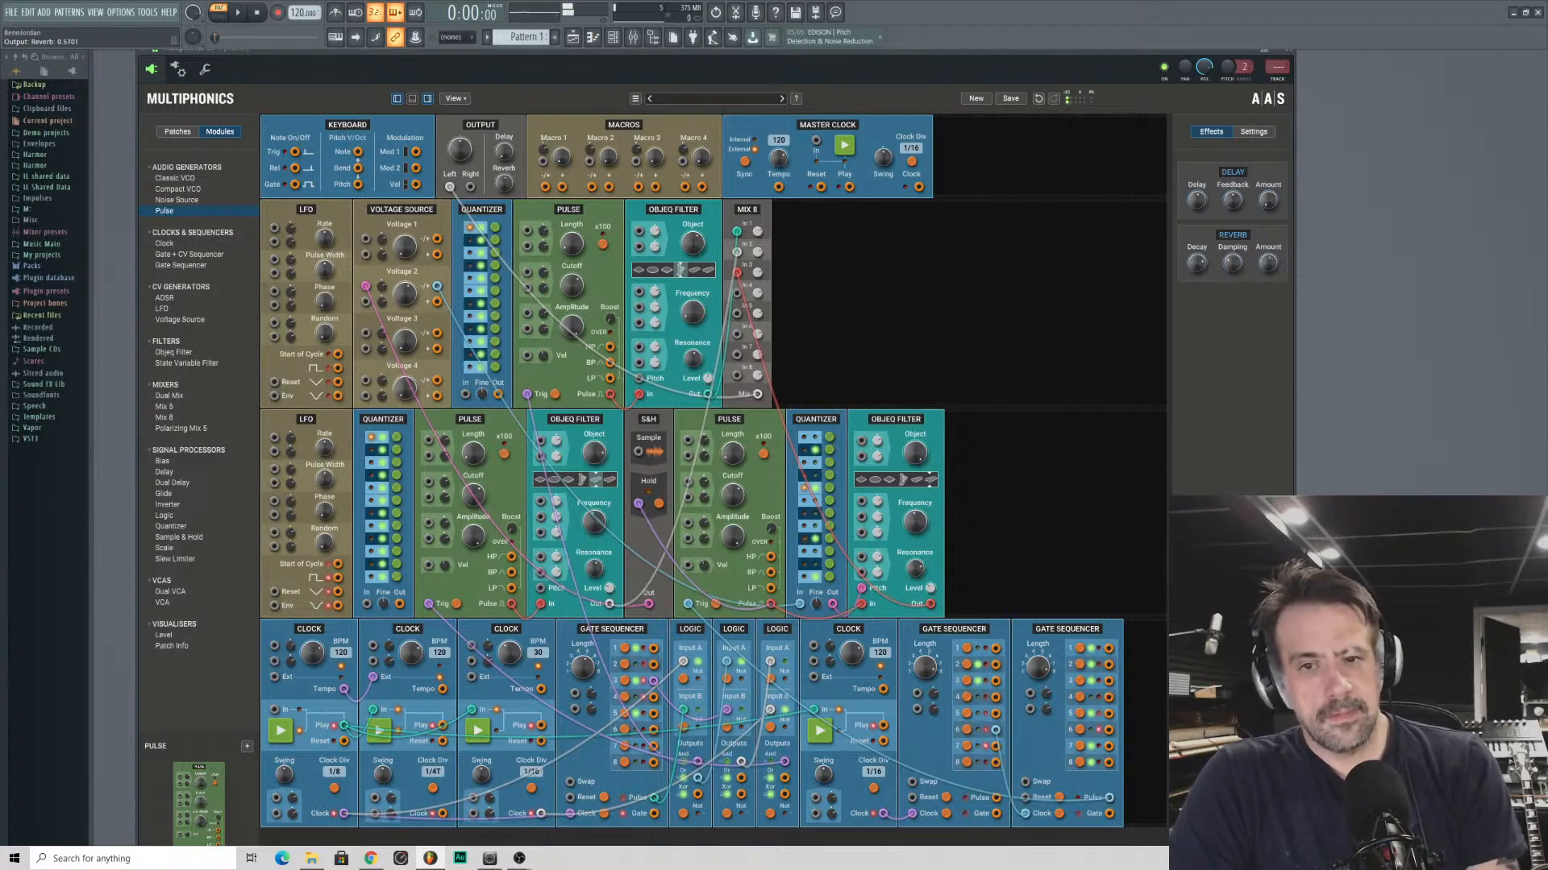
pyautogui.moveTo(1233, 264); pyautogui.dragTo(1238, 275)
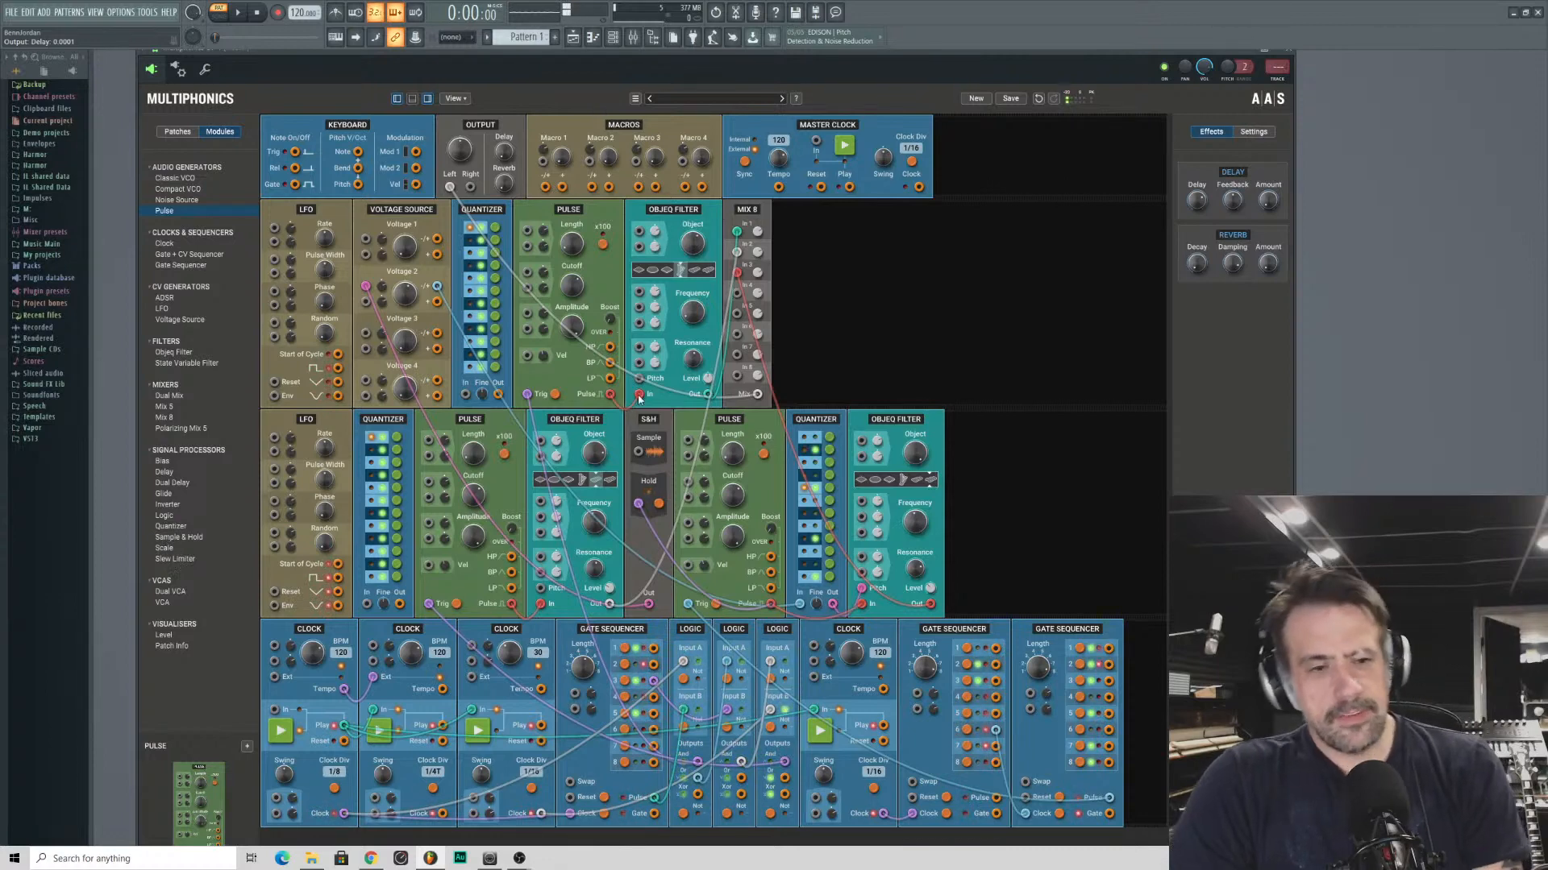
# - Patch the Keyboard's Note output to the first-row Objeq Filter's pitch and adjust that filter's object shape
pyautogui.moveTo(643, 378); pyautogui.dragTo(358, 152)
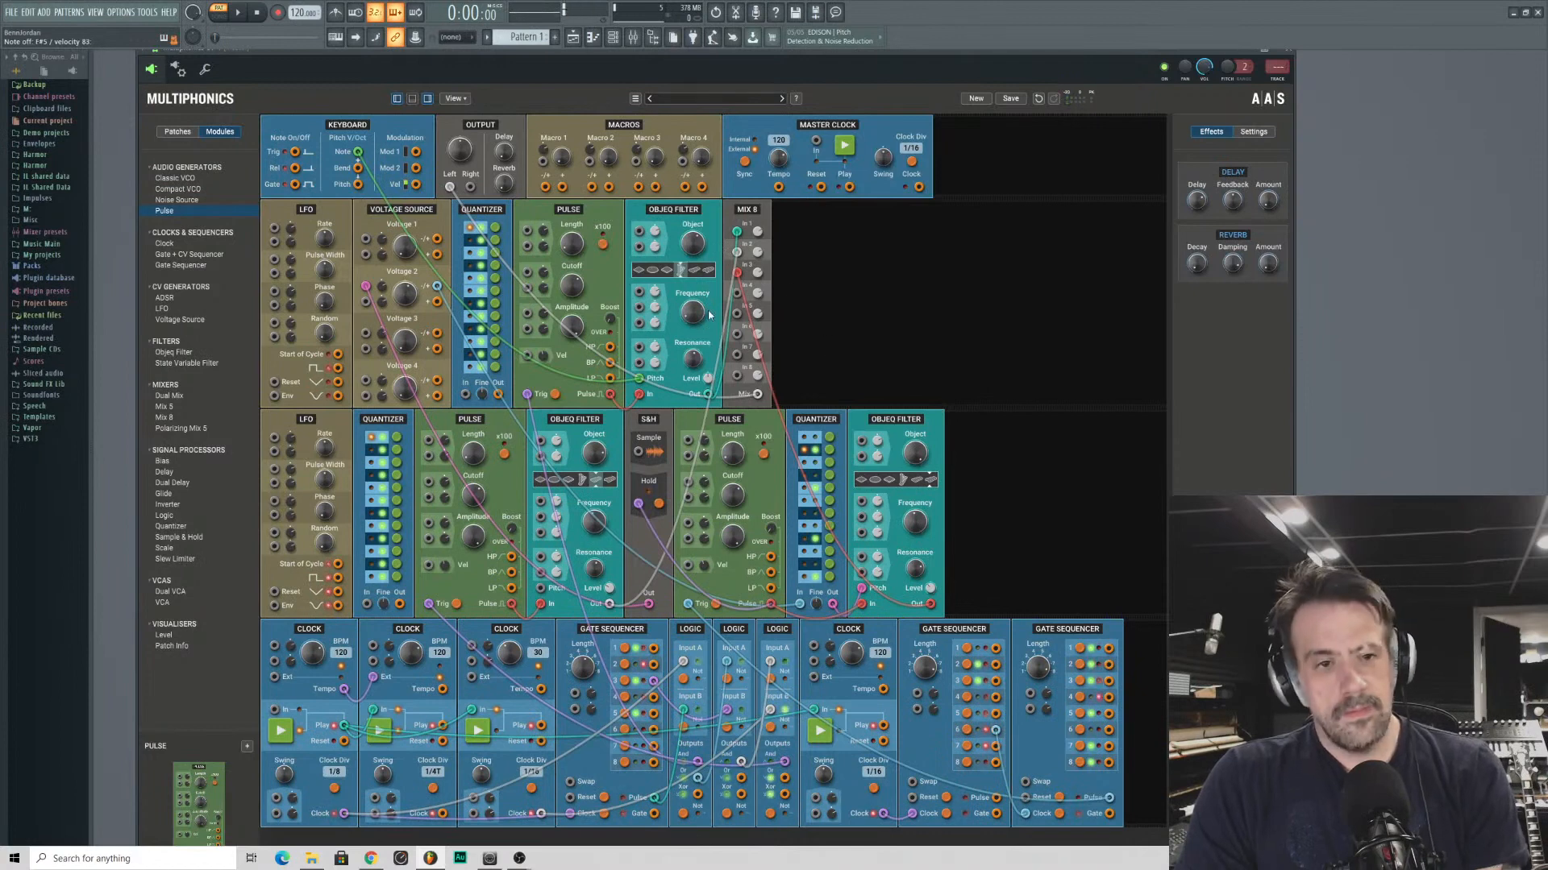
pyautogui.moveTo(693, 359)
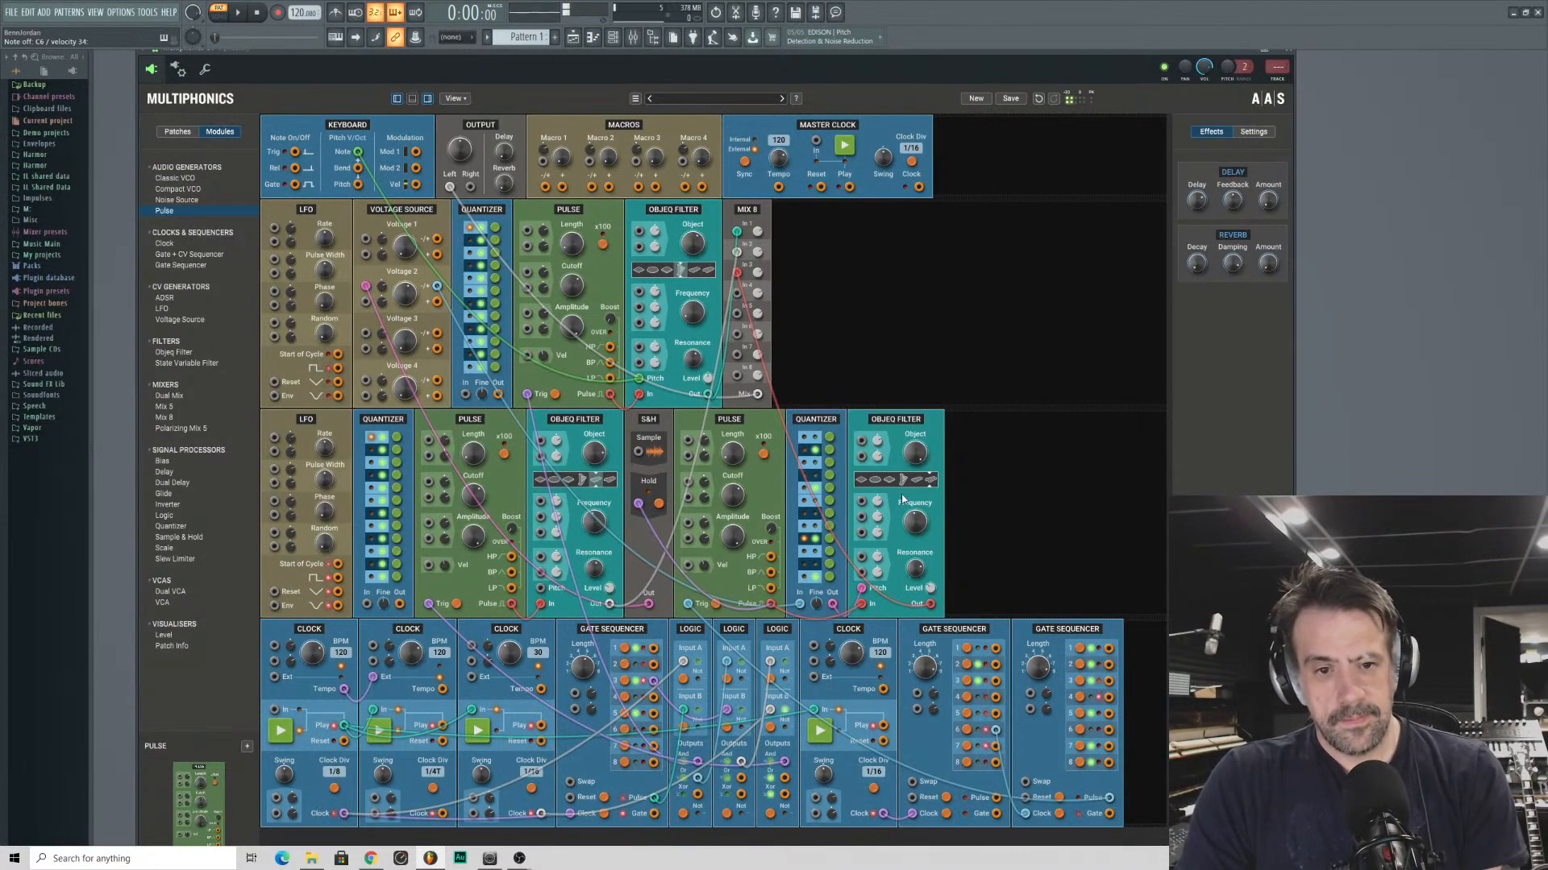
pyautogui.click(690, 272)
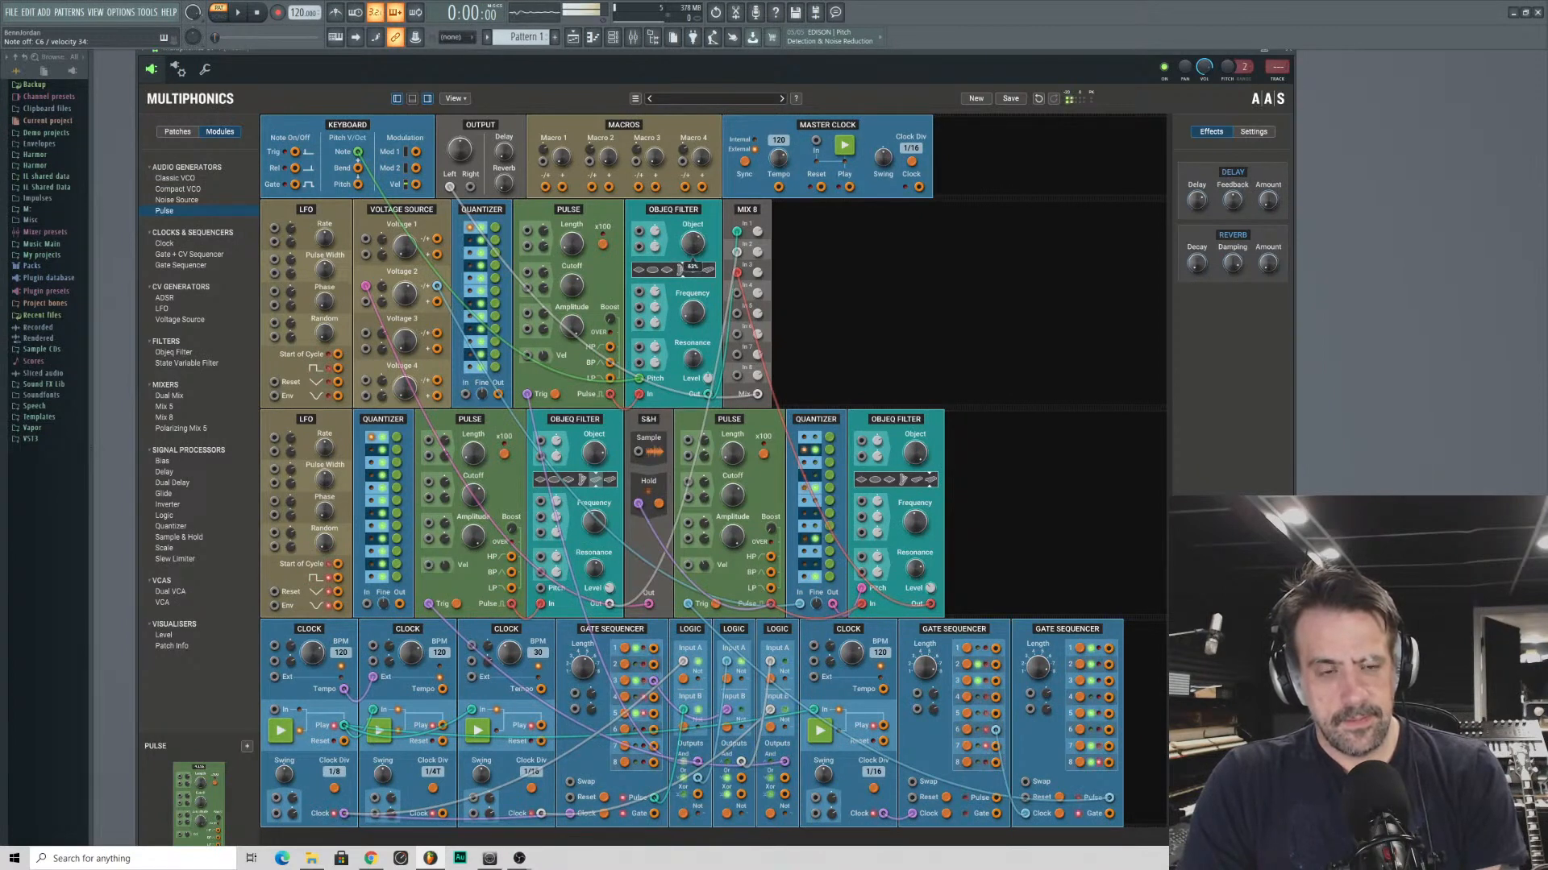
pyautogui.moveTo(690, 269); pyautogui.dragTo(686, 269)
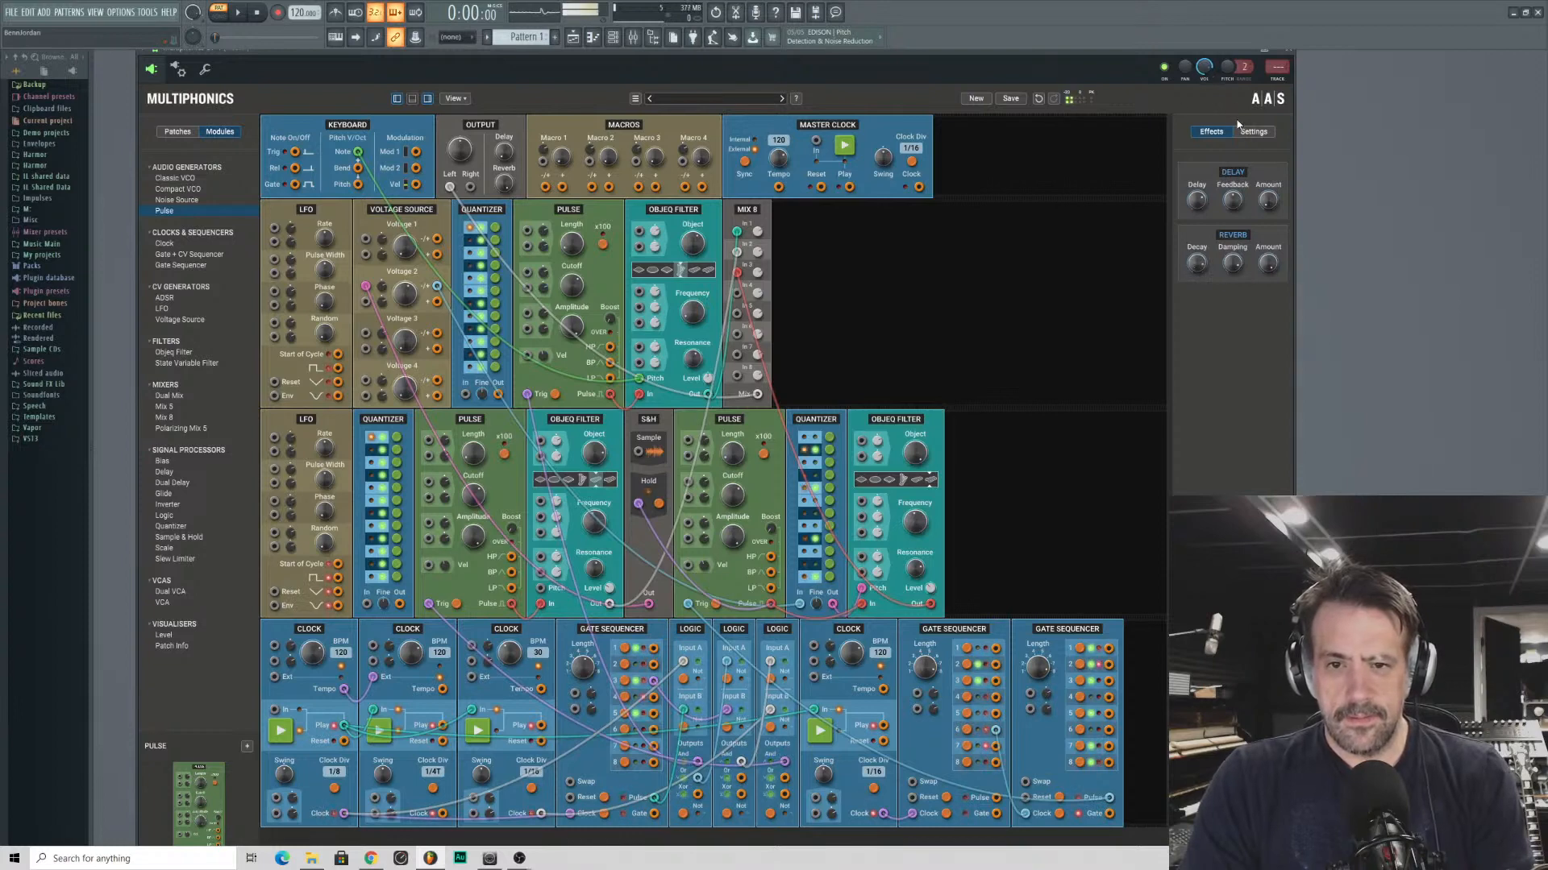
# - Turn the output reverb fully down and route the Multiphonics channel to mixer insert 3
pyautogui.moveTo(1267, 262); pyautogui.dragTo(1245, 294)
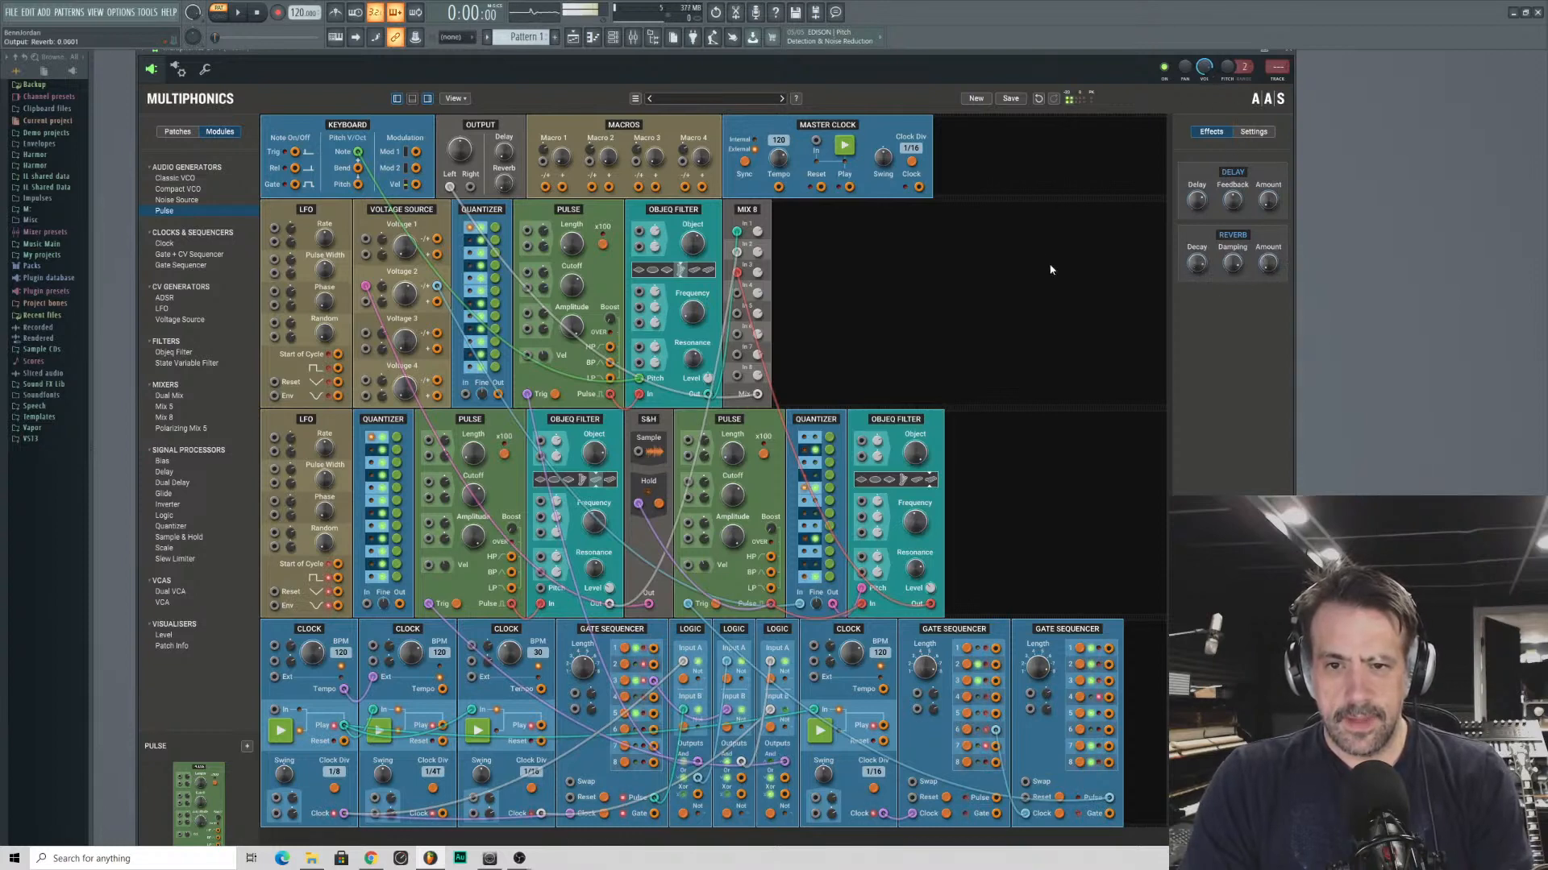
pyautogui.doubleClick(1032, 51)
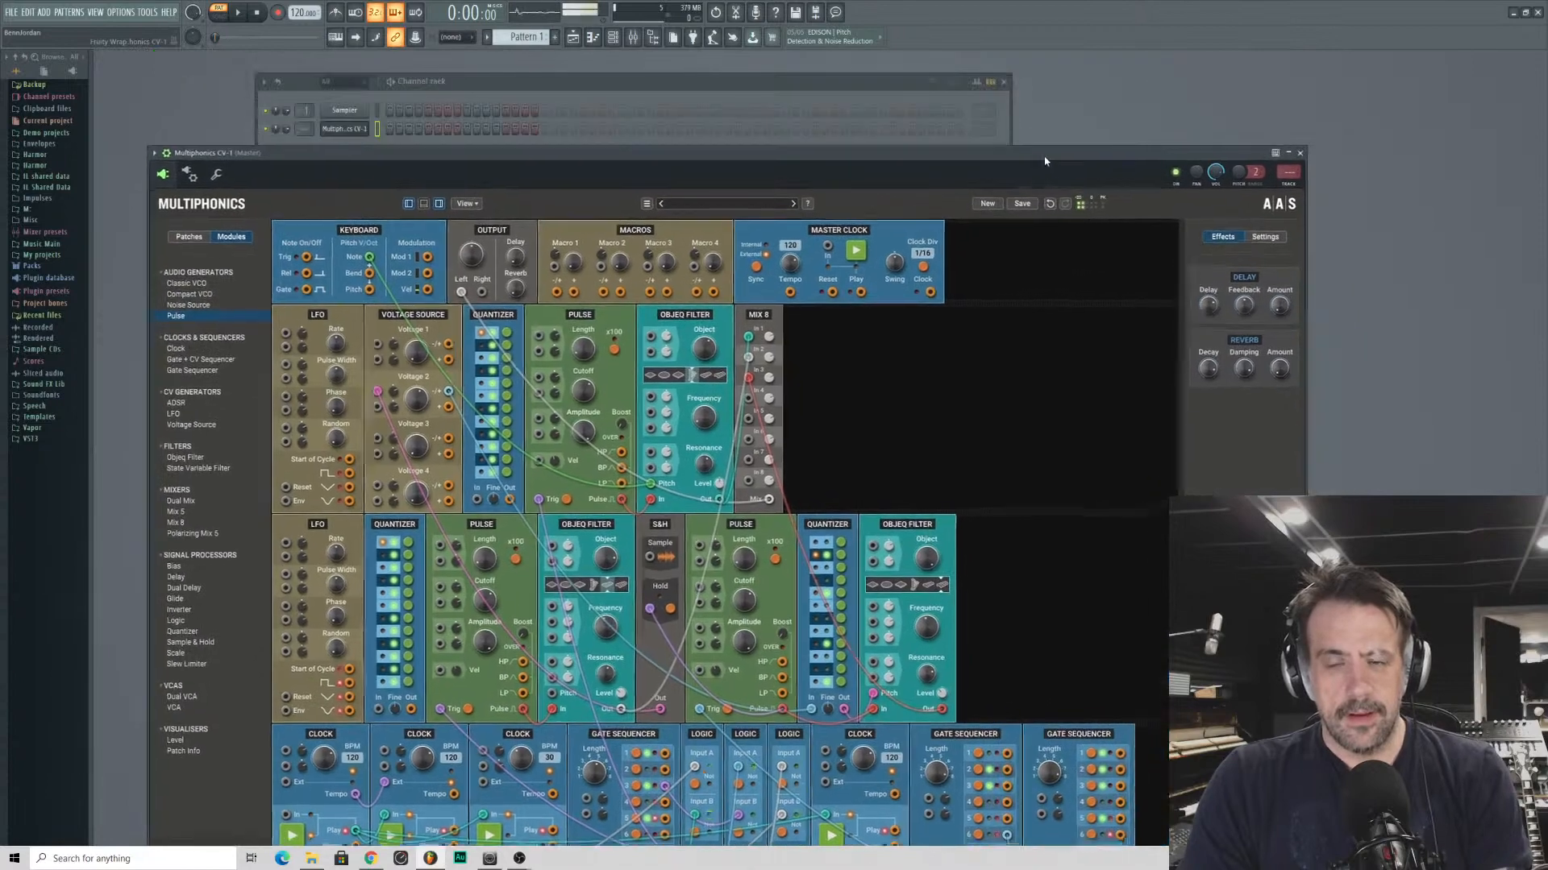
pyautogui.moveTo(1287, 175); pyautogui.dragTo(1287, 168)
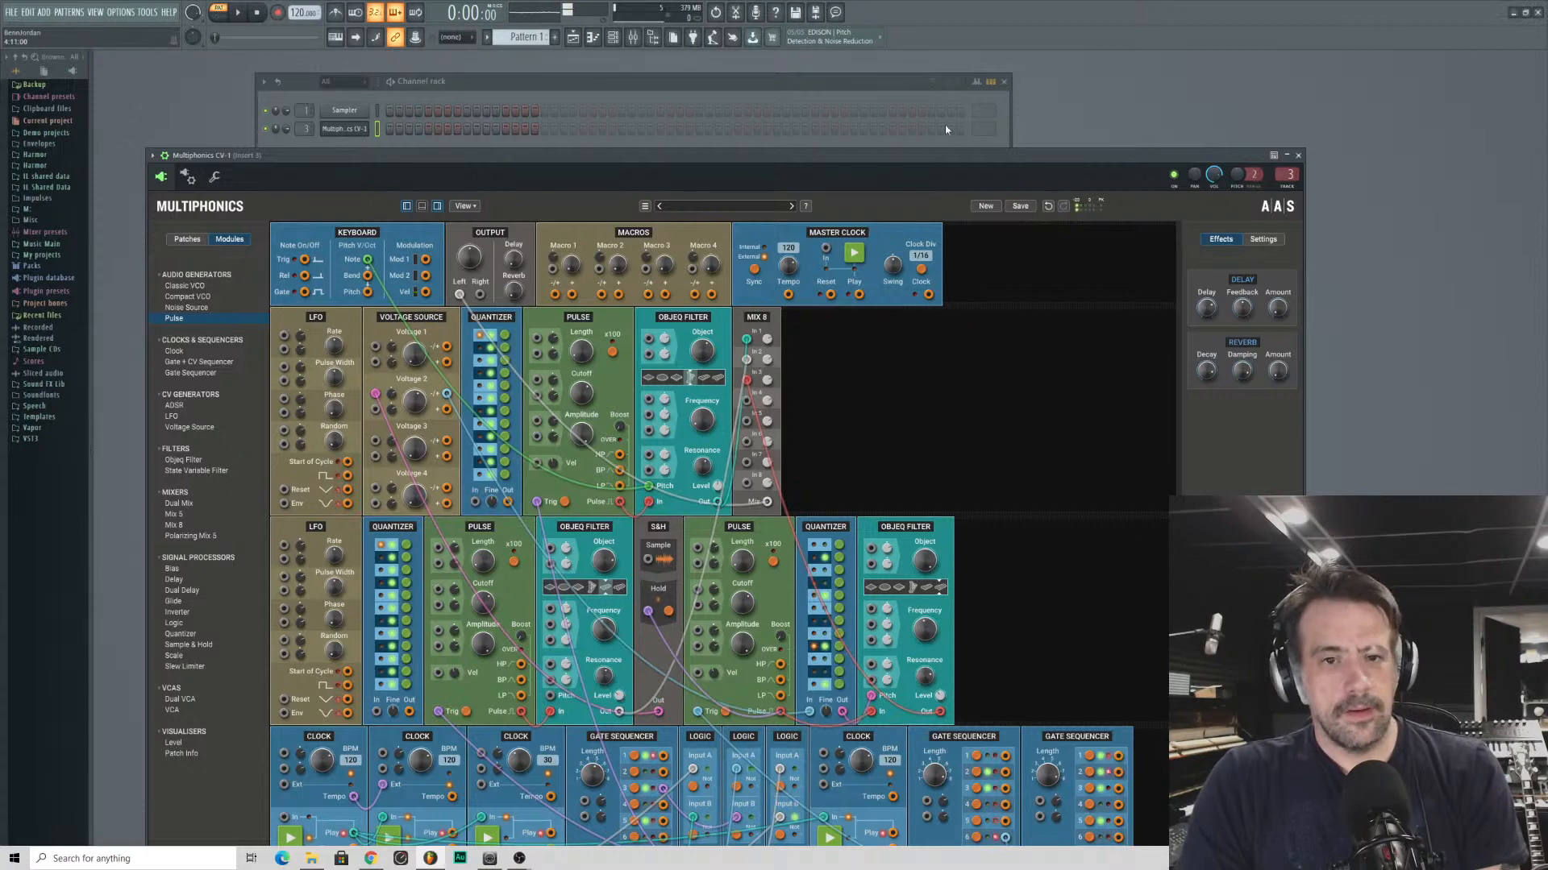
pyautogui.moveTo(885, 155); pyautogui.dragTo(966, 47)
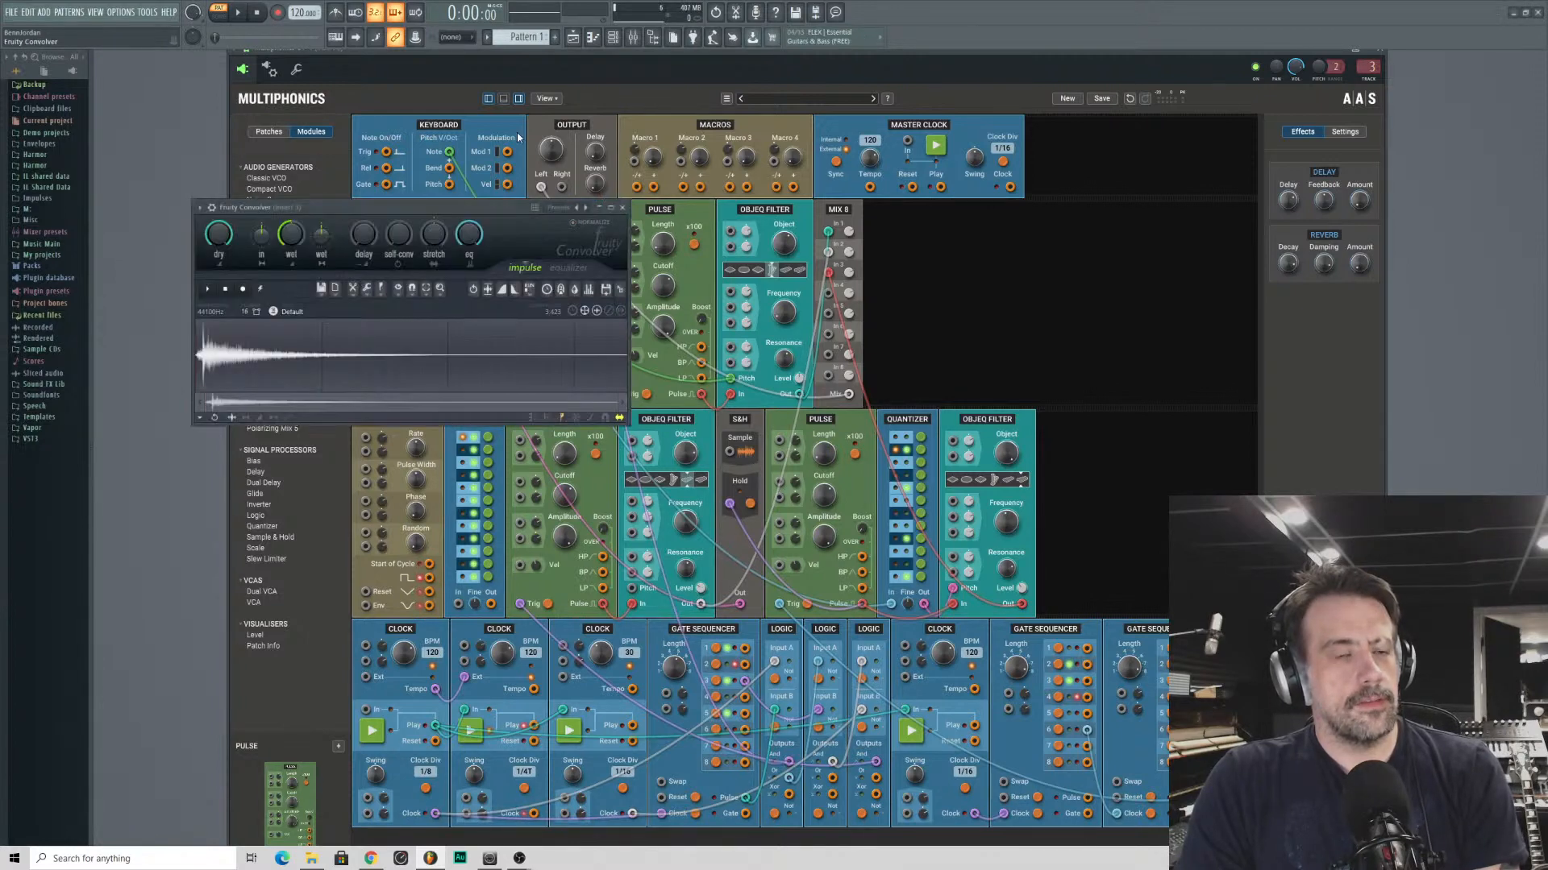
# - Rearrange the Fruity Convolver and Multiphonics windows and load the SilverCometTunnel impulse into the Convolver
pyautogui.moveTo(316, 204); pyautogui.dragTo(334, 238)
pyautogui.click(376, 739)
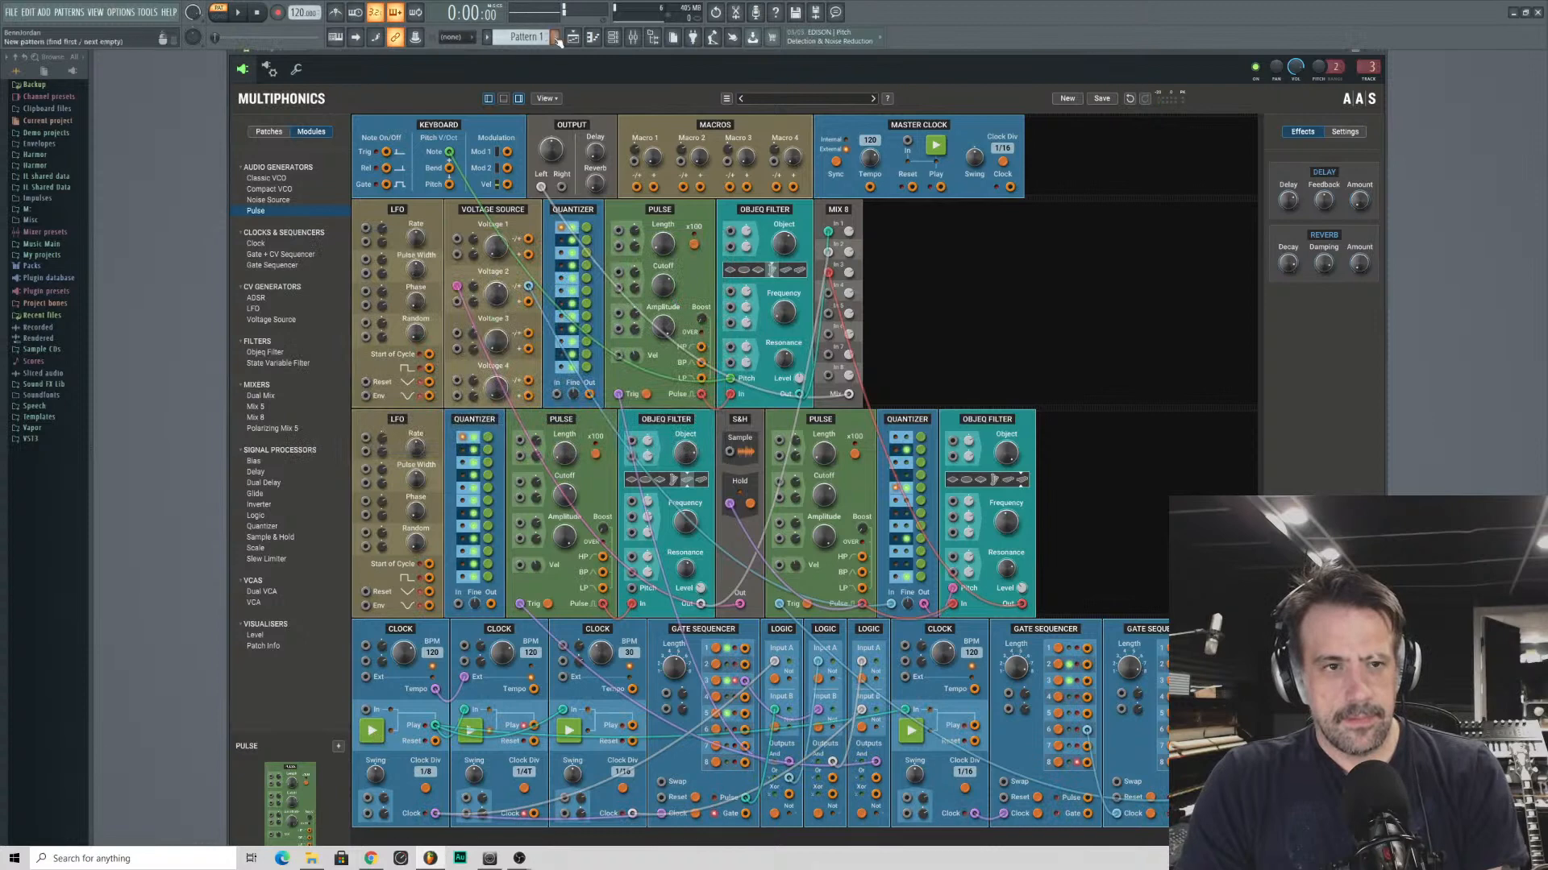
pyautogui.moveTo(552, 54); pyautogui.dragTo(891, 226)
pyautogui.moveTo(464, 239); pyautogui.dragTo(668, 143)
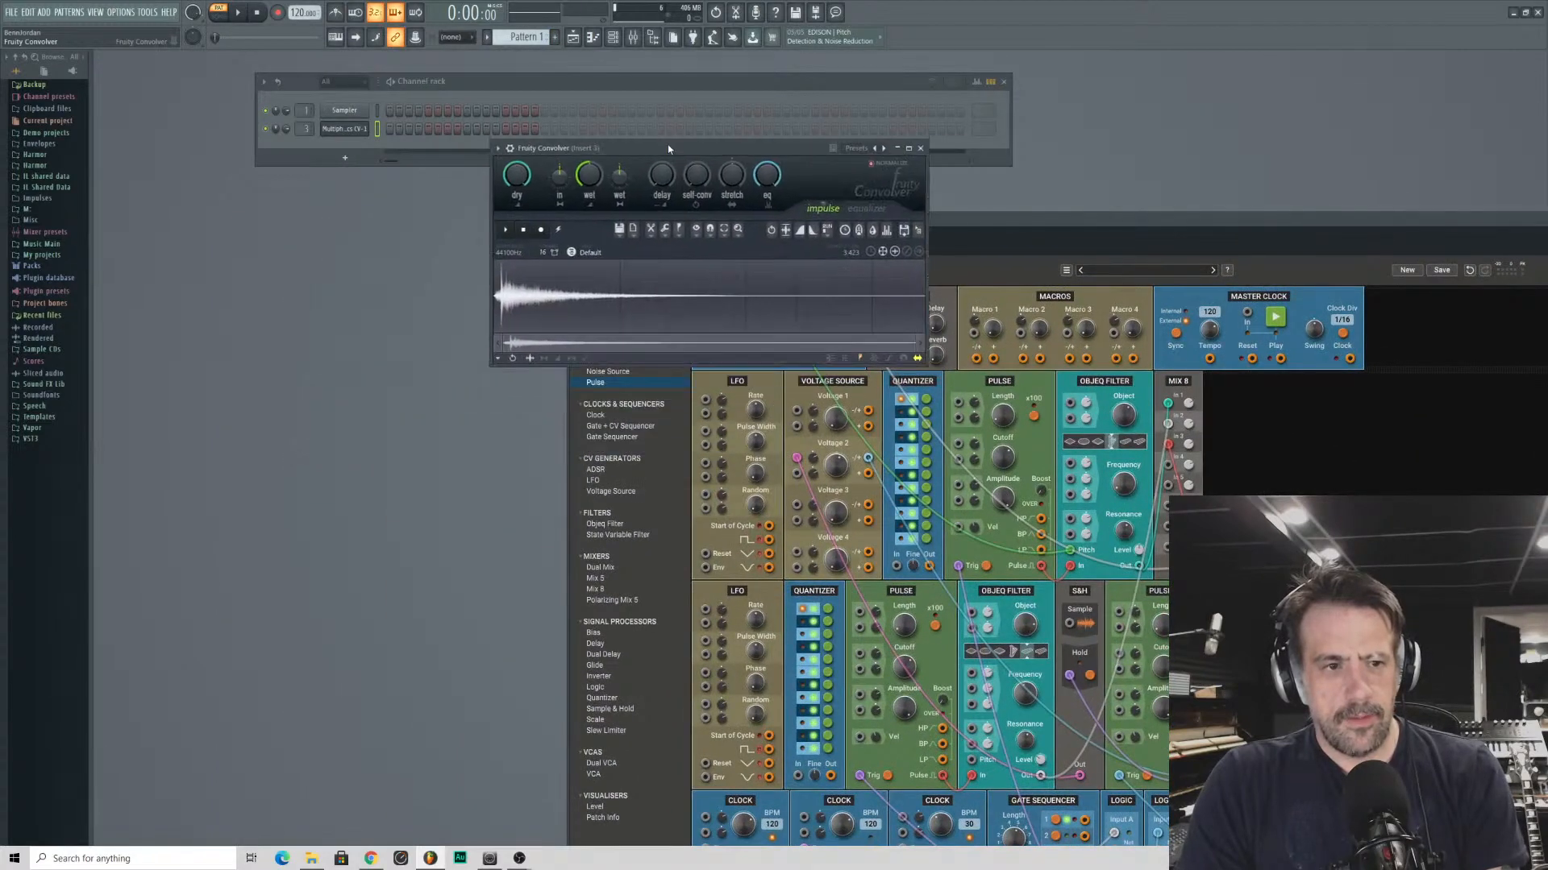
pyautogui.moveTo(780, 150); pyautogui.dragTo(807, 52)
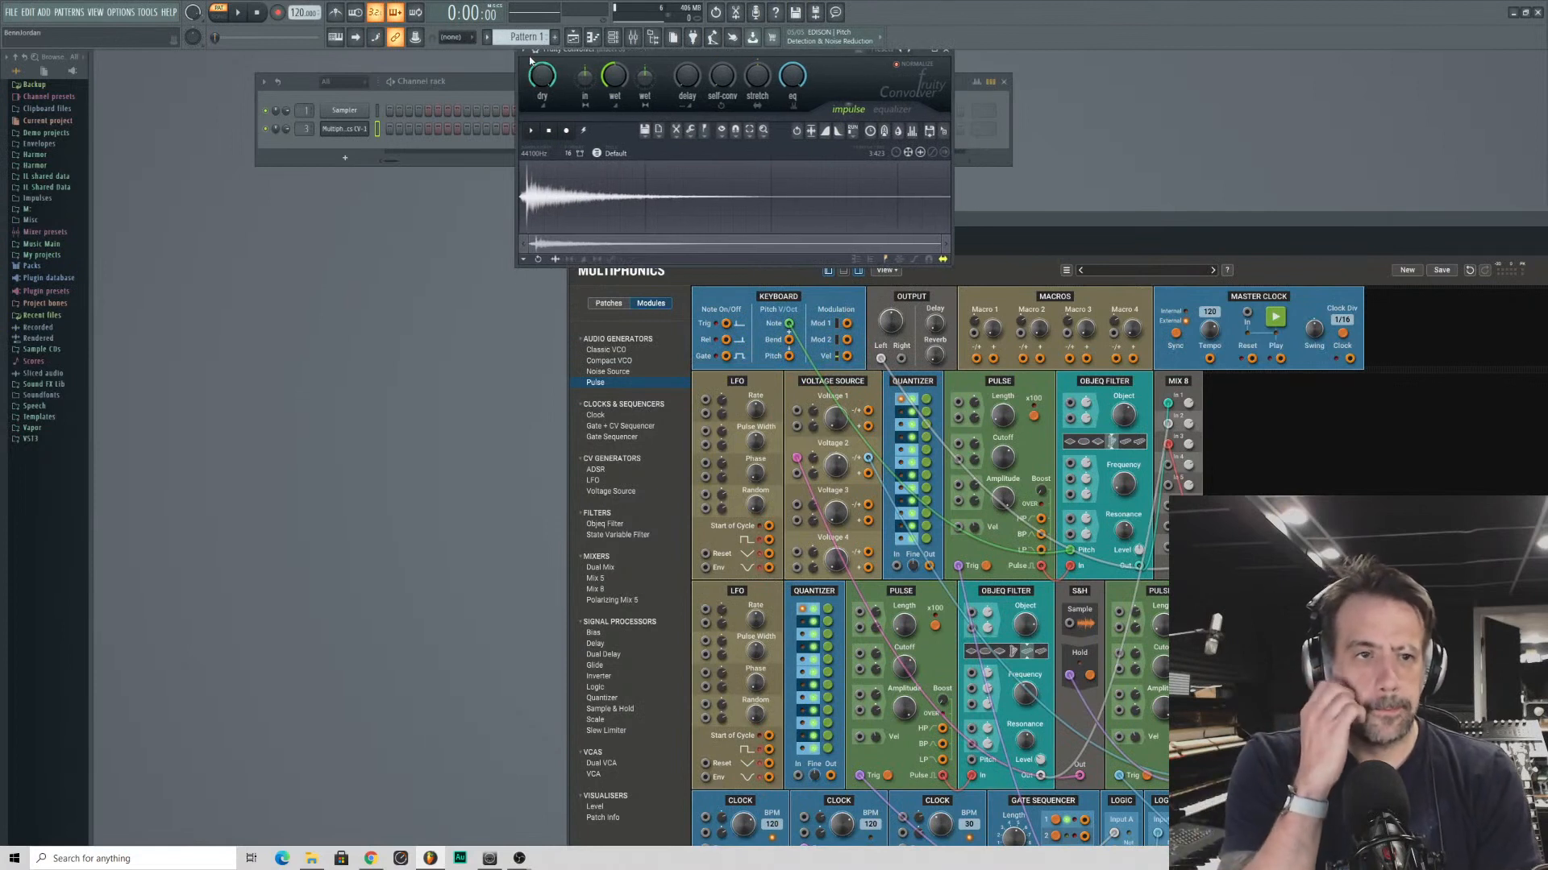
pyautogui.click(524, 50)
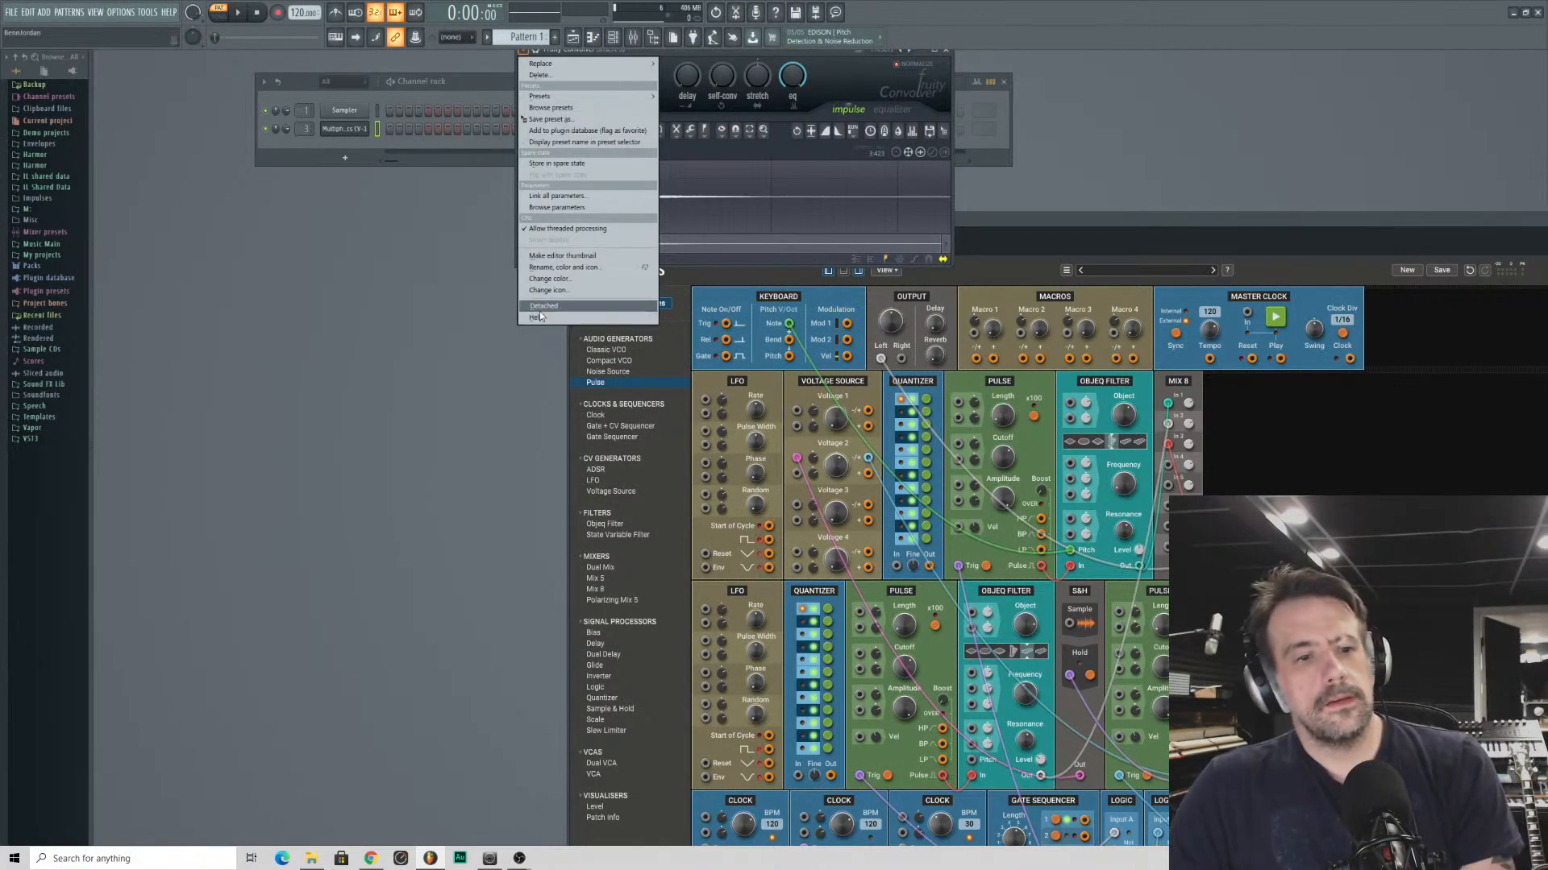
pyautogui.click(394, 317)
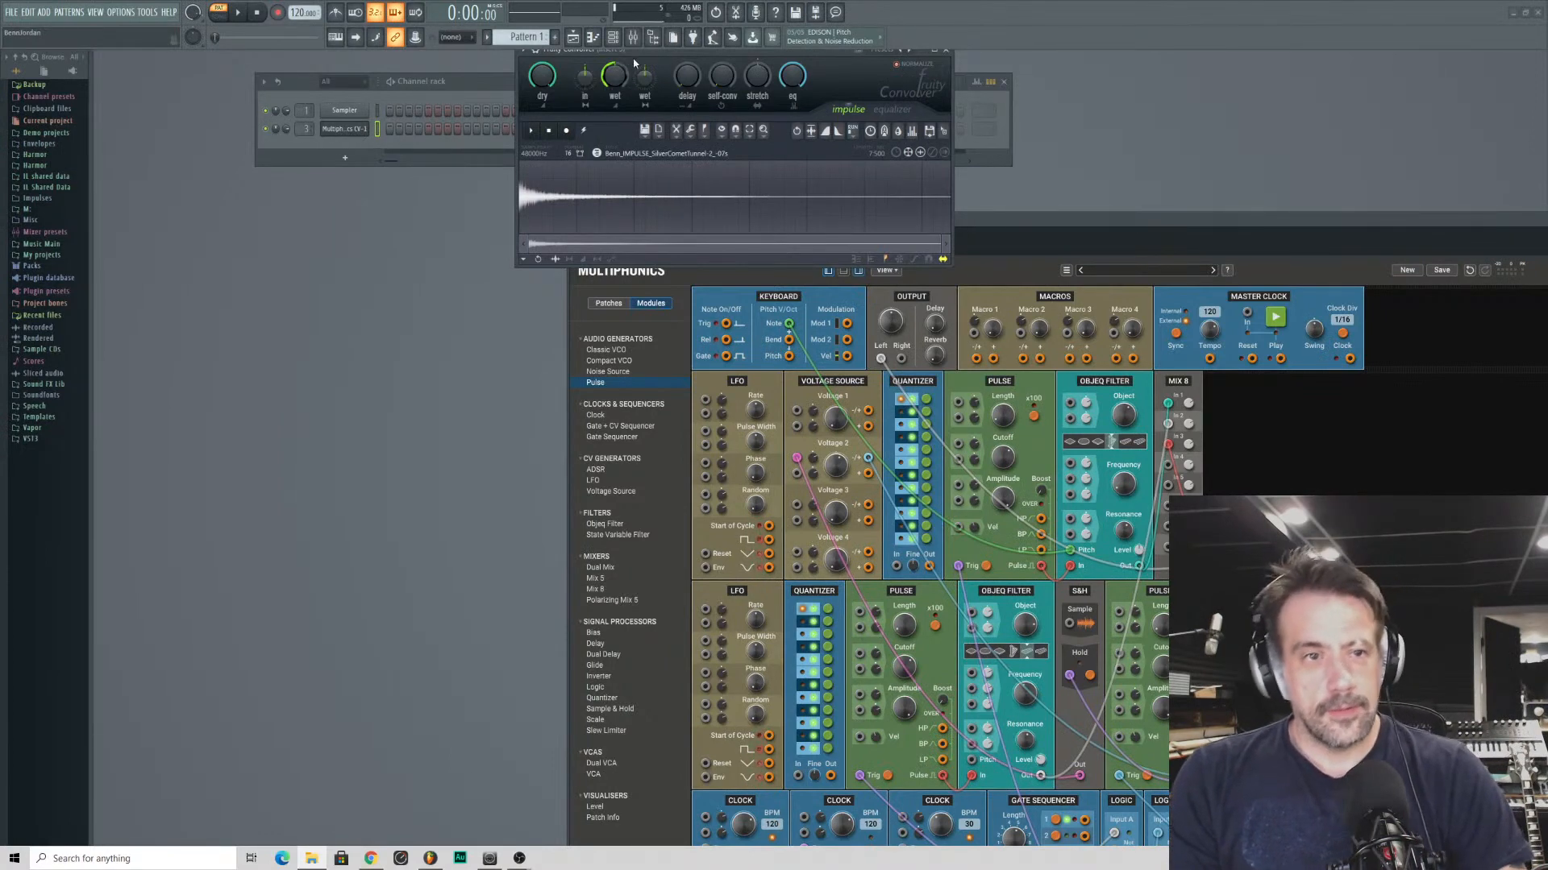
# - Place the Convolver beside the patch and adjust its wet level
pyautogui.moveTo(634, 52); pyautogui.dragTo(392, 292)
pyautogui.moveTo(736, 212); pyautogui.dragTo(621, 37)
pyautogui.moveTo(371, 312); pyautogui.dragTo(372, 308)
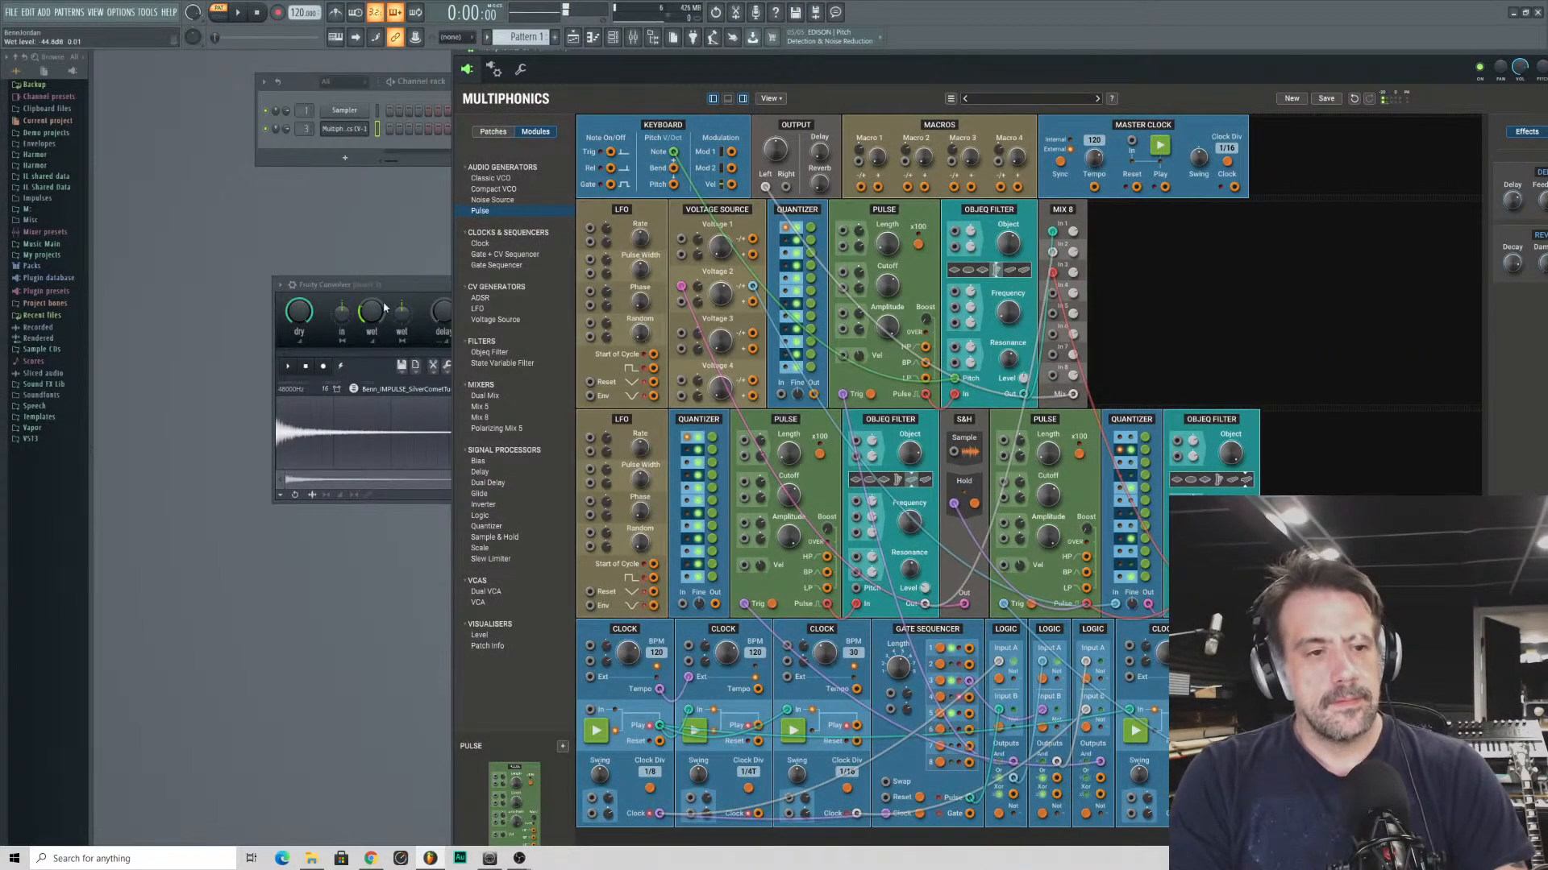
pyautogui.moveTo(380, 288); pyautogui.dragTo(353, 244)
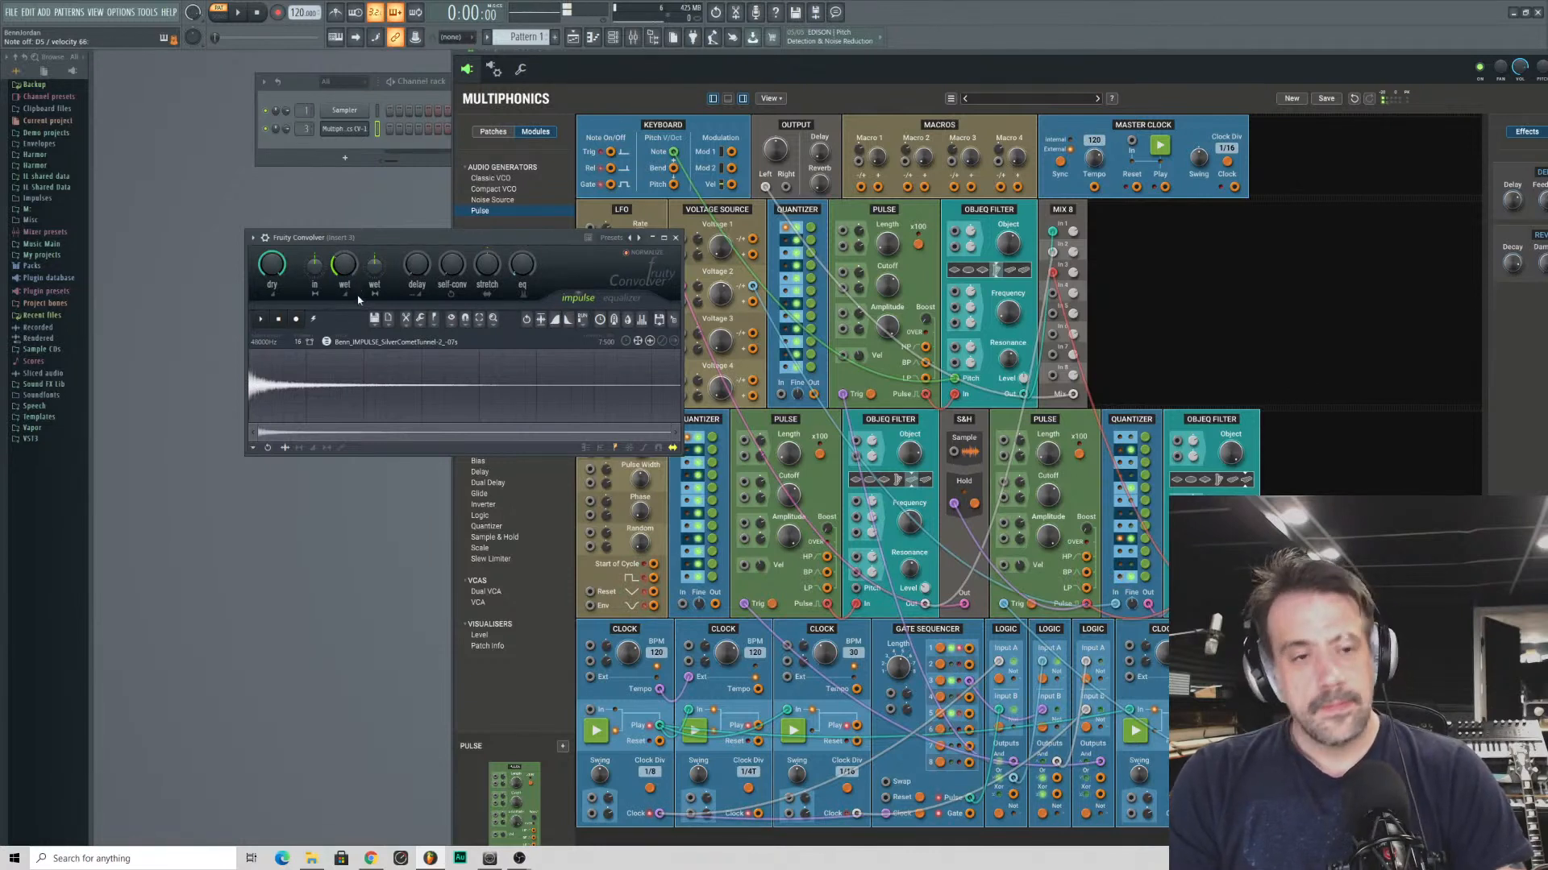
pyautogui.moveTo(386, 256); pyautogui.dragTo(341, 238)
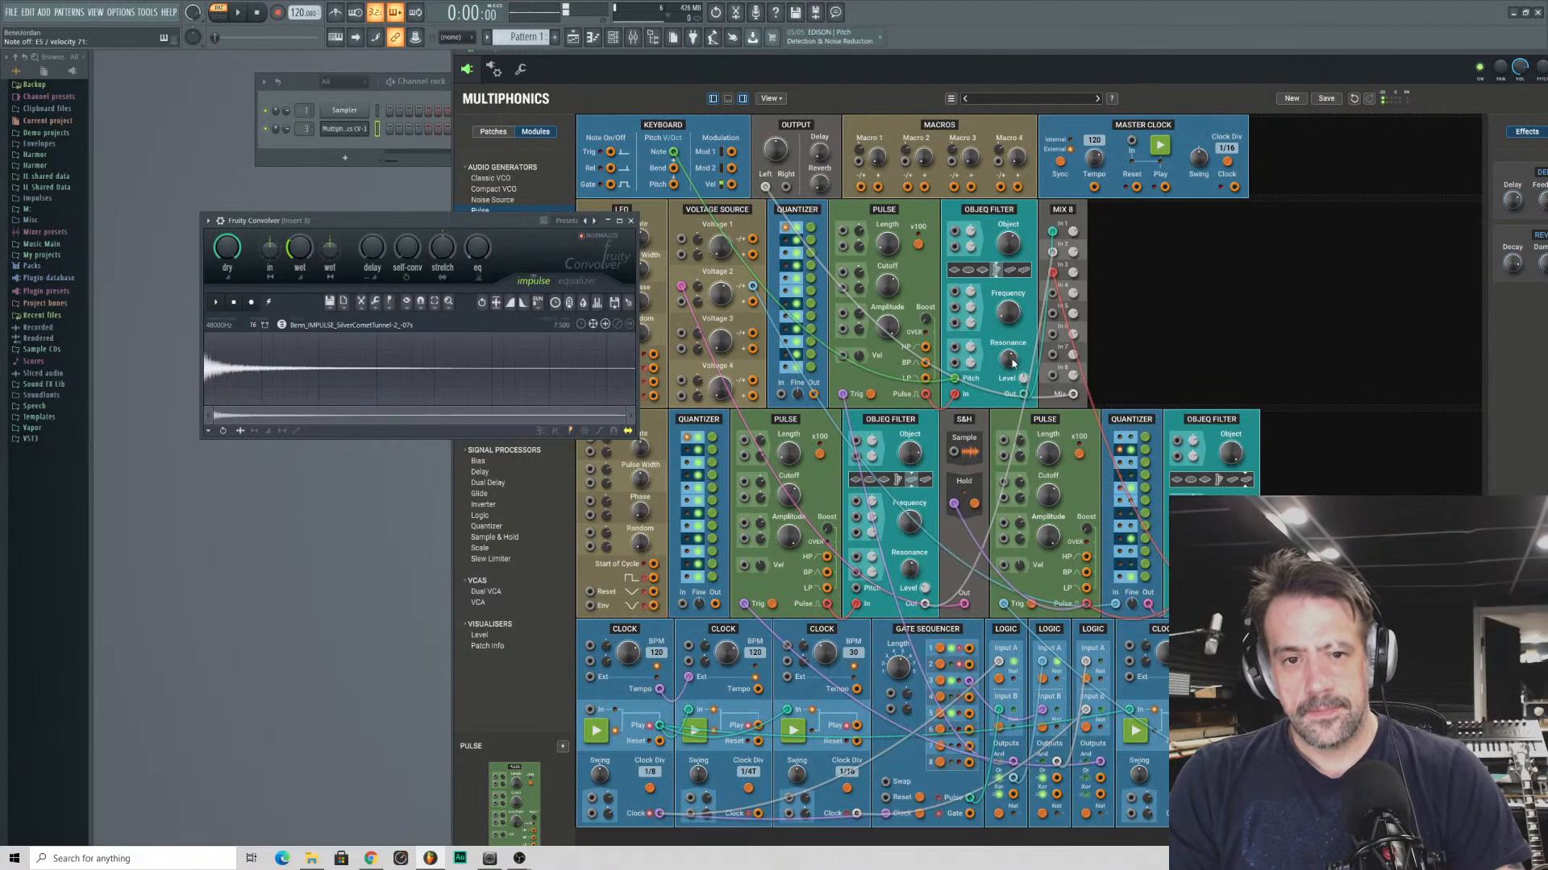
# - Add three LFOs after Mix 8 and patch the first one's triangle output to a modulation input of the first-row Objeq Filter
pyautogui.moveTo(377, 216); pyautogui.dragTo(273, 498)
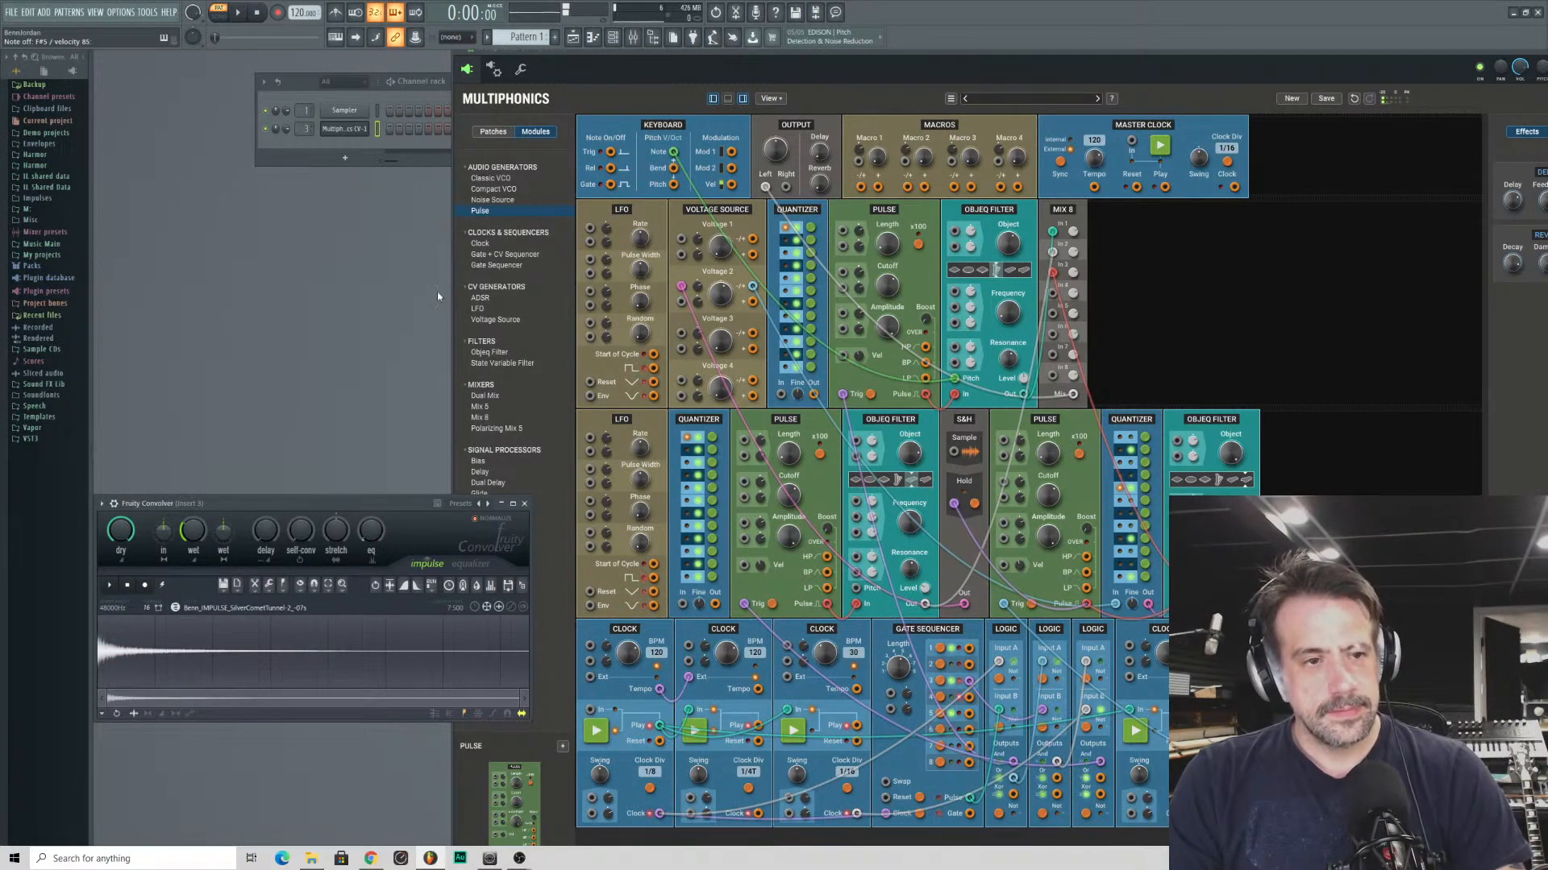
pyautogui.doubleClick(477, 309)
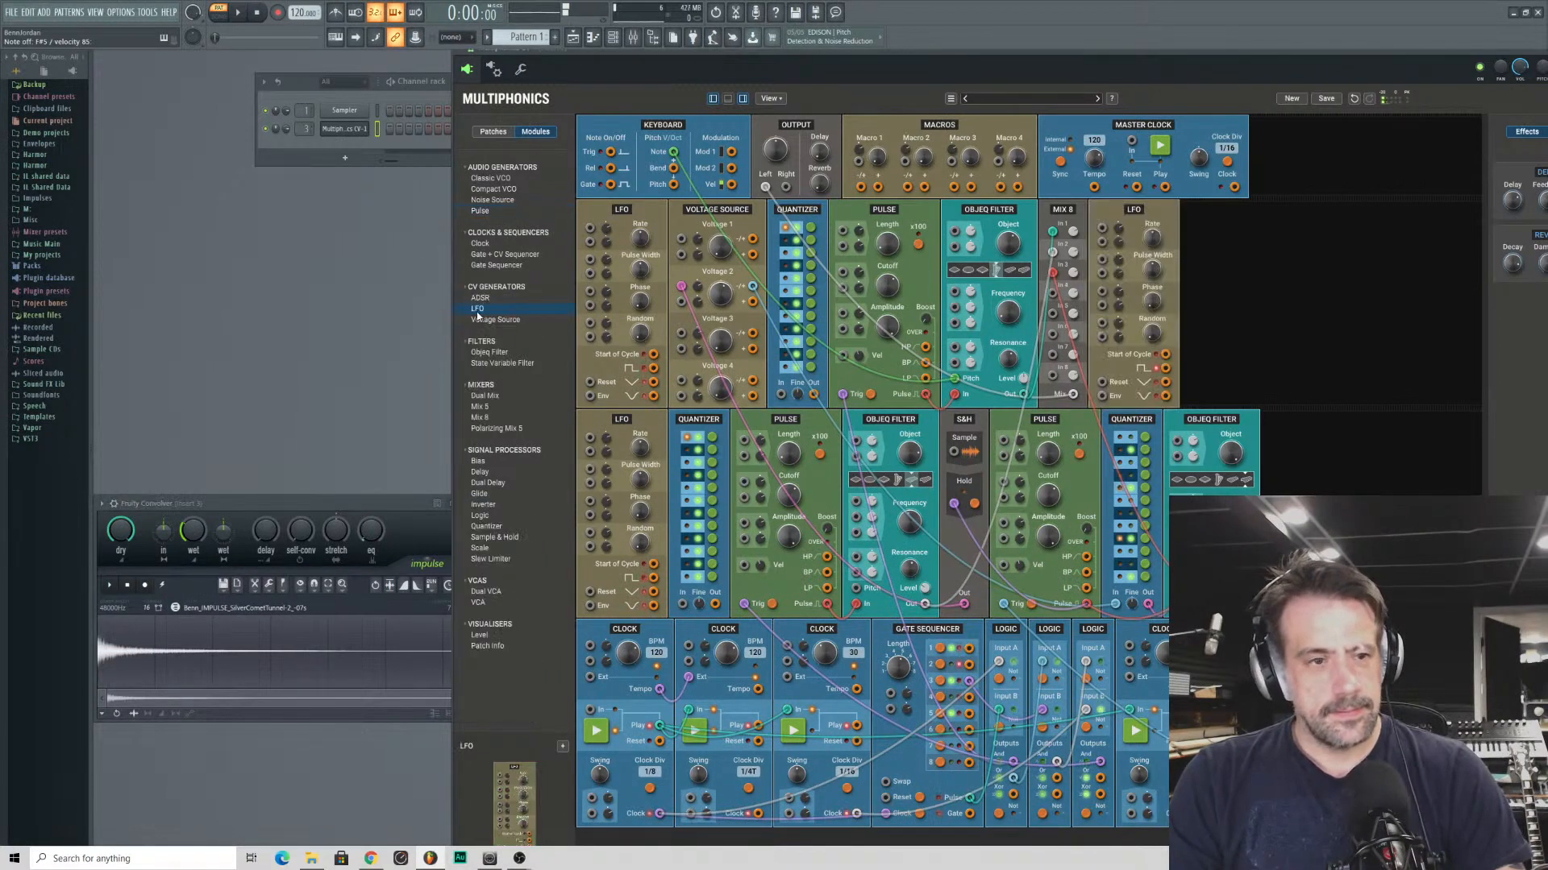
pyautogui.doubleClick(477, 311)
pyautogui.moveTo(477, 308); pyautogui.dragTo(1340, 239)
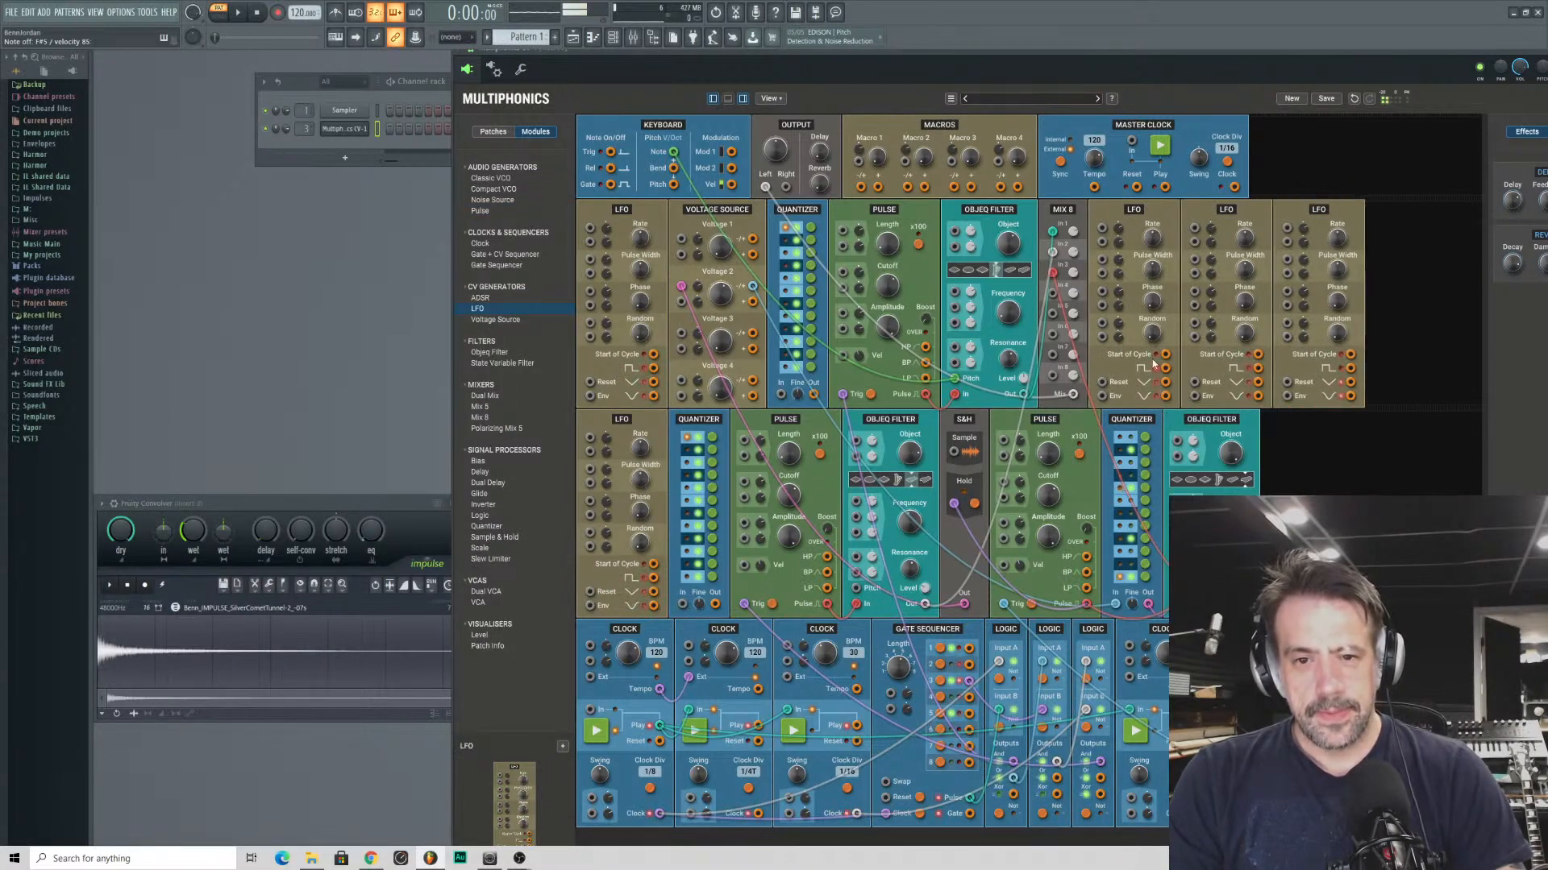
pyautogui.moveTo(1166, 396); pyautogui.dragTo(970, 327)
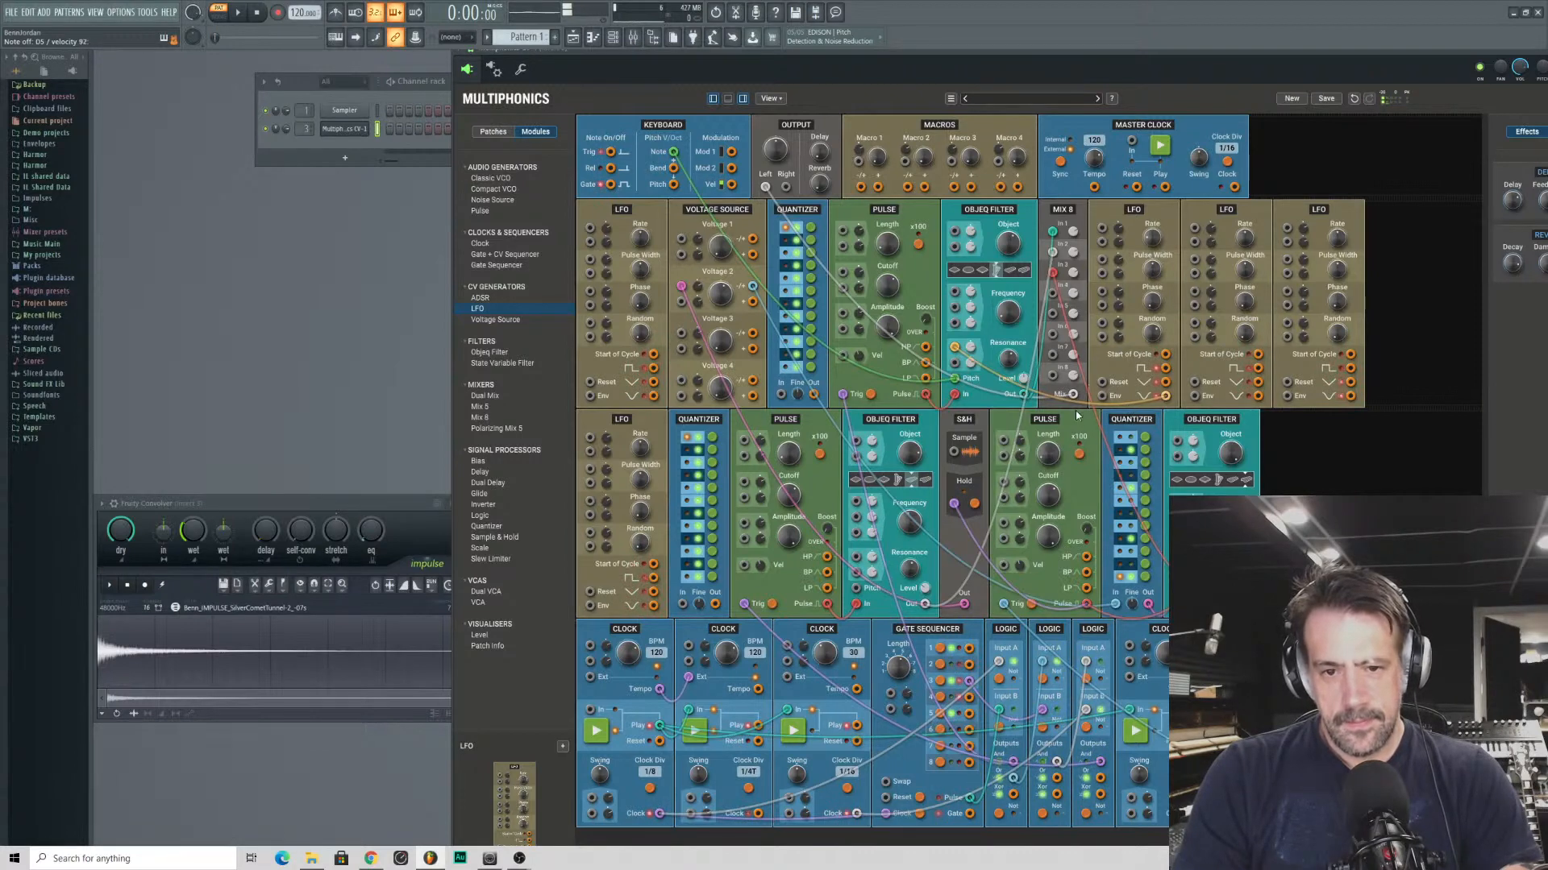
# - Try a 152% stretch ratio on the Convolver's impulse and reset it to the default
pyautogui.click(362, 620)
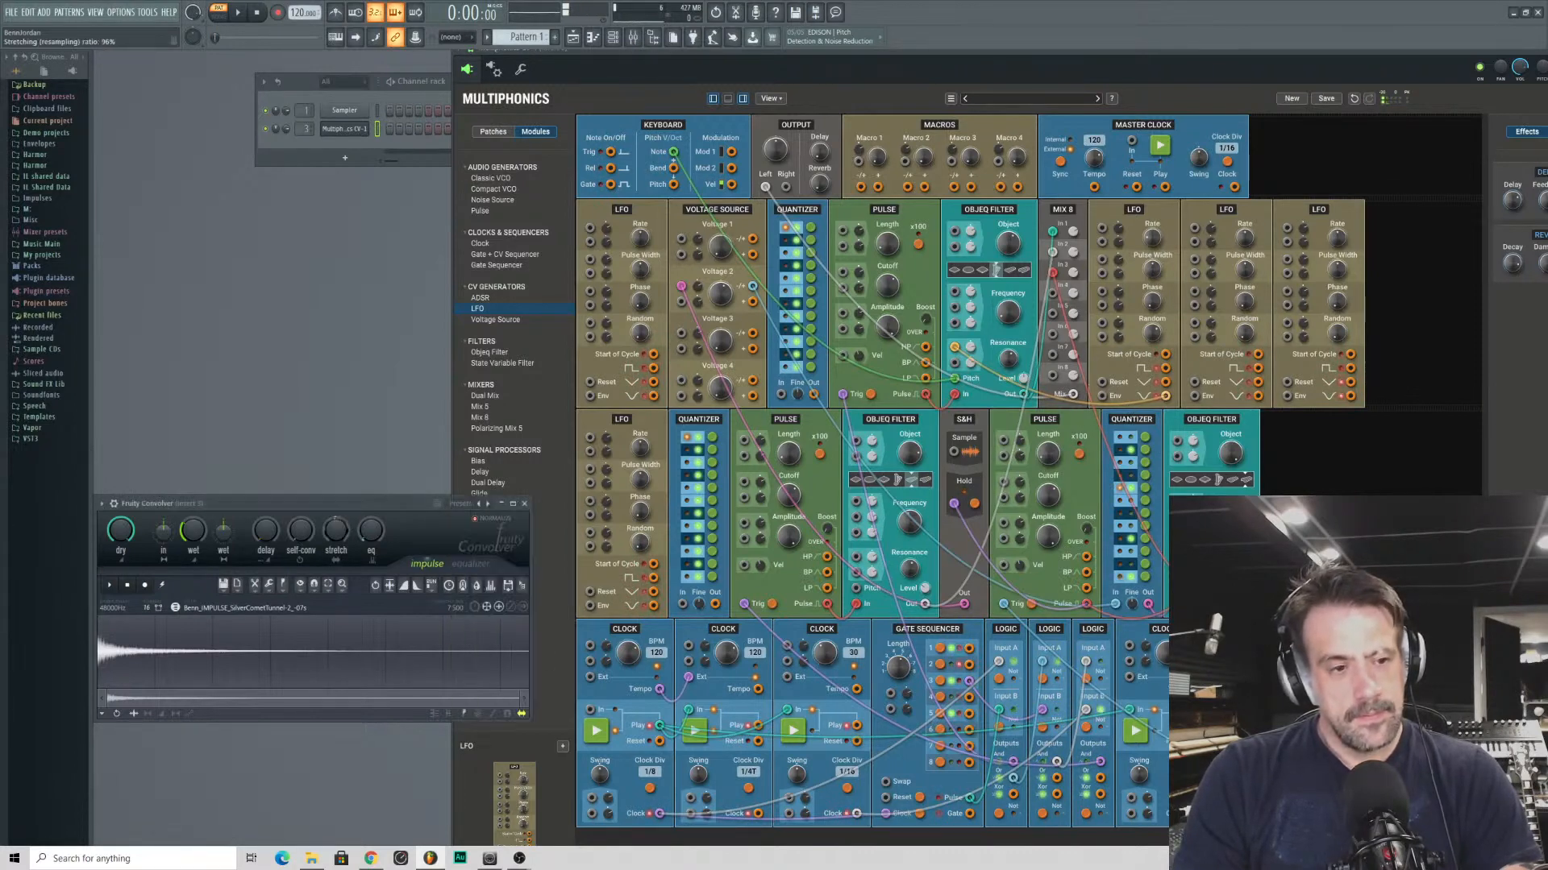
pyautogui.moveTo(335, 532); pyautogui.dragTo(342, 482)
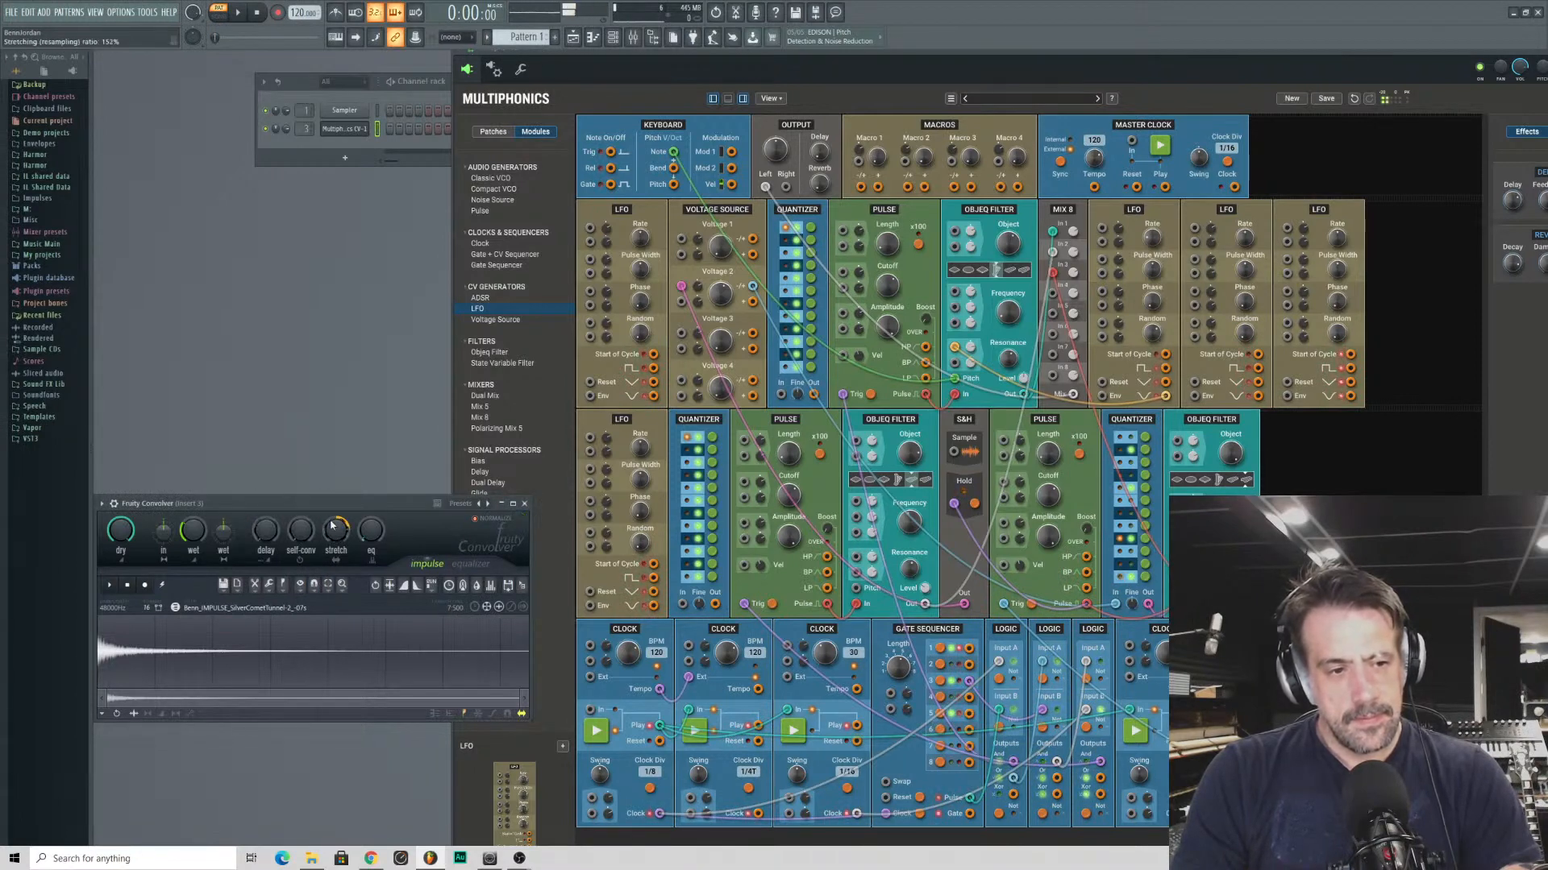
pyautogui.moveTo(365, 500); pyautogui.dragTo(448, 393)
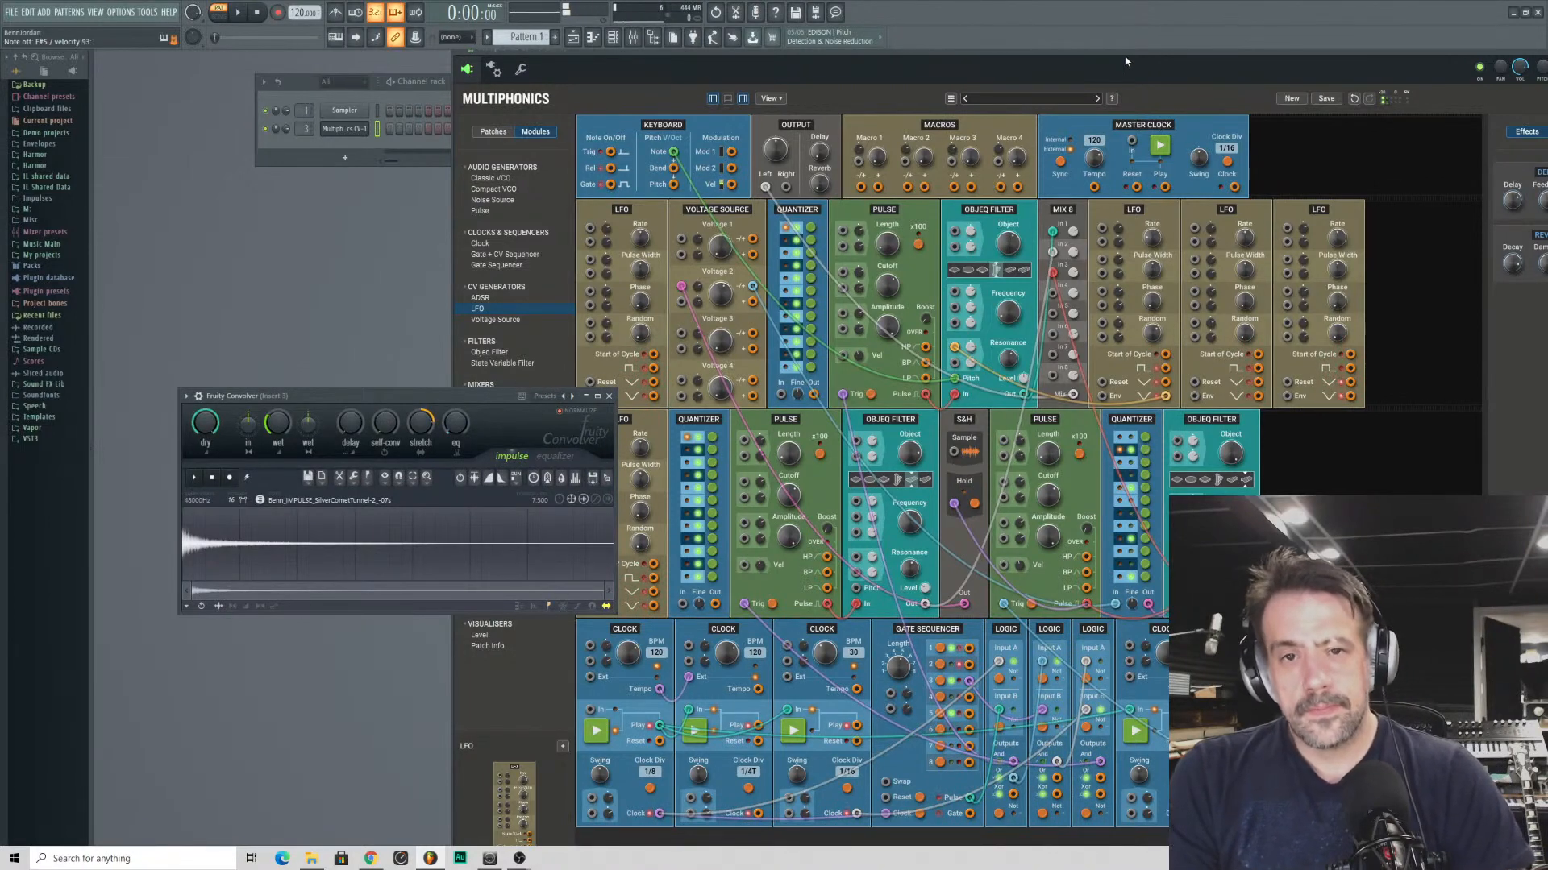
pyautogui.click(644, 606)
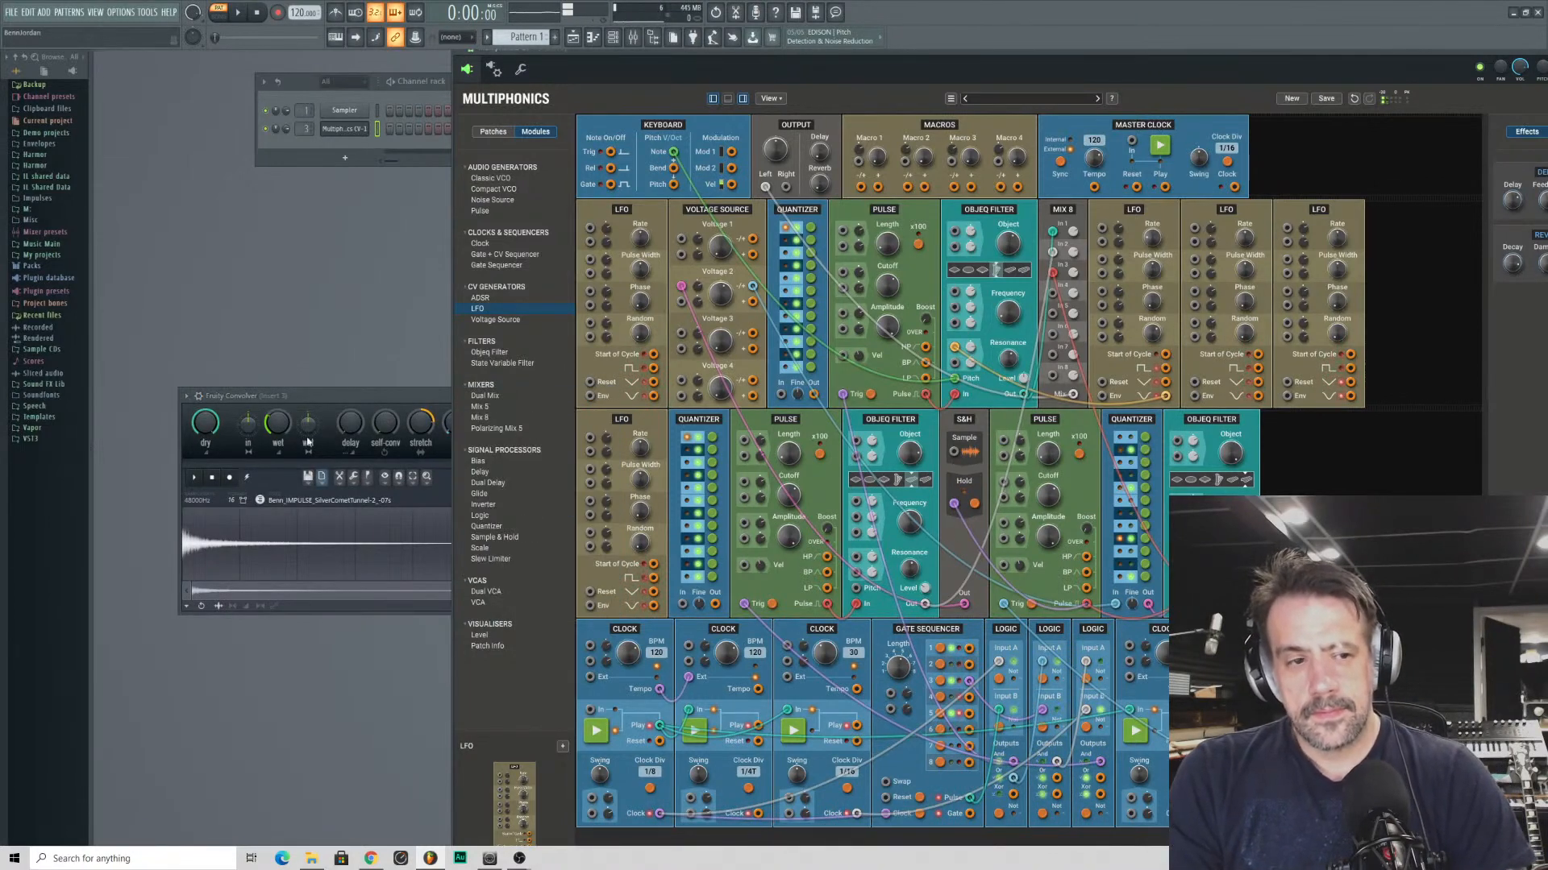
pyautogui.click(413, 435)
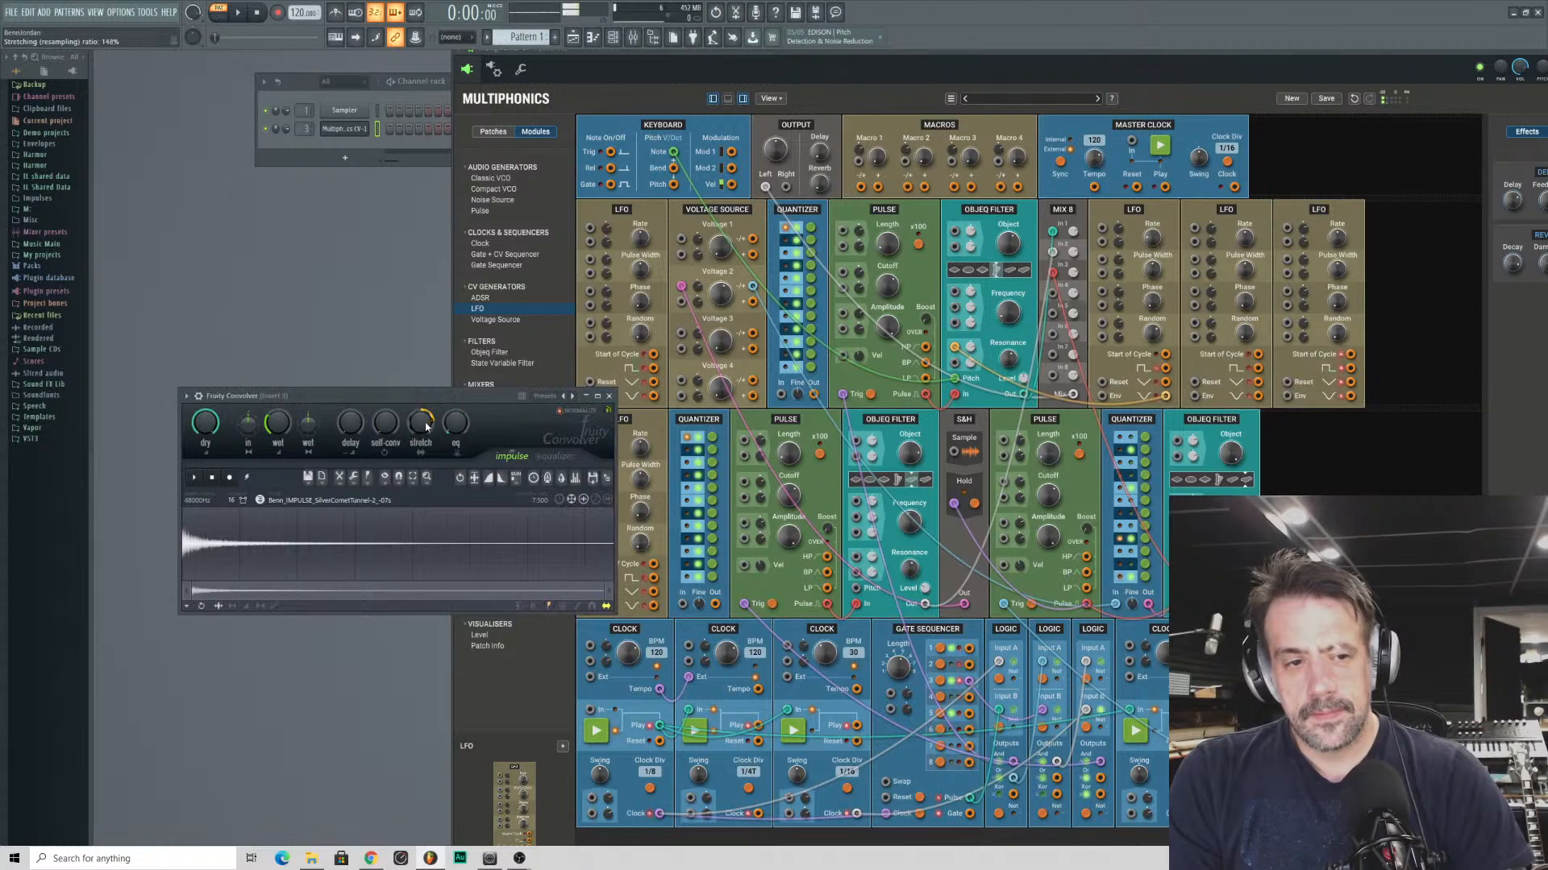
# - Load the Bunker (B) preset from the Convolver's Underground category
pyautogui.click(545, 396)
pyautogui.moveTo(552, 468)
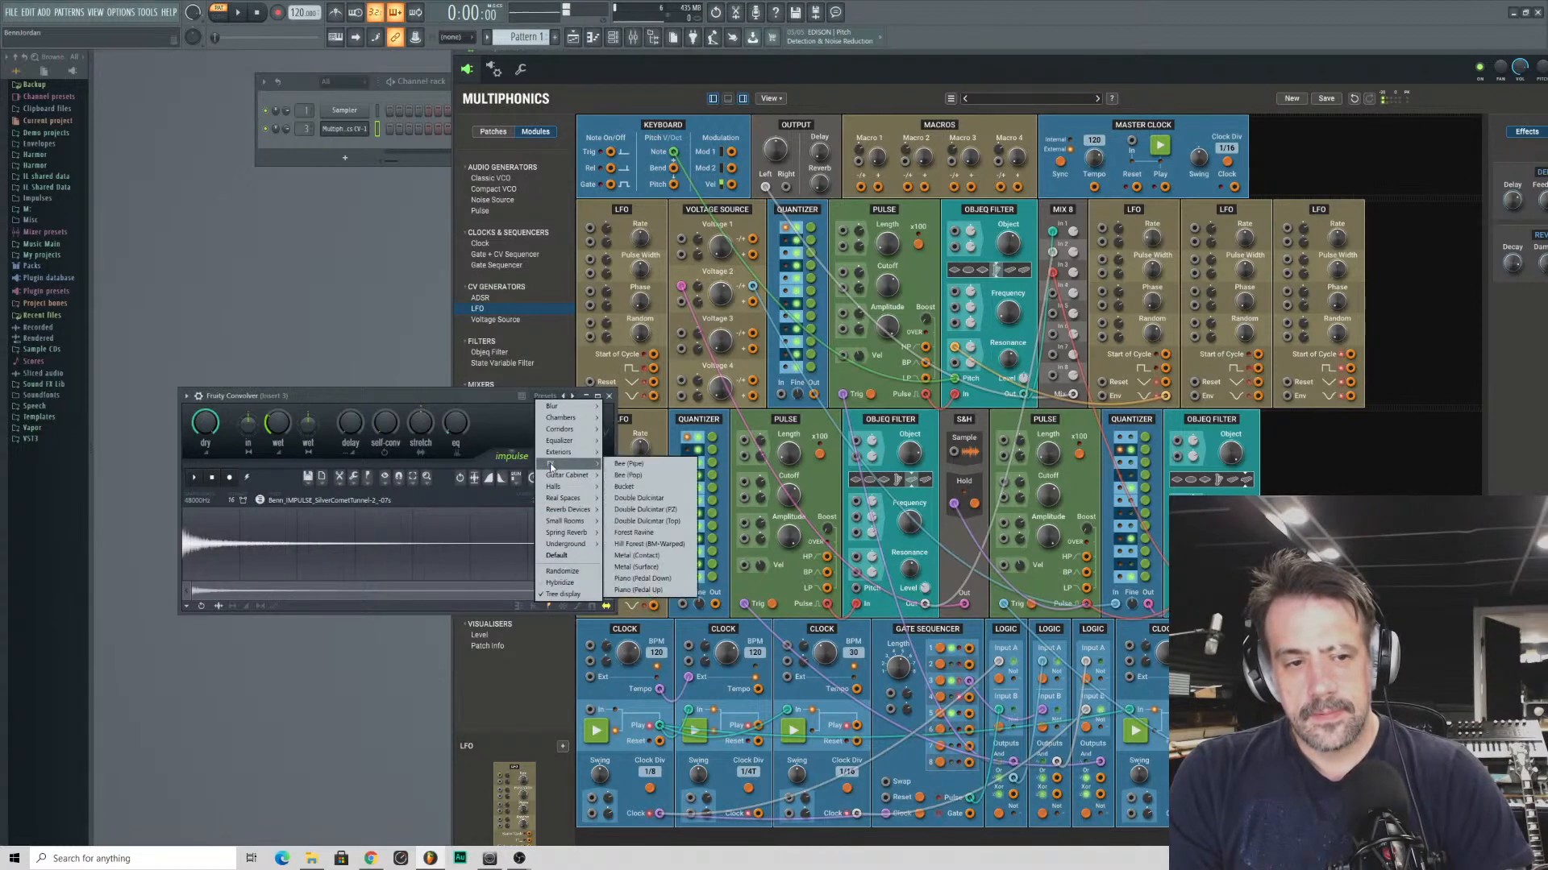
pyautogui.moveTo(565, 533)
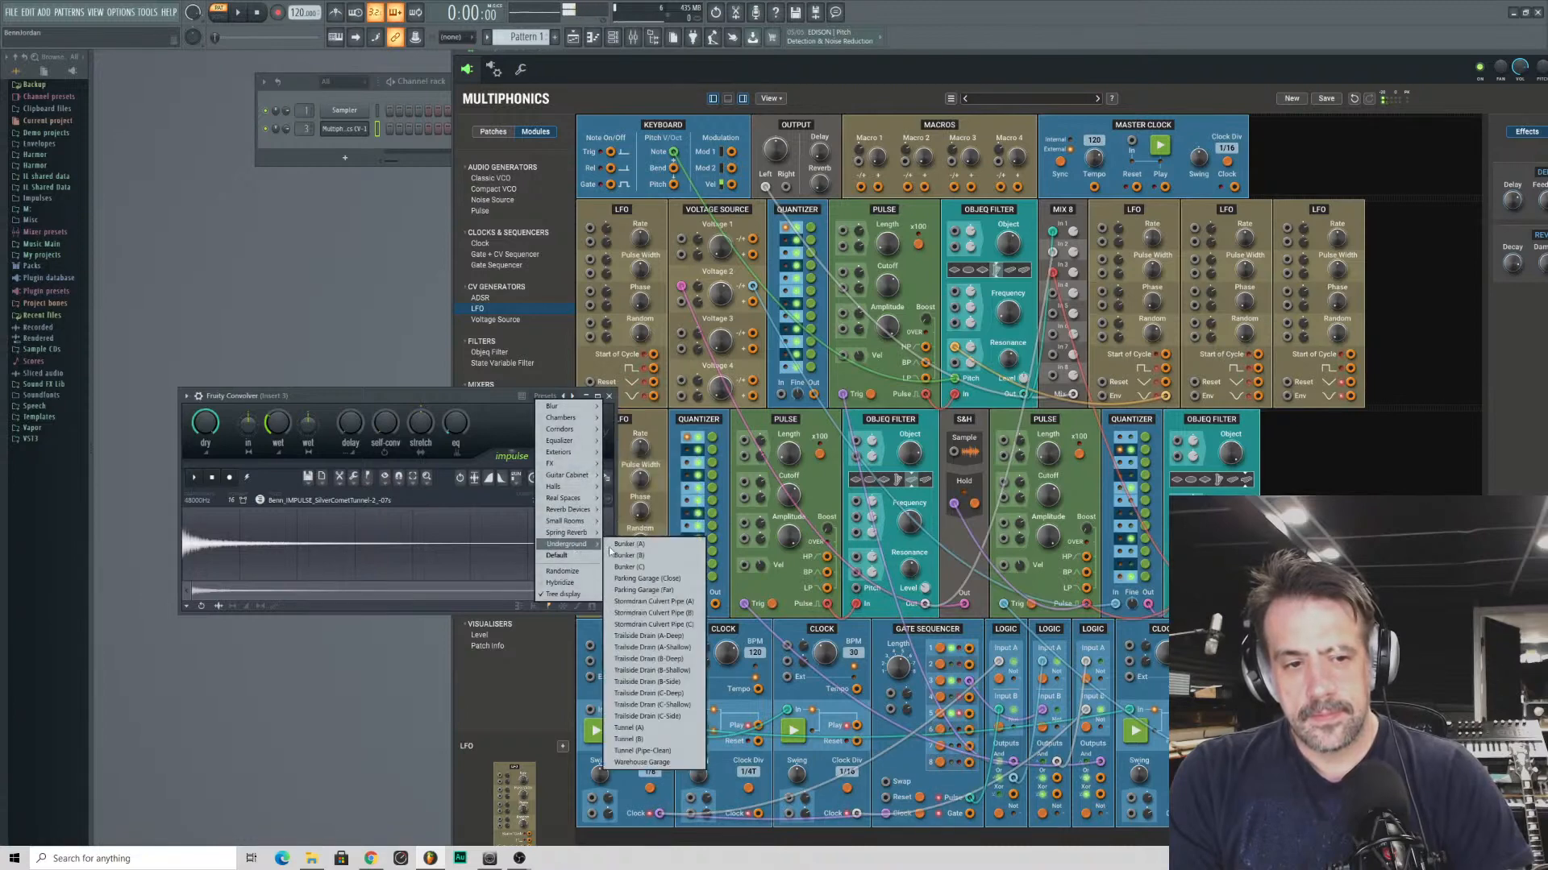
pyautogui.click(629, 555)
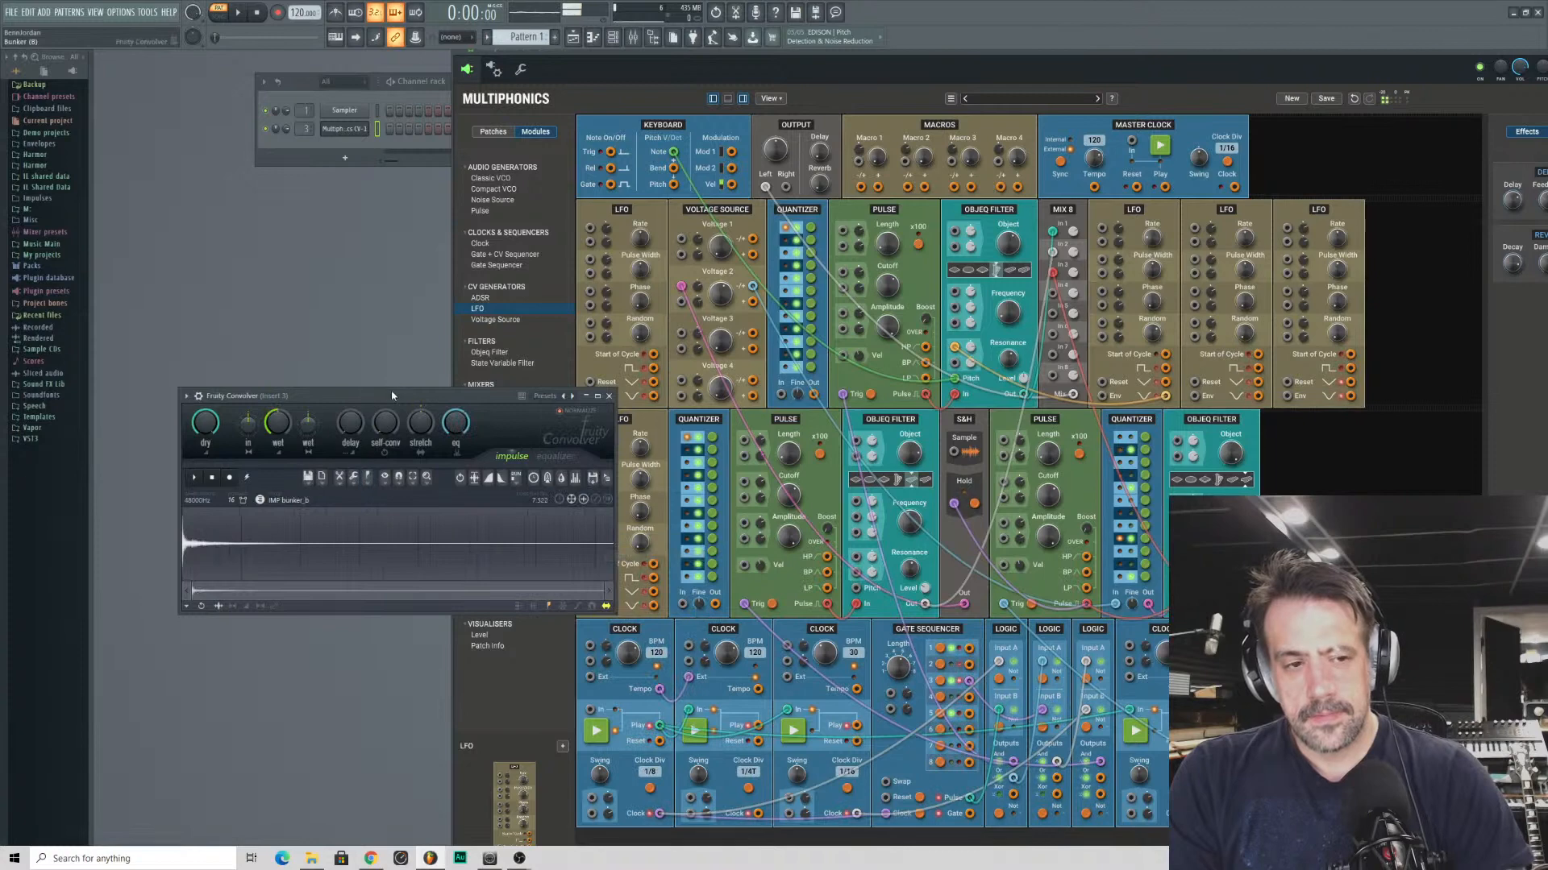
# - Lower the Convolver's wet level and move its window clear of the patch modules
pyautogui.moveTo(234, 396); pyautogui.dragTo(236, 328)
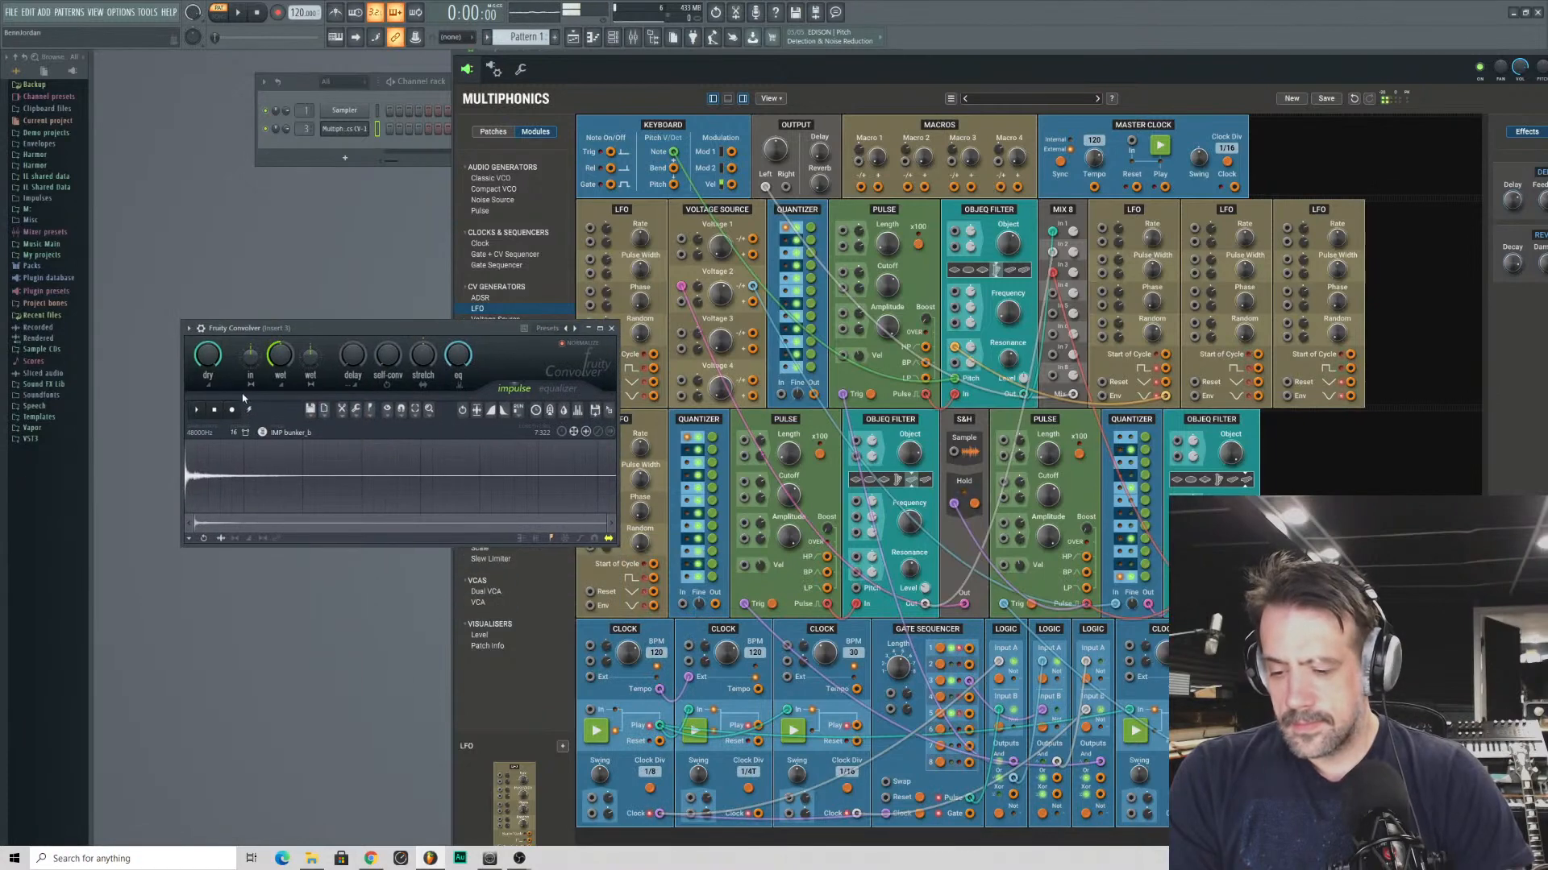
pyautogui.moveTo(281, 354); pyautogui.dragTo(281, 411)
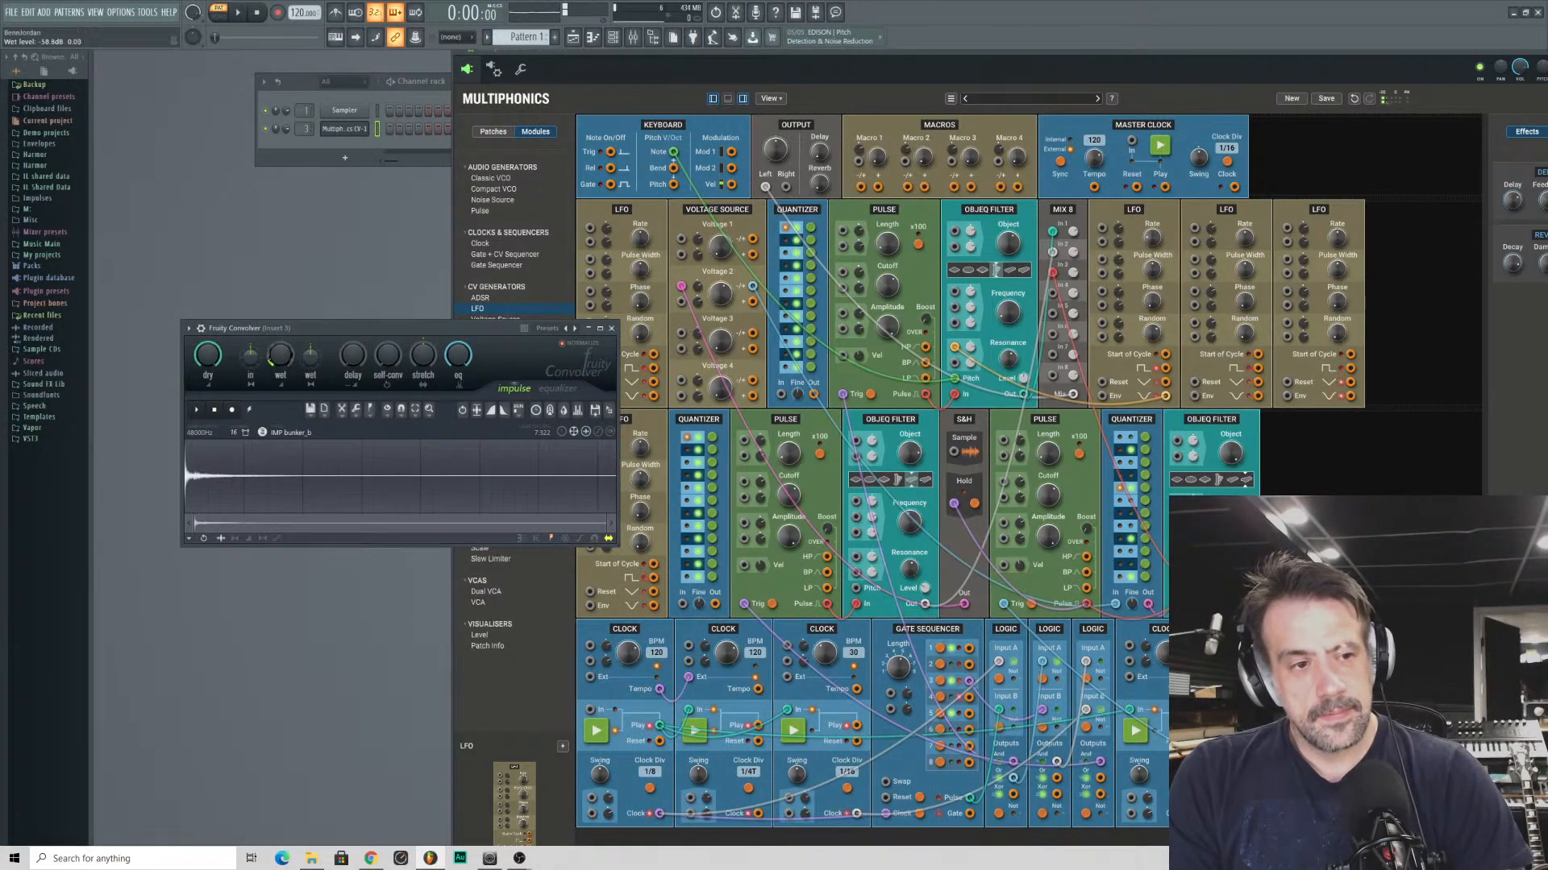
pyautogui.moveTo(472, 328); pyautogui.dragTo(377, 392)
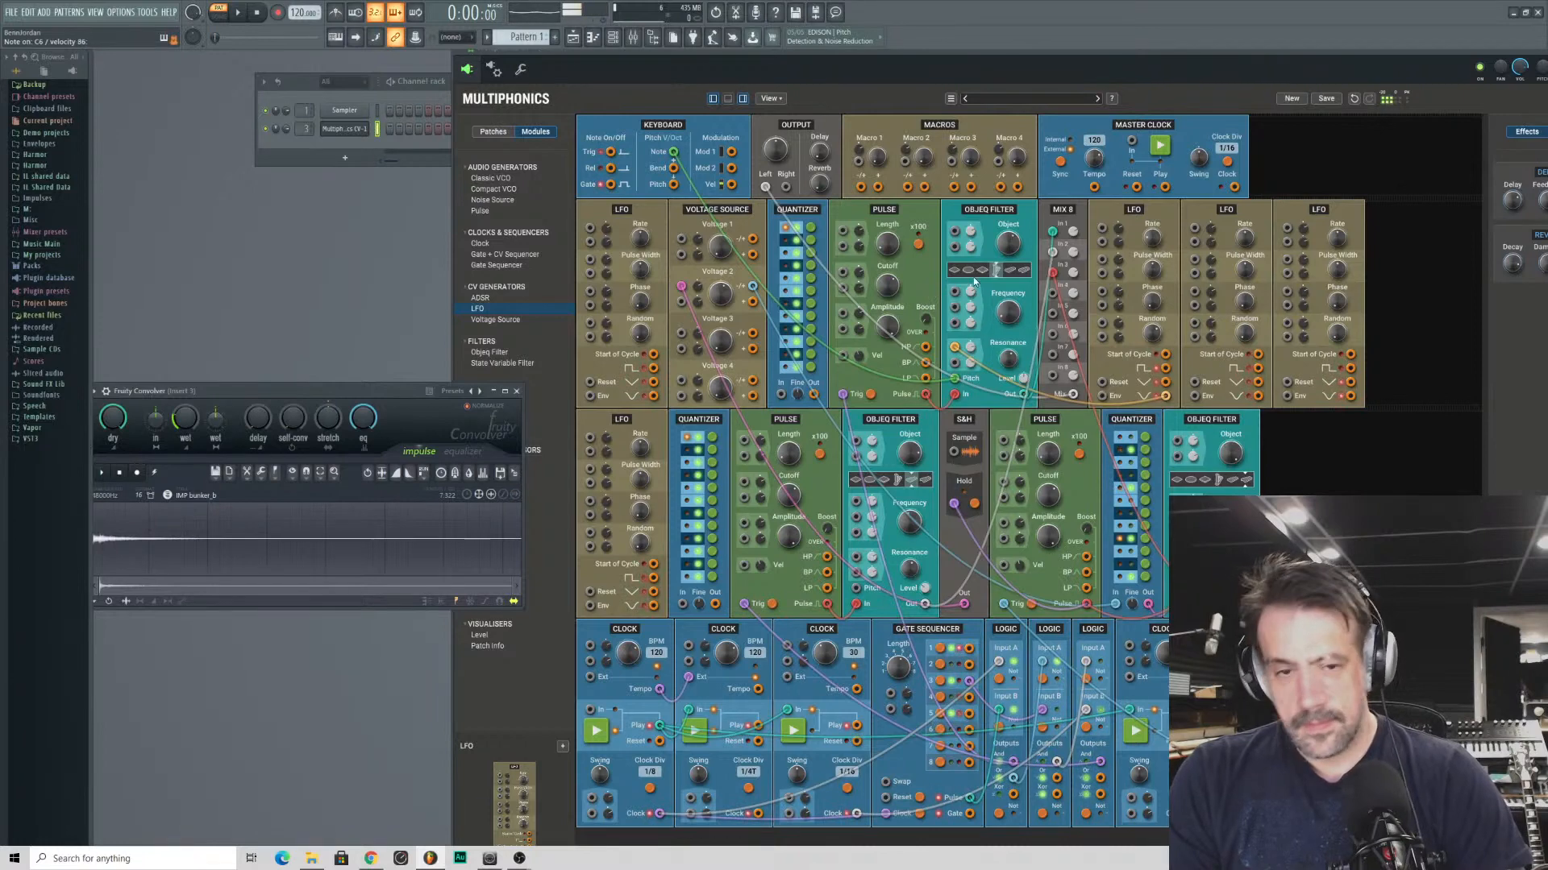
# - Bring the Multiphonics window in front of the Convolver and shift it so its effects panel is fully on screen
pyautogui.click(943, 324)
pyautogui.moveTo(1022, 358)
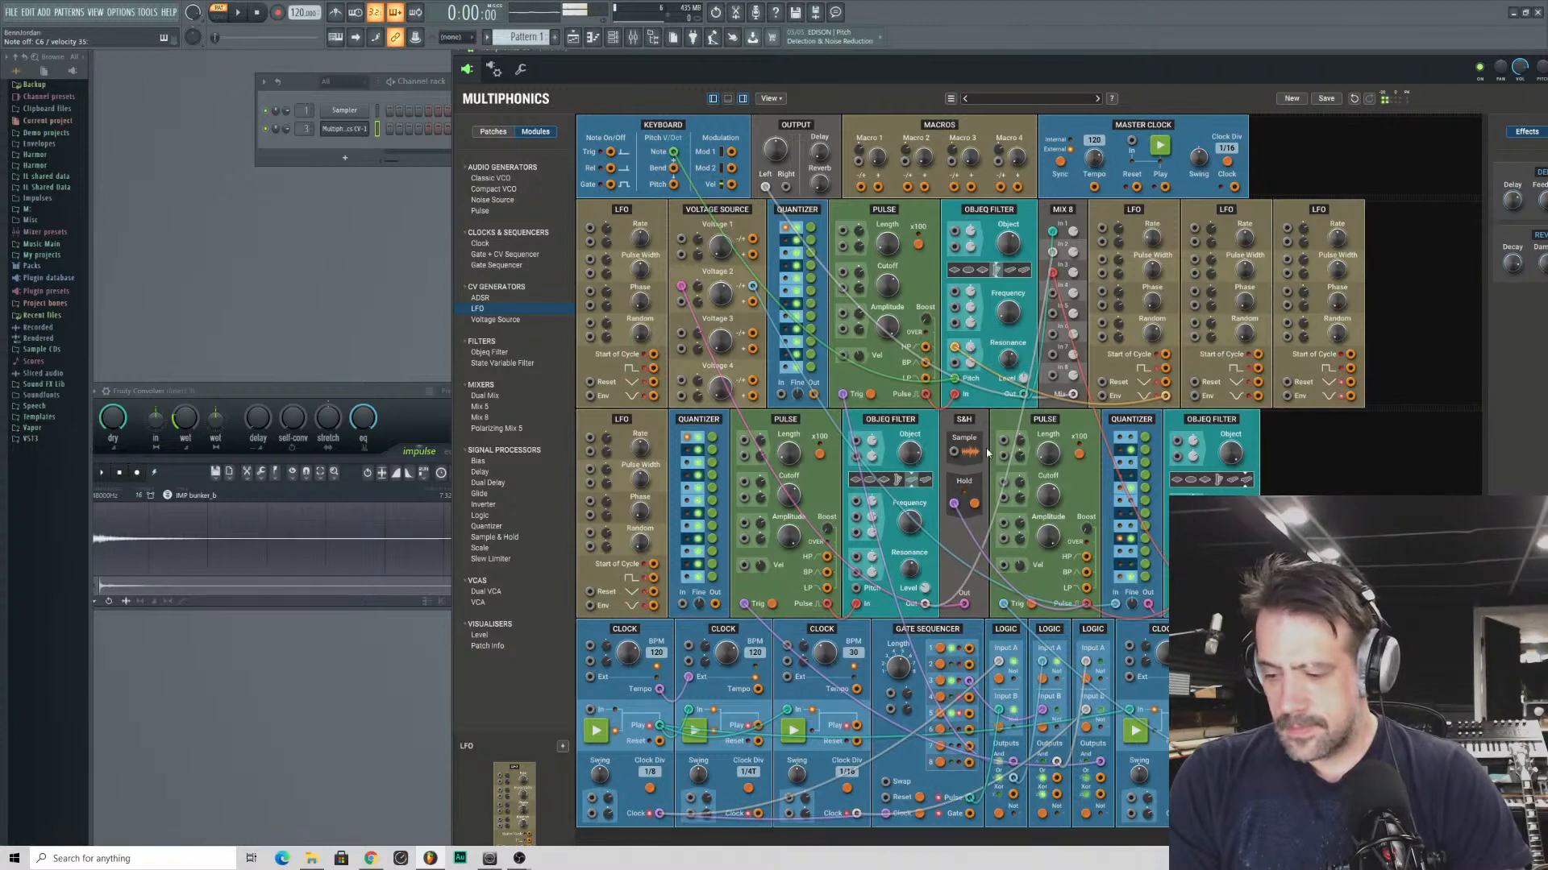
pyautogui.moveTo(1102, 232)
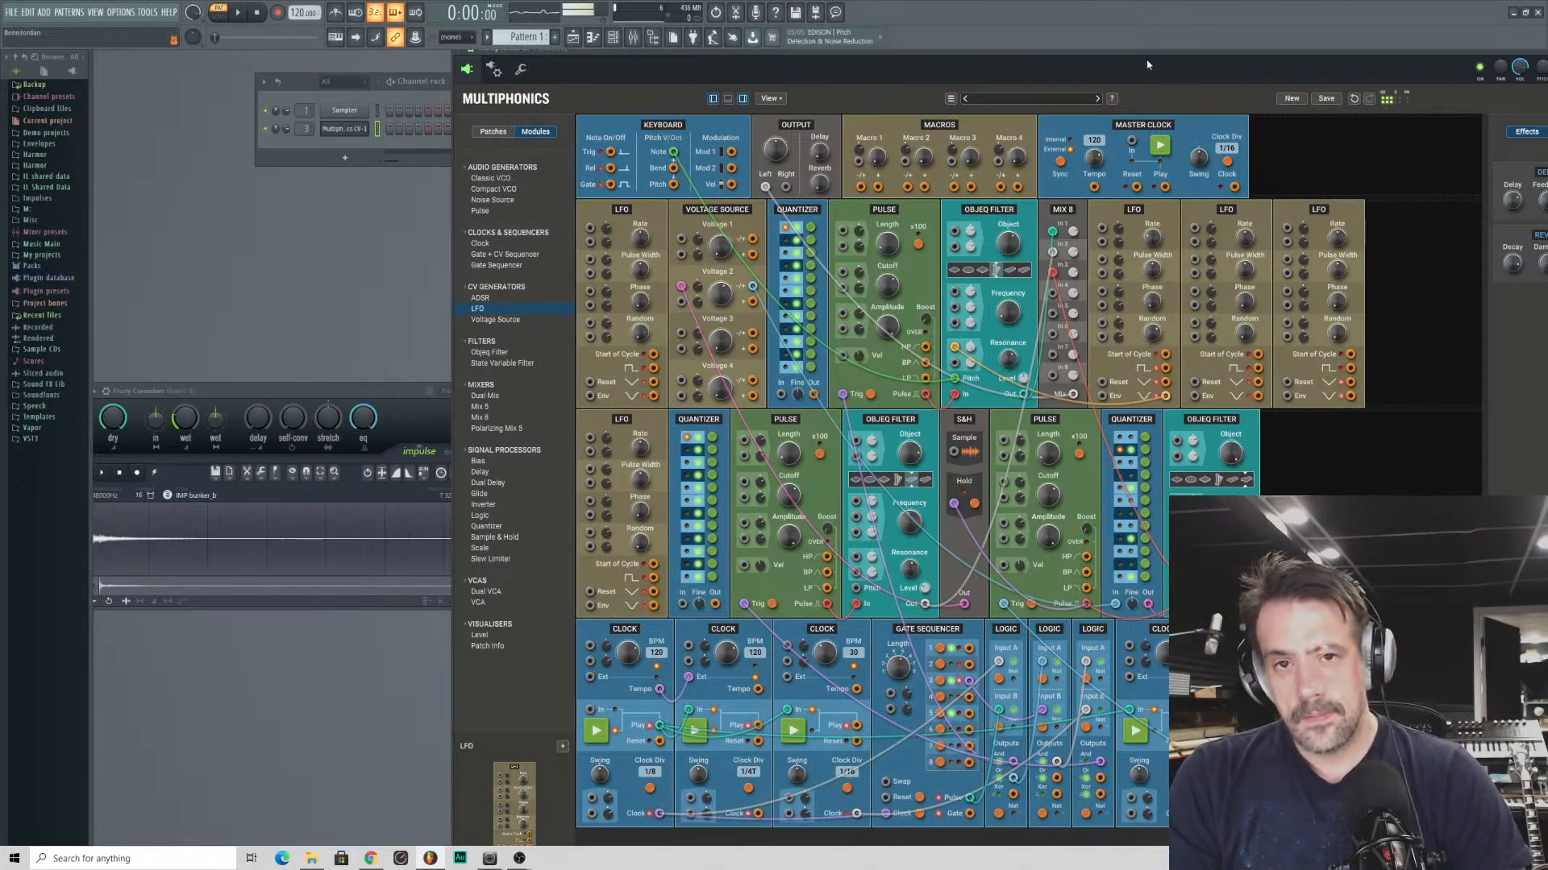
pyautogui.moveTo(1148, 58); pyautogui.dragTo(1071, 61)
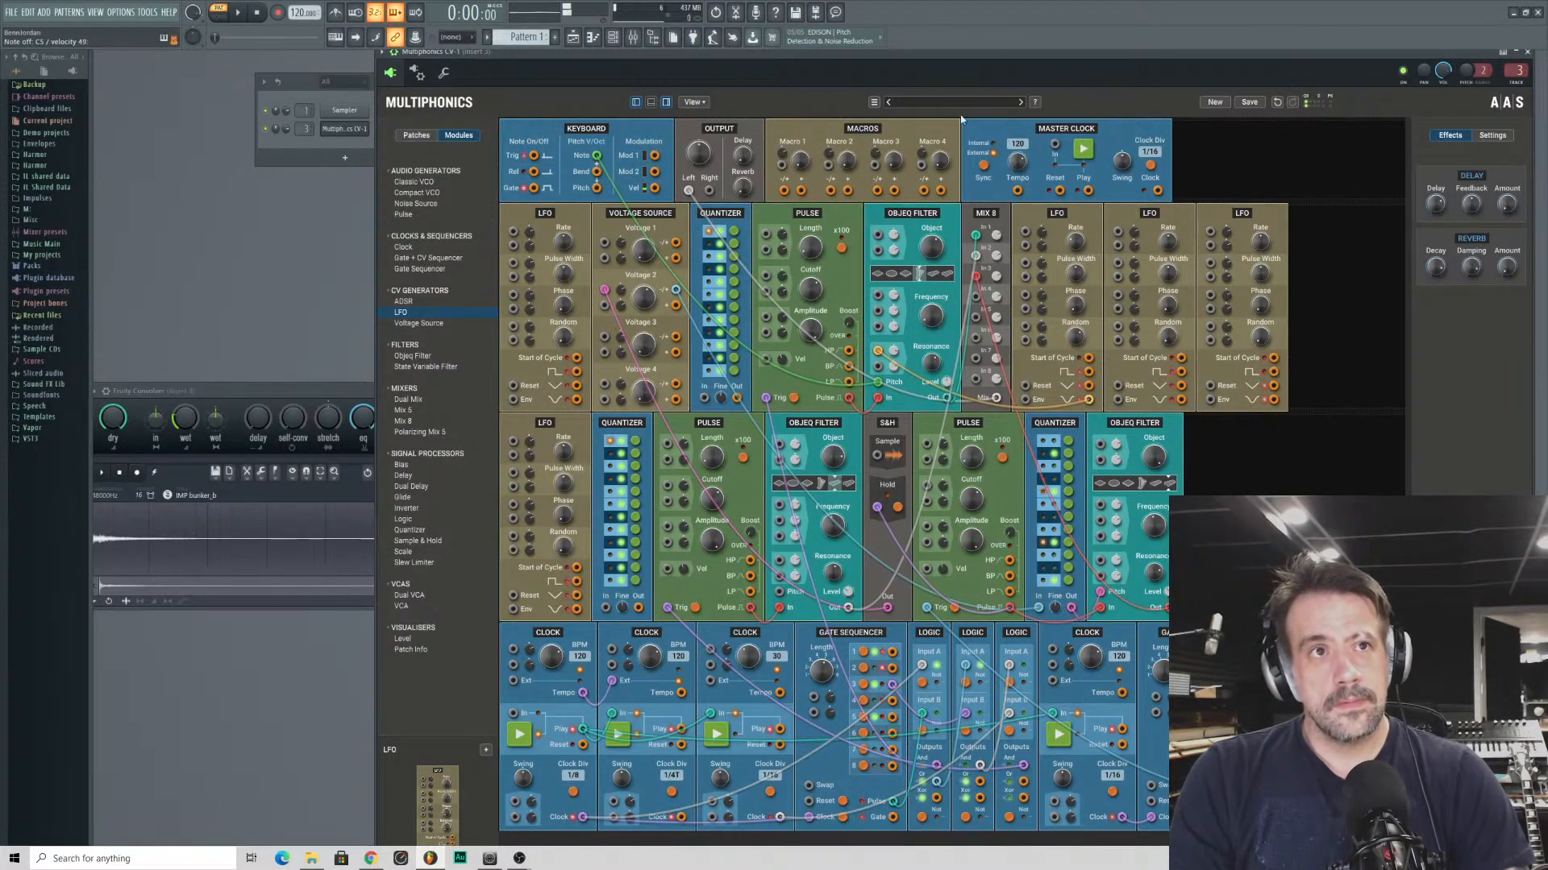
pyautogui.moveTo(935, 53); pyautogui.dragTo(940, 48)
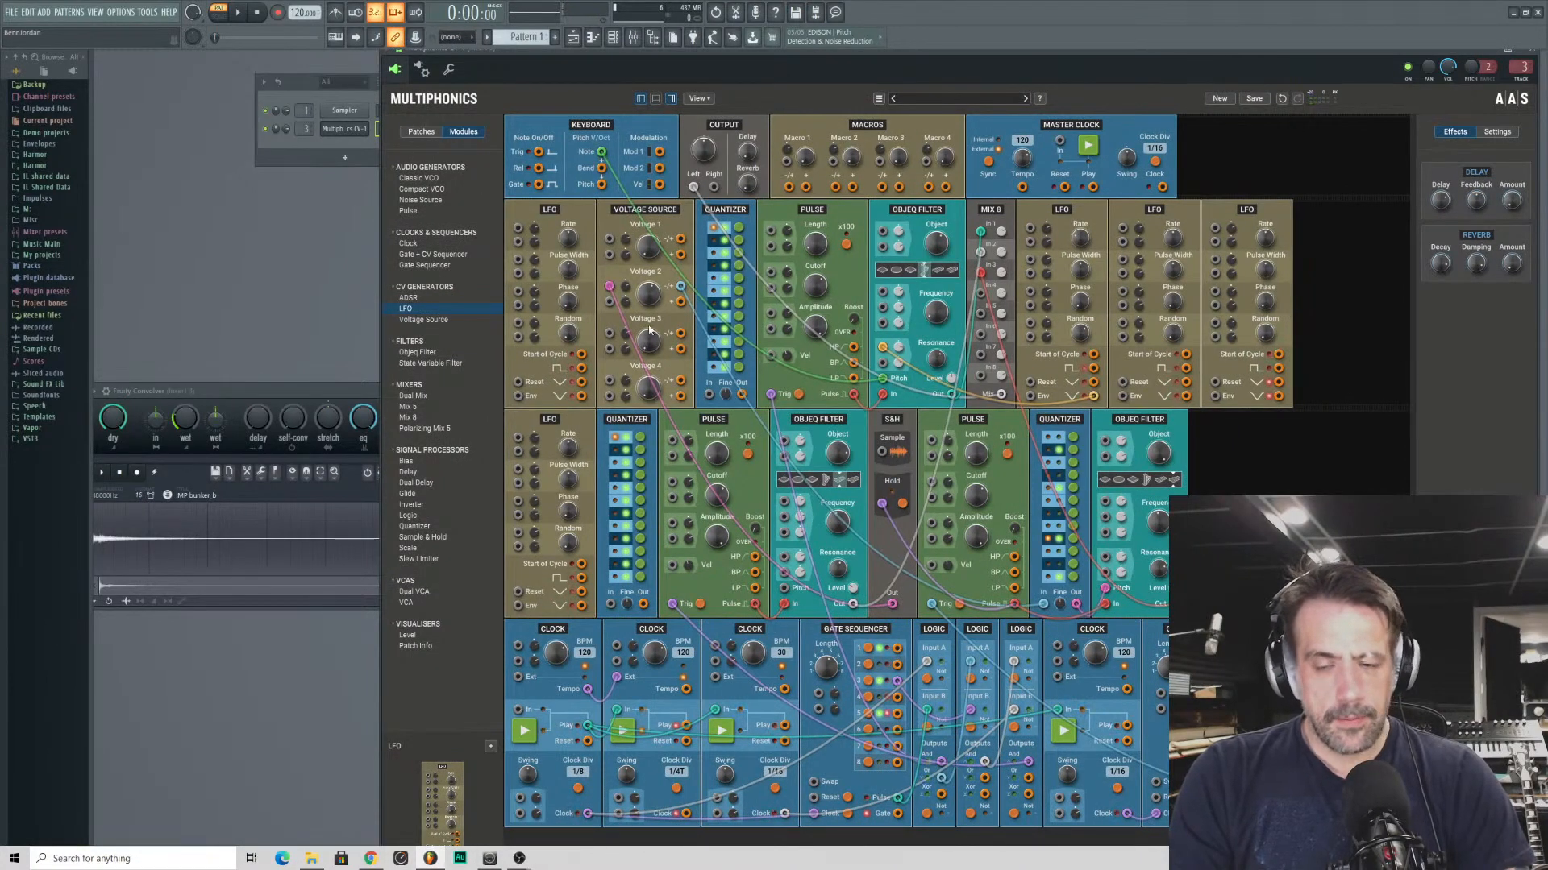
# - Add a Gate + CV Sequencer after the last Objeq Filter in the second row and patch the keyboard's Note output into it
pyautogui.click(416, 255)
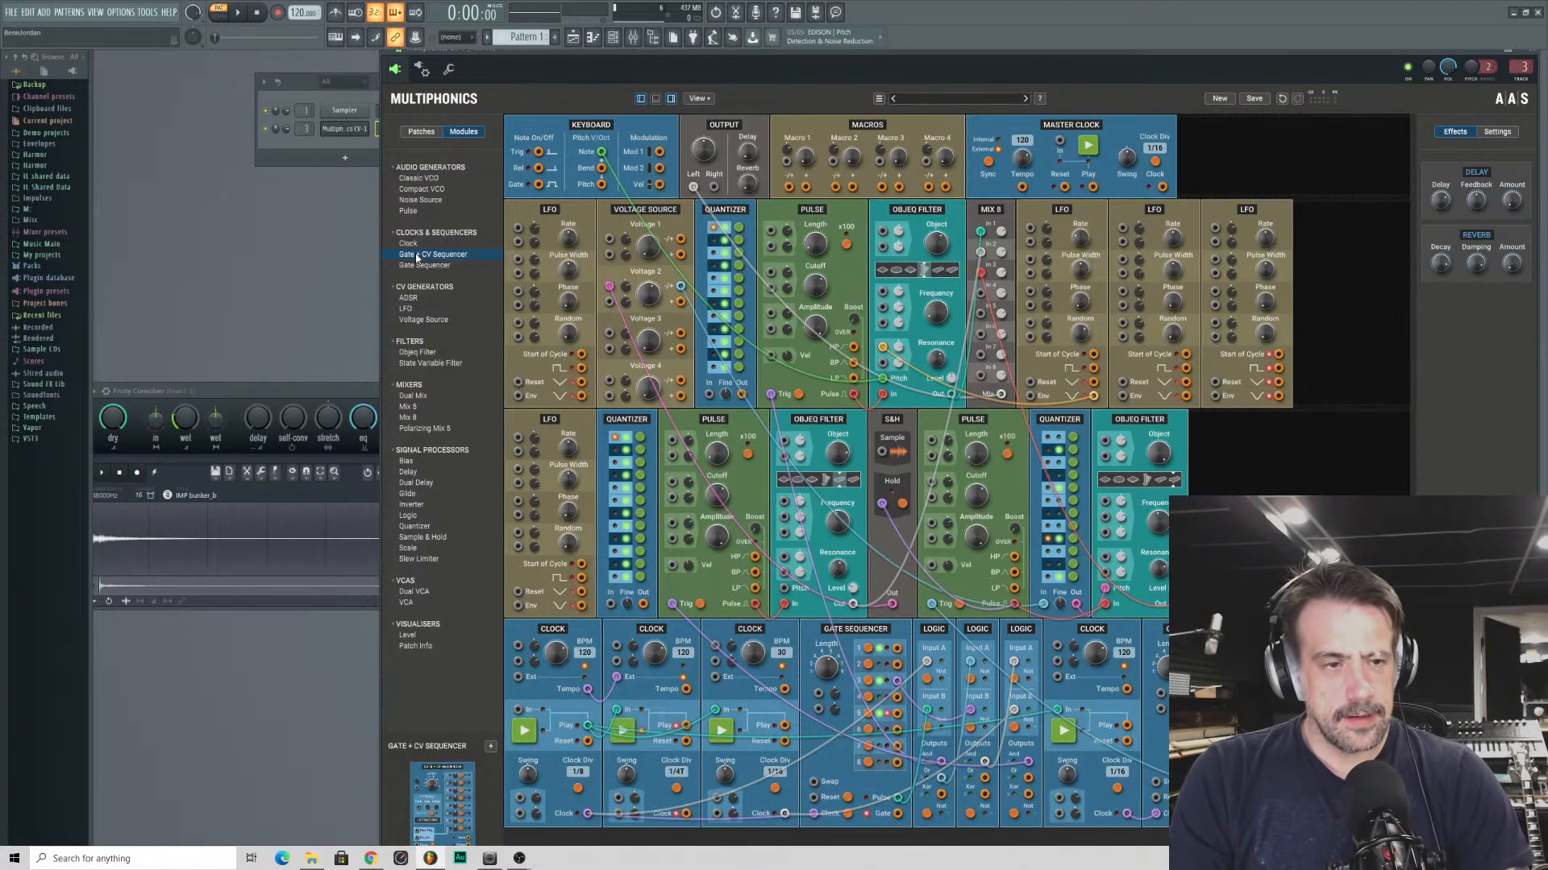
pyautogui.moveTo(417, 256)
pyautogui.mouseDown()
pyautogui.moveTo(1105, 259)
pyautogui.moveTo(1264, 481)
pyautogui.mouseUp()
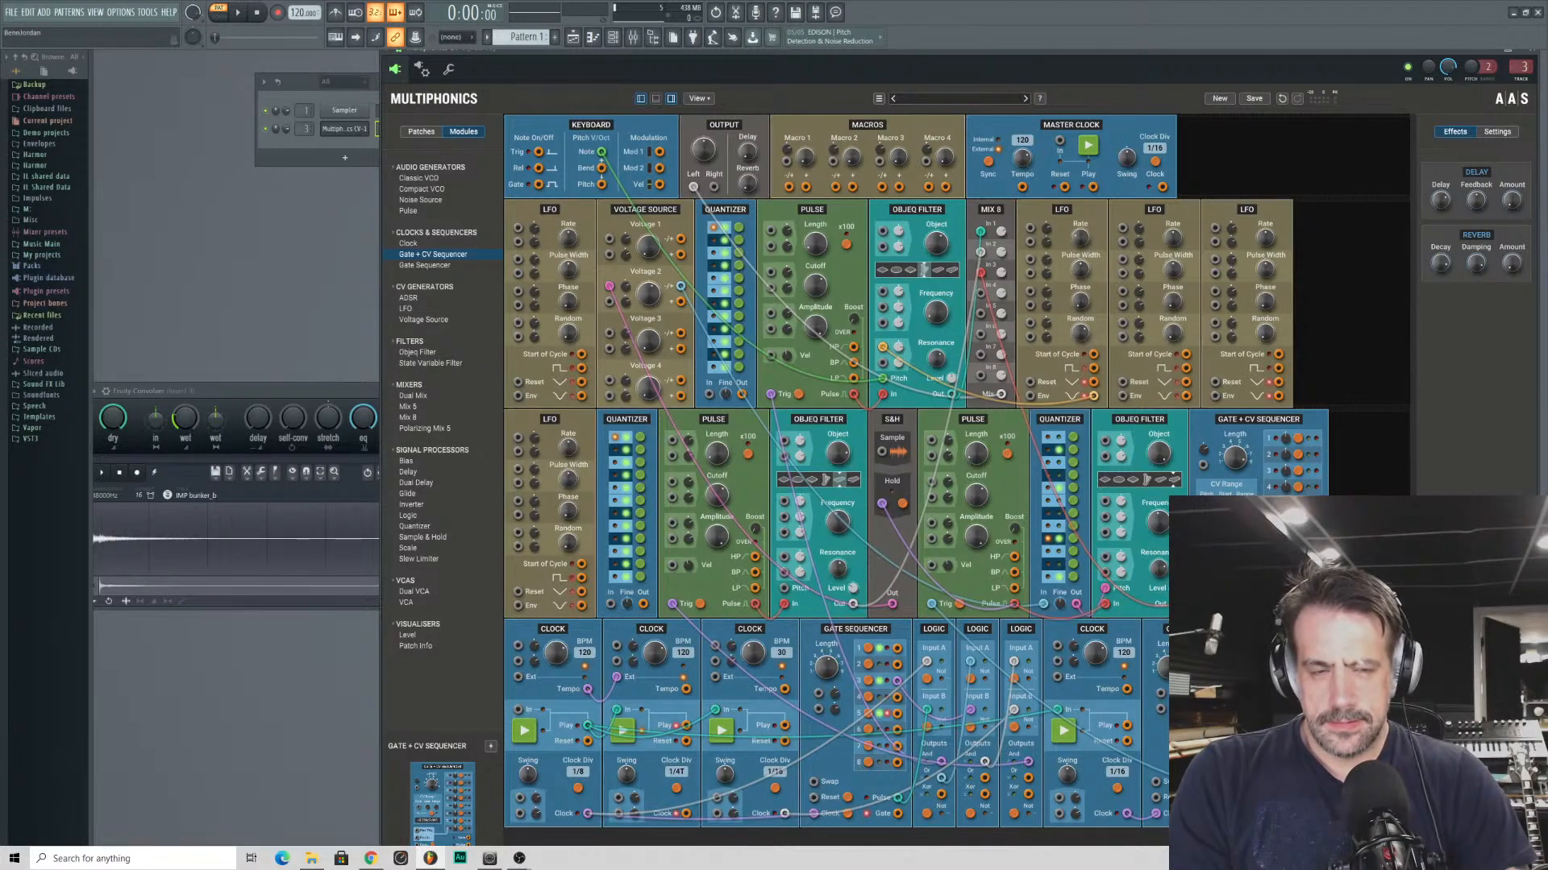
pyautogui.moveTo(1206, 510); pyautogui.dragTo(601, 153)
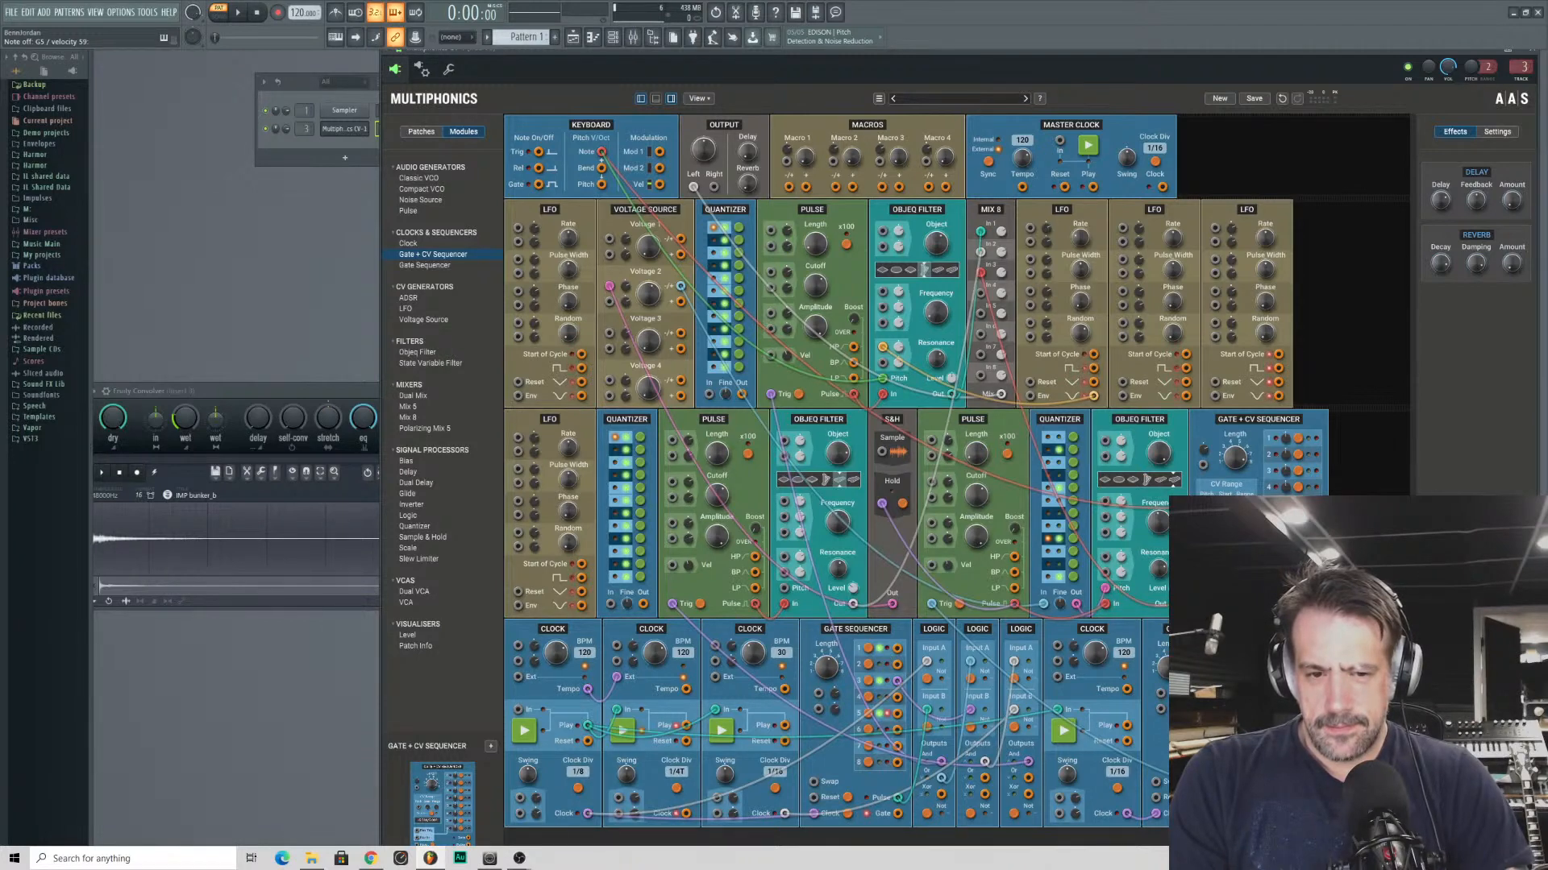
# - Patch the third Clock's output to the new sequencer and run a cable to the square output of the first LFO after Mix 8
pyautogui.moveTo(1185, 629); pyautogui.dragTo(780, 810)
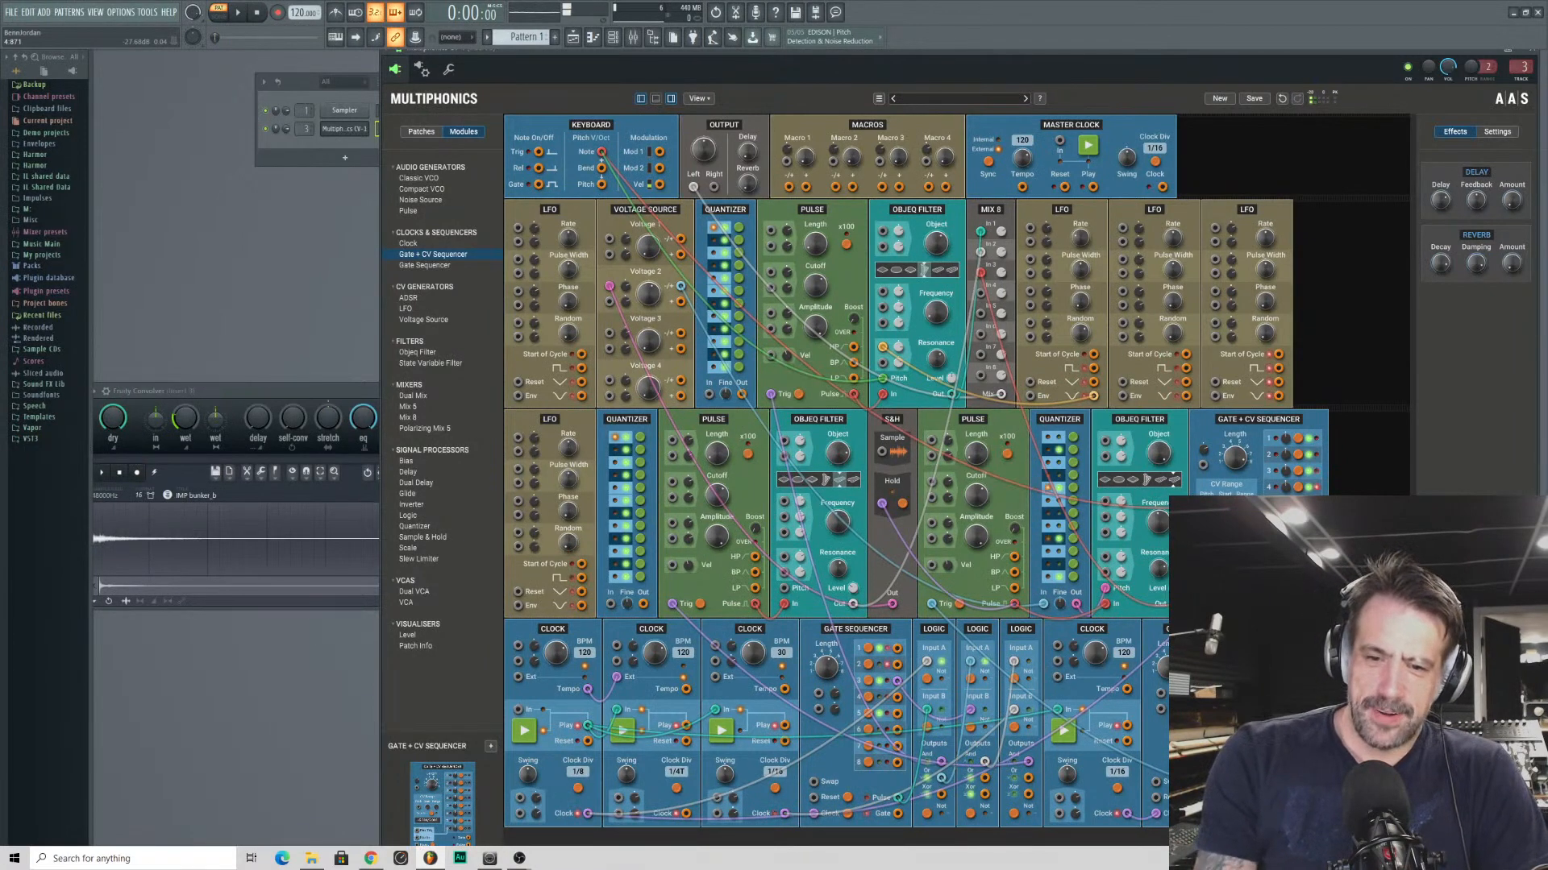
pyautogui.moveTo(1175, 603); pyautogui.dragTo(1094, 370)
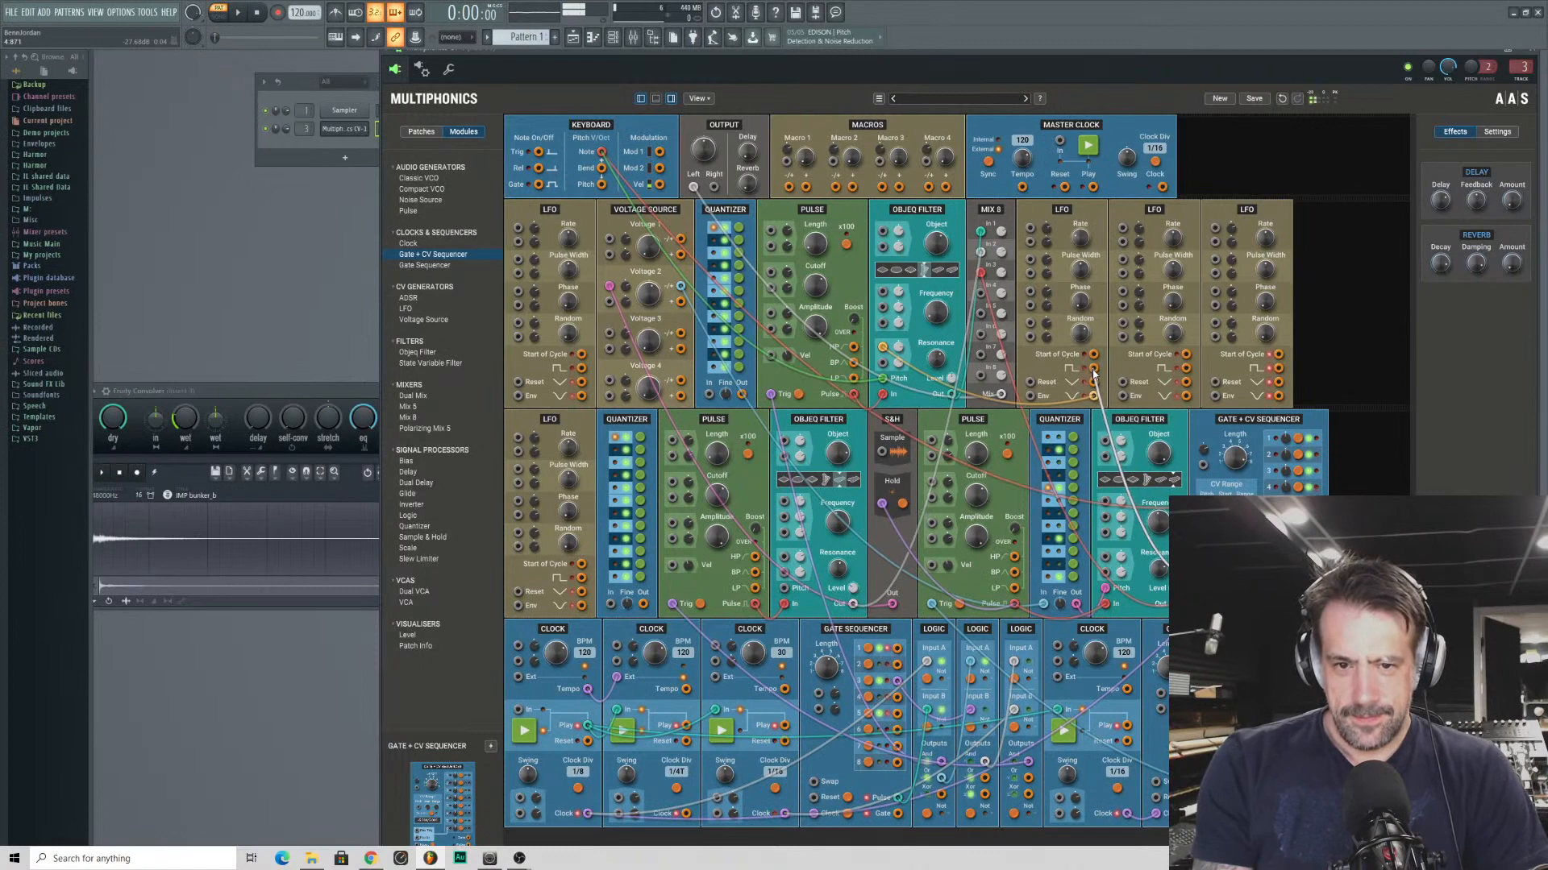
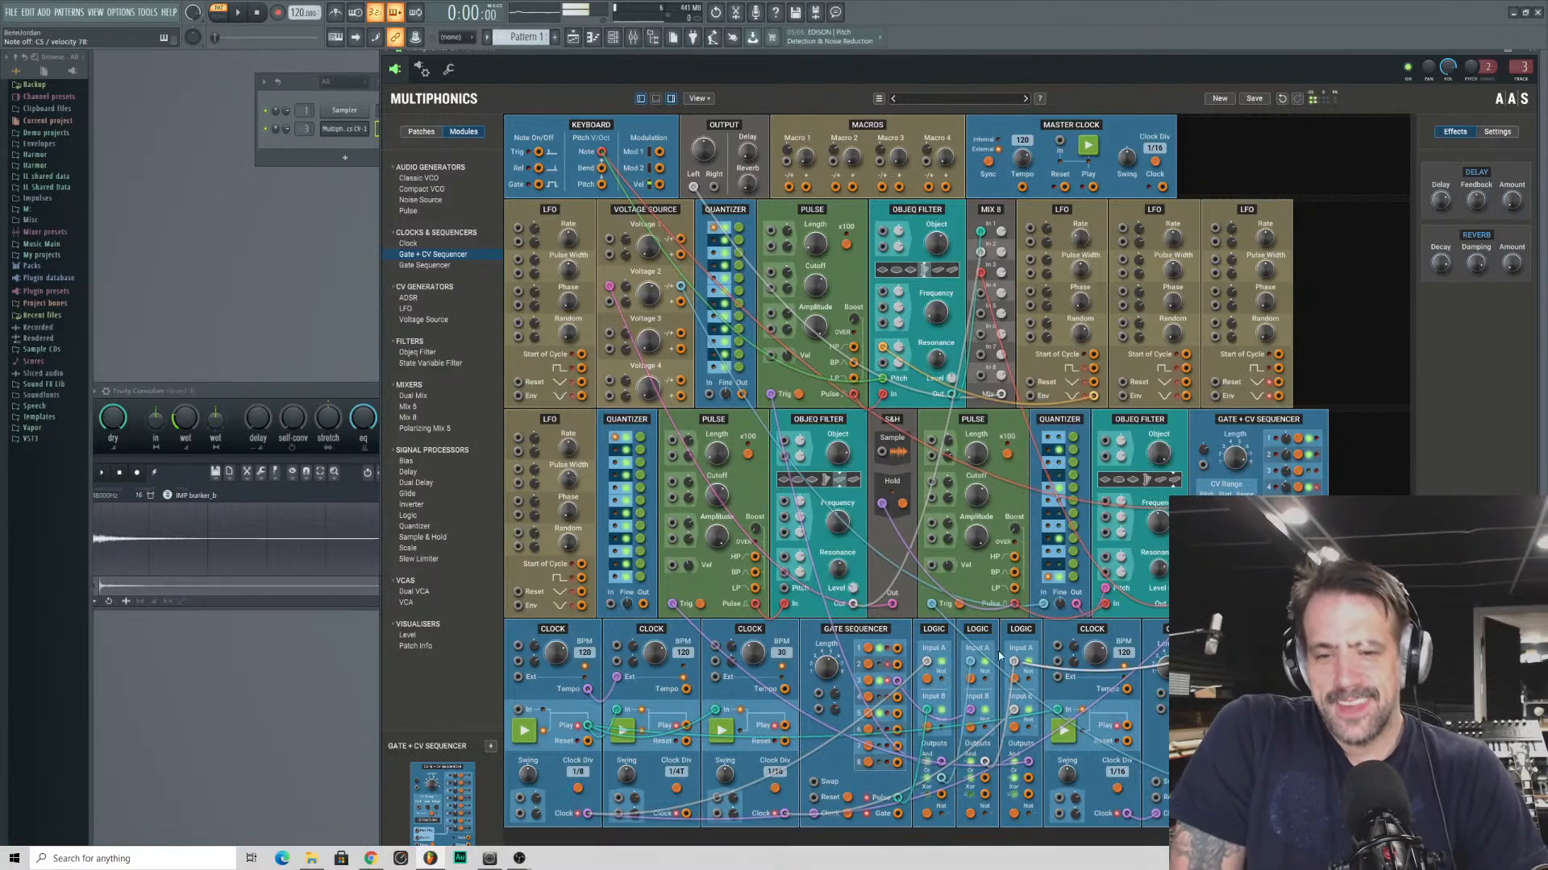
# - Patch the first-row Quantizer's output into the Pitch input of the first-row Objeq Filter
pyautogui.moveTo(1160, 604); pyautogui.dragTo(926, 483)
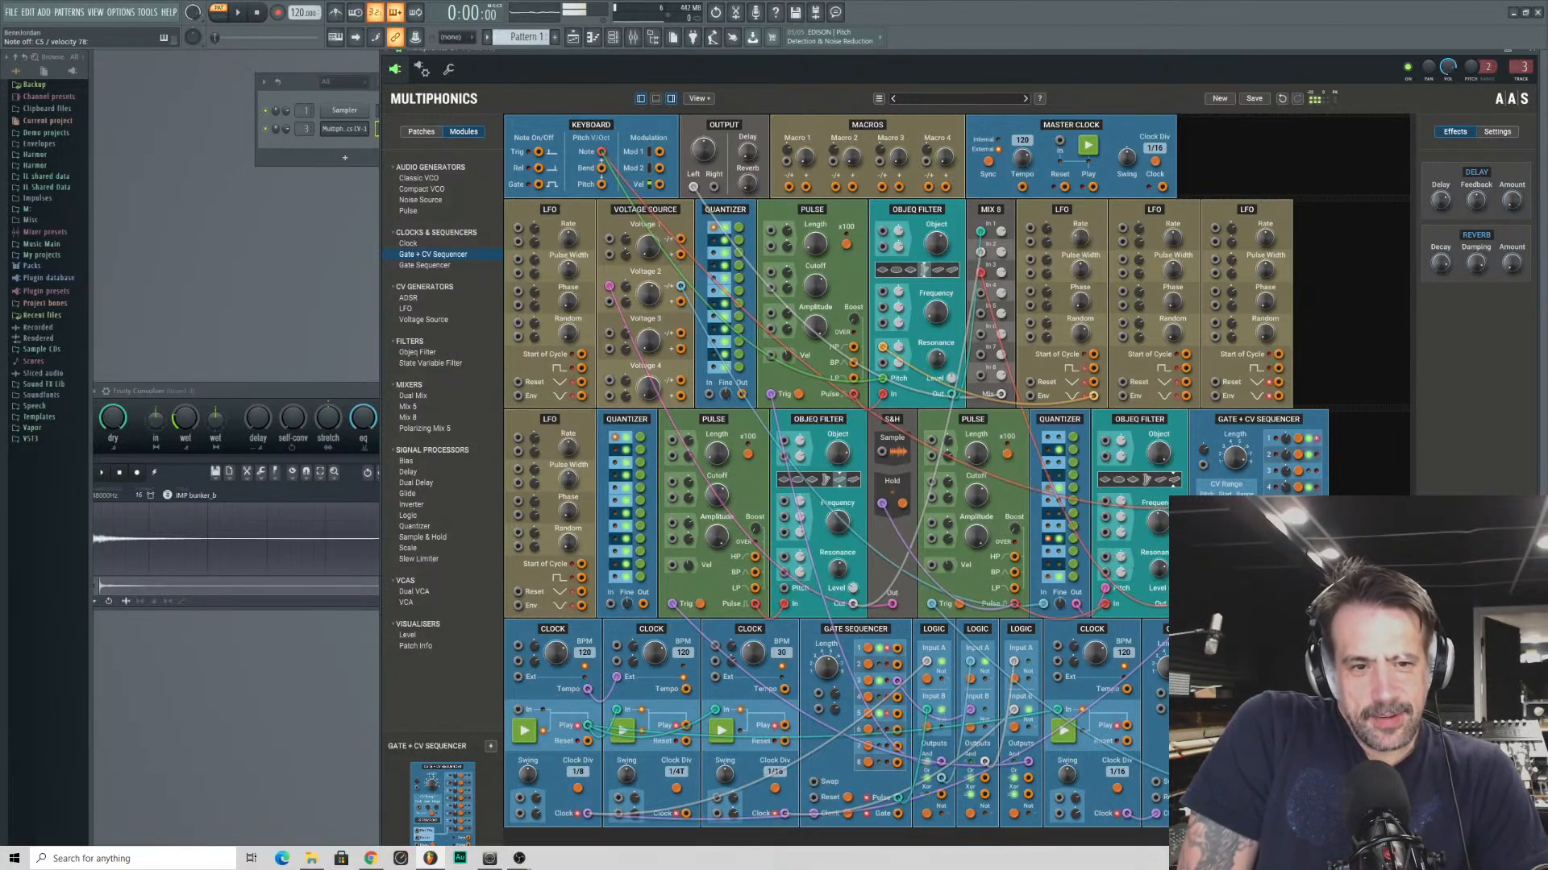
pyautogui.moveTo(1161, 604); pyautogui.dragTo(742, 393)
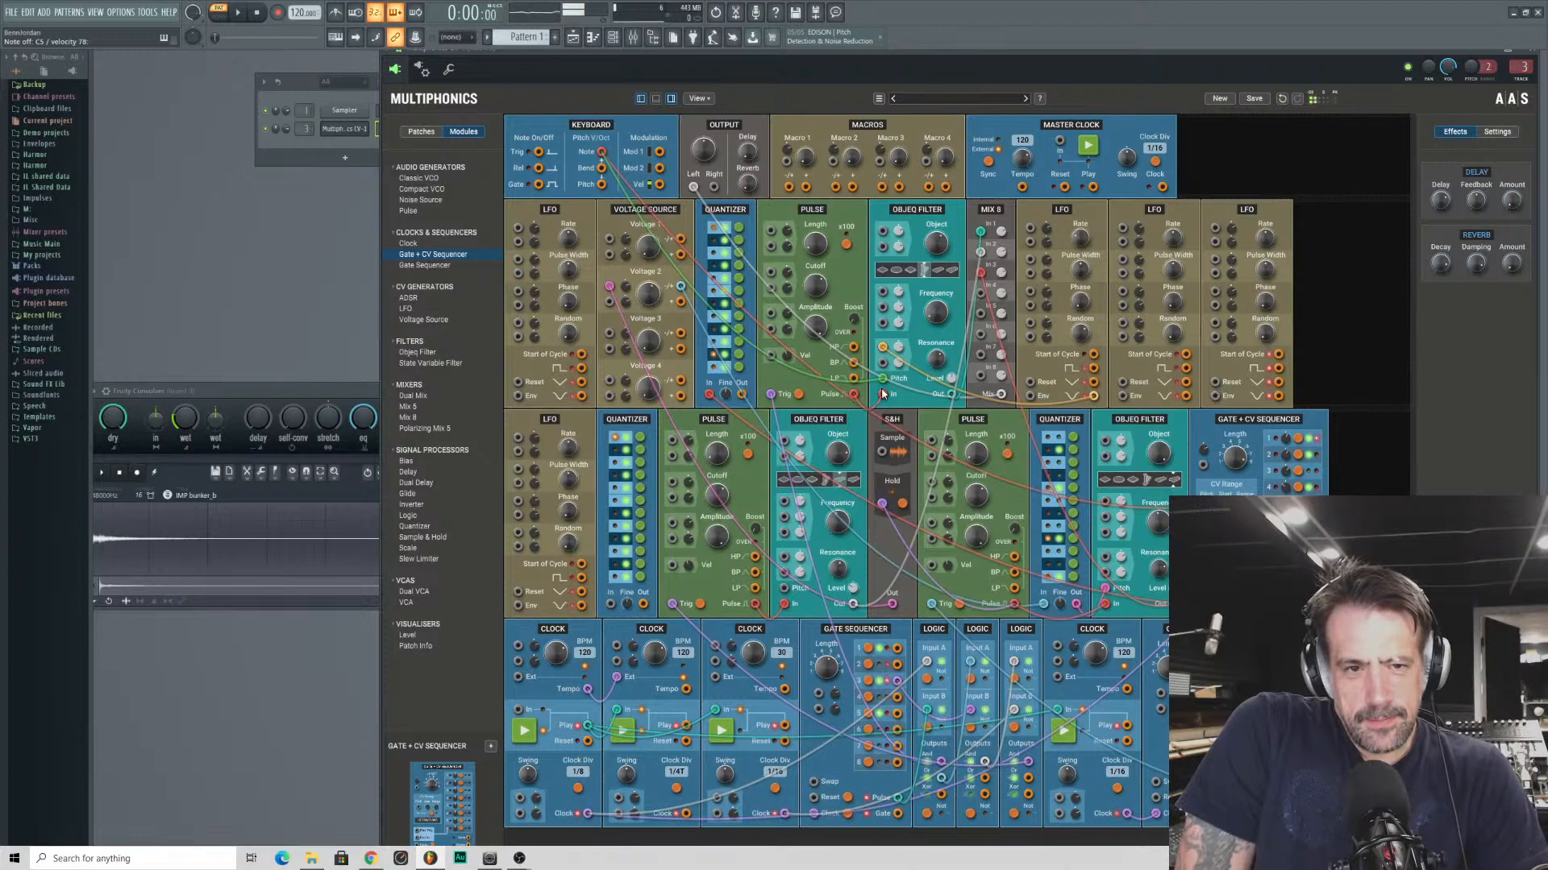
pyautogui.moveTo(742, 394); pyautogui.dragTo(883, 379)
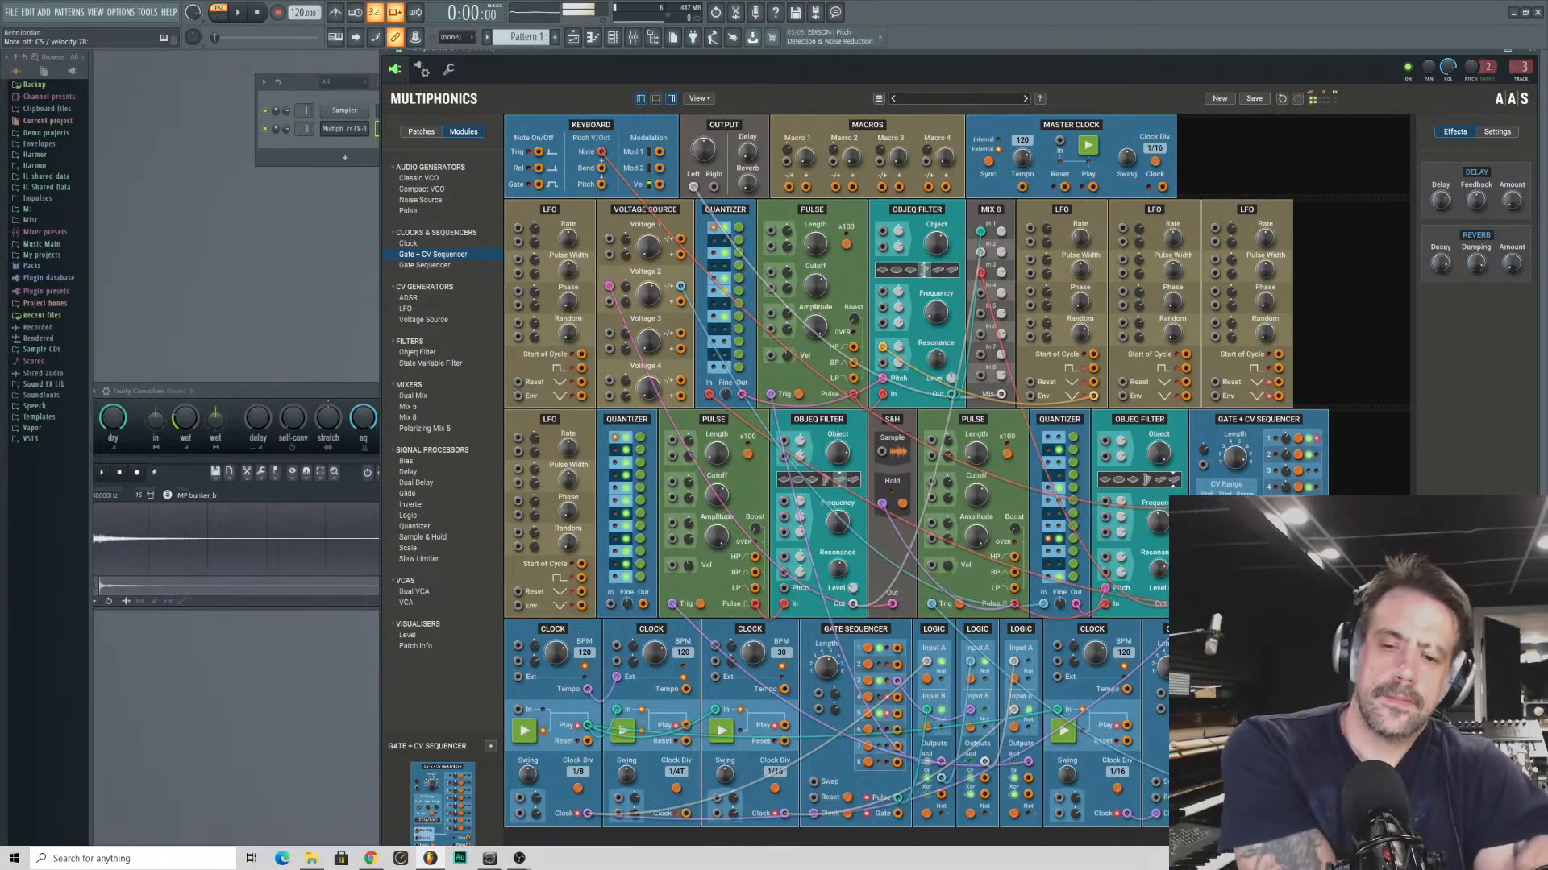
# - Replace the Gate + CV Sequencer at the end of the second row with a Clock set to 60 BPM
pyautogui.rightClick(1222, 420)
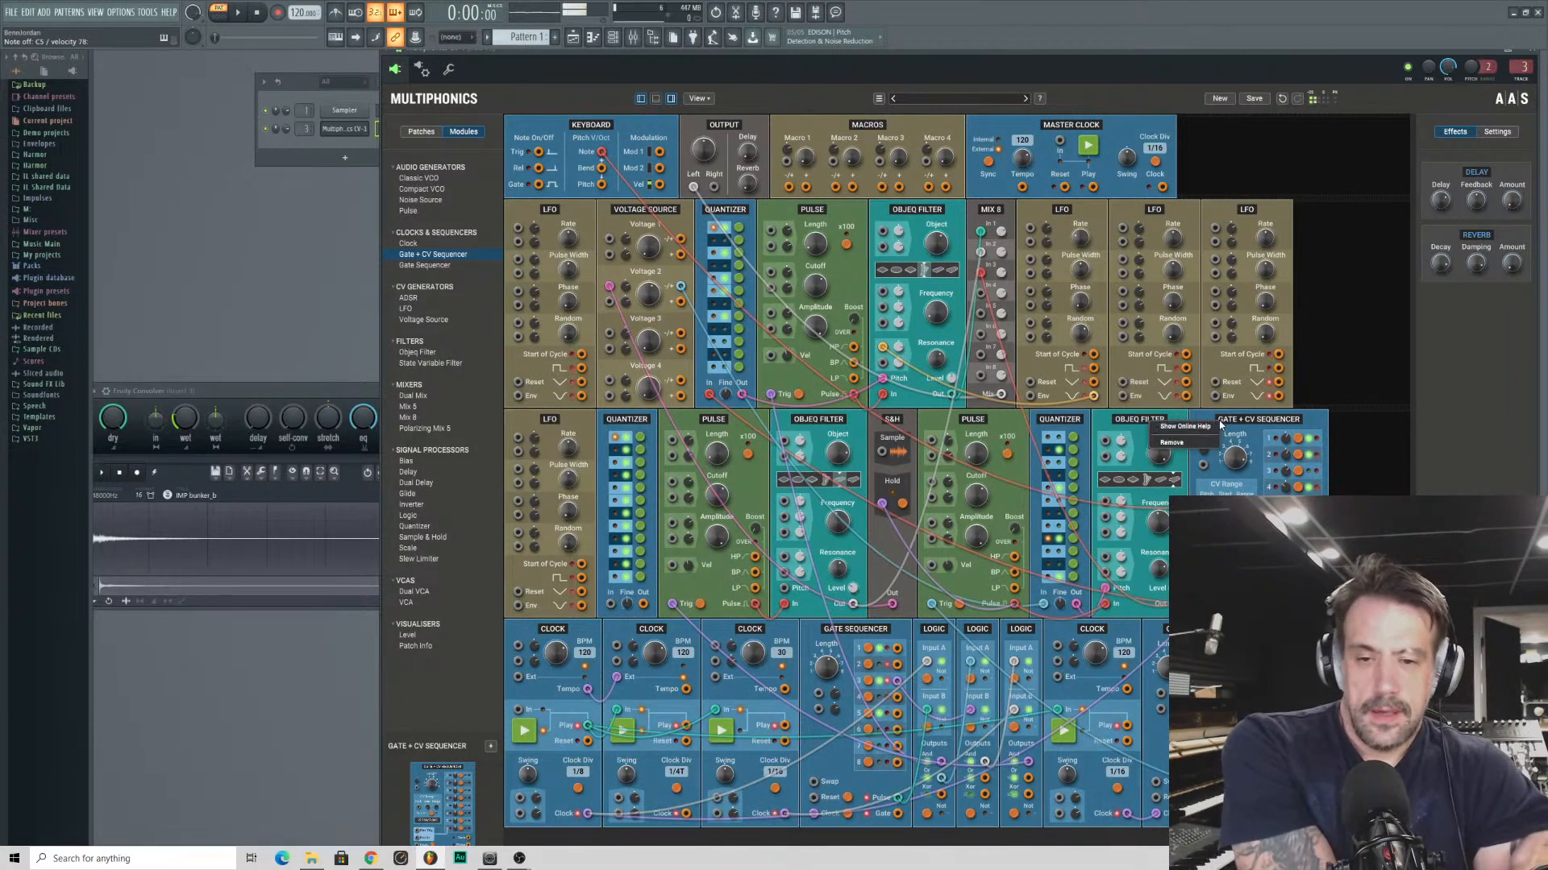
pyautogui.click(1183, 448)
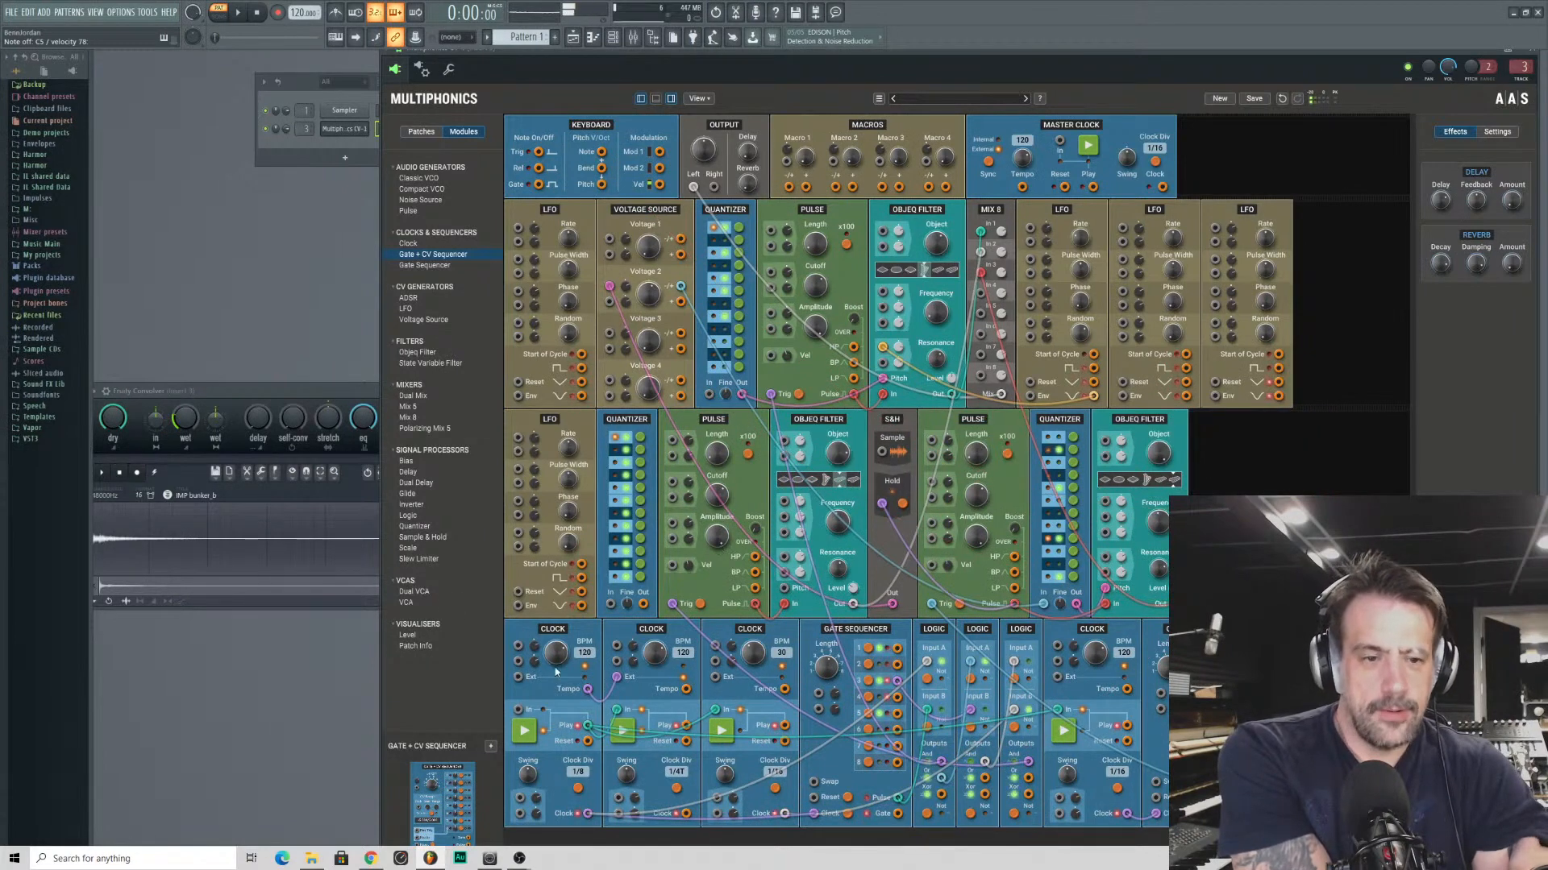
pyautogui.click(397, 323)
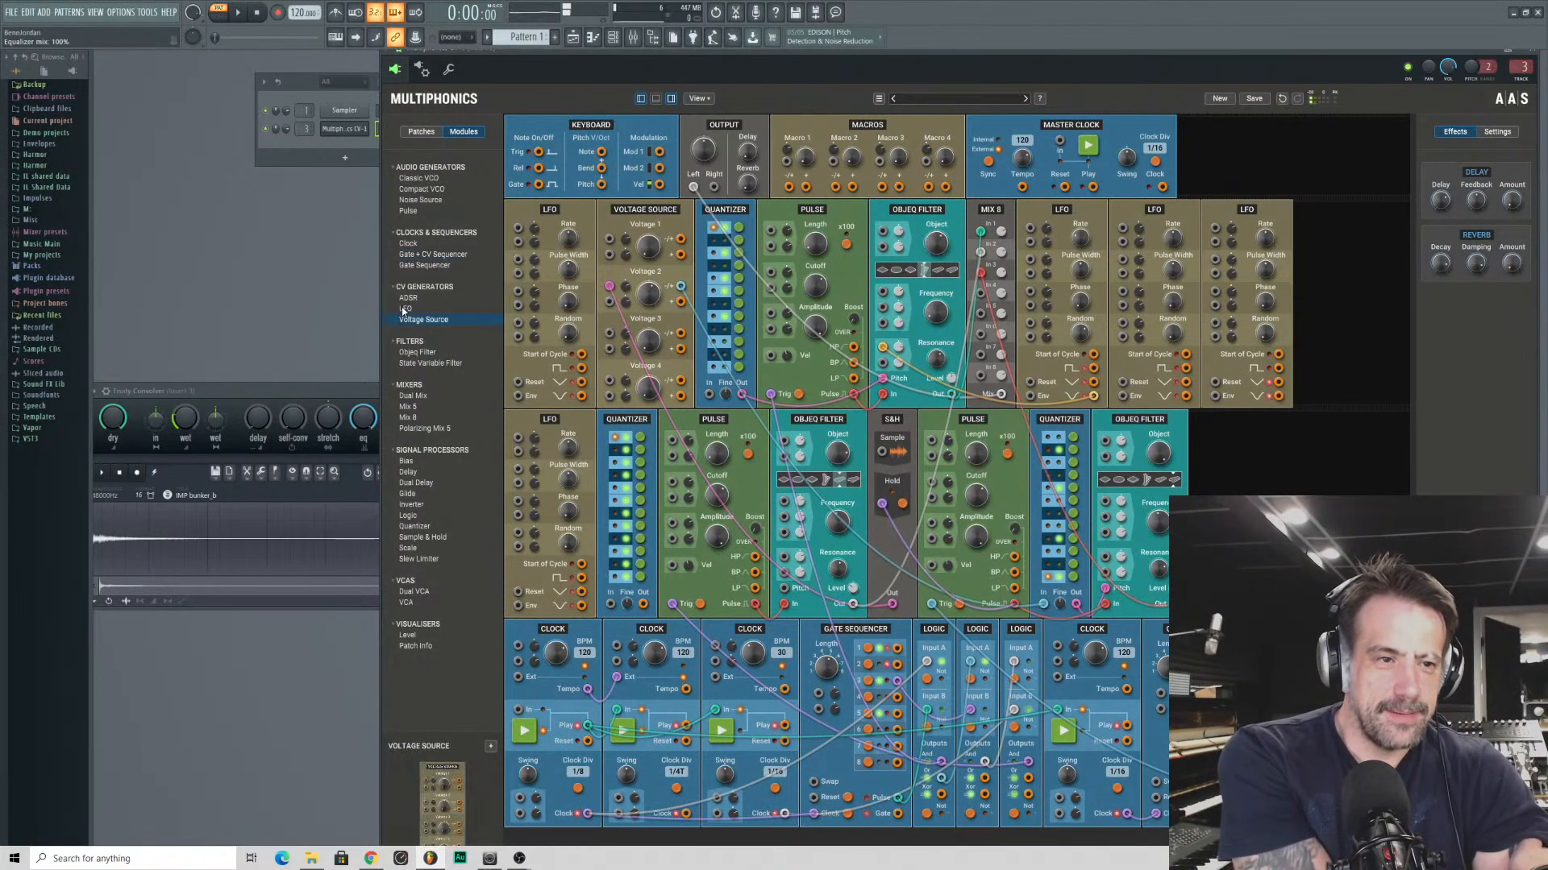
pyautogui.click(405, 307)
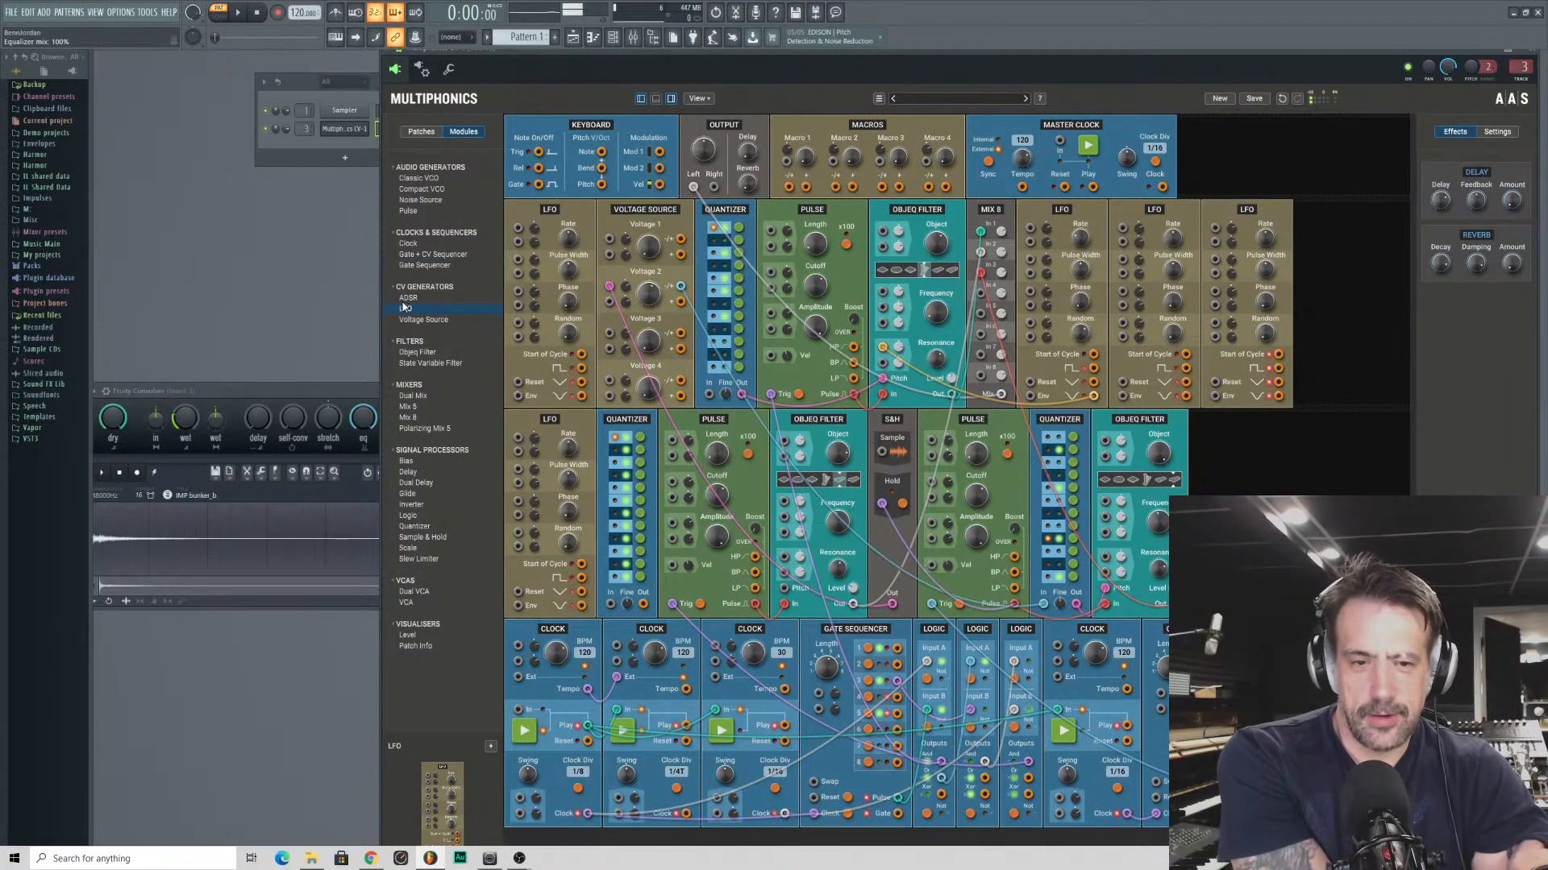
pyautogui.click(416, 244)
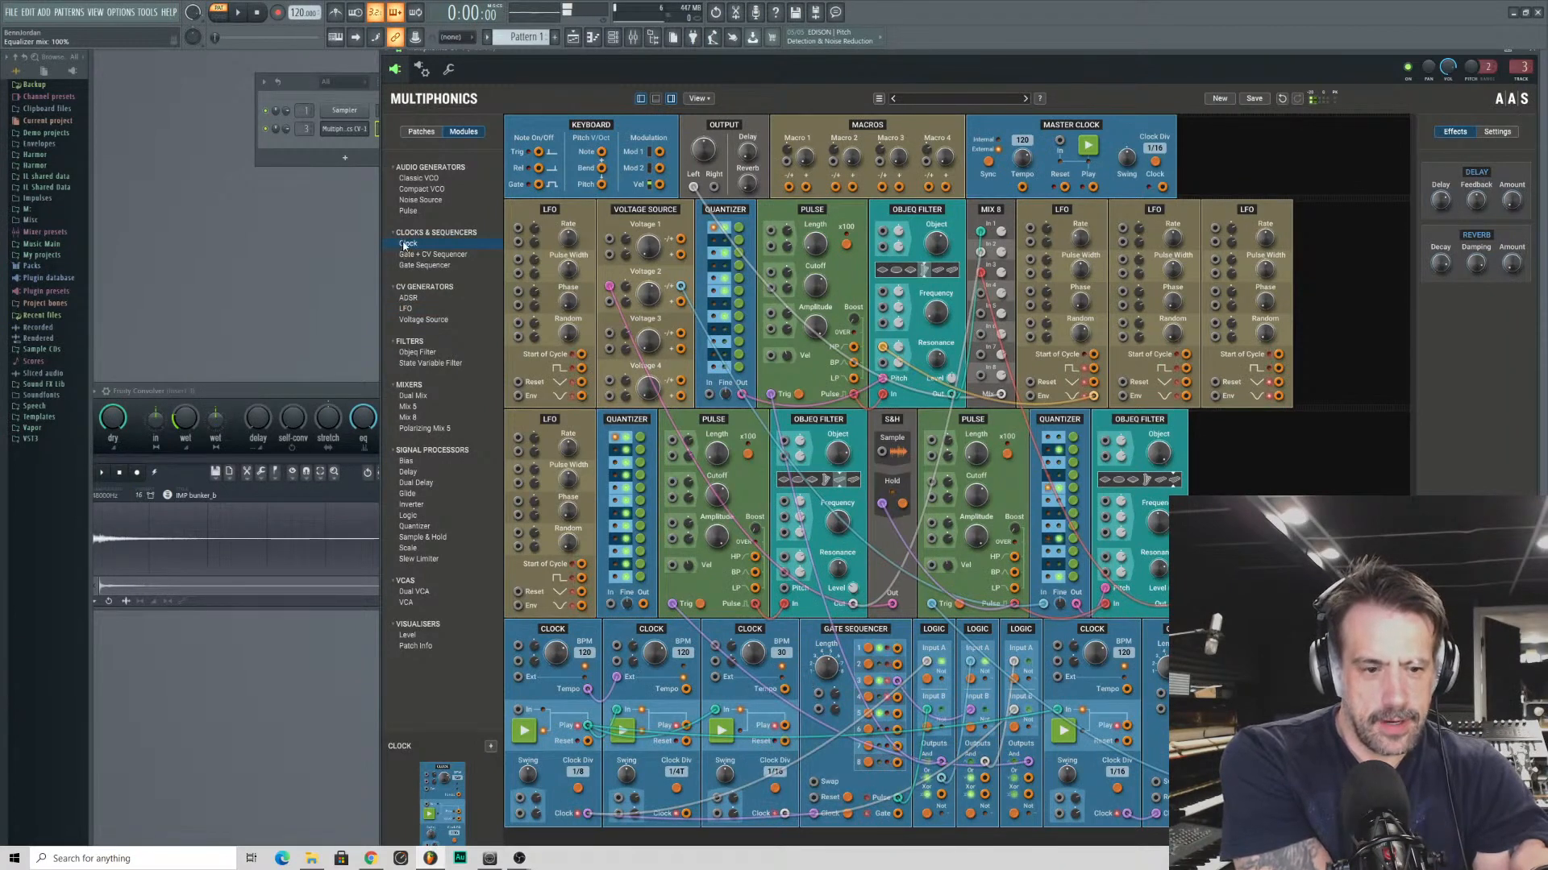
pyautogui.moveTo(405, 246); pyautogui.dragTo(588, 728)
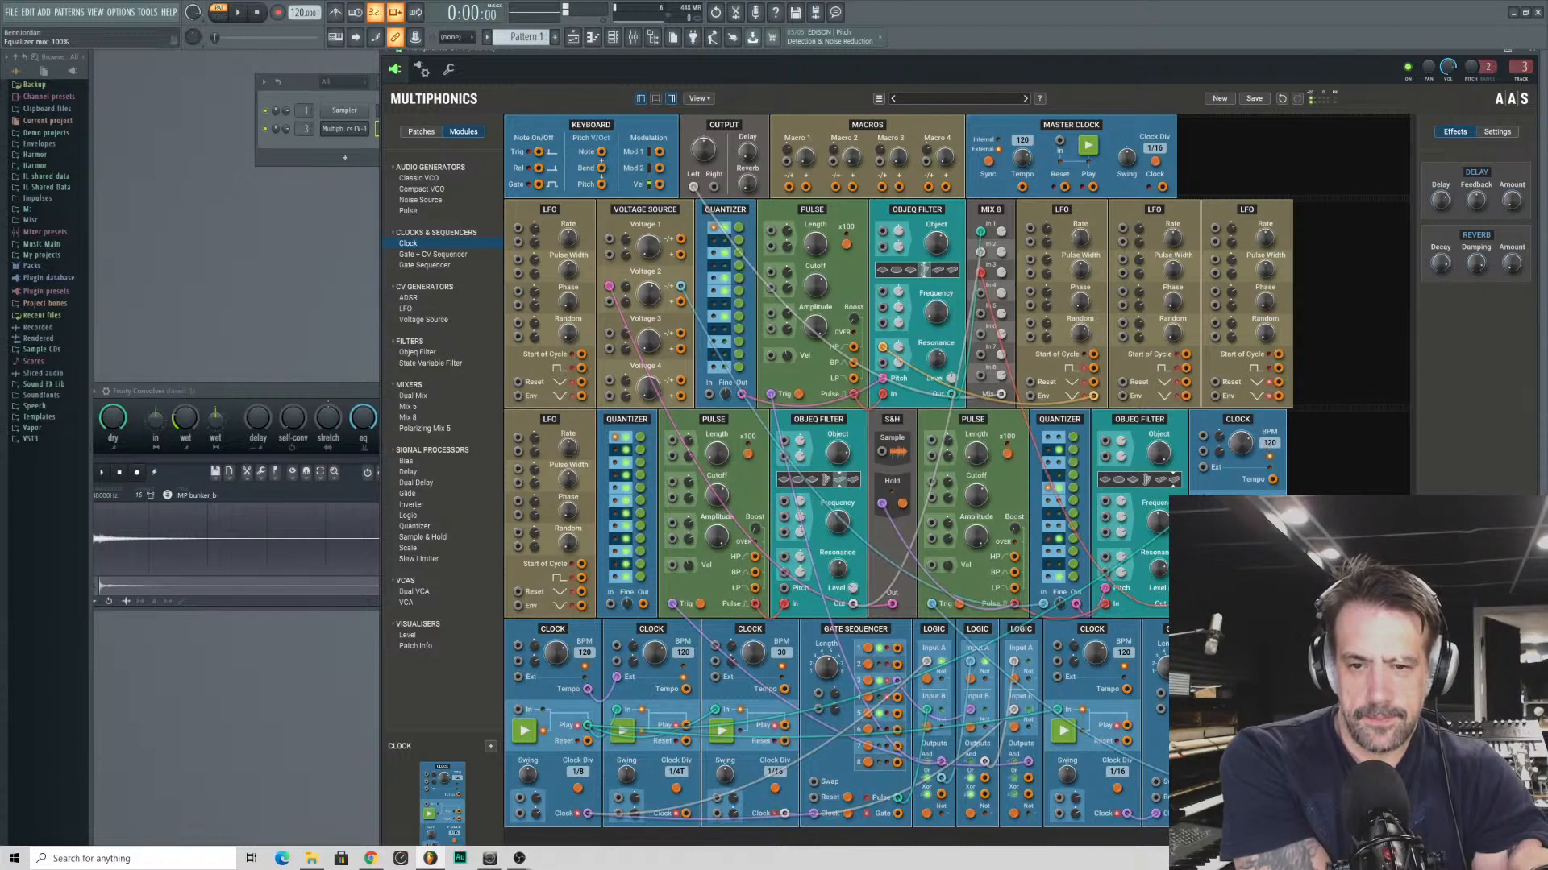
pyautogui.moveTo(1240, 444); pyautogui.dragTo(1241, 451)
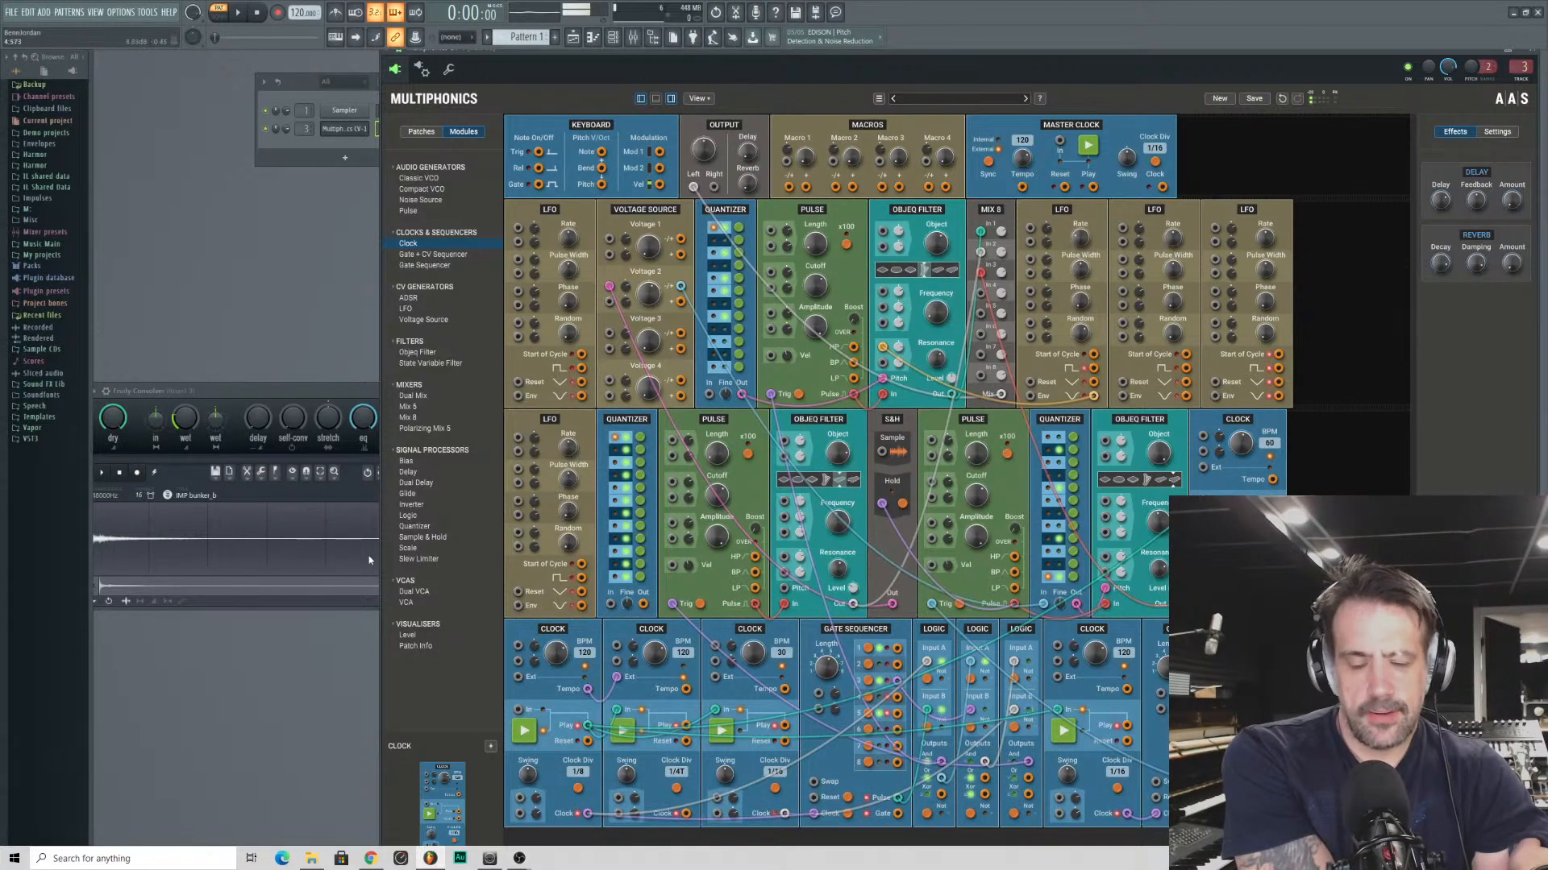
# - Add a Sample & Hold after the new Clock and route it through Voltage 3 of the Voltage Source into the first-row Quantizer
pyautogui.moveTo(428, 537); pyautogui.dragTo(1313, 463)
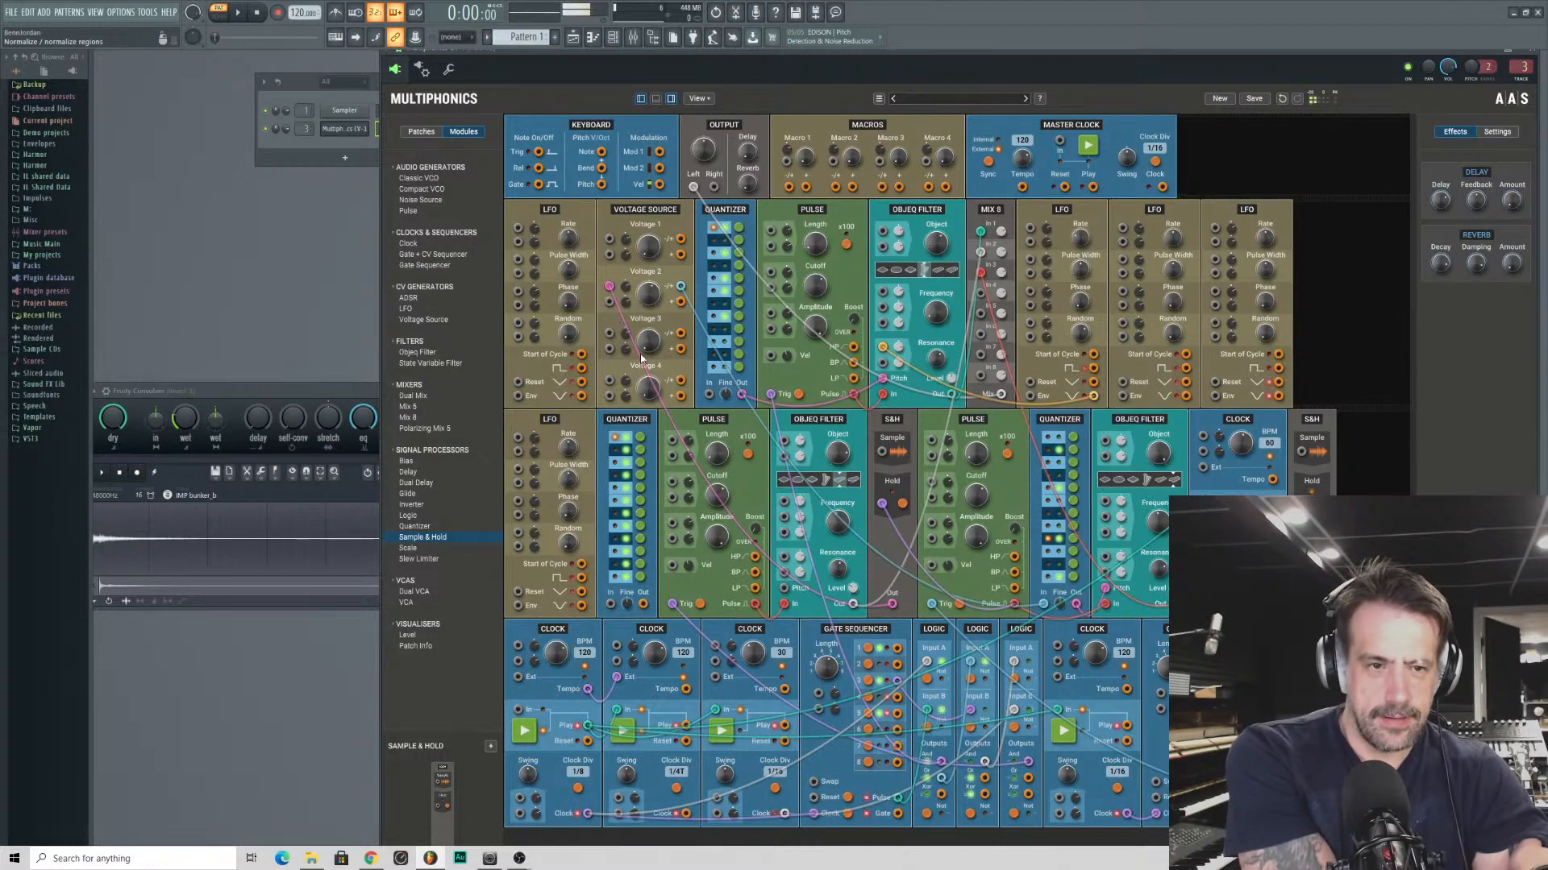
pyautogui.moveTo(611, 334); pyautogui.dragTo(1205, 610)
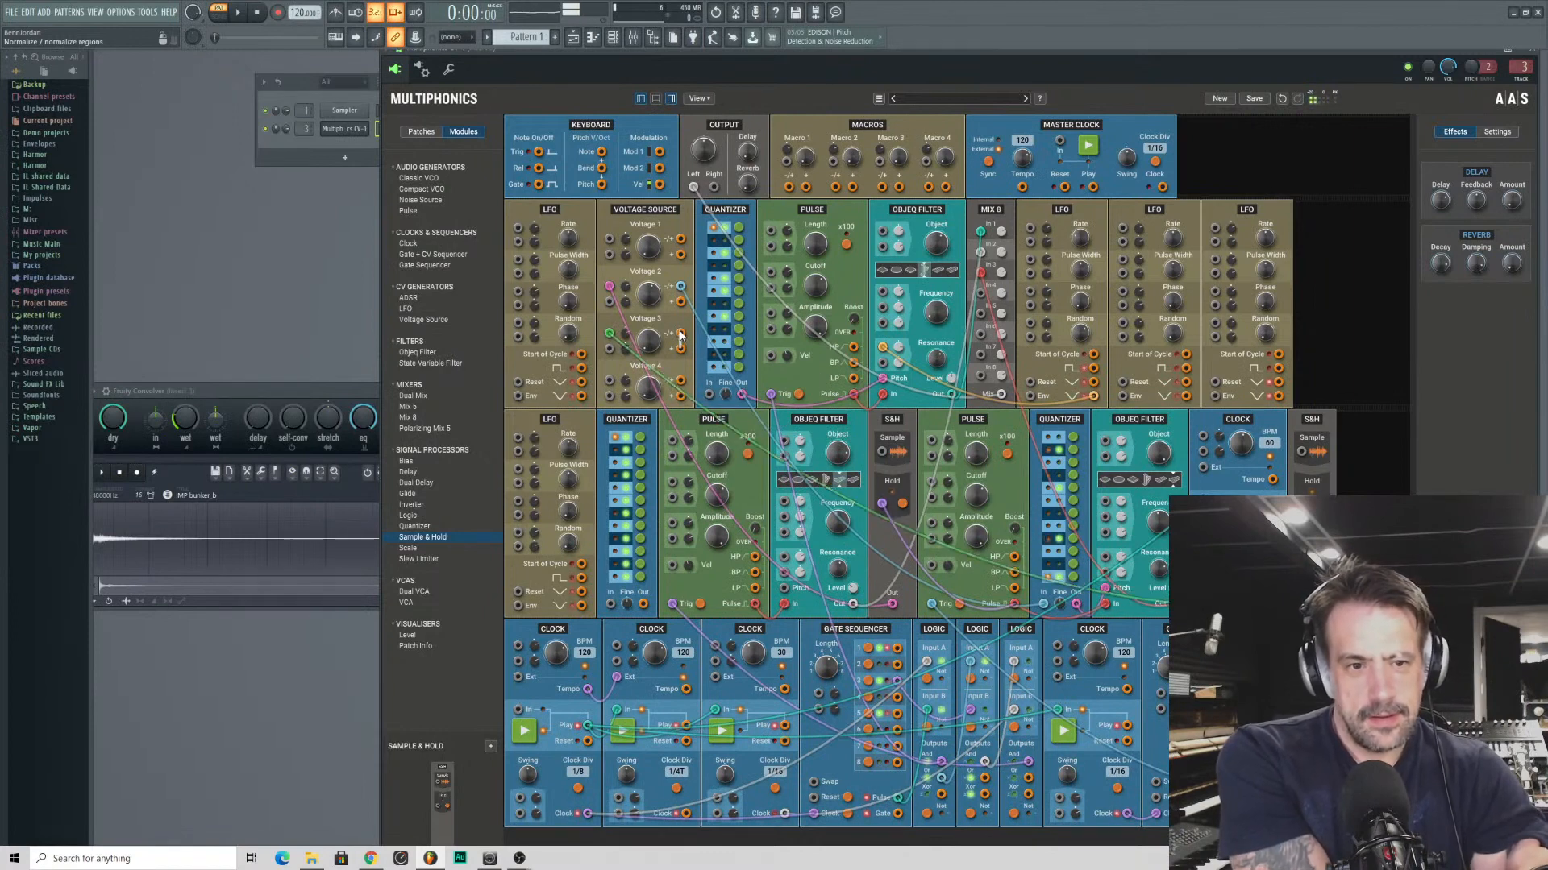
pyautogui.moveTo(681, 332); pyautogui.dragTo(711, 395)
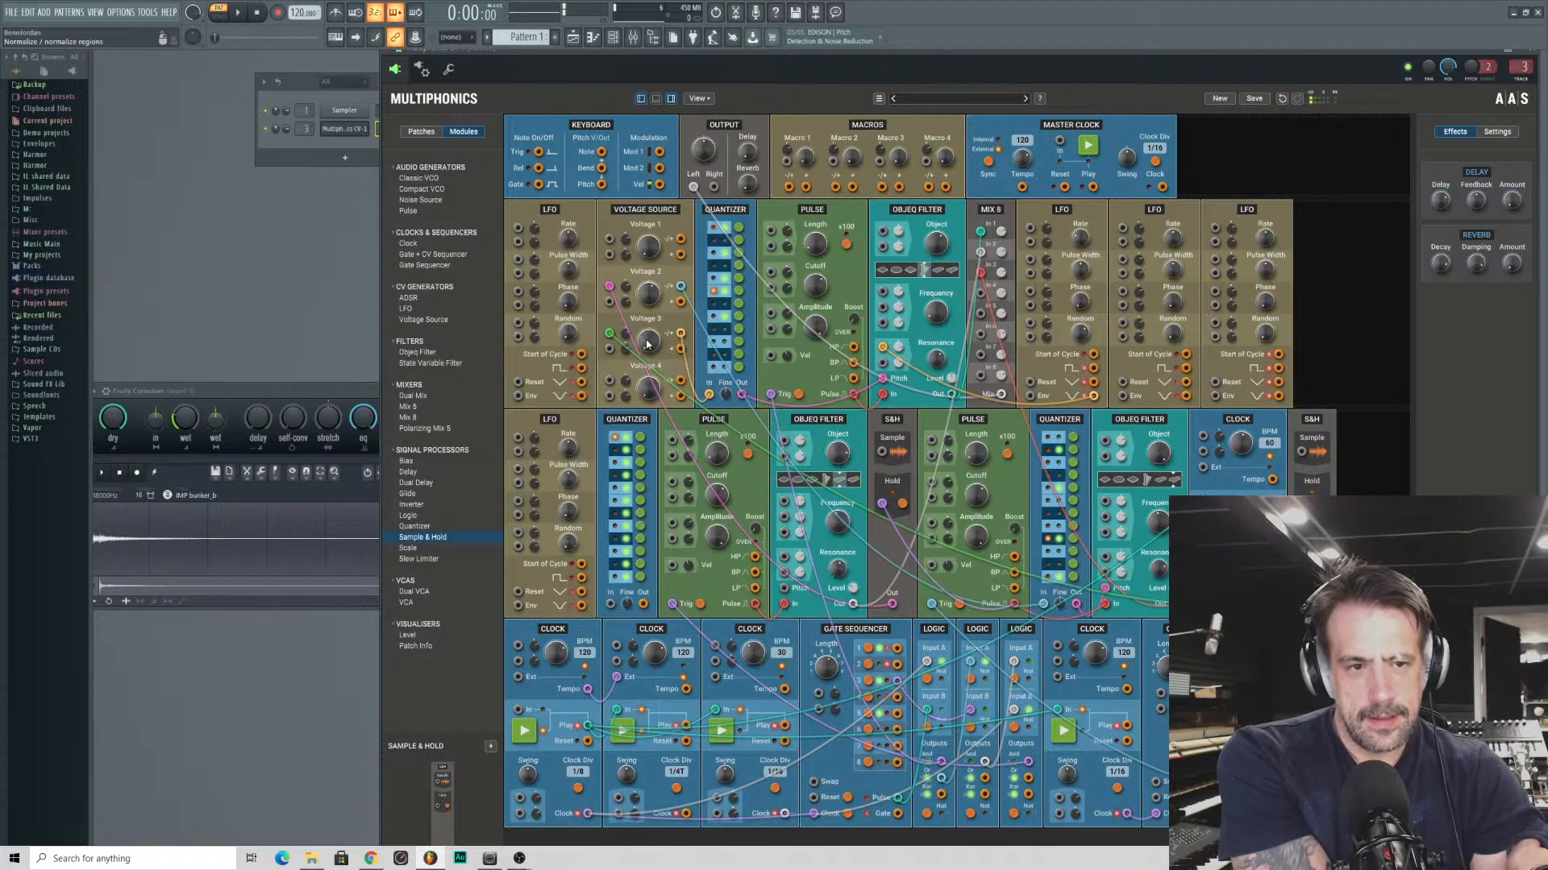
pyautogui.moveTo(649, 342); pyautogui.dragTo(642, 333)
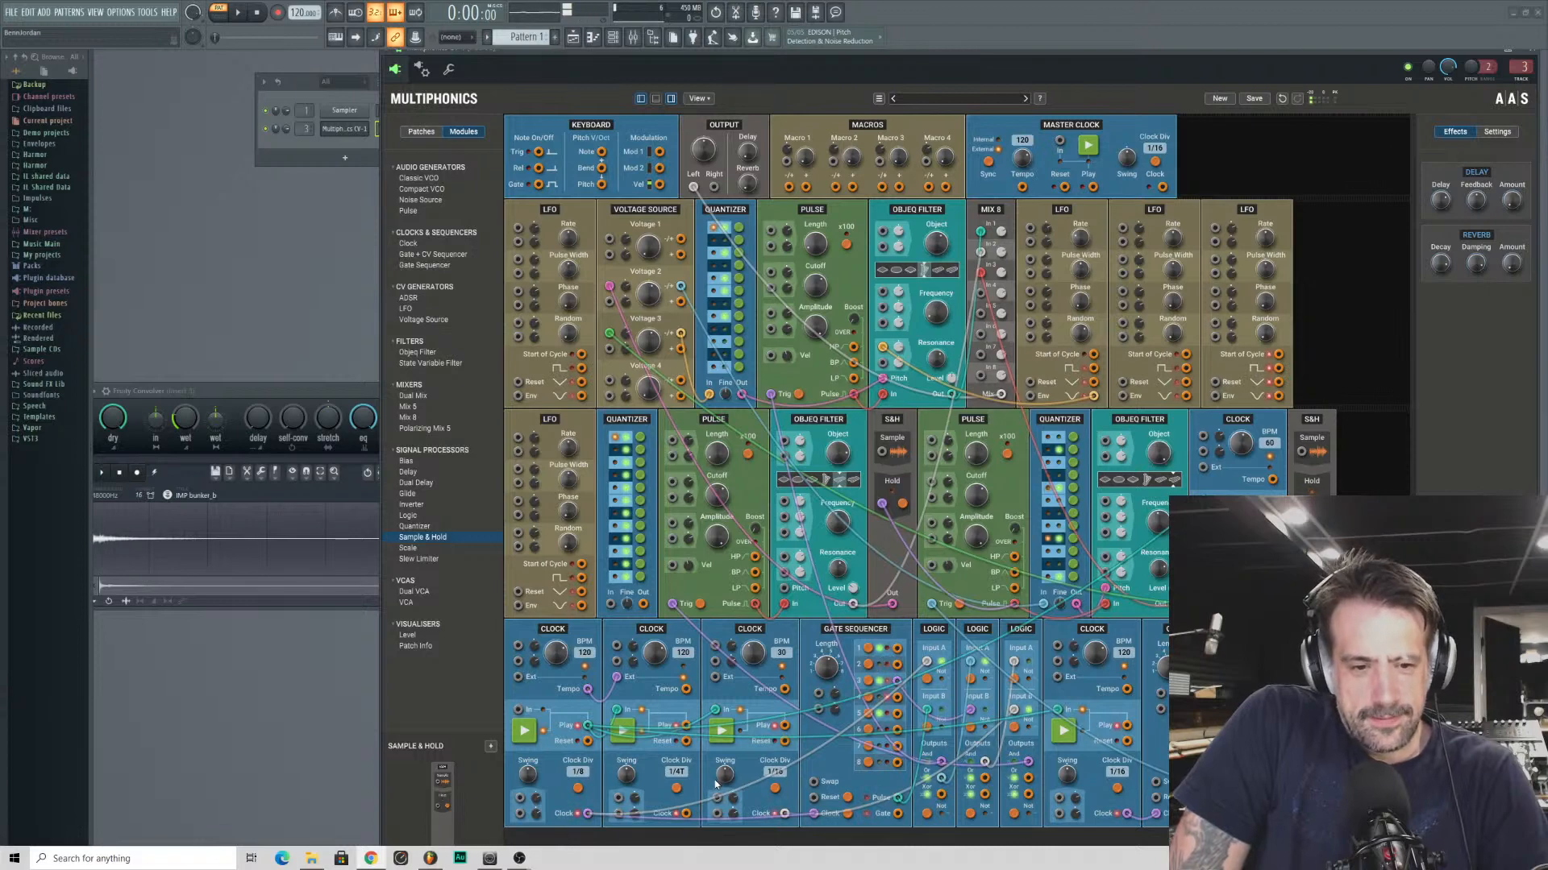
# - Fine-tune the Resonance of the first Objeq Filter in the second row and adjust the Convolver's settings
pyautogui.click(675, 790)
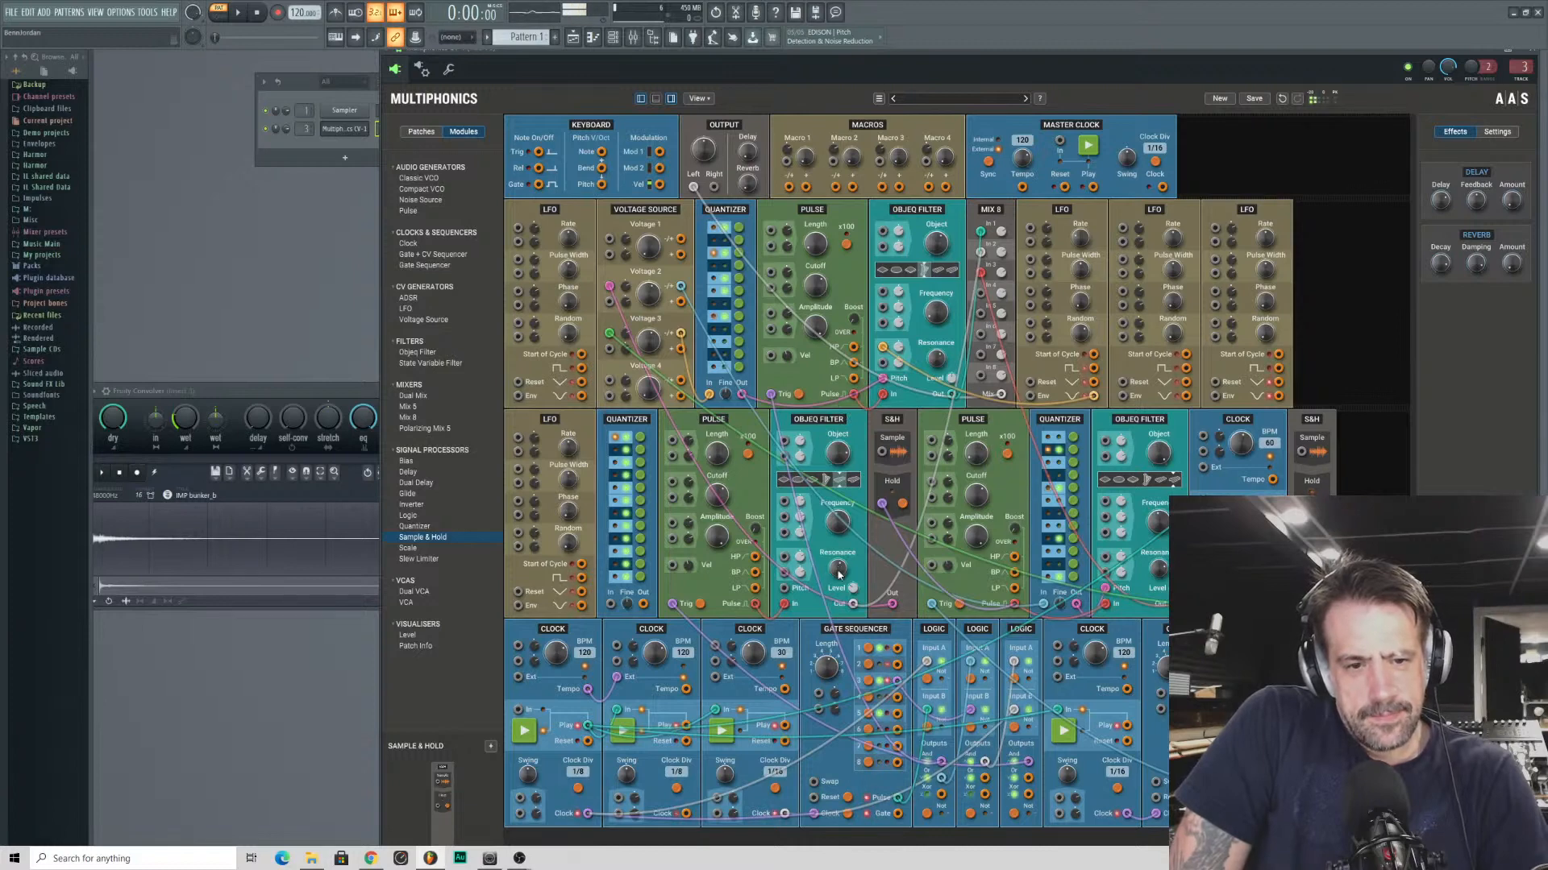
pyautogui.moveTo(838, 574); pyautogui.dragTo(838, 566)
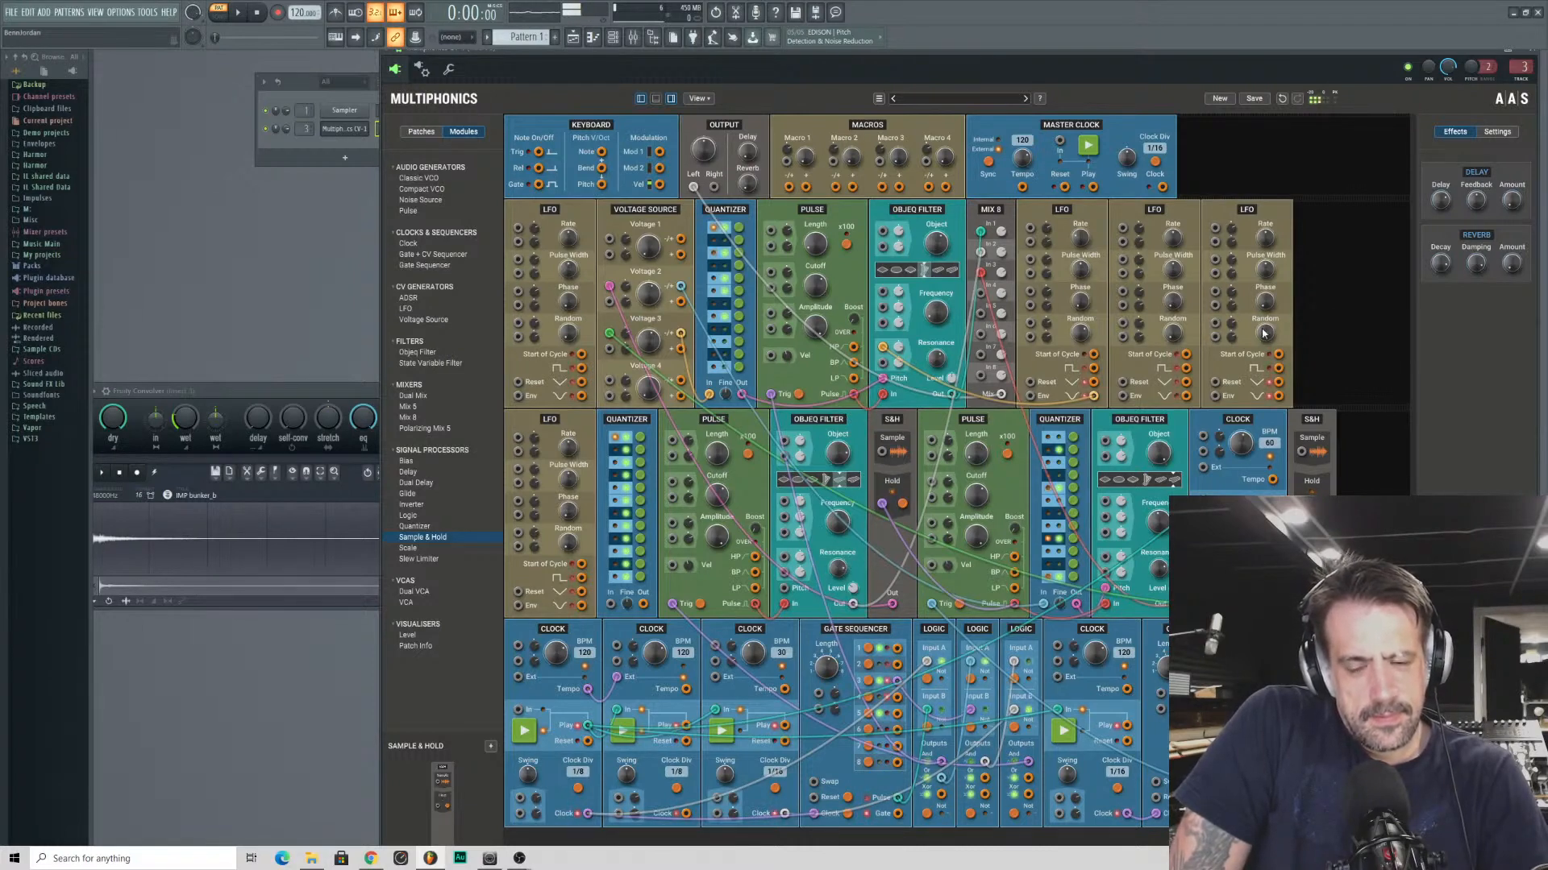
pyautogui.click(286, 420)
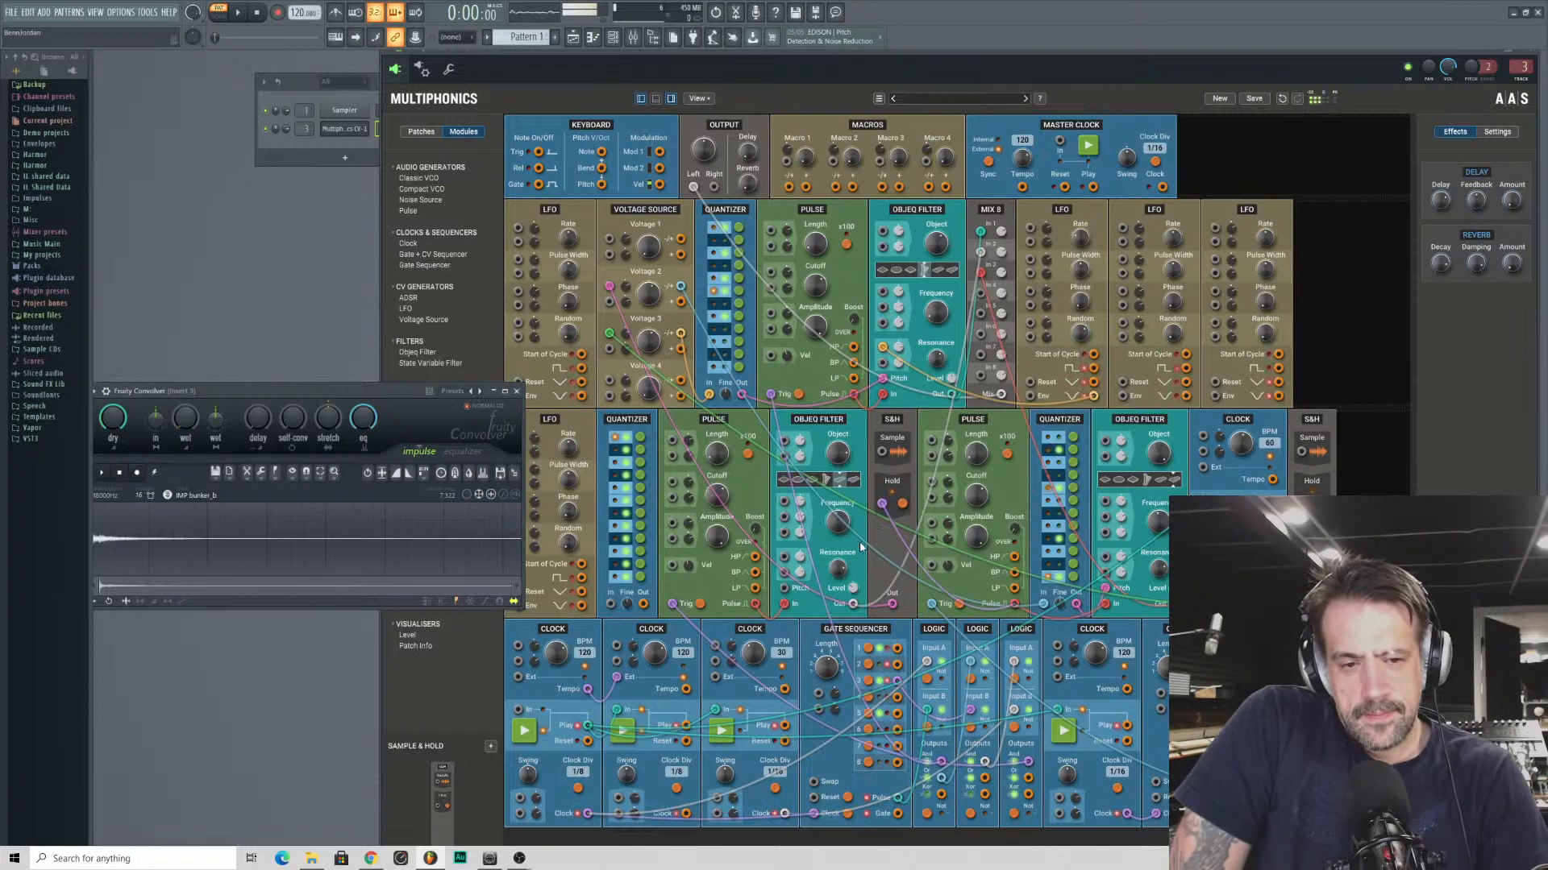
pyautogui.click(839, 568)
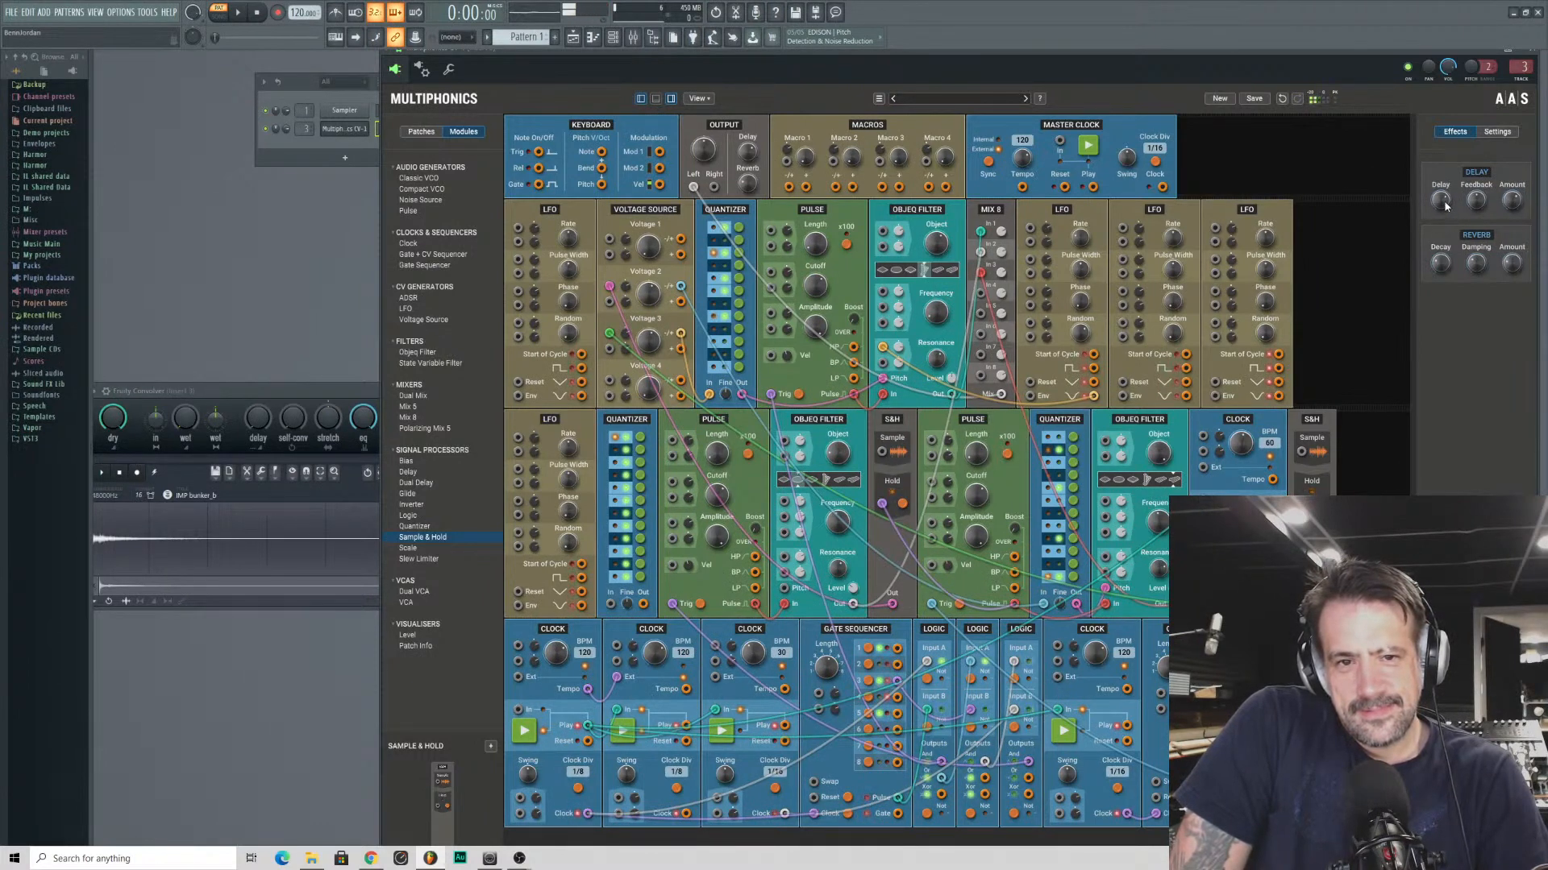
# - Adjust the Amount of Multiphonics' own Delay and Reverb effects
pyautogui.moveTo(1515, 199); pyautogui.dragTo(1514, 195)
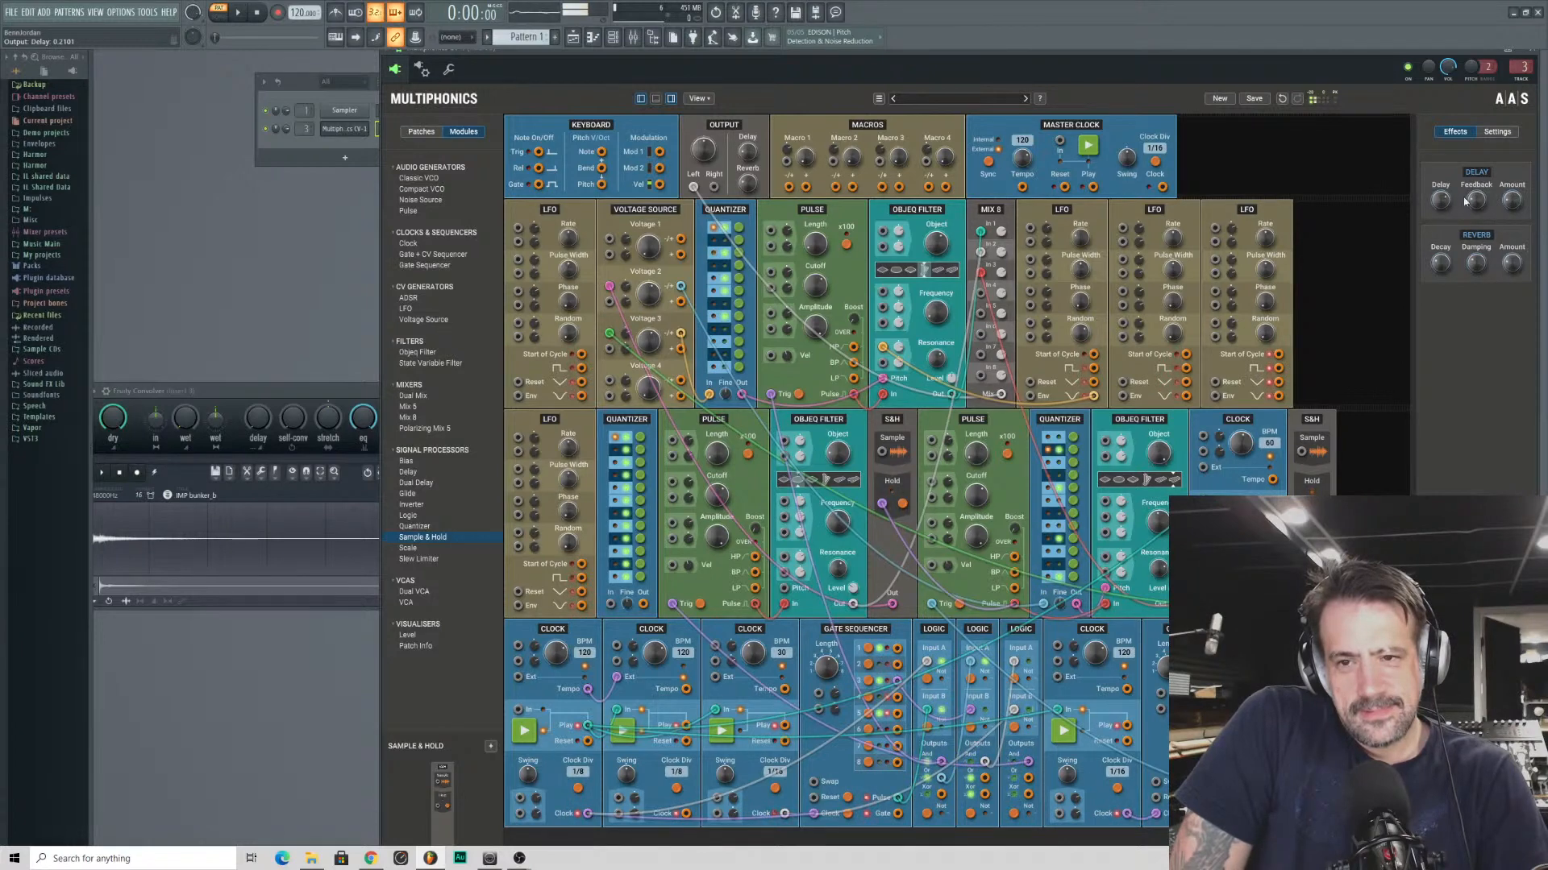
pyautogui.moveTo(1515, 262); pyautogui.dragTo(1516, 269)
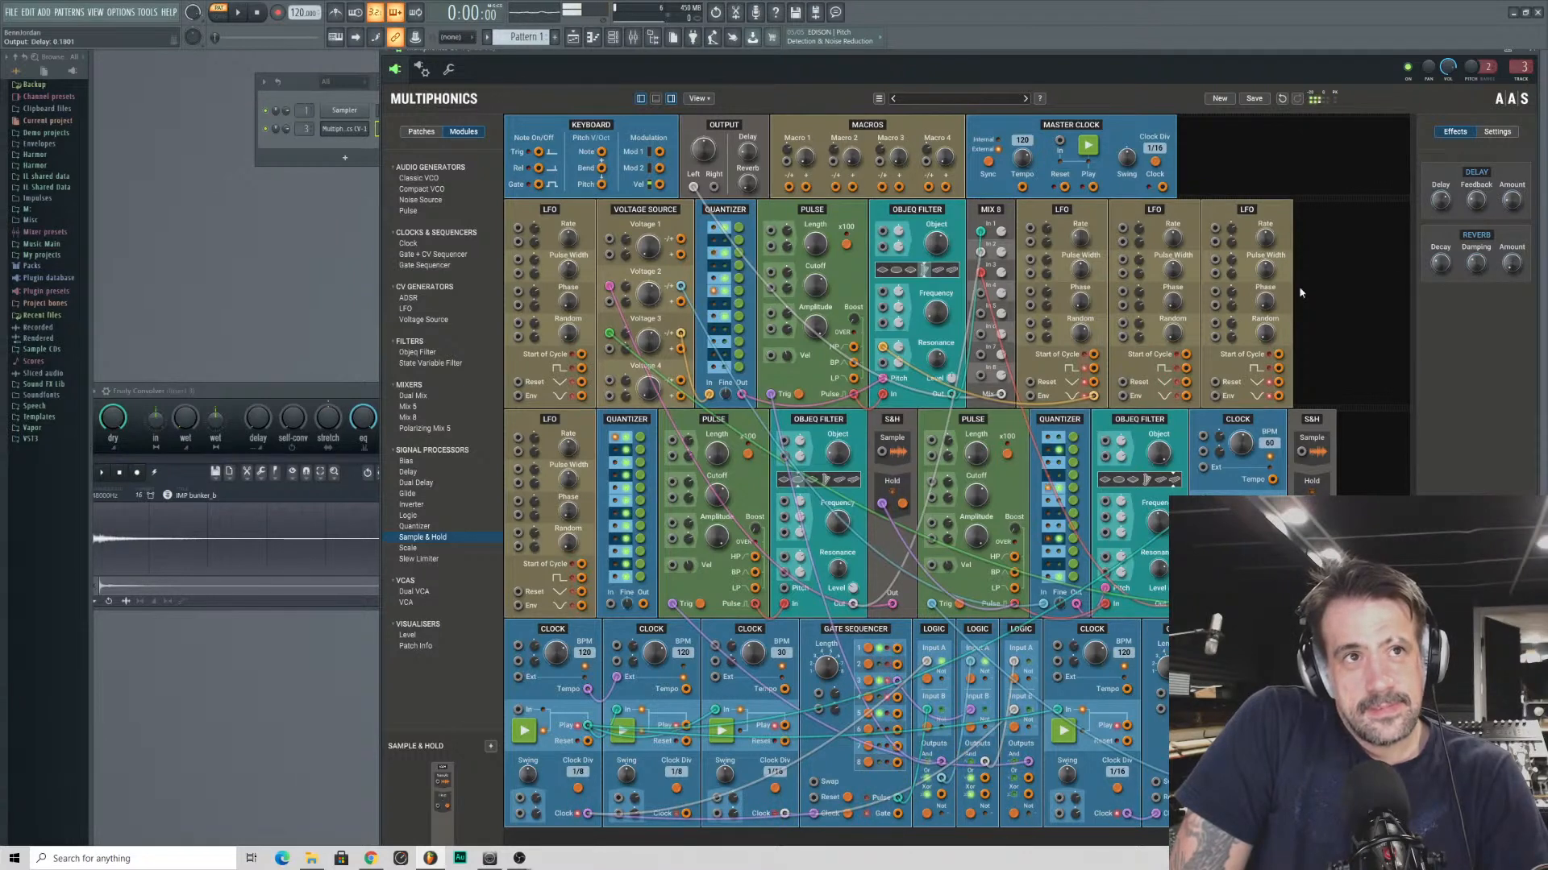
# - Start saving the current patch and name it "Chime Generative"
pyautogui.click(423, 131)
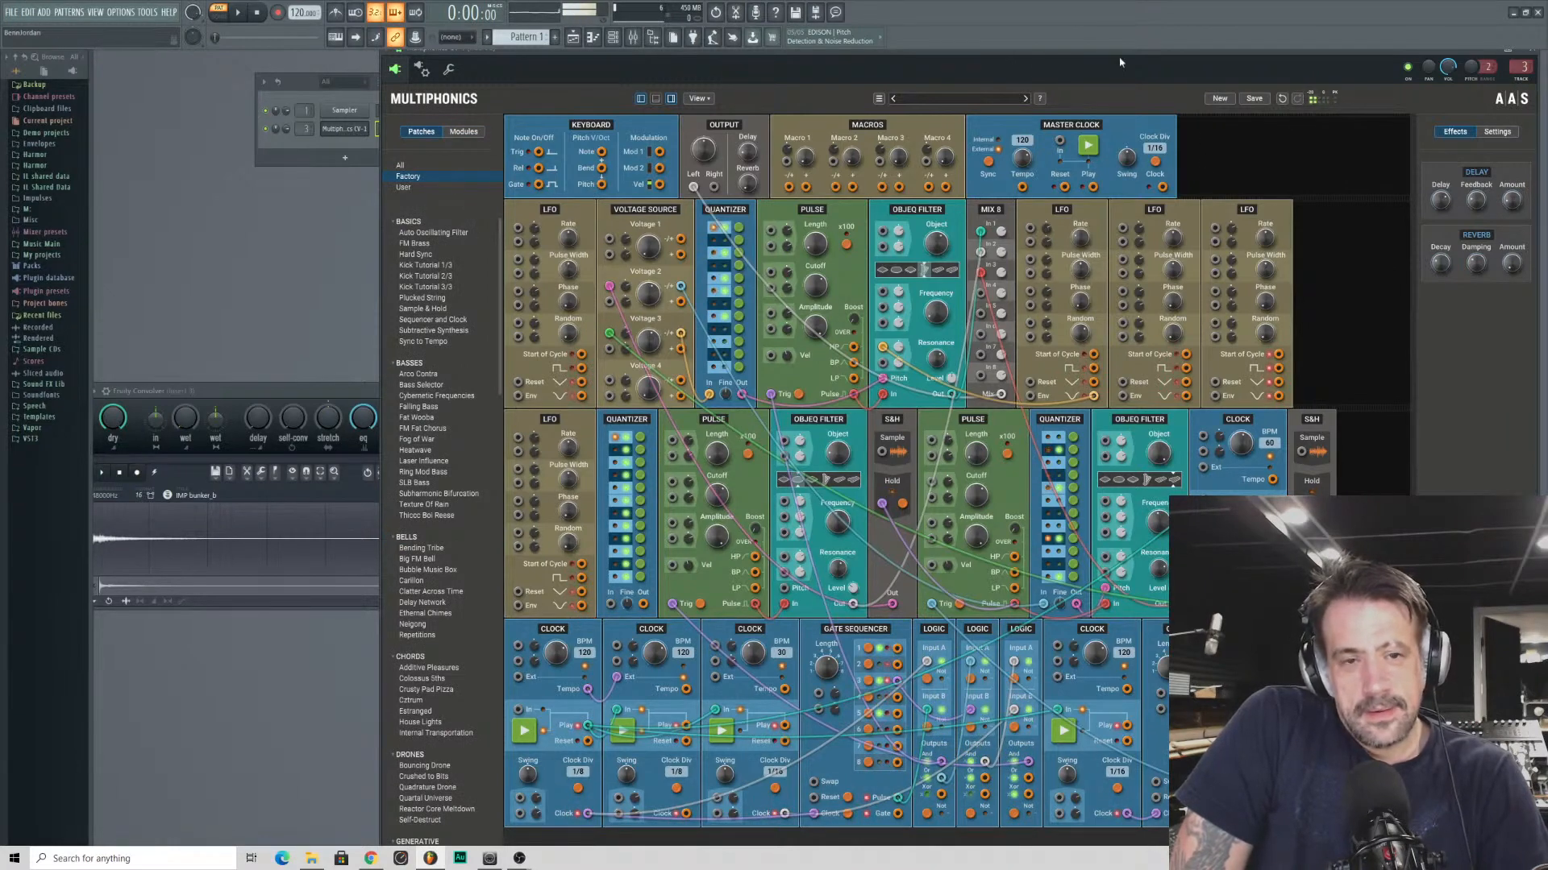
pyautogui.click(1252, 99)
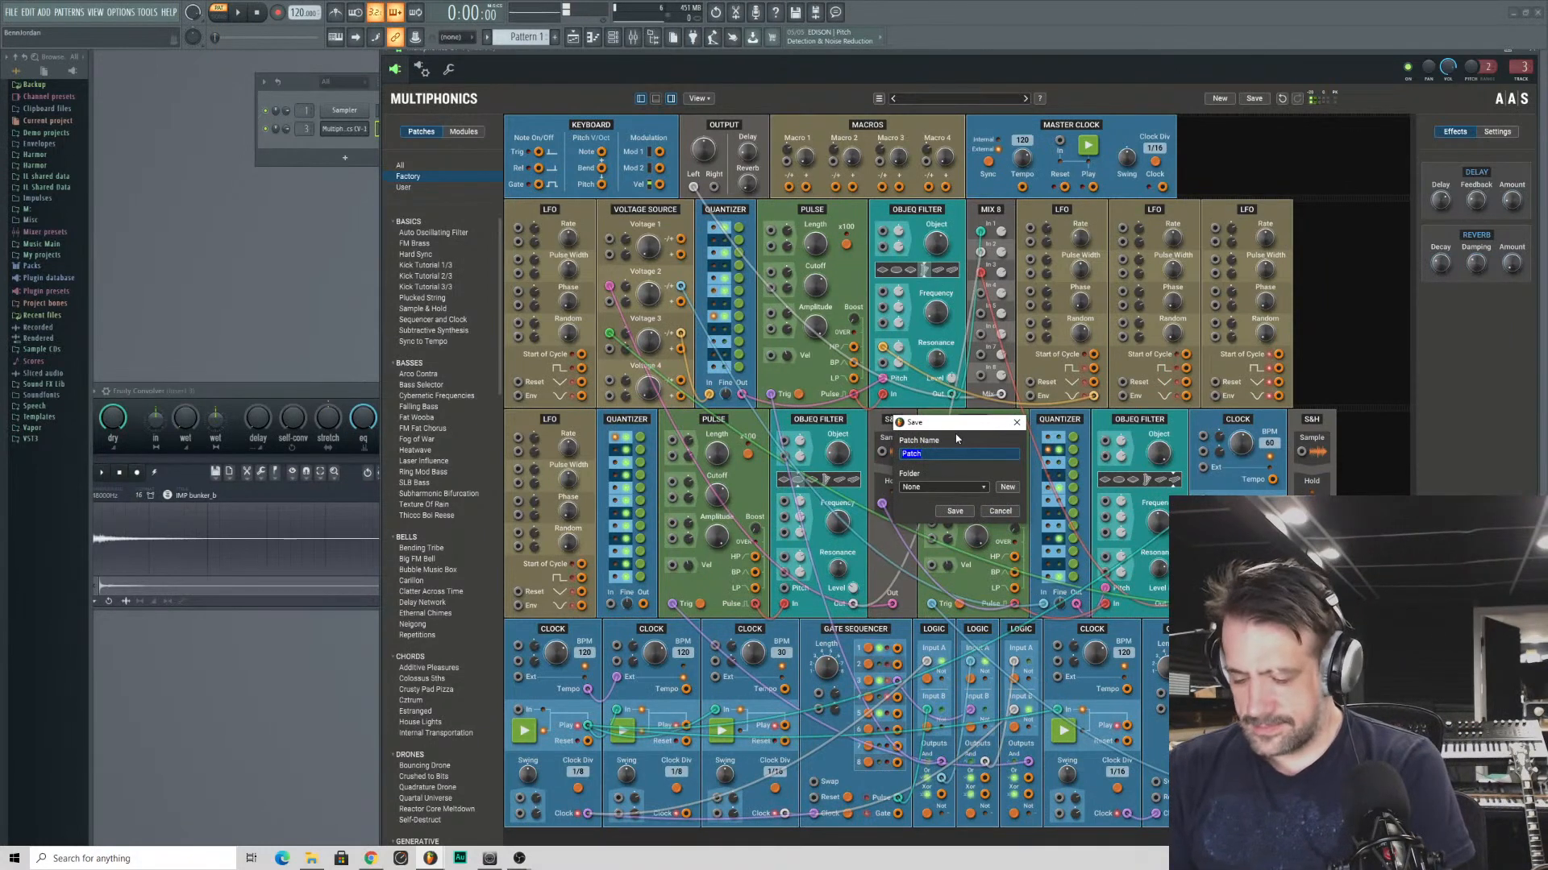
pyautogui.write('Ch')
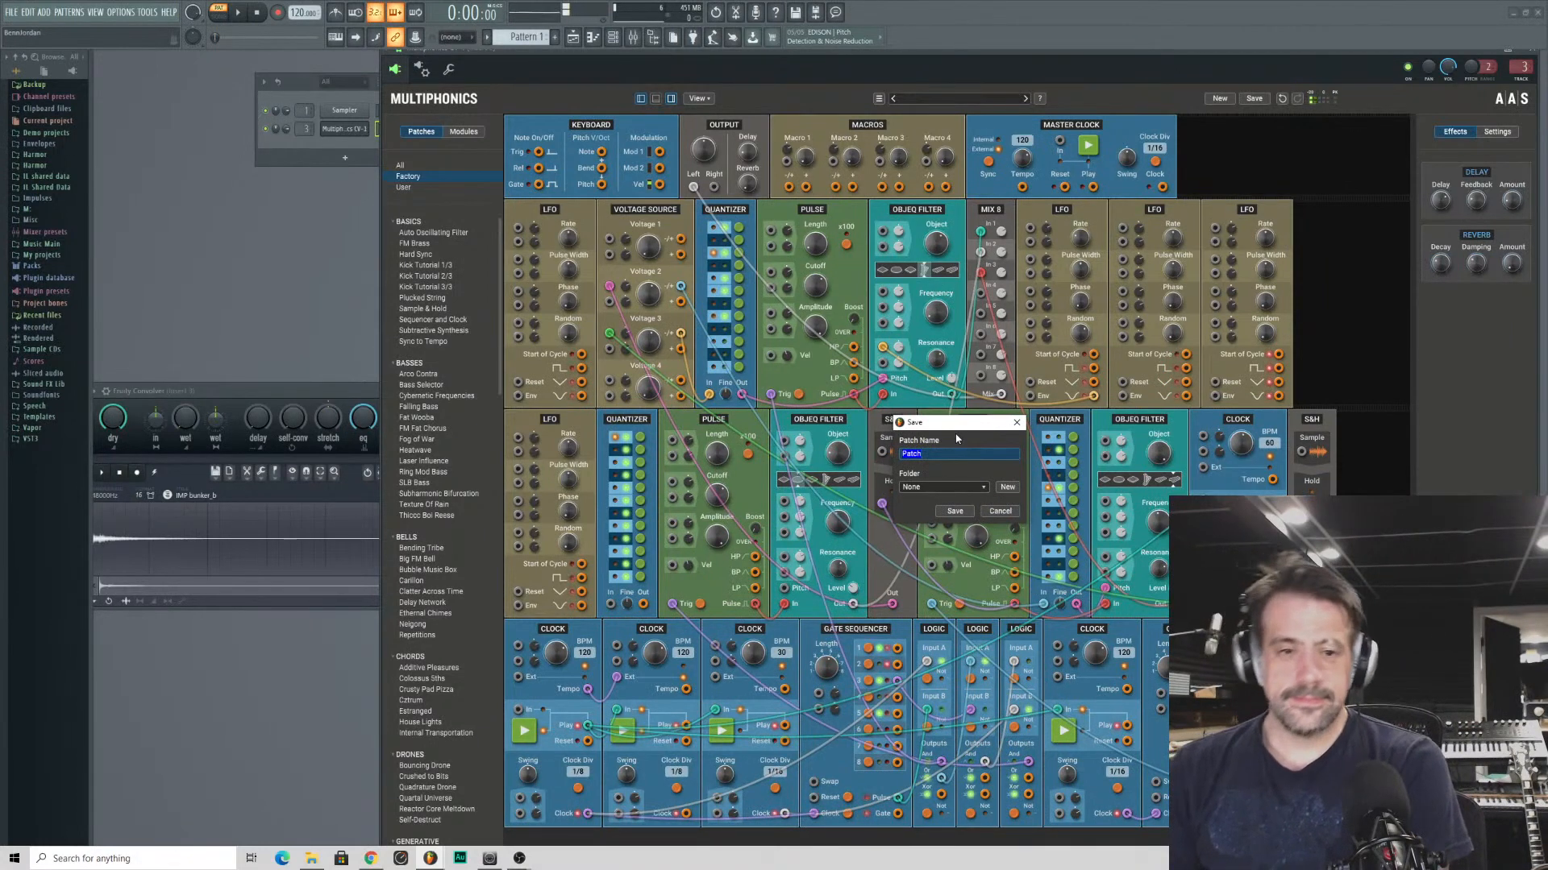
pyautogui.write('ime Gener')
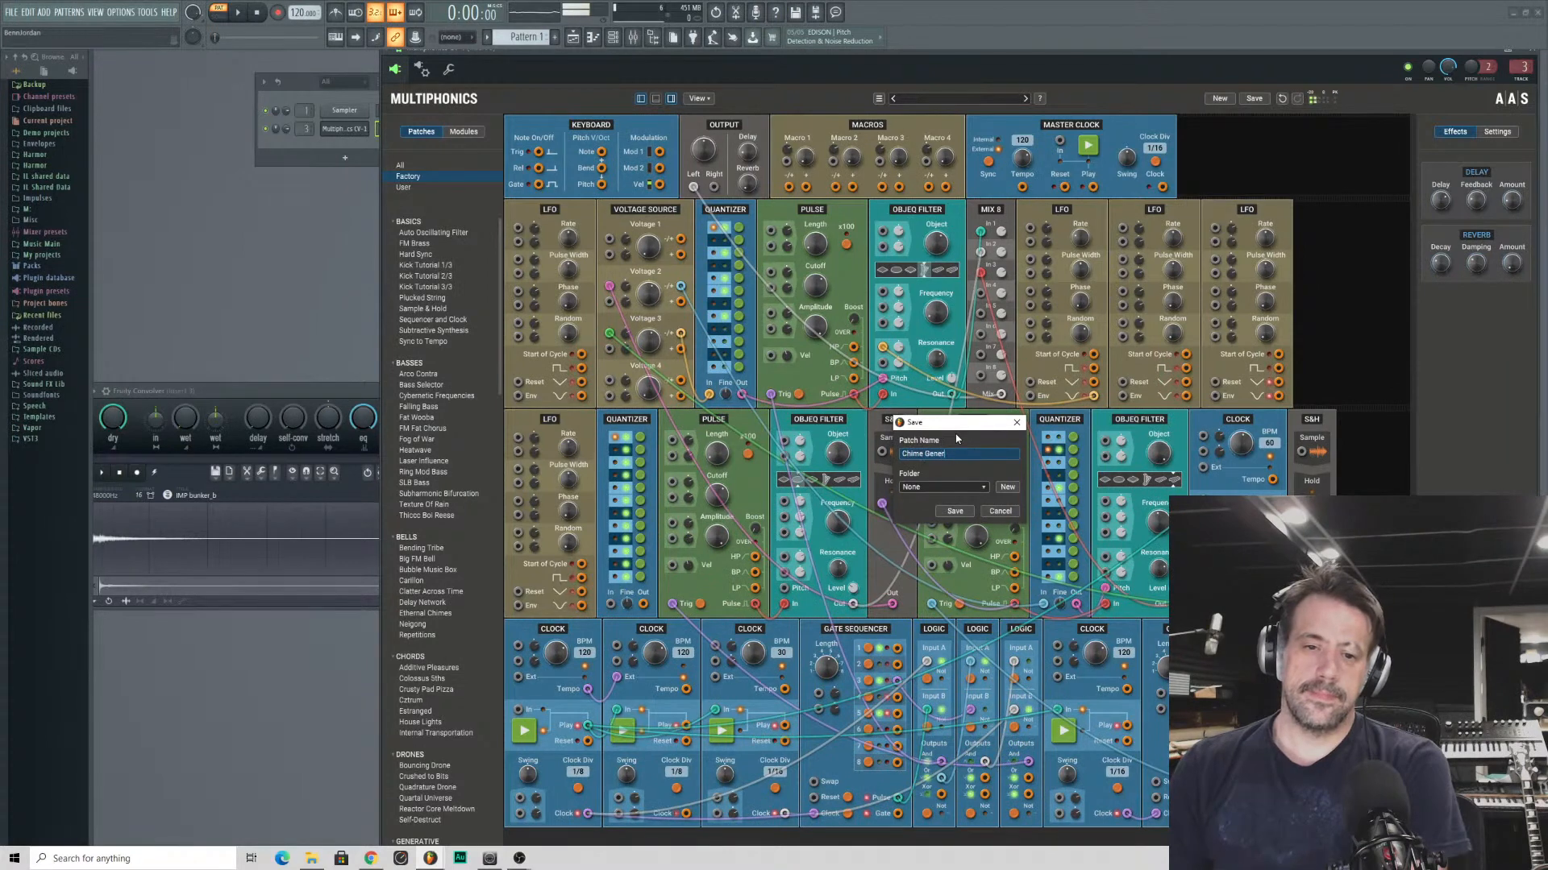
pyautogui.write('ative')
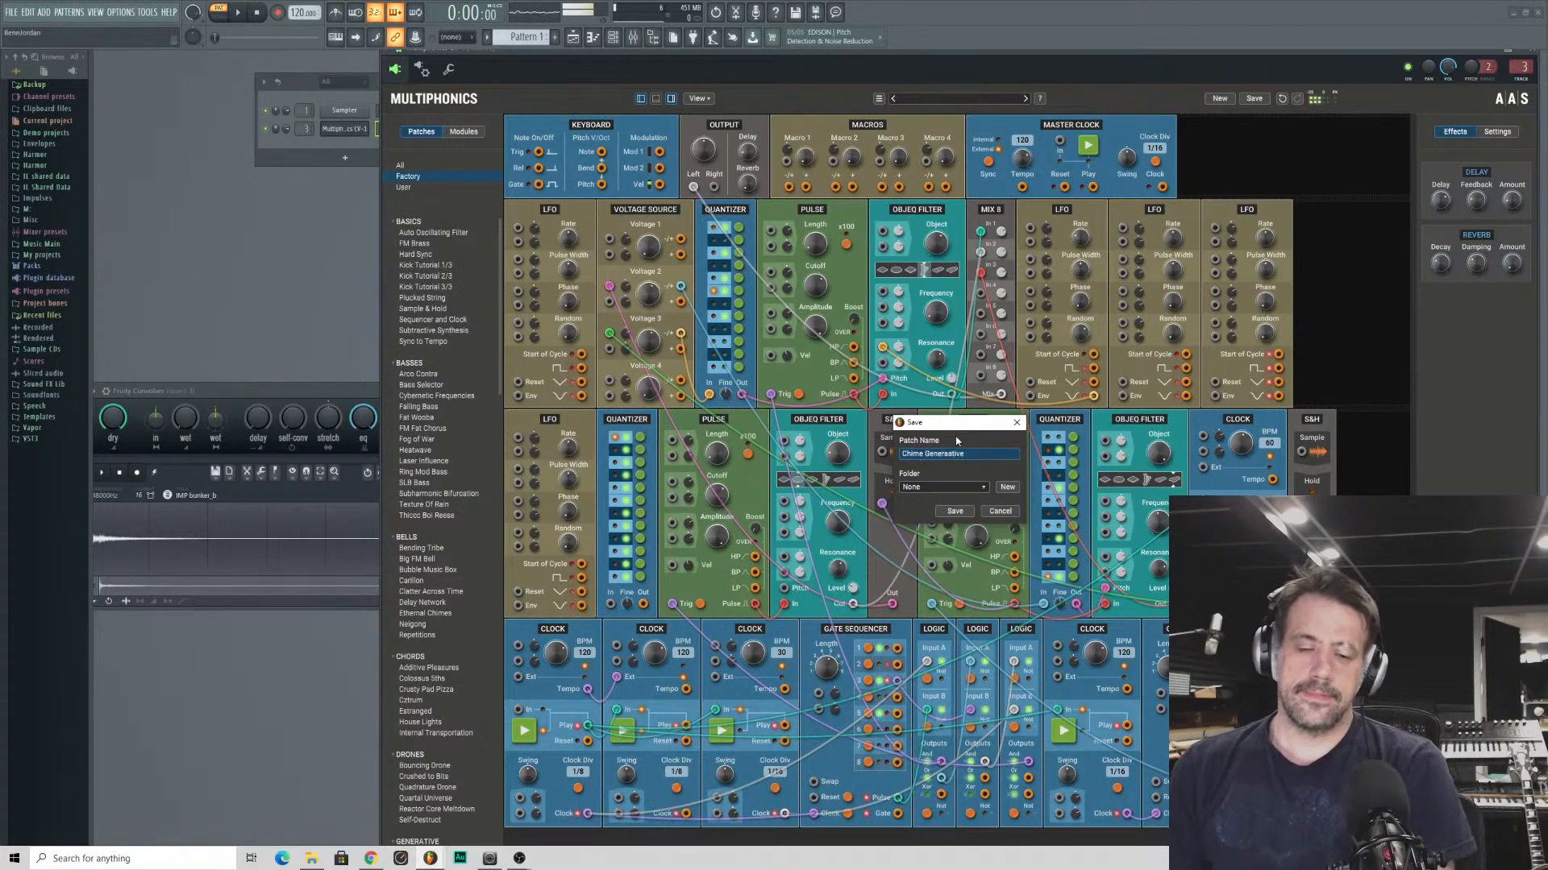
pyautogui.press('BackSpace')
pyautogui.press('BackSpace')
pyautogui.write('tor')
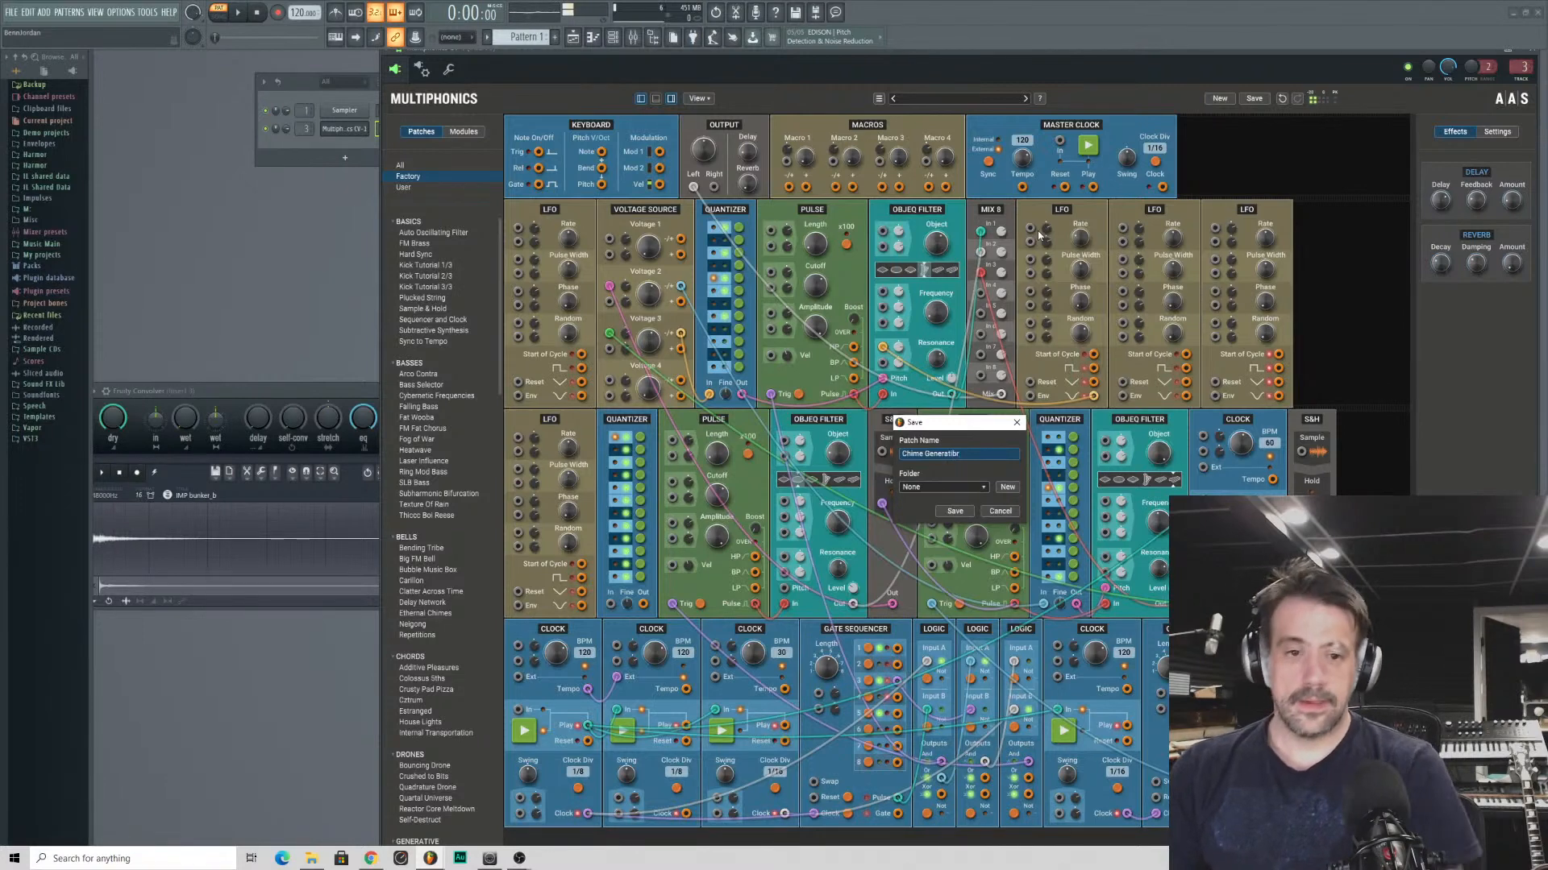
pyautogui.press('BackSpace')
pyautogui.press('BackSpace')
pyautogui.write('ve')
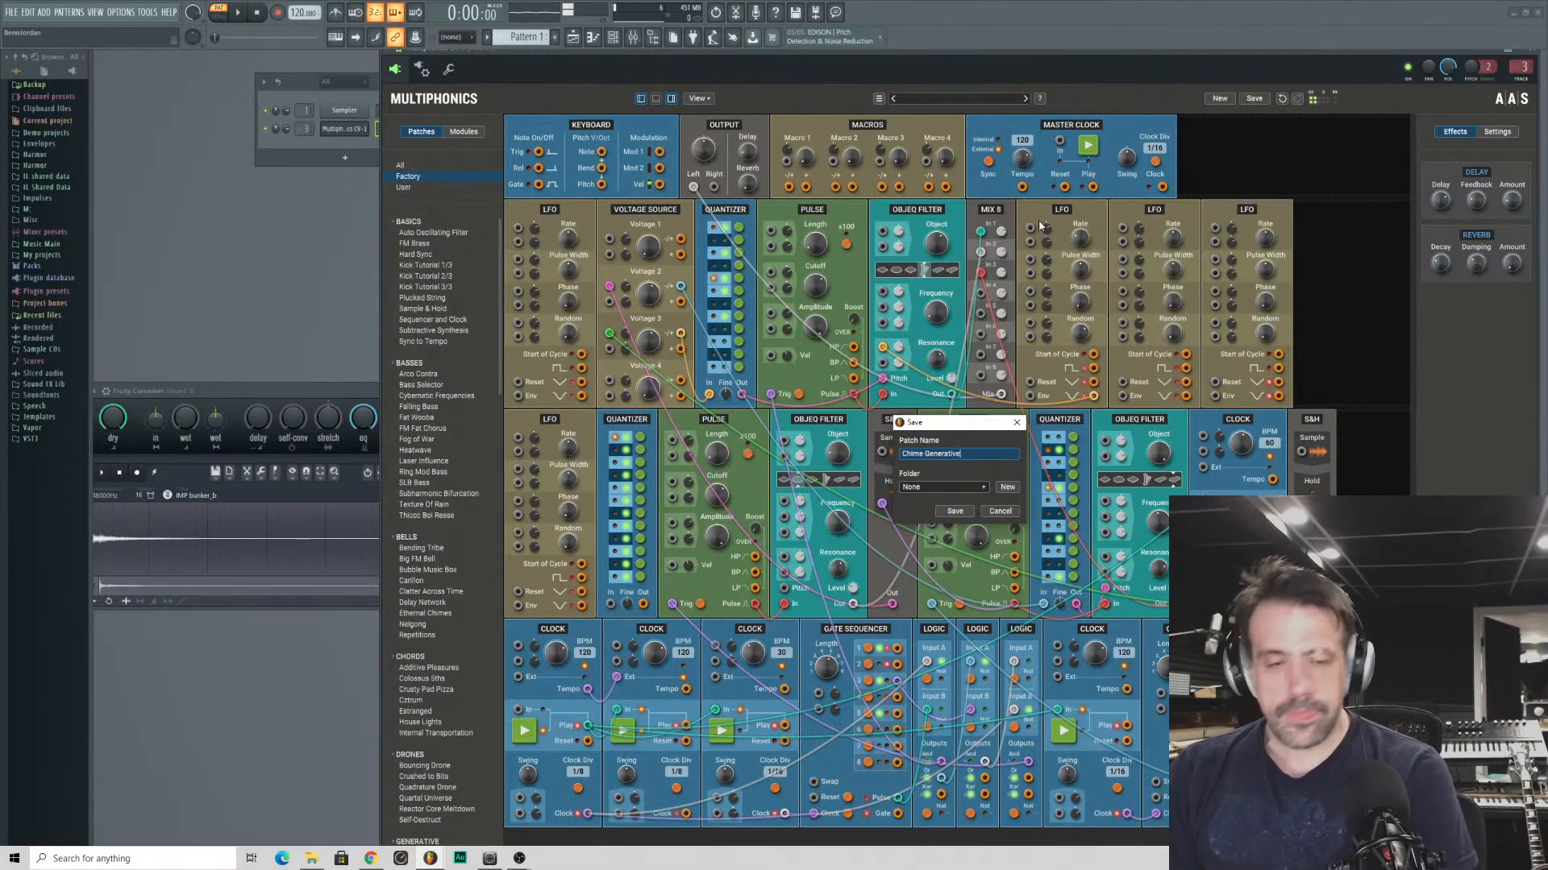
# - Assign the patch to the Sequences folder and complete the save
pyautogui.click(969, 488)
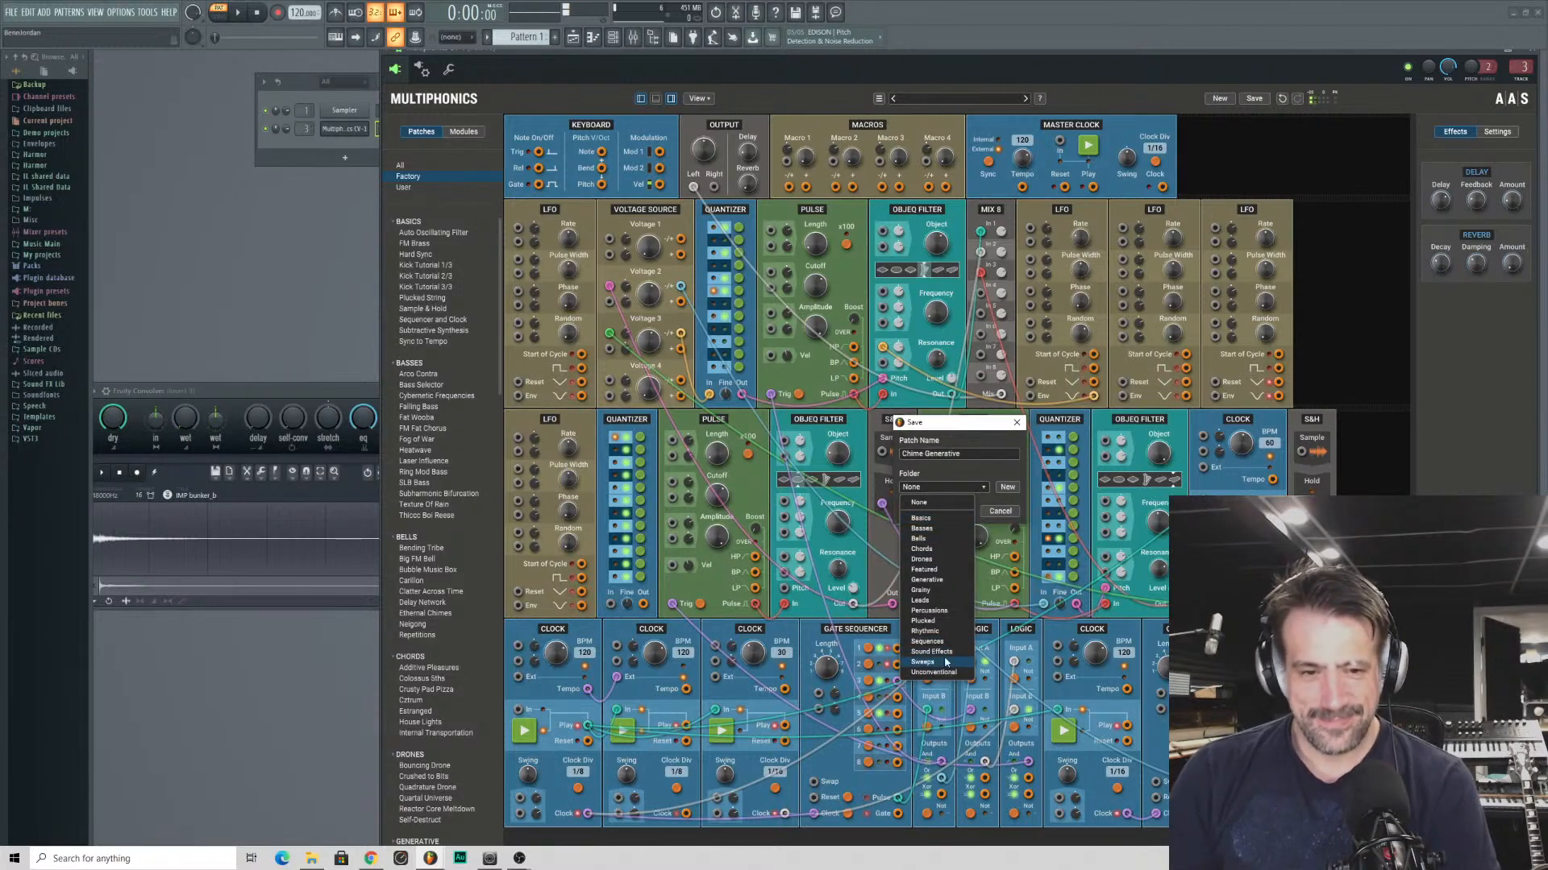
pyautogui.click(940, 642)
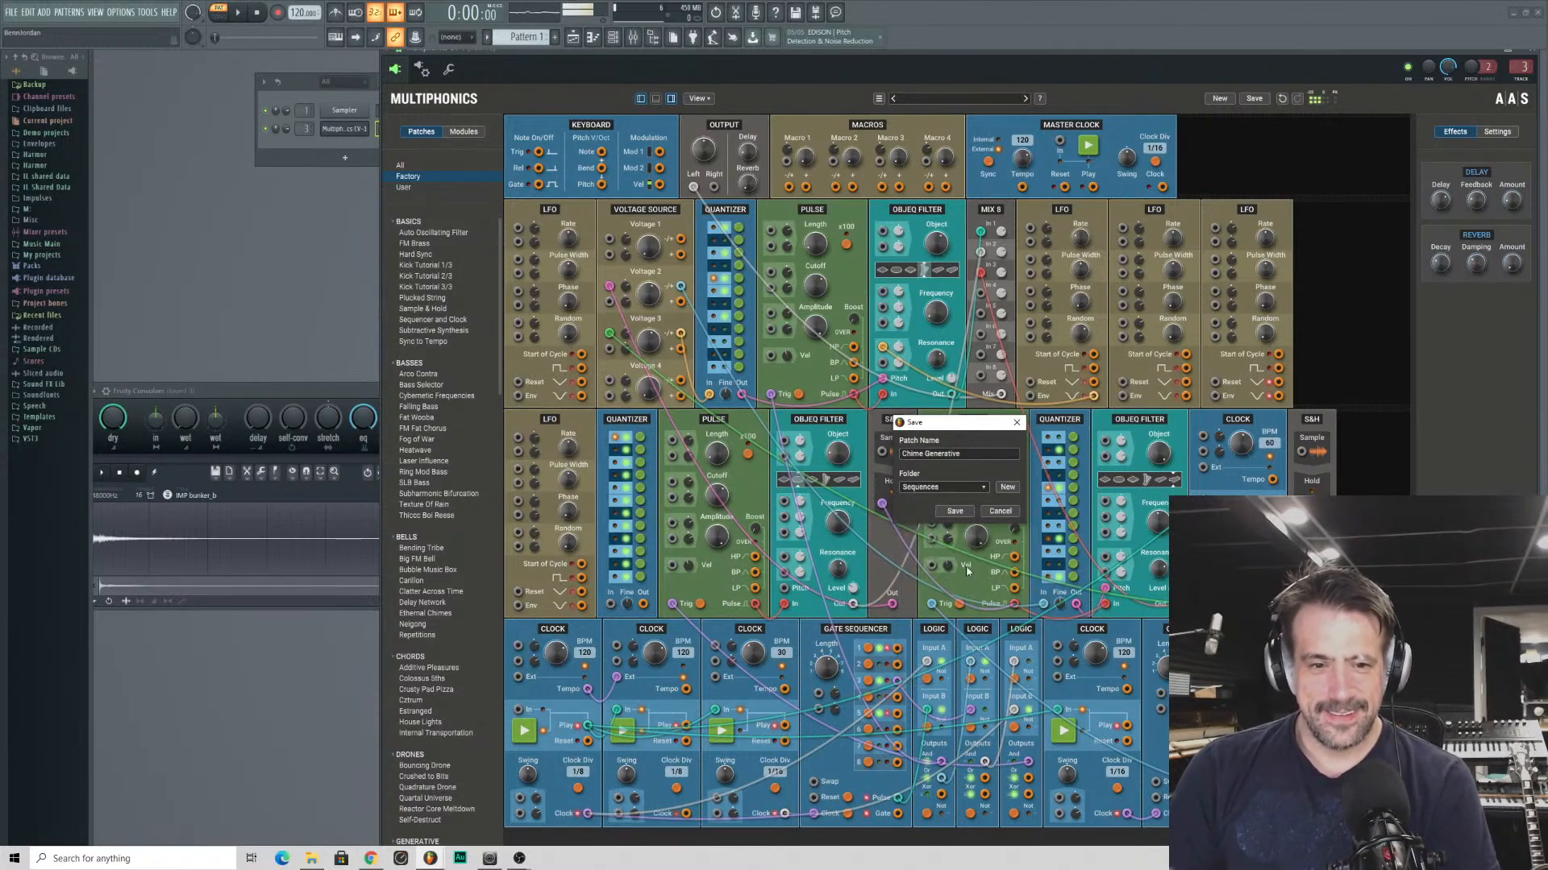
pyautogui.click(953, 512)
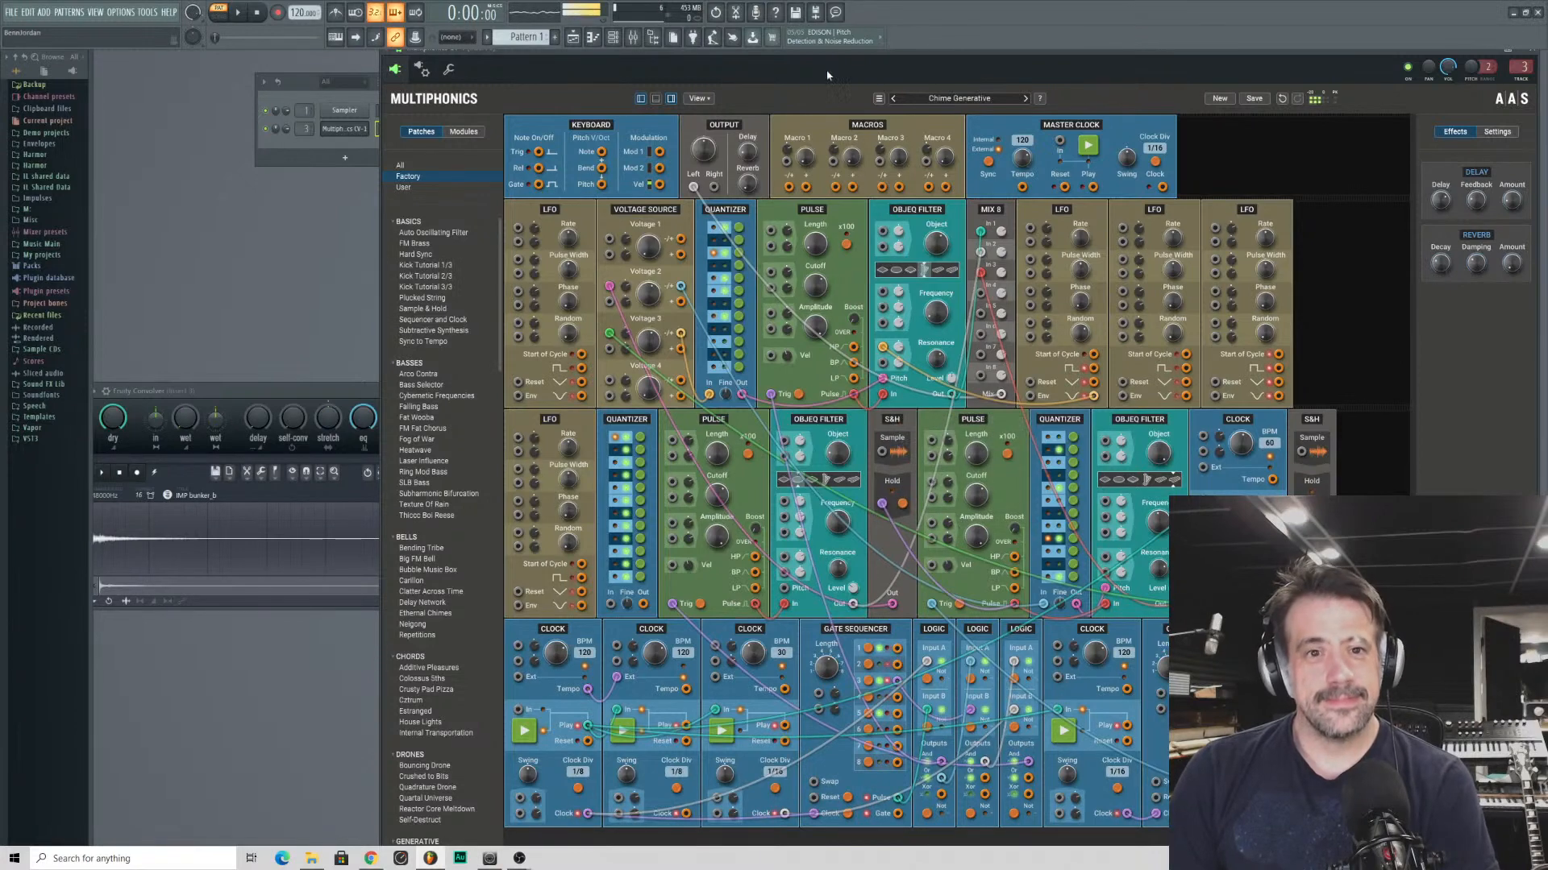
# - Toggle the host's playback and move the Multiphonics window nearer the centre of the workspace
pyautogui.press('space')
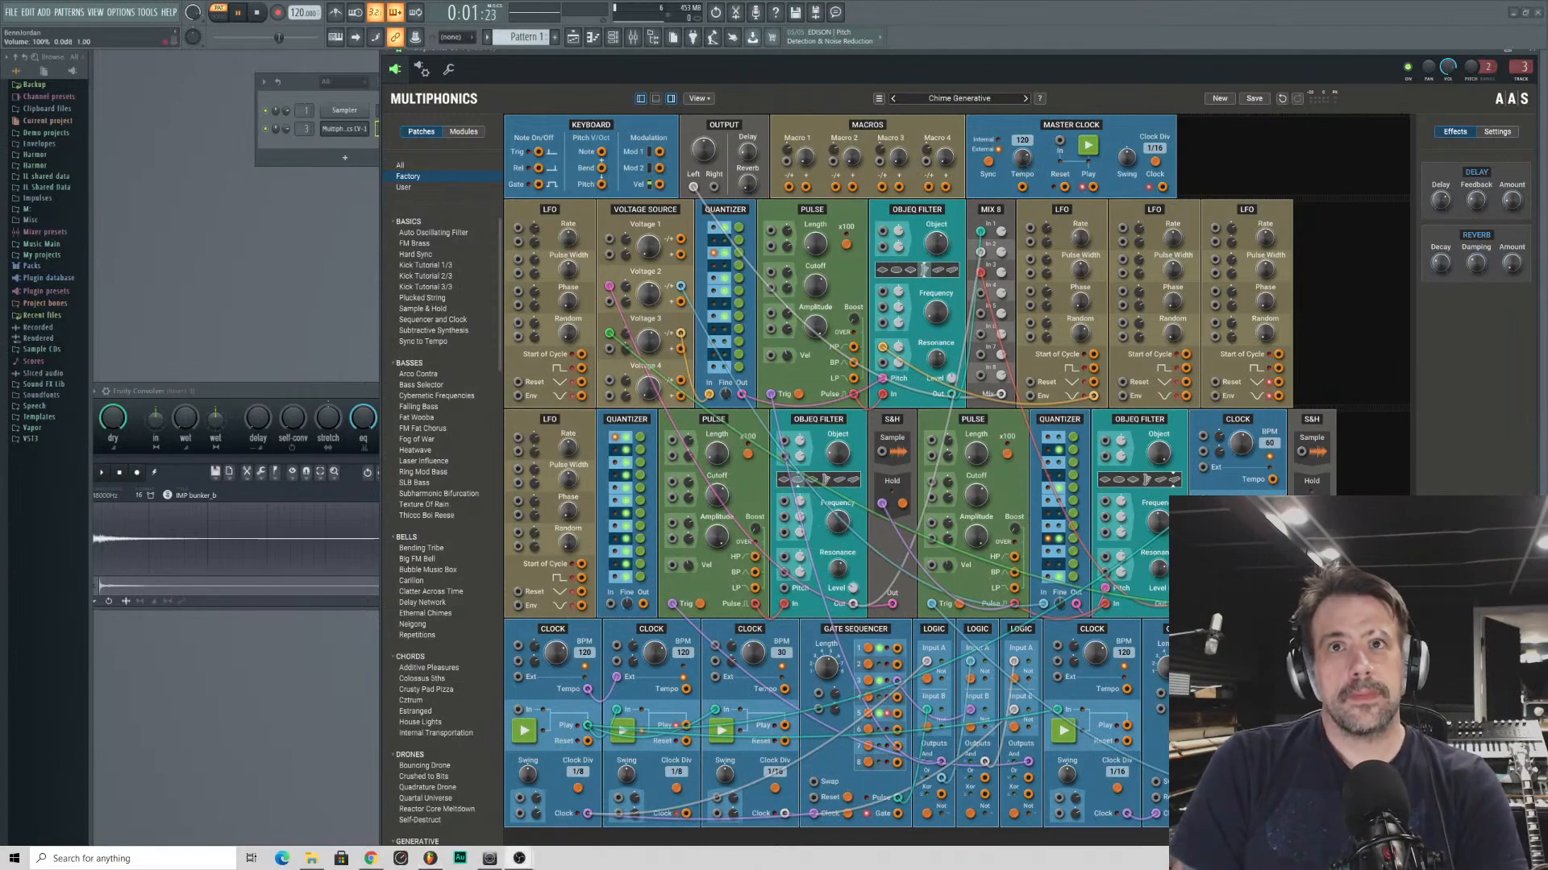
pyautogui.moveTo(854, 46); pyautogui.dragTo(562, 51)
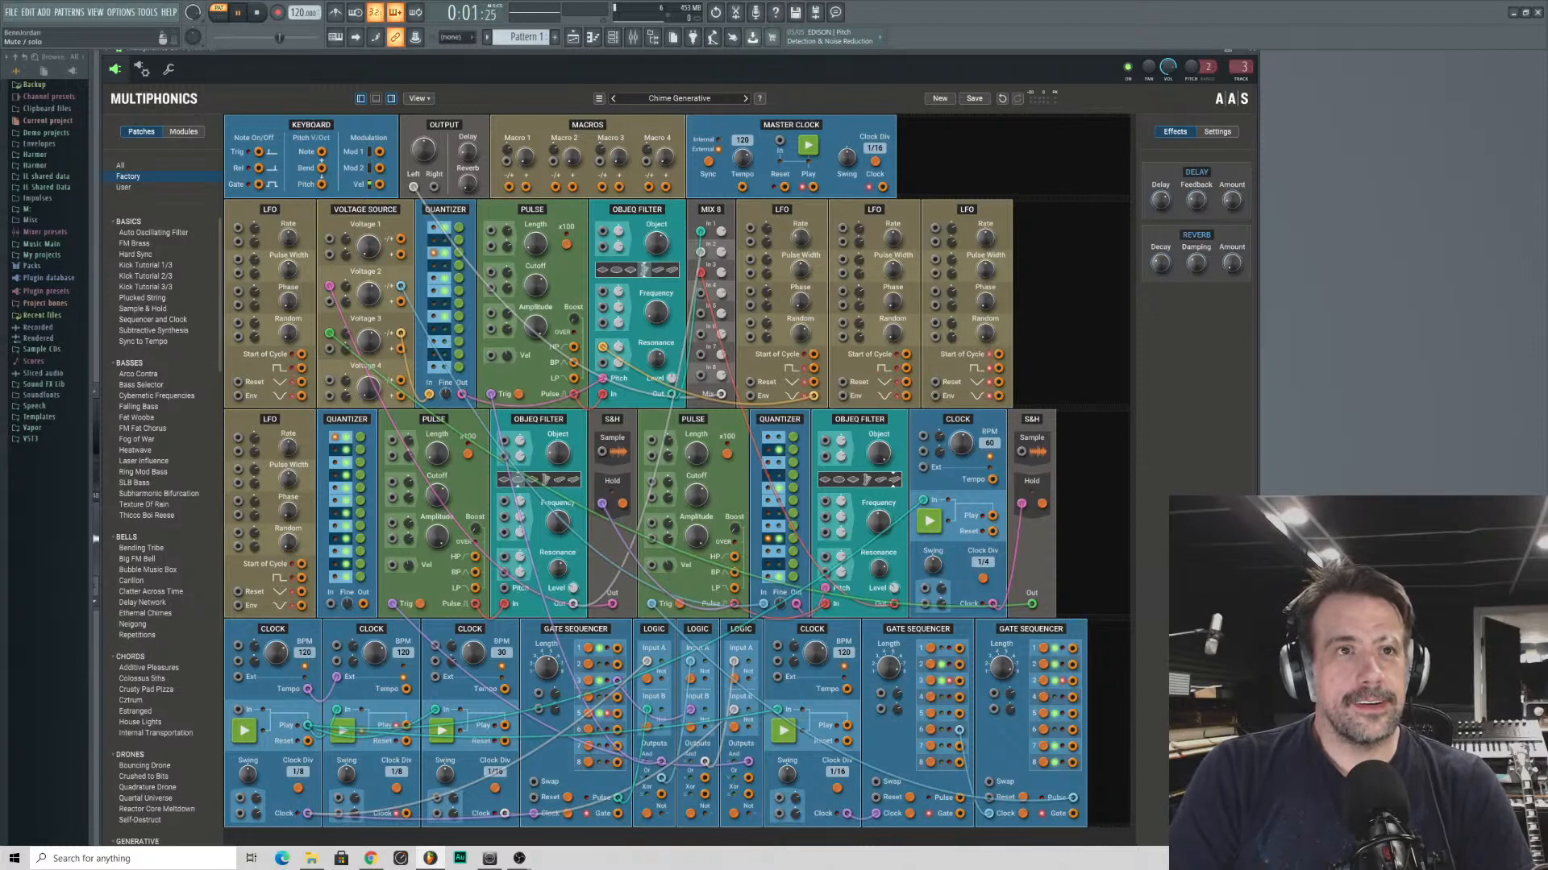
pyautogui.moveTo(699, 62); pyautogui.dragTo(846, 62)
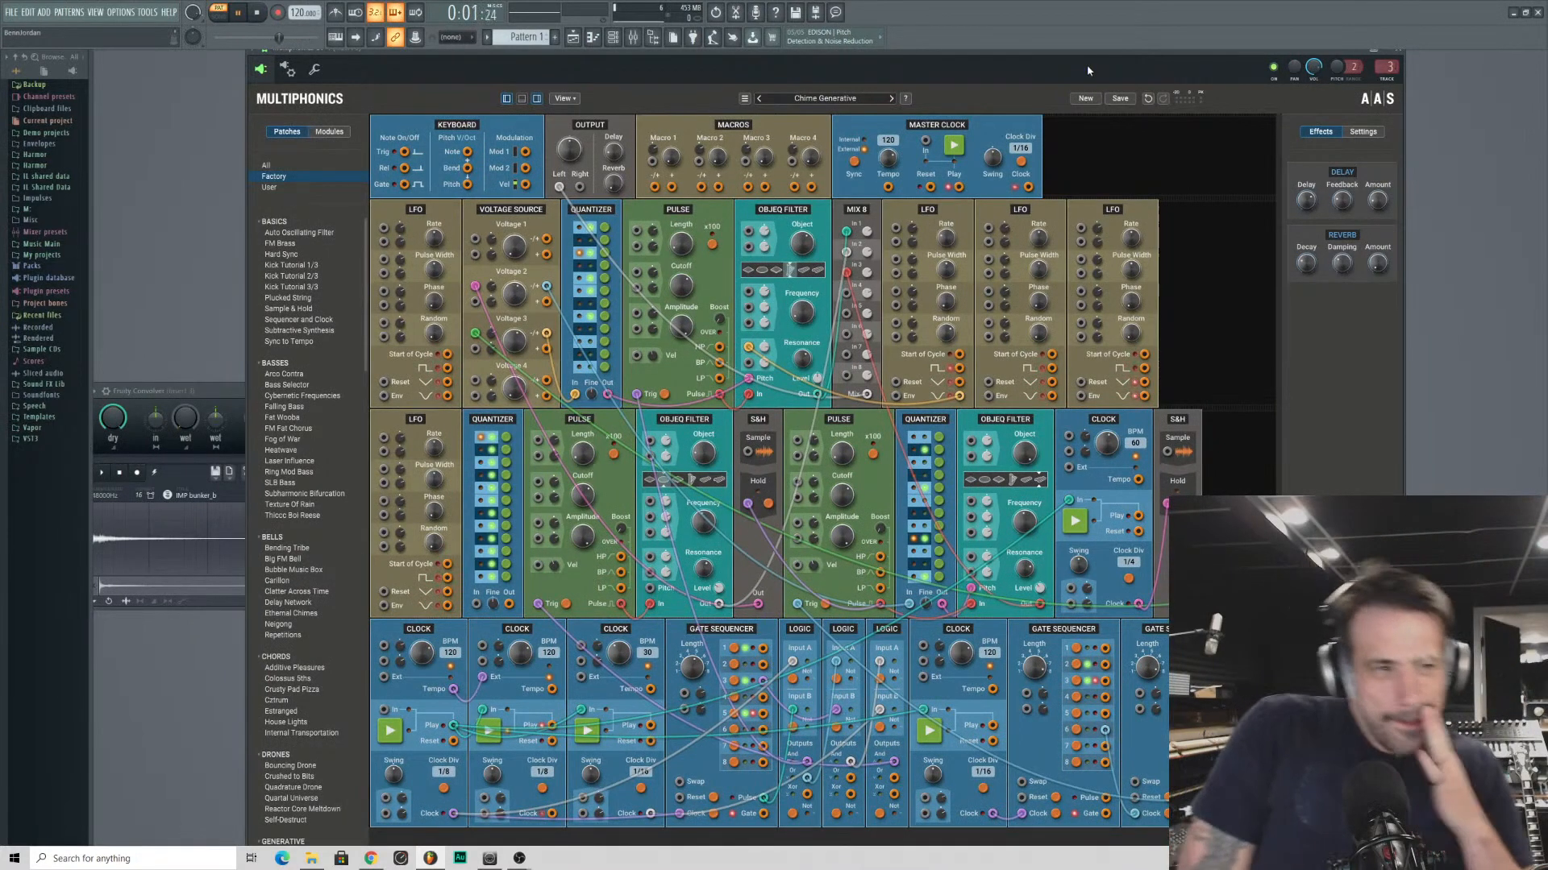
pyautogui.press('space')
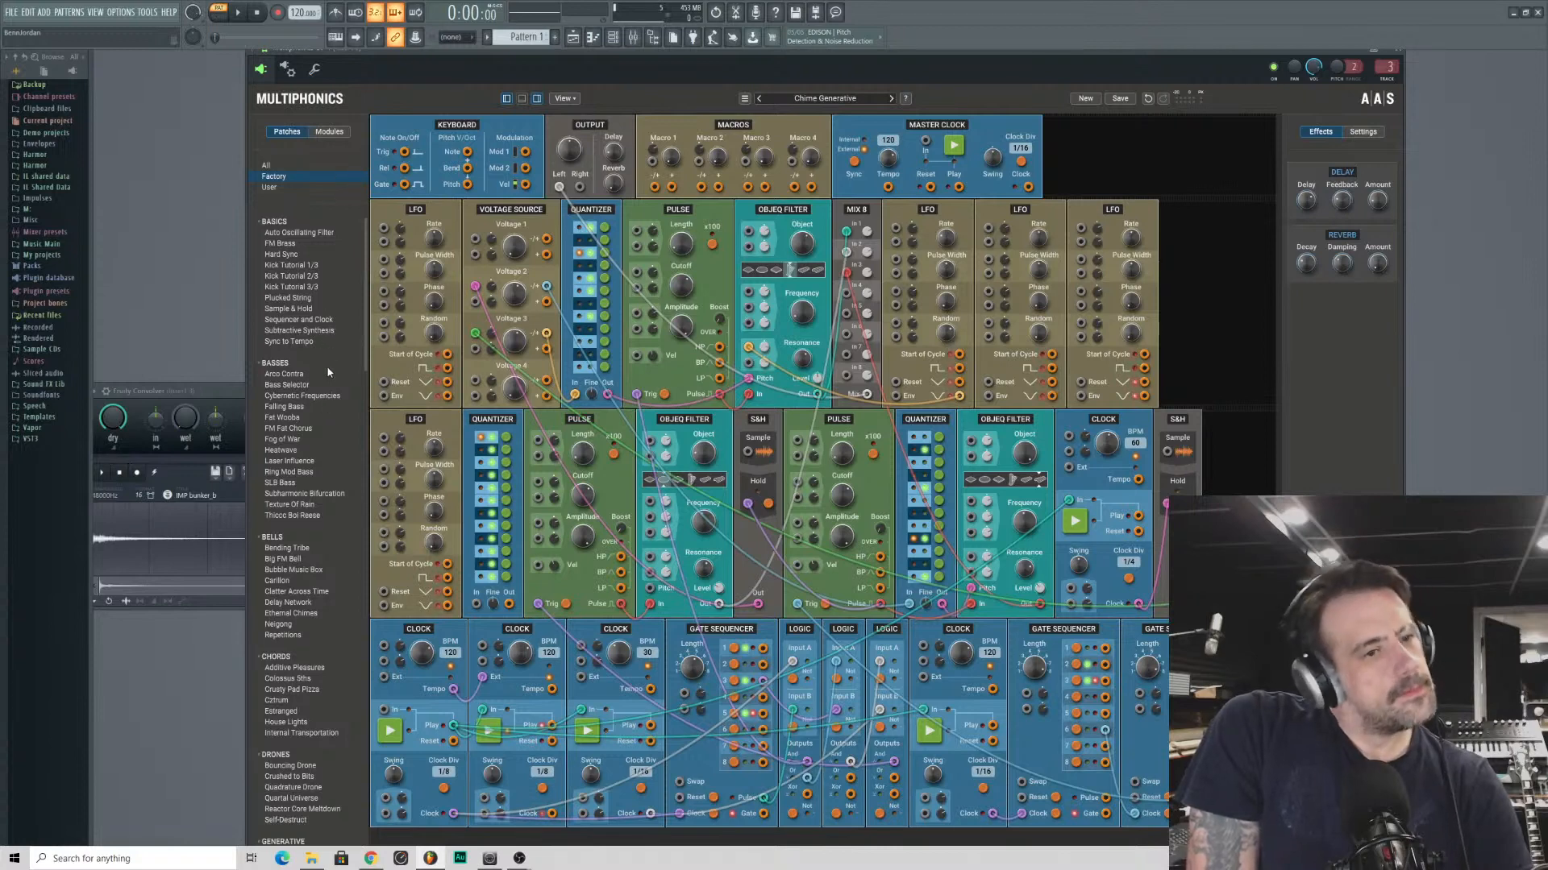
# - Browse the factory patch list from the Basics category down to the Percussions and Rhythmic categories
pyautogui.scroll(-15, 312, 500)
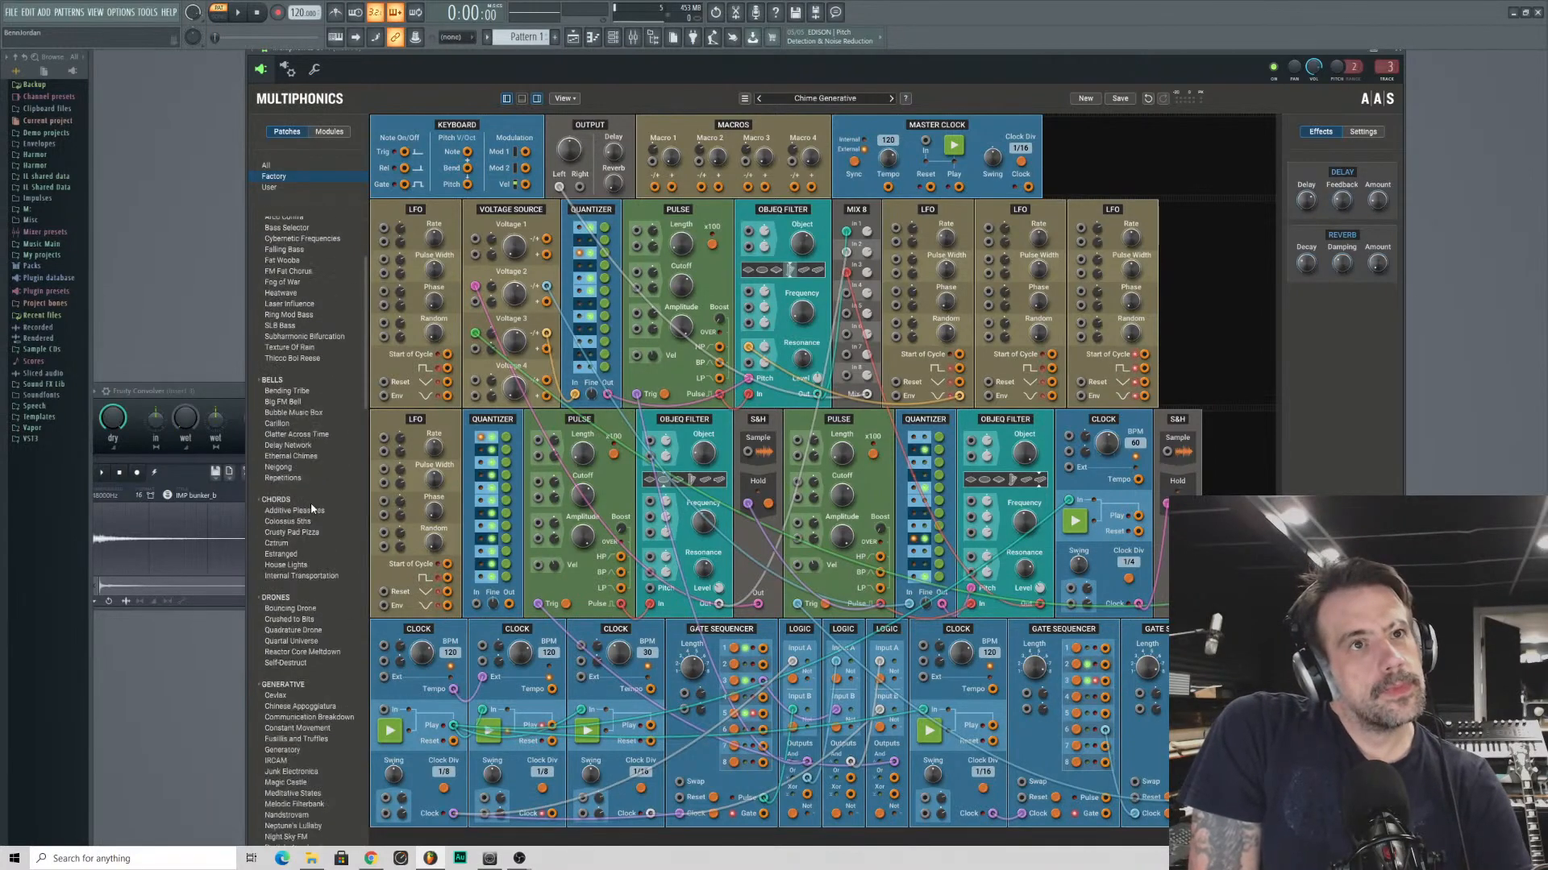
pyautogui.scroll(-5, 316, 528)
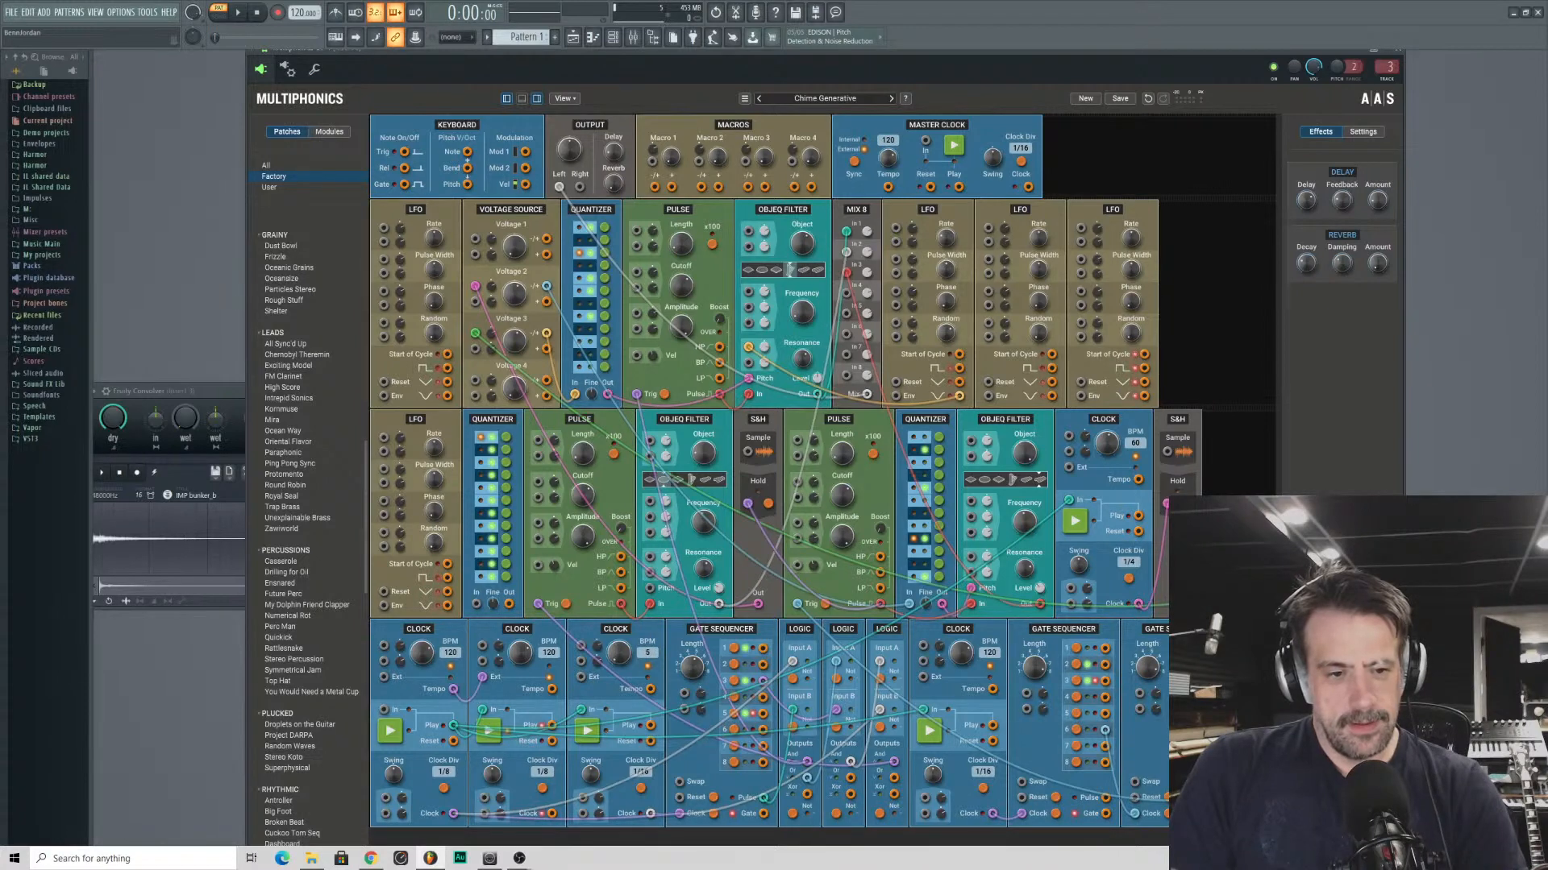
# - Set the bottom row's third clock to 90 BPM, and disconnect the second clock from the first clock's tempo and set it to 150 BPM
pyautogui.moveTo(619, 653); pyautogui.dragTo(619, 581)
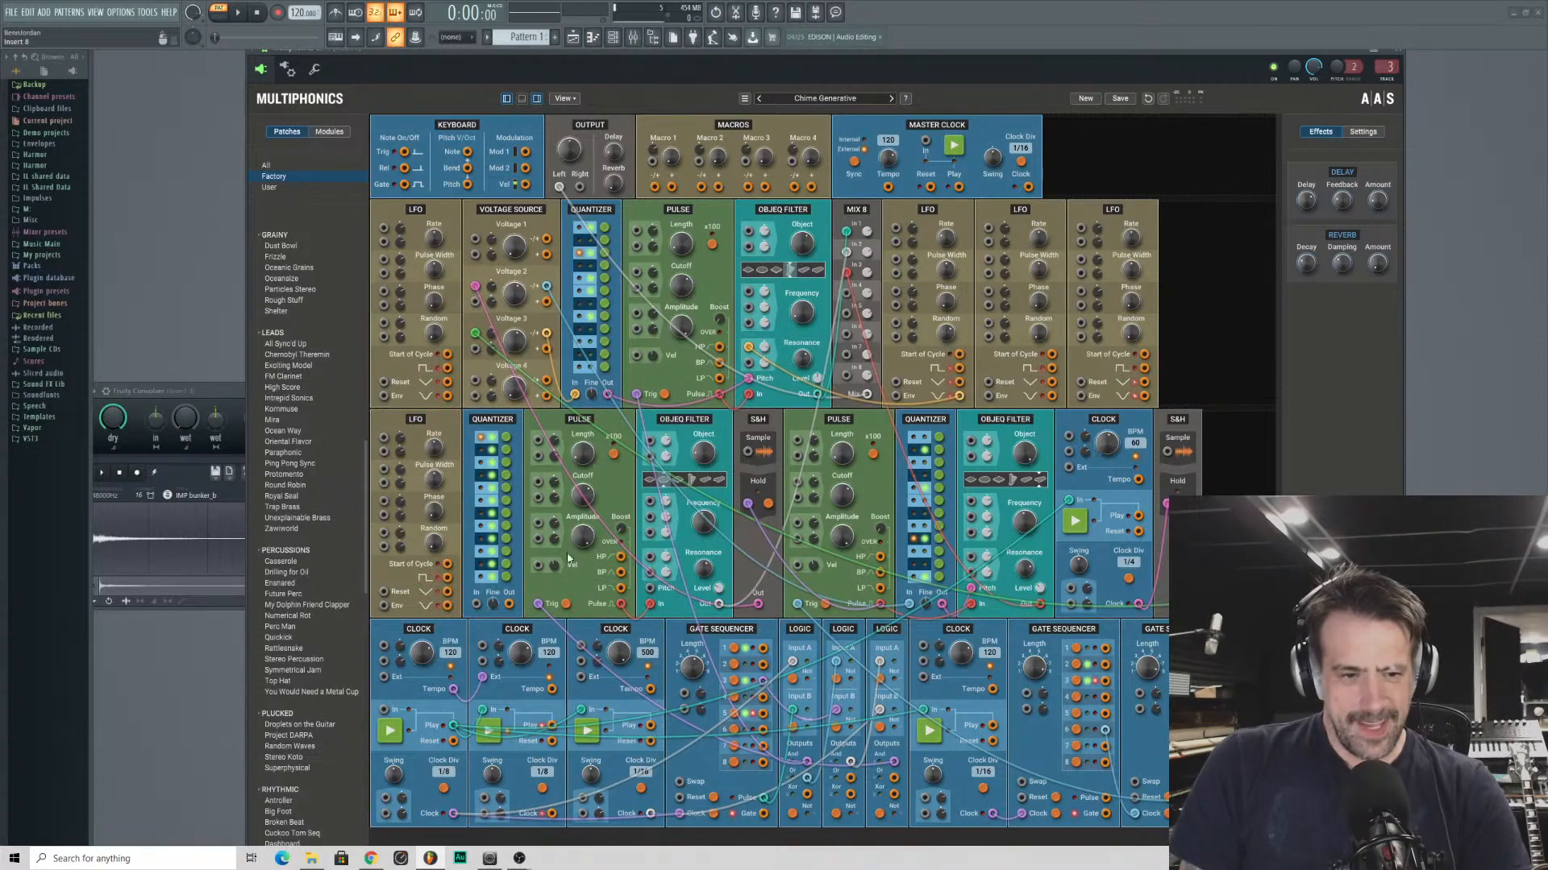
pyautogui.moveTo(619, 653); pyautogui.dragTo(619, 742)
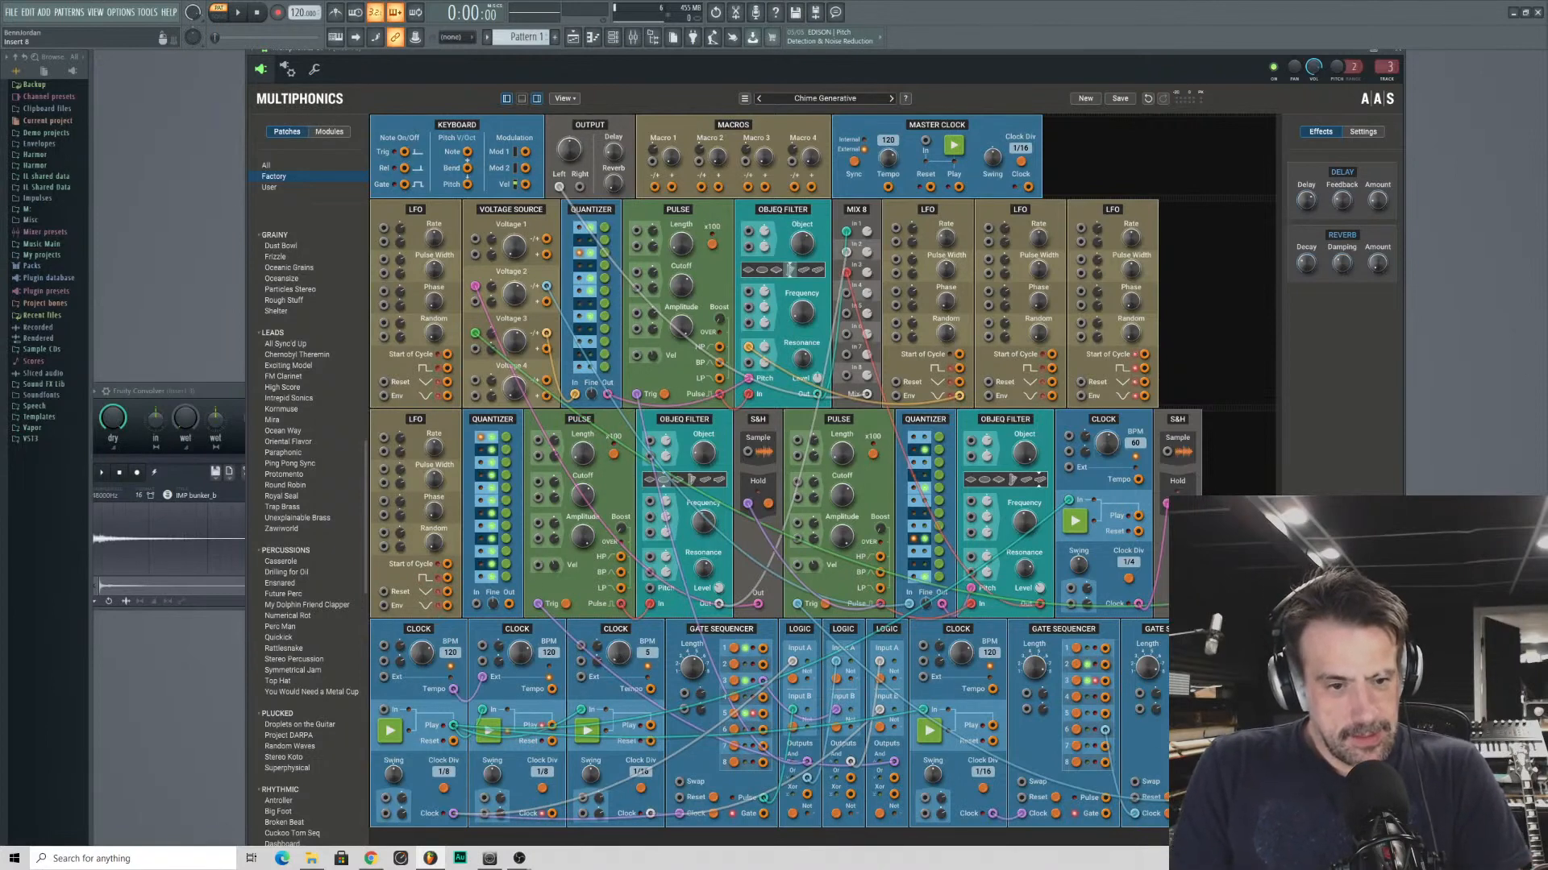
pyautogui.moveTo(619, 652); pyautogui.dragTo(618, 625)
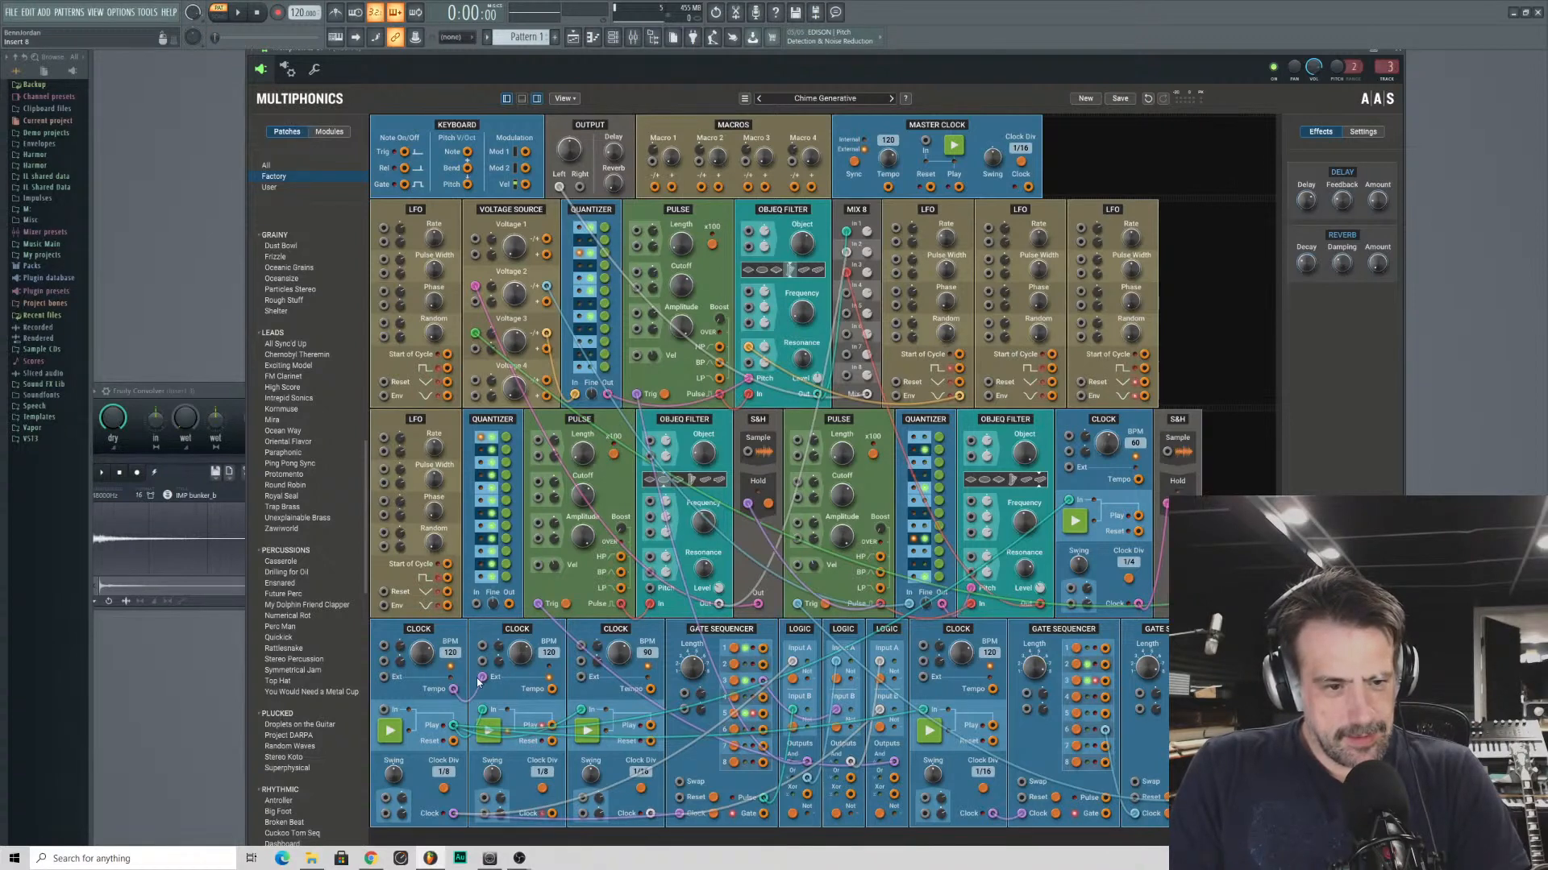
pyautogui.moveTo(464, 701); pyautogui.dragTo(548, 628)
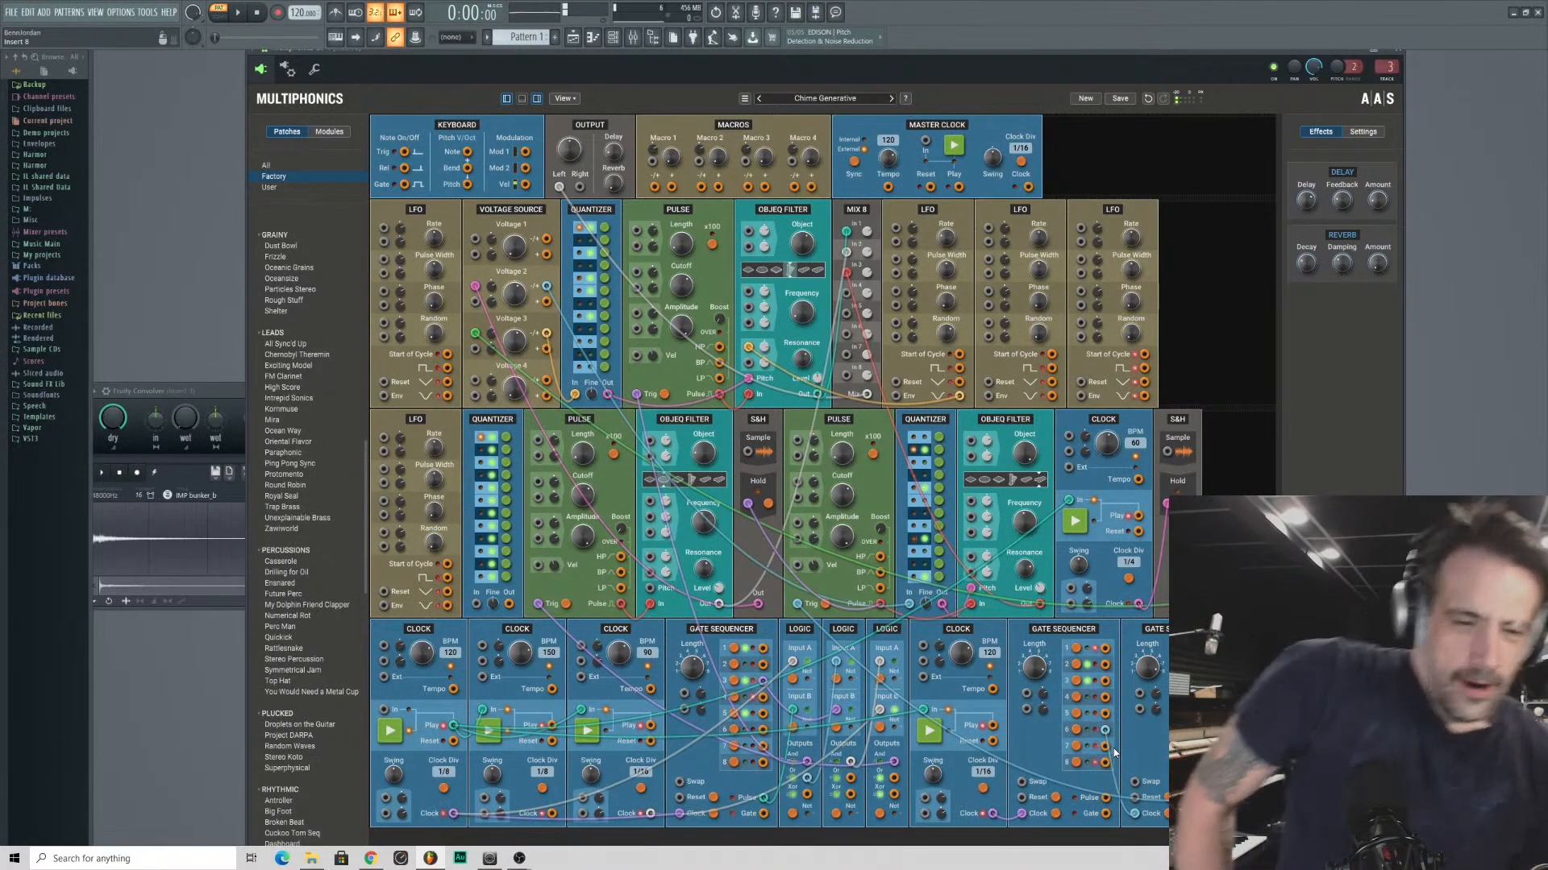
# - Save the patch again as "Chime Generative" in the Sequences folder
pyautogui.click(1124, 101)
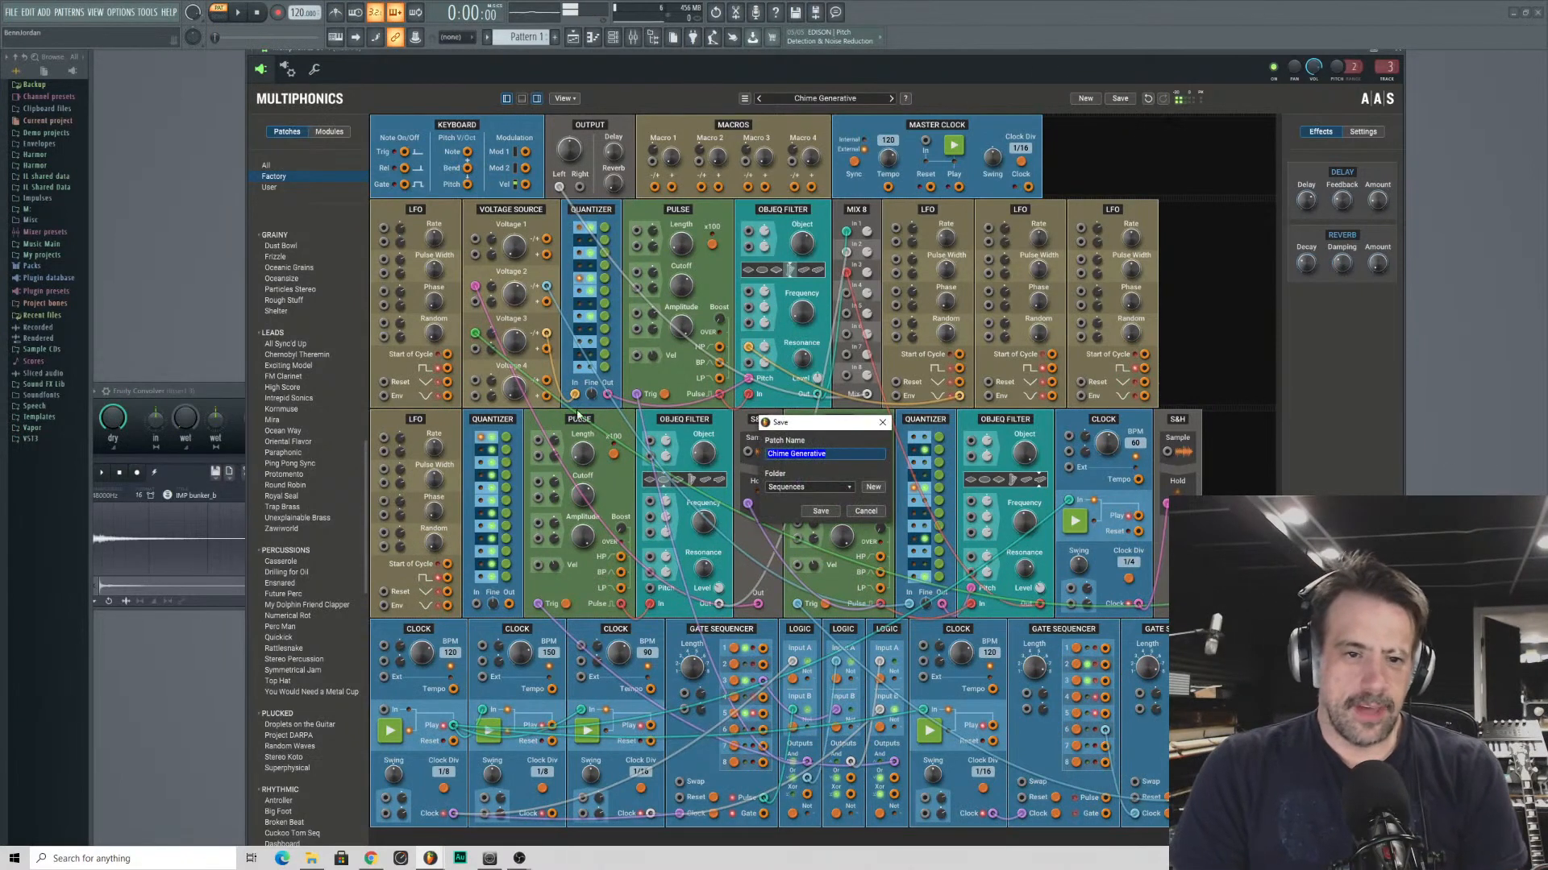
pyautogui.click(830, 513)
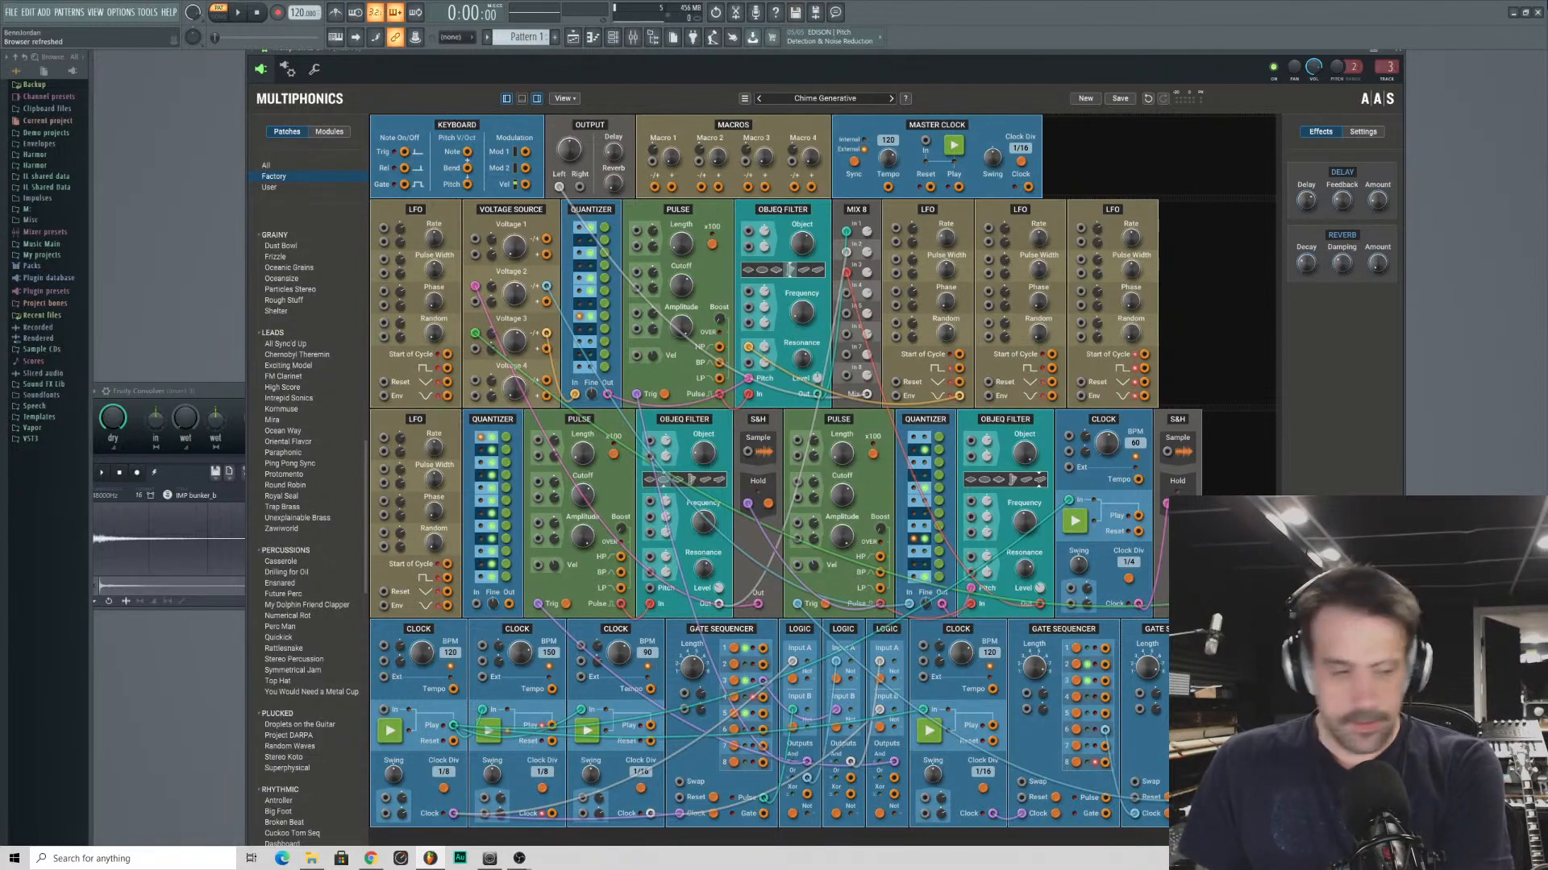
# - Launch Voltage Modular and check the Cables page of its settings
pyautogui.press('super')
pyautogui.write('vol')
pyautogui.press('Return')
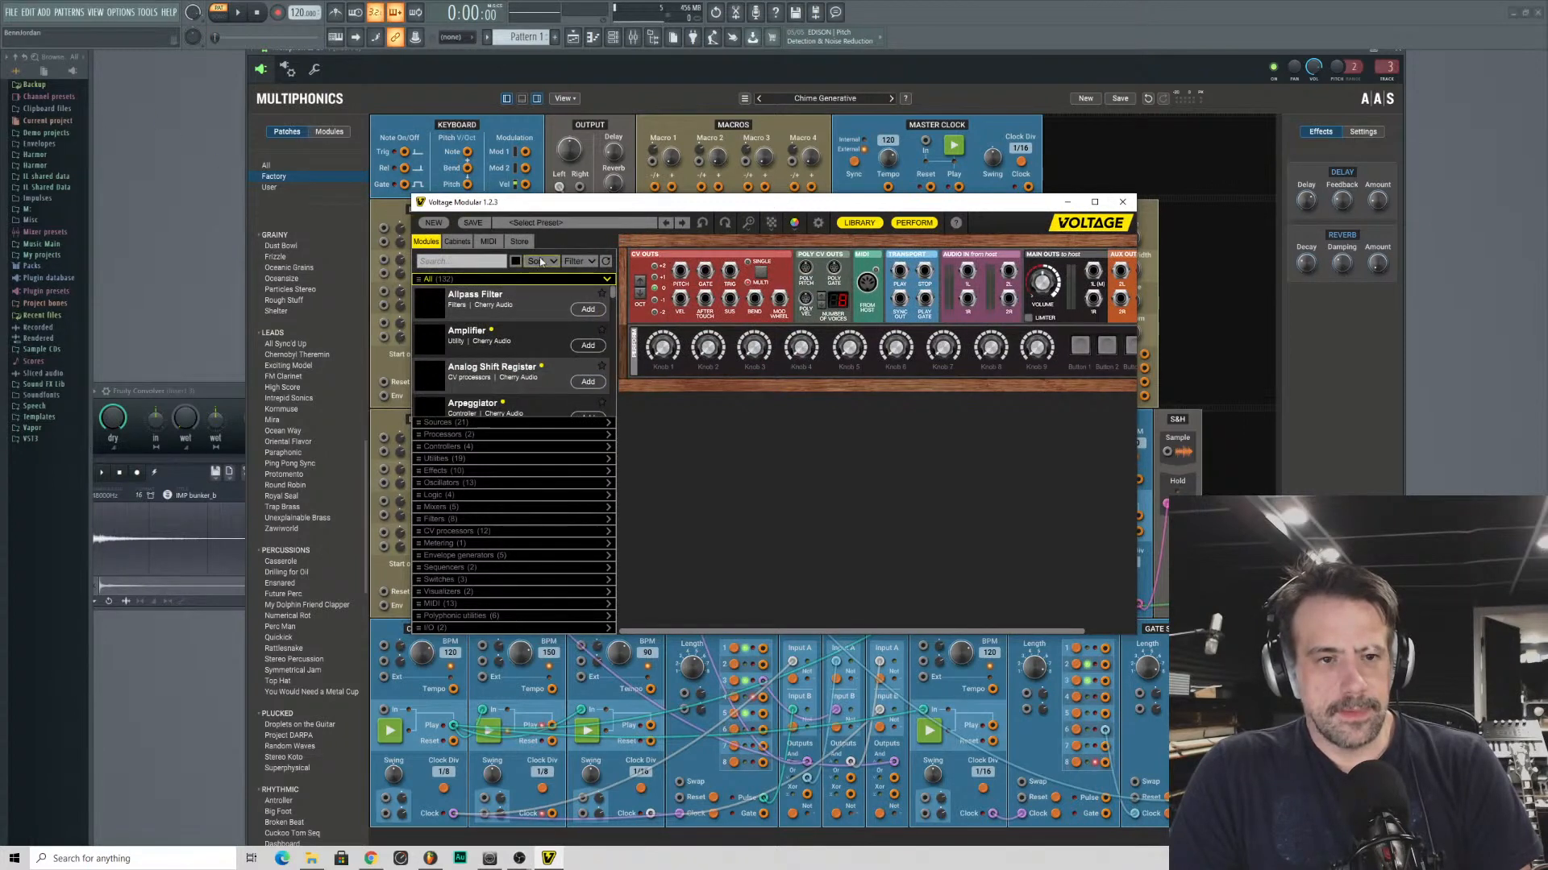
pyautogui.click(817, 223)
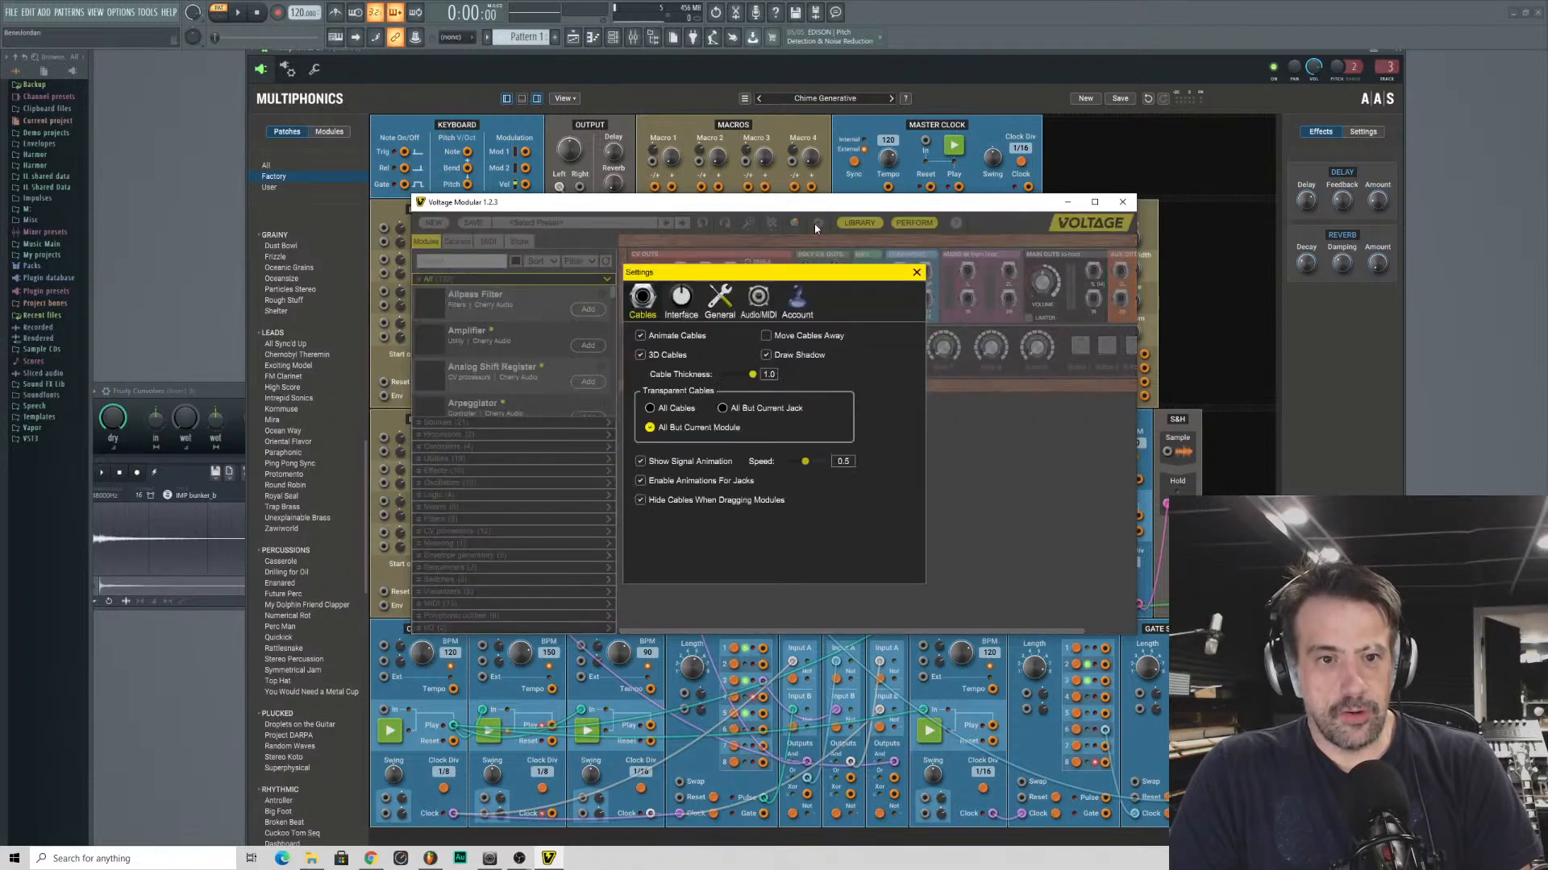
pyautogui.click(917, 273)
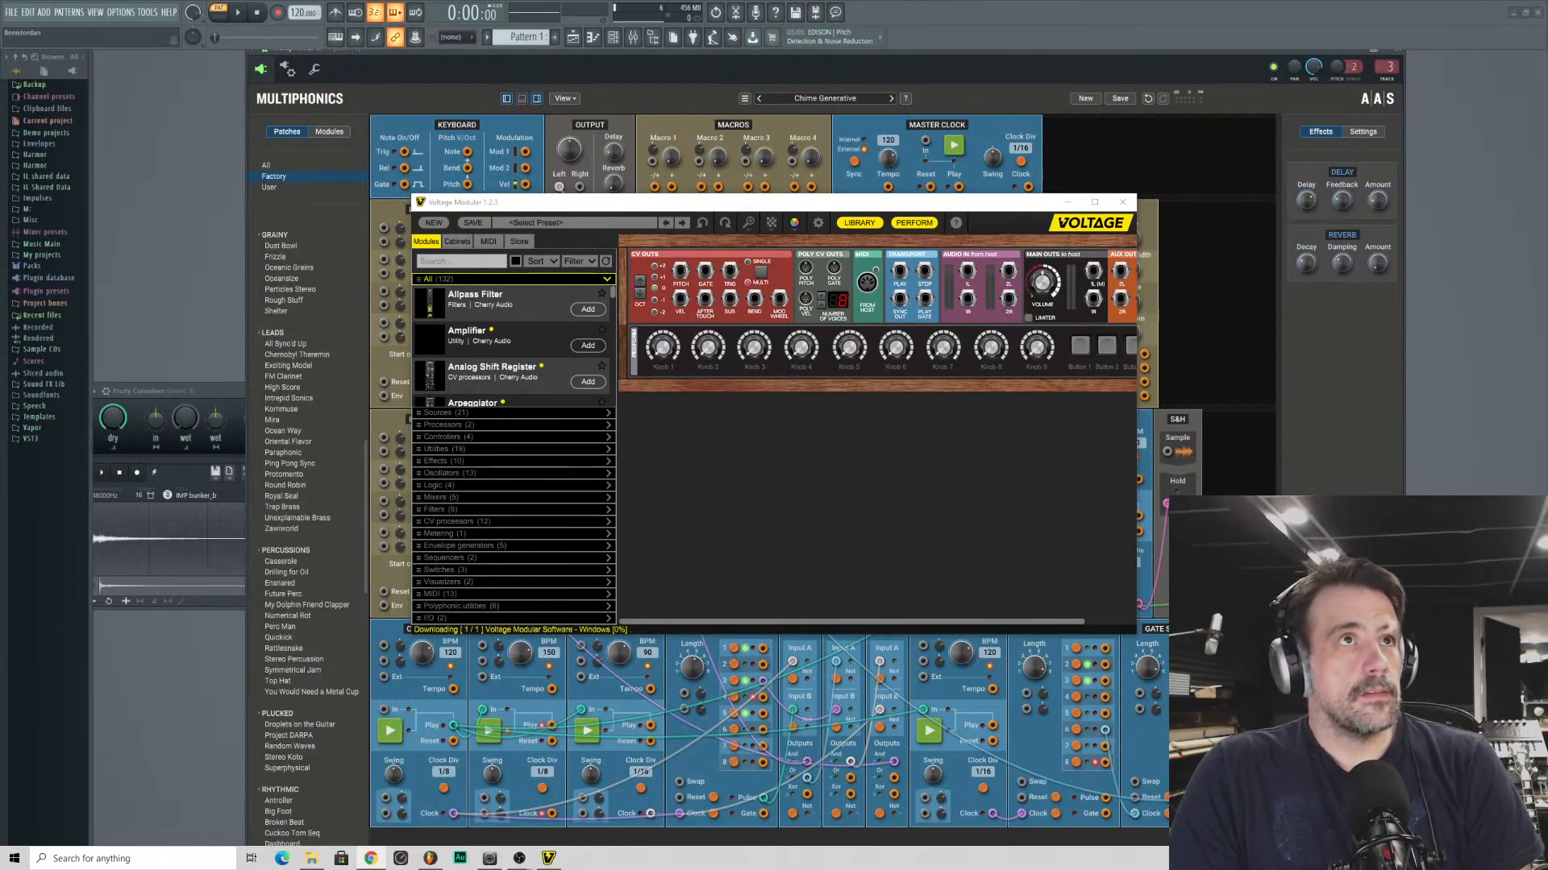
# - Bring the browser window over the workspace and skim the Getting Started page of the Voltage Modular user guide
pyautogui.moveTo(811, 0); pyautogui.dragTo(1021, 174)
pyautogui.scroll(-5, 798, 441)
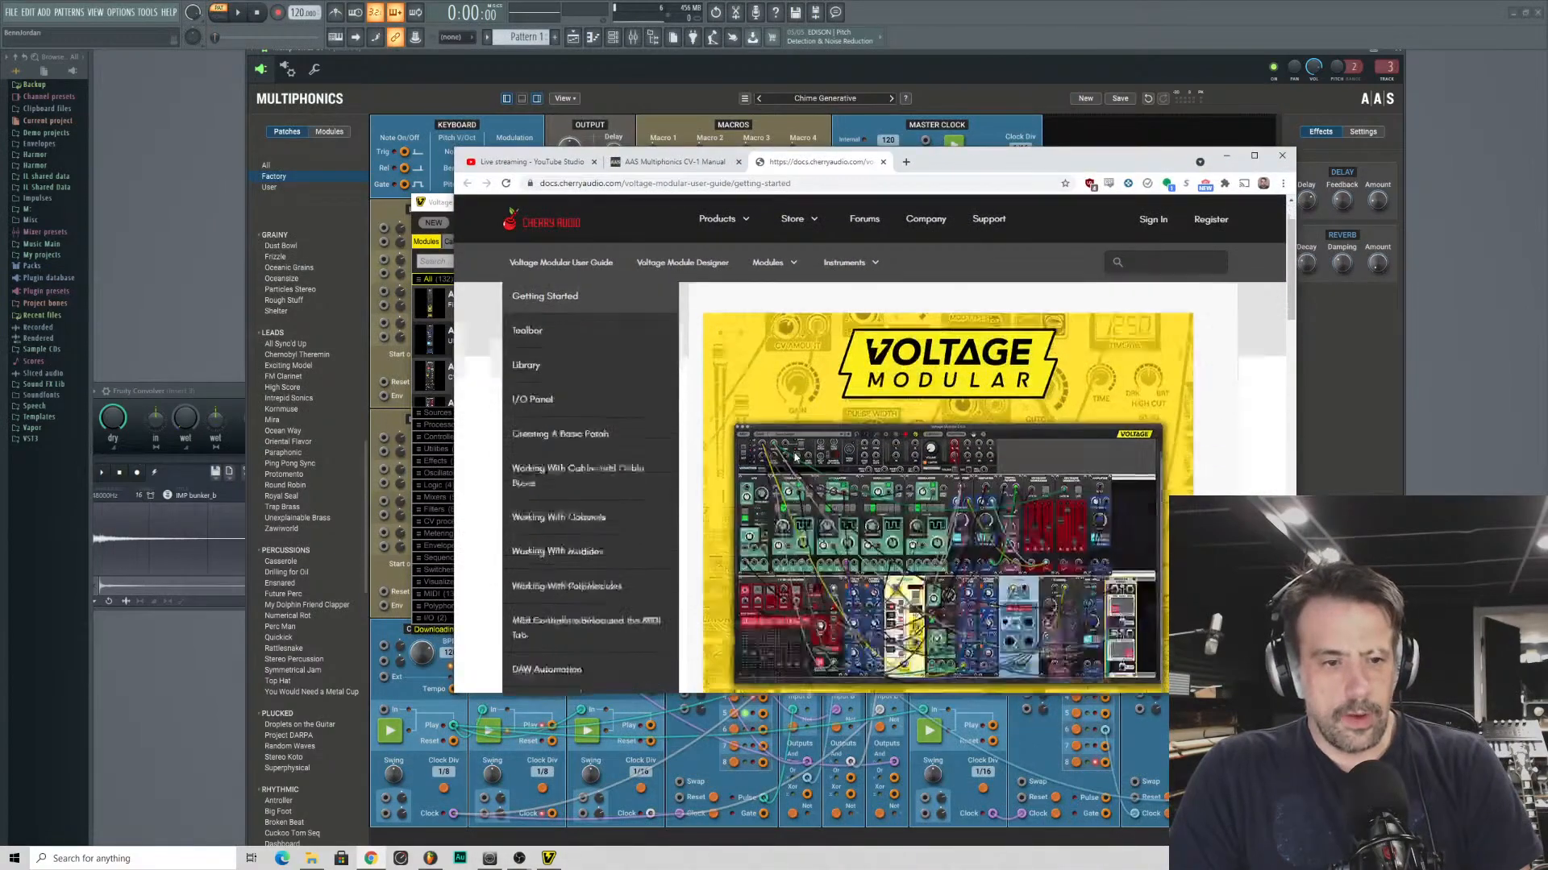
pyautogui.scroll(5, 915, 438)
pyautogui.scroll(-4, 959, 443)
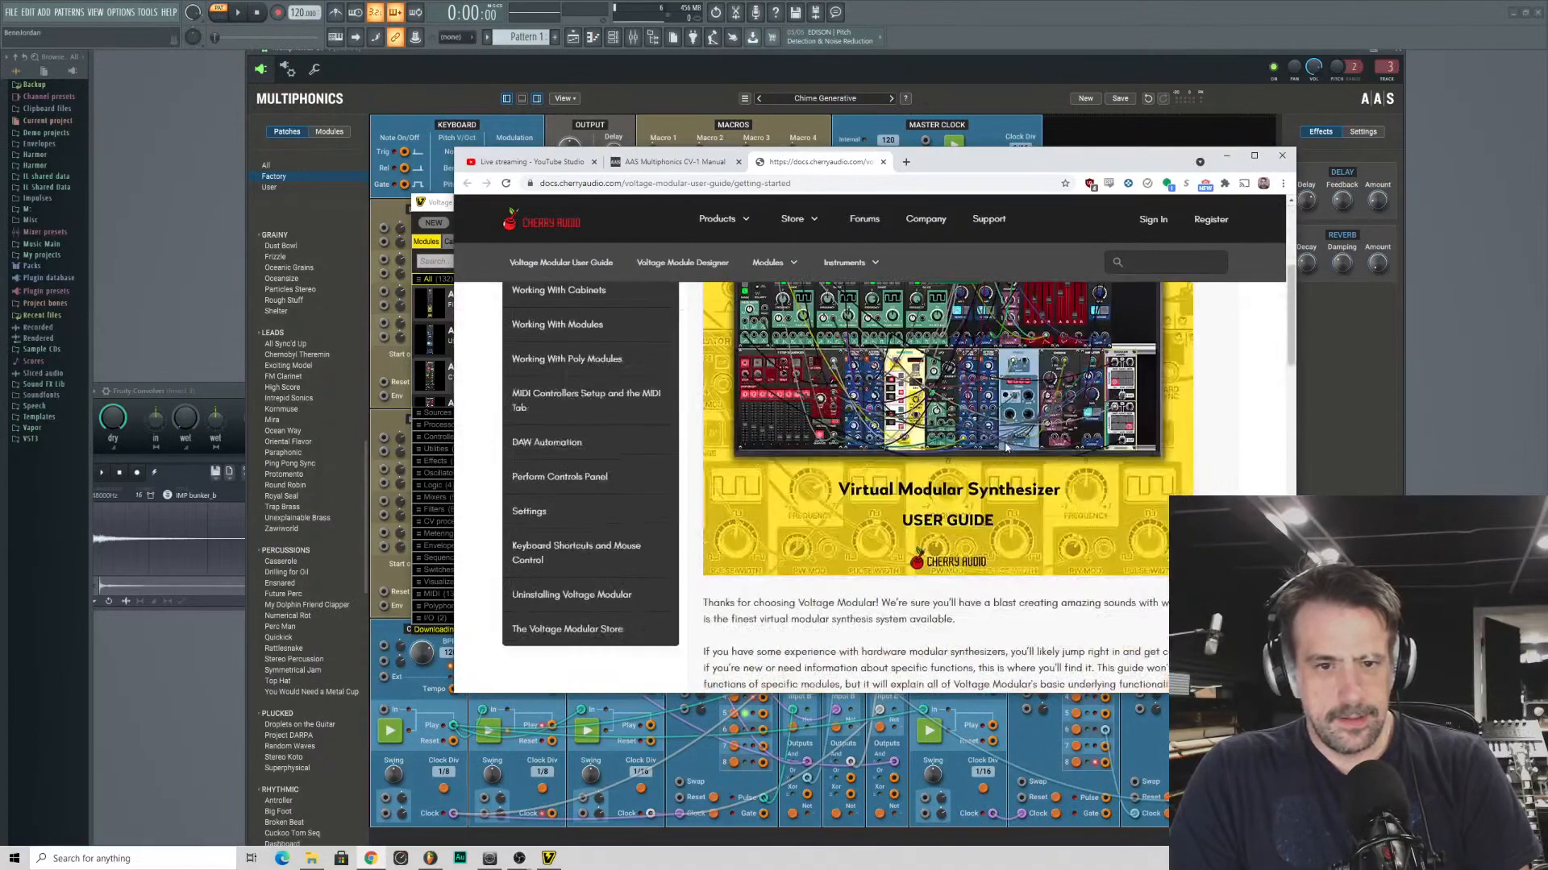
pyautogui.scroll(4, 1006, 448)
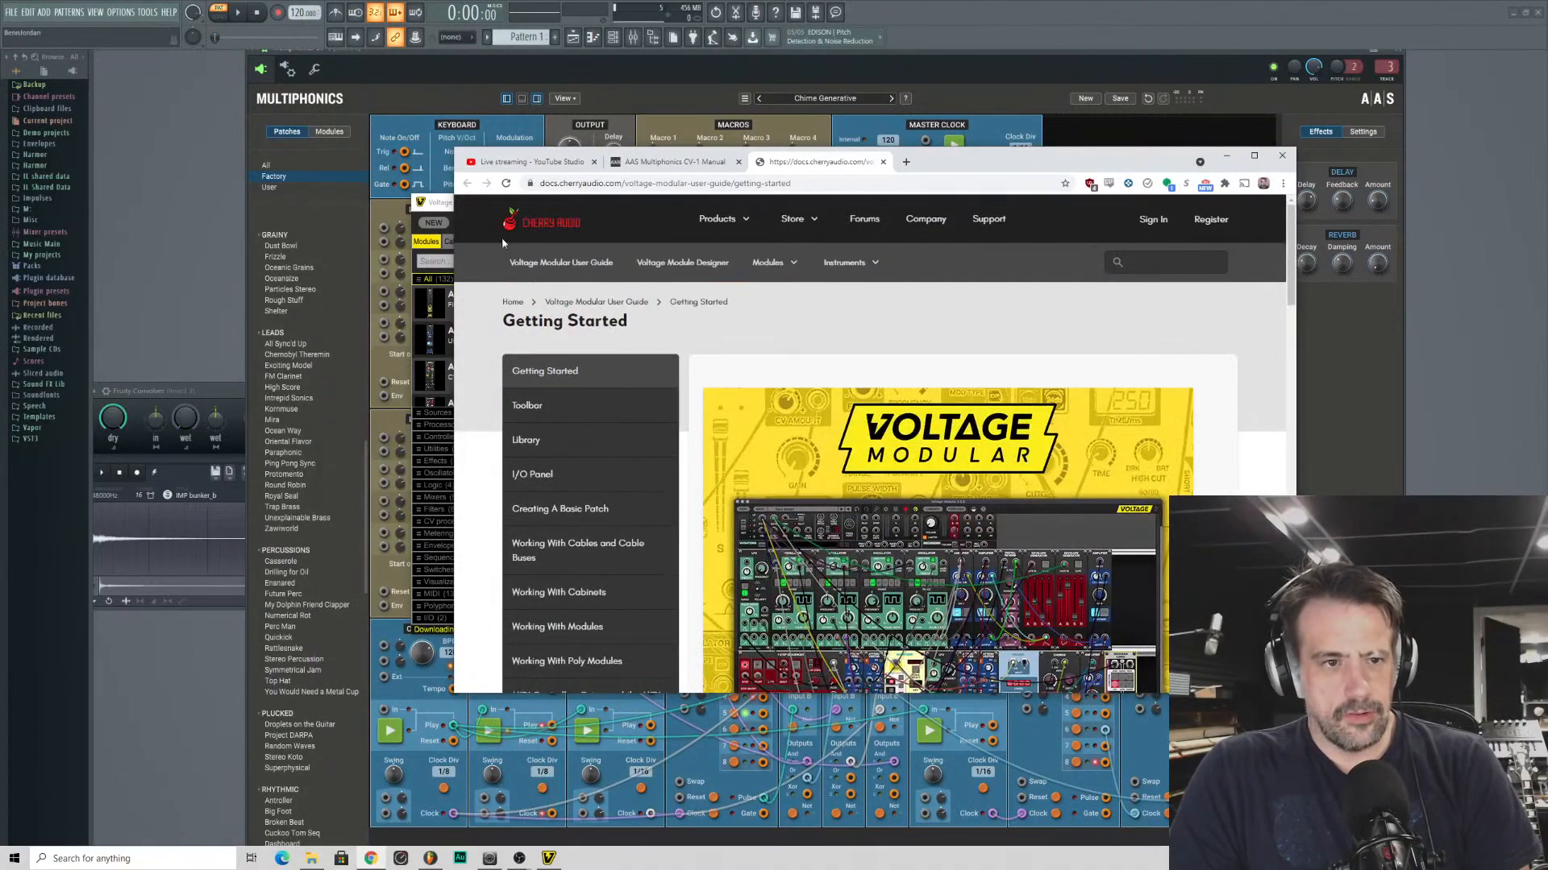
# - Look through the products and news on the Cherry Audio home page, and move the browser window off the workspace
pyautogui.click(572, 229)
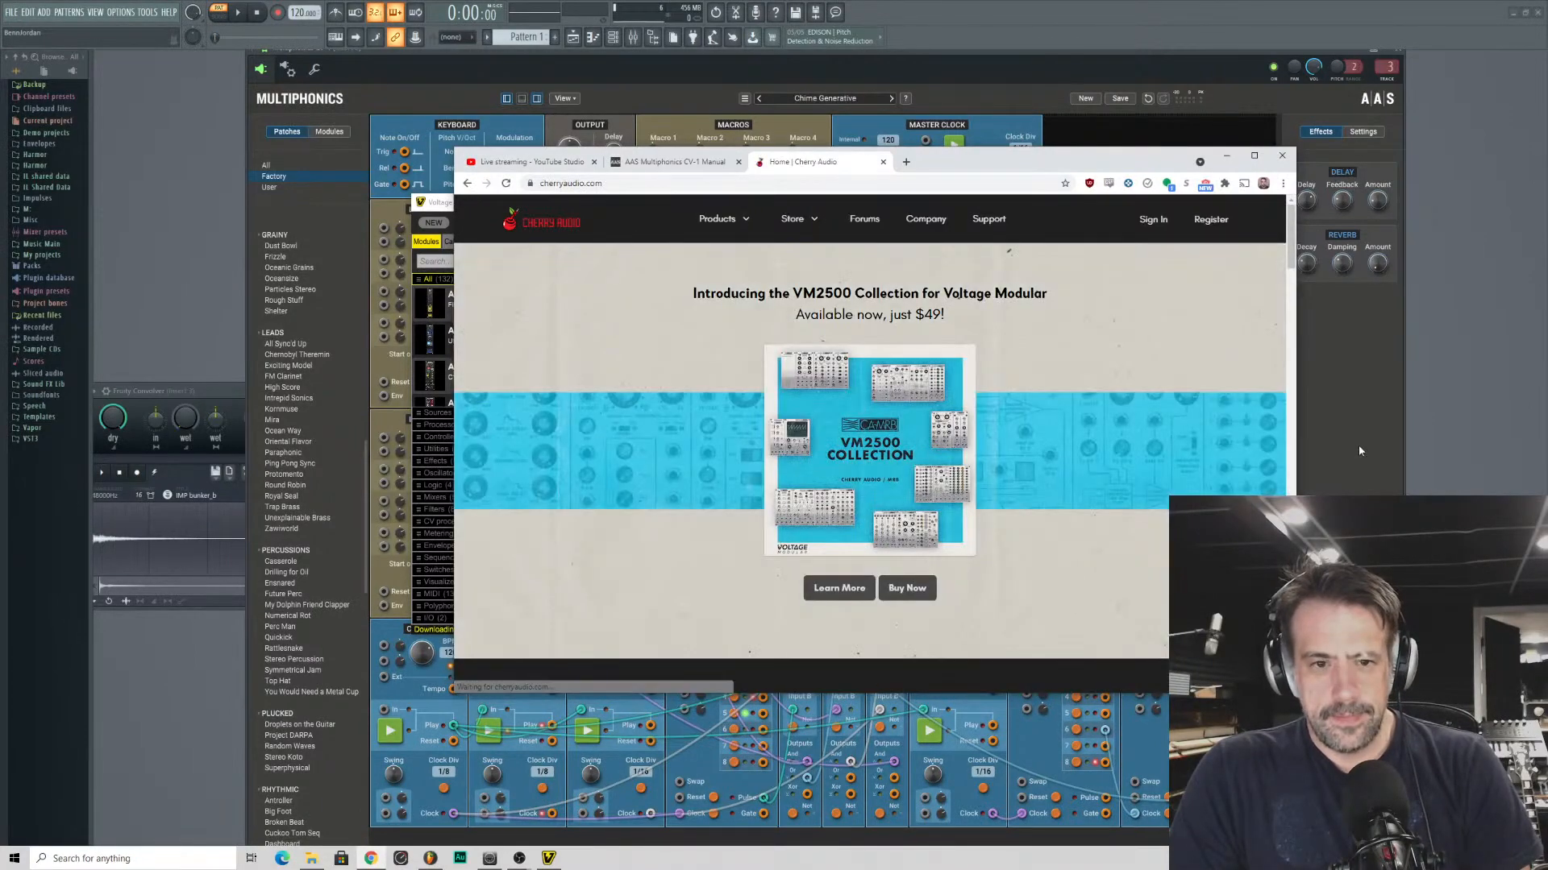
pyautogui.scroll(-10, 882, 368)
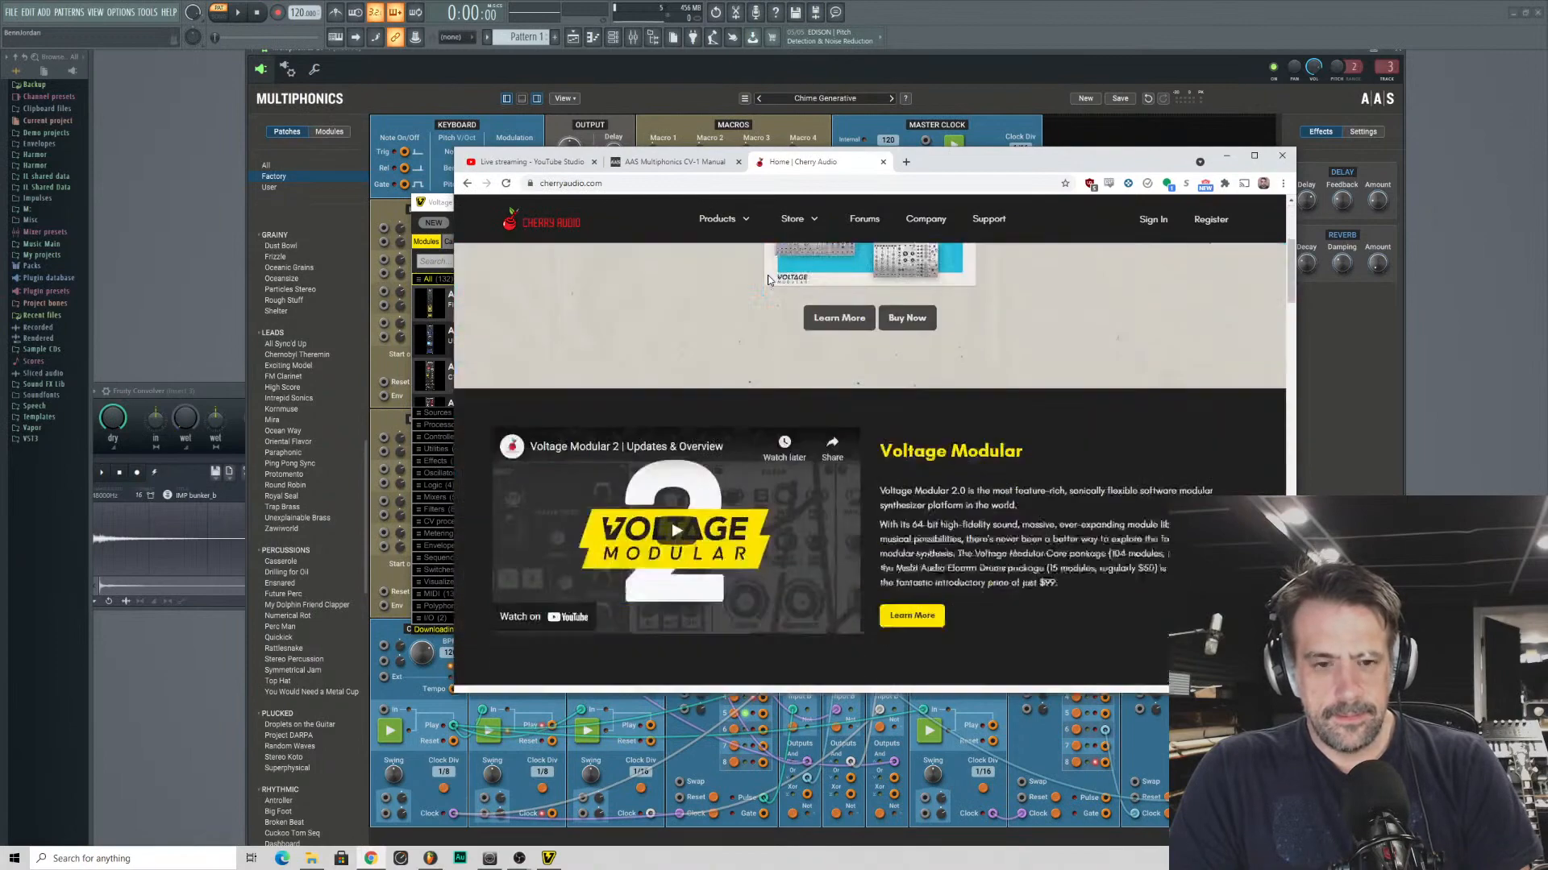
pyautogui.scroll(-12, 881, 367)
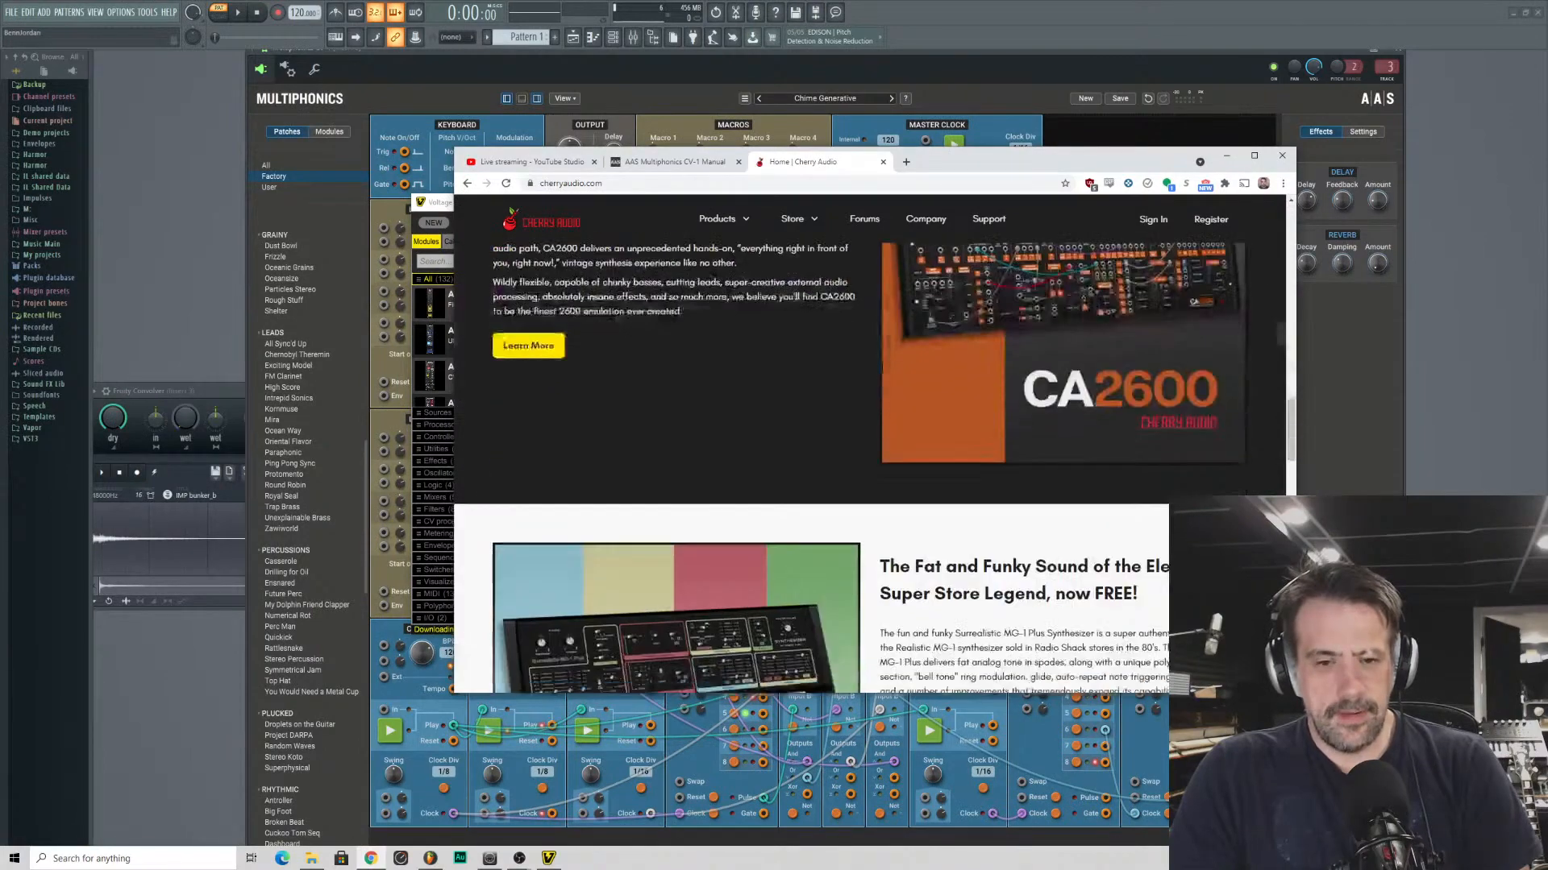
pyautogui.scroll(4, 889, 386)
pyautogui.scroll(-15, 892, 387)
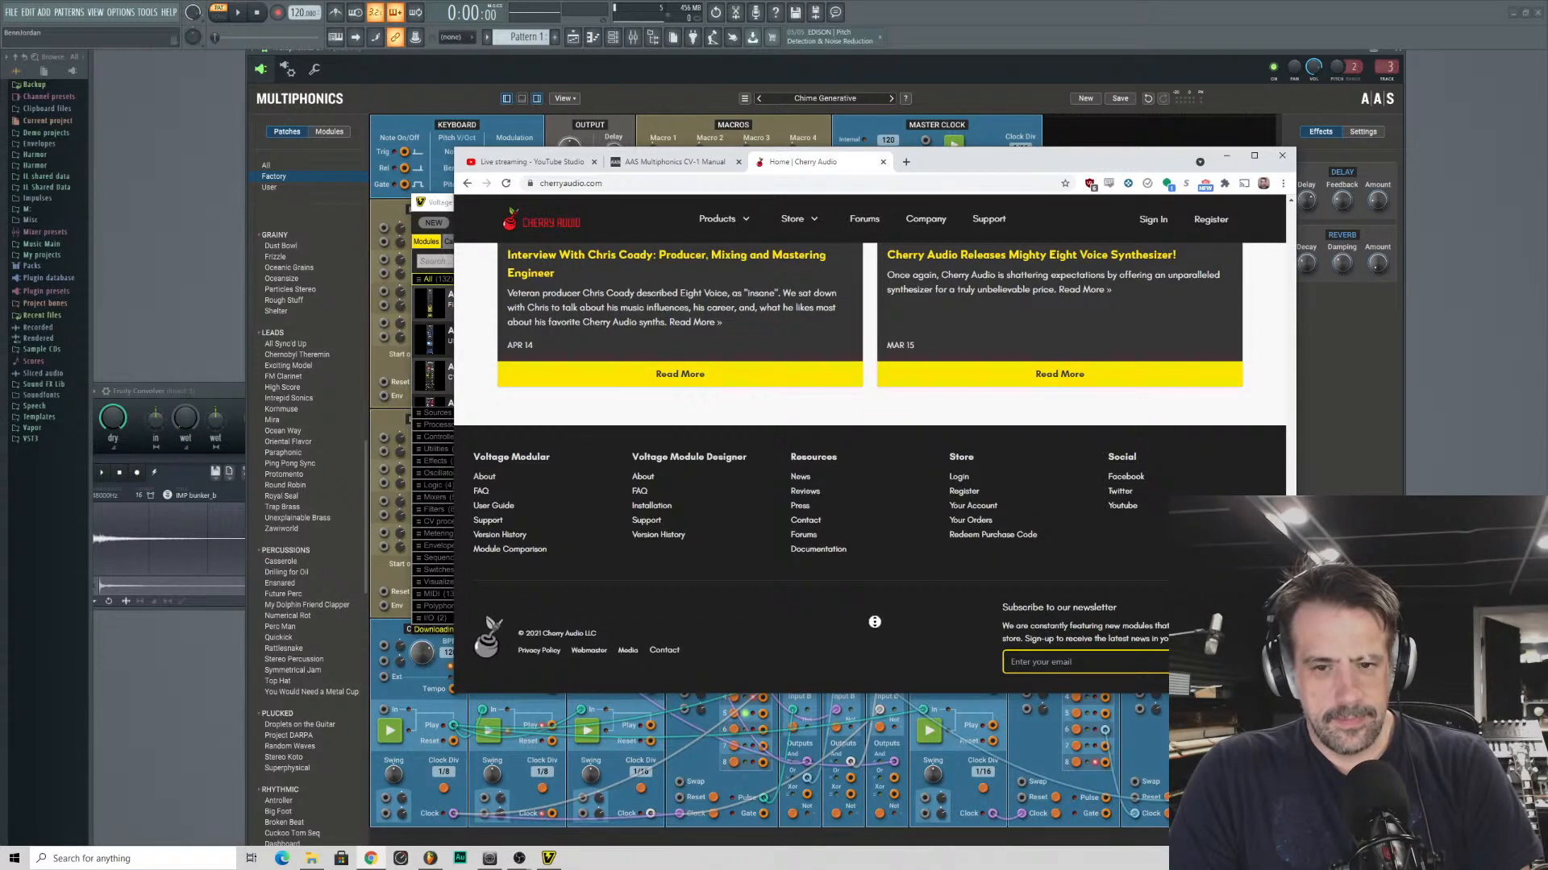
pyautogui.scroll(15, 875, 621)
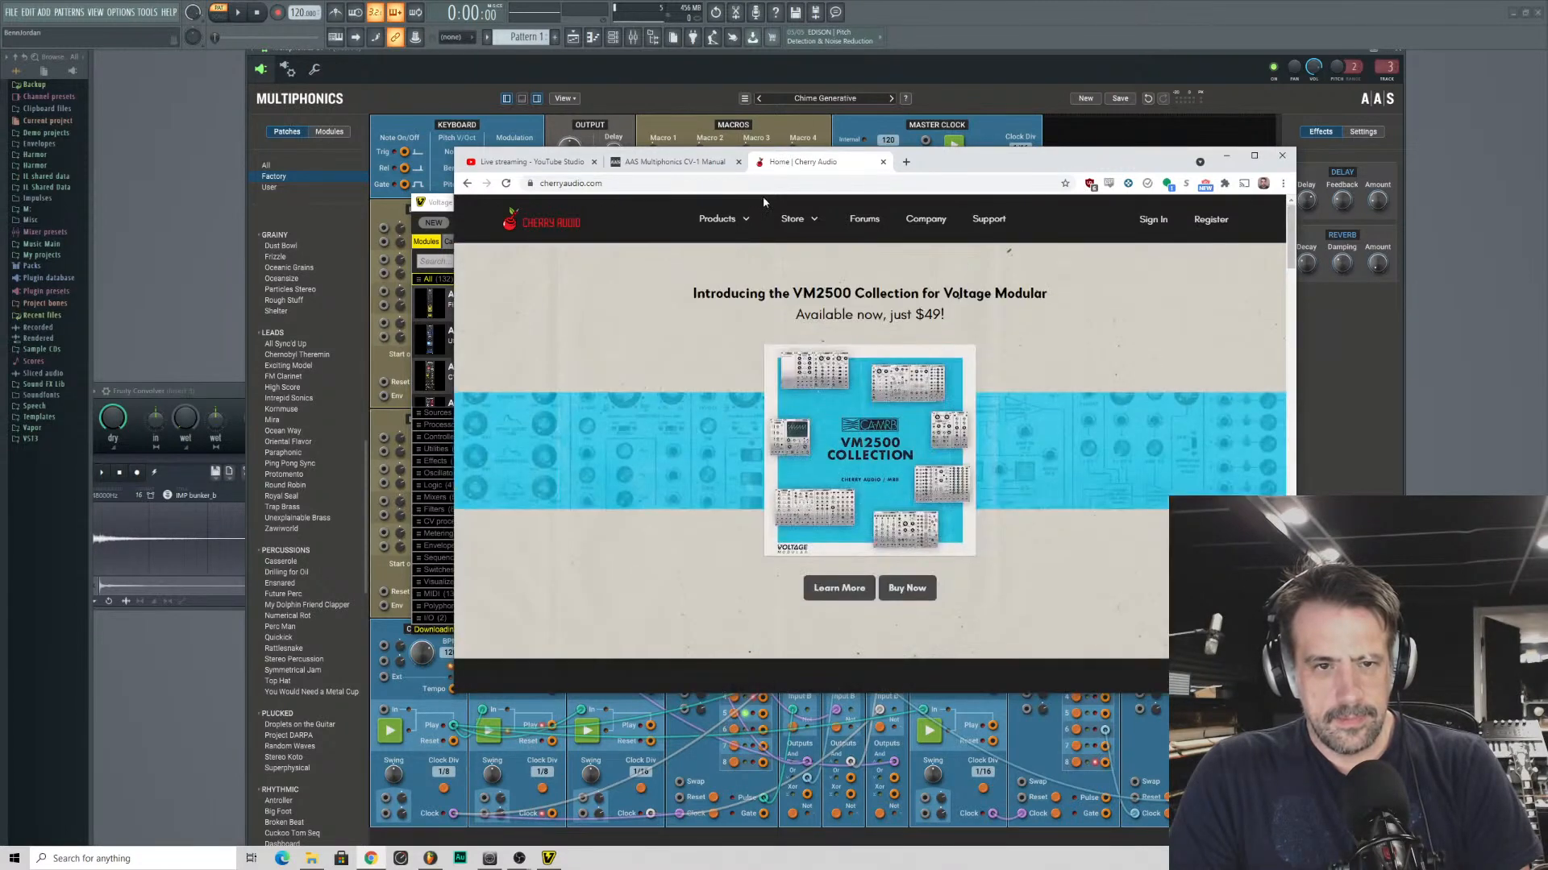
pyautogui.moveTo(713, 219)
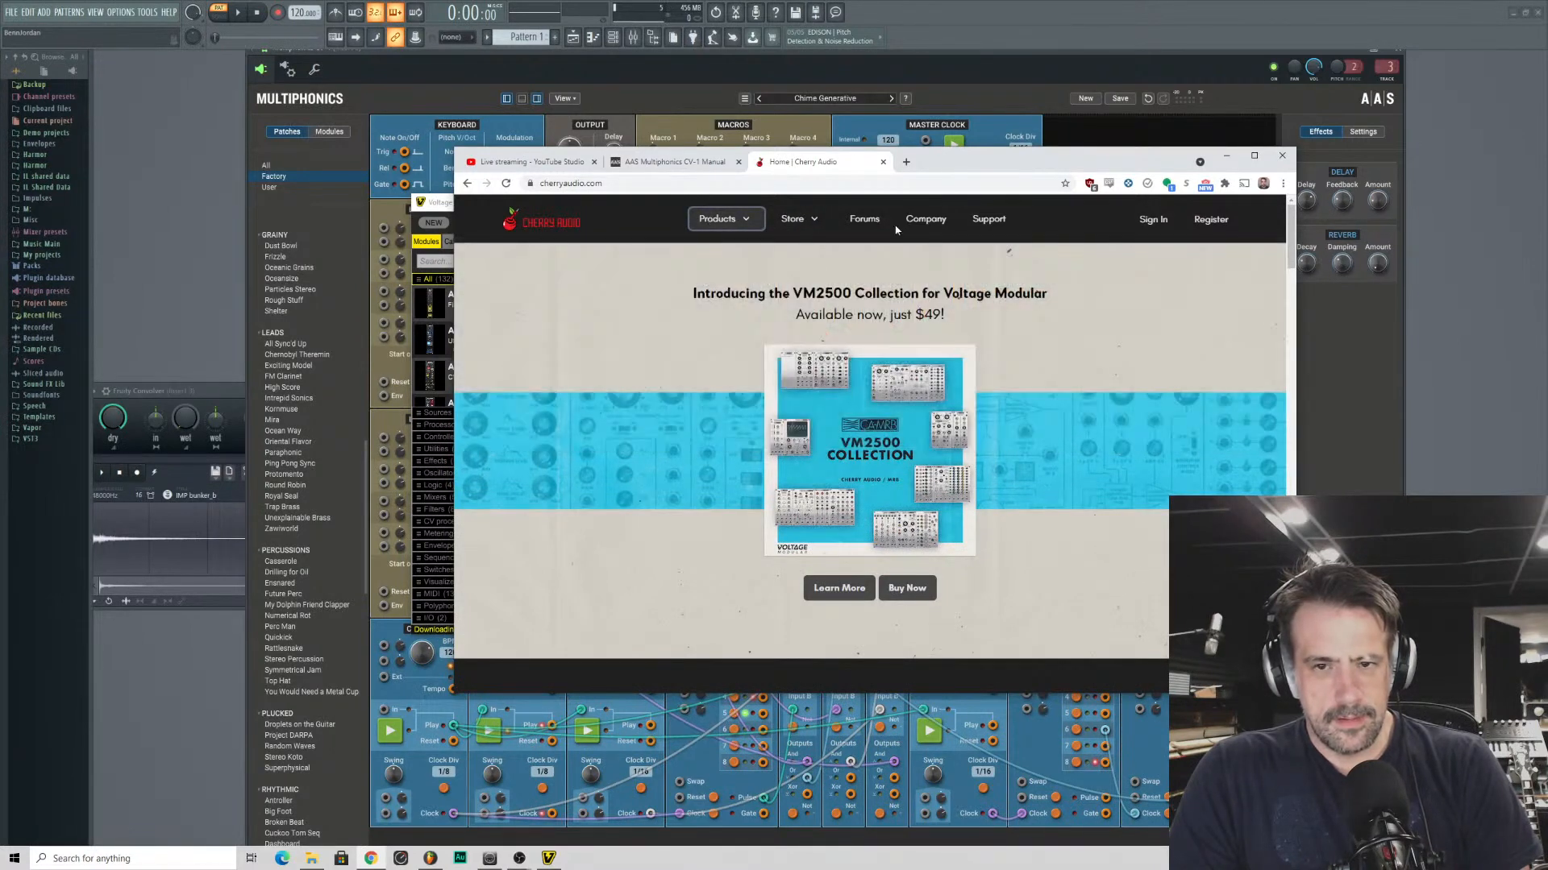
pyautogui.moveTo(963, 170); pyautogui.dragTo(0, 162)
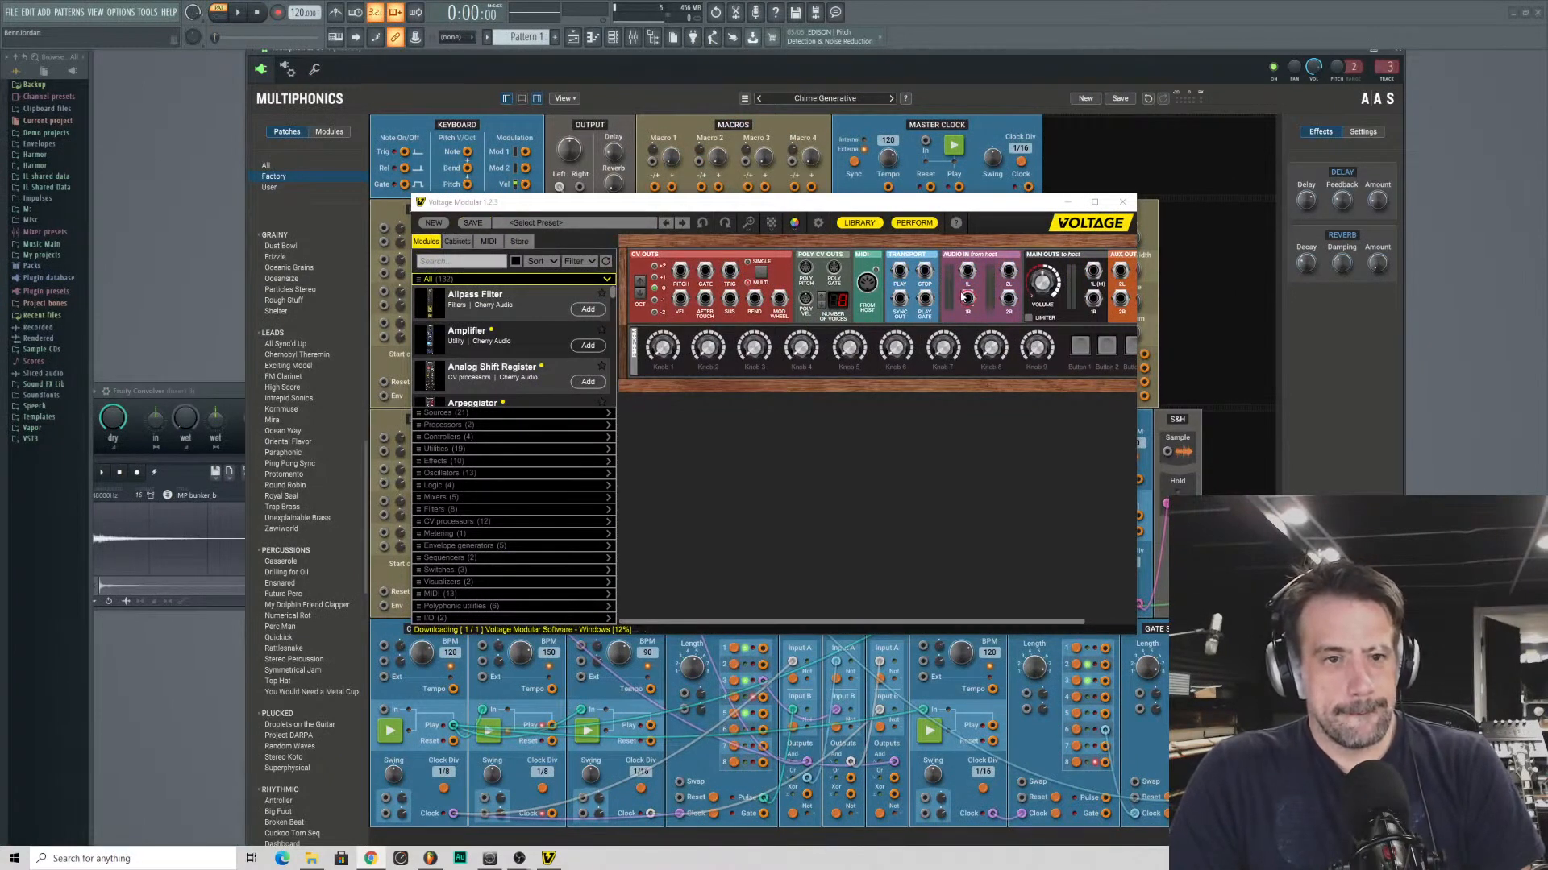
pyautogui.click(816, 226)
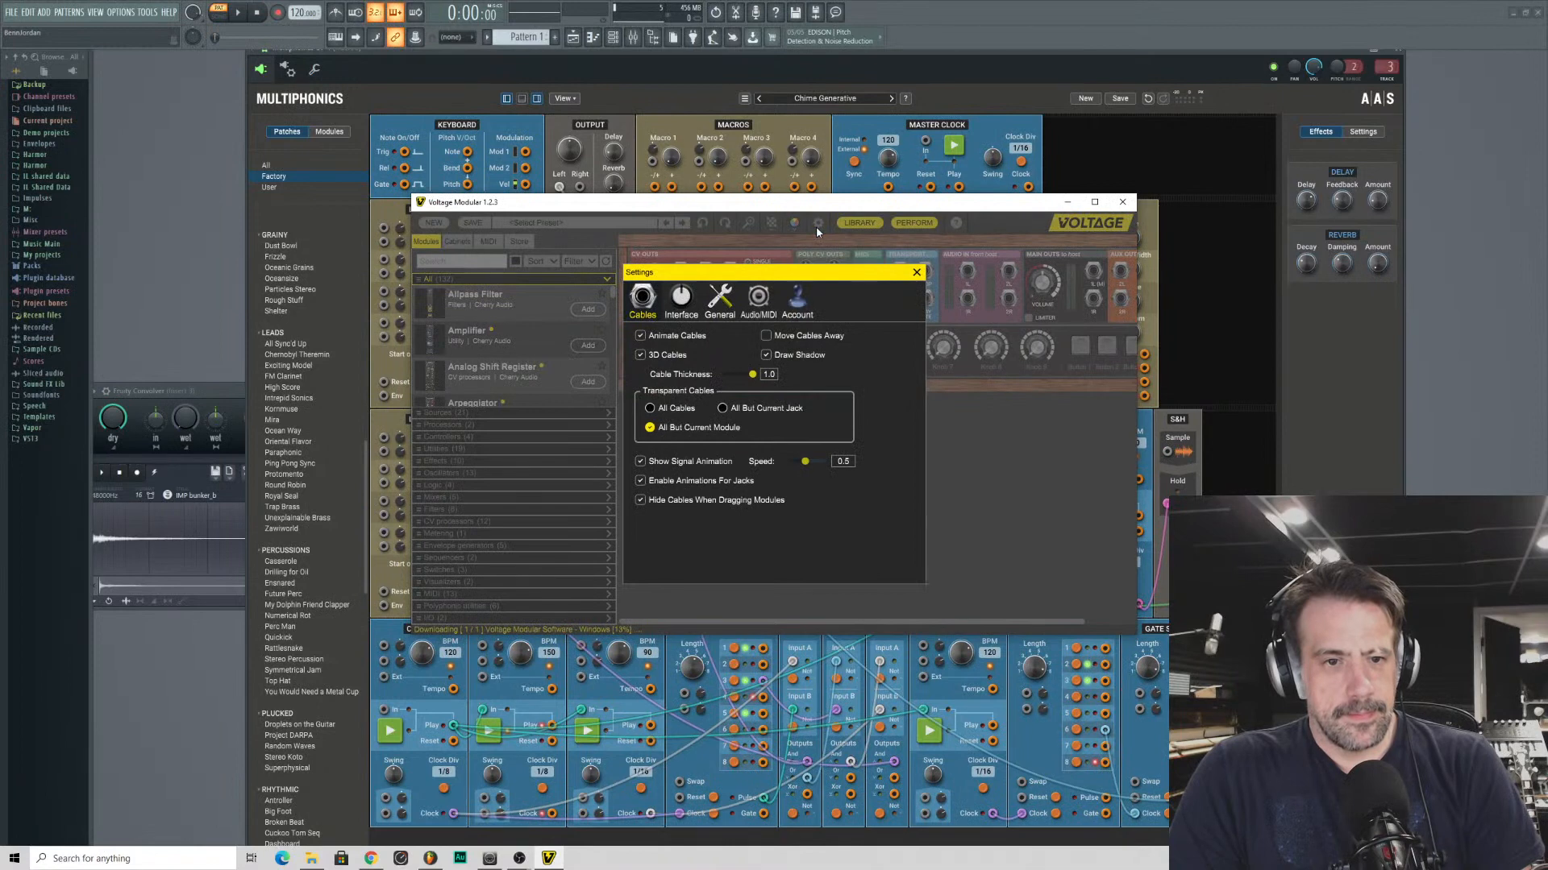
pyautogui.click(797, 299)
pyautogui.click(753, 295)
pyautogui.click(720, 298)
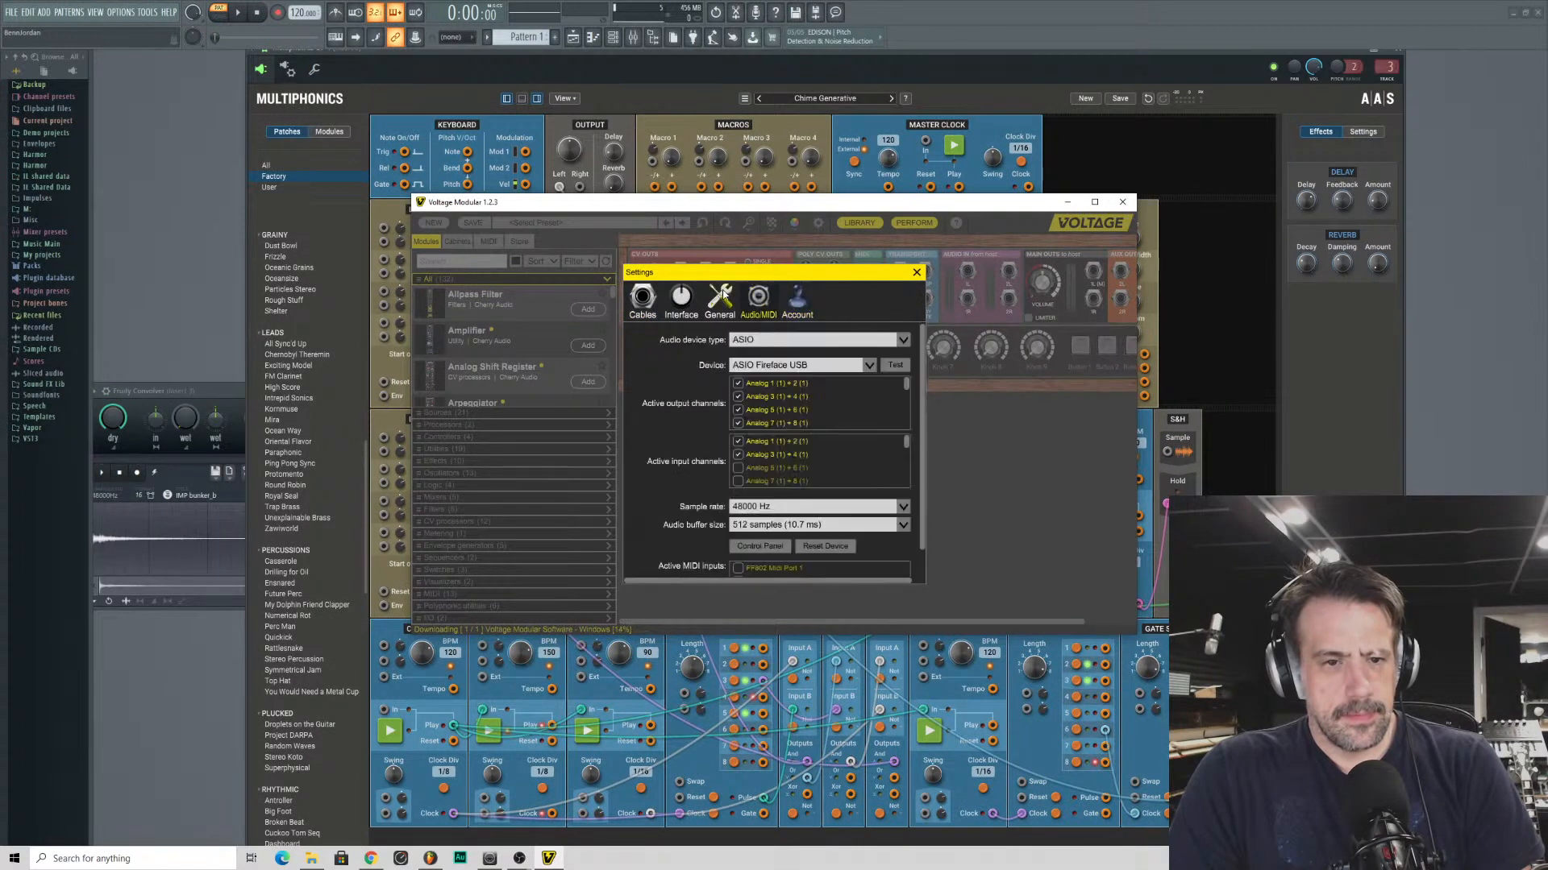
pyautogui.click(681, 298)
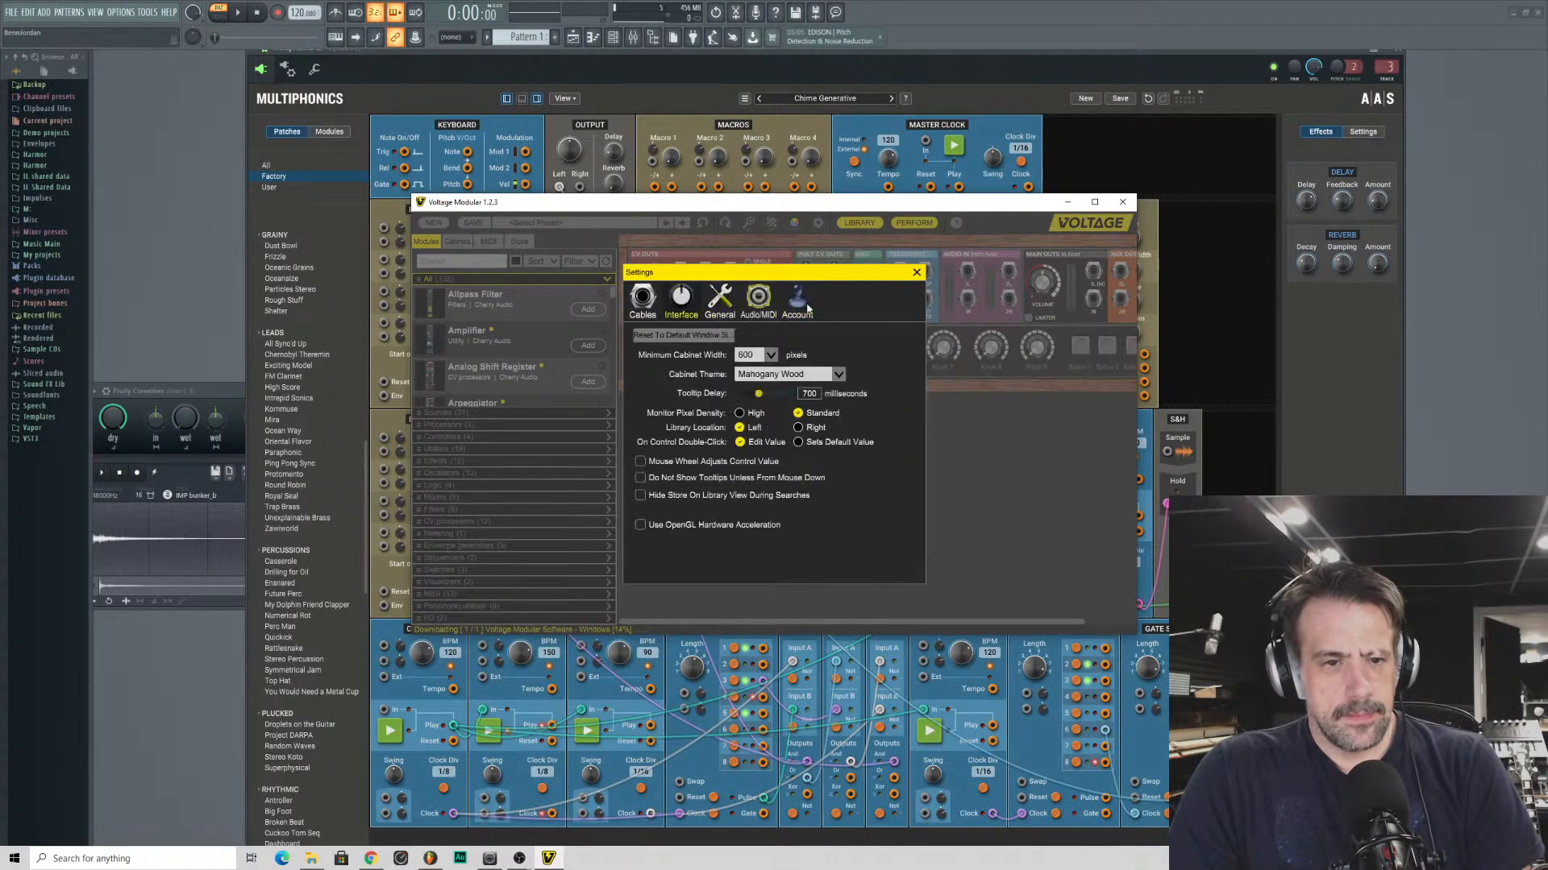
pyautogui.click(916, 272)
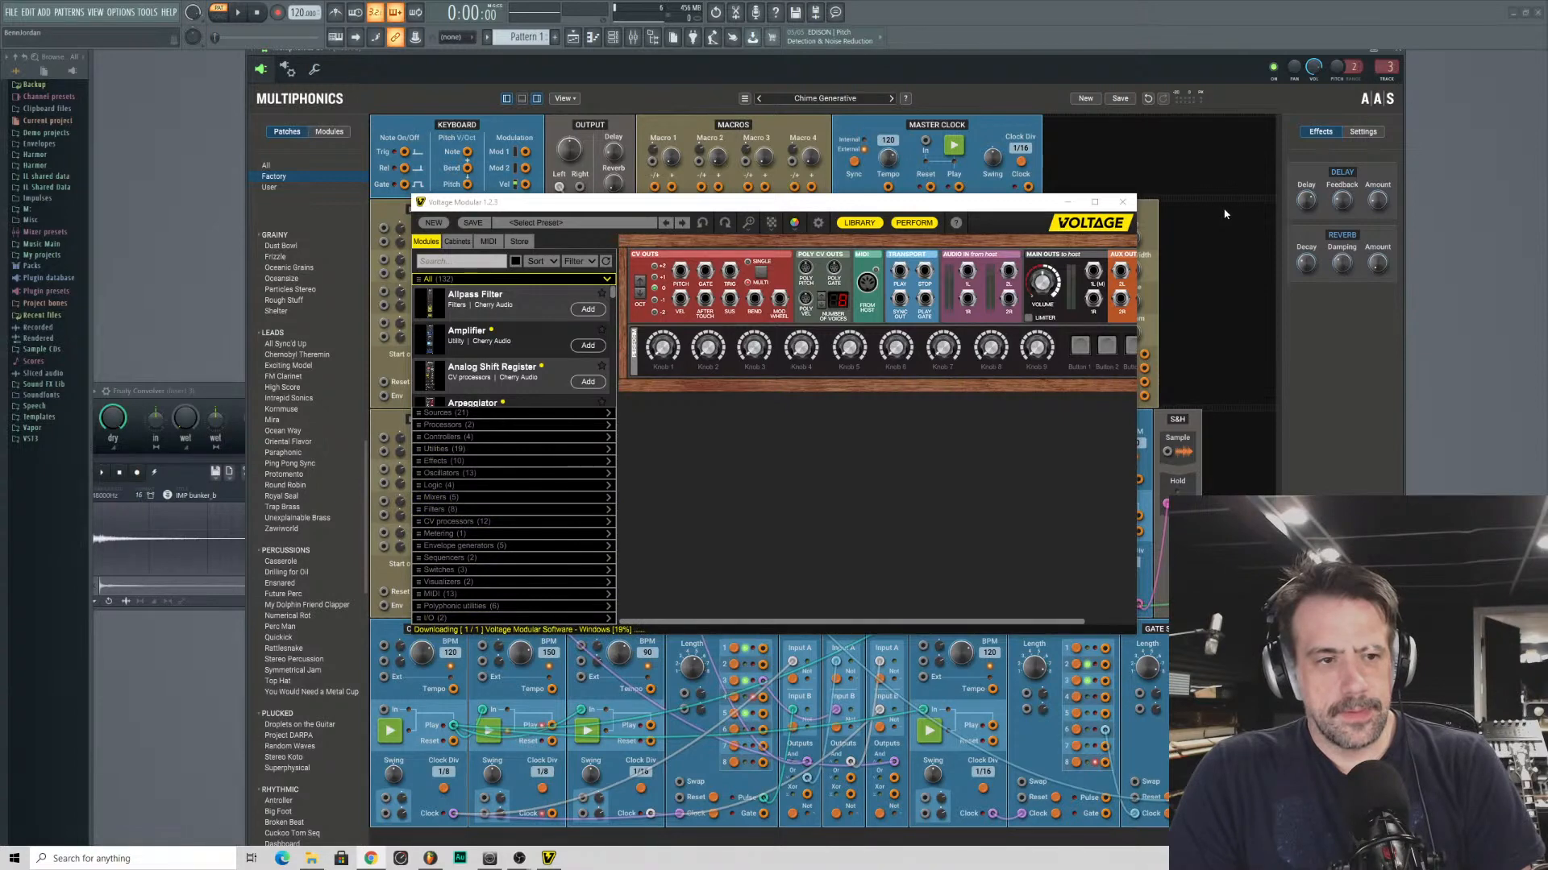
pyautogui.click(1123, 201)
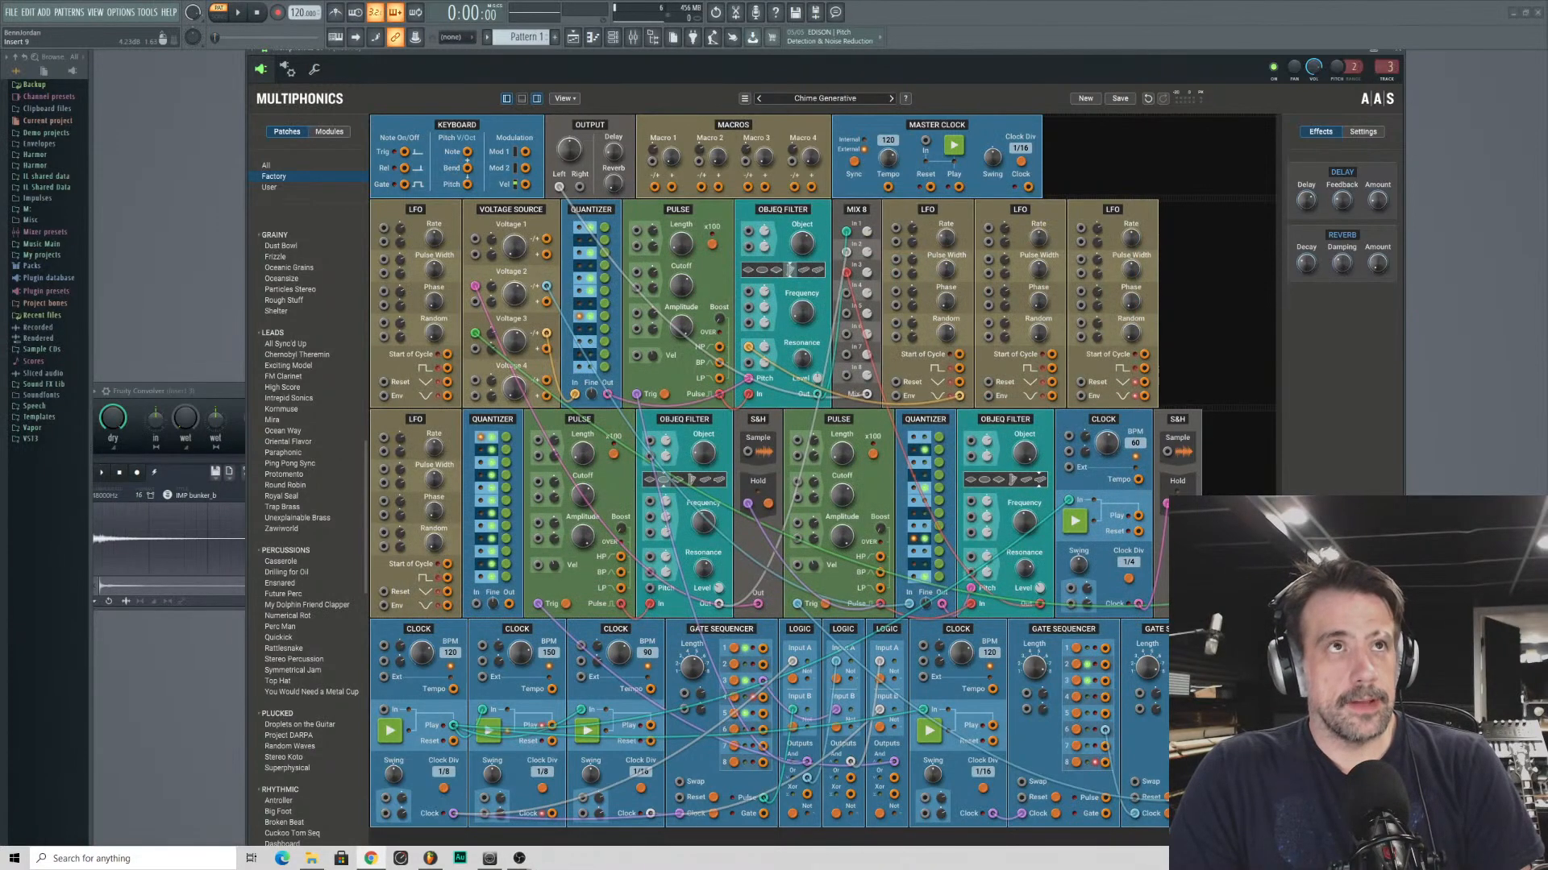
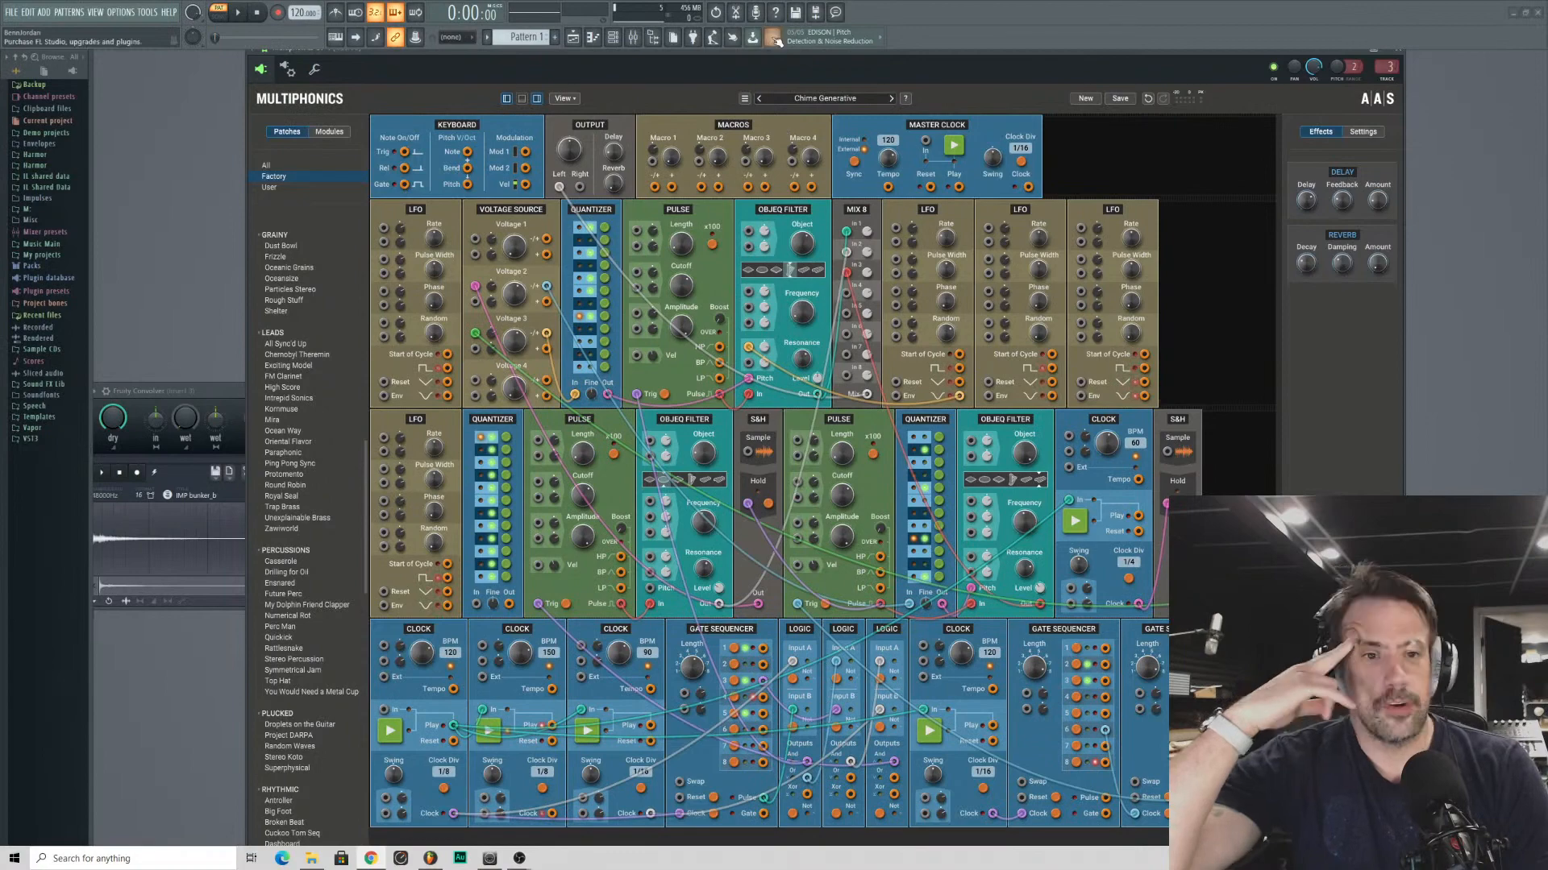
# - Move the Multiphonics CV-1 window aside and bring the channel rack in front of it
pyautogui.moveTo(819, 60); pyautogui.dragTo(895, 52)
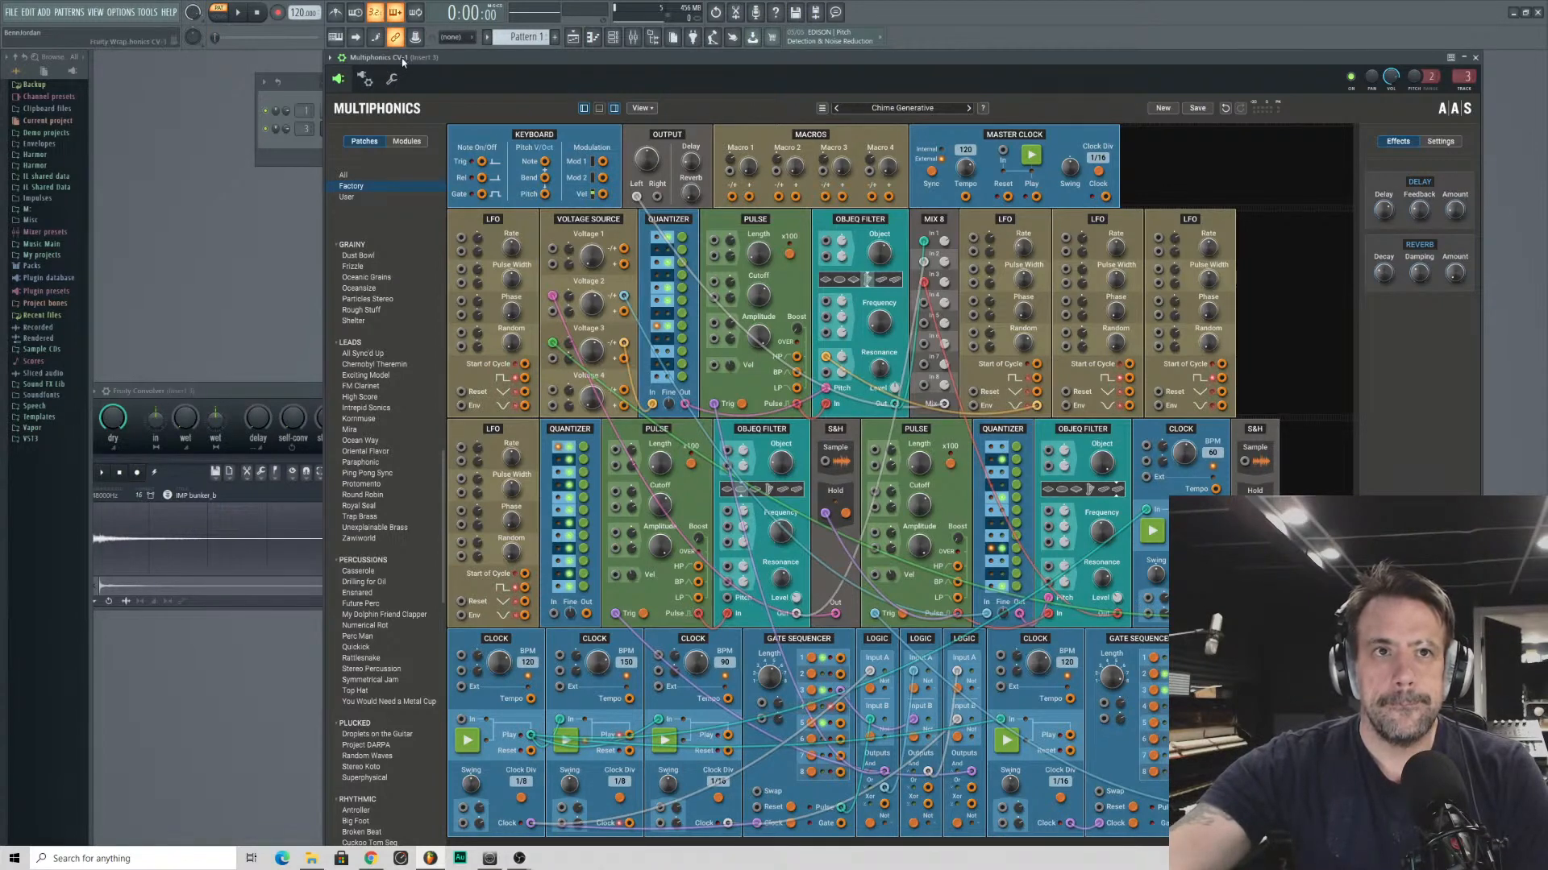
pyautogui.click(305, 157)
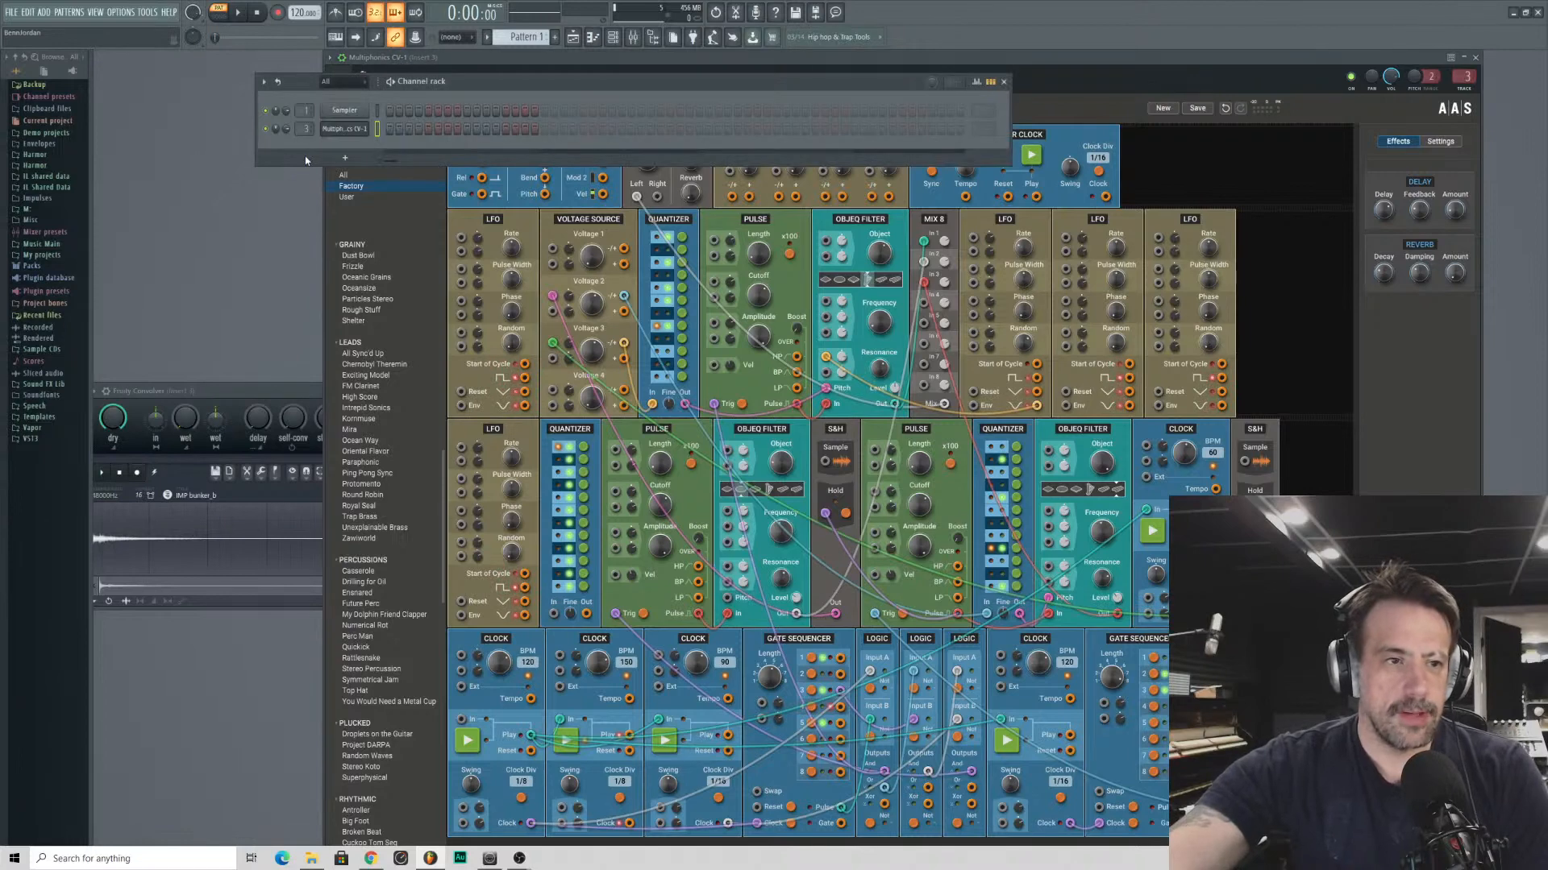
pyautogui.click(338, 159)
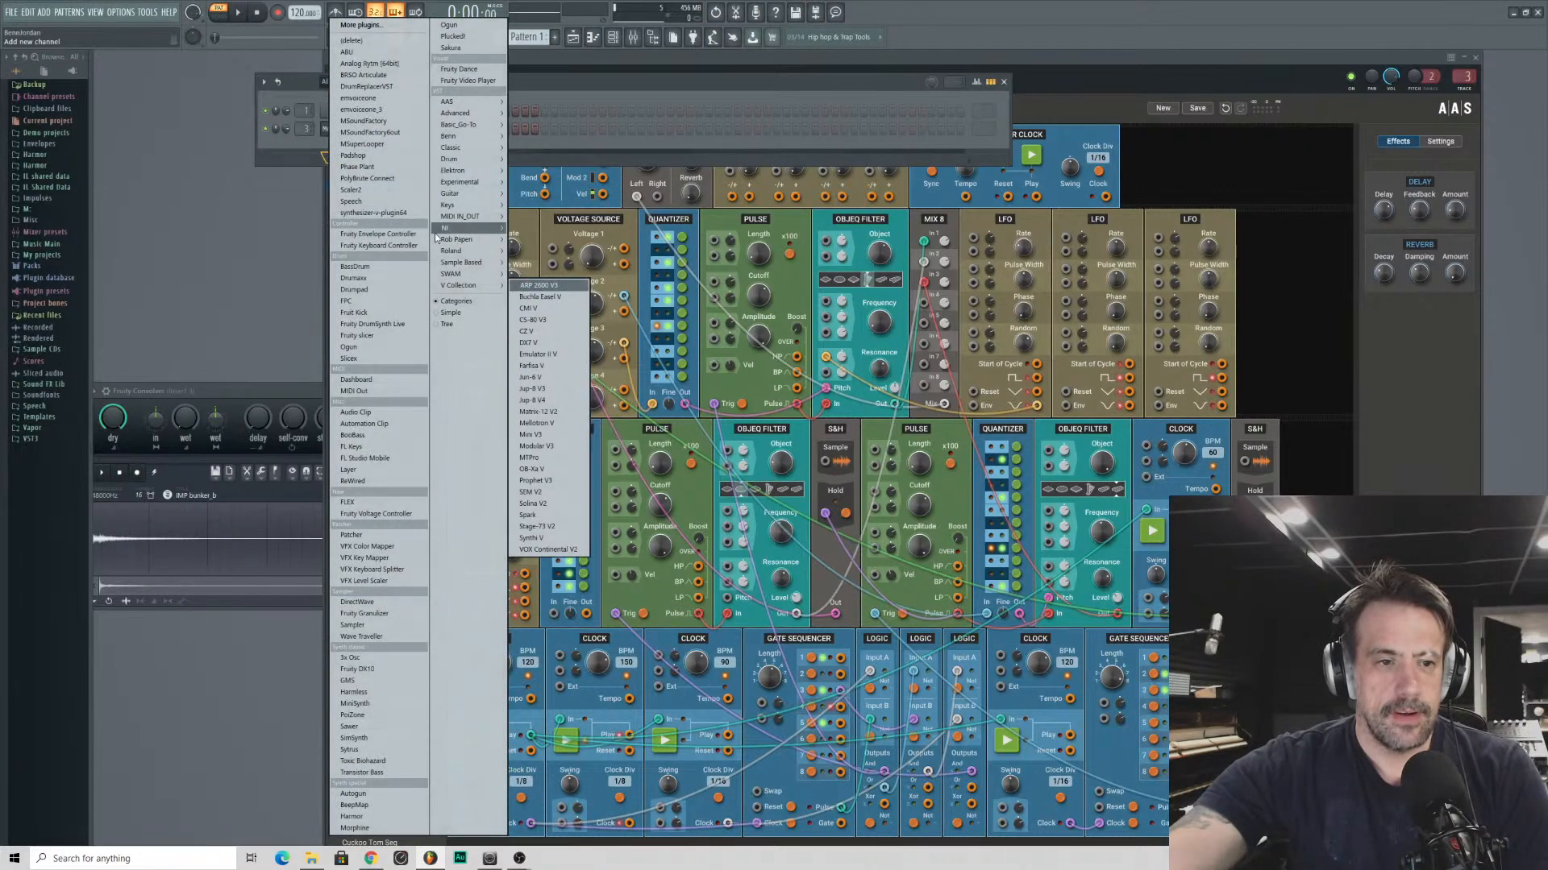
pyautogui.moveTo(436, 234)
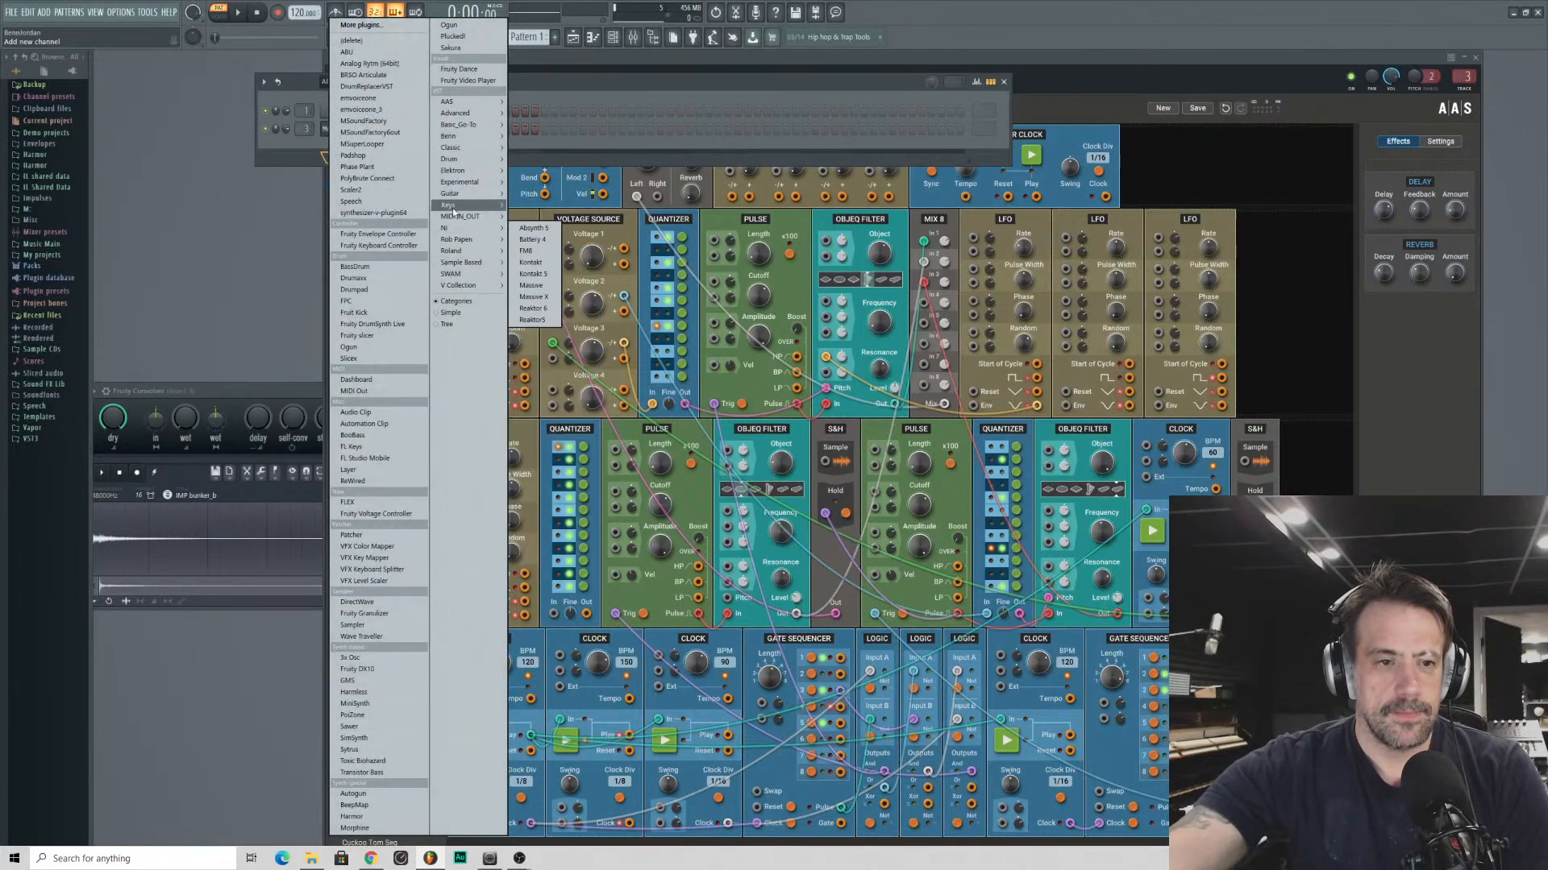
pyautogui.press('Escape')
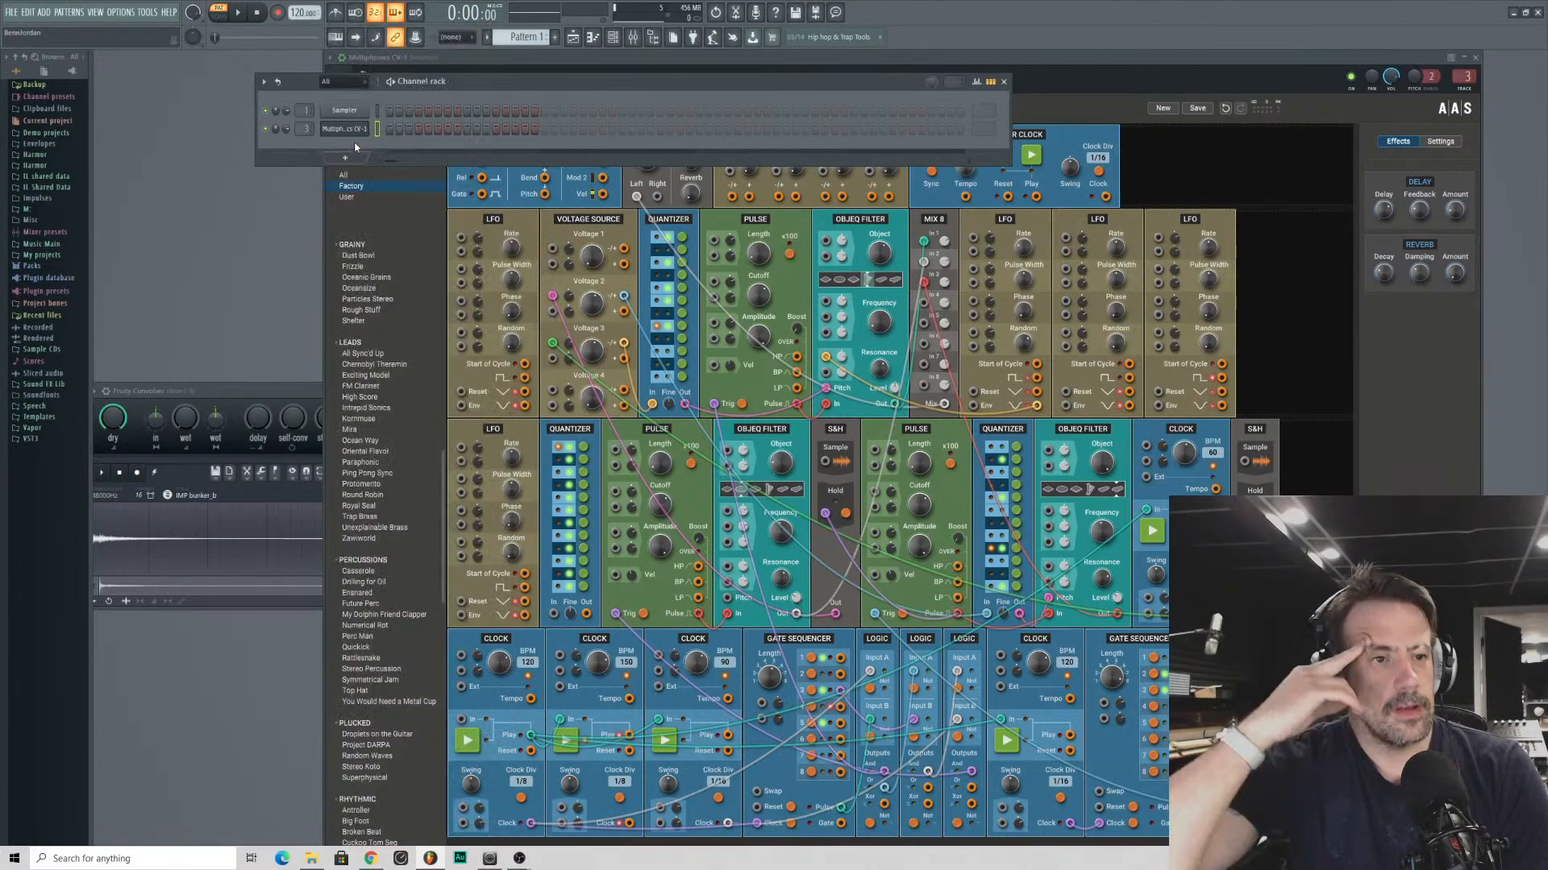
# - Add an MSoundFactory instrument channel to the channel rack and move its window clear of the rack's channel names
pyautogui.click(345, 156)
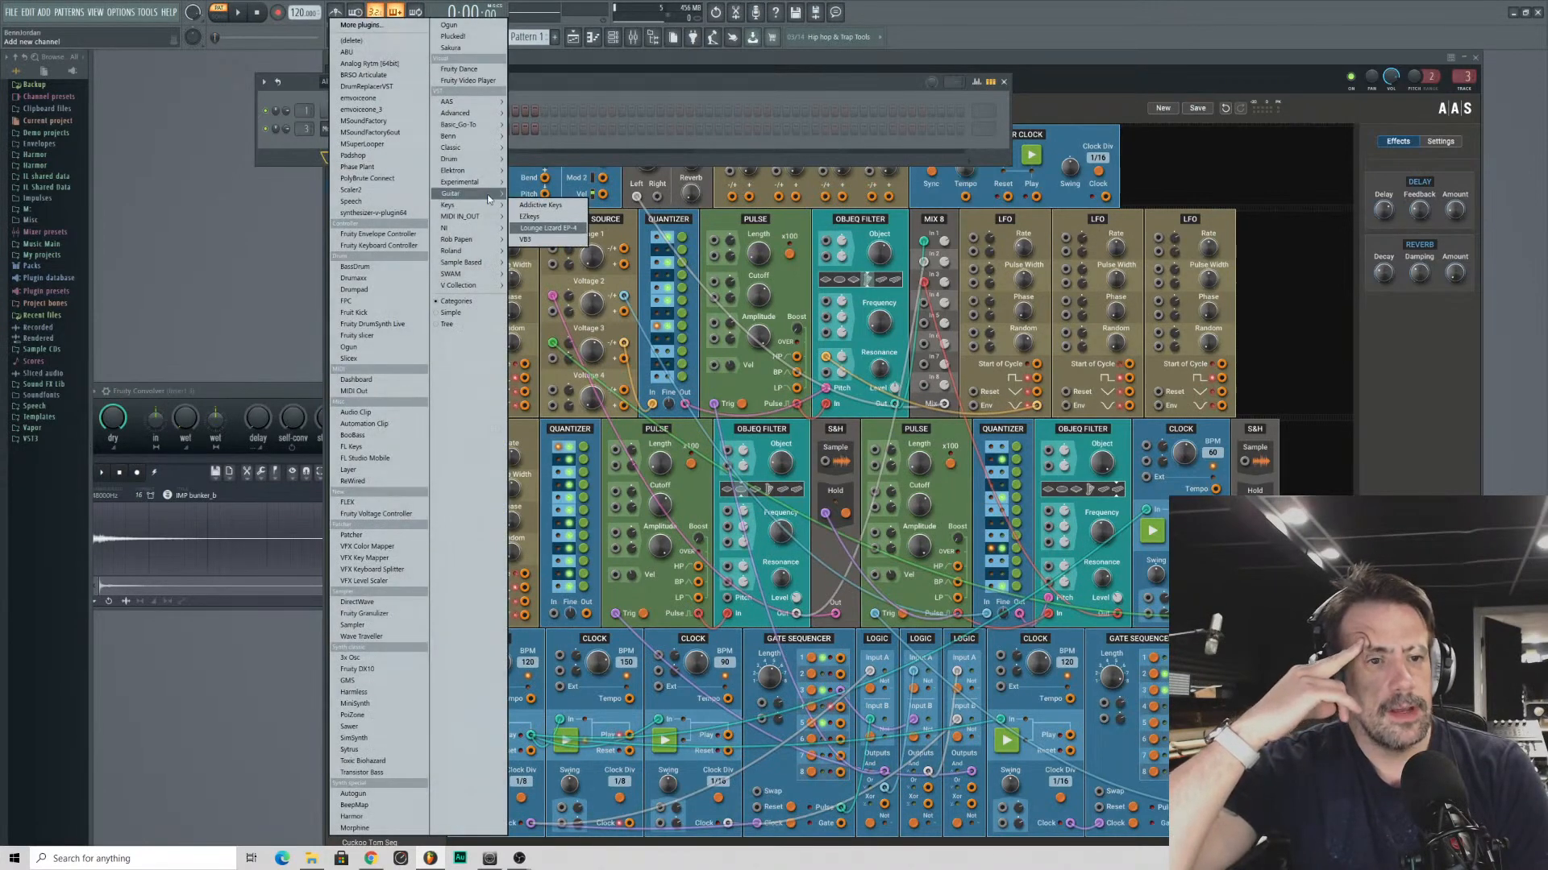
pyautogui.moveTo(491, 243)
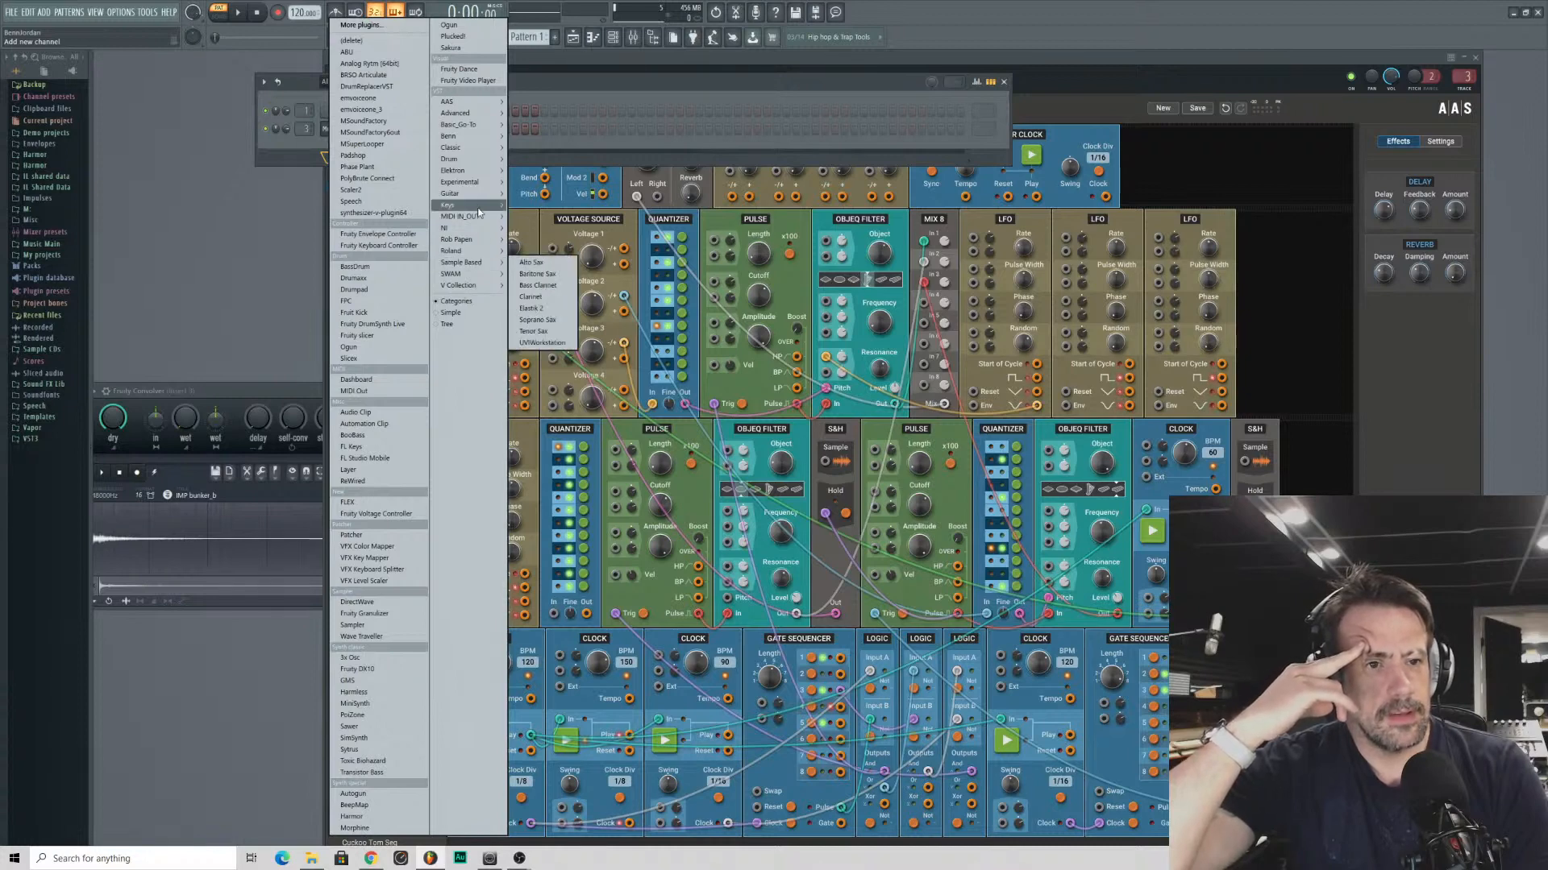
pyautogui.moveTo(481, 113)
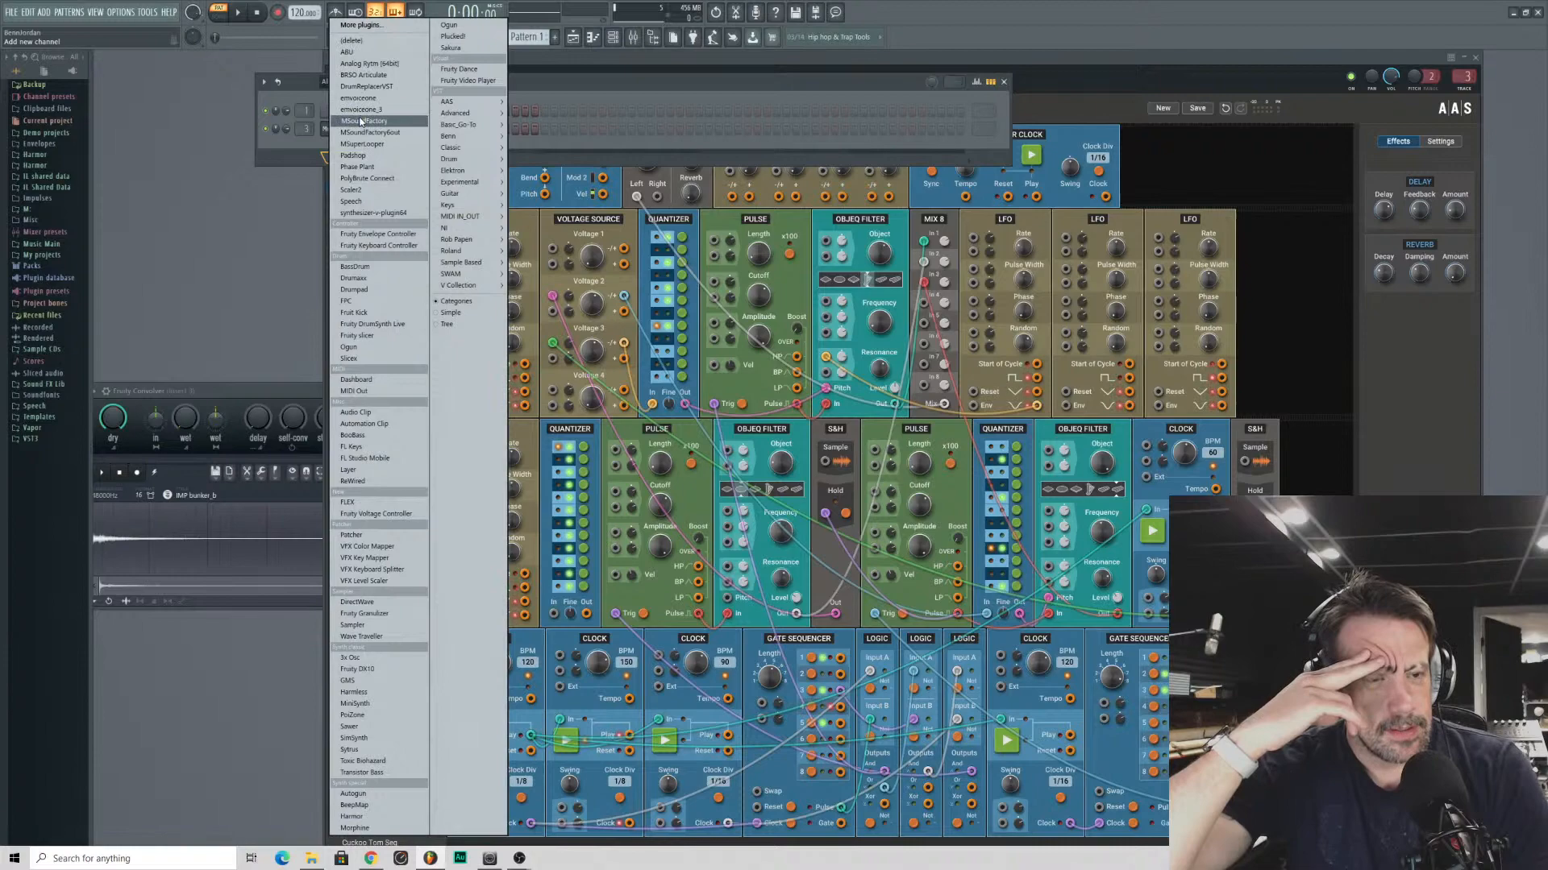
pyautogui.click(360, 120)
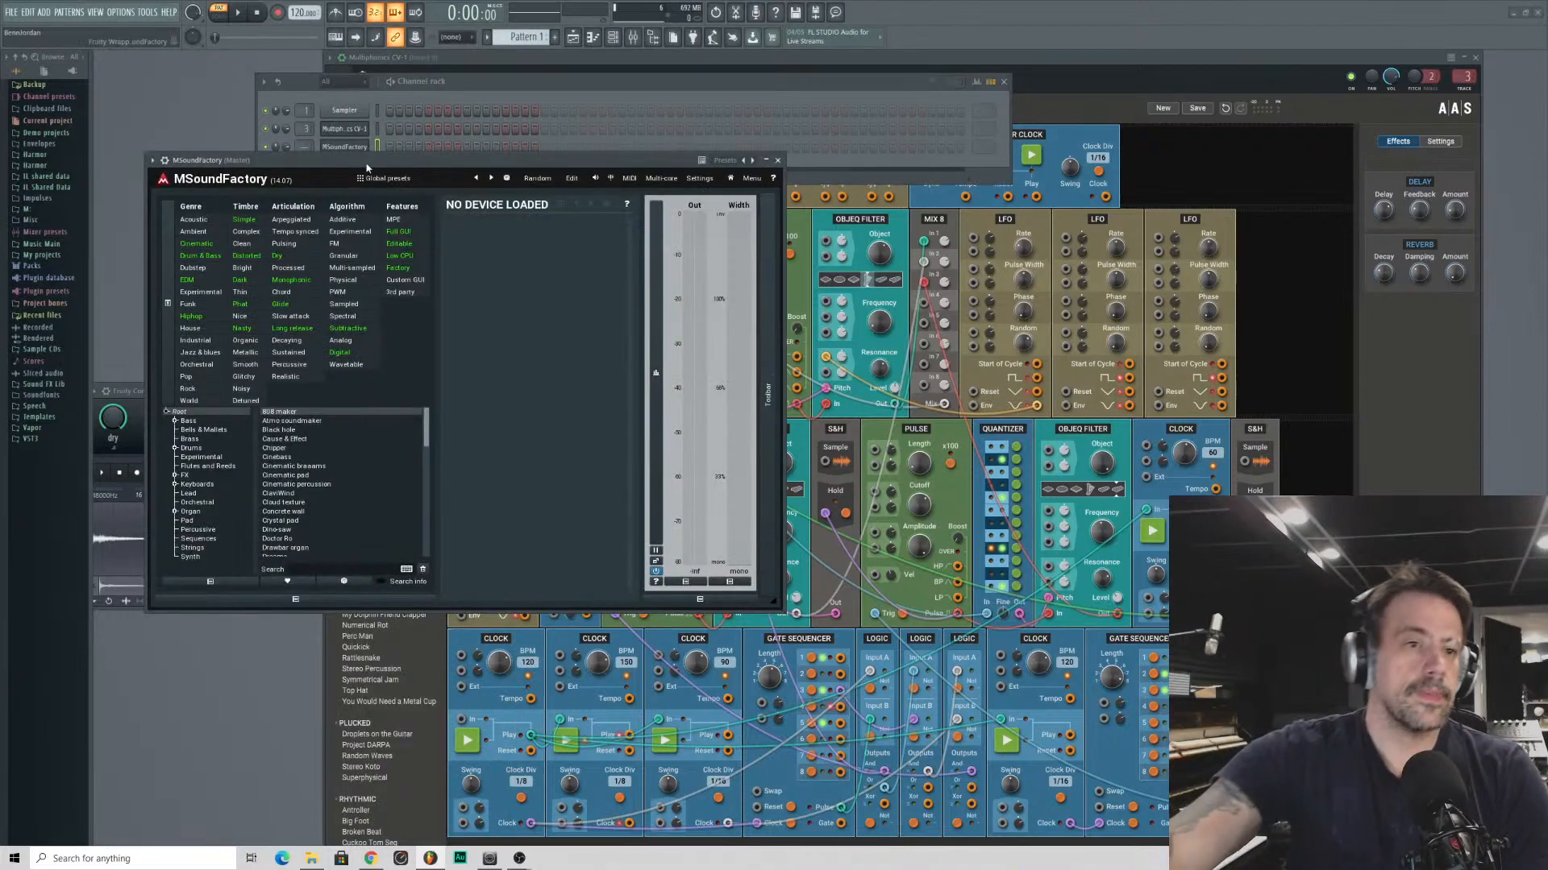
pyautogui.moveTo(357, 159); pyautogui.dragTo(695, 118)
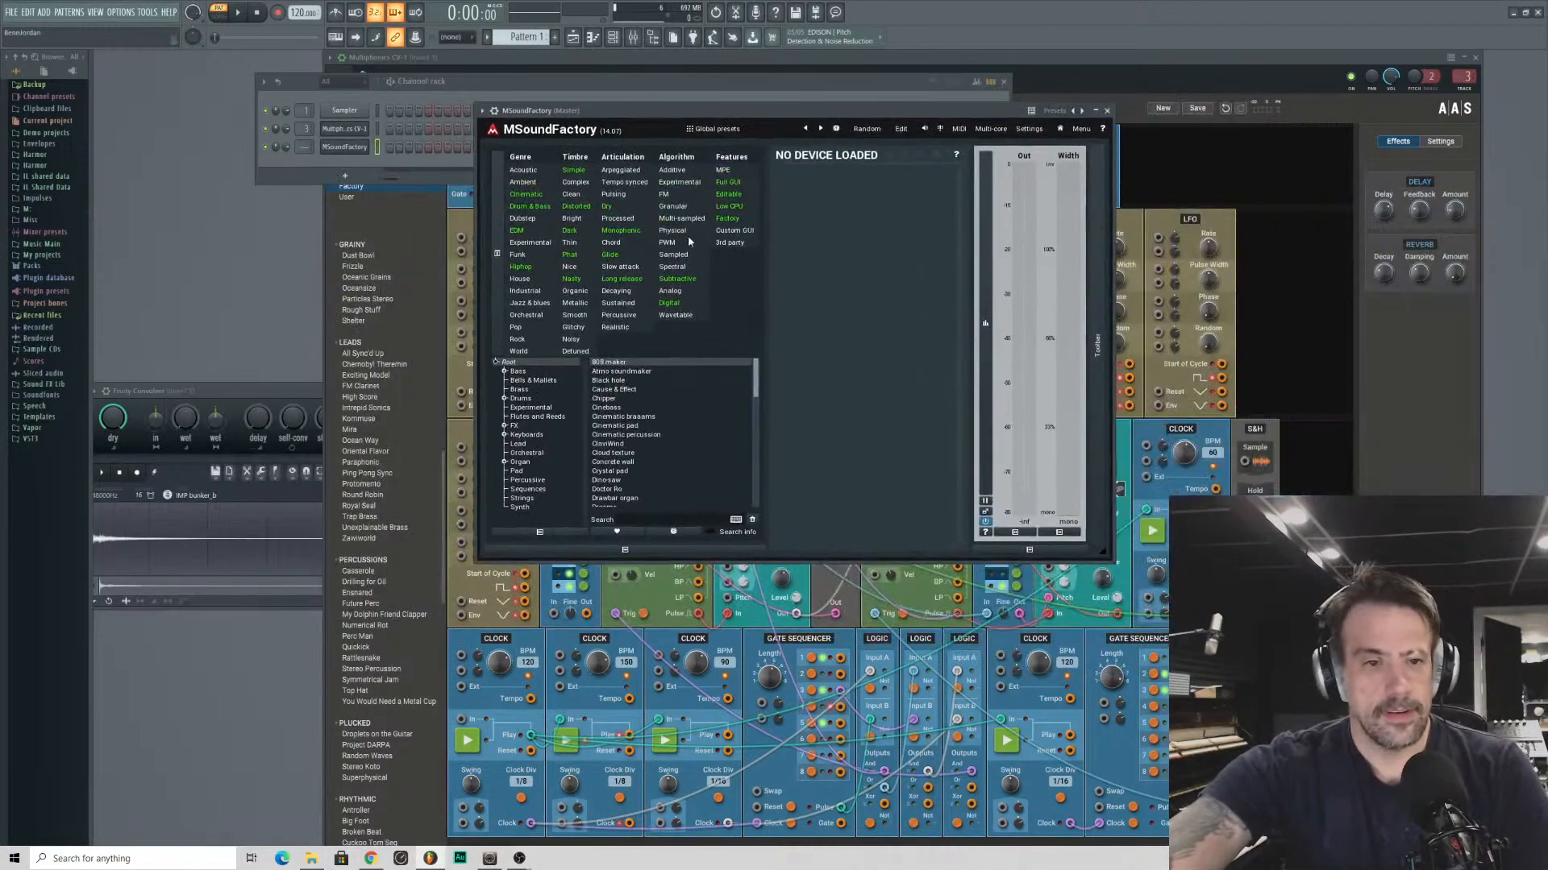
# - Load the Physical modeller device from MSoundFactory's Experimental category
pyautogui.click(545, 426)
pyautogui.click(550, 417)
pyautogui.click(526, 408)
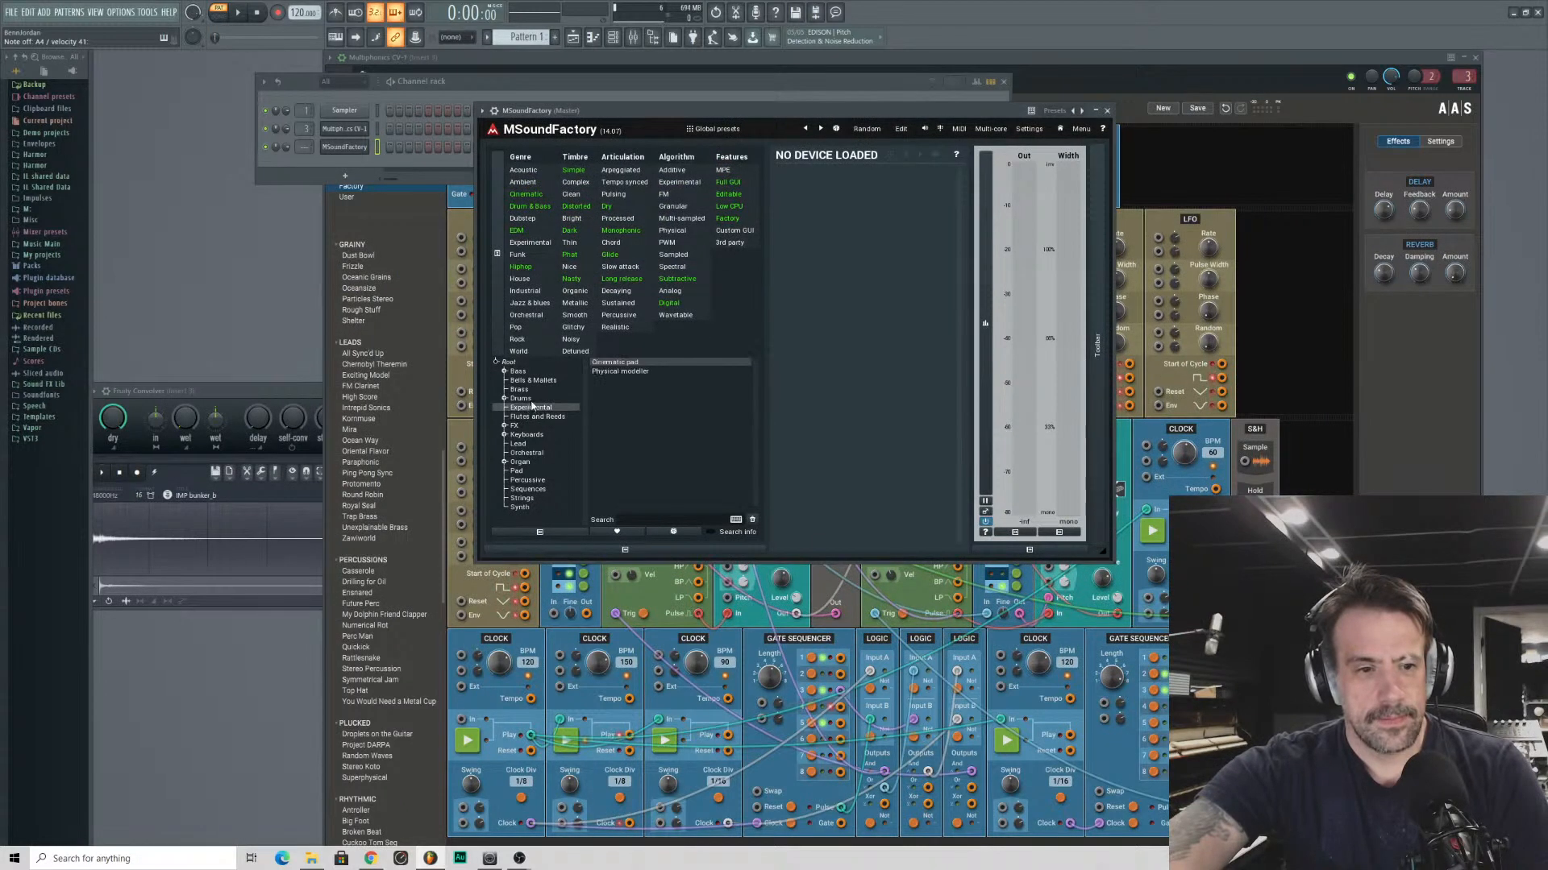
pyautogui.click(644, 372)
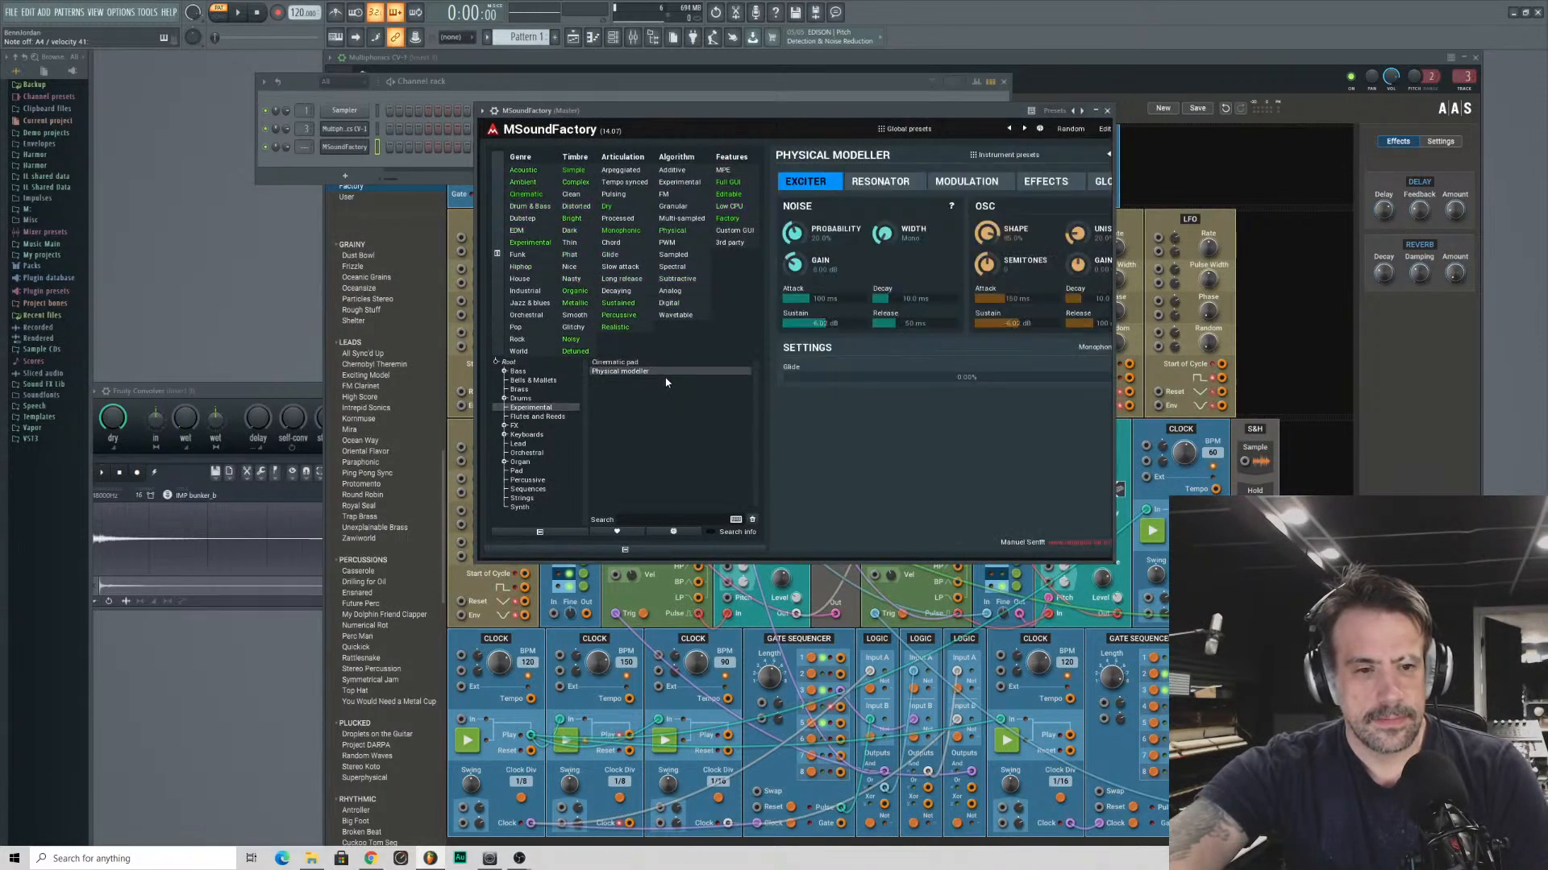
# - Reposition the MSoundFactory window and enlarge it to fill most of the workspace
pyautogui.moveTo(882, 105); pyautogui.dragTo(757, 127)
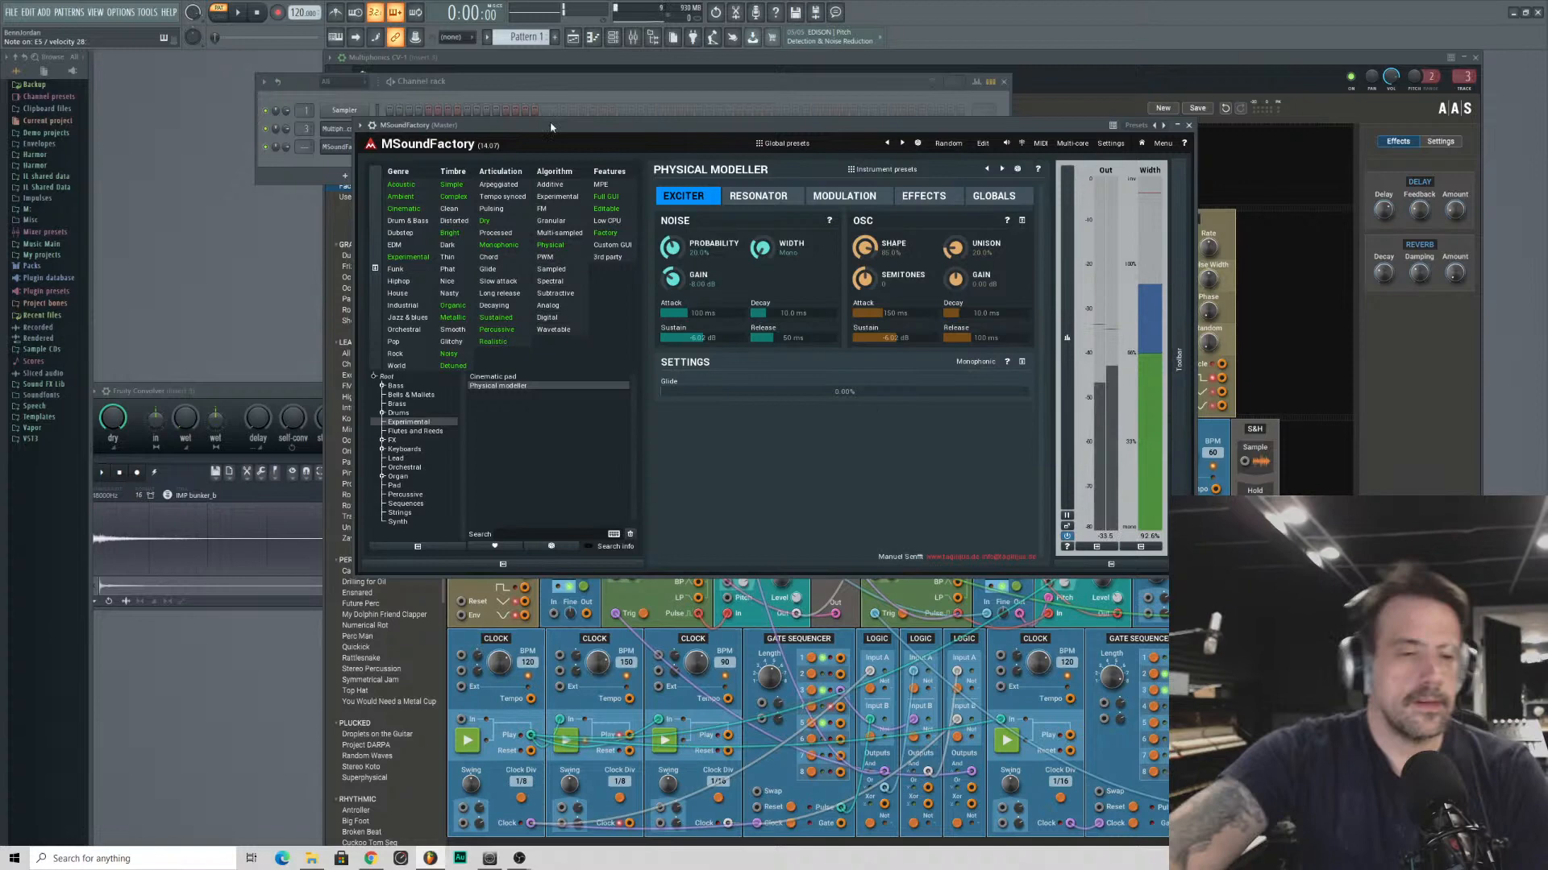
pyautogui.moveTo(550, 126); pyautogui.dragTo(441, 109)
pyautogui.doubleClick(441, 110)
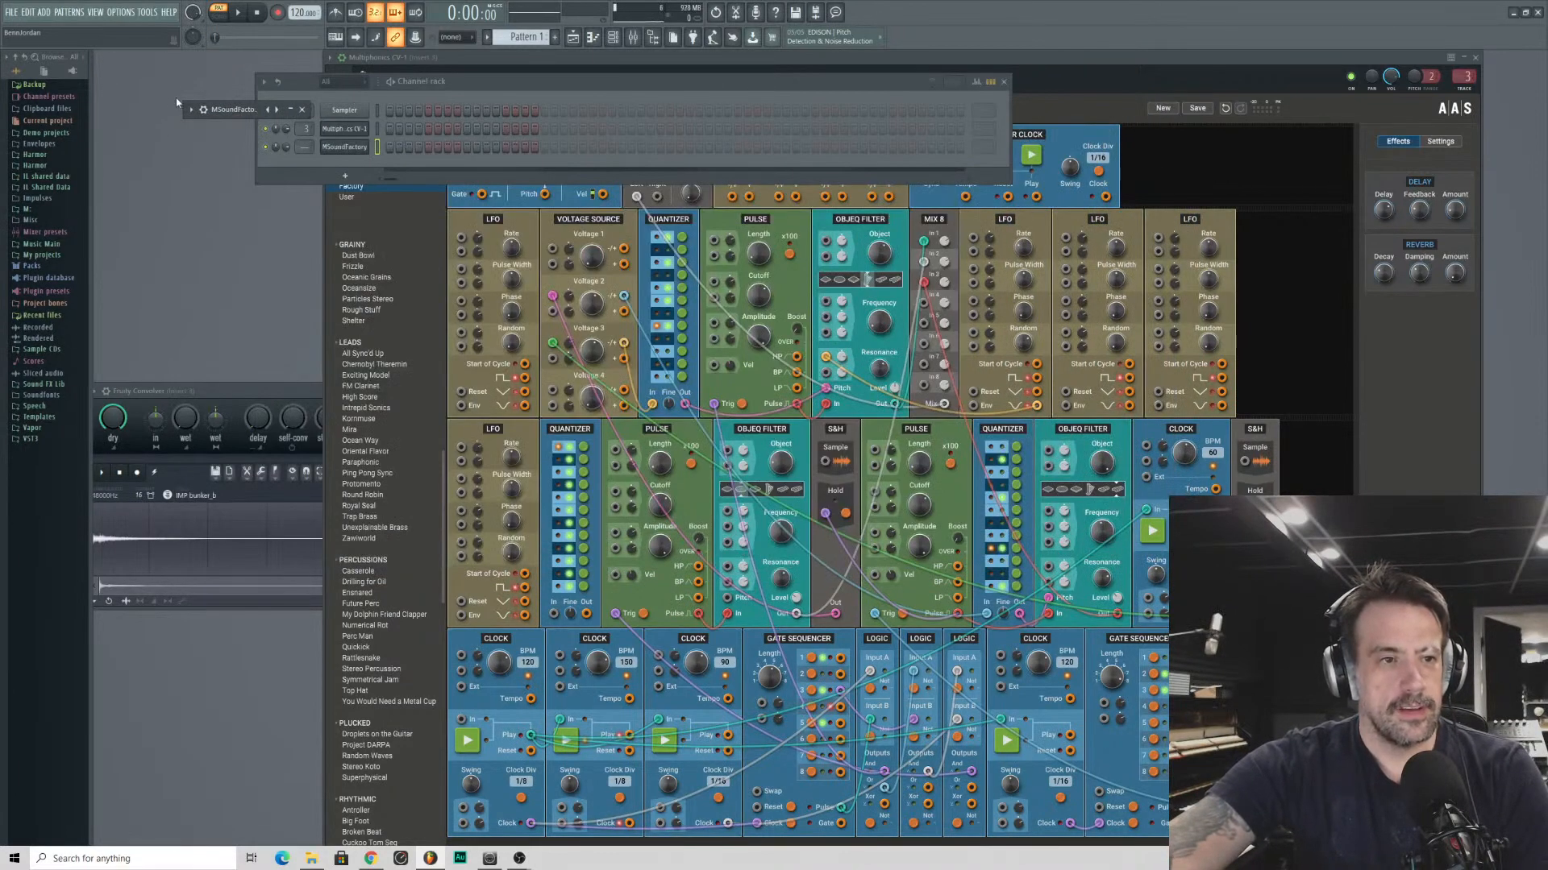
pyautogui.doubleClick(225, 110)
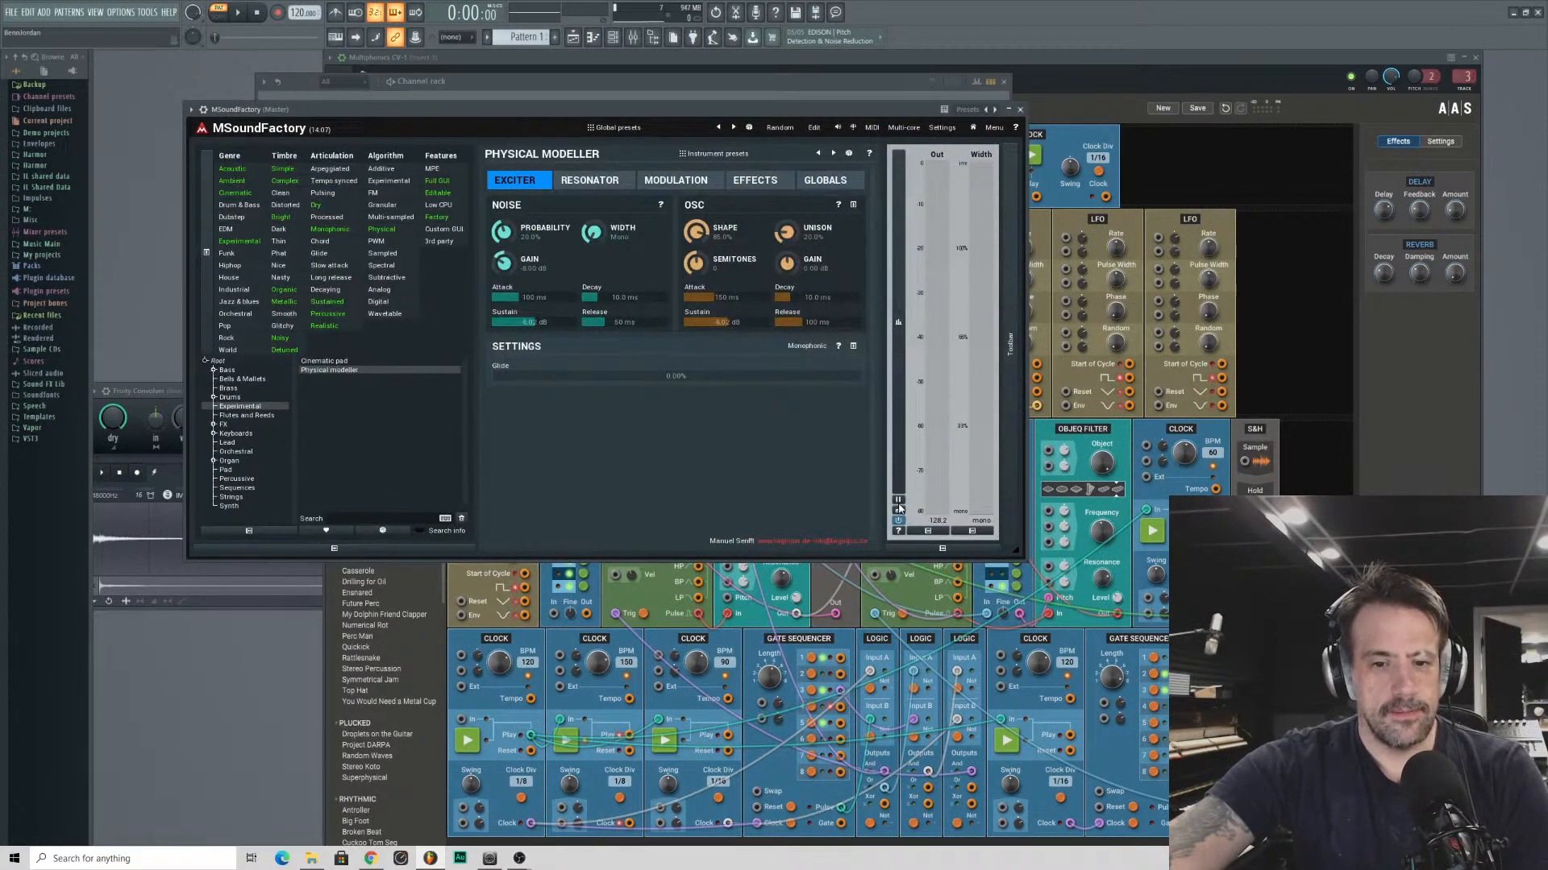
pyautogui.moveTo(1020, 564); pyautogui.dragTo(1299, 783)
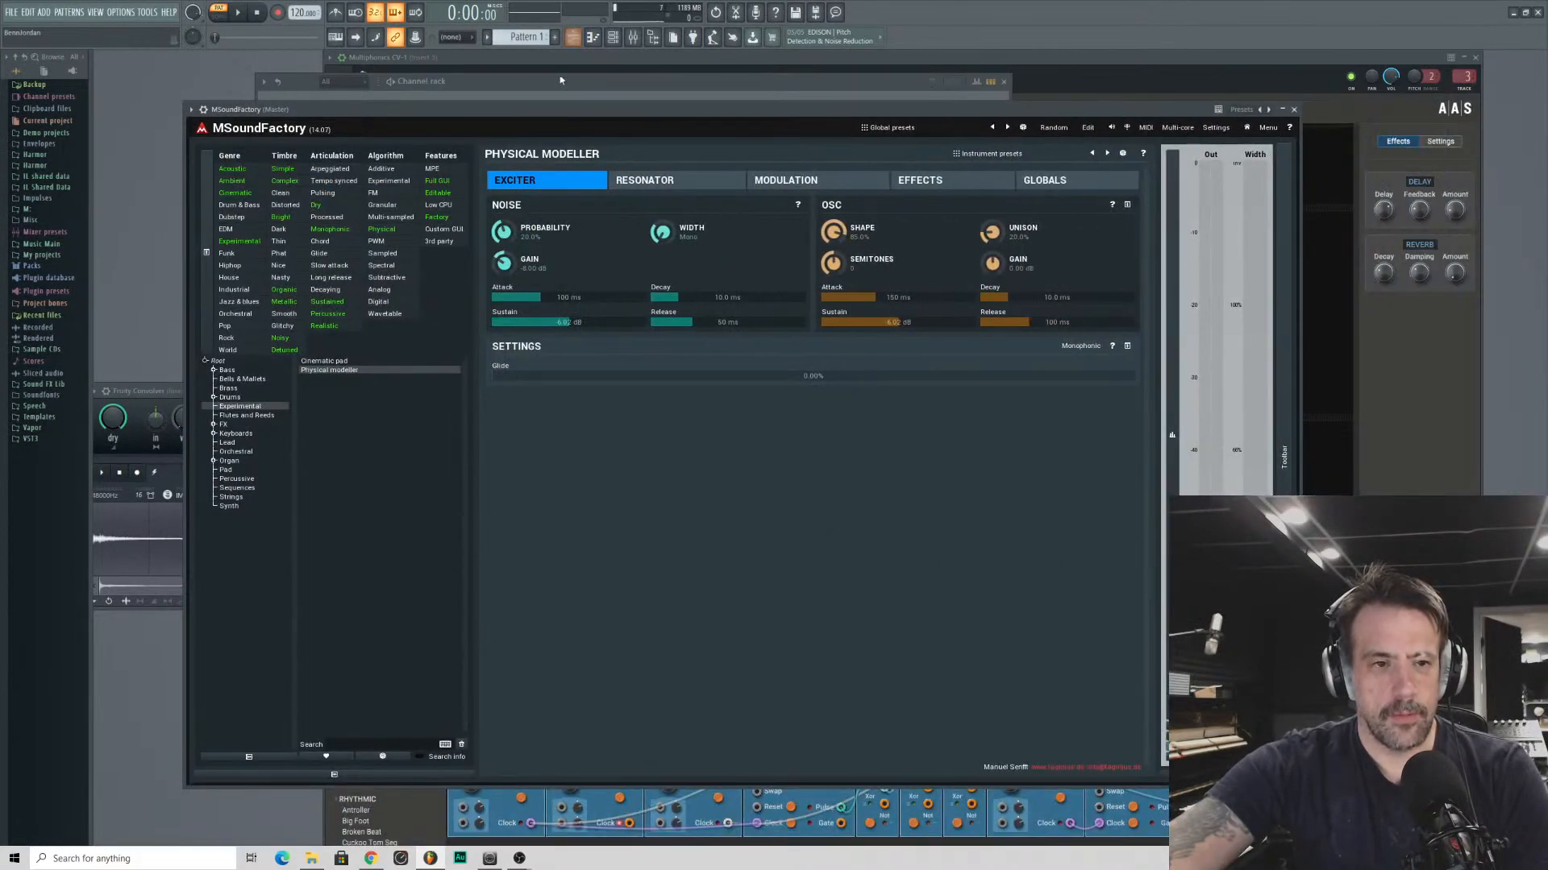
pyautogui.moveTo(522, 109); pyautogui.dragTo(491, 97)
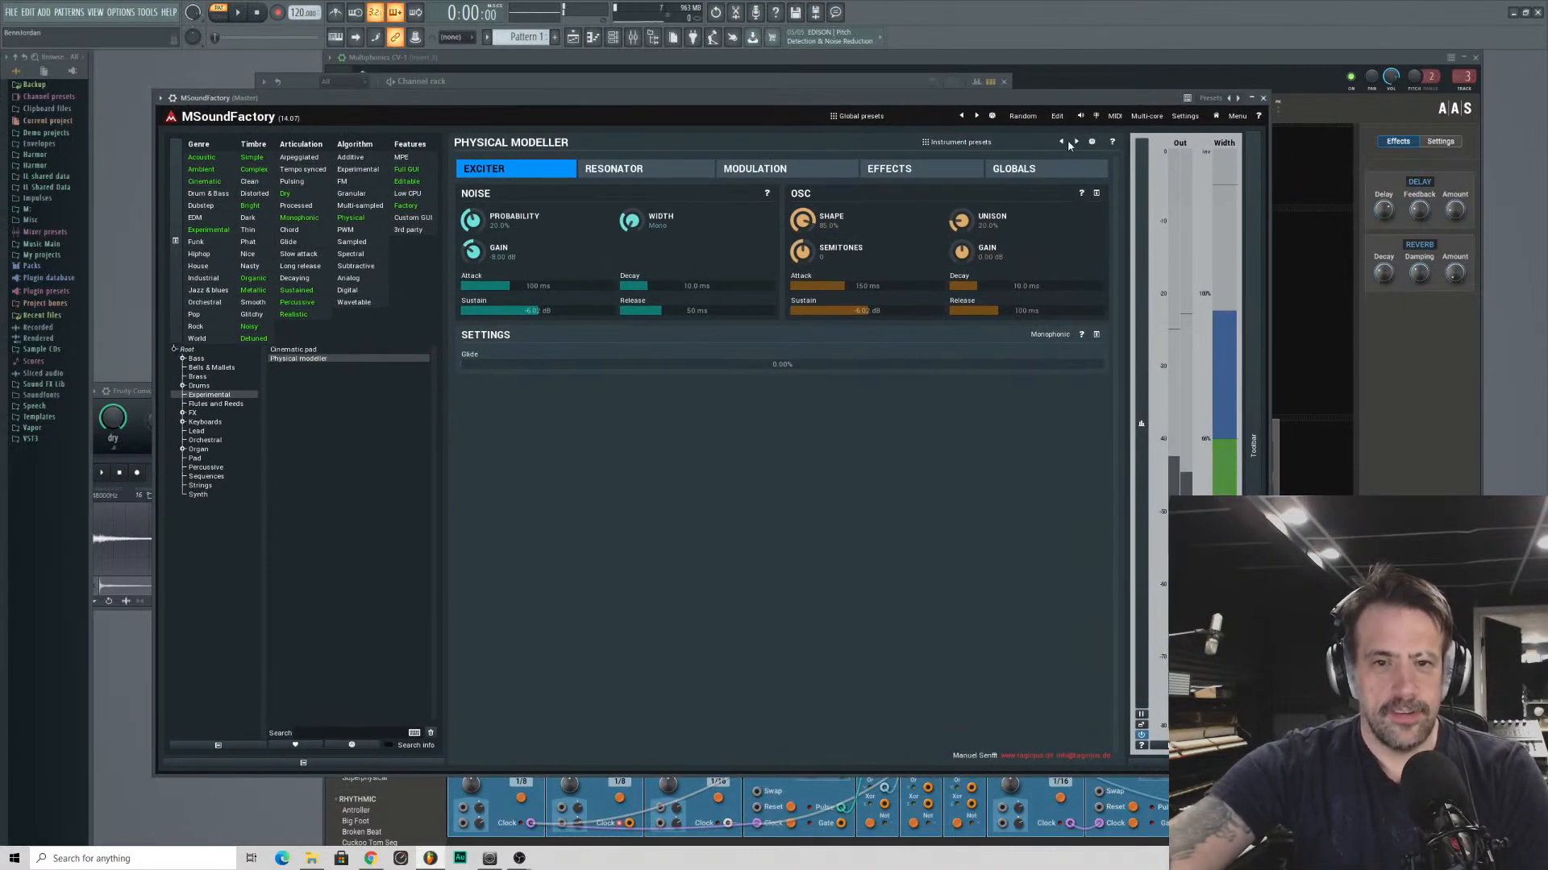
# - Switch MSoundFactory to edit mode, enlarge the window, and show the generator's Modular2in module
pyautogui.click(1057, 116)
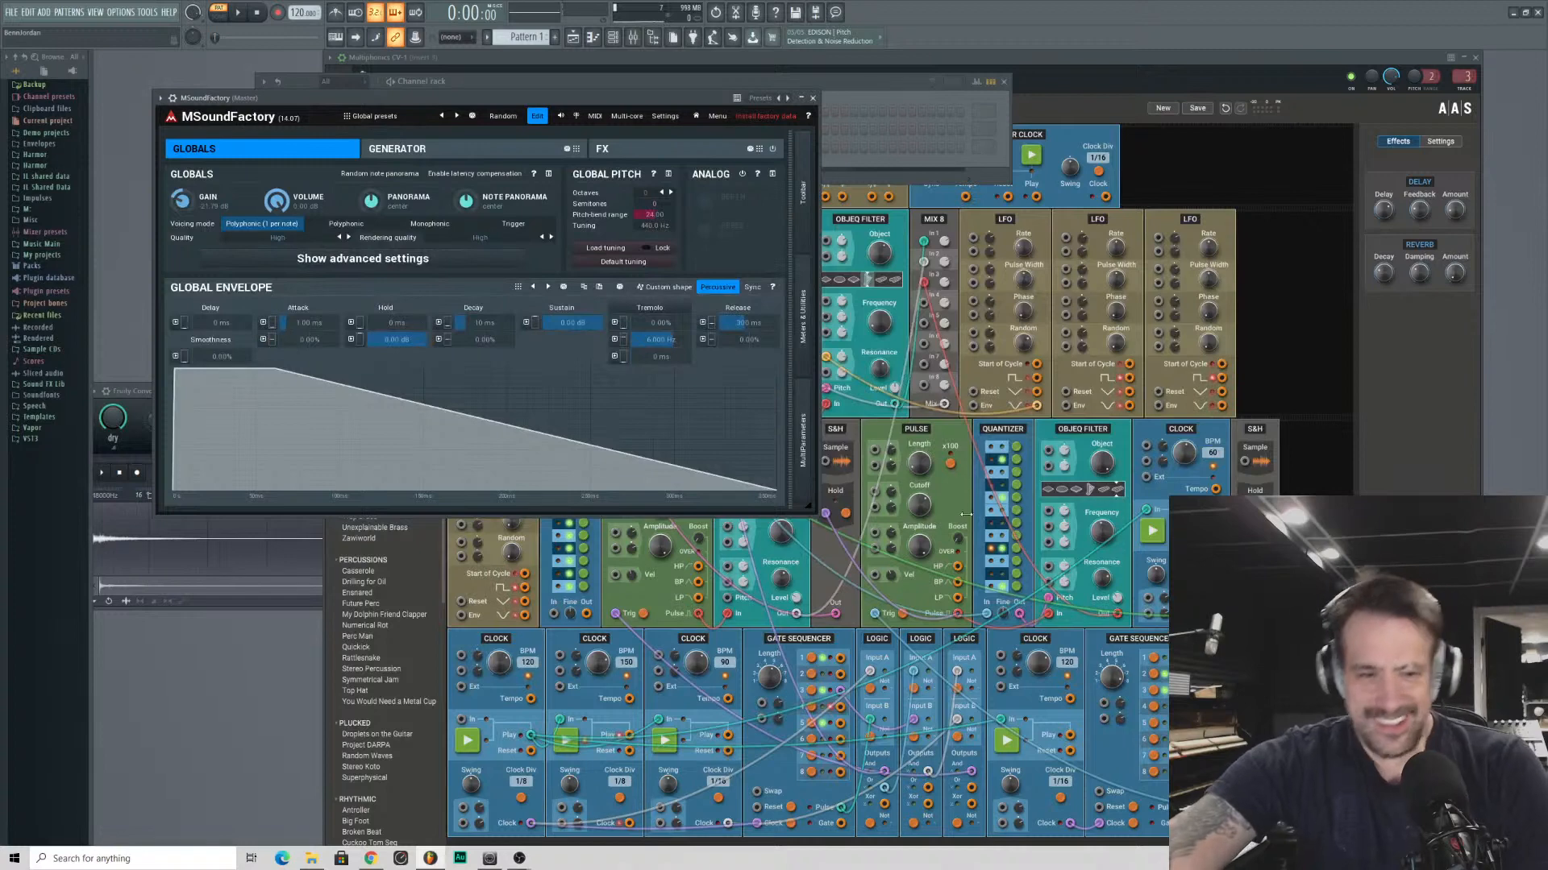
pyautogui.moveTo(818, 510); pyautogui.dragTo(1230, 802)
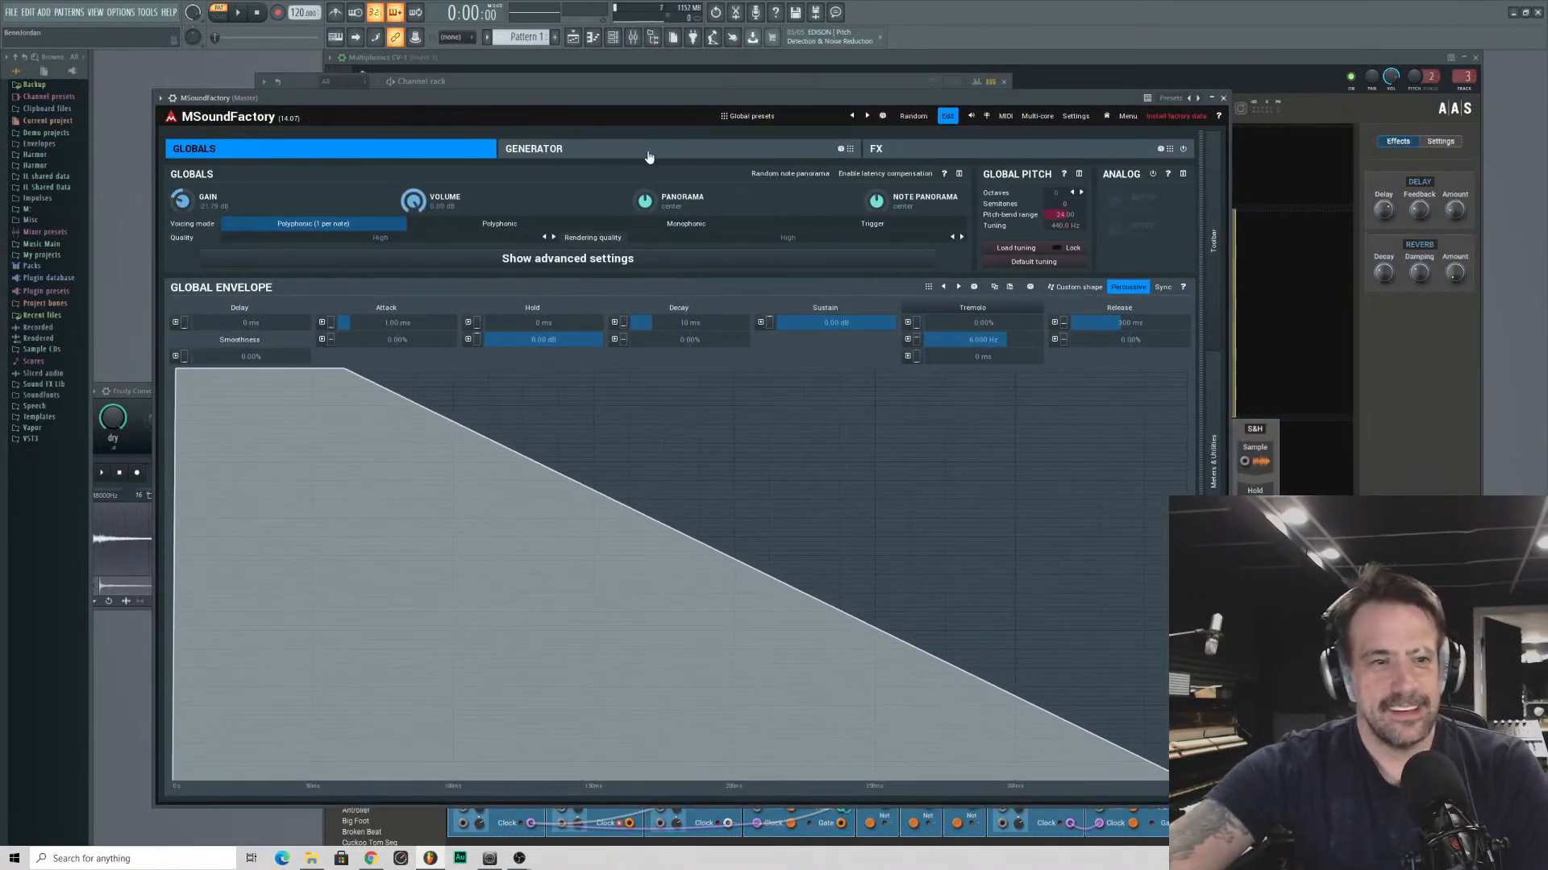
pyautogui.click(620, 159)
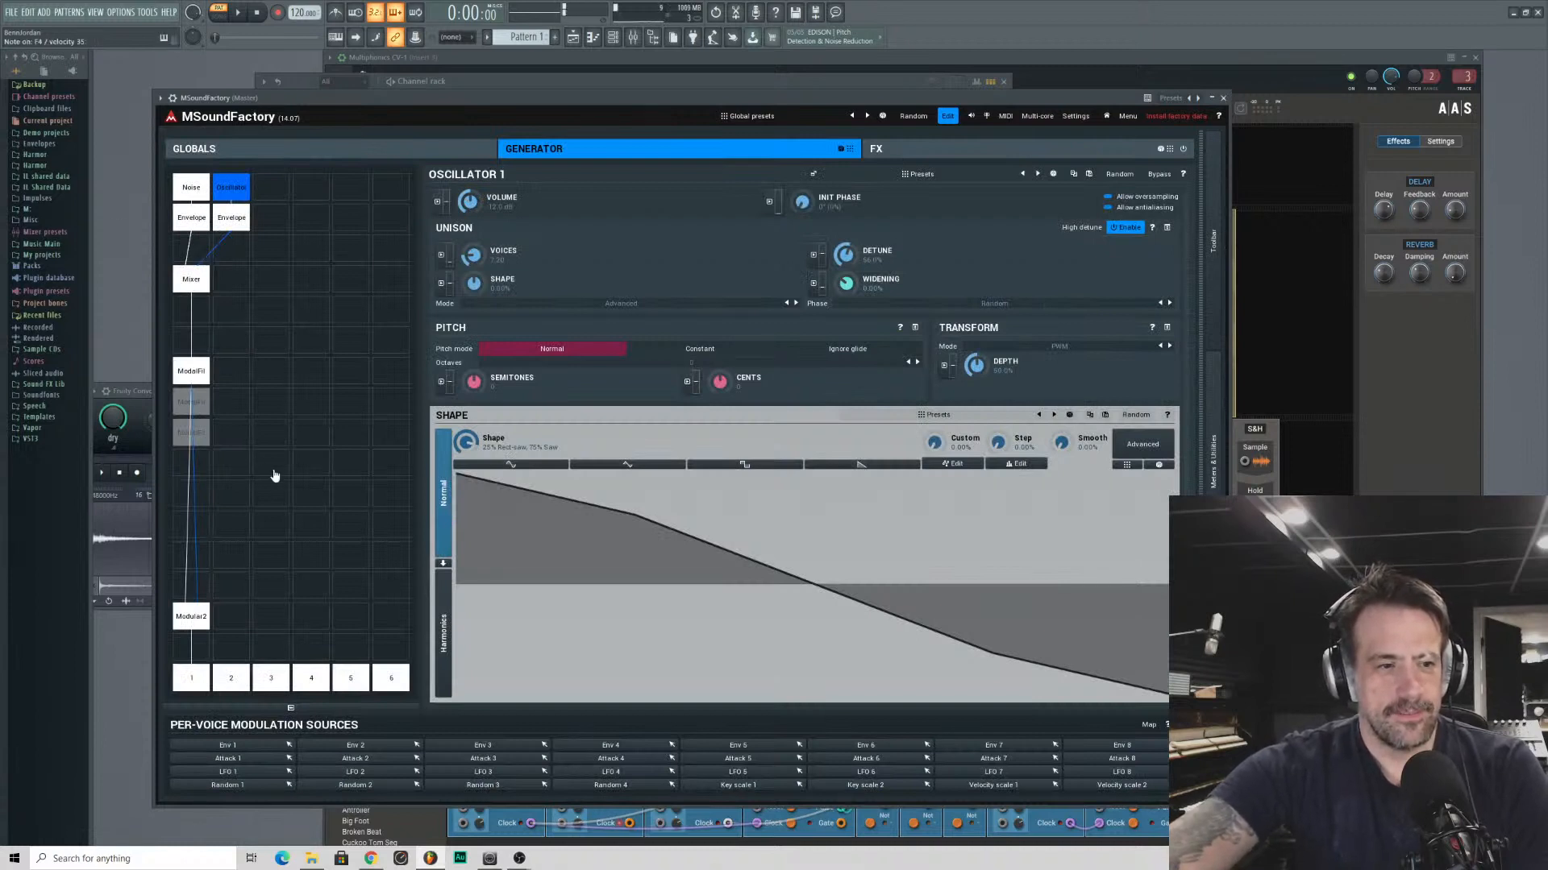
pyautogui.click(190, 627)
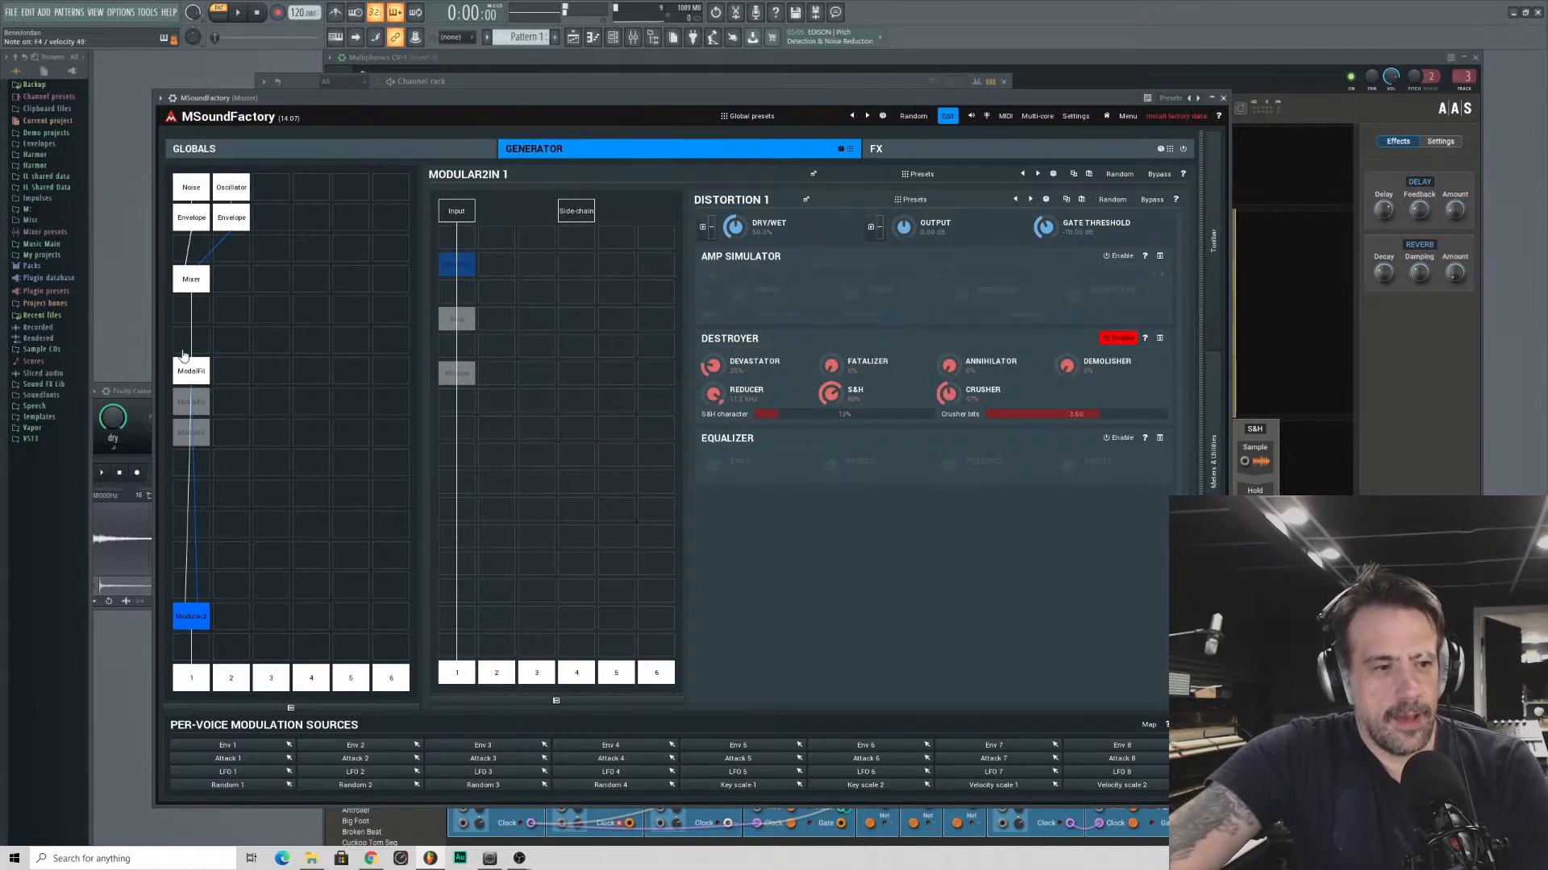
# - In ModalFilter 1, set the structure to about X 43%, Y 49%, raise the odd harmonics' volumes, and lower harmonic 2 to about -8.4 dB
pyautogui.click(185, 370)
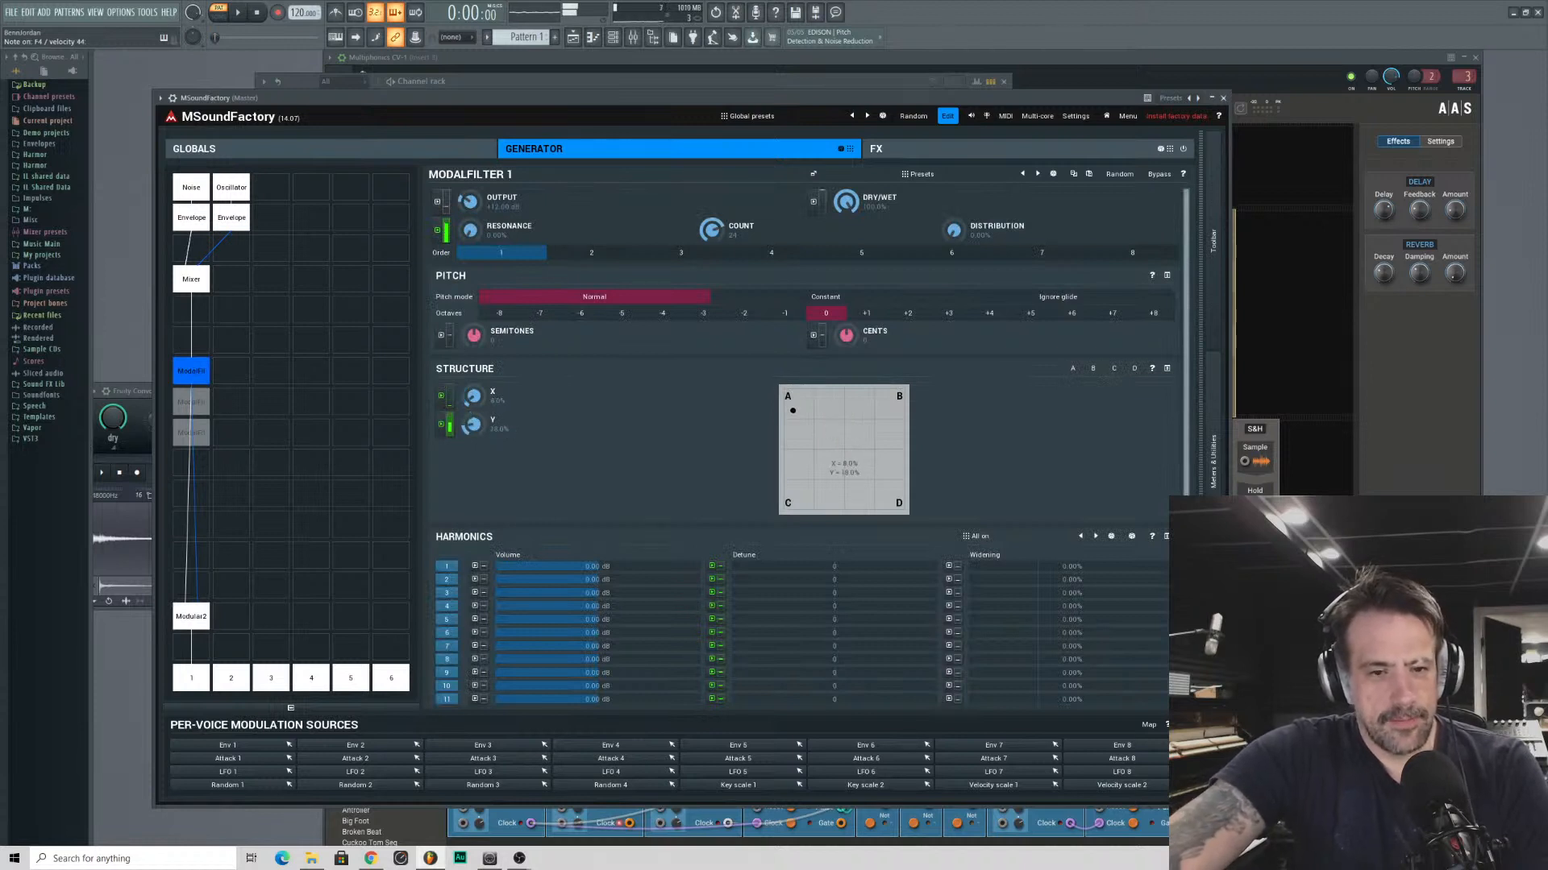
pyautogui.moveTo(844, 450)
pyautogui.mouseDown()
pyautogui.moveTo(783, 510)
pyautogui.moveTo(784, 421)
pyautogui.moveTo(888, 455)
pyautogui.moveTo(784, 463)
pyautogui.moveTo(860, 390)
pyautogui.moveTo(810, 451)
pyautogui.moveTo(798, 440)
pyautogui.moveTo(835, 448)
pyautogui.mouseUp()
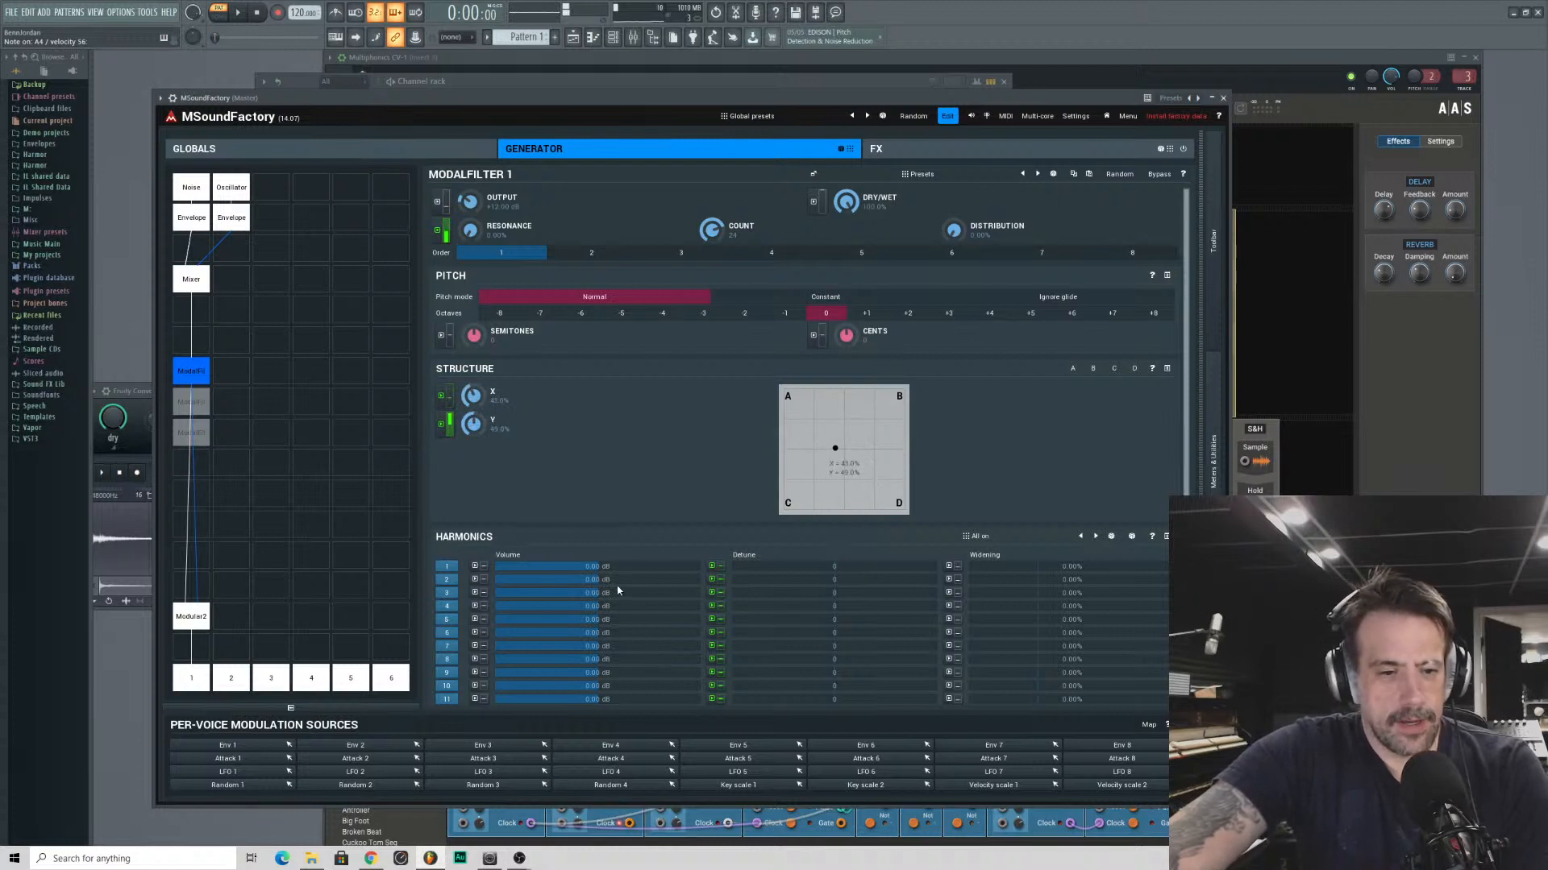
pyautogui.moveTo(535, 578); pyautogui.dragTo(535, 607)
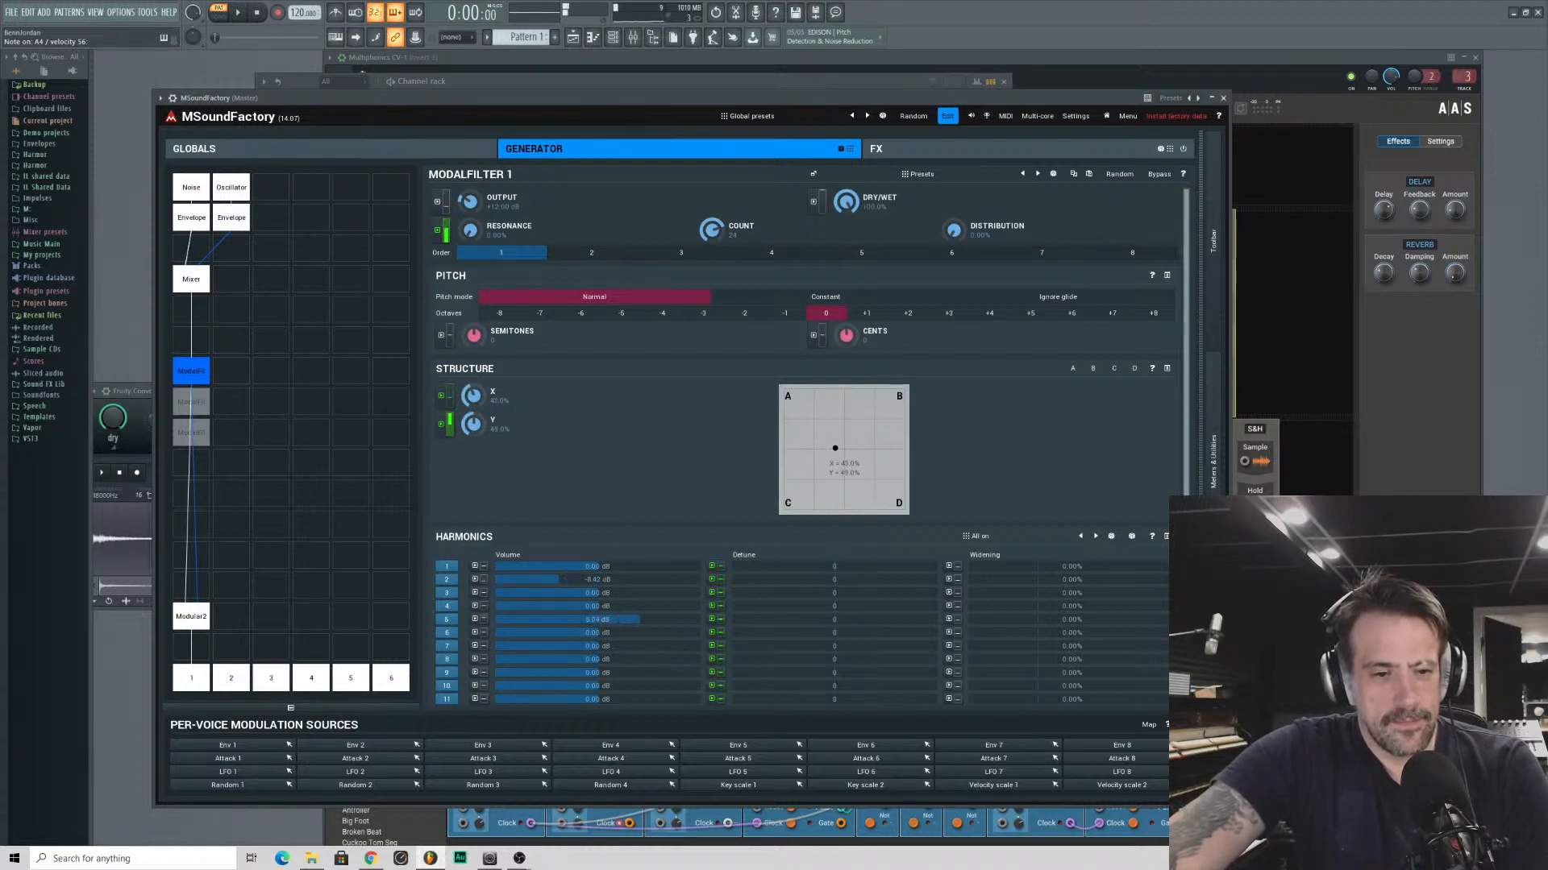
pyautogui.moveTo(626, 593); pyautogui.dragTo(627, 576)
pyautogui.moveTo(610, 645); pyautogui.dragTo(597, 690)
pyautogui.moveTo(629, 567); pyautogui.dragTo(628, 560)
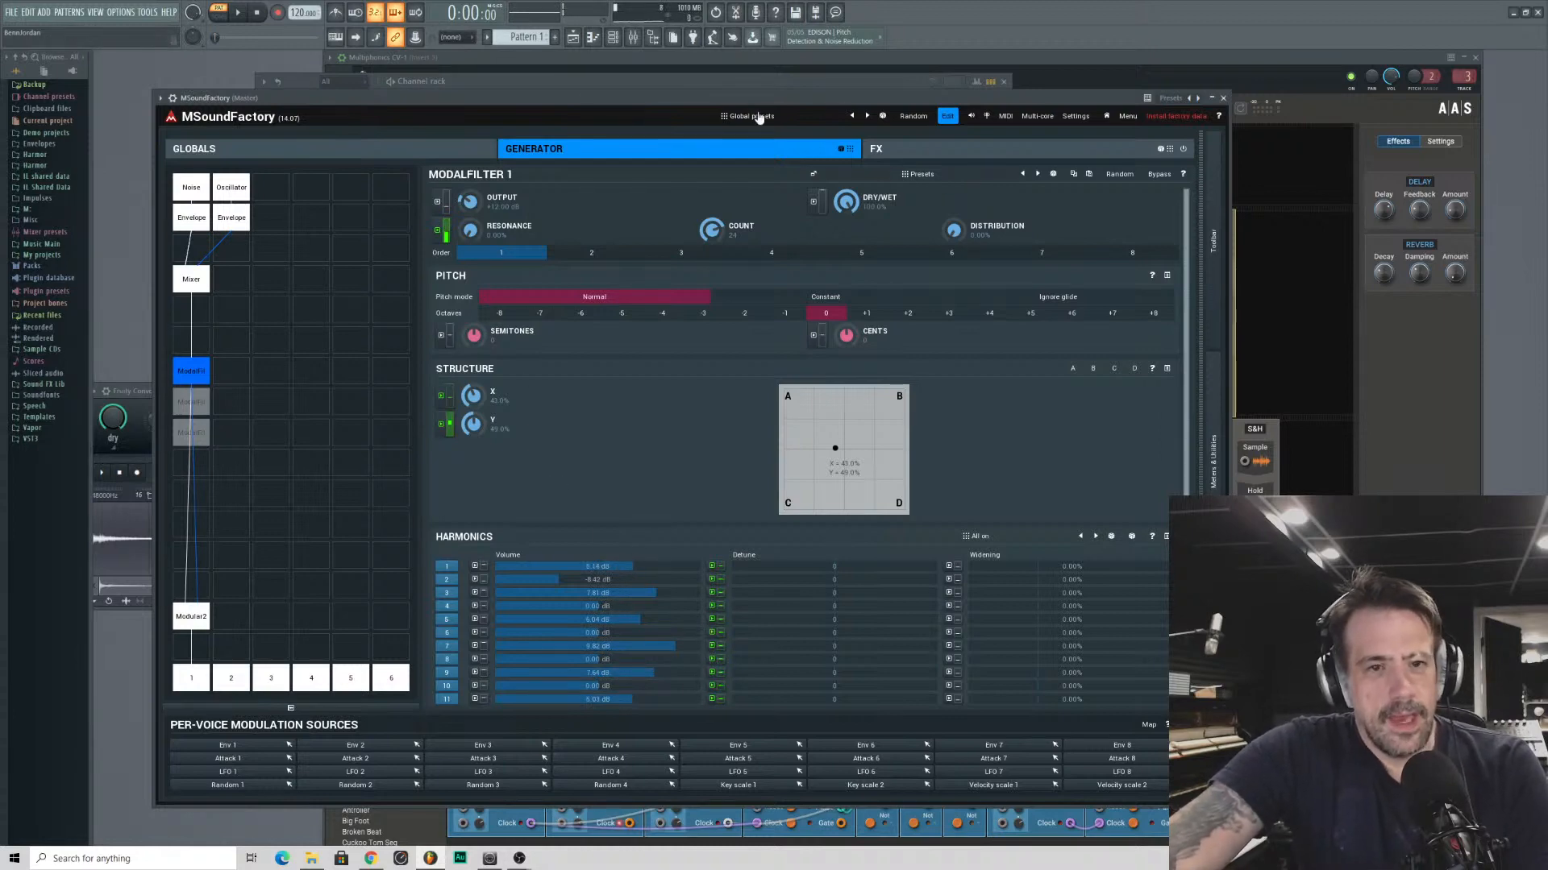
# - Select the TurboReverb module in the FX section and show the Master folder of its presets
pyautogui.click(898, 151)
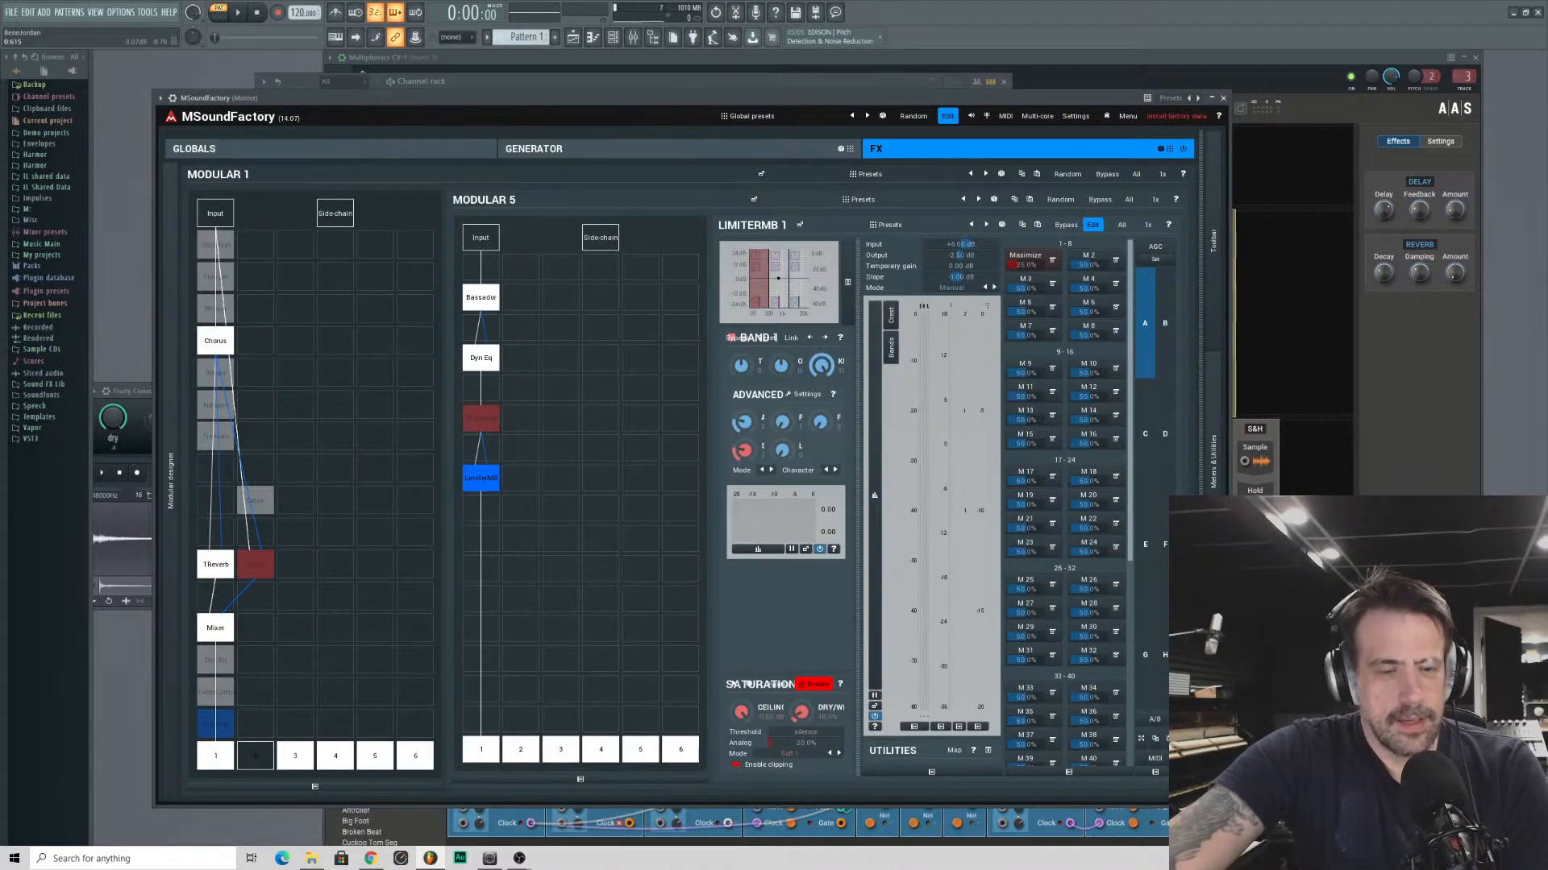
pyautogui.click(221, 569)
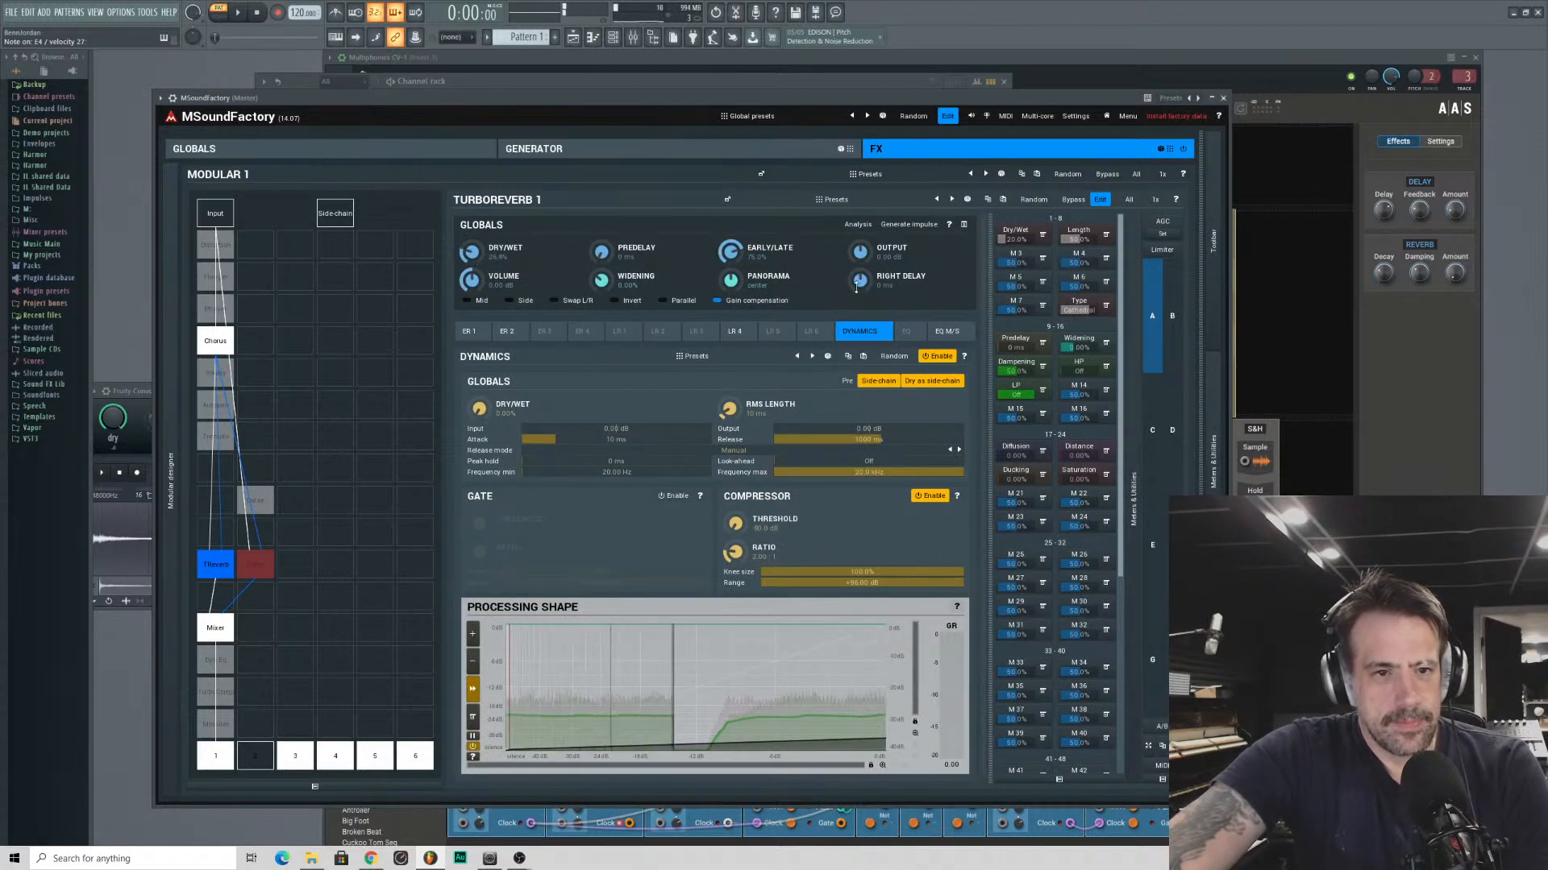
pyautogui.click(835, 200)
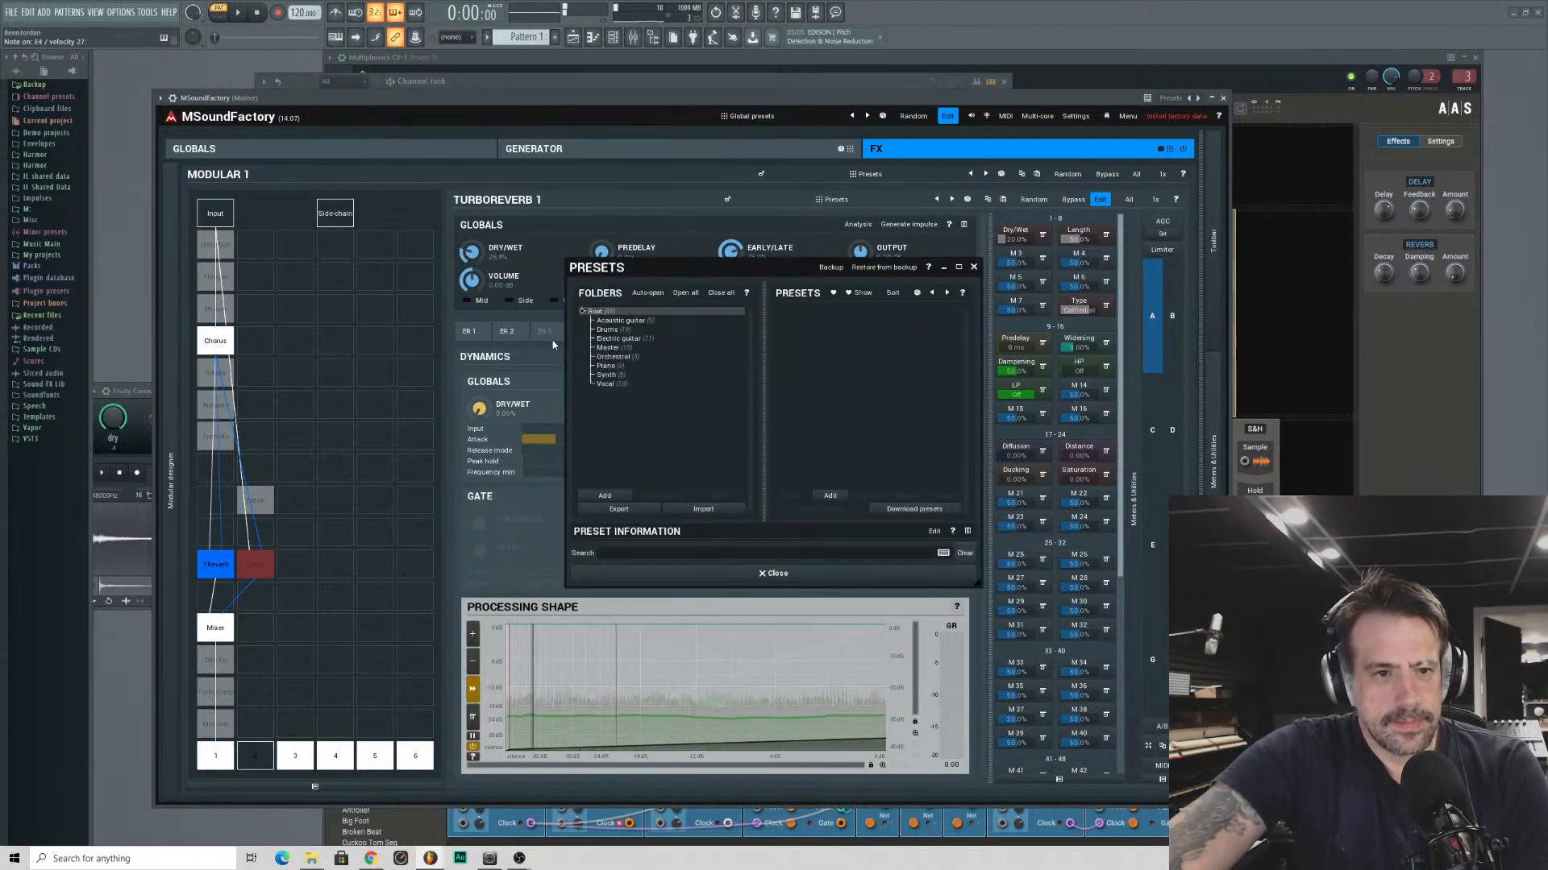
pyautogui.click(603, 367)
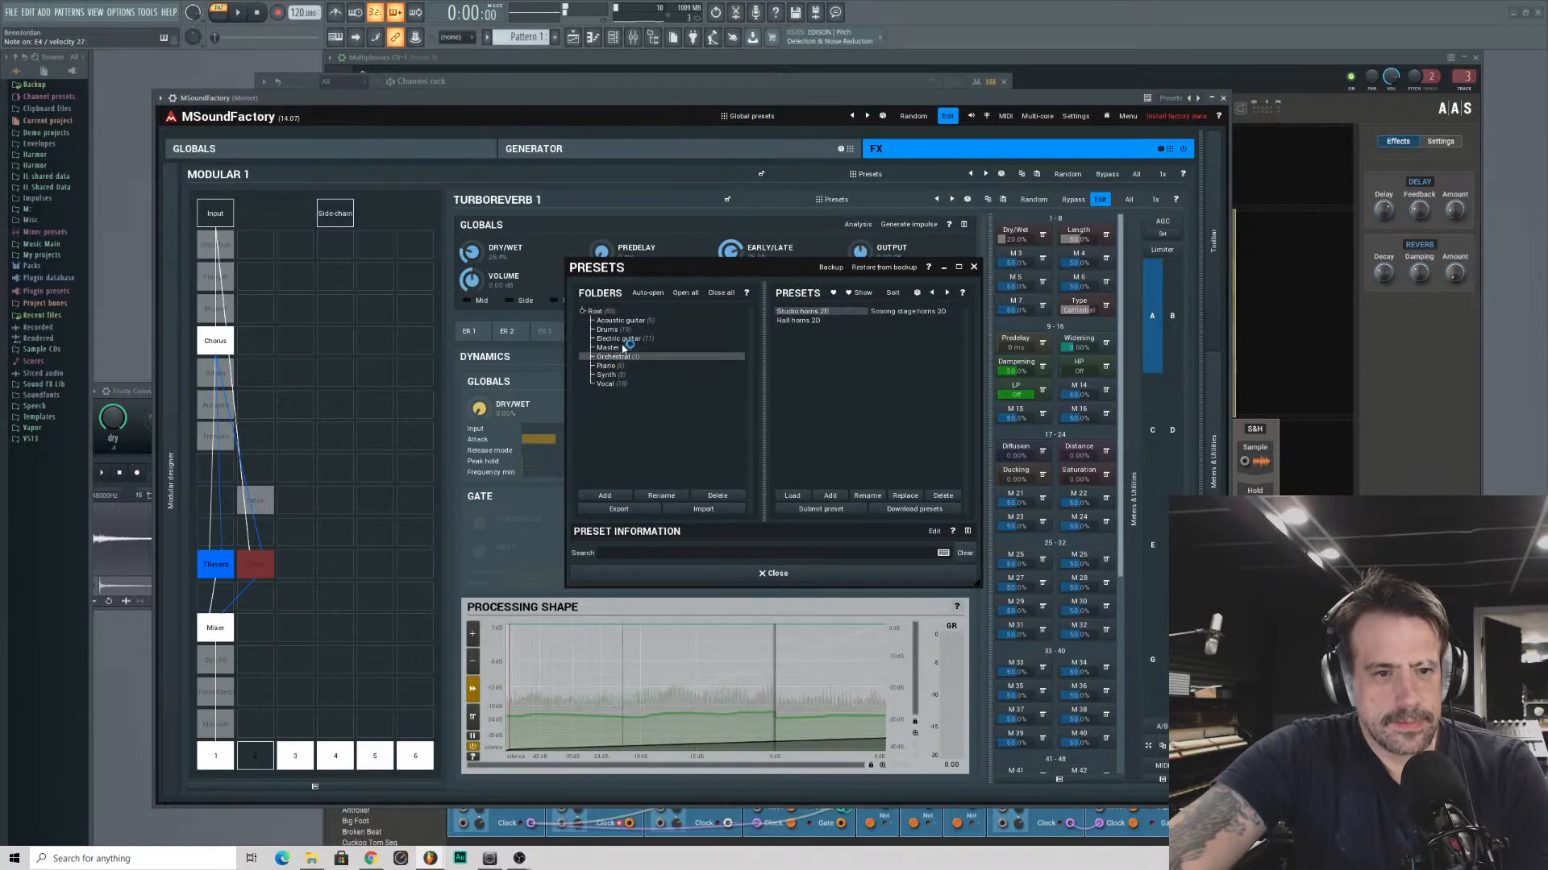
pyautogui.click(615, 349)
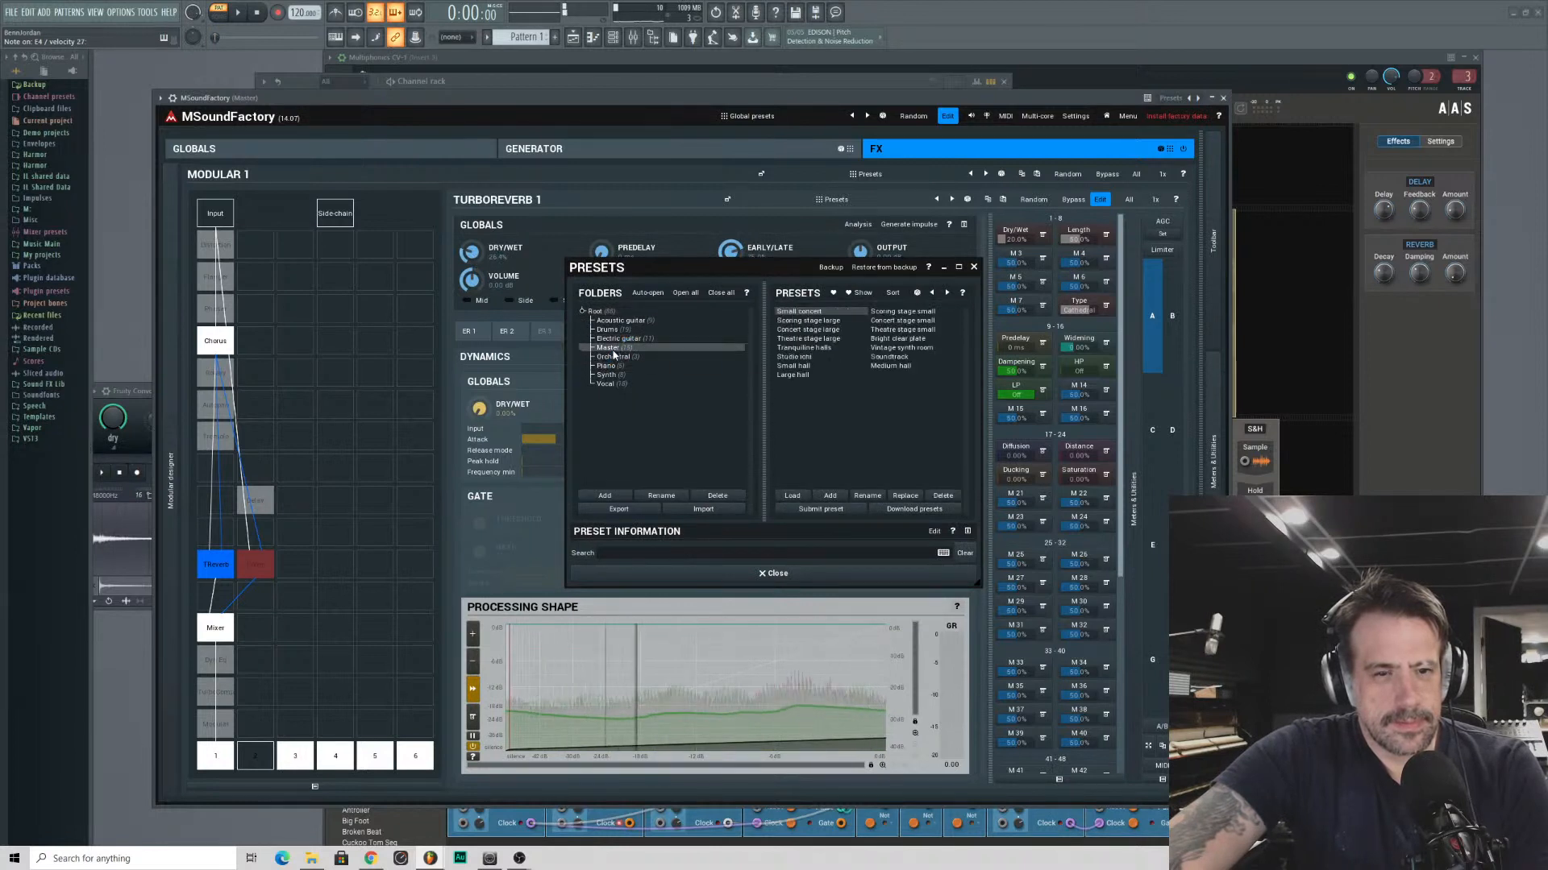
# - Try the Vintage synth room and Large hall reverb presets, load Bright clear plate, and return to the generator section
pyautogui.click(908, 349)
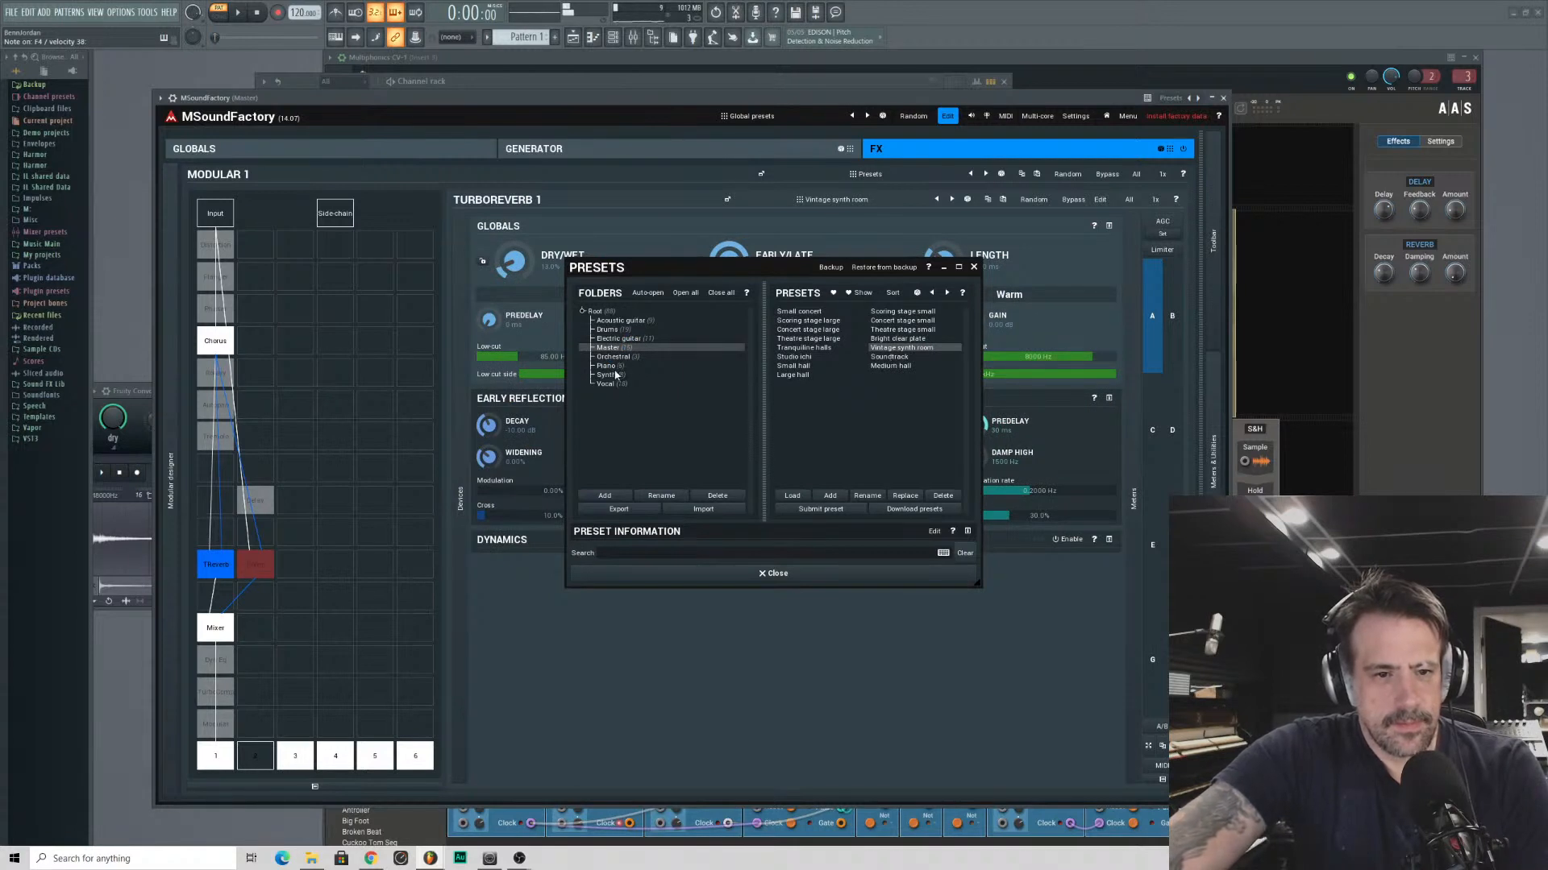
pyautogui.click(798, 377)
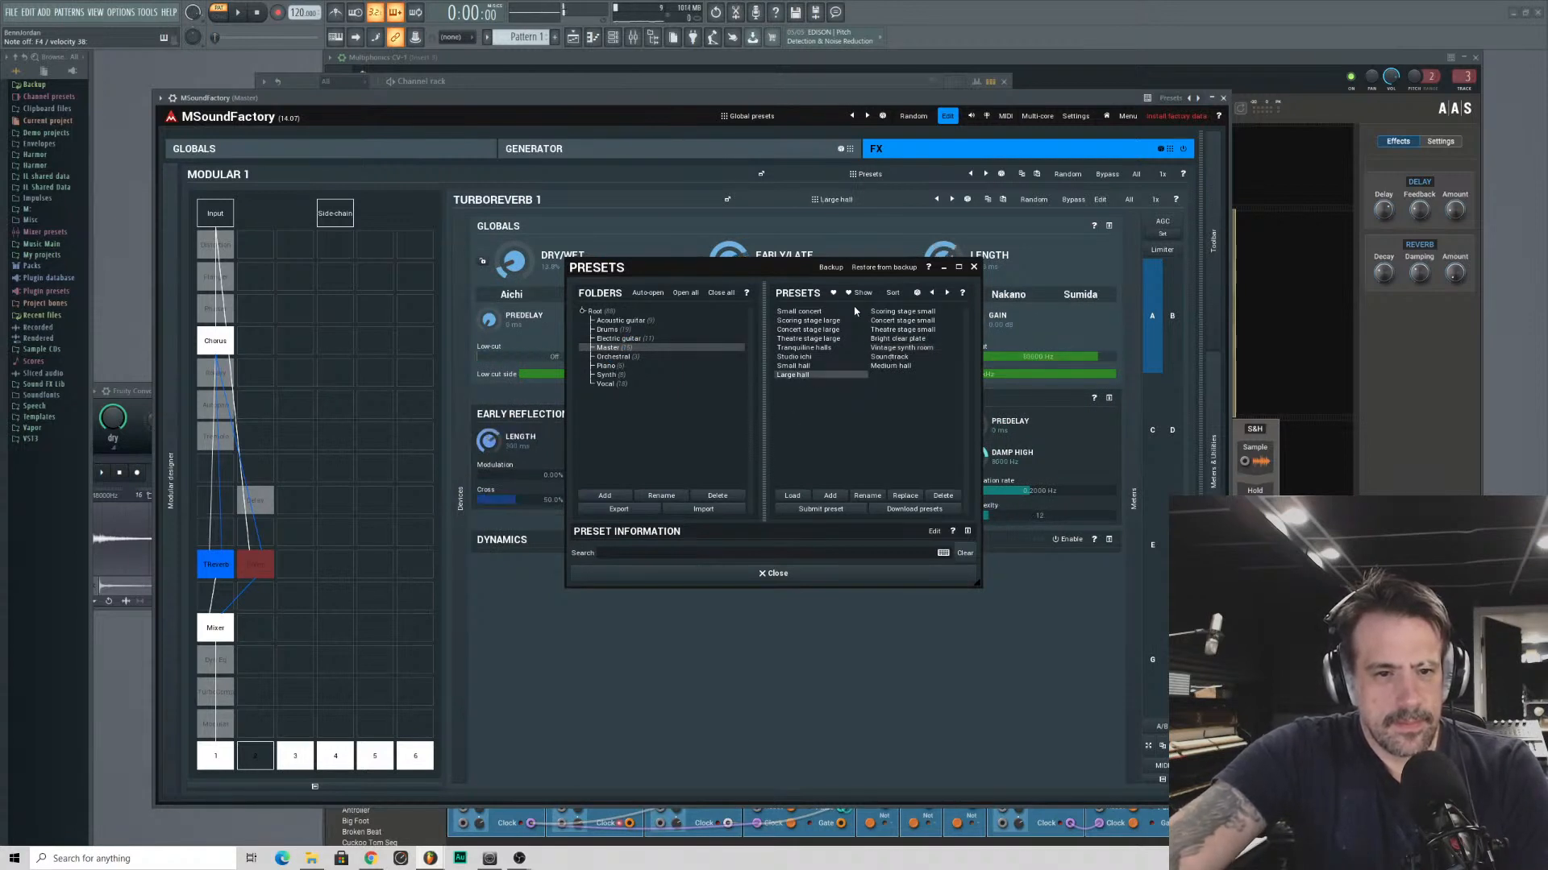
pyautogui.click(887, 339)
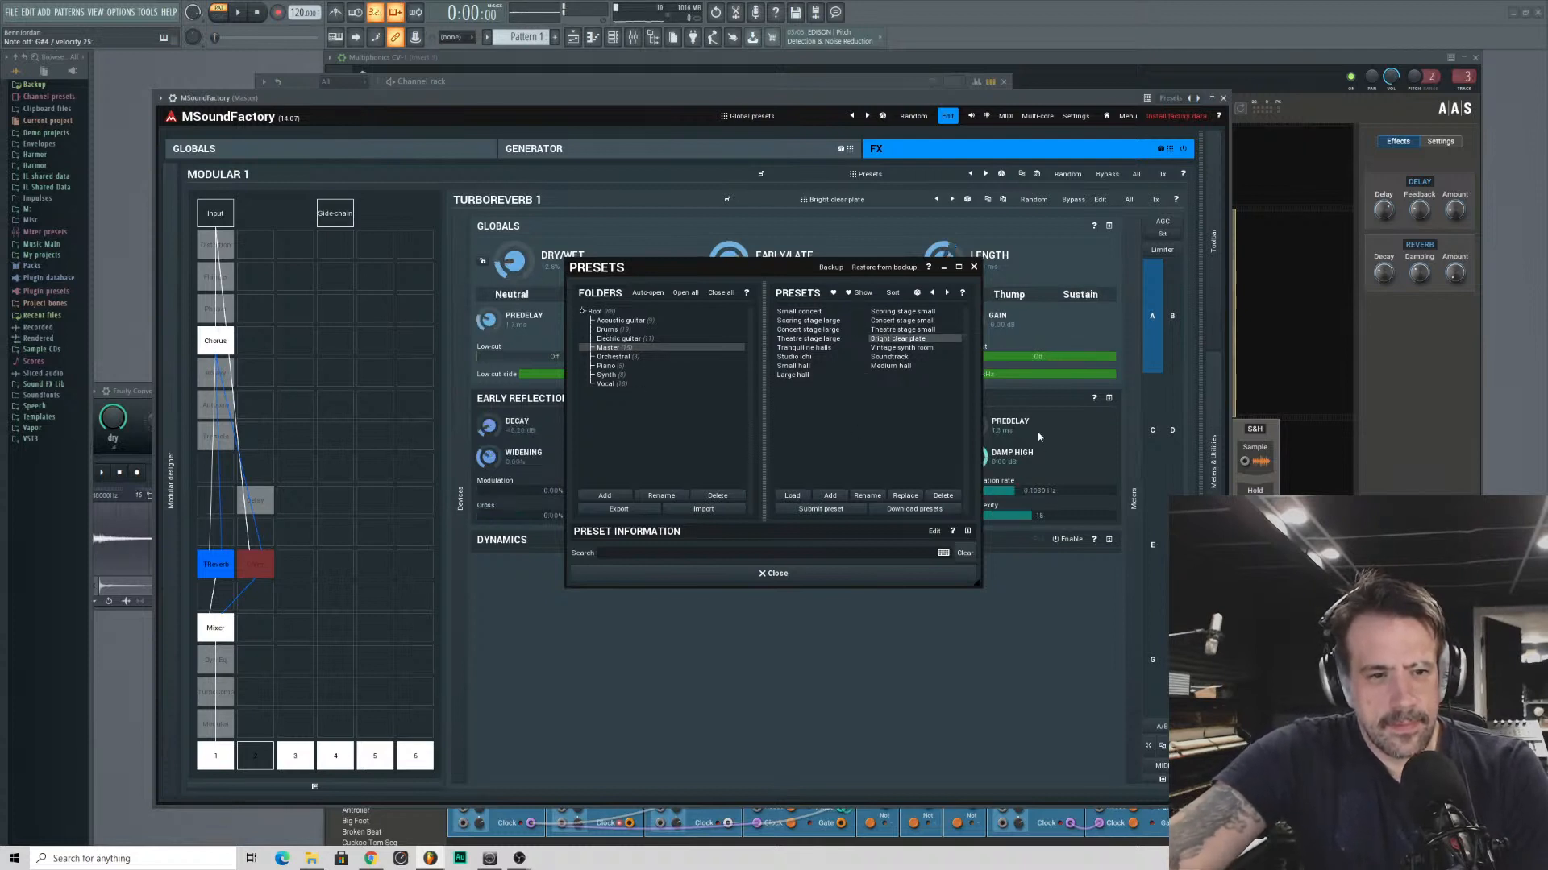
pyautogui.click(974, 267)
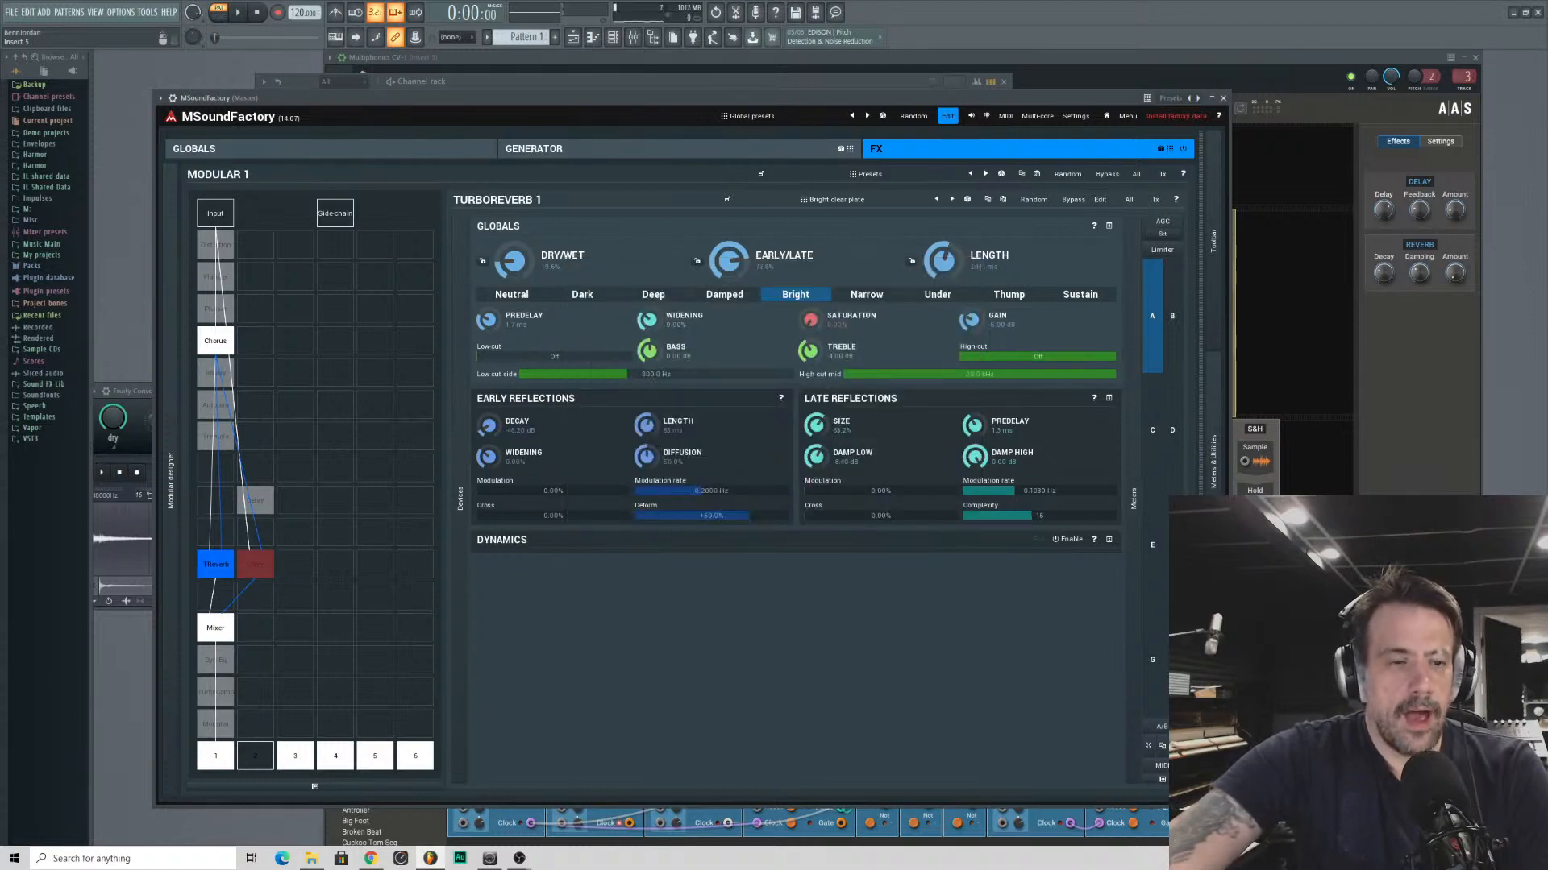
pyautogui.click(608, 152)
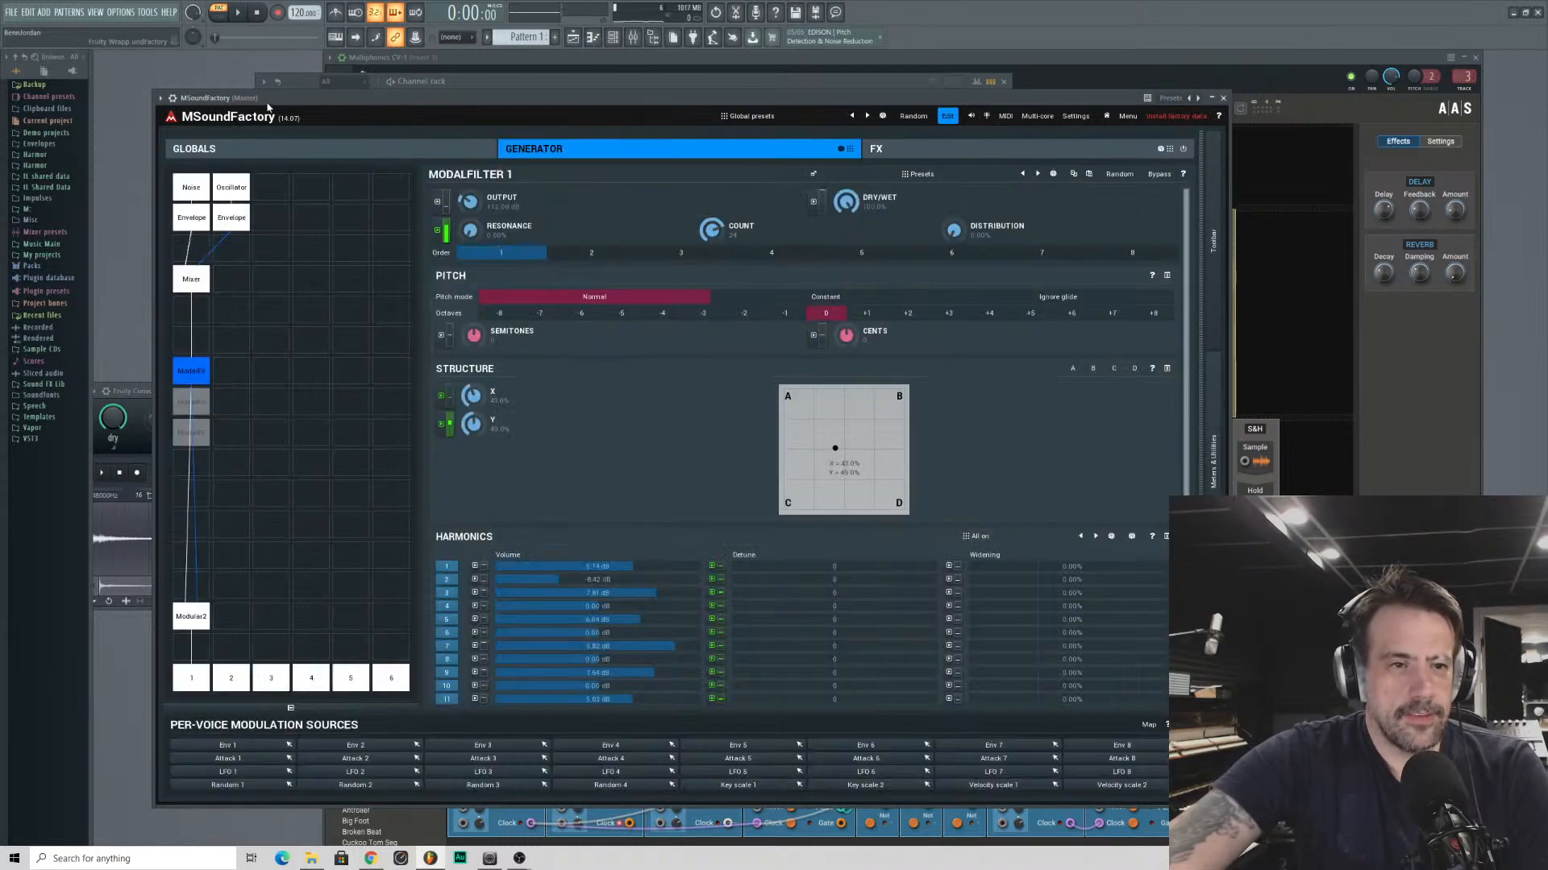
# - In the FX section's TurboReverb, raise the reverb length and the dry/wet mix, then return to the generator section
pyautogui.click(901, 149)
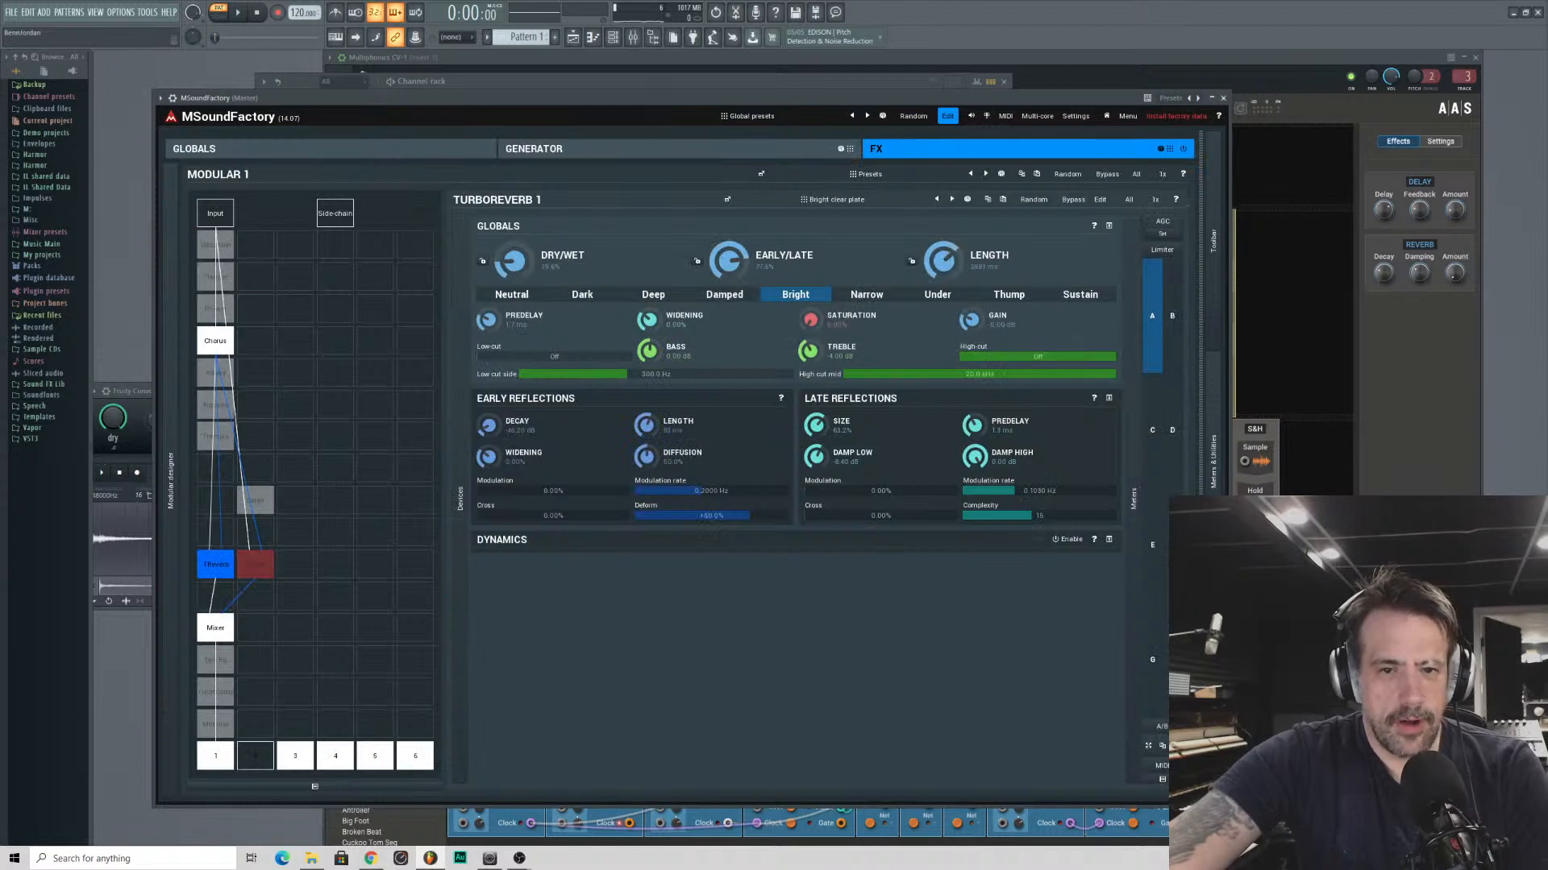
pyautogui.moveTo(943, 261); pyautogui.dragTo(943, 230)
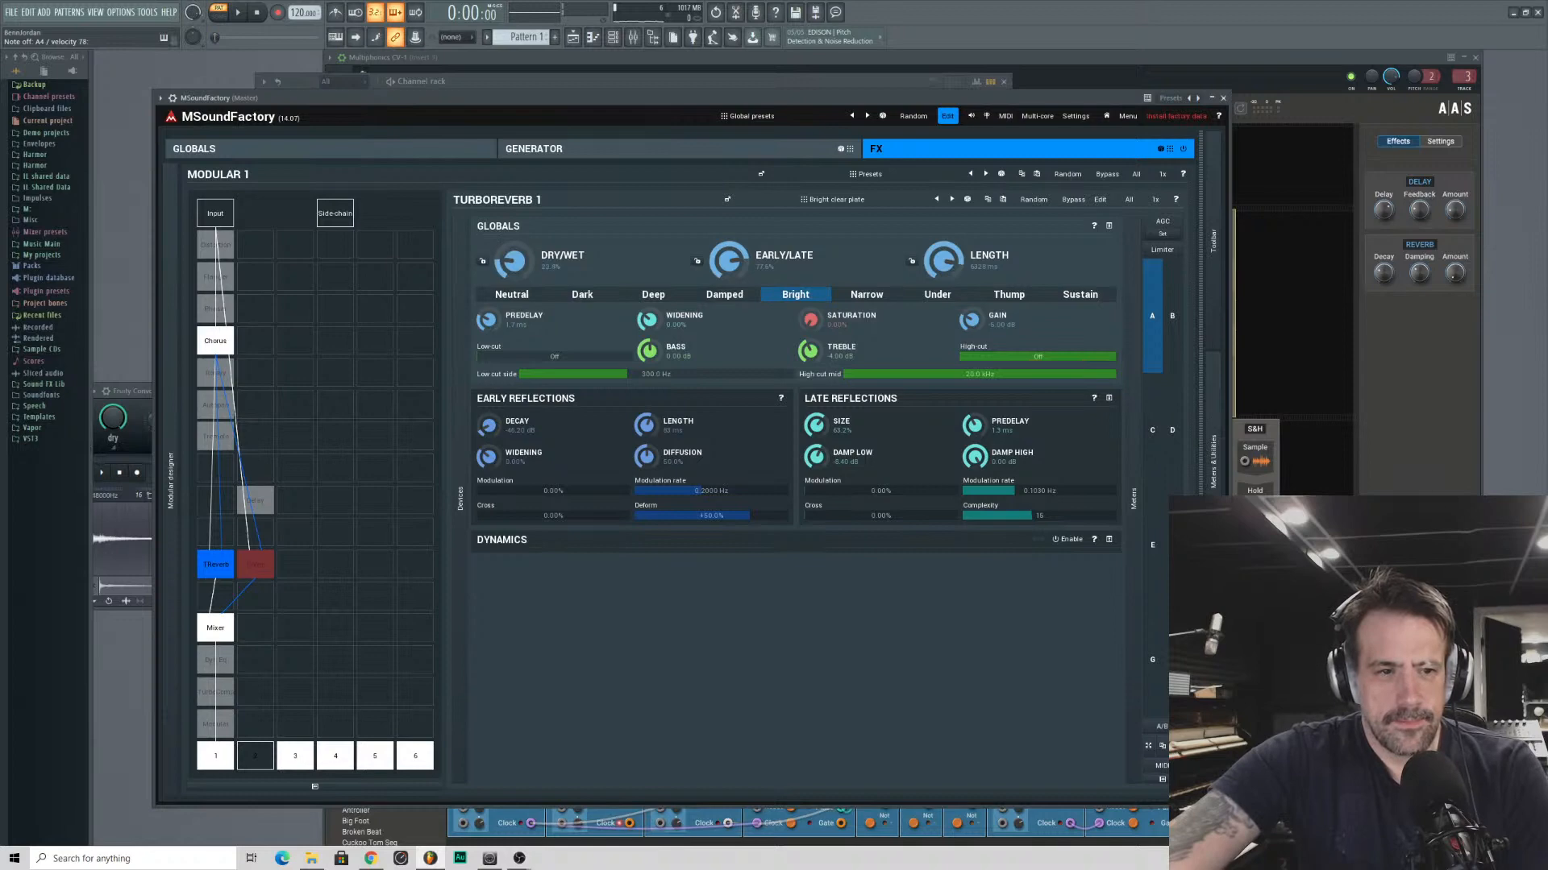
pyautogui.moveTo(514, 274); pyautogui.dragTo(515, 264)
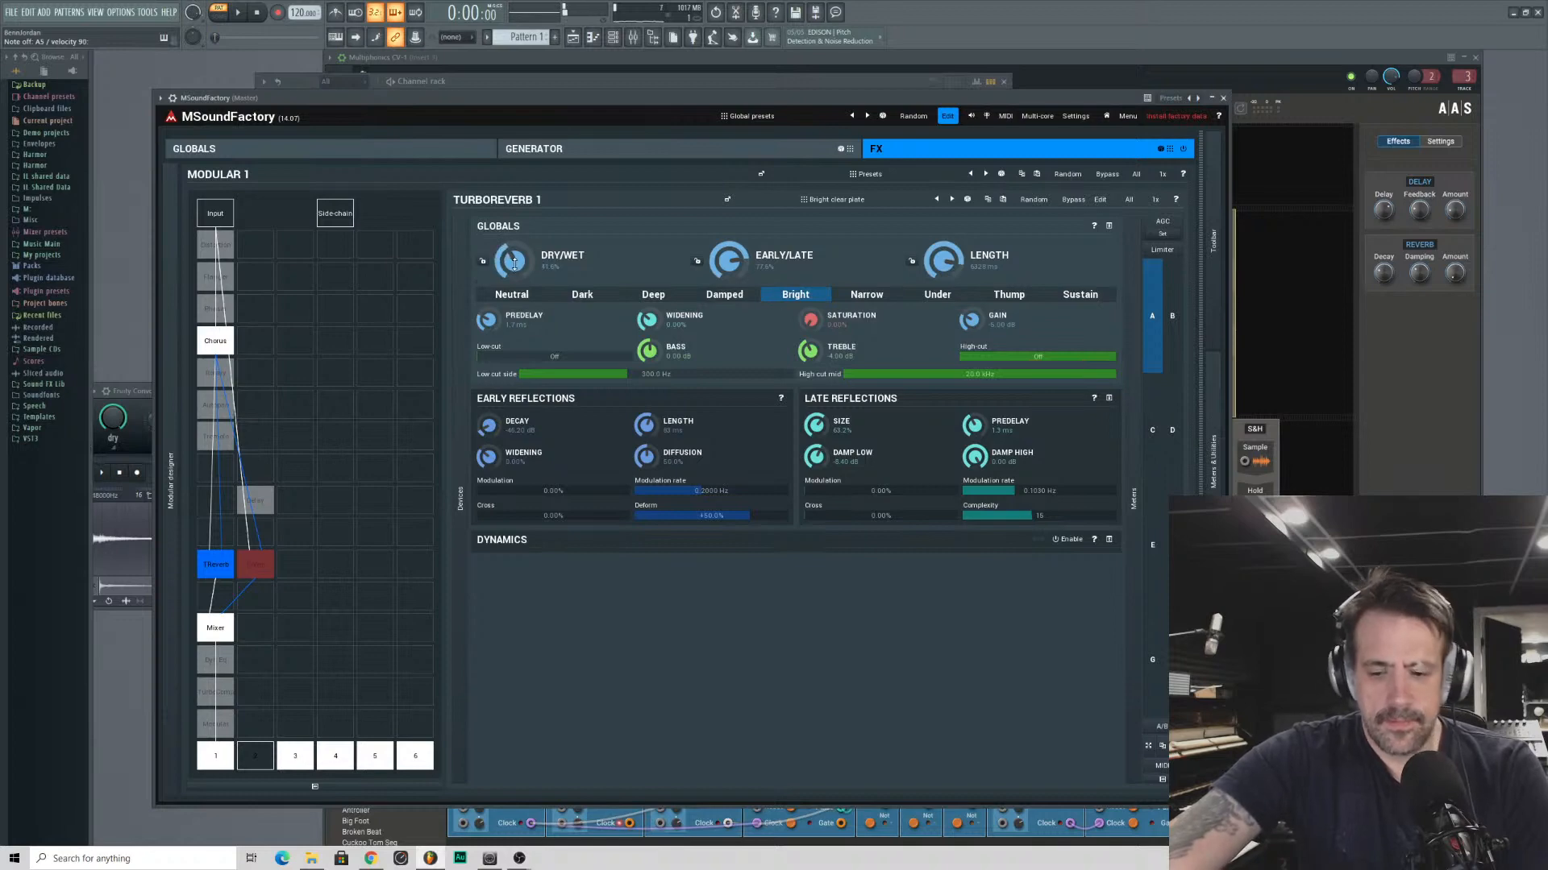
pyautogui.click(520, 154)
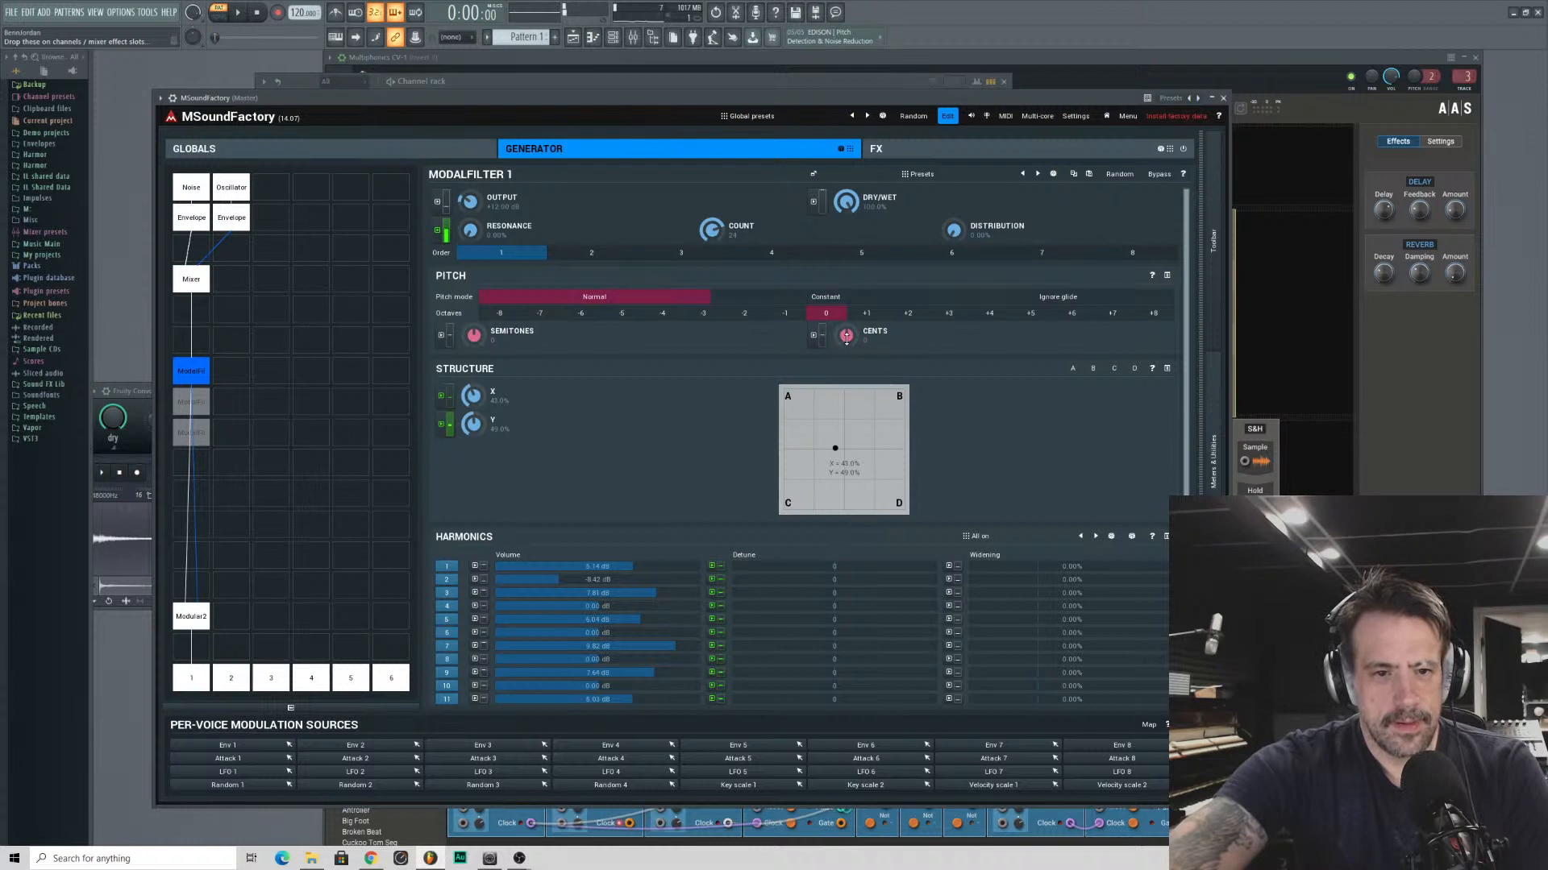
# - Modulate ModalFilter 1's Cents with LFO 3 at a depth of about 13%, and close the modulation window
pyautogui.click(816, 337)
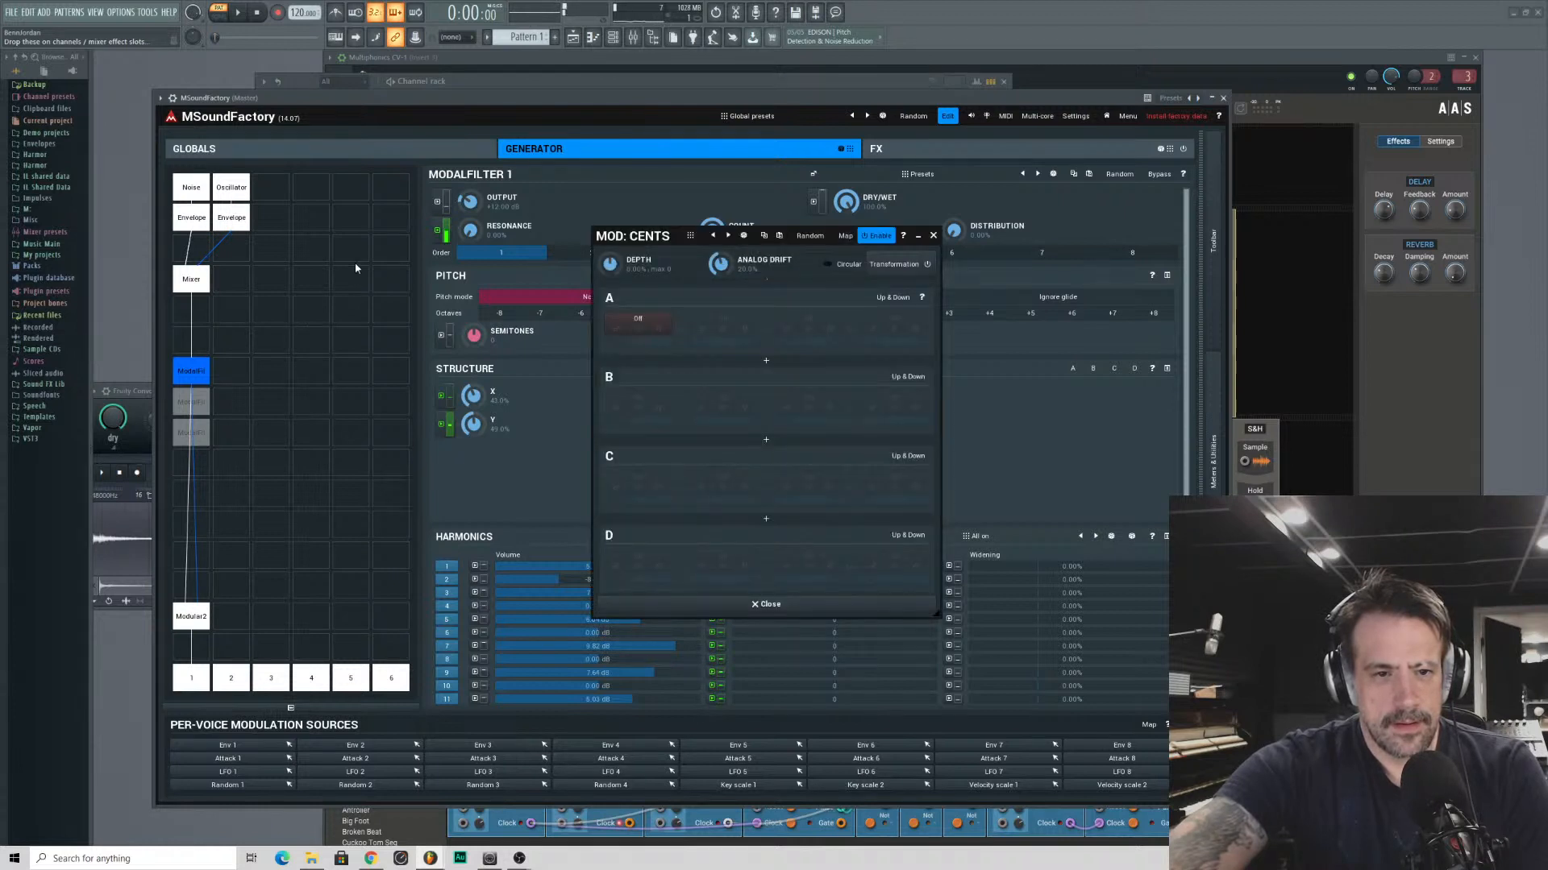
pyautogui.click(631, 327)
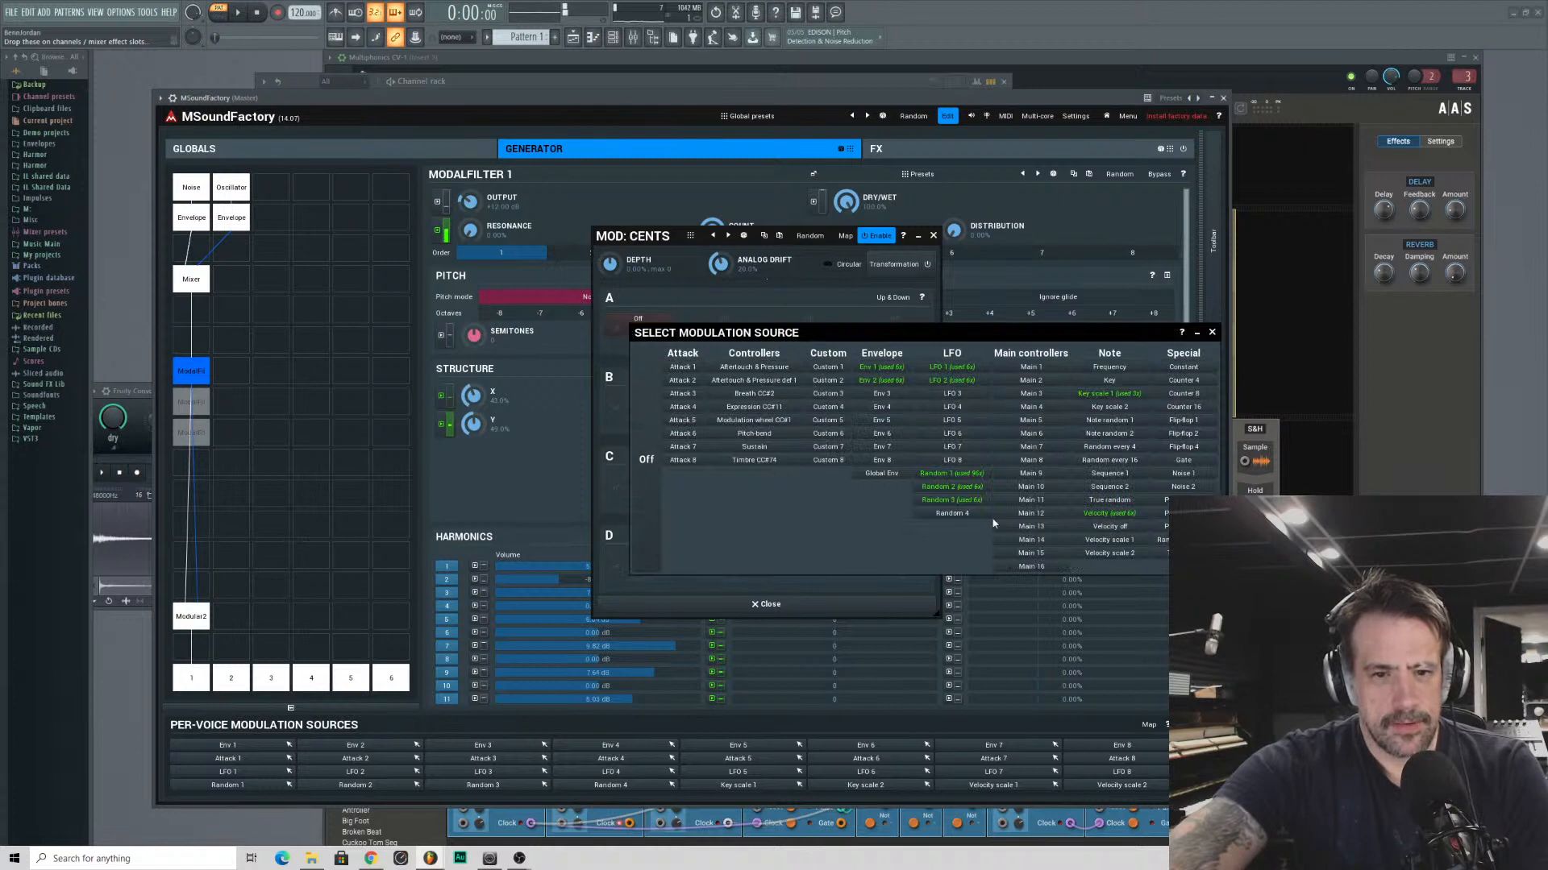
pyautogui.click(960, 395)
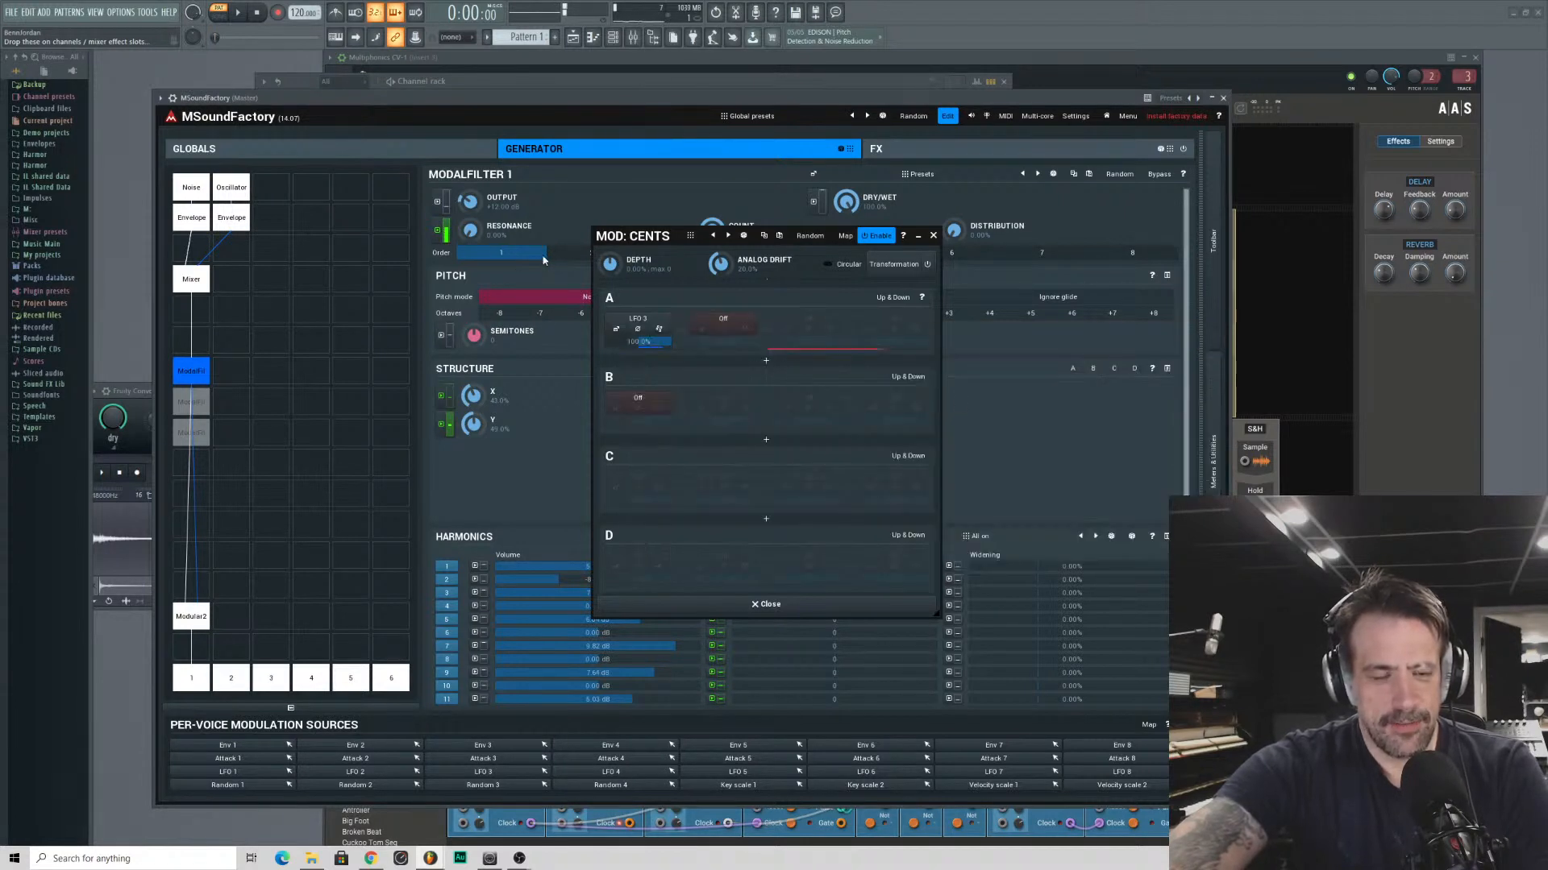
pyautogui.moveTo(637, 233); pyautogui.dragTo(389, 169)
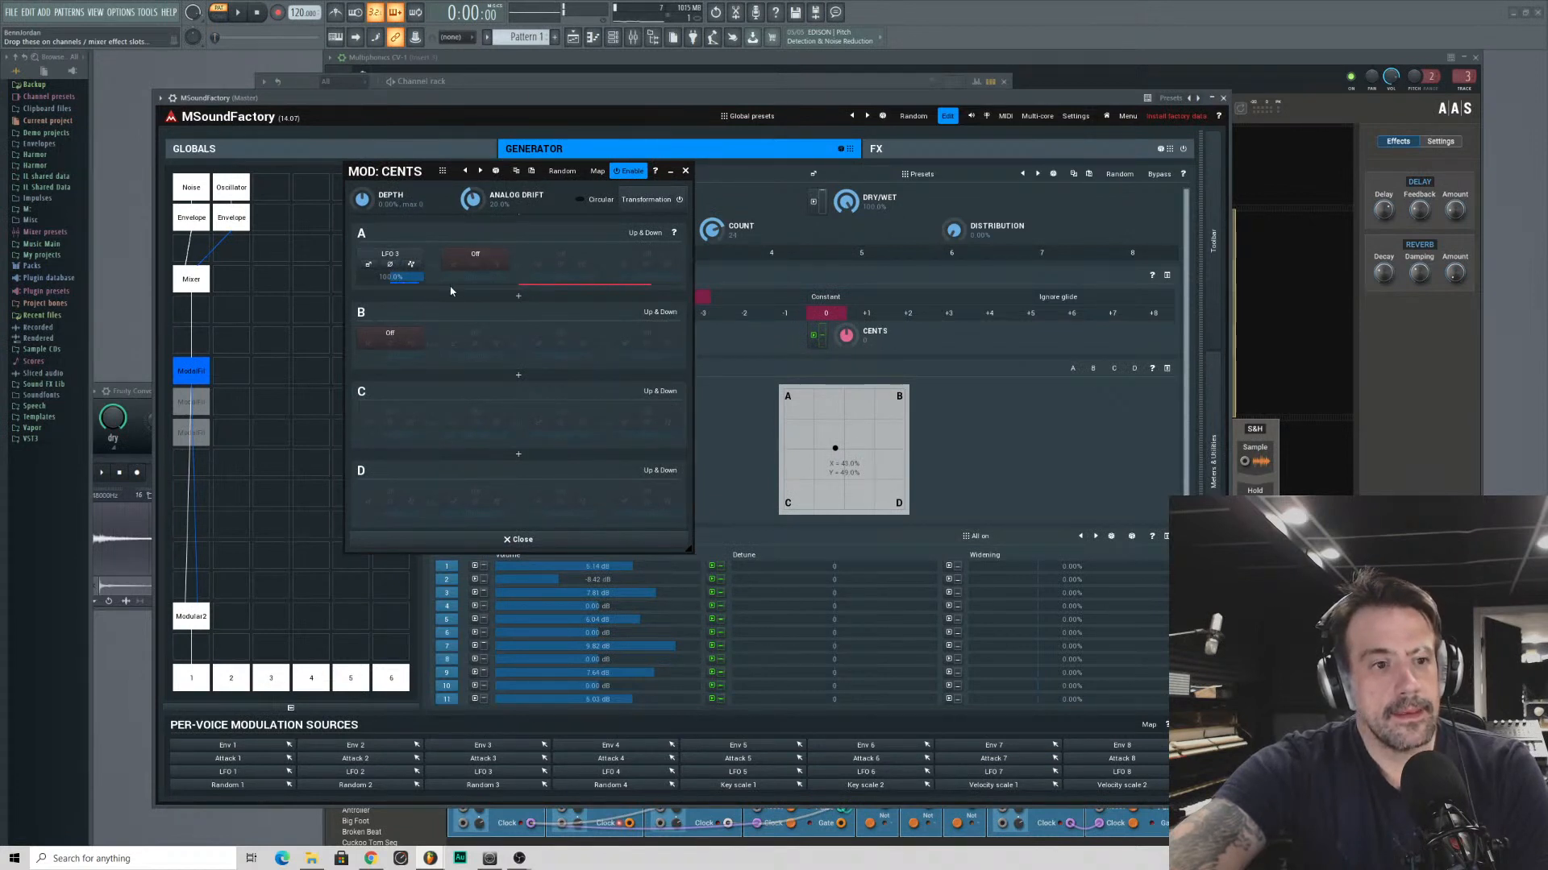
pyautogui.moveTo(820, 335); pyautogui.dragTo(819, 317)
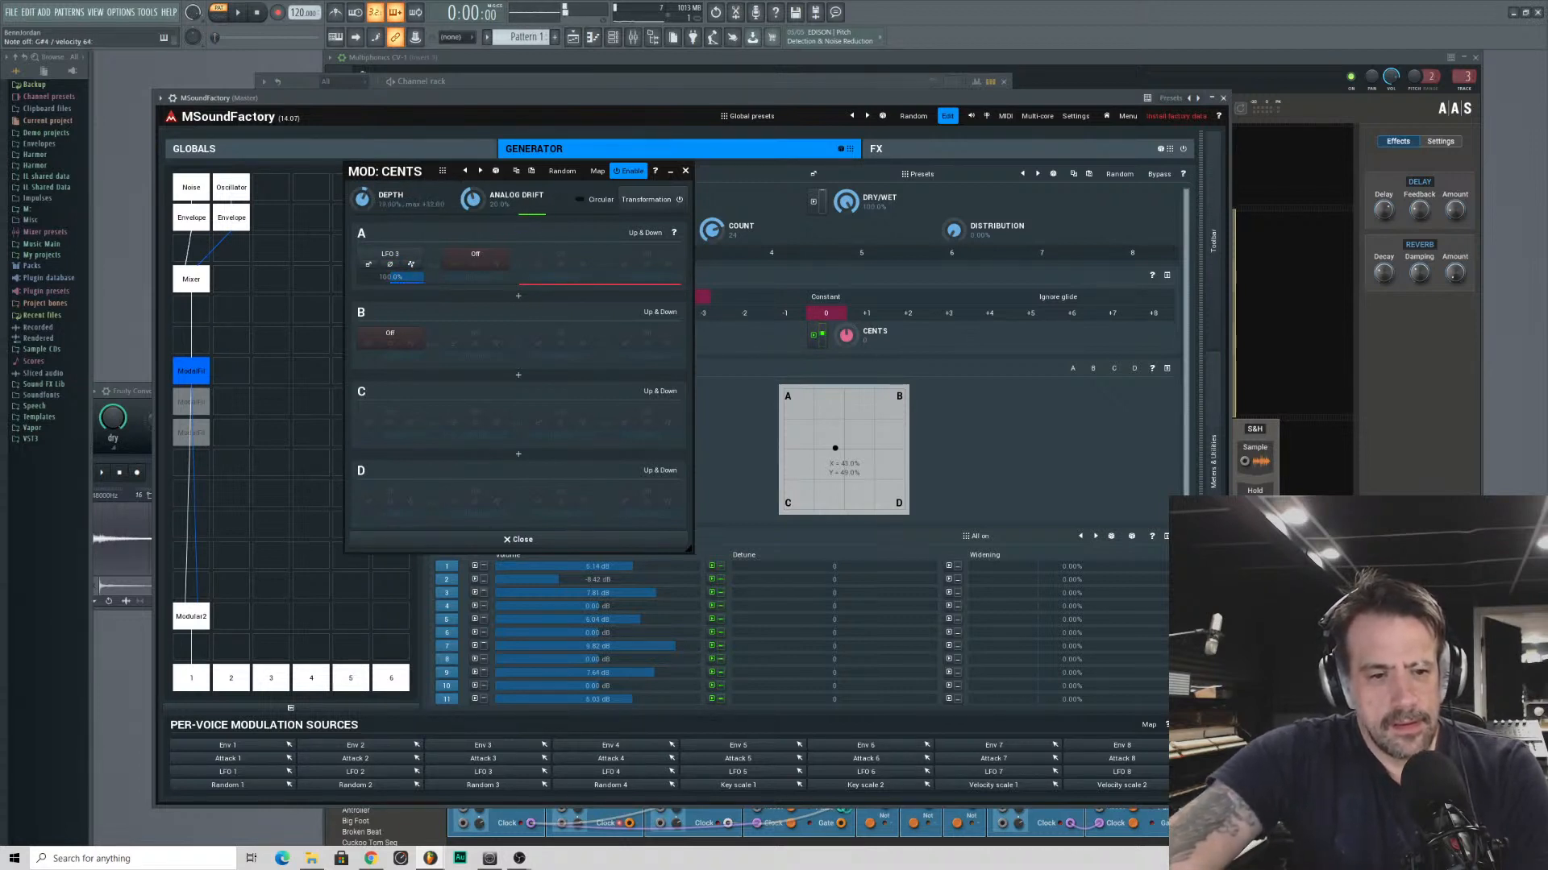
pyautogui.moveTo(820, 316); pyautogui.dragTo(820, 321)
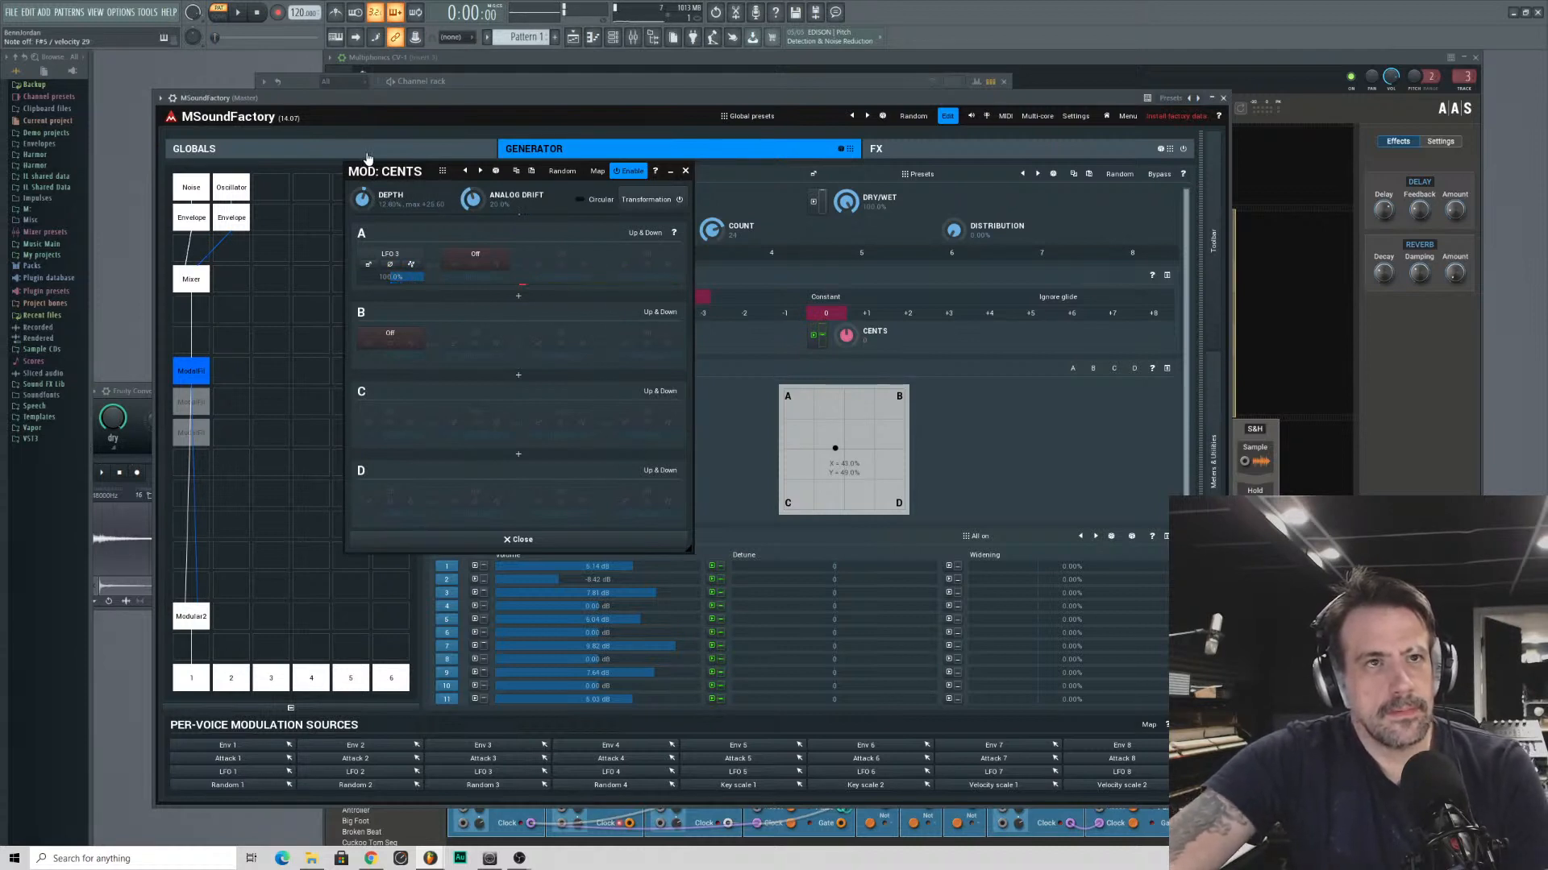
pyautogui.click(685, 172)
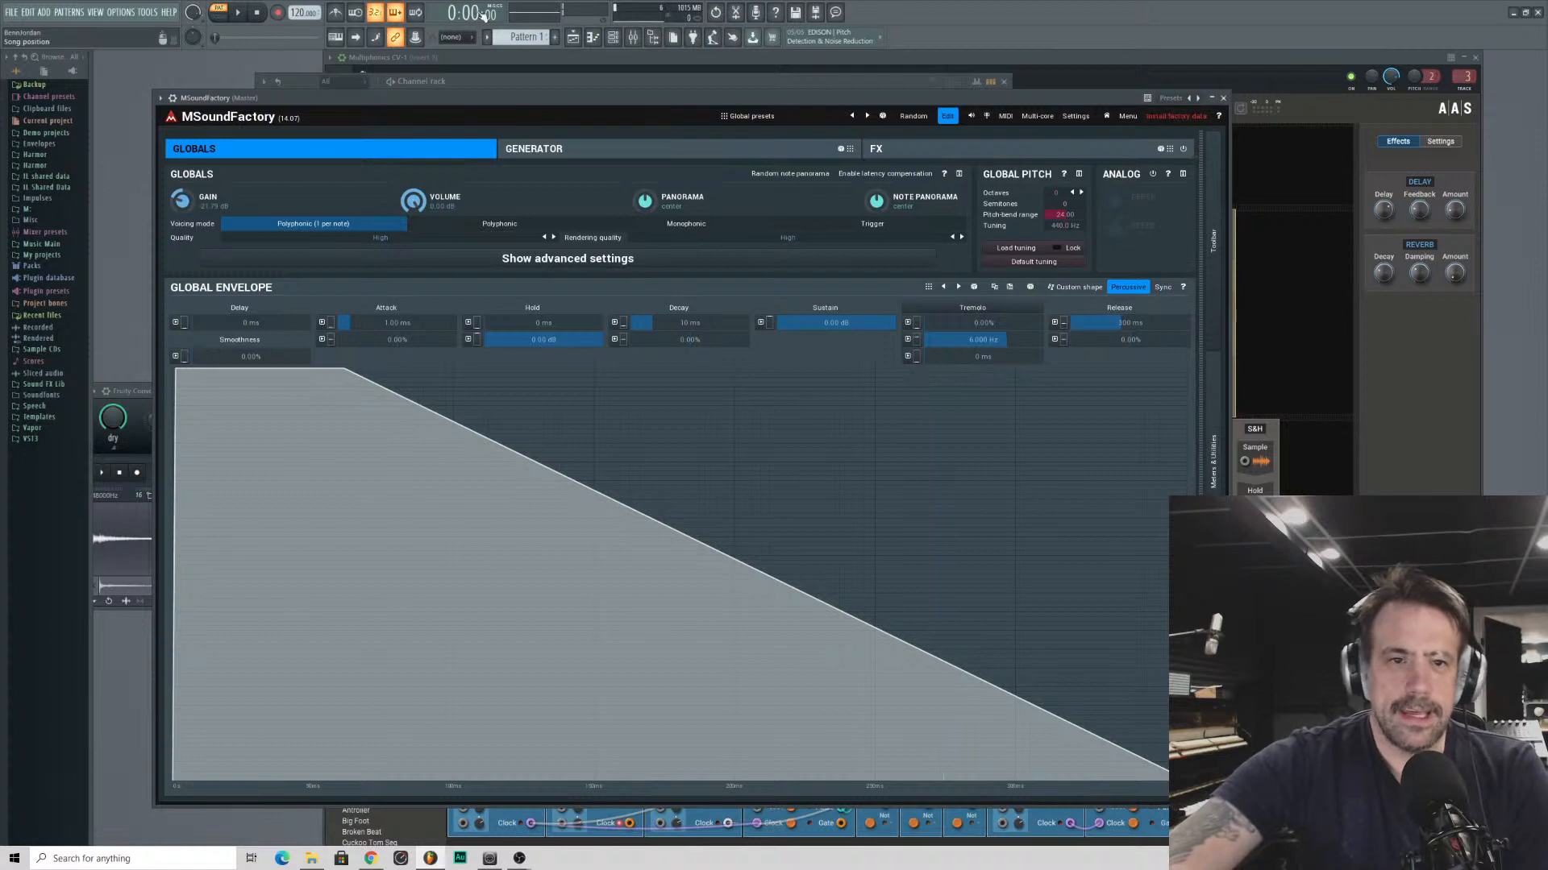
# - Browse the Percussive, FX and Keyboards folders of the global presets and show the Pianos subfolder
pyautogui.click(735, 115)
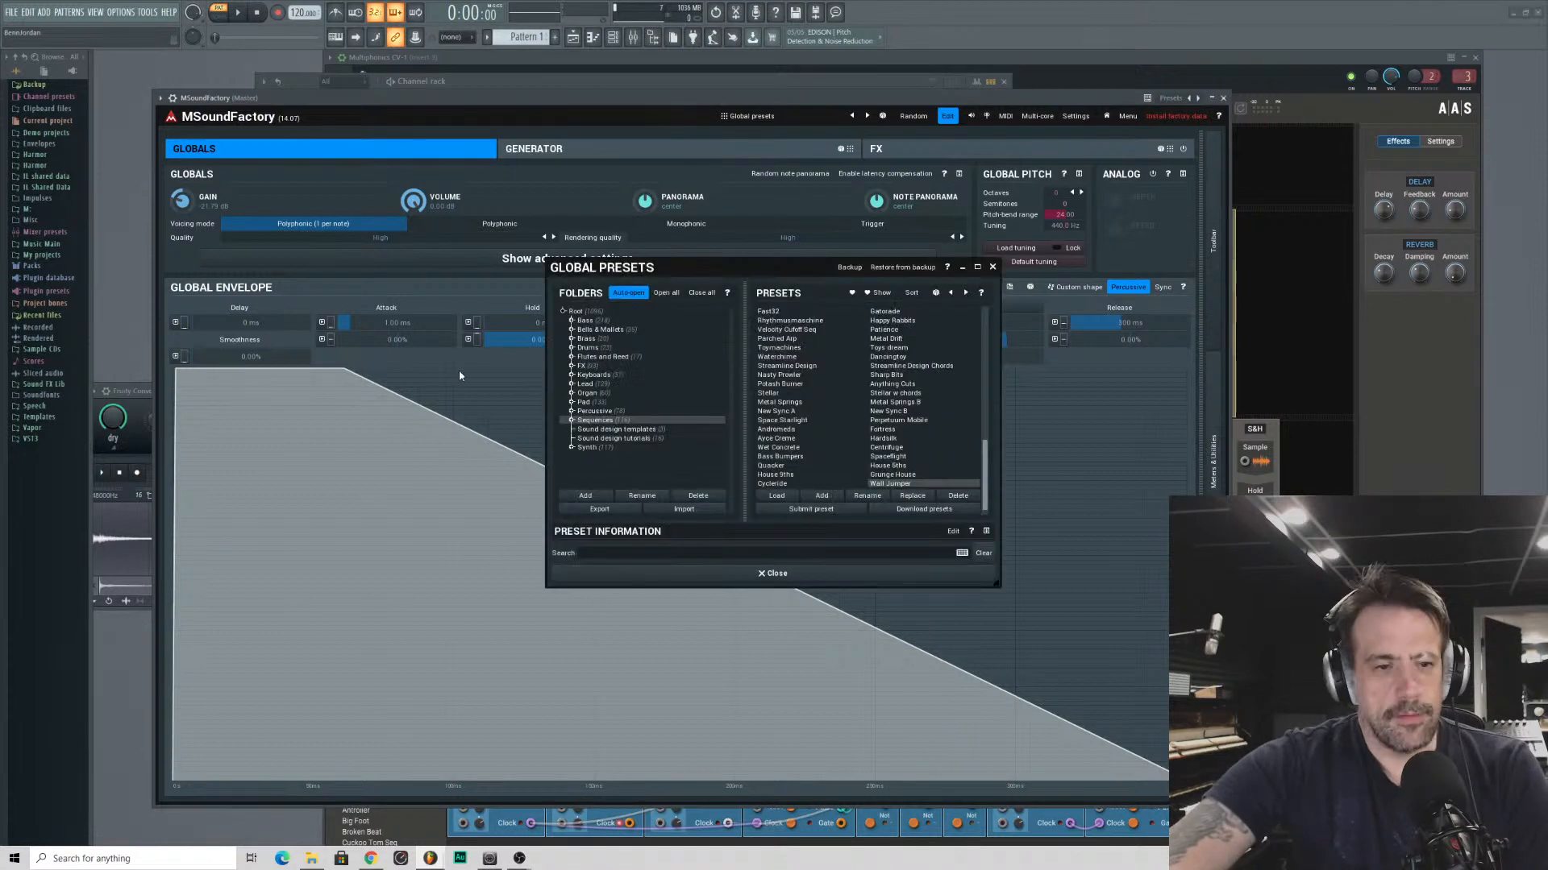
pyautogui.click(594, 412)
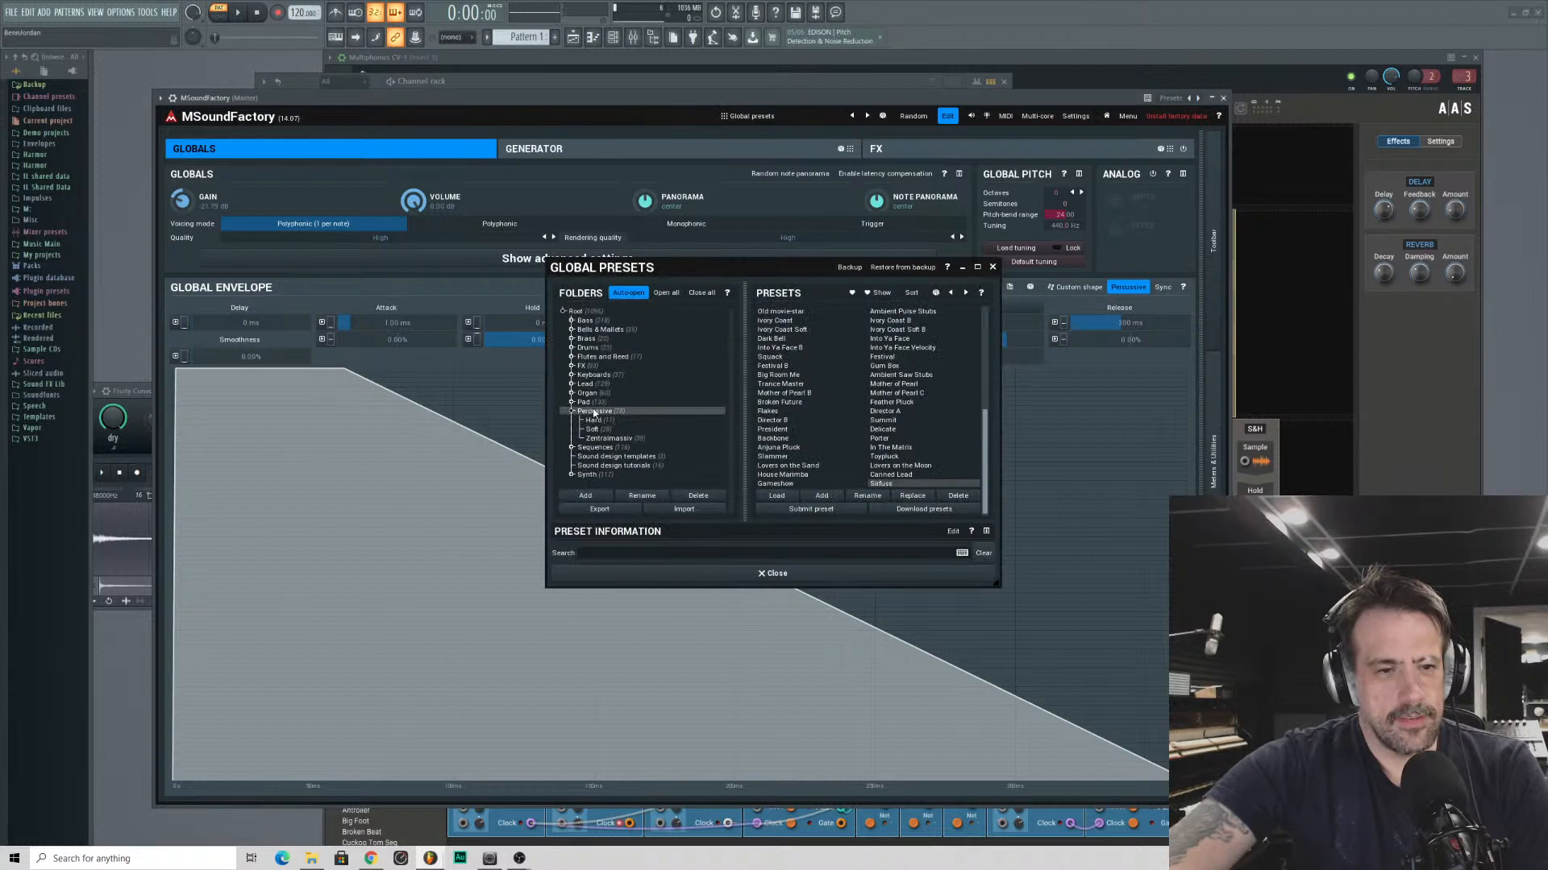
pyautogui.click(594, 366)
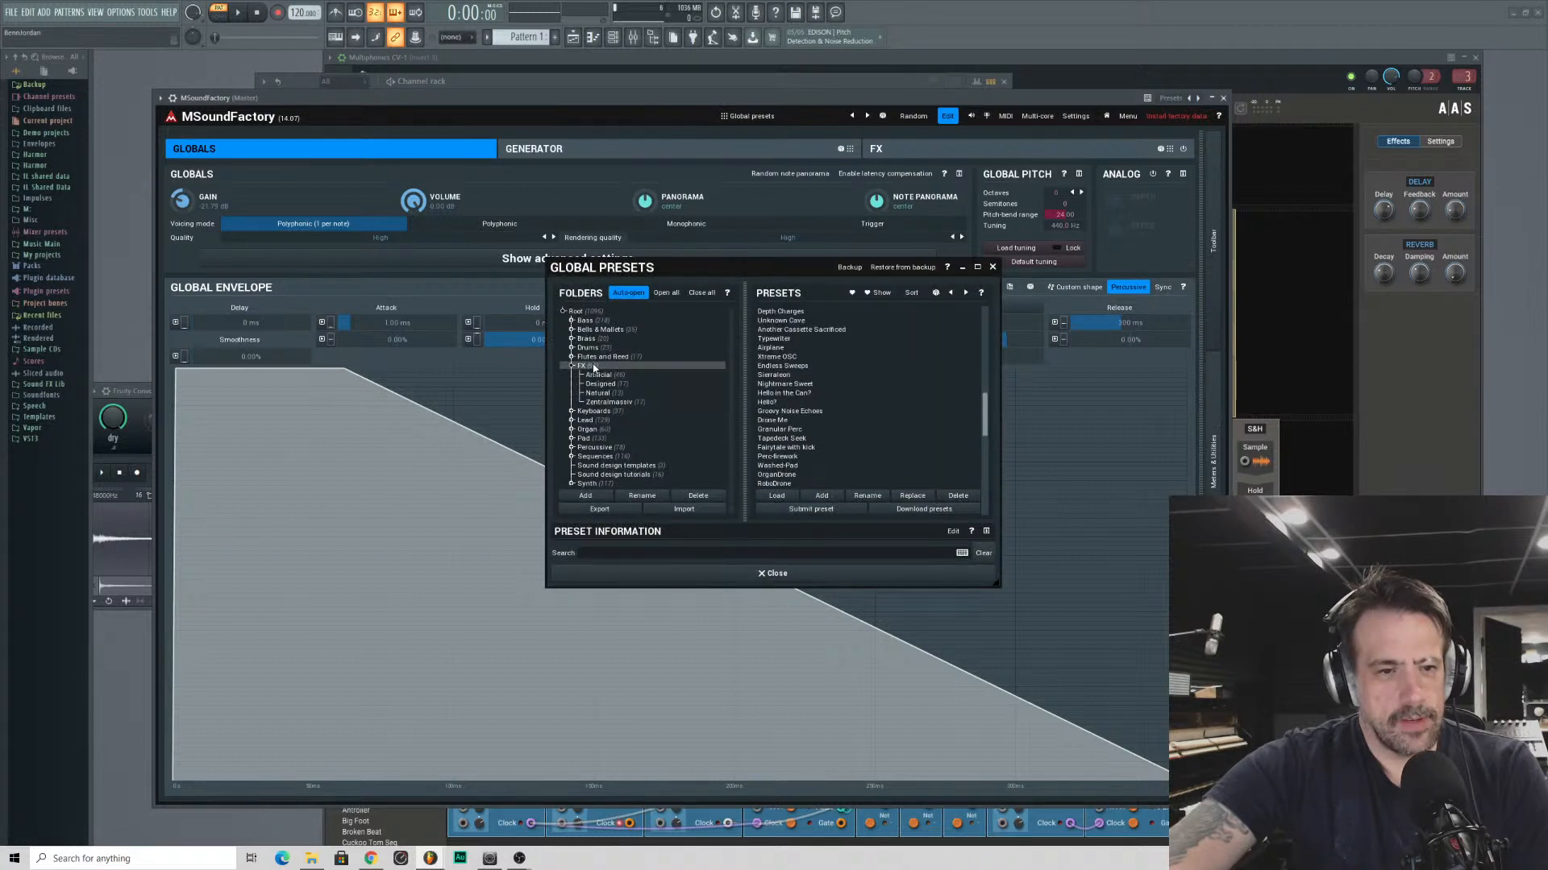
pyautogui.click(571, 365)
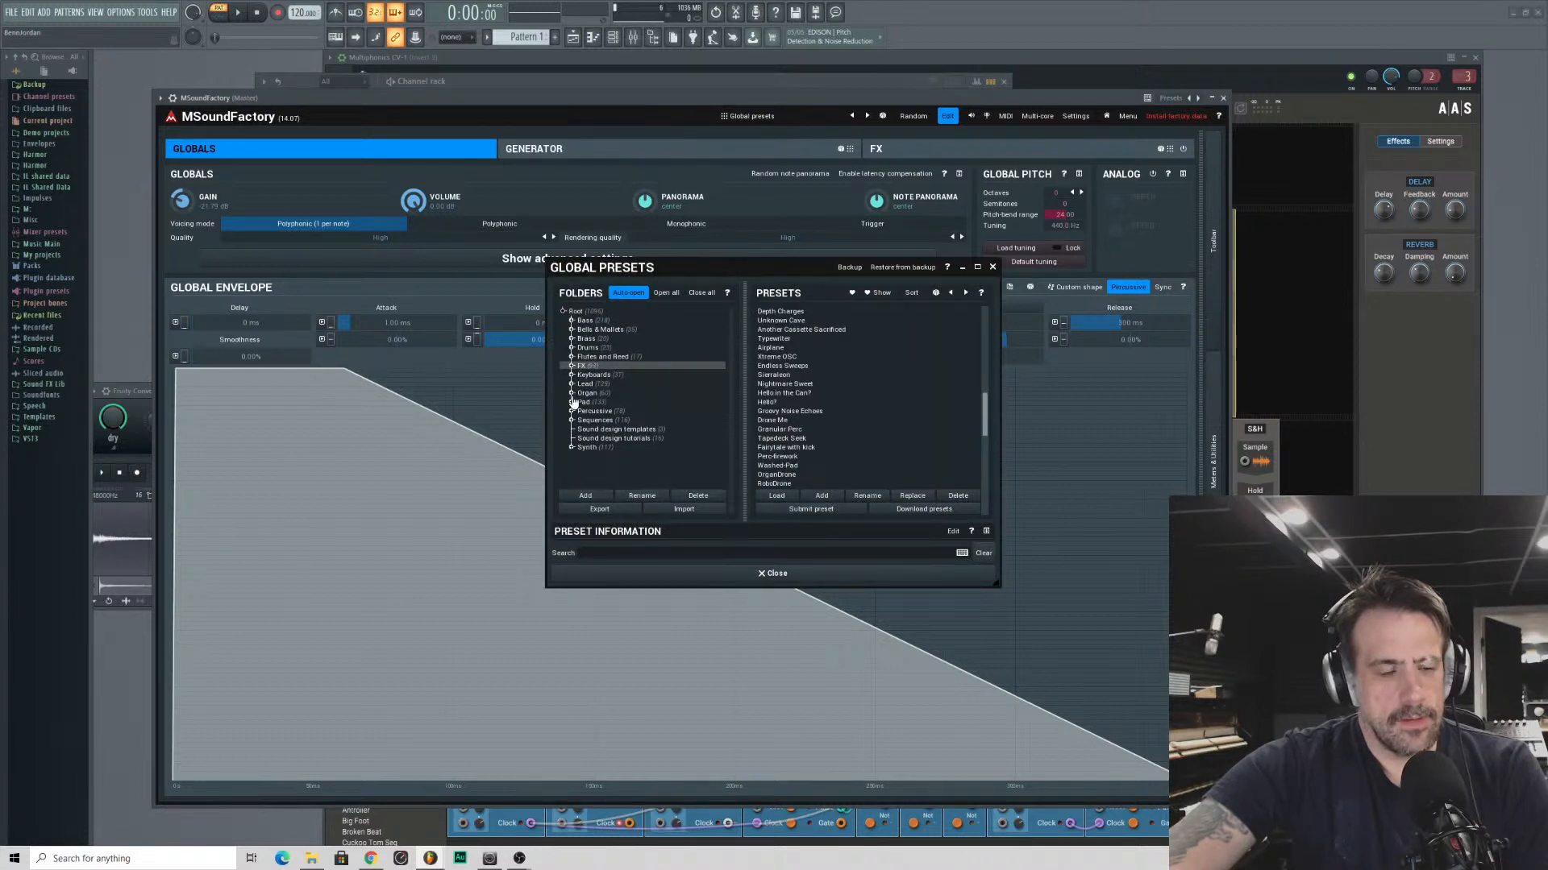
pyautogui.click(595, 376)
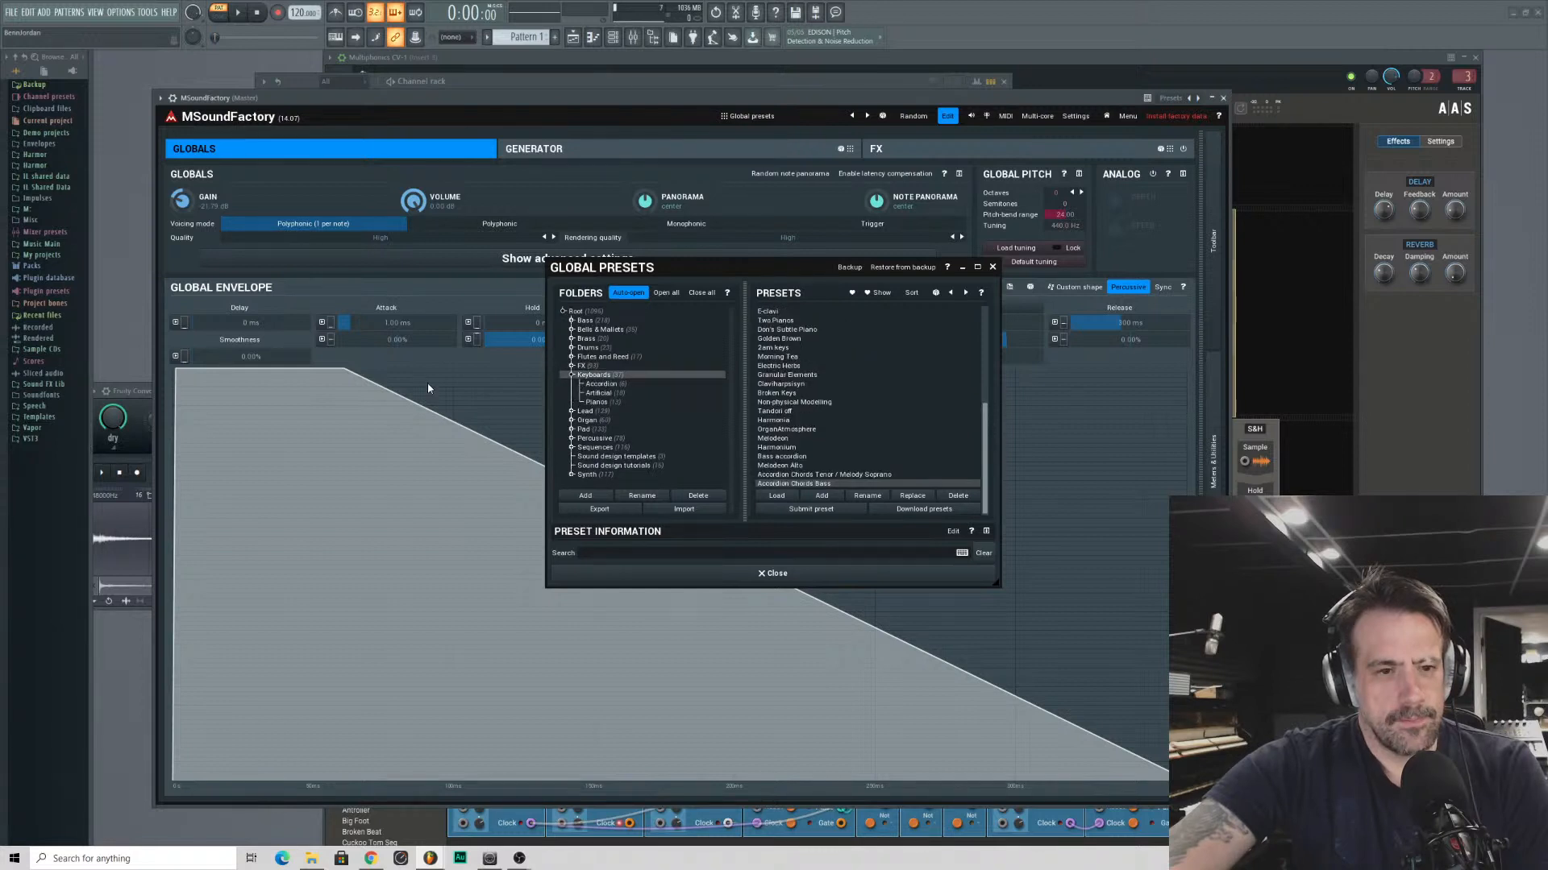
pyautogui.click(597, 402)
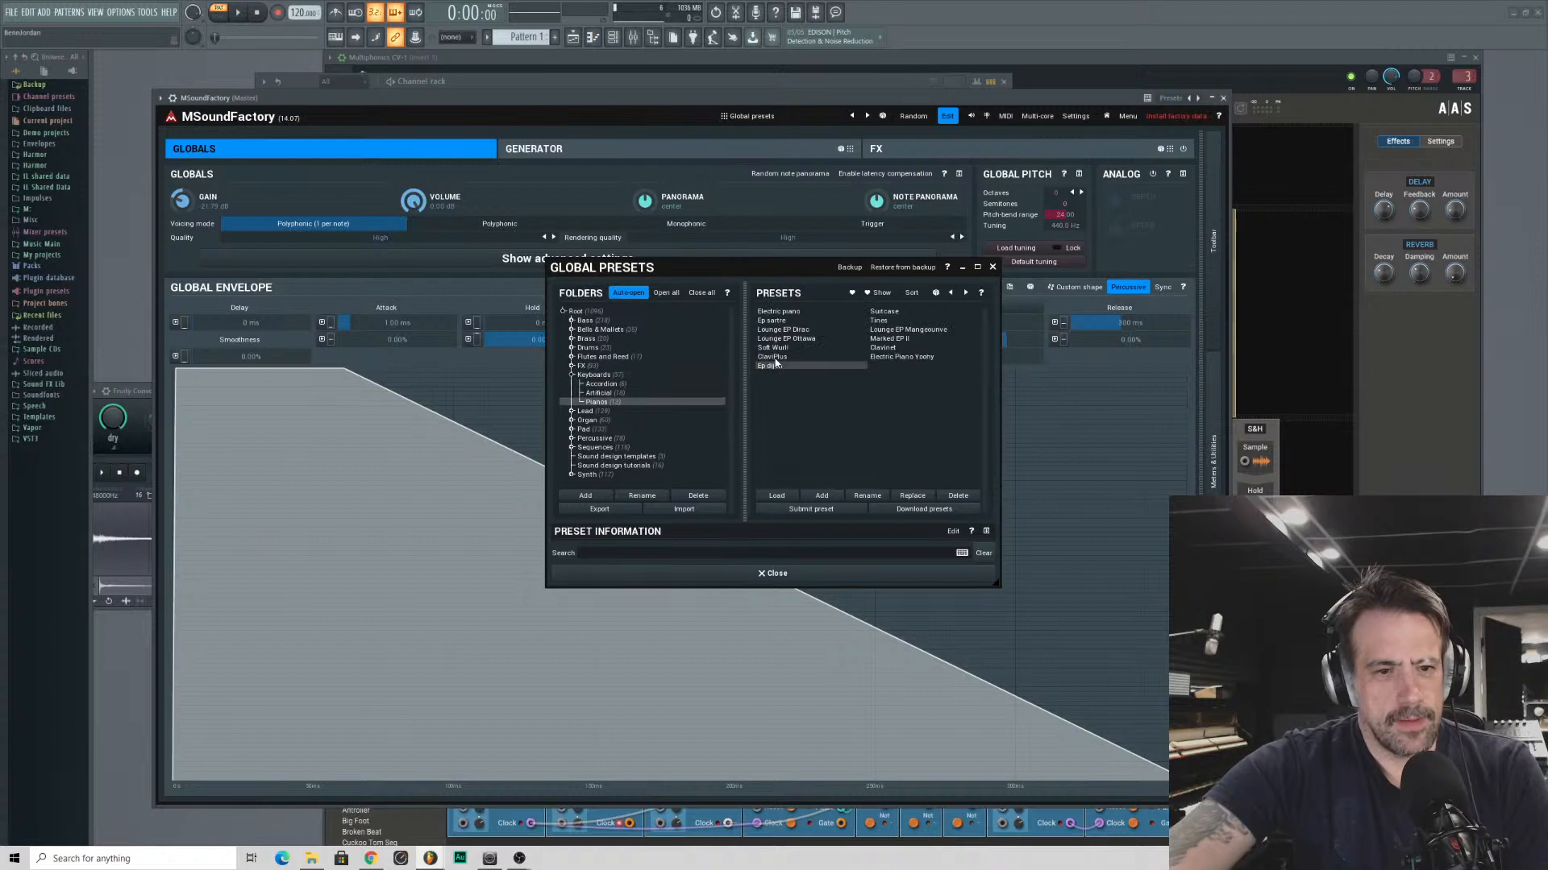
# - Audition the Suitcase, Marked EP II and Lounge EP Dirac presets
pyautogui.click(885, 313)
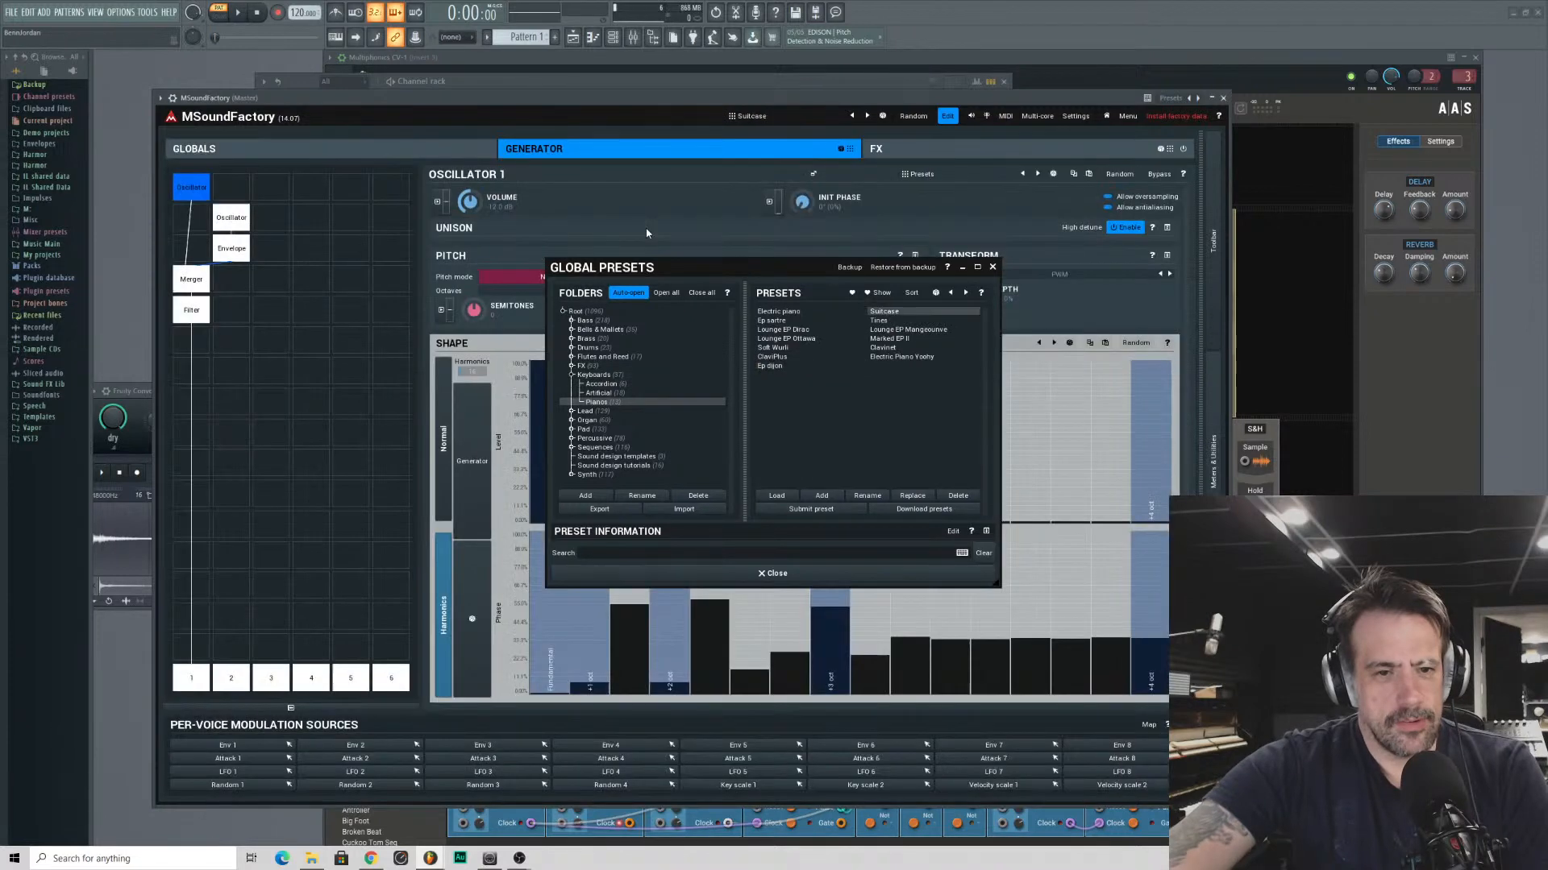
pyautogui.click(889, 339)
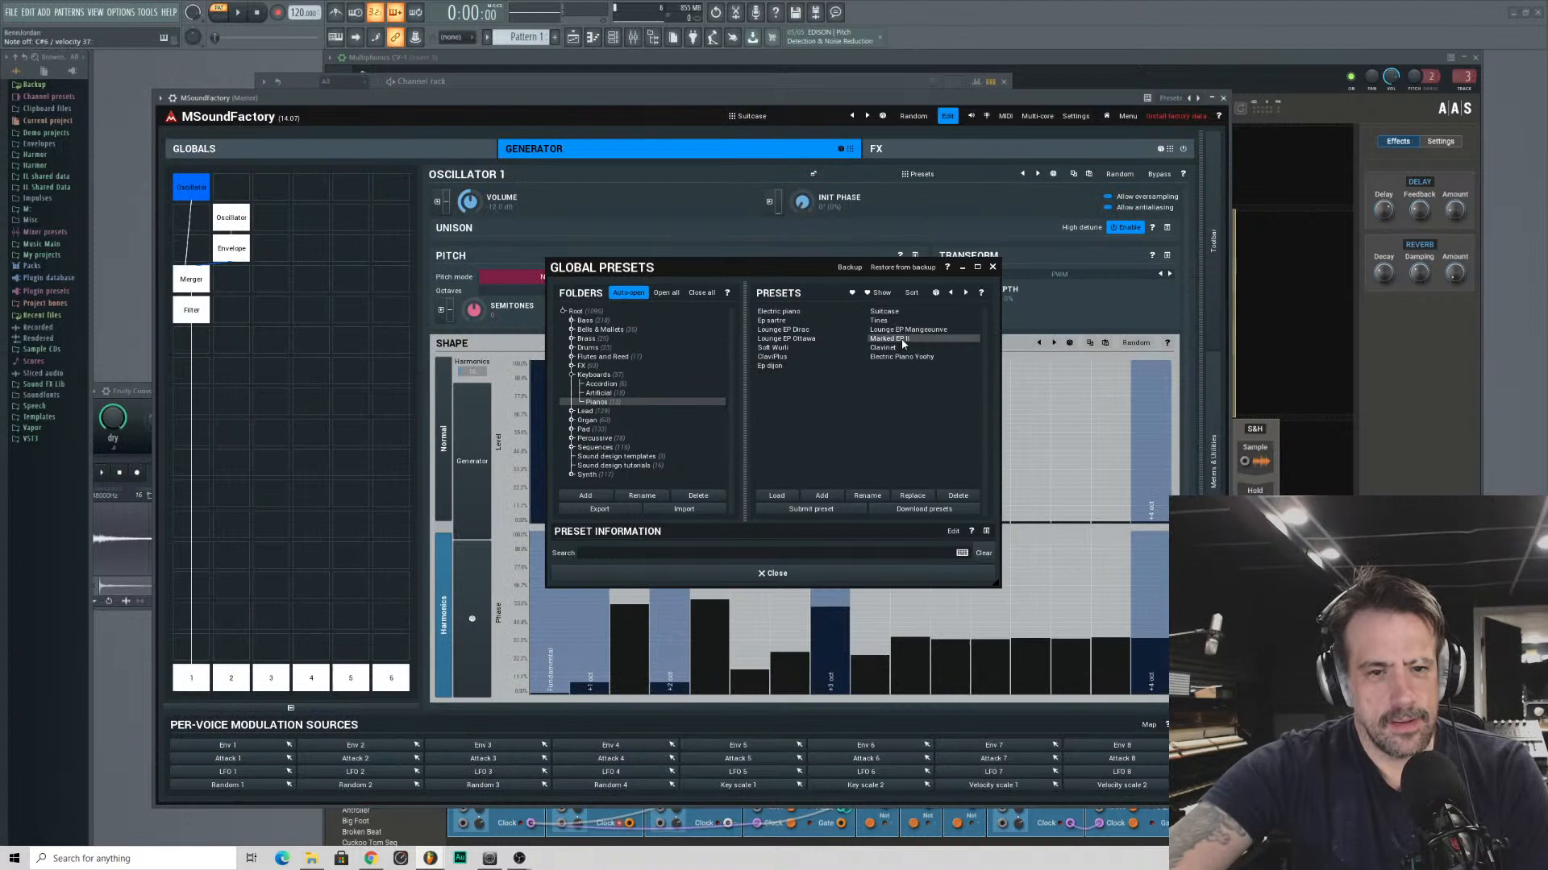
pyautogui.click(789, 330)
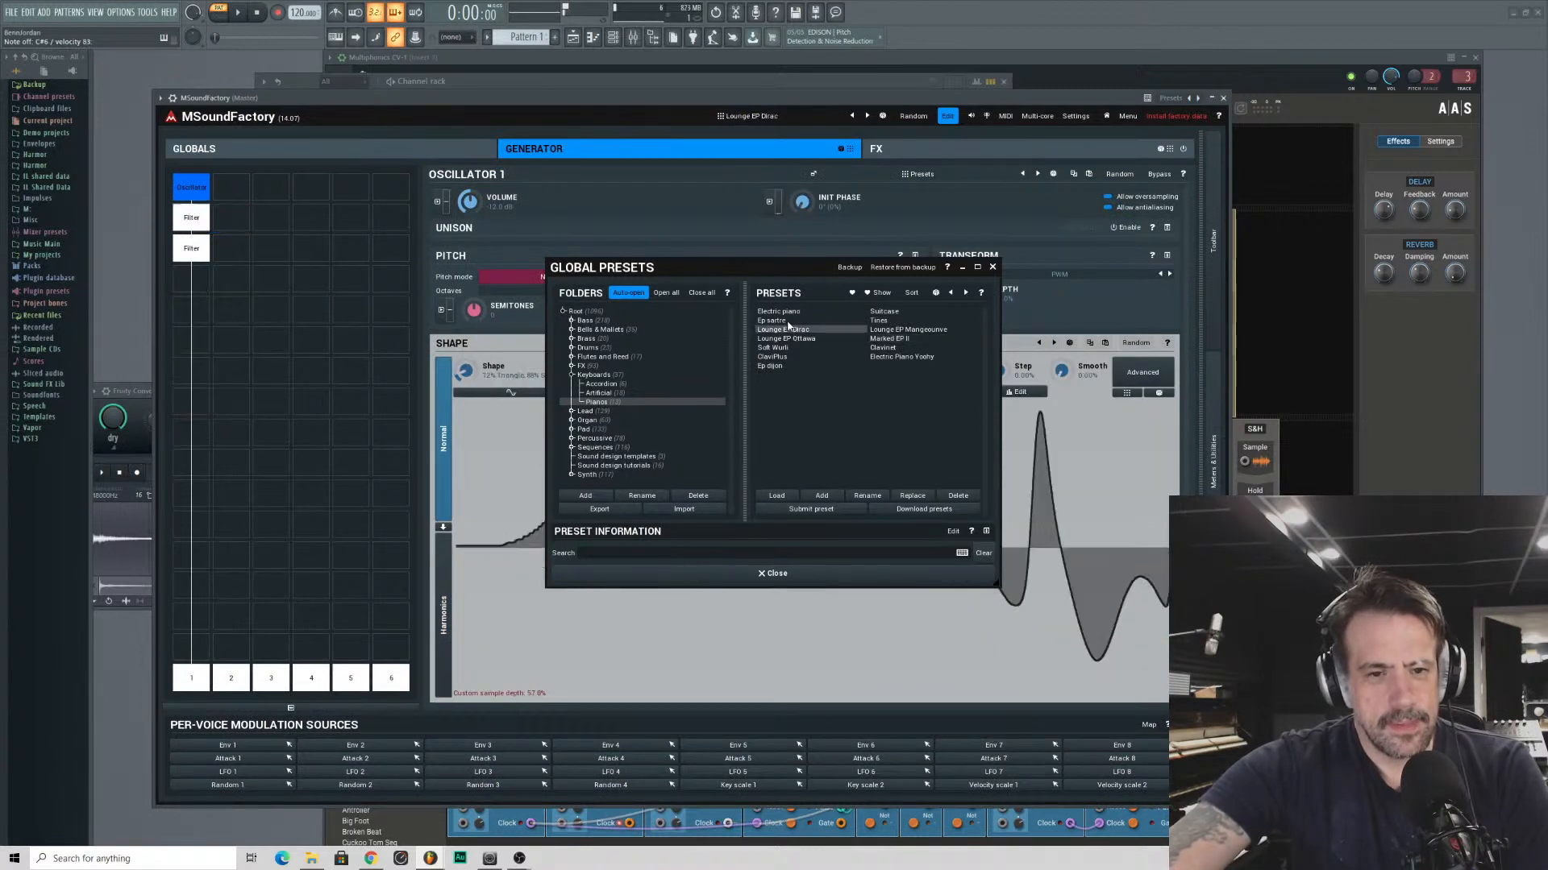
# - Load Bell Light from the Natural subfolder of Bells & Mallets and move the preset browser clear of the editor
pyautogui.click(600, 375)
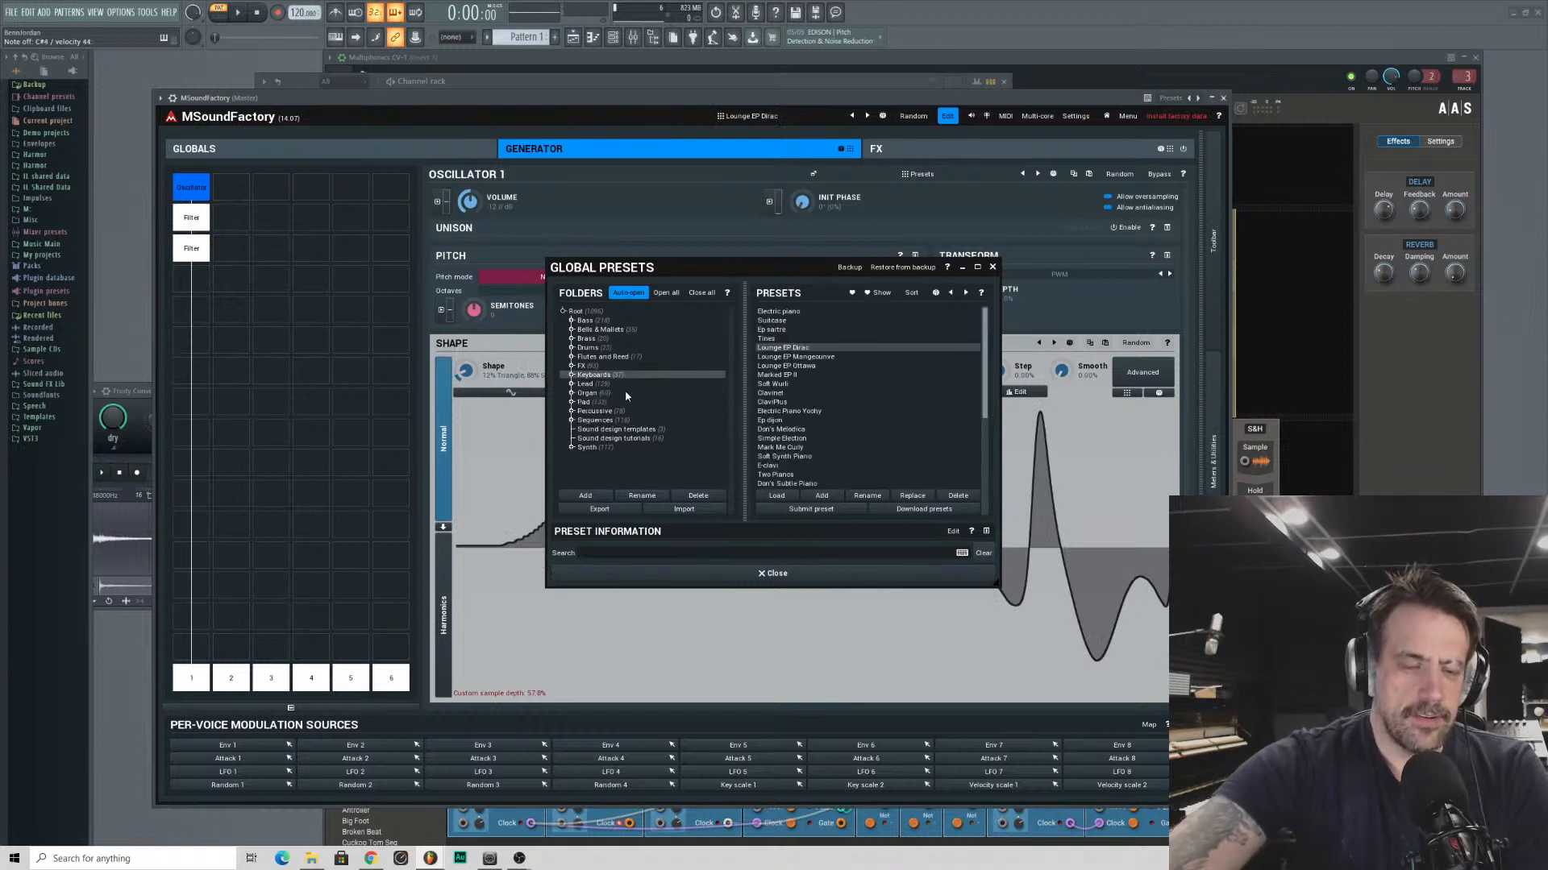
pyautogui.click(601, 330)
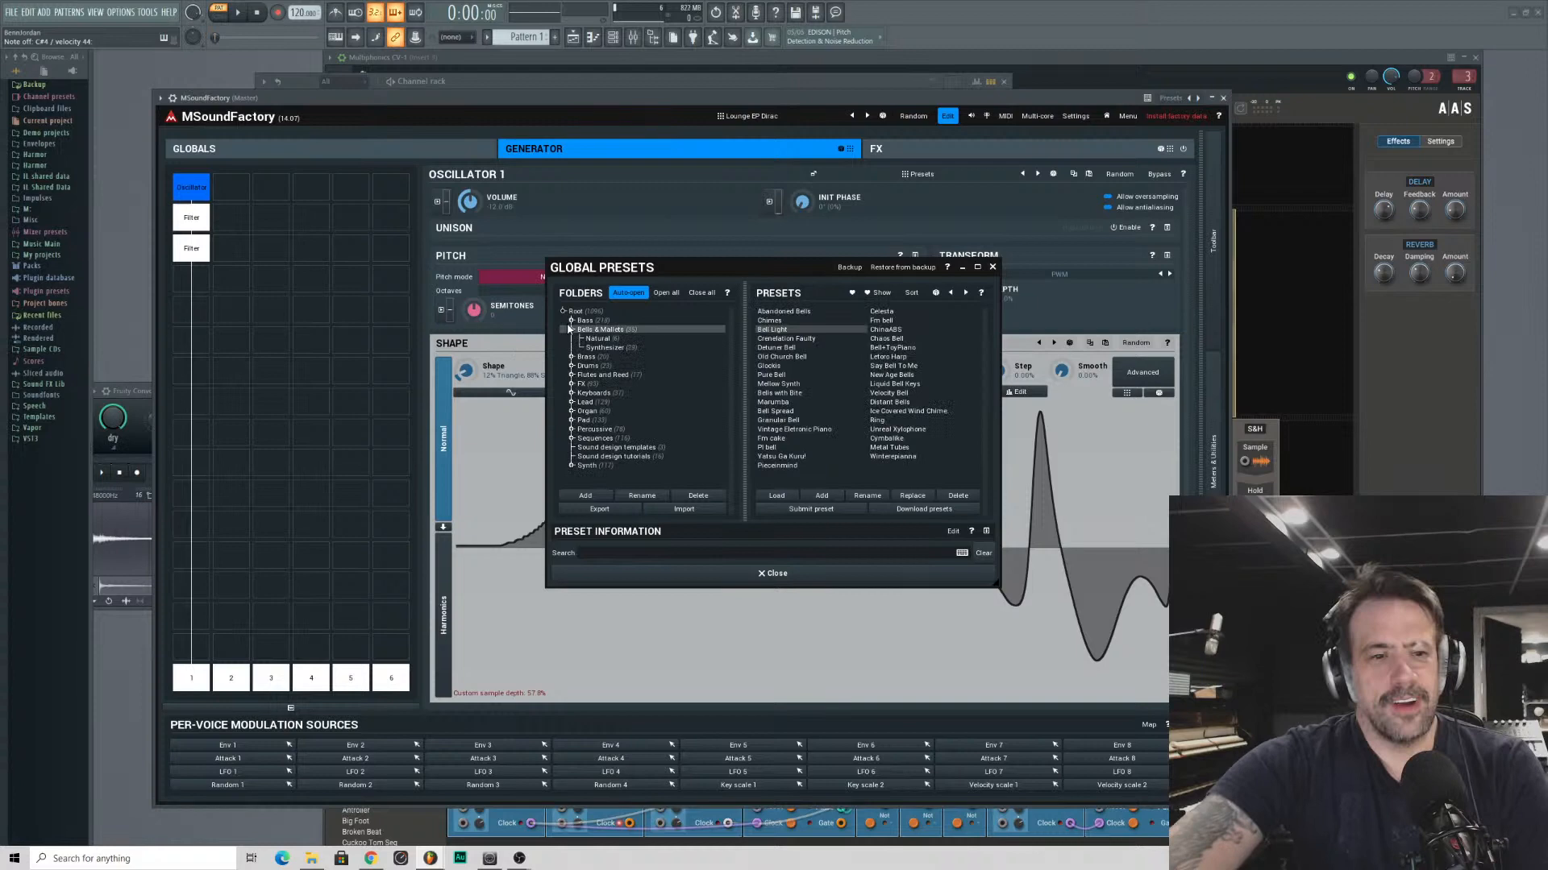
pyautogui.click(597, 339)
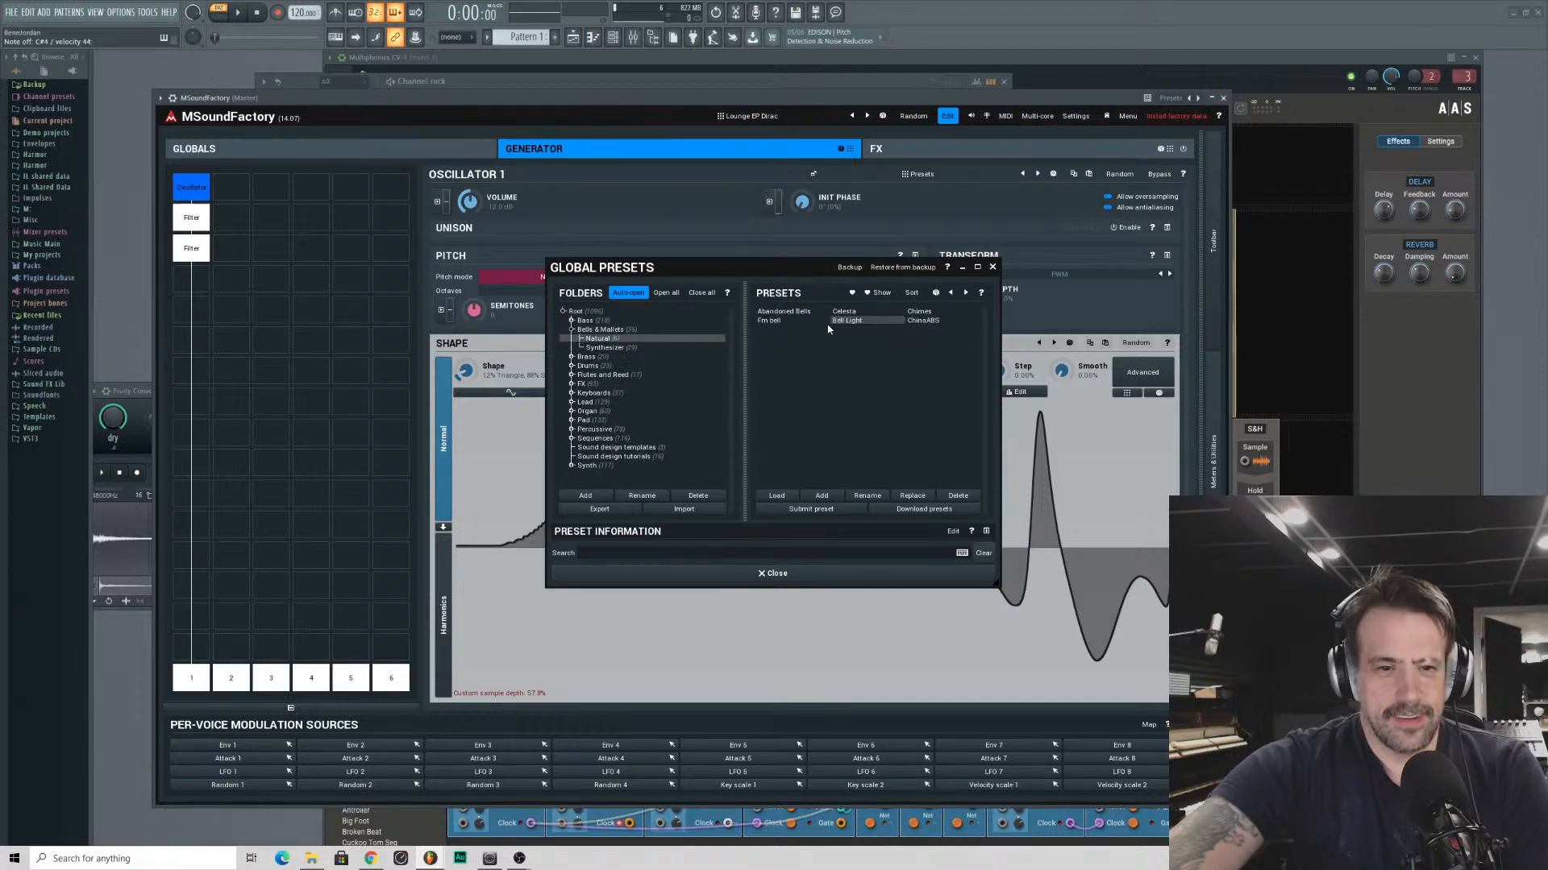
pyautogui.click(827, 322)
pyautogui.moveTo(811, 265); pyautogui.dragTo(1305, 189)
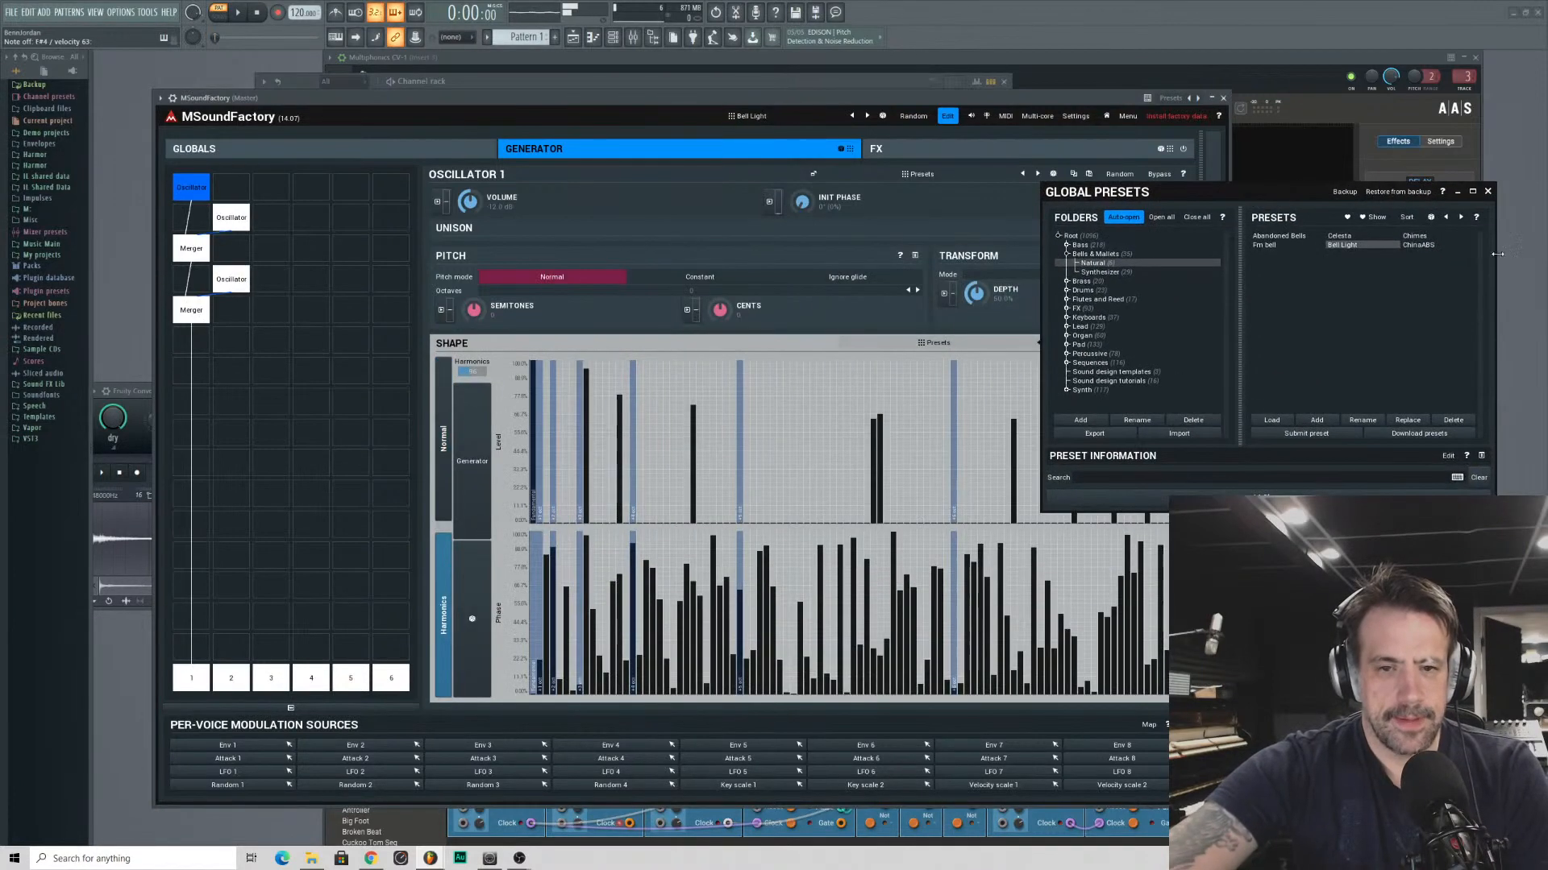
# - Audition the Fm bell, Chimes, ChinaABS and Abandoned Bells presets
pyautogui.click(1262, 245)
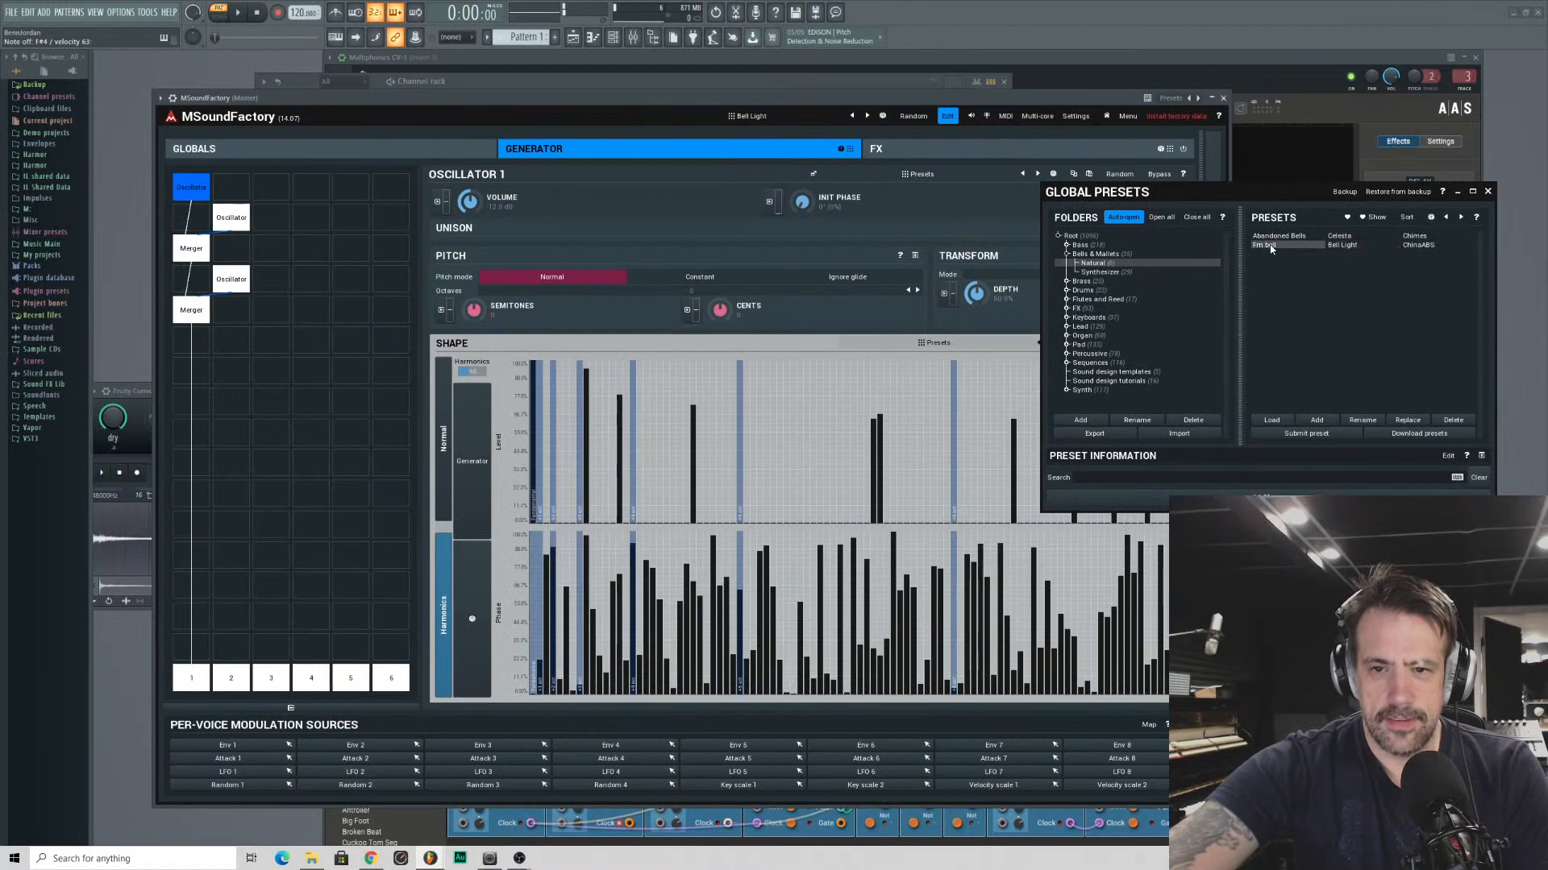
pyautogui.click(1416, 237)
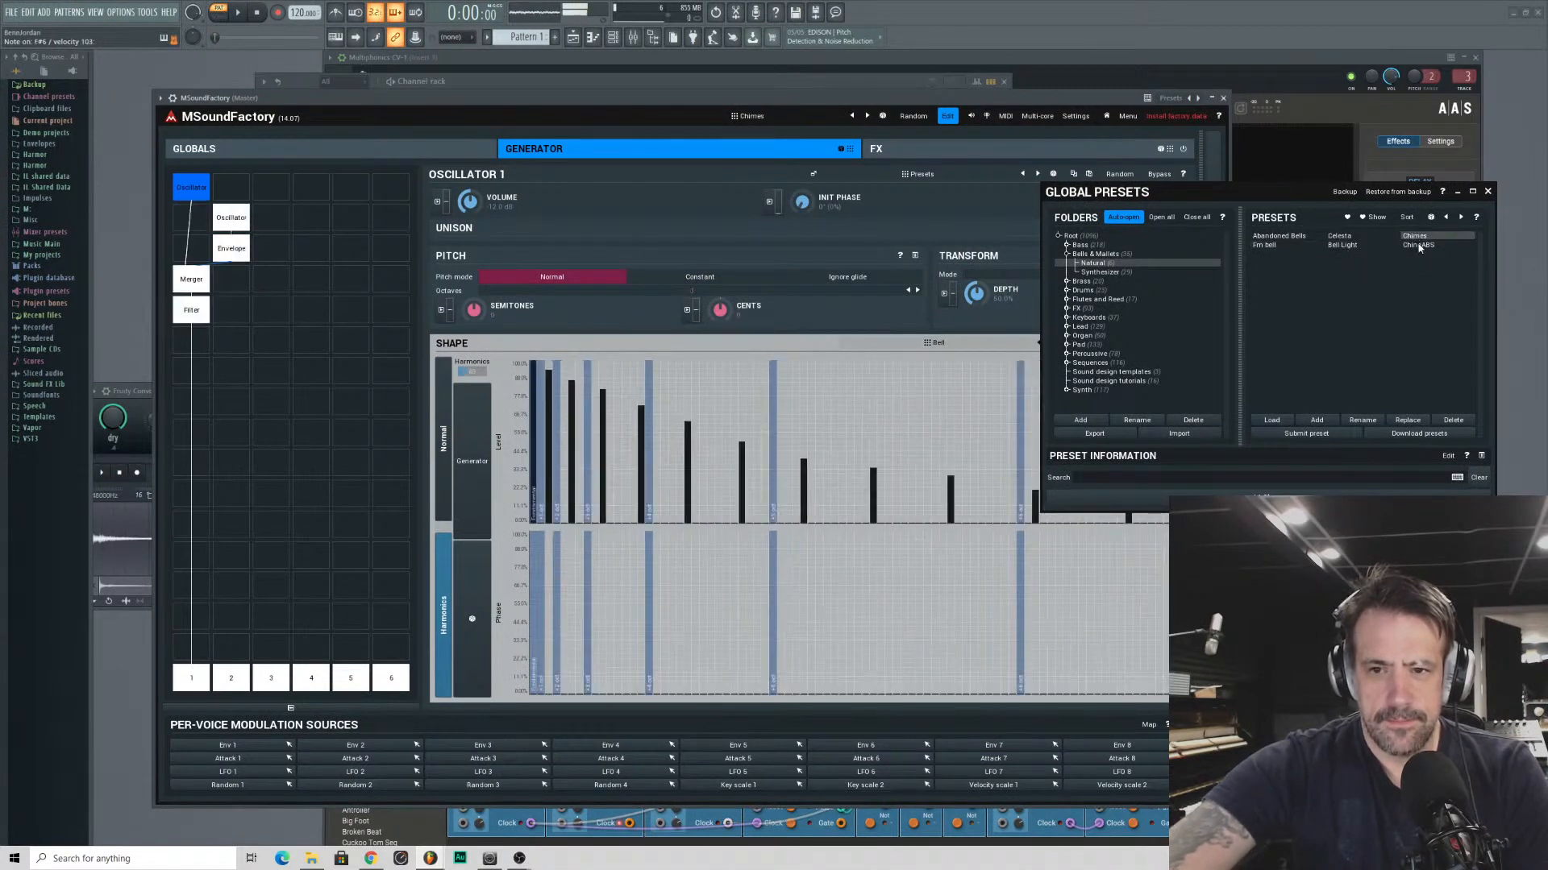
pyautogui.click(1417, 246)
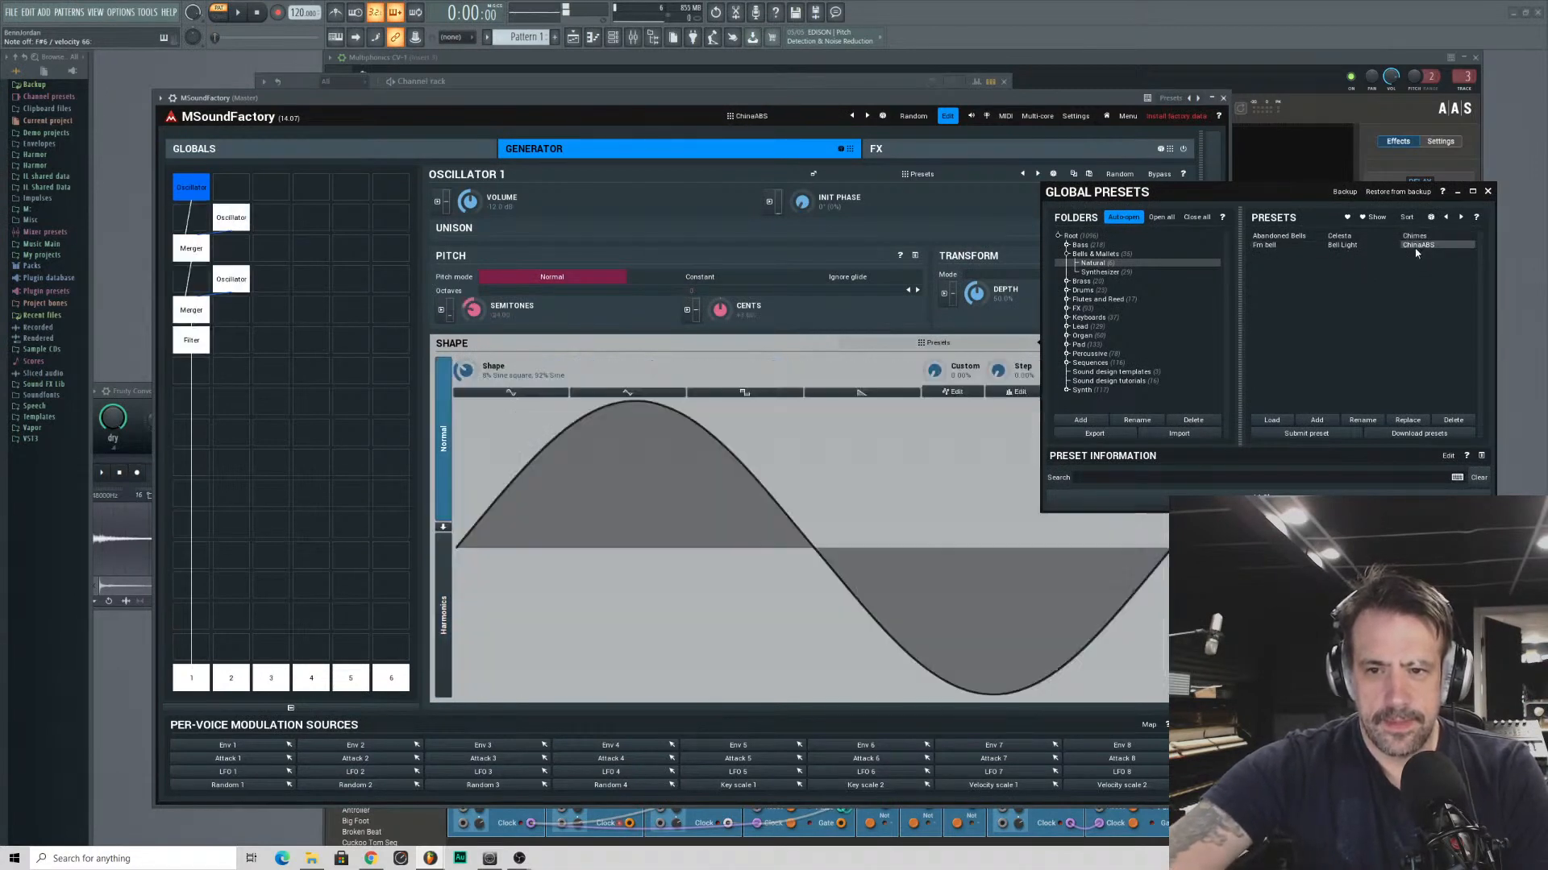
pyautogui.click(1265, 237)
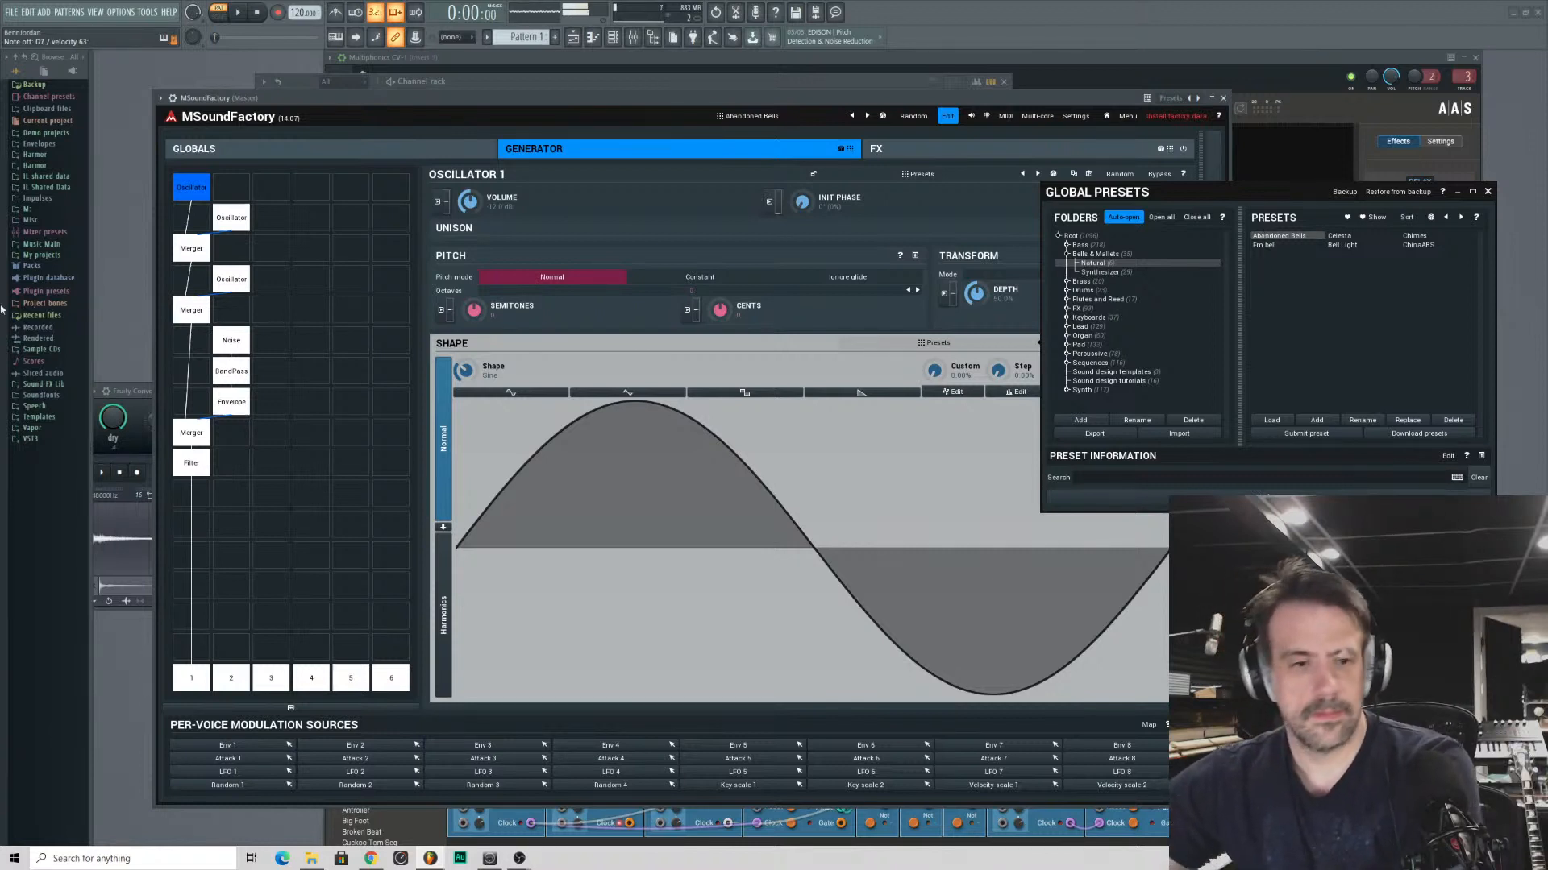
# - Show the Sound design tutorials presets and load Wavetable and Amped per-voice delay
pyautogui.click(1097, 373)
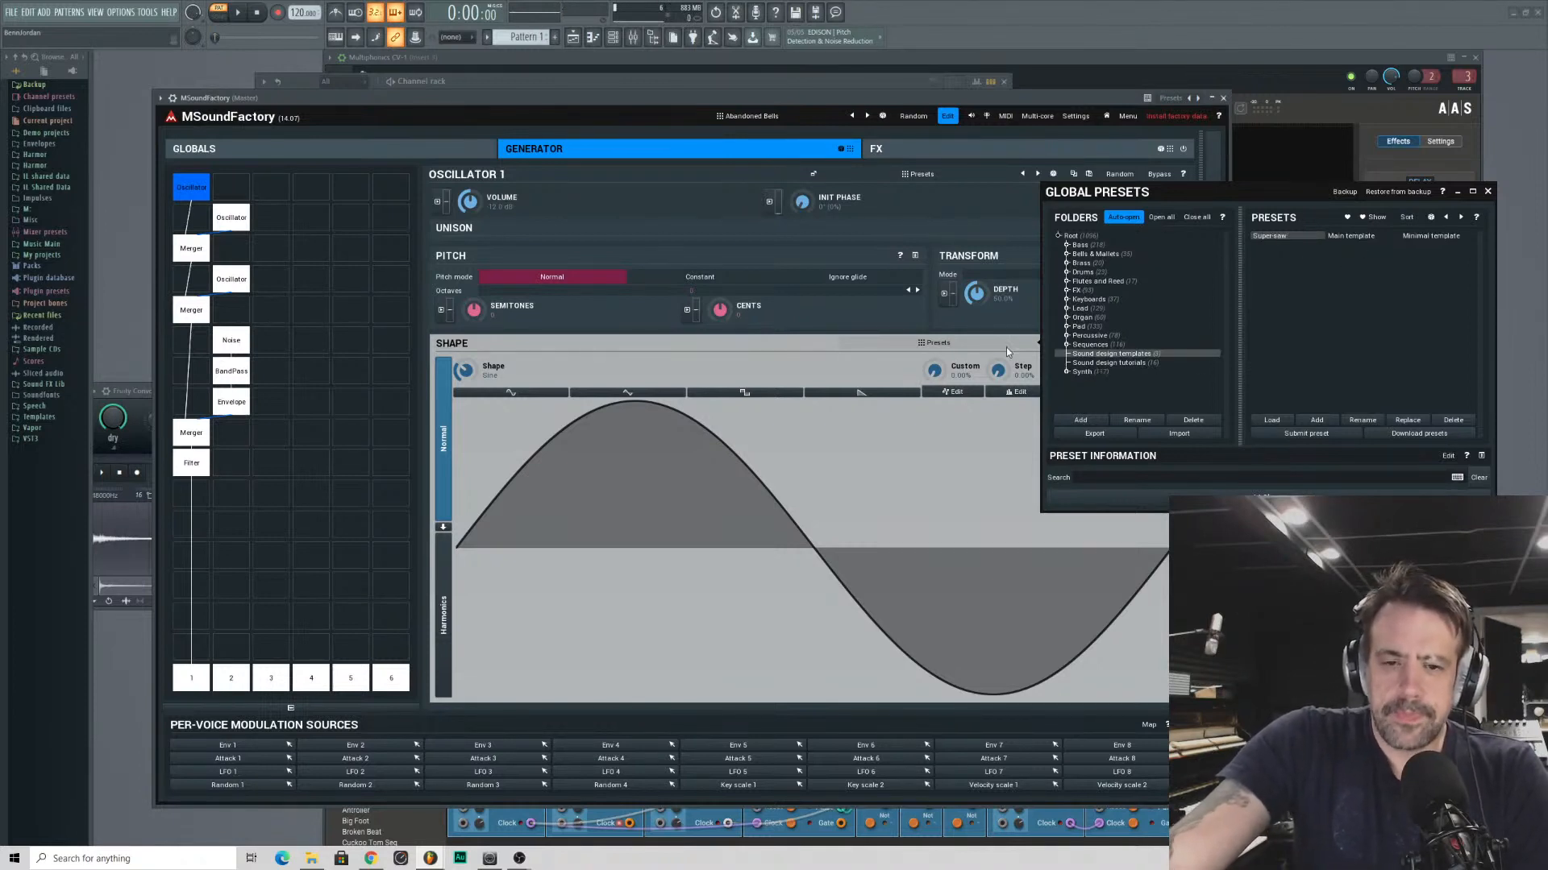
pyautogui.click(1098, 364)
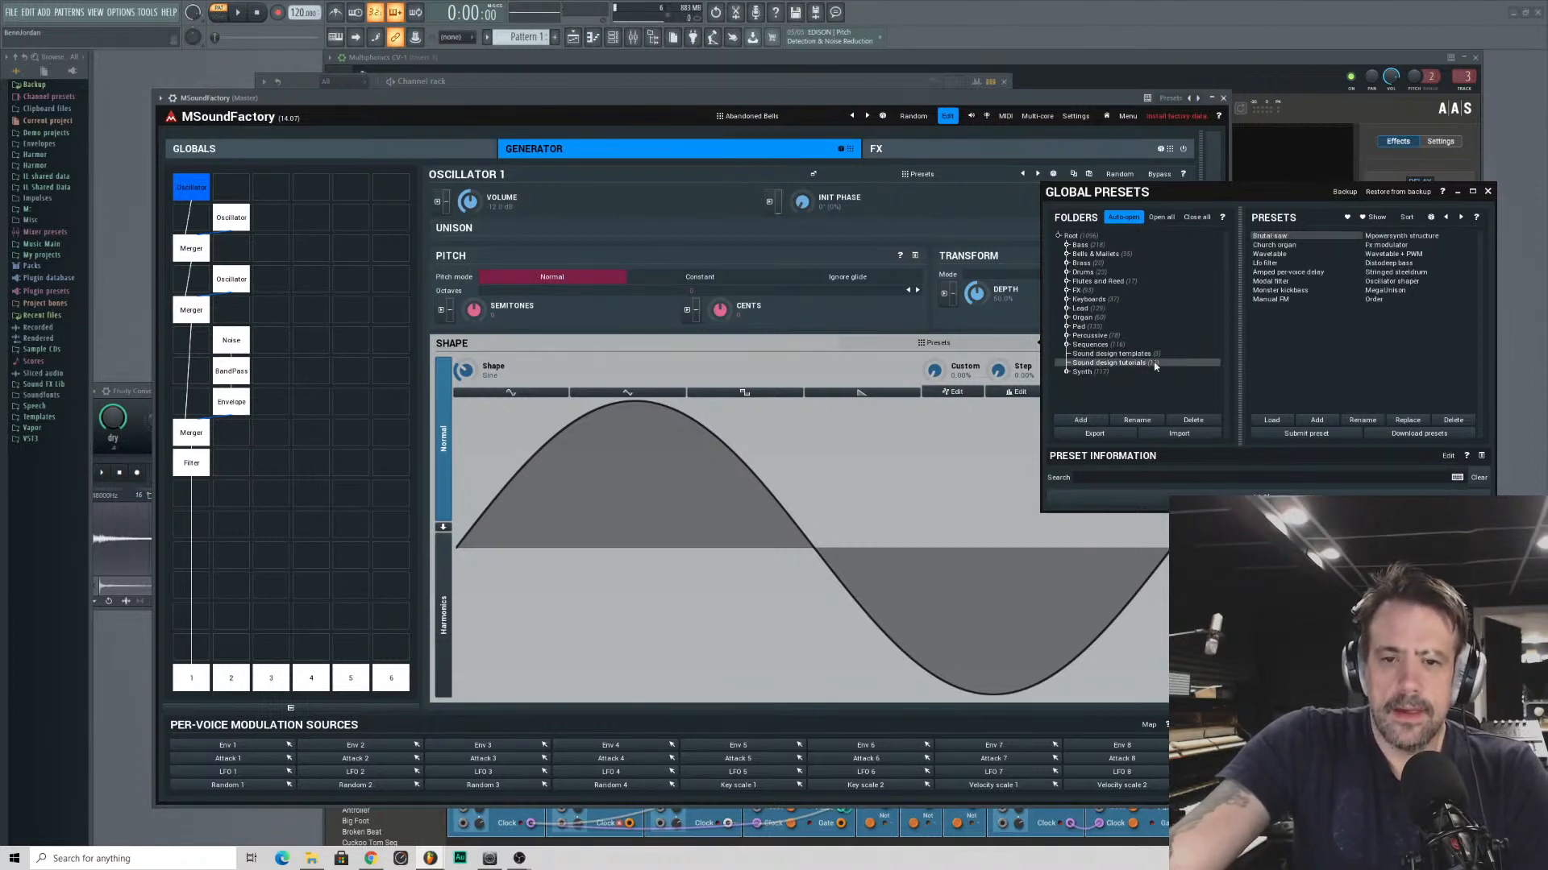
pyautogui.click(1272, 254)
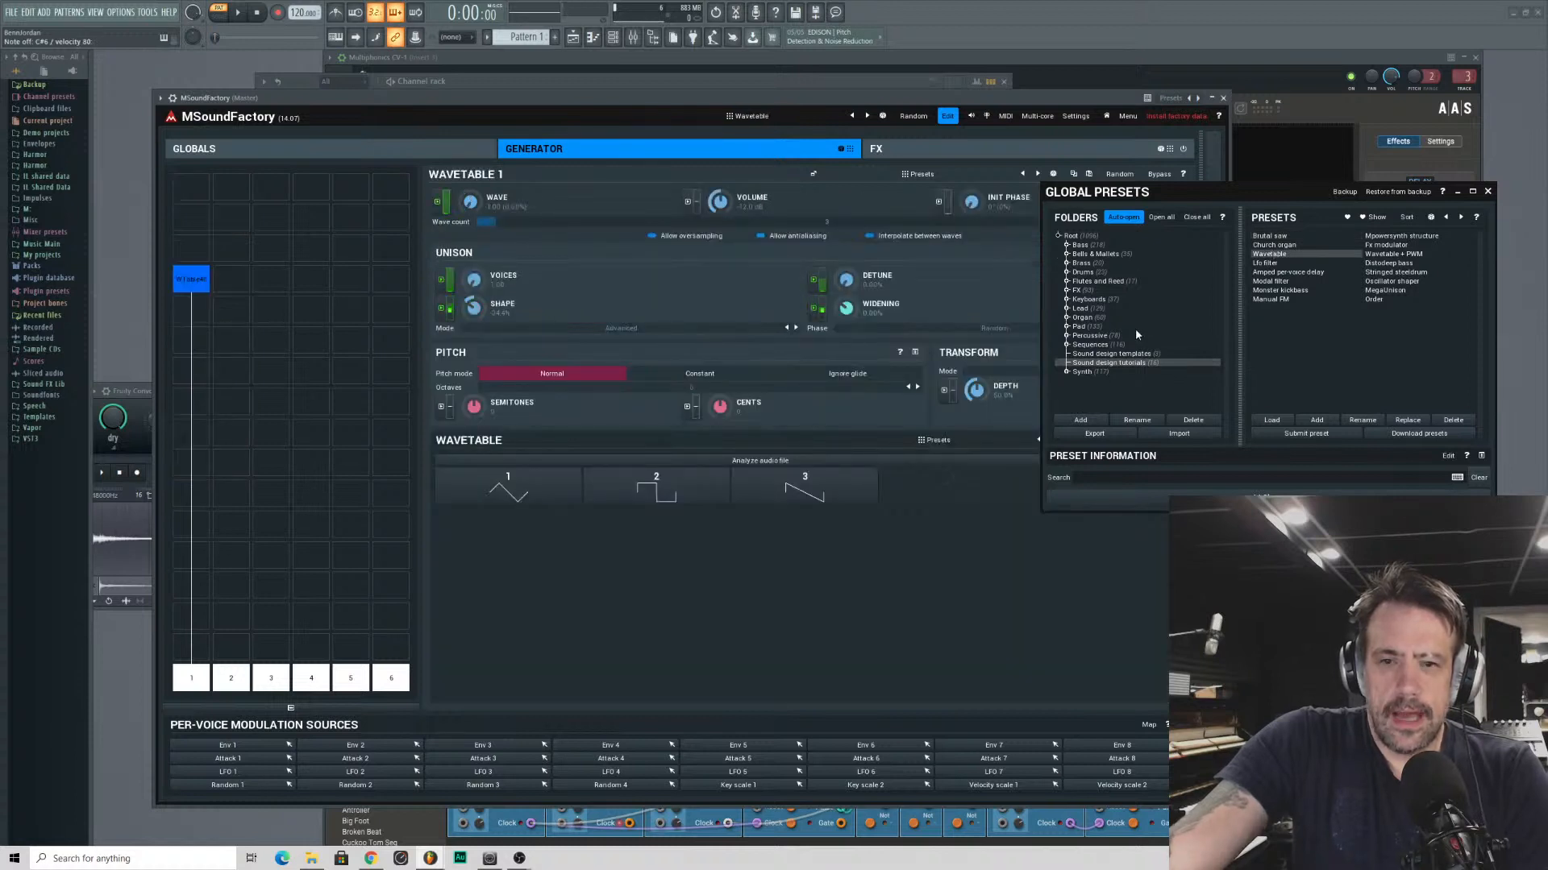
pyautogui.click(1278, 274)
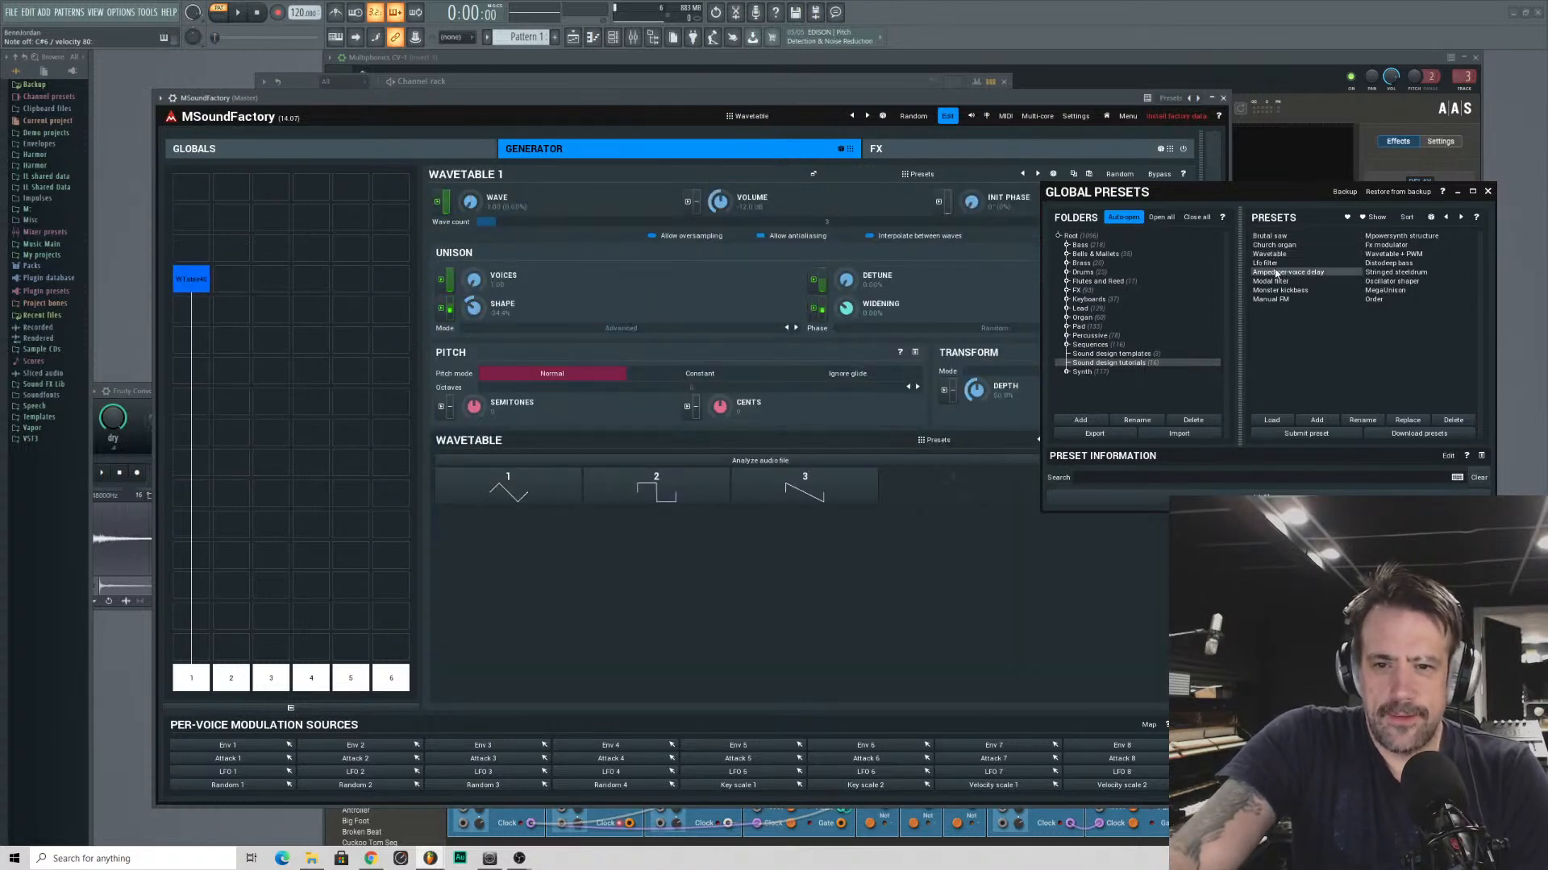
# - Load the Modal filter preset, try its structure at about X 61%, Y 82%, and load Mpowersynth structure
pyautogui.click(1270, 281)
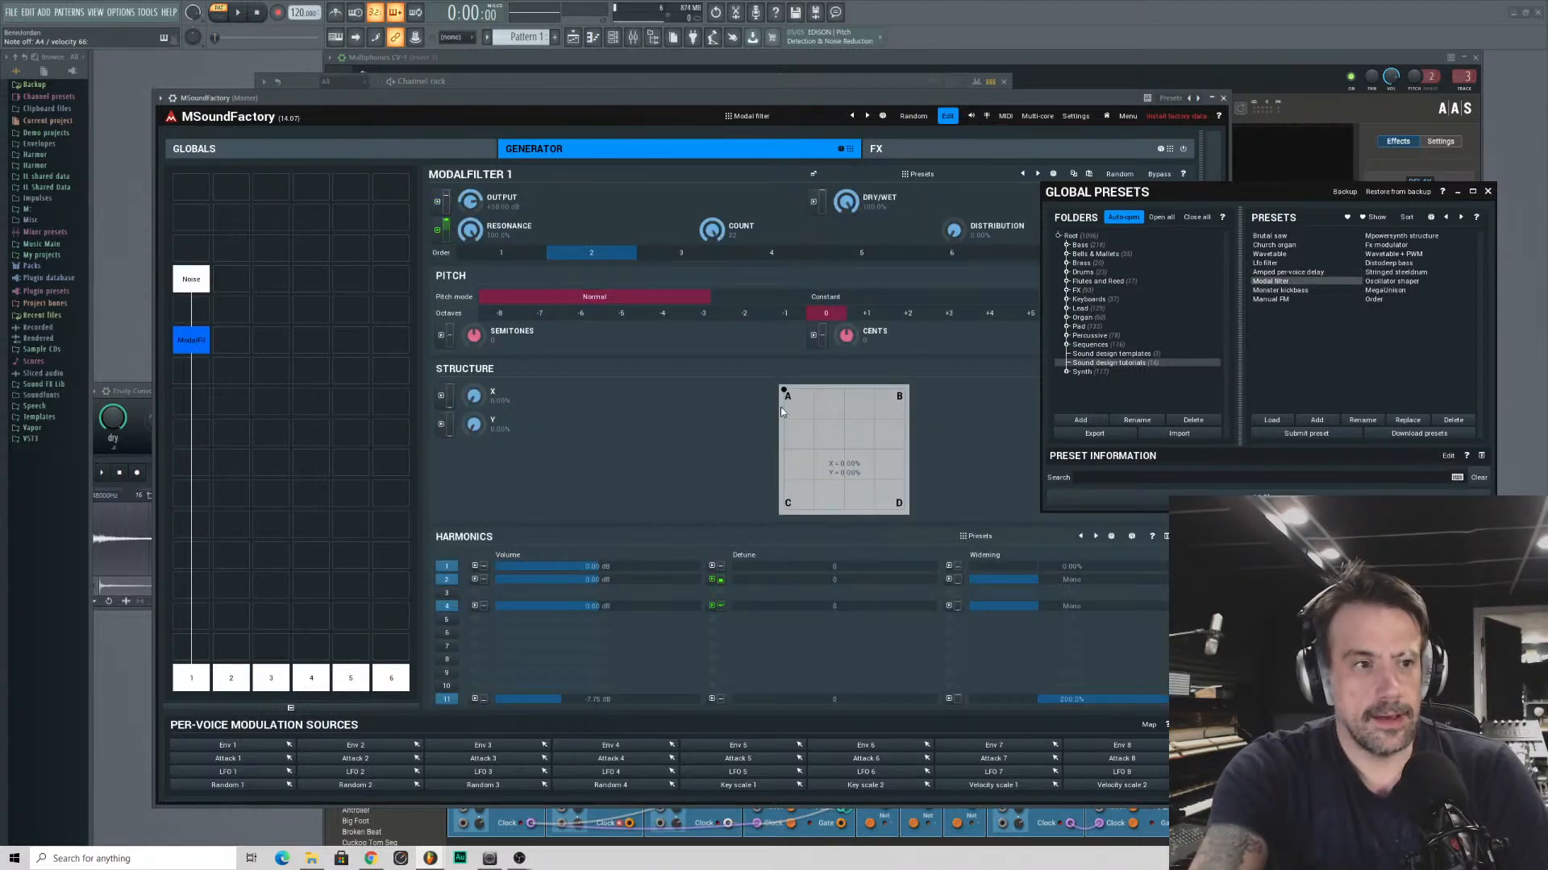
pyautogui.moveTo(784, 391); pyautogui.dragTo(858, 489)
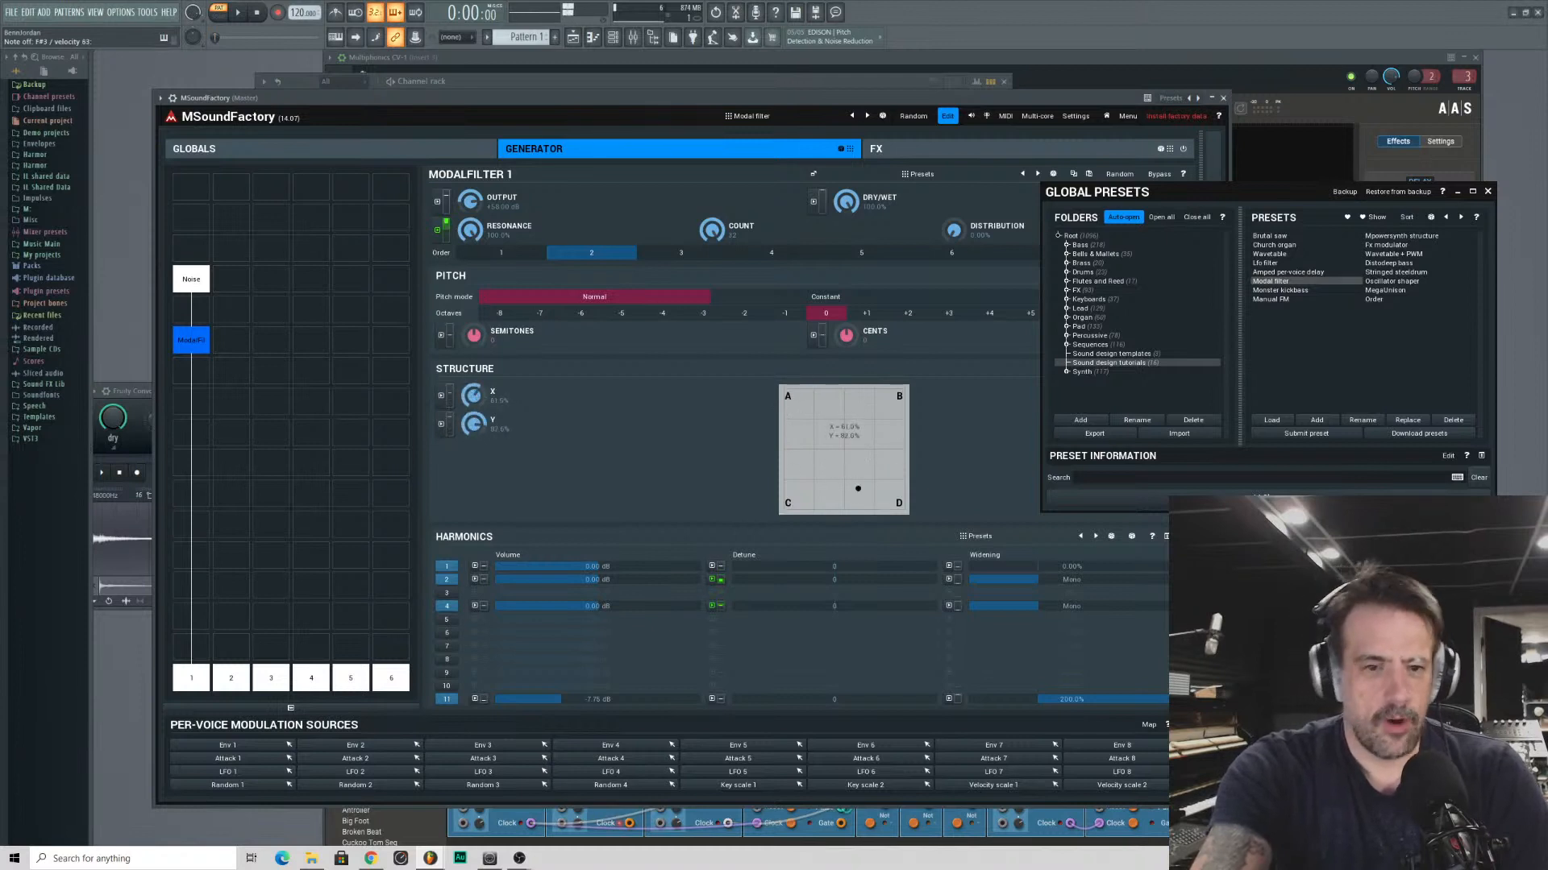
pyautogui.click(1377, 236)
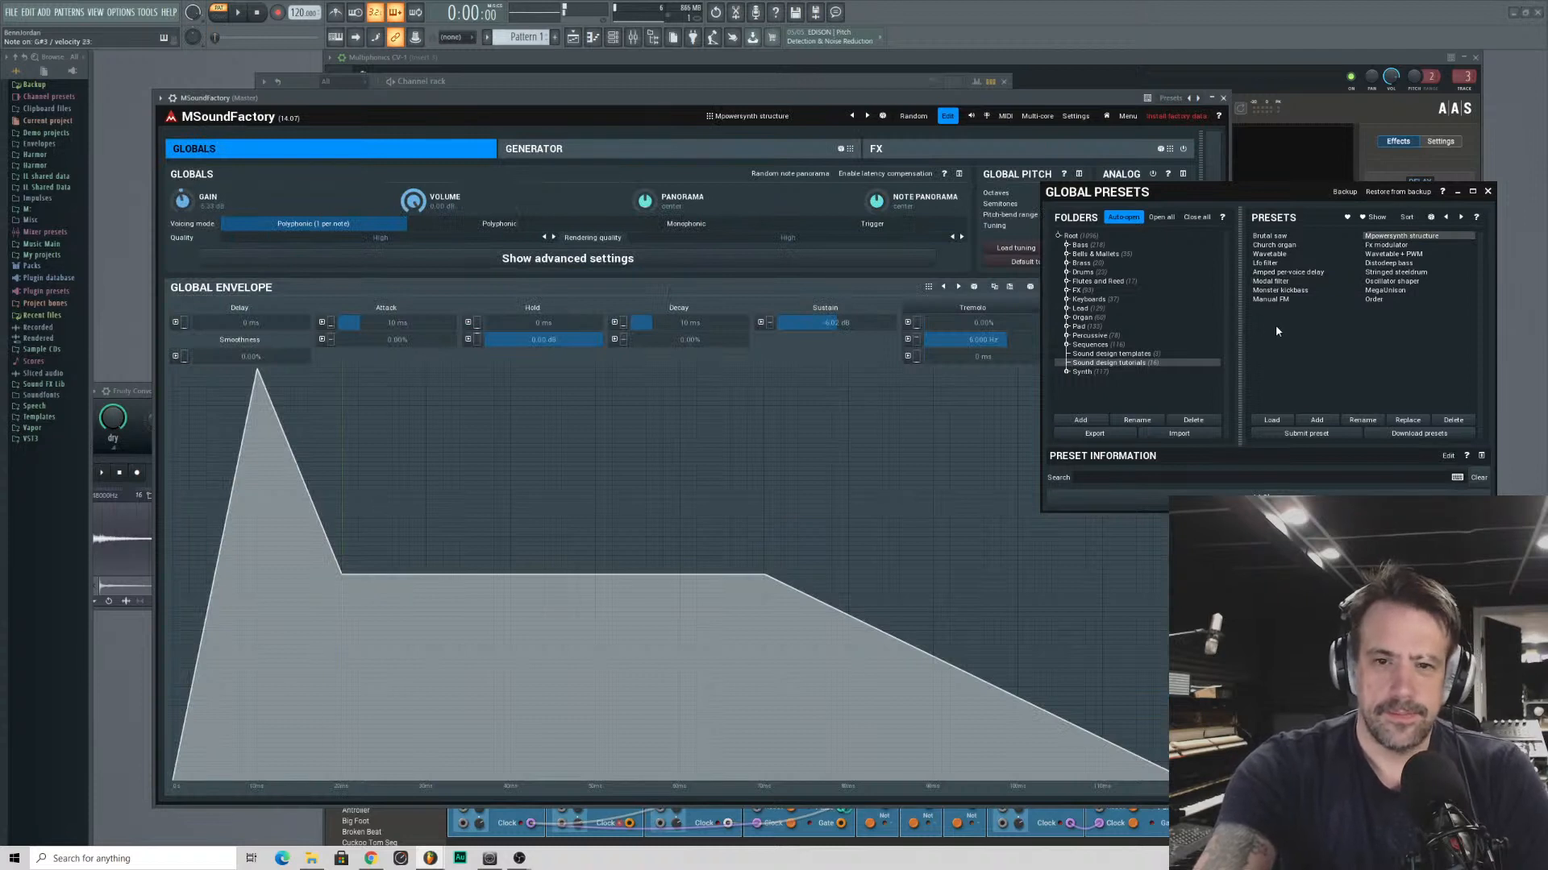
# - Audition the Stringed steeldrum, Monster kickbass and Oscillator shaper presets, dismissing the missing-resources error
pyautogui.click(1381, 272)
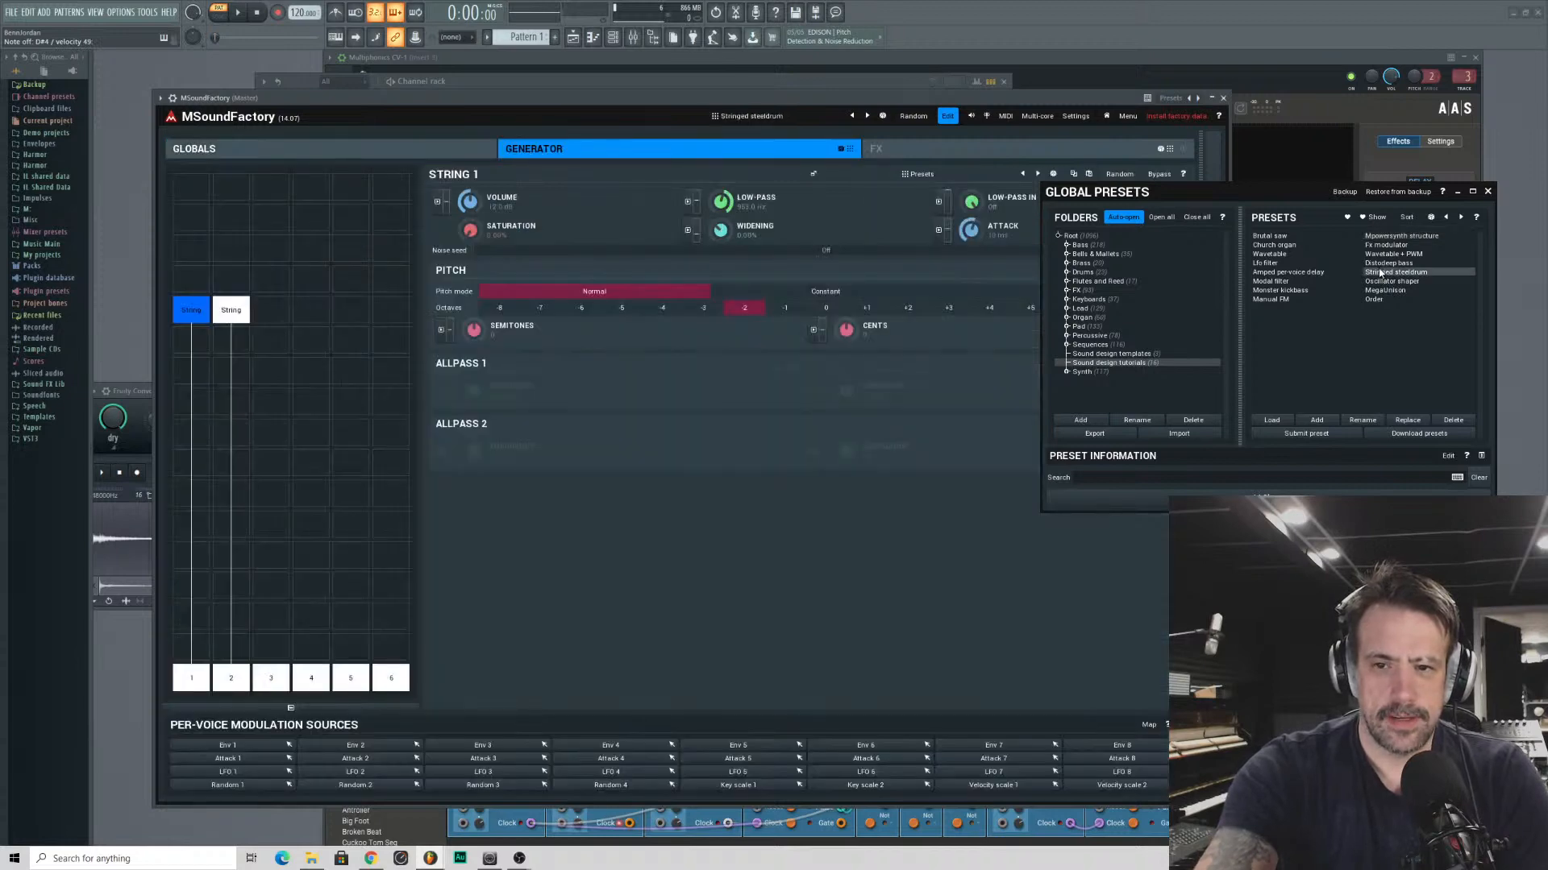
pyautogui.click(1280, 290)
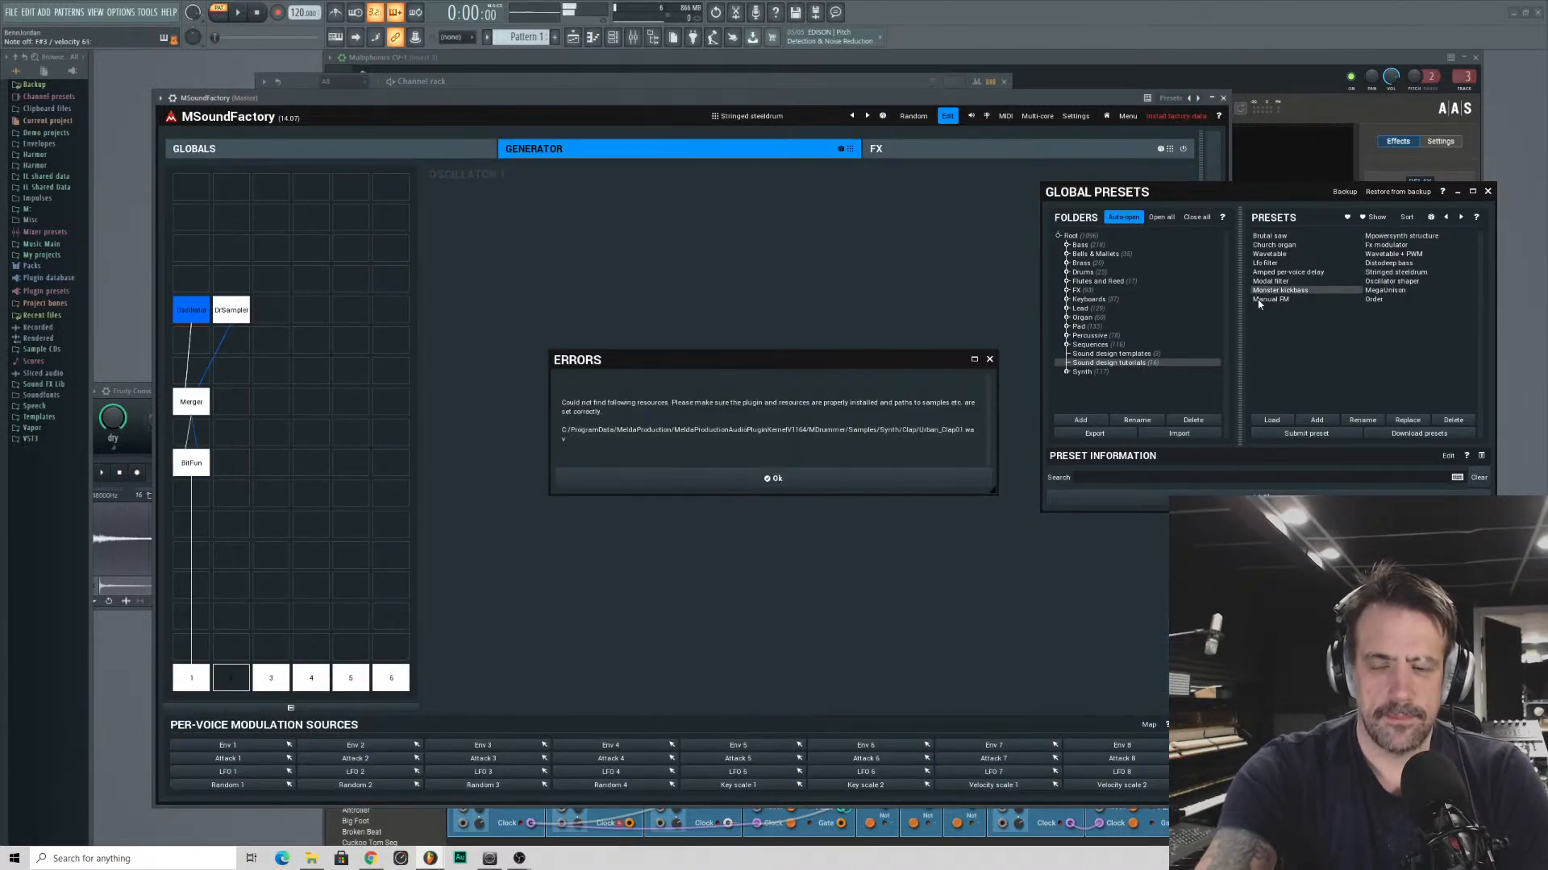
pyautogui.click(729, 483)
pyautogui.click(1388, 282)
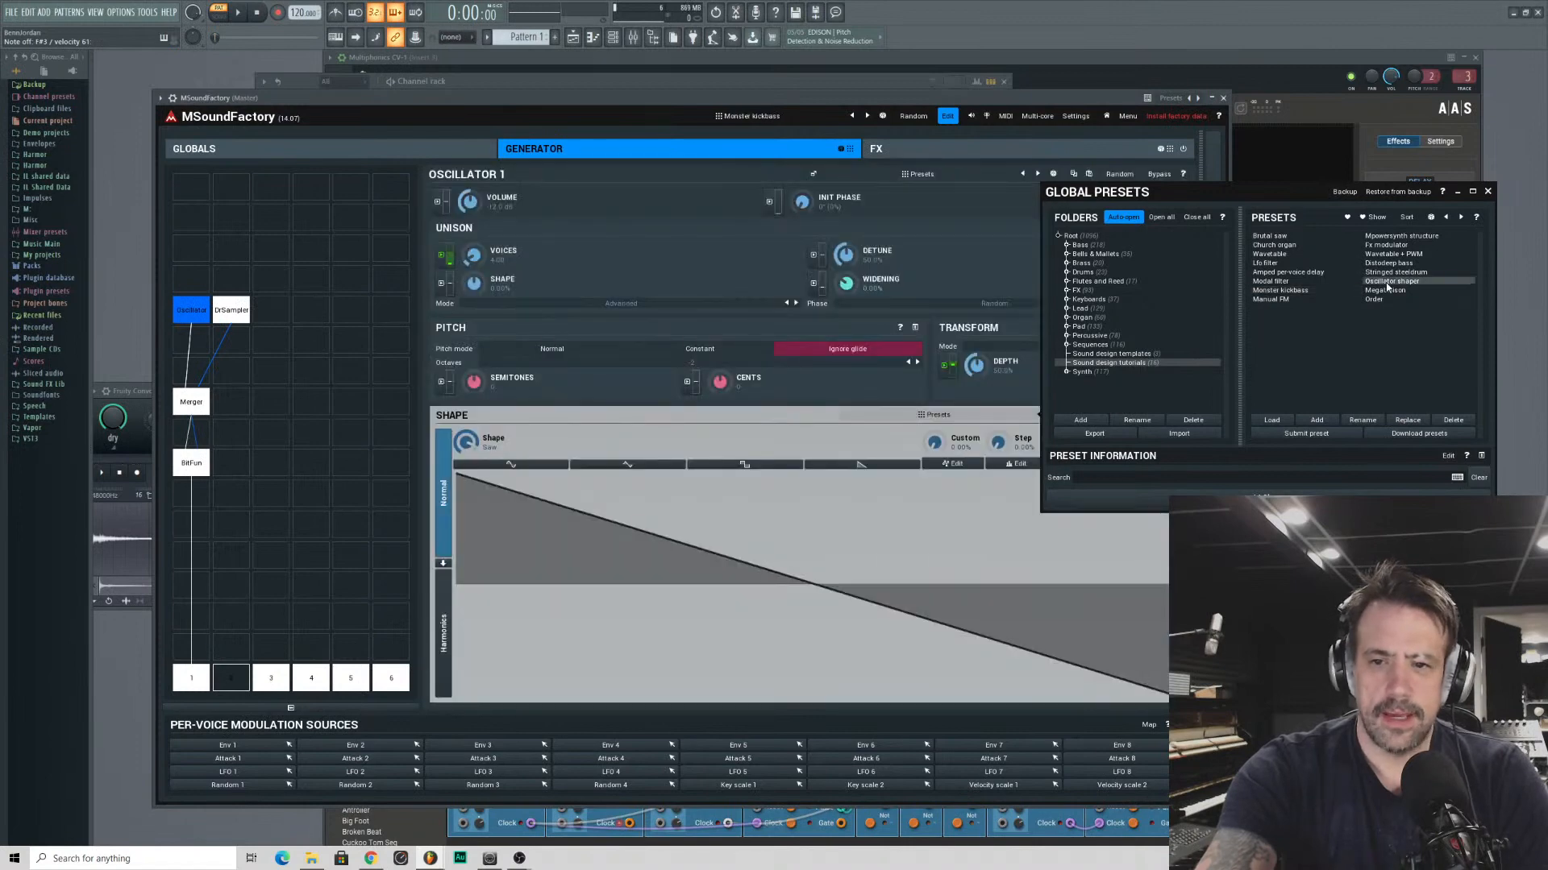
# - Load the Sunrise preset from the Pad folder and show its FX chain
pyautogui.click(1085, 327)
pyautogui.click(1272, 327)
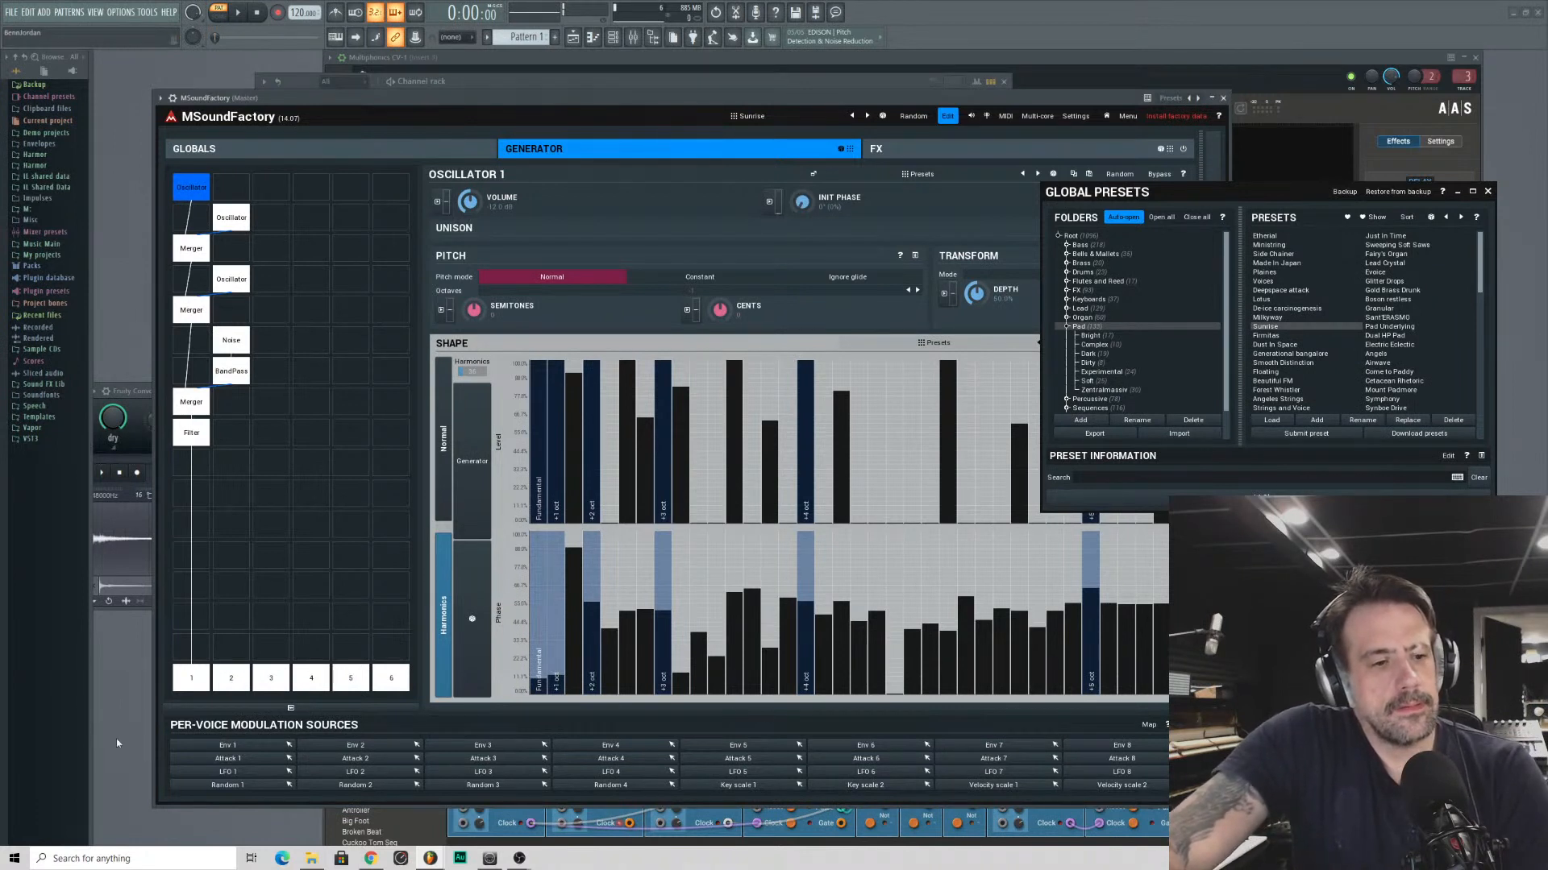
pyautogui.click(916, 145)
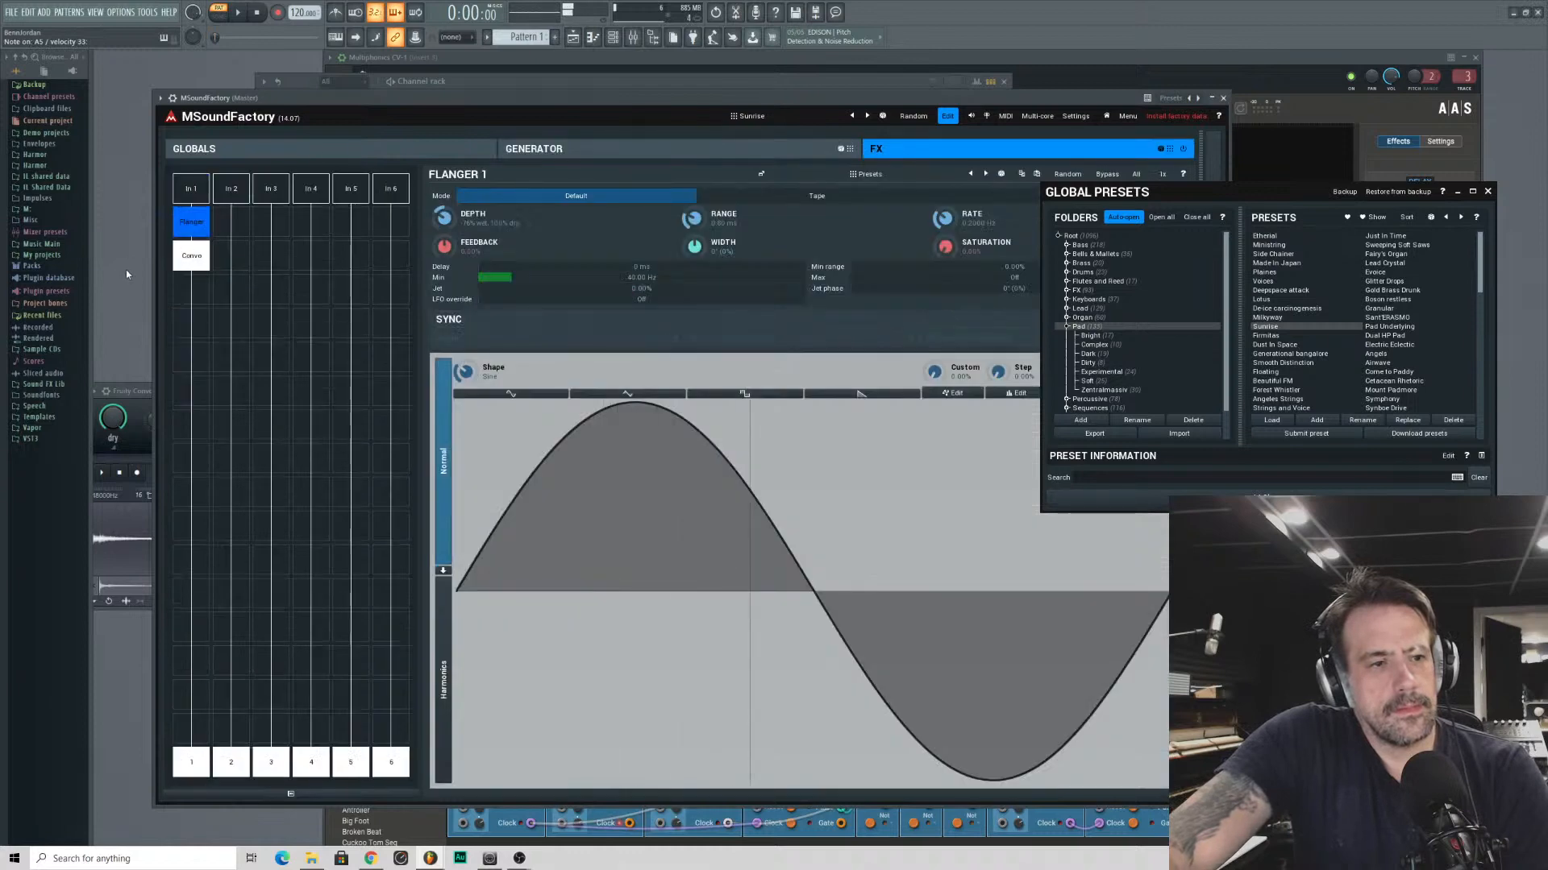
# - Add a Granular effect below the convolution in the first FX lane and close the preset browser
pyautogui.click(191, 332)
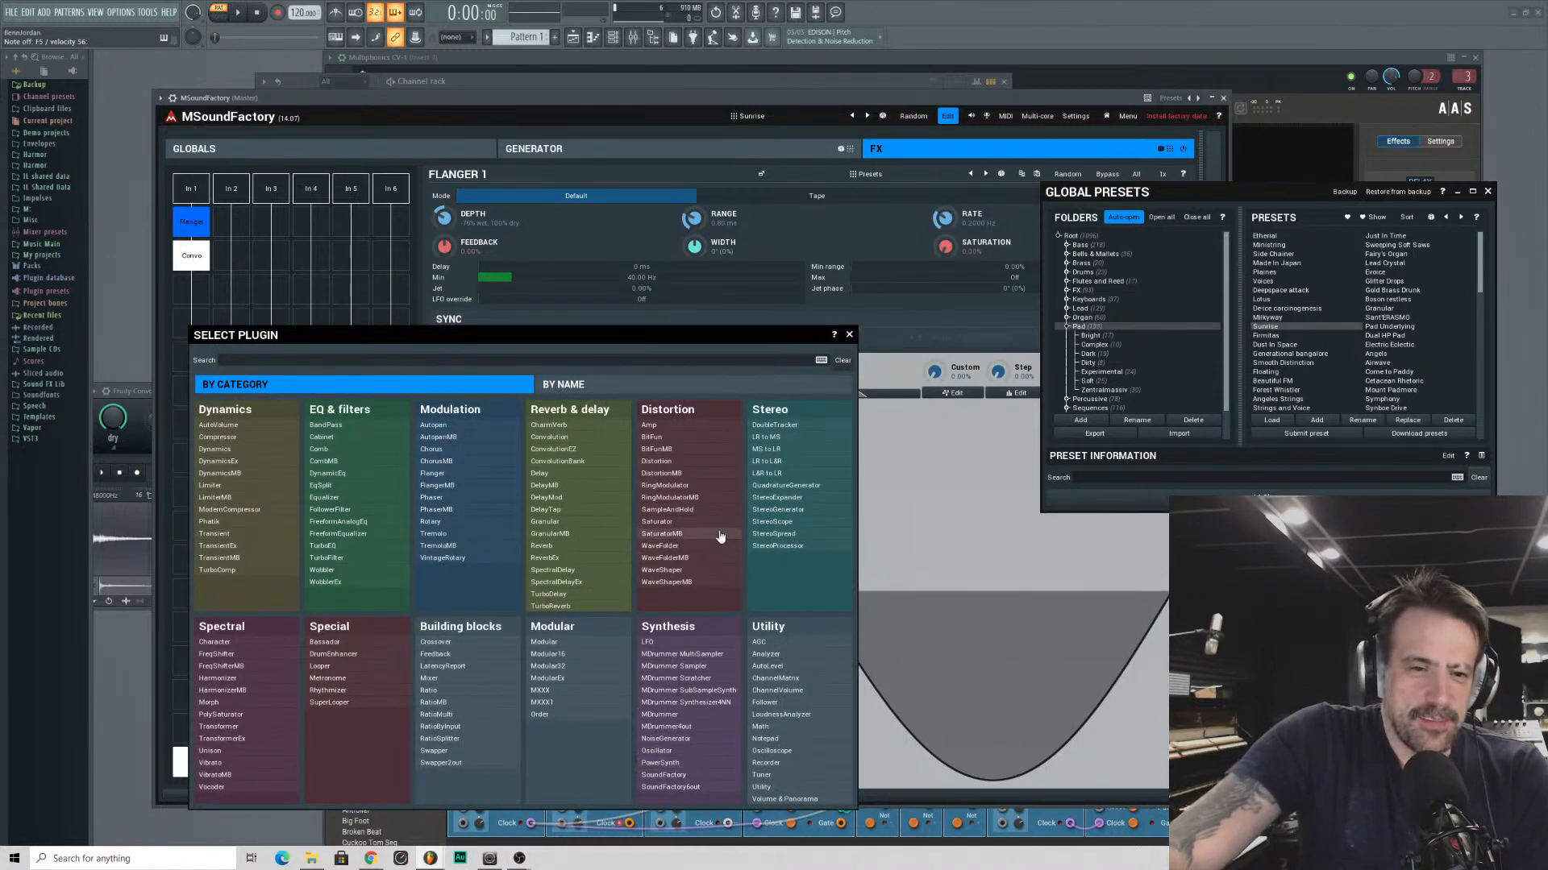
pyautogui.moveTo(254, 325); pyautogui.dragTo(244, 193)
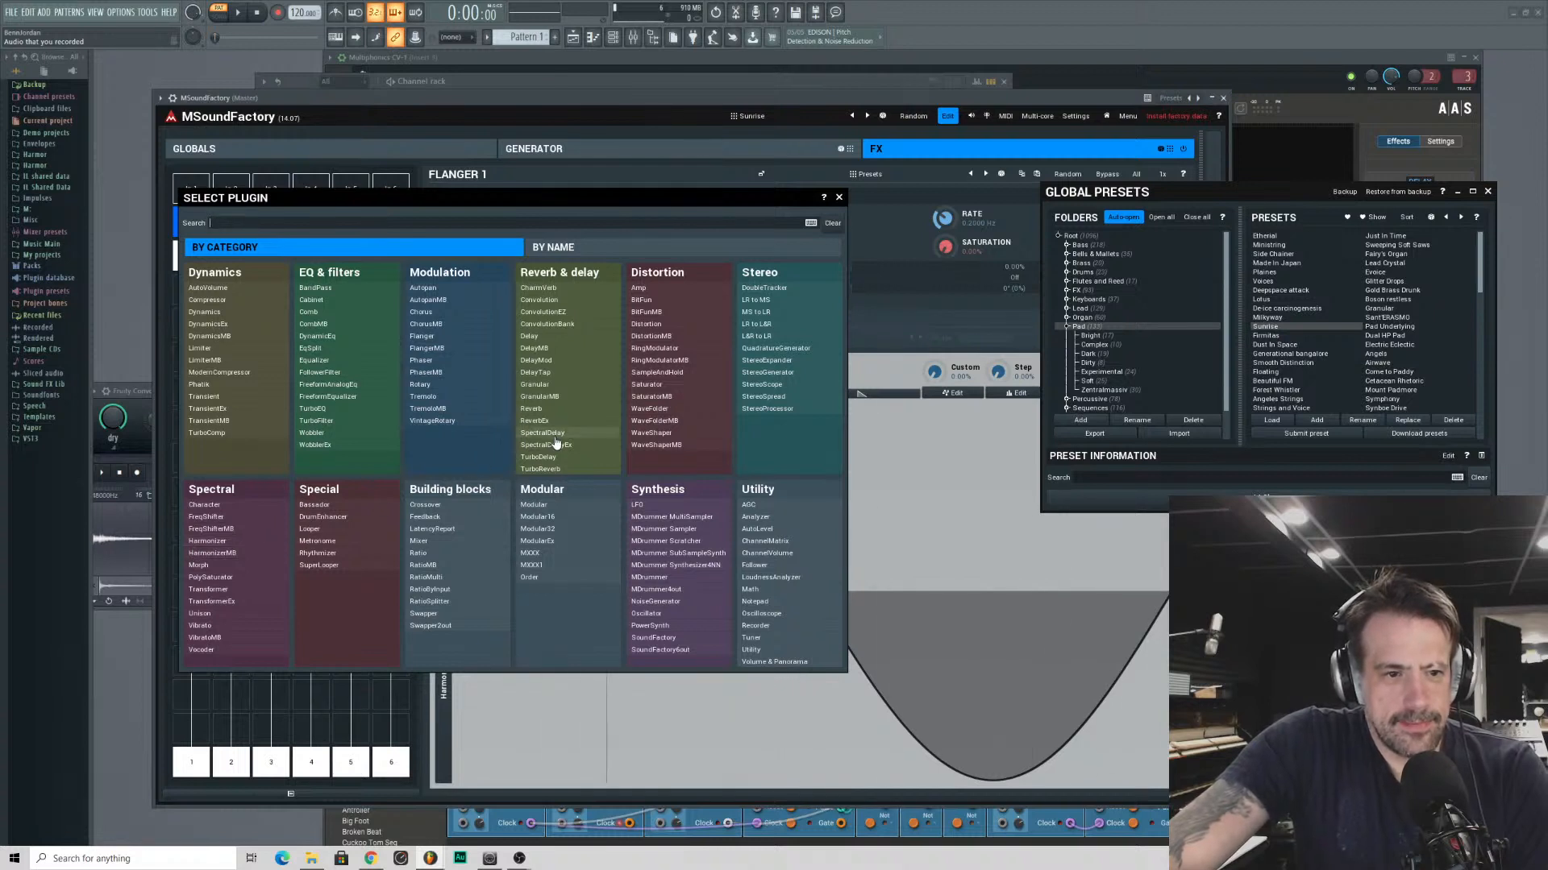
pyautogui.click(536, 385)
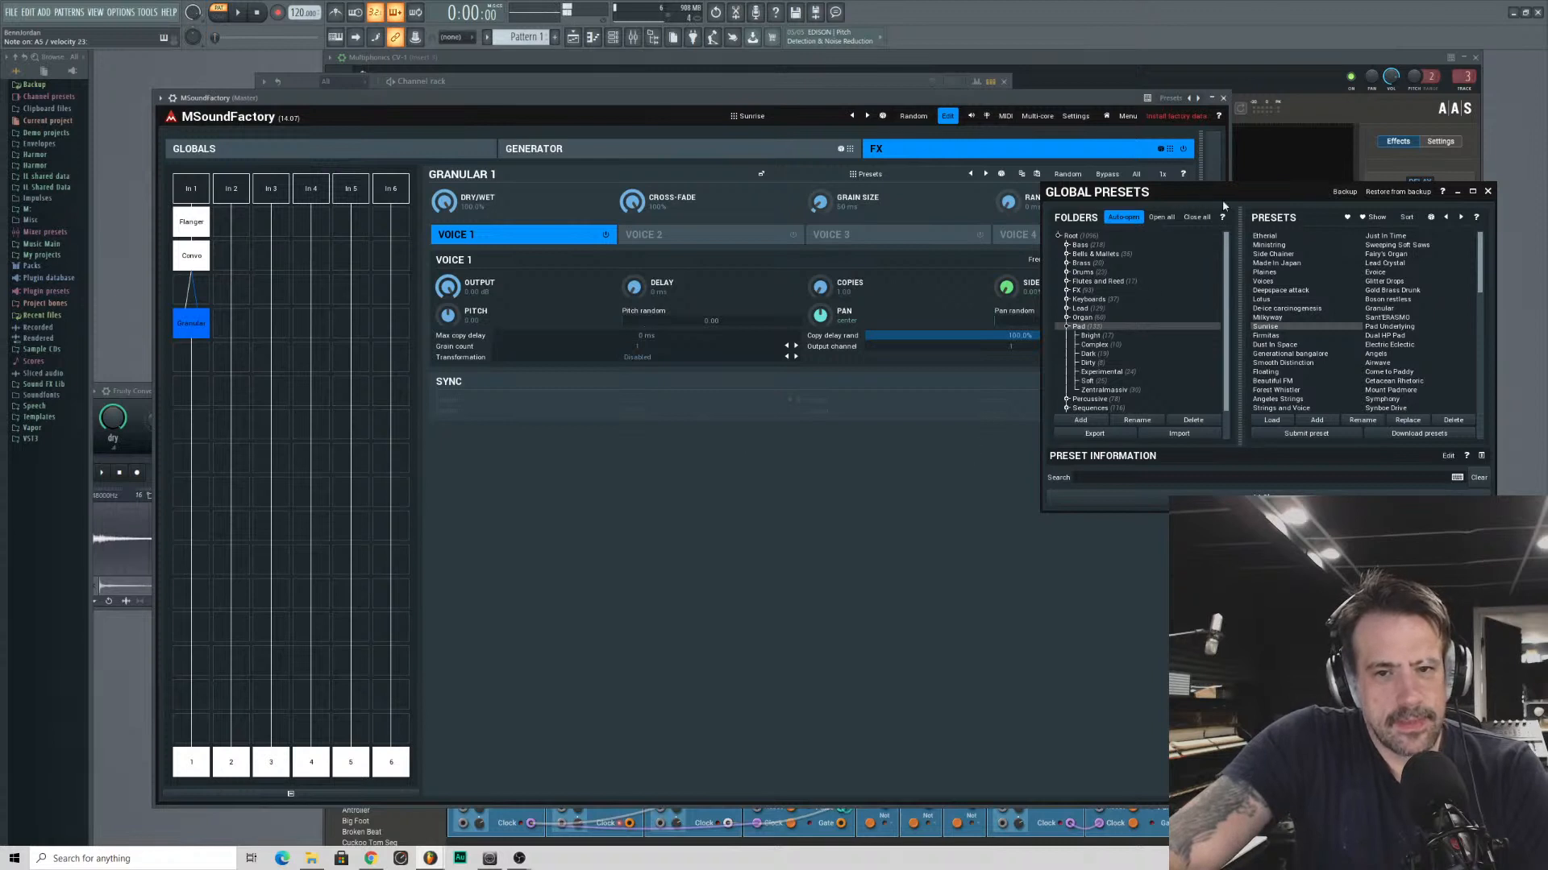
pyautogui.click(1487, 191)
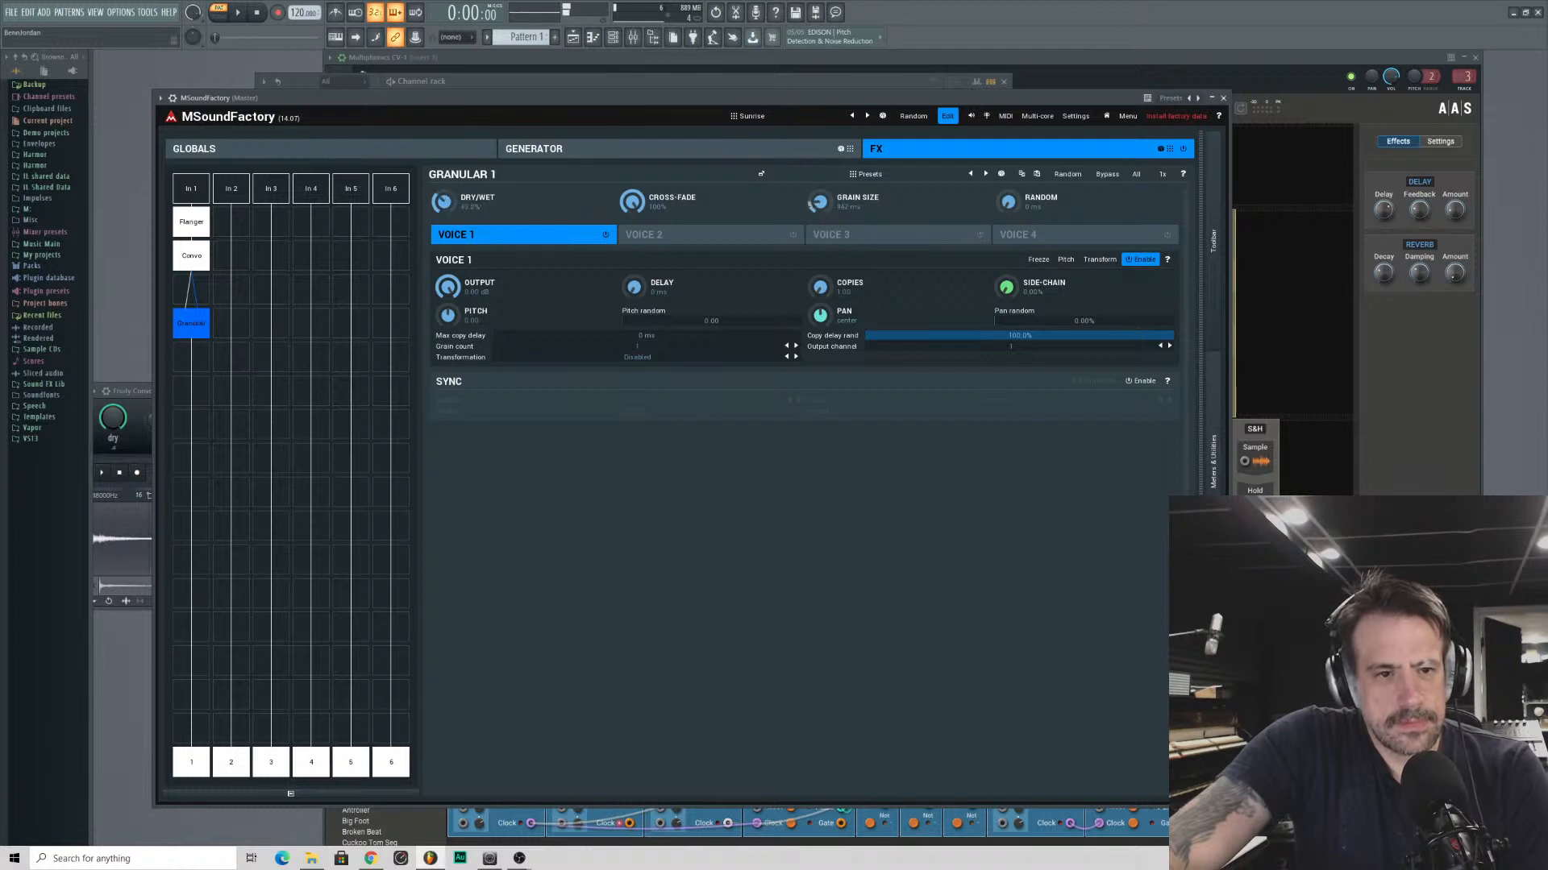
# - Enable Granular voices 2 and 3 and raise the grain Random amount to about 1300 ms
pyautogui.click(793, 234)
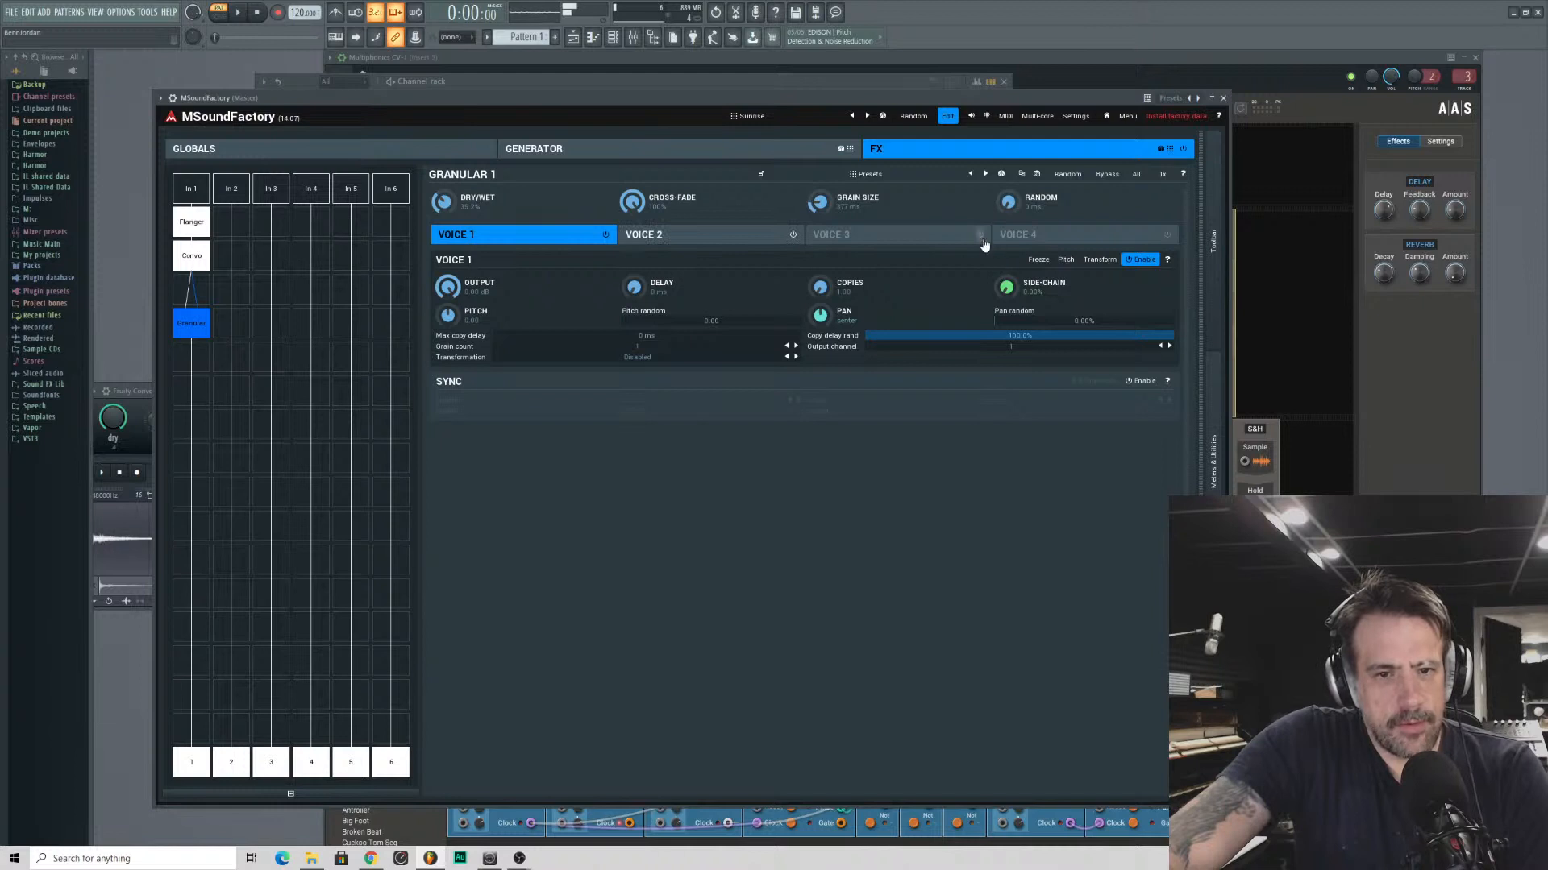
pyautogui.click(919, 234)
pyautogui.moveTo(1008, 201); pyautogui.dragTo(1007, 145)
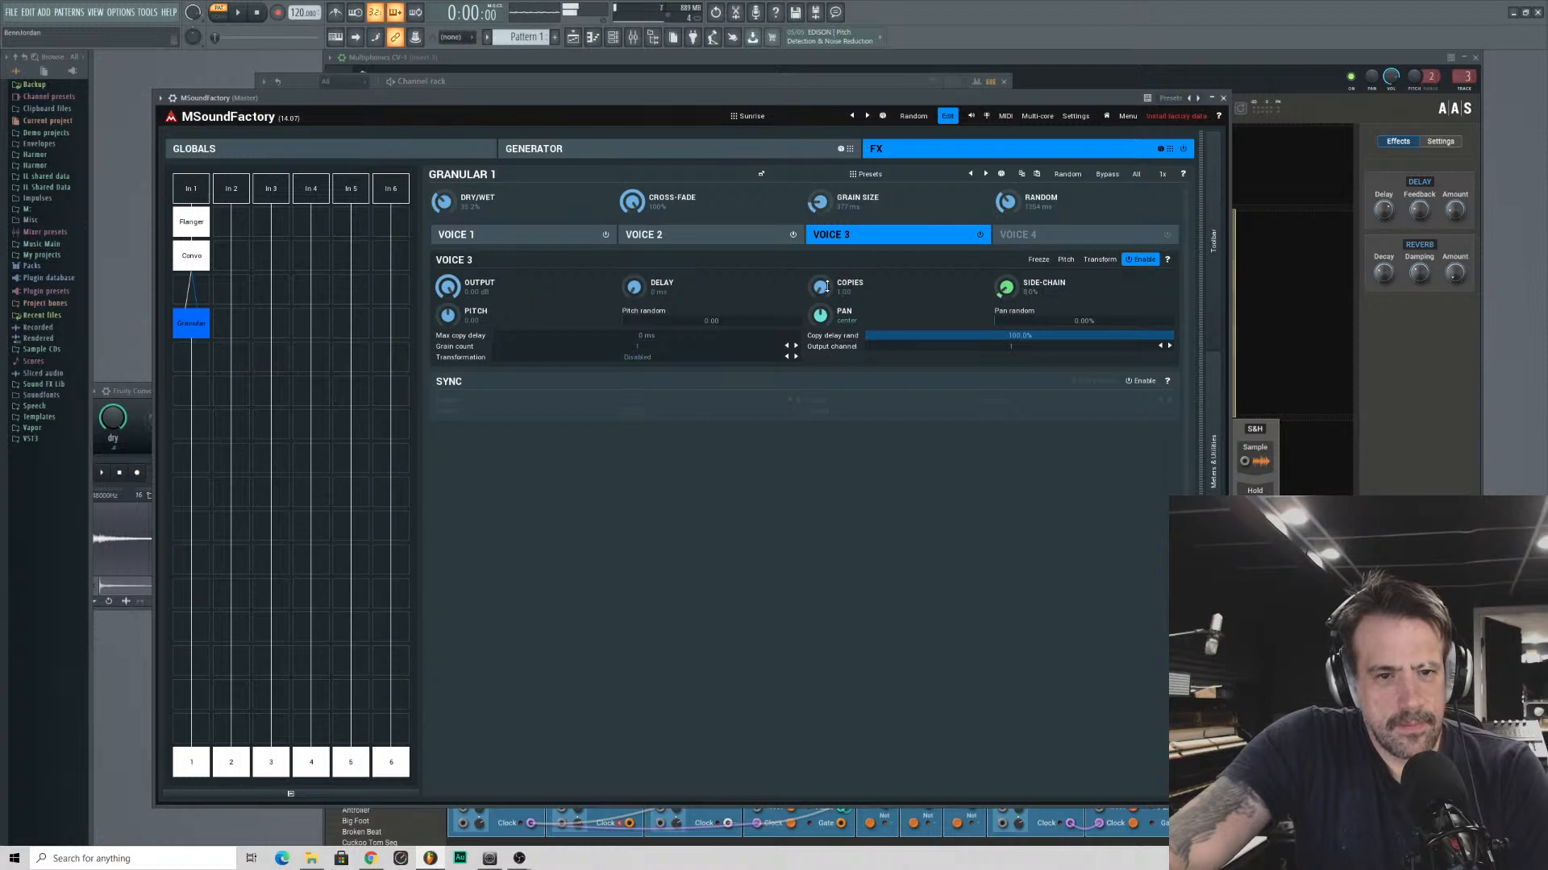
# - Increase the copies of Granular voices 3 and 2, panning voice 3 100% right and voice 2 100% left
pyautogui.moveTo(826, 286); pyautogui.dragTo(825, 246)
pyautogui.moveTo(838, 324); pyautogui.dragTo(838, 290)
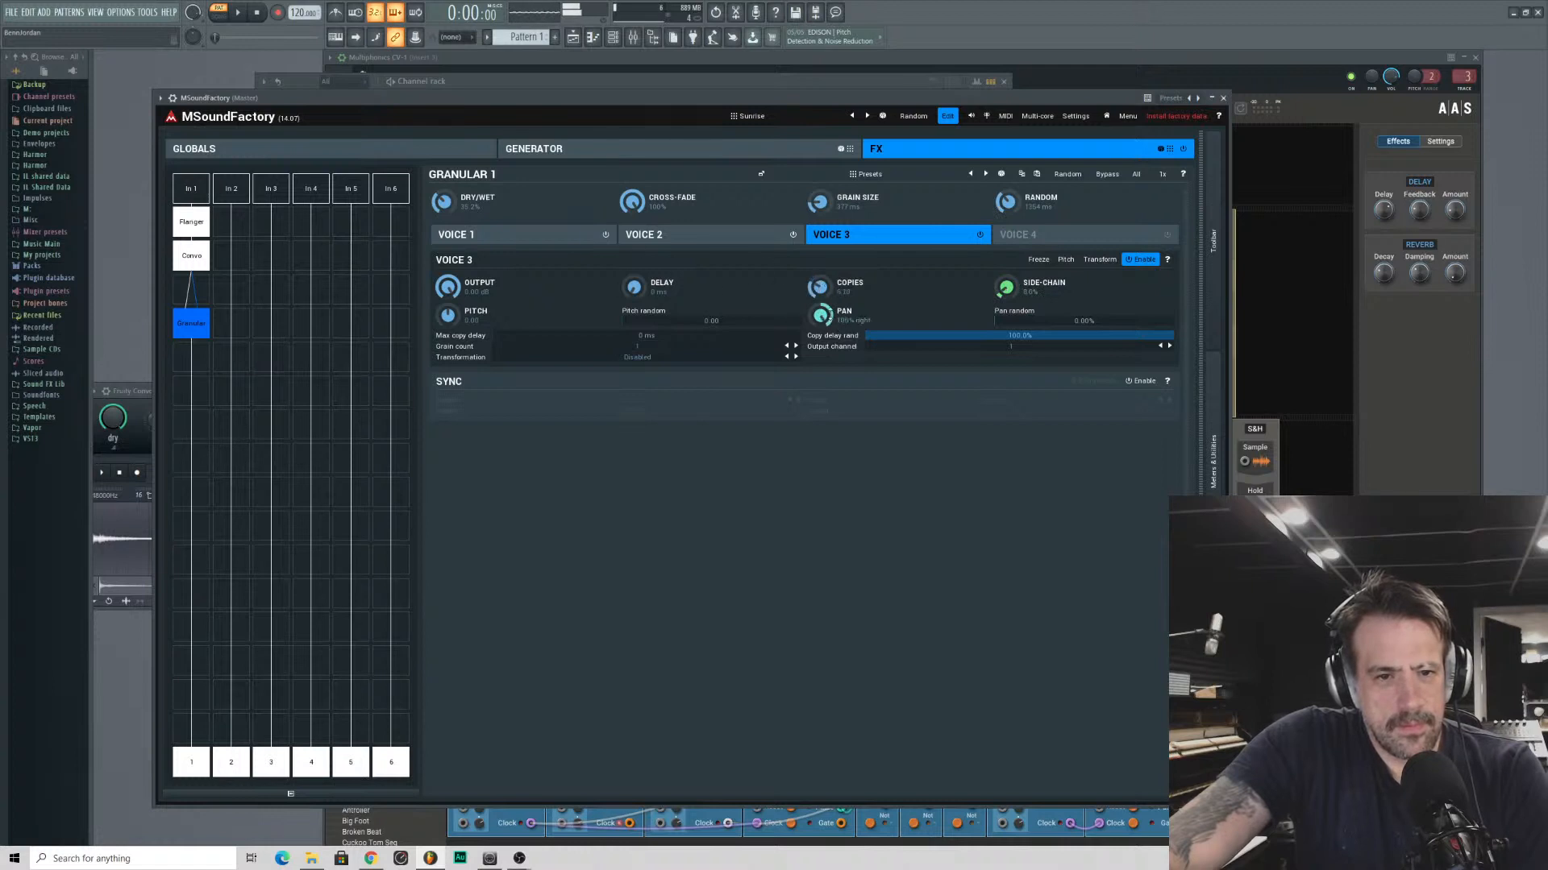
pyautogui.click(709, 238)
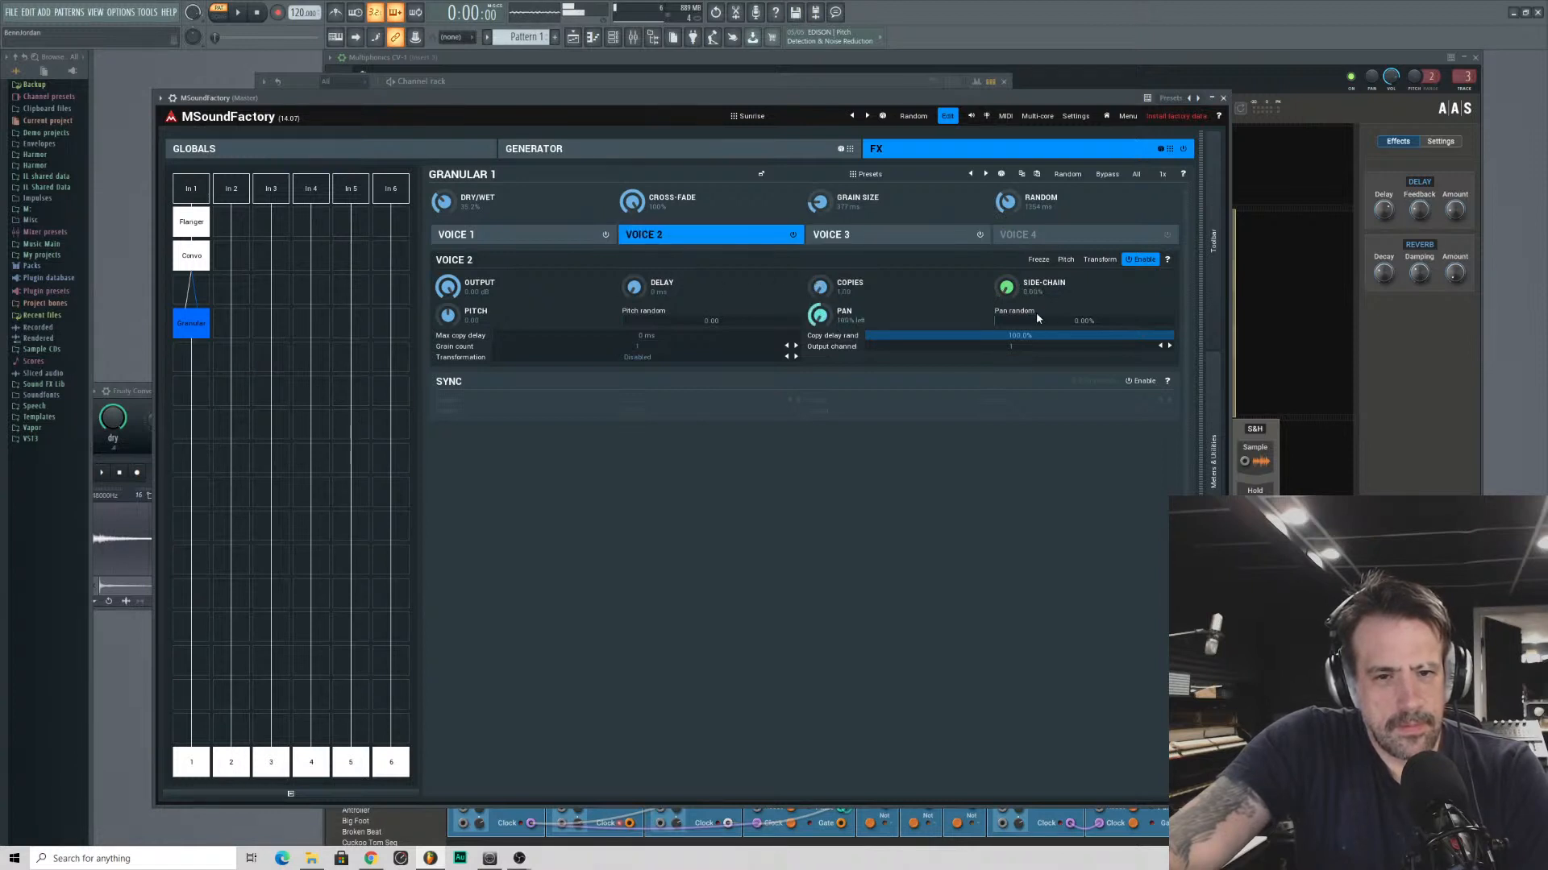
pyautogui.moveTo(811, 292); pyautogui.dragTo(810, 266)
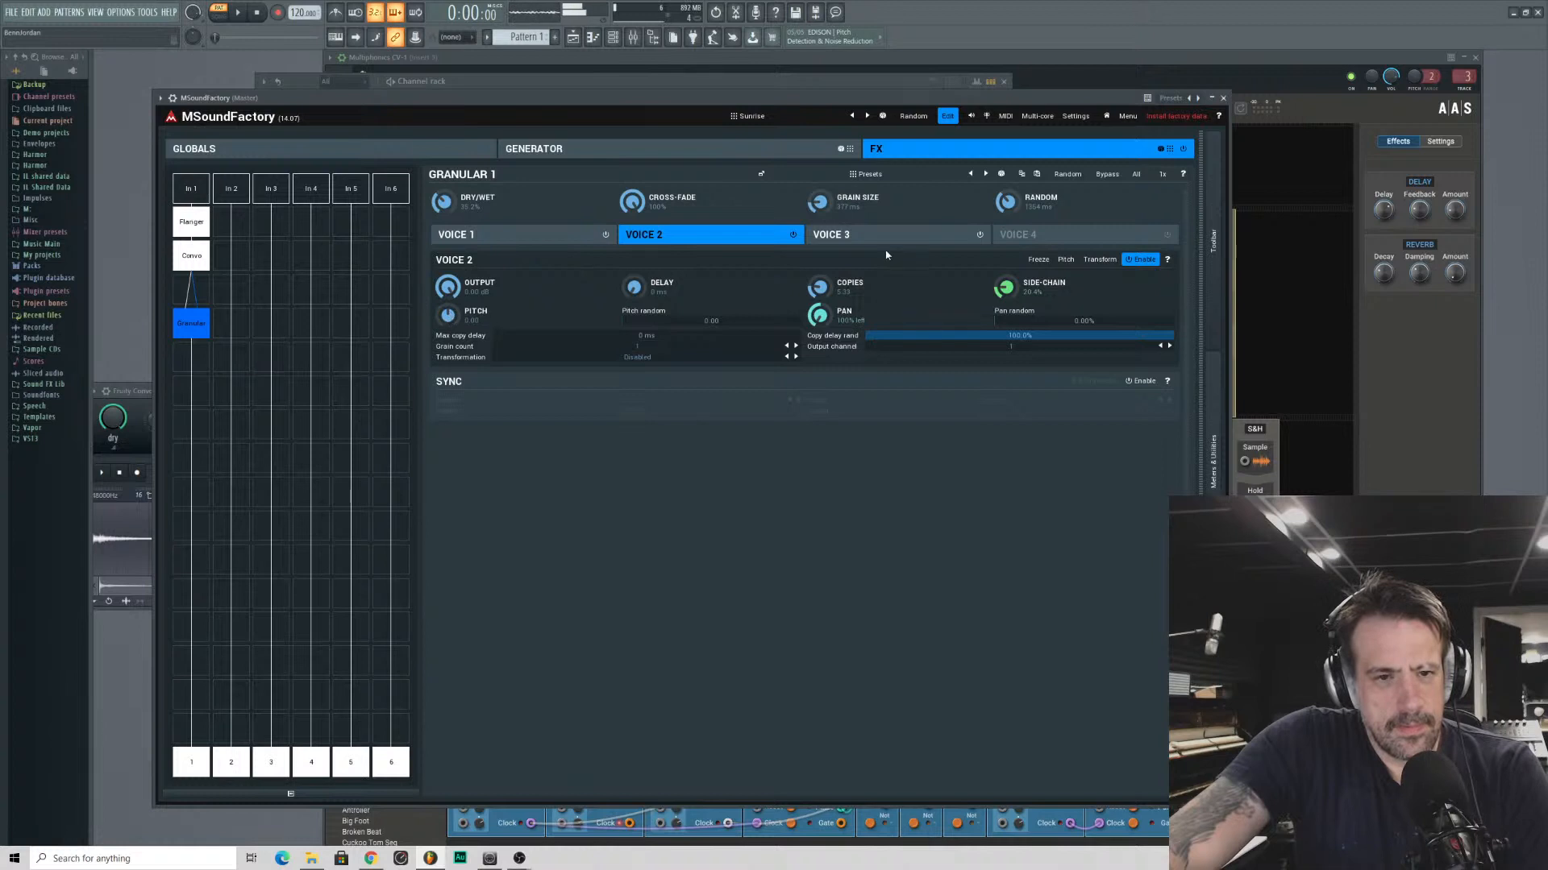
# - Enable Granular voice 4 and set its pitch to +7
pyautogui.click(1034, 239)
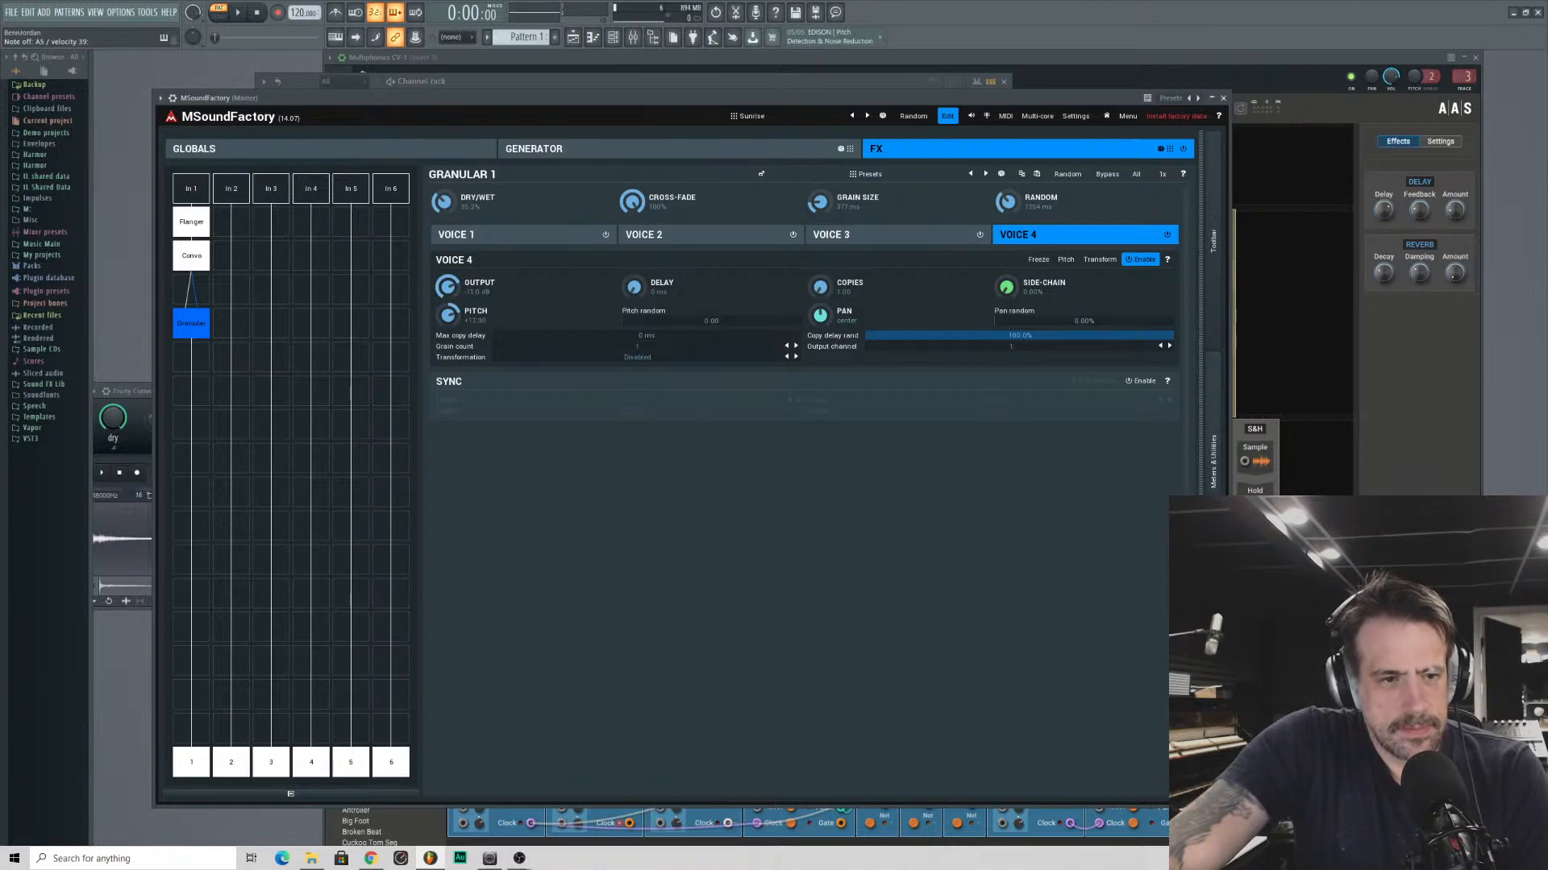
pyautogui.doubleClick(447, 314)
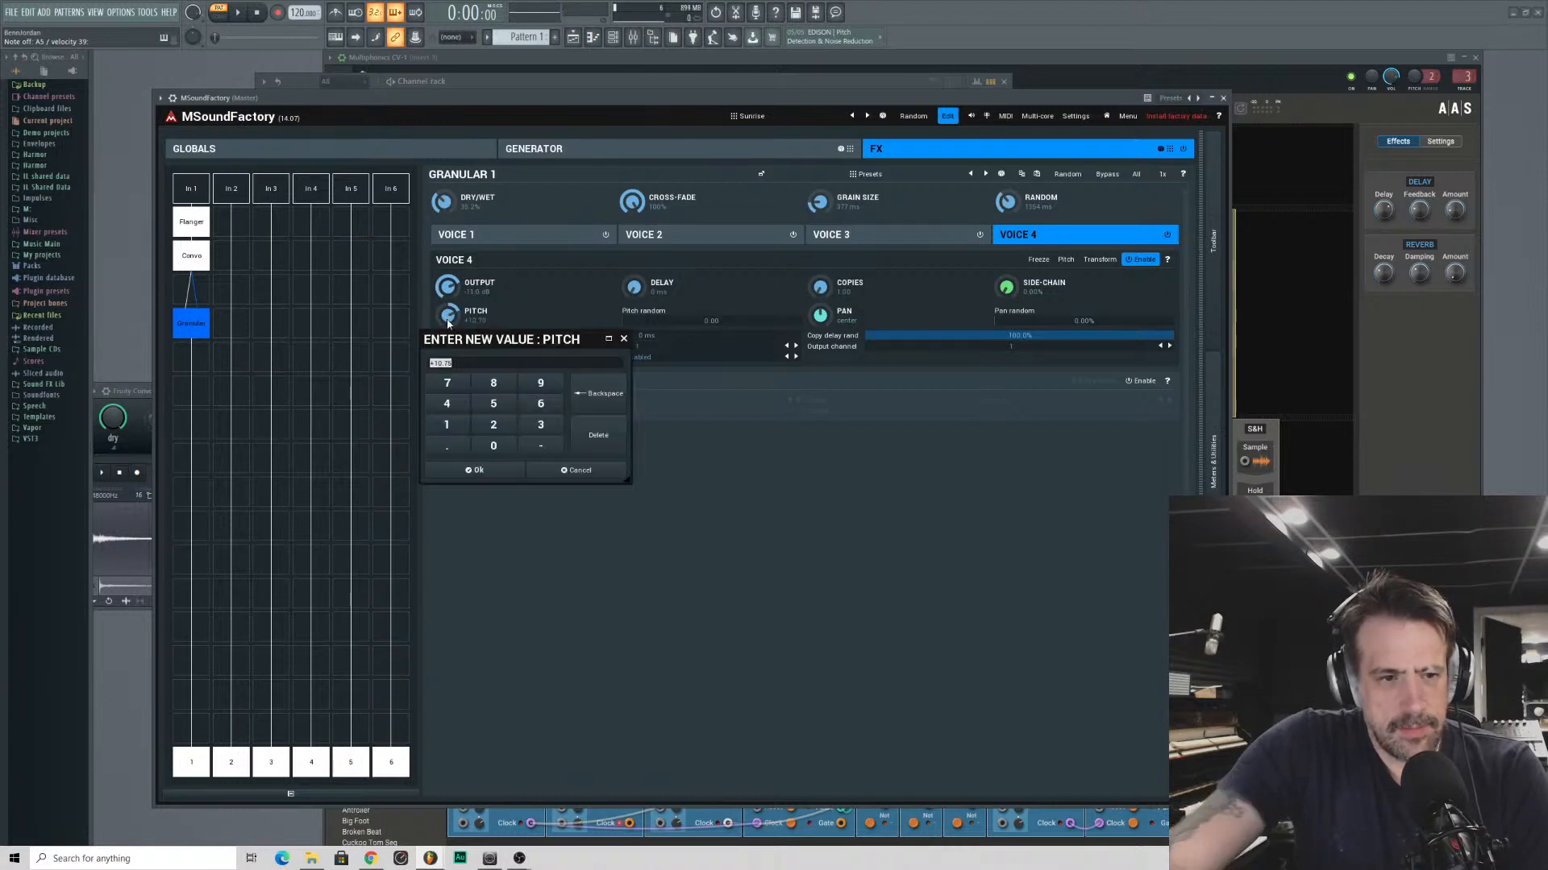
pyautogui.write('7')
pyautogui.press('Return')
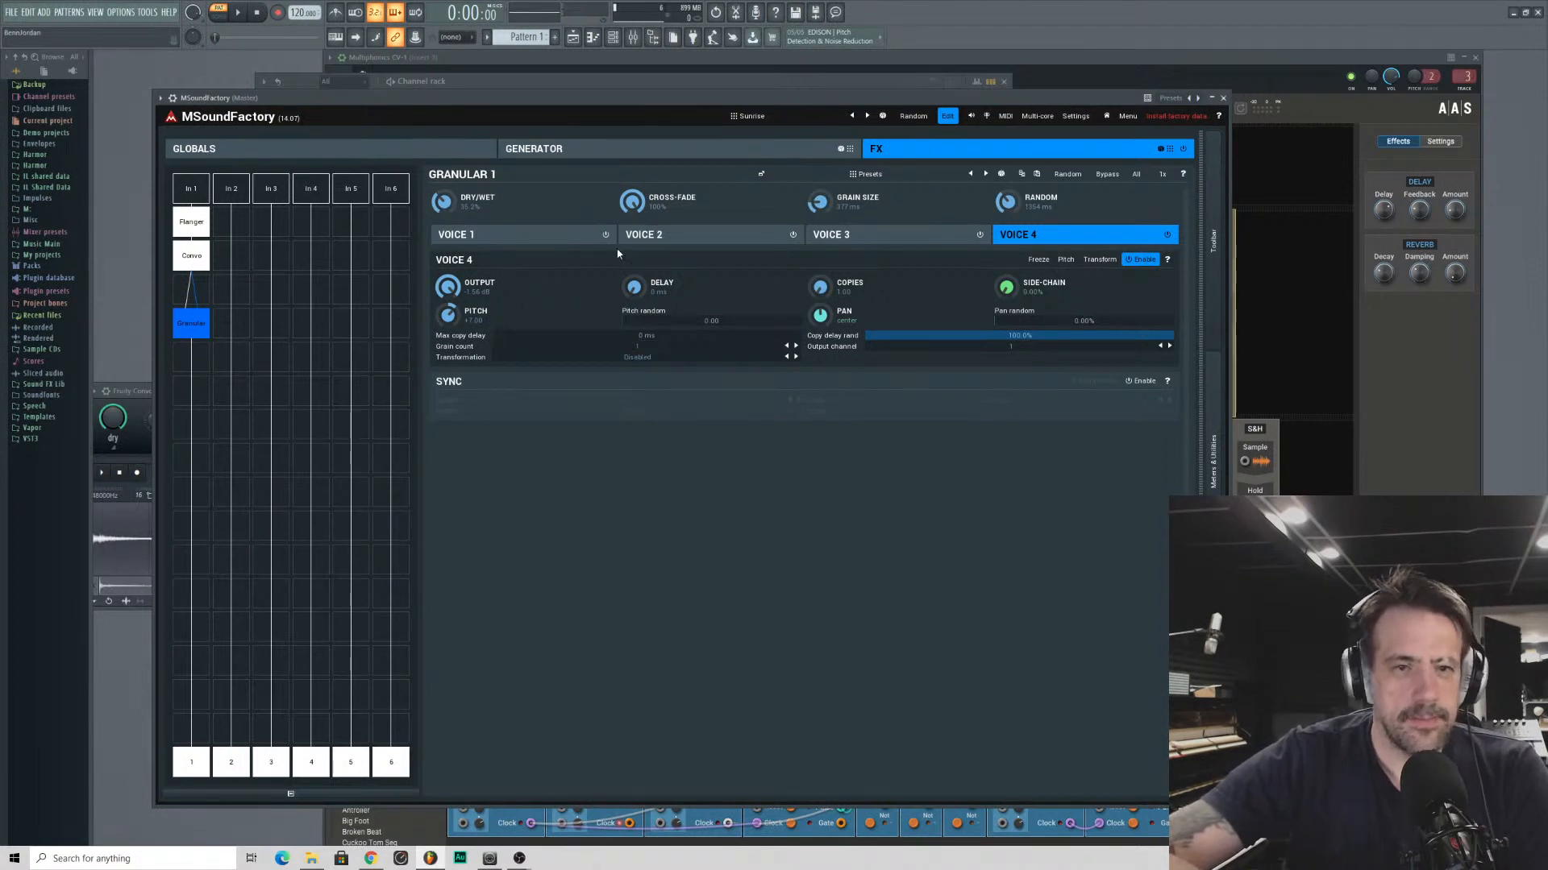
# - Set the pitch of Granular voice 1 to +12
pyautogui.click(557, 241)
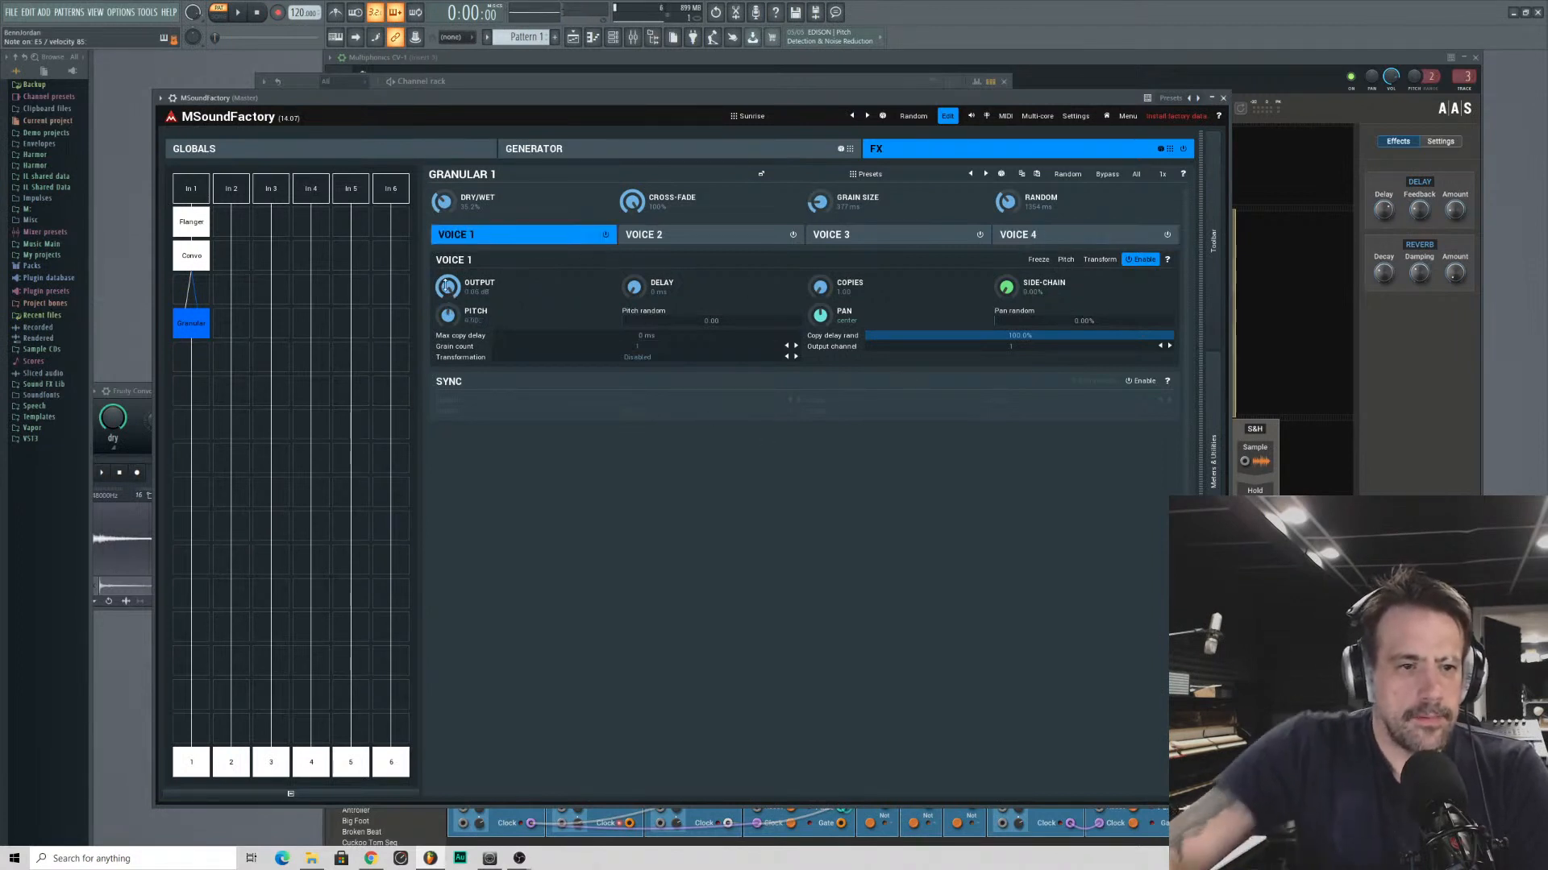
pyautogui.doubleClick(449, 313)
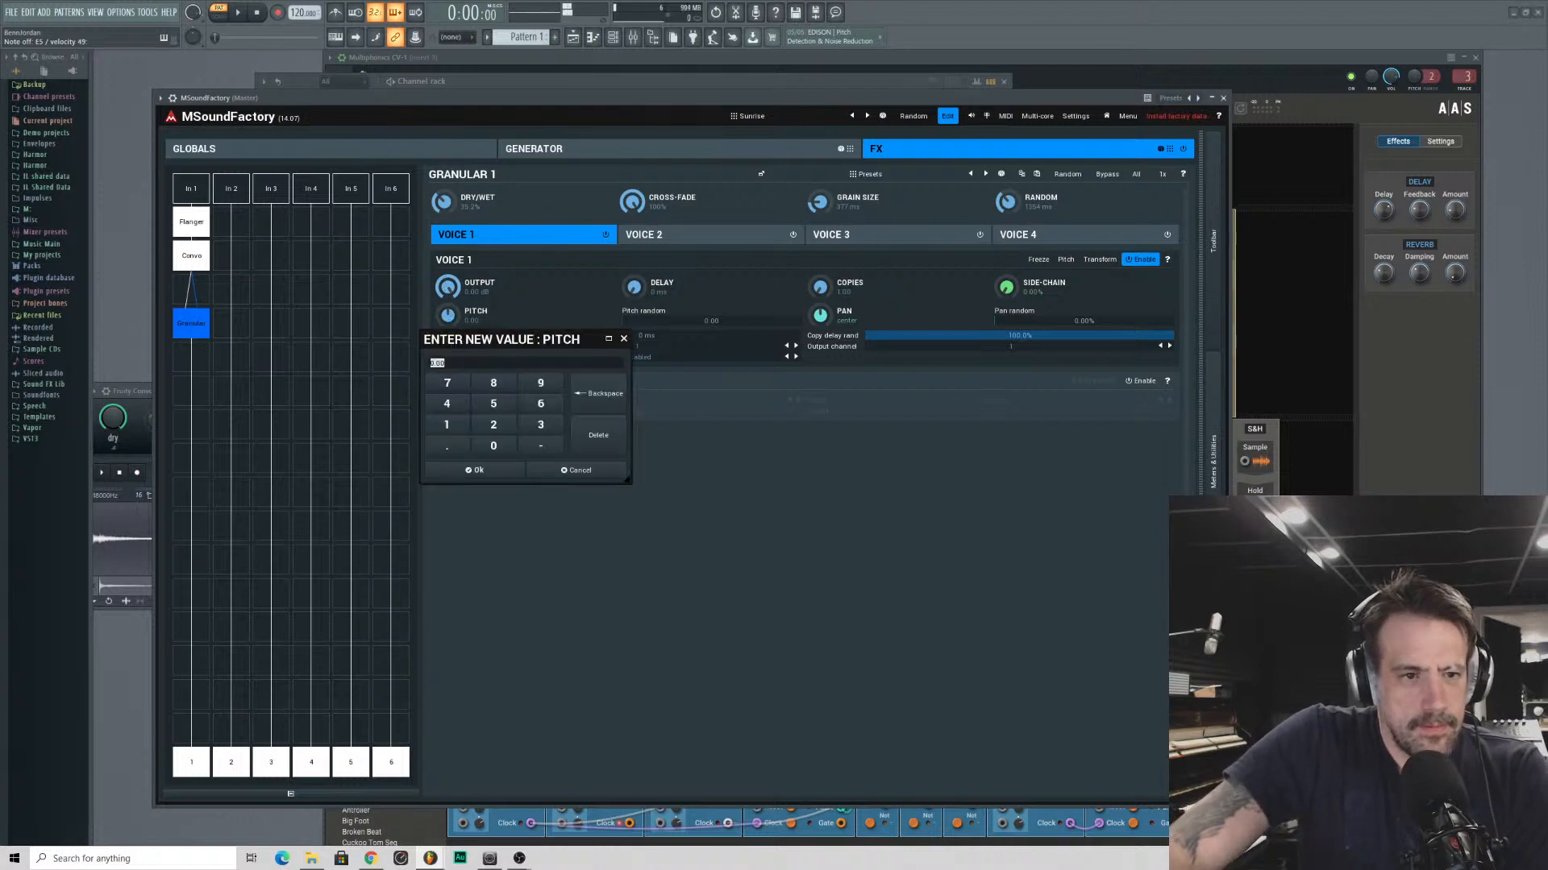
pyautogui.click(447, 424)
pyautogui.click(493, 426)
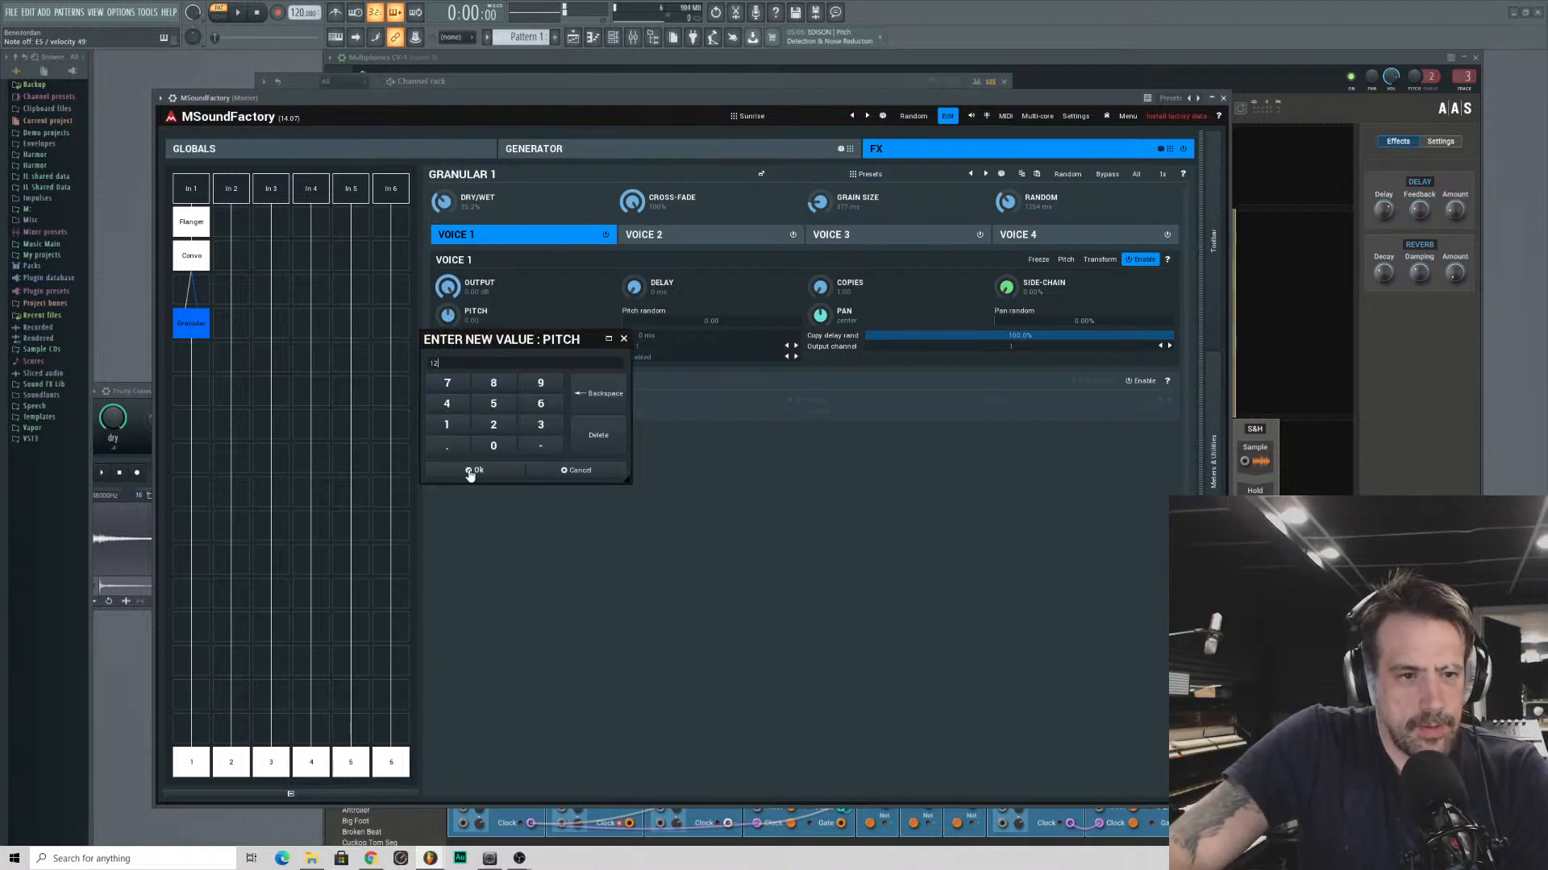
pyautogui.click(474, 470)
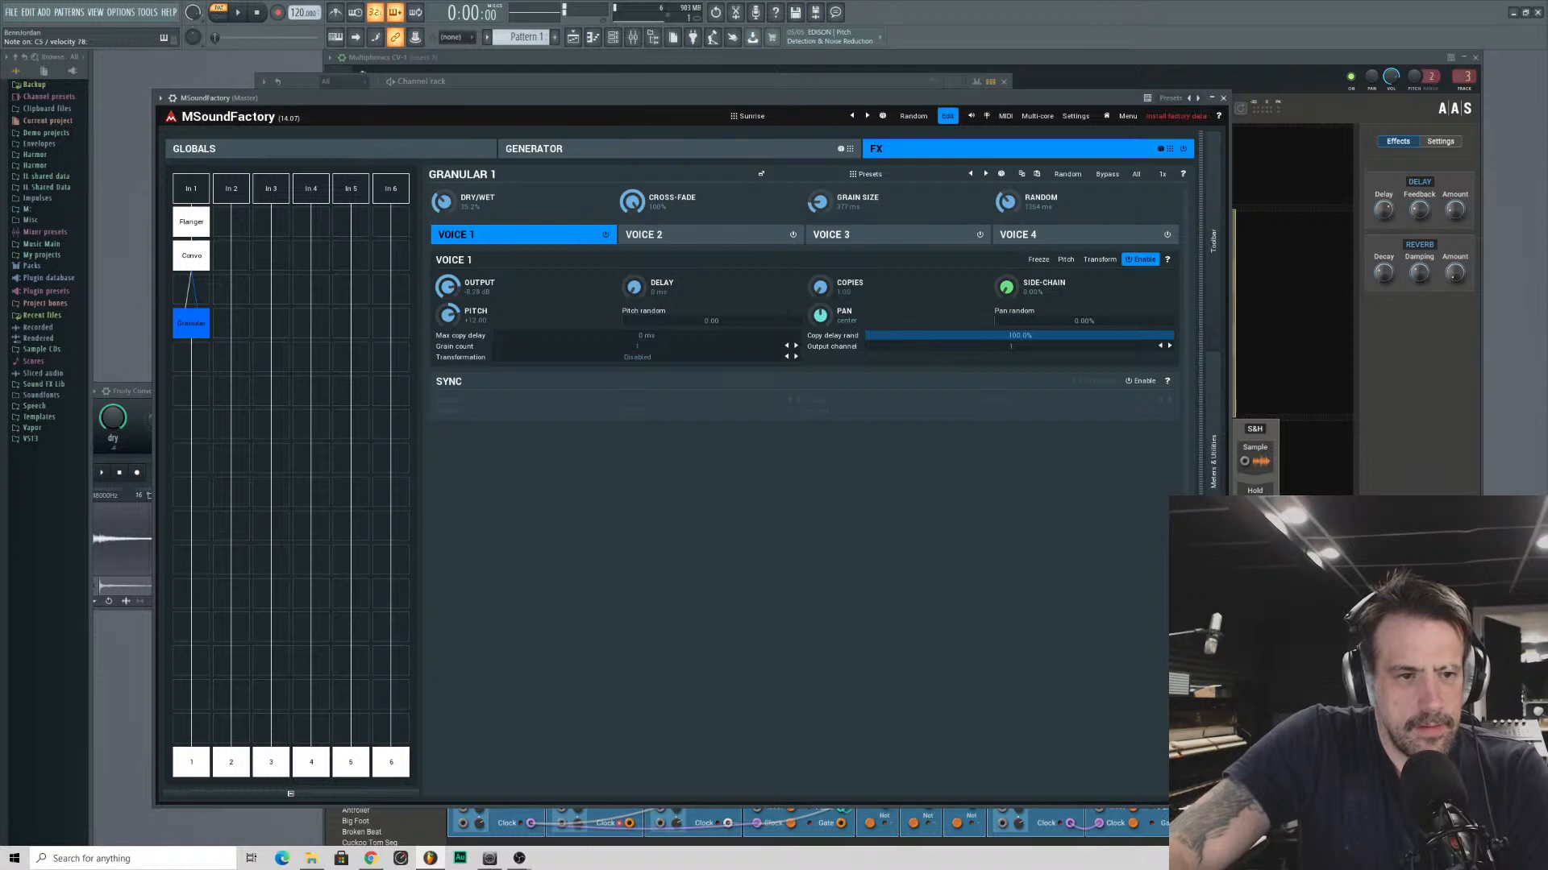
# - Lower Granular voice 1's output, increase its delay and pan it partly to the right
pyautogui.moveTo(448, 287); pyautogui.dragTo(448, 285)
pyautogui.moveTo(634, 287); pyautogui.dragTo(634, 229)
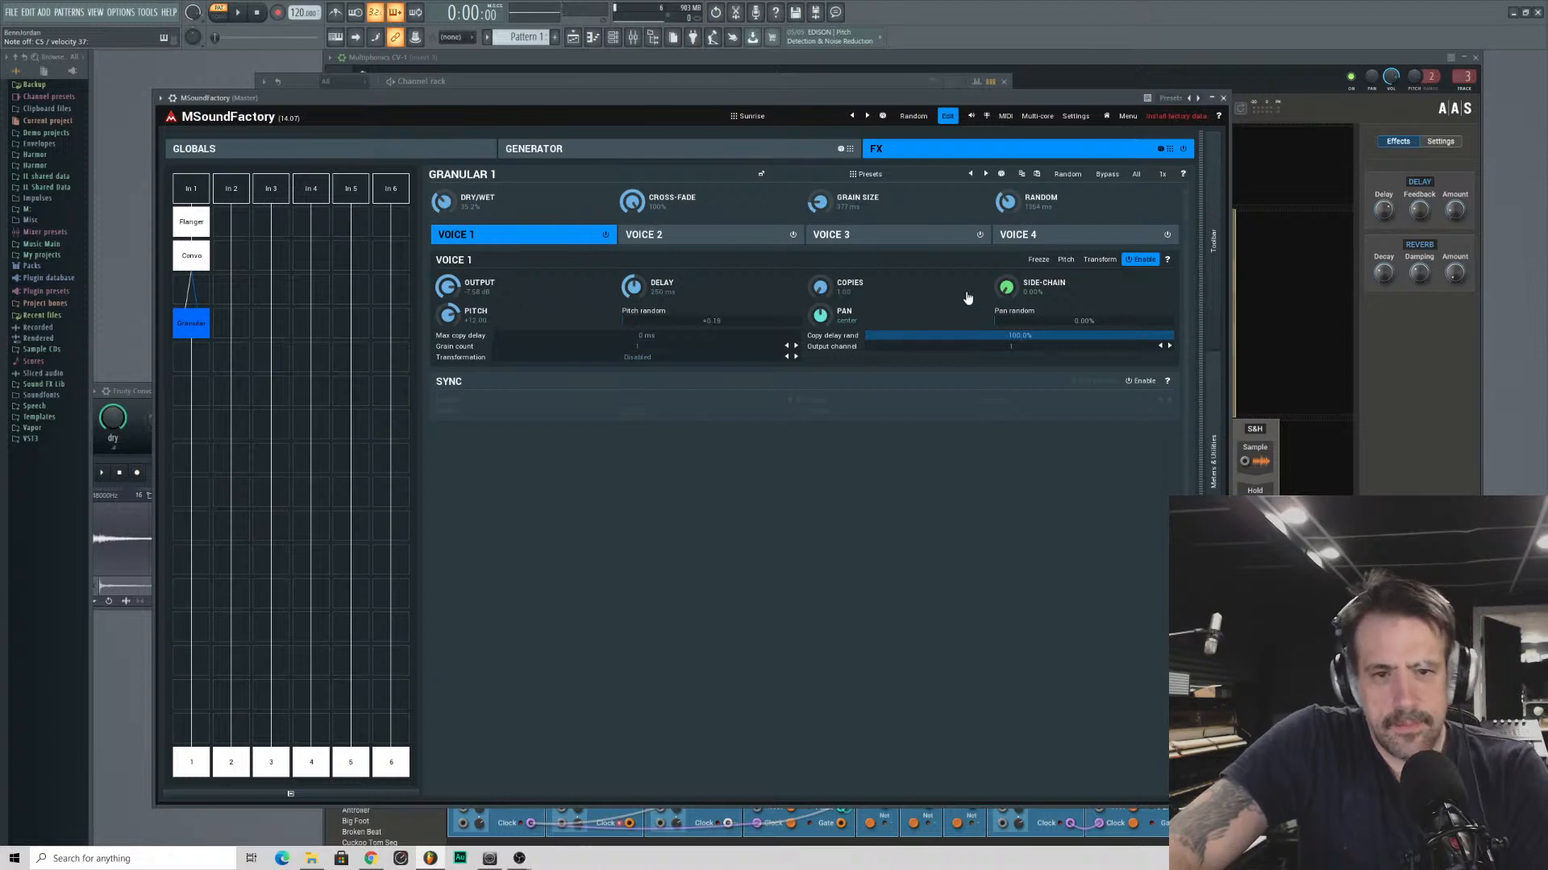
pyautogui.moveTo(820, 315); pyautogui.dragTo(820, 310)
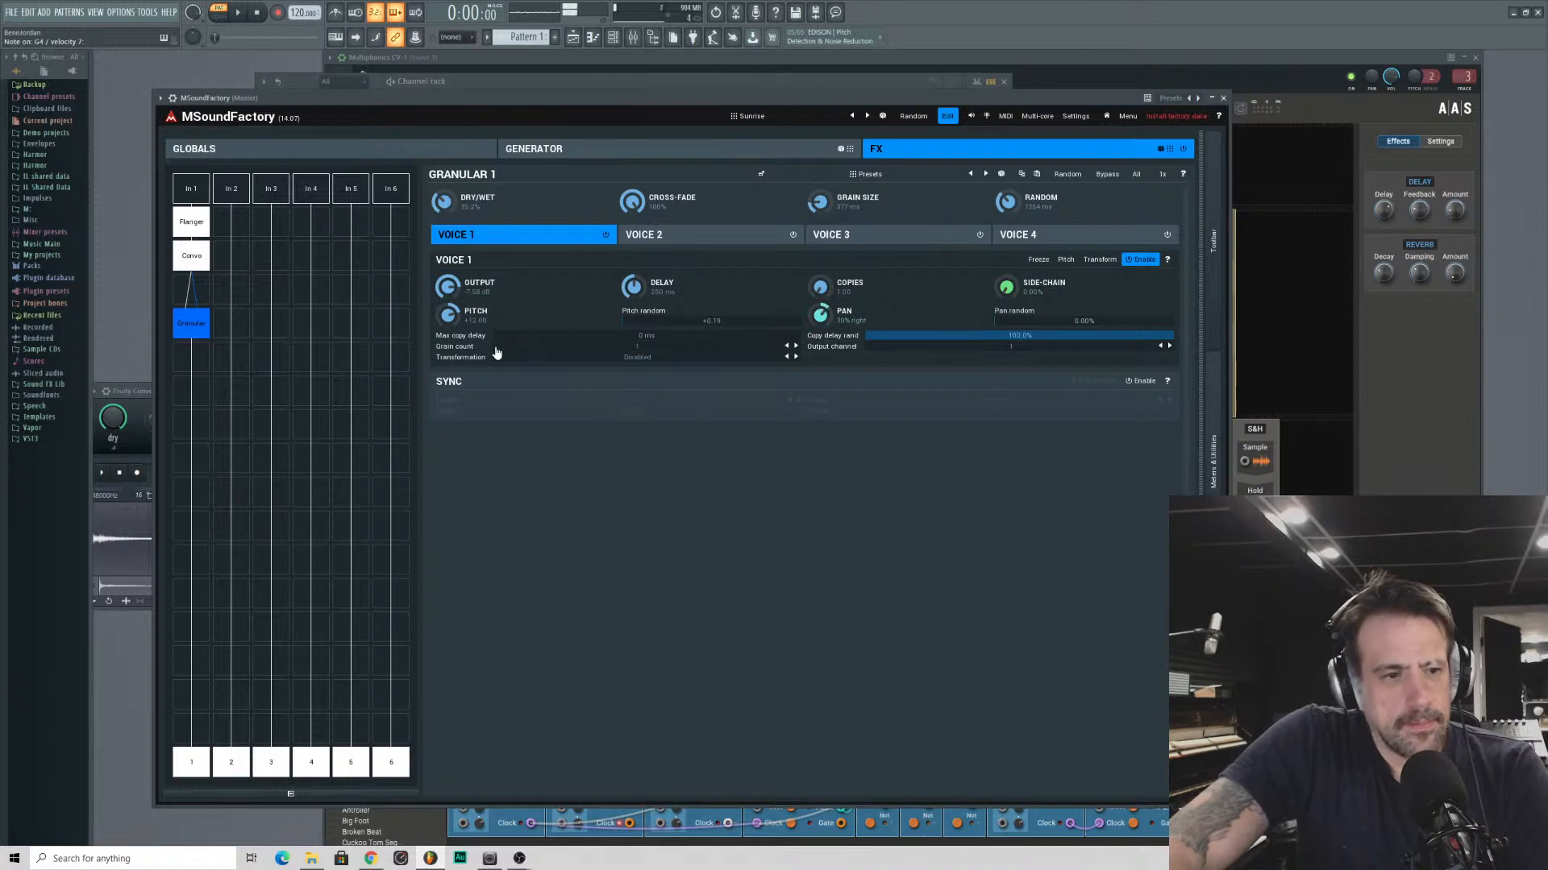
# - Add a TurboReverb below the Granular effect and load the Undead factory reverb from the Creative category
pyautogui.click(192, 425)
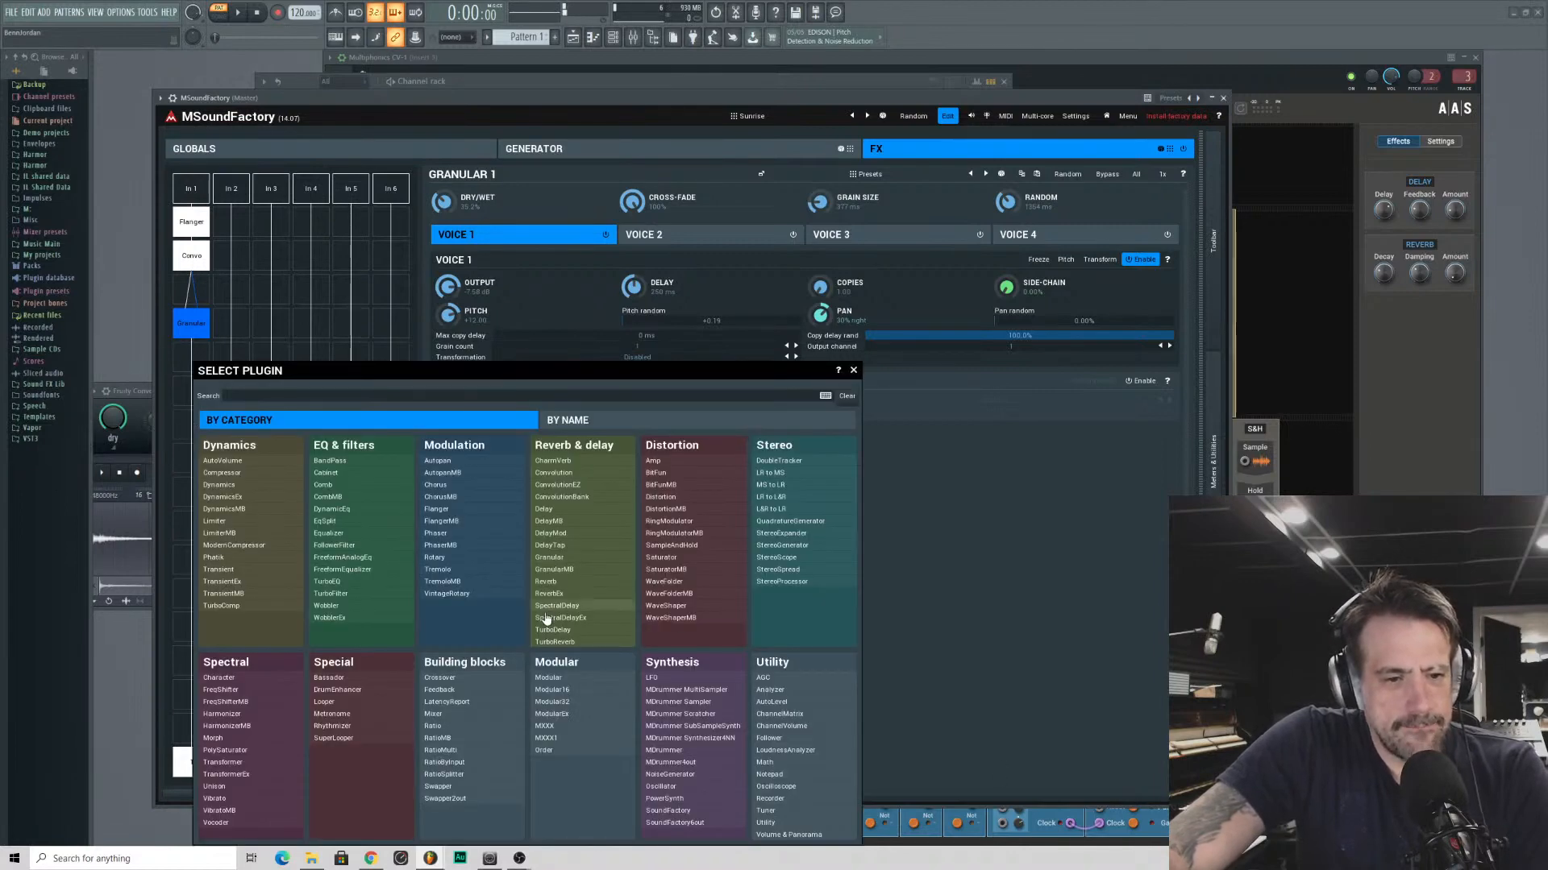
pyautogui.click(560, 642)
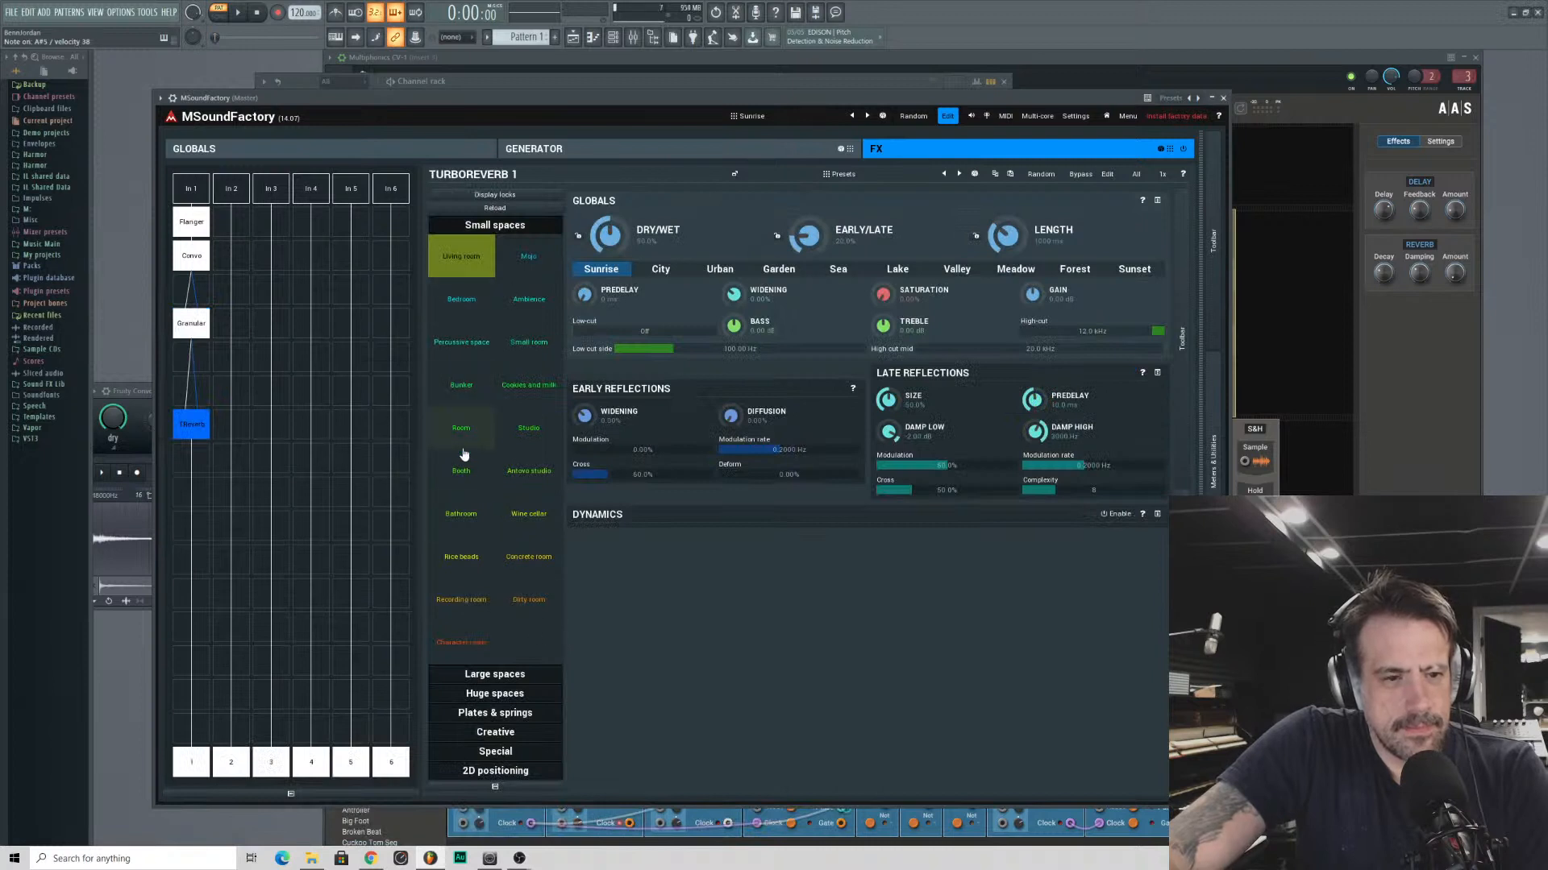
pyautogui.click(495, 732)
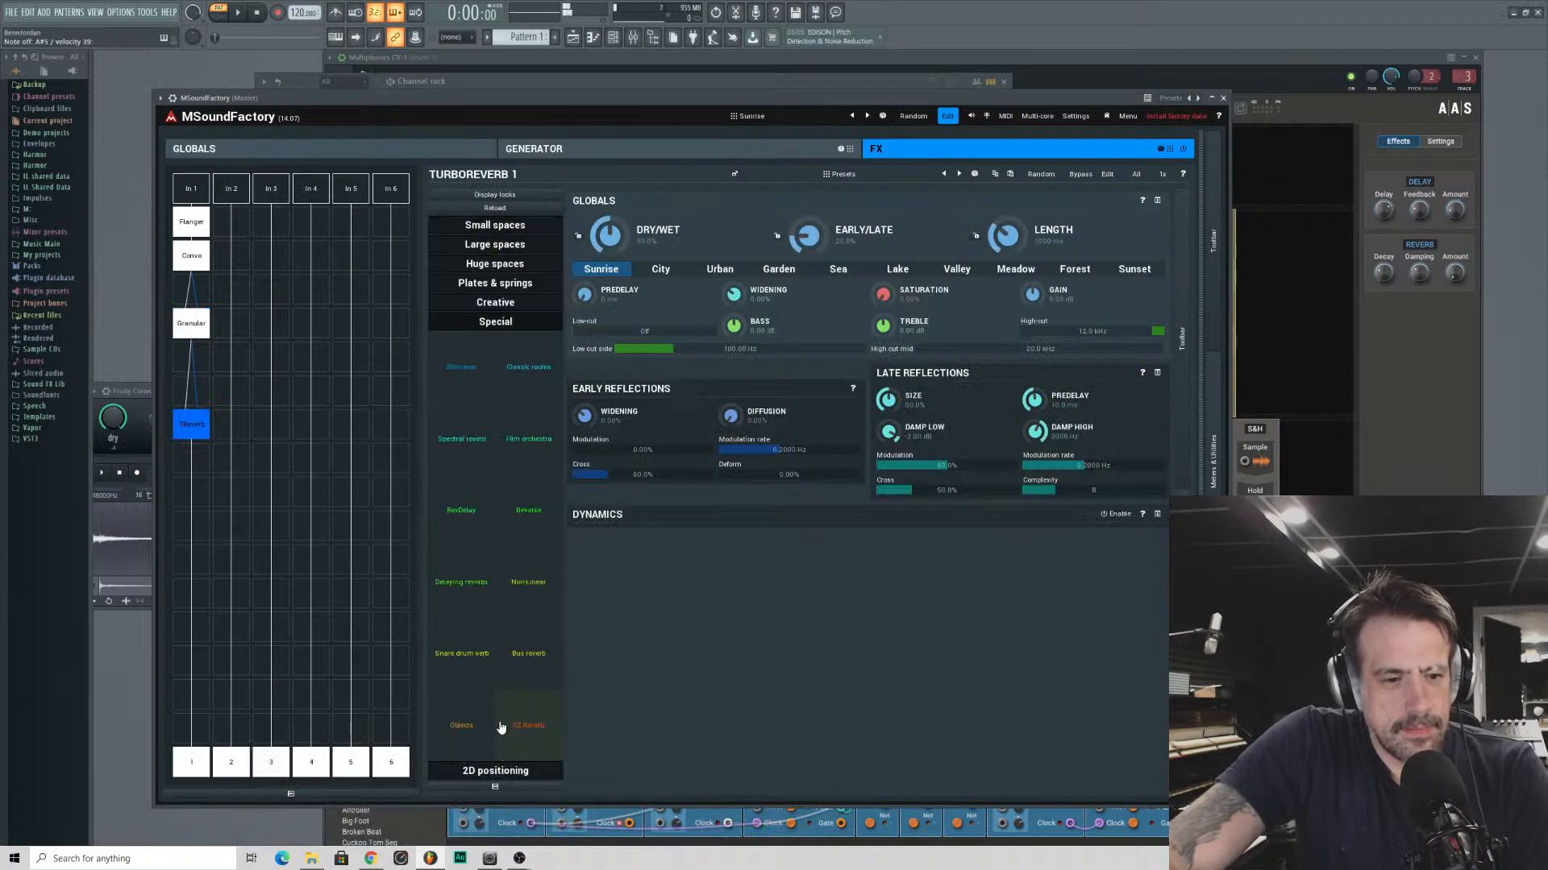
pyautogui.click(495, 284)
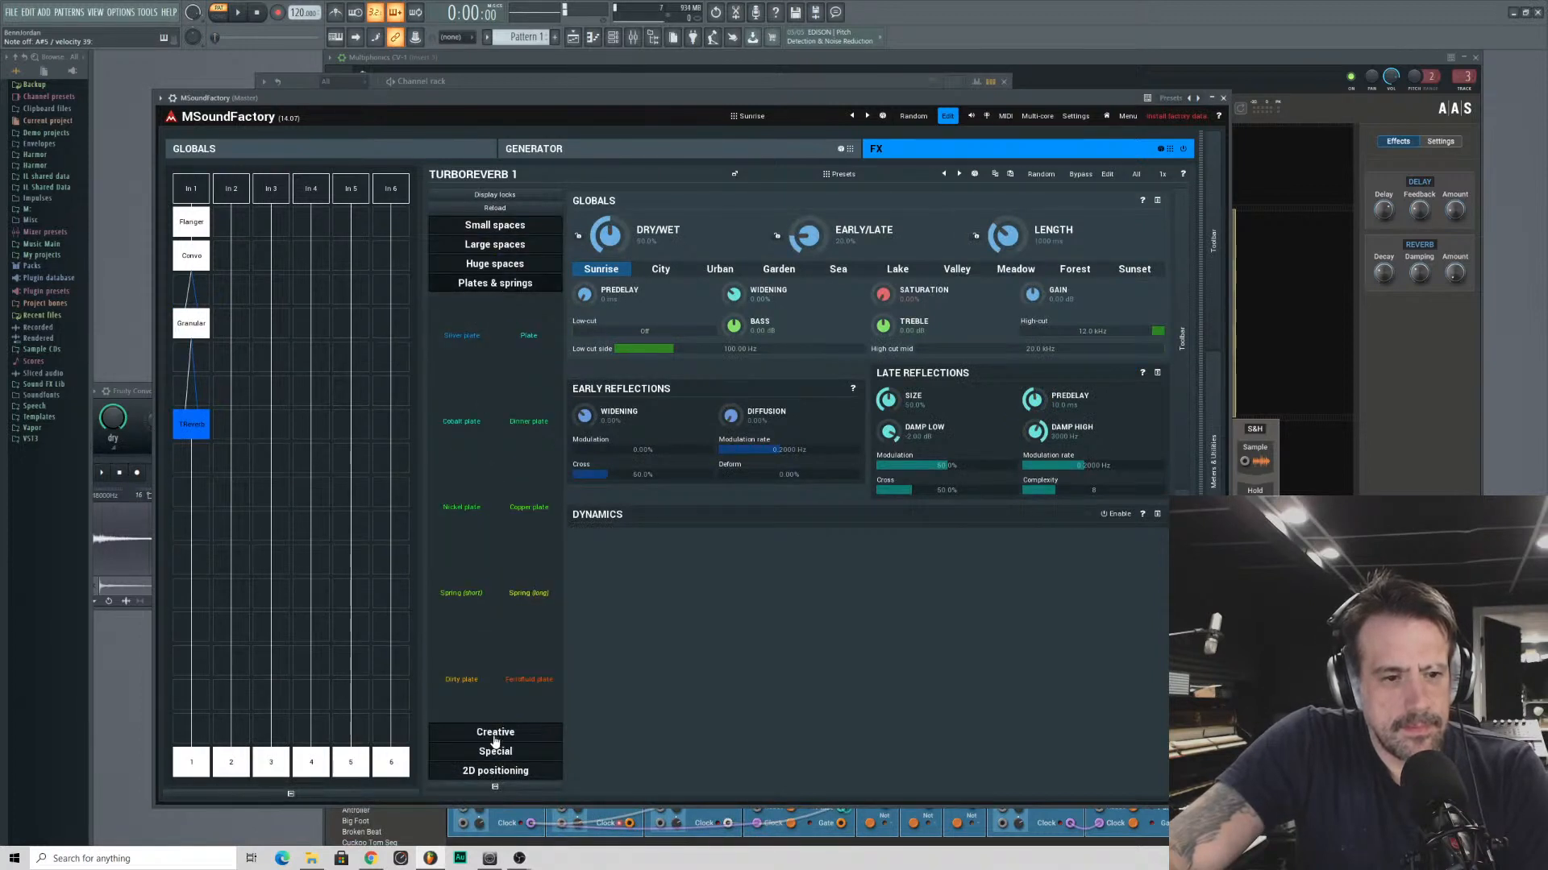
pyautogui.click(495, 734)
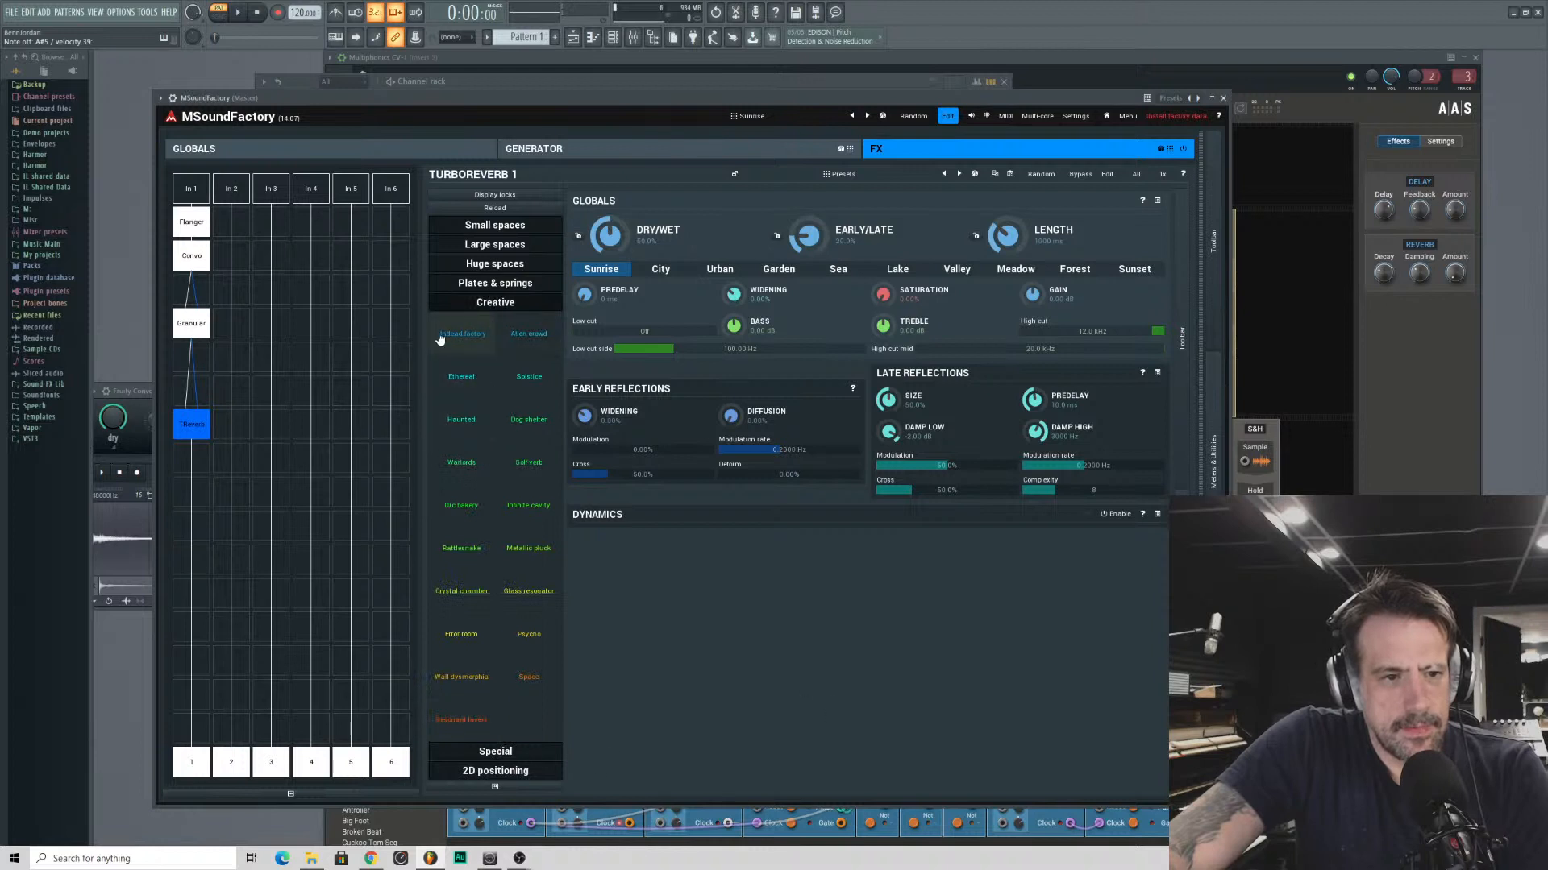
pyautogui.click(443, 337)
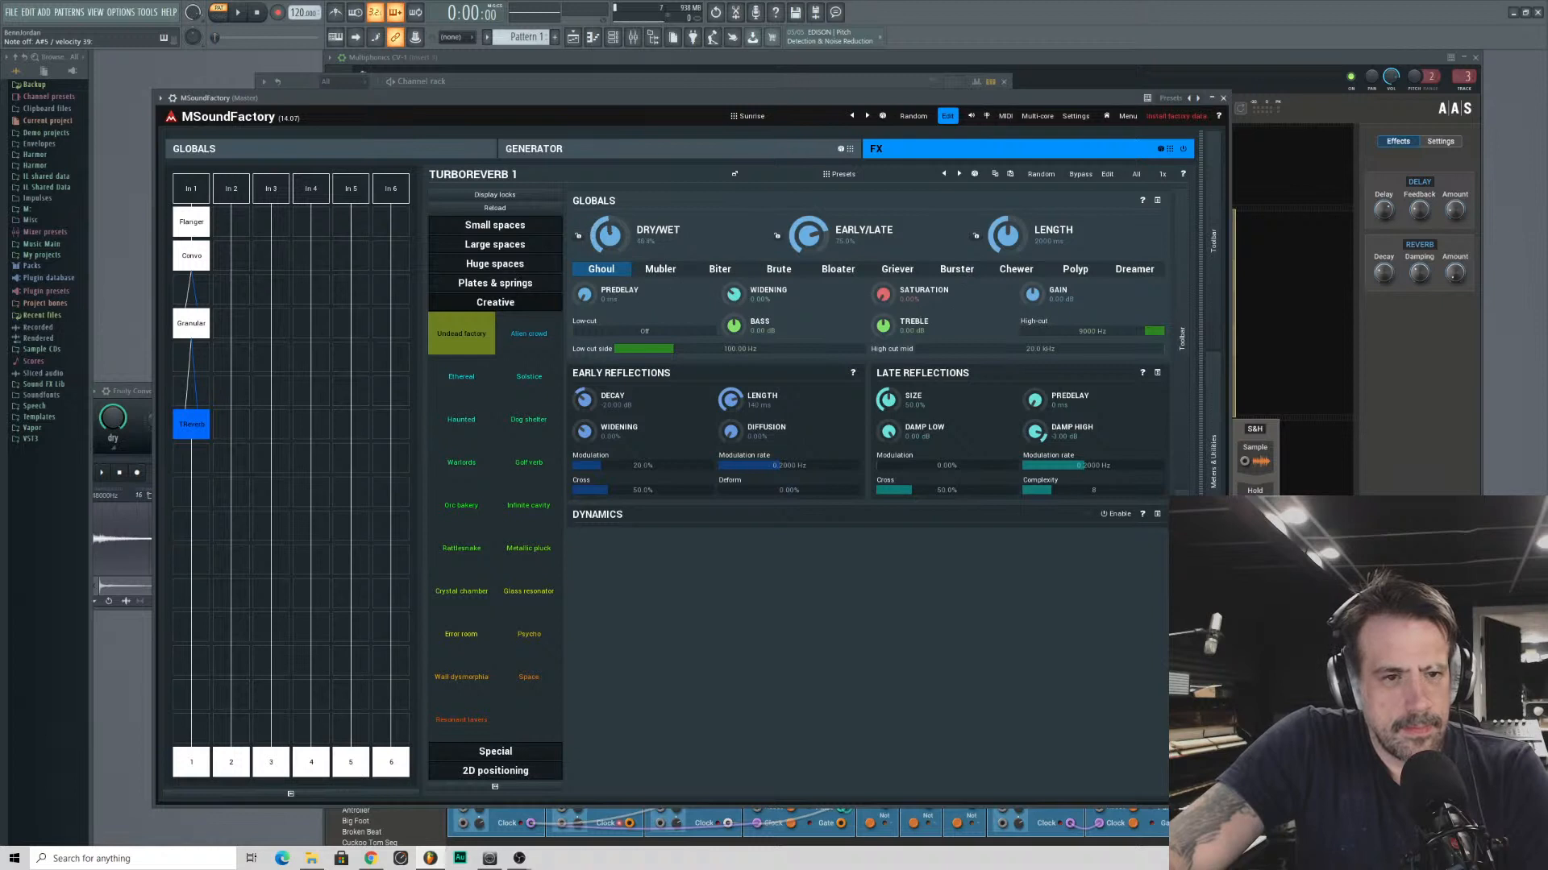
# - Lengthen the TurboReverb to about 4200 ms and set its dry/wet mix to about 48%
pyautogui.moveTo(1021, 244); pyautogui.dragTo(1020, 211)
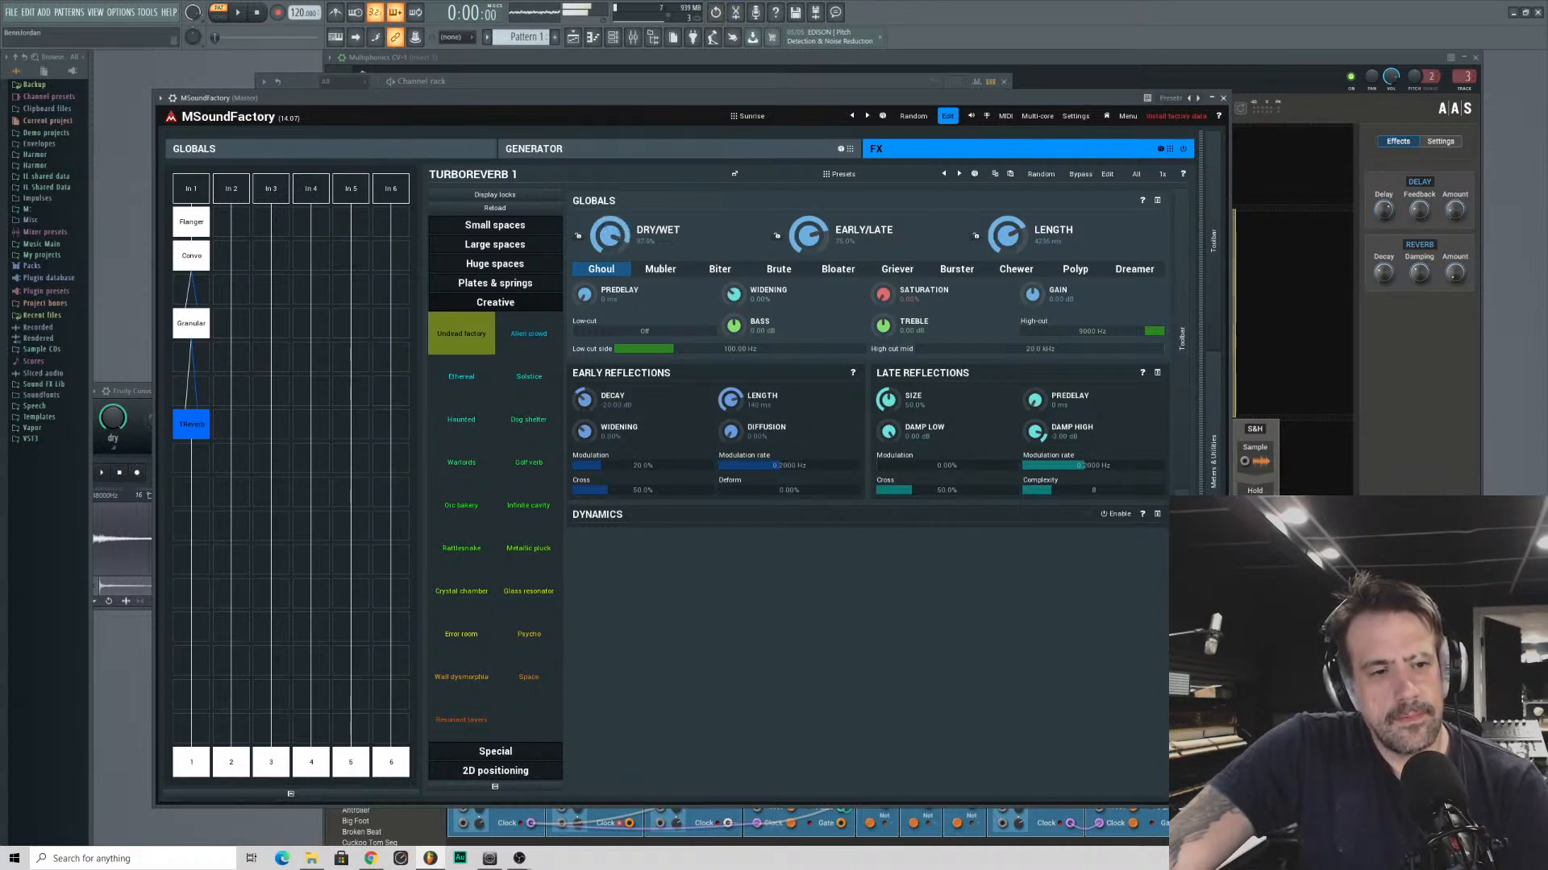
pyautogui.moveTo(609, 235); pyautogui.dragTo(609, 278)
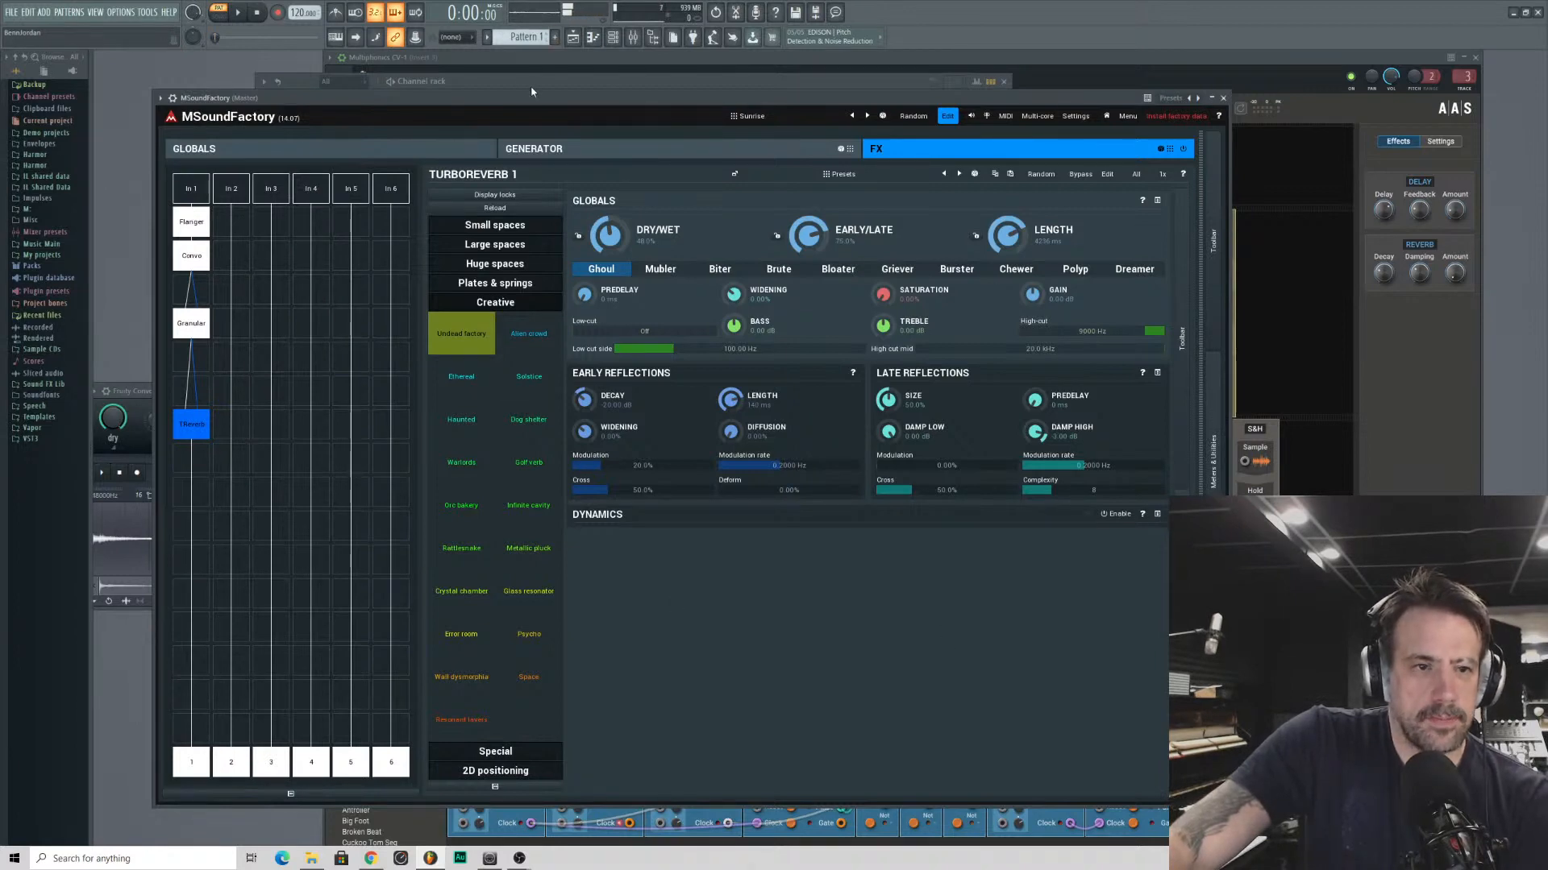
# - Move the MSoundFactory window to uncover the channel rack, select the MSoundFactory channel and lower its volume
pyautogui.moveTo(526, 94); pyautogui.dragTo(958, 130)
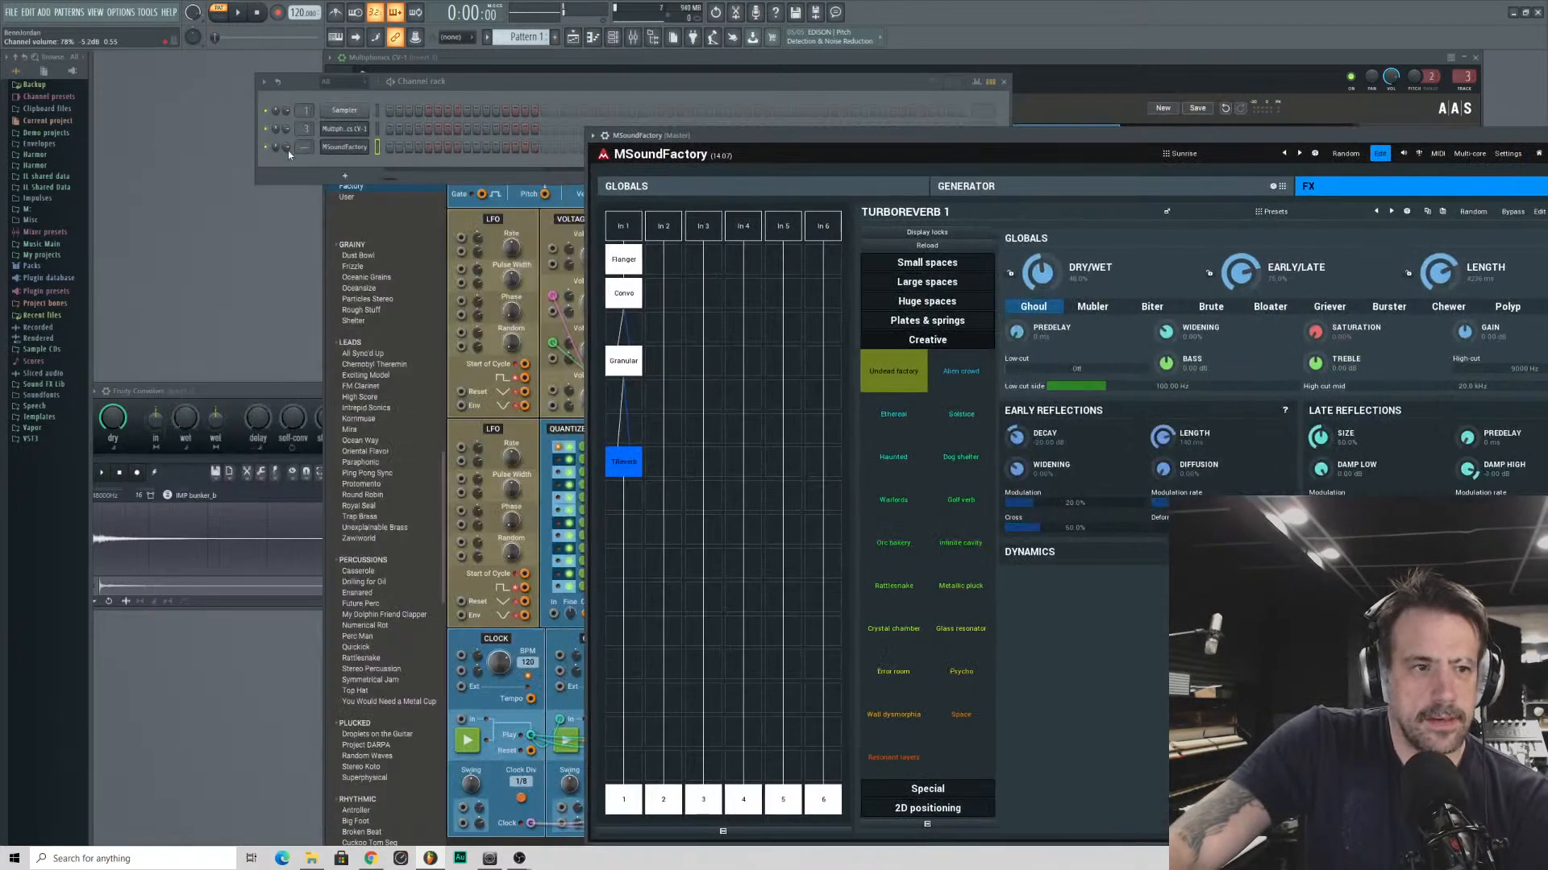
pyautogui.click(376, 146)
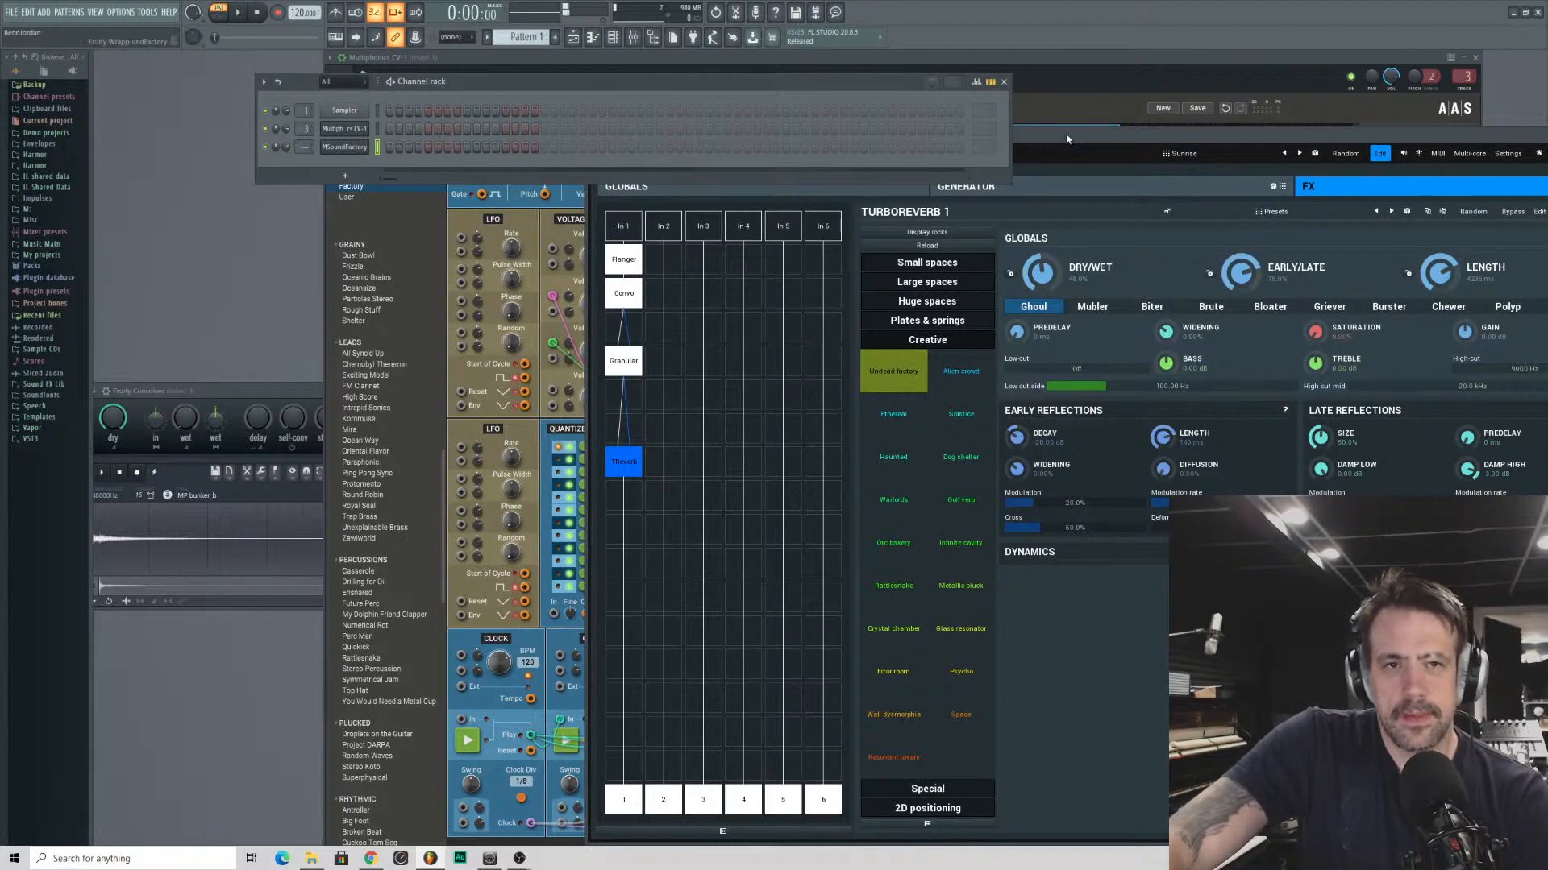
pyautogui.moveTo(1093, 139); pyautogui.dragTo(807, 111)
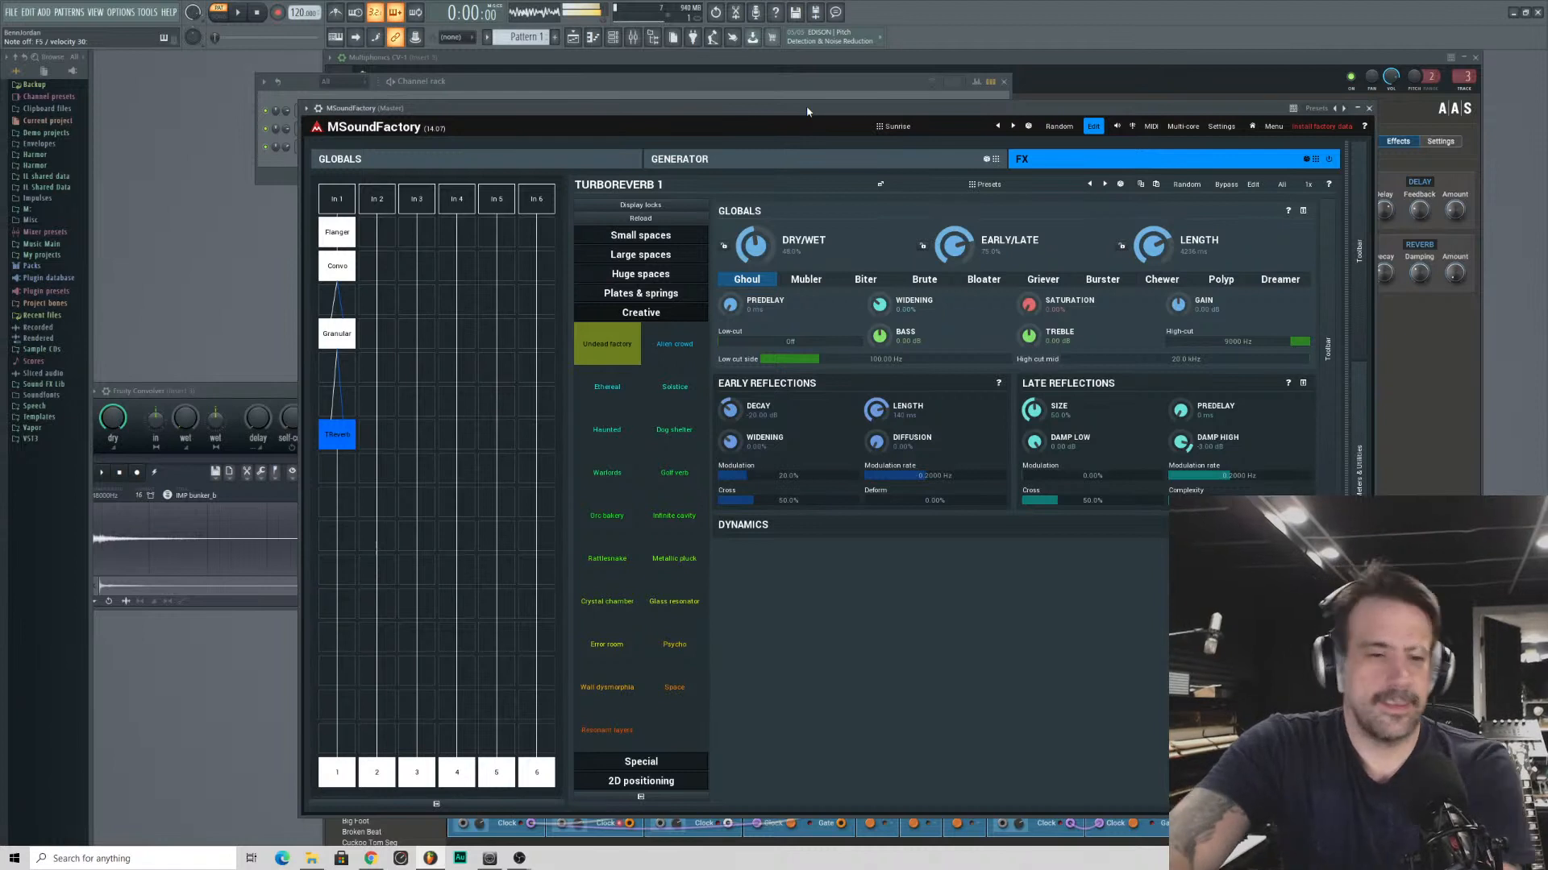
pyautogui.moveTo(288, 153); pyautogui.dragTo(288, 166)
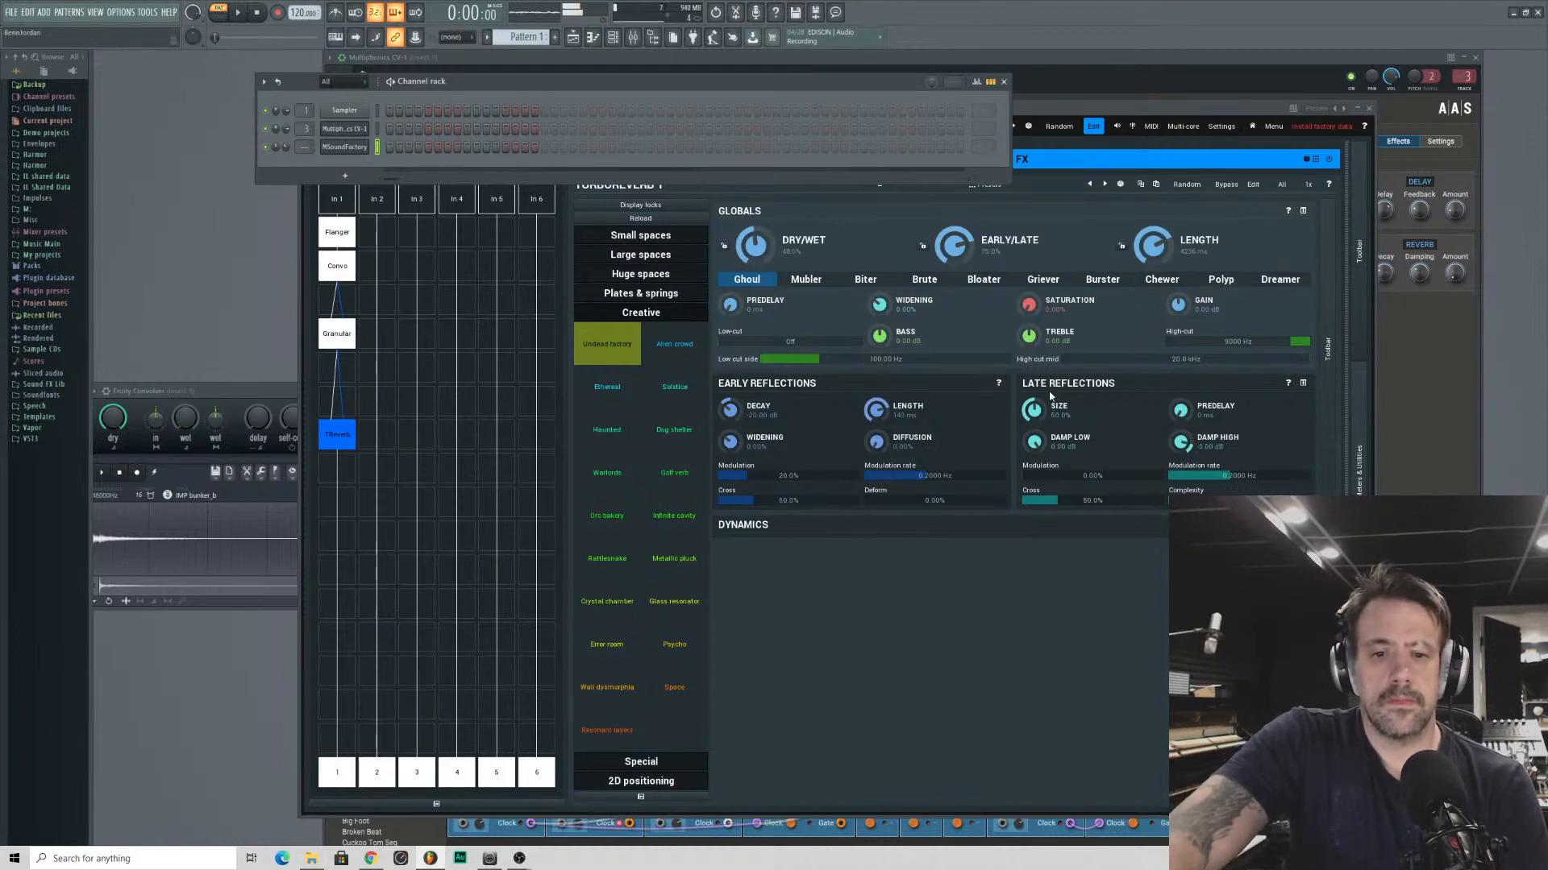
# - Increase the size of the TurboReverb's late reflections
pyautogui.moveTo(1034, 409); pyautogui.dragTo(1034, 407)
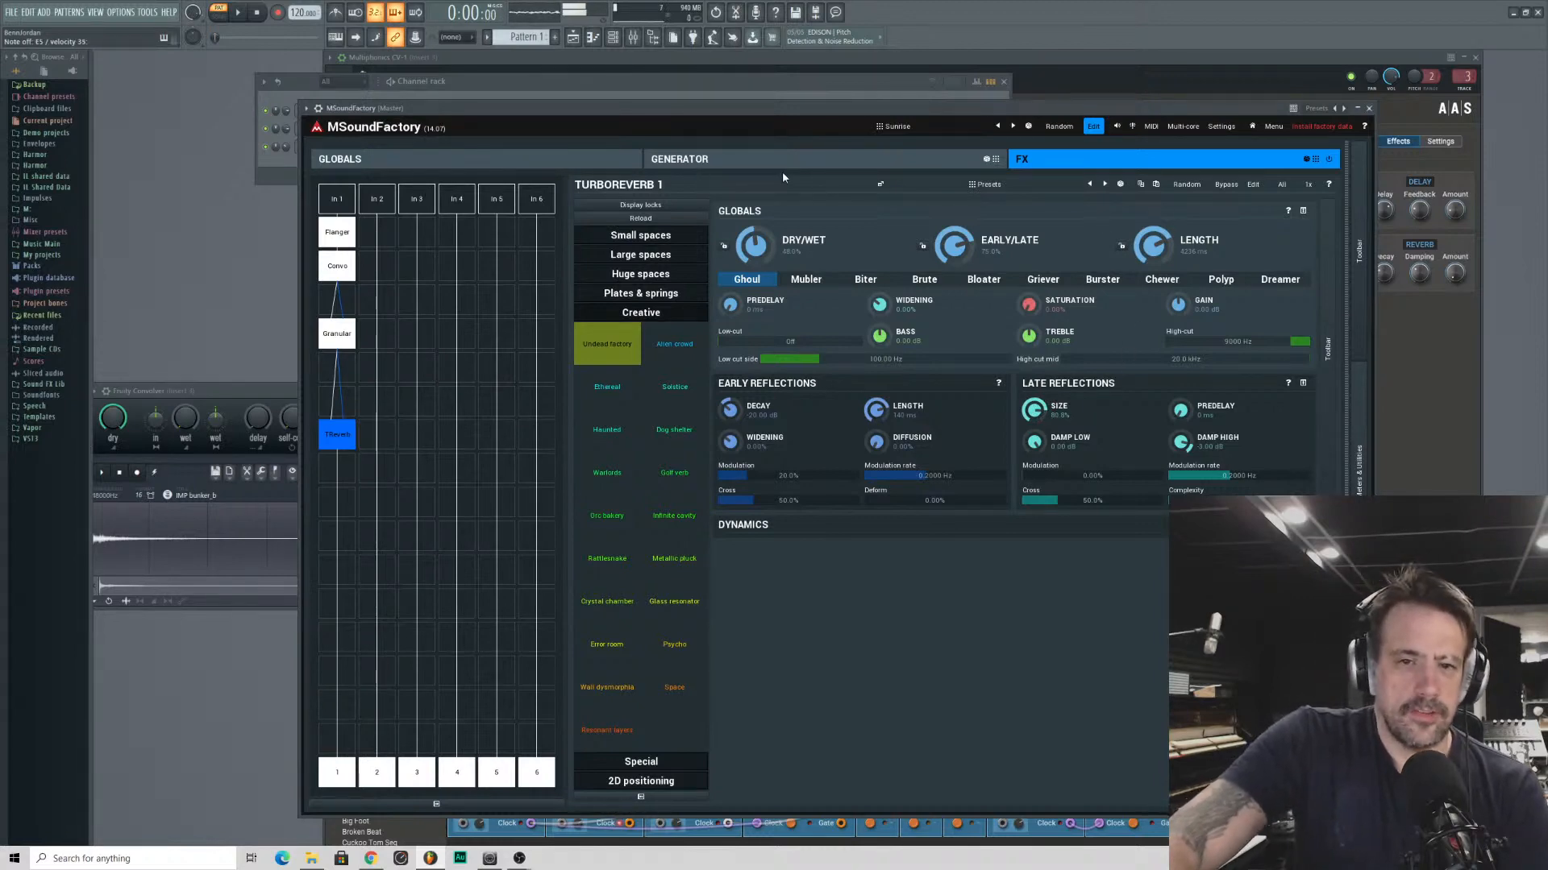
# - Review the generator's oscillator layout, then the Flanger, Convolution, Granular and TurboReverb modules in the effects chain
pyautogui.click(804, 164)
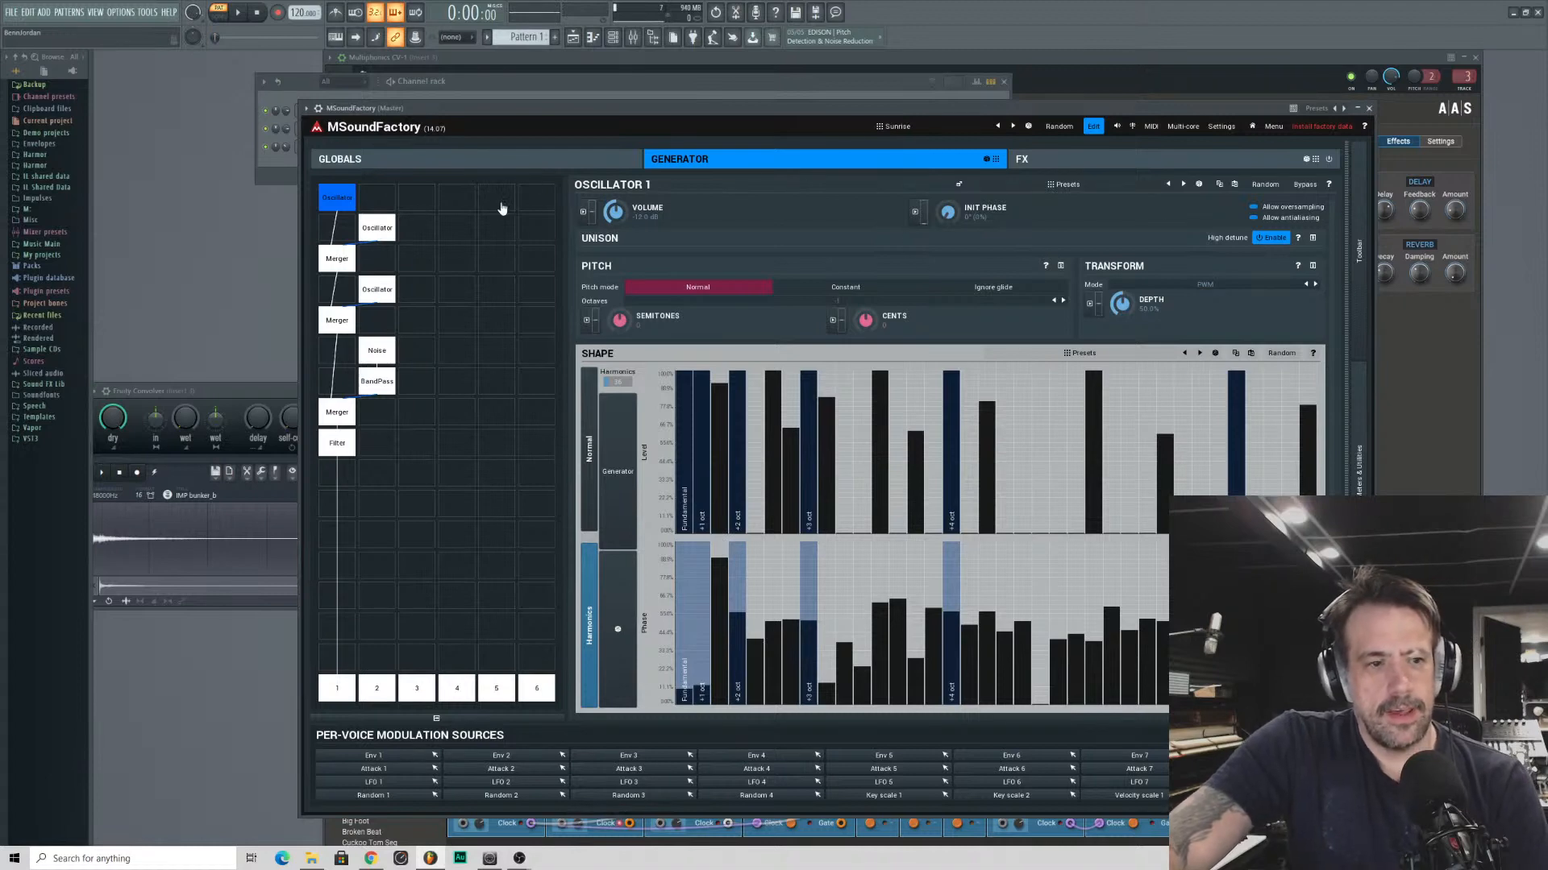
pyautogui.click(1134, 166)
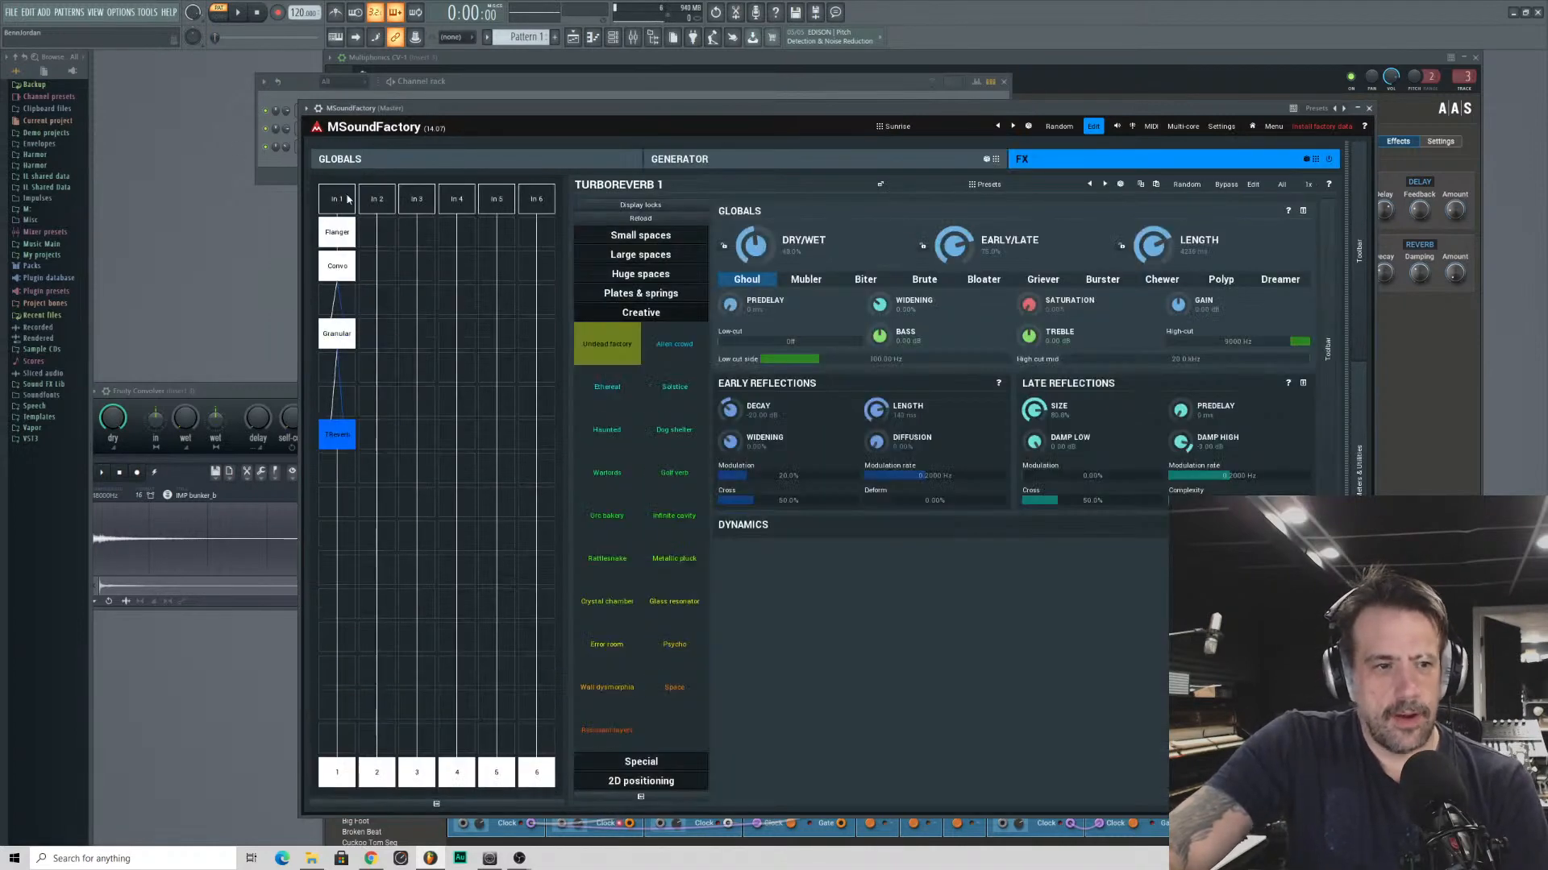
pyautogui.click(329, 232)
pyautogui.click(326, 273)
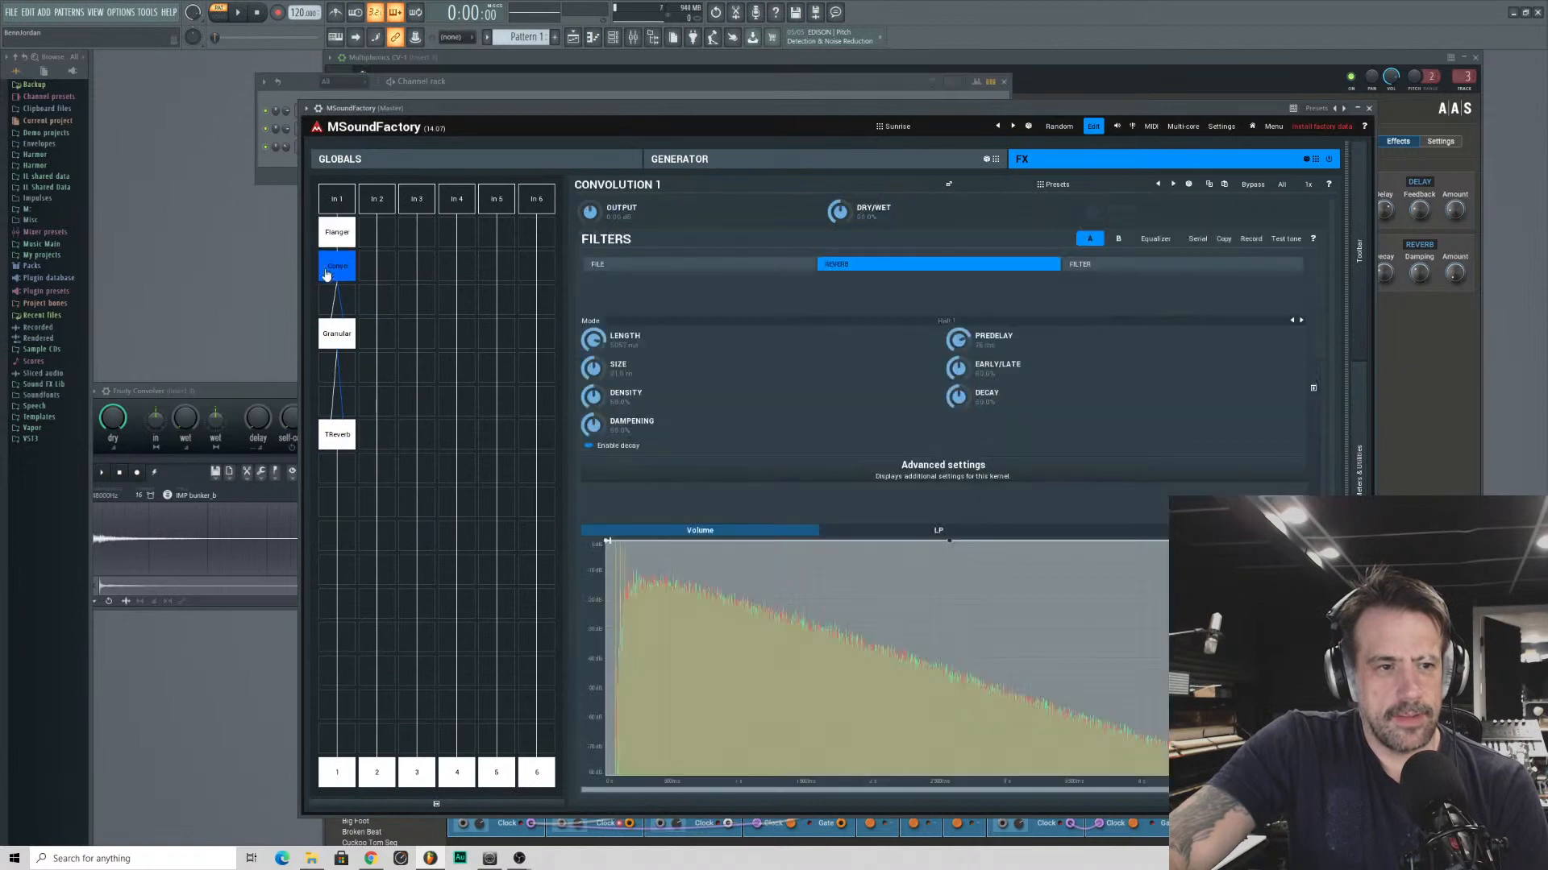
pyautogui.click(337, 339)
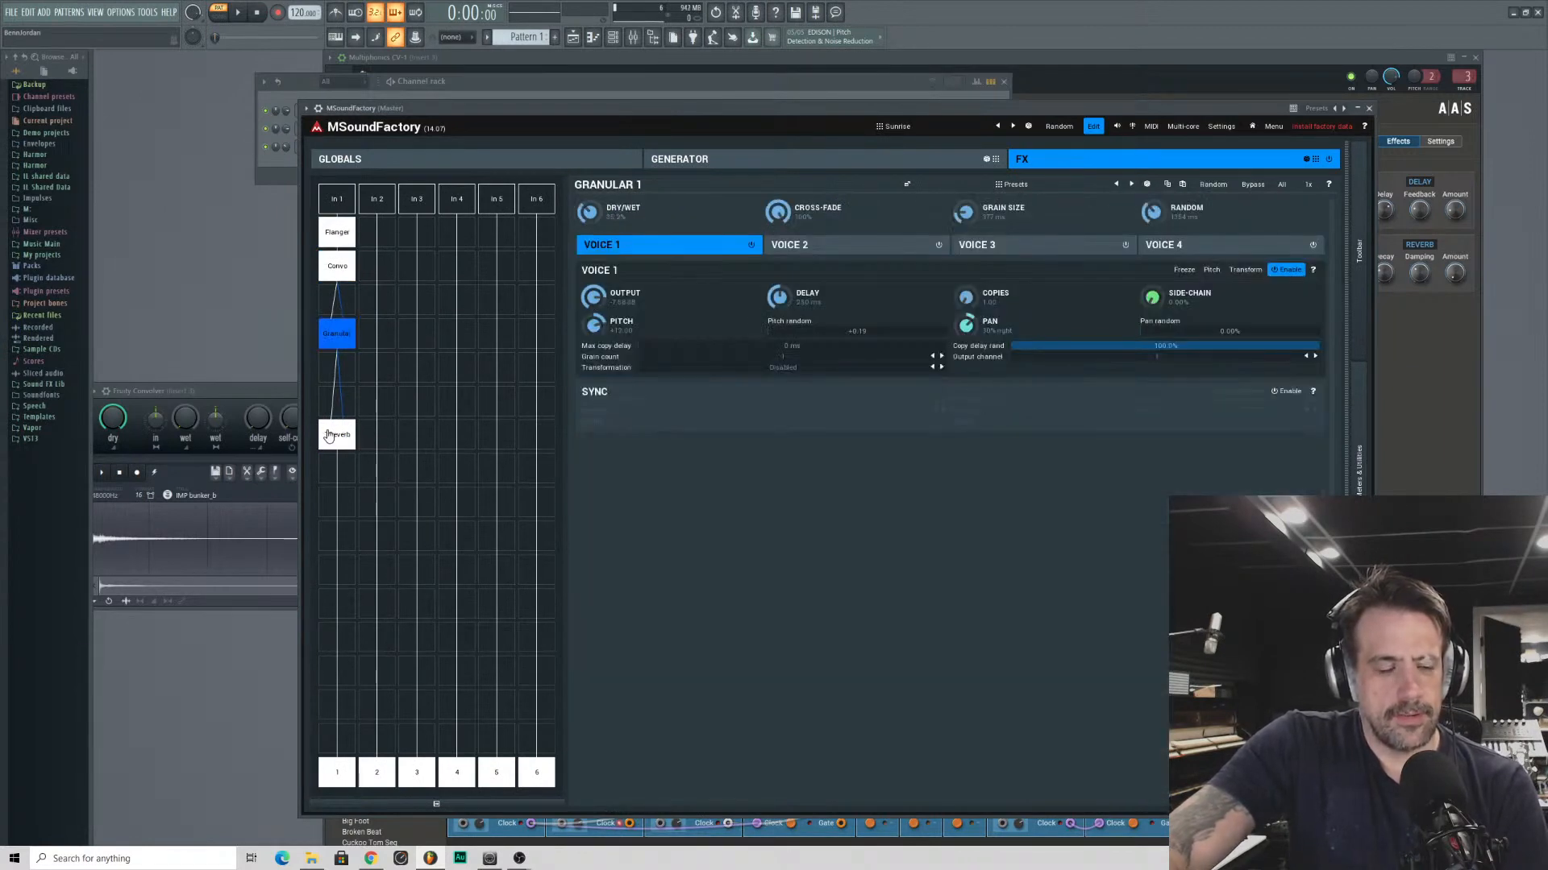
pyautogui.click(329, 435)
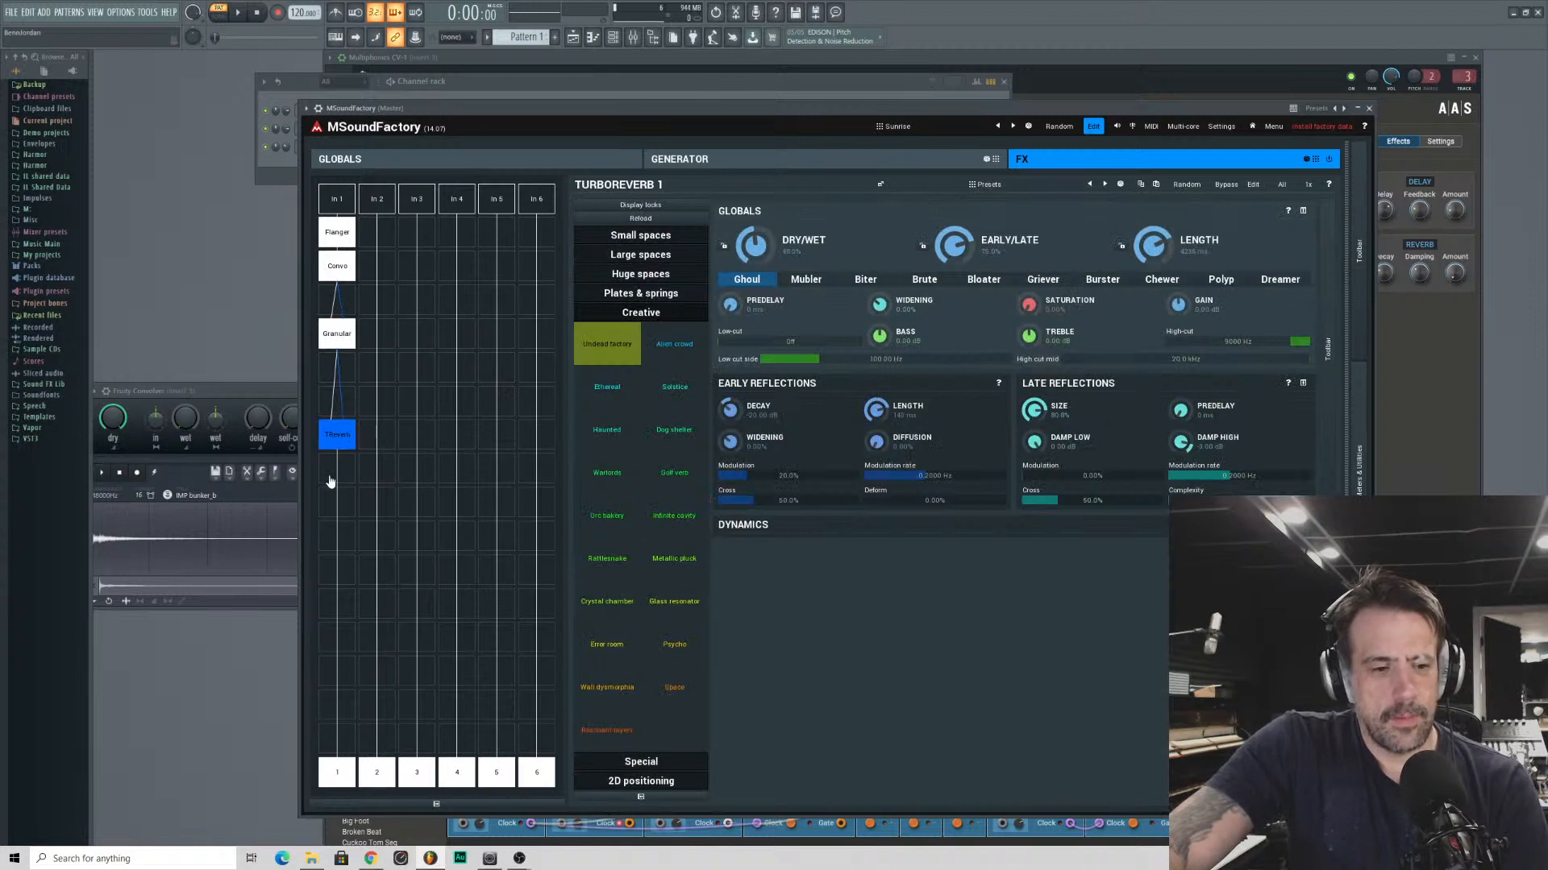
# - Open the TurboReverb's detailed edit view and examine its early and late reflection settings, reflection graph, level meters and parameter controls
pyautogui.click(1252, 185)
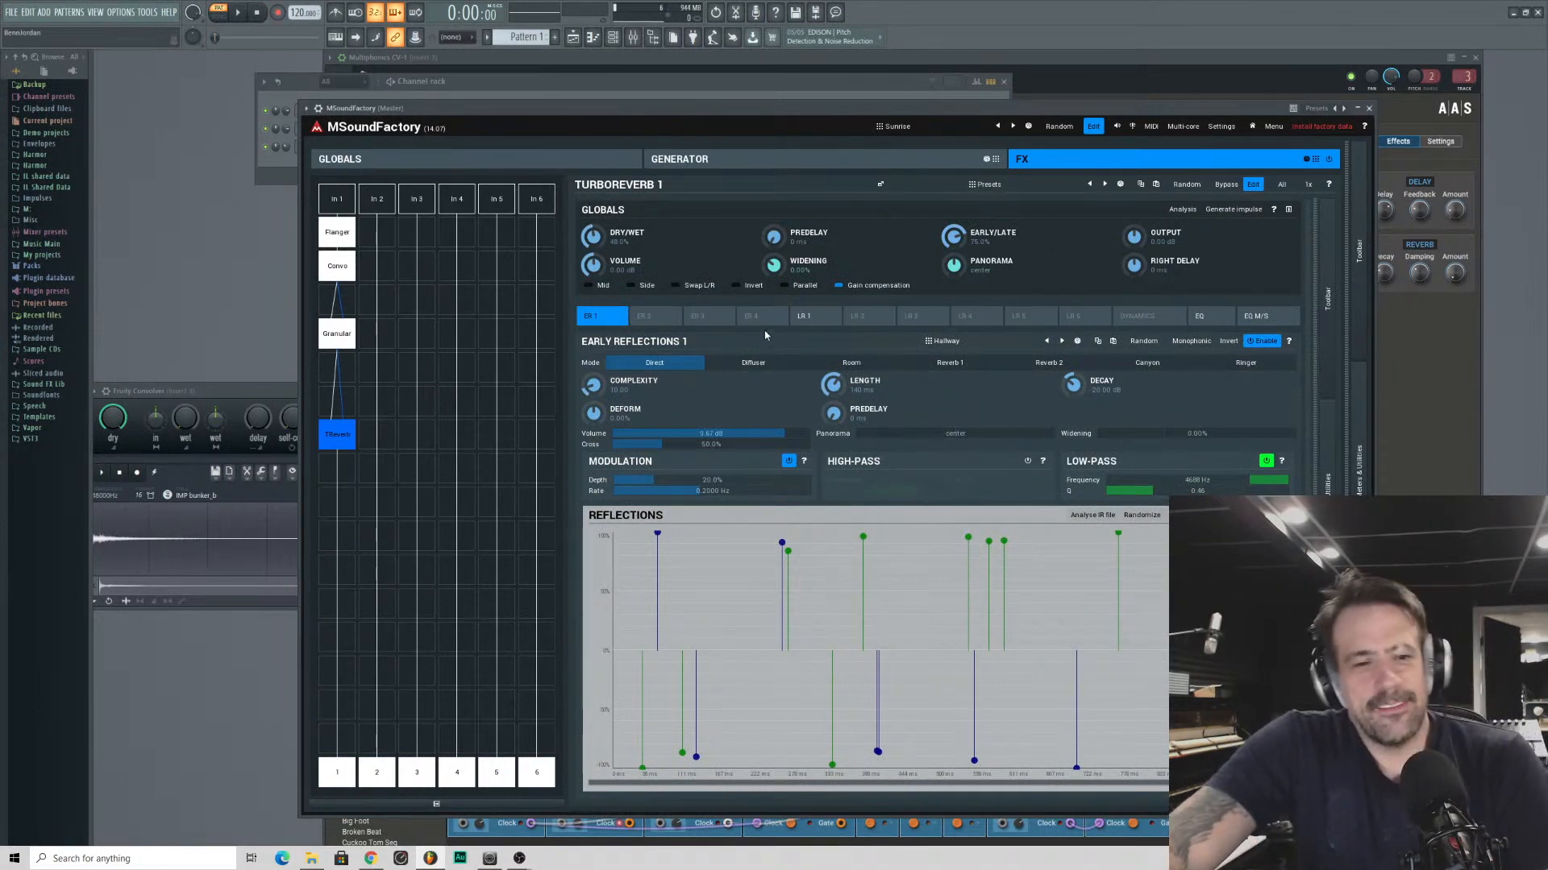
pyautogui.click(803, 316)
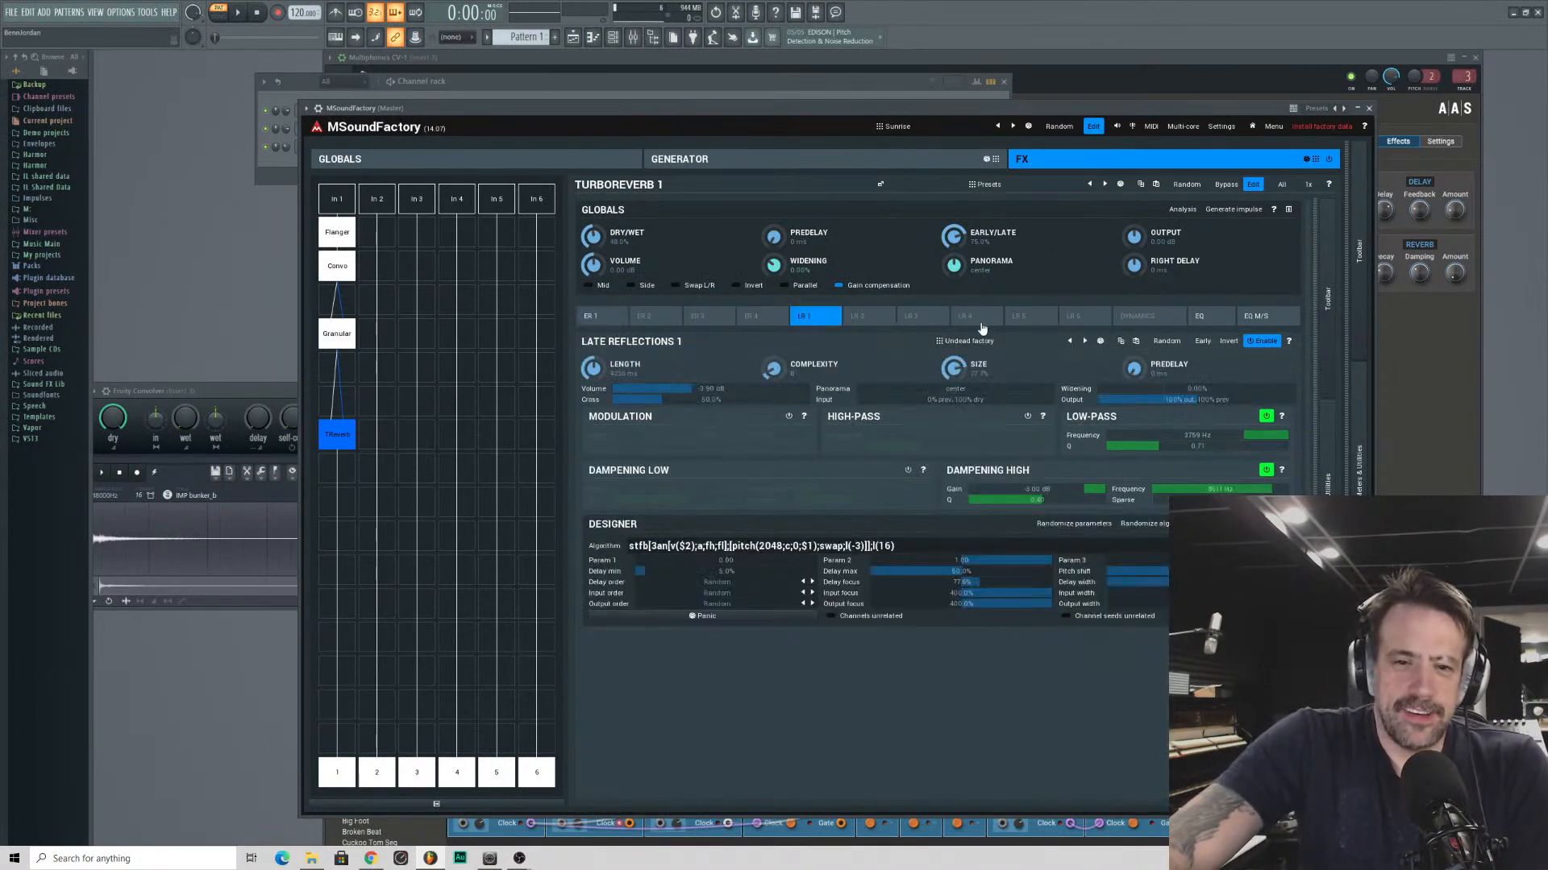
pyautogui.click(907, 318)
pyautogui.click(614, 326)
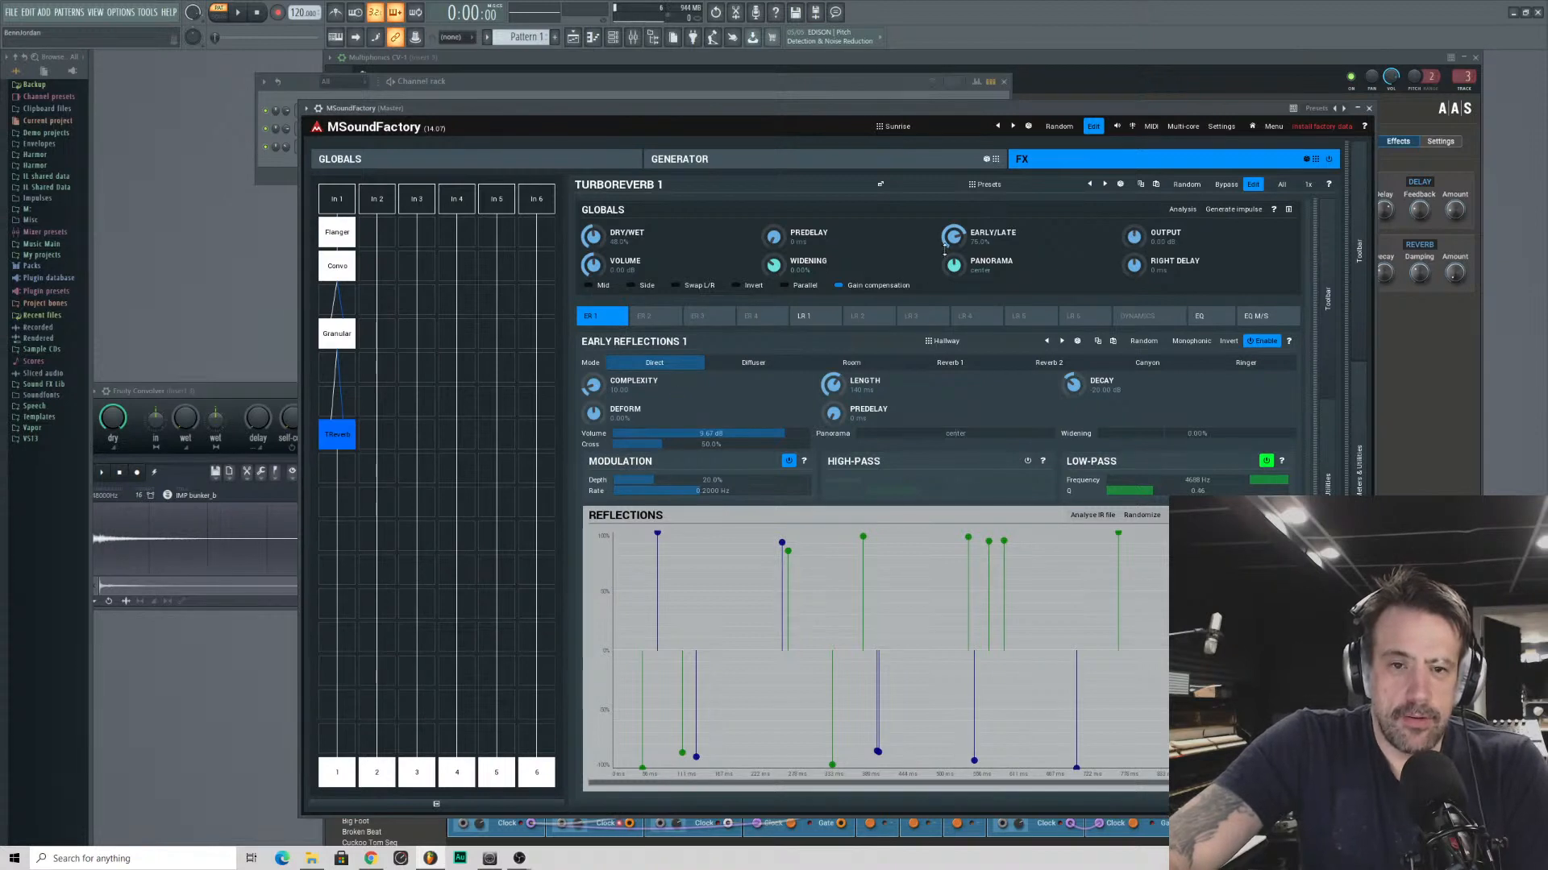
pyautogui.scroll(1, 1233, 641)
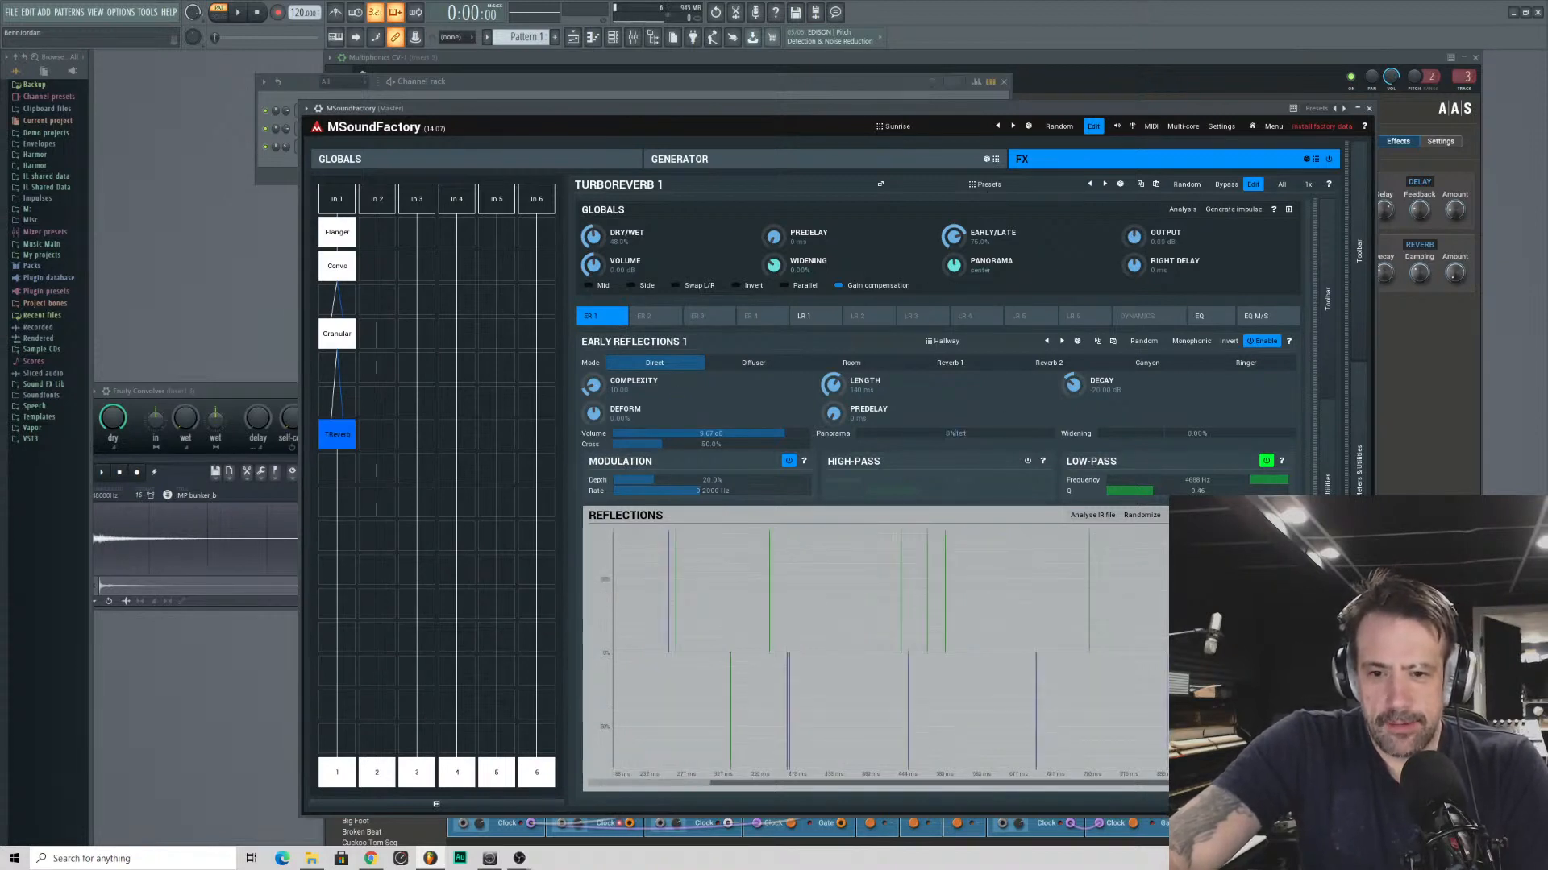
pyautogui.click(1327, 552)
pyautogui.click(1327, 568)
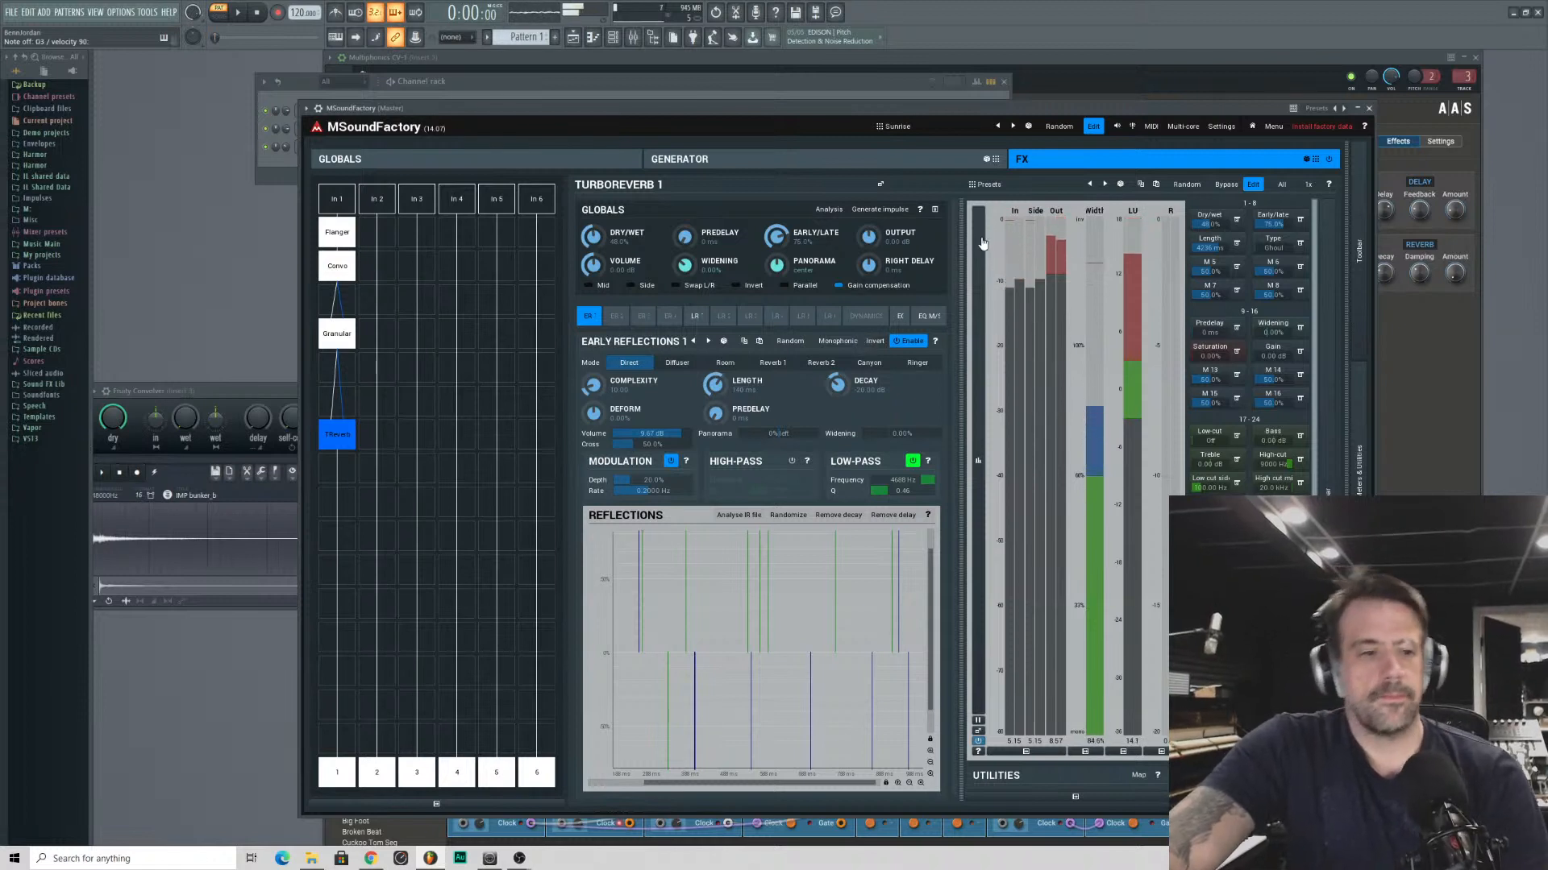
# - Open the piano roll of the MSoundFactory channel and place an A4 note at bar 1
pyautogui.click(278, 169)
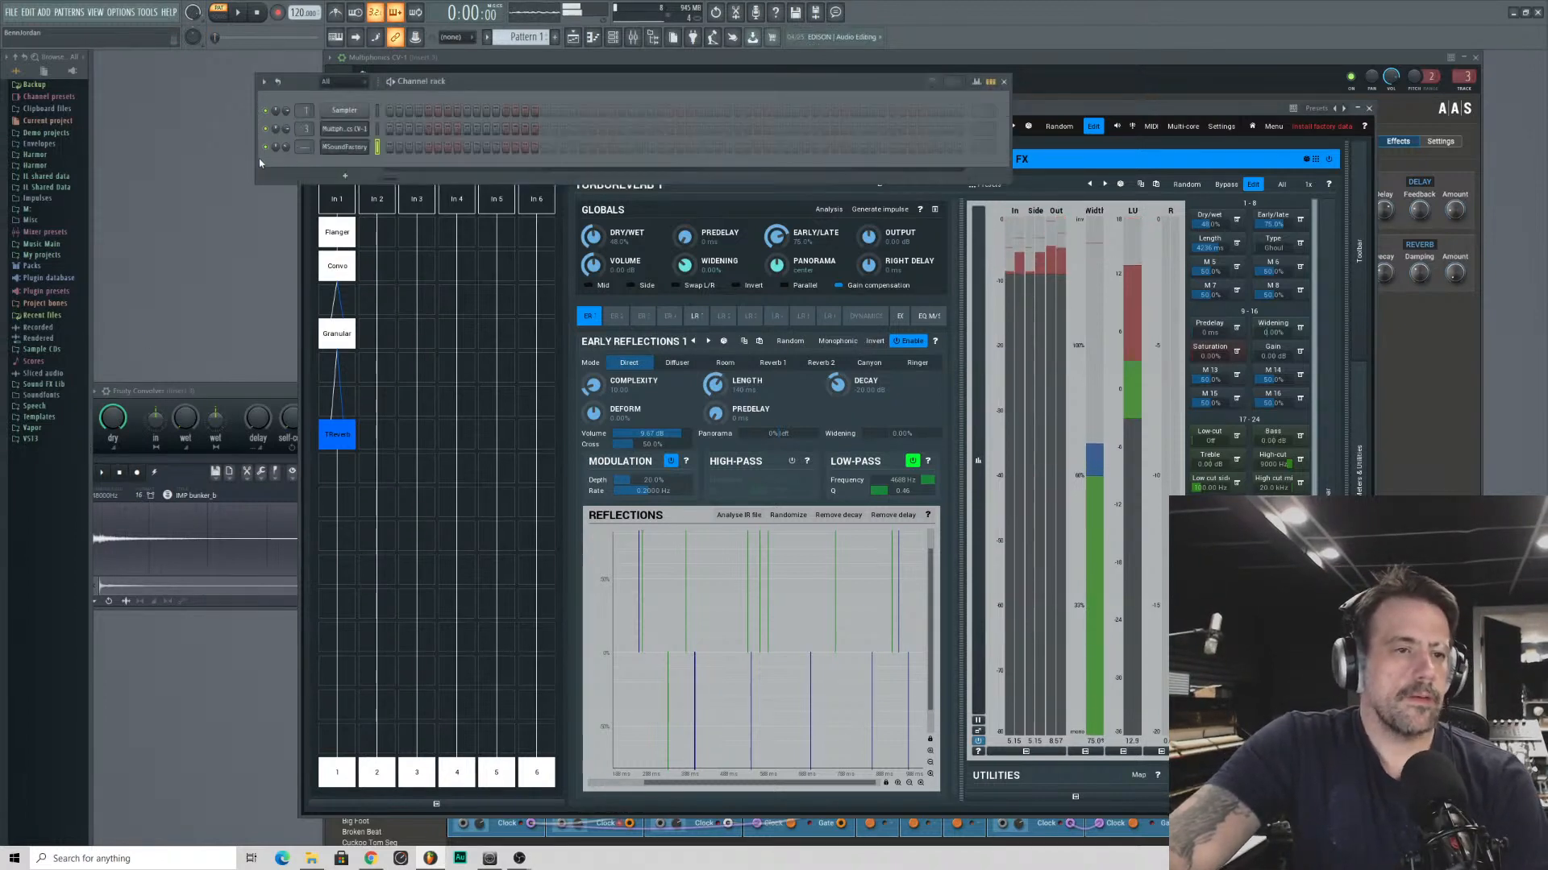
pyautogui.rightClick(368, 145)
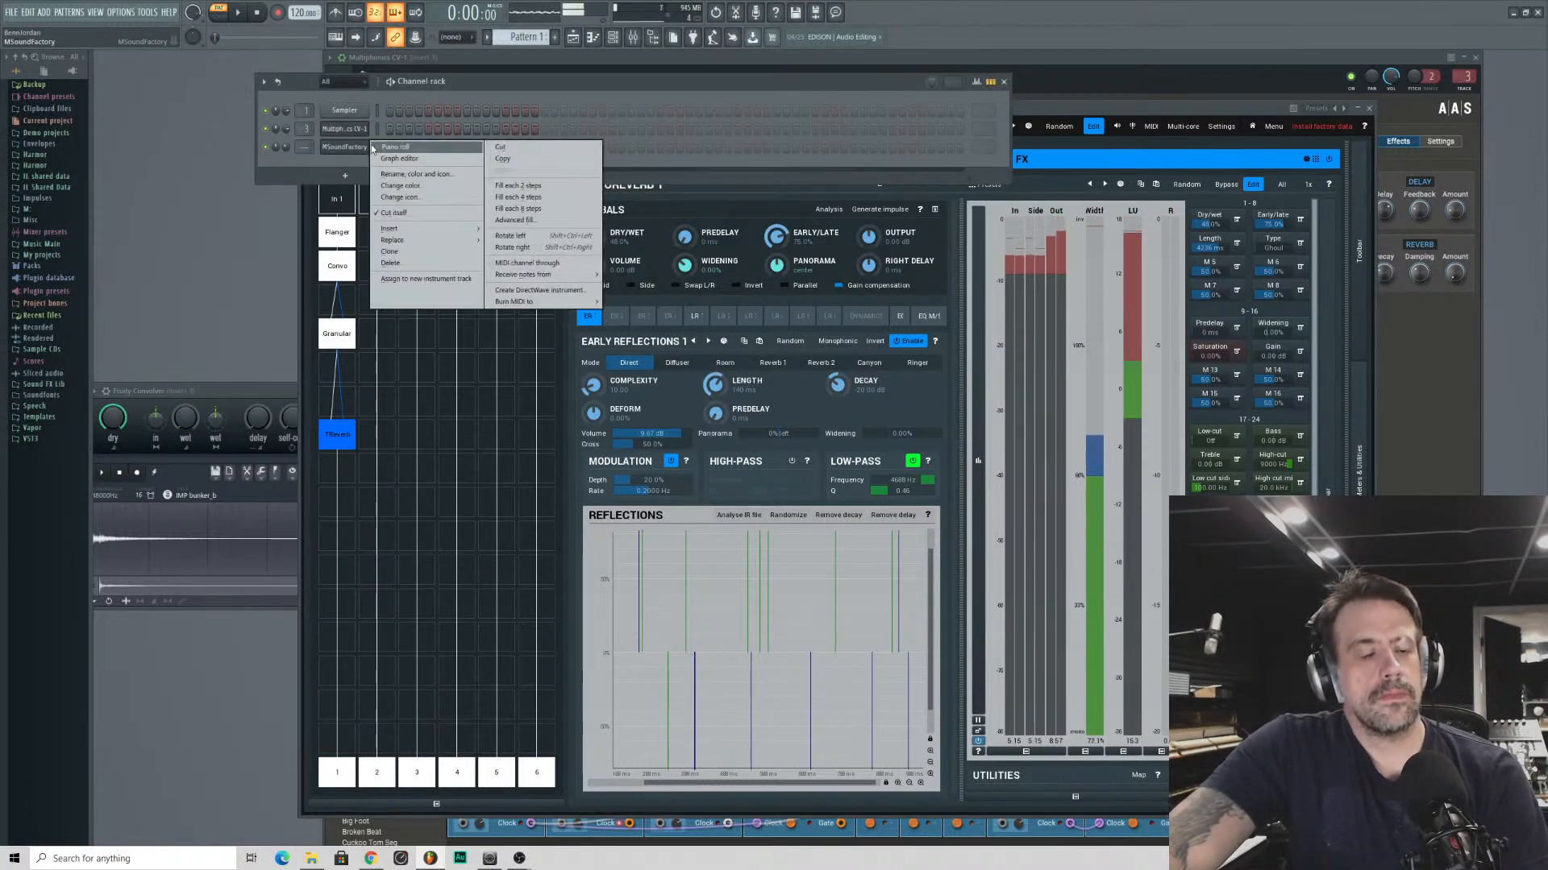
pyautogui.click(374, 147)
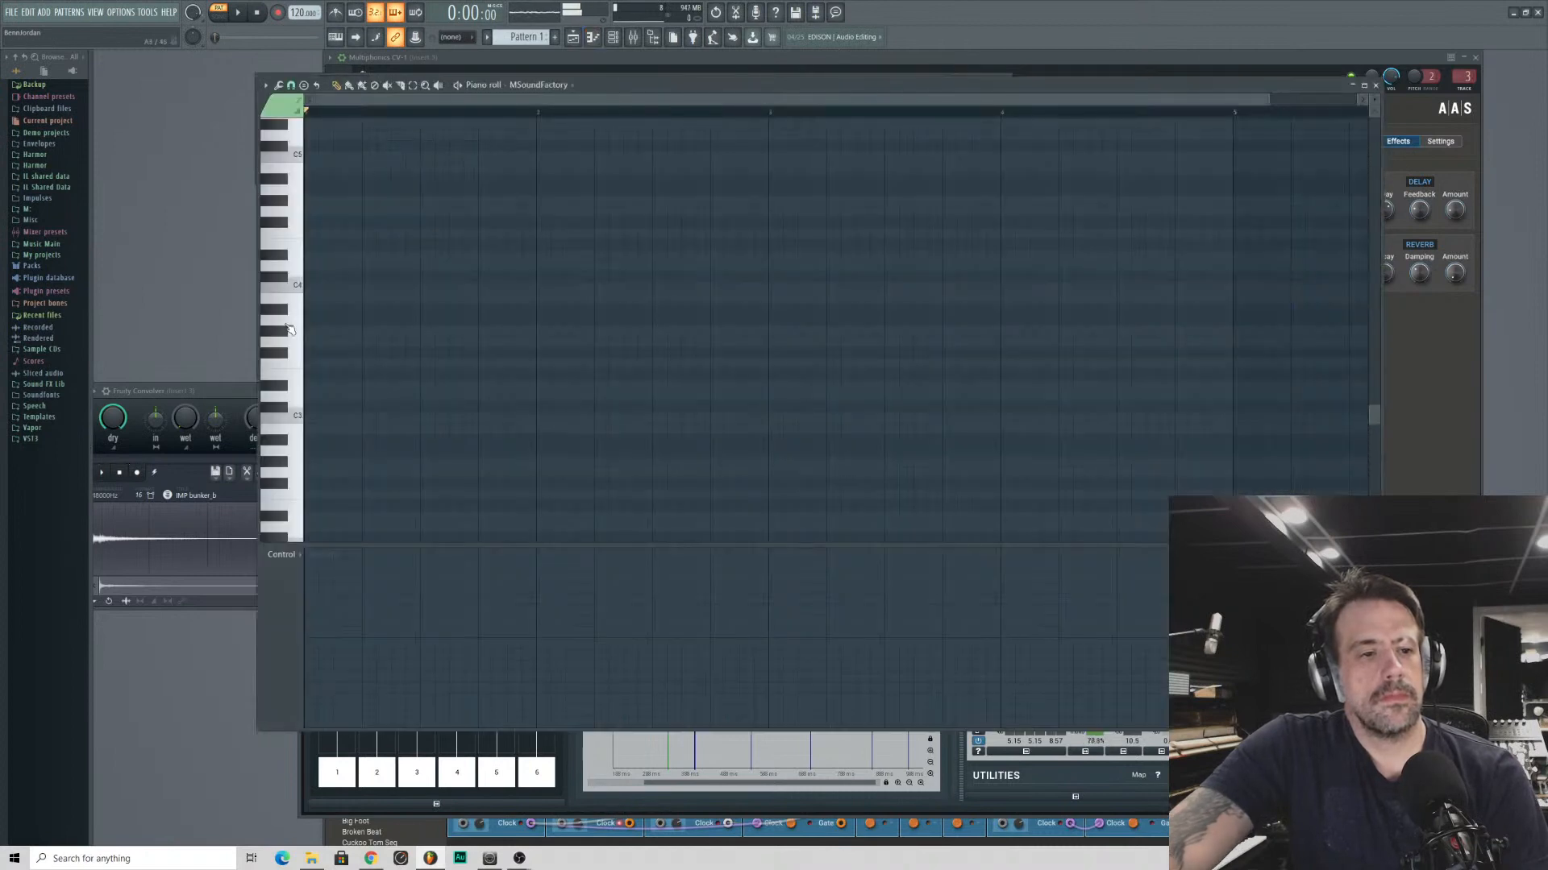
pyautogui.scroll(4, 321, 333)
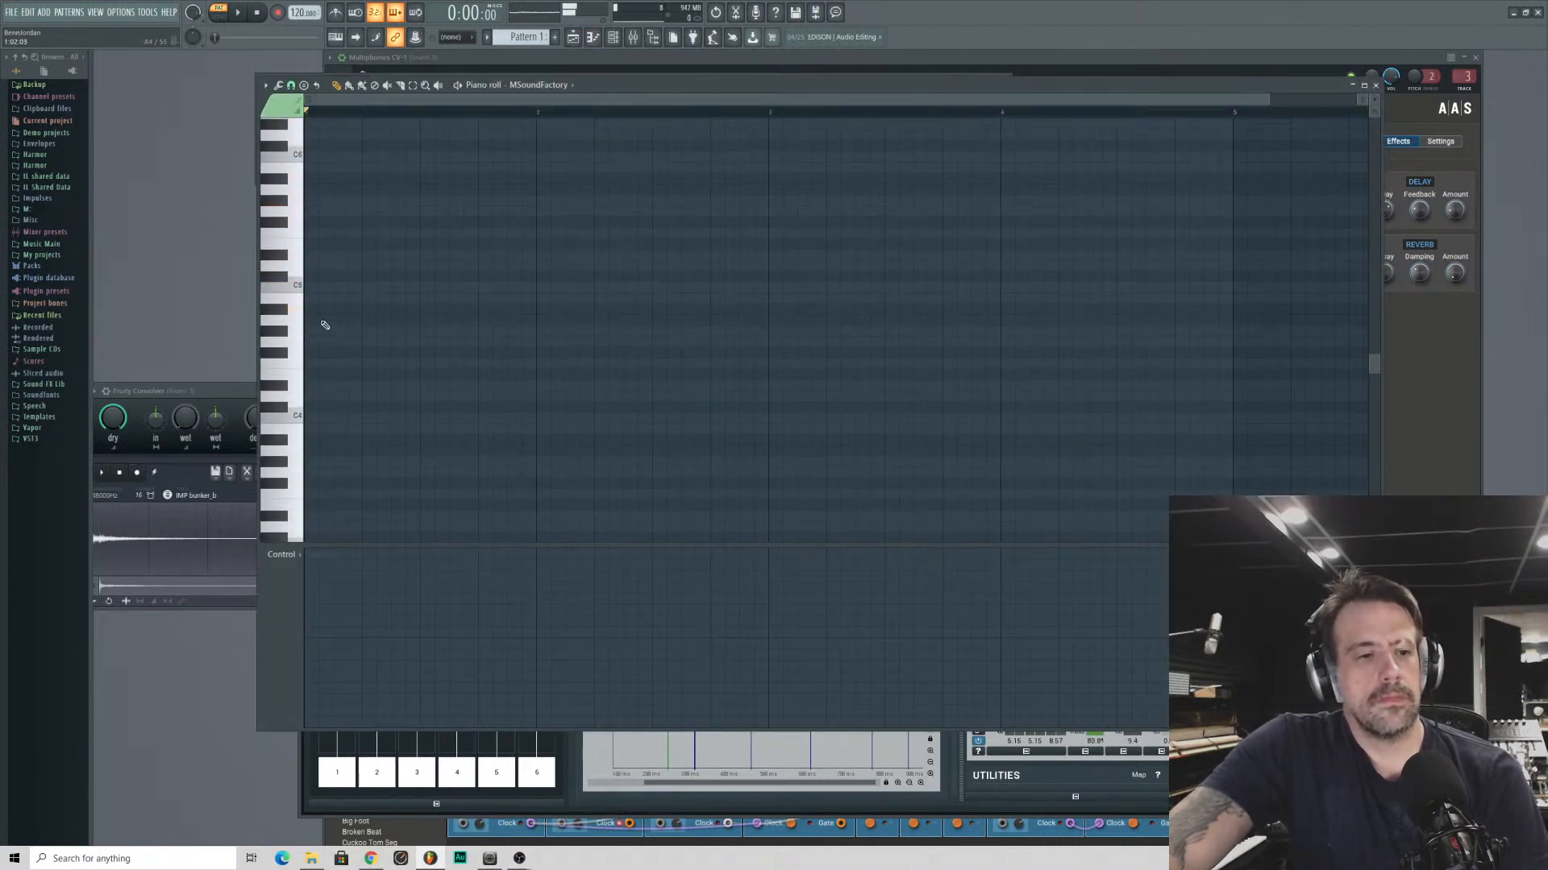
pyautogui.click(318, 320)
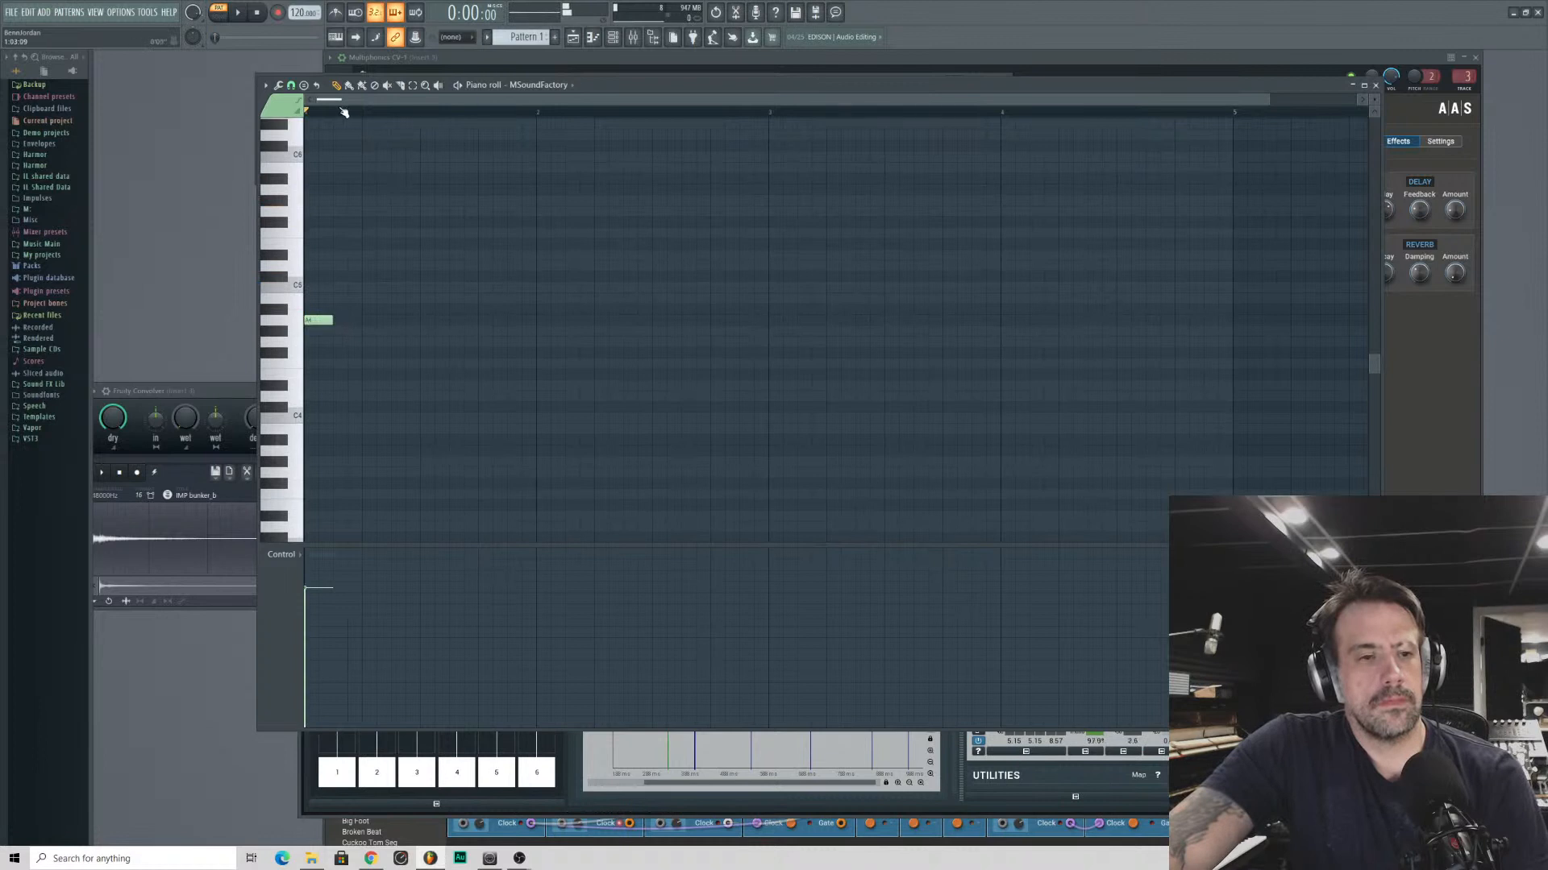
# - Stack C5, E5 and G5 notes above the A4 at bar 1 to complete a four-note chord
pyautogui.scroll(-3, 339, 105)
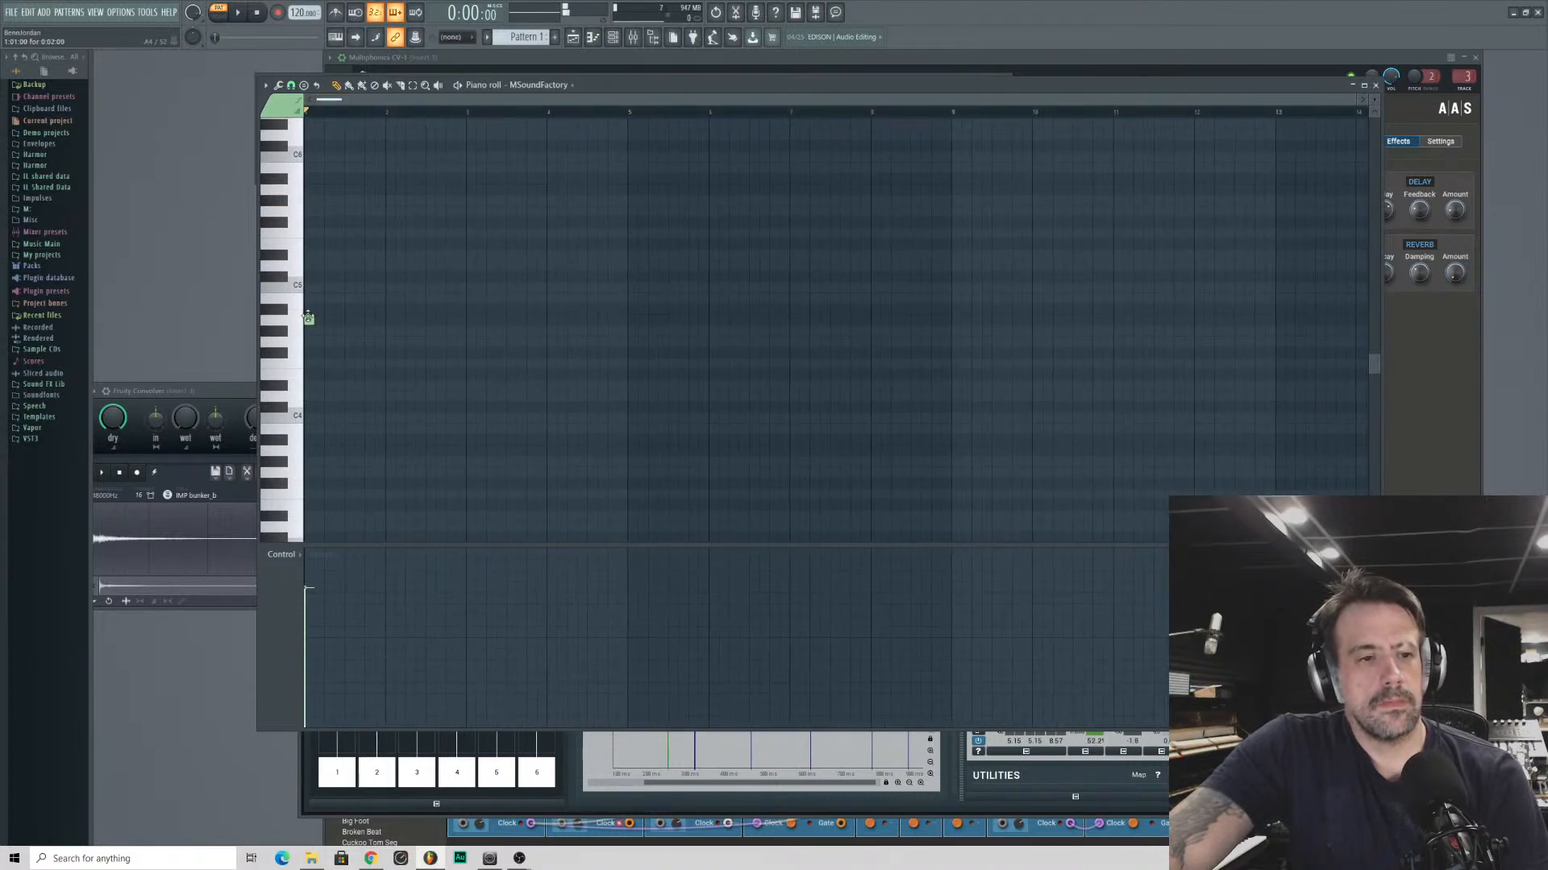
pyautogui.moveTo(310, 320); pyautogui.dragTo(306, 287)
pyautogui.click(315, 243)
pyautogui.click(314, 211)
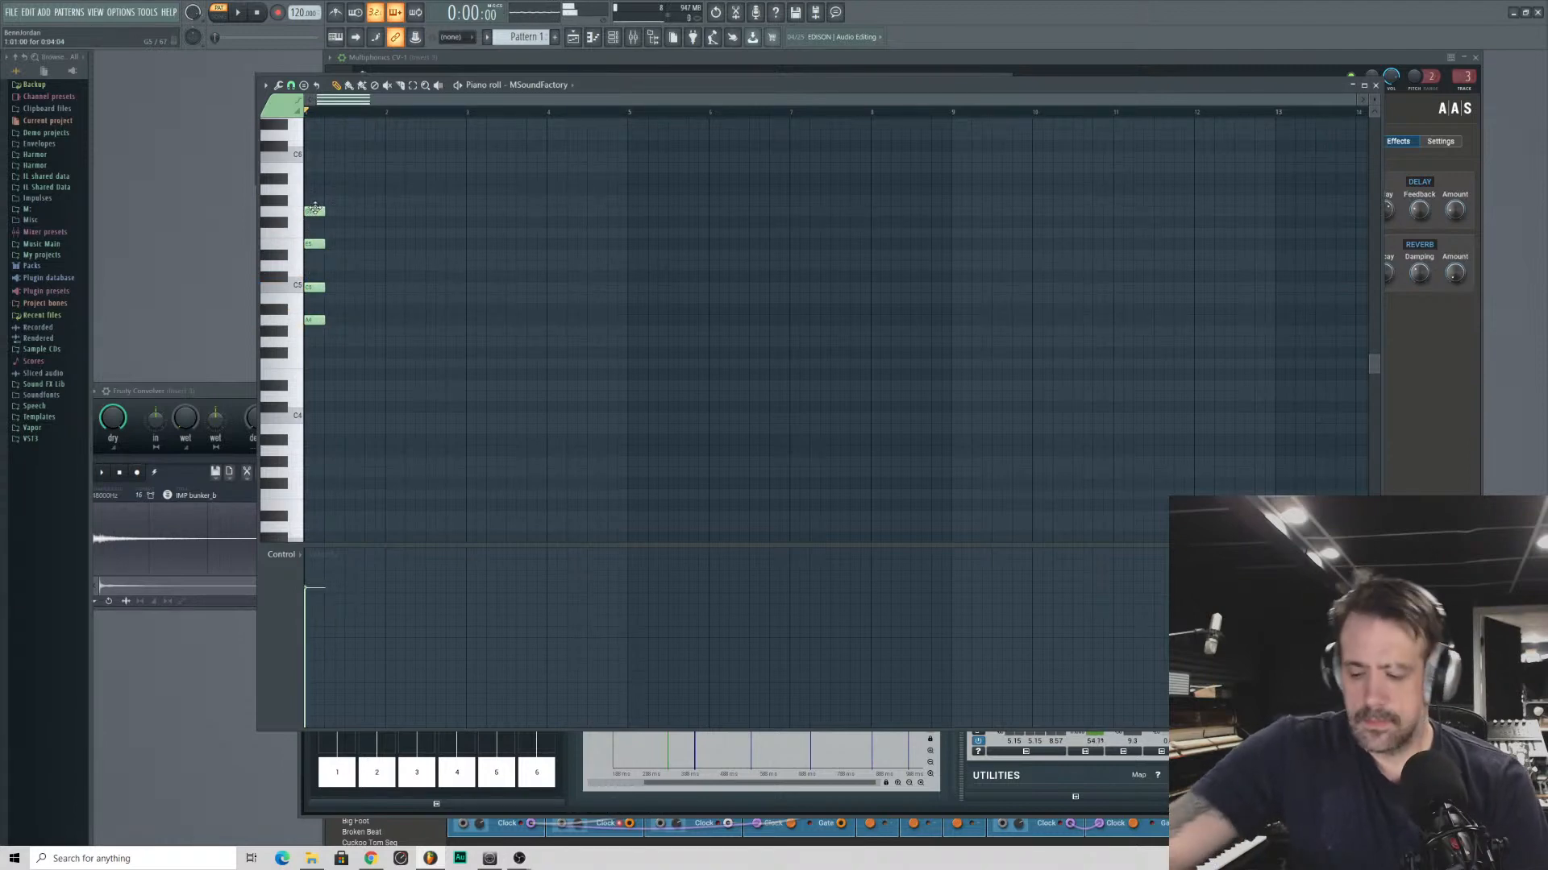
# - Dismiss the save dialog, select all four chord notes and extend them together to bar 9
pyautogui.hotkey('ctrl', 's')
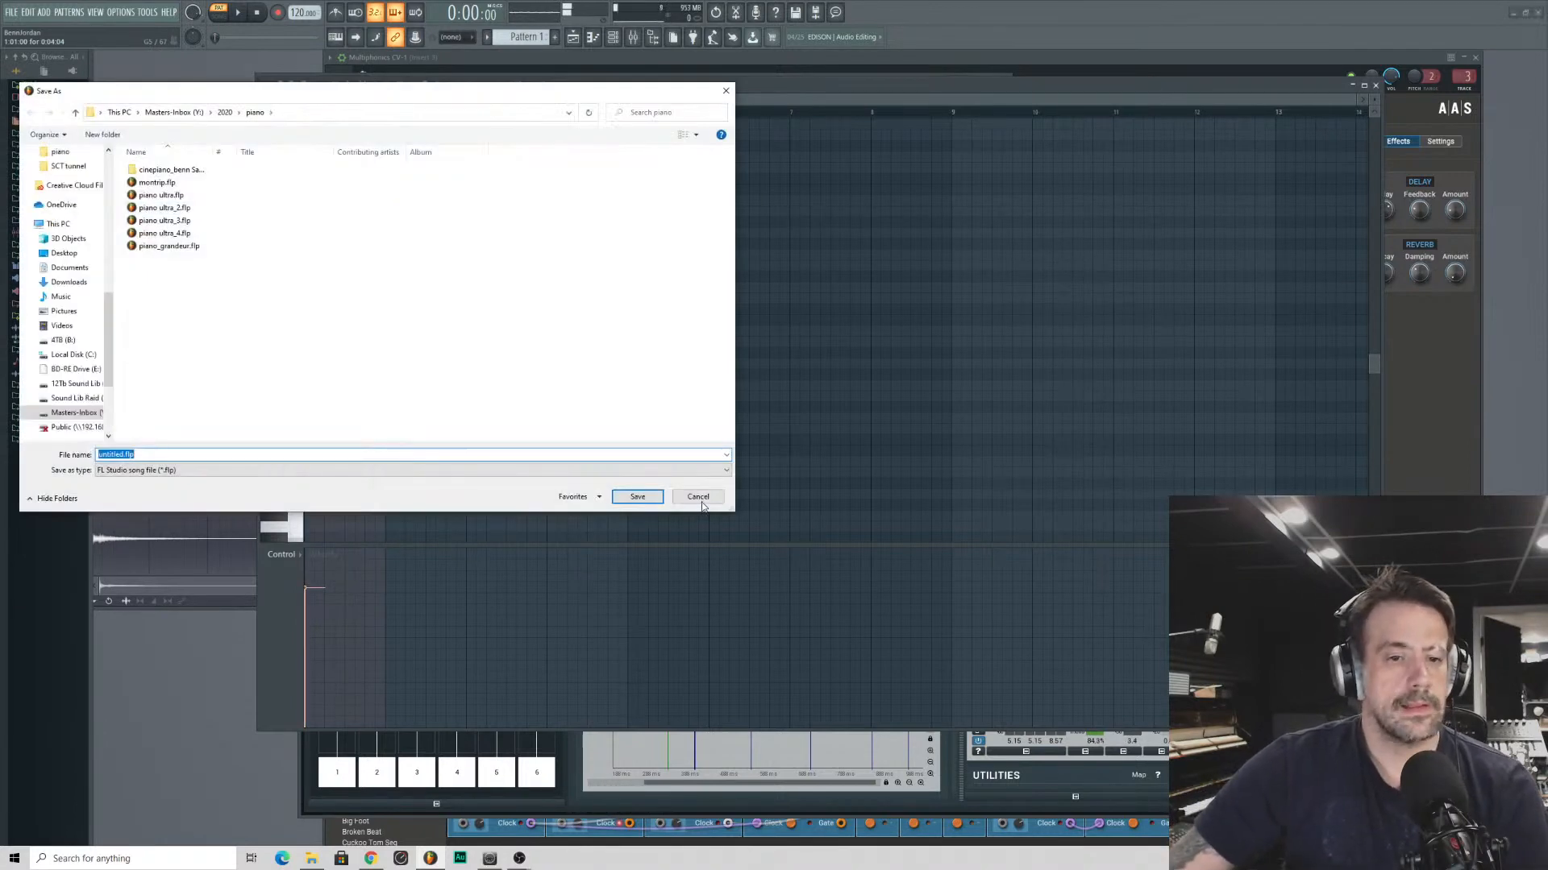
pyautogui.click(696, 495)
pyautogui.moveTo(324, 211); pyautogui.dragTo(948, 328)
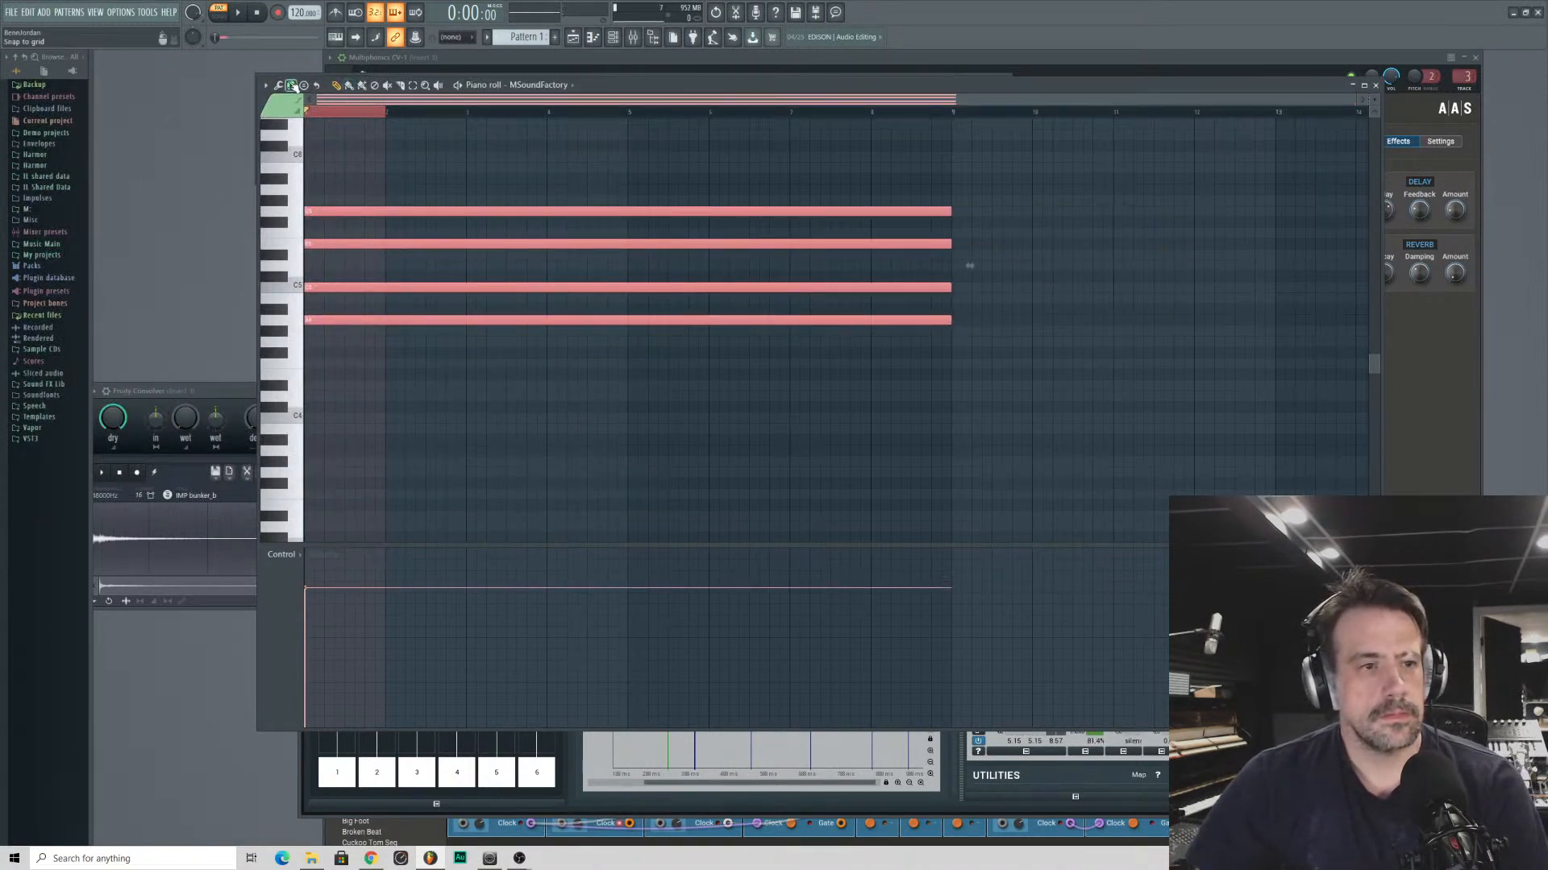
pyautogui.scroll(10, 958, 103)
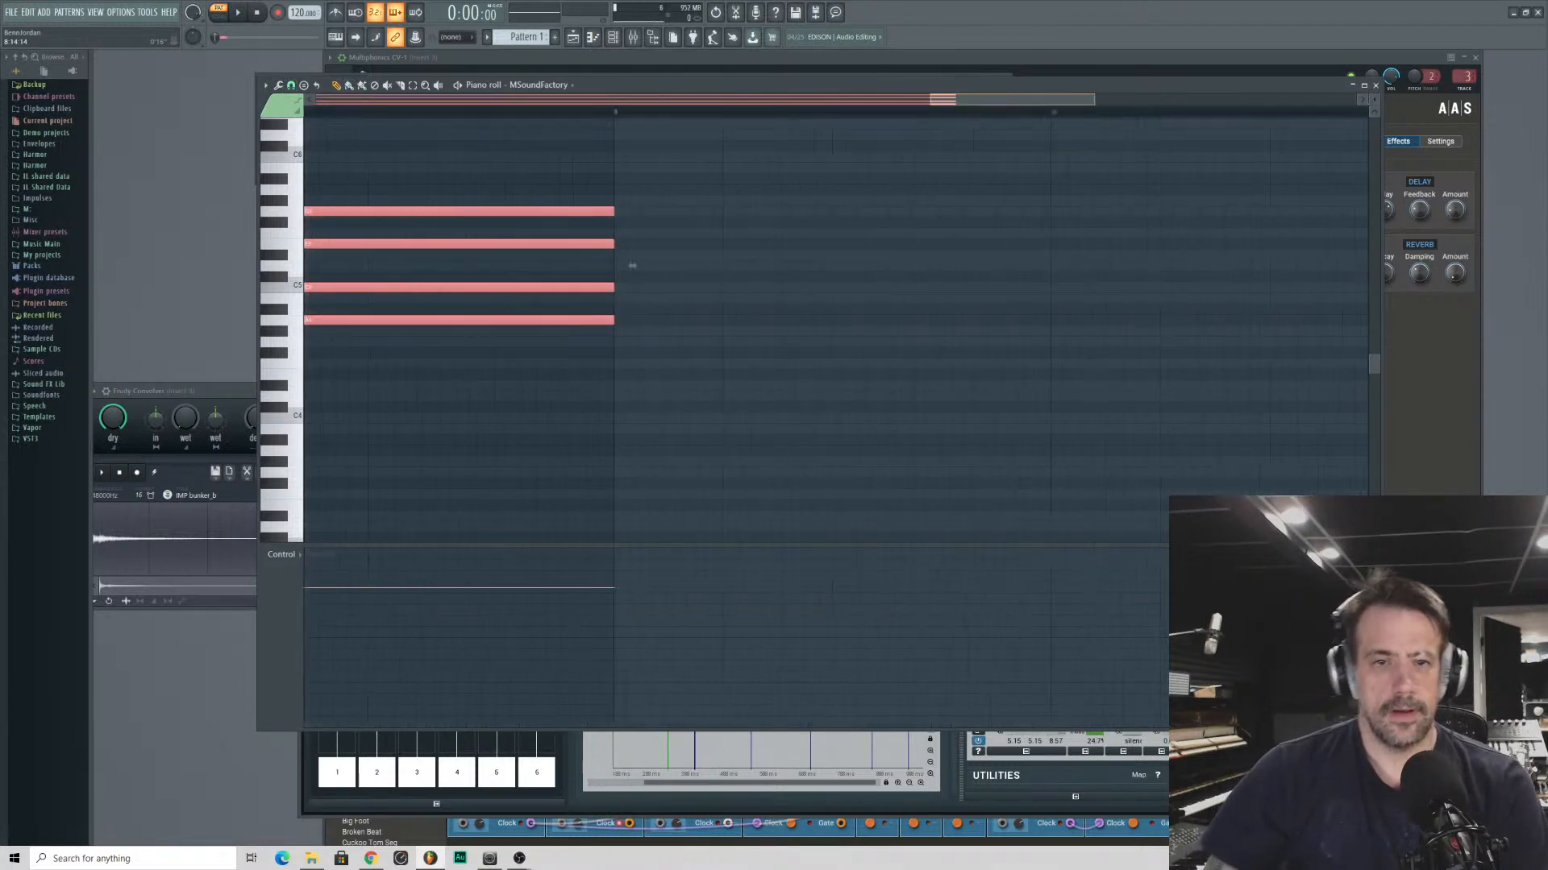
pyautogui.moveTo(964, 104); pyautogui.dragTo(936, 106)
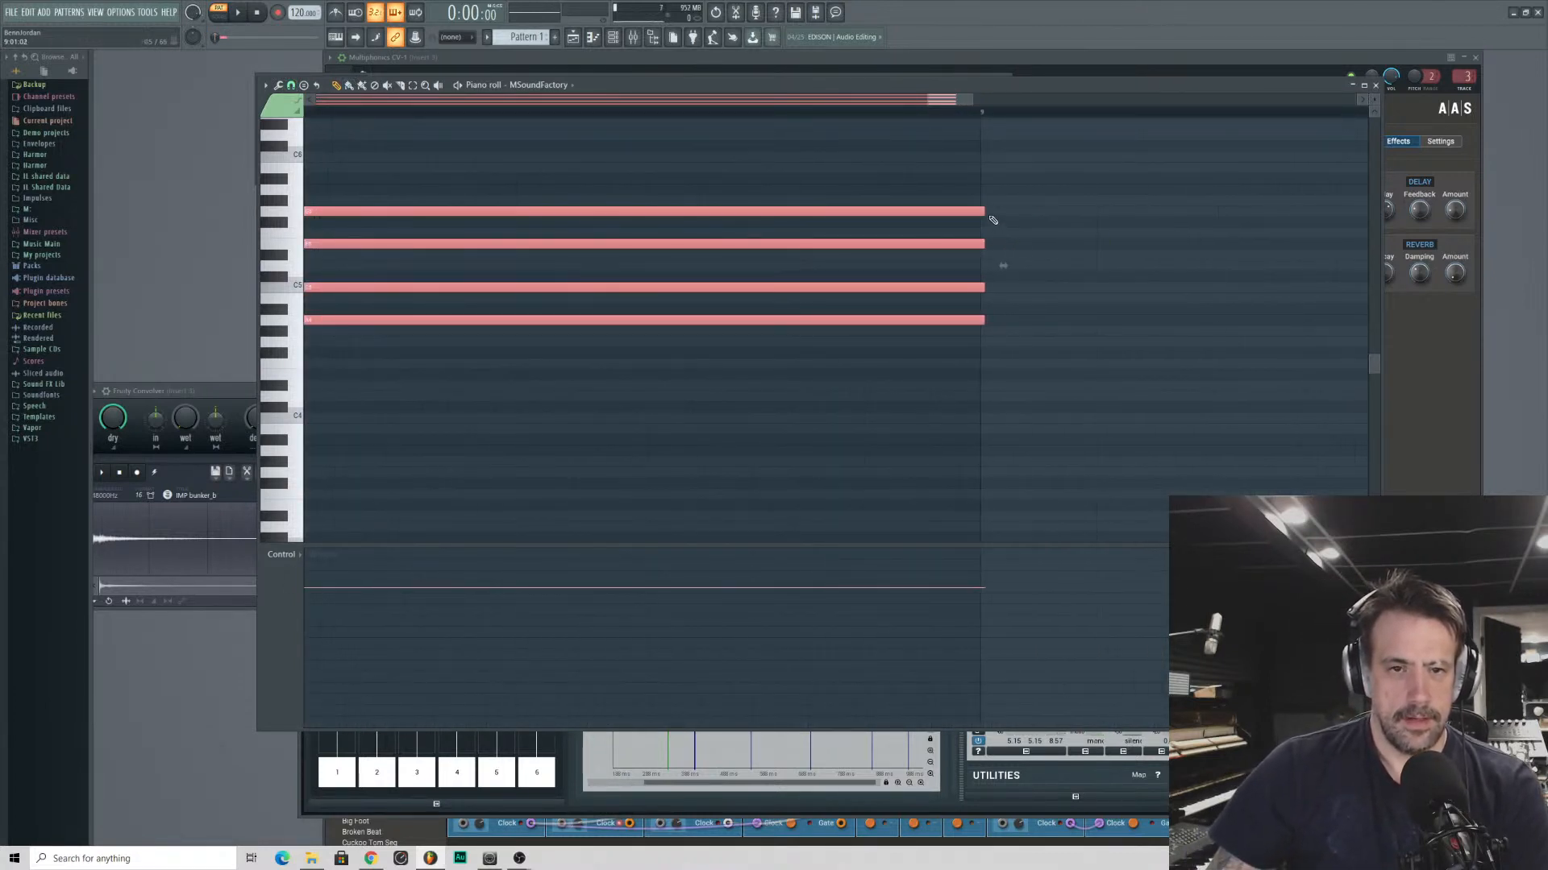
pyautogui.moveTo(983, 212); pyautogui.dragTo(979, 212)
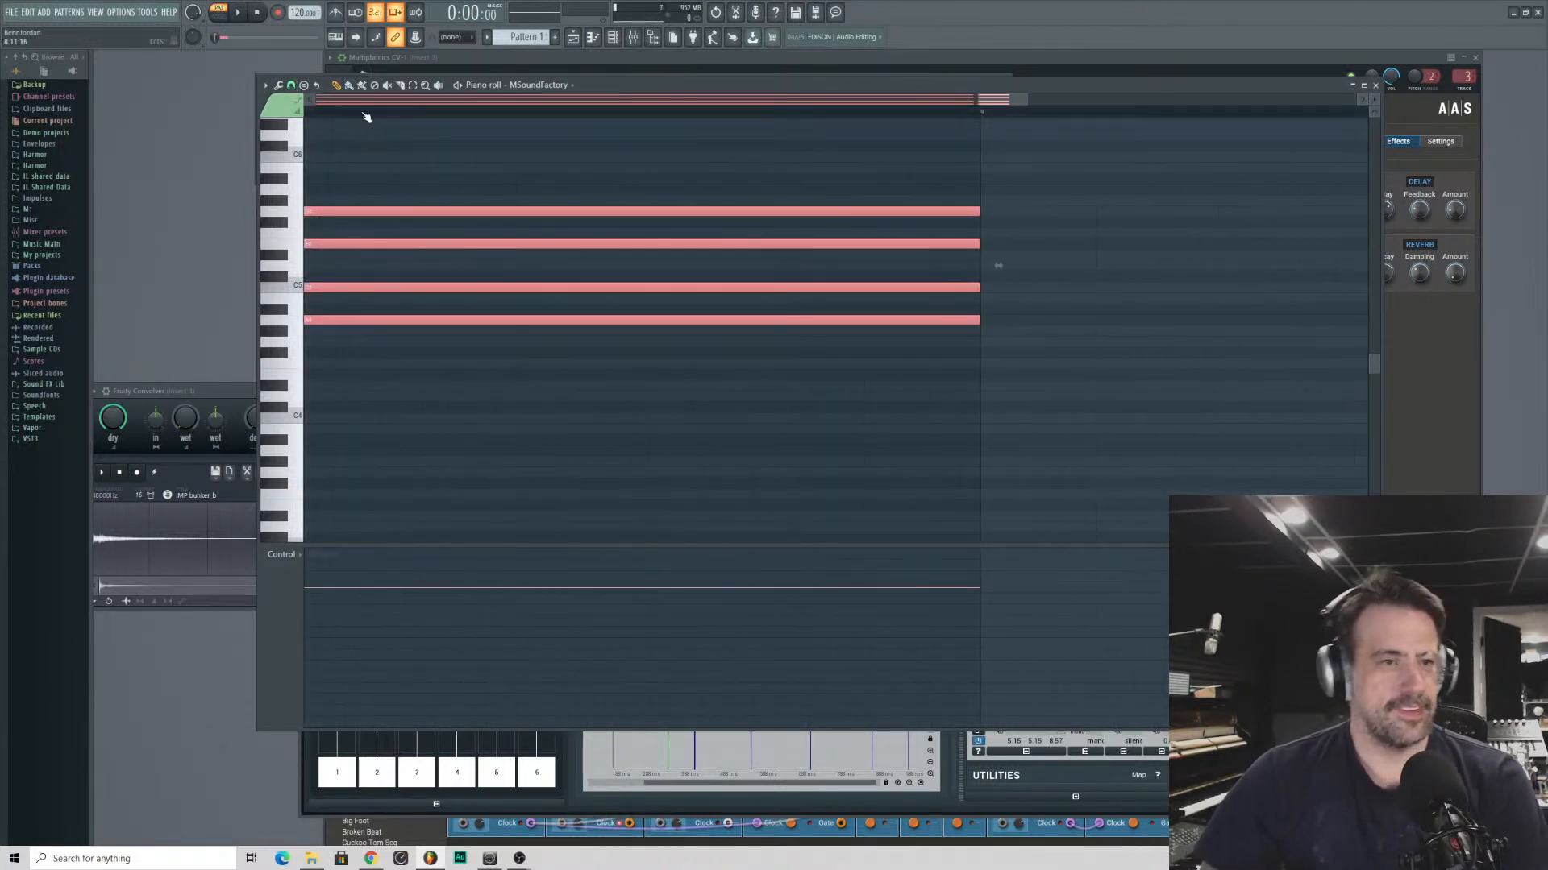
# - Set the piano roll snapping to Cell and lengthen the four selected chord notes to about bar 129
pyautogui.click(290, 85)
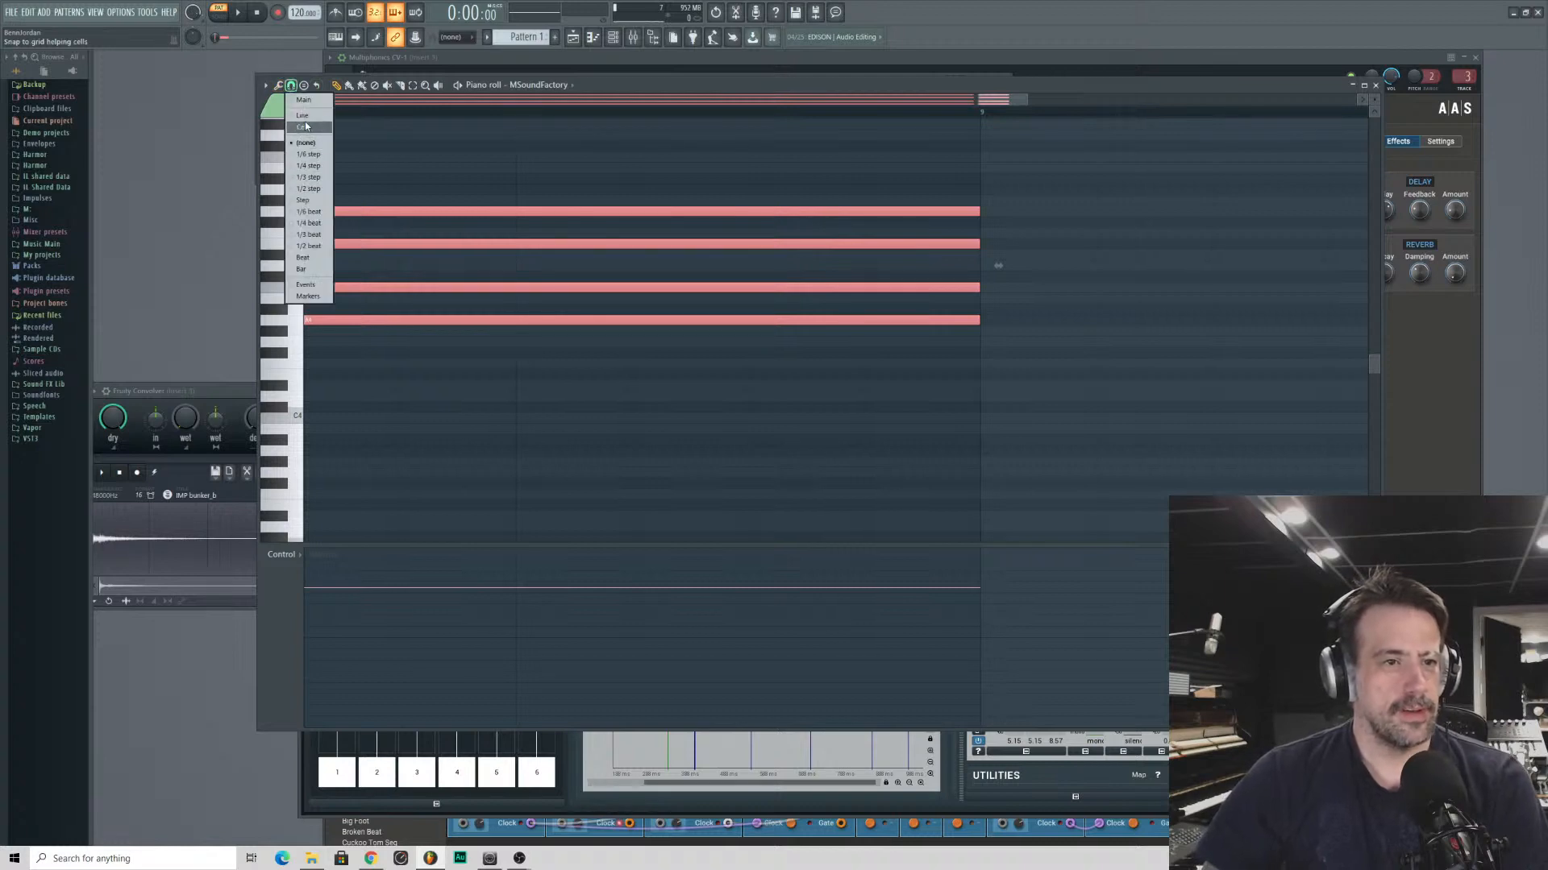
pyautogui.click(306, 121)
pyautogui.scroll(-5, 540, 111)
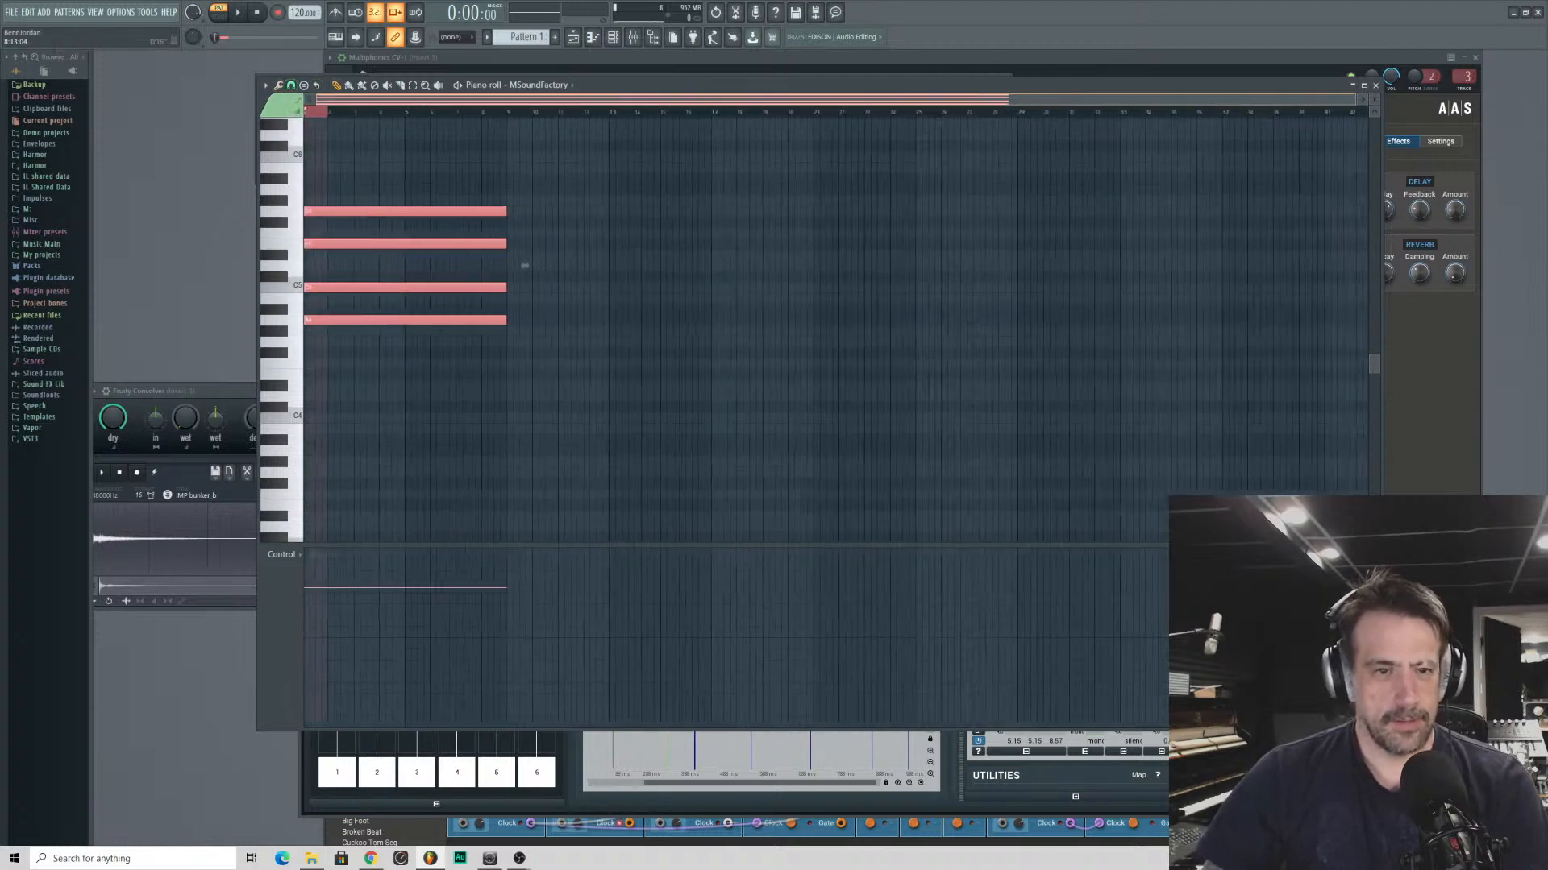
pyautogui.scroll(-2, 536, 111)
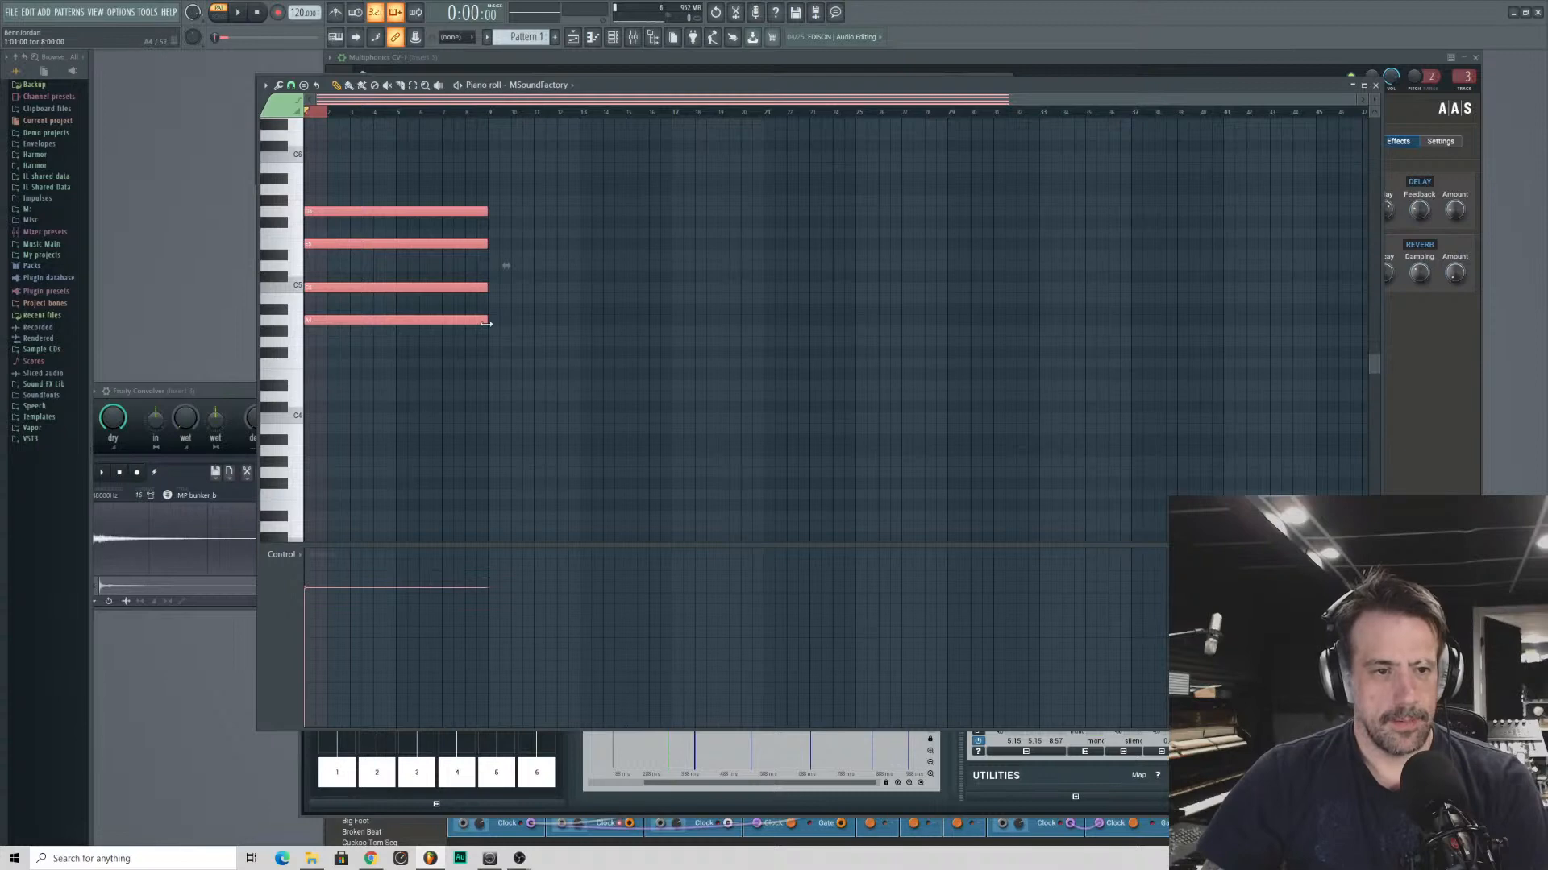
pyautogui.moveTo(486, 323); pyautogui.dragTo(906, 346)
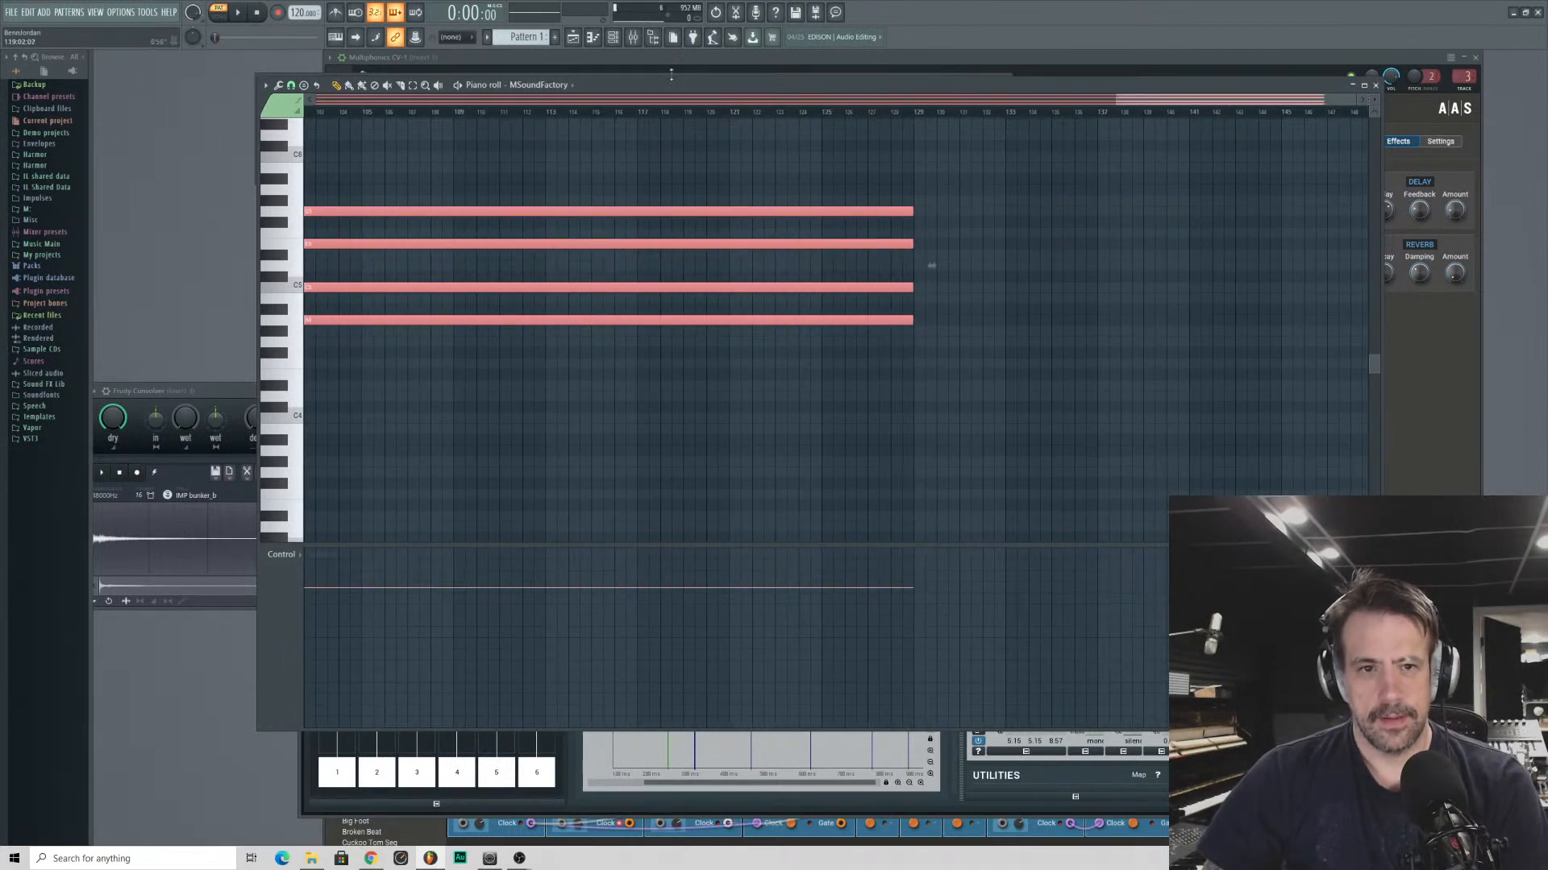
pyautogui.moveTo(720, 103); pyautogui.dragTo(691, 181)
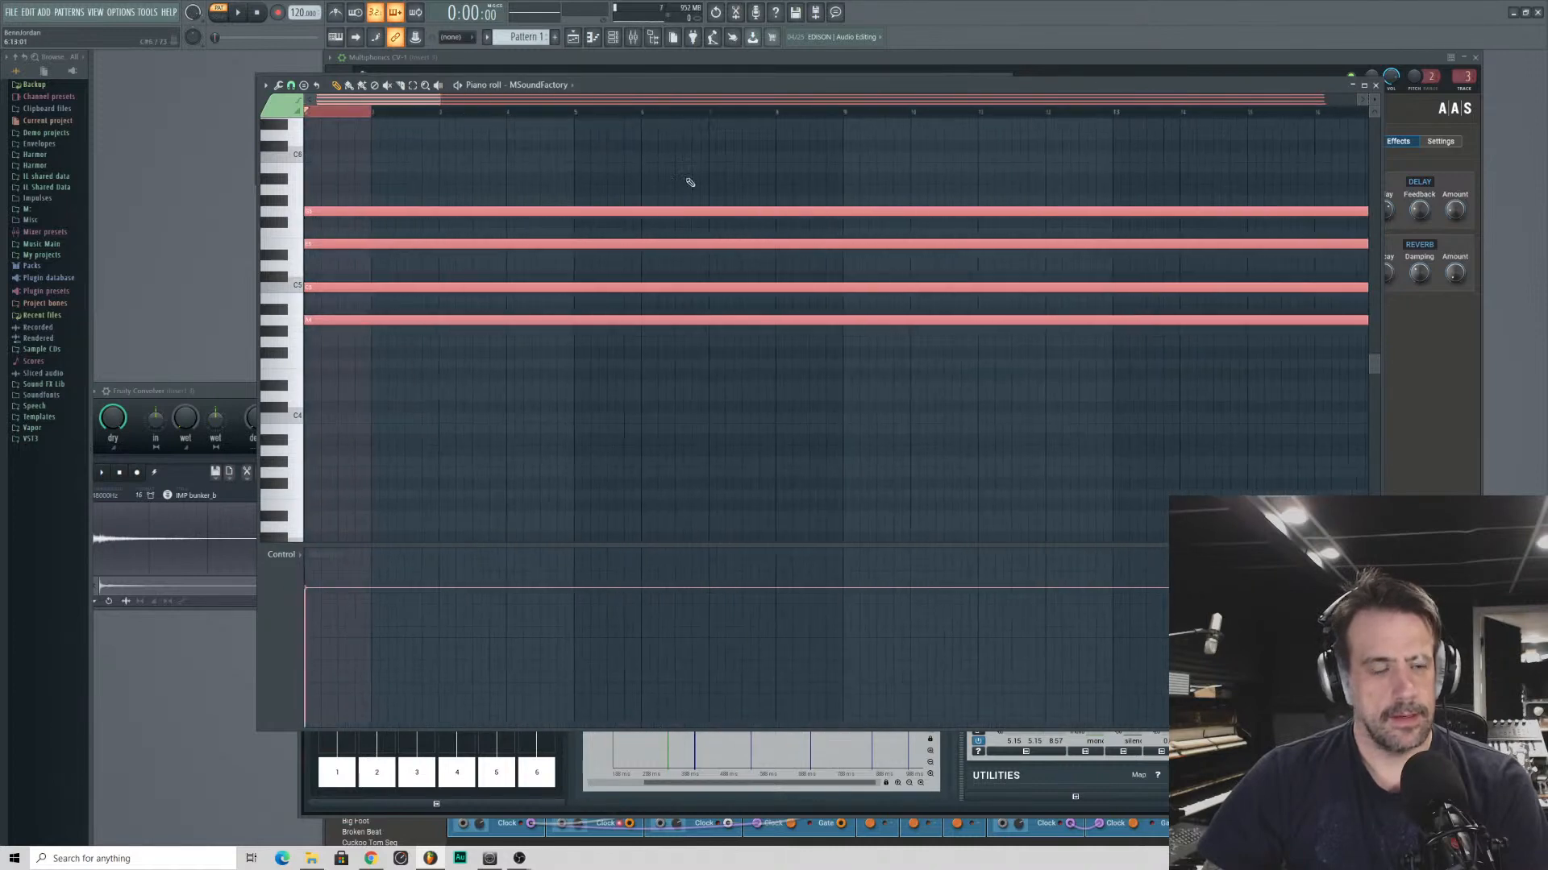
# - Add an A5 note above the chord starting at bar 5 and shorten it to four bars
pyautogui.click(290, 198)
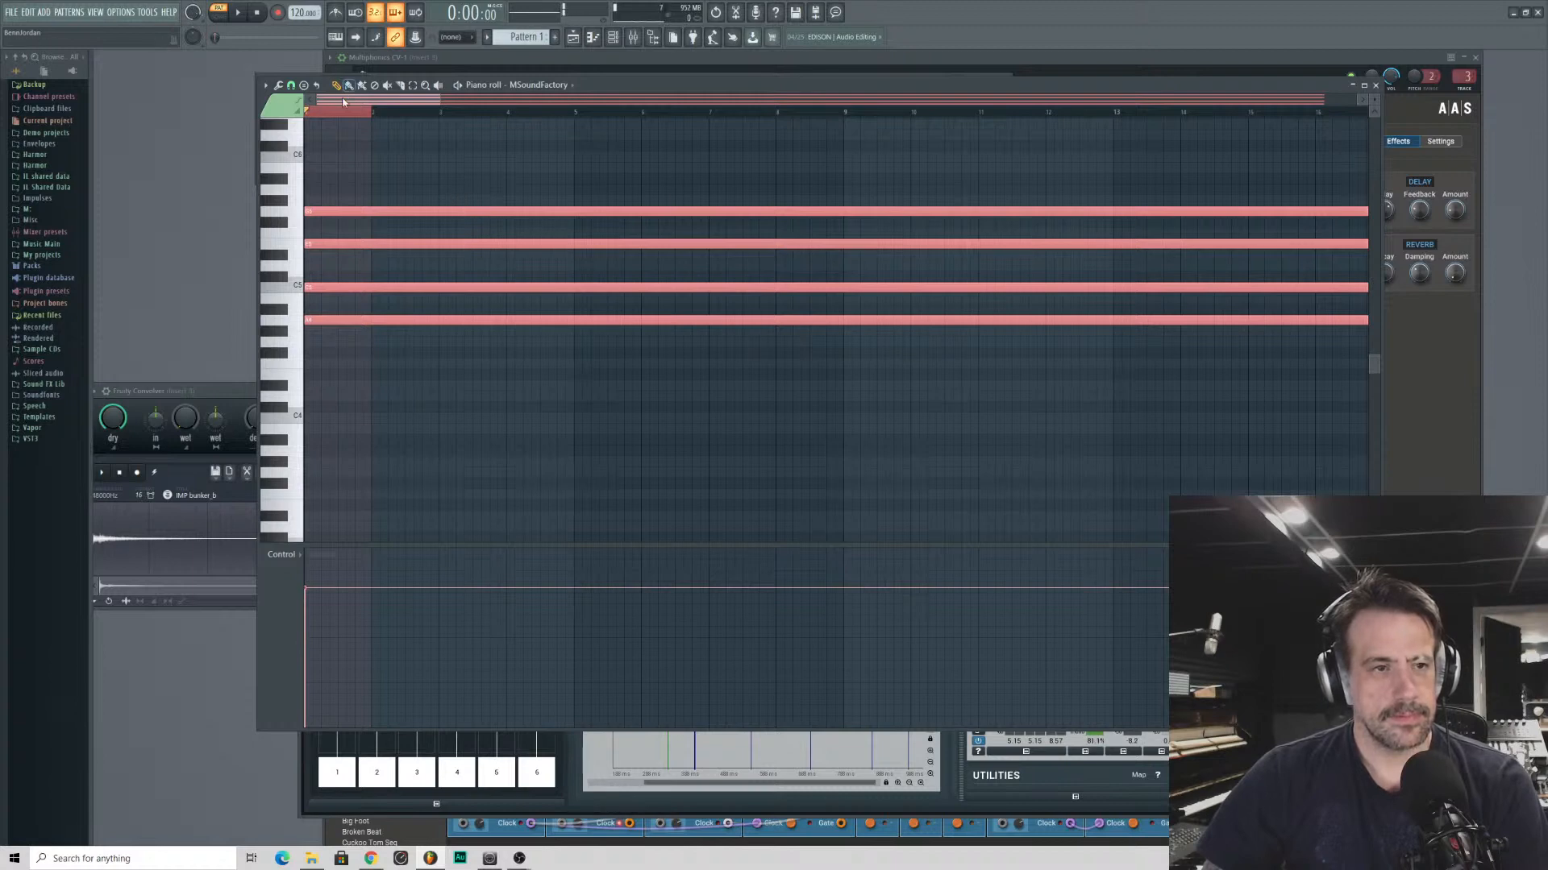
pyautogui.moveTo(440, 98); pyautogui.dragTo(726, 98)
pyautogui.moveTo(406, 179); pyautogui.dragTo(392, 192)
pyautogui.doubleClick(392, 192)
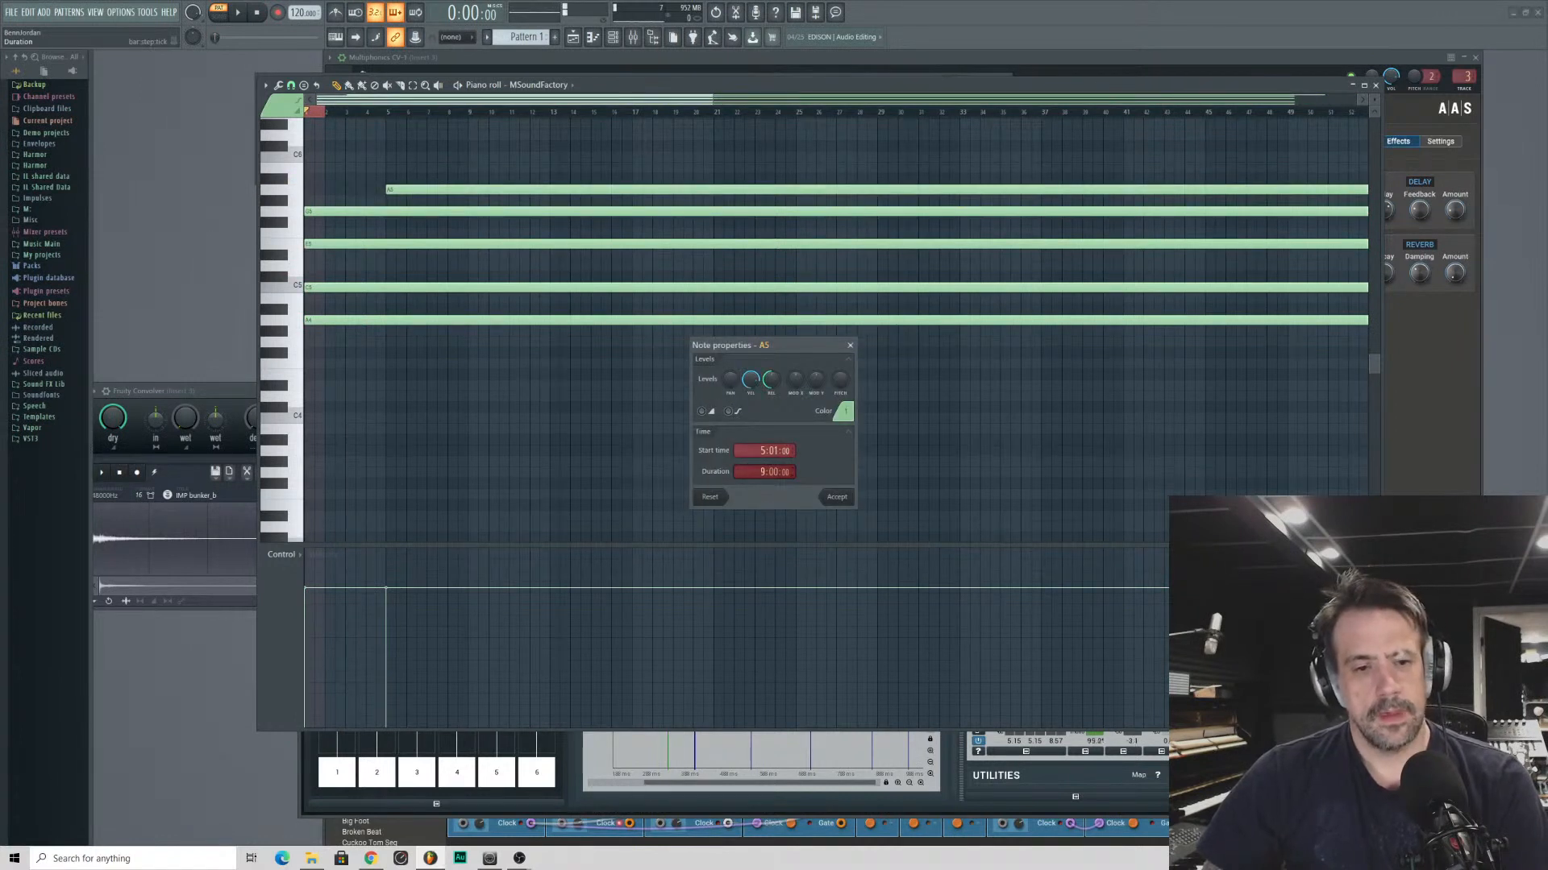
pyautogui.press('Return')
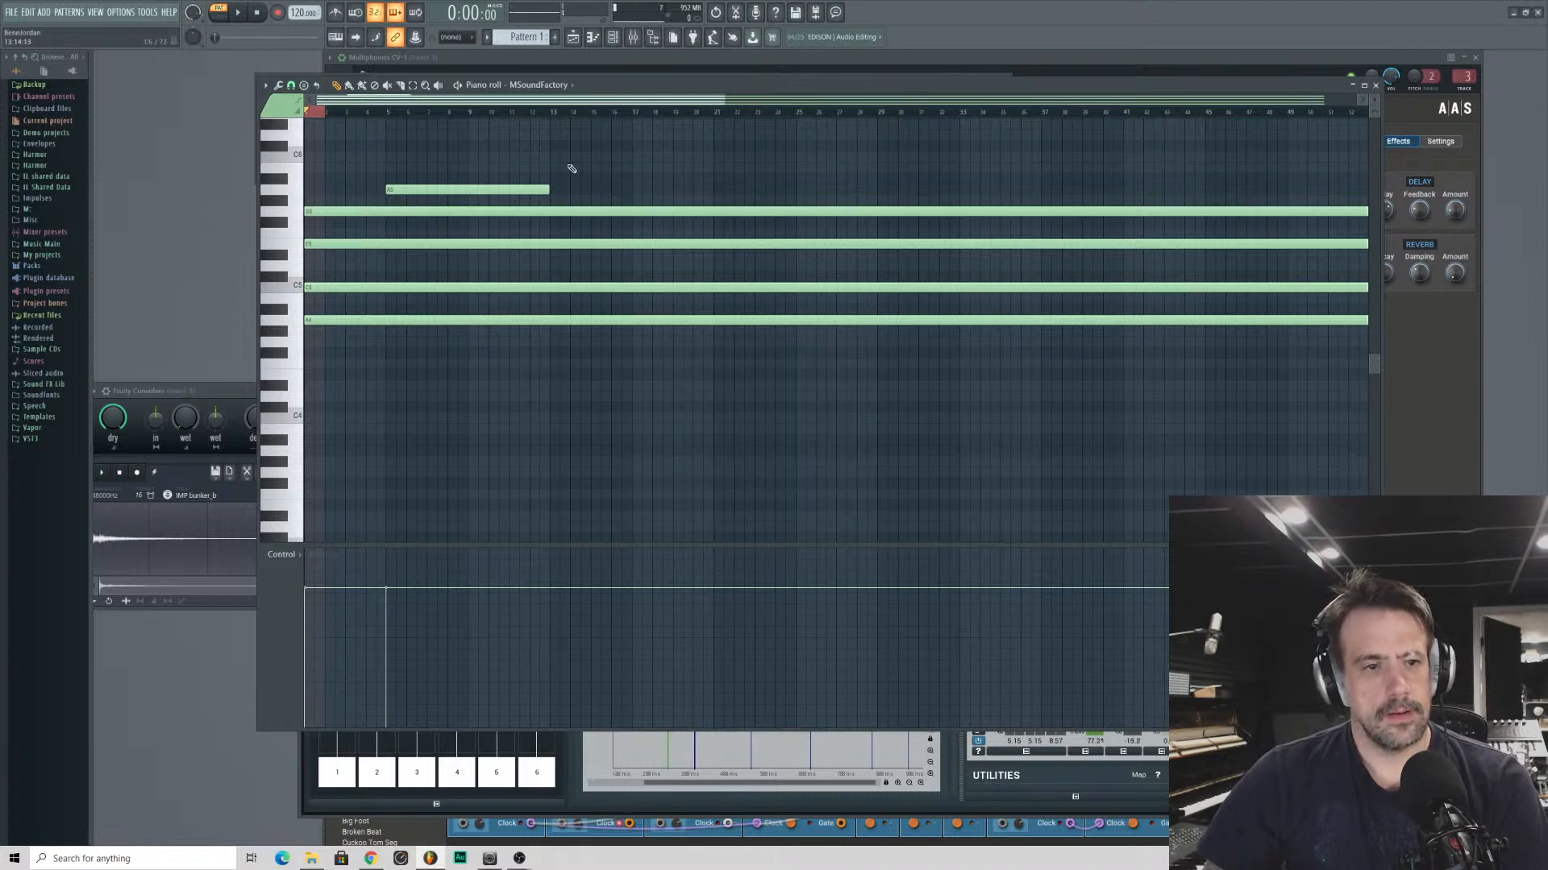
pyautogui.moveTo(546, 190); pyautogui.dragTo(441, 193)
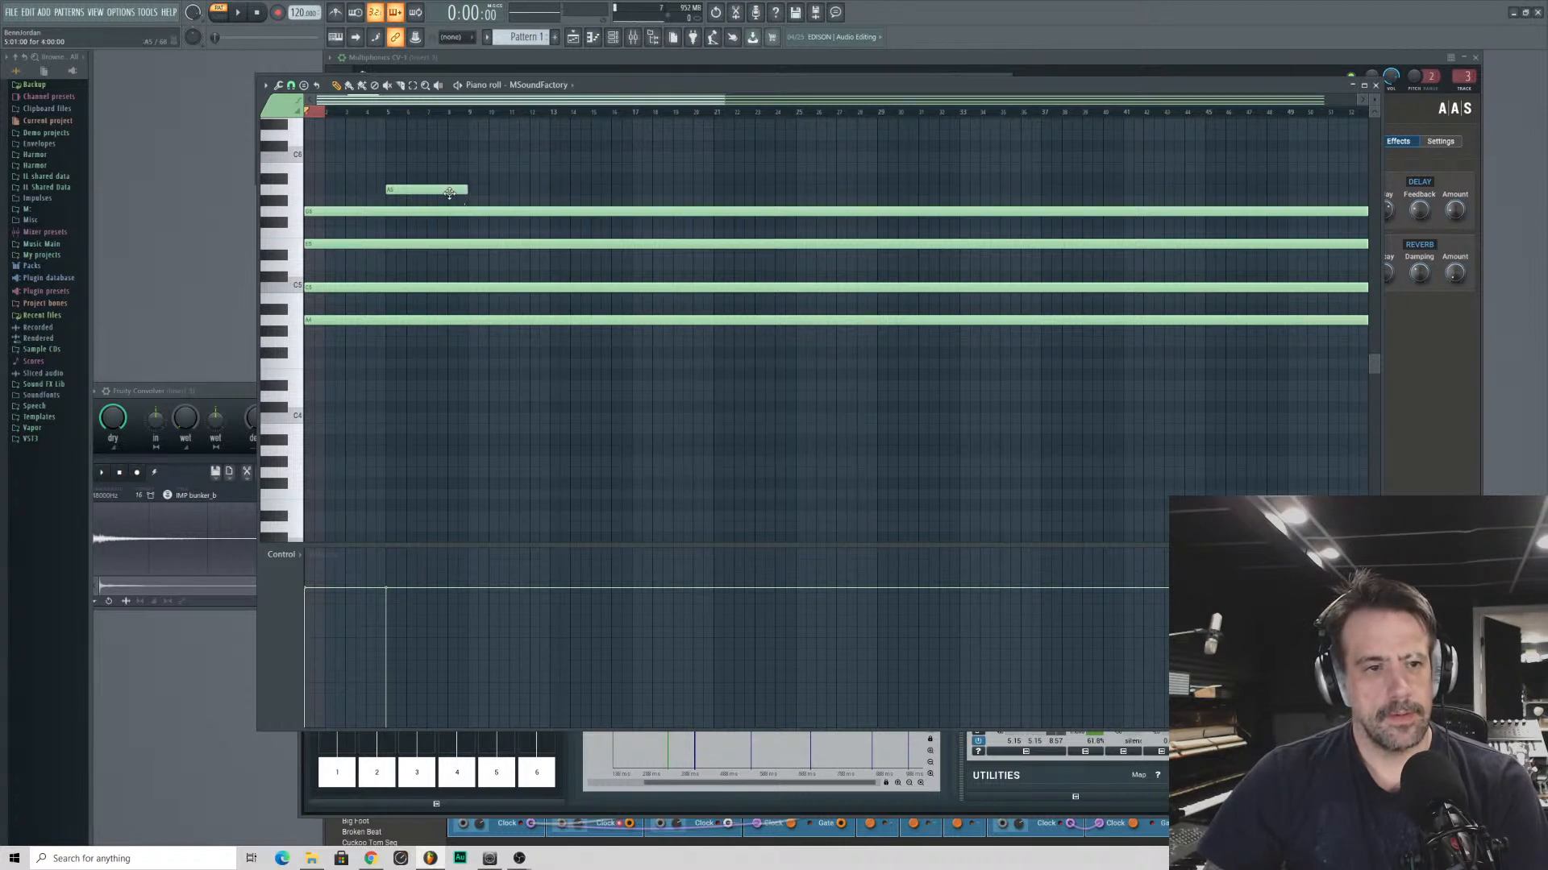
# - Repeat the four-bar A5 note at bars 21, 37 and 53 above the sustained chord
pyautogui.click(717, 192)
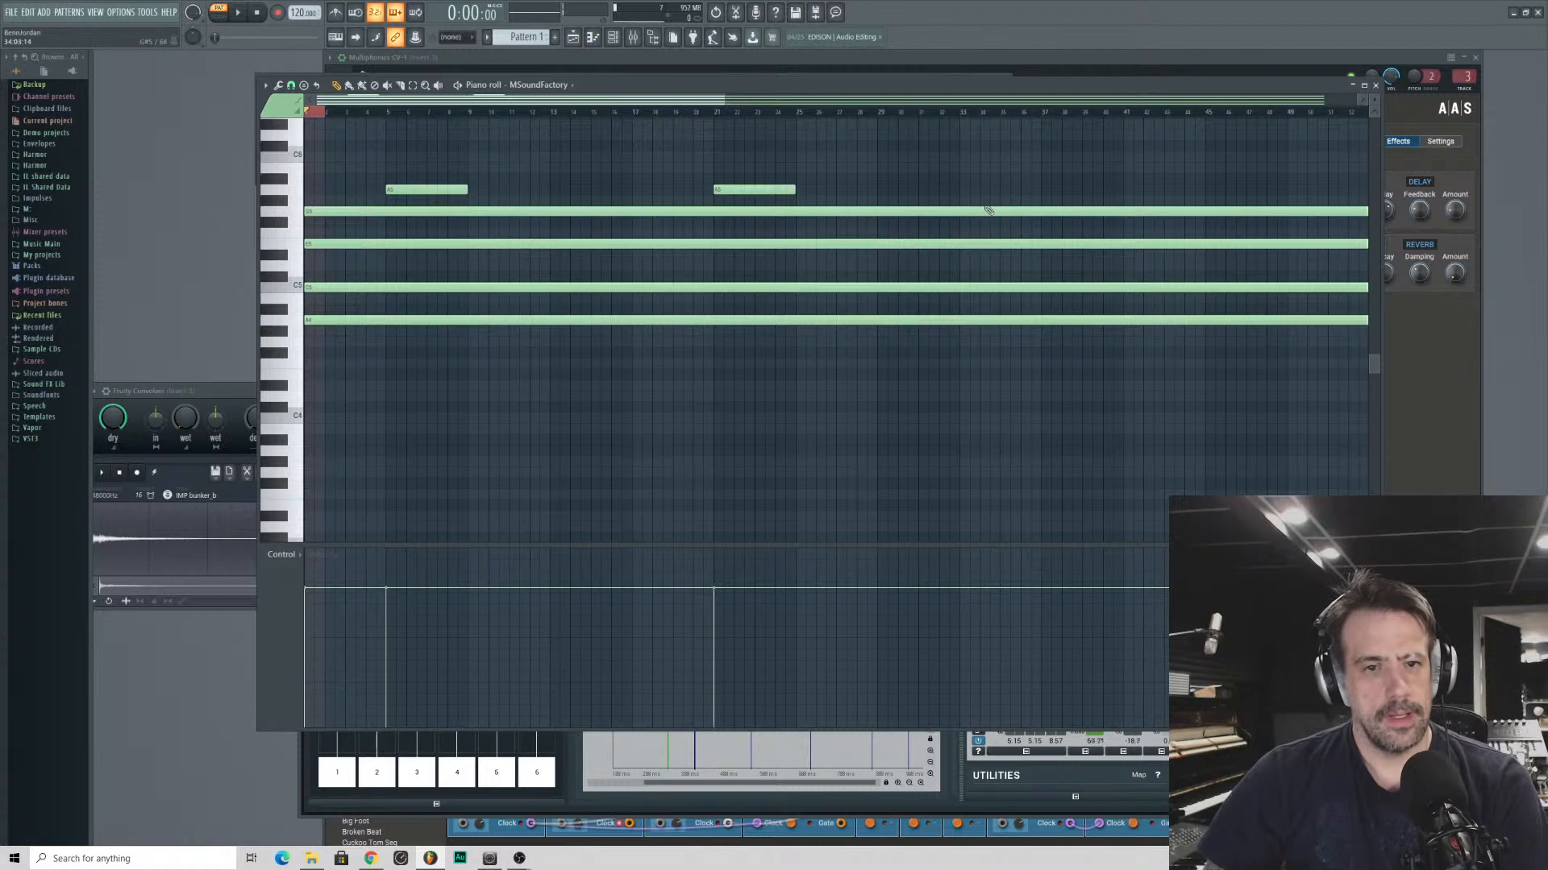
pyautogui.click(1046, 192)
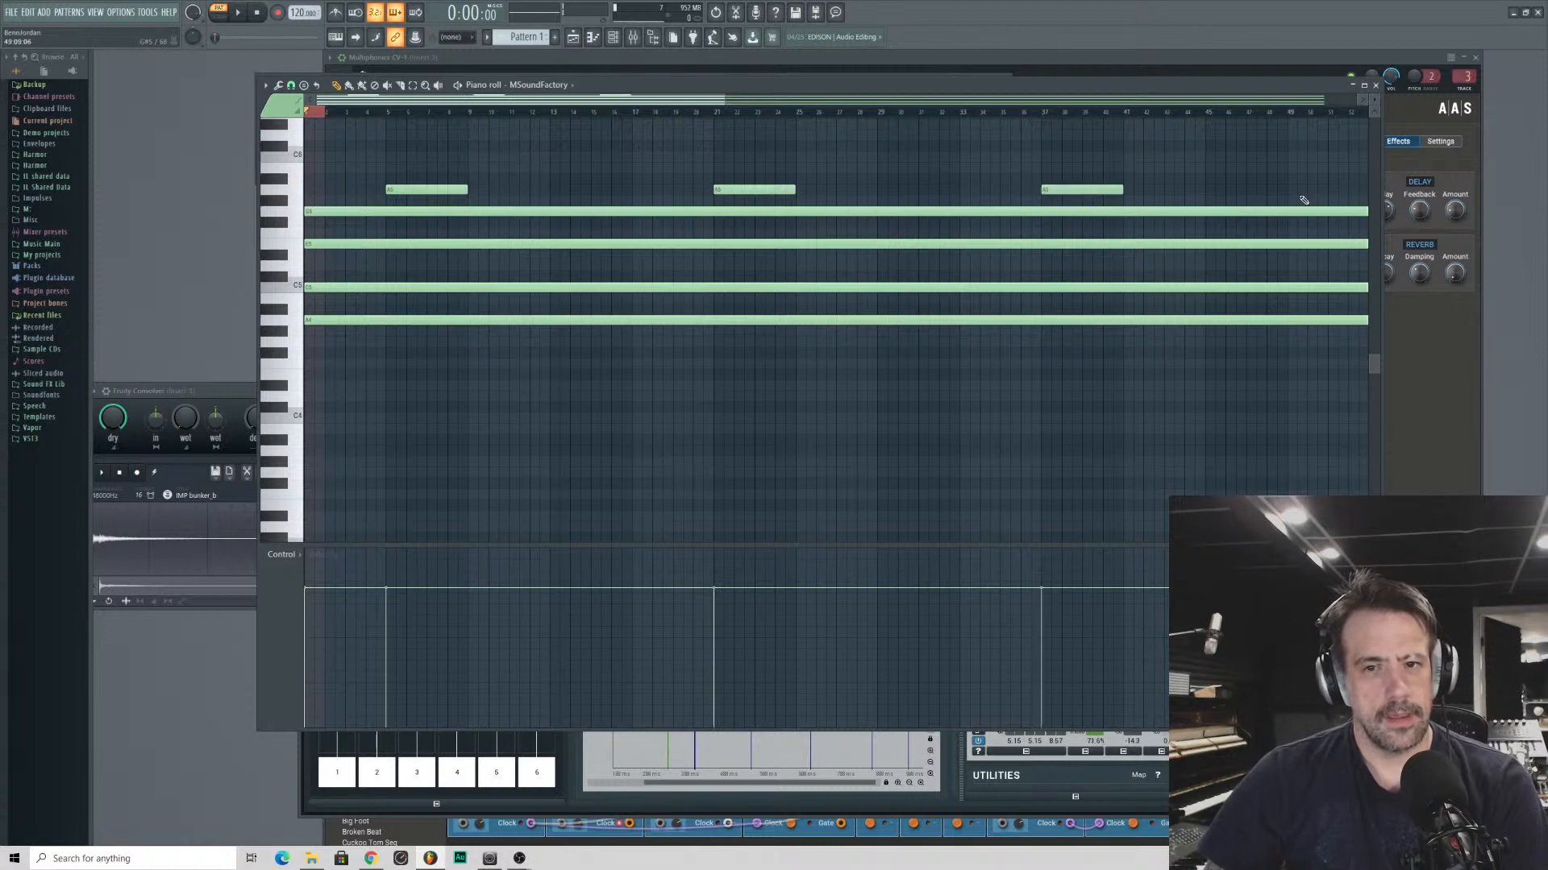
pyautogui.moveTo(711, 99); pyautogui.dragTo(889, 206)
pyautogui.click(896, 193)
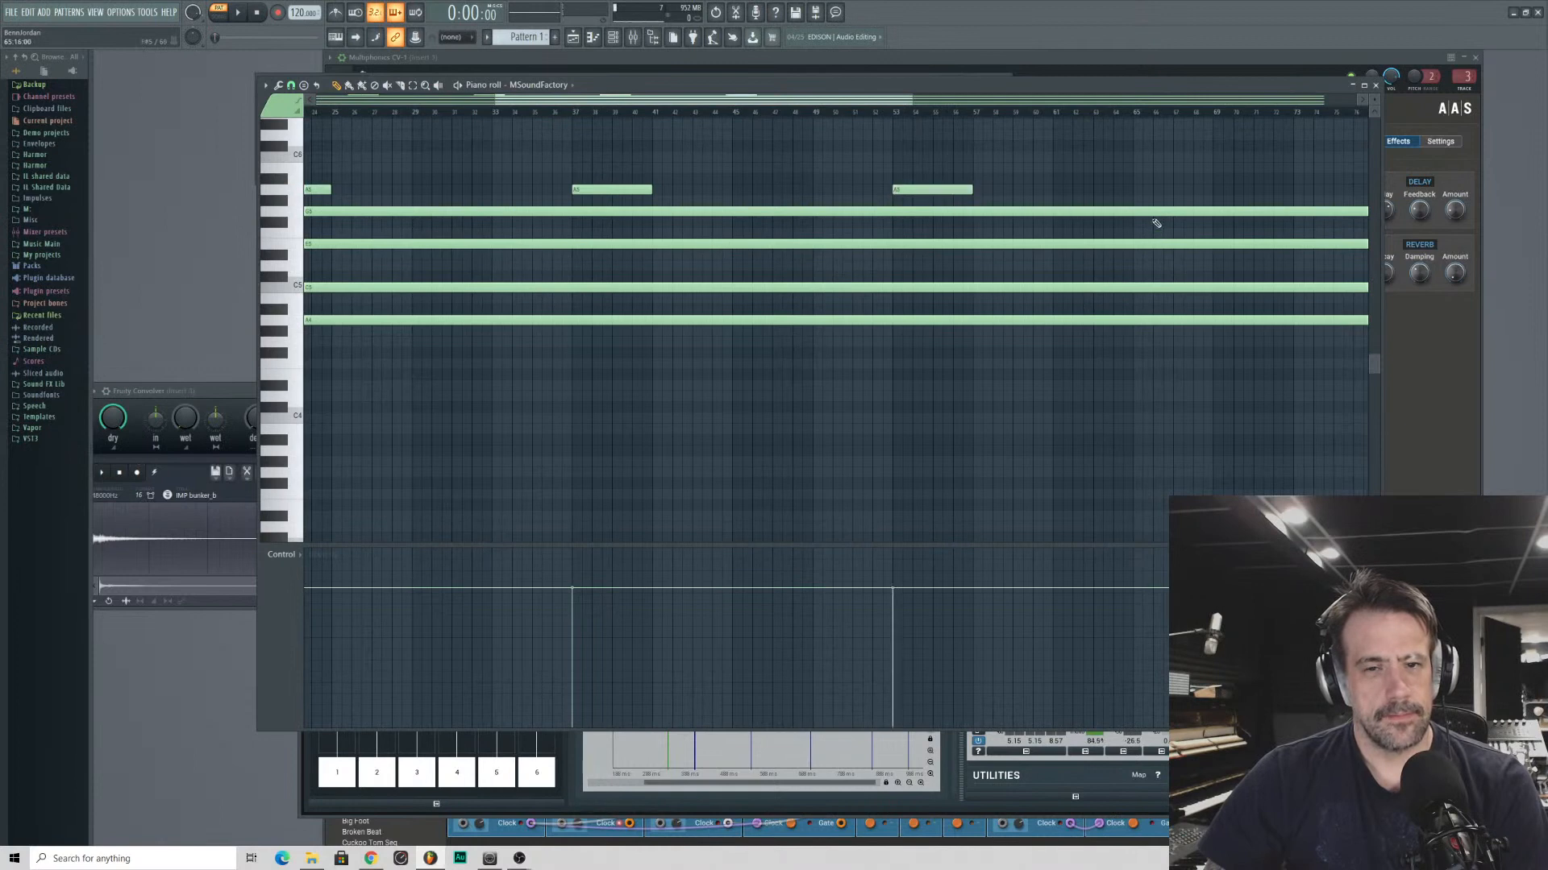
# - Repeat the four-bar A5 note at bars 69, 85, 101 and 117 above the sustained chord
pyautogui.click(1217, 194)
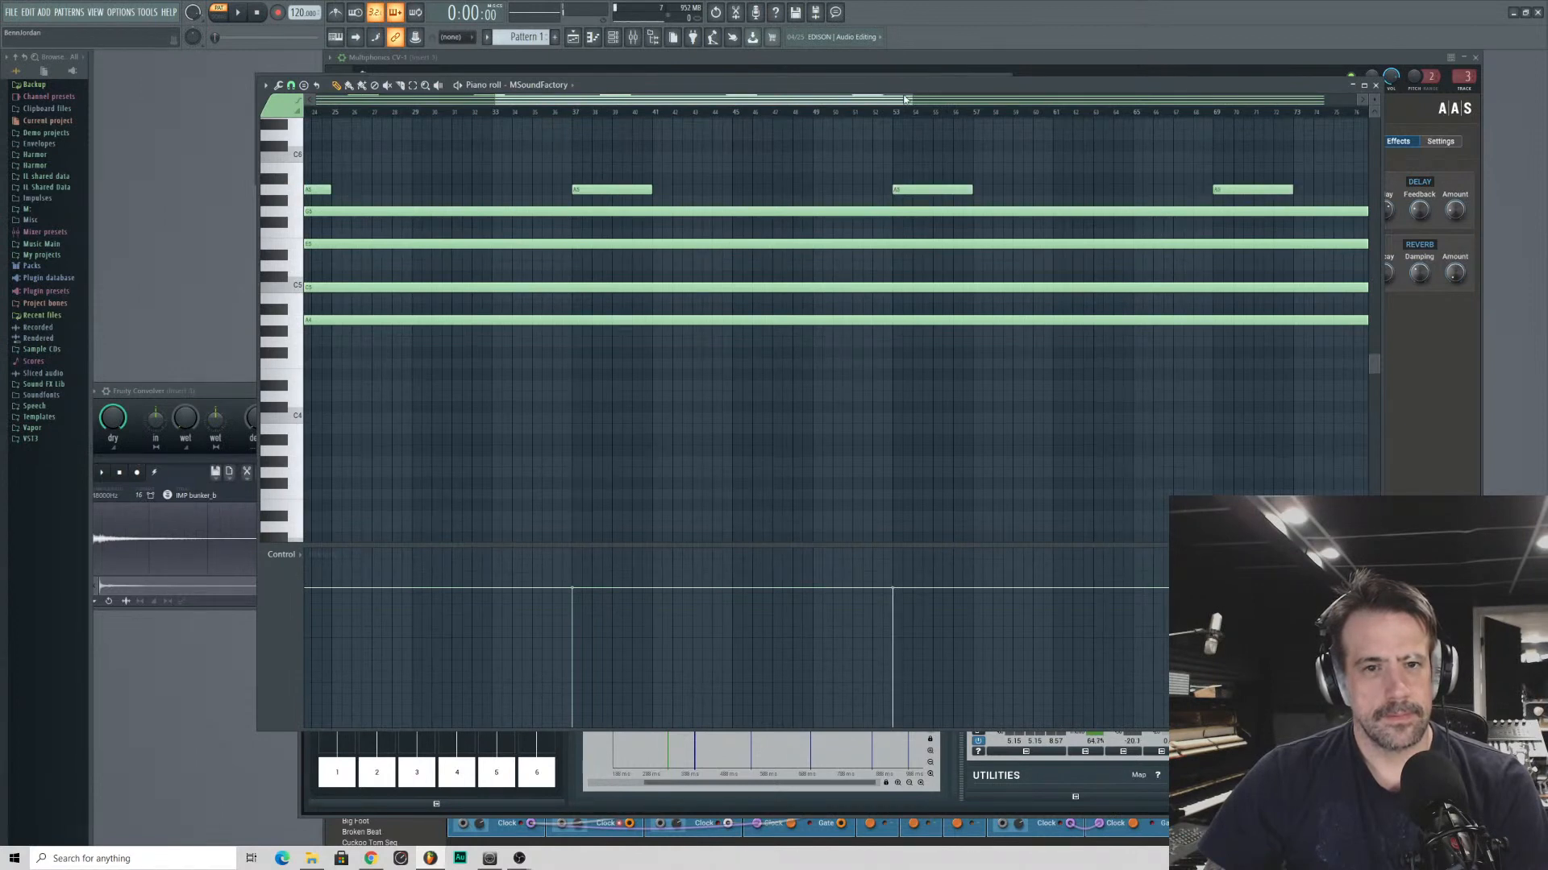
pyautogui.moveTo(908, 100); pyautogui.dragTo(1238, 101)
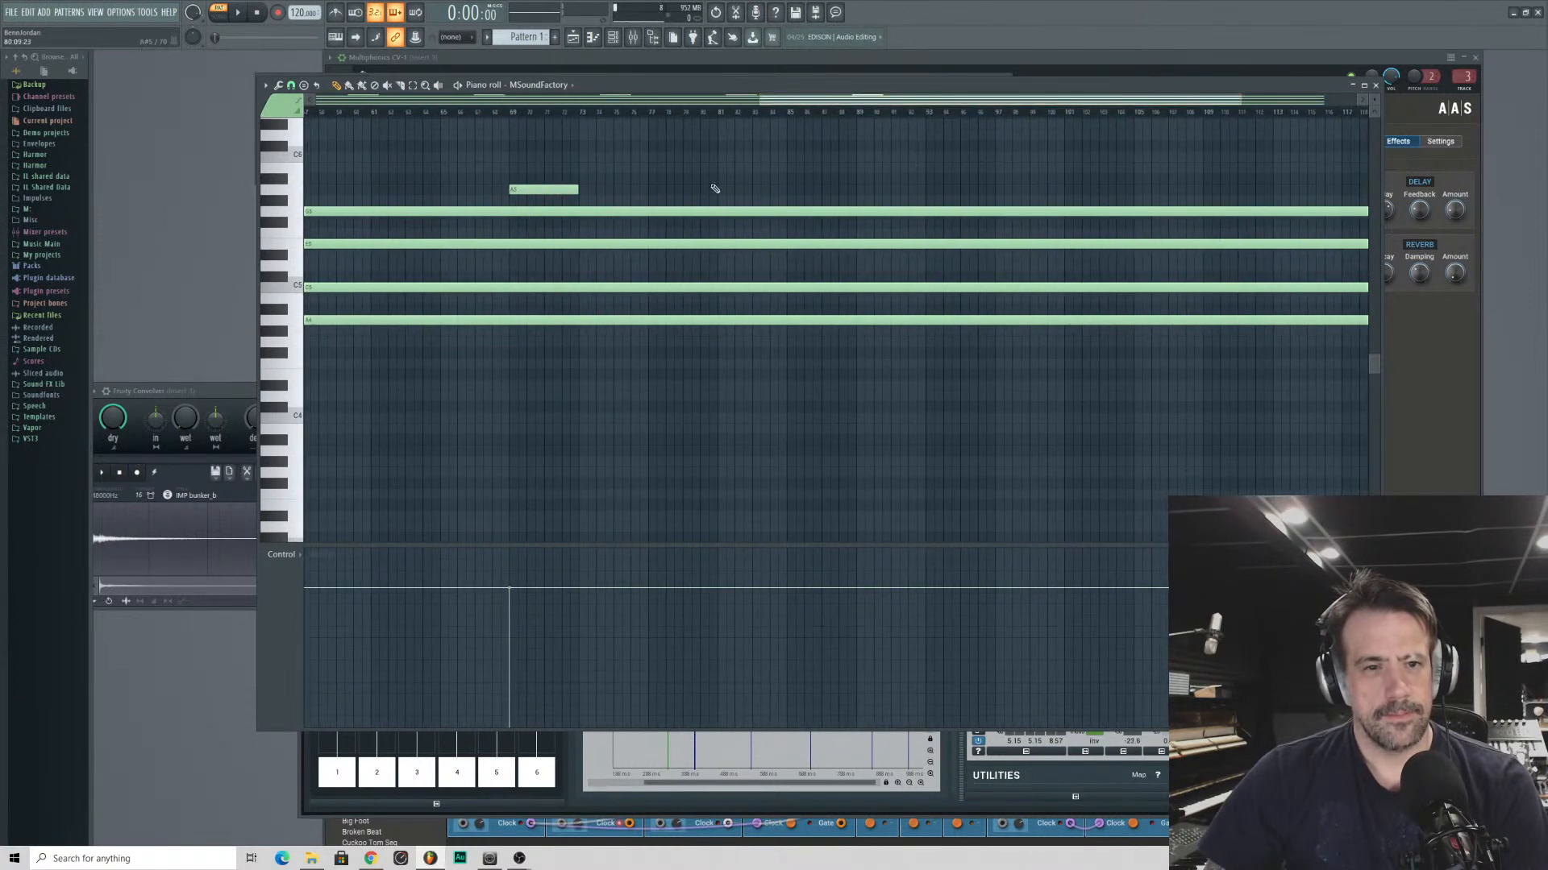
pyautogui.click(798, 193)
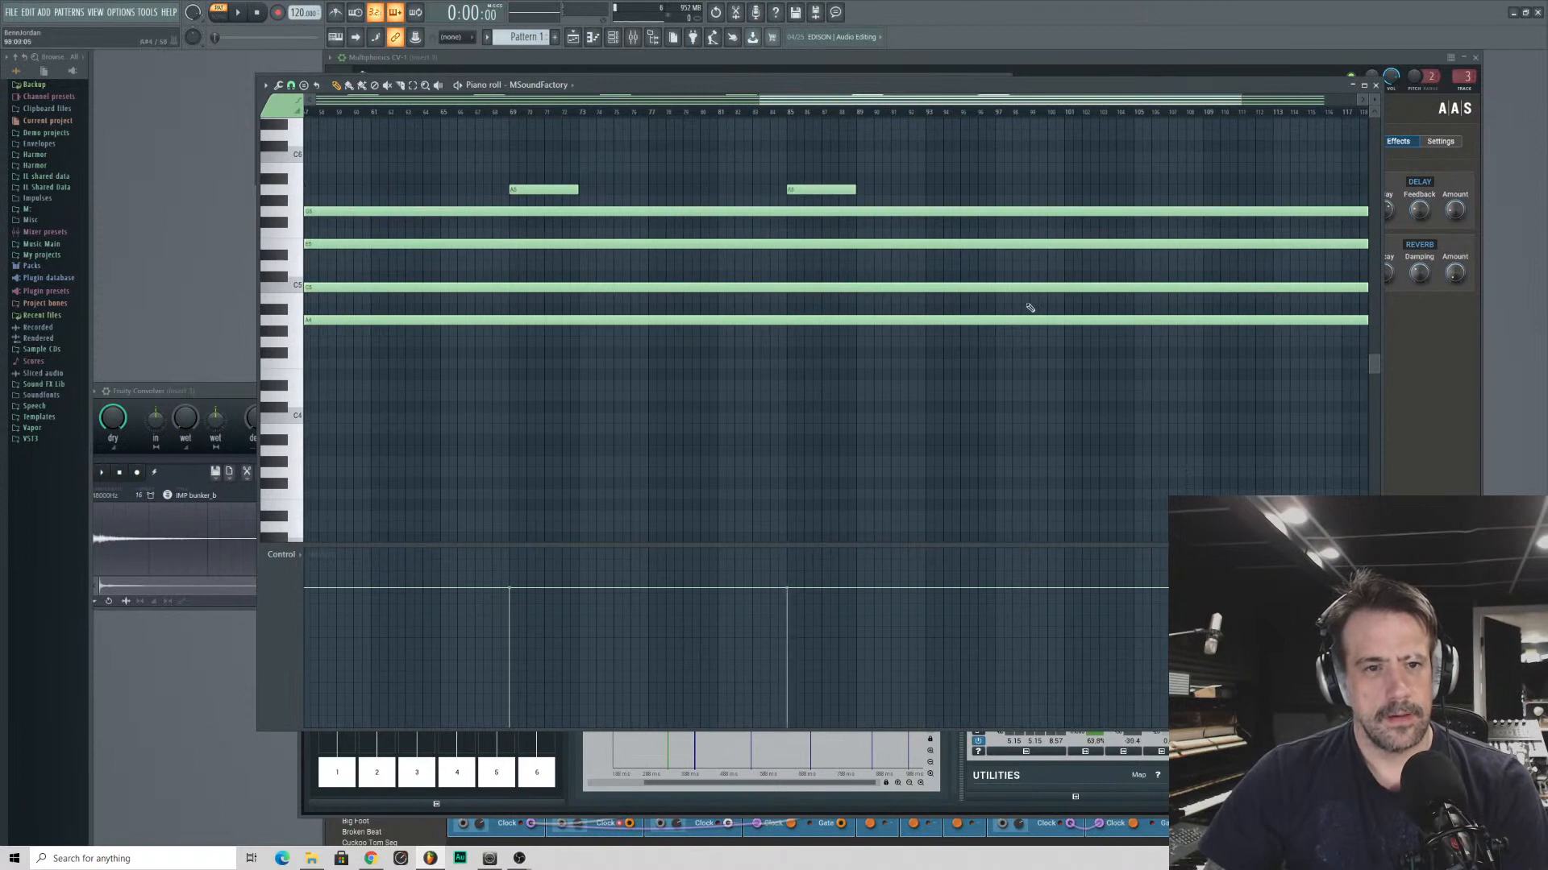
pyautogui.click(1068, 195)
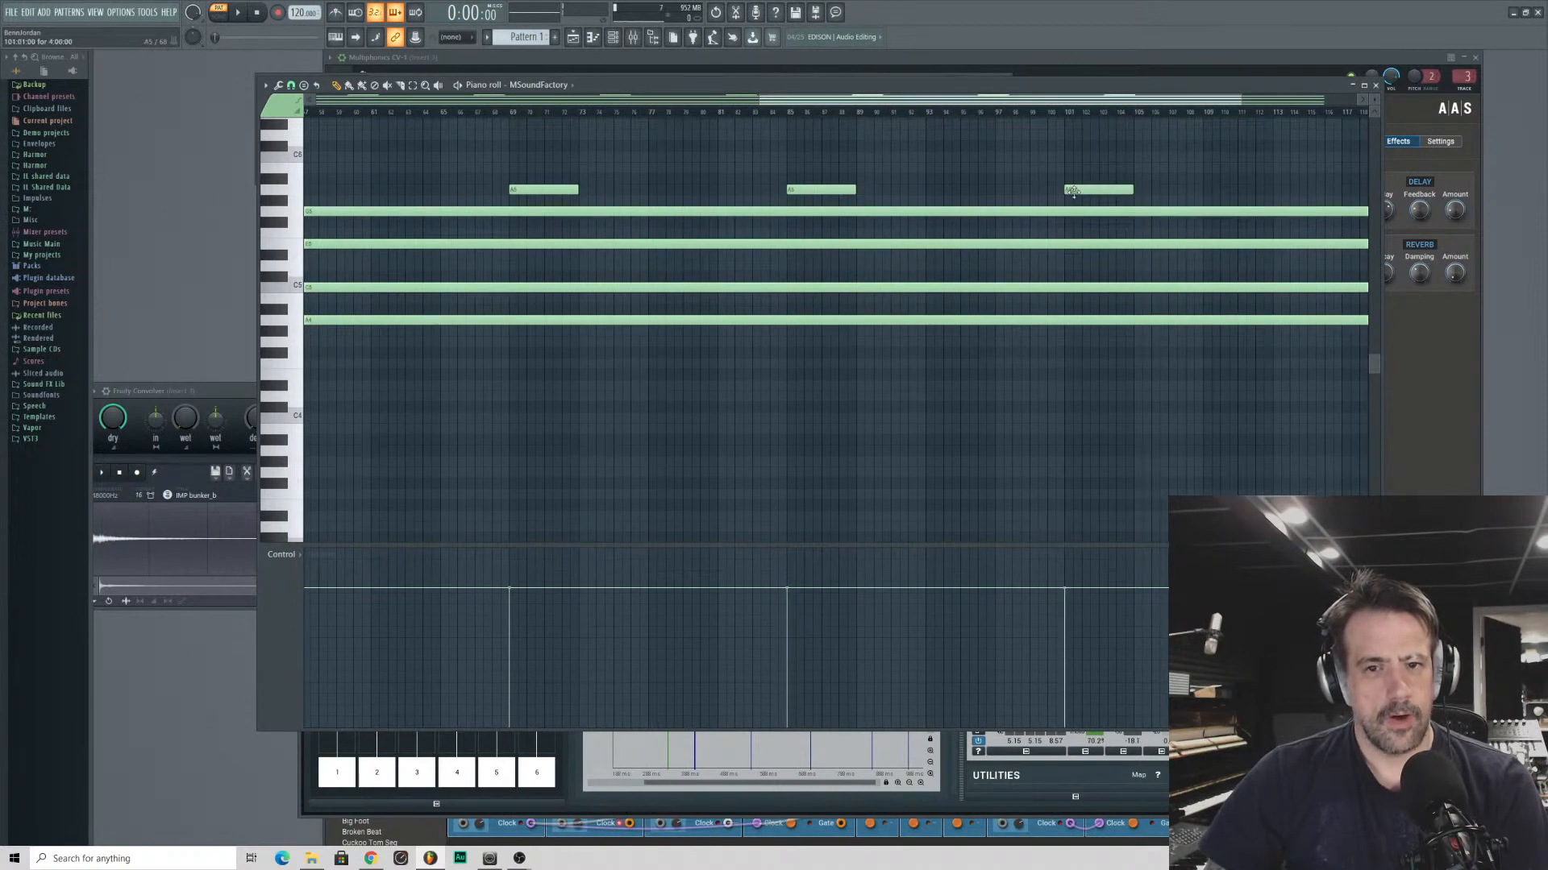
pyautogui.hscroll(1, 1096, 117)
pyautogui.hscroll(2, 1051, 189)
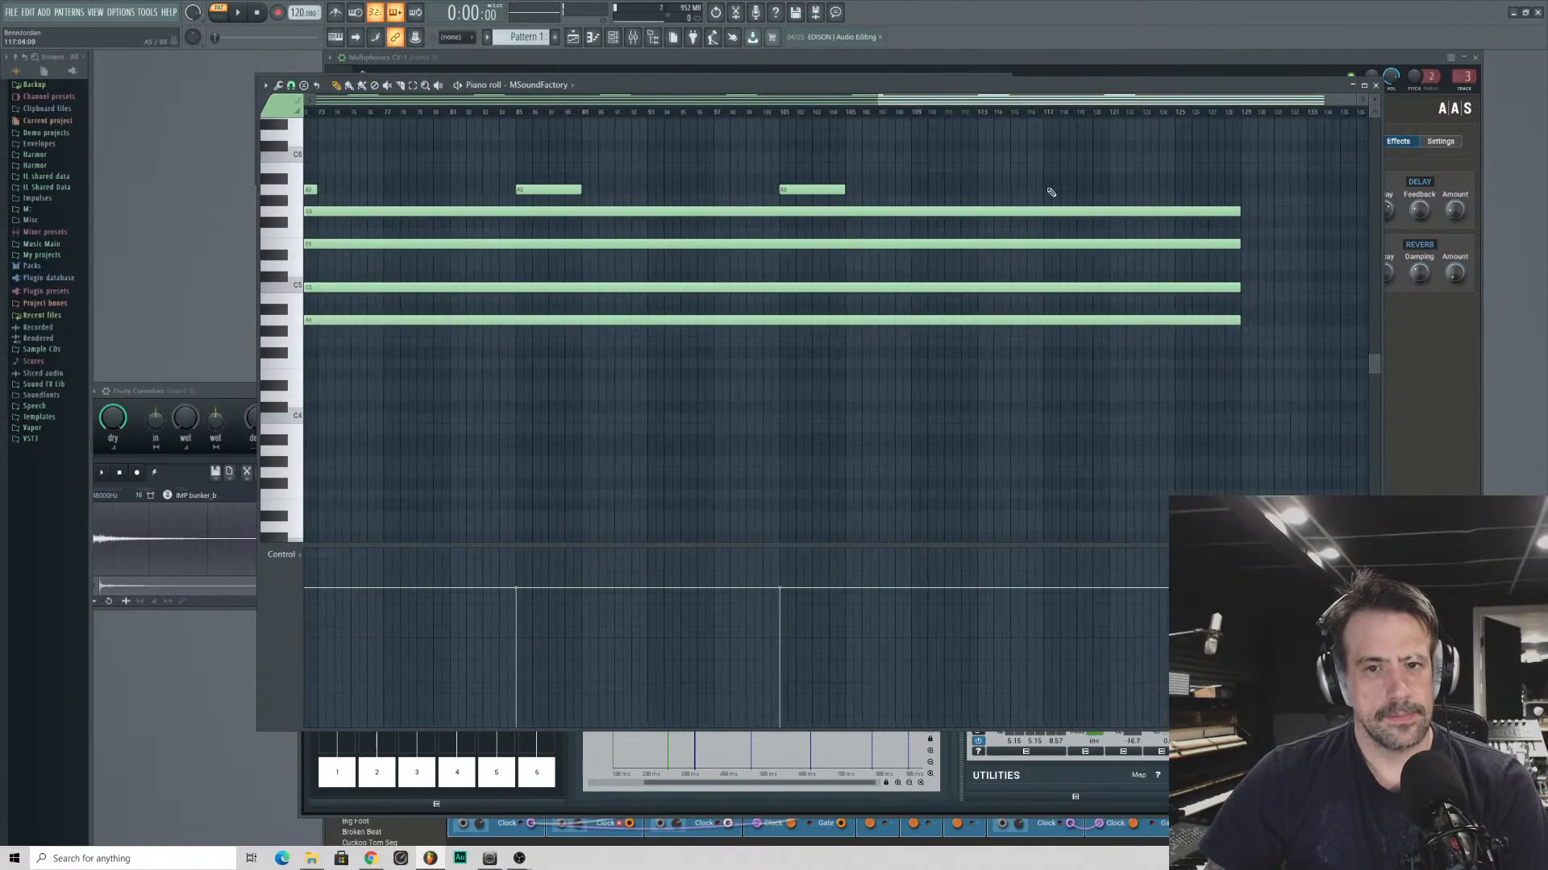
pyautogui.click(1046, 190)
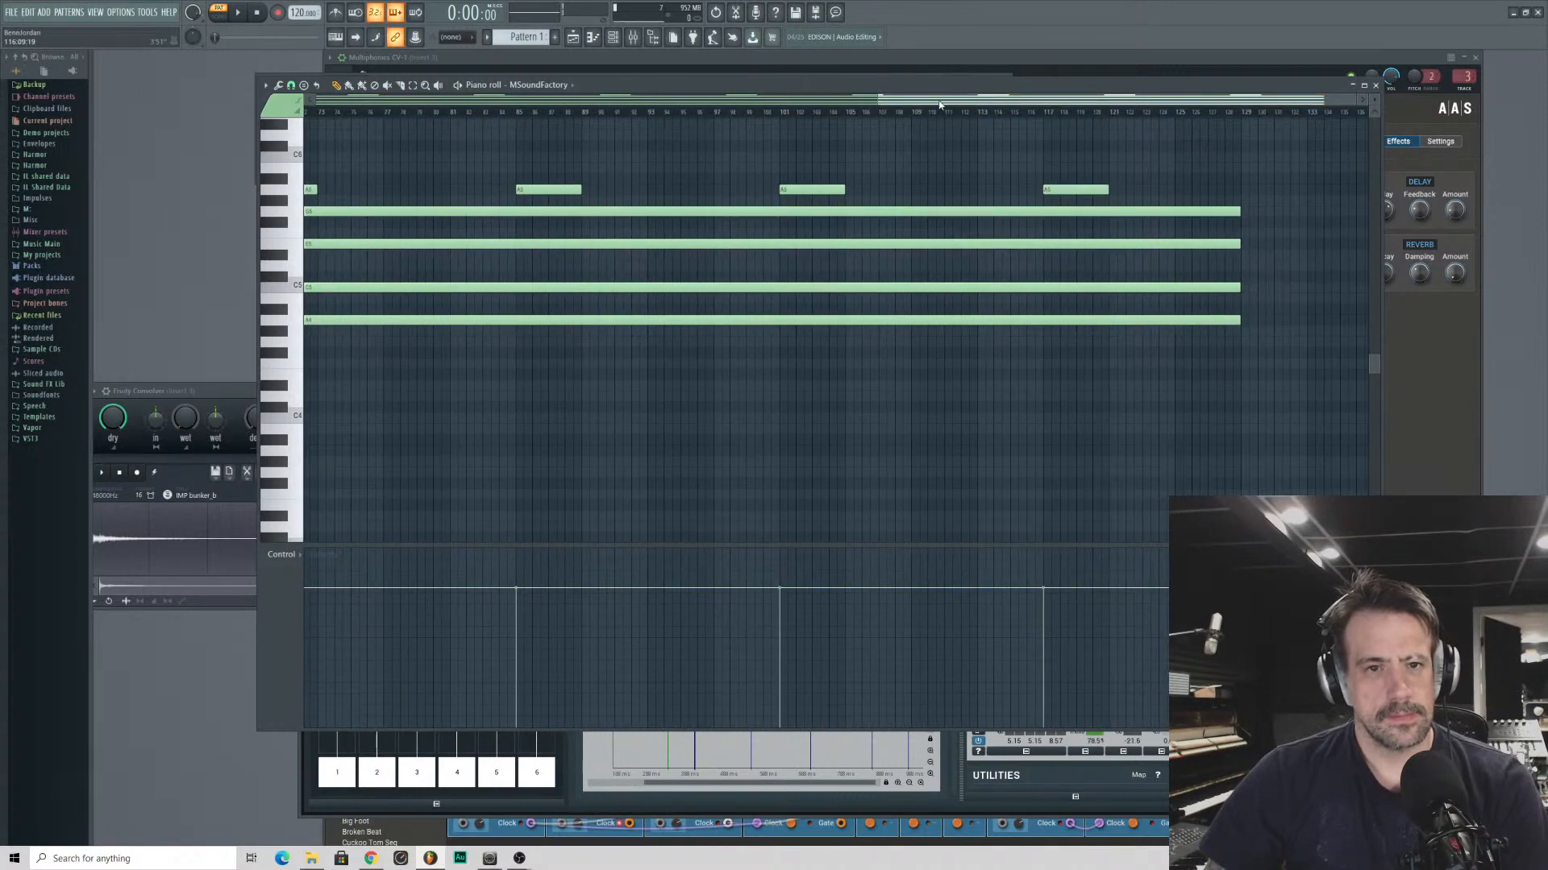
# - Play the whole pattern and lower the MSoundFactory channel's volume to about 18%, moving the piano roll clear of the channel rack
pyautogui.scroll(-5, 939, 104)
pyautogui.press('space')
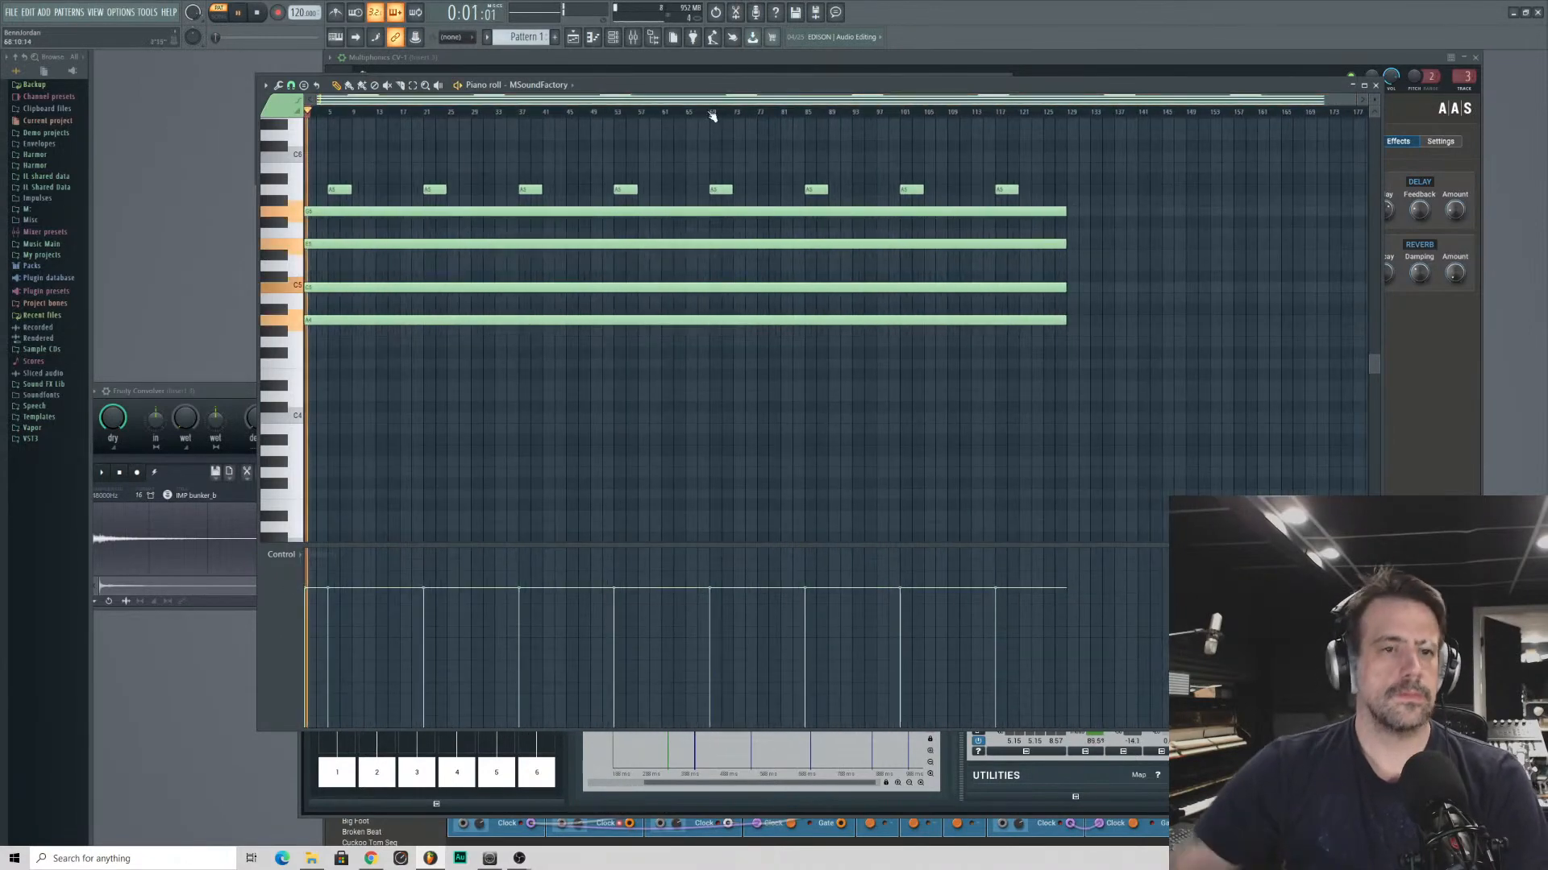
pyautogui.moveTo(710, 85); pyautogui.dragTo(903, 91)
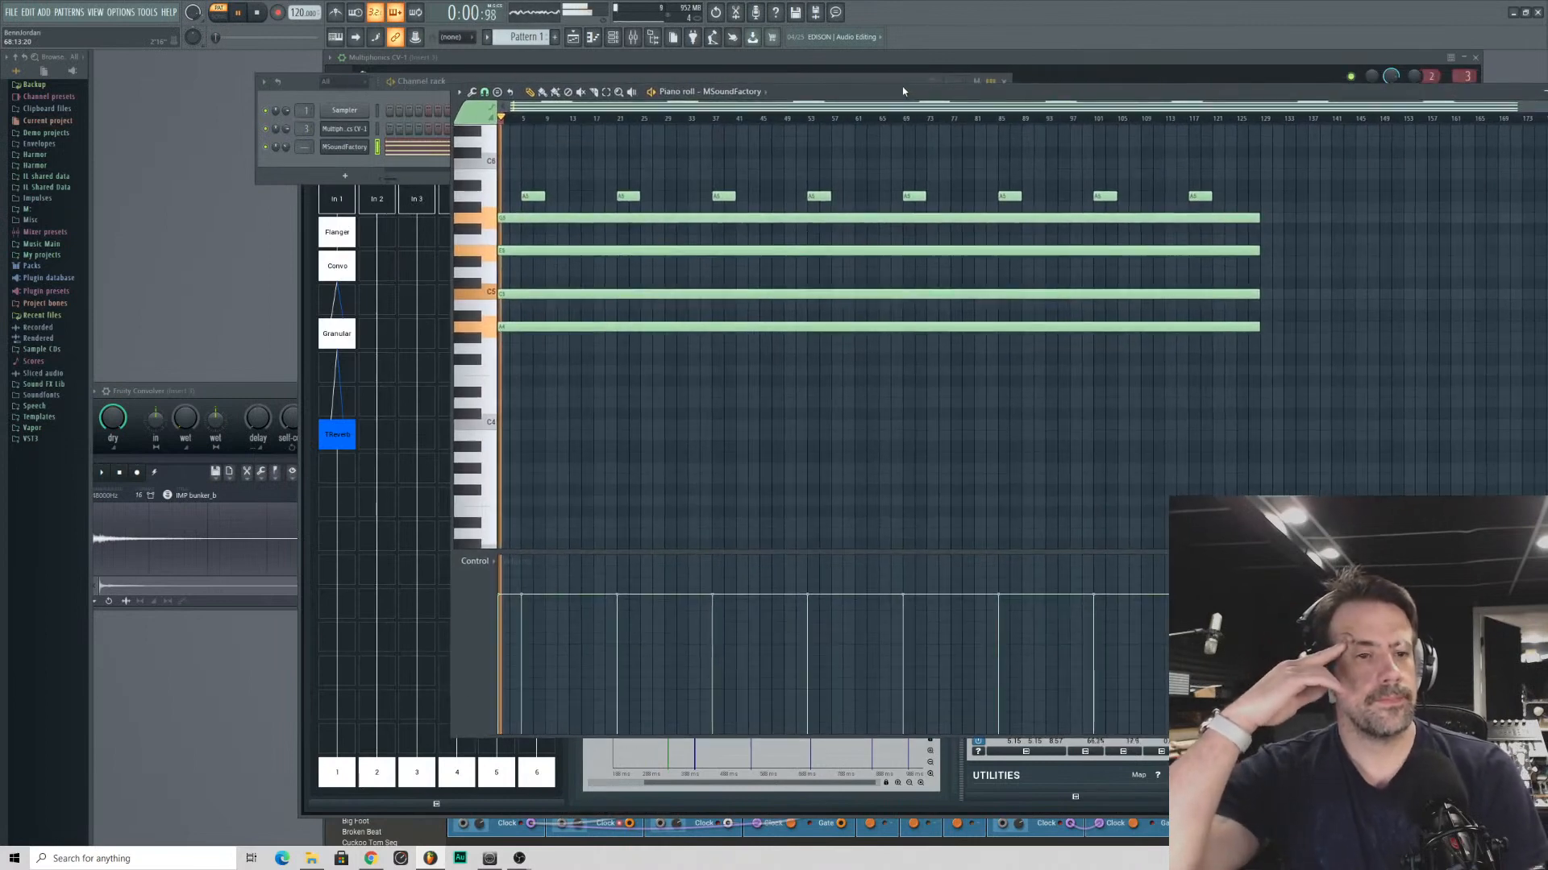
pyautogui.moveTo(286, 147); pyautogui.dragTo(298, 311)
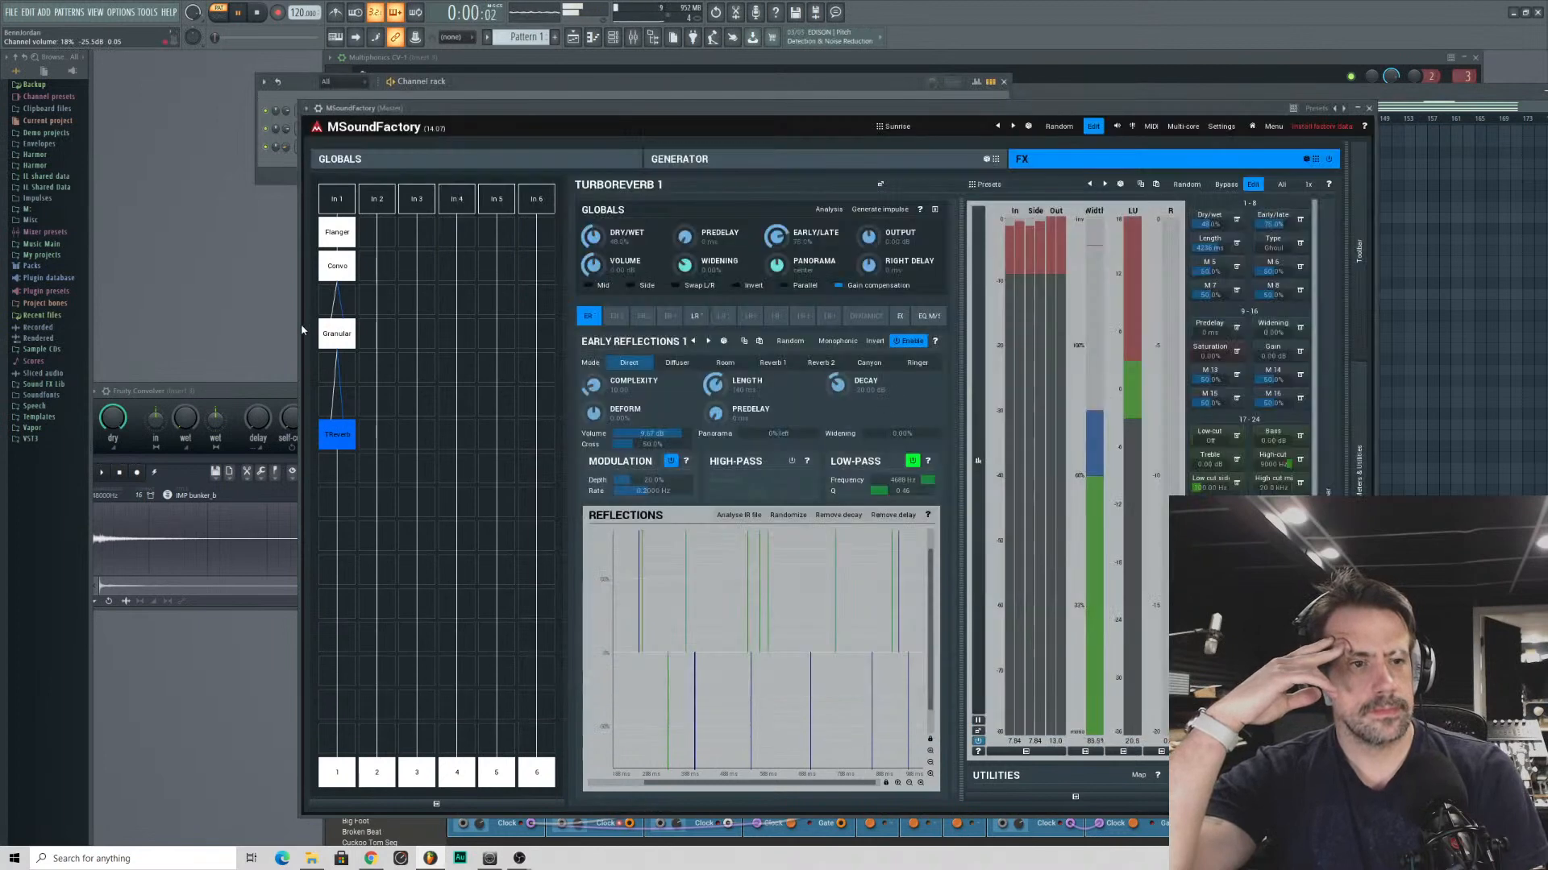
# - Bring up MSoundFactory, stop playback and show its generator section
pyautogui.click(344, 146)
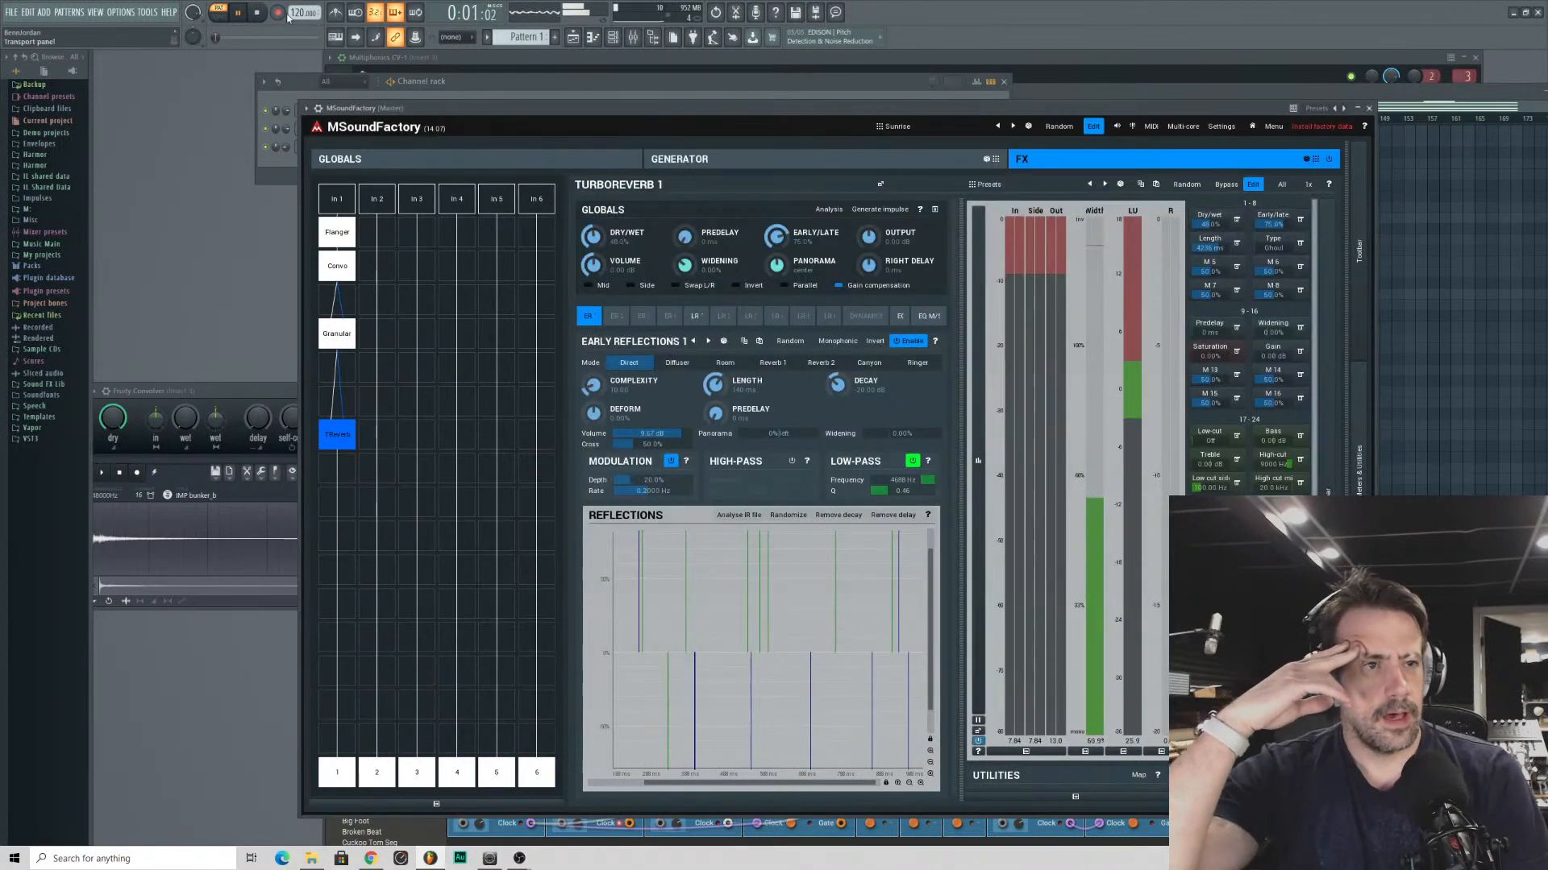
pyautogui.click(257, 12)
pyautogui.click(695, 160)
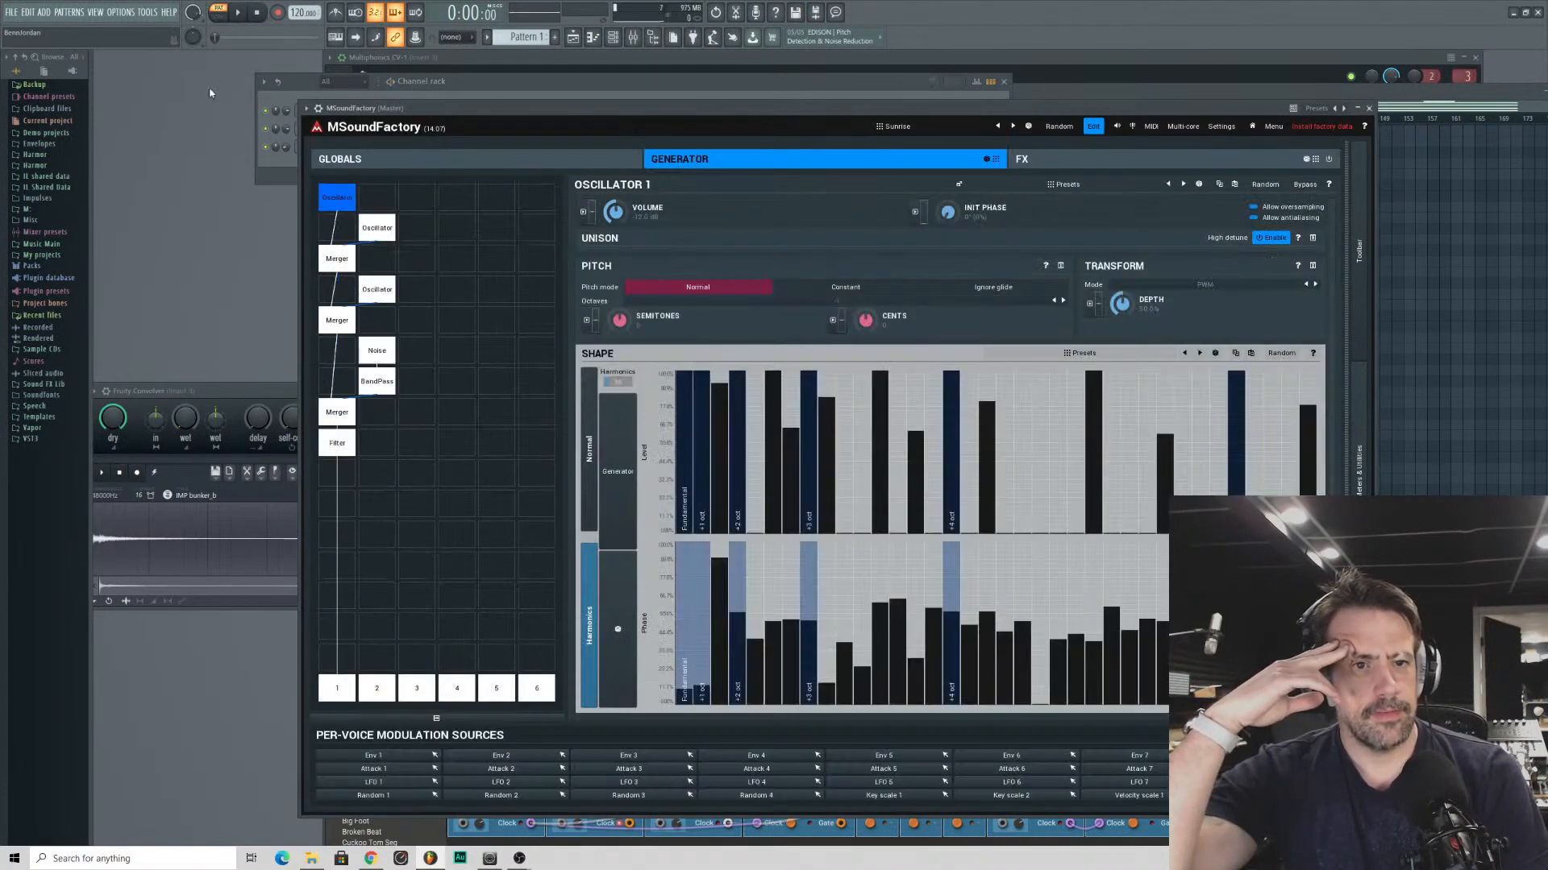
pyautogui.click(14, 15)
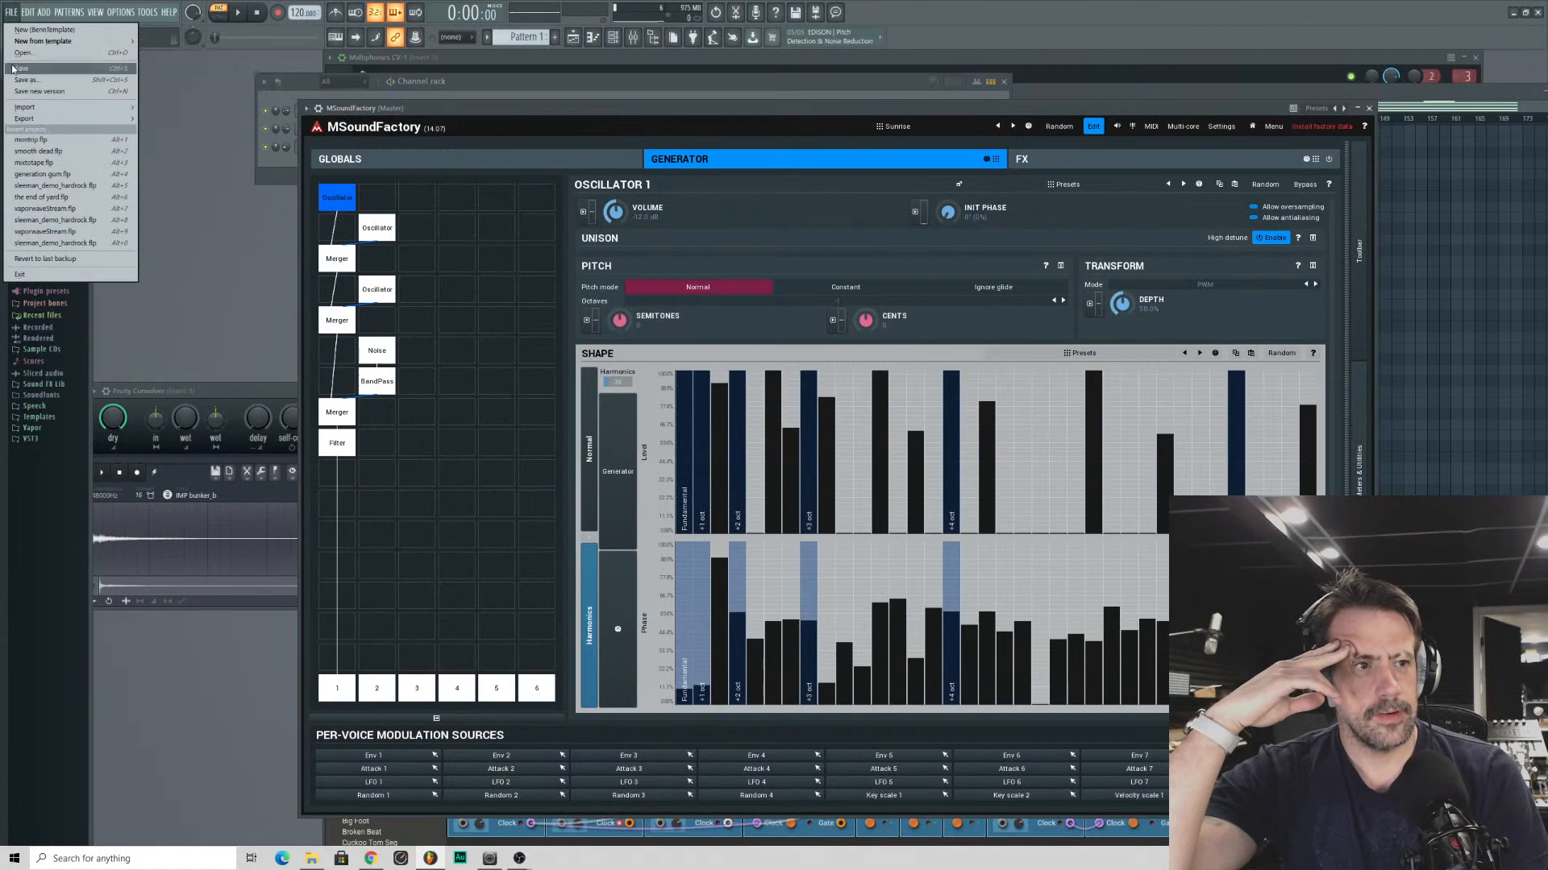
pyautogui.click(14, 72)
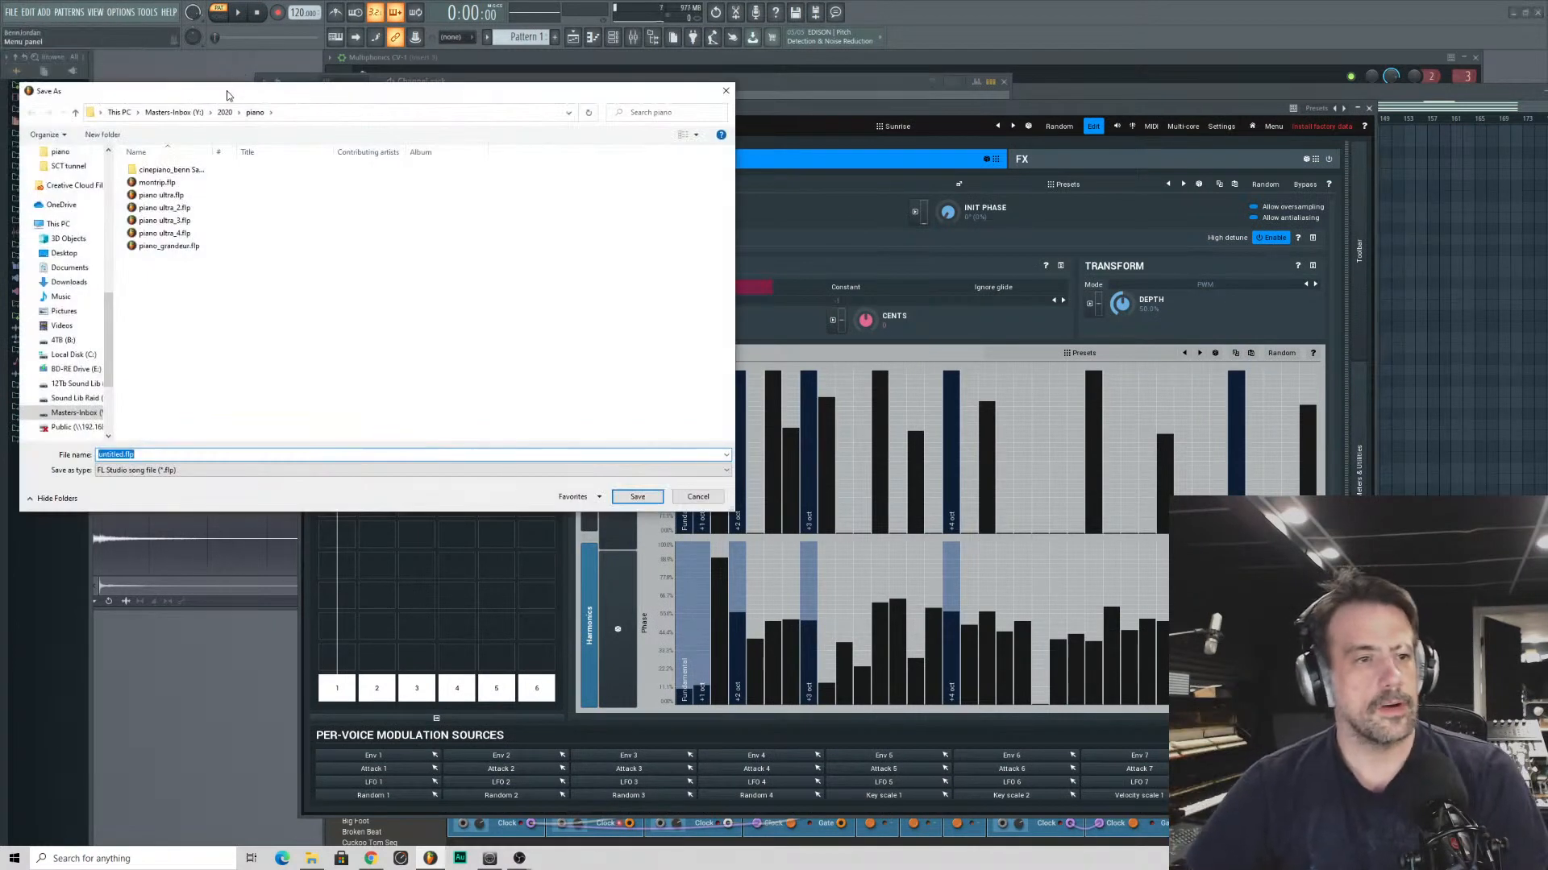
pyautogui.press('Escape')
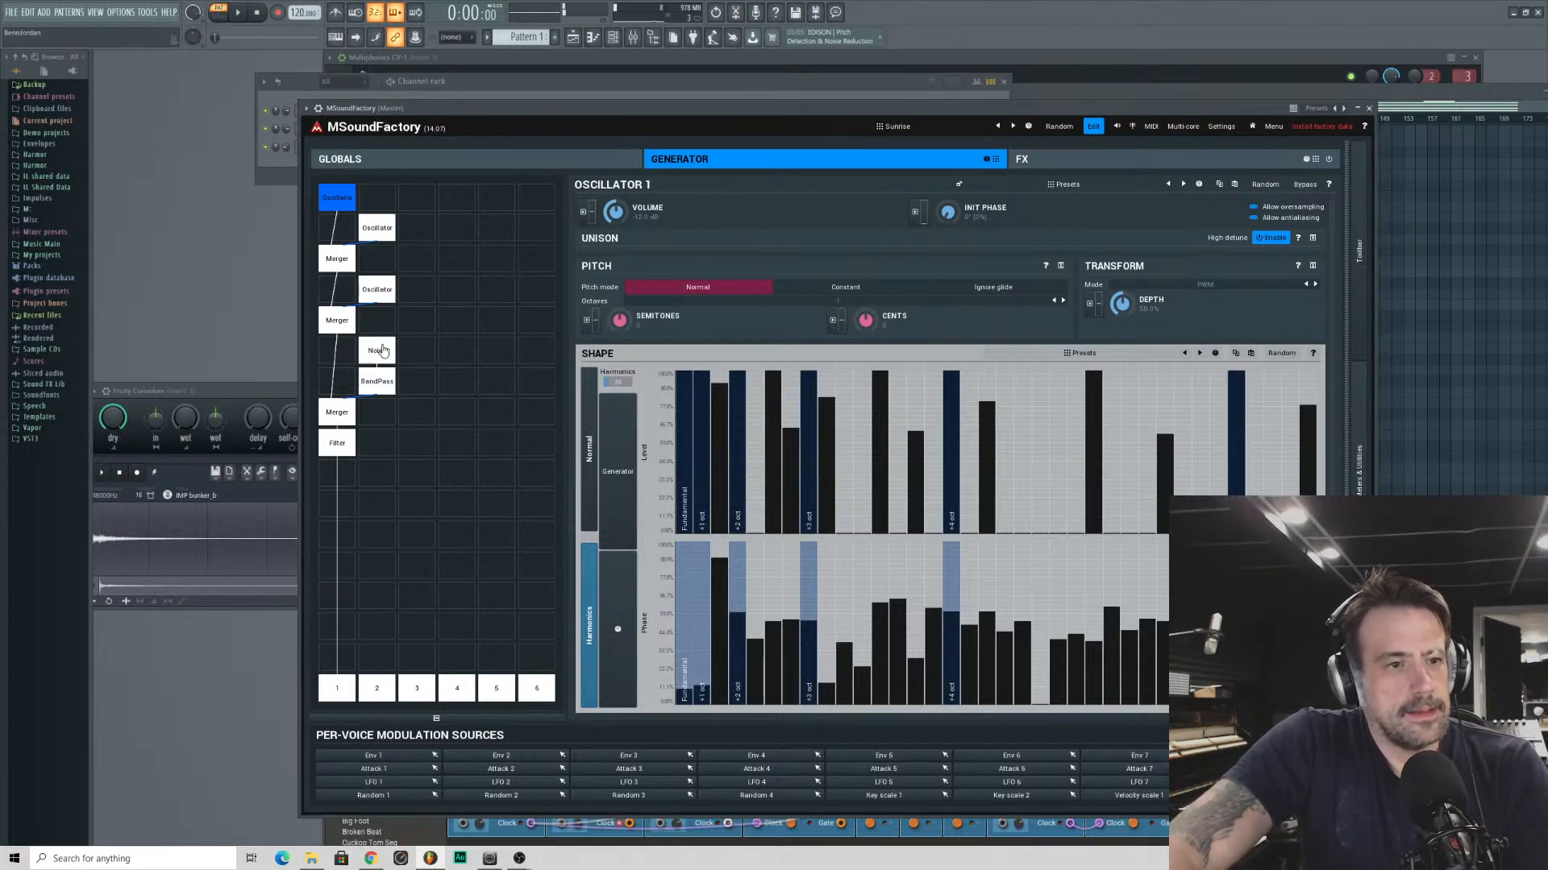
# - Change the generator's Filter module to type LP 24 and lower its resonance to about 19%
pyautogui.click(337, 443)
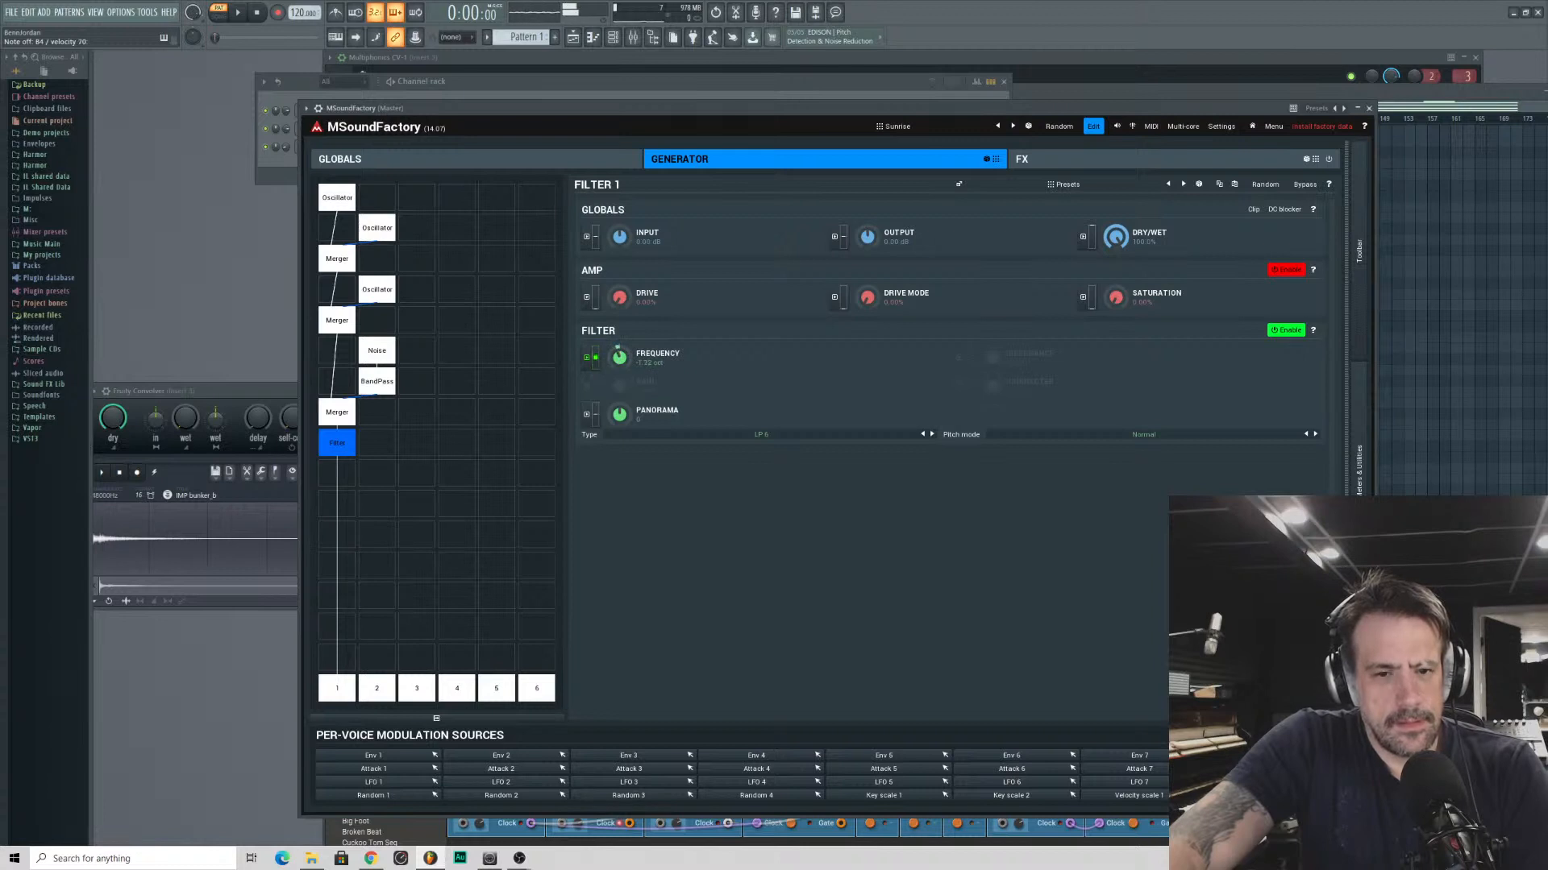
pyautogui.click(758, 436)
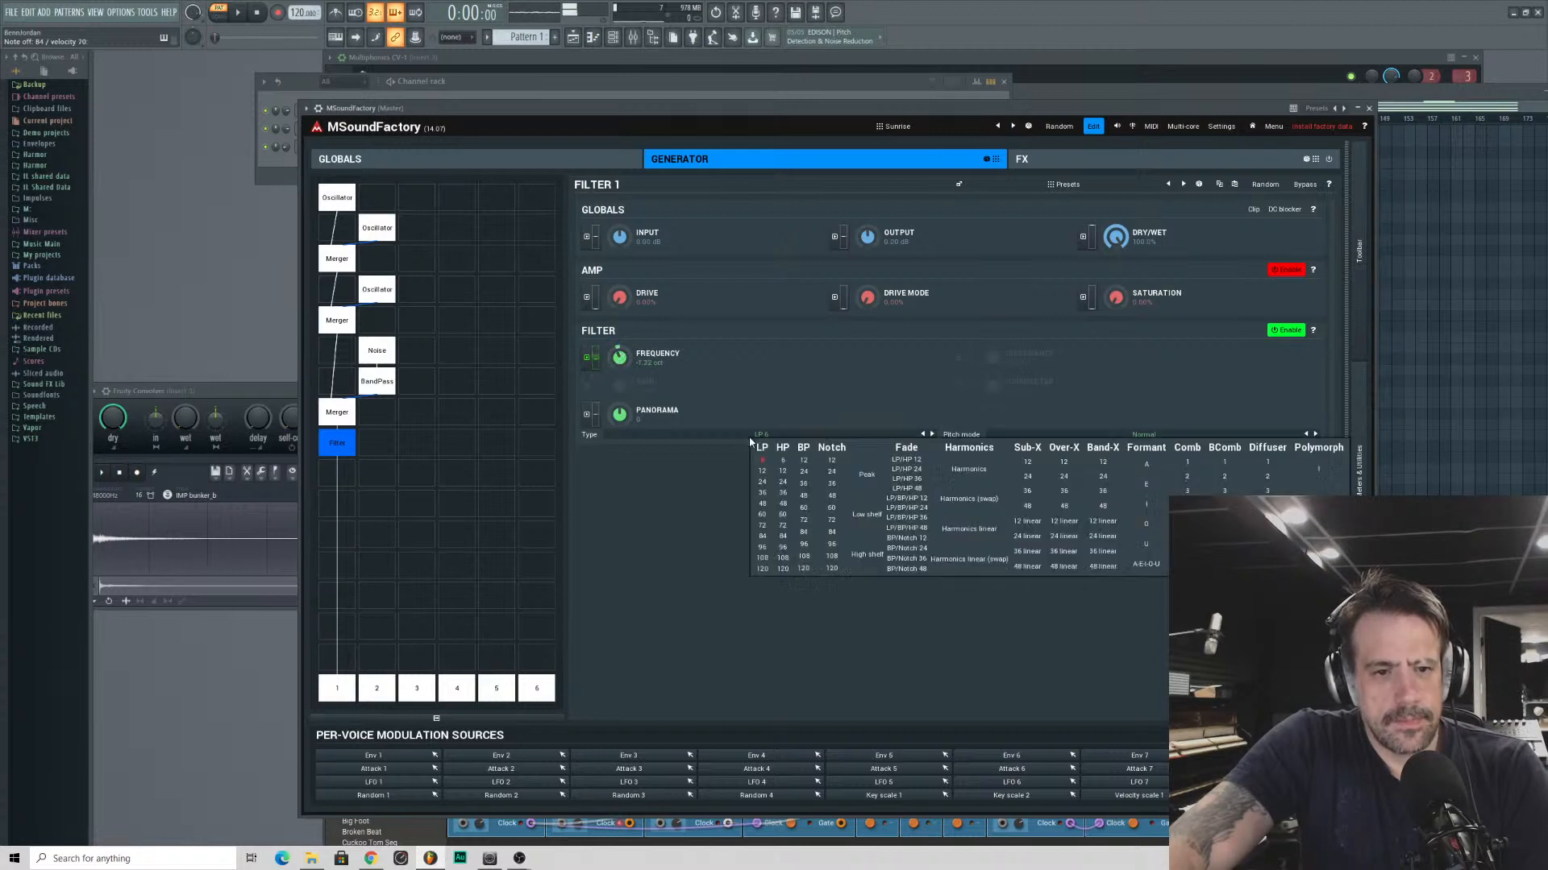
pyautogui.click(763, 483)
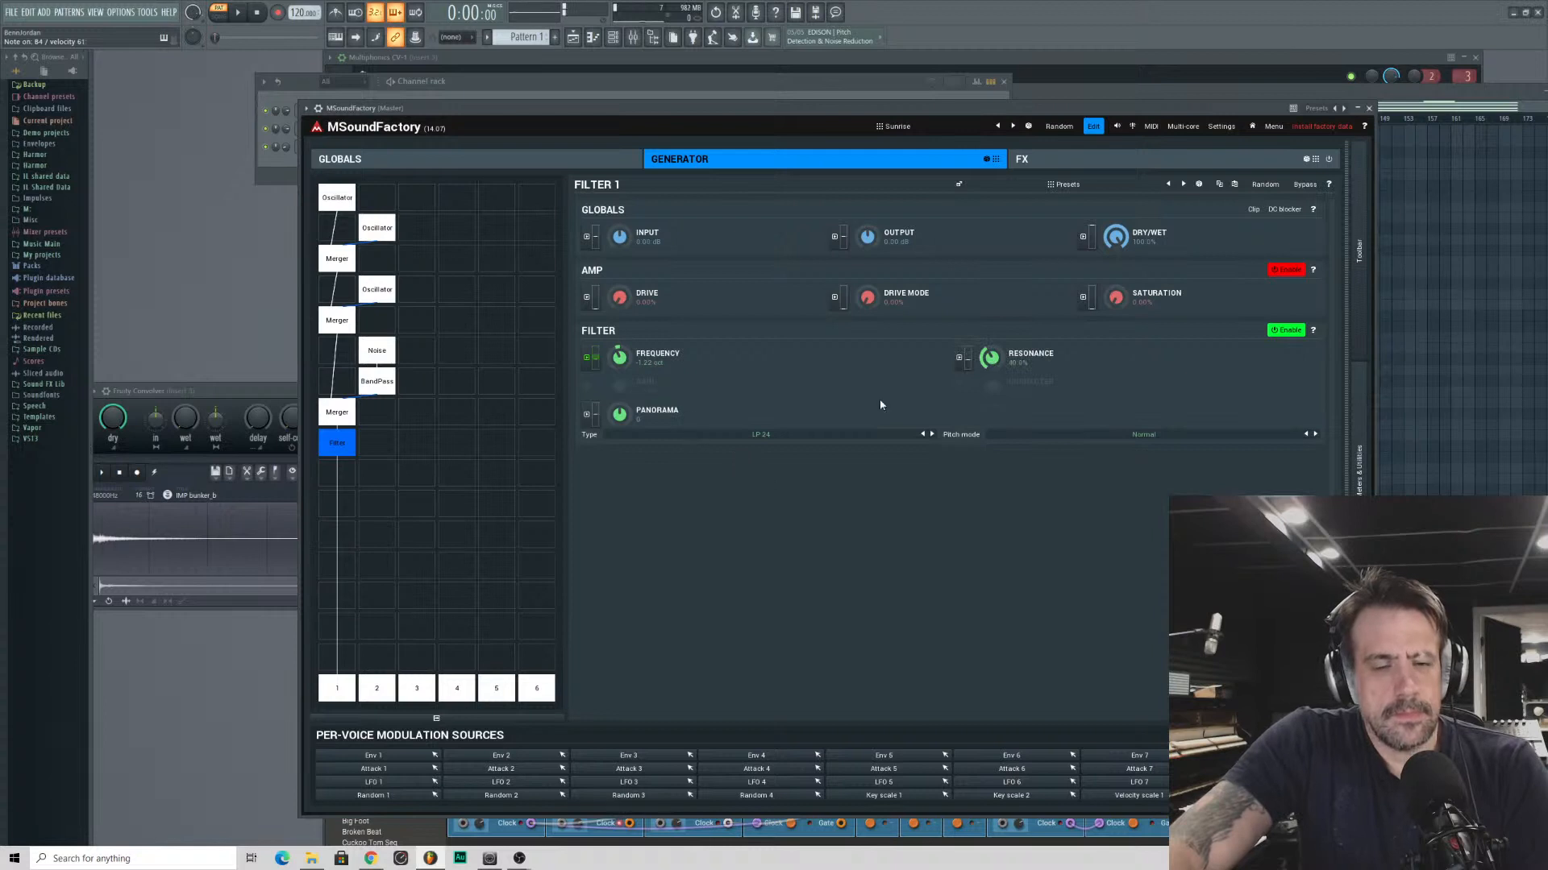
pyautogui.moveTo(991, 358); pyautogui.dragTo(992, 388)
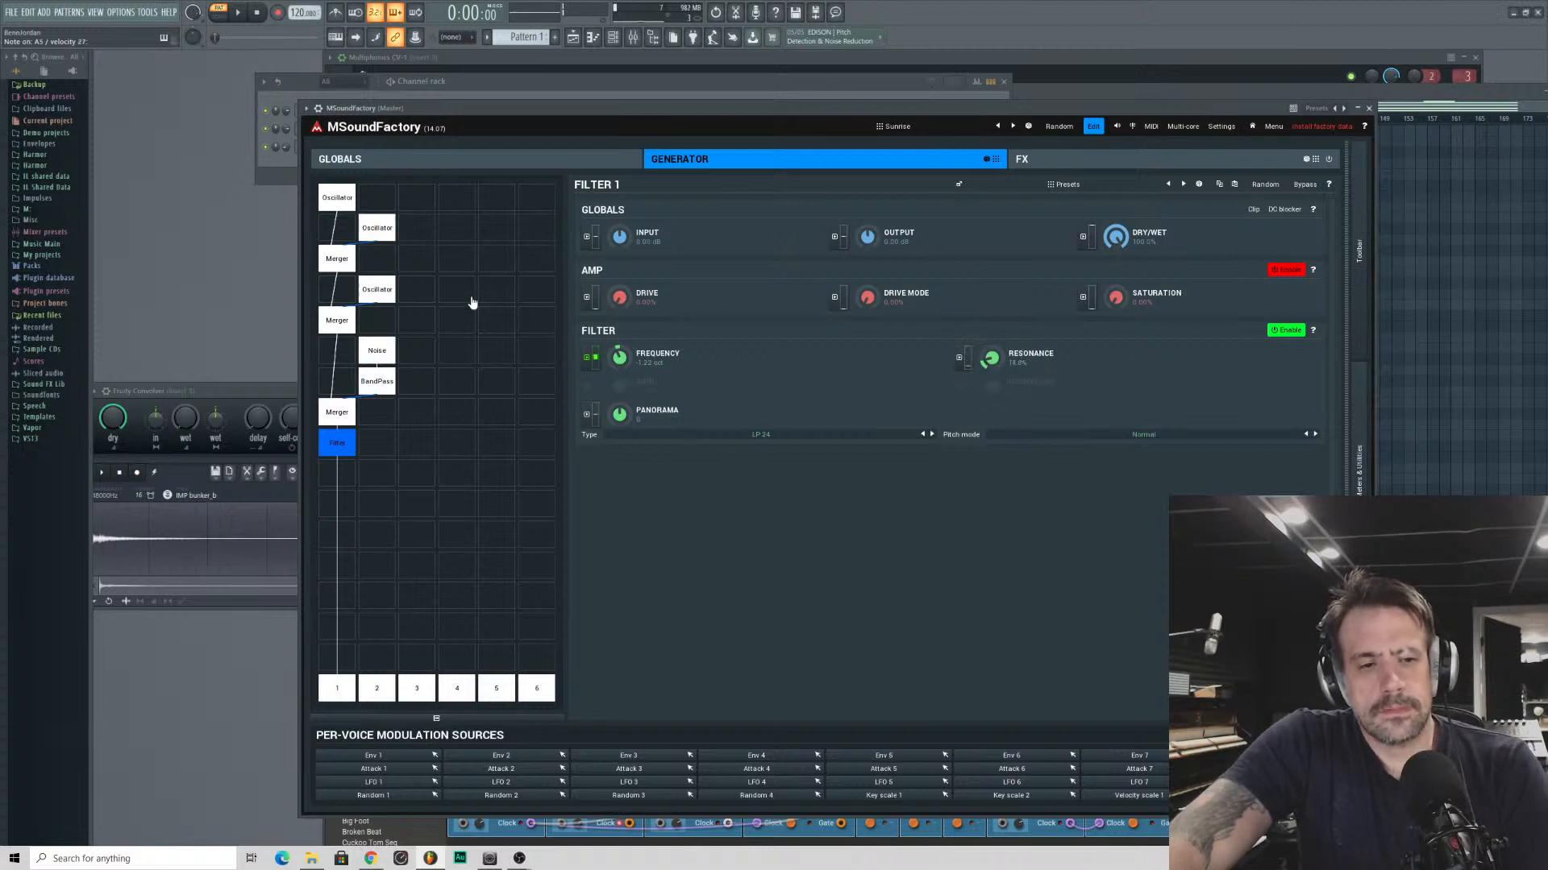
pyautogui.click(406, 450)
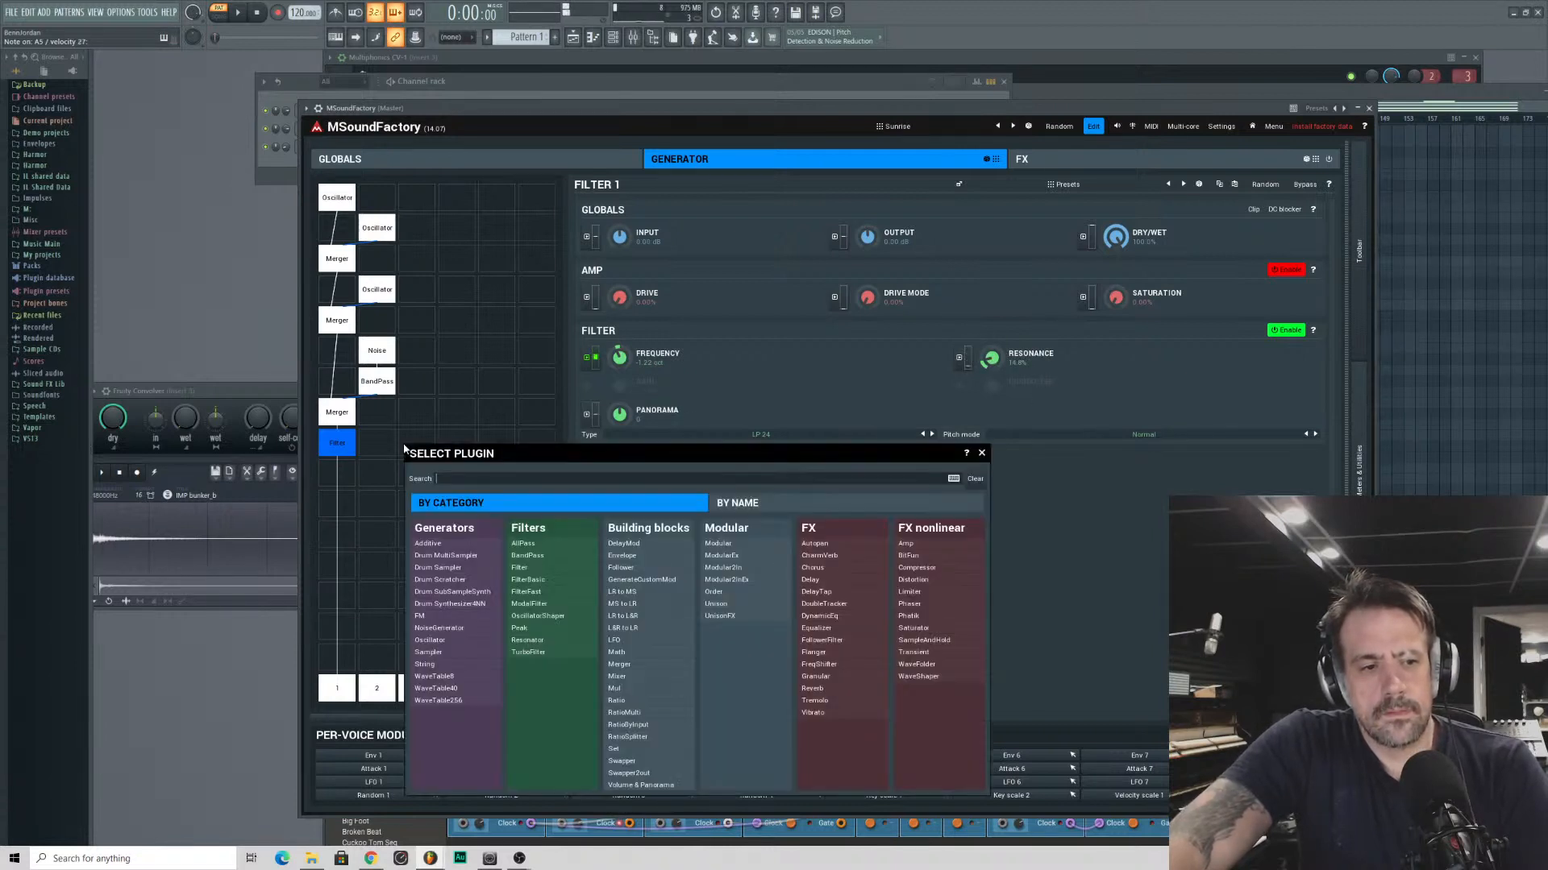
pyautogui.click(402, 446)
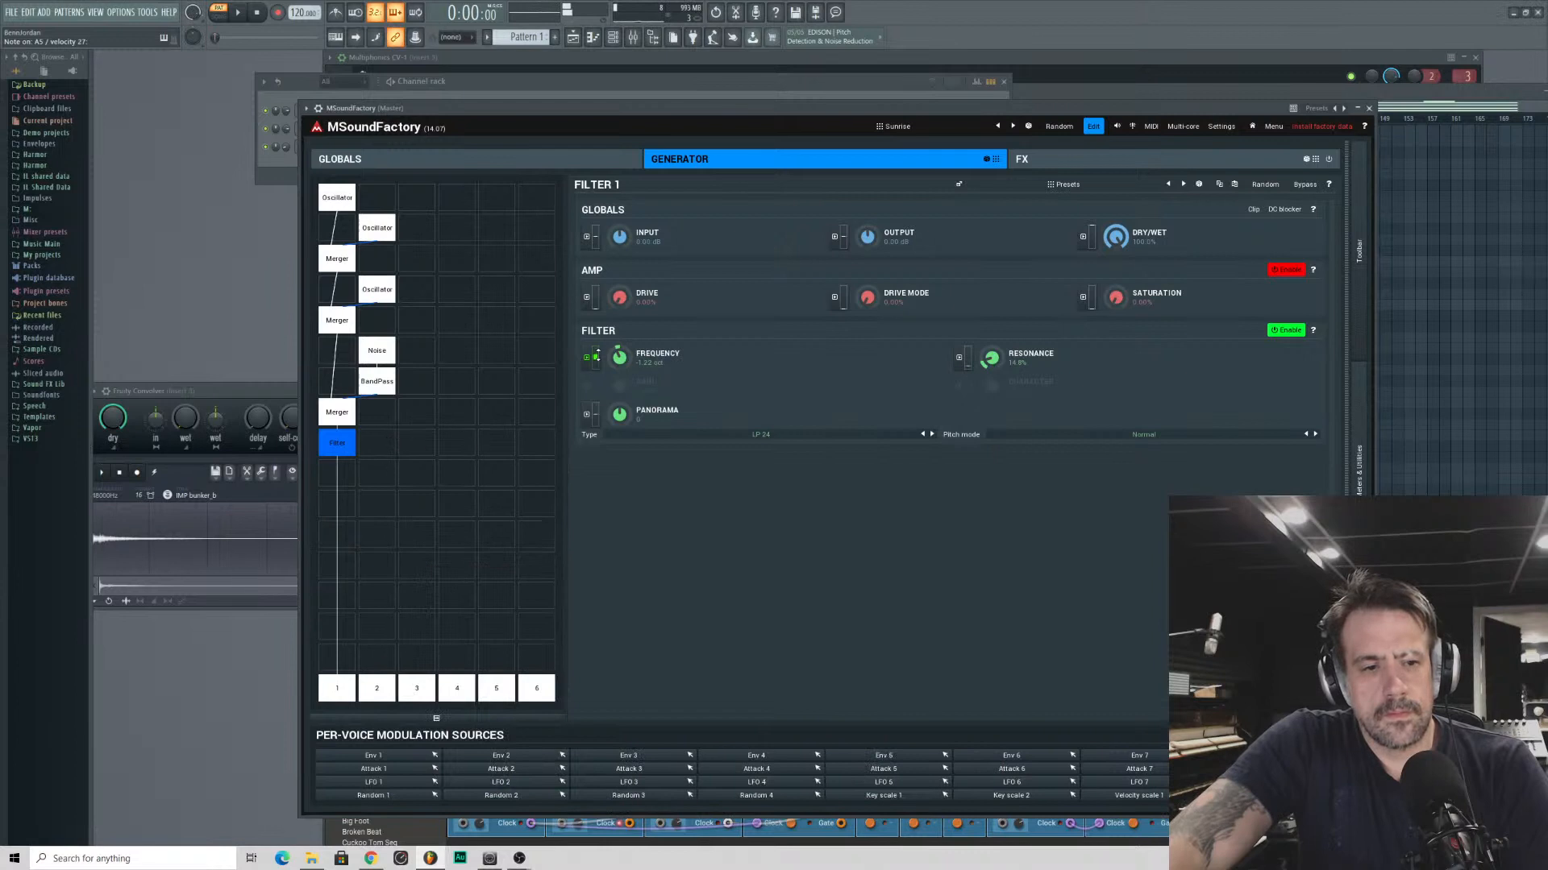
# - Add LFO 2 as source B of the filter frequency modulation and reduce its depth to about 21%
pyautogui.click(590, 359)
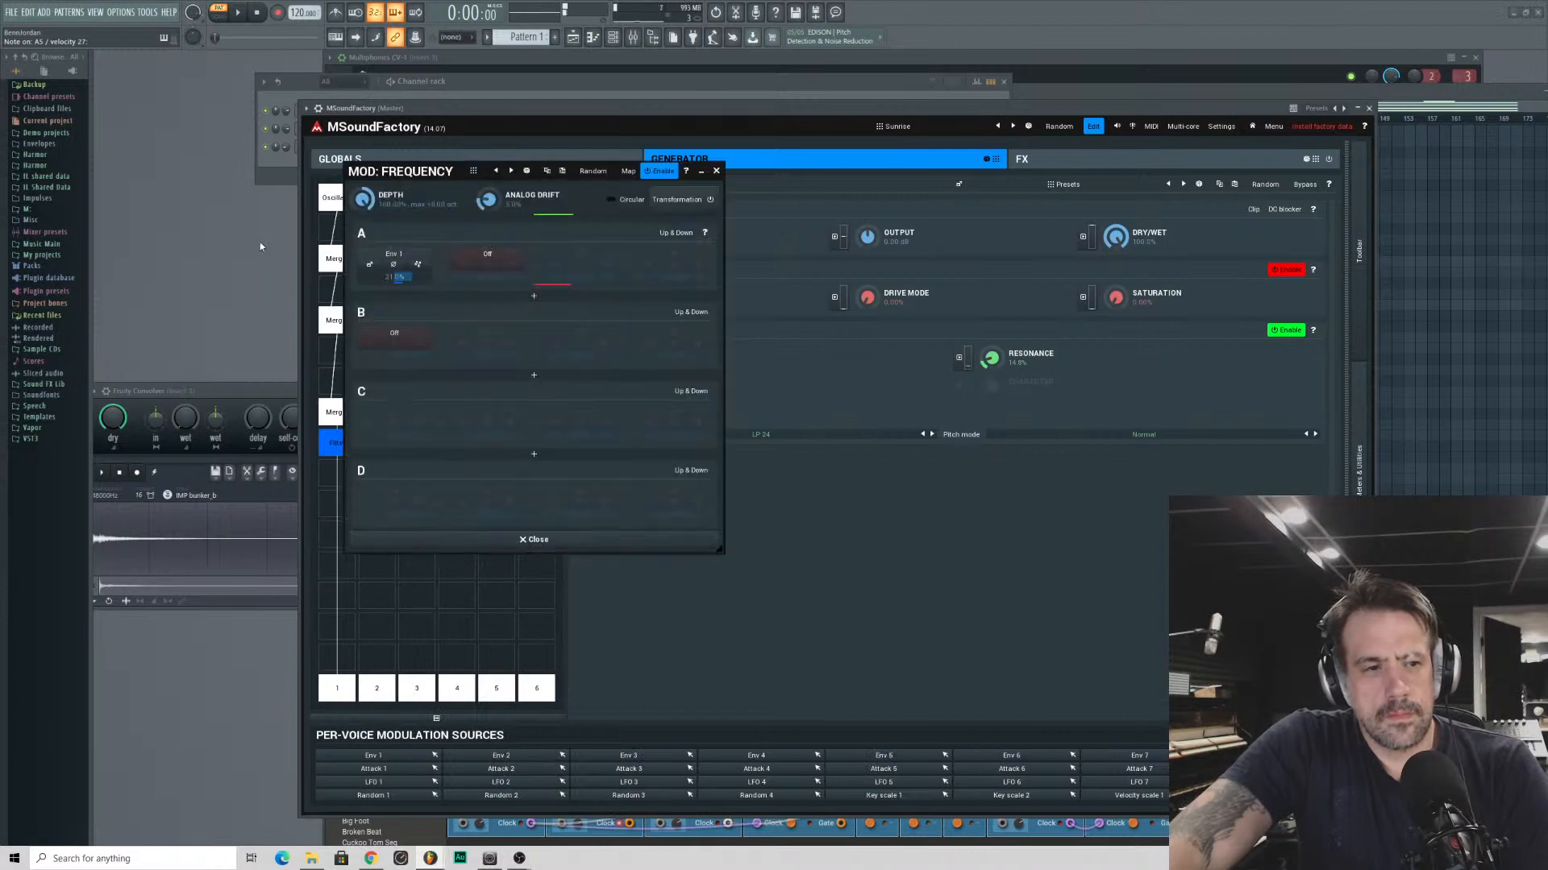
pyautogui.click(394, 335)
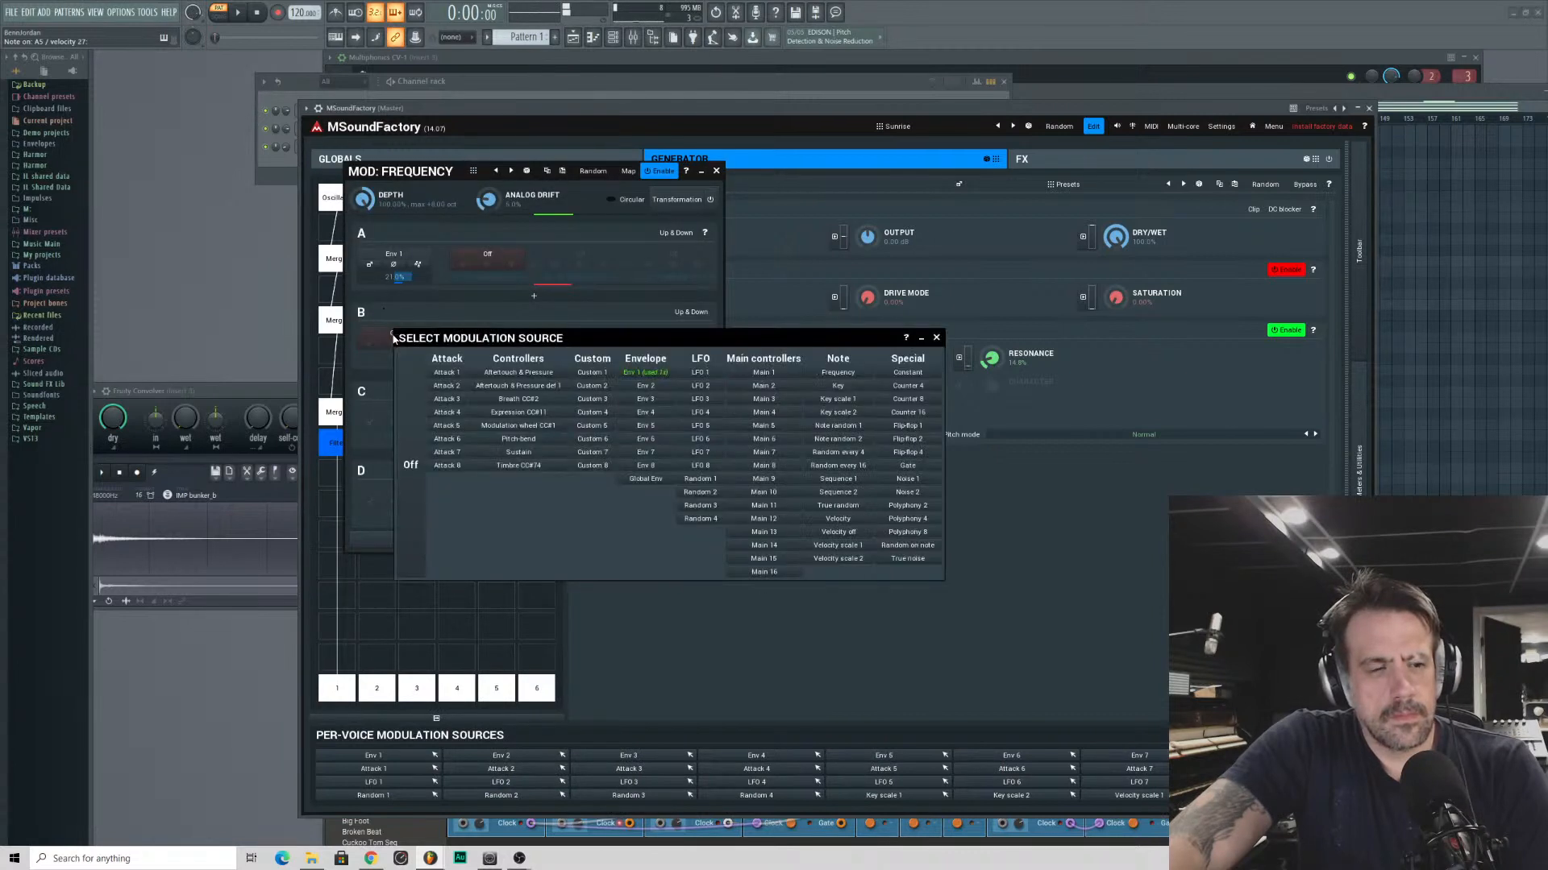
pyautogui.click(698, 386)
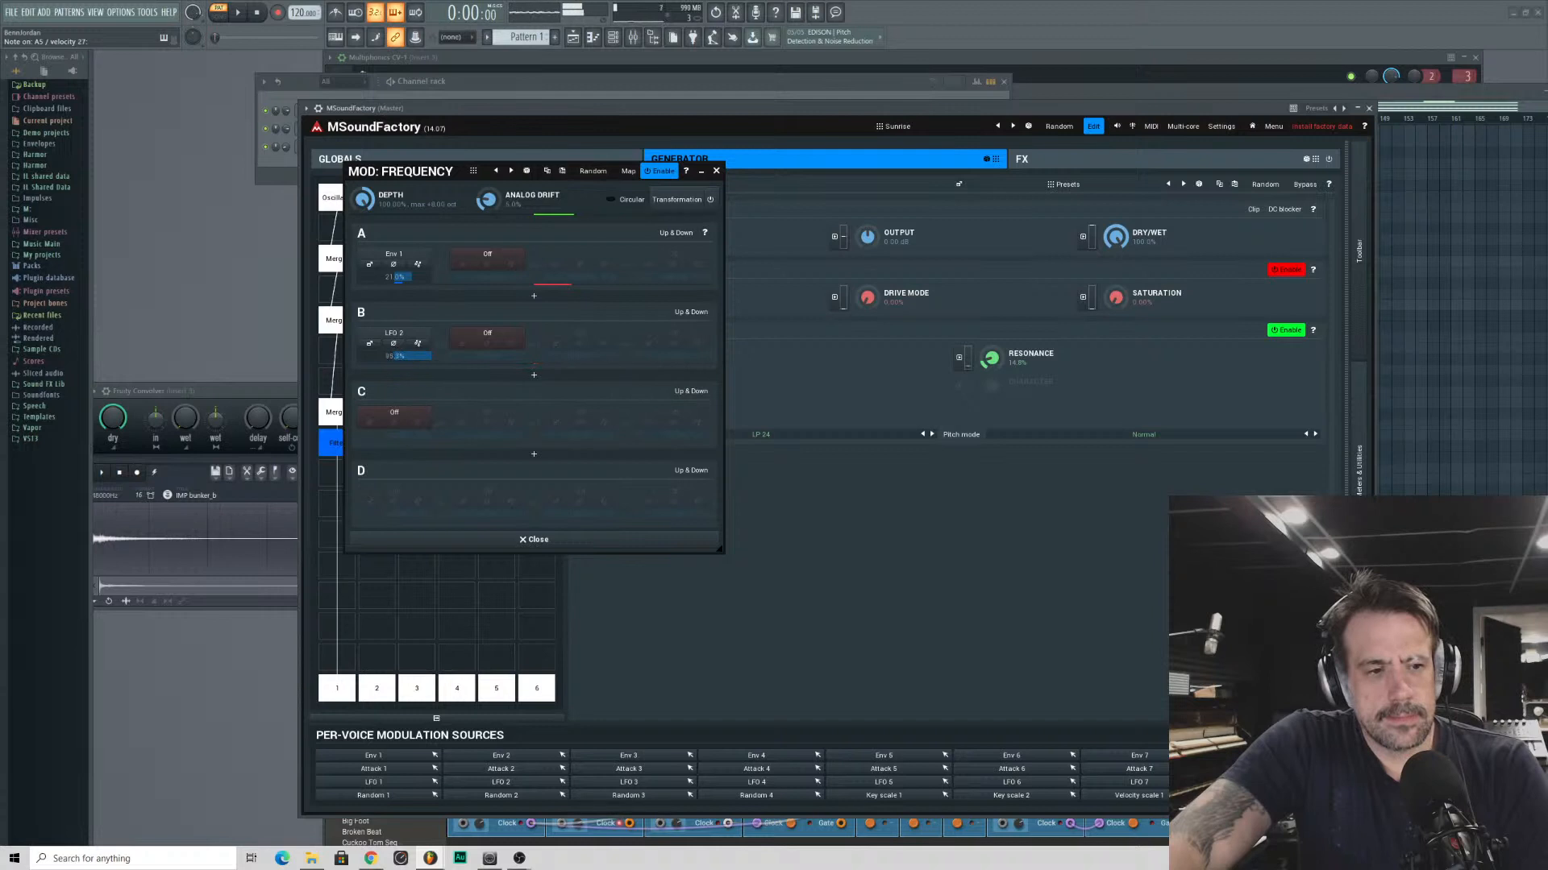
pyautogui.moveTo(391, 358); pyautogui.dragTo(391, 419)
pyautogui.moveTo(390, 358); pyautogui.dragTo(391, 355)
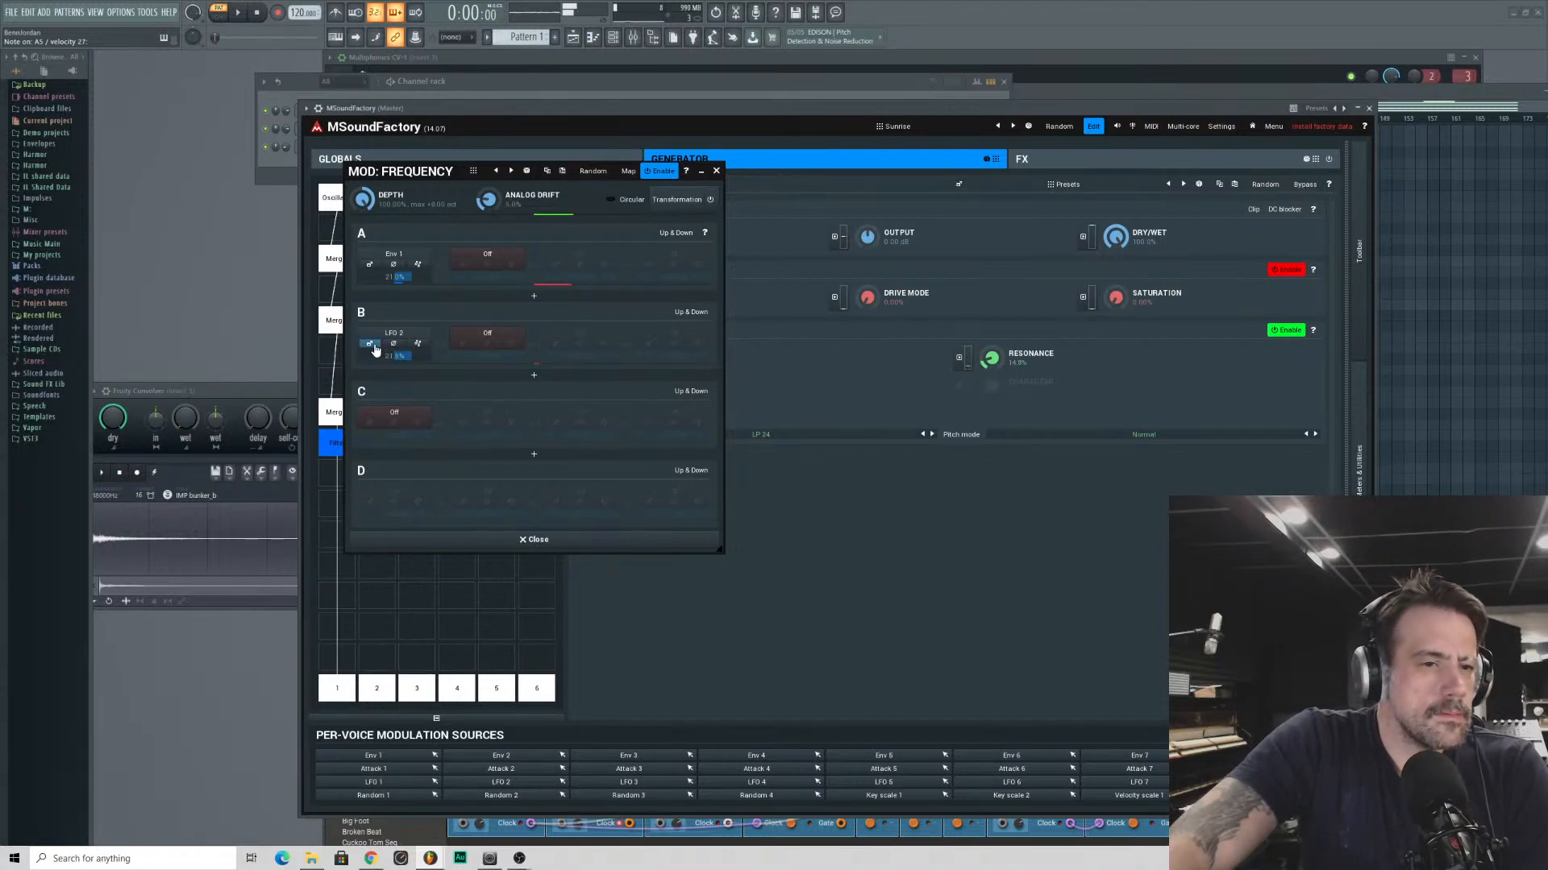
# - Smooth LFO 2's shape by about 19% and add small amounts of harmonics 3, 4, 5 and 7 in its advanced settings
pyautogui.click(370, 344)
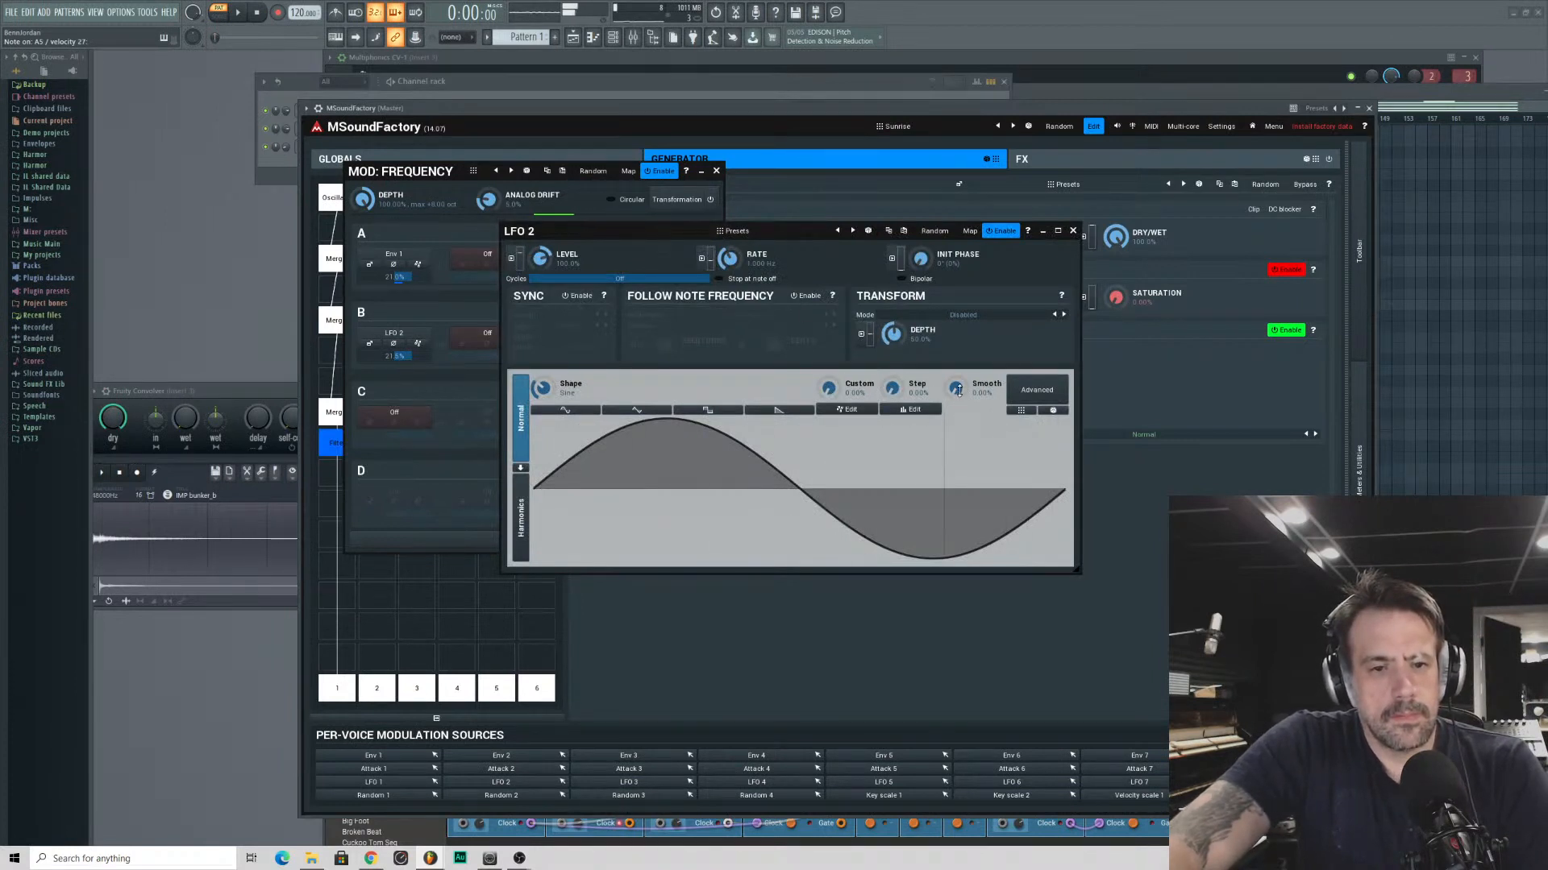
pyautogui.click(1036, 389)
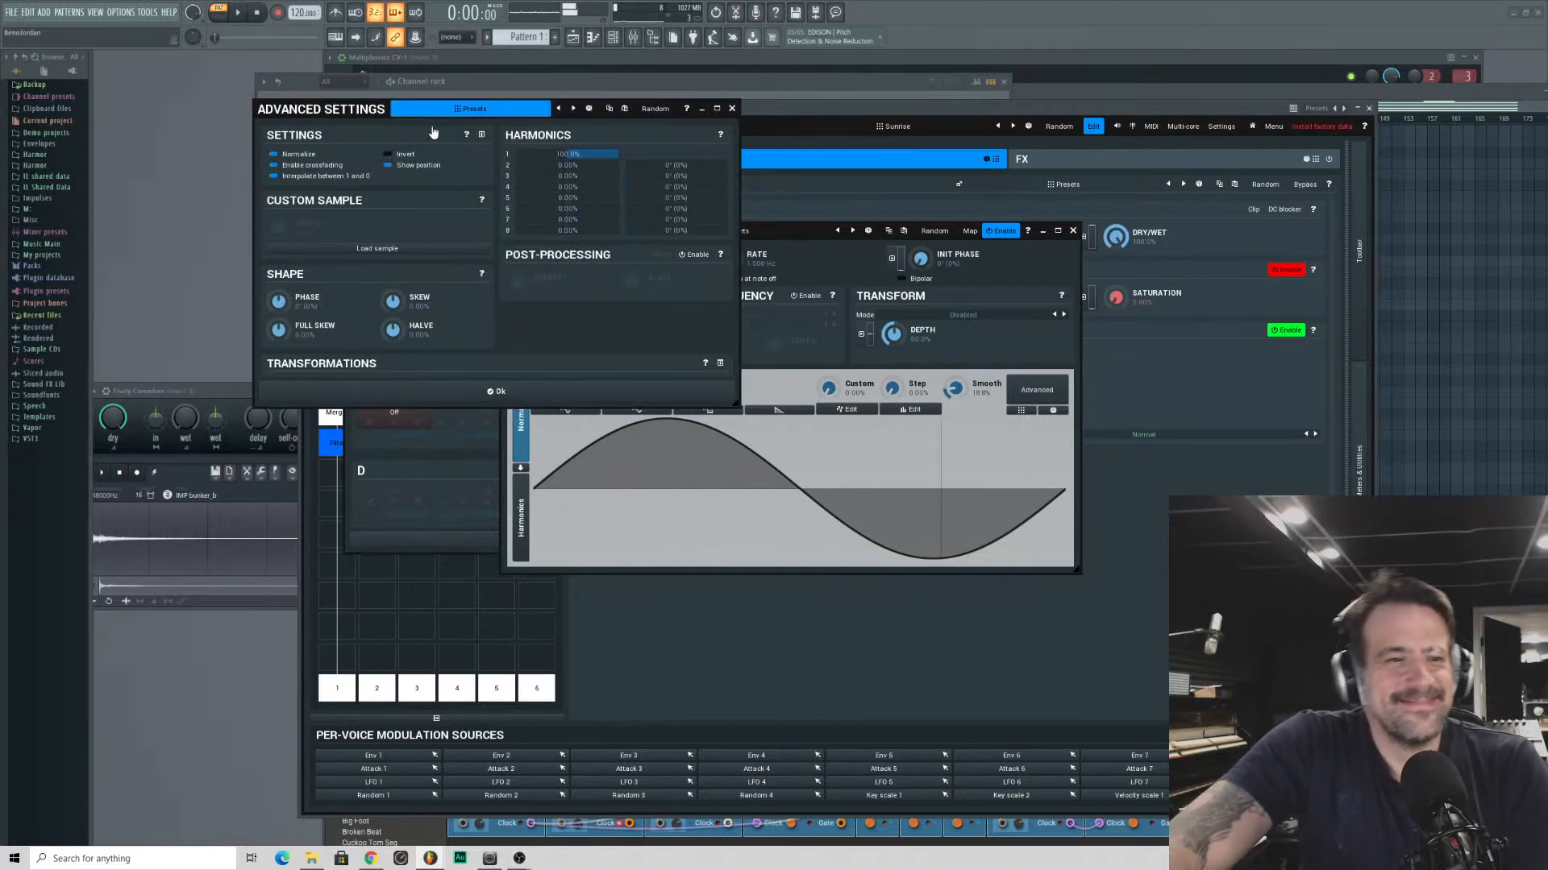
pyautogui.click(461, 109)
pyautogui.click(436, 118)
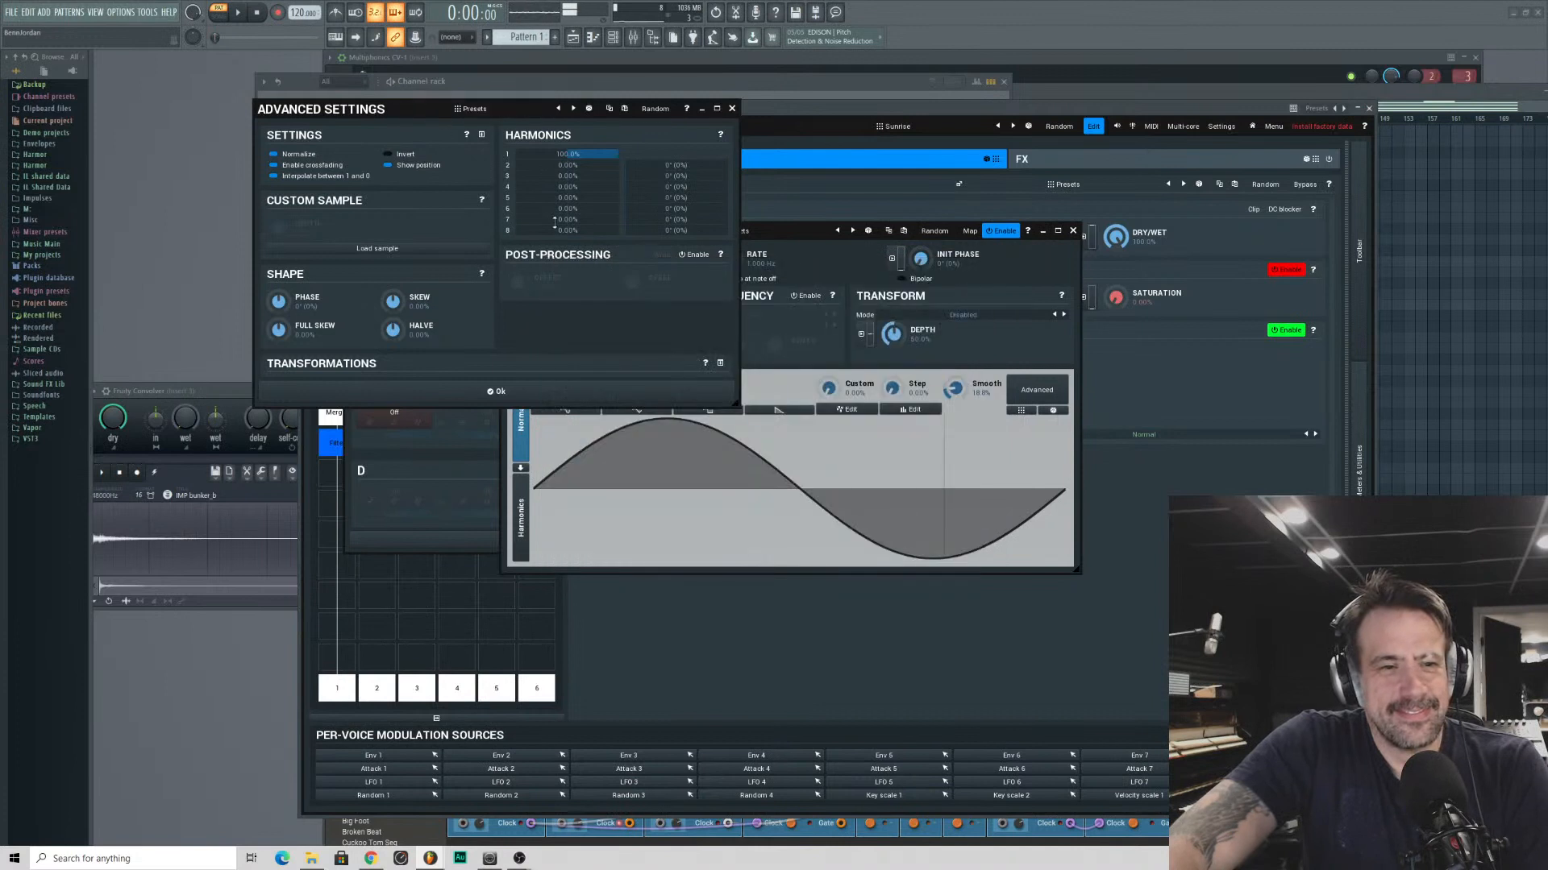
pyautogui.moveTo(558, 177); pyautogui.dragTo(593, 189)
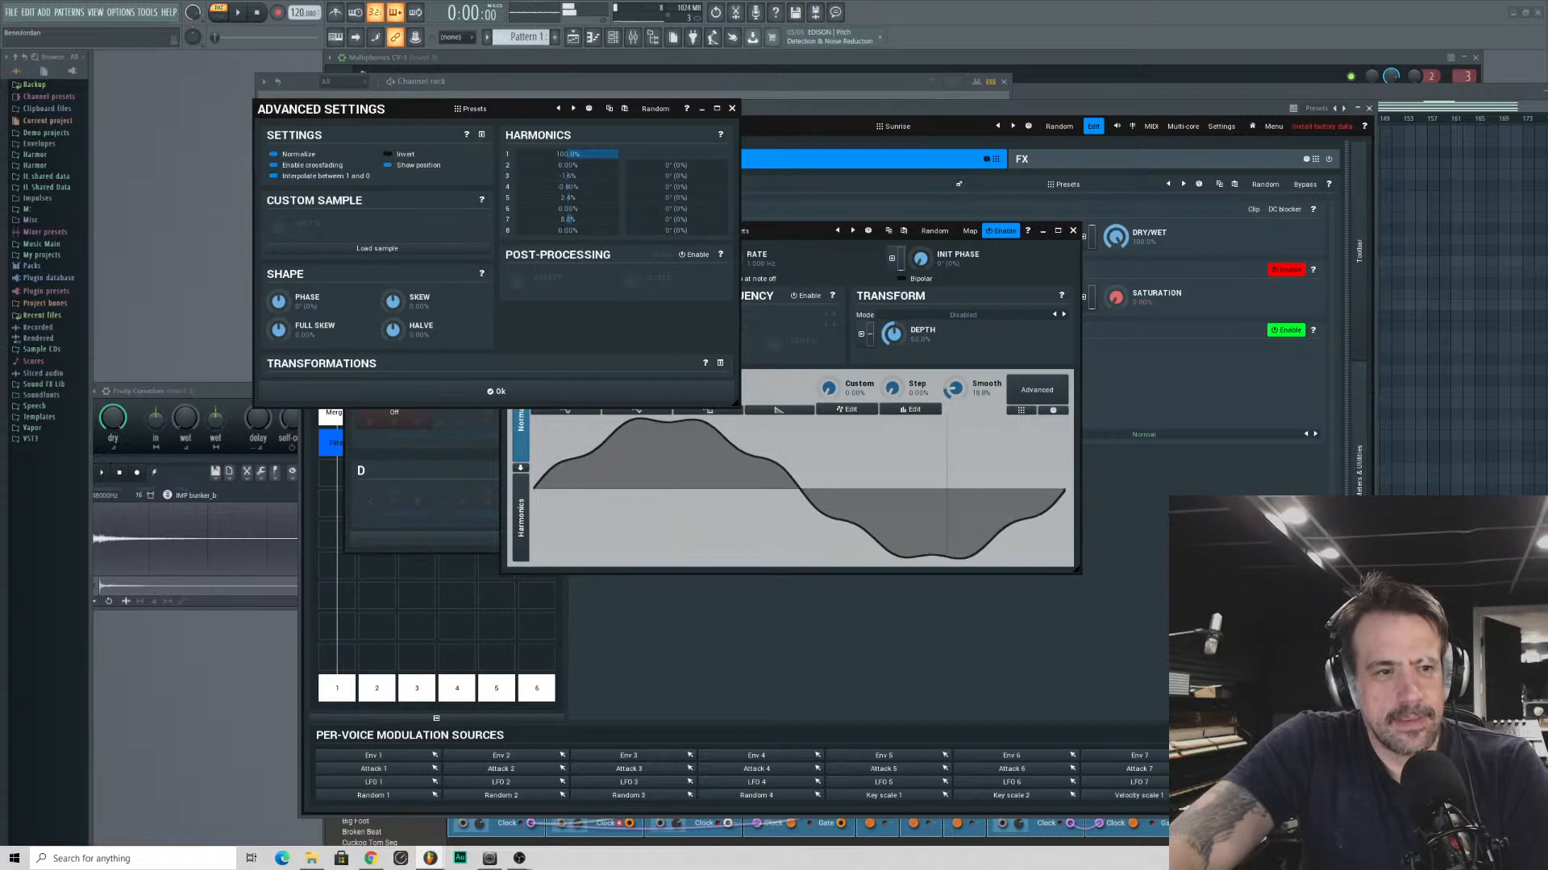
pyautogui.click(493, 391)
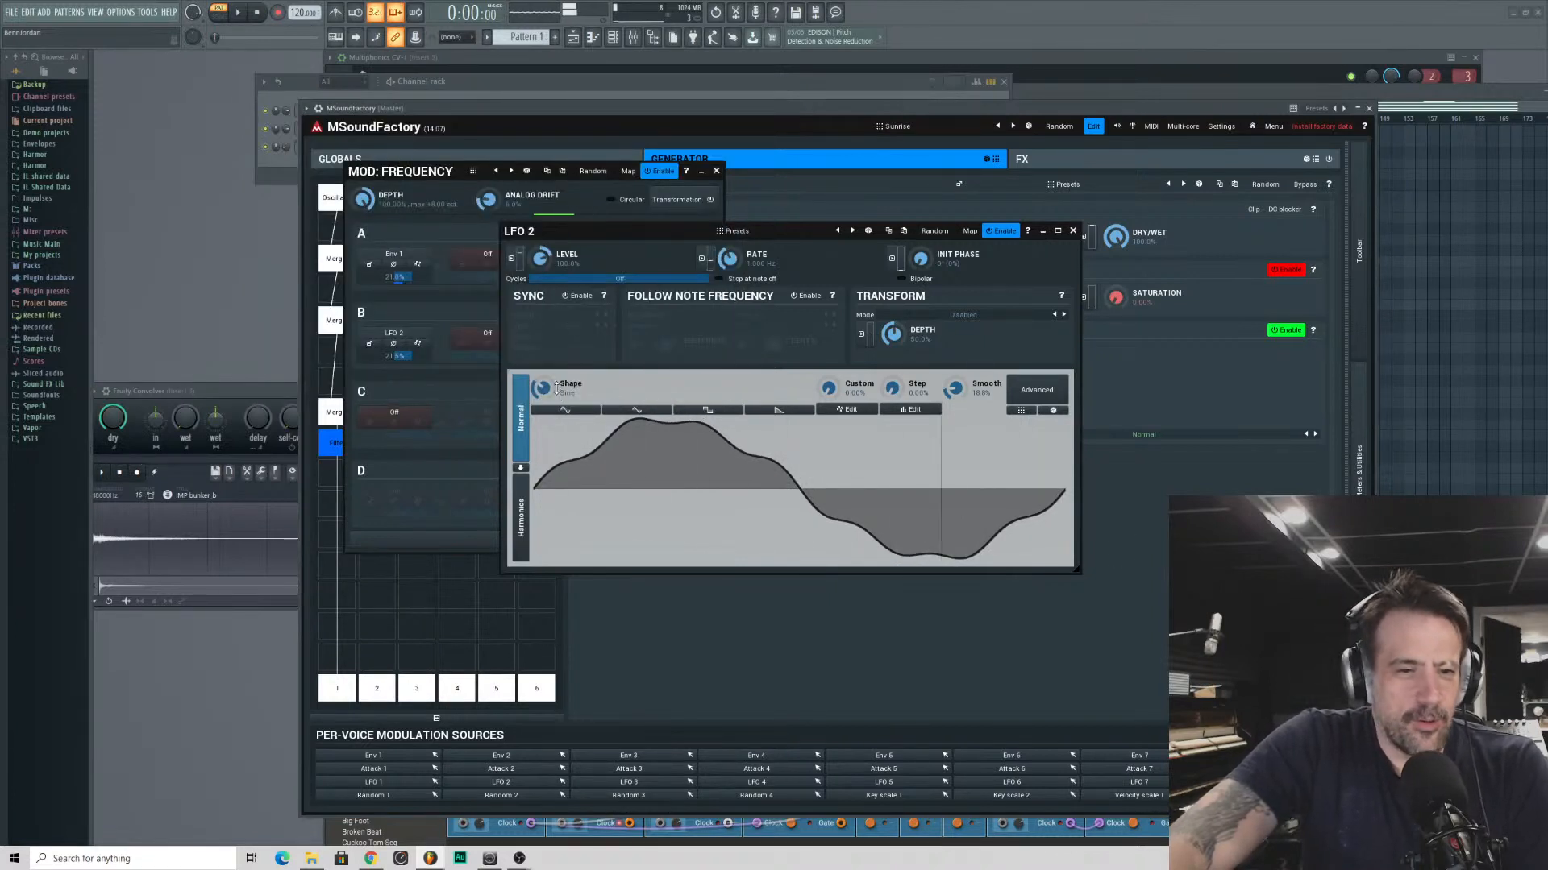
# - Slow LFO 2's rate to about 0.013 Hz and make its wave irregular with stronger harmonics and phase offsets
pyautogui.moveTo(729, 259)
pyautogui.mouseDown()
pyautogui.moveTo(730, 284)
pyautogui.moveTo(729, 254)
pyautogui.mouseUp()
pyautogui.click(1036, 390)
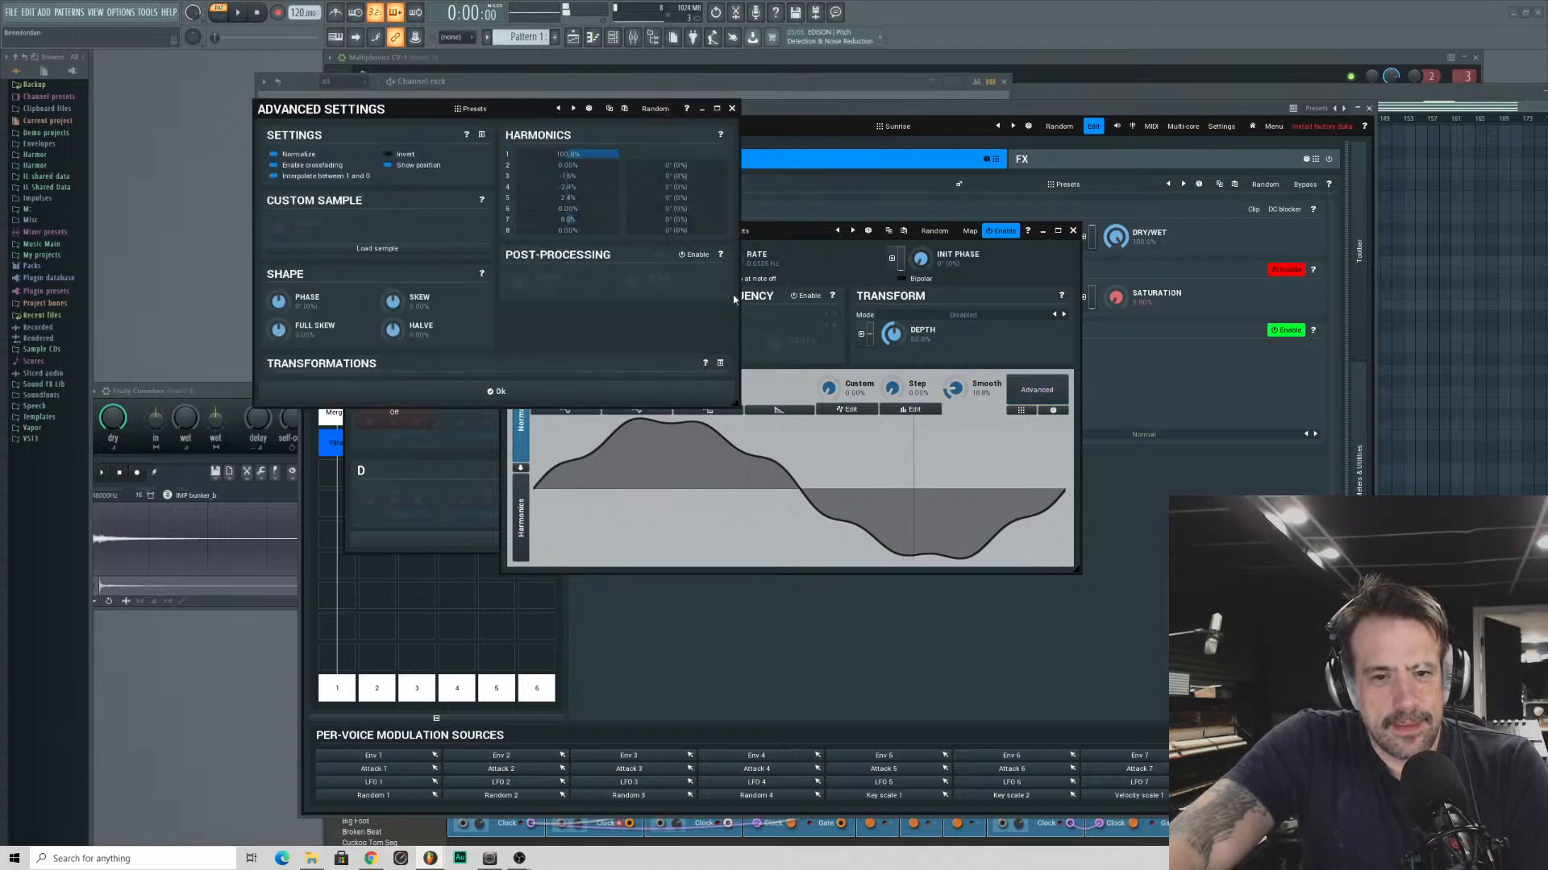
pyautogui.moveTo(575, 177); pyautogui.dragTo(659, 168)
# - Raise the LFO 2 wave's Skew to about 81%, increase its Halve amount and close the advanced settings
pyautogui.moveTo(406, 308); pyautogui.dragTo(406, 264)
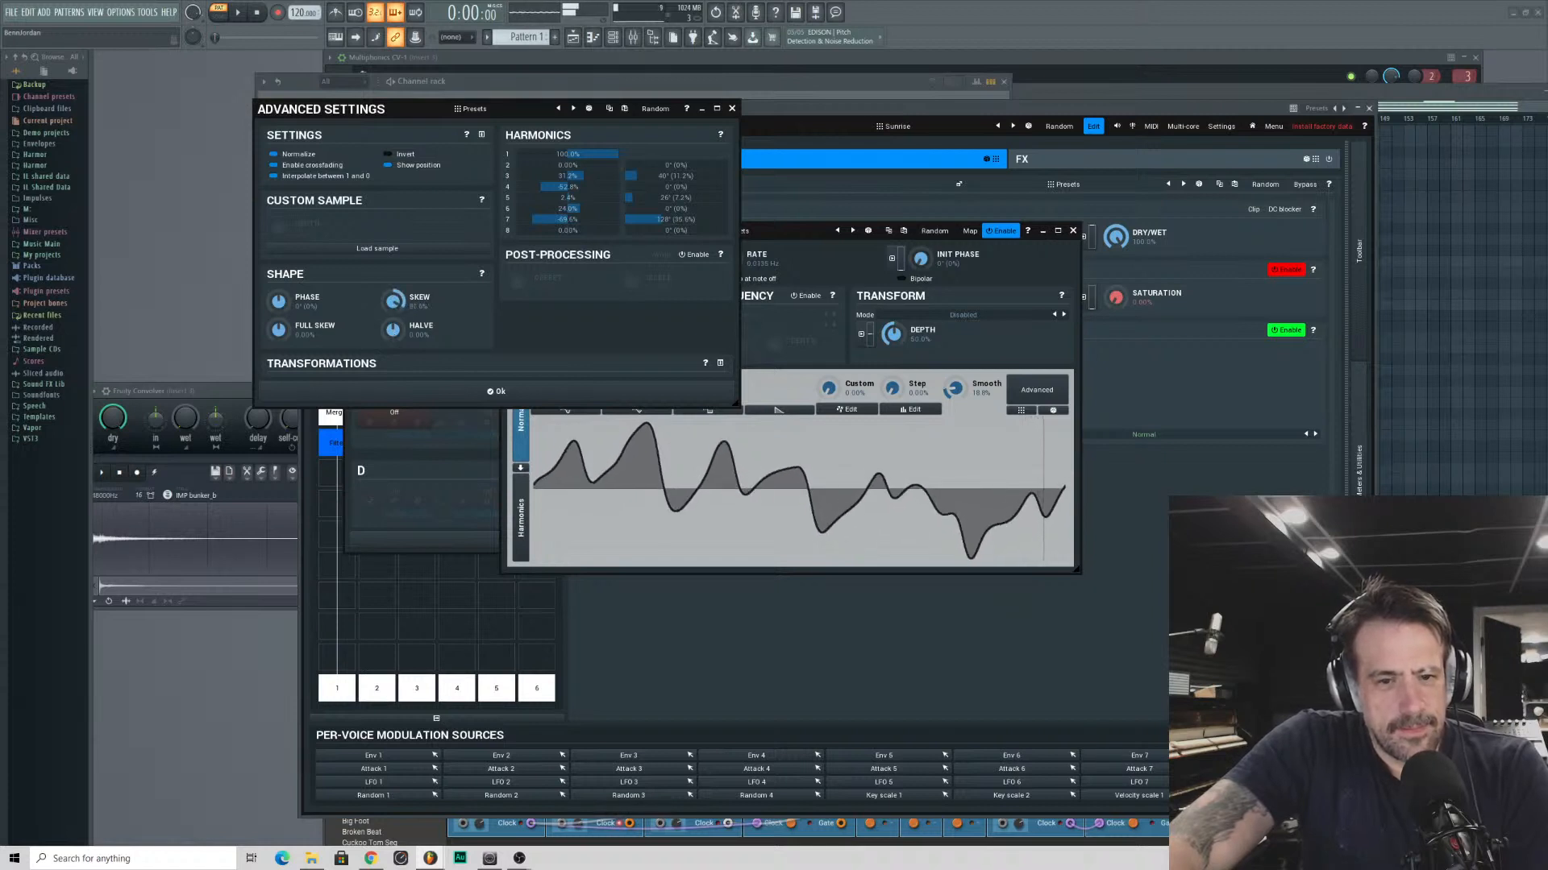
pyautogui.moveTo(393, 329); pyautogui.dragTo(393, 298)
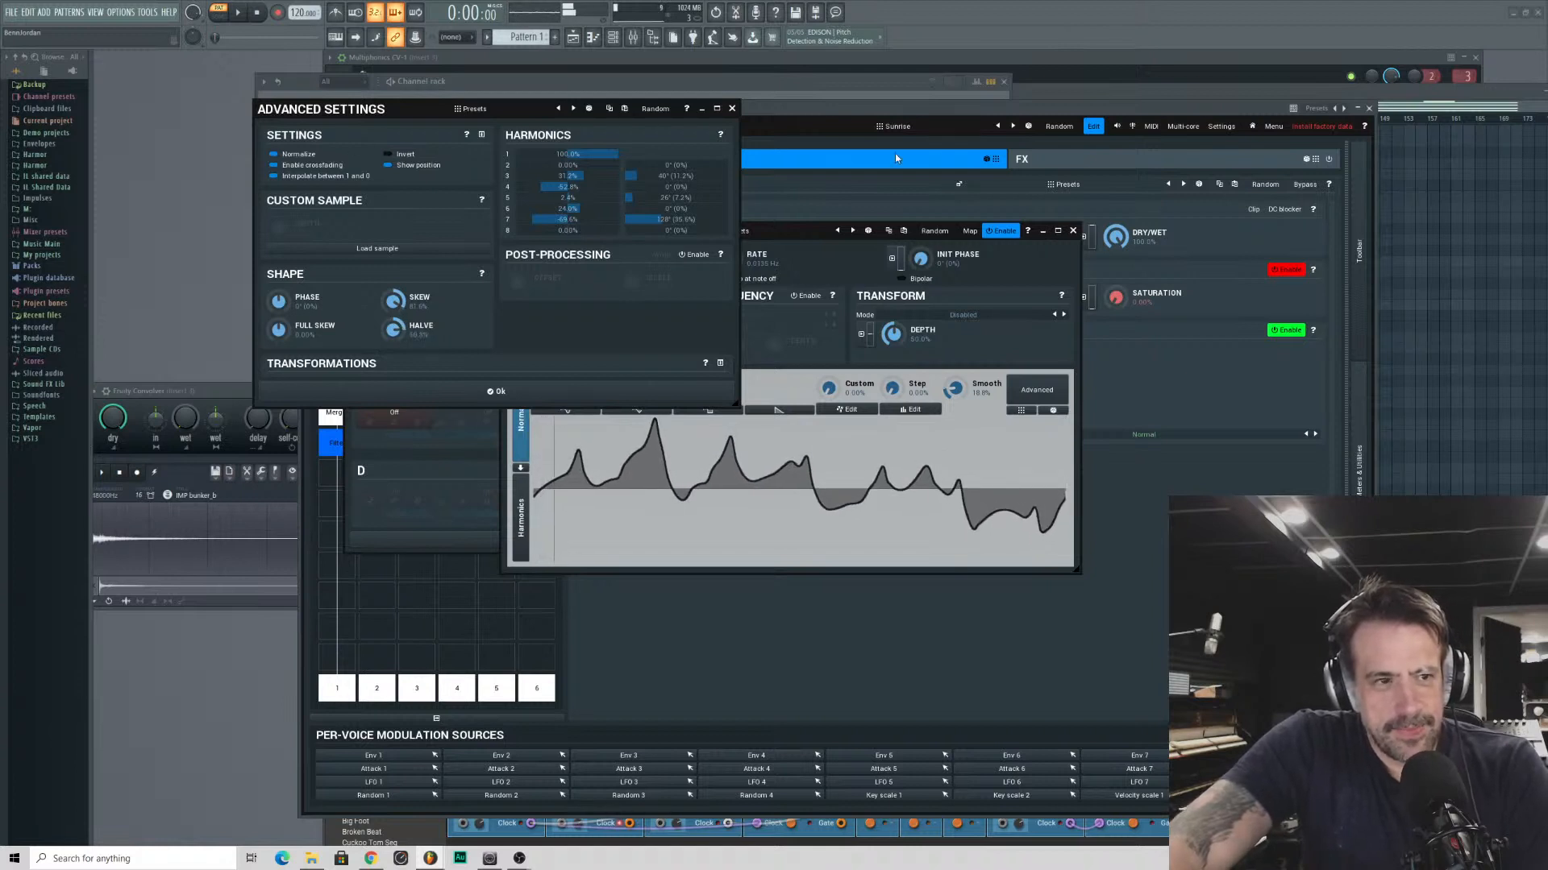
pyautogui.click(732, 109)
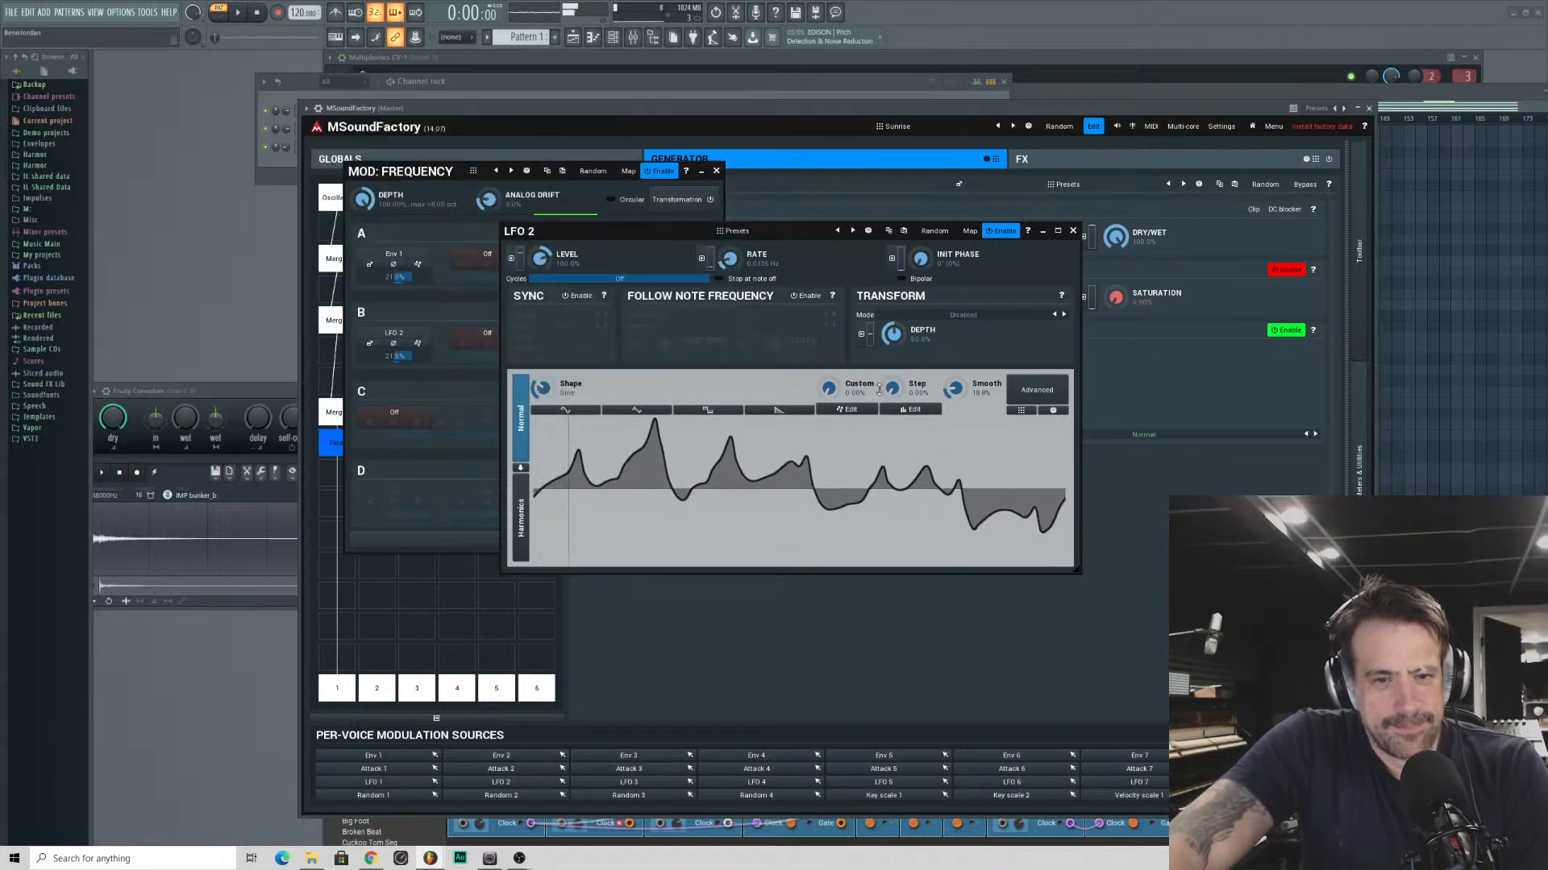
# - Close the LFO 2 editor and move the frequency modulation window clear of the filter controls
pyautogui.click(1073, 232)
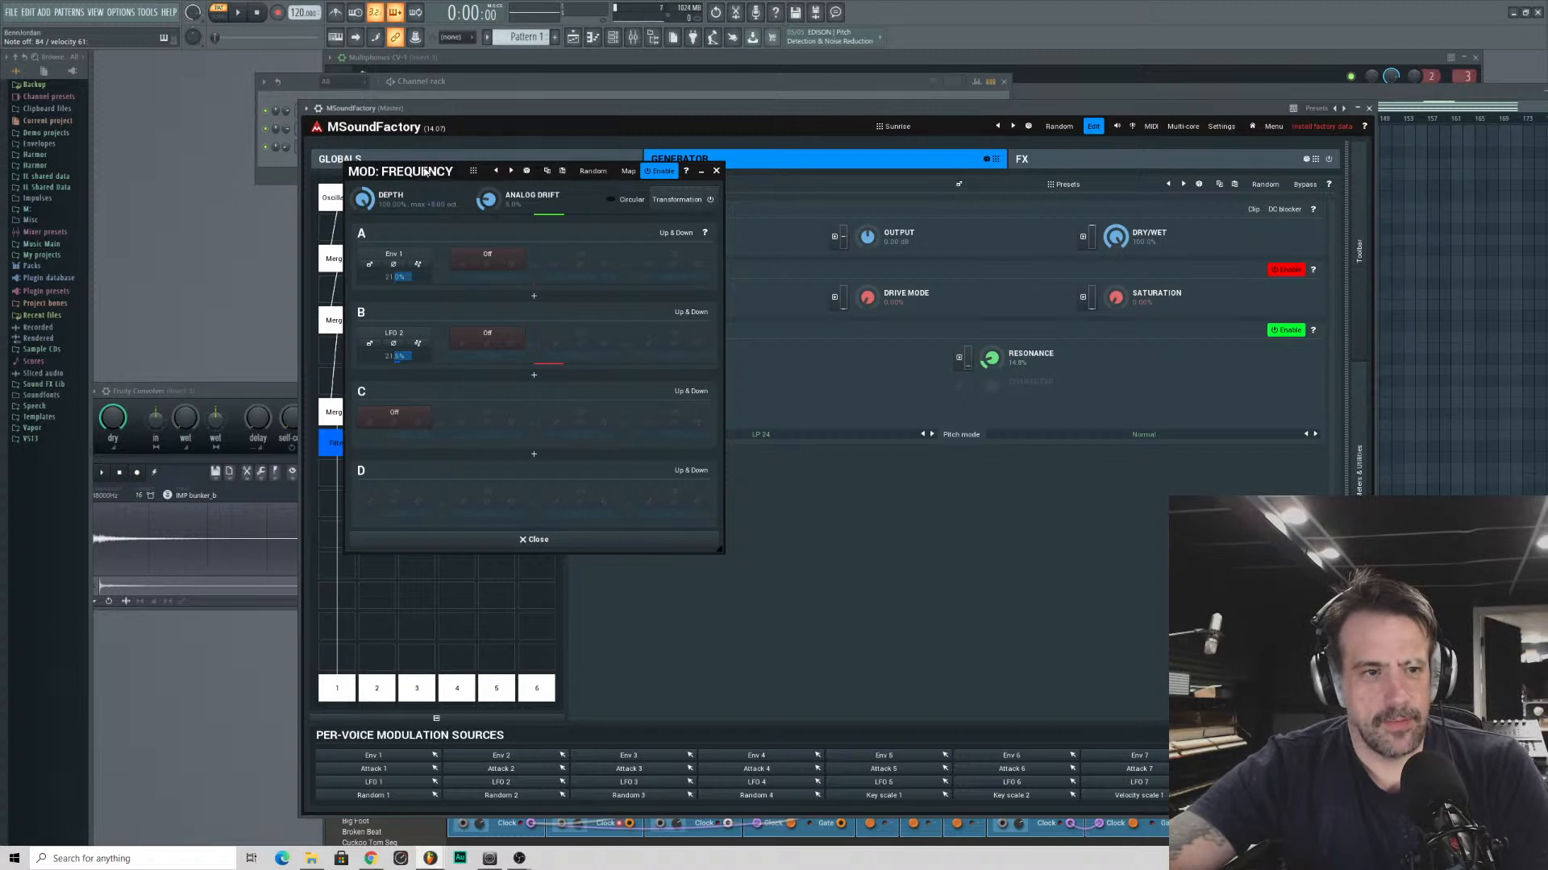
pyautogui.moveTo(427, 171); pyautogui.dragTo(243, 195)
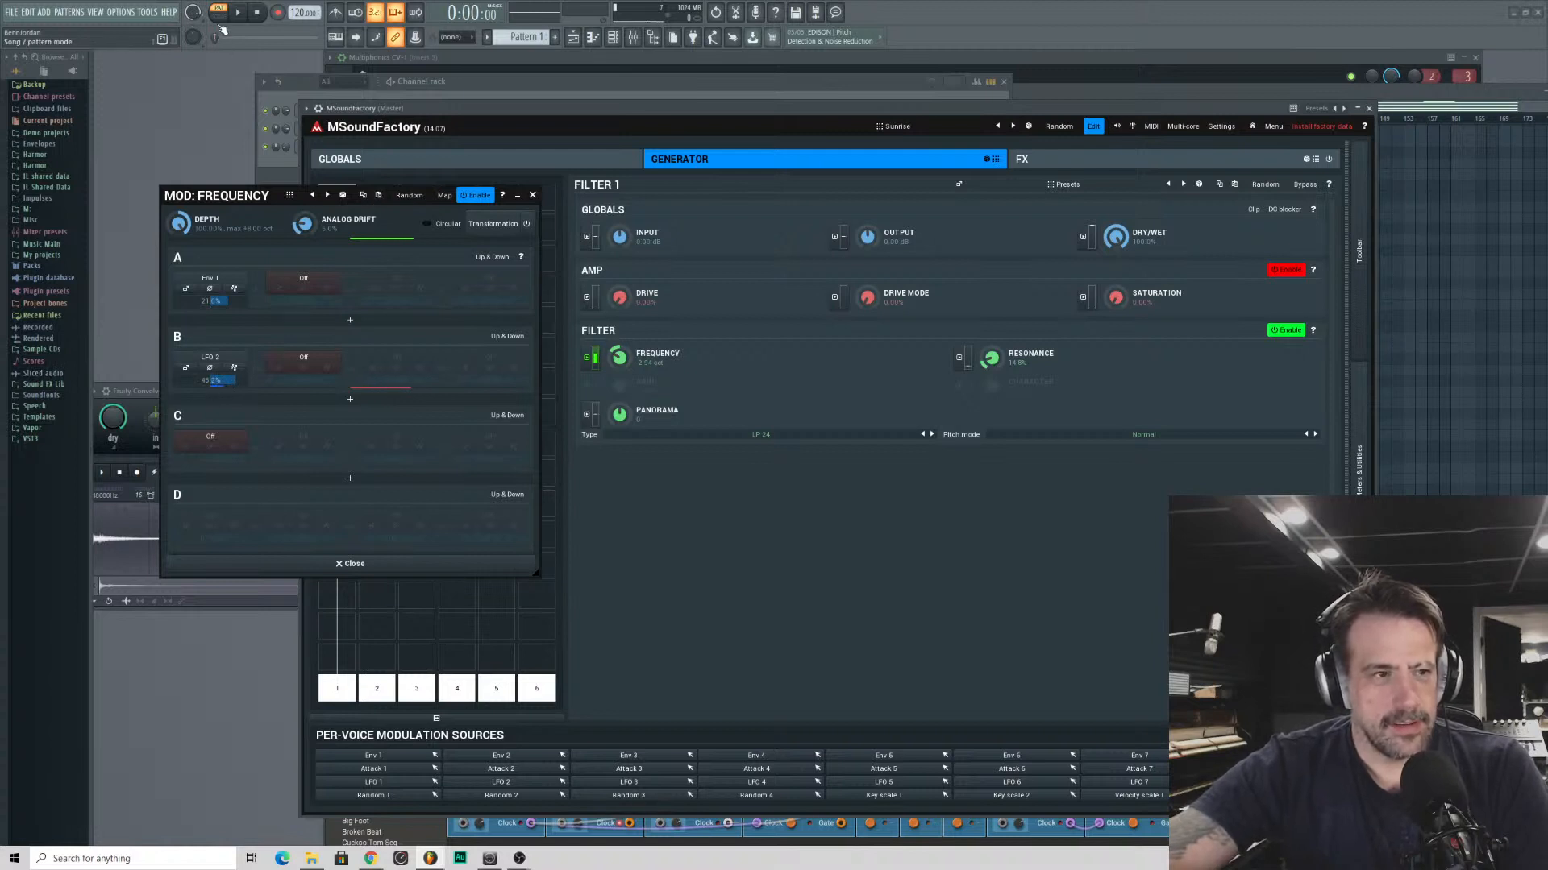
# - Open the MSoundFactory pattern's piano roll and lower the velocities of all notes to a uniform, moderately high level
pyautogui.click(287, 178)
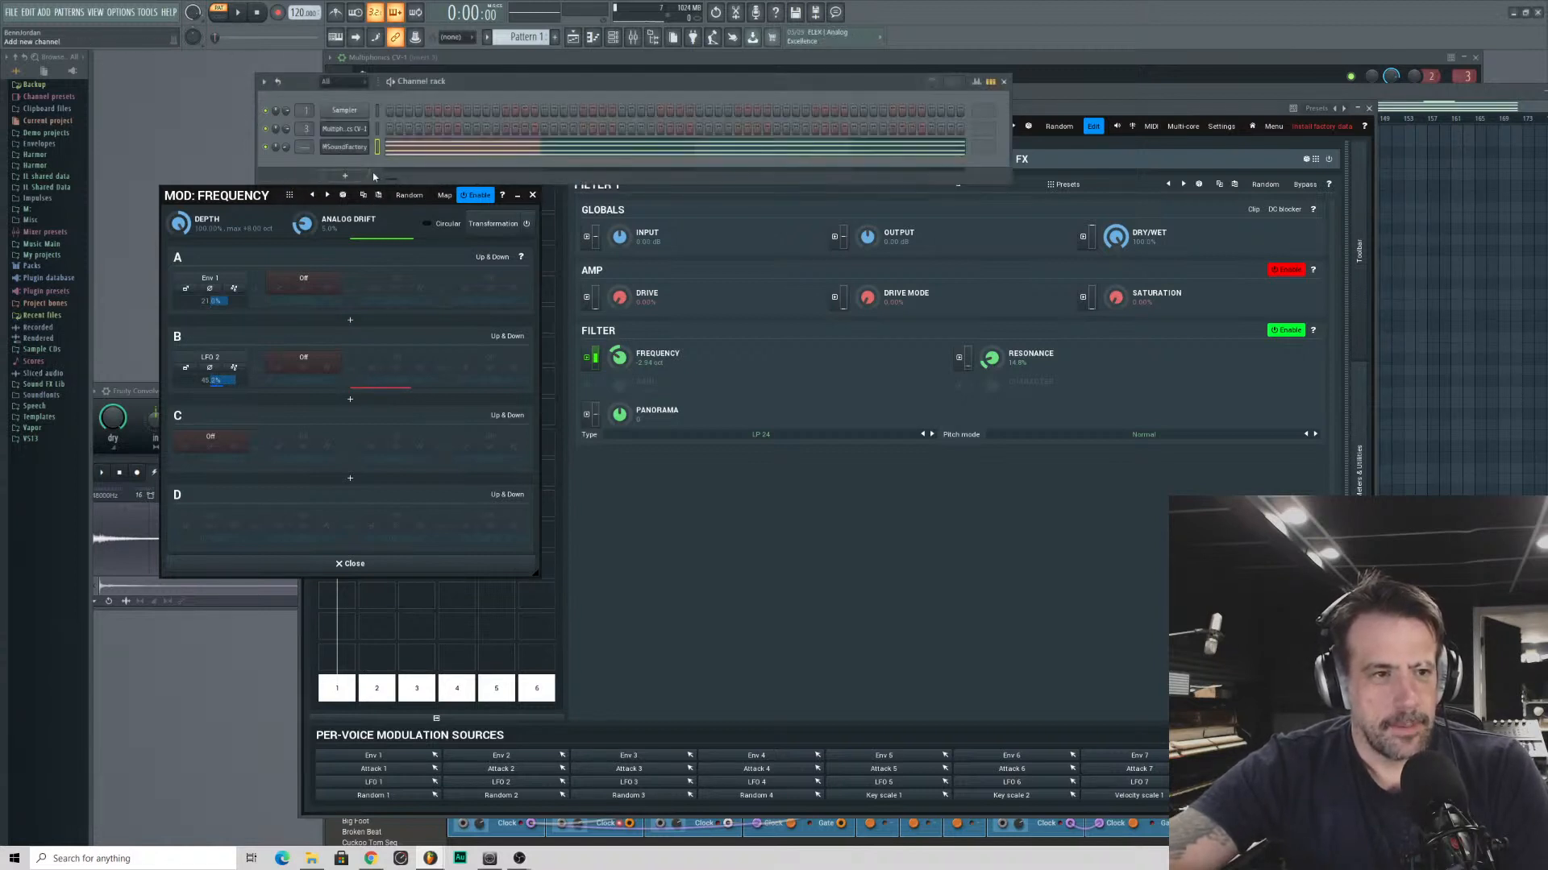
pyautogui.click(406, 151)
pyautogui.click(406, 151)
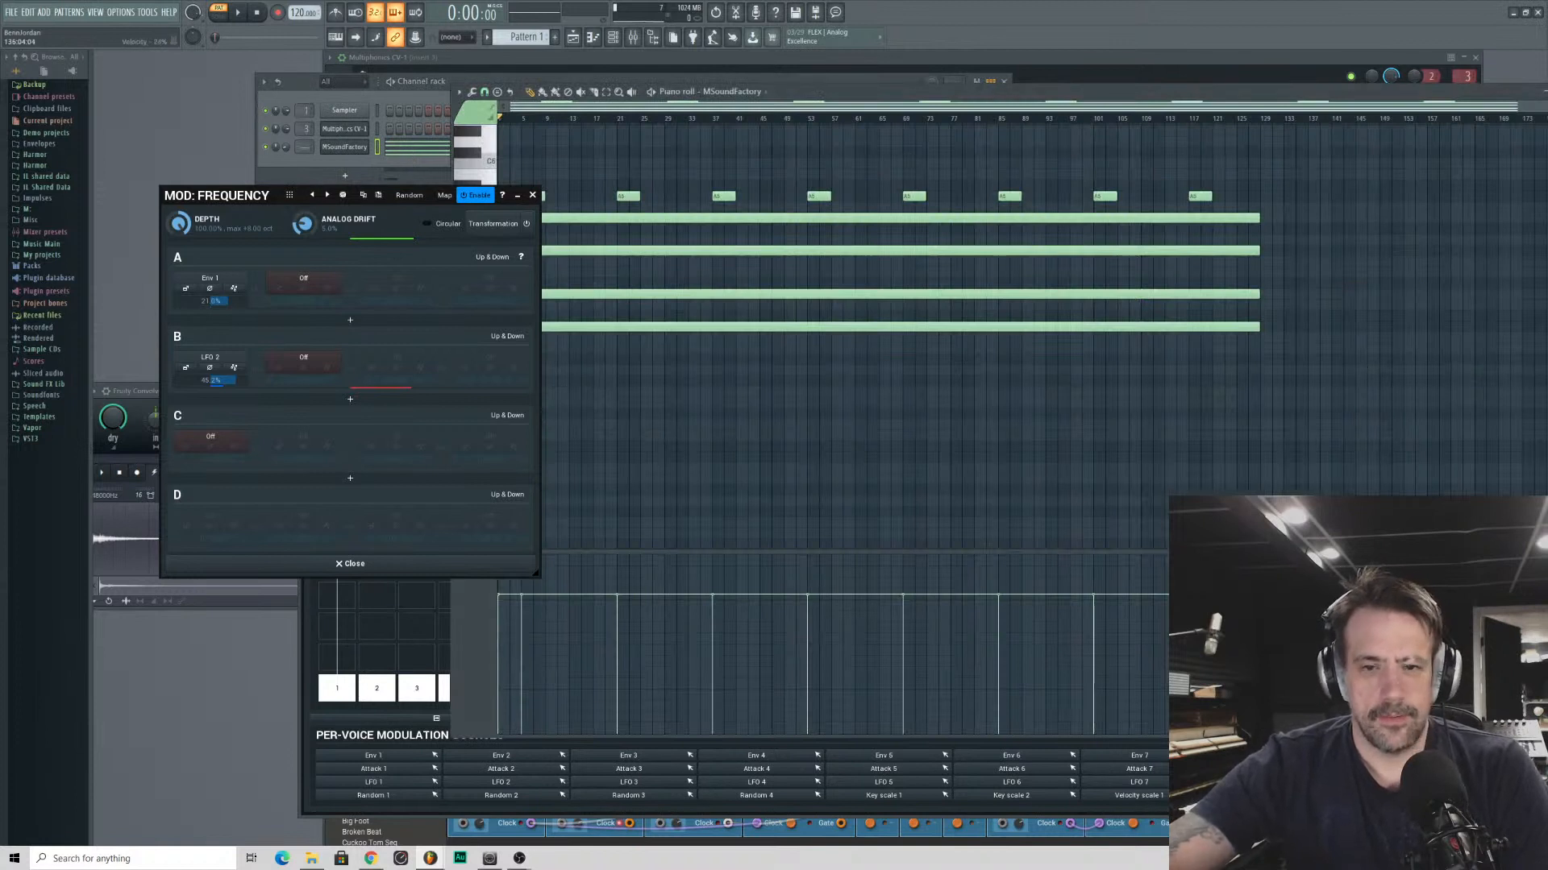
pyautogui.moveTo(1160, 645)
pyautogui.mouseDown()
pyautogui.moveTo(1048, 685)
pyautogui.moveTo(136, 688)
pyautogui.mouseUp()
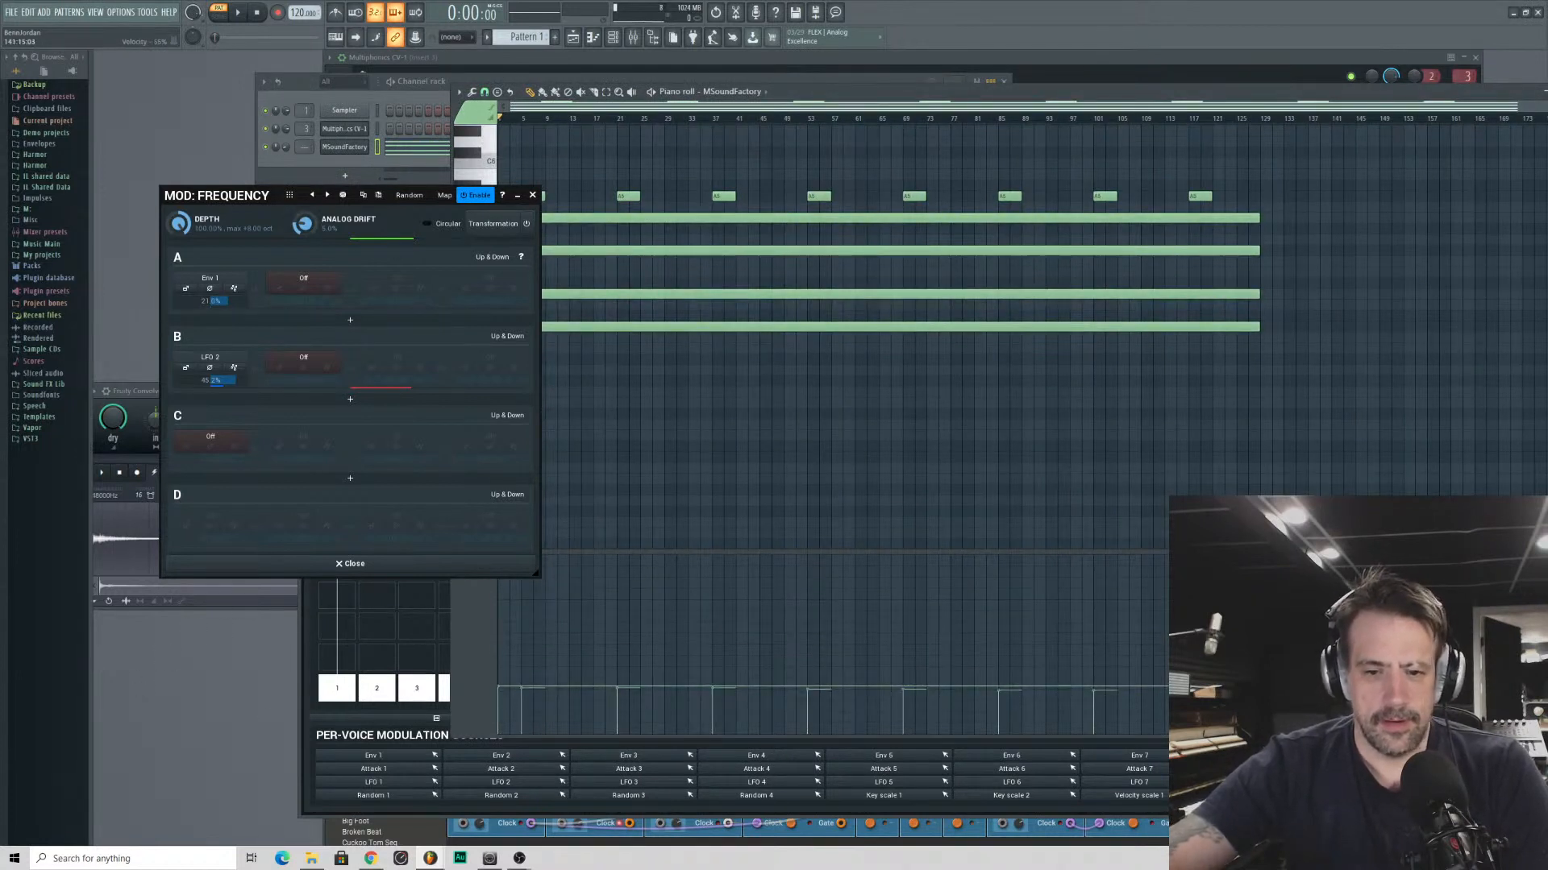
pyautogui.moveTo(1334, 630)
pyautogui.mouseDown()
pyautogui.moveTo(695, 586)
pyautogui.moveTo(319, 631)
pyautogui.mouseUp()
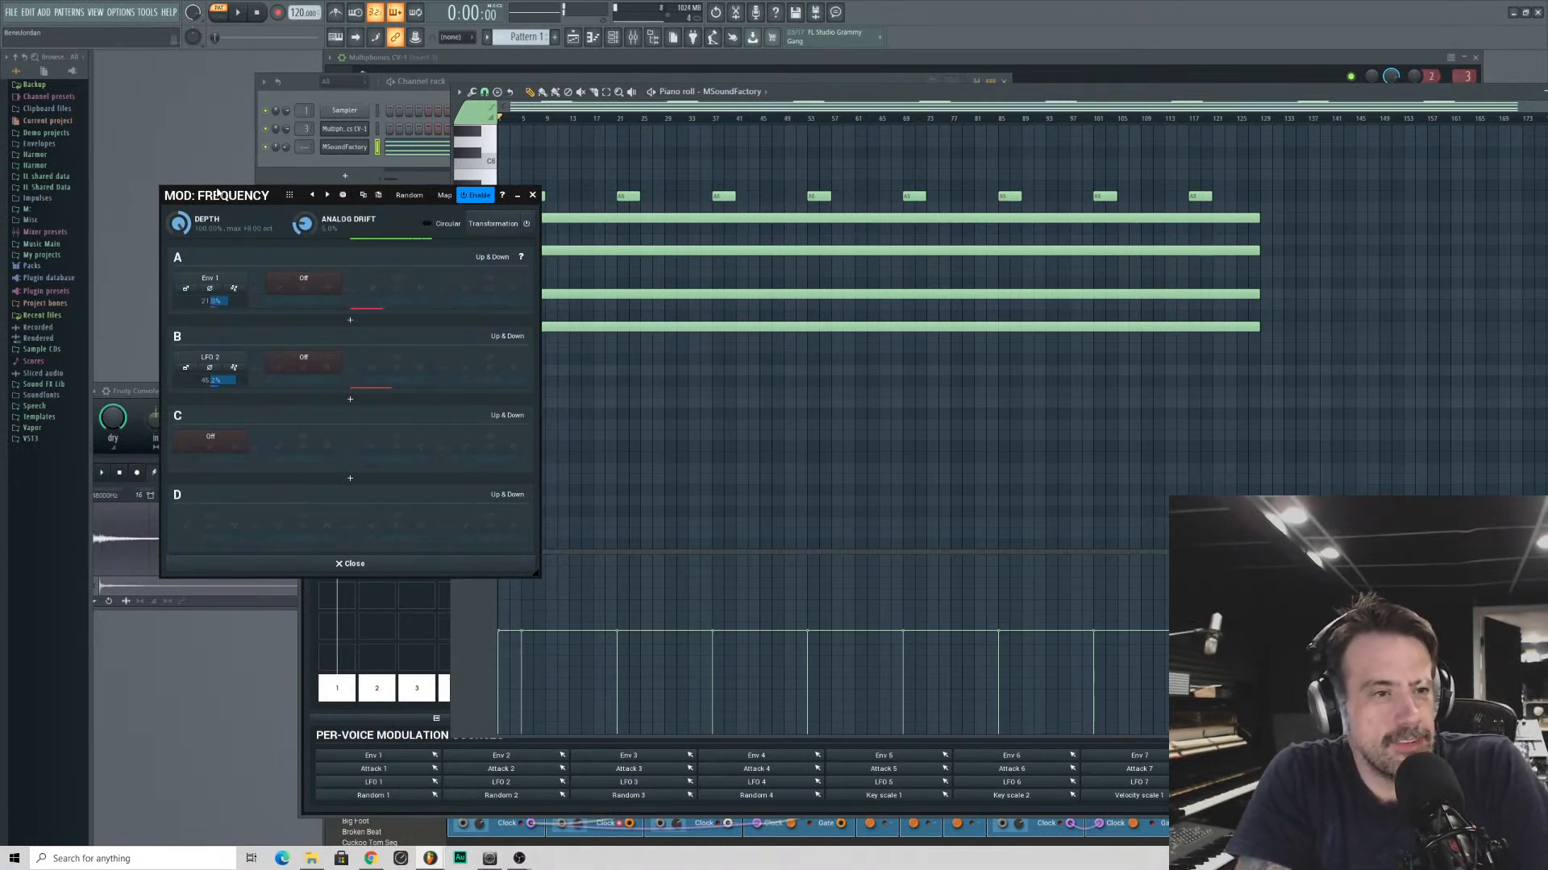
# - Close the frequency modulation window, return to the generator and detune Oscillator 3 slightly in cents
pyautogui.click(354, 565)
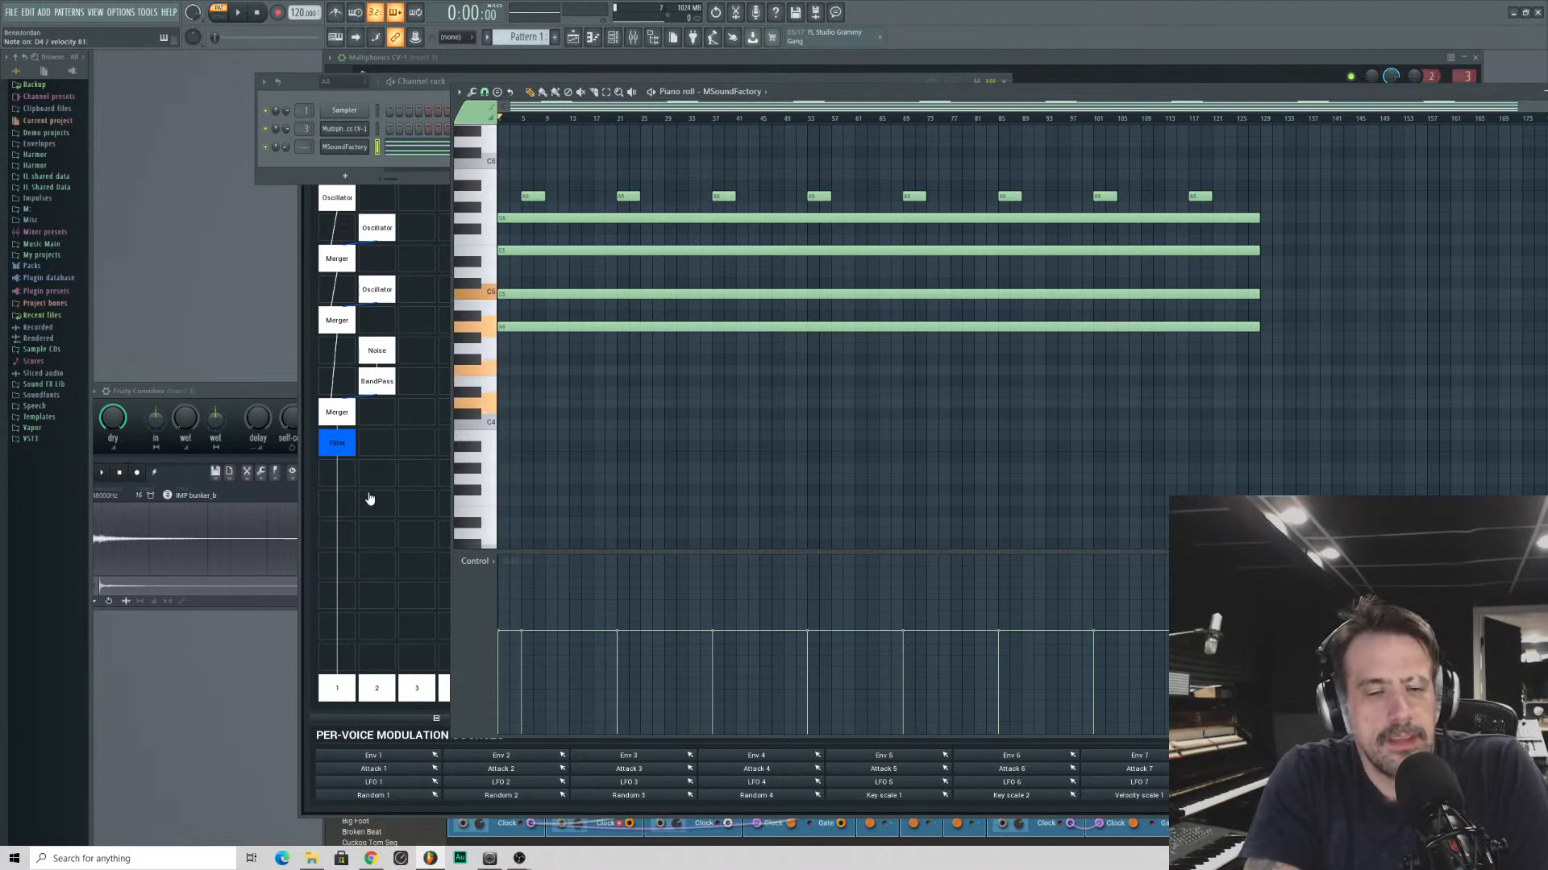
pyautogui.click(304, 522)
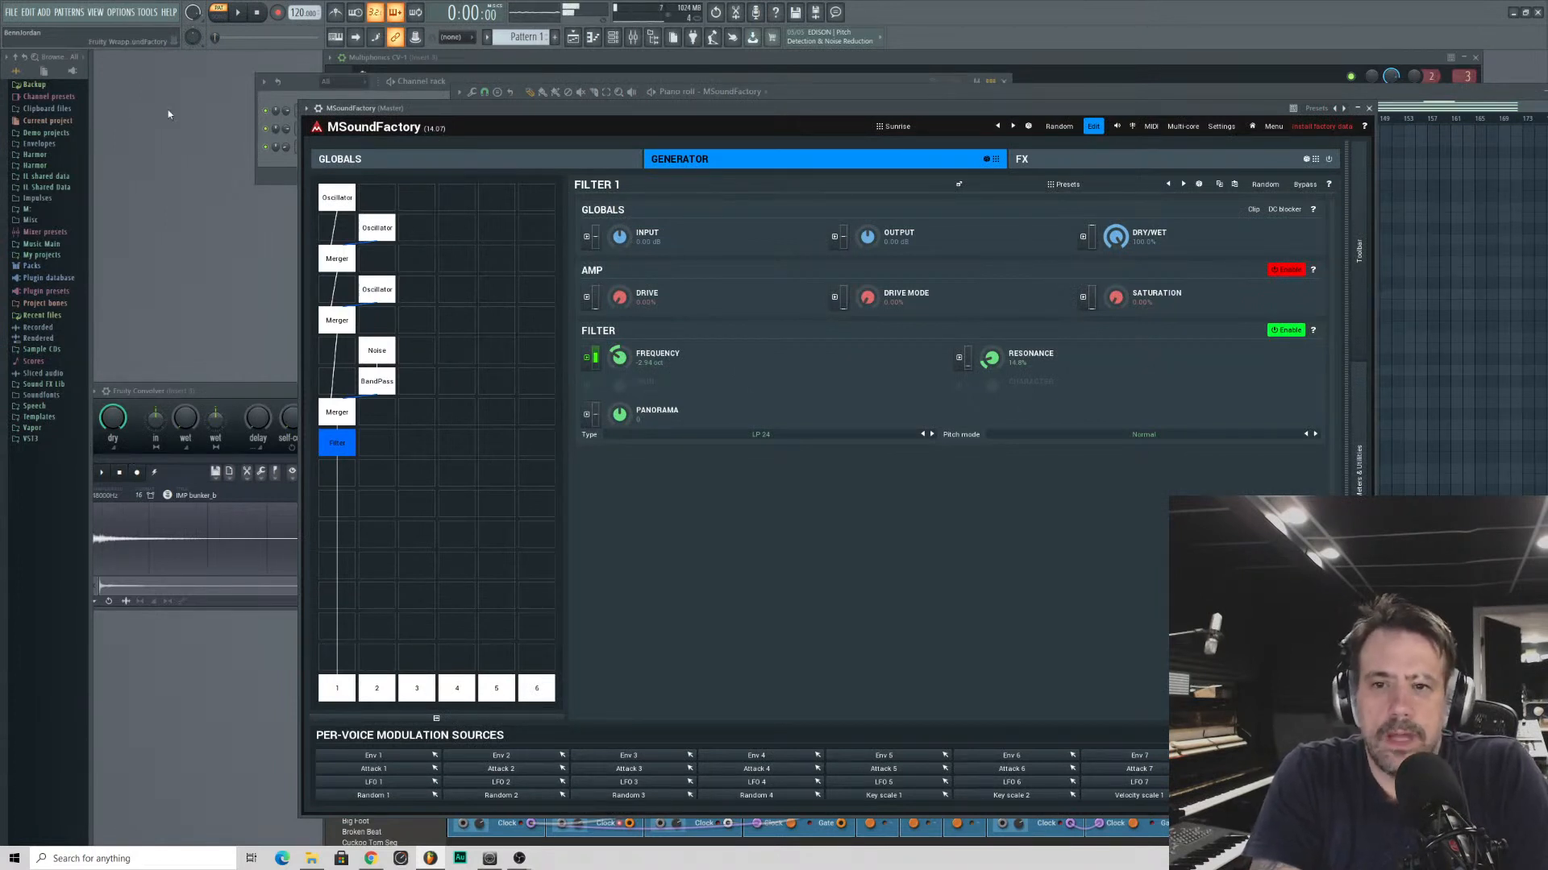
pyautogui.click(338, 198)
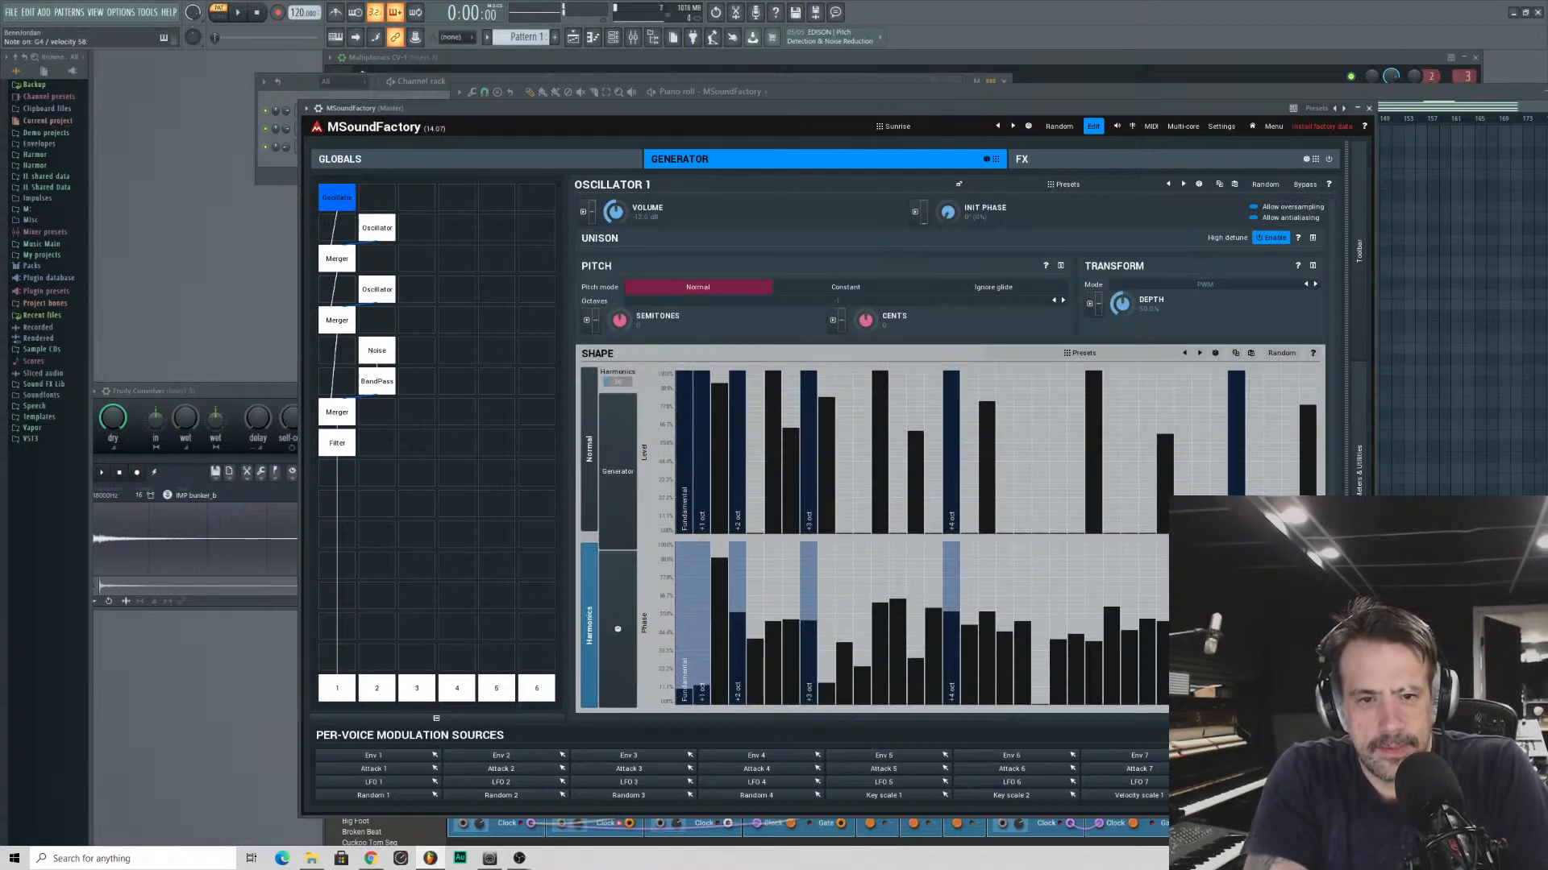
pyautogui.moveTo(866, 320)
pyautogui.mouseDown()
pyautogui.moveTo(866, 280)
pyautogui.moveTo(866, 332)
pyautogui.mouseUp()
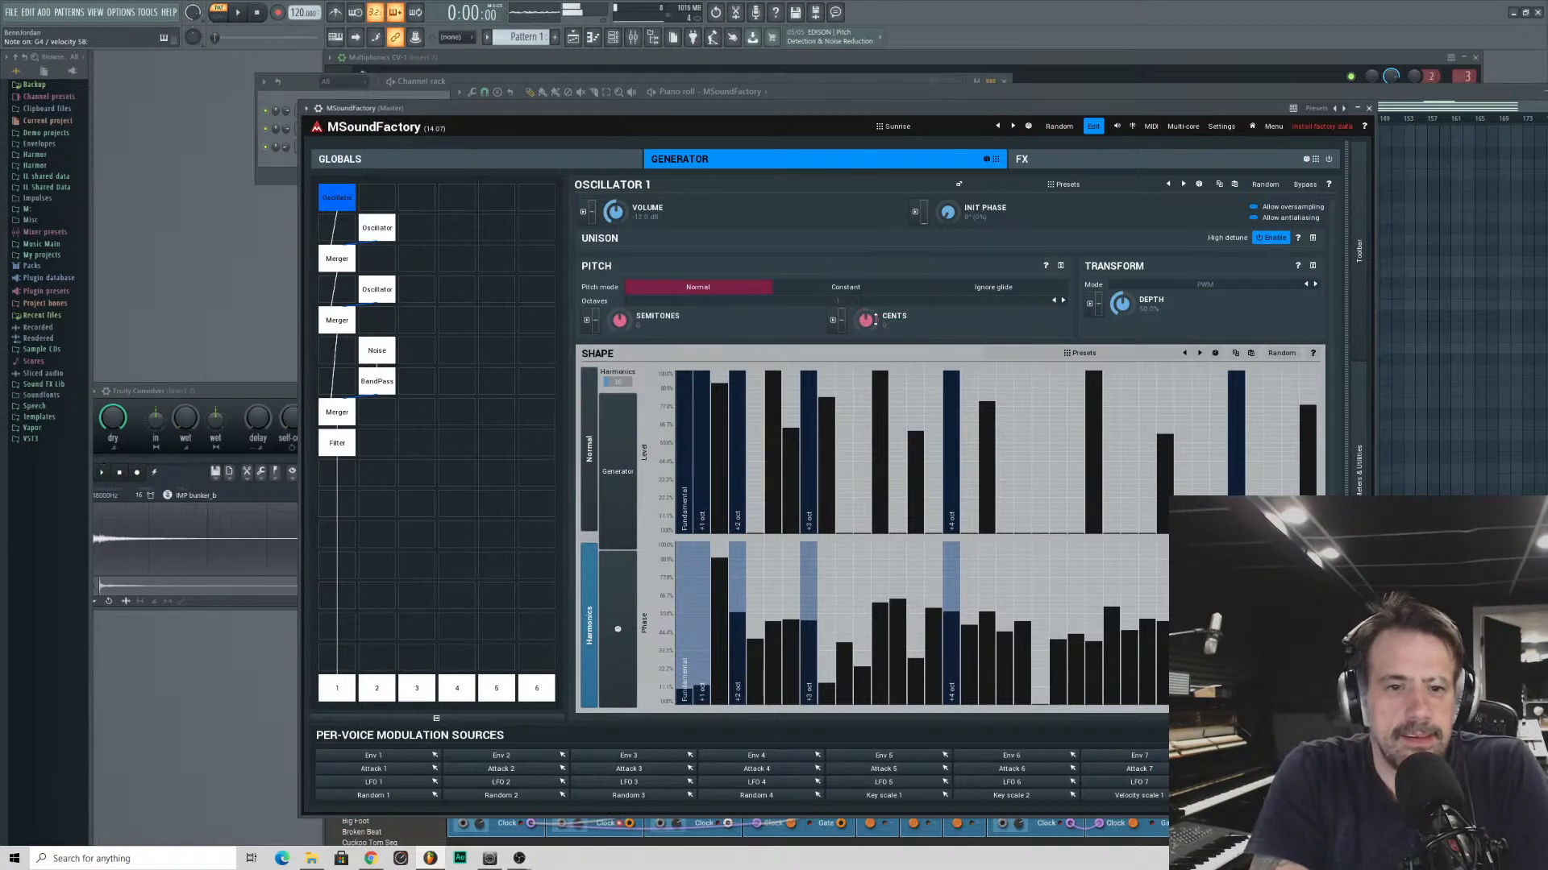
pyautogui.click(381, 233)
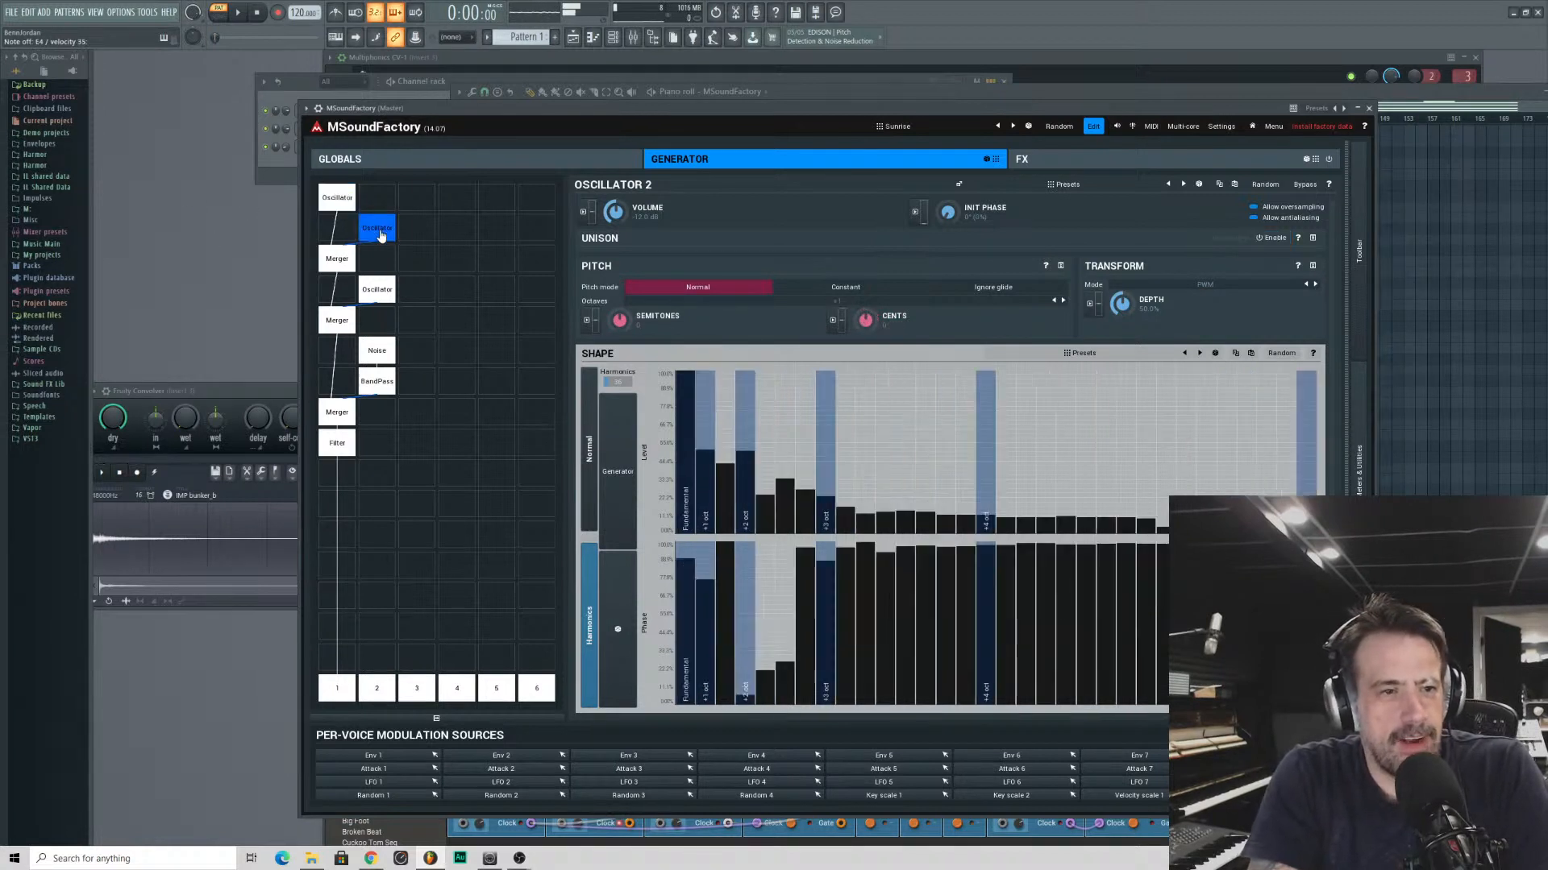
pyautogui.click(373, 292)
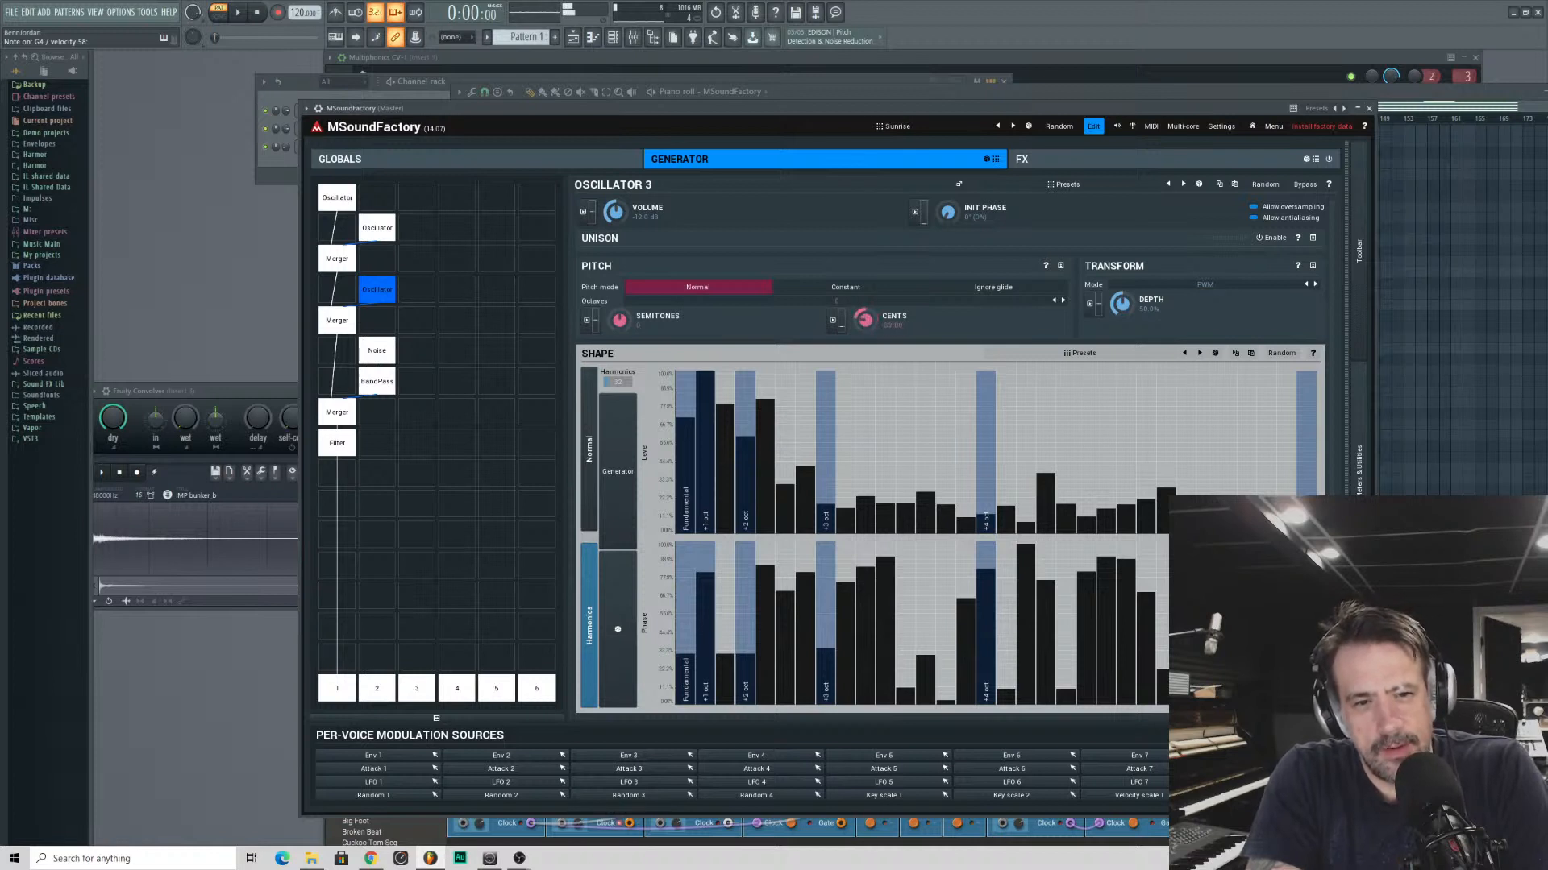
pyautogui.moveTo(865, 320); pyautogui.dragTo(865, 258)
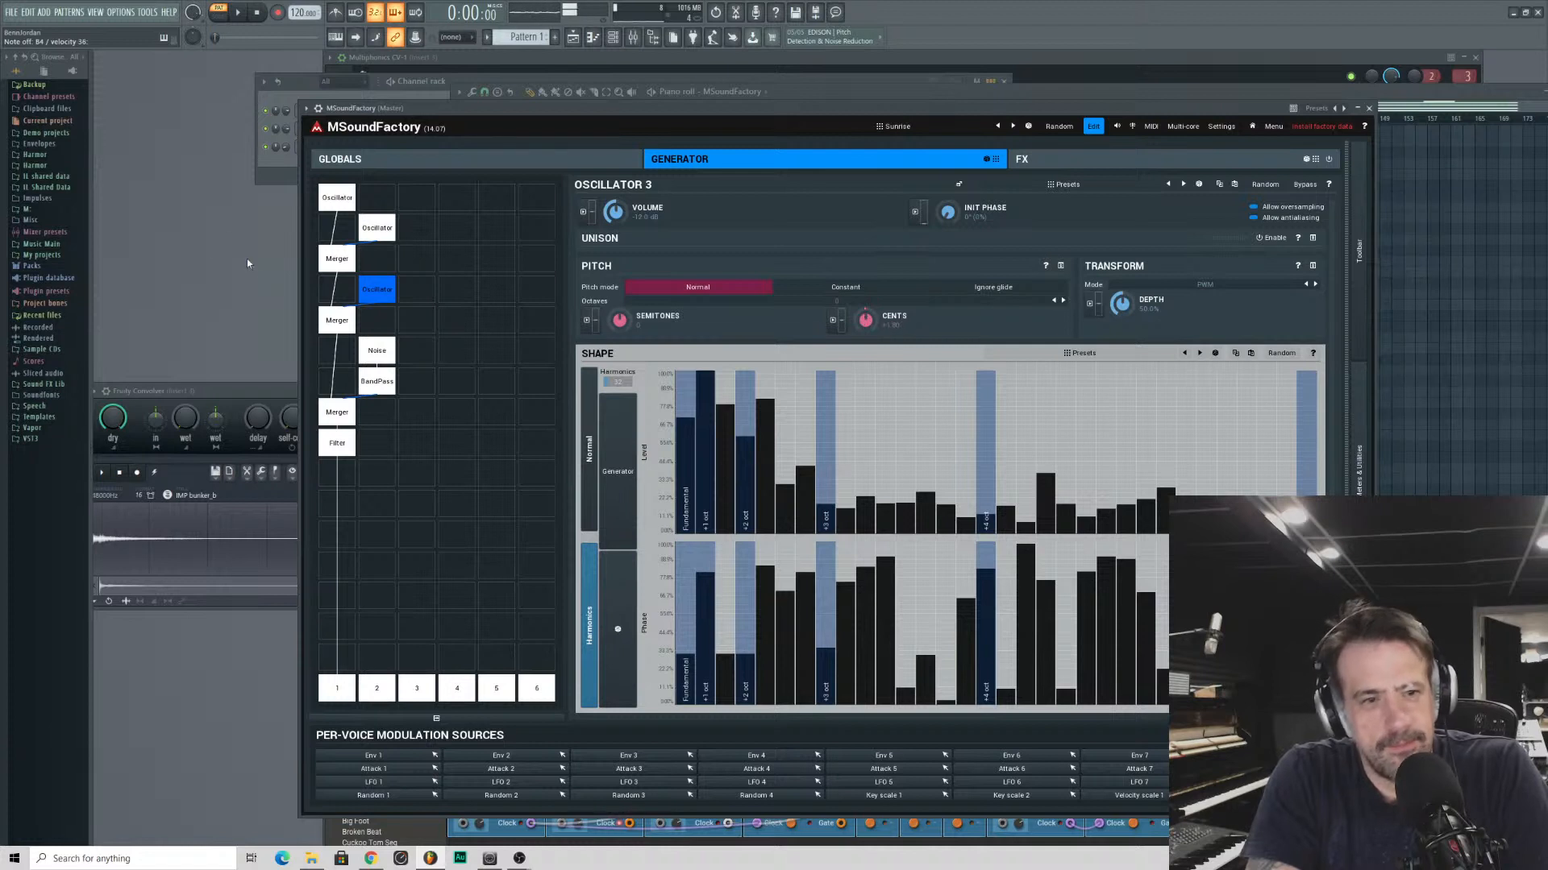
# - Assign LFO 3 as a modulation source for Oscillator 2's cents and reduce its amount to below 10%
pyautogui.click(368, 232)
pyautogui.click(327, 206)
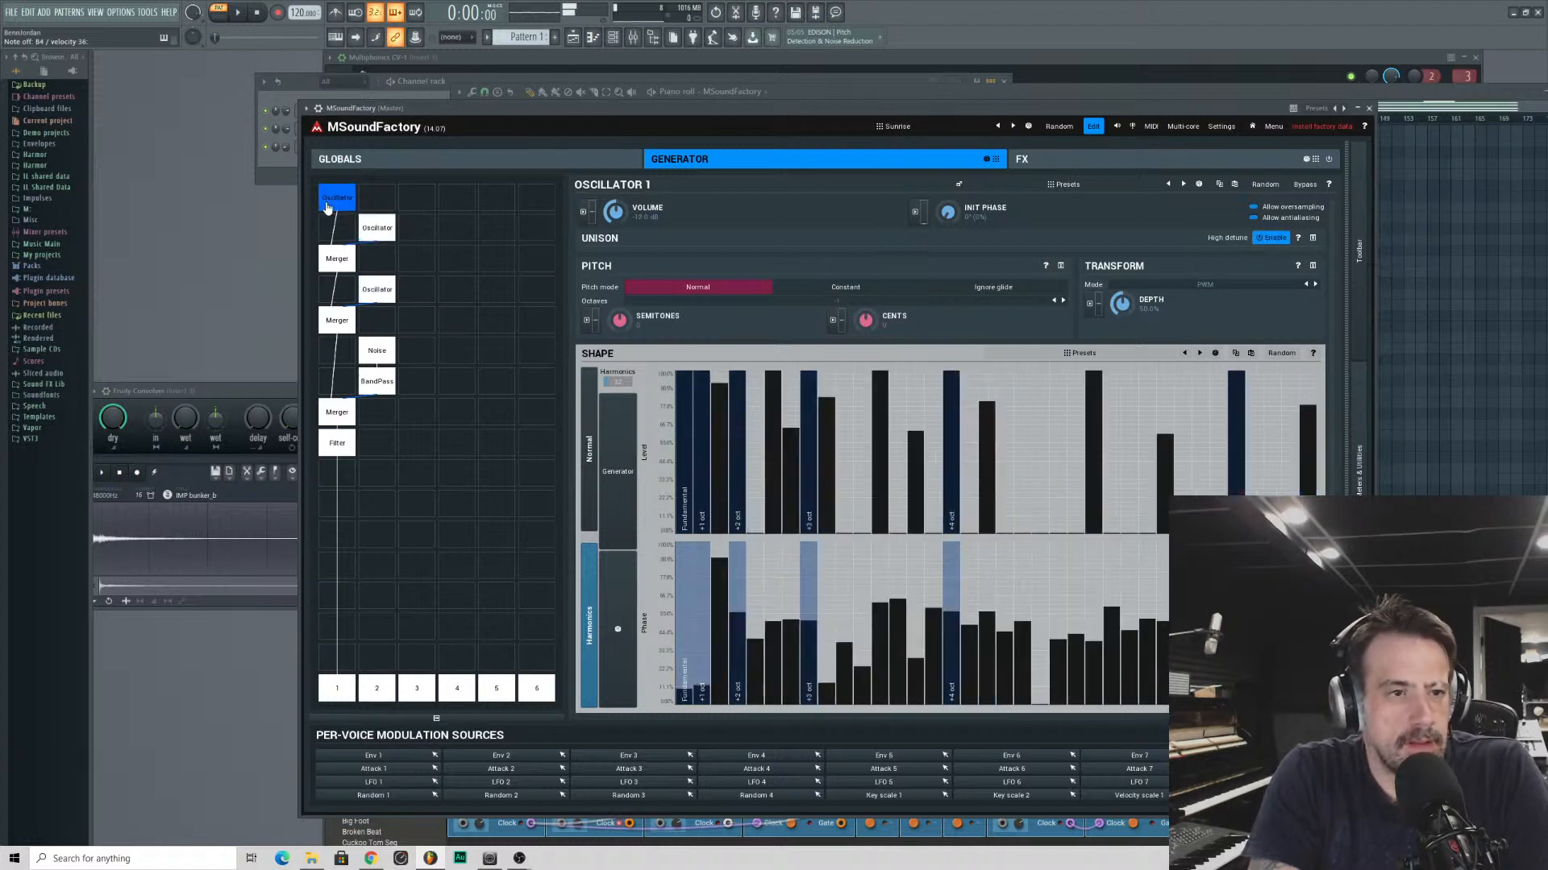
pyautogui.click(361, 230)
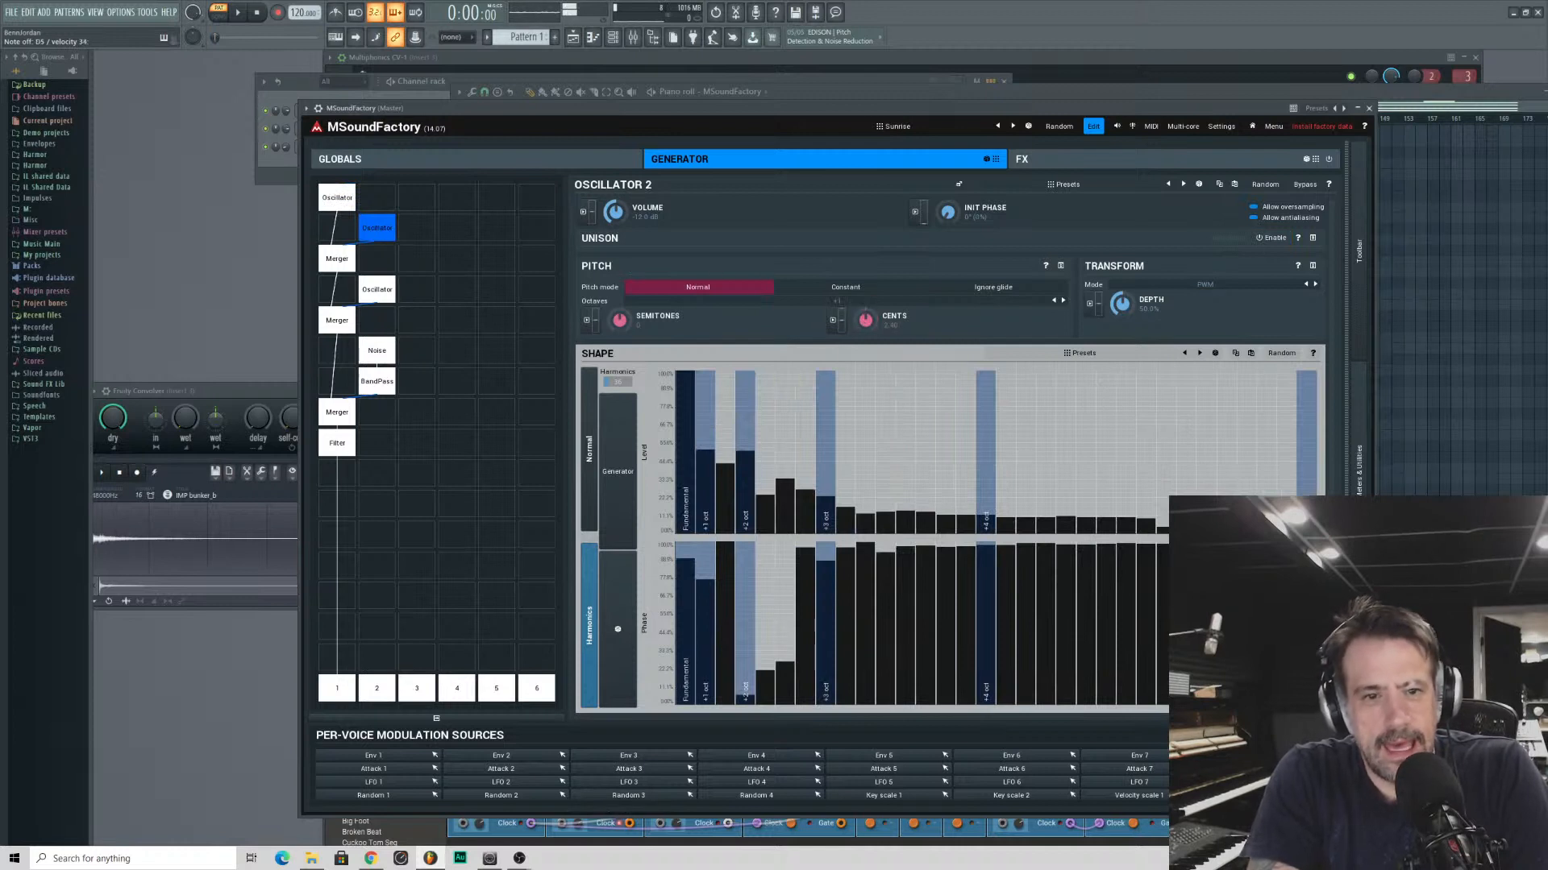
pyautogui.click(835, 321)
pyautogui.click(208, 277)
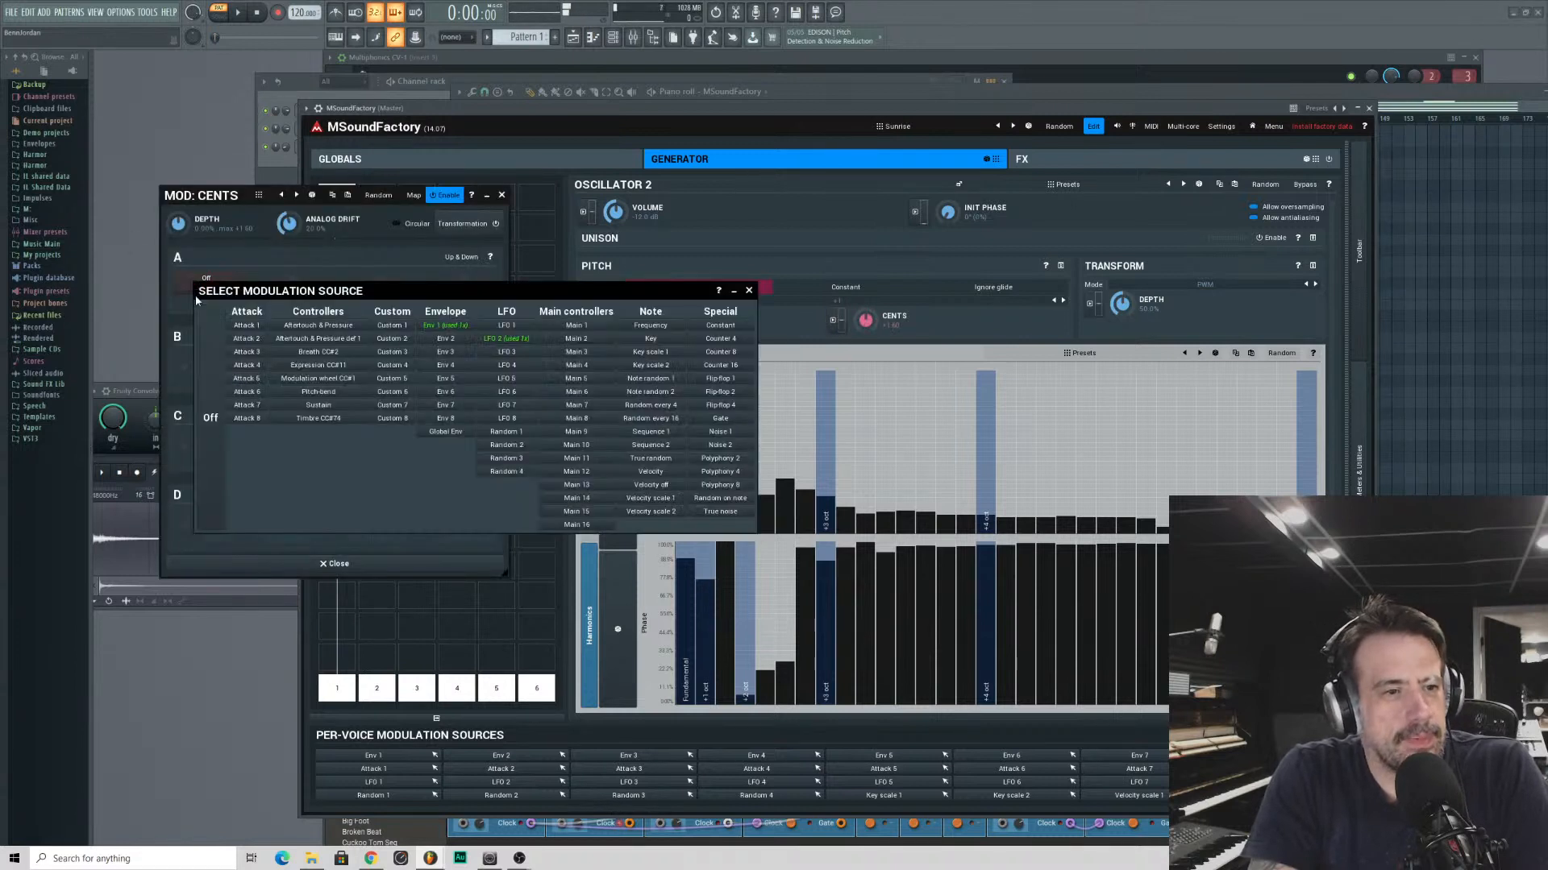
pyautogui.click(500, 353)
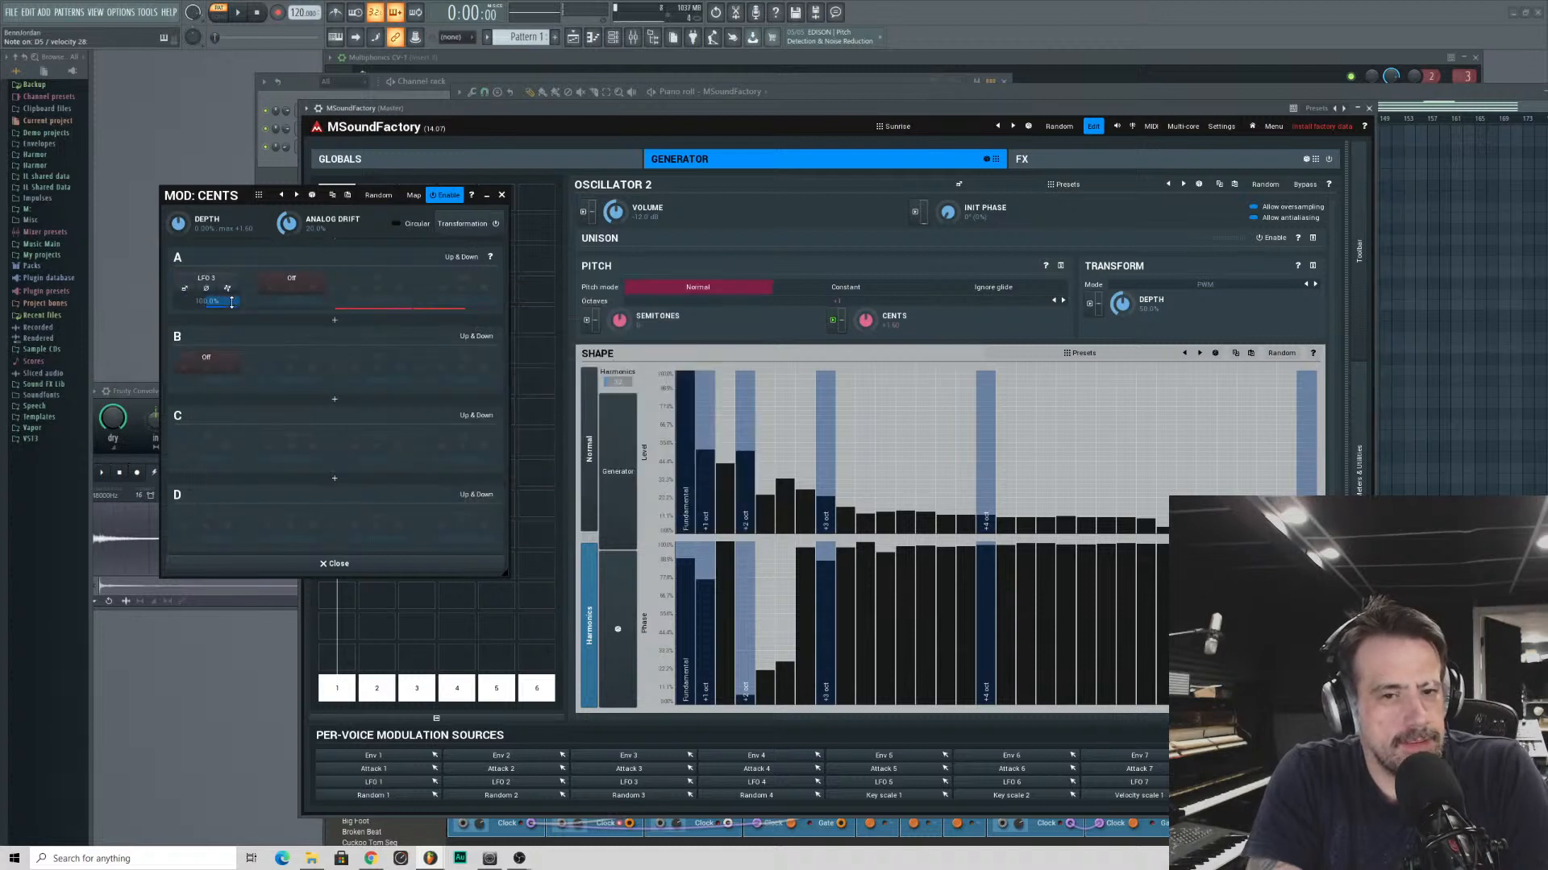
pyautogui.moveTo(232, 302)
pyautogui.mouseDown()
pyautogui.moveTo(231, 335)
pyautogui.moveTo(207, 307)
pyautogui.mouseUp()
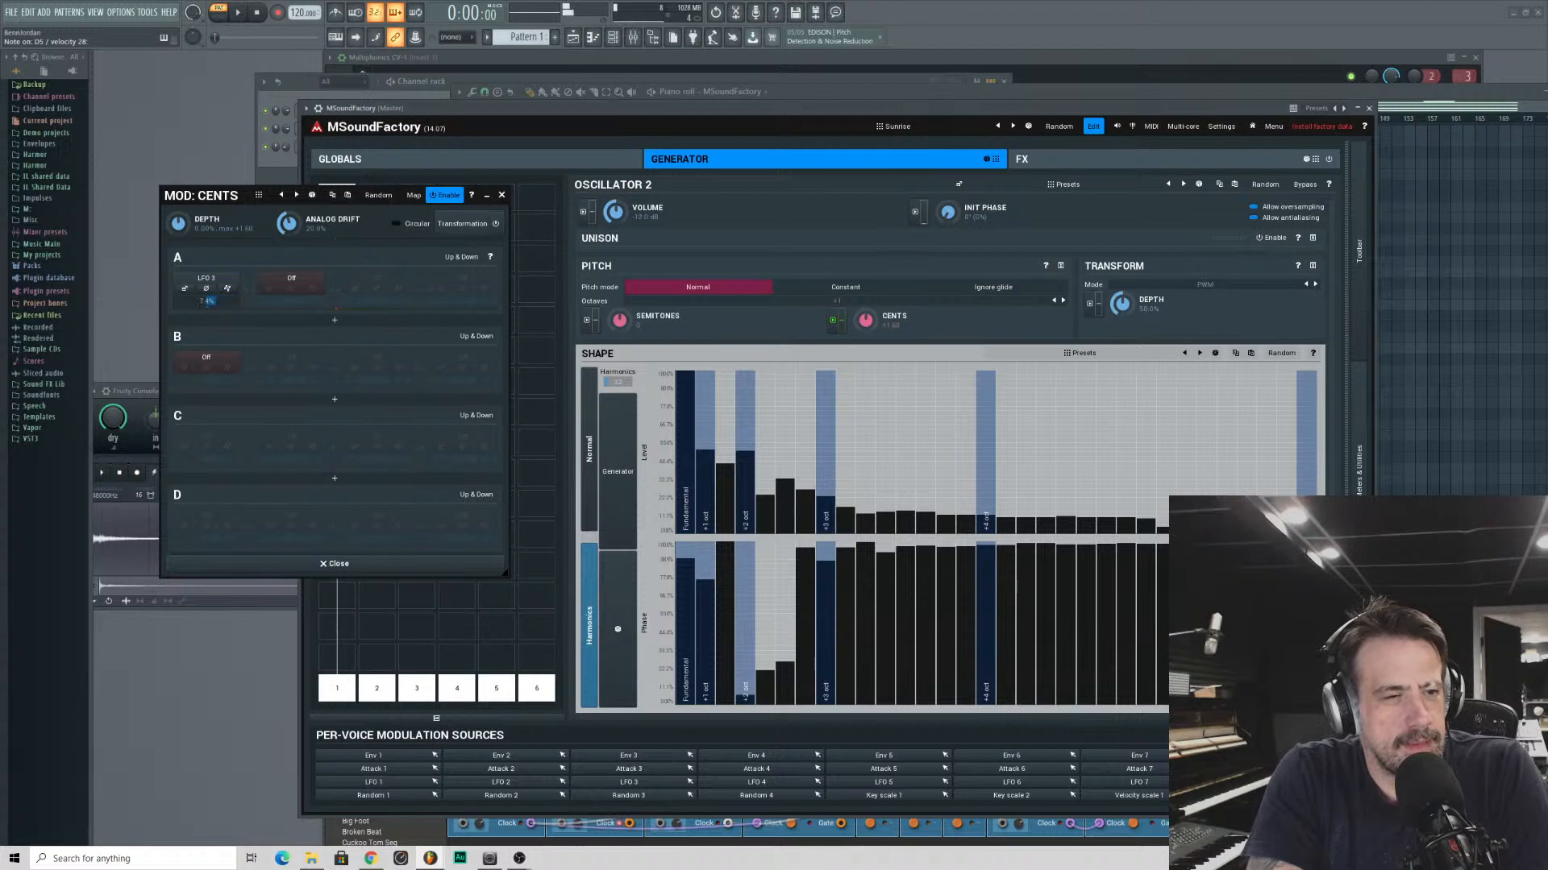
pyautogui.click(298, 289)
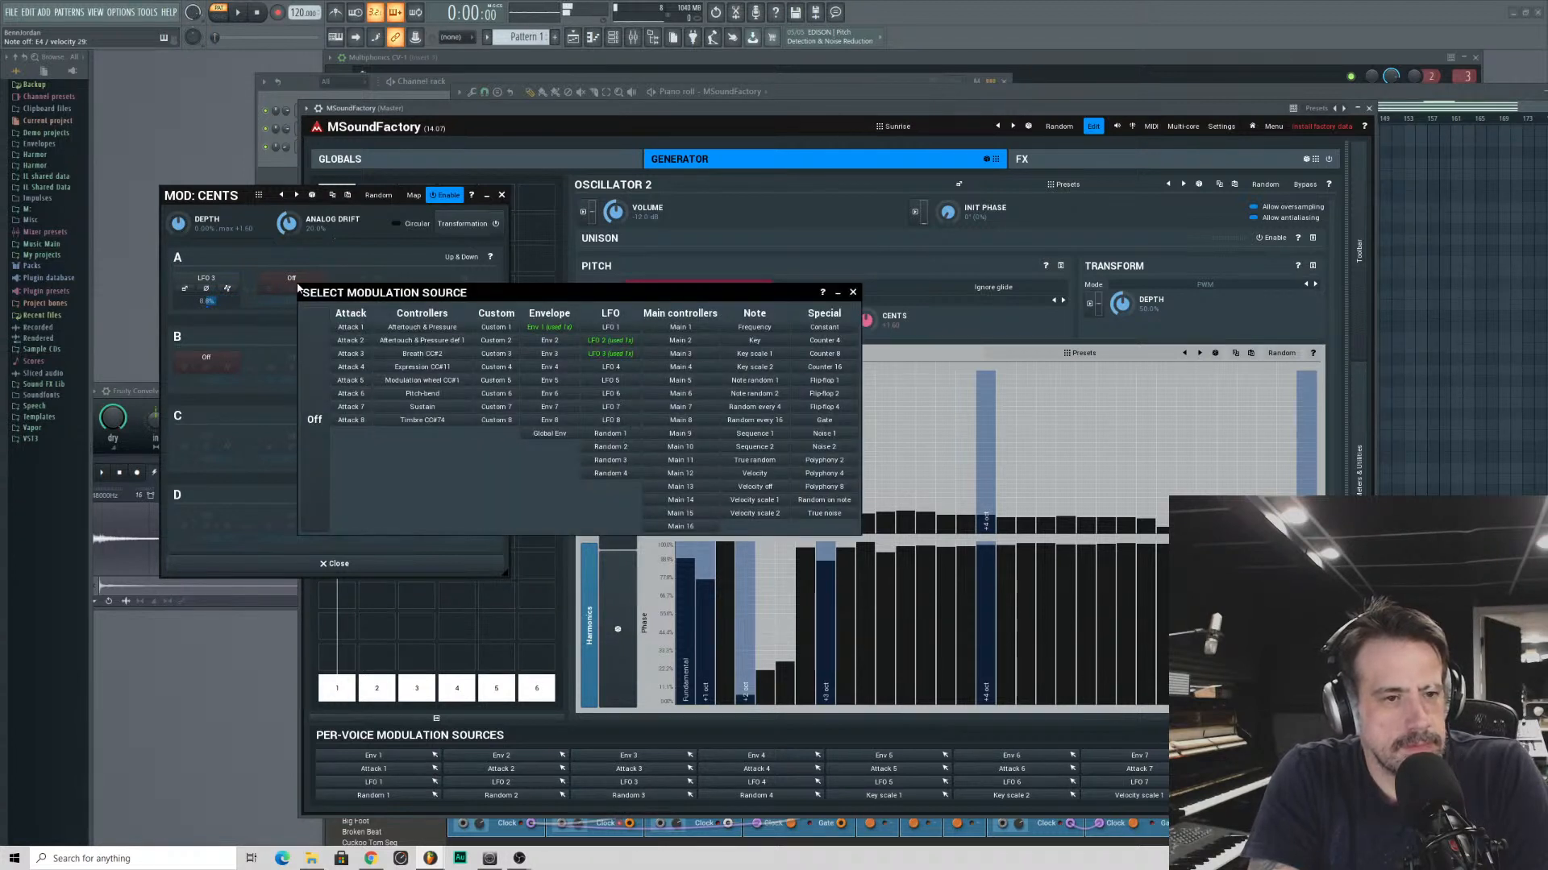
pyautogui.click(853, 292)
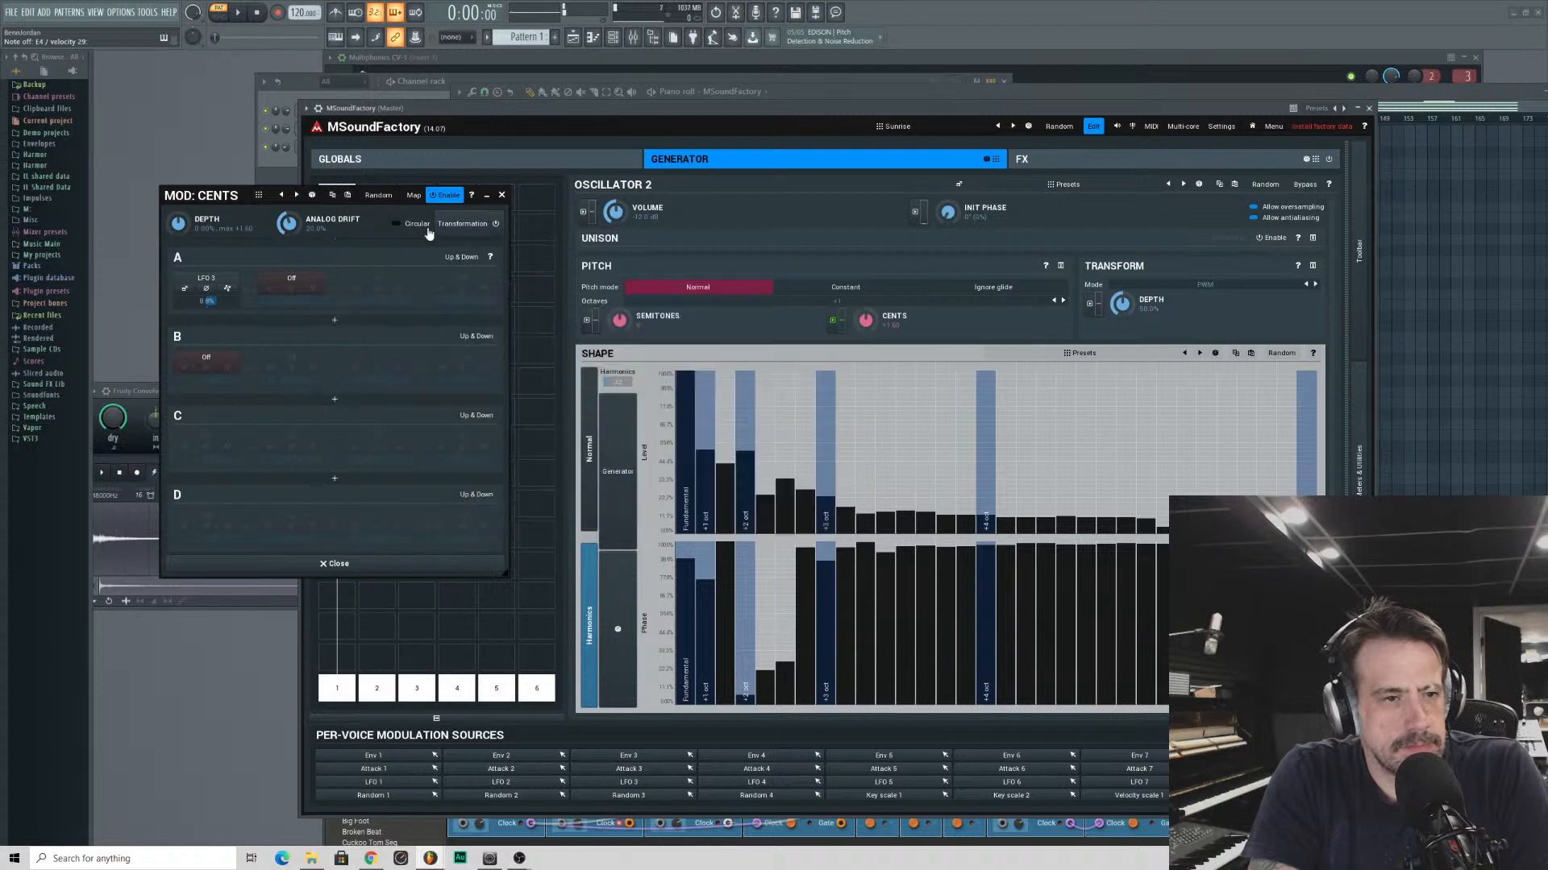
pyautogui.click(228, 291)
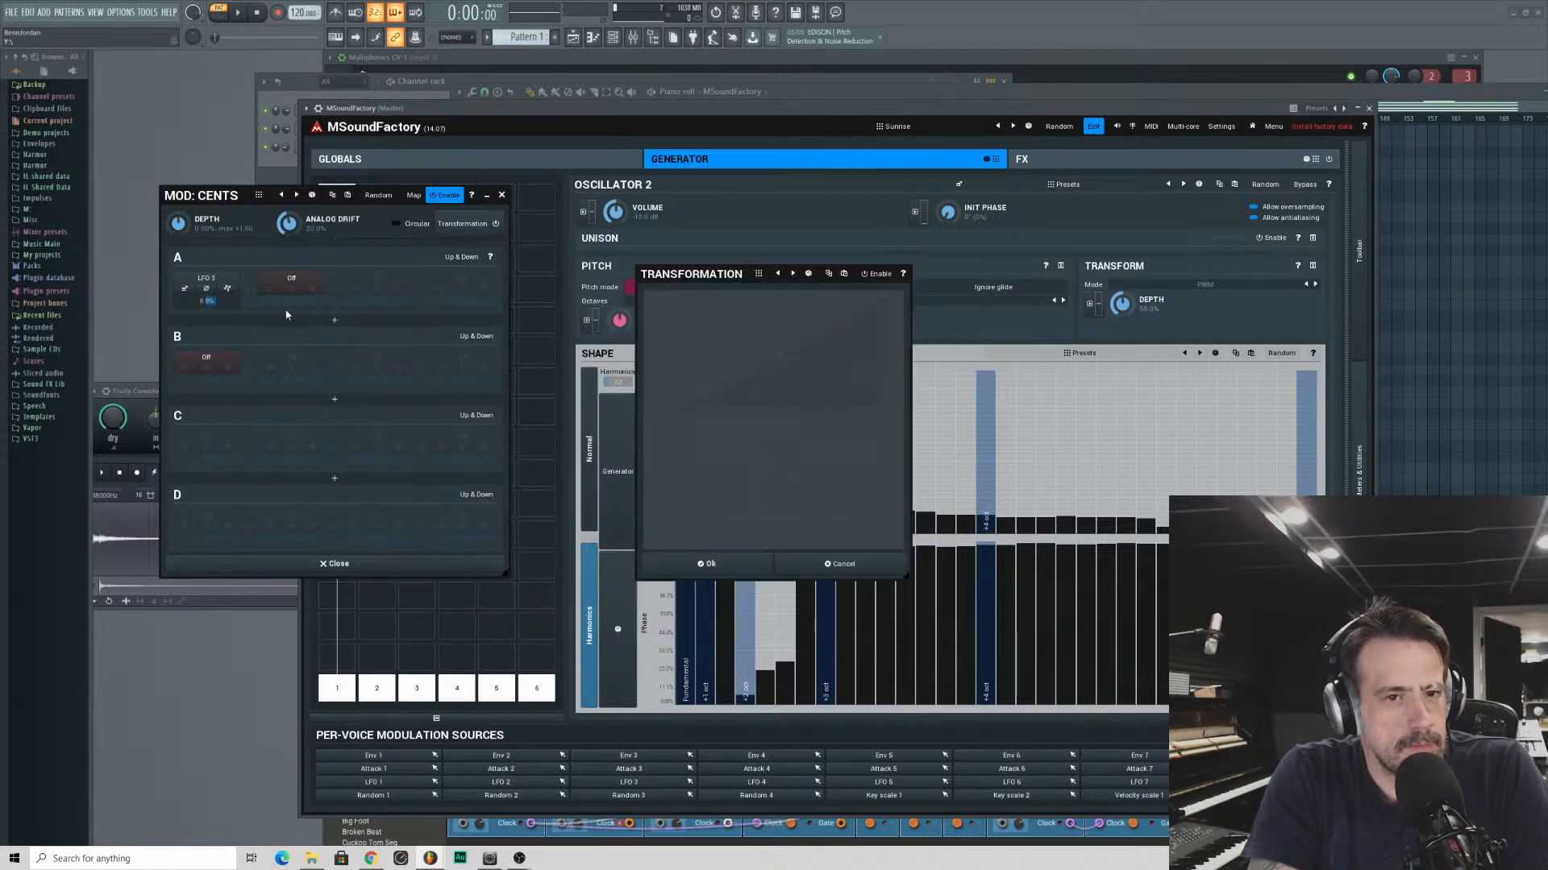
pyautogui.click(888, 570)
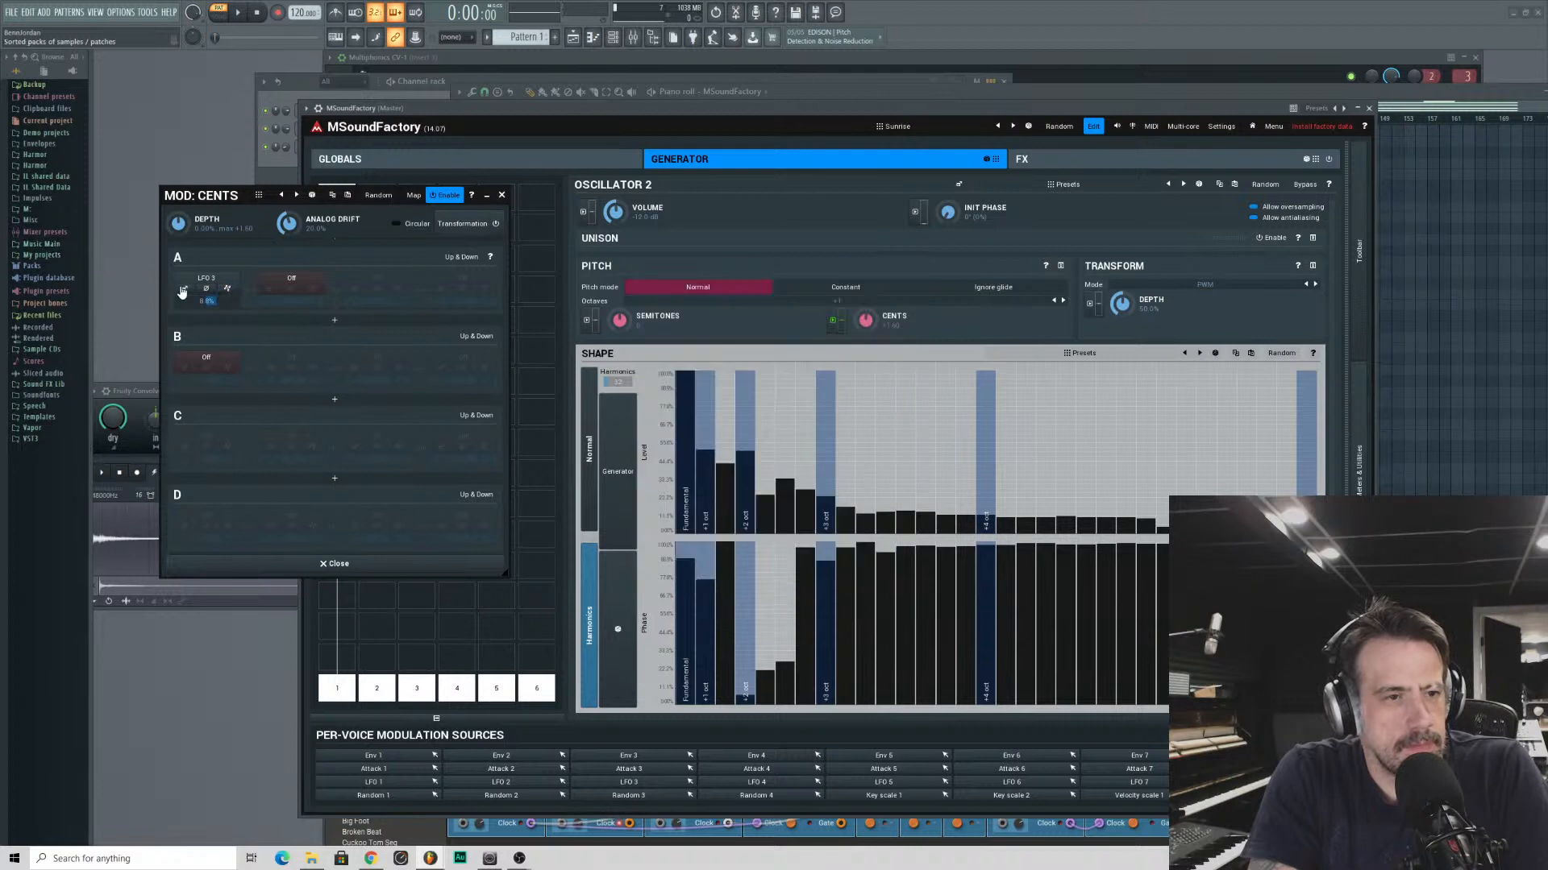
# - Try making LFO 3 follow the note frequency and close its editor, keeping LFO 3 as the modulation source
pyautogui.click(184, 289)
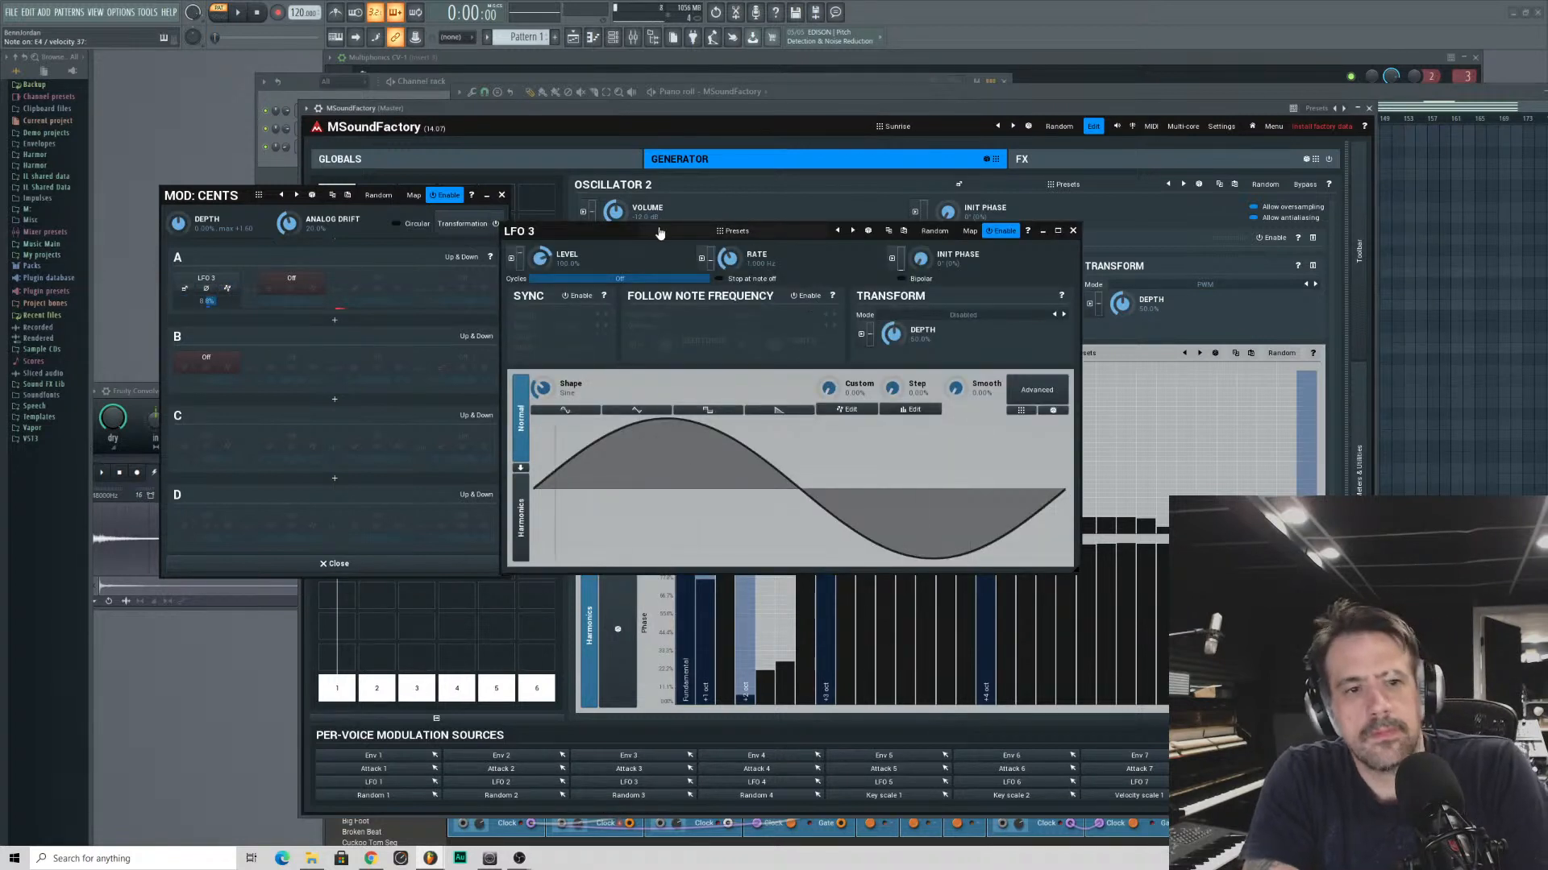
pyautogui.click(805, 296)
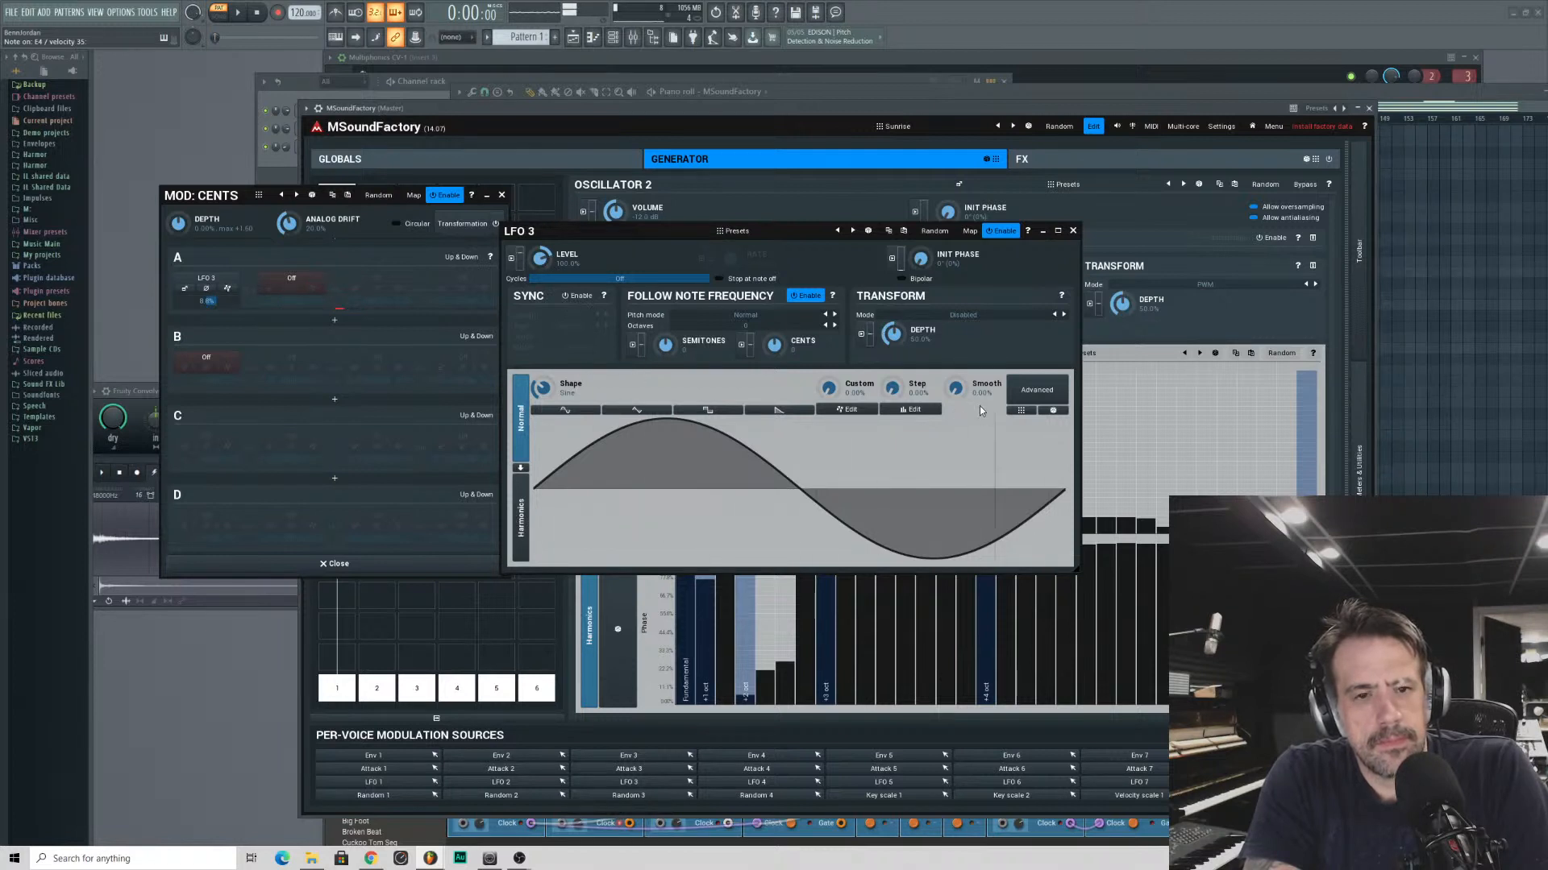
pyautogui.click(1073, 232)
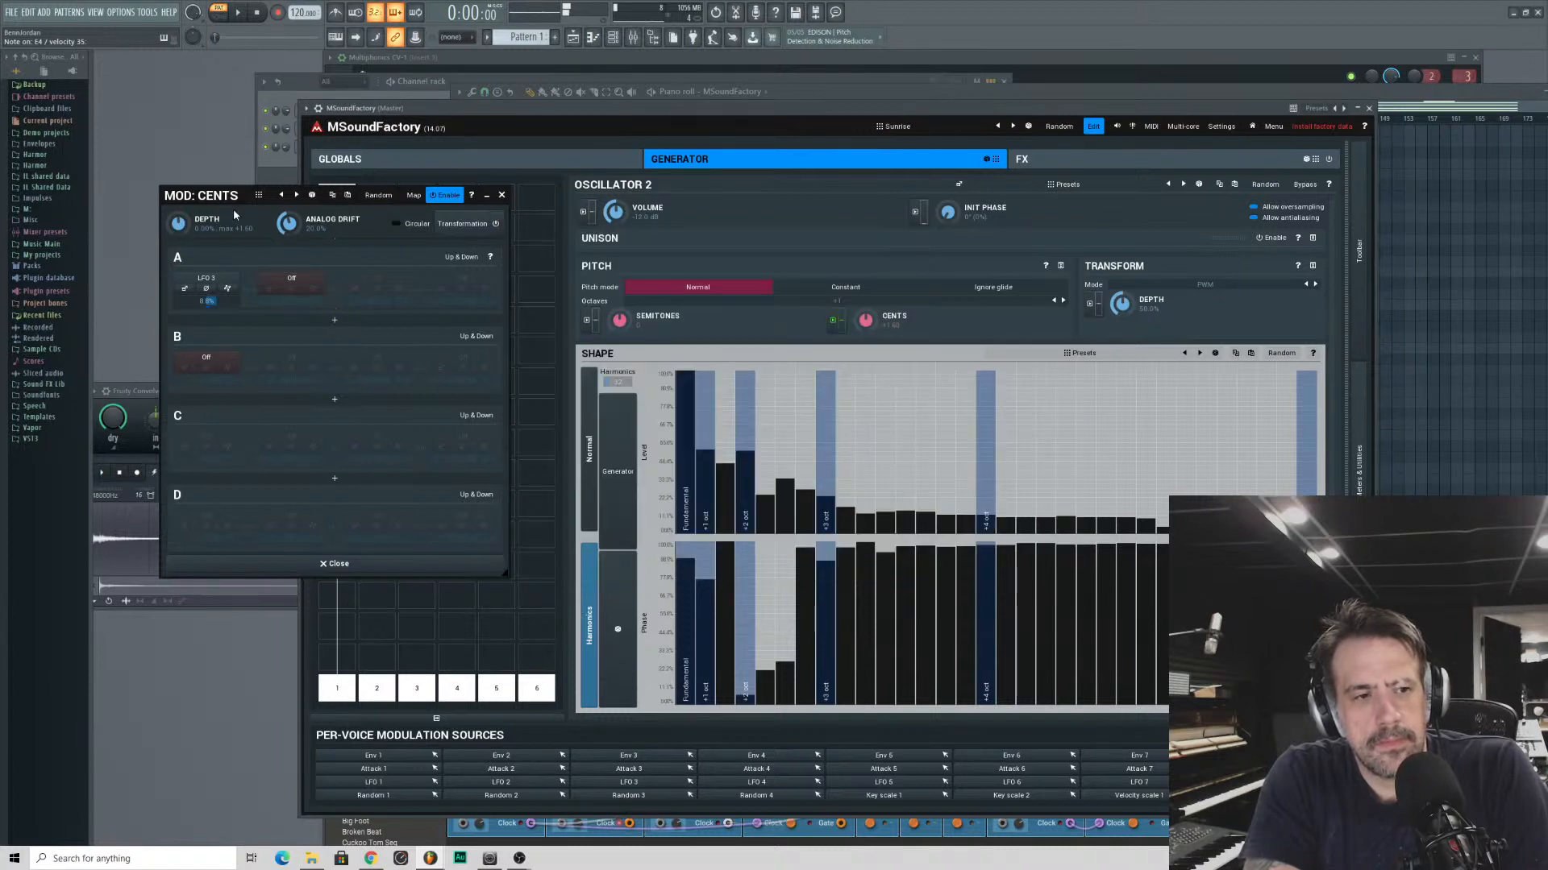
pyautogui.moveTo(231, 203); pyautogui.dragTo(229, 211)
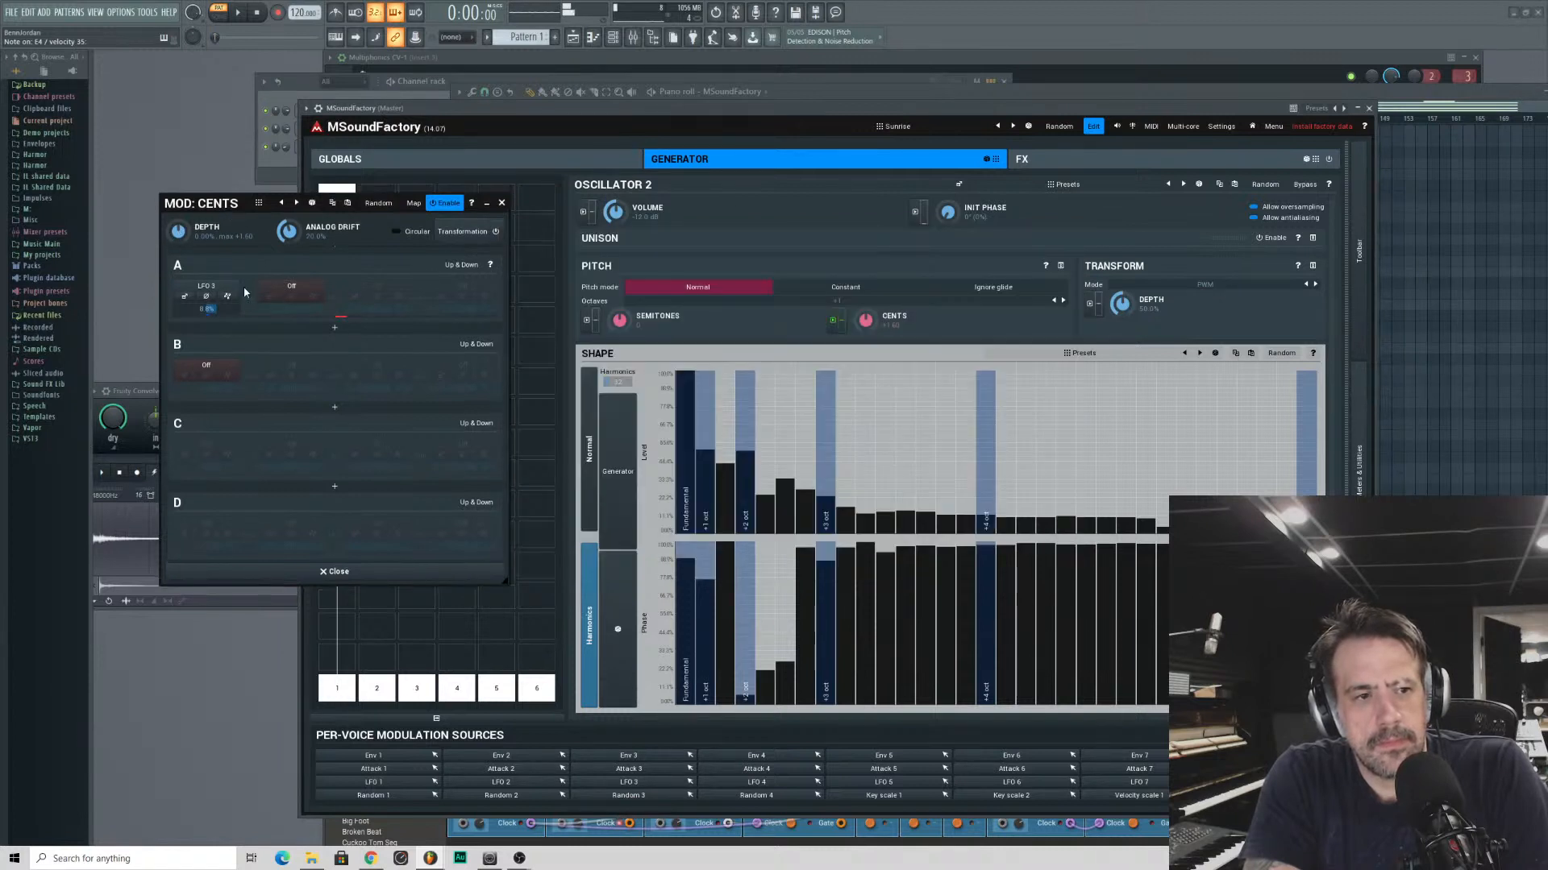
pyautogui.click(201, 287)
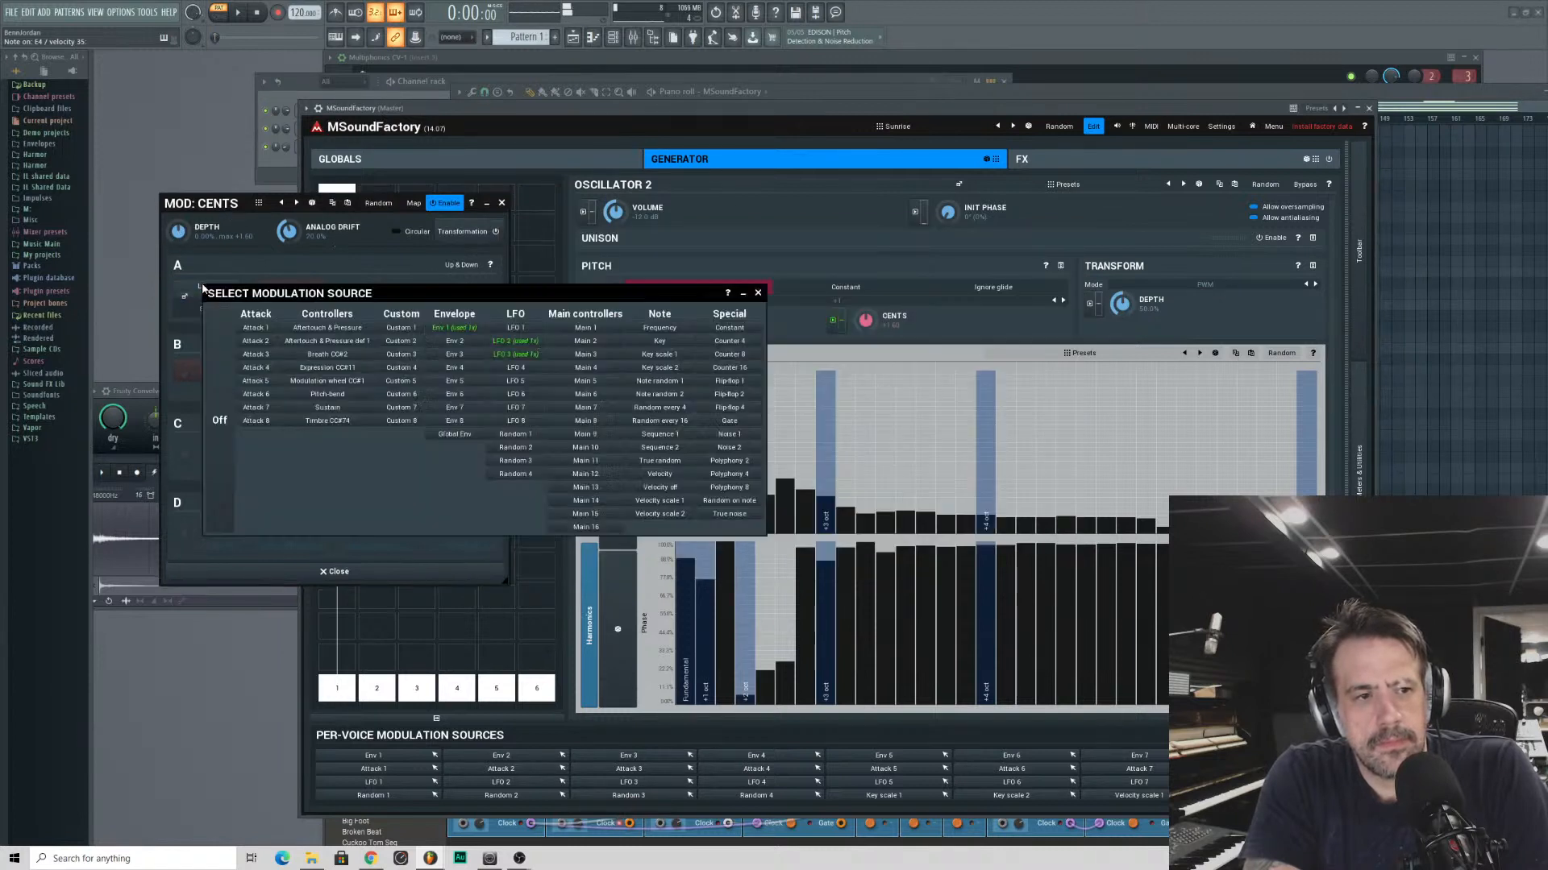
pyautogui.click(759, 294)
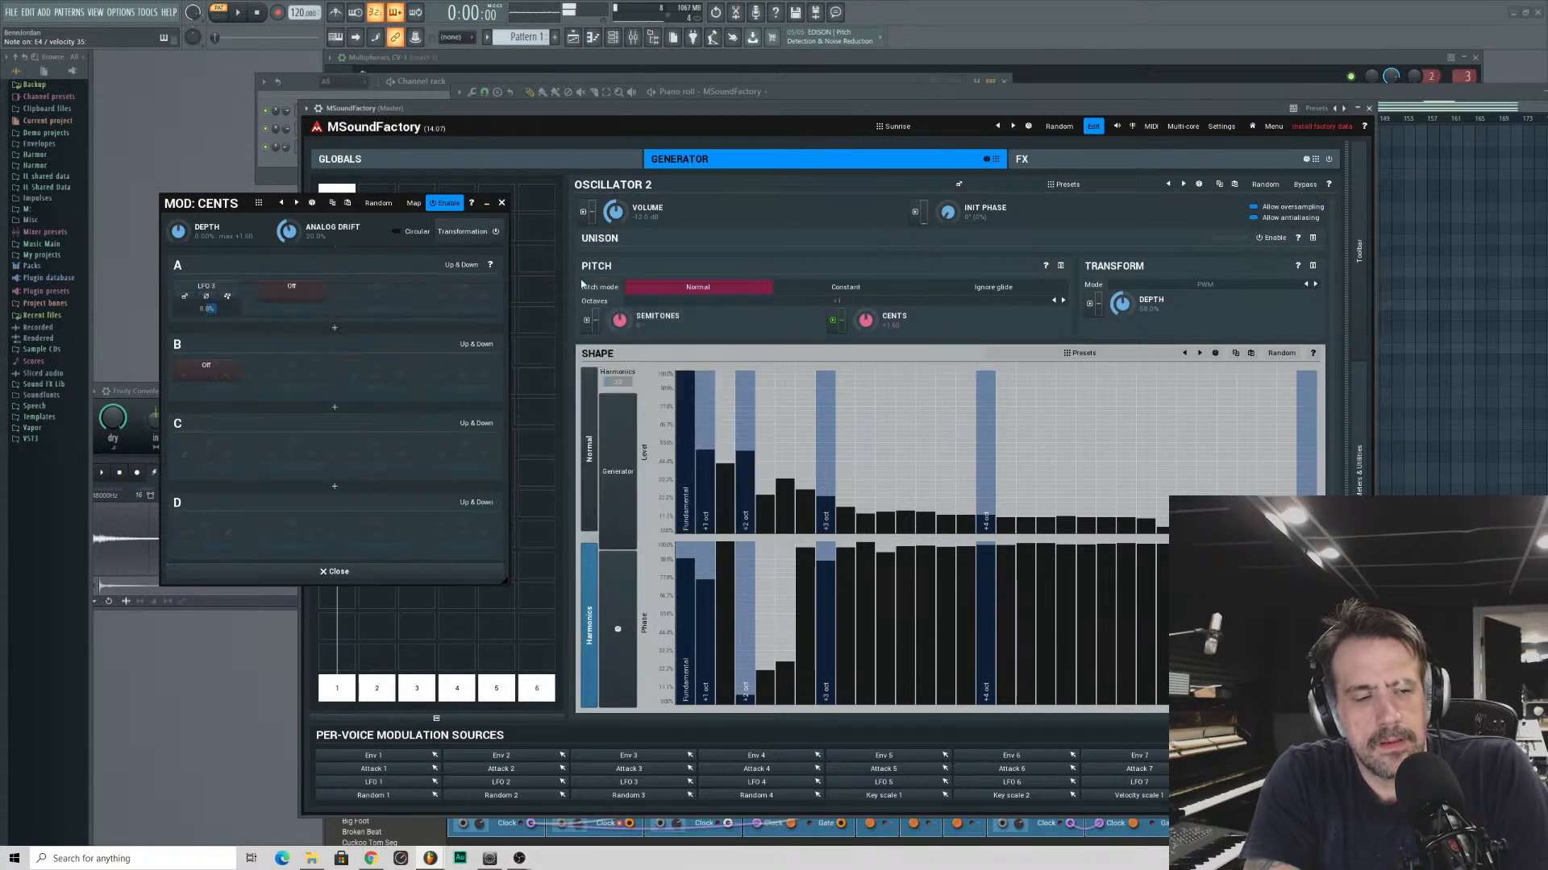
# - In the LFO 3 editor, disable Follow Note Frequency, raise Smooth to about 20% and slow the rate to about 0.24 Hz
pyautogui.click(184, 299)
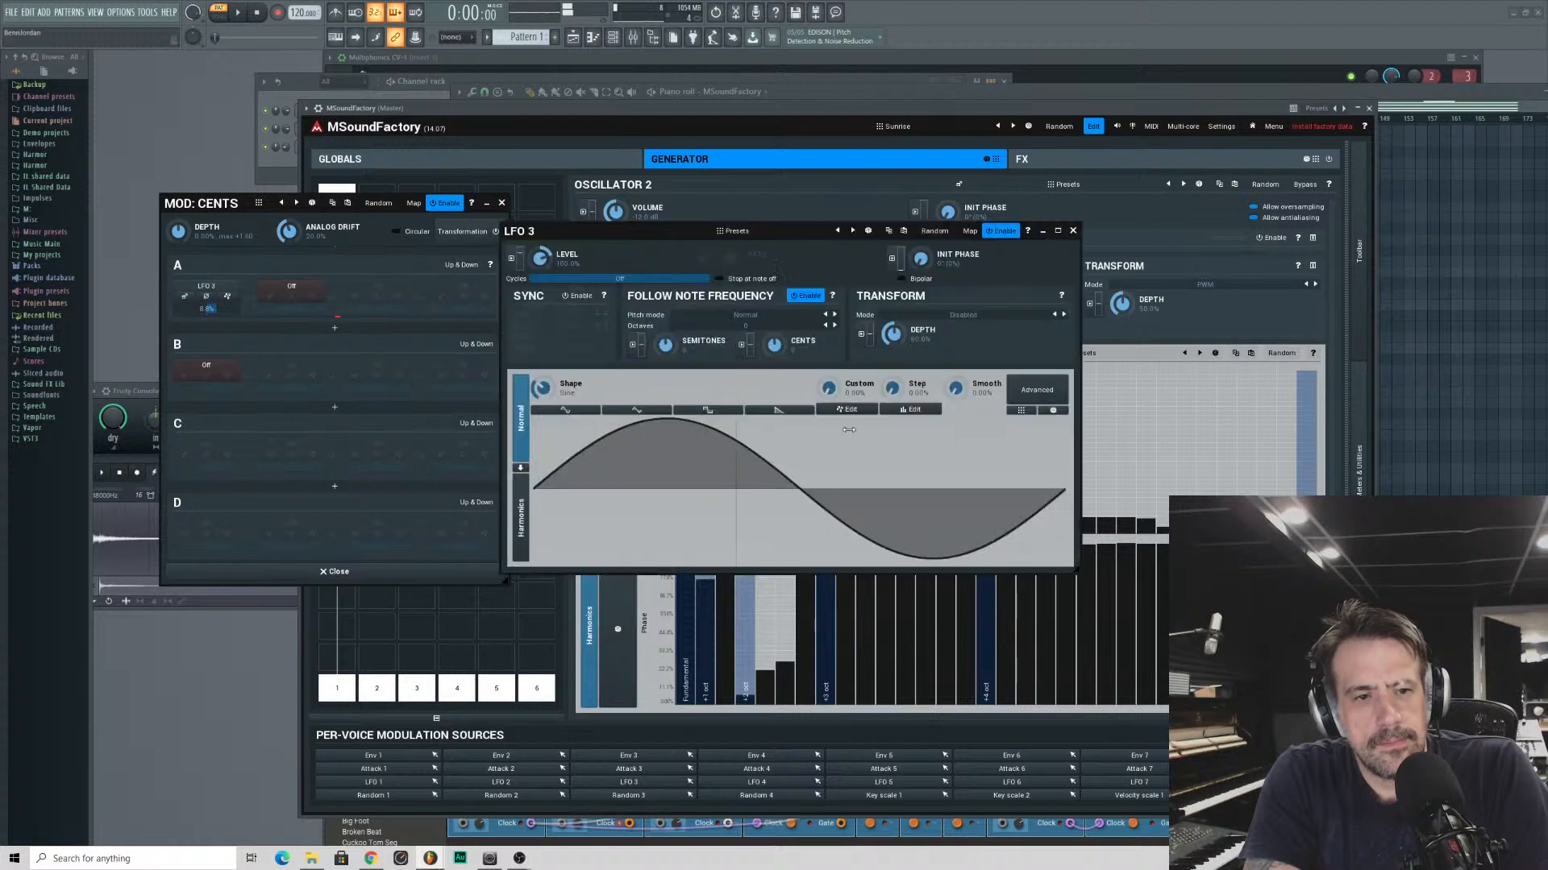
pyautogui.click(805, 298)
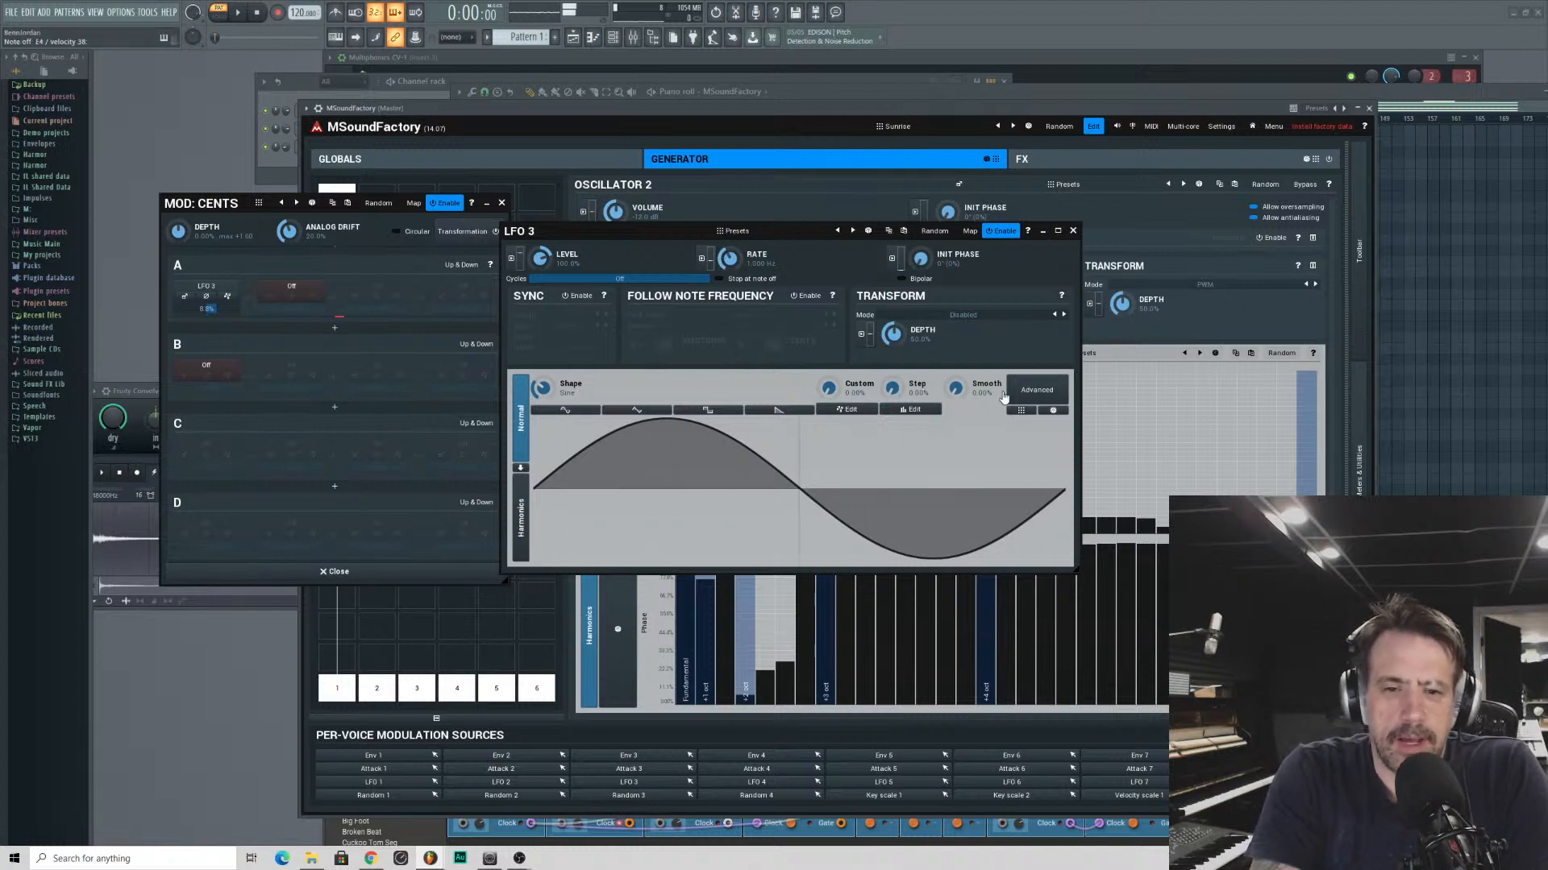
pyautogui.moveTo(956, 389); pyautogui.dragTo(956, 354)
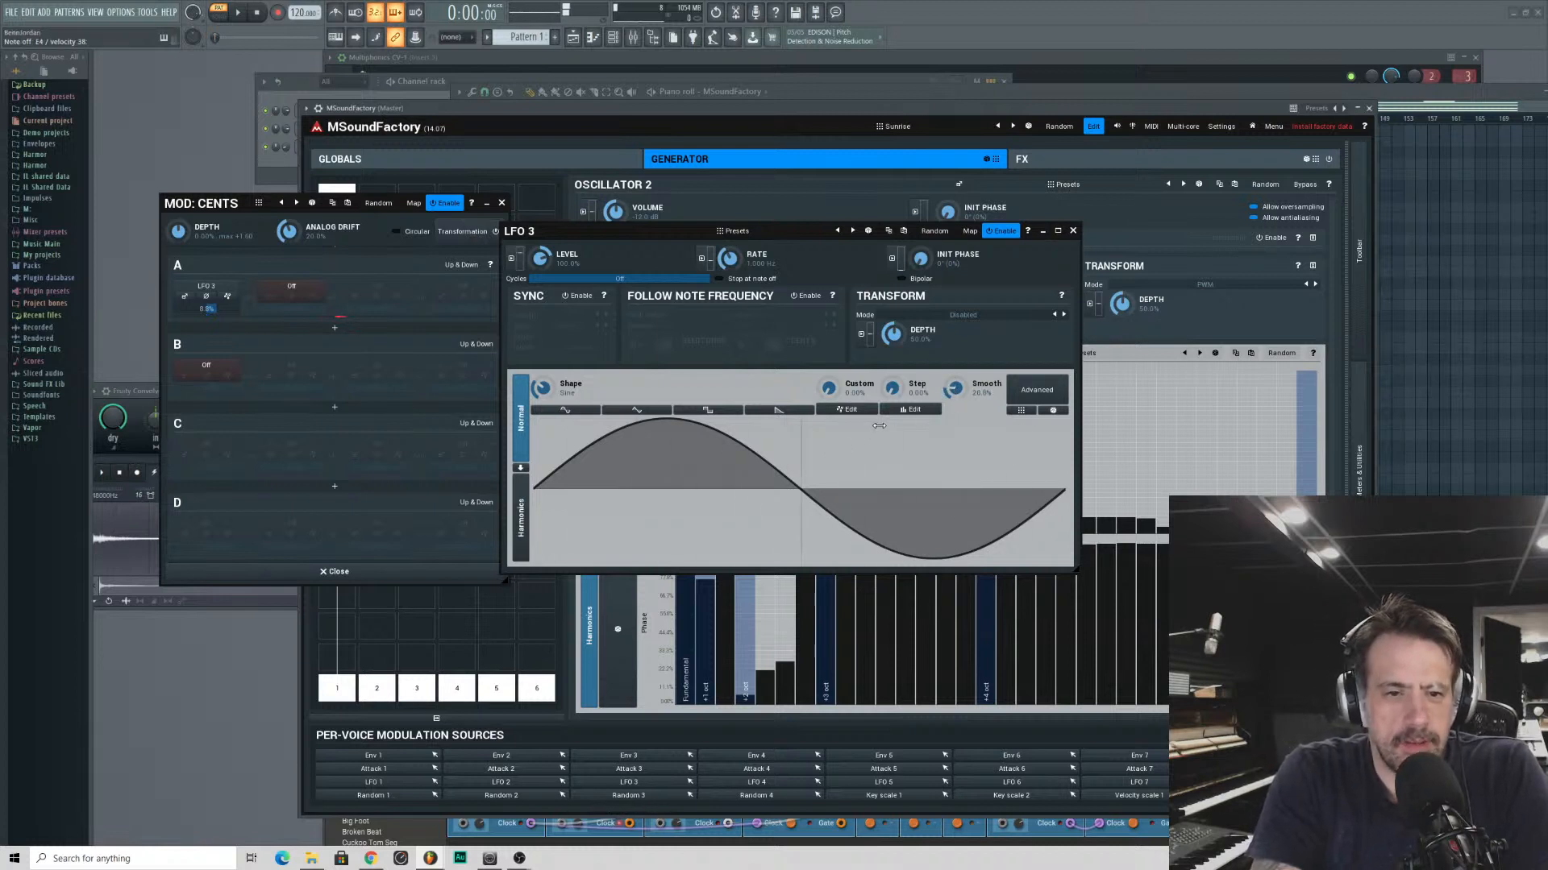
pyautogui.click(847, 410)
pyautogui.click(811, 563)
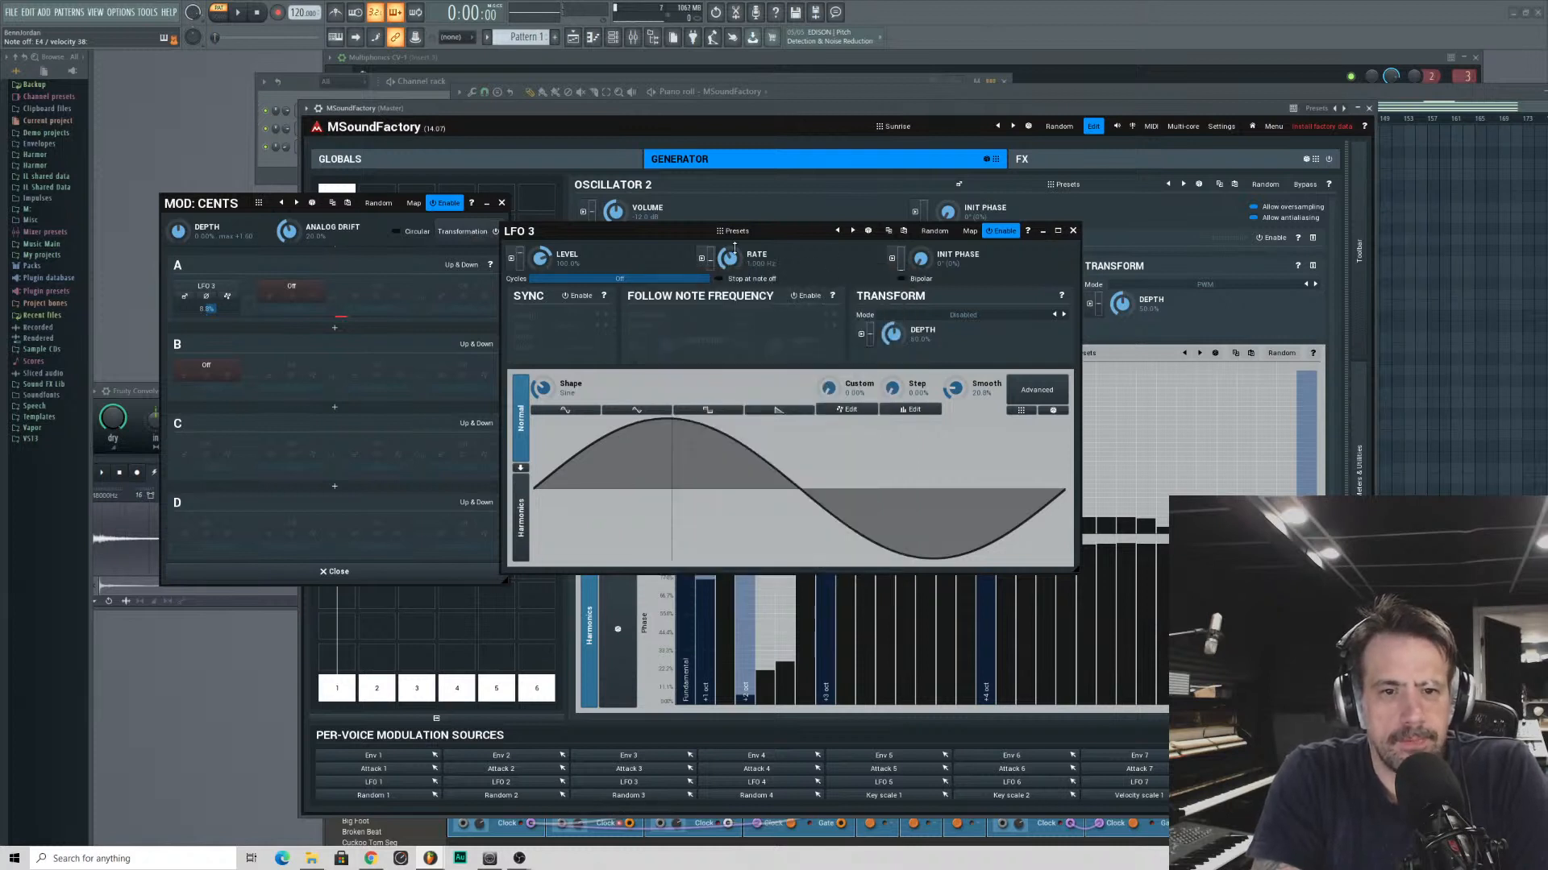
pyautogui.moveTo(735, 248); pyautogui.dragTo(734, 280)
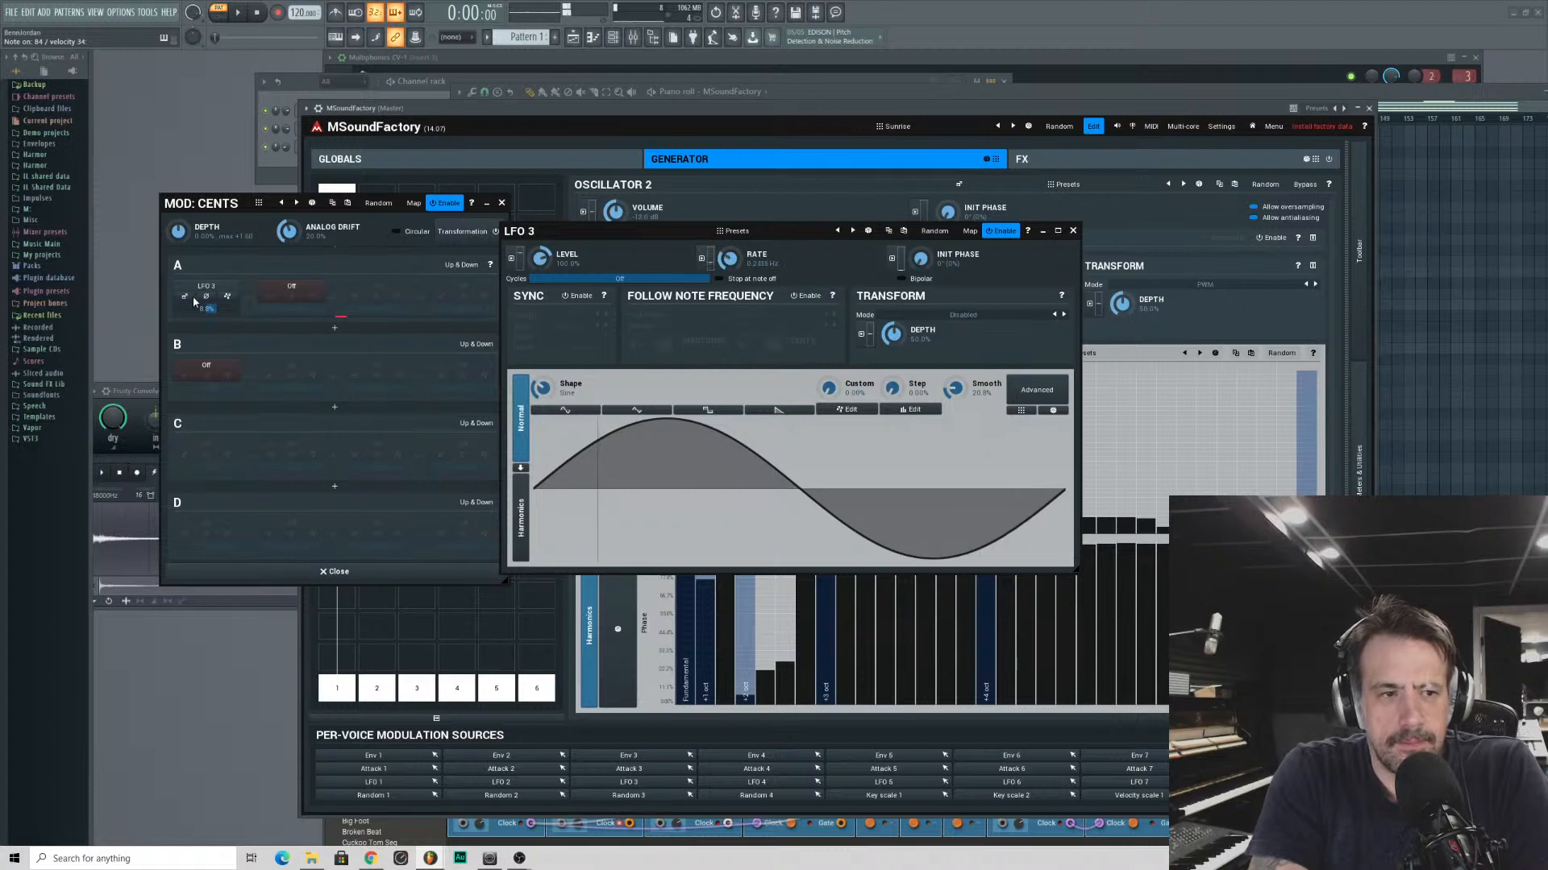
# - Raise LFO 3's modulation amount on Oscillator 2's cents to about 55% and close both modulation windows
pyautogui.moveTo(213, 308); pyautogui.dragTo(232, 308)
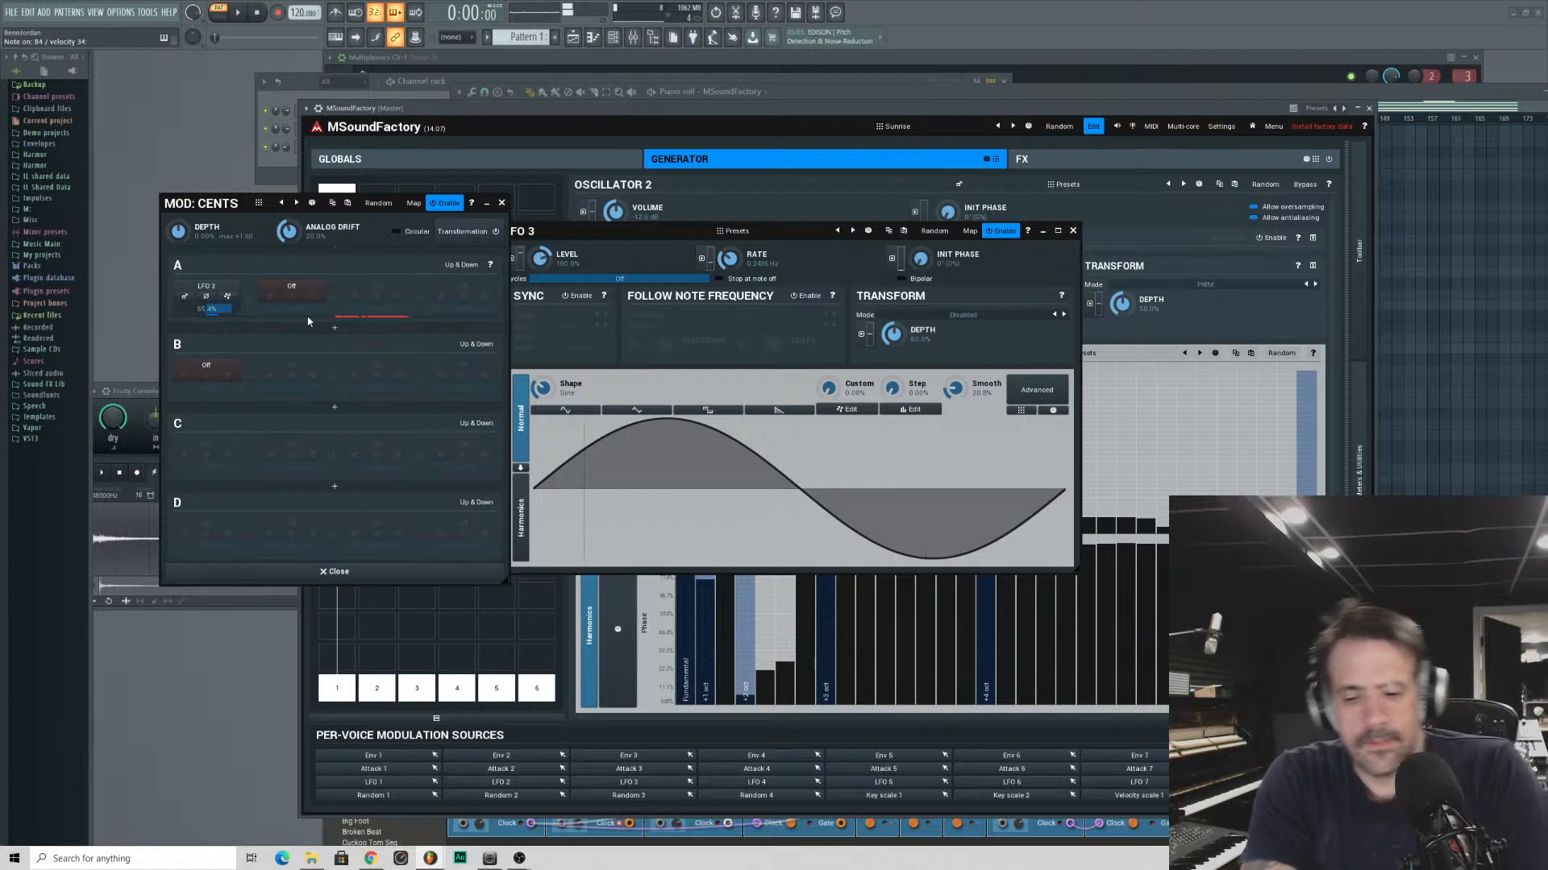
pyautogui.click(502, 203)
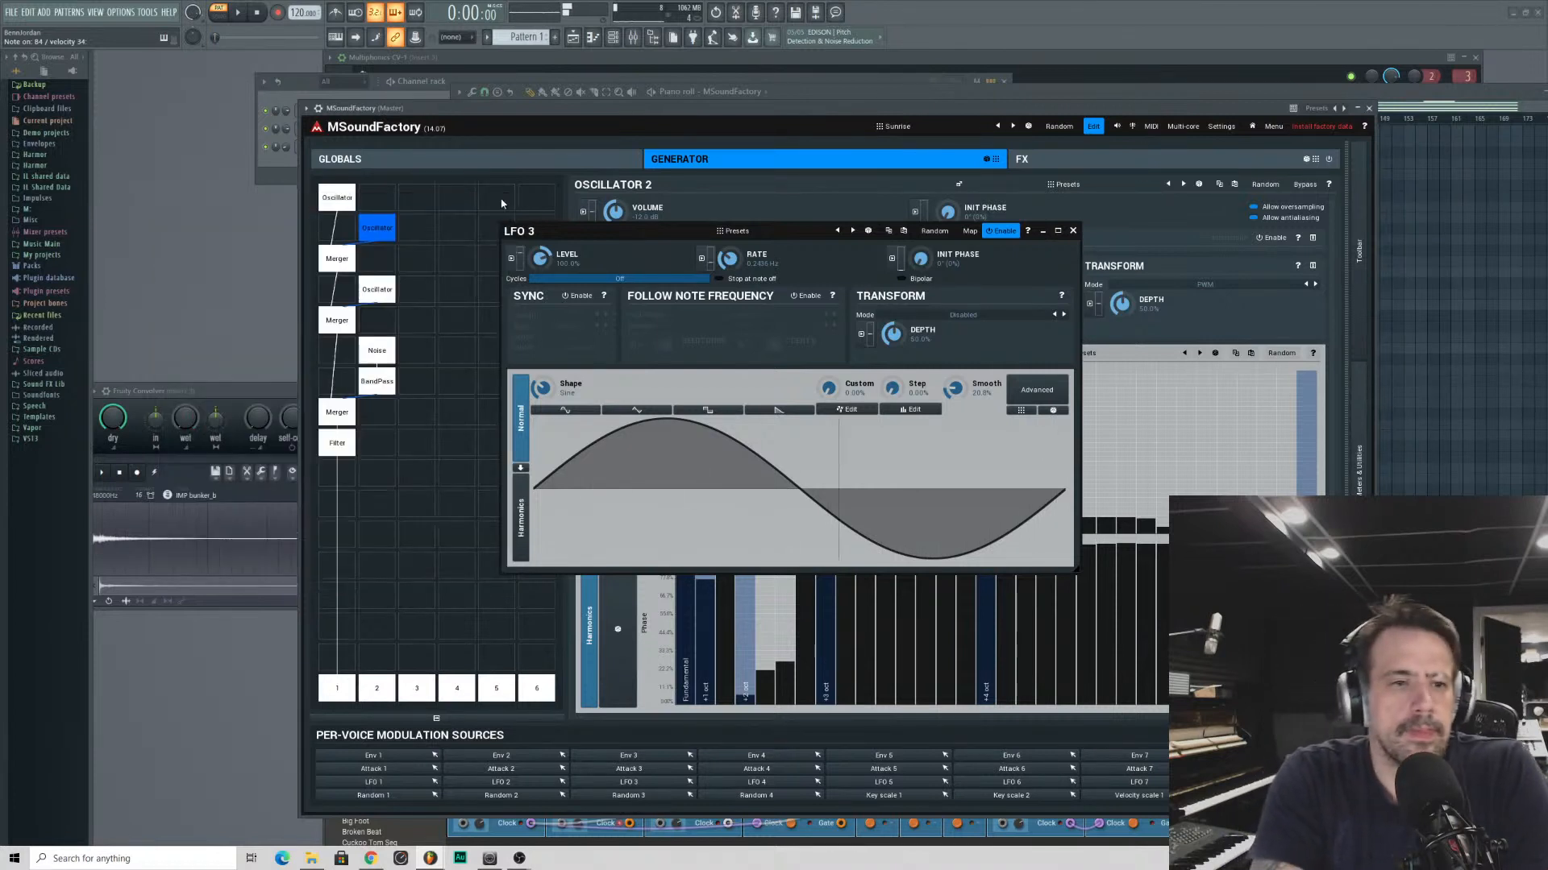
pyautogui.click(1072, 231)
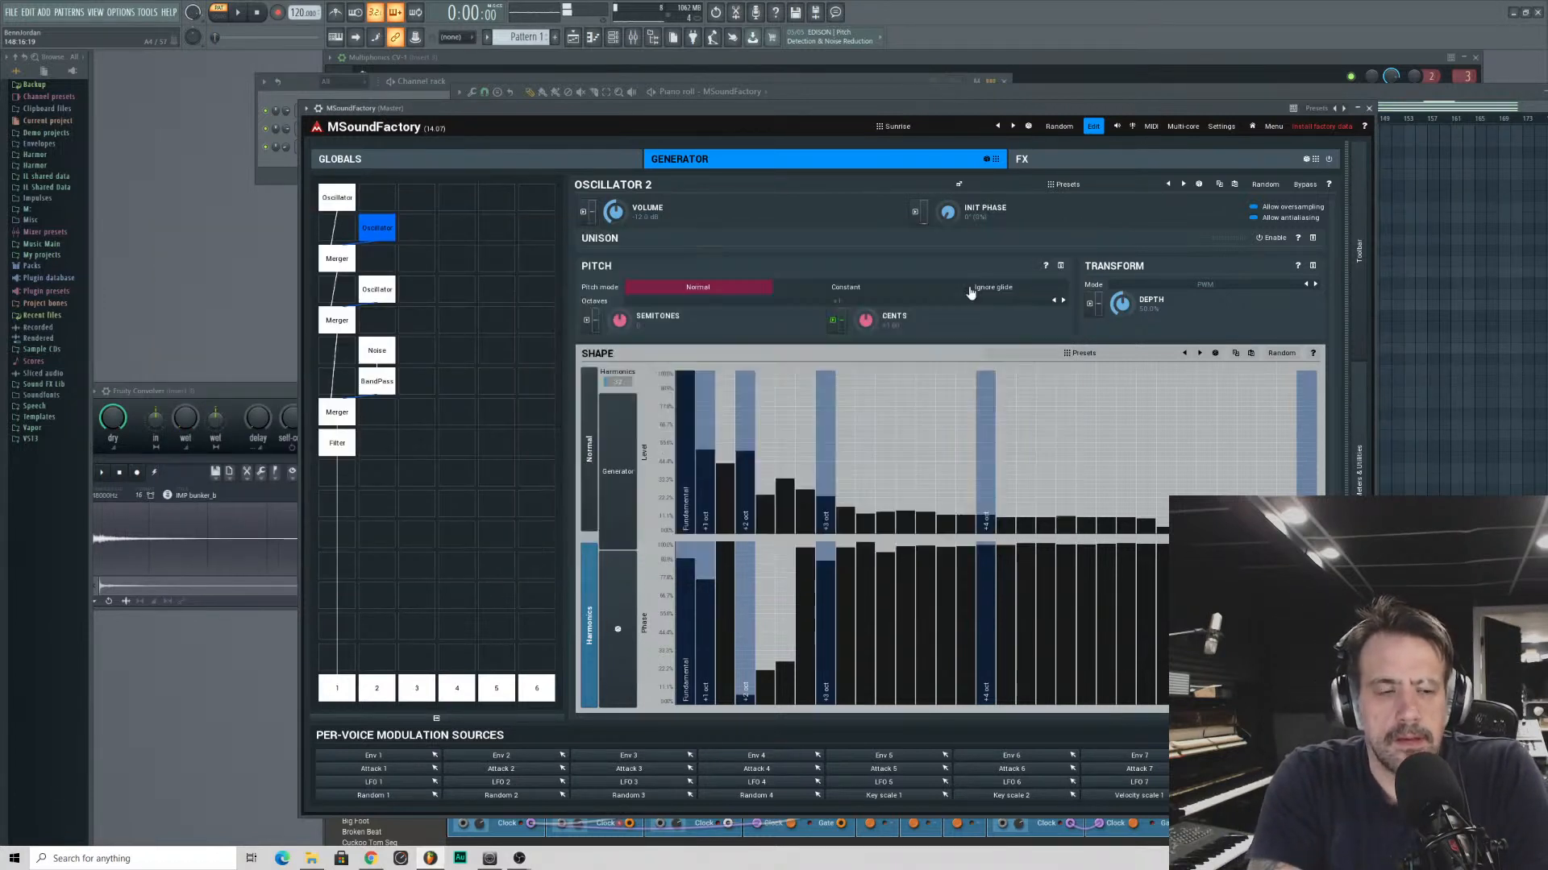
# - Open the TurboReverb module in MSoundFactory's effects section and lower its dry/wet mix
pyautogui.click(1059, 164)
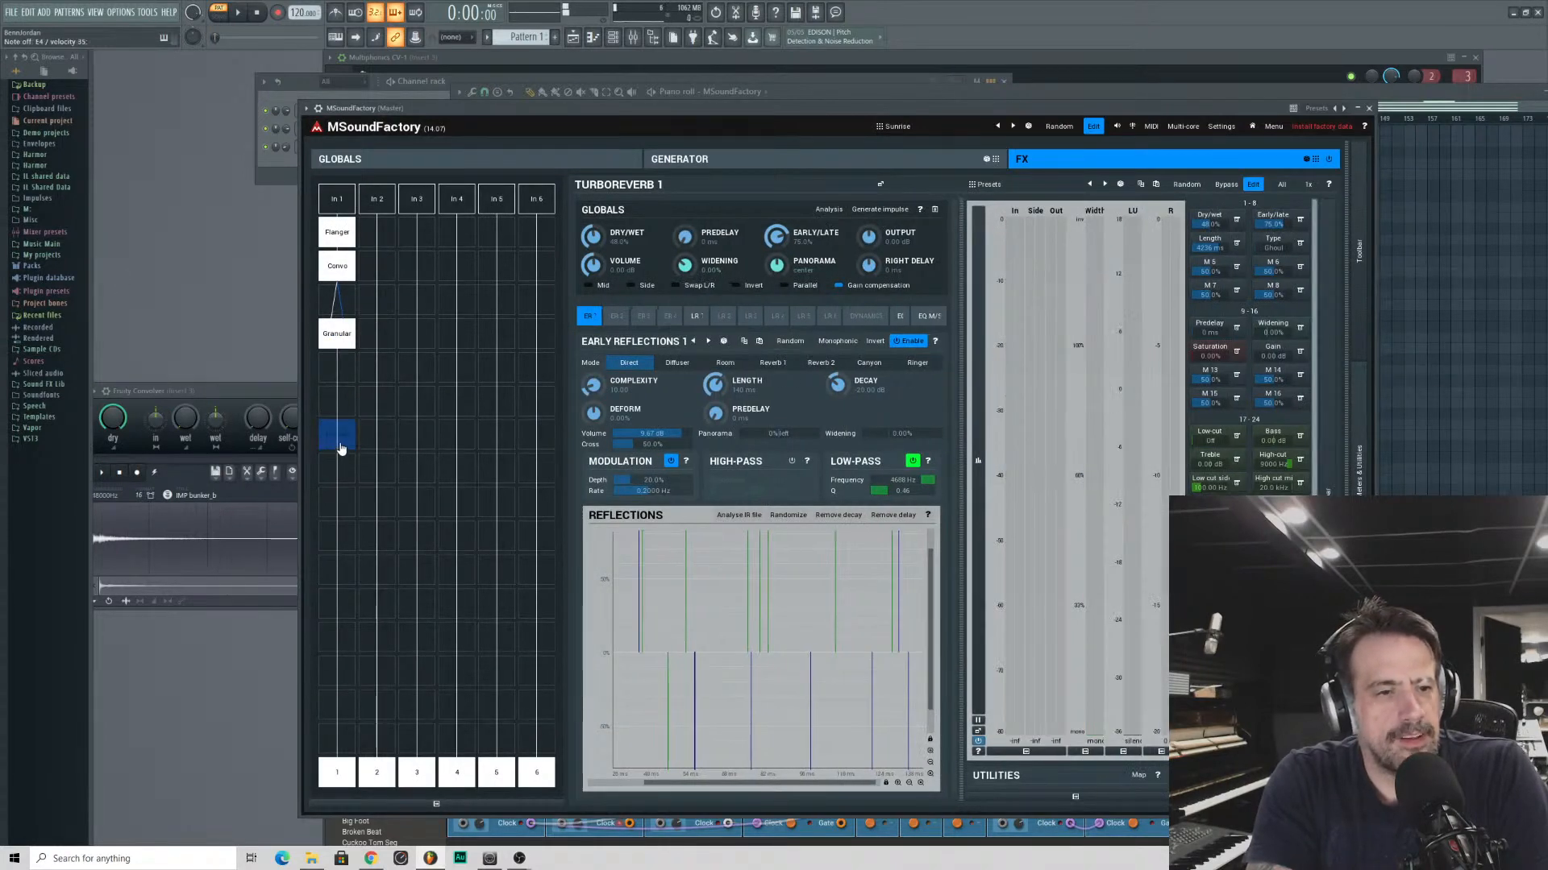
pyautogui.doubleClick(335, 447)
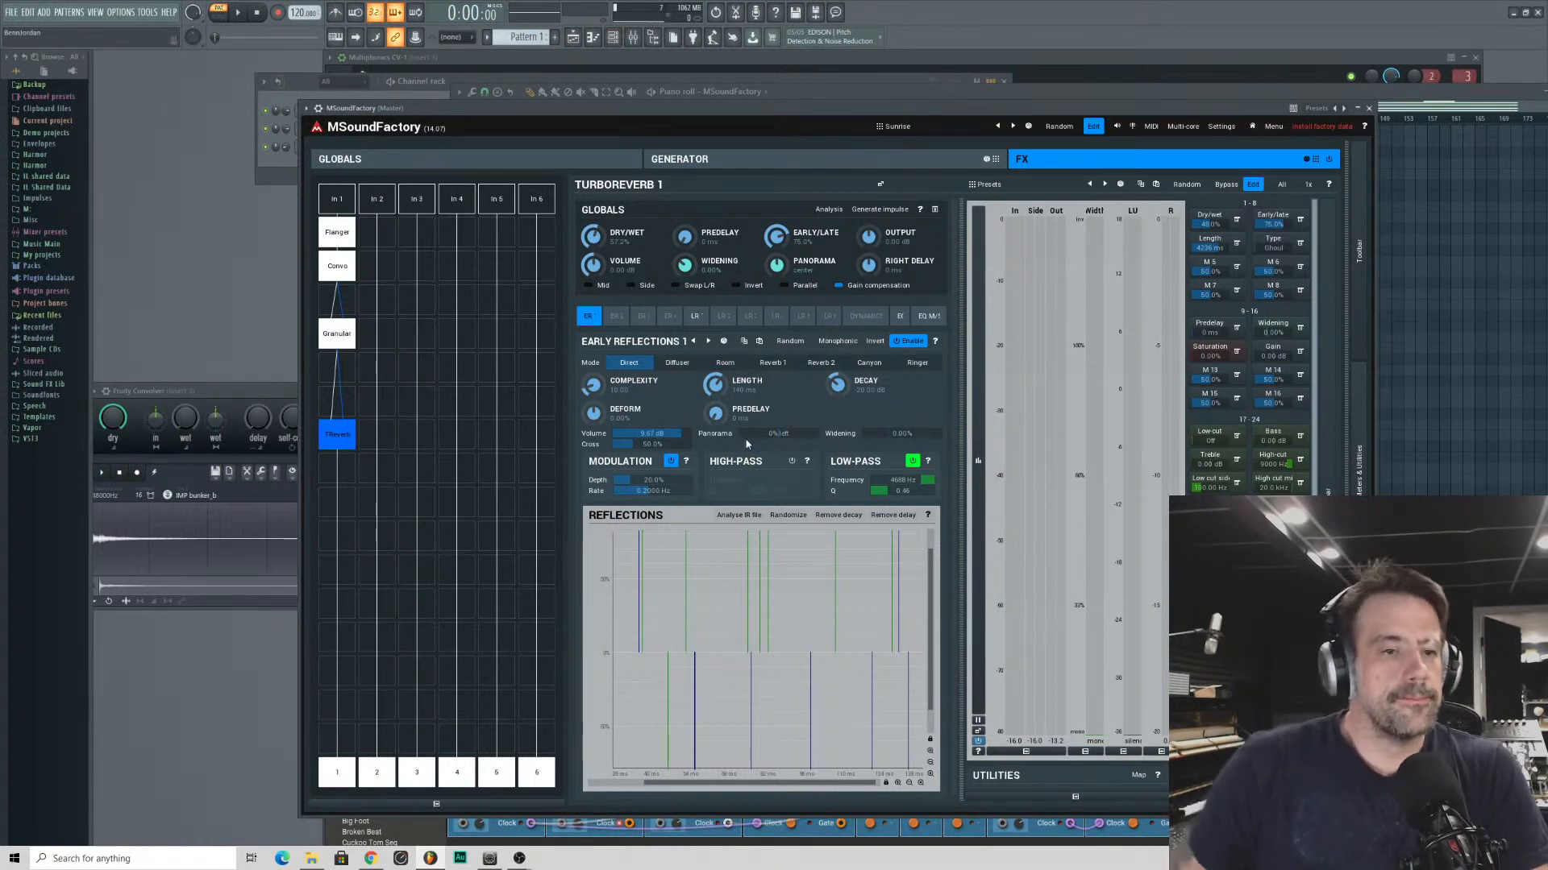
pyautogui.moveTo(593, 236); pyautogui.dragTo(593, 242)
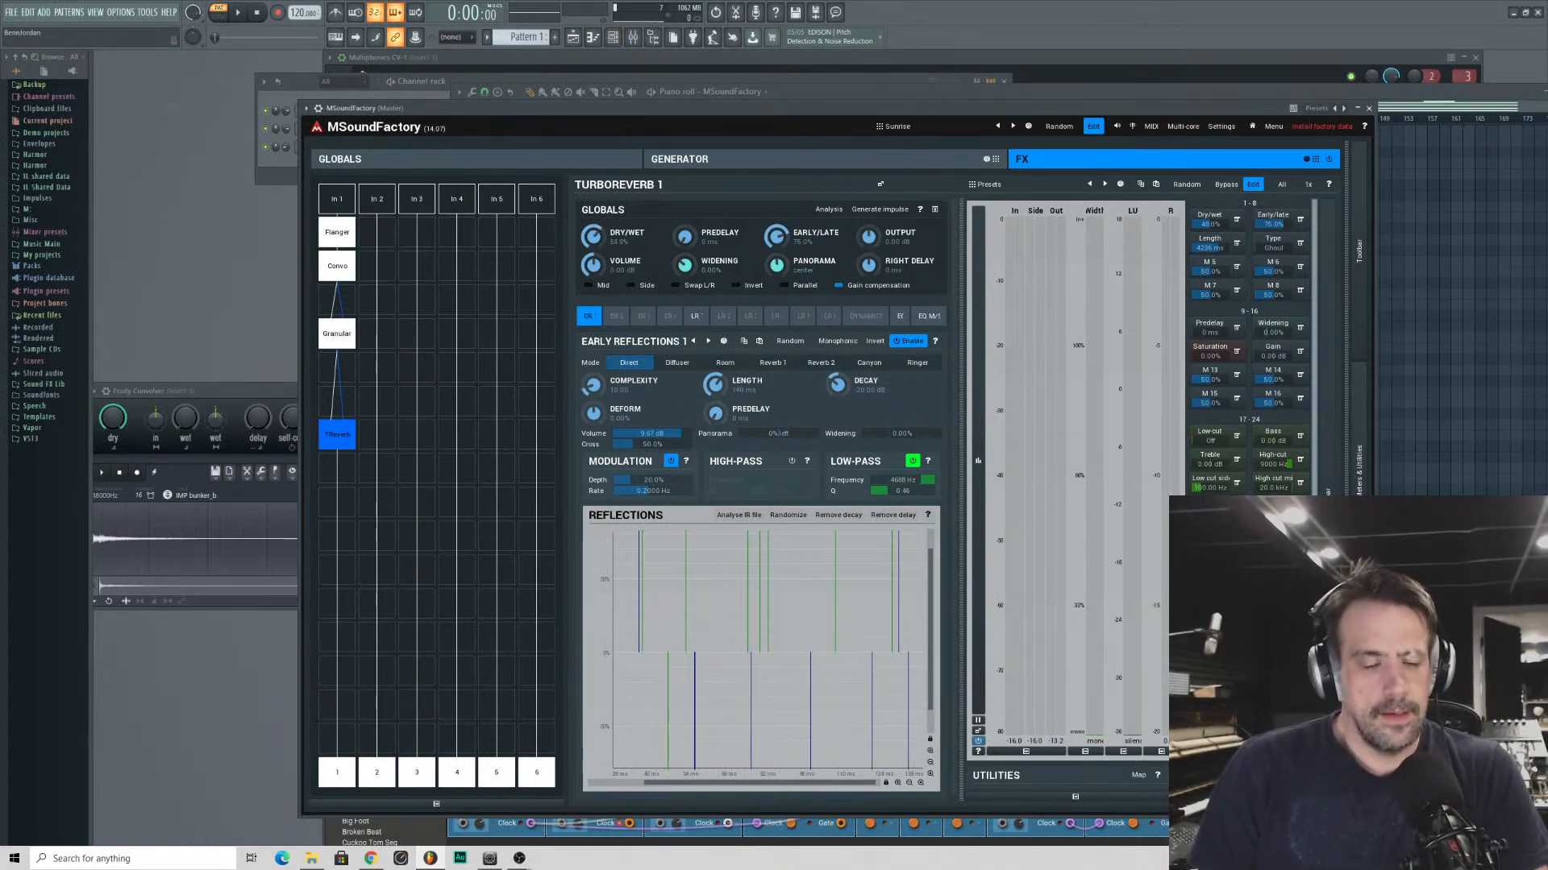
# - Close the MSoundFactory and Multiphonics CV-1 windows, keeping the channel rack in front
pyautogui.click(1370, 109)
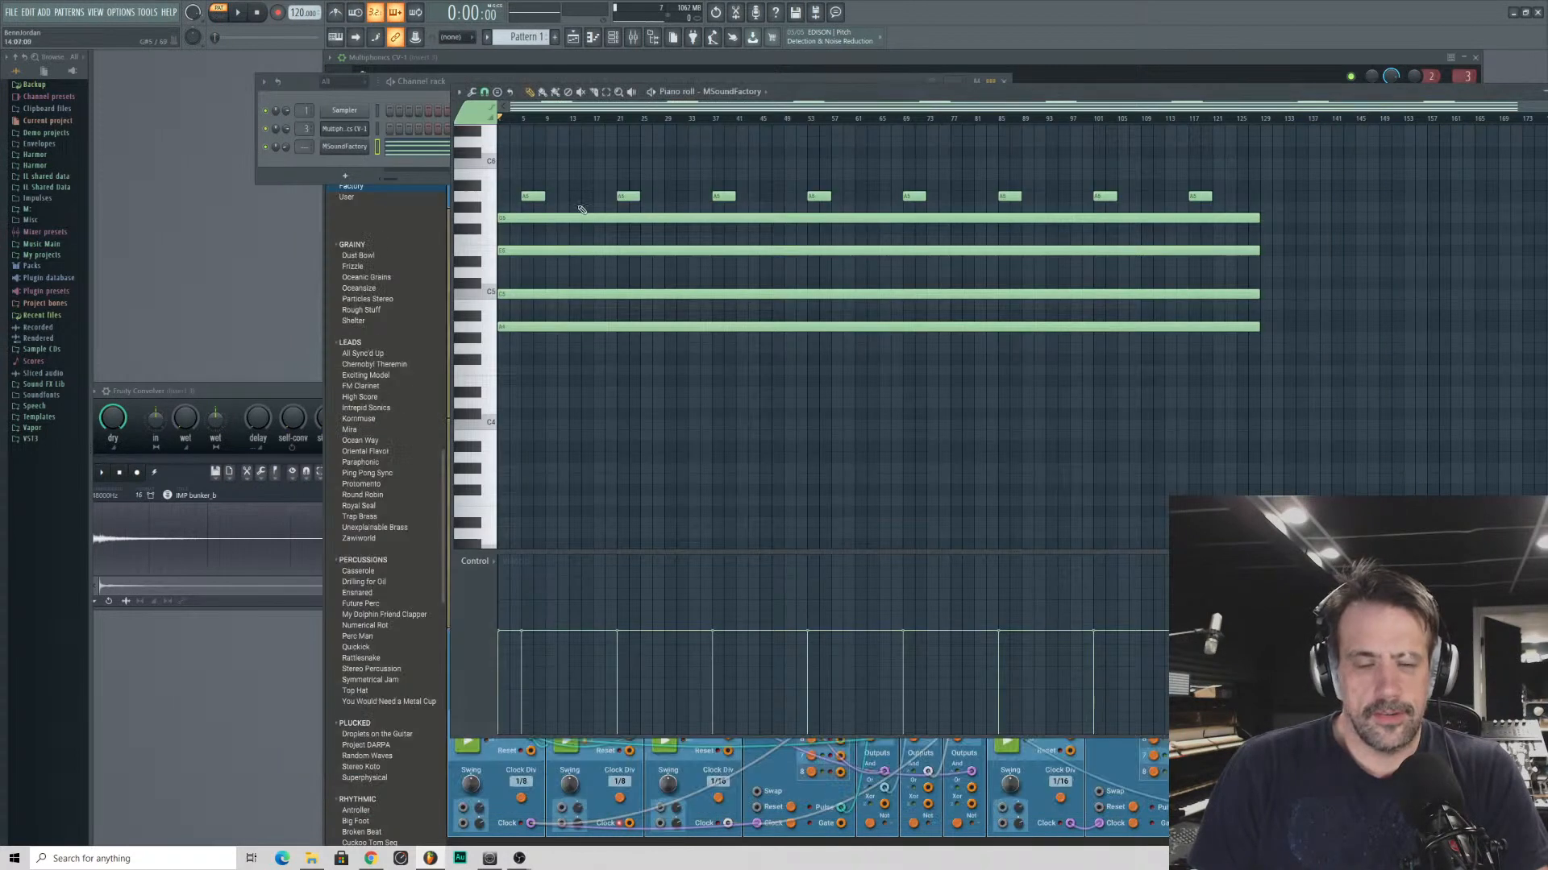
pyautogui.click(357, 216)
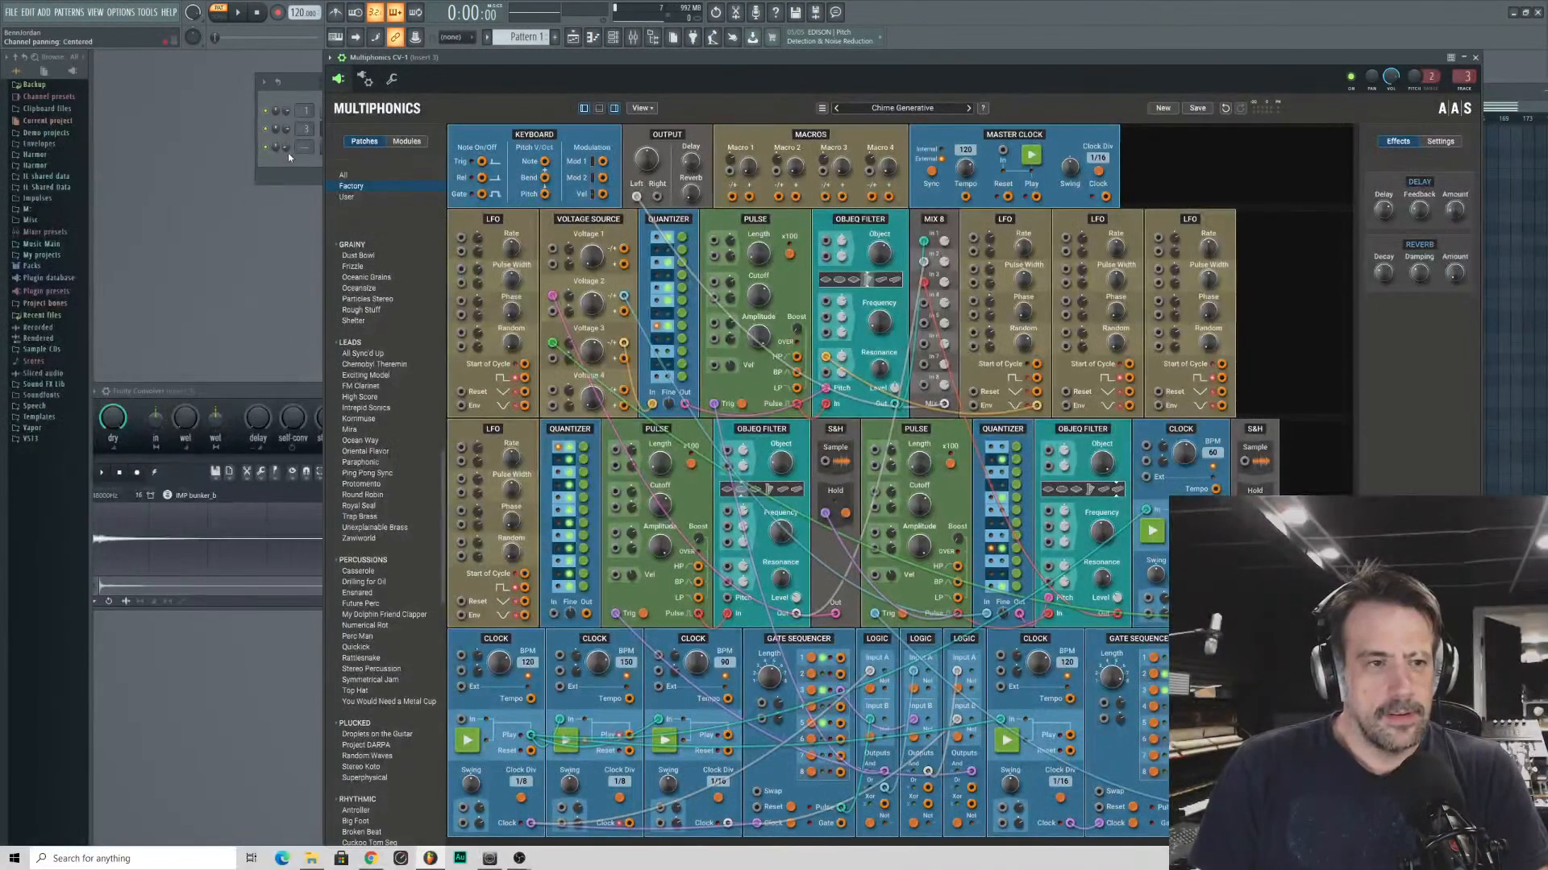
pyautogui.click(295, 167)
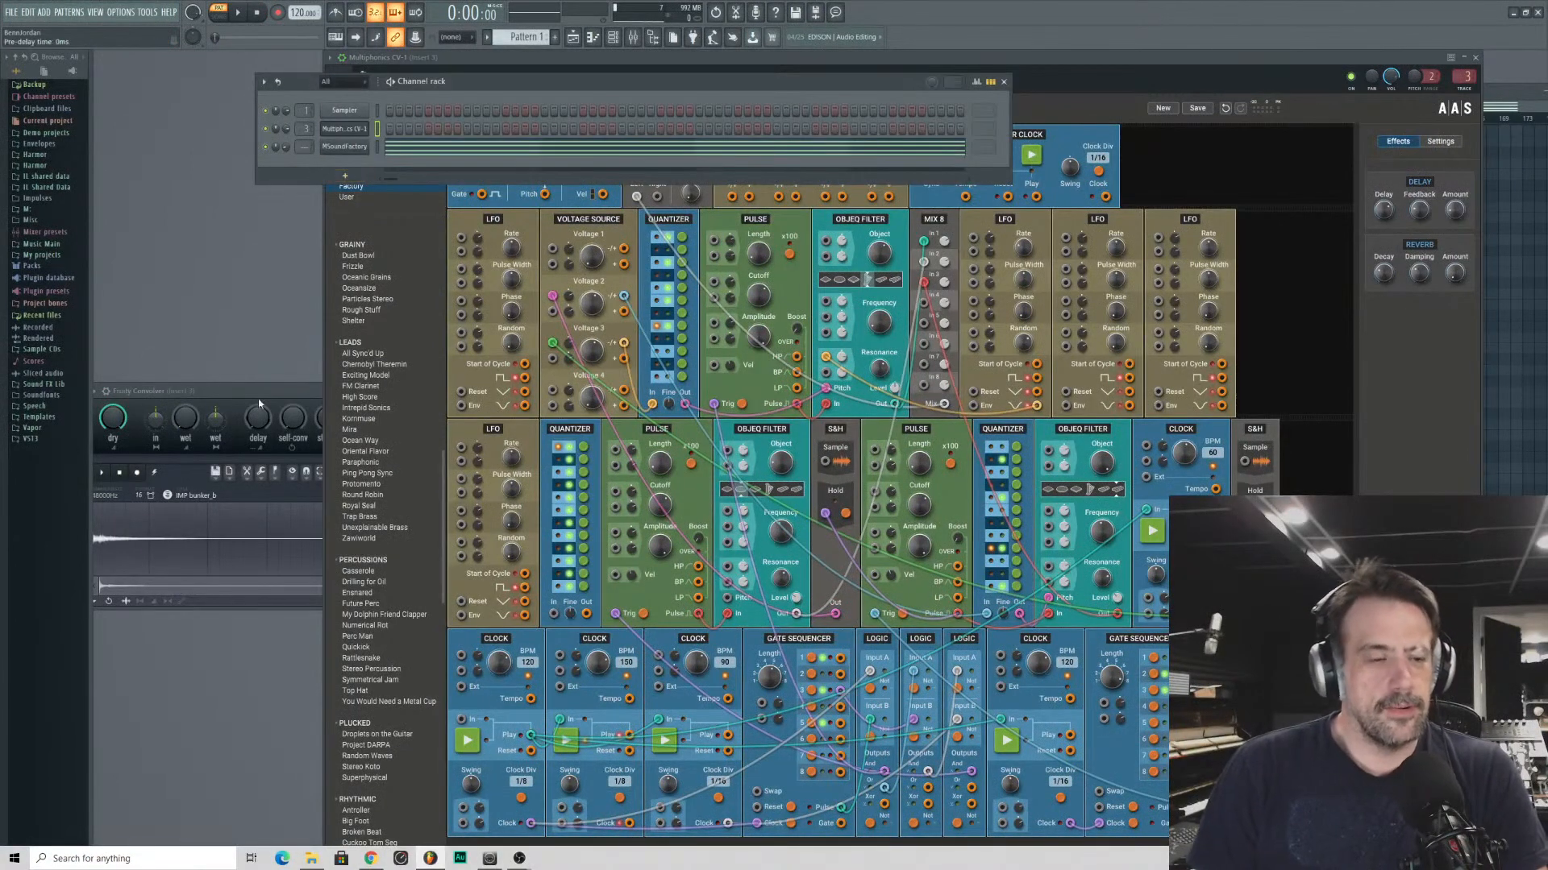
pyautogui.click(1472, 53)
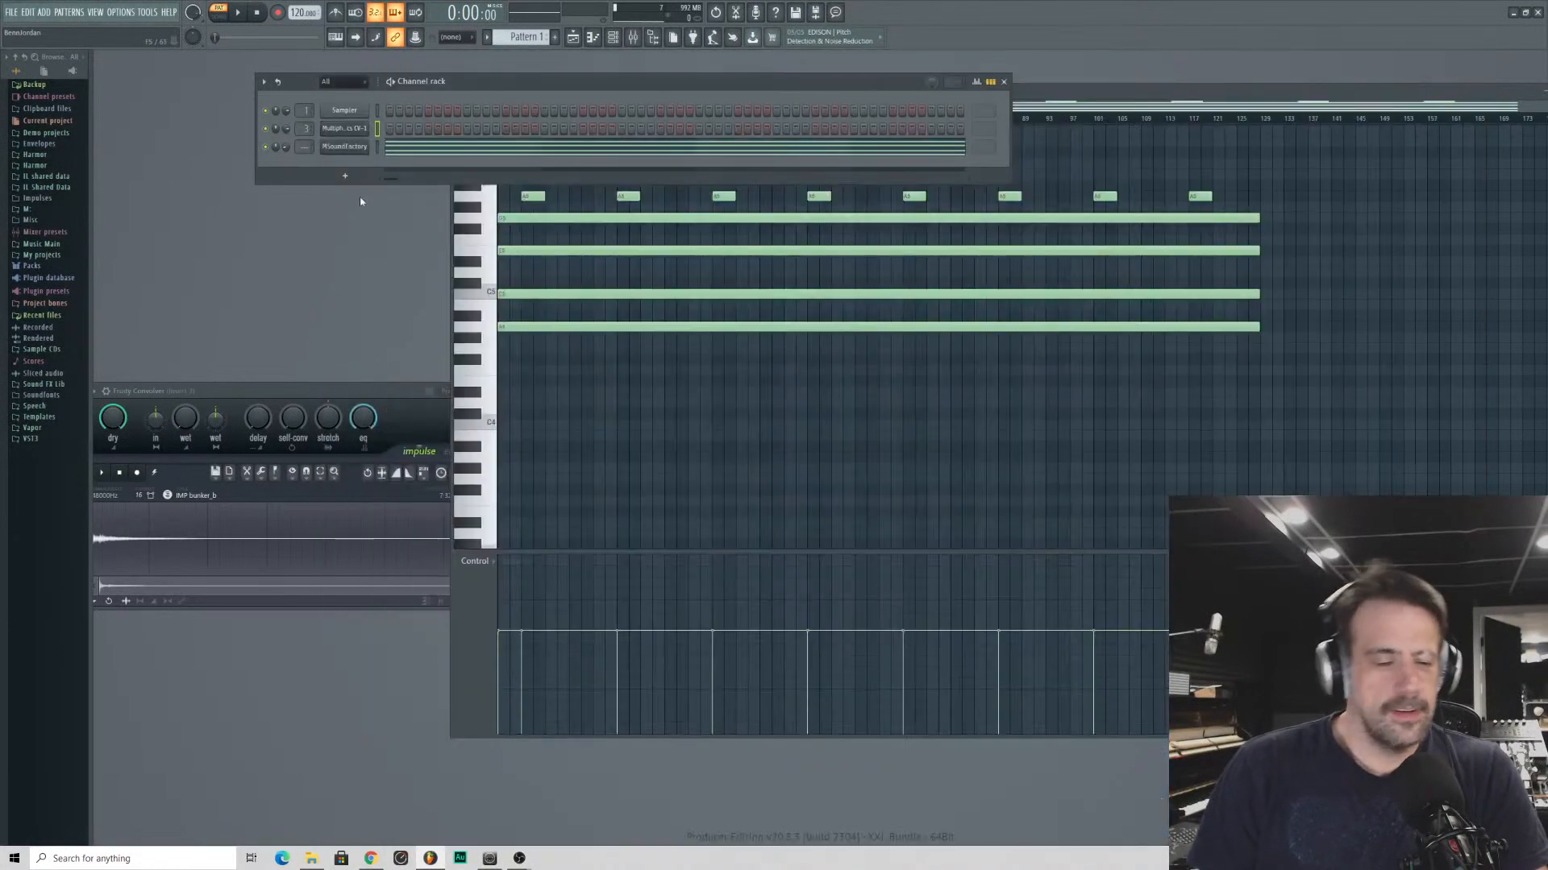
# - Play the pattern, turn down the MSoundFactory channel's volume and close the Fruity Convolver window
pyautogui.press('space')
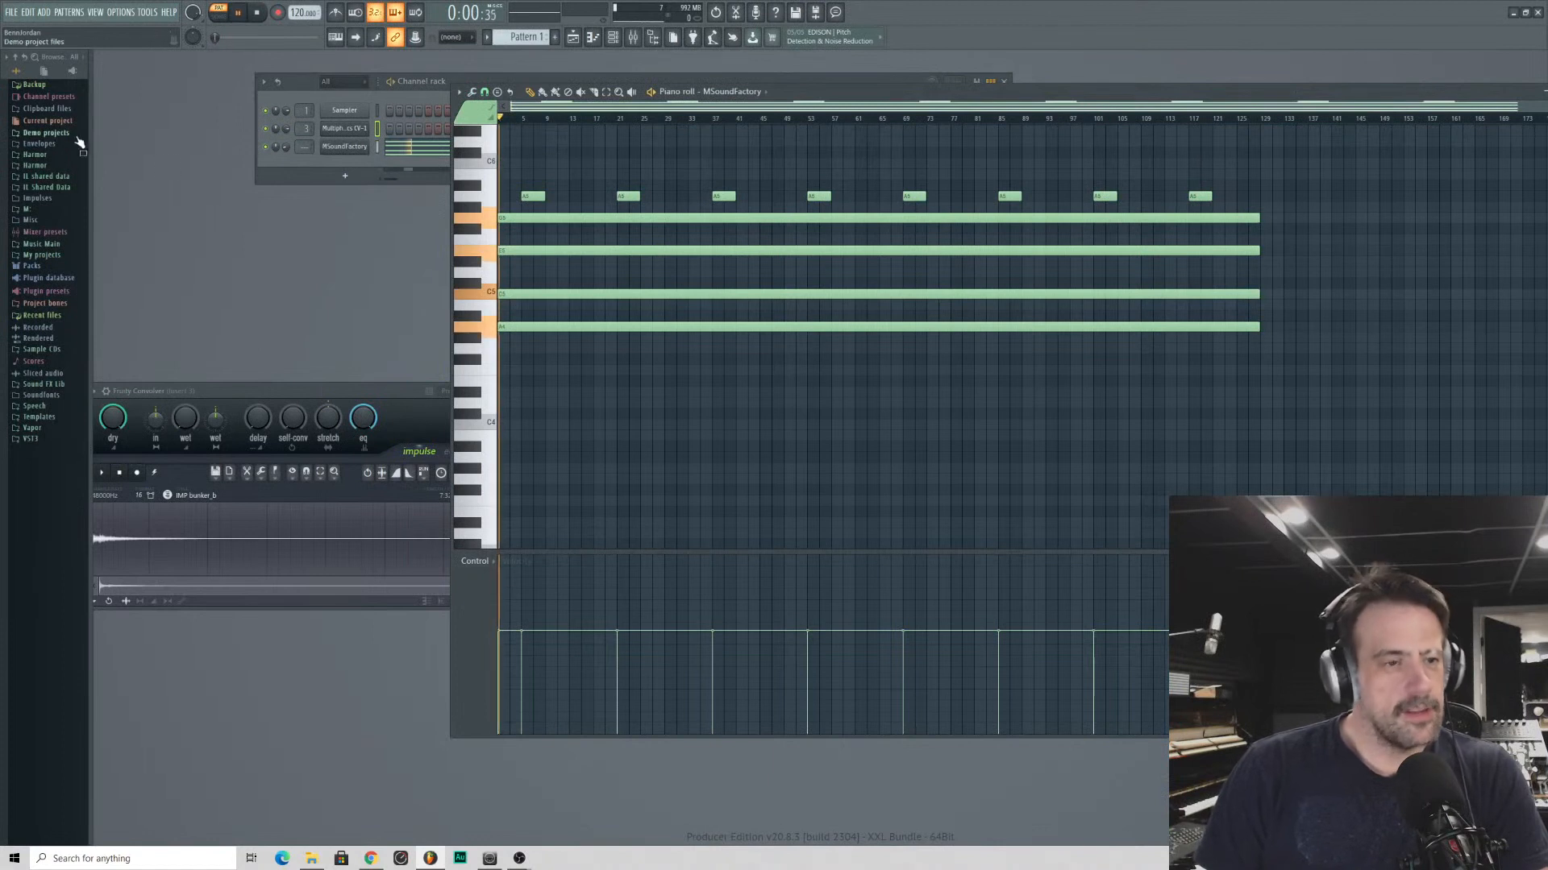
pyautogui.moveTo(266, 391); pyautogui.dragTo(630, 317)
pyautogui.moveTo(286, 146); pyautogui.dragTo(295, 176)
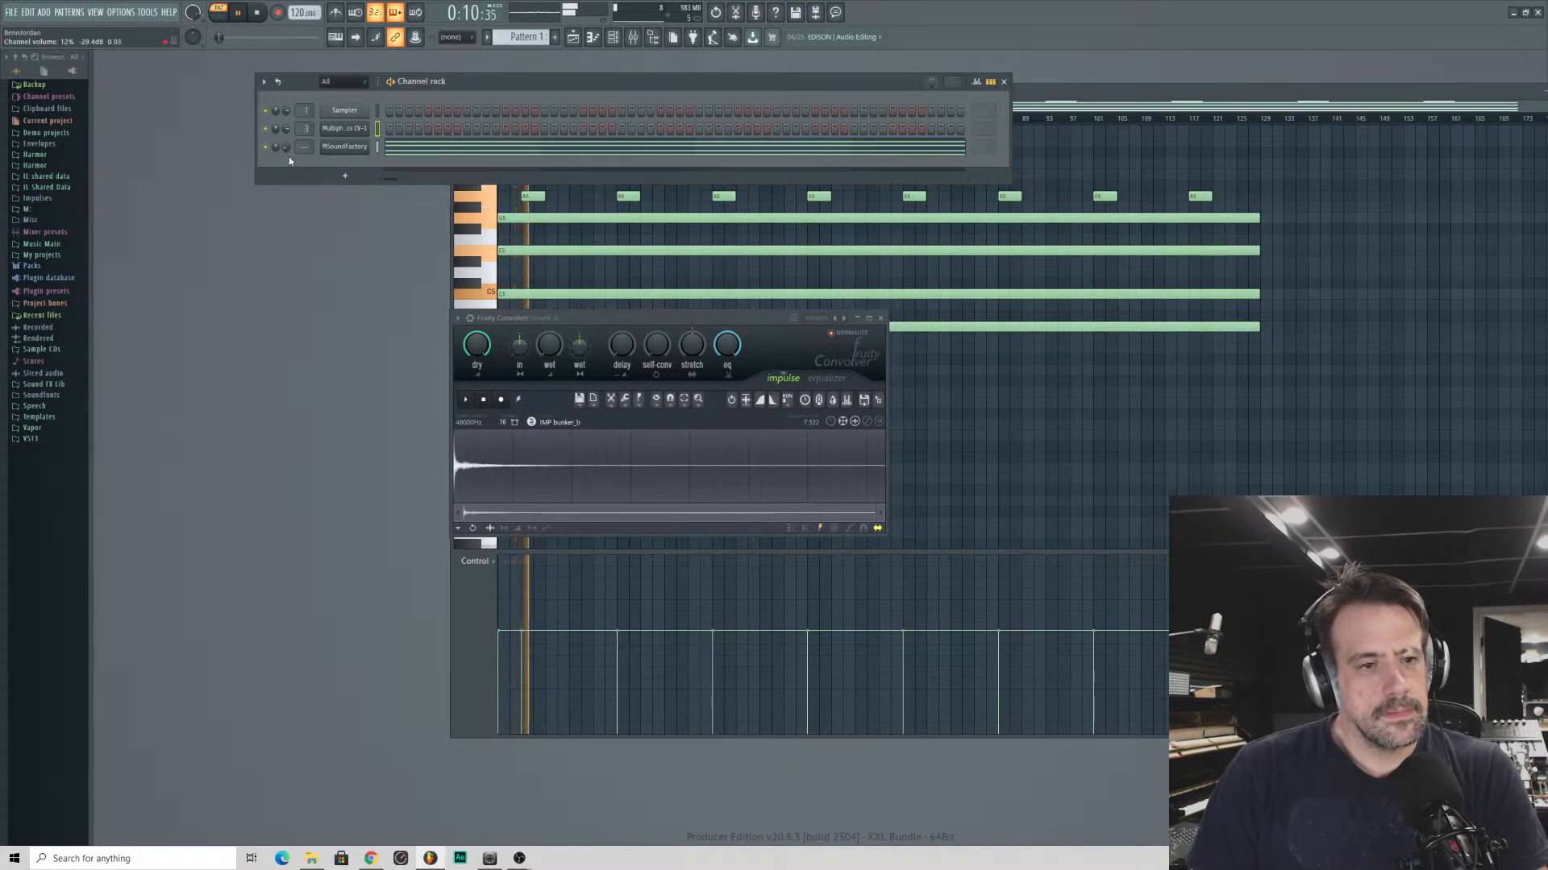
pyautogui.click(880, 317)
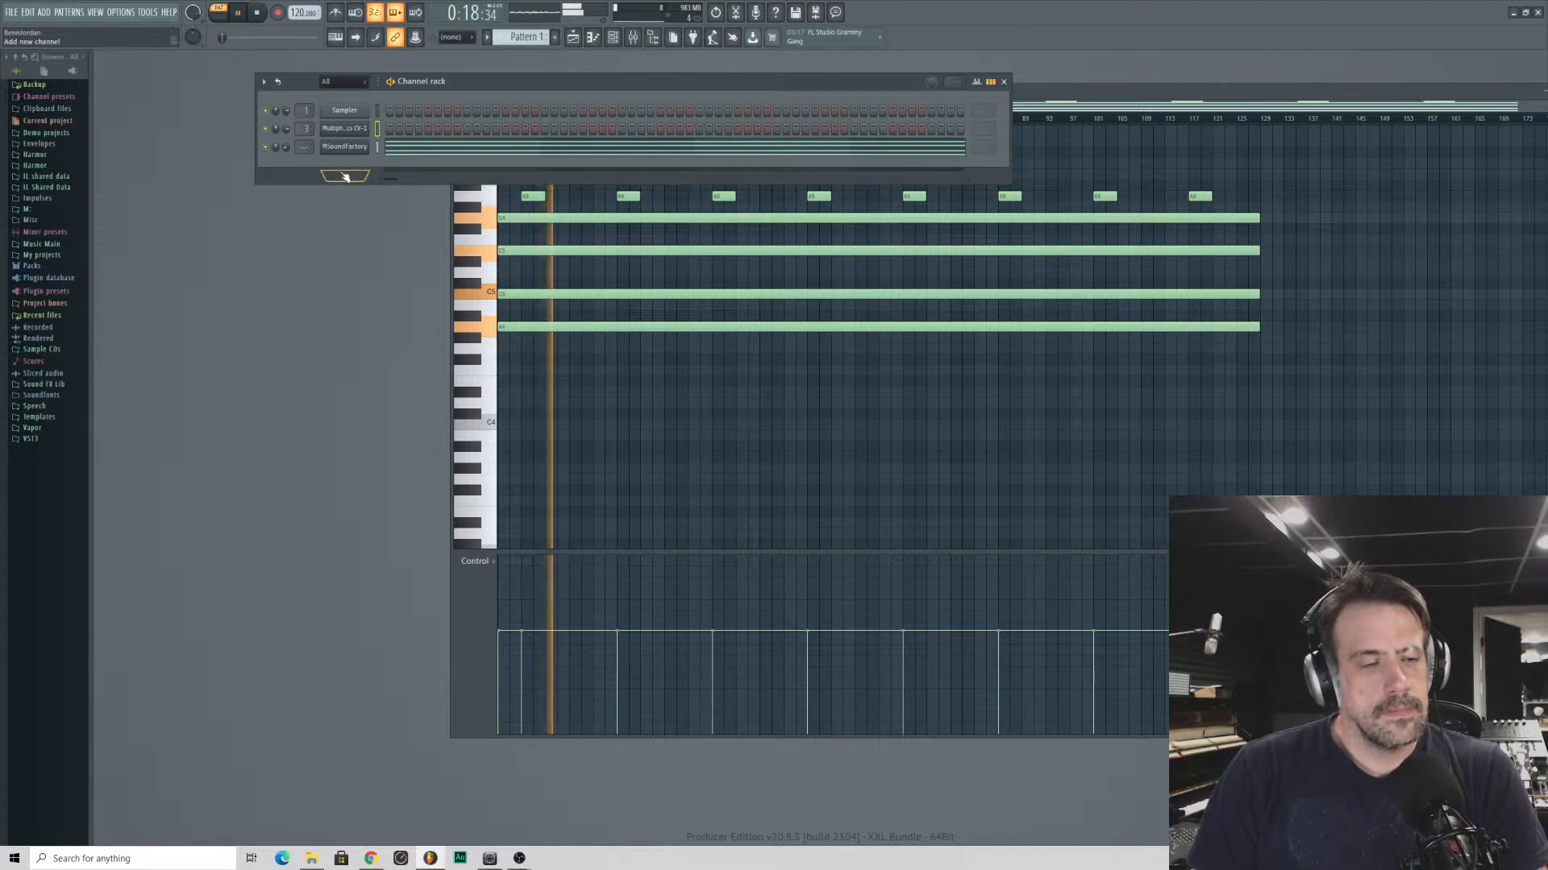
# - Add Rob Papen's SubBoomBass2 as a new channel, move its window below the channel rack and stop playback
pyautogui.click(345, 176)
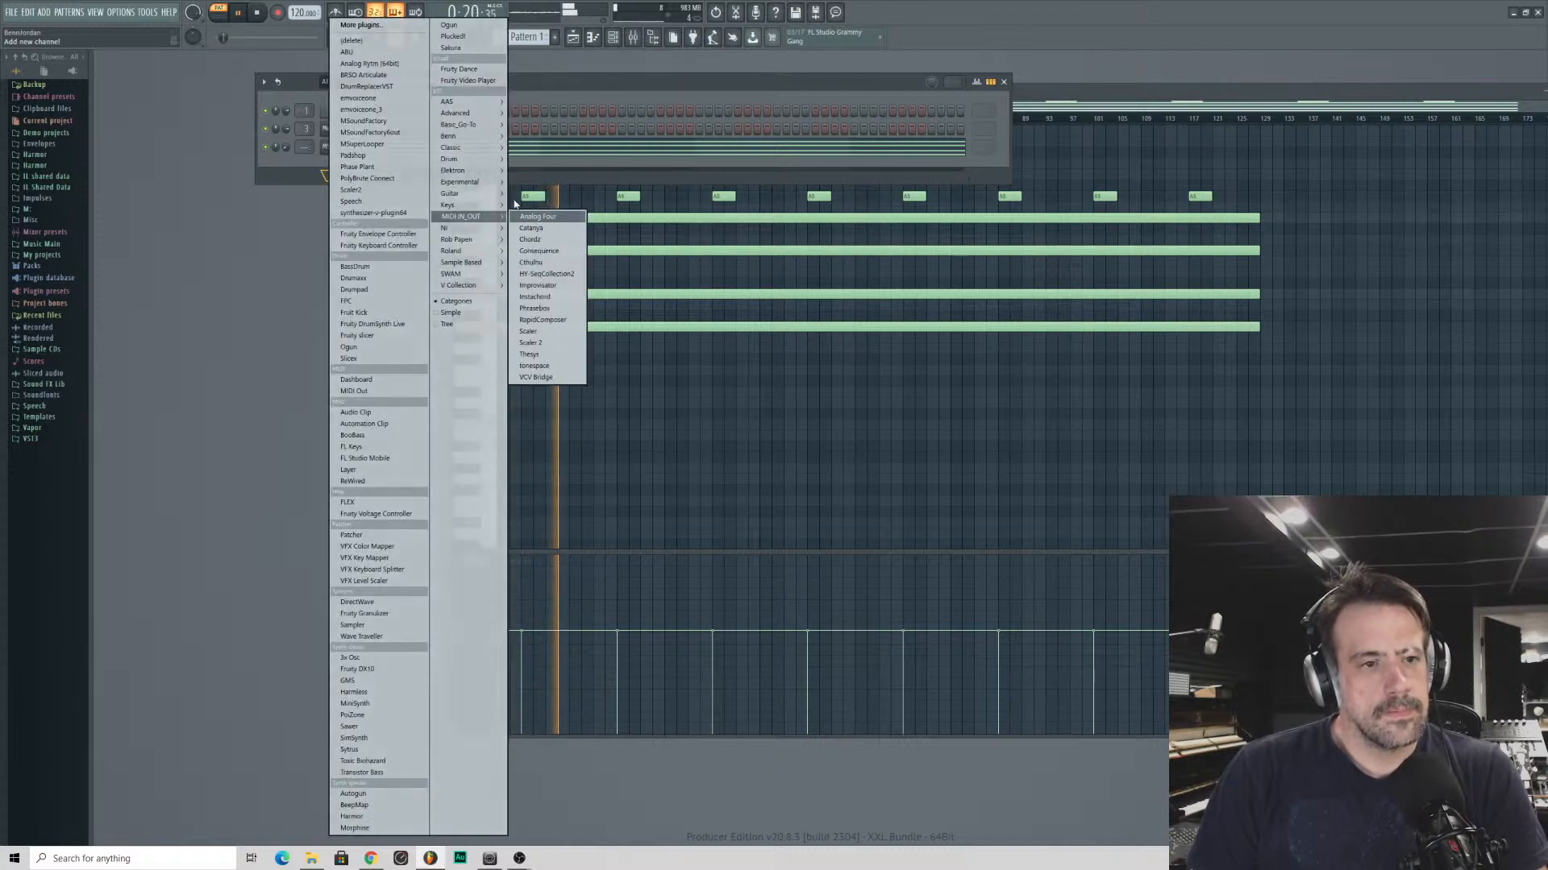
pyautogui.moveTo(474, 169)
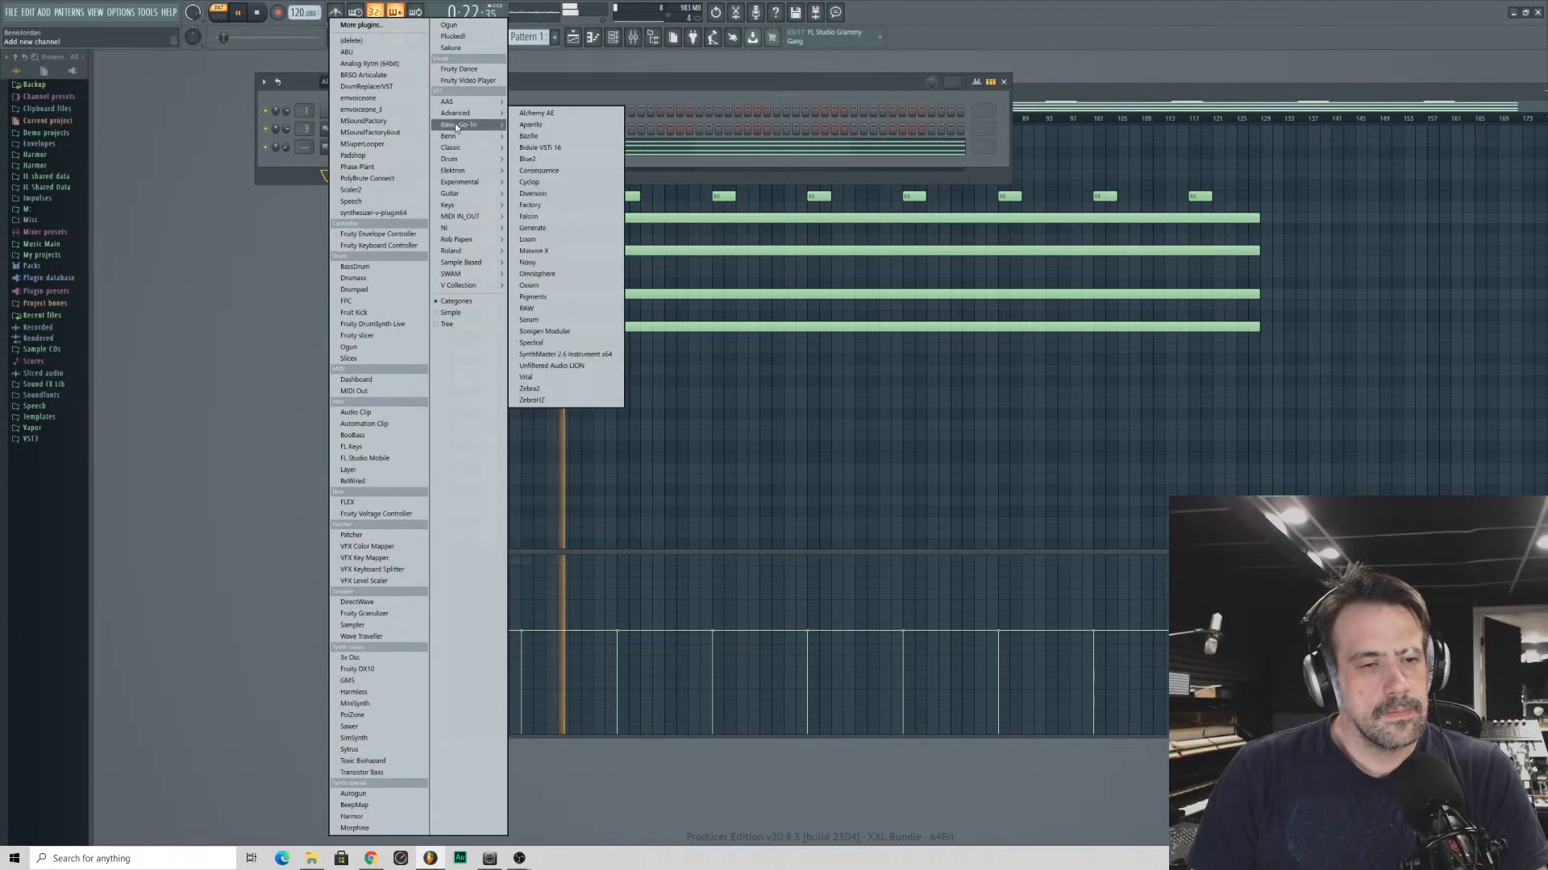
pyautogui.moveTo(449, 137)
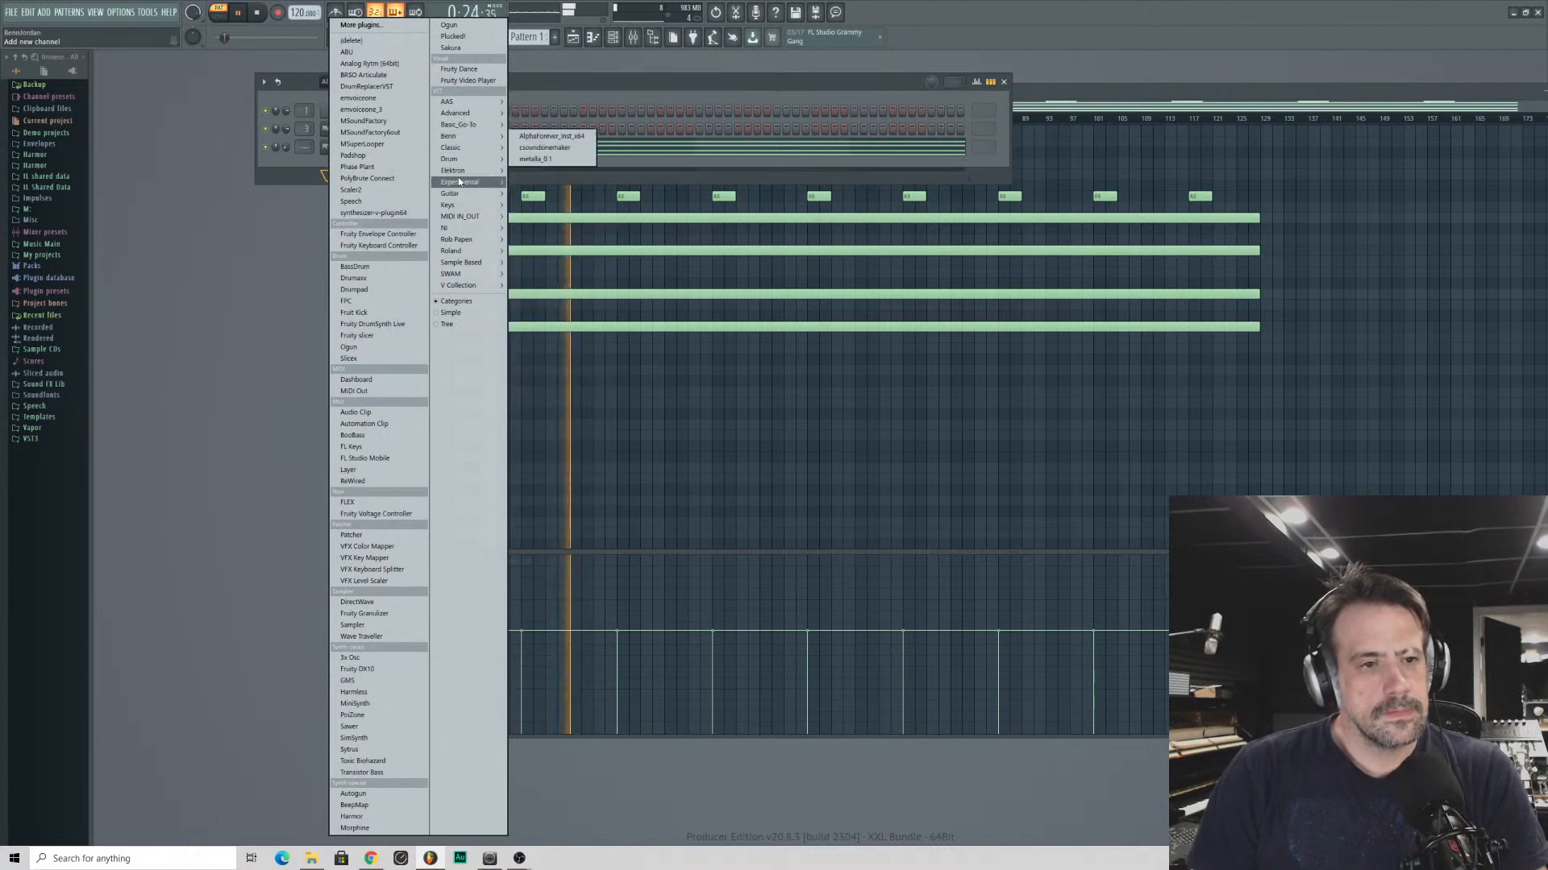
pyautogui.moveTo(475, 286)
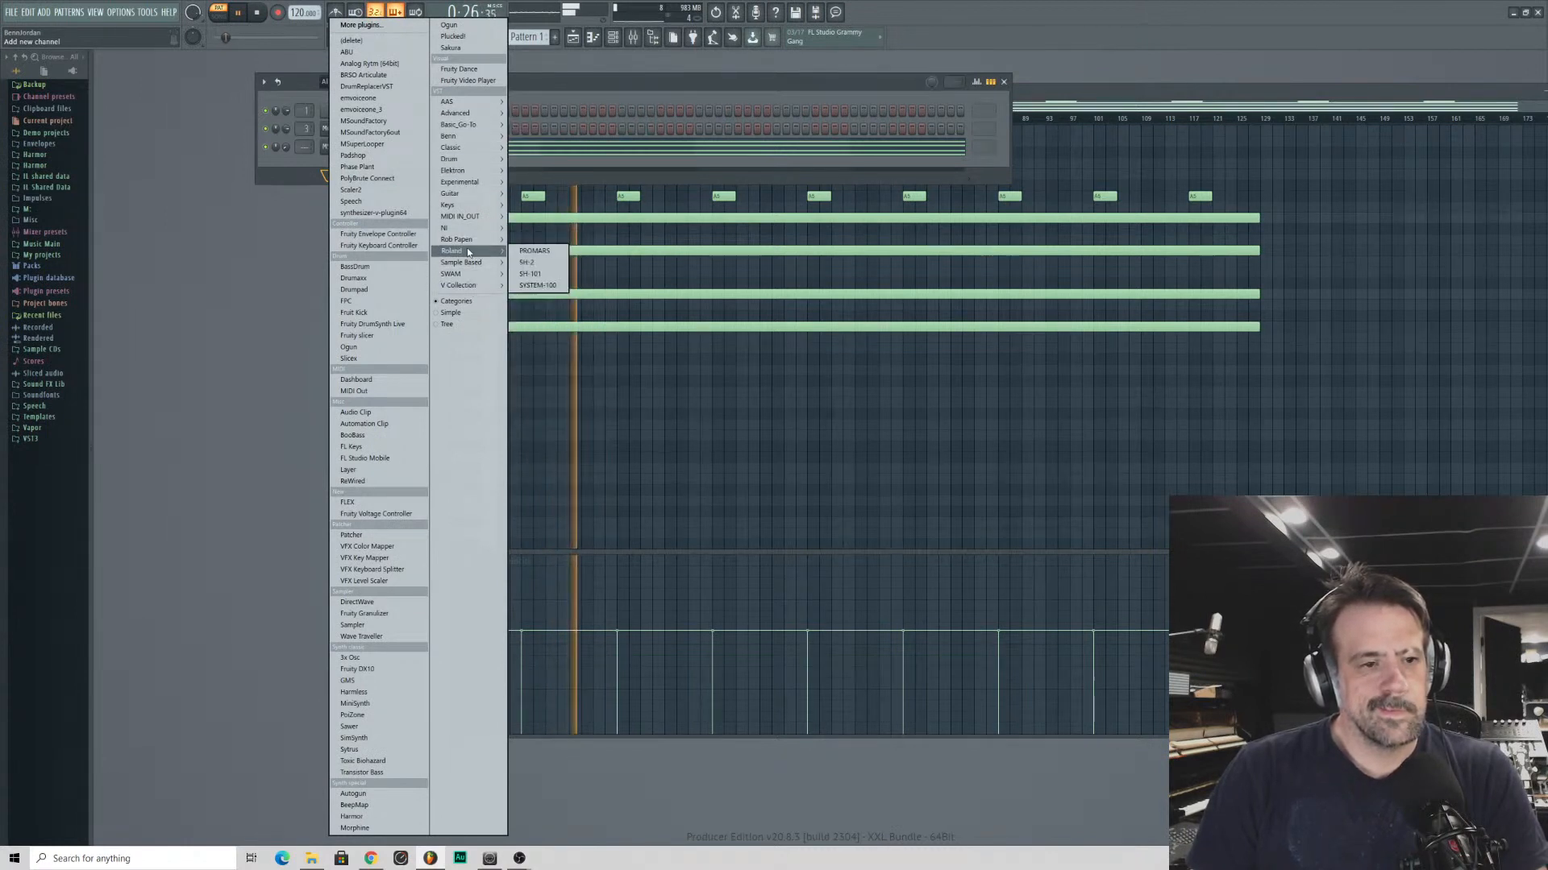
pyautogui.moveTo(489, 247)
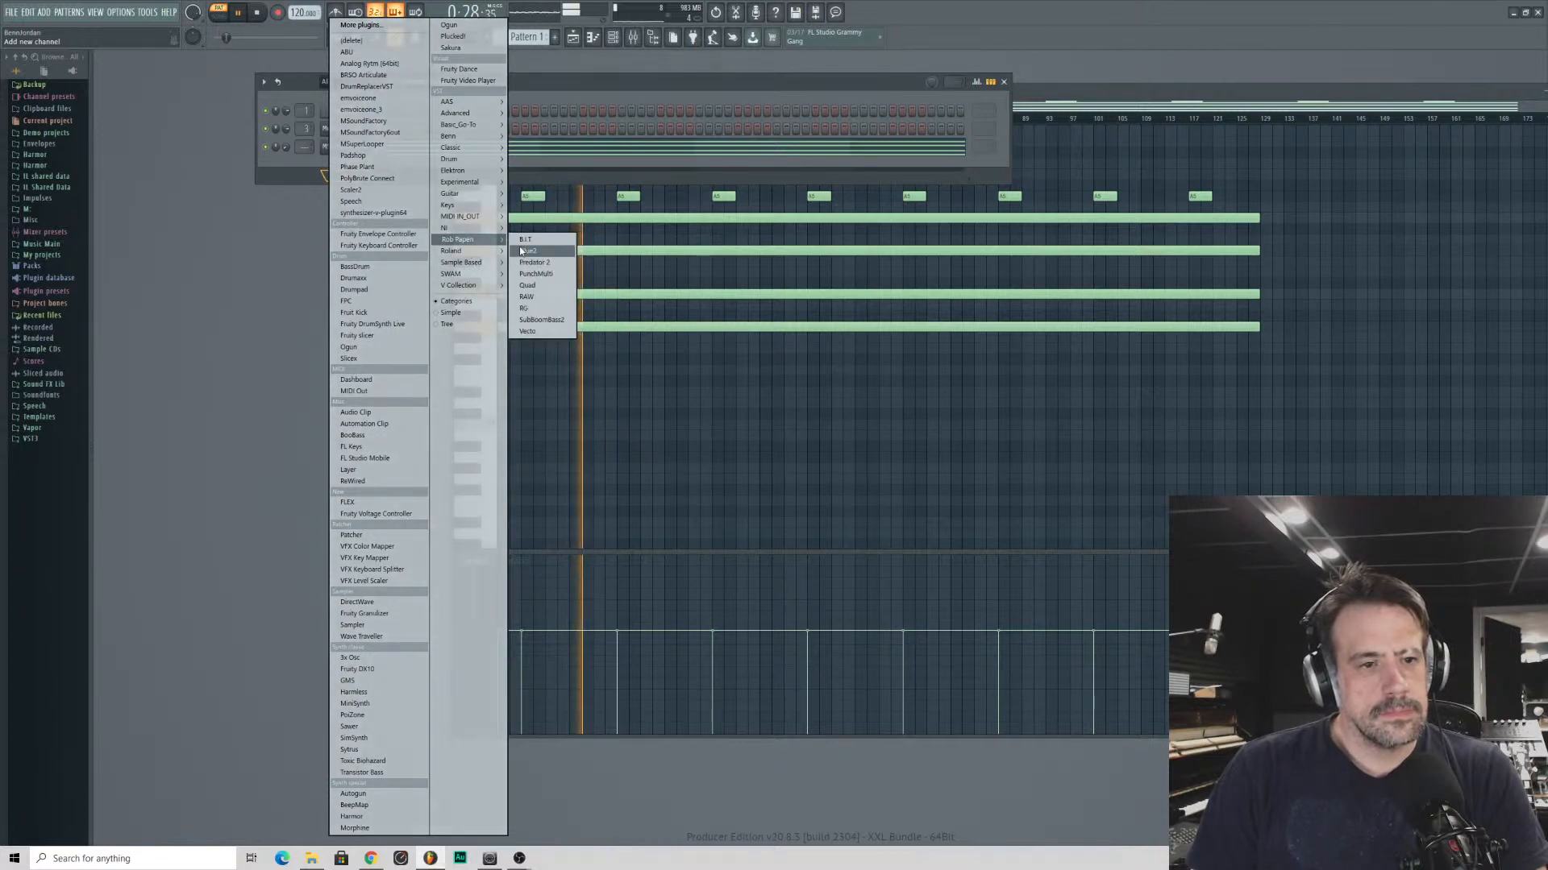
pyautogui.click(542, 320)
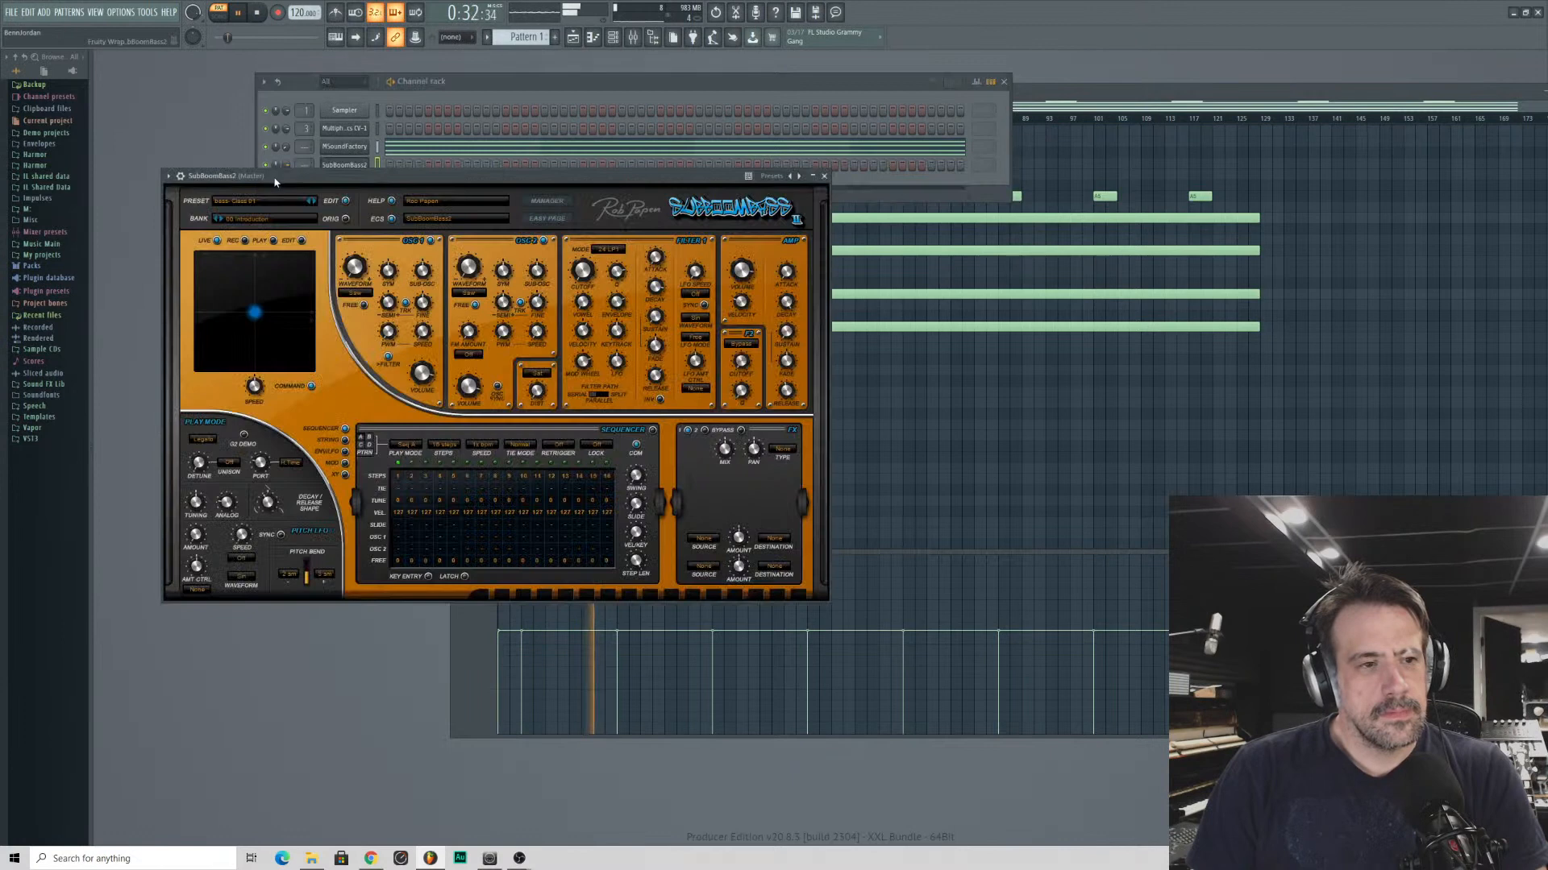
pyautogui.moveTo(276, 178); pyautogui.dragTo(421, 315)
pyautogui.press('space')
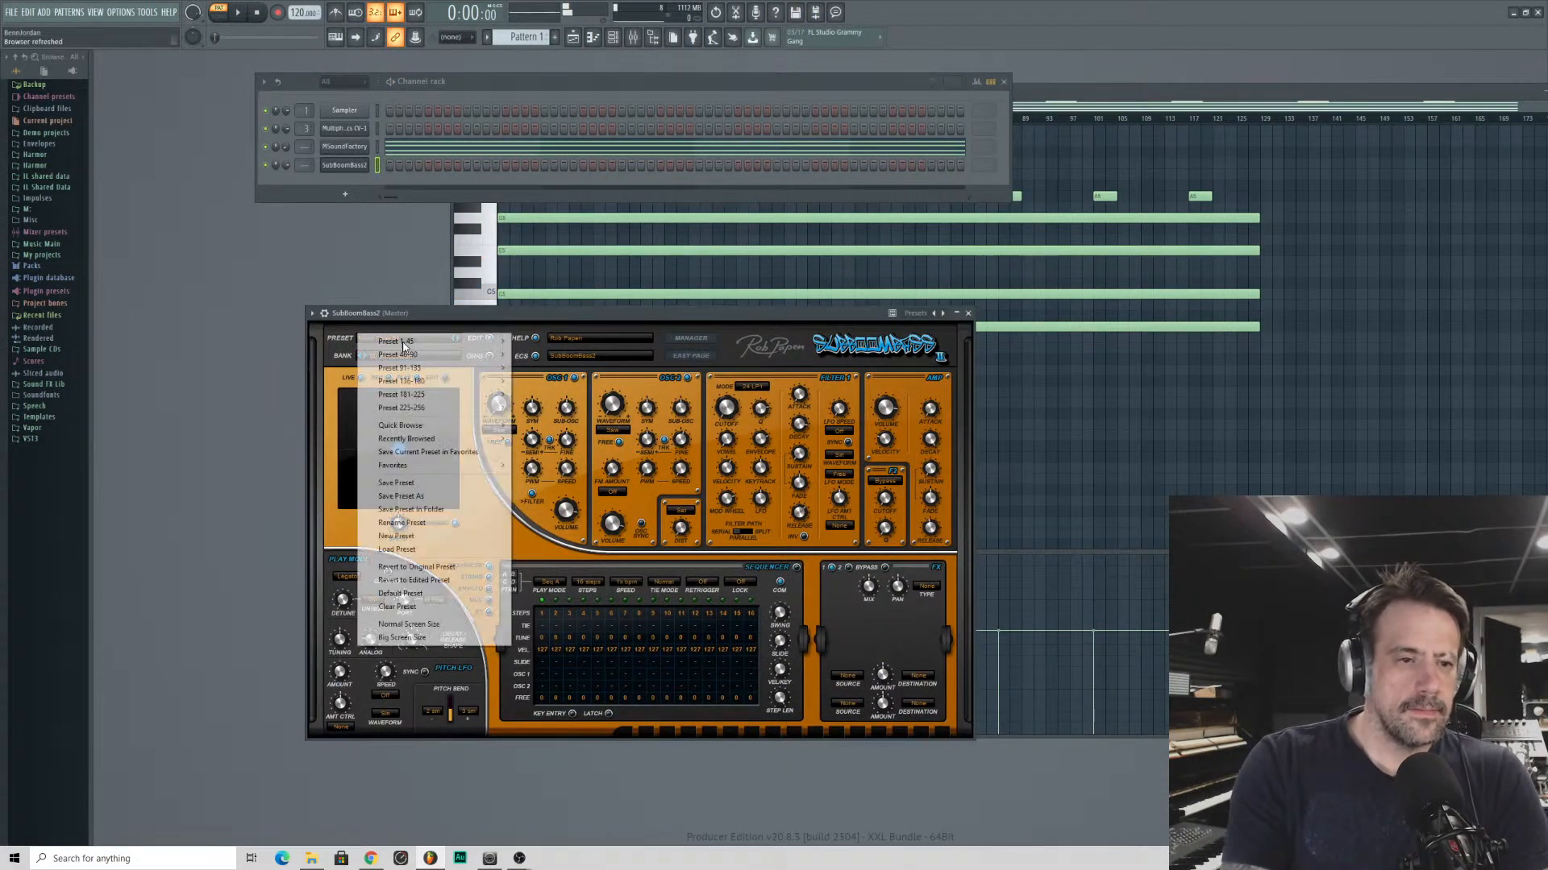
# - Load the 011 bass- Class 01 preset in SubBoomBass2 and turn down its channel volume
pyautogui.click(361, 337)
pyautogui.moveTo(426, 340)
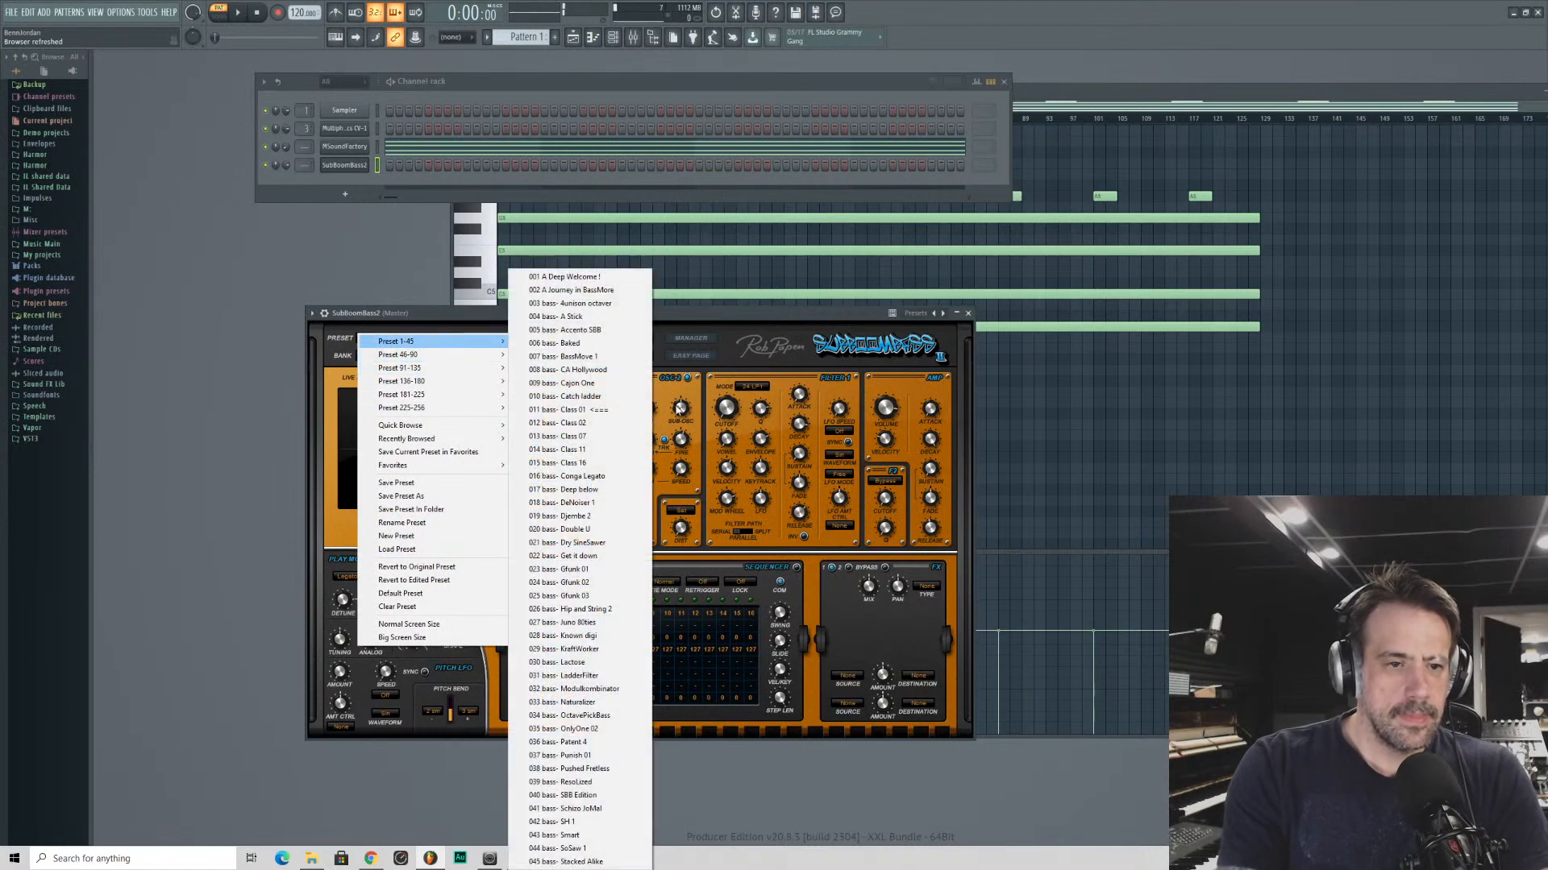
pyautogui.click(568, 409)
pyautogui.moveTo(286, 165); pyautogui.dragTo(285, 179)
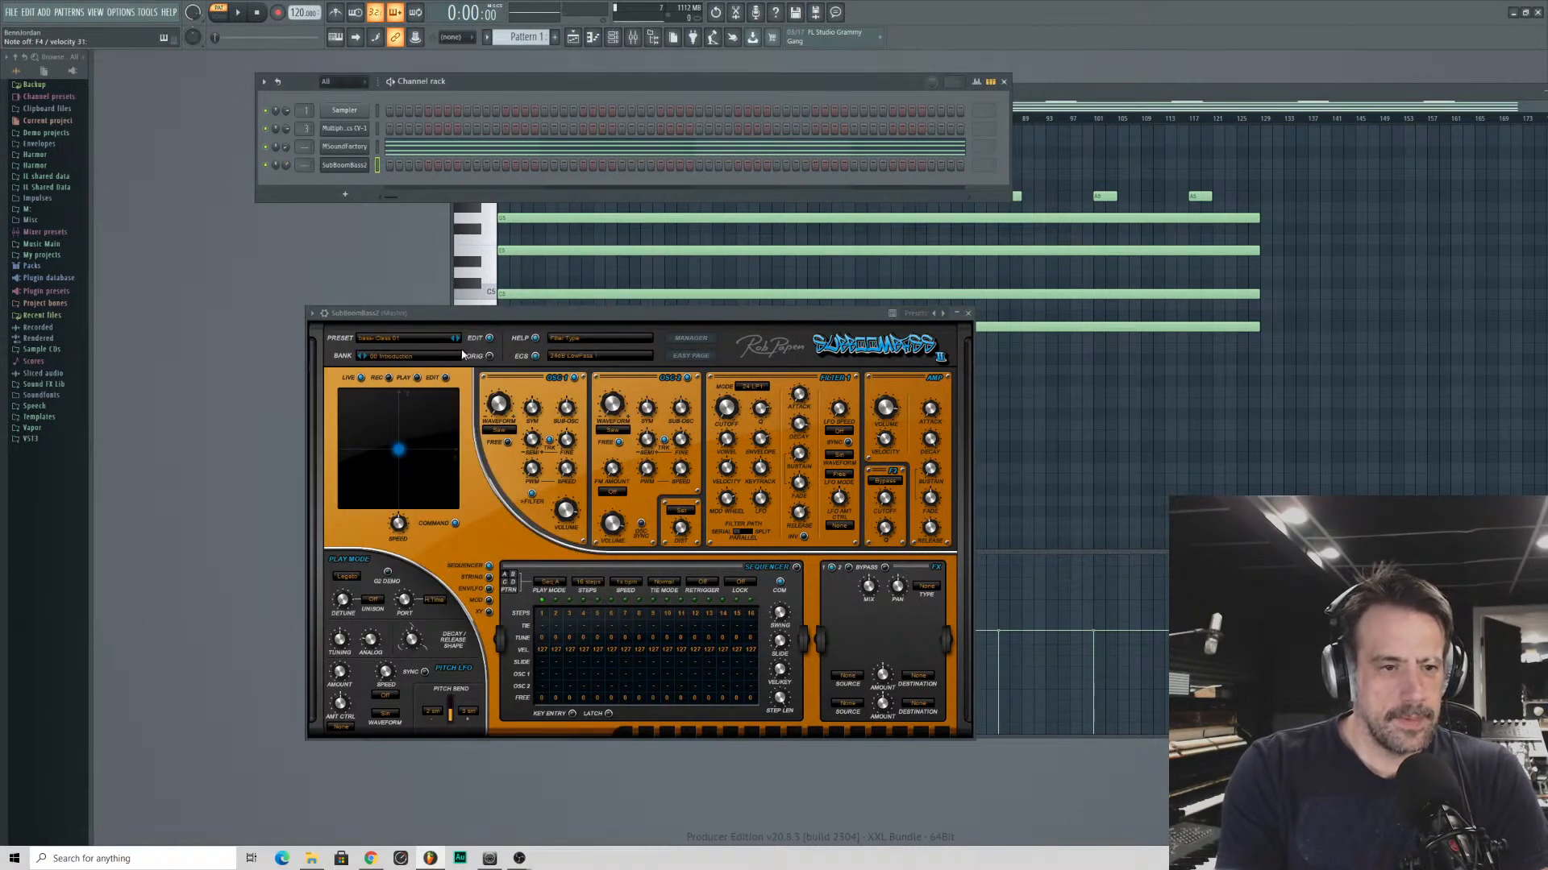
# - Load the 01 Sequence Presets 01 bank in SubBoomBass2 and audition its sequence presets one after another
pyautogui.click(410, 359)
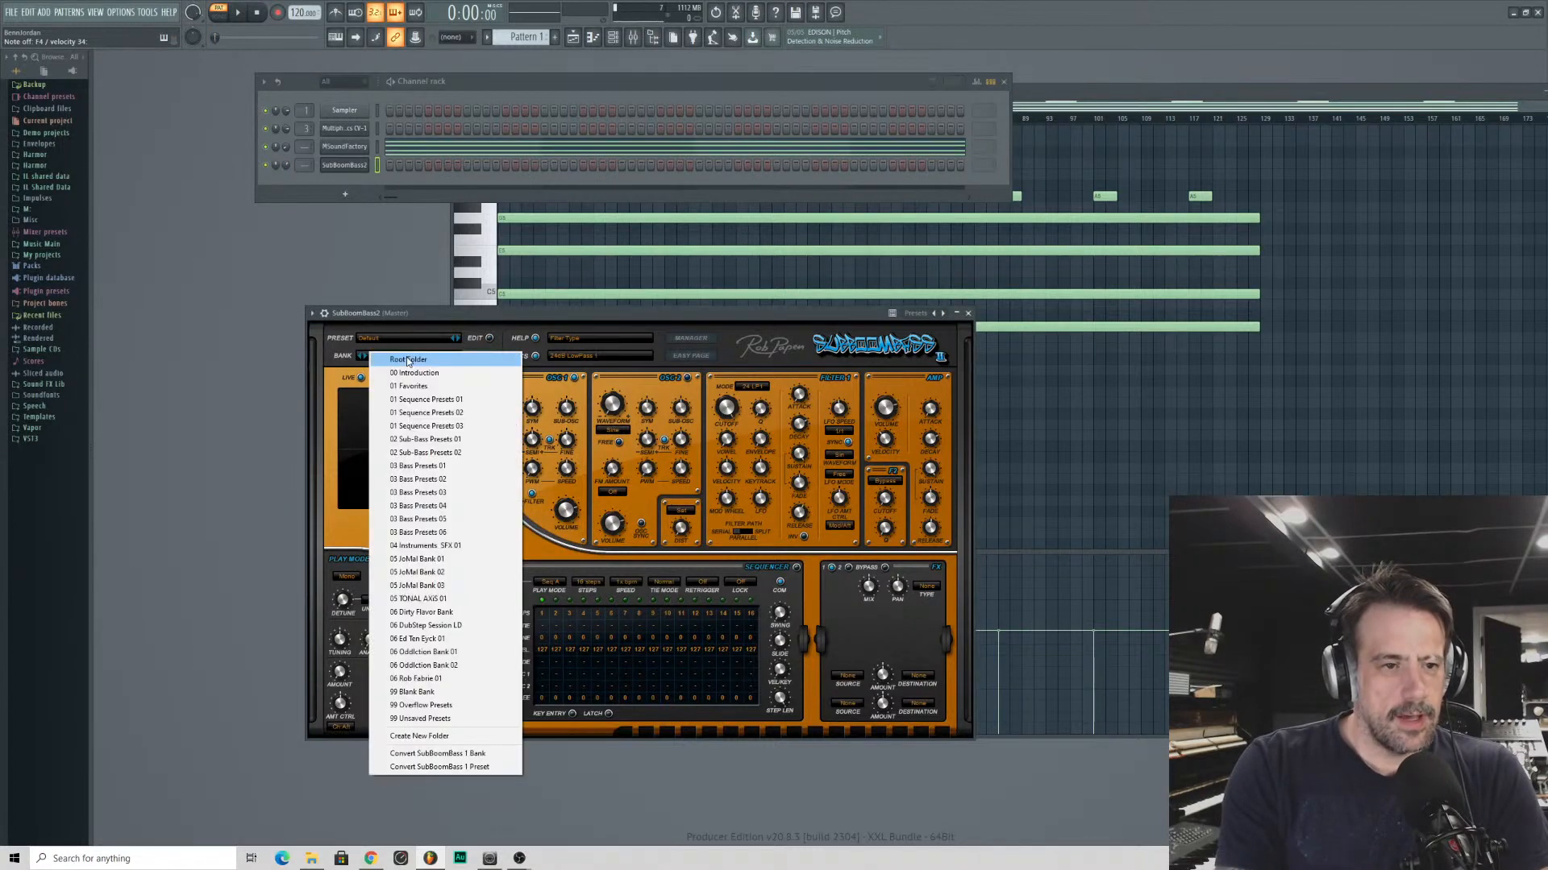
pyautogui.click(411, 399)
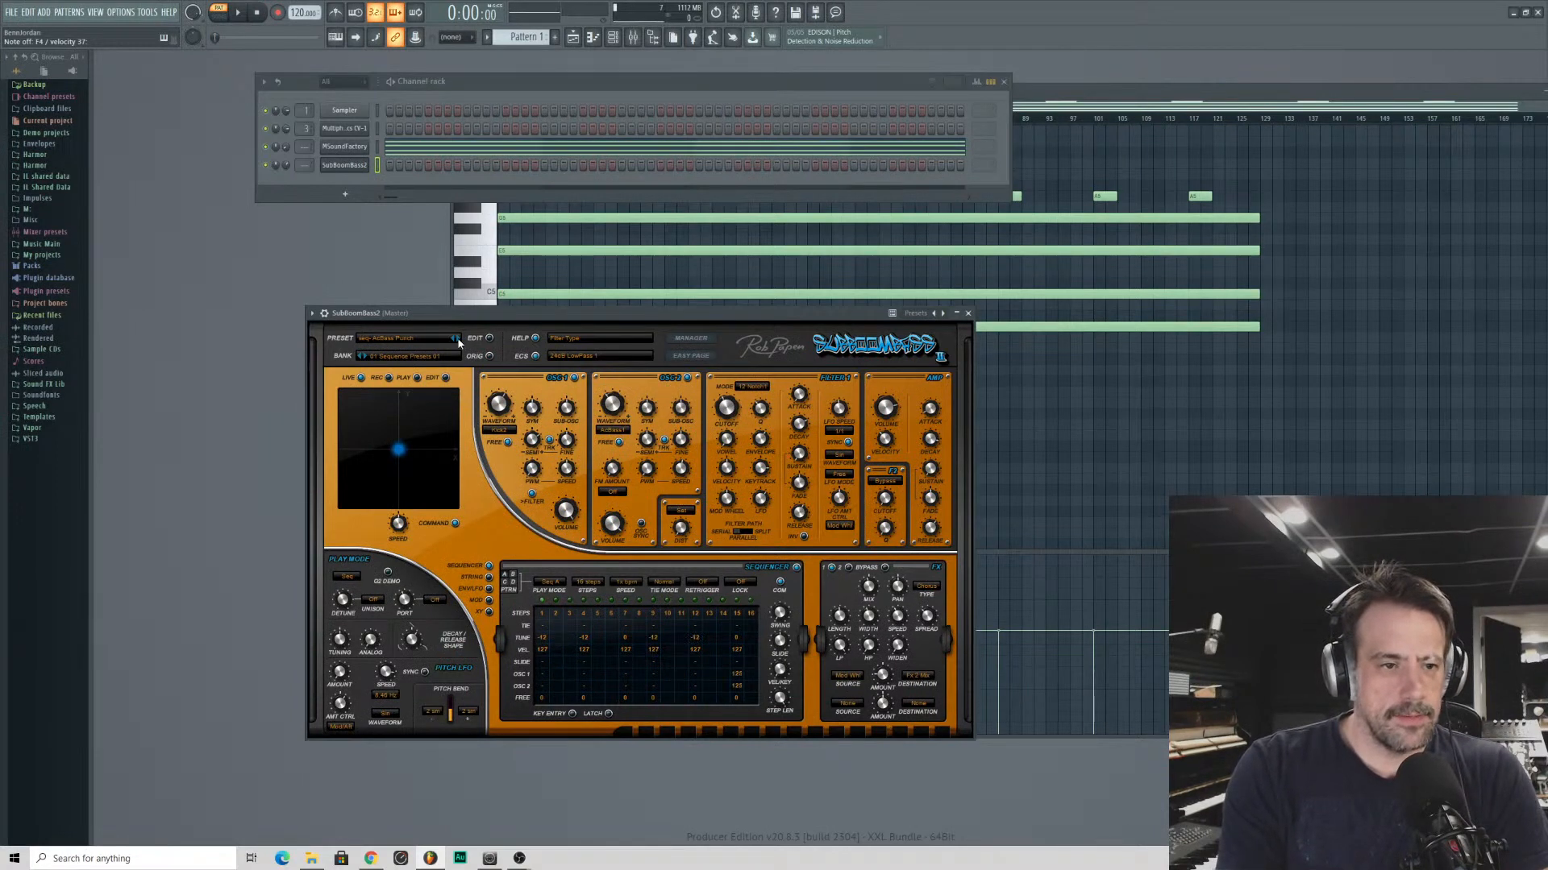
pyautogui.click(457, 340)
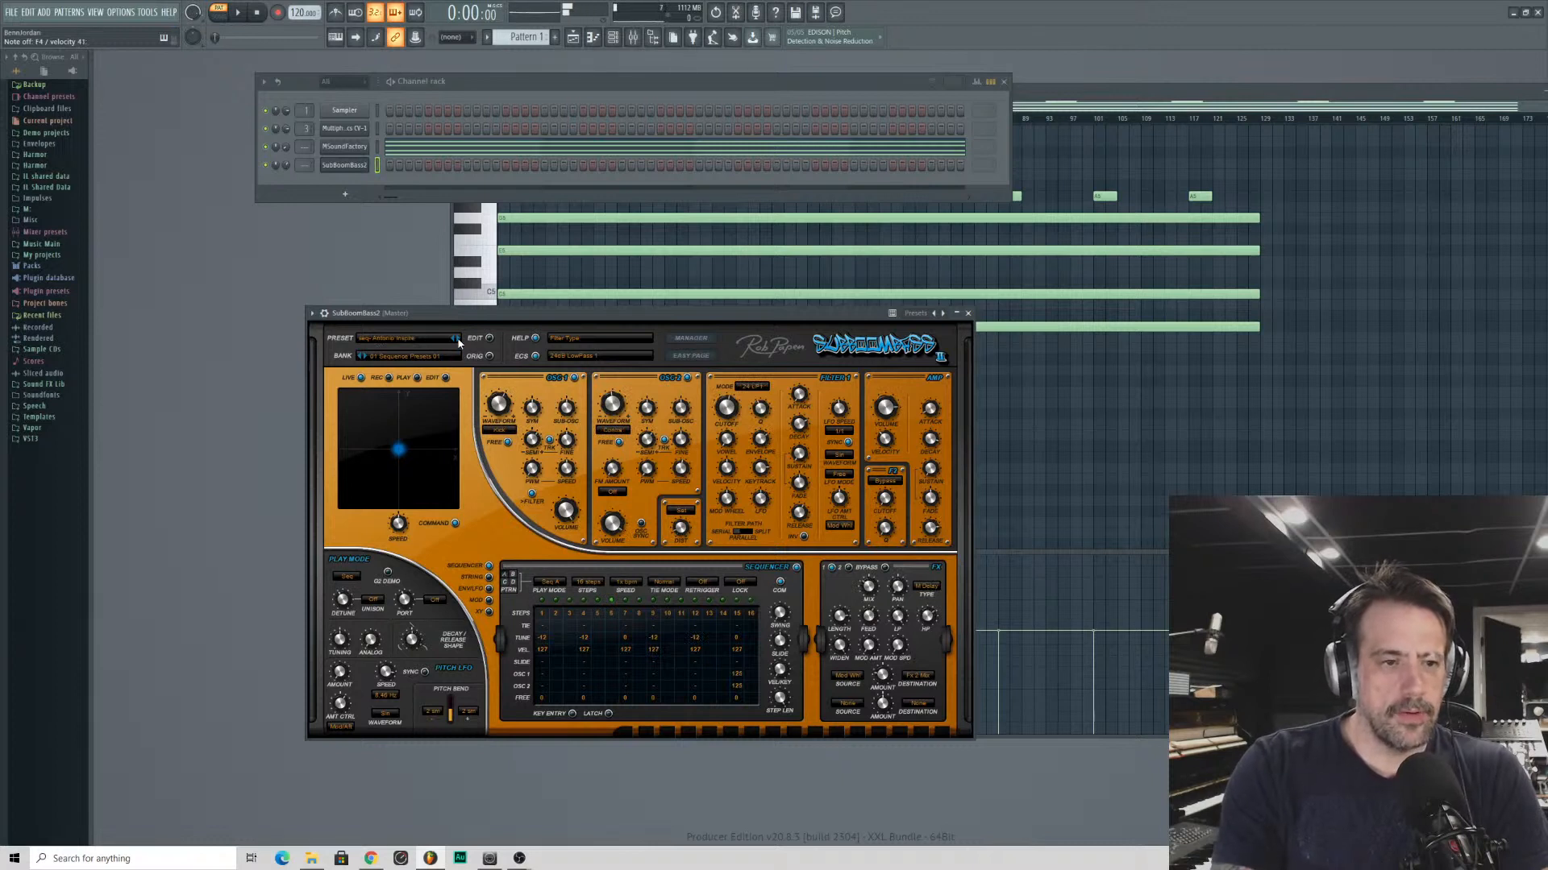
pyautogui.click(457, 340)
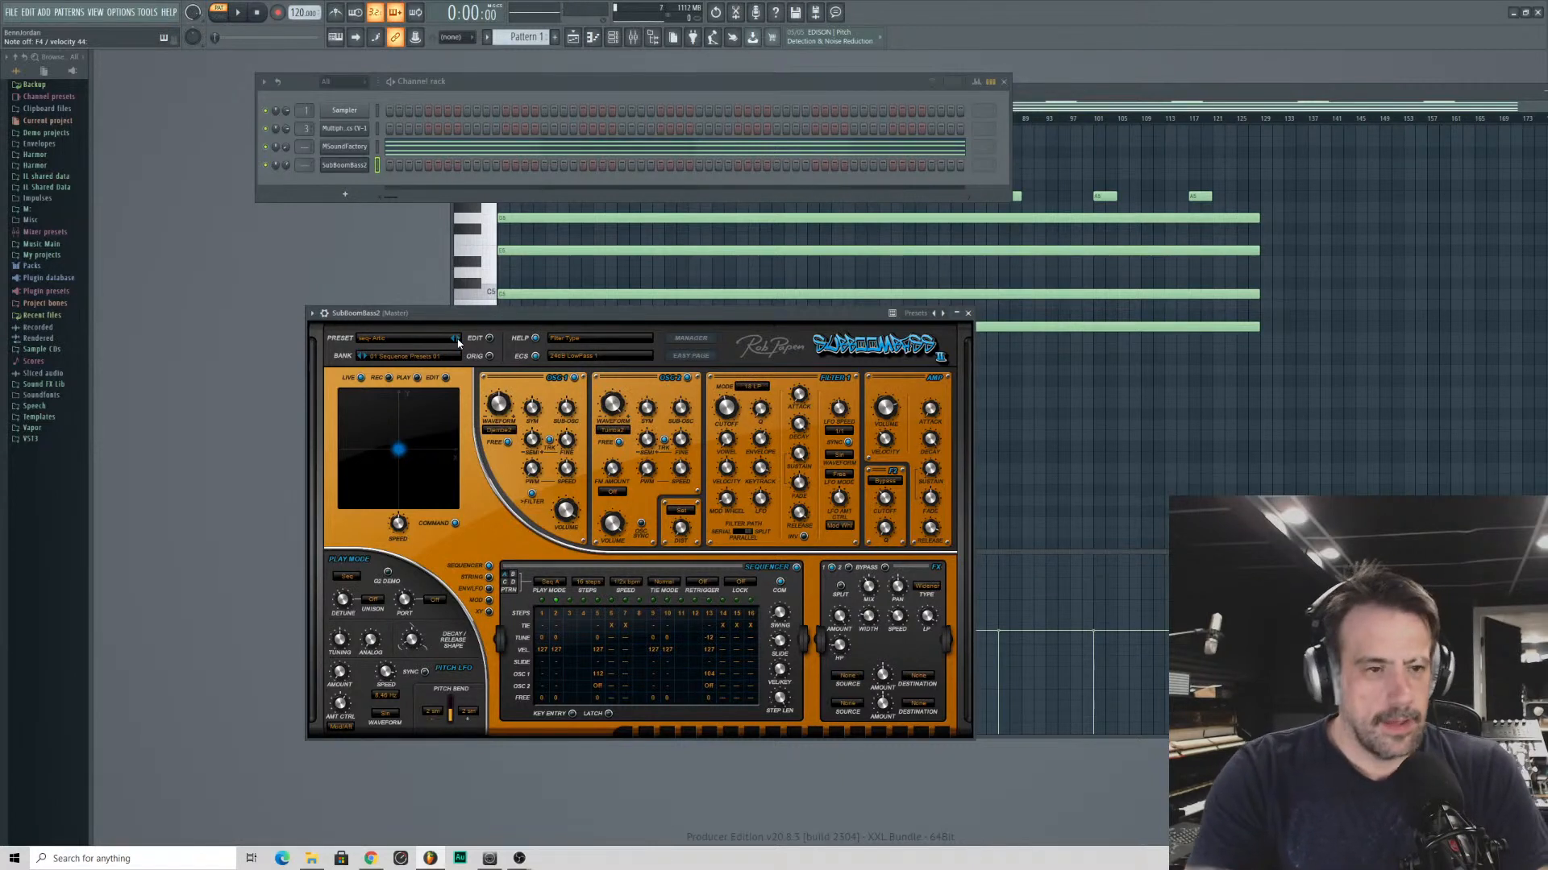
pyautogui.click(457, 340)
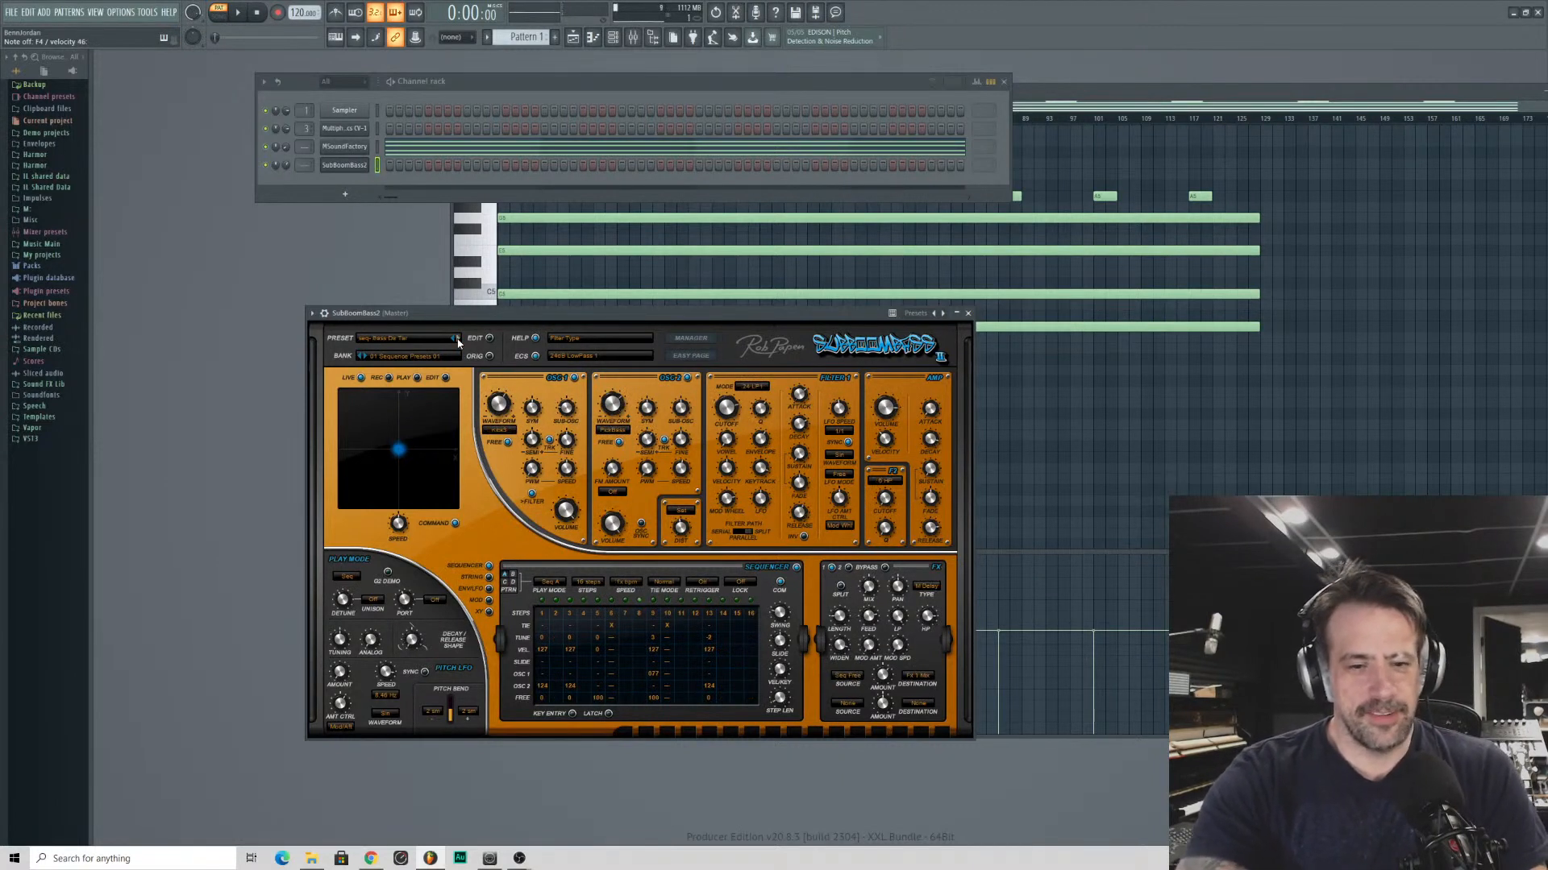
pyautogui.click(457, 340)
pyautogui.click(457, 341)
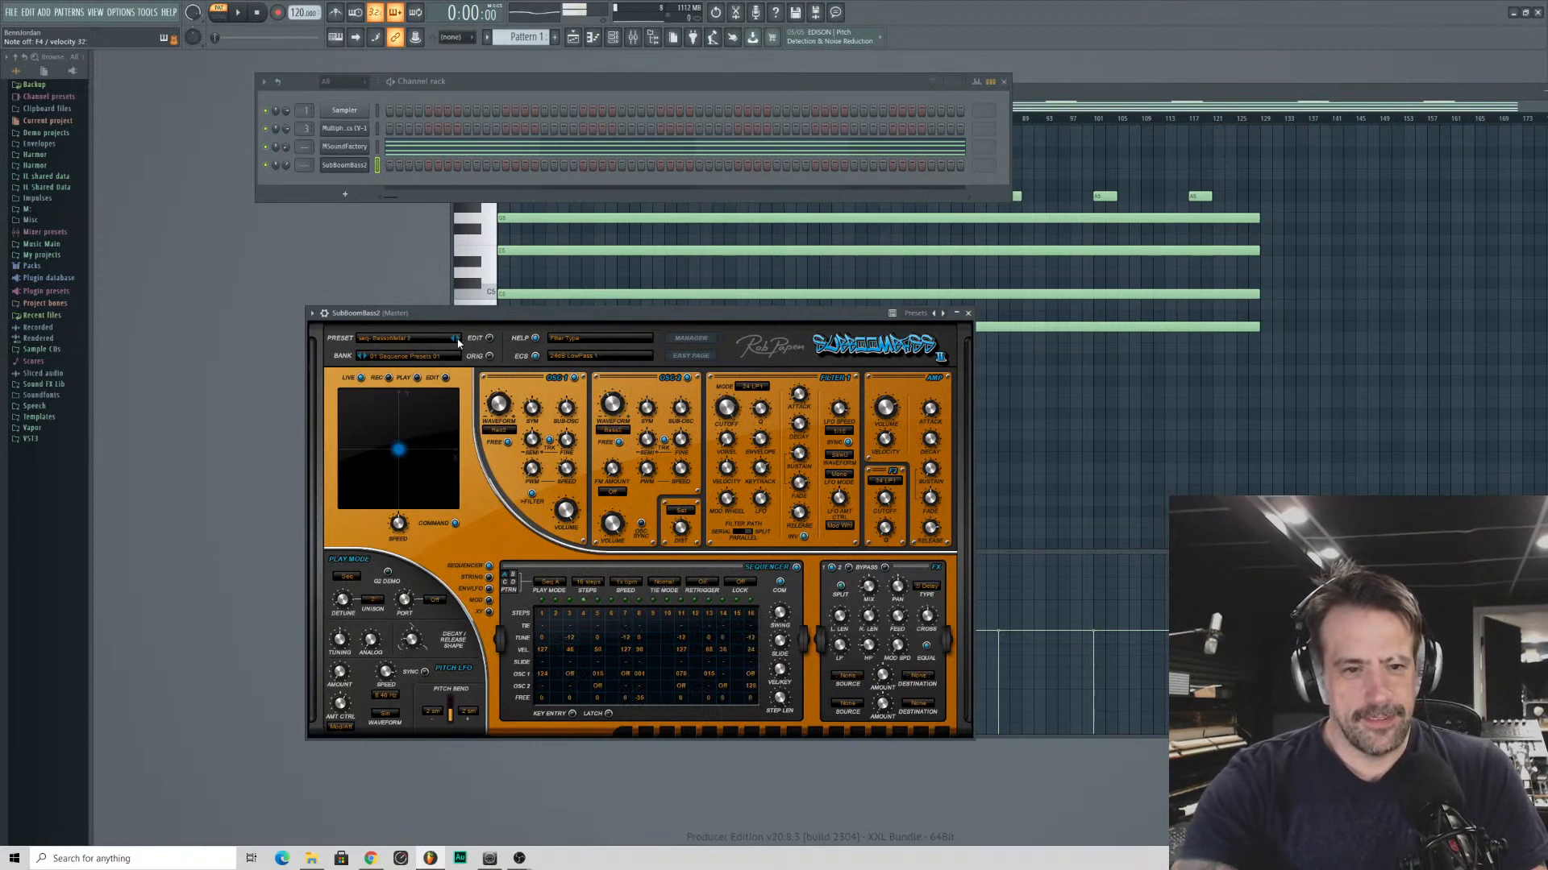
pyautogui.click(457, 340)
pyautogui.click(457, 340)
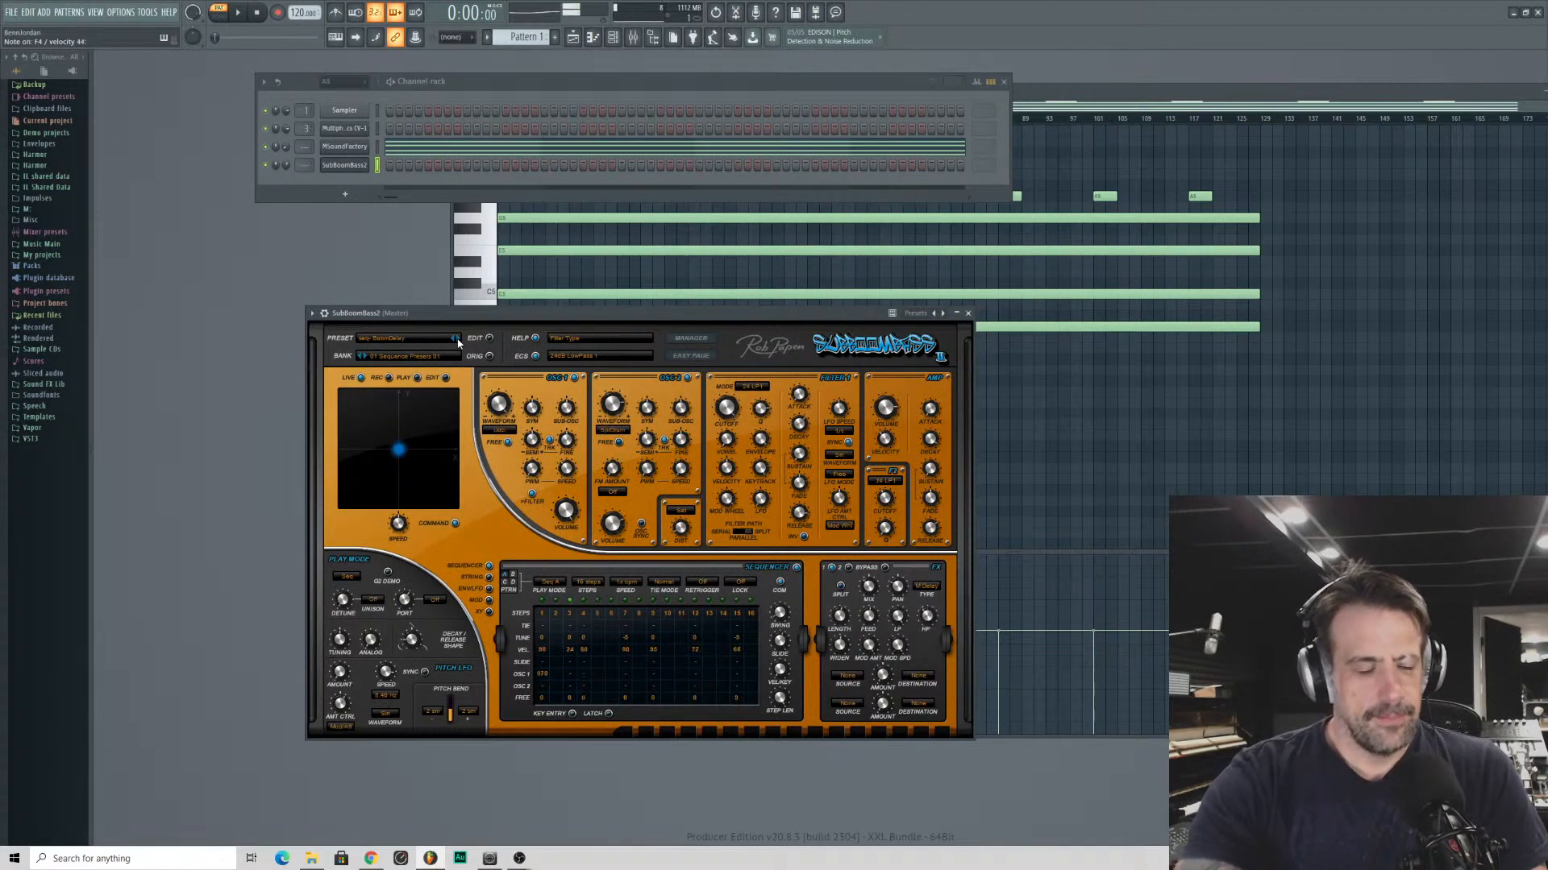
pyautogui.click(457, 340)
pyautogui.click(457, 340)
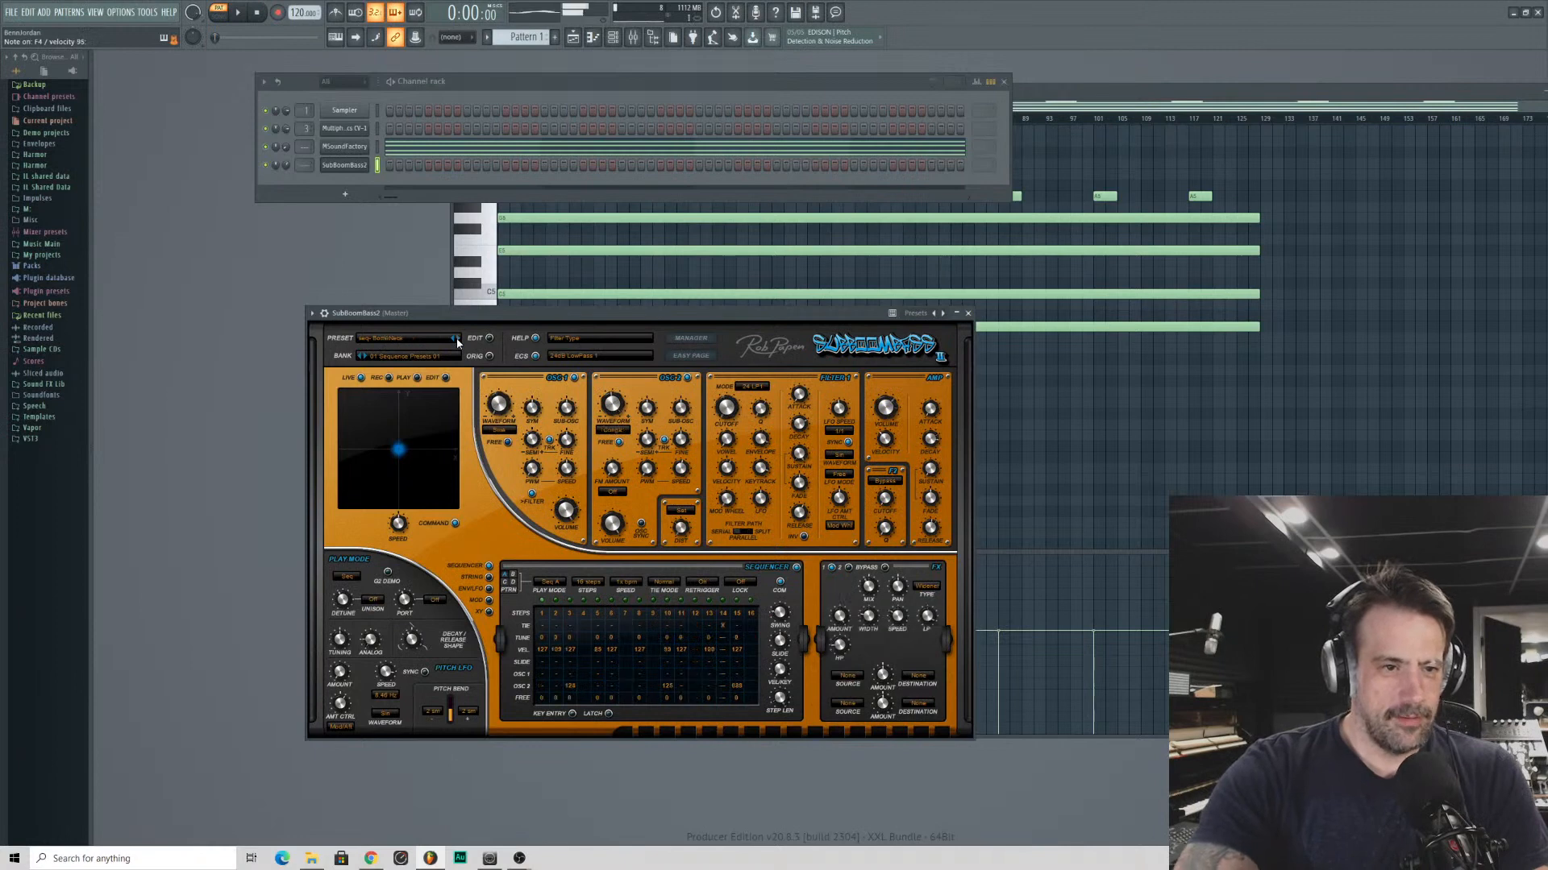
pyautogui.click(457, 340)
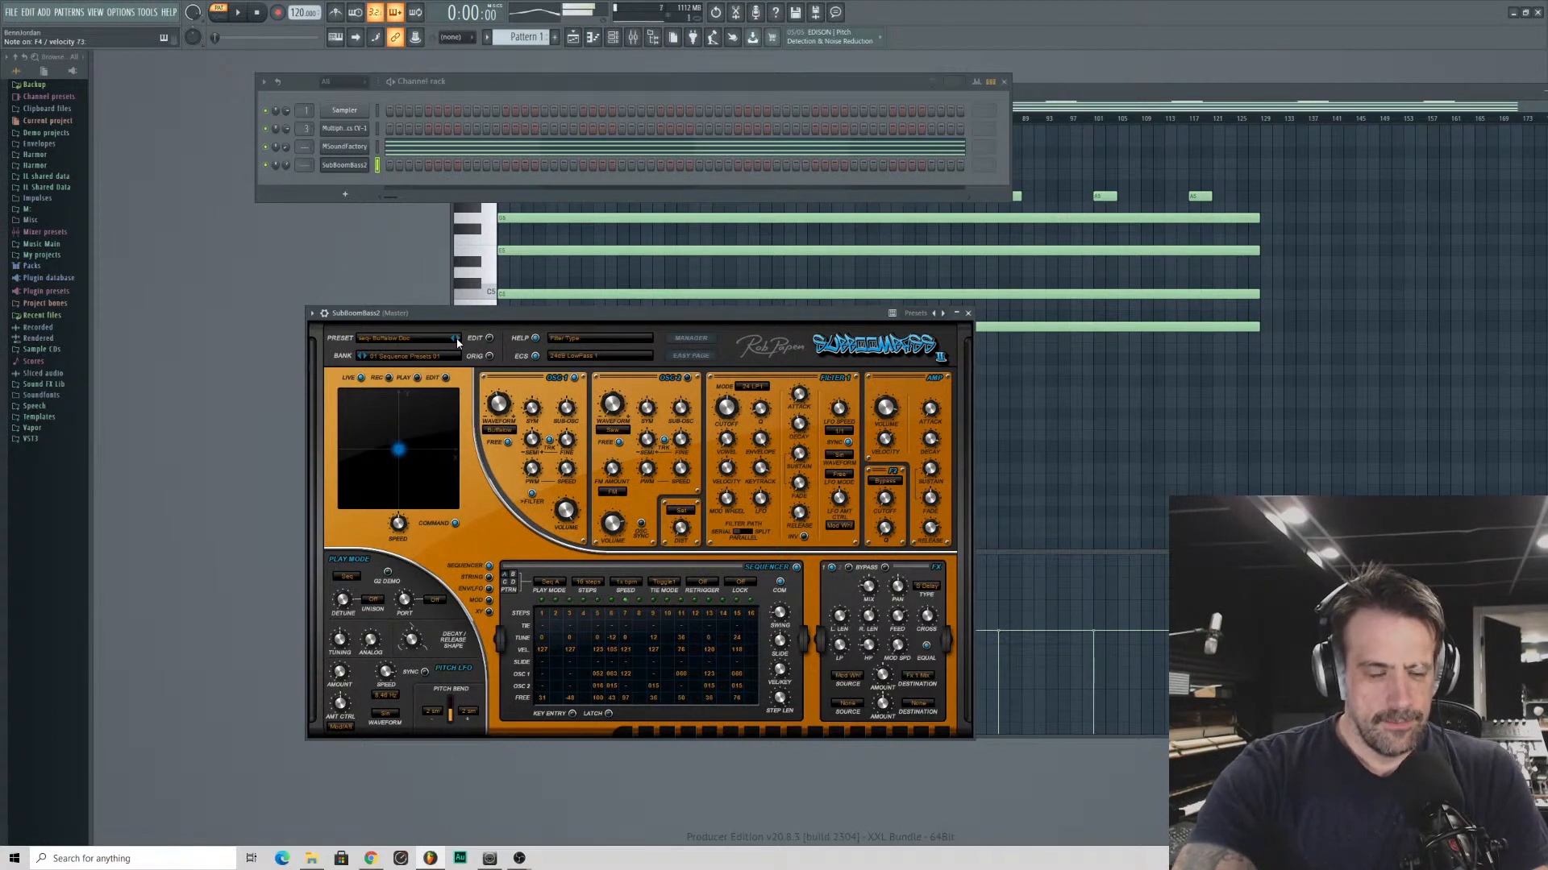
pyautogui.click(457, 340)
pyautogui.click(457, 340)
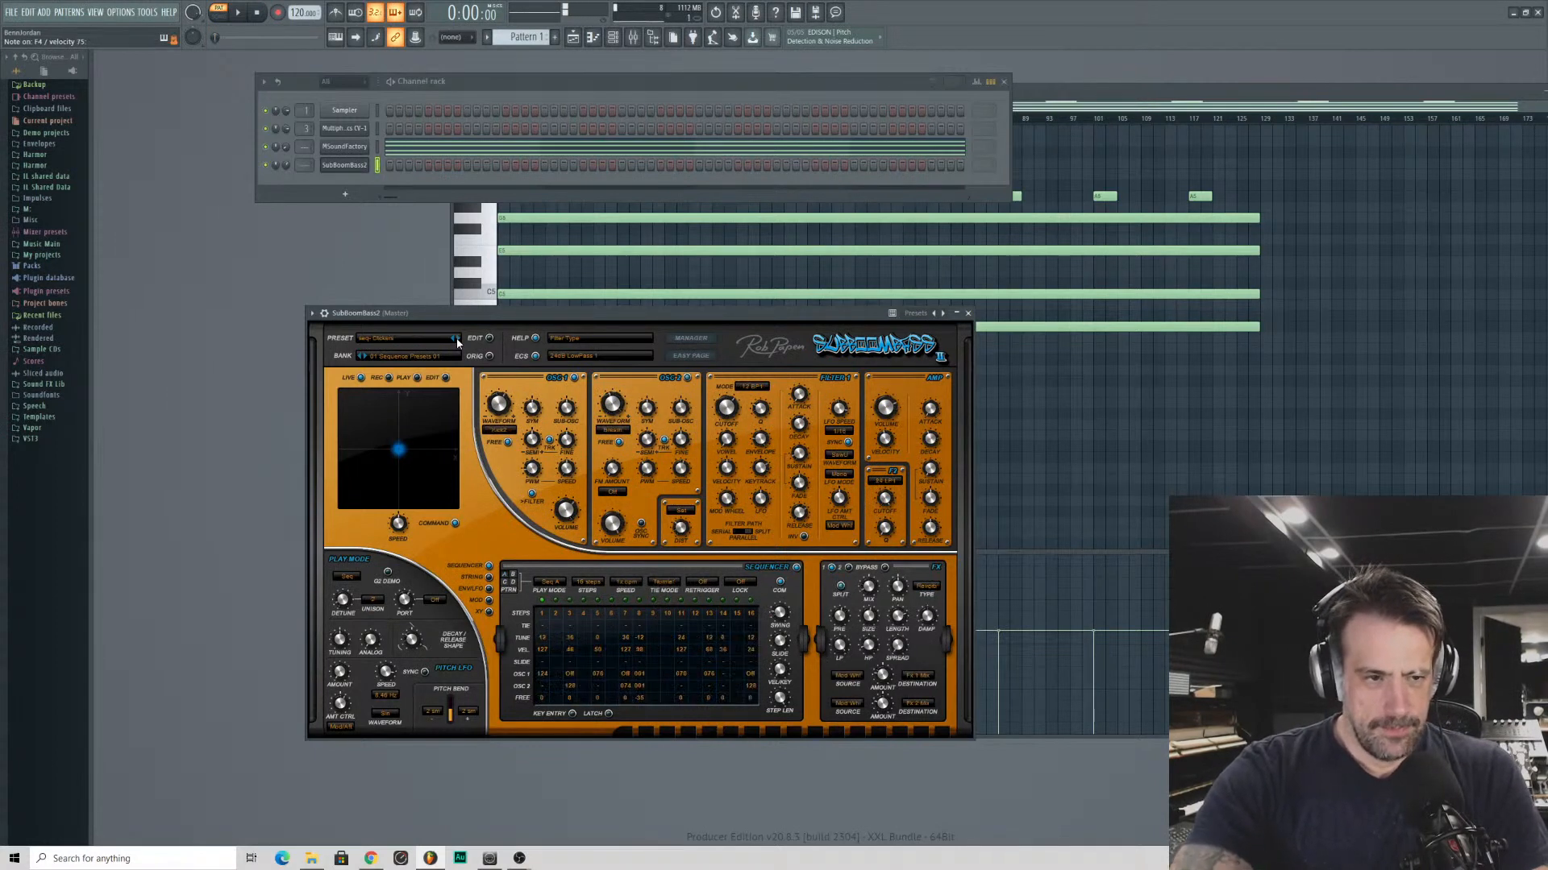
pyautogui.click(456, 340)
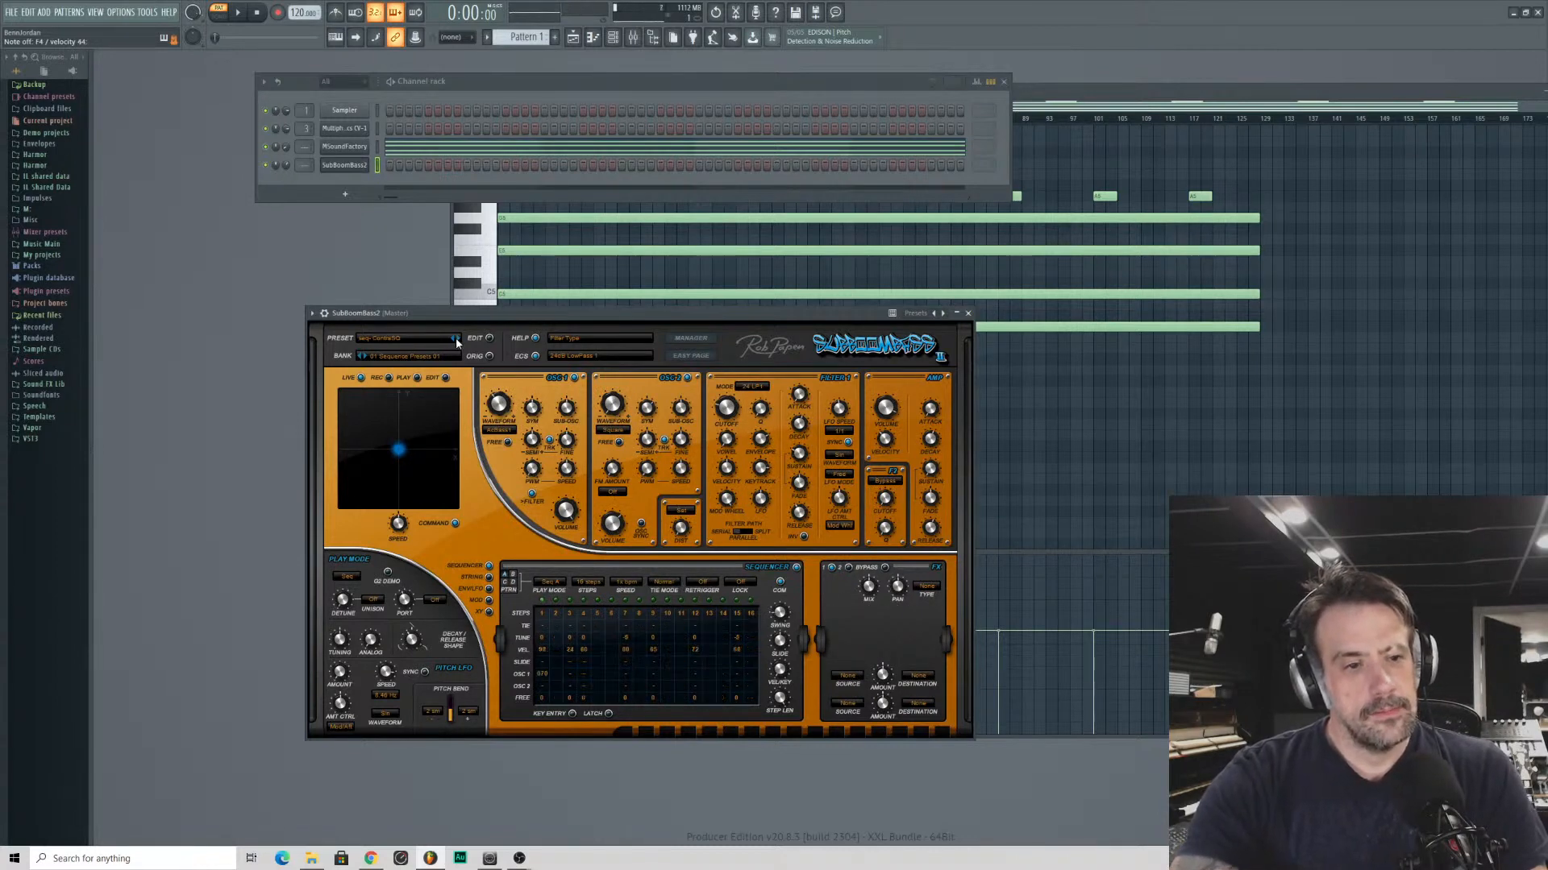
pyautogui.click(456, 339)
pyautogui.click(456, 339)
# - Switch SubBoomBass2 to the 03 Bass Presets 01 bank
pyautogui.click(411, 359)
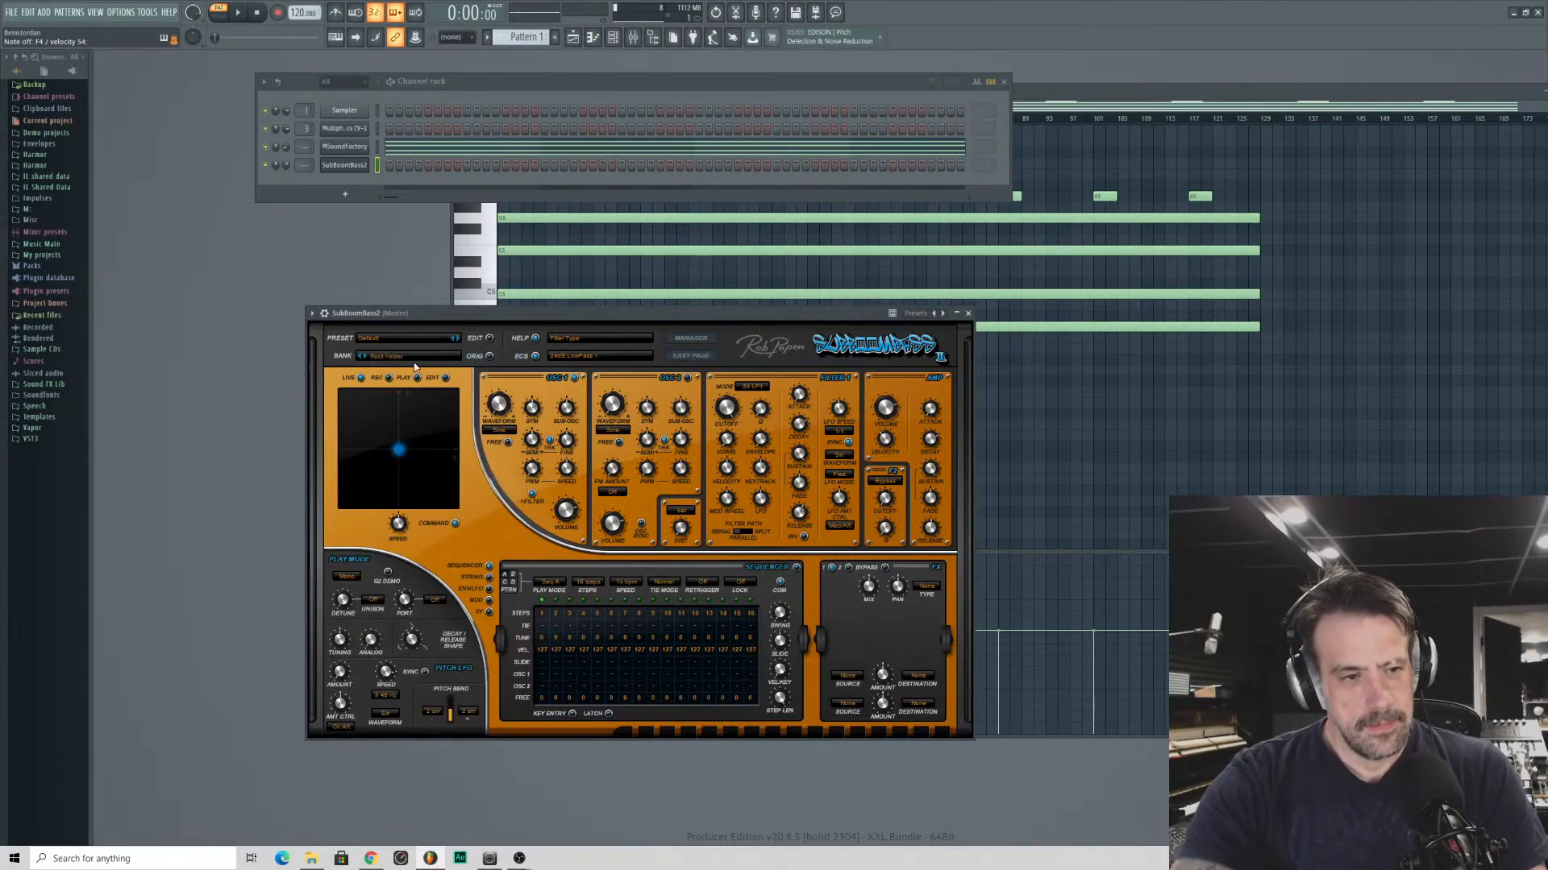
pyautogui.click(384, 361)
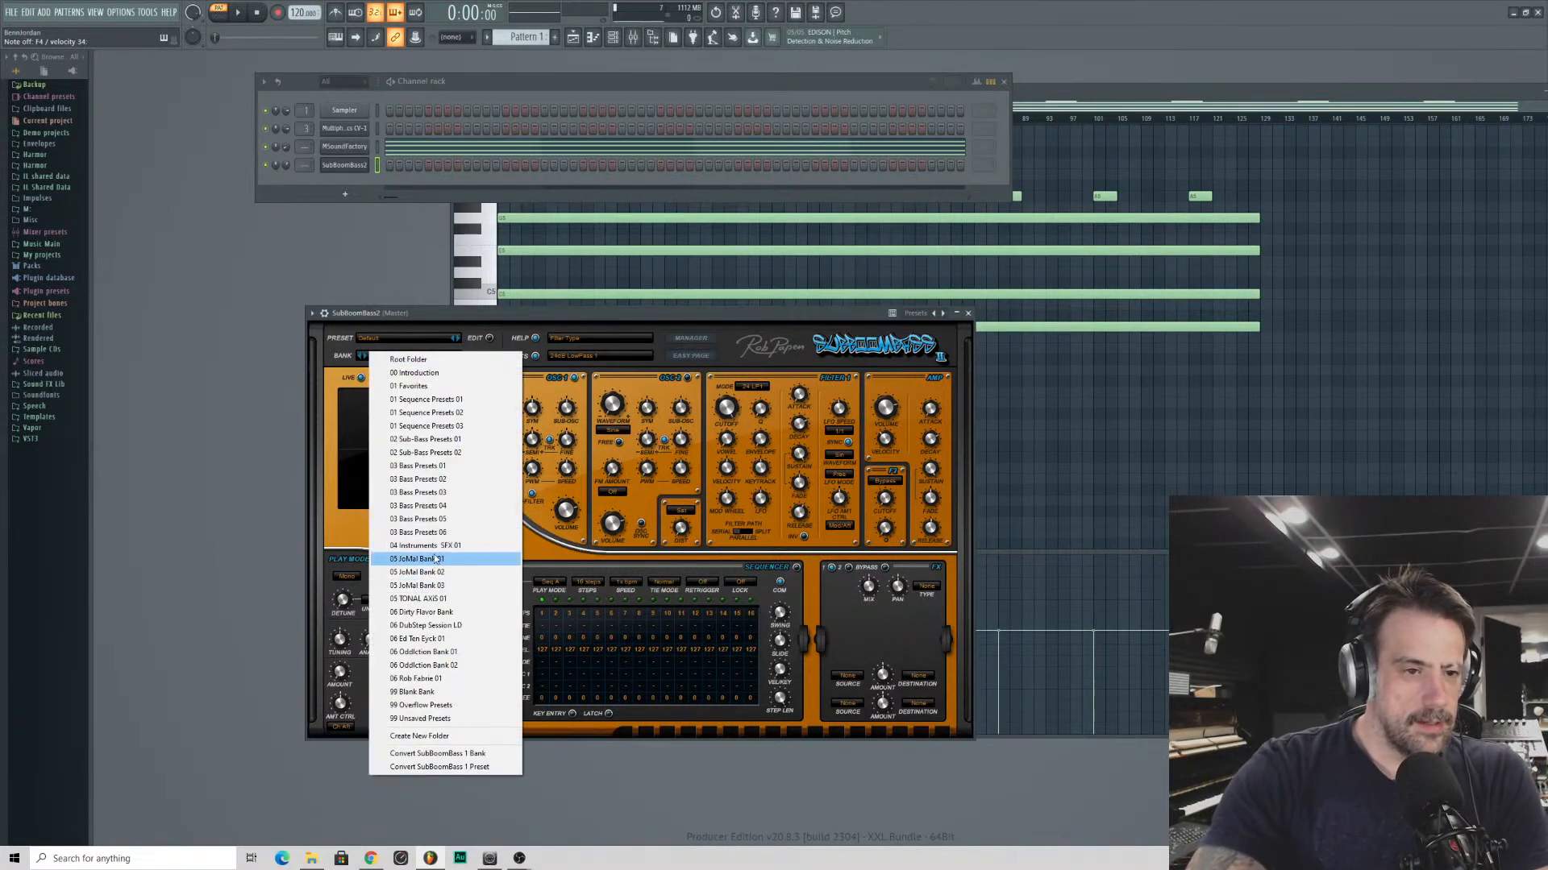
pyautogui.click(418, 466)
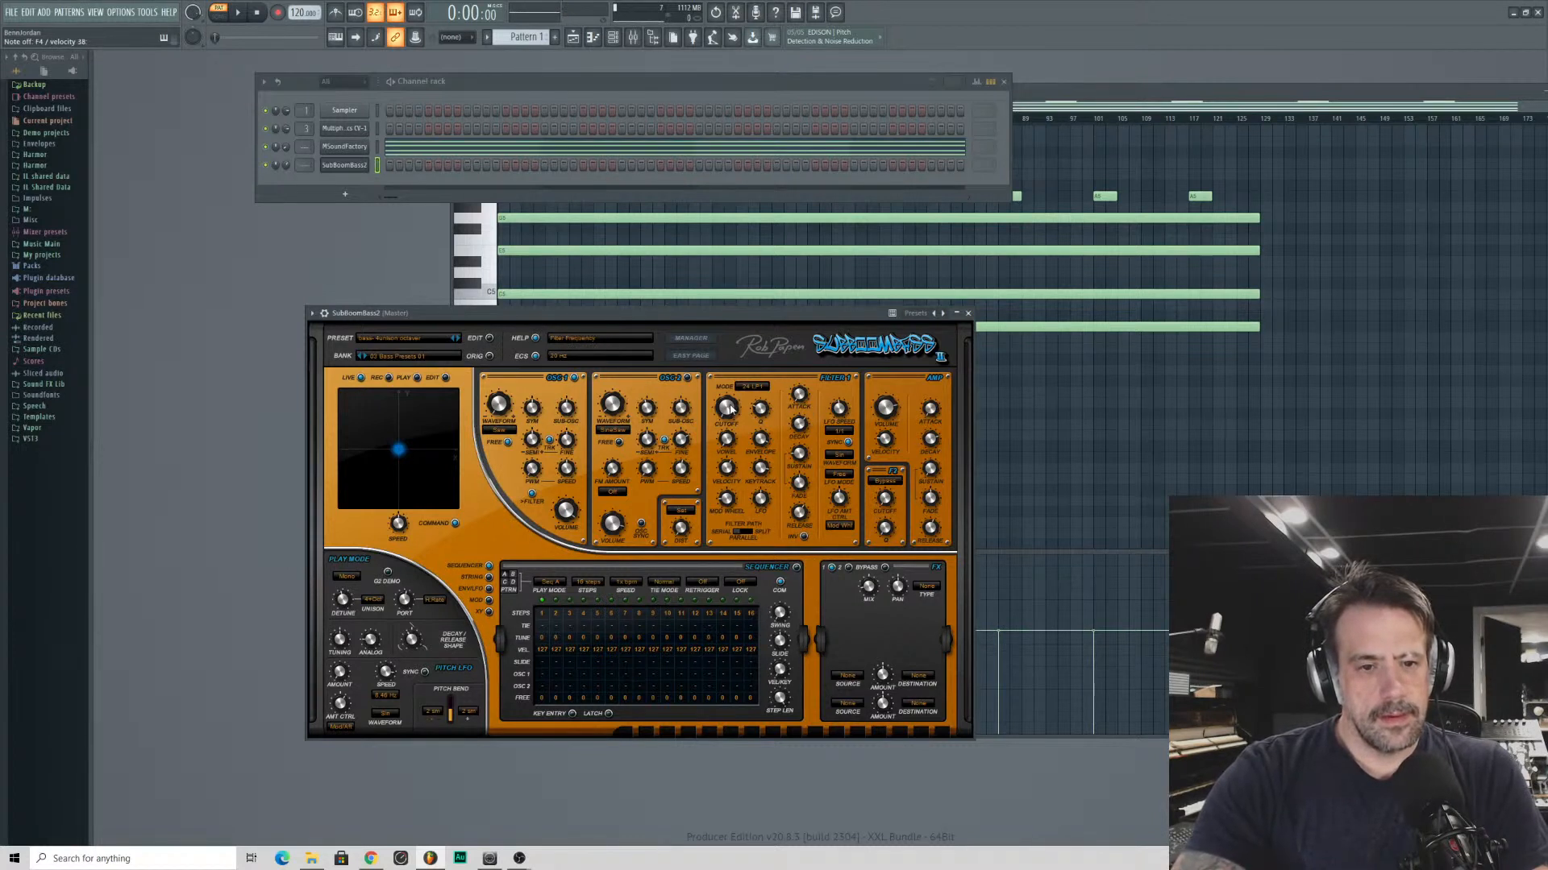
# - Lower the bass preset's filter cutoff and adjust its filter envelope
pyautogui.moveTo(730, 410); pyautogui.dragTo(726, 416)
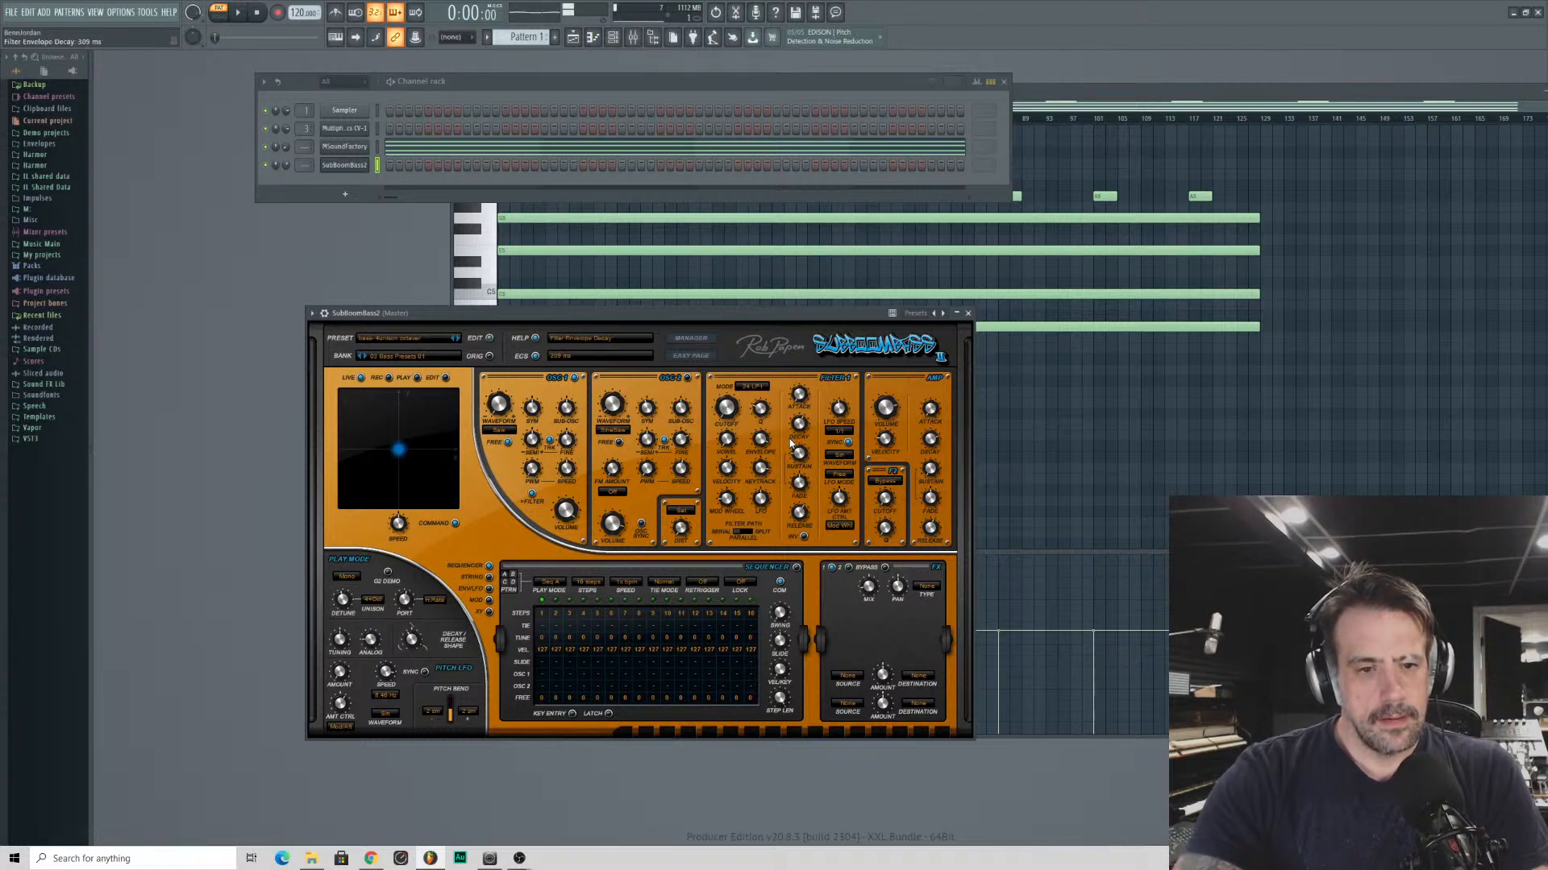
pyautogui.moveTo(759, 440); pyautogui.dragTo(747, 468)
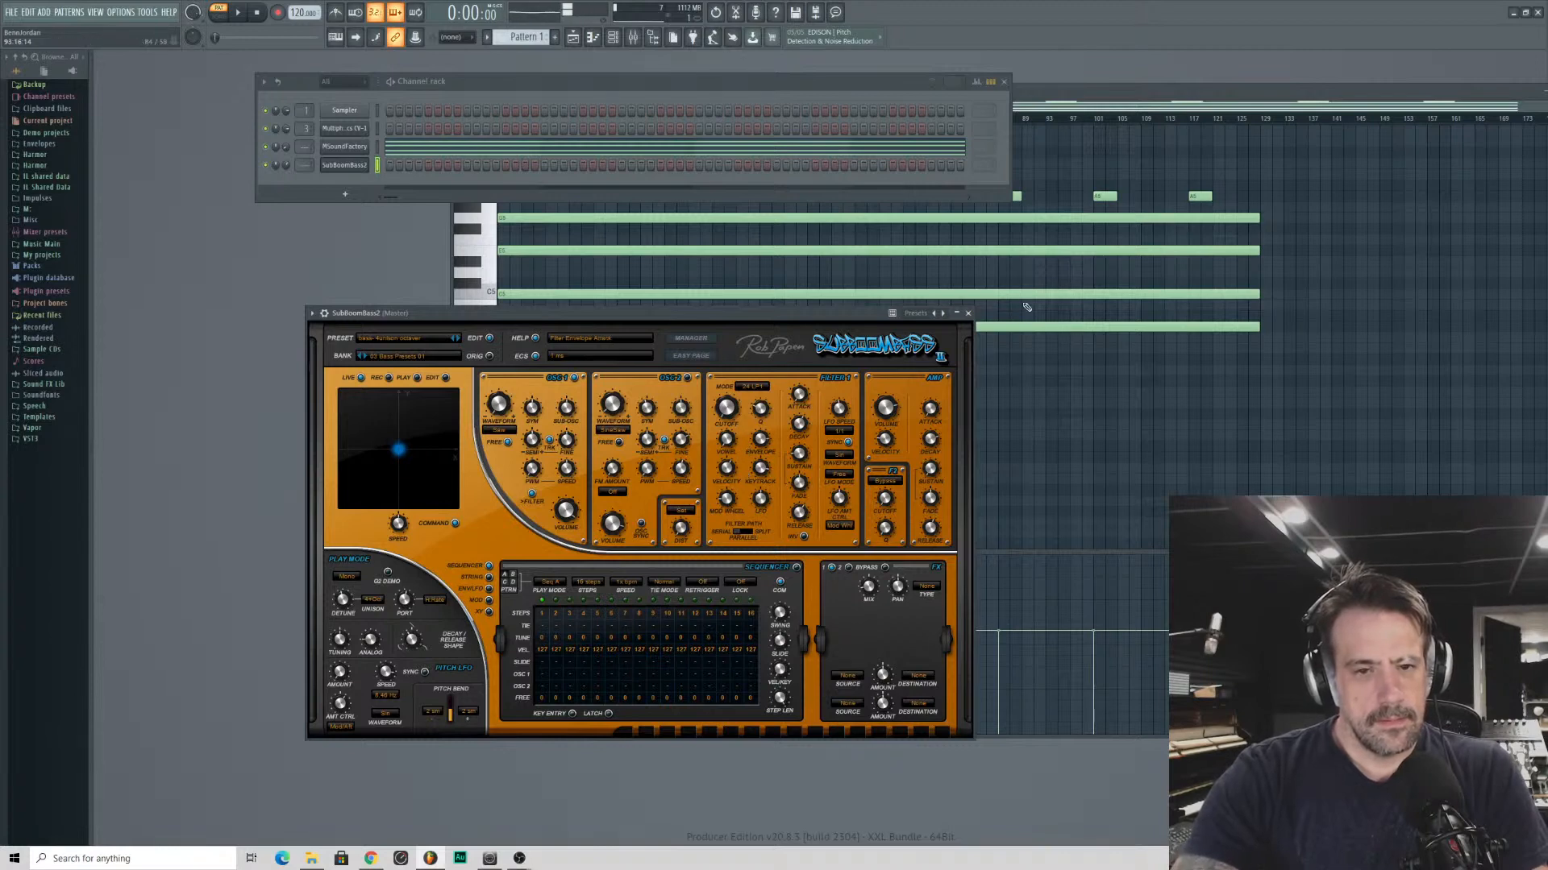
# - Open the piano roll of the SubBoomBass2 channel, place an F4 note at the start of bar 1 and play it back
pyautogui.click(968, 313)
pyautogui.rightClick(361, 167)
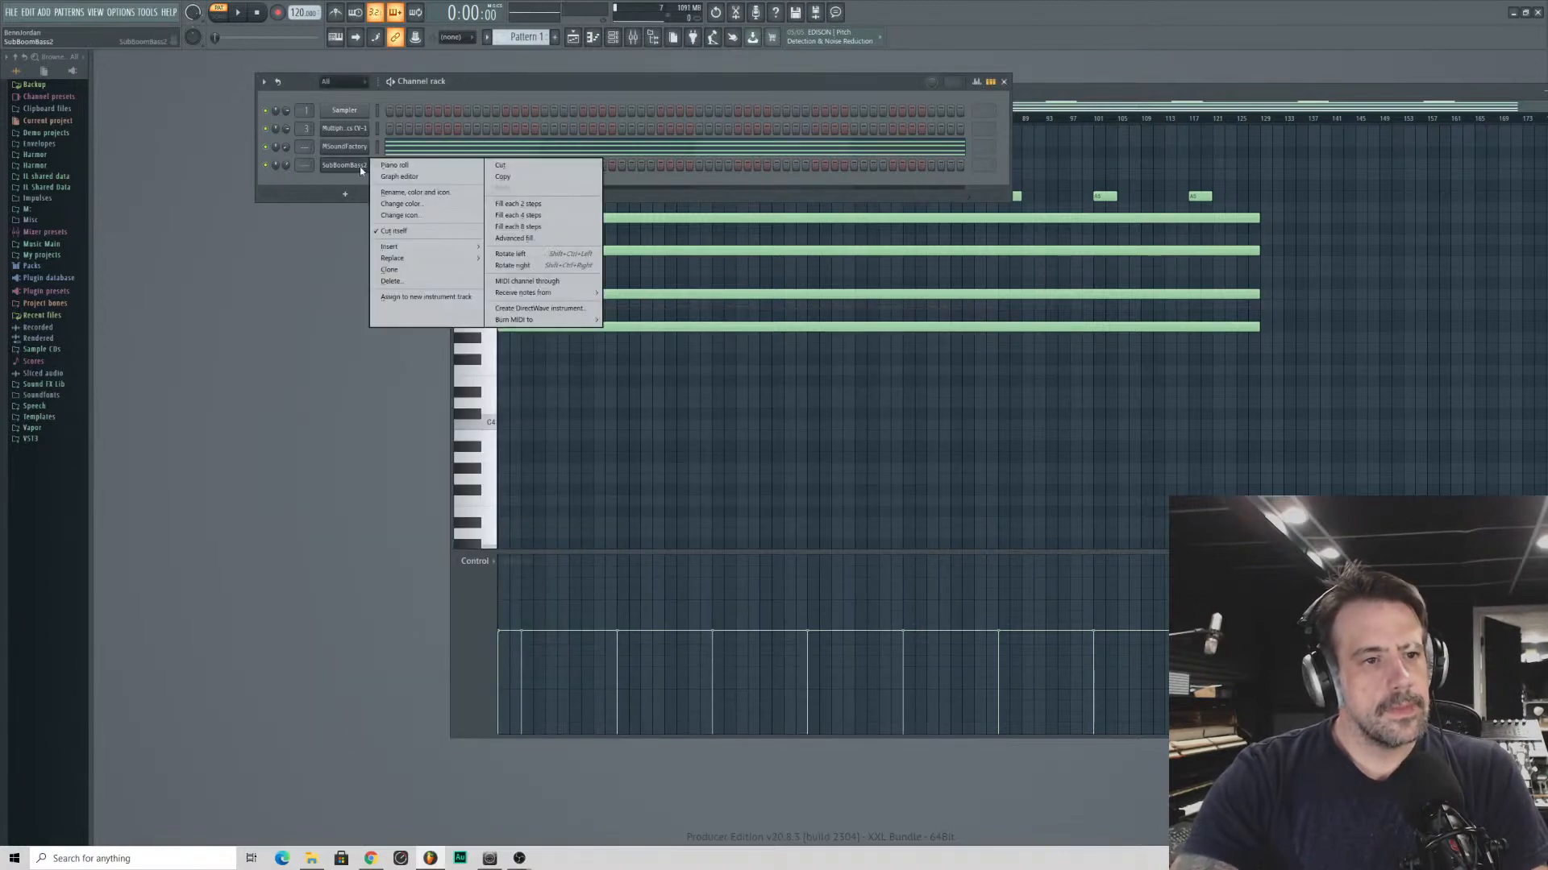
pyautogui.click(394, 165)
pyautogui.click(490, 371)
pyautogui.click(490, 371)
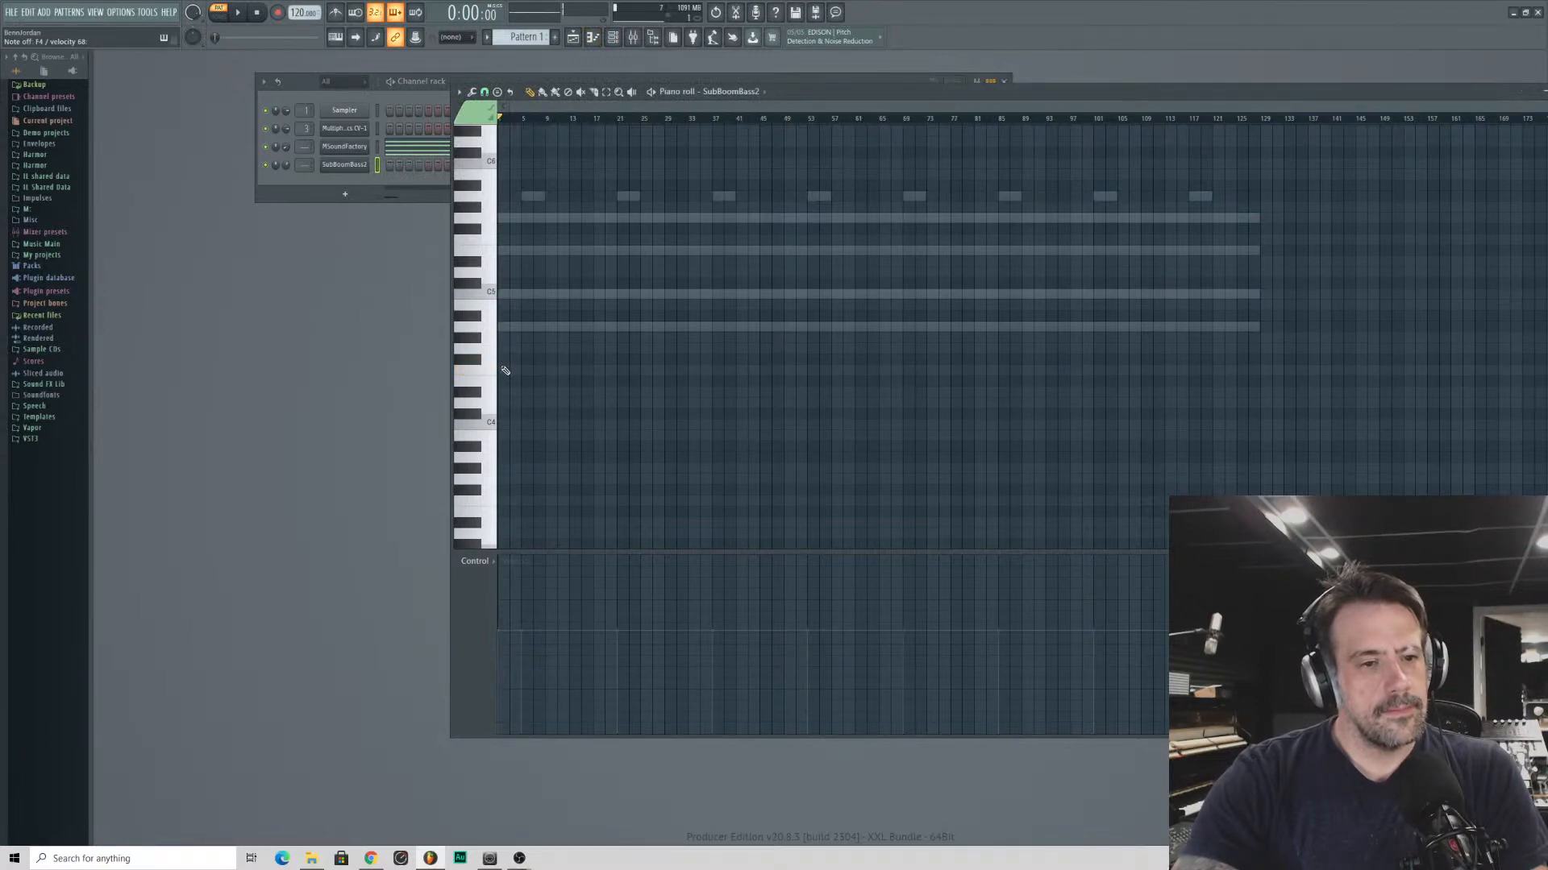
pyautogui.click(505, 370)
pyautogui.press('space')
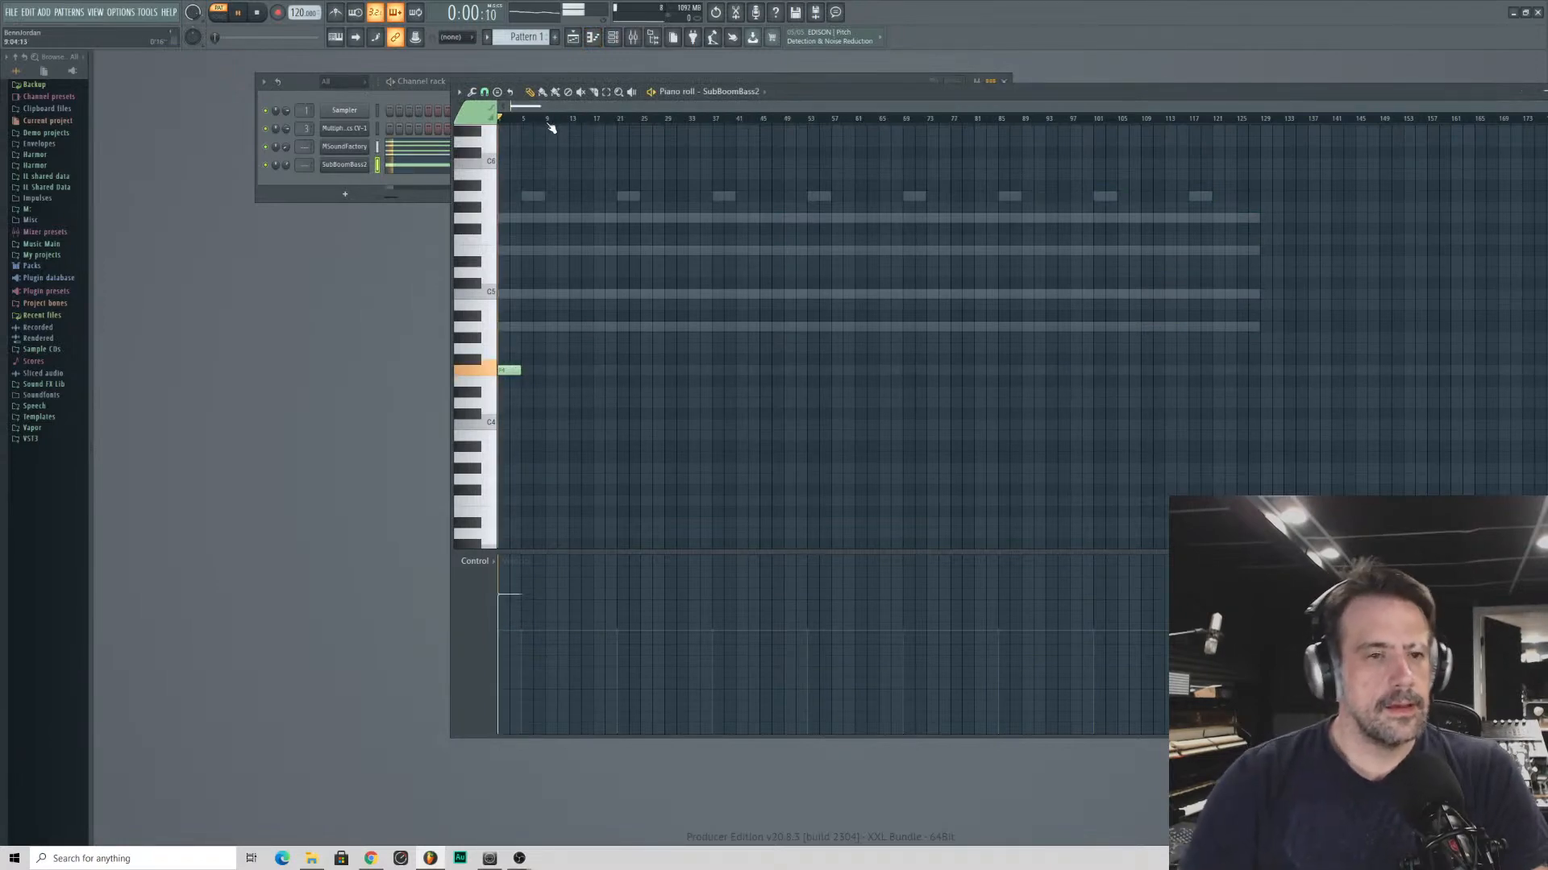
pyautogui.press('space')
pyautogui.scroll(7, 554, 106)
pyautogui.press('space')
pyautogui.press('space')
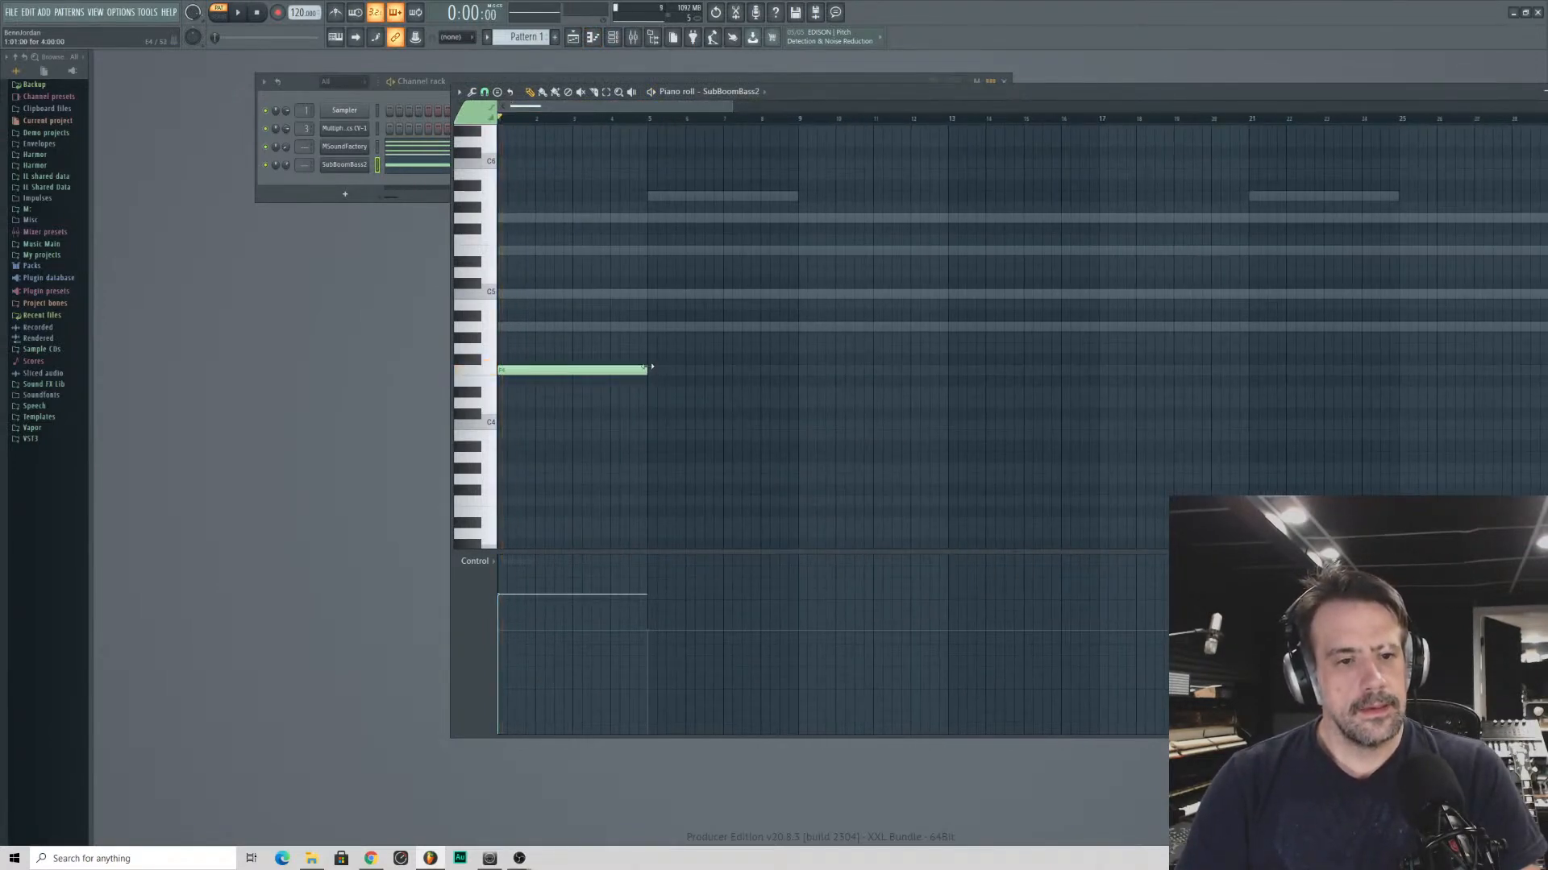
# - Fill bars 1 to 4 with the F4 note chopped into repeated short notes and play the result
pyautogui.moveTo(648, 369); pyautogui.dragTo(504, 367)
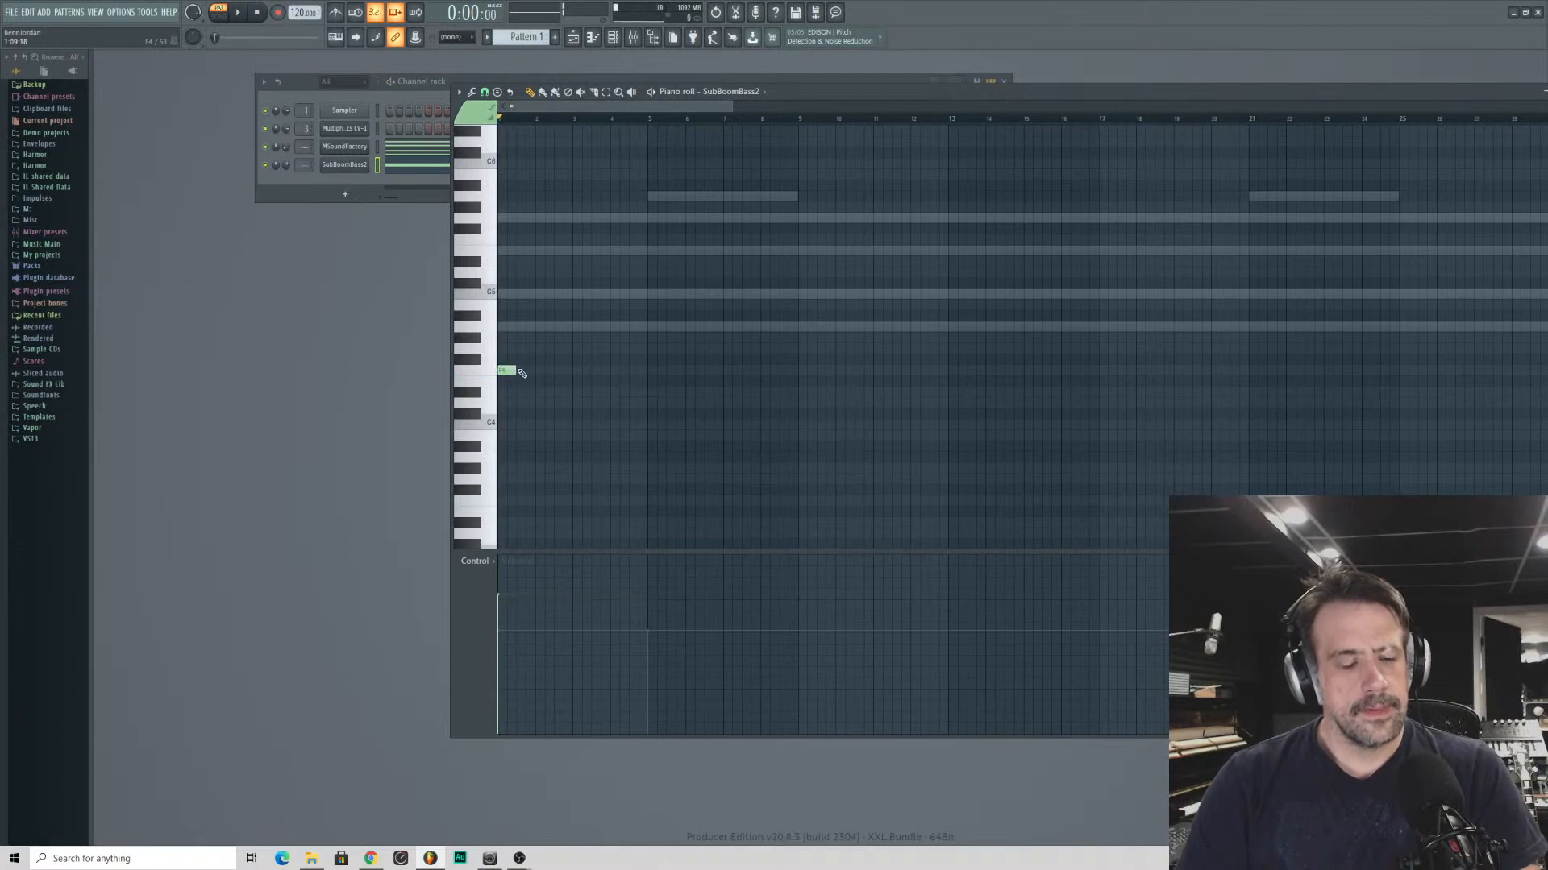
pyautogui.scroll(4, 588, 107)
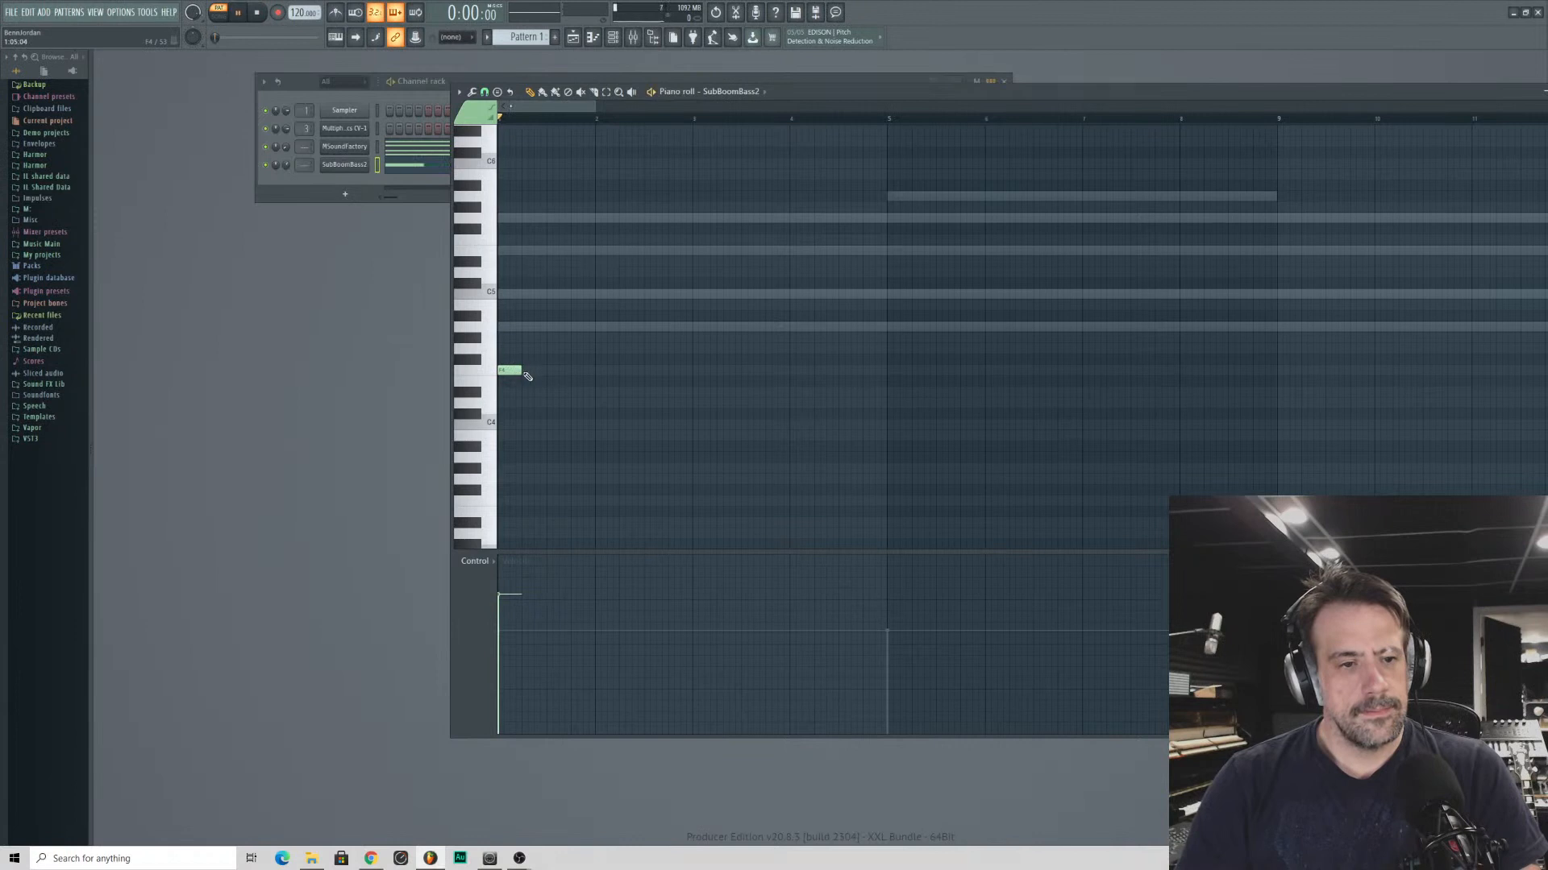
pyautogui.press('space')
pyautogui.moveTo(518, 373)
pyautogui.mouseDown()
pyautogui.moveTo(866, 409)
pyautogui.moveTo(661, 357)
pyautogui.moveTo(529, 370)
pyautogui.moveTo(805, 390)
pyautogui.moveTo(838, 372)
pyautogui.moveTo(592, 370)
pyautogui.moveTo(921, 398)
pyautogui.moveTo(887, 379)
pyautogui.mouseUp()
pyautogui.press('space')
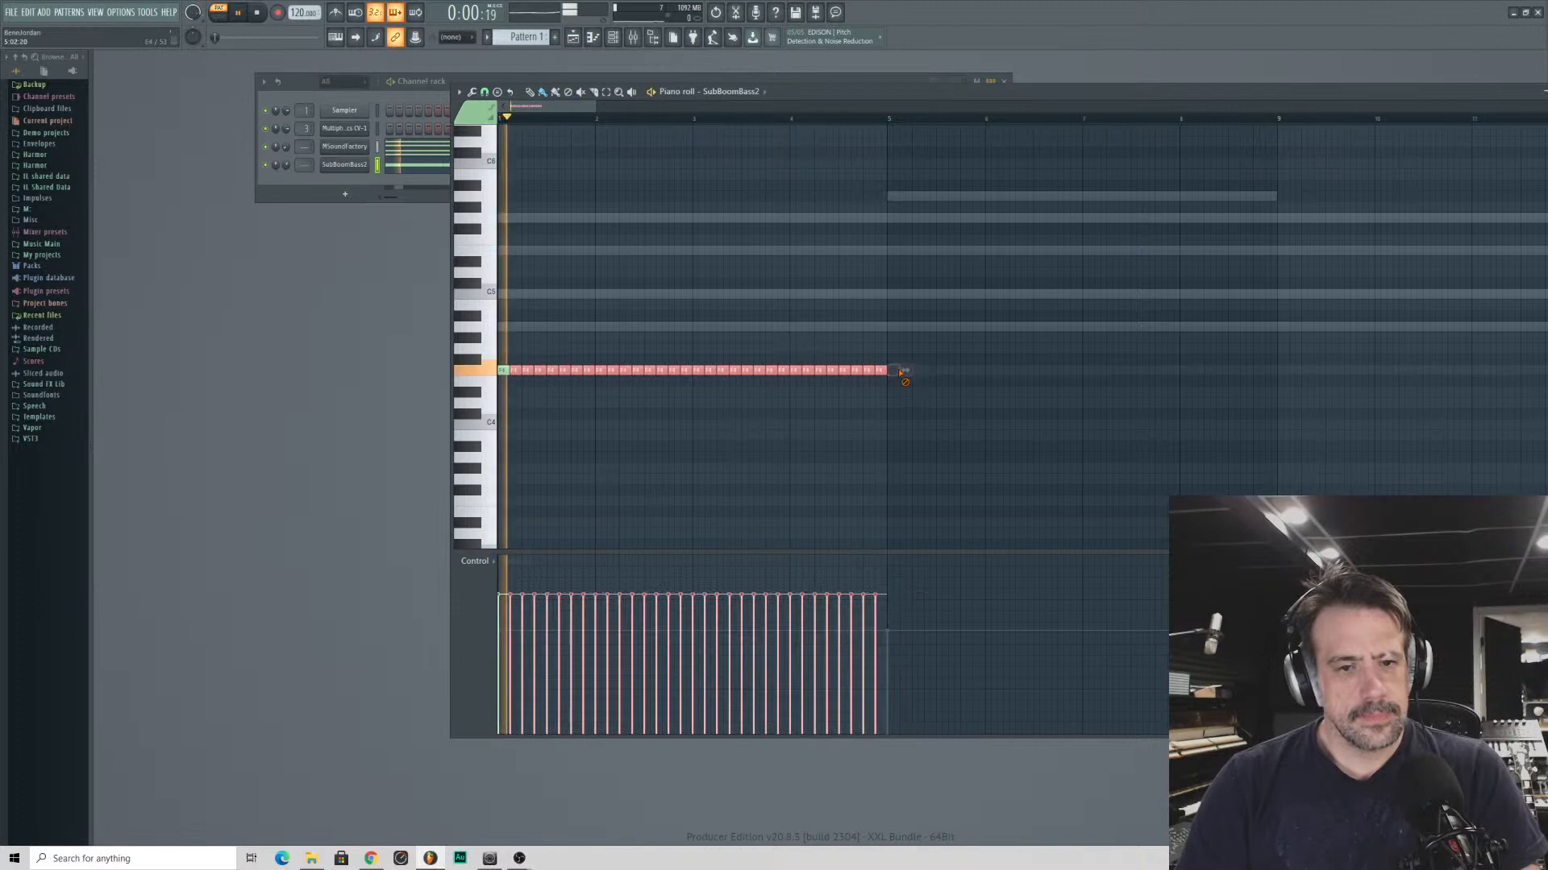
pyautogui.click(280, 172)
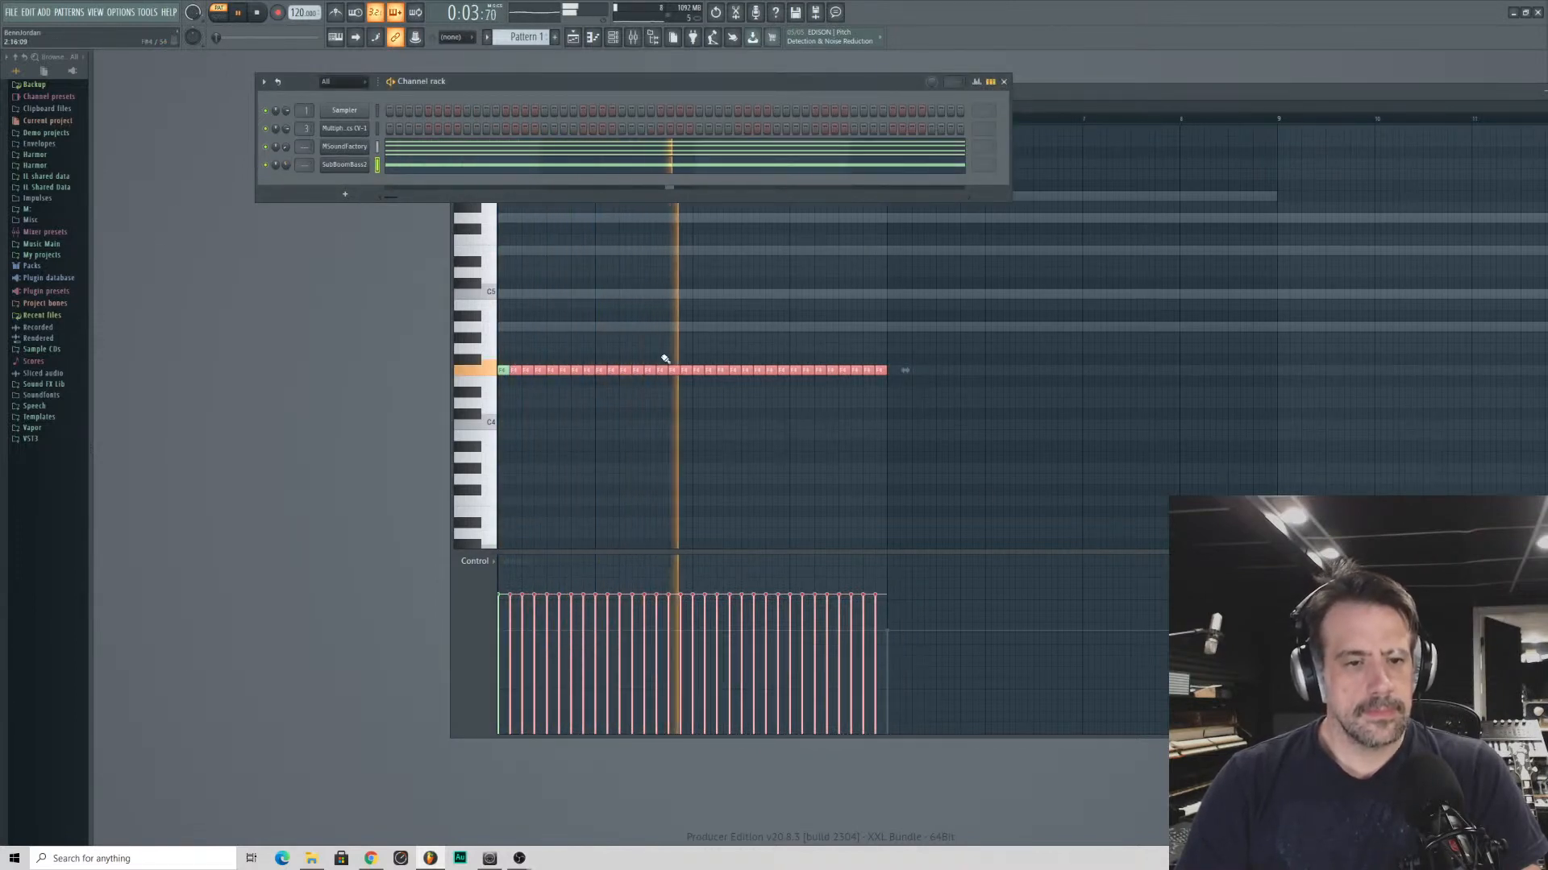
pyautogui.press('space')
# - Delete the chopped F4 notes in bars 3 and 4
pyautogui.moveTo(698, 372); pyautogui.dragTo(752, 374)
pyautogui.moveTo(880, 377); pyautogui.dragTo(756, 371)
pyautogui.click(695, 352)
pyautogui.rightClick(696, 351)
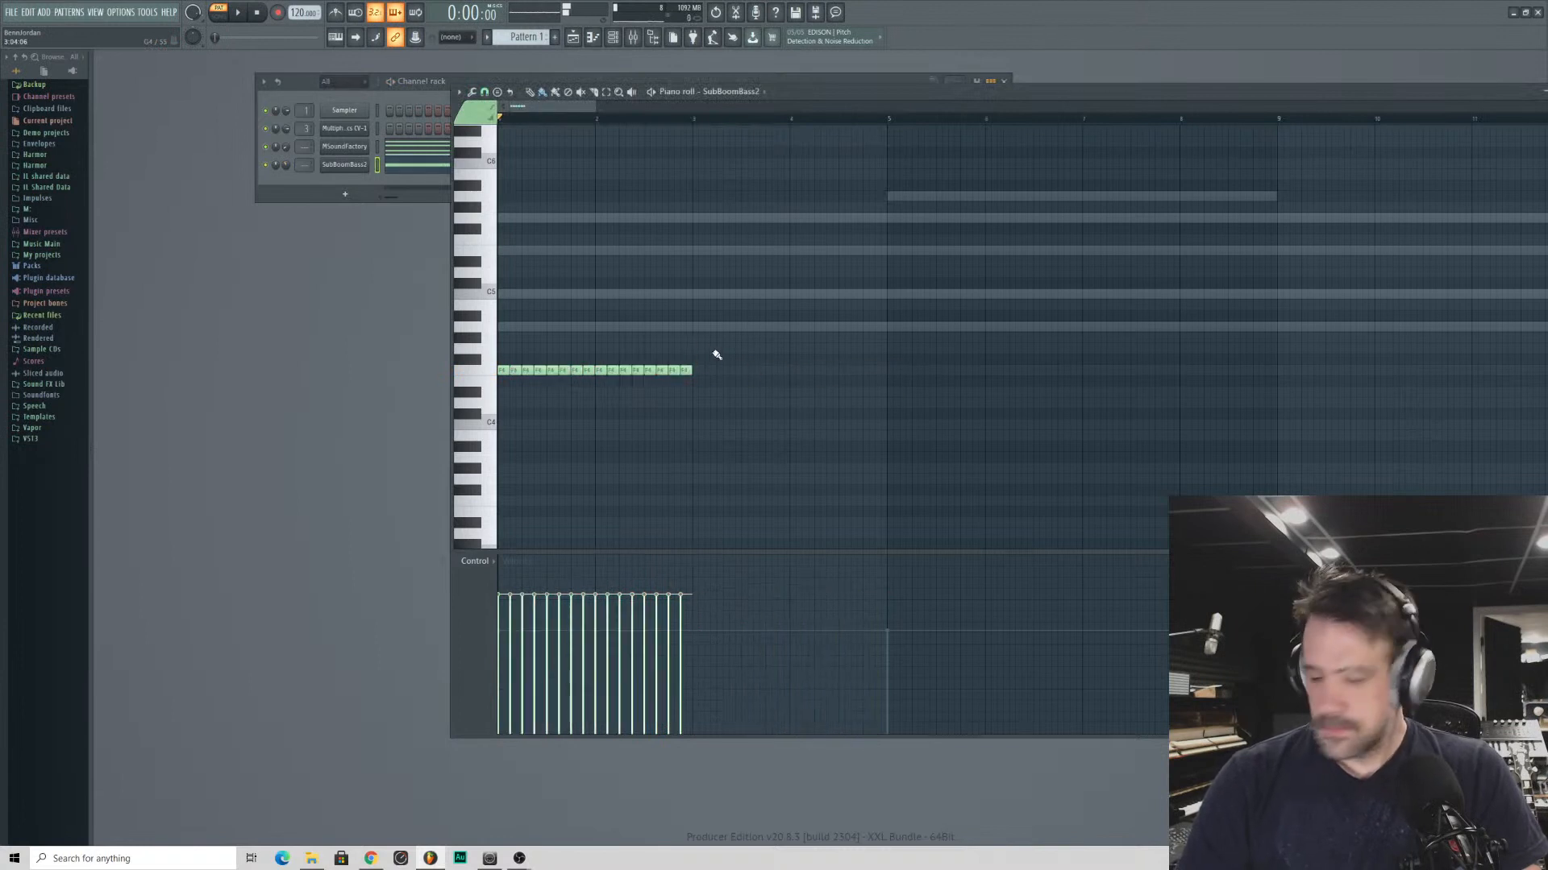
# - Add a sustained G4 note across bars 3 and 4 and a D4 note across bars 5 to 8
pyautogui.click(696, 350)
pyautogui.moveTo(698, 348); pyautogui.dragTo(909, 349)
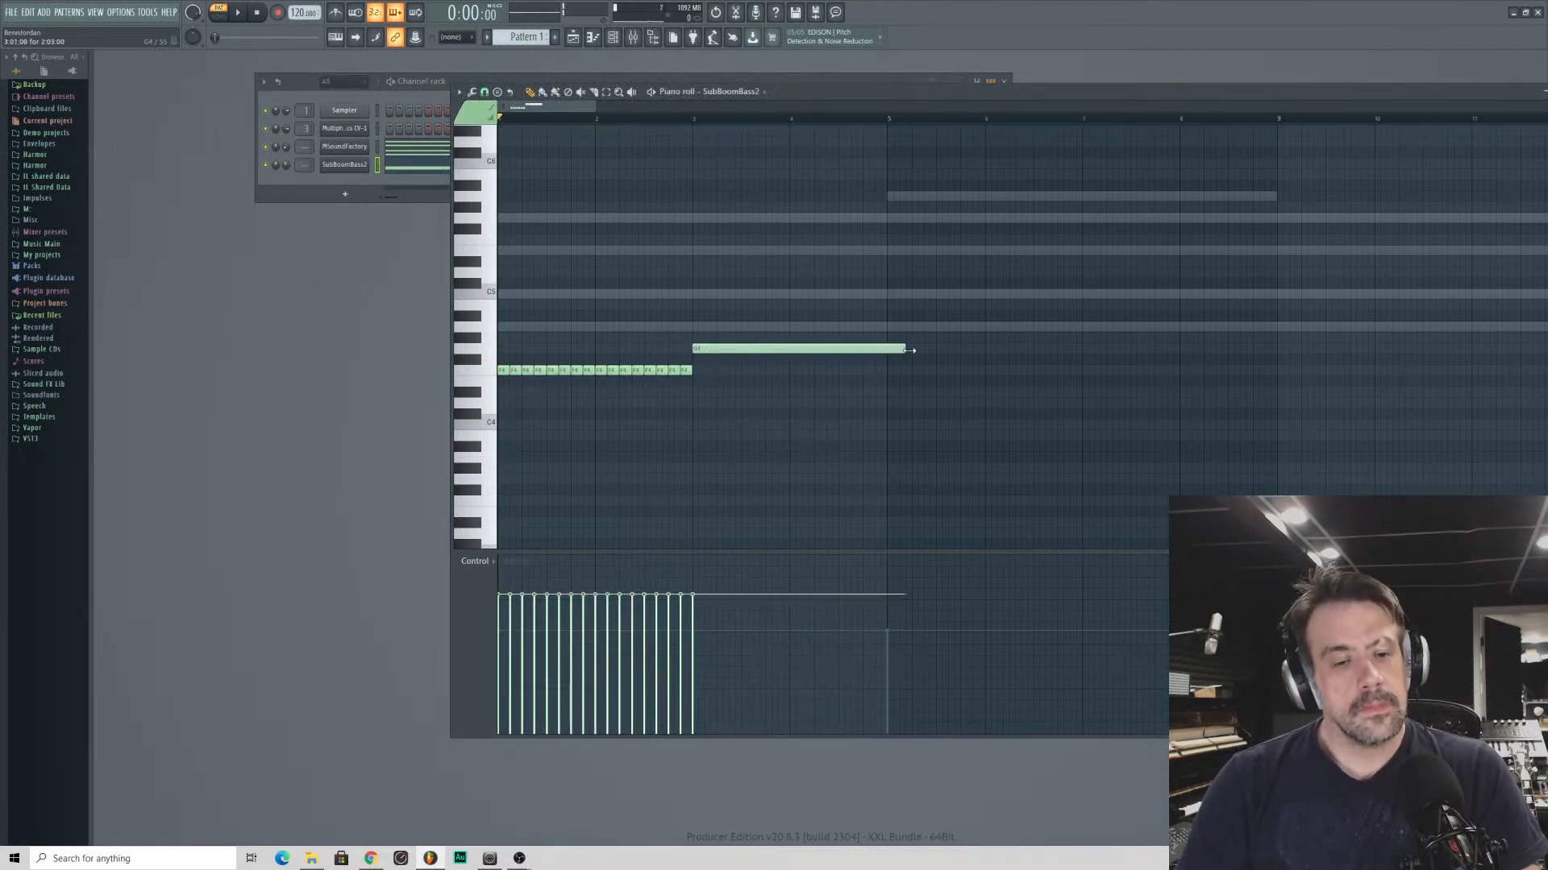
pyautogui.click(887, 393)
pyautogui.moveTo(886, 403); pyautogui.dragTo(888, 404)
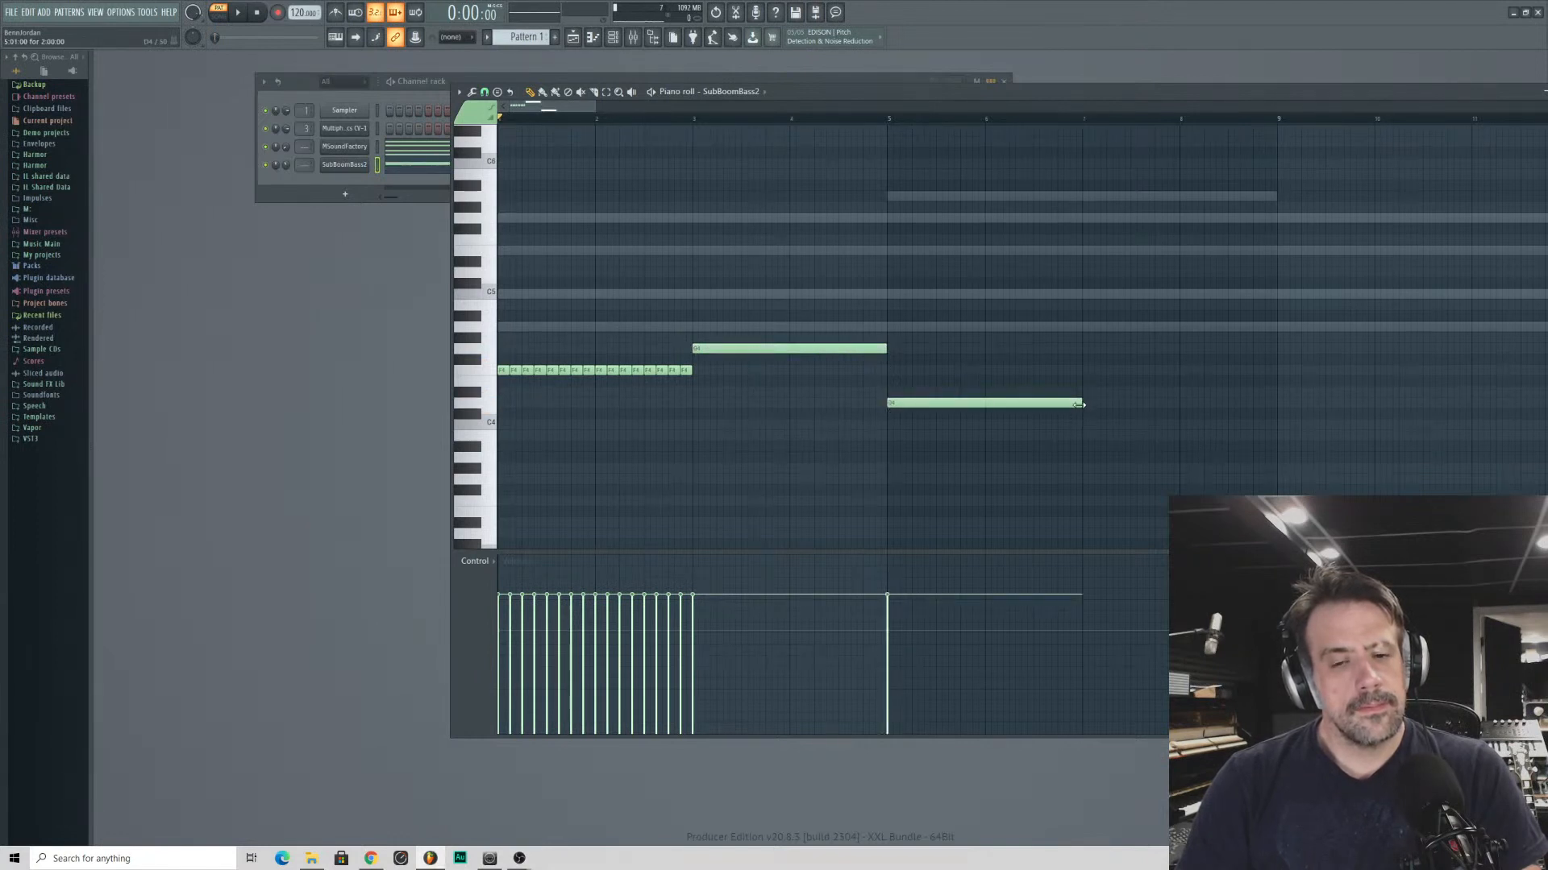
pyautogui.moveTo(1078, 405); pyautogui.dragTo(698, 249)
# - Chop the sustained G4 and D4 notes into repeated short notes with the piano roll chopper
pyautogui.hotkey('alt', 'u')
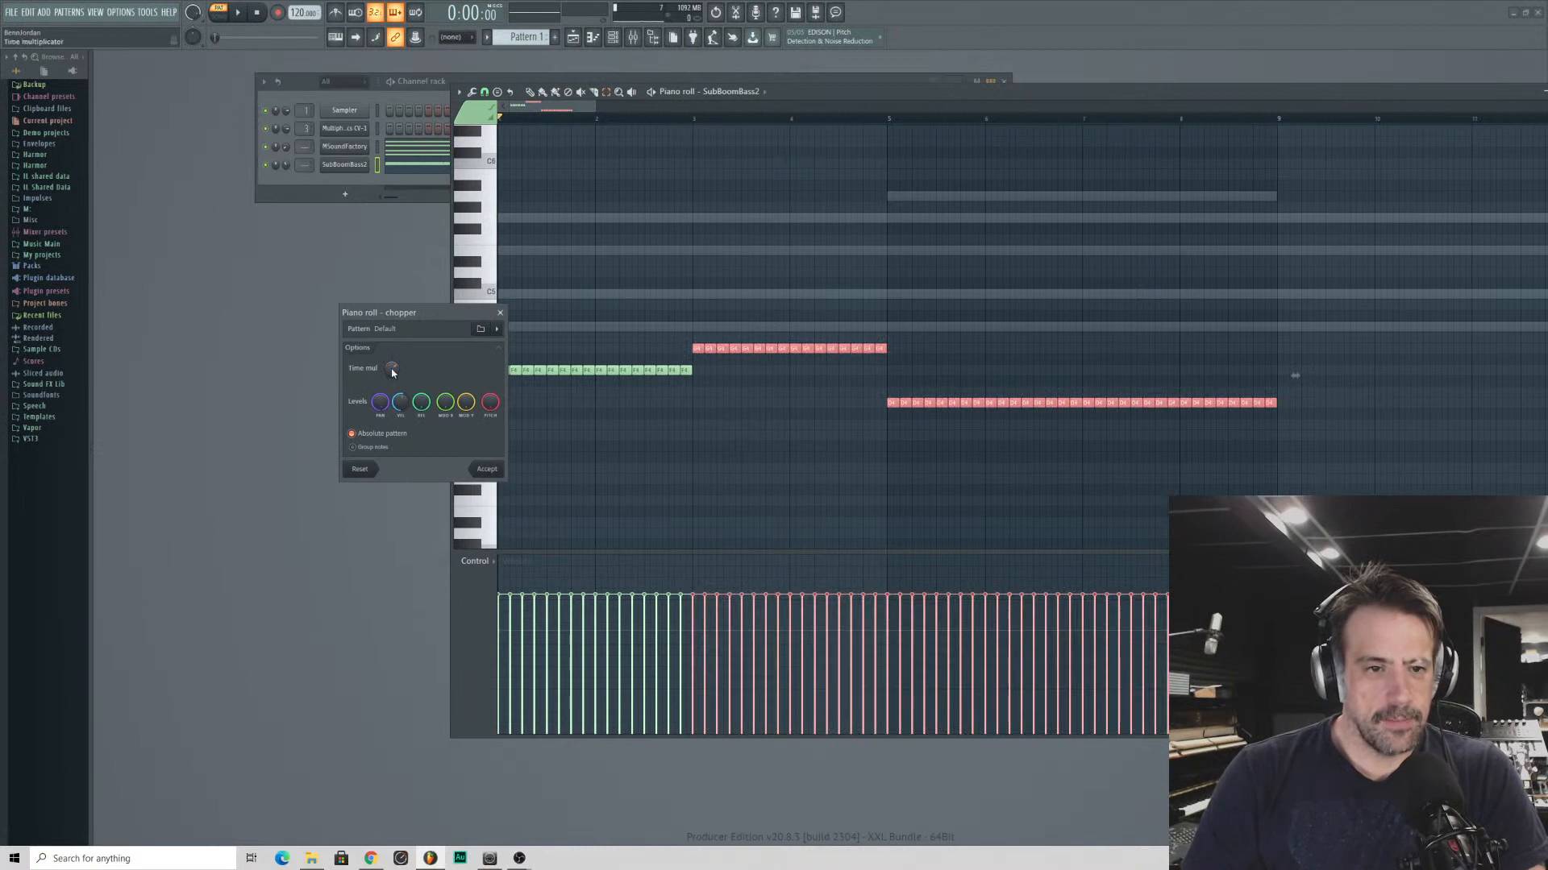
pyautogui.click(500, 312)
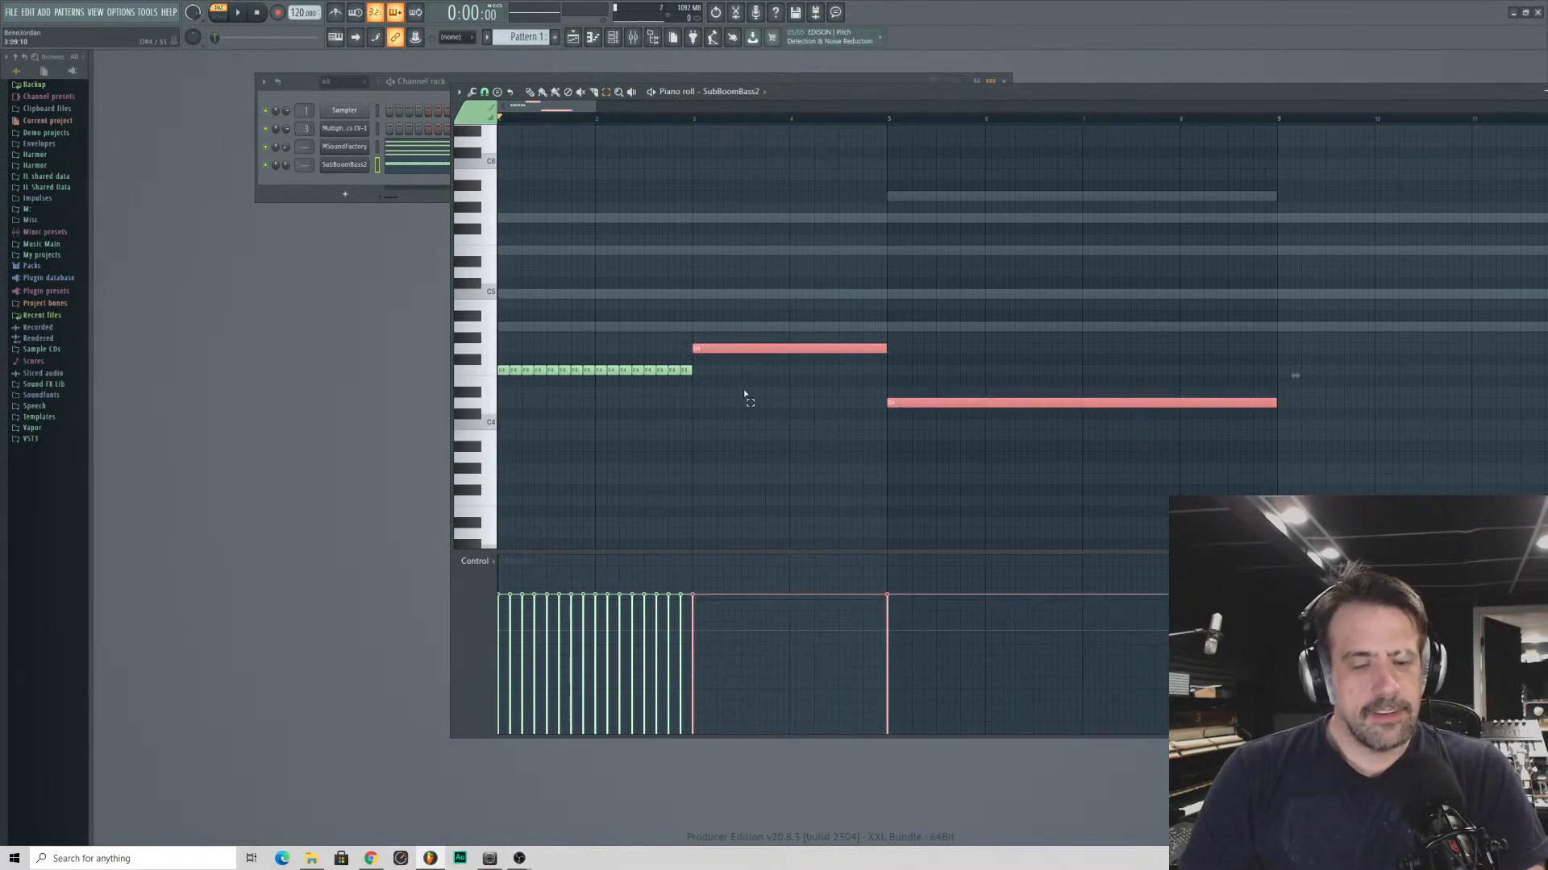
pyautogui.hotkey('alt', 'u')
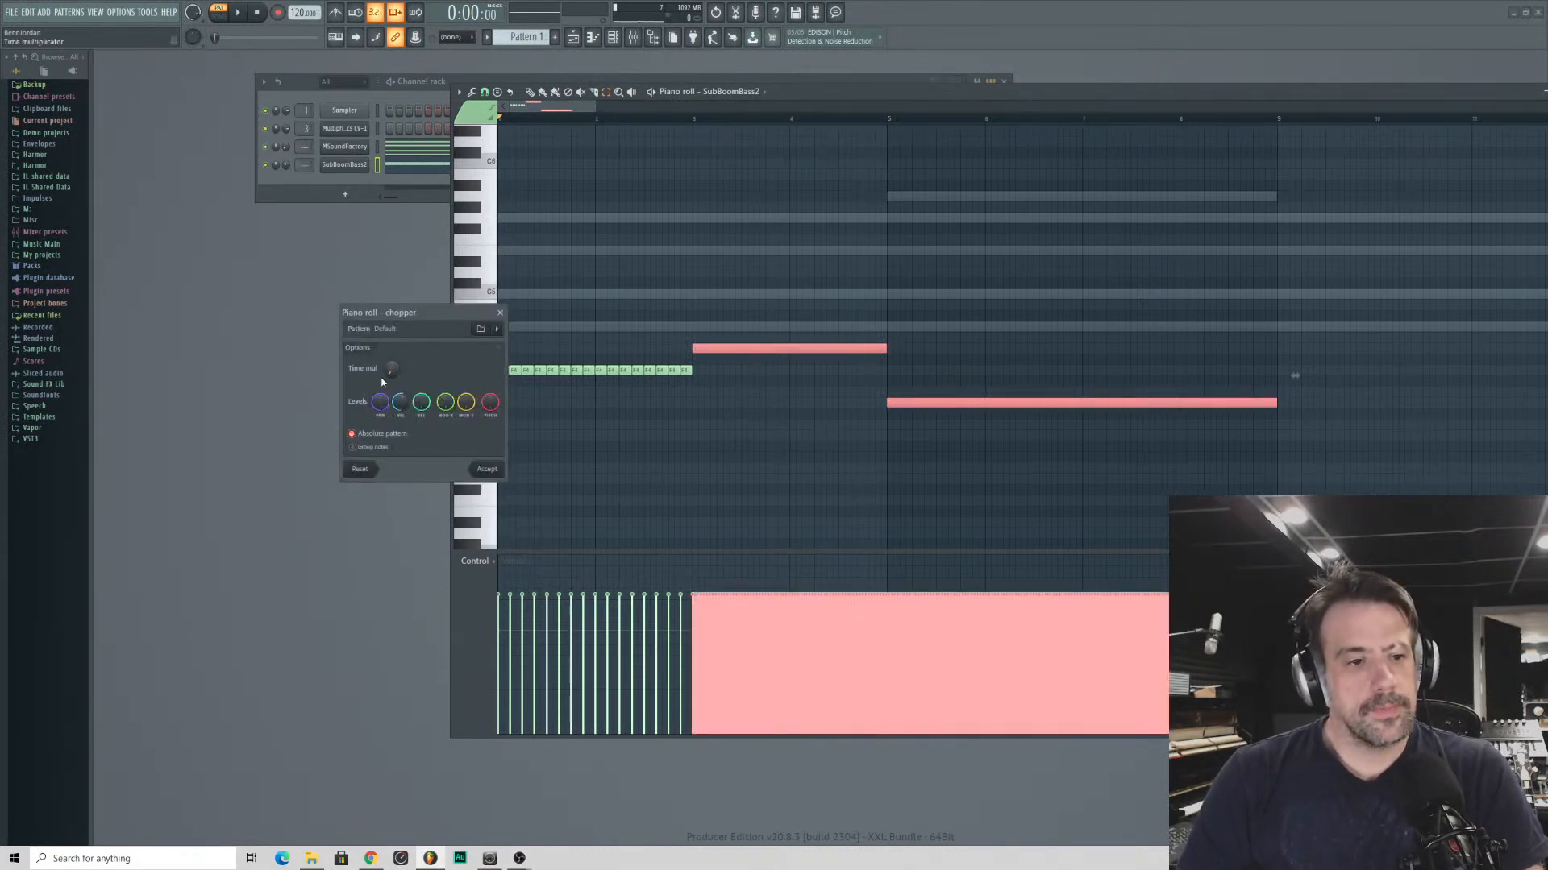
pyautogui.press('Return')
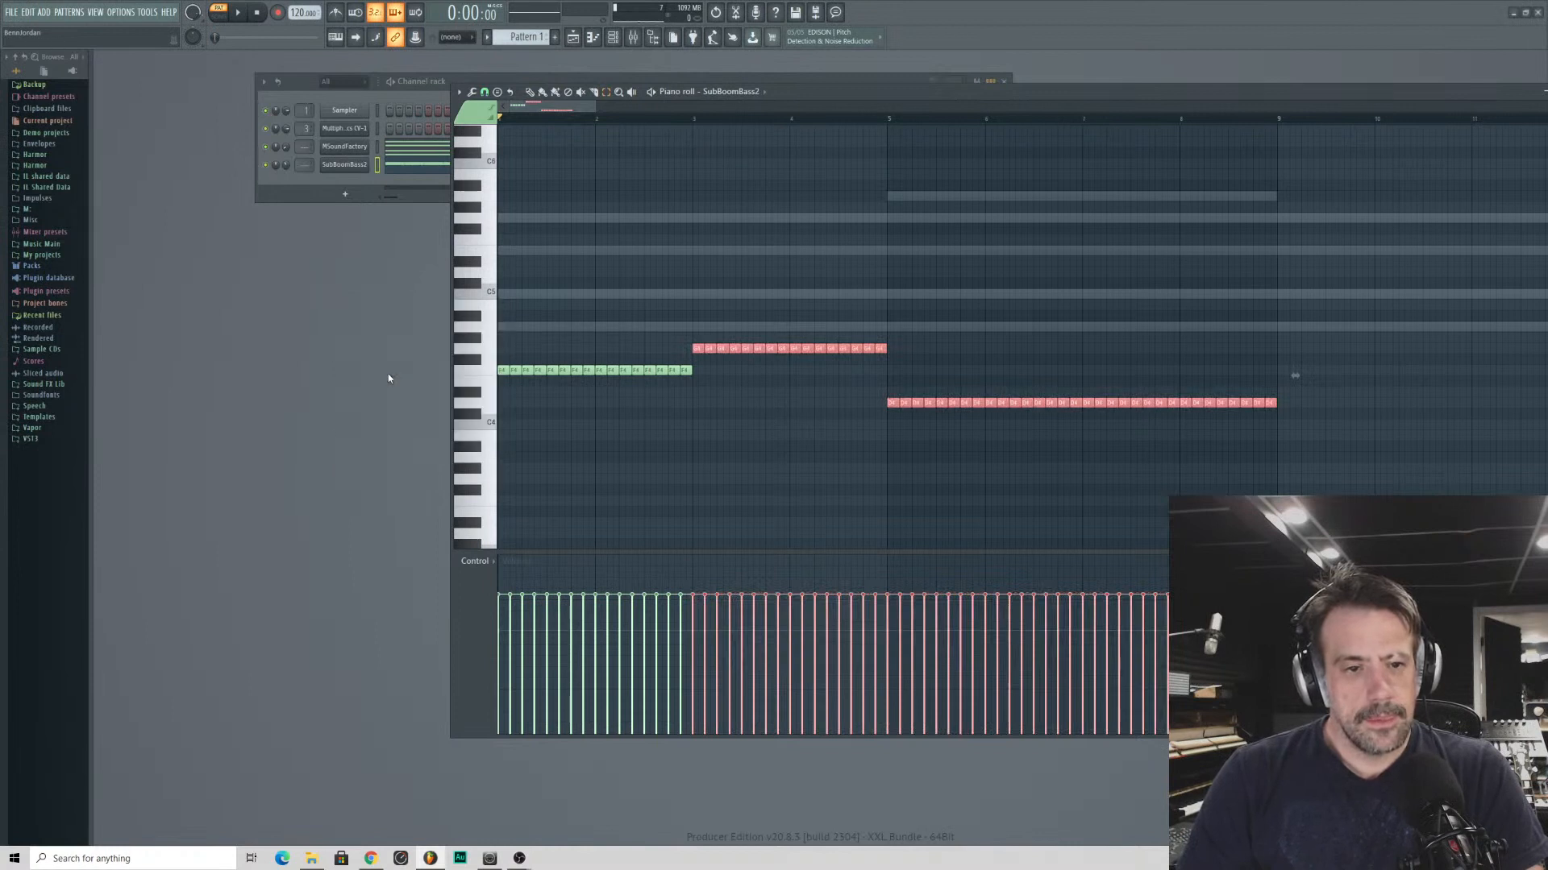
# - Randomize the velocities of all bass notes with the piano roll randomizer, increasing the velocity variation
pyautogui.hotkey('ctrl', 'a')
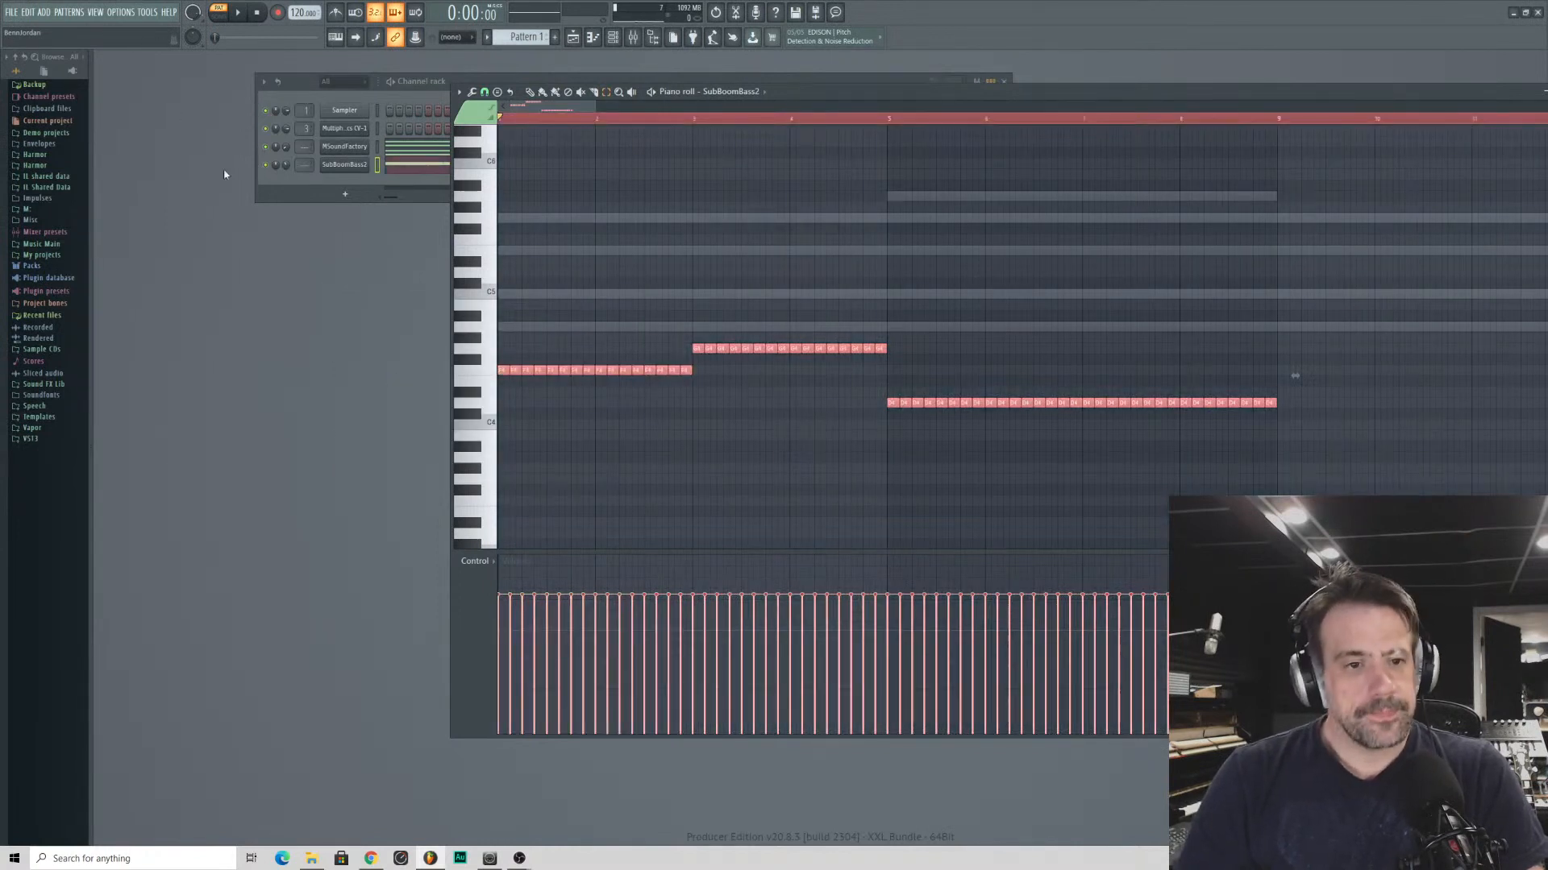
pyautogui.click(459, 92)
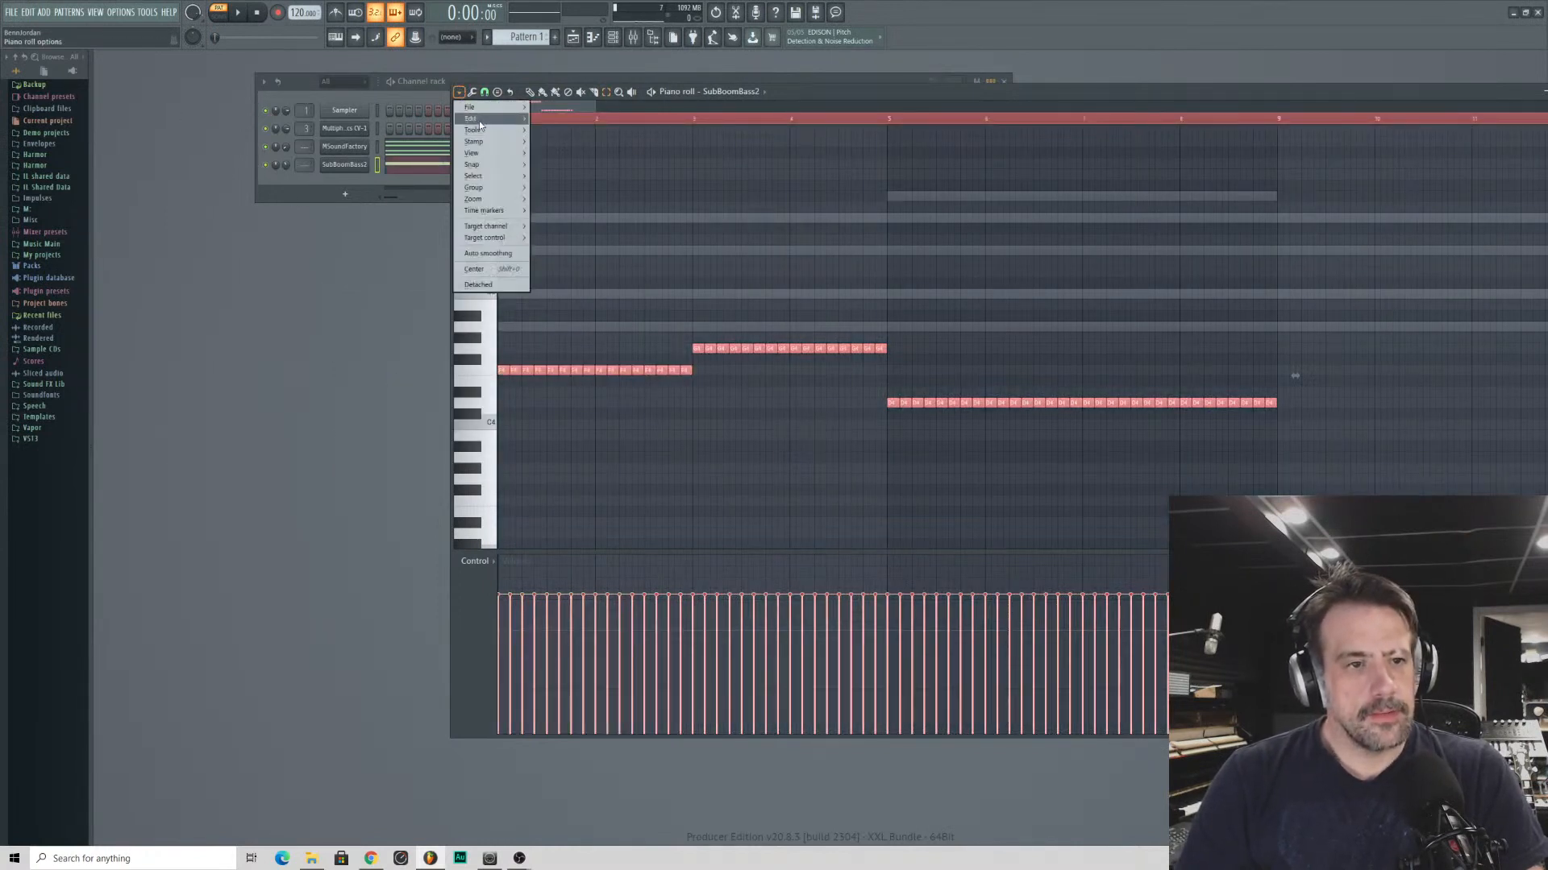
pyautogui.moveTo(481, 121)
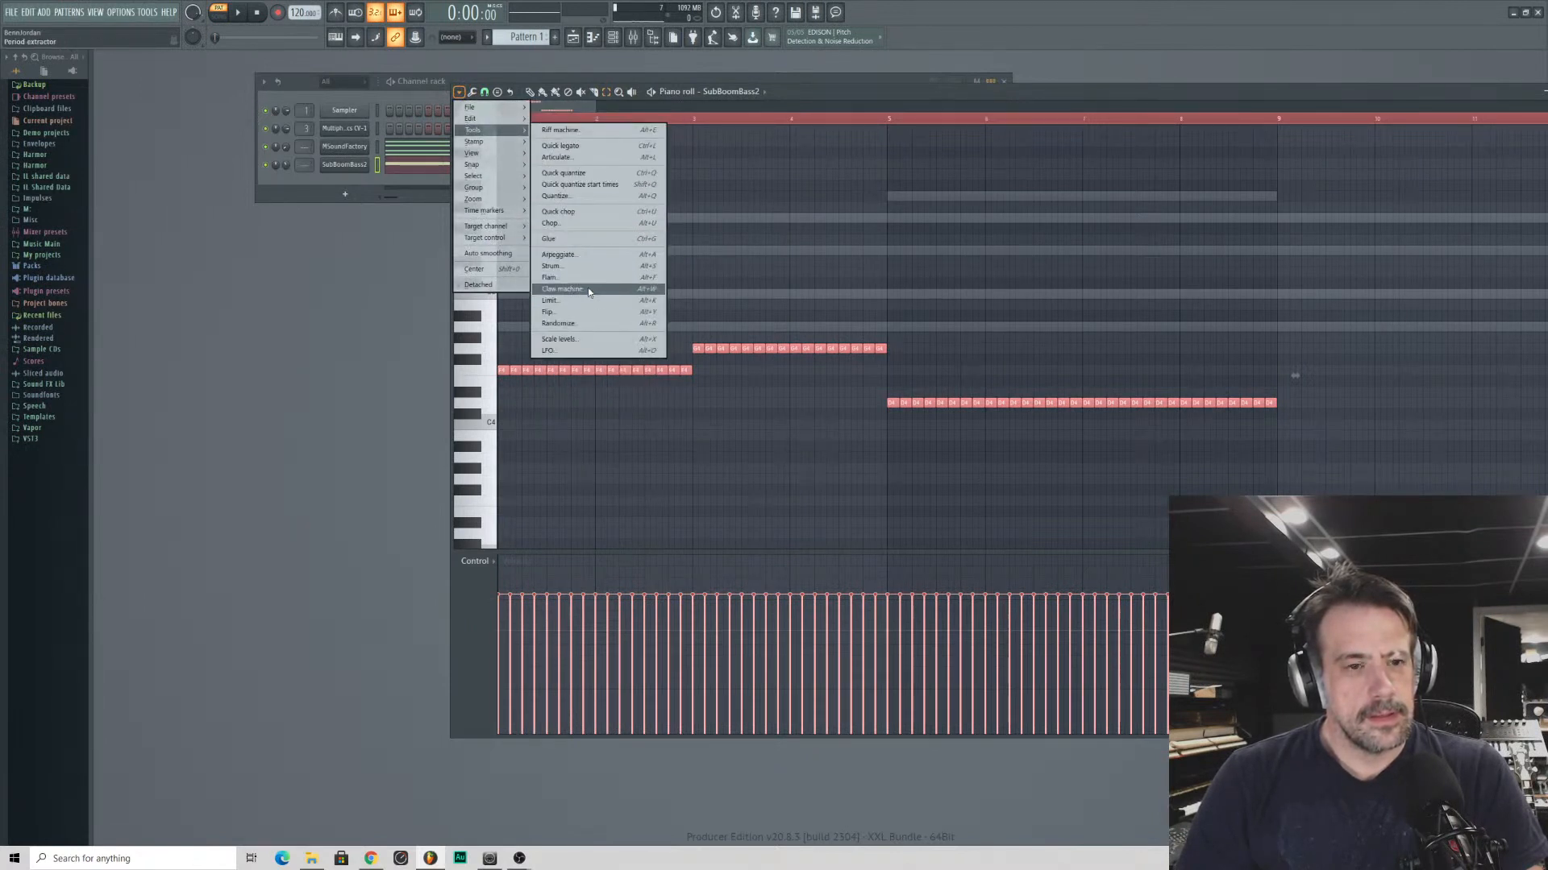
pyautogui.click(562, 324)
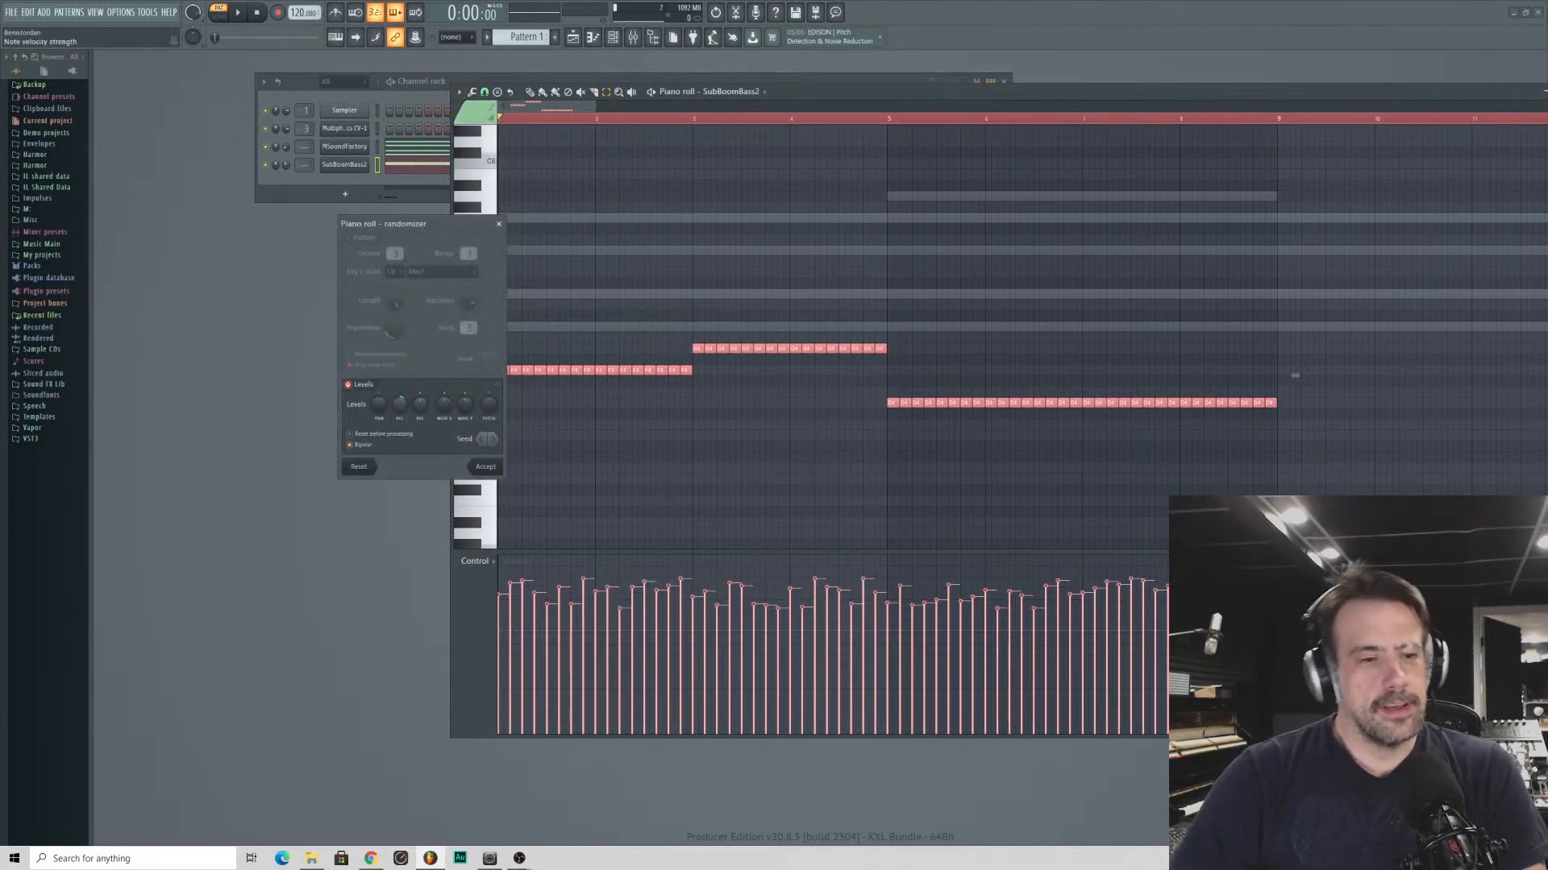
pyautogui.moveTo(399, 405); pyautogui.dragTo(400, 394)
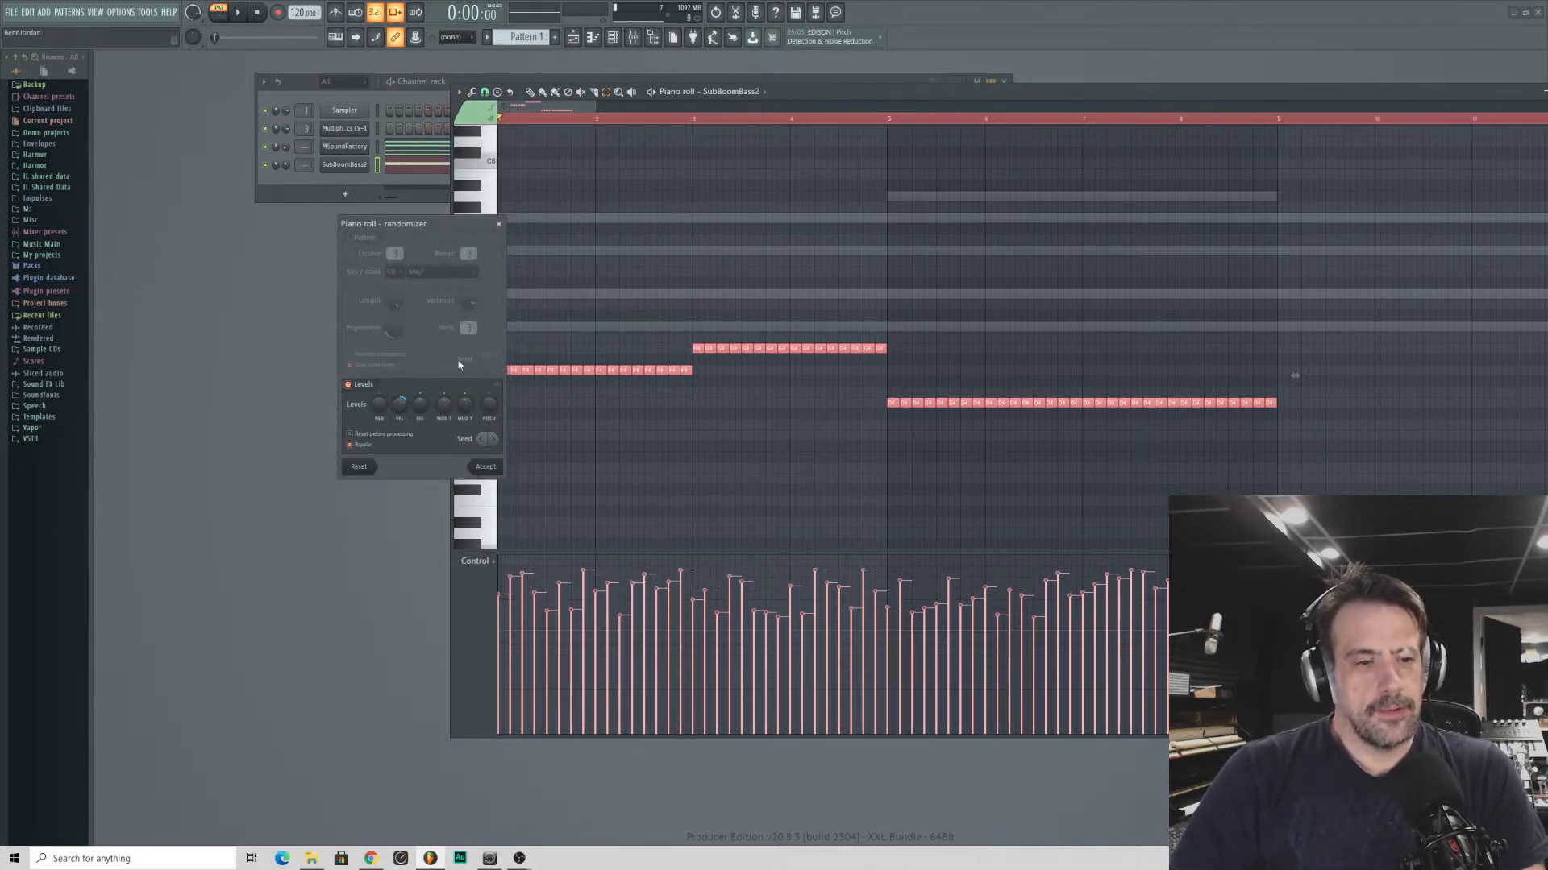
pyautogui.click(484, 467)
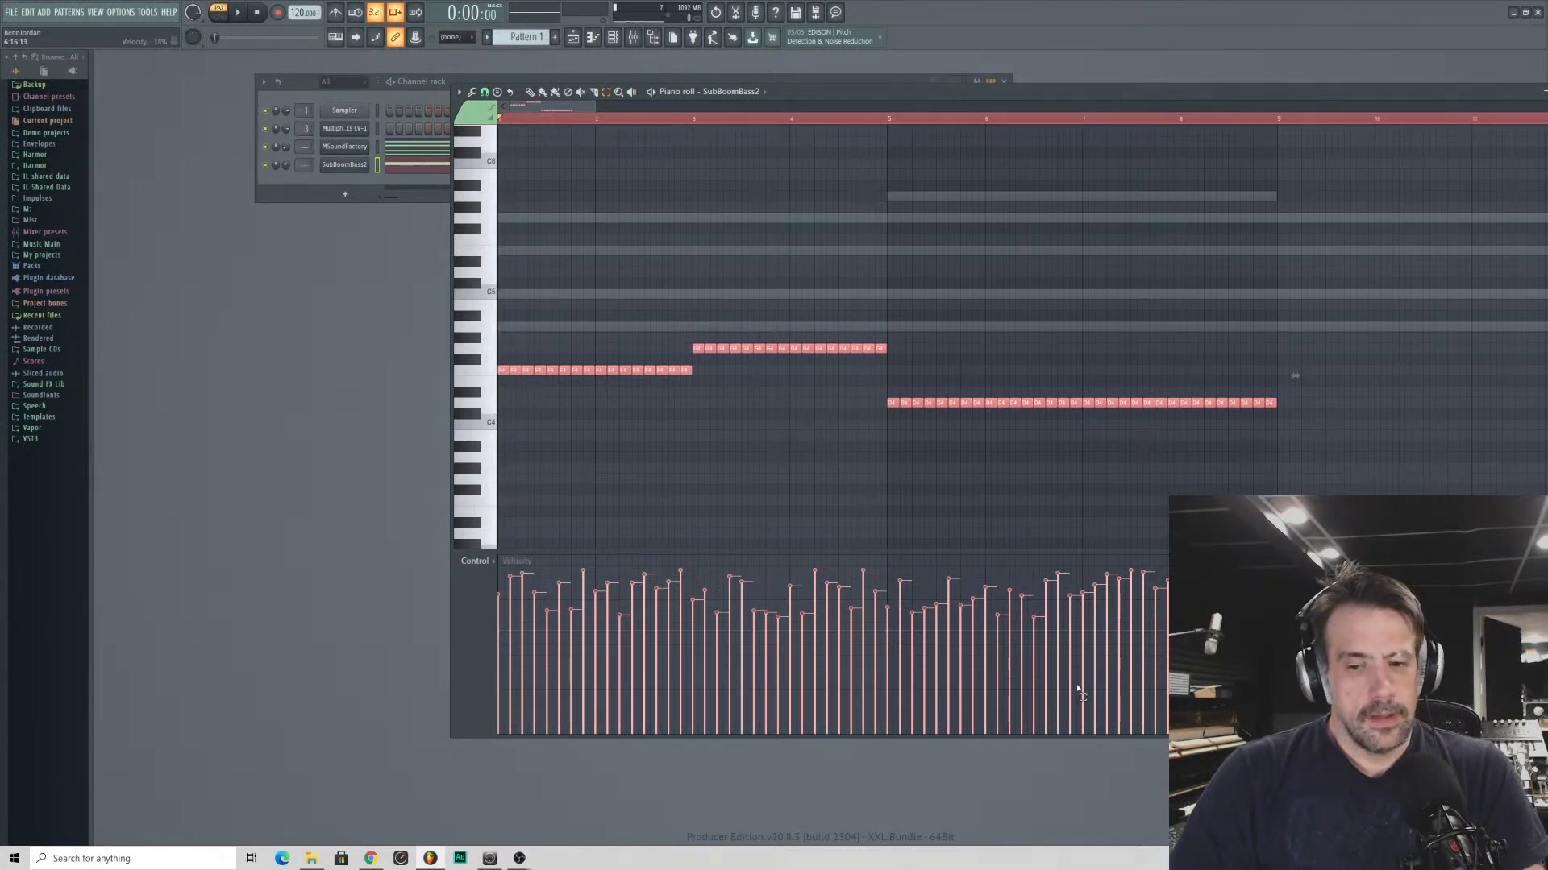
# - Lower the velocity of all selected bass notes in two passes through the note properties
pyautogui.doubleClick(580, 372)
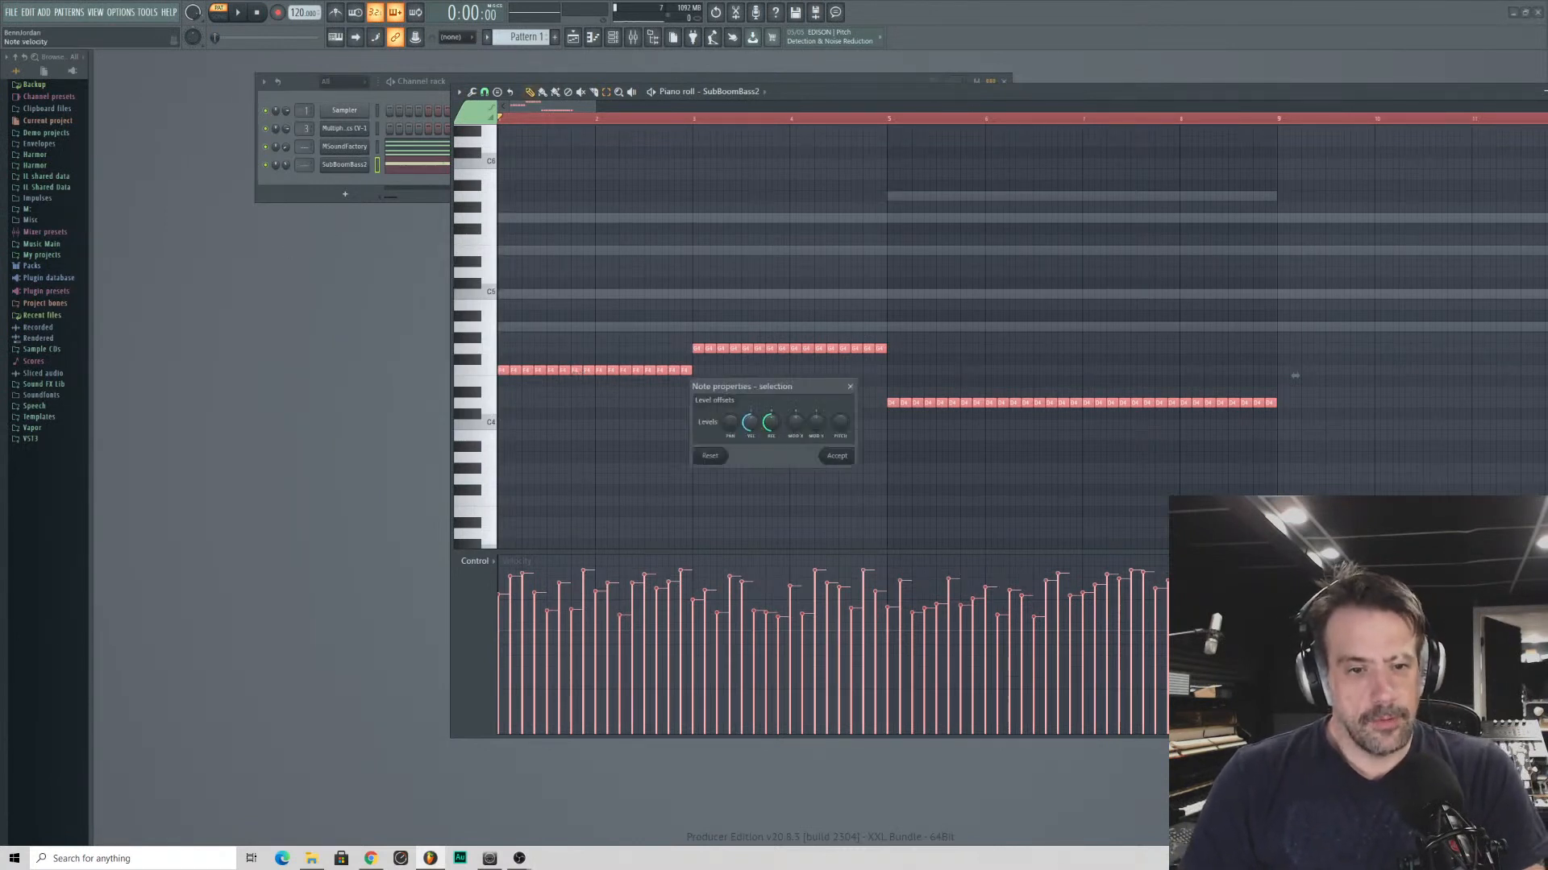
pyautogui.moveTo(756, 424); pyautogui.dragTo(756, 427)
pyautogui.press('Return')
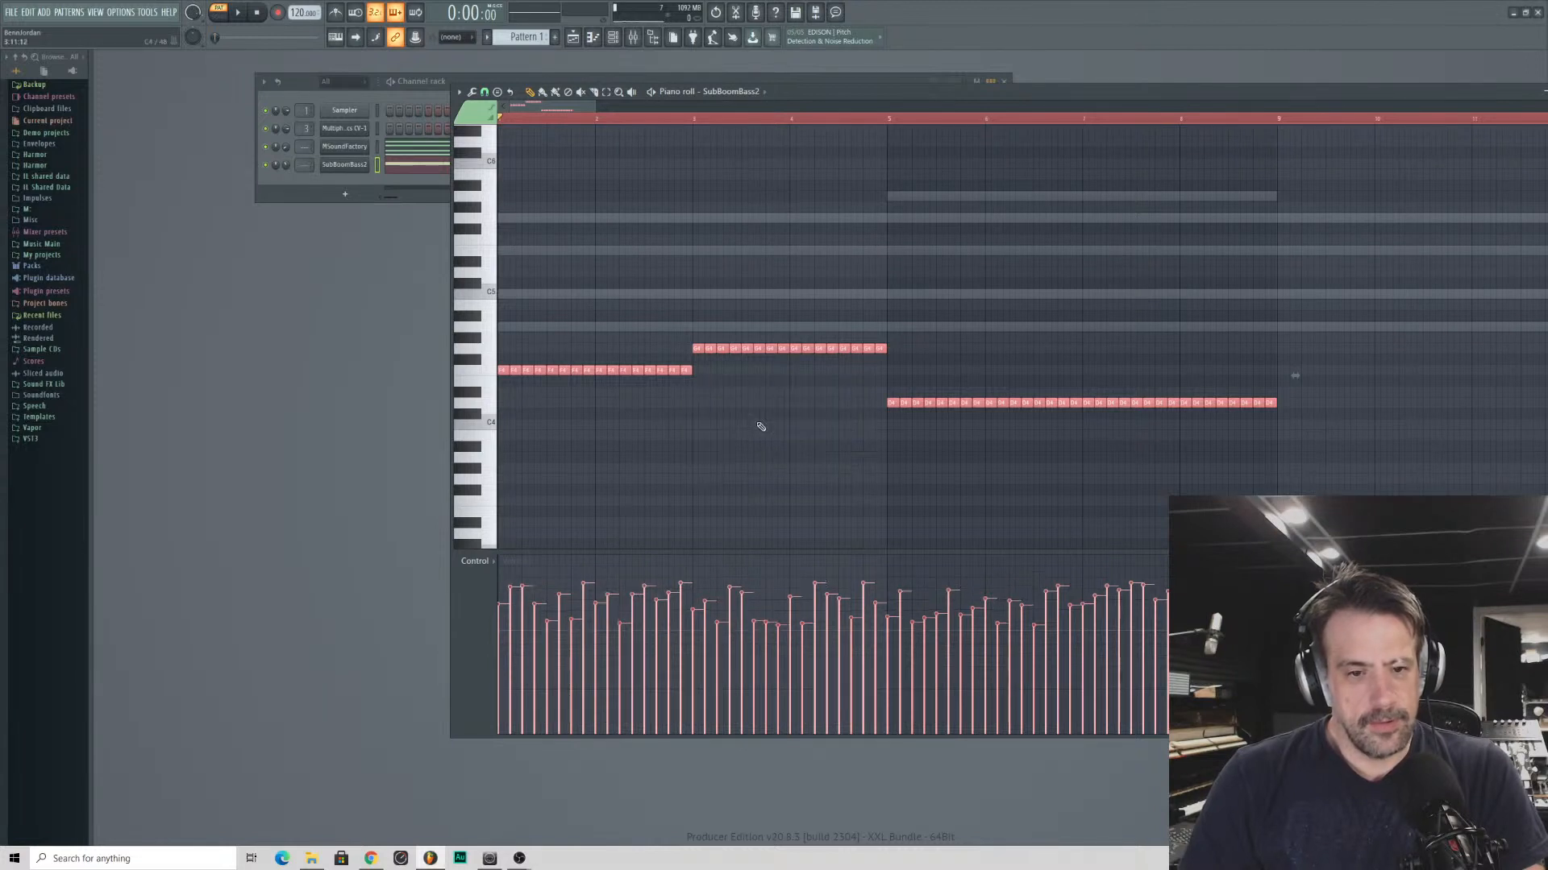
pyautogui.doubleClick(683, 371)
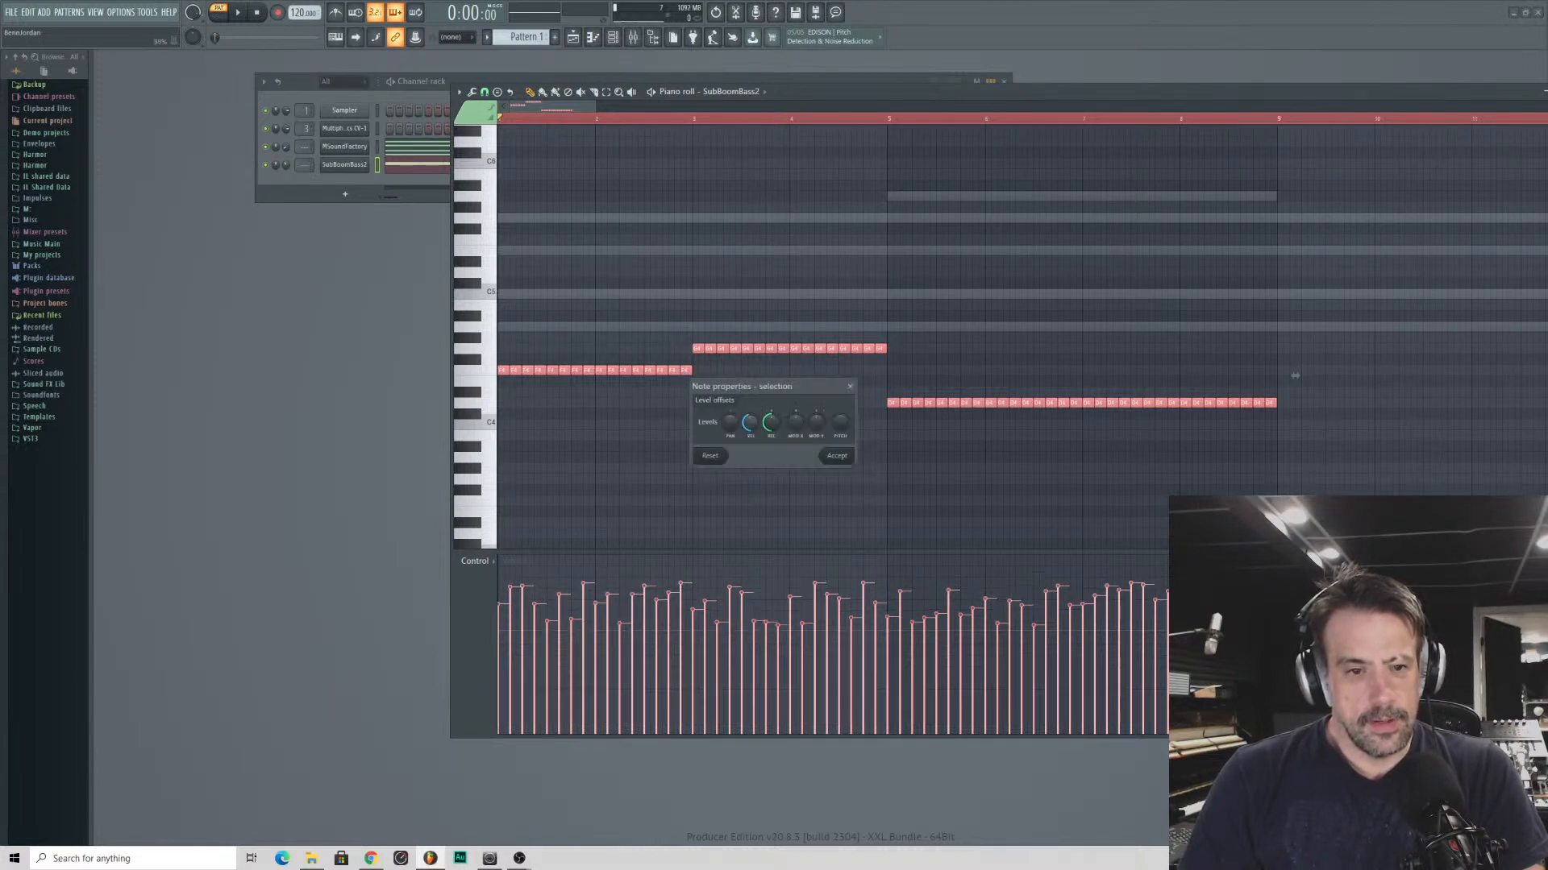
pyautogui.moveTo(755, 423); pyautogui.dragTo(755, 425)
pyautogui.press('Return')
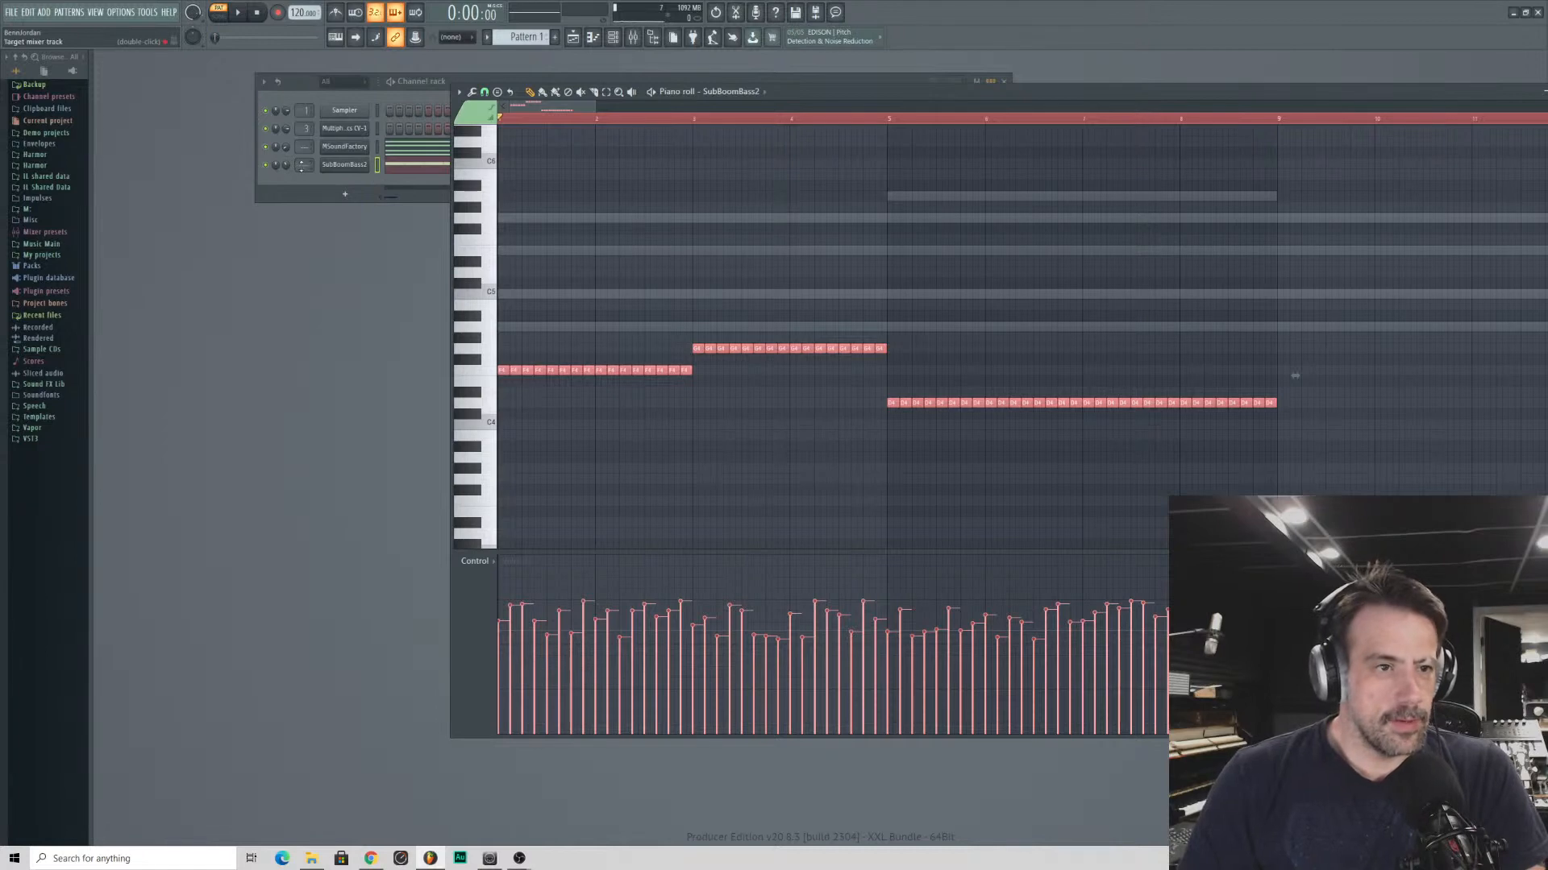
# - Adjust the Osc 2 sub-oscillator volume and the filter envelope decay in SubBoomBass2, and close the plugin window
pyautogui.click(346, 166)
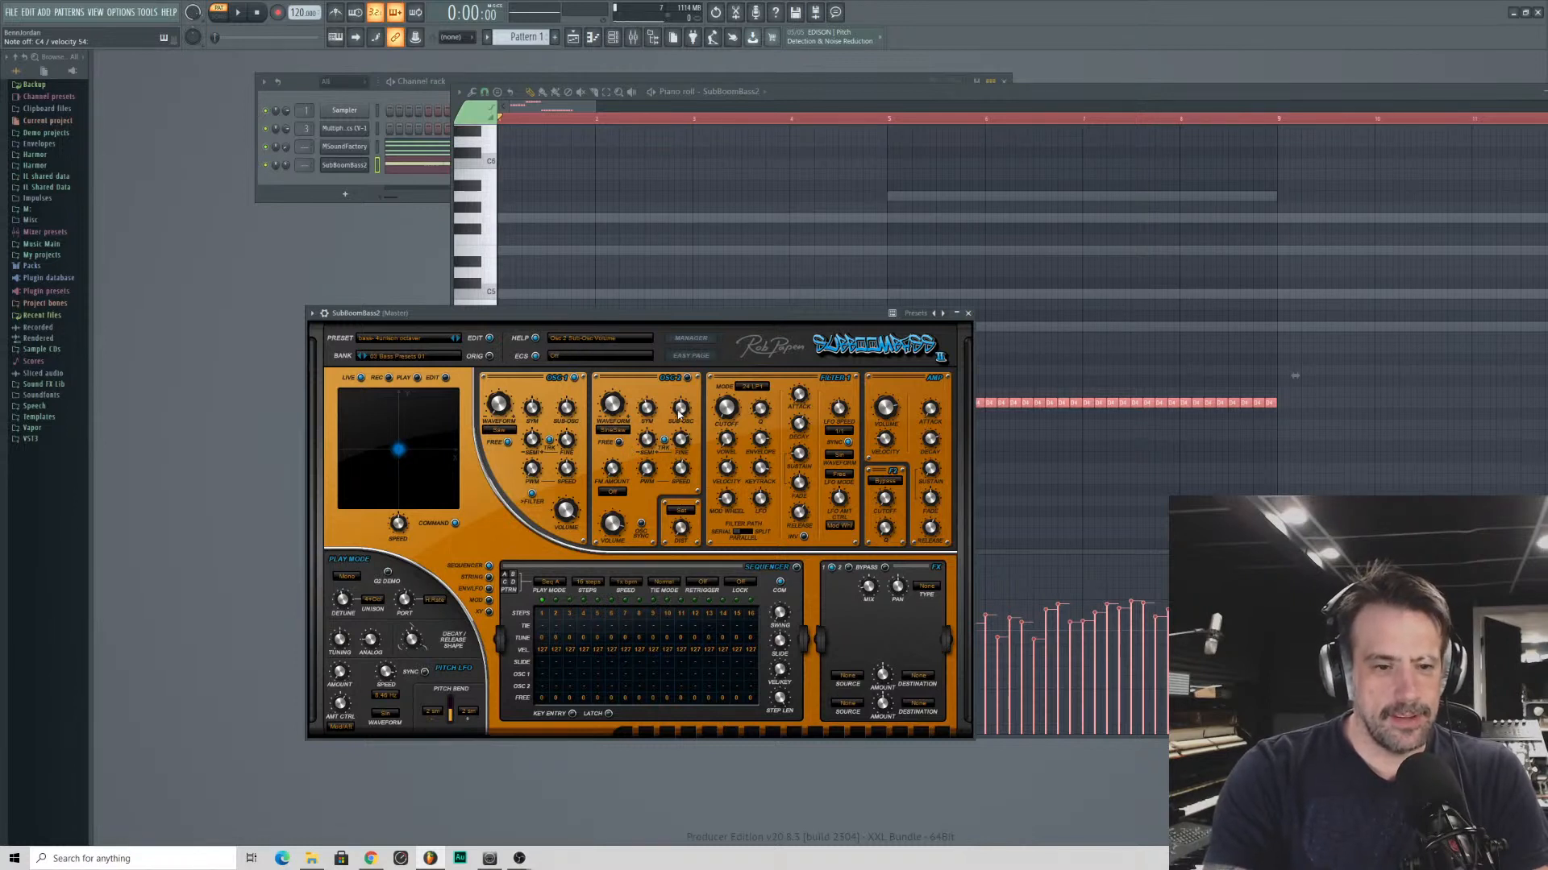
pyautogui.moveTo(678, 411); pyautogui.dragTo(677, 362)
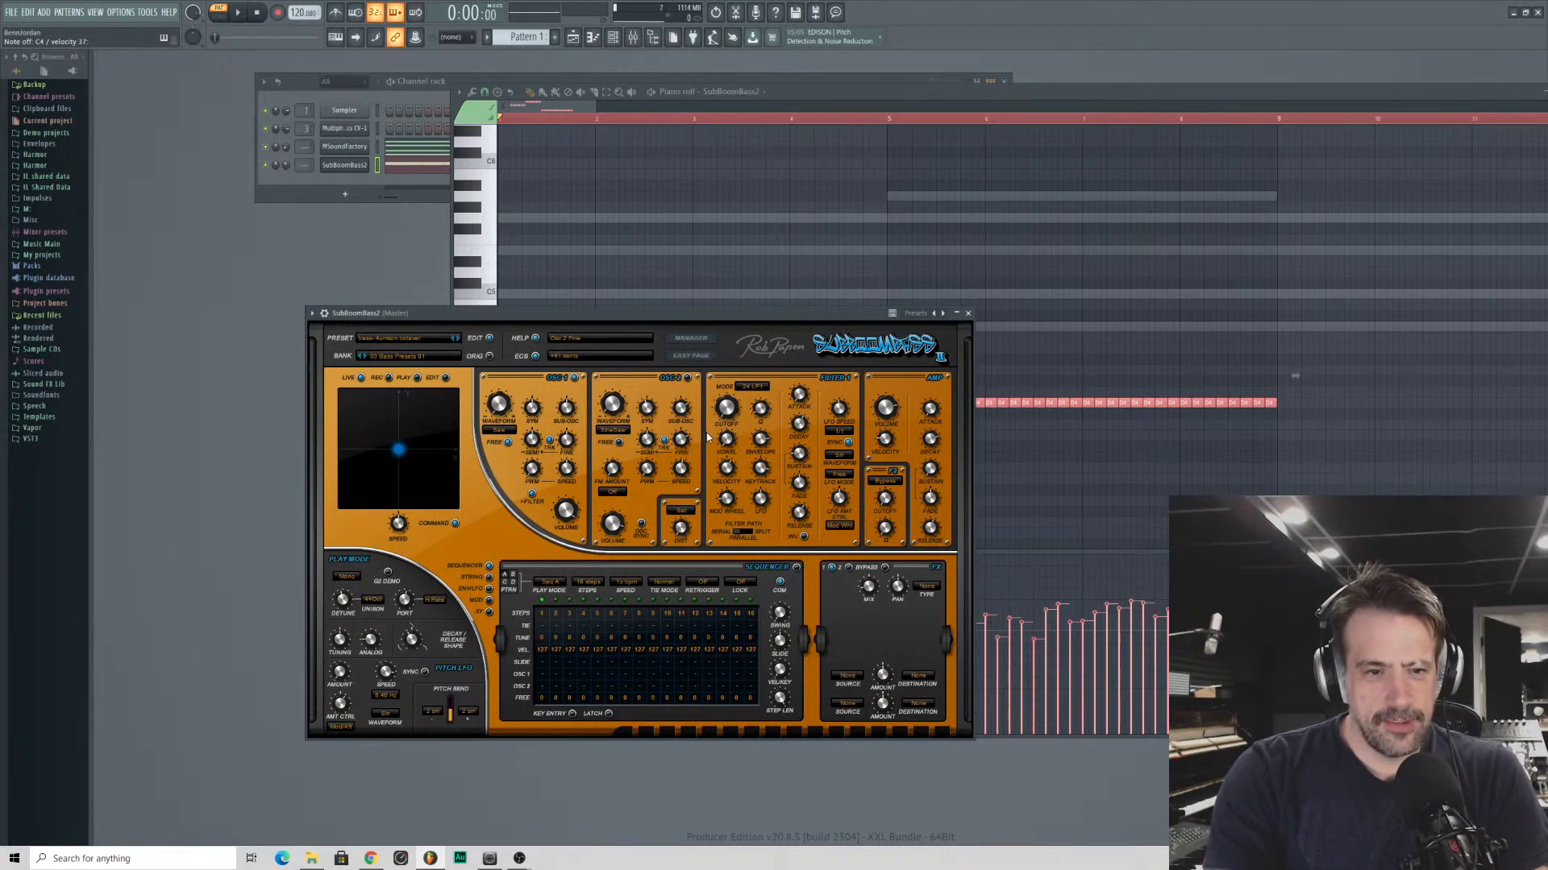
pyautogui.moveTo(764, 452); pyautogui.dragTo(794, 431)
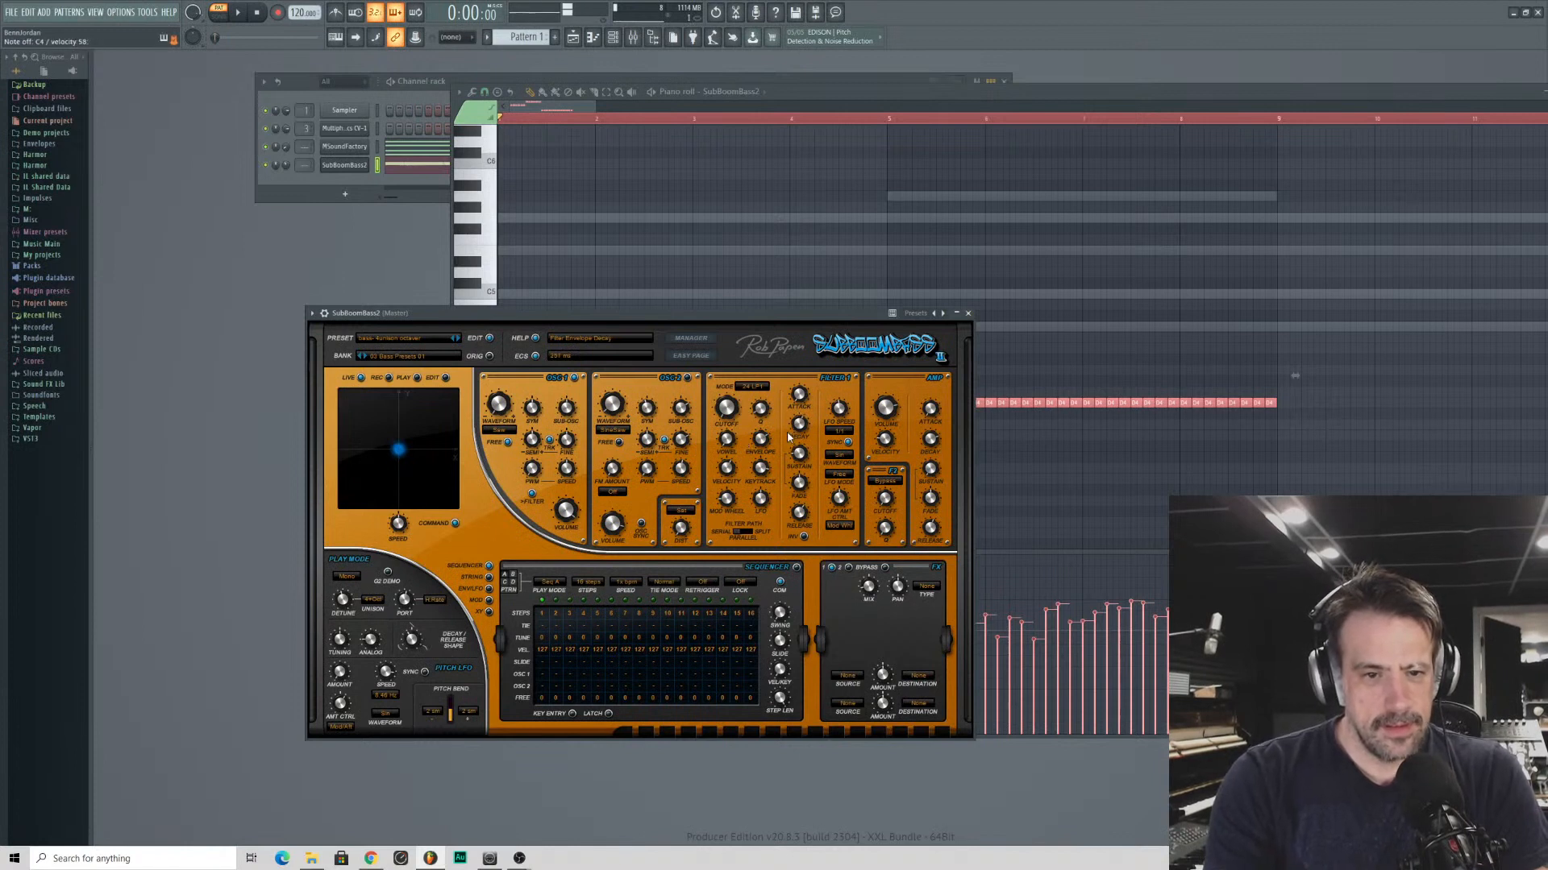
pyautogui.click(968, 313)
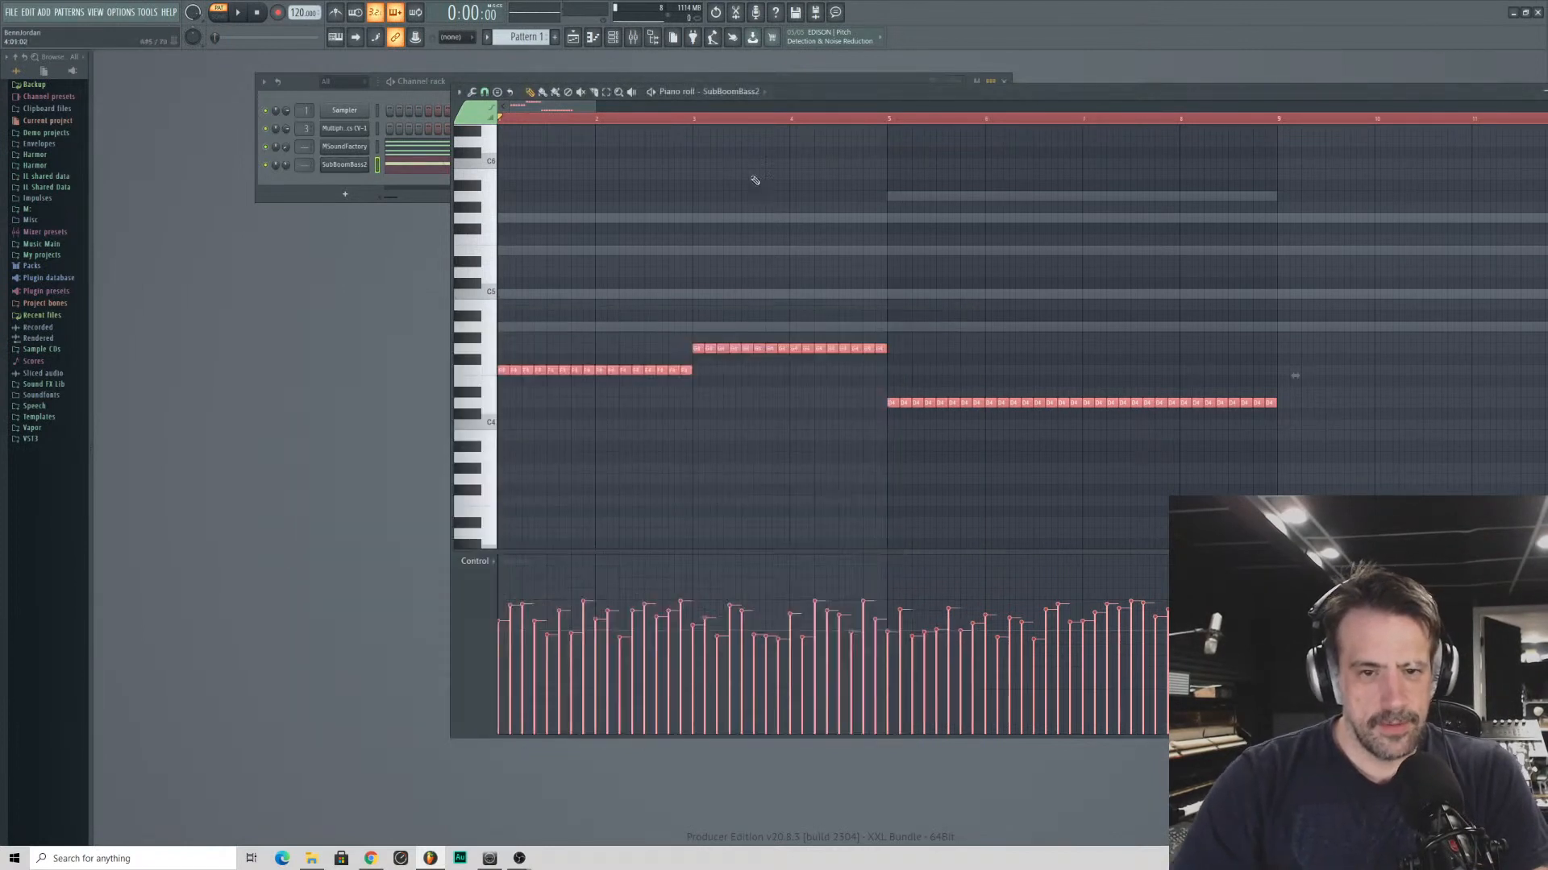
# - Play the pattern, lower the SubBoomBass2 channel volume to 67%, and bring the bars after bar 8 into view
pyautogui.click(292, 180)
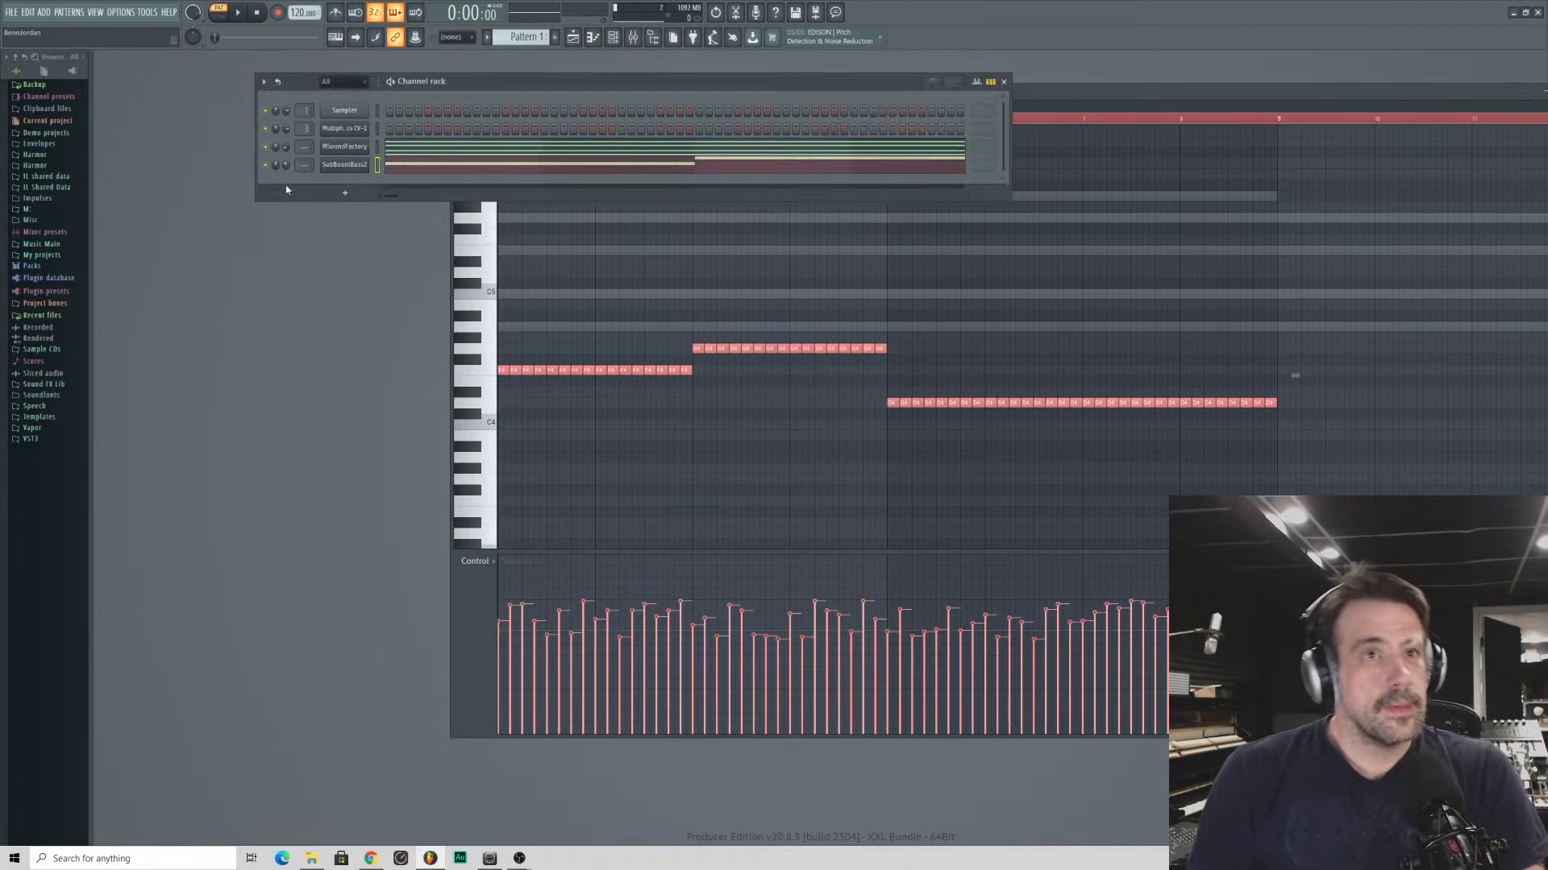
pyautogui.press('space')
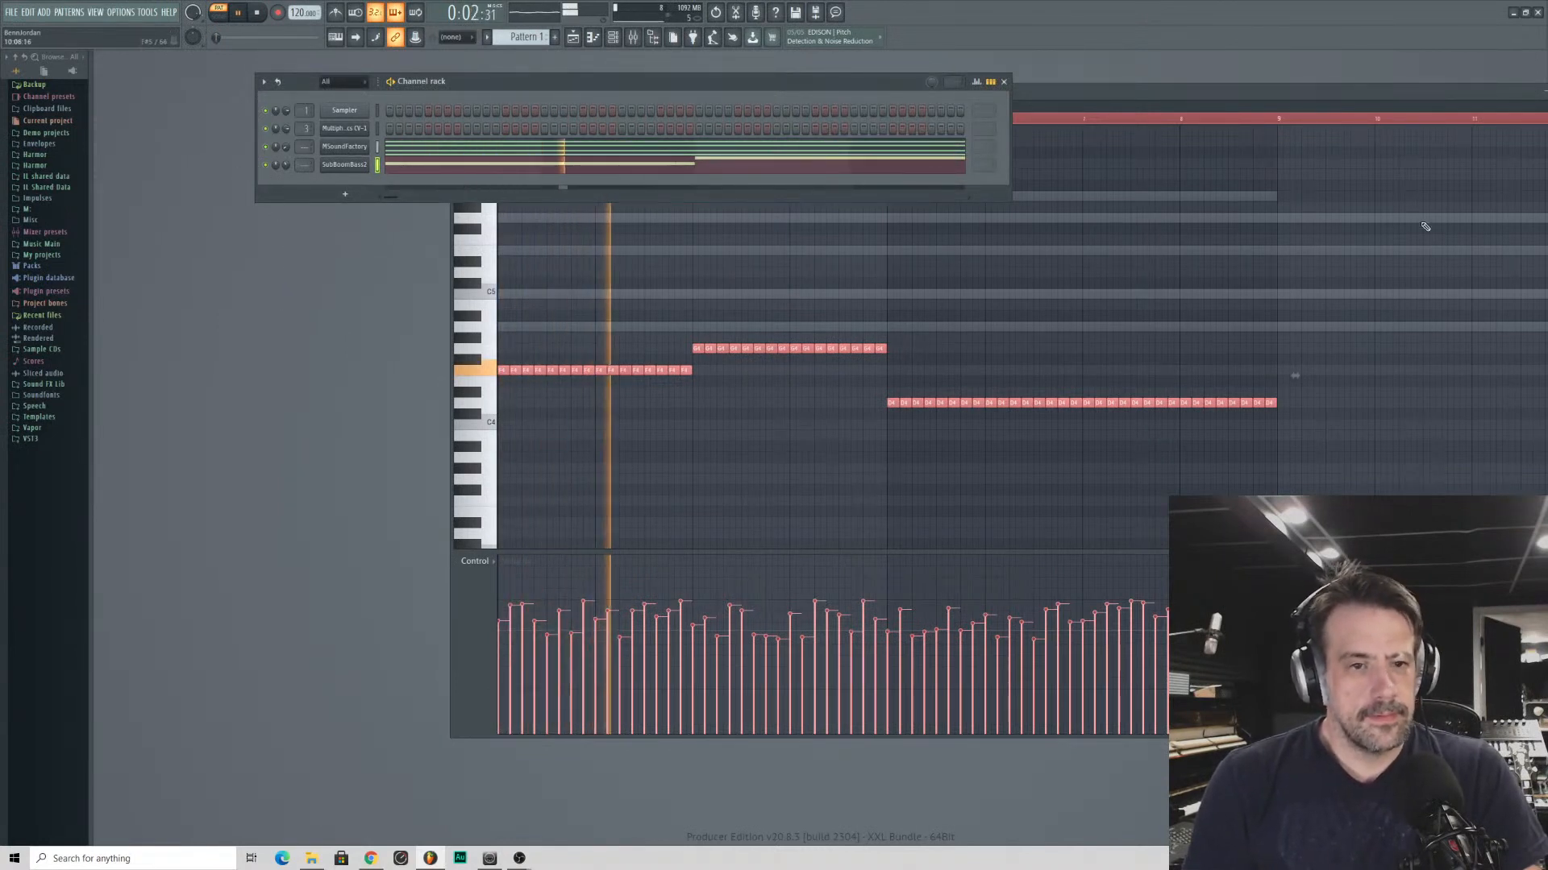
pyautogui.click(1128, 91)
pyautogui.scroll(-1, 545, 106)
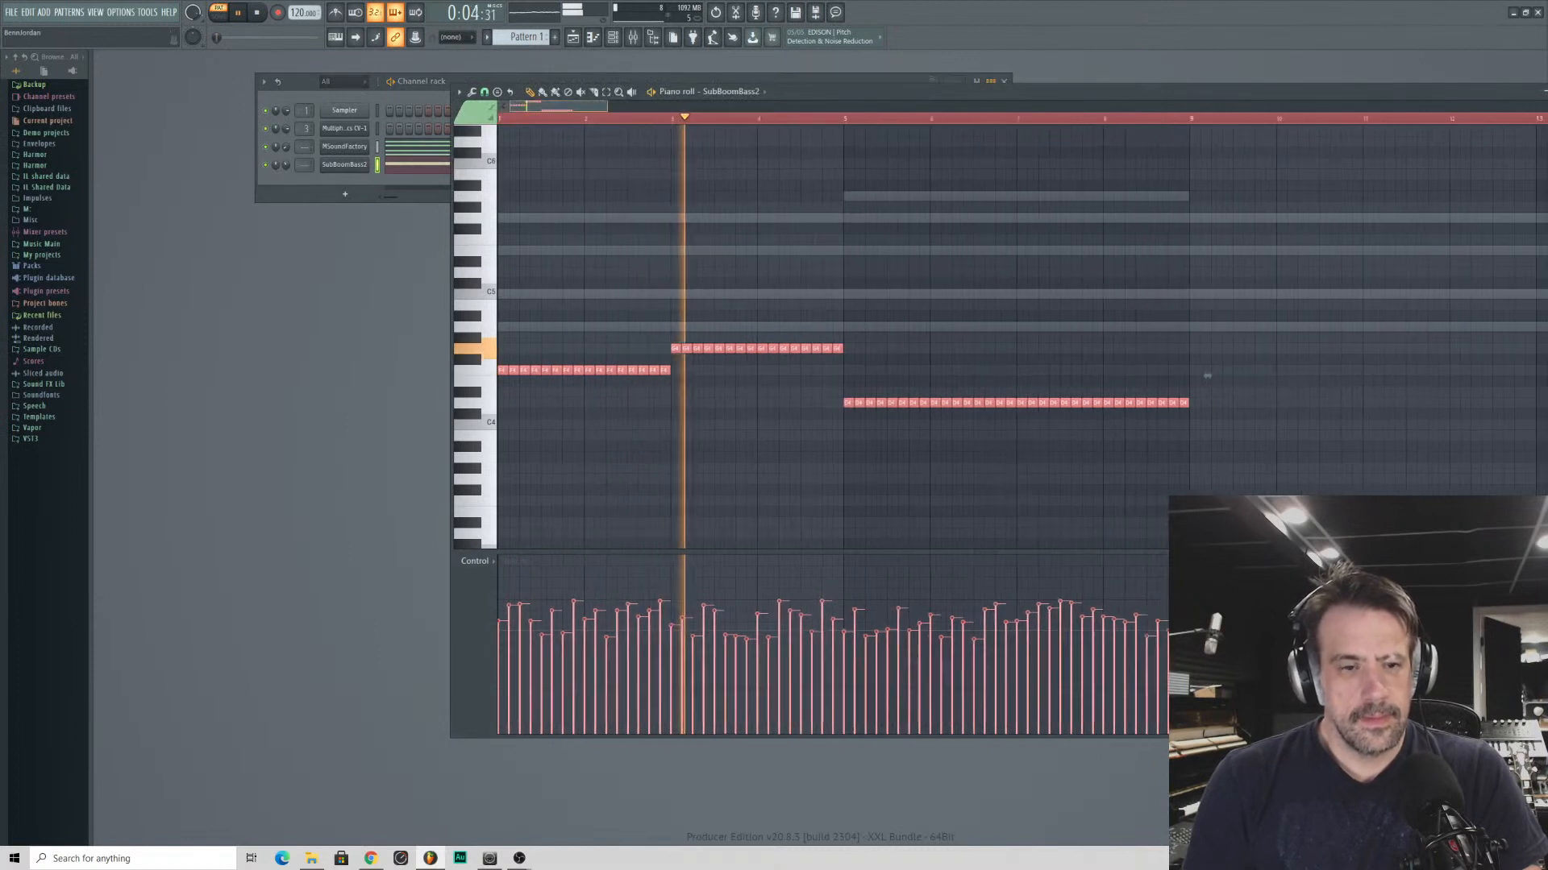
pyautogui.moveTo(286, 164); pyautogui.dragTo(285, 174)
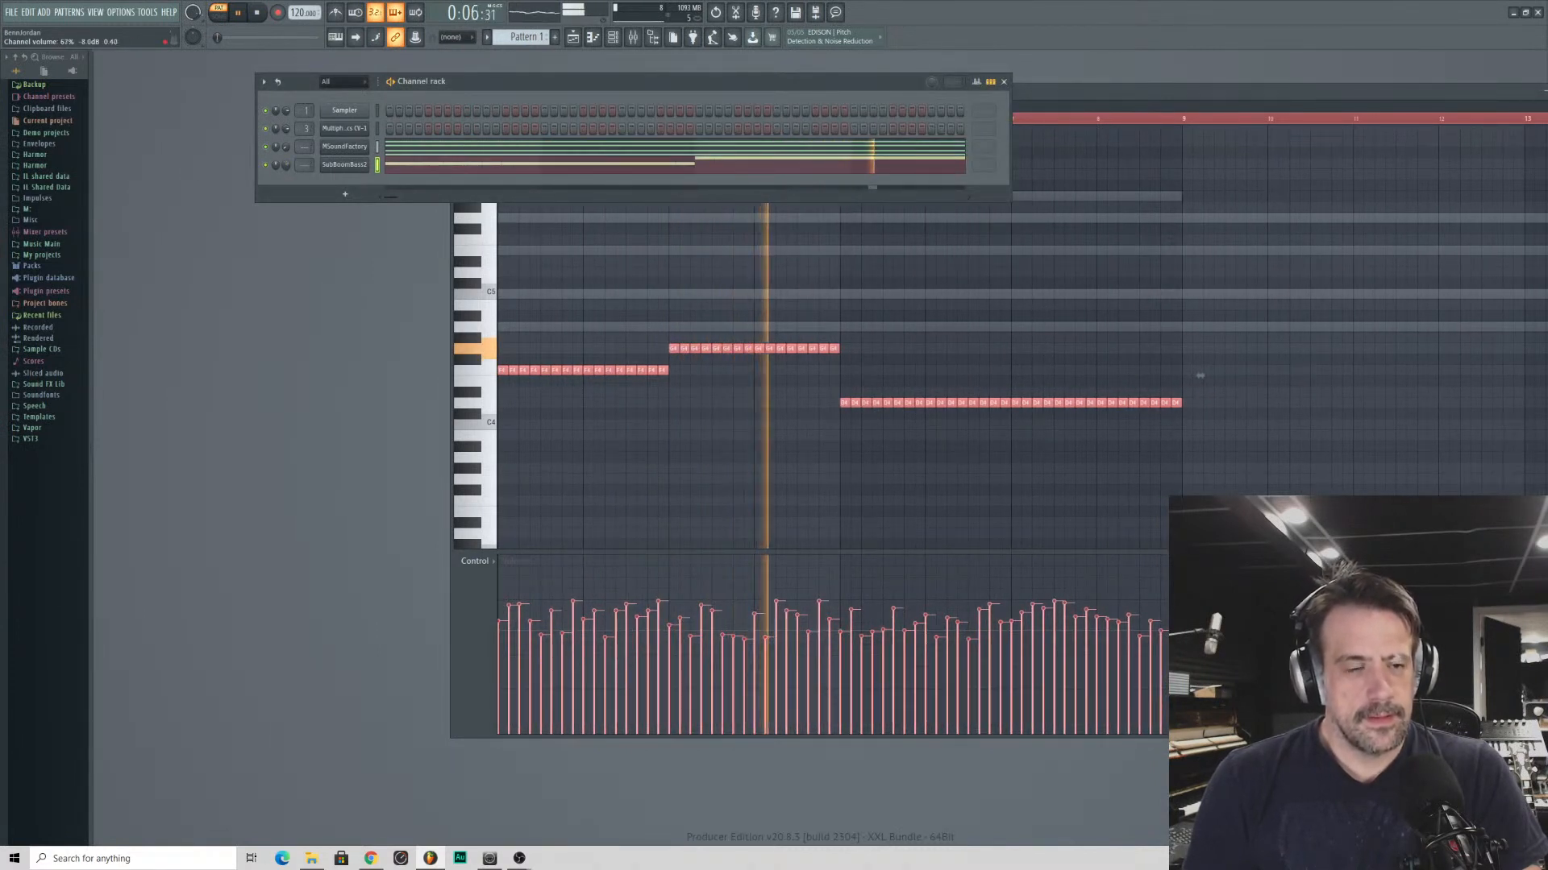
pyautogui.click(1091, 105)
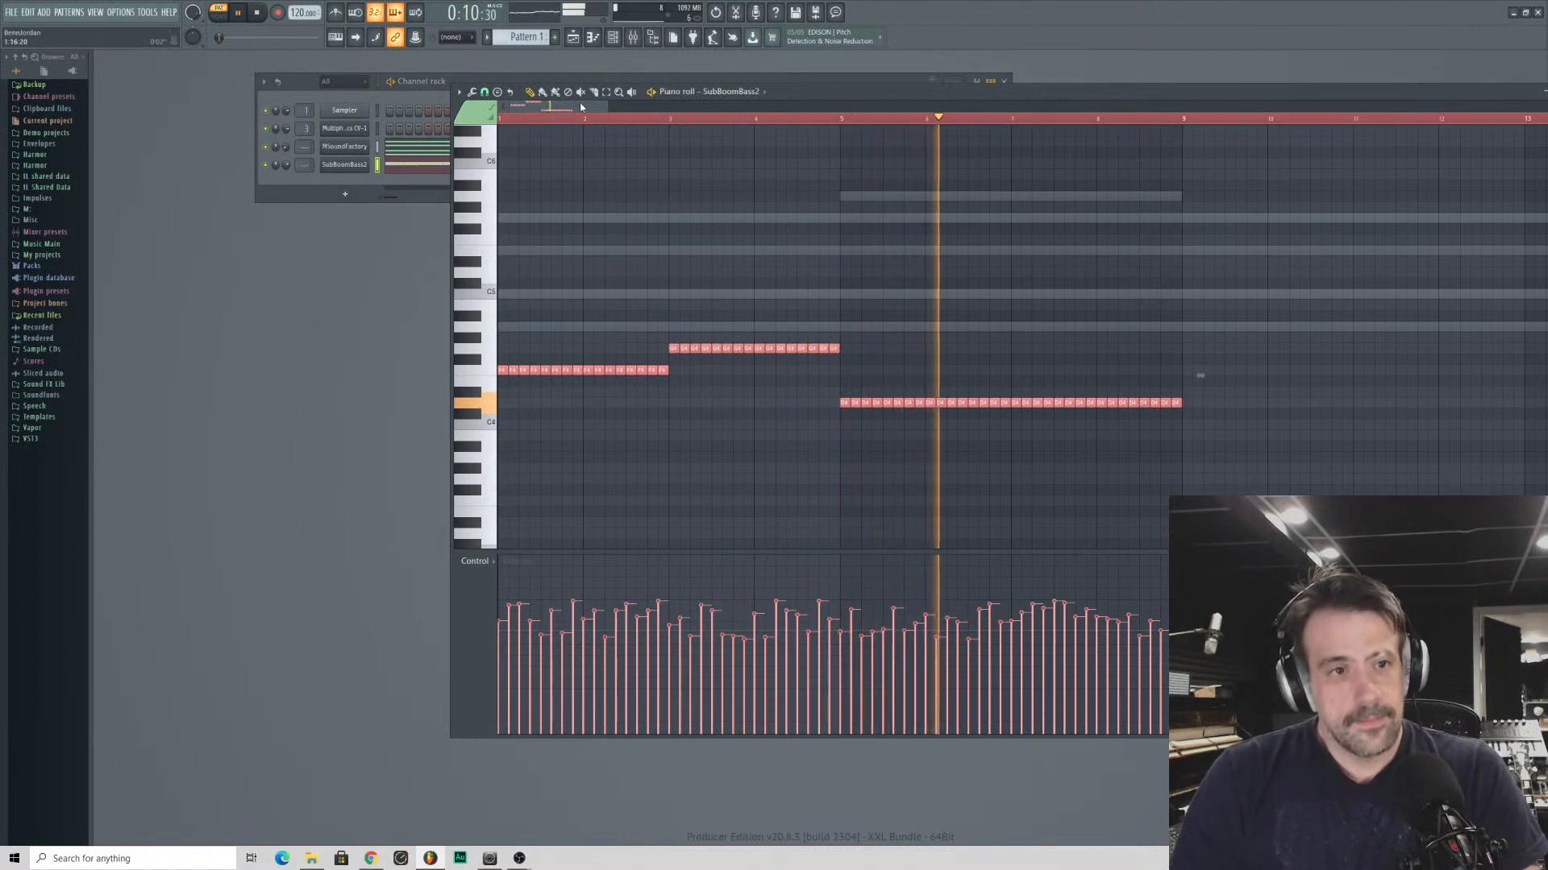
pyautogui.moveTo(576, 104); pyautogui.dragTo(645, 105)
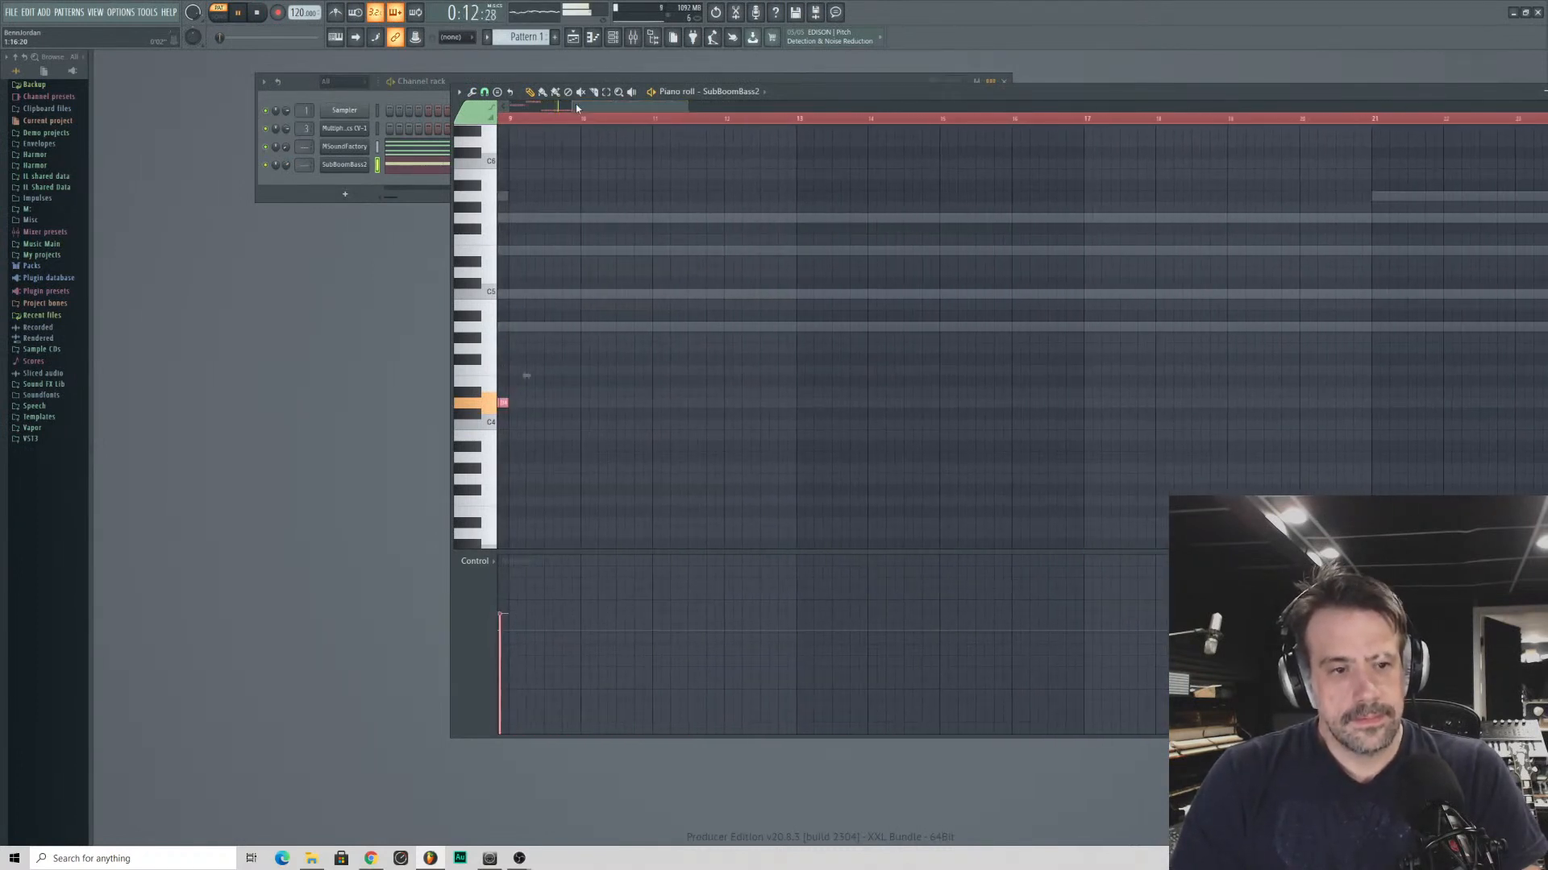
# - Duplicate the SubBoomBass2 phrase to fill bars 9–16, duplicate that result across bars 17–32, and stop playback
pyautogui.hotkey('ctrl', 'b')
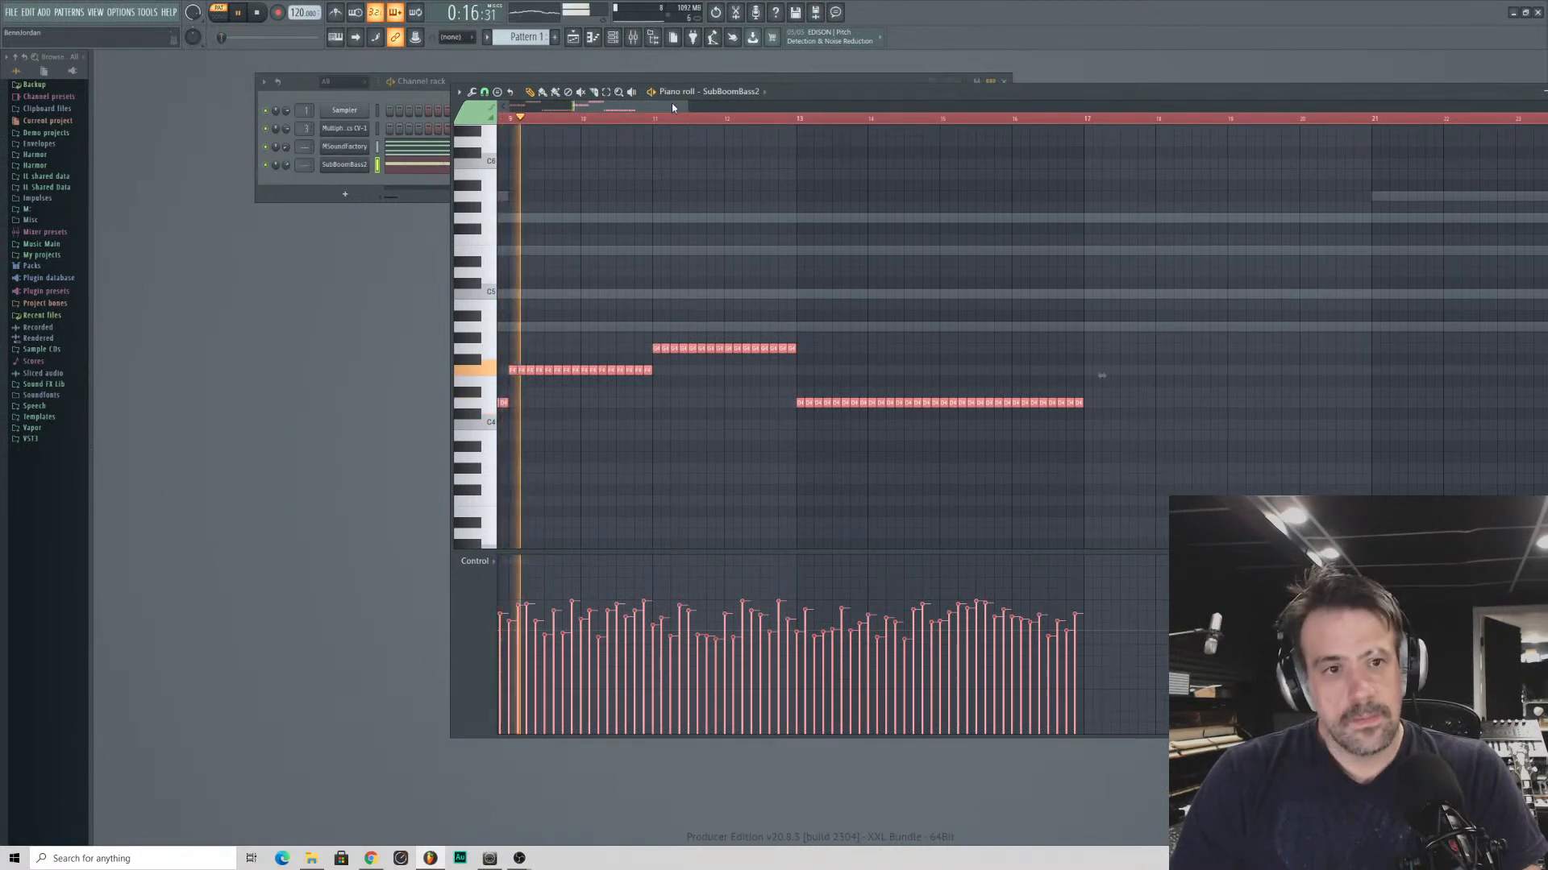
pyautogui.moveTo(673, 106); pyautogui.dragTo(718, 106)
pyautogui.moveTo(617, 376); pyautogui.dragTo(530, 375)
pyautogui.hotkey('ctrl', 'b')
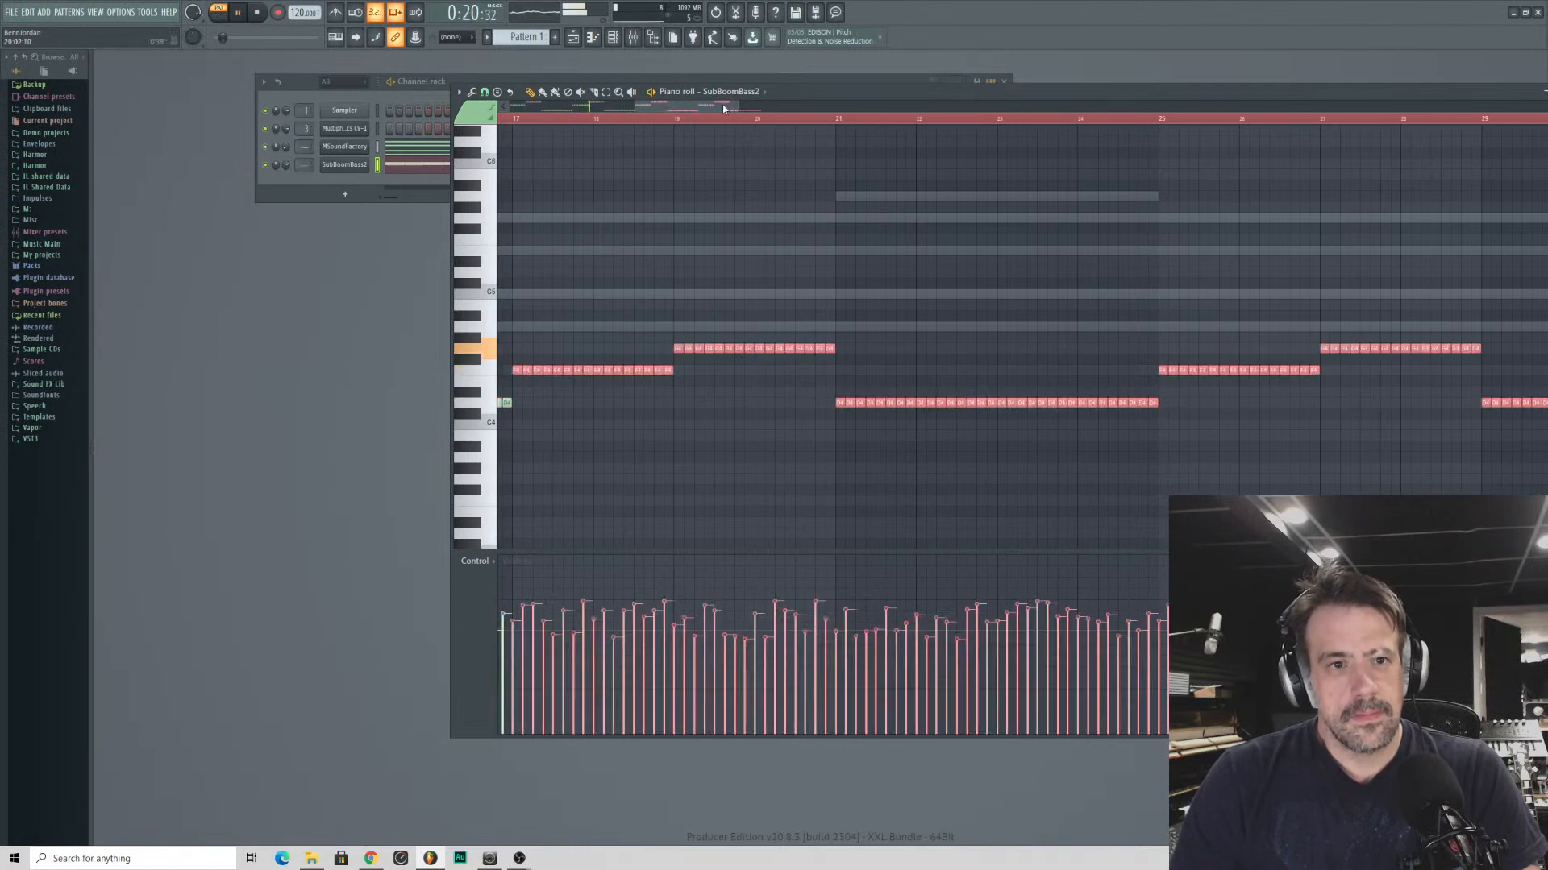
pyautogui.moveTo(736, 106); pyautogui.dragTo(780, 106)
pyautogui.moveTo(1460, 376); pyautogui.dragTo(1306, 374)
pyautogui.moveTo(817, 106); pyautogui.dragTo(717, 109)
pyautogui.press('space')
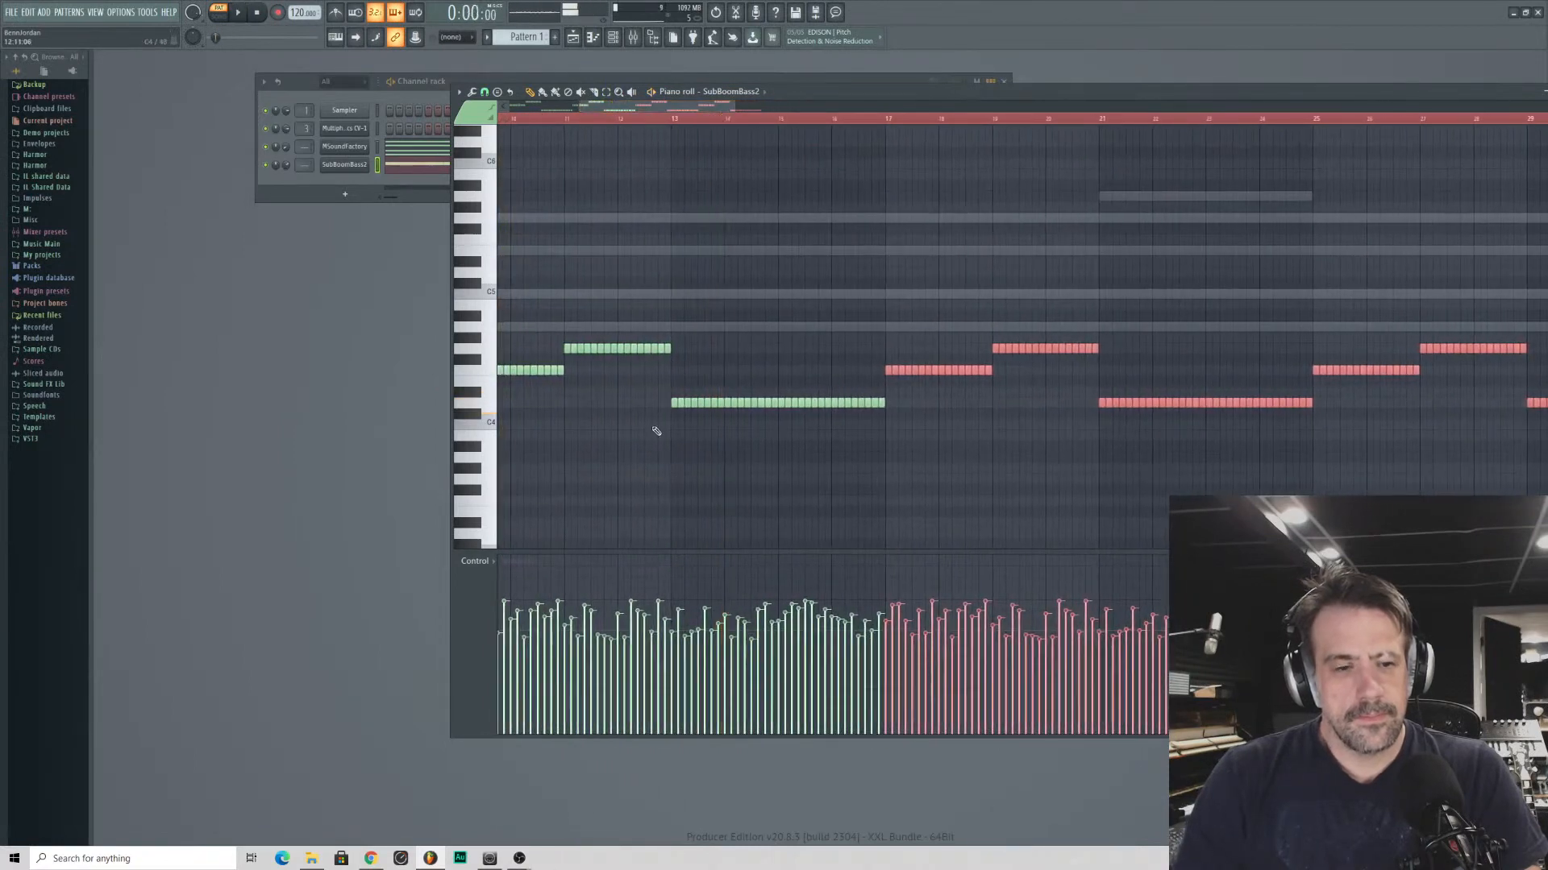
# - Raise the bass note runs in bars 13–16 and bars 29–32 by seven semitones to A4
pyautogui.moveTo(661, 392); pyautogui.dragTo(884, 448)
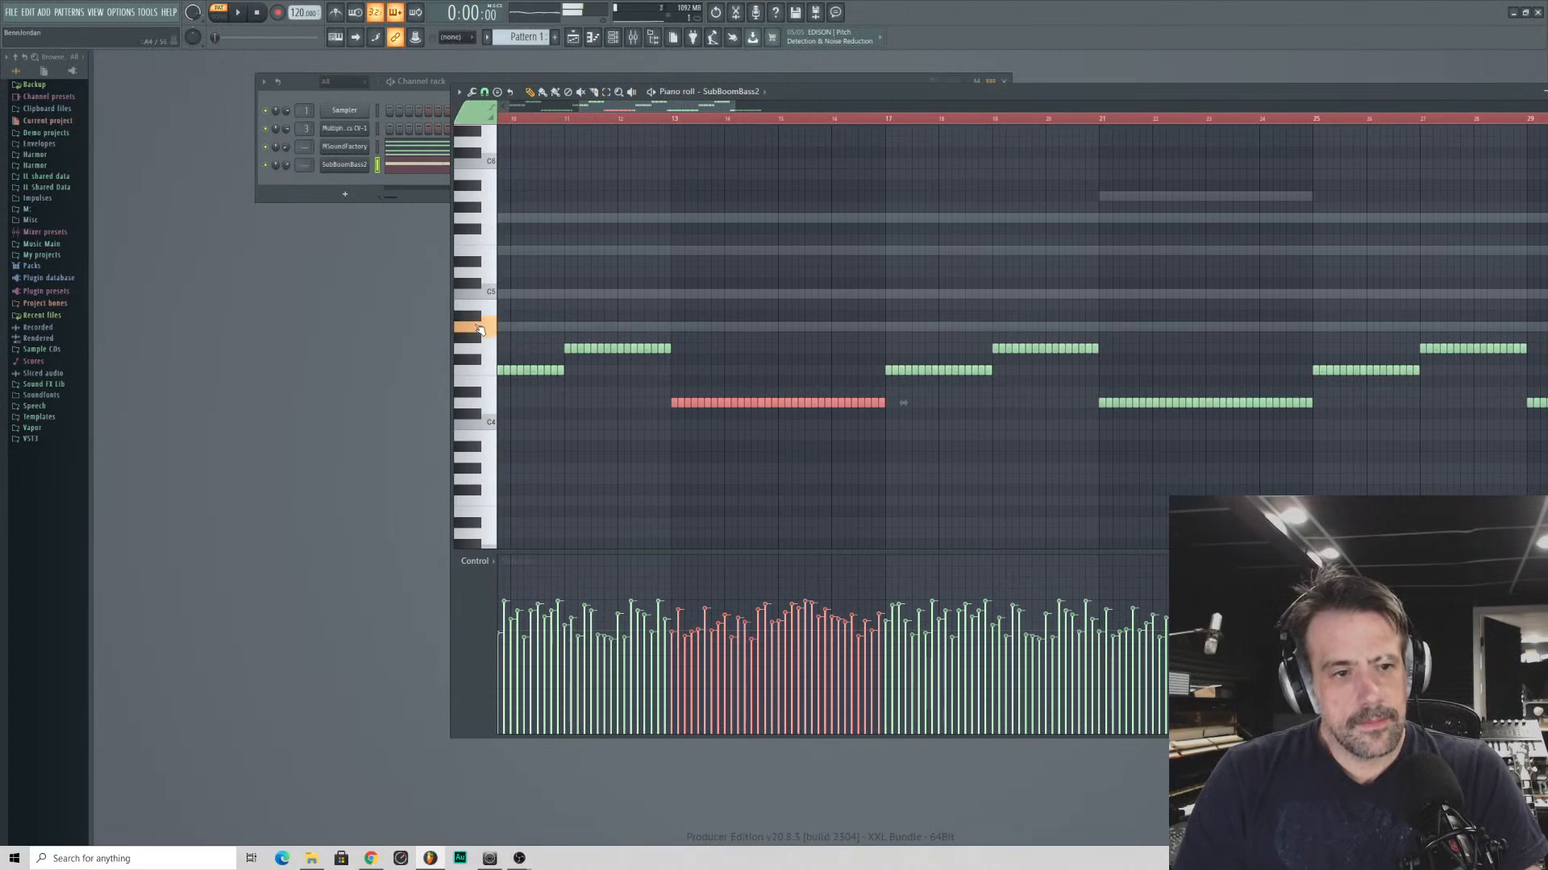
pyautogui.moveTo(703, 401); pyautogui.dragTo(703, 327)
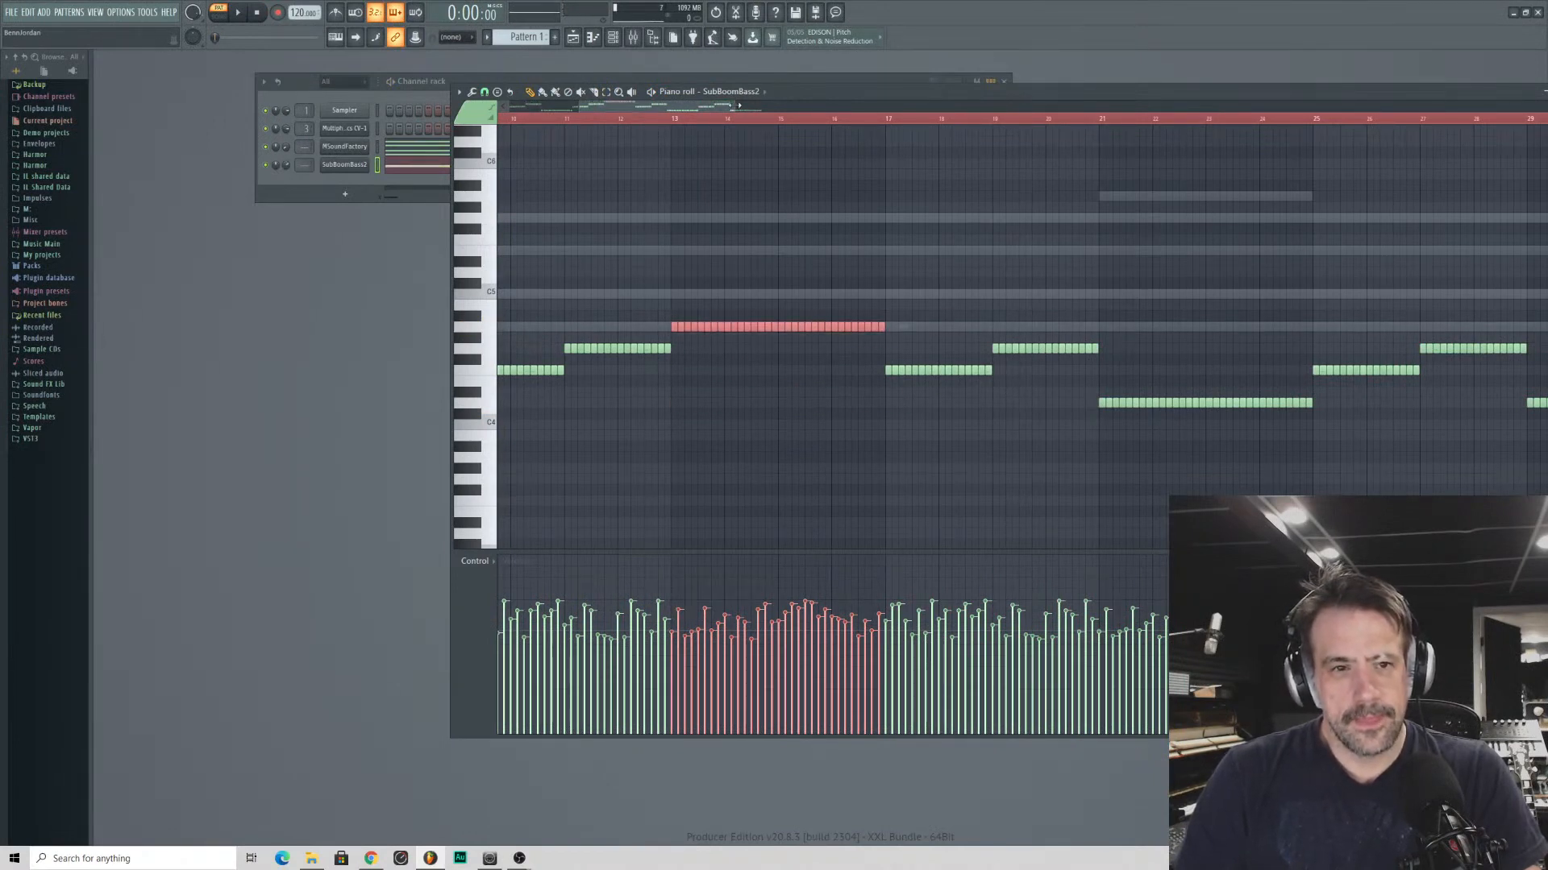
pyautogui.moveTo(736, 106); pyautogui.dragTo(826, 106)
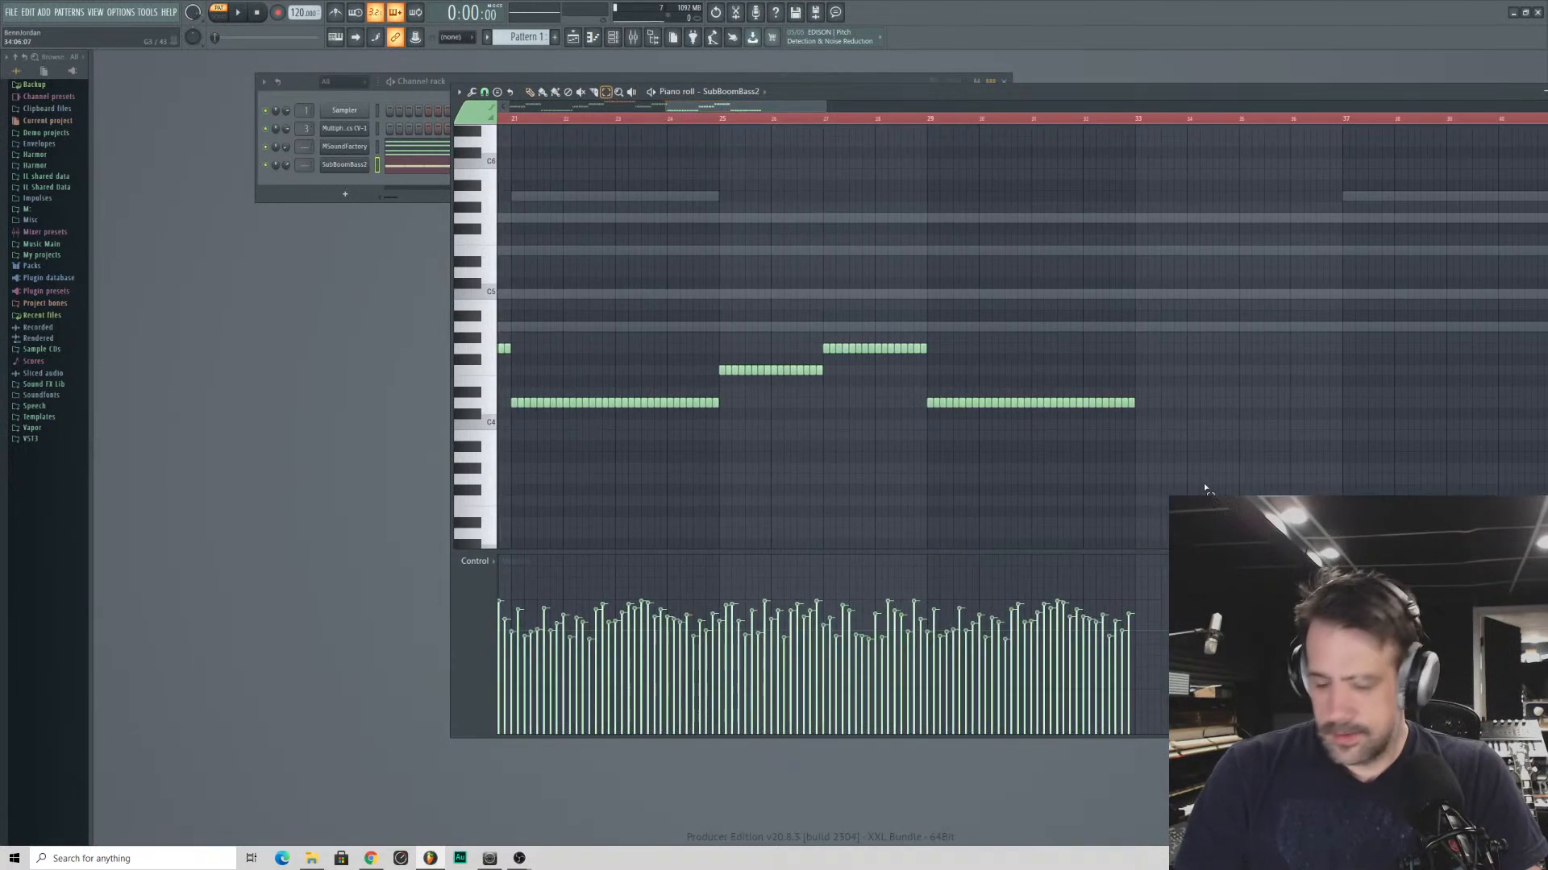
pyautogui.moveTo(1202, 483); pyautogui.dragTo(978, 326)
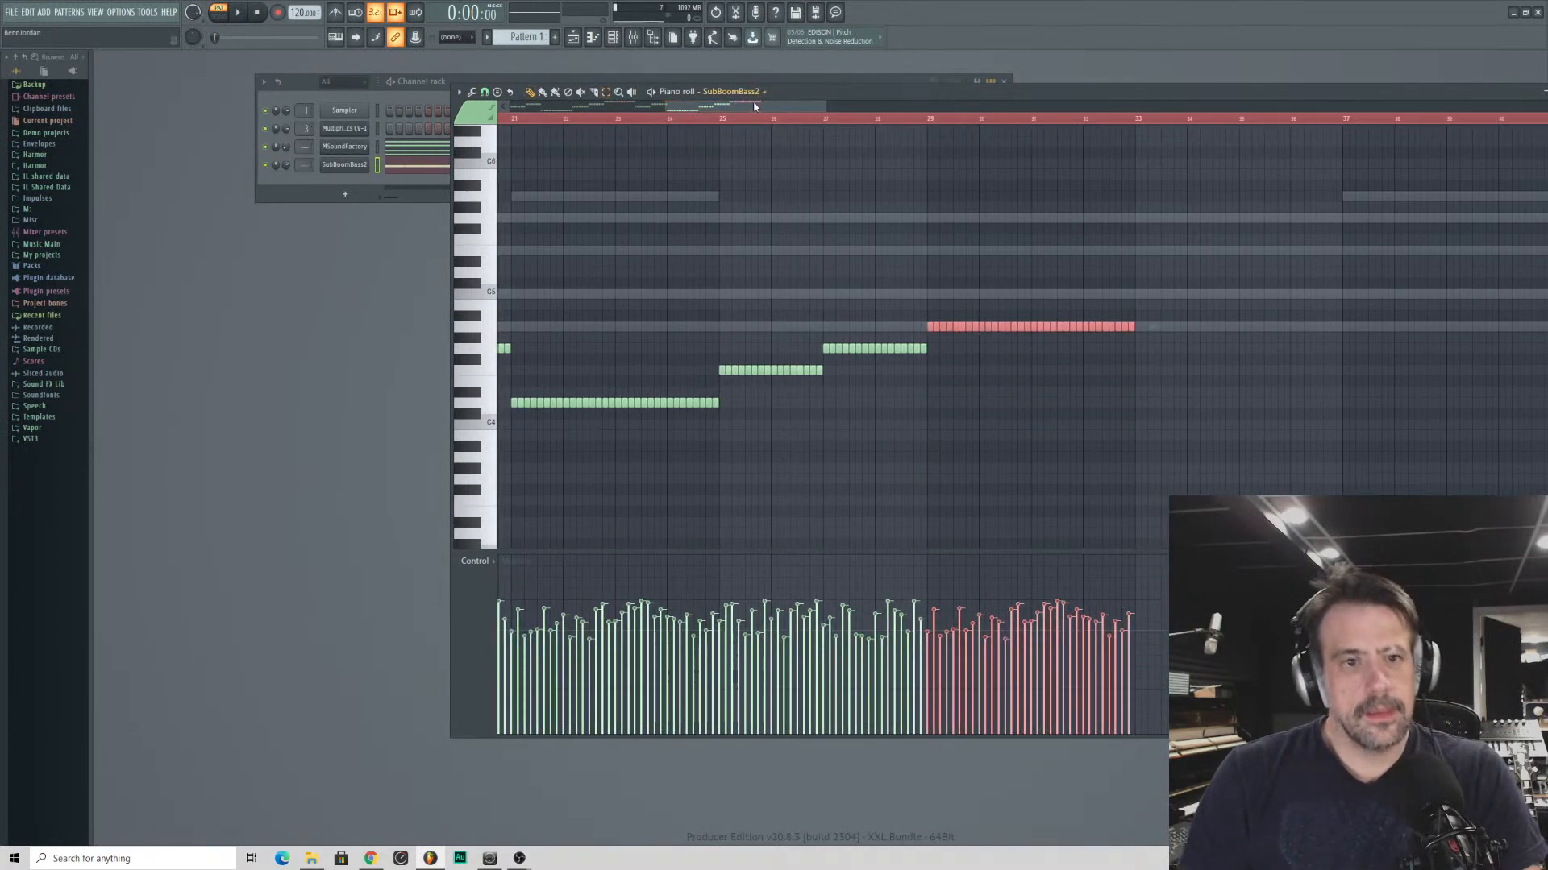
# - Select all bass notes across the 32 bars, clear the selection at the pattern start, and bring the Channel rack to the front
pyautogui.moveTo(758, 105); pyautogui.dragTo(775, 139)
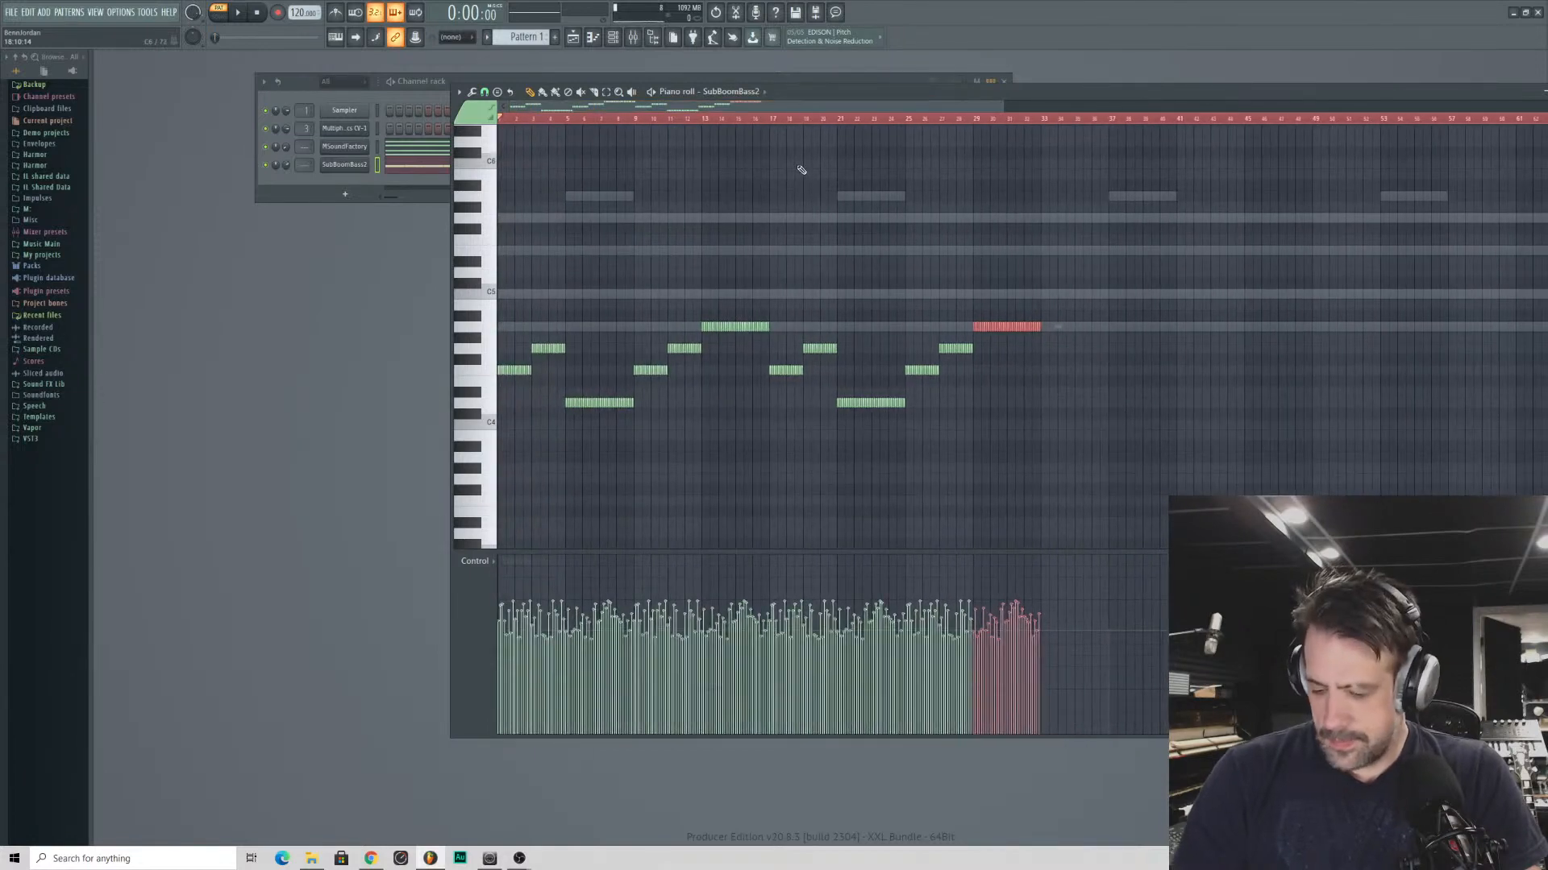
pyautogui.hotkey('ctrl', 'a')
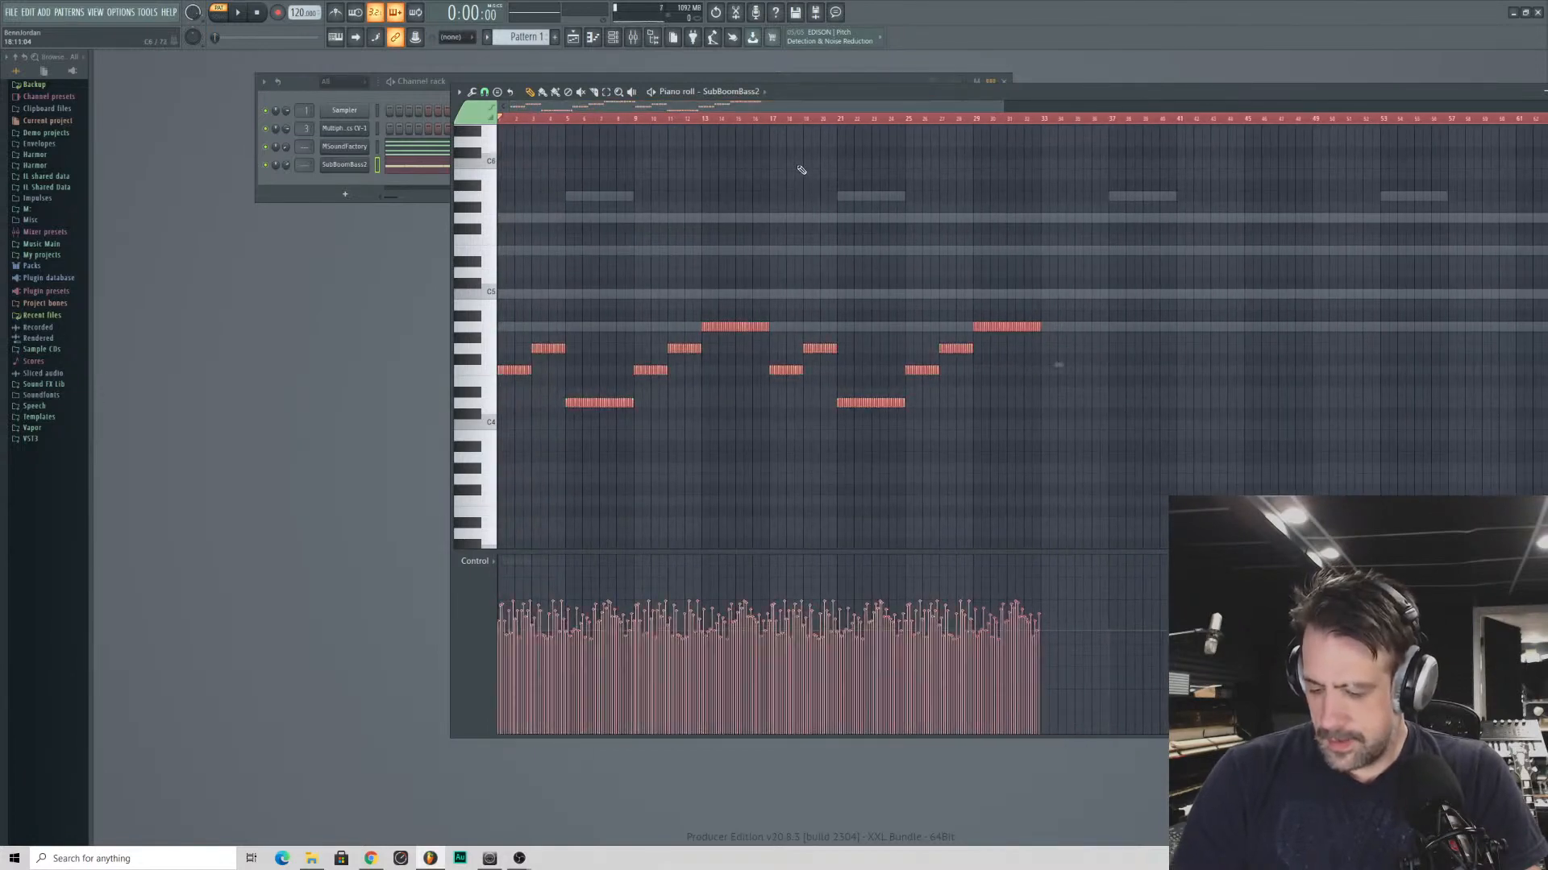
pyautogui.click(503, 122)
pyautogui.click(281, 188)
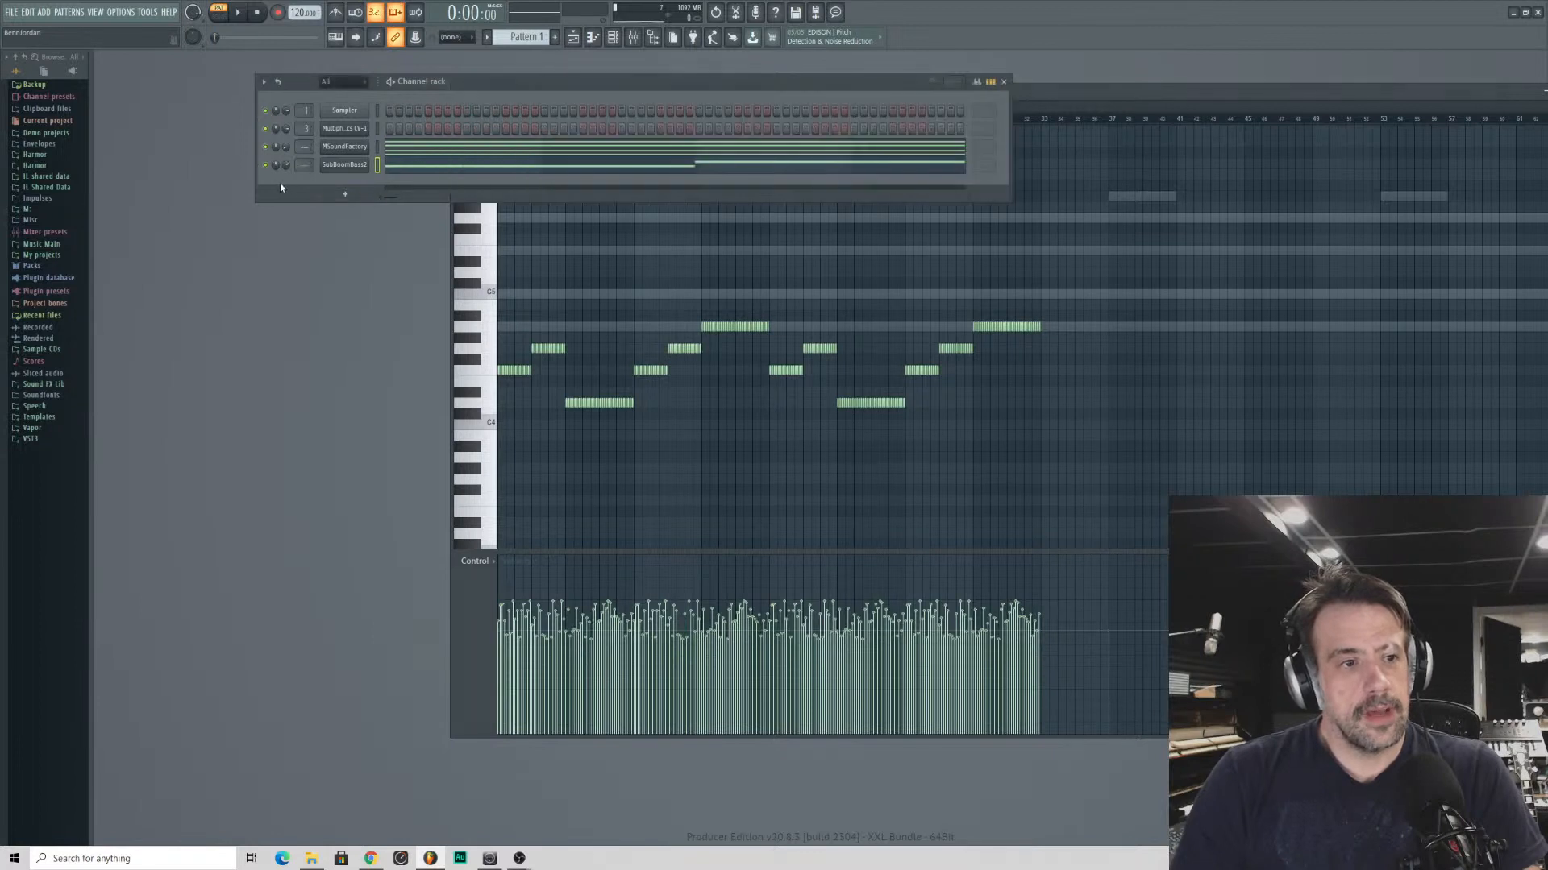
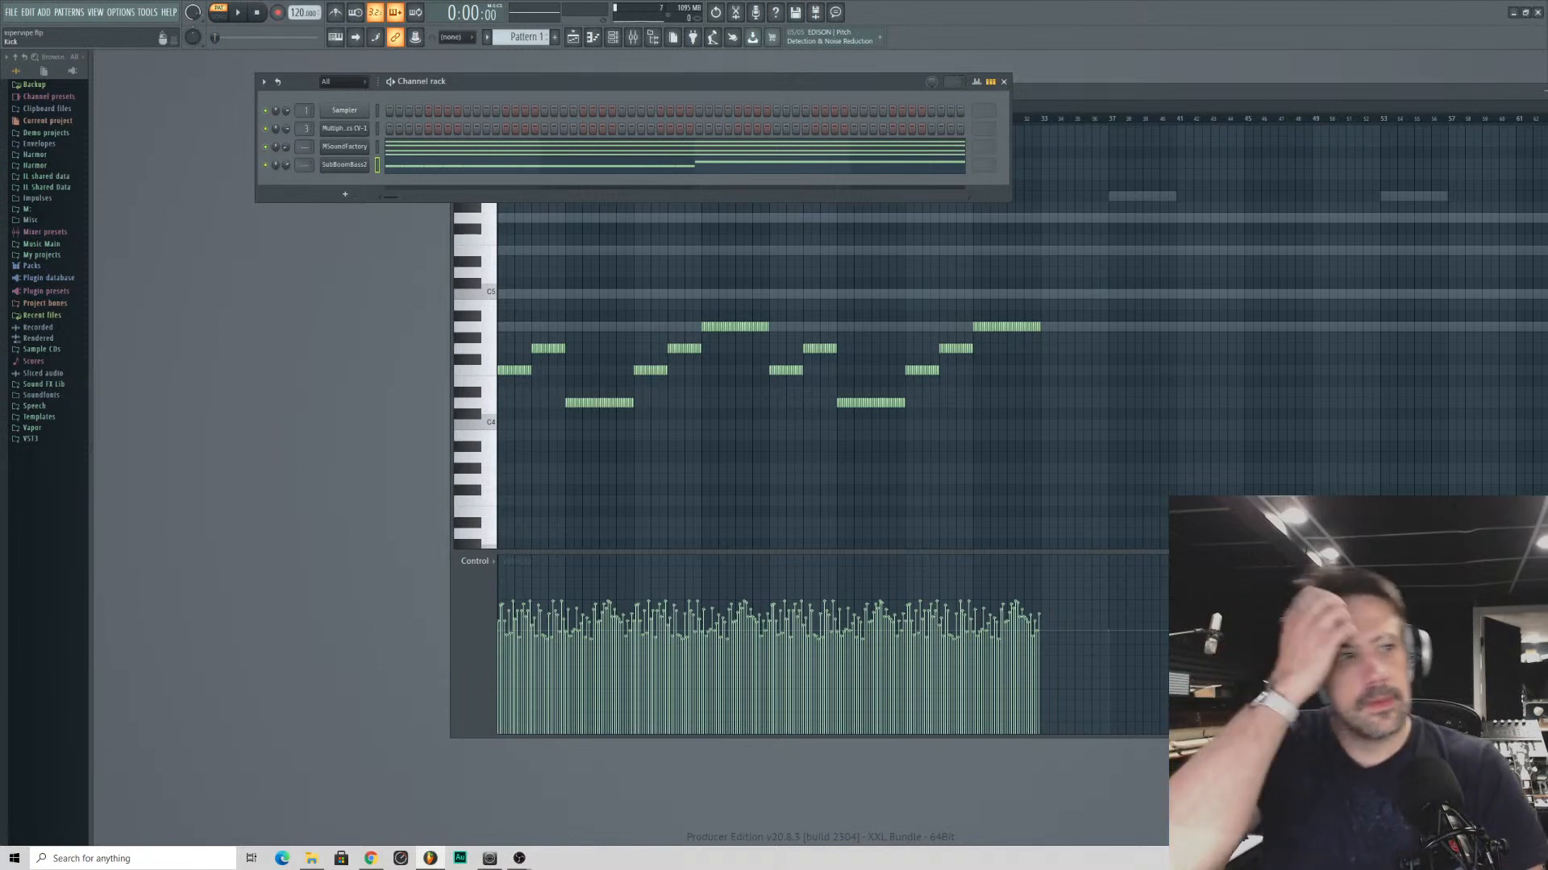
# - Add an iZotope BreakTweaker channel to the channel rack and move its window clear of the rack
pyautogui.click(322, 196)
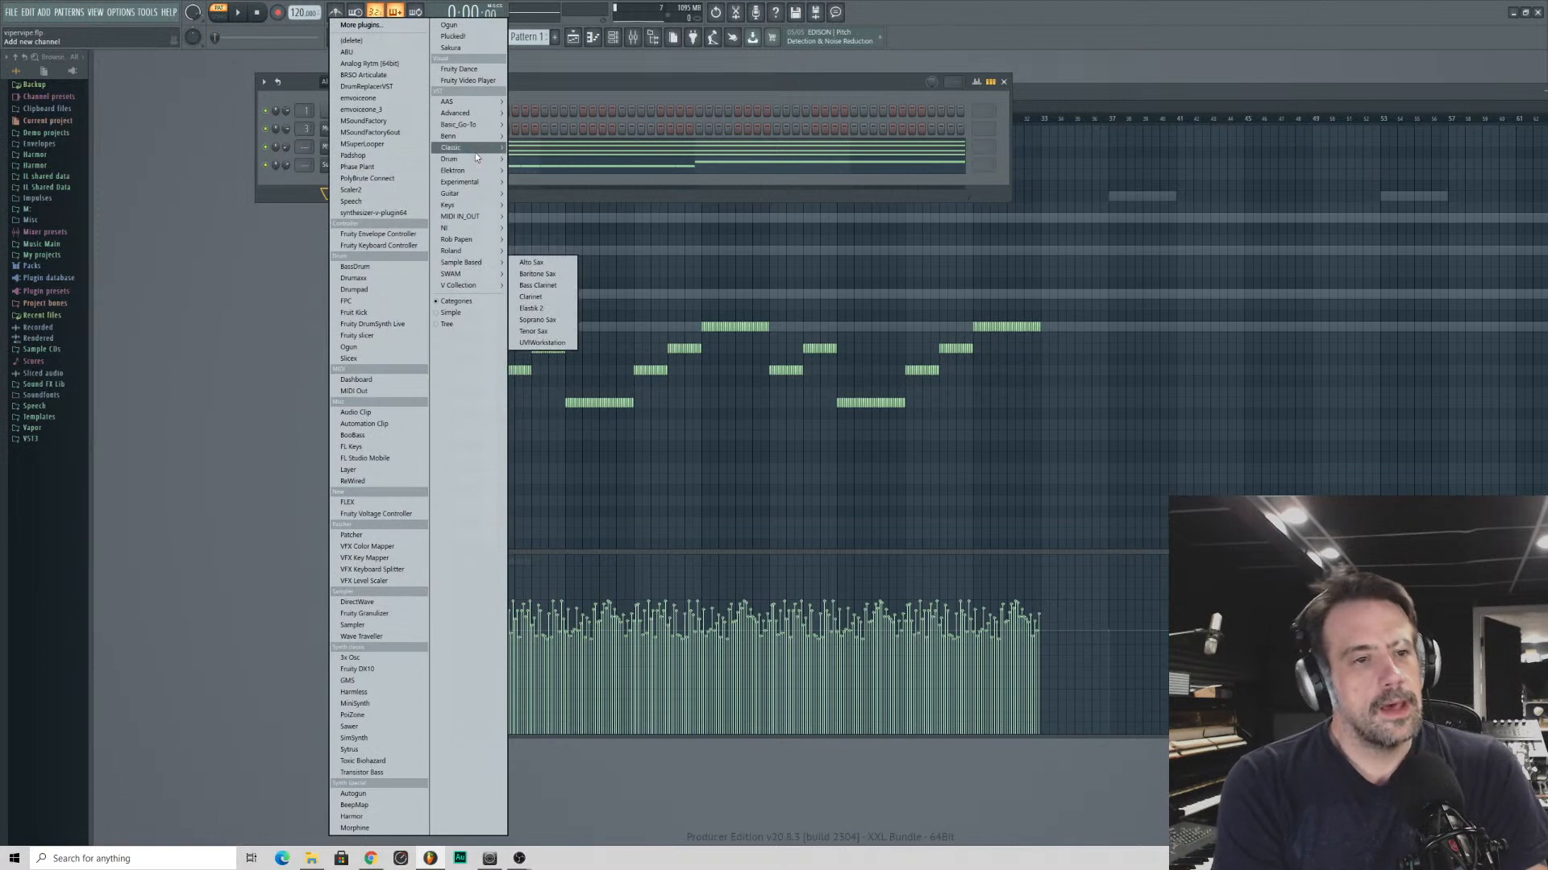
pyautogui.moveTo(479, 139)
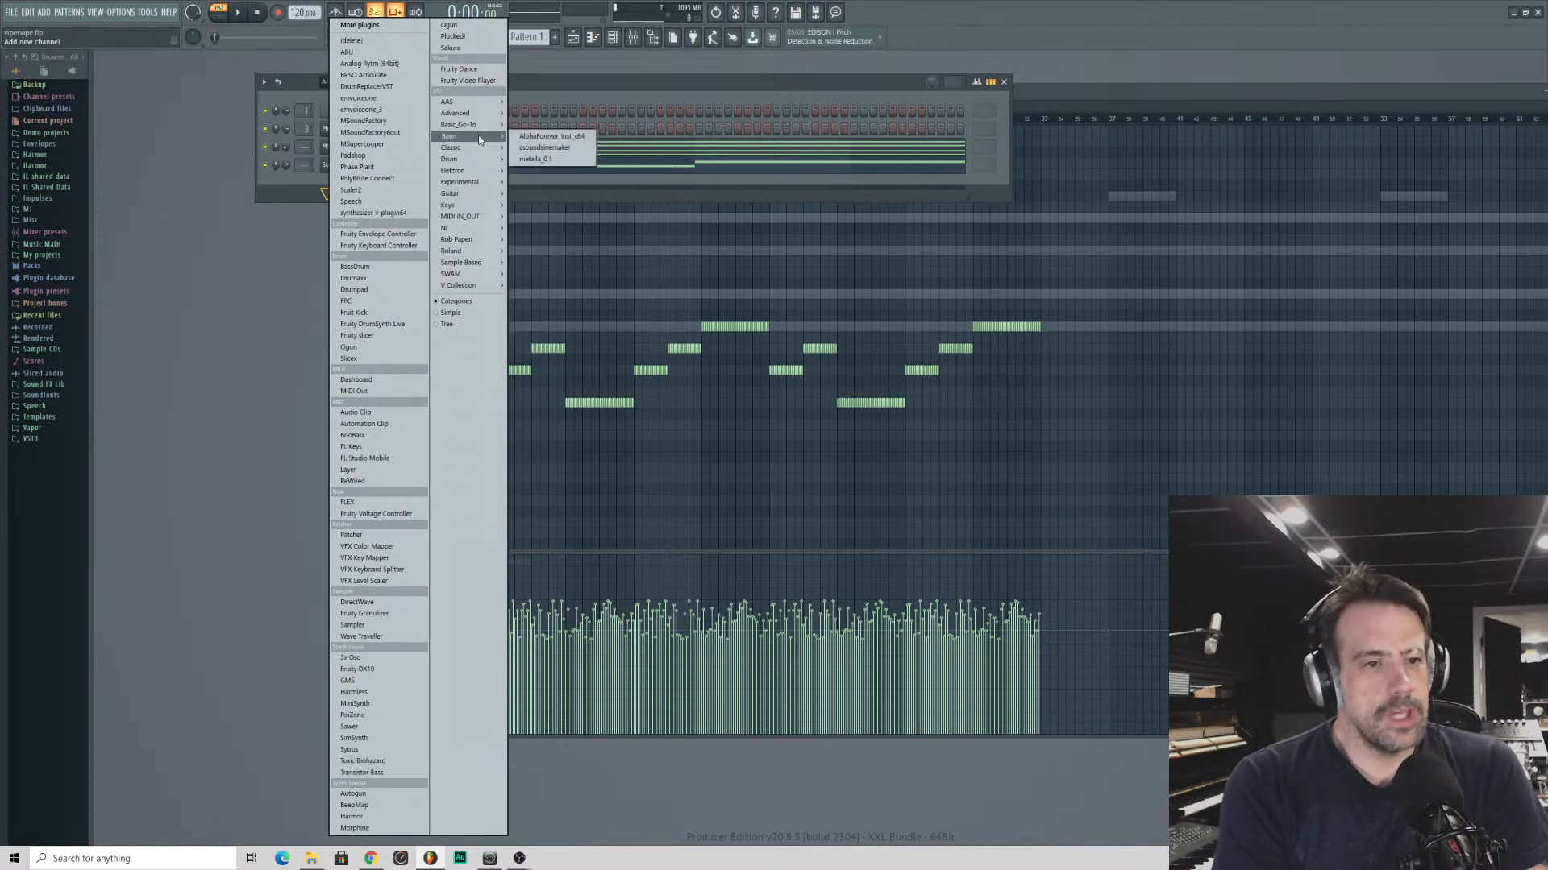
pyautogui.moveTo(468, 194)
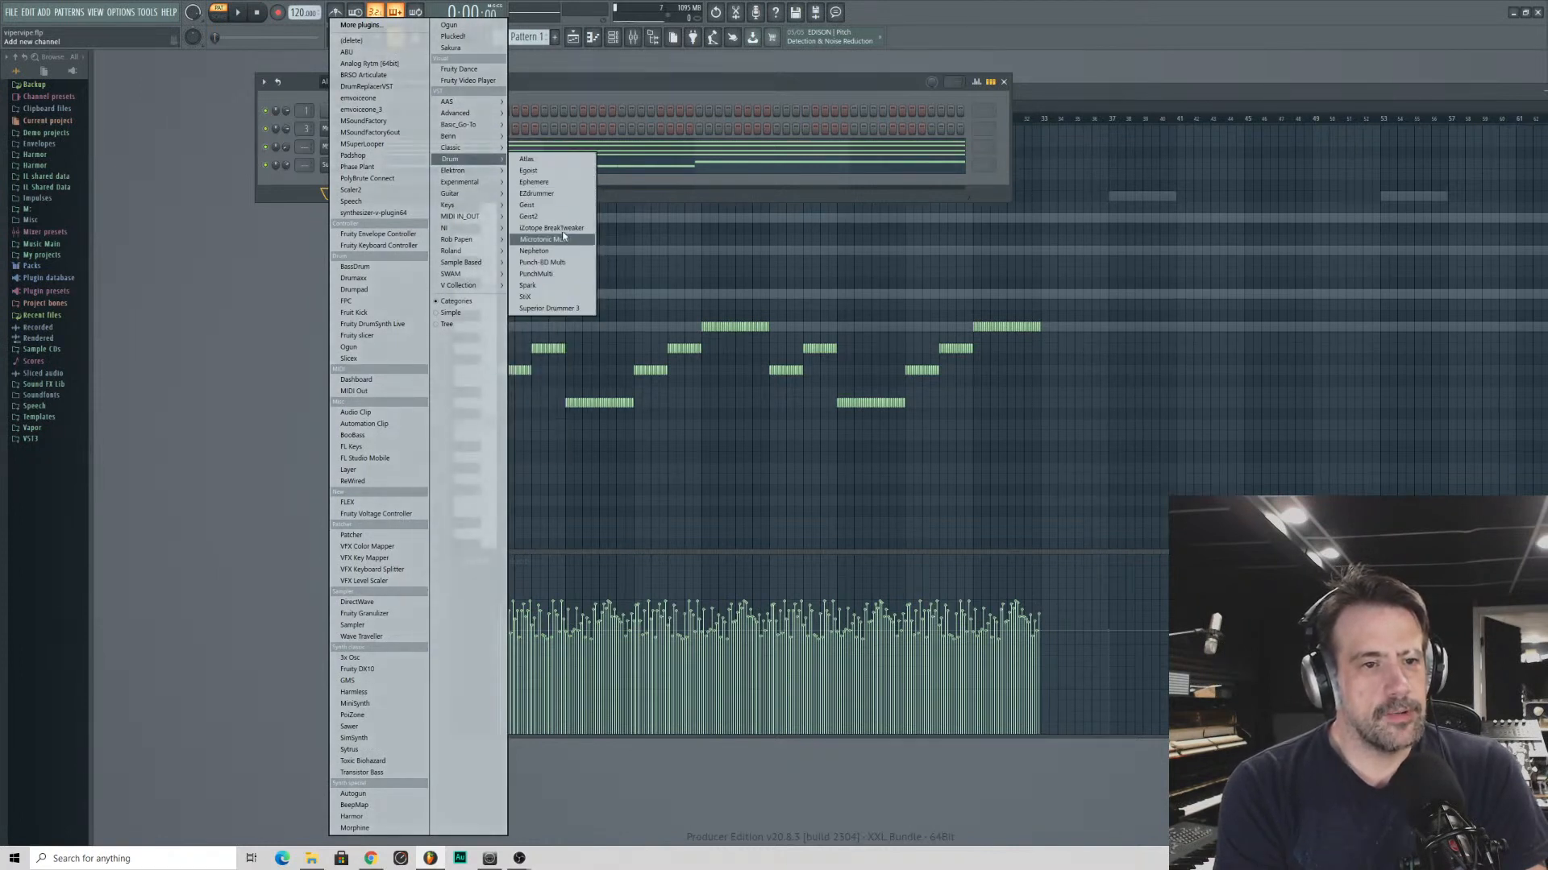
pyautogui.click(560, 240)
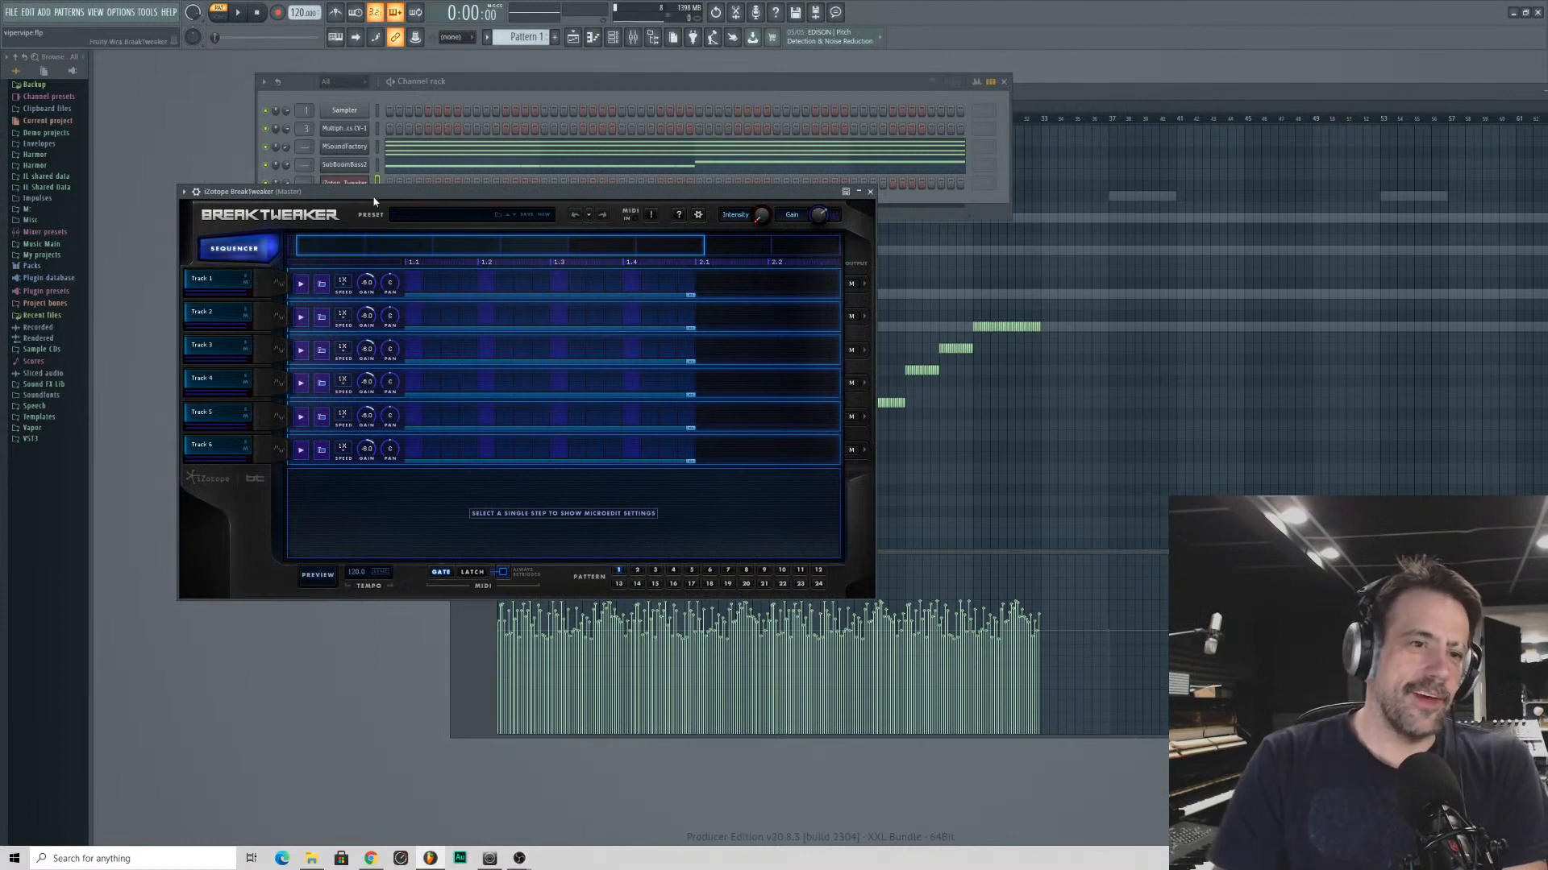
pyautogui.moveTo(373, 194); pyautogui.dragTo(440, 279)
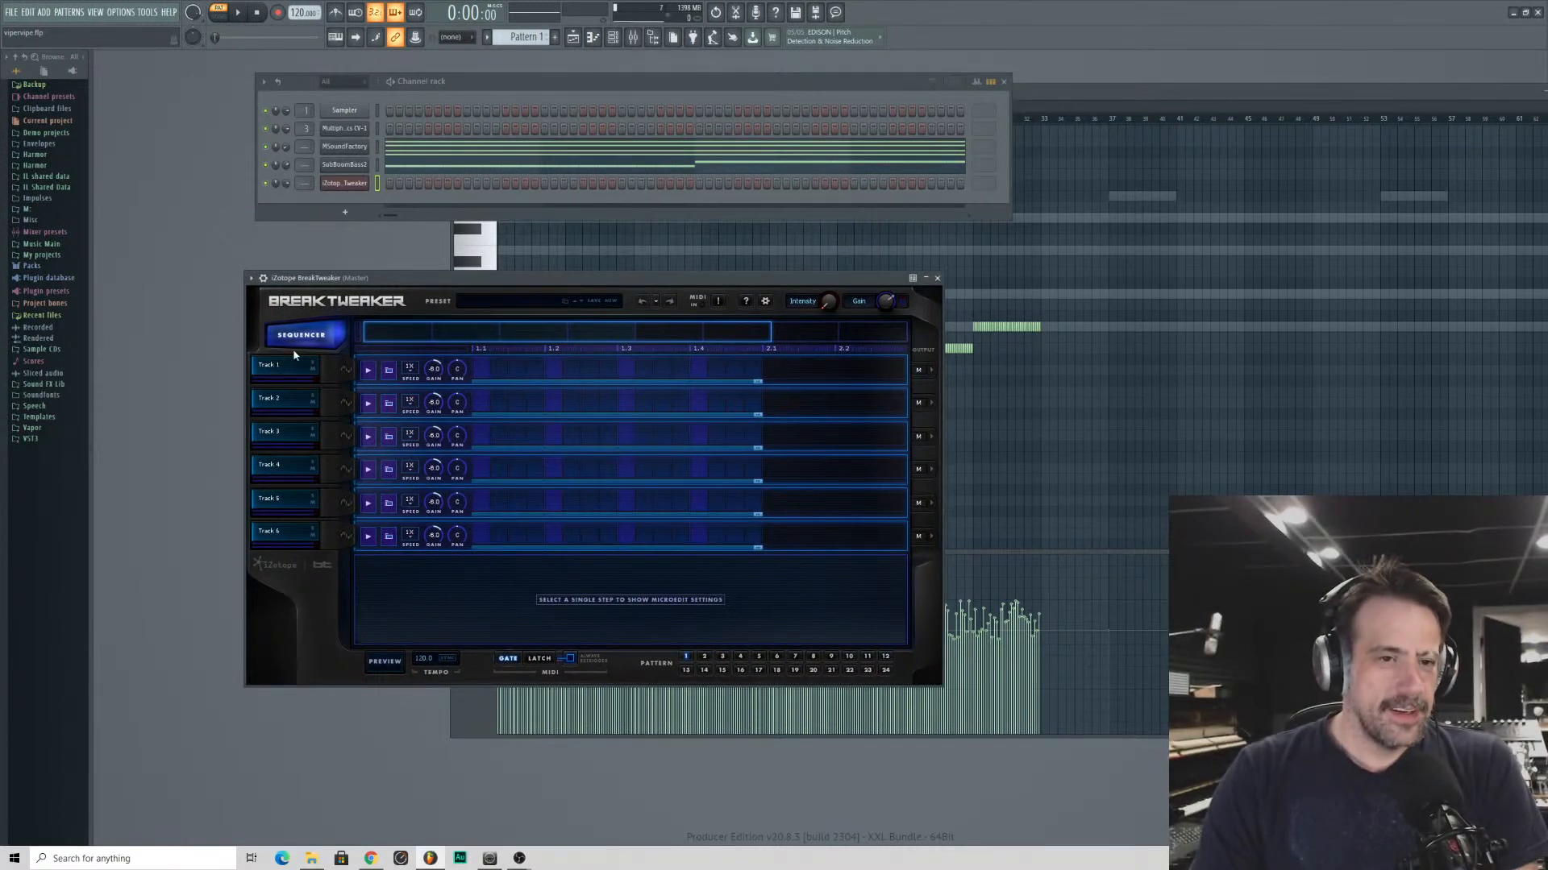
# - Delete the BreakTweaker channel from the channel rack
pyautogui.rightClick(363, 182)
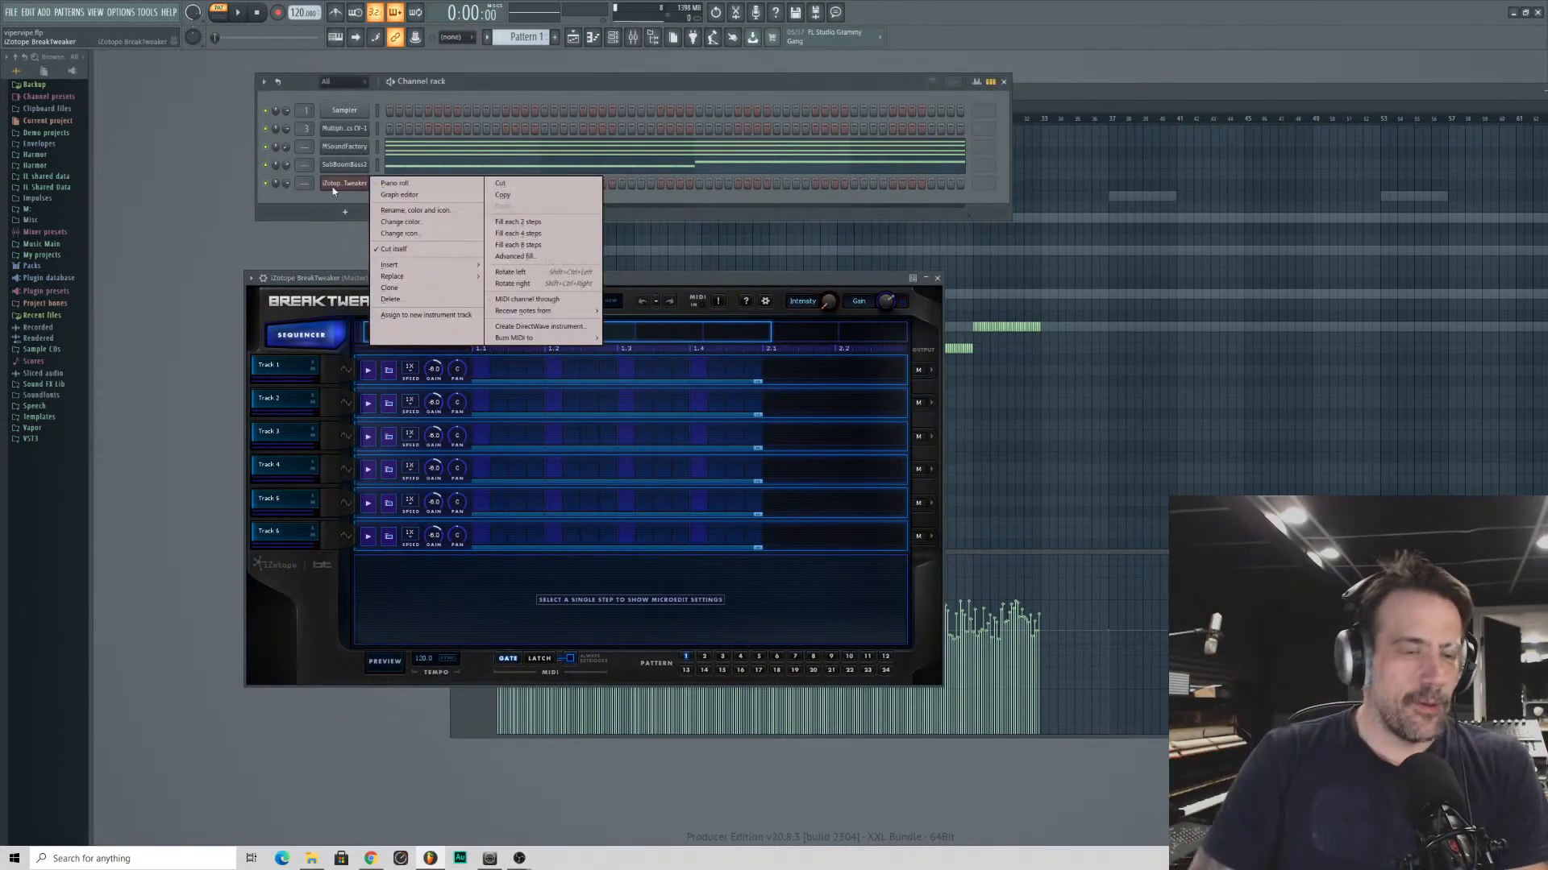
pyautogui.click(377, 307)
pyautogui.press('Return')
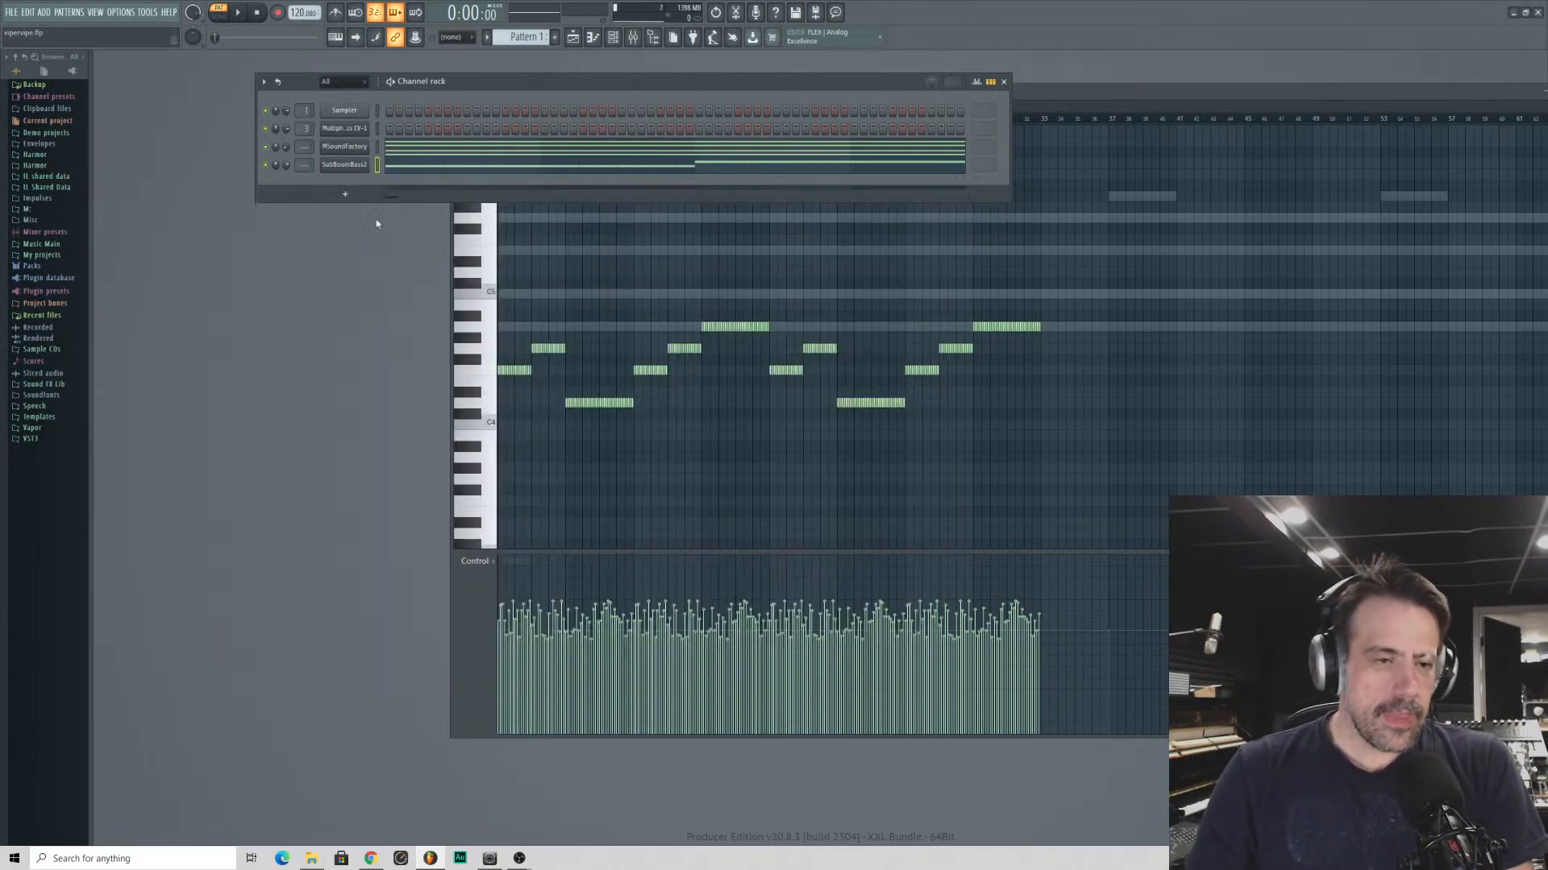
# - Add a UVIWorkstation instrument channel from the sample-based plugins to the channel rack
pyautogui.click(342, 192)
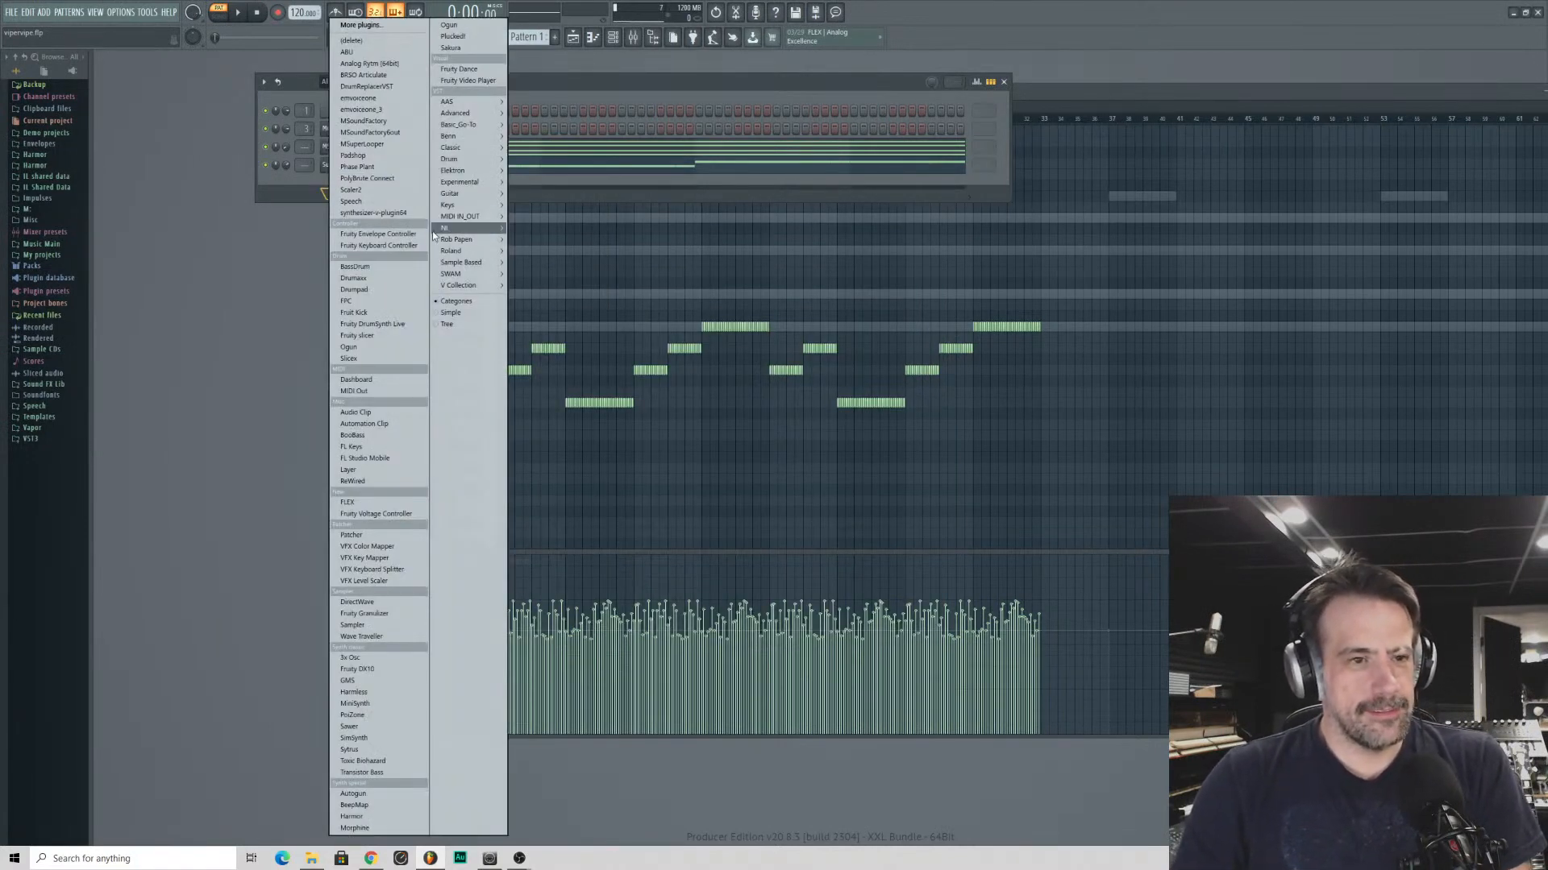
pyautogui.moveTo(442, 286)
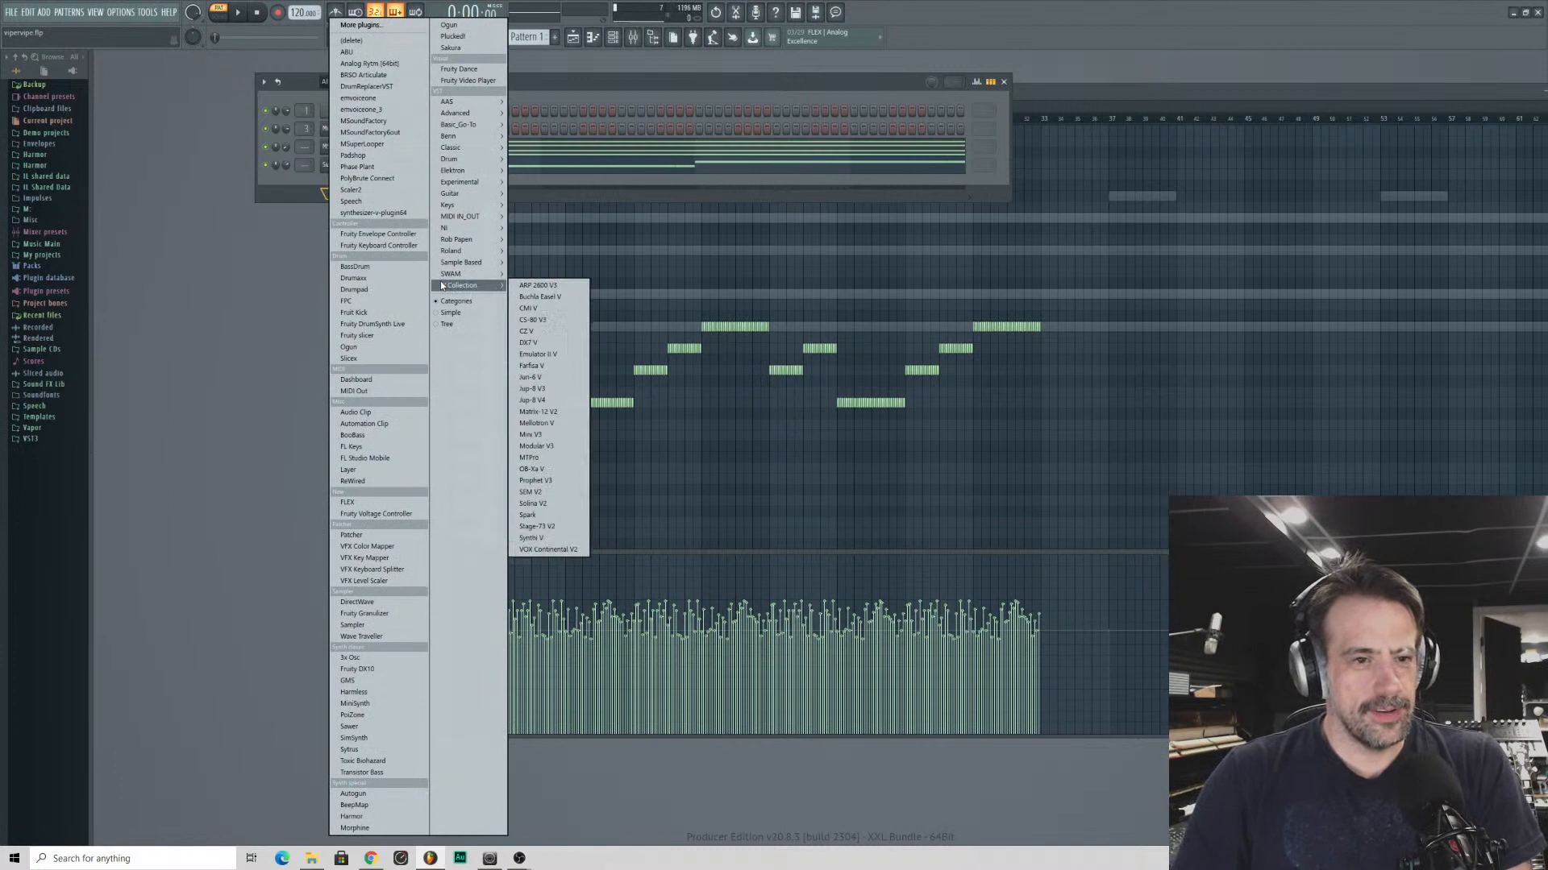
pyautogui.moveTo(484, 255)
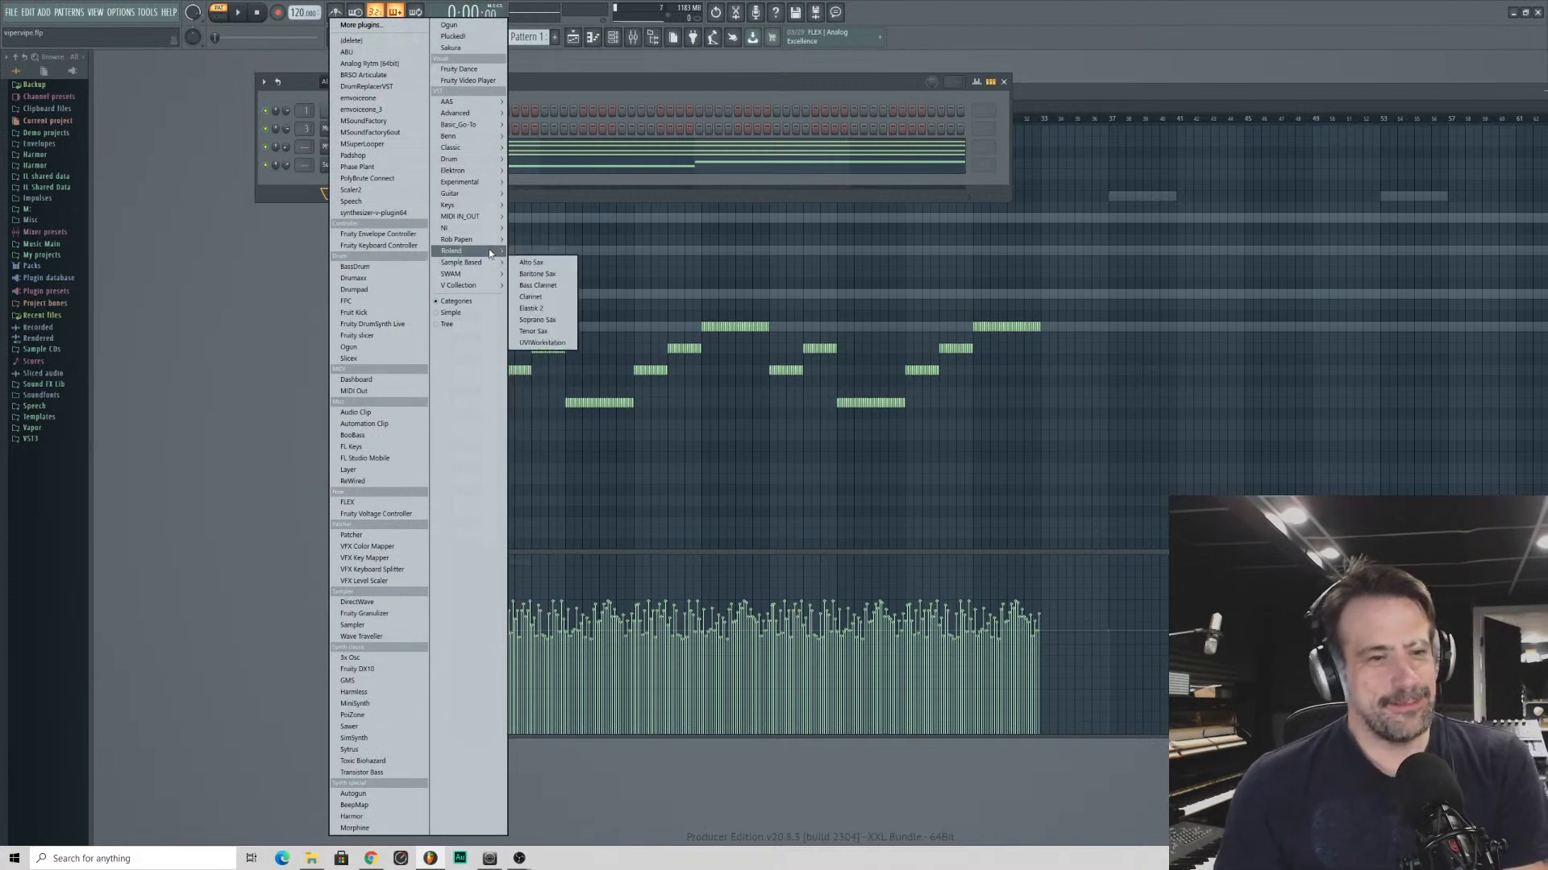
pyautogui.moveTo(473, 224)
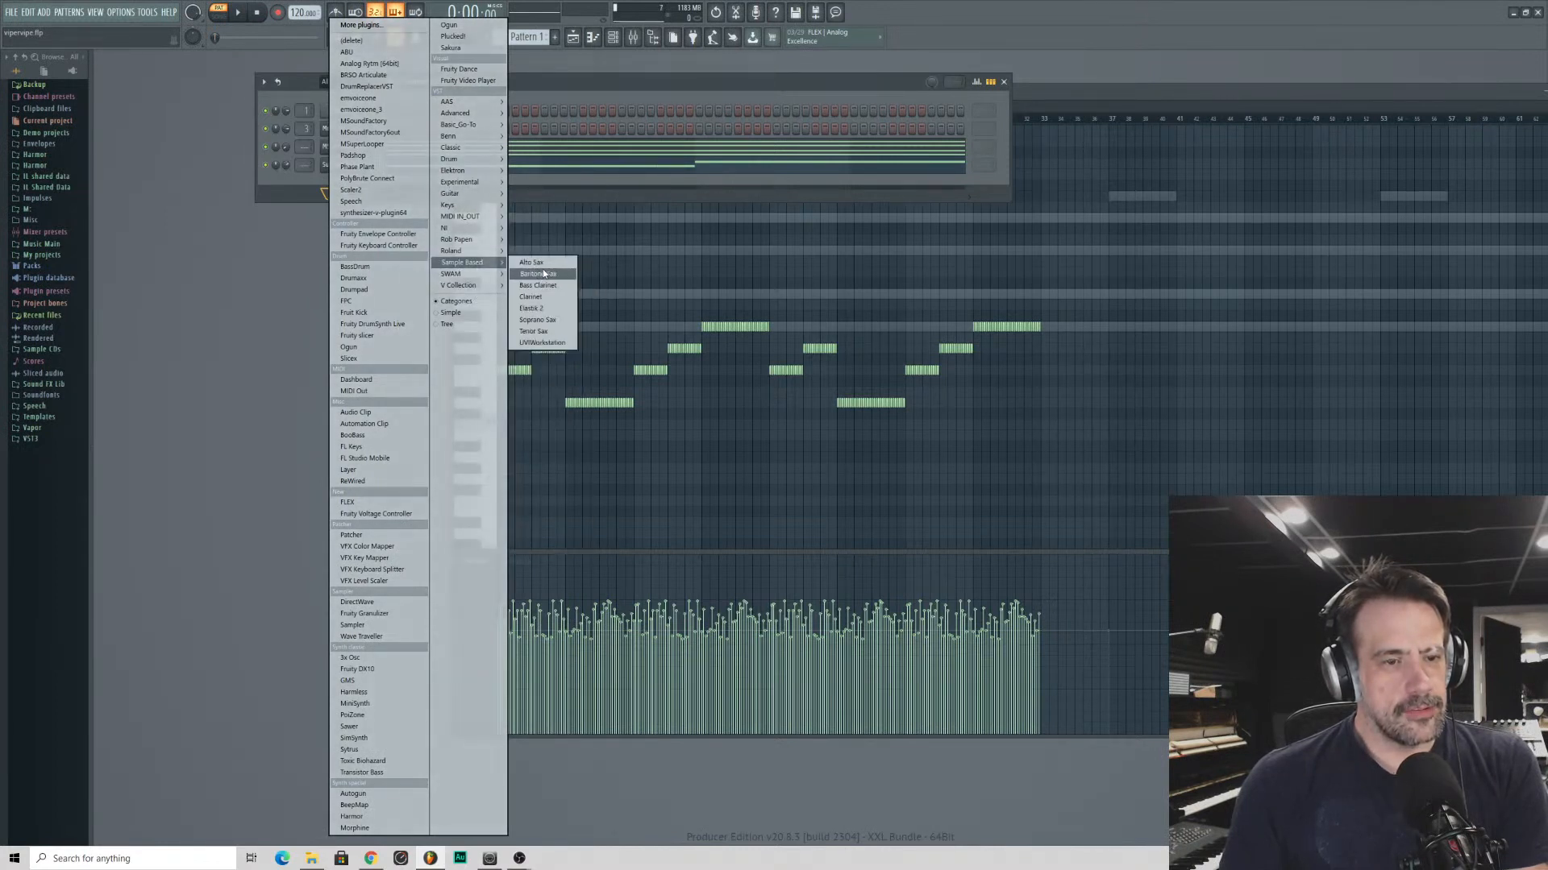
pyautogui.click(532, 343)
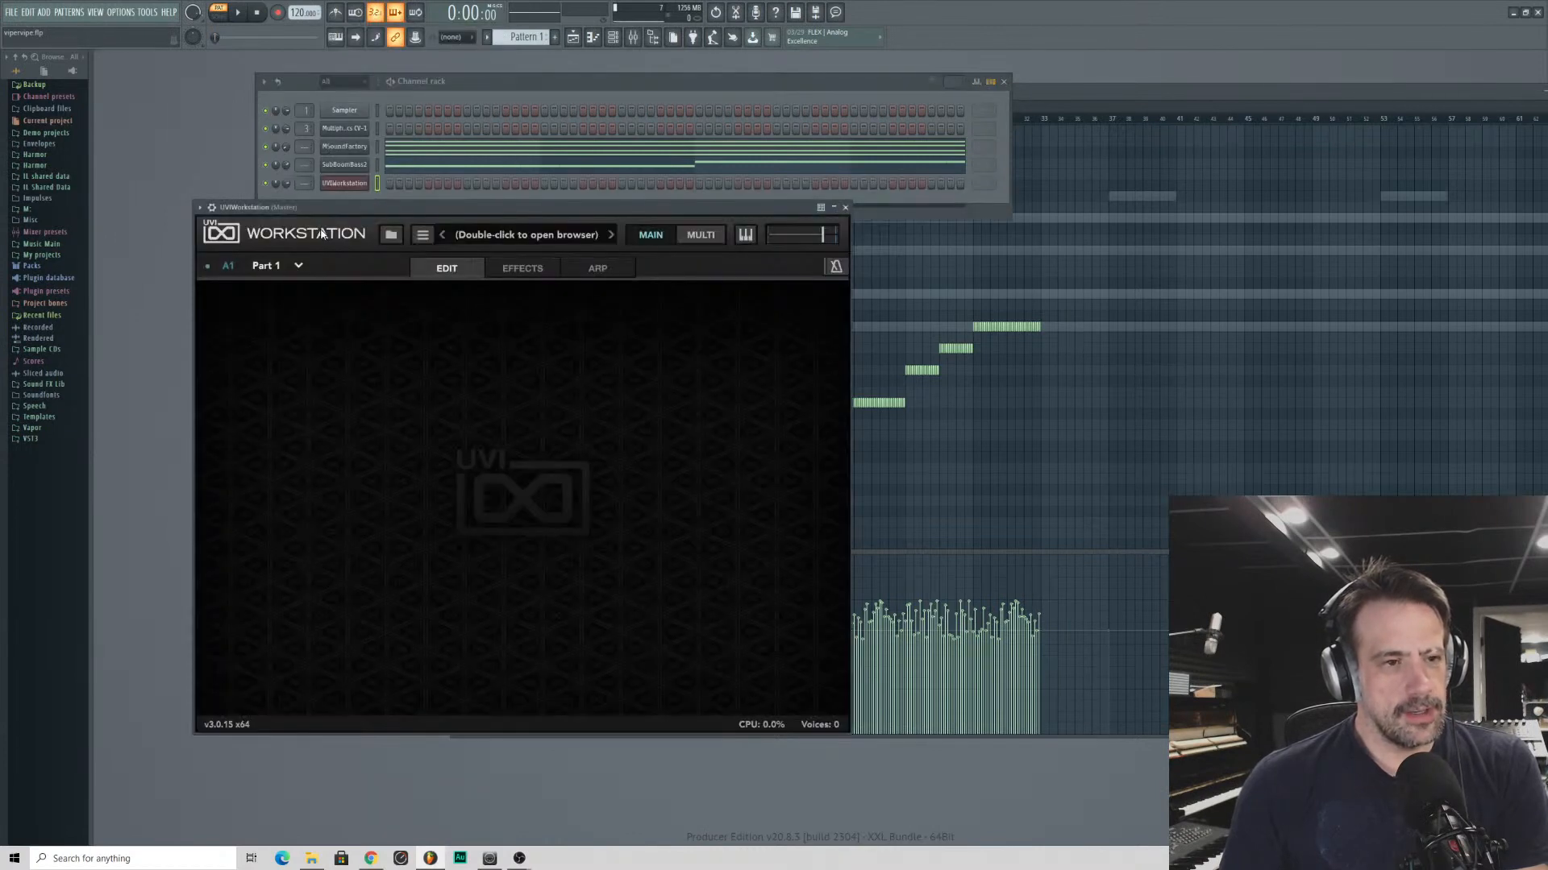
# - Load BeatBox Anthology 2 - Multi Out from the BeatBox Anthology soundbank and move the plugin window clear of the channel controls
pyautogui.doubleClick(500, 238)
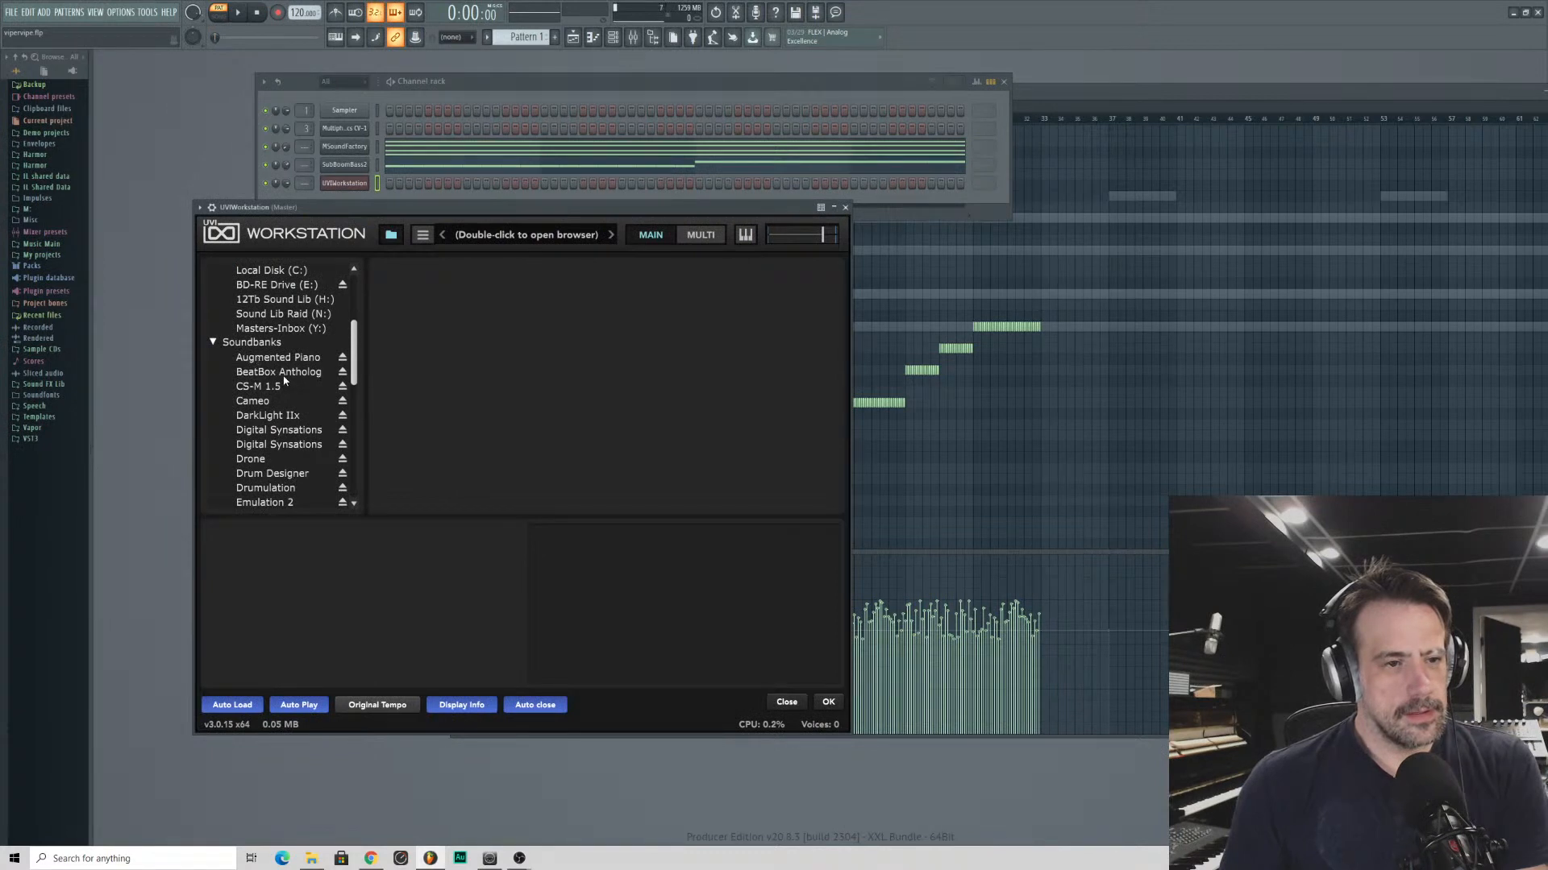
pyautogui.click(279, 373)
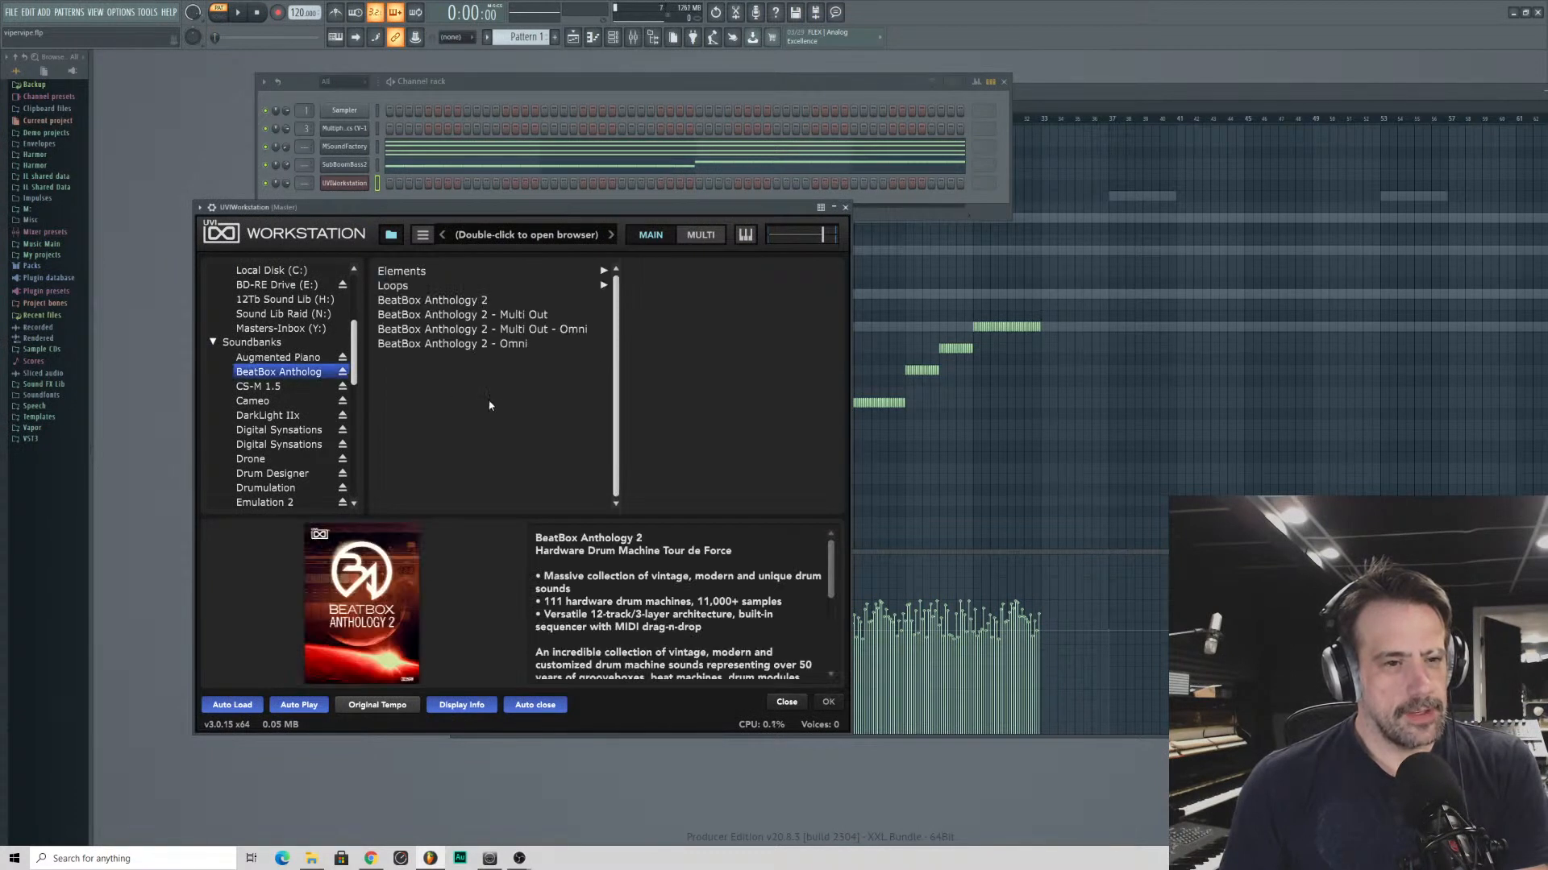
pyautogui.click(465, 319)
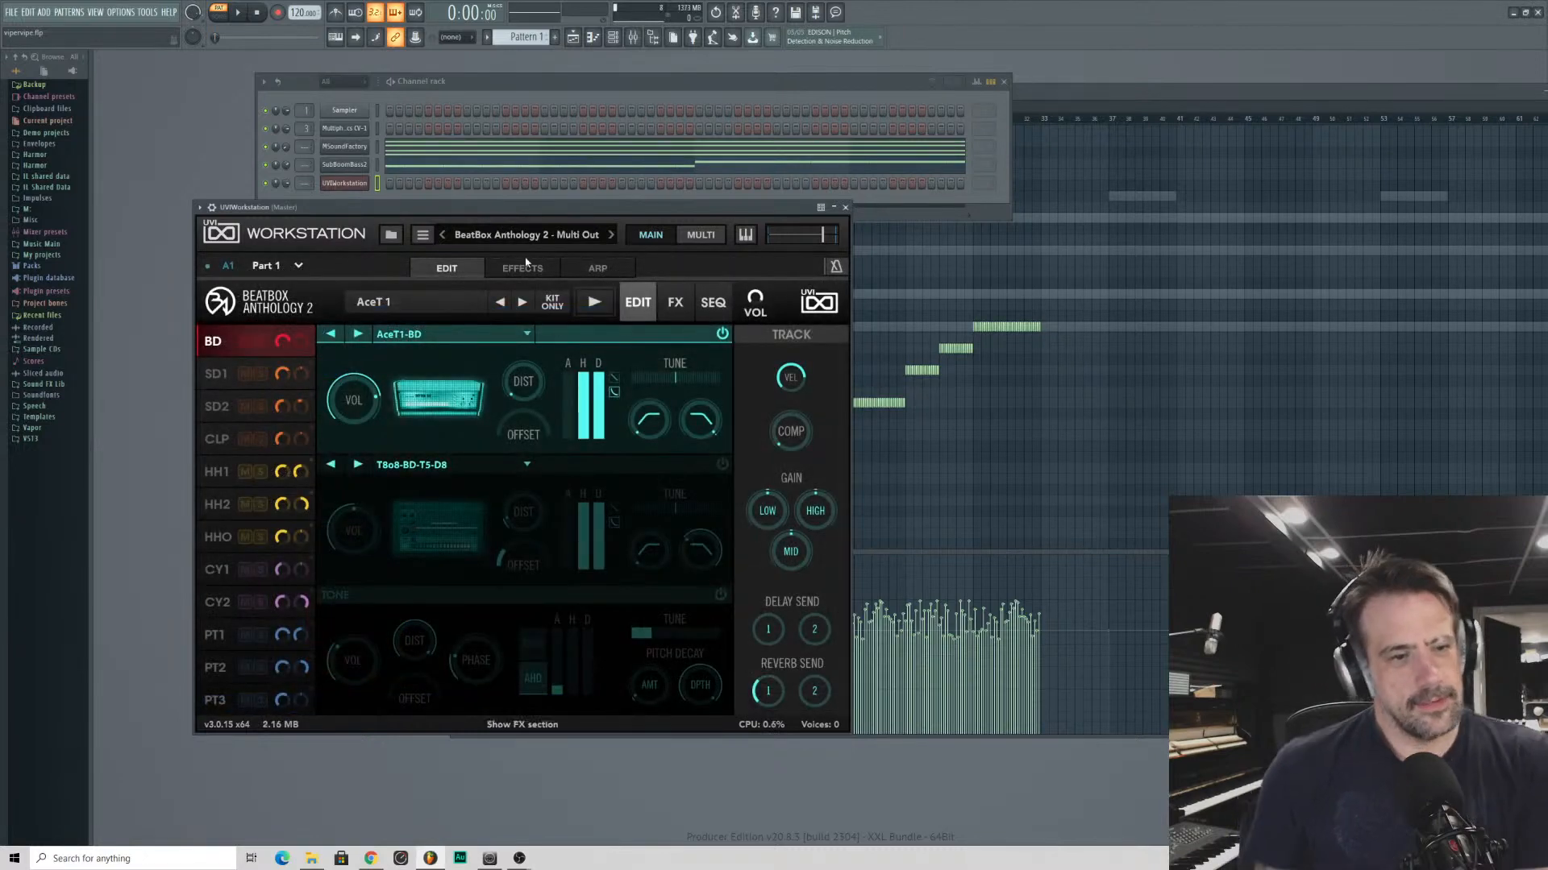
pyautogui.moveTo(397, 208); pyautogui.dragTo(564, 155)
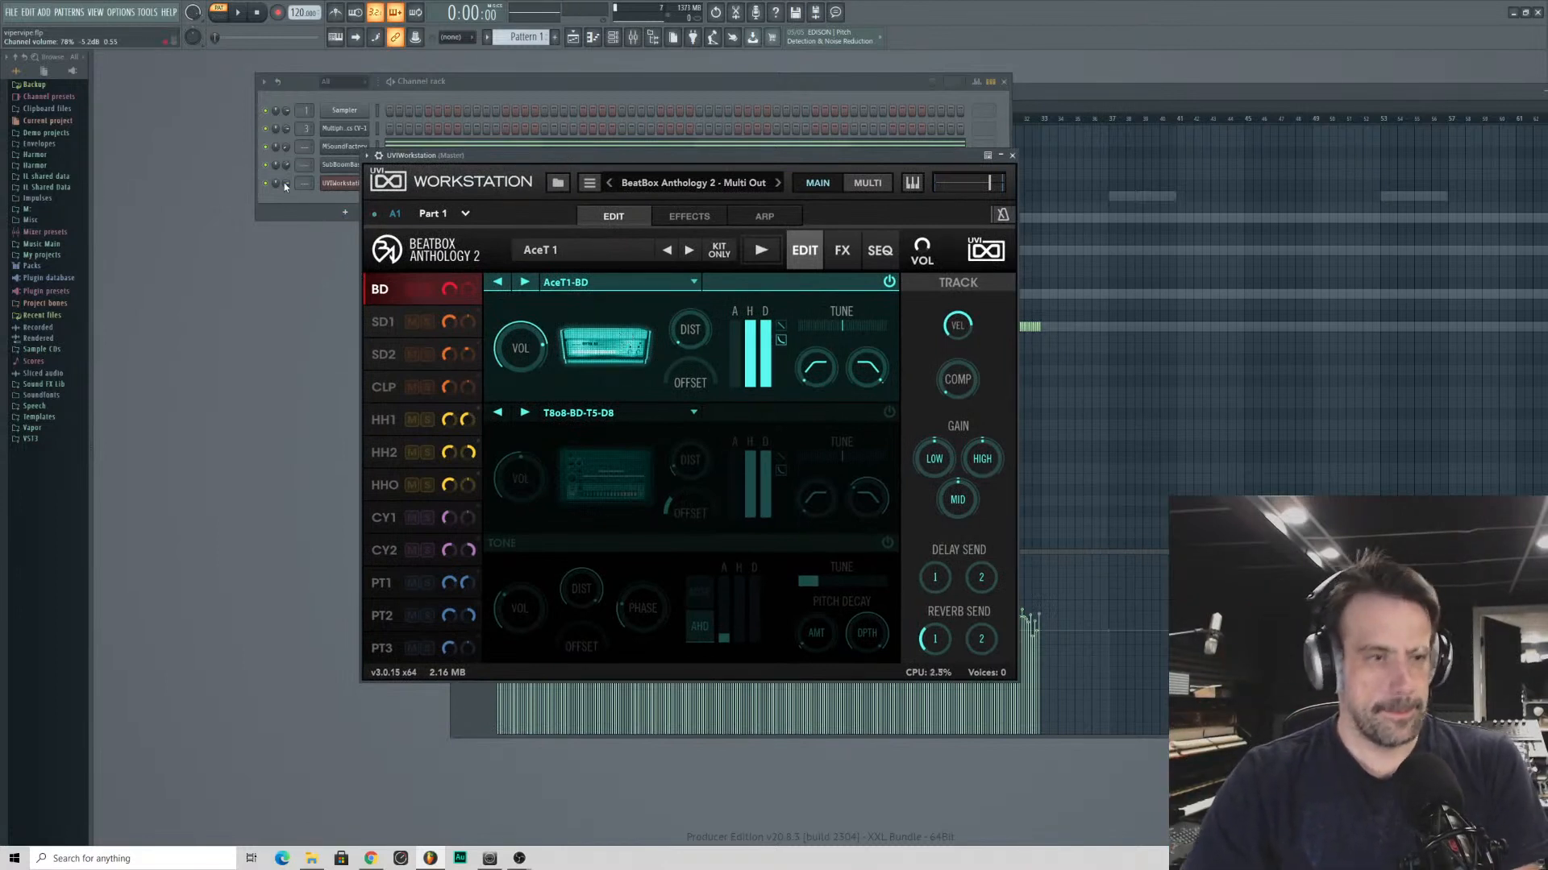
# - Lower the UVIWorkstation channel's volume to about 33% while auditioning the AceT 1 kit
pyautogui.moveTo(286, 183)
pyautogui.mouseDown()
pyautogui.moveTo(285, 209)
pyautogui.moveTo(285, 192)
pyautogui.mouseUp()
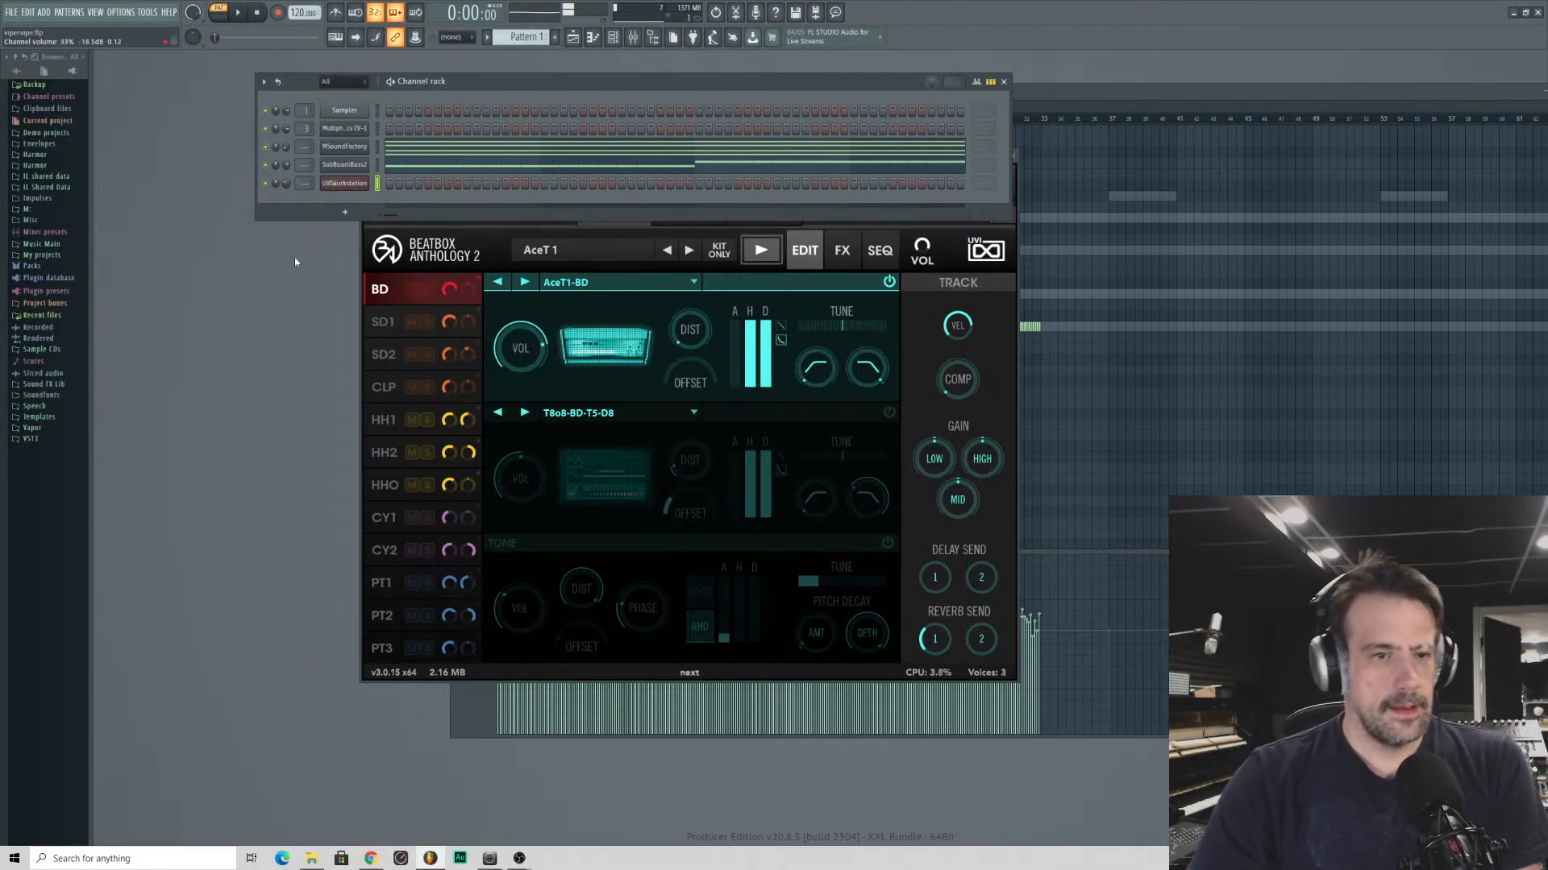
pyautogui.click(427, 253)
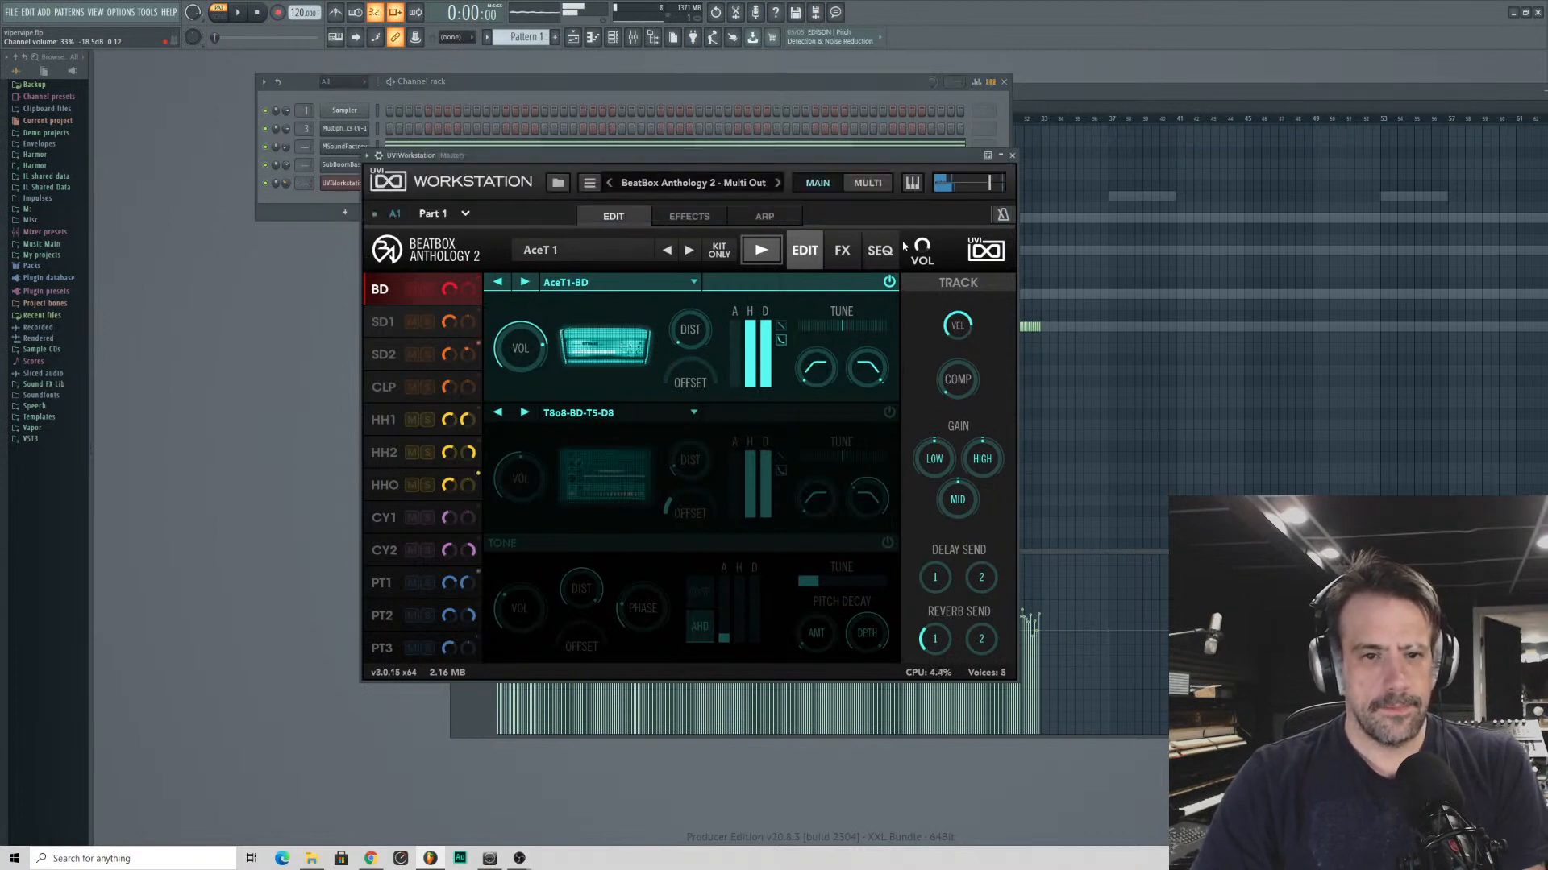
pyautogui.click(873, 251)
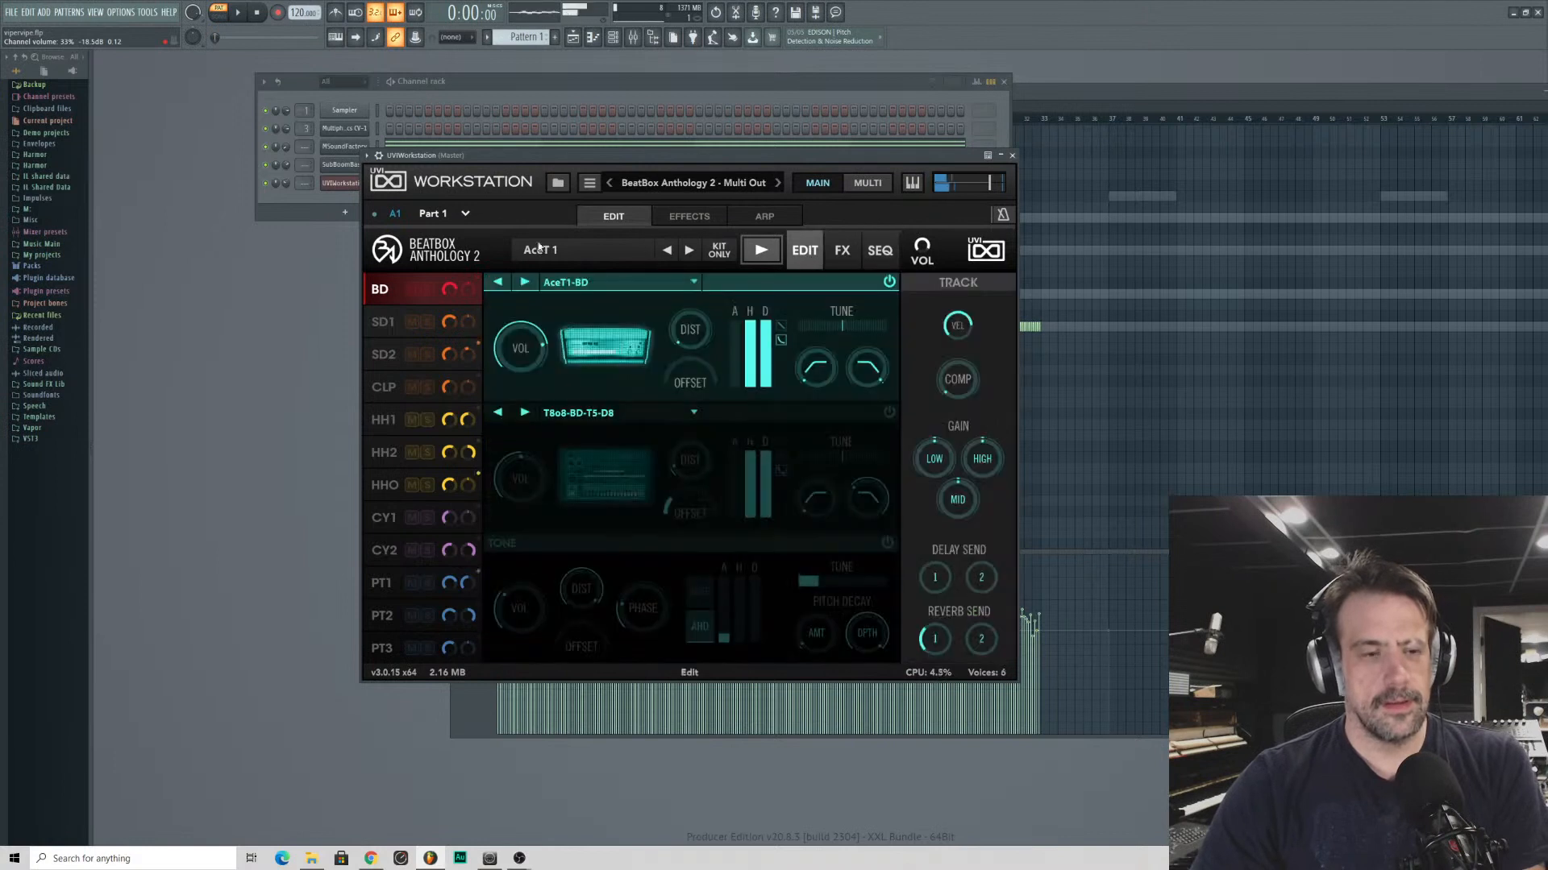
pyautogui.click(806, 253)
# - Audition kits from the 2-Analog category, starting at ETI Drum Synth and advancing through KPR Five 2 to KPR Seven 2
pyautogui.click(615, 249)
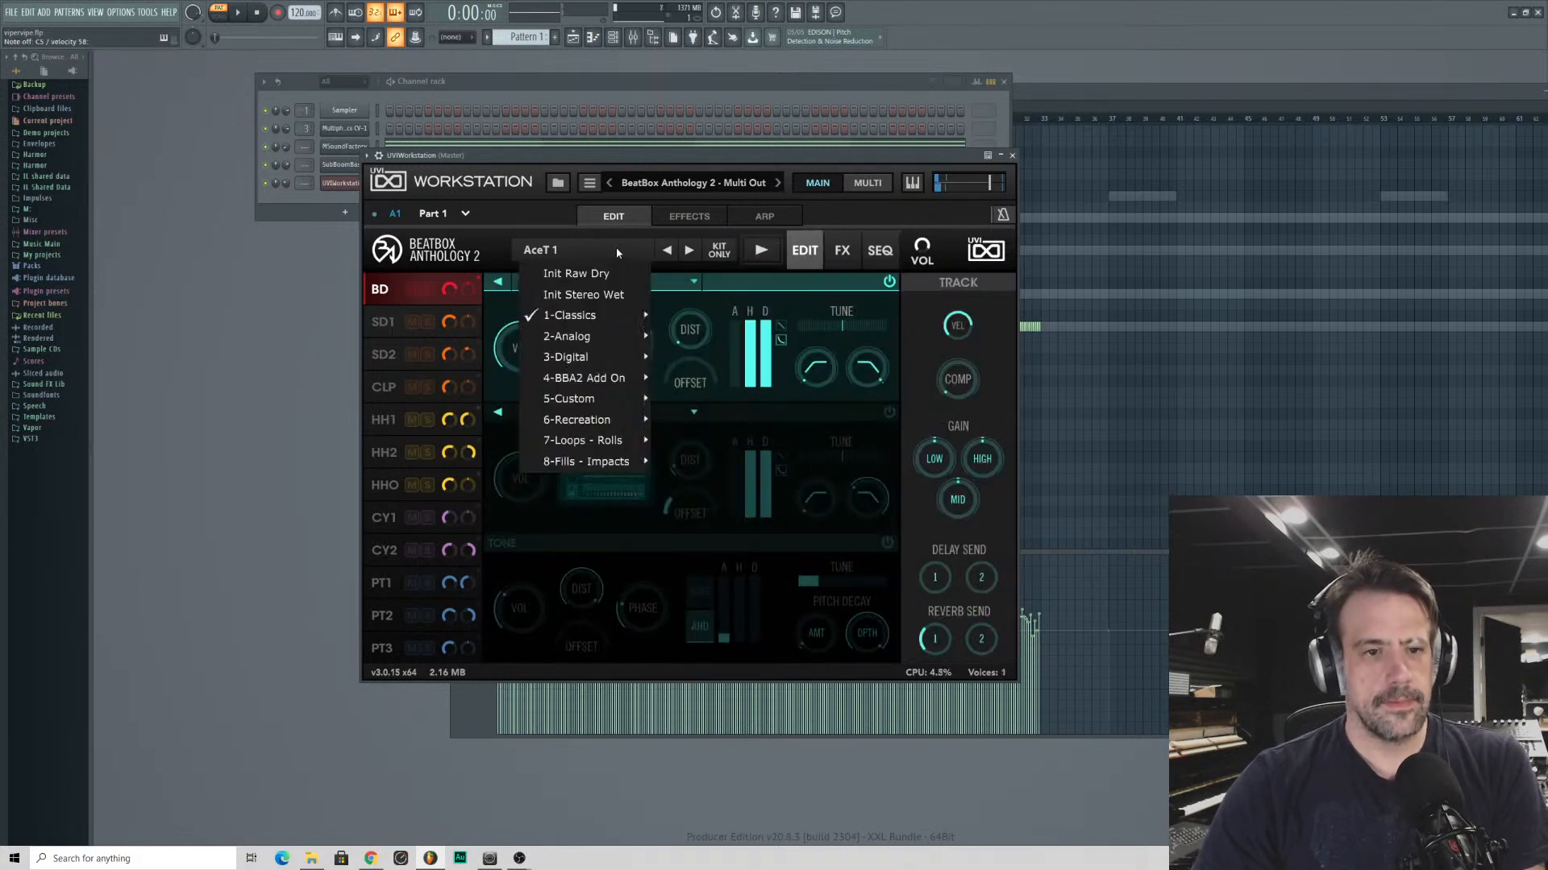
pyautogui.moveTo(584, 336)
pyautogui.click(757, 373)
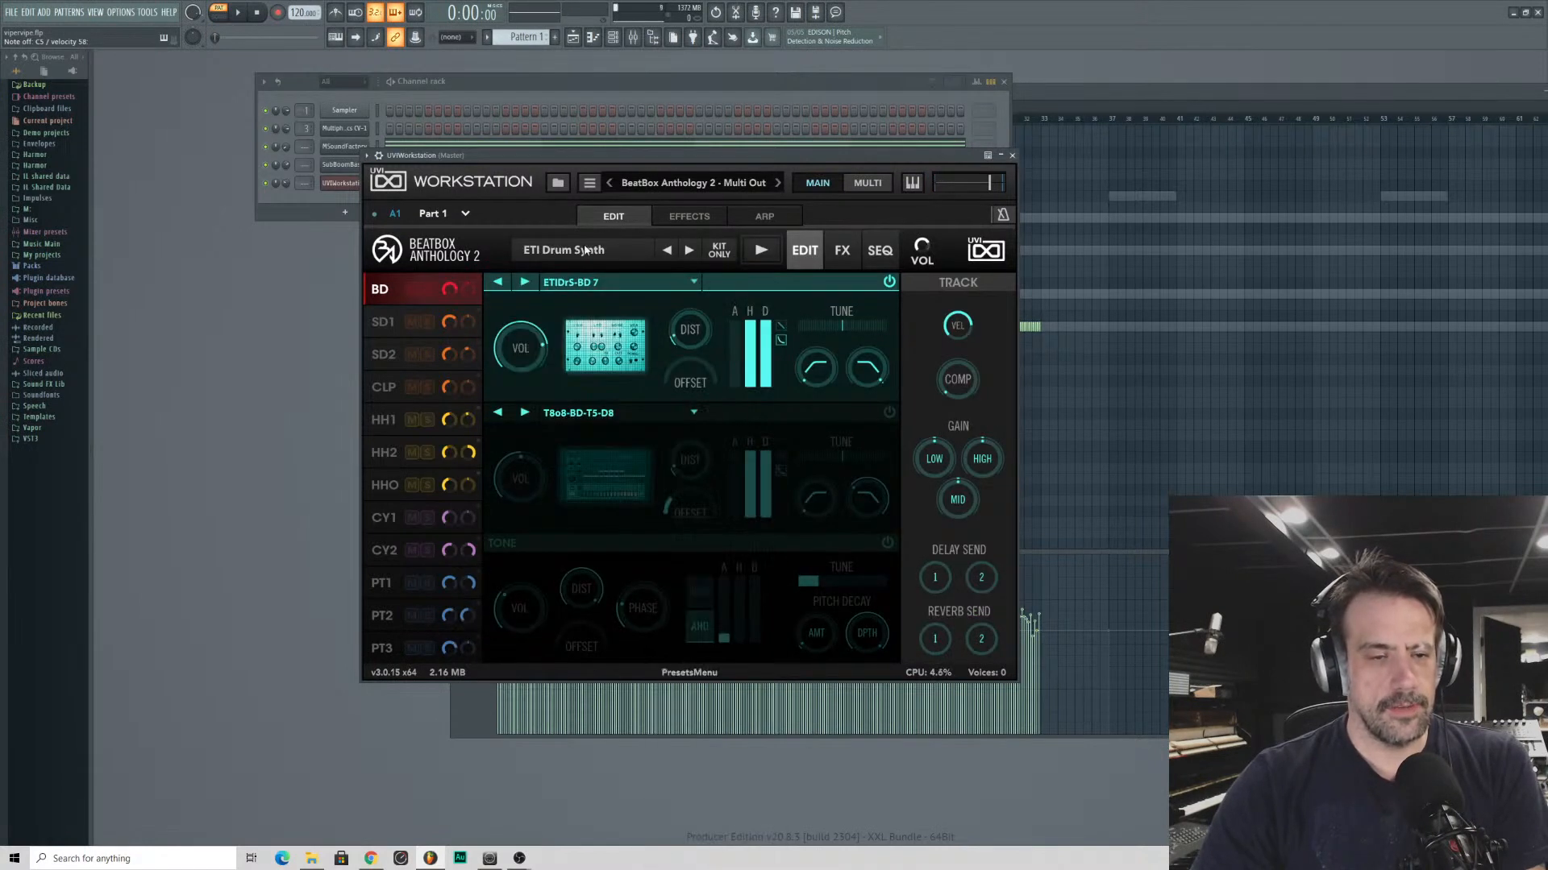
pyautogui.click(585, 250)
pyautogui.click(562, 233)
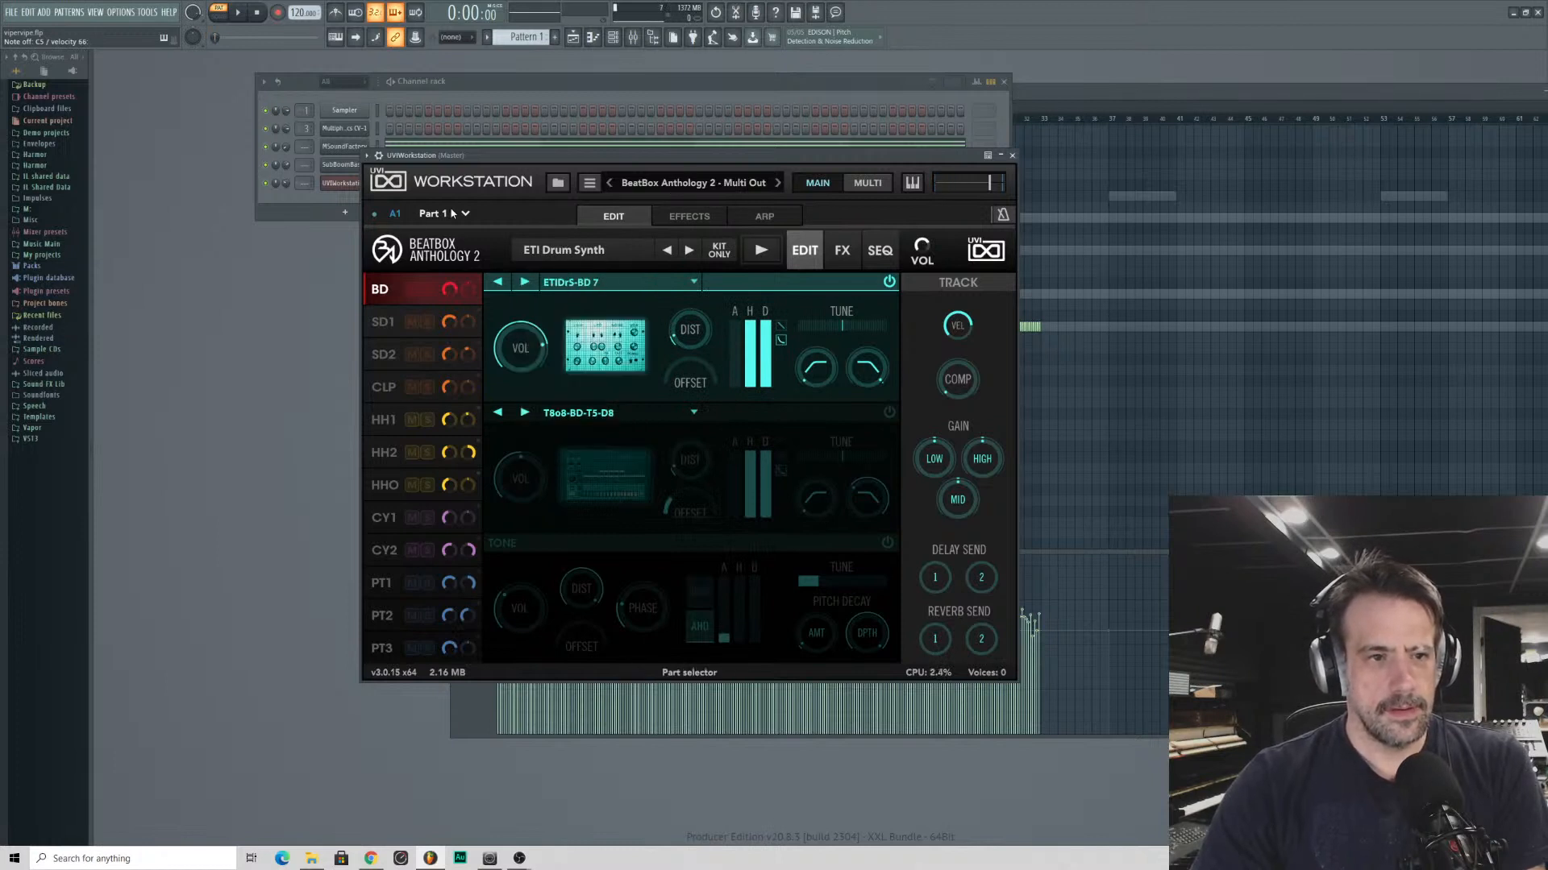
pyautogui.click(690, 252)
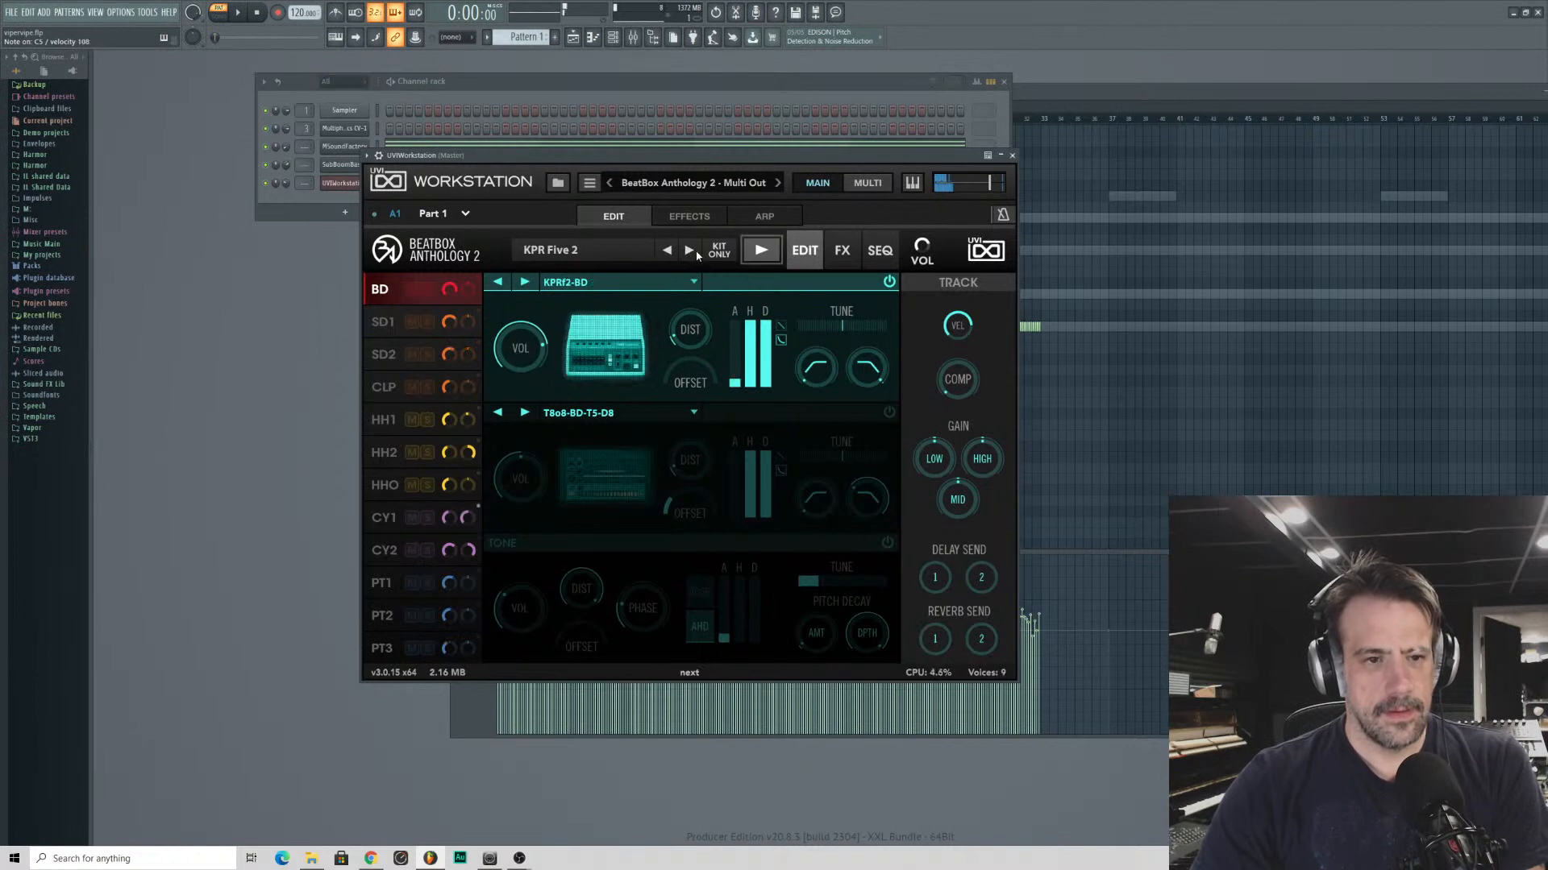
pyautogui.click(691, 251)
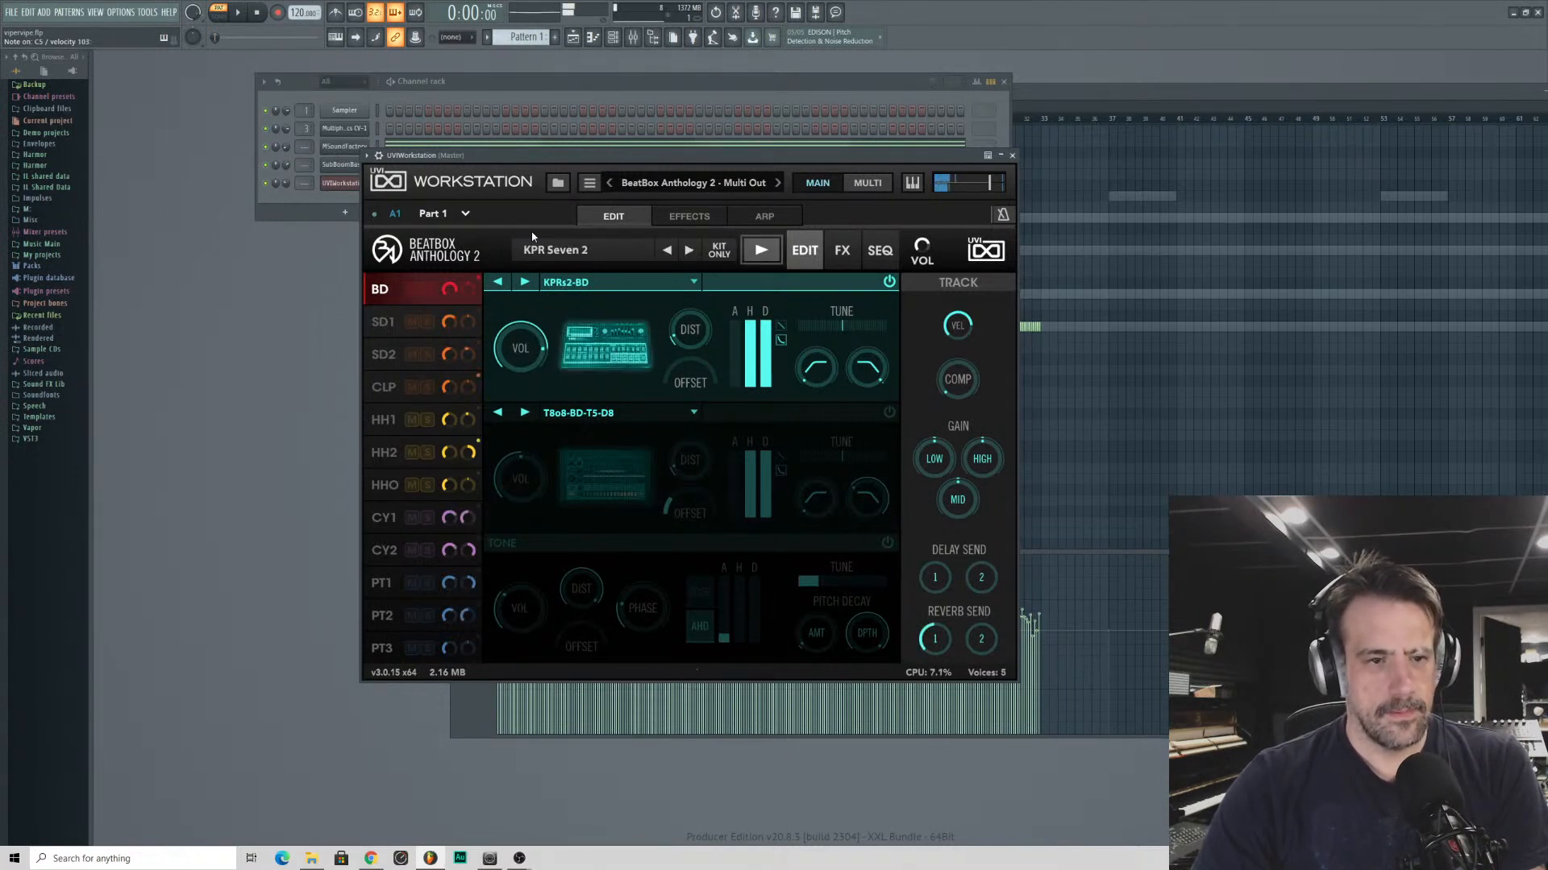
# - Load the Drum Performer kit from the 3-Digital category and advance to the Drumstar kit
pyautogui.click(560, 250)
pyautogui.moveTo(569, 378)
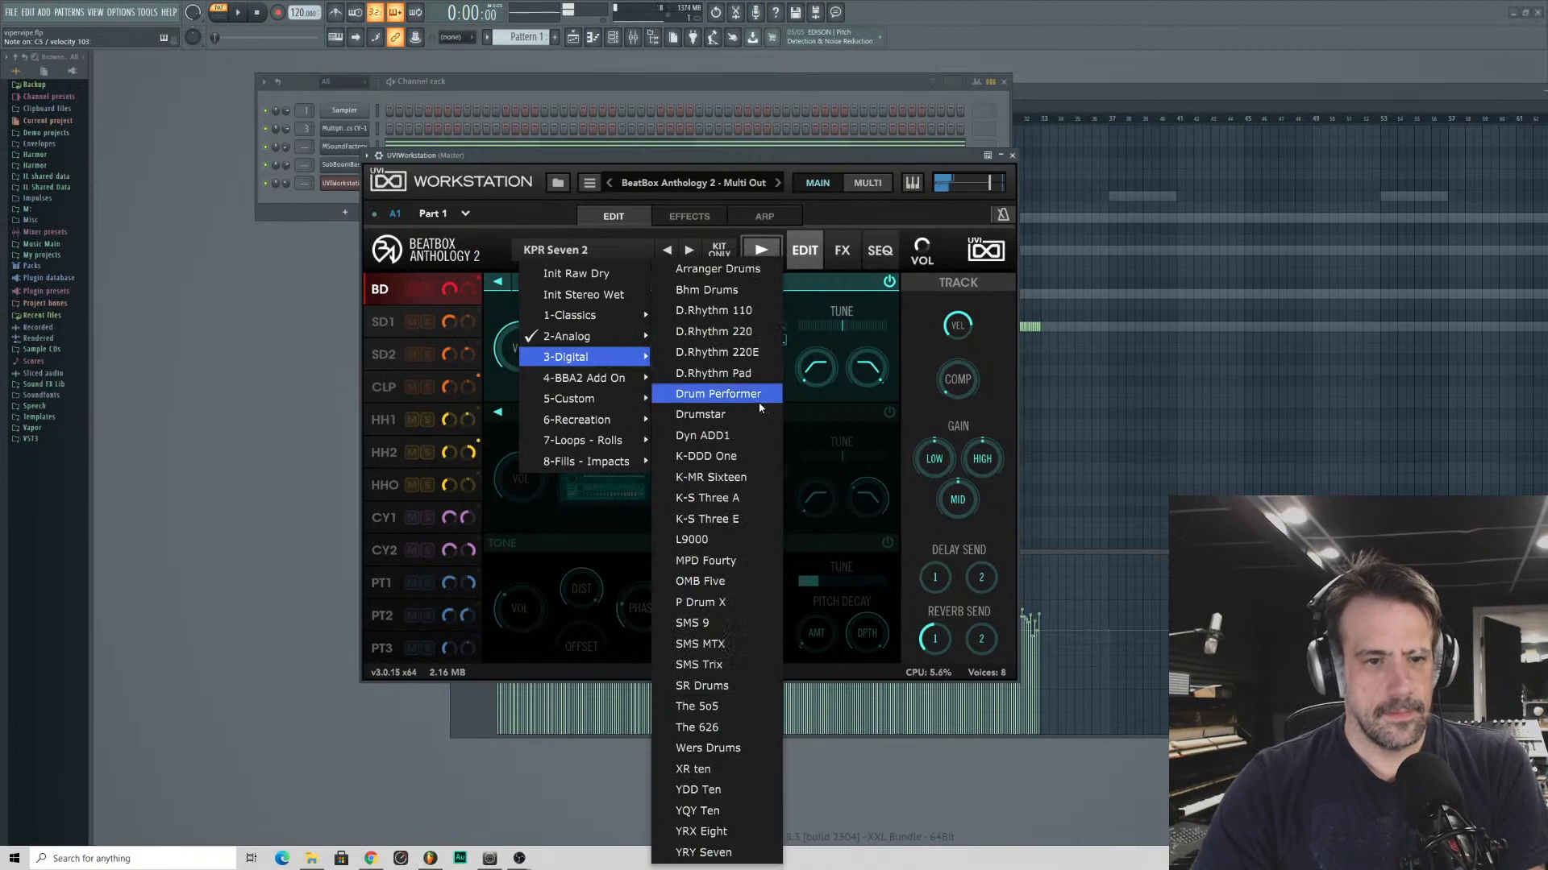
pyautogui.click(717, 391)
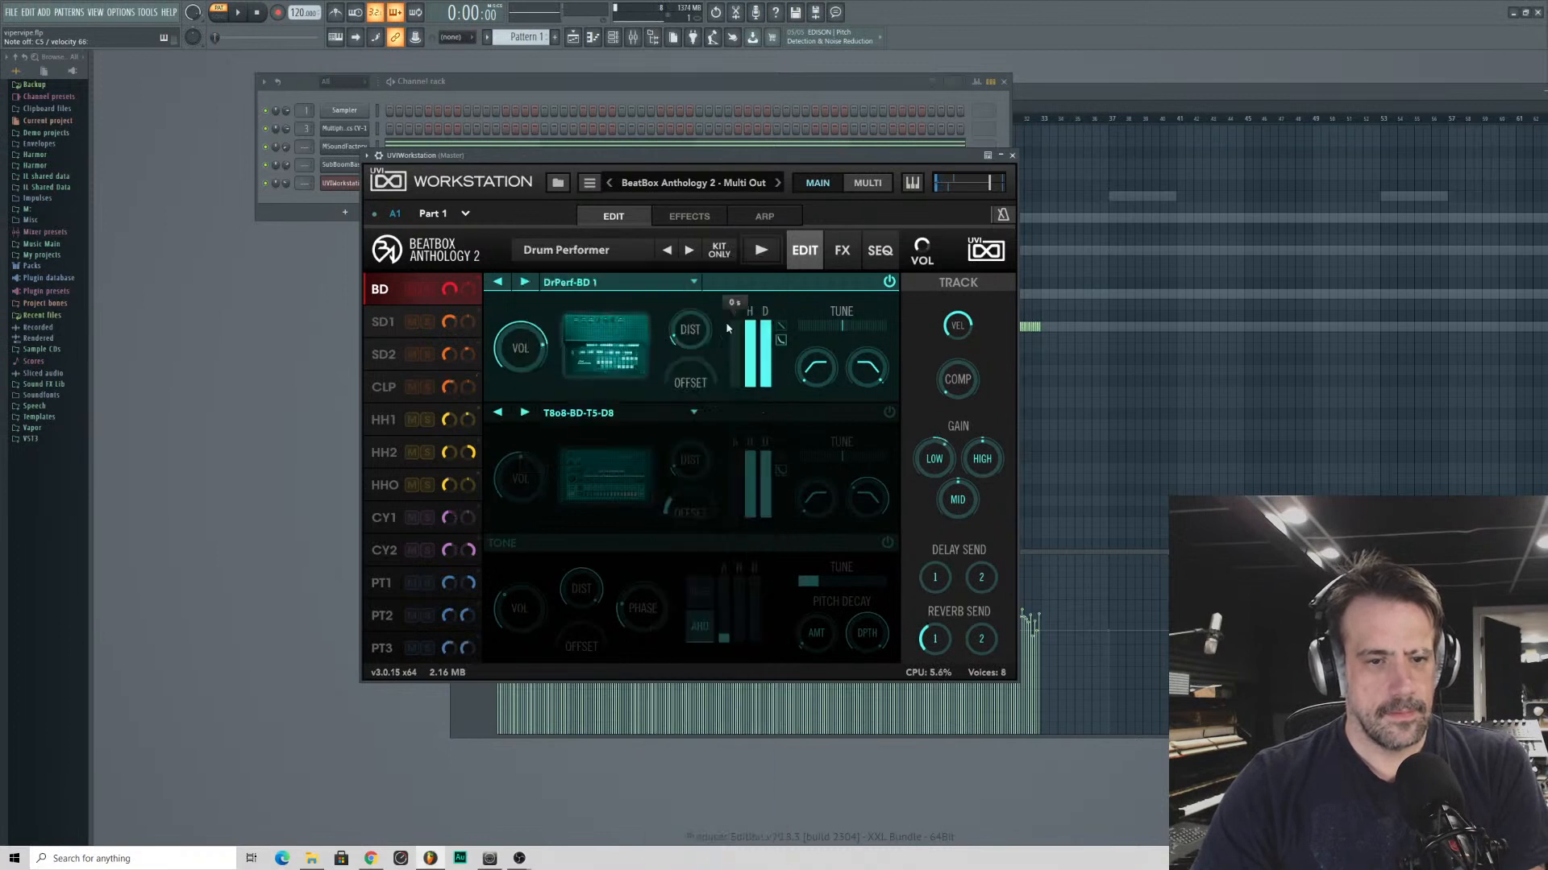
pyautogui.click(691, 252)
pyautogui.click(545, 250)
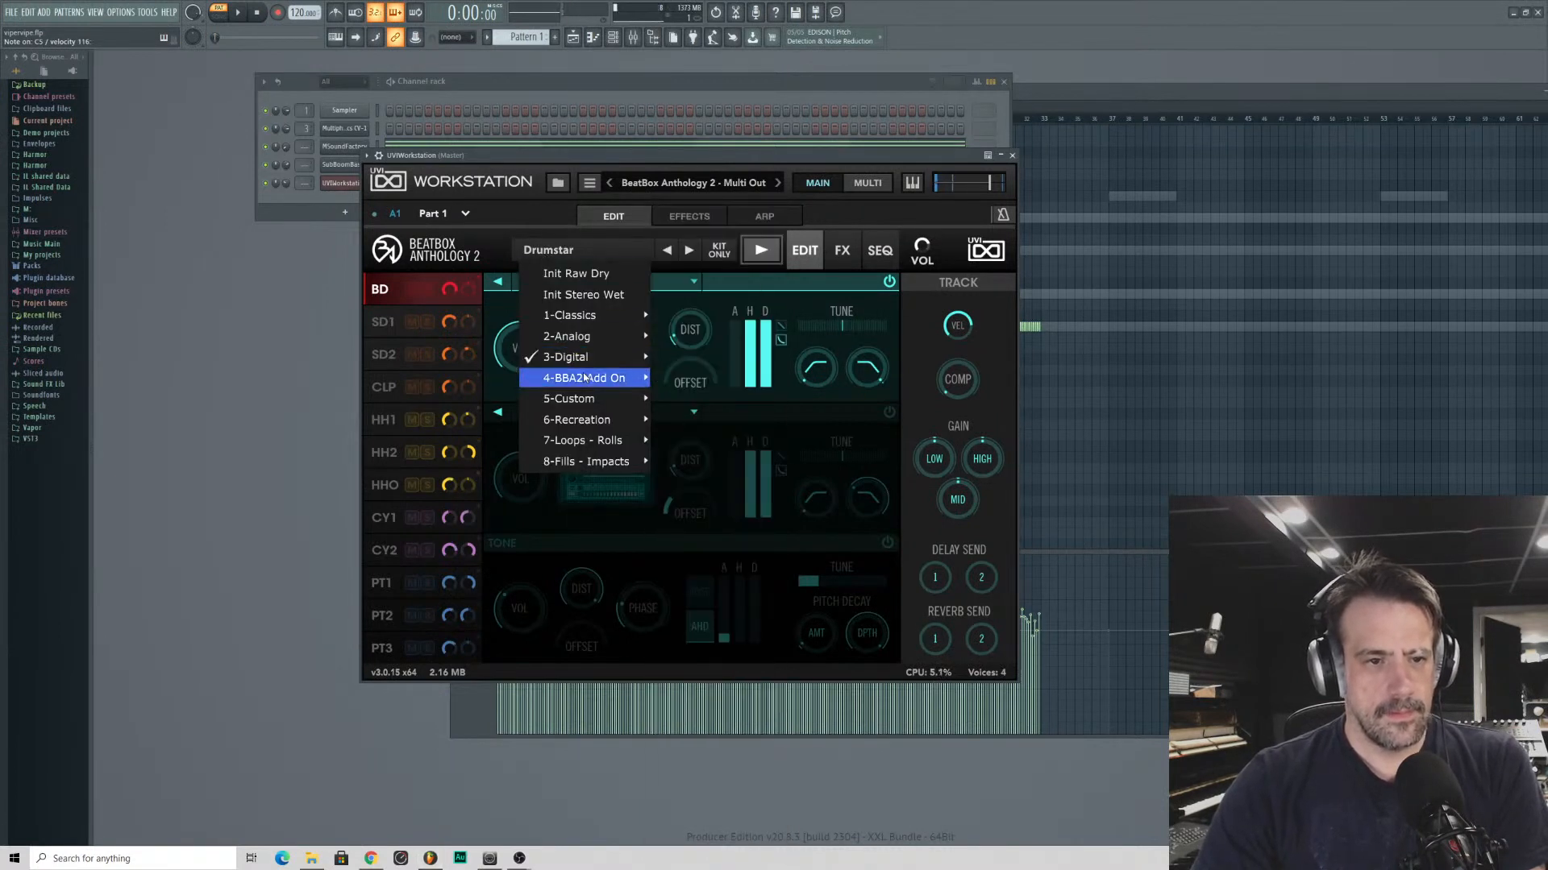
pyautogui.click(540, 228)
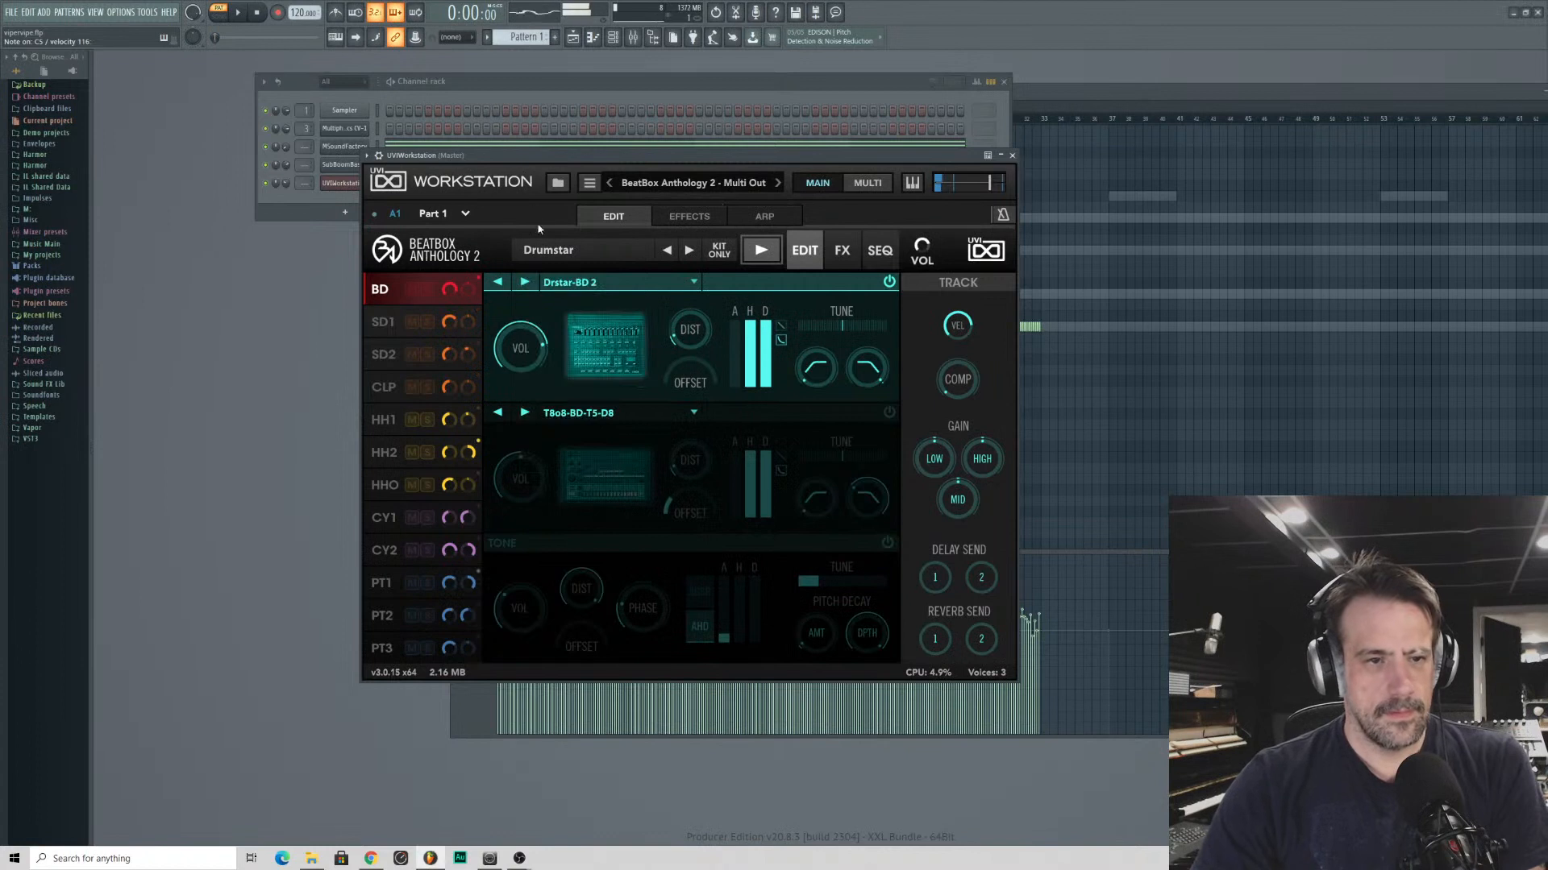
# - Close the UVIWorkstation window and route its channel to a mixer track of its own
pyautogui.click(1013, 156)
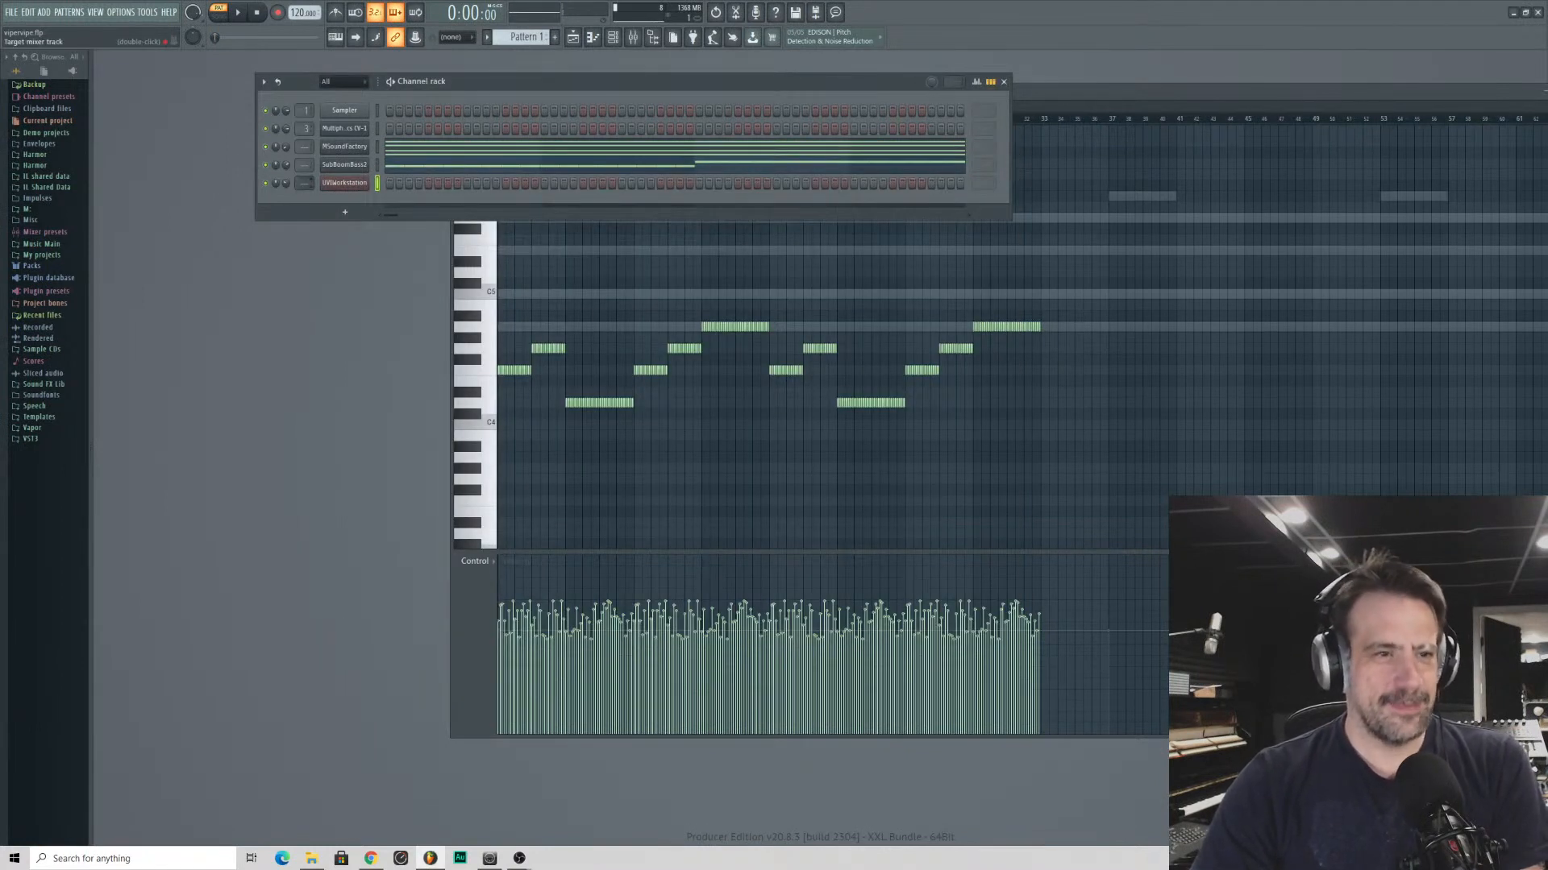
pyautogui.moveTo(304, 183); pyautogui.dragTo(305, 175)
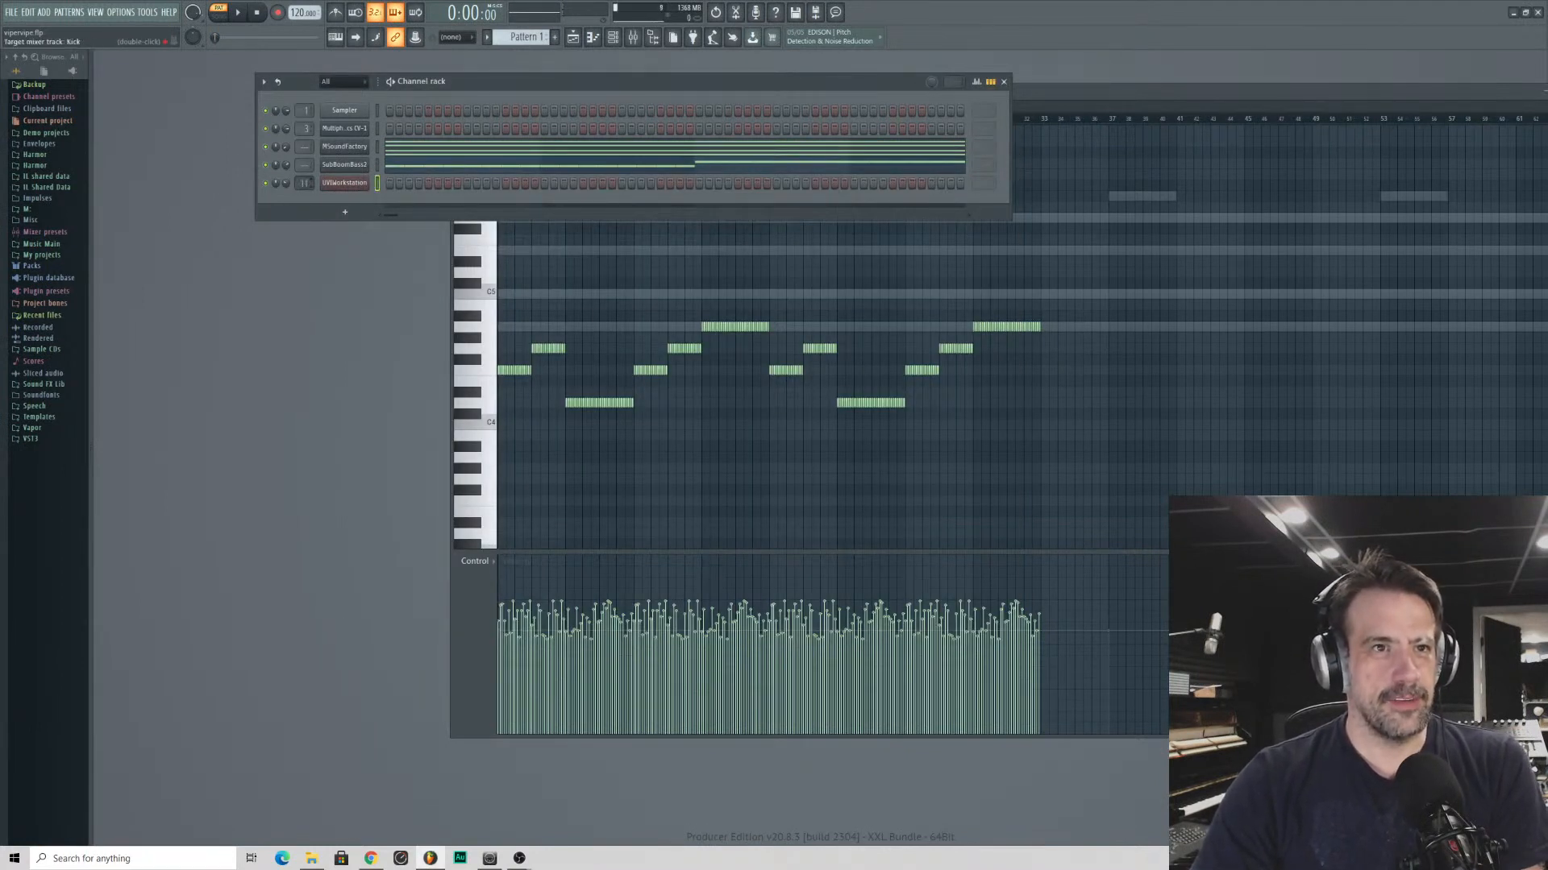
# - In UVIWorkstation's piano roll, draw a C5 note from the start with duration 4:00:00 and place a second C5 note directly after it
pyautogui.rightClick(363, 181)
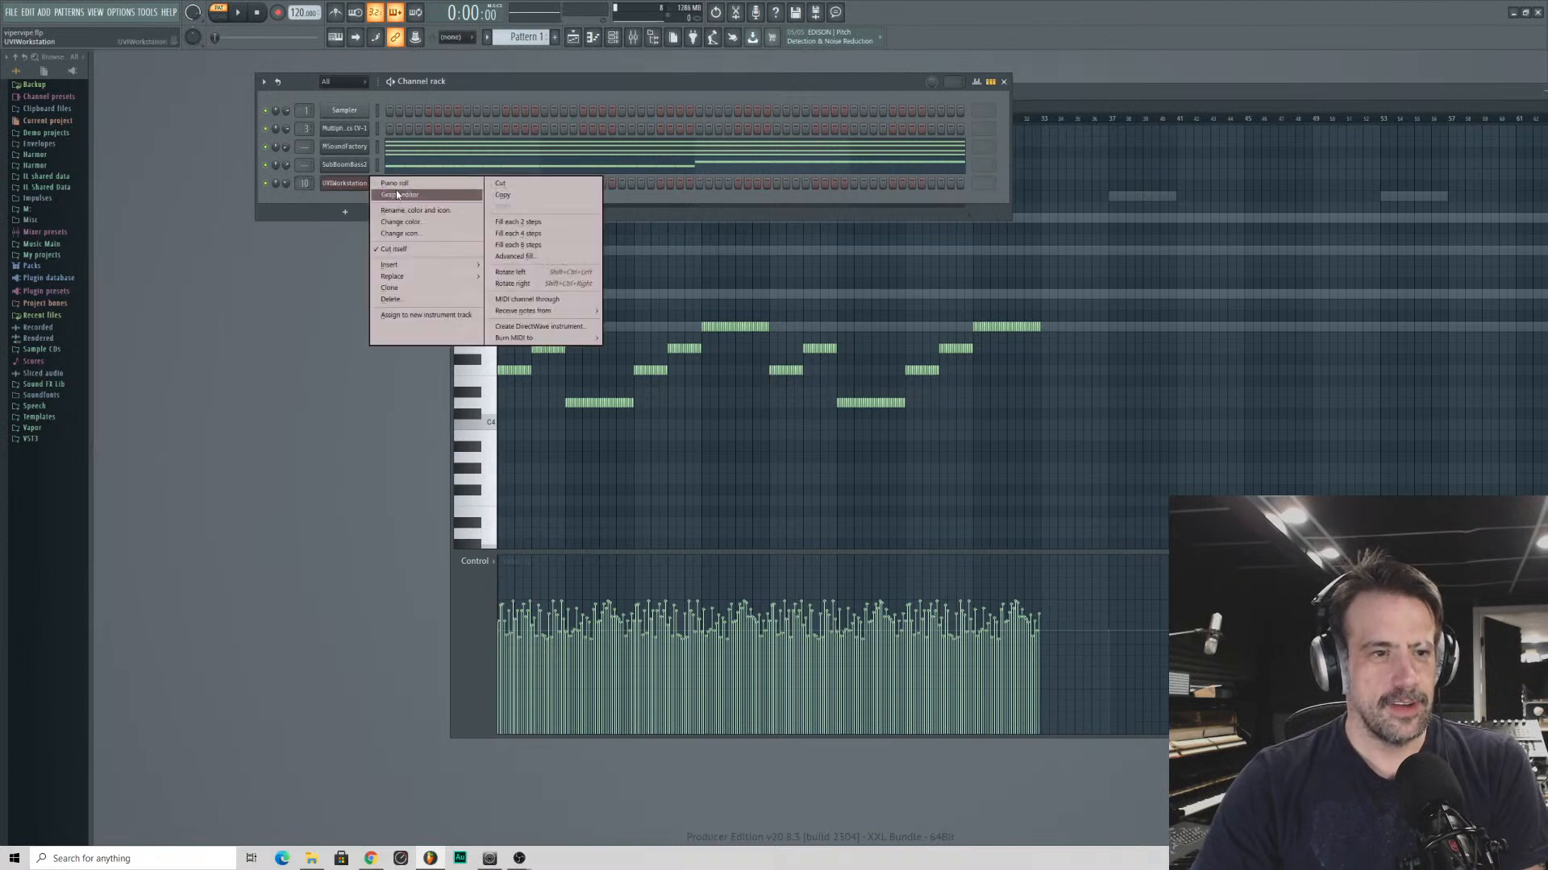
pyautogui.click(403, 189)
pyautogui.moveTo(521, 297); pyautogui.dragTo(508, 298)
pyautogui.moveTo(497, 293); pyautogui.dragTo(537, 324)
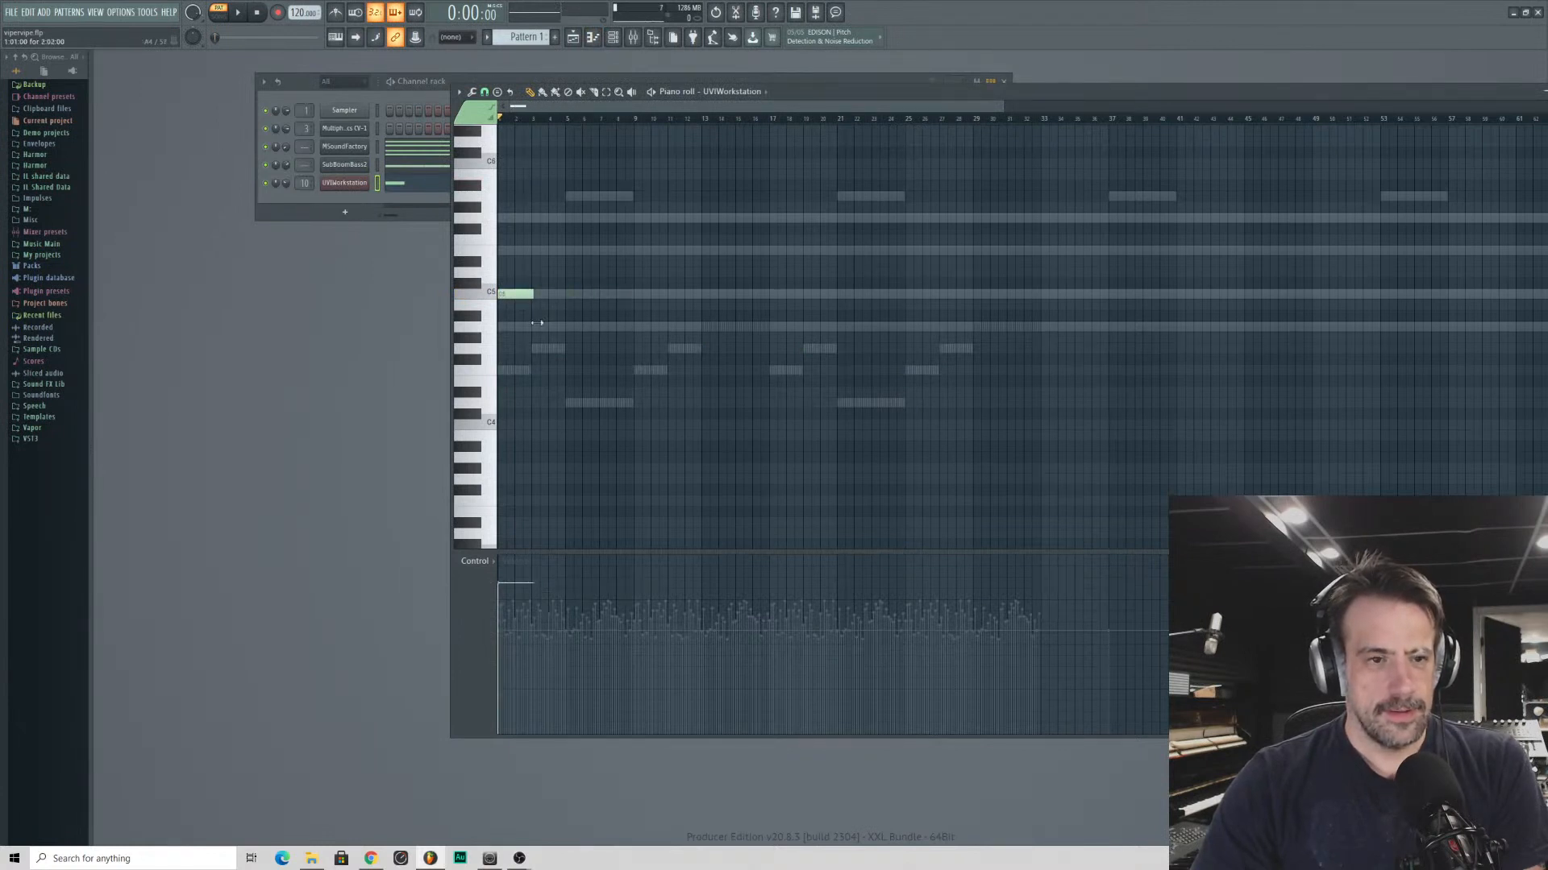
pyautogui.doubleClick(555, 295)
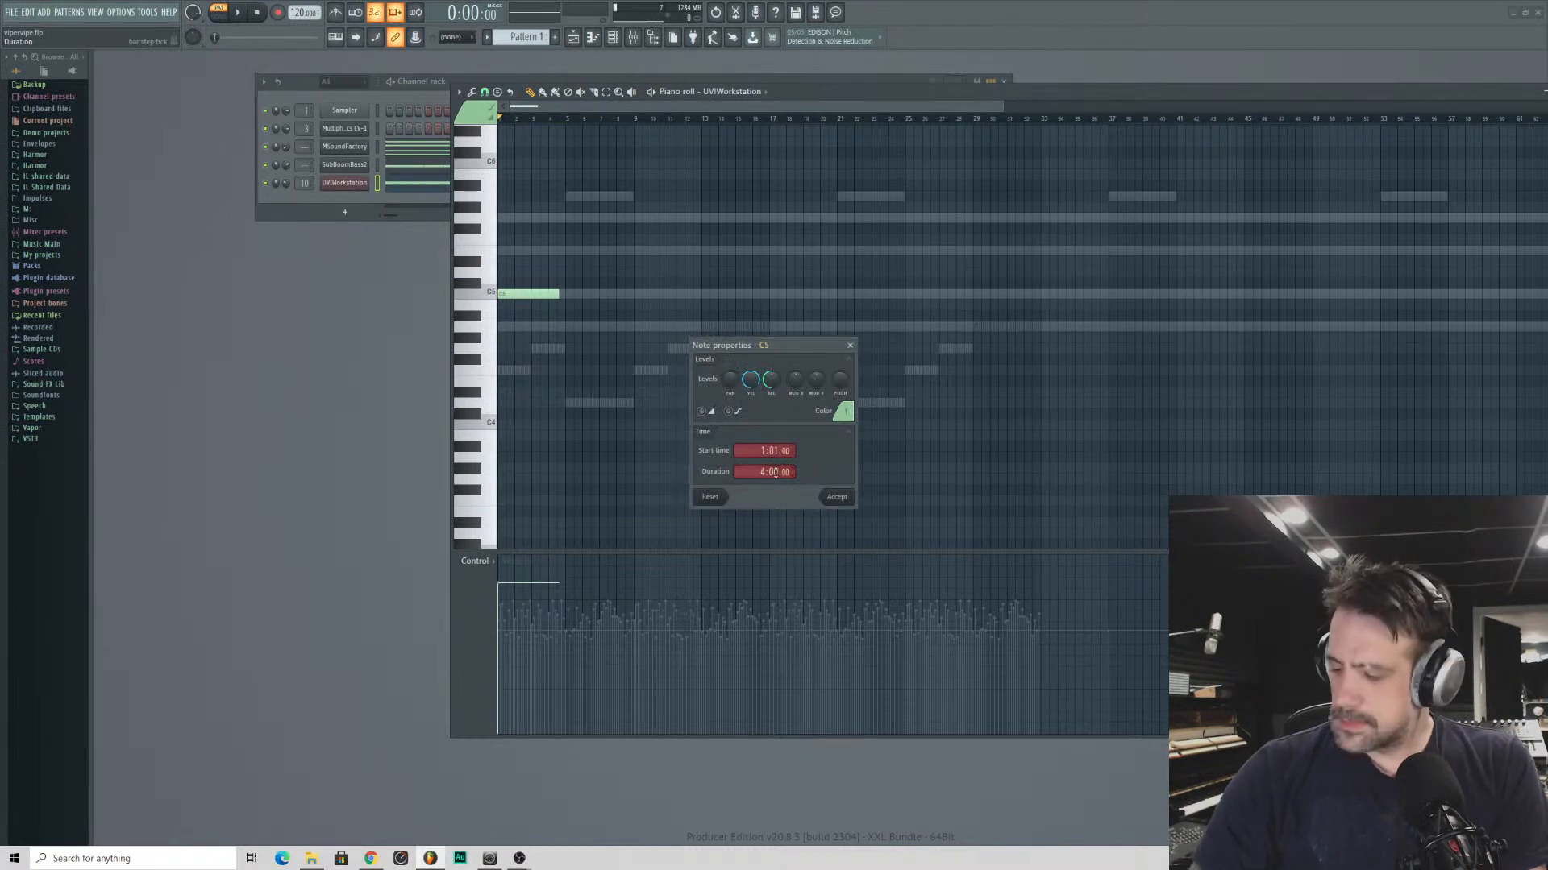
pyautogui.press('Return')
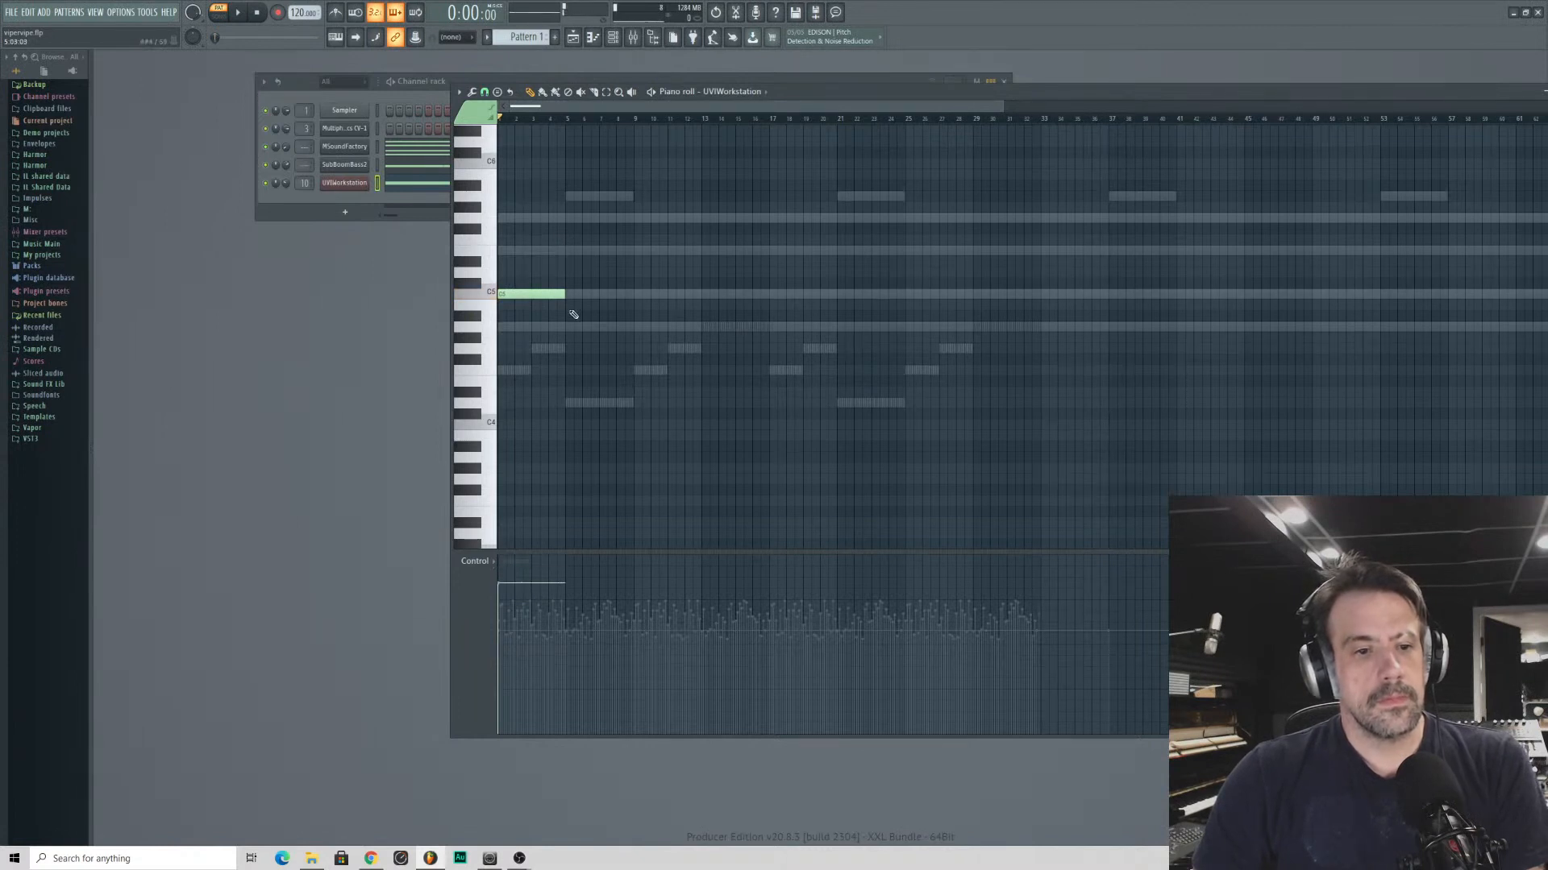
pyautogui.click(577, 294)
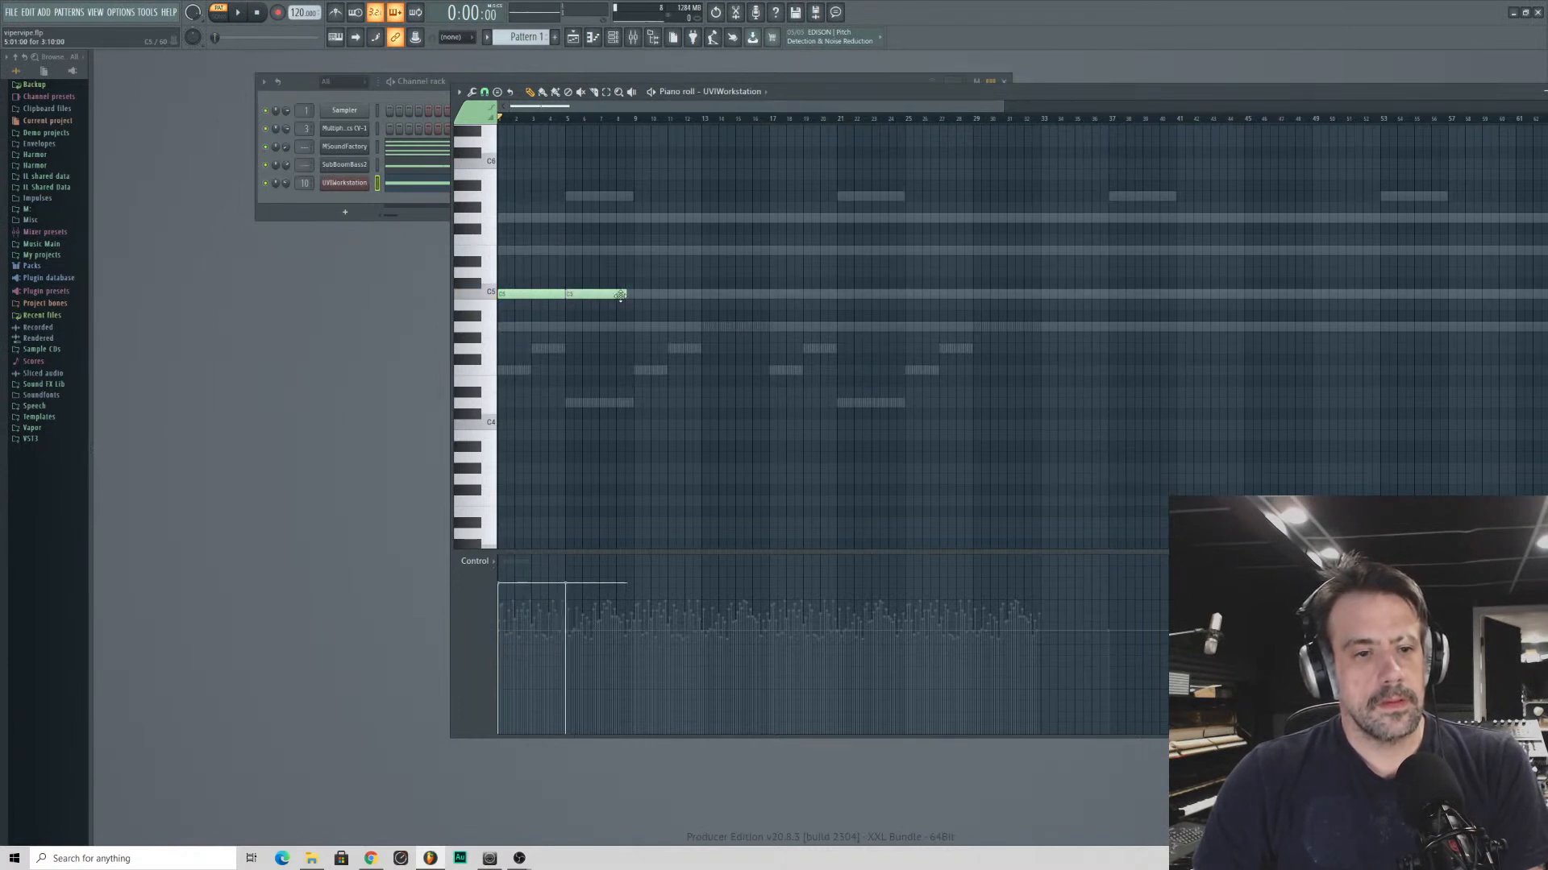
# - Redraw the second C5 note at bar 5 in UVIWorkstation's piano roll and start playing the pattern
pyautogui.rightClick(569, 295)
pyautogui.click(570, 297)
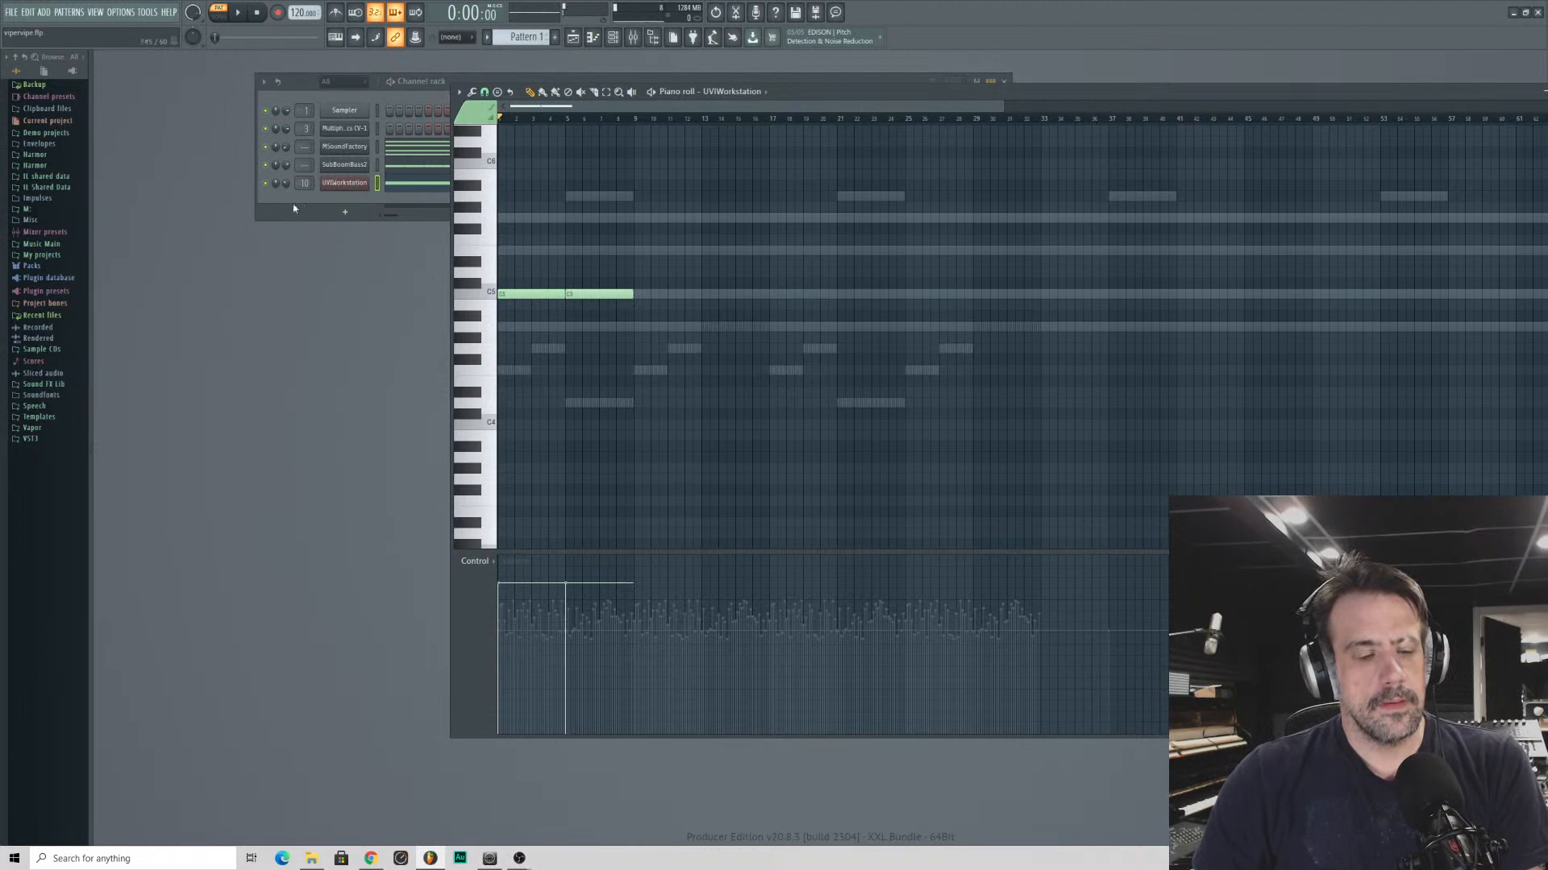
pyautogui.click(280, 204)
pyautogui.press('space')
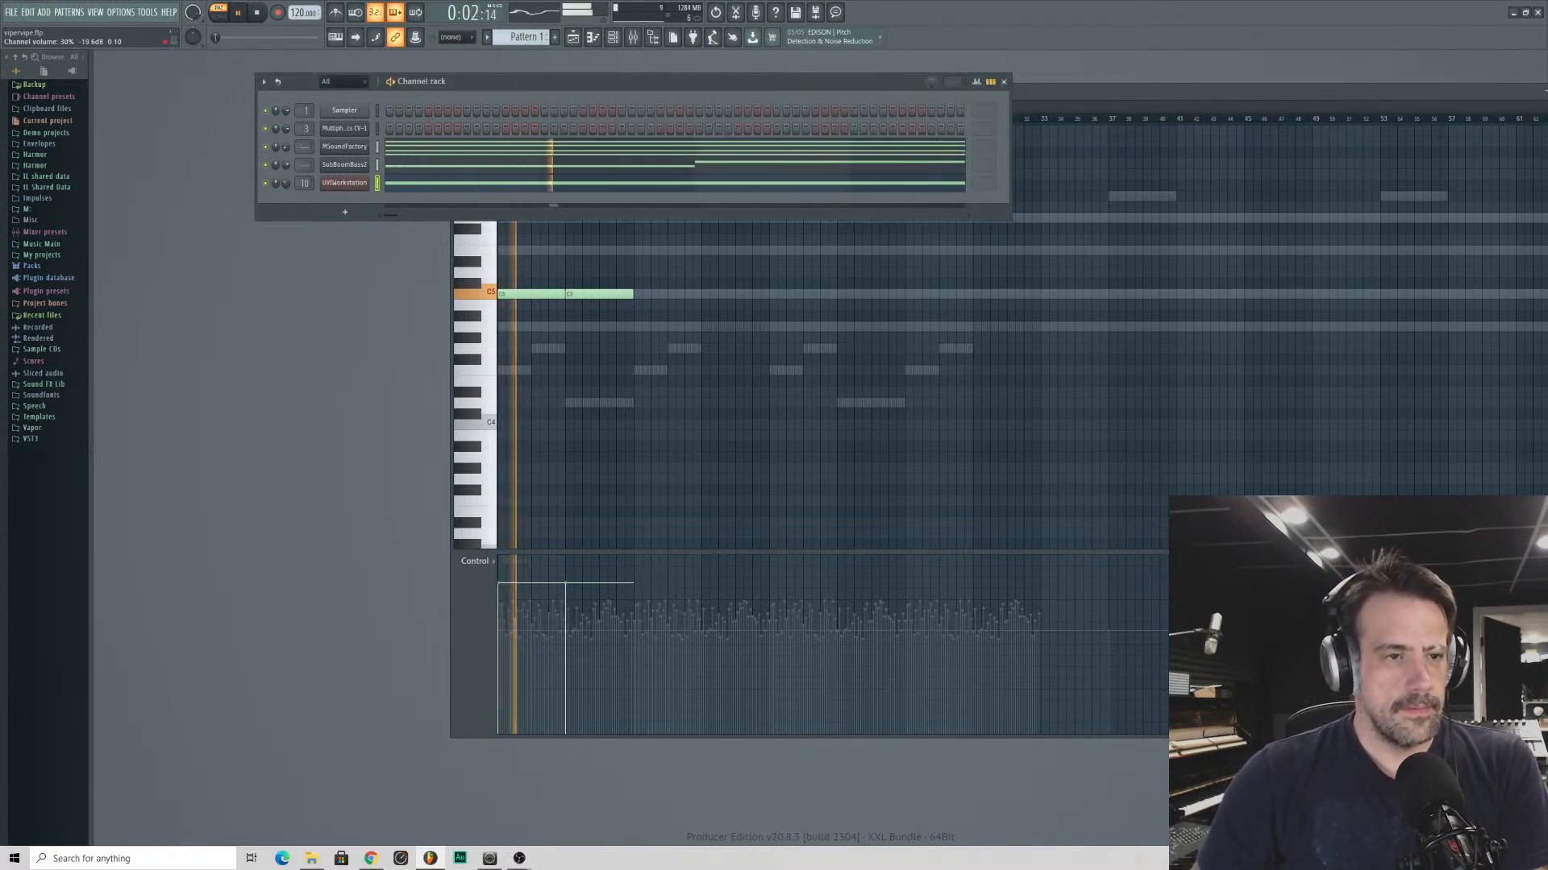
pyautogui.click(703, 237)
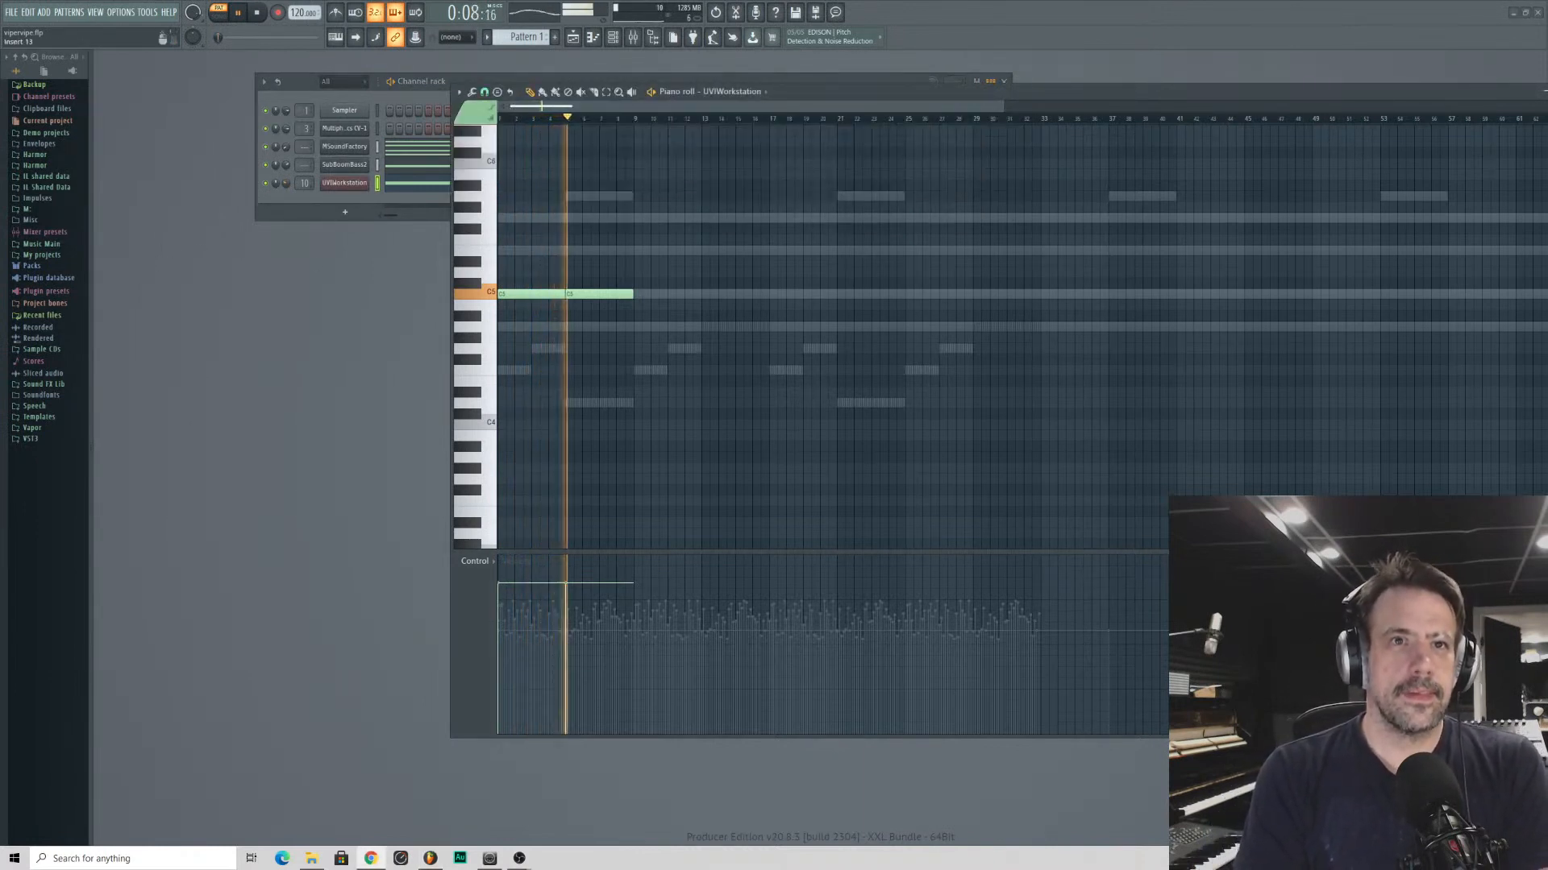
pyautogui.click(297, 216)
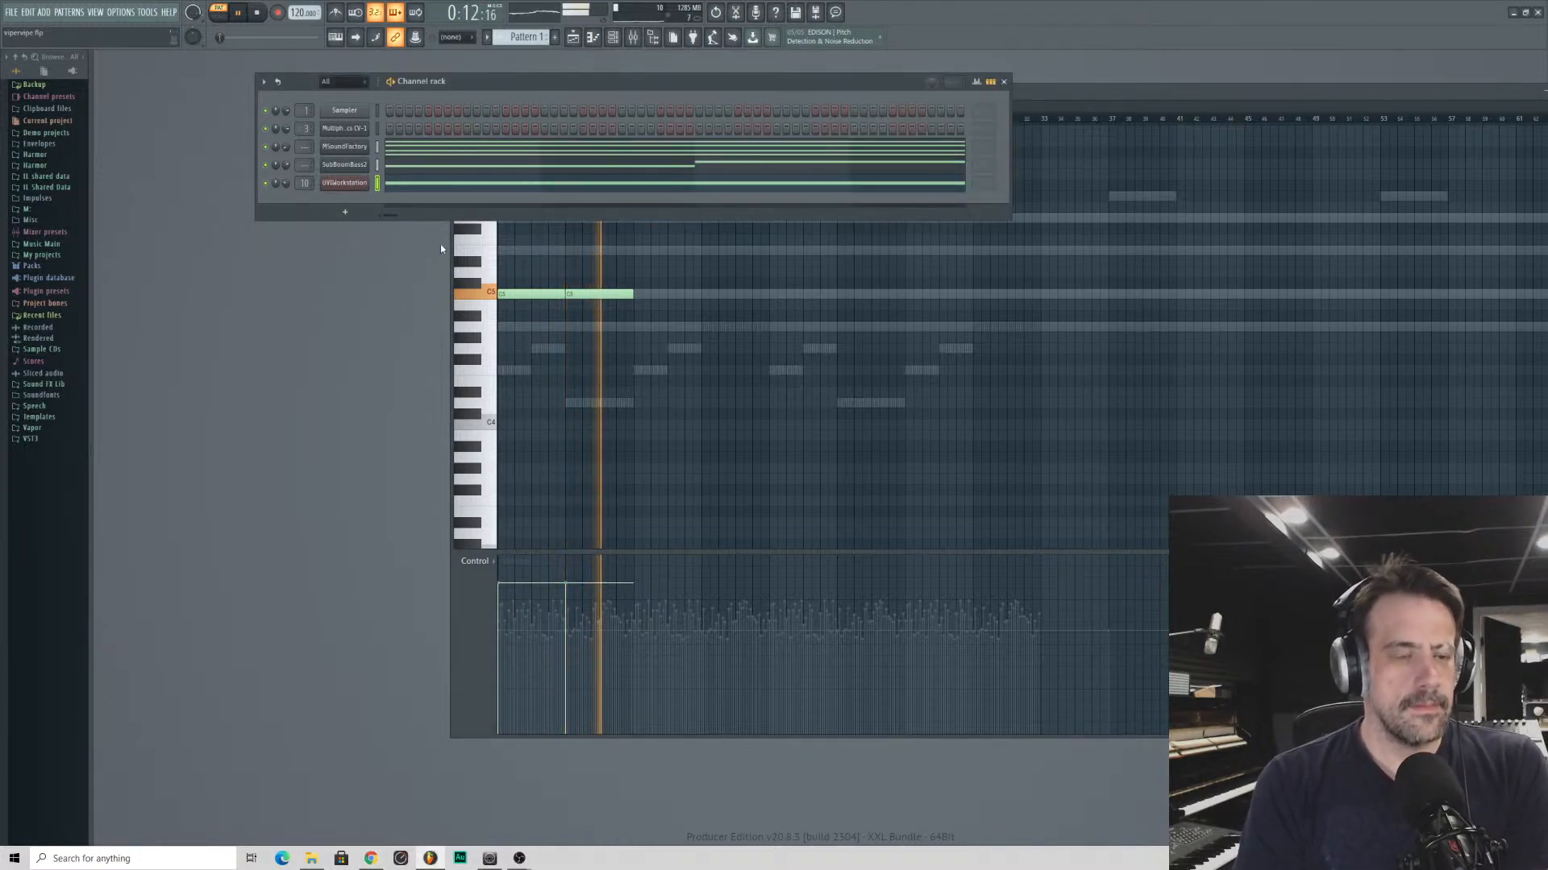
# - Add two more C5 notes of duration 4:00:00 at bars 9 and 13, and stop playback
pyautogui.click(642, 298)
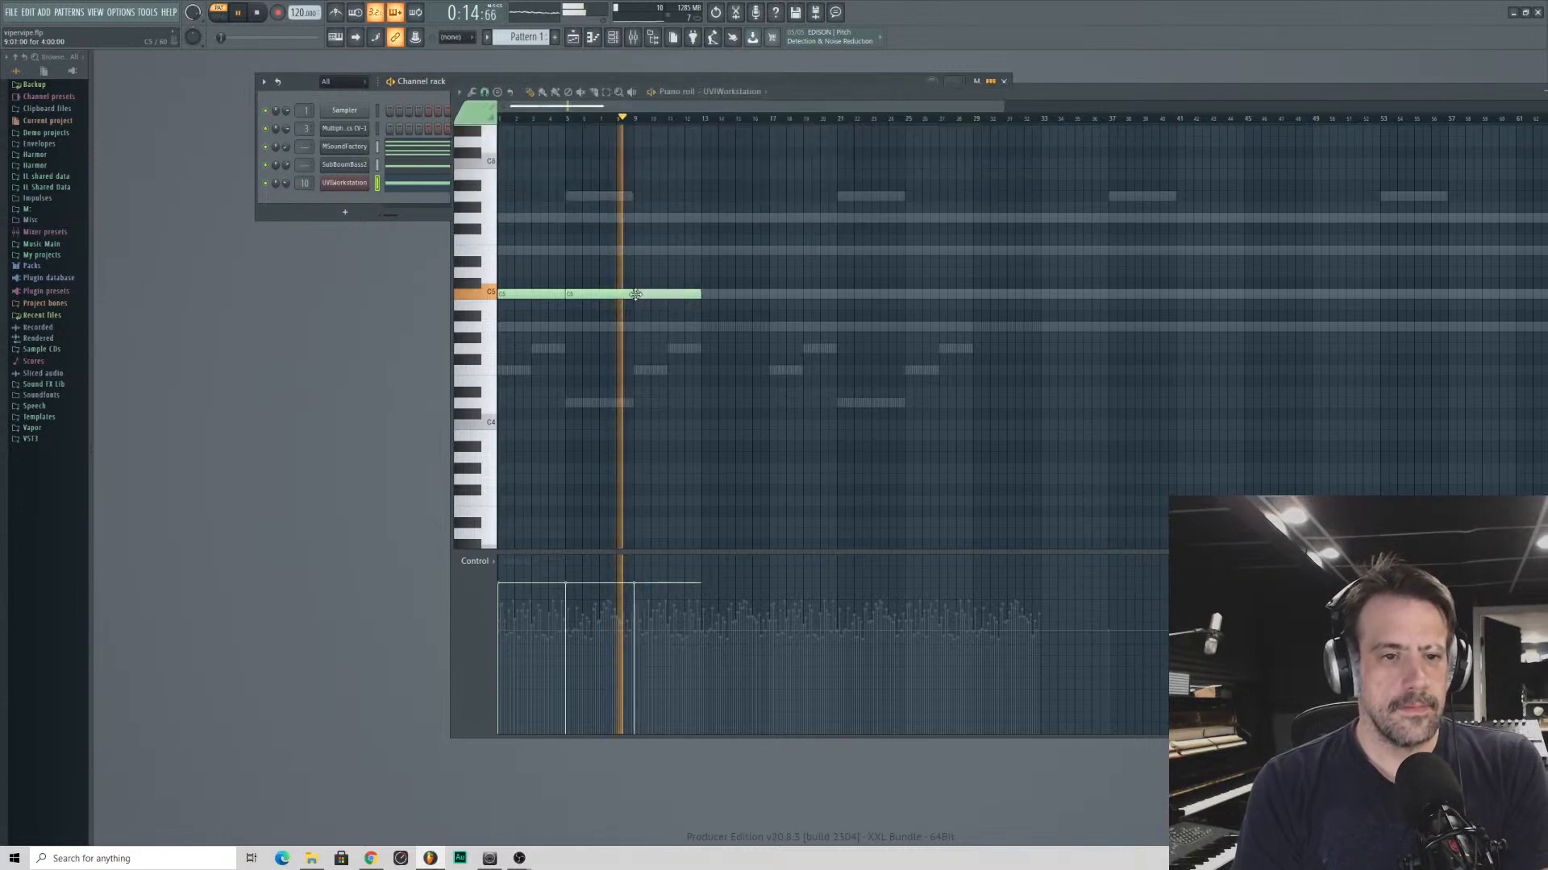
pyautogui.click(710, 296)
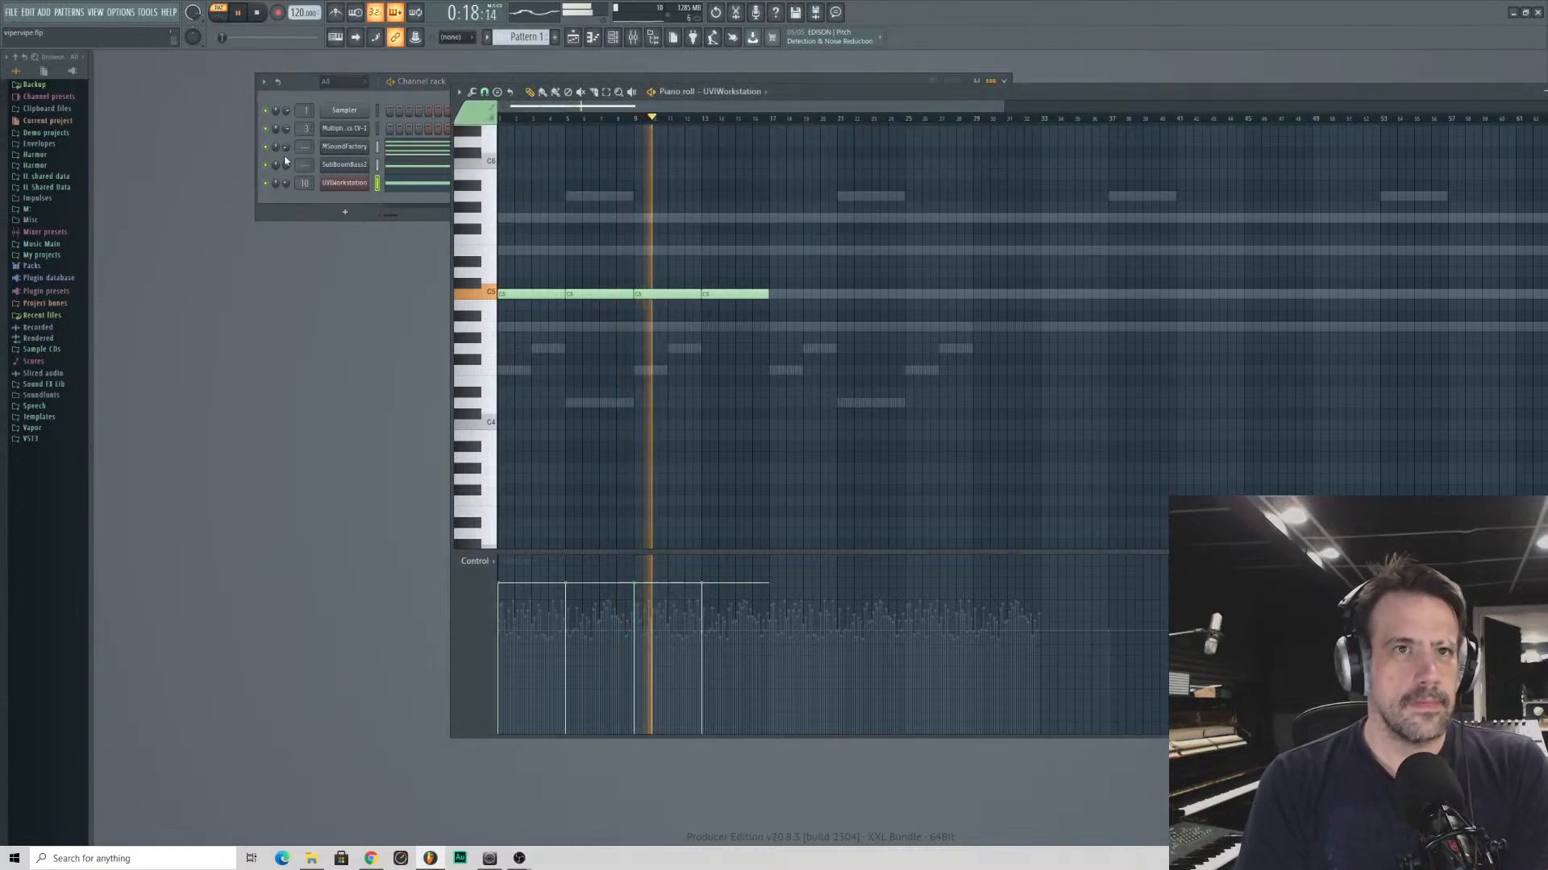
pyautogui.click(327, 184)
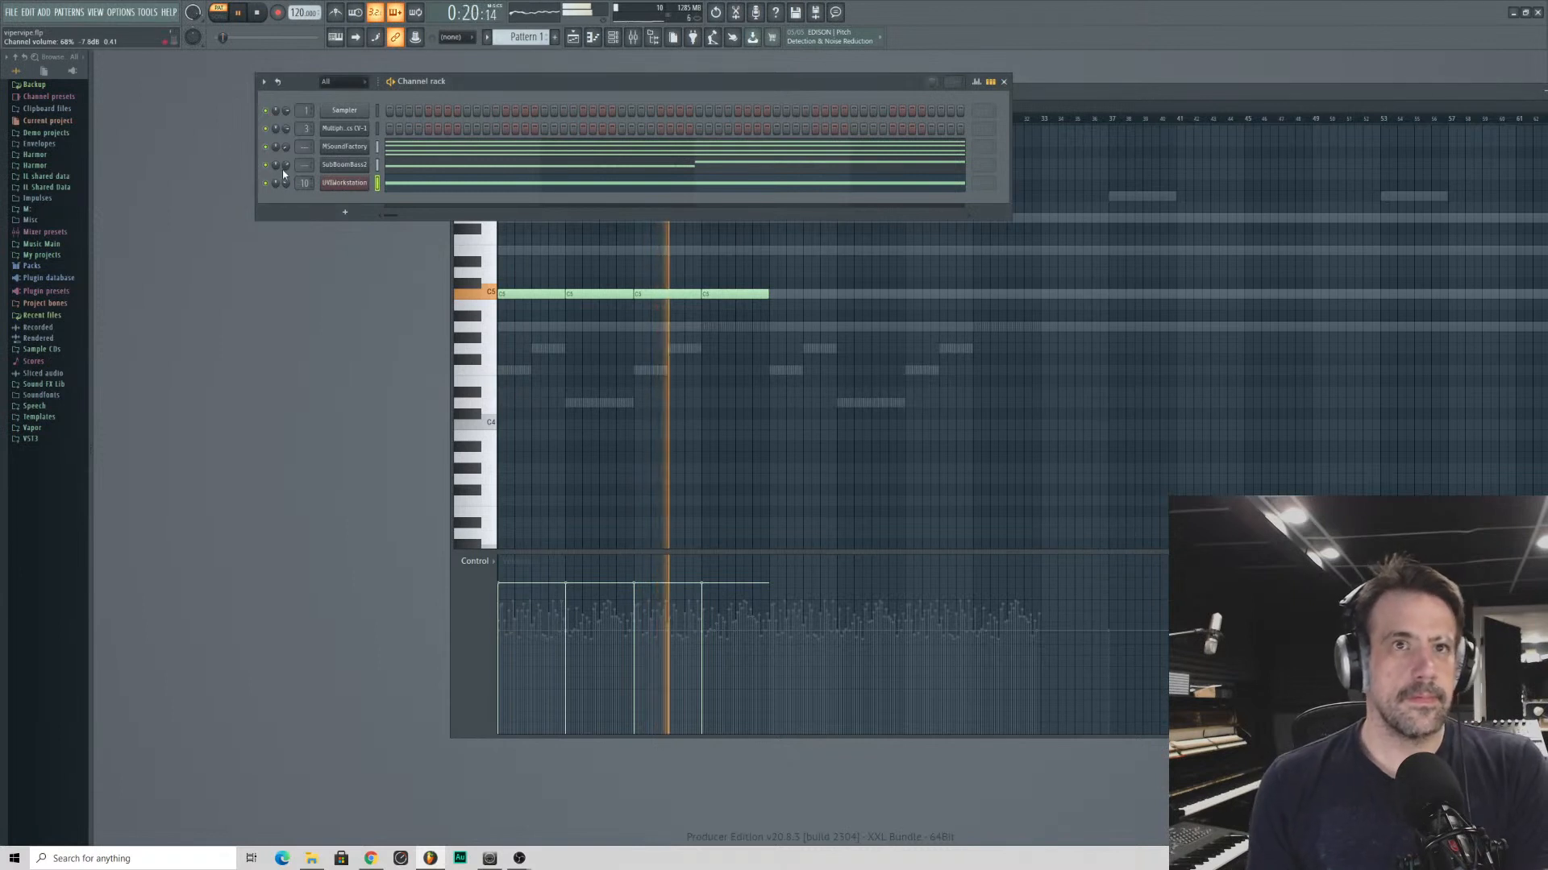
pyautogui.press('space')
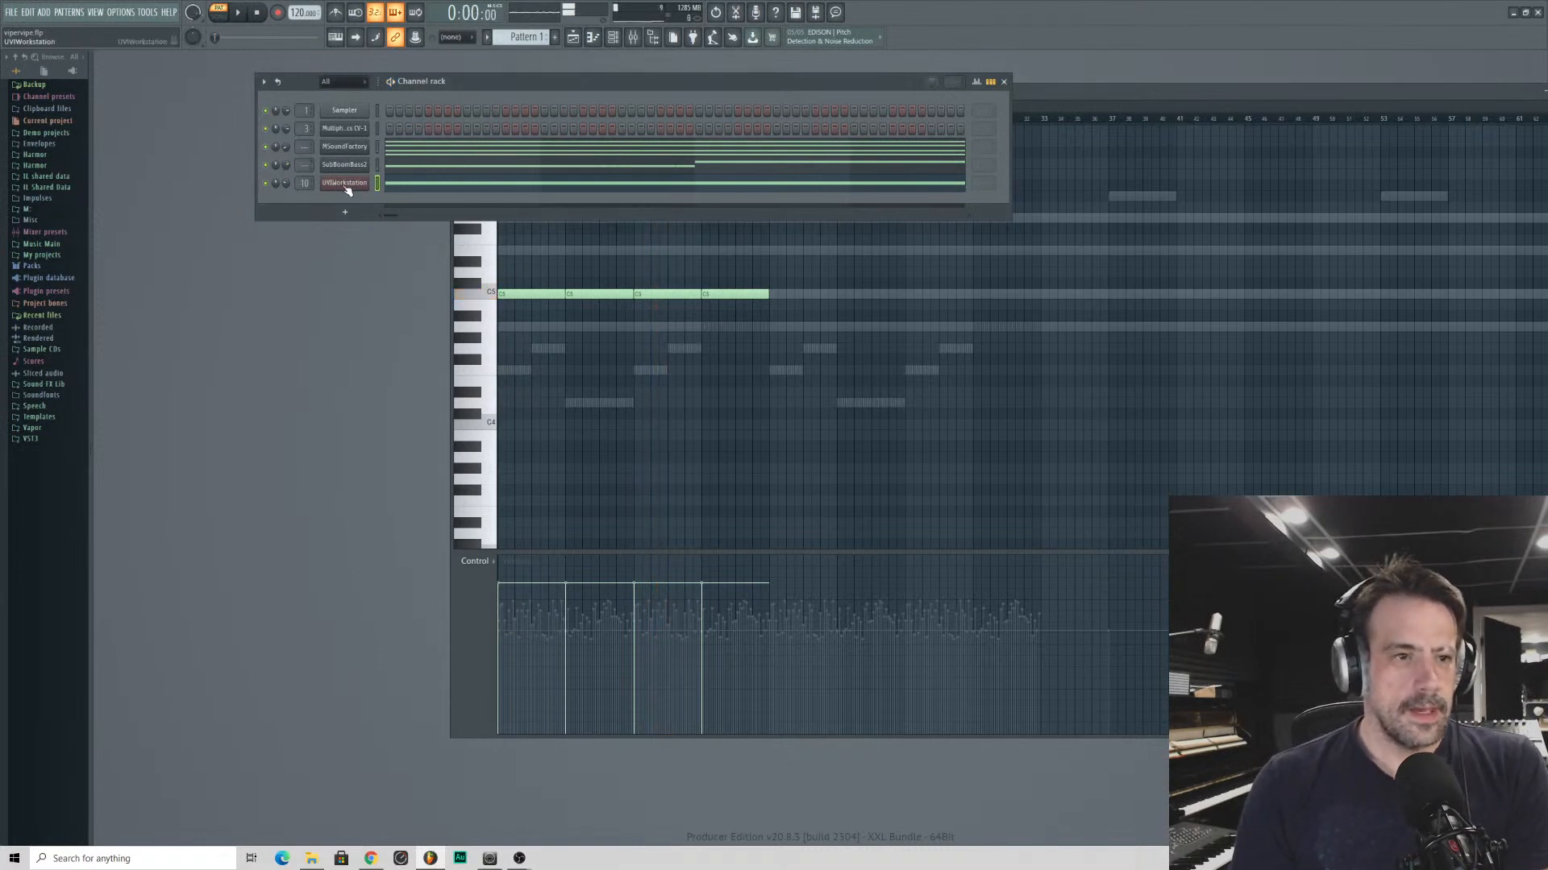
# - Open UVIWorkstation, advance the BeatBox Anthology 2 kit to Dyn ADD1, and play the pattern with it
pyautogui.click(345, 184)
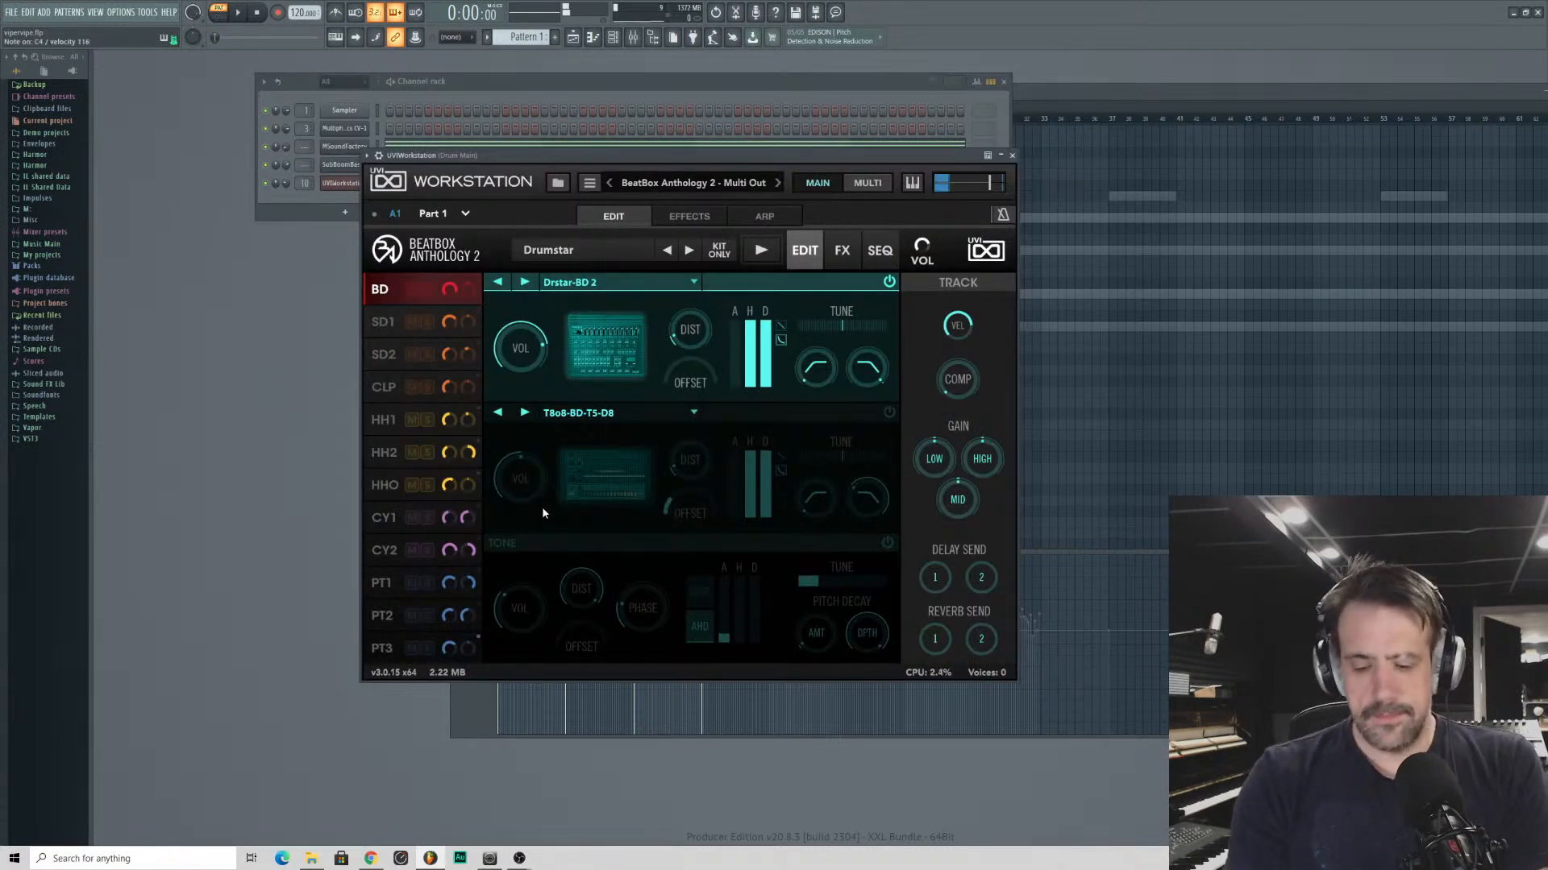
pyautogui.moveTo(513, 349)
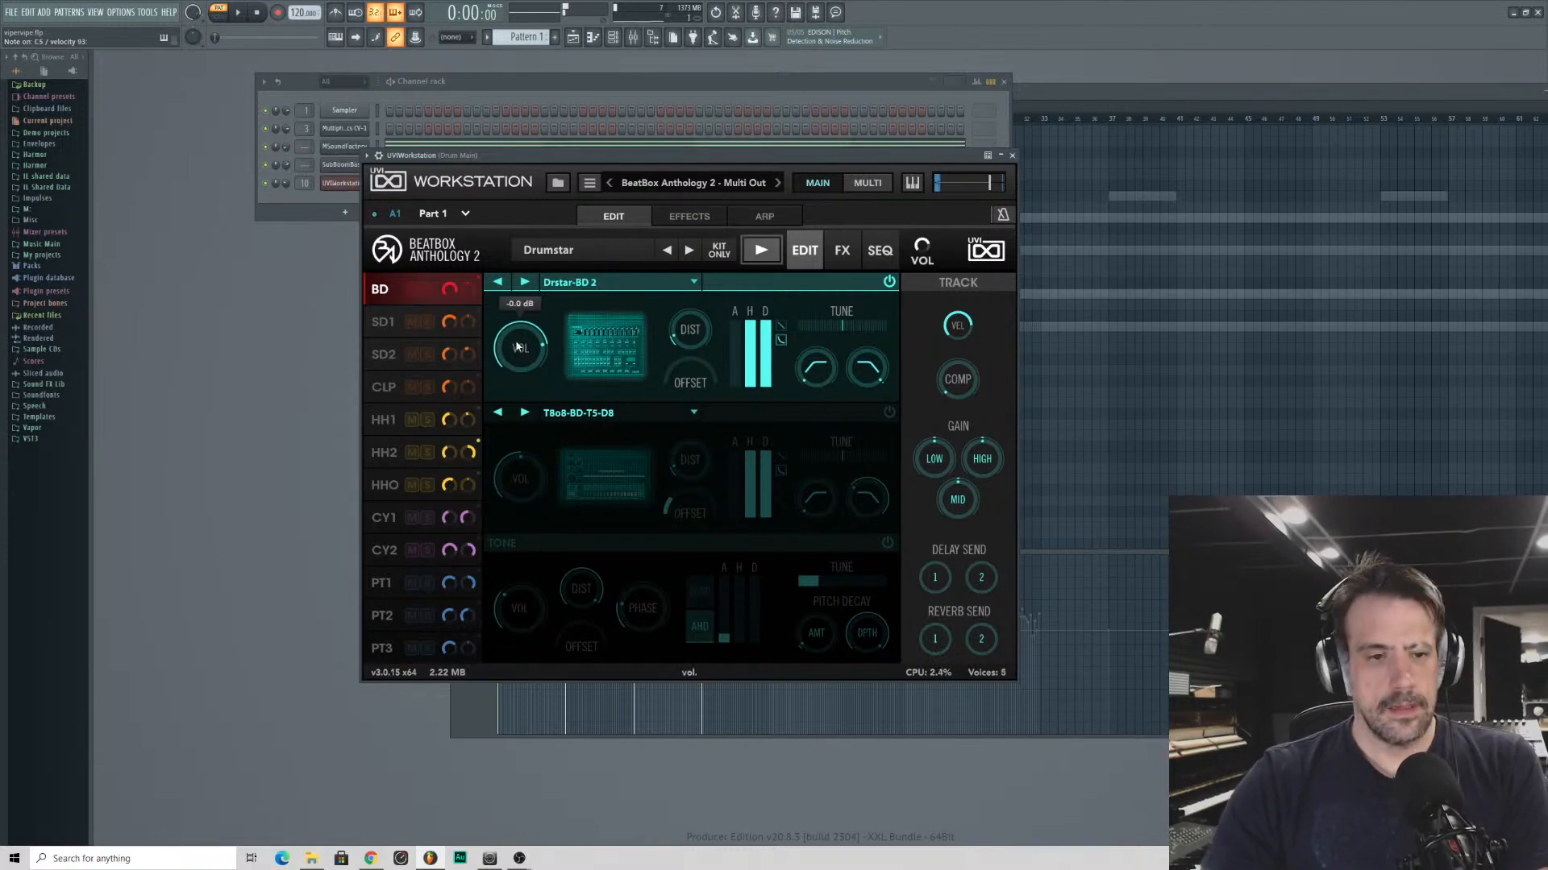
pyautogui.click(687, 251)
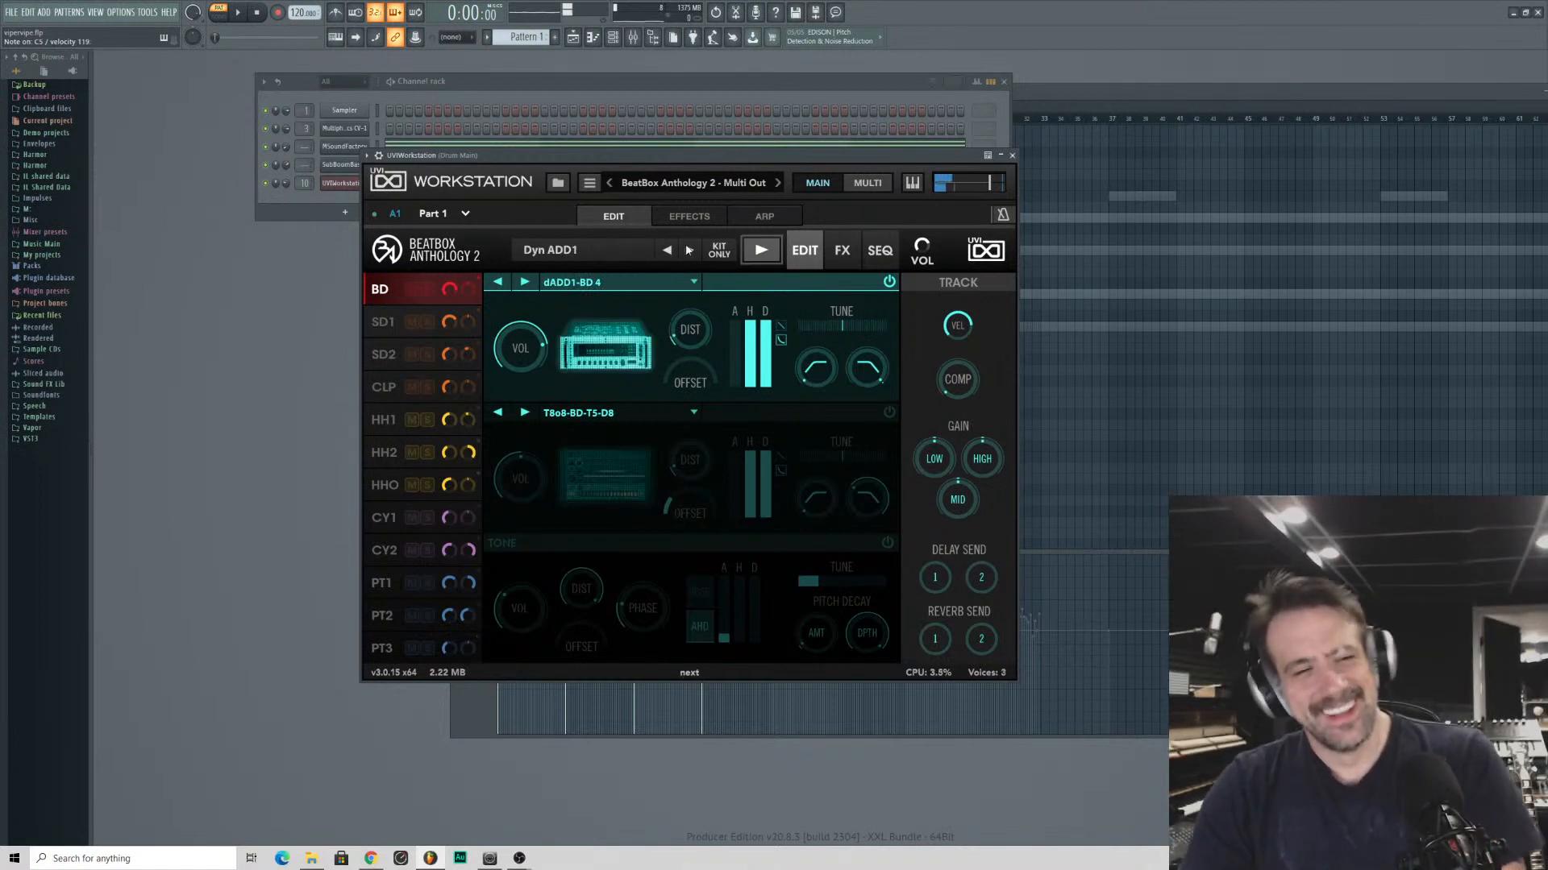
pyautogui.click(288, 206)
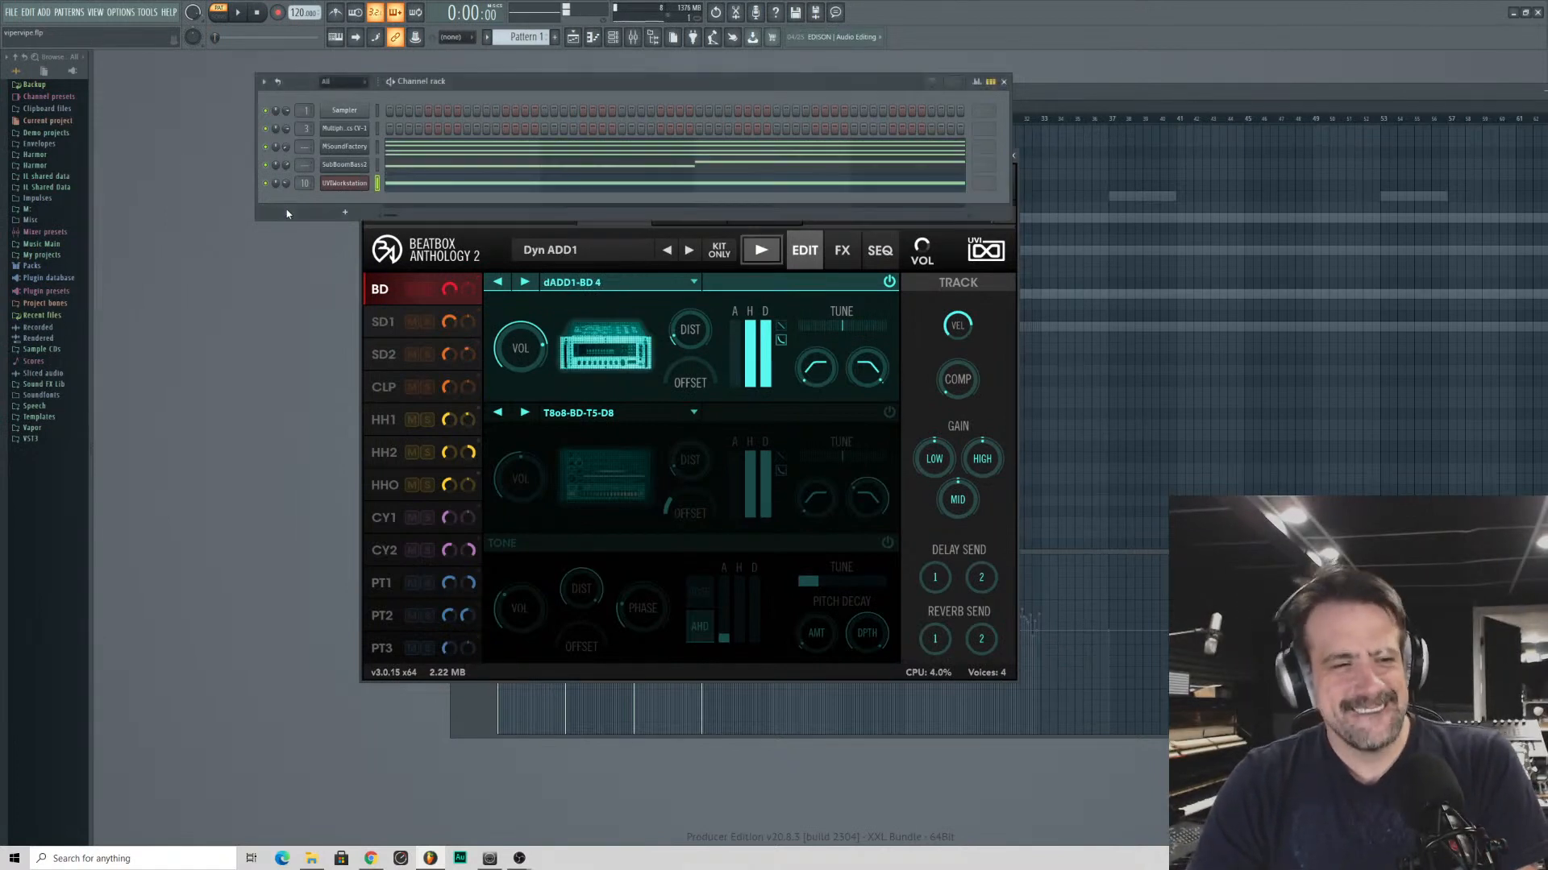
pyautogui.click(239, 16)
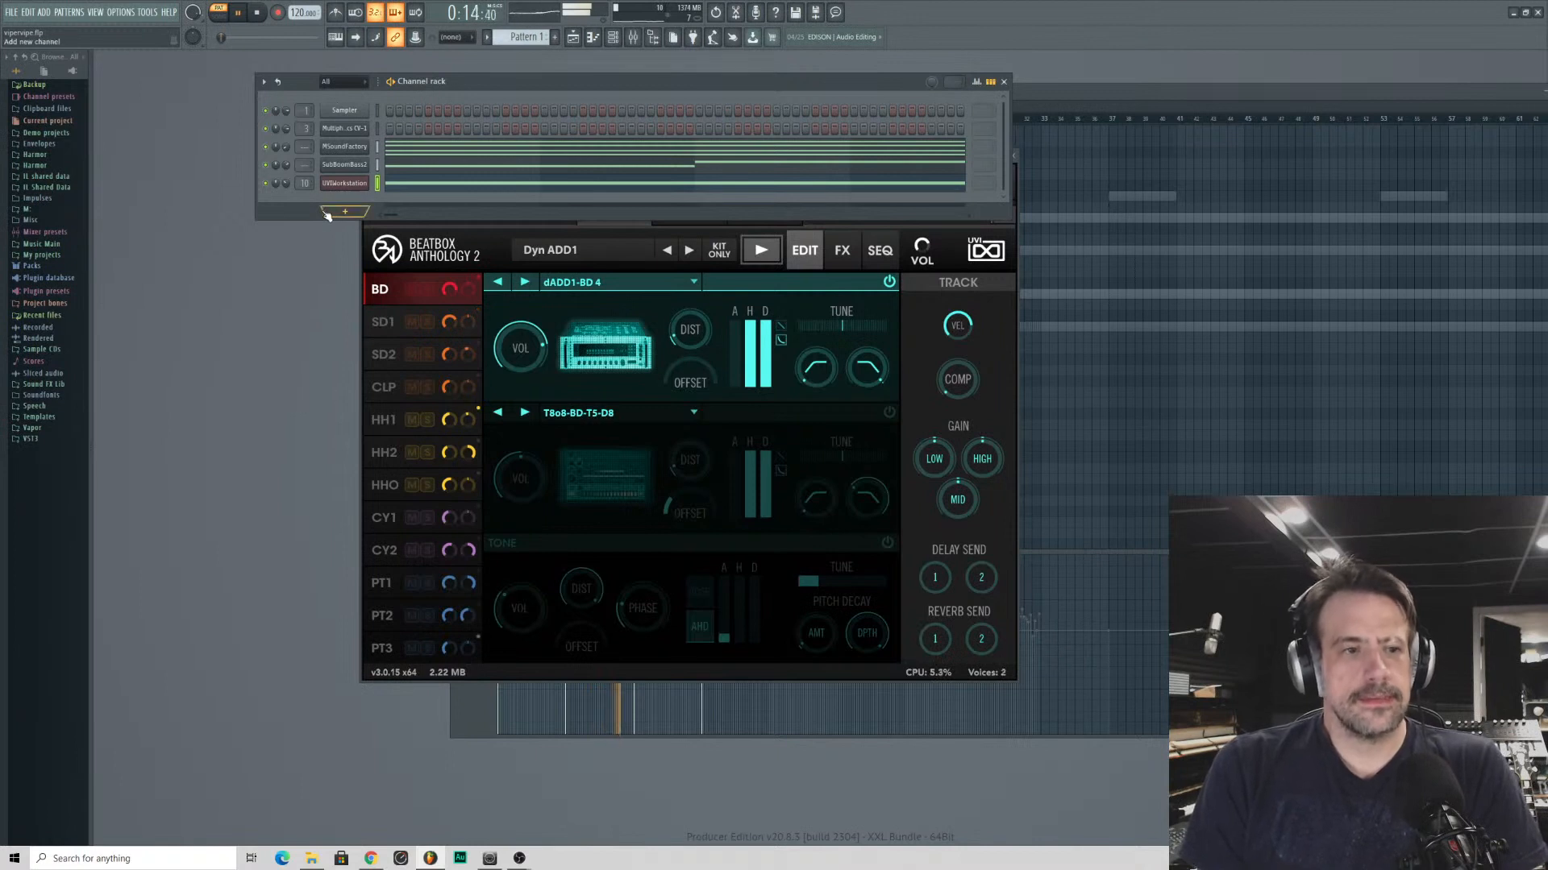
# - Open SubBoomBass2's part in the piano roll and, with playback stopped, select all its notes
pyautogui.click(425, 165)
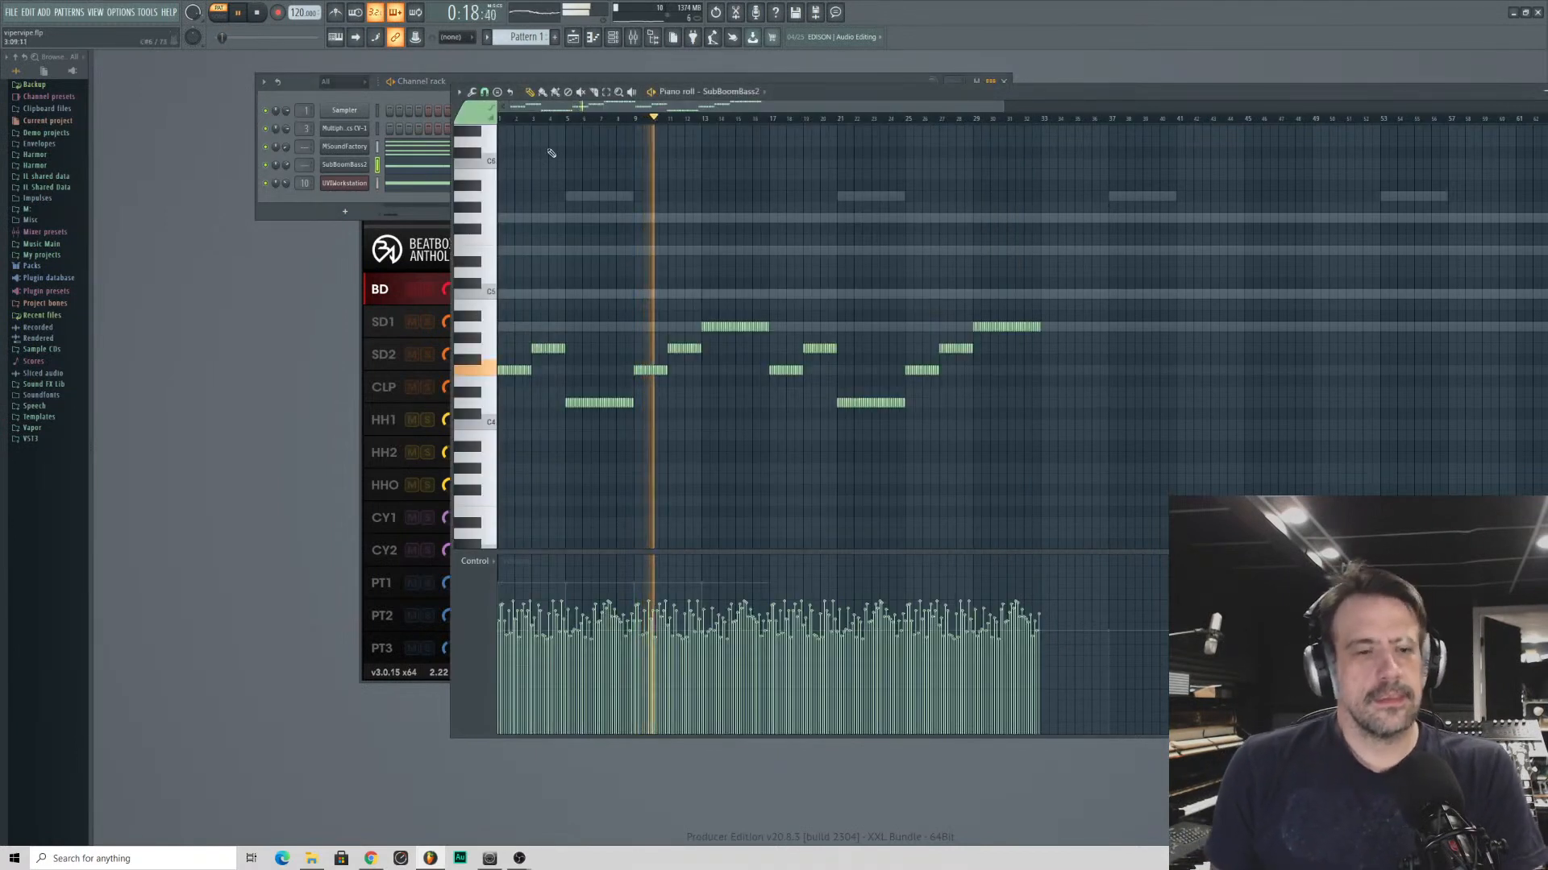
pyautogui.click(730, 91)
pyautogui.click(735, 150)
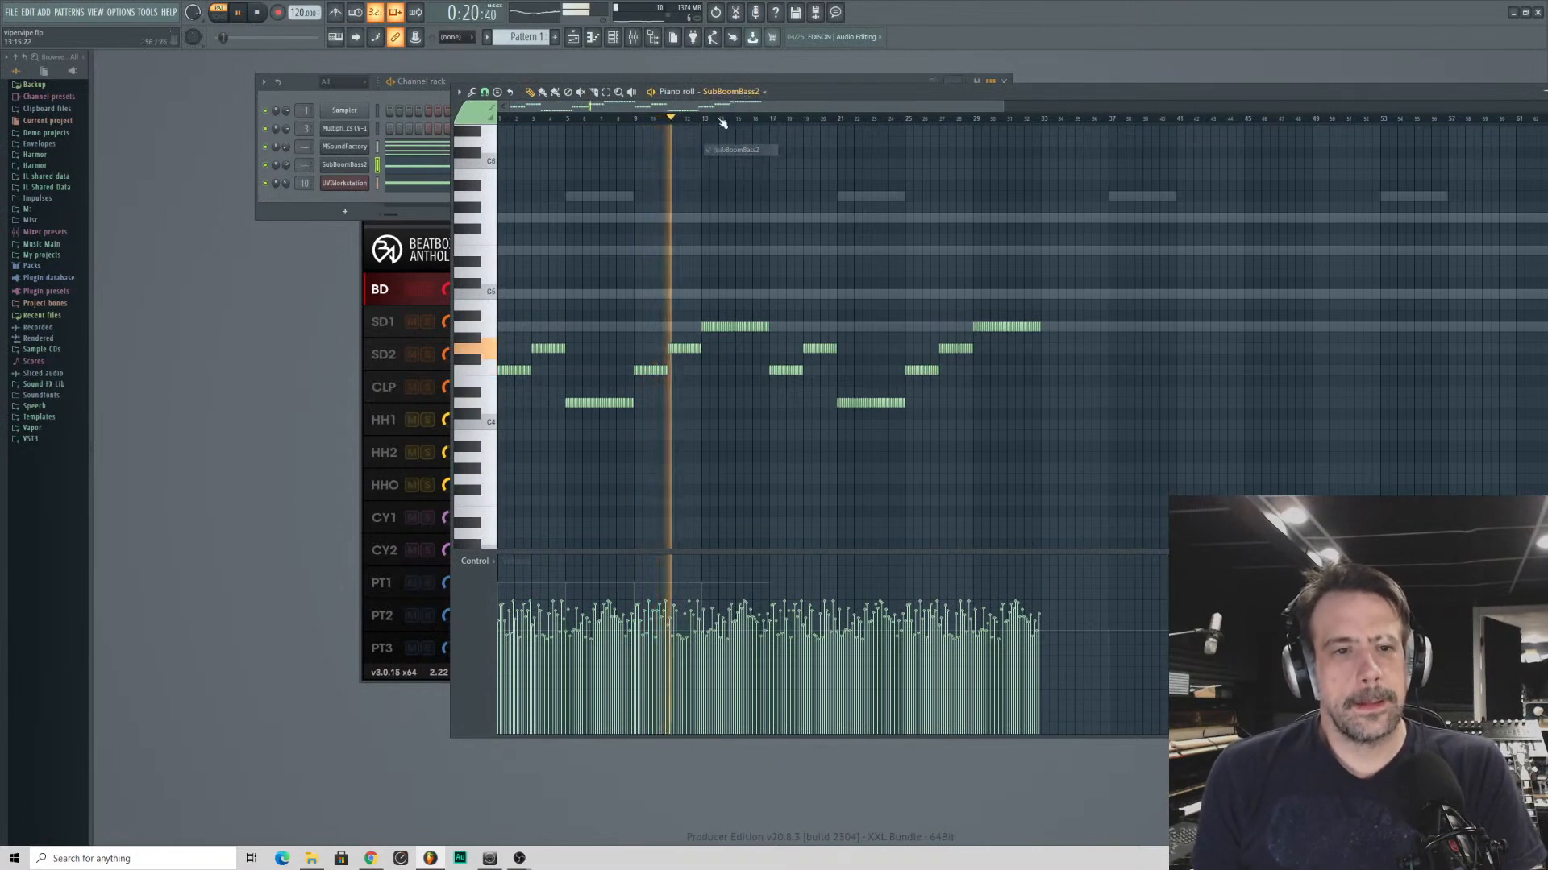
pyautogui.press('space')
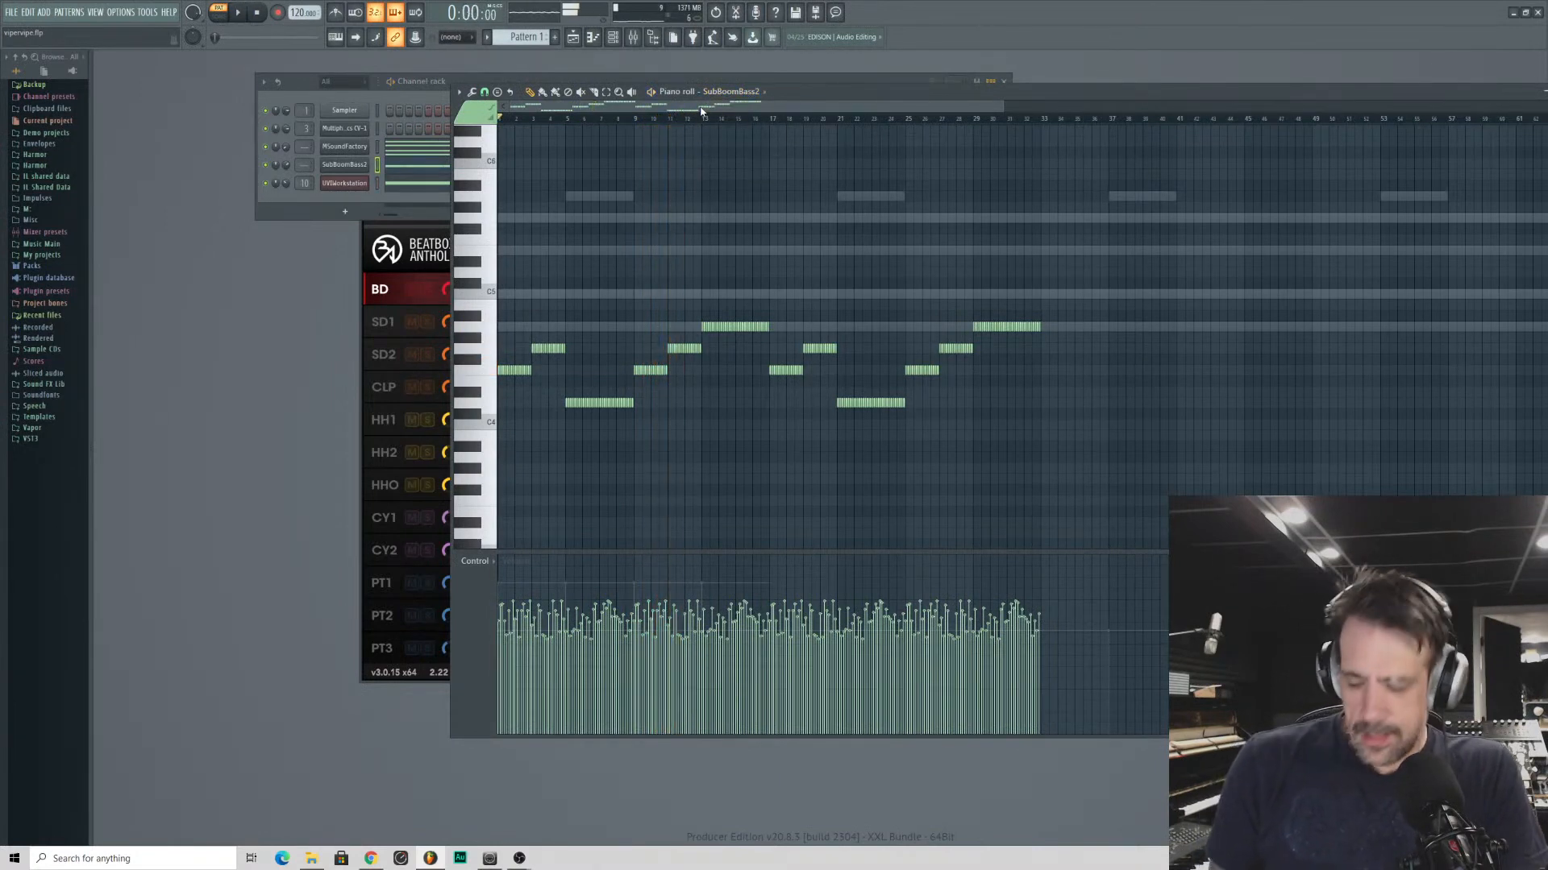
pyautogui.hotkey('ctrl', 'a')
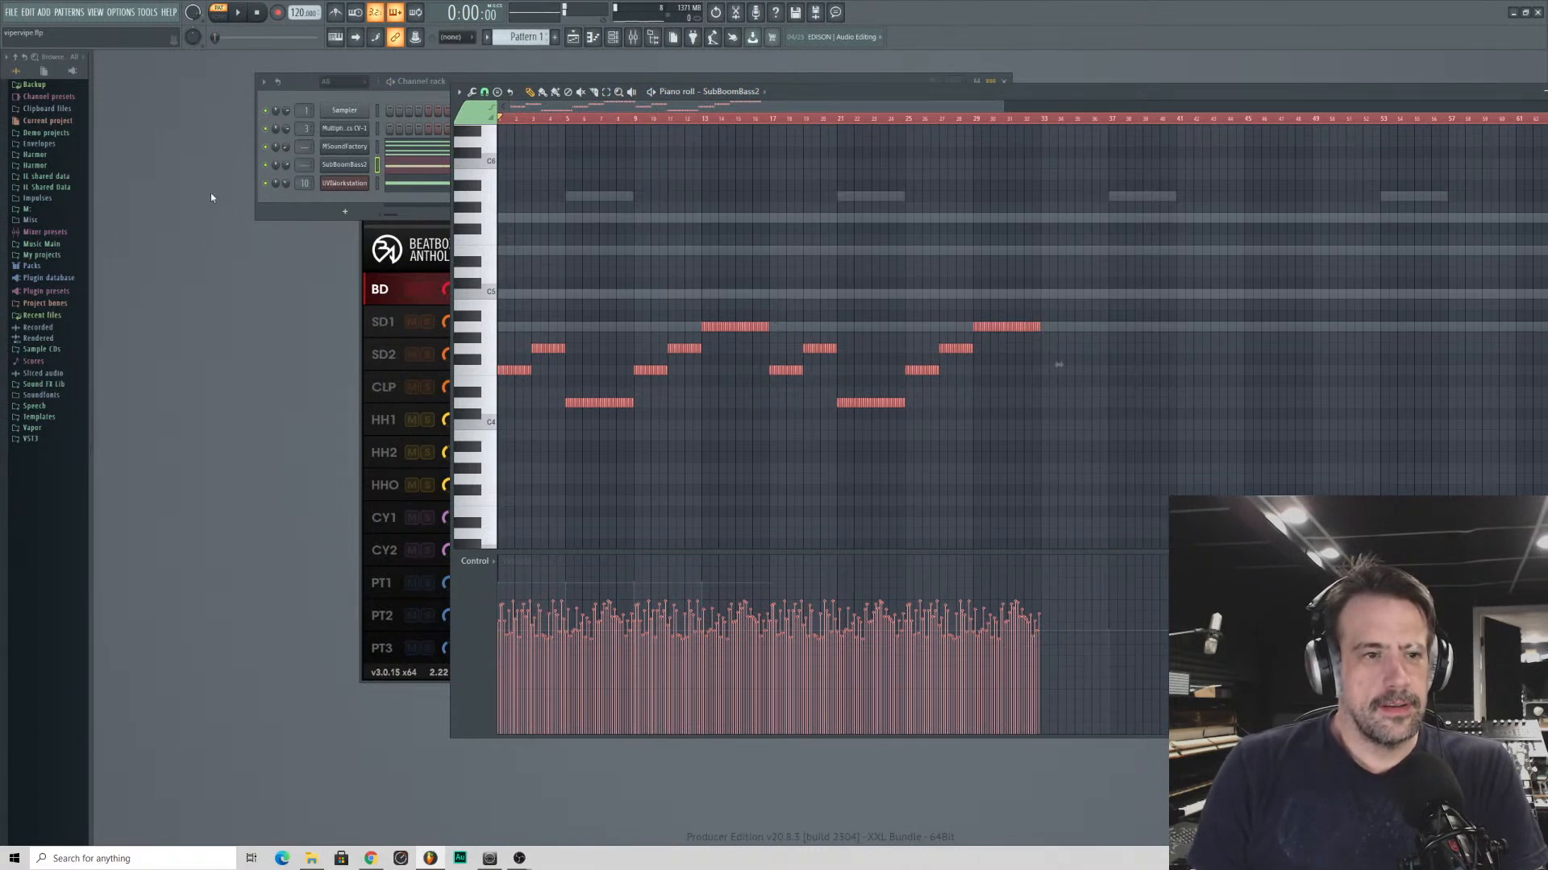
# - Mute the SubBoomBass2 channel and listen to the pattern without the bass
pyautogui.click(271, 170)
pyautogui.press('space')
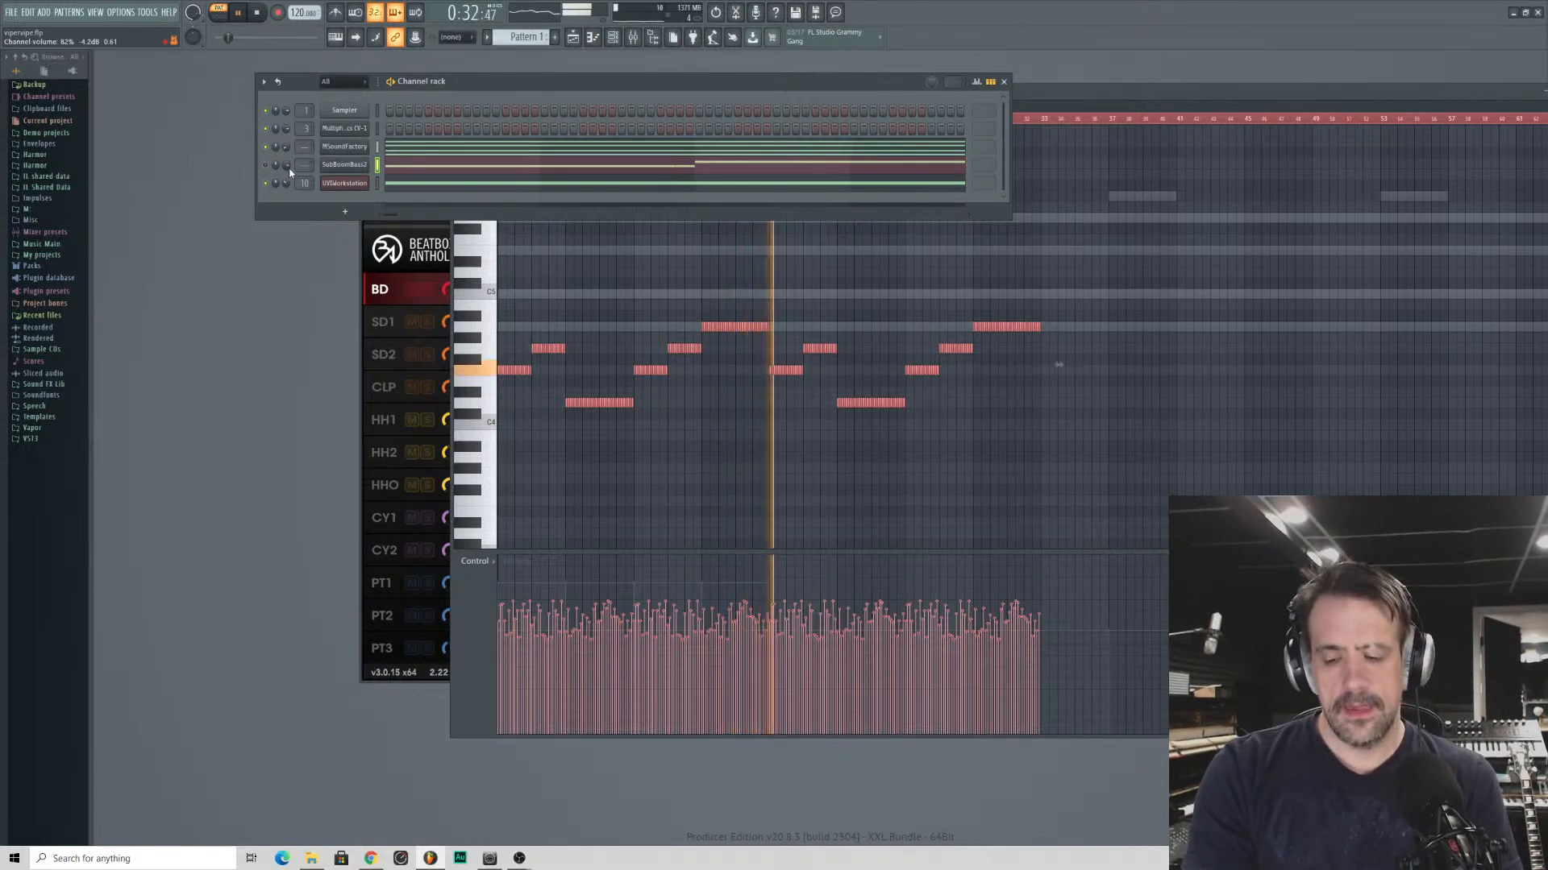
pyautogui.click(258, 19)
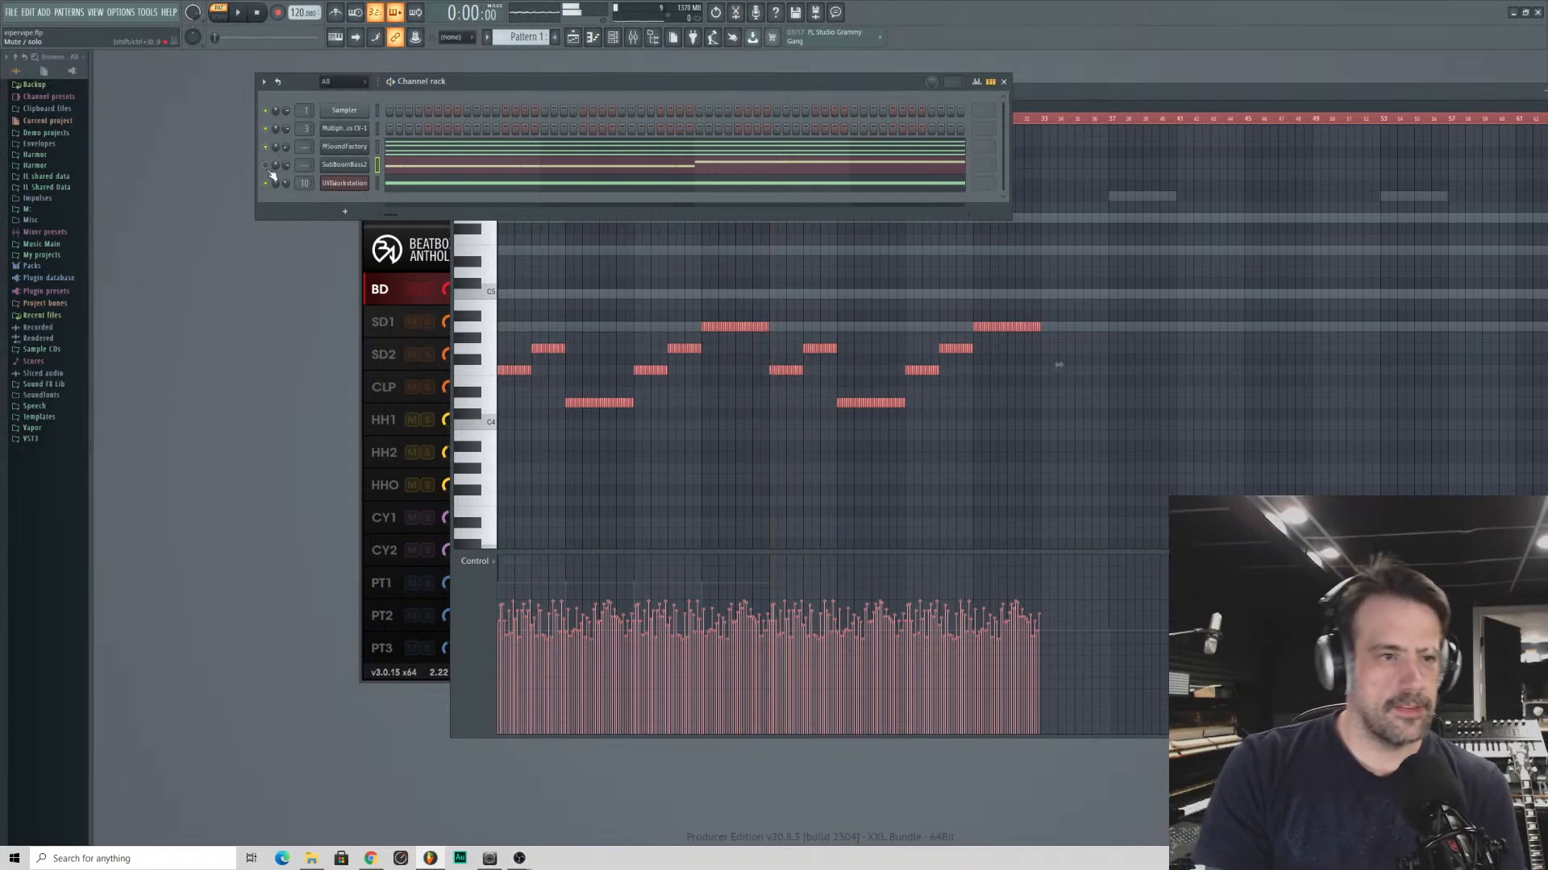
# - Delete all of SubBoomBass2's notes in the piano roll
pyautogui.click(396, 171)
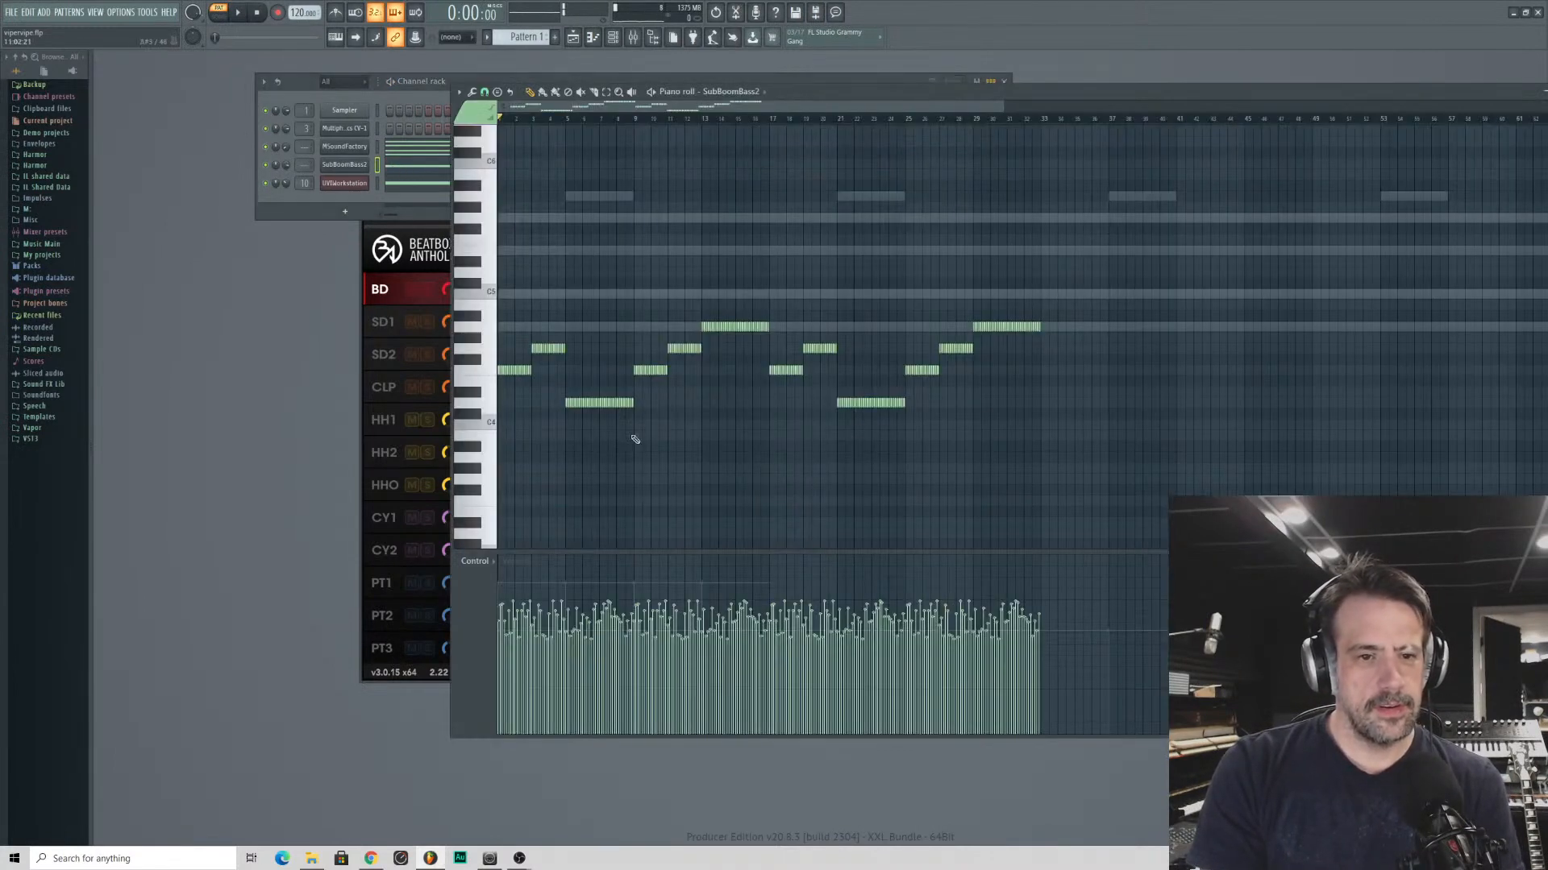
pyautogui.hotkey('ctrl', 'a')
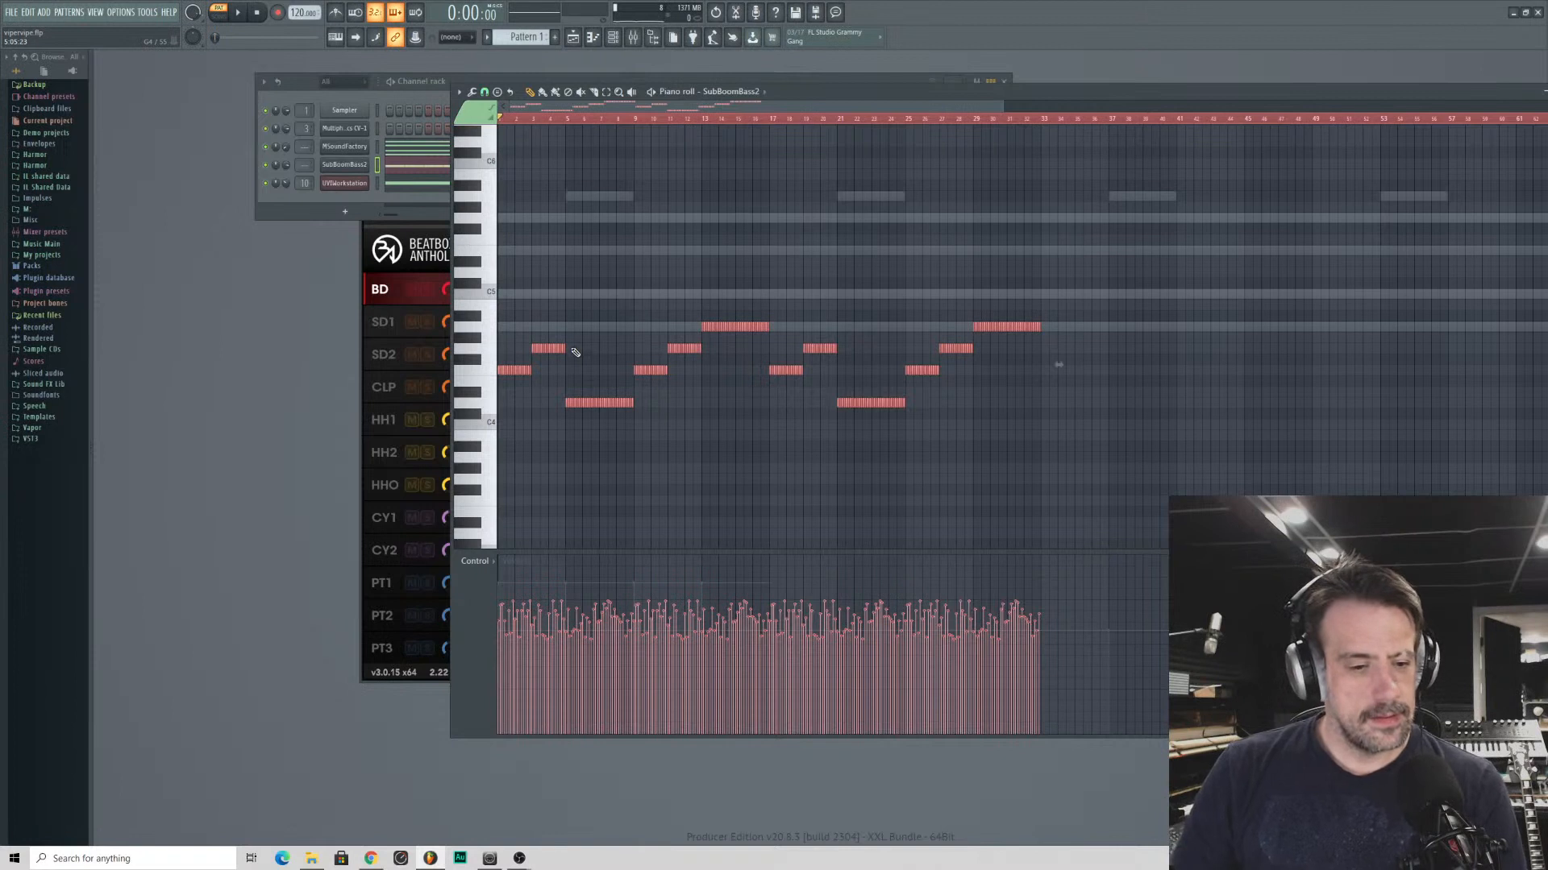
pyautogui.press('Delete')
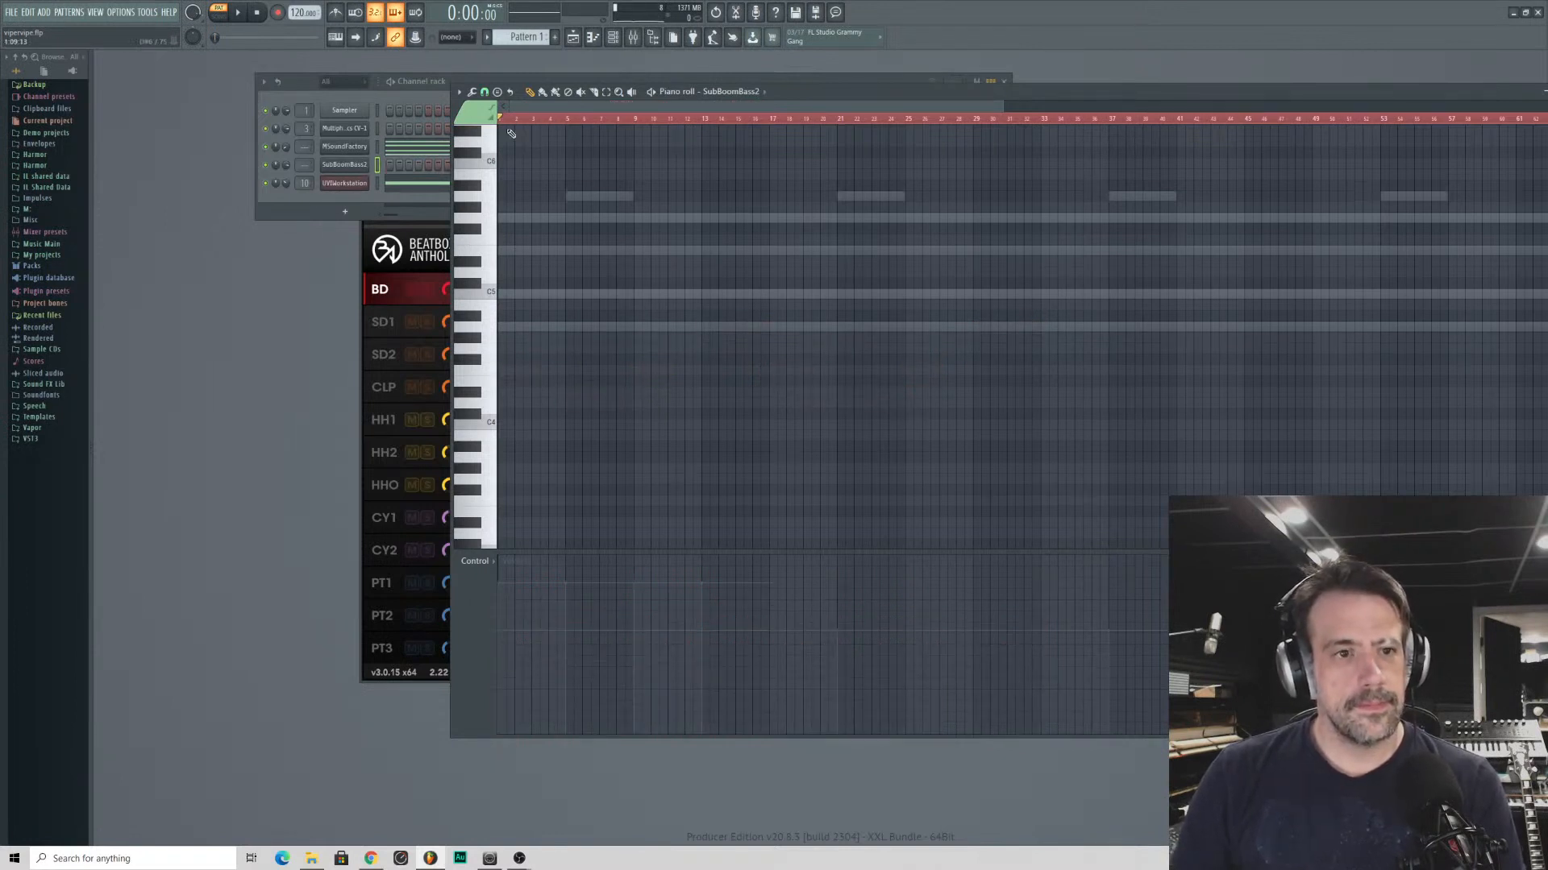
# - Arm recording, dismiss the choice of what to record, and set SubBoomBass2's play mode to Legato
pyautogui.click(278, 12)
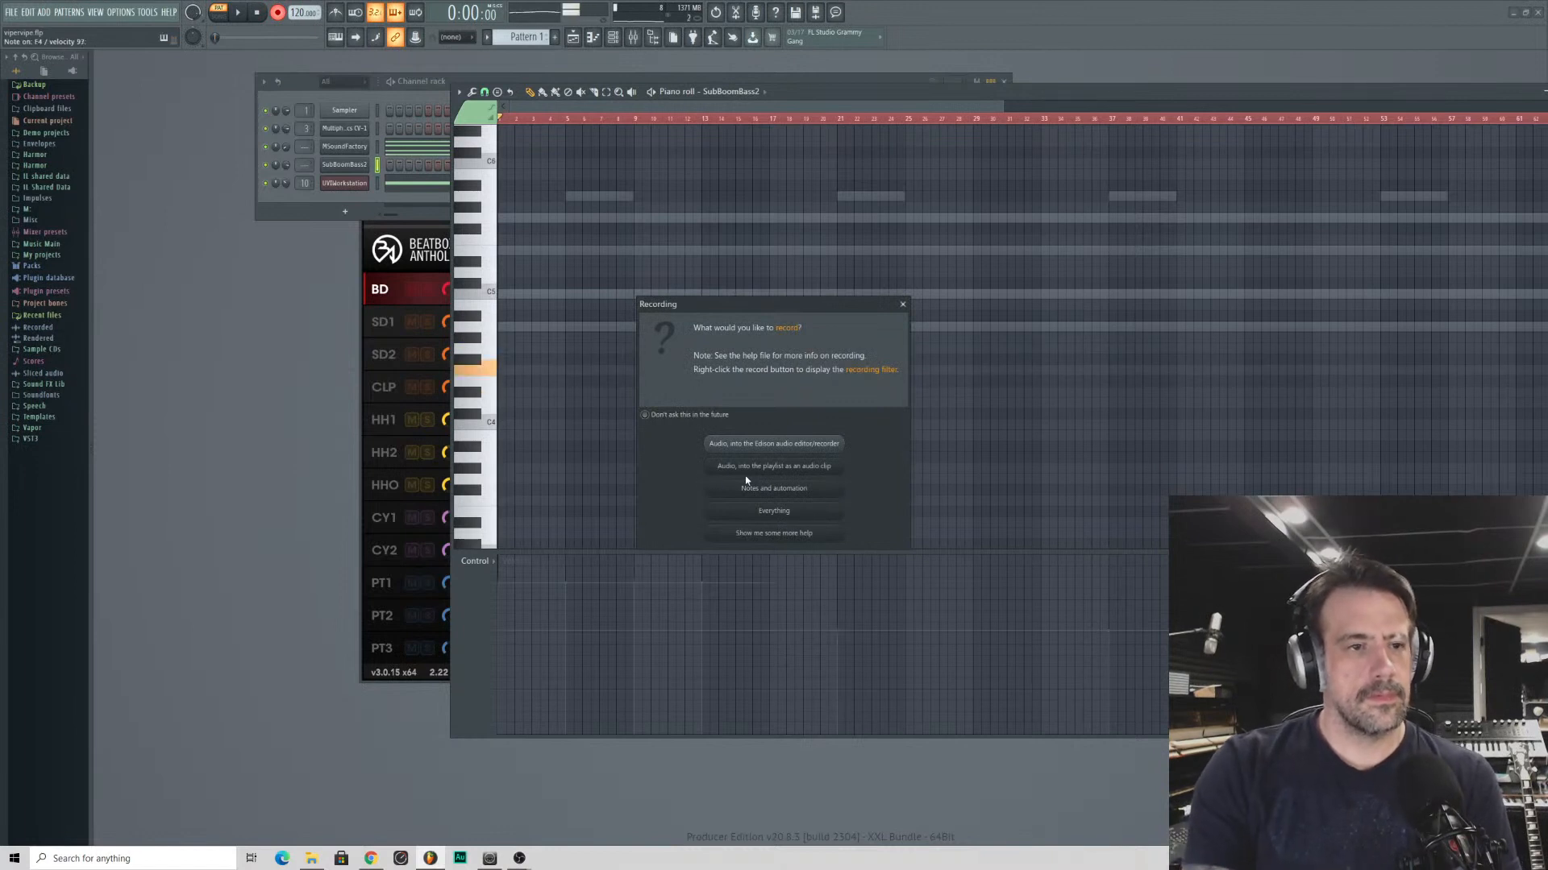
pyautogui.click(903, 304)
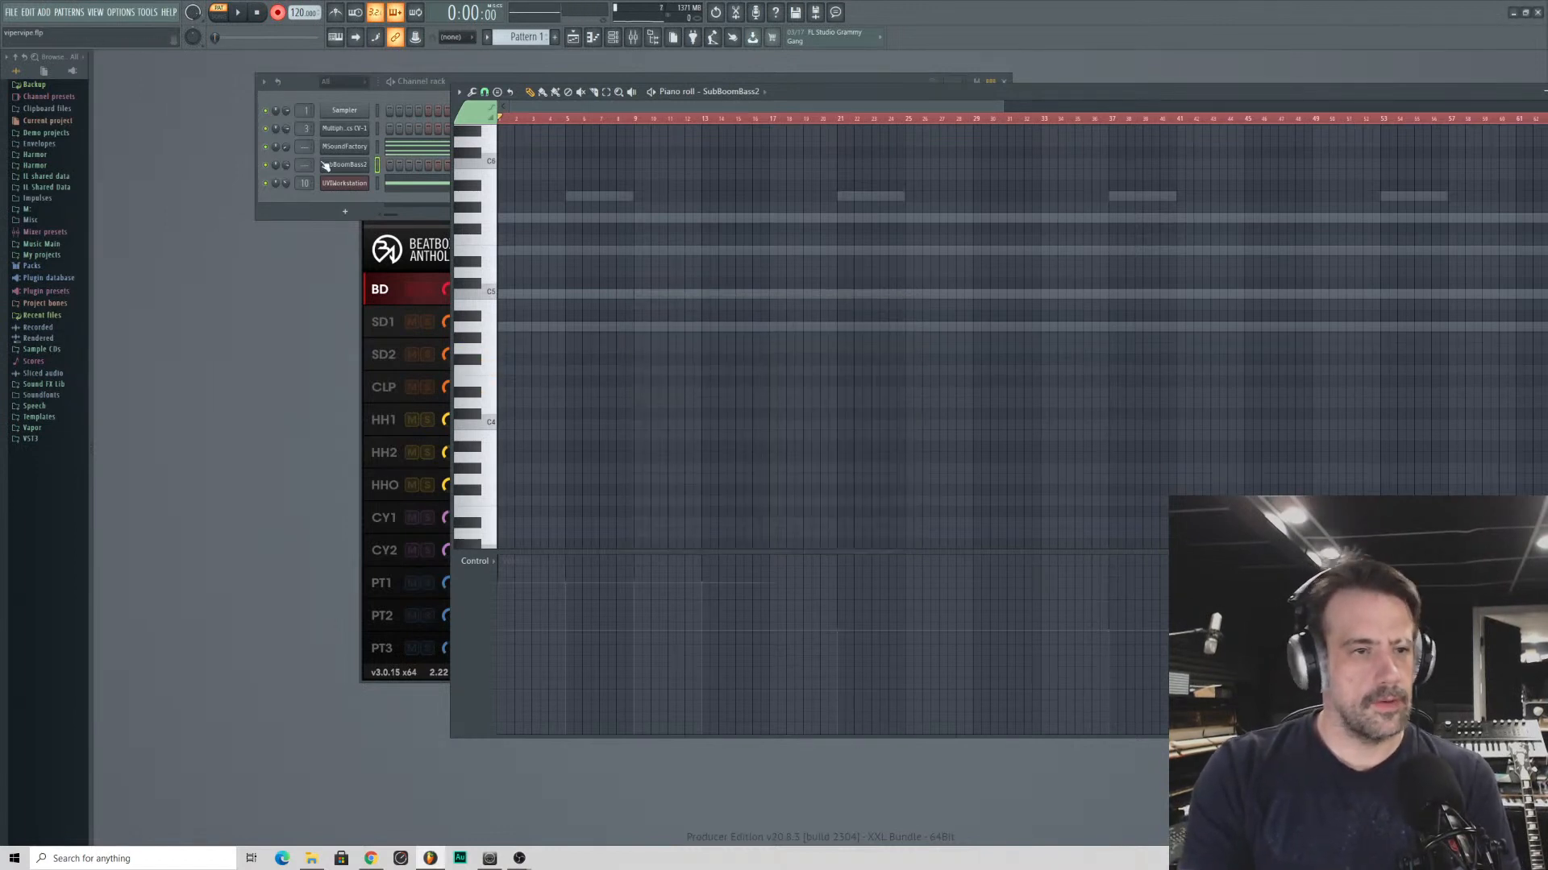
pyautogui.click(349, 168)
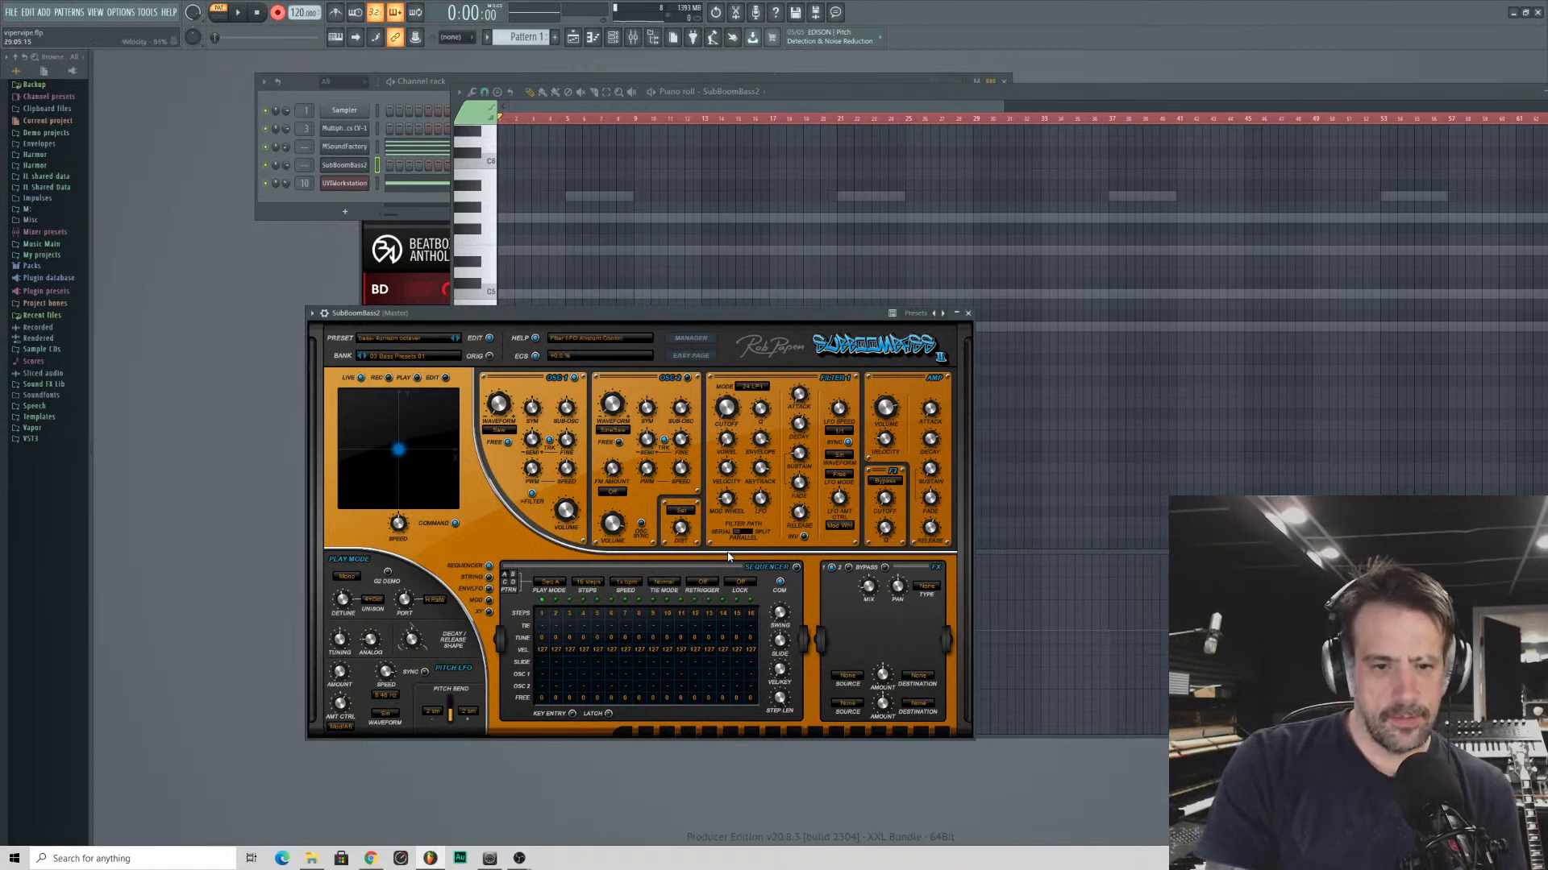
pyautogui.click(349, 577)
pyautogui.click(353, 595)
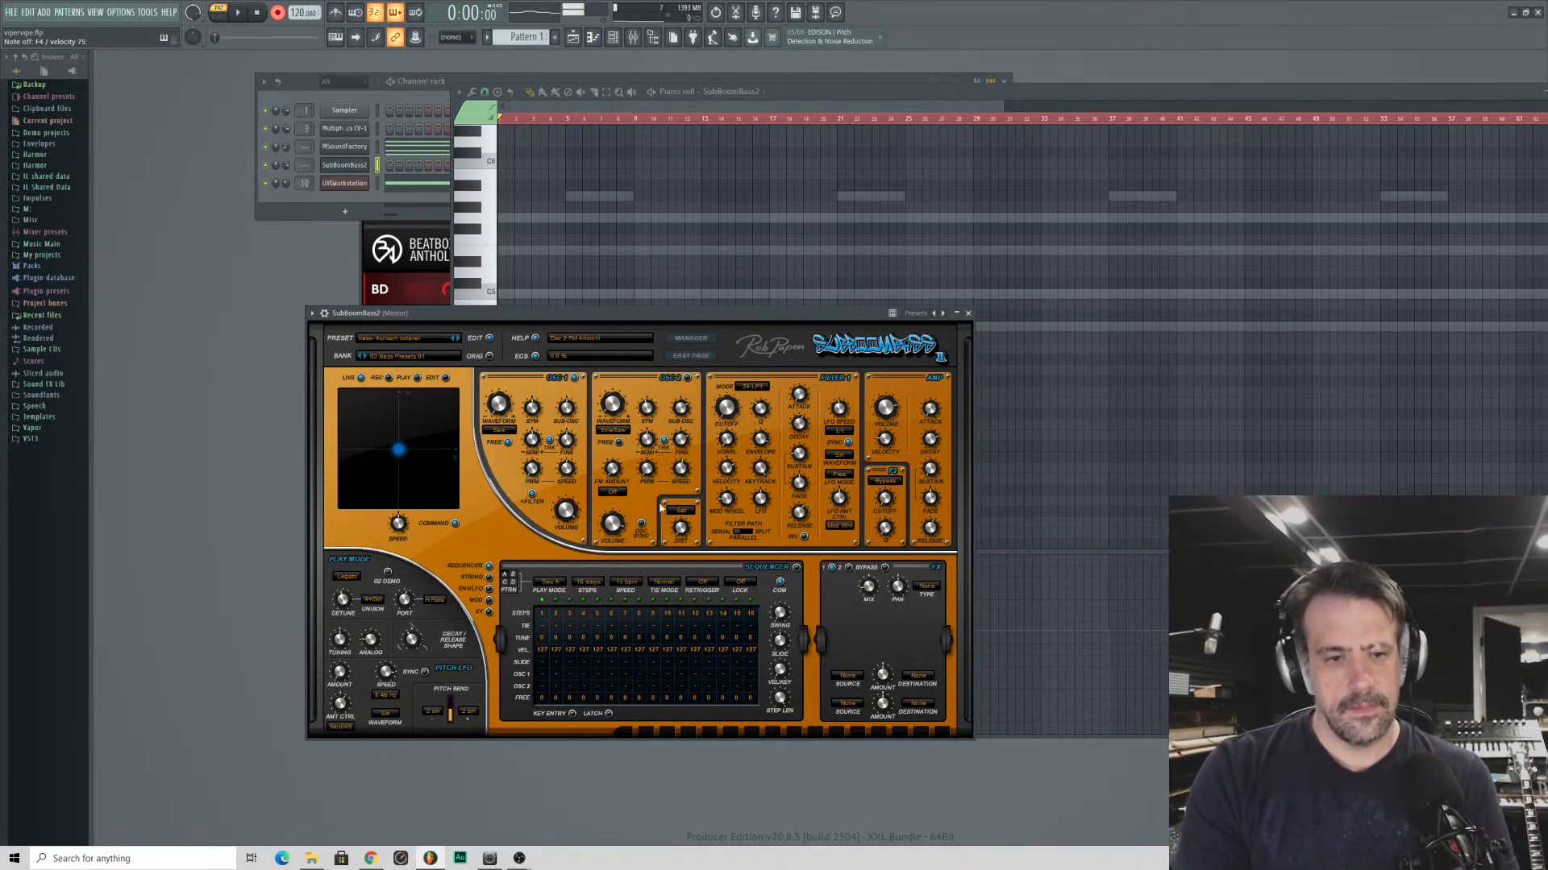
# - Bring SubBoomBass2's empty piano roll forward and rehearse a bass line over the playing pattern with recording off
pyautogui.click(232, 358)
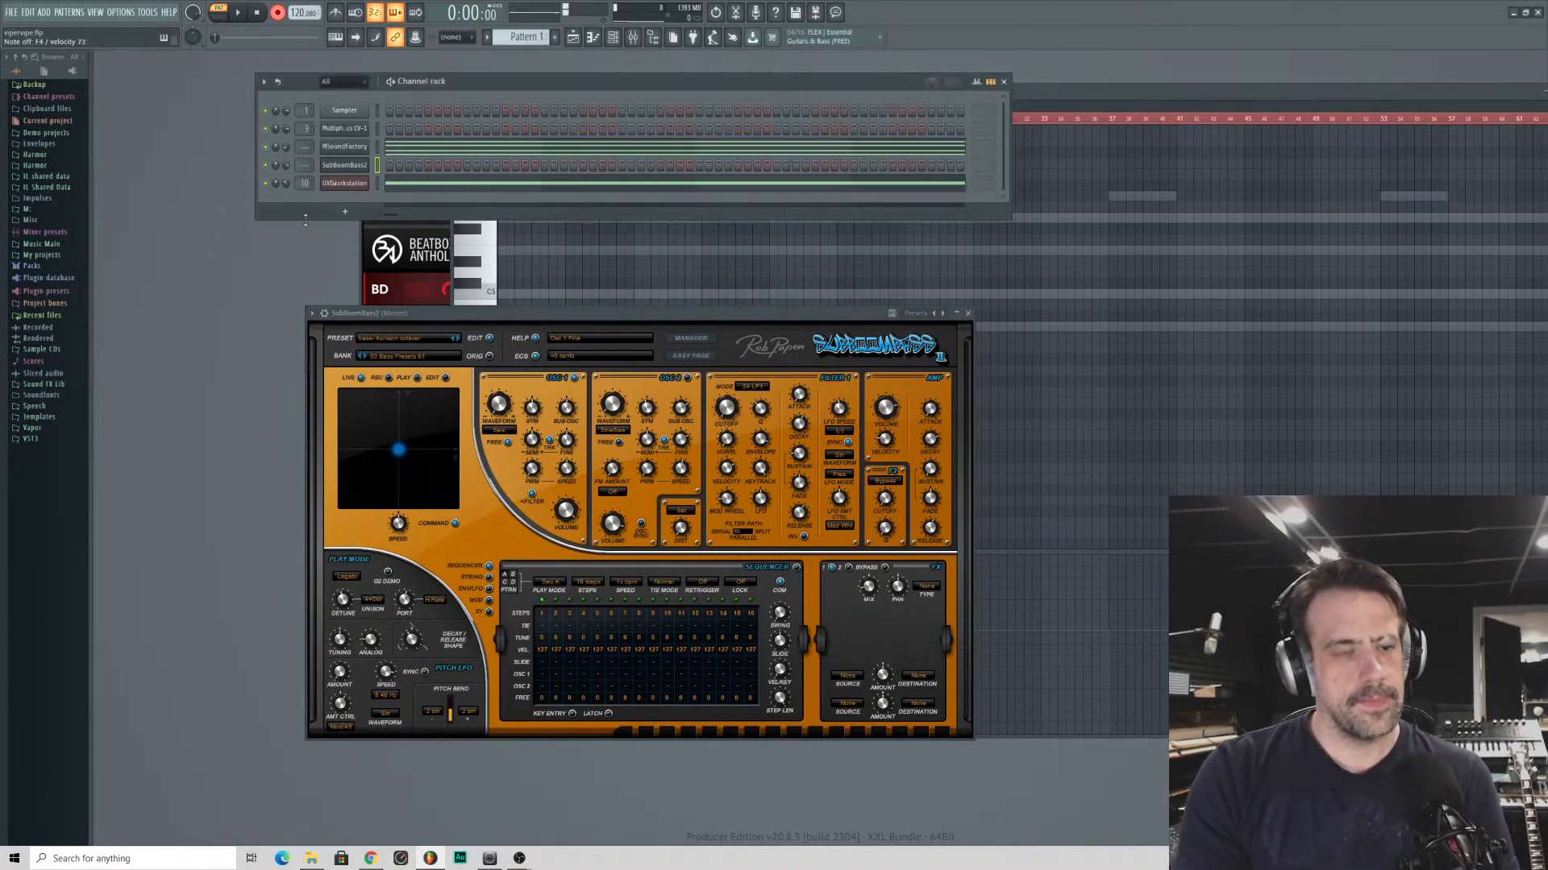
pyautogui.click(1226, 91)
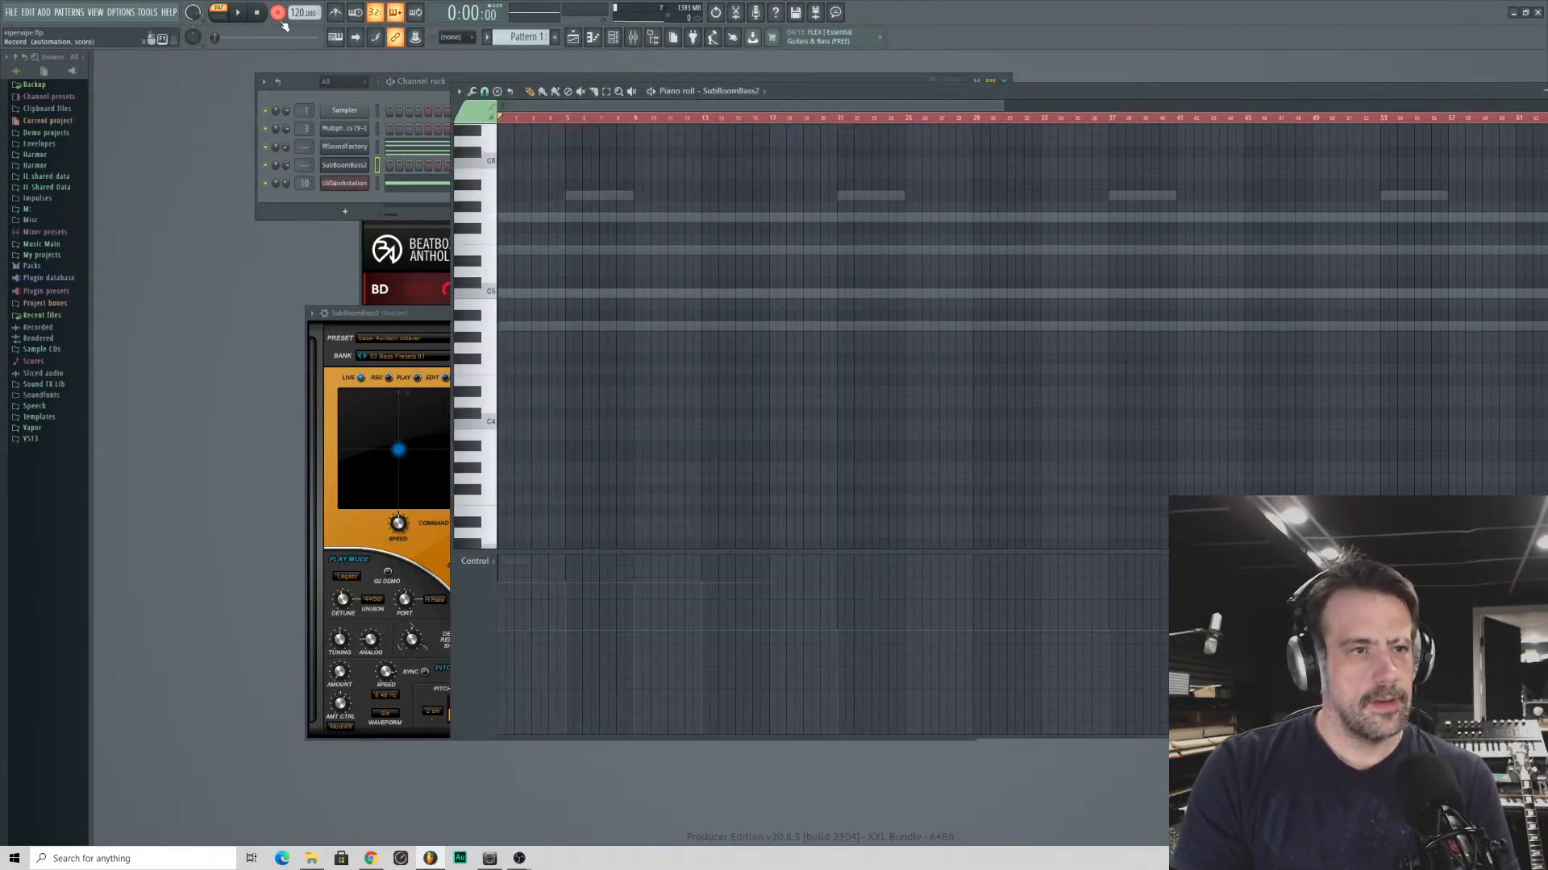
pyautogui.press('space')
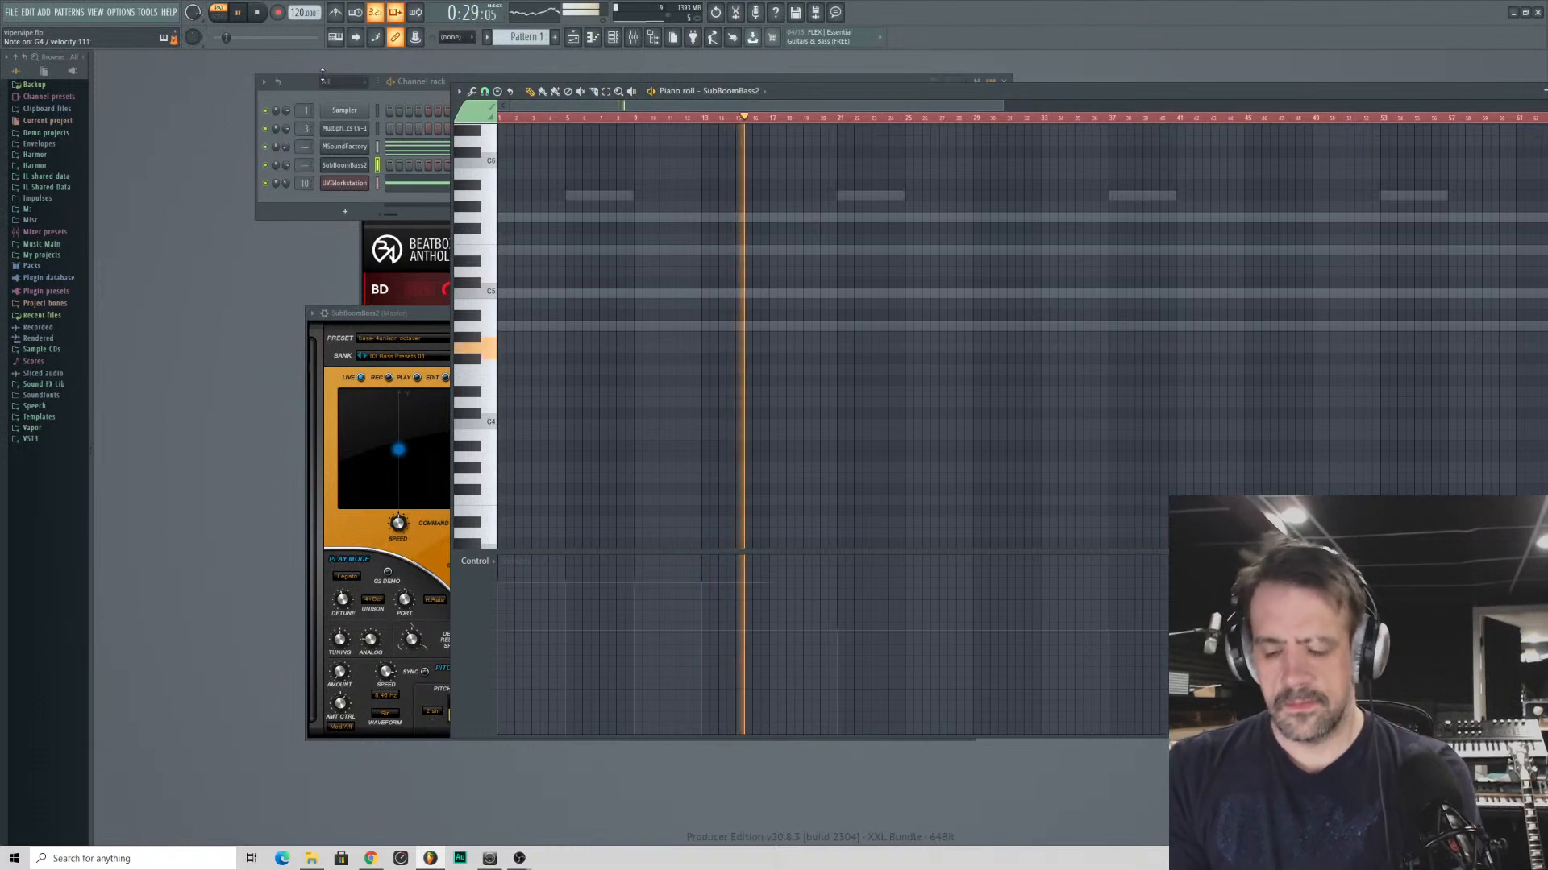
pyautogui.press('space')
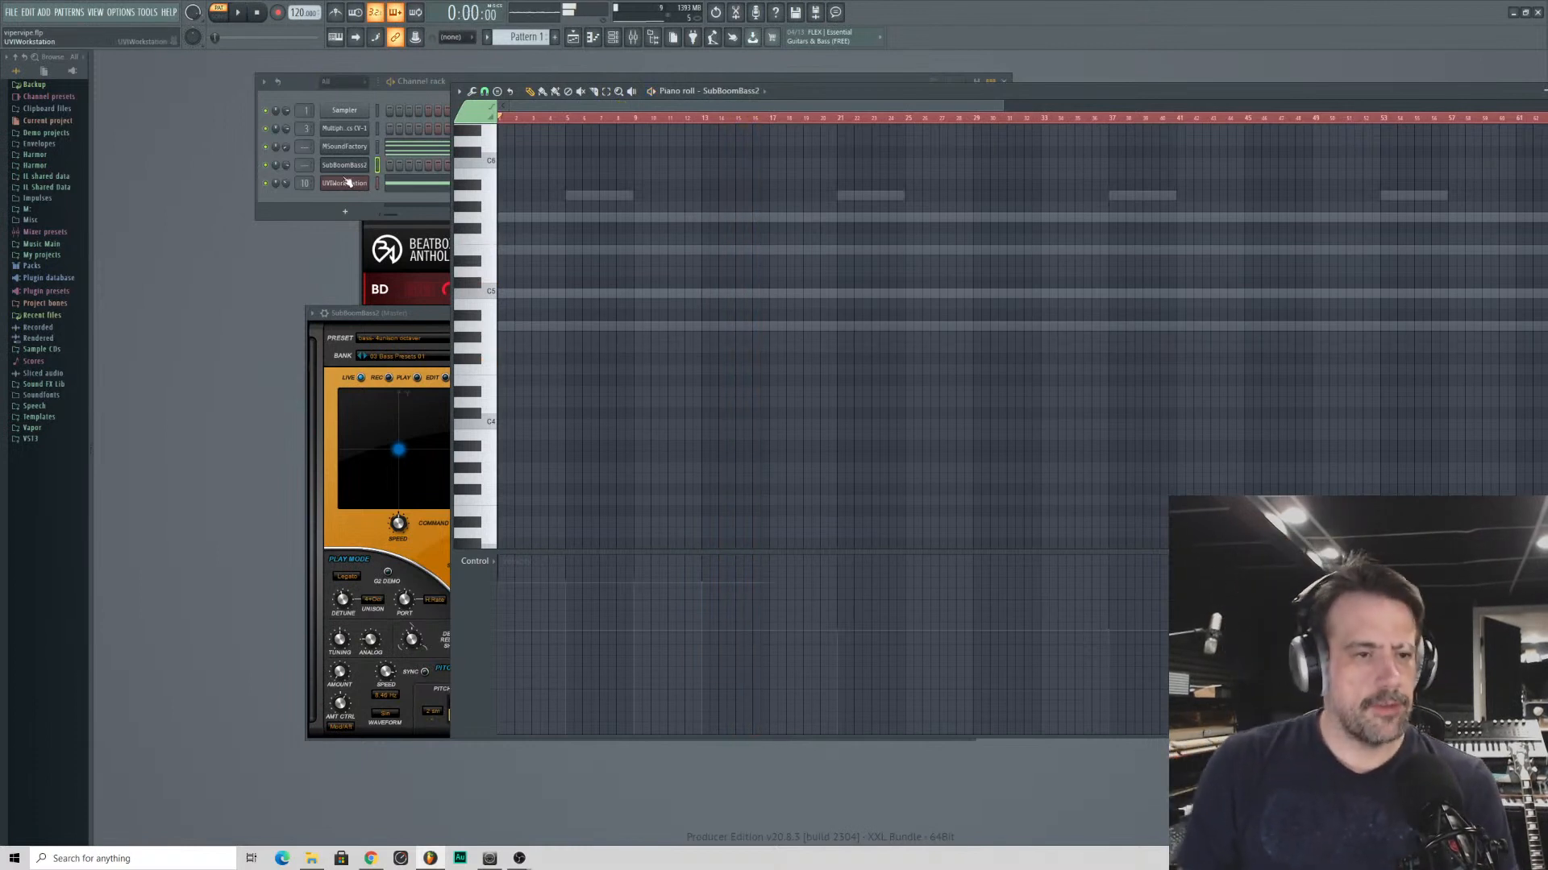
# - Bring SubBoomBass2's window forward, show its wrapper settings, and adjust the synth's filter controls, including the velocity amount
pyautogui.click(303, 207)
pyautogui.click(335, 315)
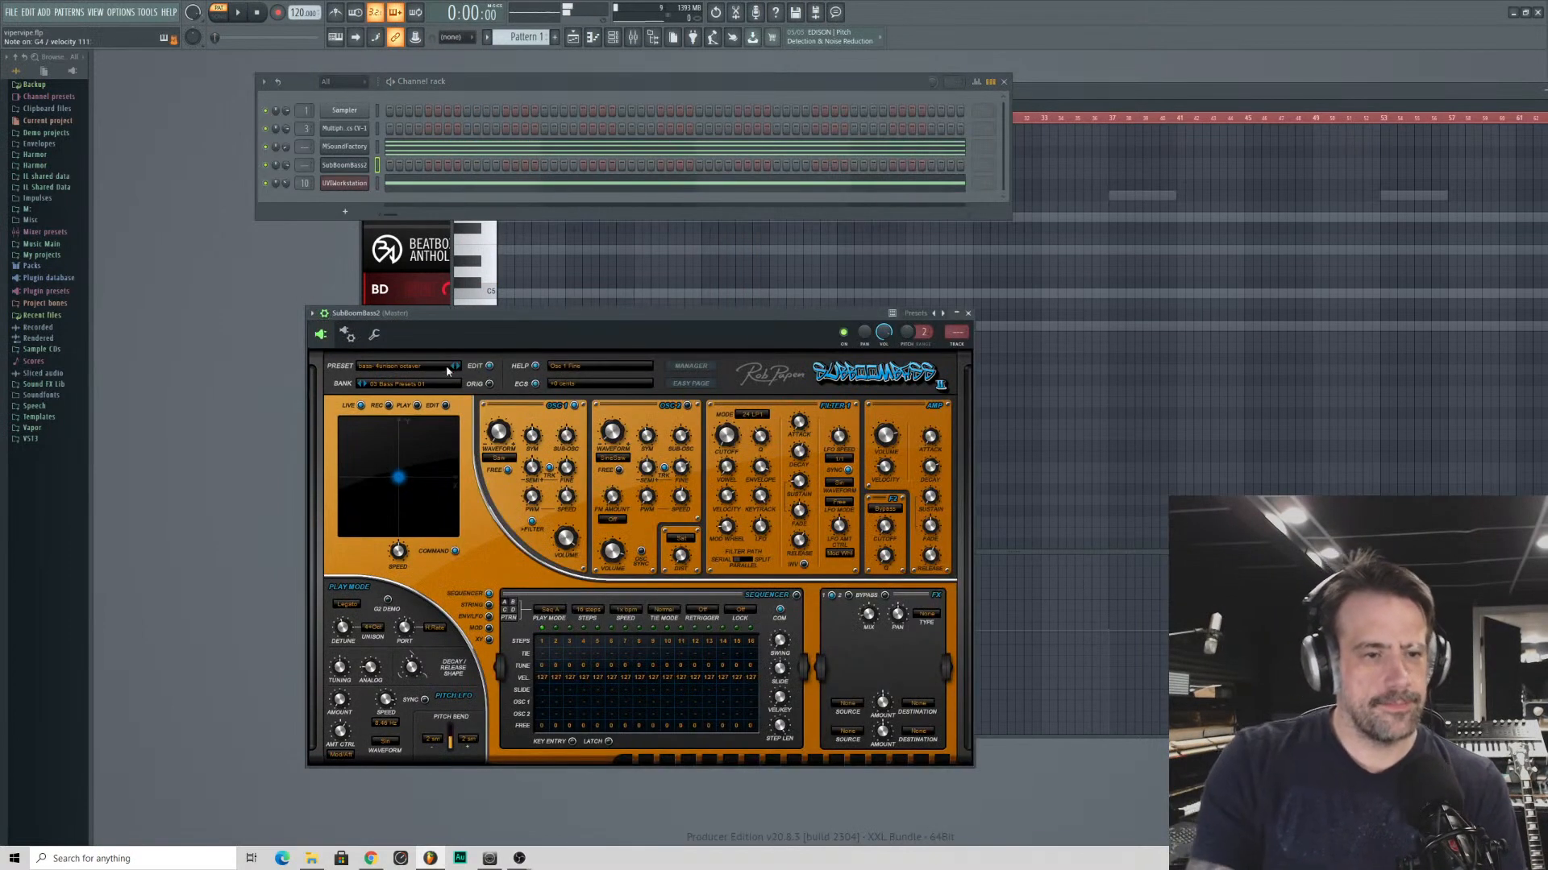
pyautogui.moveTo(730, 502); pyautogui.dragTo(719, 508)
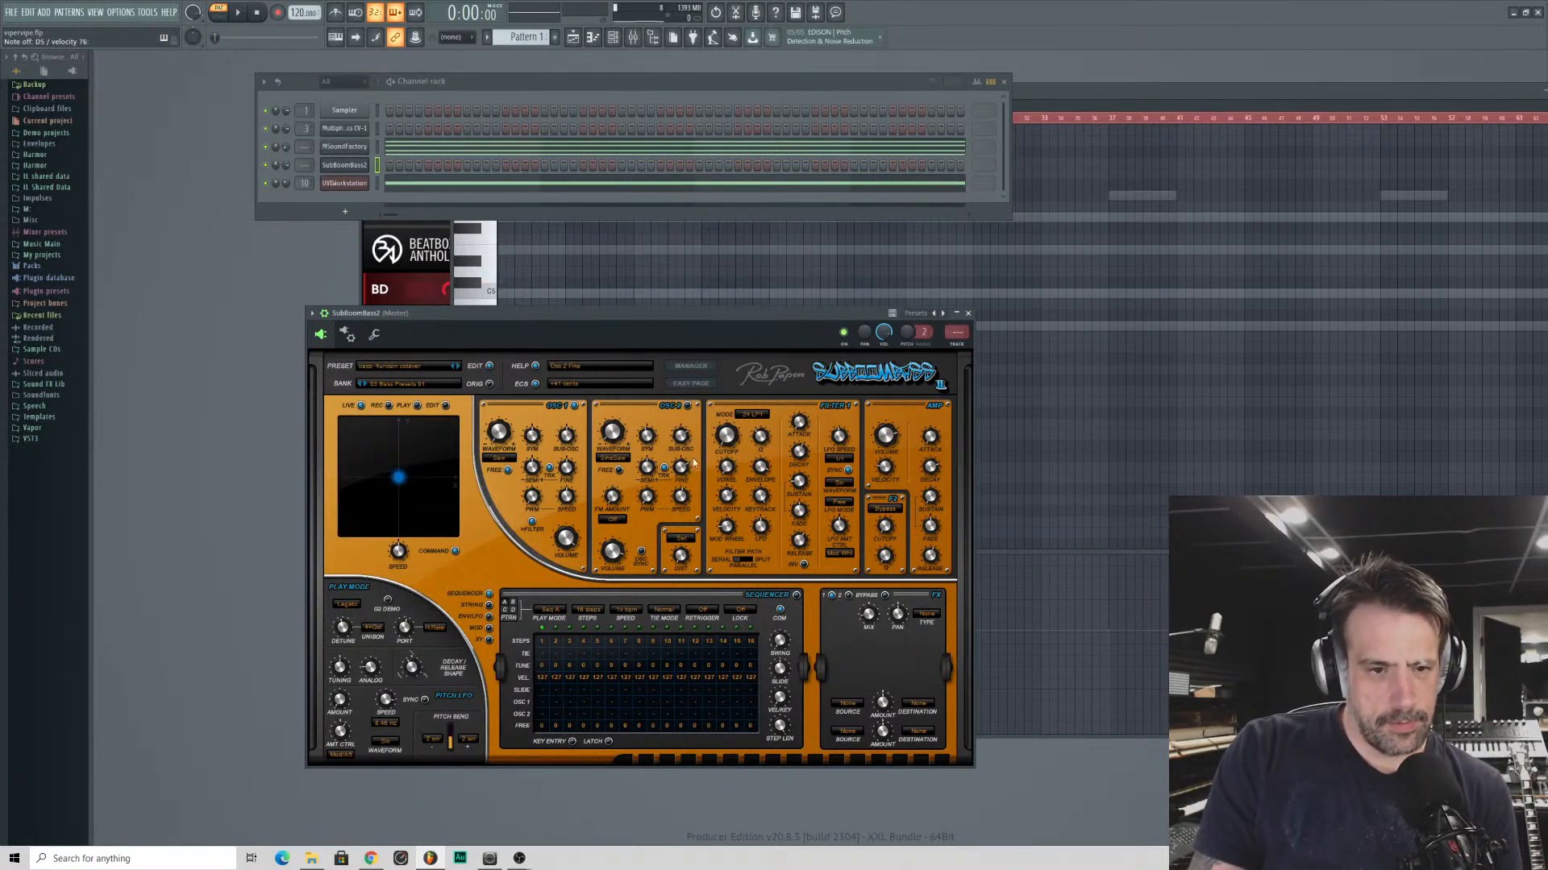
pyautogui.moveTo(747, 485); pyautogui.dragTo(740, 497)
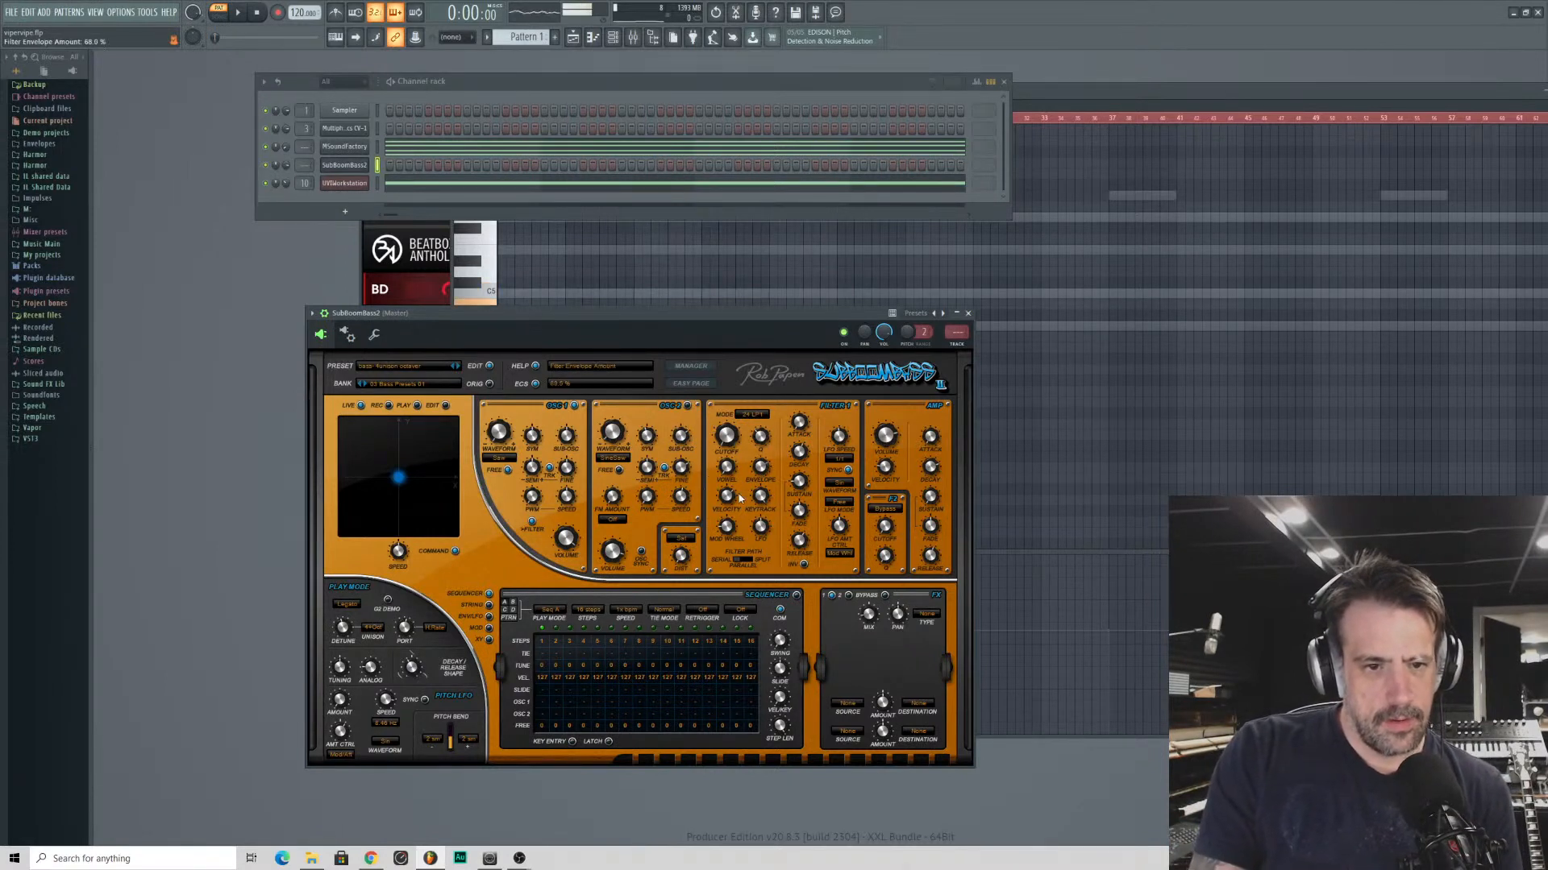
pyautogui.moveTo(763, 437); pyautogui.dragTo(746, 471)
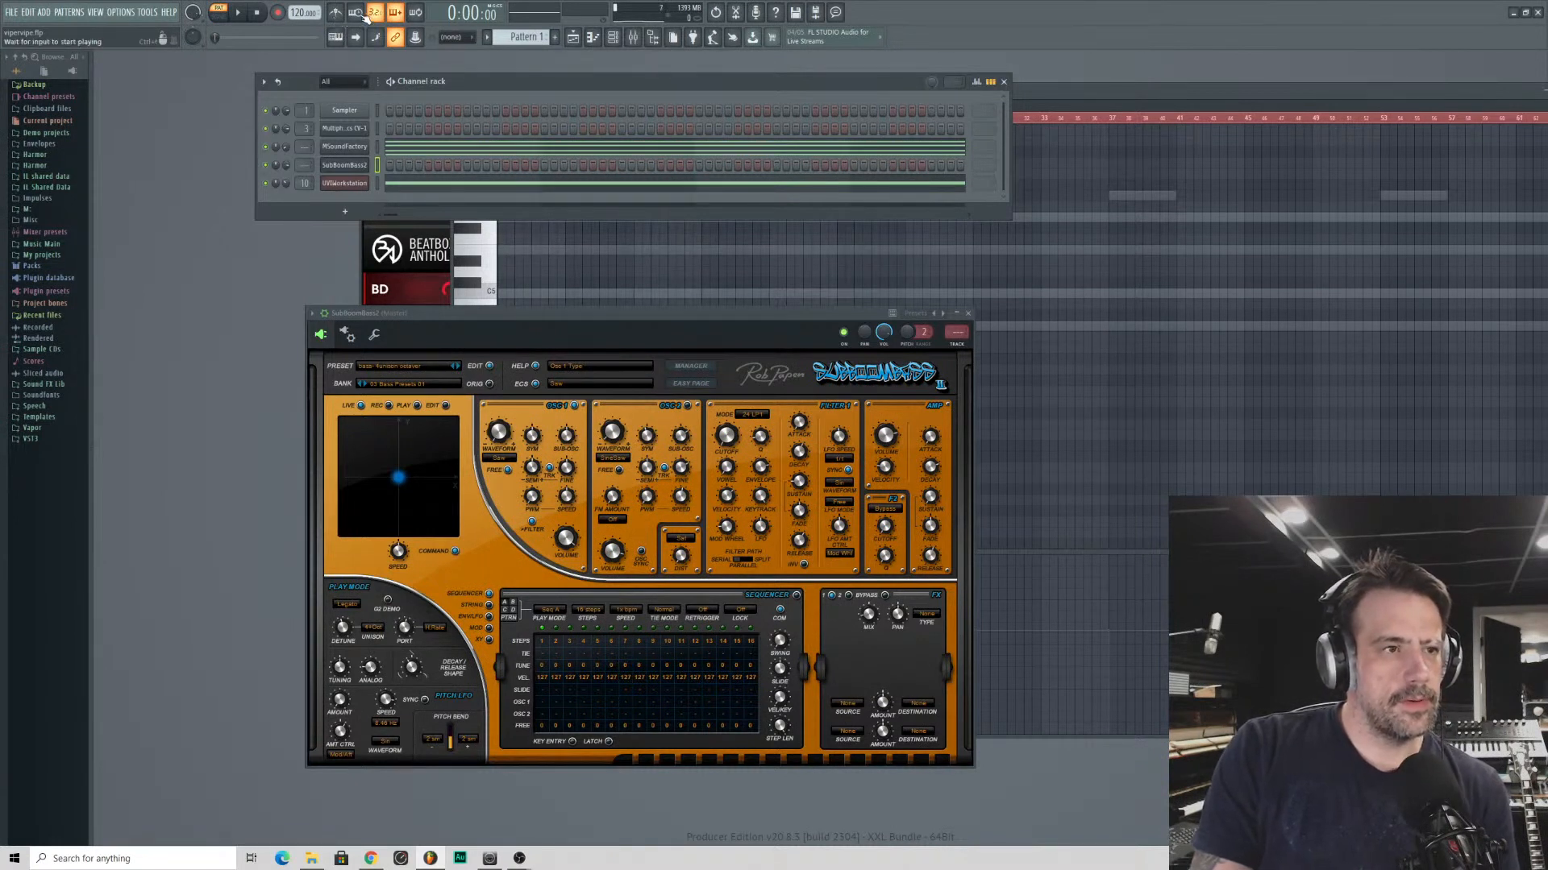
# - Record a new SubBoomBass2 bass line over the playing pattern, capturing notes and automation
pyautogui.click(282, 14)
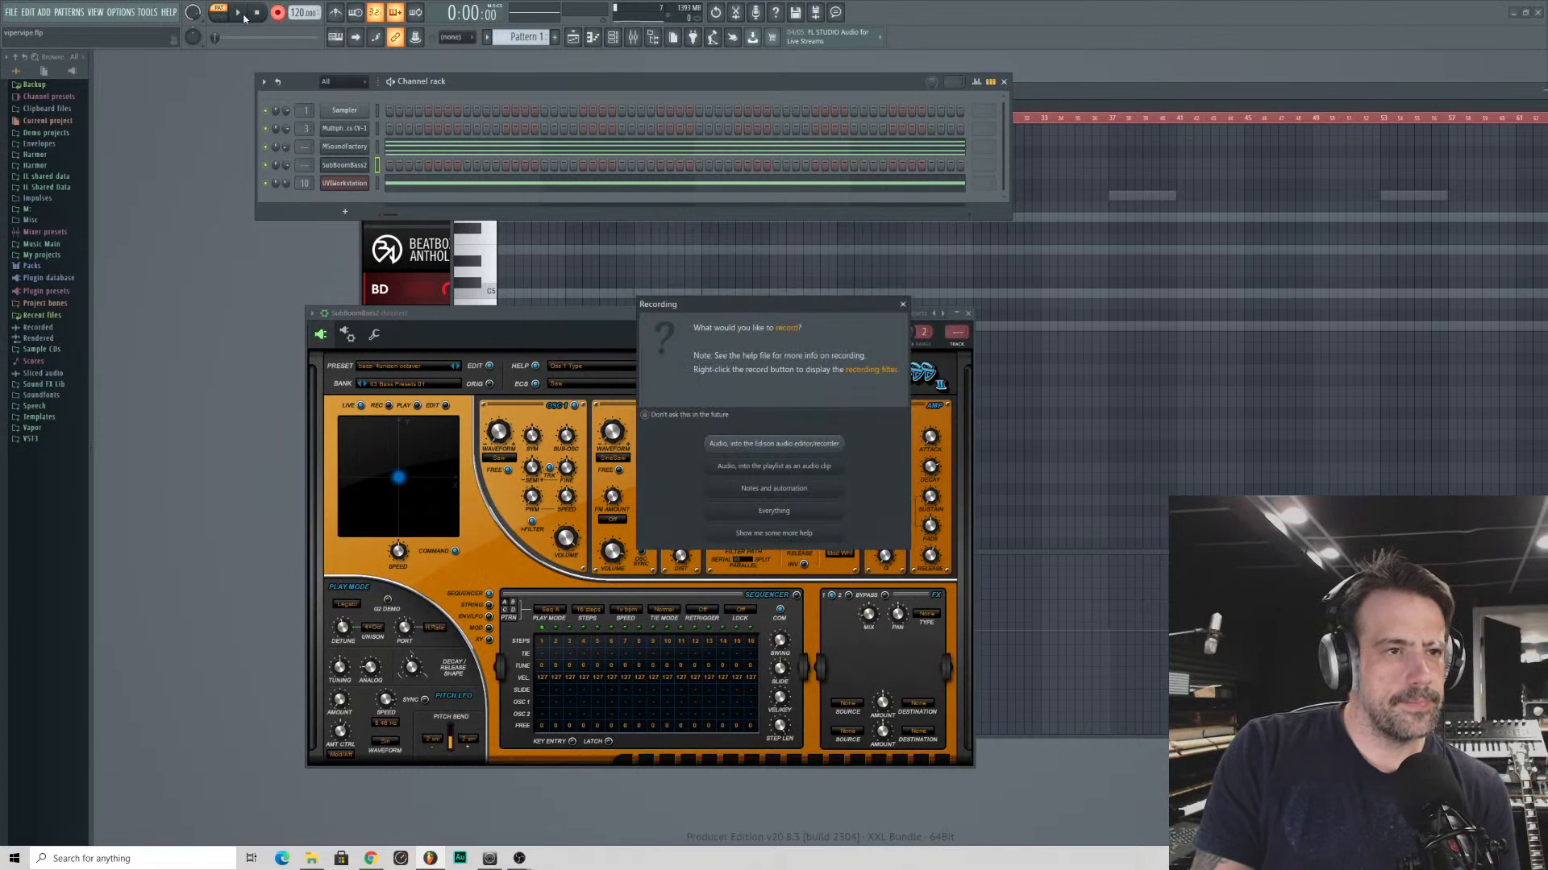
pyautogui.click(752, 489)
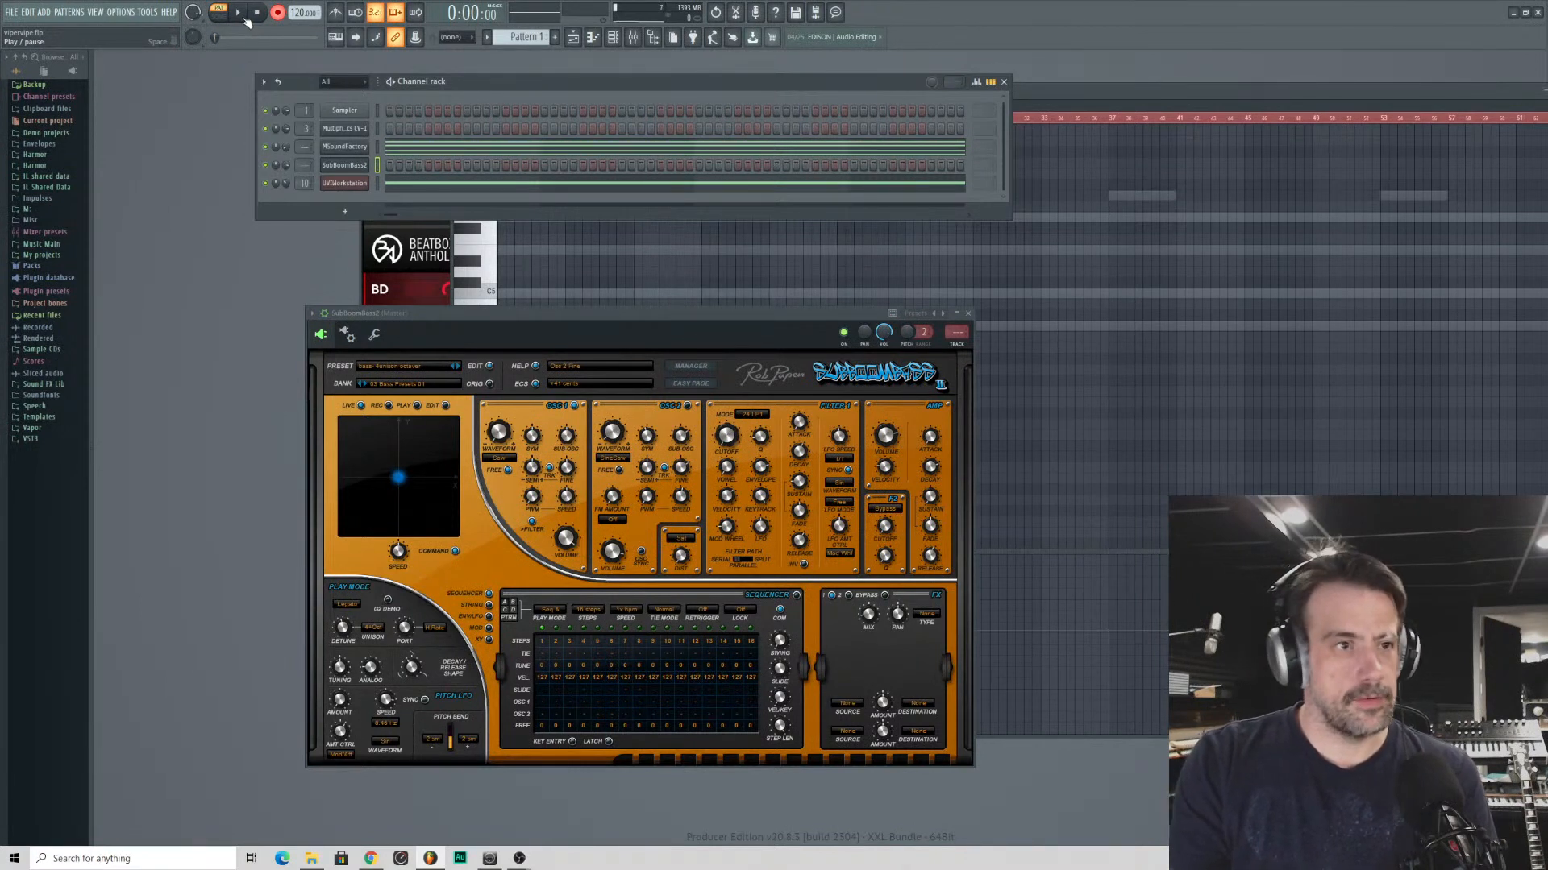
pyautogui.click(245, 18)
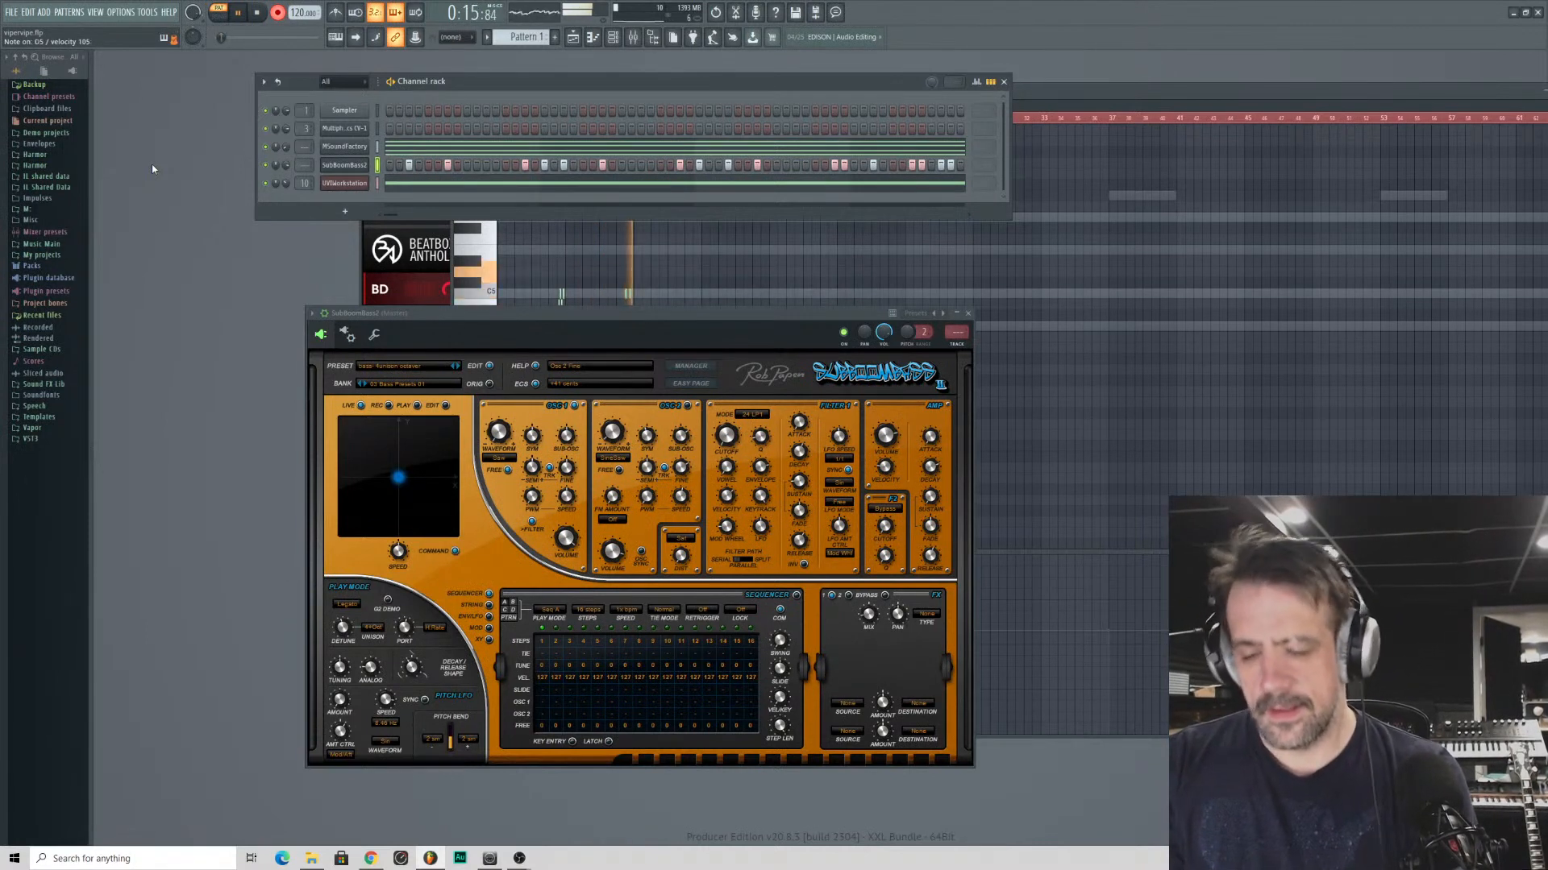
pyautogui.press('space')
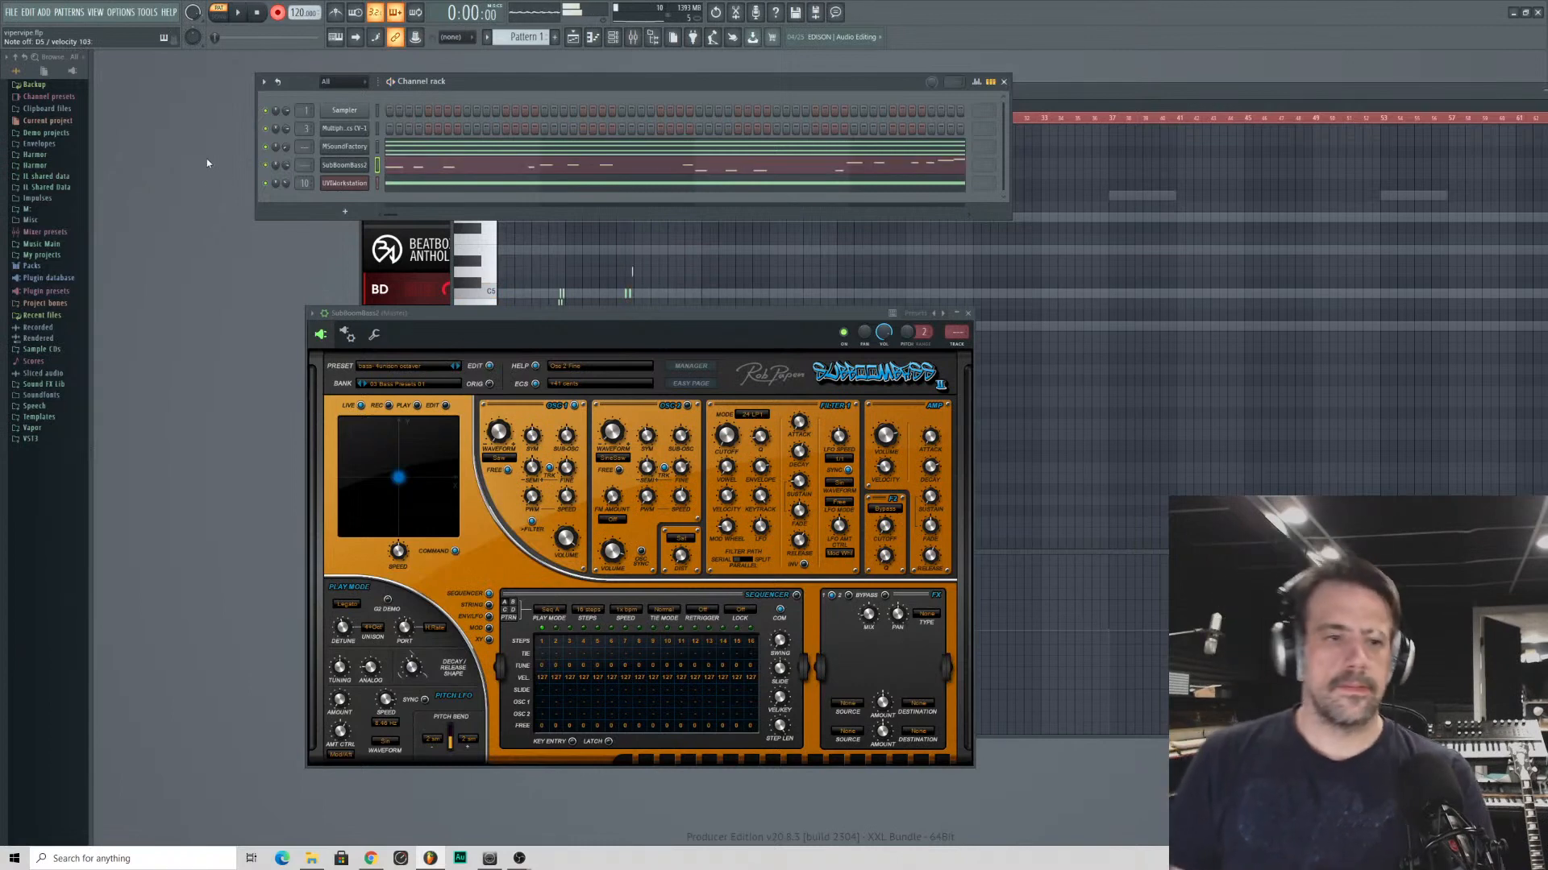
# - Open SubBoomBass2's recorded notes in the piano roll and solo its channel
pyautogui.click(431, 169)
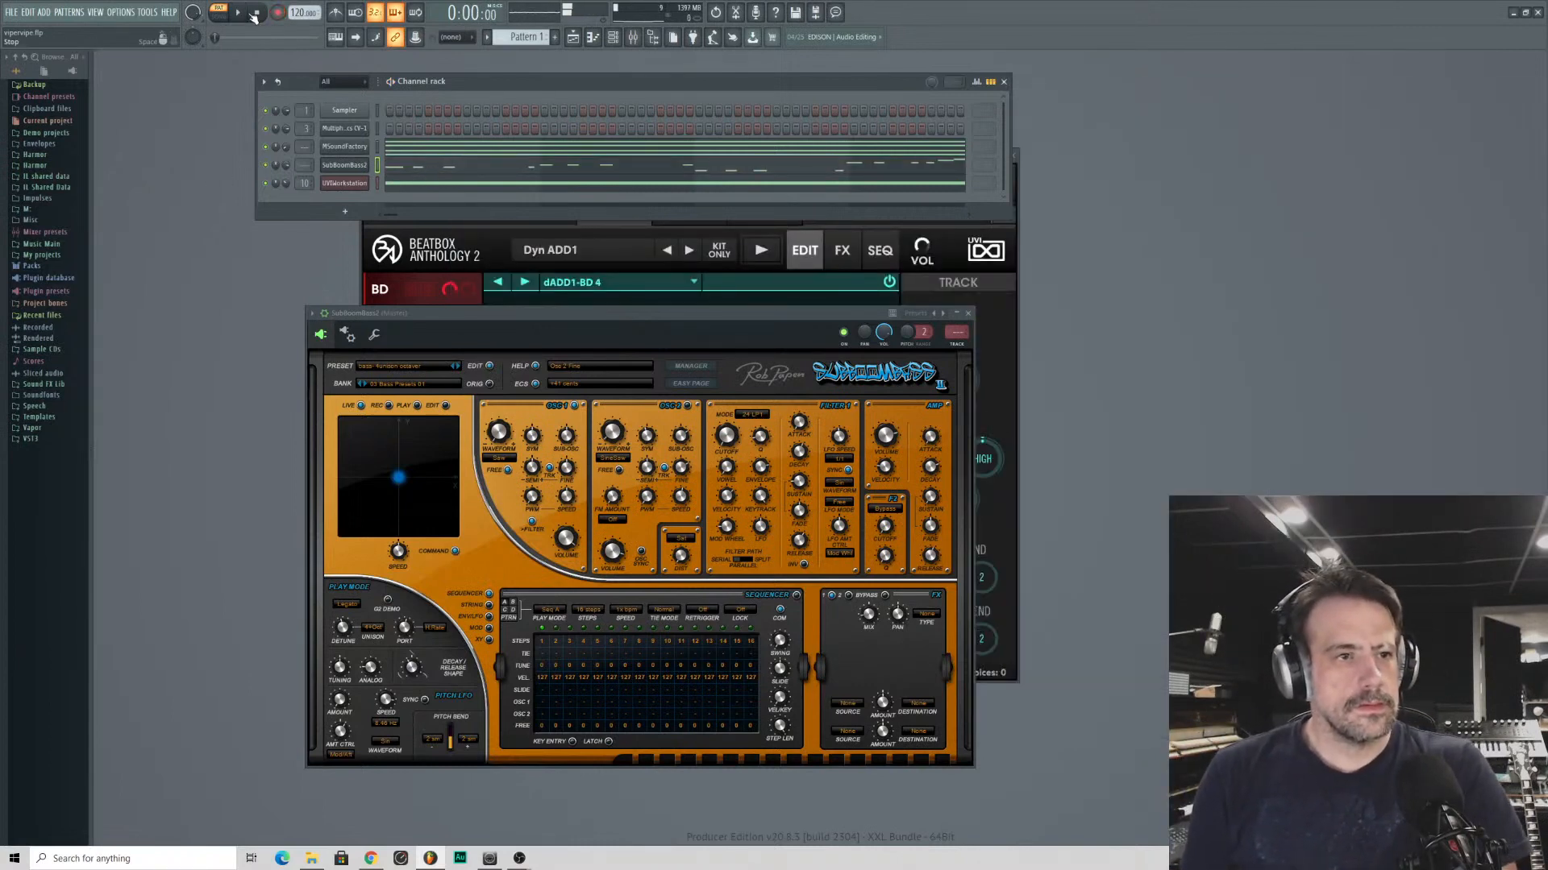
pyautogui.click(427, 173)
pyautogui.press('space')
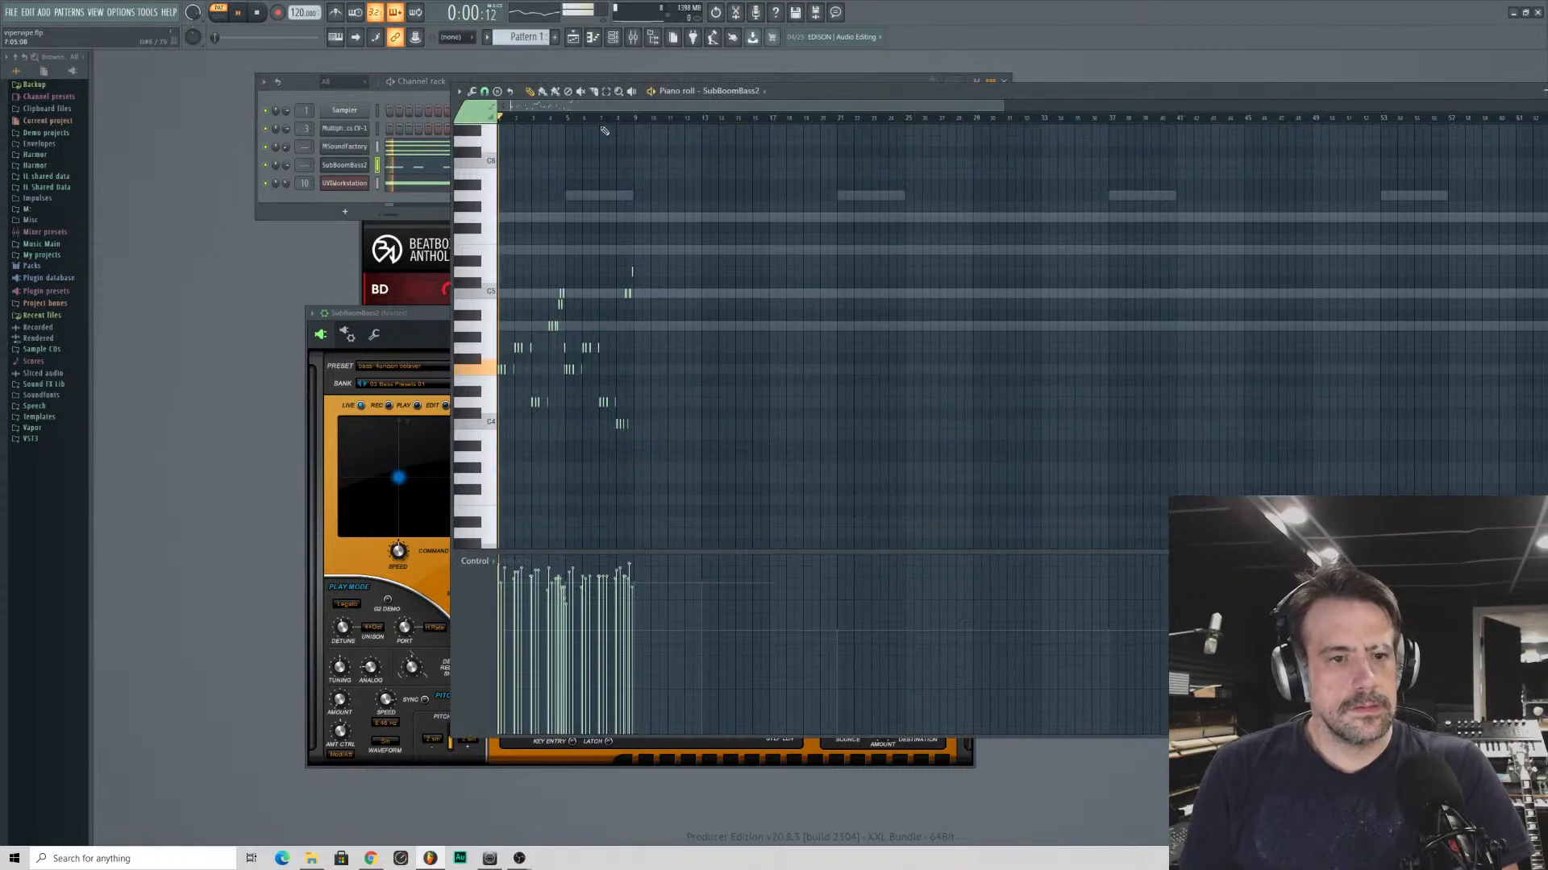
pyautogui.press('space')
pyautogui.rightClick(265, 167)
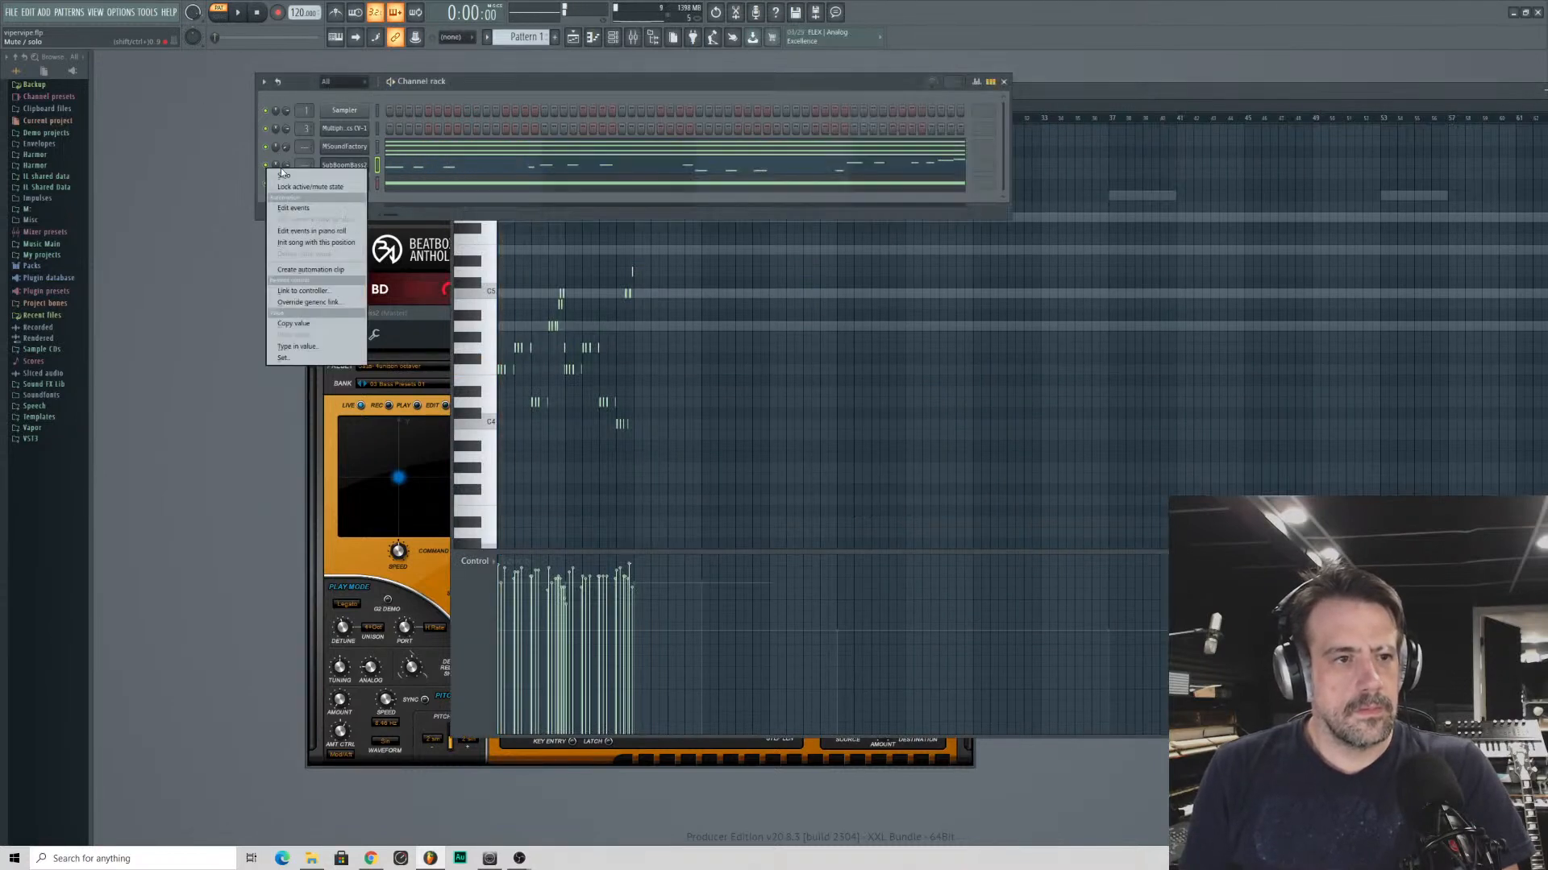
pyautogui.click(281, 175)
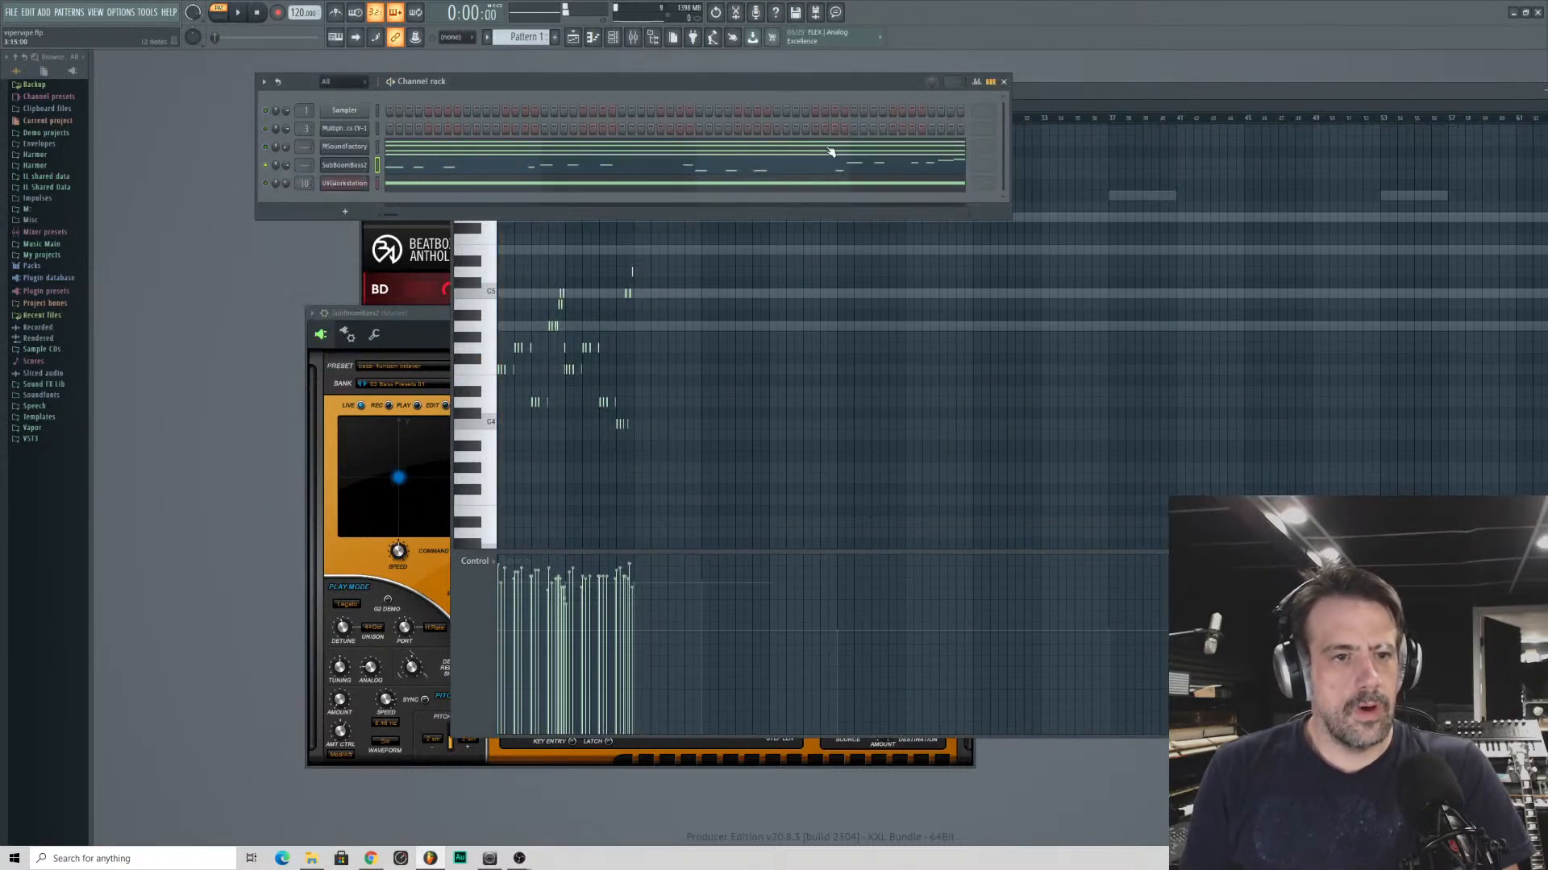
# - Audition the soloed bass line and, at the end of bar 4, lower the last C5 note to A4 and the lower short note to C4
pyautogui.click(1109, 83)
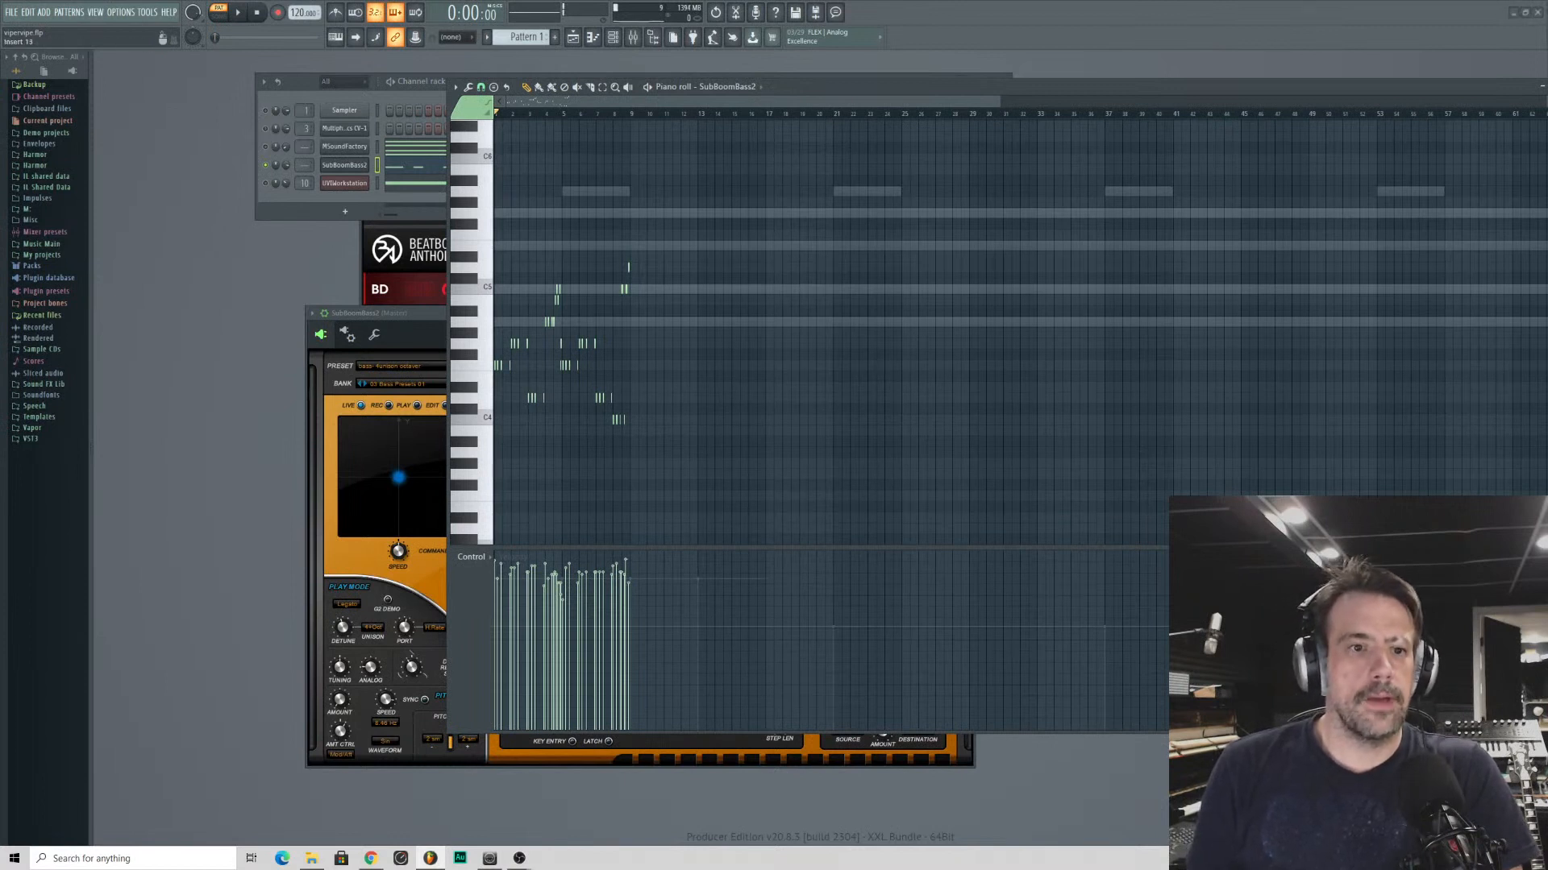
pyautogui.press('space')
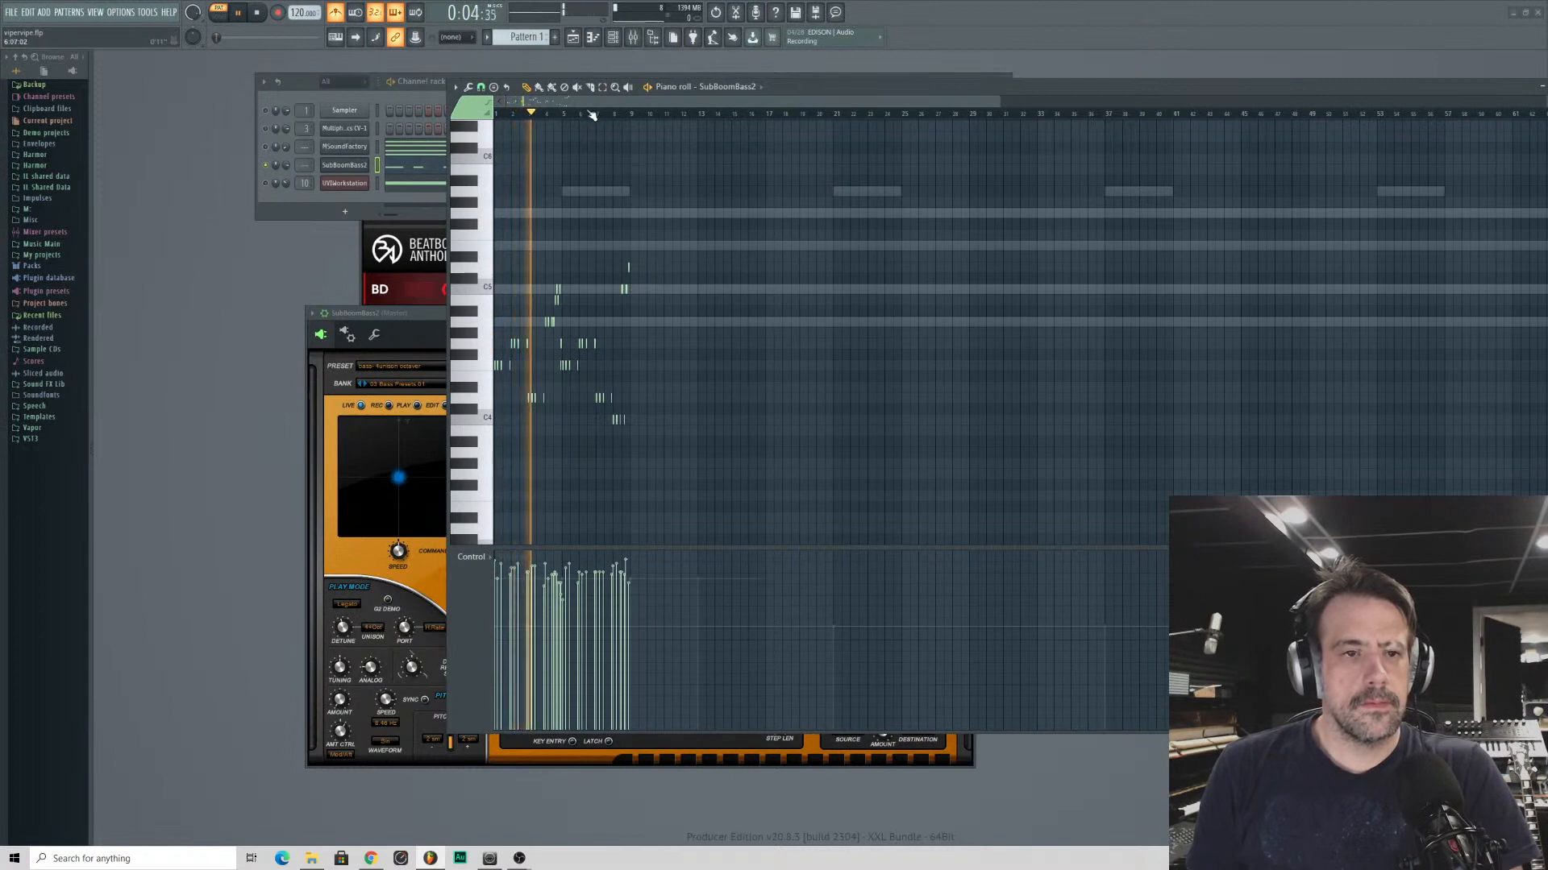
pyautogui.scroll(6, 593, 114)
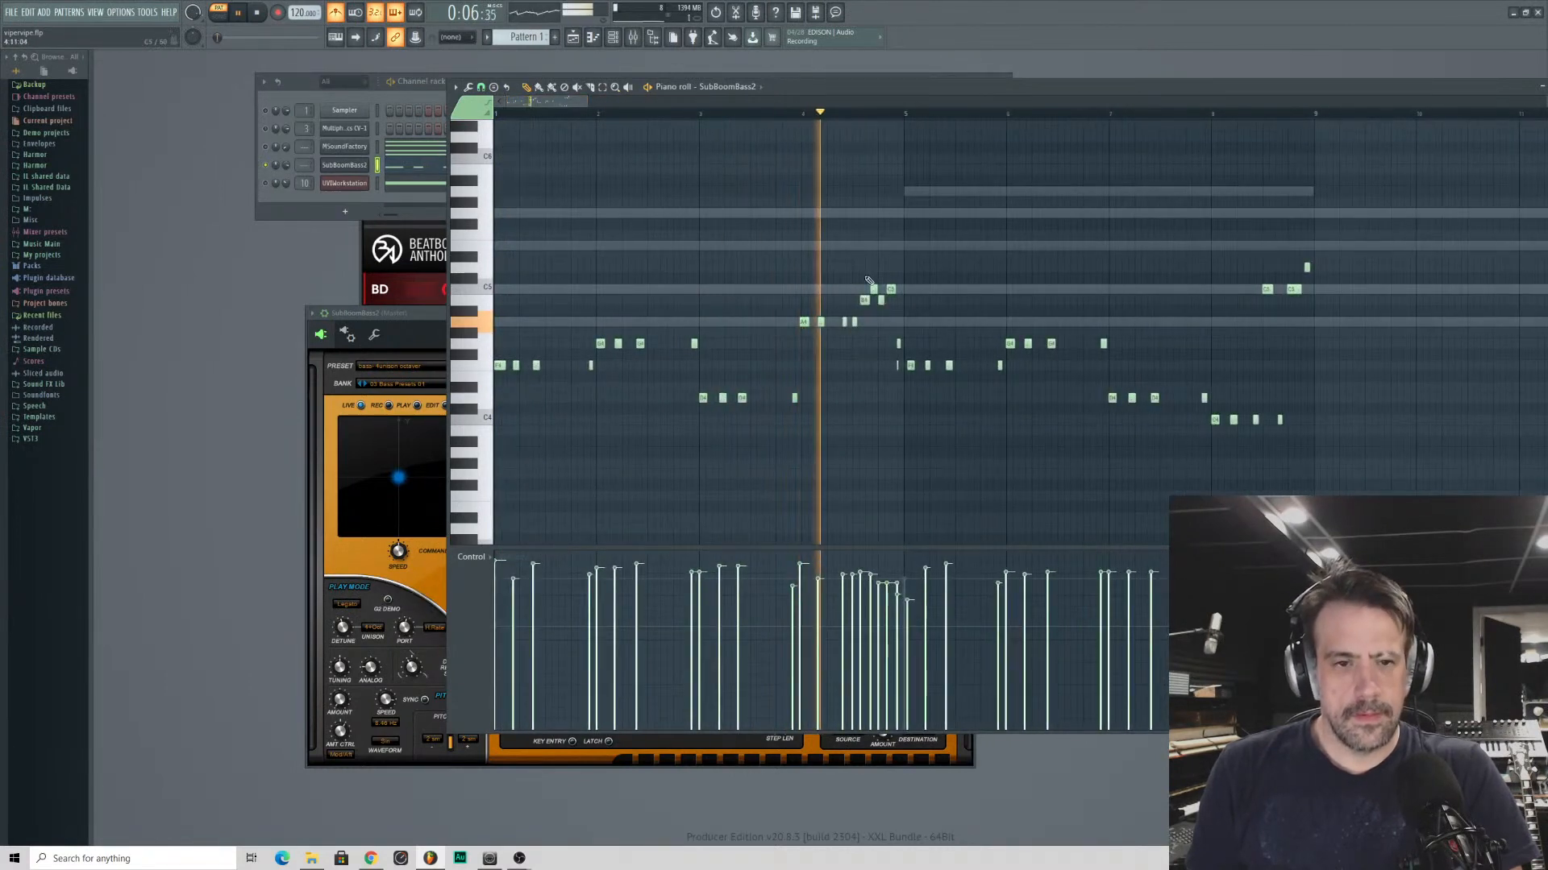
pyautogui.press('space')
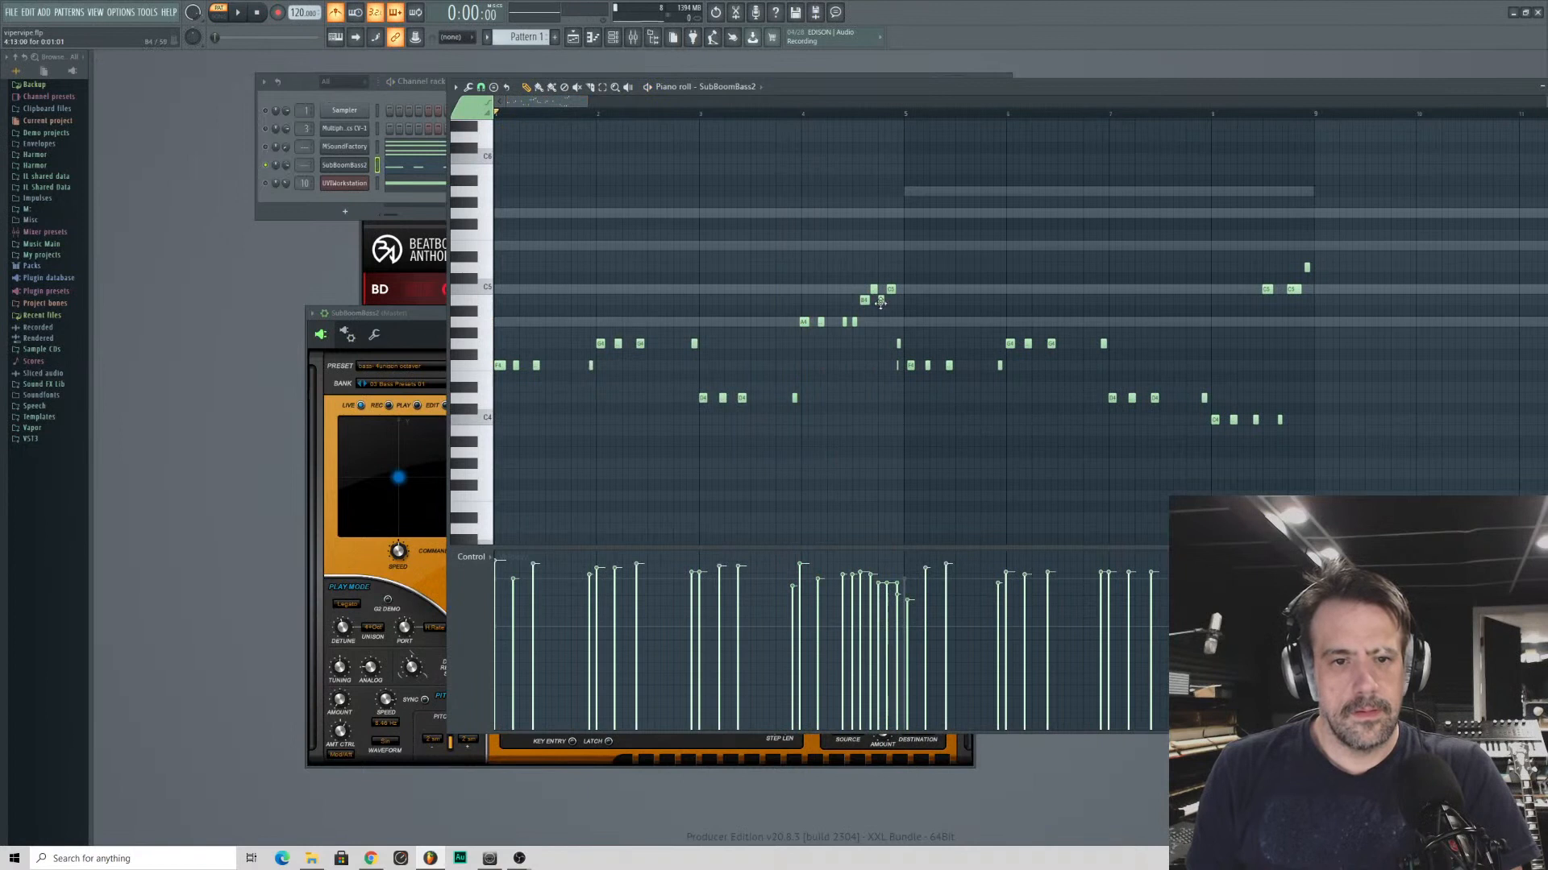
pyautogui.moveTo(881, 278); pyautogui.dragTo(889, 322)
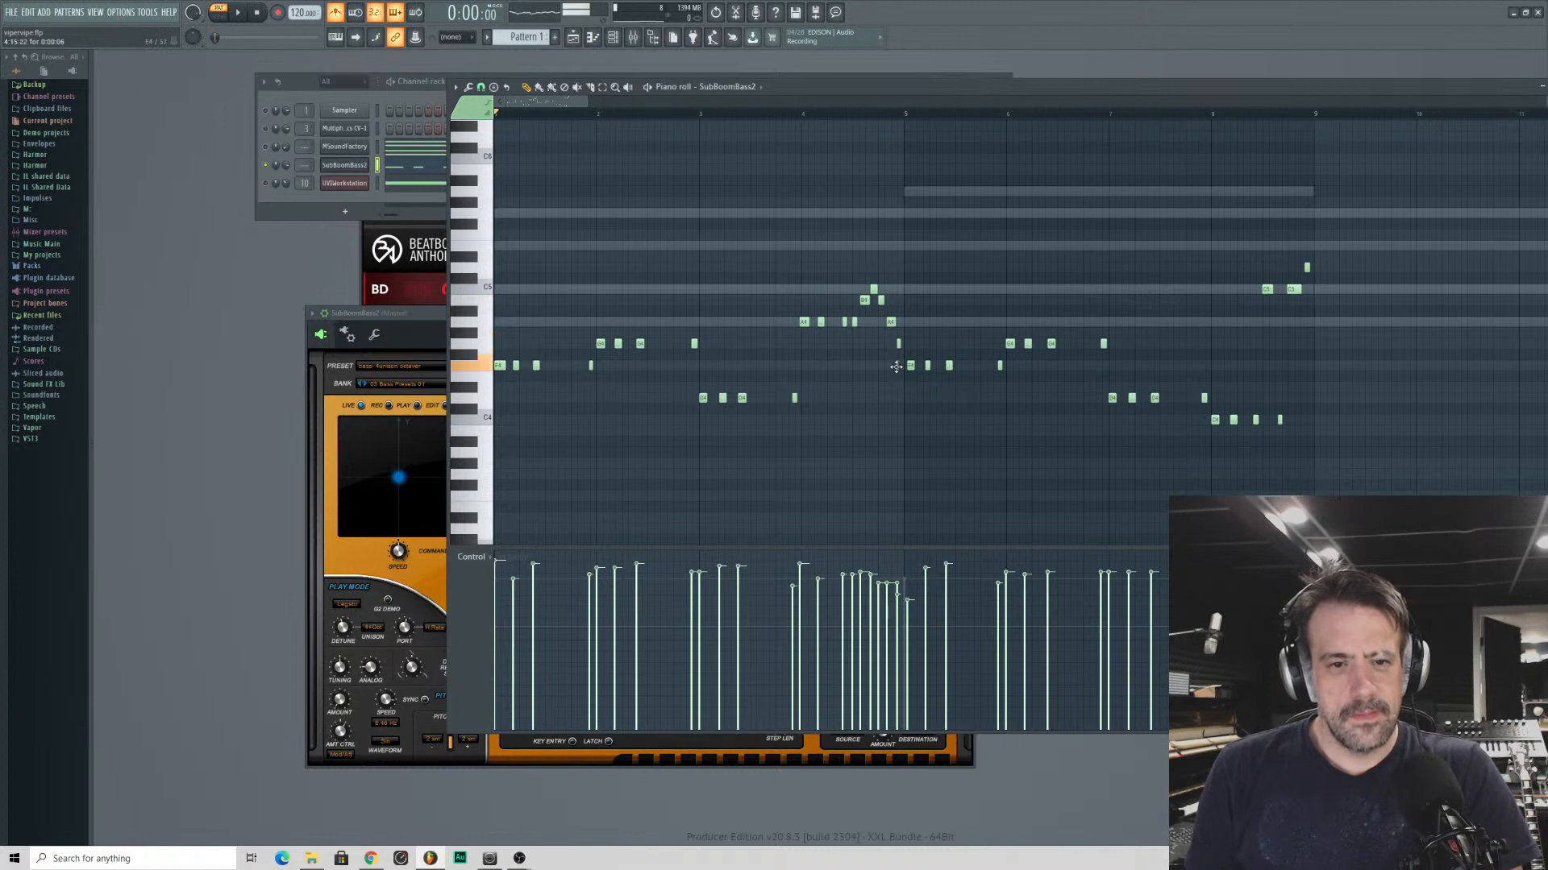
pyautogui.moveTo(894, 397); pyautogui.dragTo(895, 400)
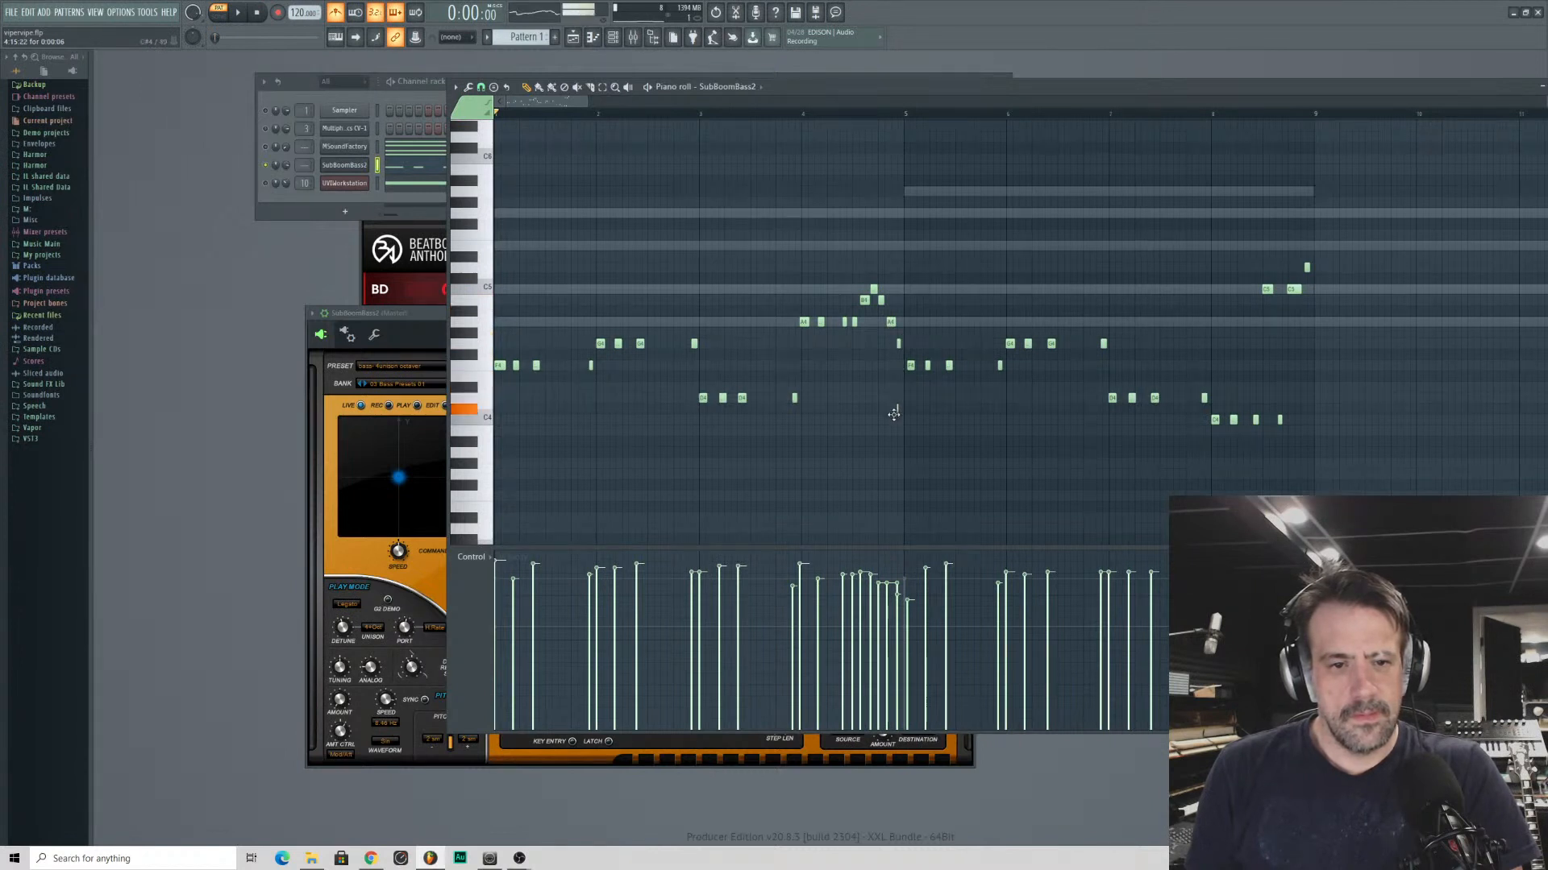
pyautogui.press('space')
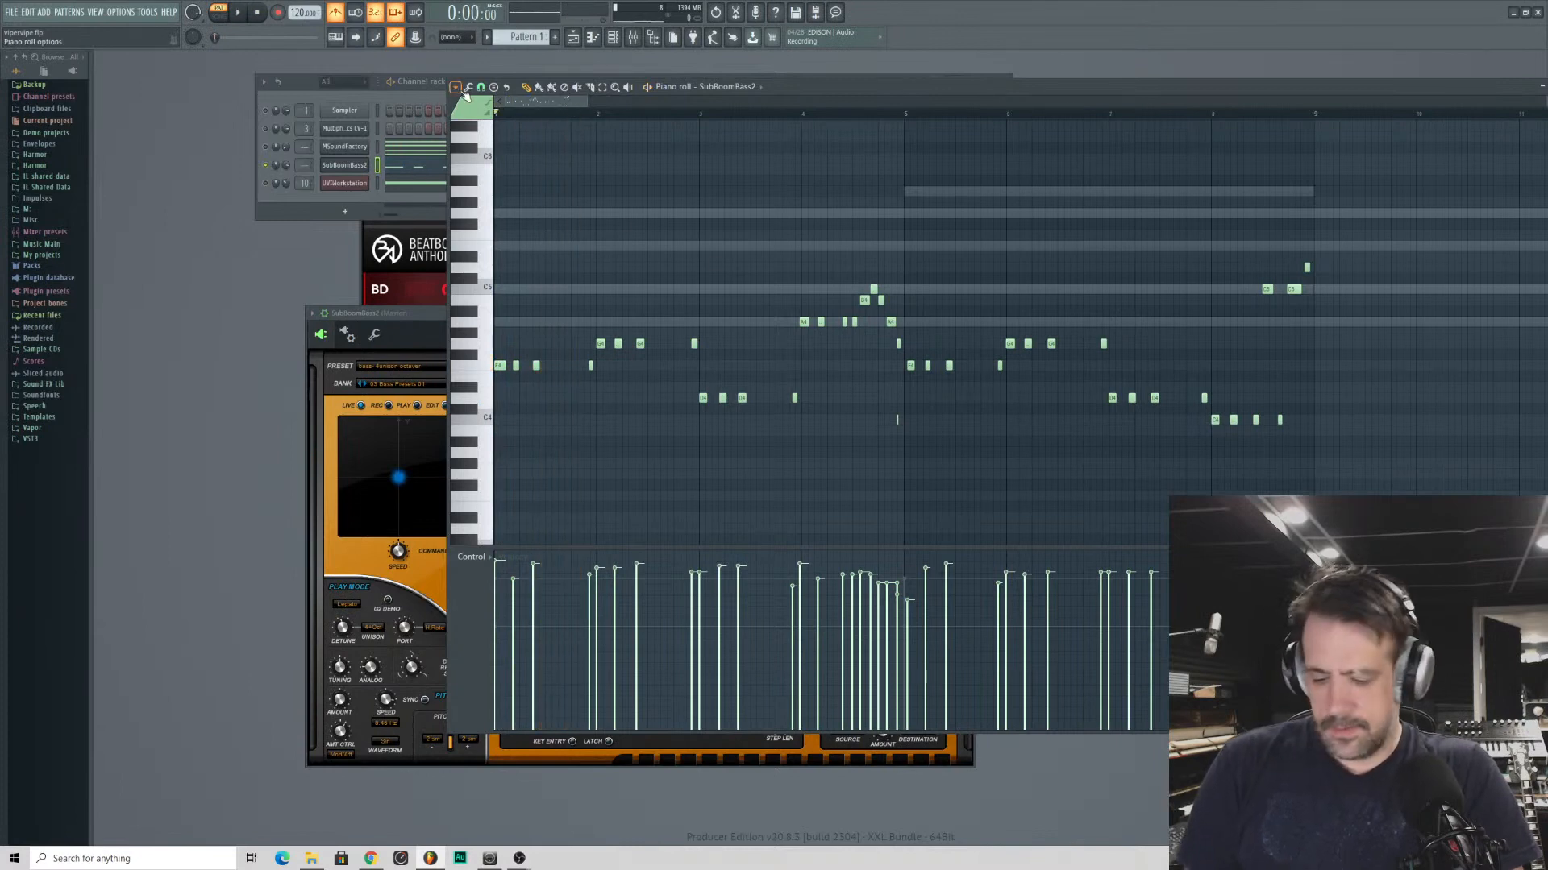
# - Select all the bass notes, open the quantizer beside them, and audition the Third-beat template
pyautogui.hotkey('ctrl', 'a')
pyautogui.click(468, 86)
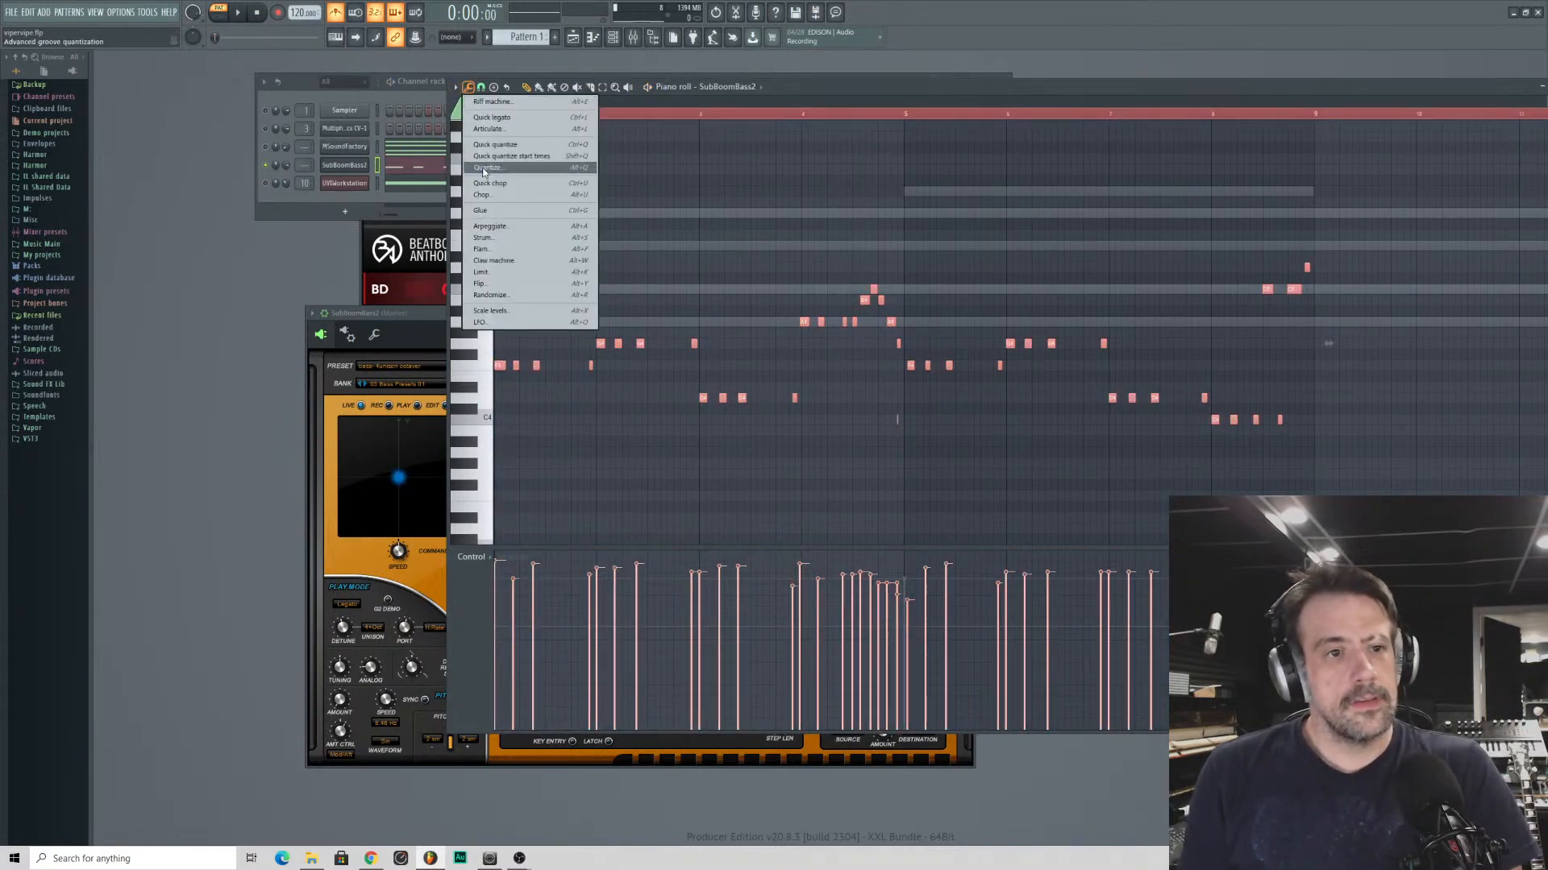
pyautogui.click(486, 167)
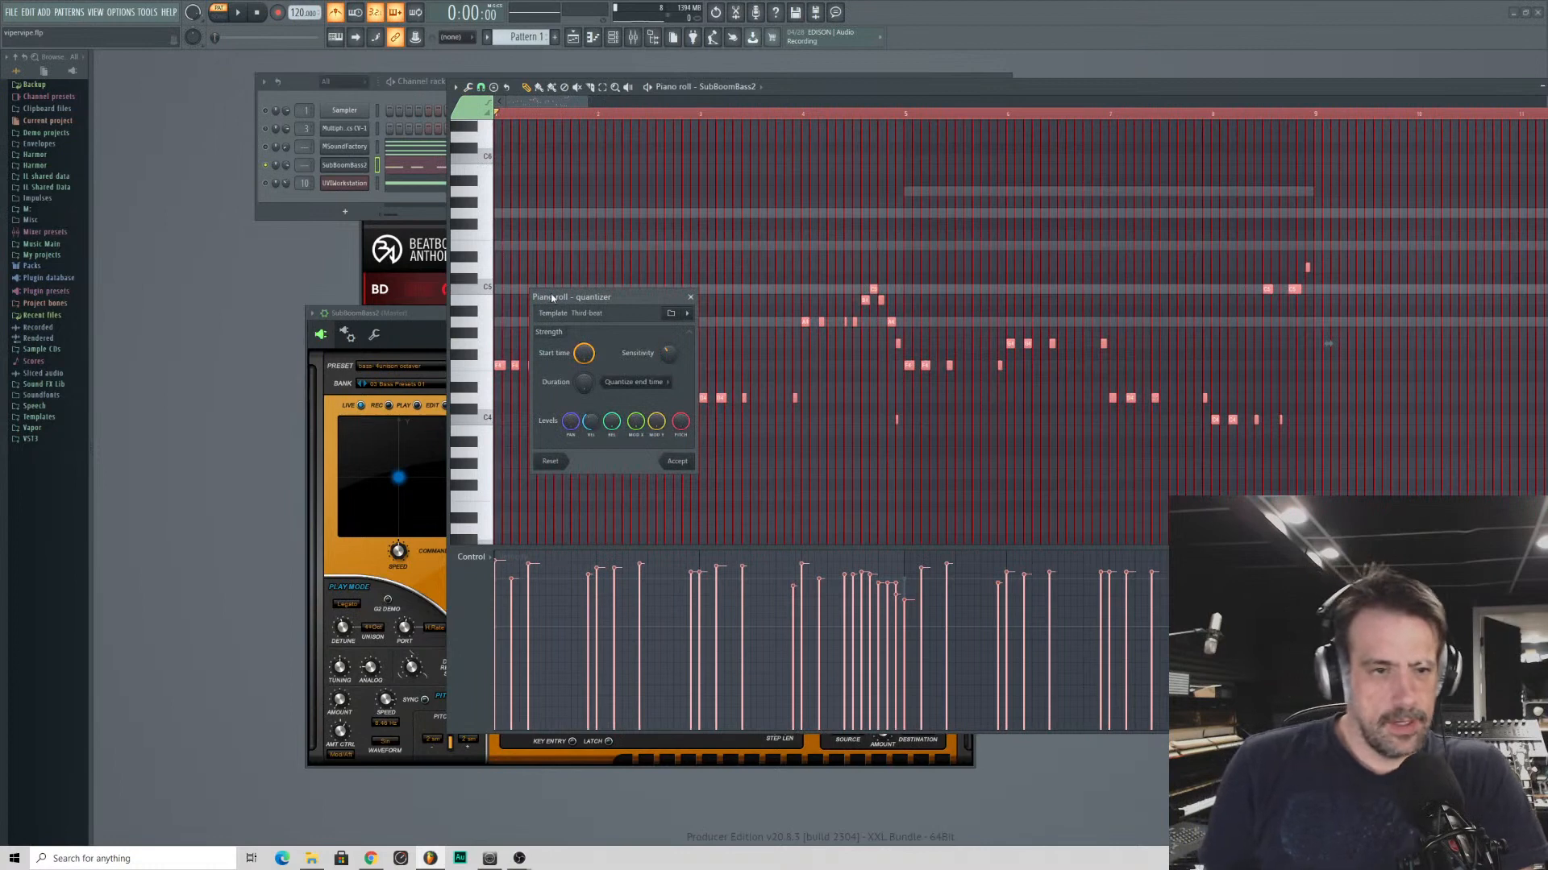
pyautogui.moveTo(535, 286); pyautogui.dragTo(502, 265)
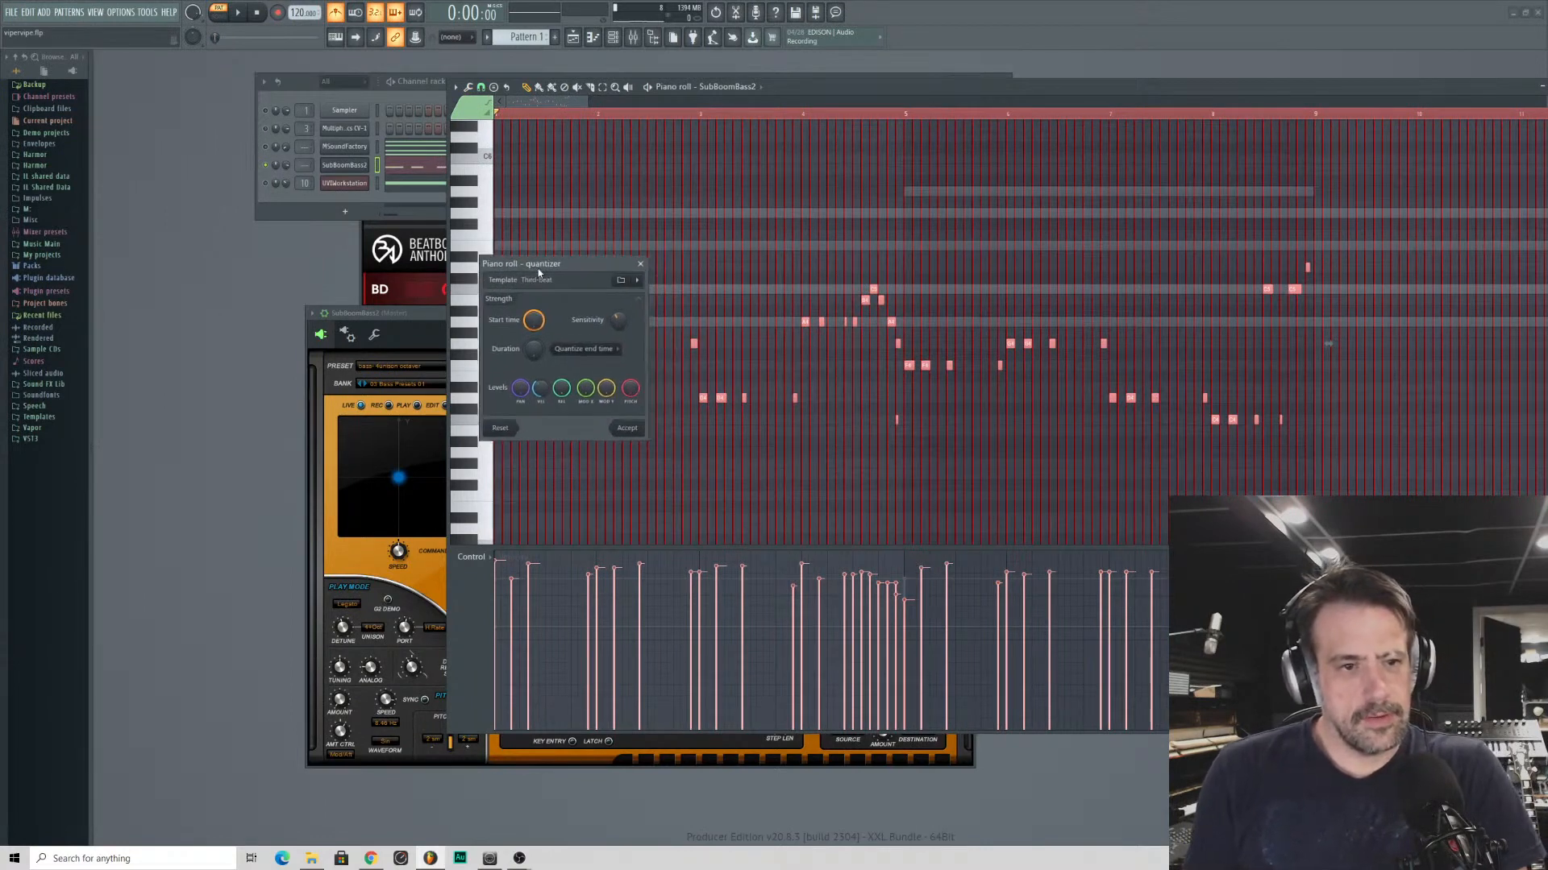
pyautogui.press('space')
# - Load the Alt shuffle template from the Quantization folder into the quantizer and audition the bass line with it
pyautogui.click(621, 279)
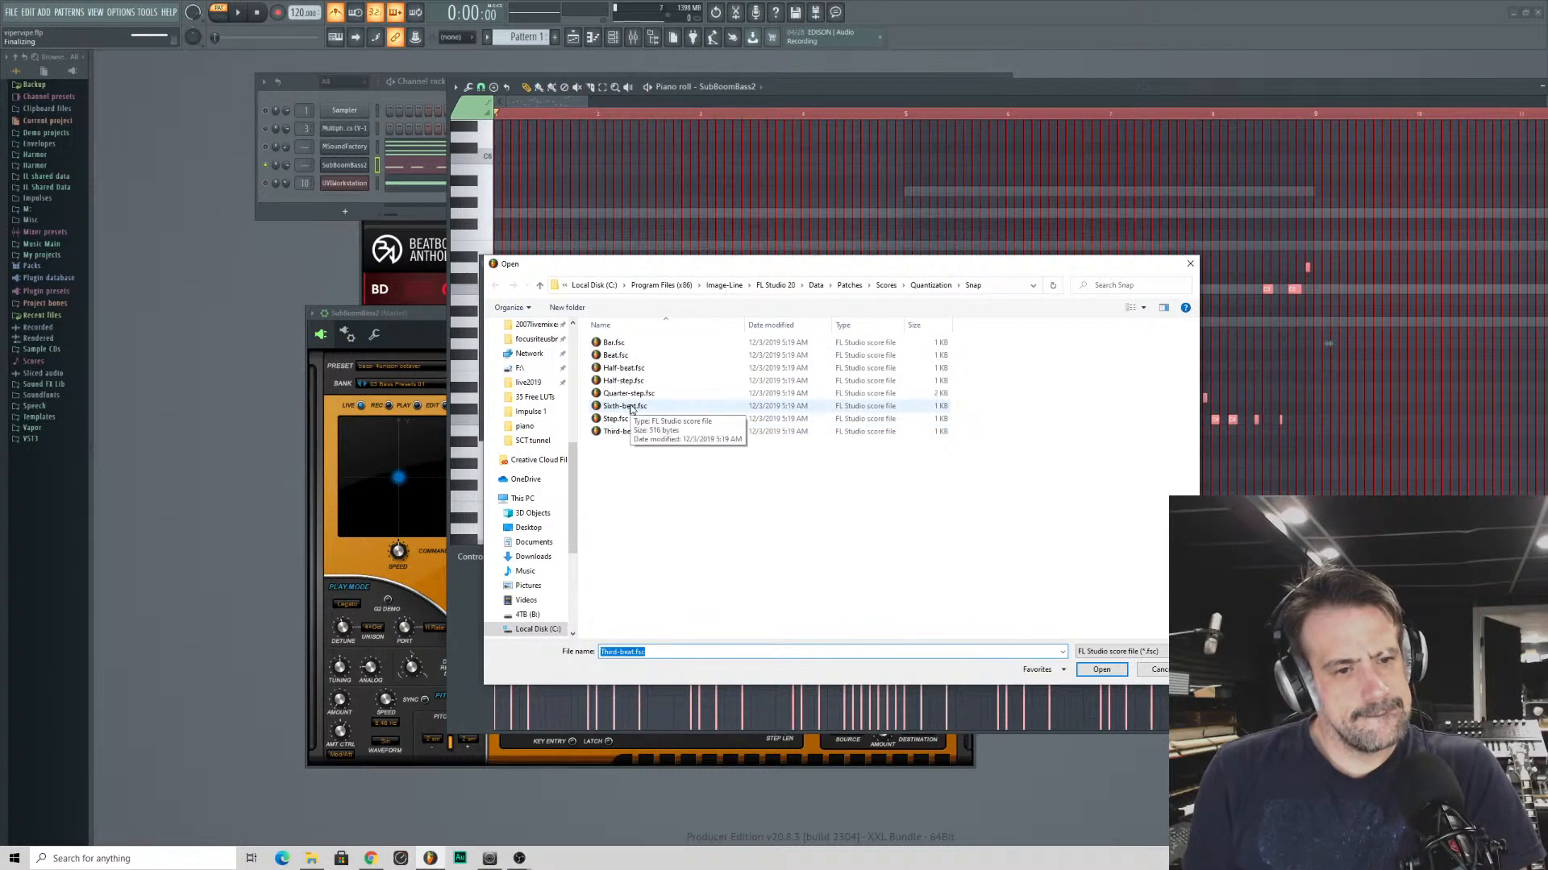
pyautogui.click(932, 287)
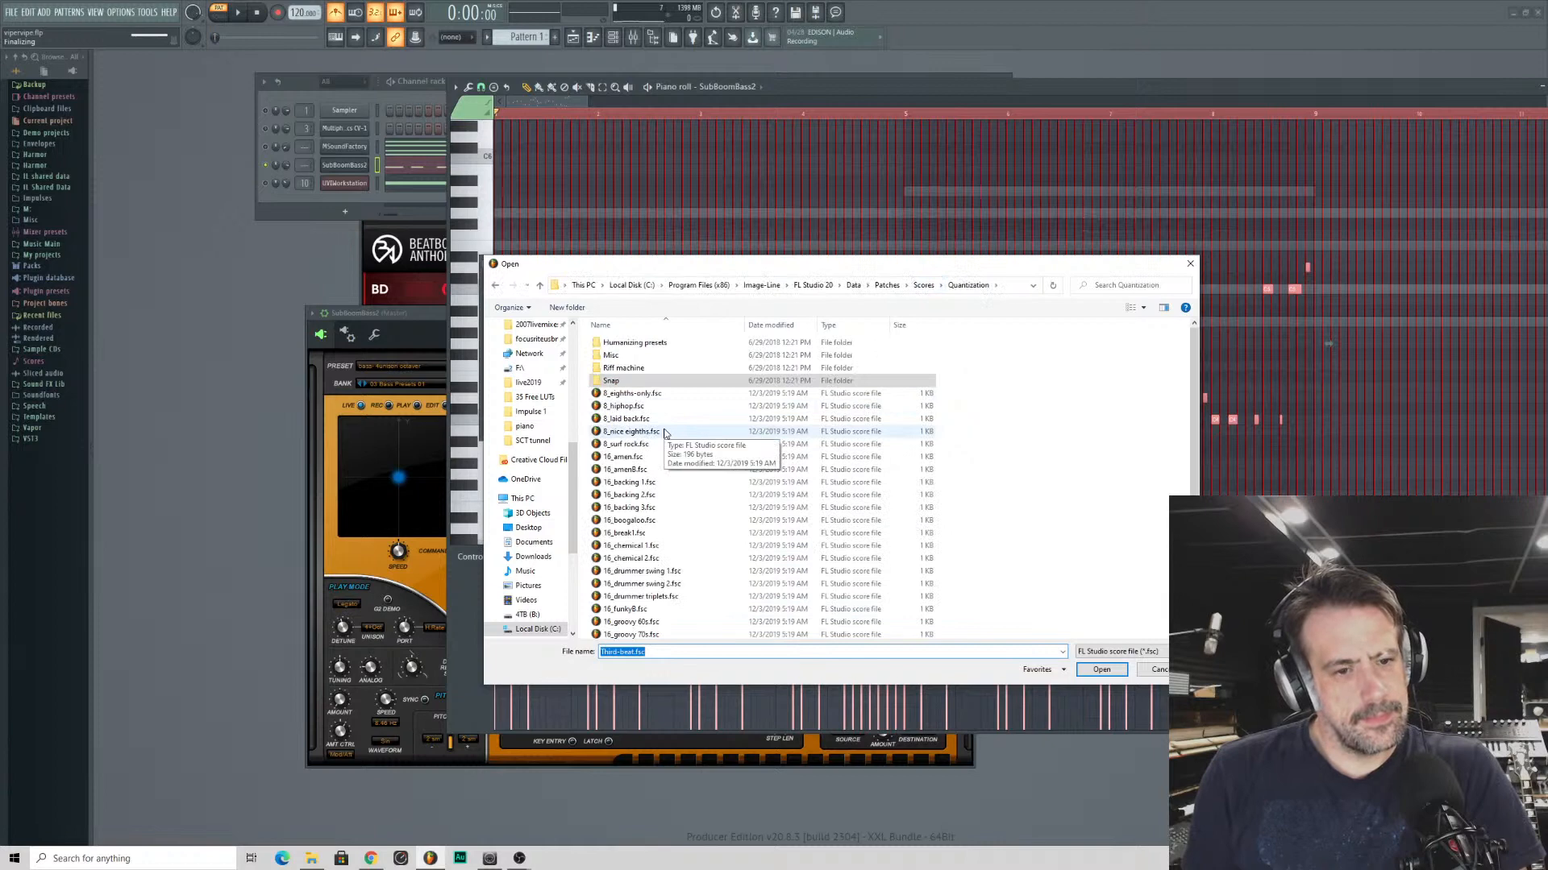
pyautogui.scroll(-5, 665, 435)
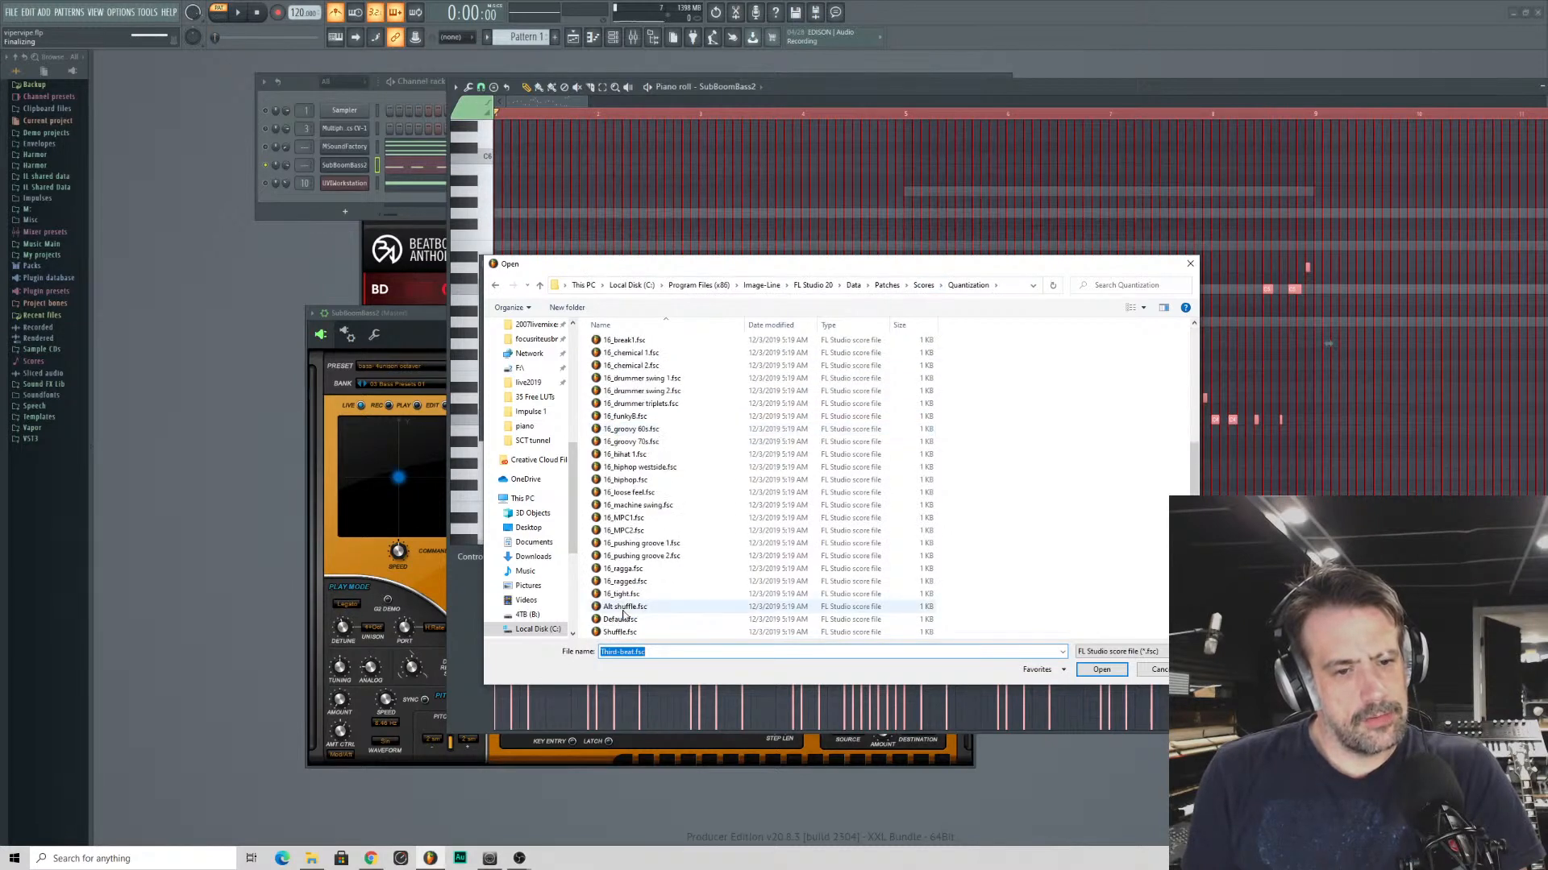
pyautogui.doubleClick(625, 607)
pyautogui.press('space')
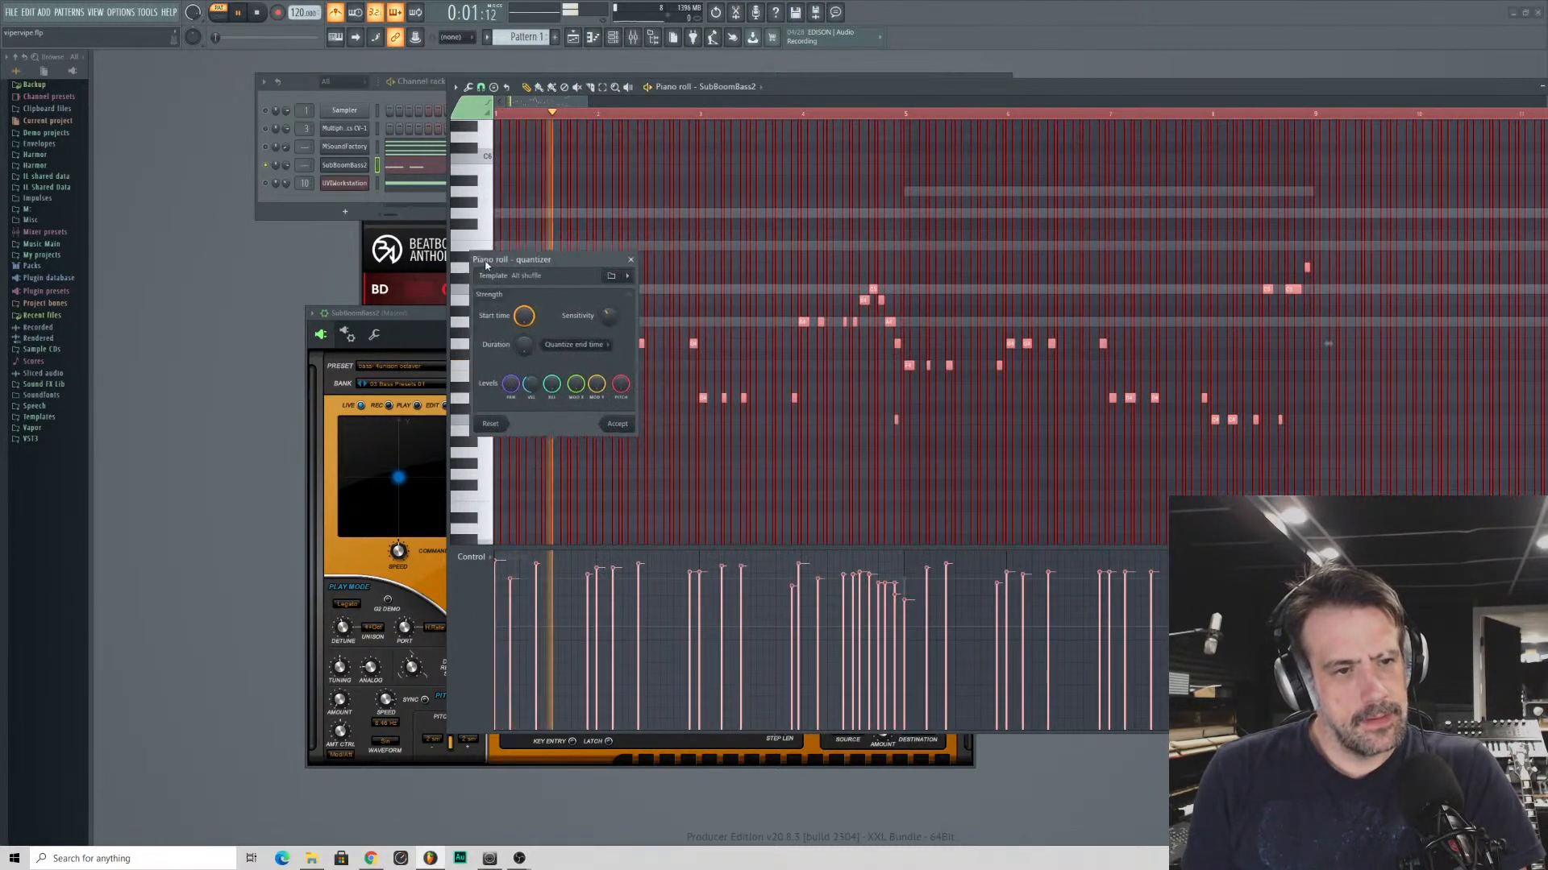
pyautogui.moveTo(498, 271); pyautogui.dragTo(295, 240)
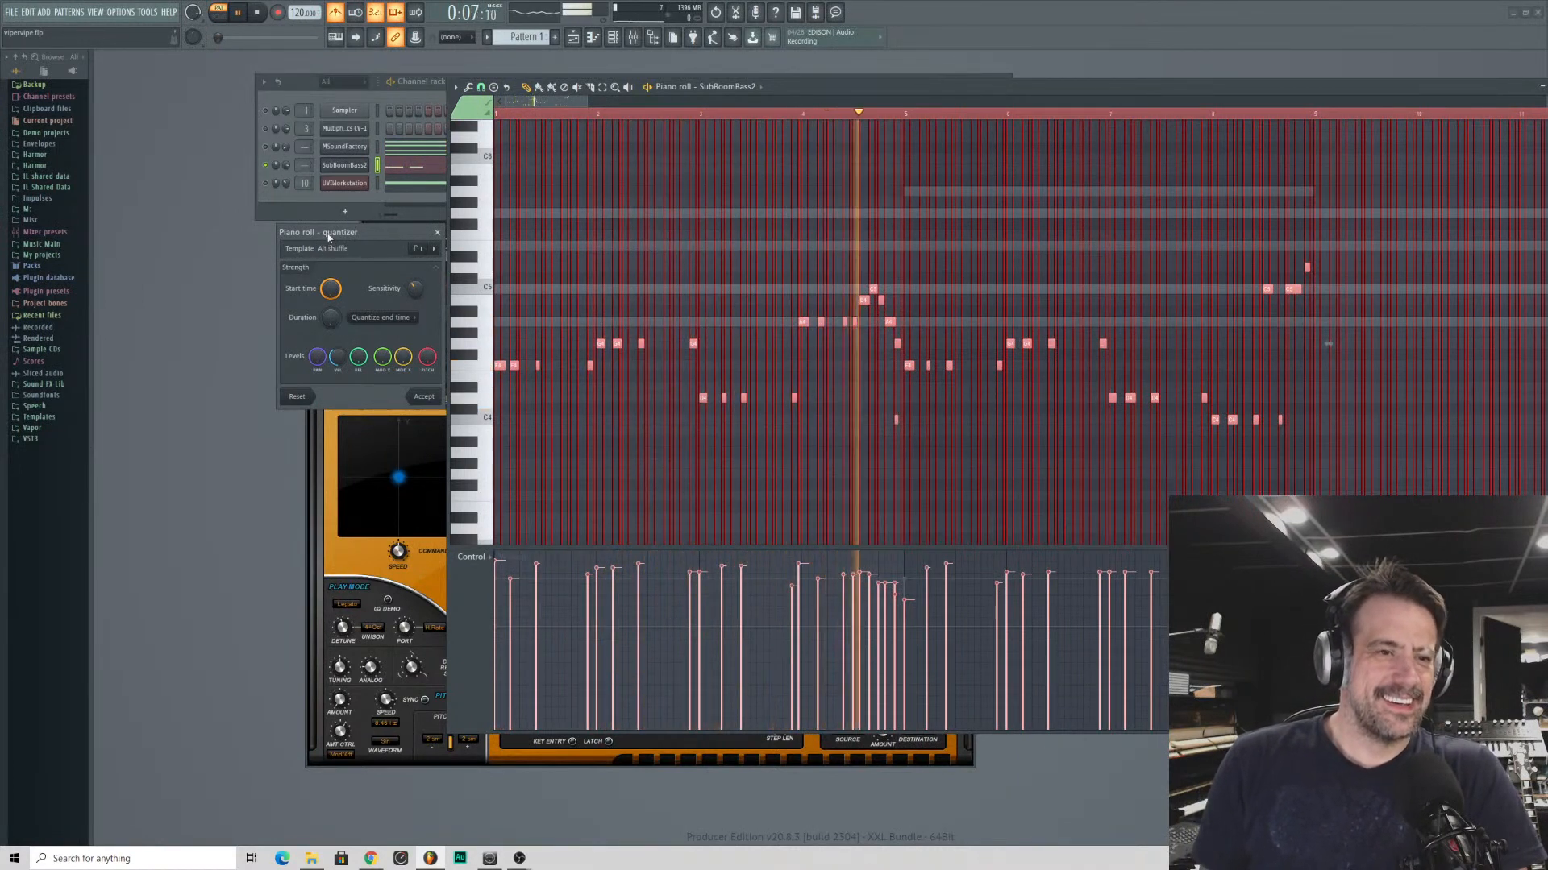
pyautogui.press('space')
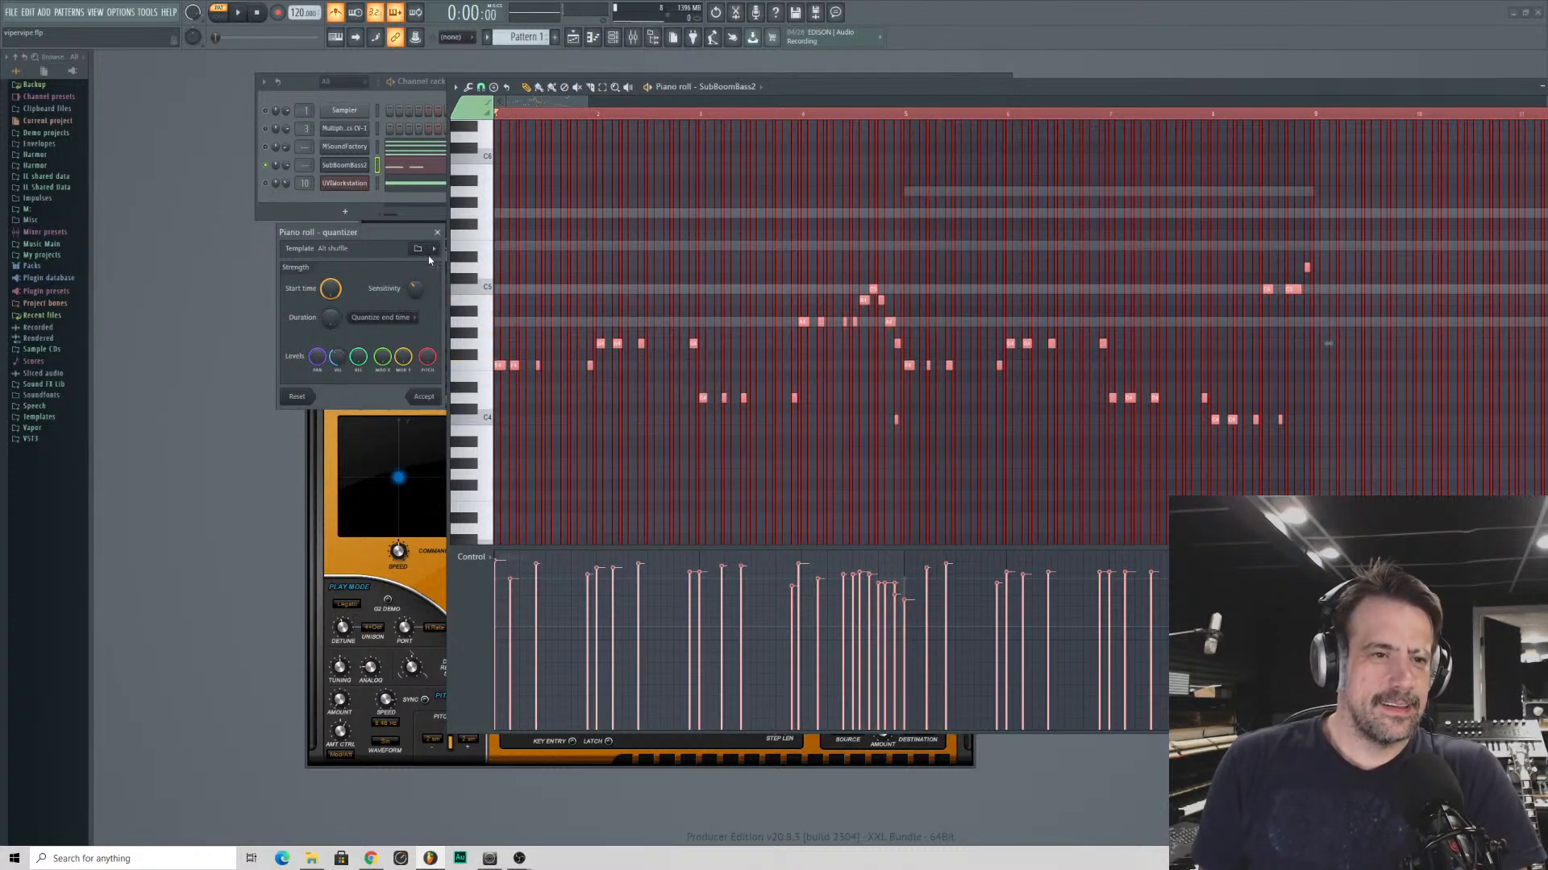
# - Switch the quantizer template to Shuffle and audition the bass line with it
pyautogui.click(416, 249)
pyautogui.scroll(-5, 564, 500)
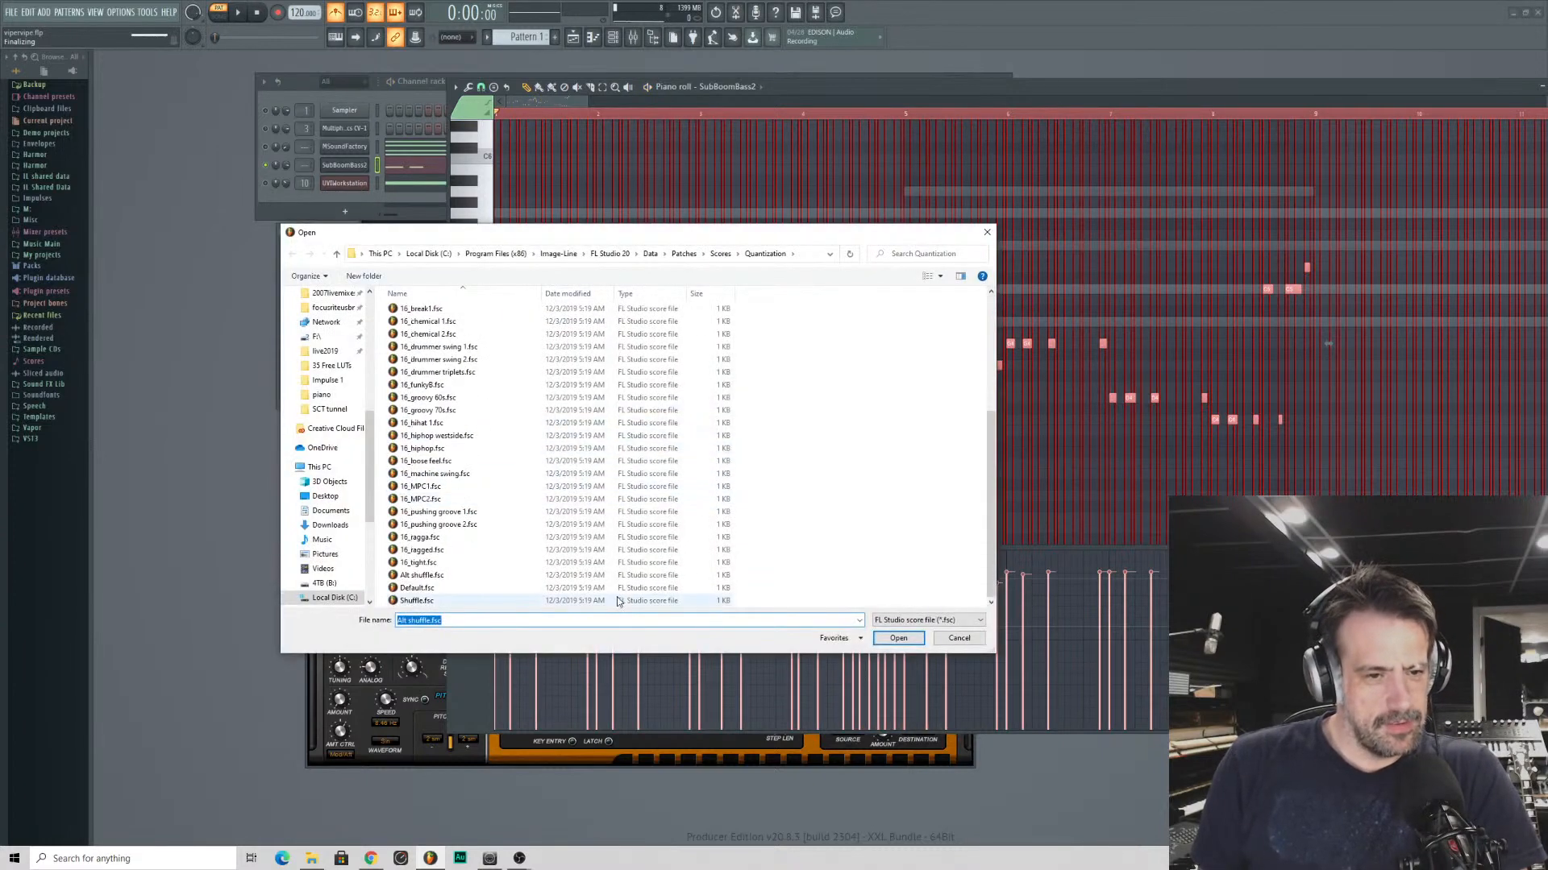
pyautogui.doubleClick(528, 597)
pyautogui.press('space')
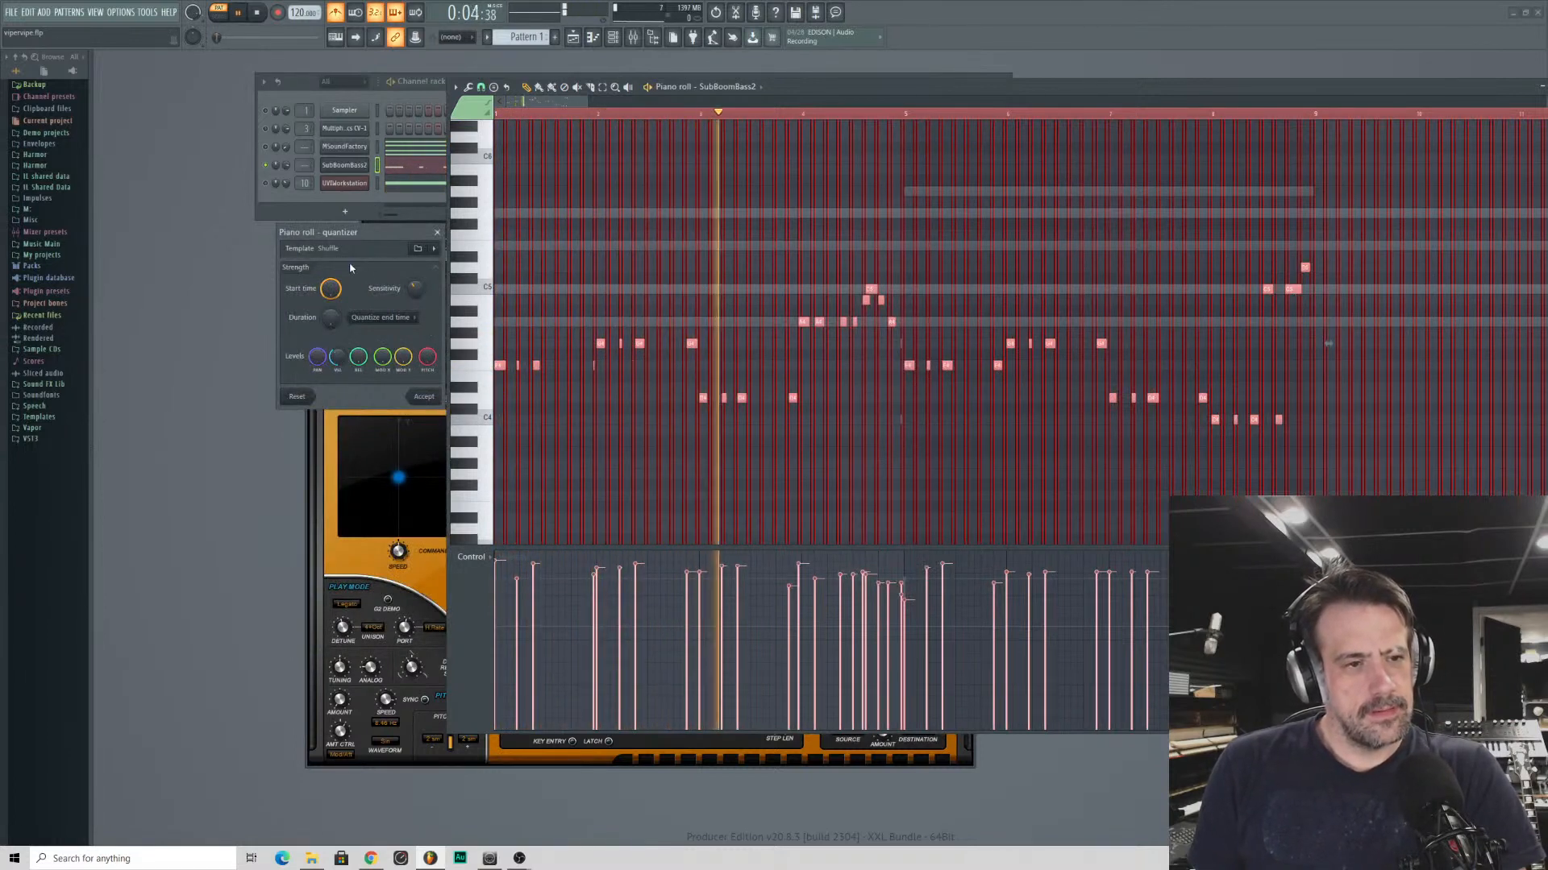
pyautogui.press('space')
# - Quantize the bass notes with the Default template after auditioning it, and accept the quantization
pyautogui.click(418, 250)
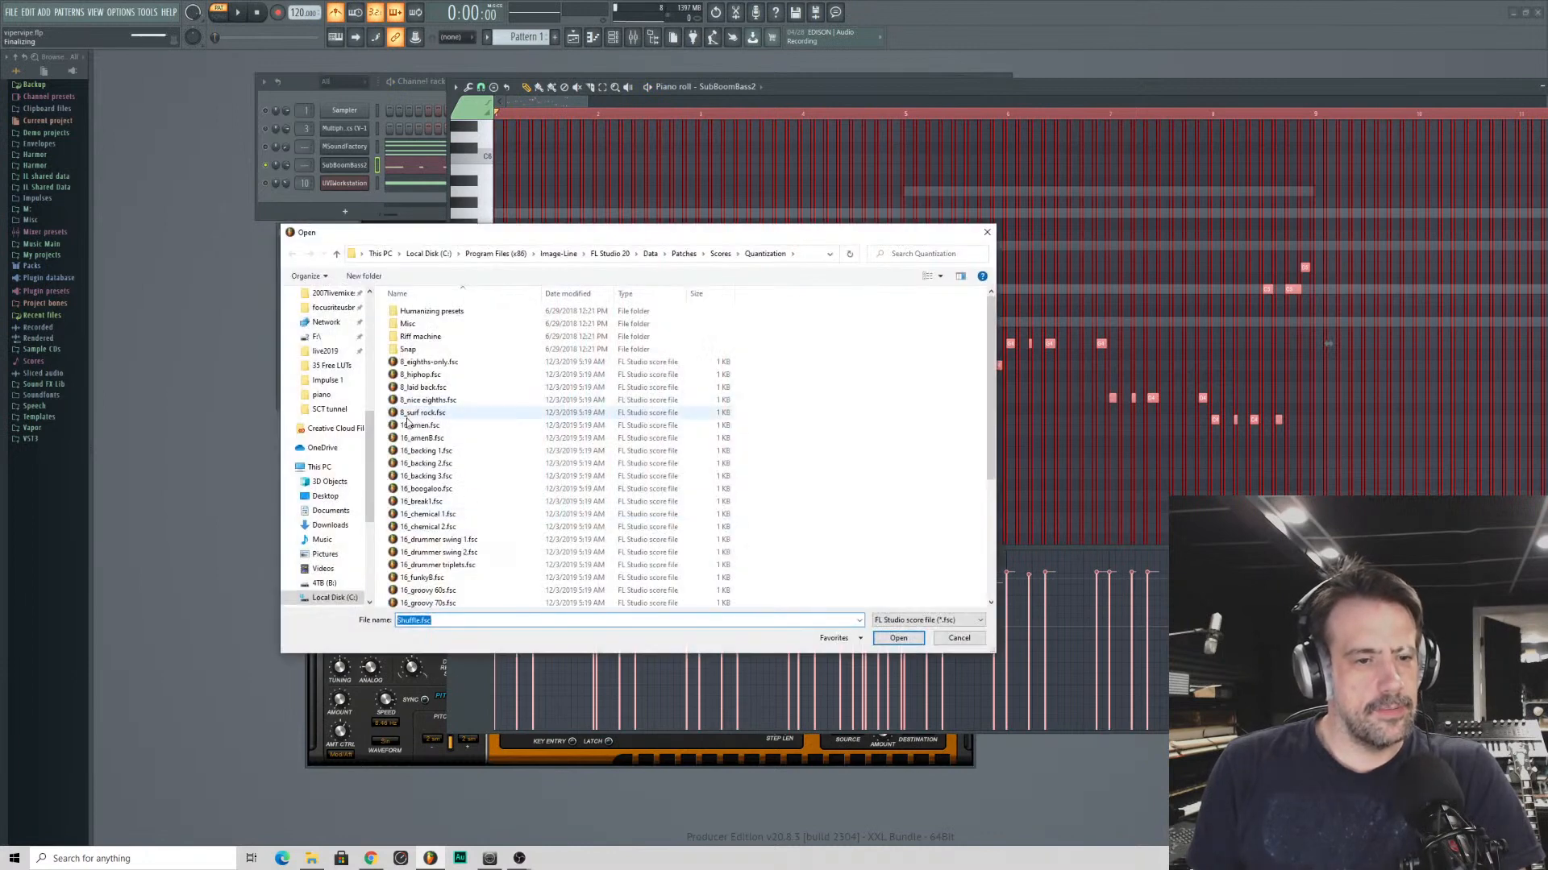
pyautogui.doubleClick(461, 590)
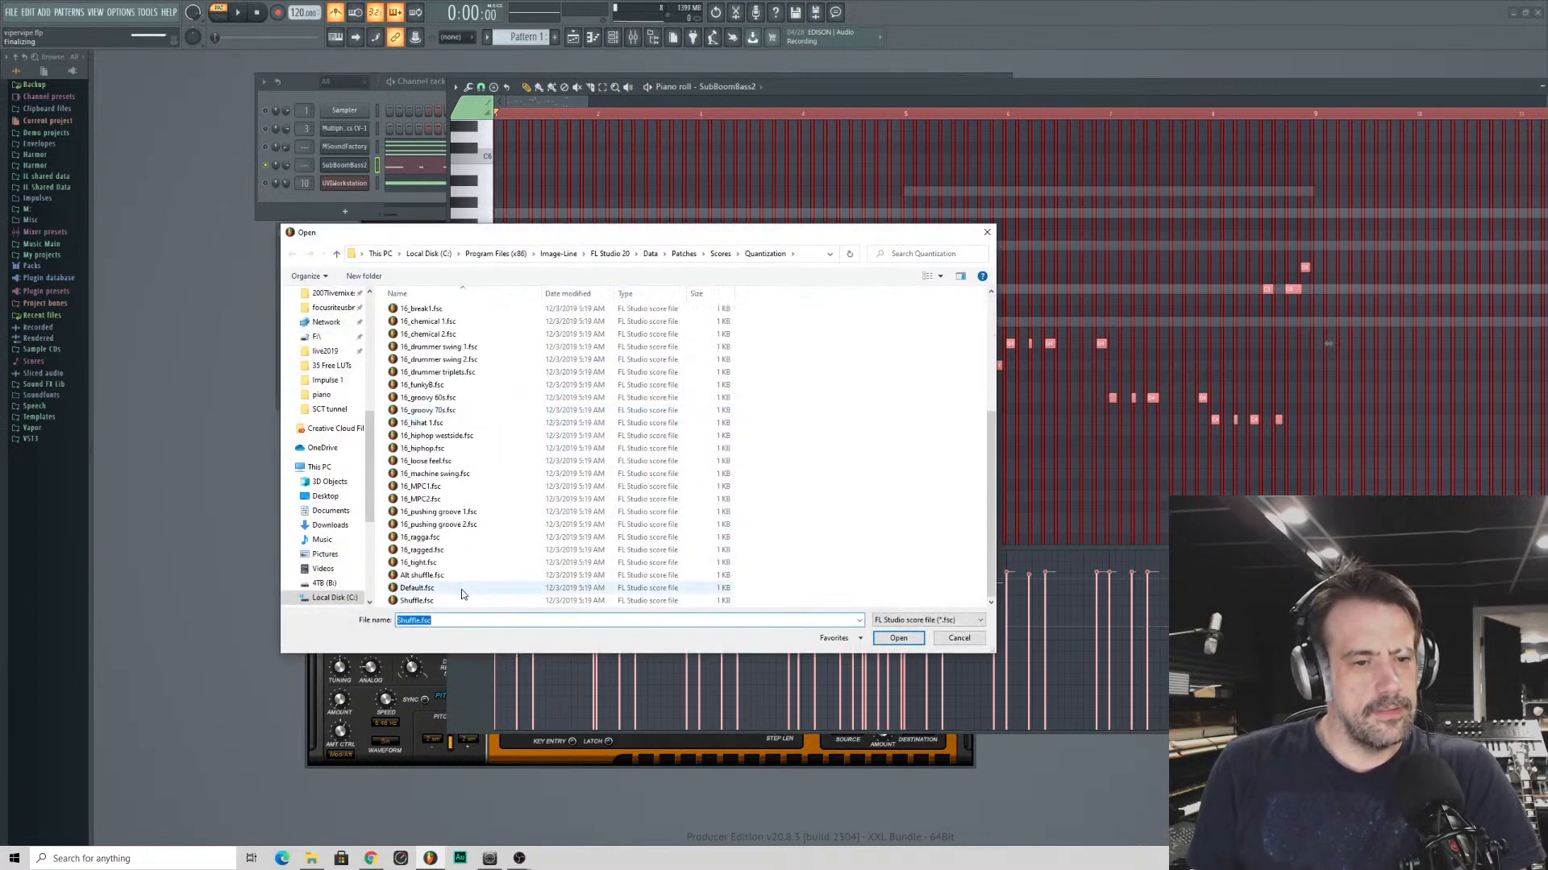
pyautogui.press('space')
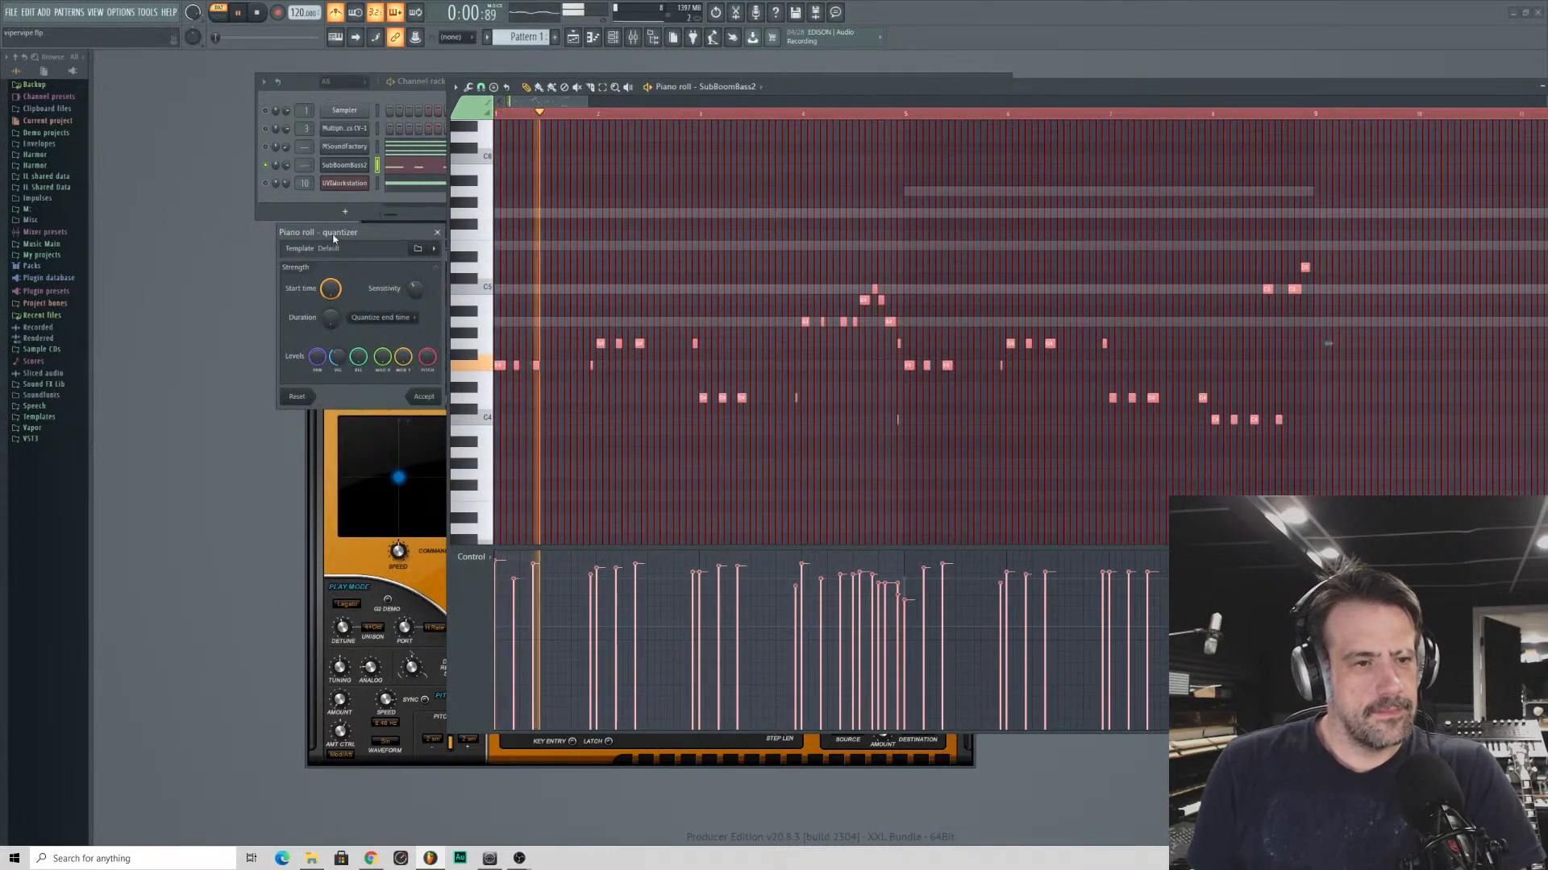
pyautogui.click(421, 398)
pyautogui.press('space')
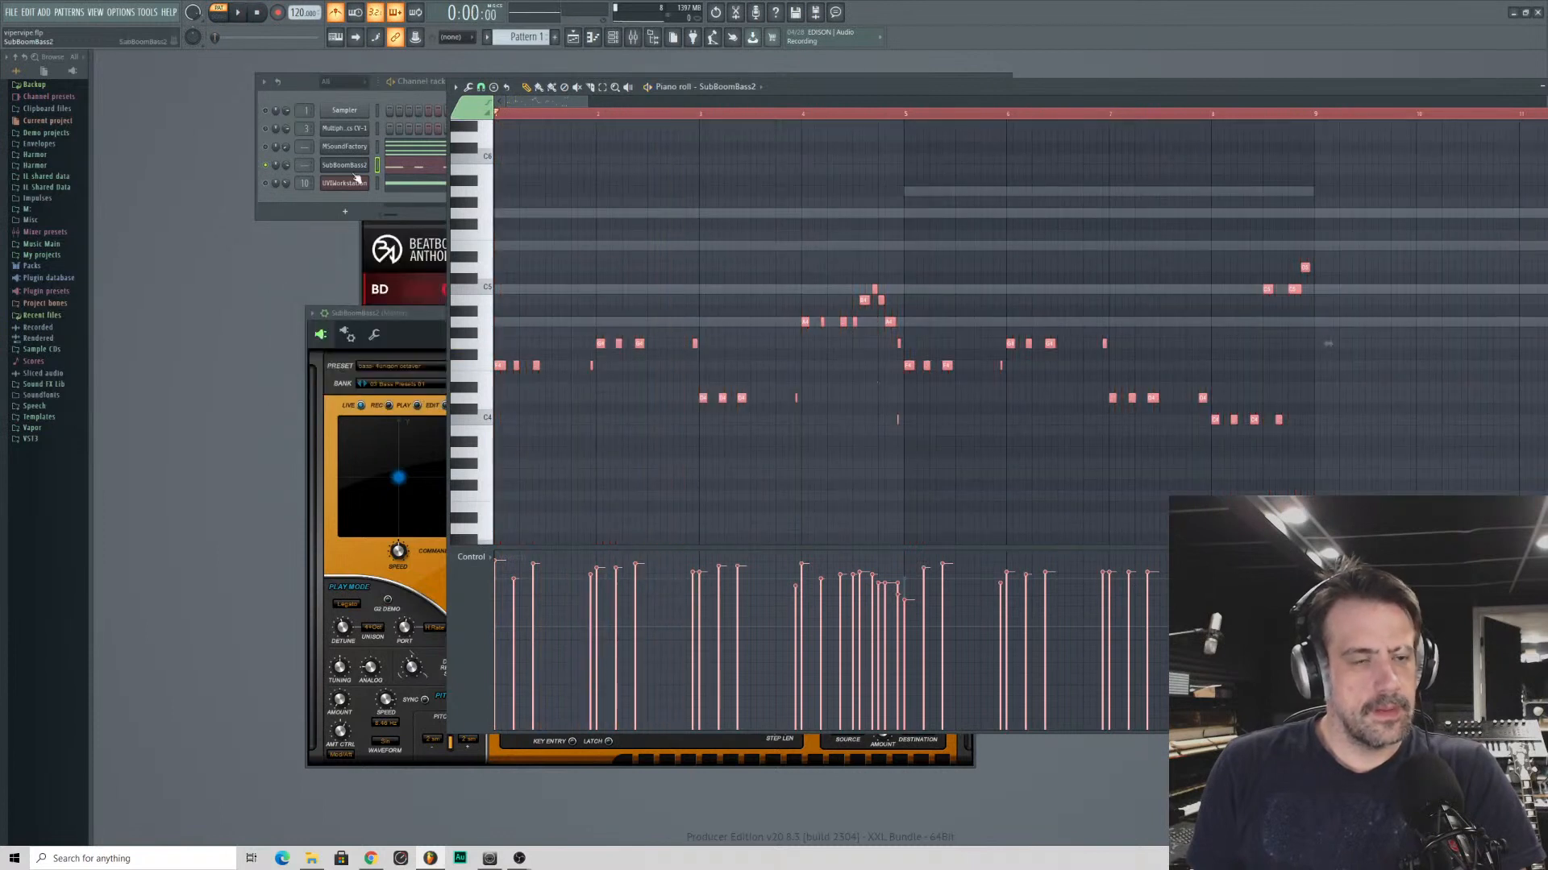
# - Unmute the BeatBox Anthology drum channel and play it together with the quantized bass line, viewing the first bars of notes closely
pyautogui.click(264, 186)
pyautogui.press('space')
pyautogui.click(1145, 92)
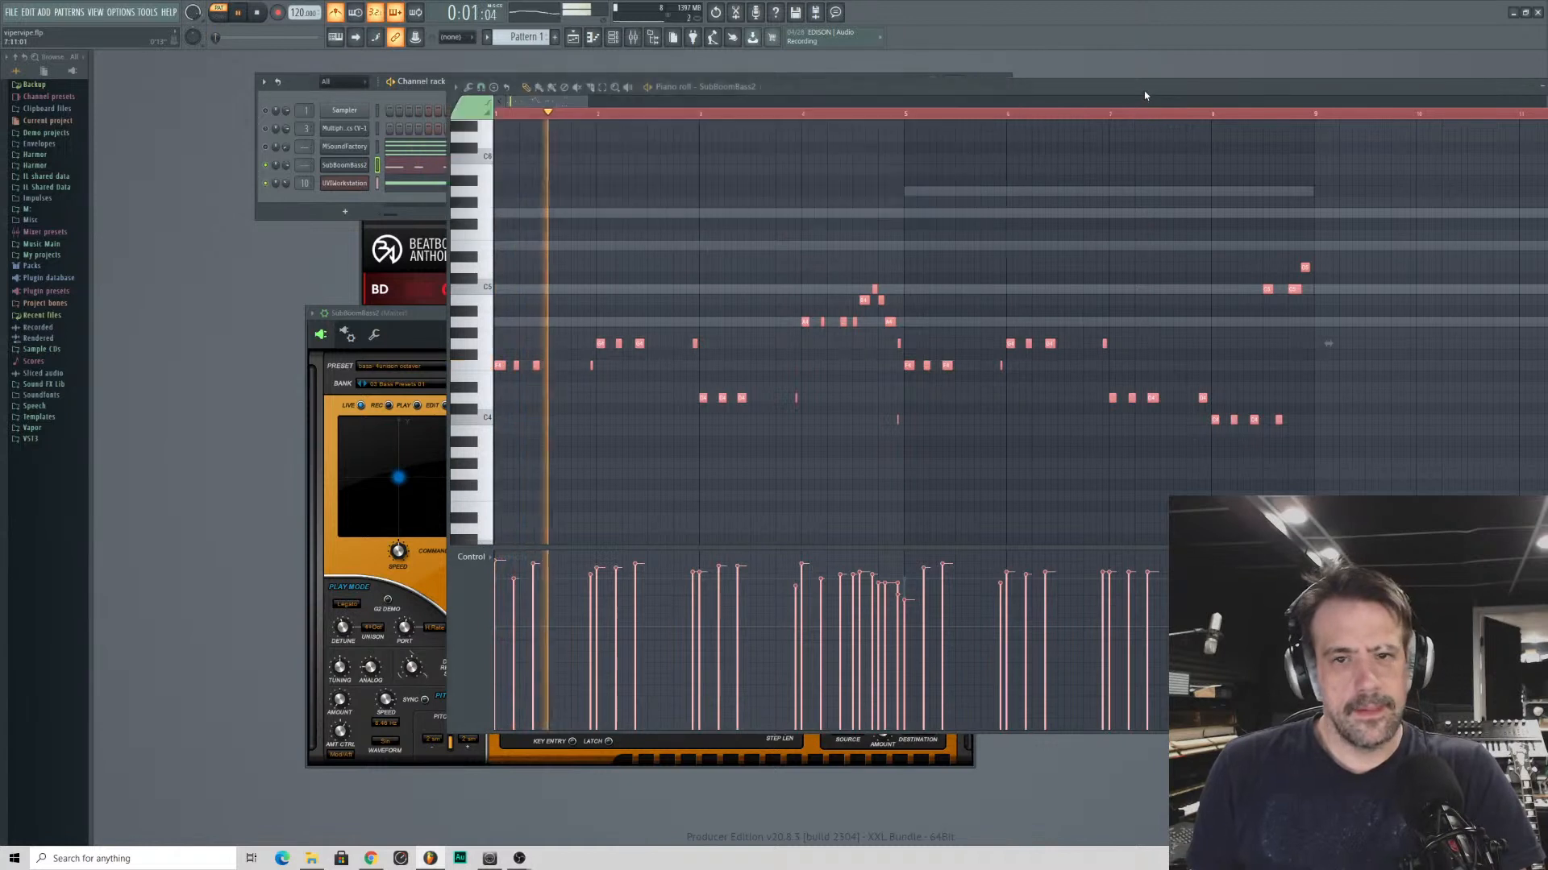
pyautogui.moveTo(587, 101); pyautogui.dragTo(526, 100)
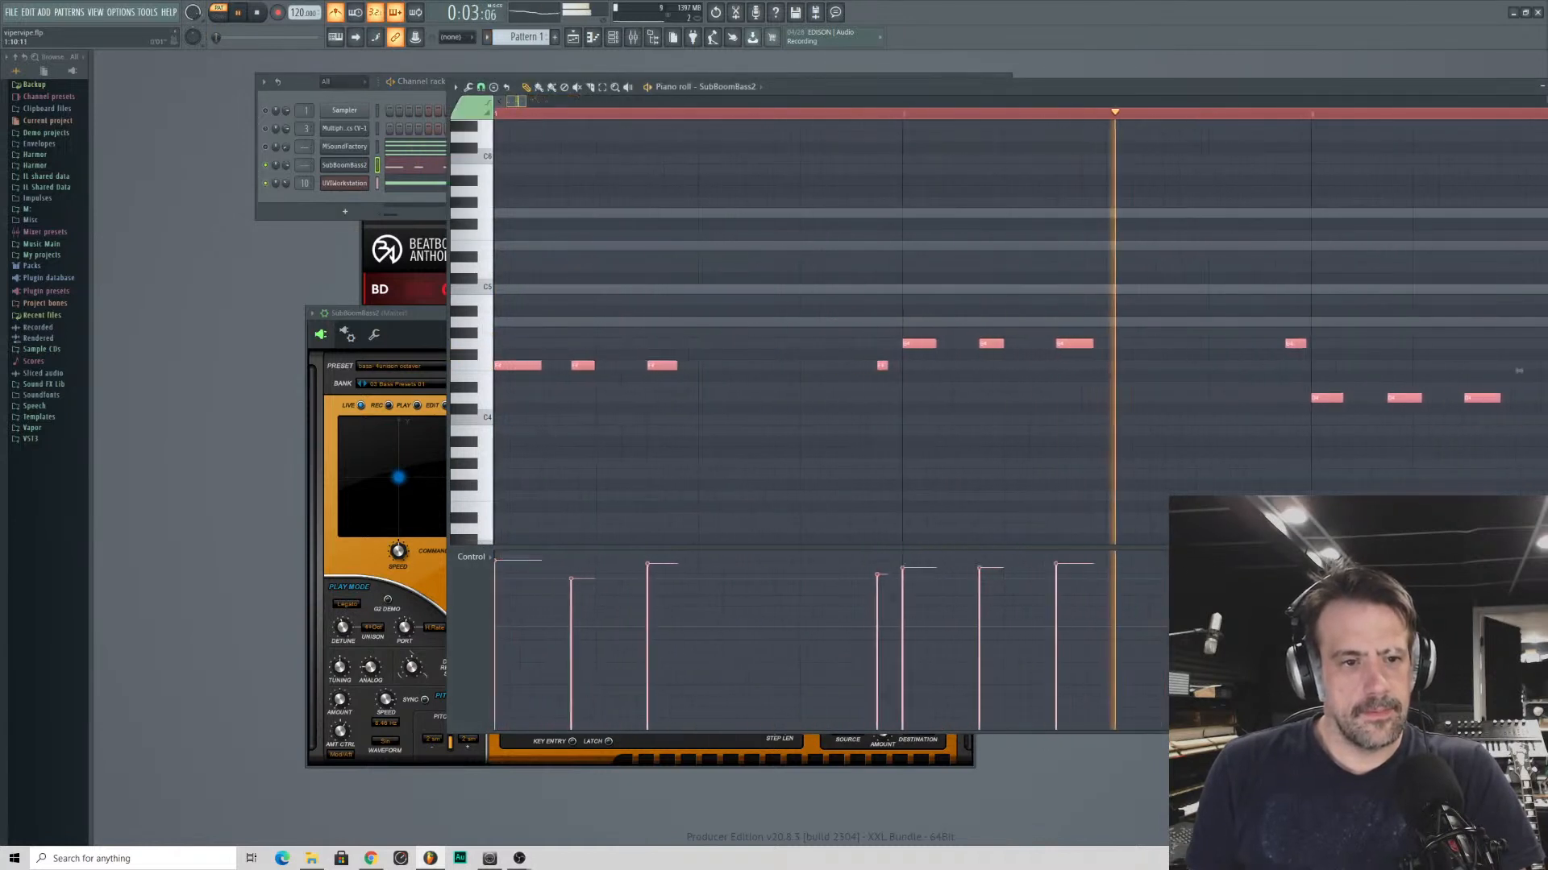
pyautogui.press('space')
# - Set the piano roll's note snap to 1/3 beat for the SubBoomBass2 bass line
pyautogui.click(480, 87)
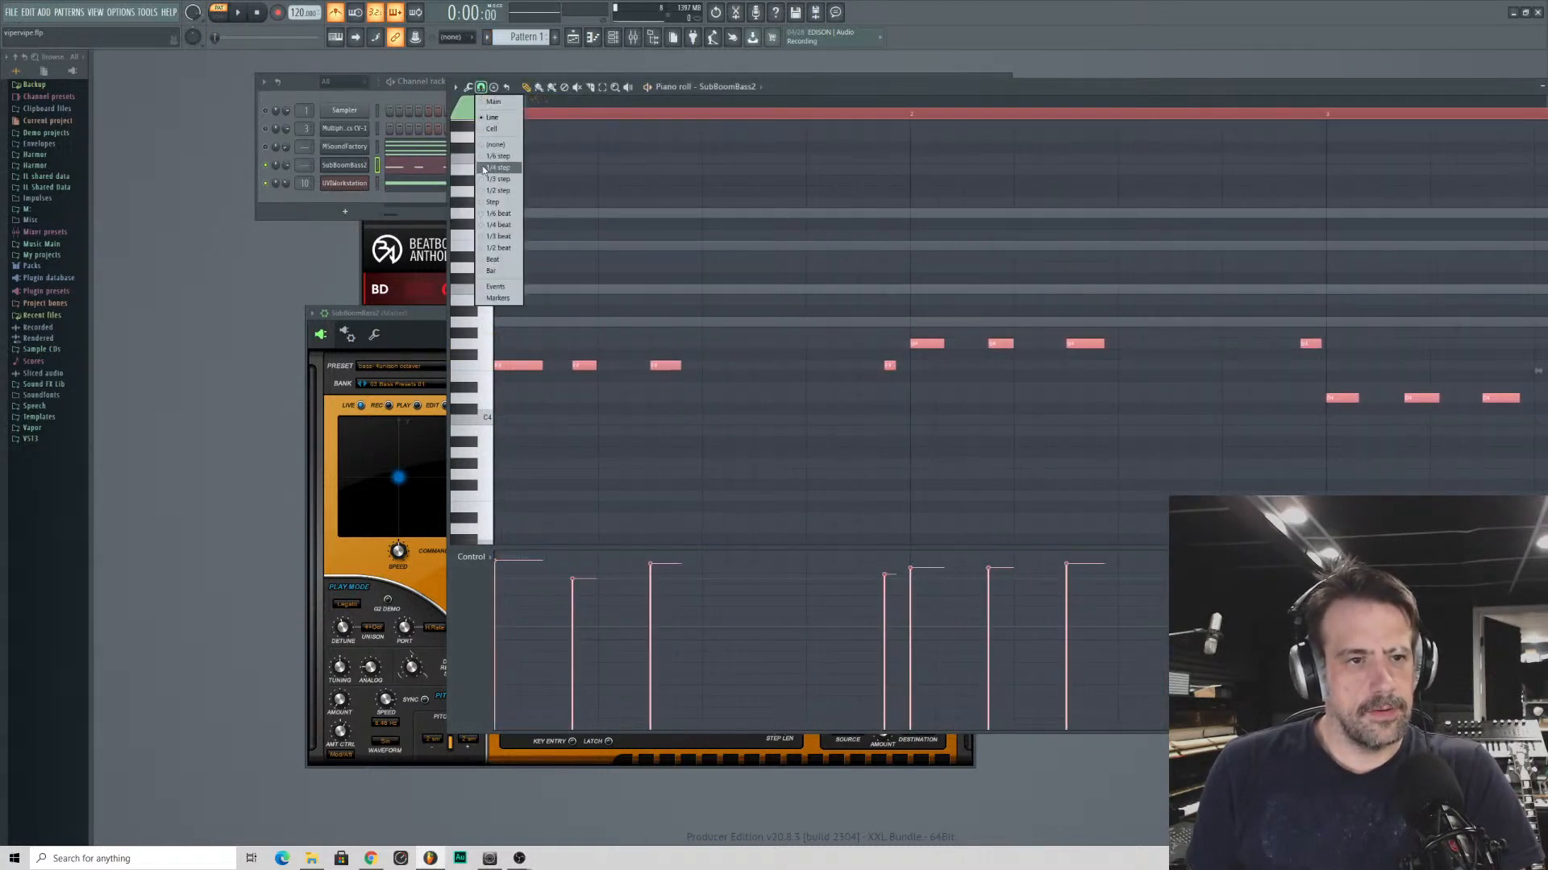
pyautogui.click(488, 156)
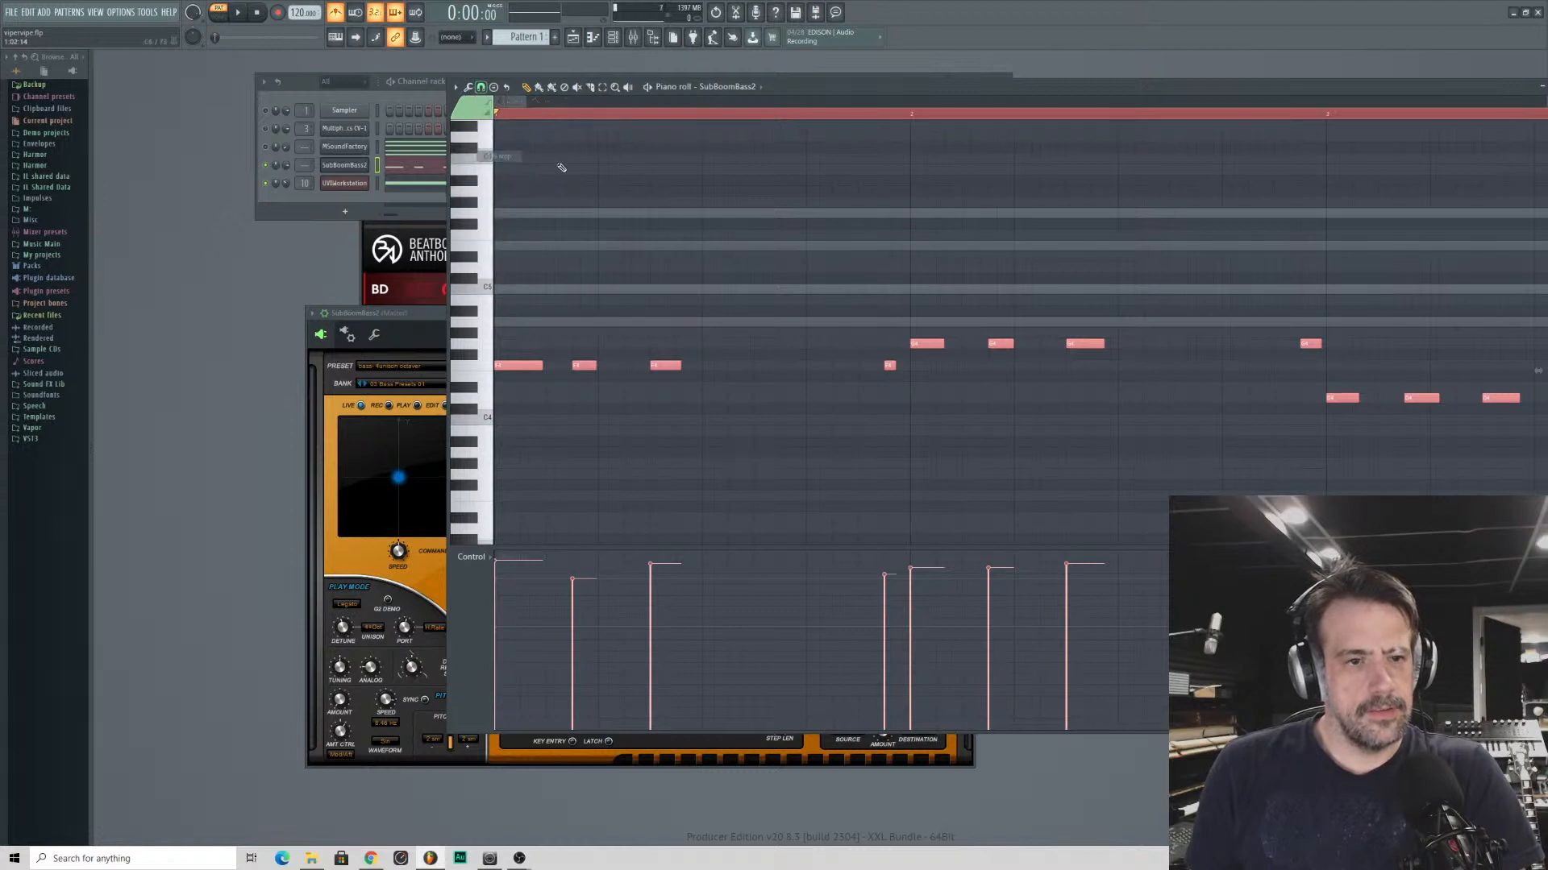
pyautogui.click(481, 87)
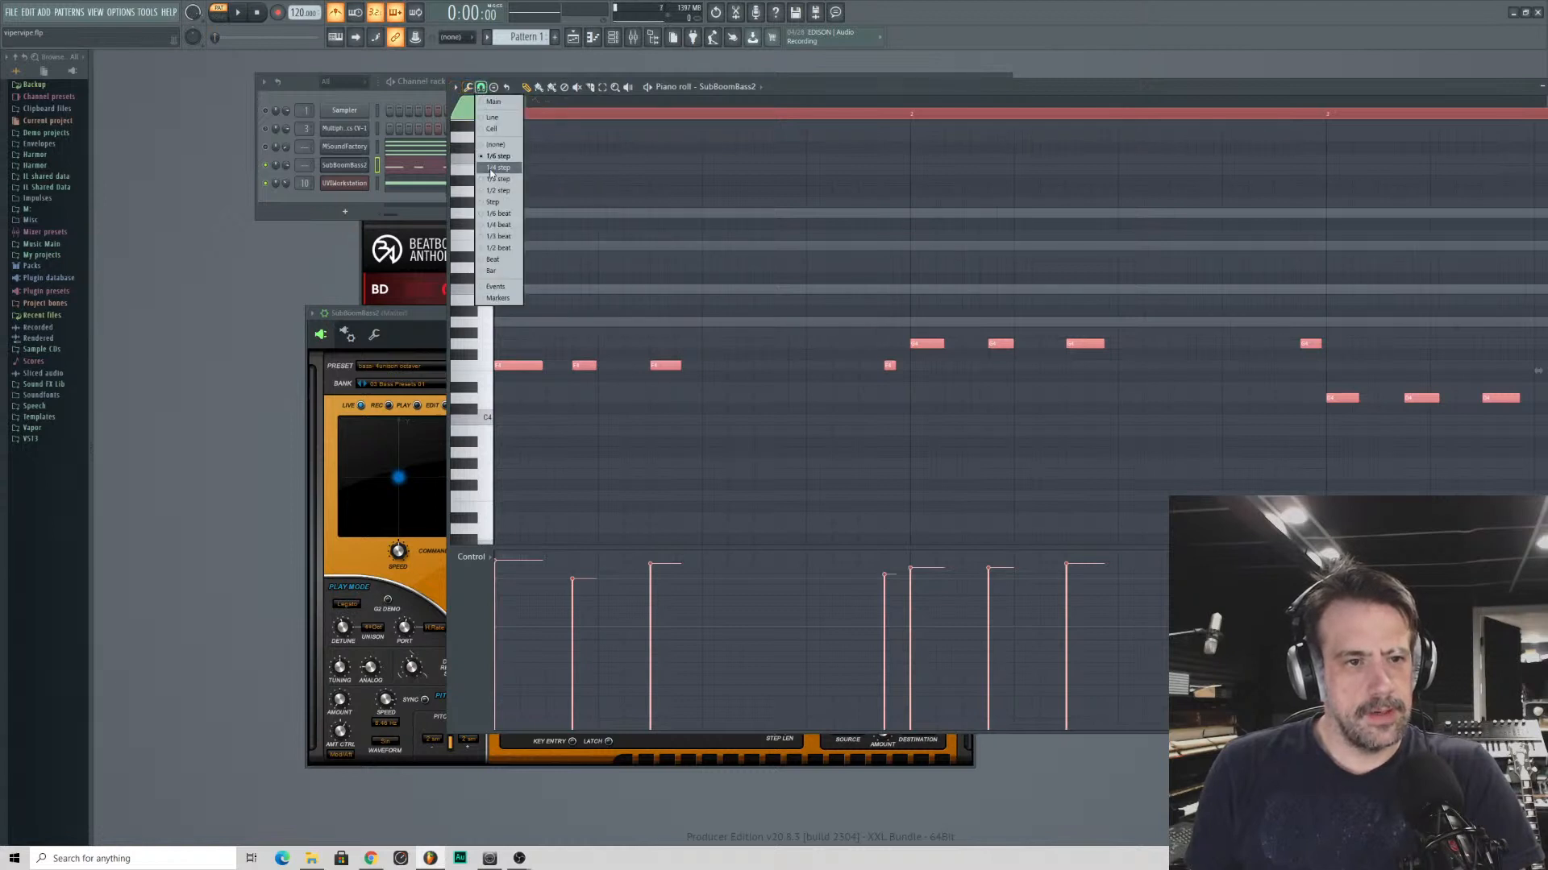
pyautogui.click(500, 226)
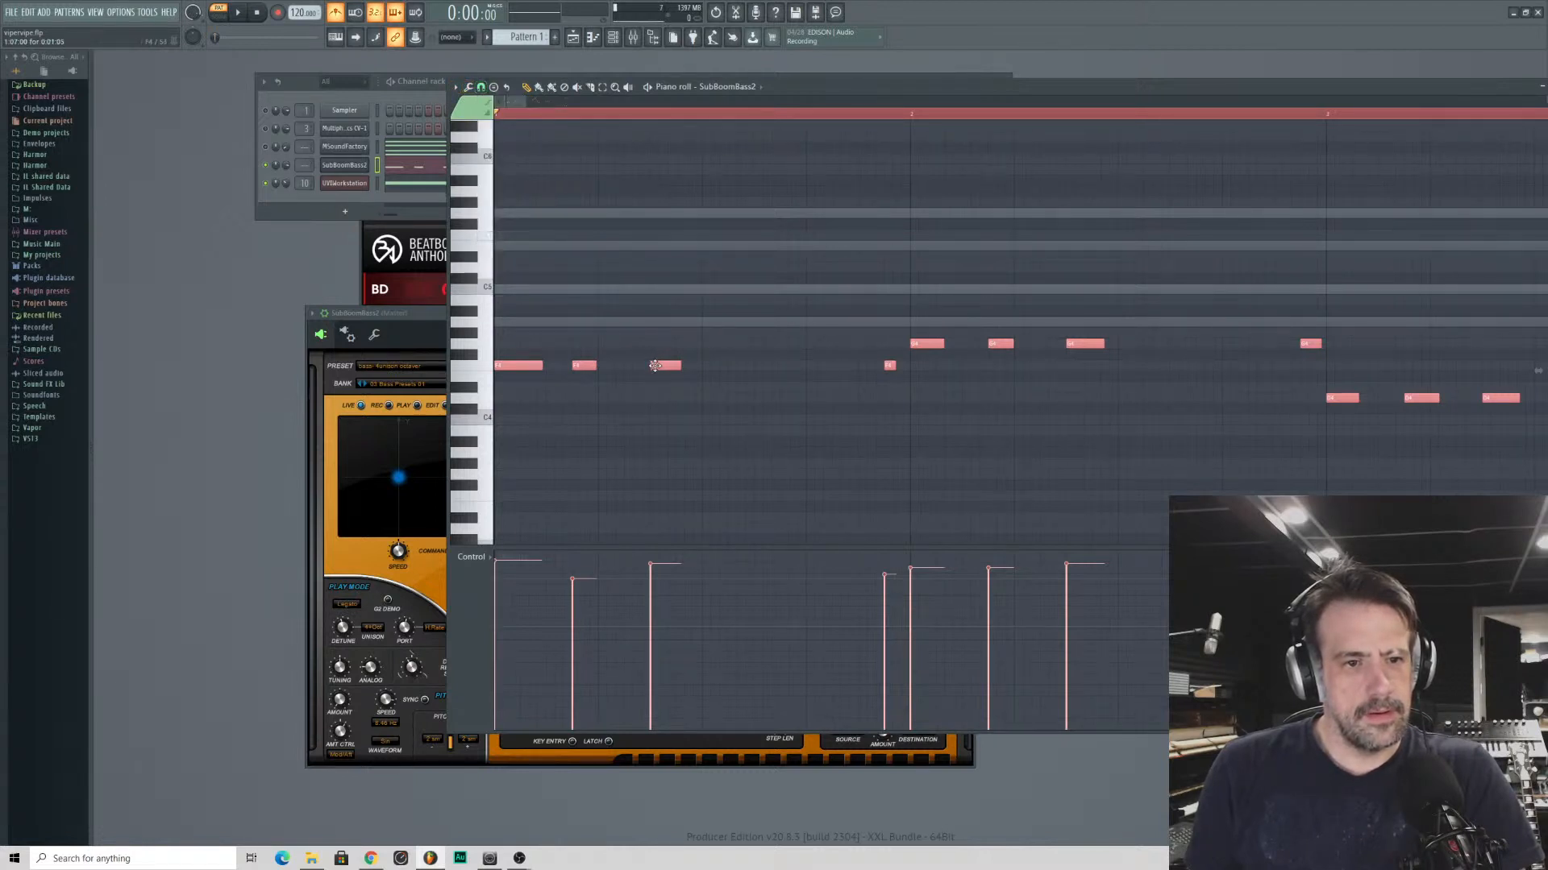
# - Redraw bar 1's second, third and last F4 notes on the triplet grid, with the second earlier and the third later
pyautogui.rightClick(661, 366)
pyautogui.click(669, 366)
pyautogui.press('space')
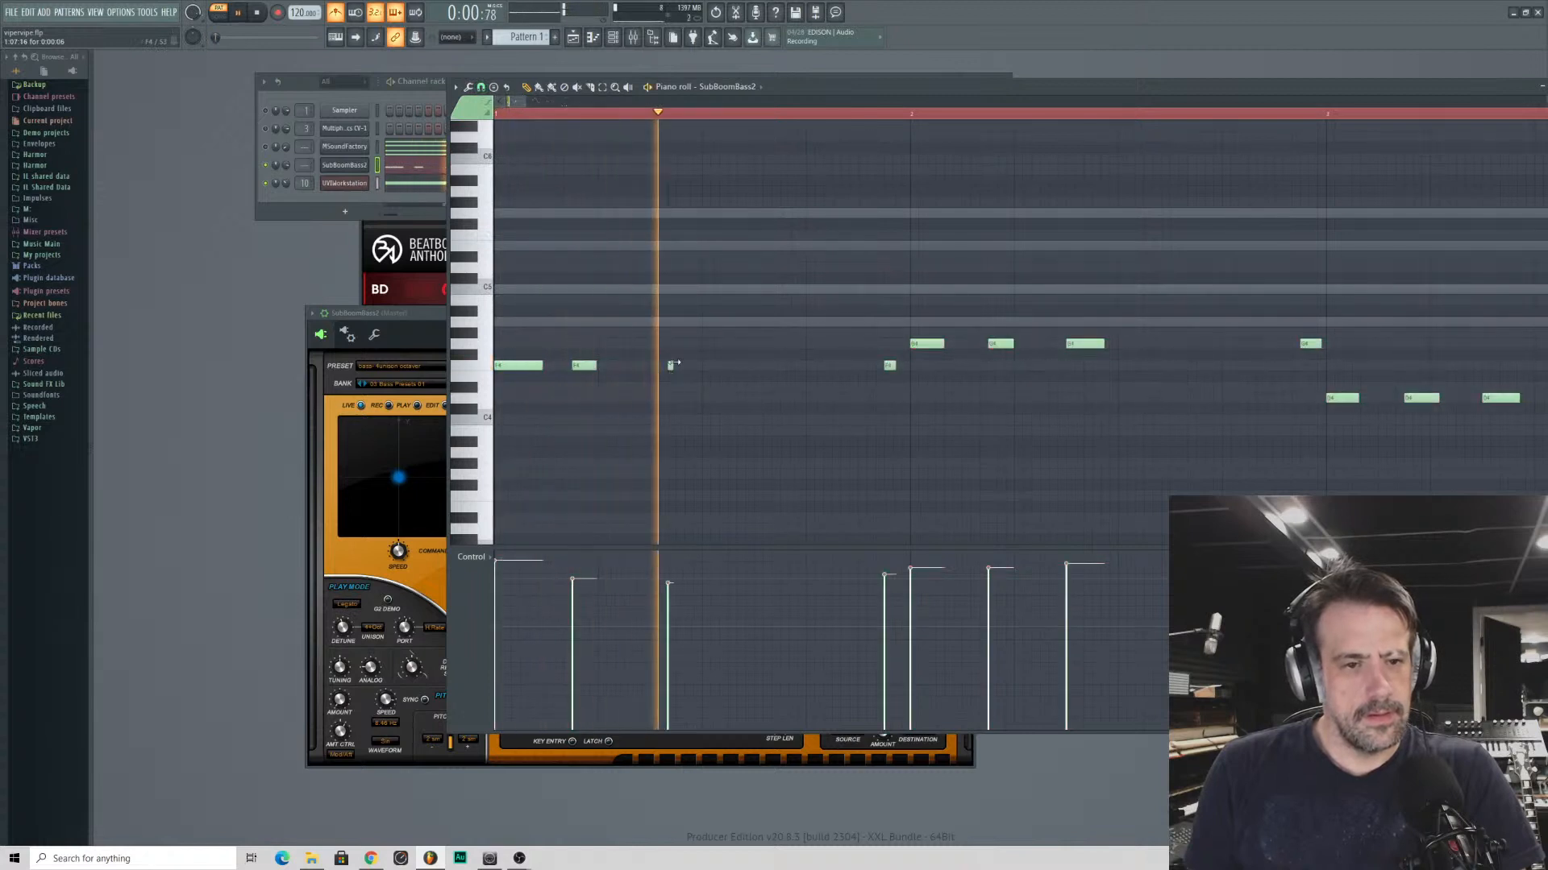
pyautogui.press('space')
pyautogui.click(579, 368)
pyautogui.press('space')
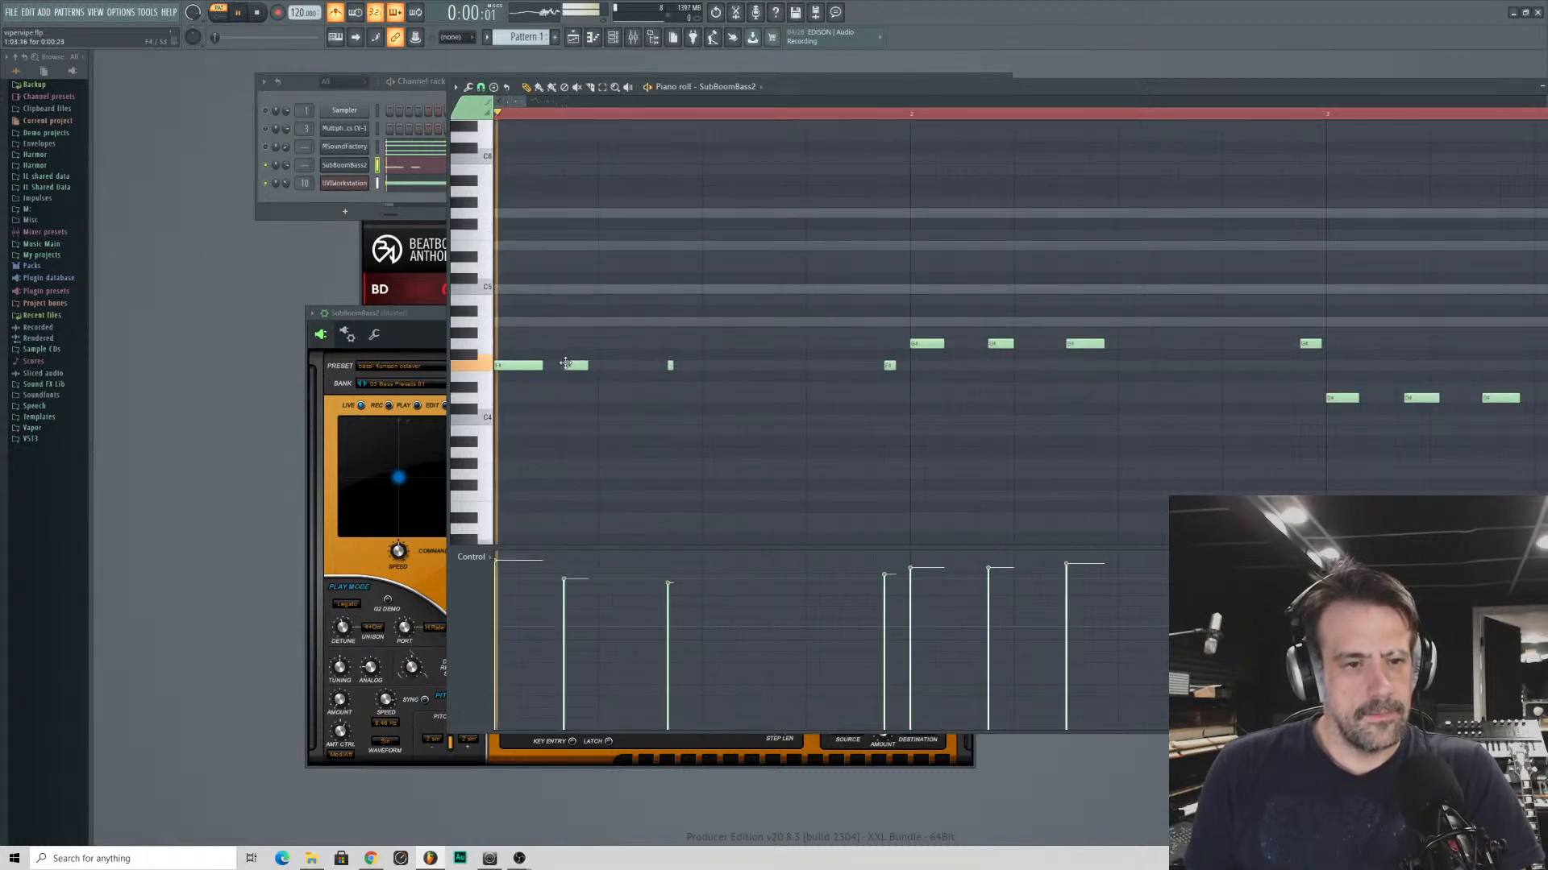
pyautogui.press('space')
pyautogui.rightClick(890, 366)
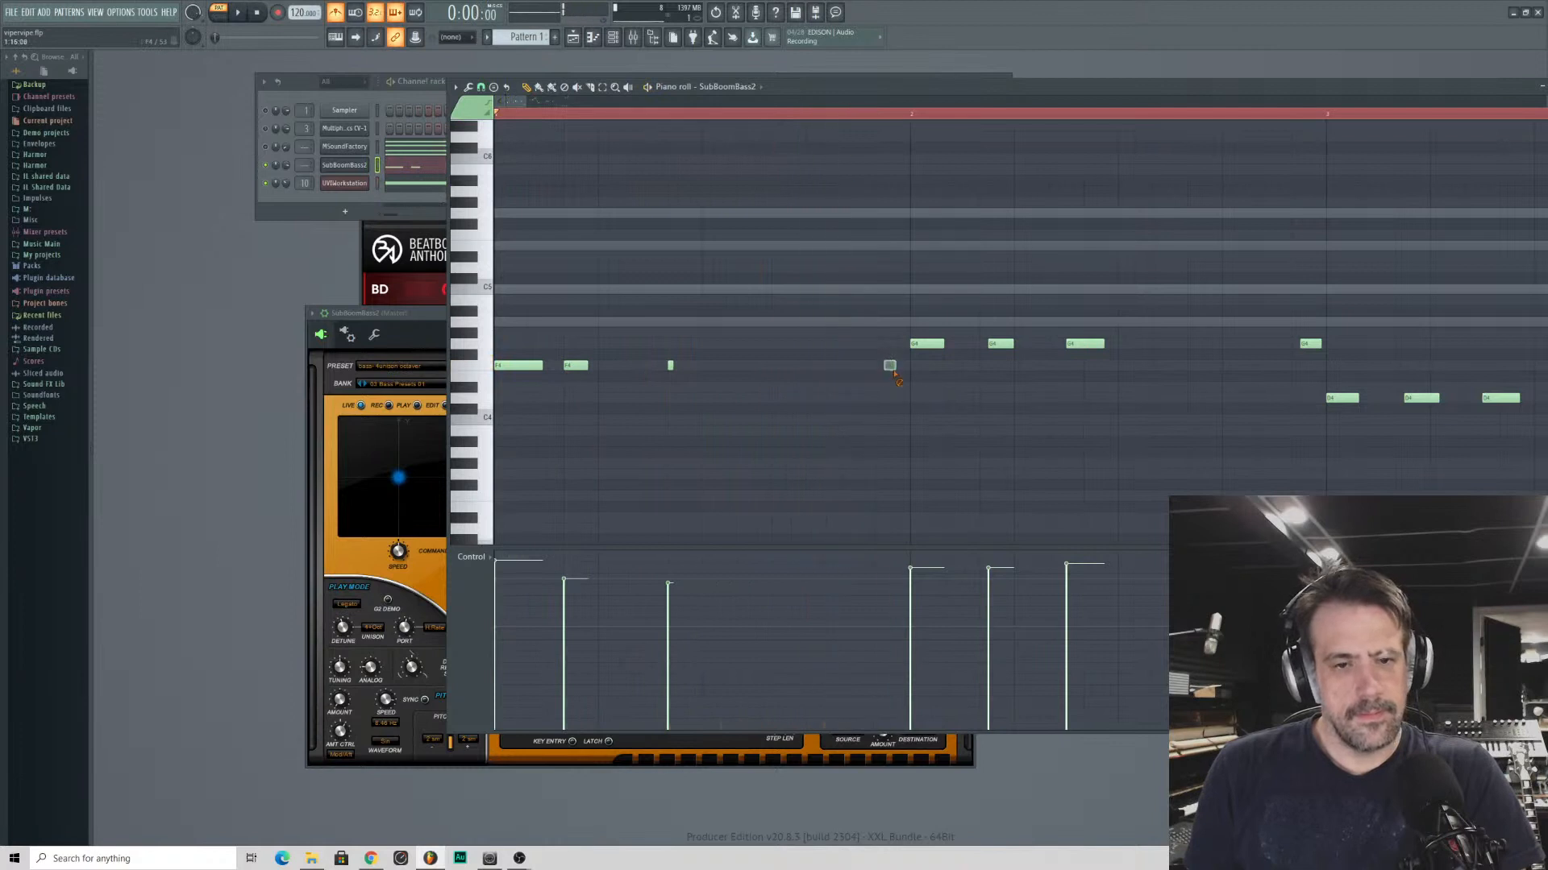
pyautogui.click(883, 366)
pyautogui.press('space')
# - Redraw every G4 note after the first in bar 2 on the triplet grid, checking the timing by playback
pyautogui.rightClick(1000, 344)
pyautogui.click(991, 346)
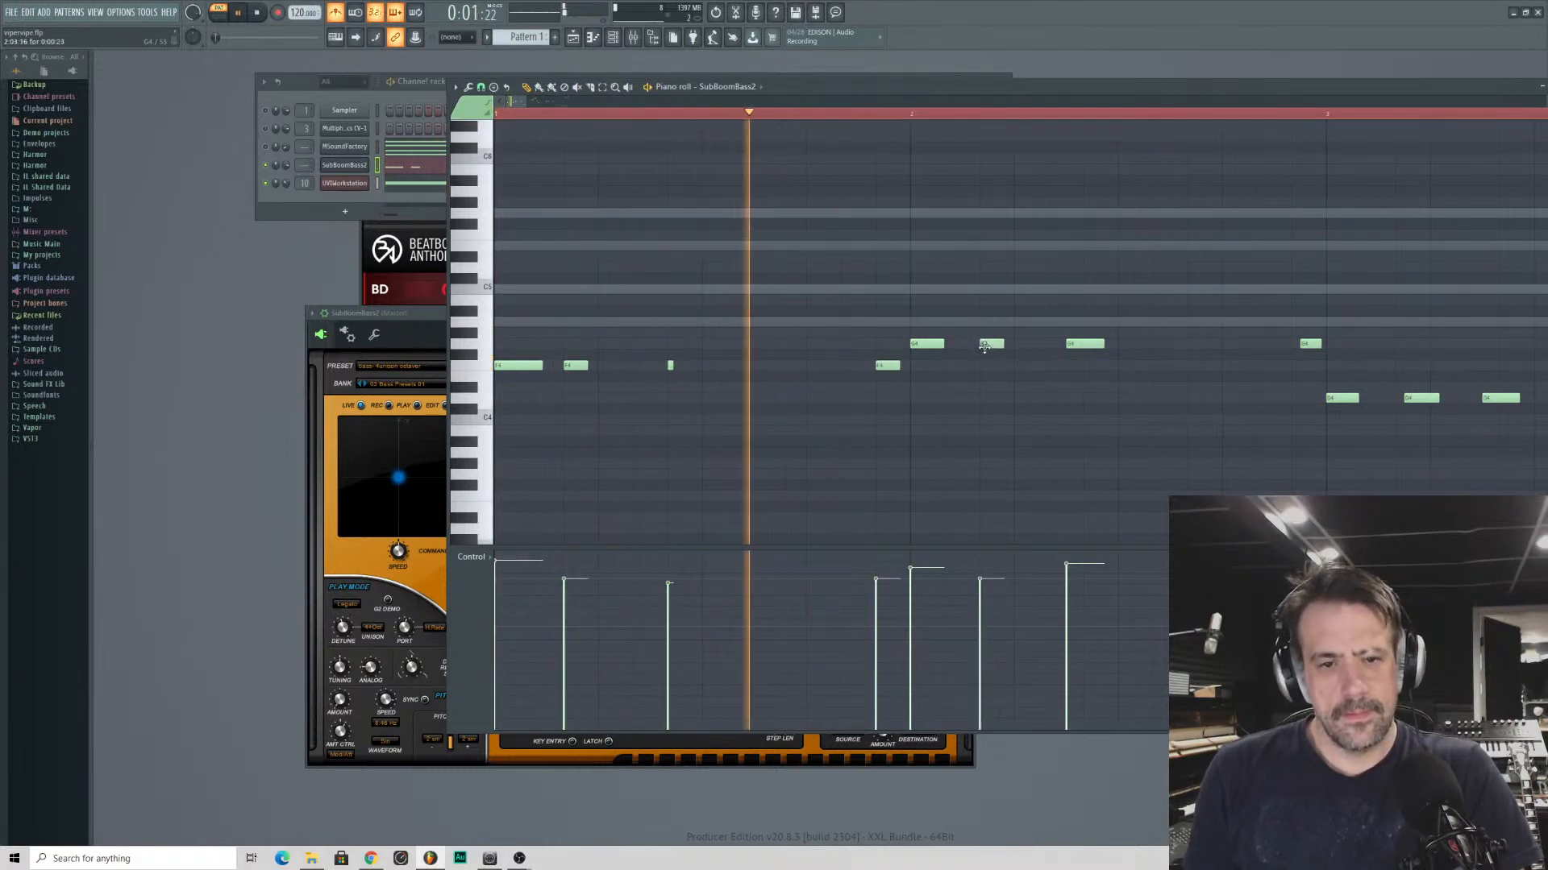
pyautogui.rightClick(1085, 345)
pyautogui.click(1062, 346)
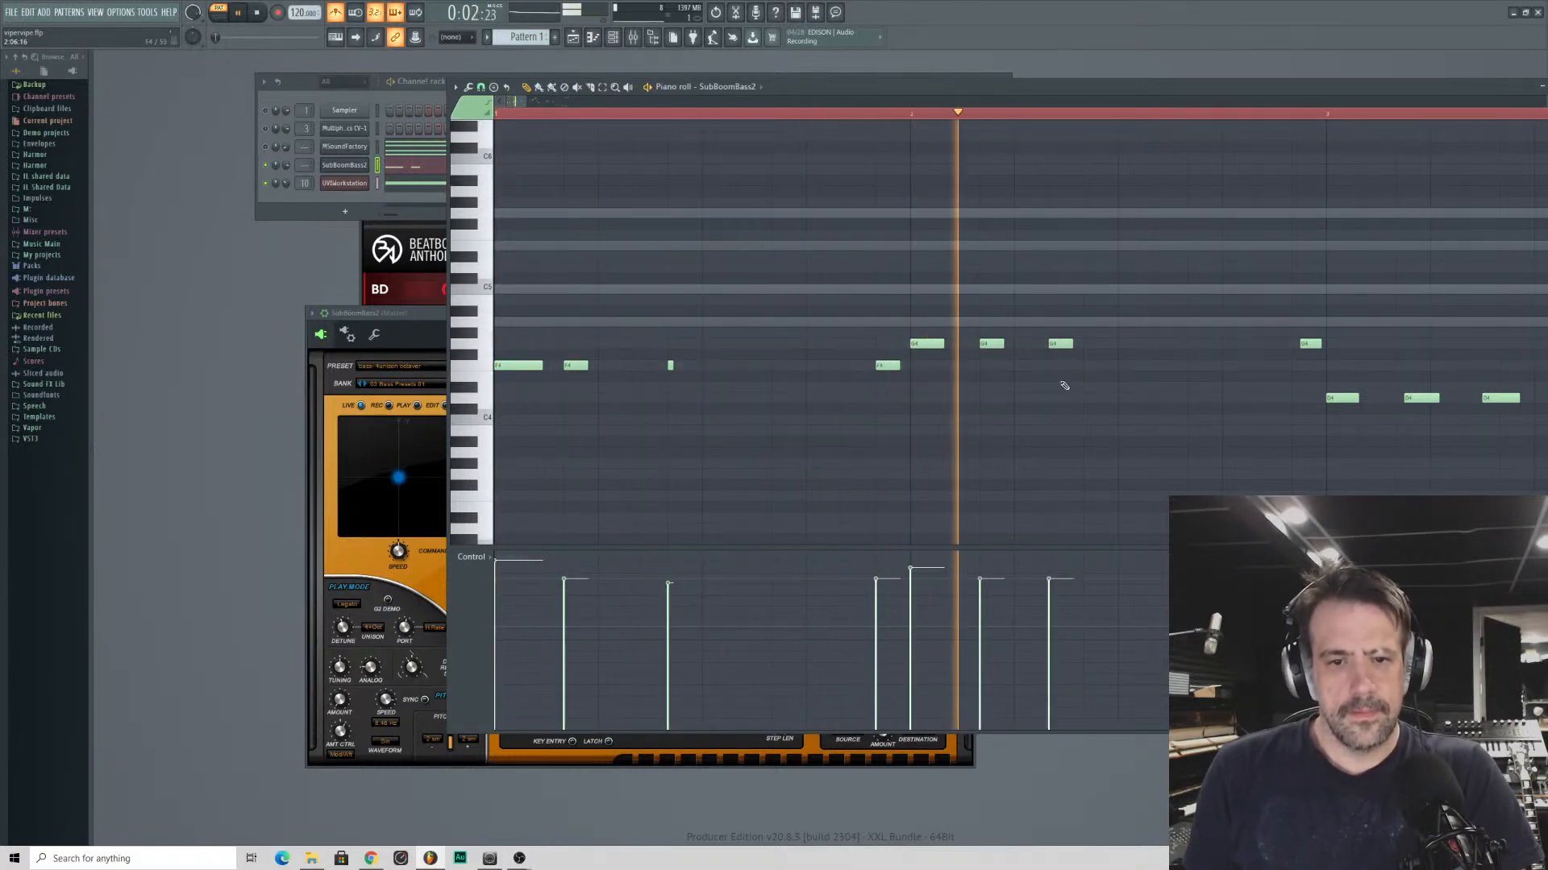
pyautogui.press('space')
pyautogui.click(1084, 344)
pyautogui.press('space')
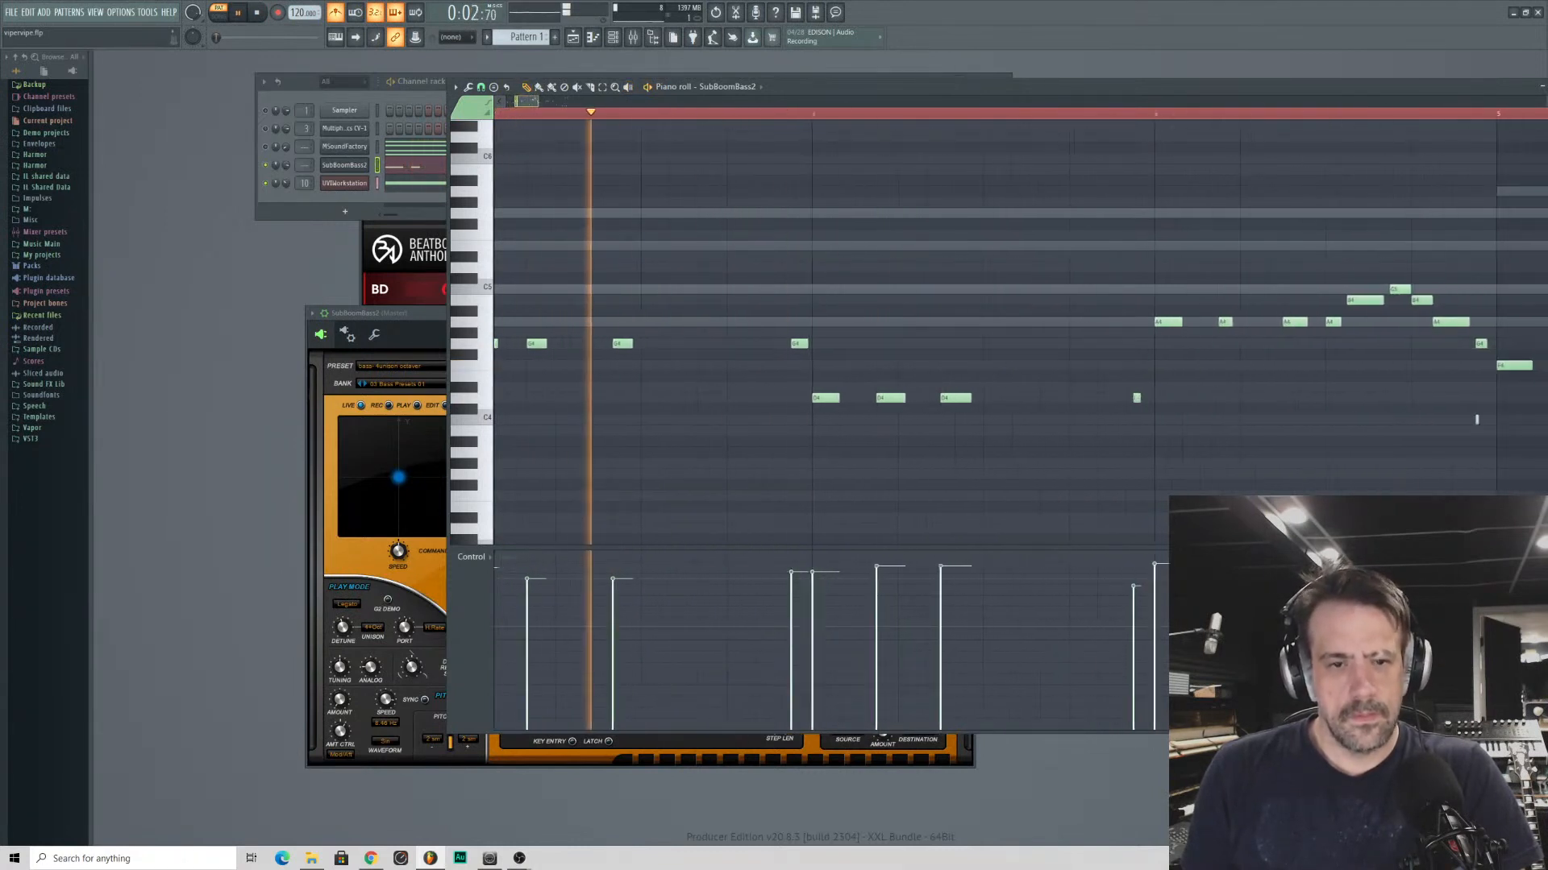
pyautogui.press('space')
pyautogui.click(783, 344)
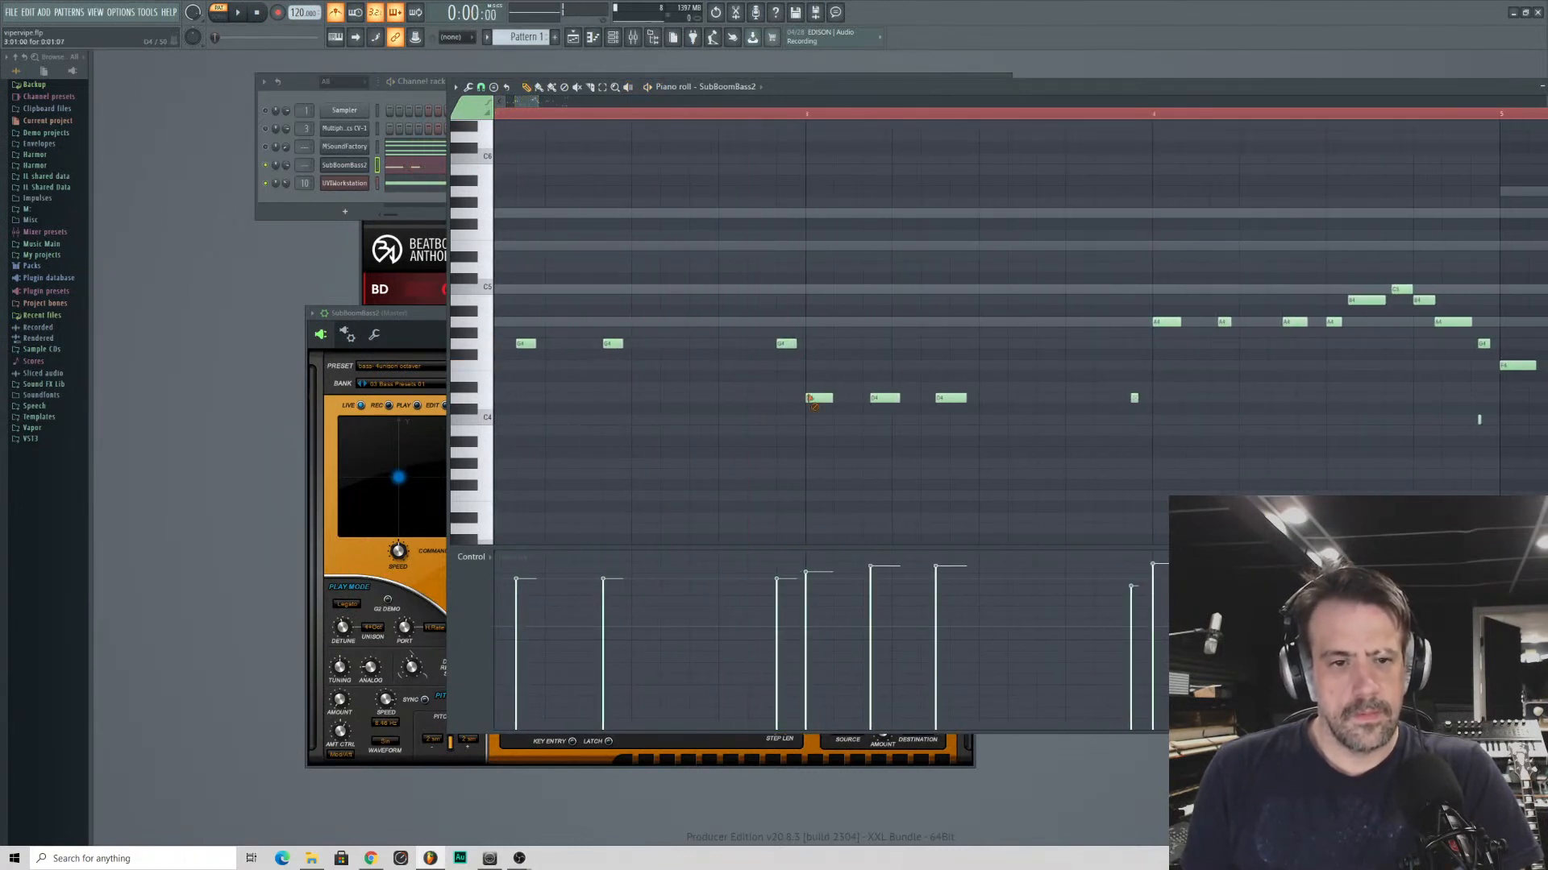
# - Replace the four D4 notes of bar 3 with short, equal-length notes on the triplet grid
pyautogui.rightClick(810, 398)
pyautogui.click(810, 398)
pyautogui.rightClick(875, 398)
pyautogui.click(869, 398)
pyautogui.rightClick(958, 398)
pyautogui.click(950, 399)
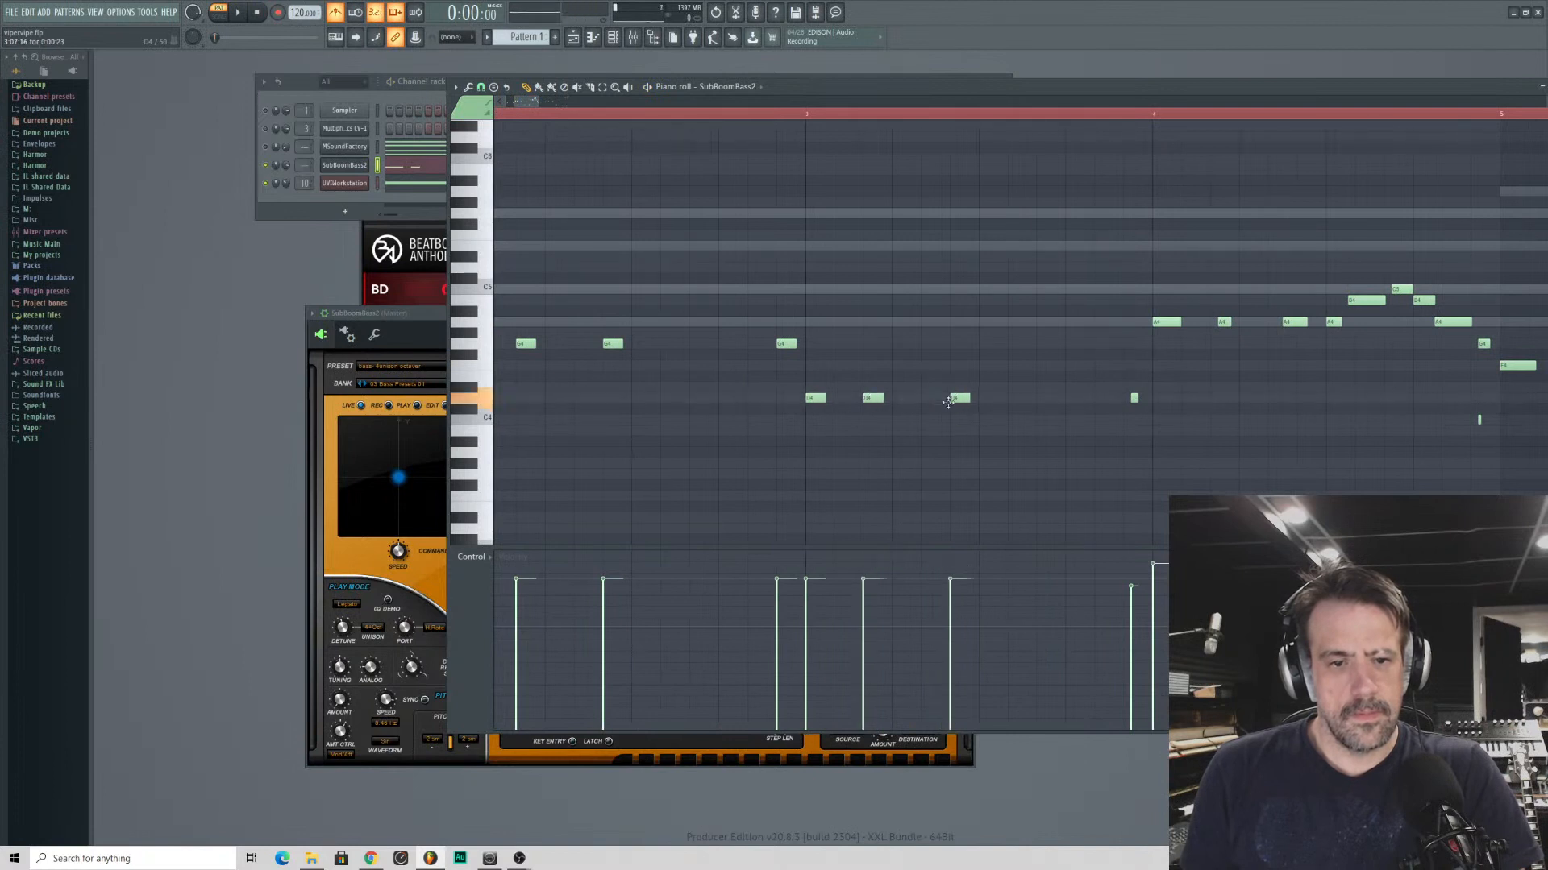
pyautogui.click(1133, 399)
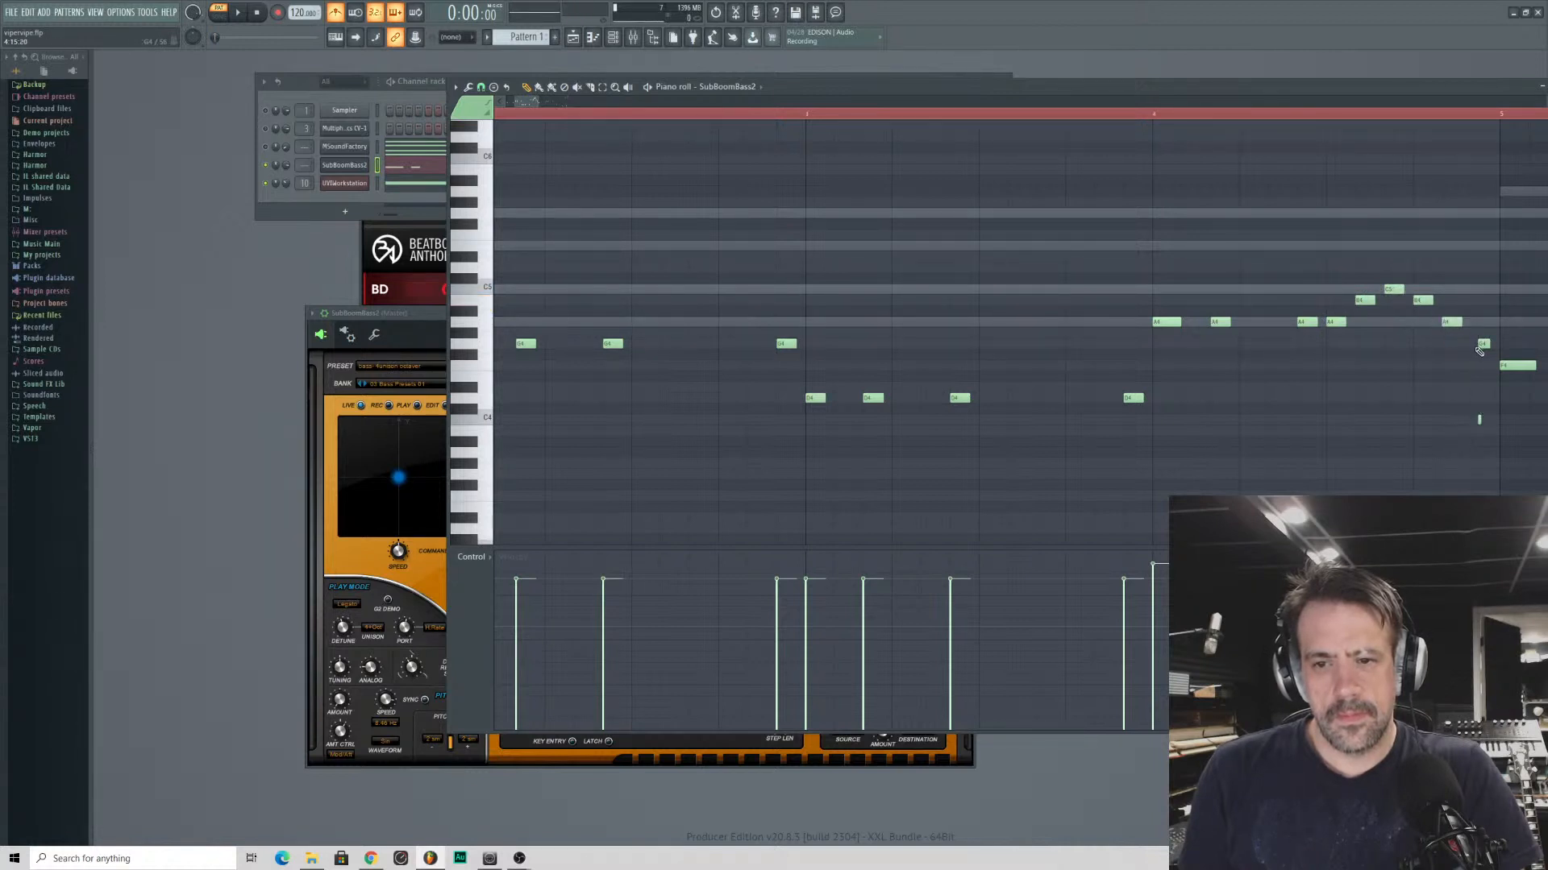
# - Redraw the final G4 of bar 4's run on the triplet grid, remove the stray C4, and play the passage
pyautogui.click(1481, 345)
pyautogui.press('space')
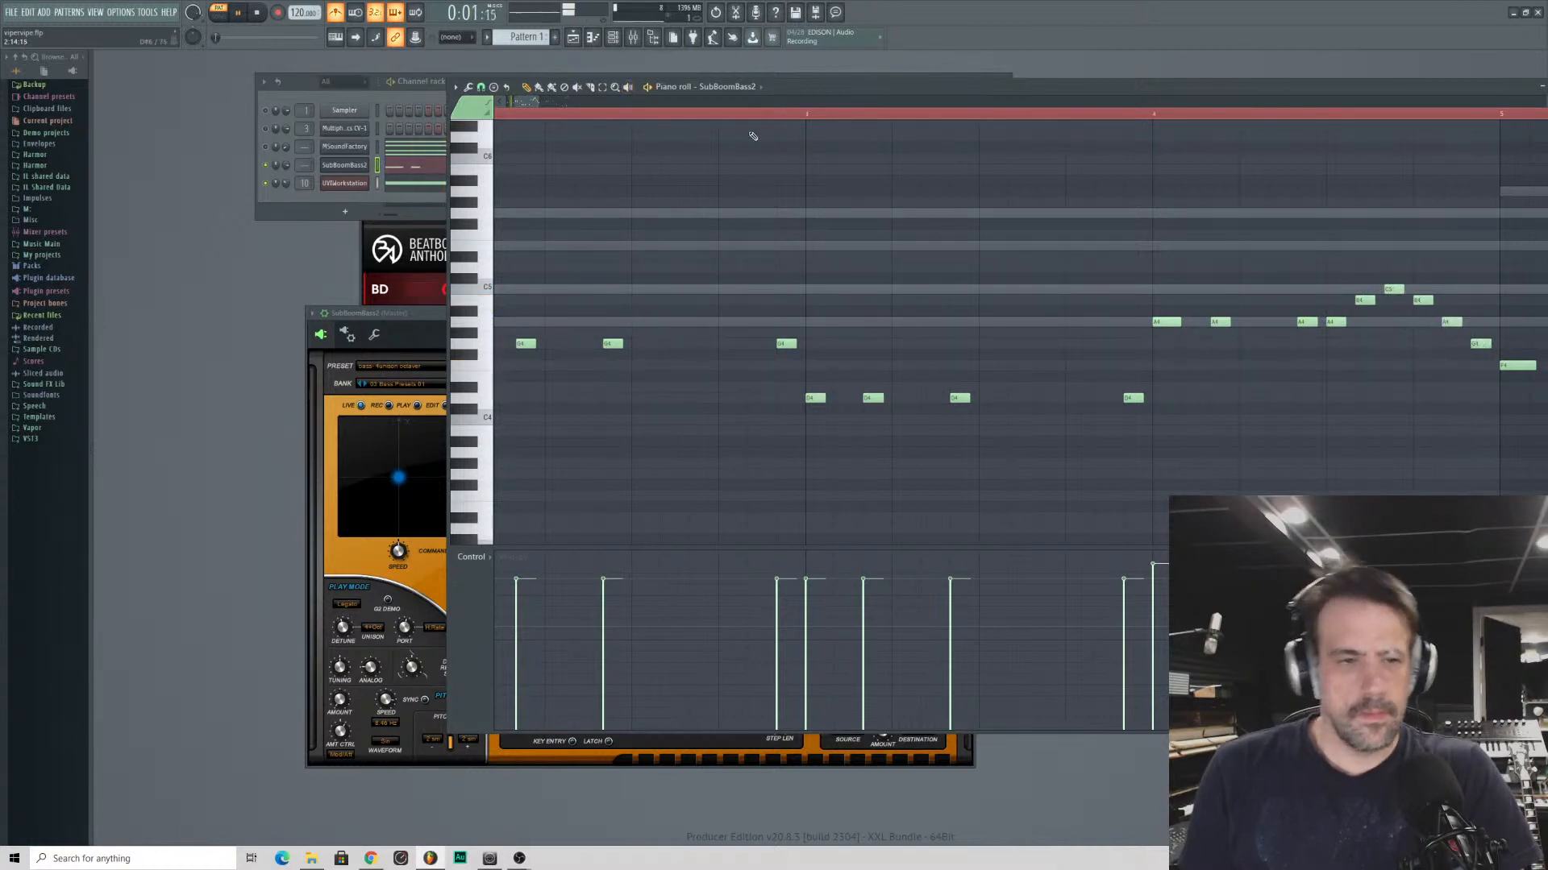
pyautogui.moveTo(526, 125); pyautogui.dragTo(542, 102)
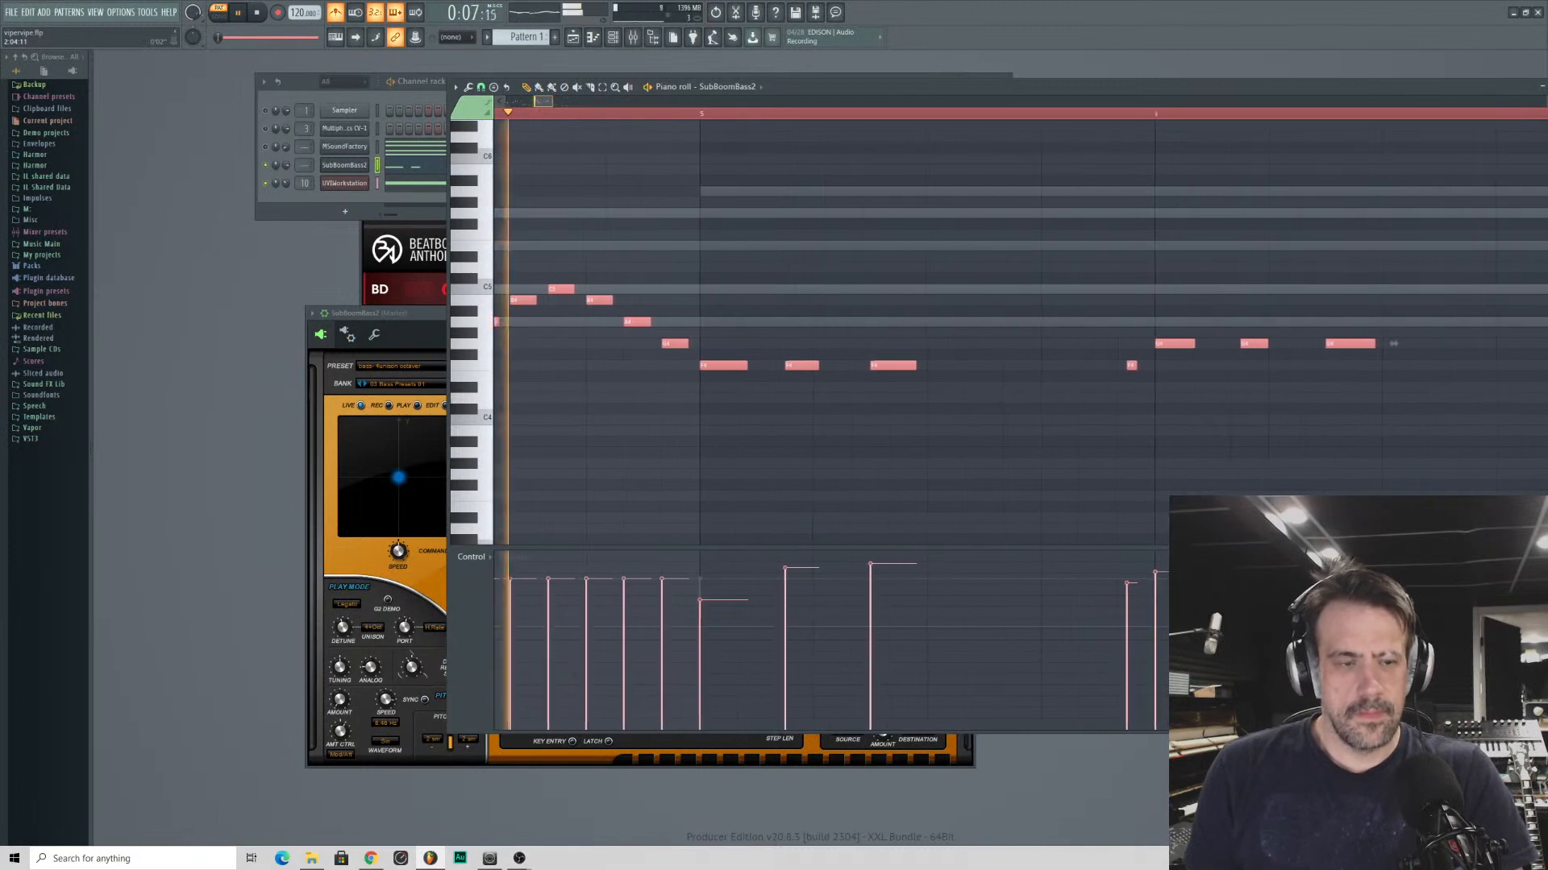
pyautogui.click(718, 404)
pyautogui.press('space')
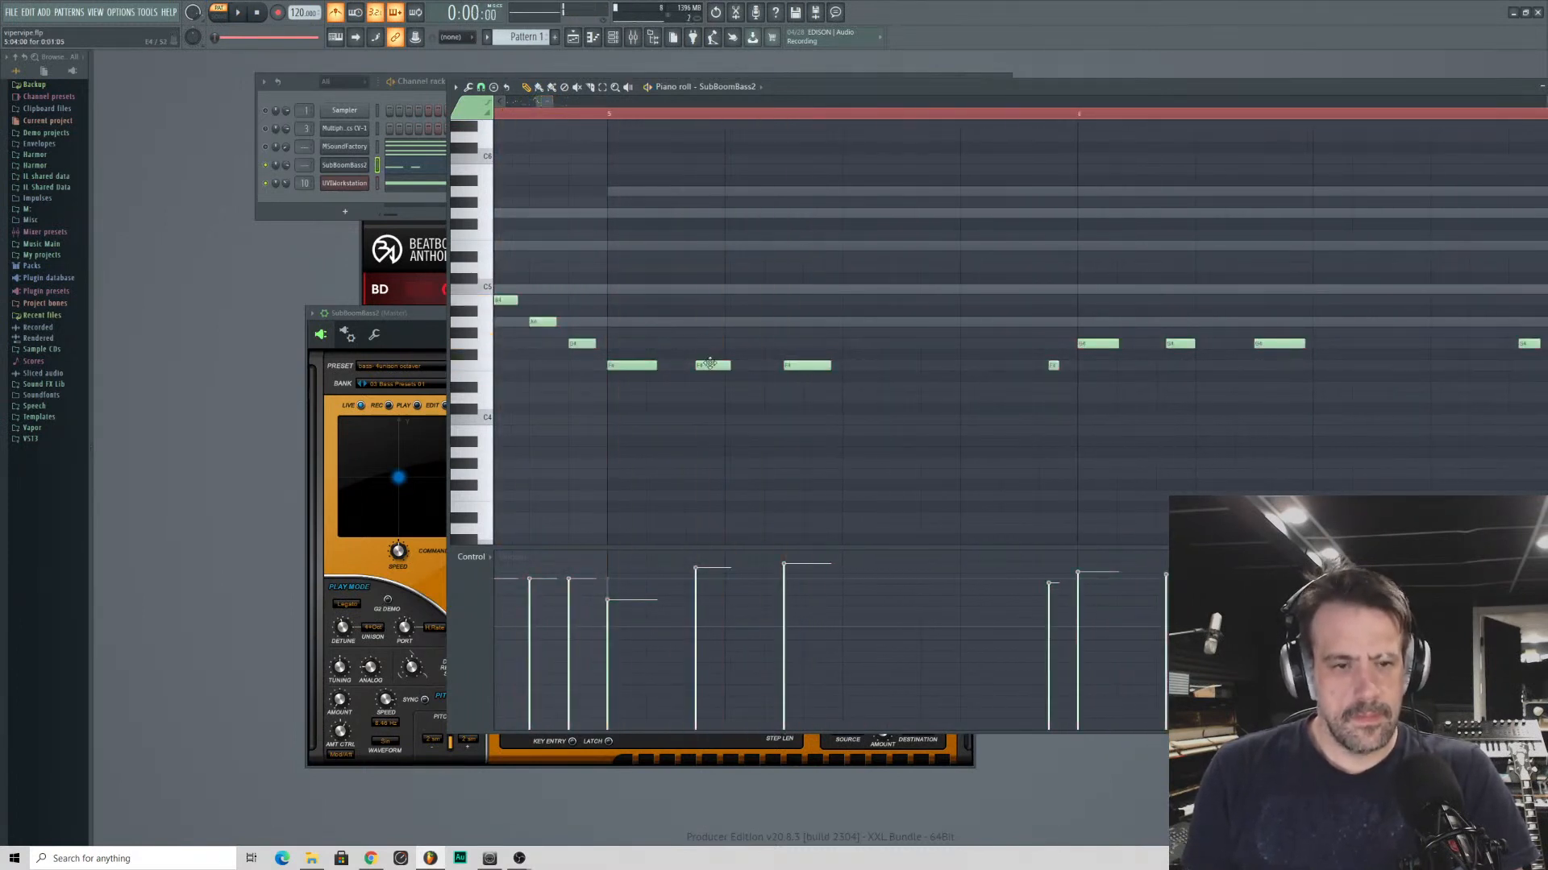
# - Redraw the second and third F4 notes of bar 5 on the triplet grid and set the playback start to bar 5
pyautogui.rightClick(708, 364)
pyautogui.click(687, 363)
pyautogui.rightClick(794, 364)
pyautogui.click(806, 365)
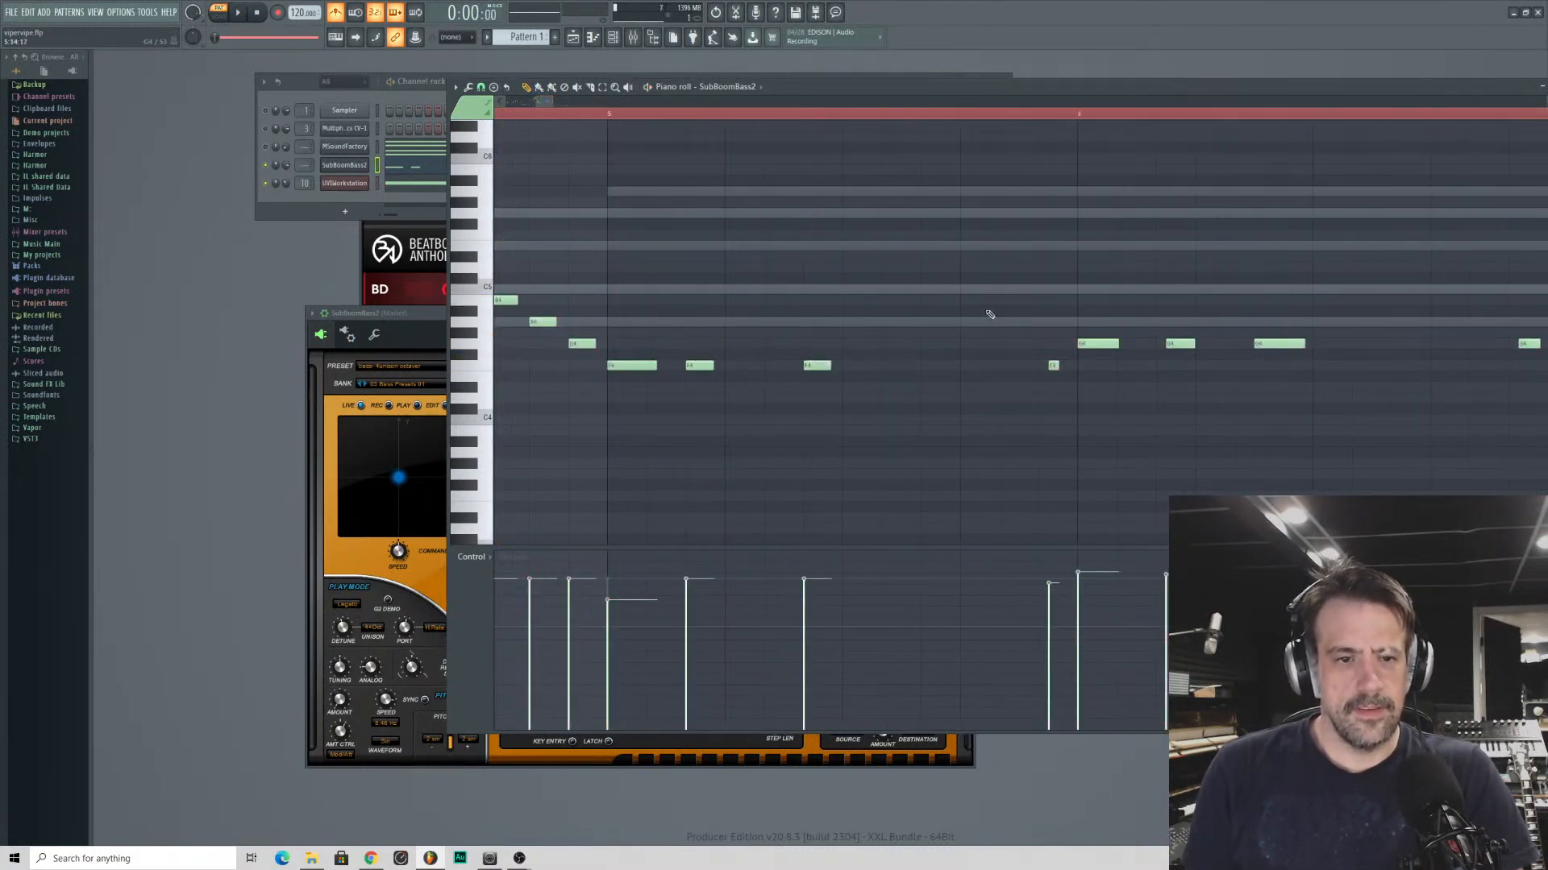
pyautogui.click(611, 114)
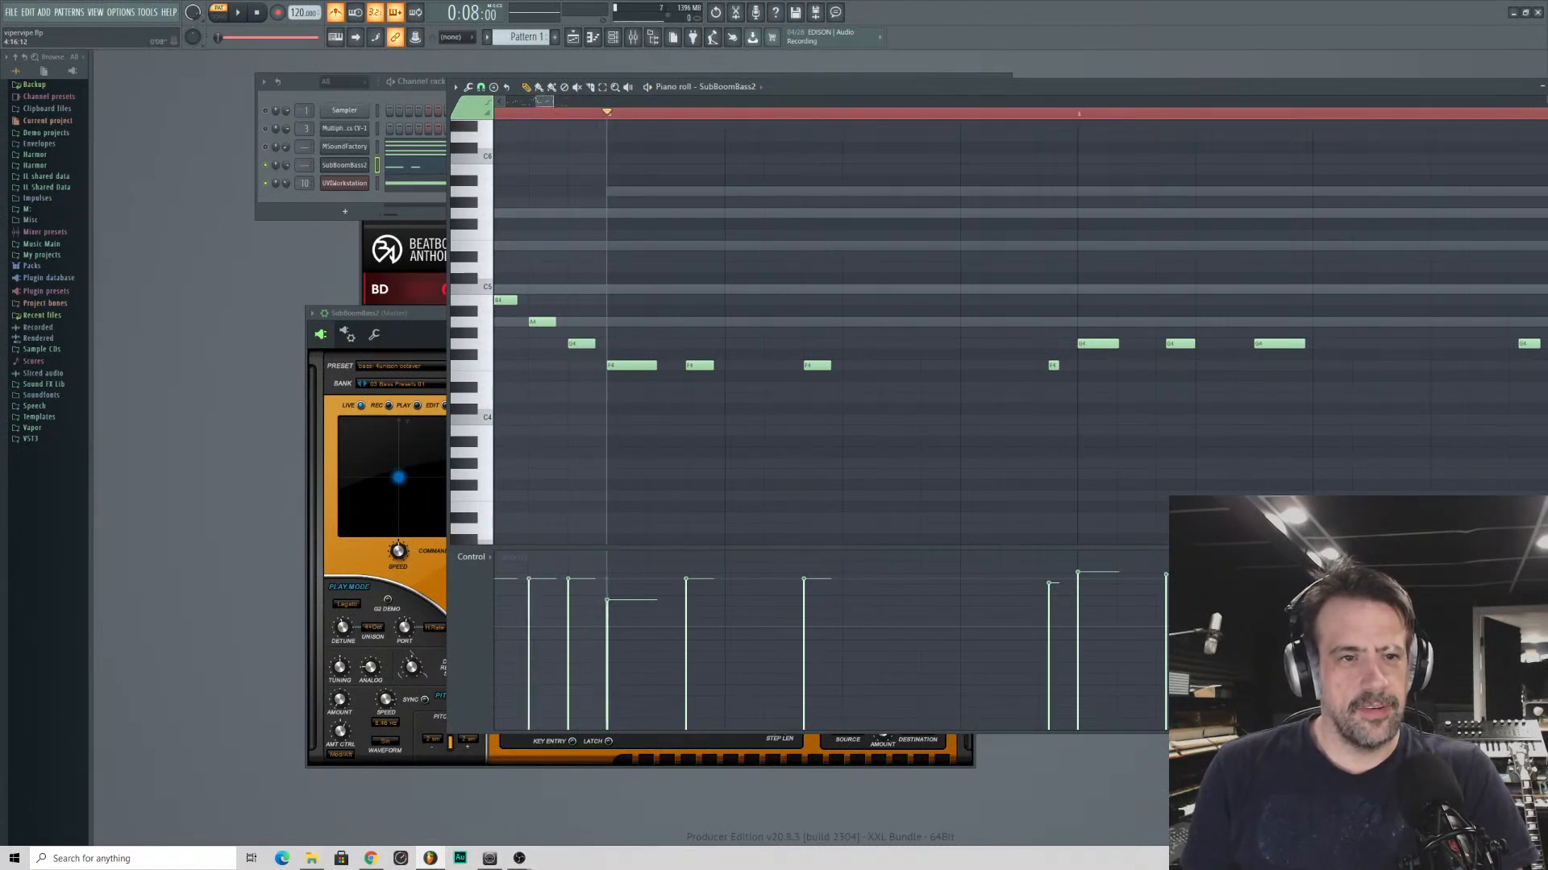
# - Redraw the F4 leading into bar 6 and all of bar 6's G4 notes as short notes on the triplet grid
pyautogui.moveTo(542, 101); pyautogui.dragTo(552, 102)
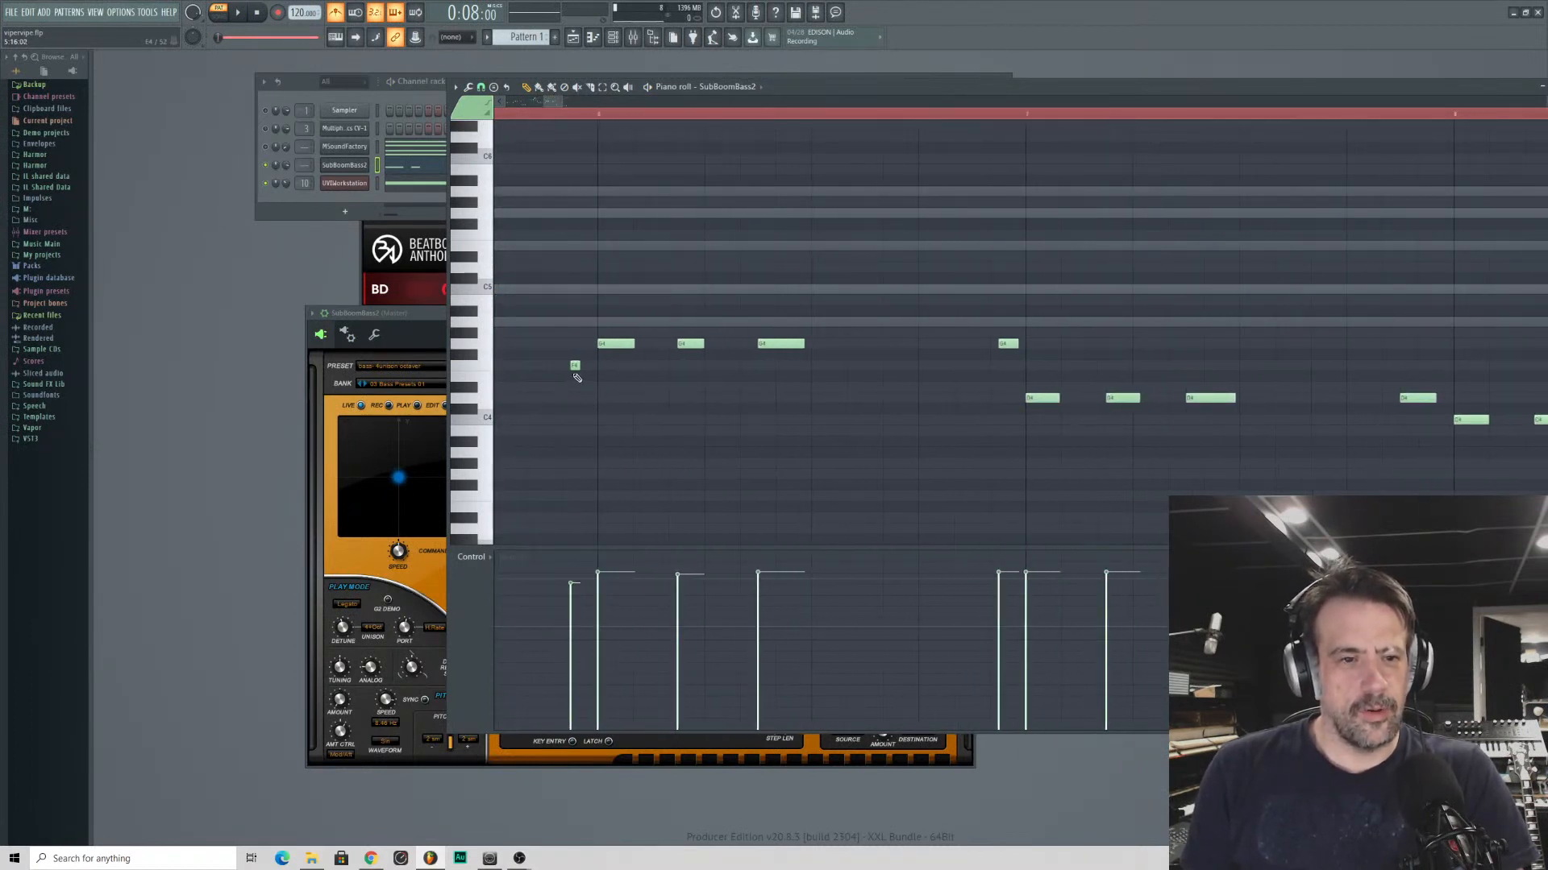
pyautogui.rightClick(609, 345)
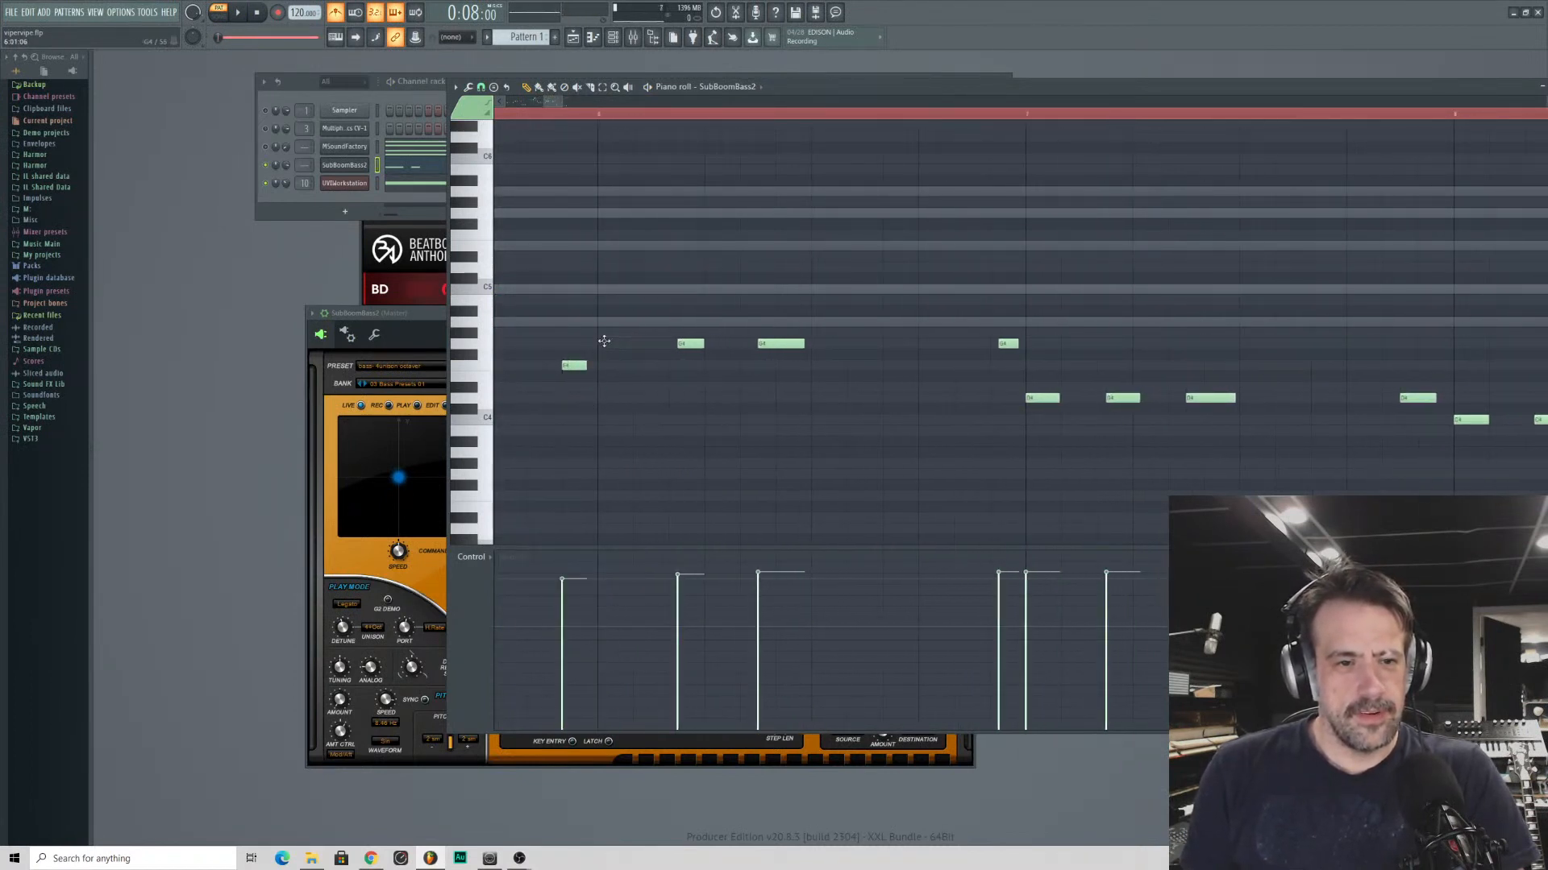
pyautogui.click(603, 341)
pyautogui.rightClick(675, 344)
pyautogui.click(673, 343)
pyautogui.rightClick(773, 345)
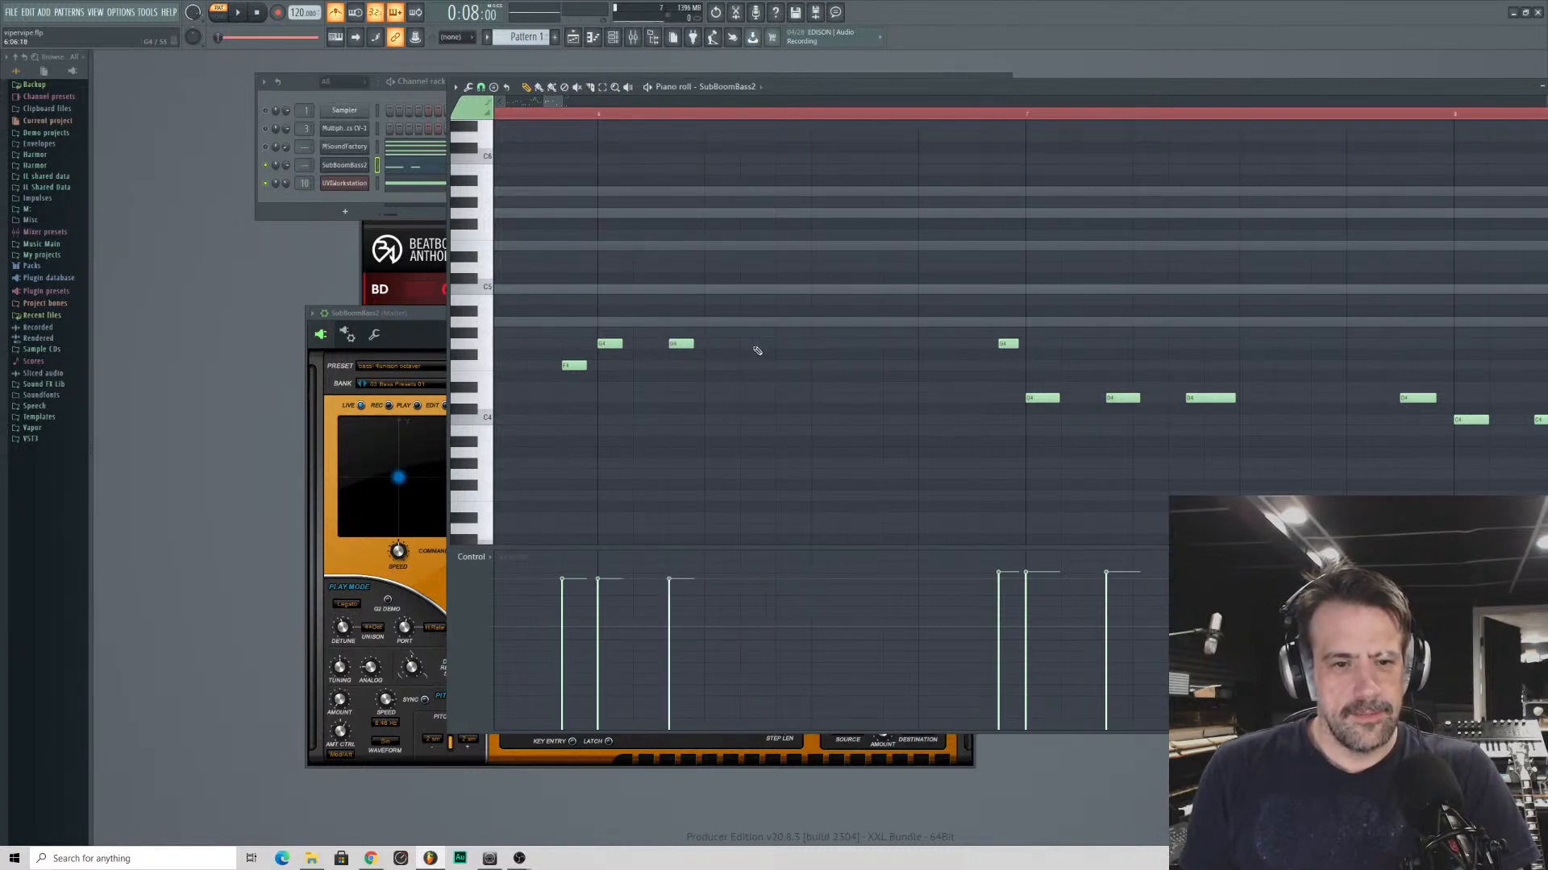
pyautogui.click(779, 347)
pyautogui.press('space')
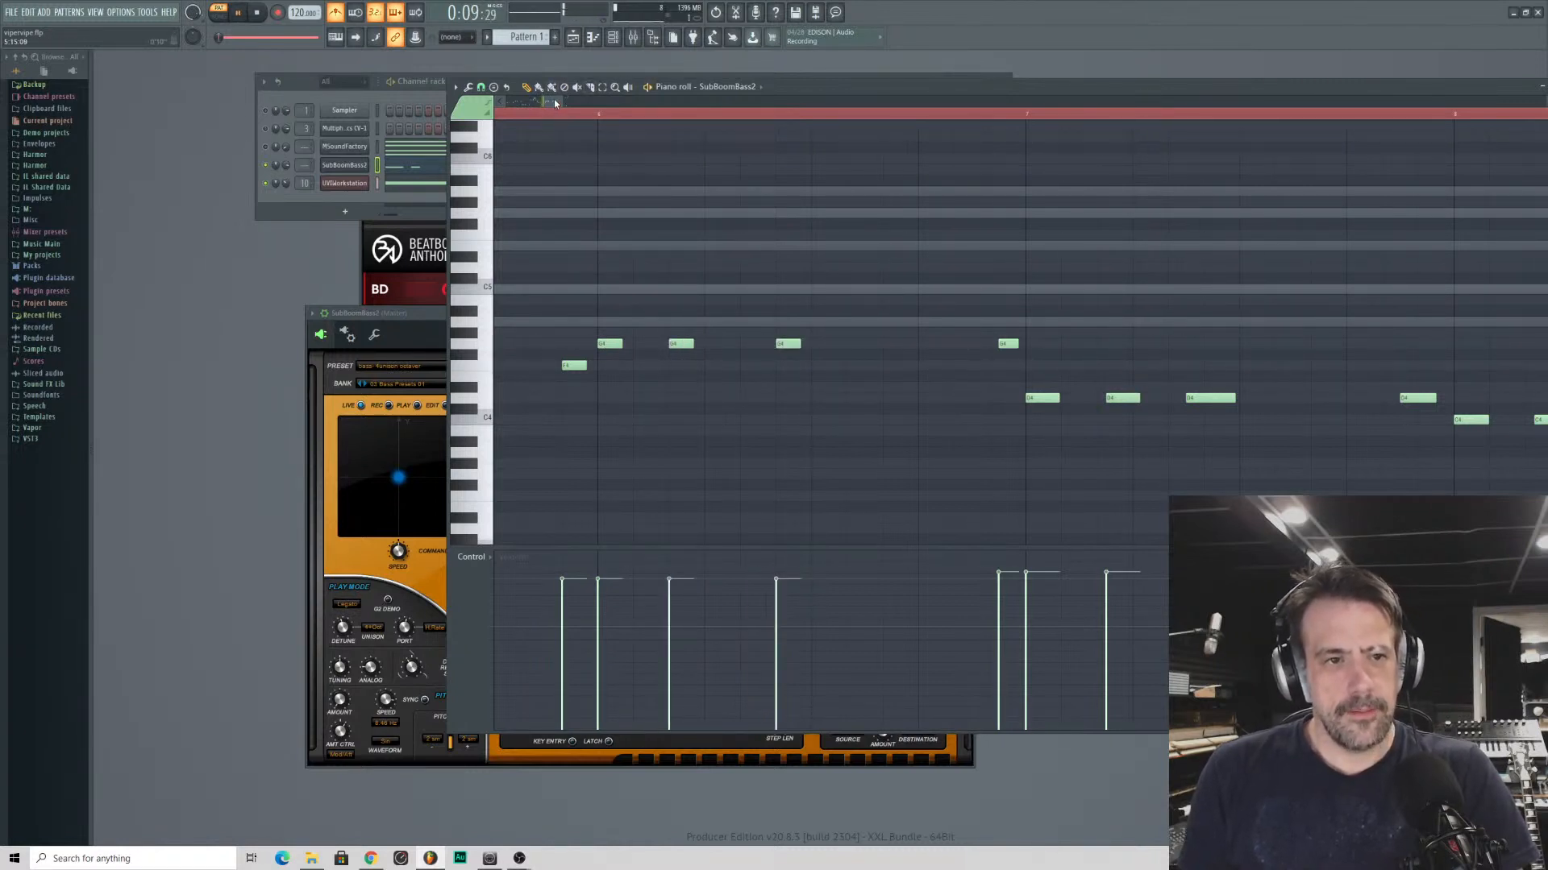
pyautogui.moveTo(554, 101); pyautogui.dragTo(554, 101)
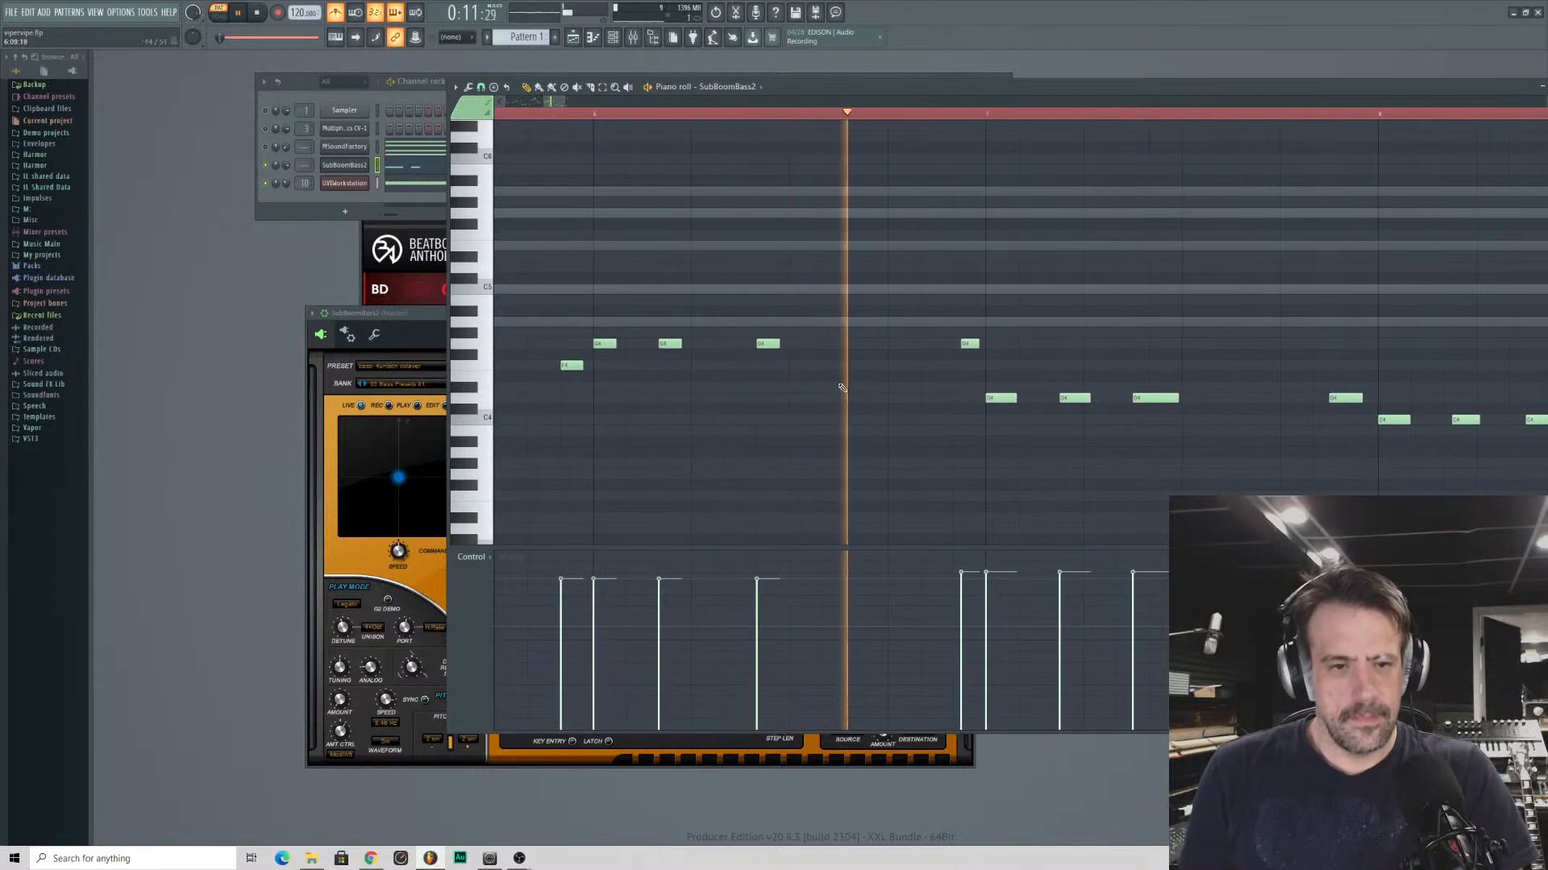
pyautogui.press('space')
pyautogui.click(961, 345)
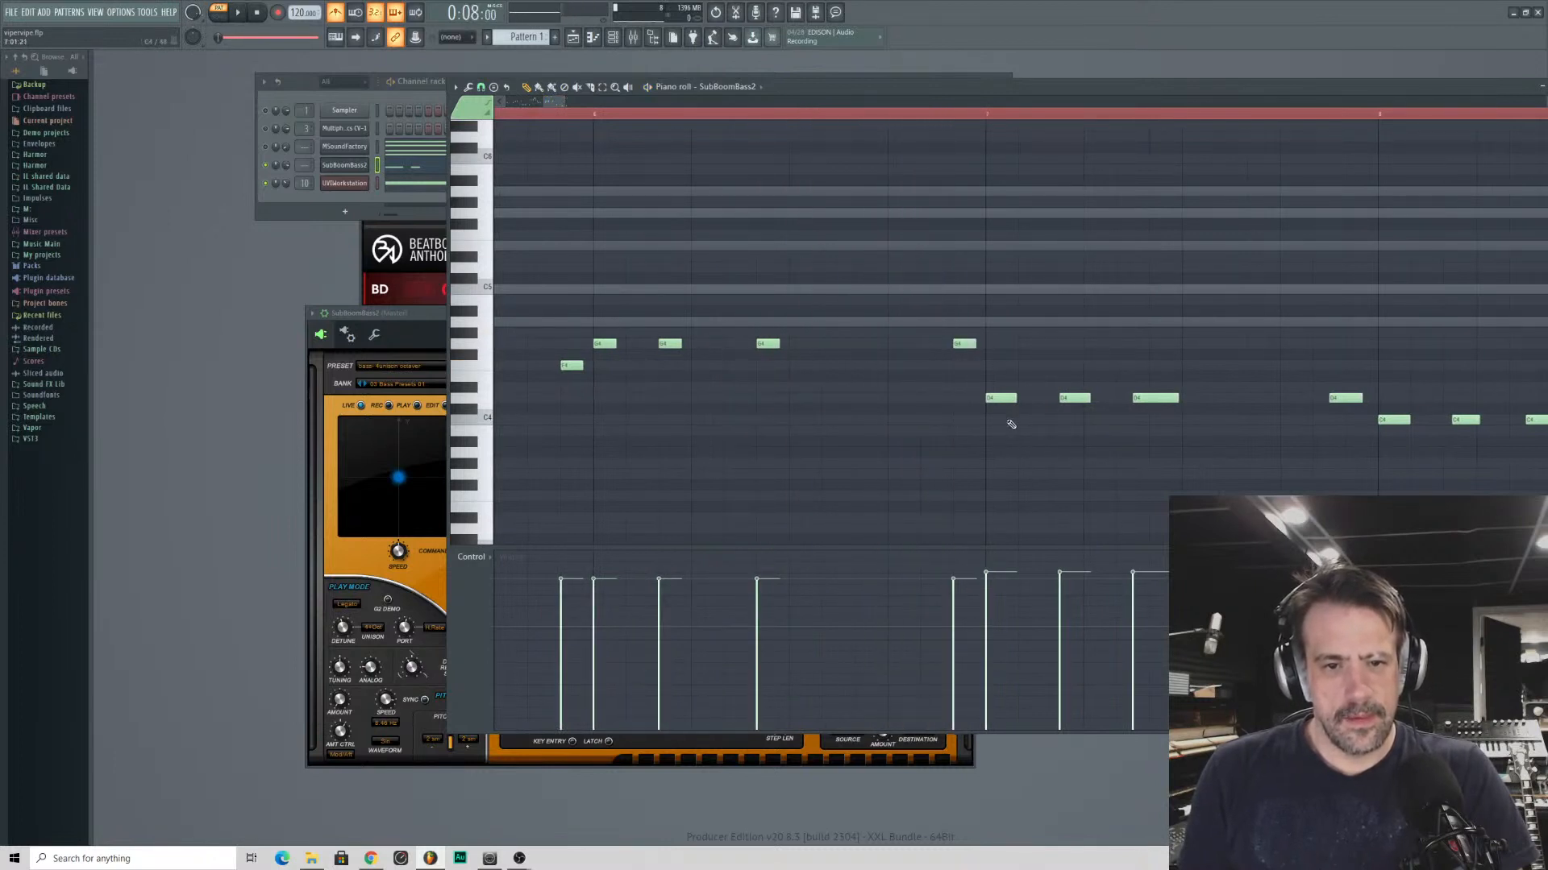
# - Redraw the first three D4 notes of bar 7 as short notes on the triplet grid
pyautogui.click(993, 398)
pyautogui.rightClick(1066, 398)
pyautogui.click(1056, 398)
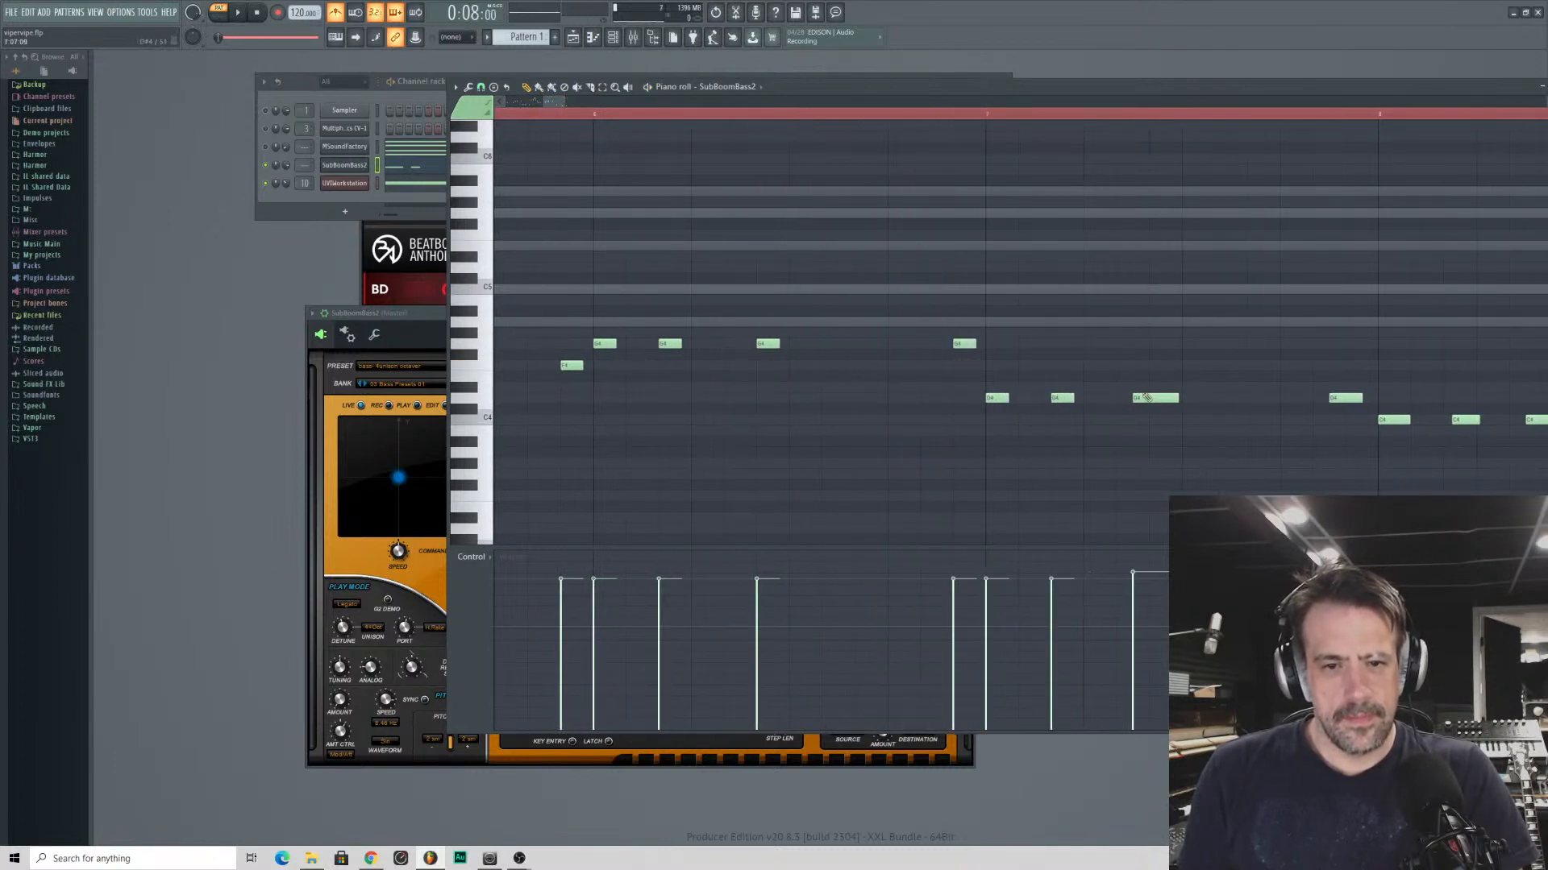
pyautogui.rightClick(1154, 398)
pyautogui.click(1161, 398)
pyautogui.press('space')
# - Redraw the last D4 of bar 7 on the triplet grid and add an E4 after it leading into bar 8
pyautogui.moveTo(834, 115); pyautogui.dragTo(822, 517)
pyautogui.rightClick(803, 398)
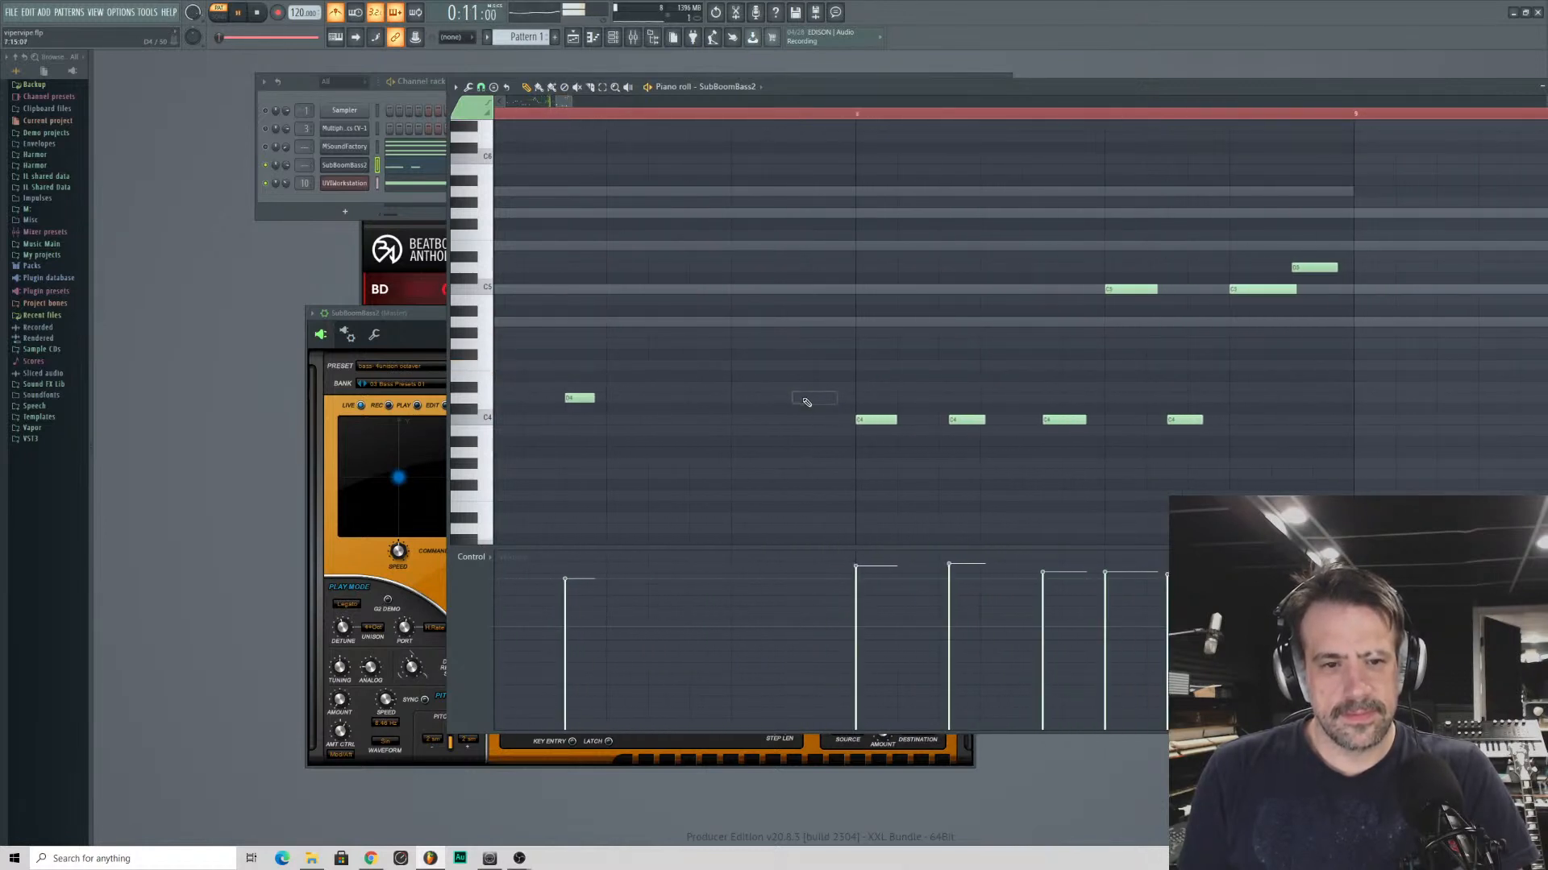
pyautogui.click(786, 397)
pyautogui.press('space')
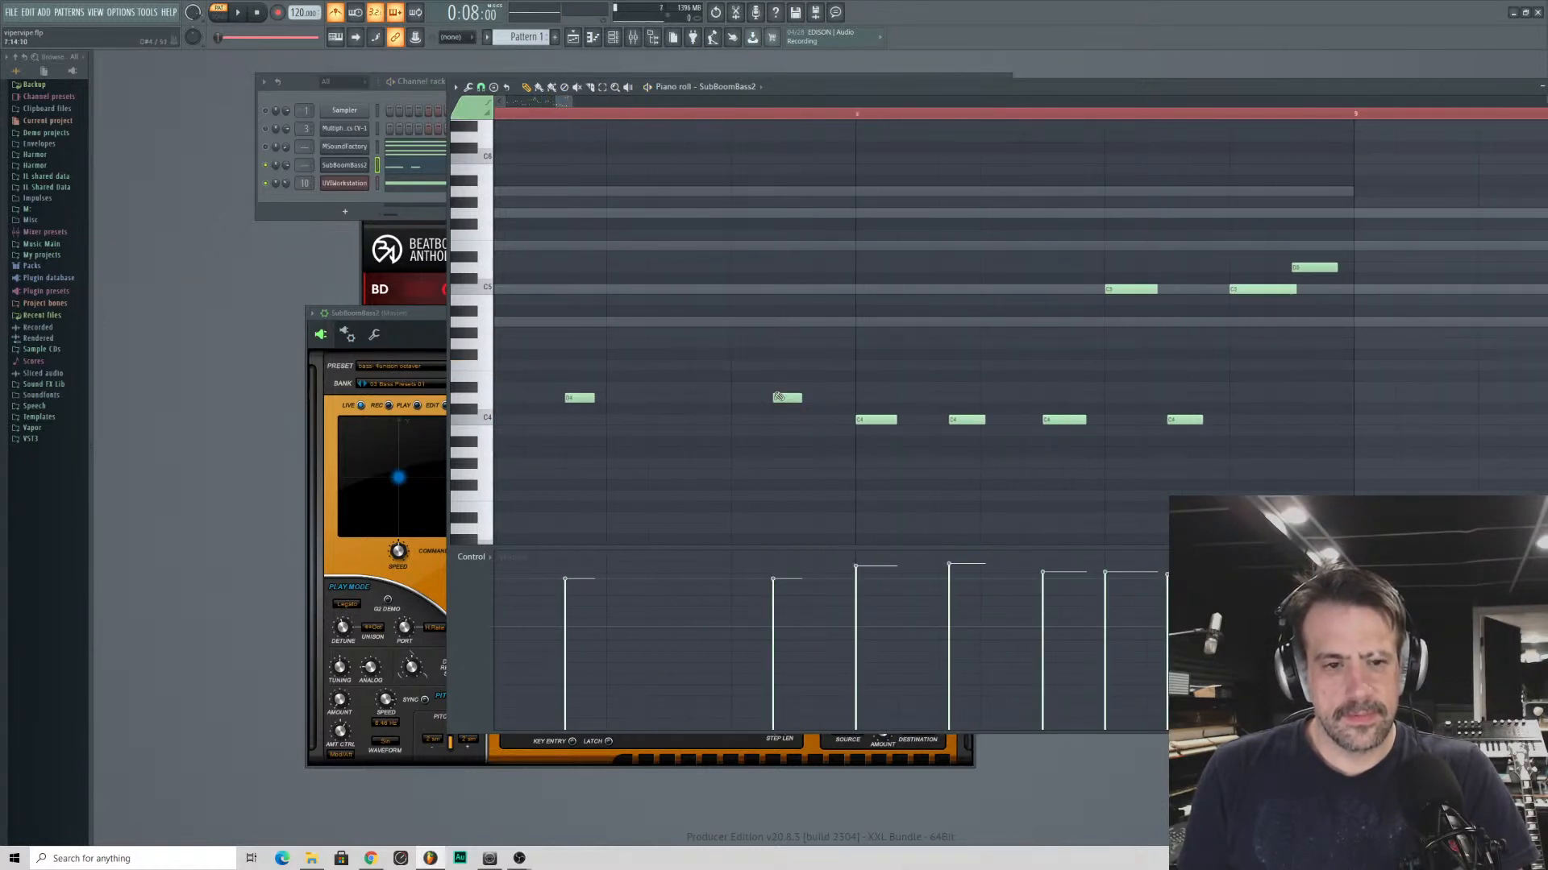
pyautogui.moveTo(815, 386)
pyautogui.mouseDown()
pyautogui.moveTo(769, 362)
pyautogui.moveTo(764, 398)
pyautogui.moveTo(818, 397)
pyautogui.moveTo(817, 365)
pyautogui.mouseUp()
pyautogui.press('space')
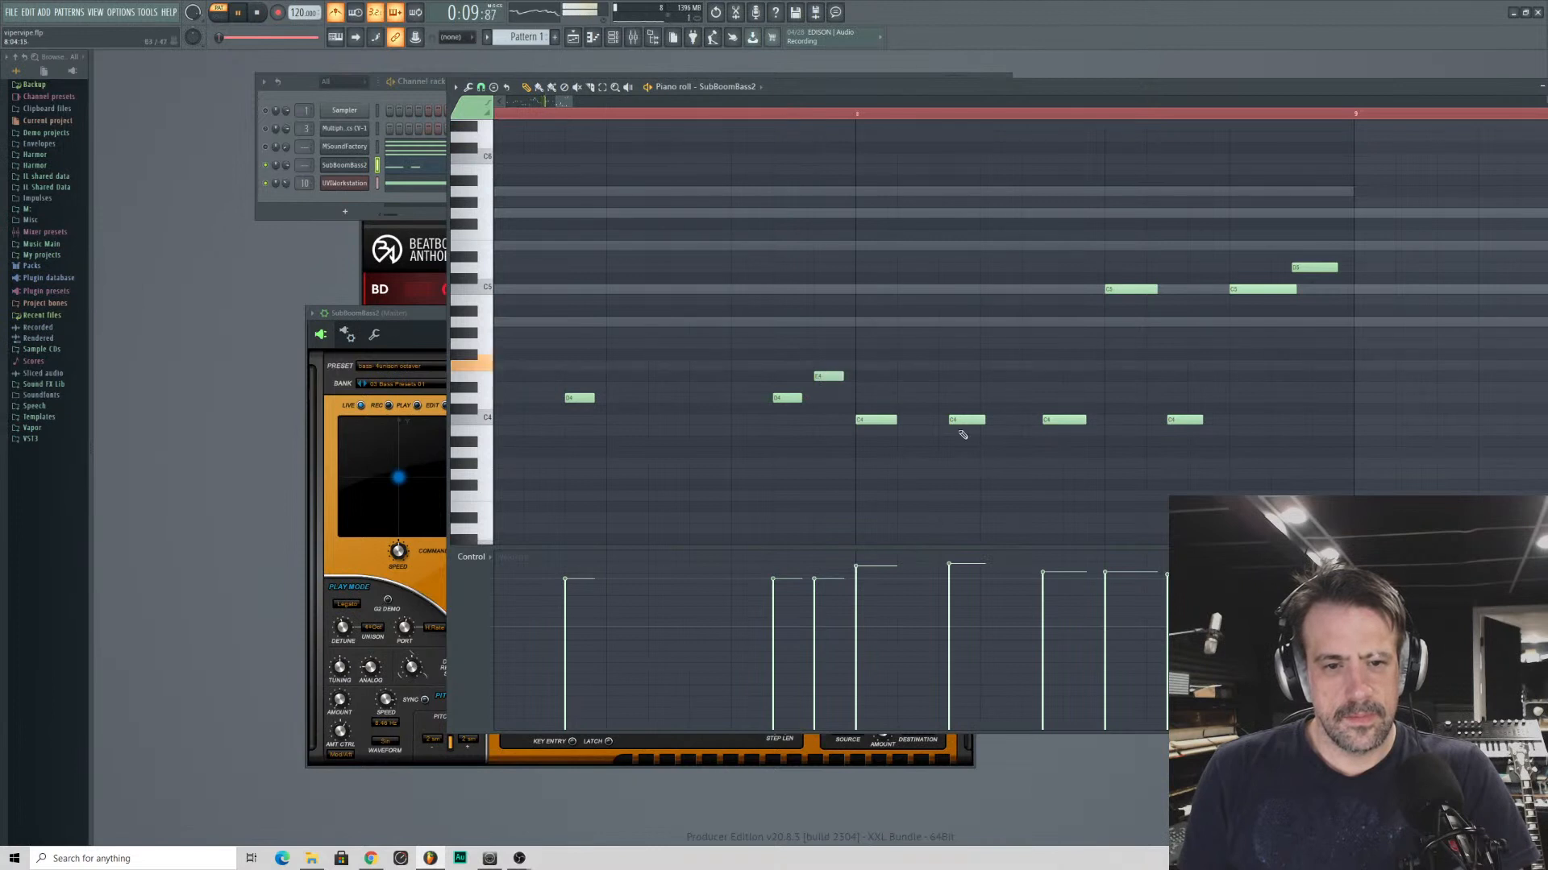
# - Redraw bar 8's second, third and fourth C4 notes and its first C5 as short notes on the triplet grid
pyautogui.rightClick(956, 421)
pyautogui.click(946, 421)
pyautogui.rightClick(1046, 420)
pyautogui.click(1064, 419)
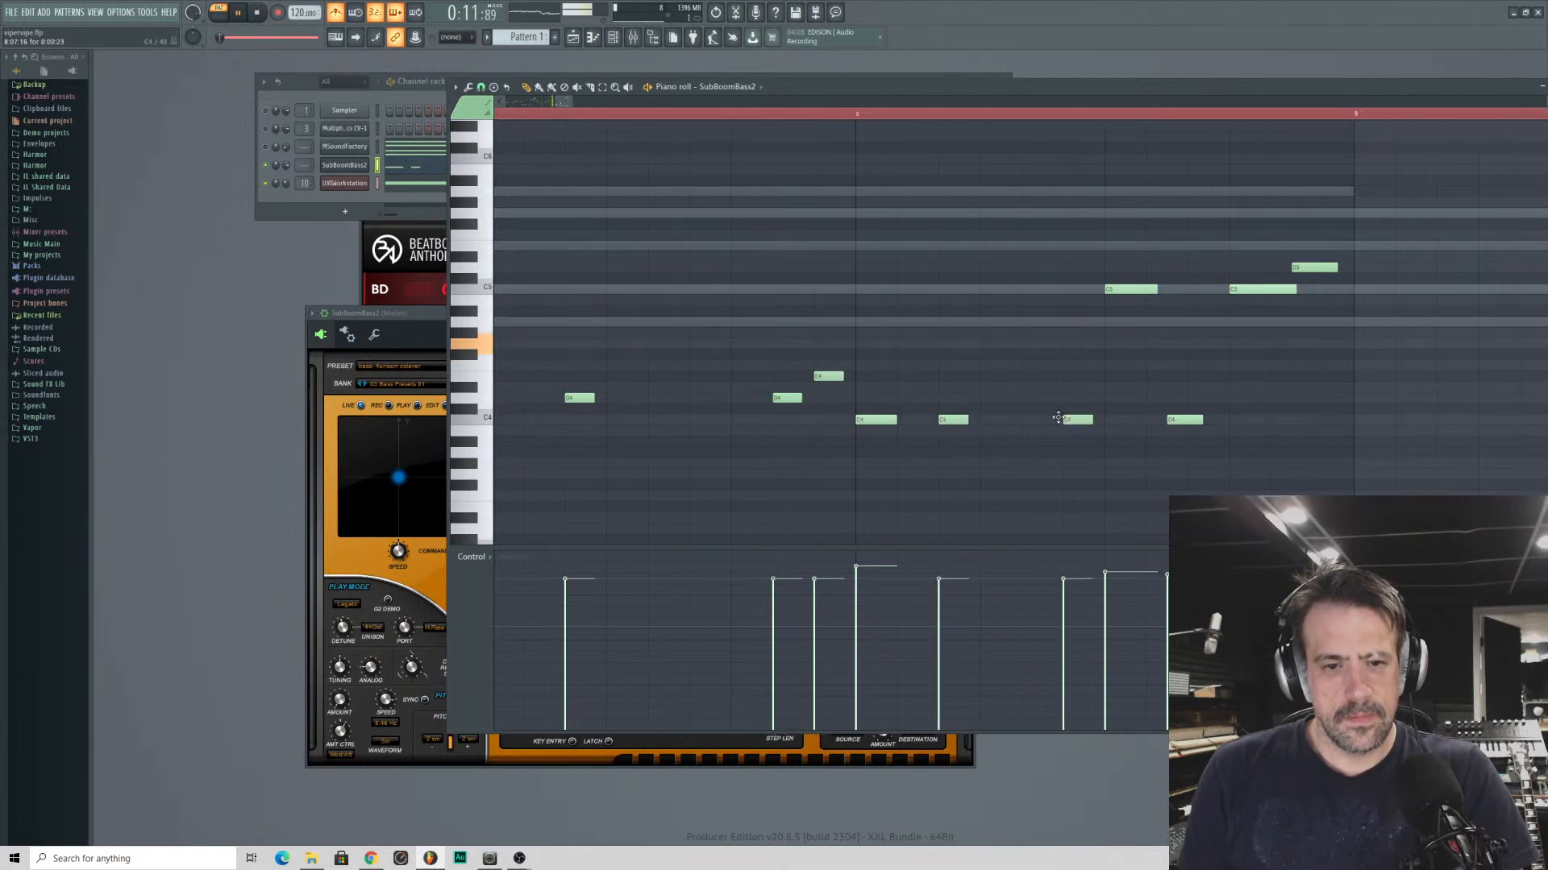
pyautogui.rightClick(1121, 292)
pyautogui.click(1112, 291)
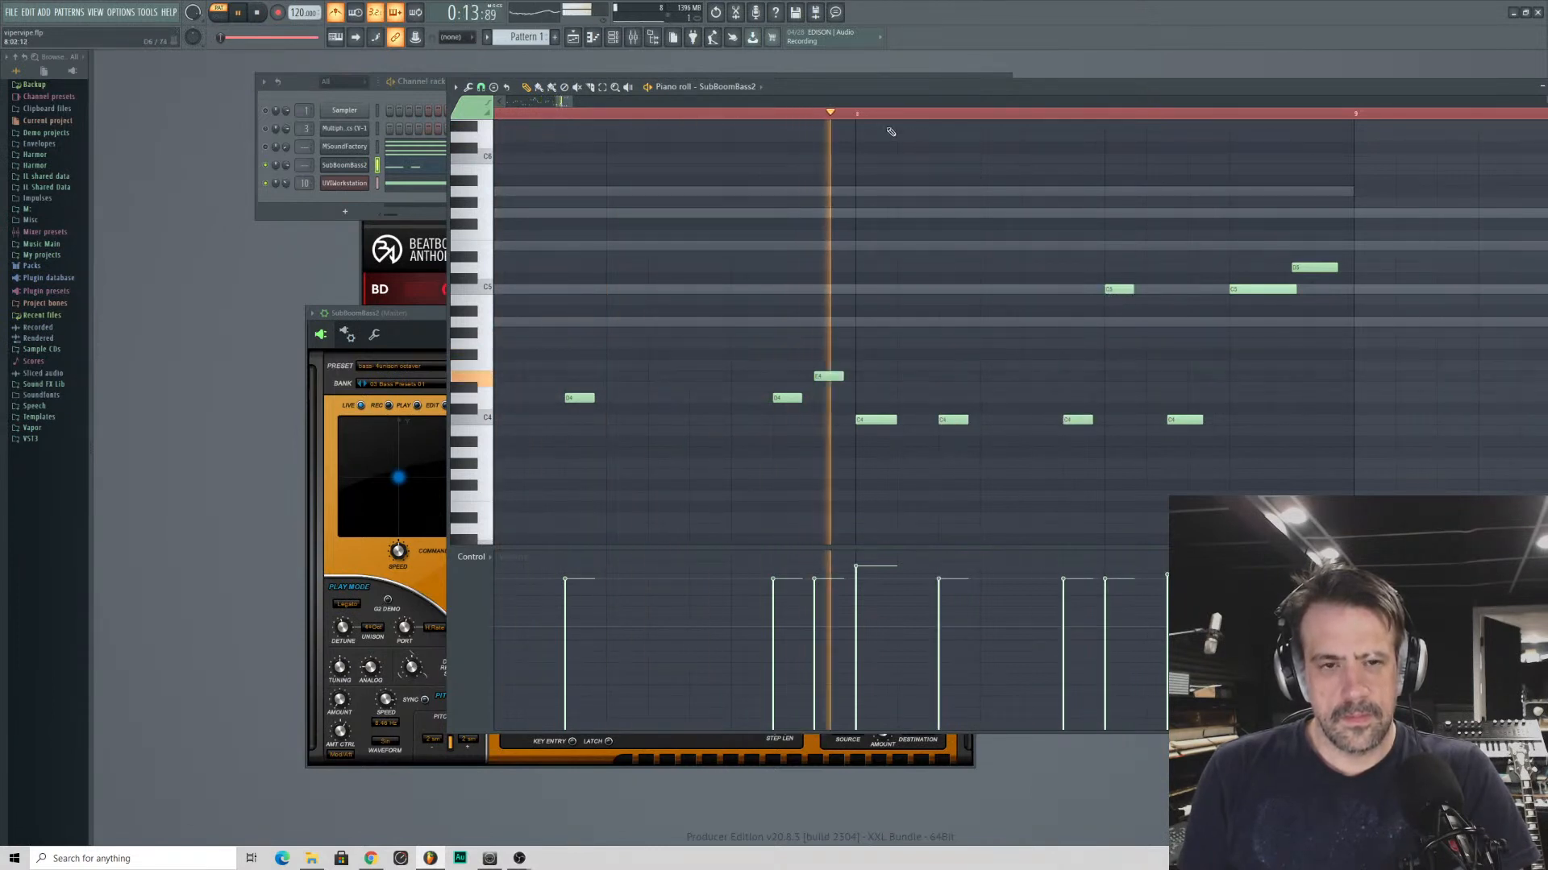
pyautogui.moveTo(565, 102); pyautogui.dragTo(572, 108)
pyautogui.press('space')
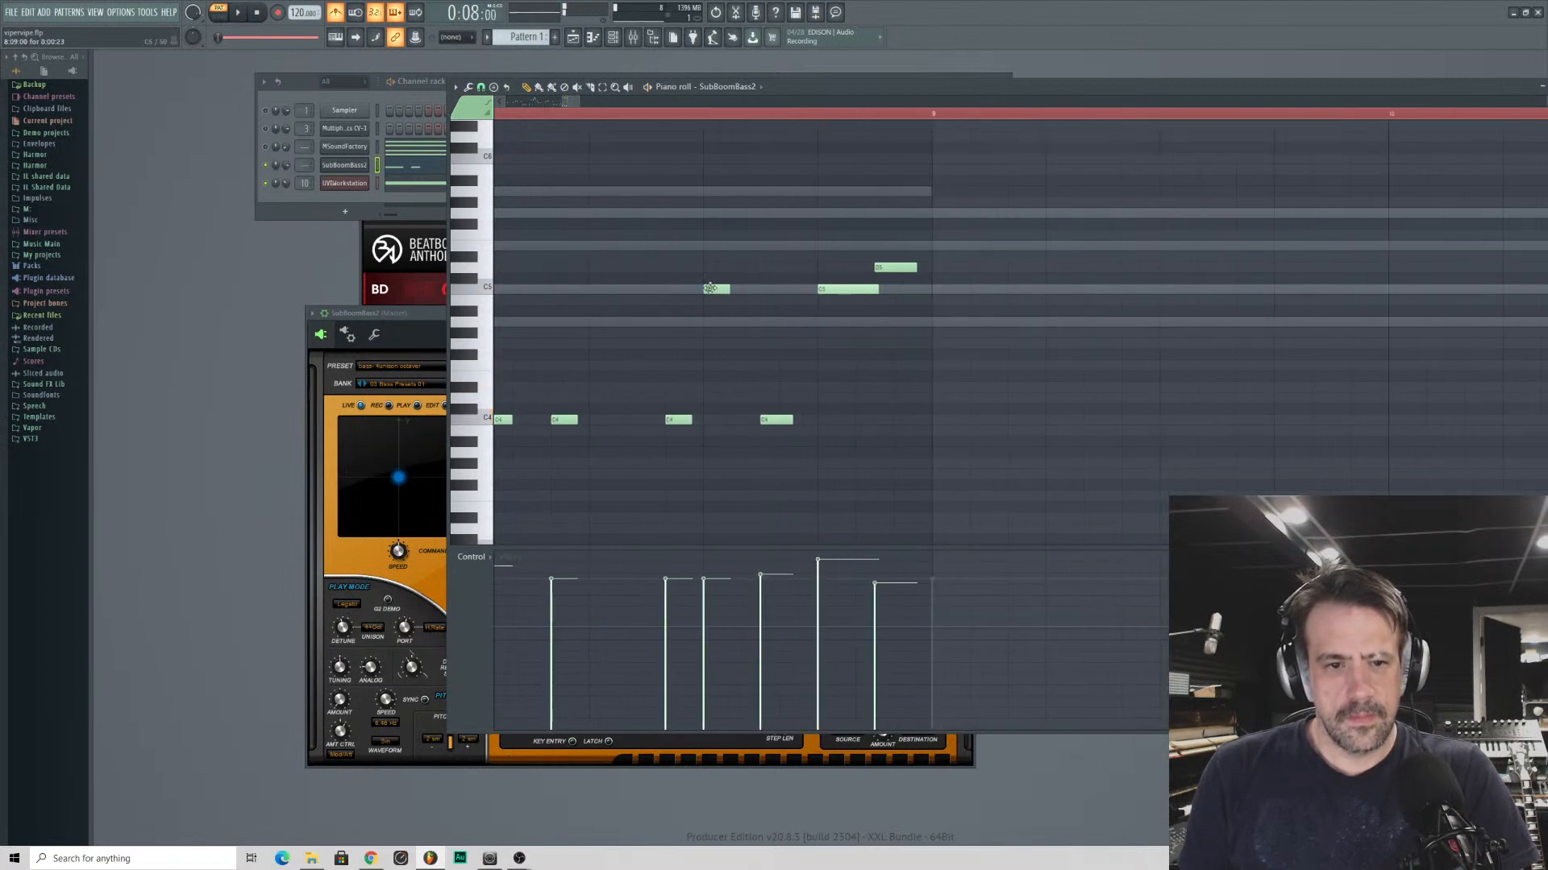
pyautogui.rightClick(772, 423)
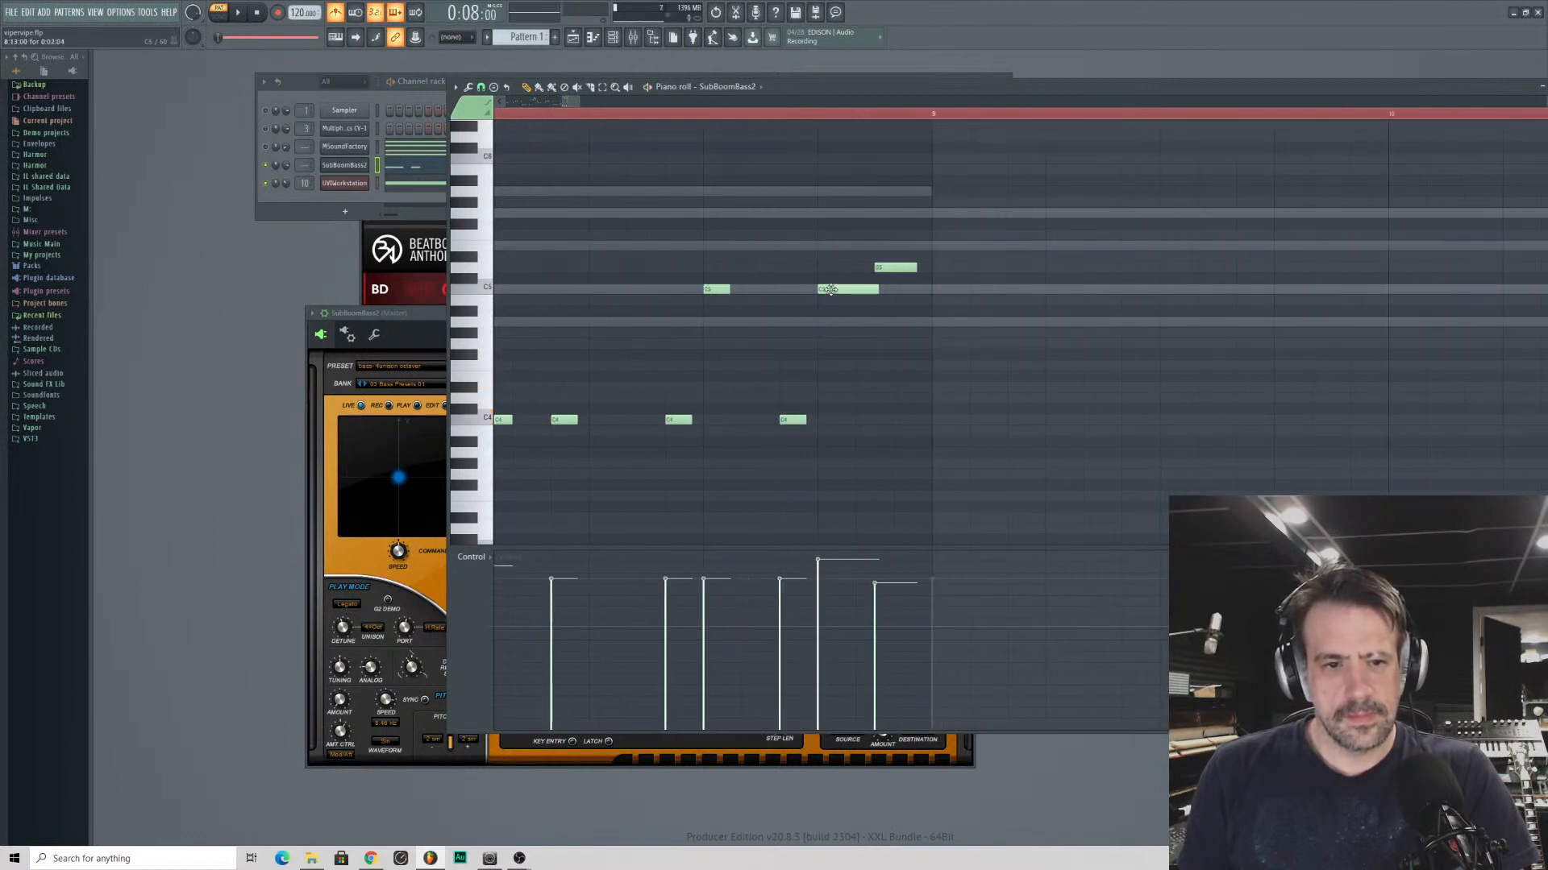
# - Replace the closing D5 of bar 8 with an earlier E5, lengthen it by 1/3 beat, and play the ending
pyautogui.rightClick(884, 270)
pyautogui.moveTo(858, 257); pyautogui.dragTo(855, 237)
pyautogui.press('space')
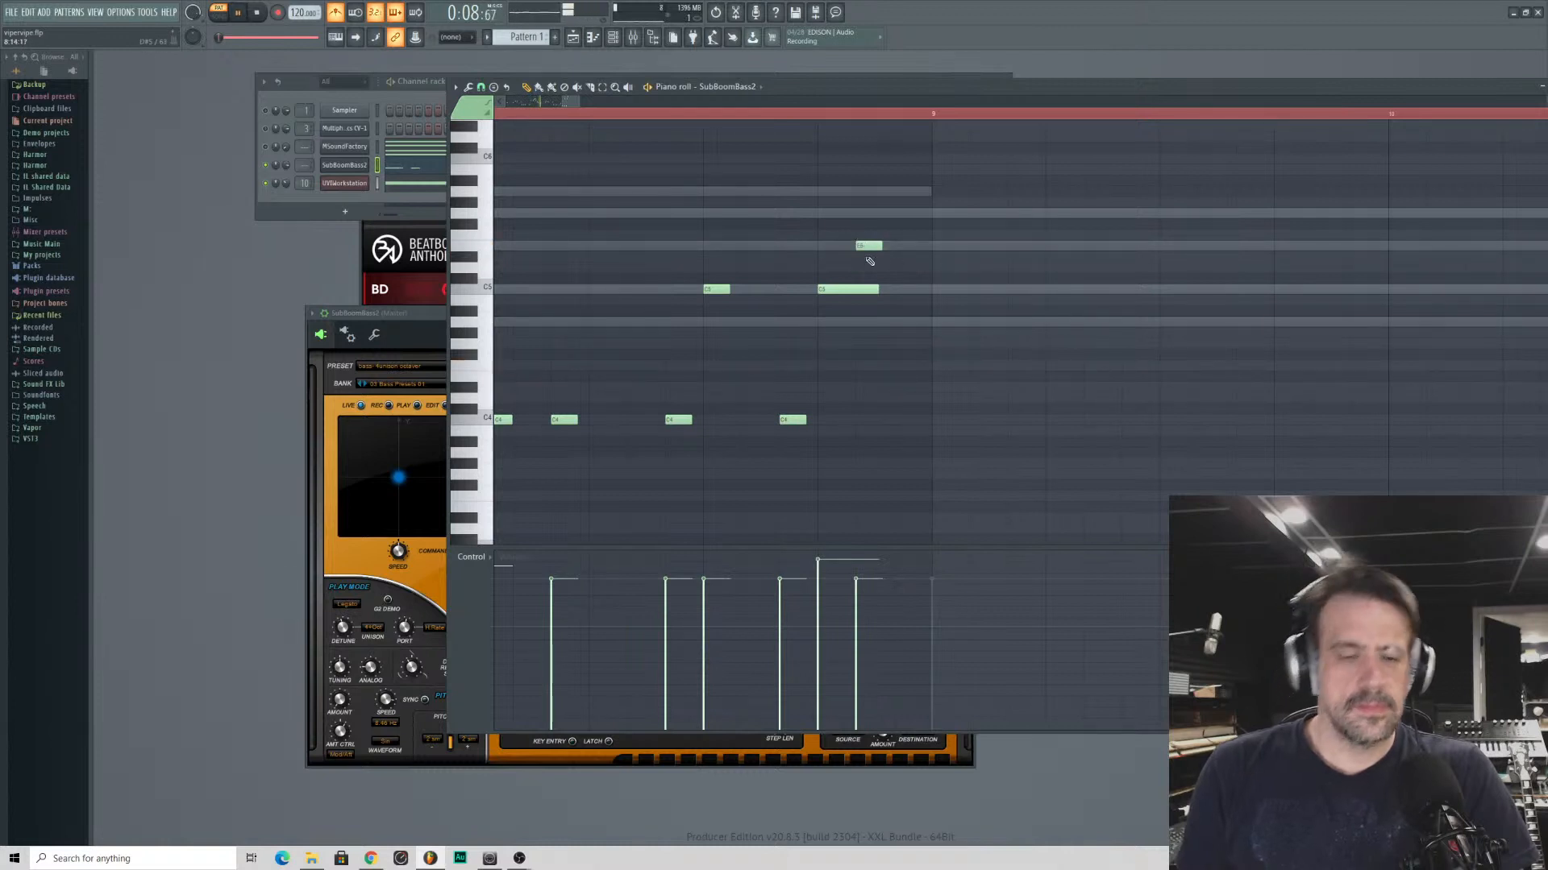
pyautogui.moveTo(881, 247); pyautogui.dragTo(925, 254)
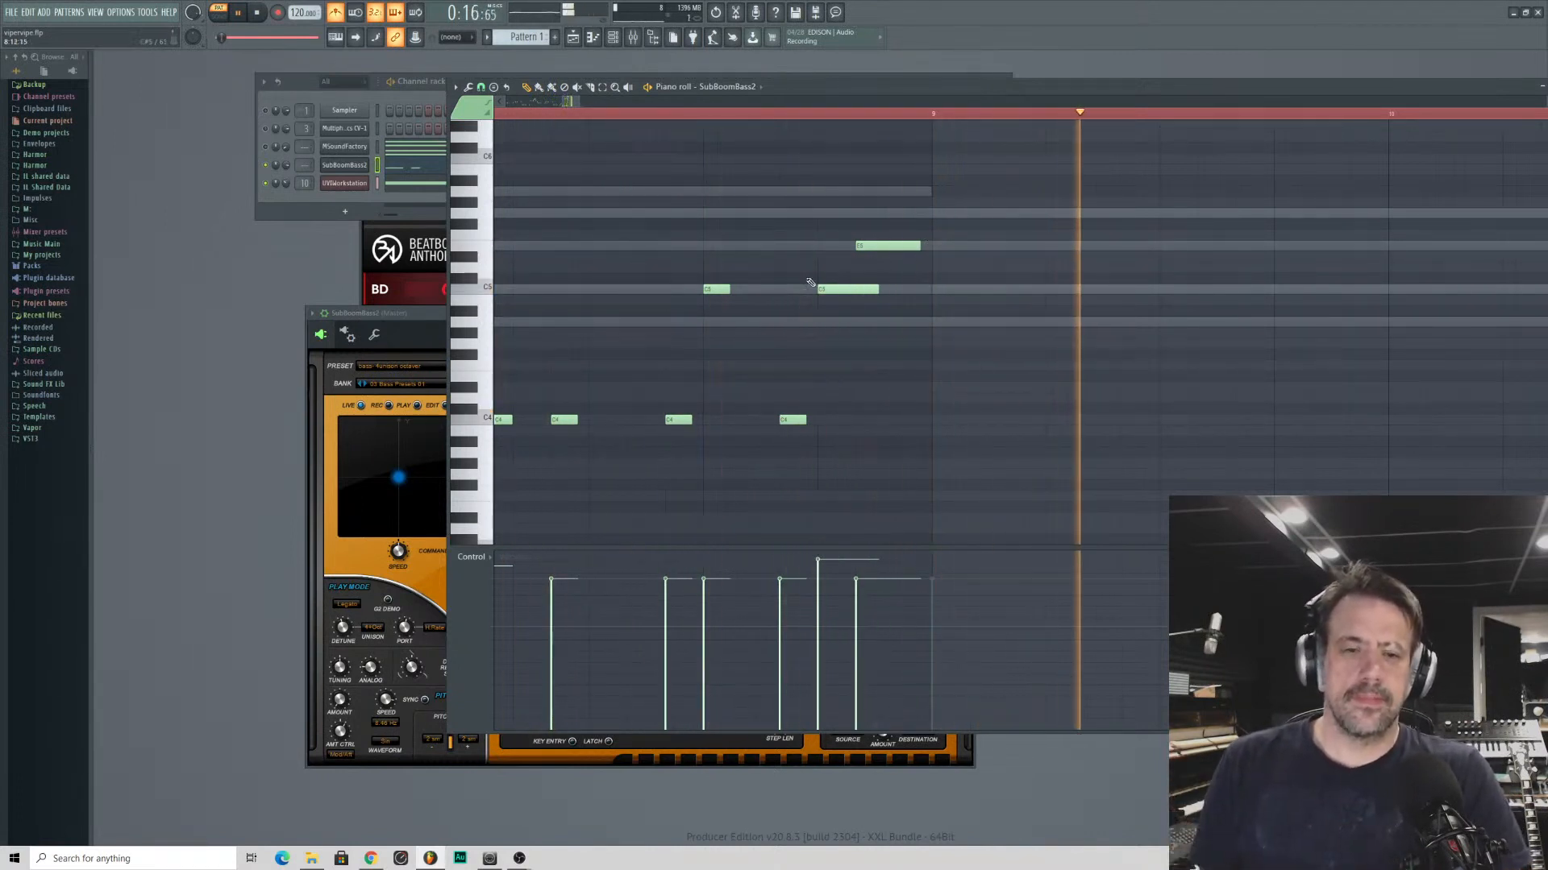
pyautogui.press('space')
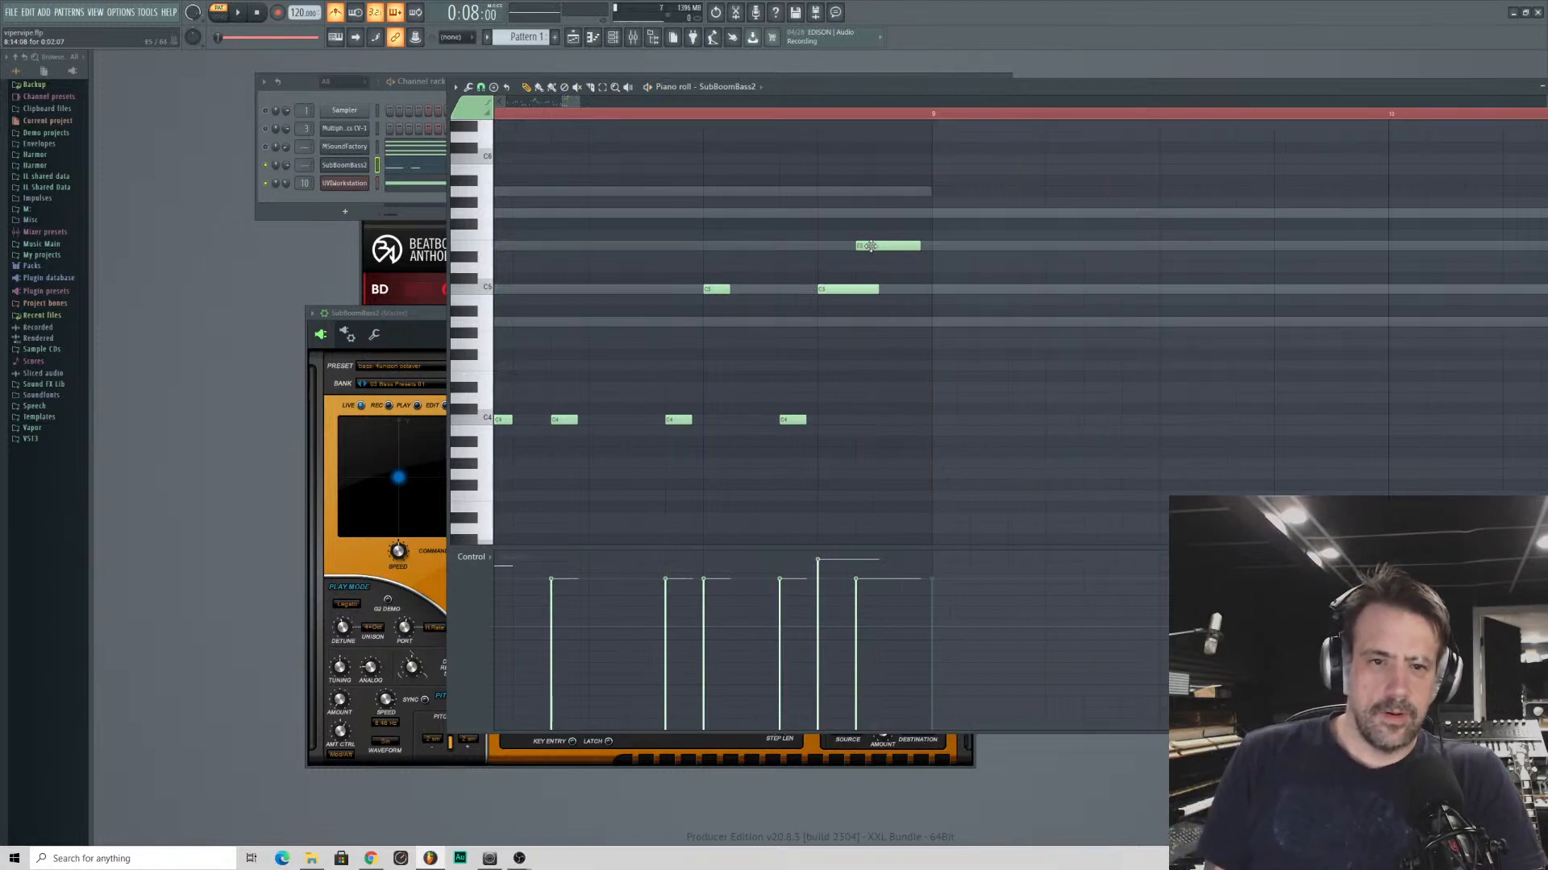
# - Start bar 8's closing E5 1/3 beat later, lengthen the preceding C5 by 1/3 beat, and play the ending
pyautogui.moveTo(871, 245); pyautogui.dragTo(916, 288)
pyautogui.press('space')
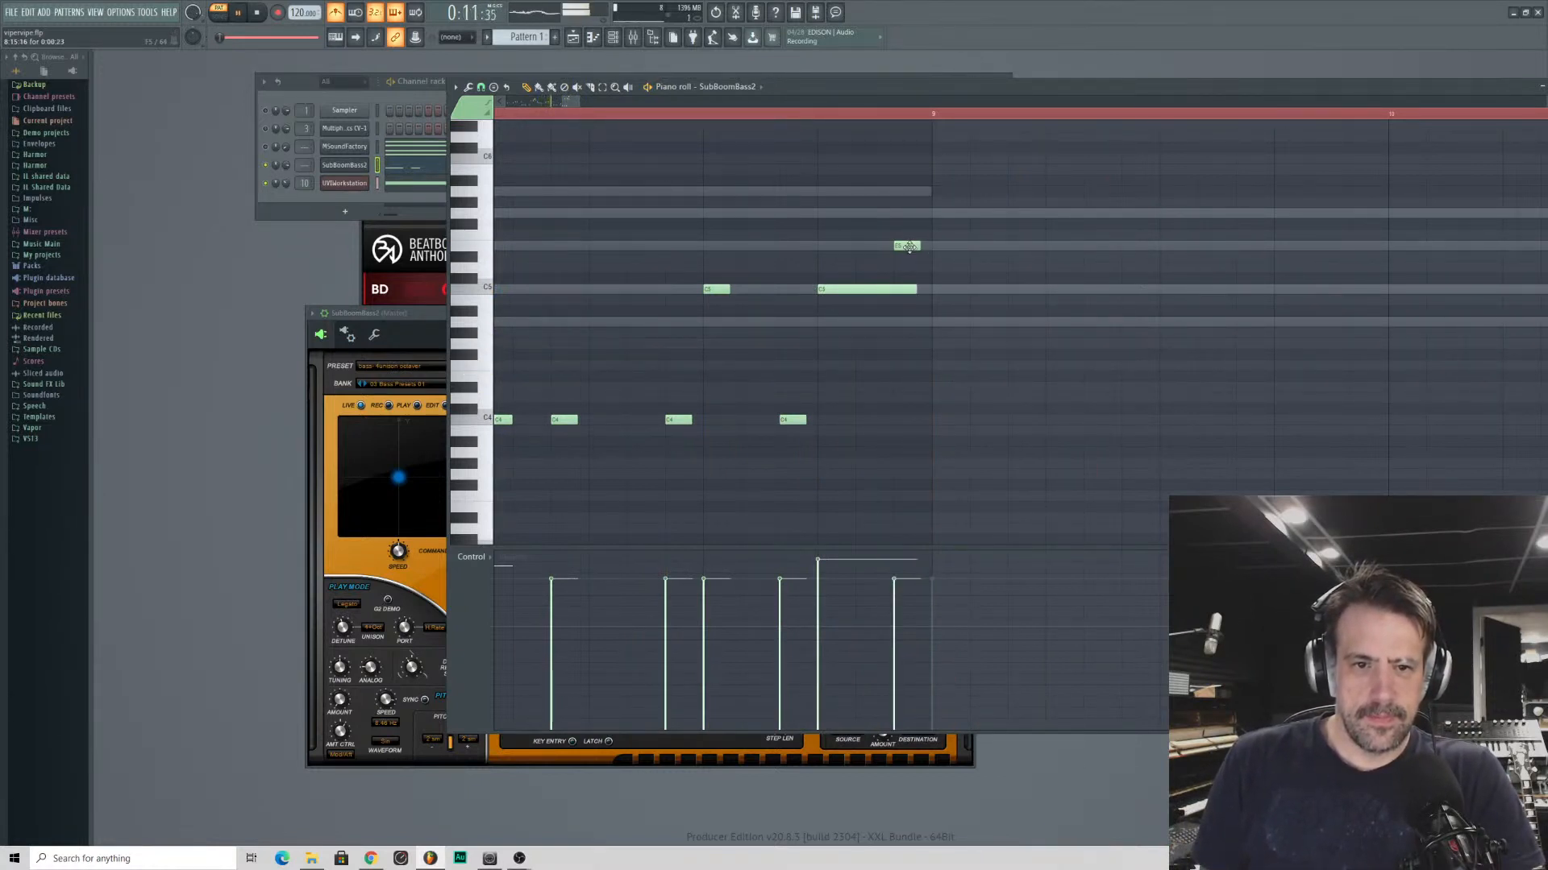
pyautogui.doubleClick(910, 248)
pyautogui.moveTo(787, 474); pyautogui.dragTo(787, 467)
pyautogui.click(836, 497)
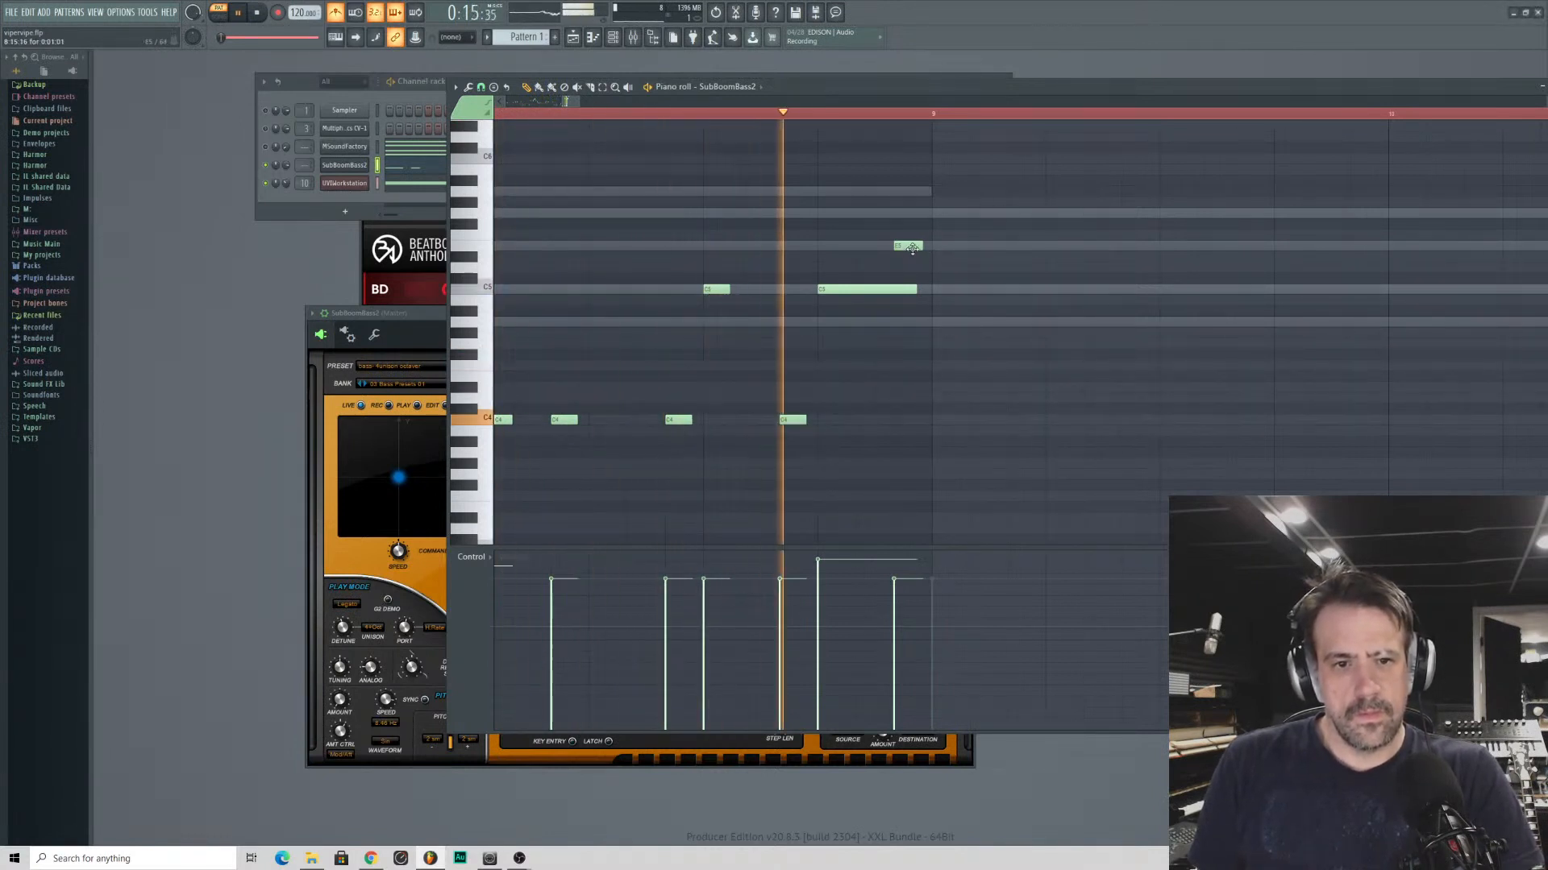
pyautogui.press('space')
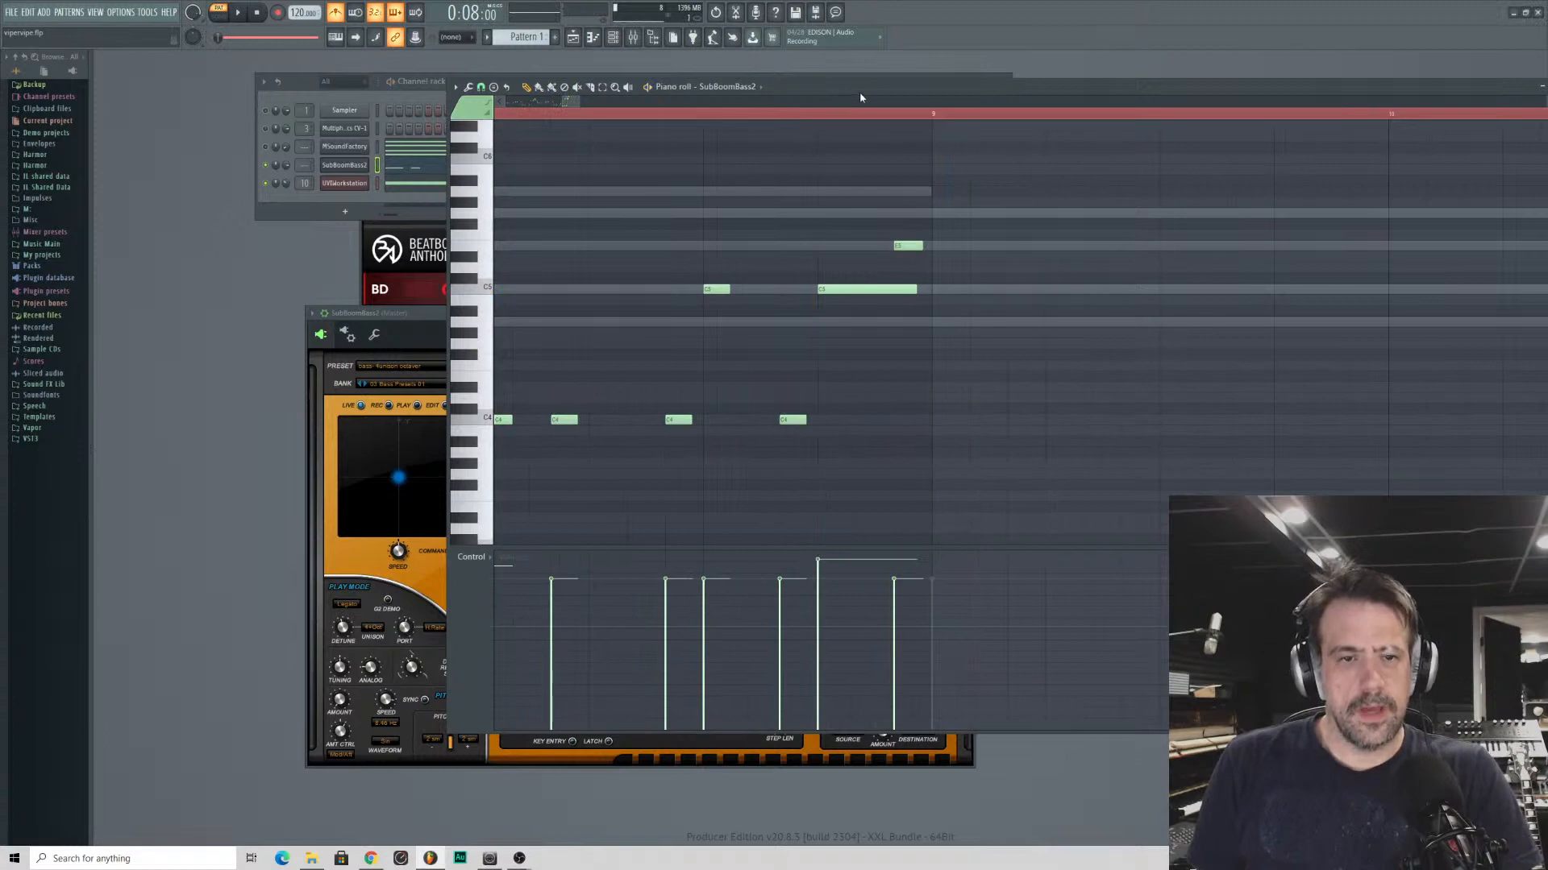
# - Copy the whole eight-bar SubBoomBass2 line and paste it as a second pass starting around bar 9
pyautogui.doubleClick(860, 97)
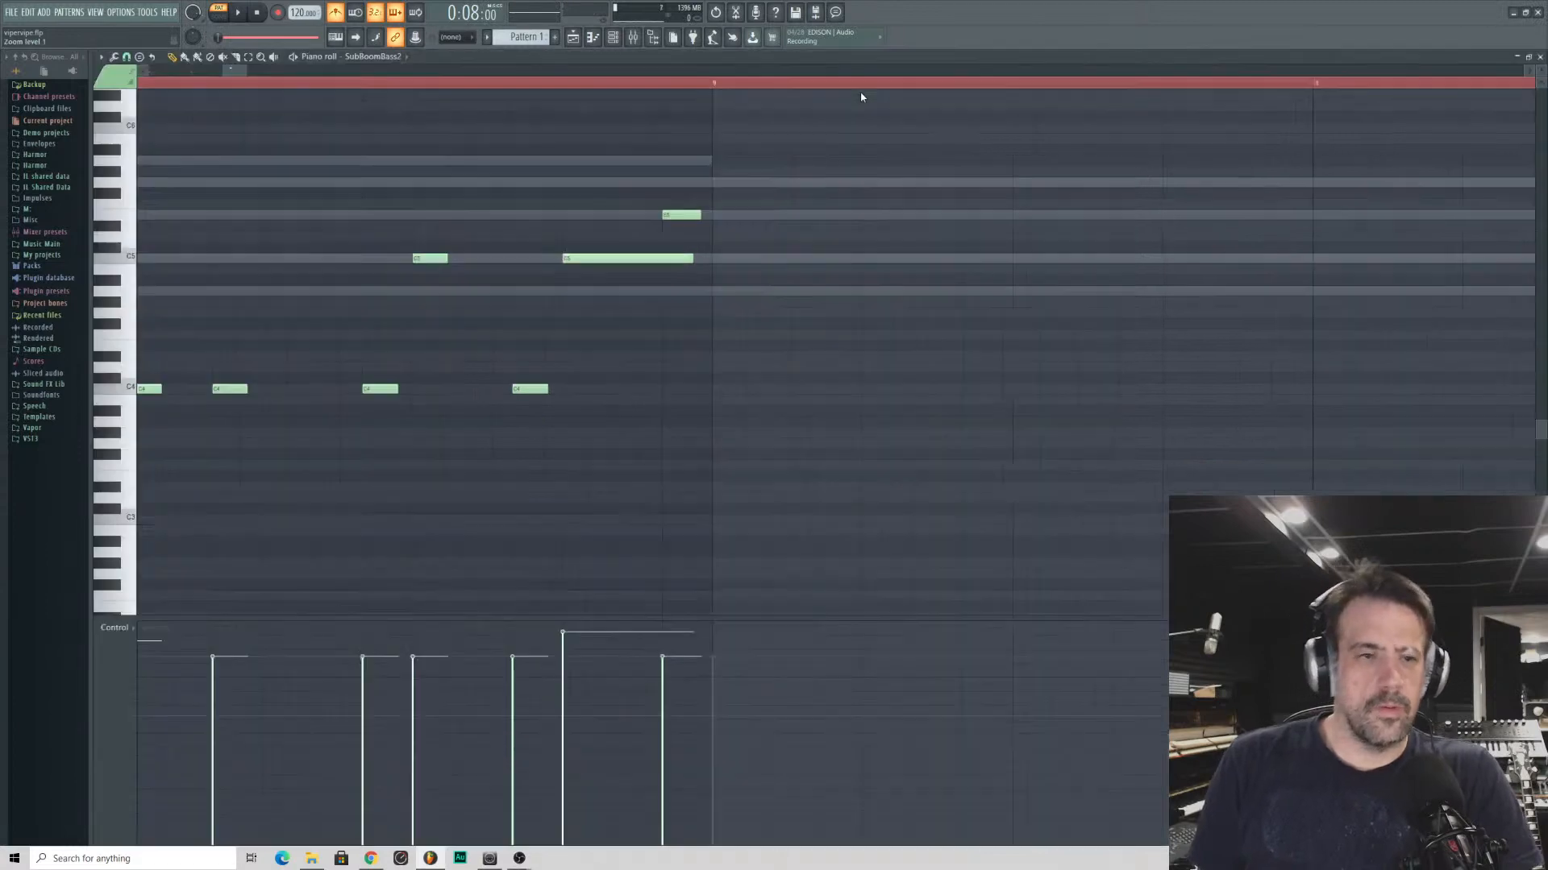
pyautogui.click(1540, 57)
pyautogui.click(457, 167)
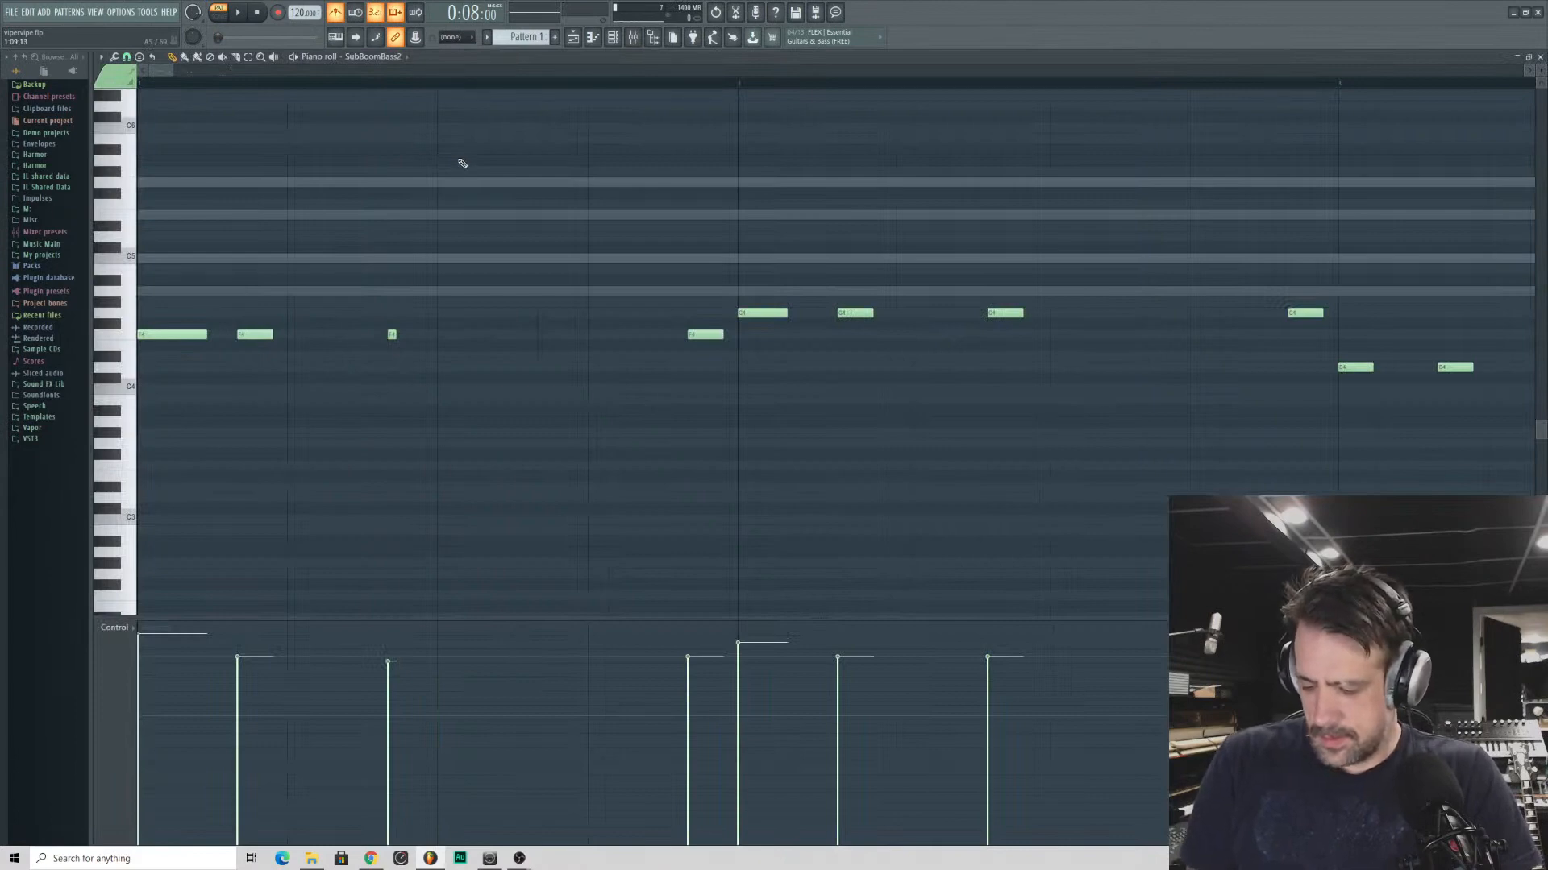
pyautogui.hotkey('ctrl', 'a')
pyautogui.moveTo(173, 71); pyautogui.dragTo(539, 71)
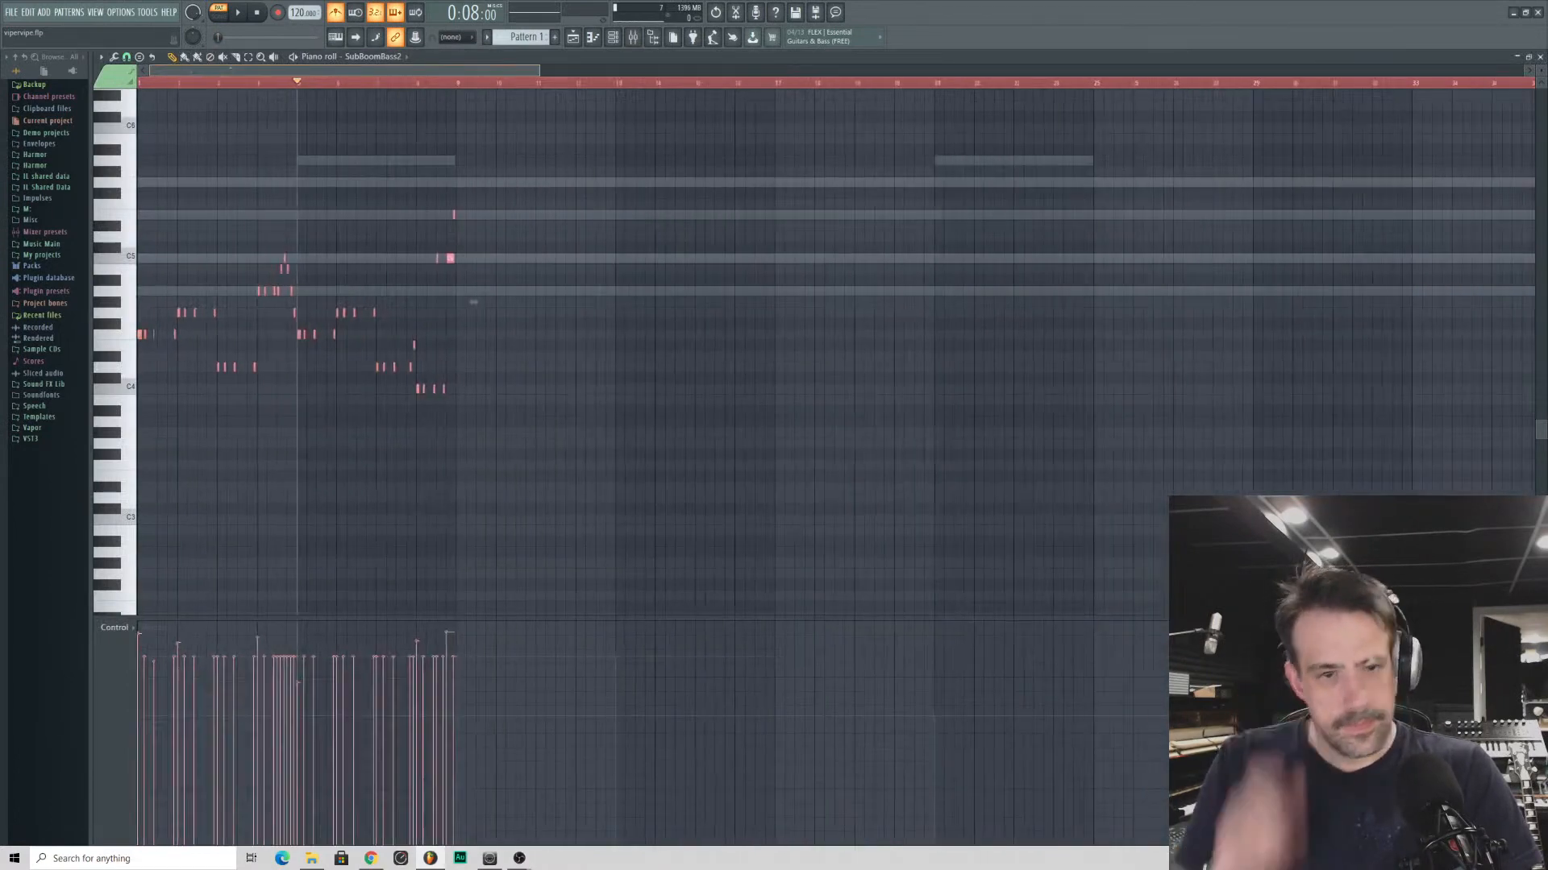
pyautogui.click(437, 83)
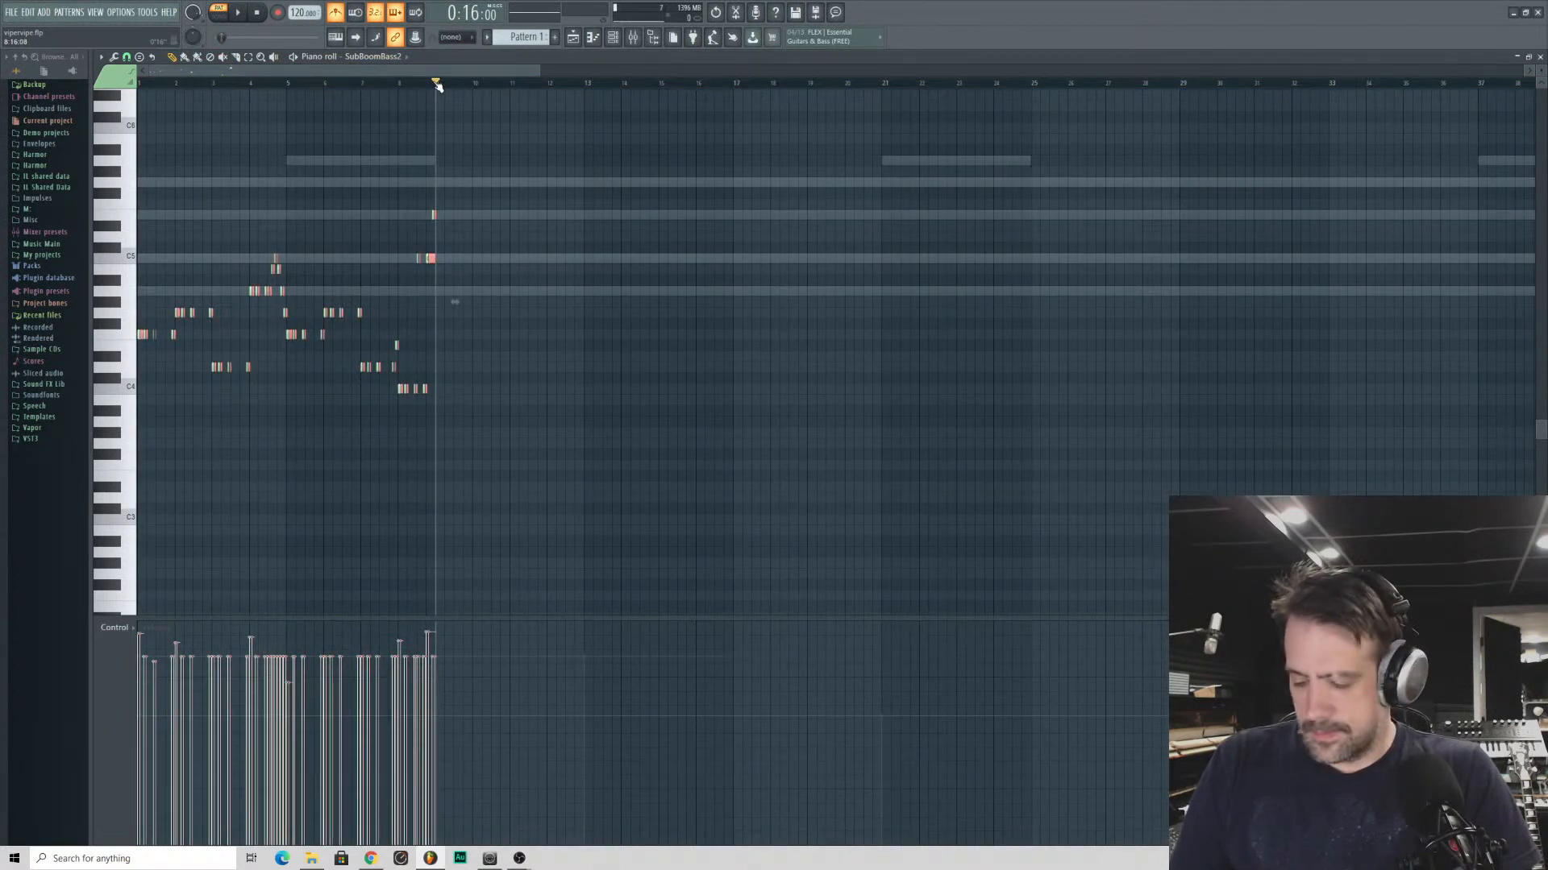
pyautogui.hotkey('ctrl', 'd')
pyautogui.moveTo(539, 71); pyautogui.dragTo(369, 71)
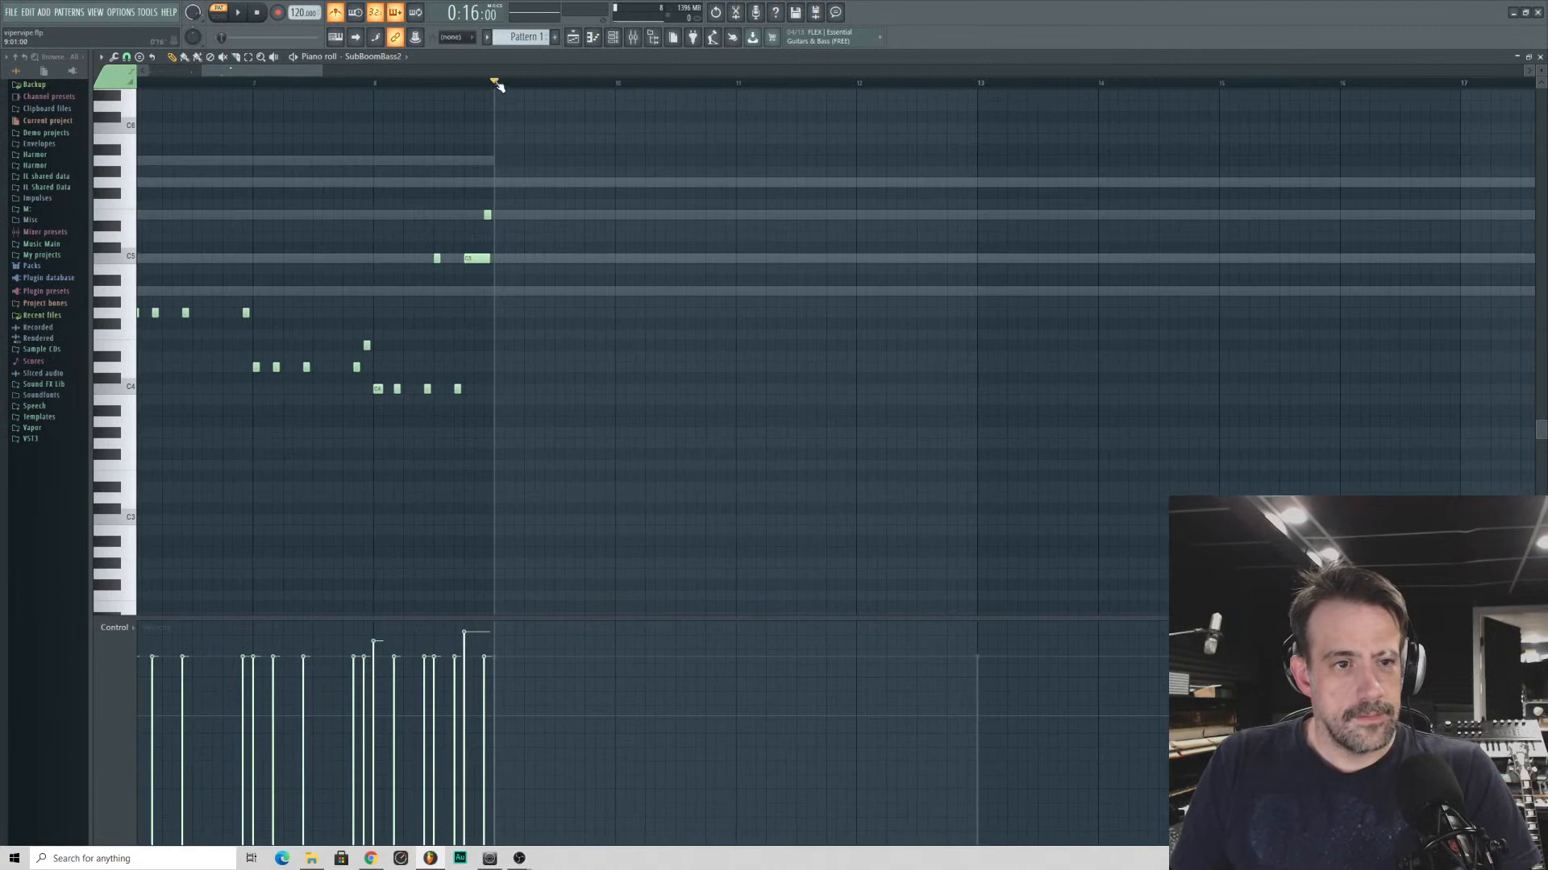
pyautogui.hotkey('ctrl', 'v')
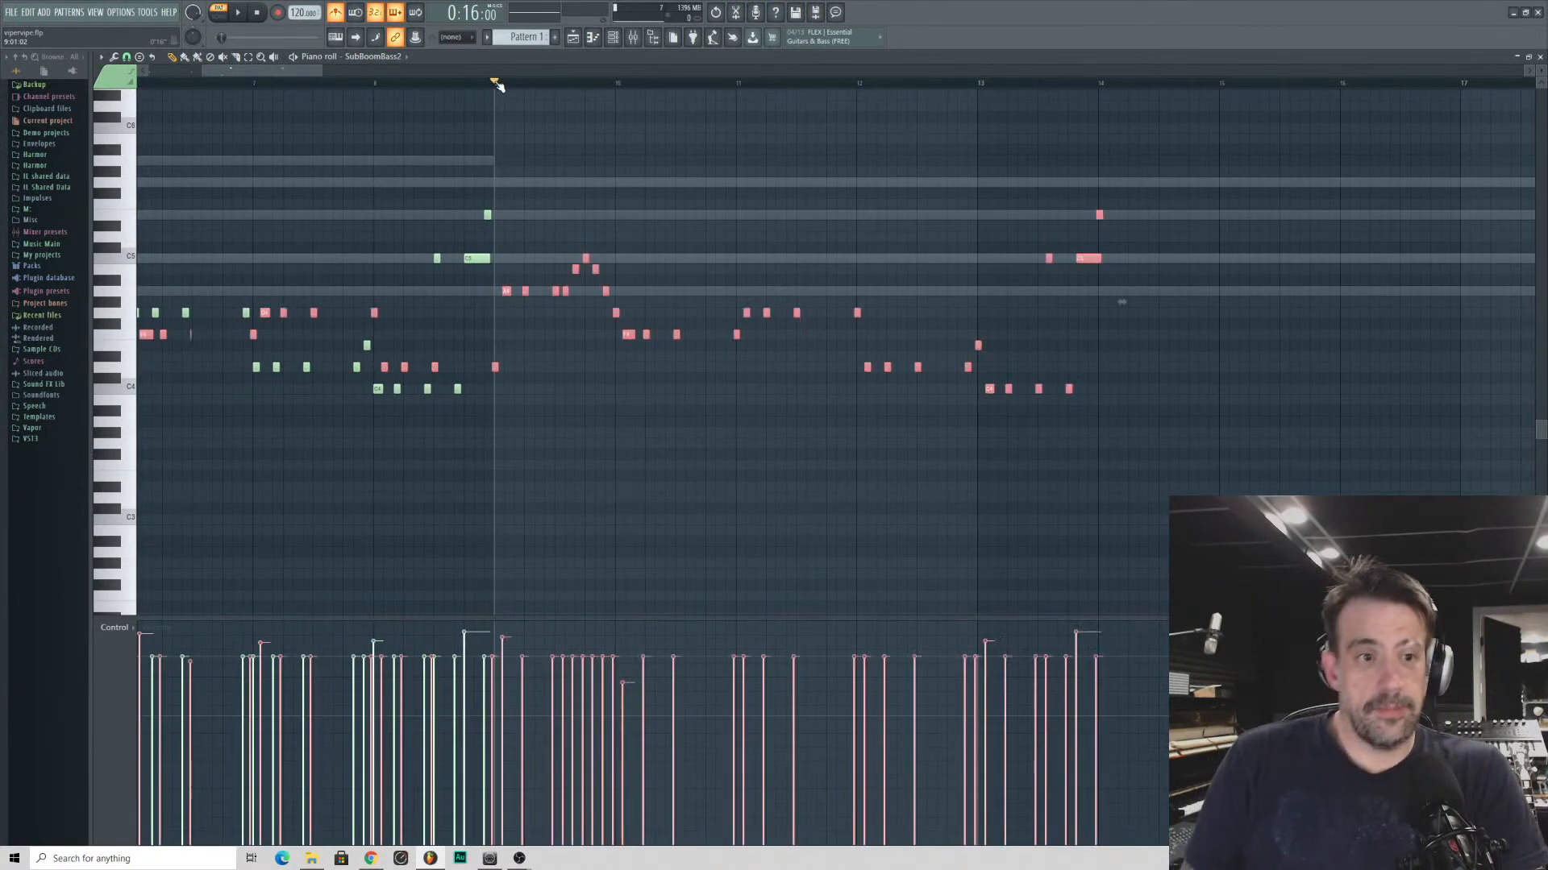
pyautogui.moveTo(505, 291); pyautogui.dragTo(858, 291)
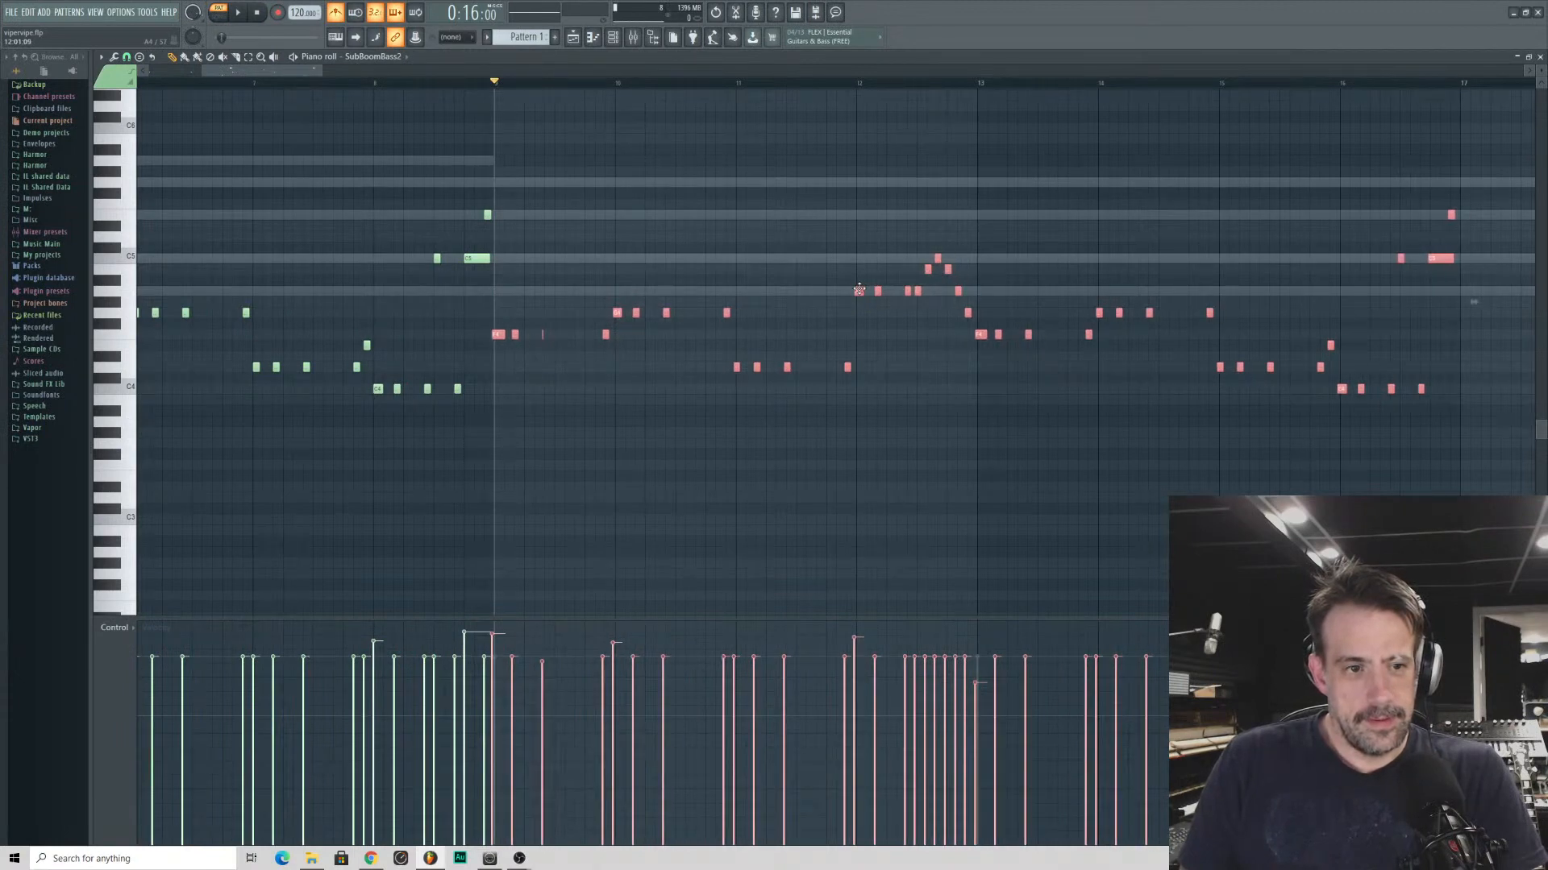
# - Turn off grid snapping and align the pasted bass notes exactly with the start of bar 9
pyautogui.moveTo(303, 70); pyautogui.dragTo(239, 72)
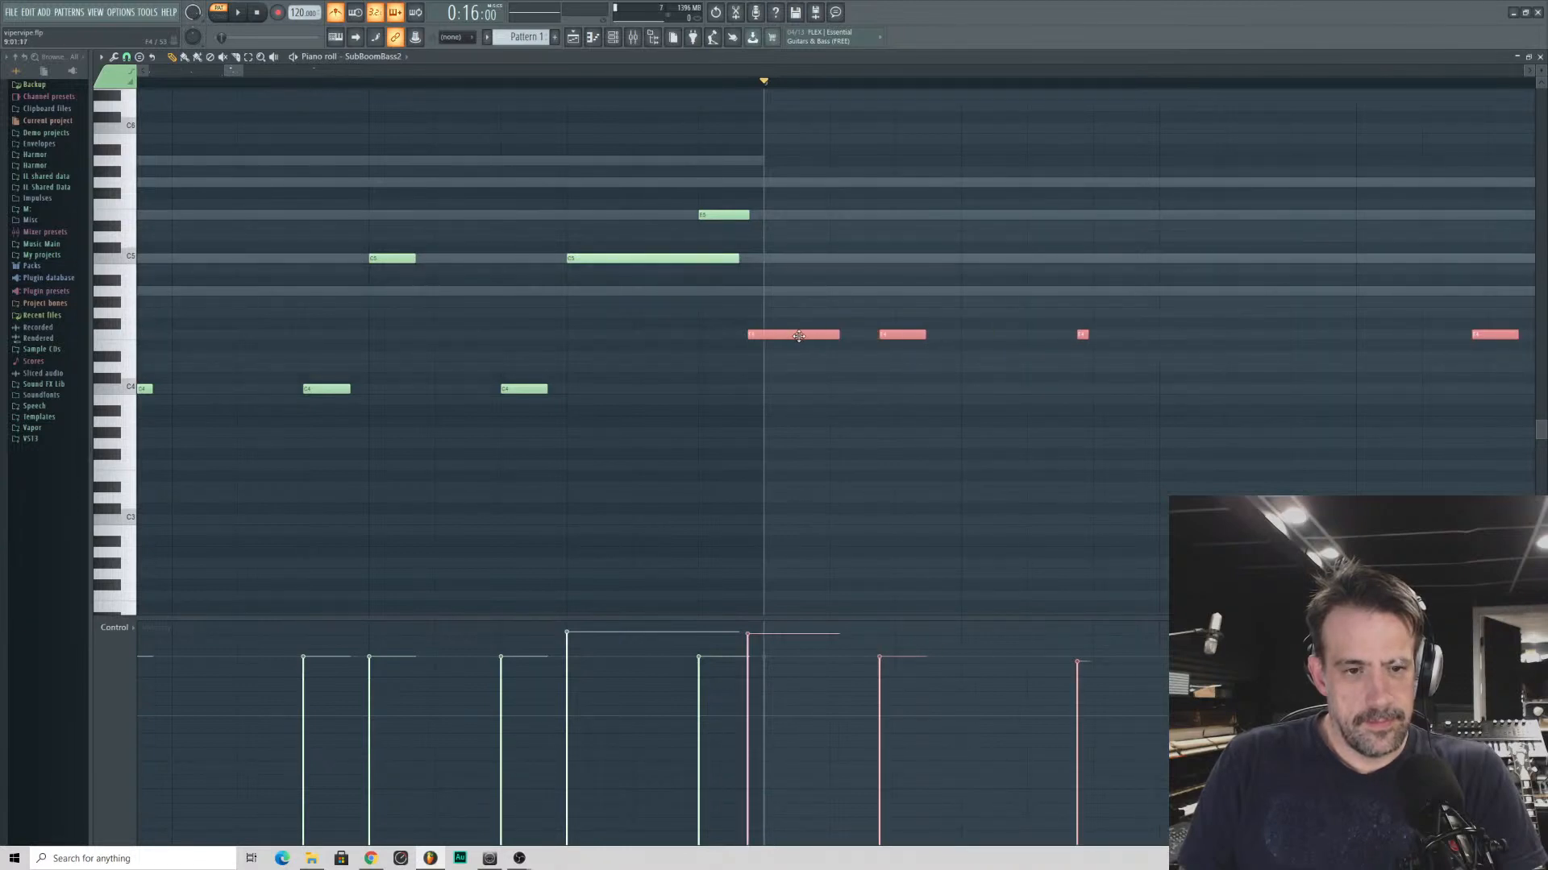
pyautogui.click(127, 57)
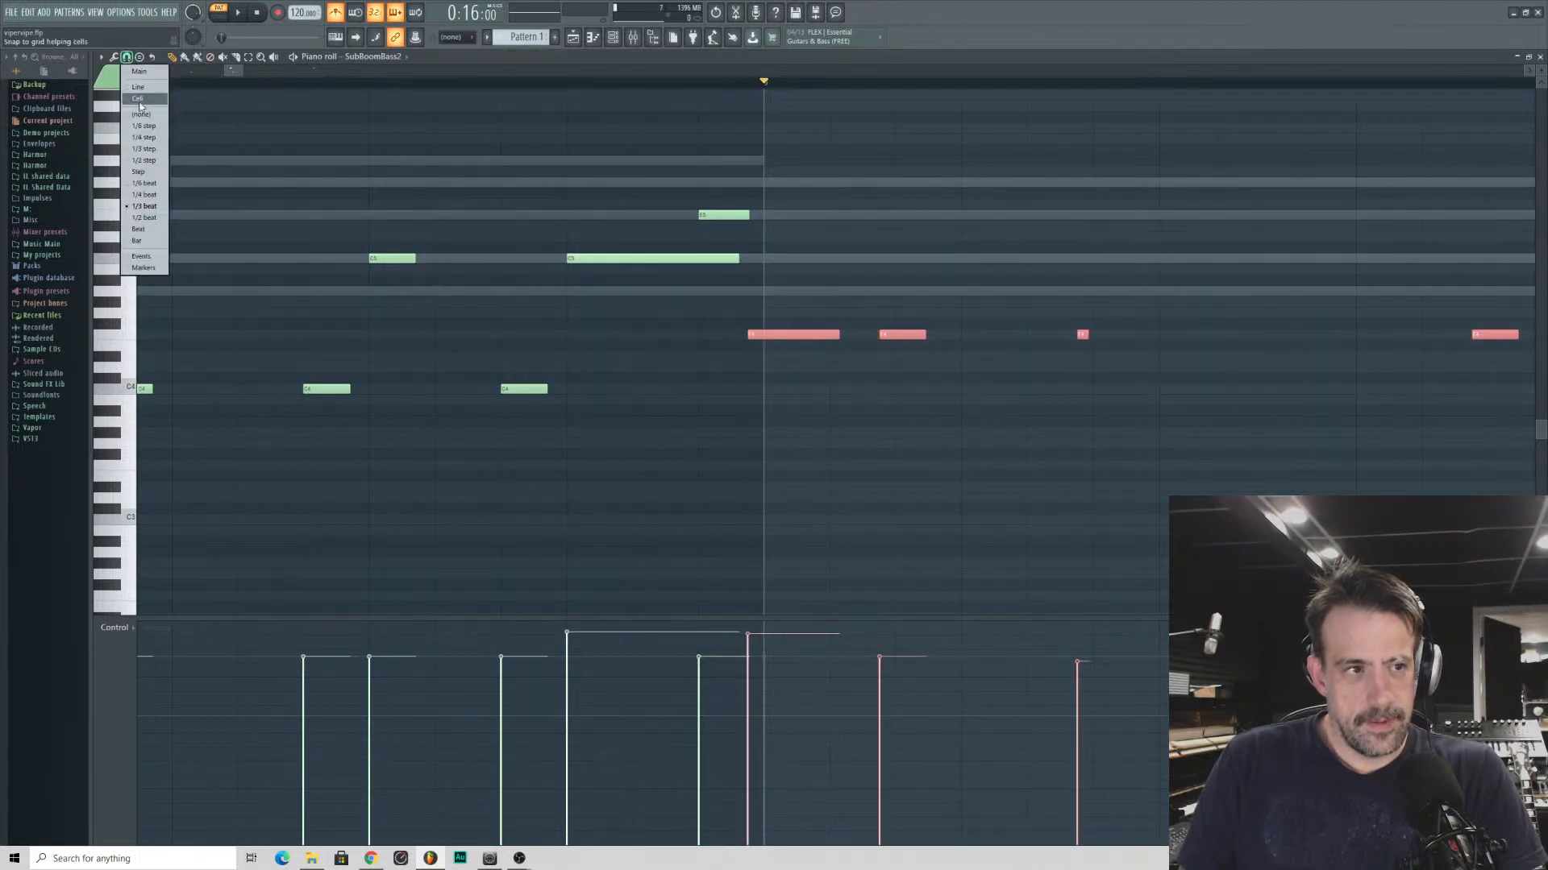
pyautogui.click(145, 116)
pyautogui.moveTo(779, 333); pyautogui.dragTo(795, 335)
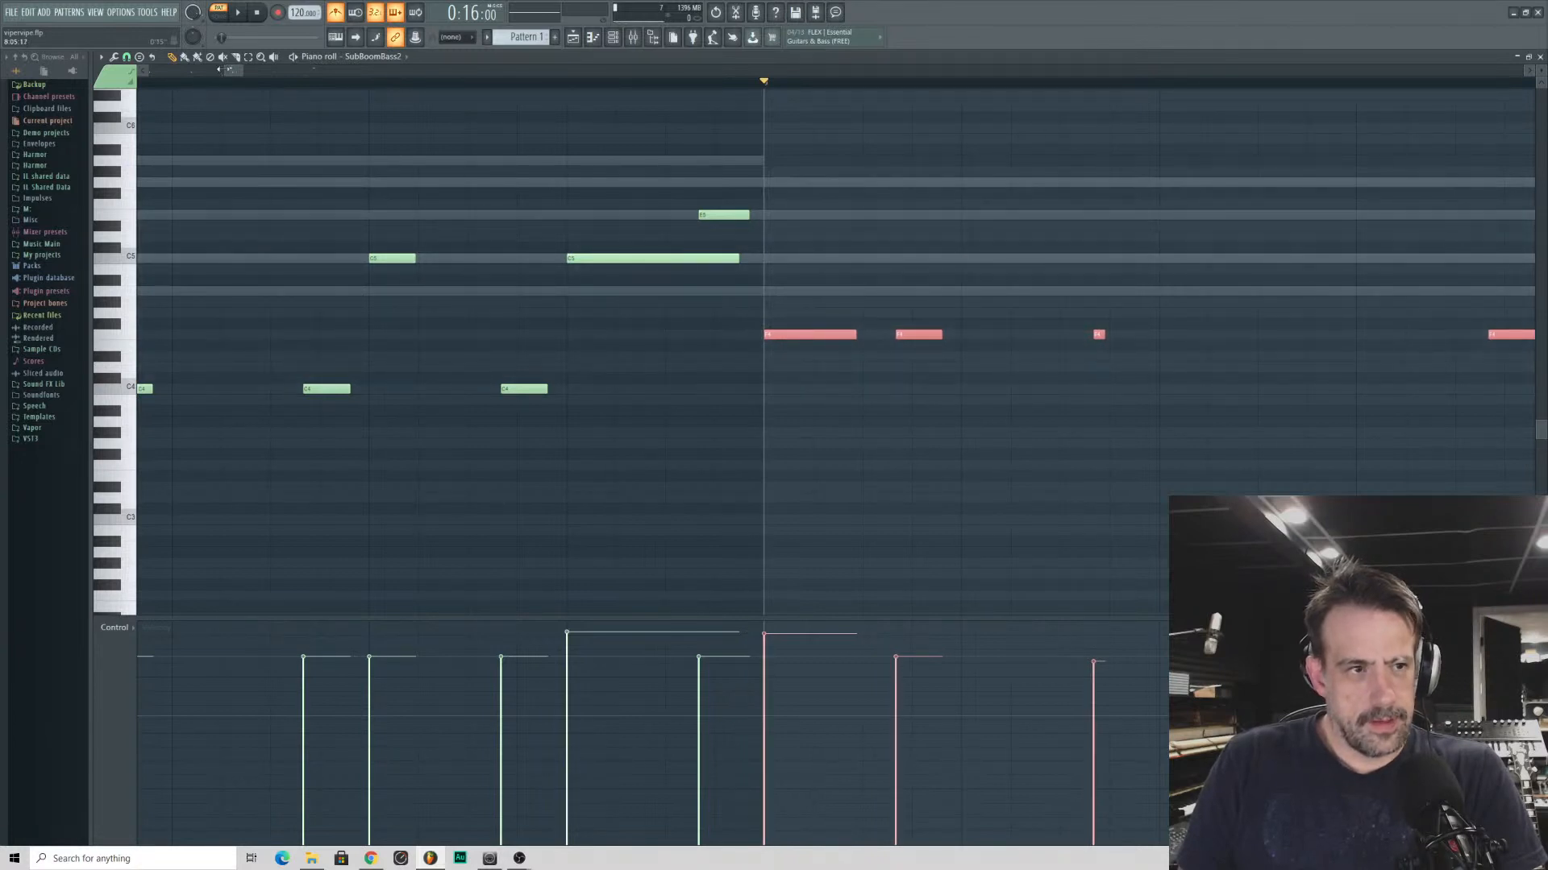
# - Set the snap to Line and duplicate the full 16-bar bass line from bar 17 so it spans 32 bars
pyautogui.hotkey('ctrl', 'a')
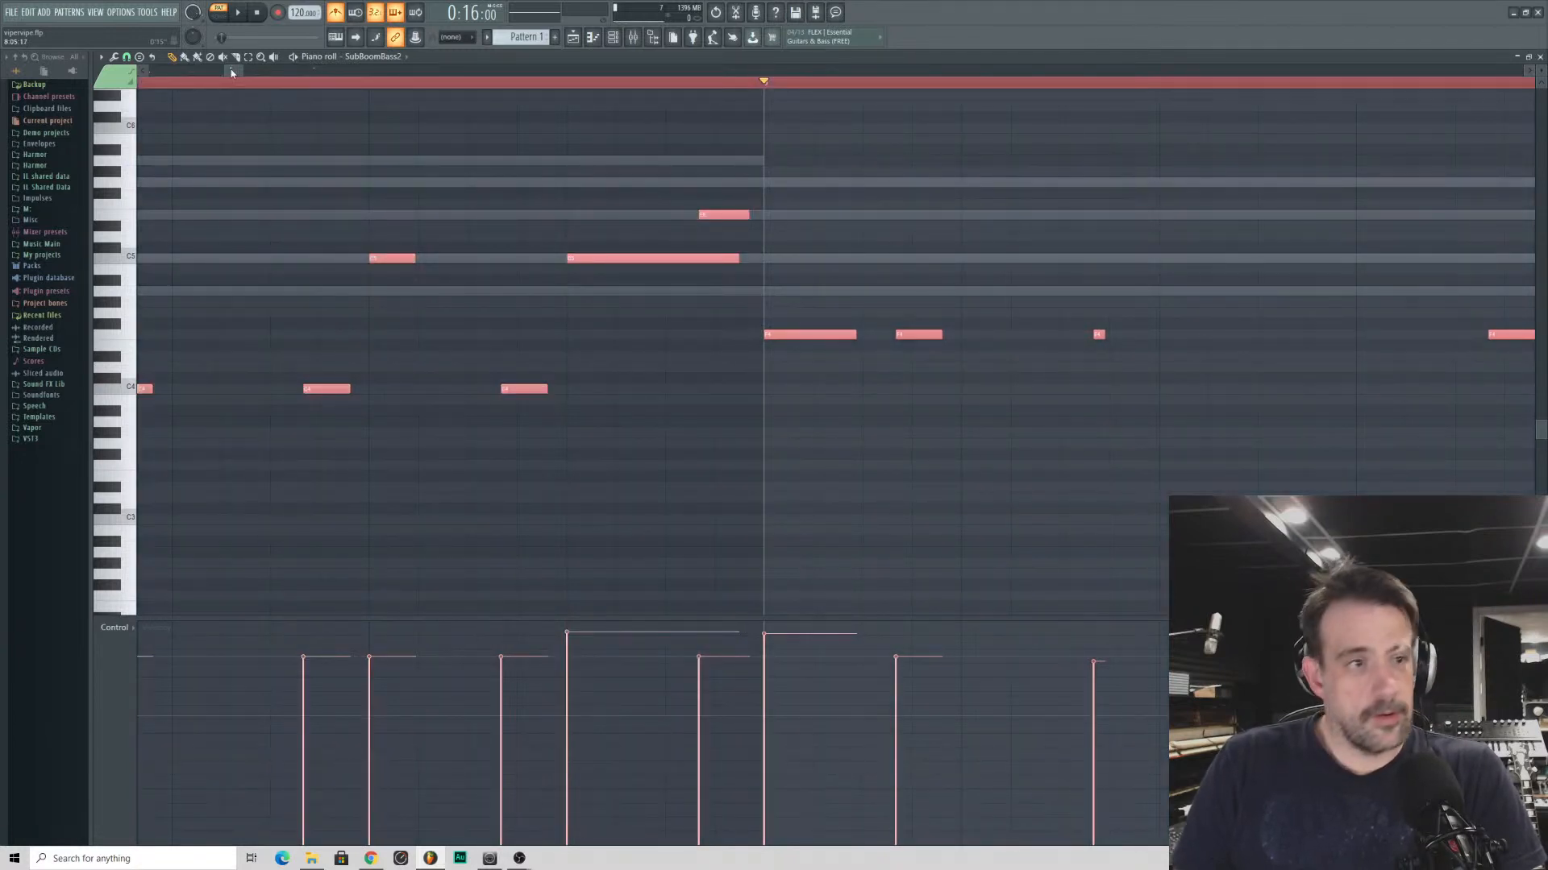
pyautogui.click(127, 56)
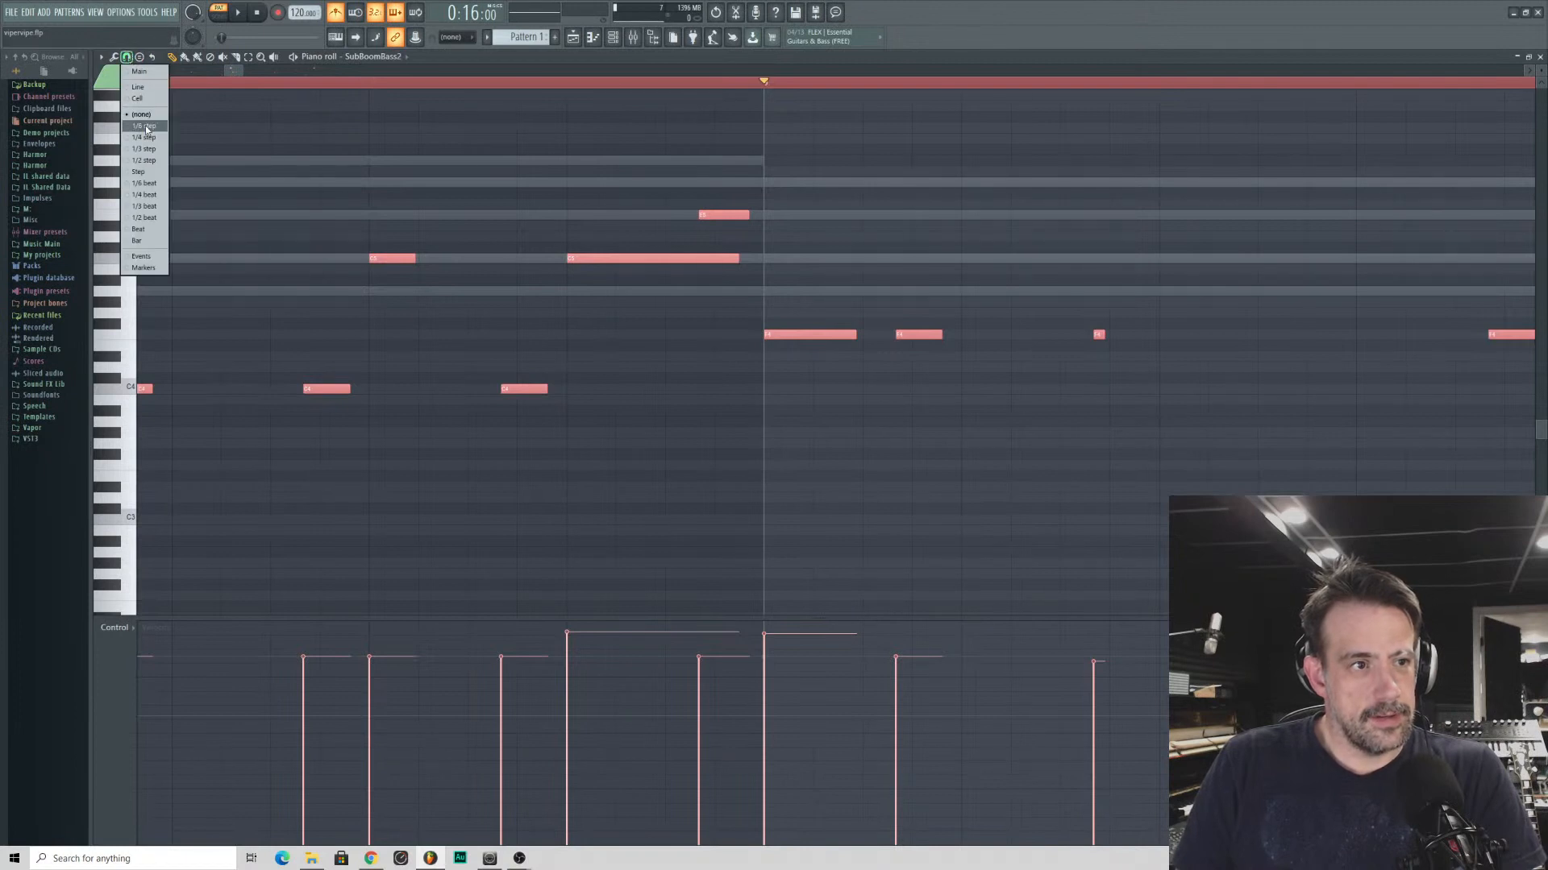
pyautogui.click(149, 87)
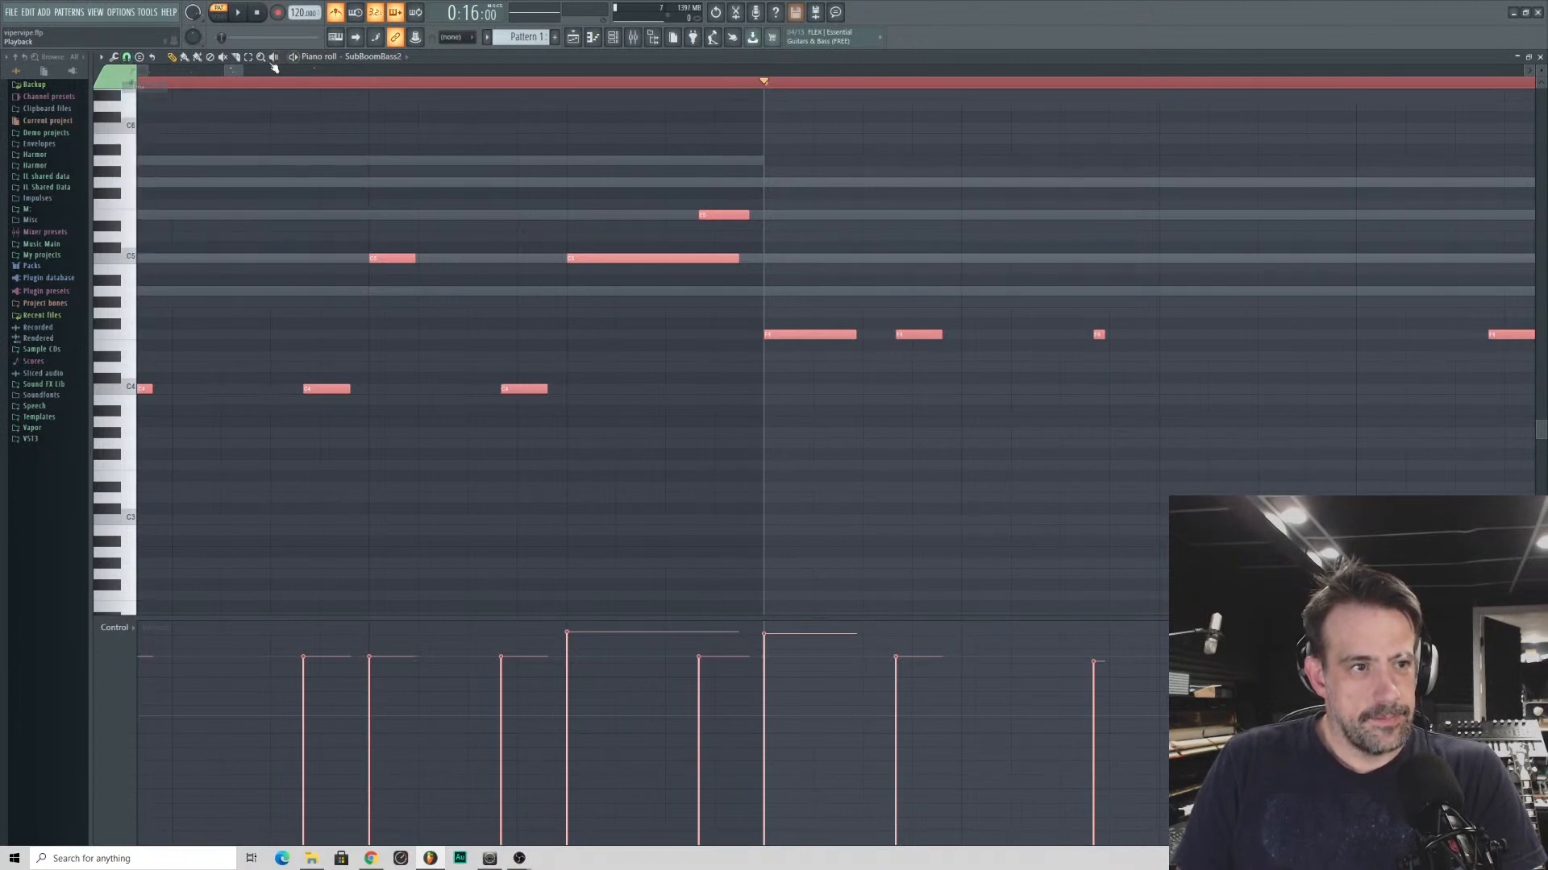
pyautogui.scroll(-1, 470, 193)
pyautogui.scroll(-4, 1054, 300)
pyautogui.moveTo(1053, 301); pyautogui.dragTo(159, 301)
pyautogui.scroll(1, 140, 301)
pyautogui.hotkey('ctrl', 'v')
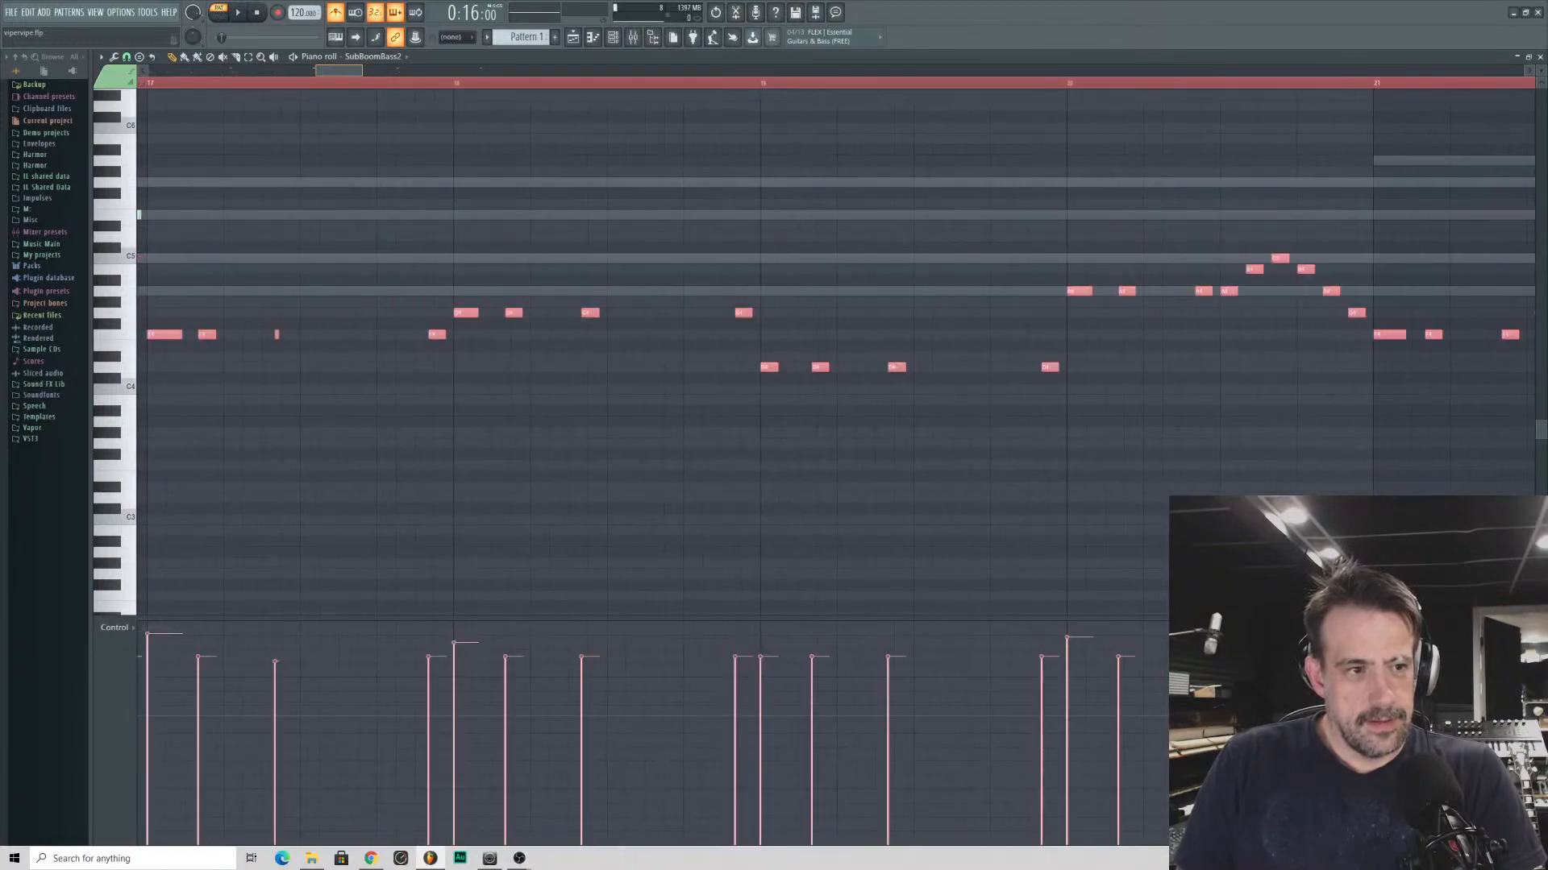
pyautogui.scroll(-1, 318, 304)
pyautogui.scroll(-9, 1503, 312)
pyautogui.moveTo(1504, 313); pyautogui.dragTo(598, 302)
pyautogui.scroll(3, 140, 301)
pyautogui.scroll(-1, 141, 301)
pyautogui.scroll(-5, 279, 301)
# - Play the extended pattern from the channel rack, adjust the last channel's volume and unmute the MSoundFactory channel
pyautogui.doubleClick(1071, 57)
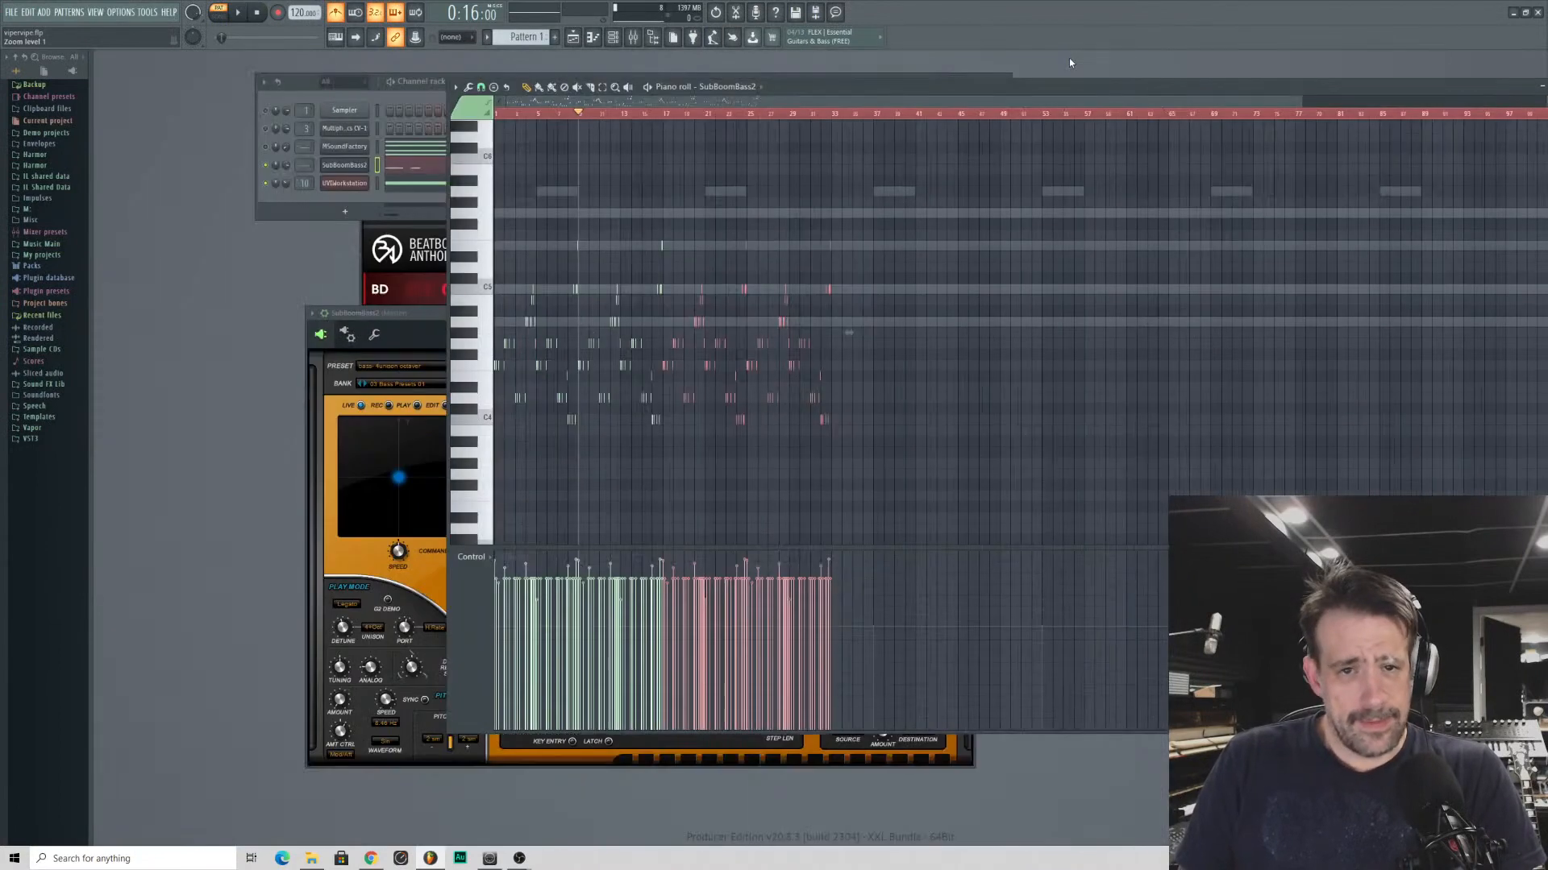
pyautogui.press('F6')
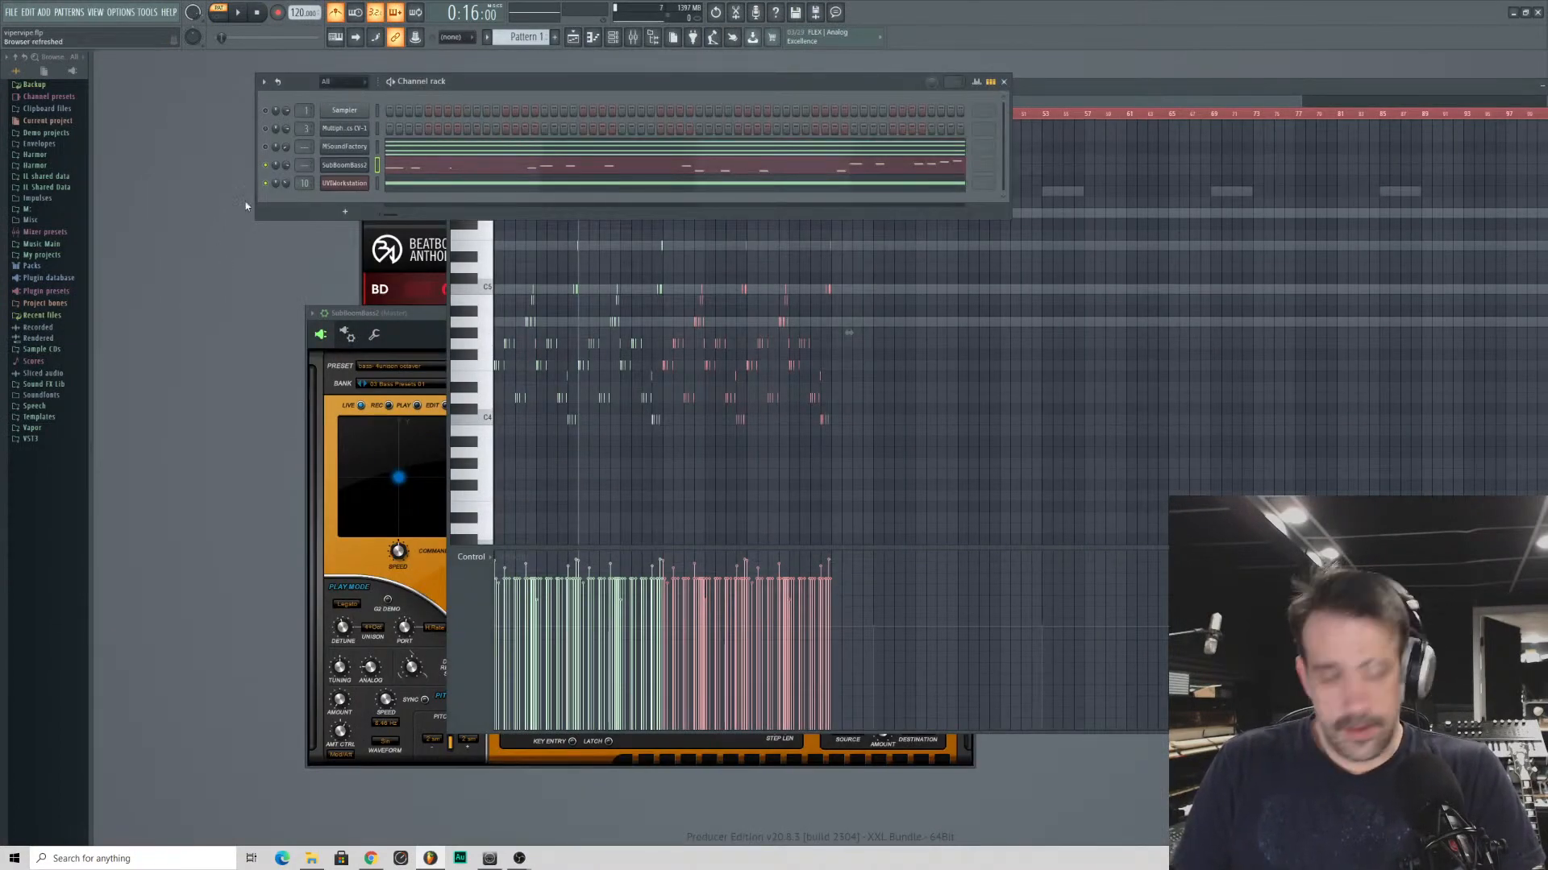
pyautogui.press('space')
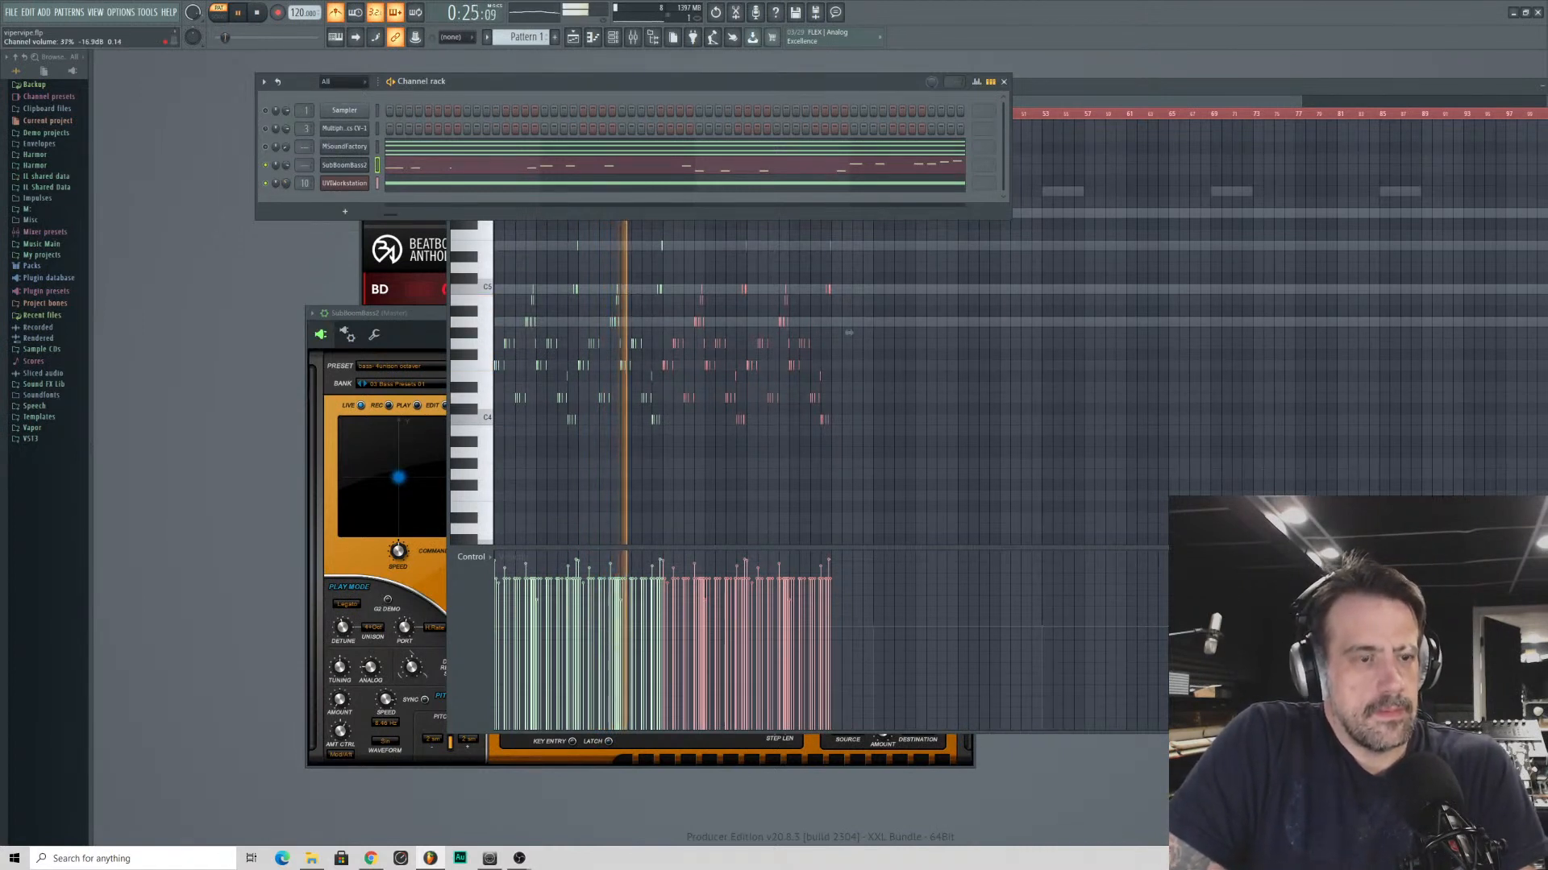
pyautogui.moveTo(286, 183); pyautogui.dragTo(286, 179)
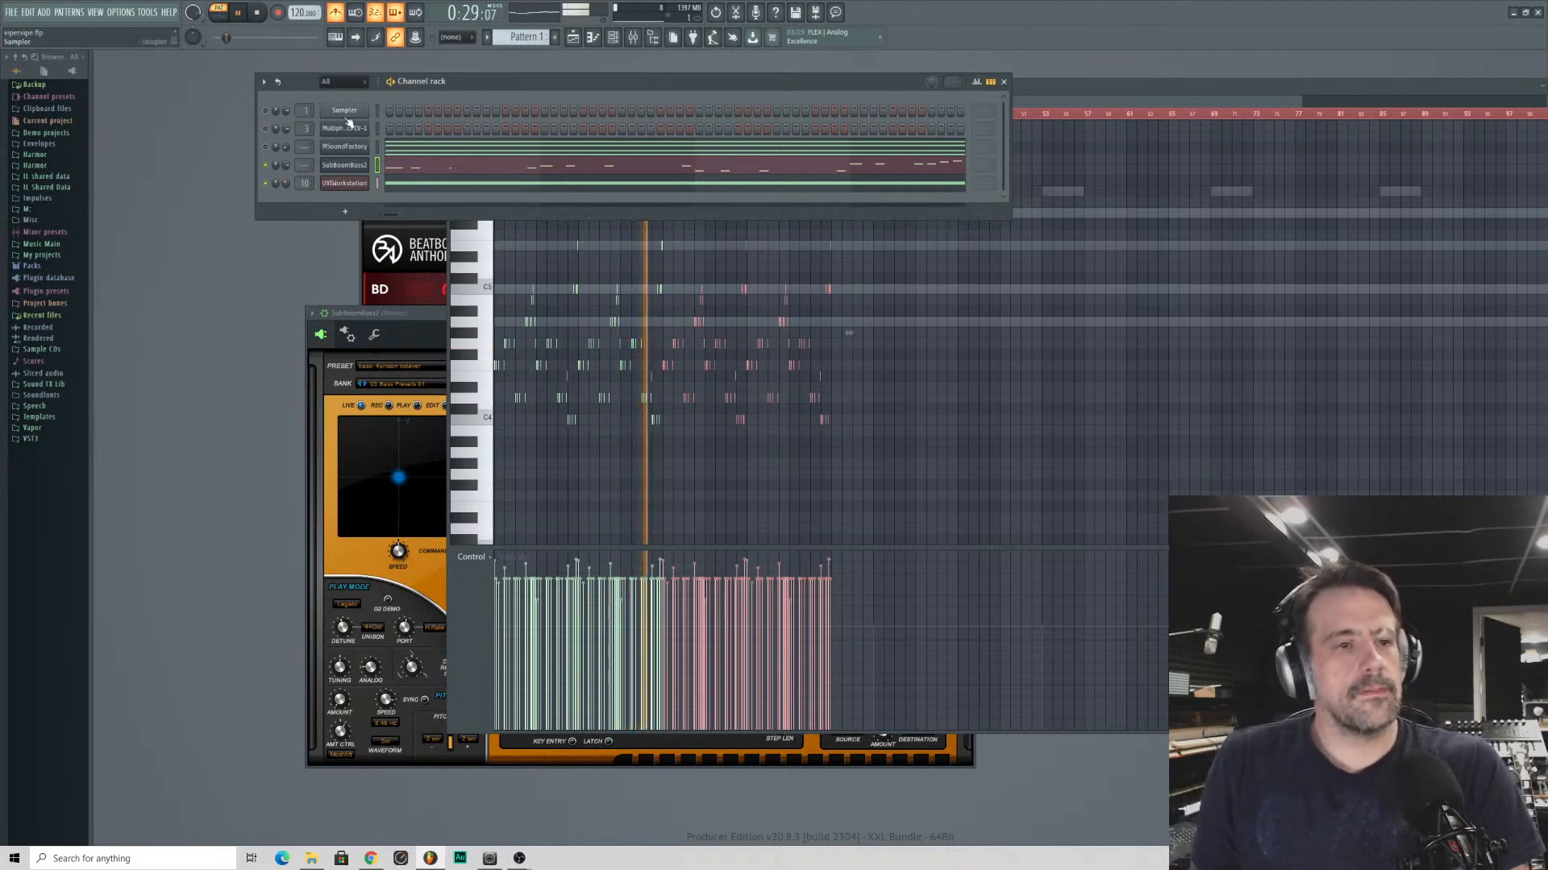
pyautogui.click(265, 147)
pyautogui.press('space')
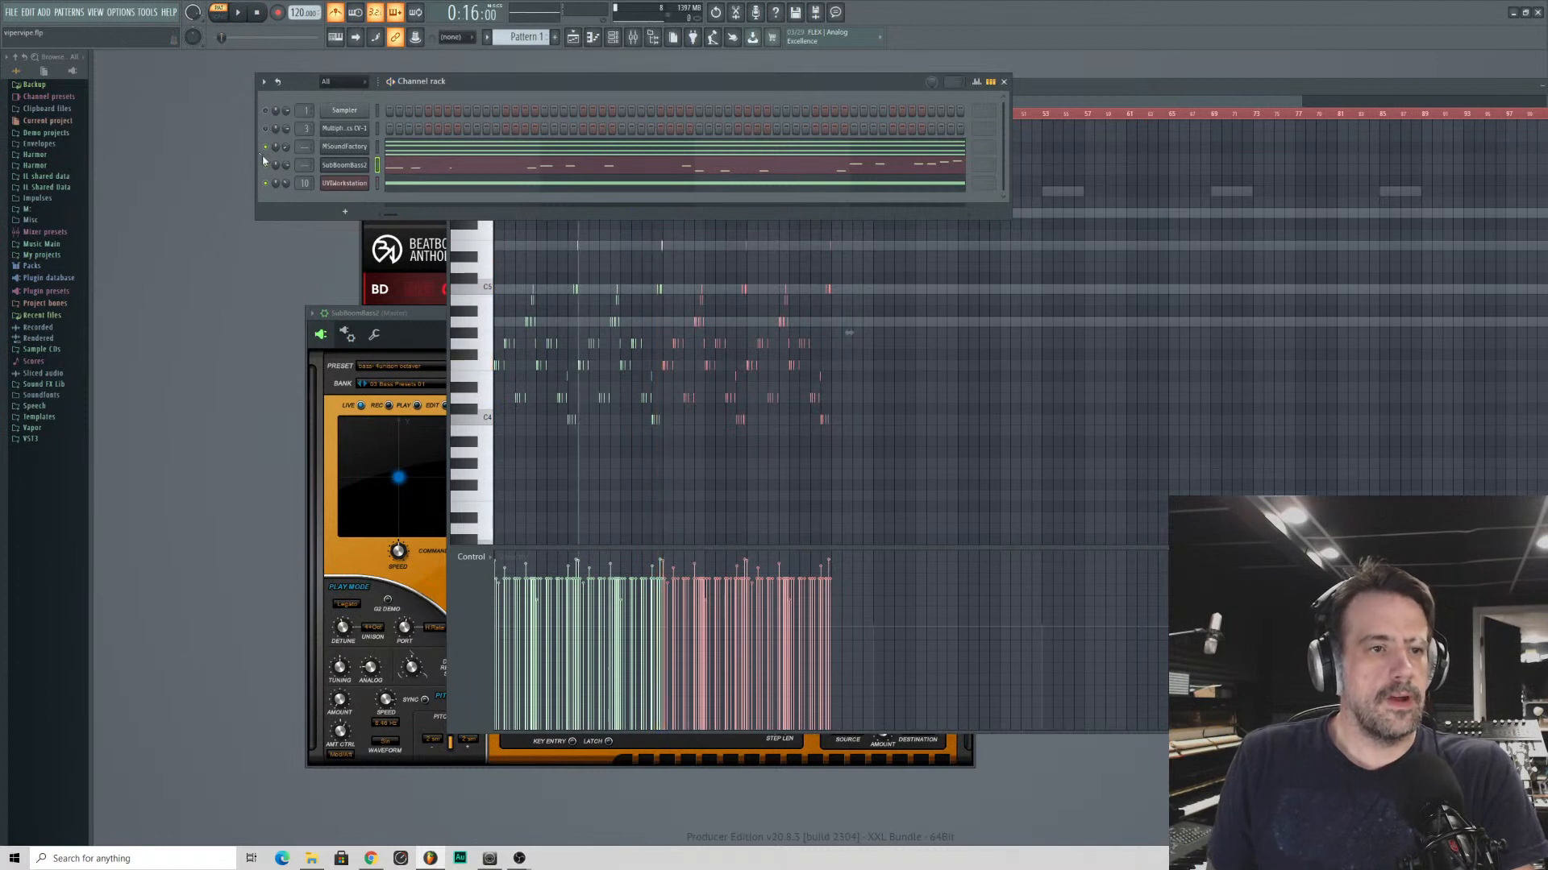
pyautogui.click(258, 13)
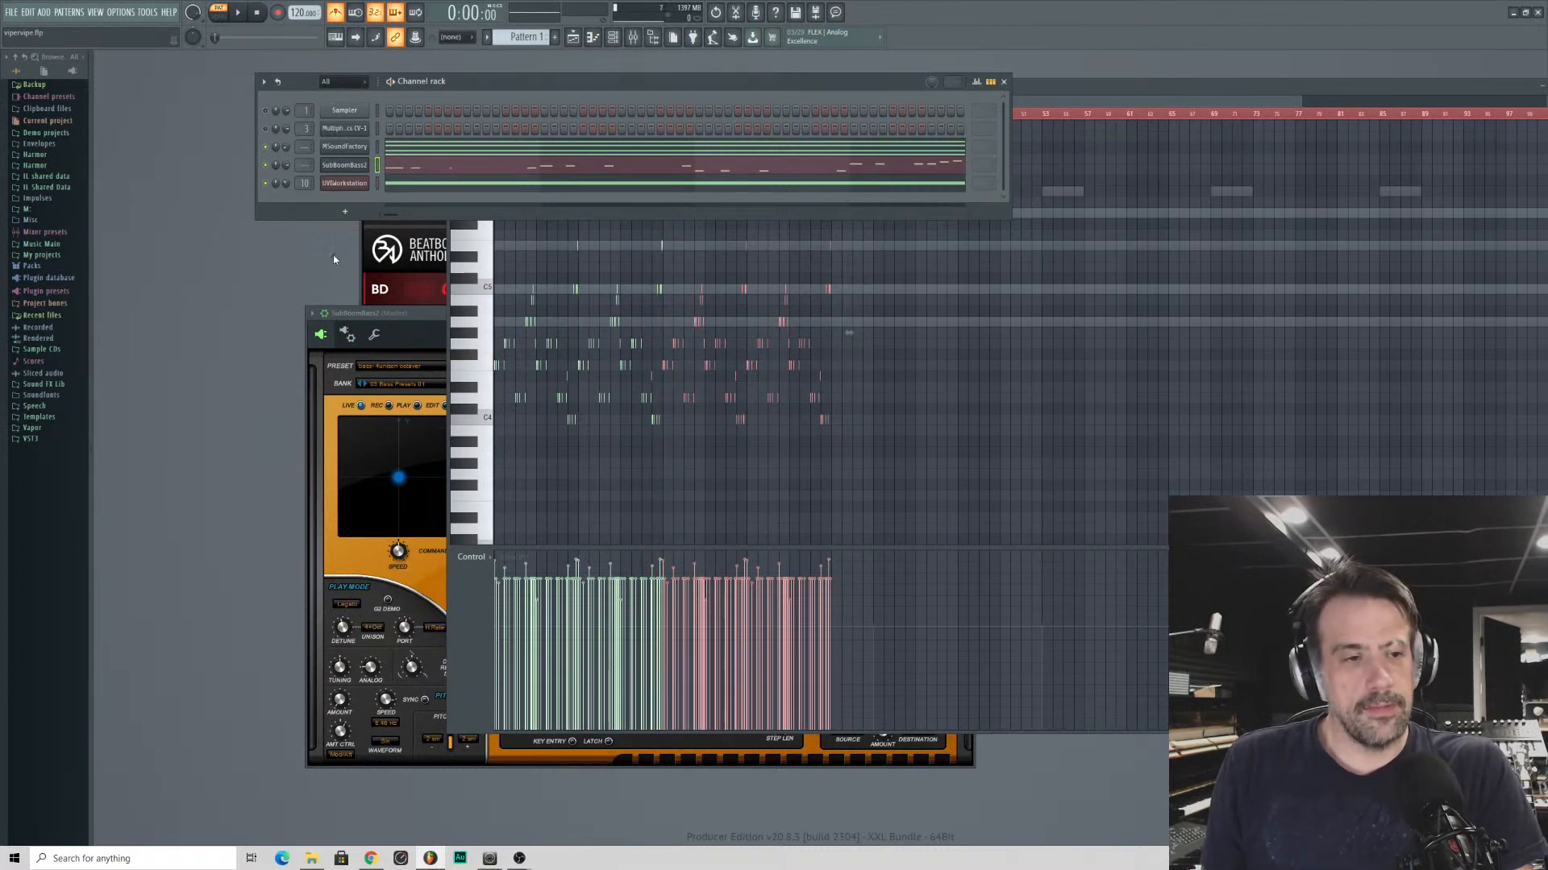
# - Add an Emulator II V instrument channel from the V Collection category and move its window clear of the screen's lower edge
pyautogui.click(340, 214)
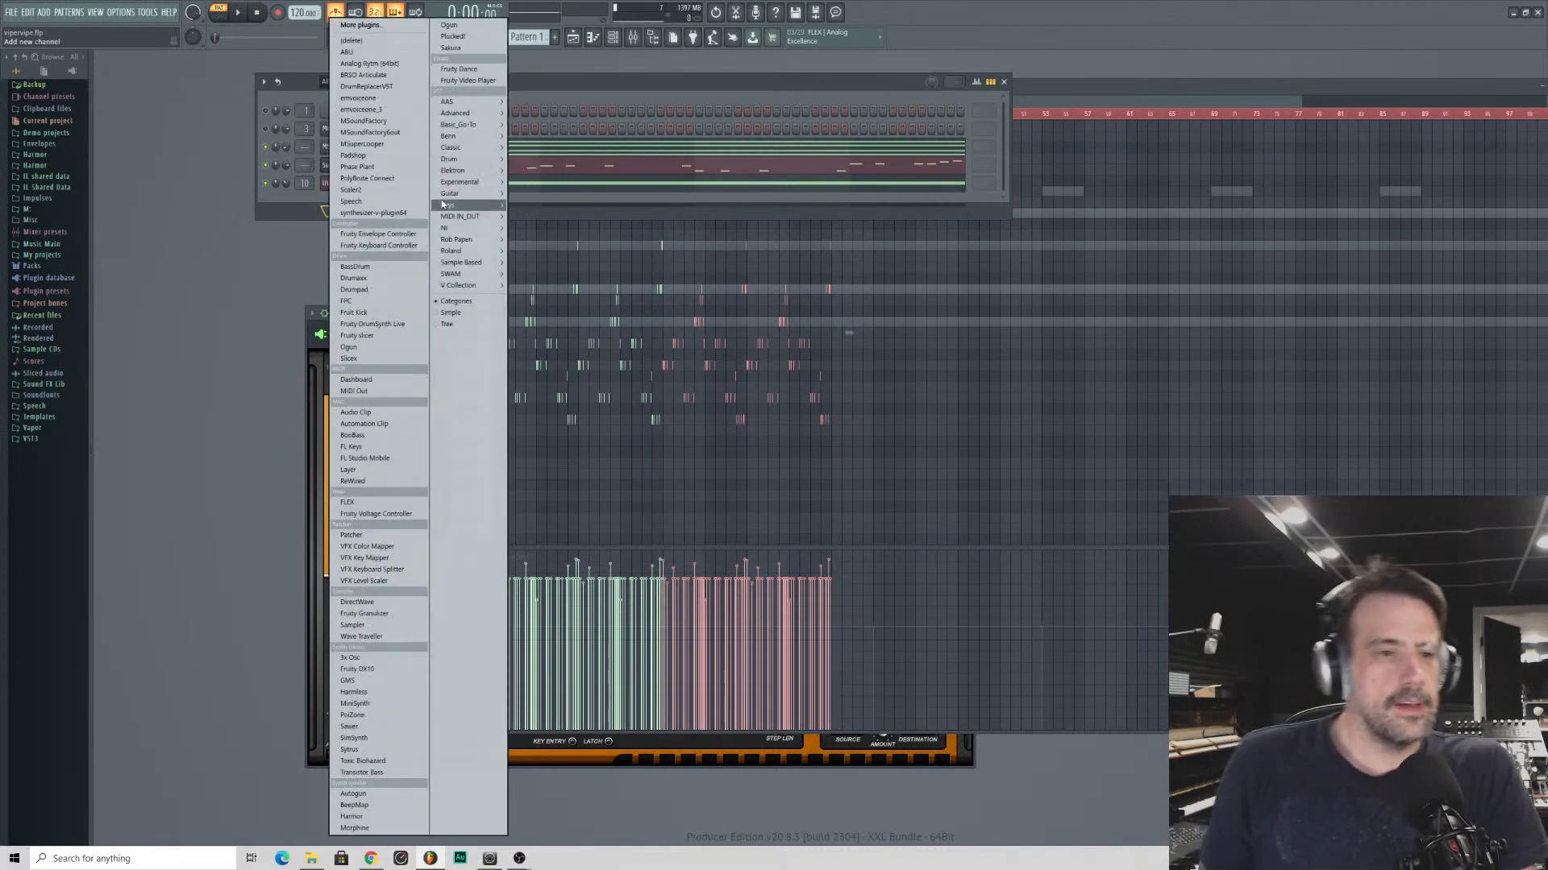
pyautogui.moveTo(442, 162)
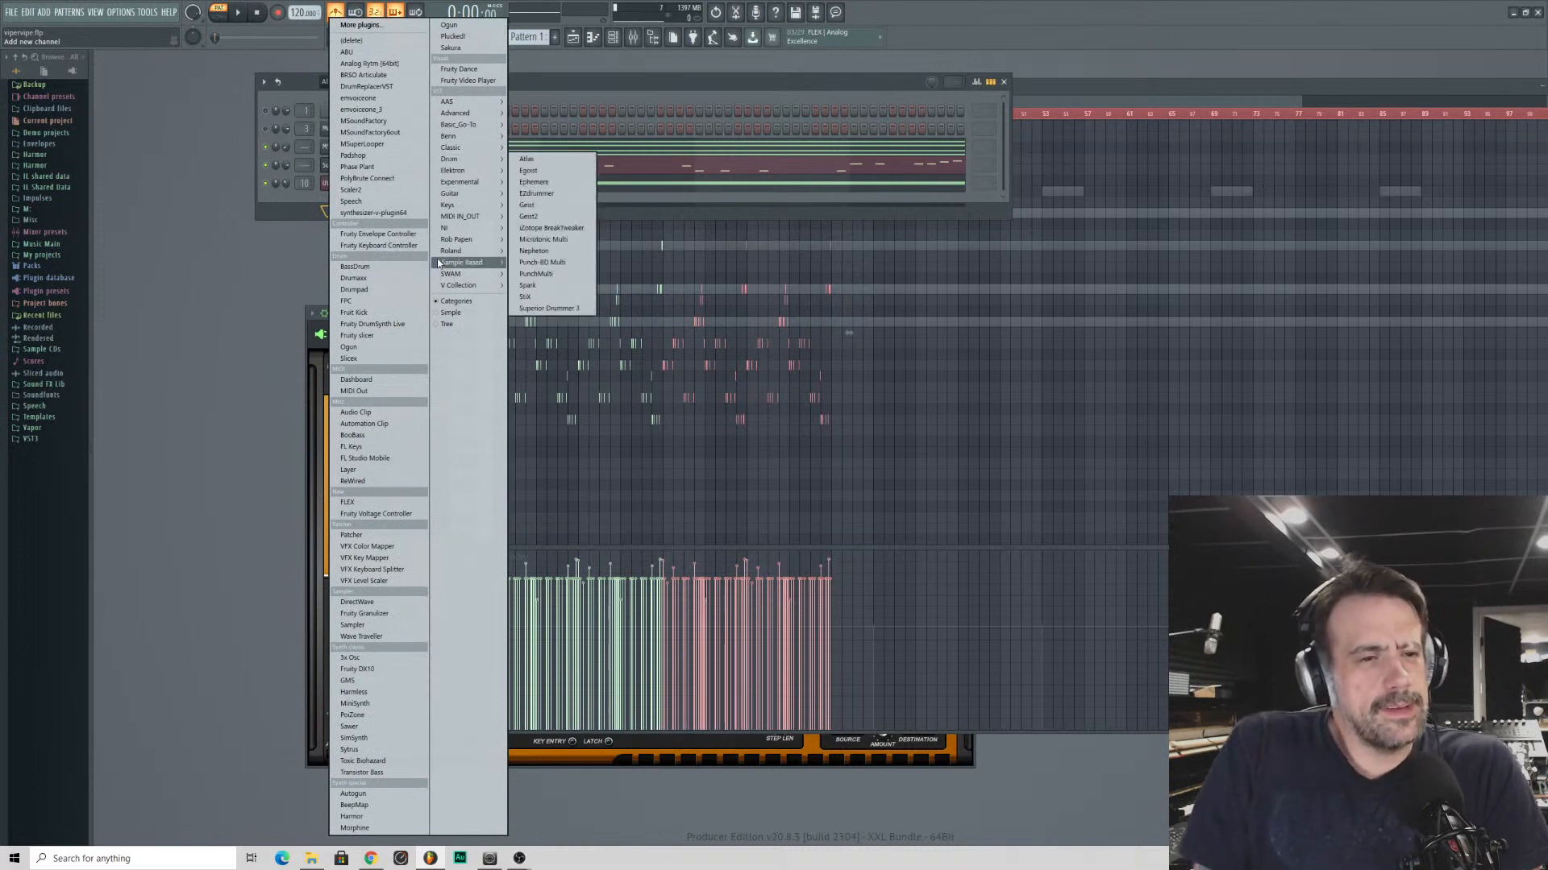
pyautogui.moveTo(442, 230)
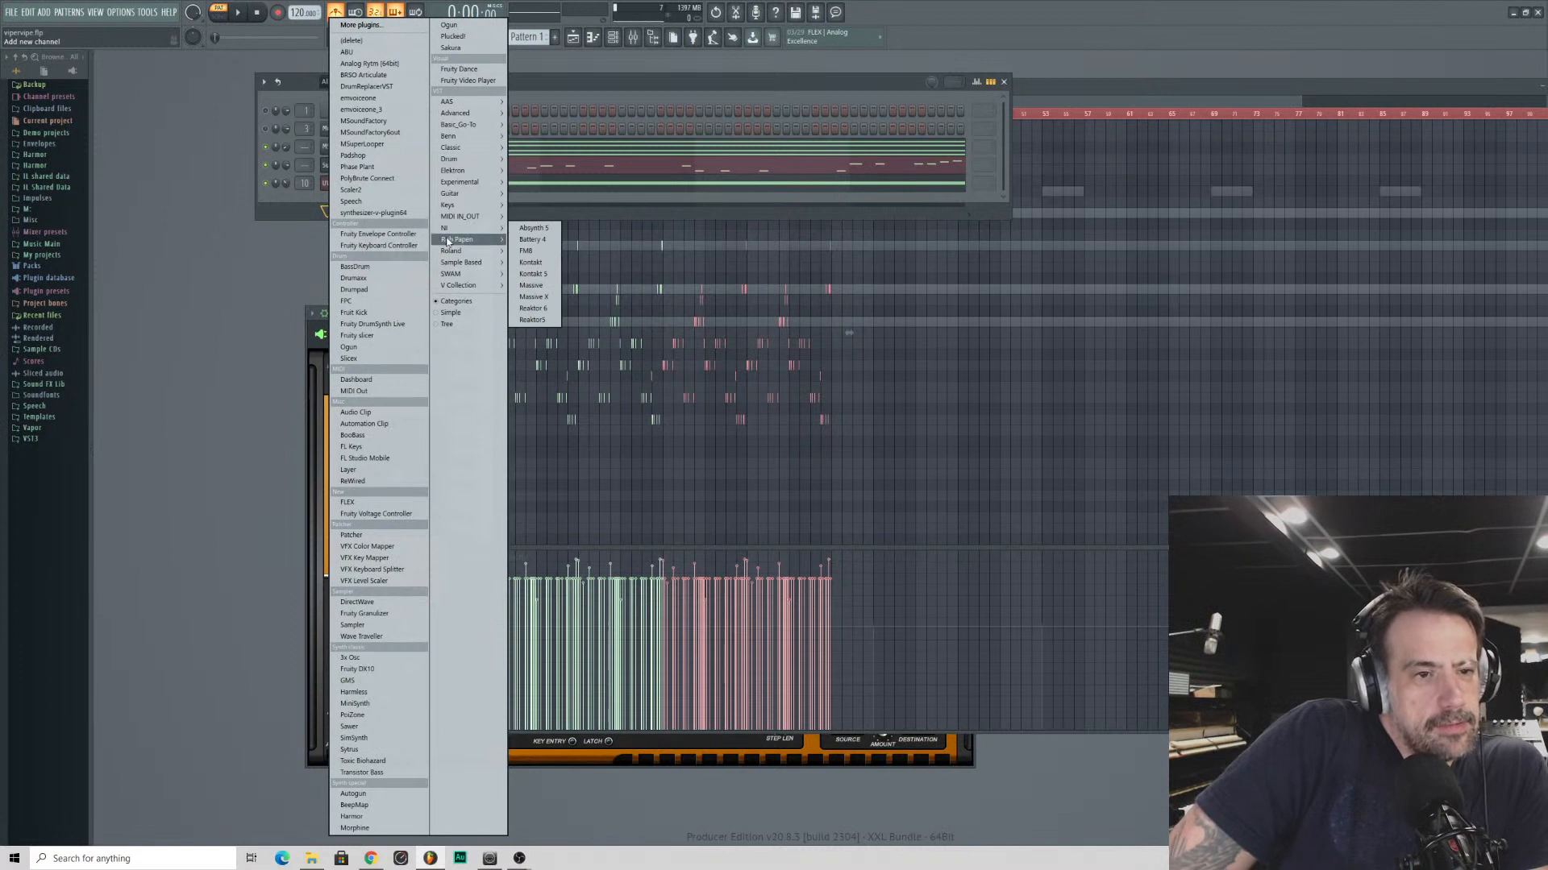
pyautogui.moveTo(446, 286)
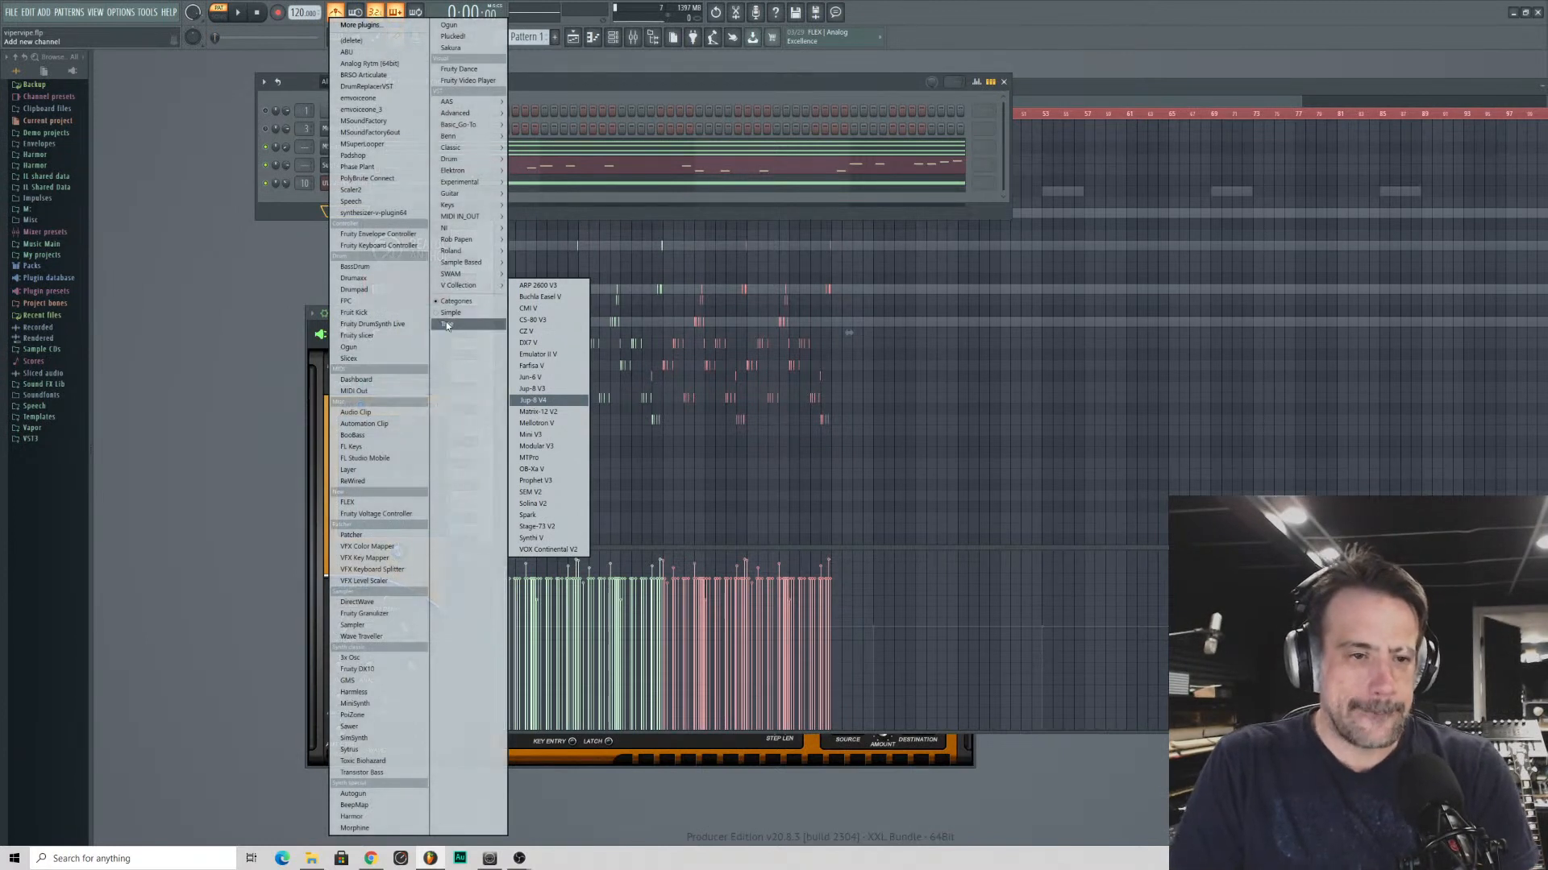
pyautogui.click(556, 354)
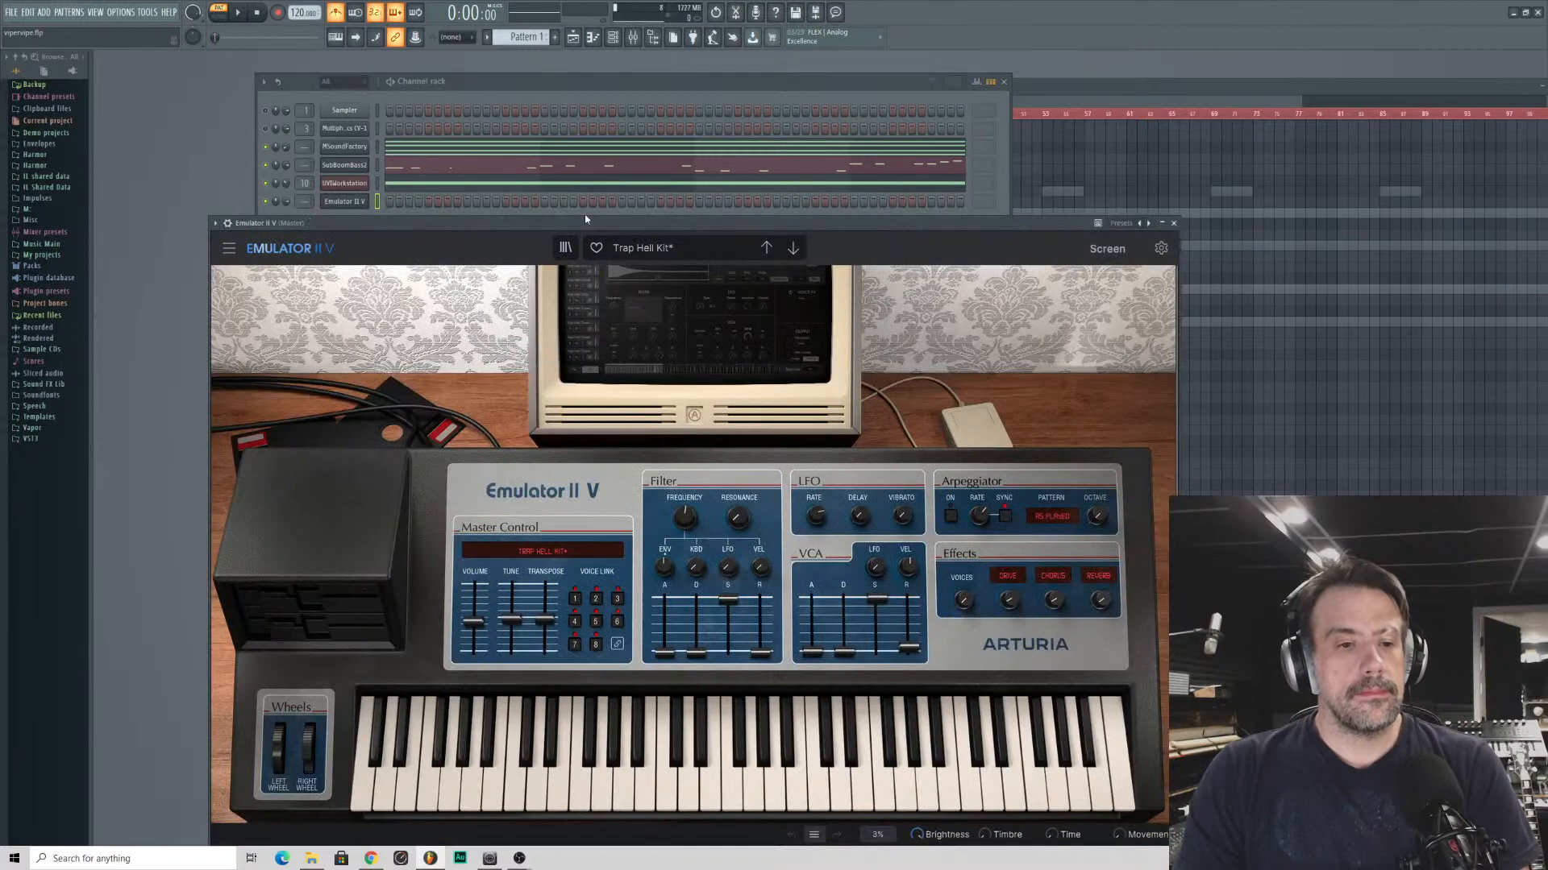
pyautogui.click(567, 170)
pyautogui.click(508, 269)
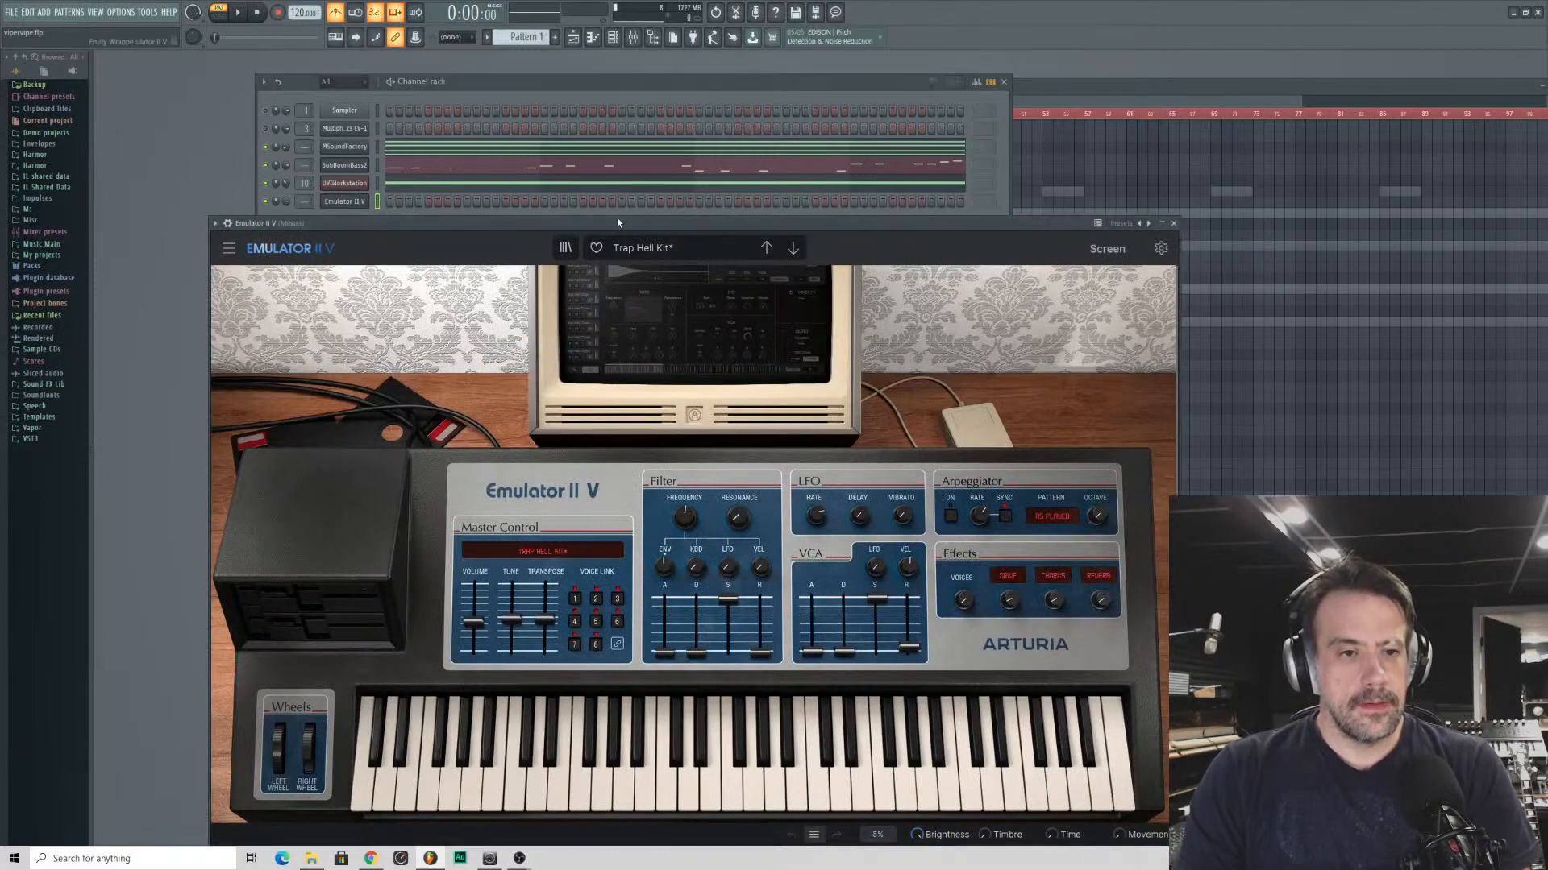
pyautogui.moveTo(618, 222); pyautogui.dragTo(577, 99)
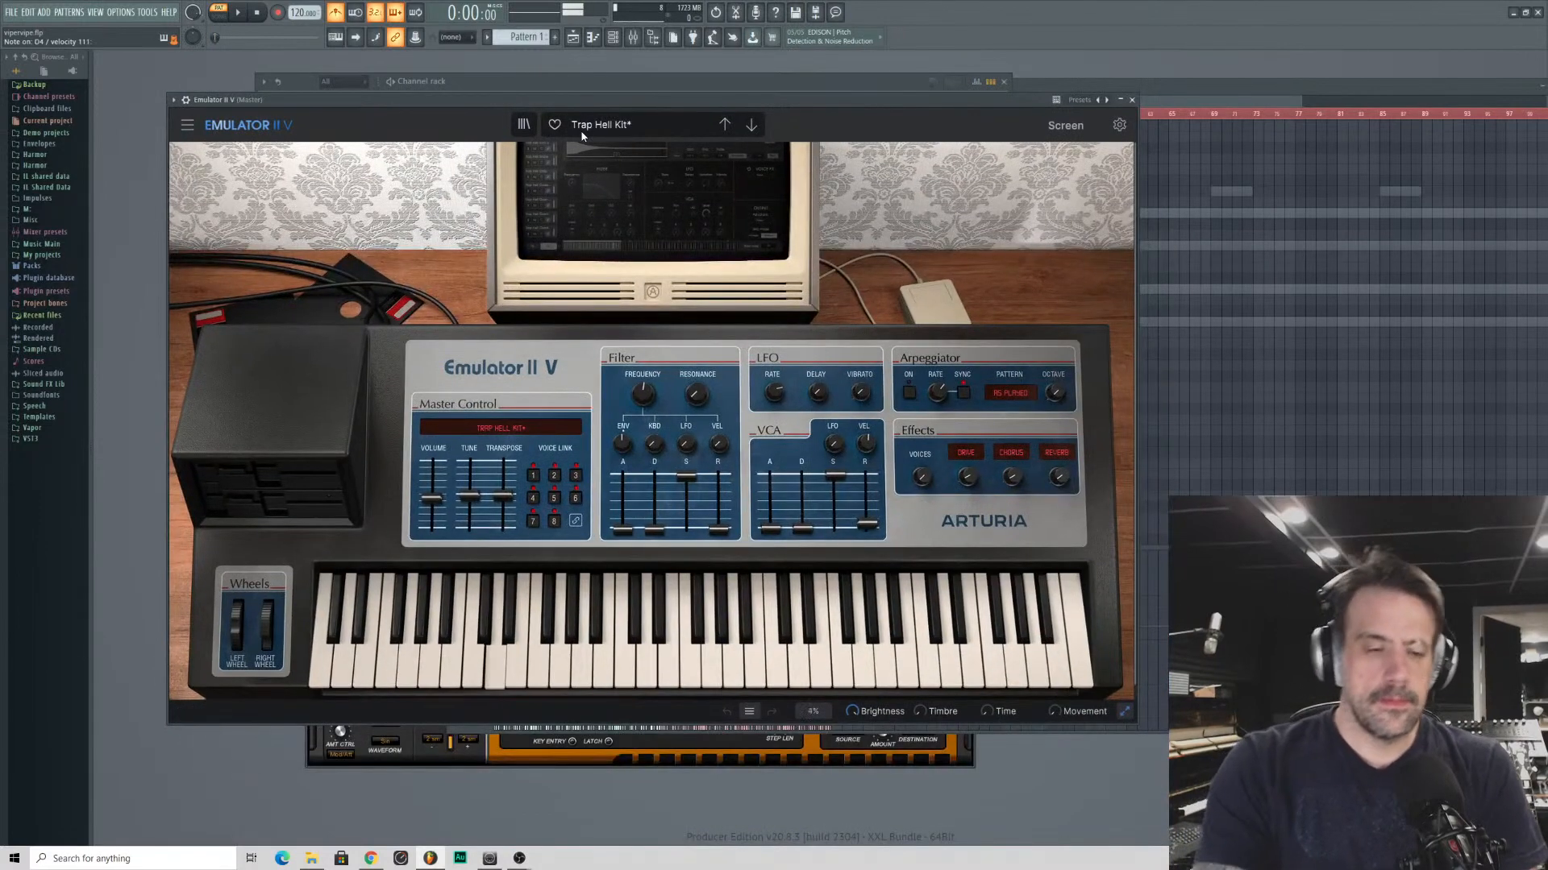
# - Load the All Are Lost preset from the Keys category and audition several of the following presets, ending on A Frozen Frame
pyautogui.click(588, 133)
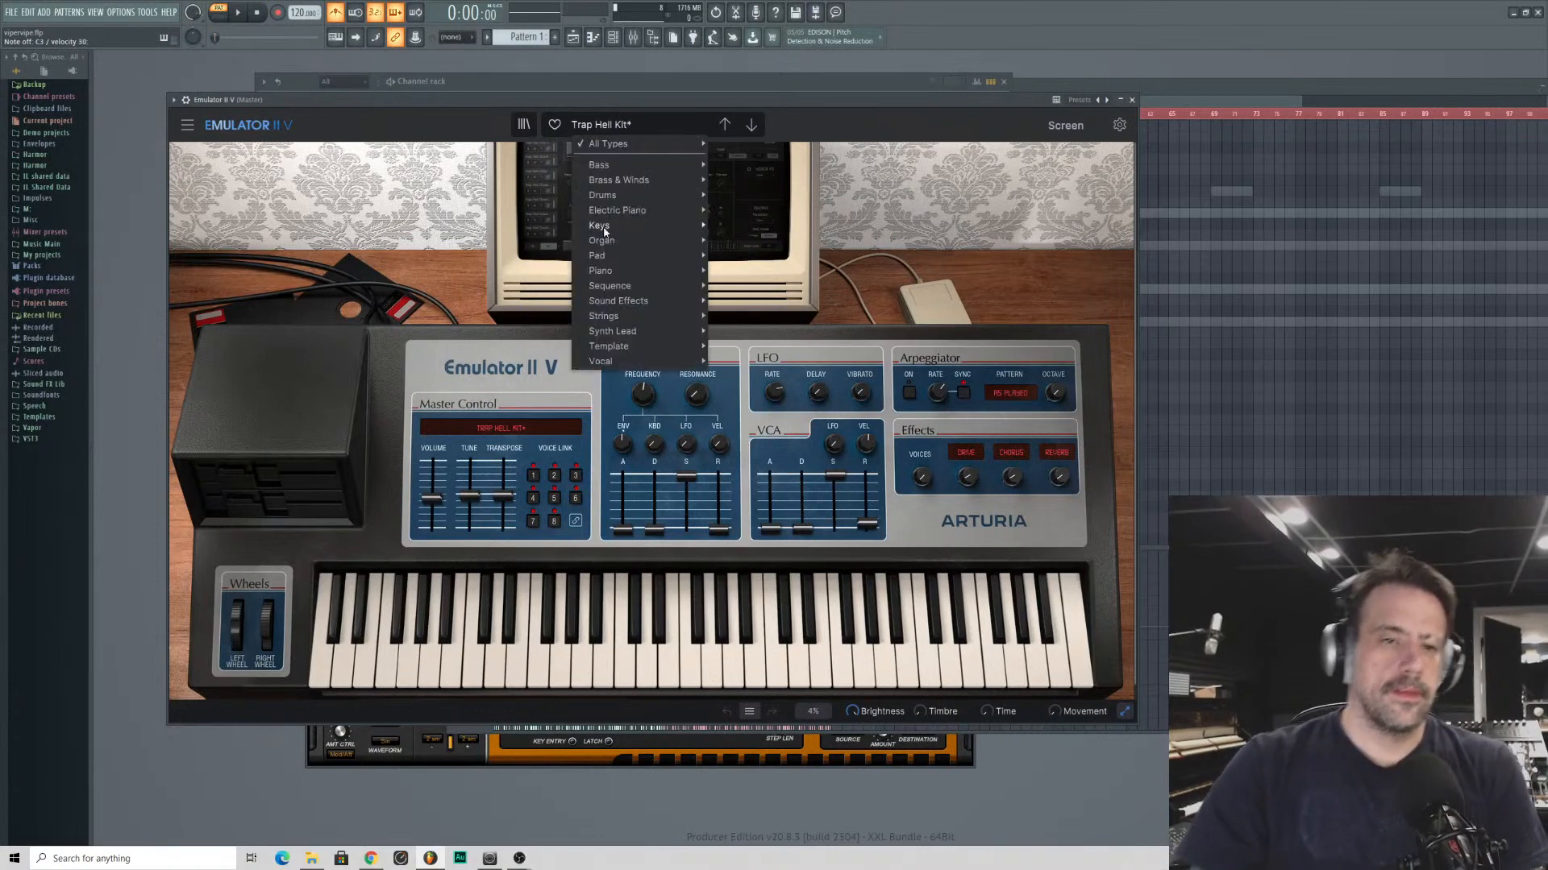
pyautogui.moveTo(625, 195)
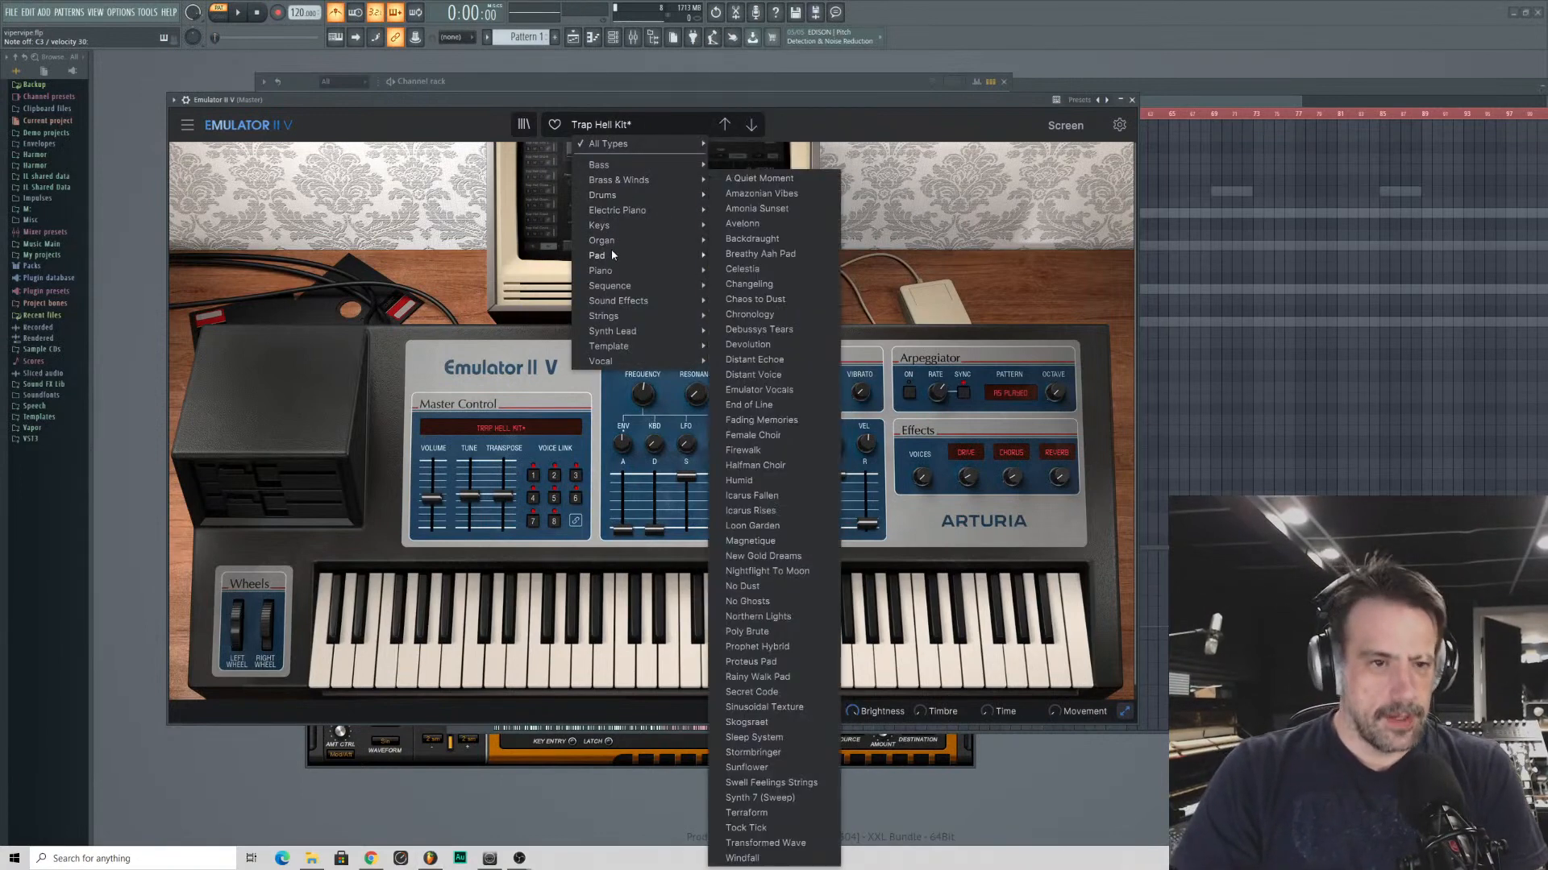
pyautogui.moveTo(615, 235)
pyautogui.click(800, 244)
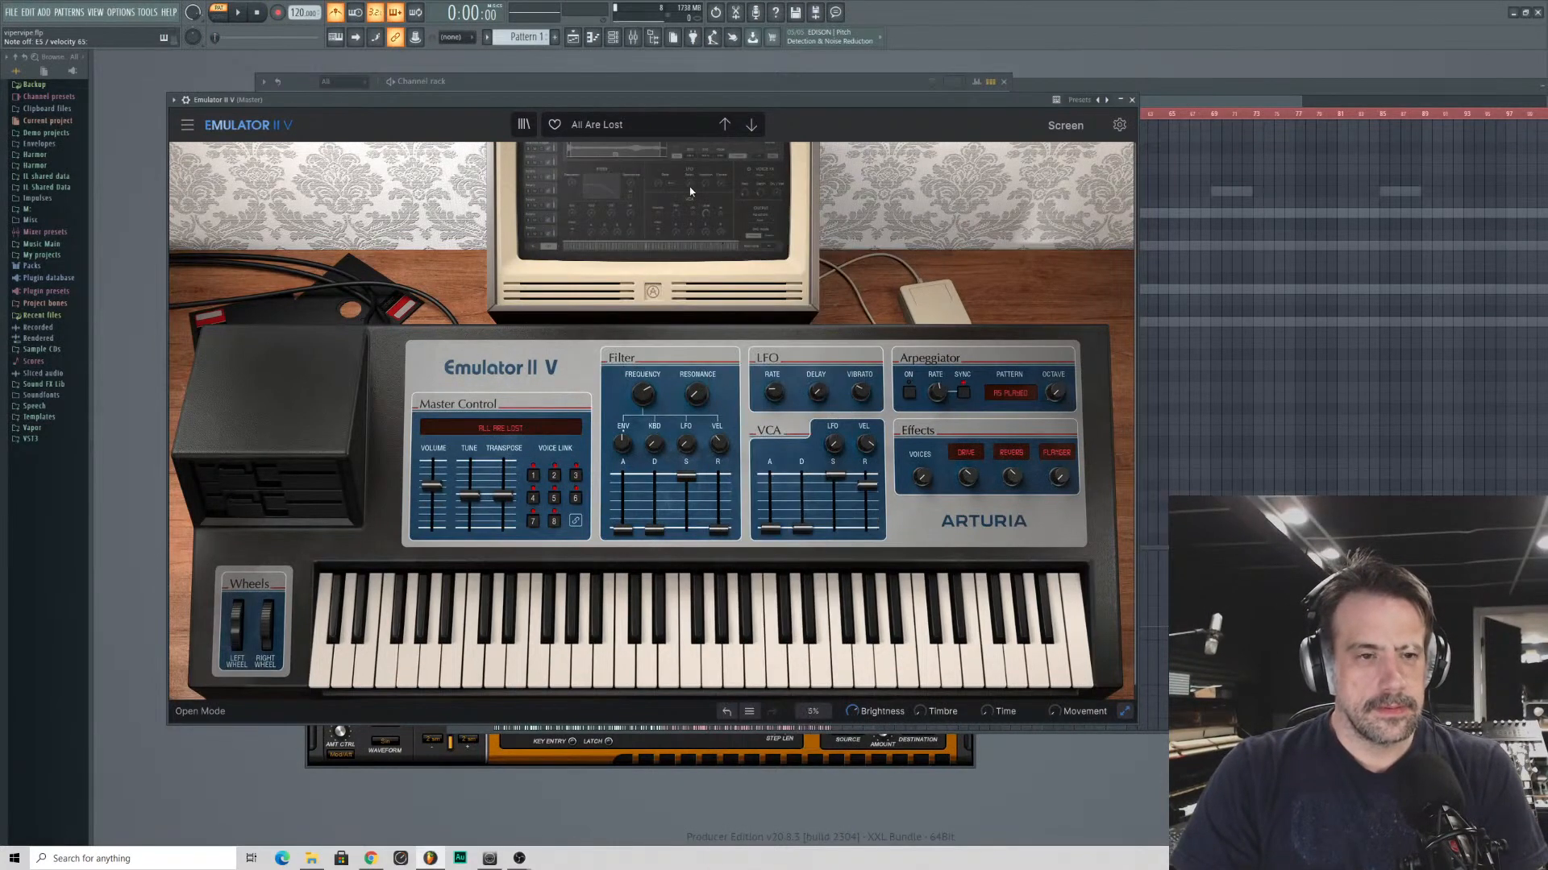
pyautogui.click(749, 125)
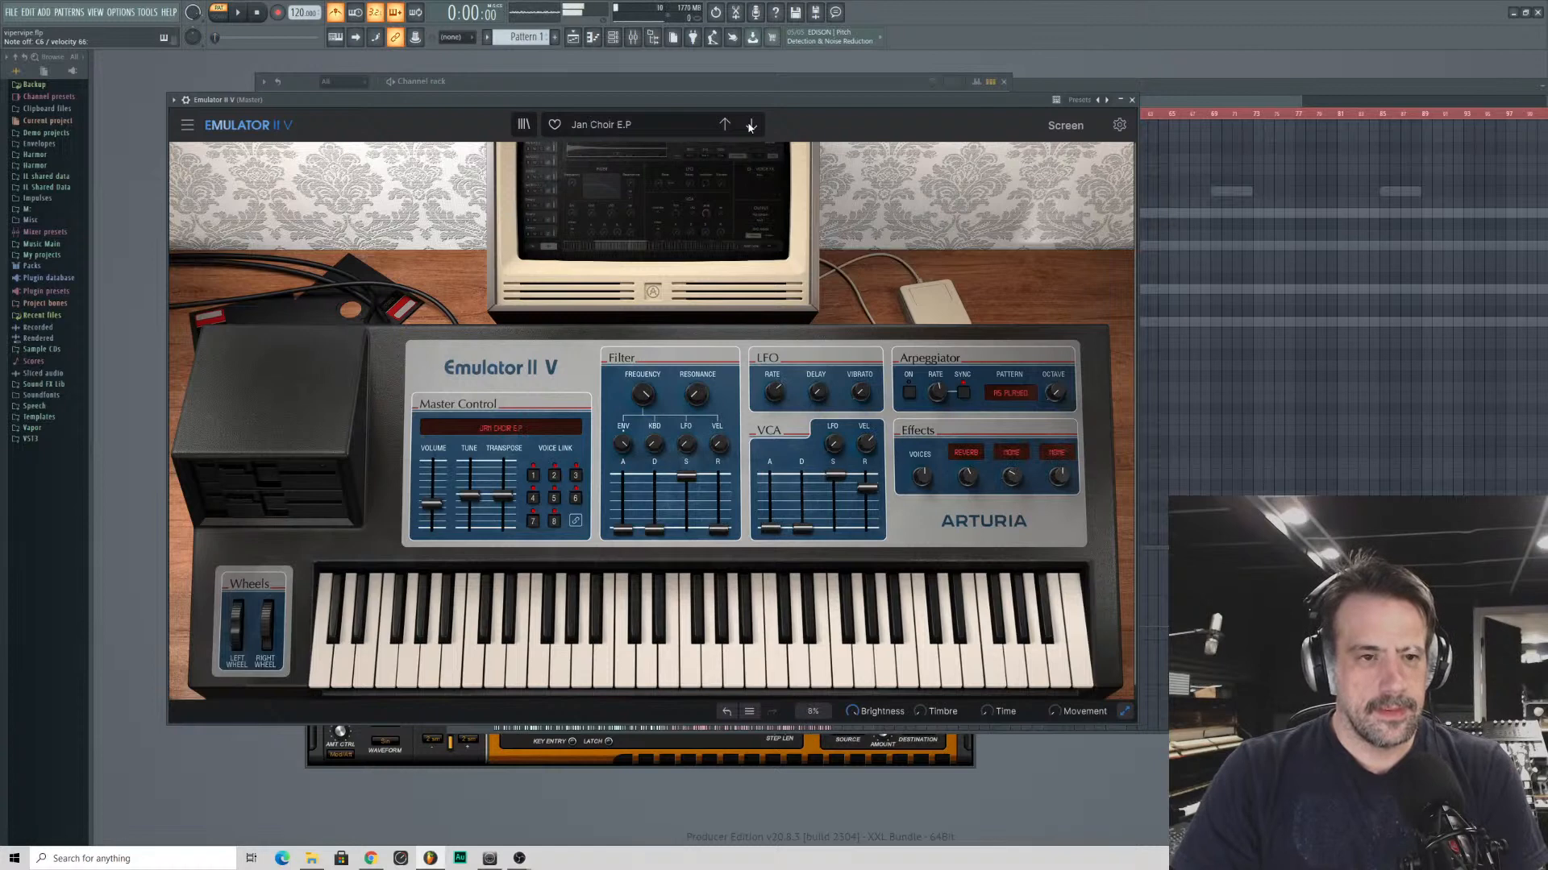
pyautogui.click(750, 125)
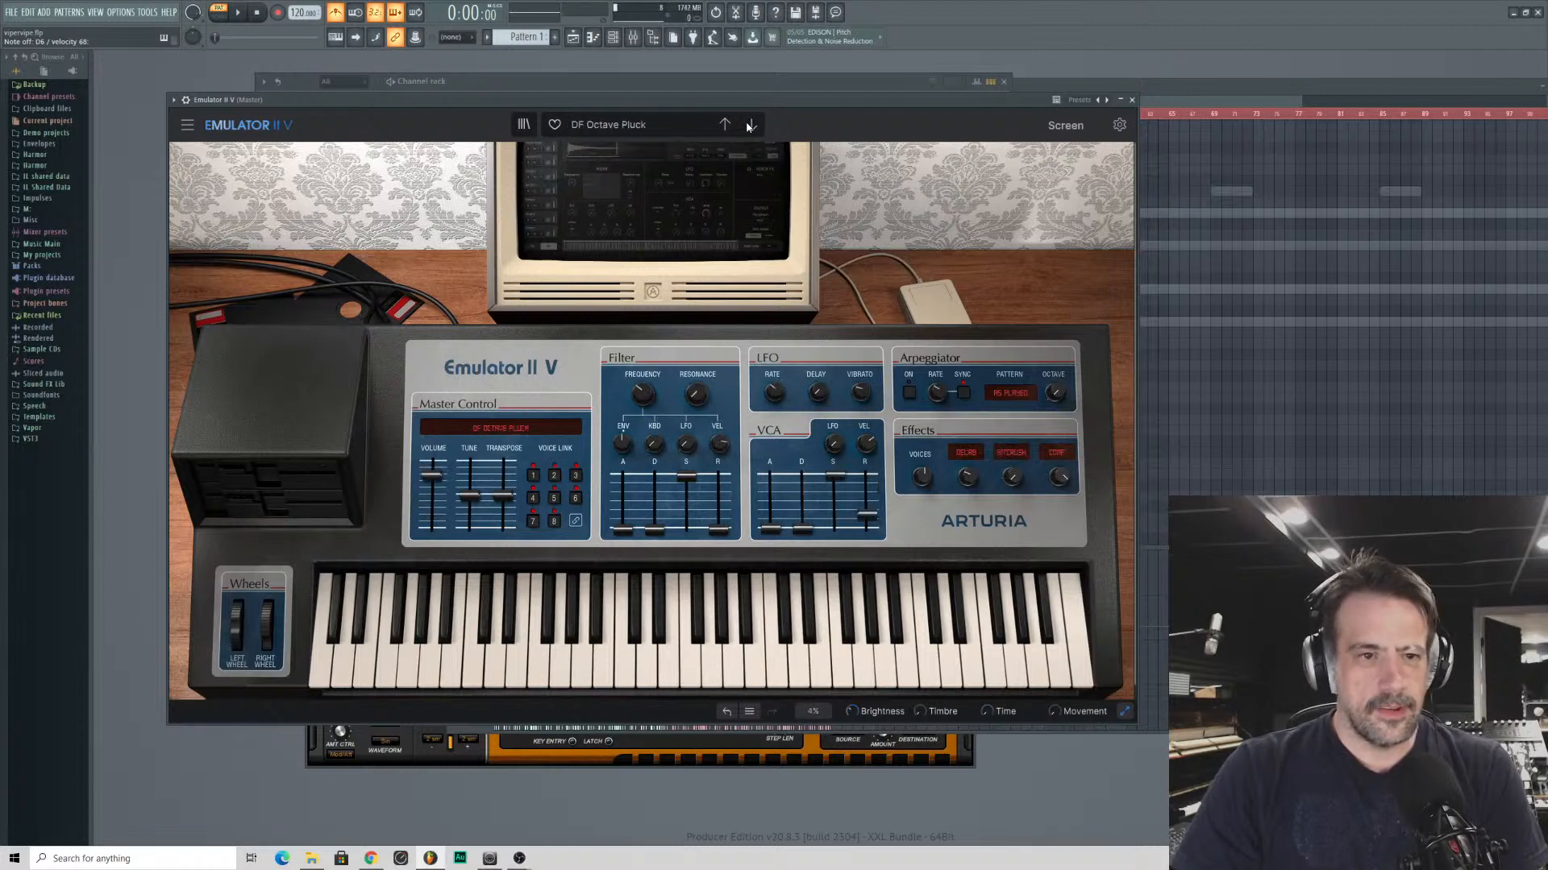
pyautogui.click(750, 124)
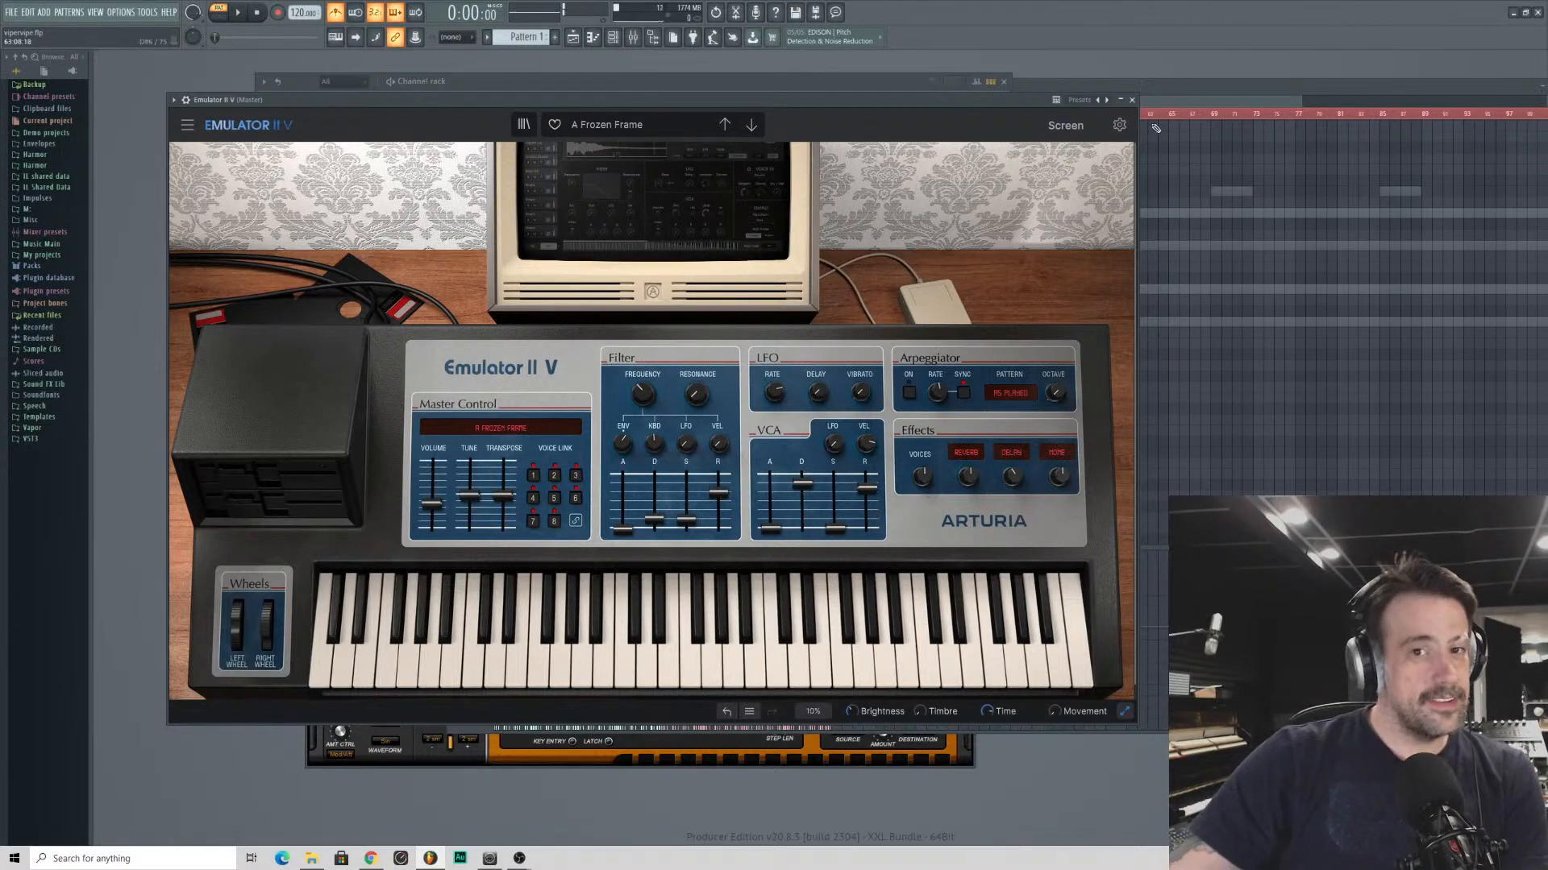
# - Close the Emulator II V window, listen to the pattern from the start, and reopen the instrument
pyautogui.click(1131, 100)
pyautogui.click(1089, 100)
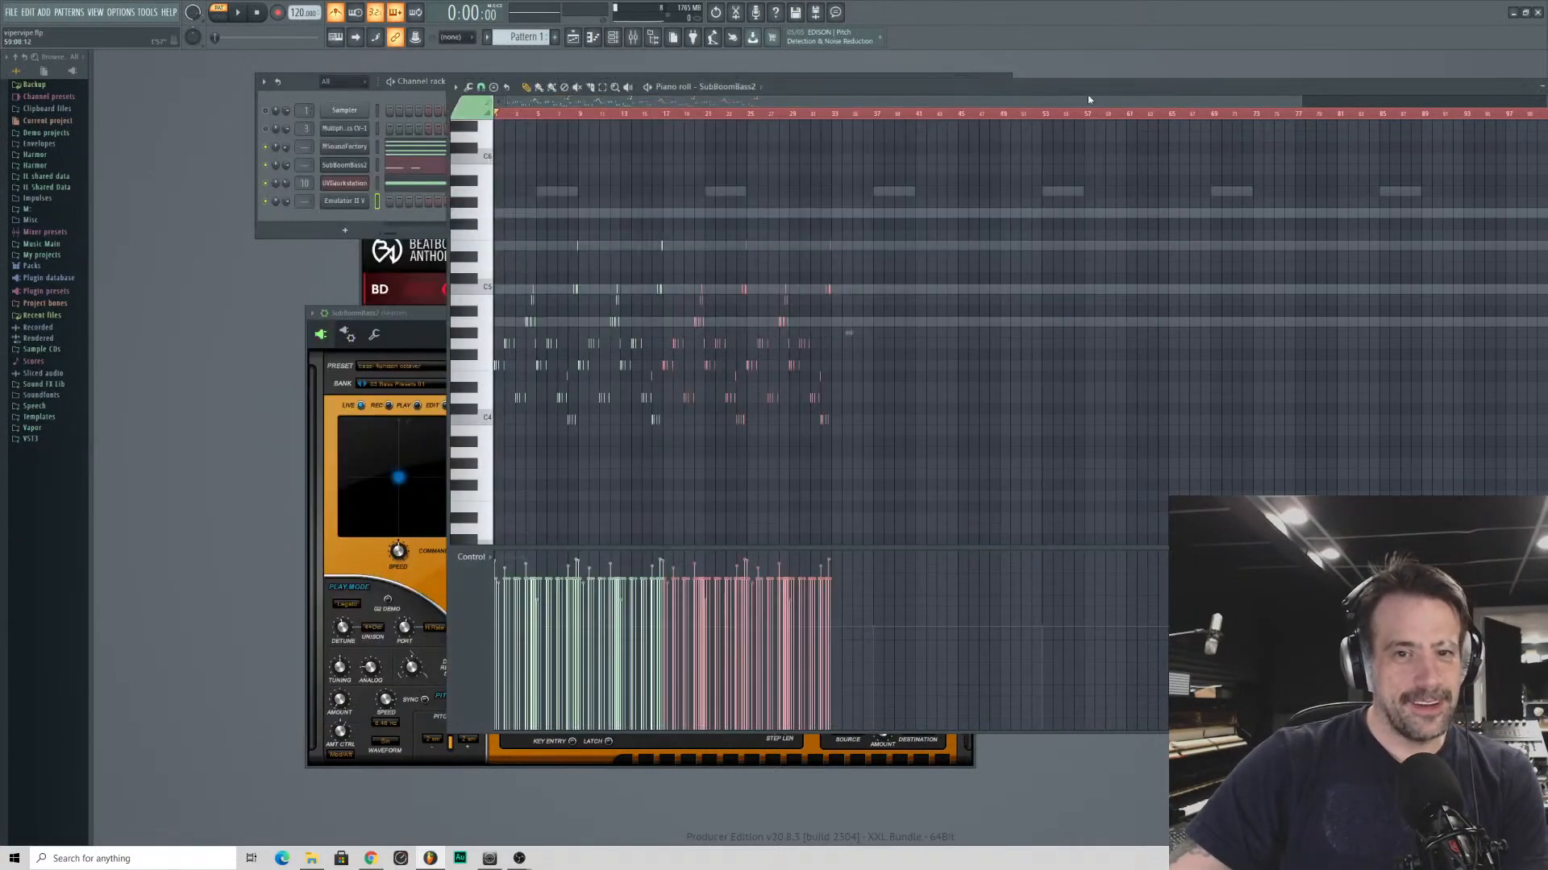
pyautogui.click(242, 15)
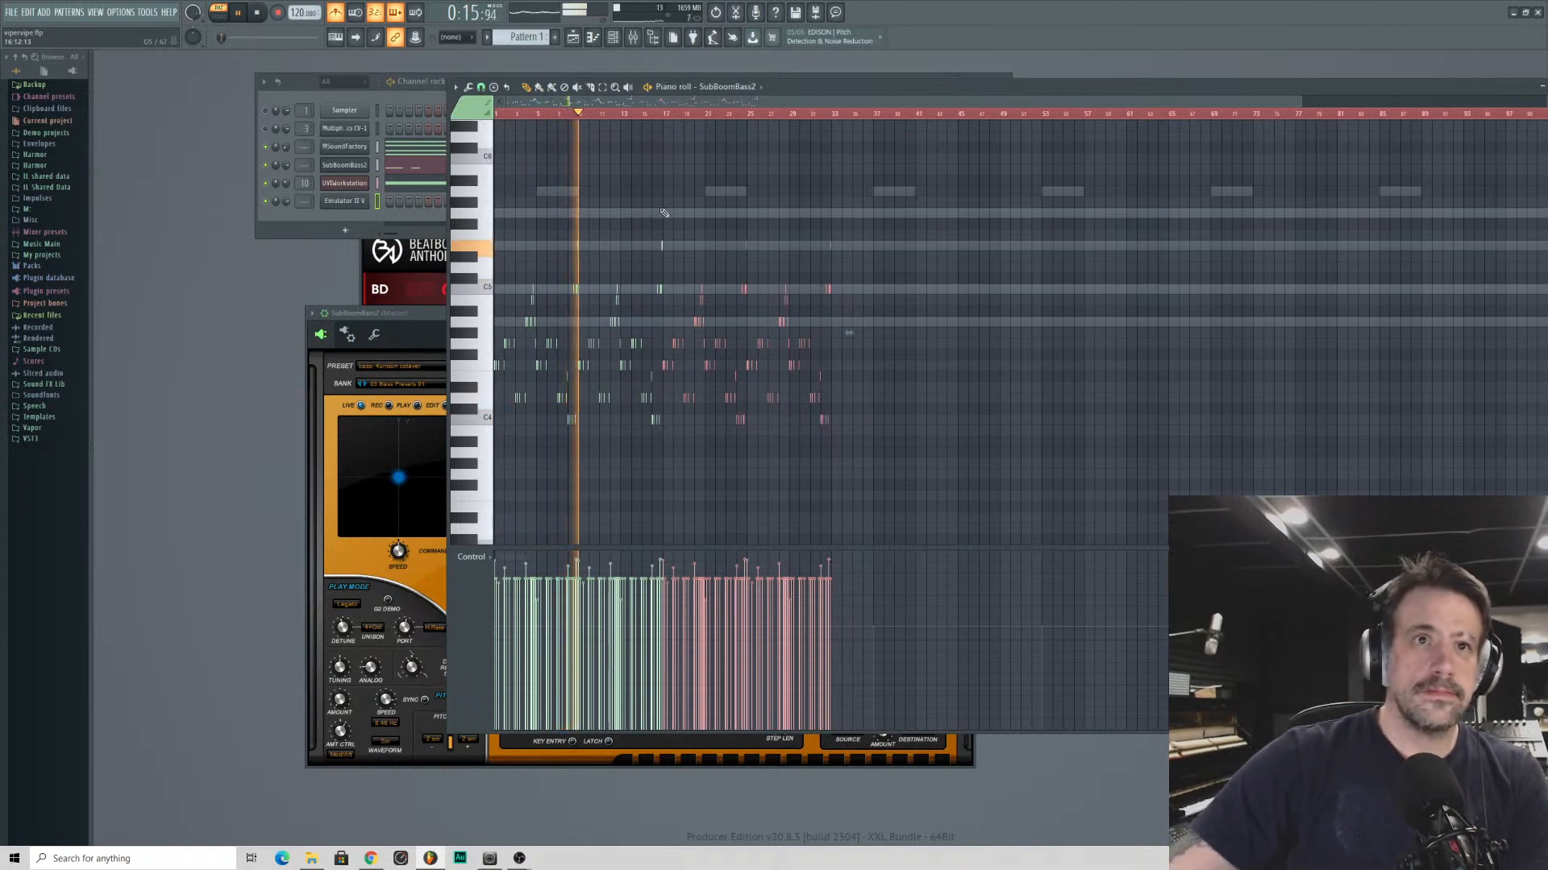
pyautogui.click(258, 13)
pyautogui.click(344, 201)
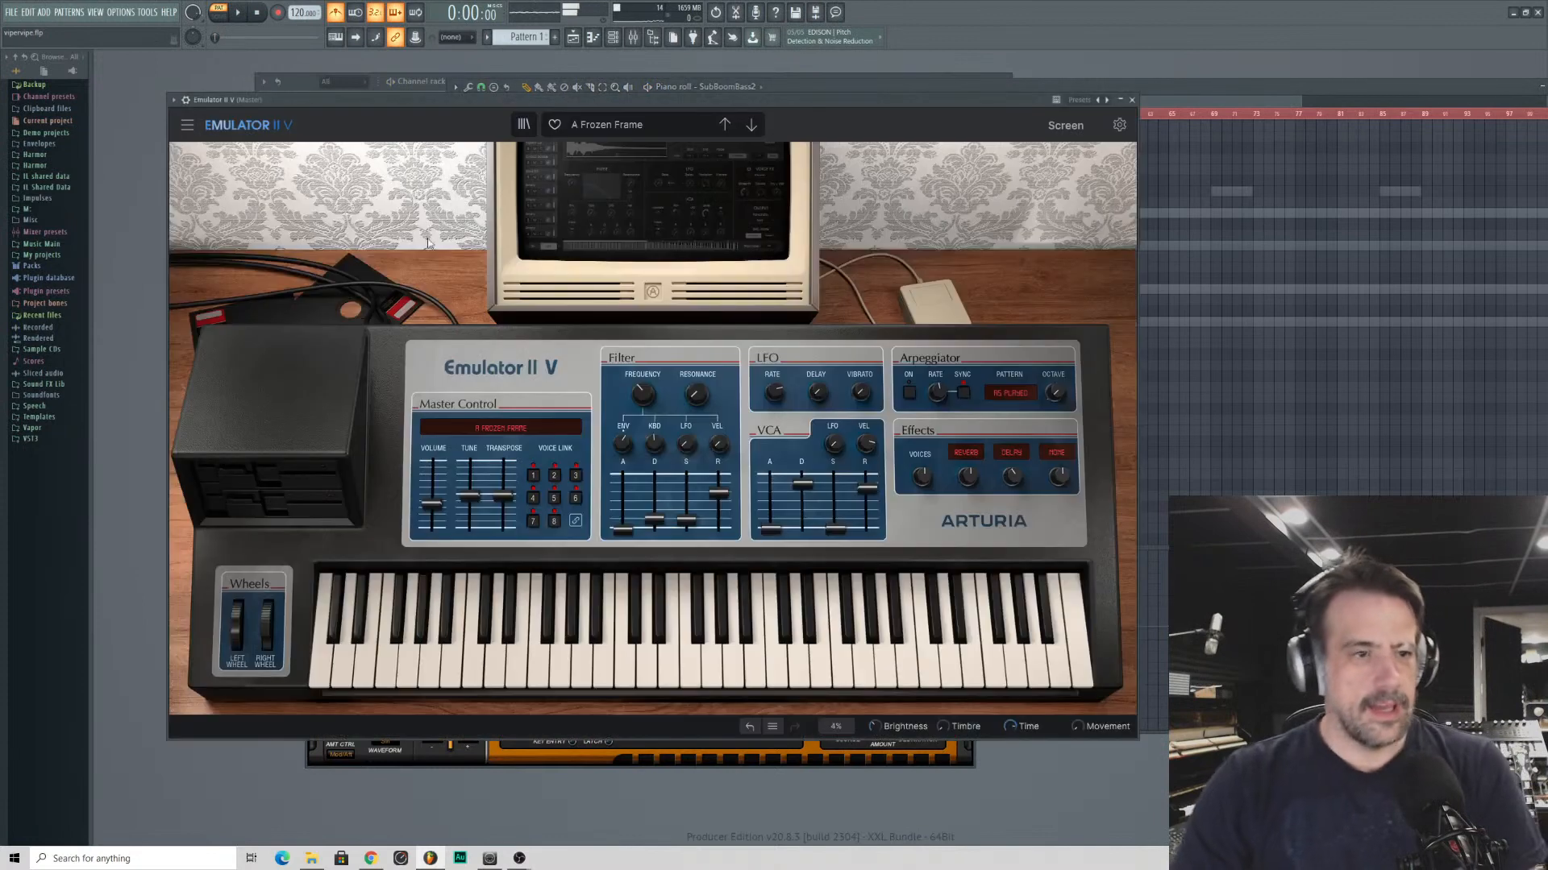
# - Audition the next keys presets one by one, from Alpha Machine to Better Than Real Life
pyautogui.click(752, 125)
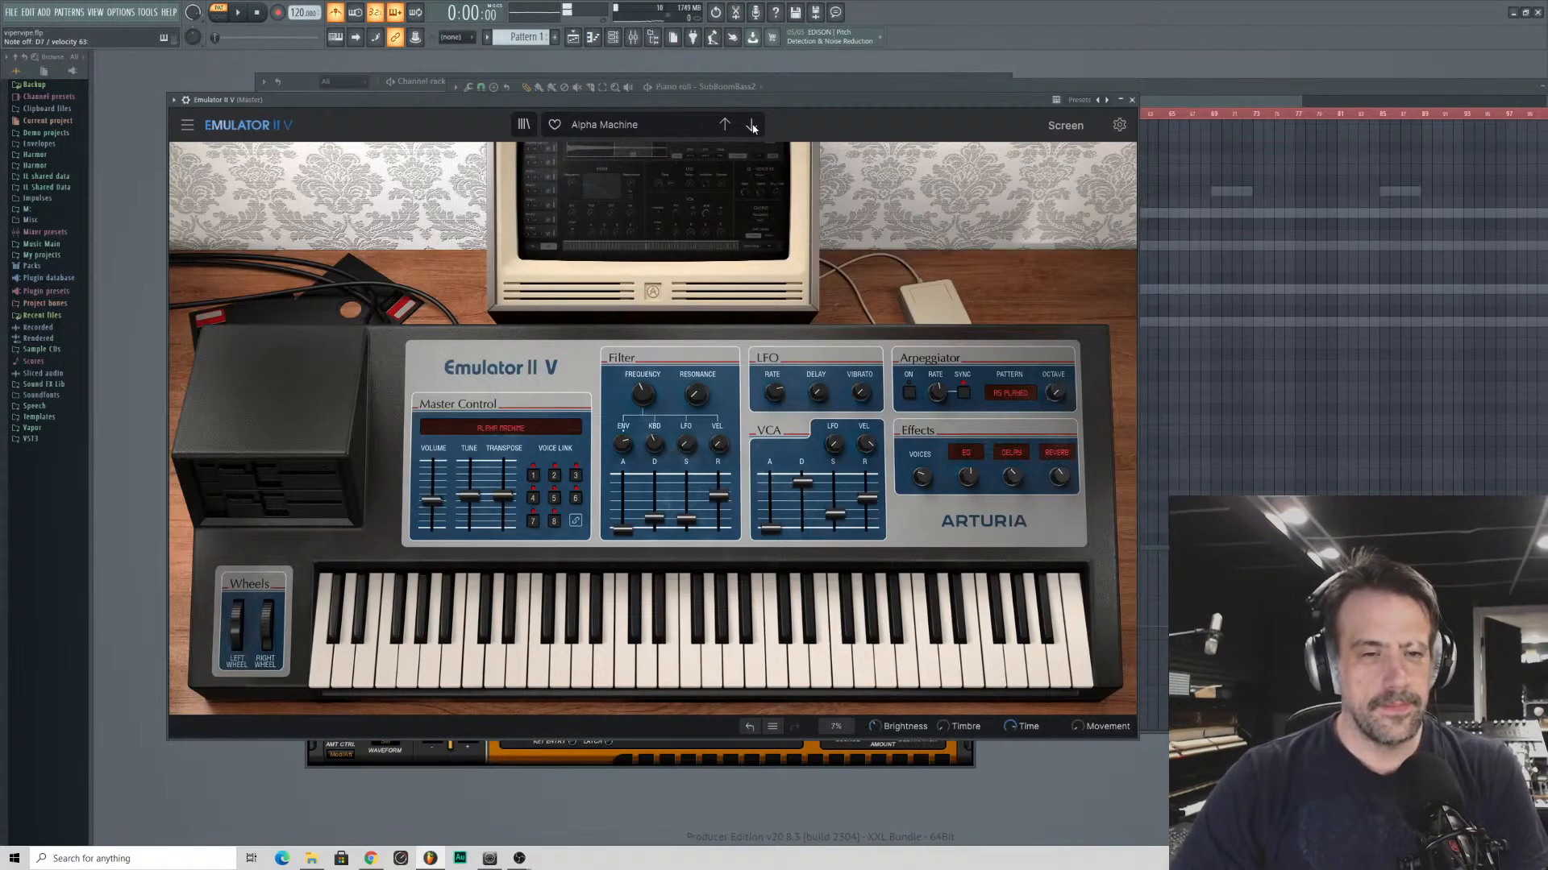
pyautogui.click(752, 125)
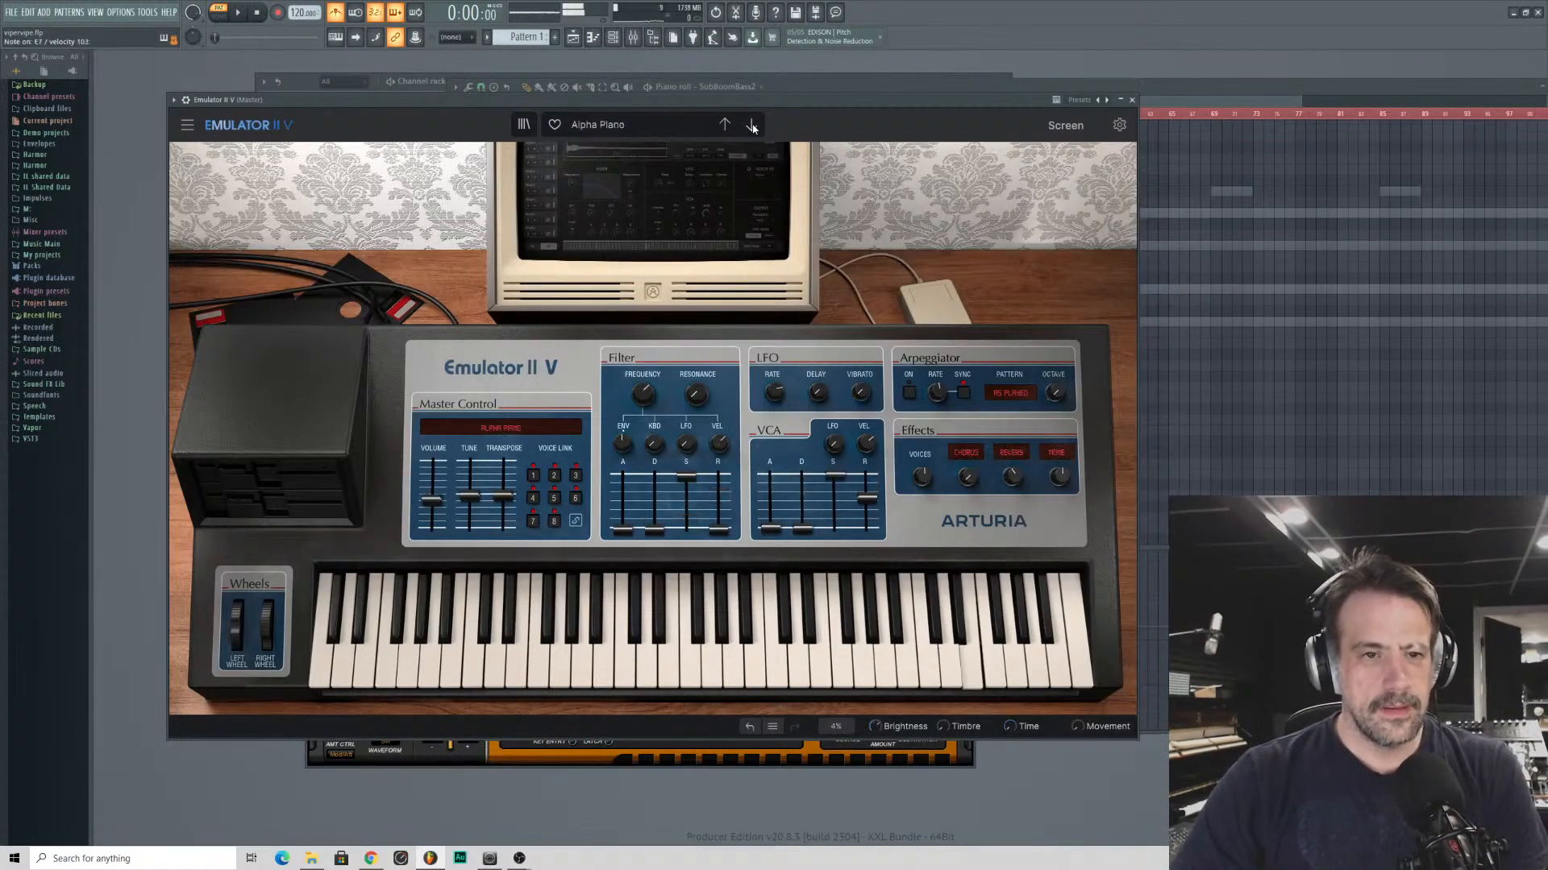
pyautogui.click(752, 126)
pyautogui.click(752, 125)
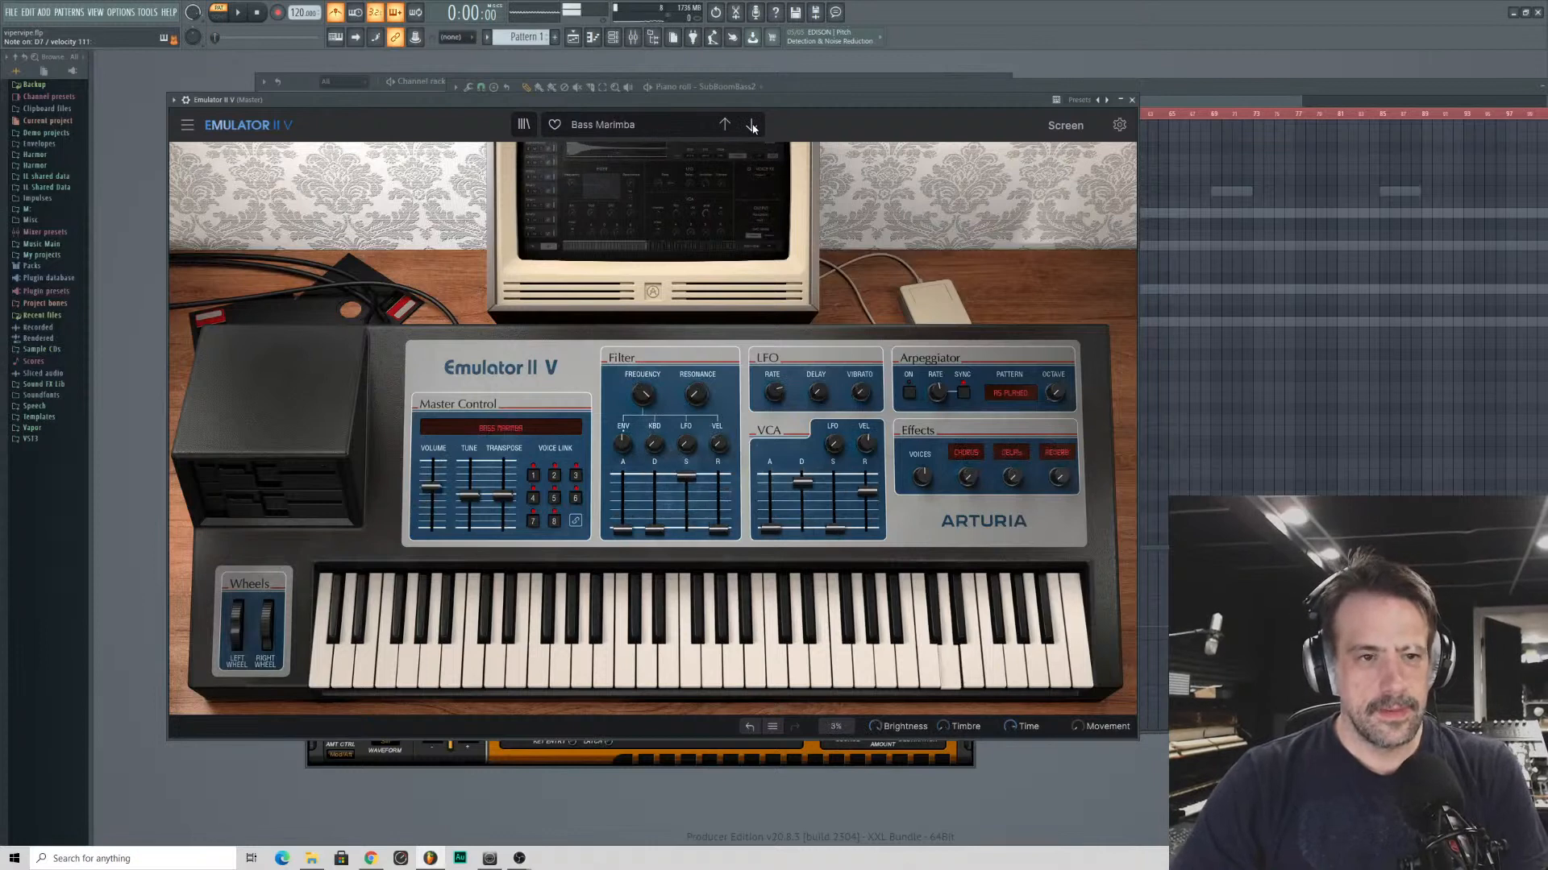
pyautogui.click(752, 126)
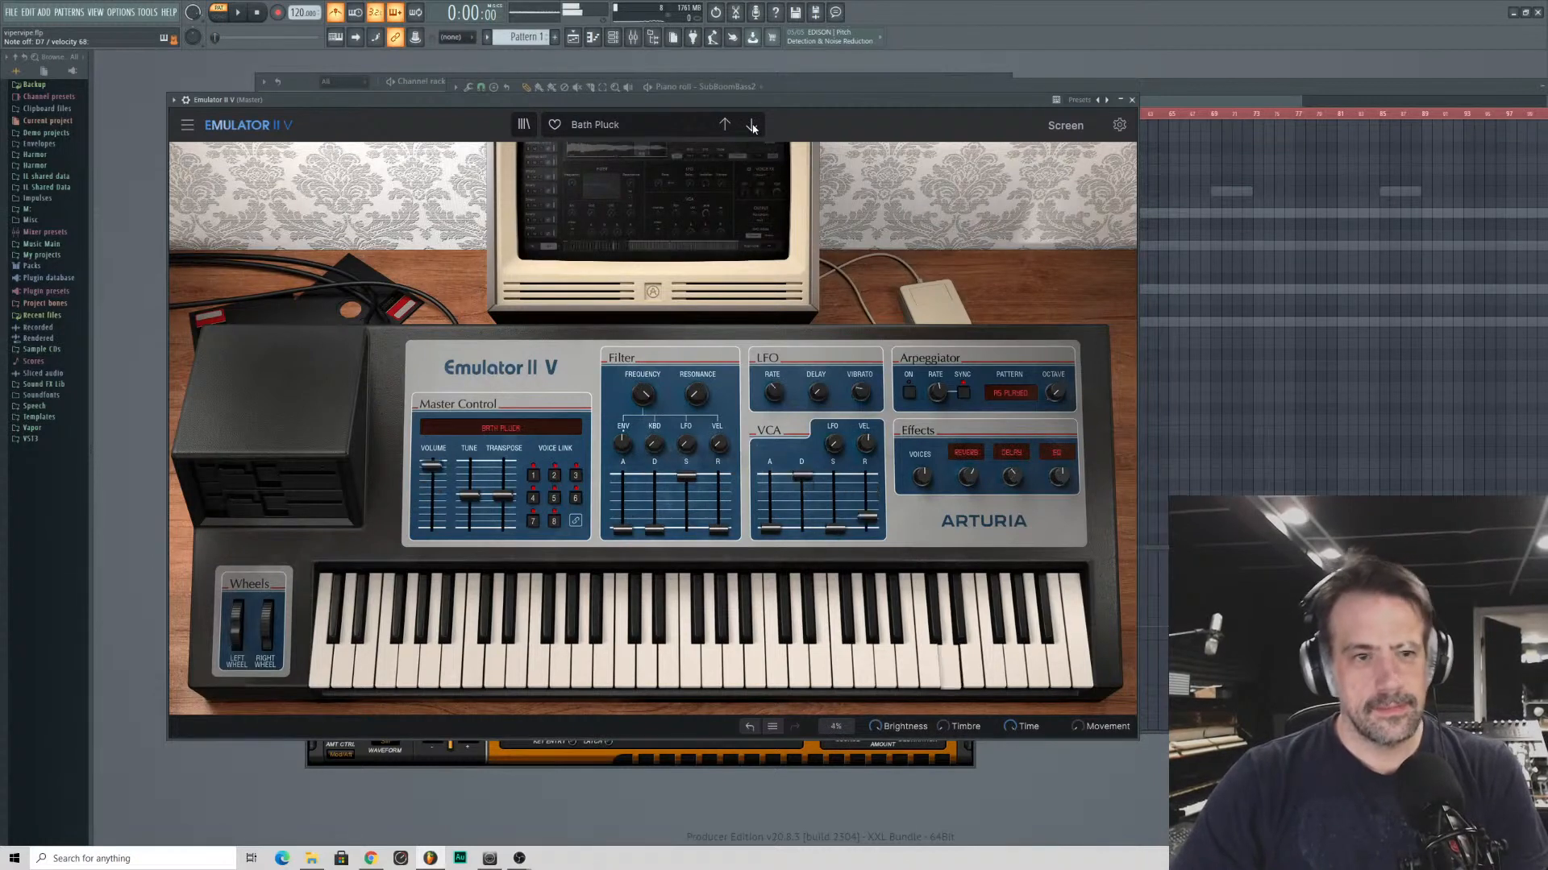
# - Move further down the Keys presets and load Counterpoint
pyautogui.click(618, 125)
pyautogui.moveTo(617, 240)
pyautogui.moveTo(685, 226)
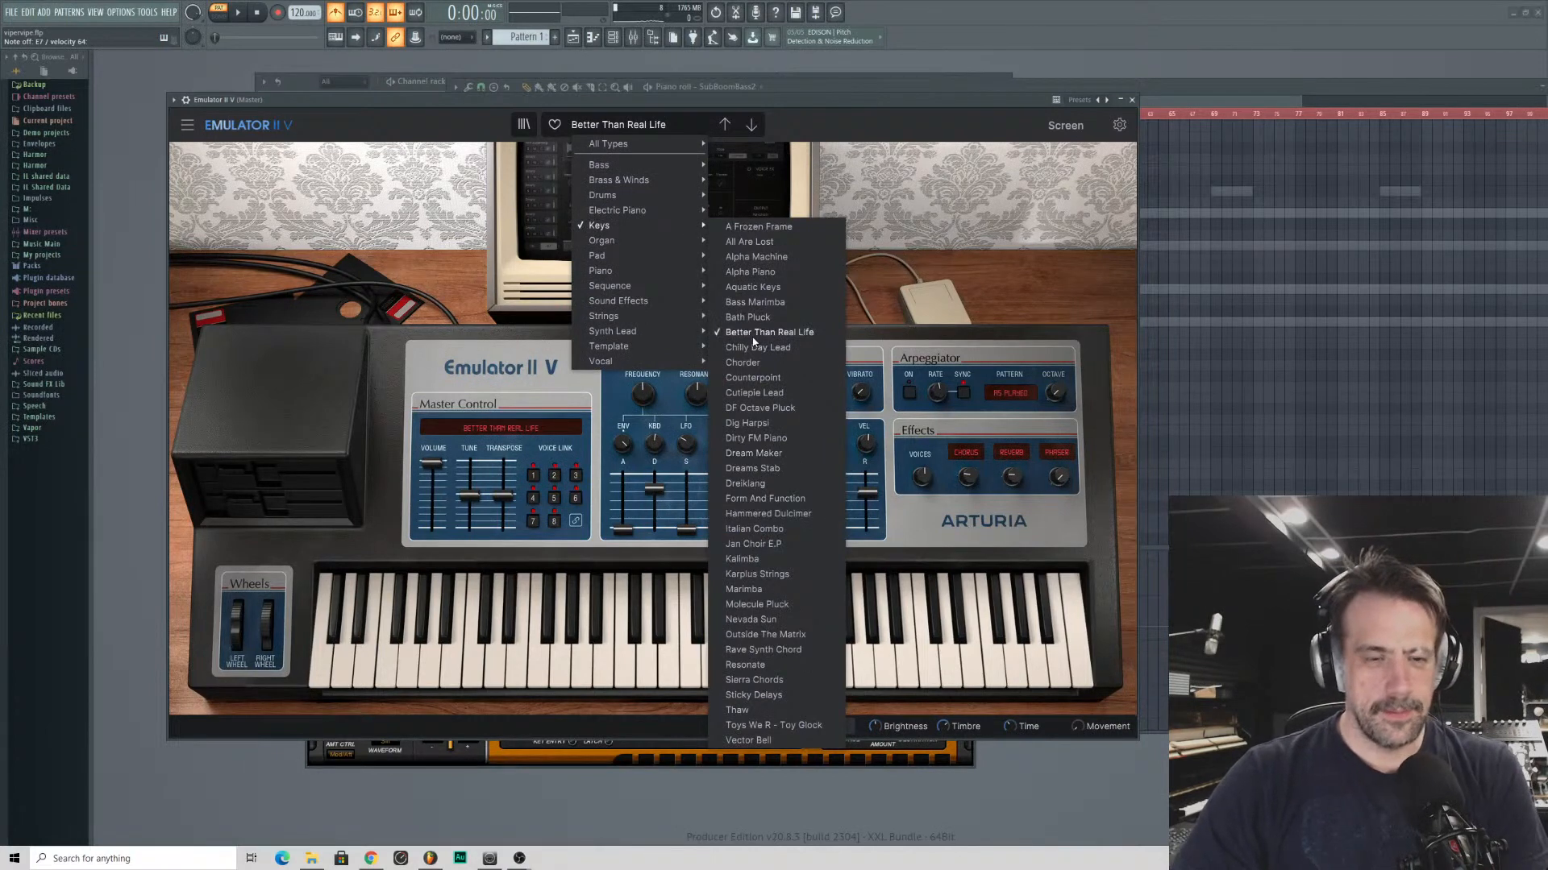
pyautogui.click(752, 367)
pyautogui.click(751, 125)
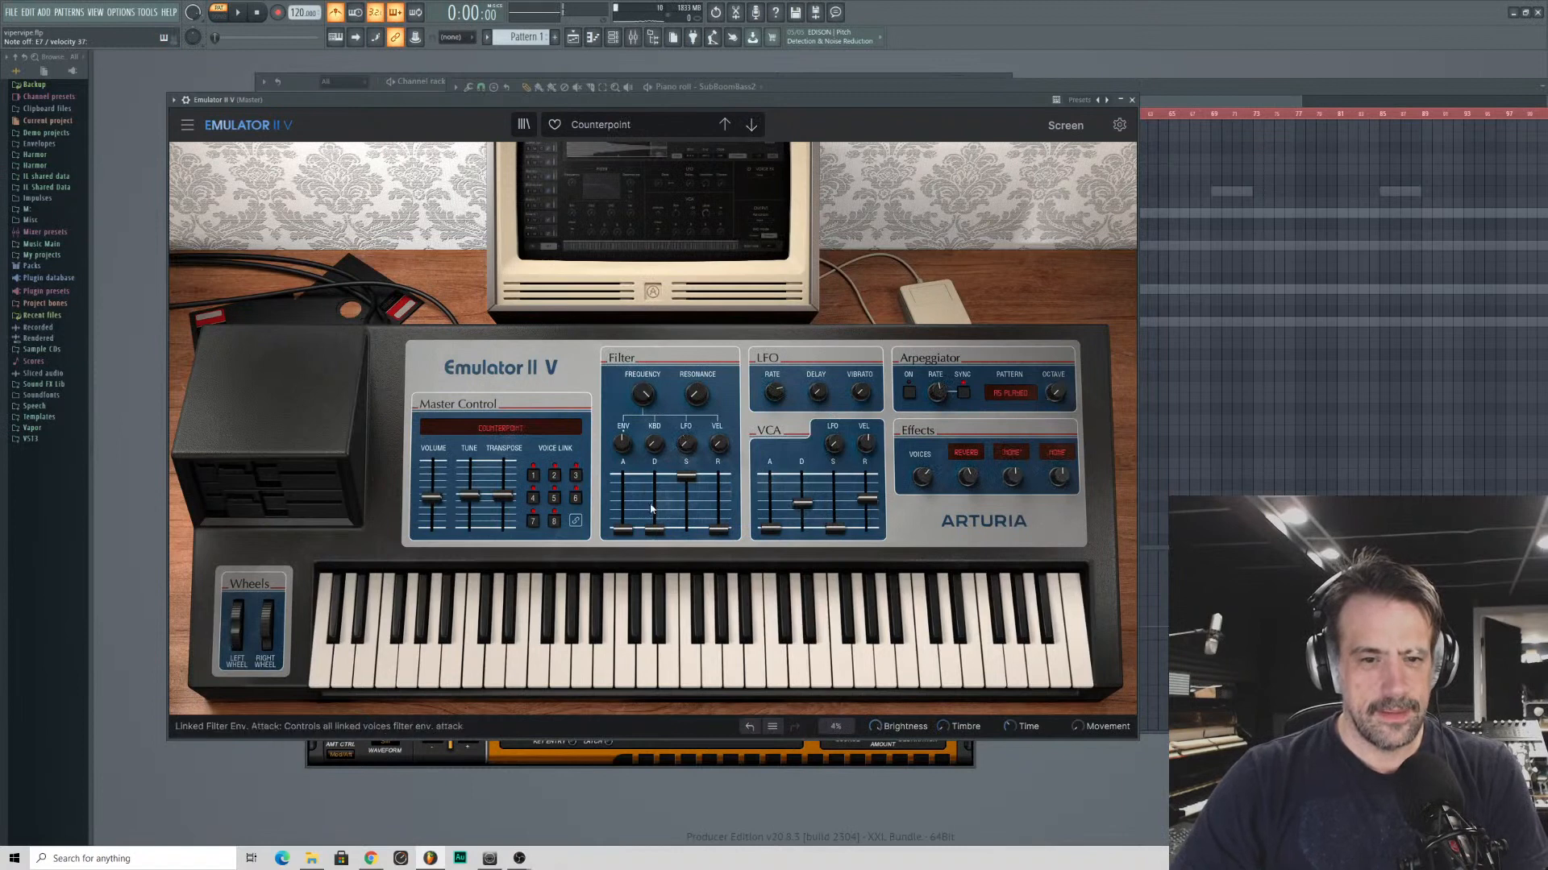
# - Adjust the VCA decay, raise the VCA release to about 3.69 s and try the sound over the playing pattern
pyautogui.moveTo(802, 504); pyautogui.dragTo(864, 481)
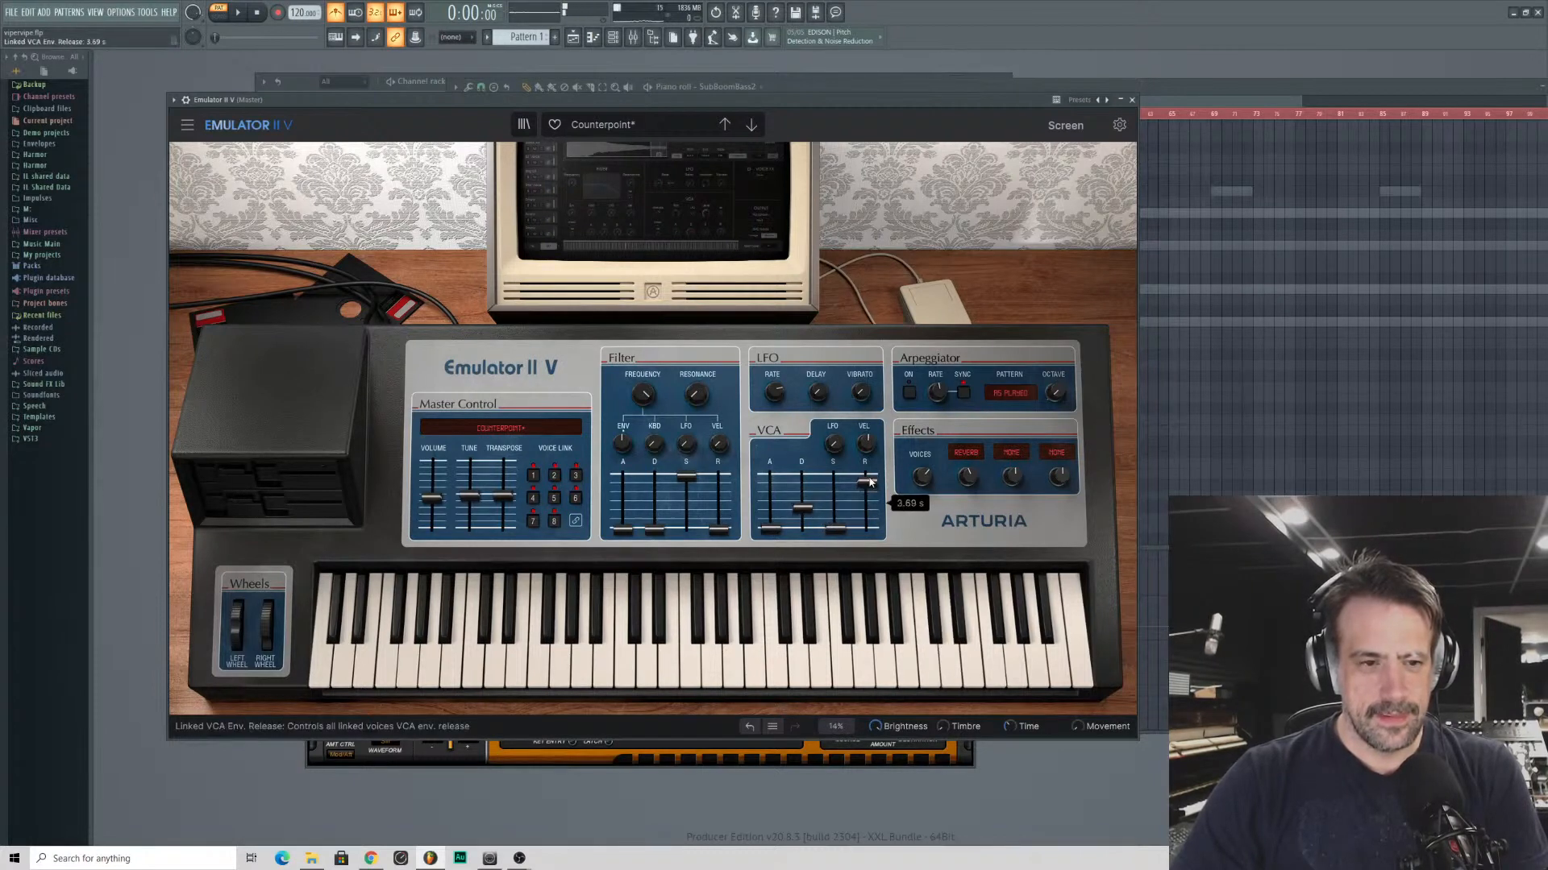
pyautogui.moveTo(267, 637); pyautogui.dragTo(237, 603)
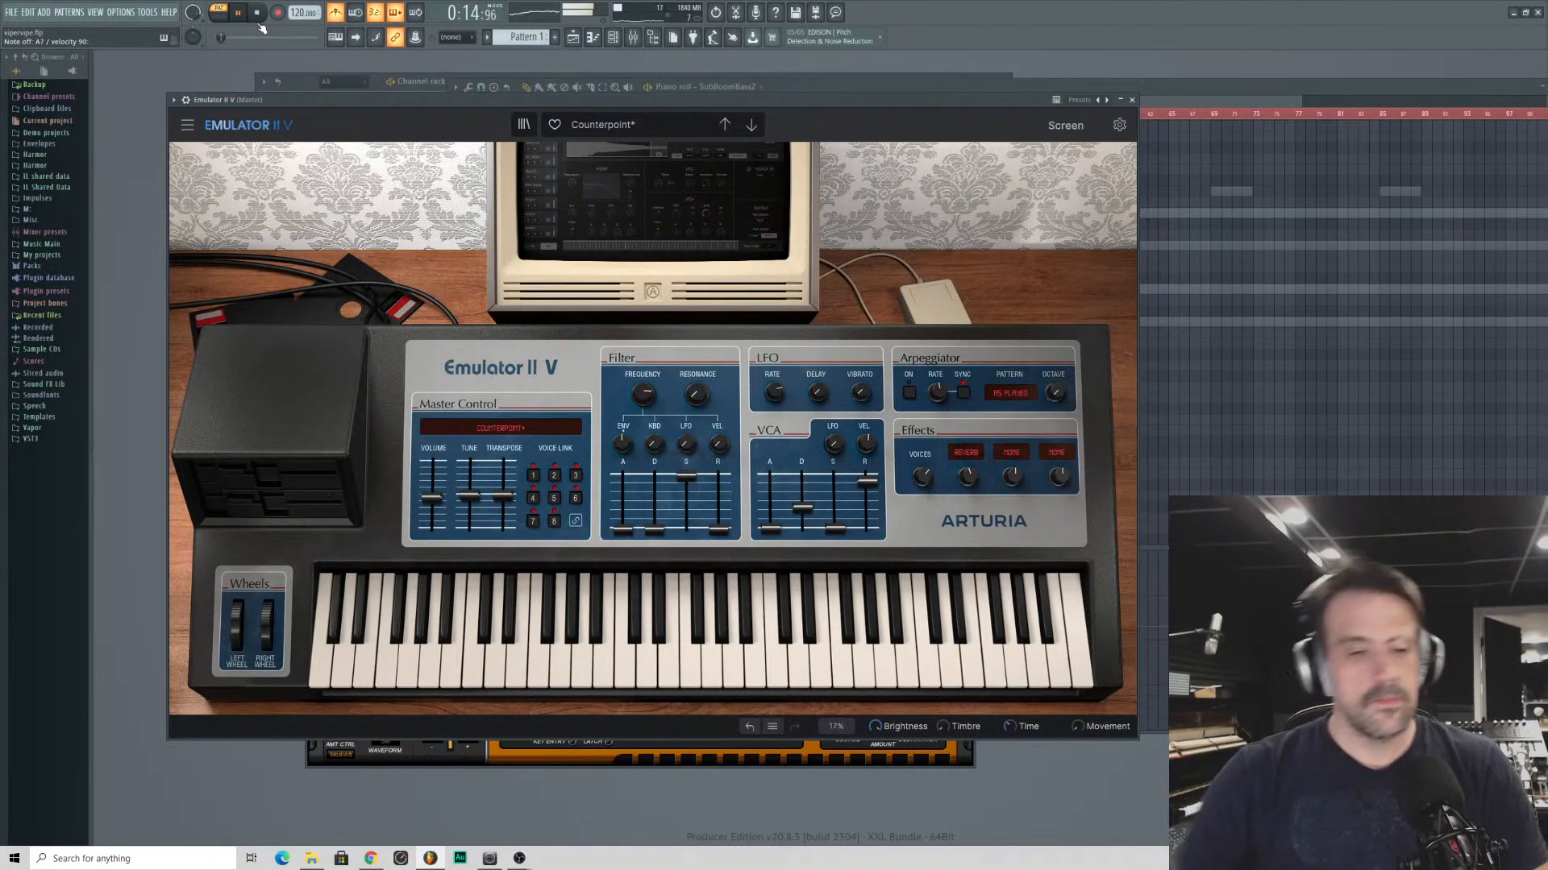
pyautogui.click(932, 93)
pyautogui.press('space')
# - Switch the piano roll to the Emulator II V channel and play the opening briefly
pyautogui.click(754, 86)
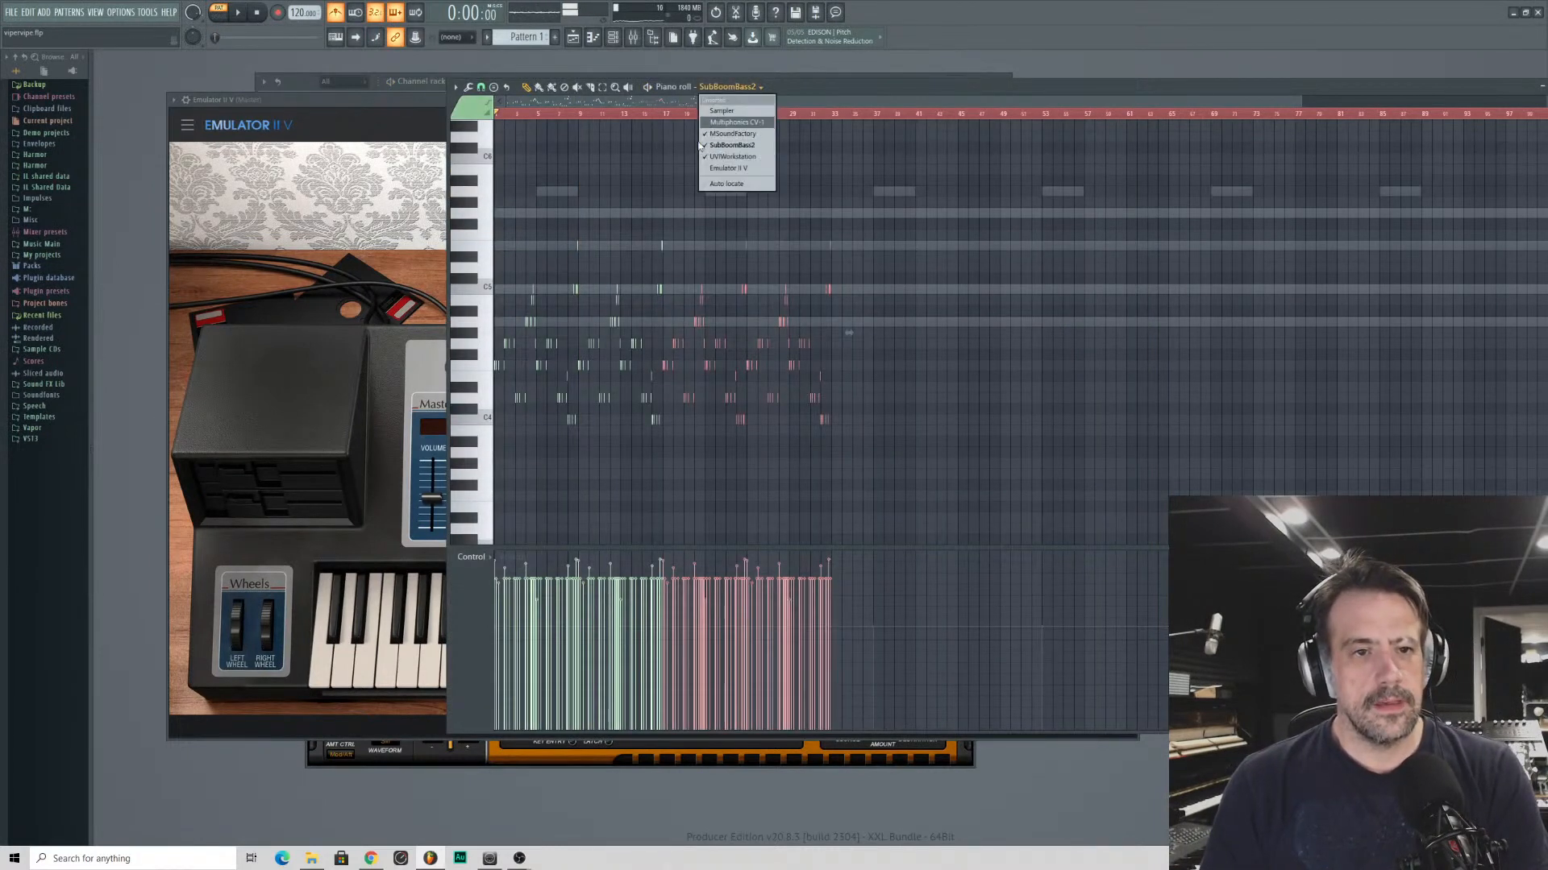
pyautogui.click(735, 166)
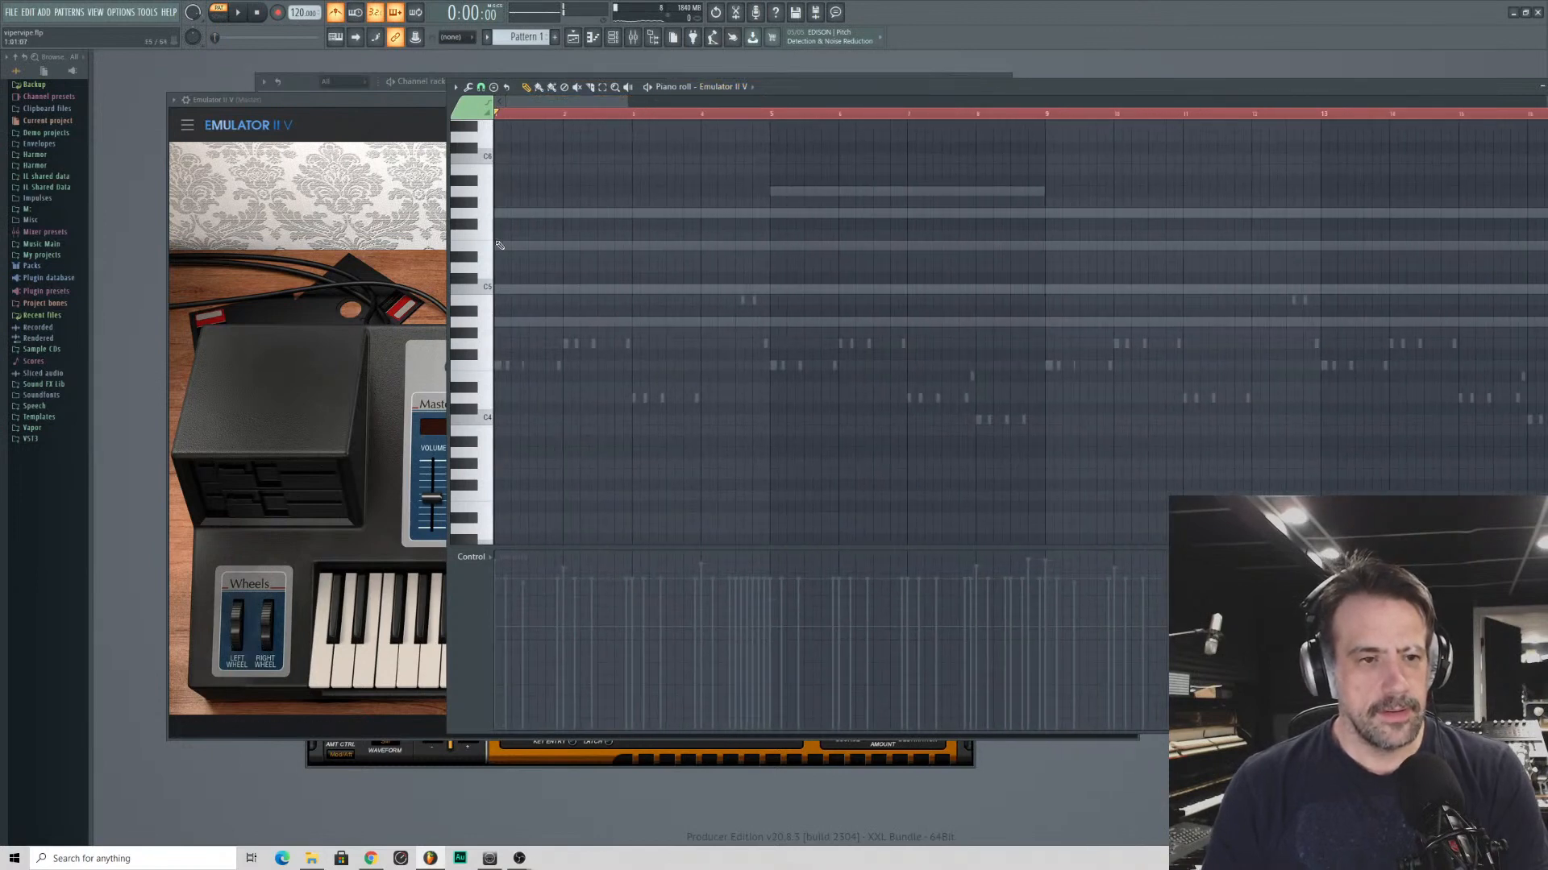
pyautogui.press('space')
pyautogui.press('space')
pyautogui.moveTo(523, 217); pyautogui.dragTo(507, 213)
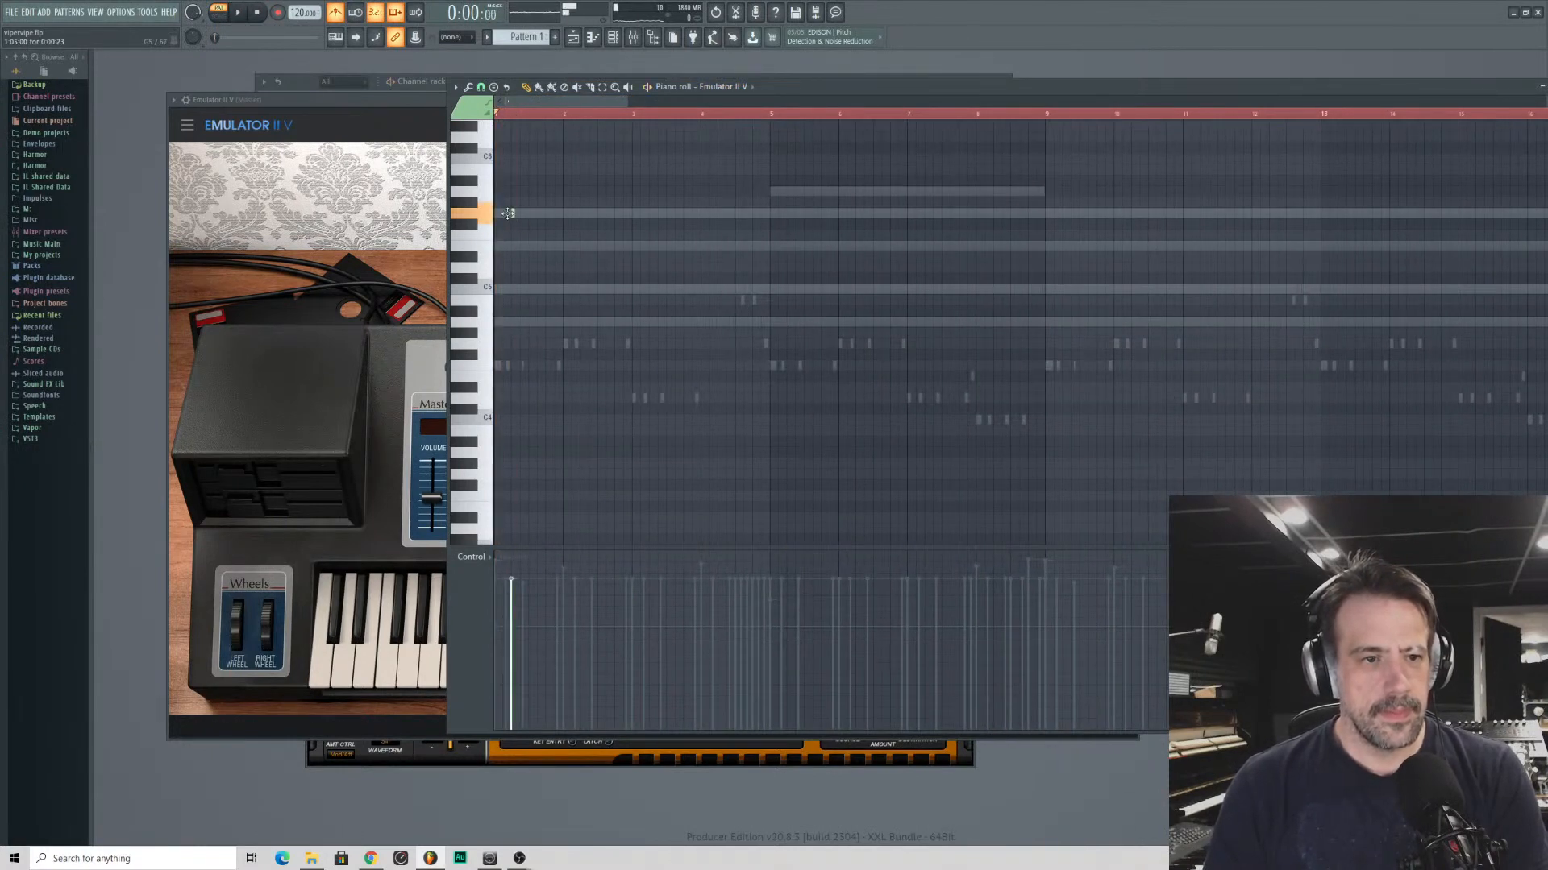
pyautogui.doubleClick(512, 214)
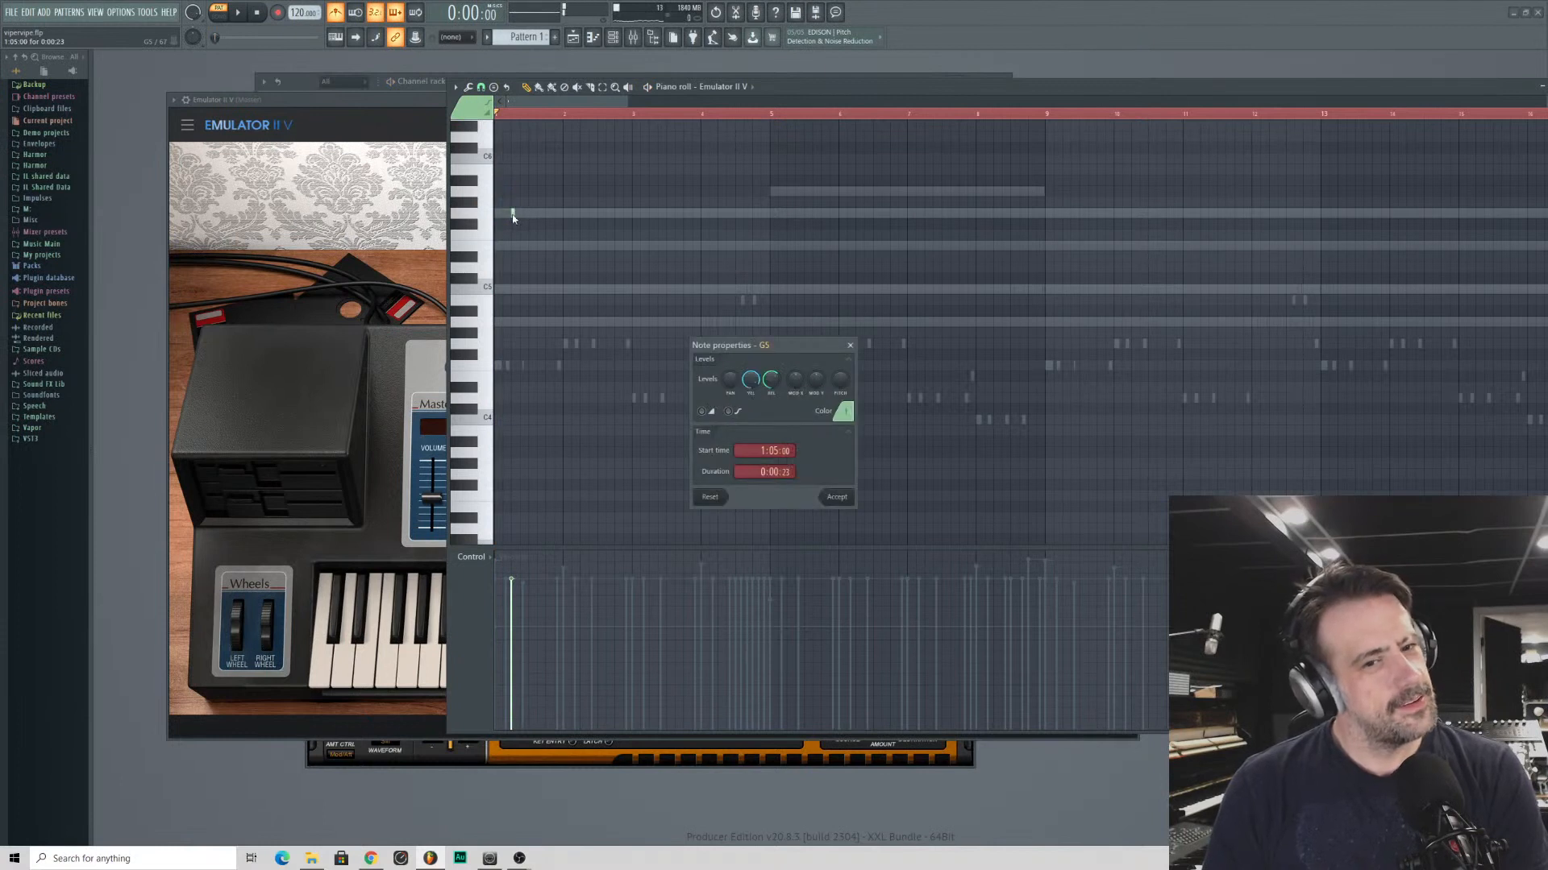
pyautogui.moveTo(511, 216); pyautogui.dragTo(514, 202)
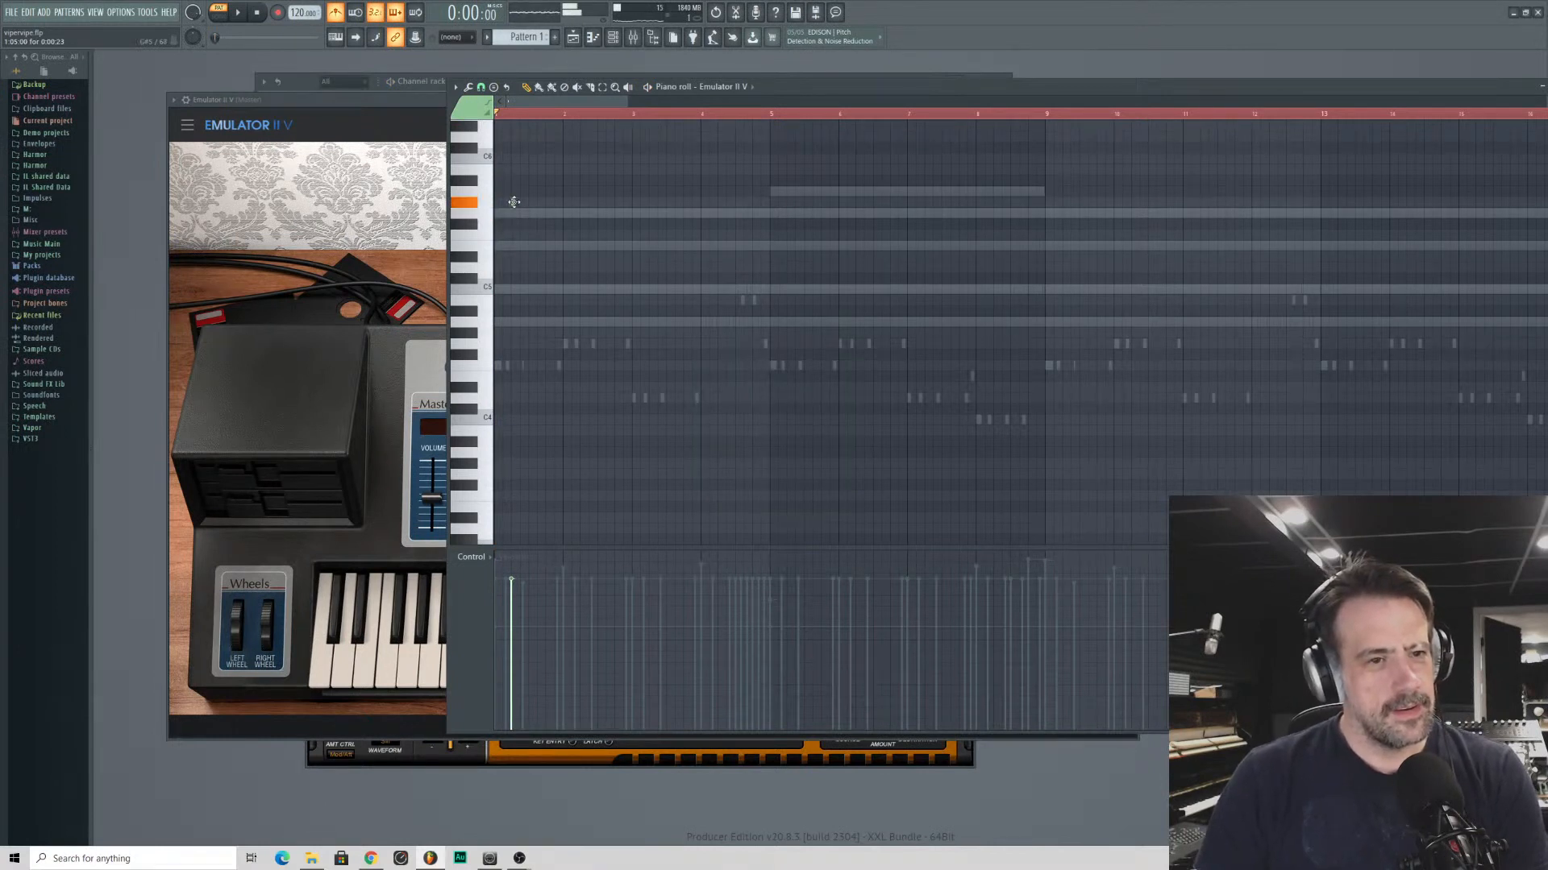
pyautogui.scroll(5, 523, 222)
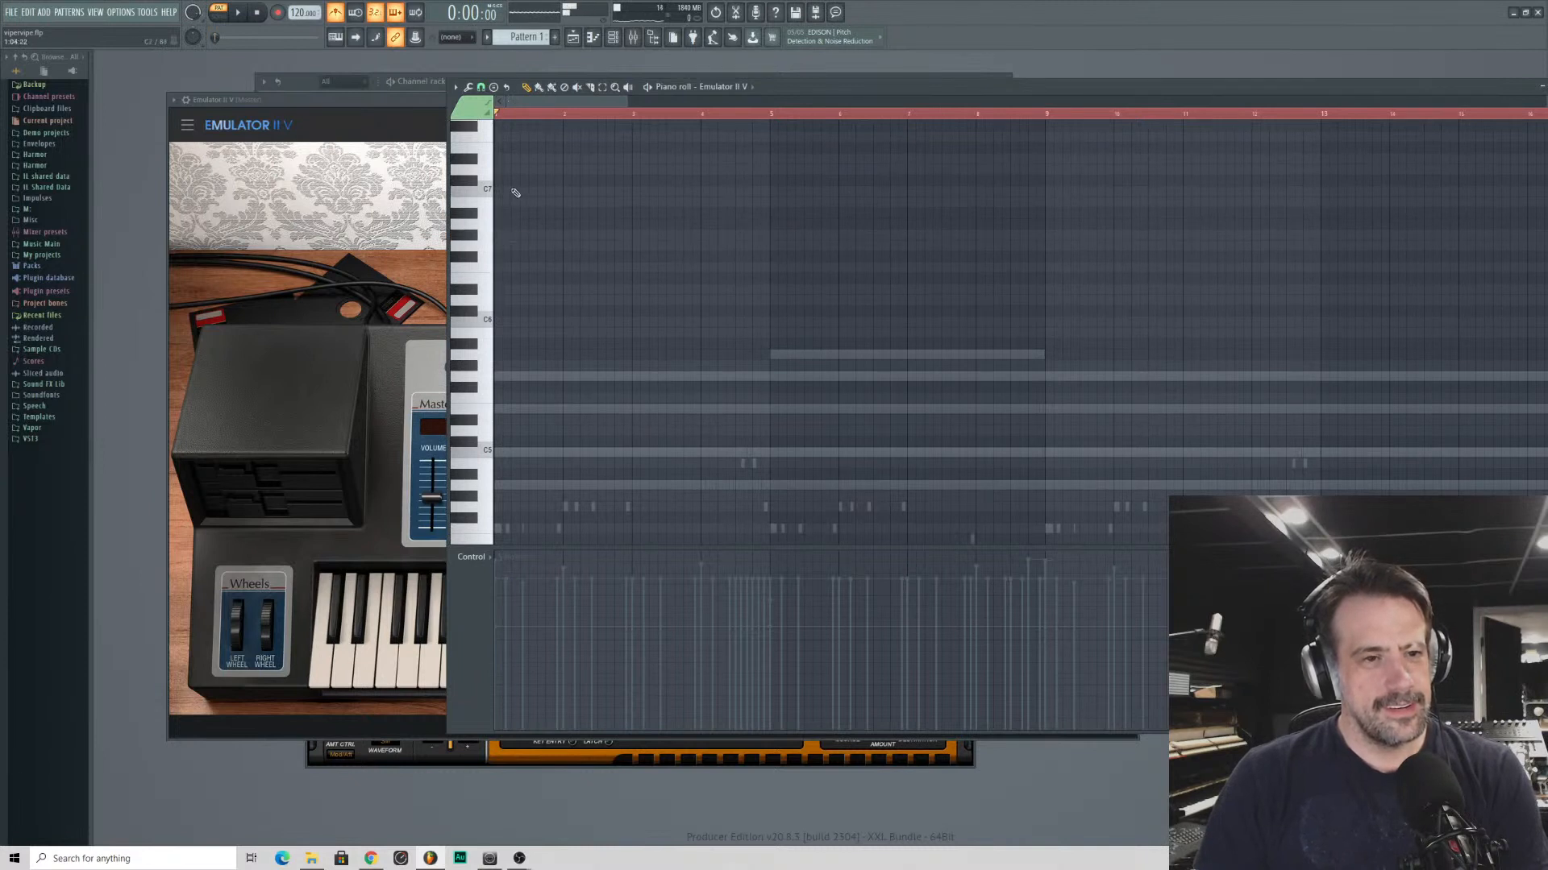
pyautogui.click(513, 180)
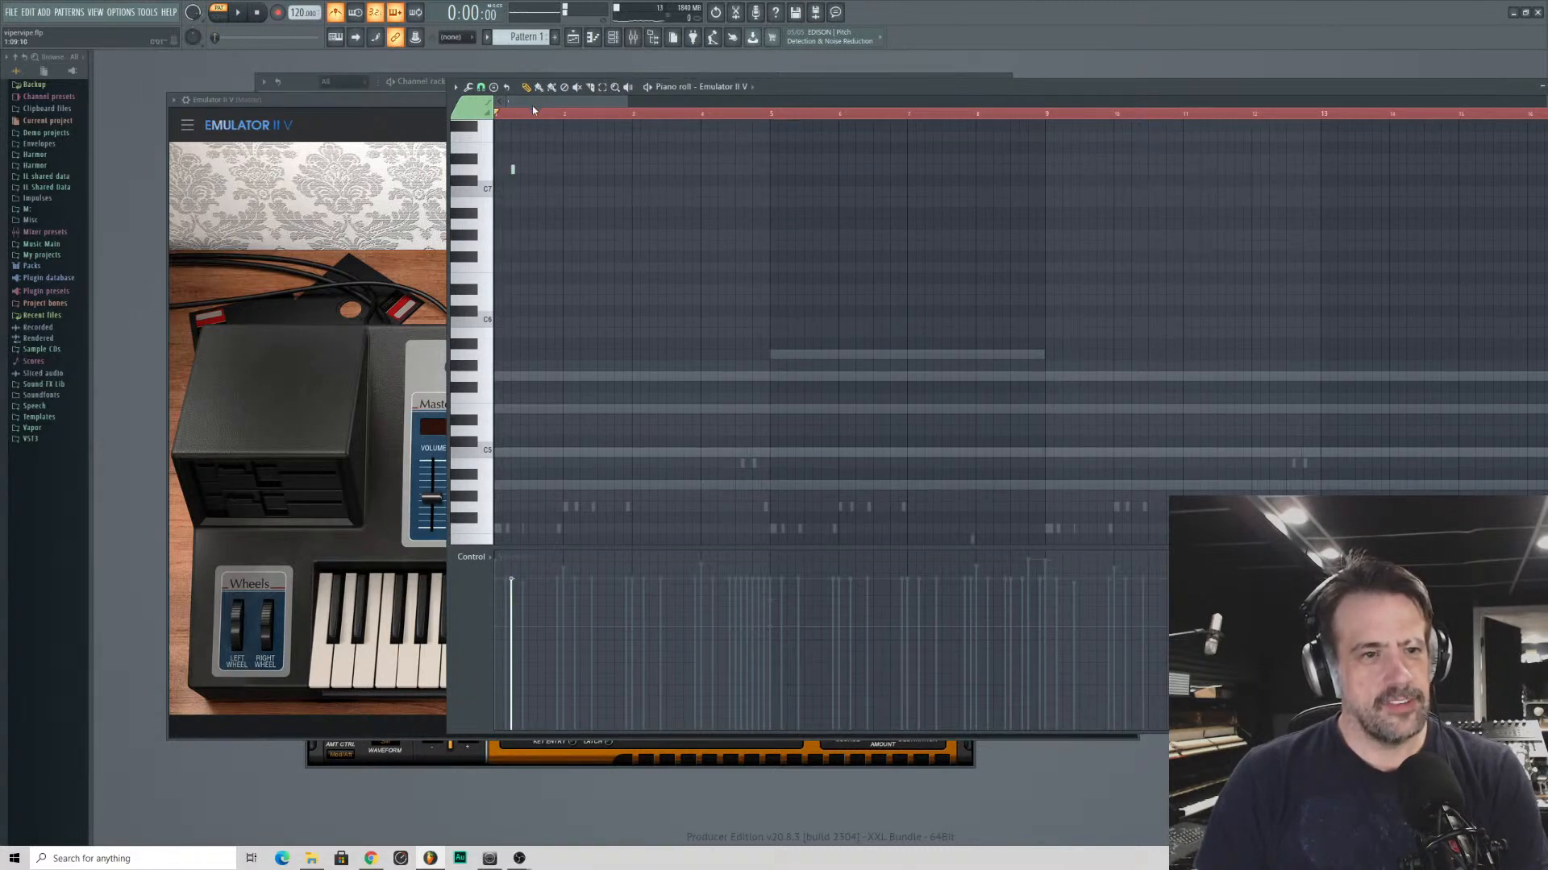
pyautogui.scroll(5, 528, 111)
pyautogui.moveTo(503, 170); pyautogui.dragTo(711, 193)
pyautogui.press('space')
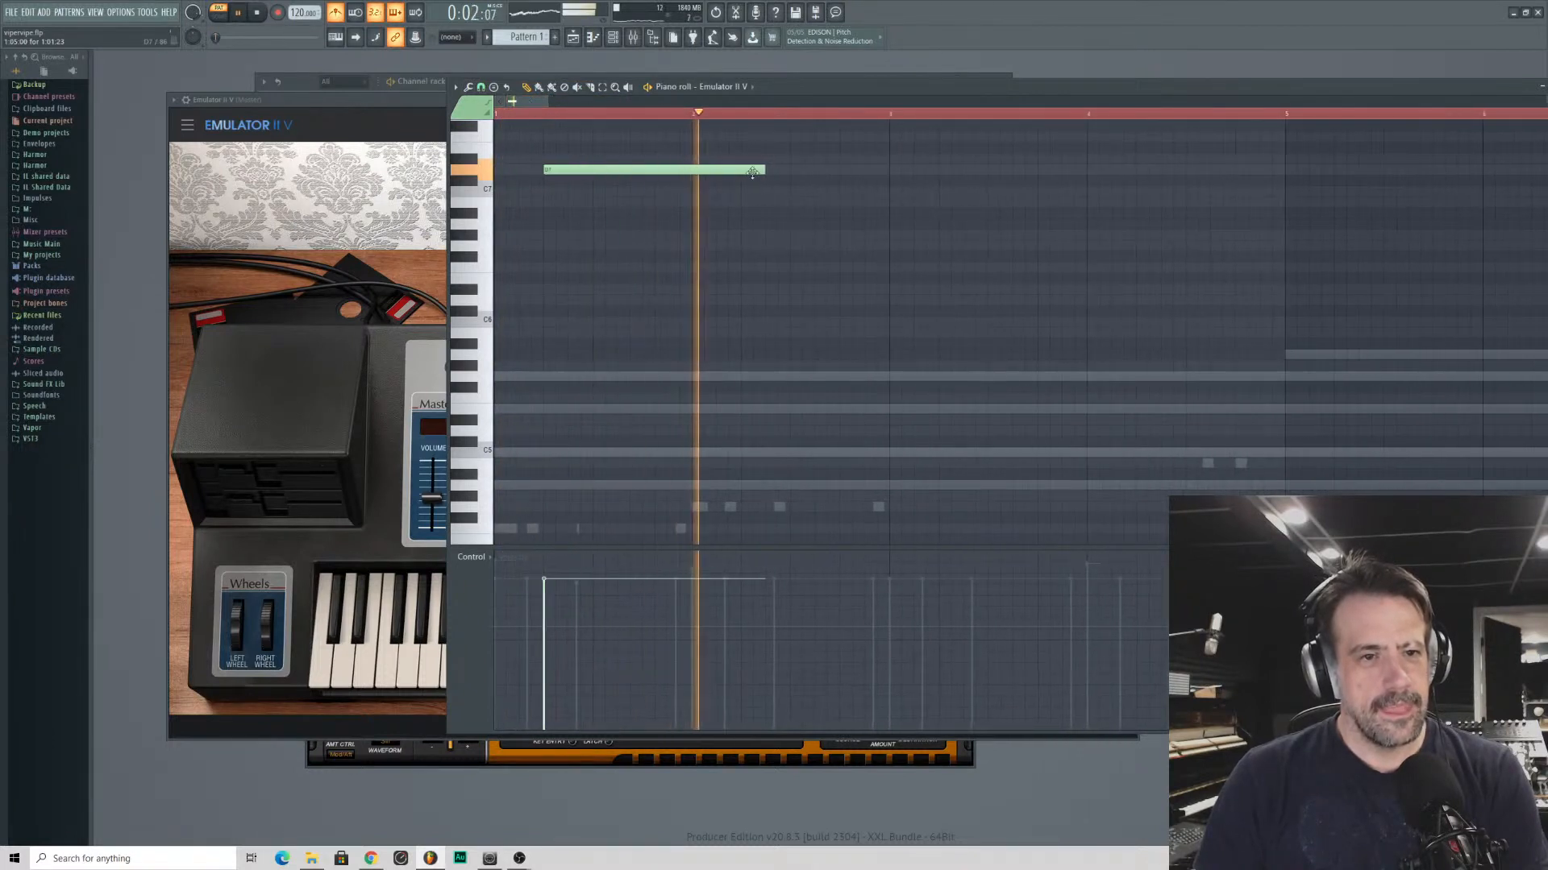
pyautogui.press('space')
pyautogui.moveTo(754, 167); pyautogui.dragTo(562, 171)
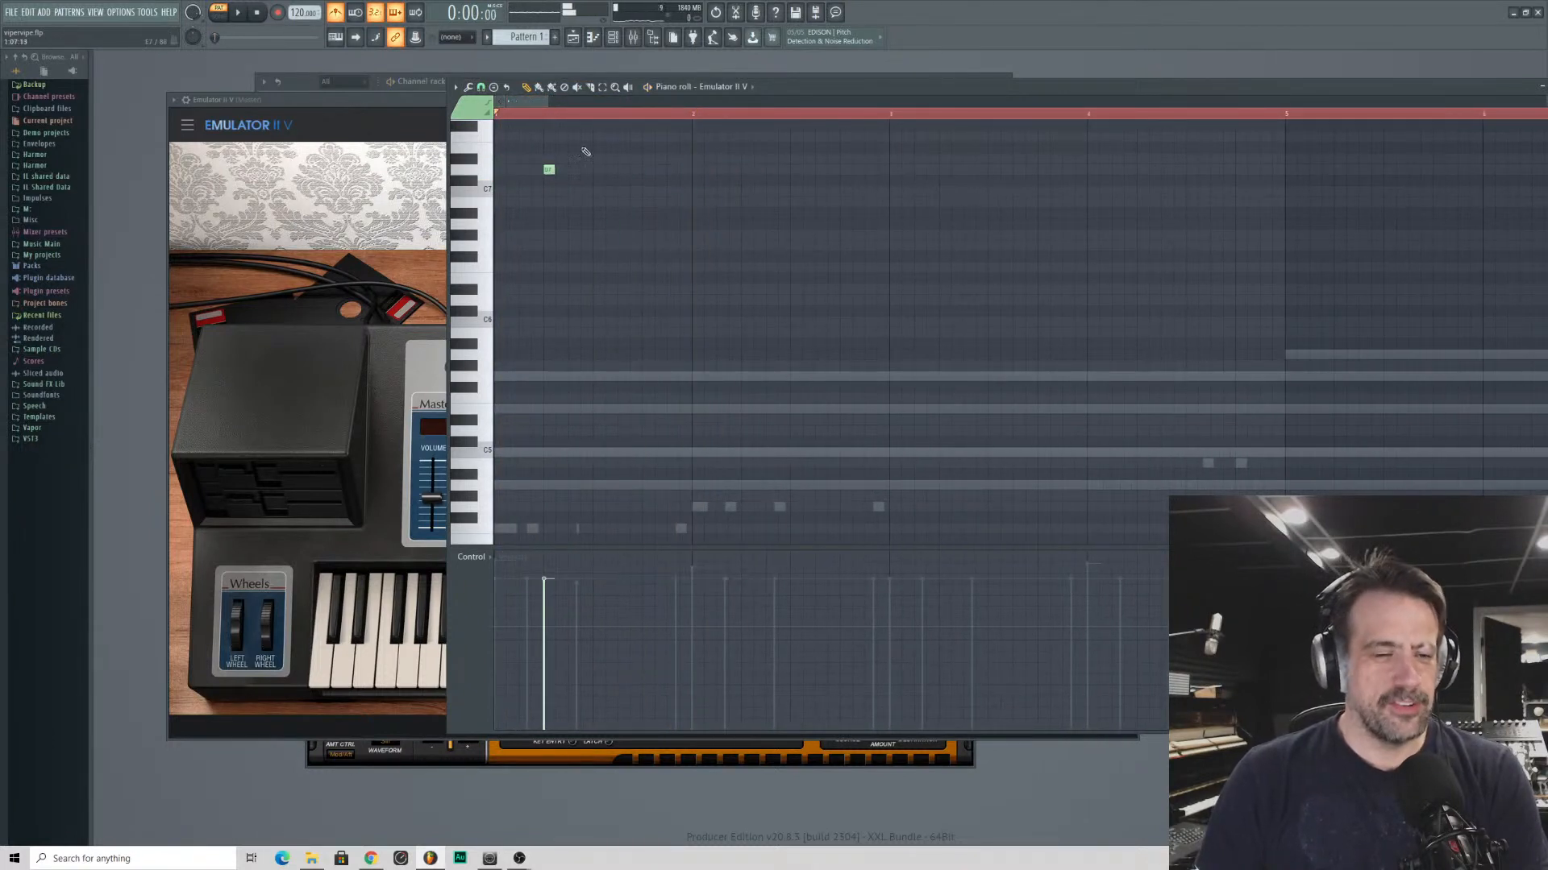
pyautogui.press('space')
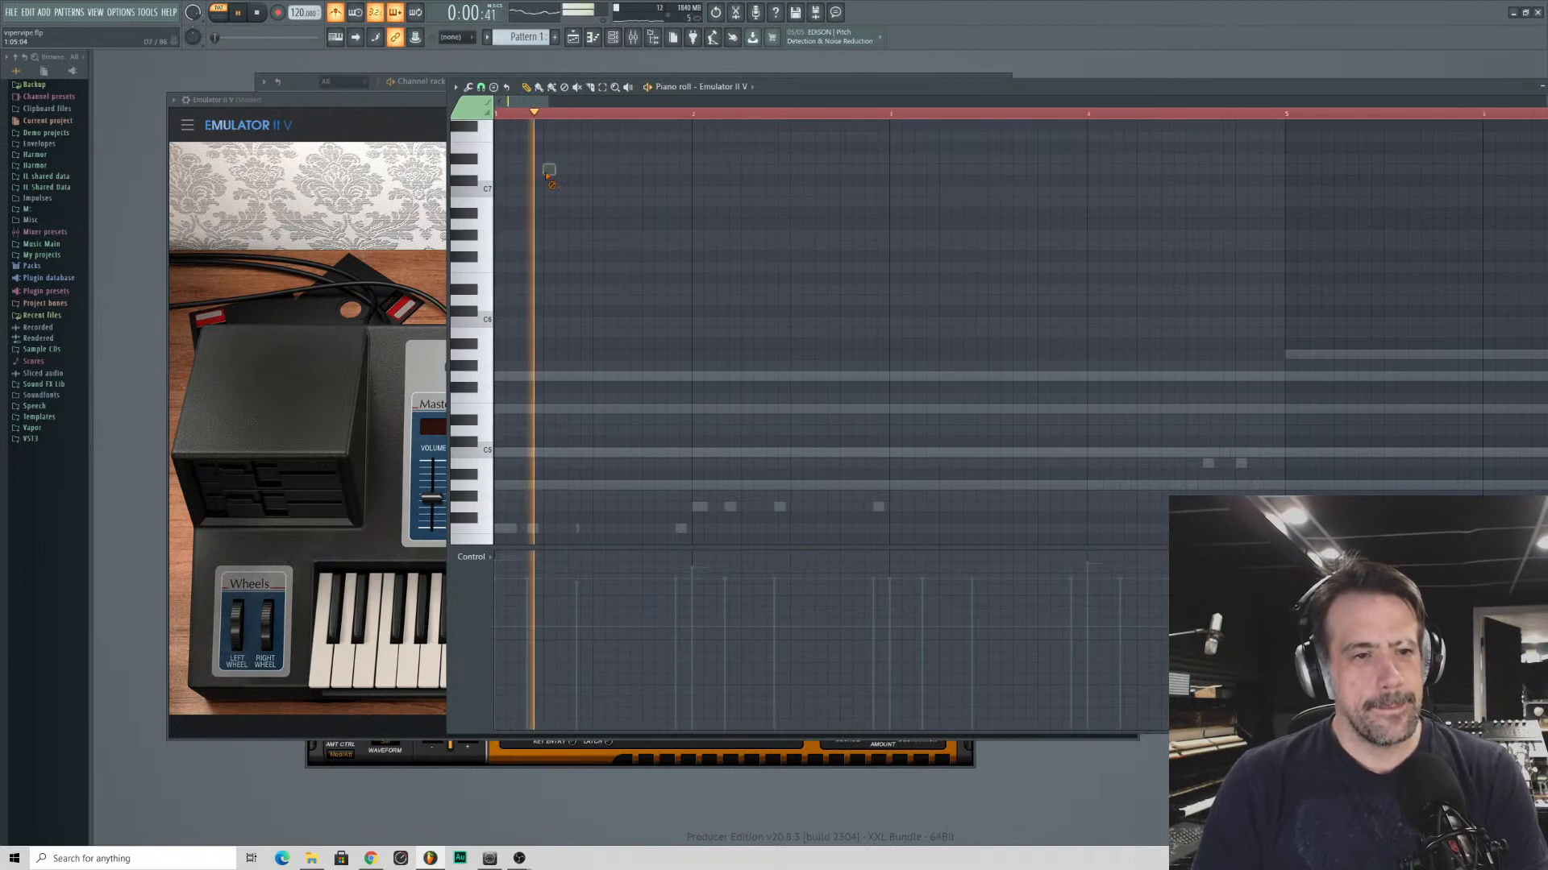
pyautogui.rightClick(549, 170)
pyautogui.press('space')
# - Set the piano roll snap to 1/3 step and play the opening of bar 1 to find the note timing
pyautogui.click(481, 88)
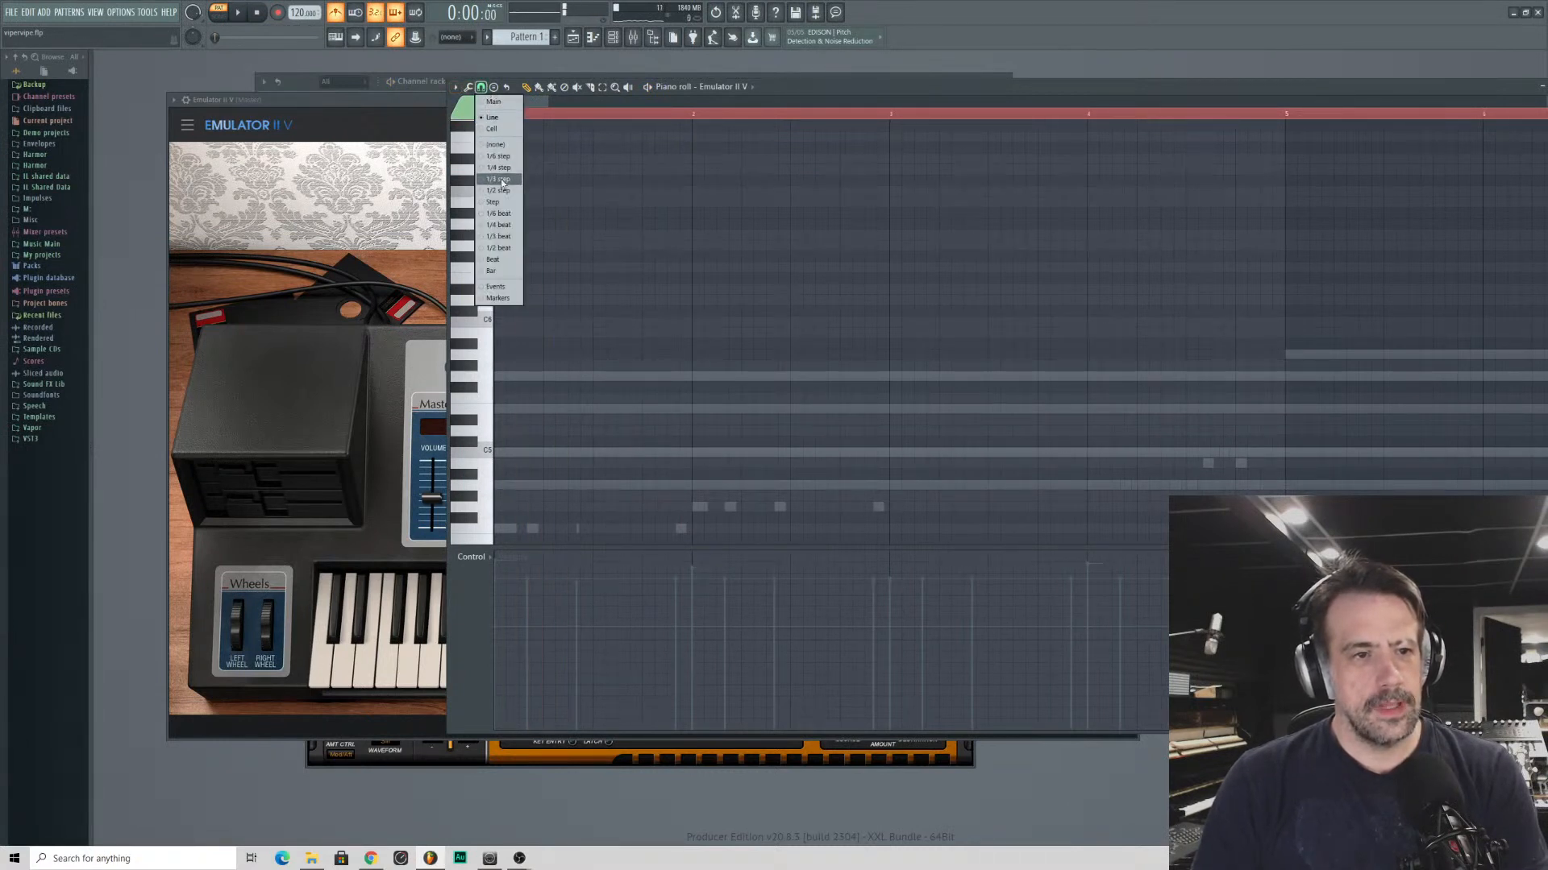
pyautogui.click(500, 179)
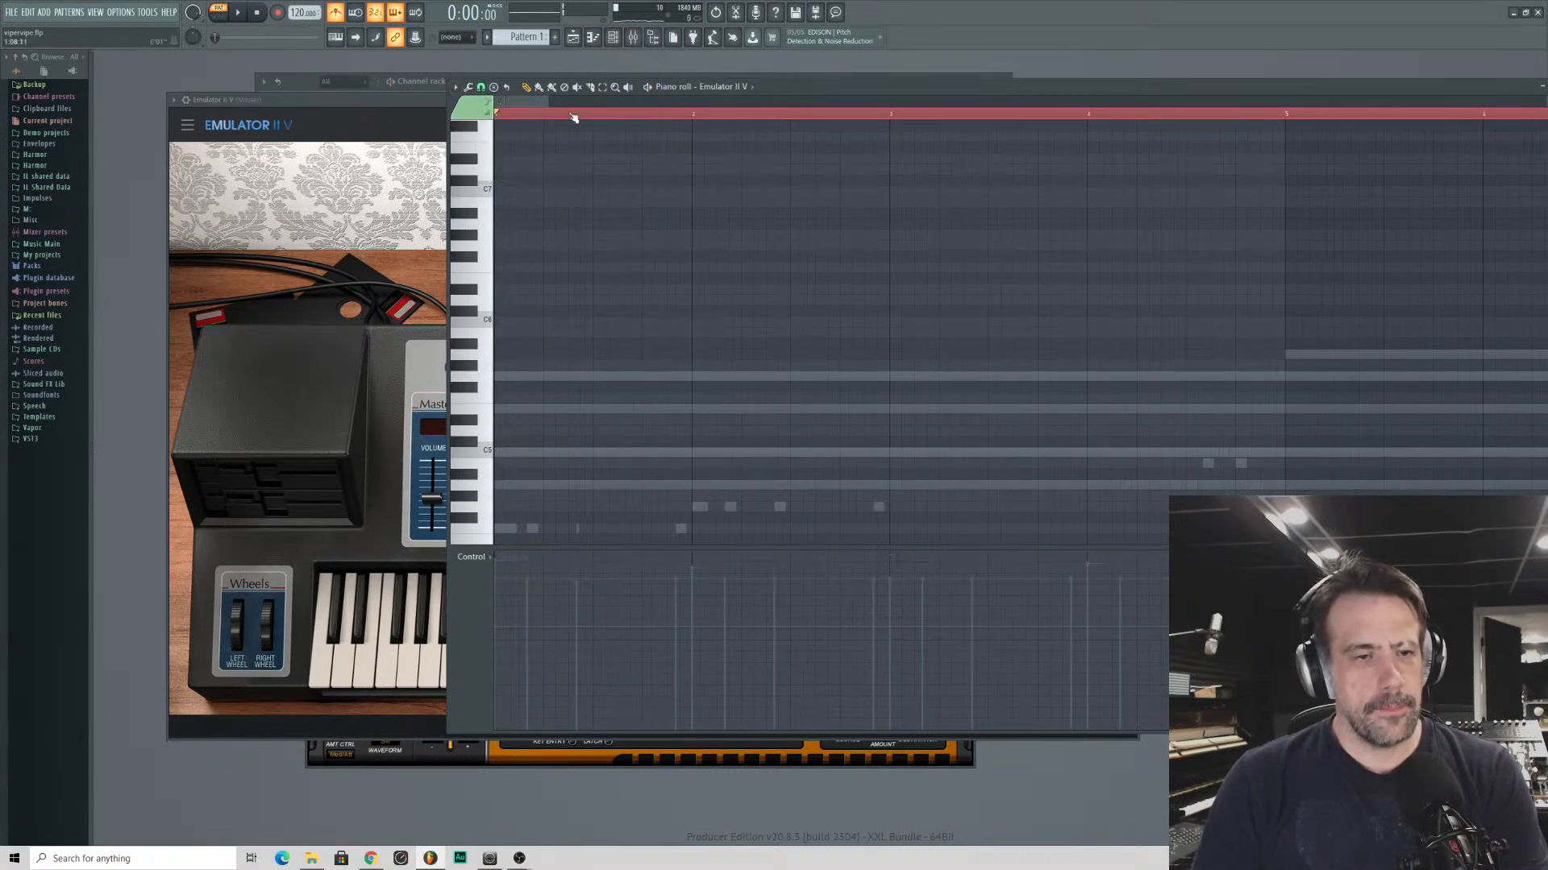
pyautogui.scroll(2, 675, 219)
pyautogui.press('space')
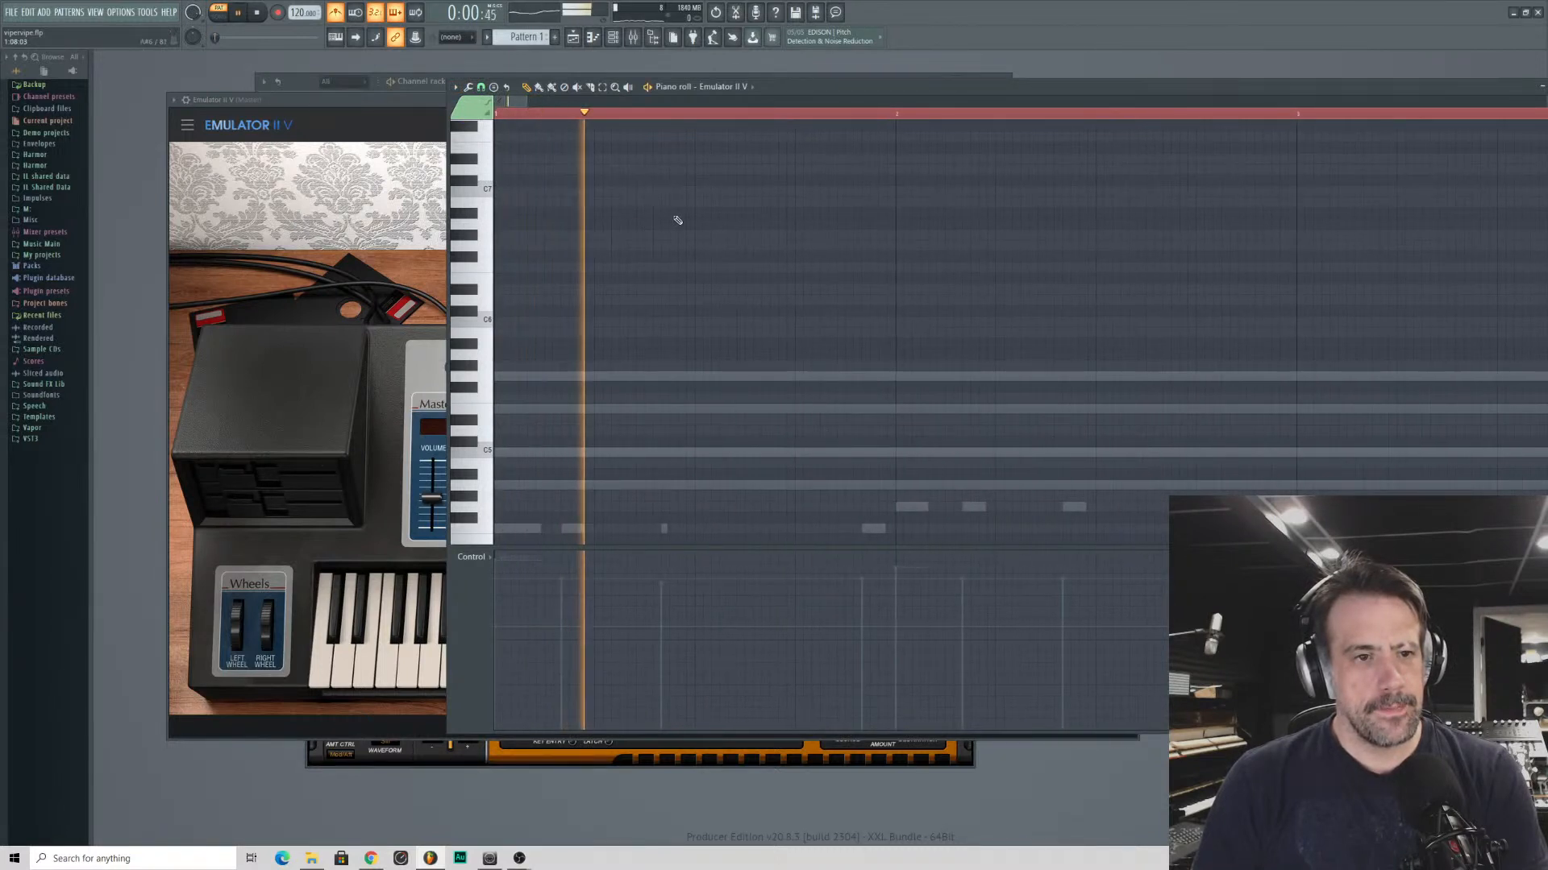
pyautogui.press('space')
# - Place a short D7 note near the middle of bar 1 and a short C7 note after it, checking them in playback
pyautogui.moveTo(704, 201); pyautogui.dragTo(806, 191)
pyautogui.press('space')
pyautogui.click(771, 180)
pyautogui.press('space')
pyautogui.press('space')
pyautogui.press('space')
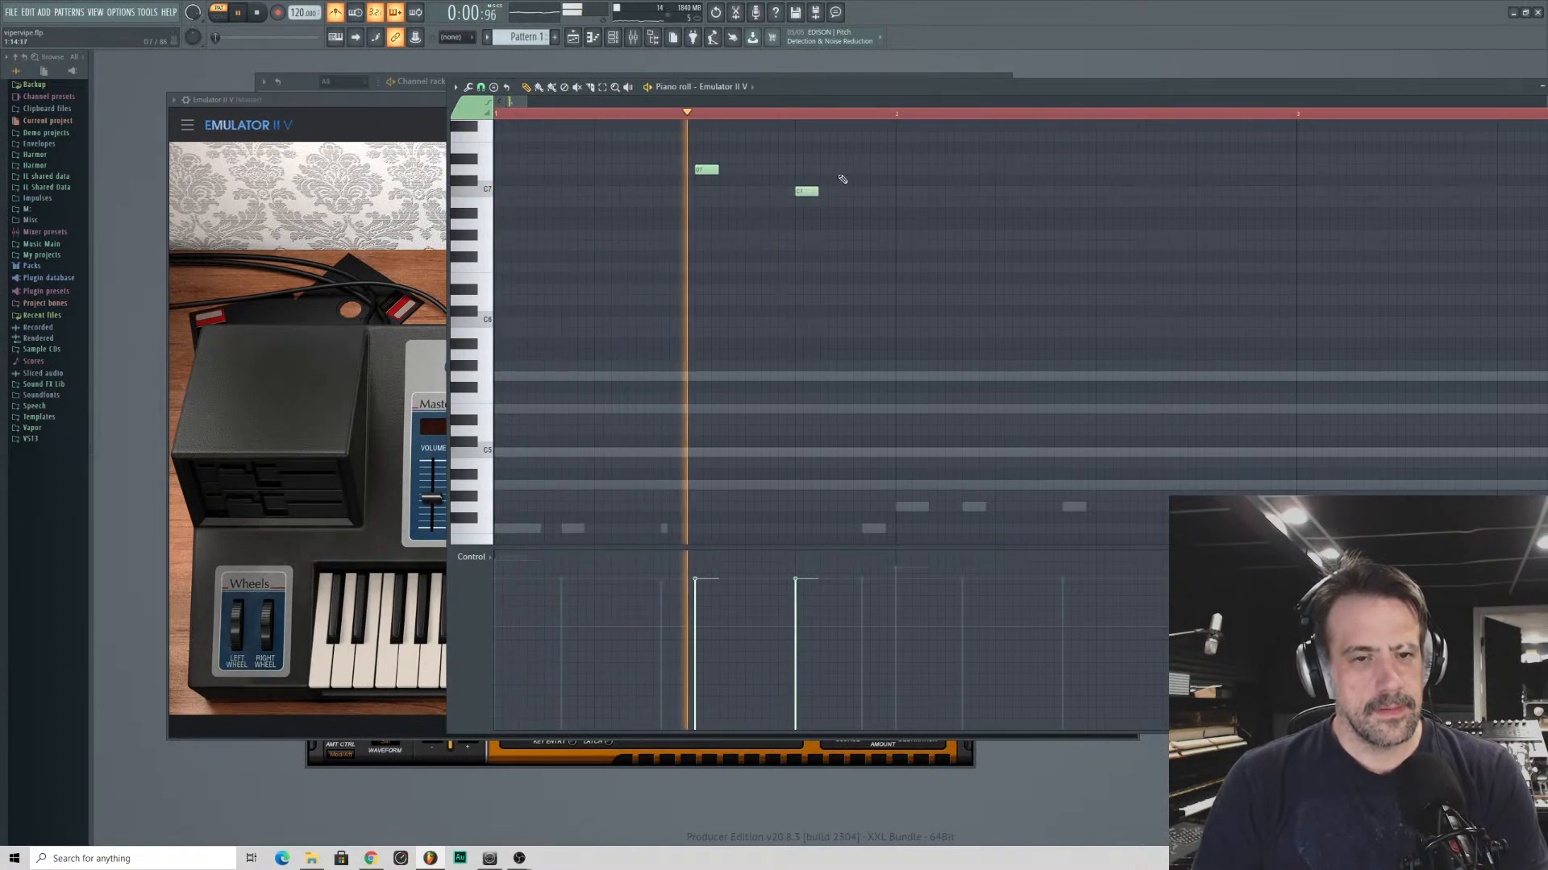
pyautogui.press('space')
# - Add a short E7 note near the end of bar 1, shift it slightly later and play the phrase
pyautogui.click(850, 149)
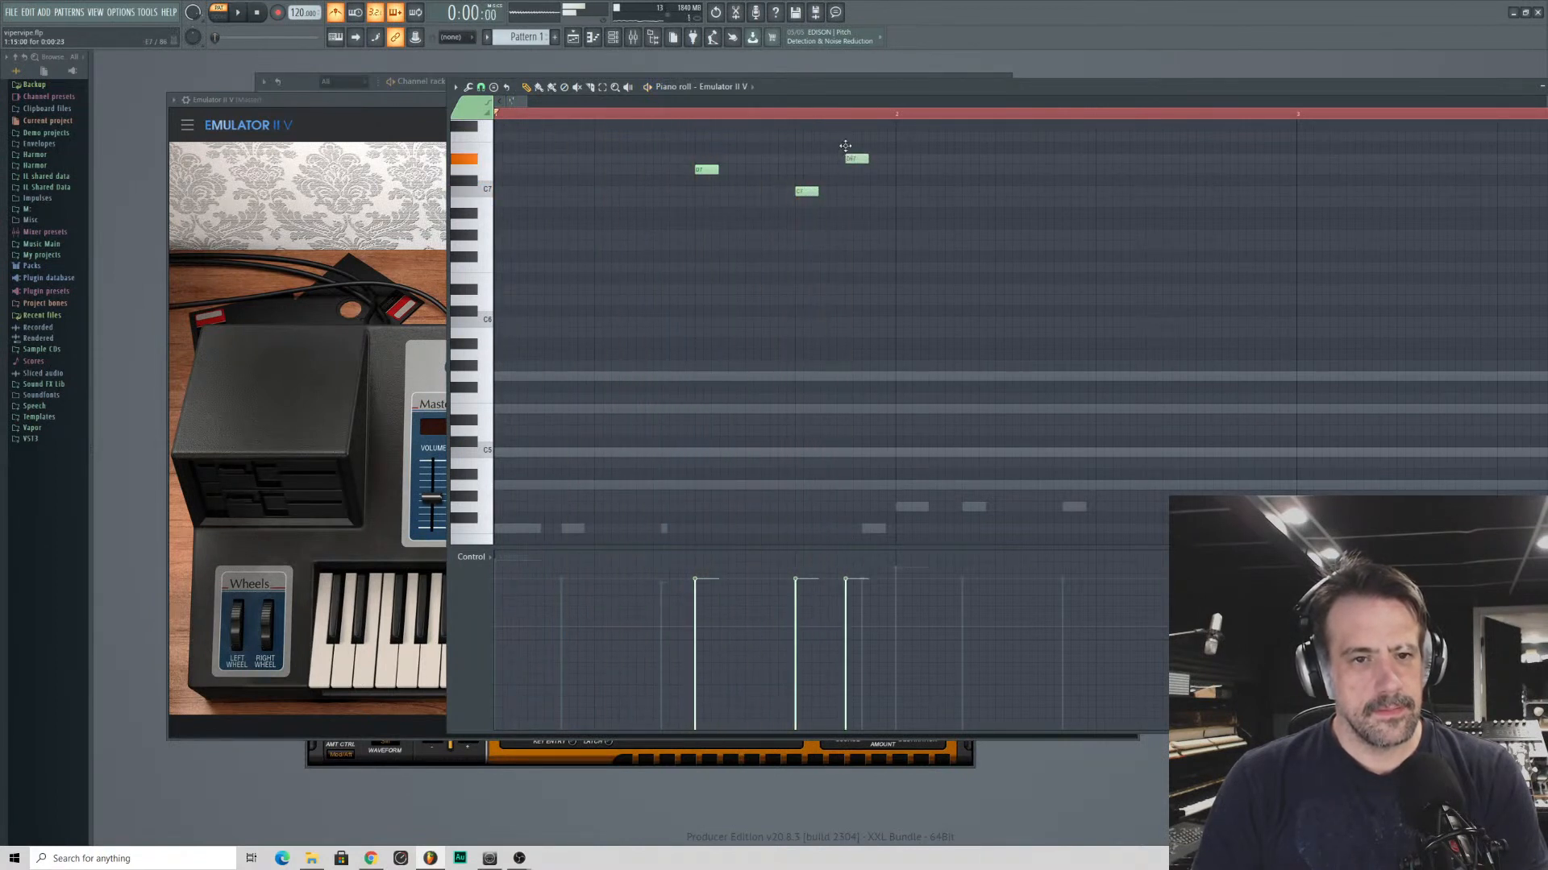
pyautogui.press('space')
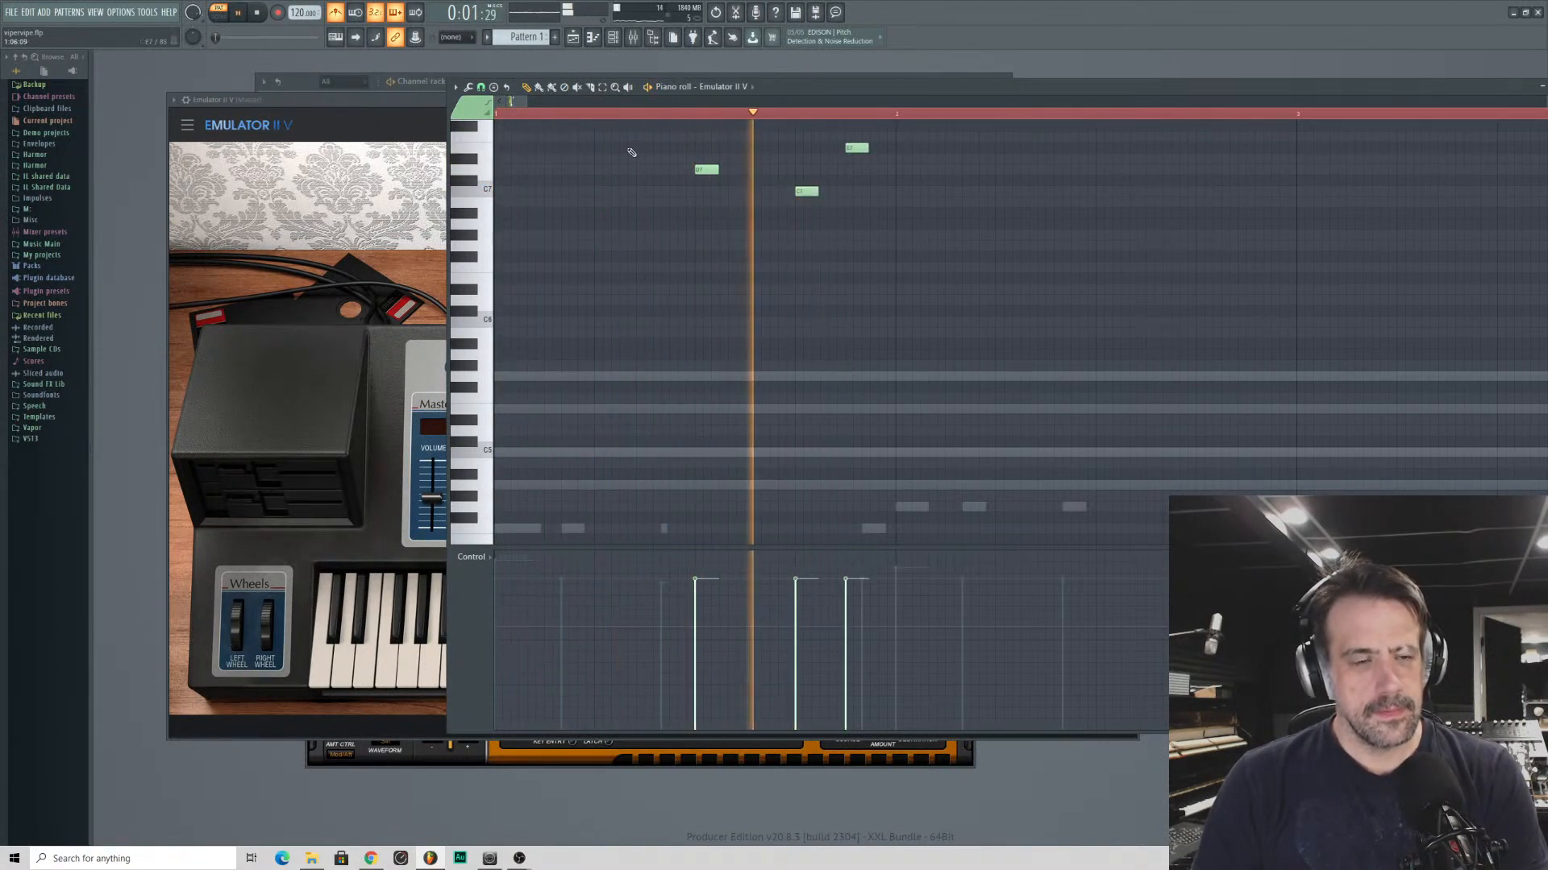
pyautogui.press('space')
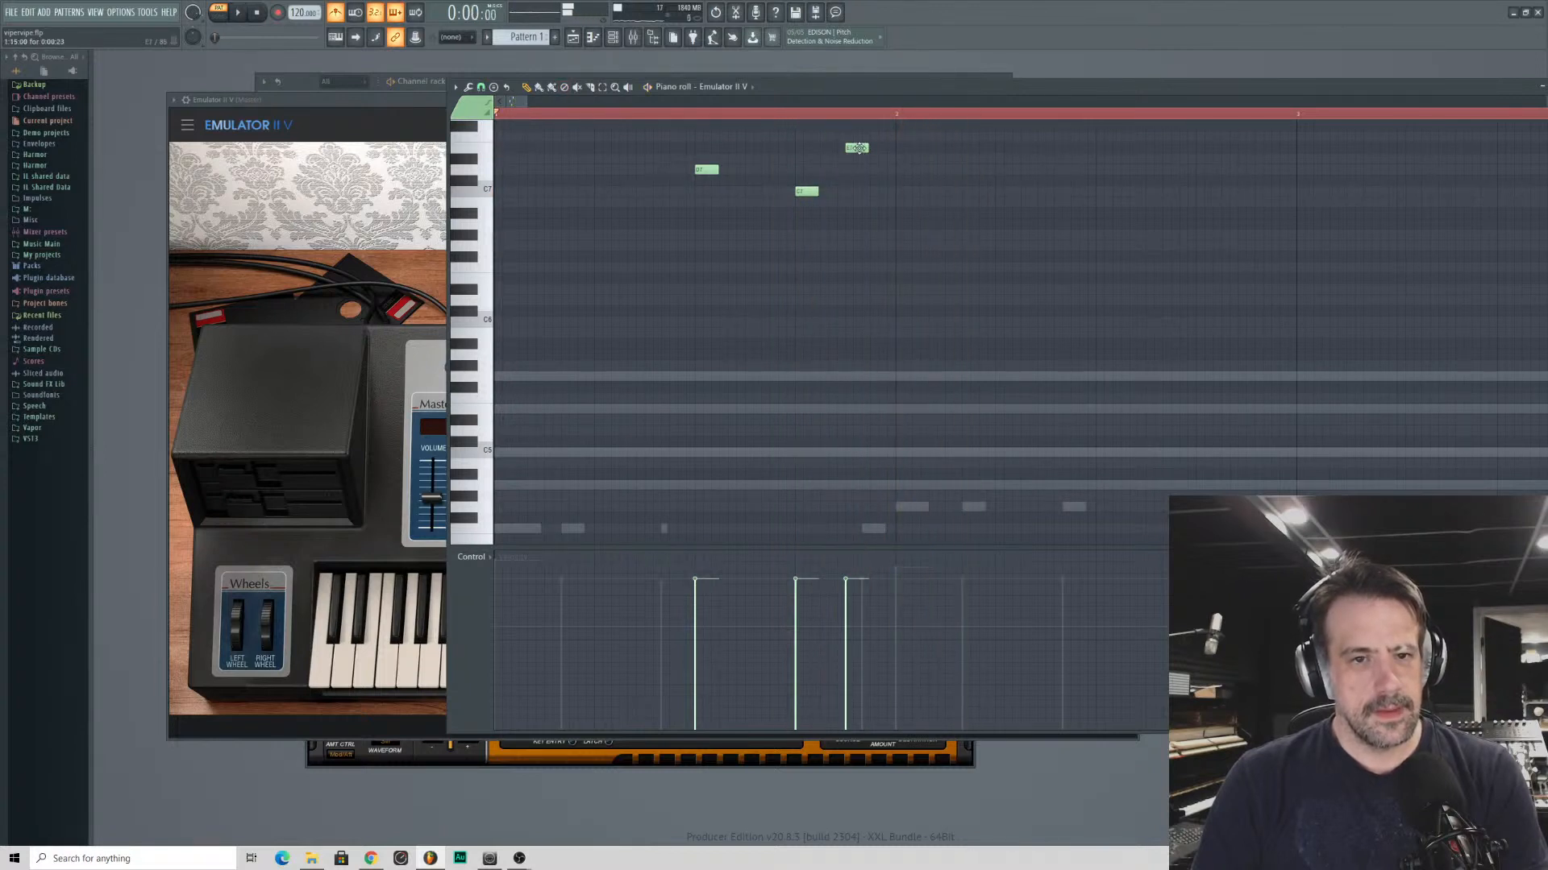
pyautogui.moveTo(857, 148); pyautogui.dragTo(874, 148)
pyautogui.press('space')
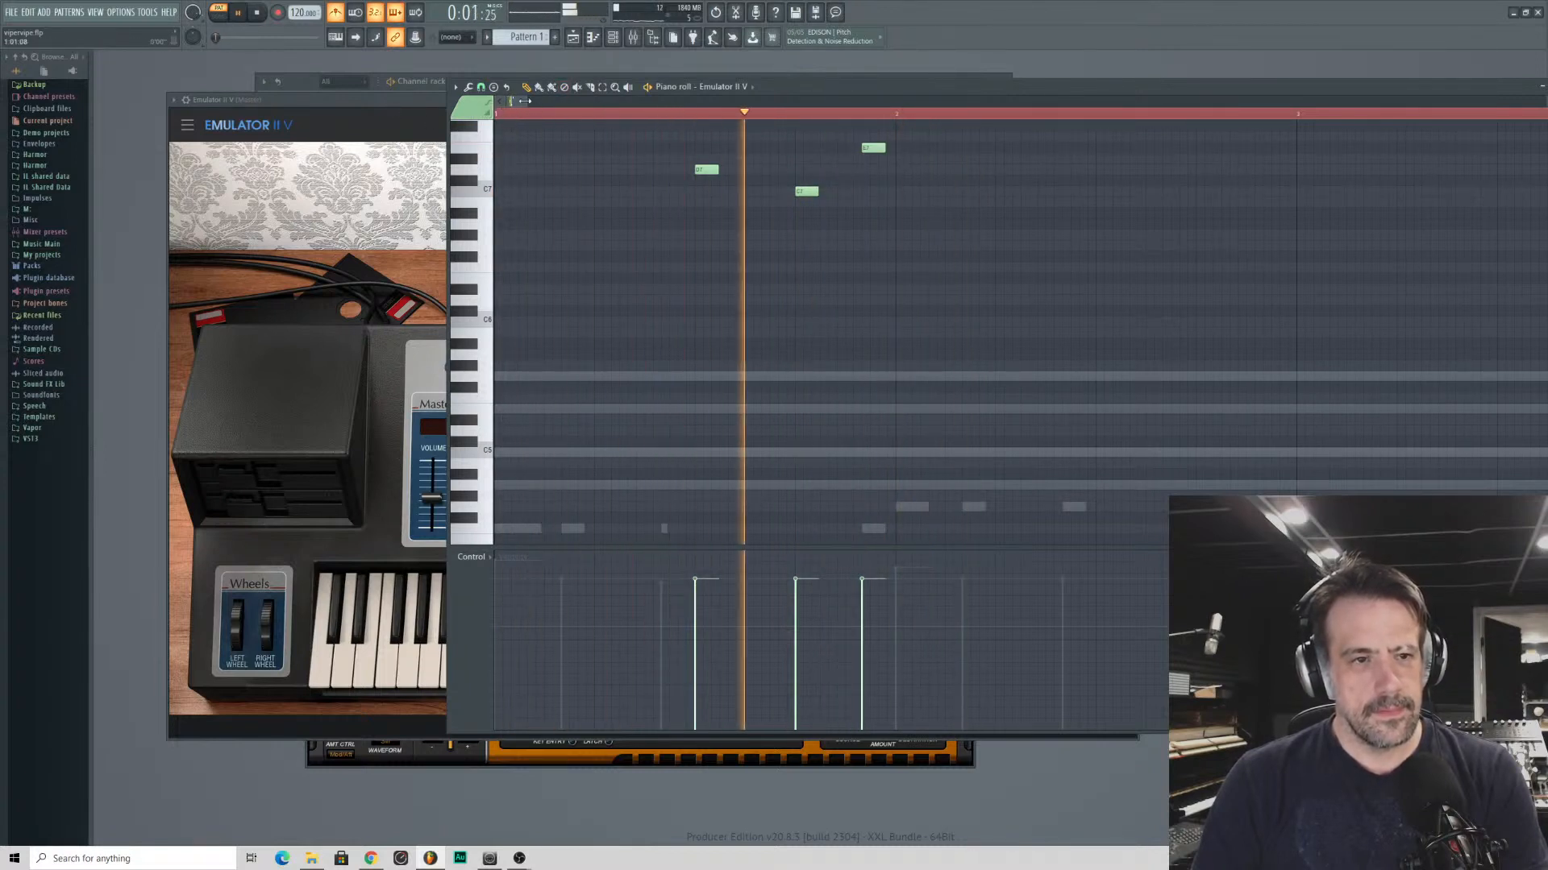
# - Place a descending run of short F7, E7, D7, C7 and A6 notes in the second half of bar 3, evenly spaced
pyautogui.moveTo(525, 101); pyautogui.dragTo(545, 101)
pyautogui.press('space')
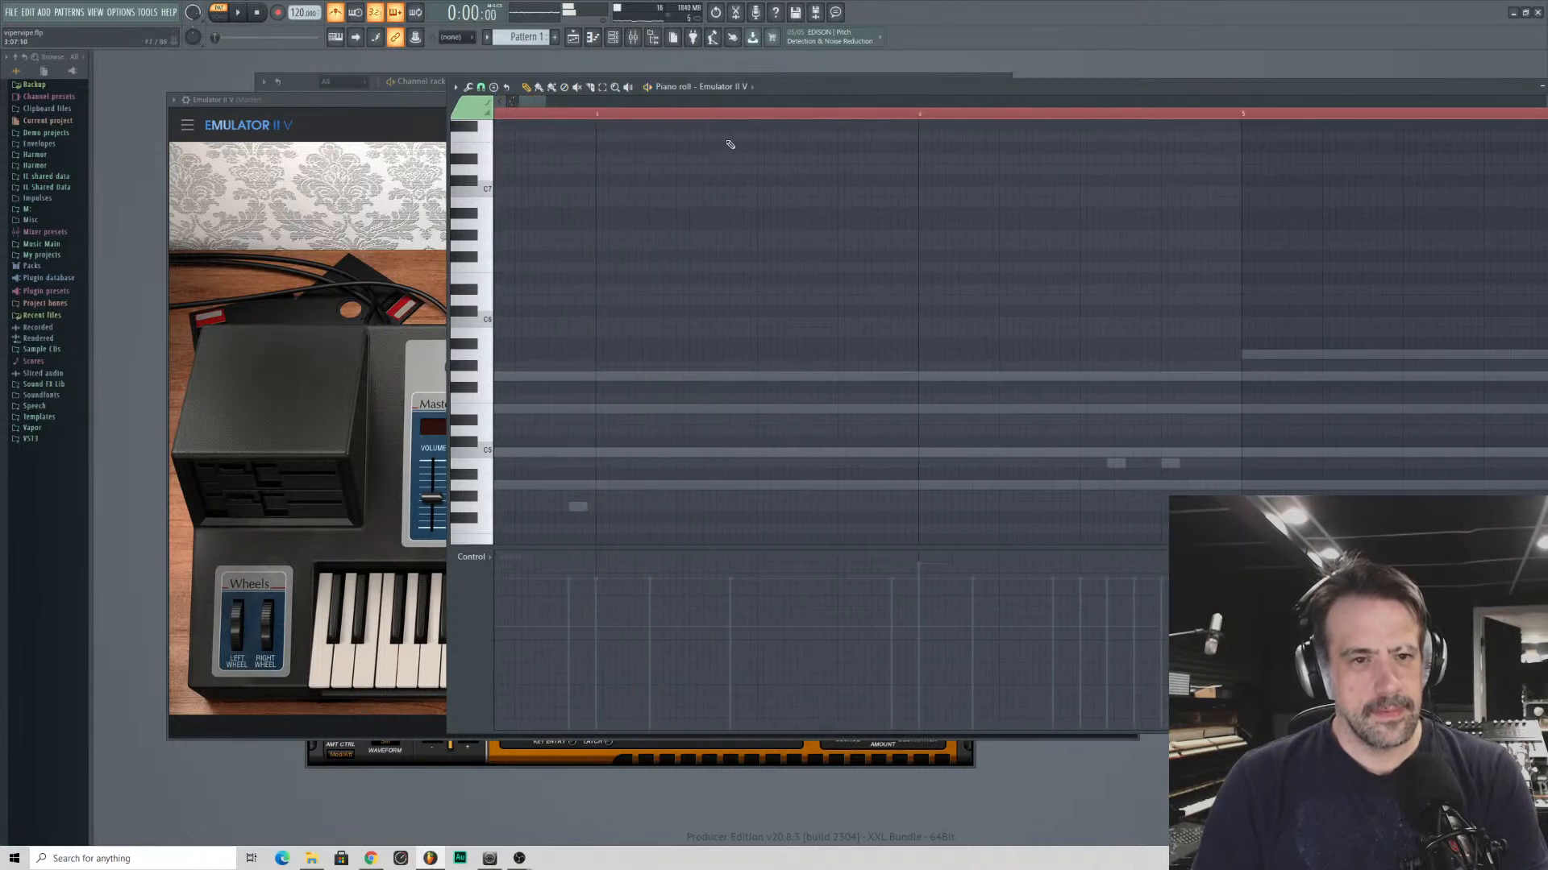
pyautogui.click(730, 137)
pyautogui.click(758, 148)
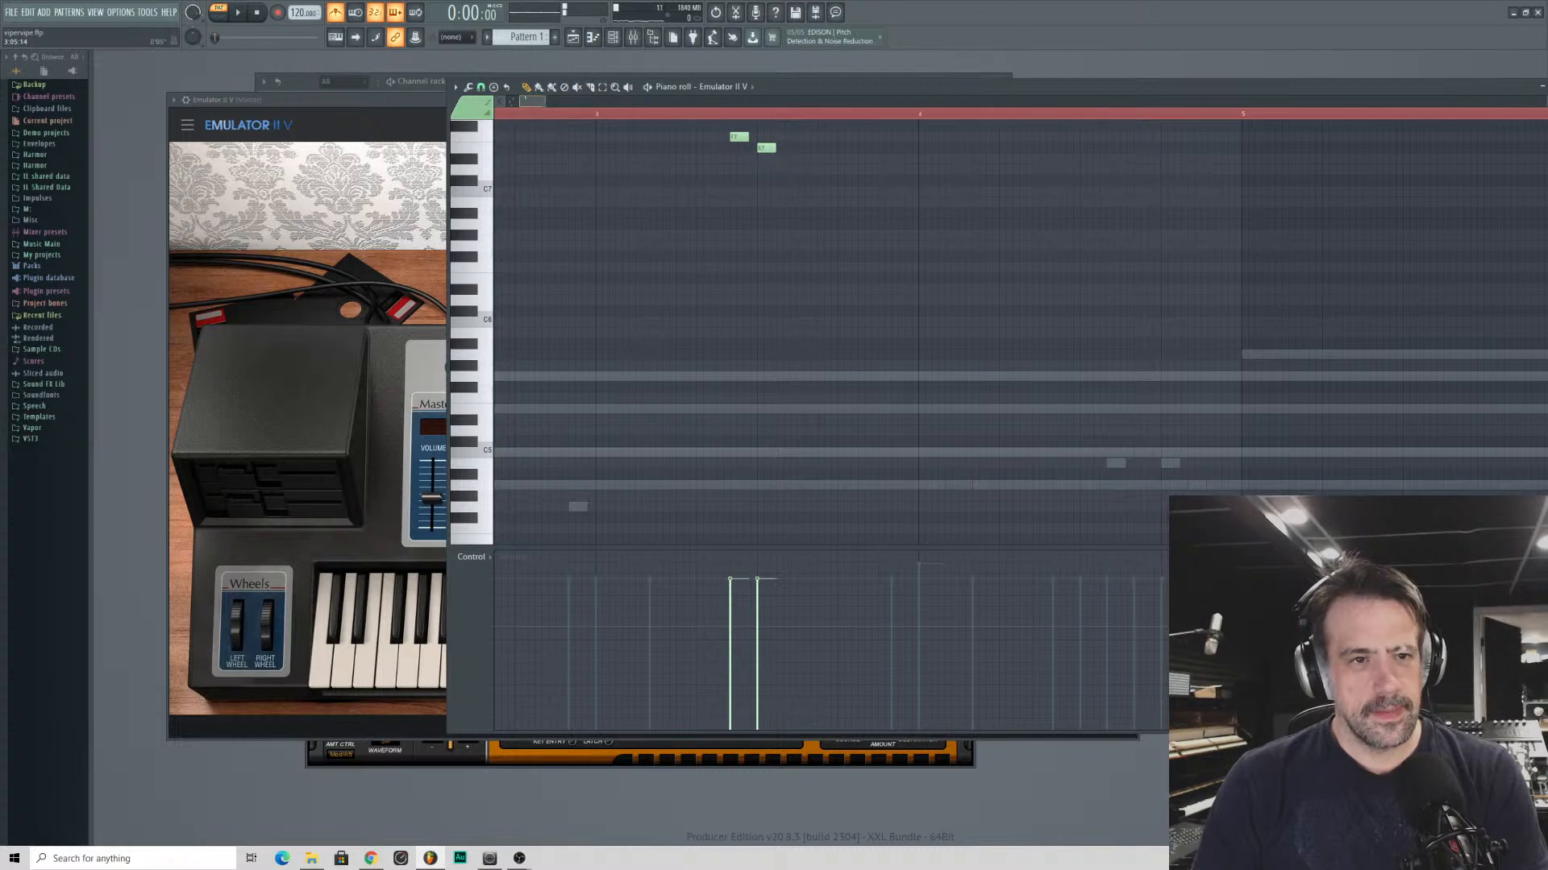
pyautogui.moveTo(531, 101); pyautogui.dragTo(532, 100)
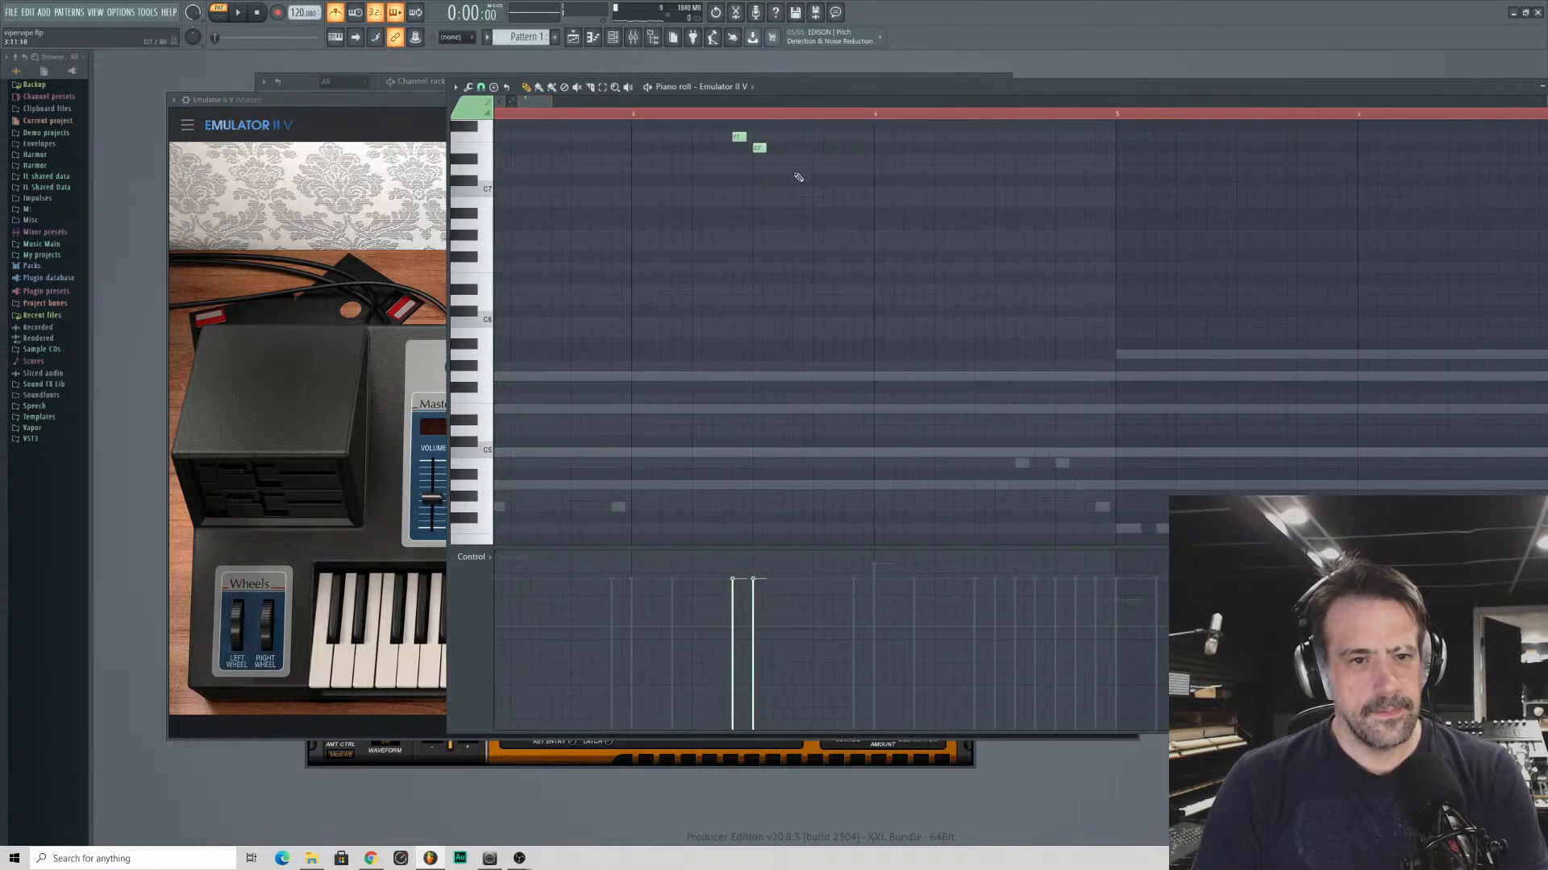
pyautogui.click(772, 170)
pyautogui.click(797, 192)
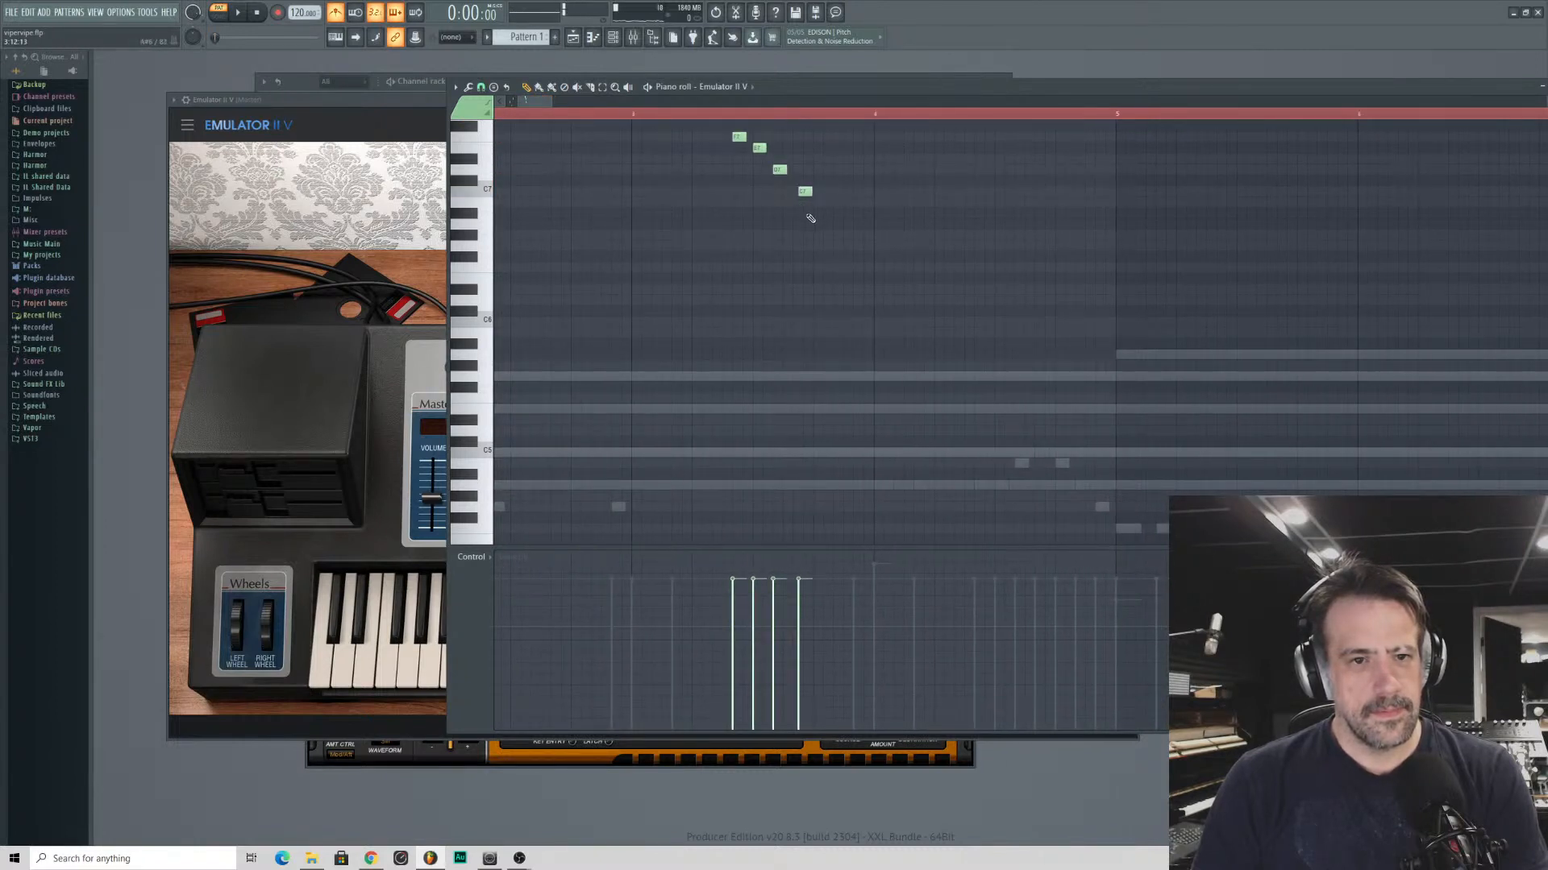
pyautogui.click(812, 221)
pyautogui.moveTo(805, 195); pyautogui.dragTo(798, 194)
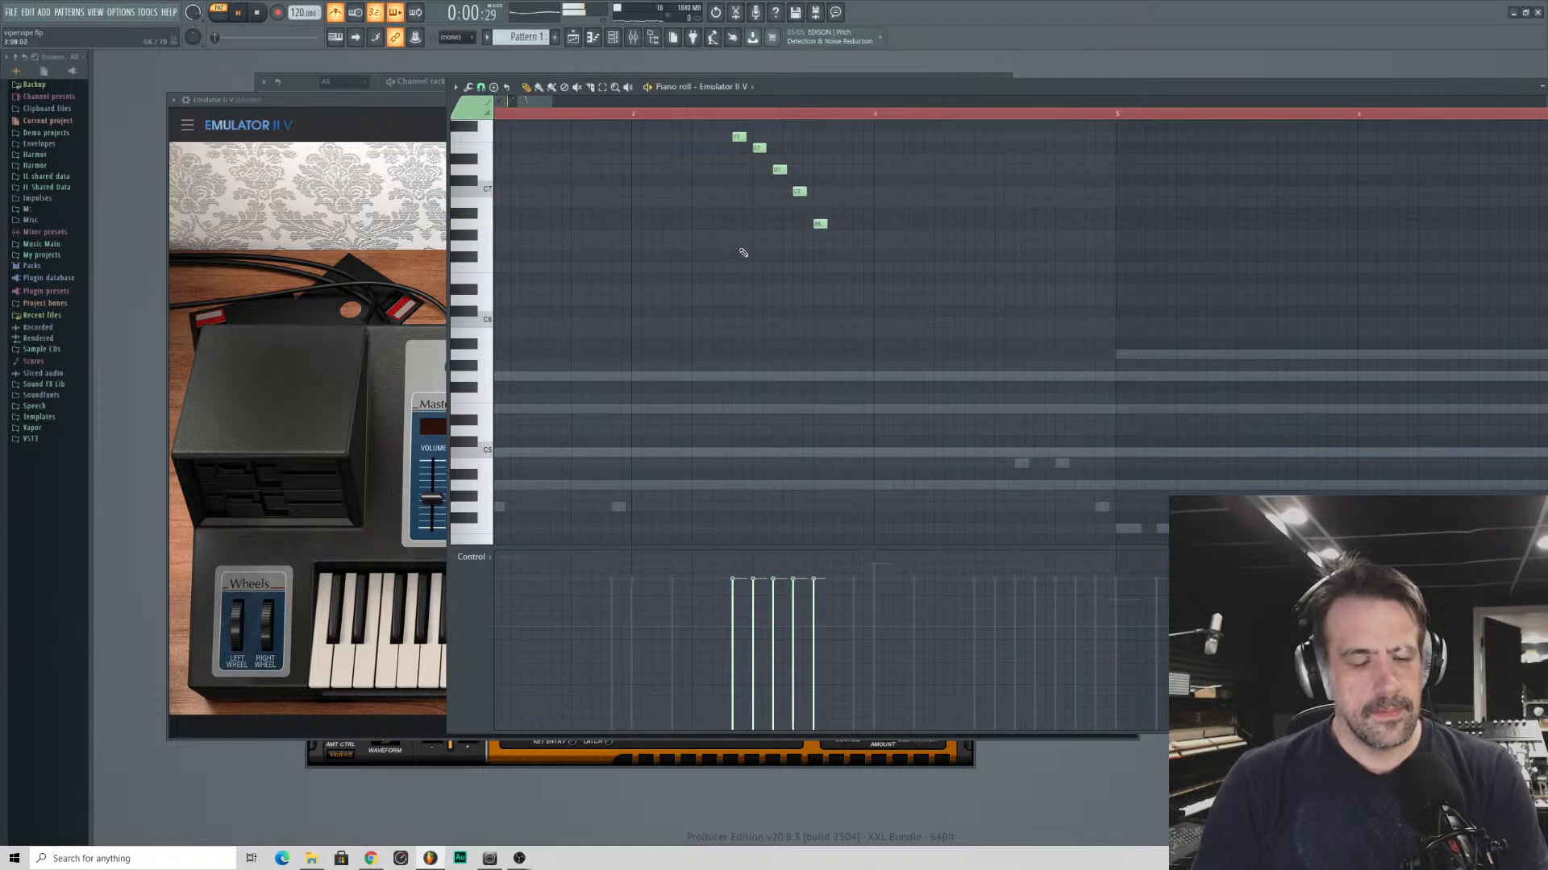
# - Play the descending run from the start of bar 3 to check its timing
pyautogui.moveTo(542, 99); pyautogui.dragTo(524, 100)
pyautogui.press('space')
pyautogui.click(679, 115)
pyautogui.click(572, 115)
pyautogui.press('space')
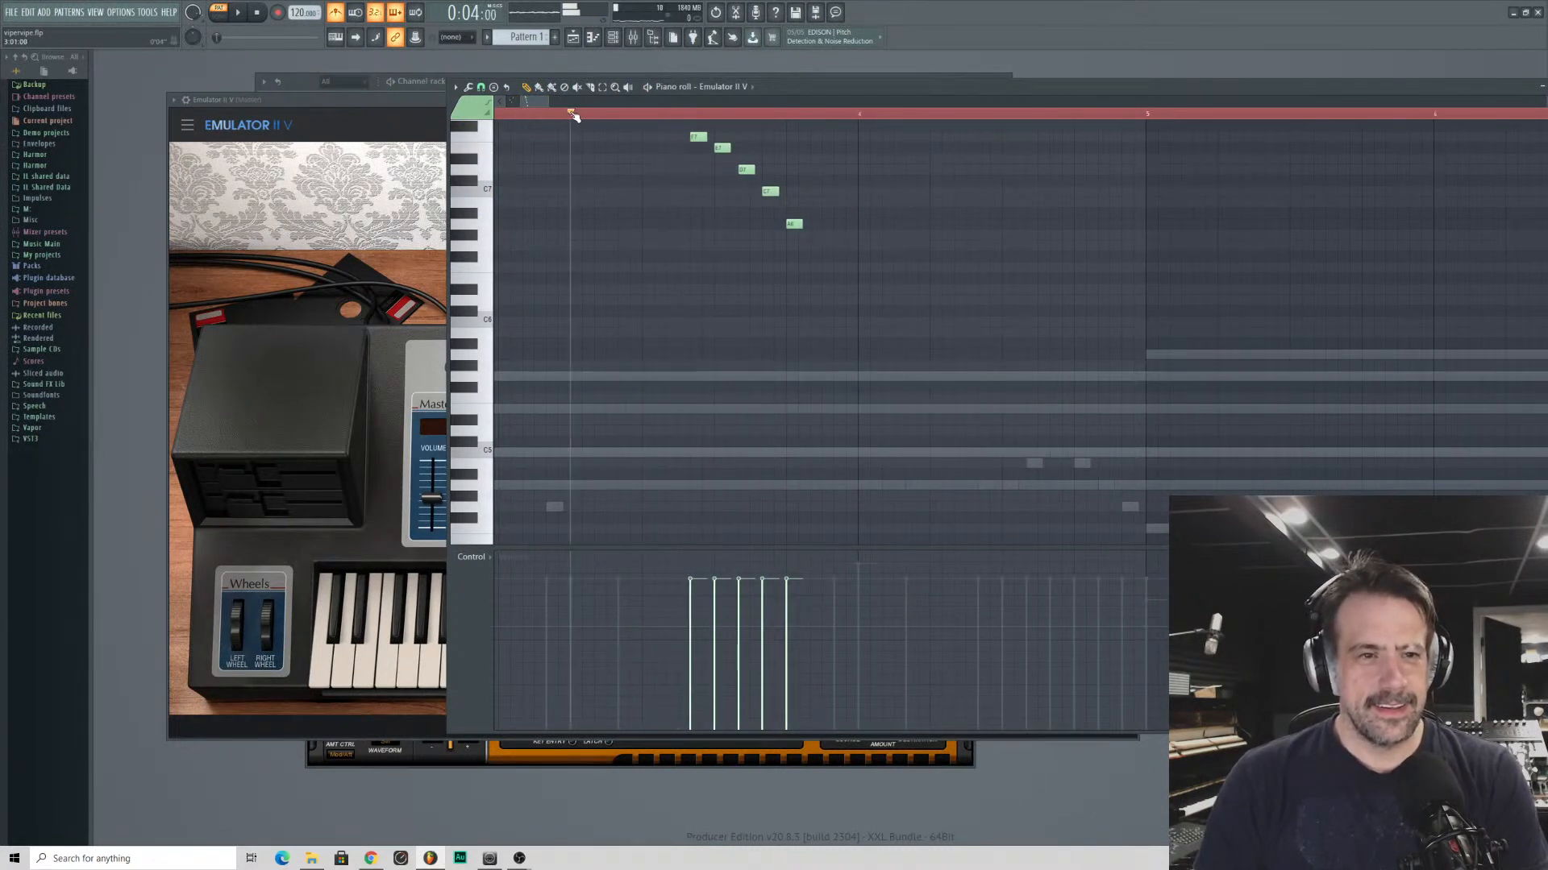
pyautogui.press('space')
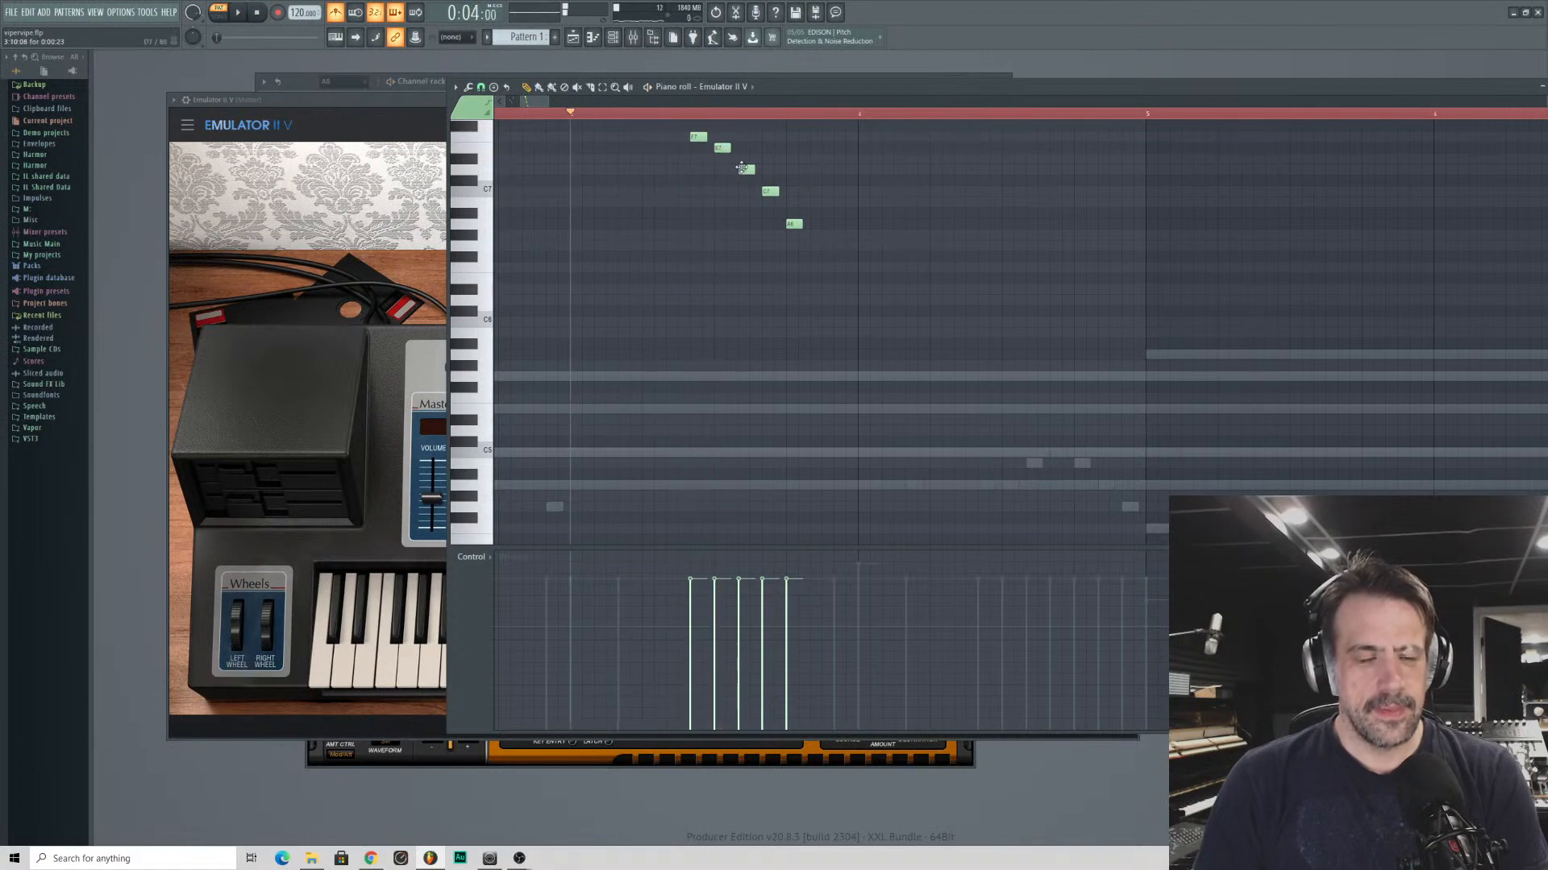
pyautogui.press('space')
pyautogui.press('space')
# - Shift the D7, C7 and A6 notes of the bar 3 run later, leaving gaps before D7 and A6, and check the playback
pyautogui.moveTo(741, 168); pyautogui.dragTo(767, 168)
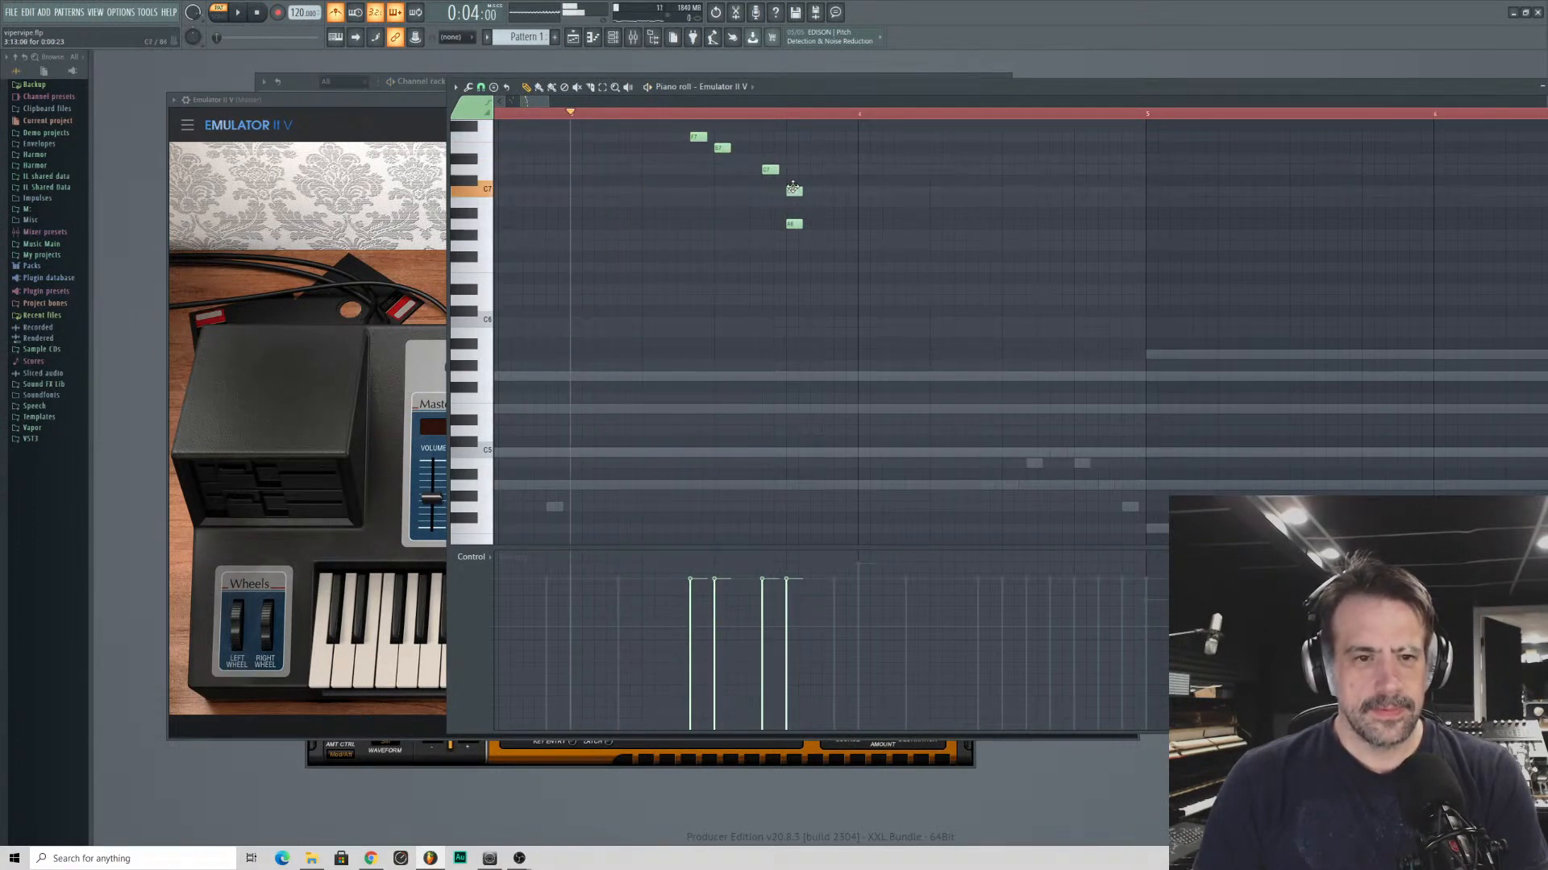
pyautogui.moveTo(794, 223); pyautogui.dragTo(829, 222)
pyautogui.press('space')
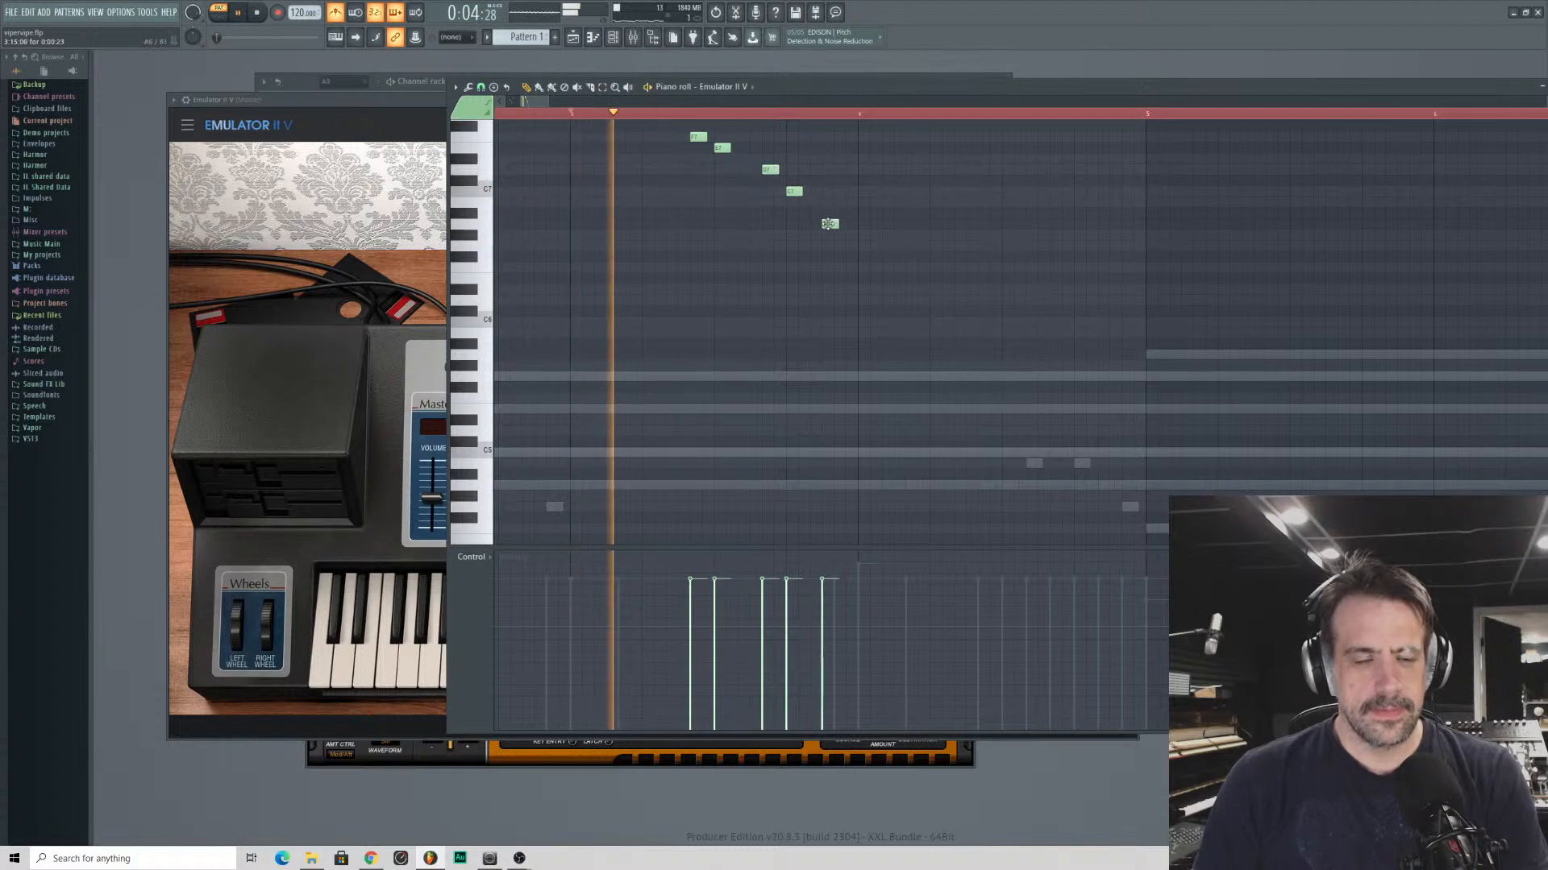
pyautogui.press('space')
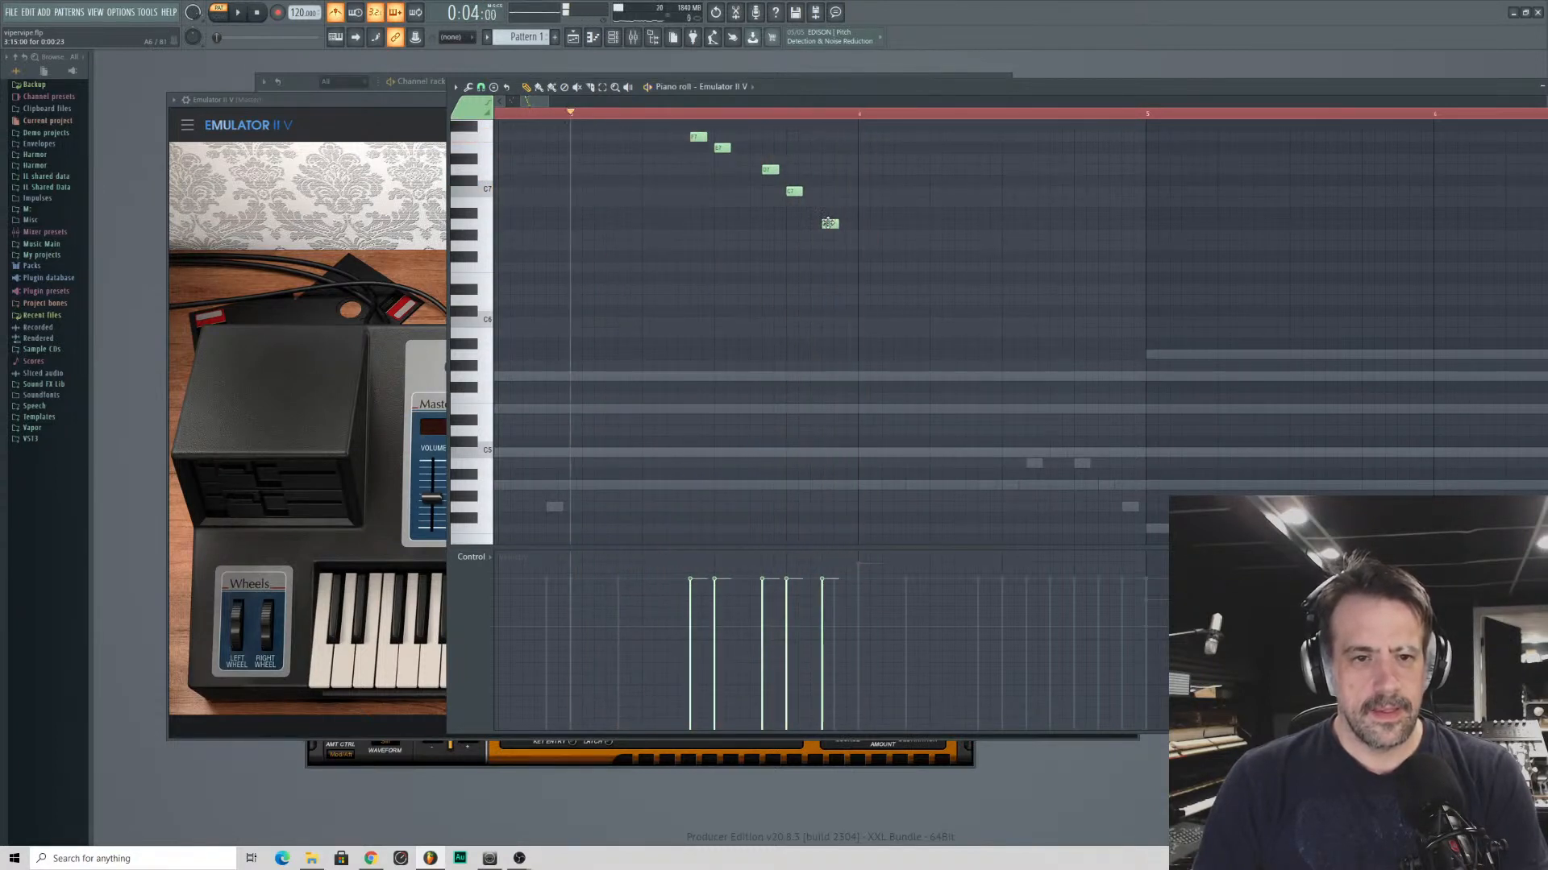
pyautogui.moveTo(829, 224); pyautogui.dragTo(812, 225)
pyautogui.press('space')
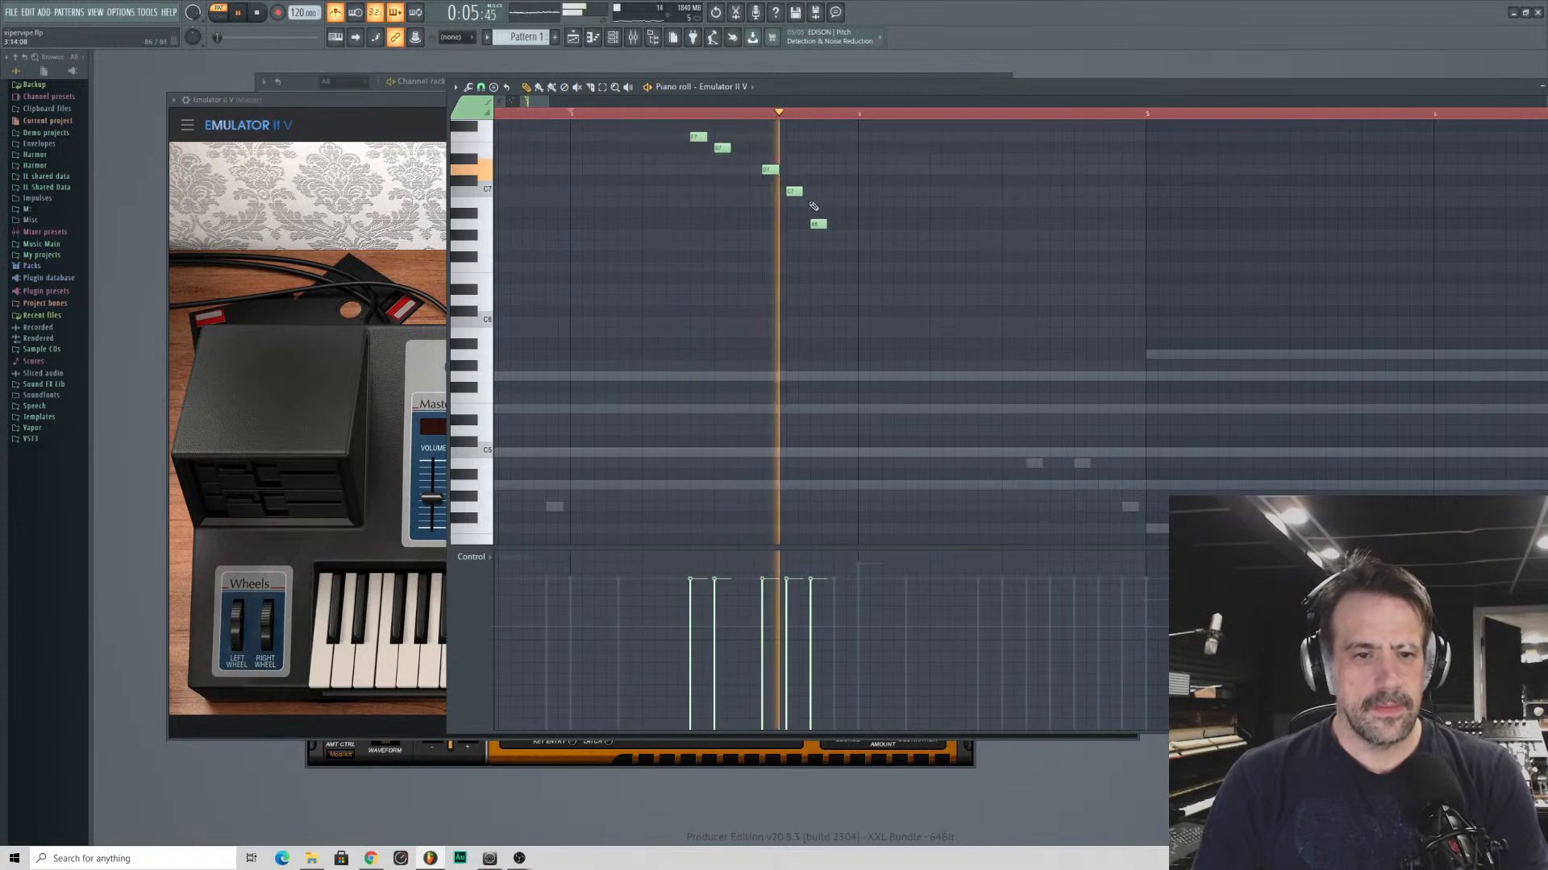
pyautogui.moveTo(815, 225); pyautogui.dragTo(838, 224)
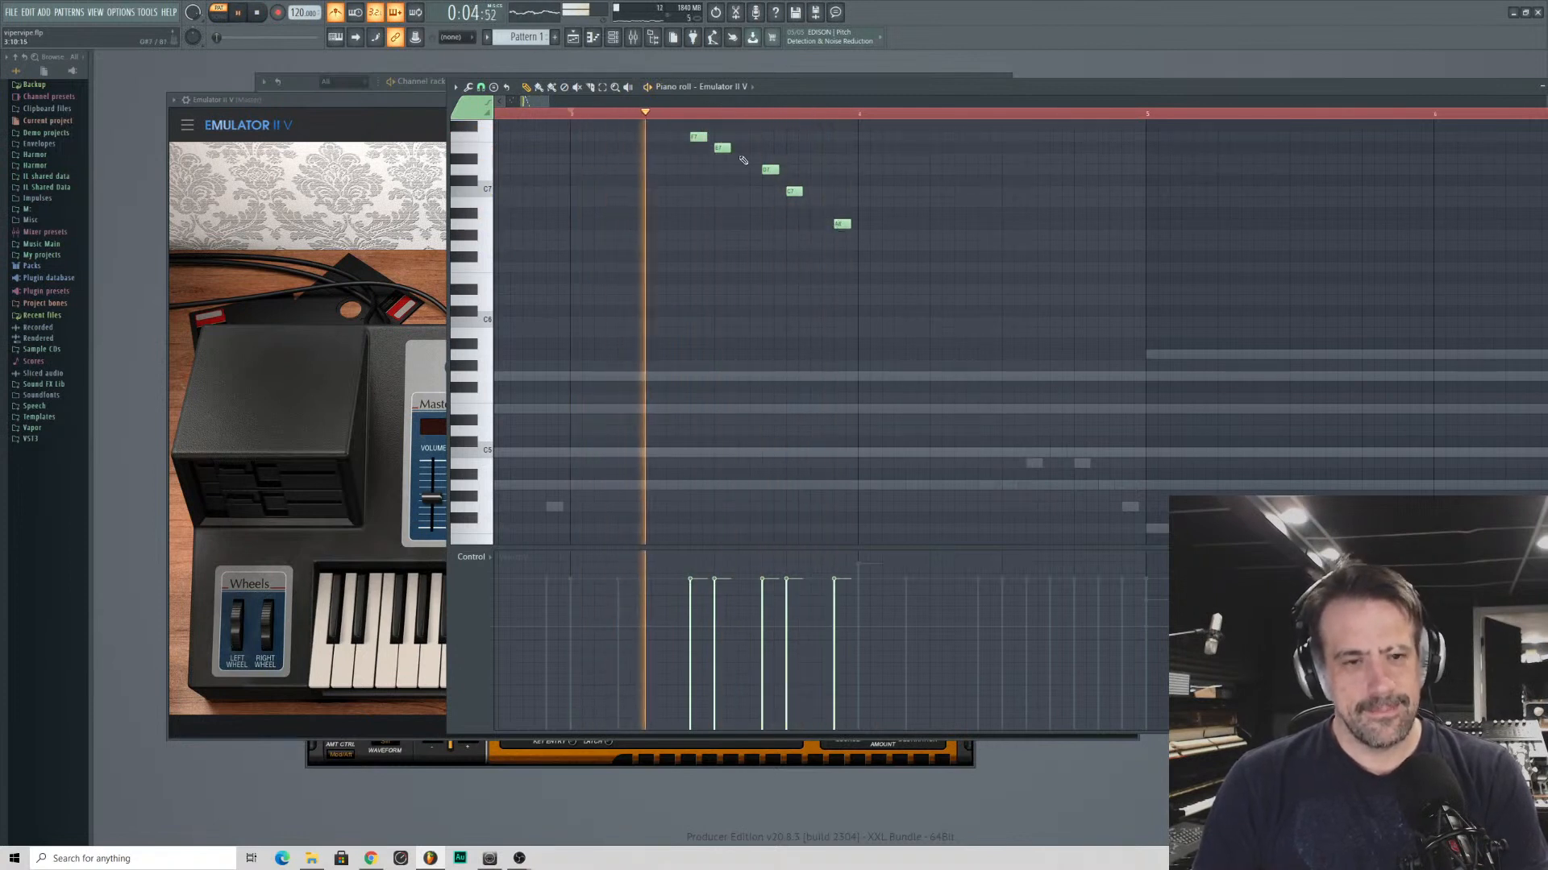
pyautogui.scroll(-3, 585, 115)
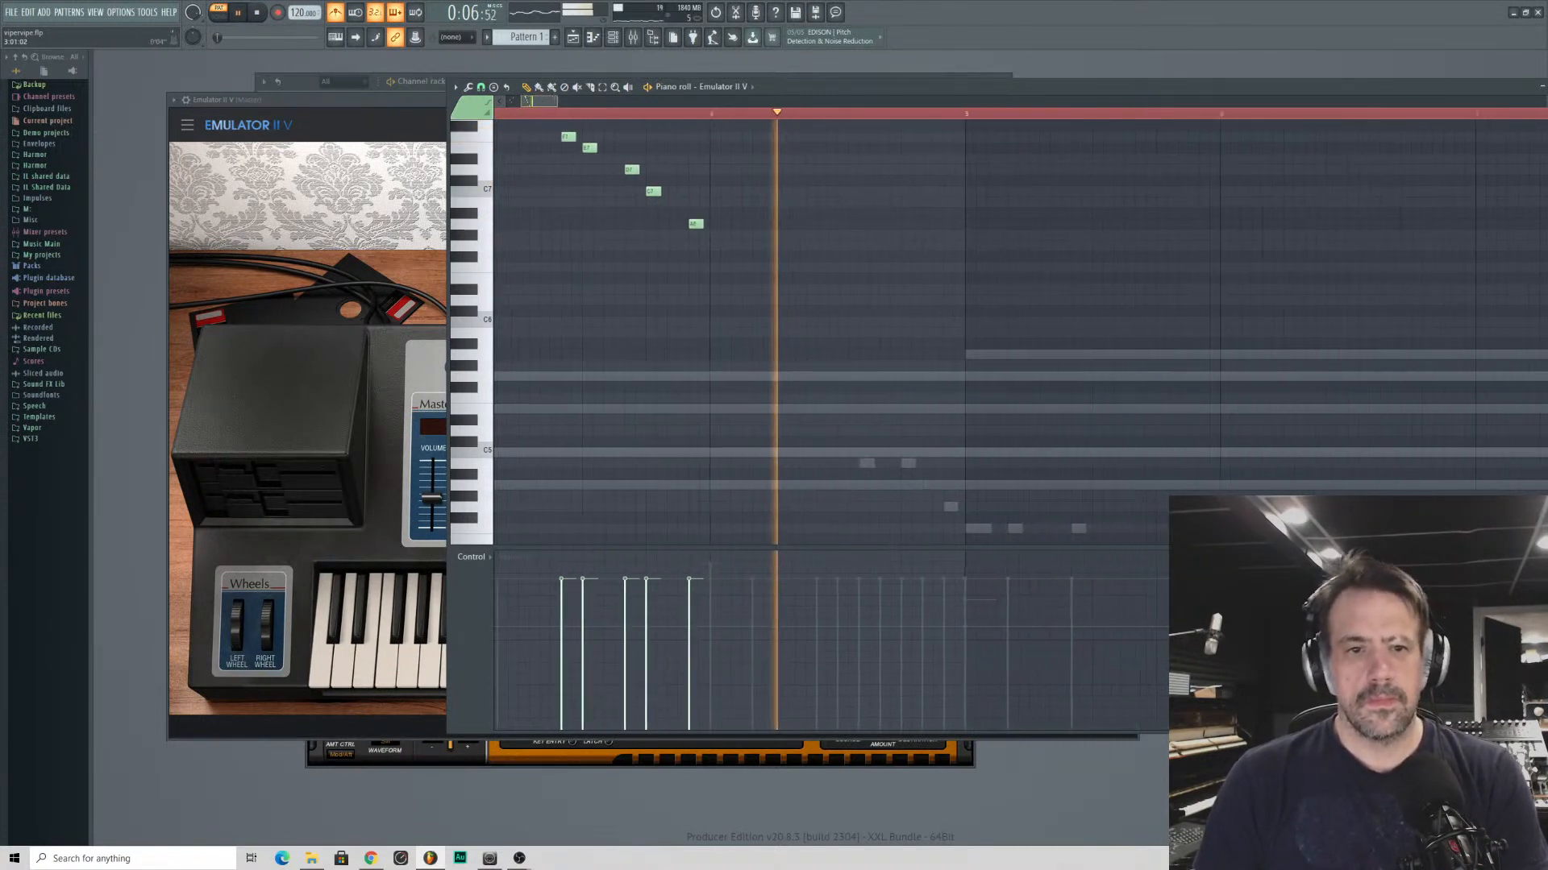
# - Duplicate the entire four-bar melody phrase into bars 5 to 8 and play it from bar 5
pyautogui.hotkey('ctrl', 'a')
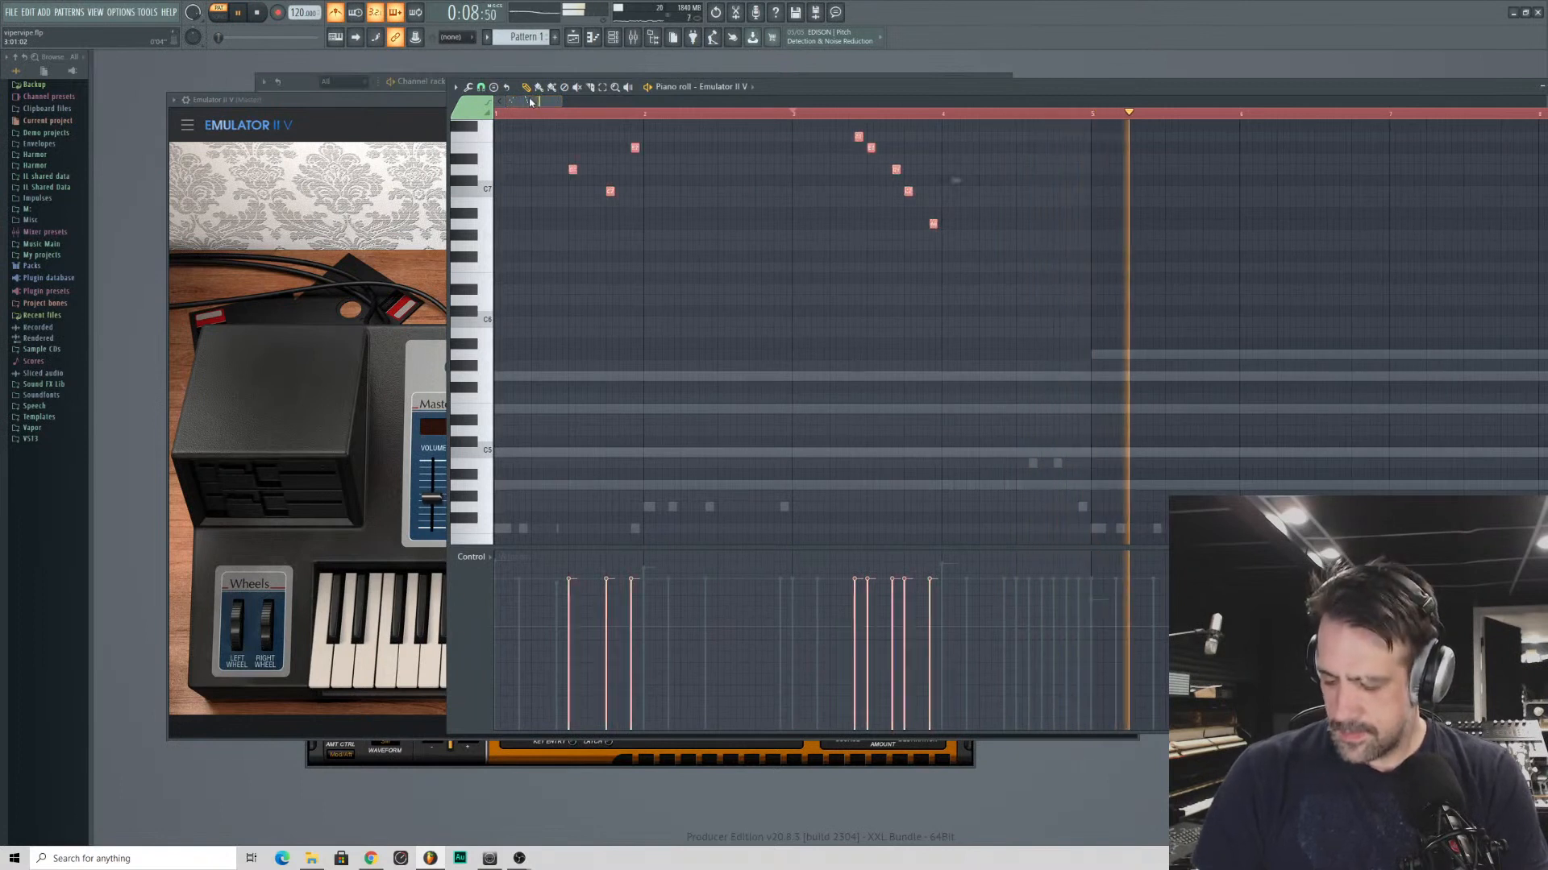
pyautogui.moveTo(537, 101); pyautogui.dragTo(569, 102)
pyautogui.press('space')
pyautogui.hotkey('ctrl', 'v')
pyautogui.click(540, 115)
pyautogui.hotkey('ctrl', 'd')
pyautogui.press('space')
# - Raise the last note of the bar 7 run by an octave to A7, and close the piano roll
pyautogui.scroll(6, 597, 179)
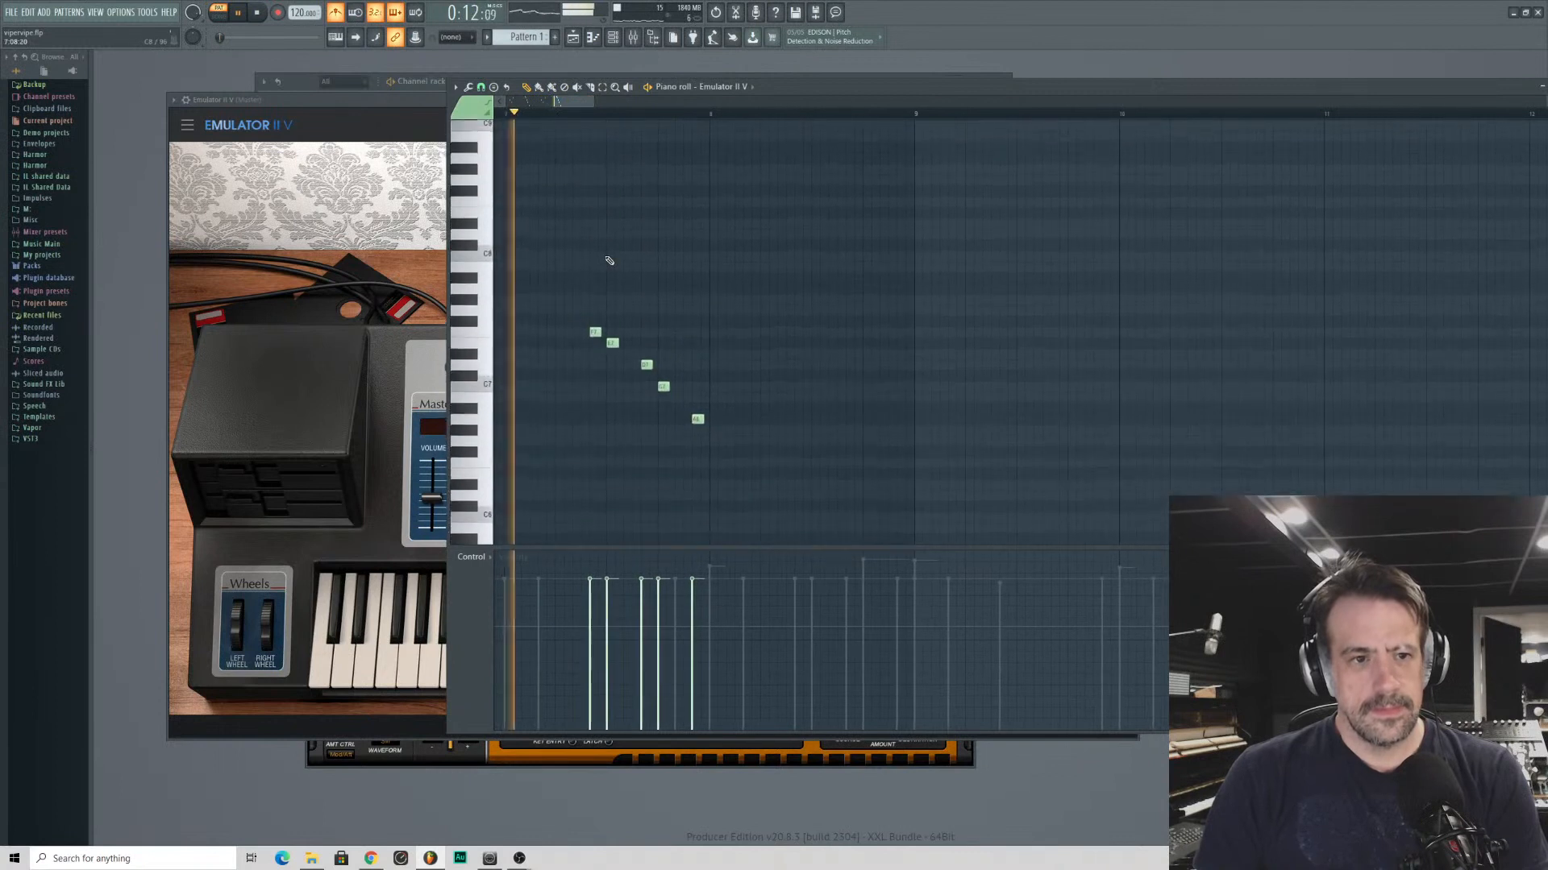
pyautogui.scroll(-2, 609, 261)
pyautogui.press('space')
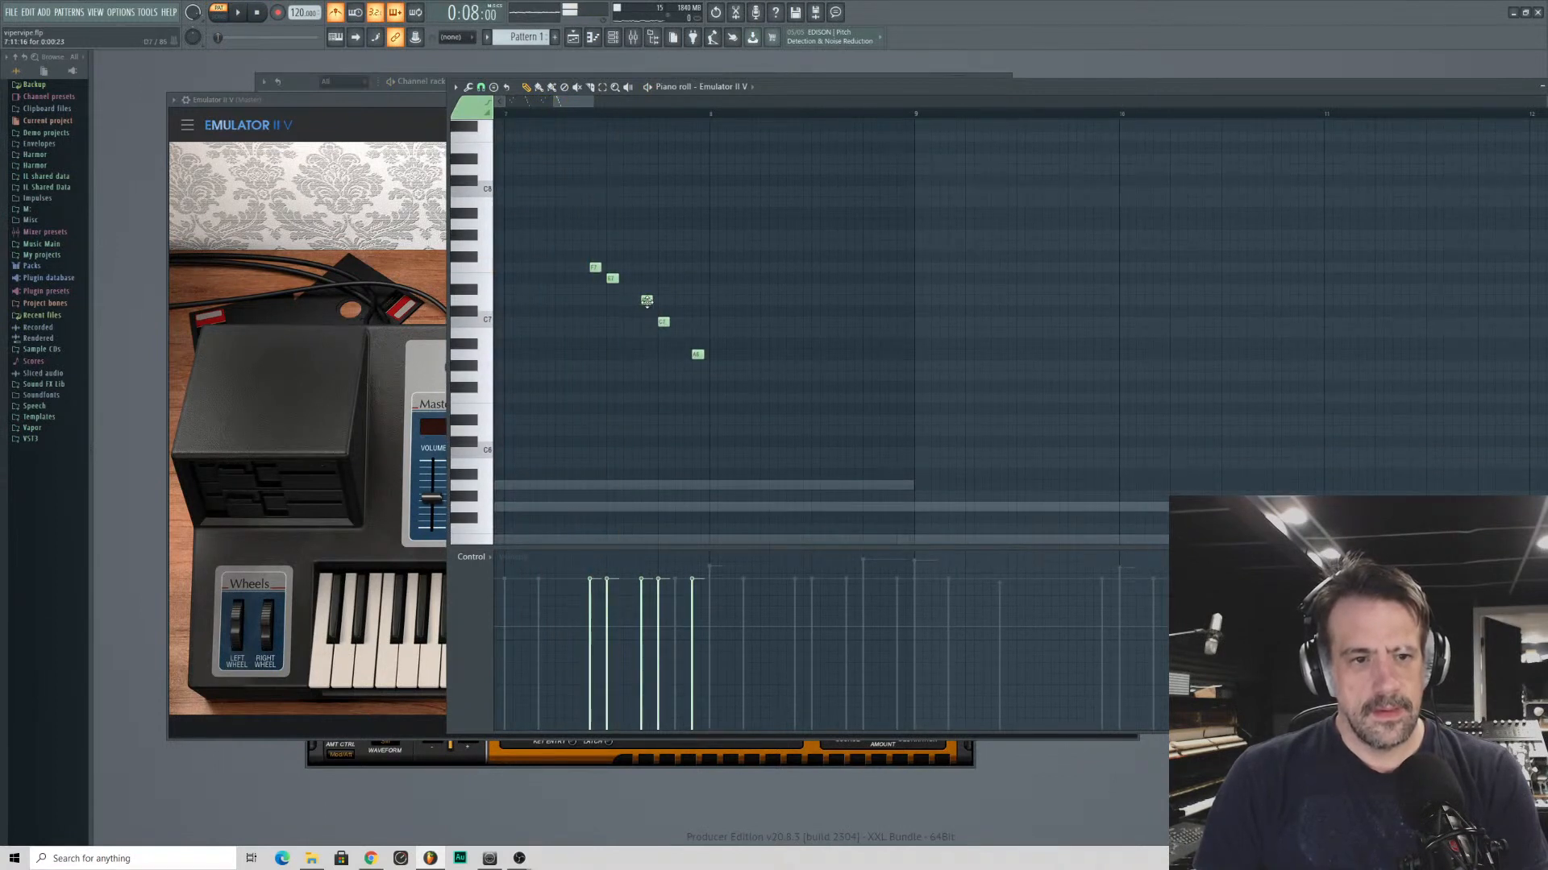
pyautogui.moveTo(697, 354); pyautogui.dragTo(697, 224)
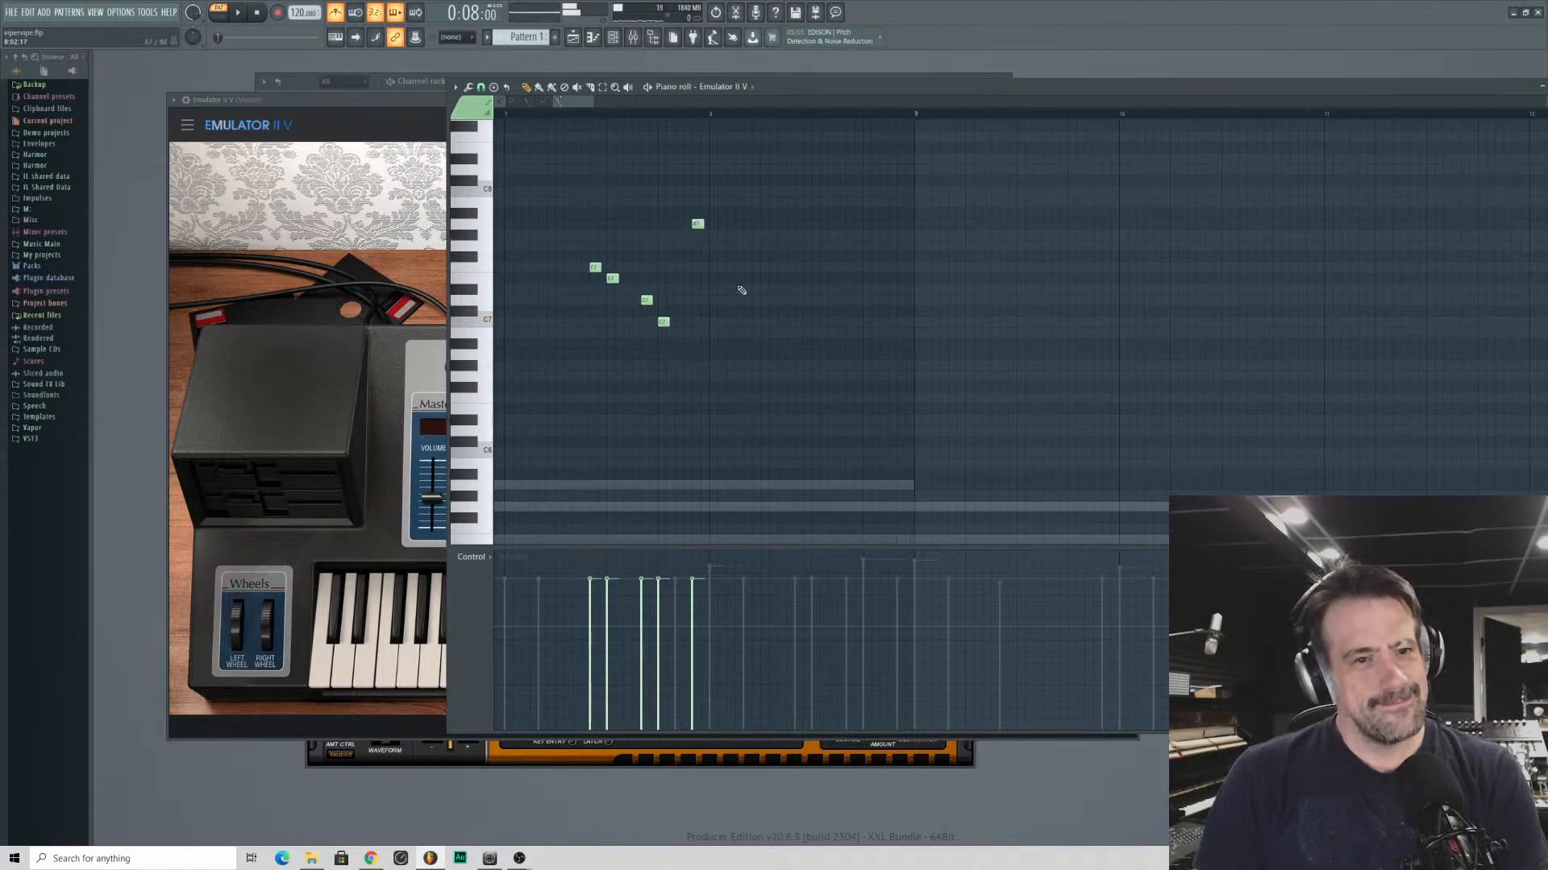
pyautogui.moveTo(1222, 90); pyautogui.dragTo(1025, 92)
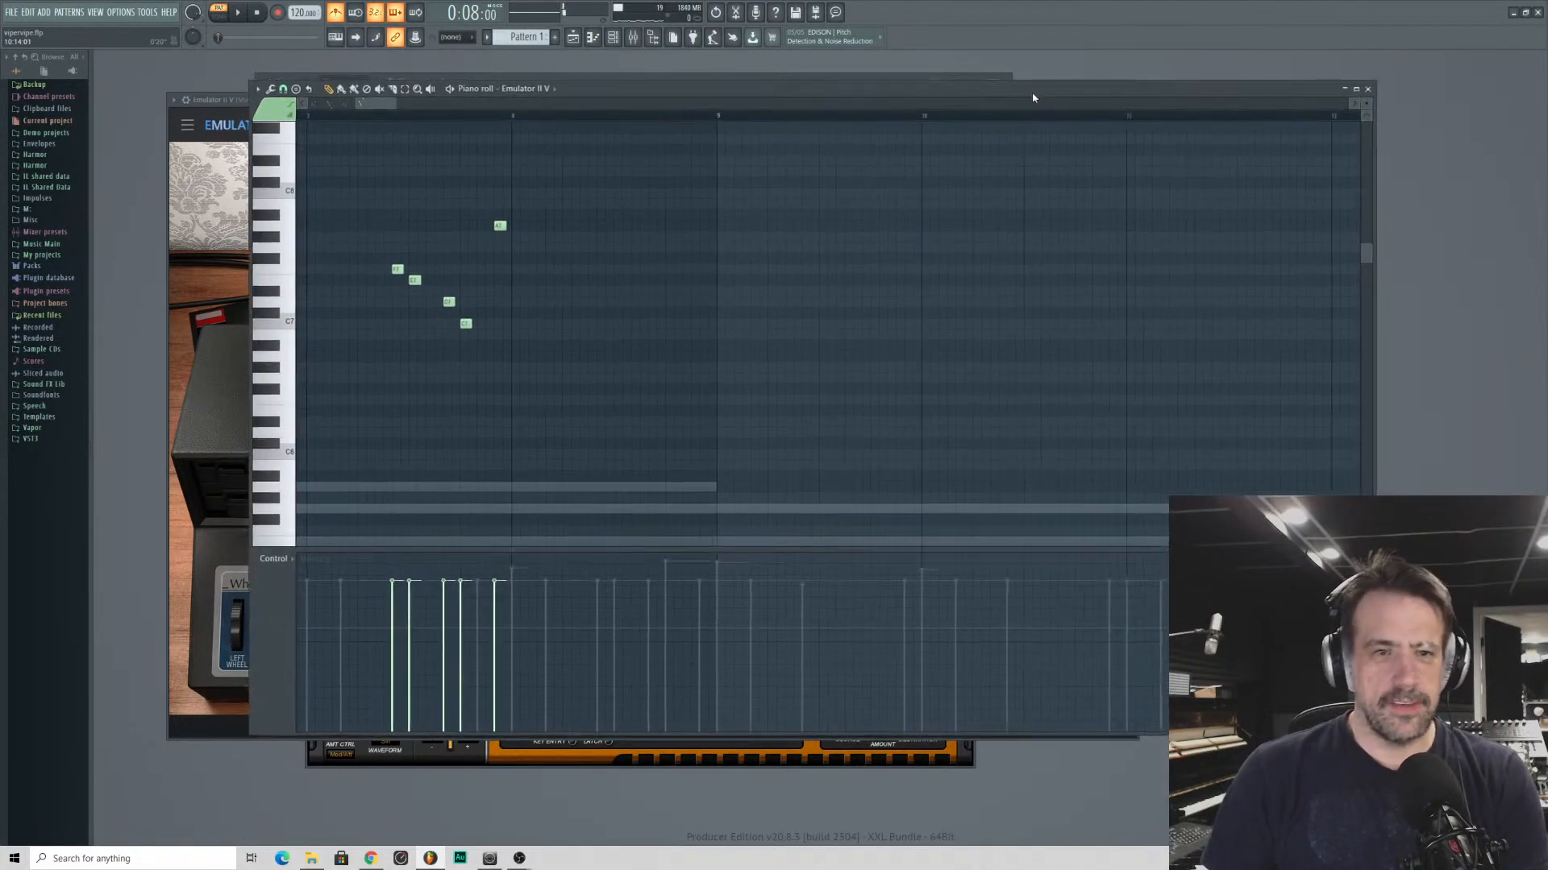
pyautogui.click(1367, 88)
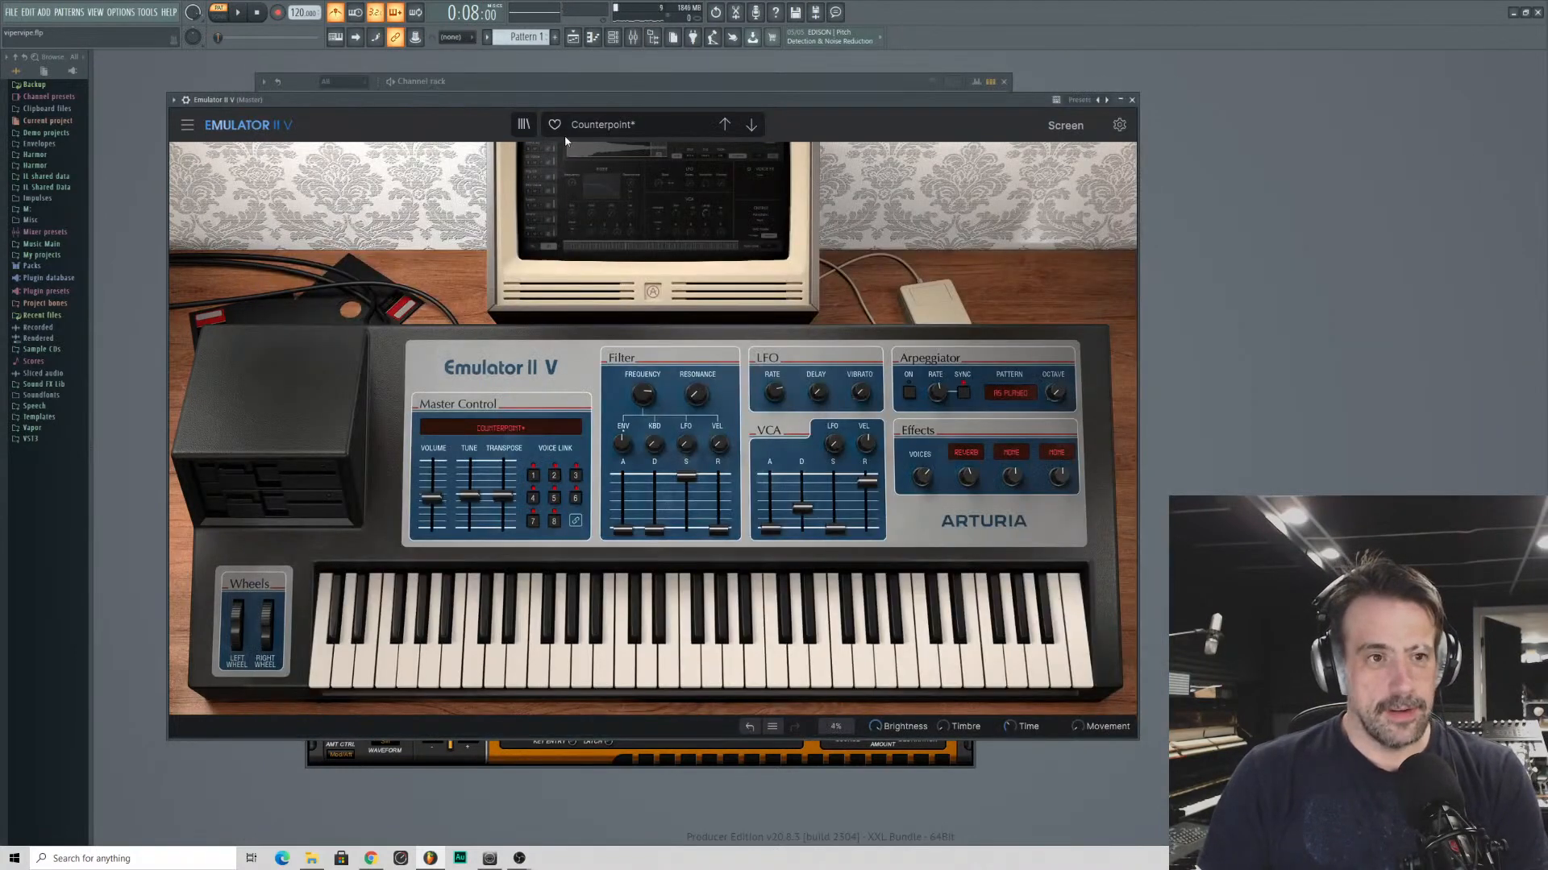
# - Step through the Emulator II V presets from Counterpoint to Dream Maker
pyautogui.click(750, 127)
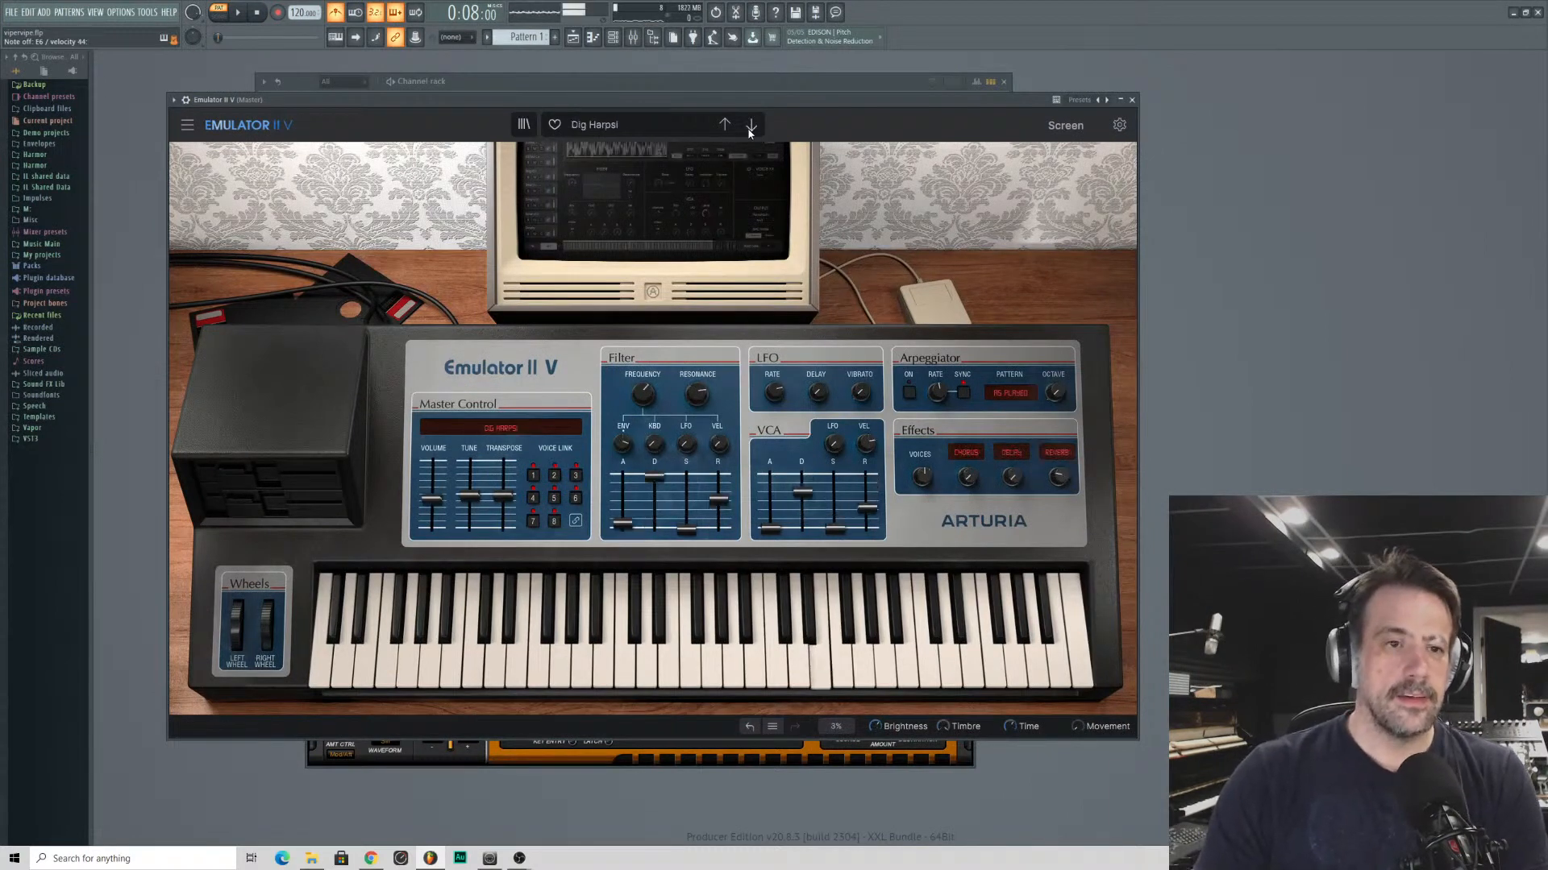
pyautogui.click(749, 127)
pyautogui.click(750, 126)
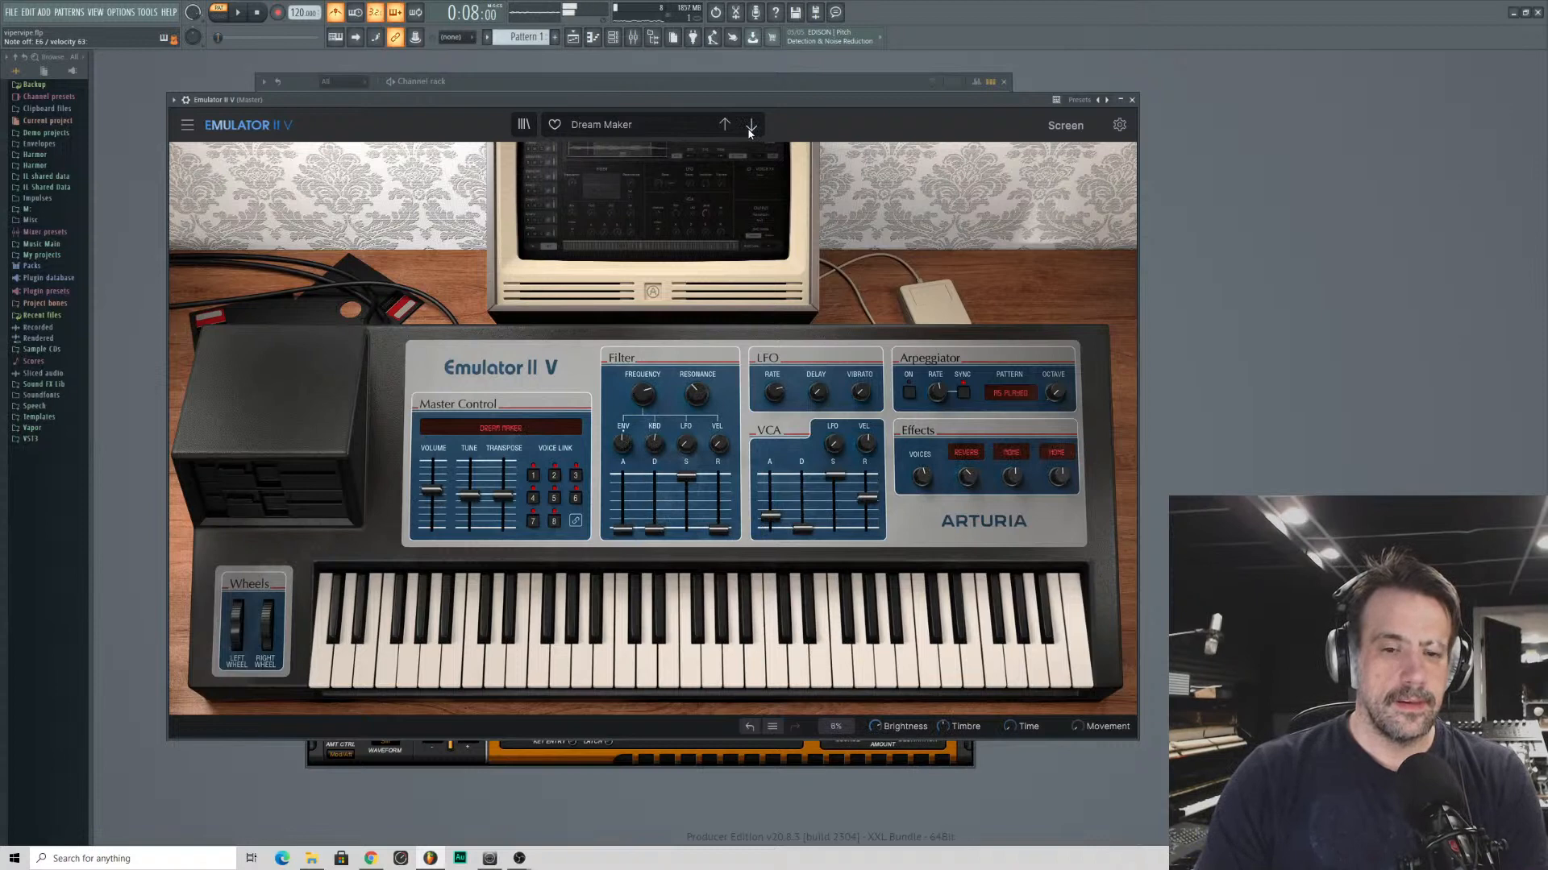
# - Increase the Dream Maker VCA release, turn down the effect dry/wet level, and open the effects page in the screen view
pyautogui.moveTo(868, 519); pyautogui.dragTo(868, 483)
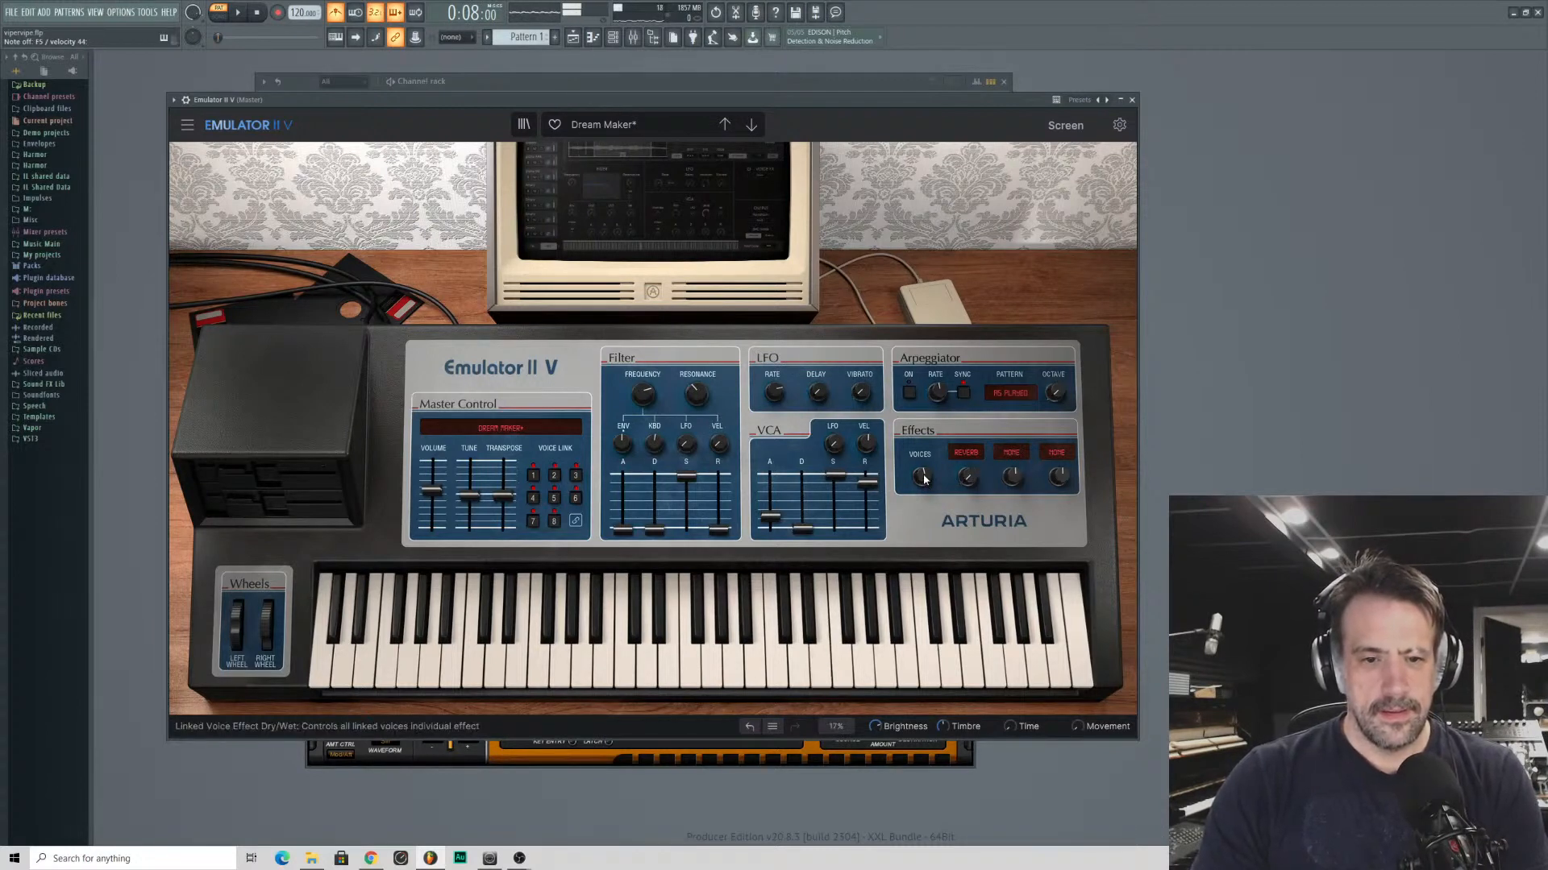
pyautogui.moveTo(925, 481)
pyautogui.moveTo(926, 481); pyautogui.dragTo(925, 556)
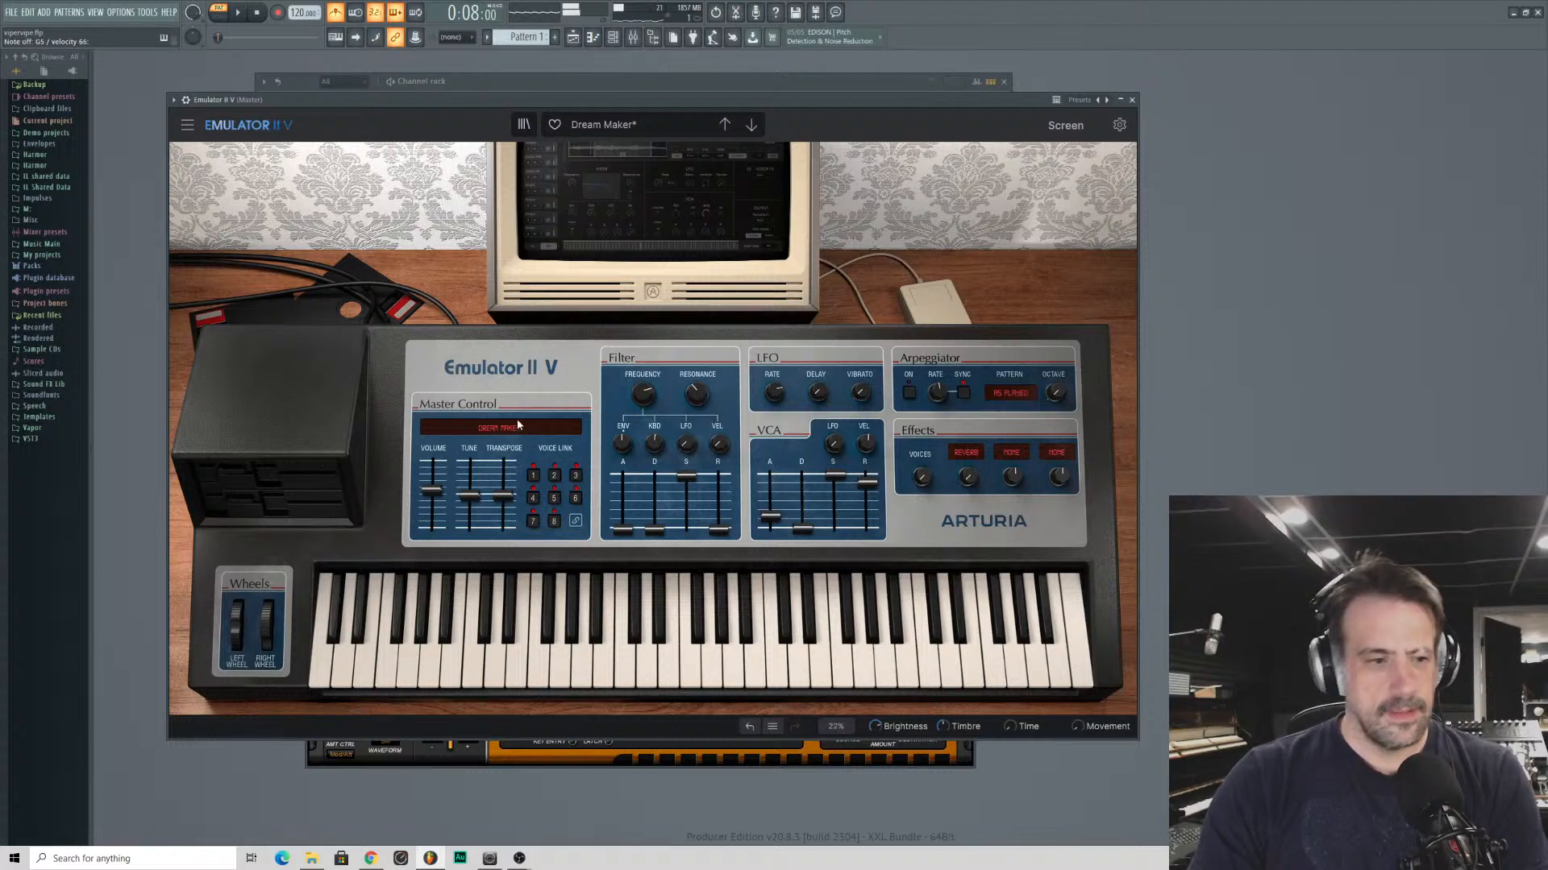
pyautogui.click(1066, 125)
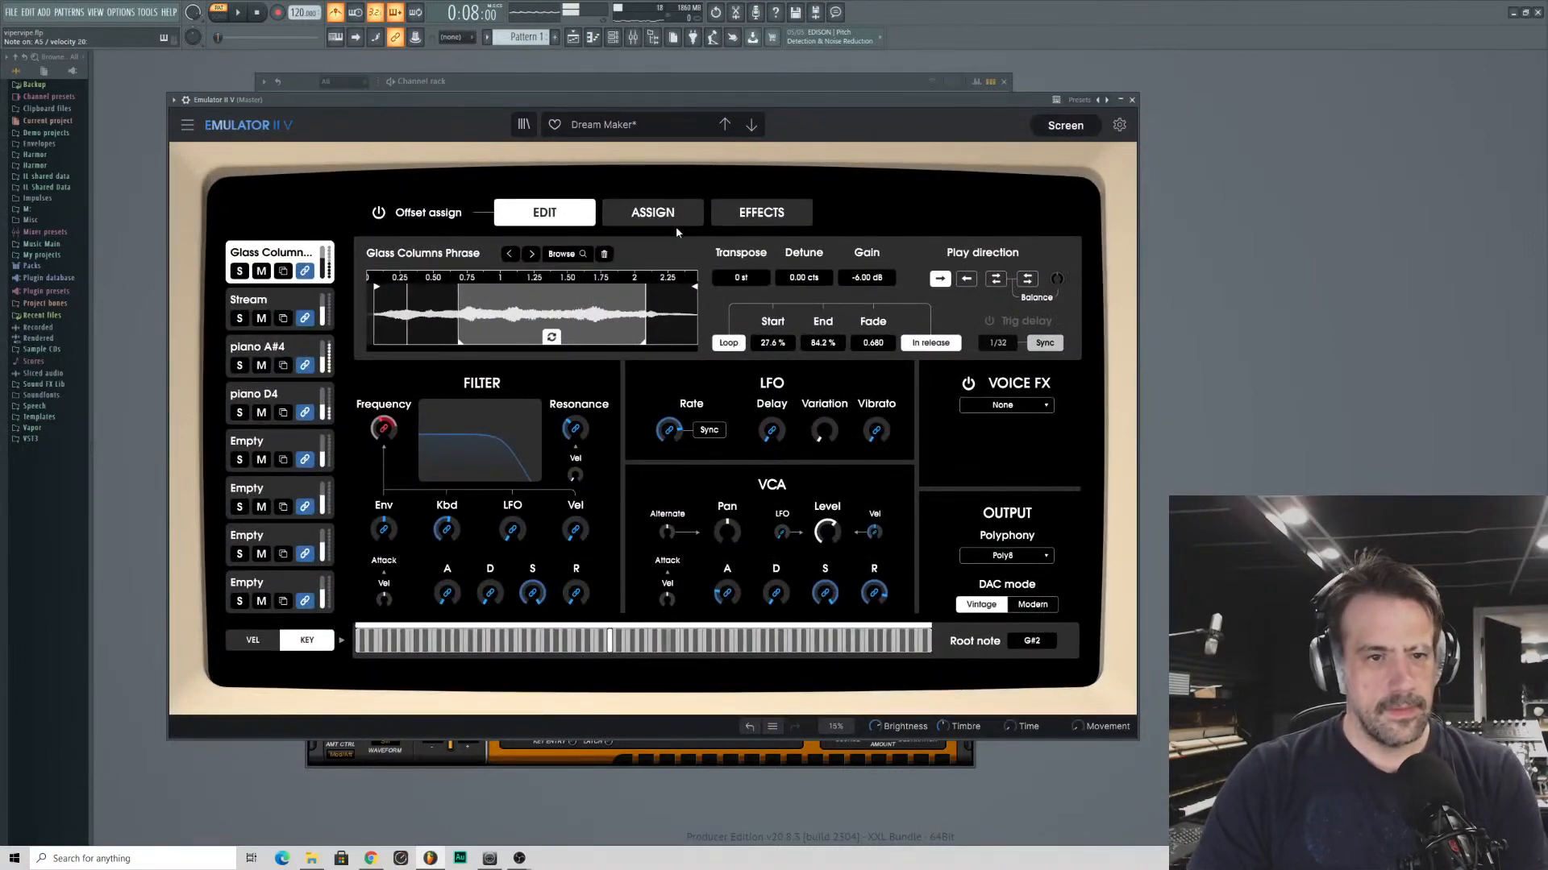
pyautogui.click(761, 212)
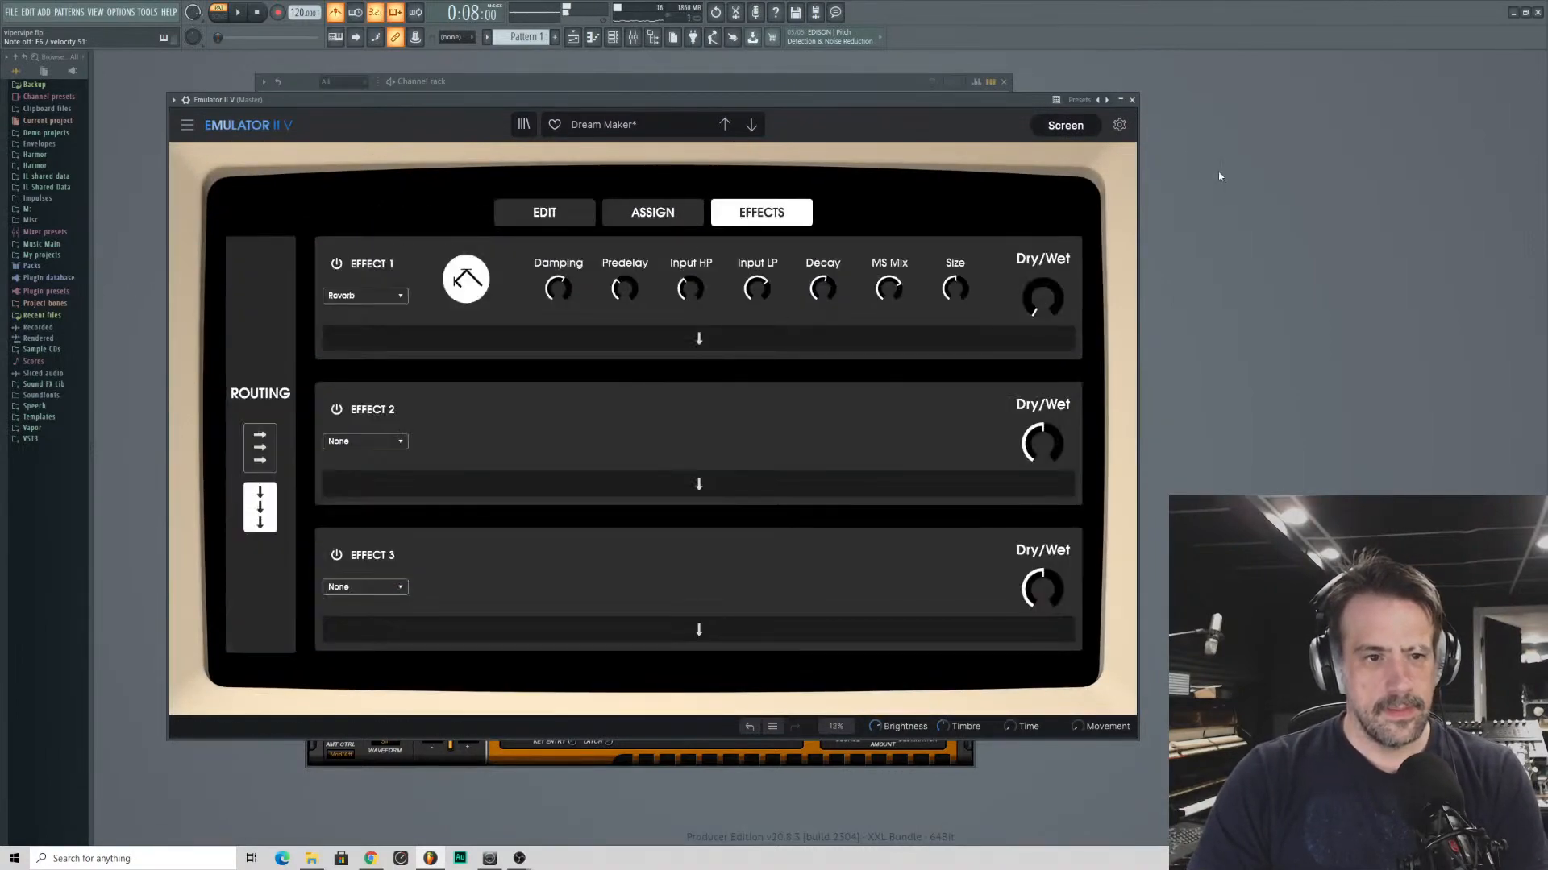
# - Close the Emulator II V and SubBoomBass2 windows and route the Emulator II V channel to mixer insert 4
pyautogui.click(1131, 100)
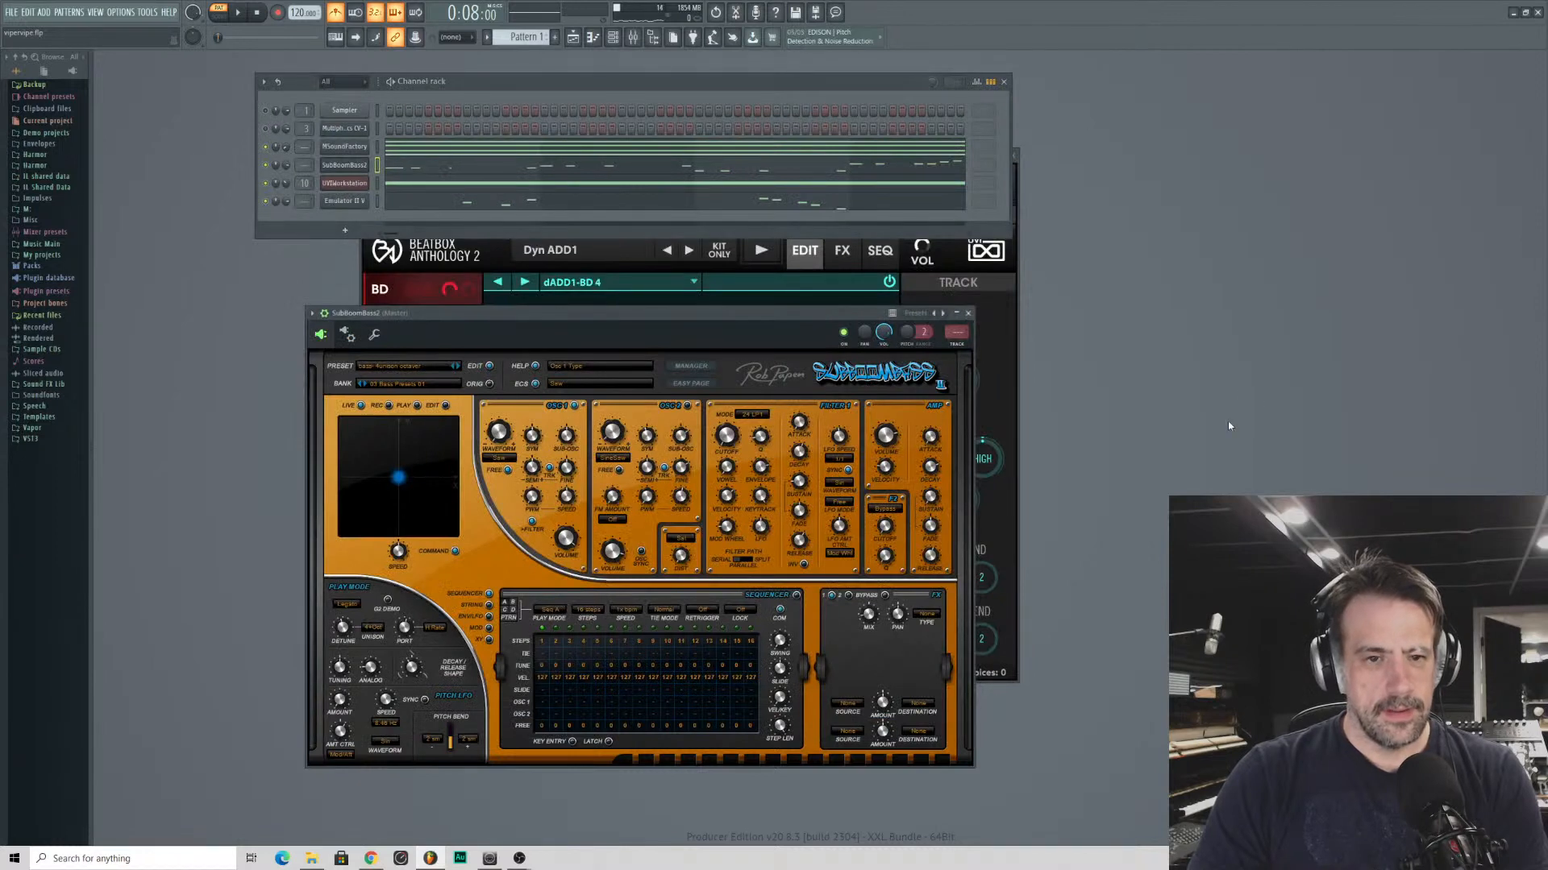
pyautogui.click(968, 314)
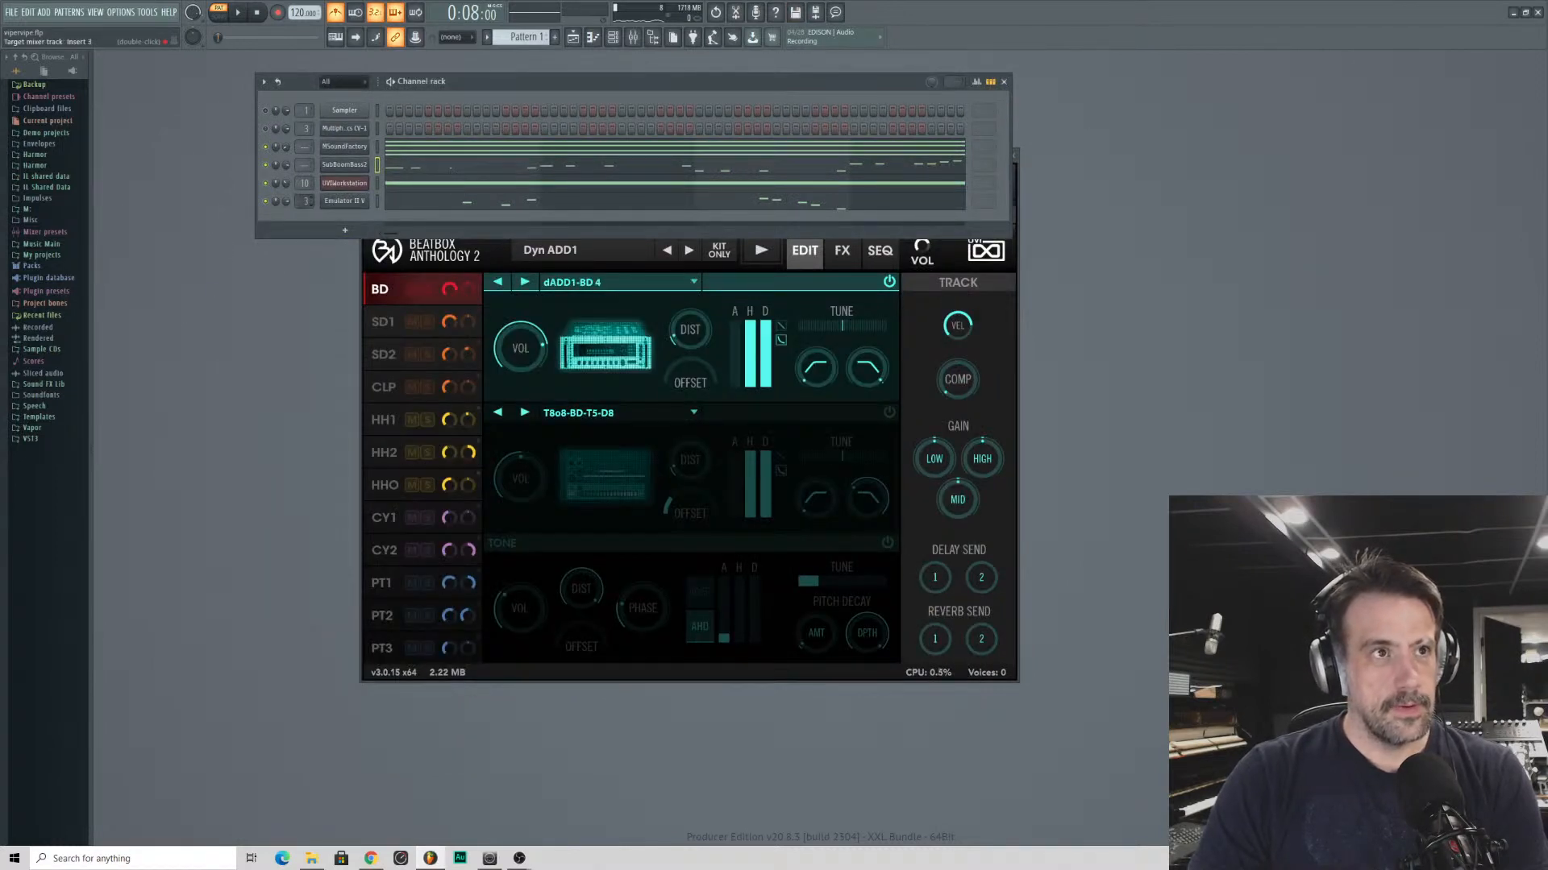
pyautogui.scroll(1, 305, 201)
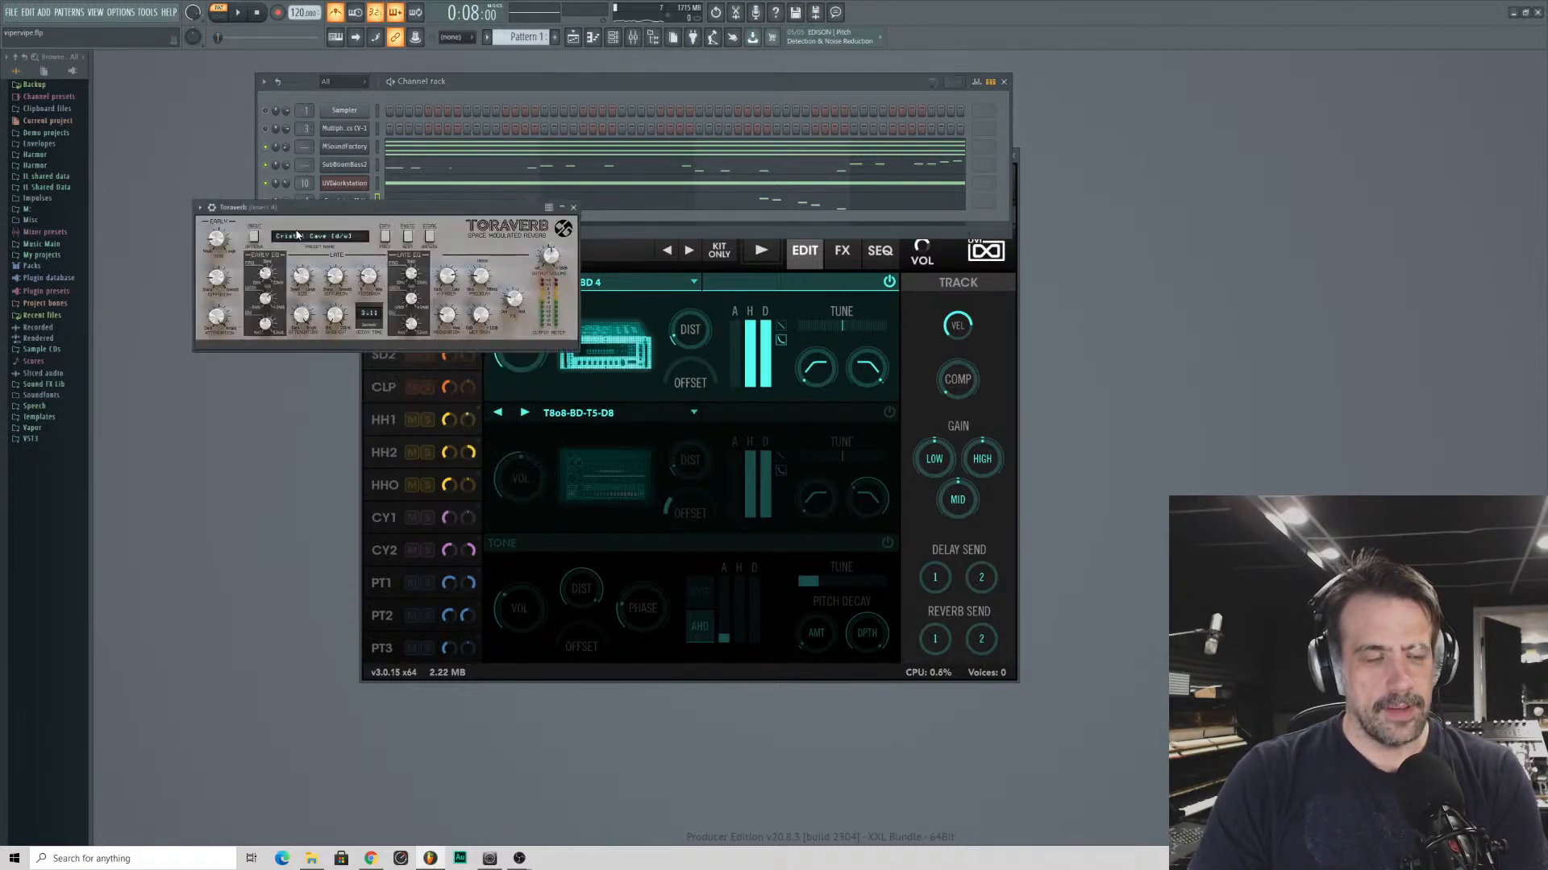
# - Move the Toraverb window over the drum plugin and step through its reverb presets to Concert Hall
pyautogui.moveTo(302, 209); pyautogui.dragTo(616, 206)
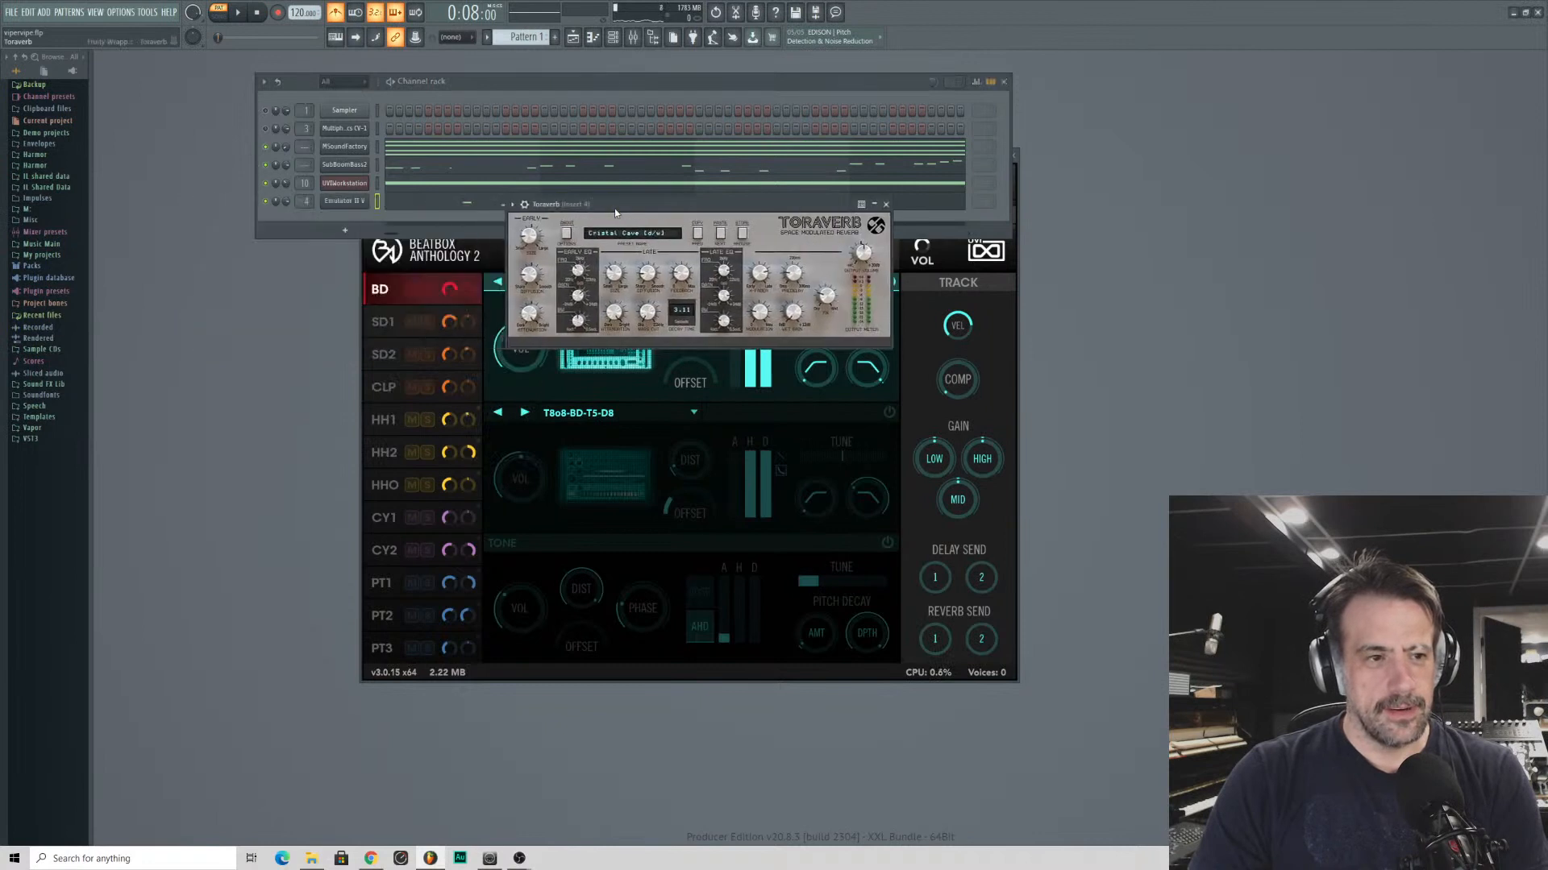
pyautogui.click(719, 235)
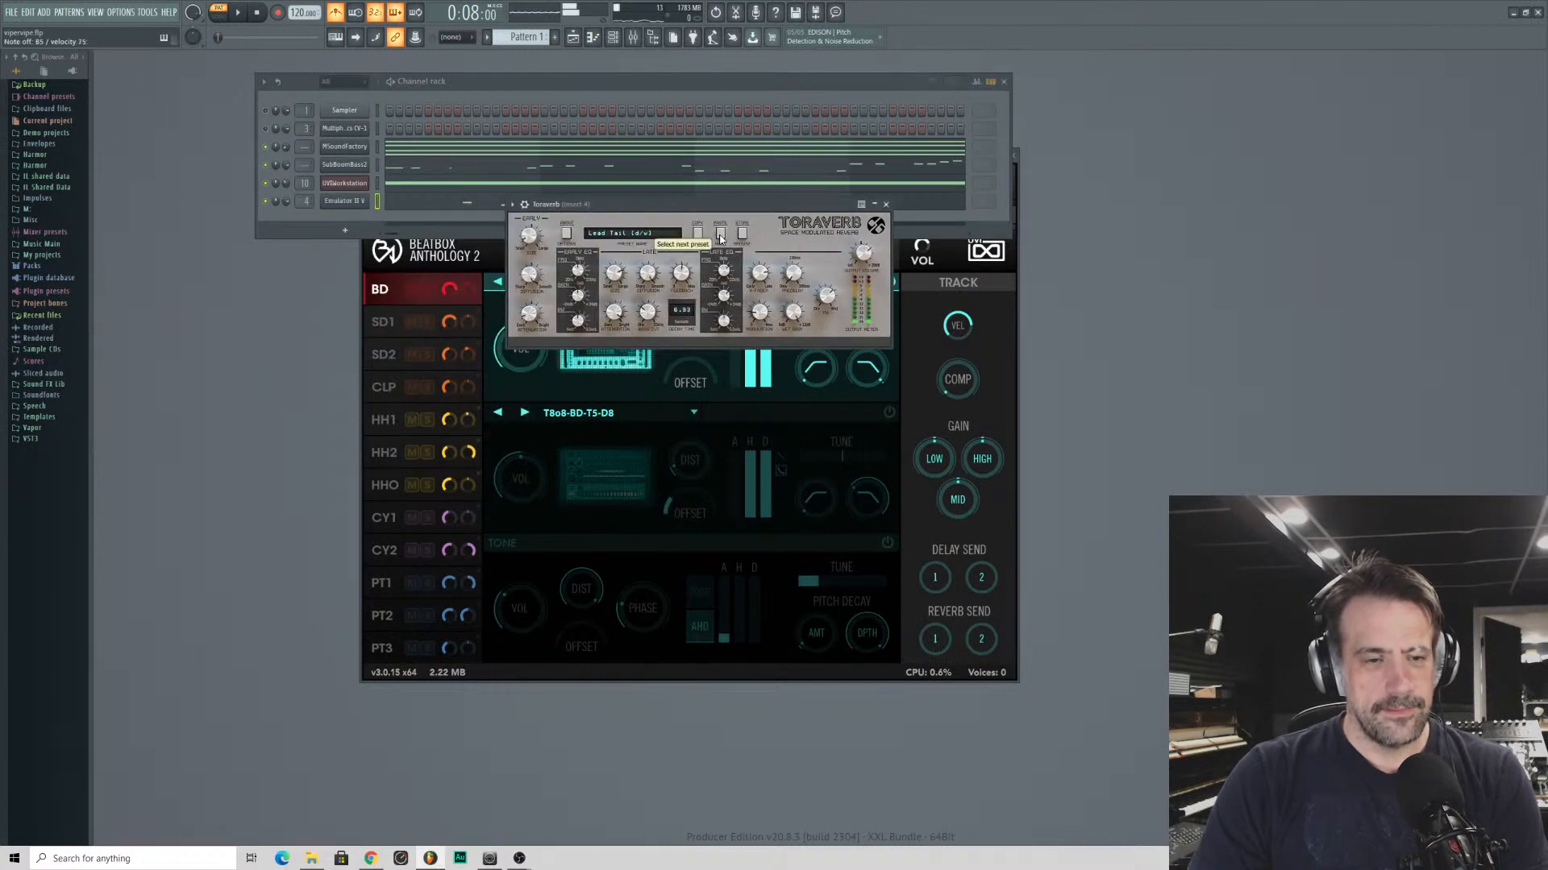
pyautogui.click(720, 235)
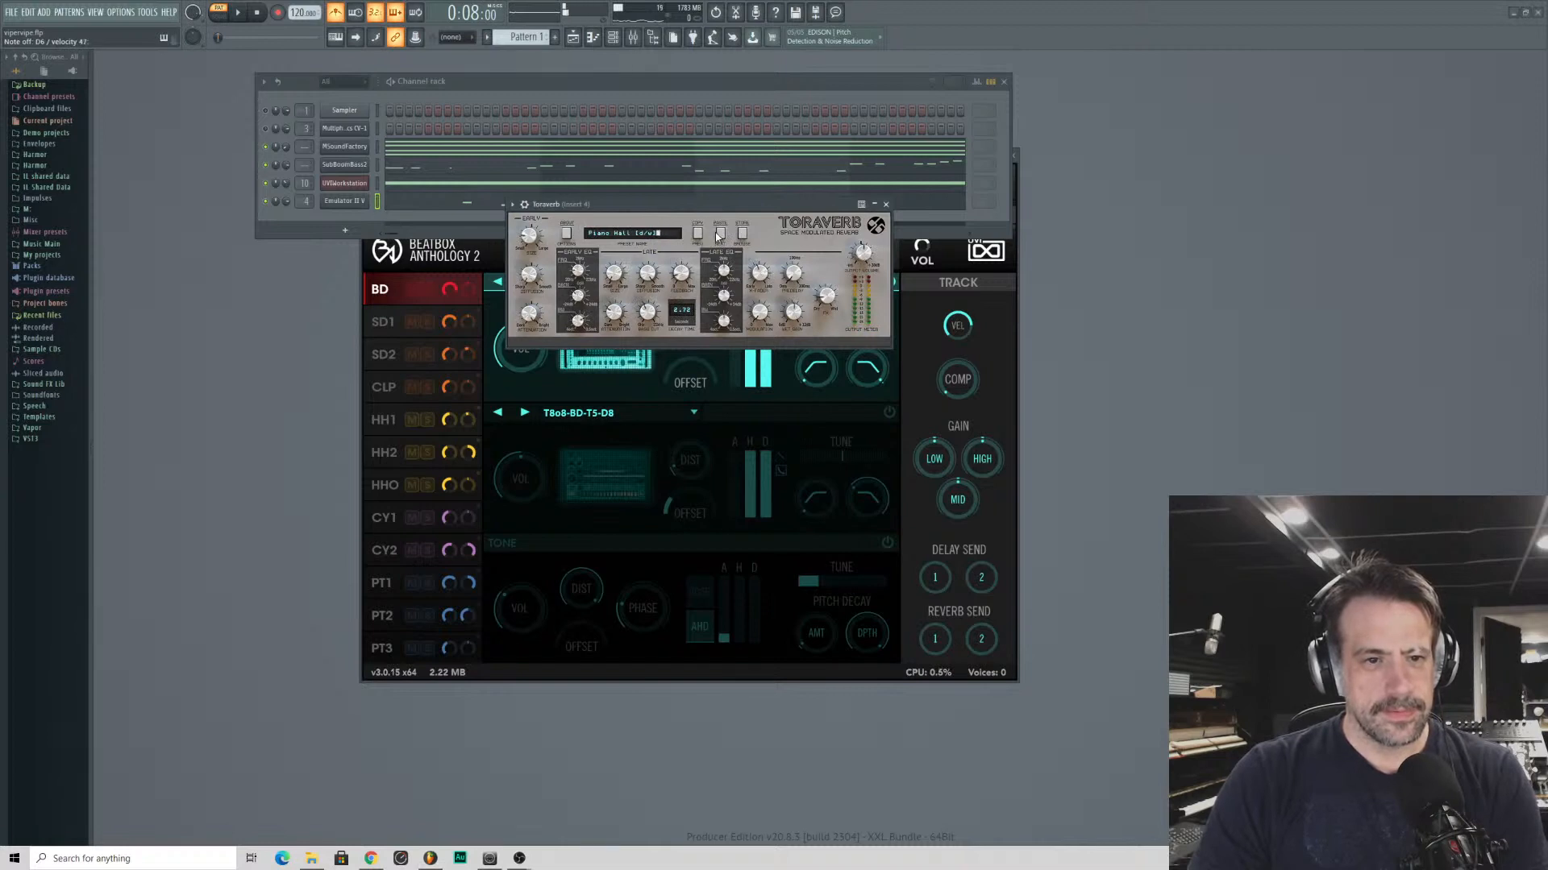
pyautogui.click(720, 235)
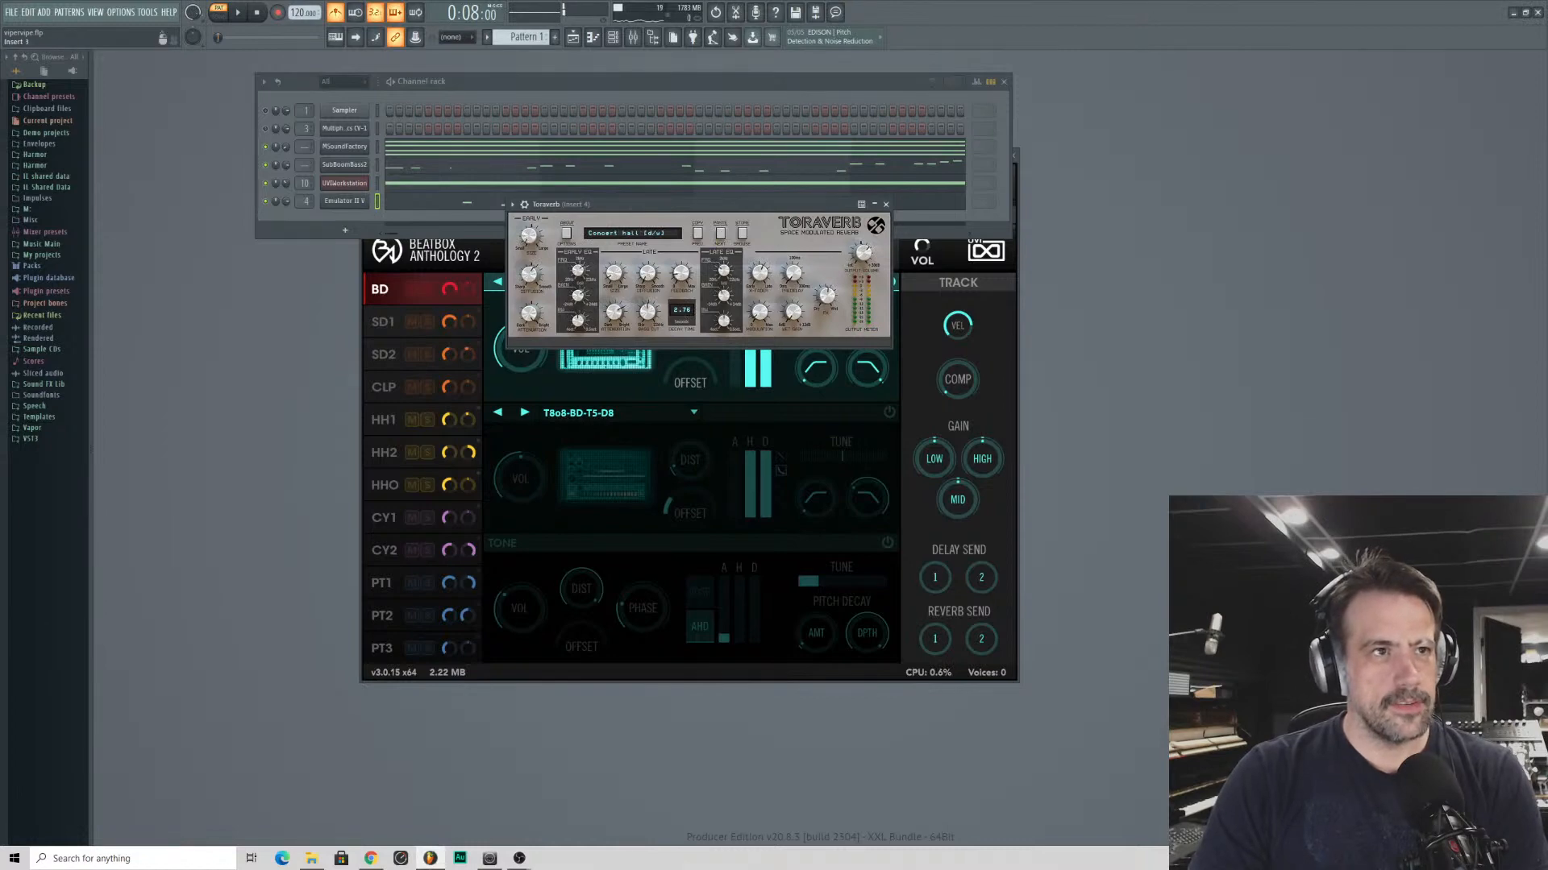
# - Open the Emulator II V edit page and adjust the levels of the Glass Columns and Stream voices
pyautogui.click(344, 201)
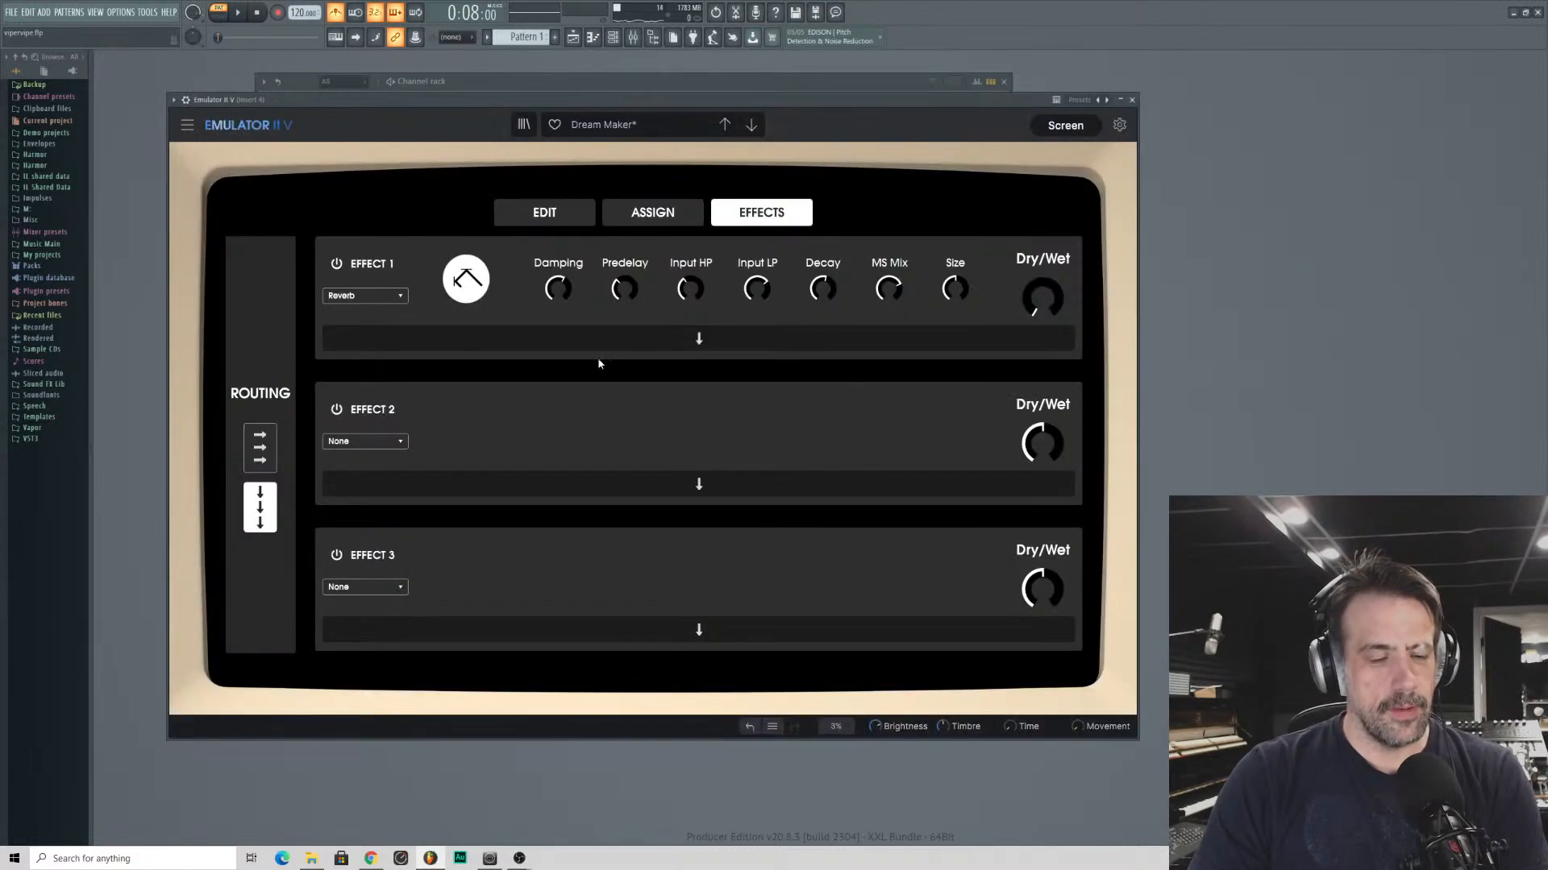
pyautogui.click(582, 212)
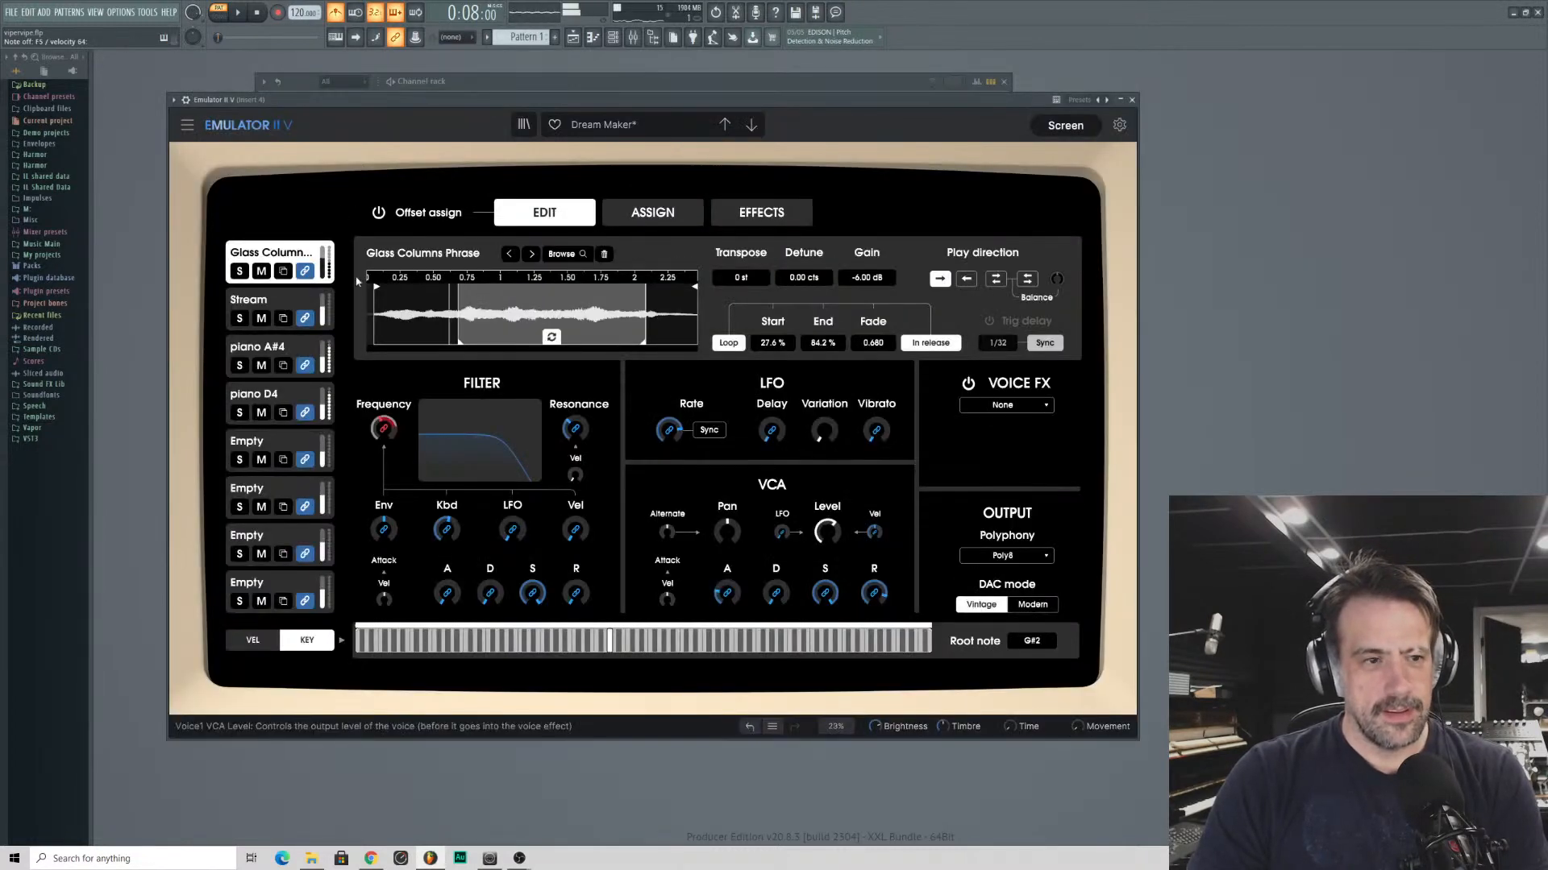
pyautogui.click(235, 301)
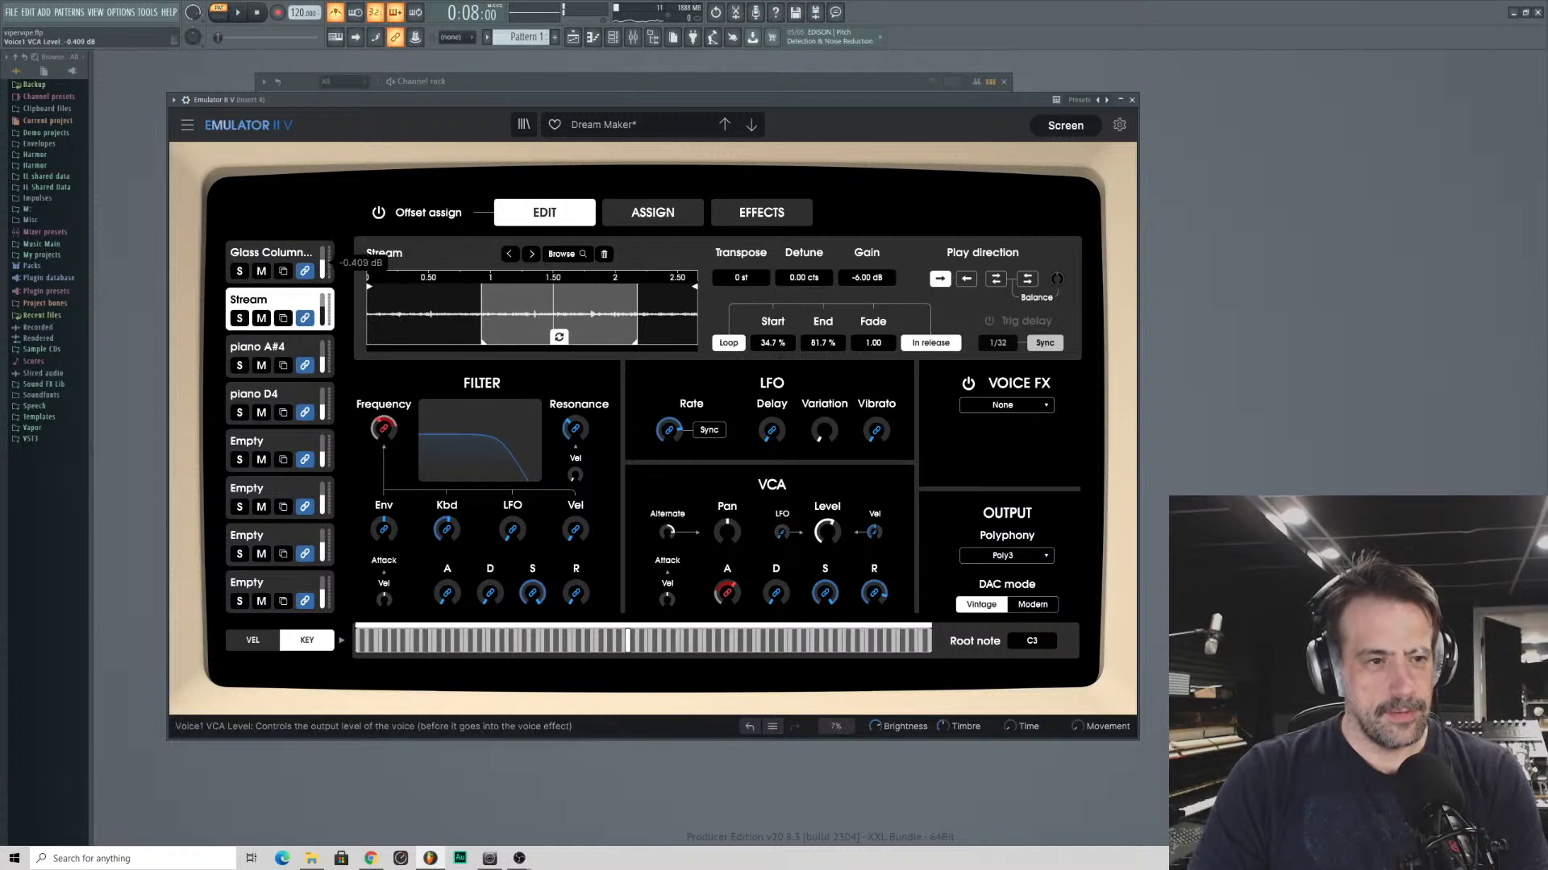
pyautogui.moveTo(324, 308); pyautogui.dragTo(324, 264)
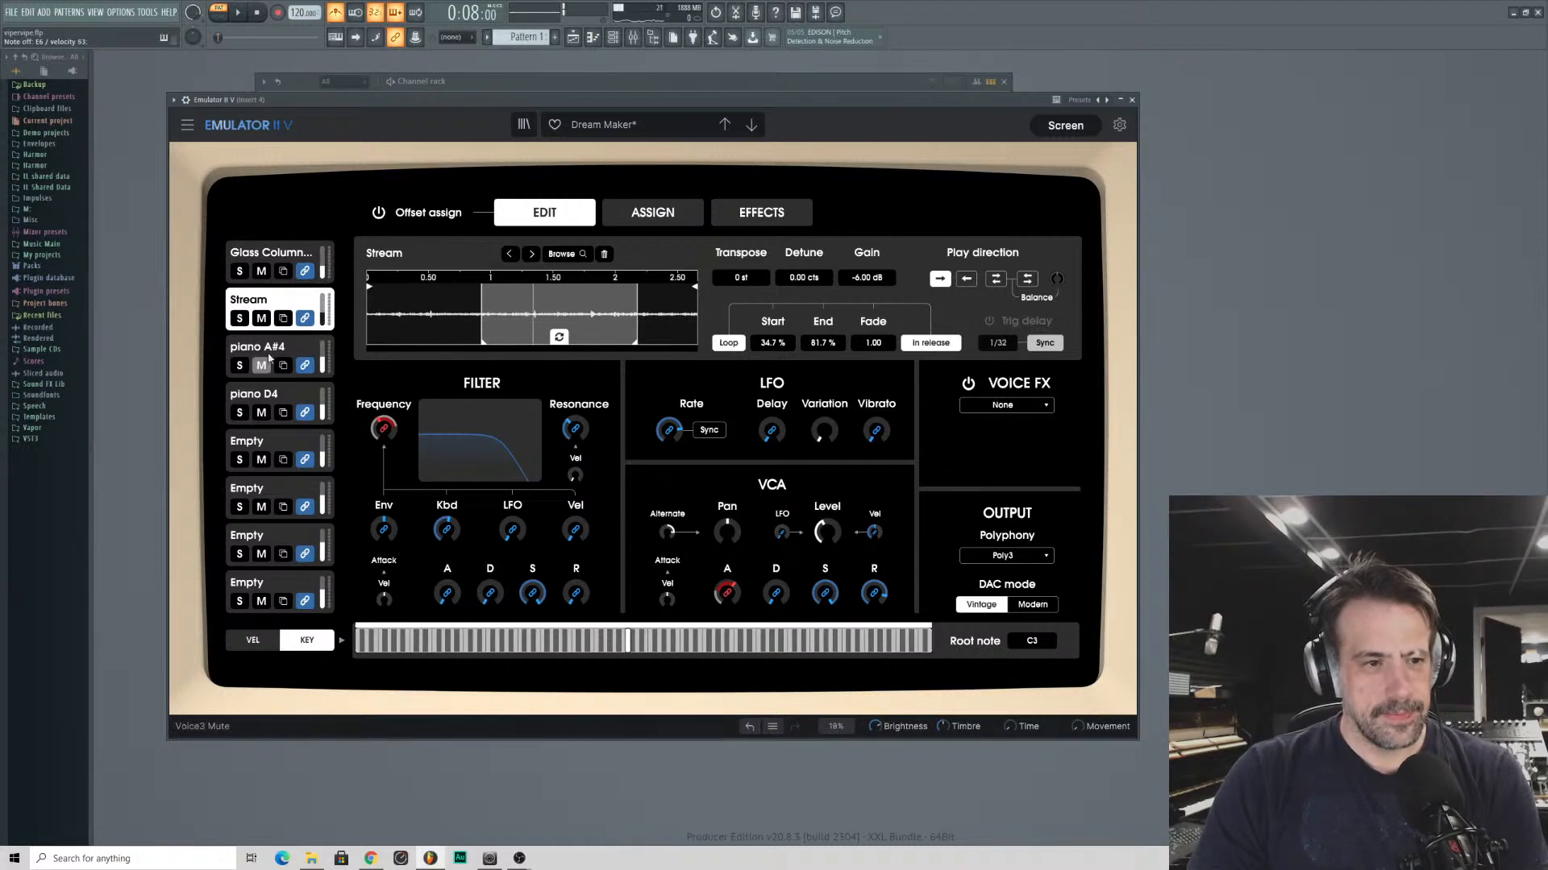
# - Set the polyphony of the piano D4 and piano A#4 voices to Poly4
pyautogui.click(316, 354)
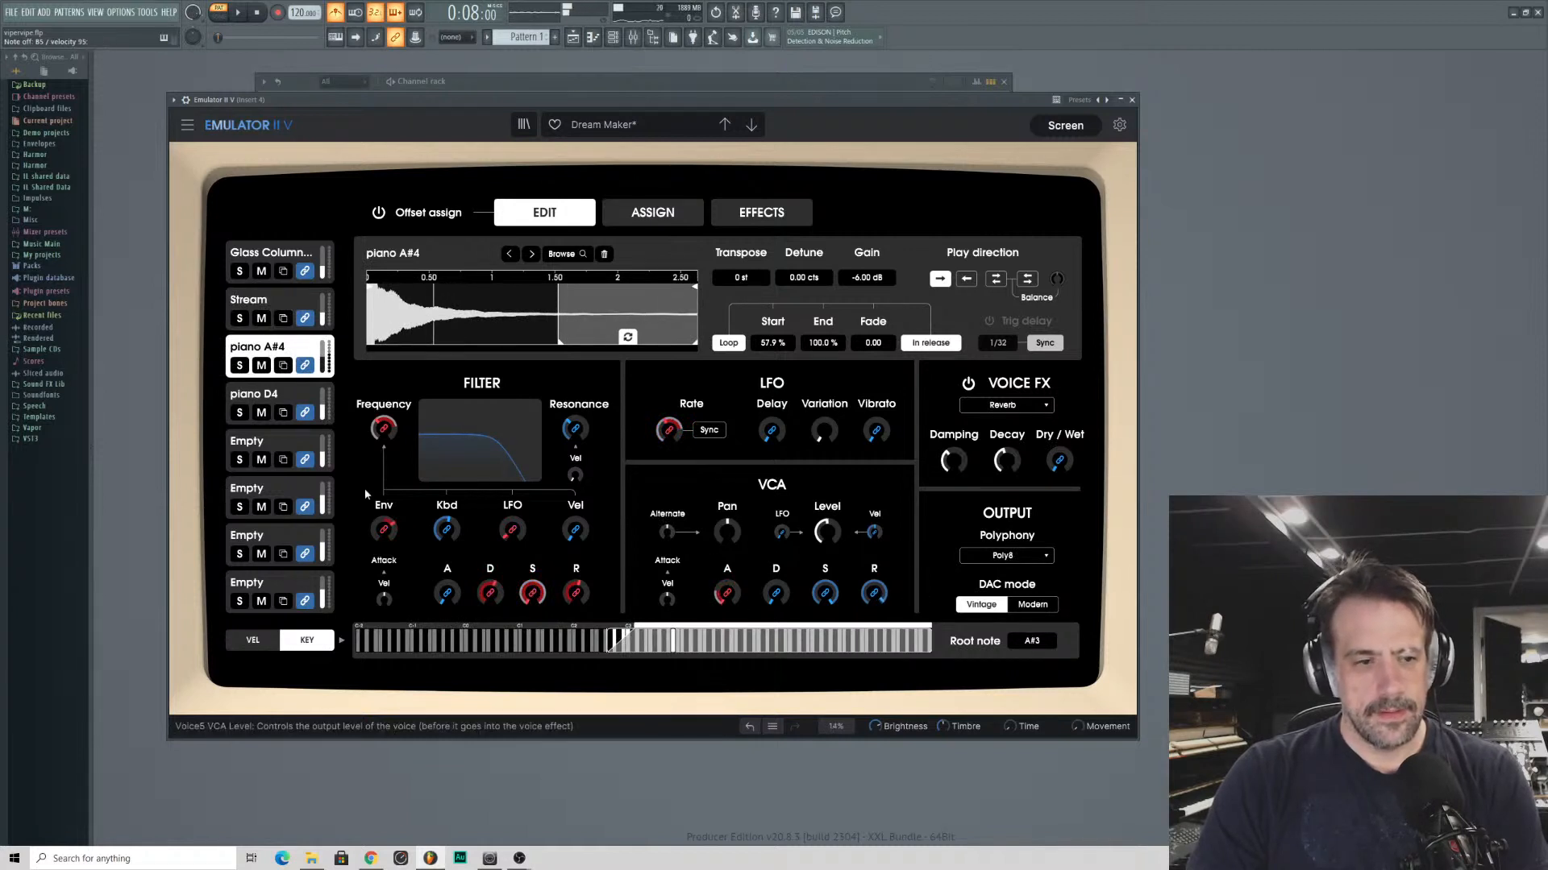
pyautogui.click(234, 403)
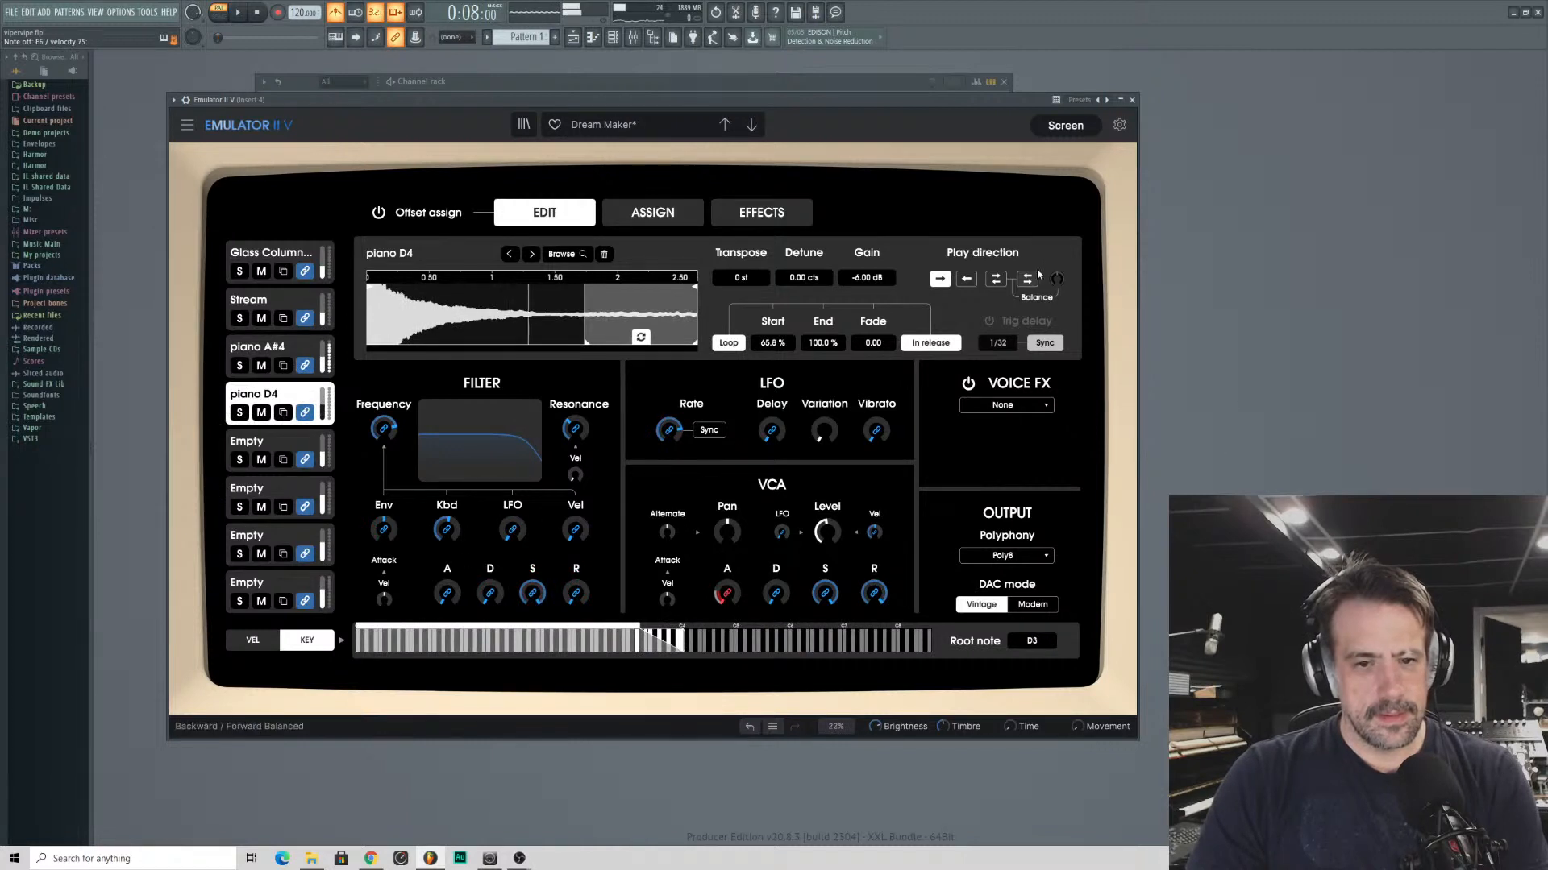
pyautogui.click(1011, 558)
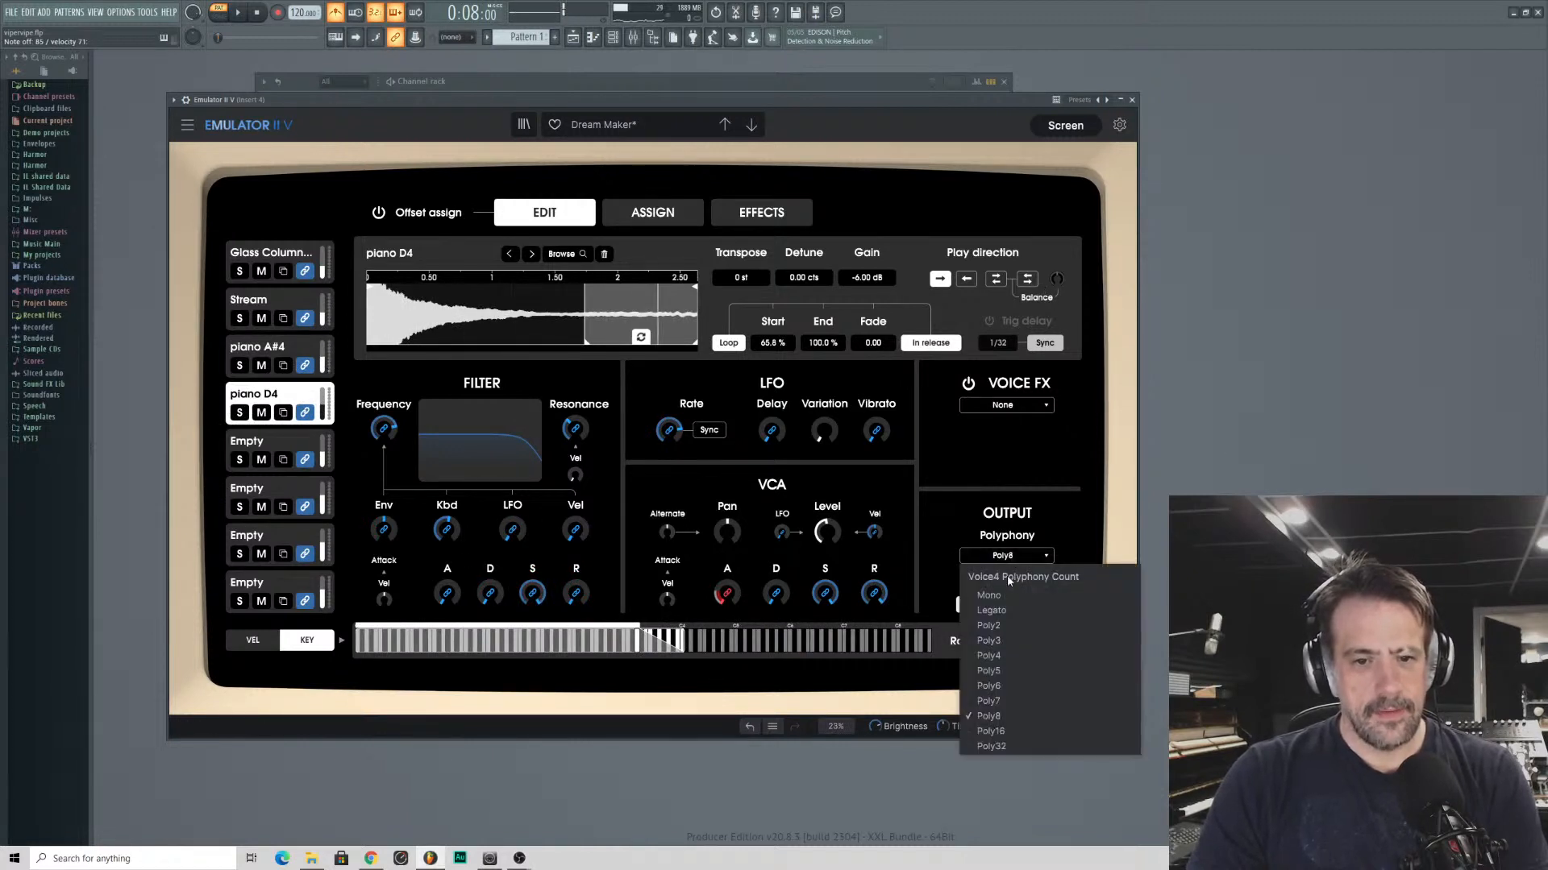
pyautogui.click(1017, 658)
pyautogui.click(271, 359)
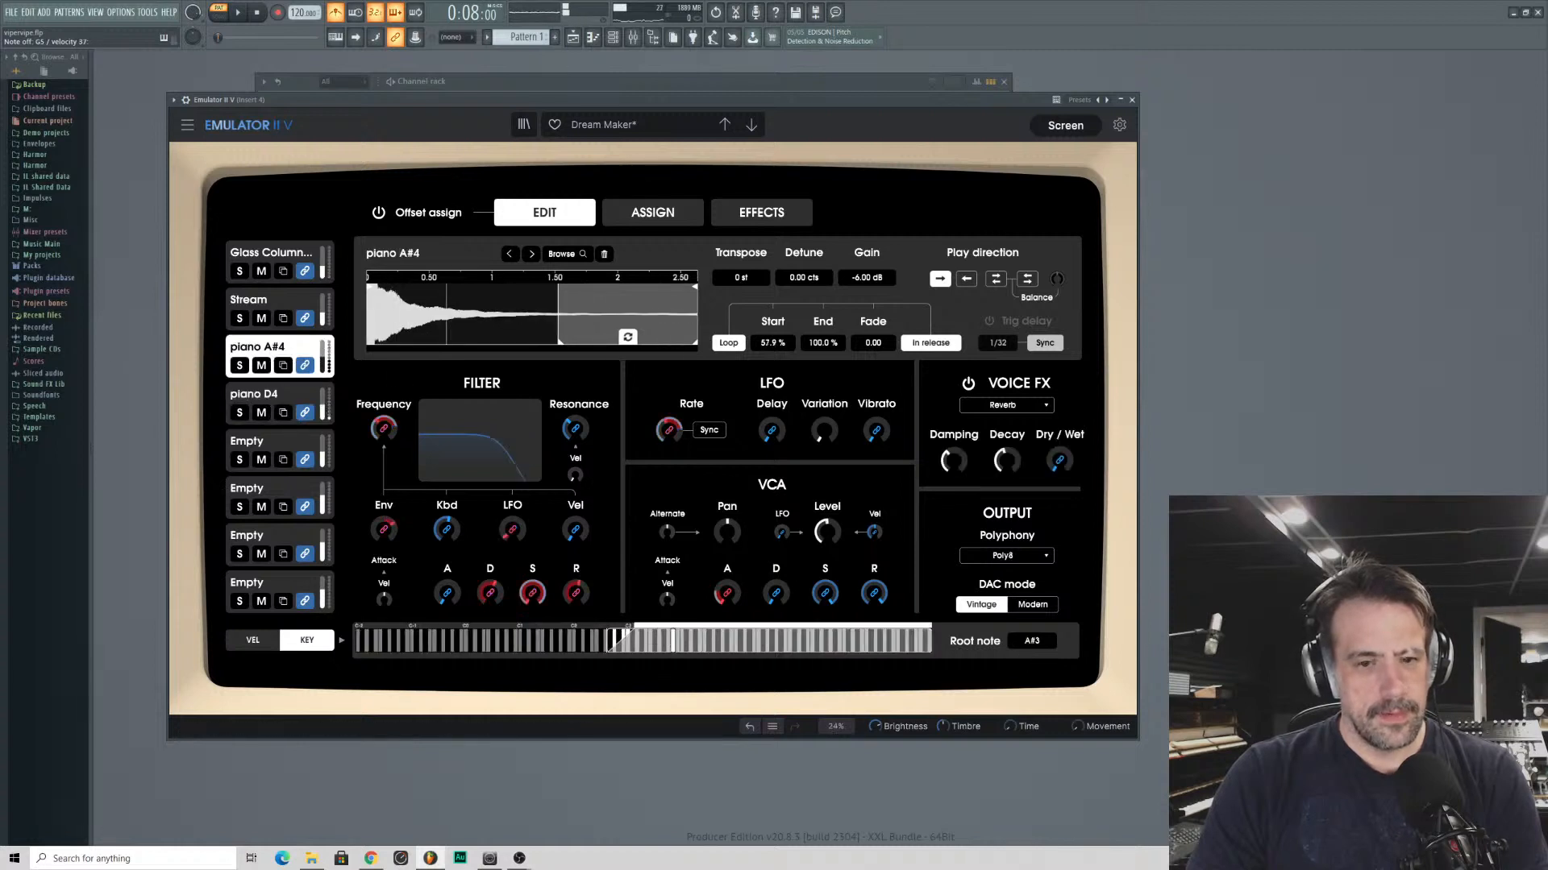
pyautogui.click(1004, 556)
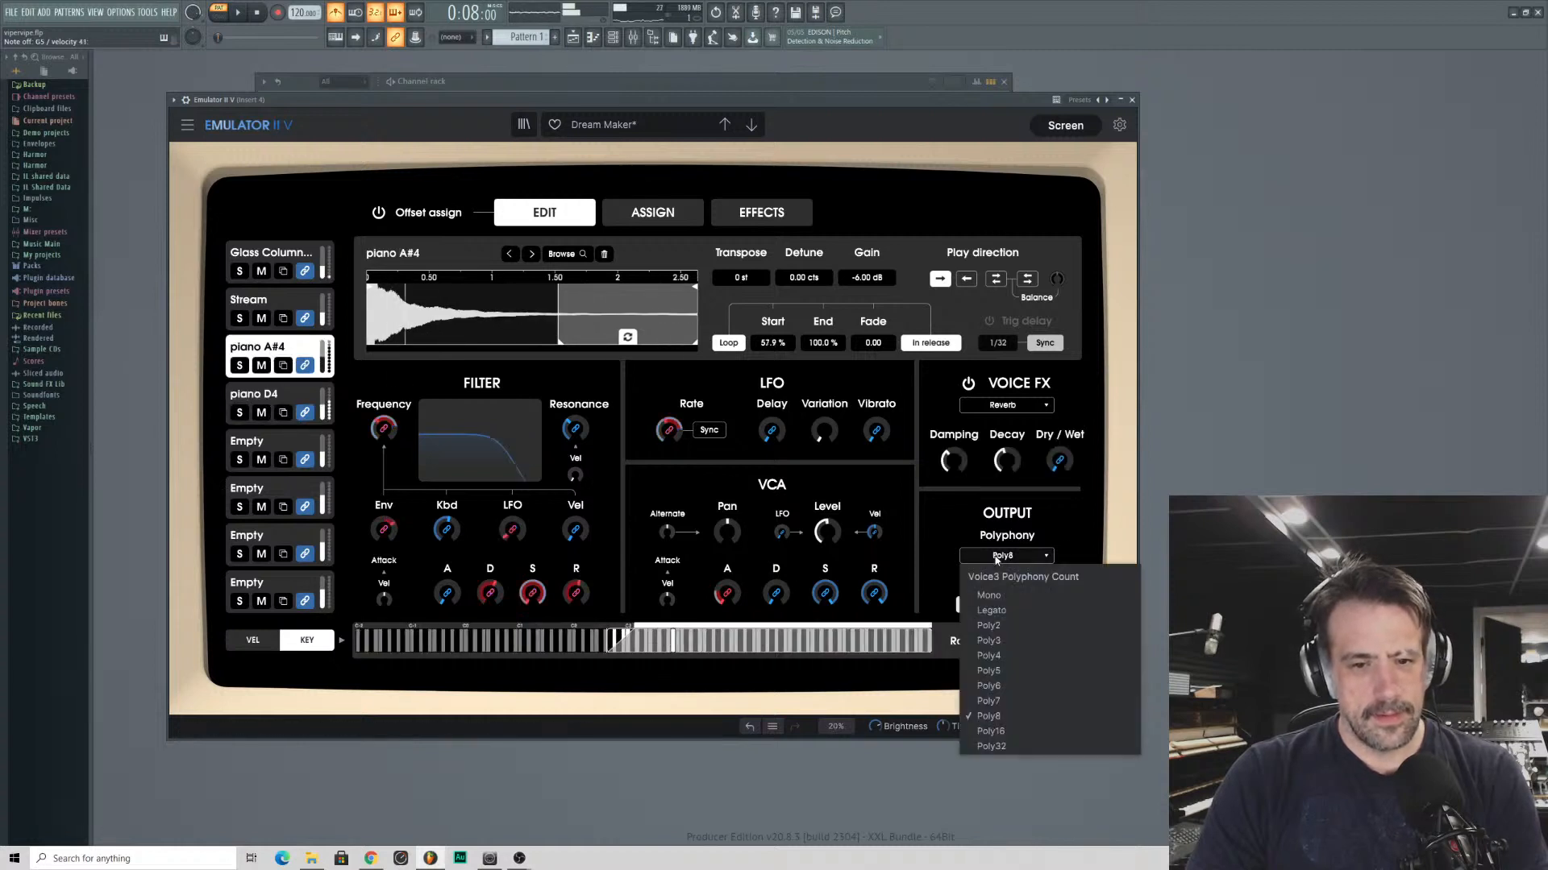
pyautogui.click(988, 656)
# - Set the Glass Columns voice's polyphony to Mono and close the Emulator II V window
pyautogui.click(235, 300)
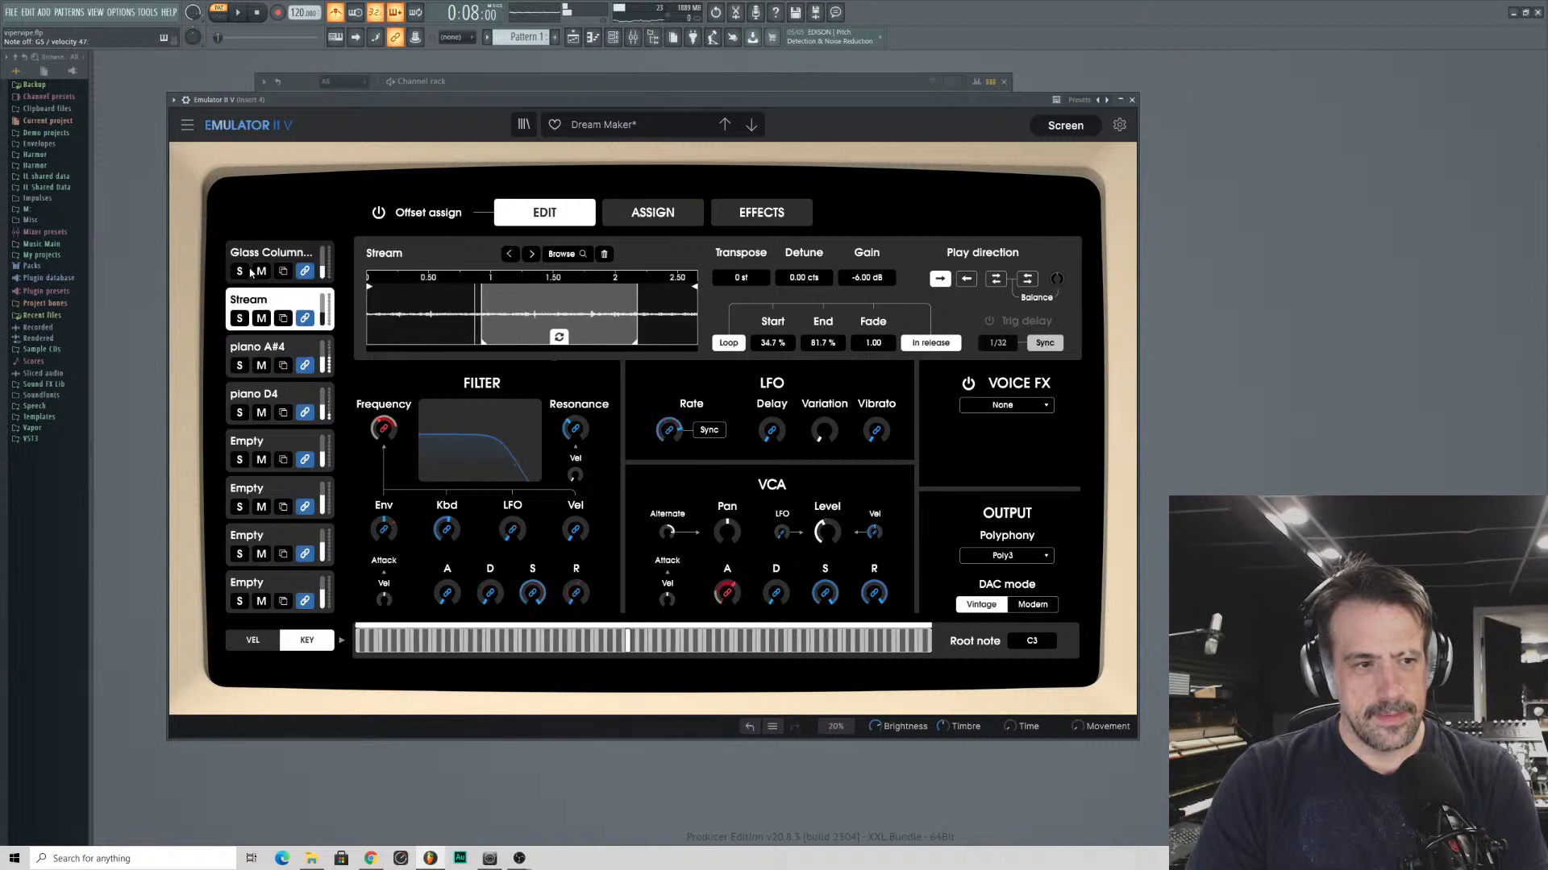
pyautogui.click(252, 262)
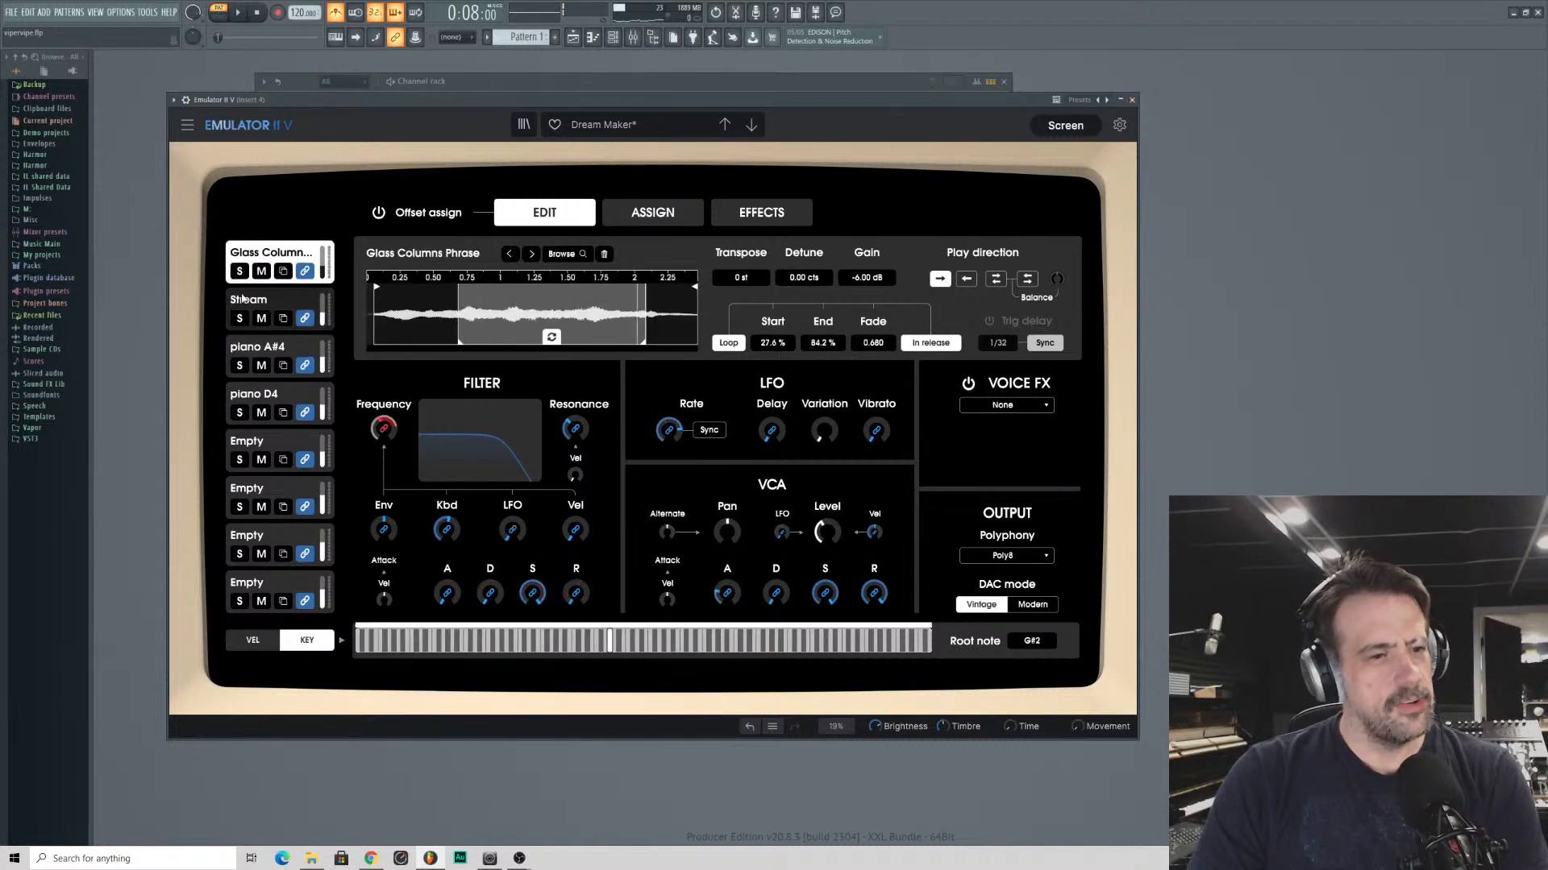
pyautogui.click(1020, 548)
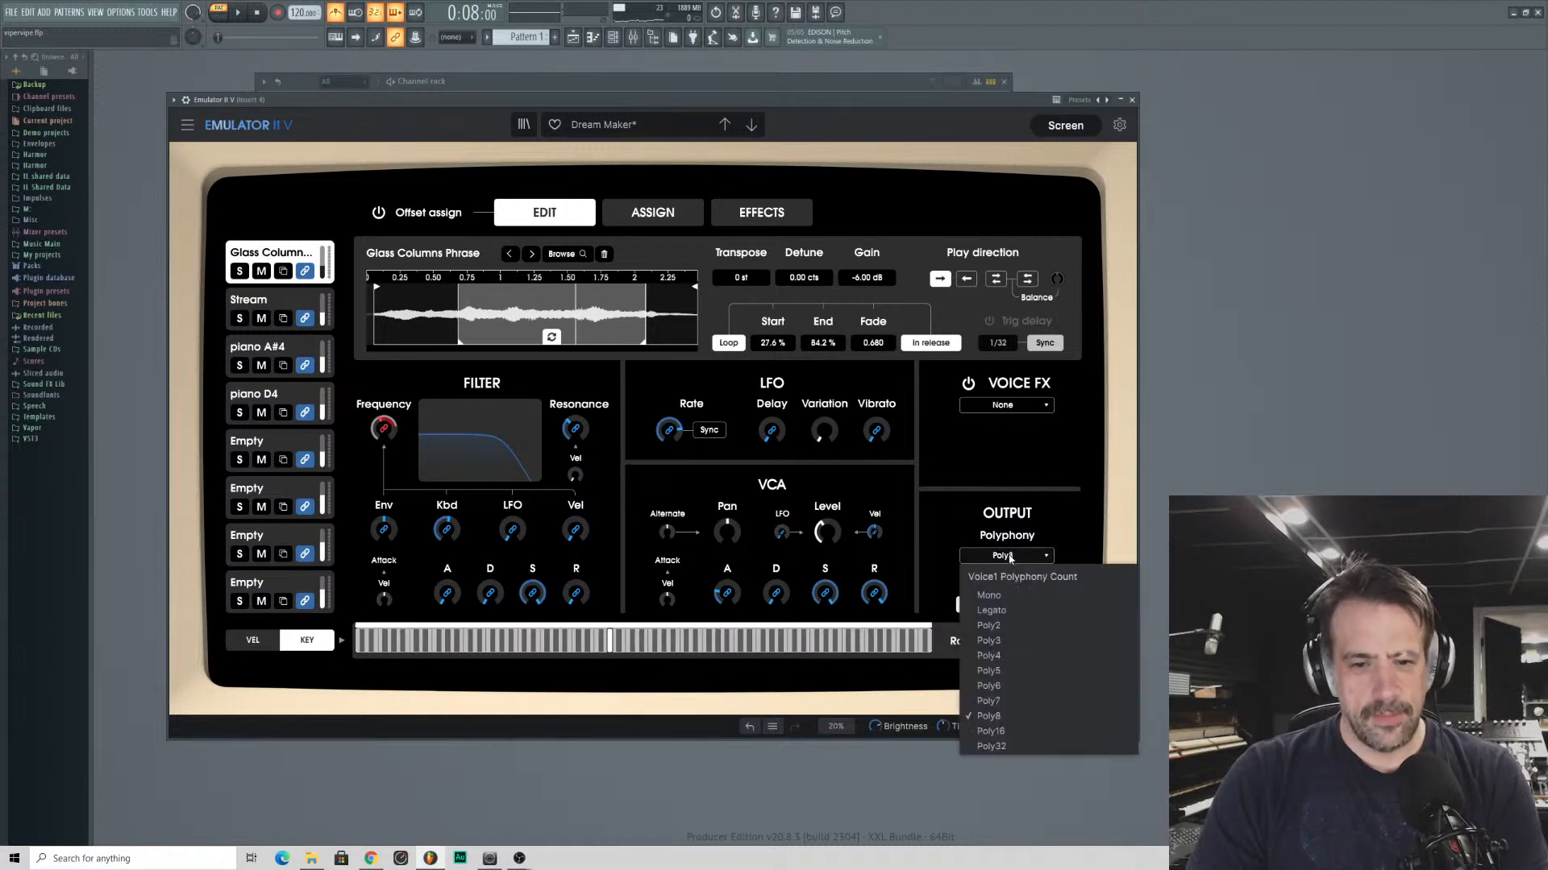
pyautogui.click(1000, 595)
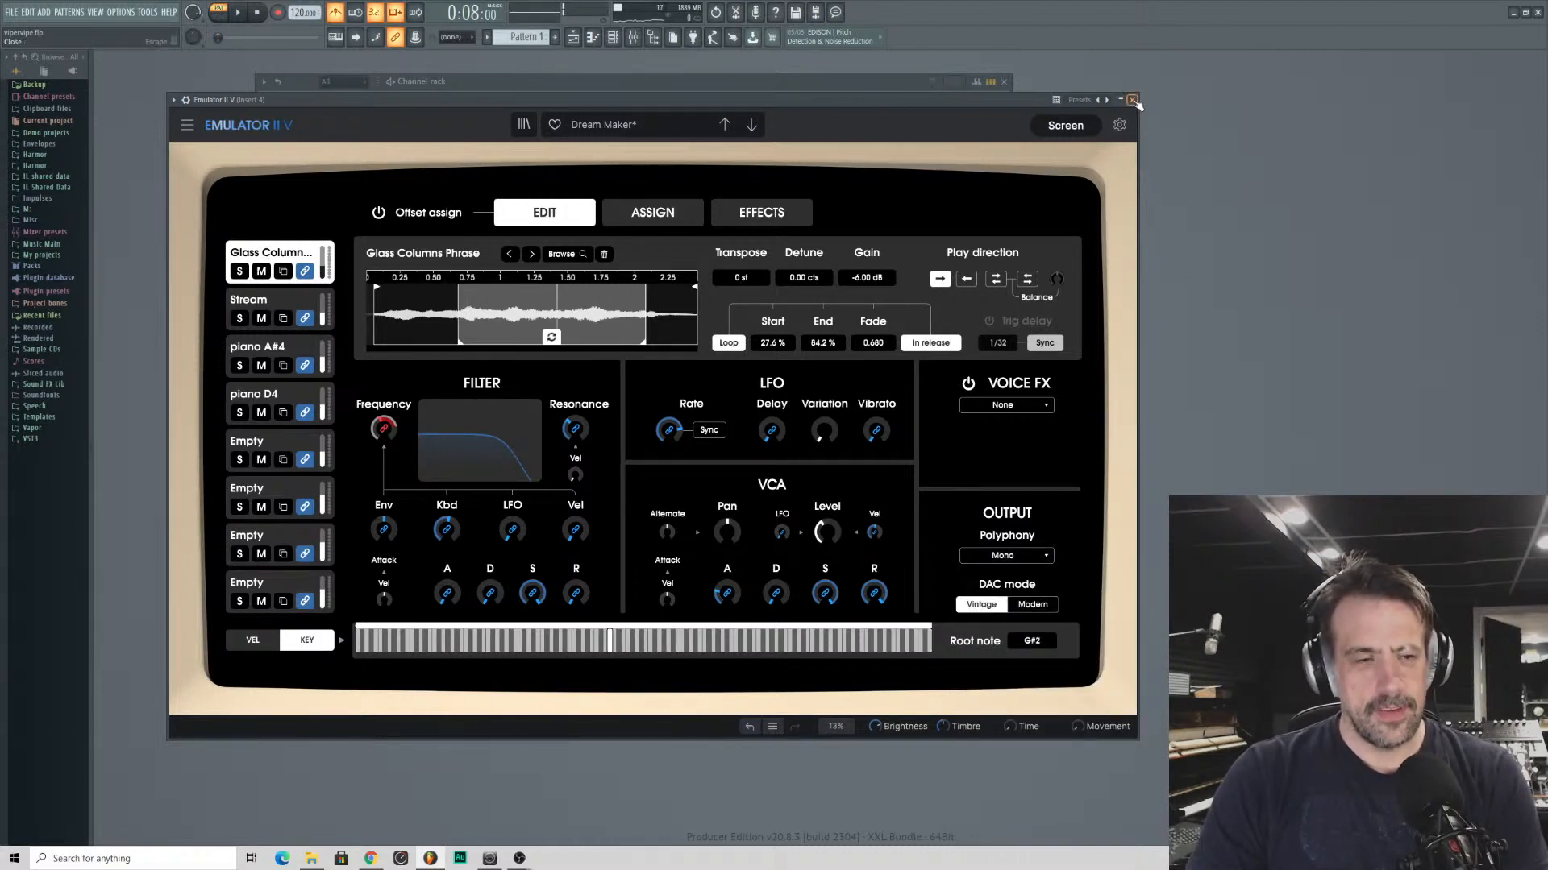
pyautogui.click(1133, 100)
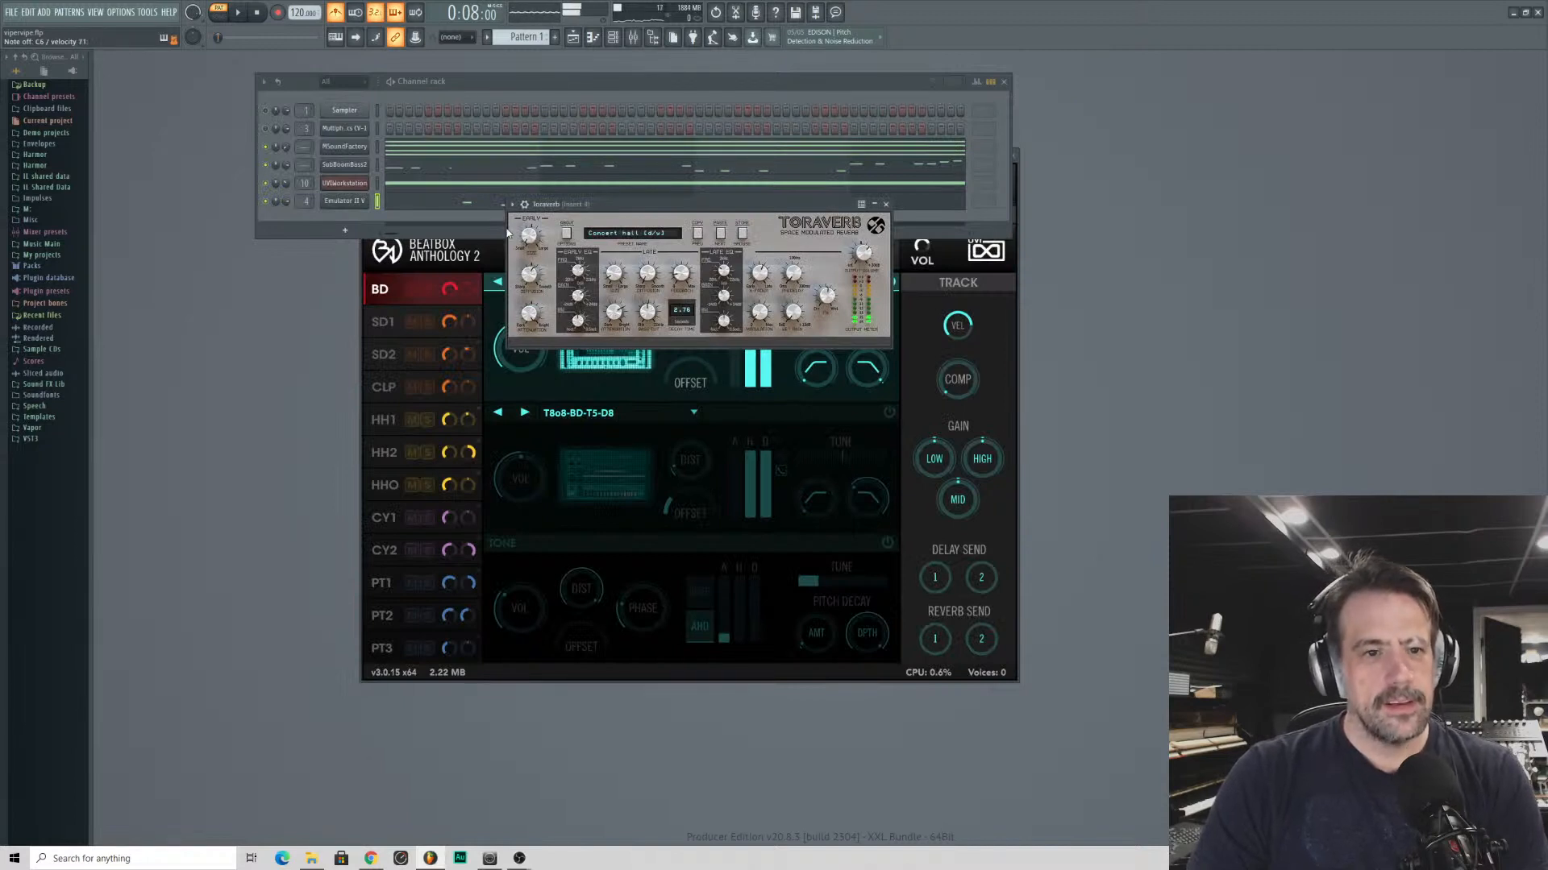
# - Increase the Toraverb late size, lower the wet gain to about 2.0 dB, and close the reverb window
pyautogui.moveTo(529, 237)
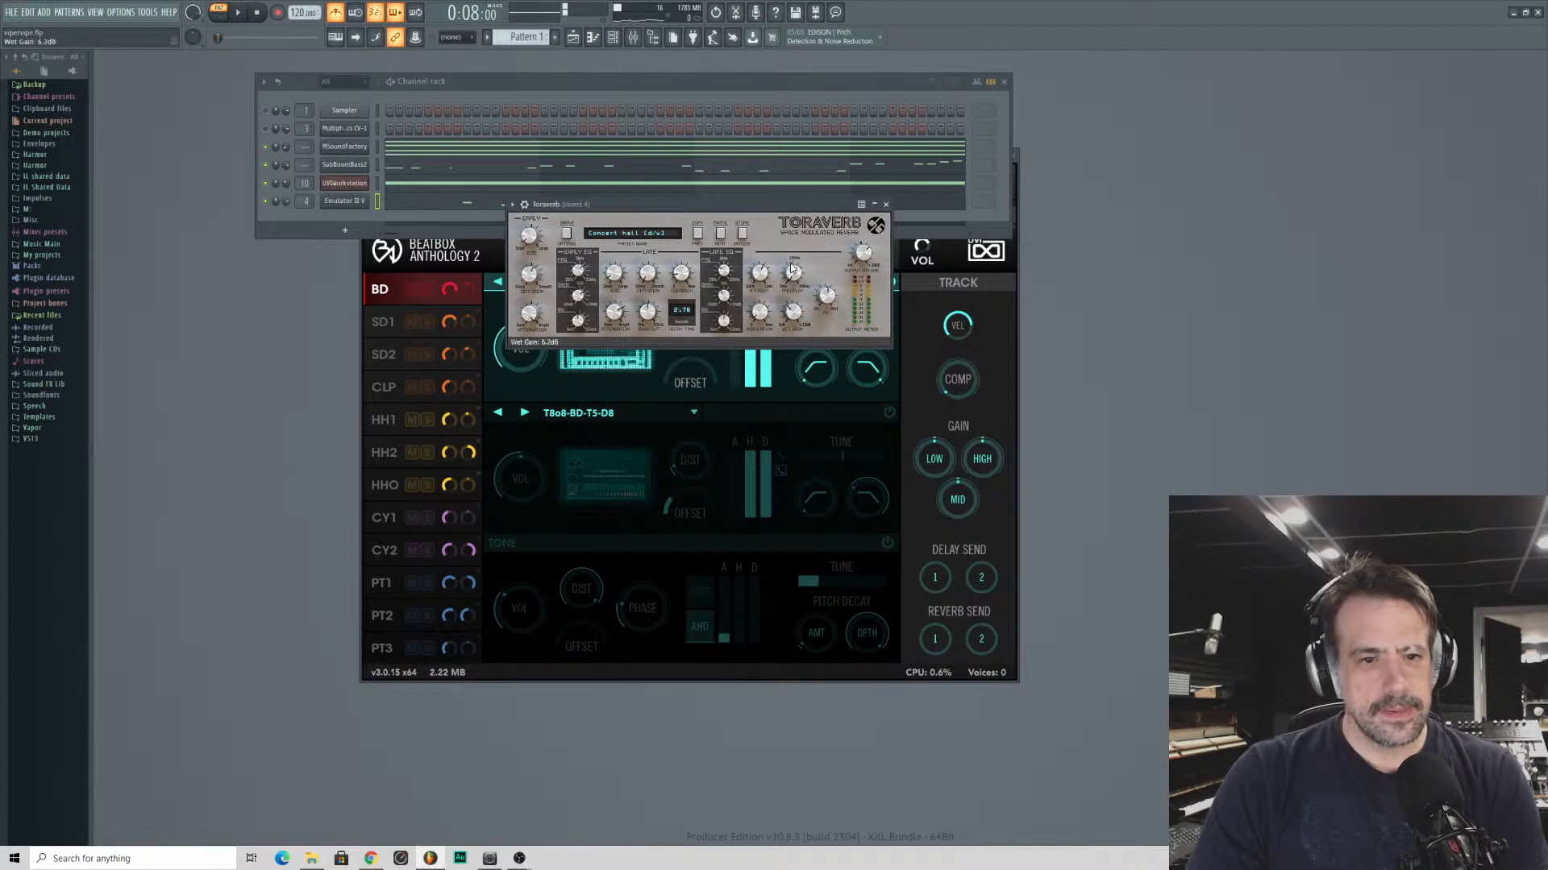
pyautogui.moveTo(791, 316); pyautogui.dragTo(784, 326)
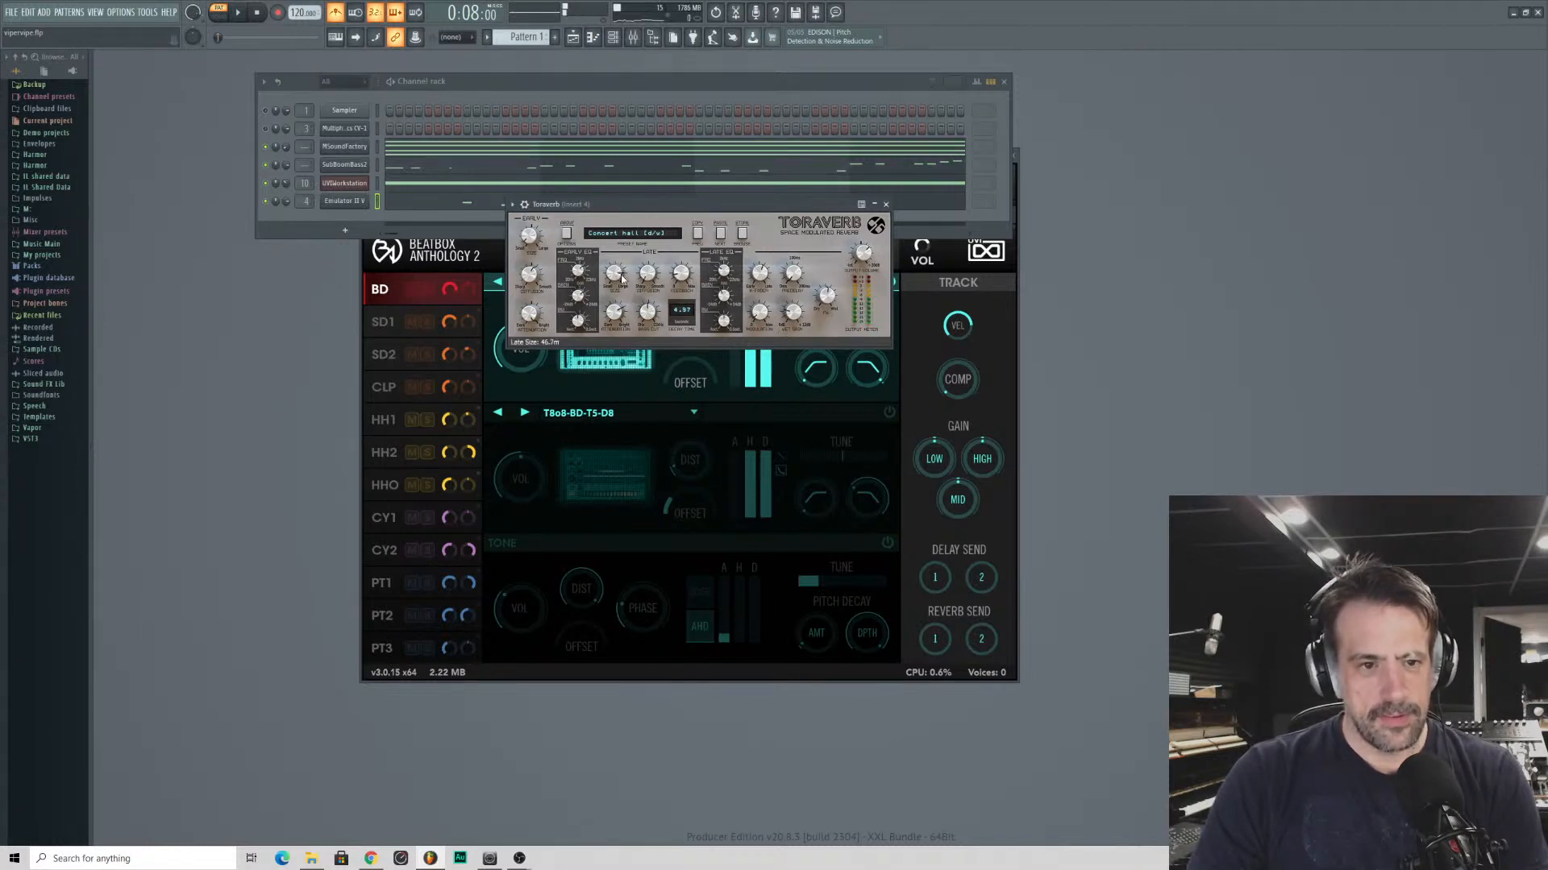
pyautogui.moveTo(788, 316); pyautogui.dragTo(787, 339)
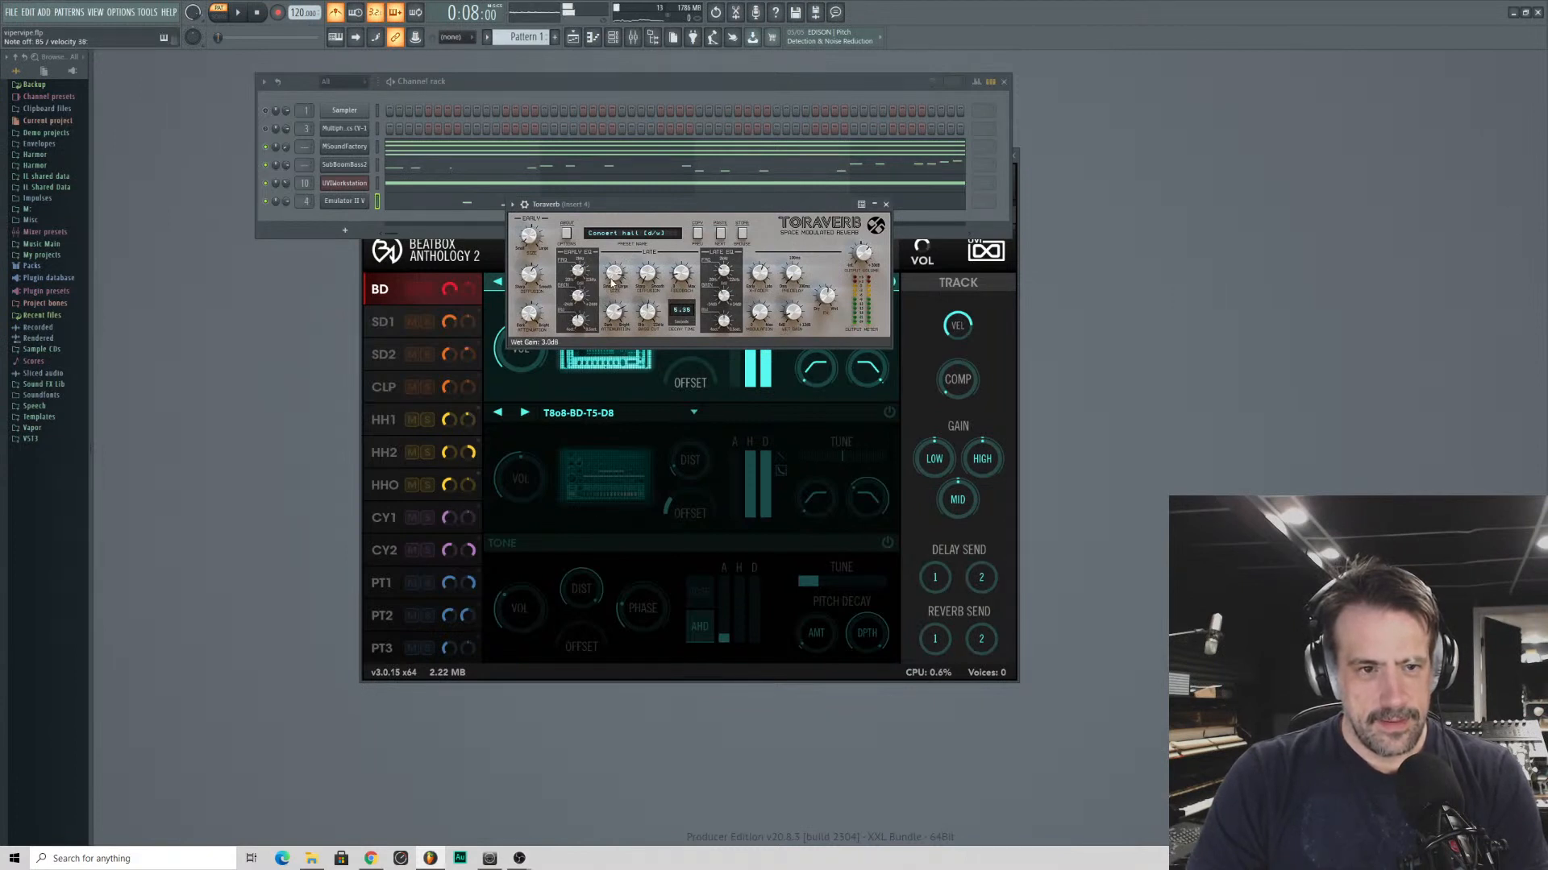
pyautogui.moveTo(612, 272); pyautogui.dragTo(610, 277)
pyautogui.moveTo(541, 240); pyautogui.dragTo(539, 230)
pyautogui.moveTo(532, 159); pyautogui.dragTo(532, 135)
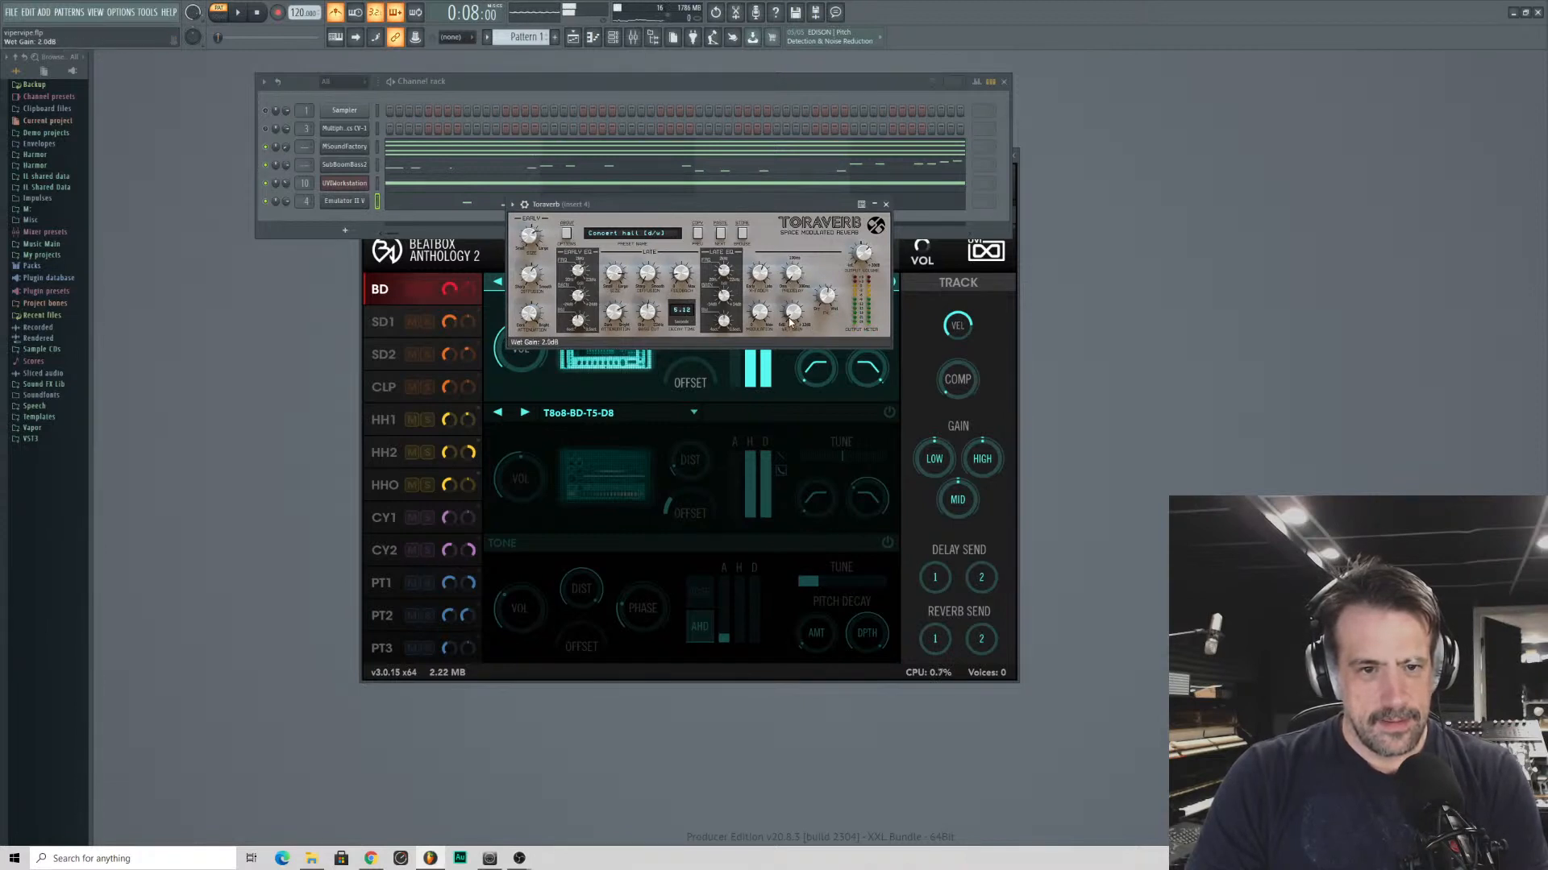
pyautogui.click(885, 205)
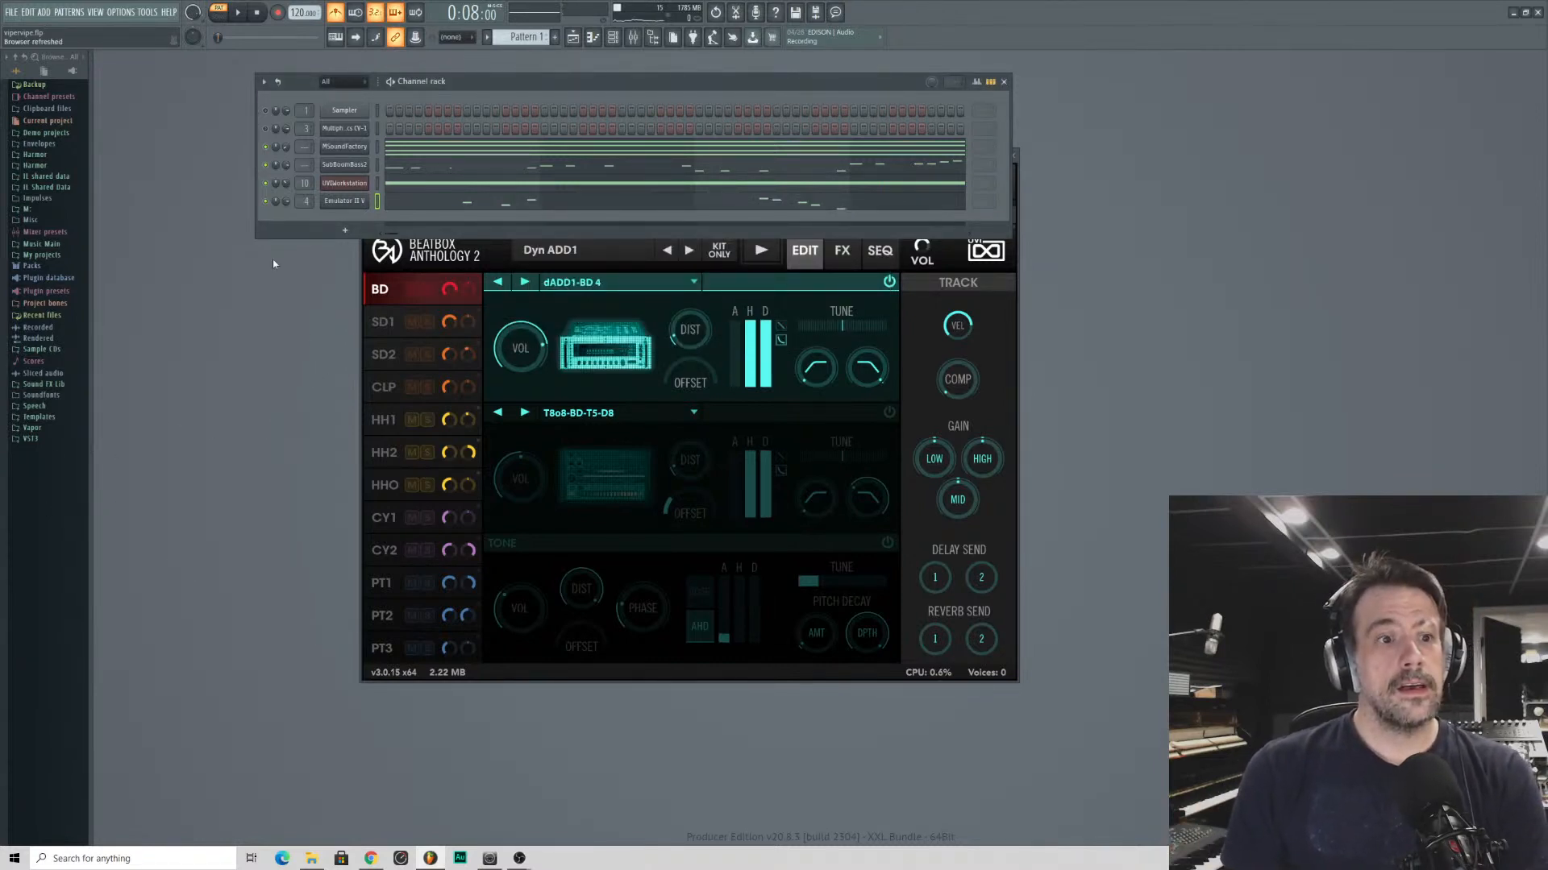
# - Open the Emulator II V melody in the piano roll and transpose all its notes down one octave
pyautogui.press('space')
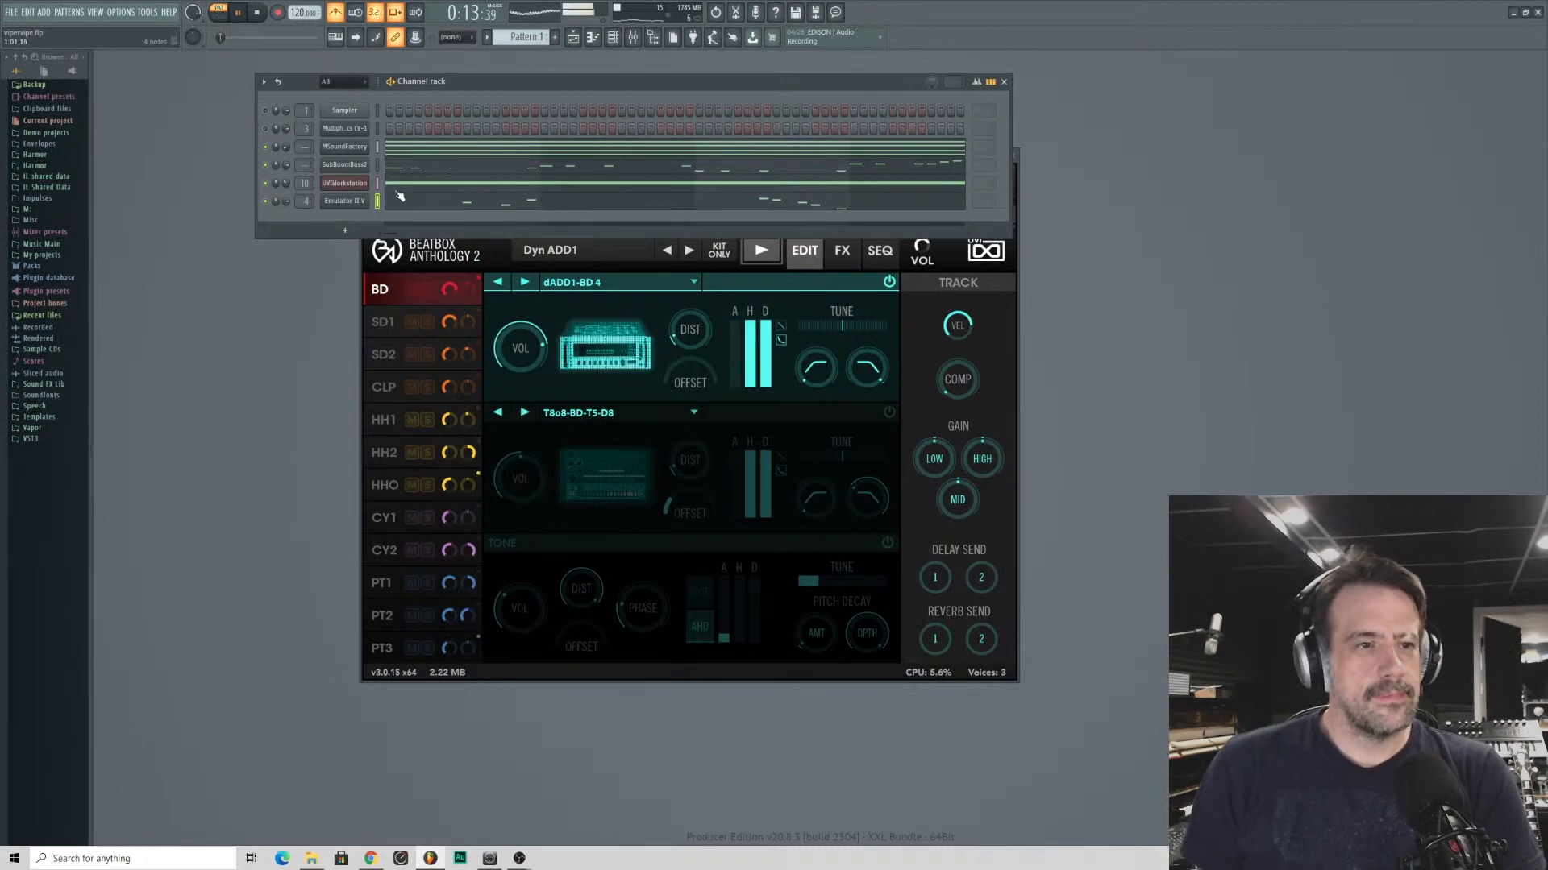
pyautogui.click(427, 200)
pyautogui.scroll(-5, 319, 105)
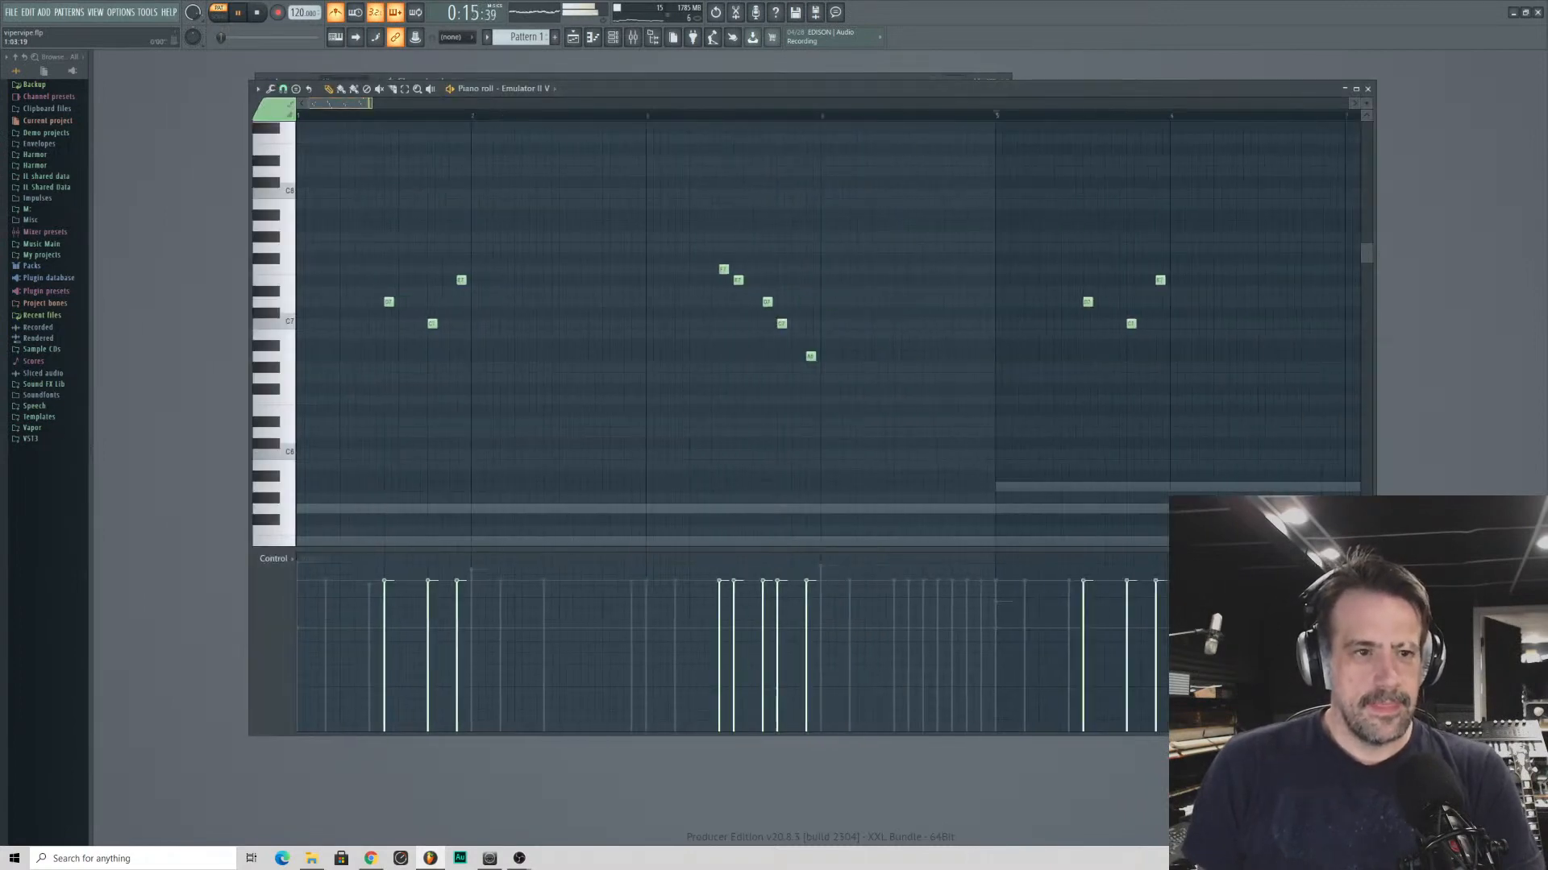
pyautogui.hotkey('ctrl', 'a')
pyautogui.press('space')
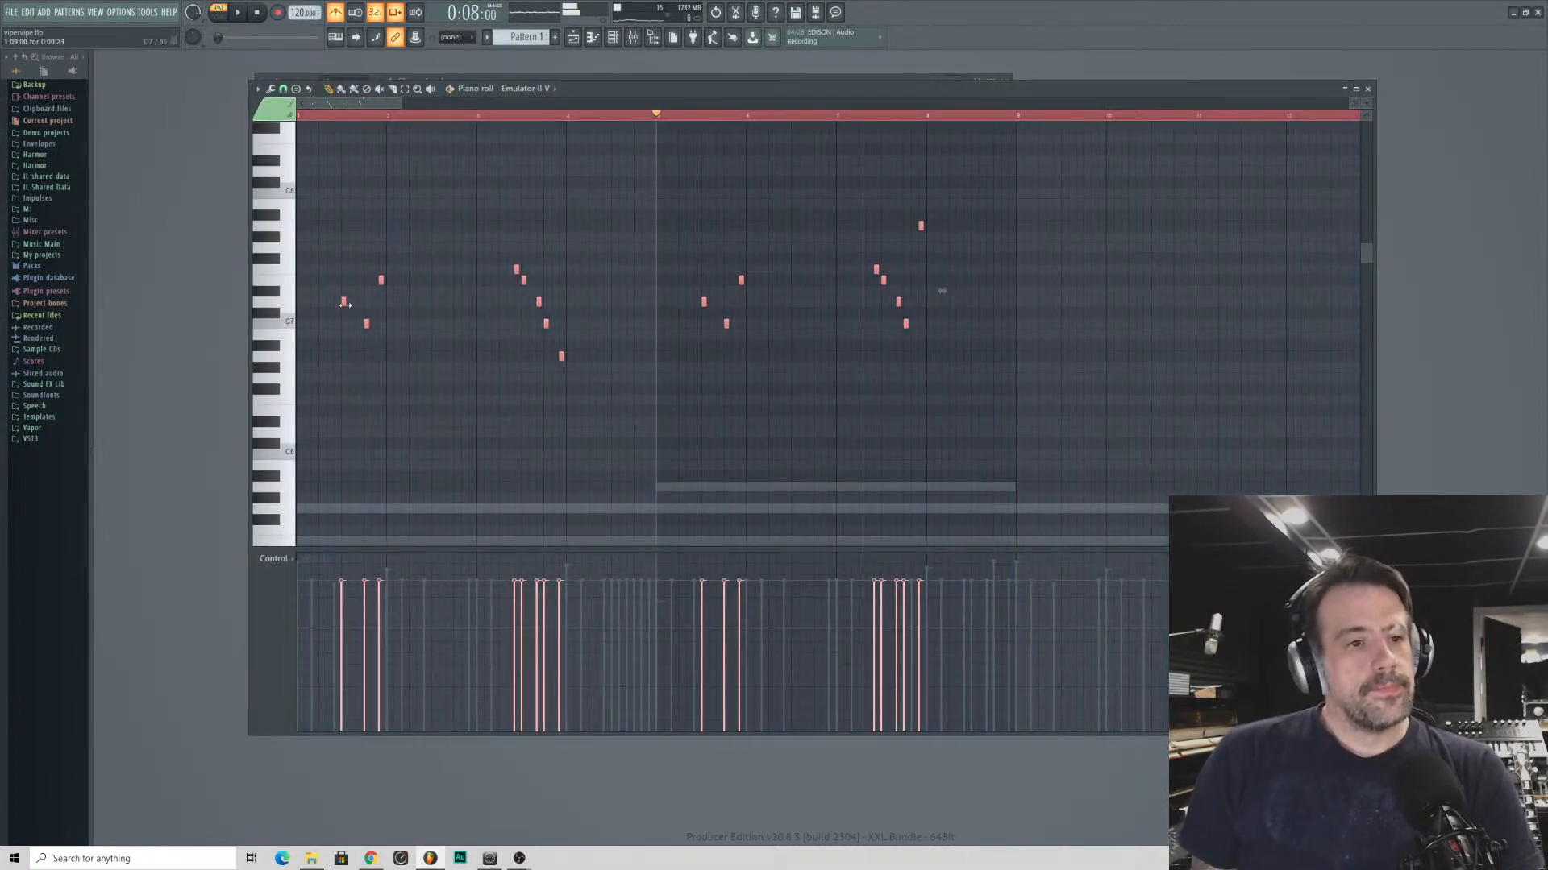
pyautogui.moveTo(344, 304); pyautogui.dragTo(344, 445)
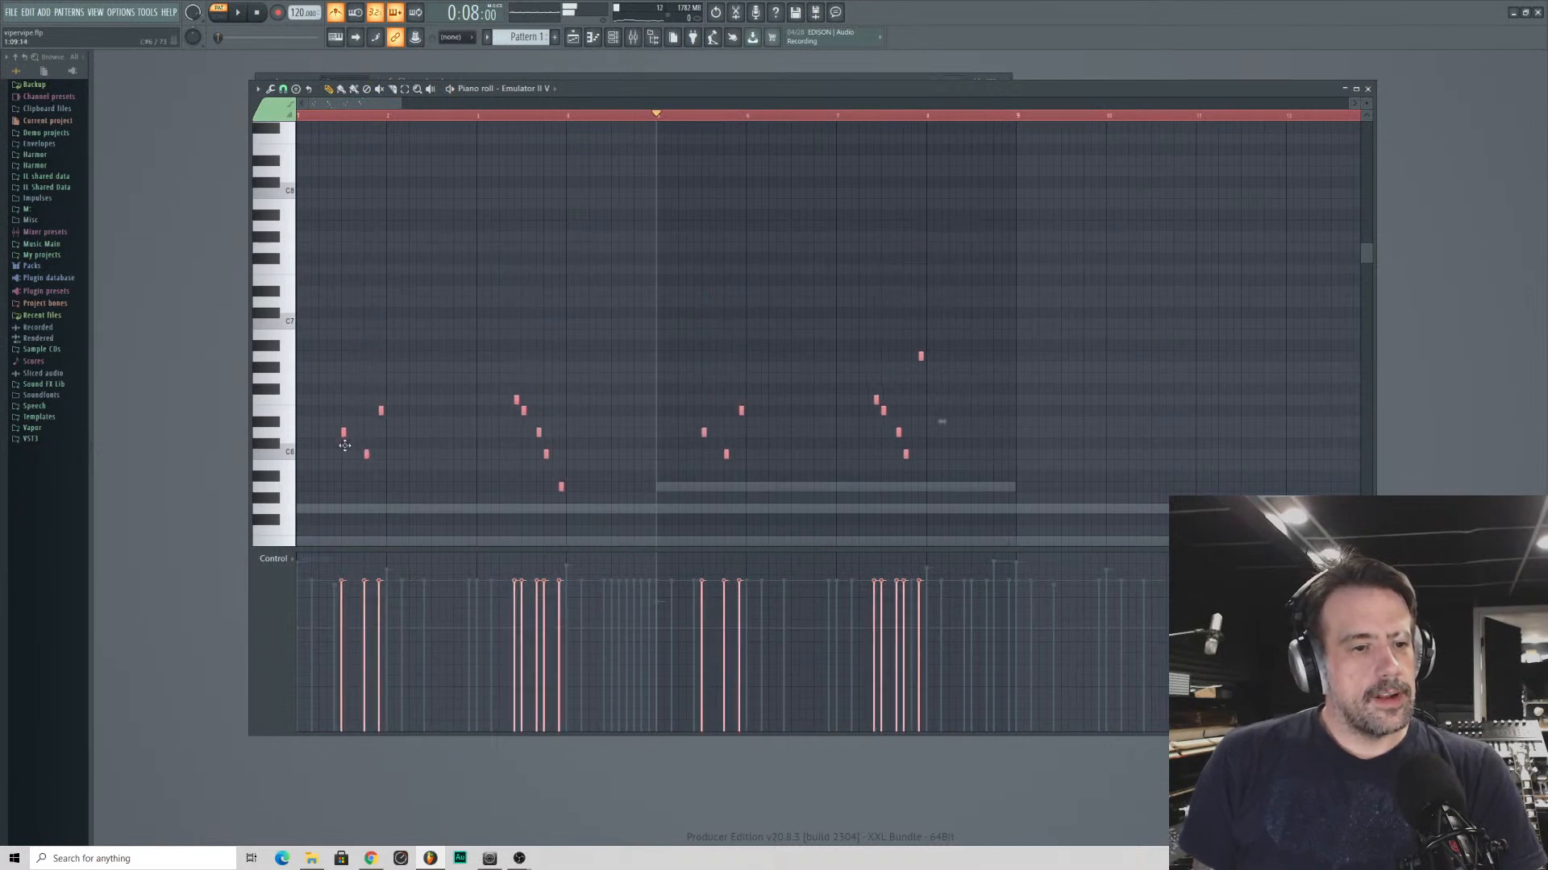
# - Play the pattern from the start, close the piano roll, and adjust the SubBoomBass2 channel's mixer routing
pyautogui.click(328, 119)
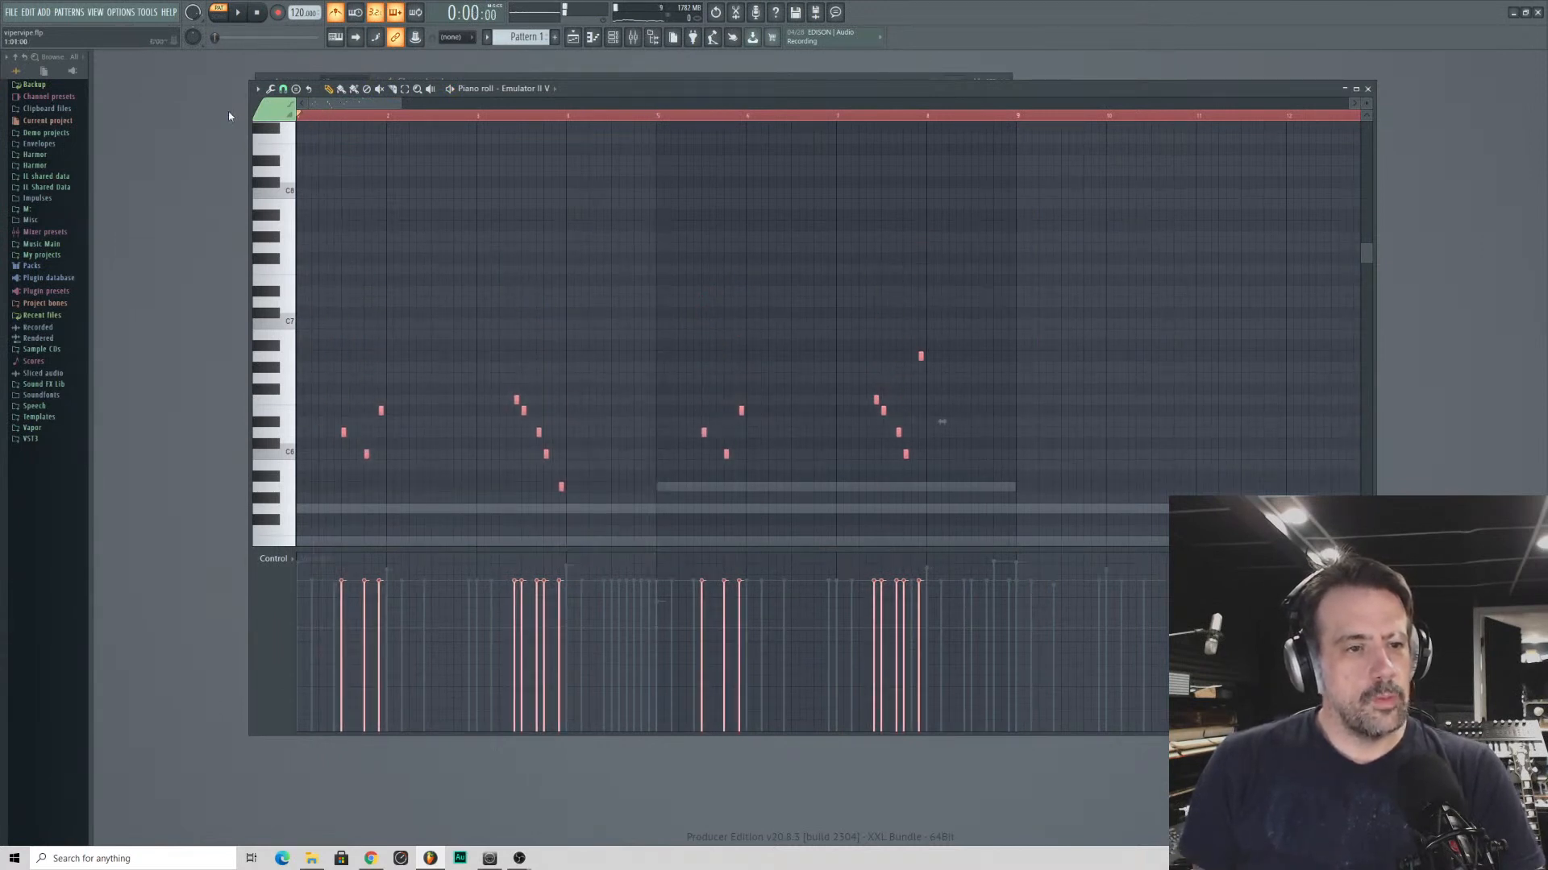
pyautogui.press('space')
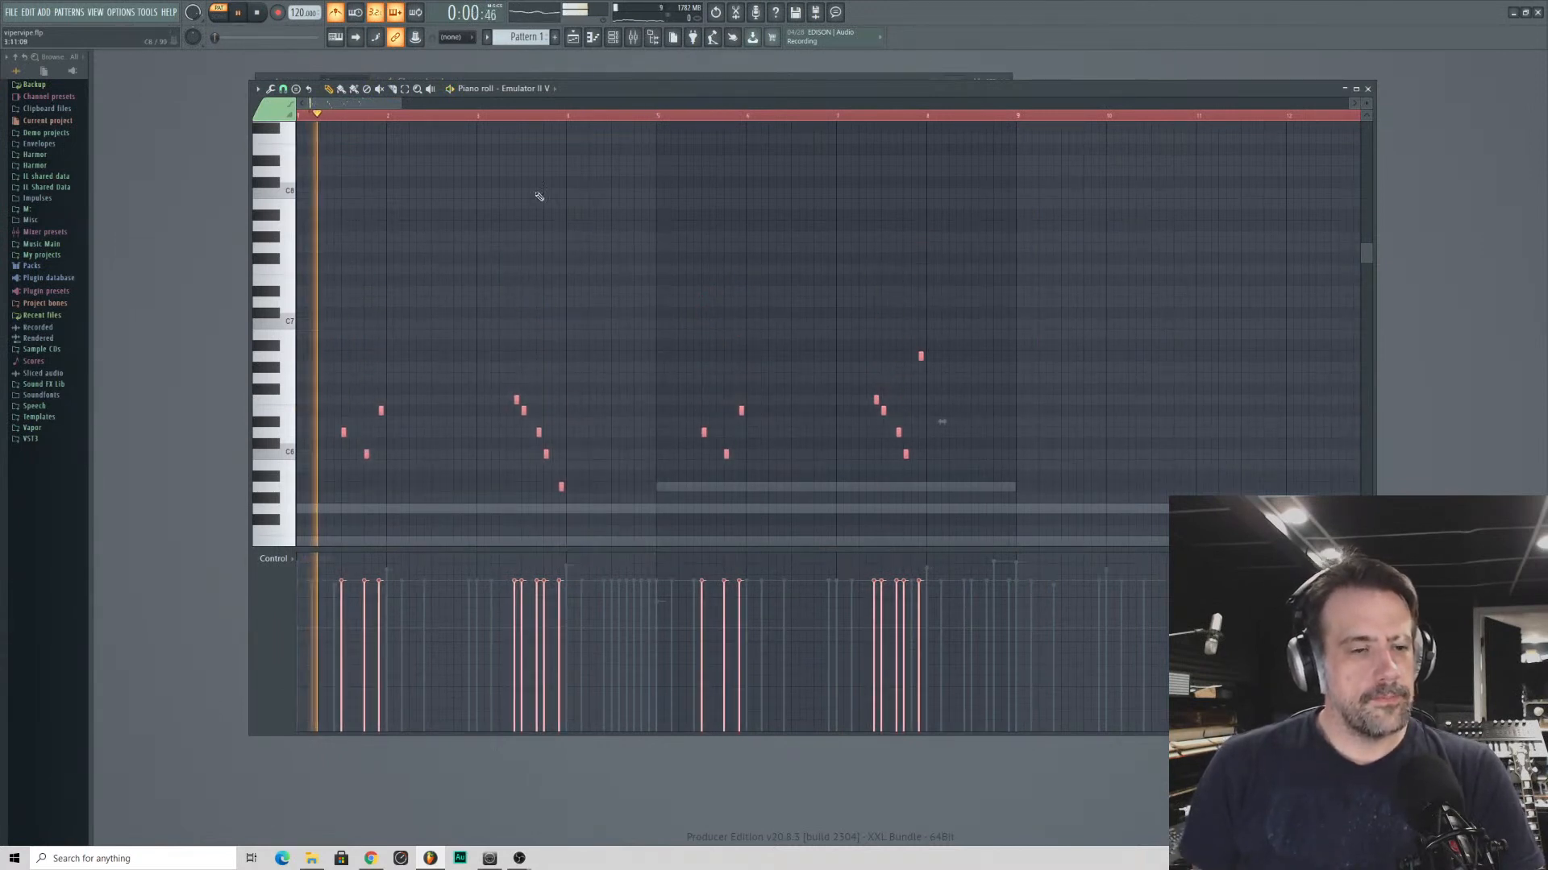
pyautogui.click(1367, 89)
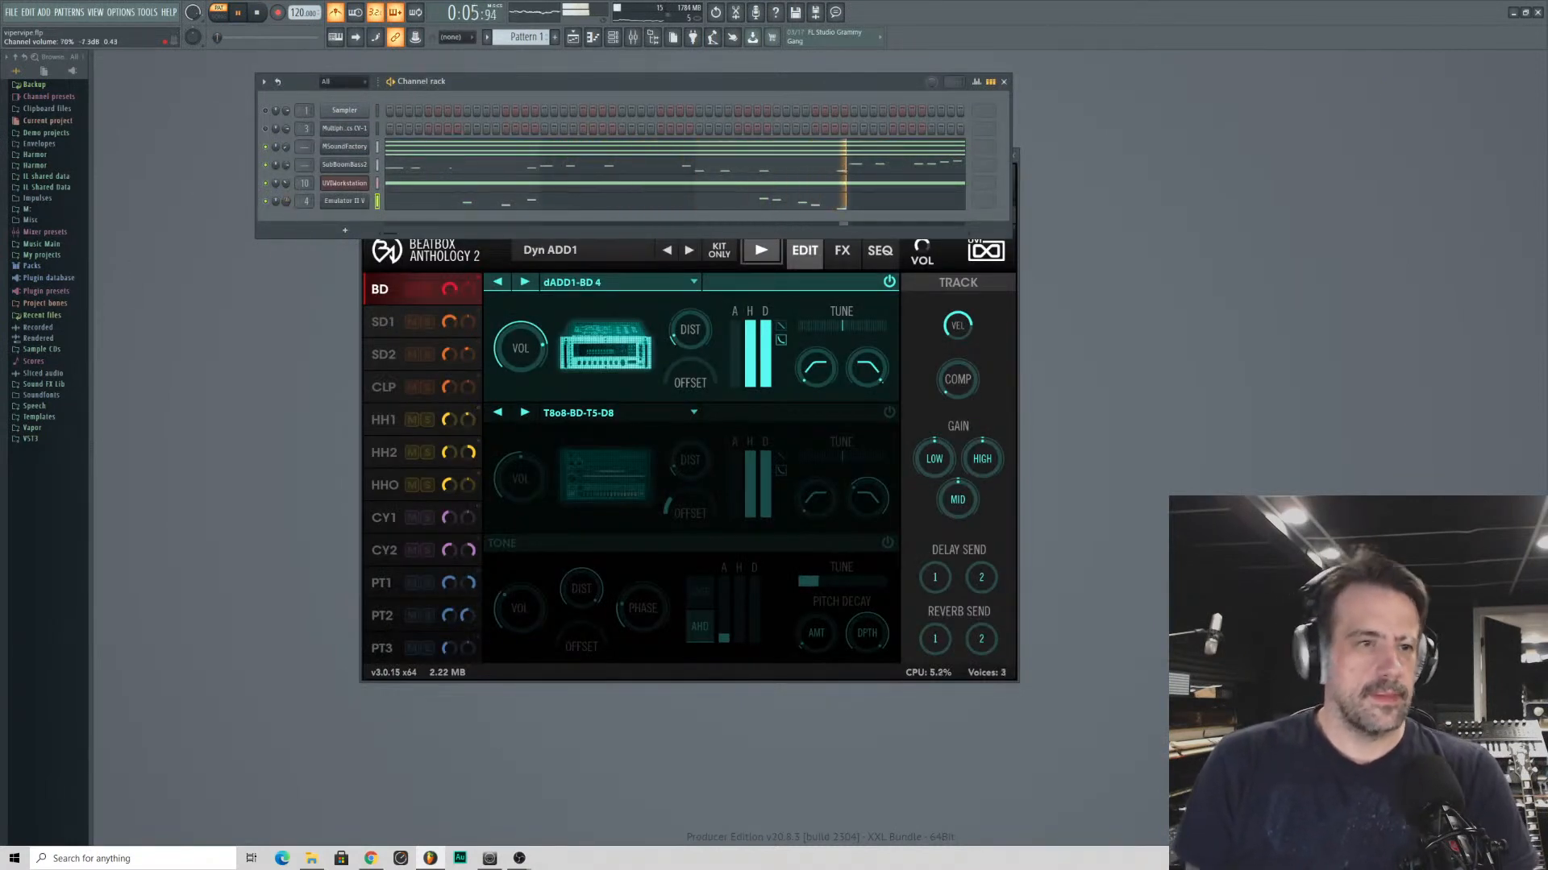
pyautogui.moveTo(304, 165); pyautogui.dragTo(304, 173)
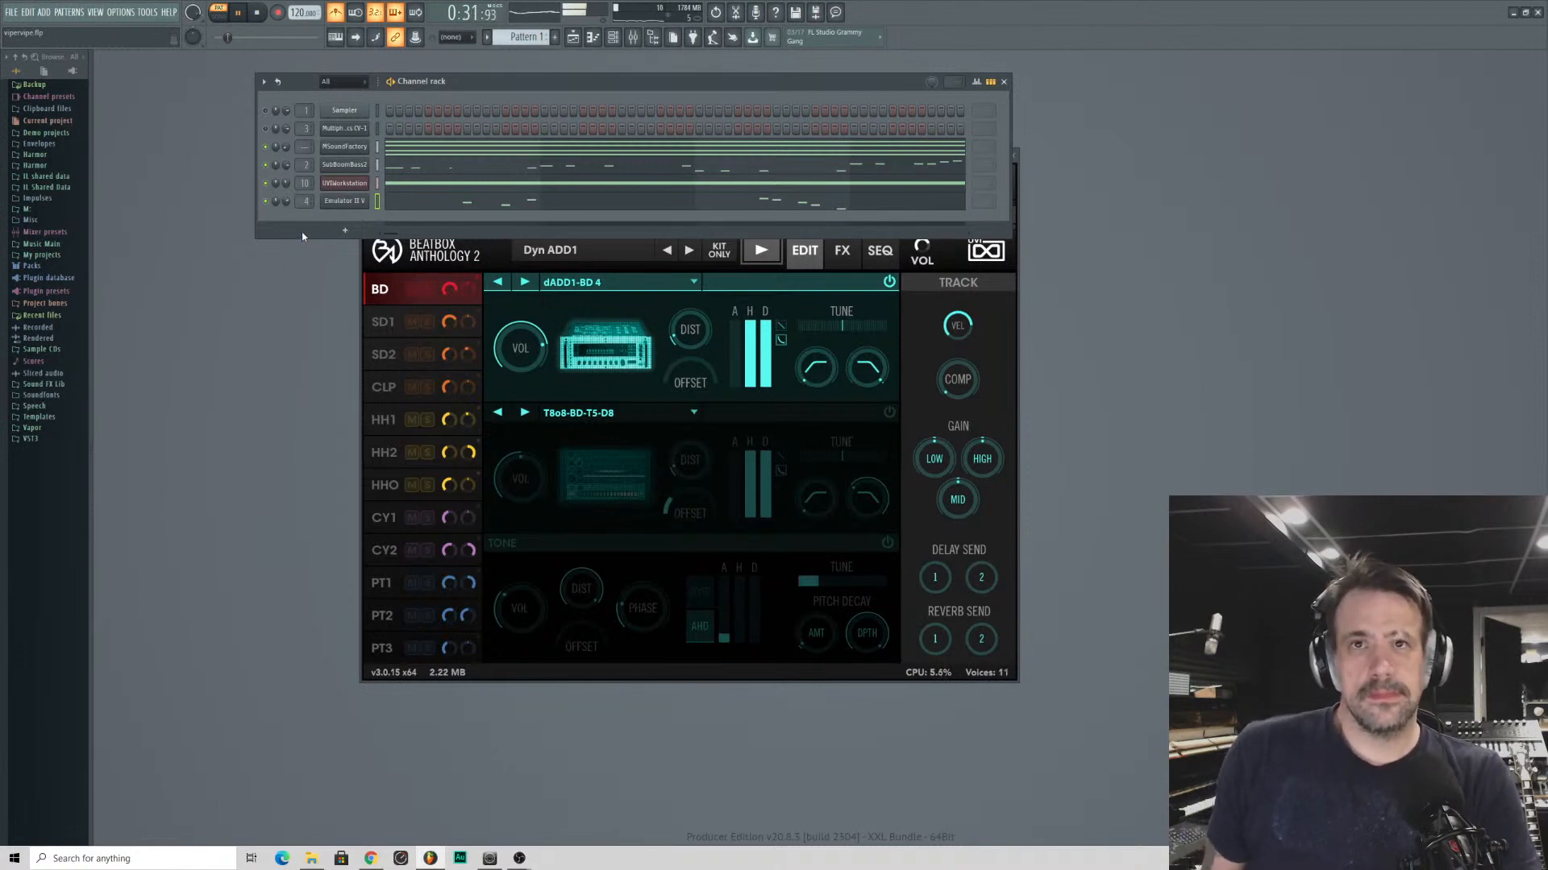
pyautogui.press('space')
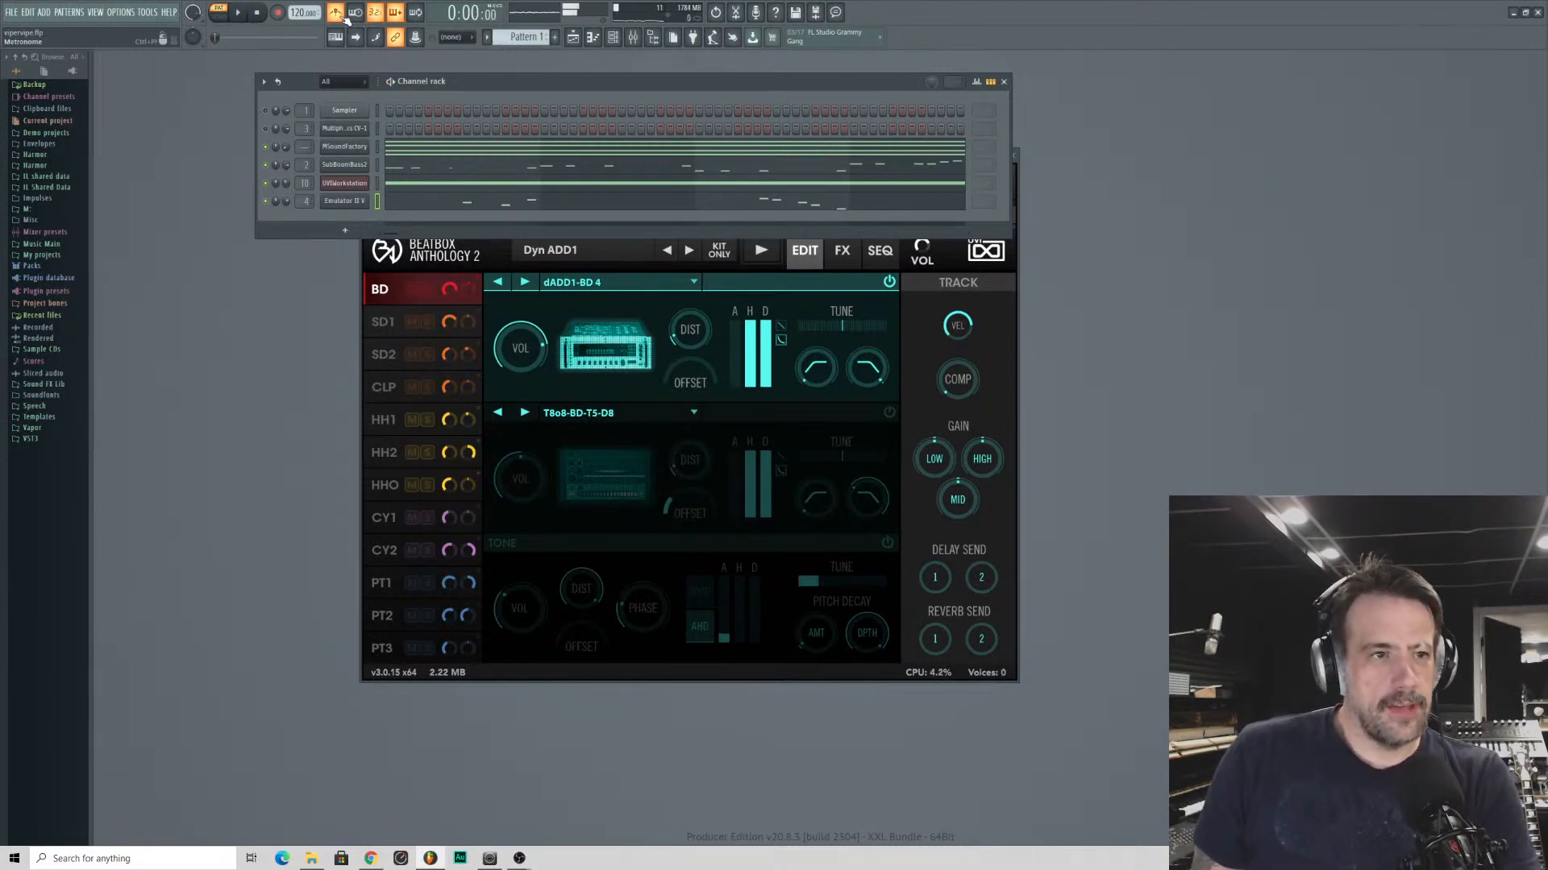
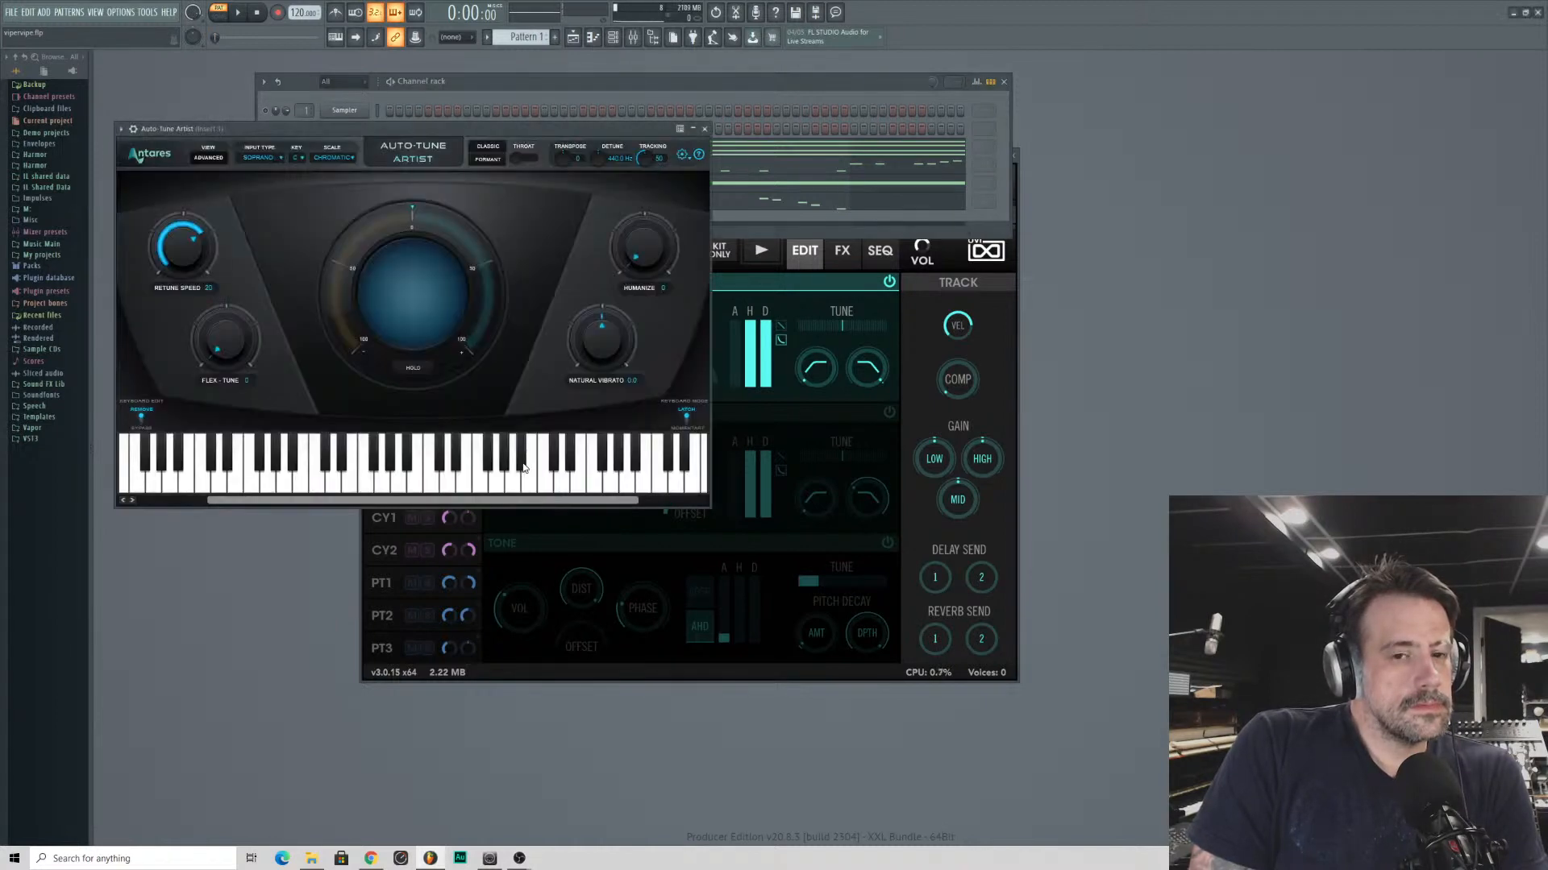
# - Set the Auto-Tune Artist scale to Major, keeping the key at C
pyautogui.moveTo(303, 128); pyautogui.dragTo(653, 185)
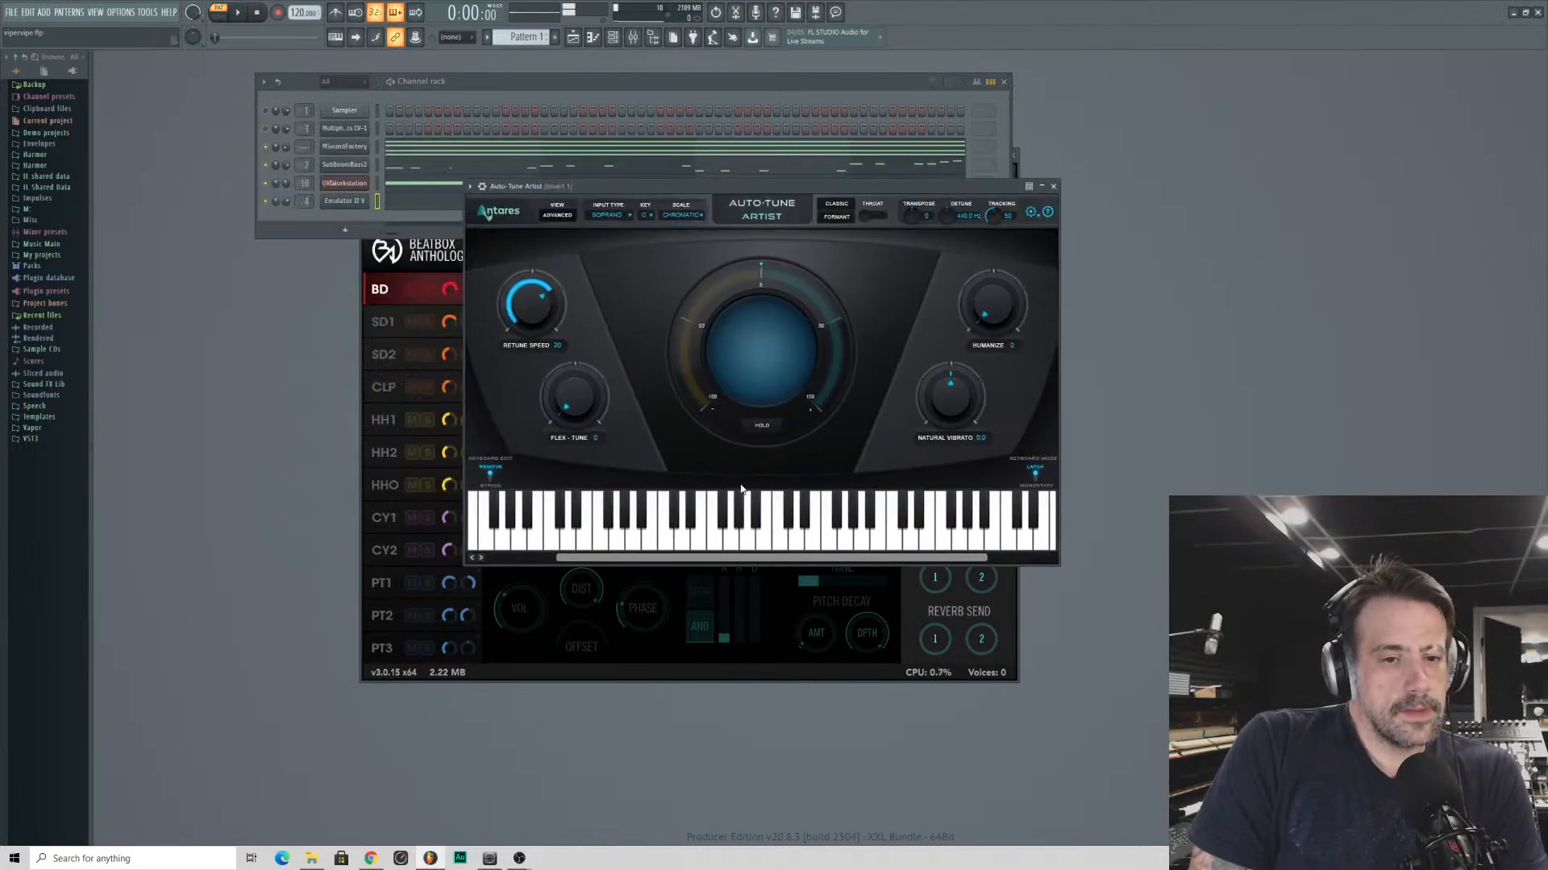
pyautogui.click(681, 214)
pyautogui.click(693, 228)
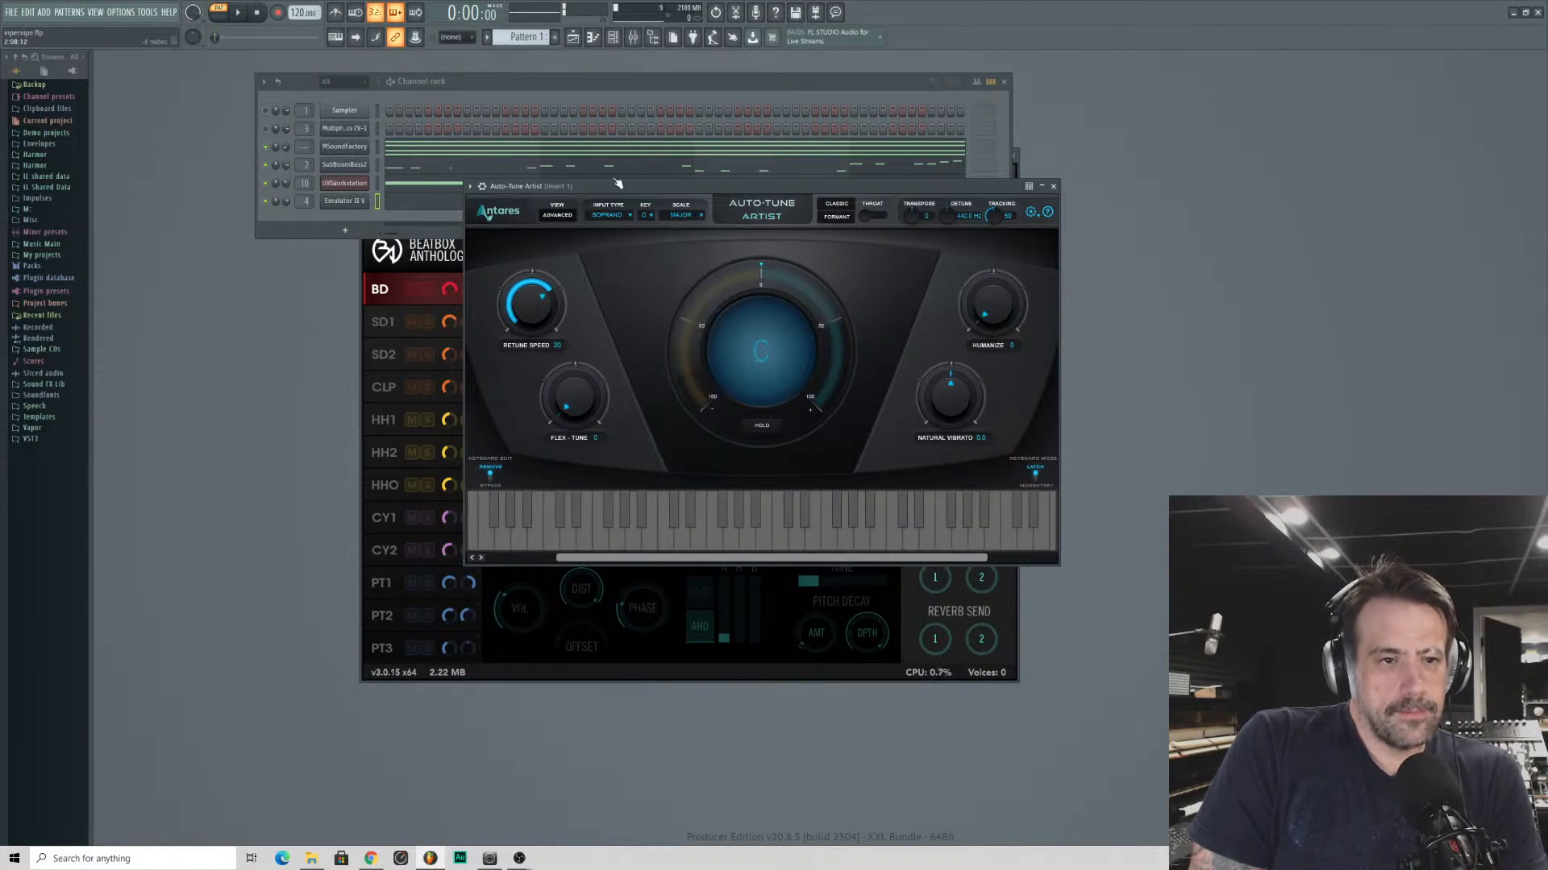
pyautogui.moveTo(606, 189); pyautogui.dragTo(511, 201)
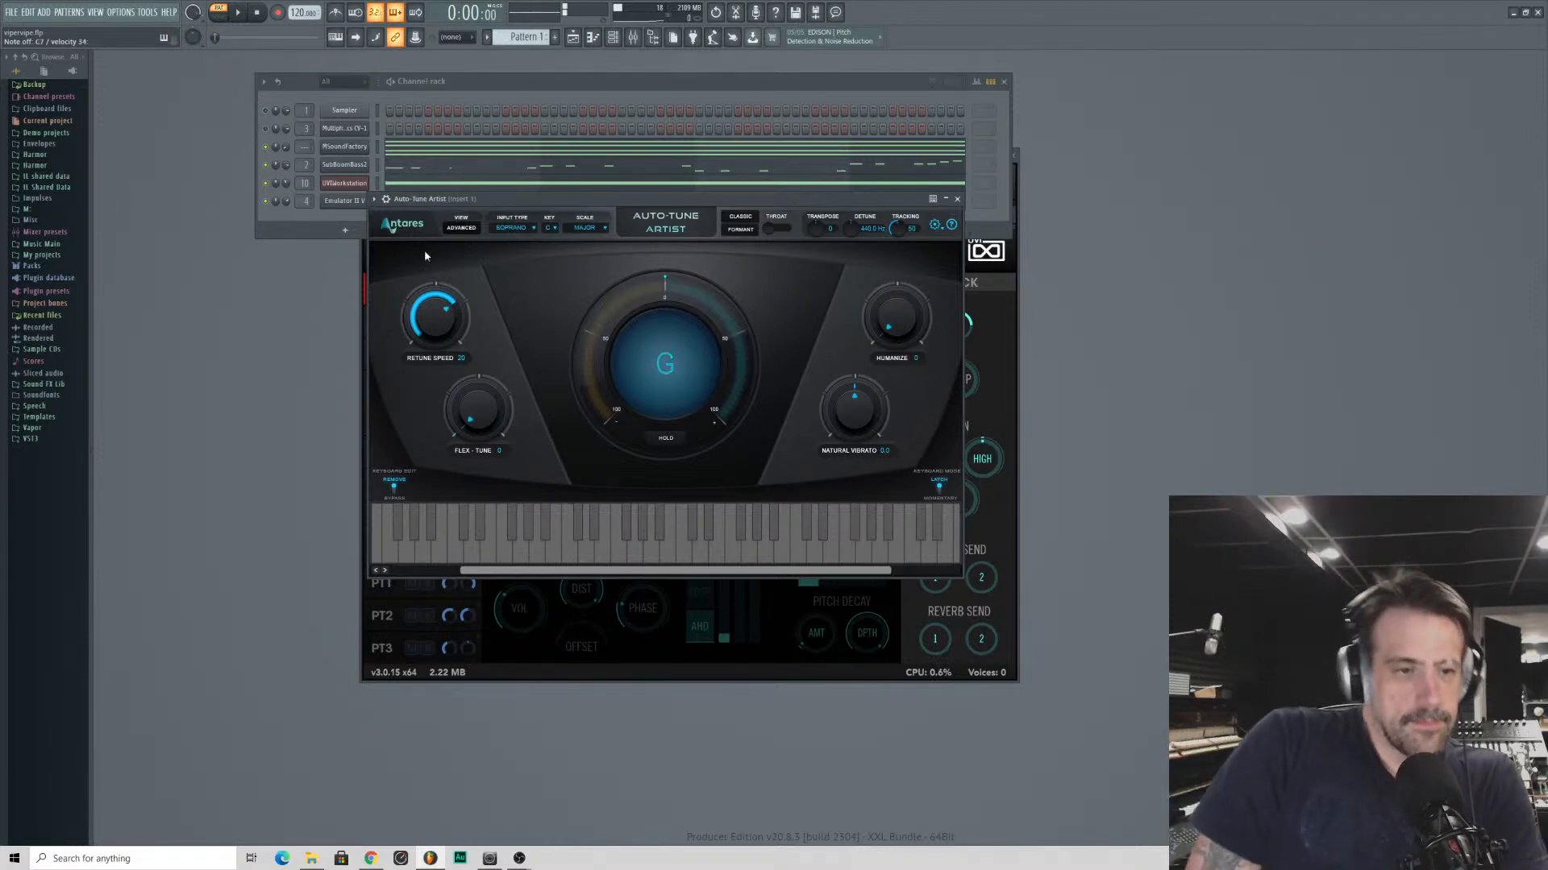
# - Set the Auto-Tune Artist retune speed to 0 and the input type to Low Male
pyautogui.moveTo(436, 316); pyautogui.dragTo(433, 175)
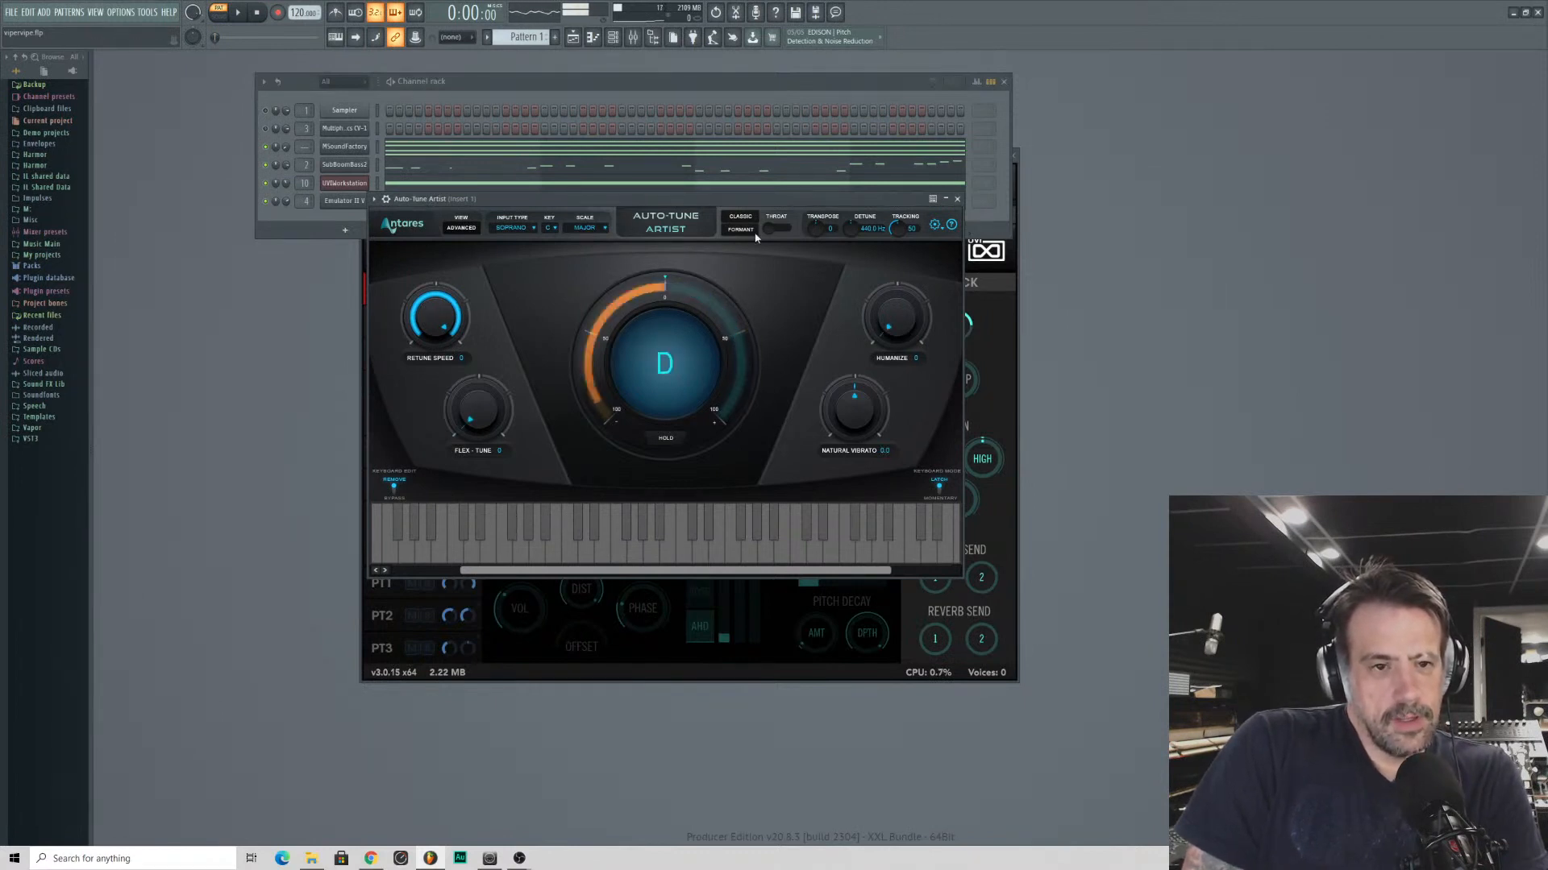
pyautogui.moveTo(558, 201); pyautogui.dragTo(573, 158)
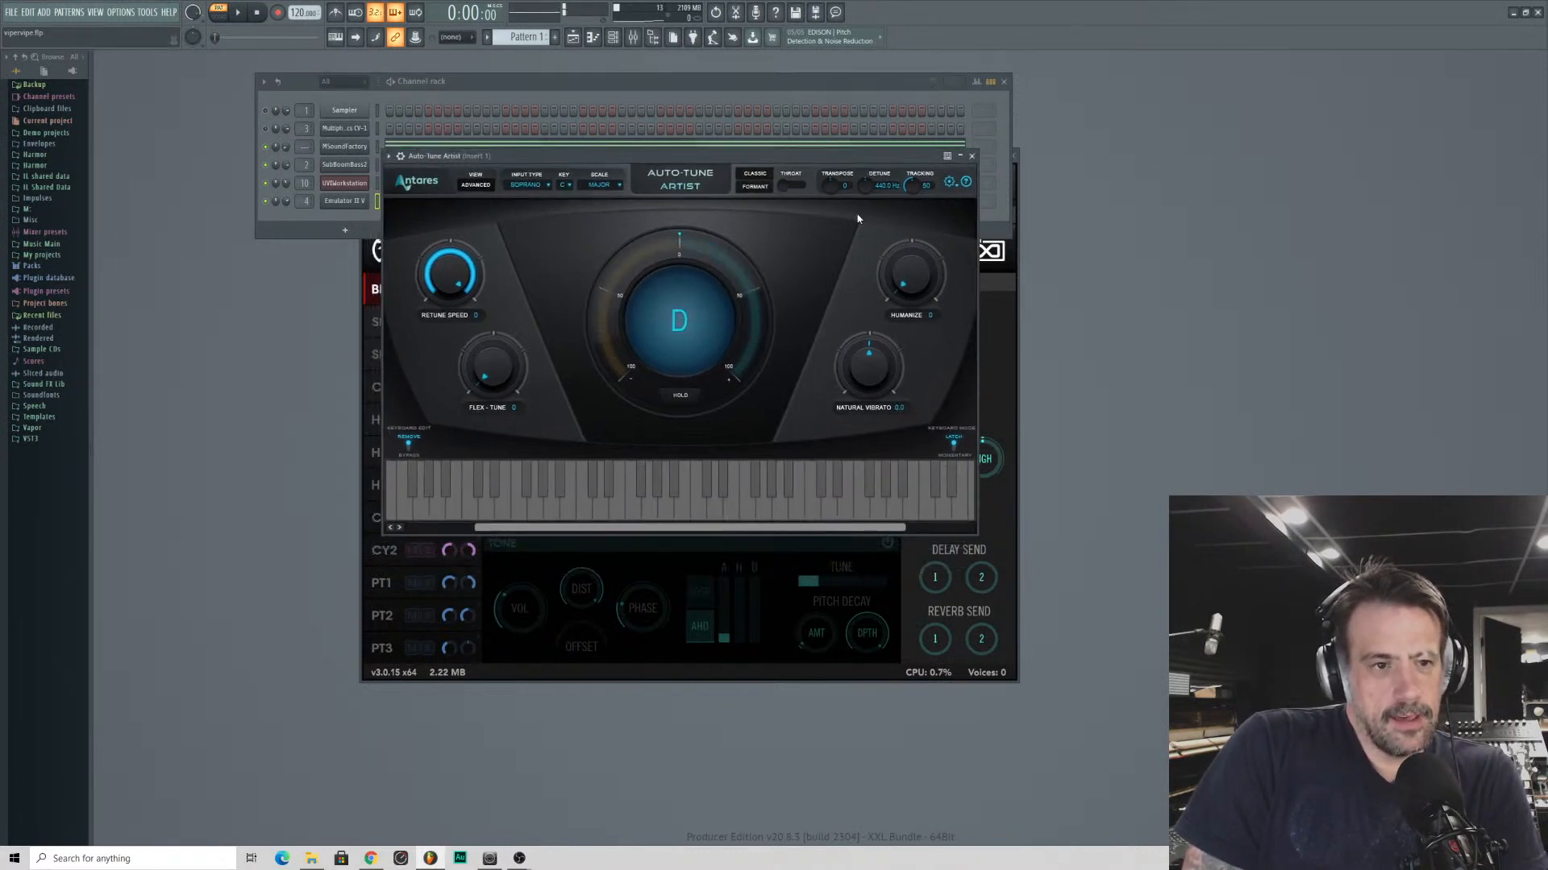
pyautogui.click(523, 185)
pyautogui.click(532, 224)
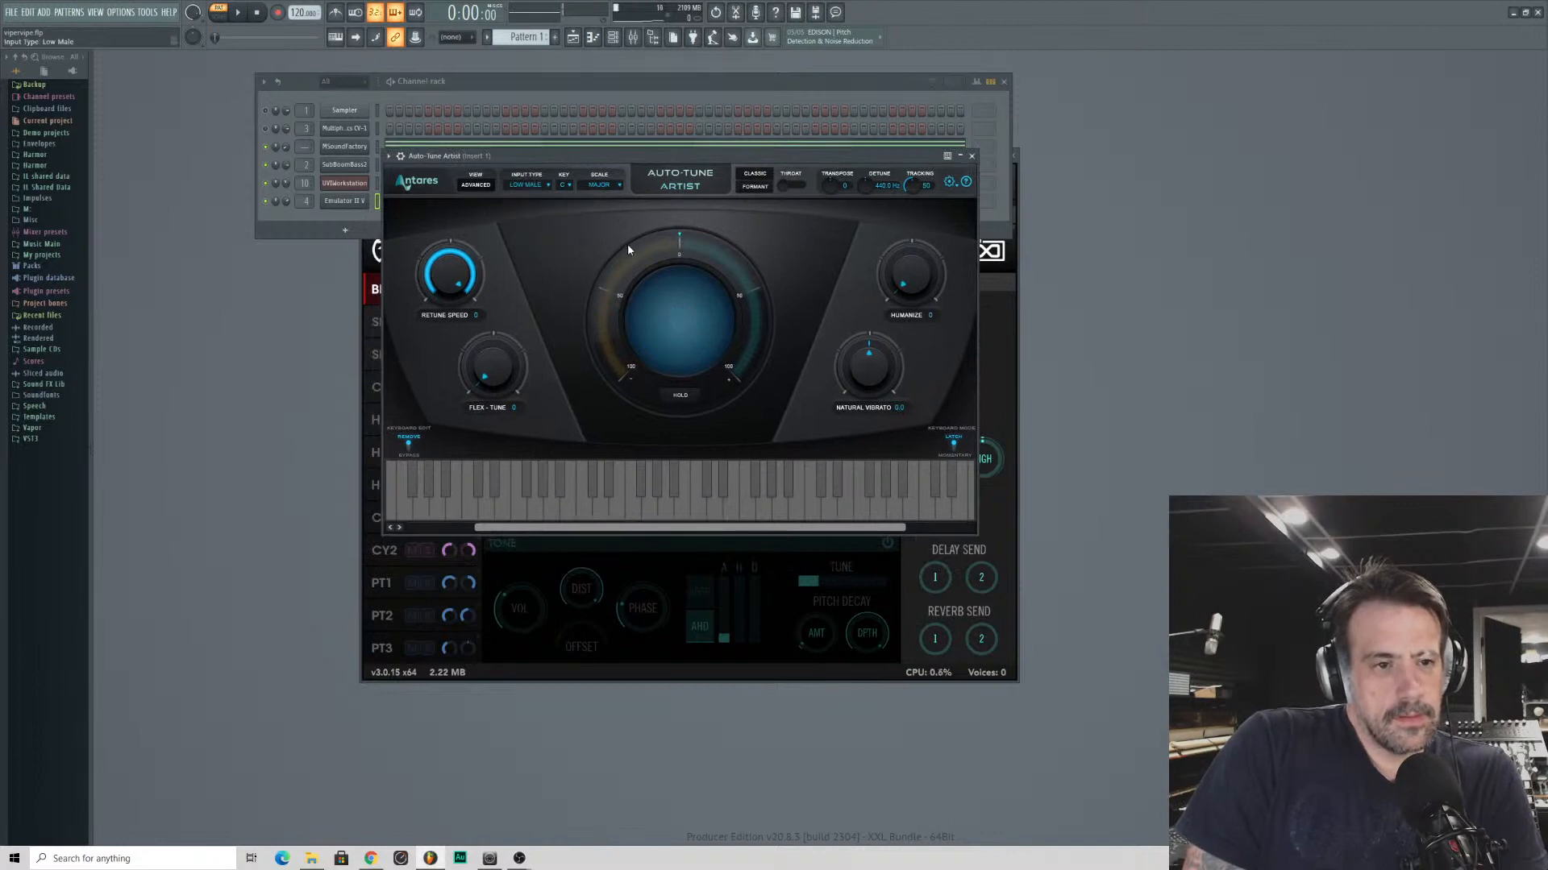
pyautogui.click(525, 185)
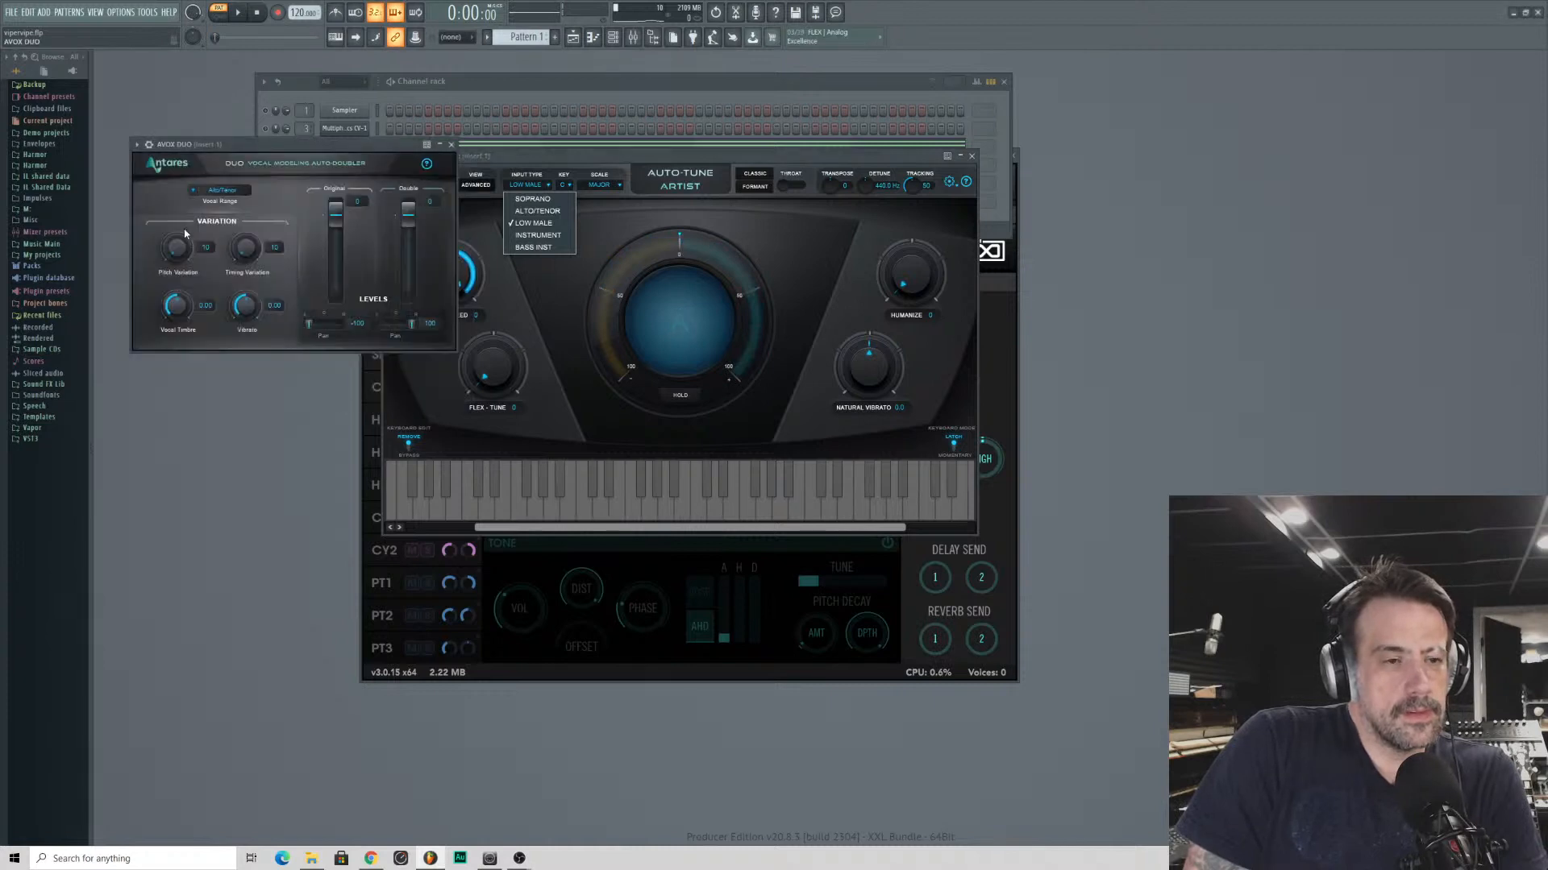
# - Raise the pitch variation and timing variation in the AVOX Duo vocal doubler
pyautogui.moveTo(243, 146); pyautogui.dragTo(830, 247)
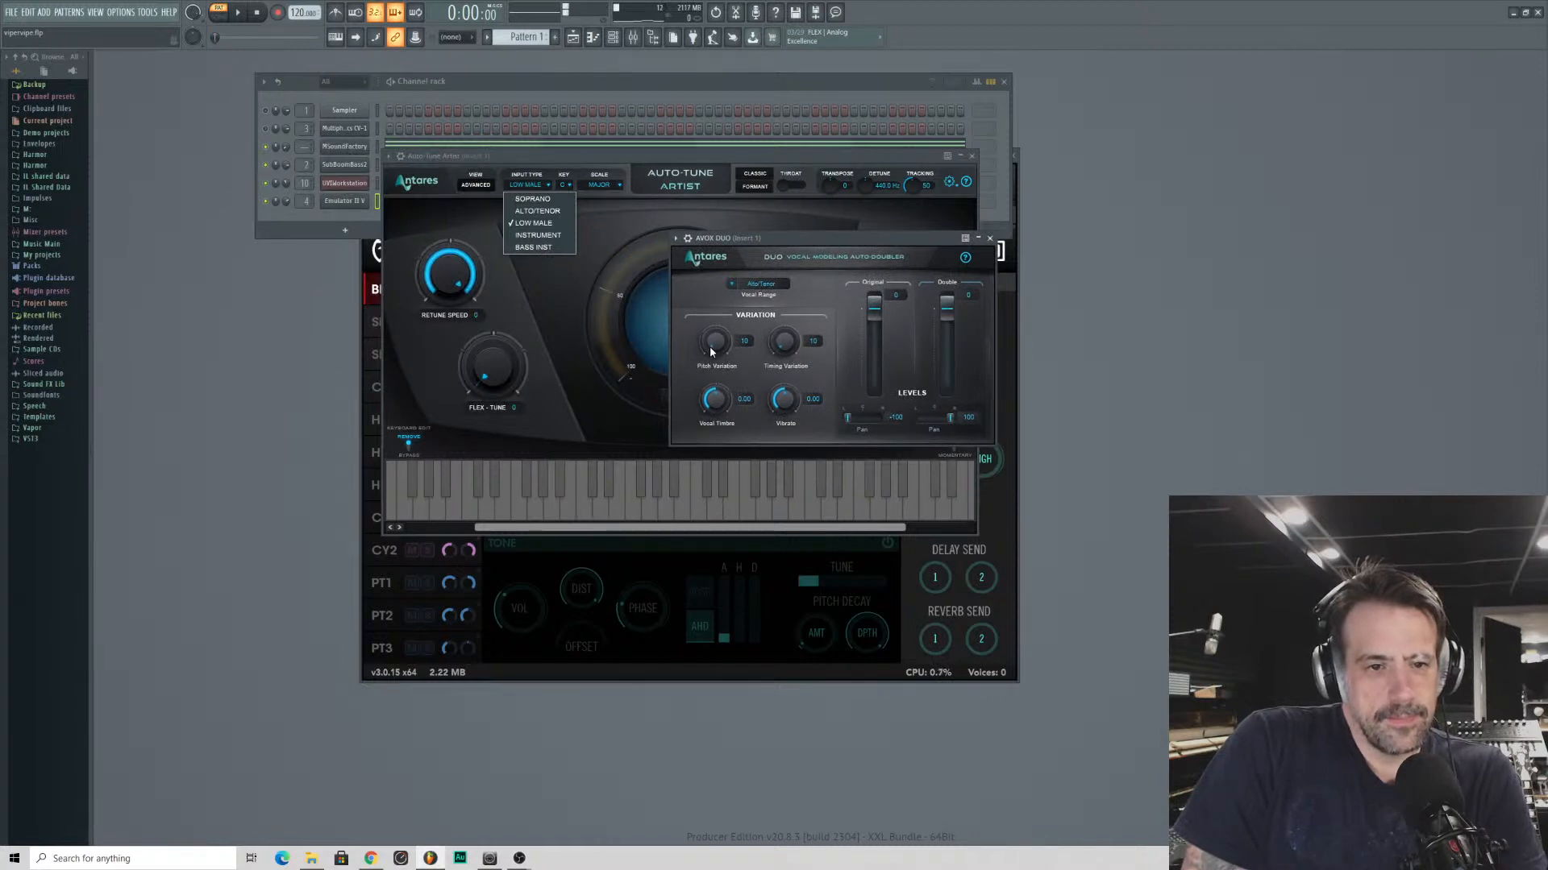
pyautogui.moveTo(709, 346); pyautogui.dragTo(790, 265)
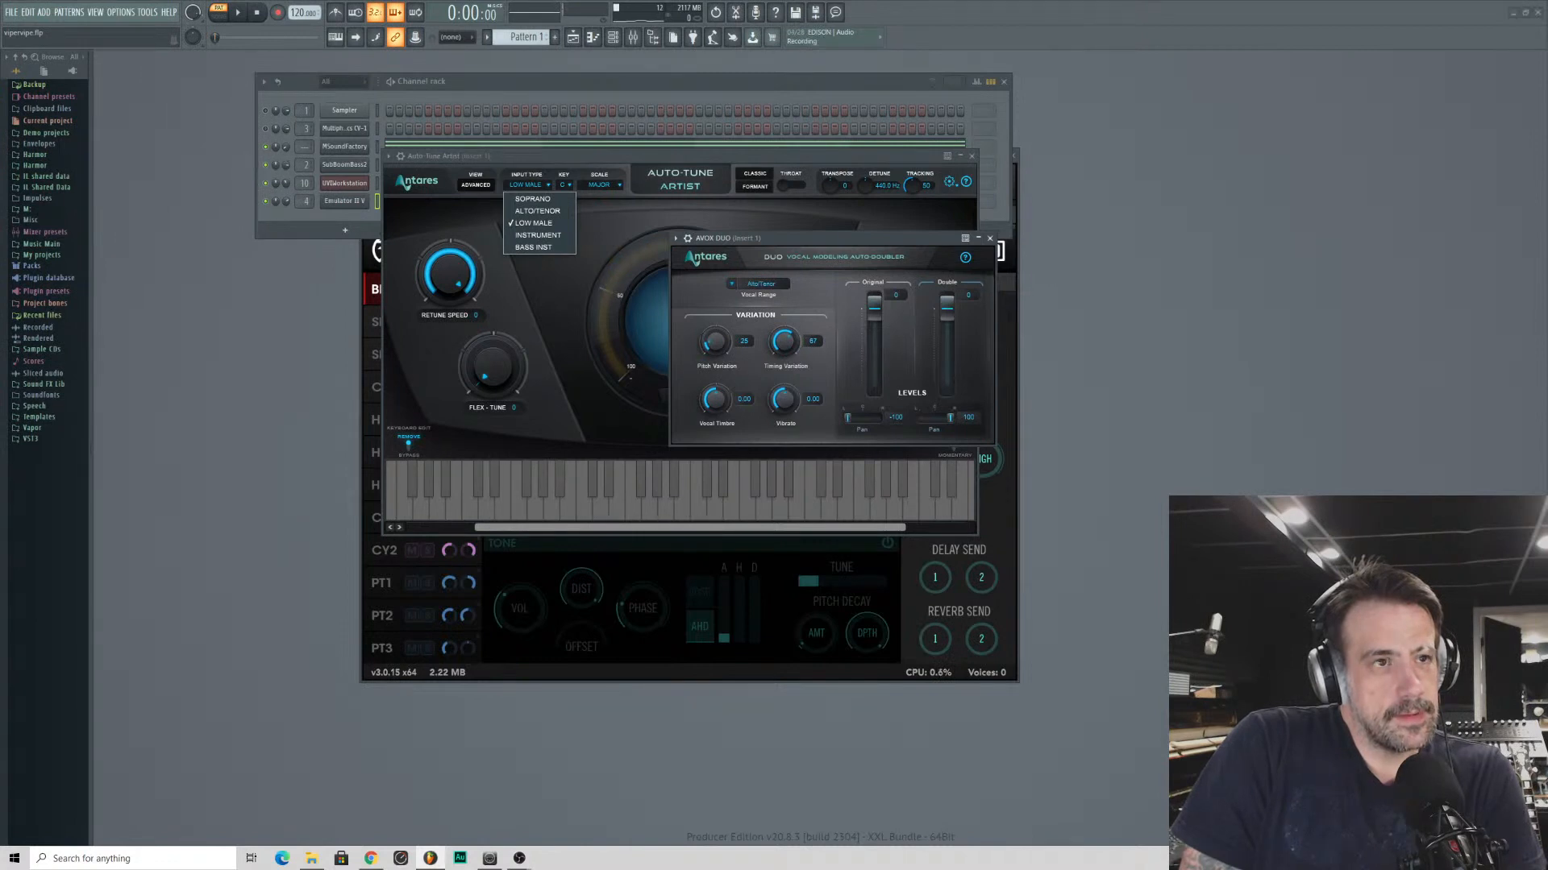
# - Set the ValhallaVintageVerb mix to about 21.6% and the decay to about 2.63 s
pyautogui.moveTo(178, 264); pyautogui.dragTo(181, 383)
pyautogui.moveTo(256, 336); pyautogui.dragTo(261, 317)
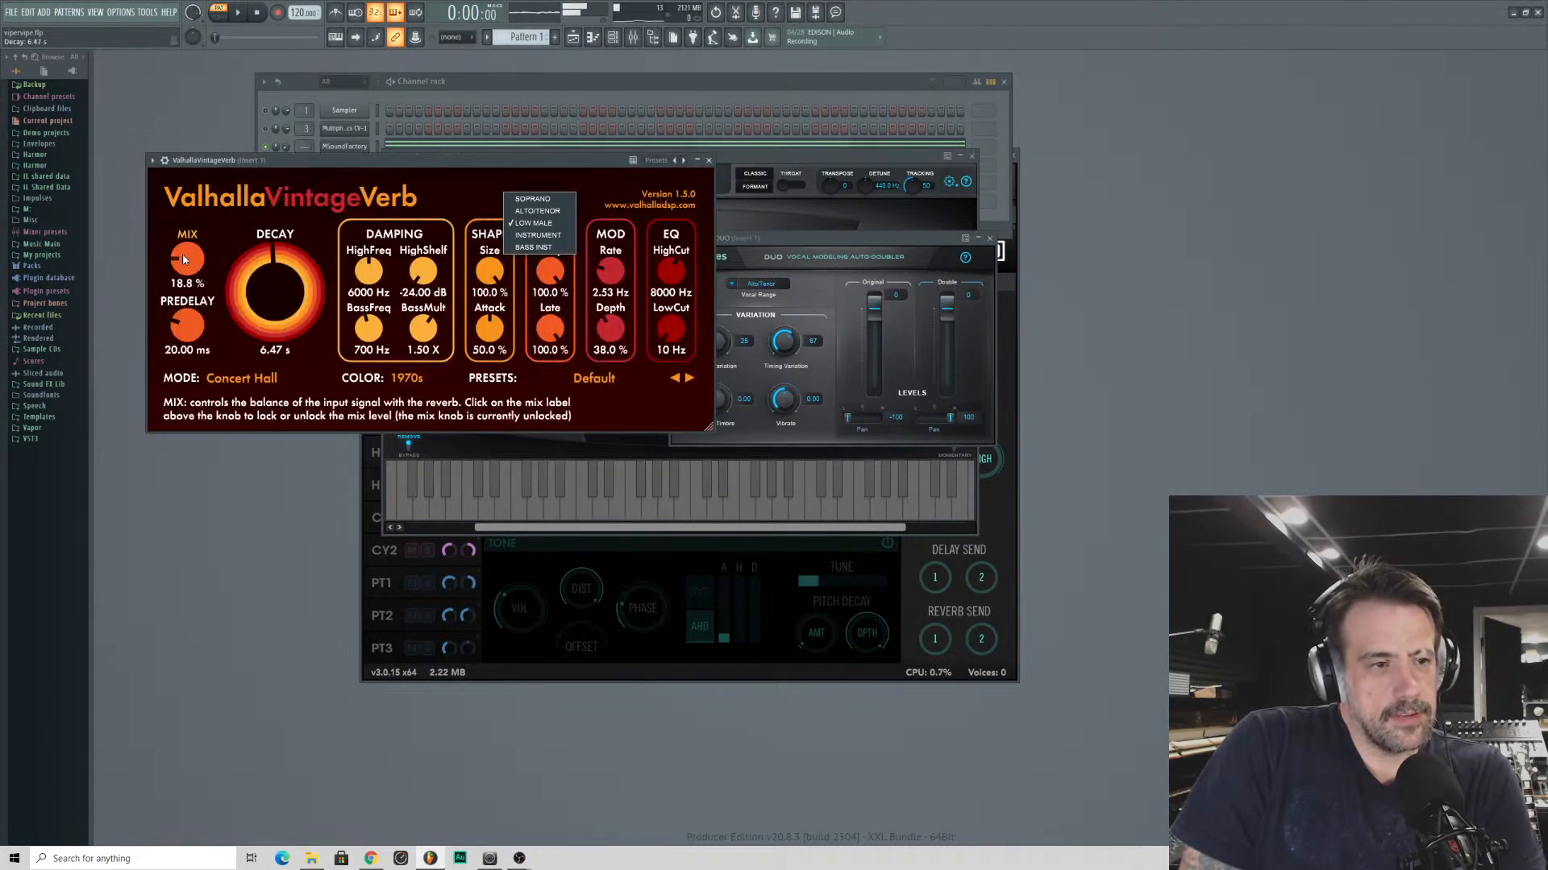
pyautogui.moveTo(183, 254); pyautogui.dragTo(248, 311)
# - Load the Vocal Plate preset from the Plates category in ValhallaVintageVerb
pyautogui.click(595, 379)
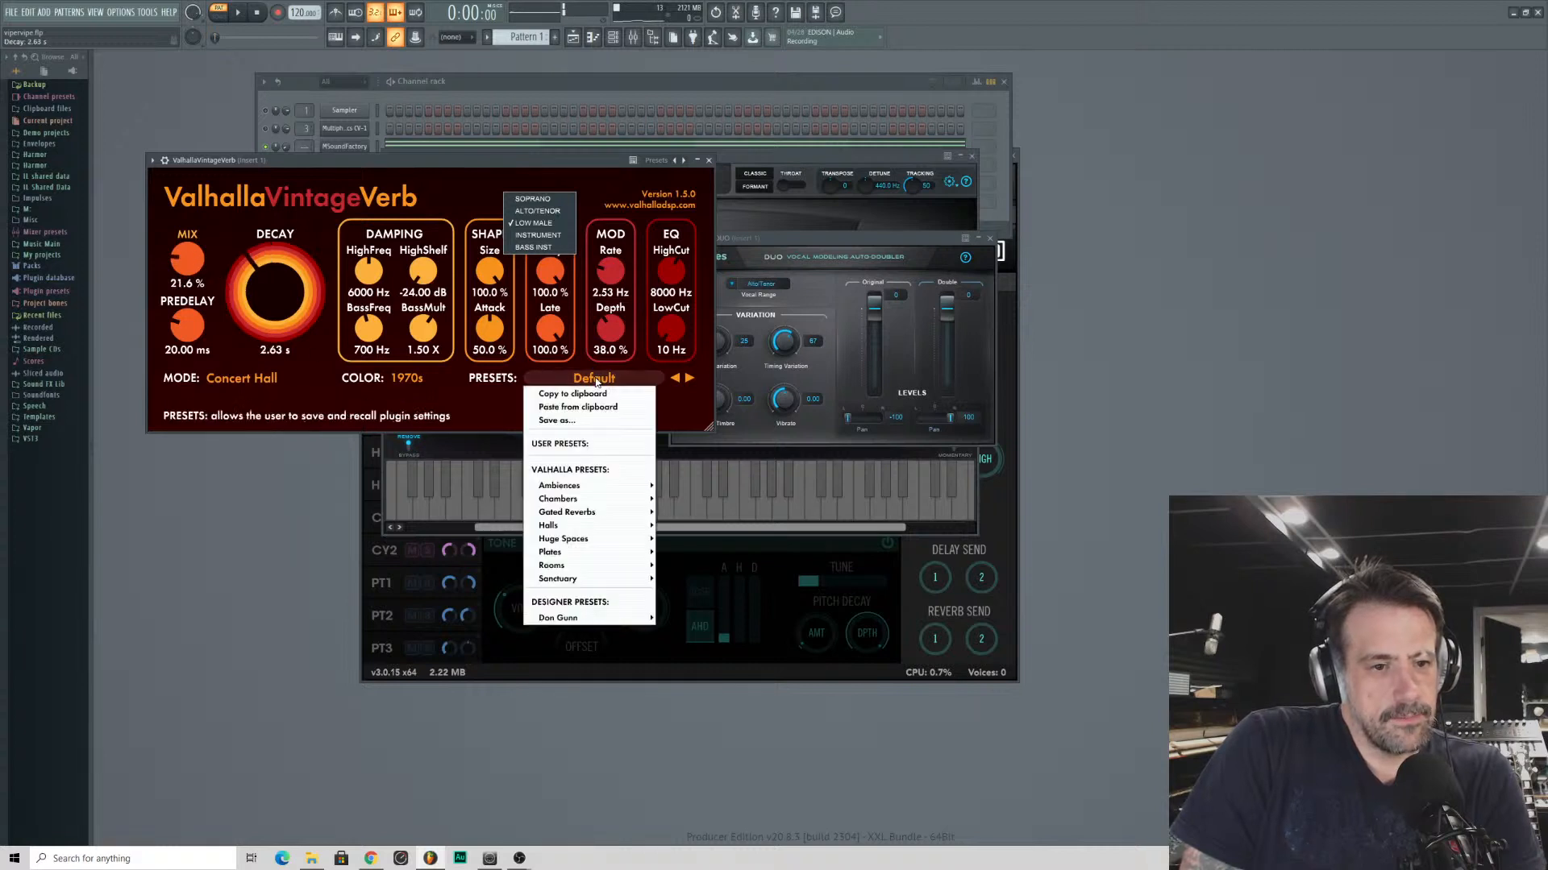
pyautogui.moveTo(607, 491)
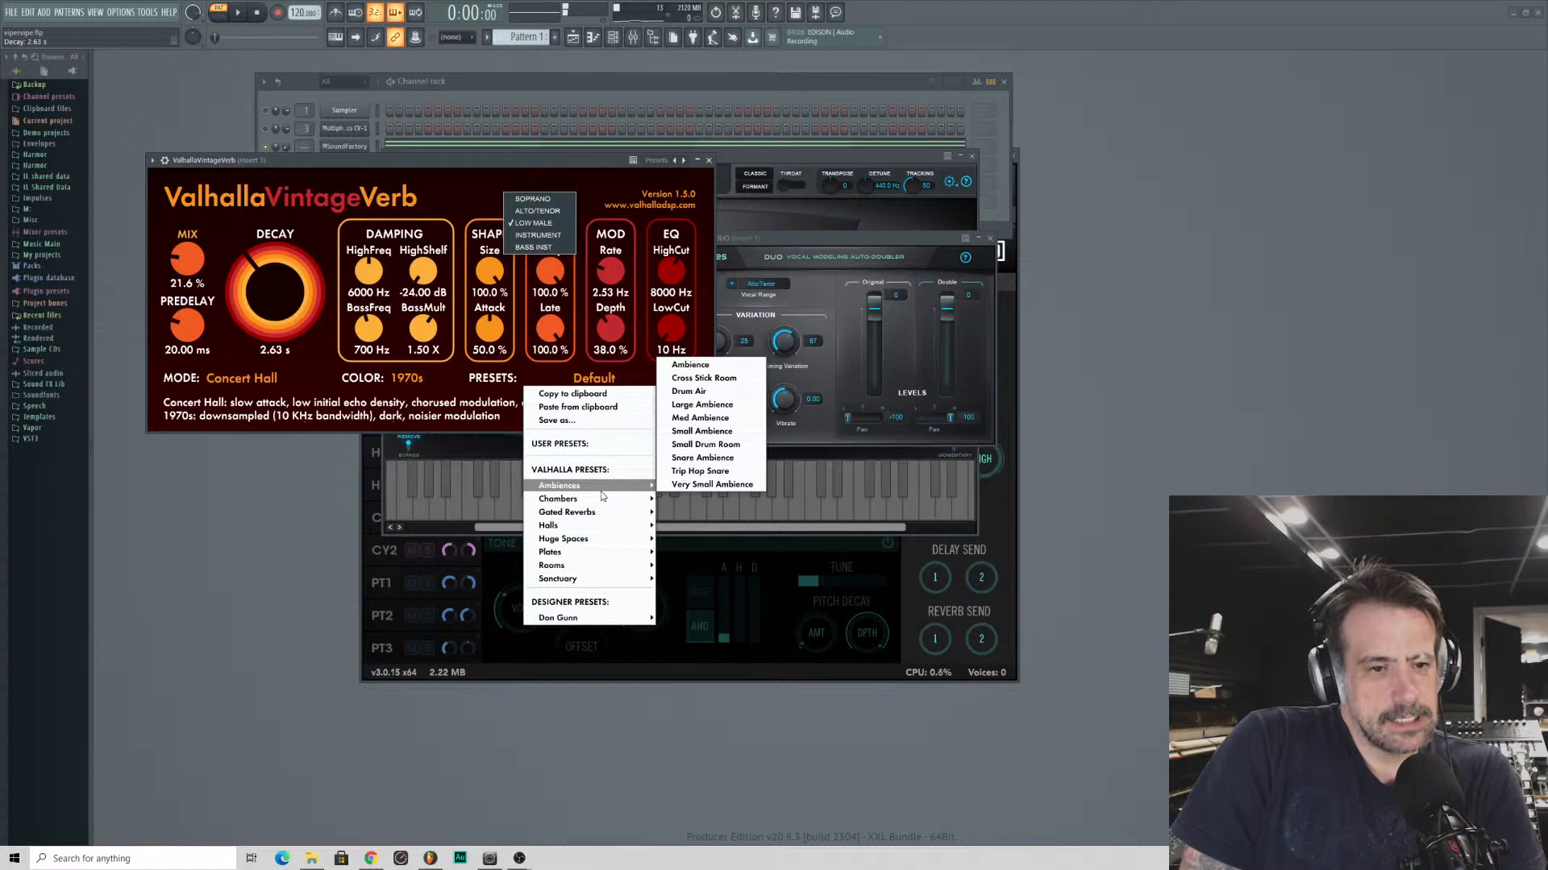
pyautogui.moveTo(598, 516)
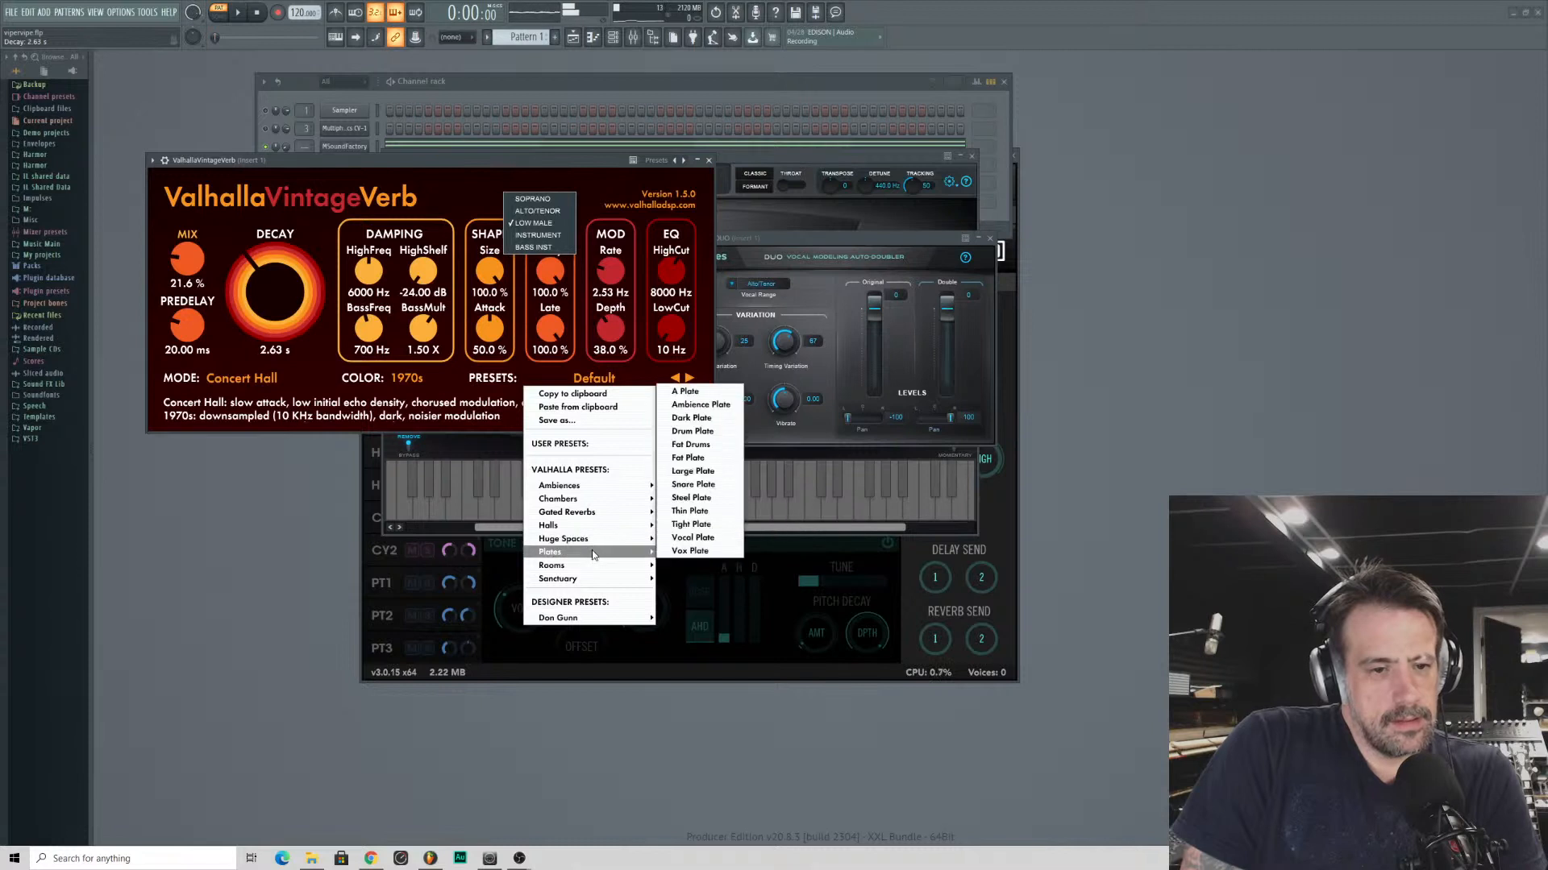
pyautogui.click(692, 537)
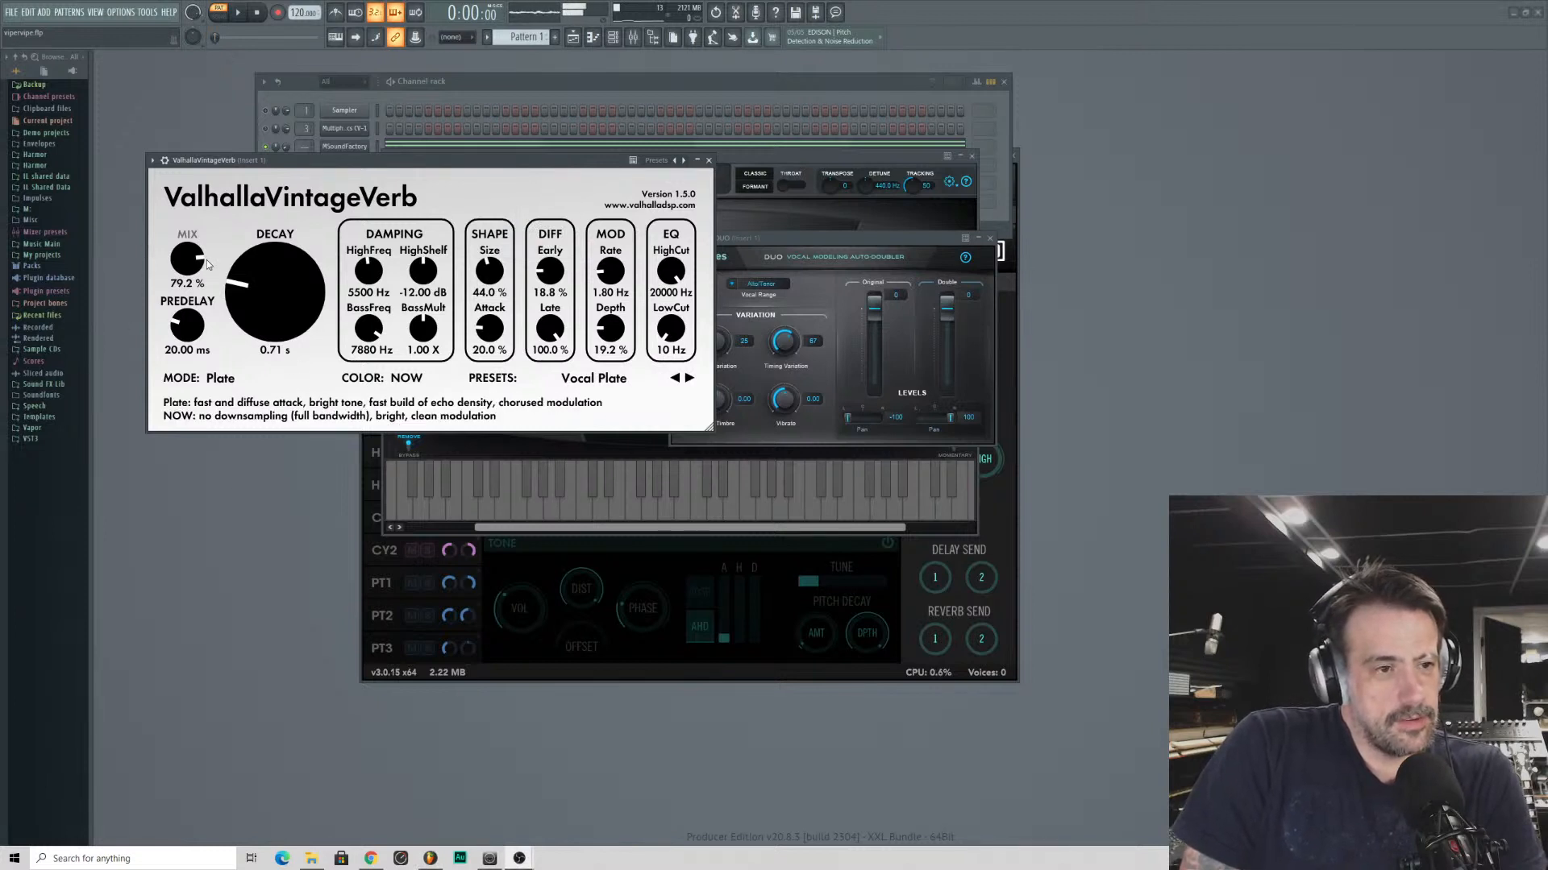
# - Set the plate reverb's mix to 42.4%, decay to 3.52 s and modulation depth to 26.4%
pyautogui.moveTo(206, 259)
pyautogui.mouseDown()
pyautogui.moveTo(206, 322)
pyautogui.moveTo(226, 283)
pyautogui.moveTo(226, 295)
pyautogui.moveTo(187, 238)
pyautogui.moveTo(198, 255)
pyautogui.mouseUp()
pyautogui.moveTo(266, 295); pyautogui.dragTo(197, 252)
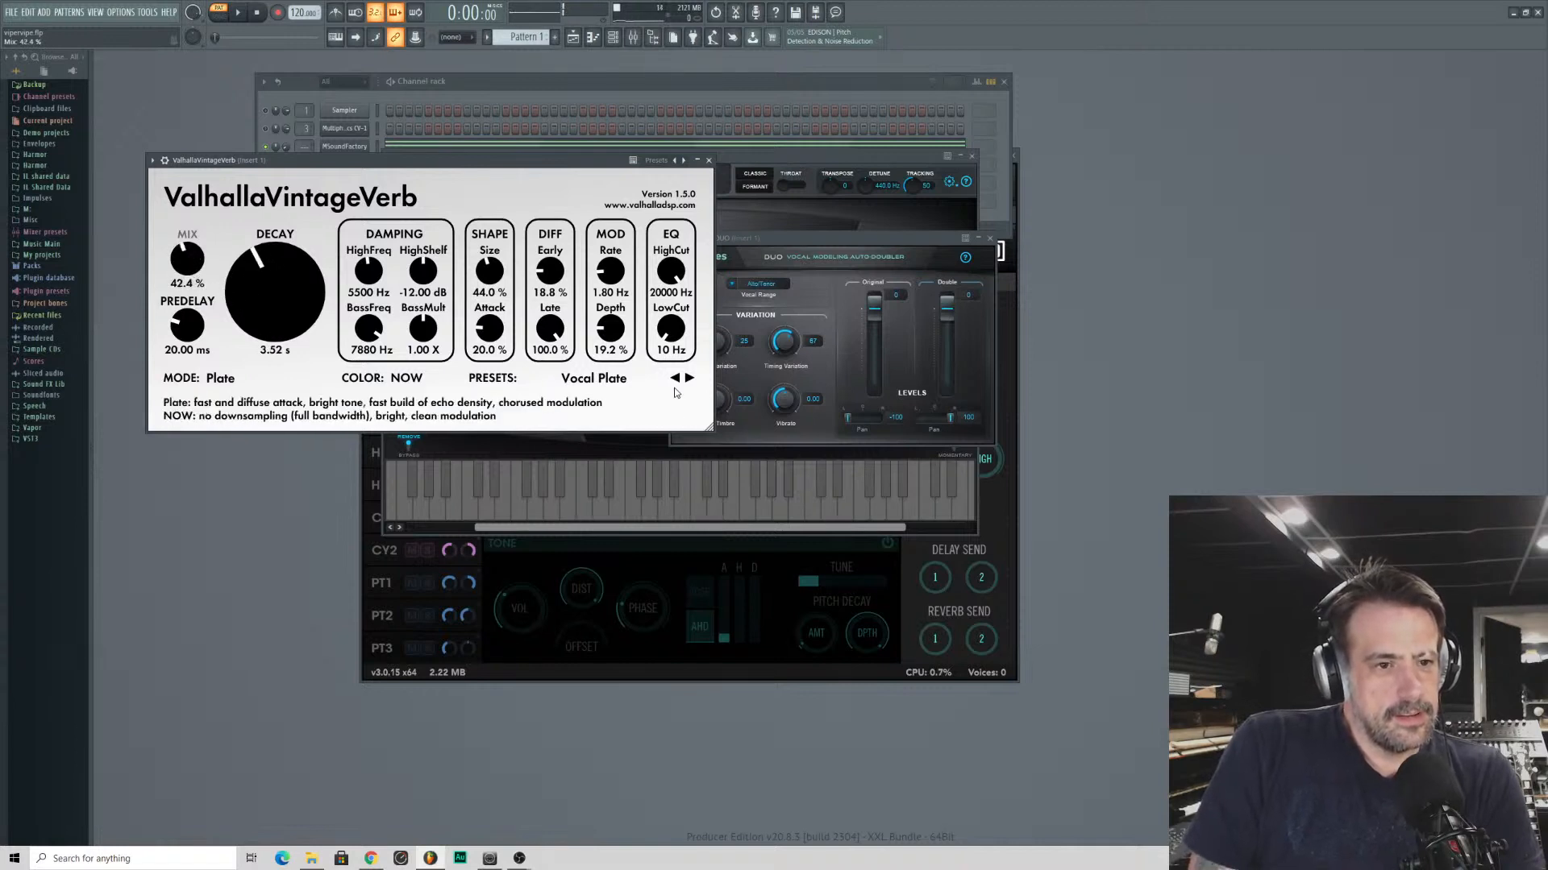
pyautogui.moveTo(616, 339); pyautogui.dragTo(614, 326)
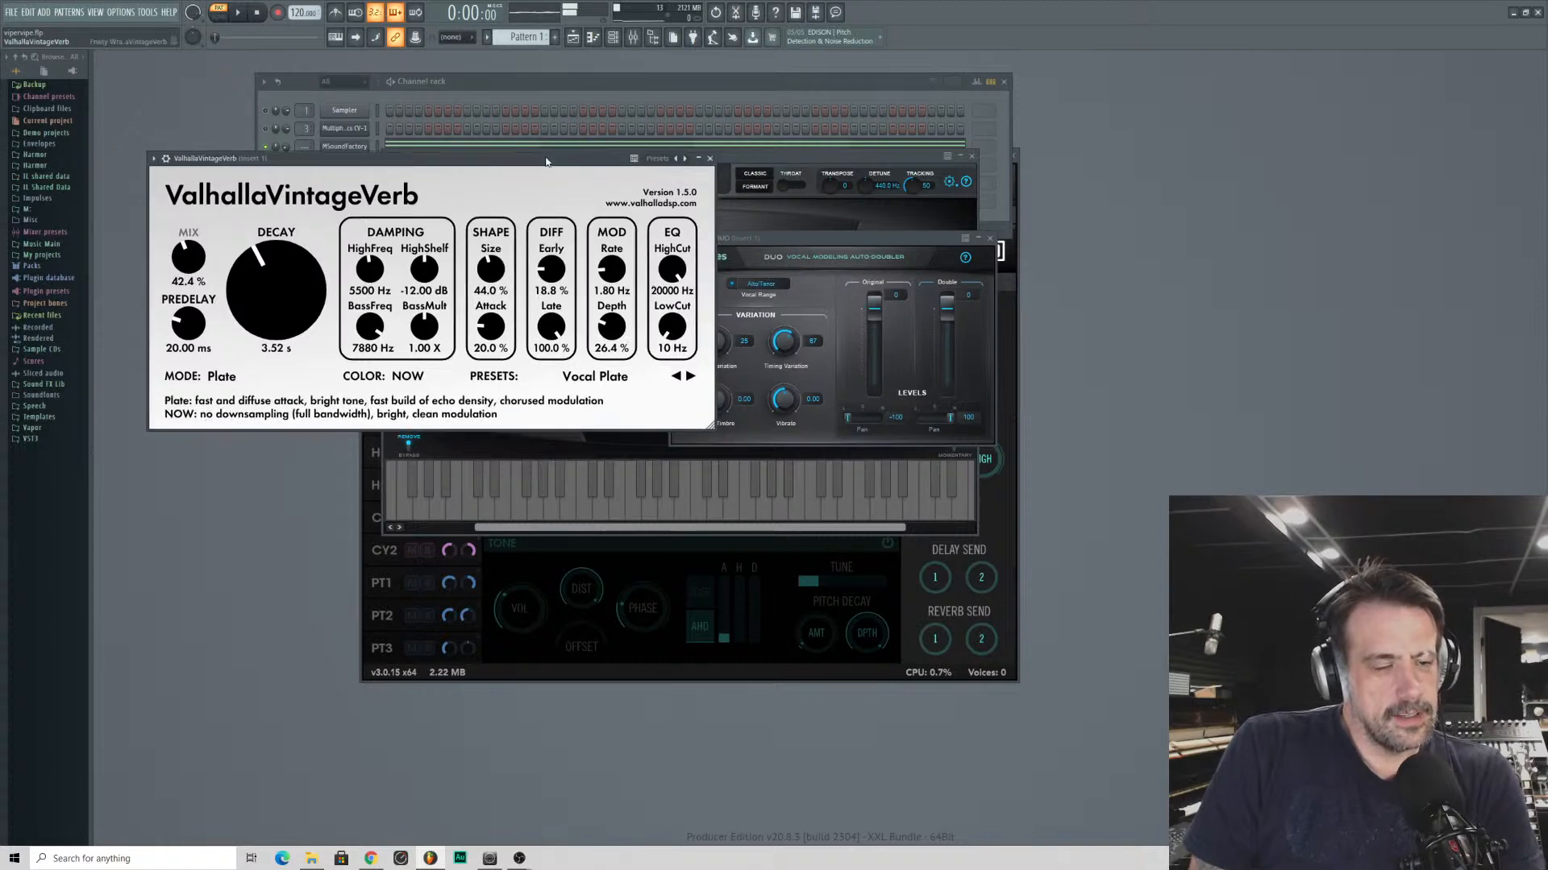
pyautogui.moveTo(546, 161); pyautogui.dragTo(571, 401)
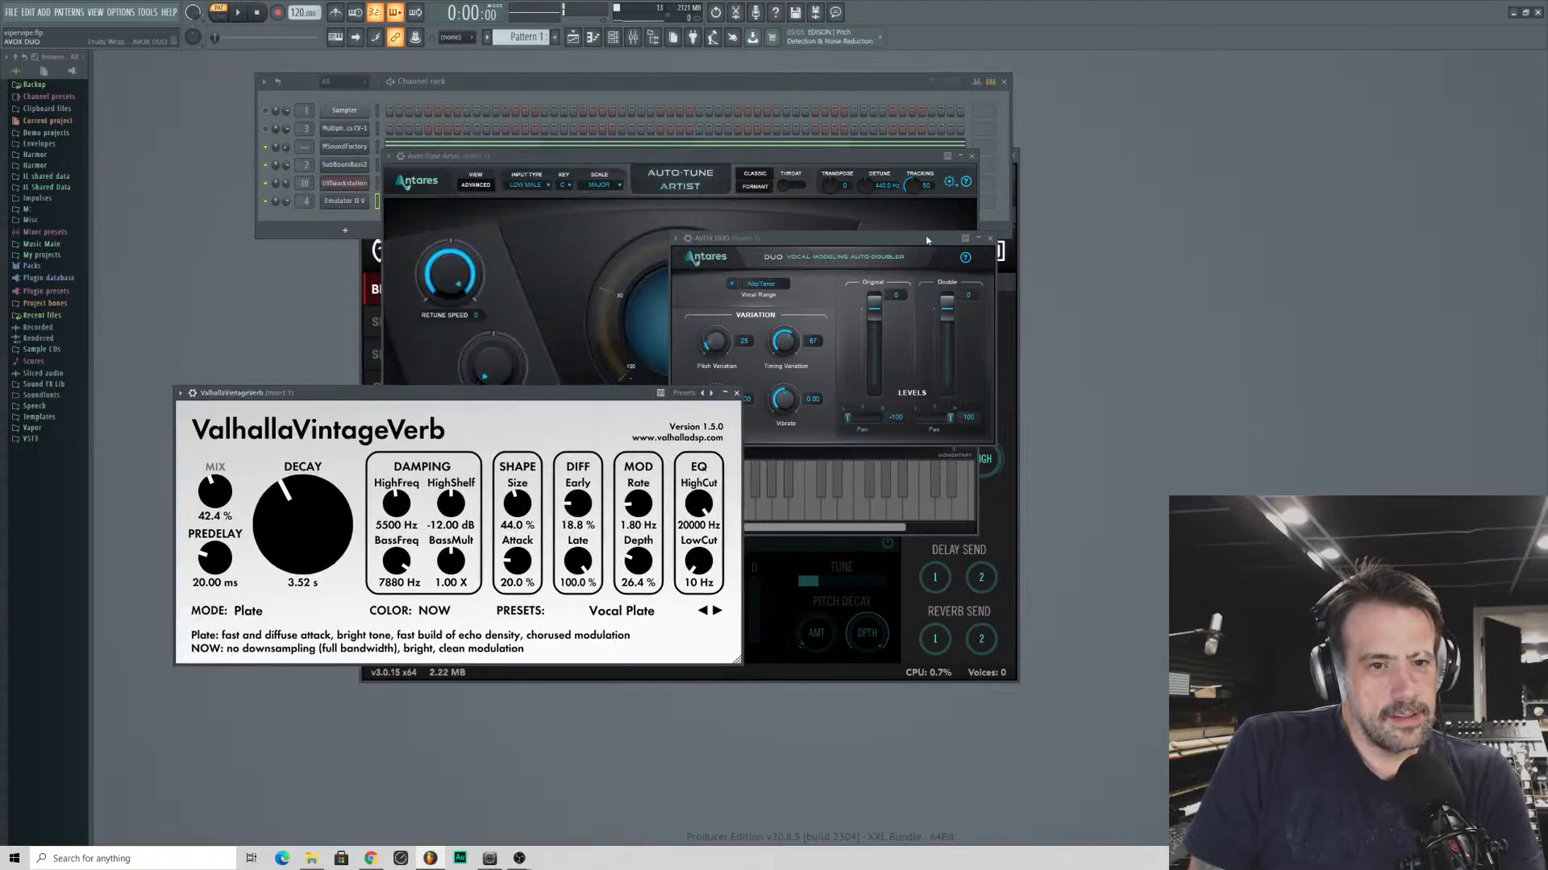
# - Change the Auto-Tune Artist input type to Alto/Tenor
pyautogui.click(526, 187)
pyautogui.click(535, 186)
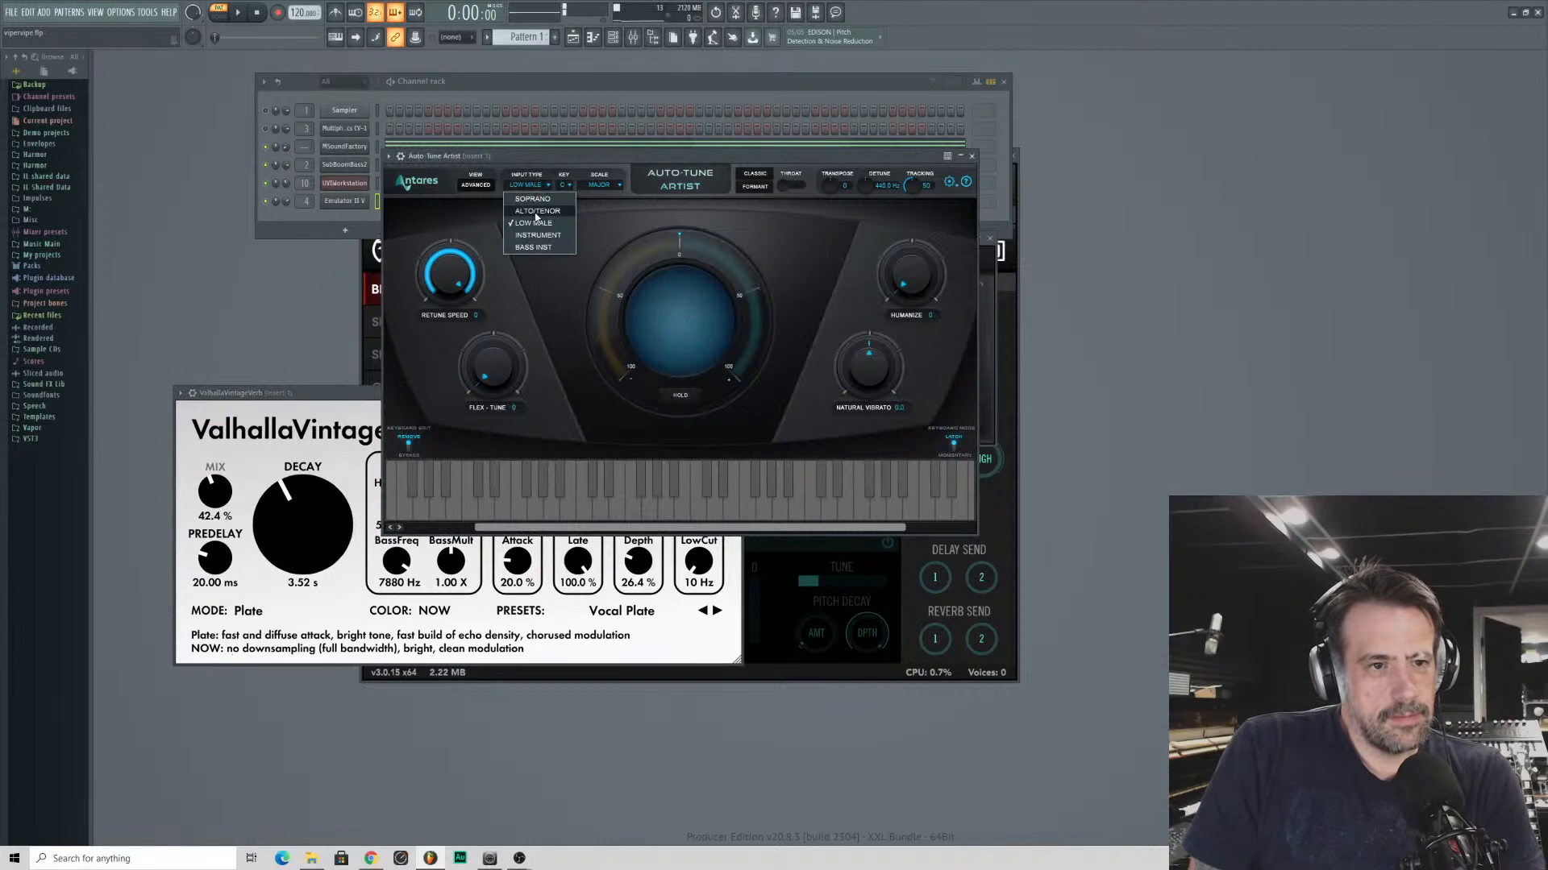
pyautogui.click(532, 211)
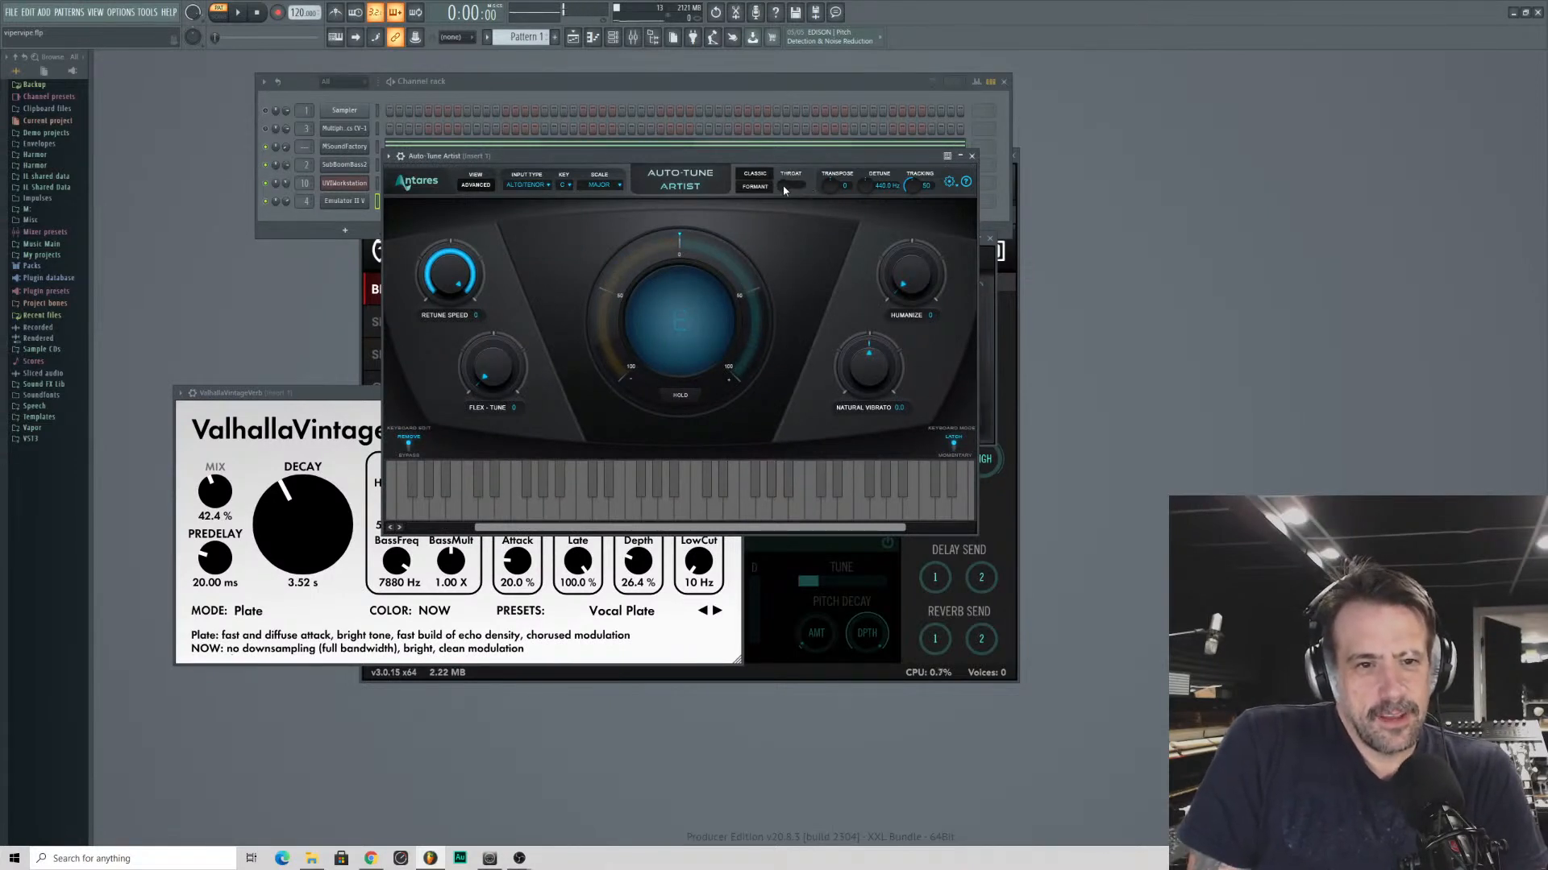
# - Try out formant correction and Flex-Tune in Auto-Tune Artist, and raise the natural vibrato slightly
pyautogui.click(755, 187)
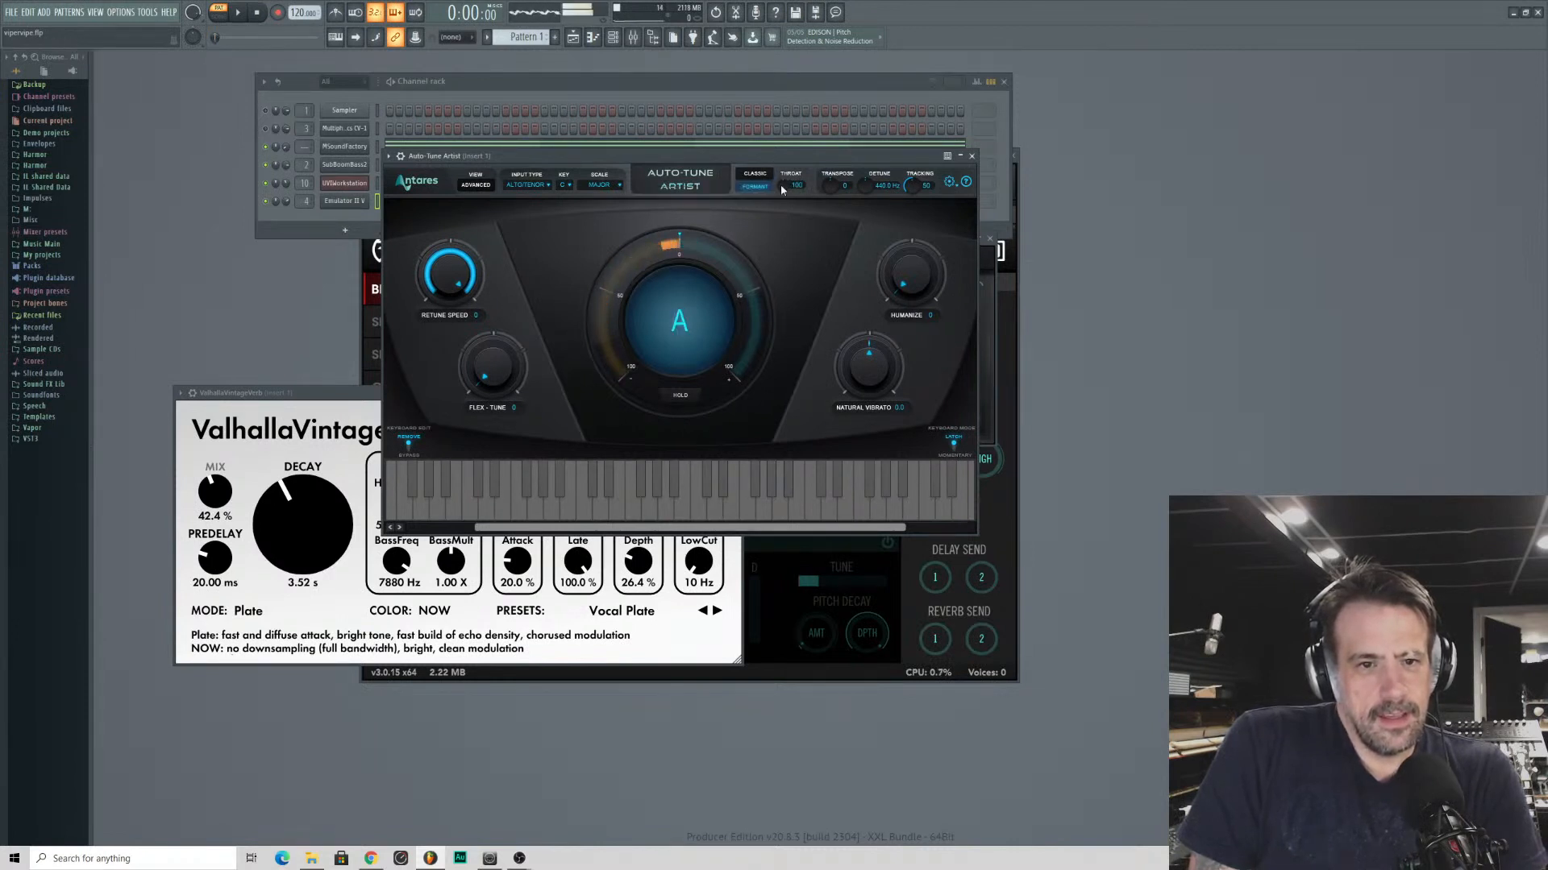
pyautogui.click(764, 187)
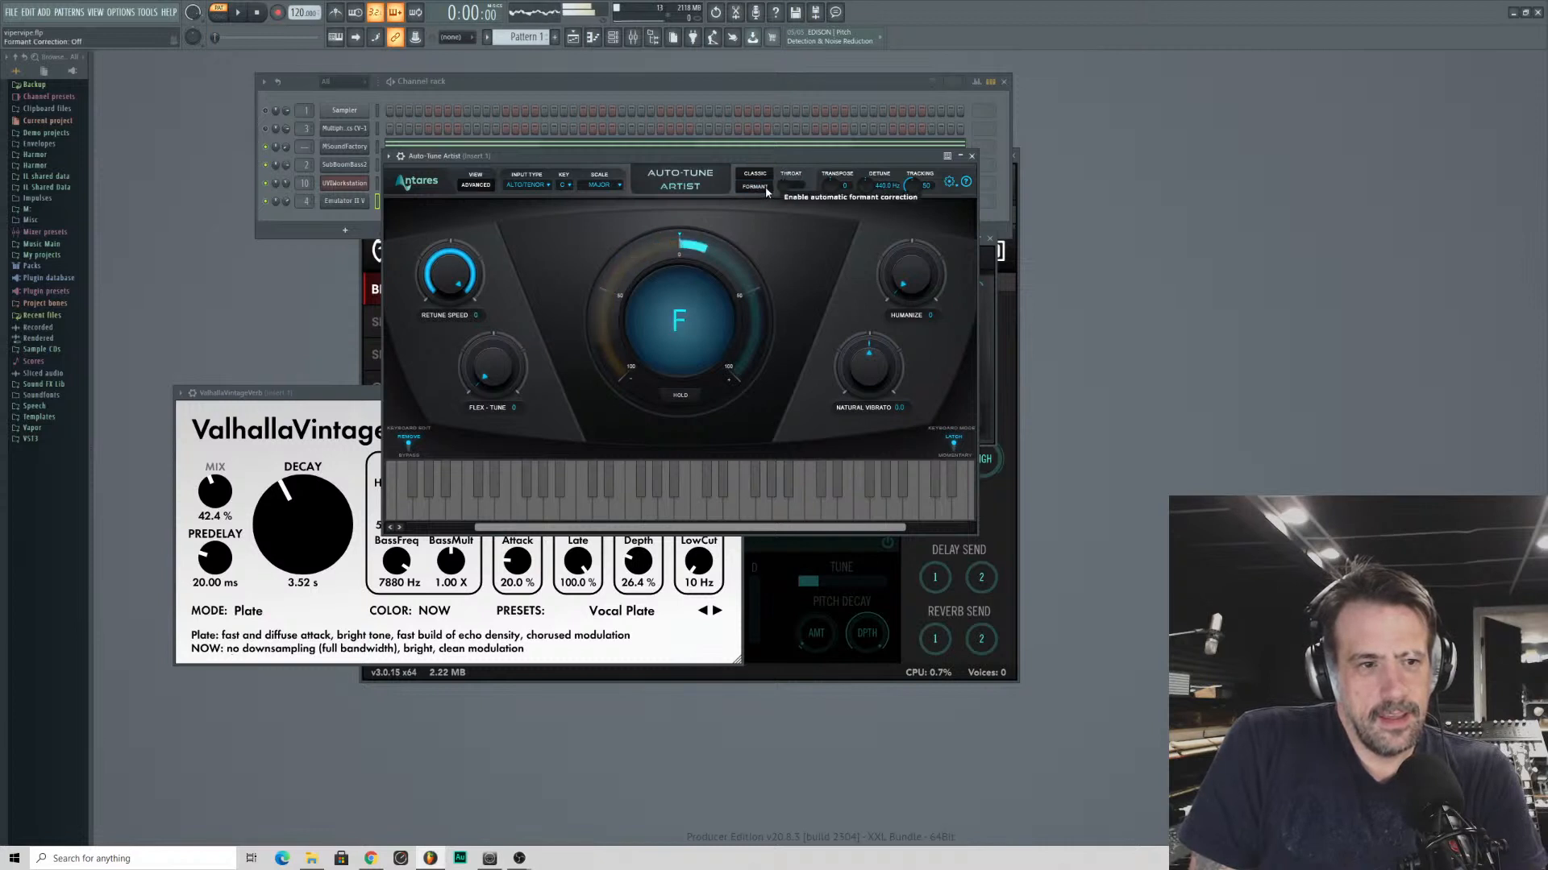
pyautogui.moveTo(873, 359); pyautogui.dragTo(878, 359)
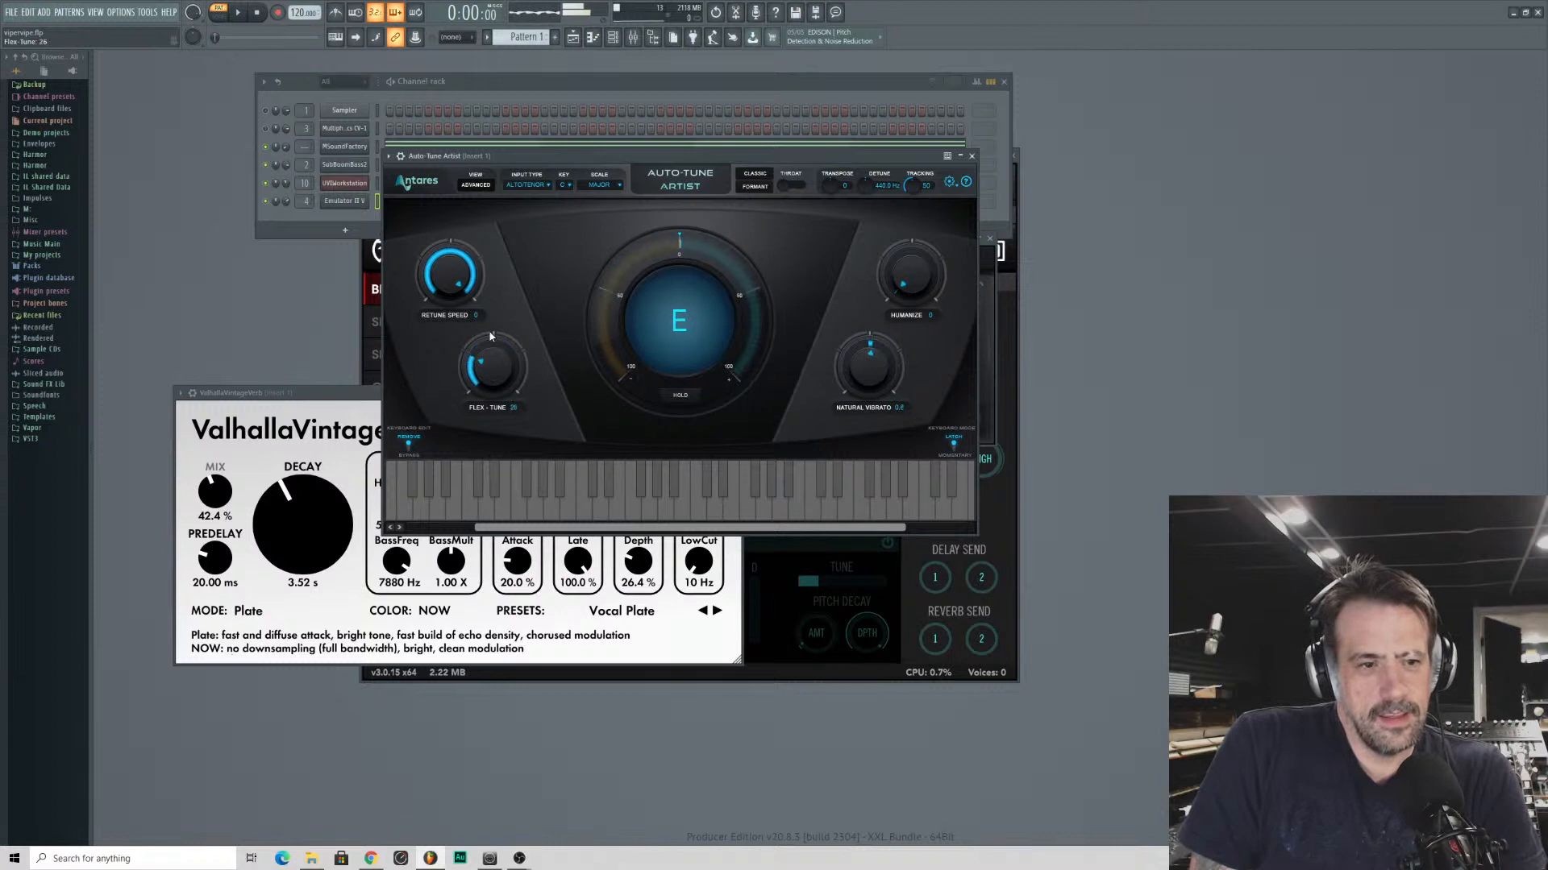
pyautogui.moveTo(482, 347); pyautogui.dragTo(482, 379)
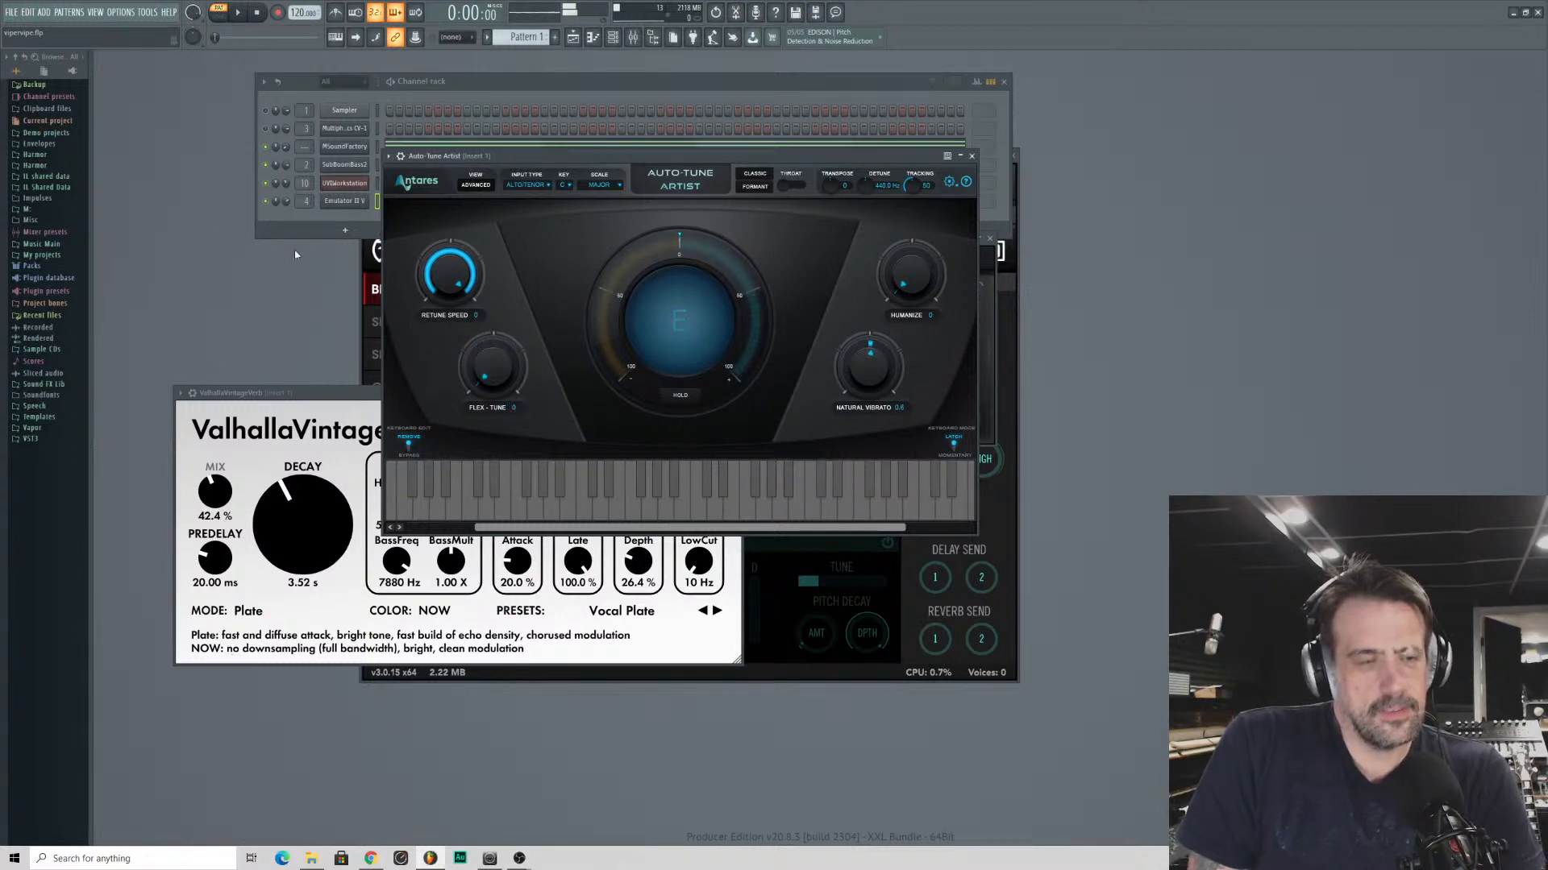
# - Play the pattern, lengthen the ValhallaVintageVerb decay to about 16 s with the mix at 42.8%, and close the reverb
pyautogui.click(293, 232)
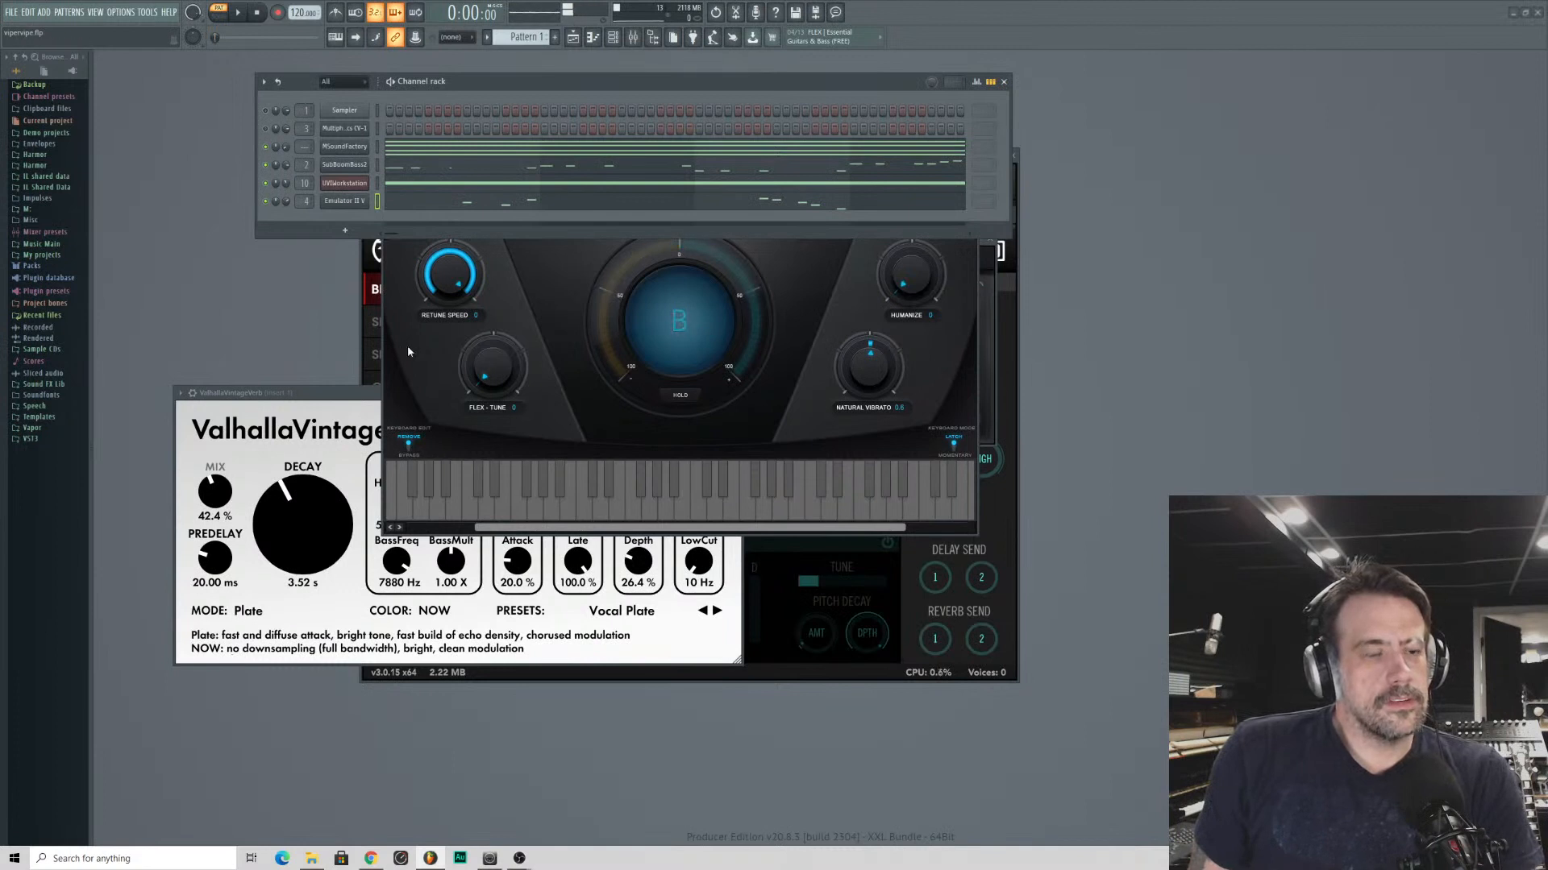
pyautogui.press('space')
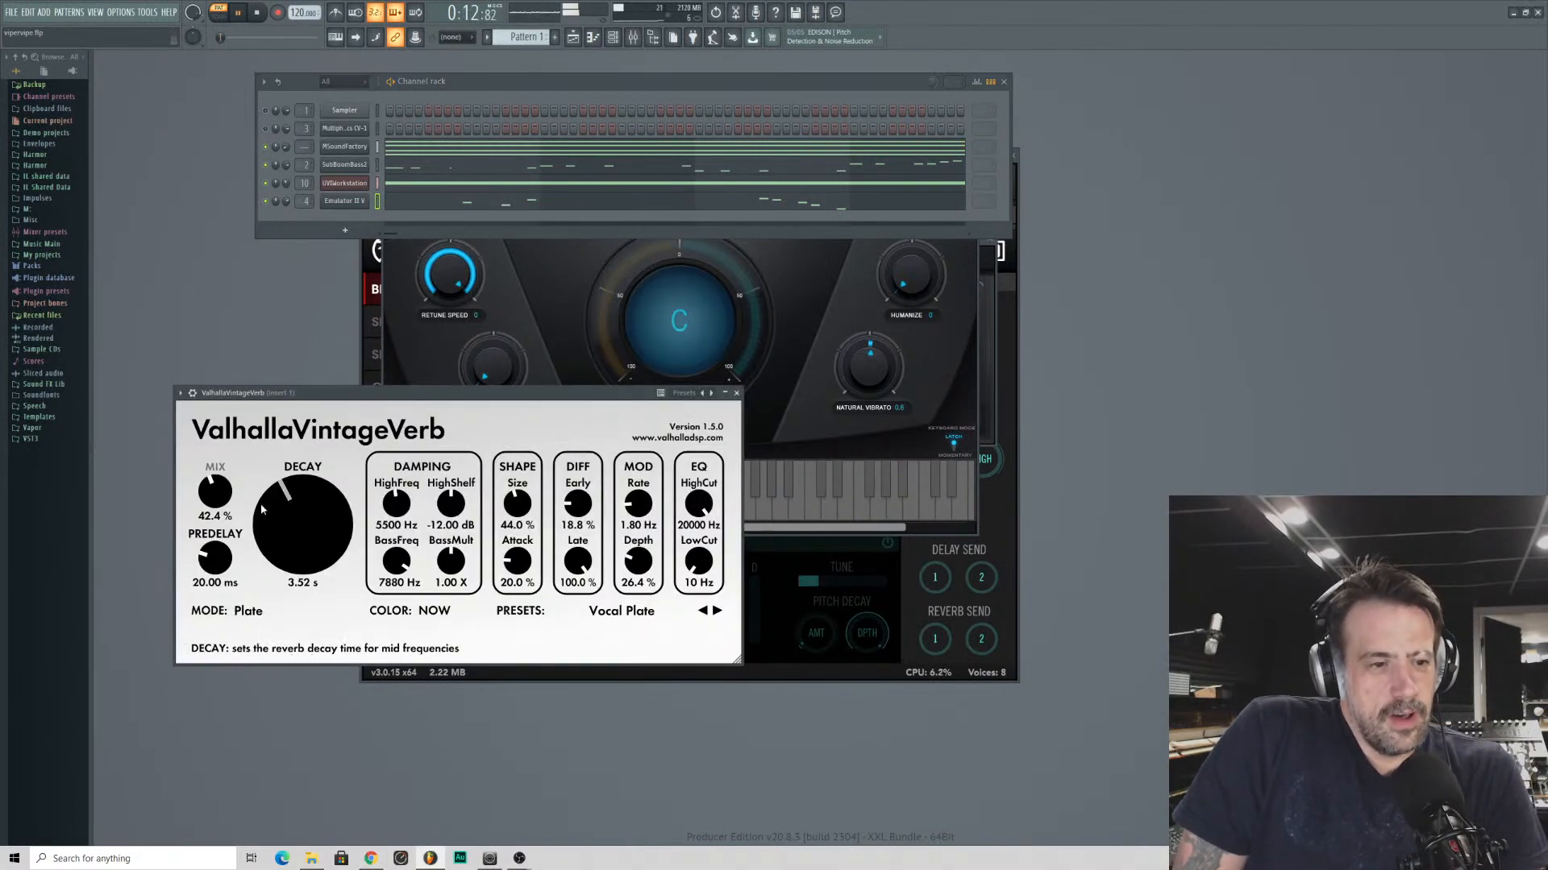
pyautogui.moveTo(282, 528); pyautogui.dragTo(215, 491)
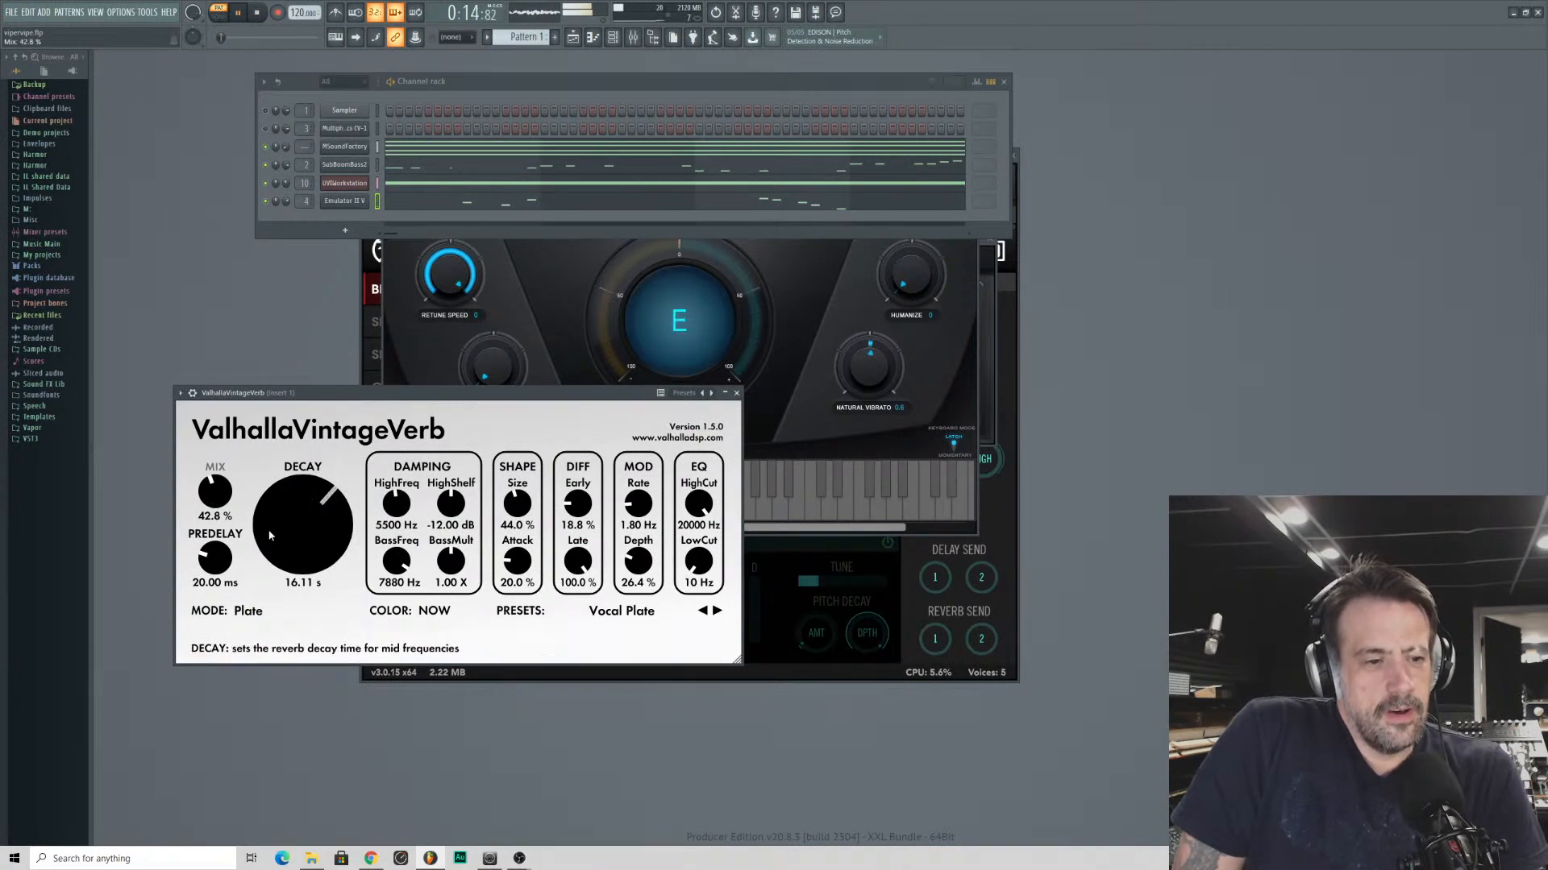
pyautogui.click(736, 393)
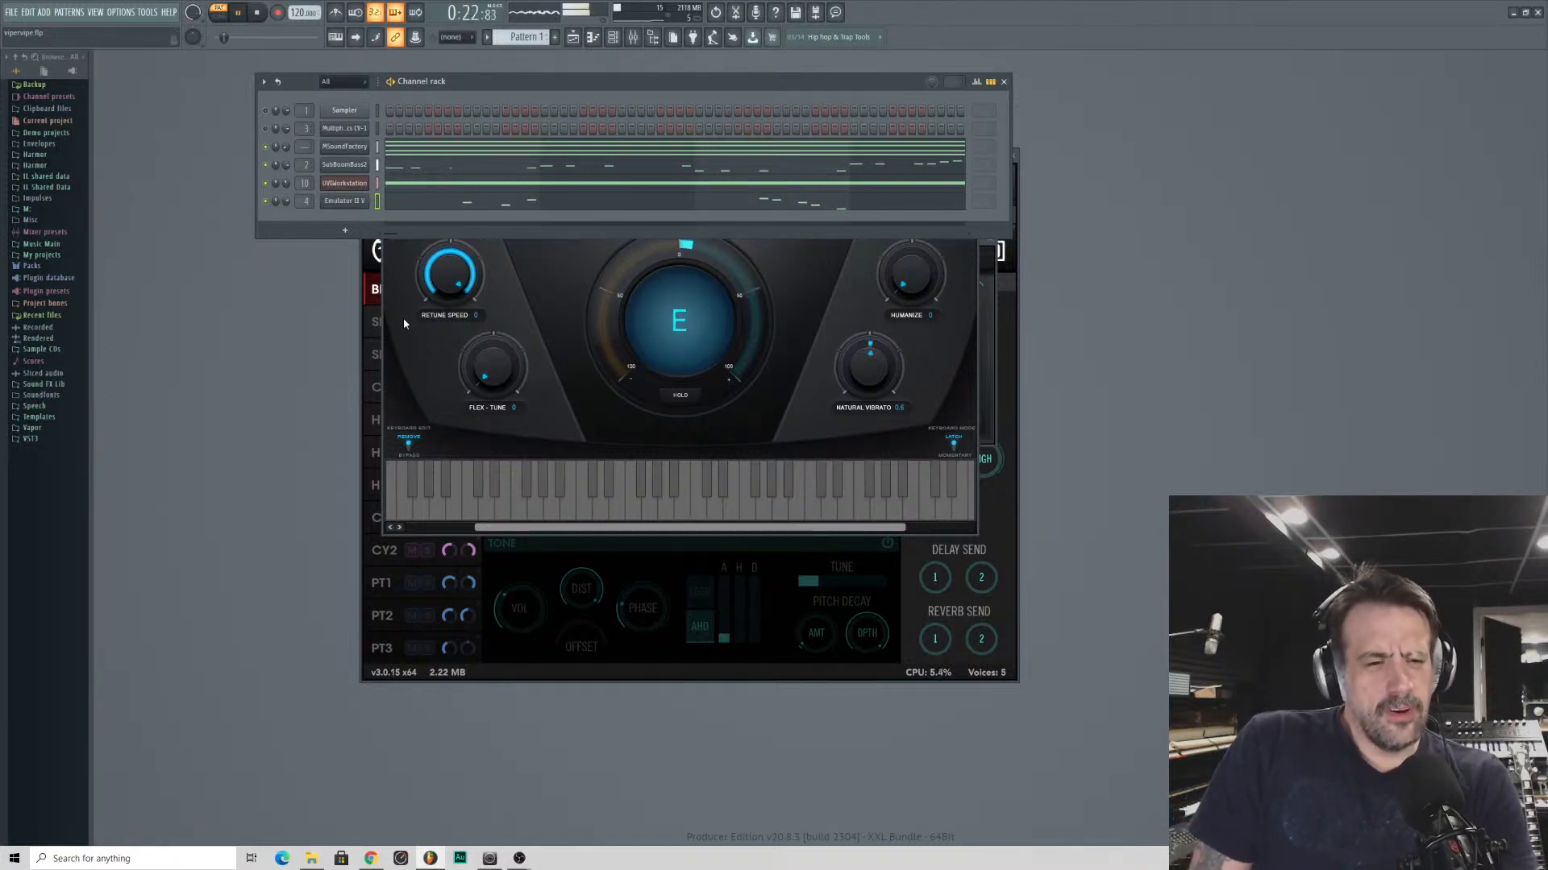
# - Set the Auto-Tune Artist retune speed to about 52 and arrange its window beside AVOX Duo
pyautogui.moveTo(439, 287); pyautogui.dragTo(417, 324)
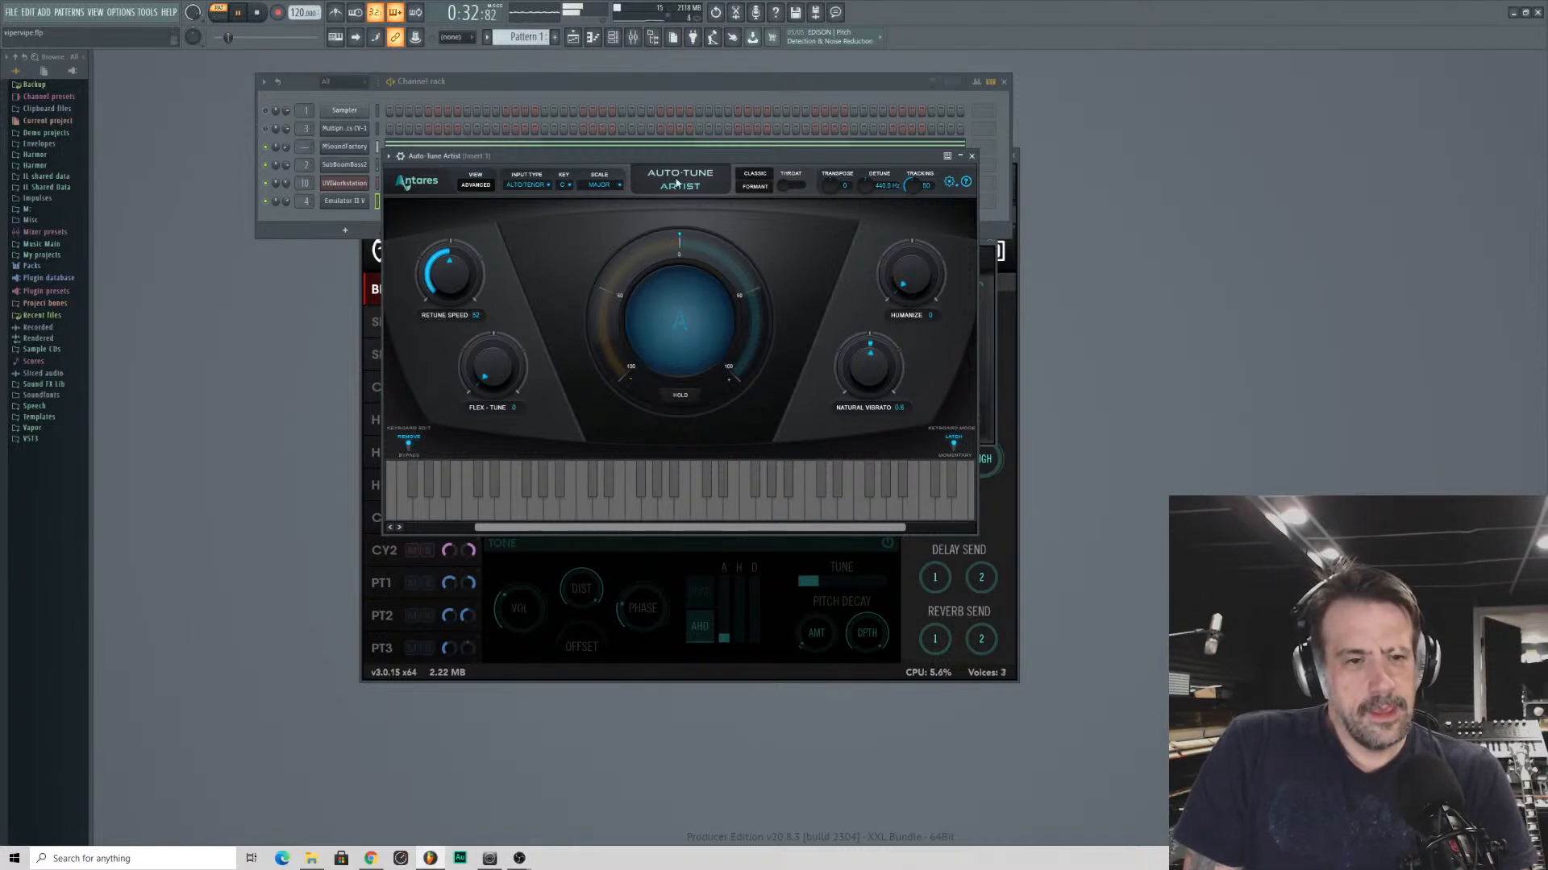
pyautogui.moveTo(553, 178); pyautogui.dragTo(379, 335)
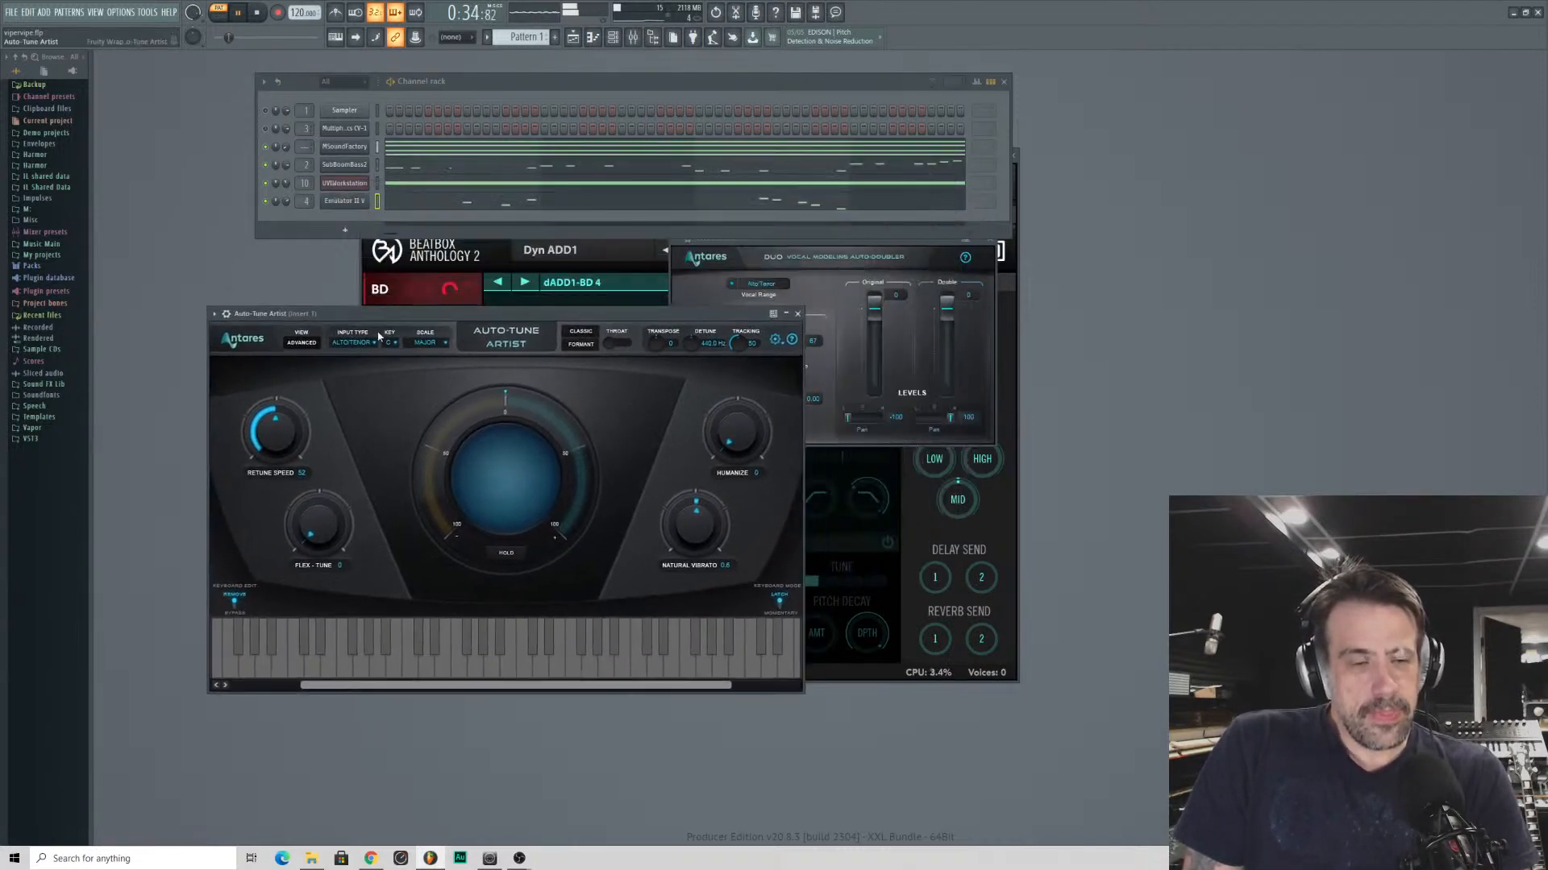
pyautogui.click(699, 309)
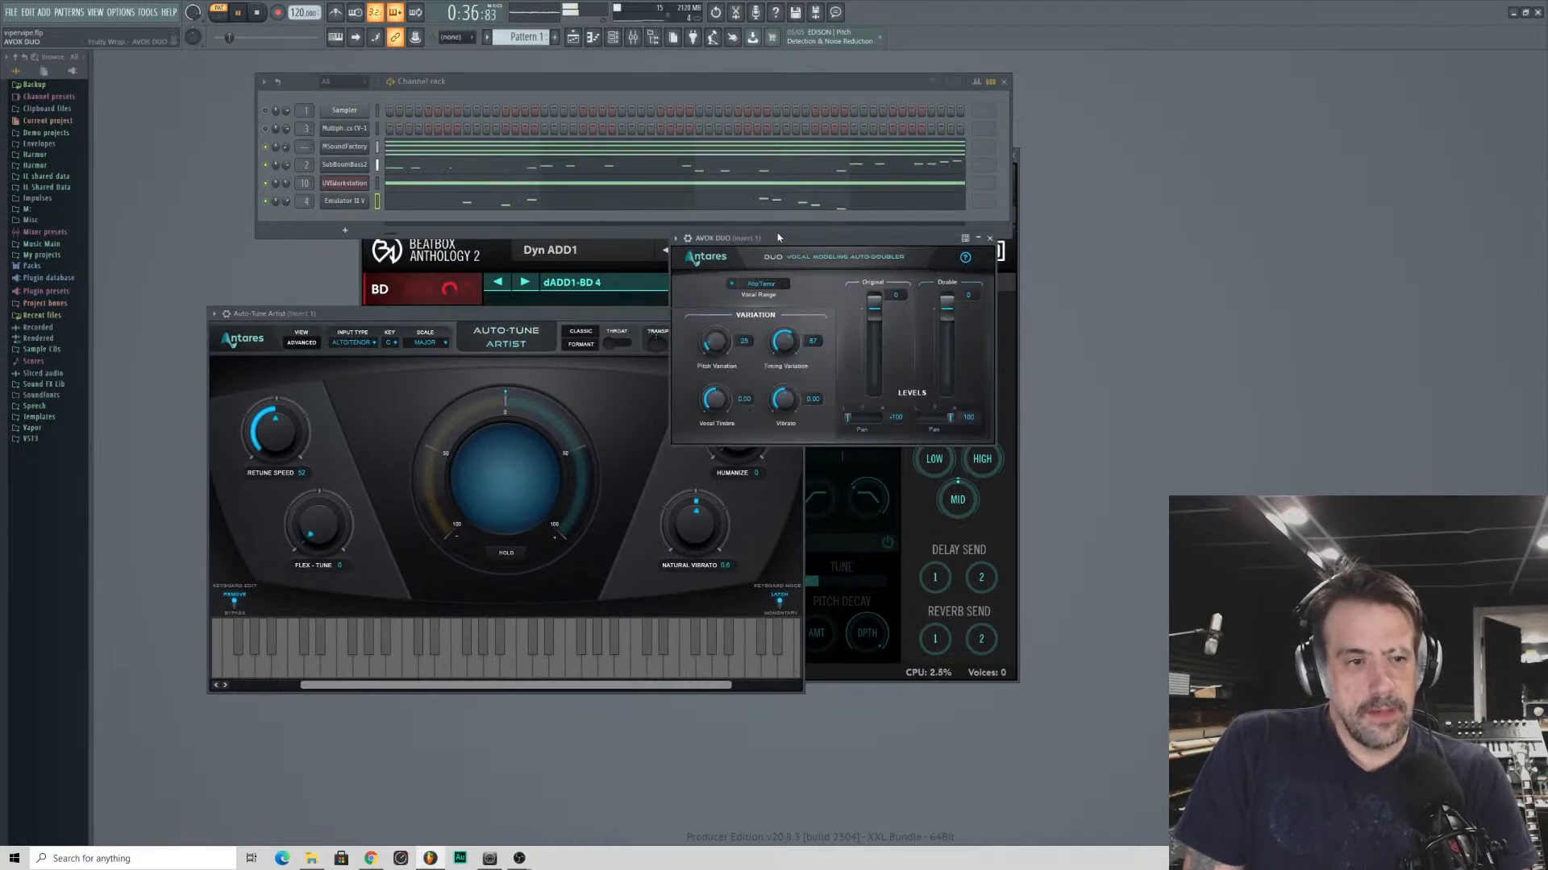
pyautogui.moveTo(371, 312); pyautogui.dragTo(375, 260)
pyautogui.click(922, 242)
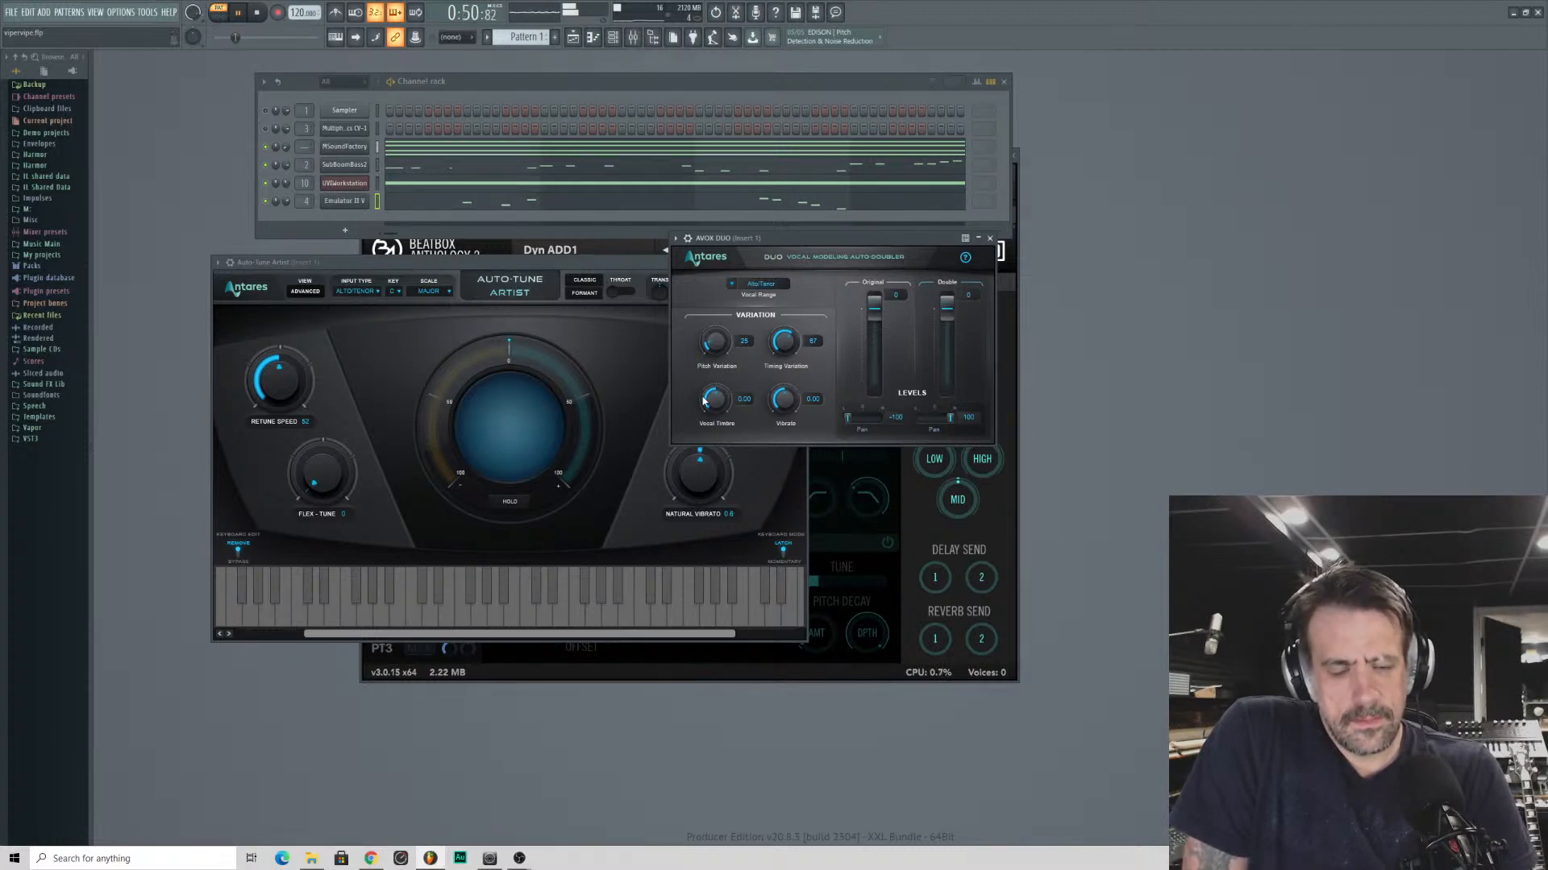
# - Set the Auto-Tune Artist retune speed to 10 and raise the humanize amount slightly
pyautogui.moveTo(493, 259); pyautogui.dragTo(660, 215)
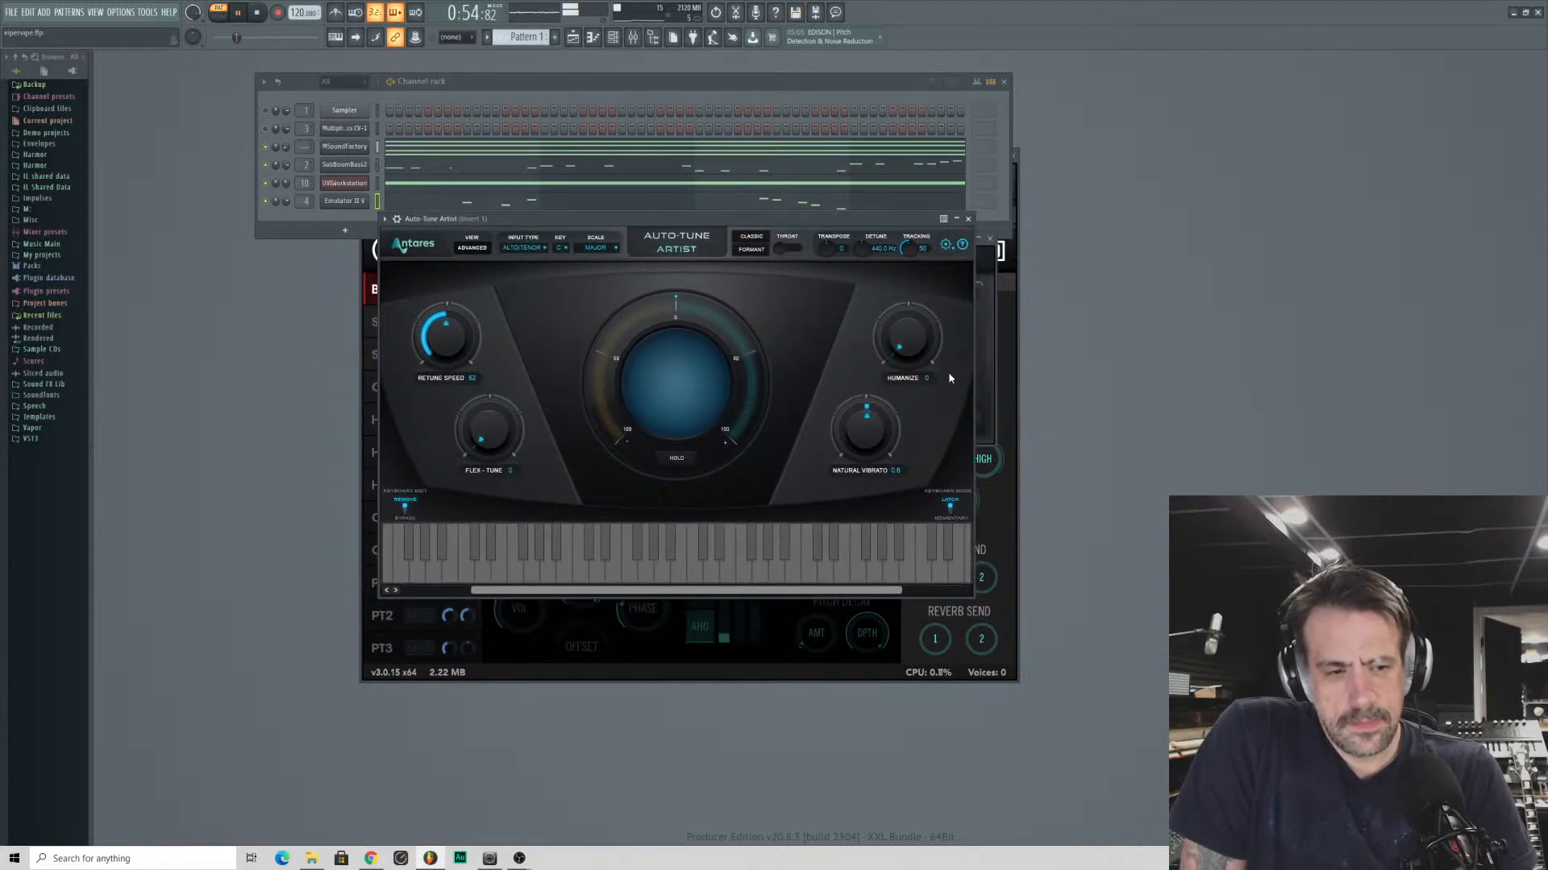
pyautogui.moveTo(449, 350); pyautogui.dragTo(453, 331)
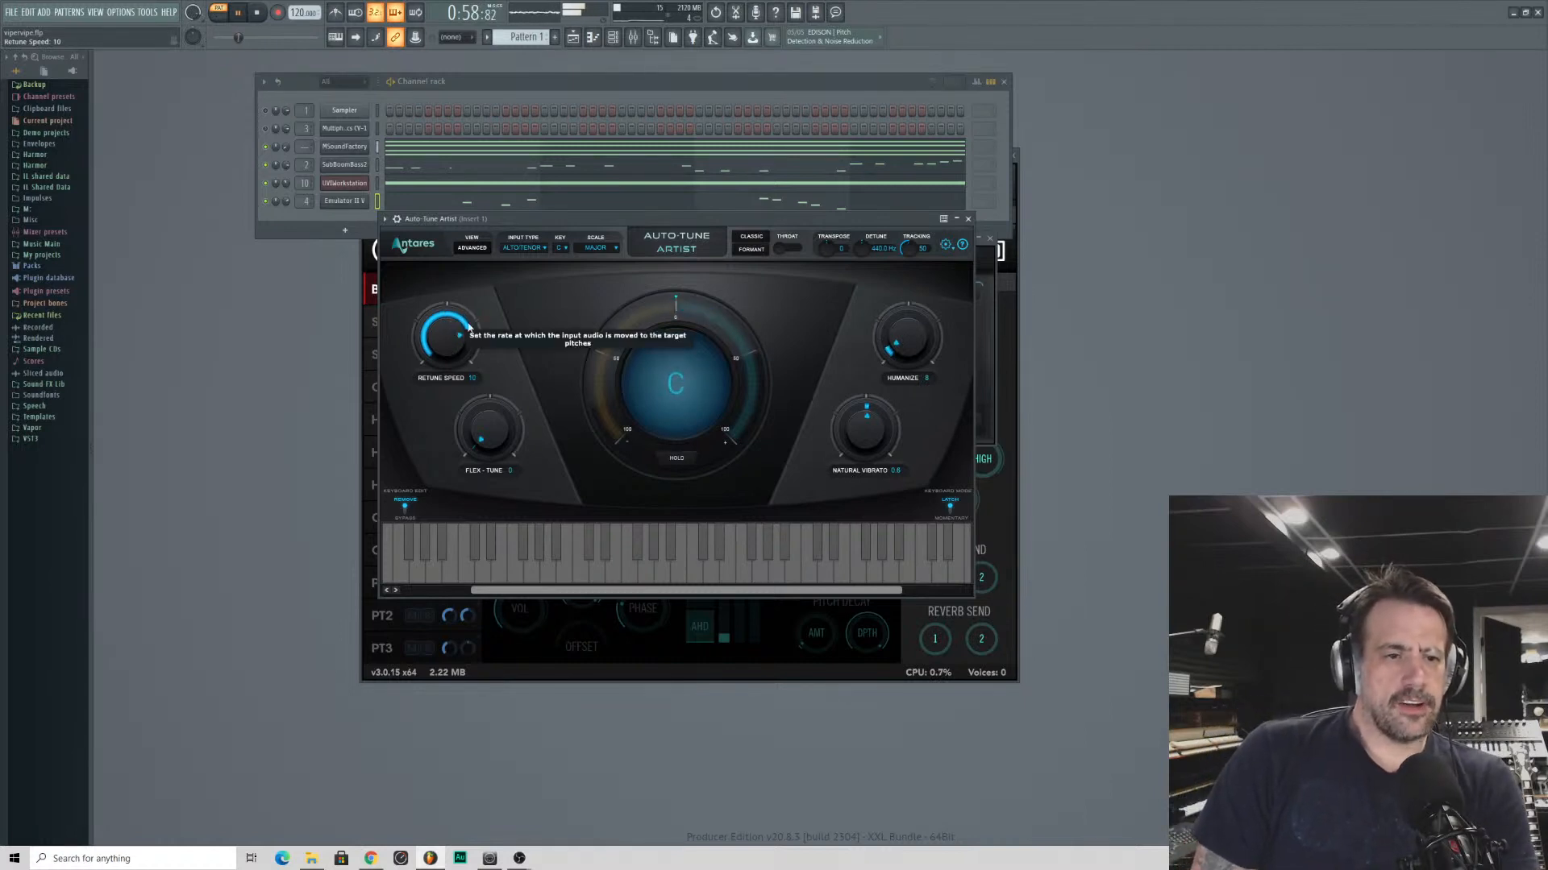
# - Close the Auto-Tune Artist window and open the playlist
pyautogui.click(968, 218)
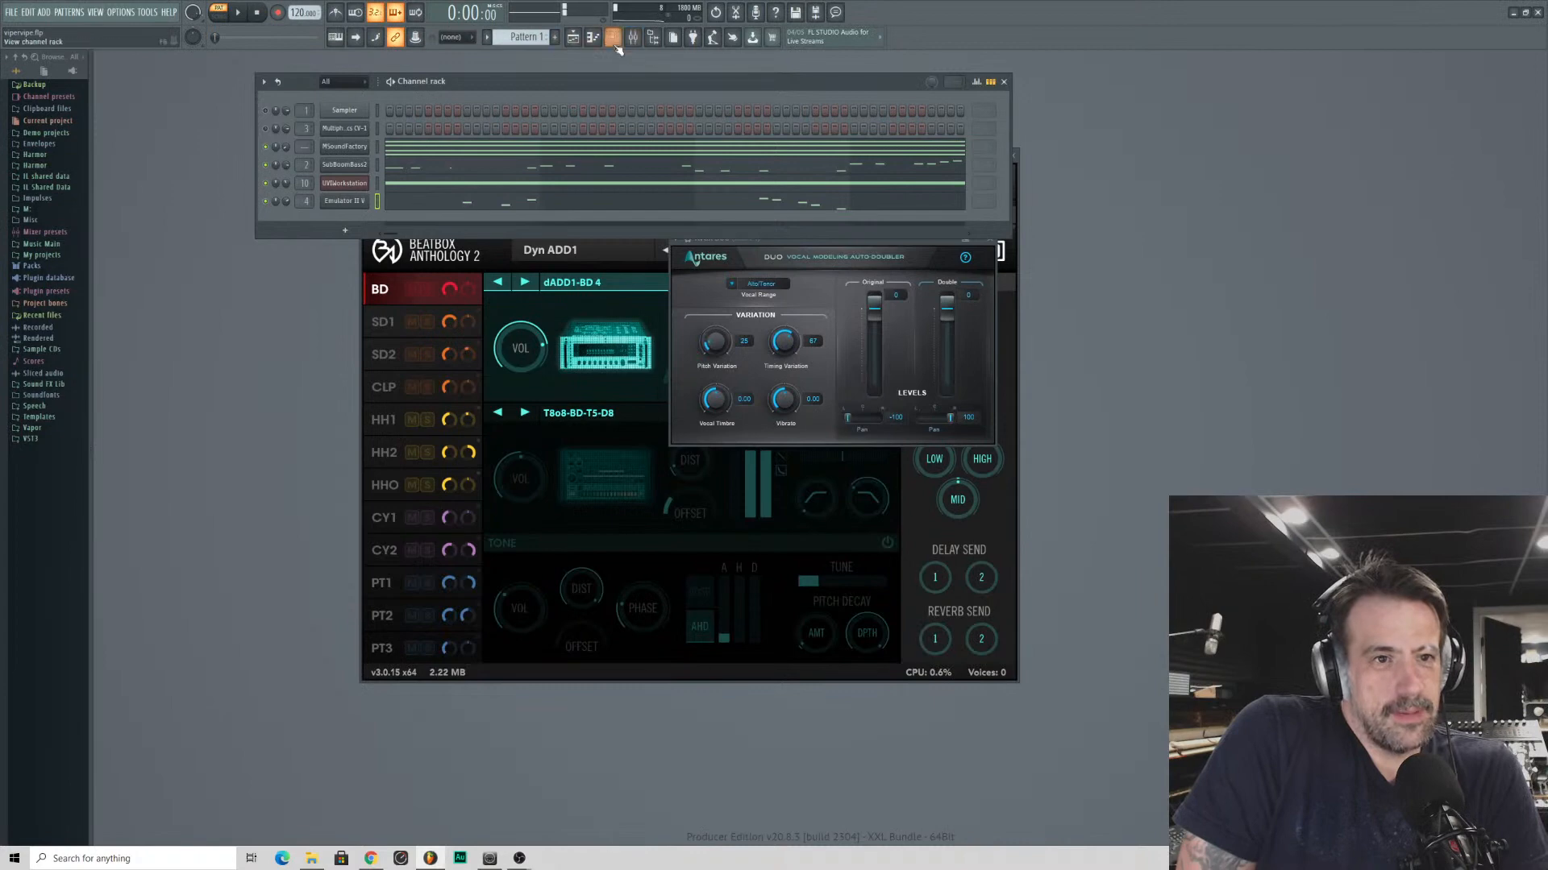
pyautogui.click(573, 40)
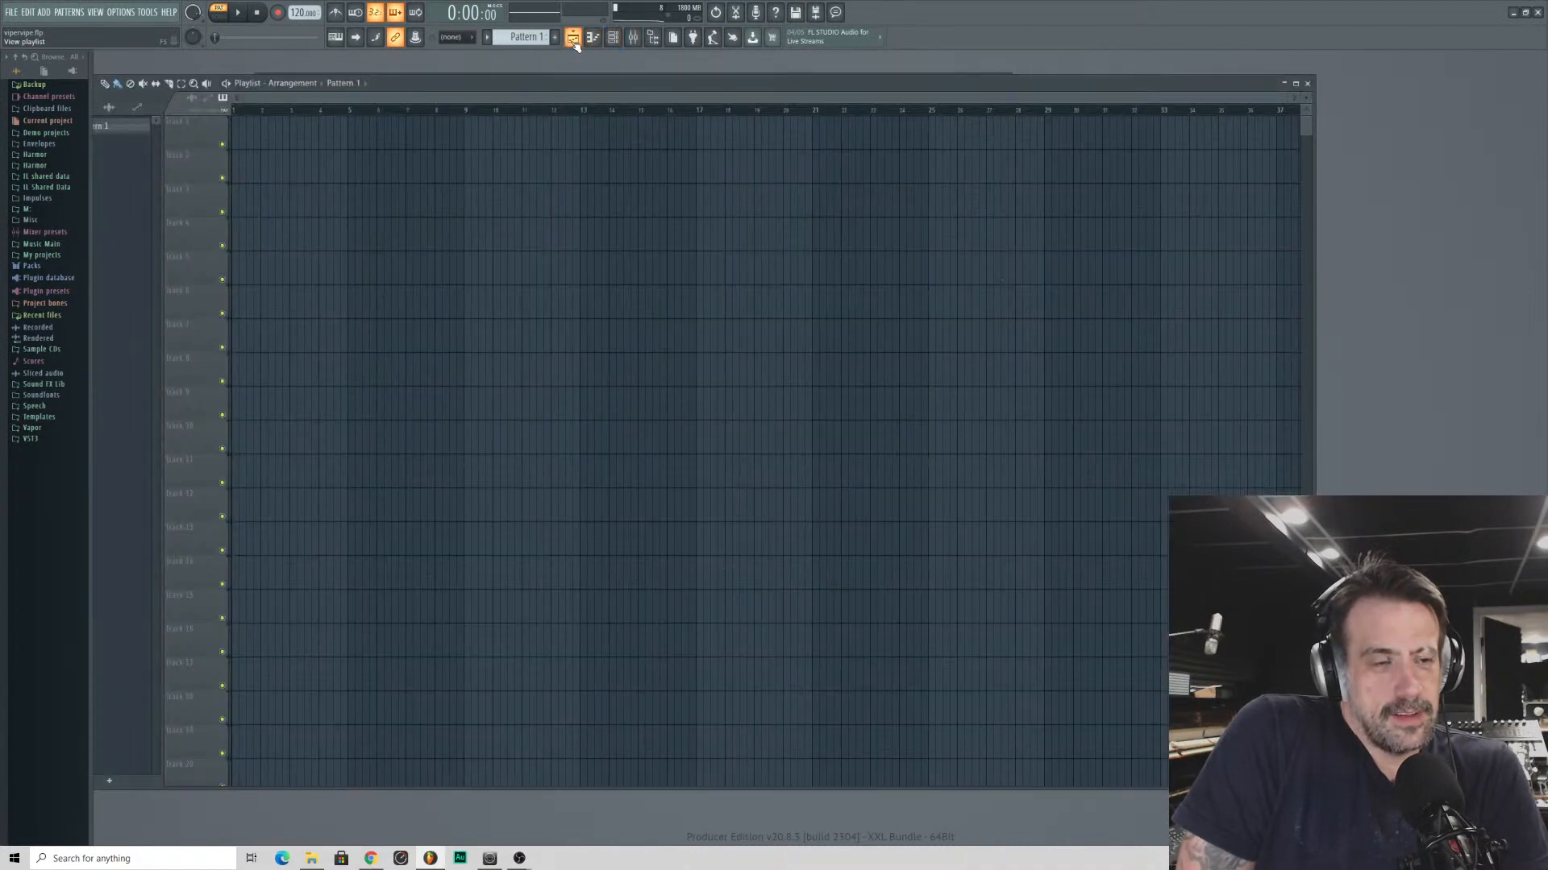
# - Reposition the playlist window and place Pattern 1 on Track 1 from bar 1
pyautogui.moveTo(575, 90); pyautogui.dragTo(906, 146)
pyautogui.moveTo(689, 197); pyautogui.dragTo(564, 185)
pyautogui.moveTo(741, 151); pyautogui.dragTo(621, 84)
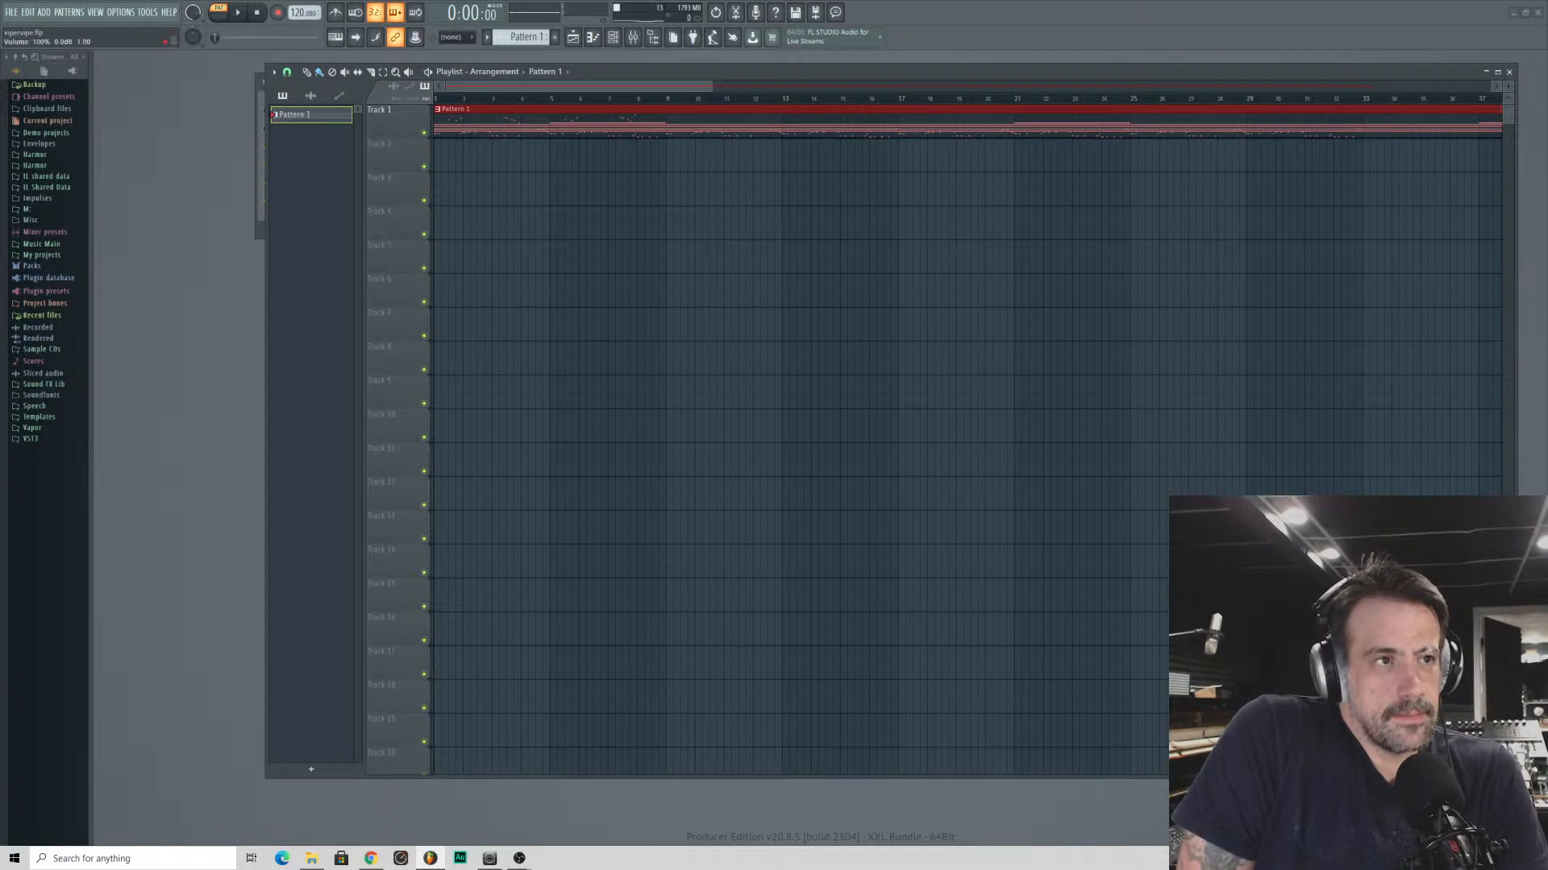
# - Record the live voice into the playlist as an audio clip over Pattern 1 and move the take to Track 5
pyautogui.click(286, 11)
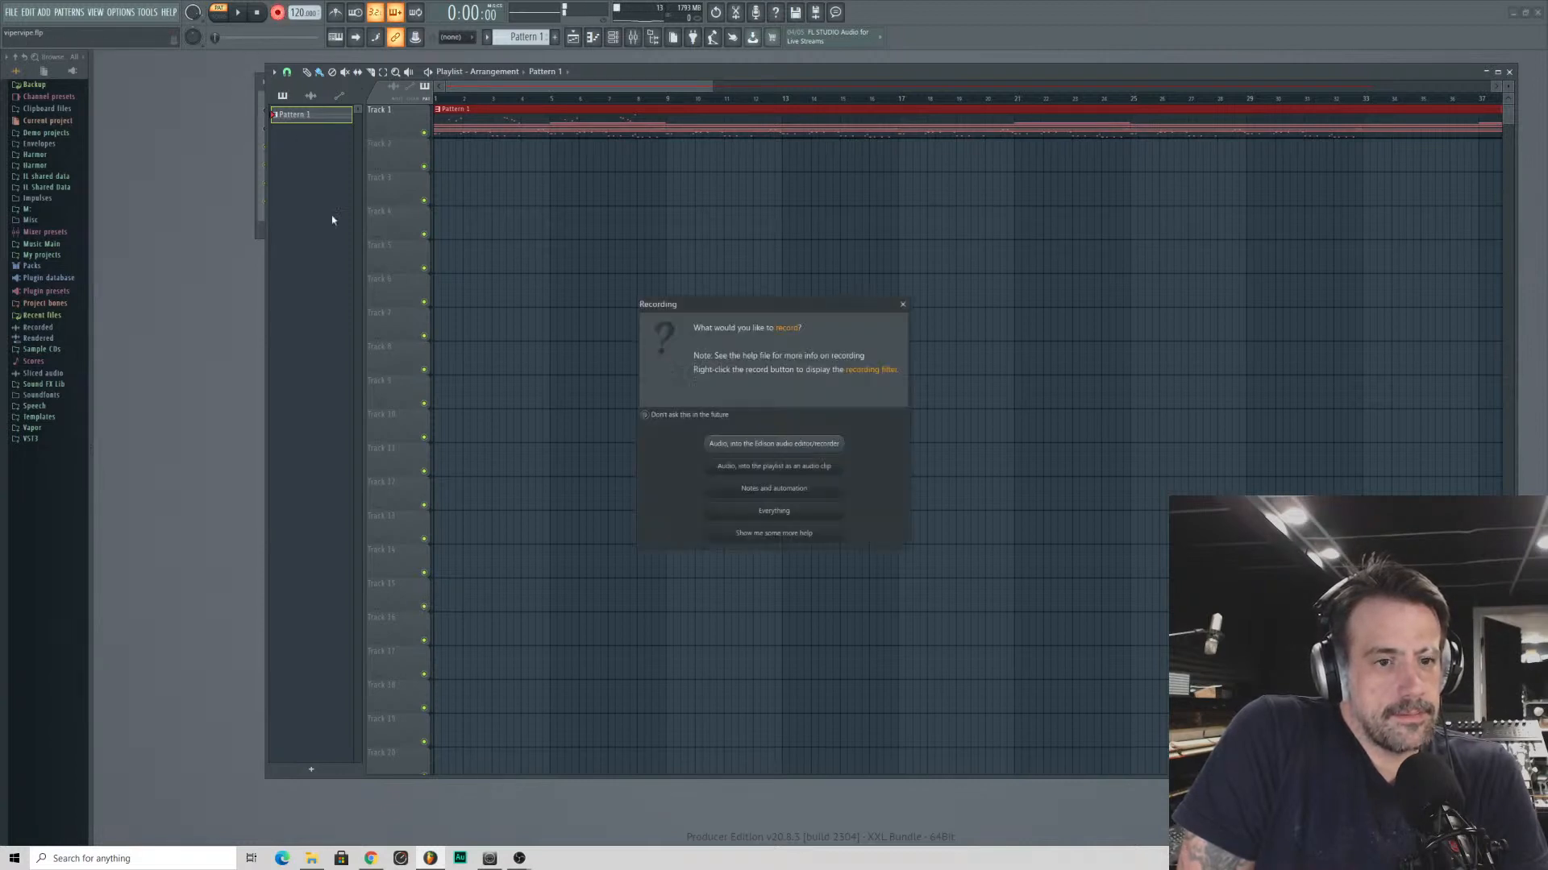
pyautogui.click(774, 466)
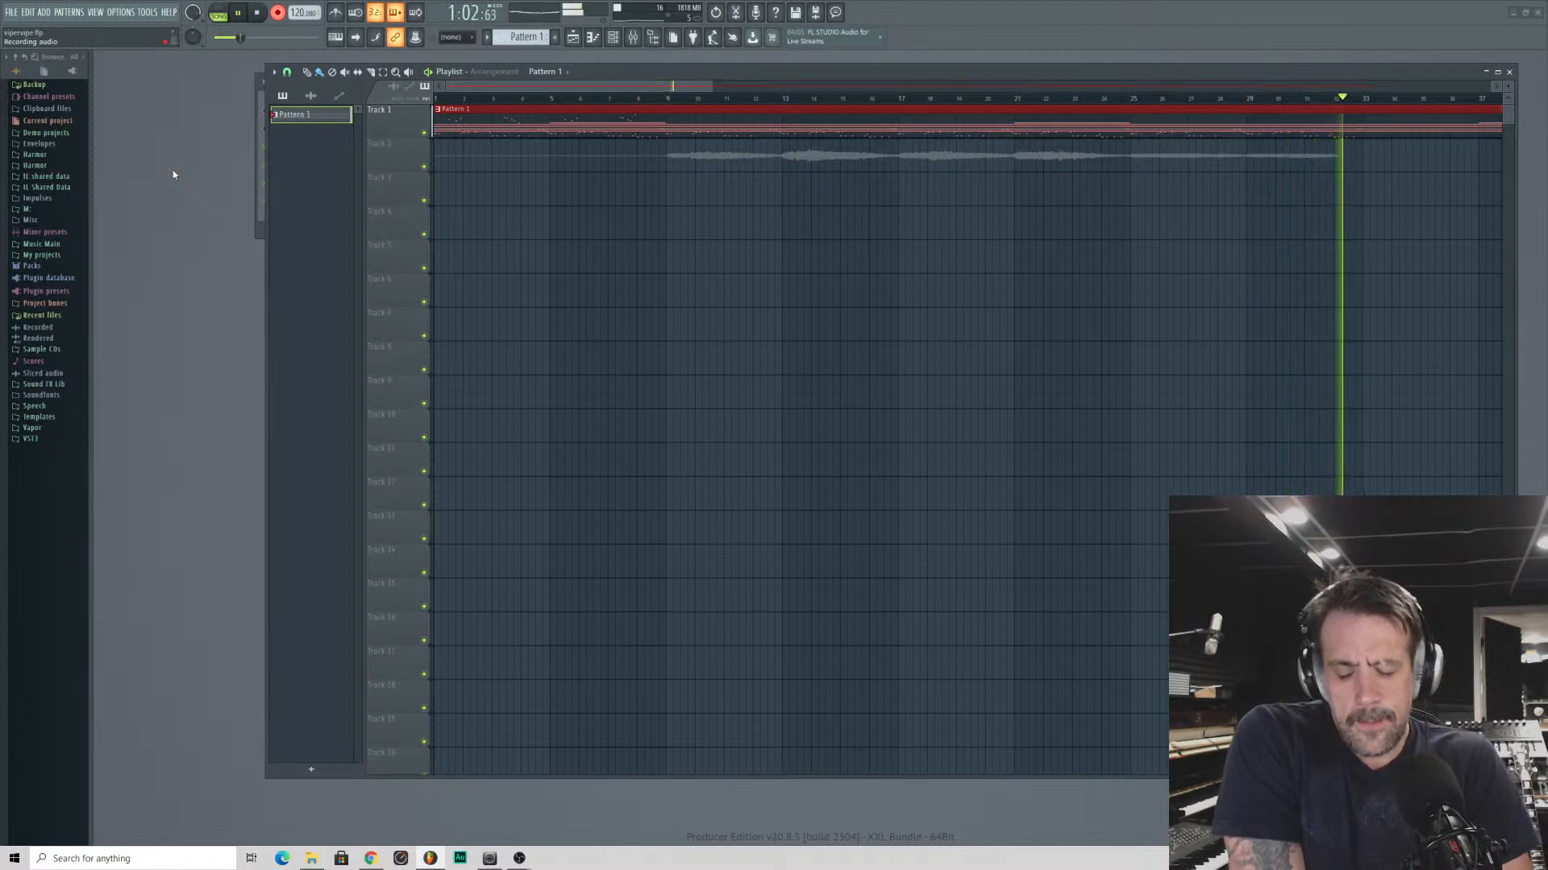
pyautogui.press('space')
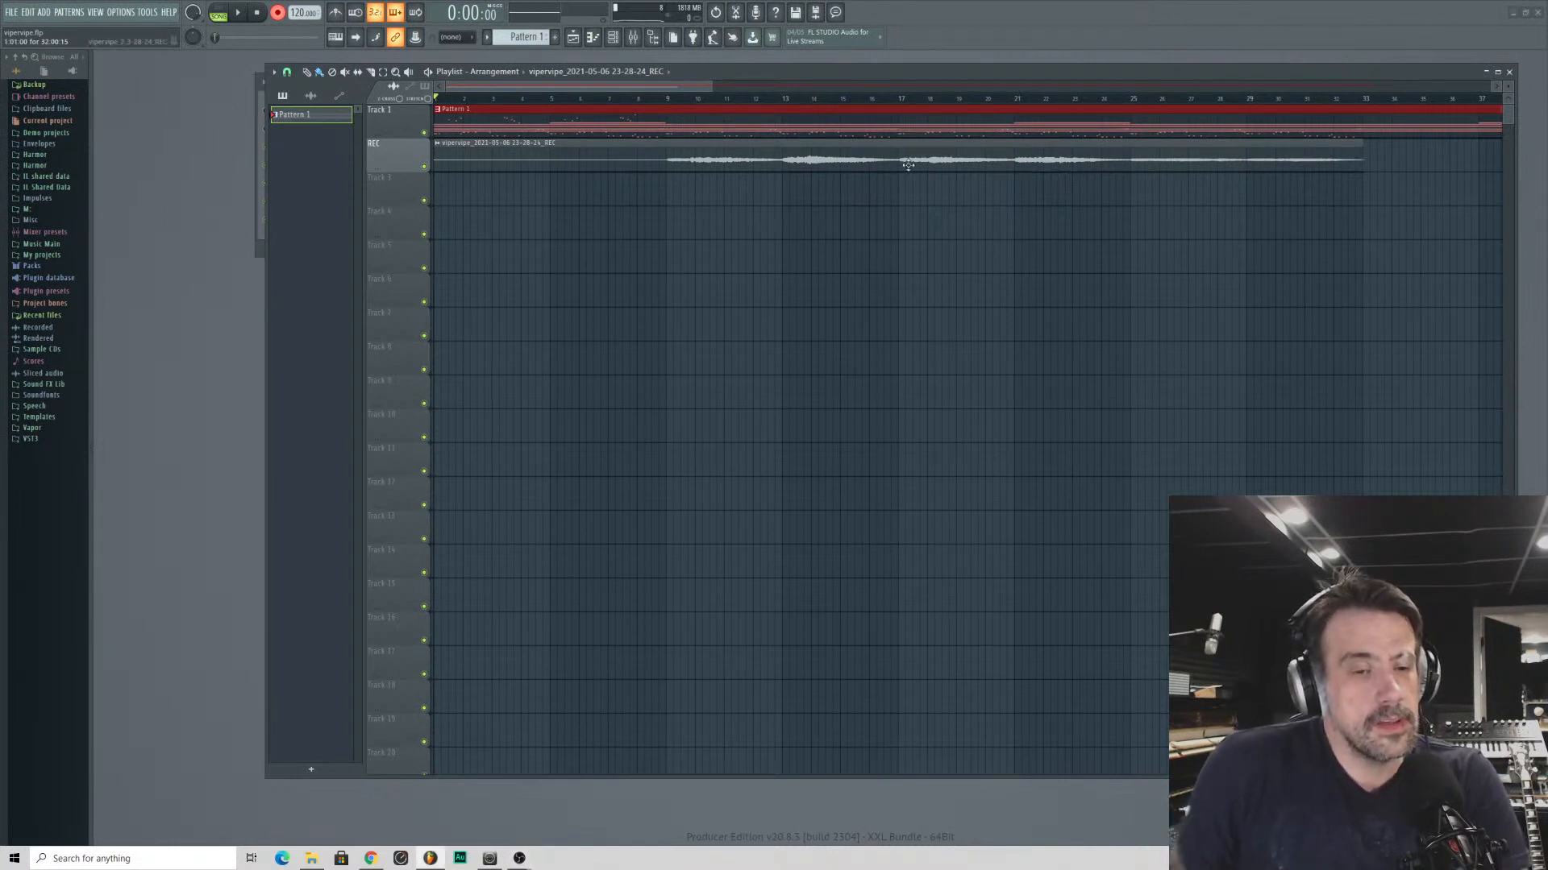
pyautogui.moveTo(497, 159); pyautogui.dragTo(497, 260)
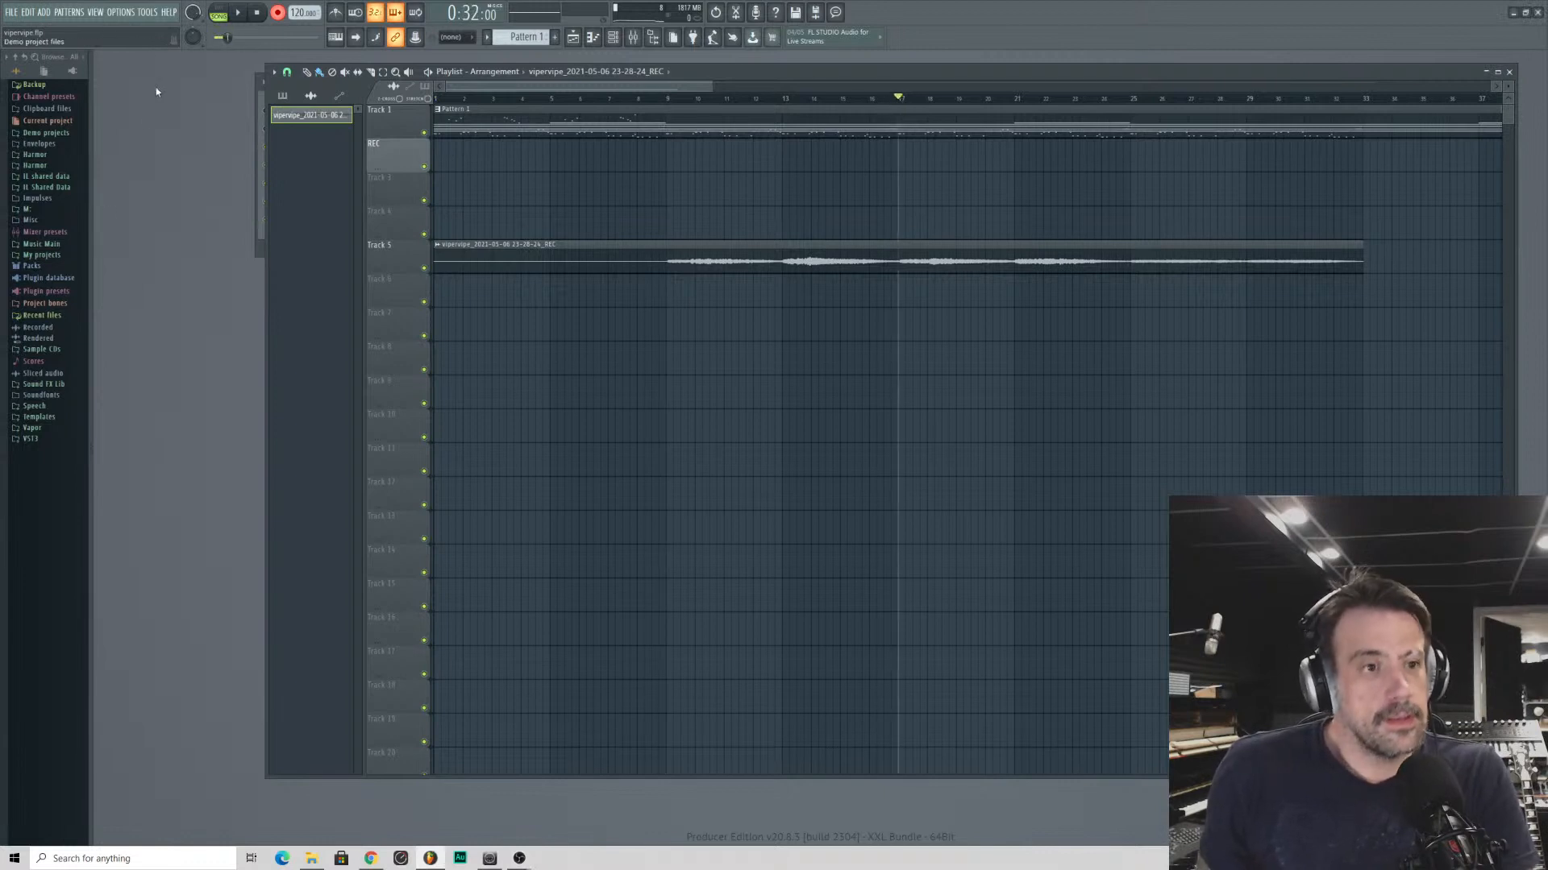
# - Lower the voice recording's channel volume to about 65% in the channel rack while playing the song from bar 17
pyautogui.press('F6')
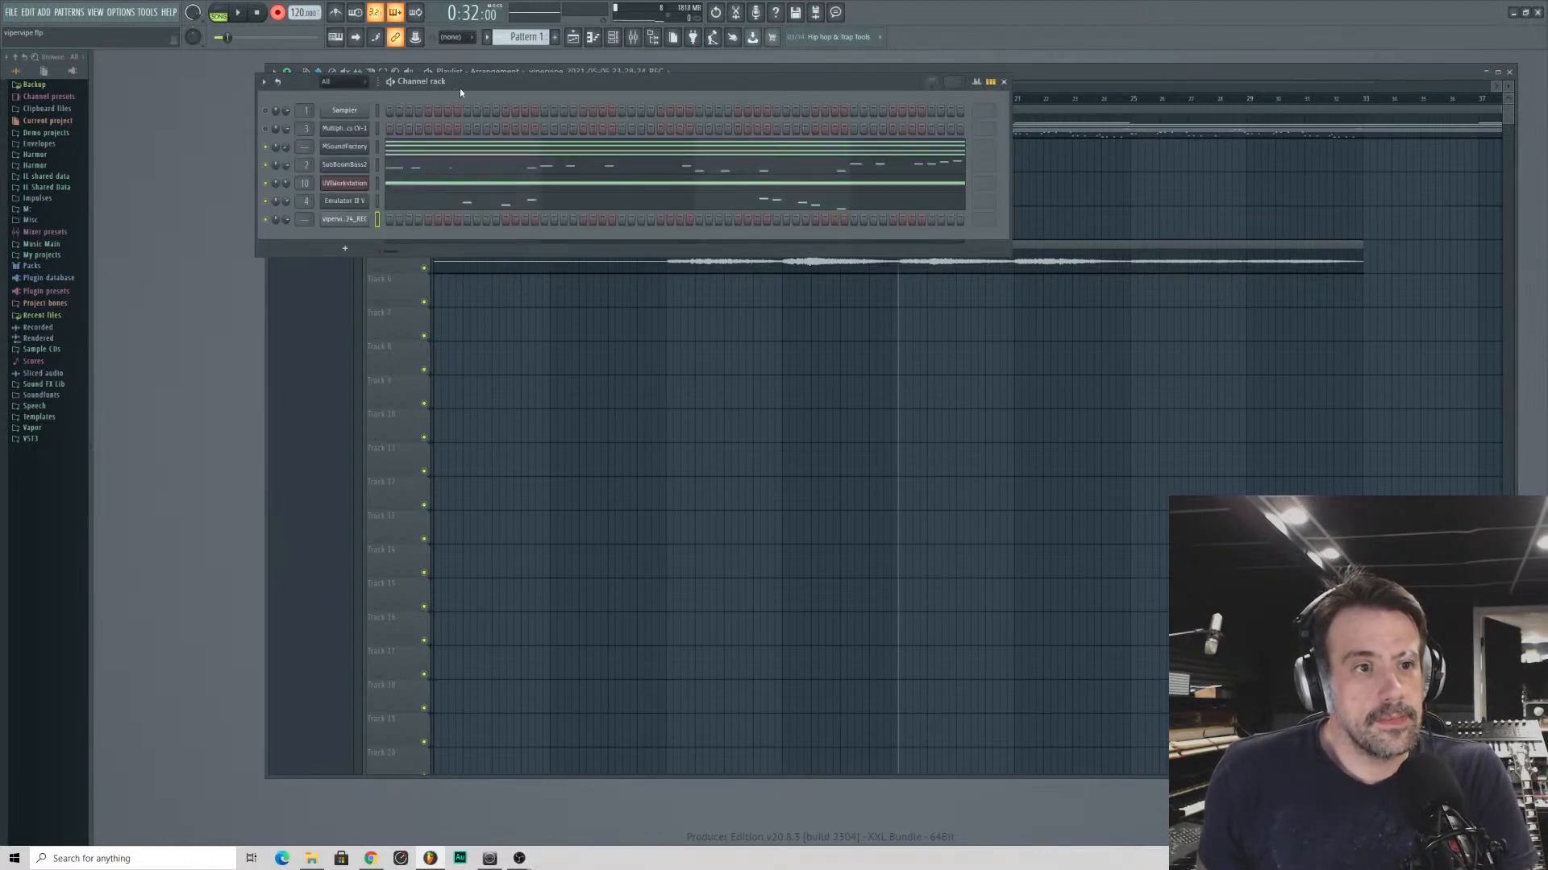
pyautogui.moveTo(460, 92)
pyautogui.mouseDown()
pyautogui.moveTo(256, 100)
pyautogui.moveTo(456, 102)
pyautogui.mouseUp()
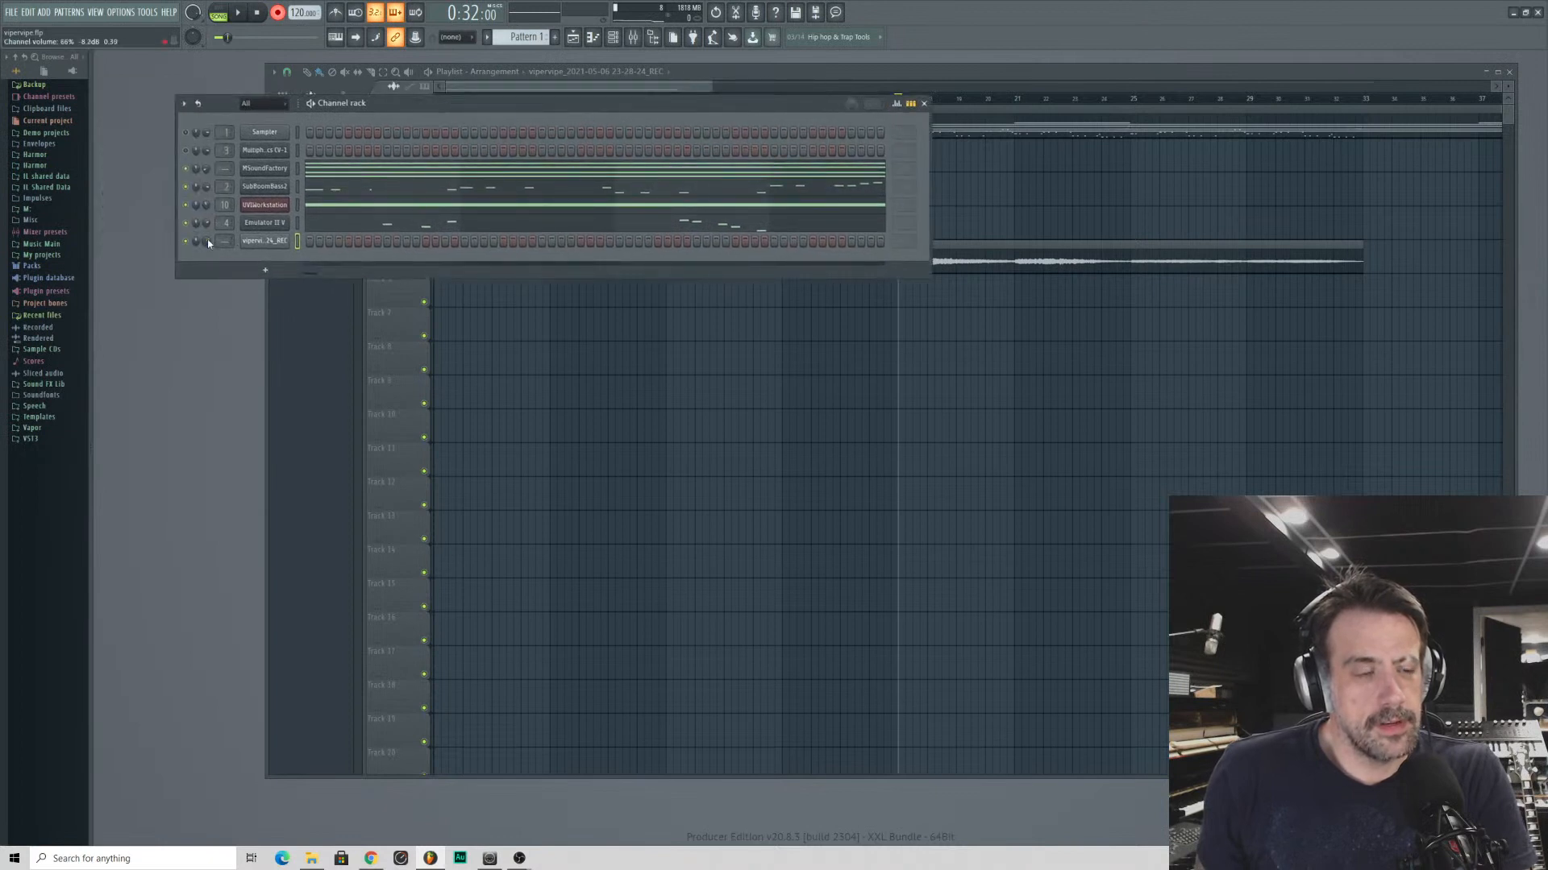
pyautogui.press('space')
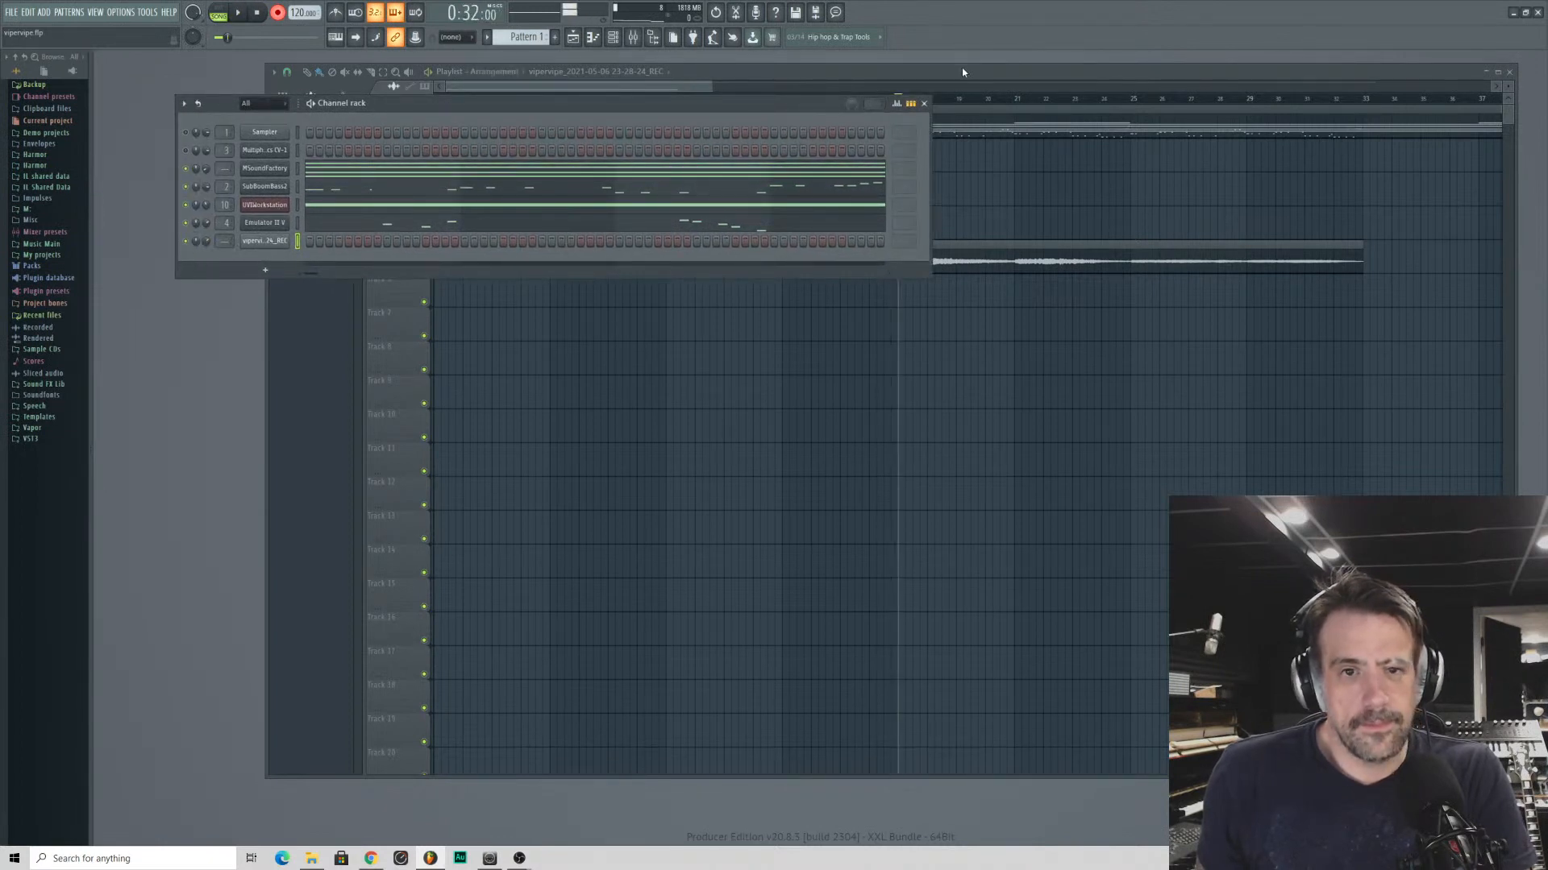
pyautogui.click(963, 72)
pyautogui.press('space')
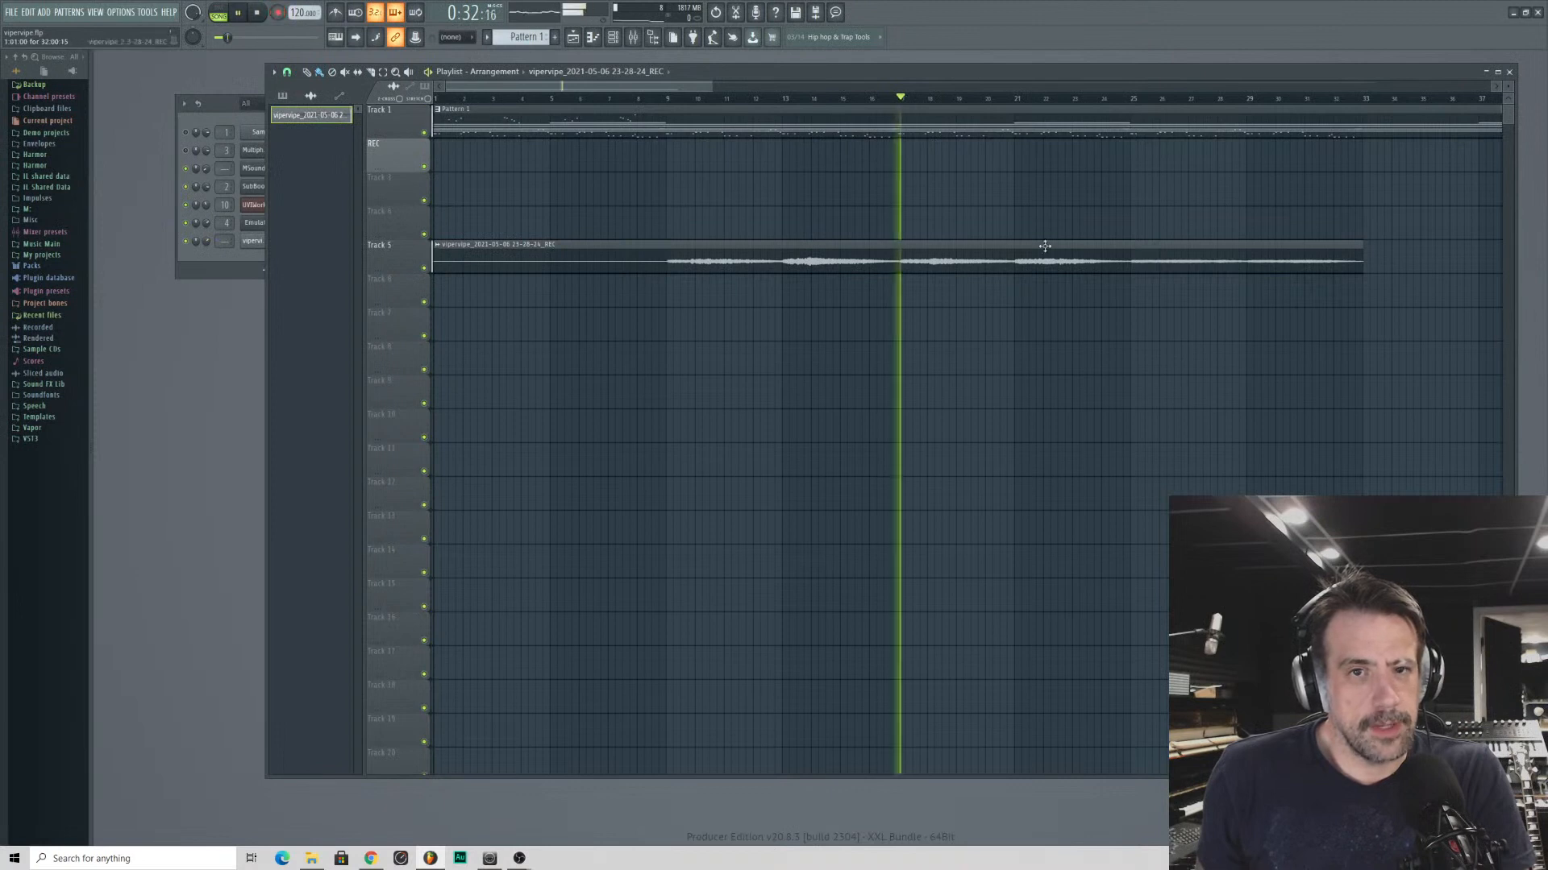
pyautogui.click(198, 267)
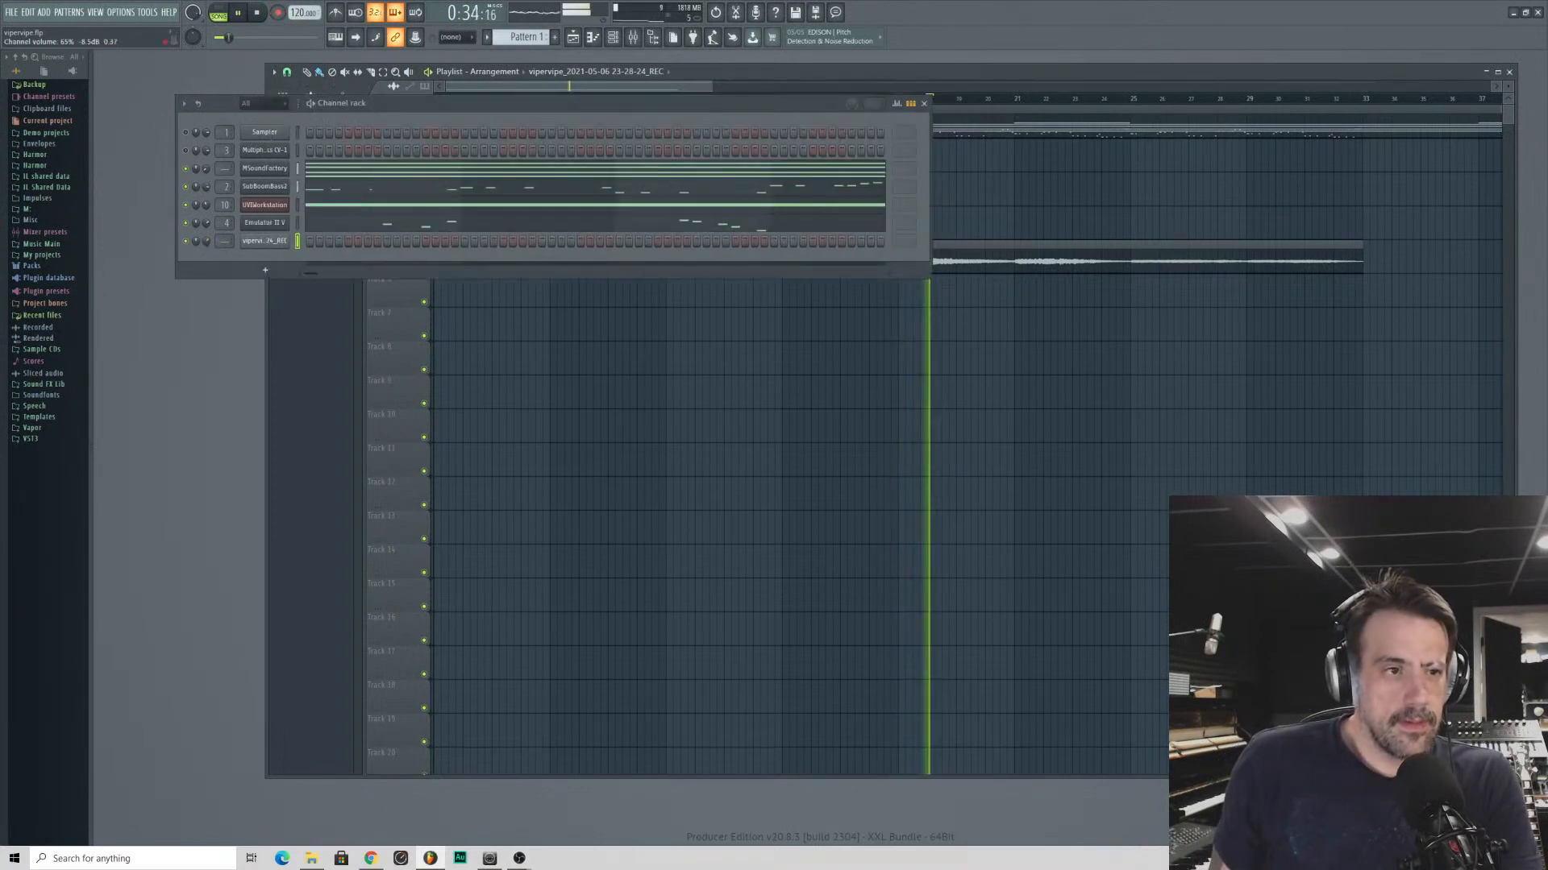
pyautogui.click(1013, 104)
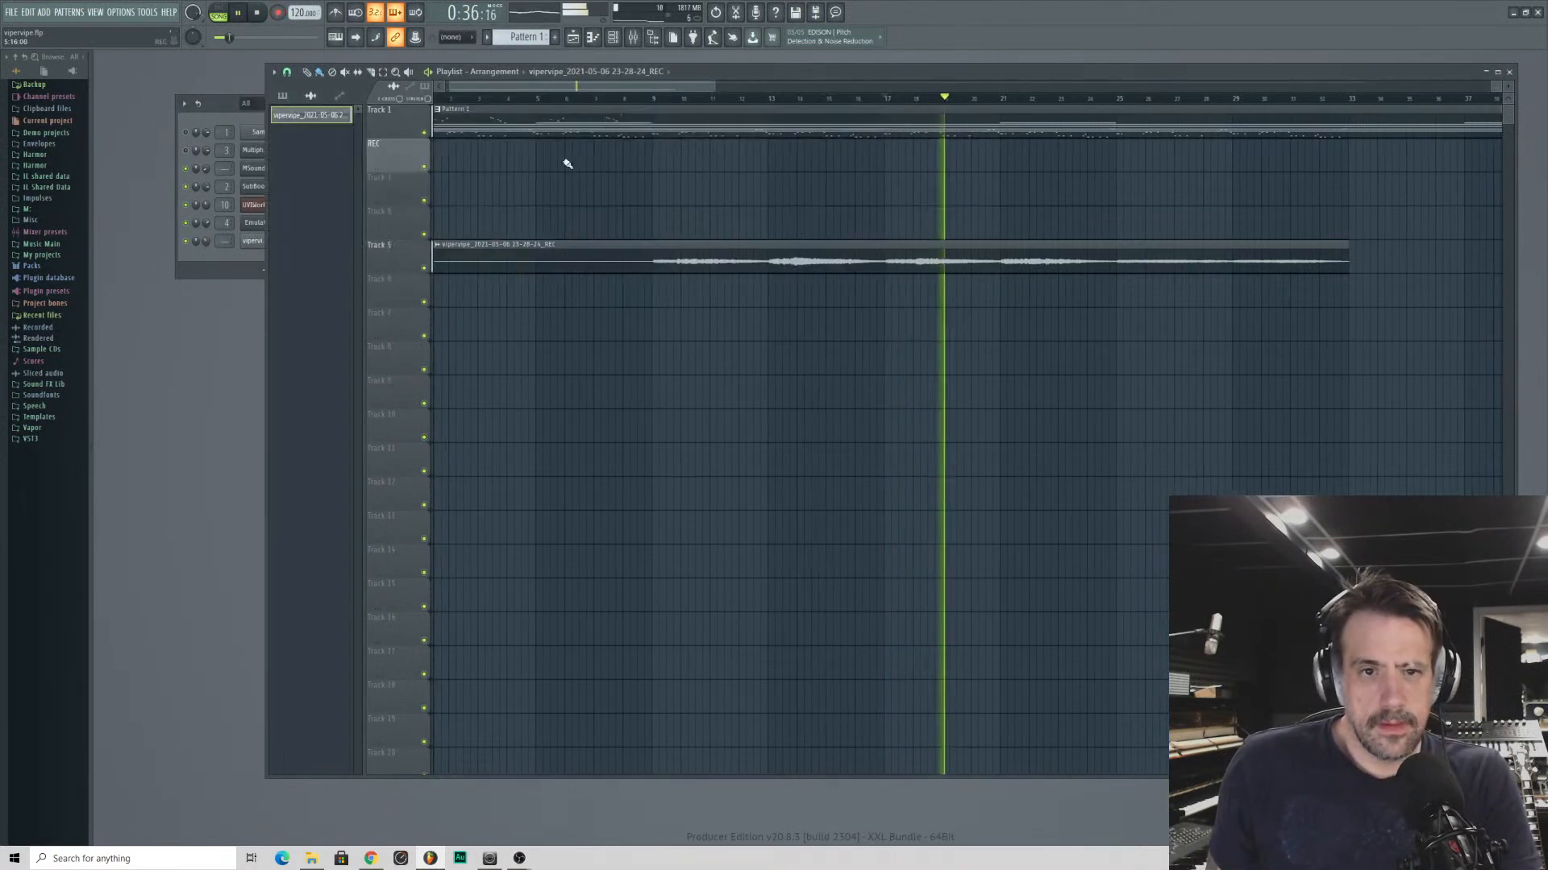
# - Trim a few steps off the start of the voice clip on Track 5 and place it back at bar 1
pyautogui.press('space')
pyautogui.moveTo(445, 262); pyautogui.dragTo(573, 268)
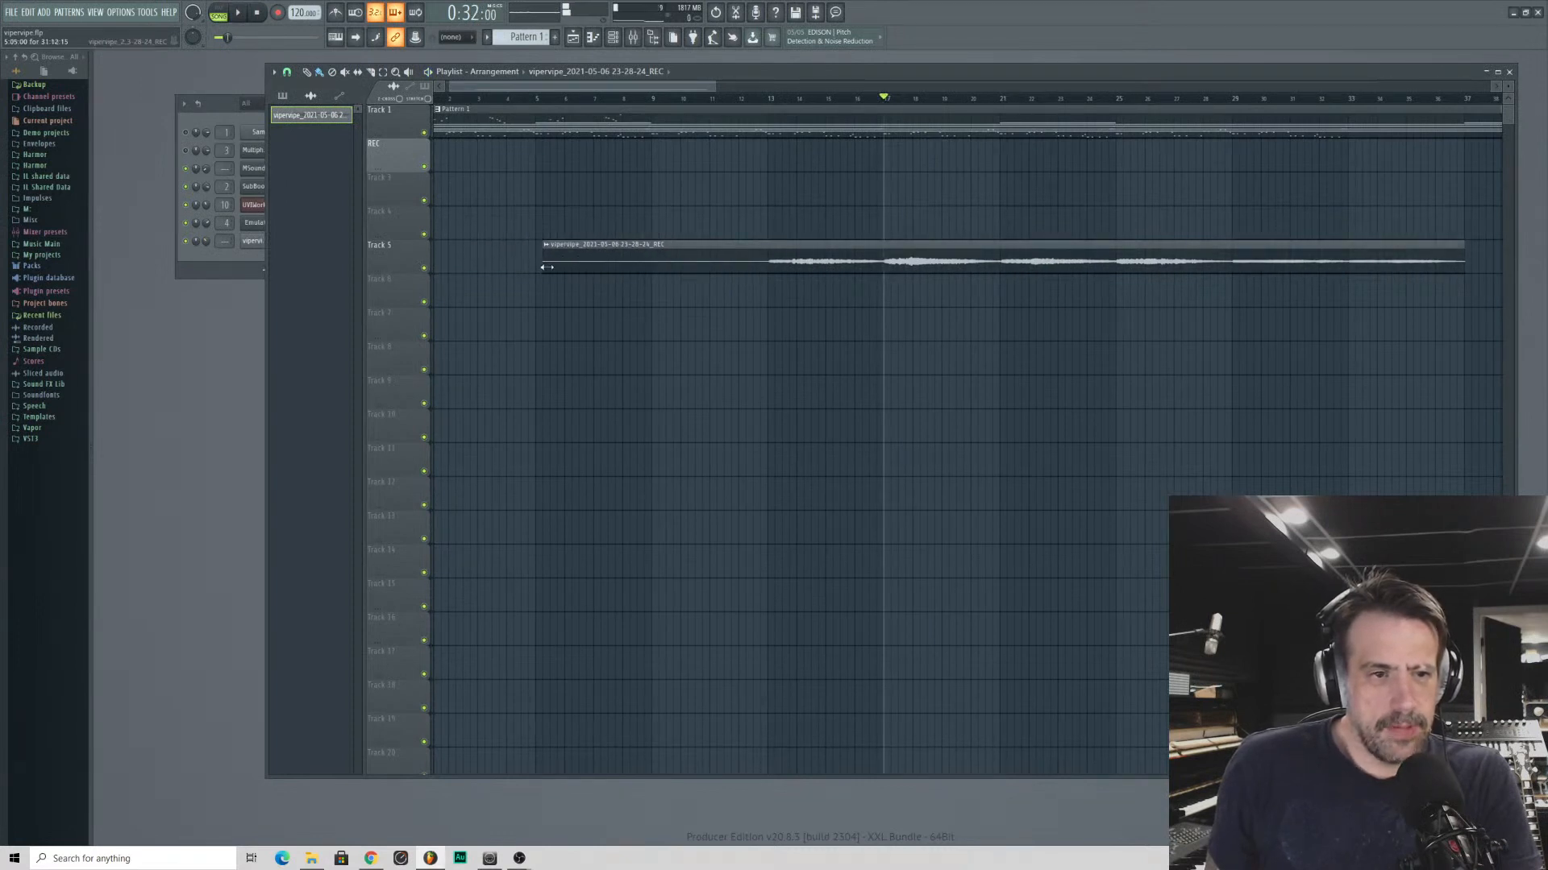
pyautogui.hotkey('ctrl', 'z')
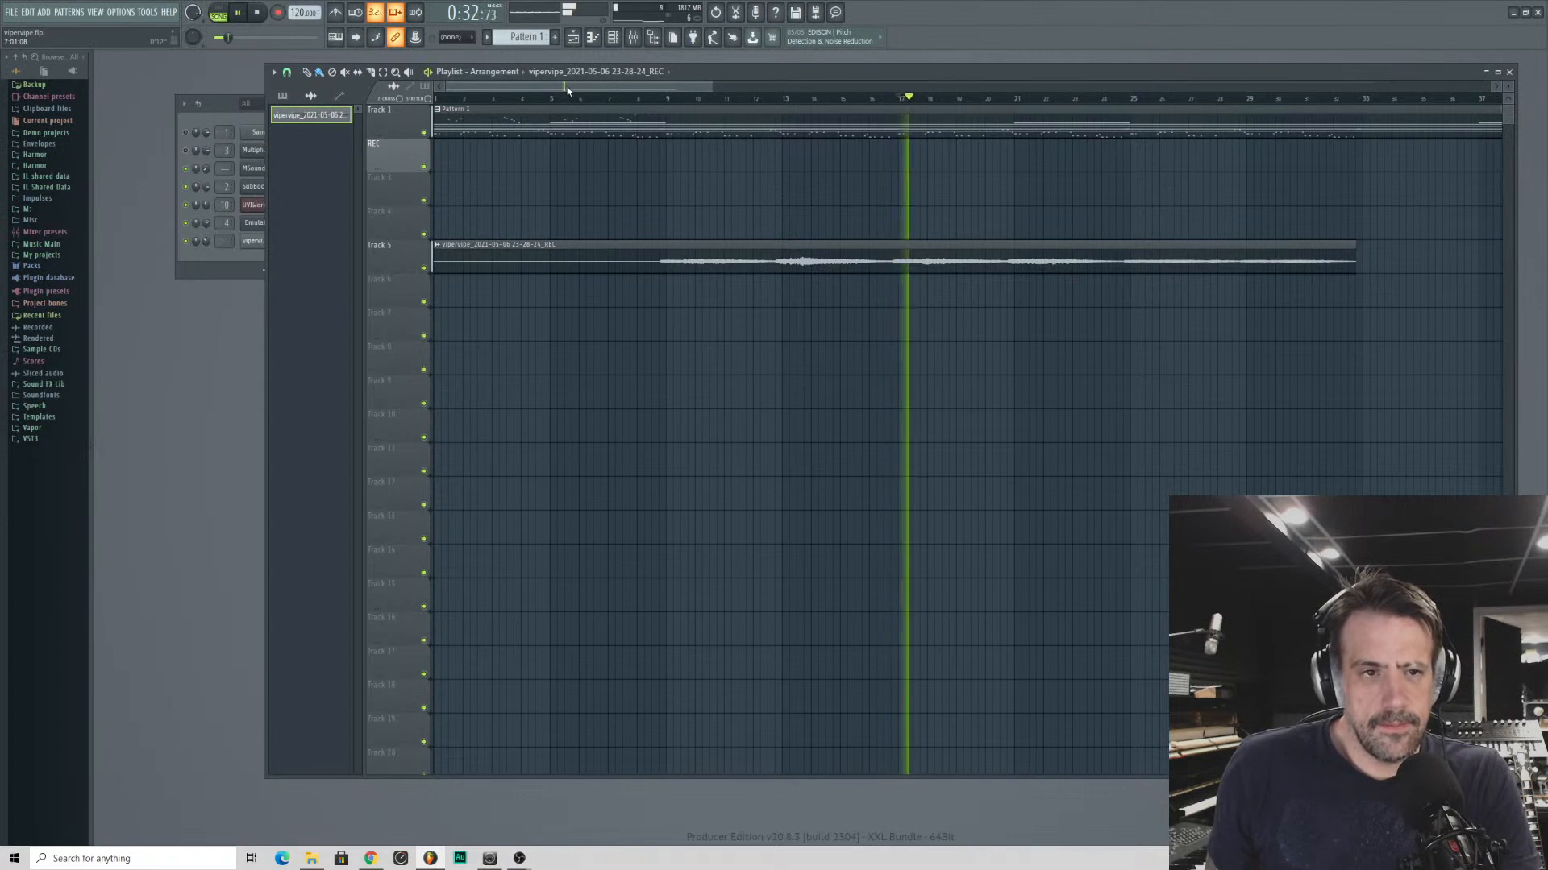
# - Set the playlist snap to (none) and nudge the voice recording so its phrase lines up with bar 17
pyautogui.moveTo(567, 87); pyautogui.dragTo(574, 3)
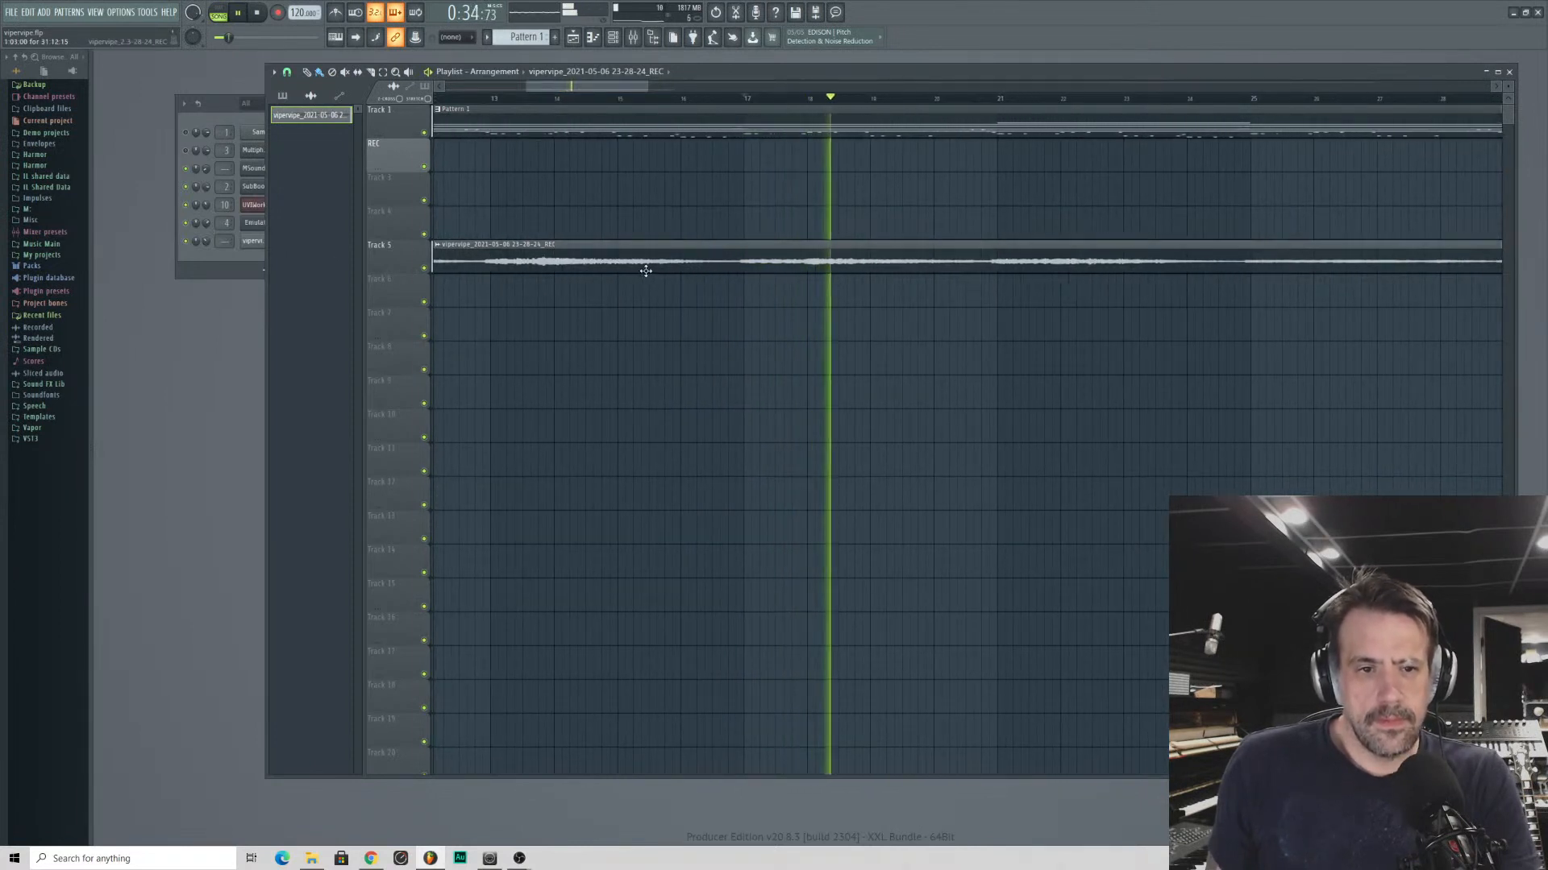
pyautogui.moveTo(614, 89)
pyautogui.mouseDown()
pyautogui.moveTo(617, 40)
pyautogui.moveTo(624, 103)
pyautogui.moveTo(622, 86)
pyautogui.mouseUp()
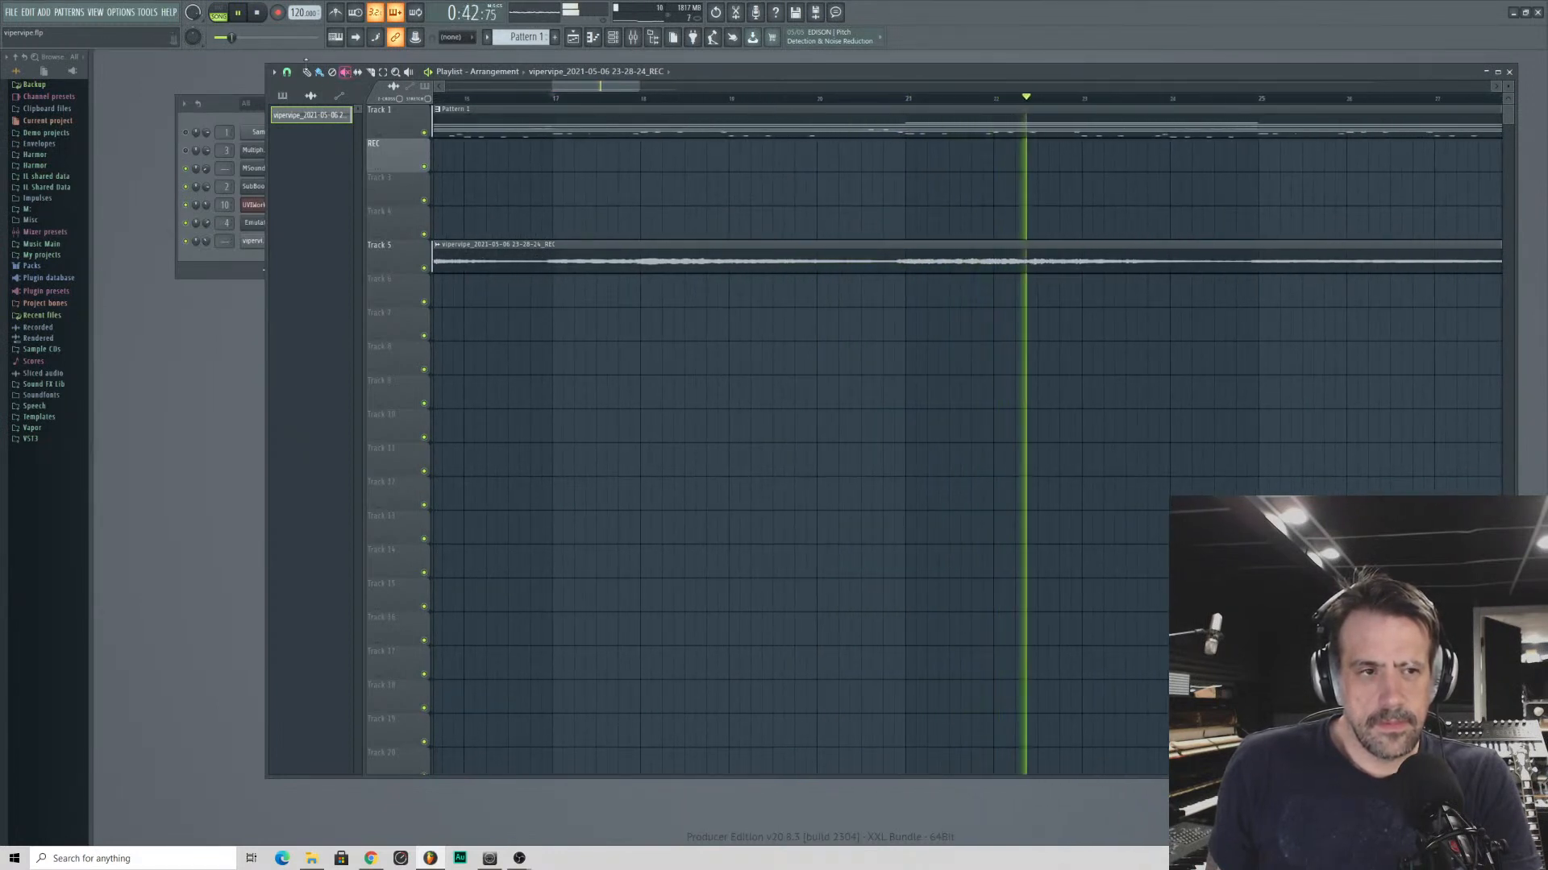
pyautogui.click(286, 72)
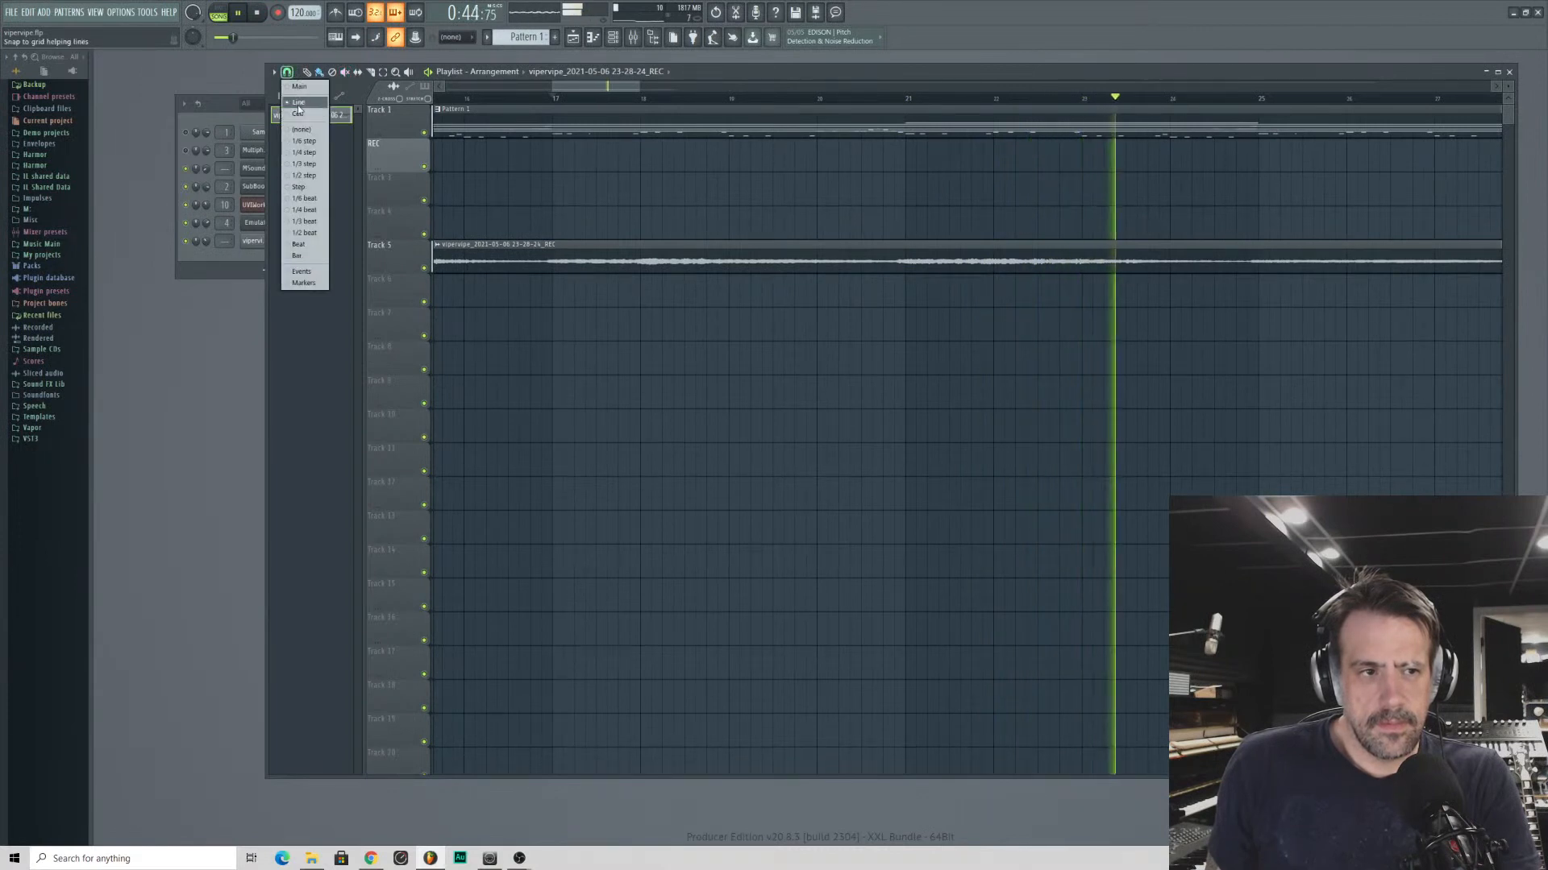
pyautogui.click(297, 115)
pyautogui.click(286, 73)
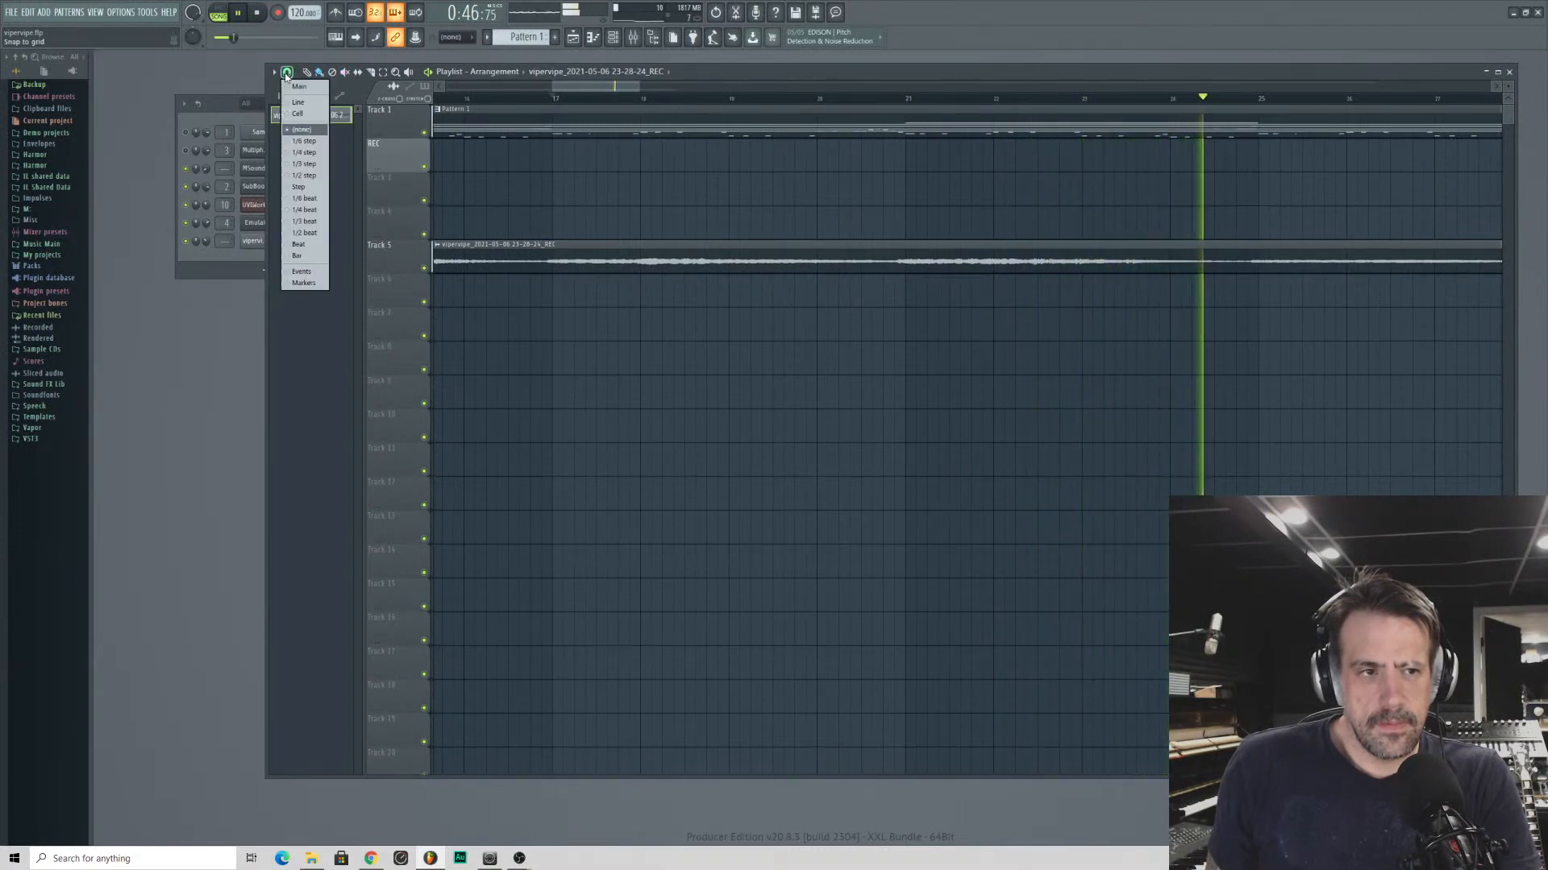
pyautogui.click(299, 127)
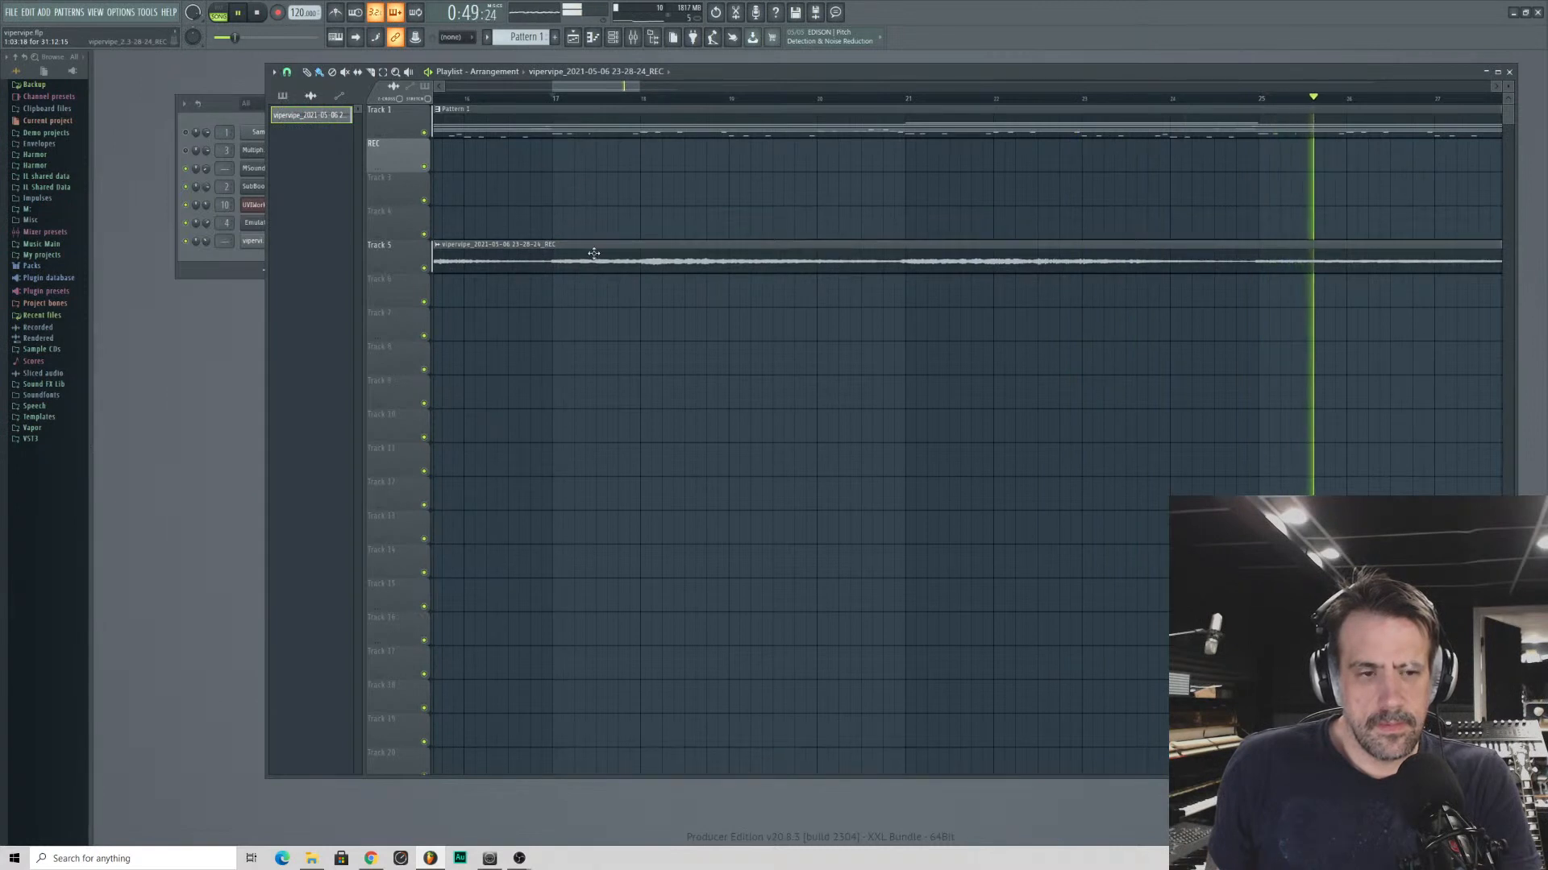
# - Play the take from bar 17 and lower the voice recording's channel volume to about 55%
pyautogui.press('space')
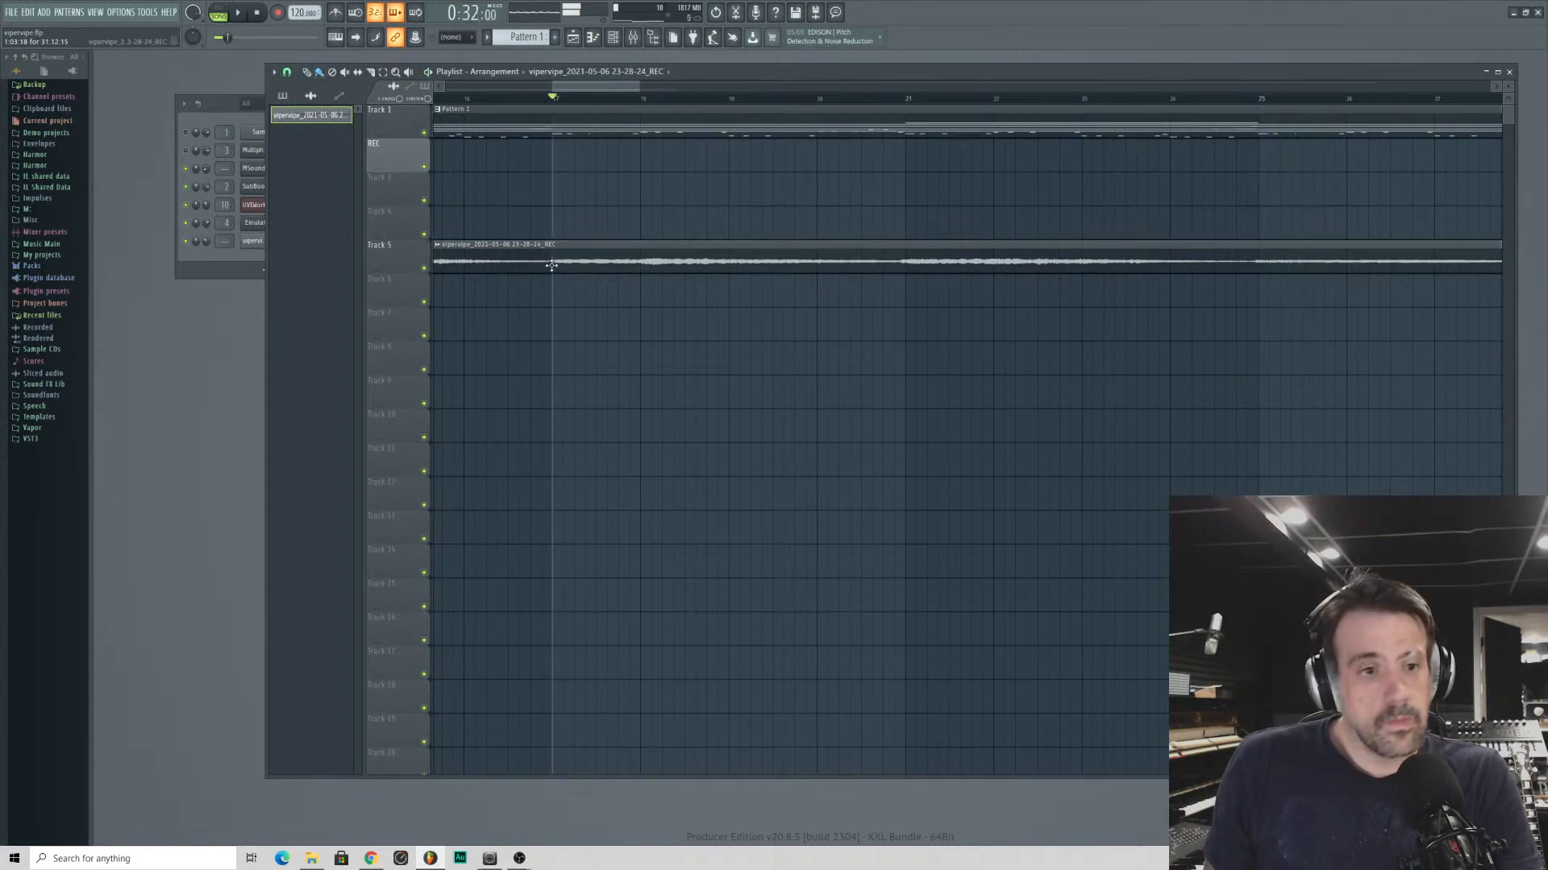
pyautogui.press('space')
pyautogui.click(204, 272)
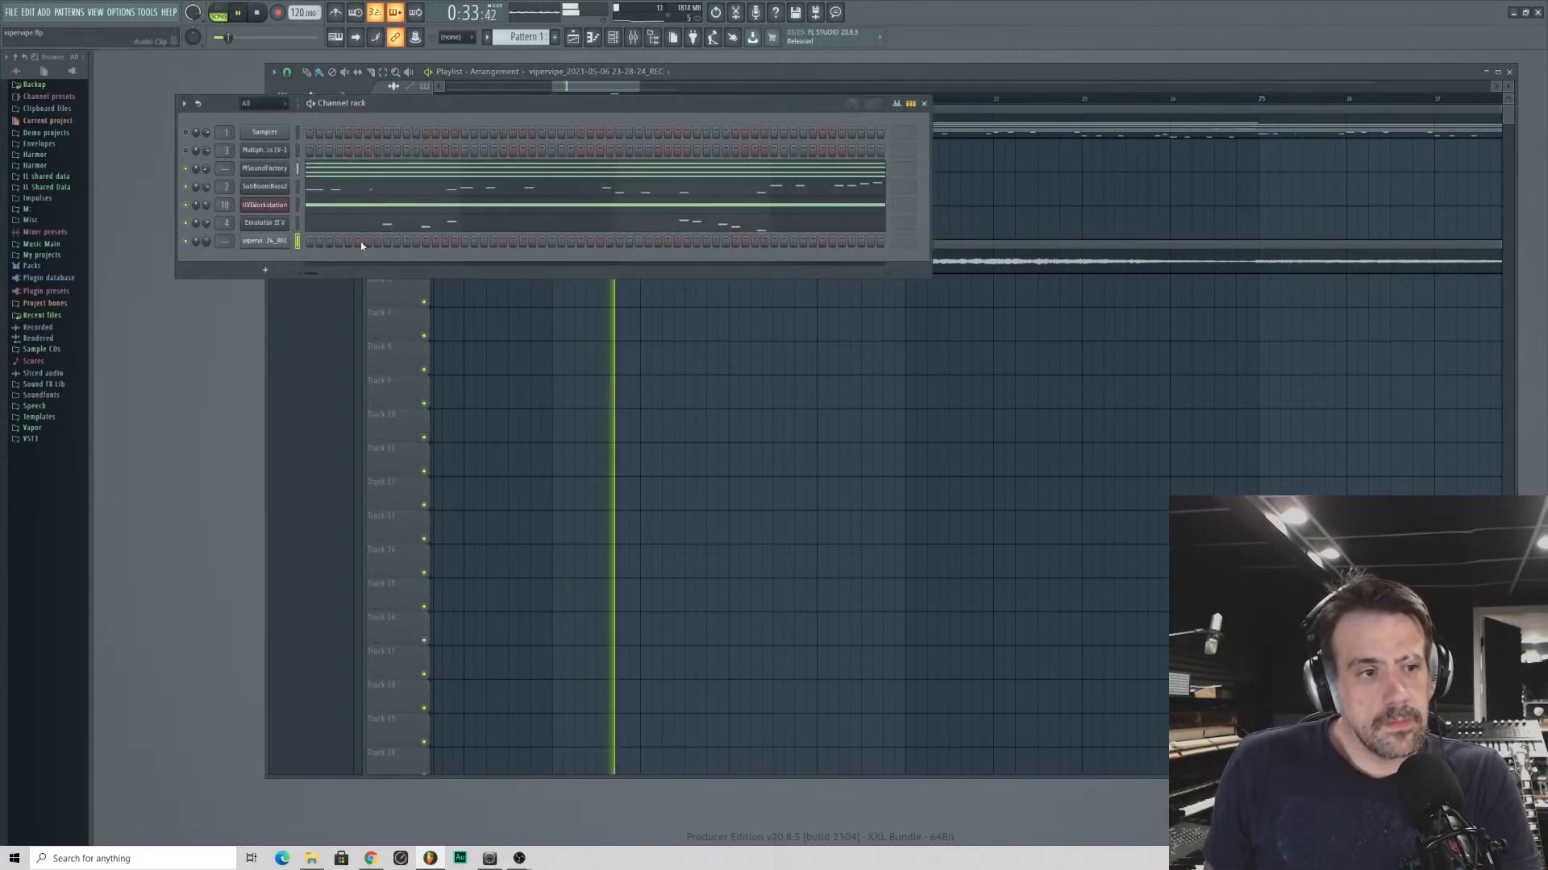
pyautogui.click(999, 78)
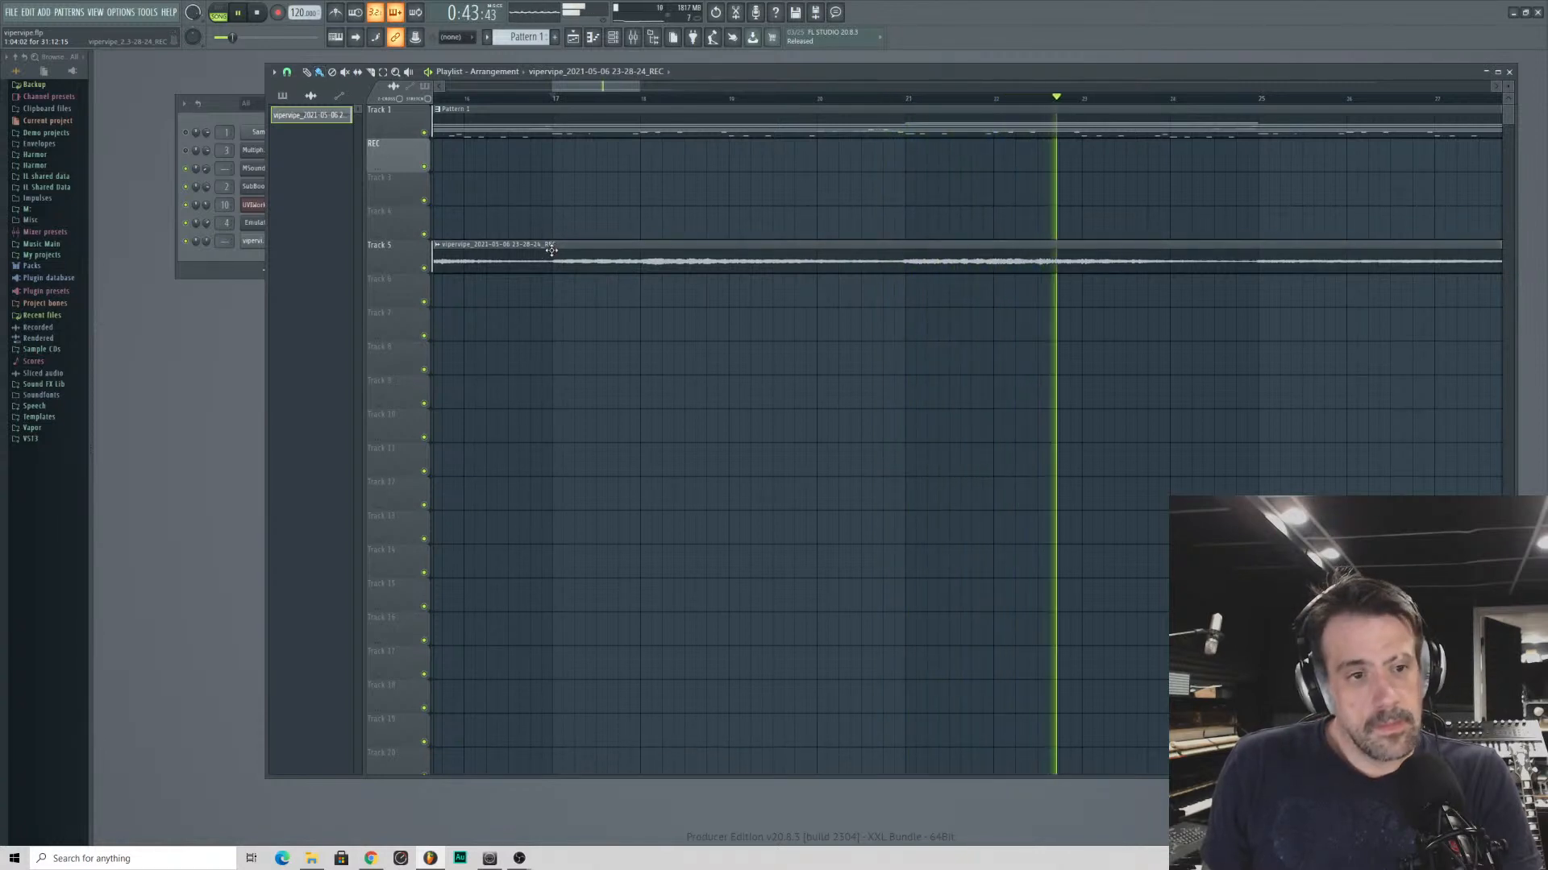
# - Slice the voice clip at bars 17 and 25 and delete the part before bar 17
pyautogui.press('c')
pyautogui.moveTo(556, 248); pyautogui.dragTo(557, 279)
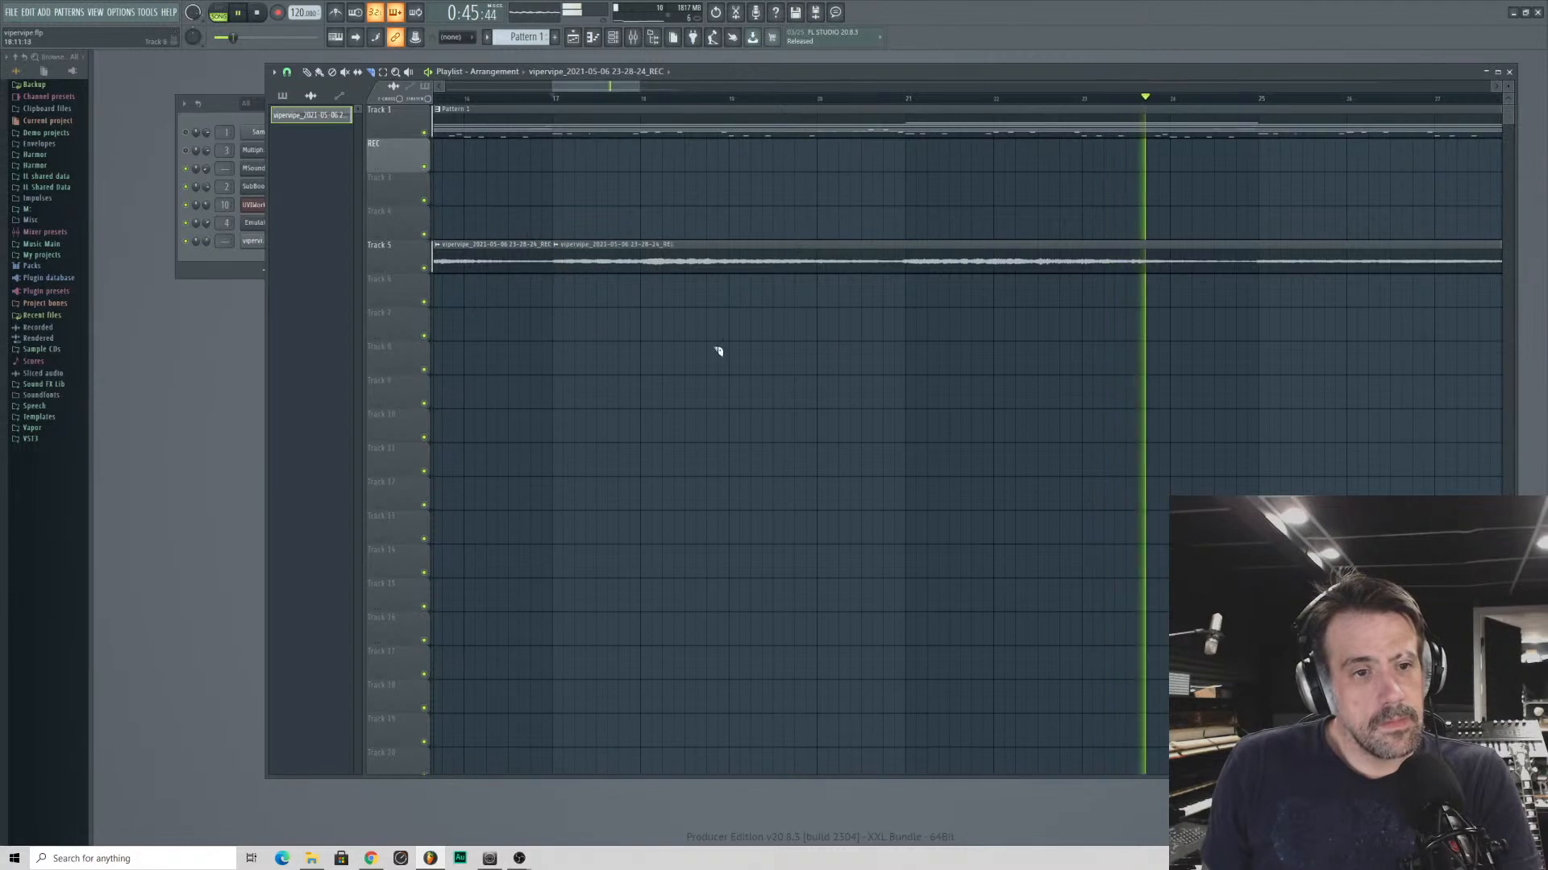
pyautogui.click(1263, 252)
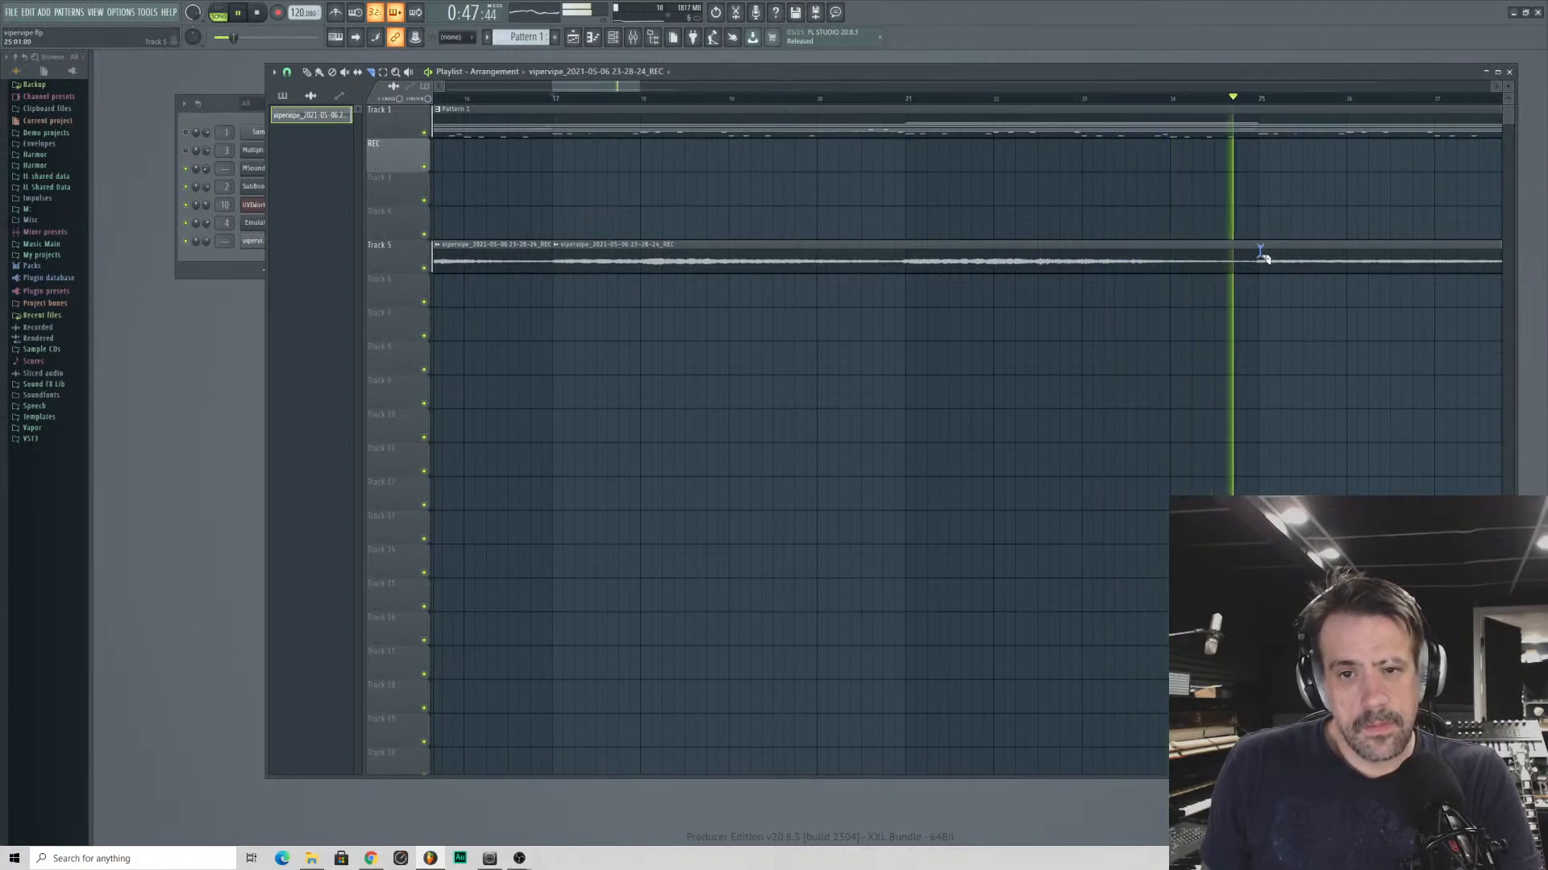
pyautogui.press('space')
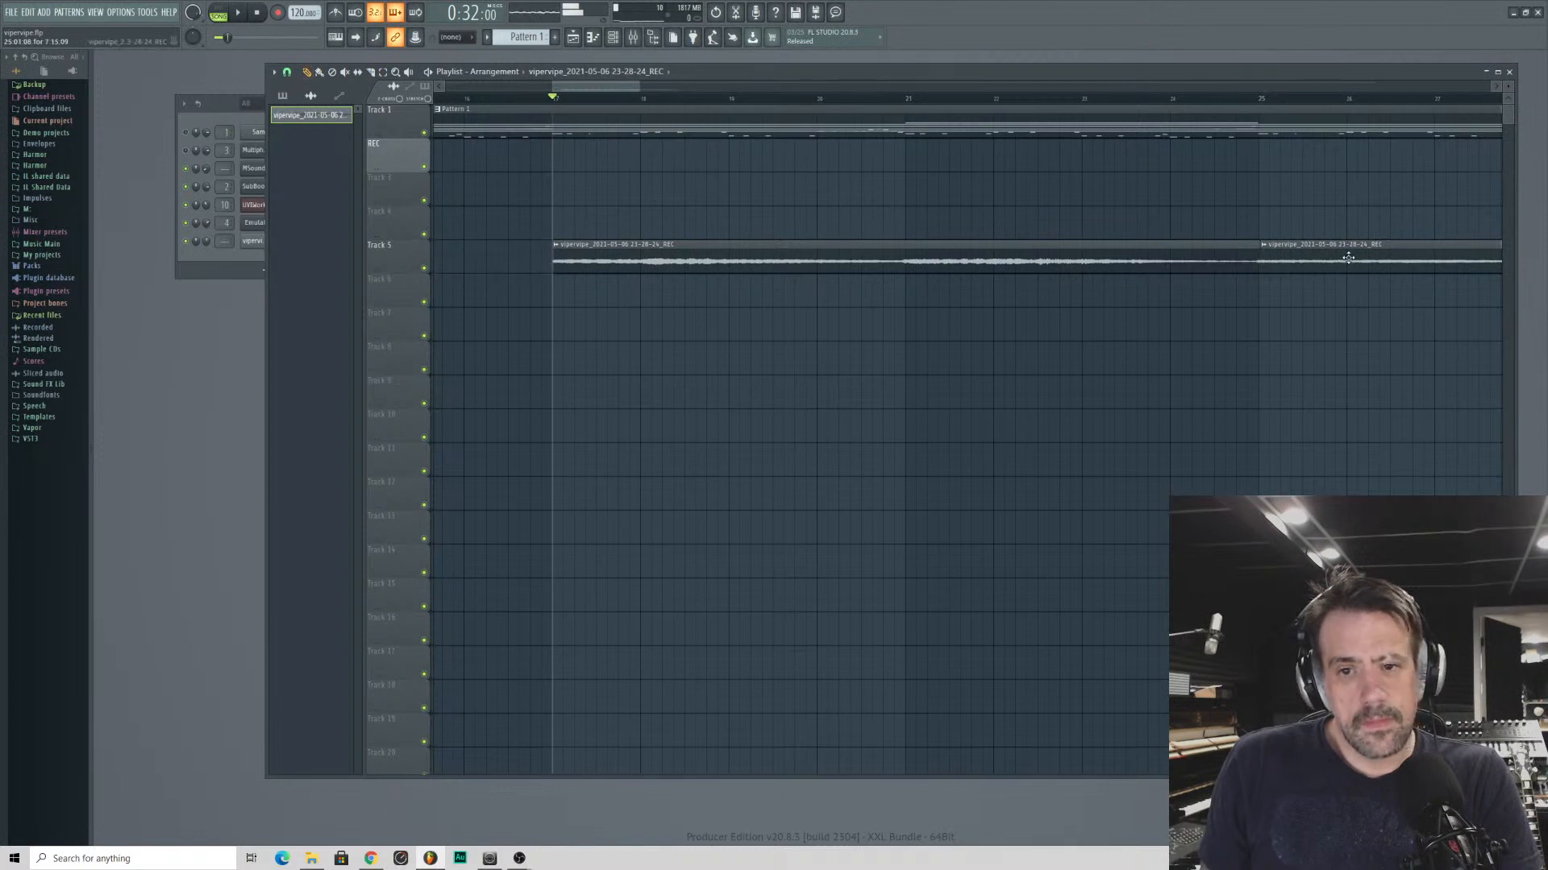
# - Move the section after bar 25 to Track 8 starting at bar 17 and play both voice layers together
pyautogui.moveTo(1347, 258); pyautogui.dragTo(637, 342)
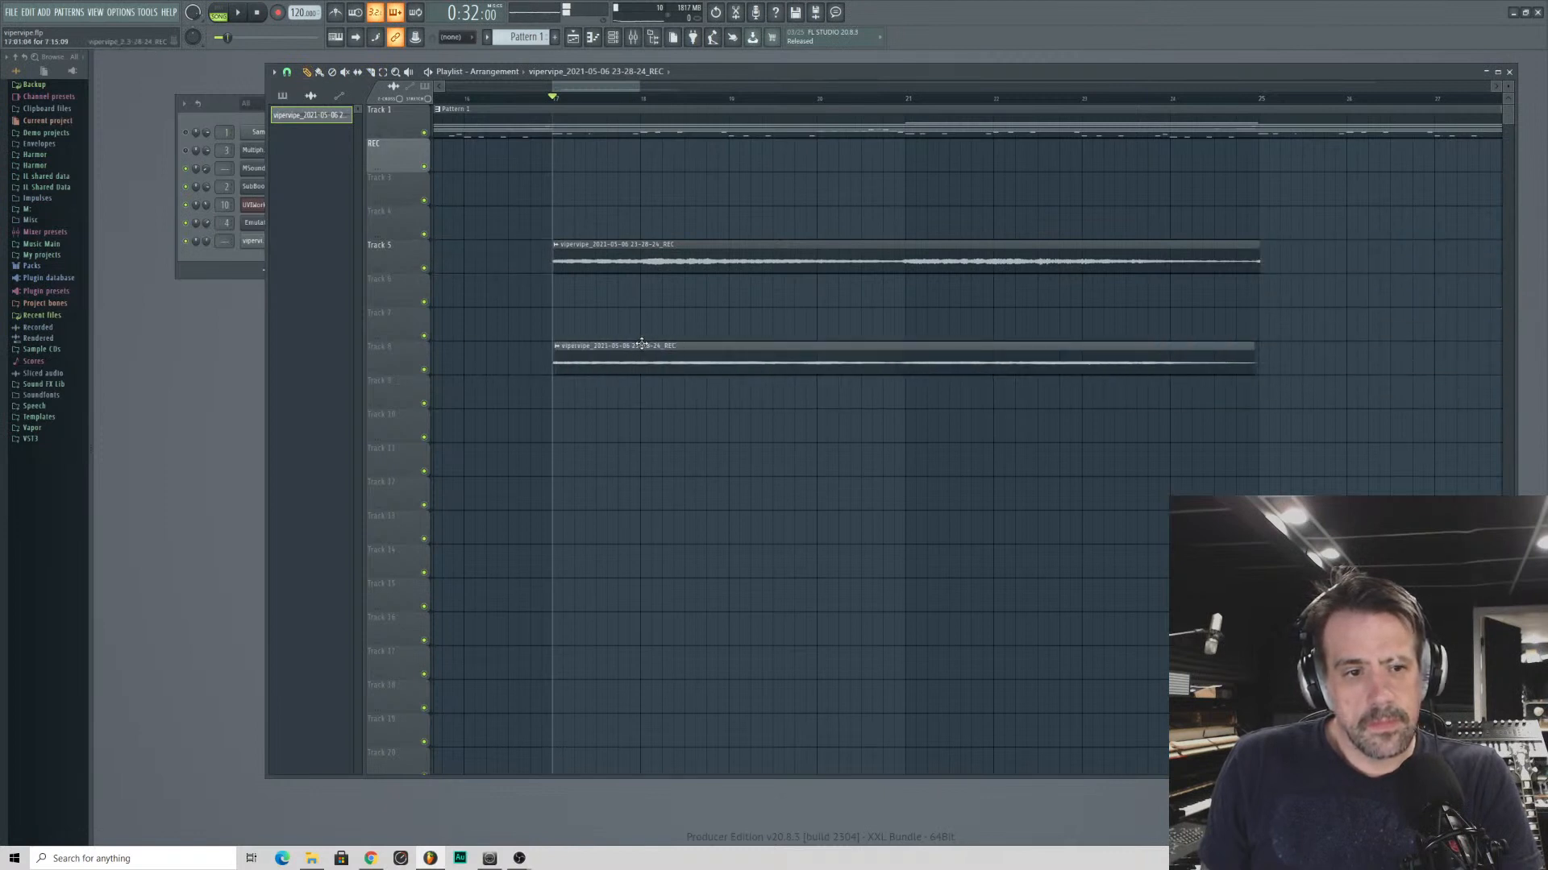
pyautogui.press('space')
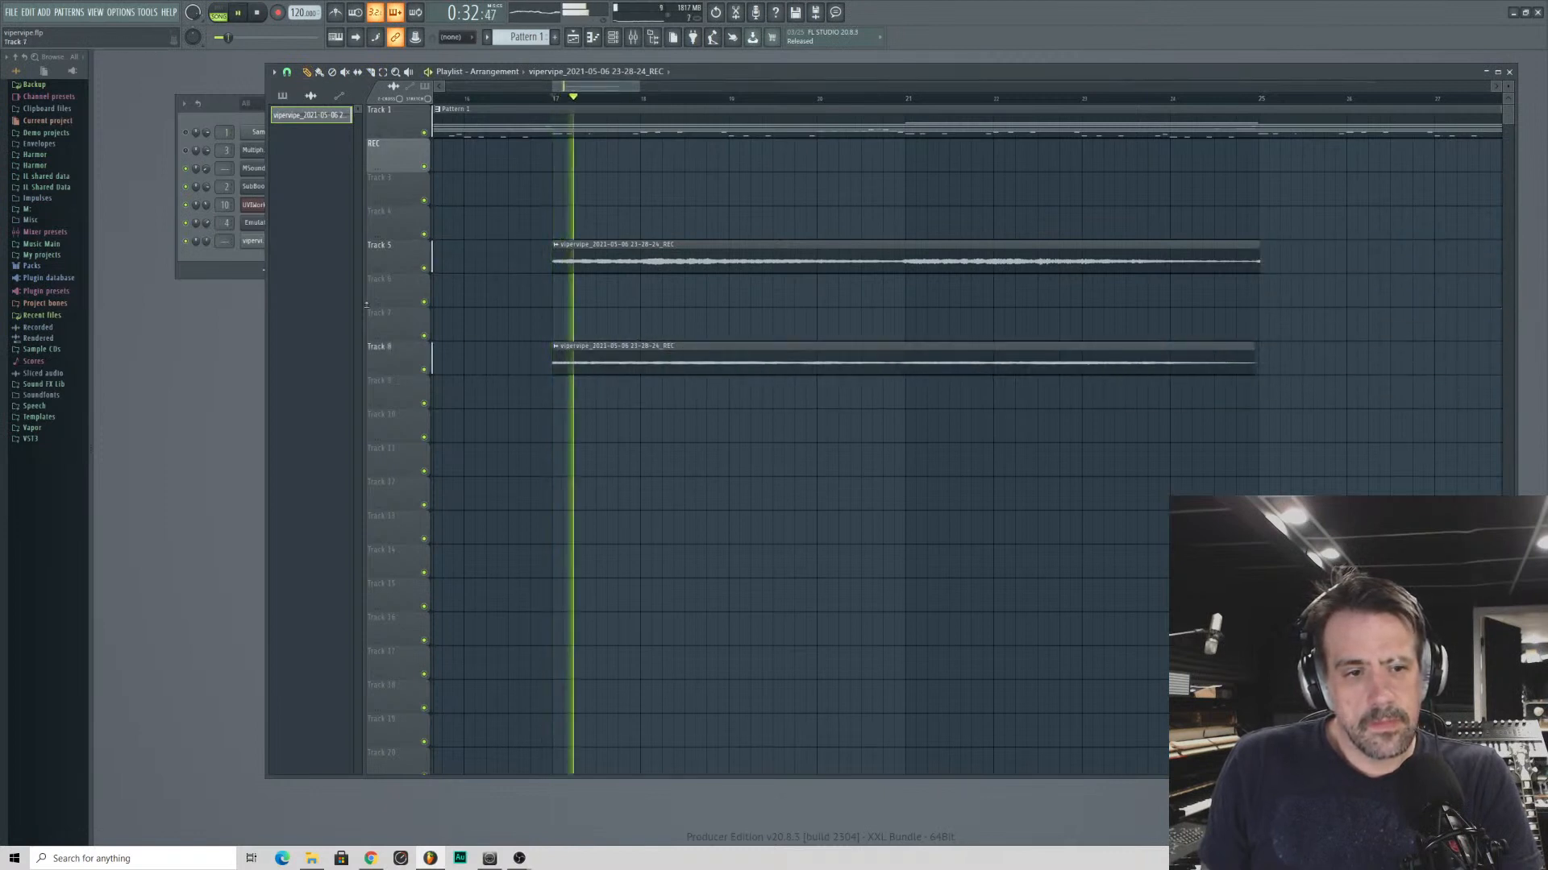
# - Fine-tune the voice recording's channel volume in the channel rack while both layers play
pyautogui.click(207, 243)
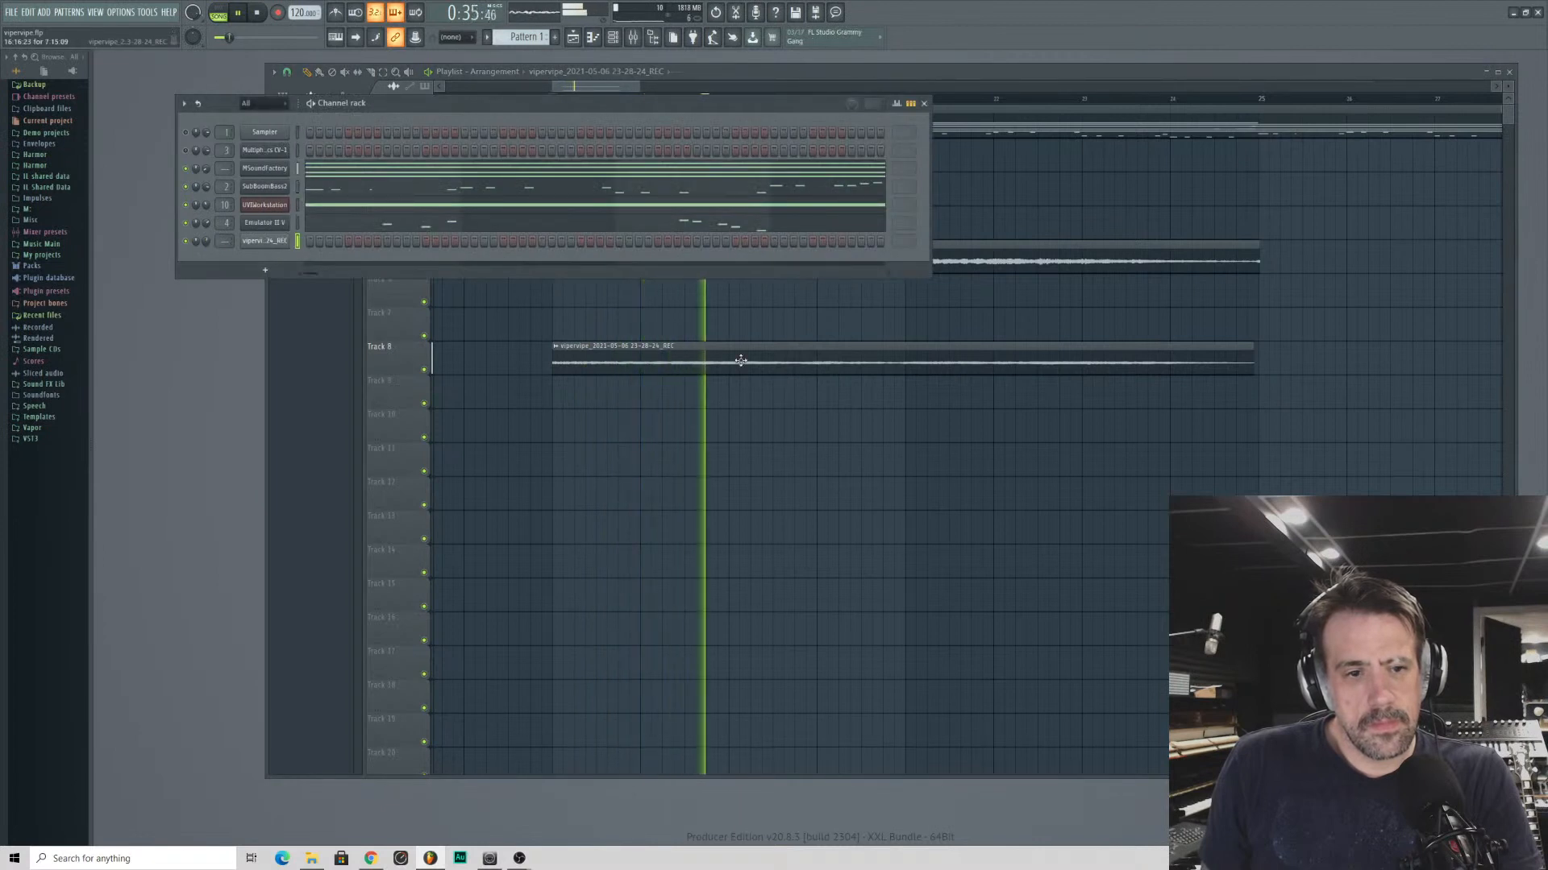
pyautogui.click(992, 373)
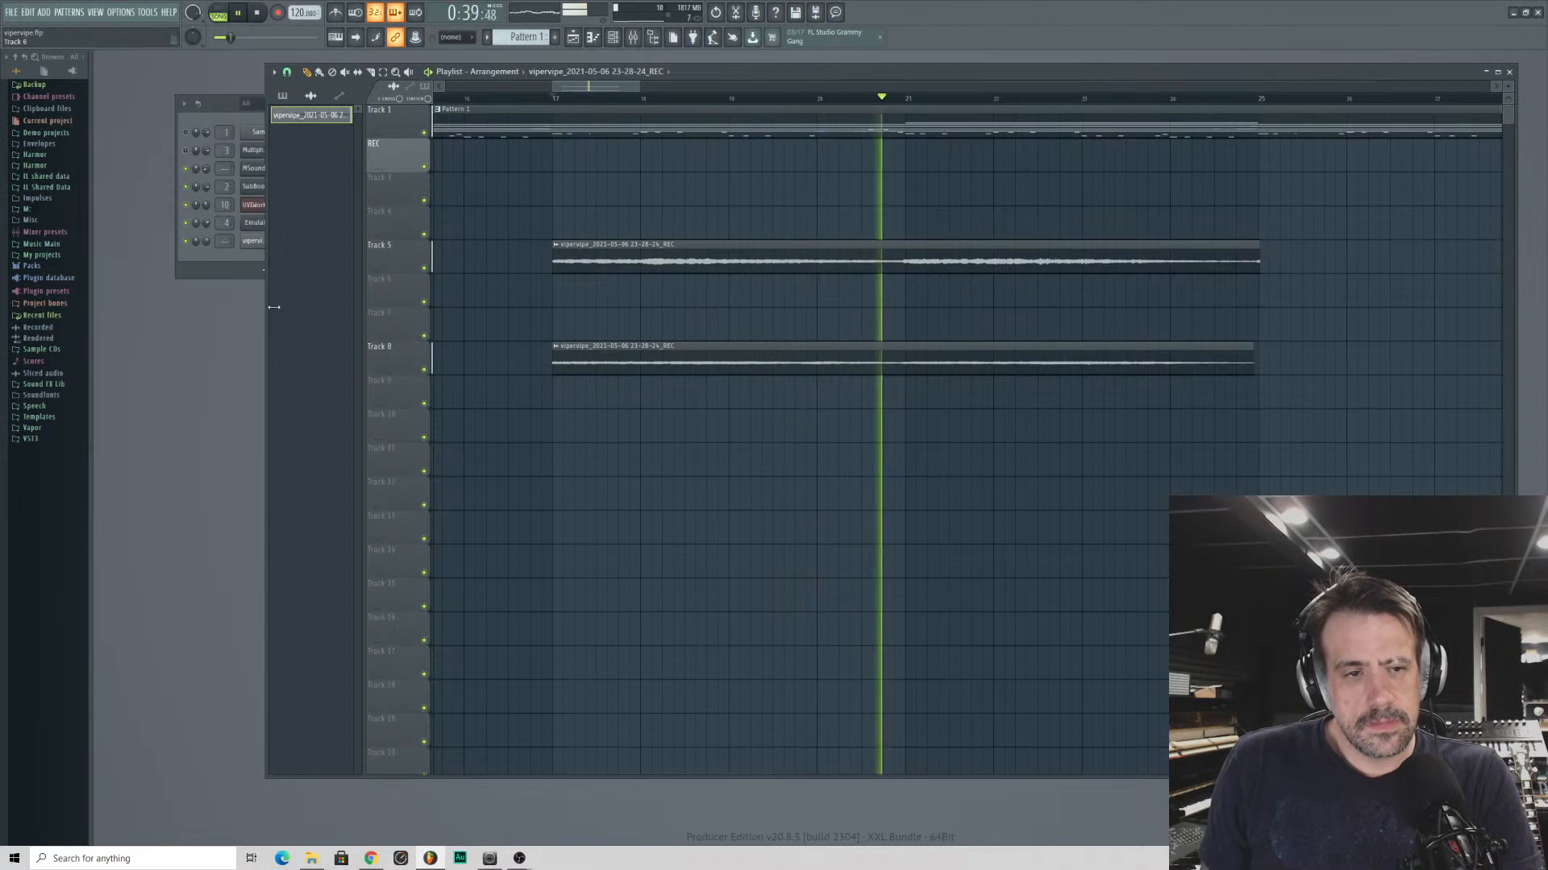
pyautogui.click(198, 242)
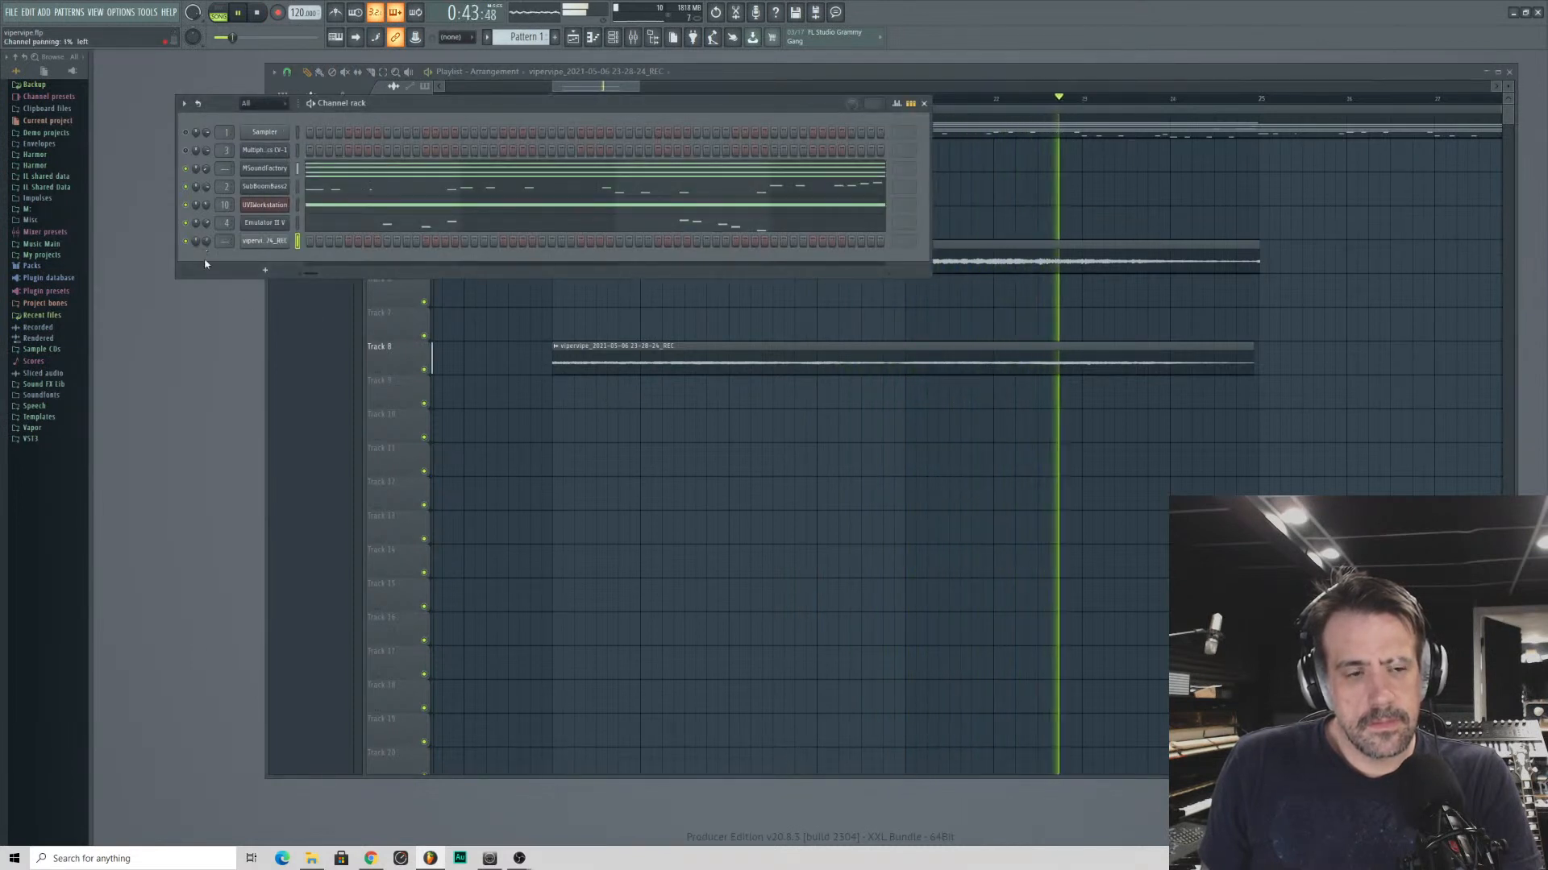
pyautogui.click(388, 361)
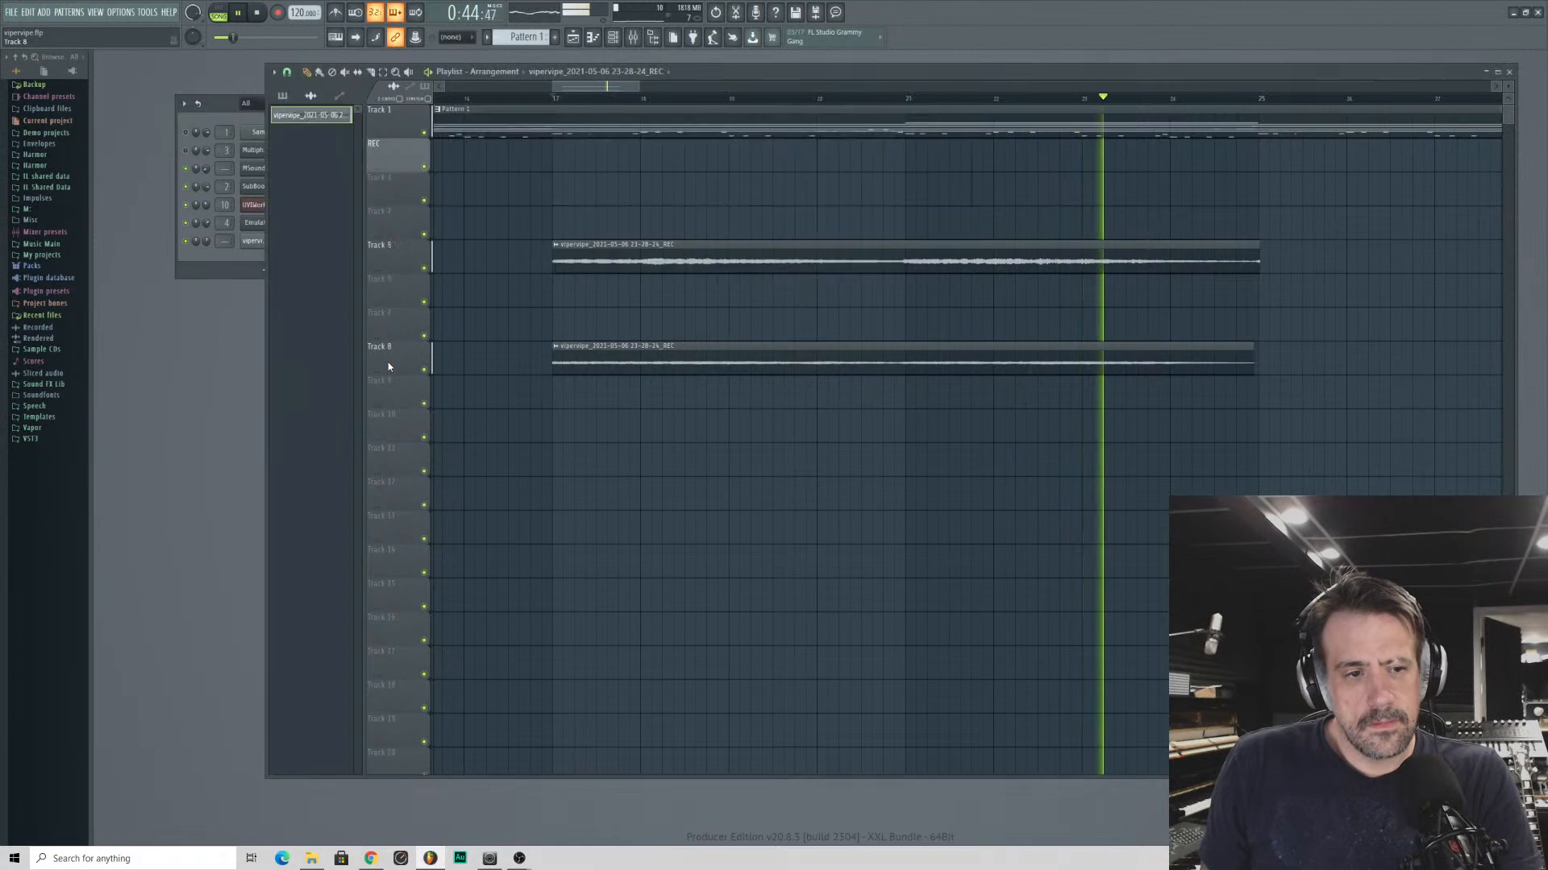
pyautogui.click(192, 245)
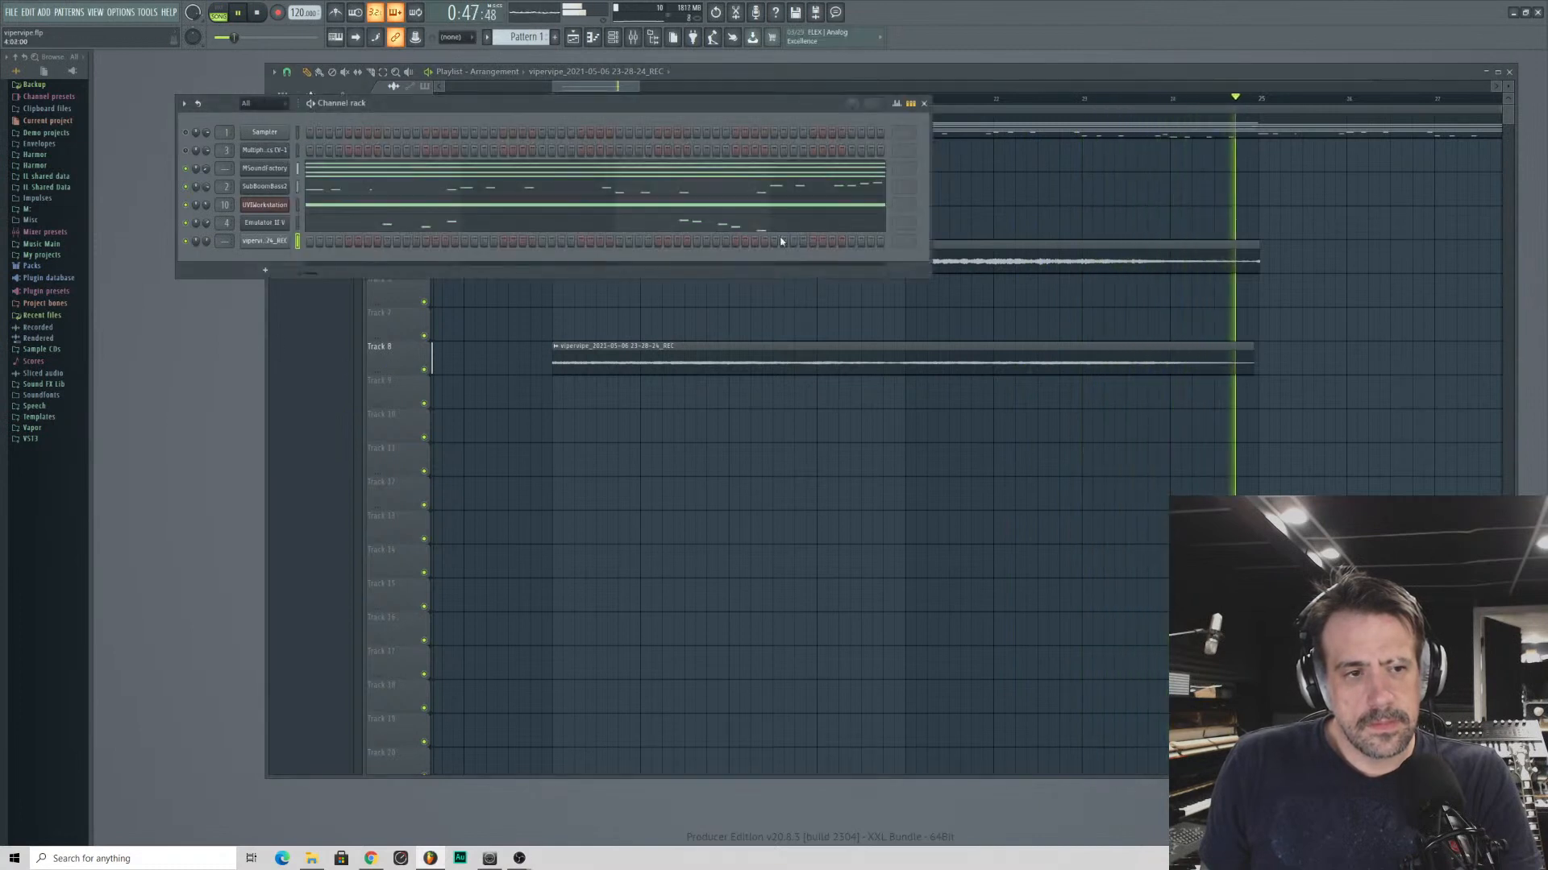
# - Stop playback and route the voice recording's channel to mixer track 5
pyautogui.press('space')
pyautogui.click(419, 73)
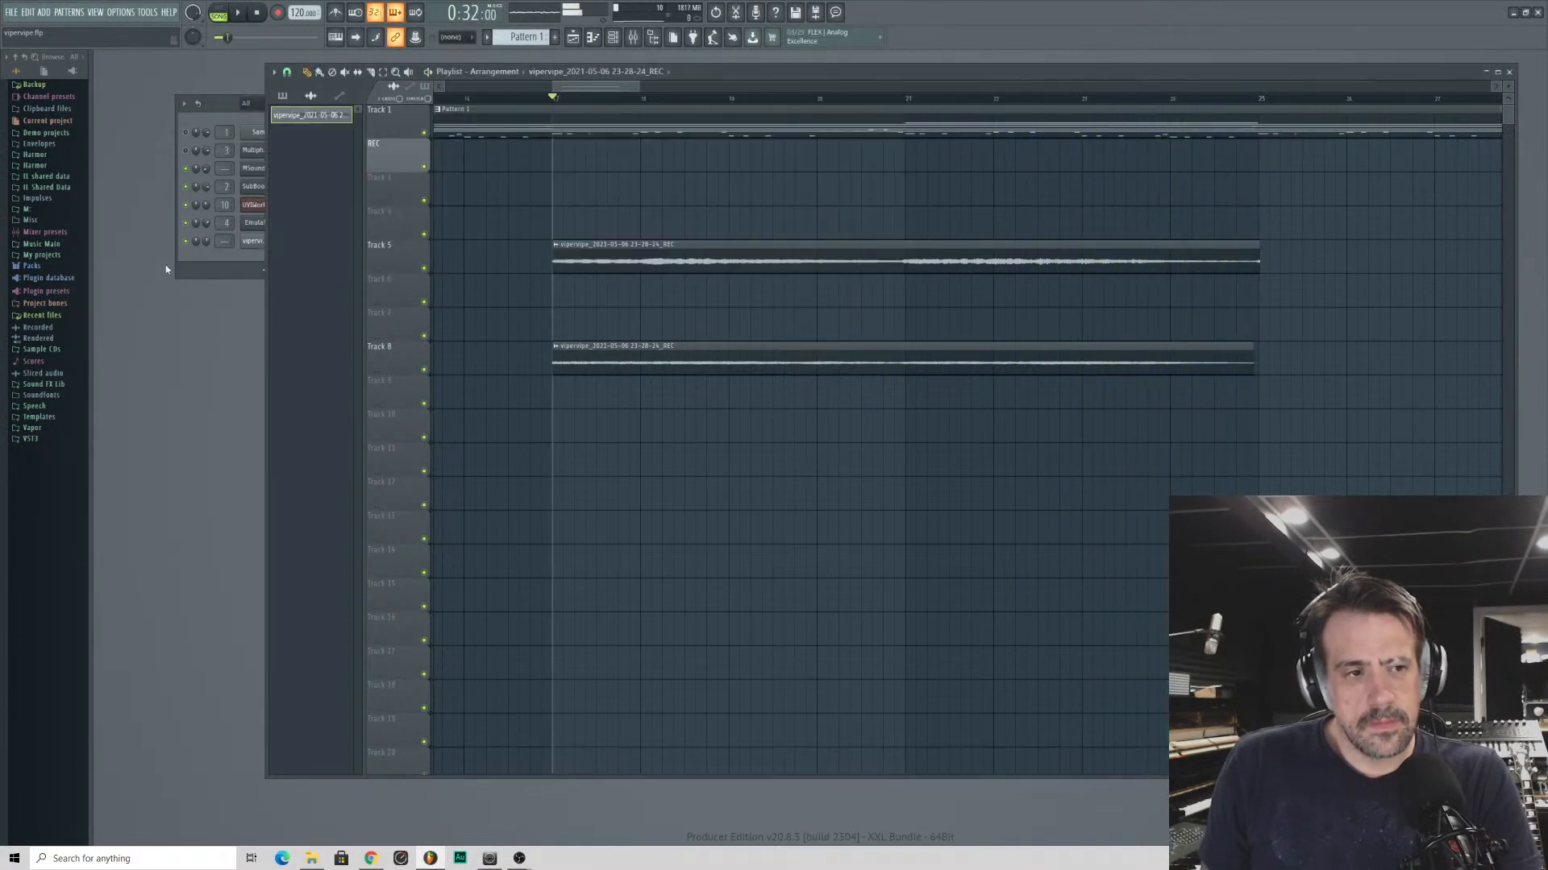
pyautogui.click(225, 241)
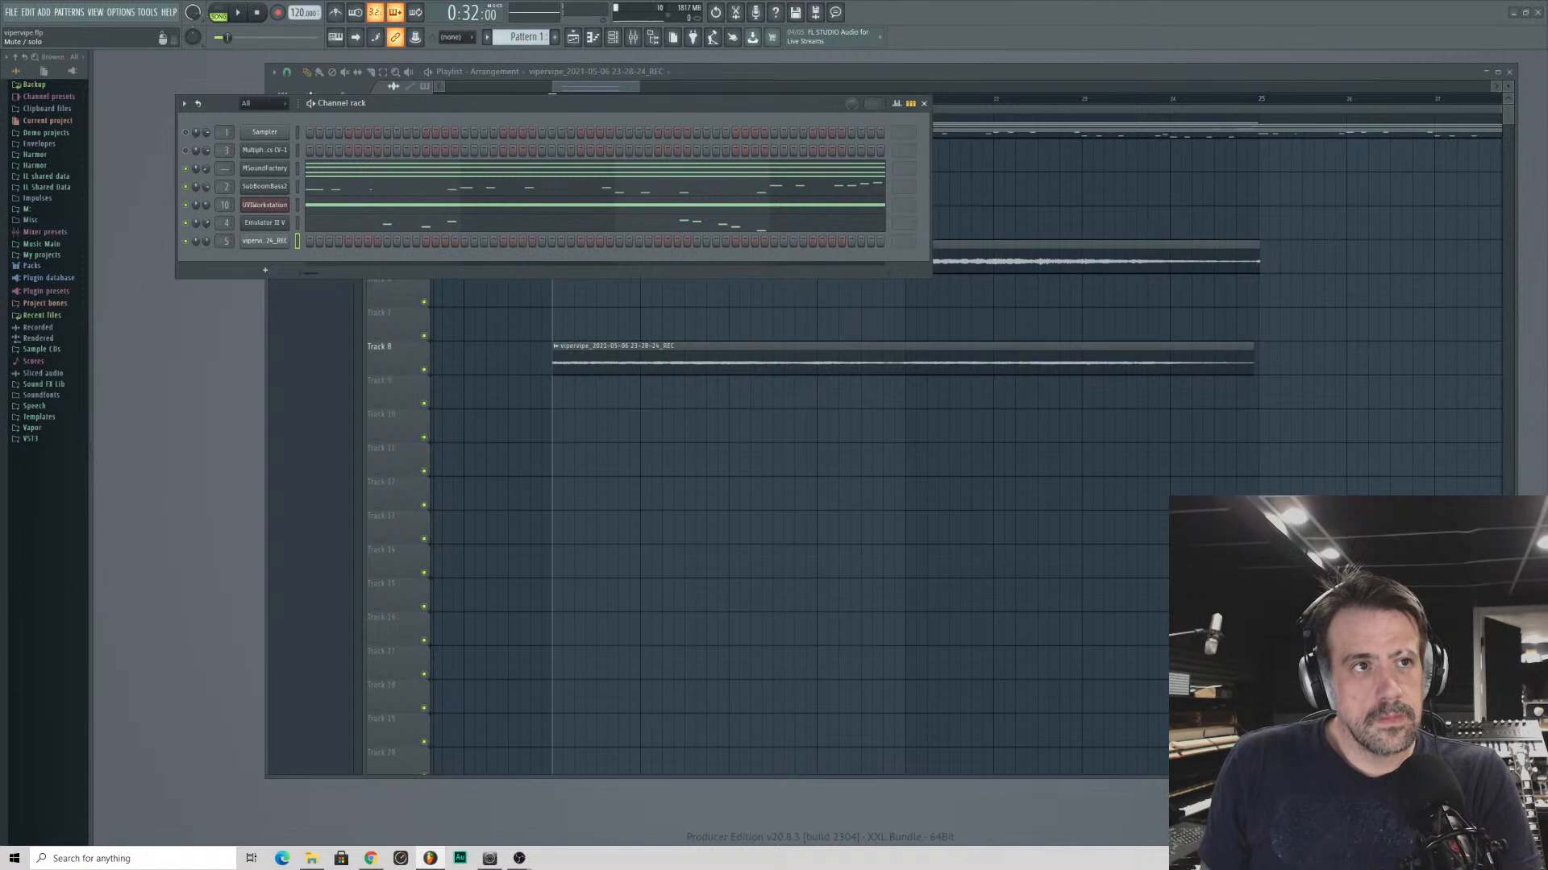
# - During playback, set the voice's Fruity Delay 2 to ping pong feedback, pan its input left, and adjust its levels and delay time
pyautogui.press('space')
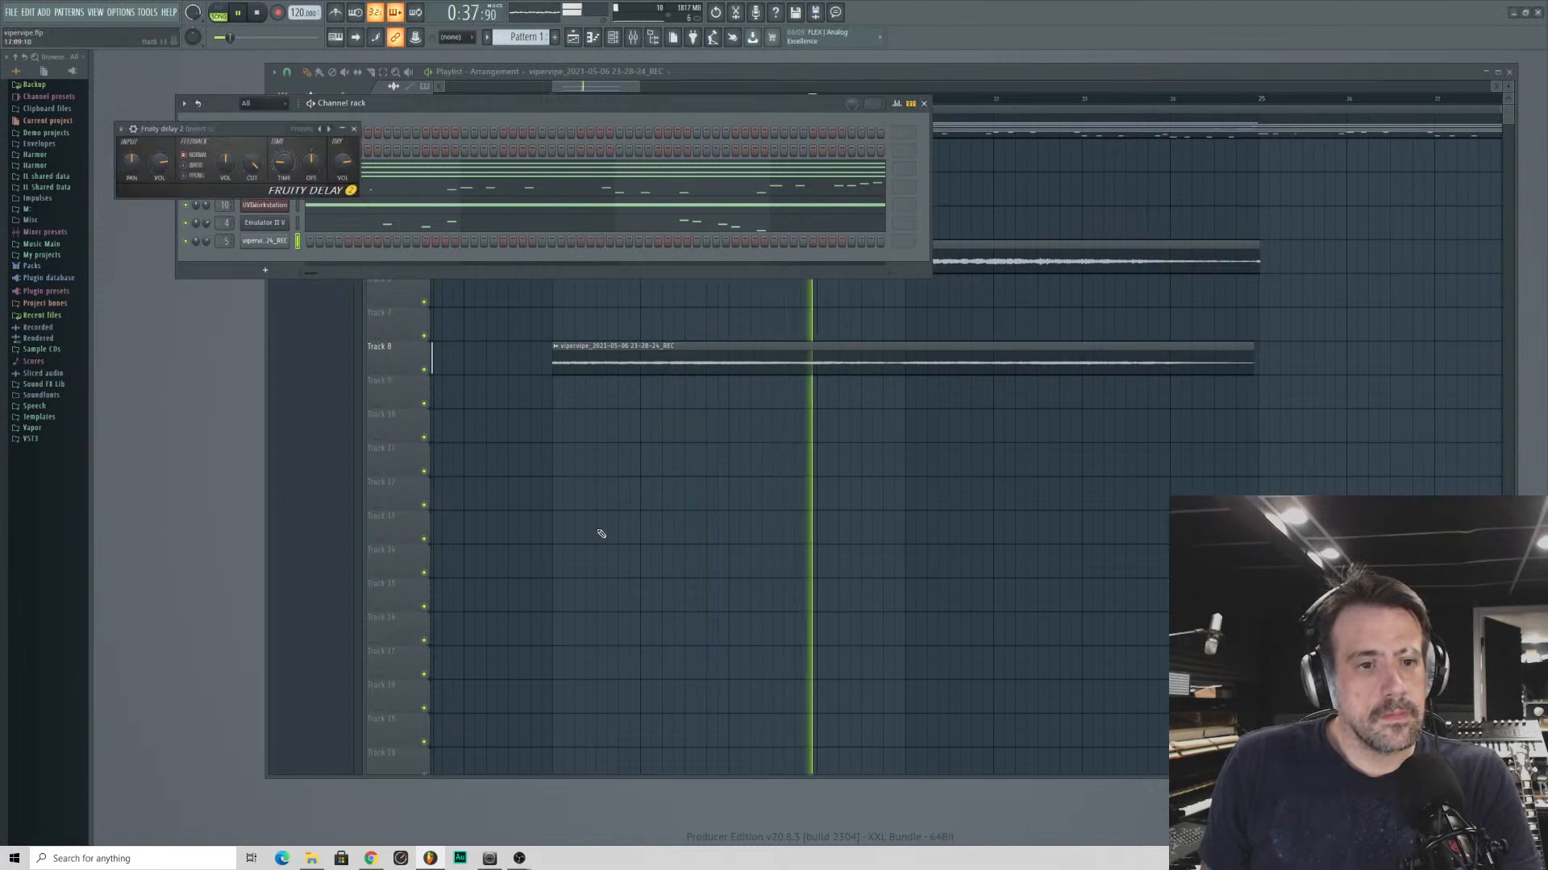
pyautogui.moveTo(131, 163); pyautogui.dragTo(132, 198)
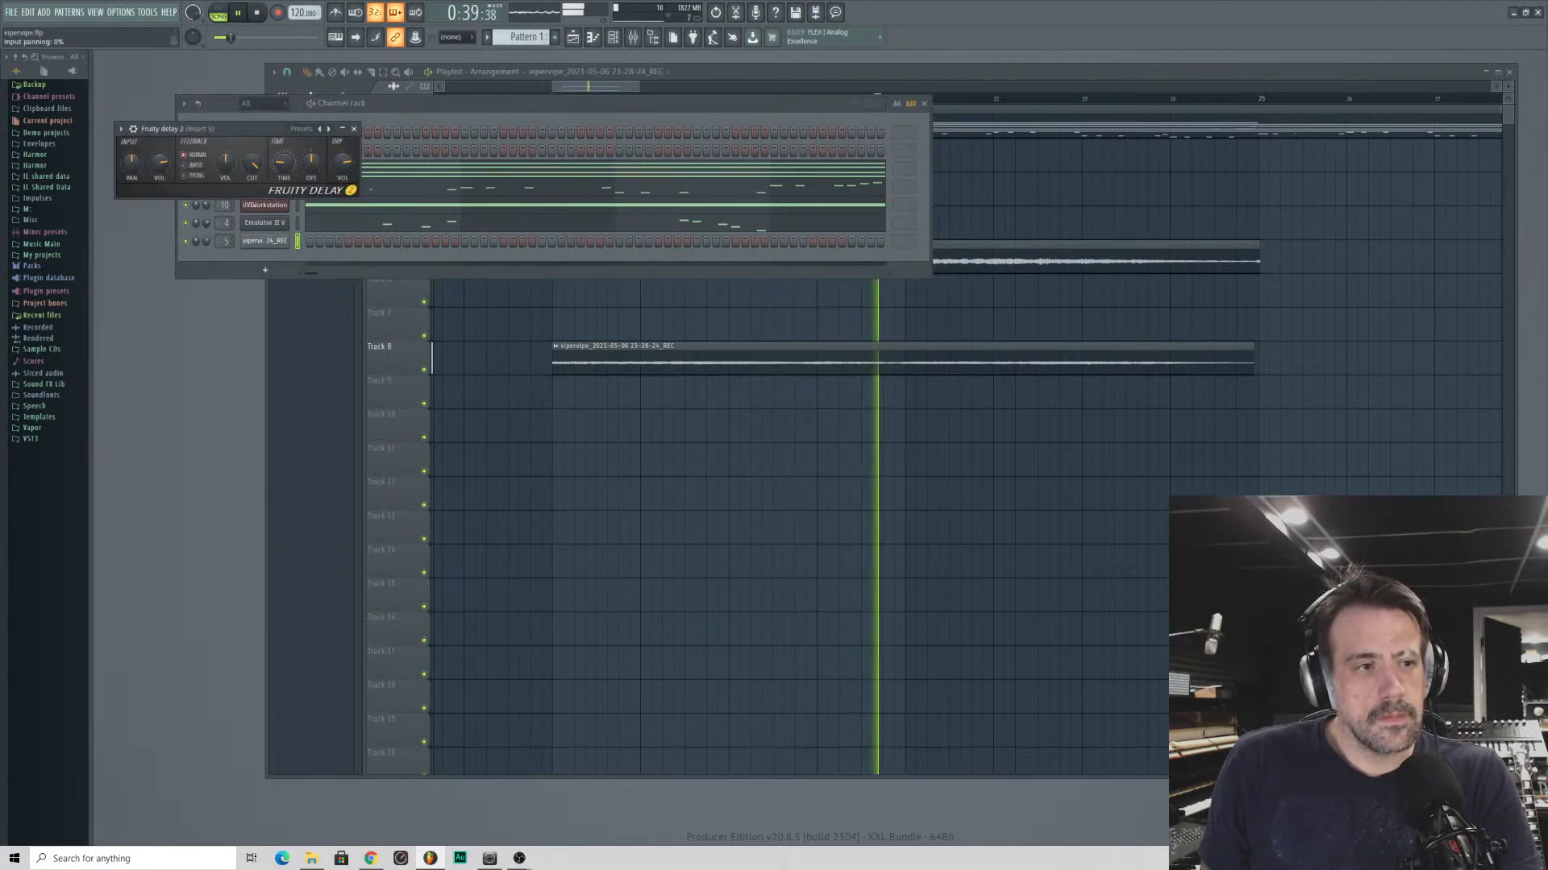
pyautogui.click(183, 174)
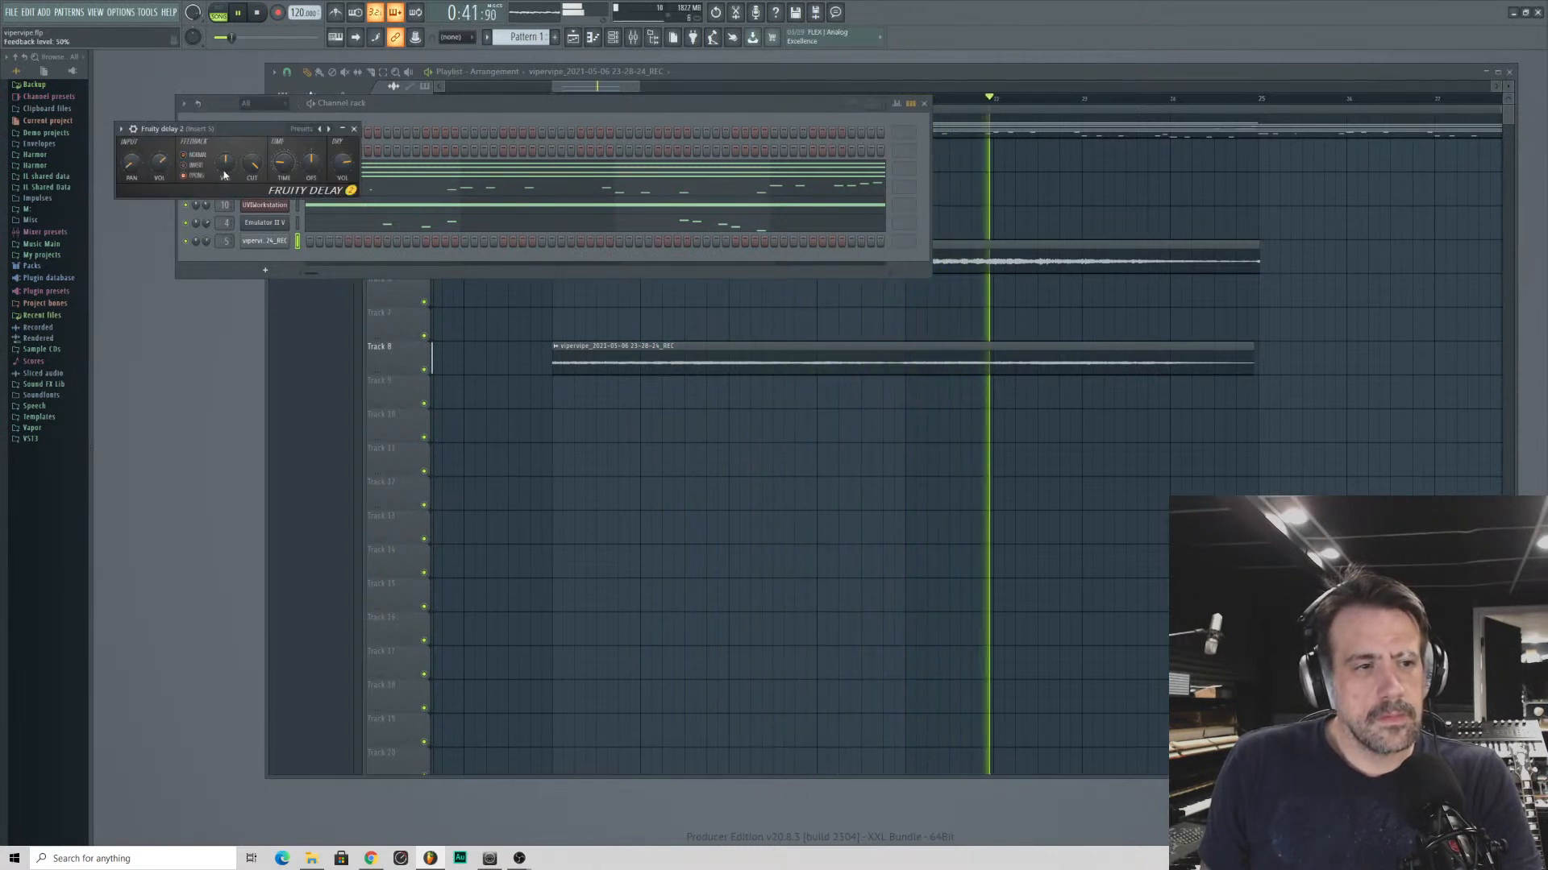
pyautogui.moveTo(225, 174); pyautogui.dragTo(283, 157)
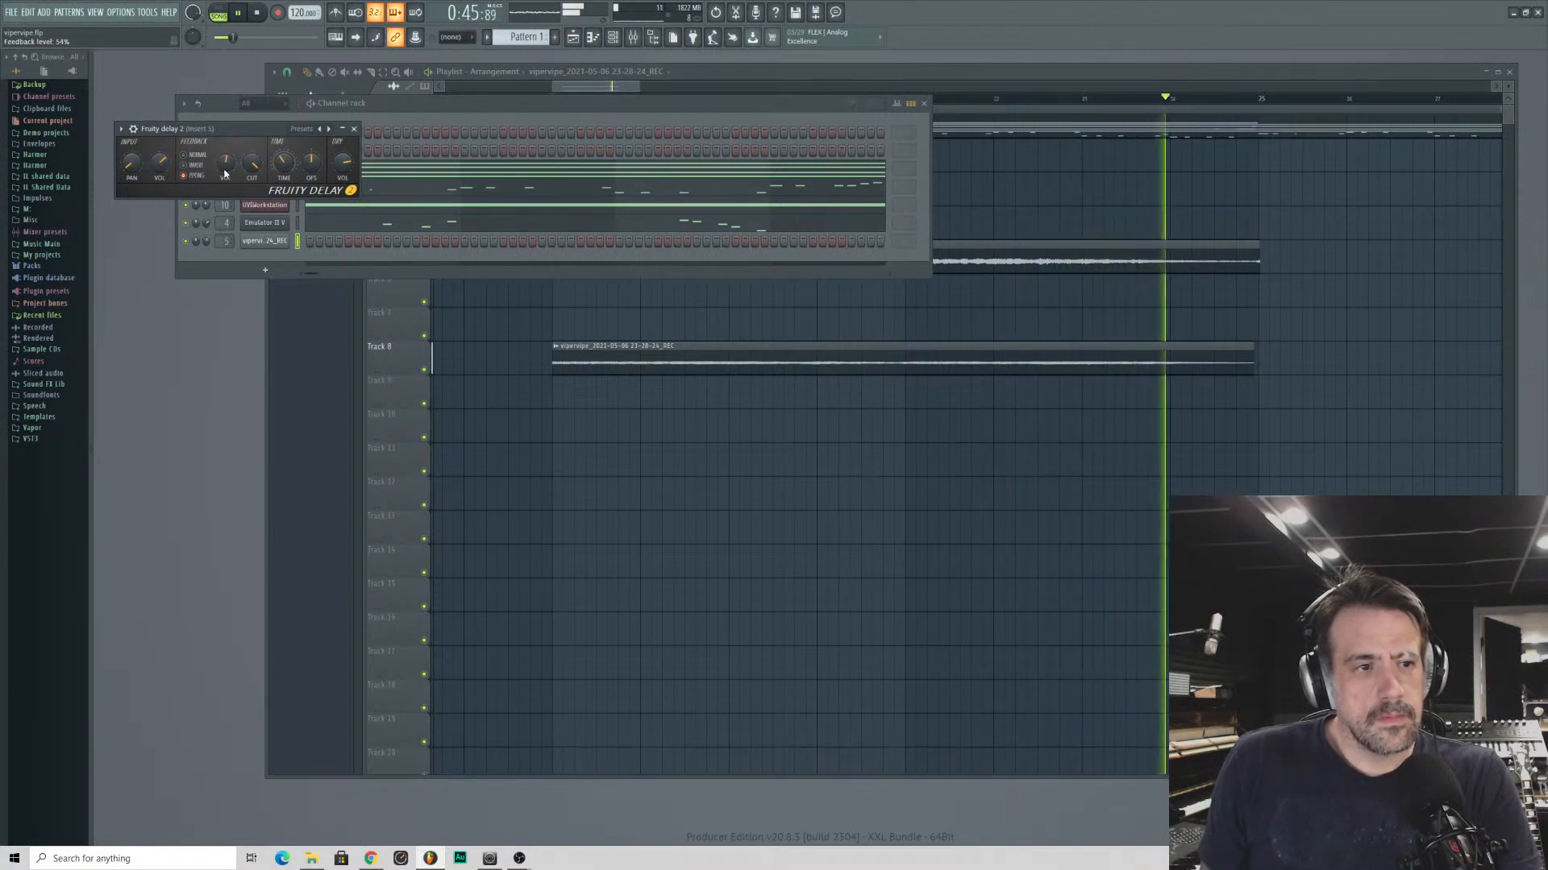
pyautogui.click(354, 129)
# - Trim the end of the Track 5 voice clip to match the Track 8 clip and move both voice clips to bar 1
pyautogui.click(1327, 332)
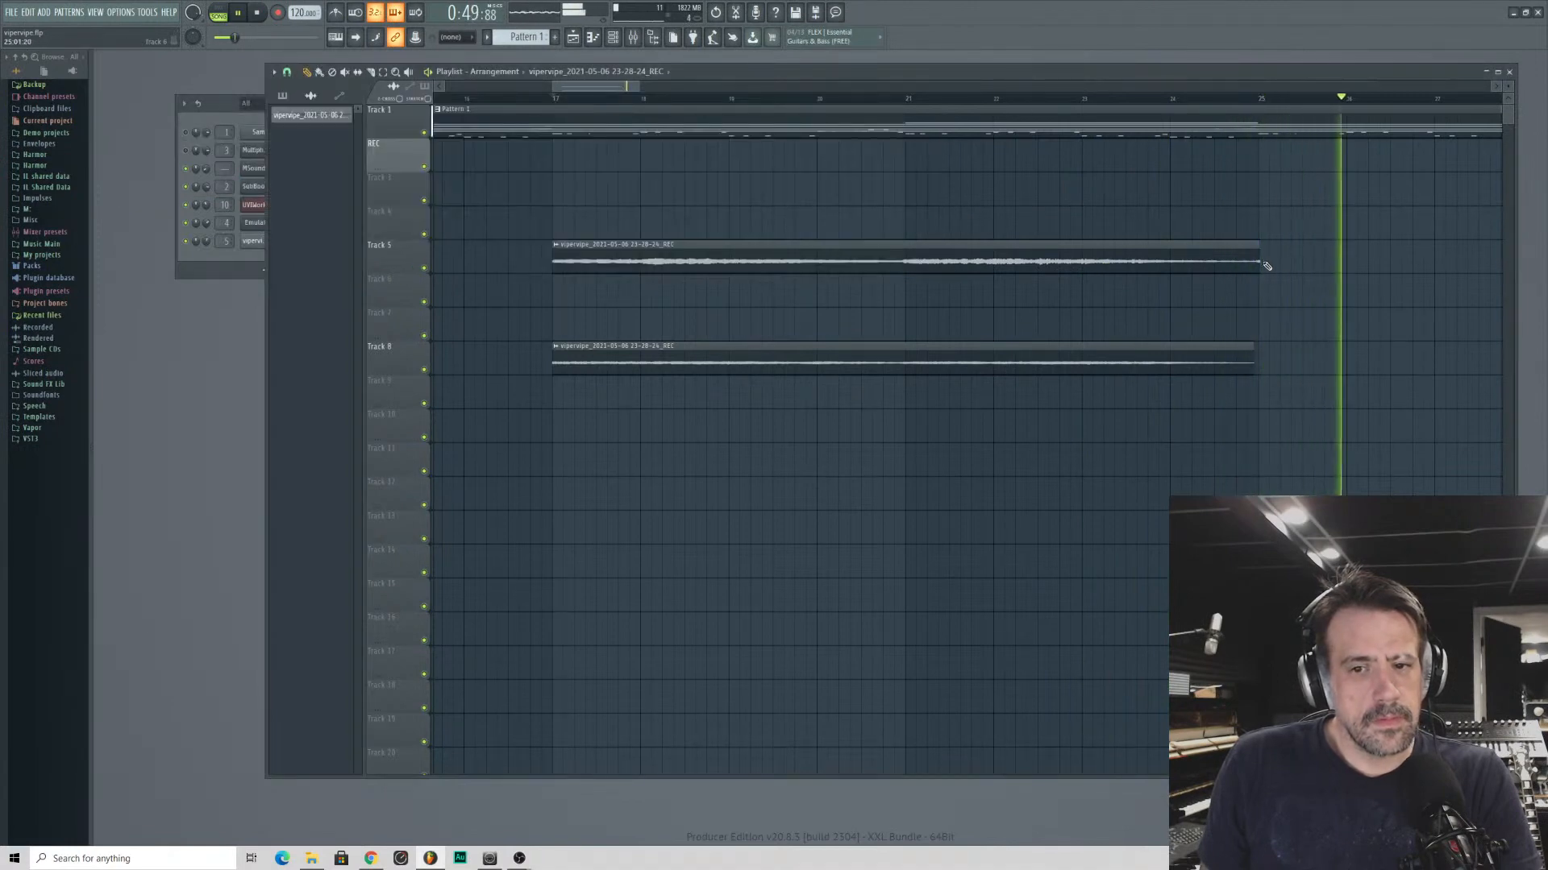
pyautogui.moveTo(1257, 266); pyautogui.dragTo(1251, 269)
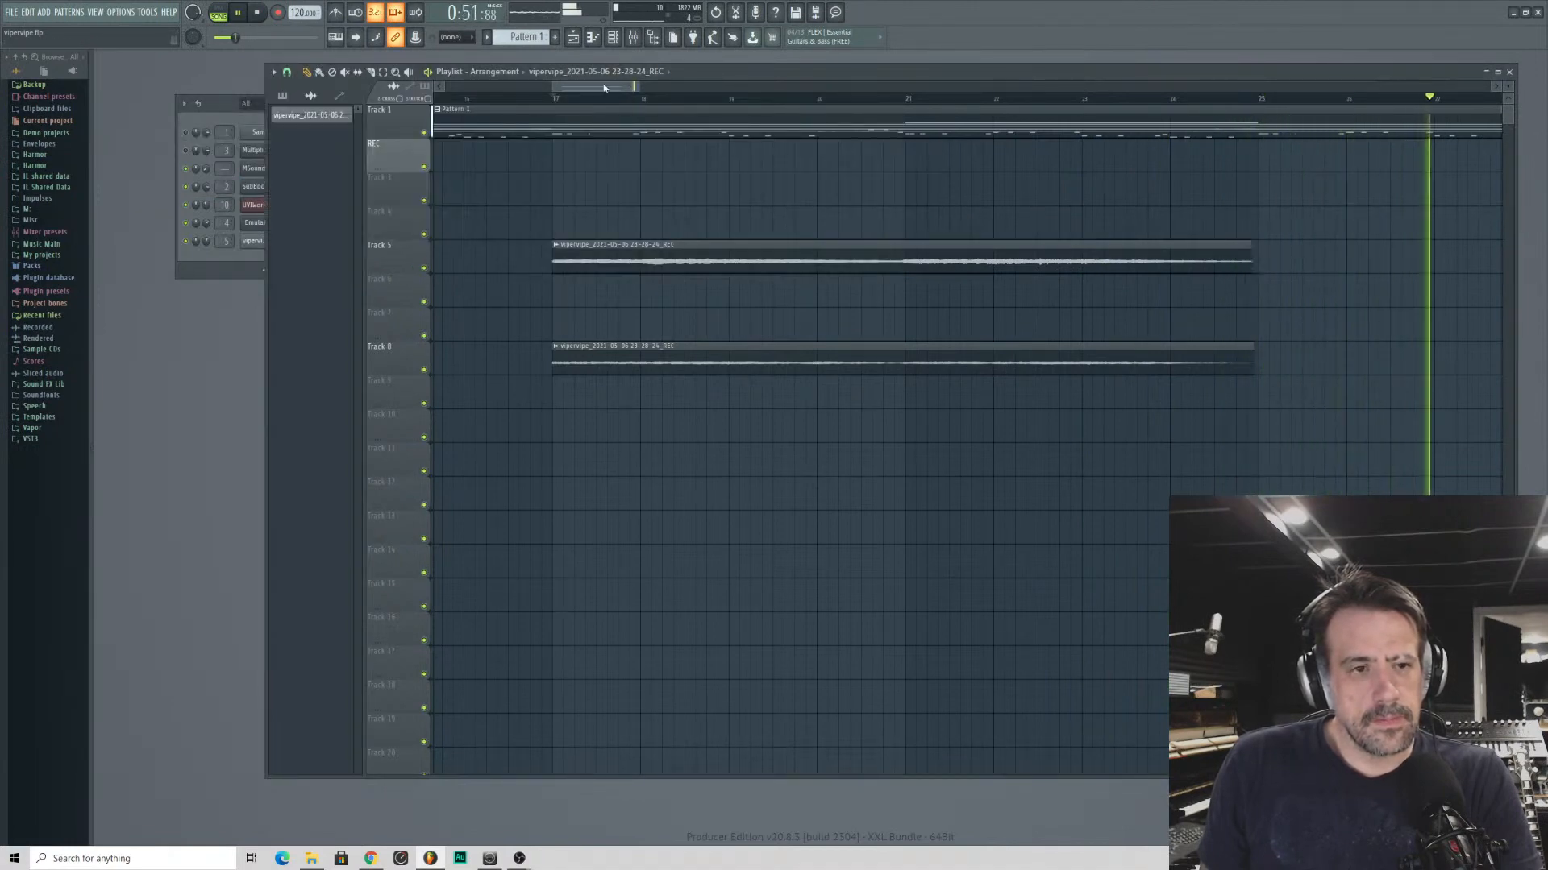
pyautogui.scroll(-8, 605, 87)
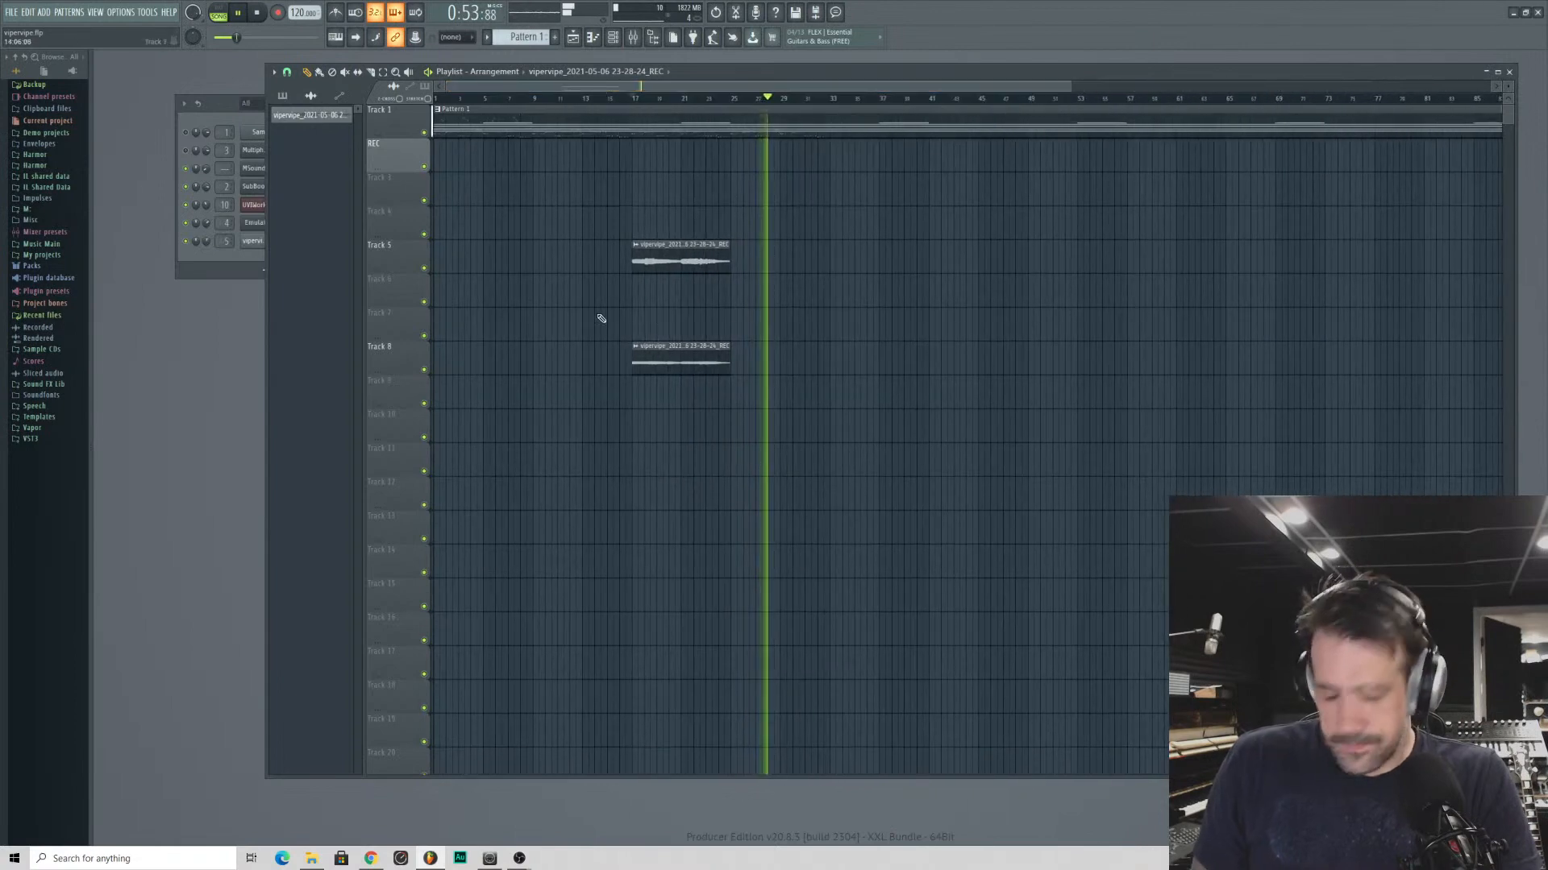
pyautogui.hotkey('ctrl', 'a')
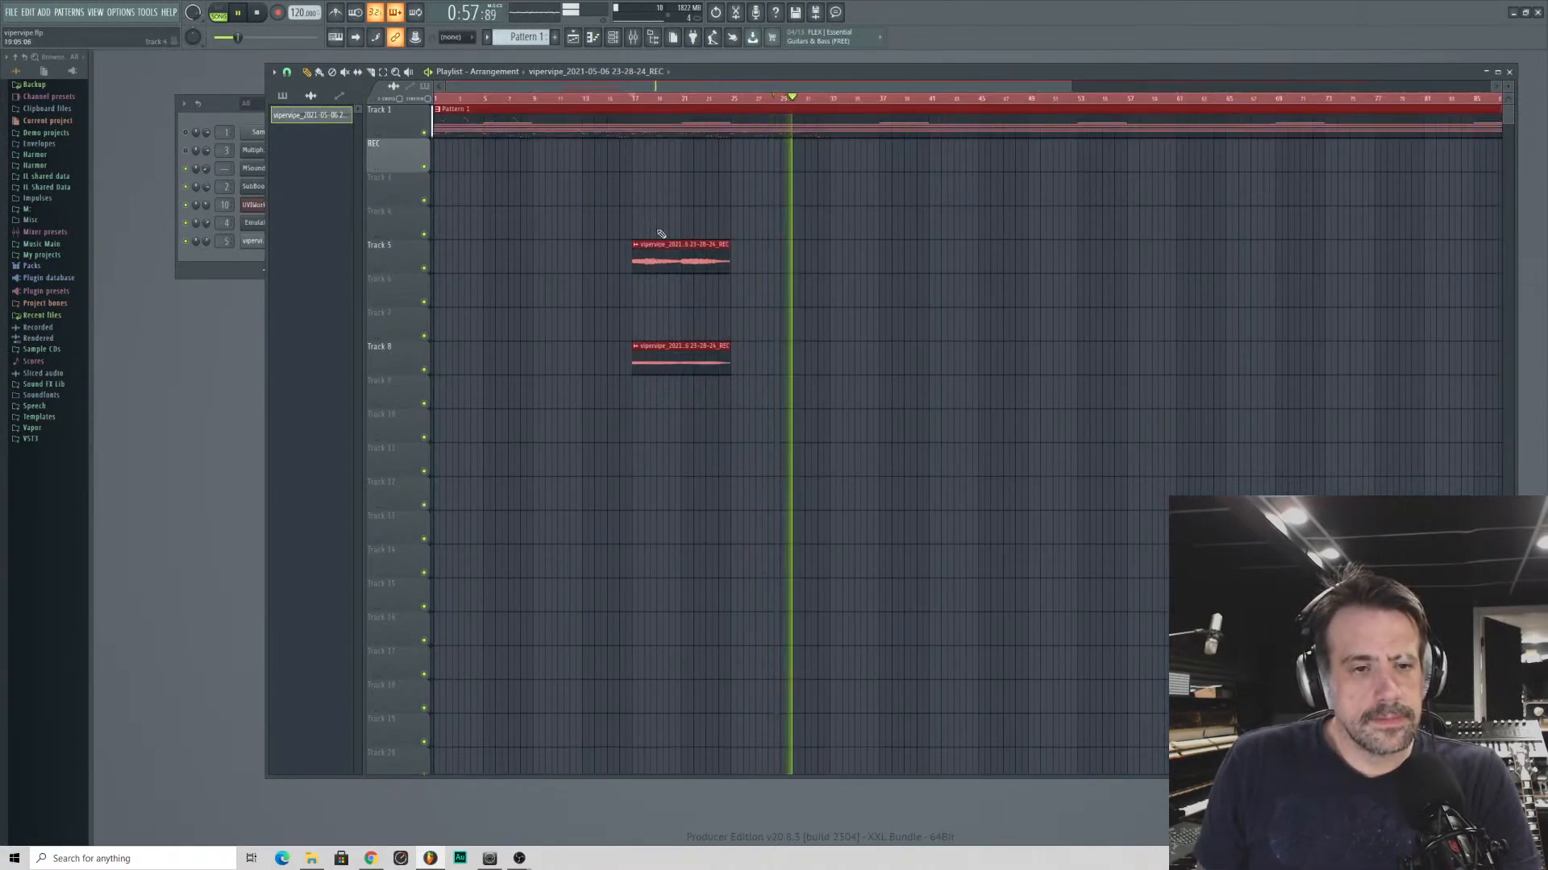
pyautogui.moveTo(573, 172); pyautogui.dragTo(763, 439)
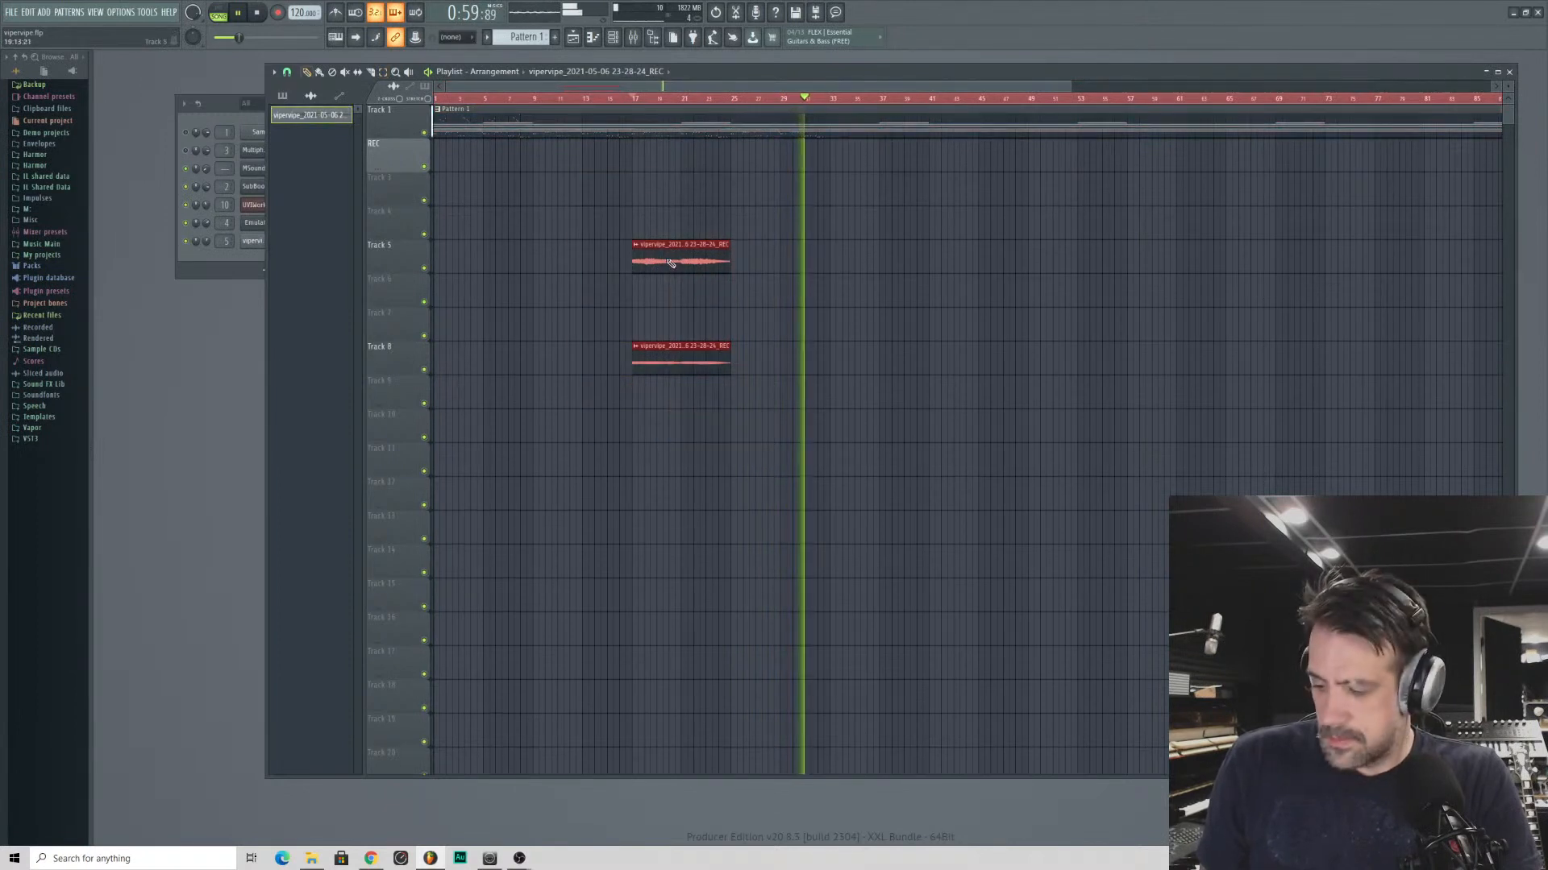
pyautogui.press('space')
pyautogui.moveTo(666, 258); pyautogui.dragTo(466, 250)
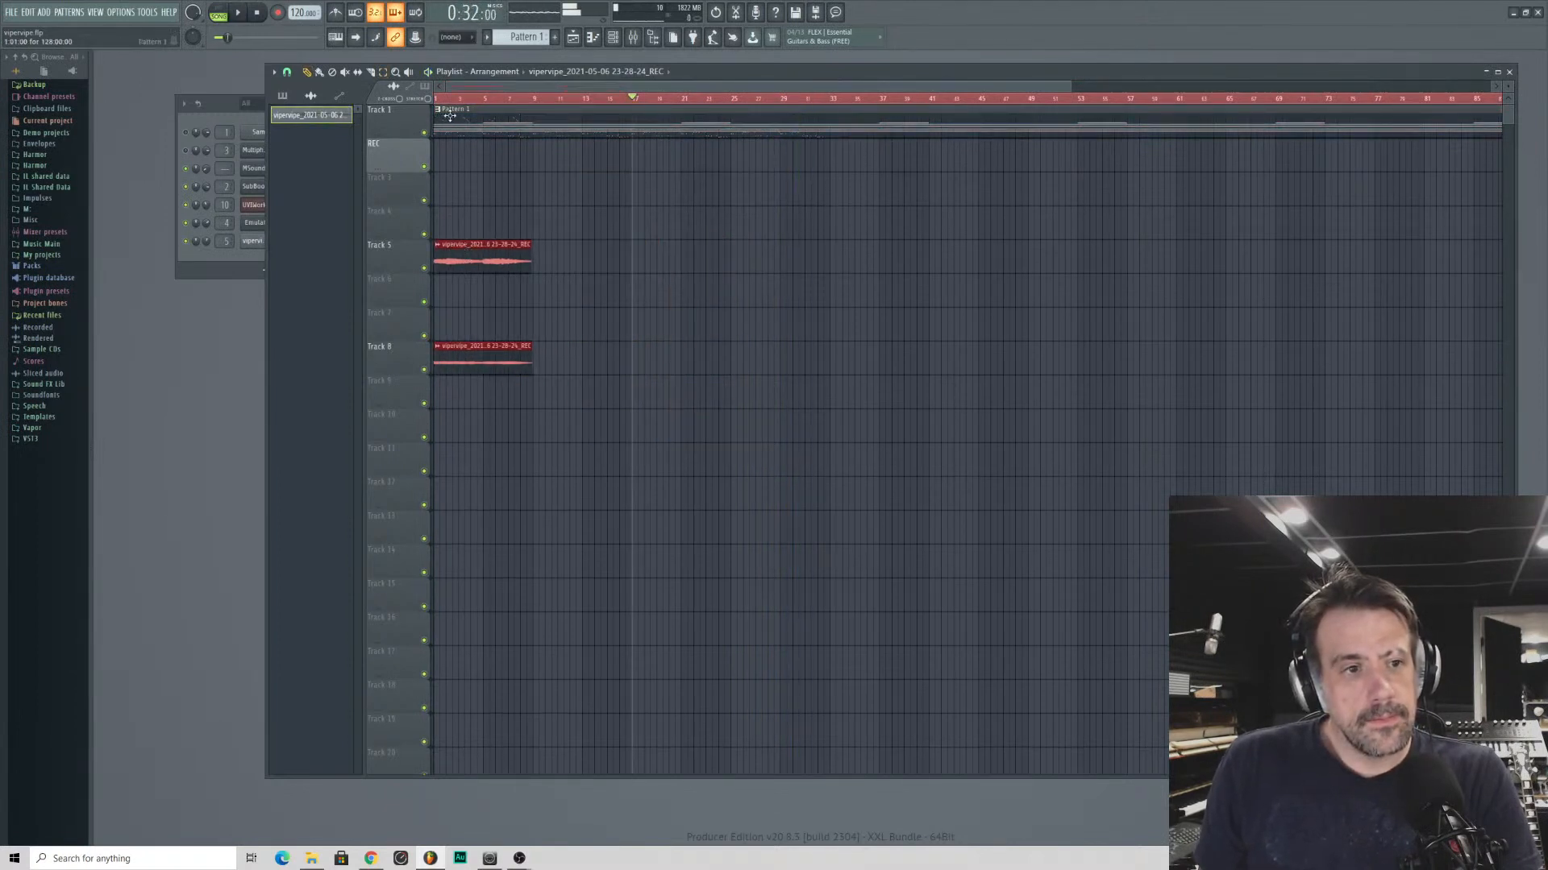
# - Set the playlist snap to Line and move the Pattern 1 clip on Track 1 to start at bar 9
pyautogui.click(288, 73)
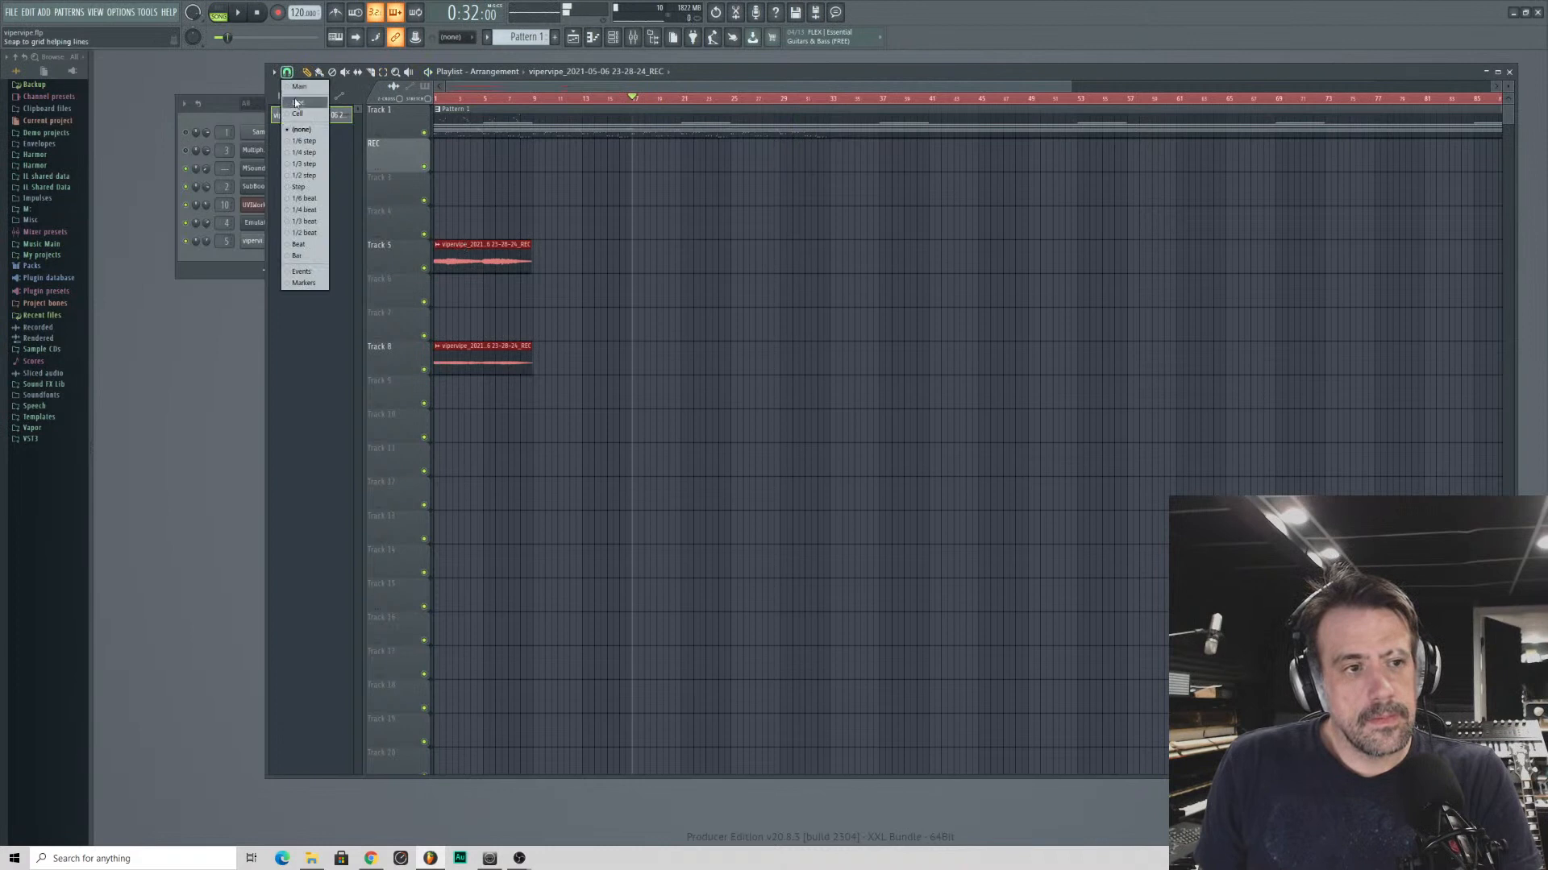
pyautogui.click(296, 102)
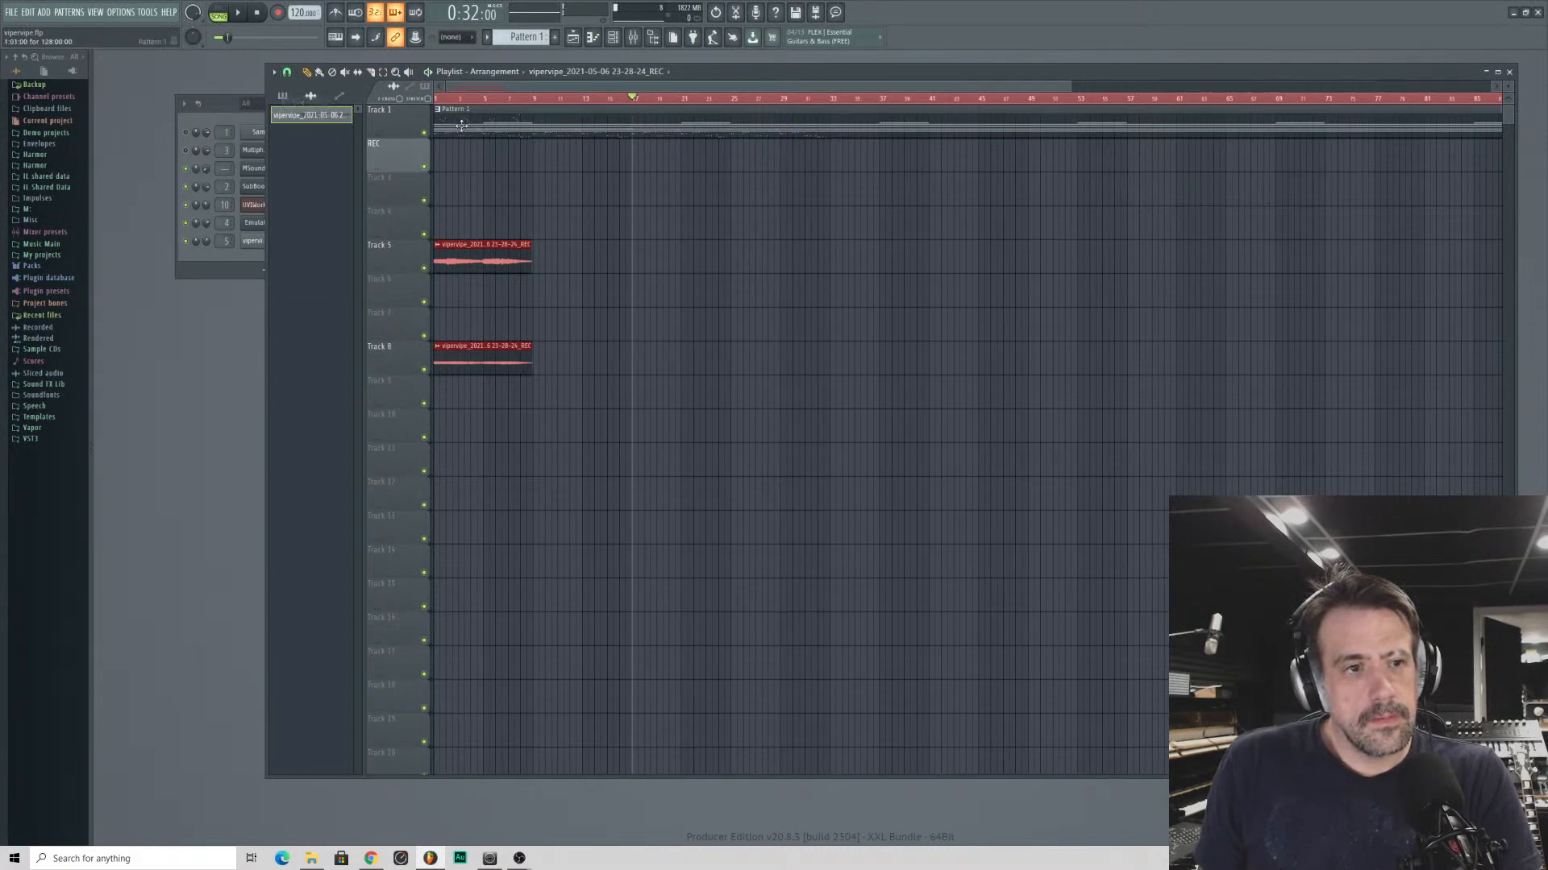
pyautogui.moveTo(462, 126); pyautogui.dragTo(582, 127)
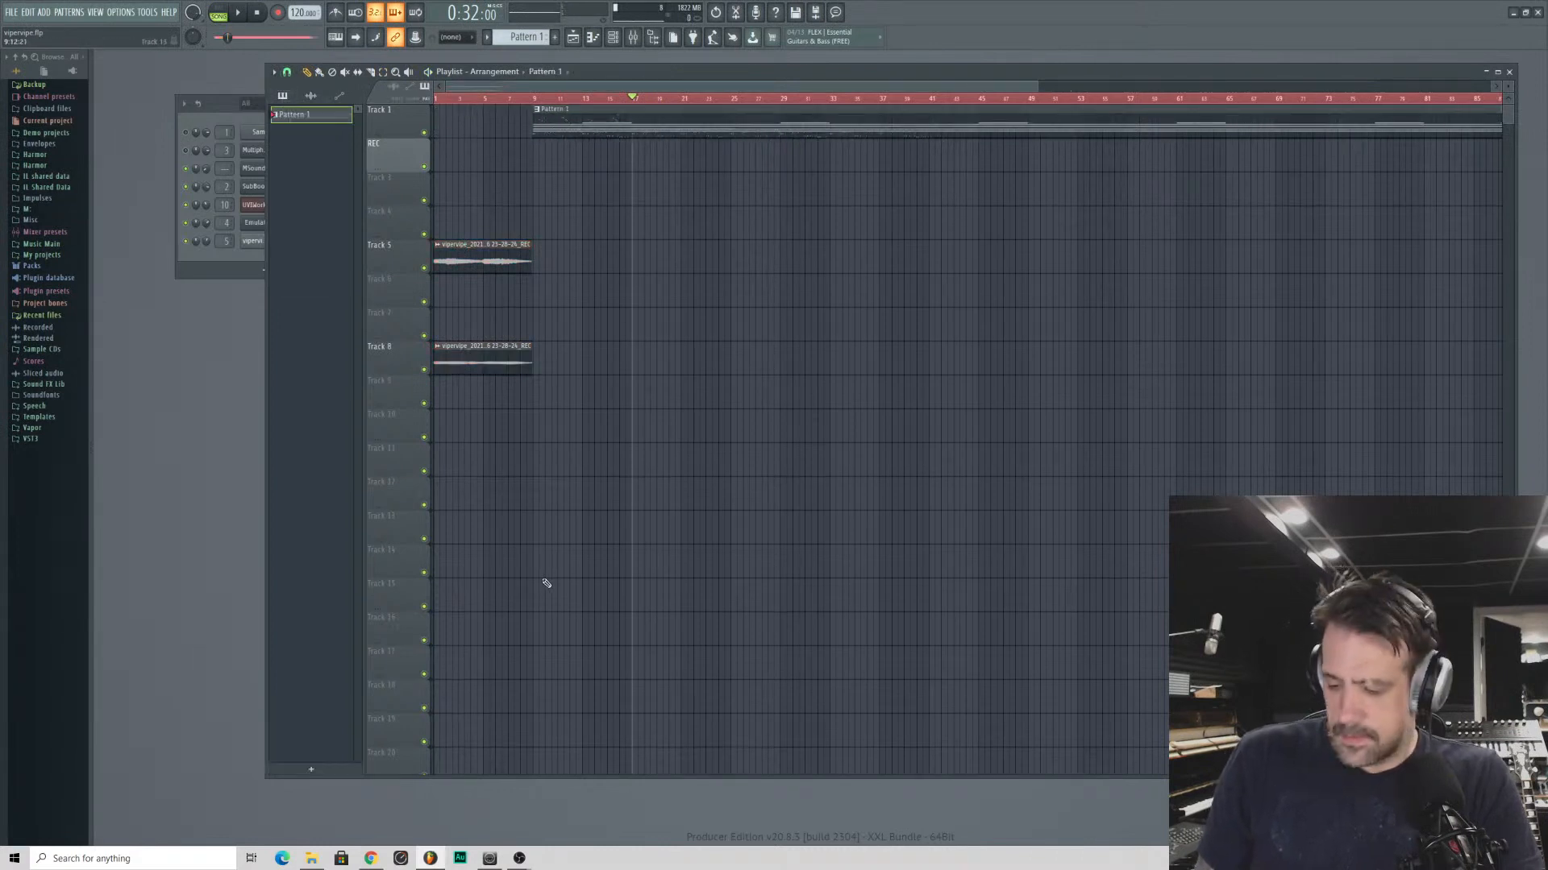
# - Copy the voice clips on Tracks 5 and 8 to bar 9 and again to bar 17, aligned with the bar lines
pyautogui.moveTo(543, 610); pyautogui.dragTo(473, 230)
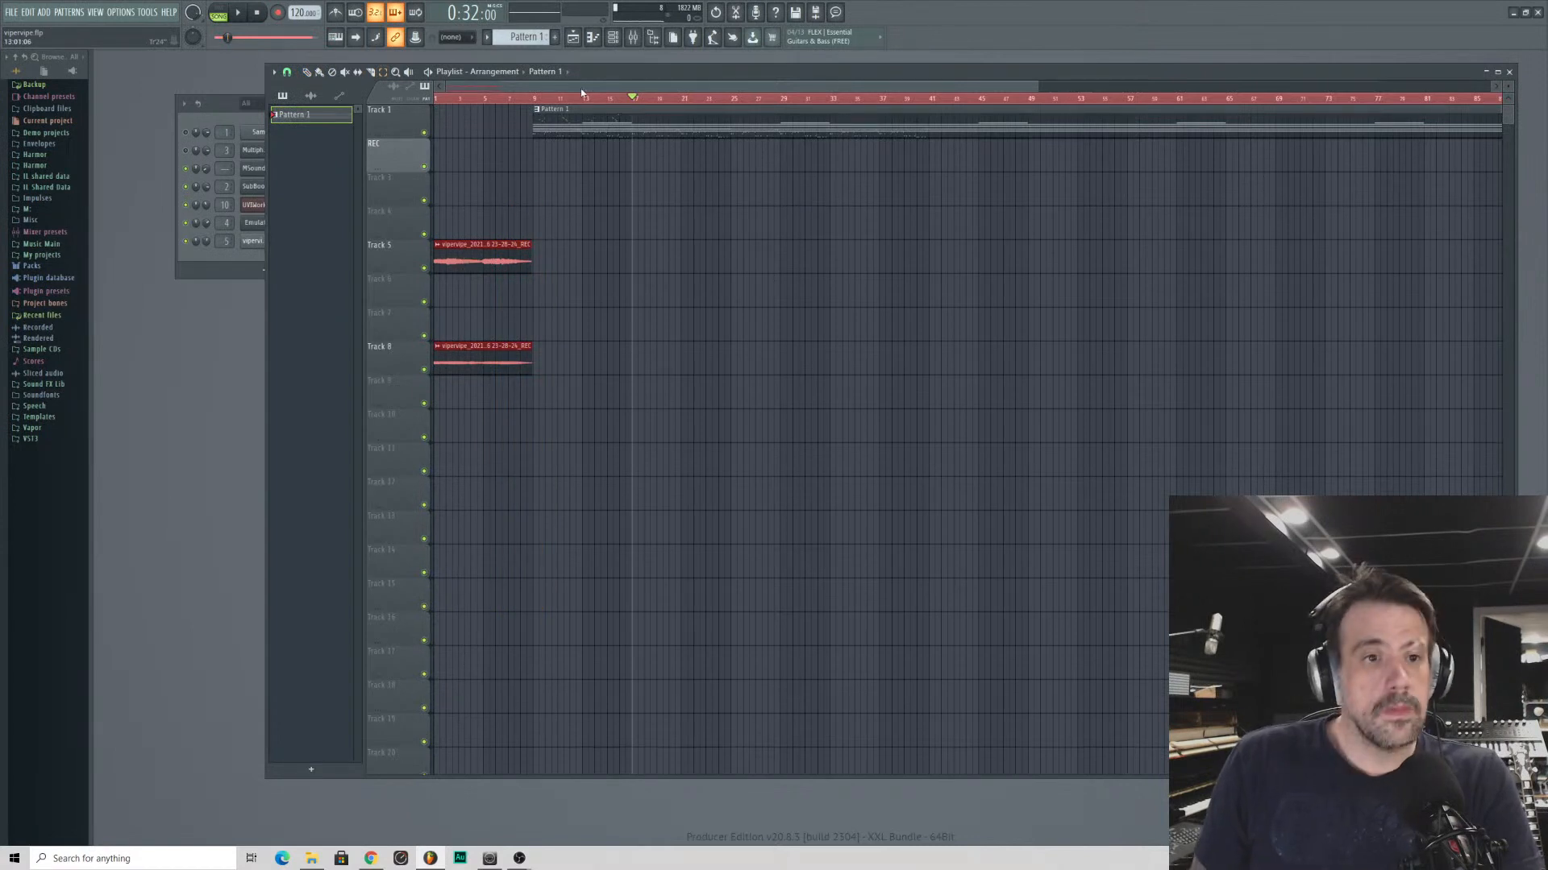
pyautogui.moveTo(580, 88); pyautogui.dragTo(564, 121)
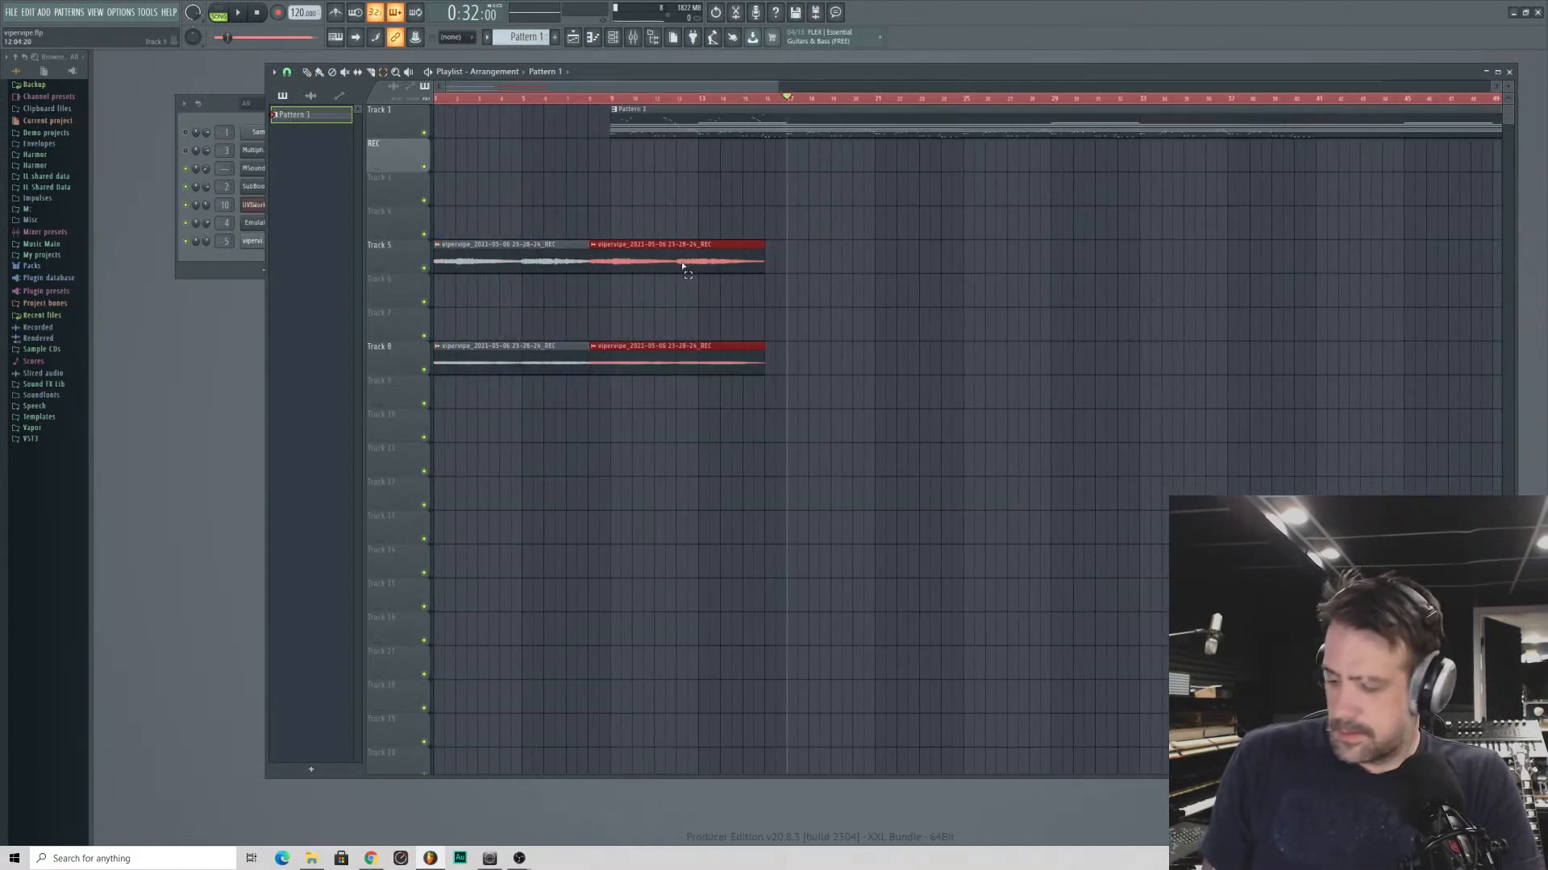
pyautogui.moveTo(684, 261); pyautogui.dragTo(713, 266)
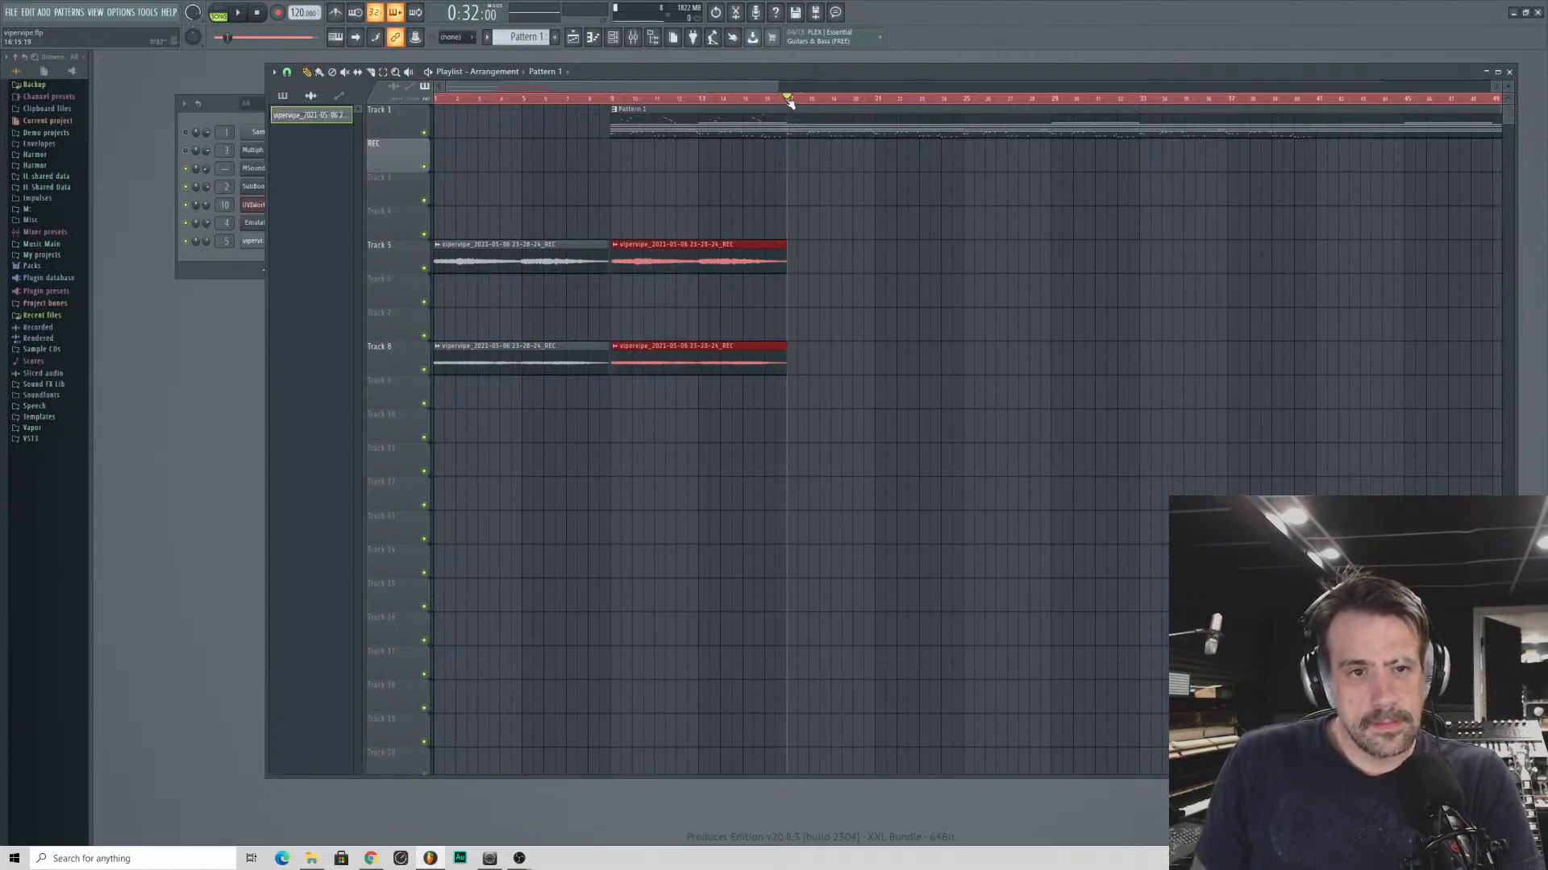
pyautogui.hotkey('ctrl', 'd')
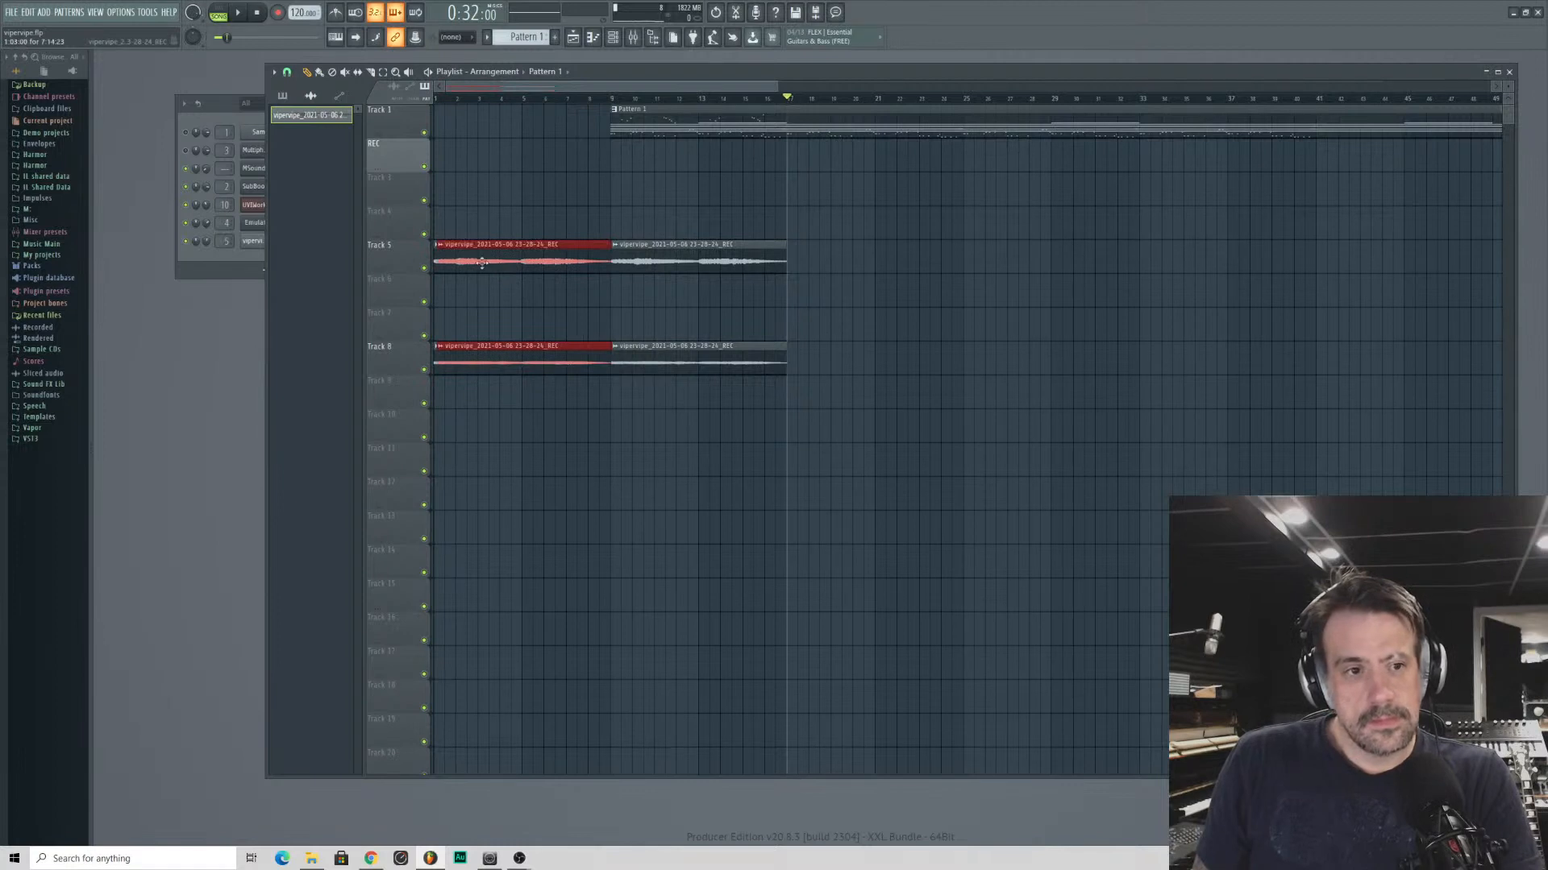
pyautogui.moveTo(481, 262); pyautogui.dragTo(848, 299)
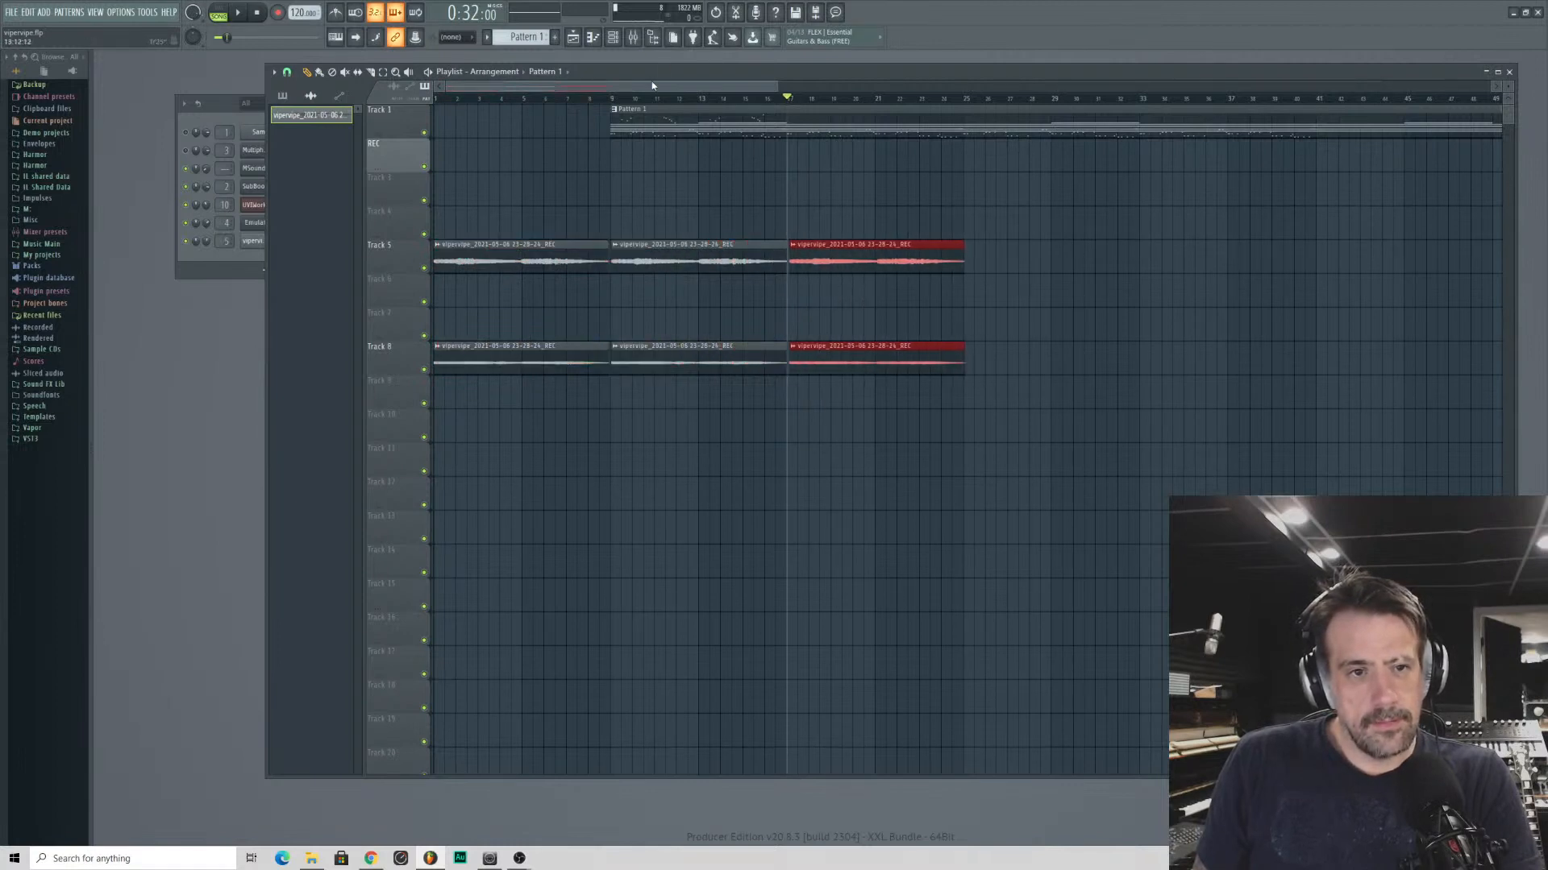
pyautogui.scroll(5, 653, 86)
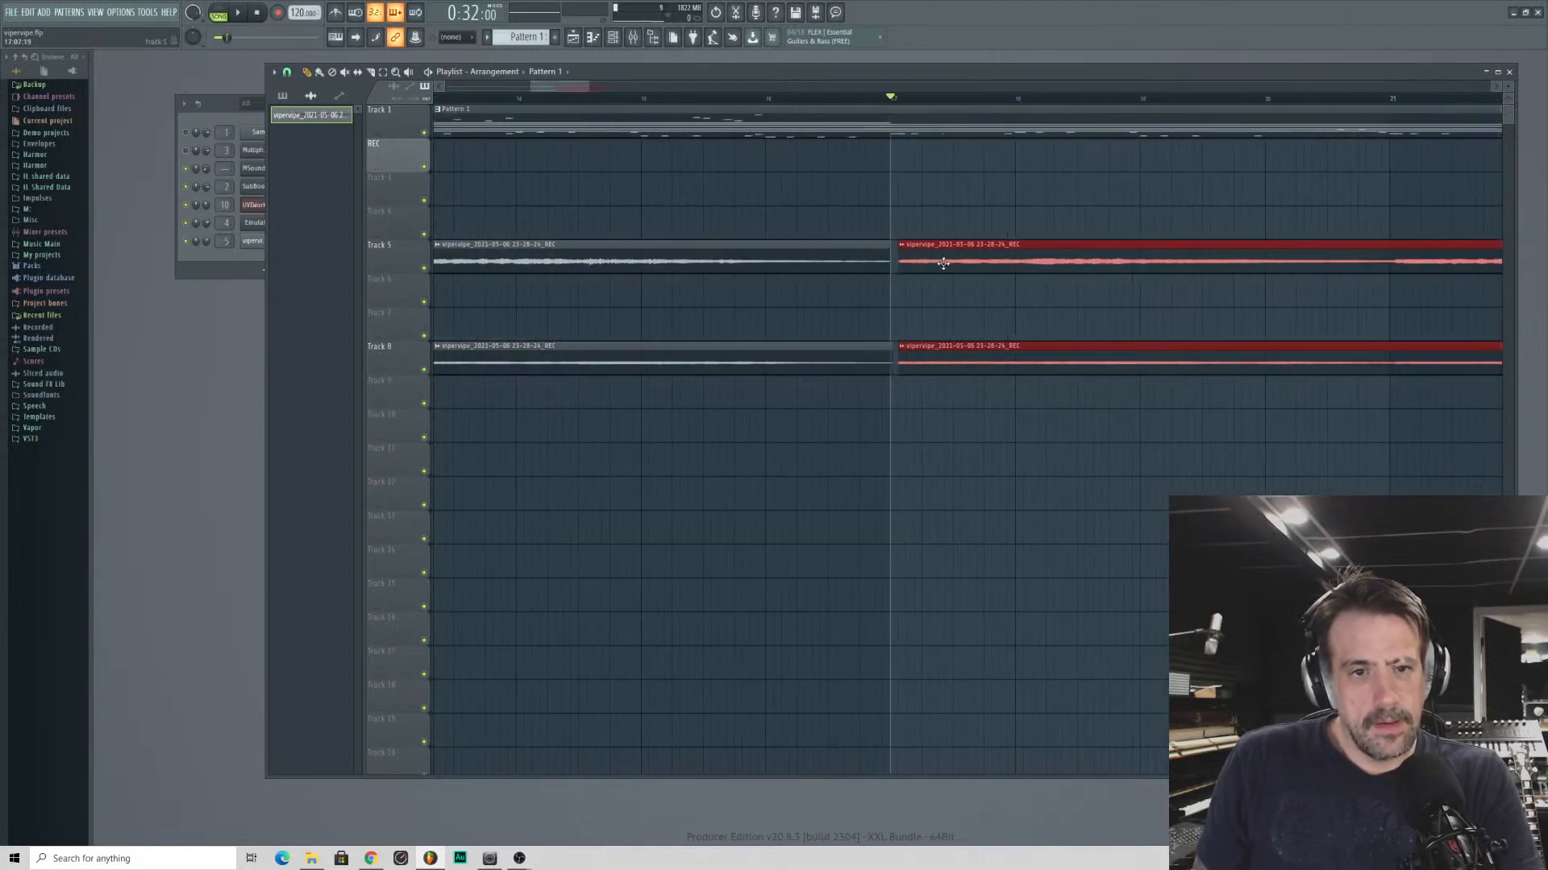
pyautogui.scroll(-6, 558, 89)
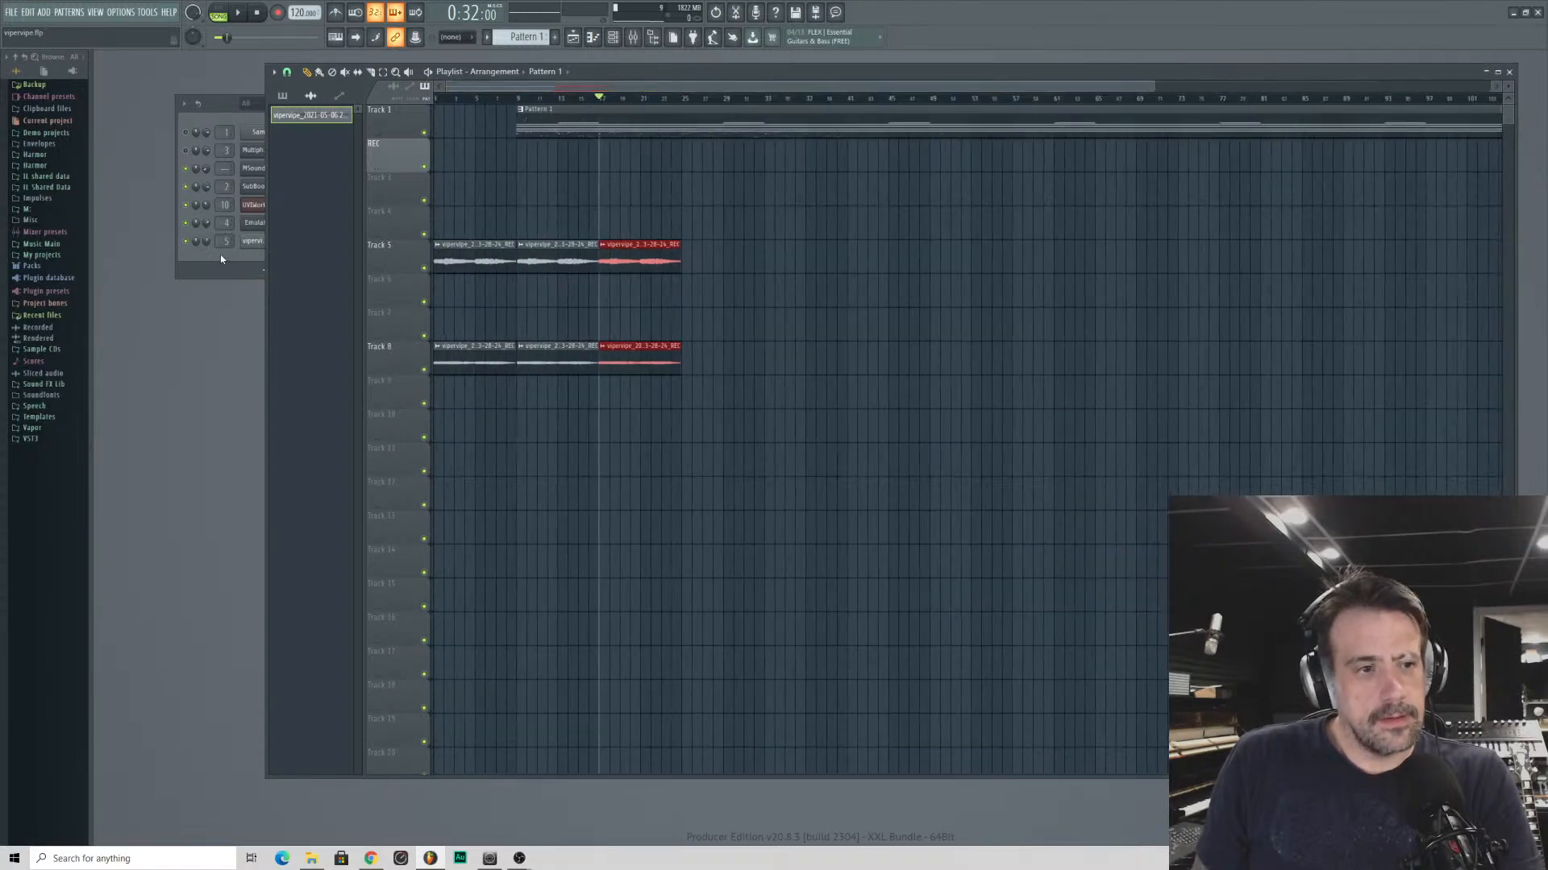
# - Play the opening bars of the arrangement from bar 1 and stop playback
pyautogui.click(220, 254)
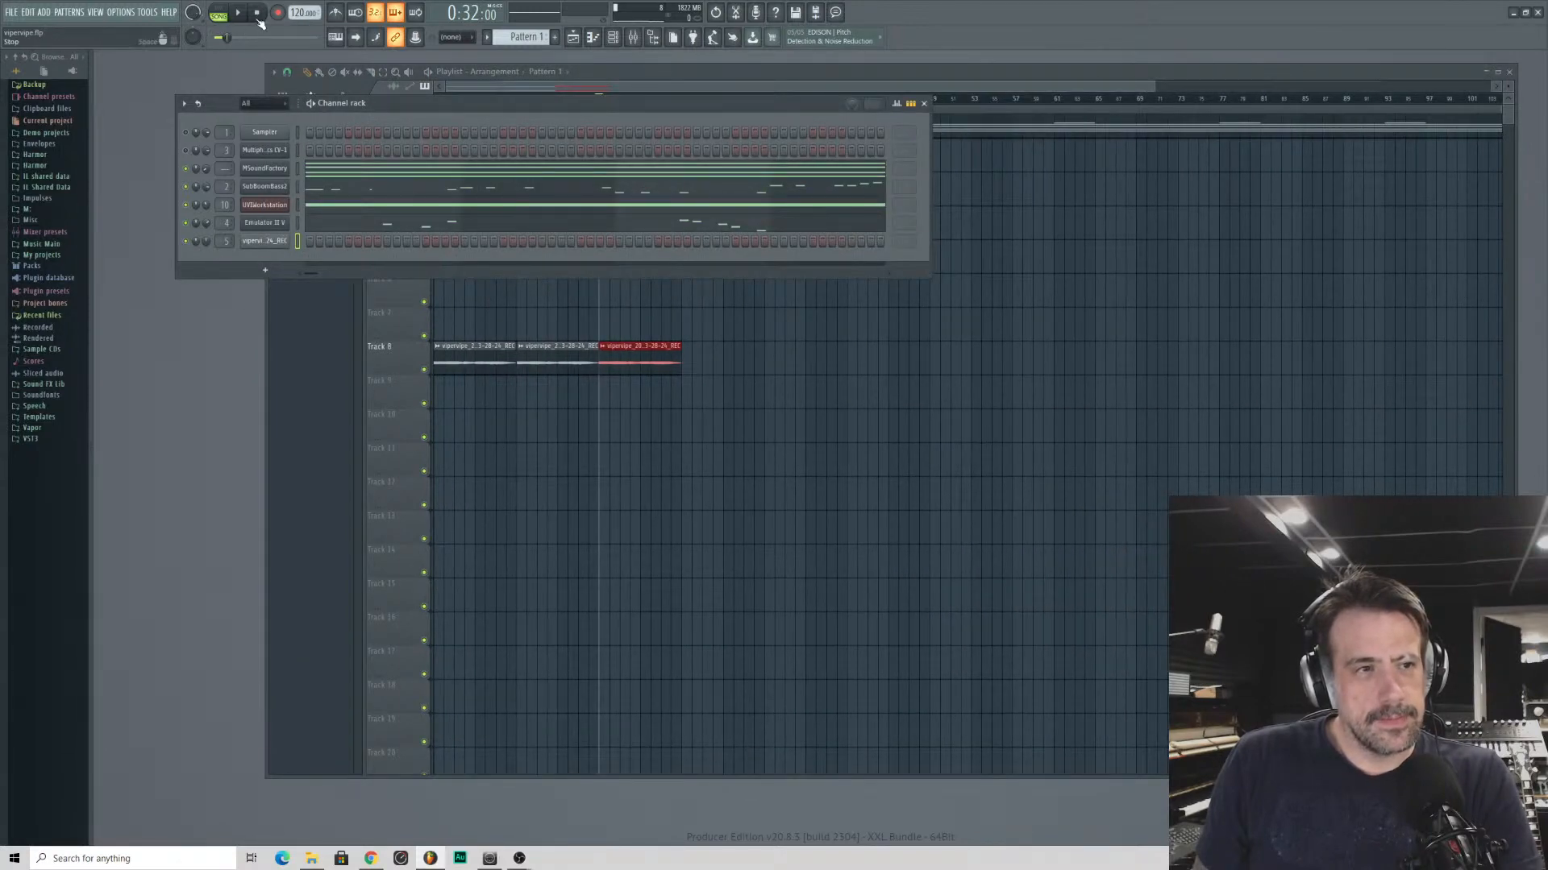
pyautogui.click(952, 84)
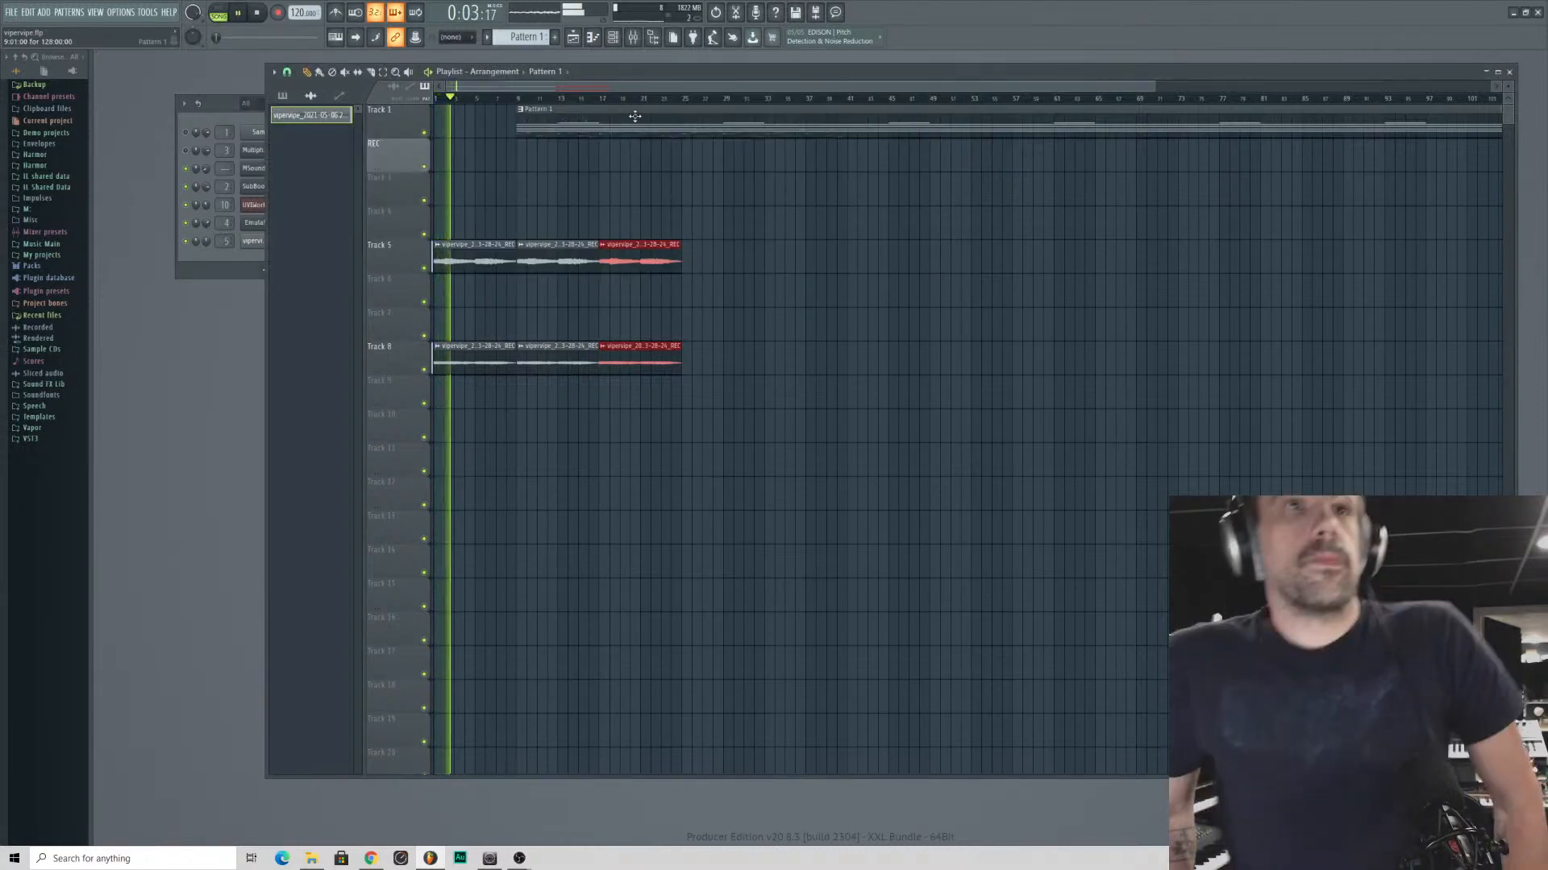
pyautogui.press('space')
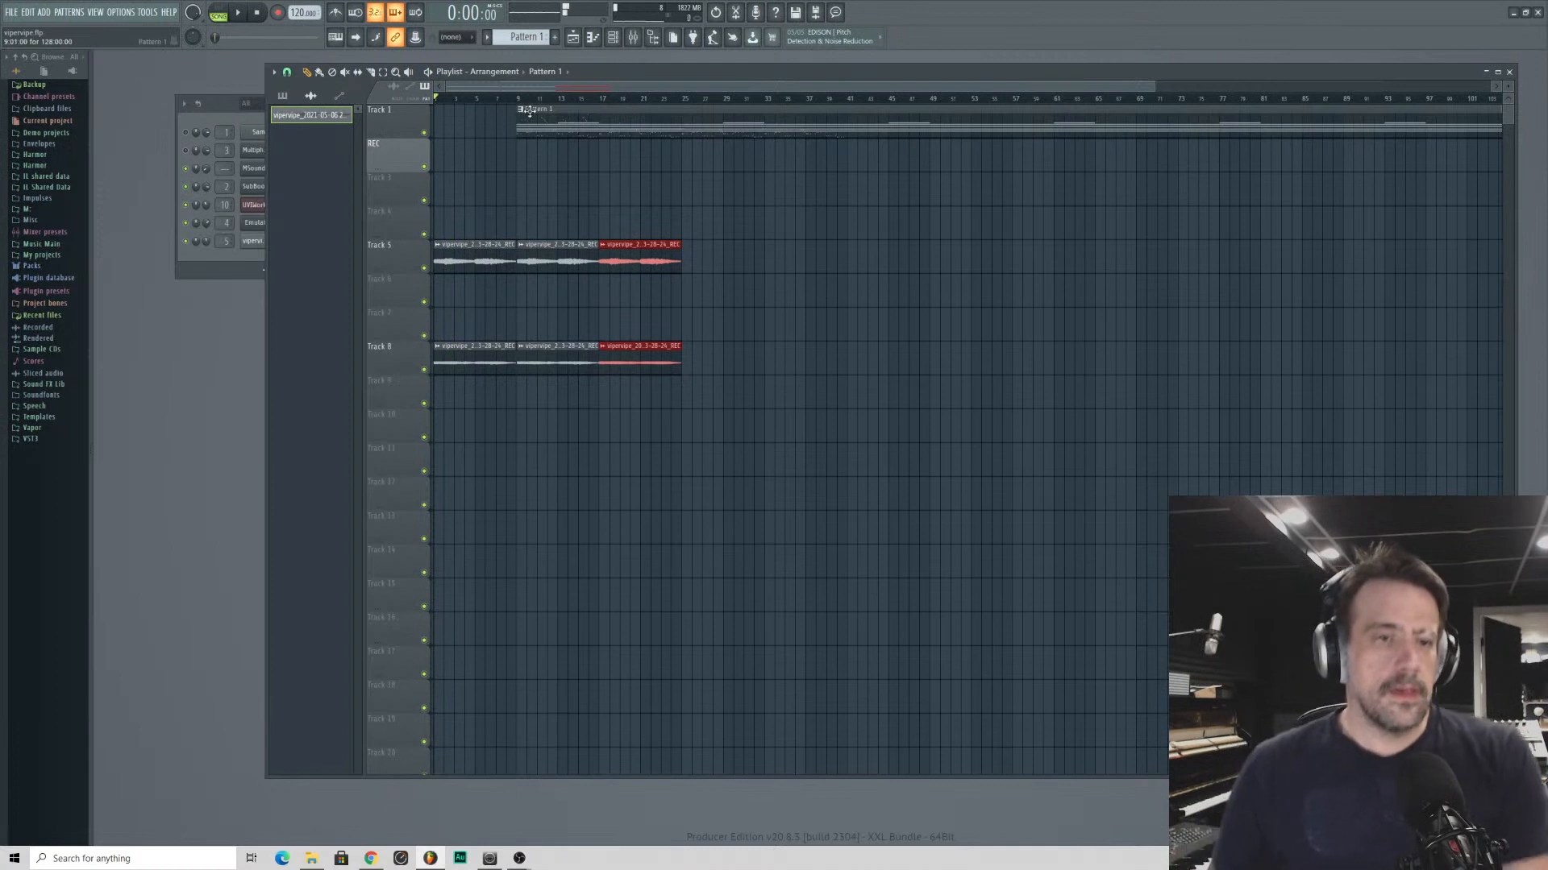
# - Examine the Emulator II V melody notes of Pattern 1 in the piano roll across a wider range of bars
pyautogui.click(196, 274)
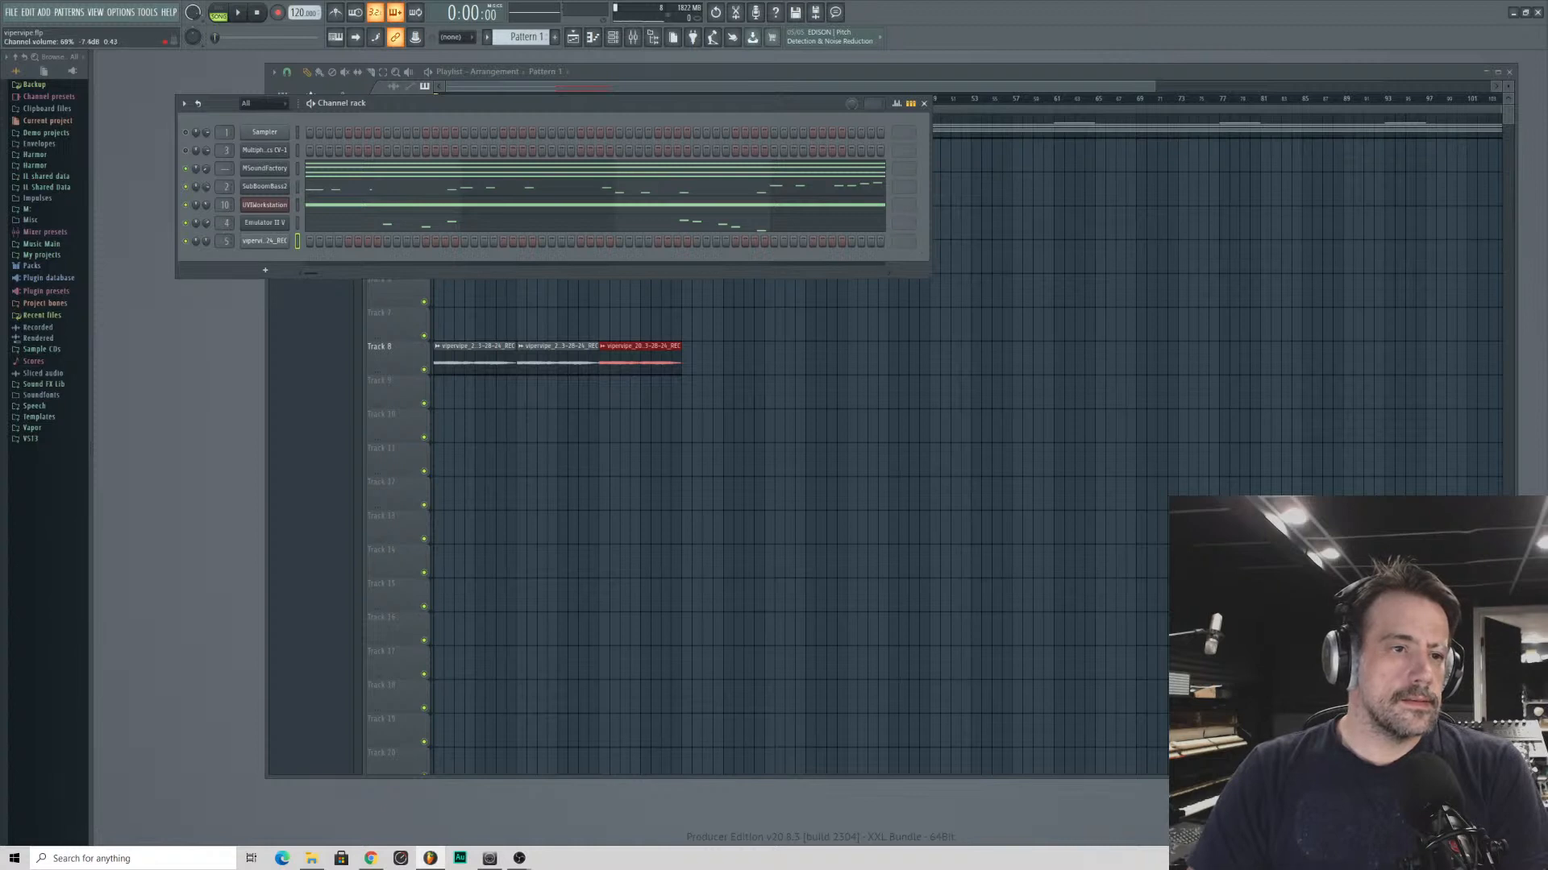
pyautogui.click(478, 229)
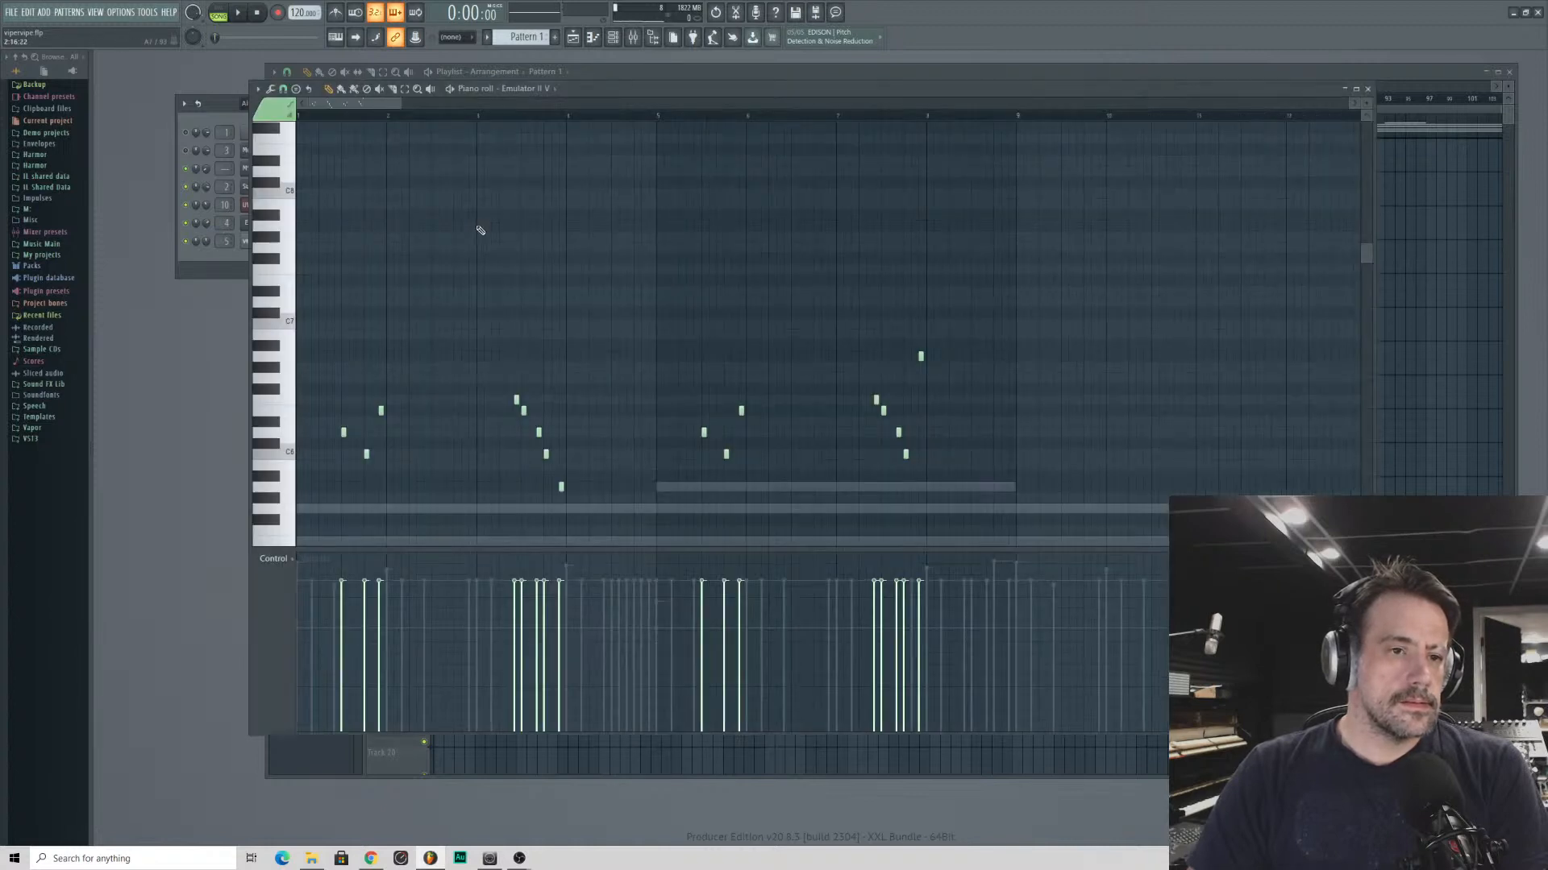
pyautogui.moveTo(400, 104); pyautogui.dragTo(498, 104)
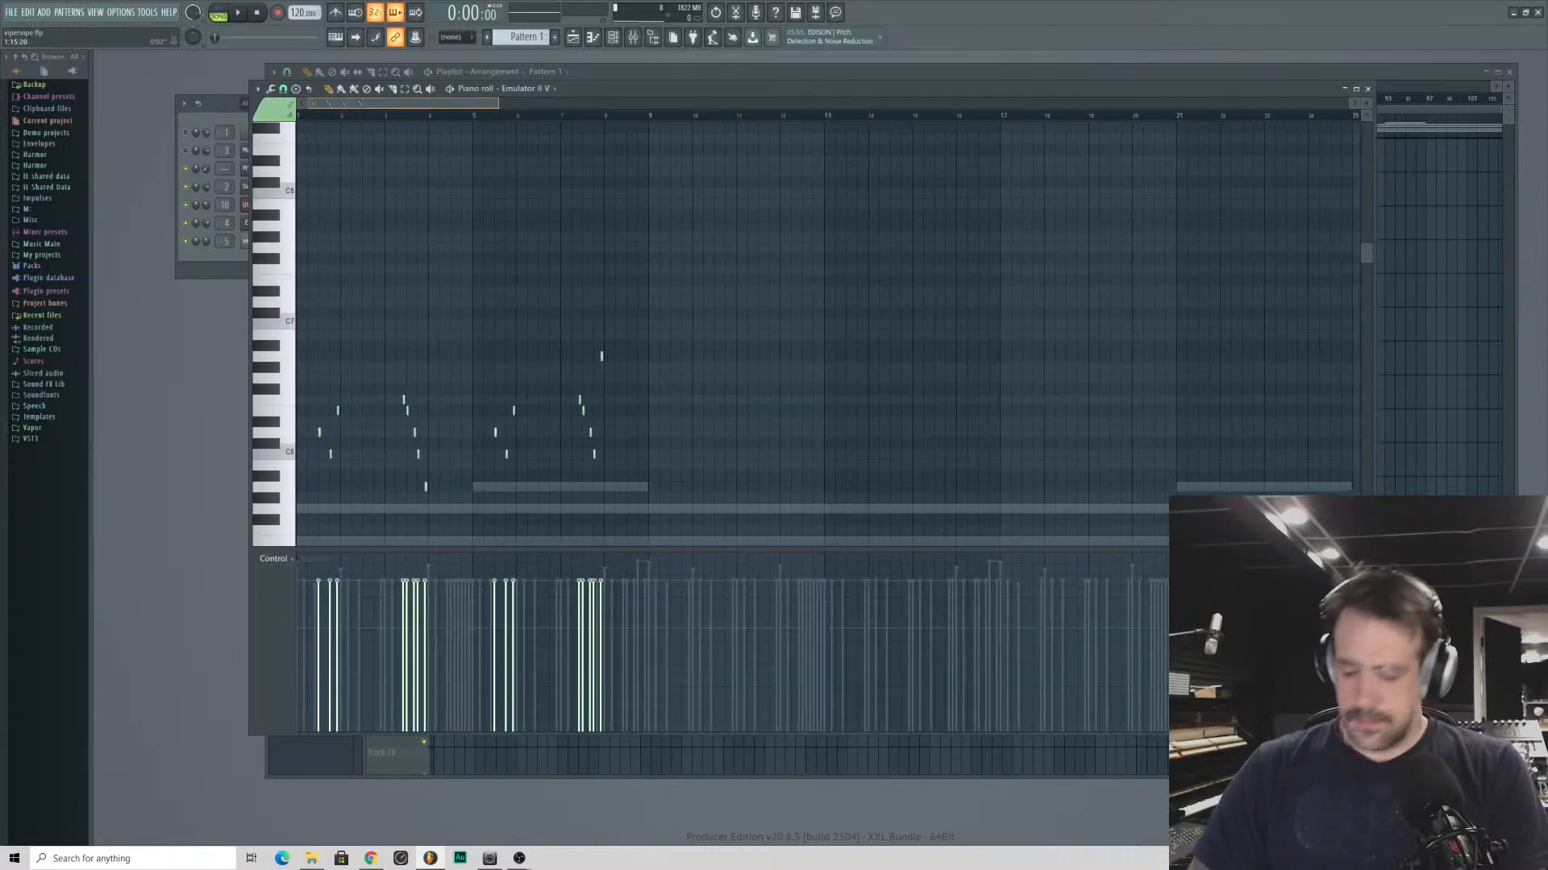
# - Return to the playlist and delete the voice clips at bar 9 on Tracks 5 and 8
pyautogui.click(1392, 78)
pyautogui.rightClick(549, 258)
pyautogui.rightClick(543, 359)
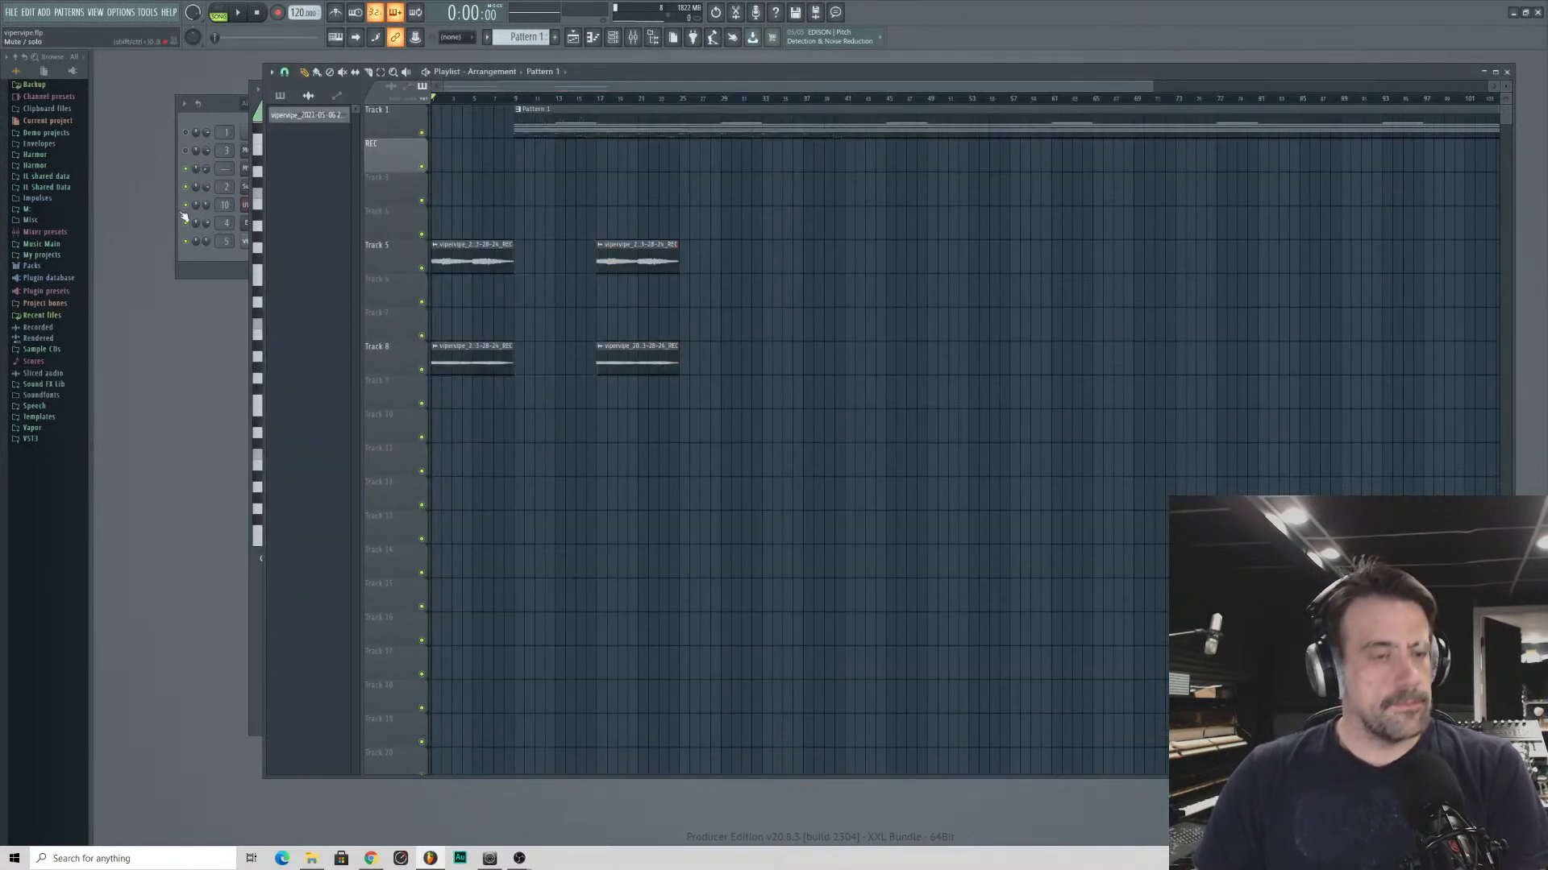
# - Check the UVIWorkstation notes in Pattern 1, switch to Pattern 2, and add a C5 note at bar 1 for UVIWorkstation
pyautogui.click(202, 275)
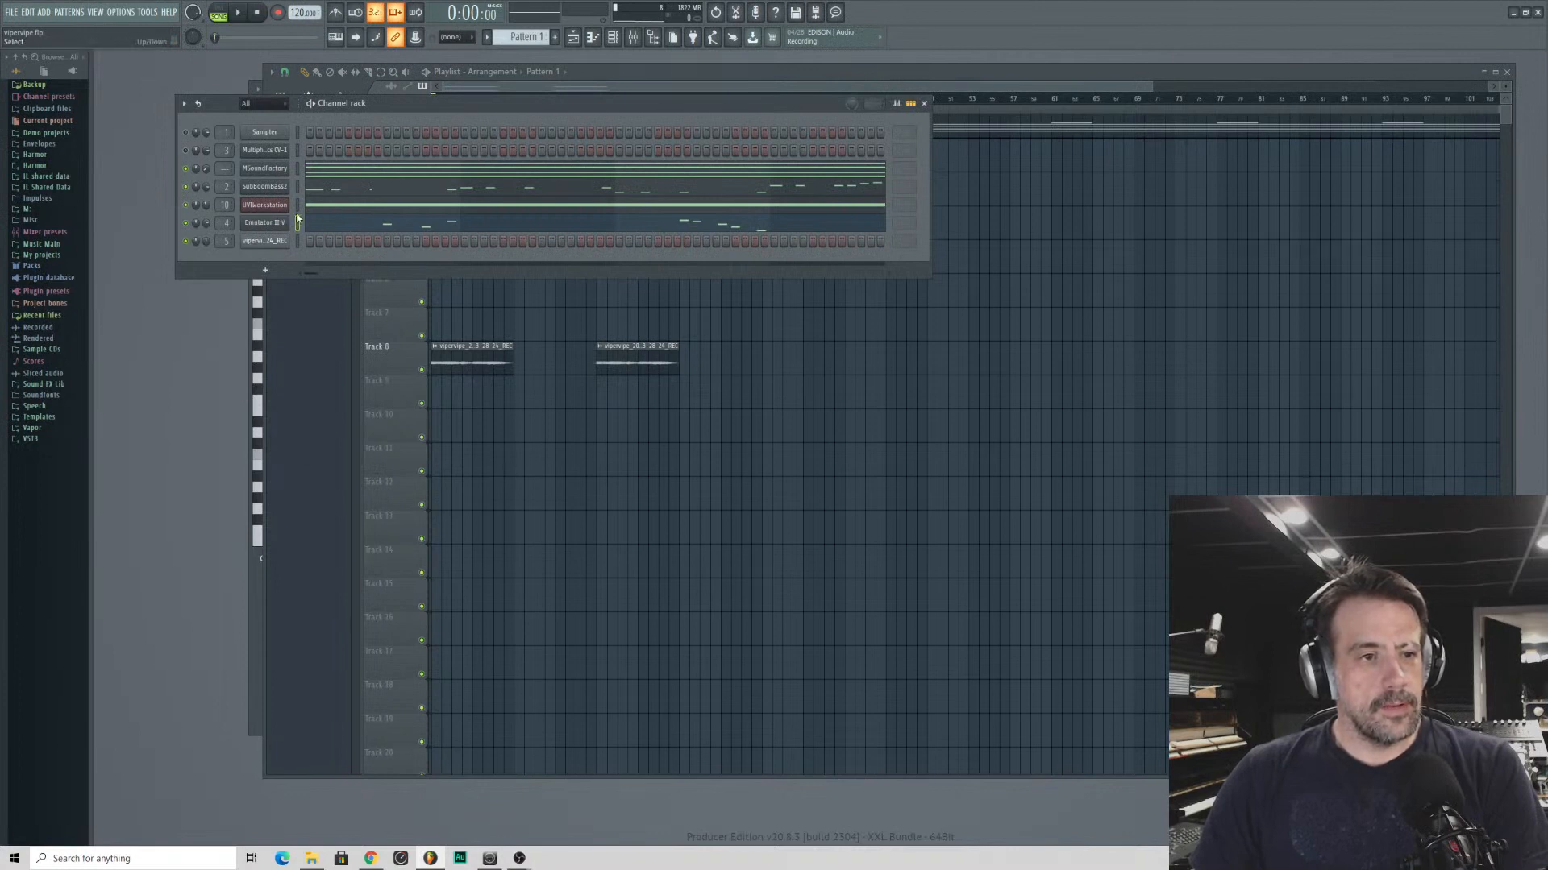
pyautogui.click(334, 211)
pyautogui.scroll(-10, 359, 132)
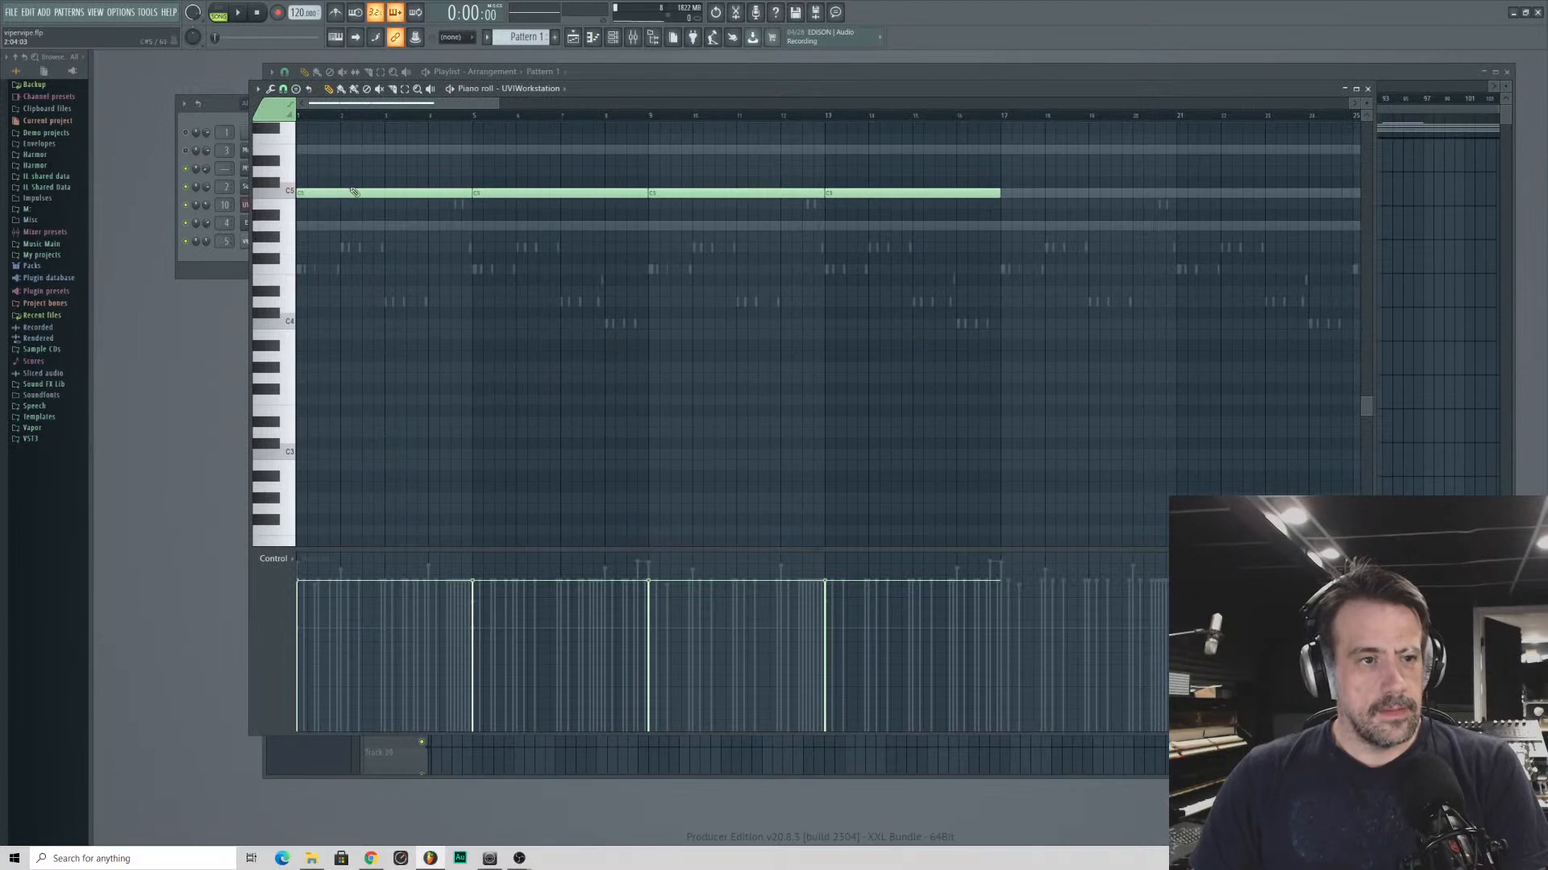
pyautogui.click(208, 256)
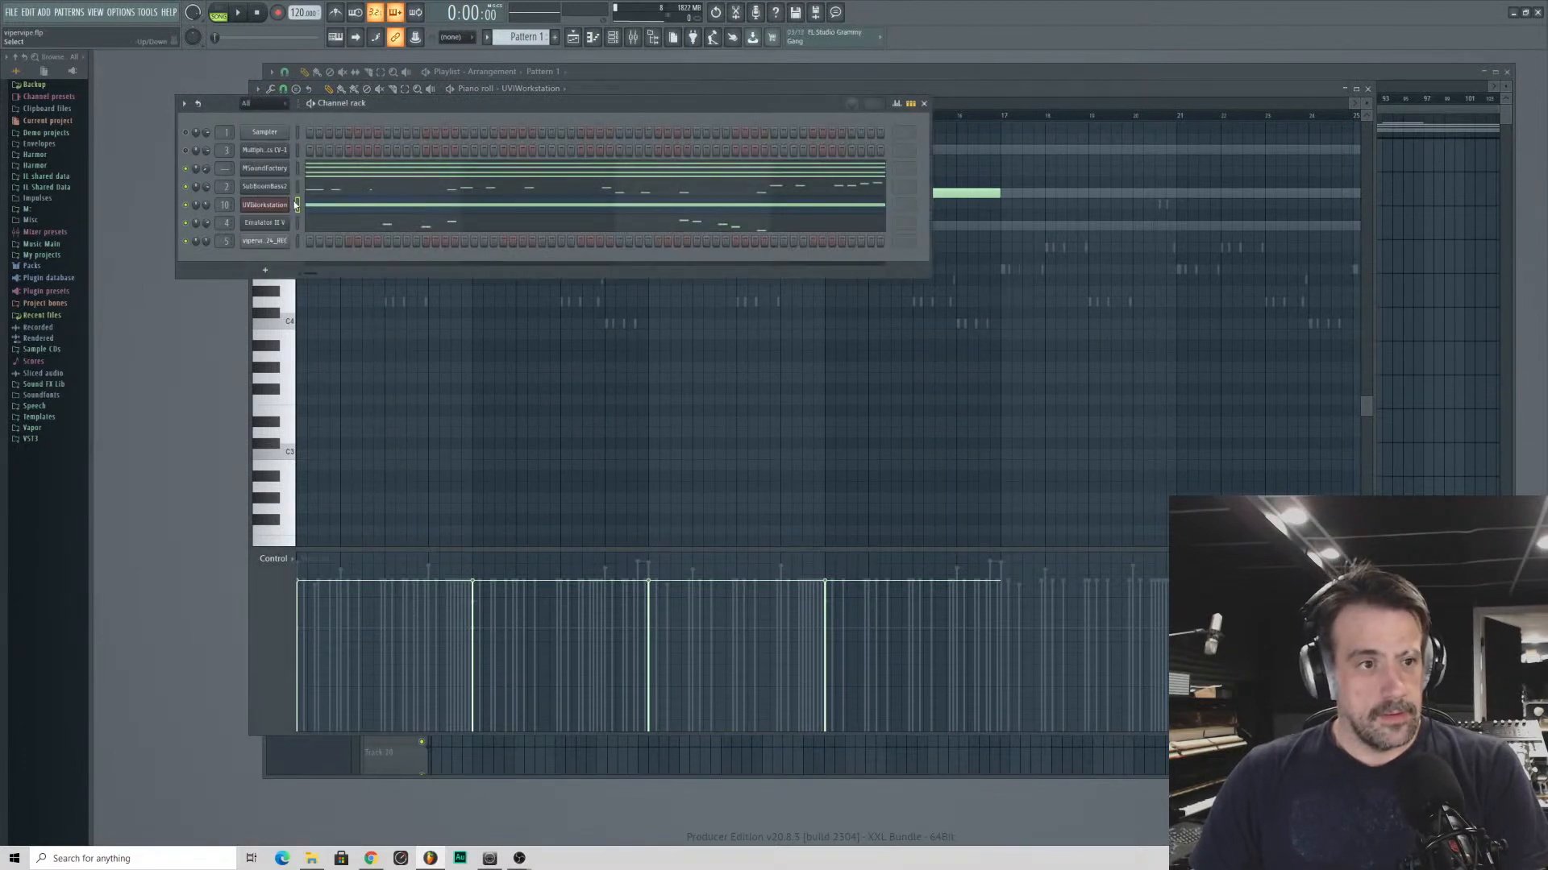
pyautogui.click(1181, 100)
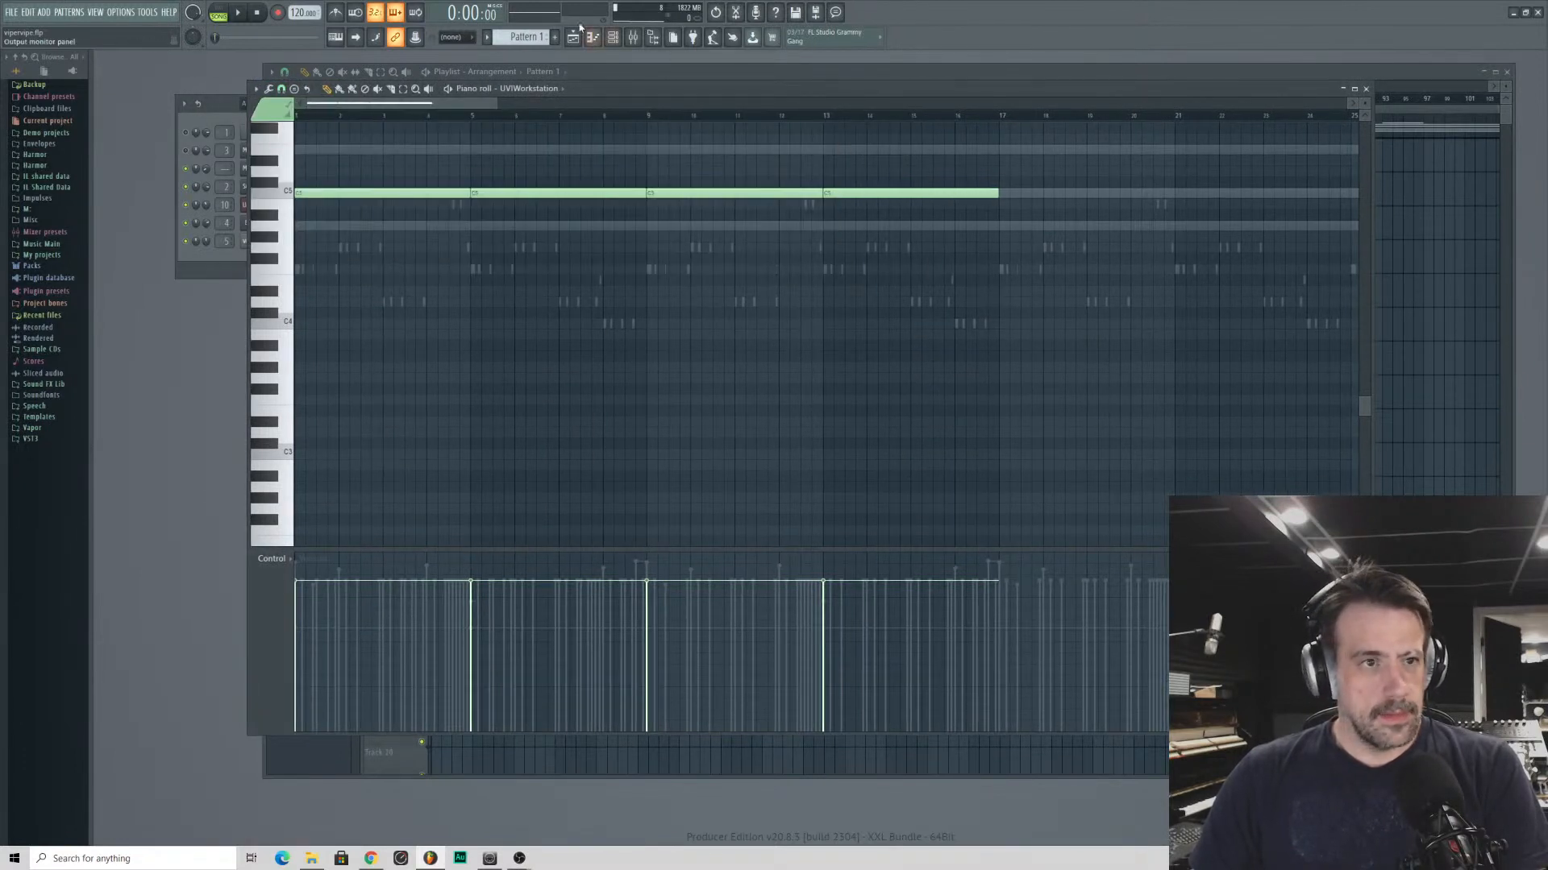
pyautogui.scroll(-1, 525, 36)
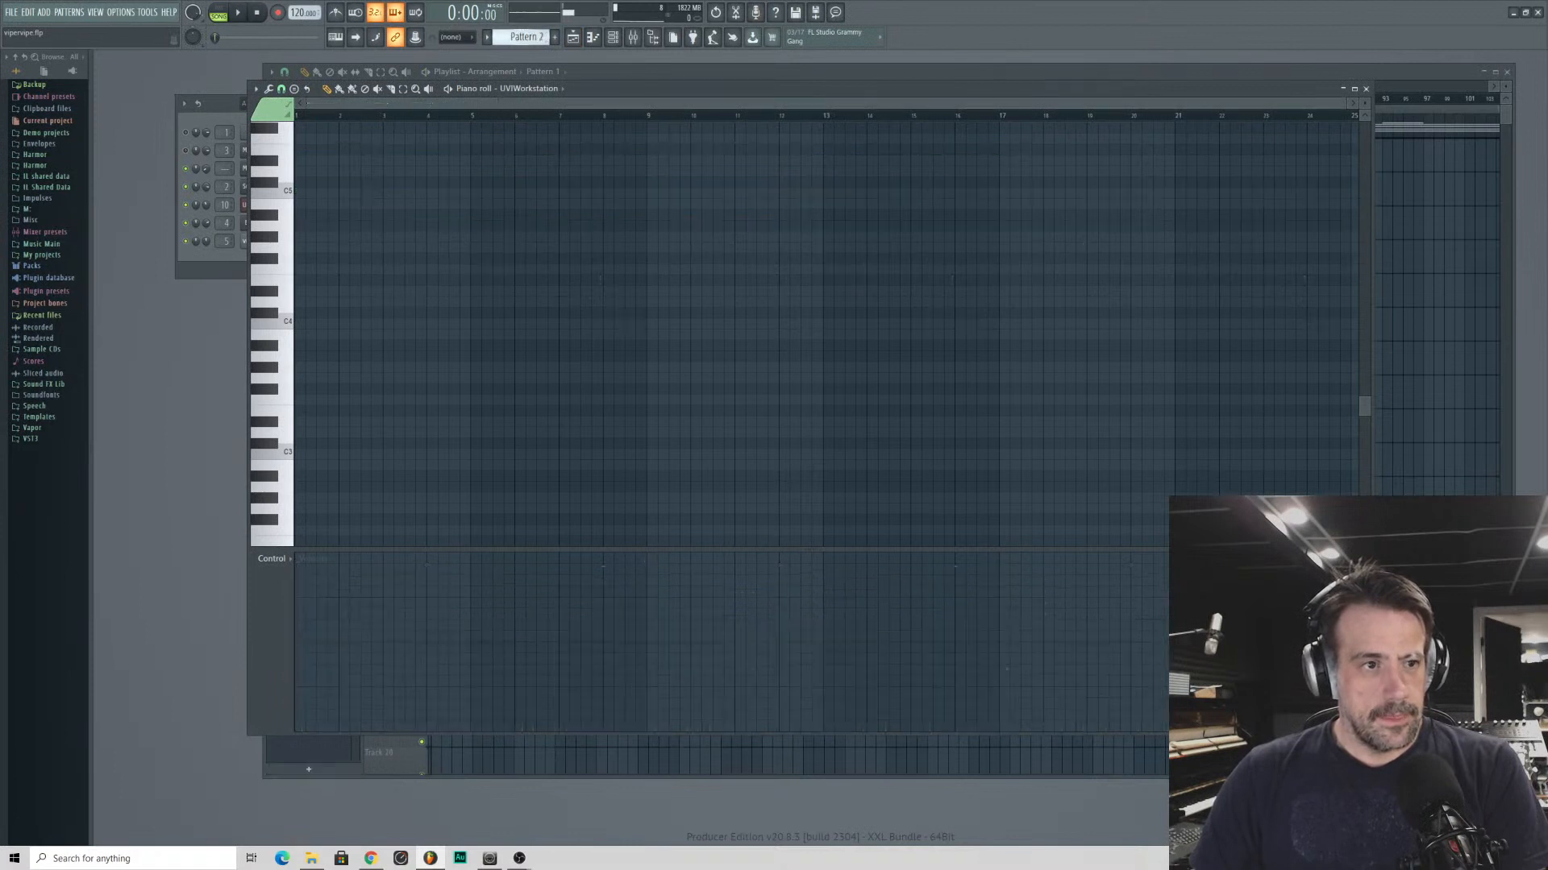
pyautogui.click(297, 192)
# - Place Pattern 2 clips on Track 3 at bars 1 and 5, audition the intro briefly, and return to the channel rack
pyautogui.click(1441, 105)
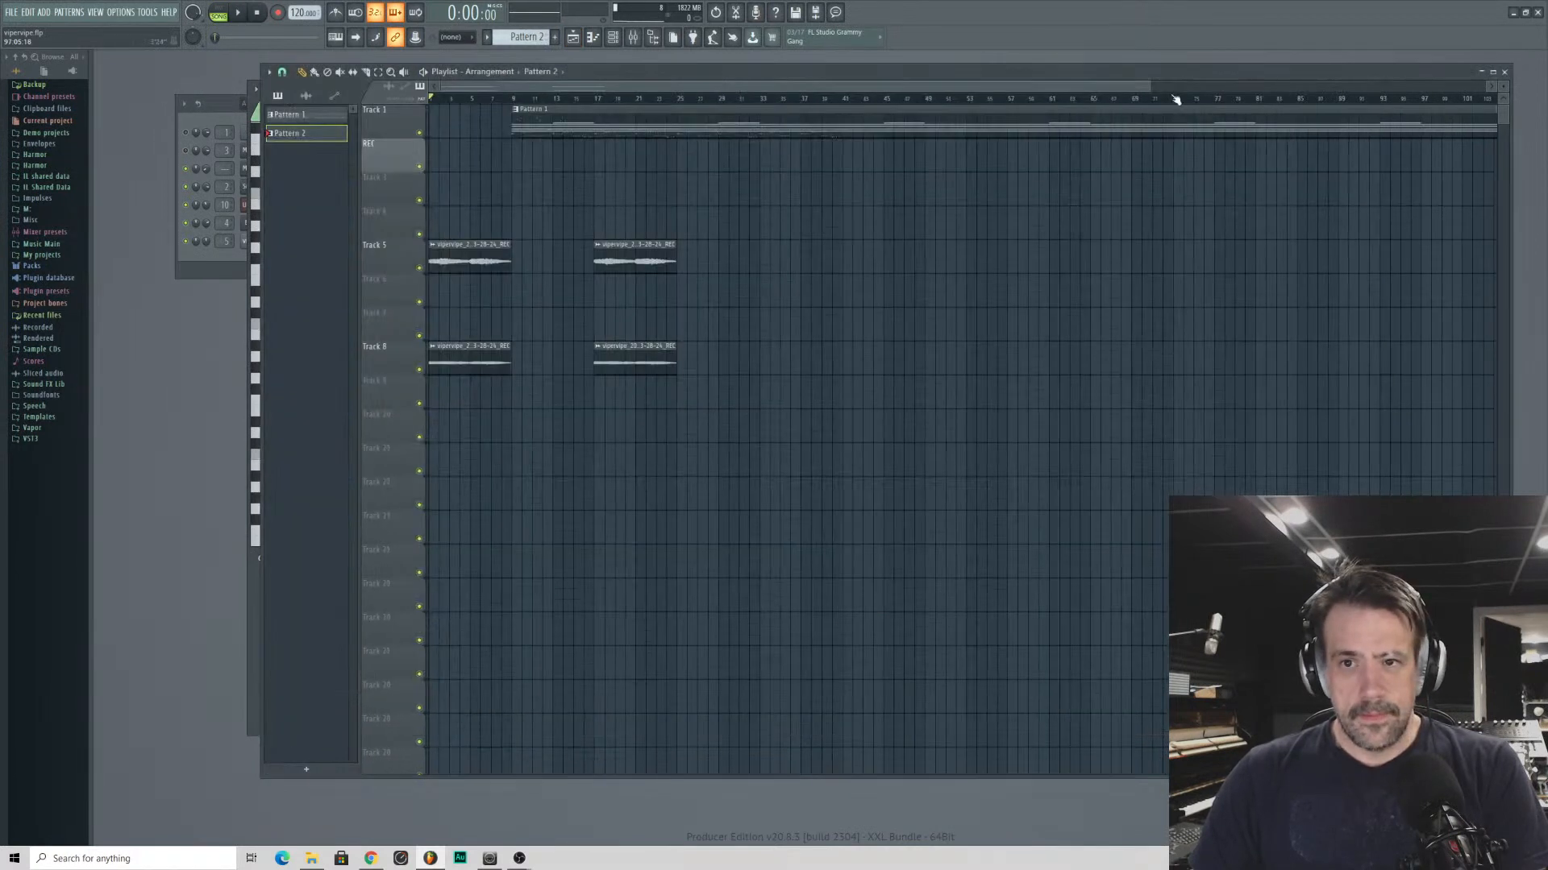
pyautogui.moveTo(445, 204); pyautogui.dragTo(426, 204)
pyautogui.click(478, 193)
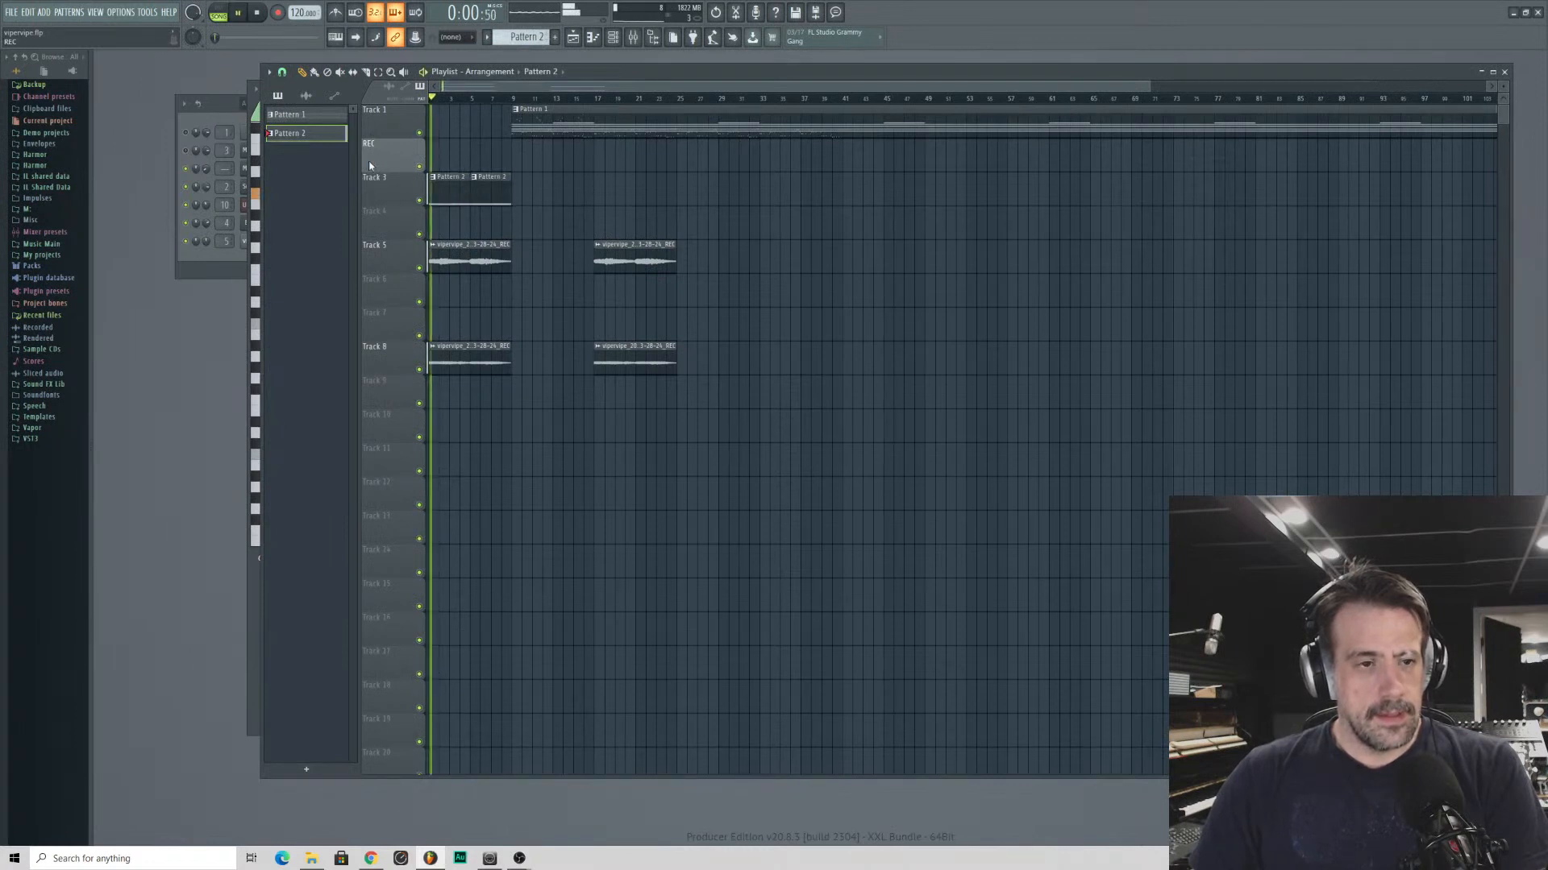
pyautogui.click(185, 258)
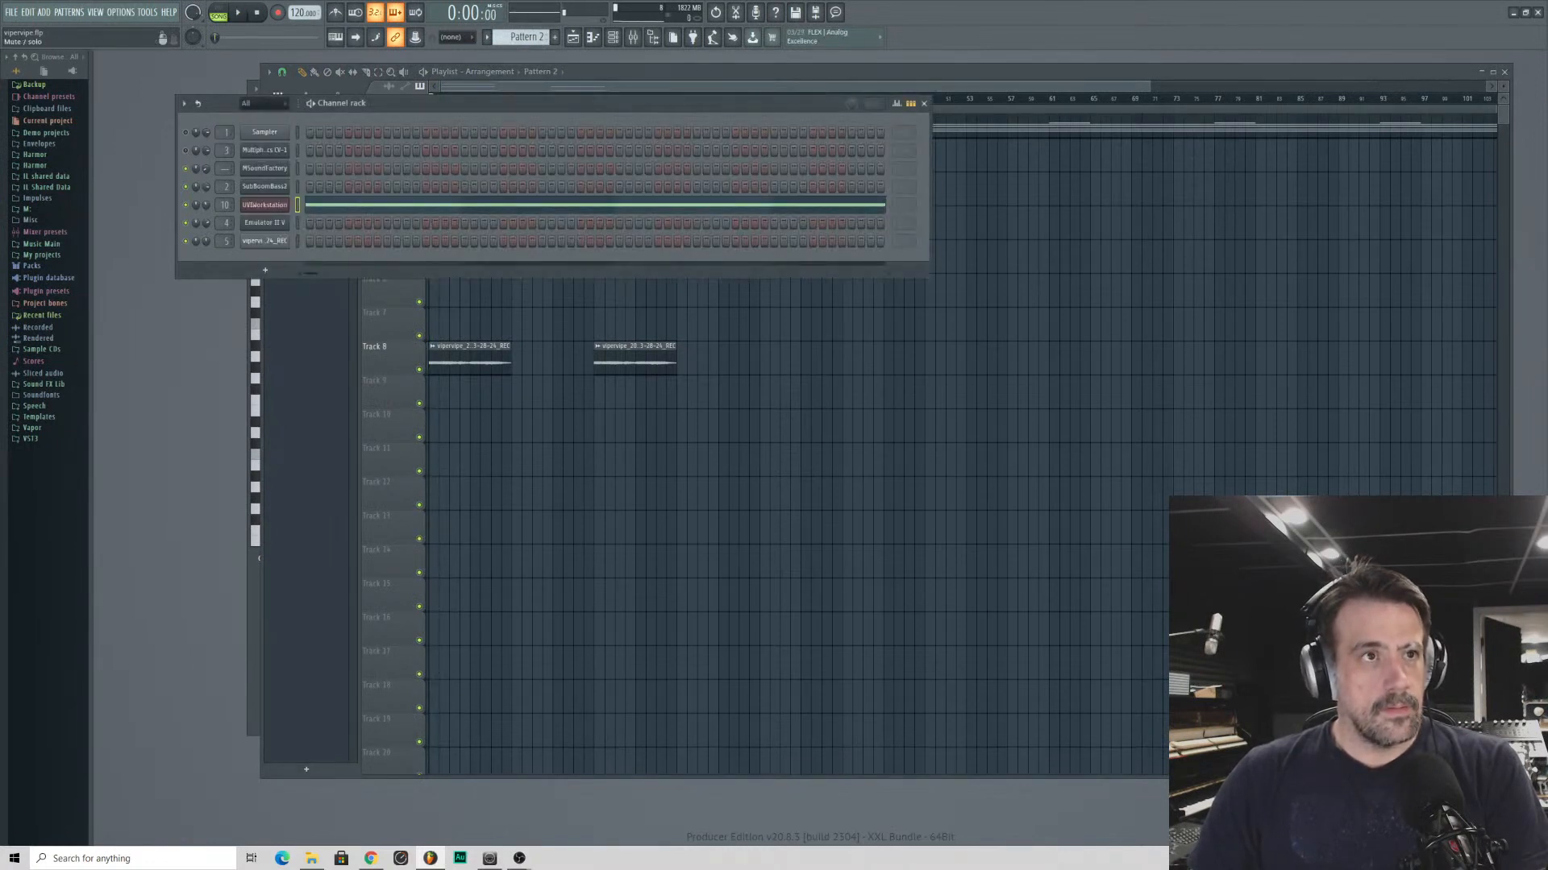
# - Save the project and play the arrangement from the beginning with the channel rack in view
pyautogui.hotkey('ctrl', 's')
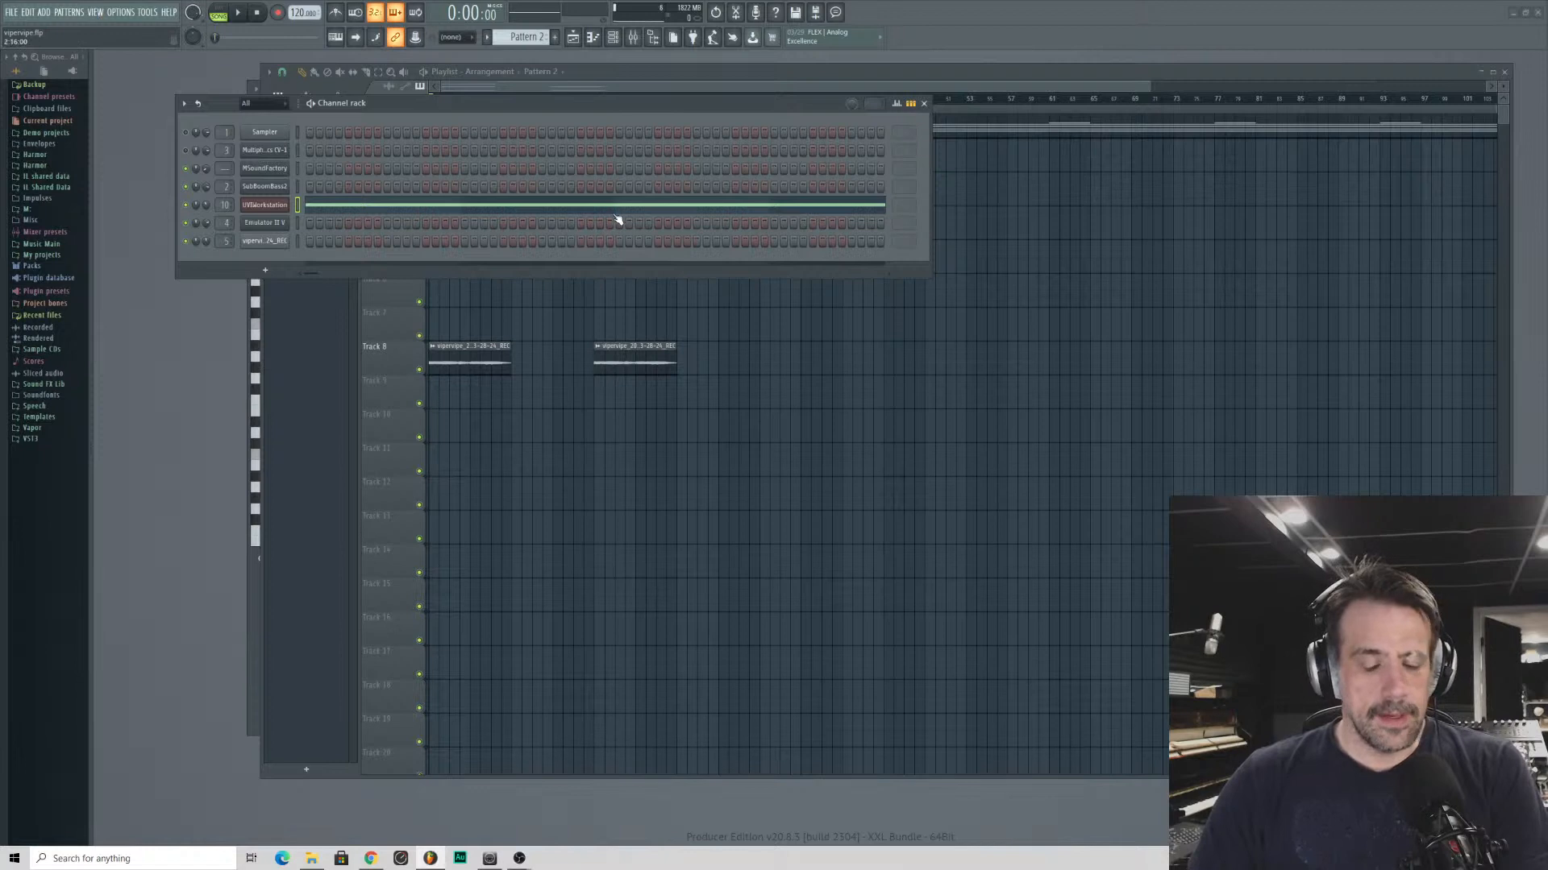
pyautogui.click(1008, 85)
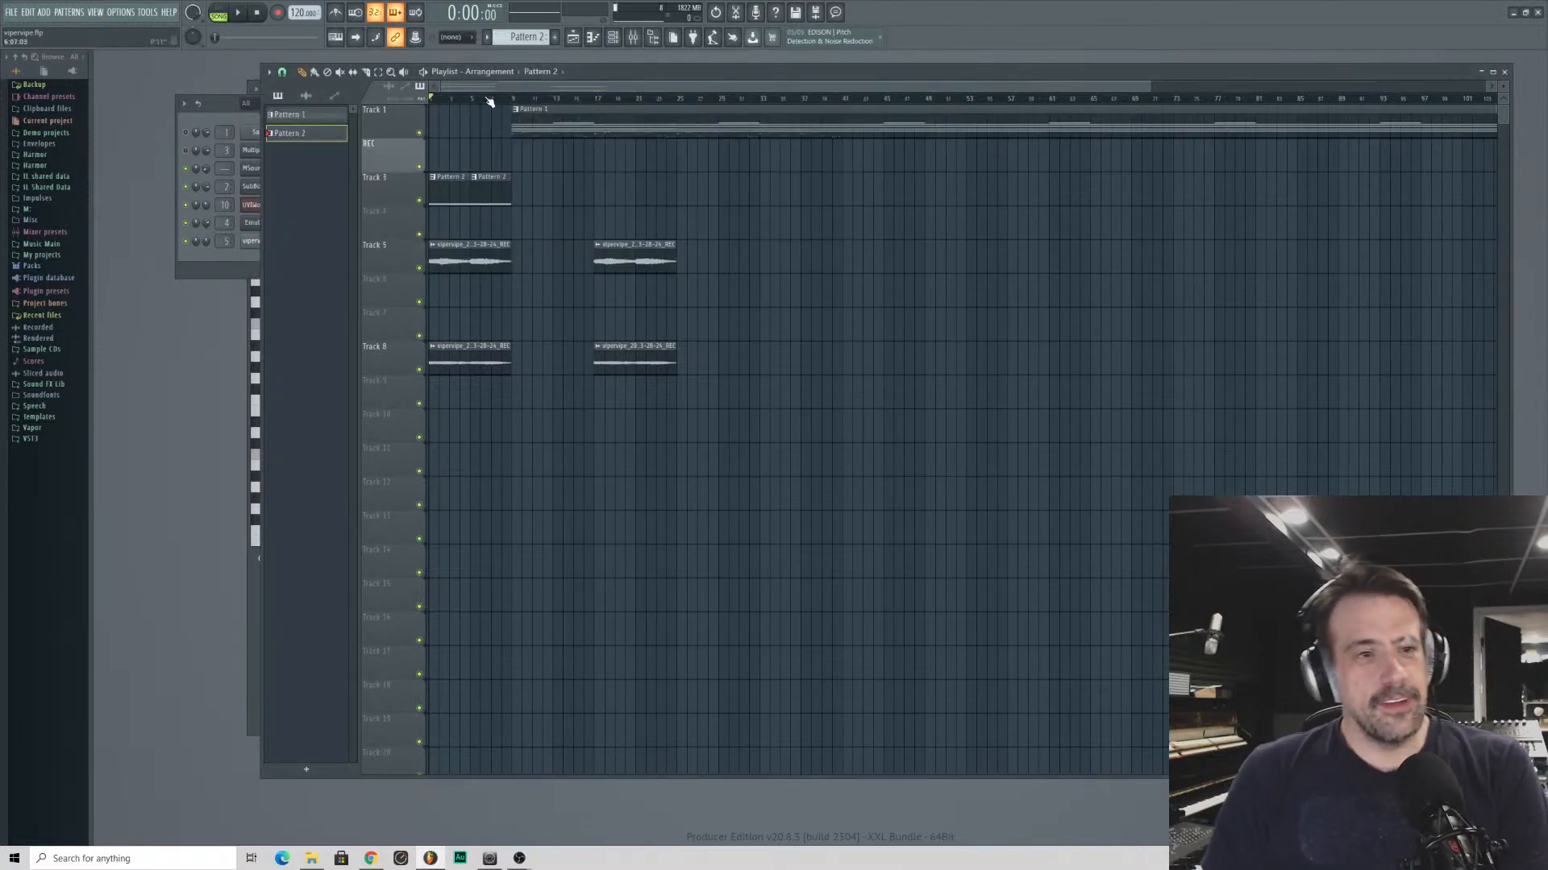
pyautogui.press('space')
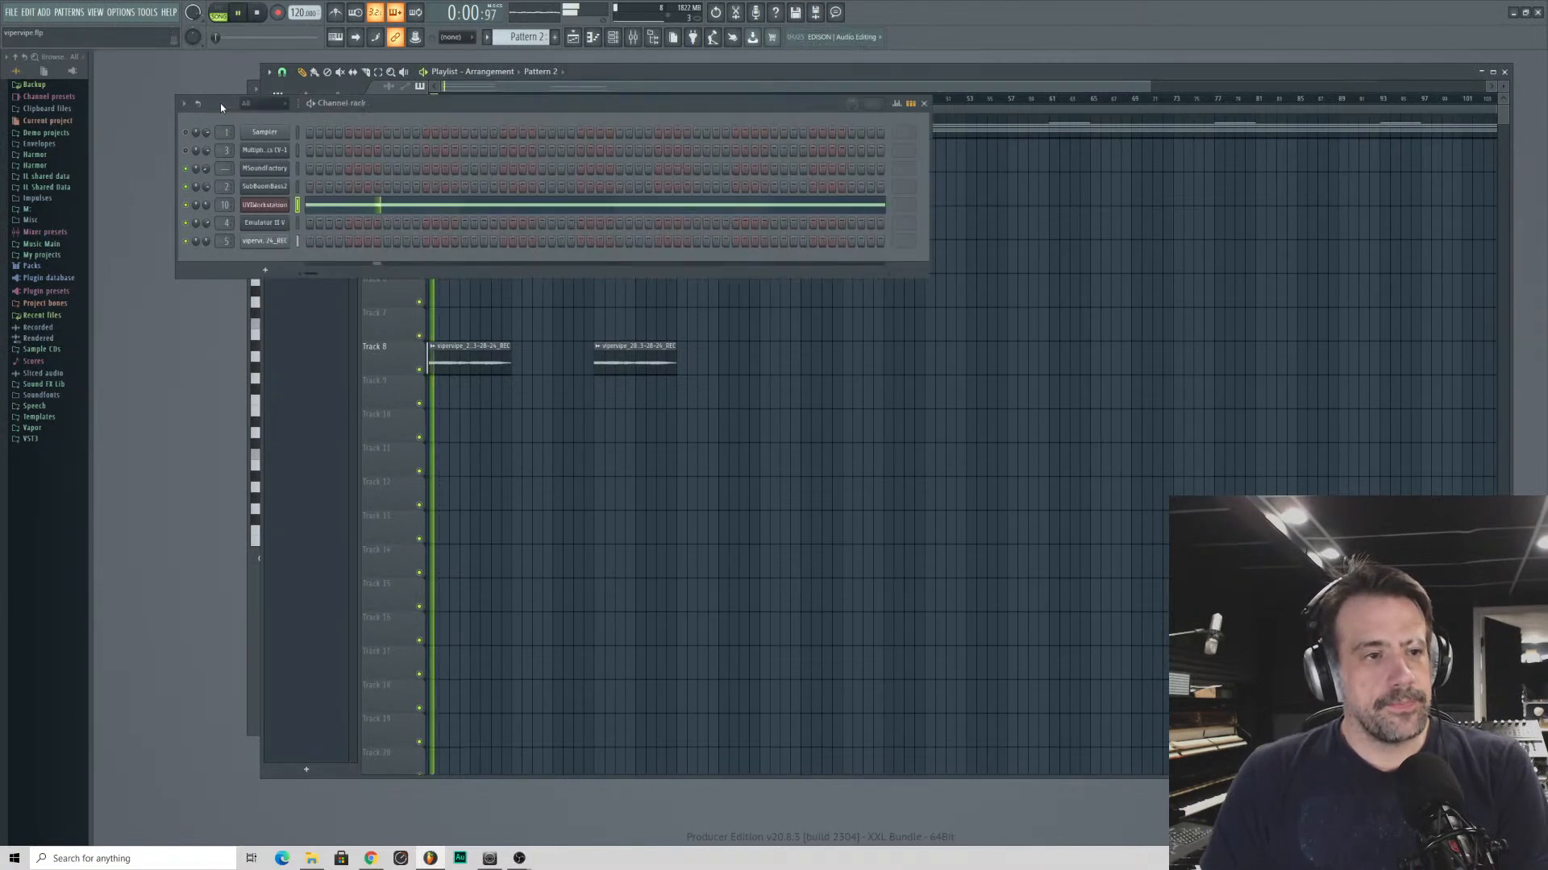
pyautogui.click(220, 103)
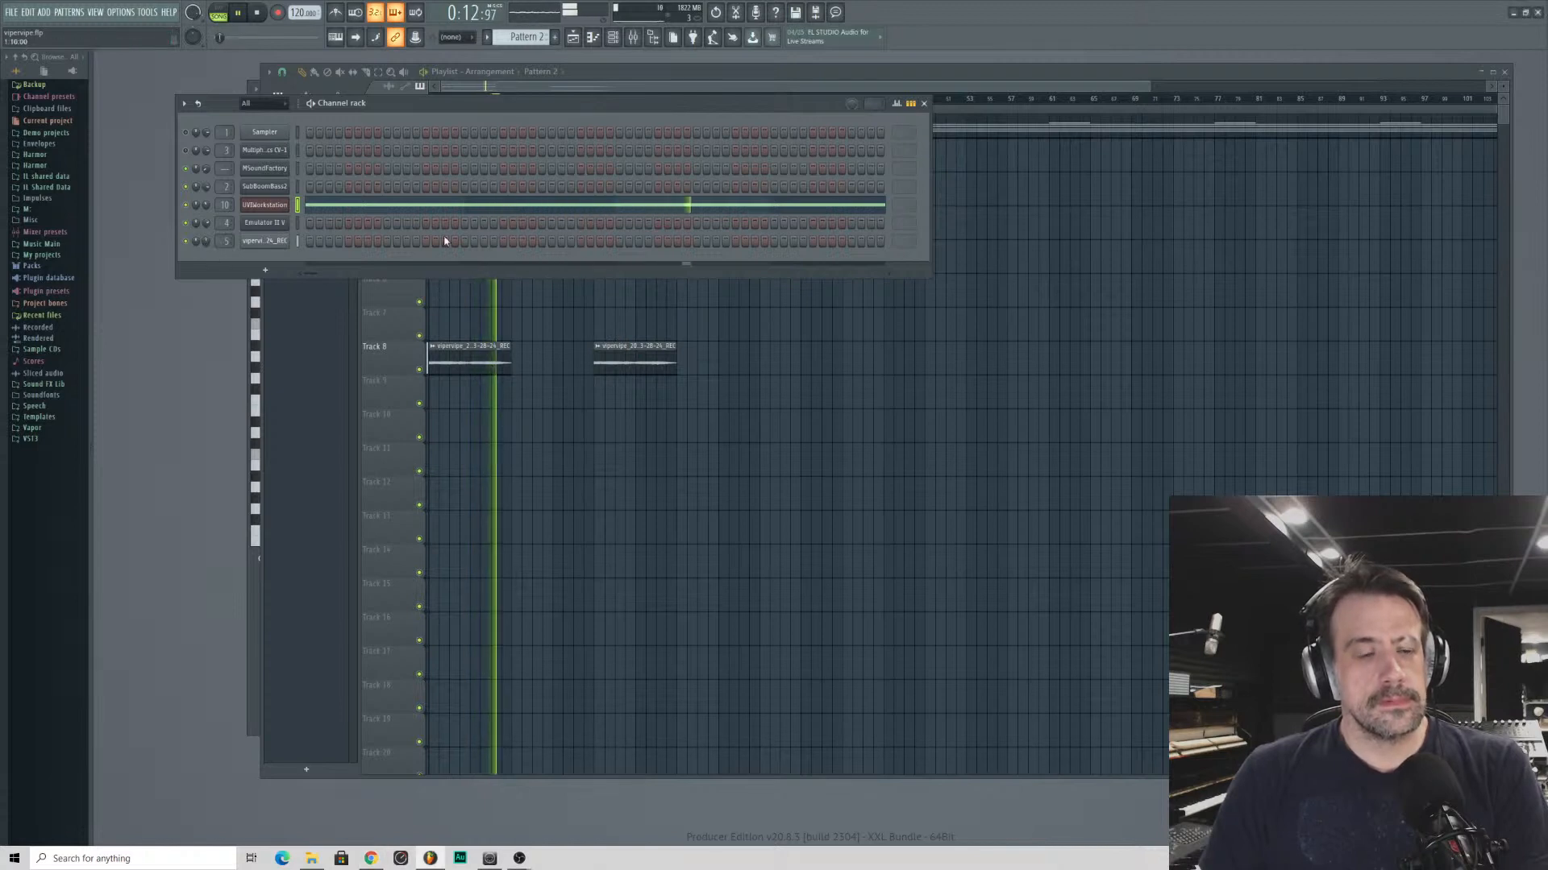
# - Move the playlist window aside to uncover the piano roll, return to the channel rack and stop playback
pyautogui.click(984, 78)
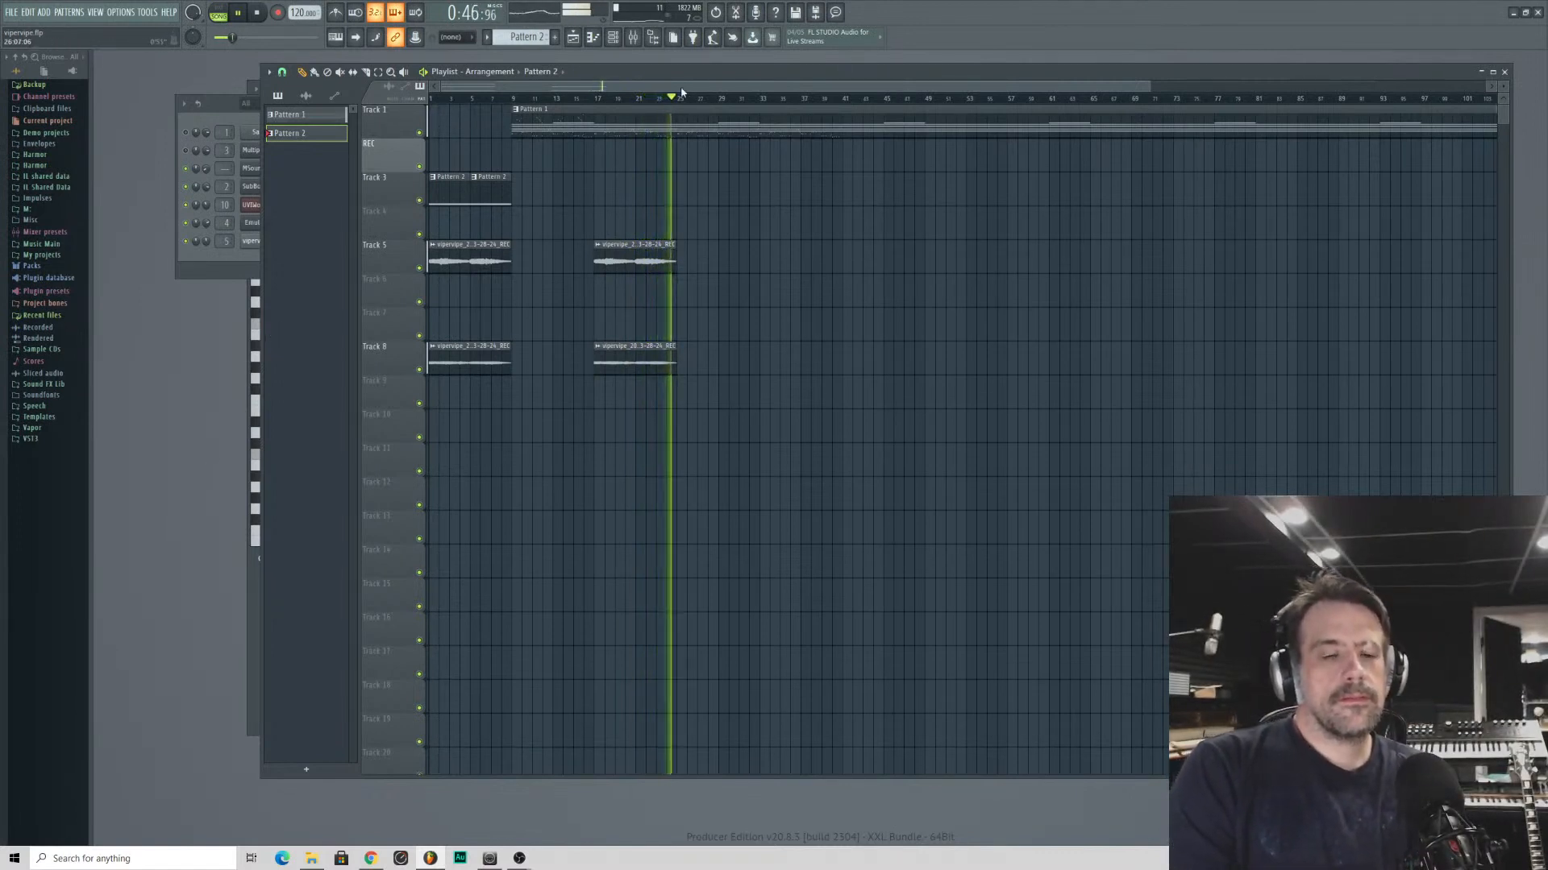
pyautogui.moveTo(646, 72); pyautogui.dragTo(1012, 102)
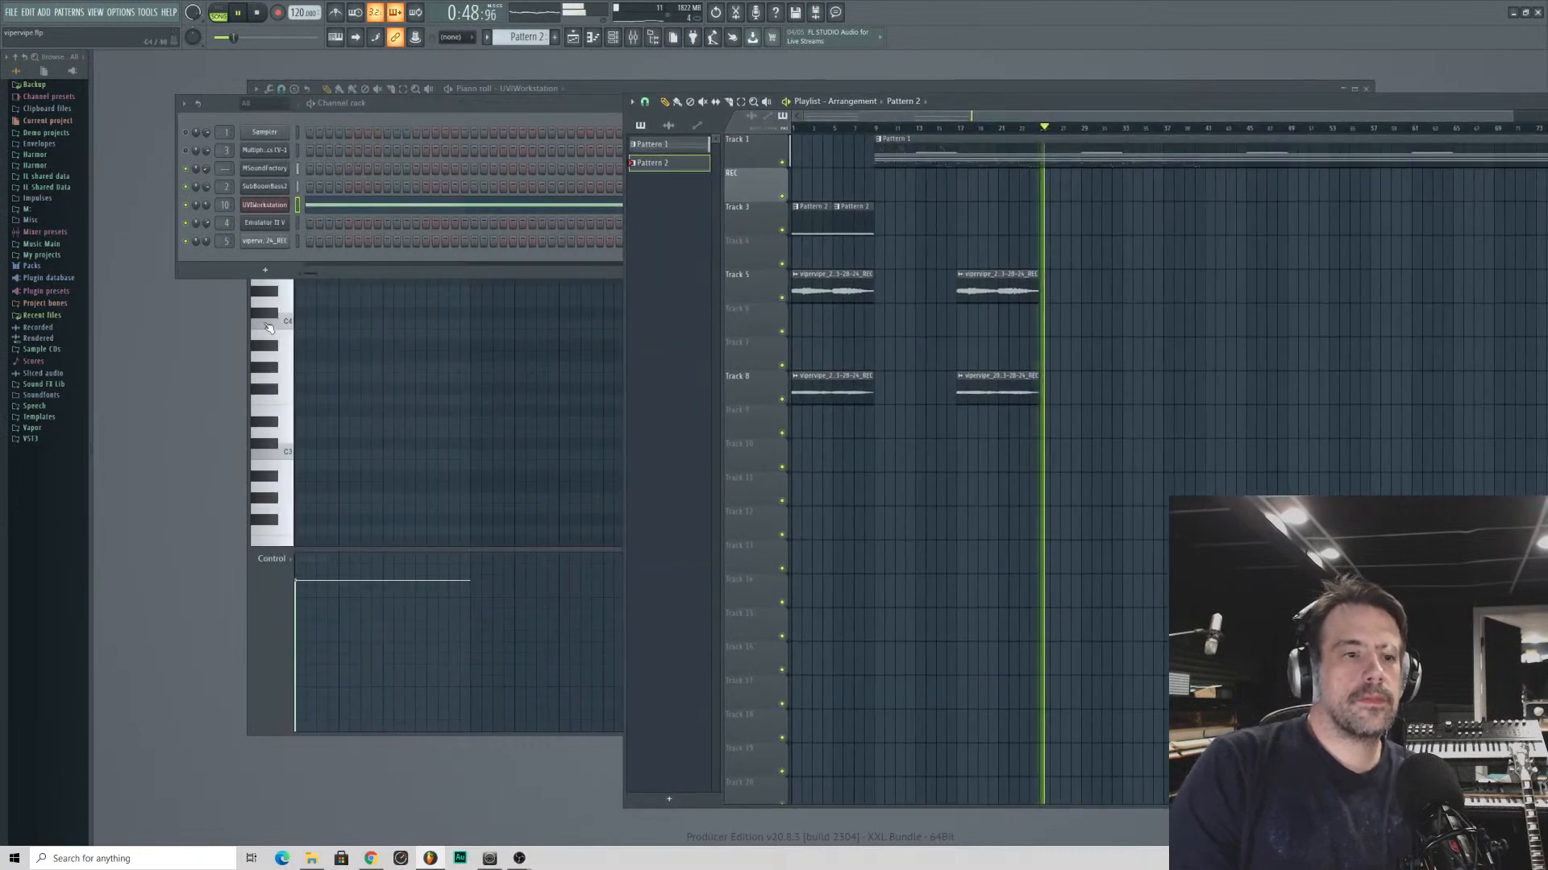
pyautogui.click(196, 253)
pyautogui.press('space')
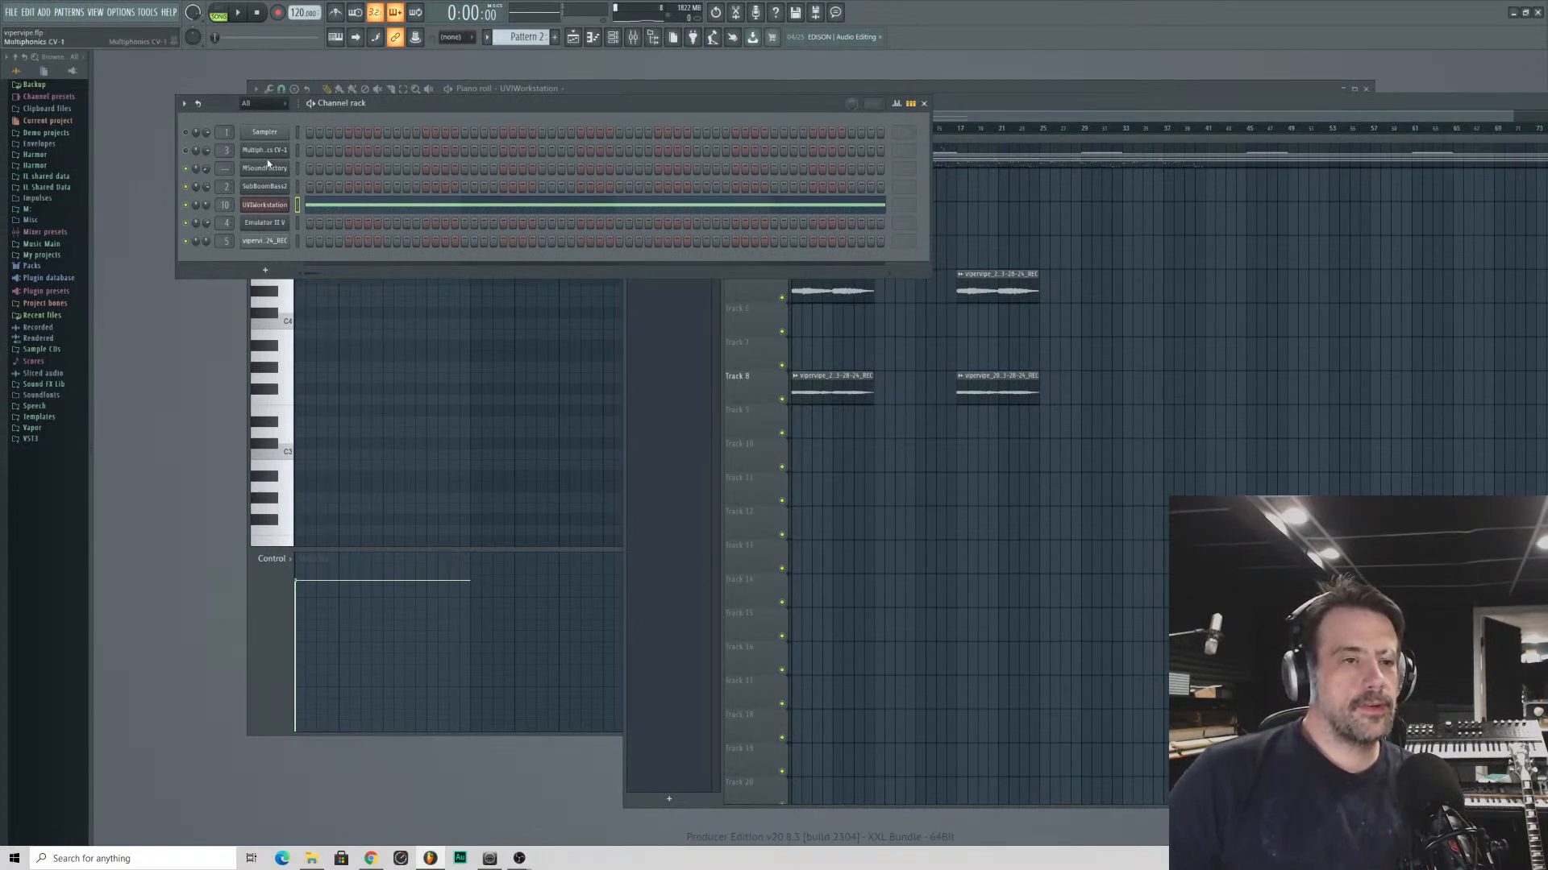
# - Open the Multiphonics CV-1 channel and browse its factory and user patch lists
pyautogui.click(286, 152)
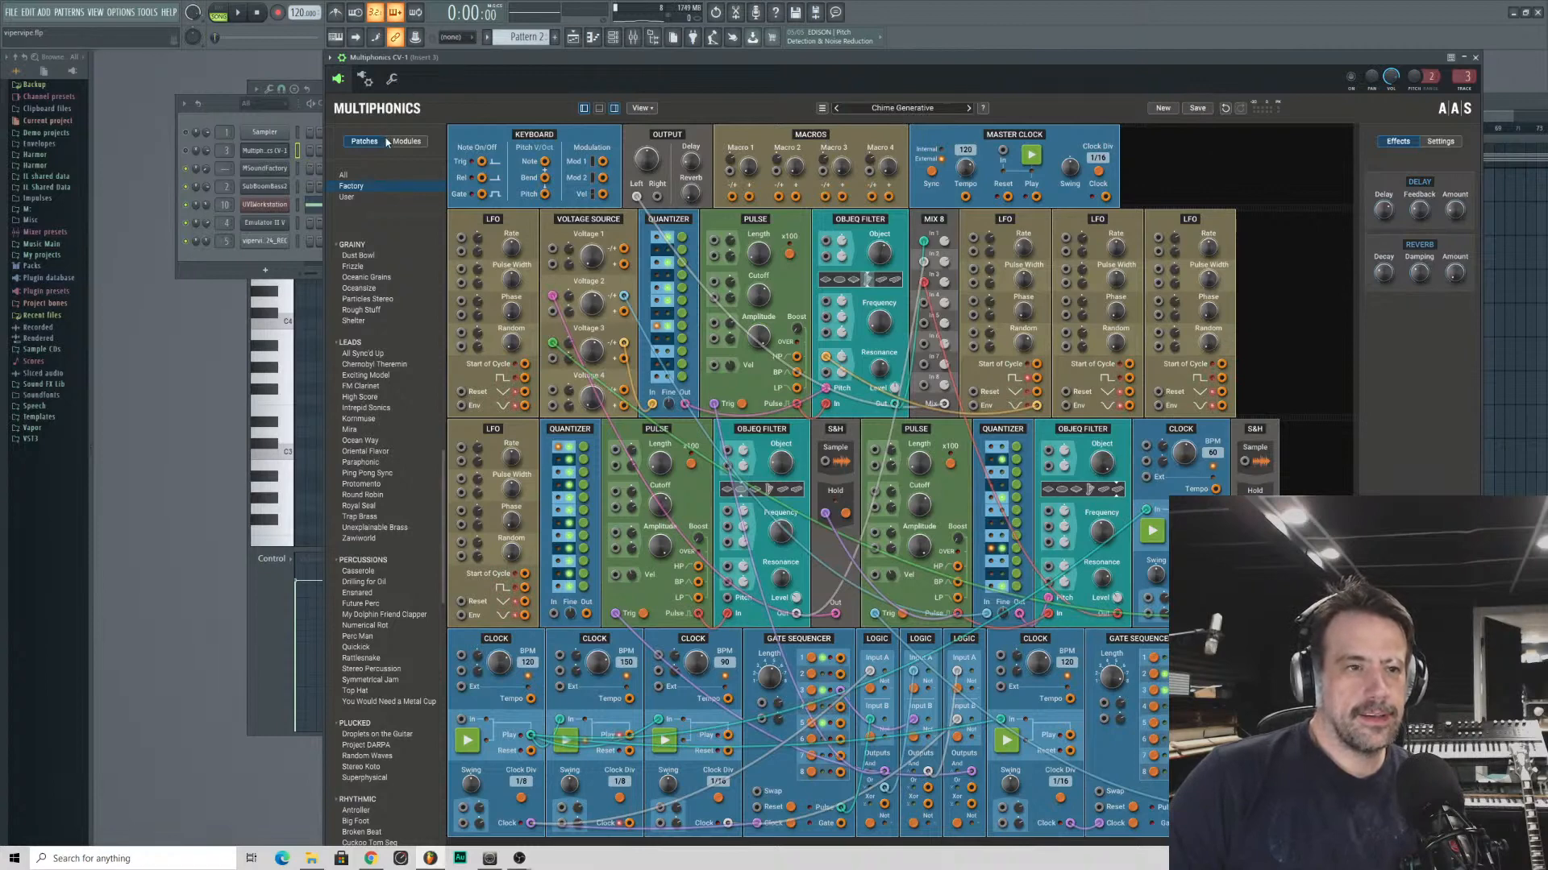
pyautogui.click(361, 199)
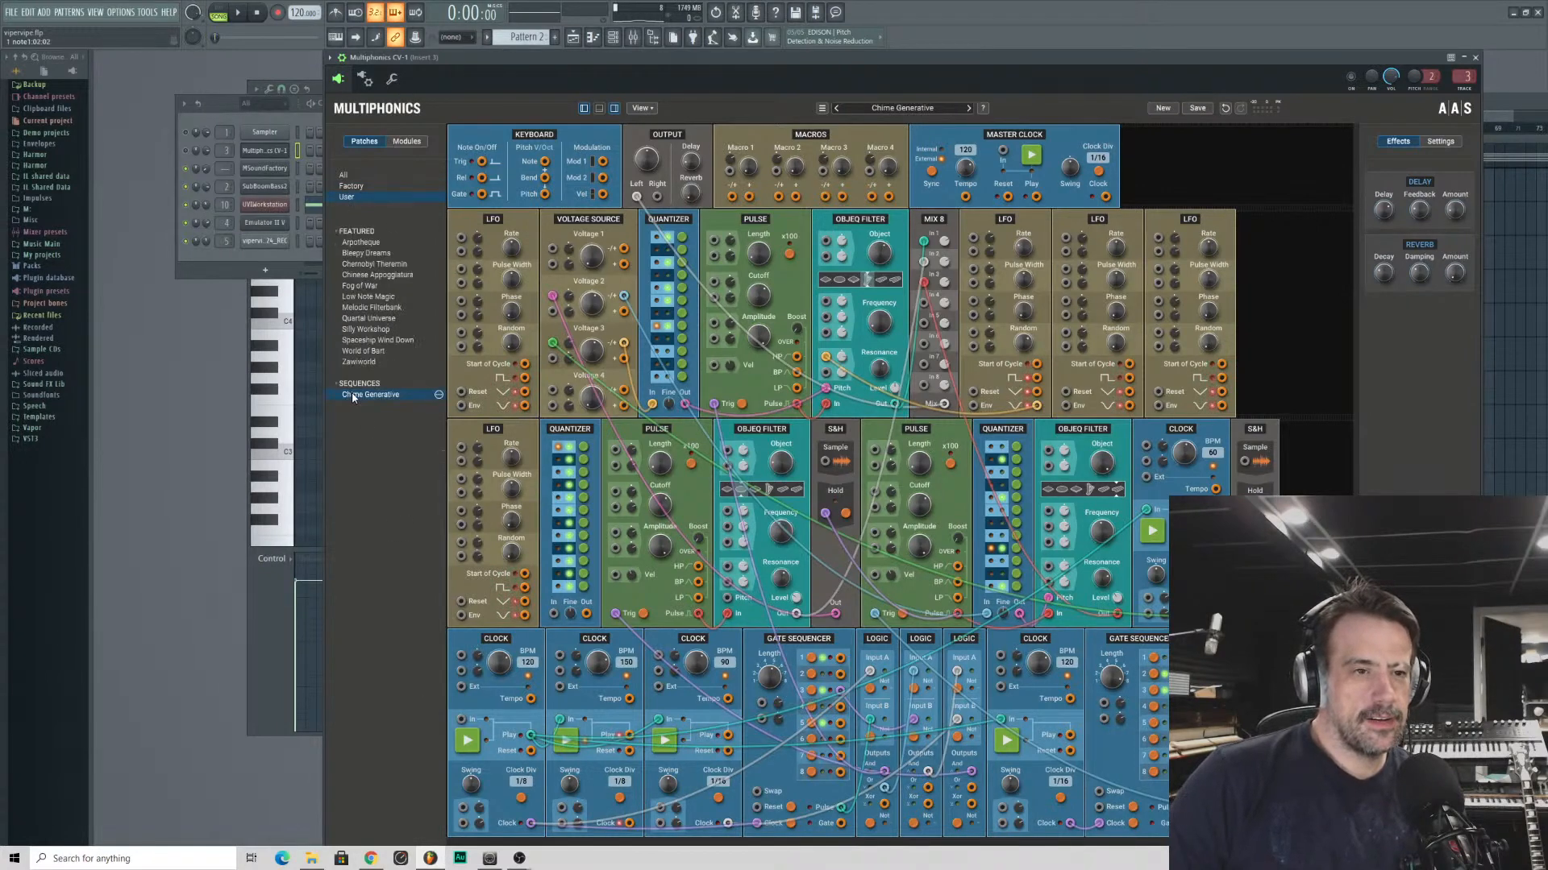
pyautogui.click(348, 186)
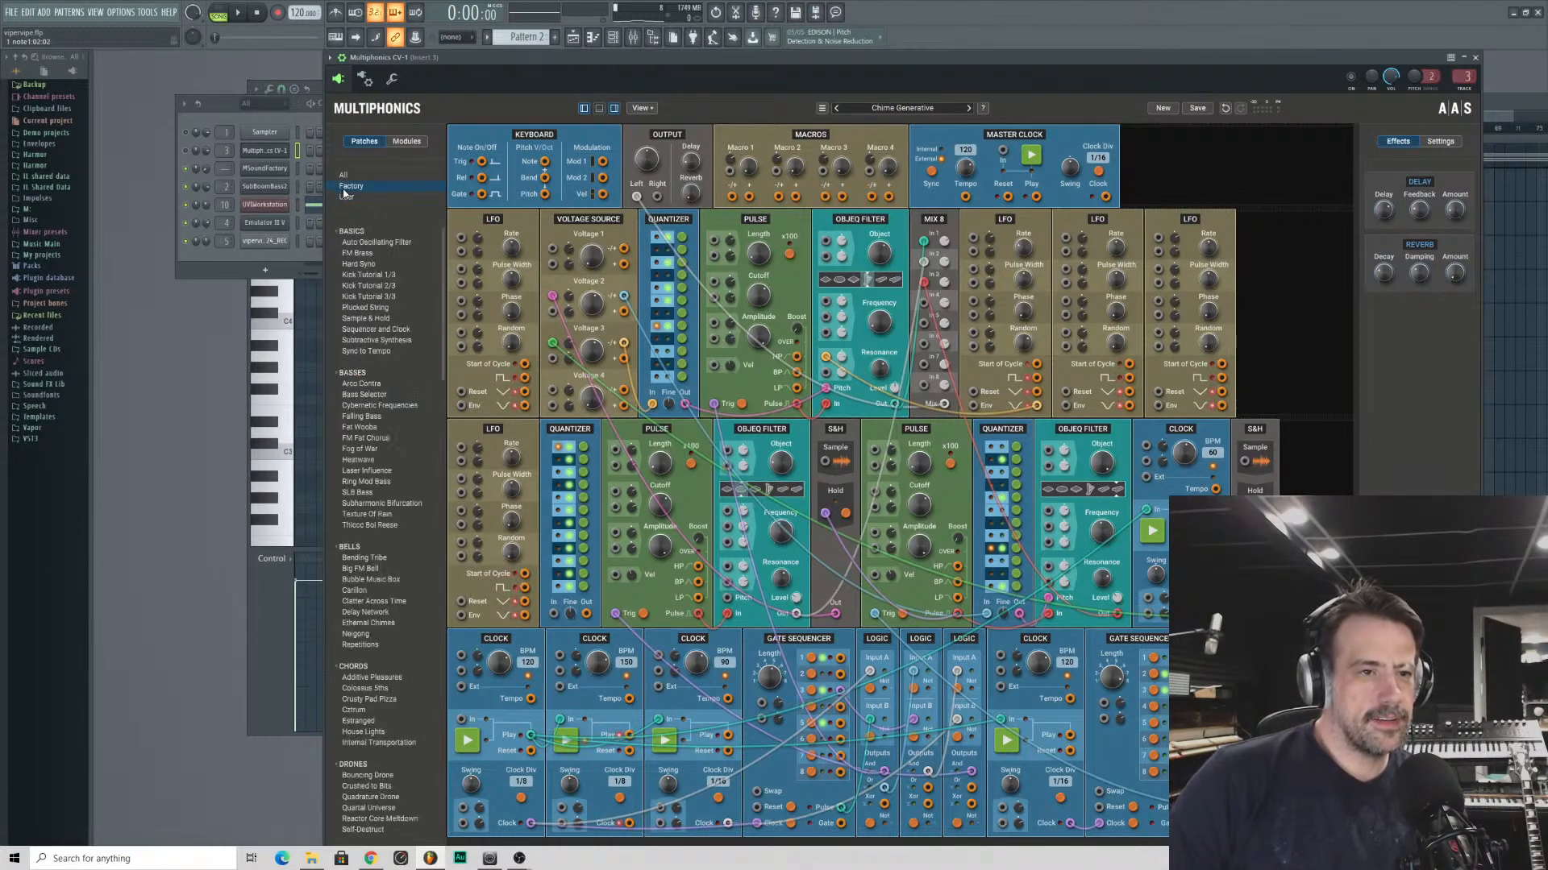
pyautogui.scroll(-10, 418, 597)
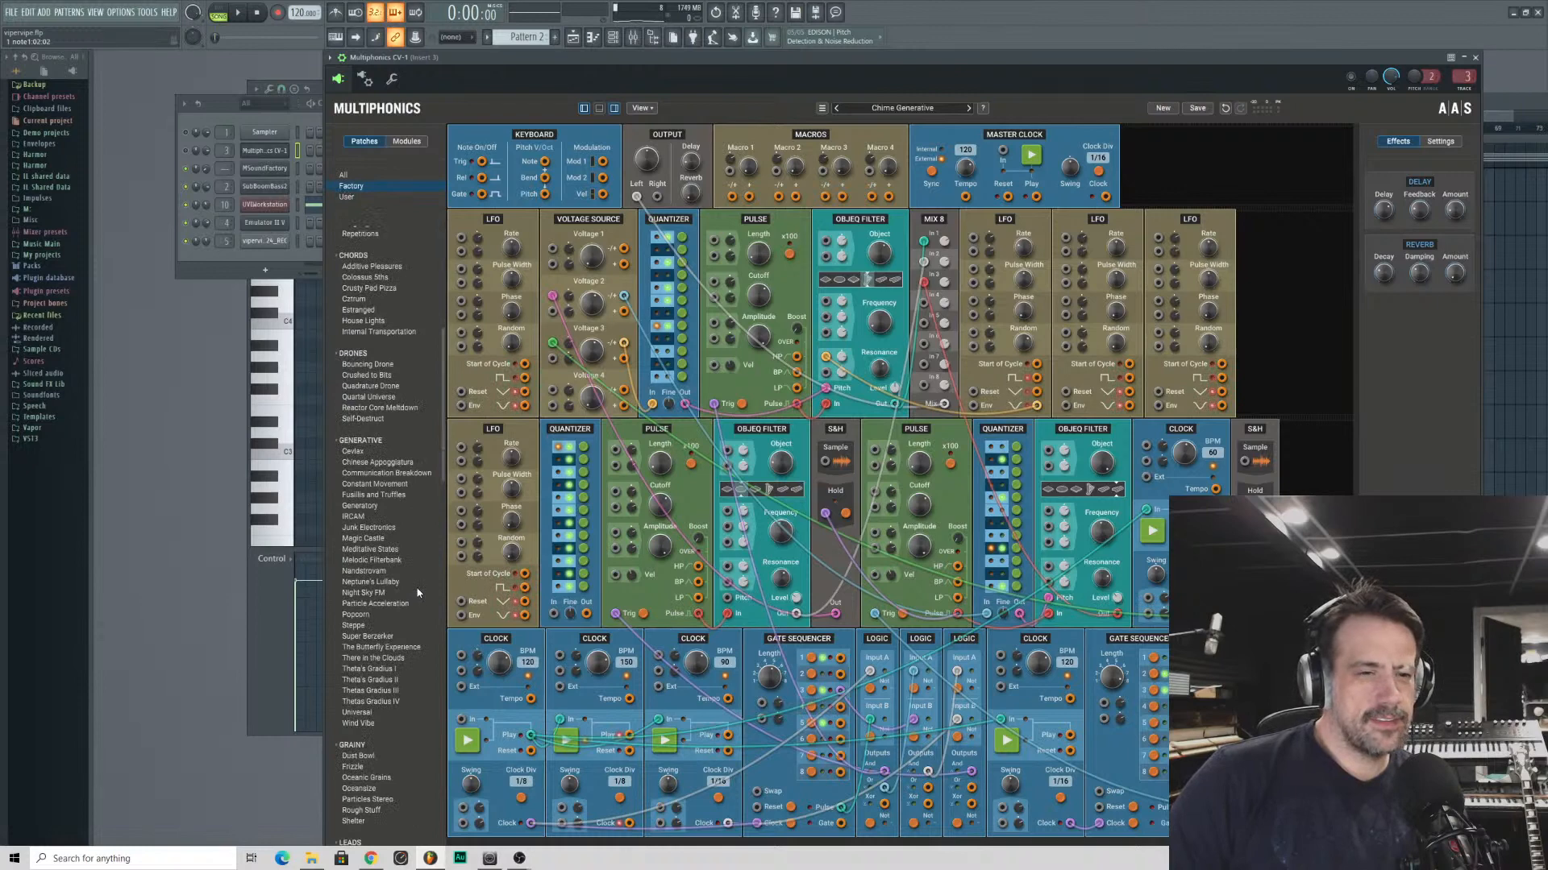
pyautogui.scroll(-14, 418, 594)
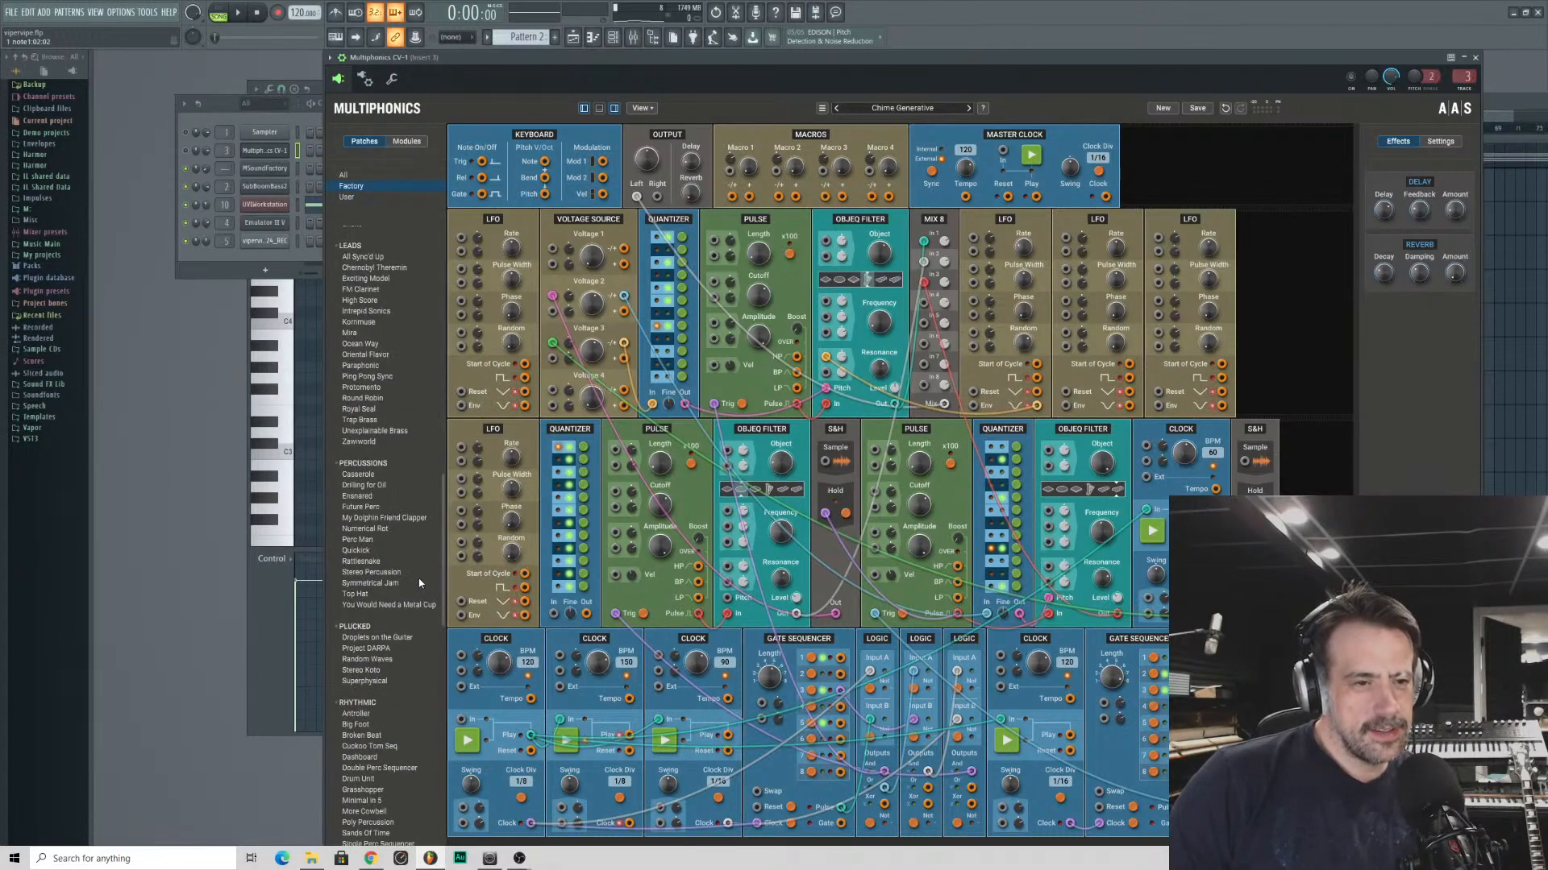
pyautogui.scroll(-12, 419, 583)
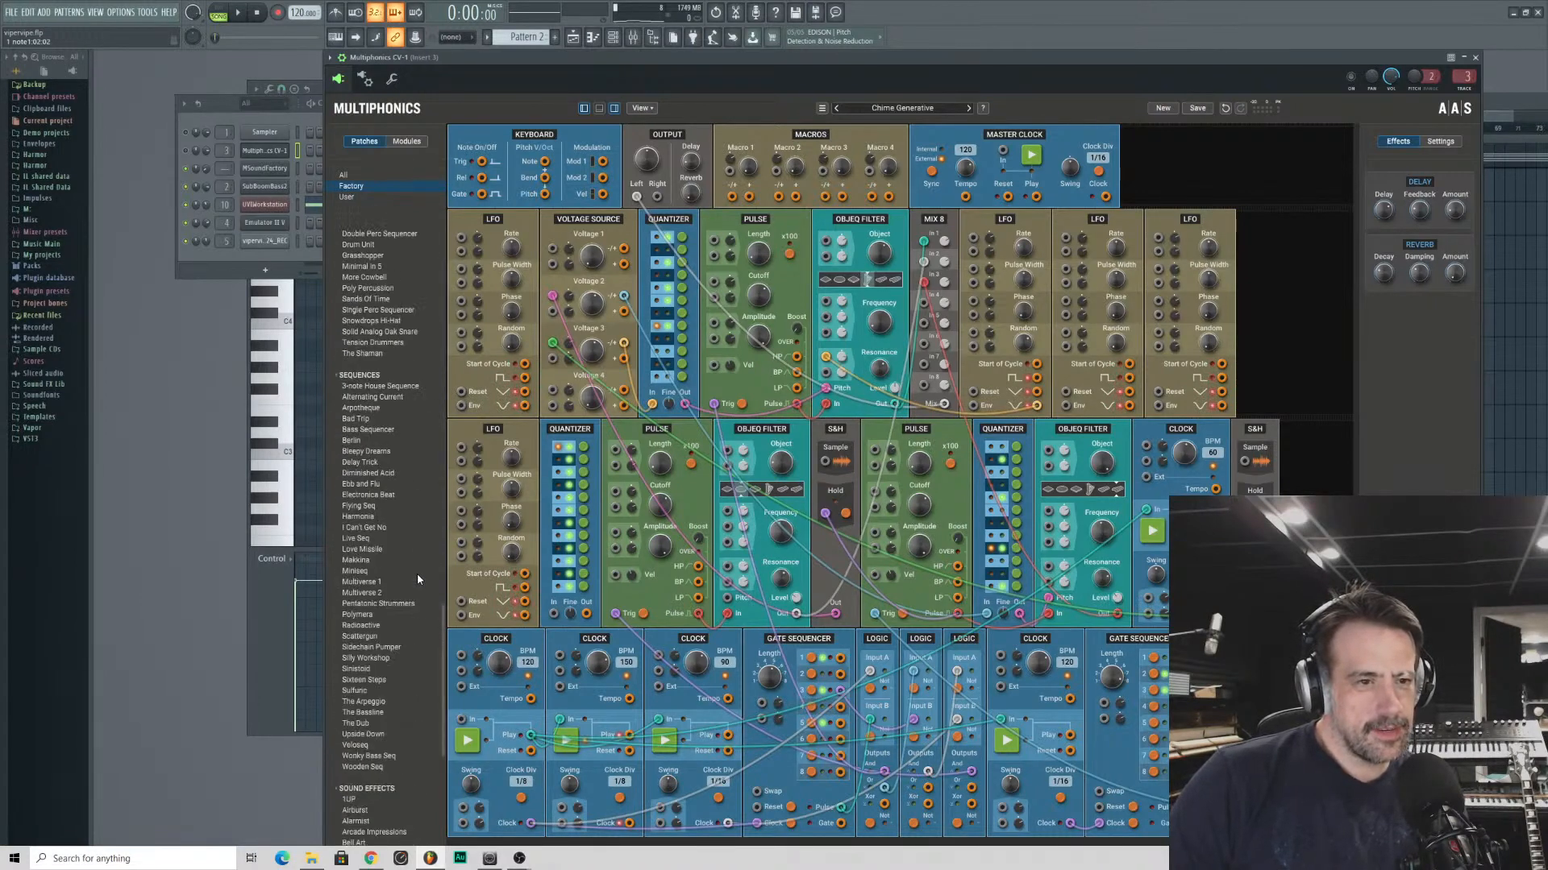
pyautogui.scroll(-4, 417, 573)
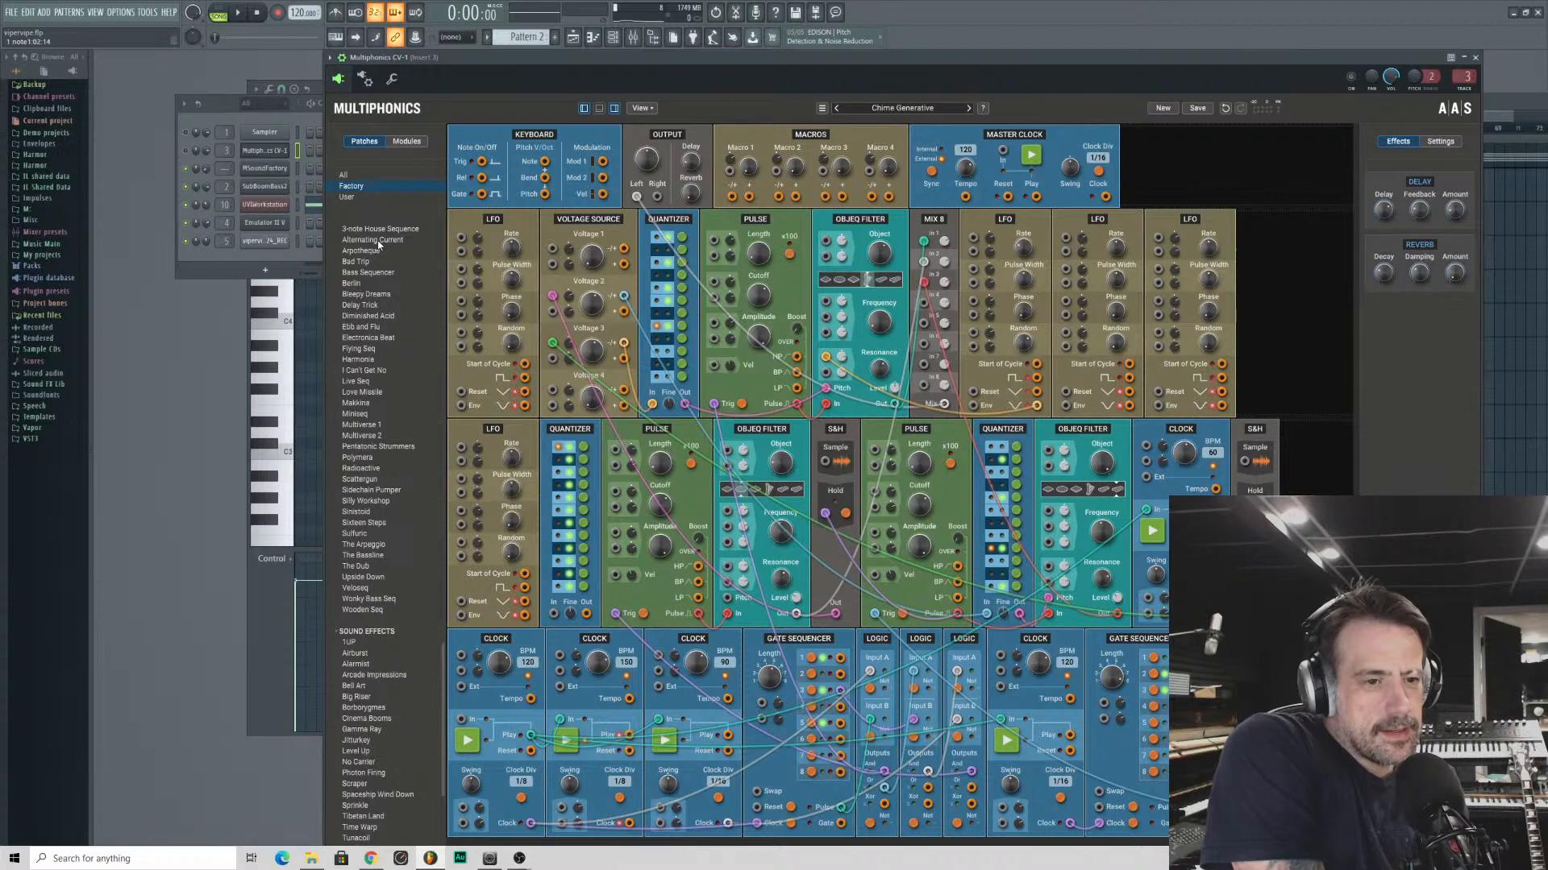
pyautogui.scroll(-15, 393, 260)
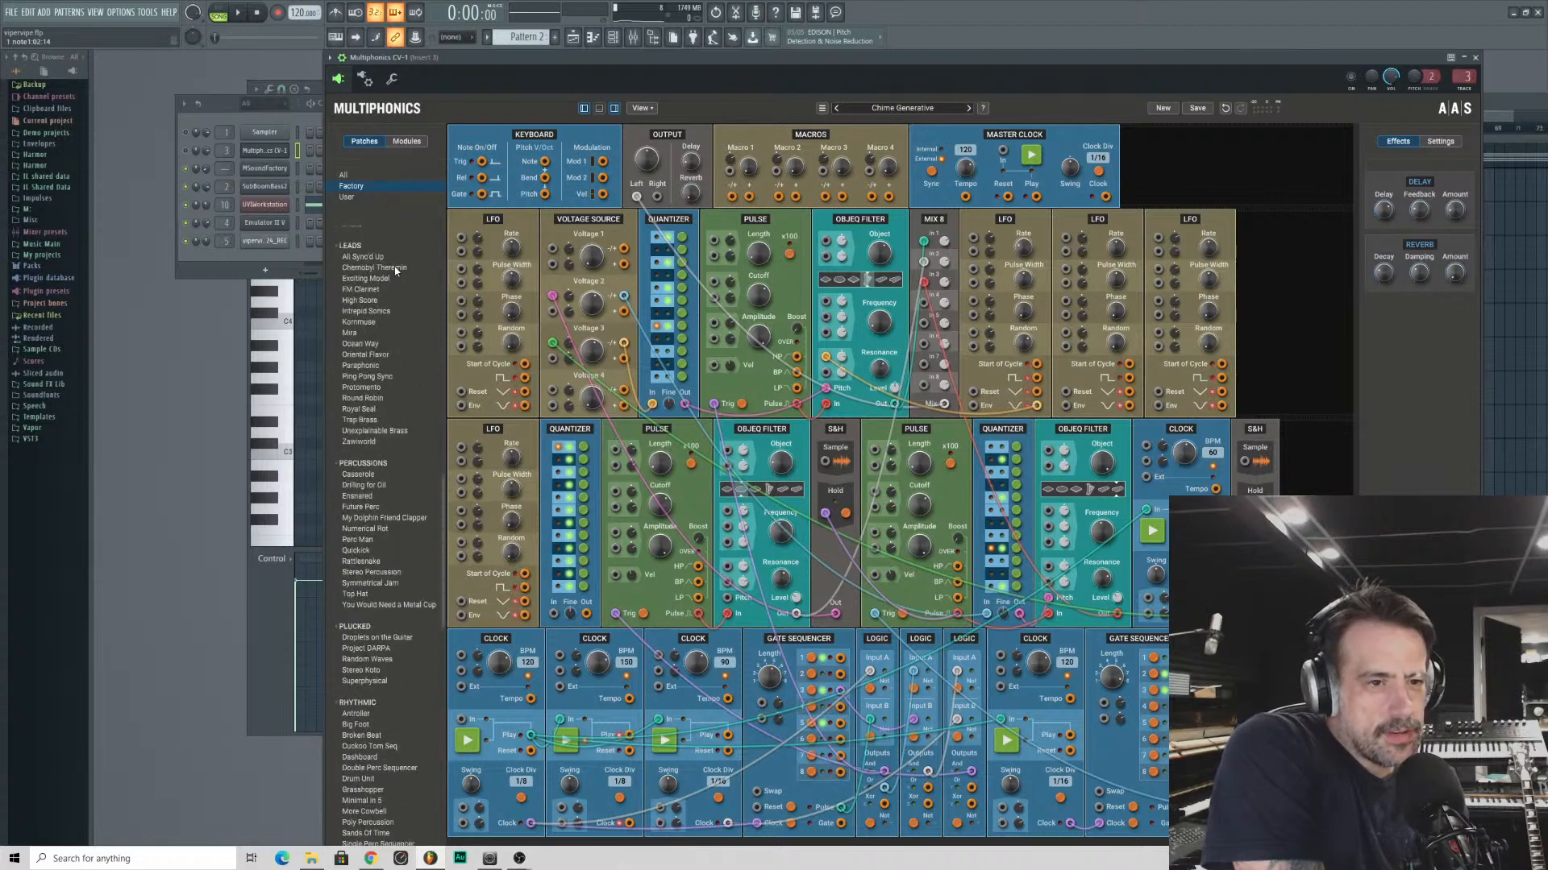
pyautogui.scroll(5, 395, 271)
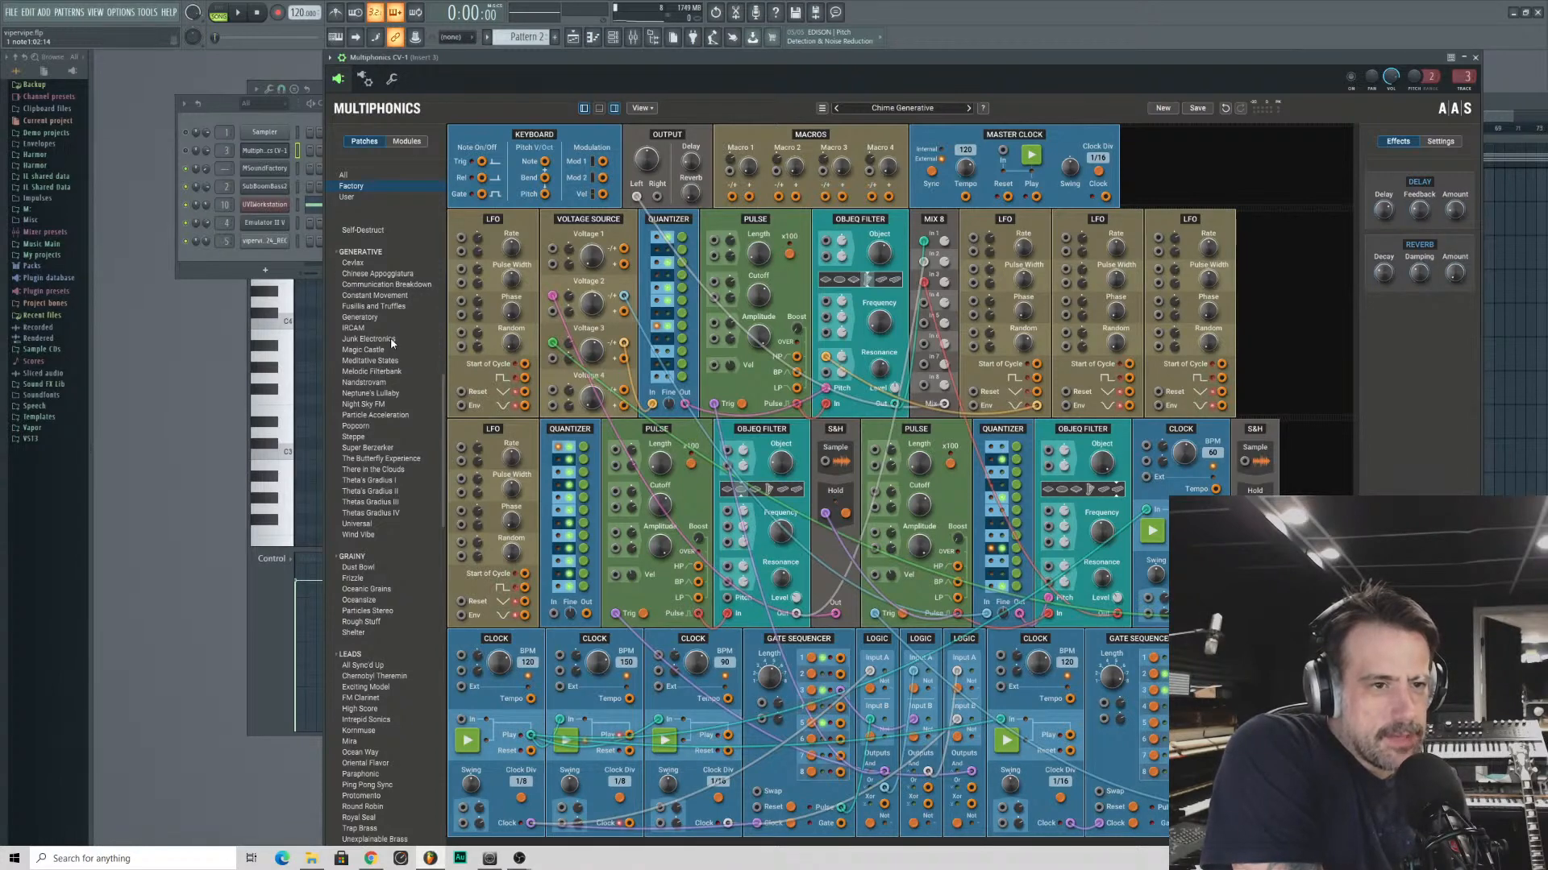
pyautogui.click(347, 198)
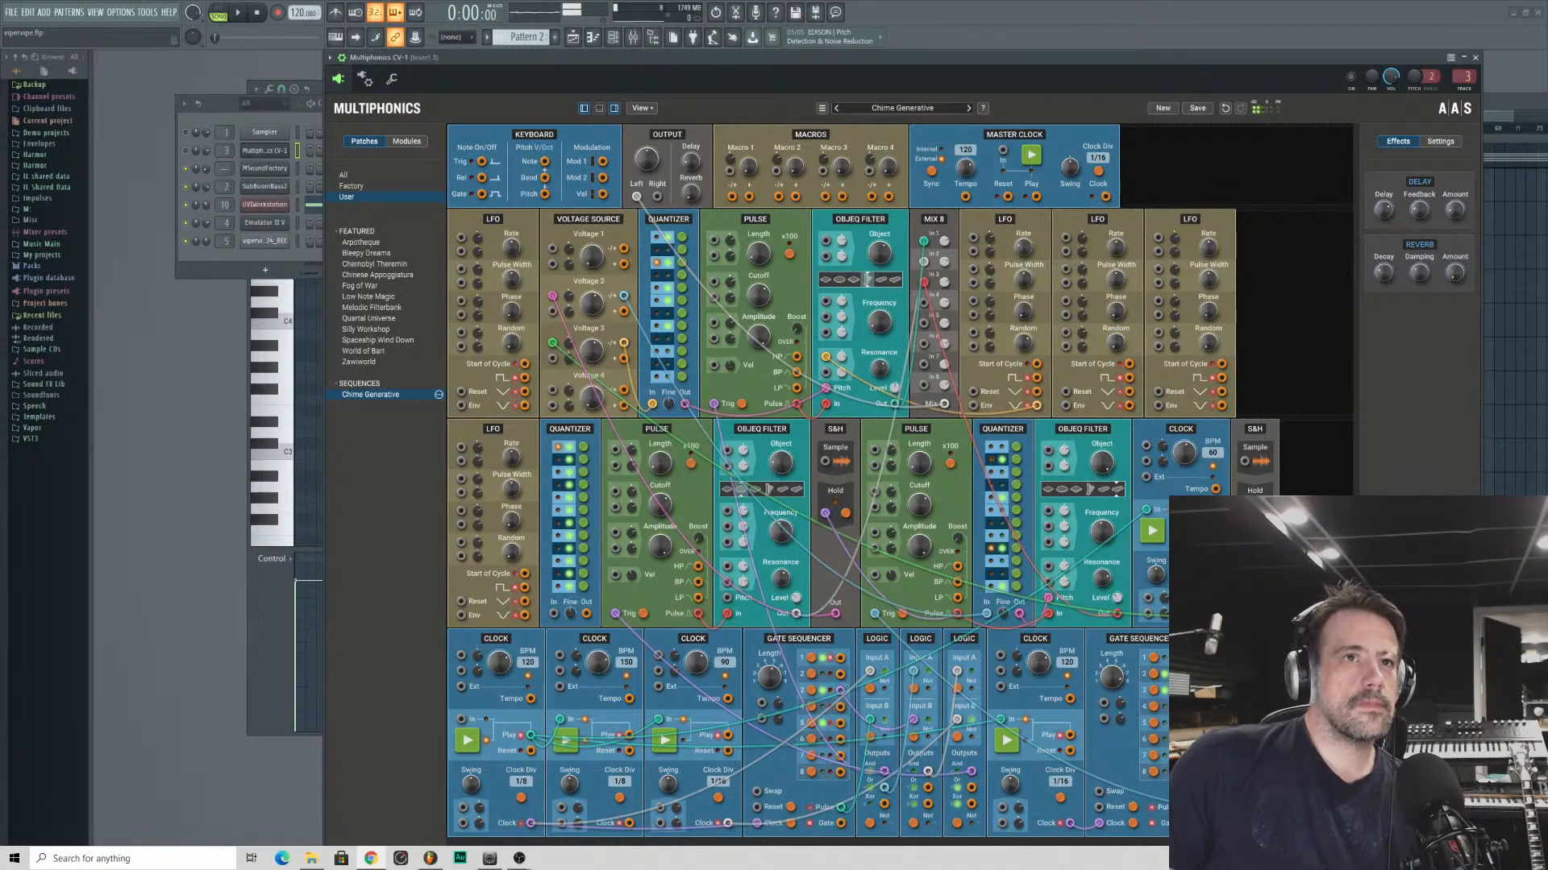
# - Switch to Chrome to view the concert crowd image, and return to the Multiphonics CV-1 window in FL Studio
pyautogui.moveTo(760, 2); pyautogui.dragTo(761, 172)
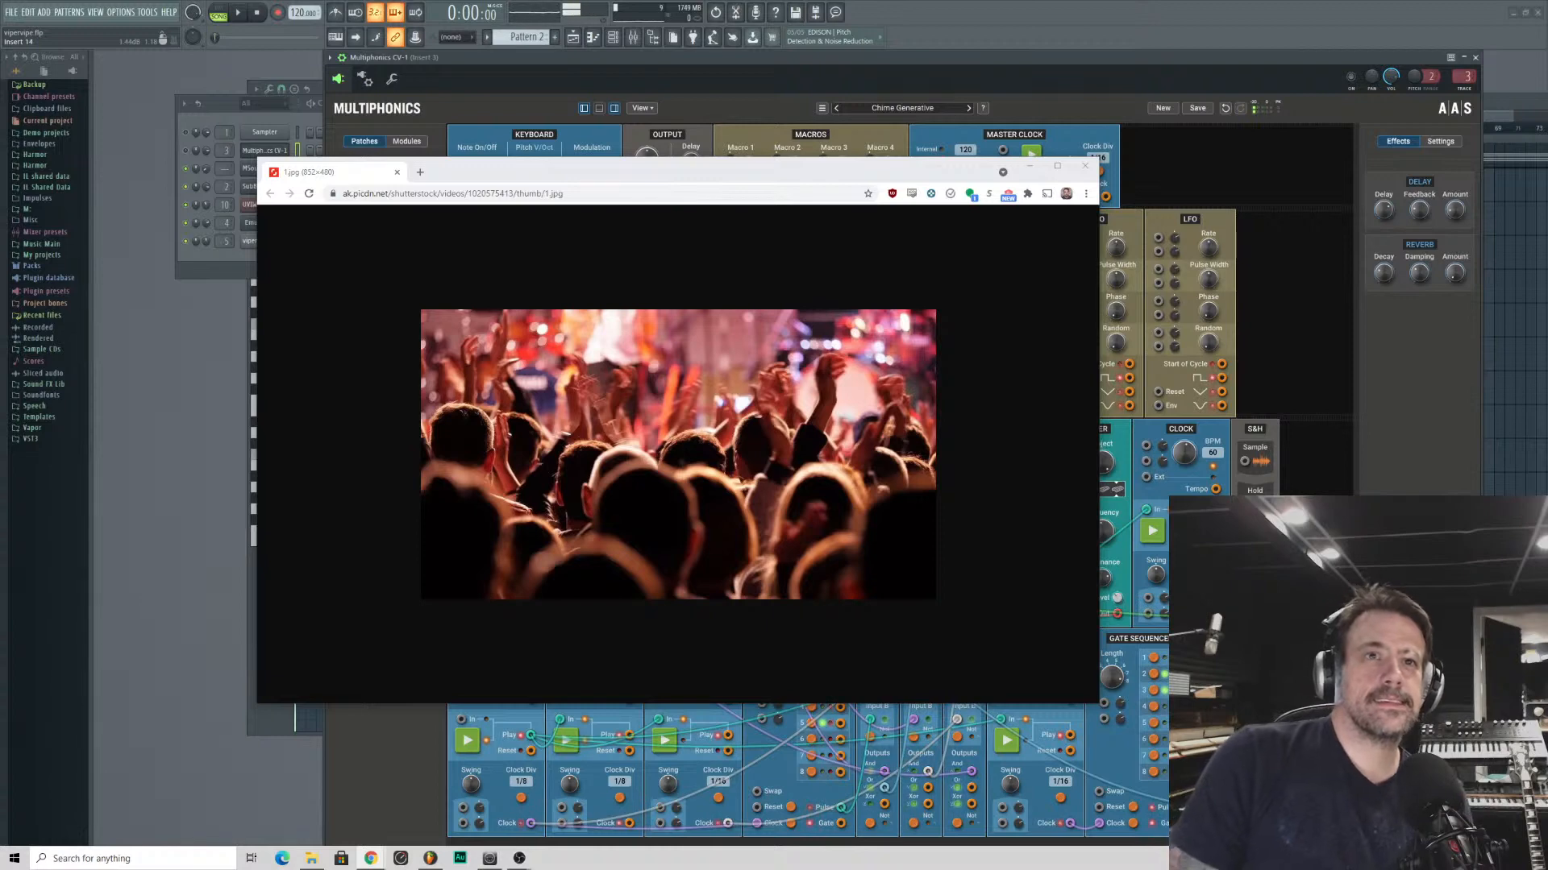
pyautogui.moveTo(571, 167); pyautogui.dragTo(787, 270)
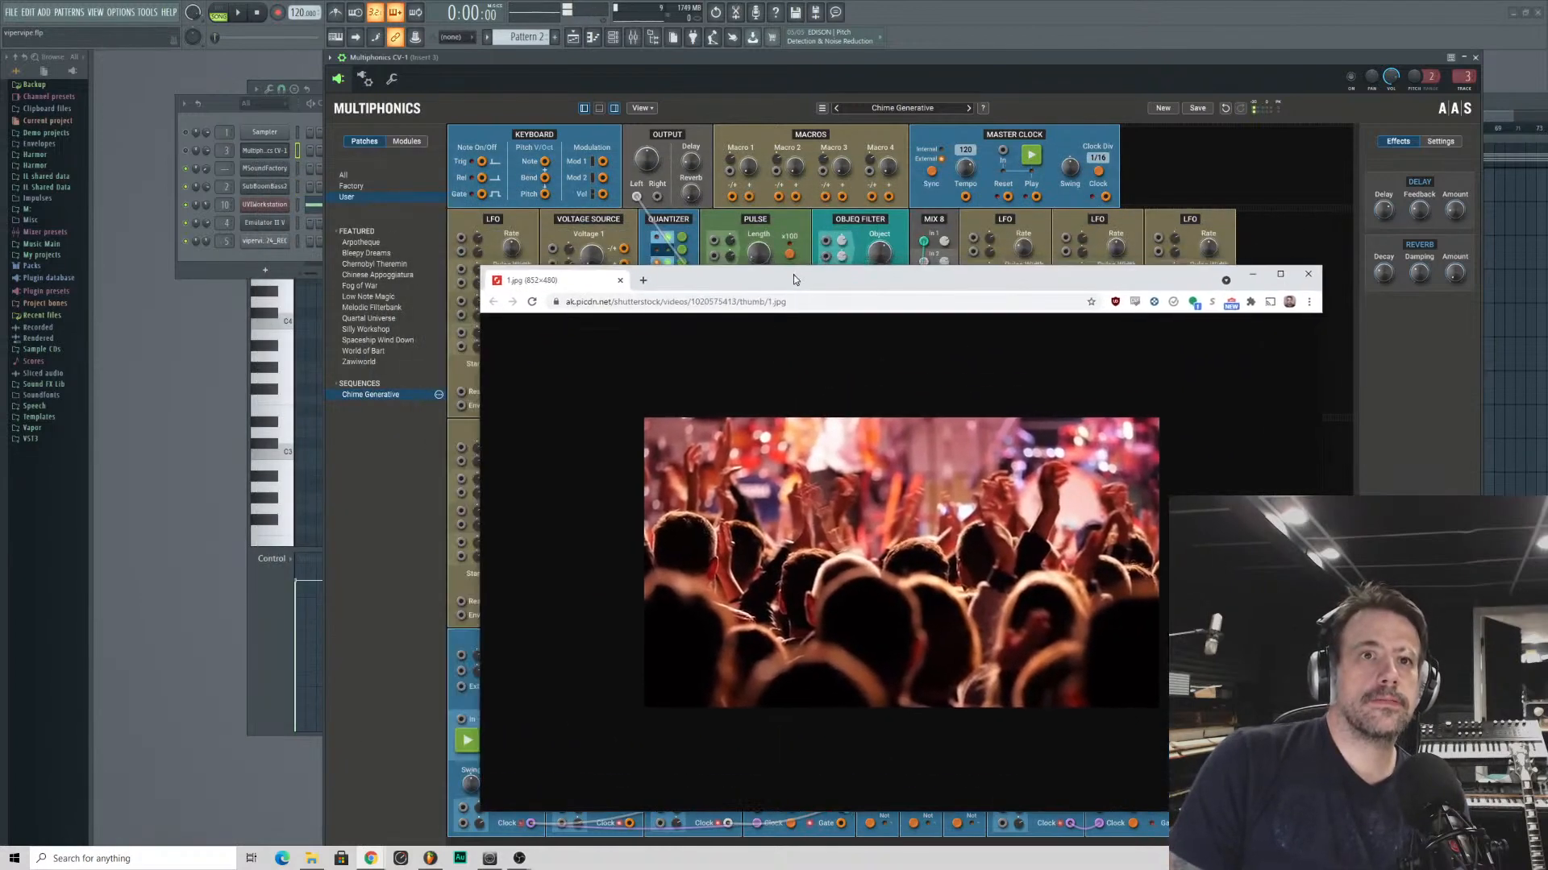
pyautogui.click(1144, 85)
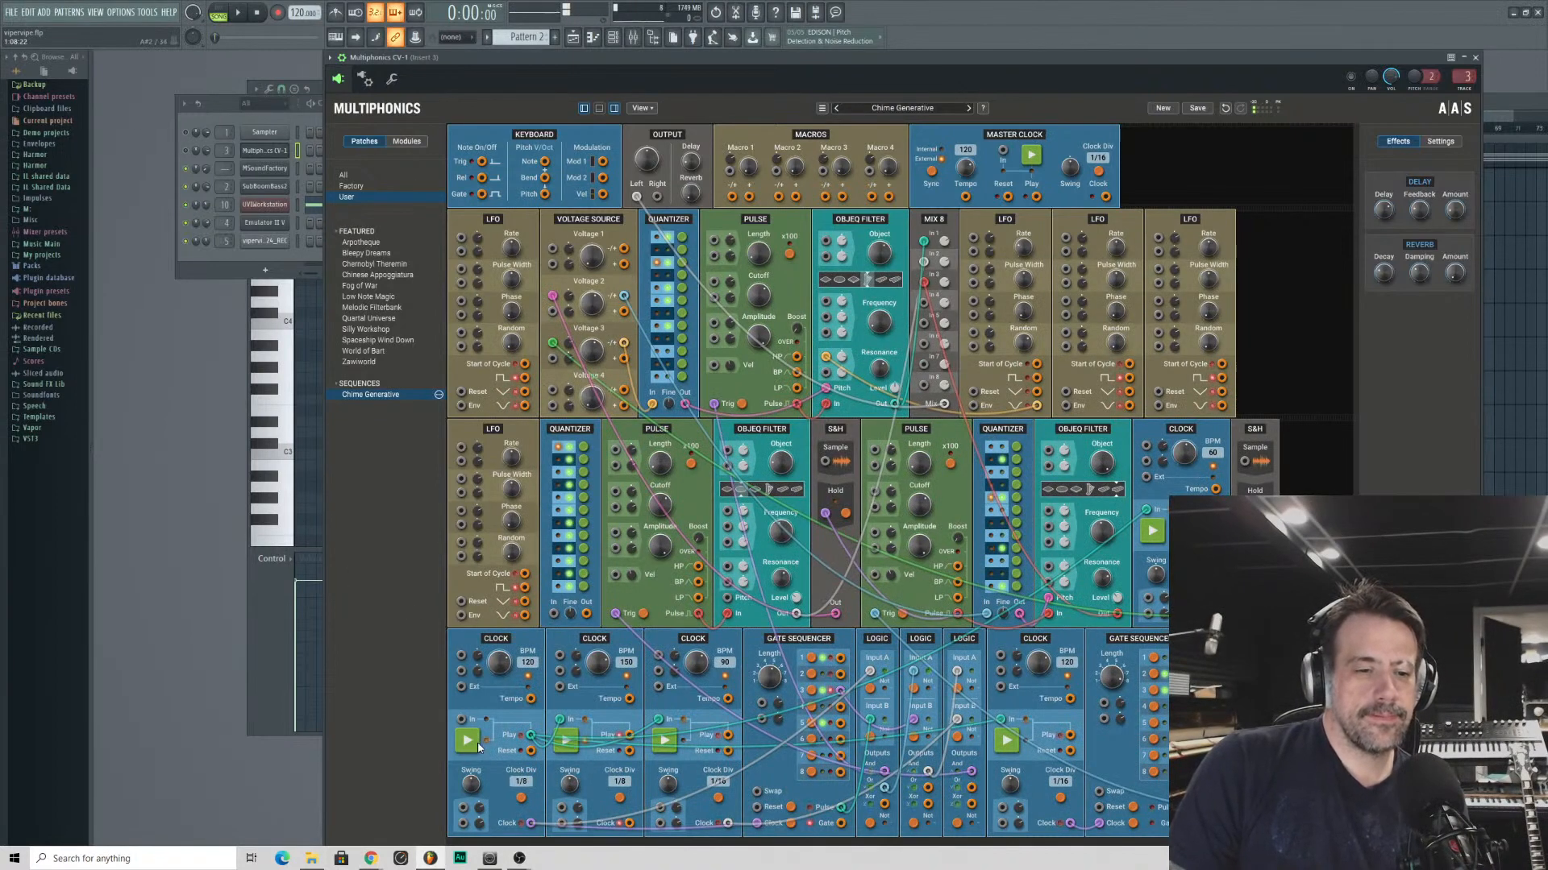
# - Place the piano roll window below the channel rack and bring the playlist to the front
pyautogui.press('F6')
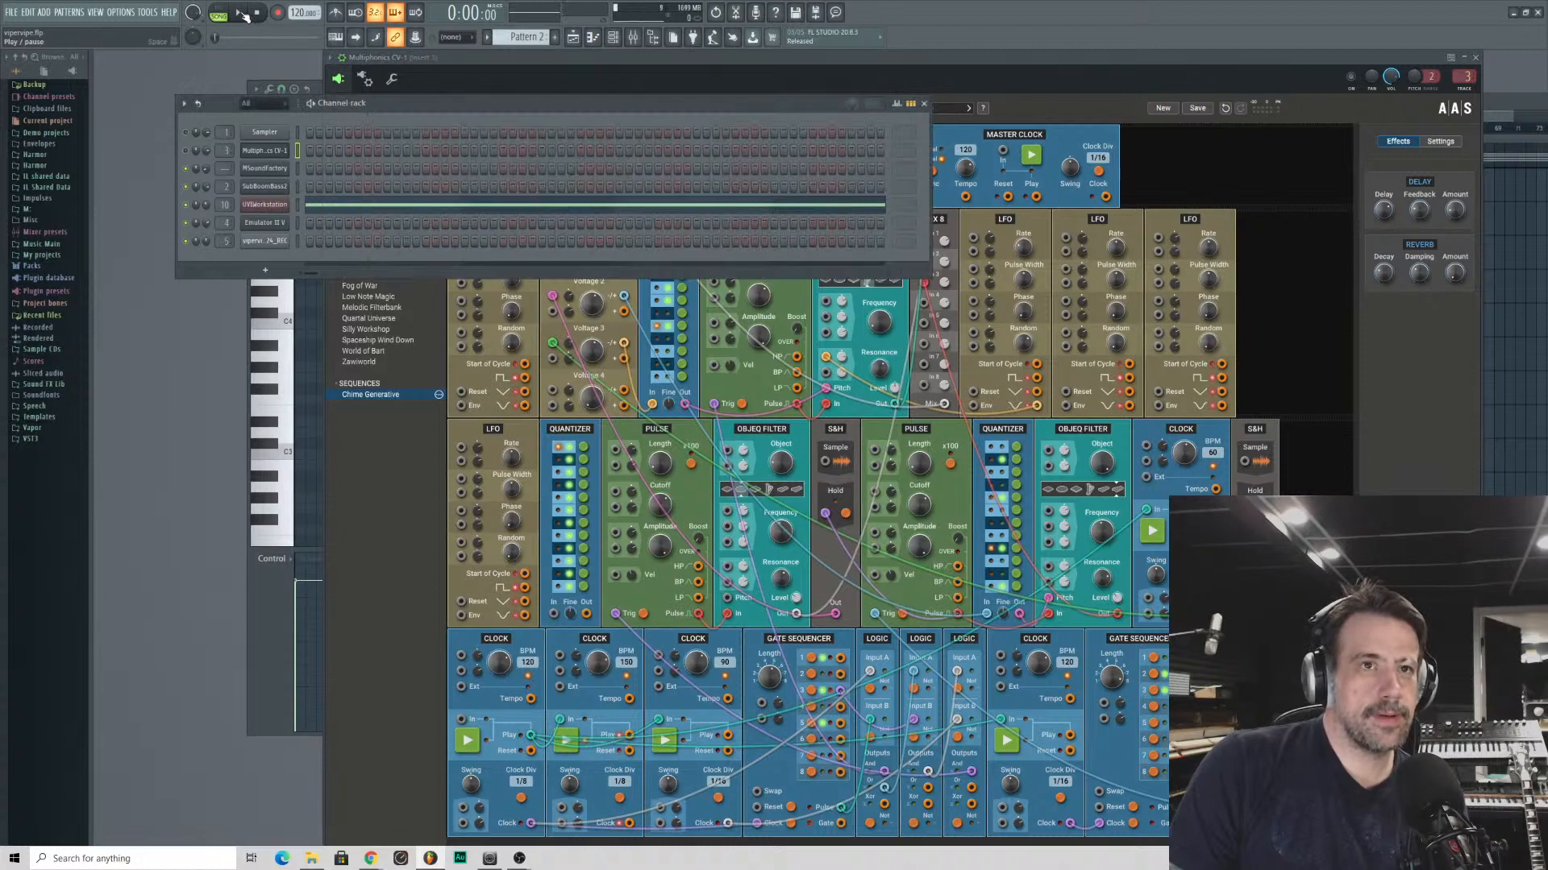
pyautogui.click(272, 604)
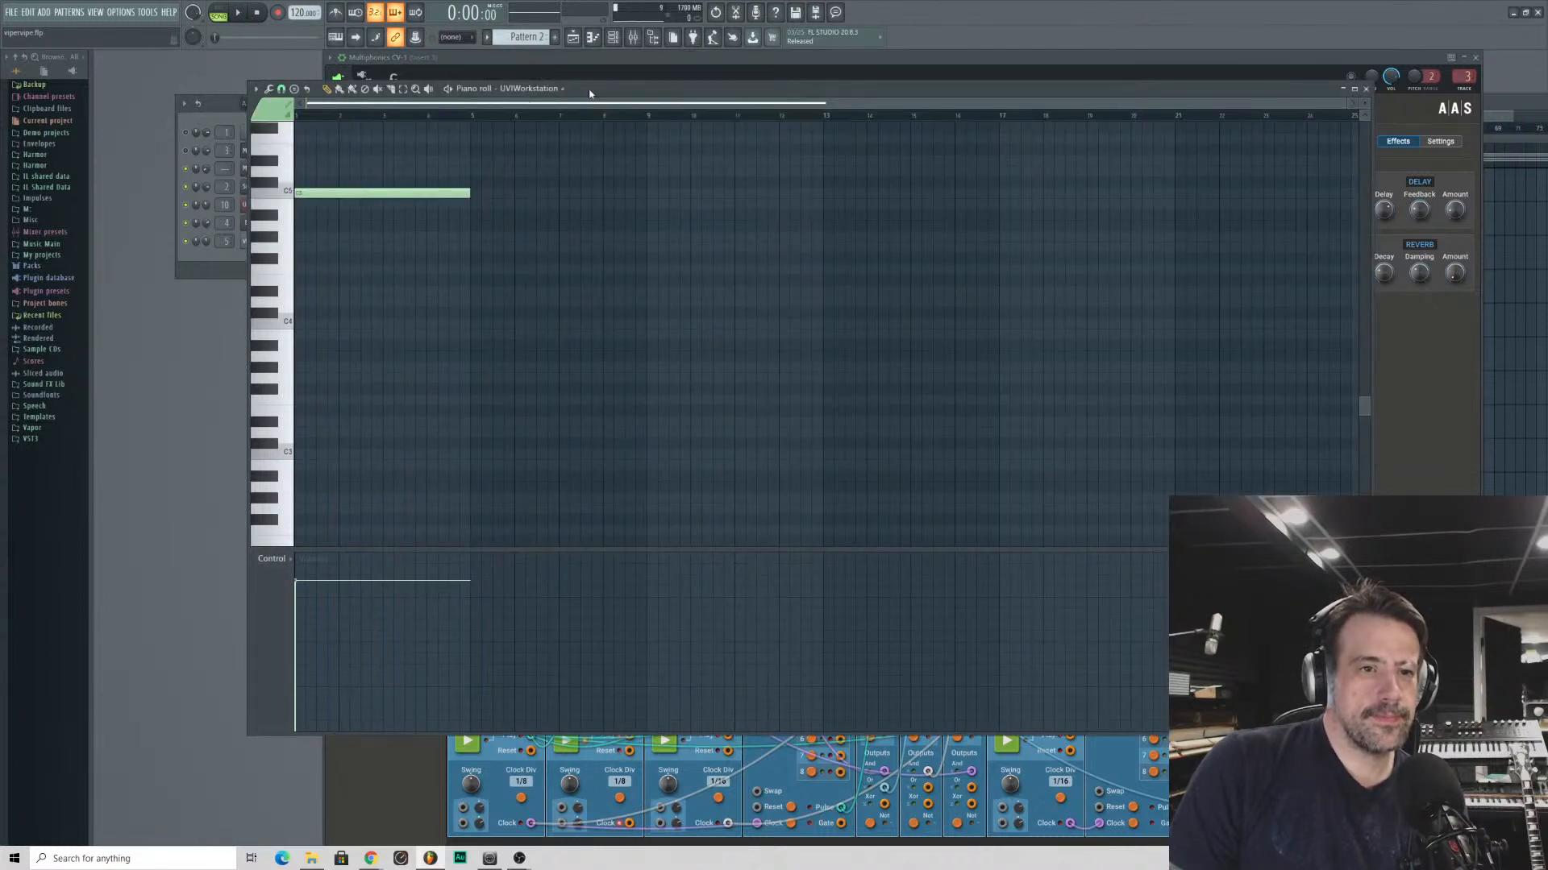
pyautogui.moveTo(590, 94); pyautogui.dragTo(504, 288)
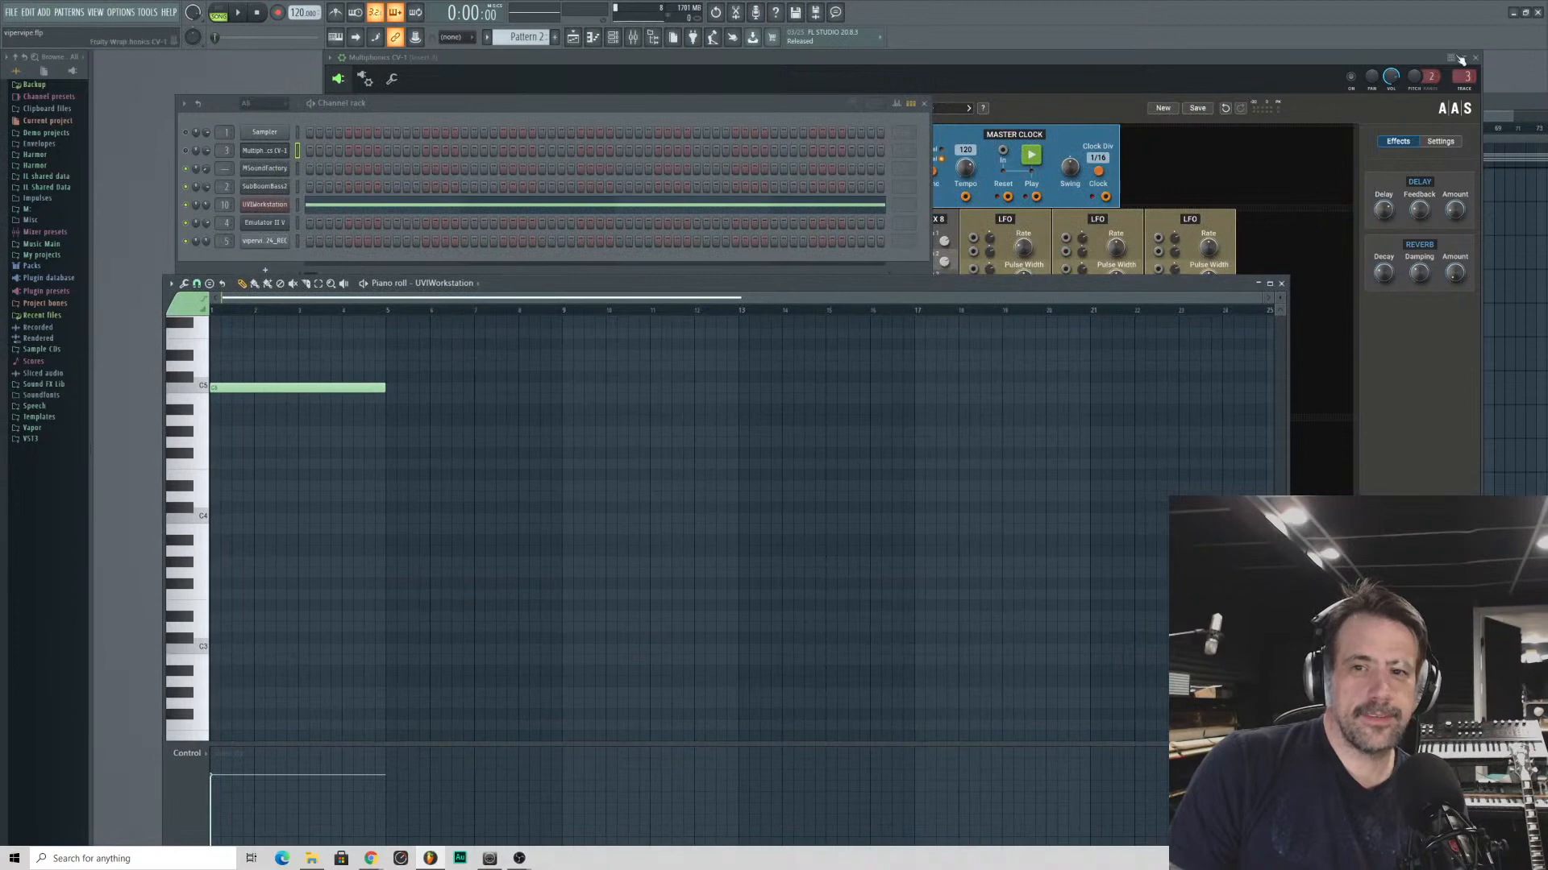
pyautogui.click(1496, 137)
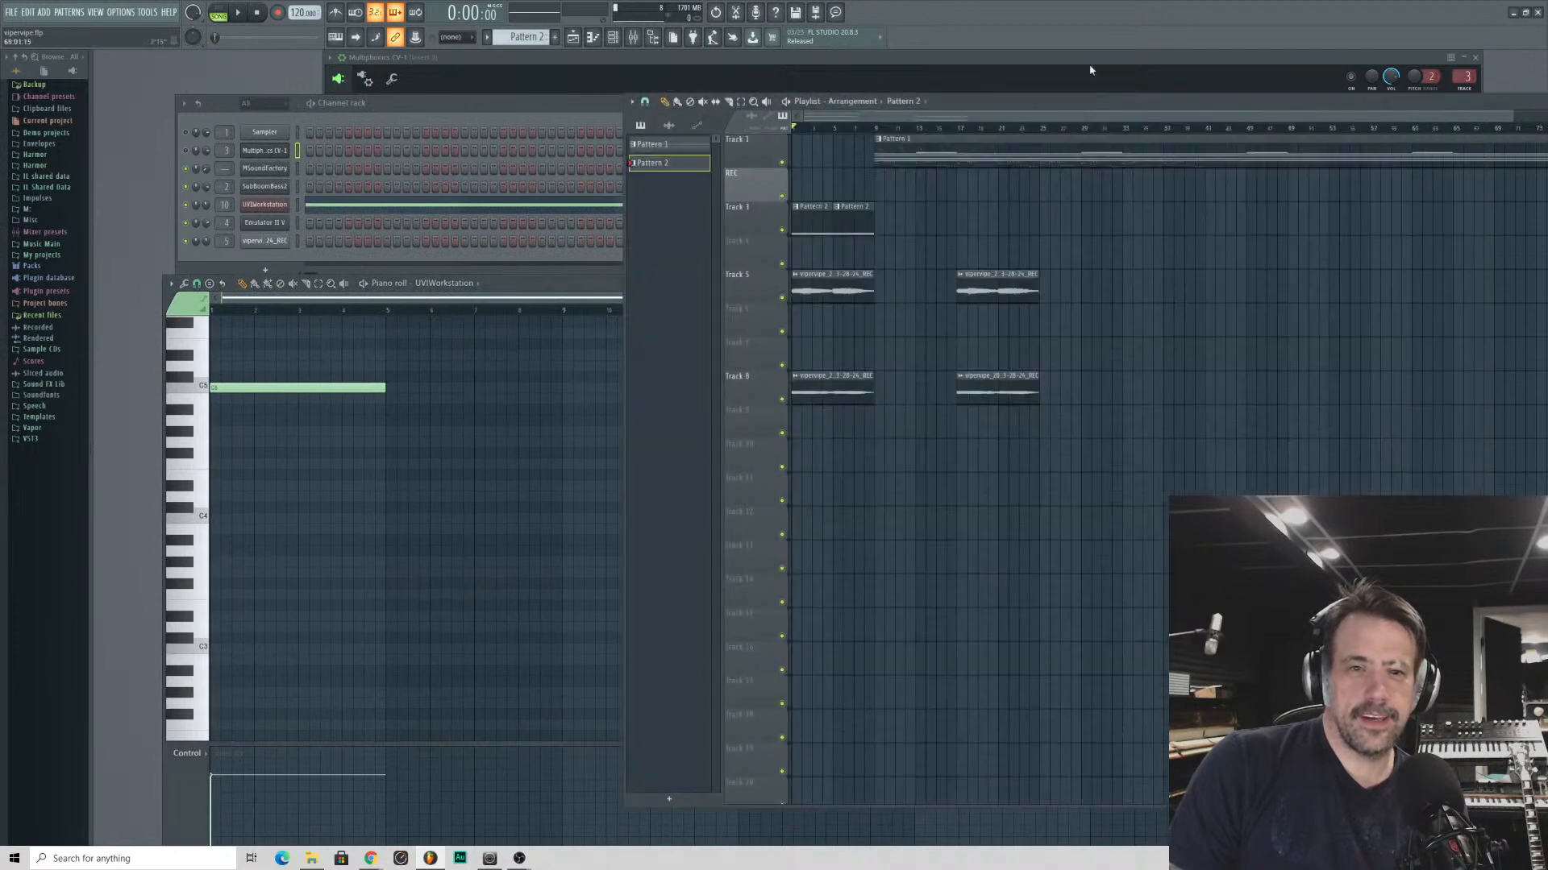
# - Audition the arrangement from bar 5, return to the channel rack and stop playback
pyautogui.click(840, 130)
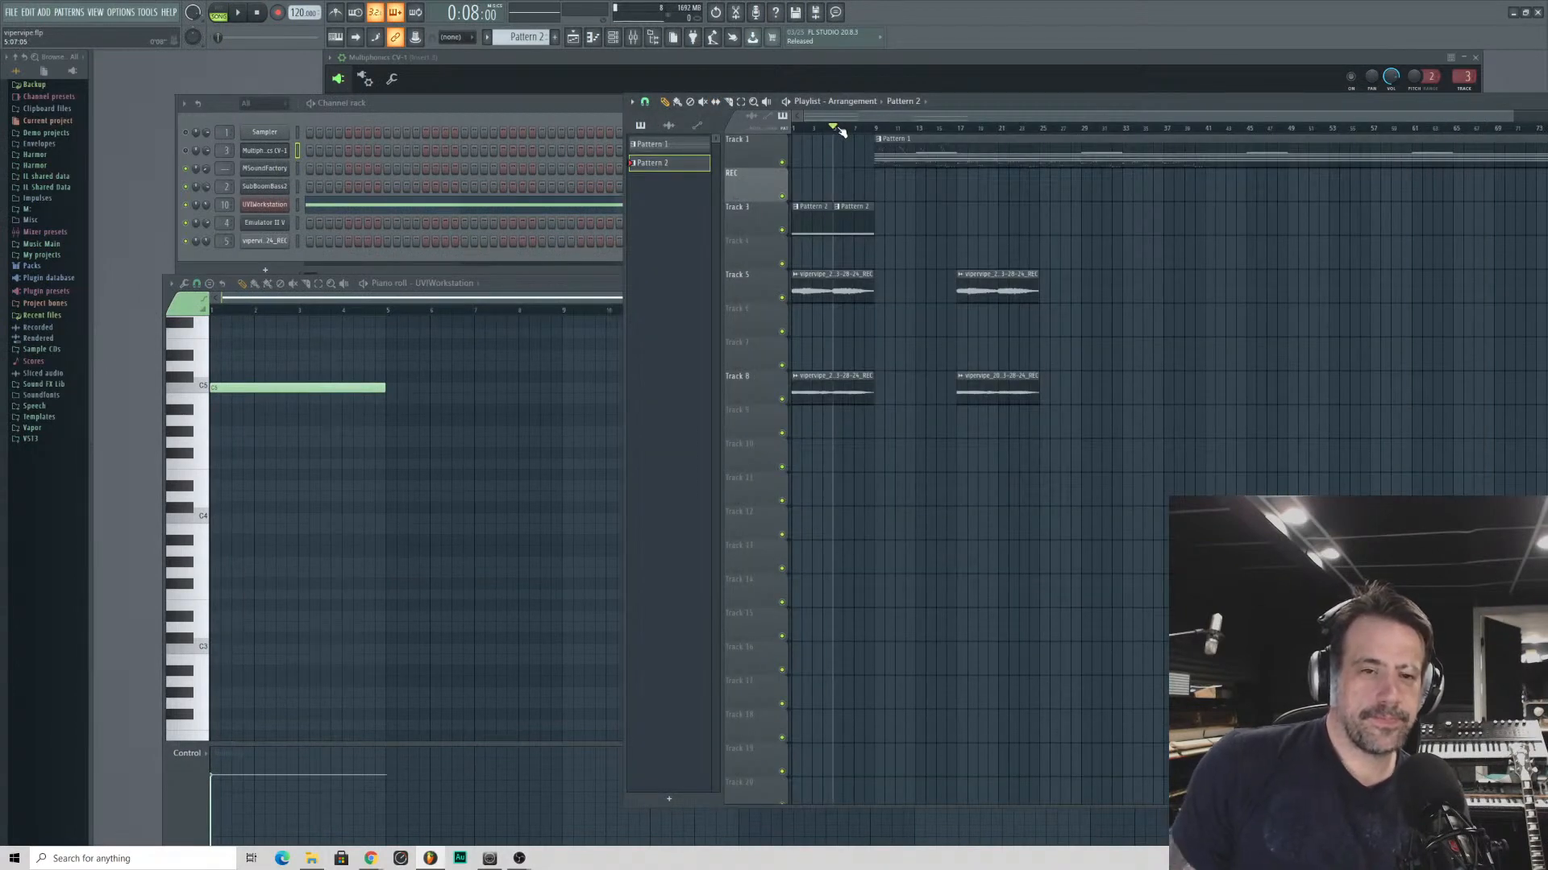
pyautogui.press('space')
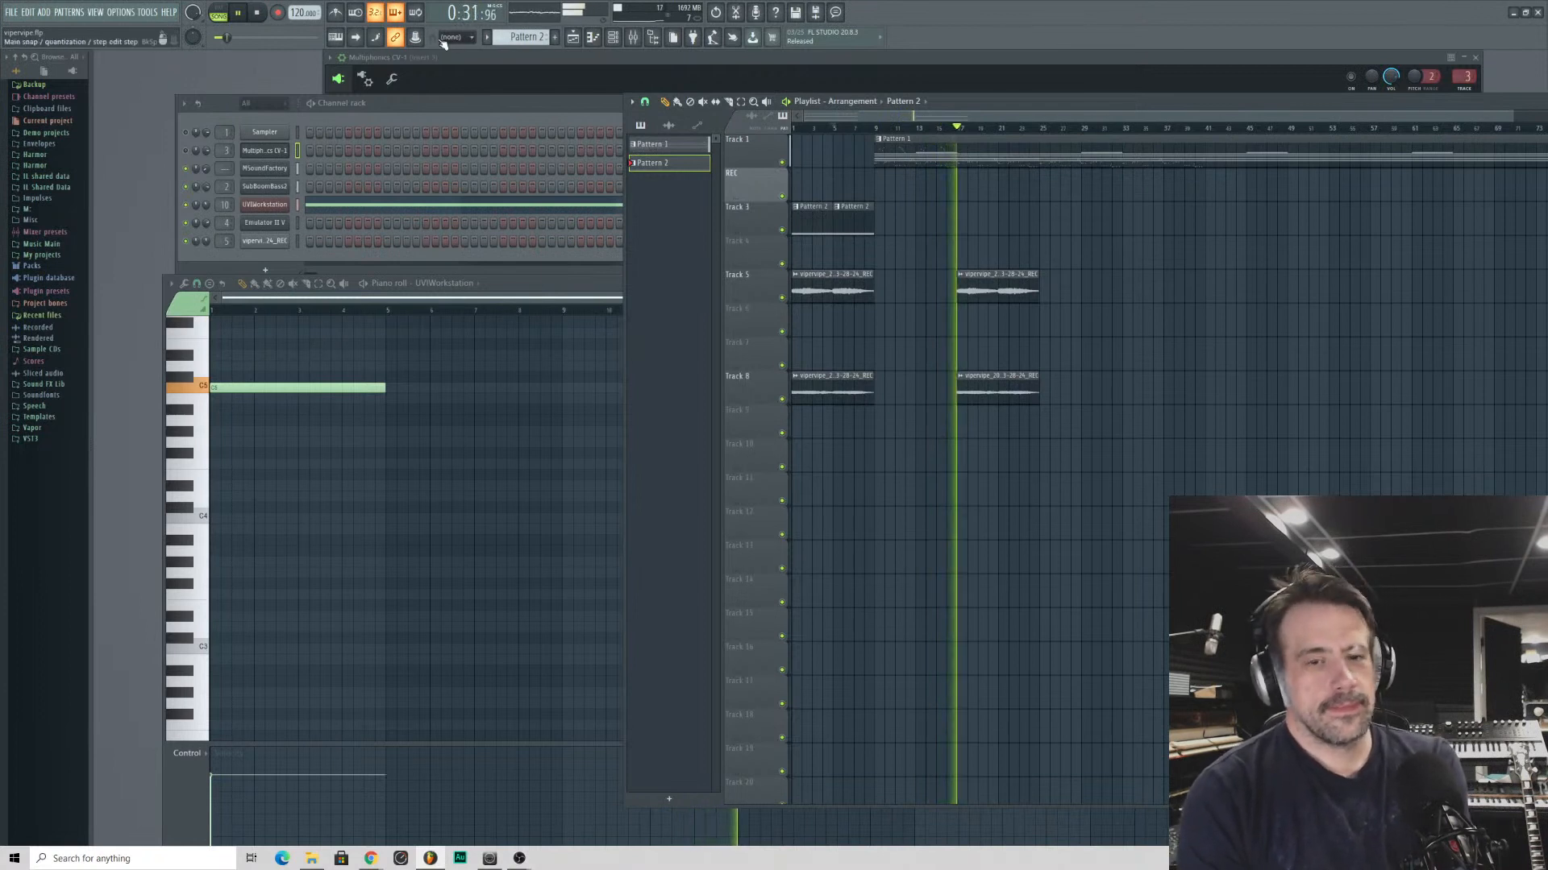
pyautogui.click(374, 107)
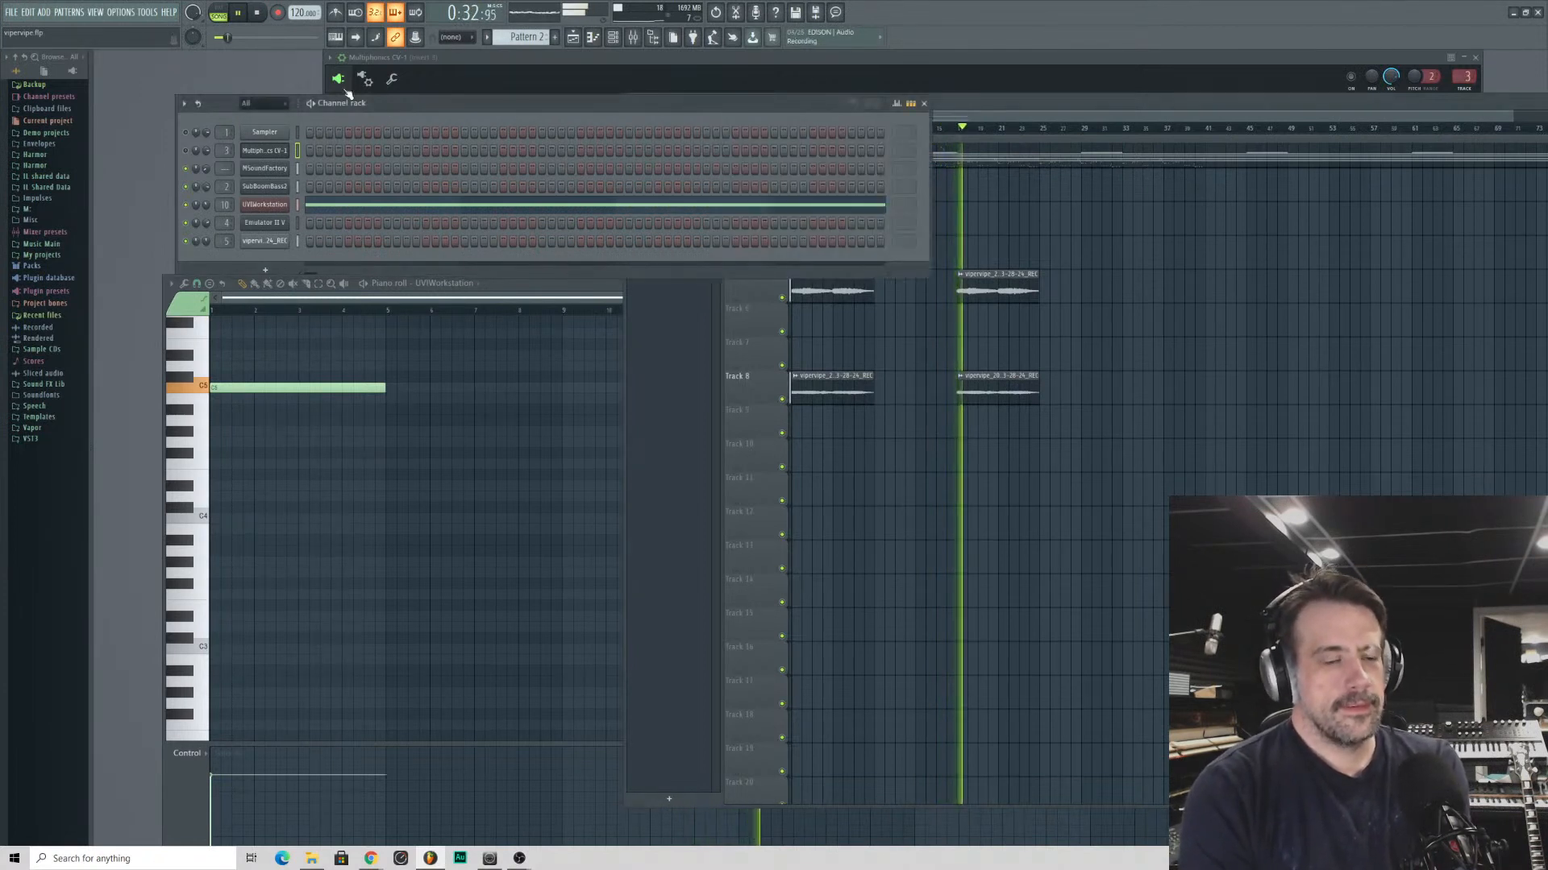
pyautogui.click(260, 13)
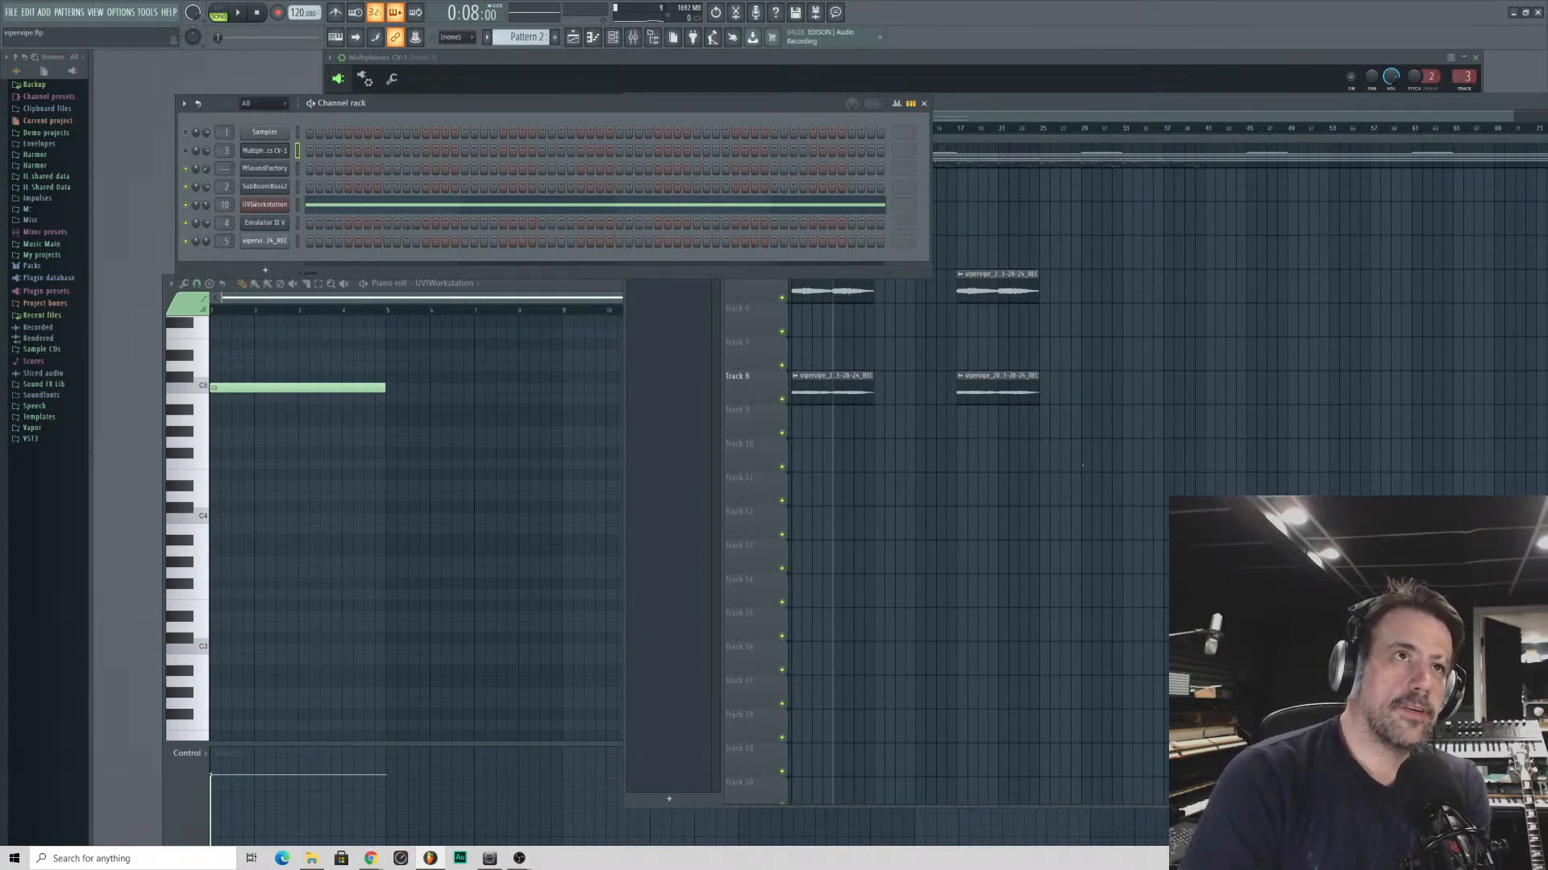
# - Switch to Chrome and examine the features and device list on BOOM Library's EnRage plug-in page
pyautogui.hotkey('alt', 'Tab')
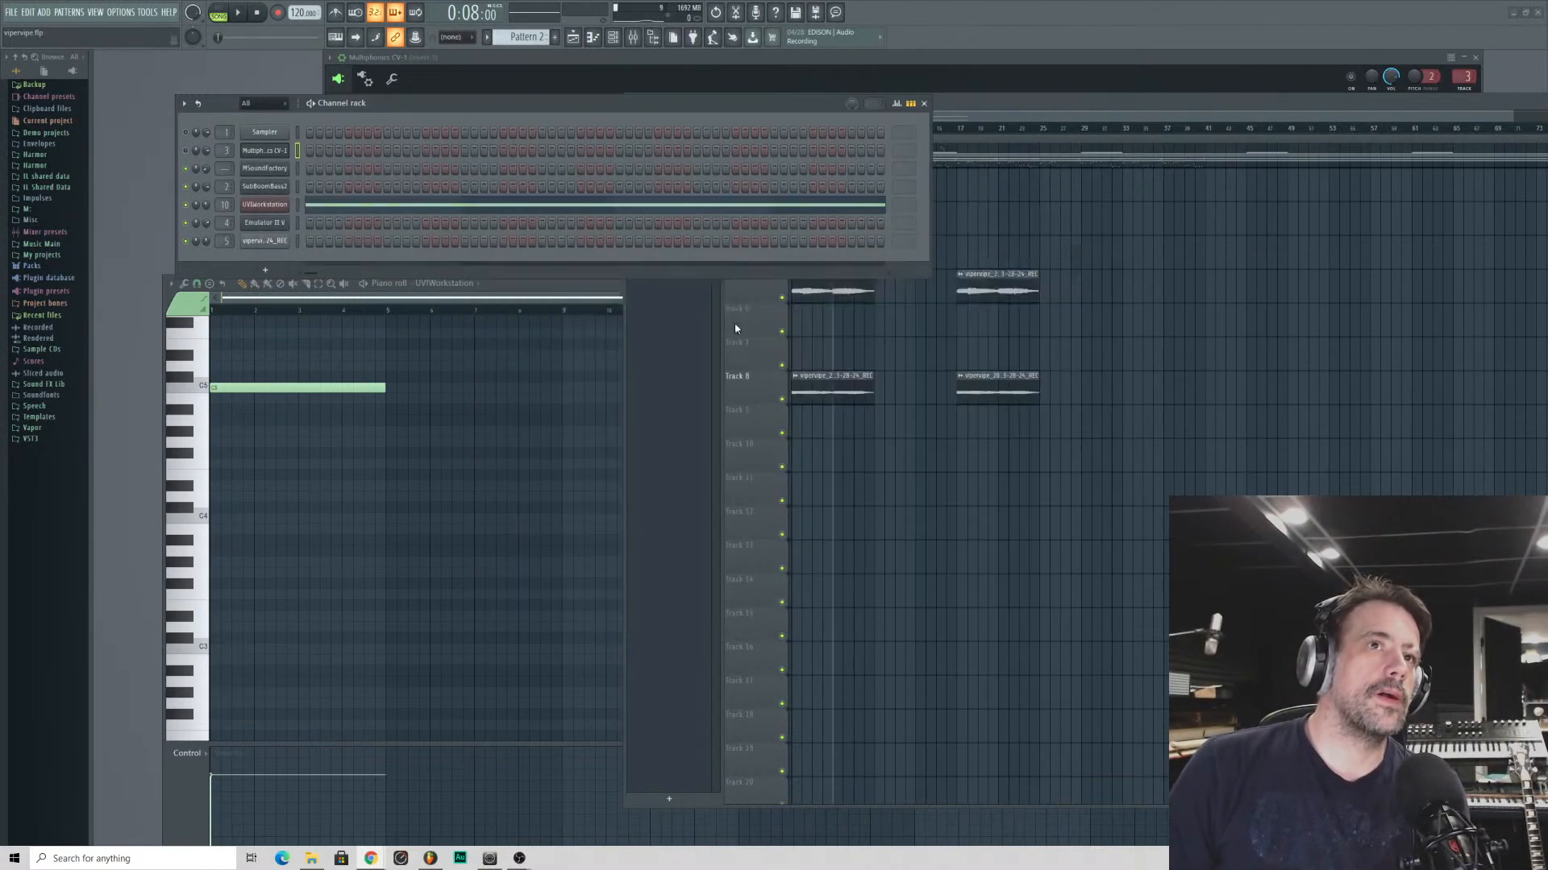
pyautogui.moveTo(723, 276); pyautogui.dragTo(656, 102)
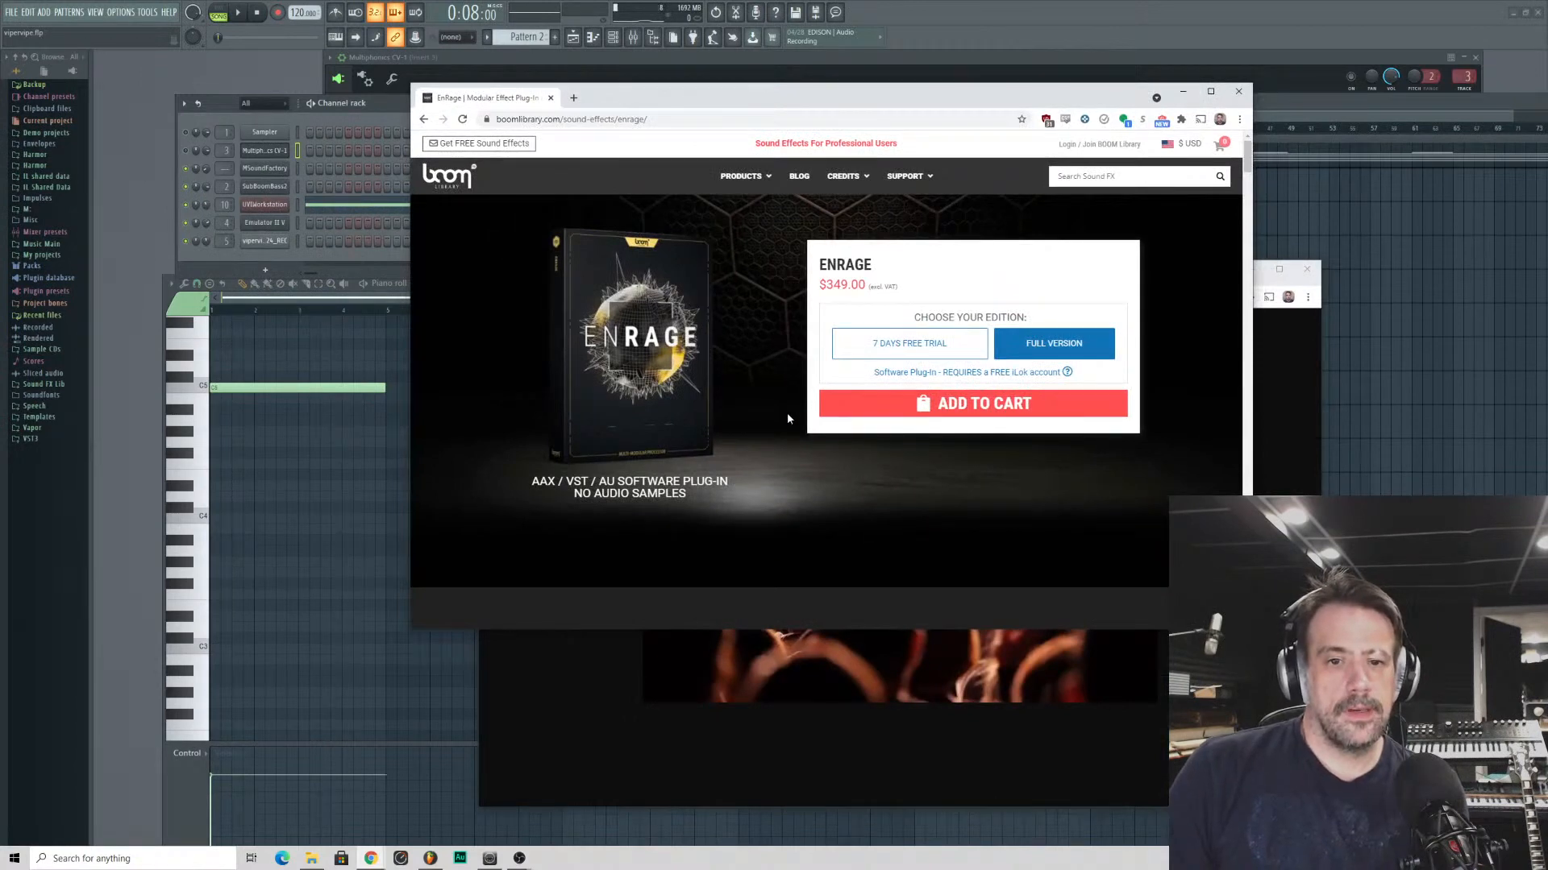
pyautogui.scroll(-10, 646, 480)
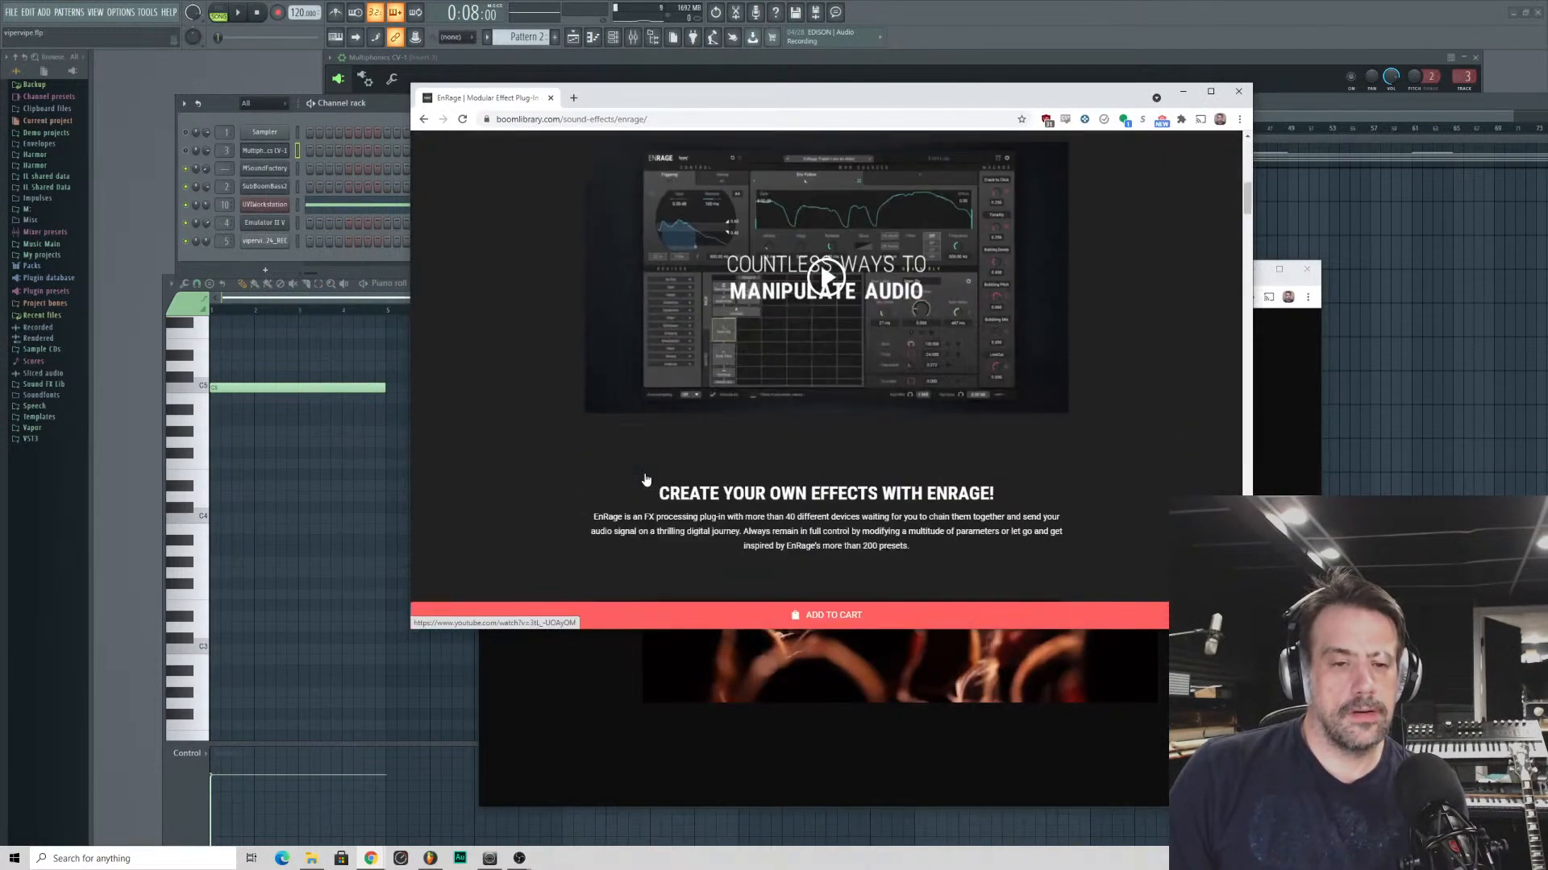
pyautogui.scroll(1, 645, 478)
pyautogui.scroll(-3, 867, 354)
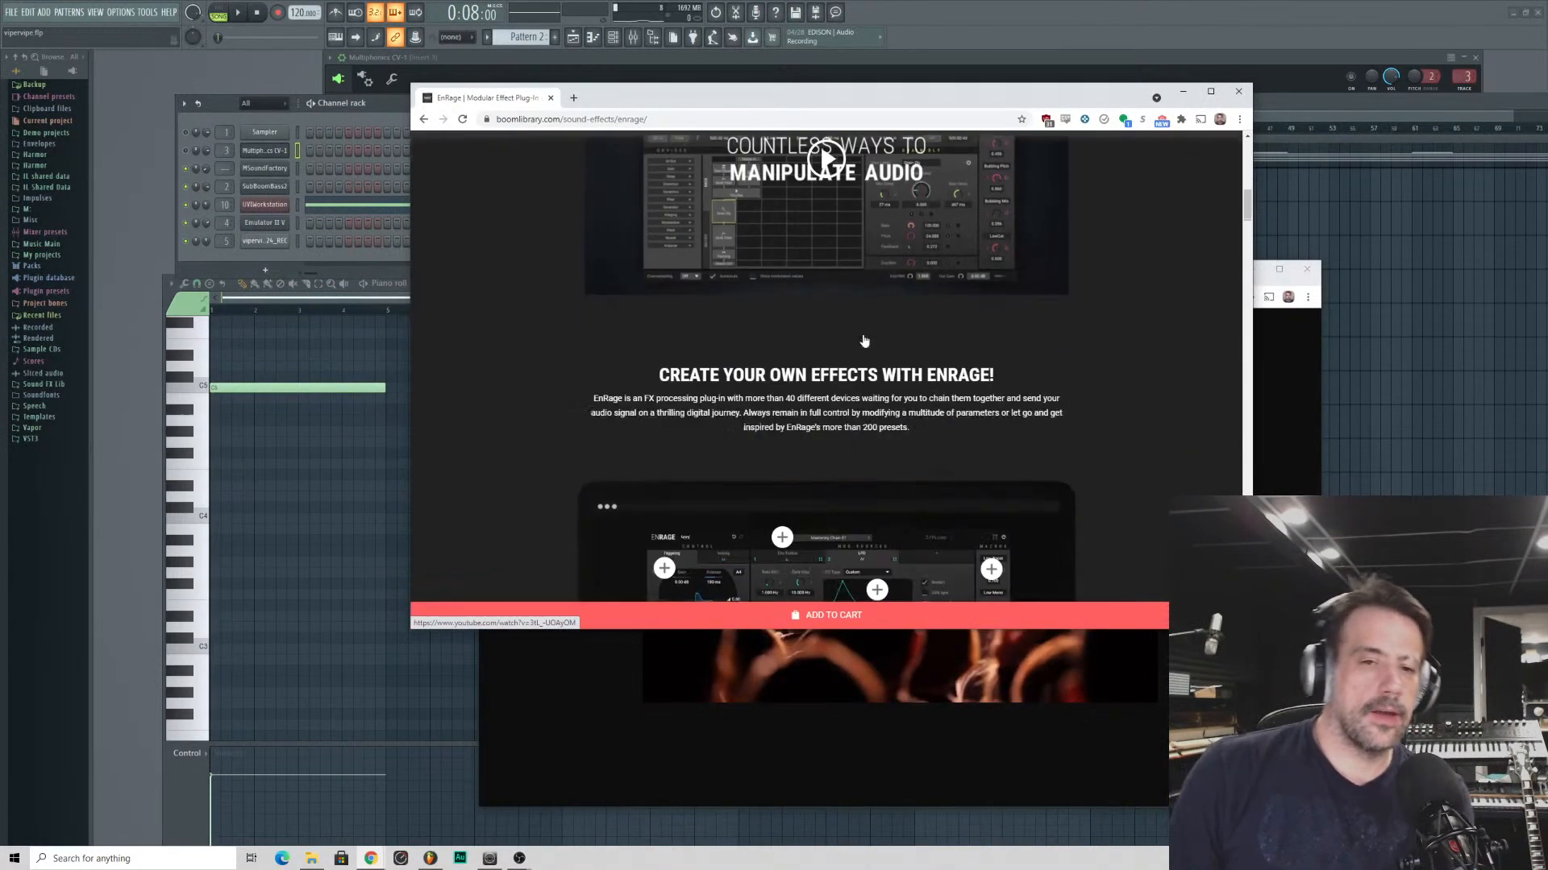
pyautogui.scroll(-4, 870, 335)
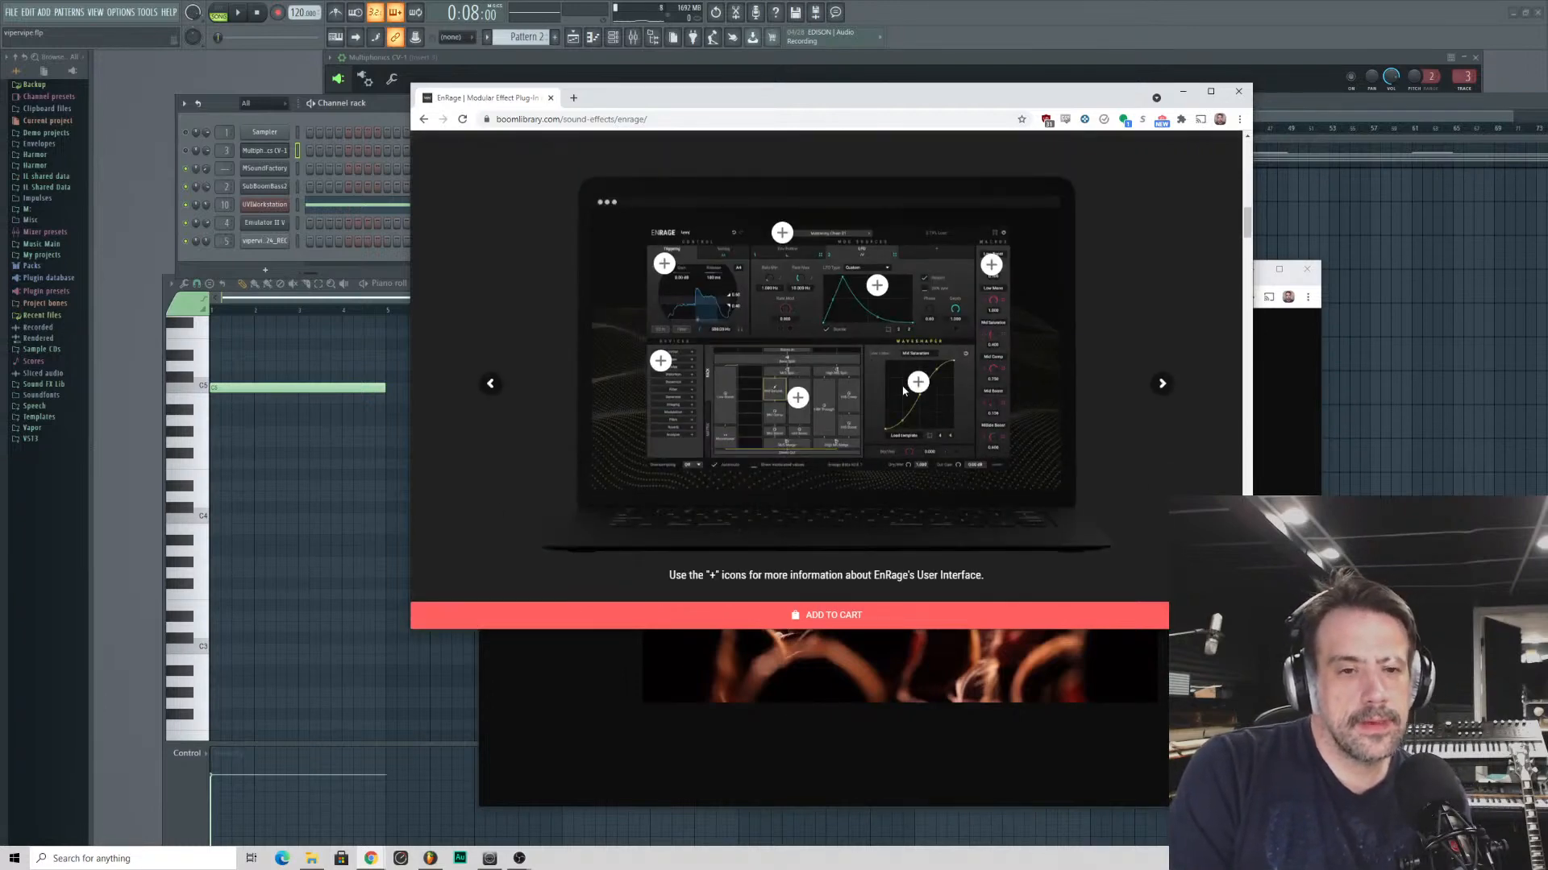
pyautogui.scroll(-5, 899, 388)
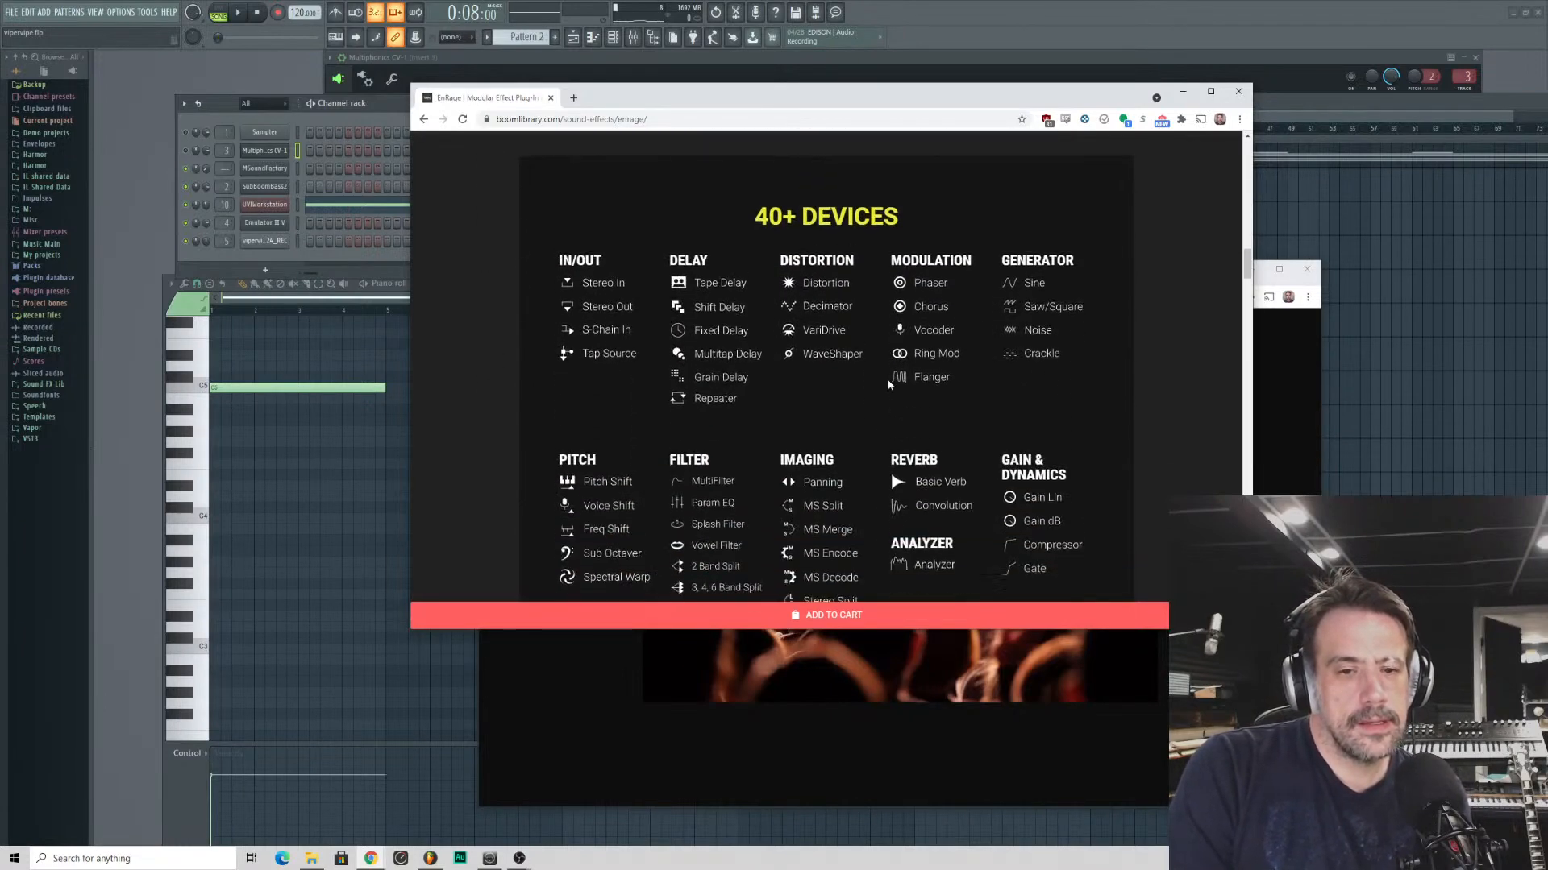
pyautogui.scroll(-2, 889, 384)
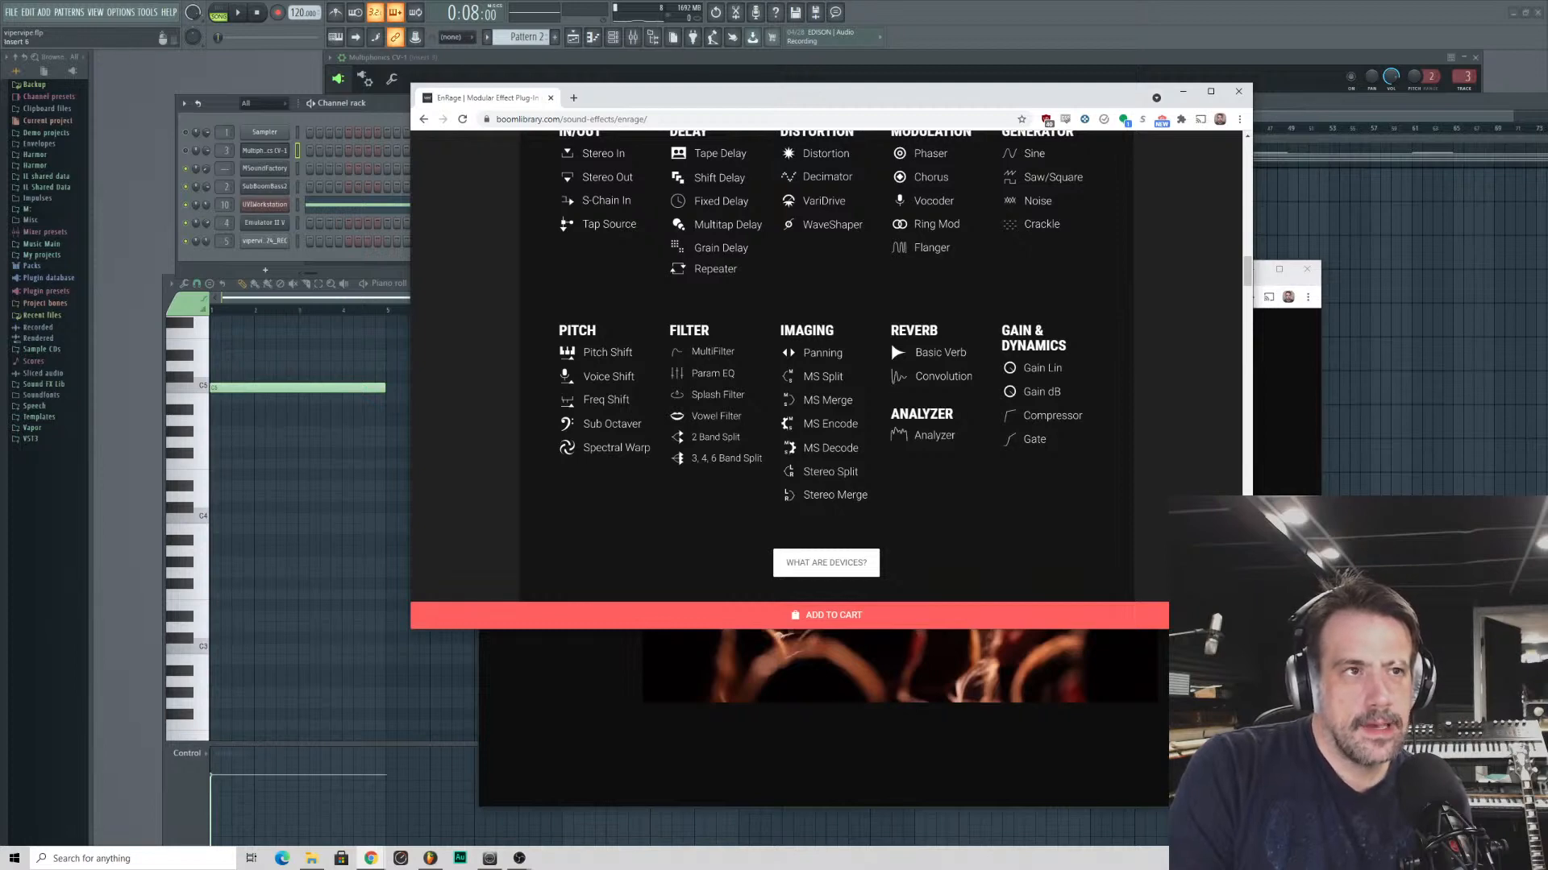
# - Switch to FL Studio and load Unfiltered Audio Byome into effect slot 6 of mixer insert 13
pyautogui.hotkey('alt', 'Tab')
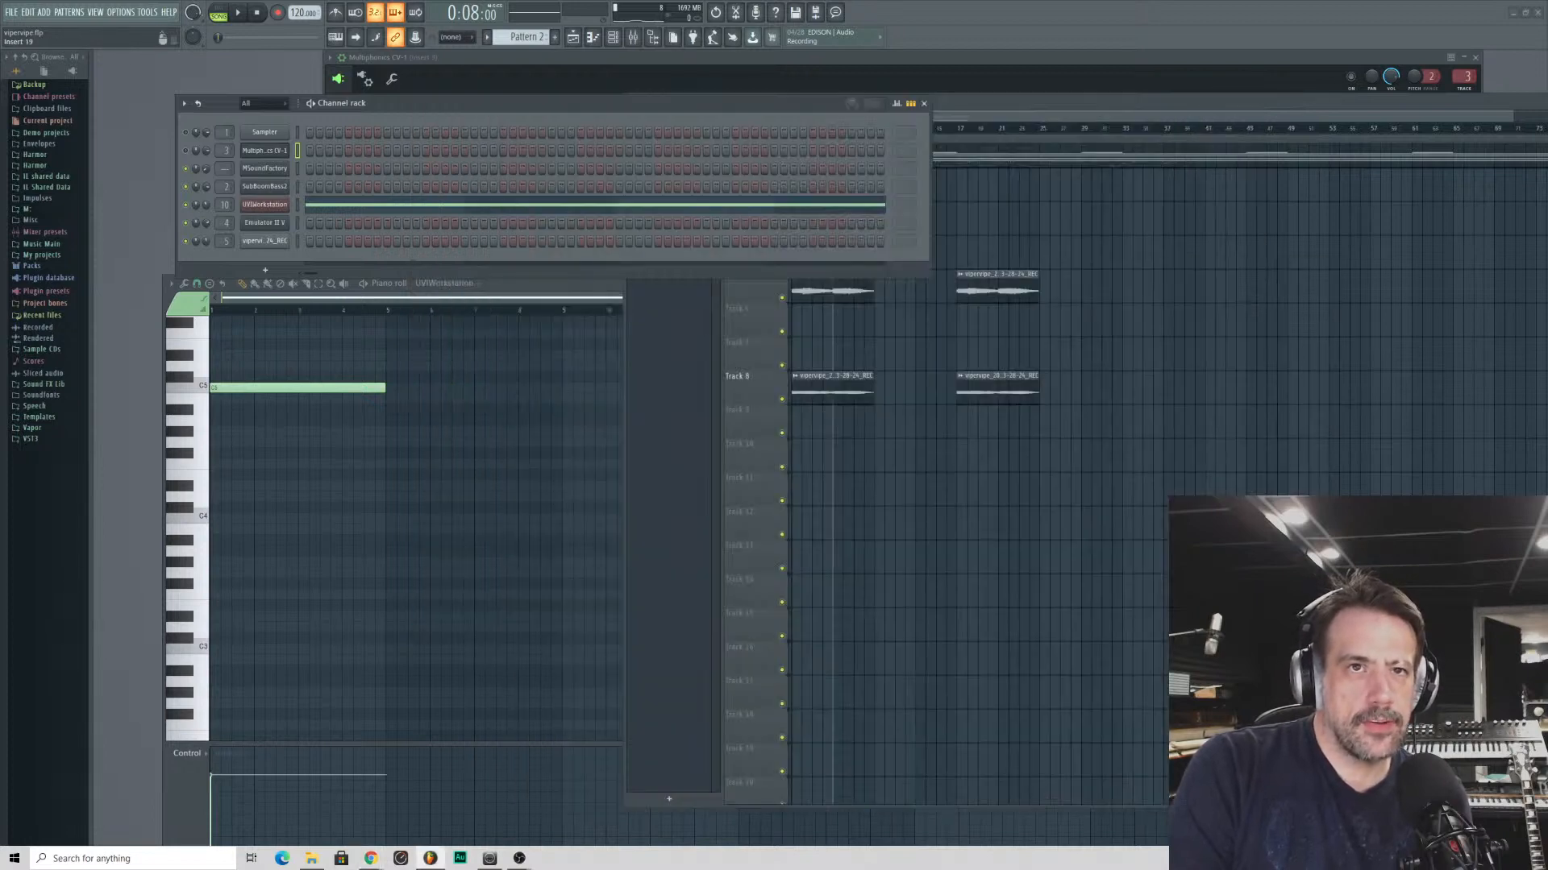
pyautogui.press('F9')
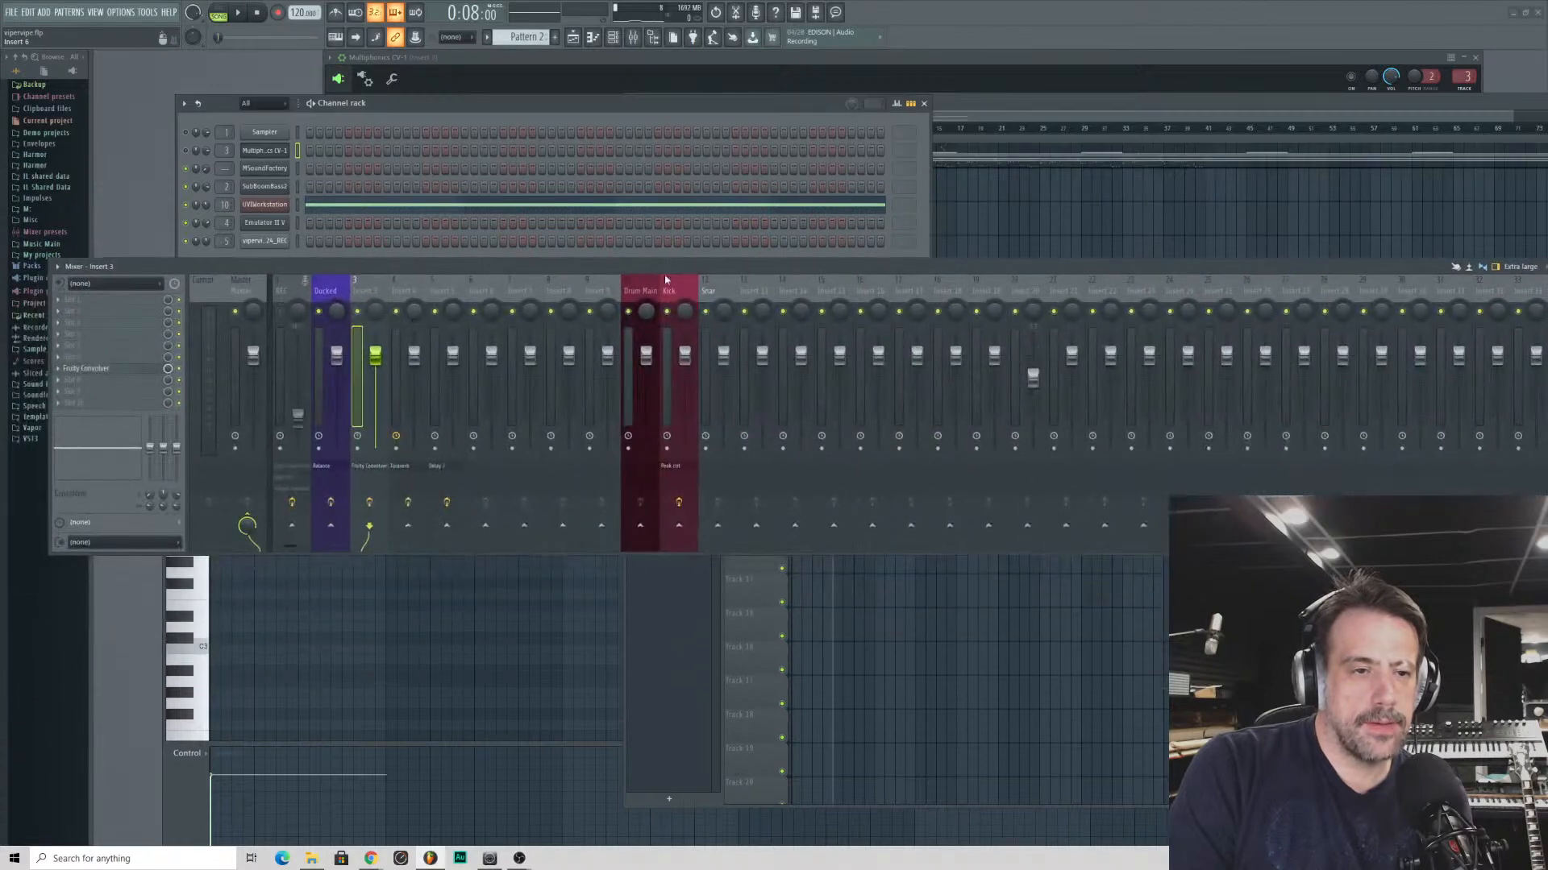
pyautogui.click(762, 297)
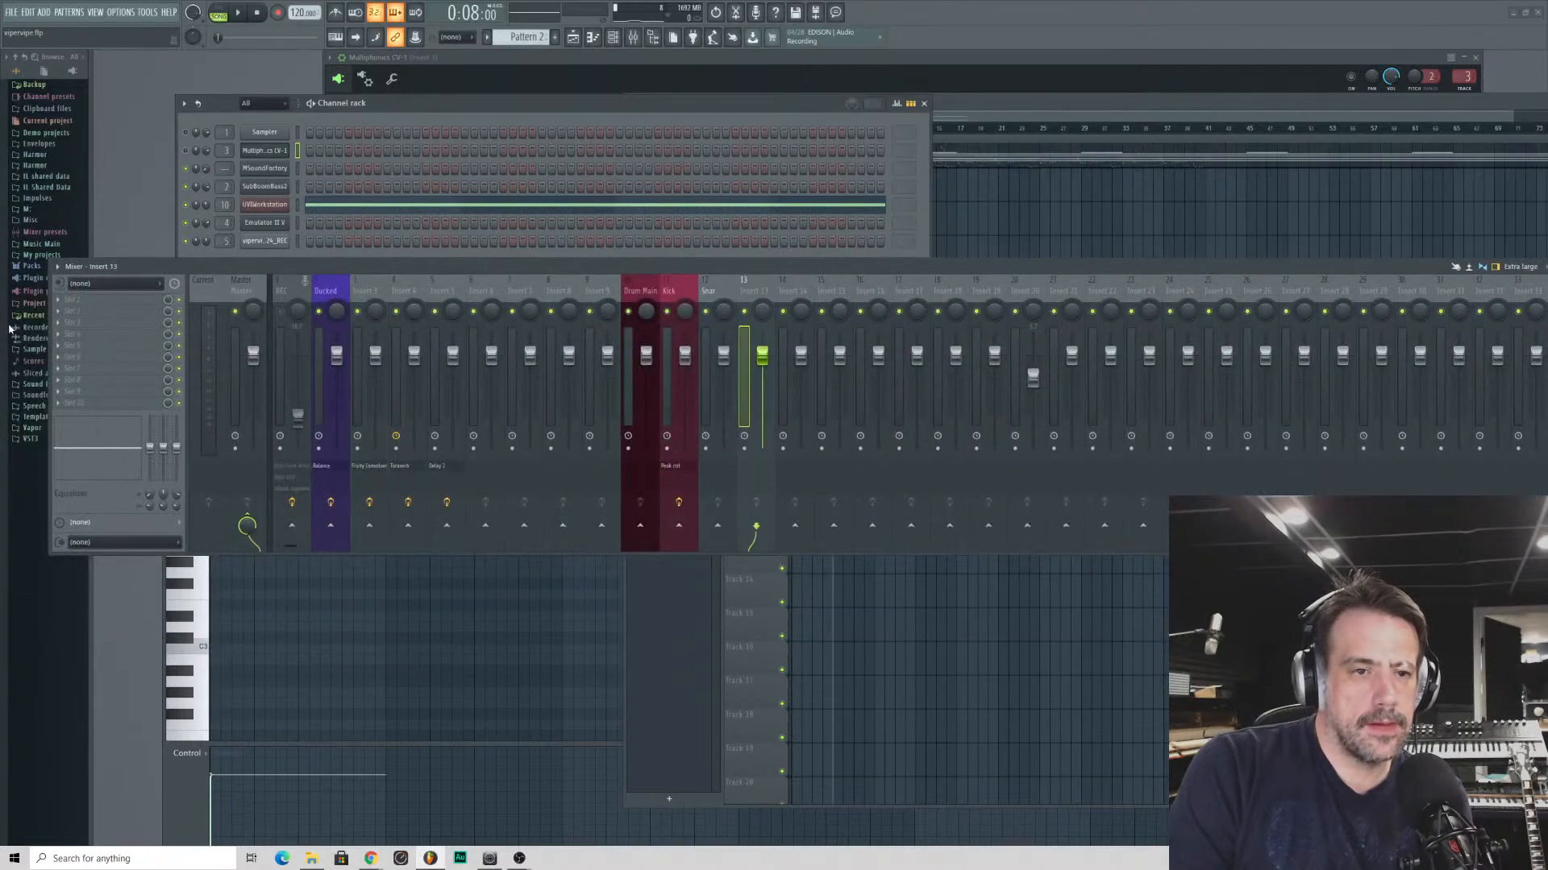
pyautogui.click(63, 360)
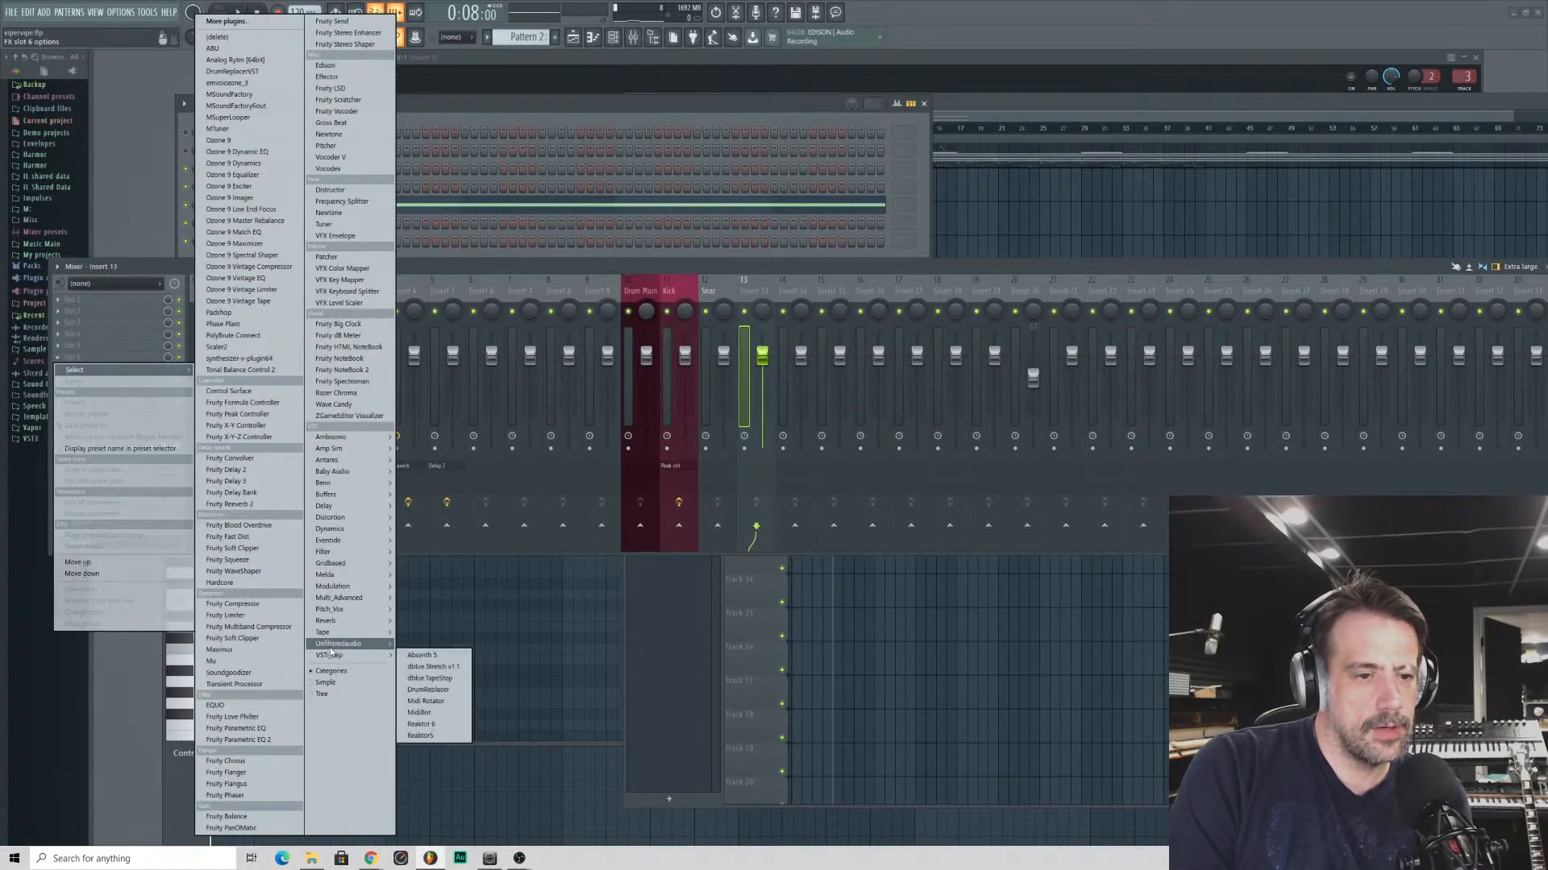
pyautogui.moveTo(332, 645)
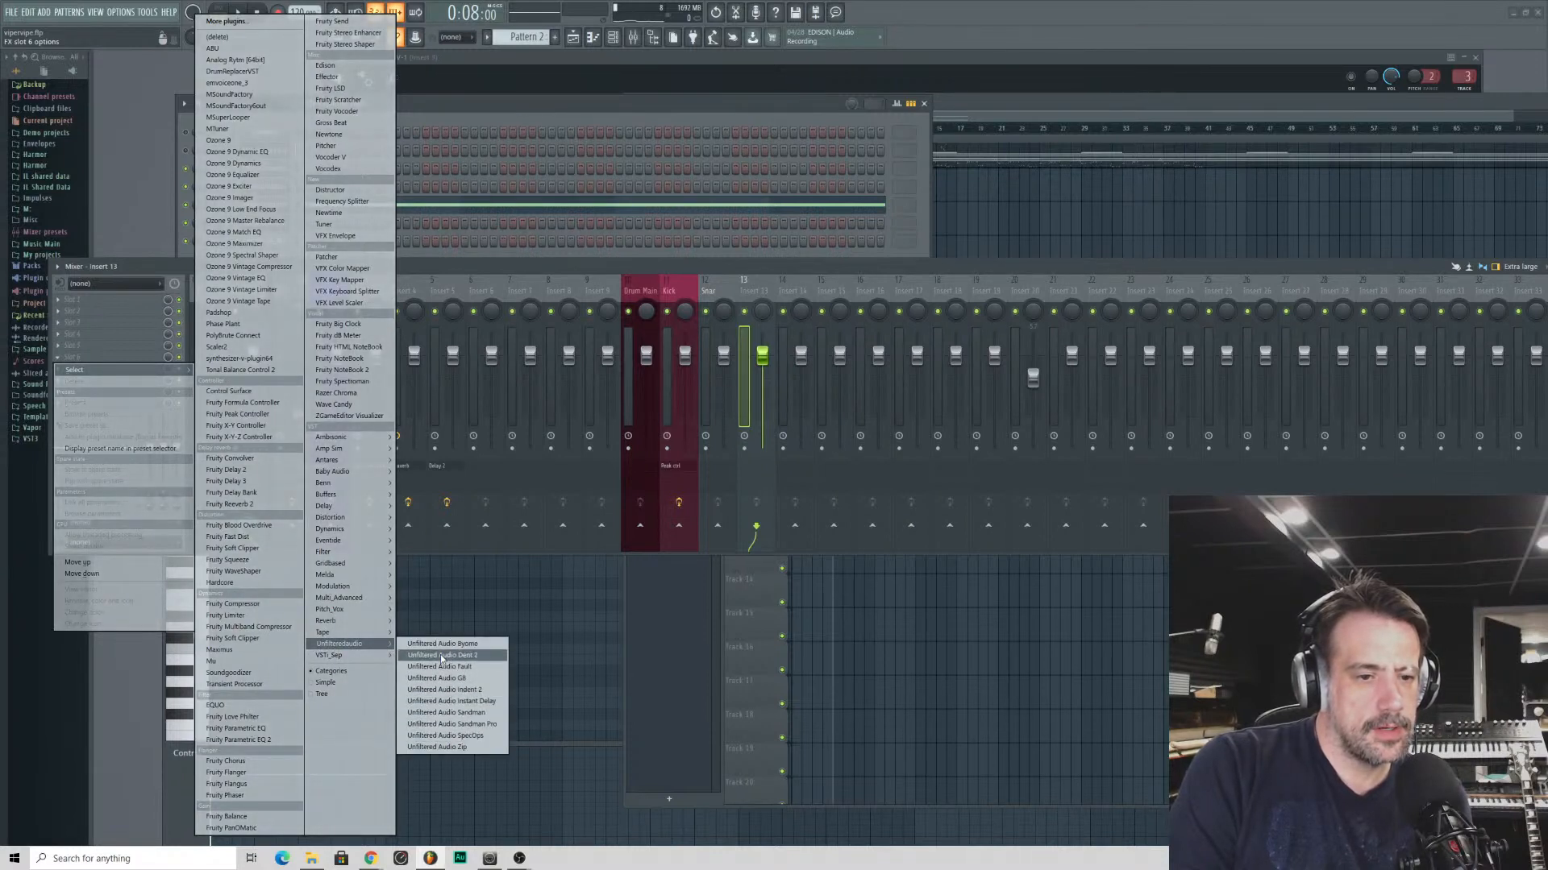
pyautogui.click(442, 644)
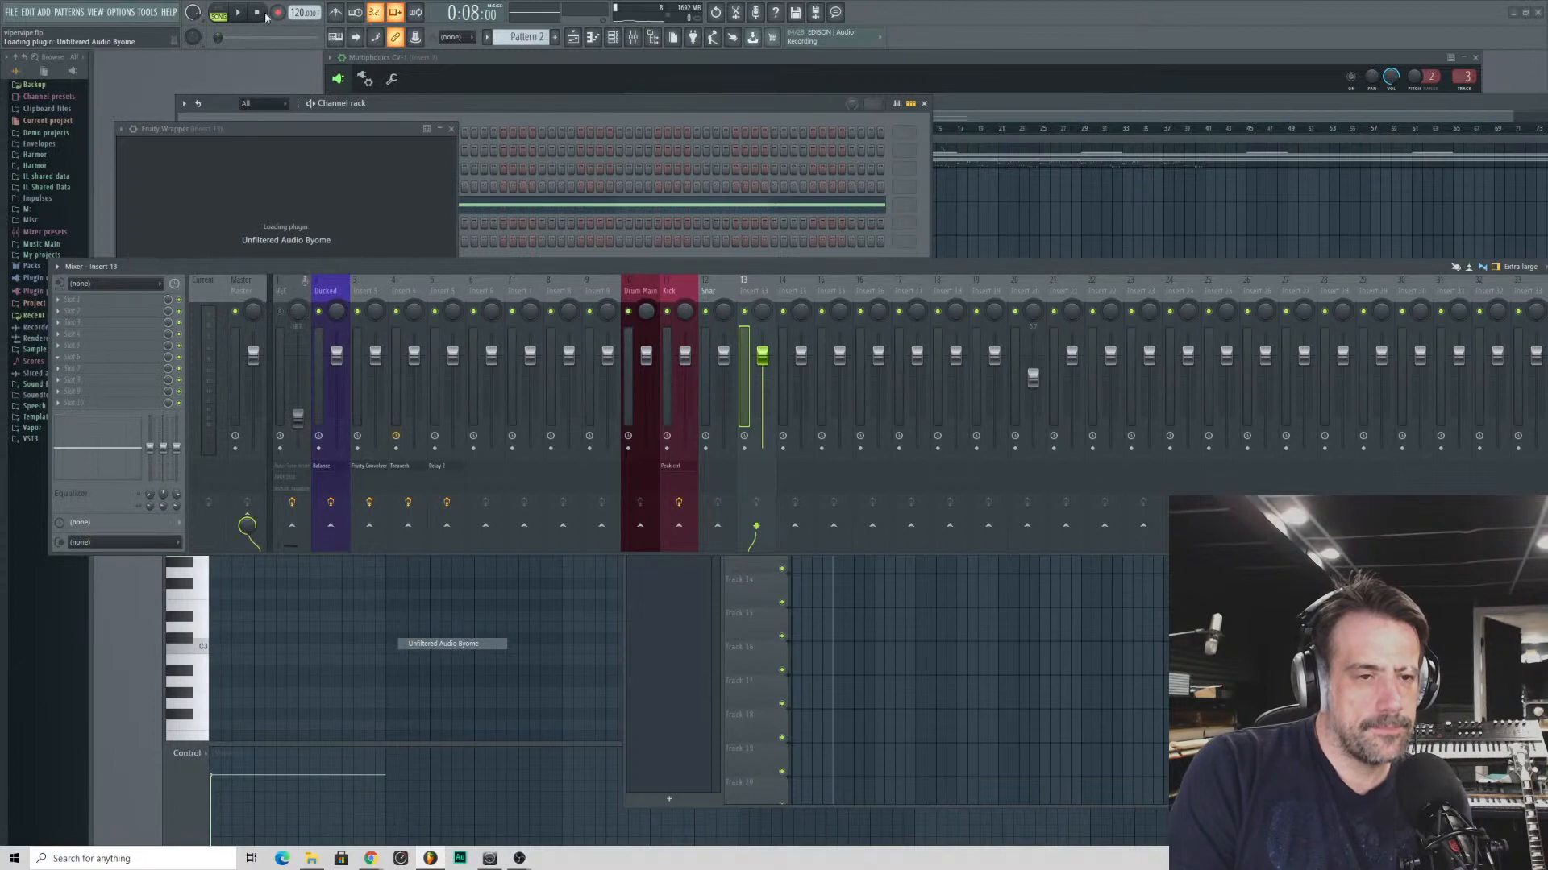
pyautogui.moveTo(269, 134); pyautogui.dragTo(699, 146)
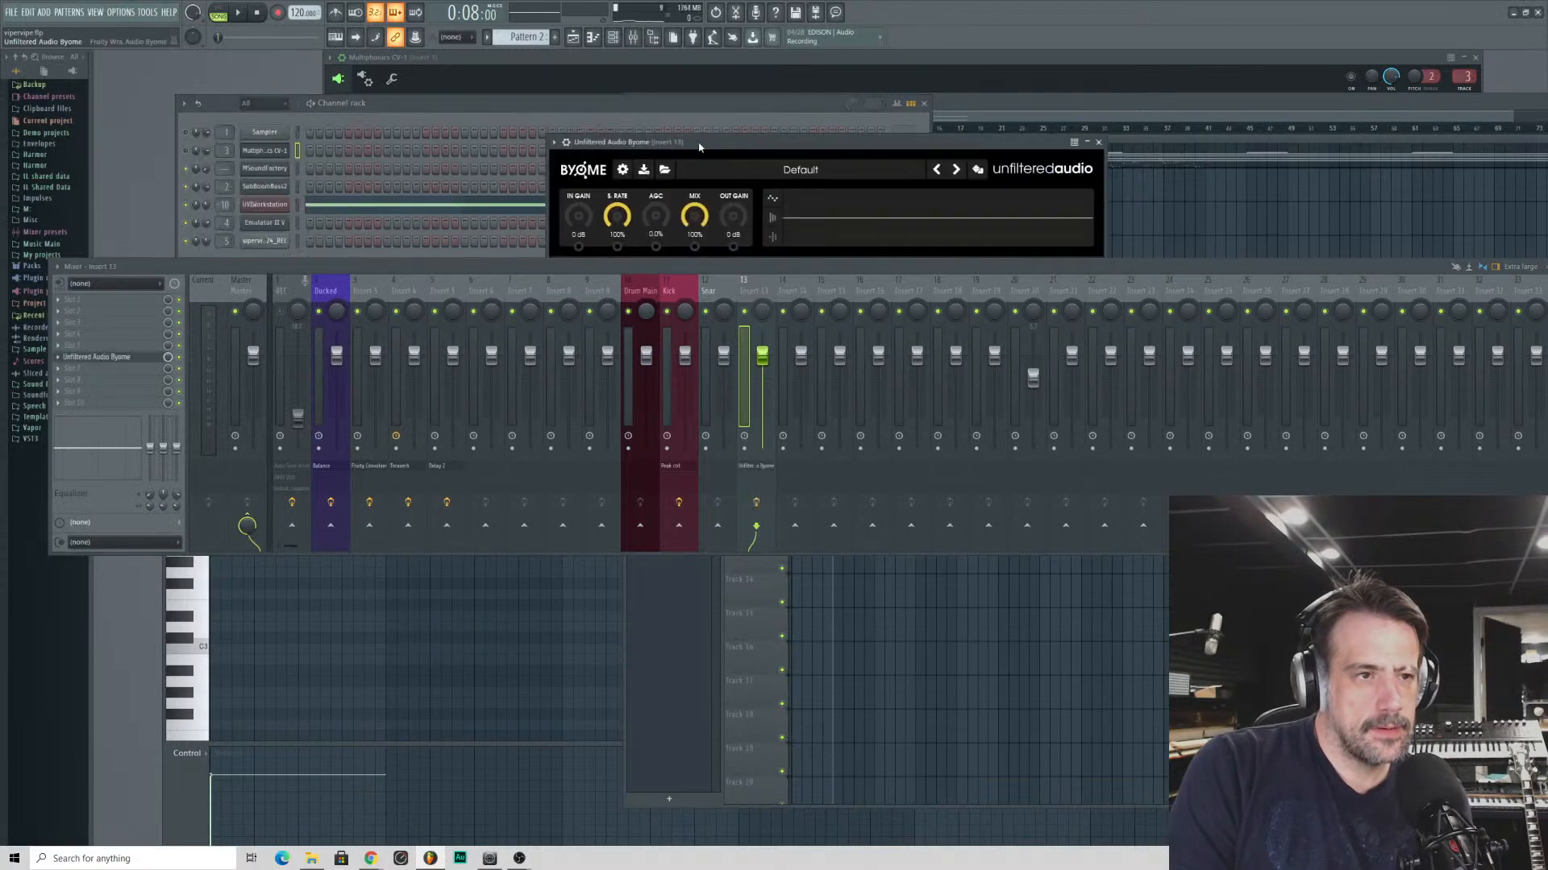
# - Hide the mixer and load the C Aeolian Shadow artist preset from Byome's user presets
pyautogui.click(748, 166)
pyautogui.click(476, 311)
pyautogui.moveTo(482, 260); pyautogui.dragTo(456, 0)
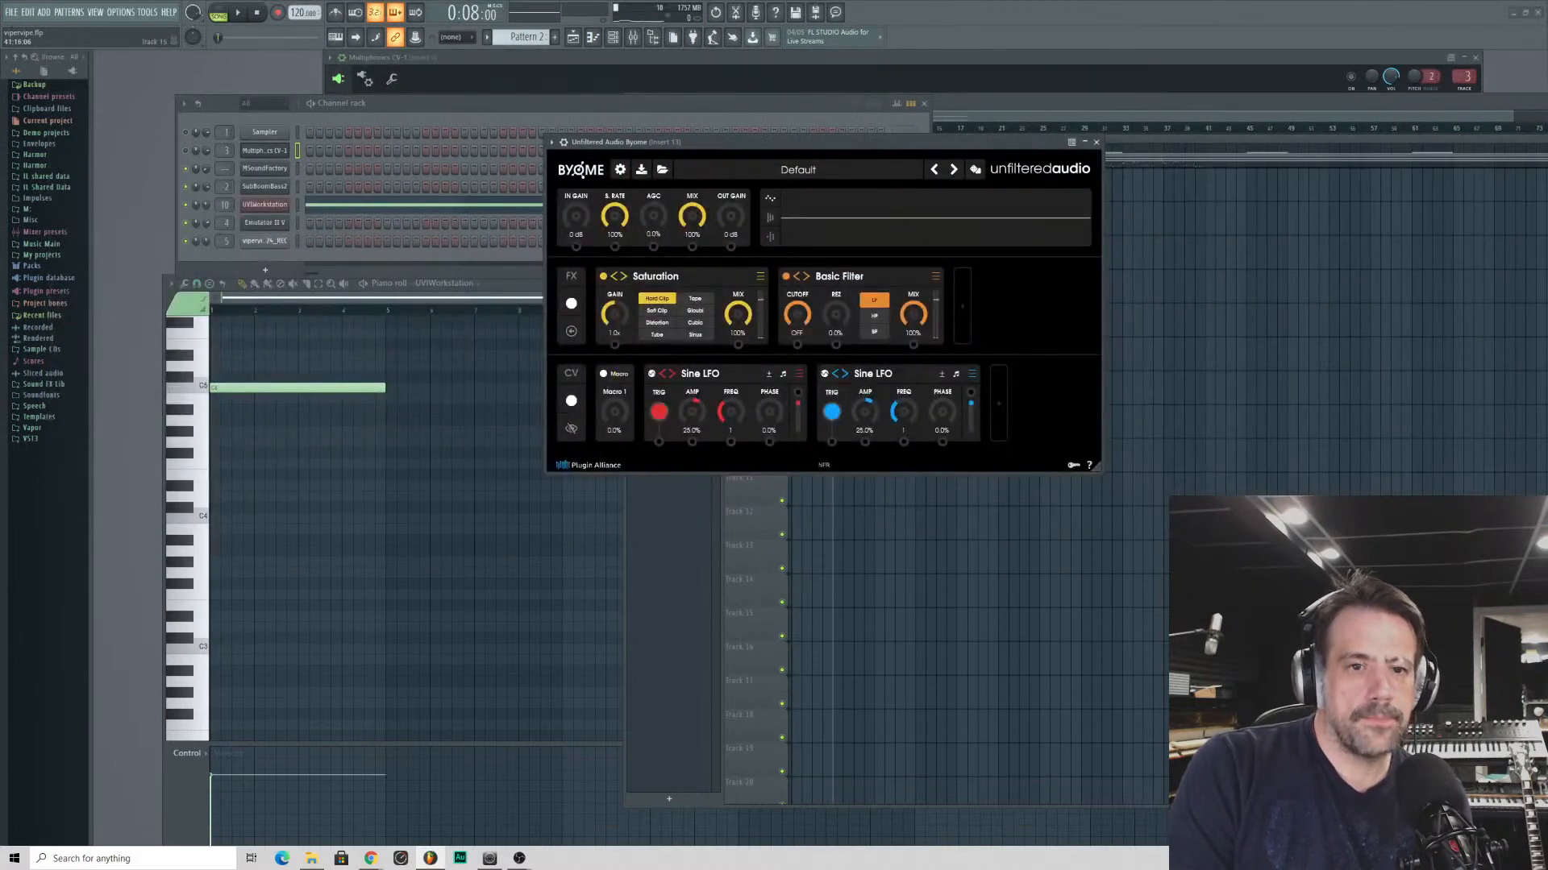
pyautogui.click(756, 170)
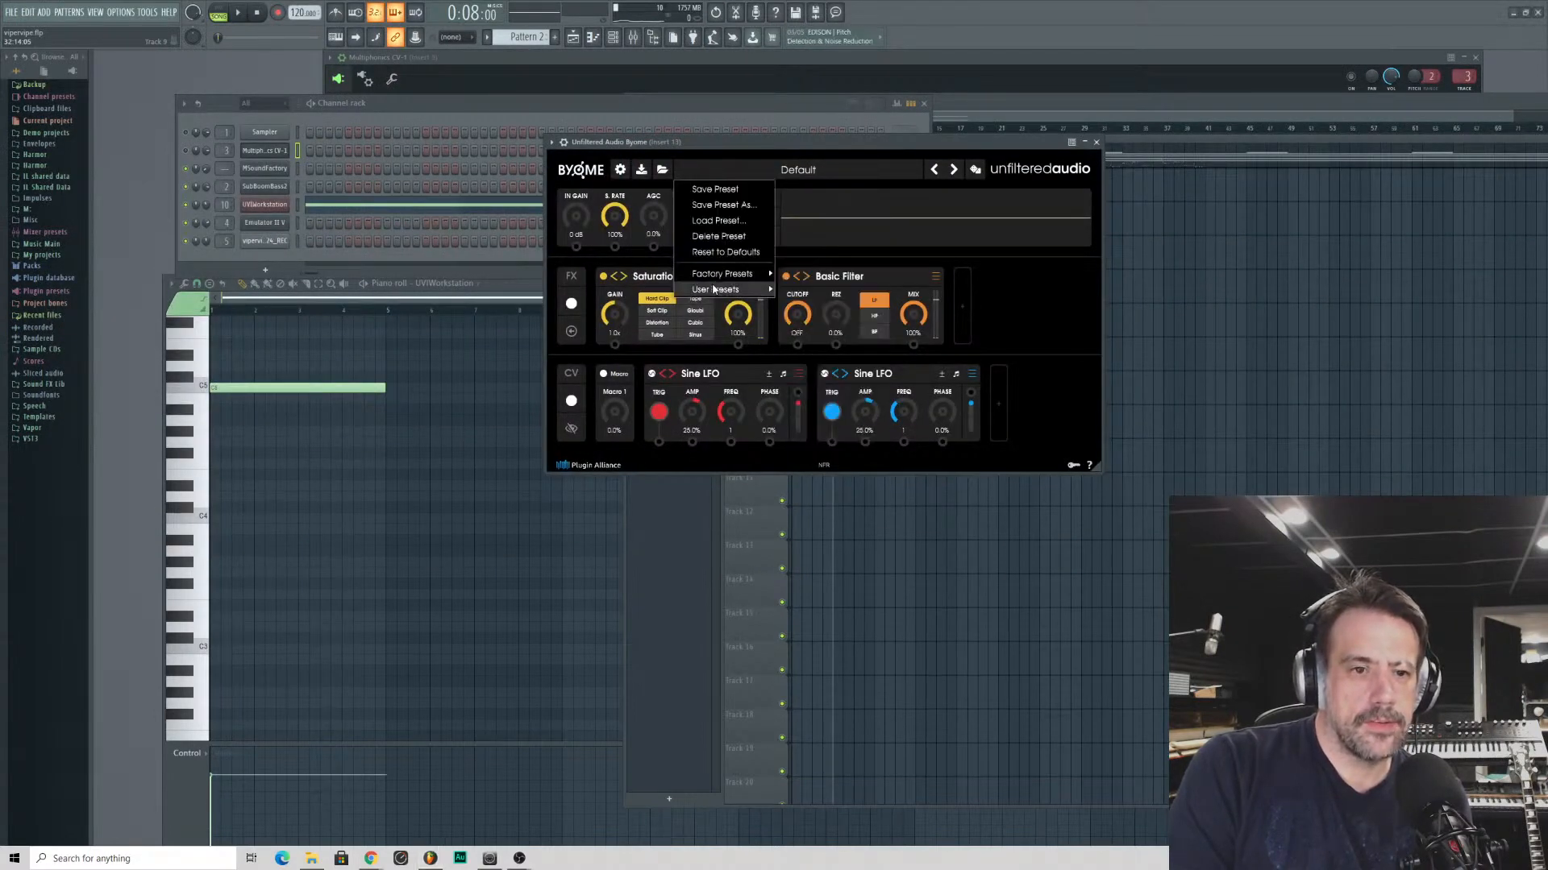
pyautogui.moveTo(729, 289)
pyautogui.moveTo(838, 447)
pyautogui.moveTo(965, 356)
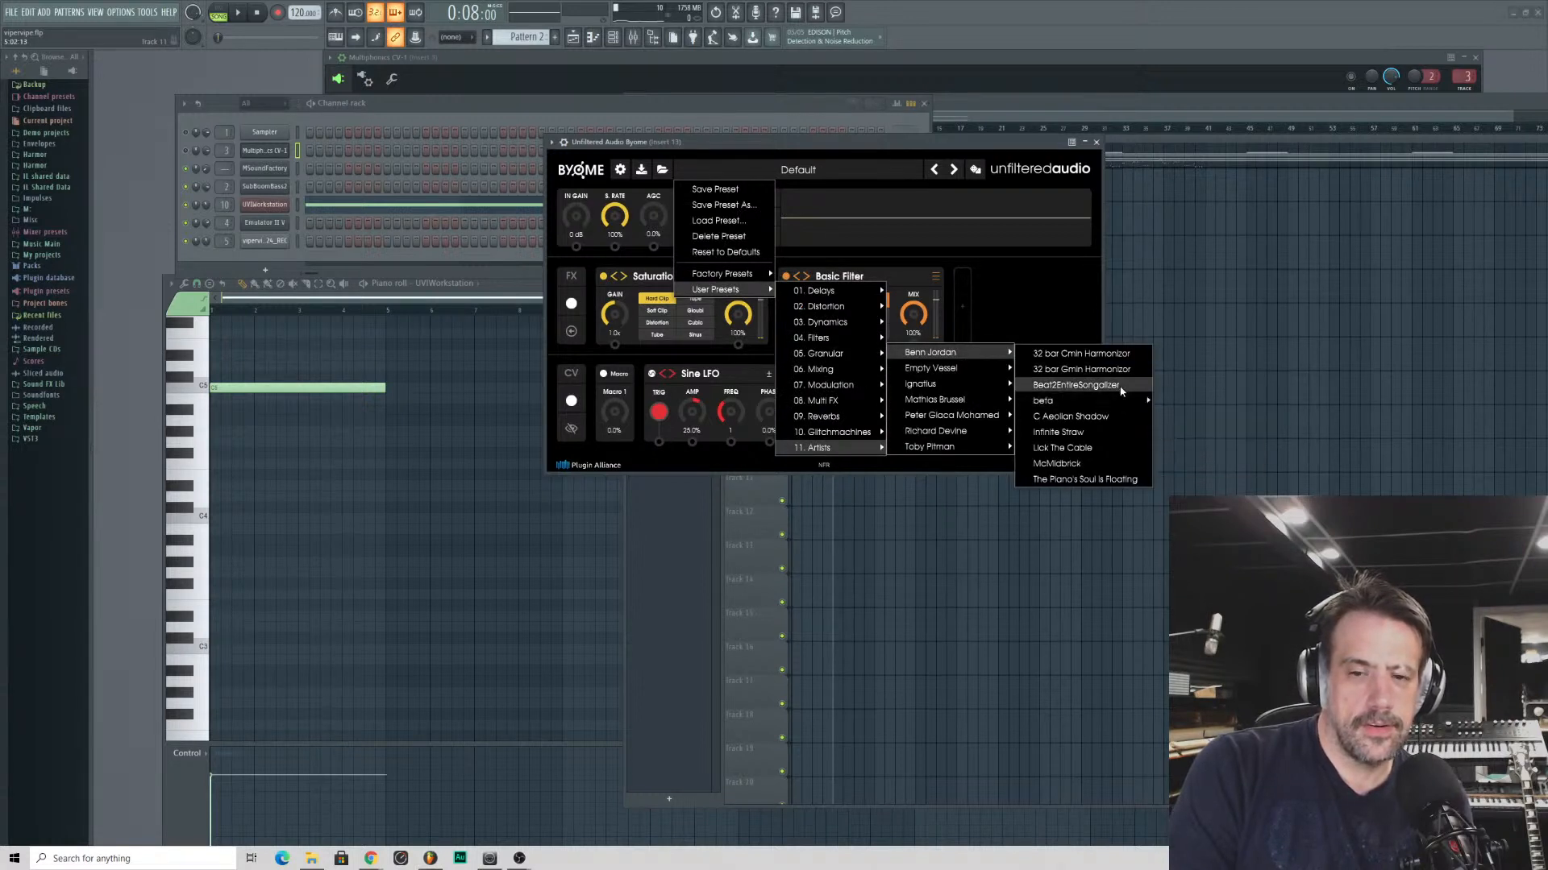
pyautogui.click(1070, 416)
pyautogui.moveTo(701, 144); pyautogui.dragTo(578, 92)
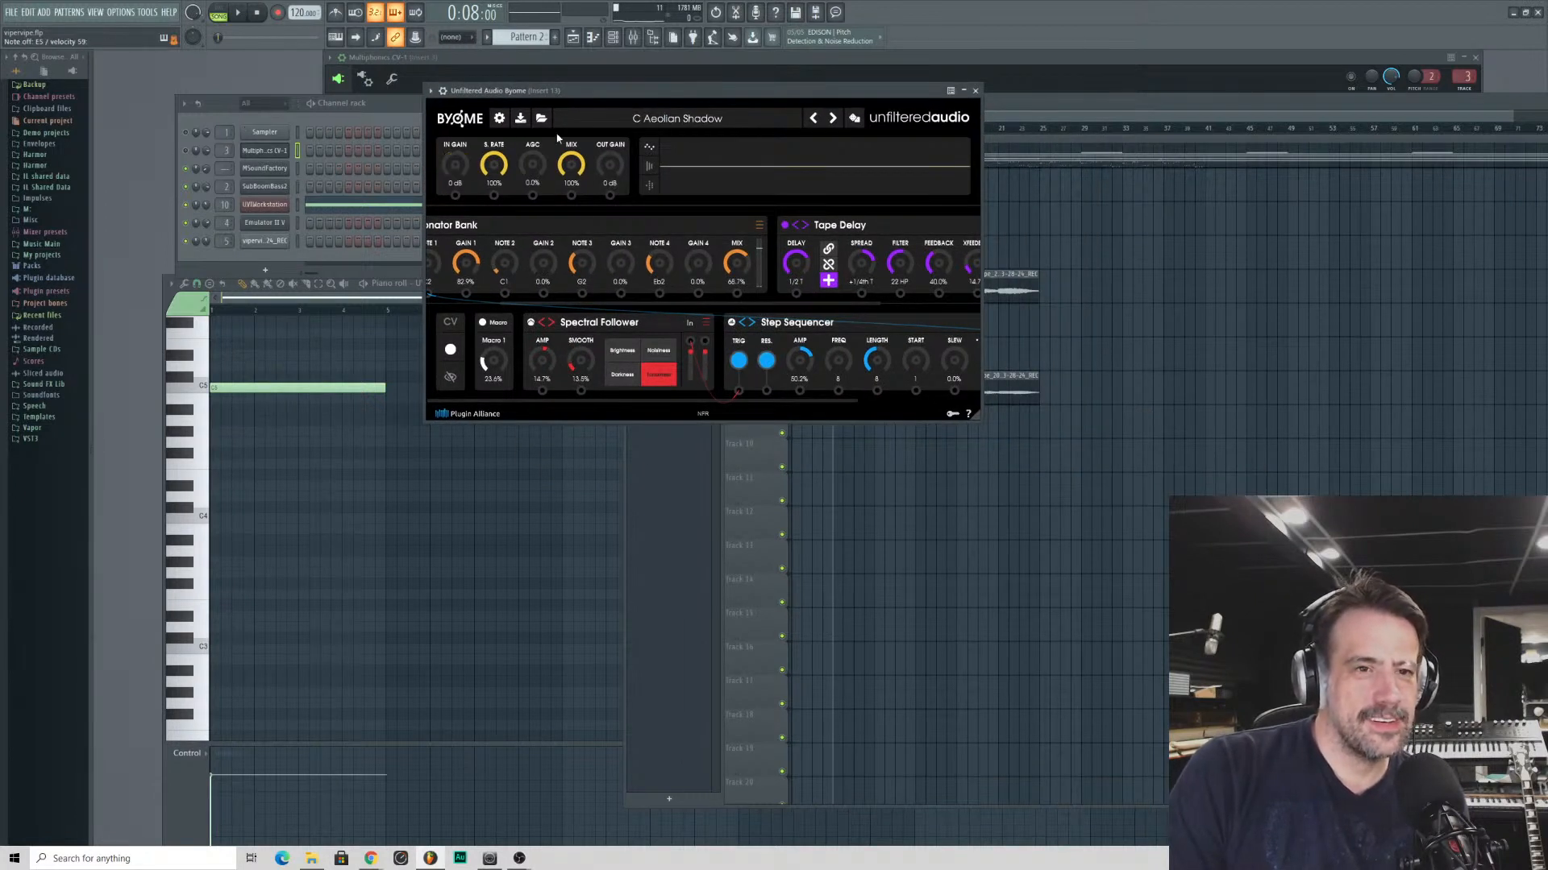
# - Route the UVIWorkstation channel to mixer insert 13, select that channel and bring Byome back to the front
pyautogui.click(223, 207)
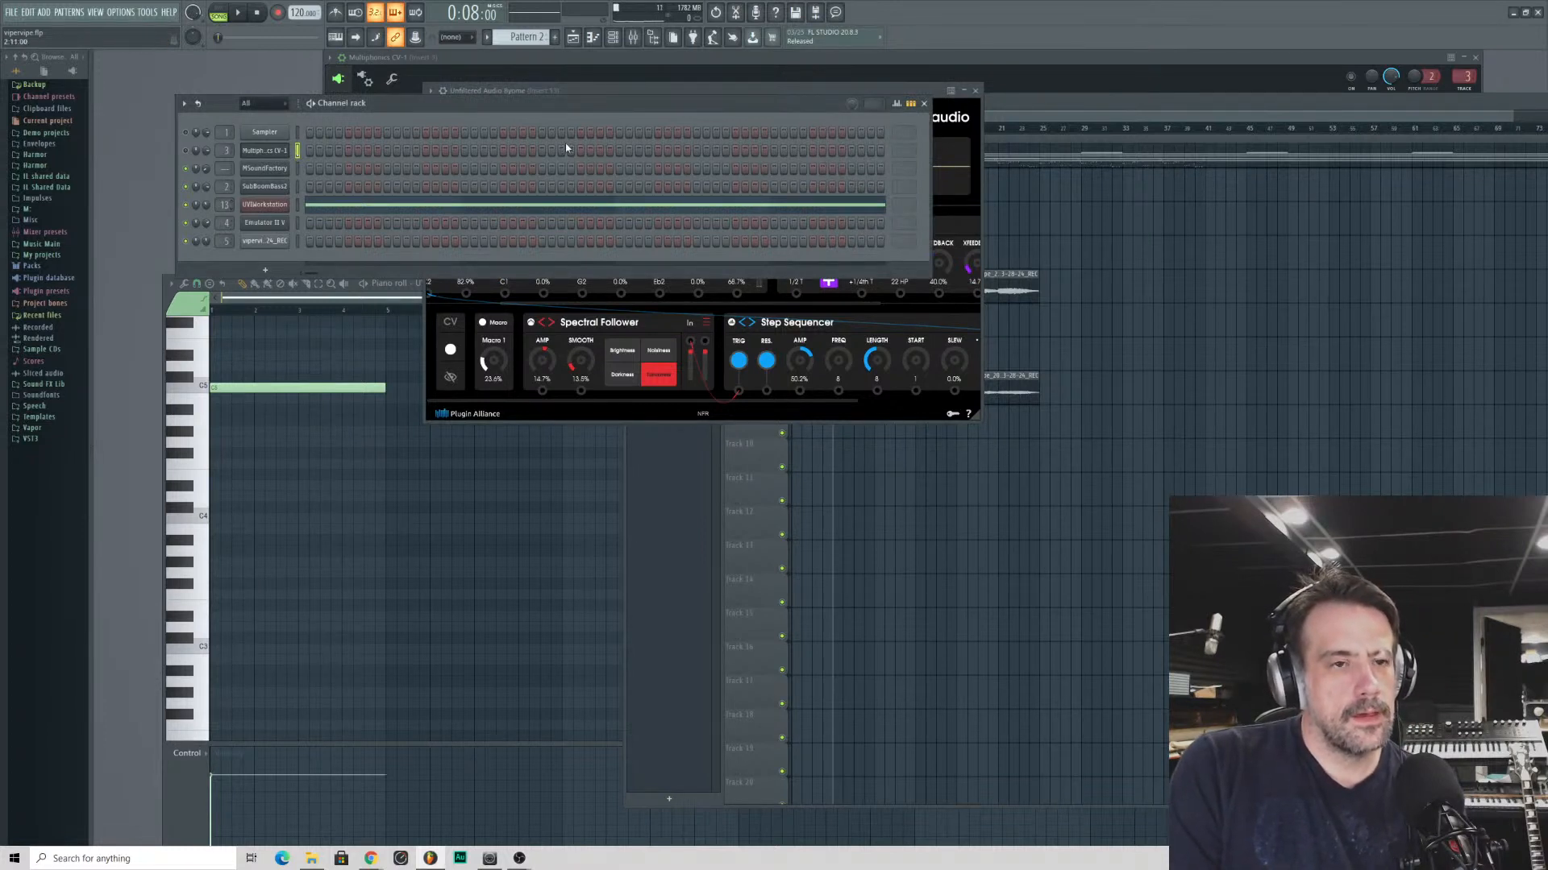
pyautogui.click(638, 92)
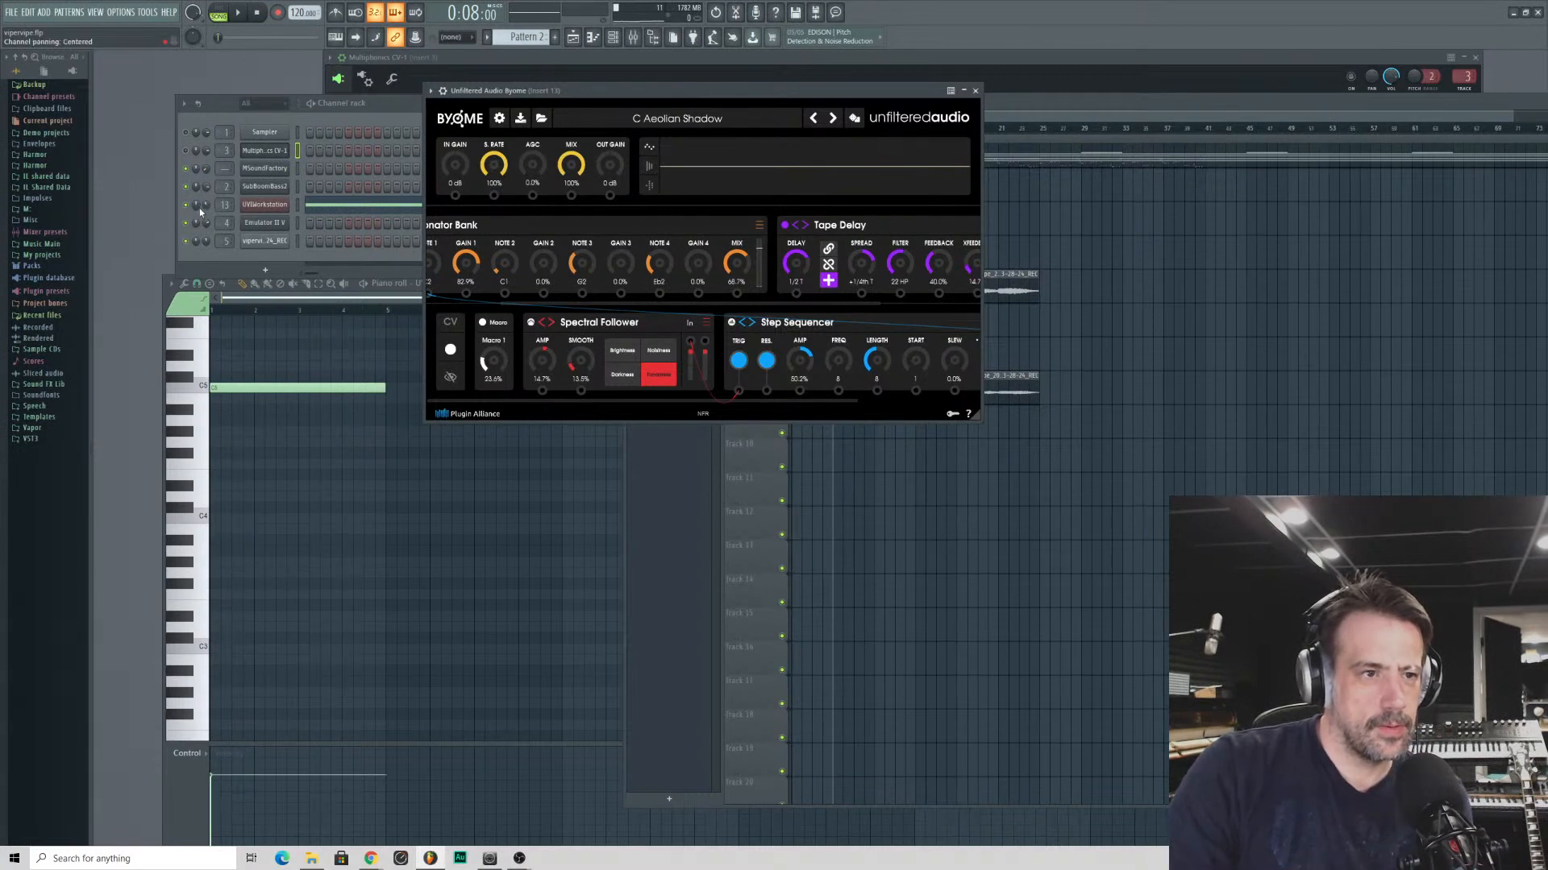
pyautogui.click(305, 208)
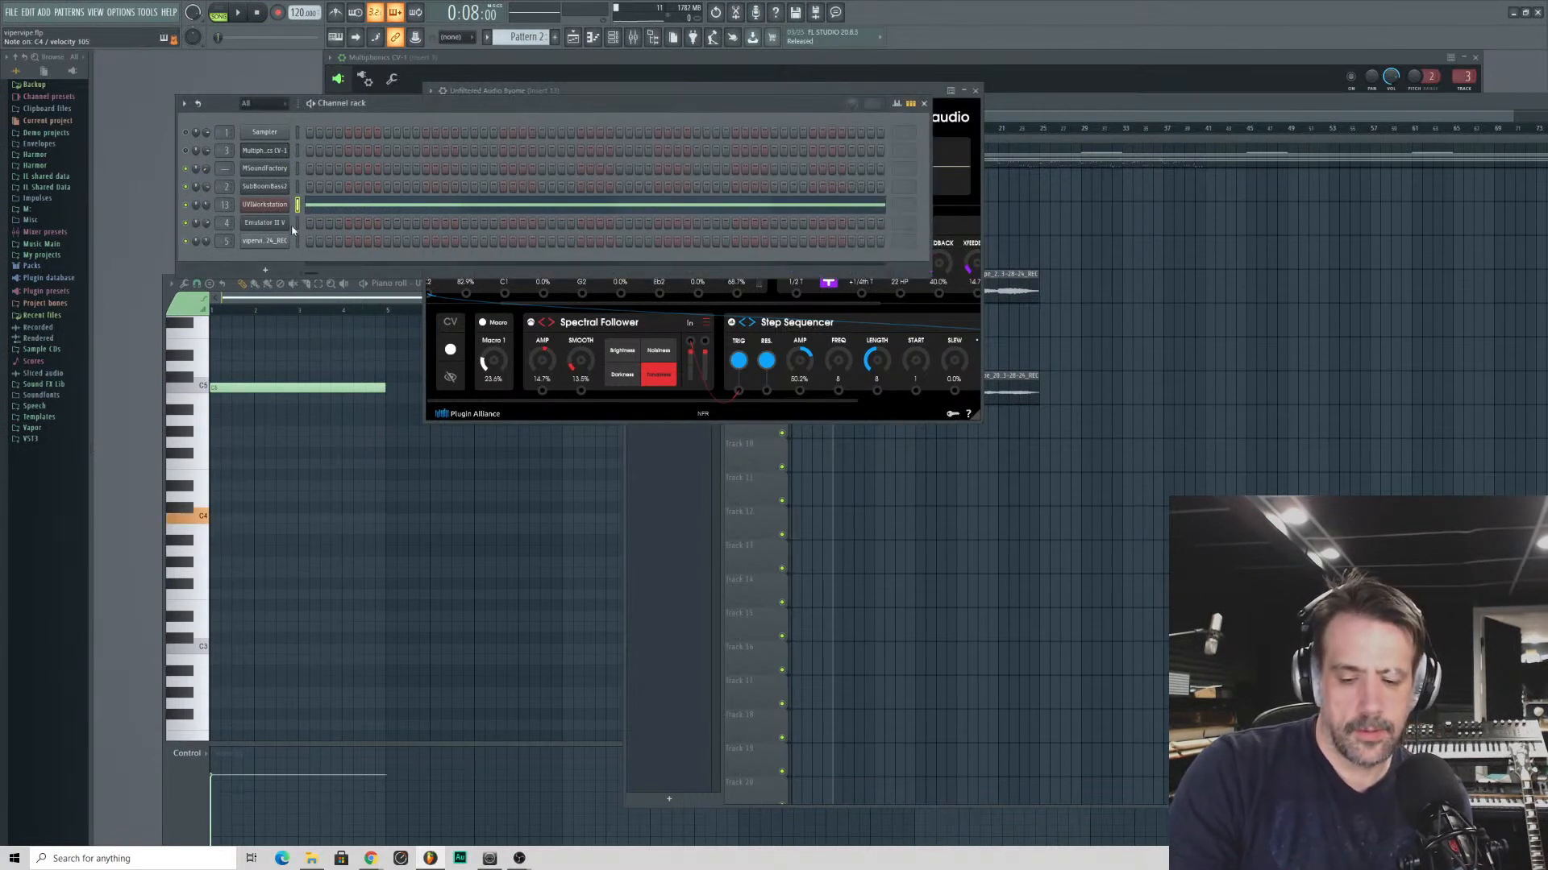
pyautogui.click(857, 92)
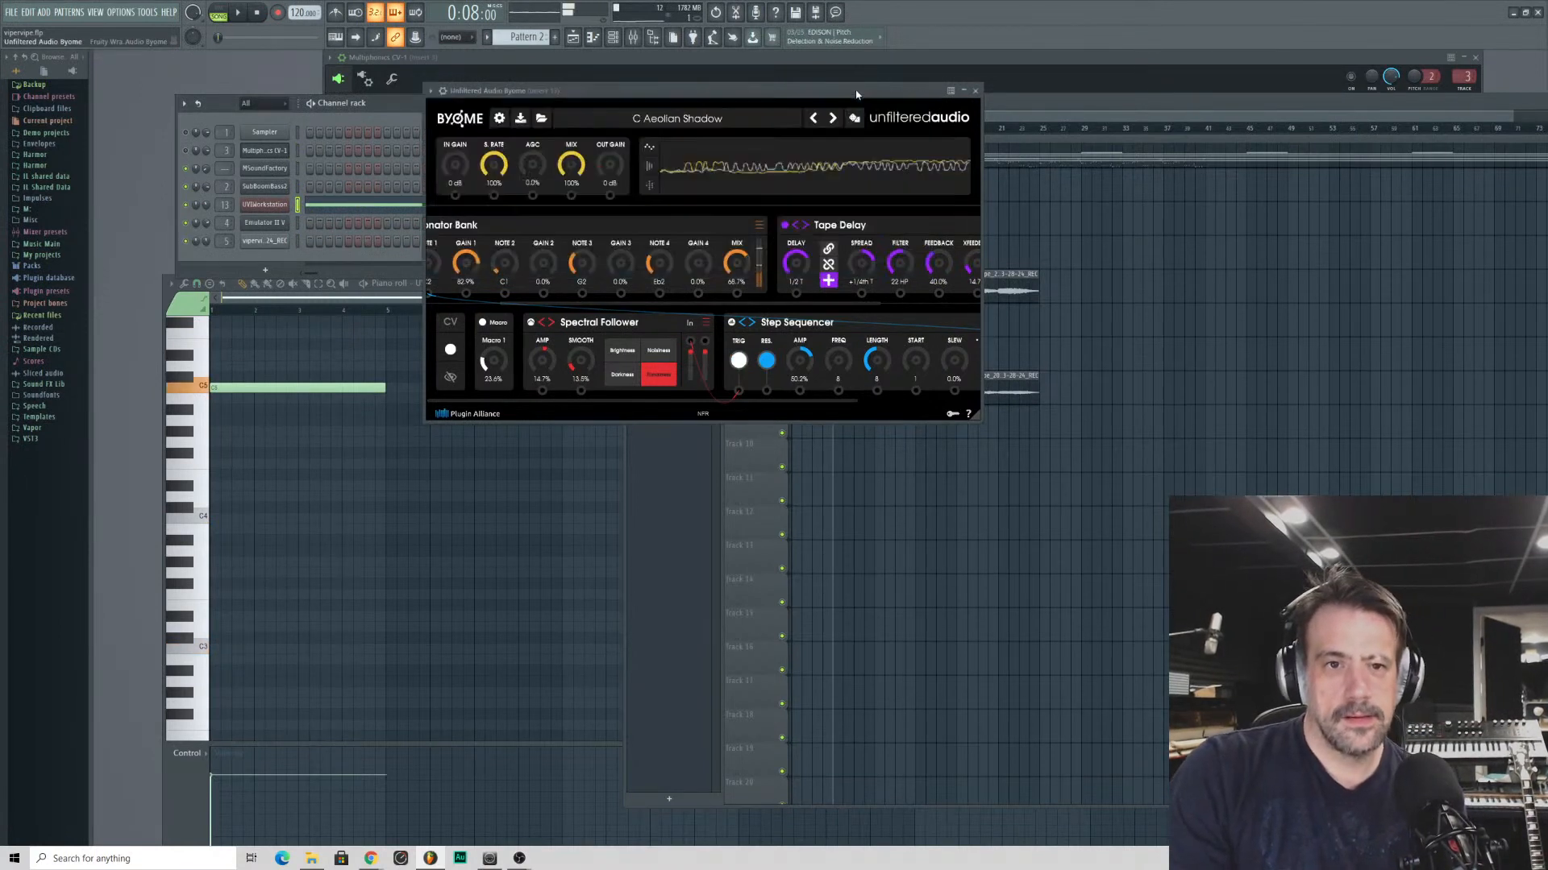
pyautogui.moveTo(751, 84); pyautogui.dragTo(747, 125)
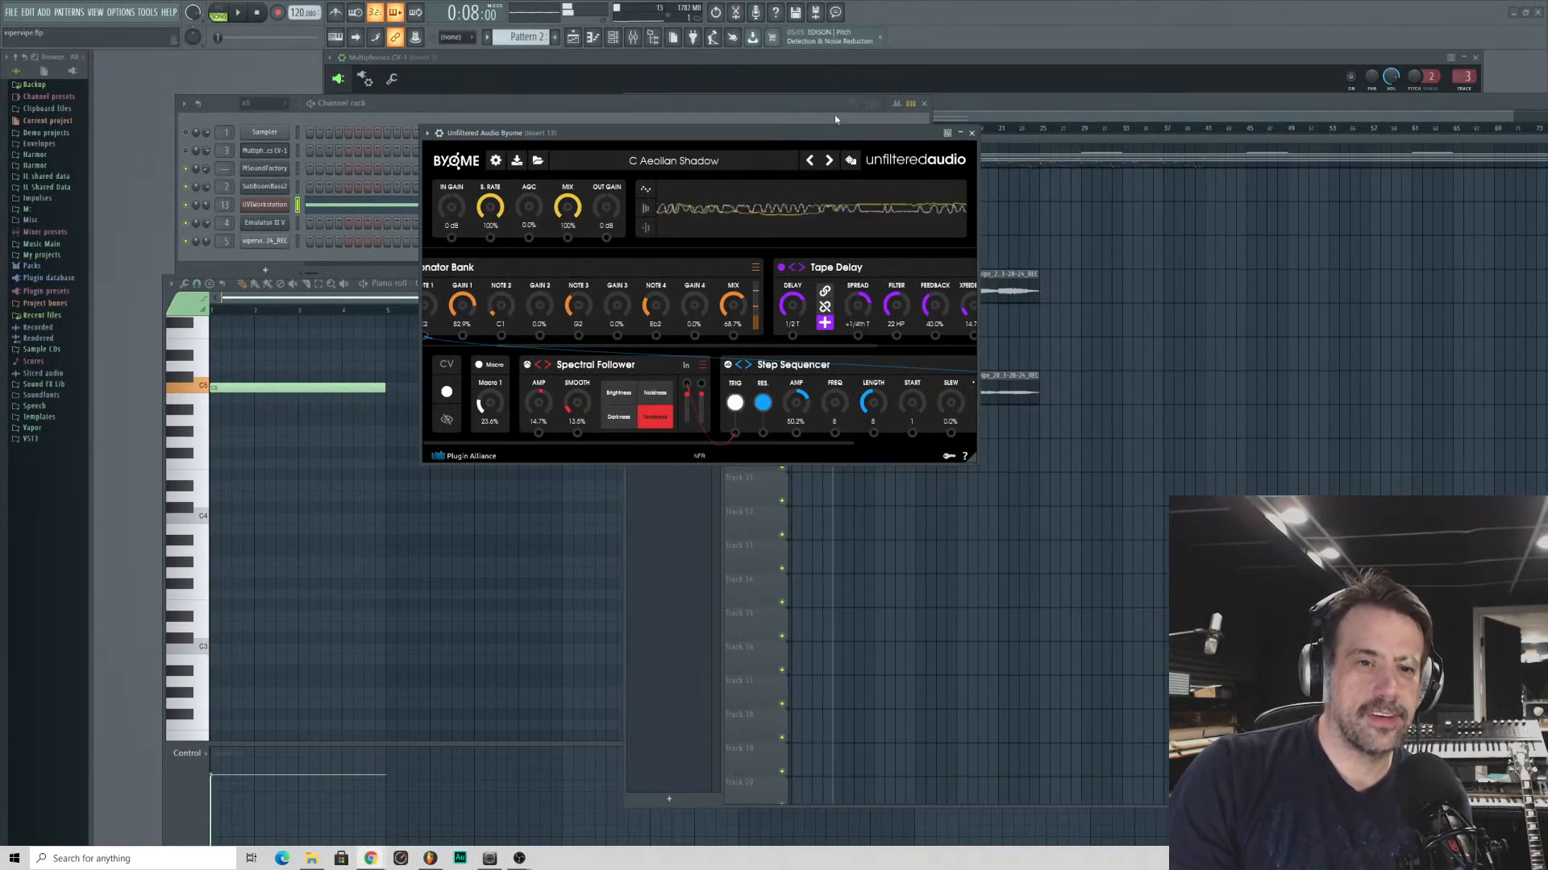
# - Audition successive Byome presets on the UVIWorkstation sound, from Infinite Straw and Lick The Cable through the Dream Chords harmonisers to Drumf_ckers Incorporated
pyautogui.click(829, 161)
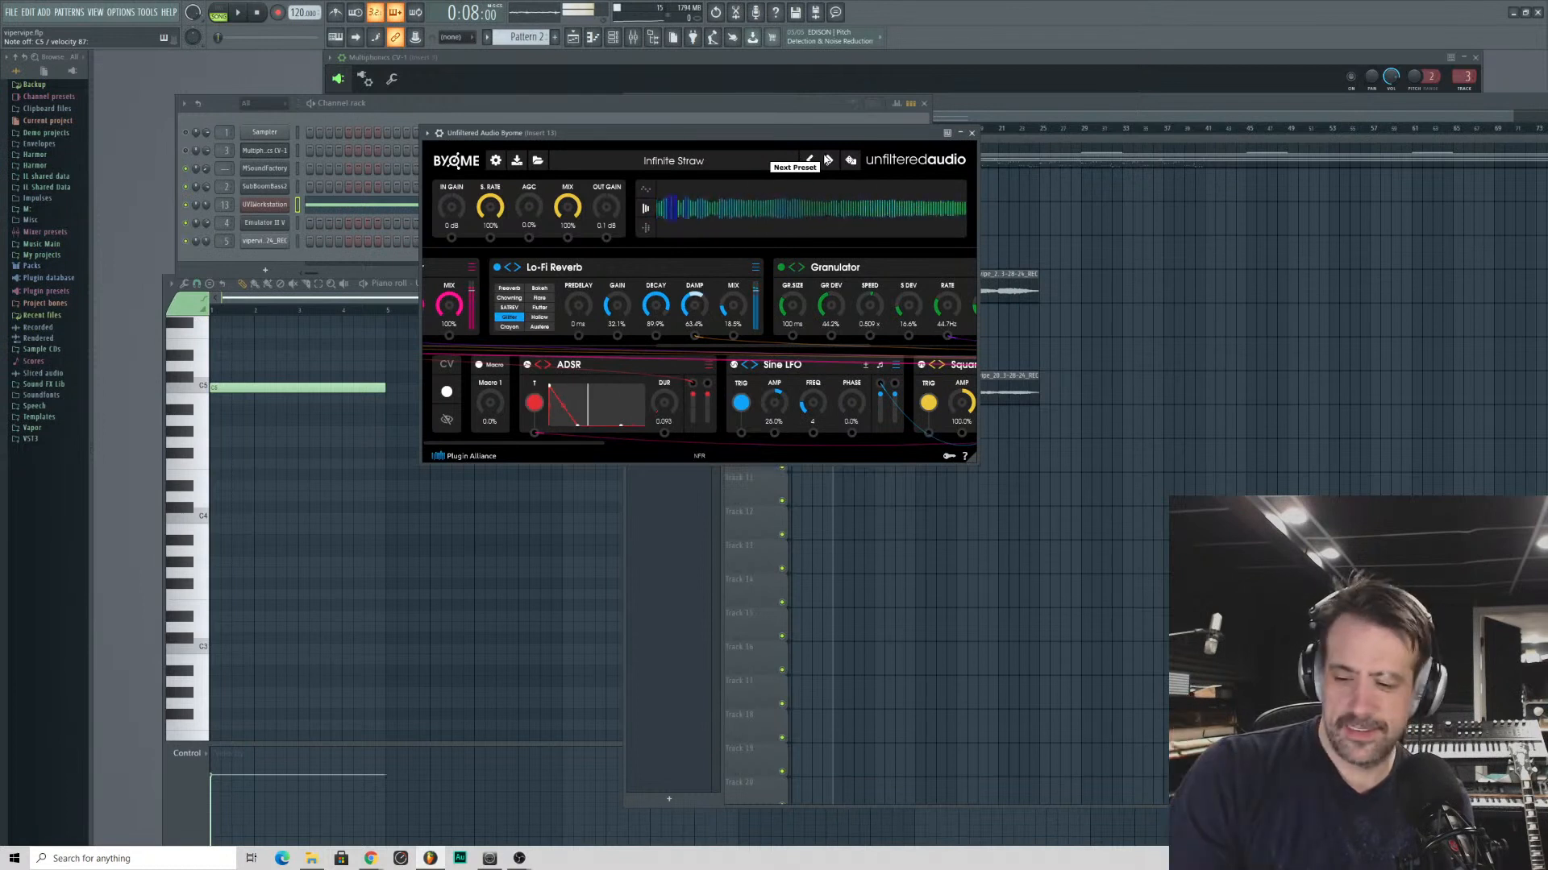
pyautogui.click(828, 161)
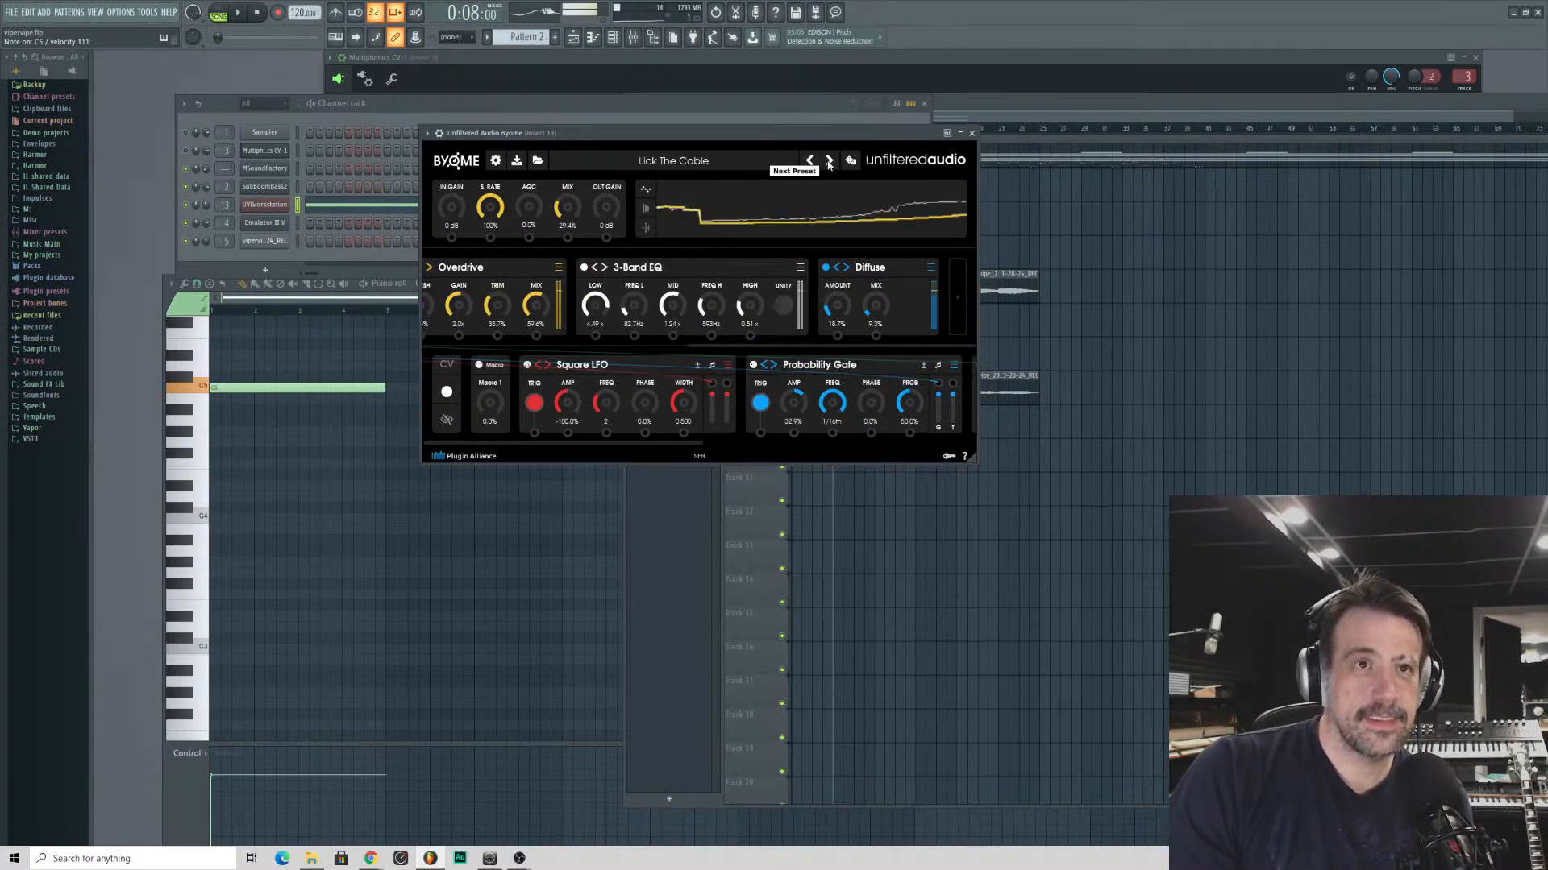
pyautogui.click(828, 161)
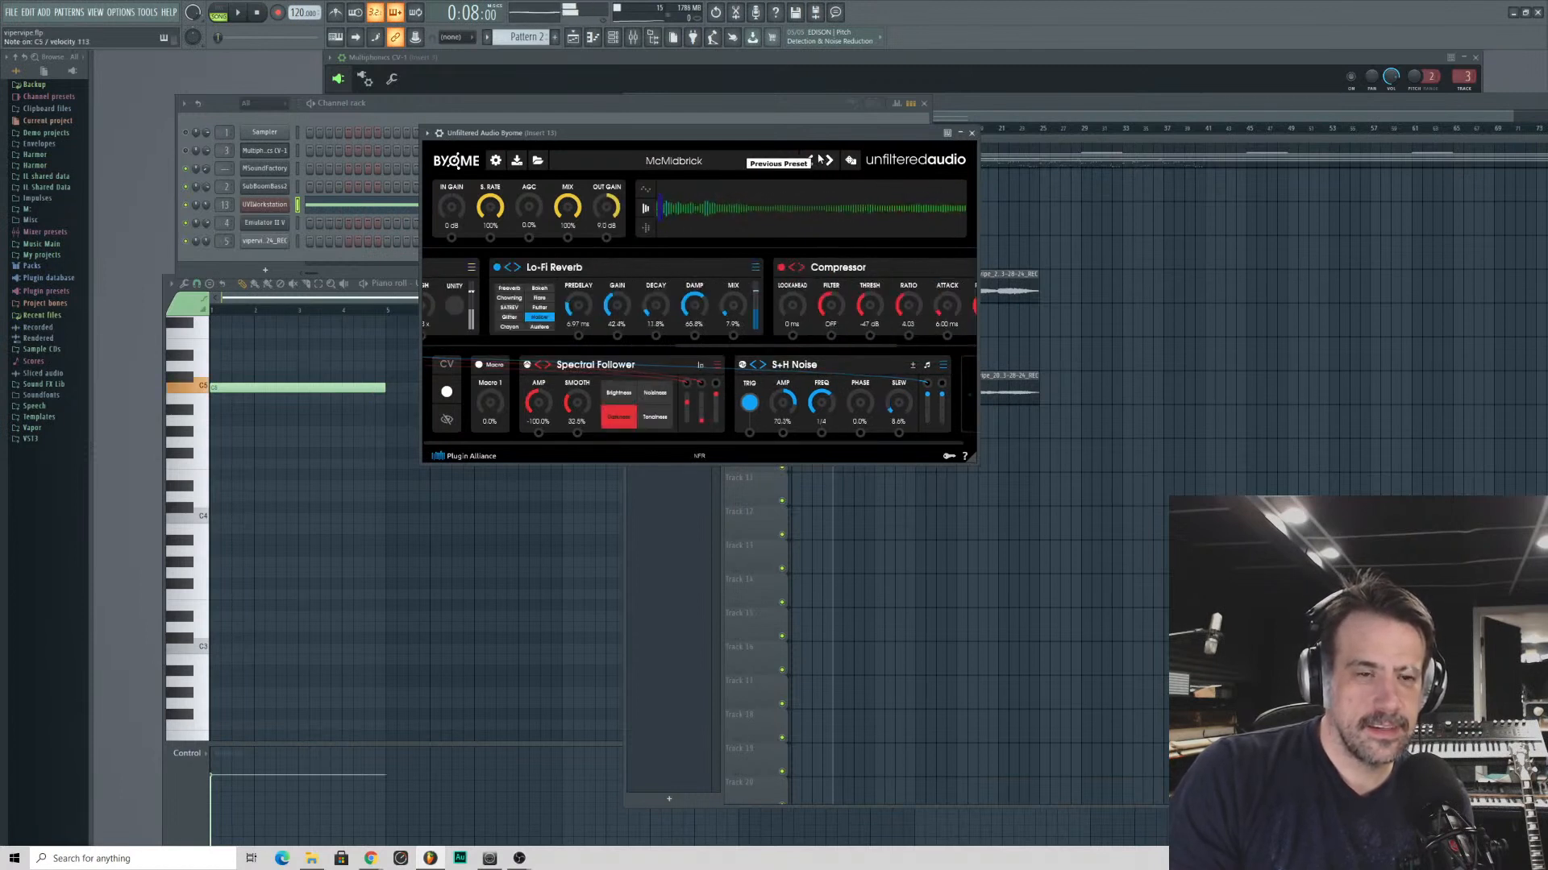
pyautogui.click(822, 161)
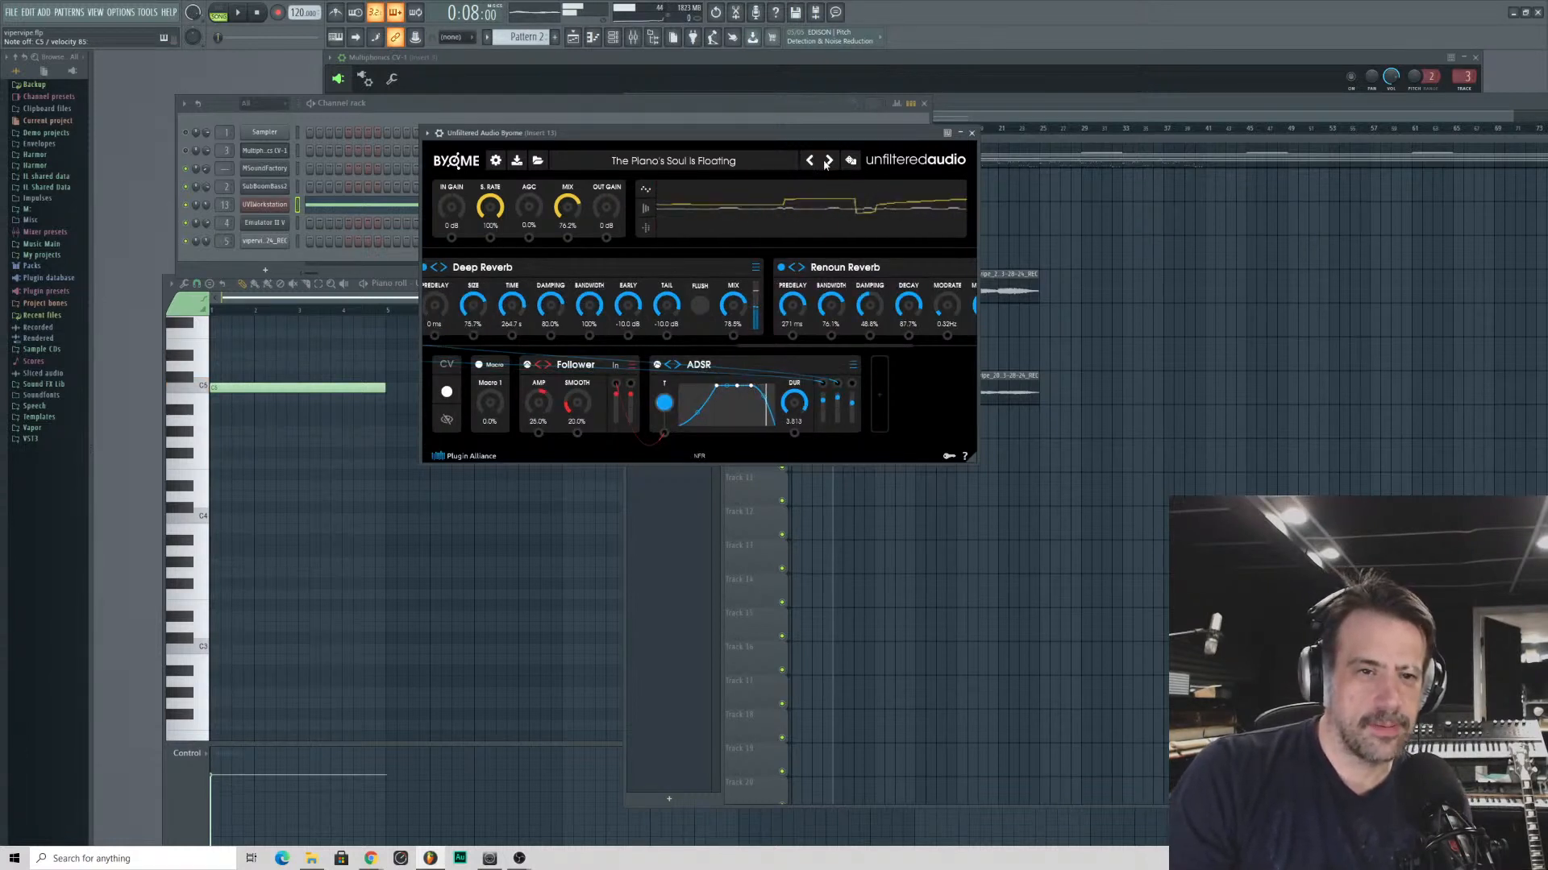
pyautogui.click(806, 161)
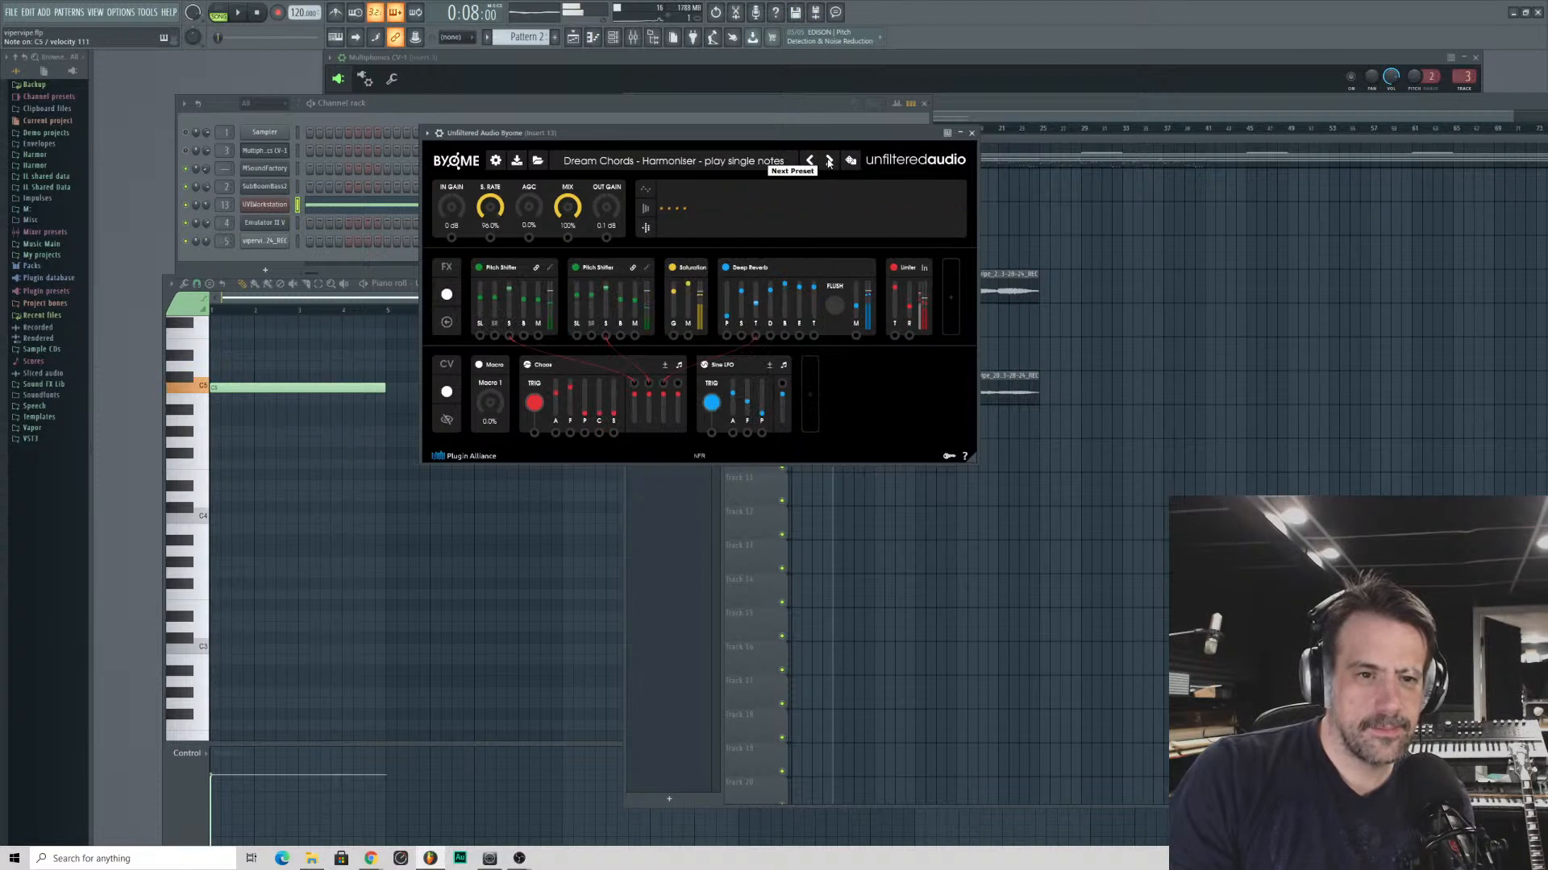
pyautogui.click(829, 161)
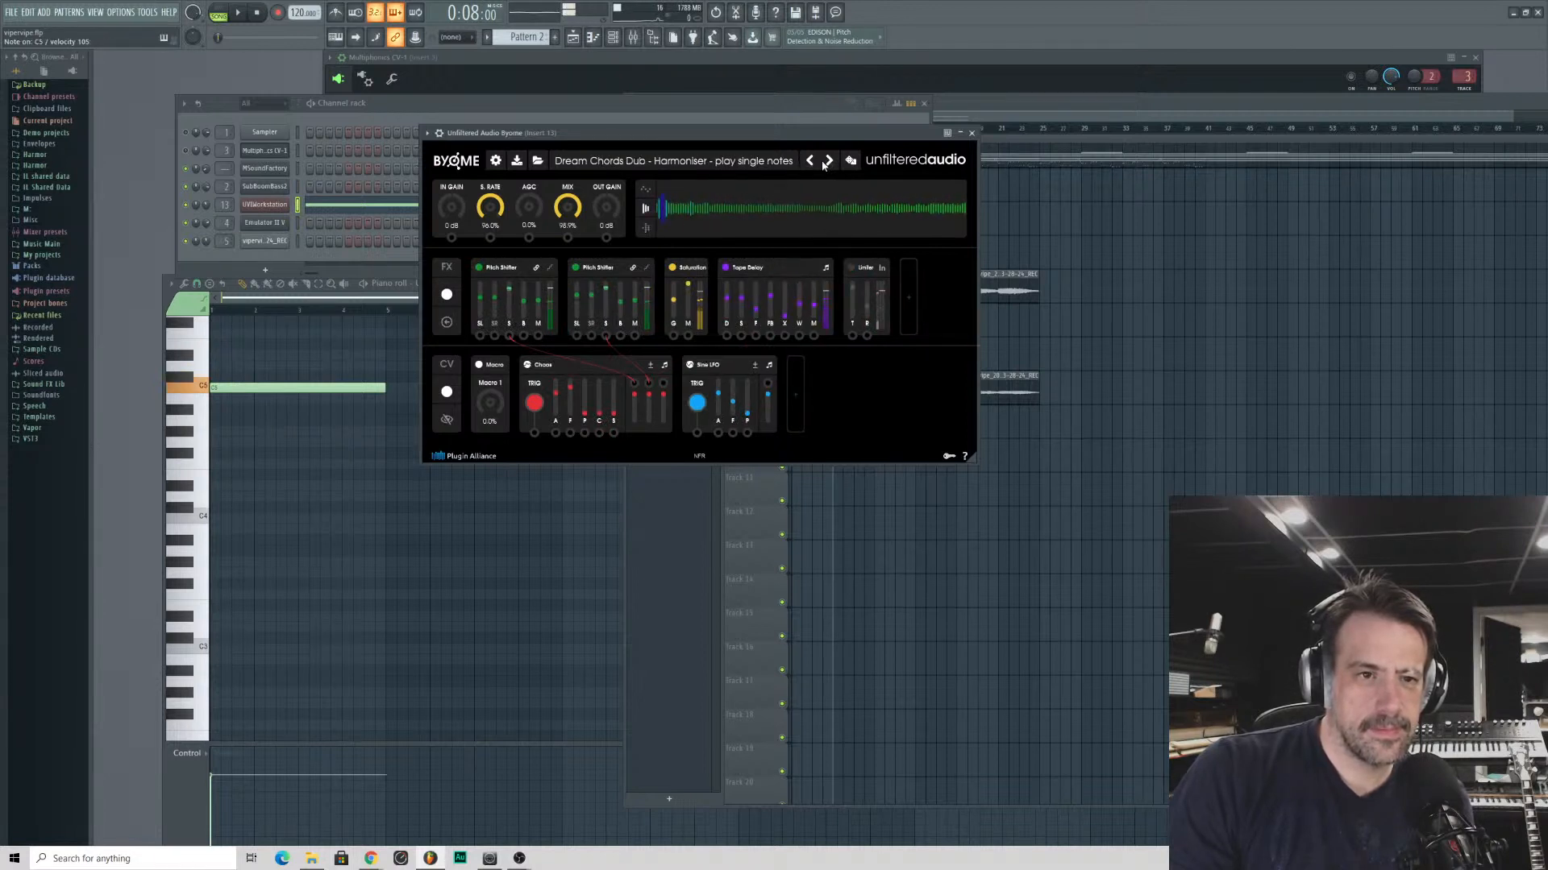
pyautogui.click(826, 162)
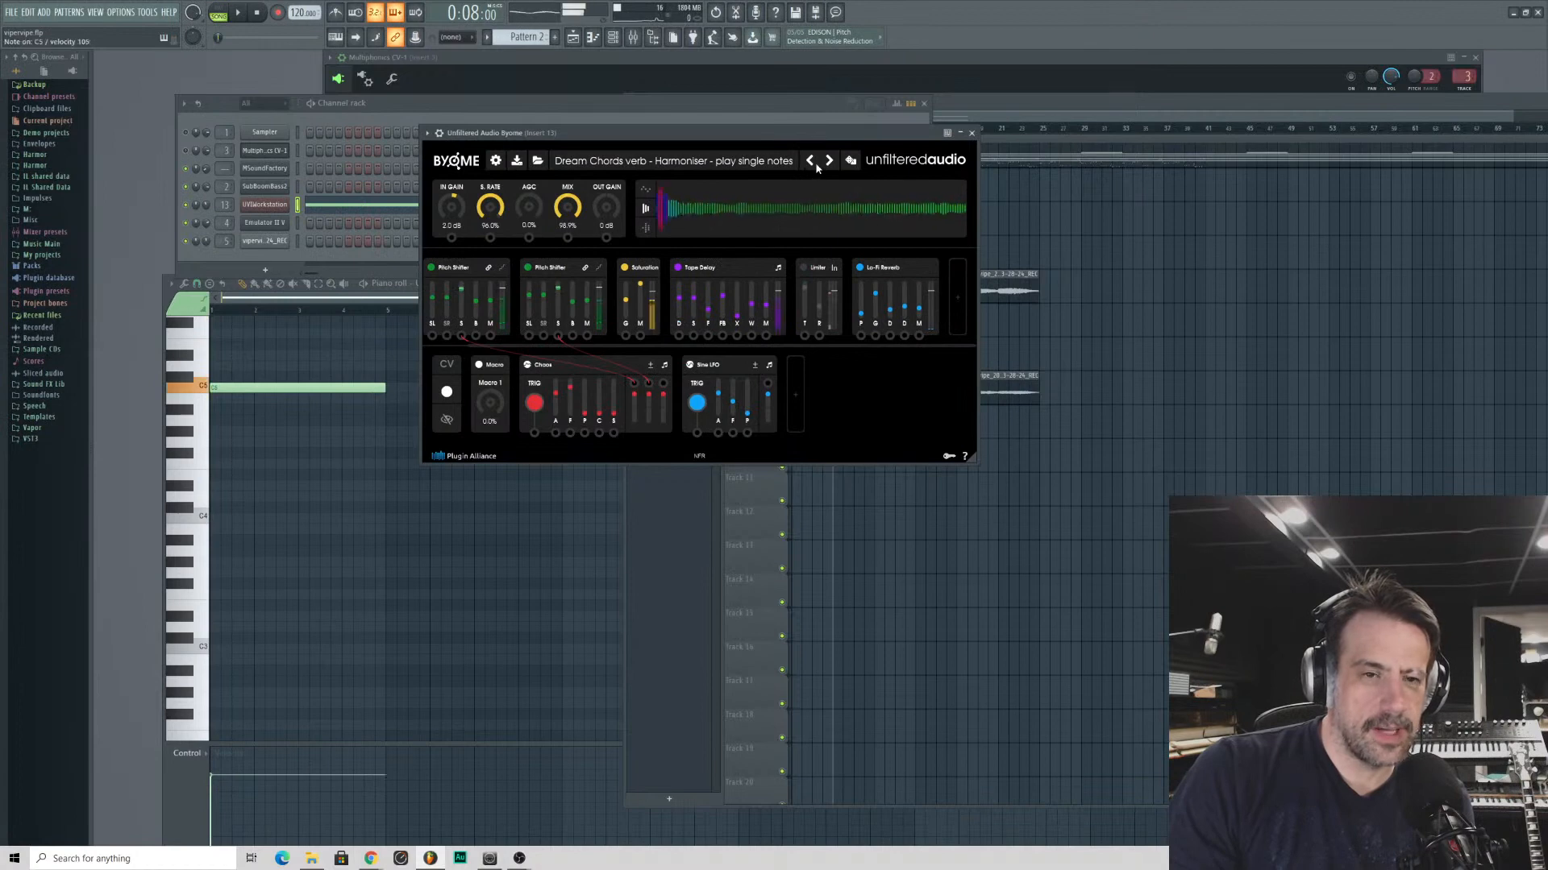
pyautogui.click(829, 160)
# - Load Byome's 32 bar Cmin Harmonizor artist preset and step forward through the presets to C Aeolian Shadow
pyautogui.click(553, 167)
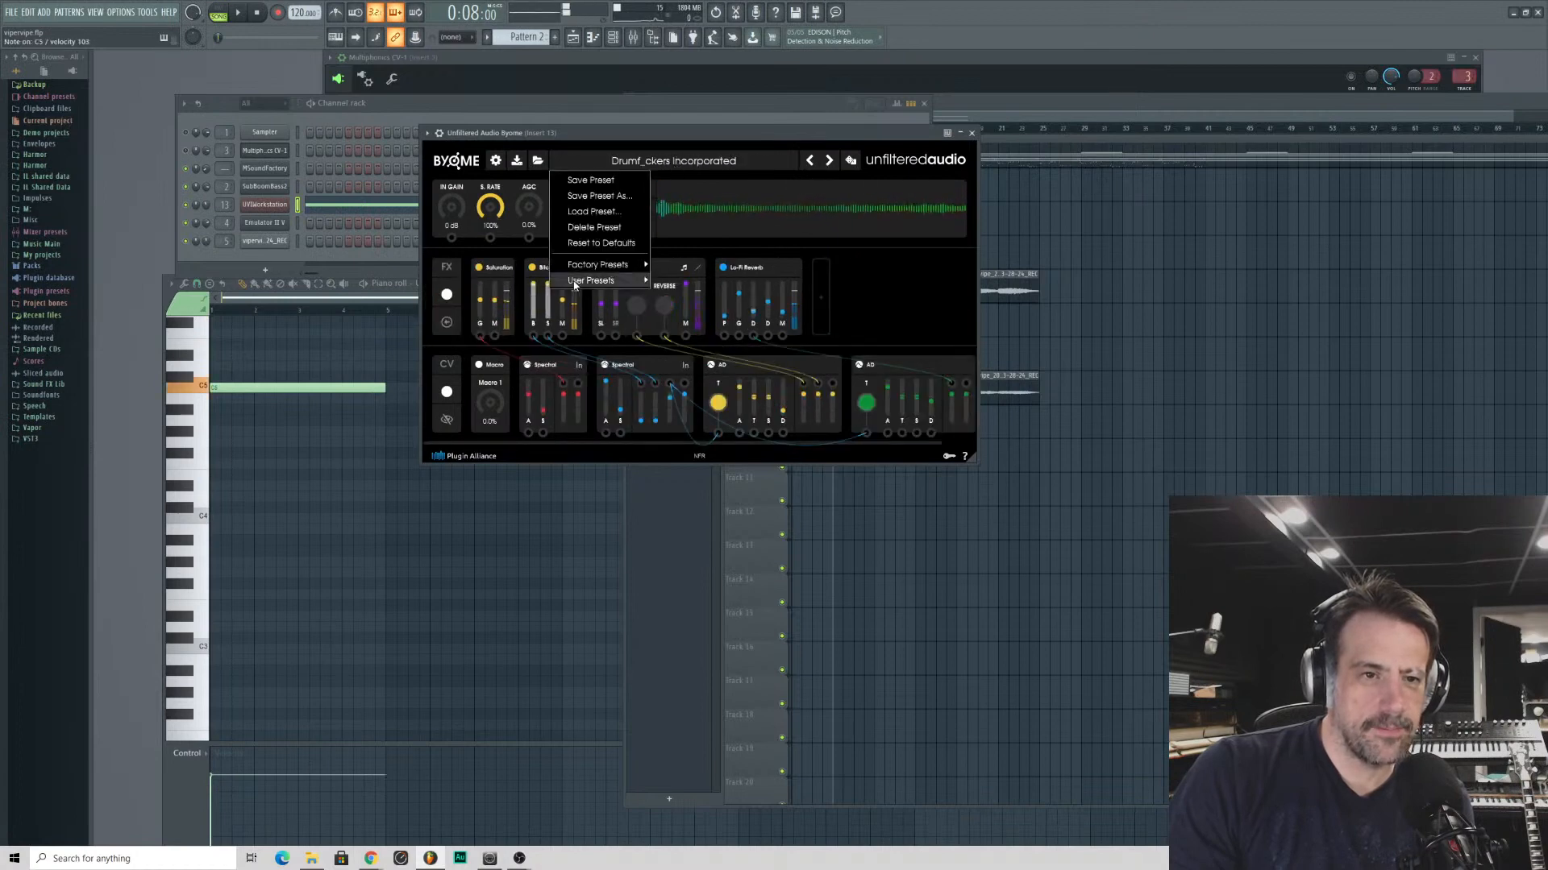
pyautogui.moveTo(586, 282)
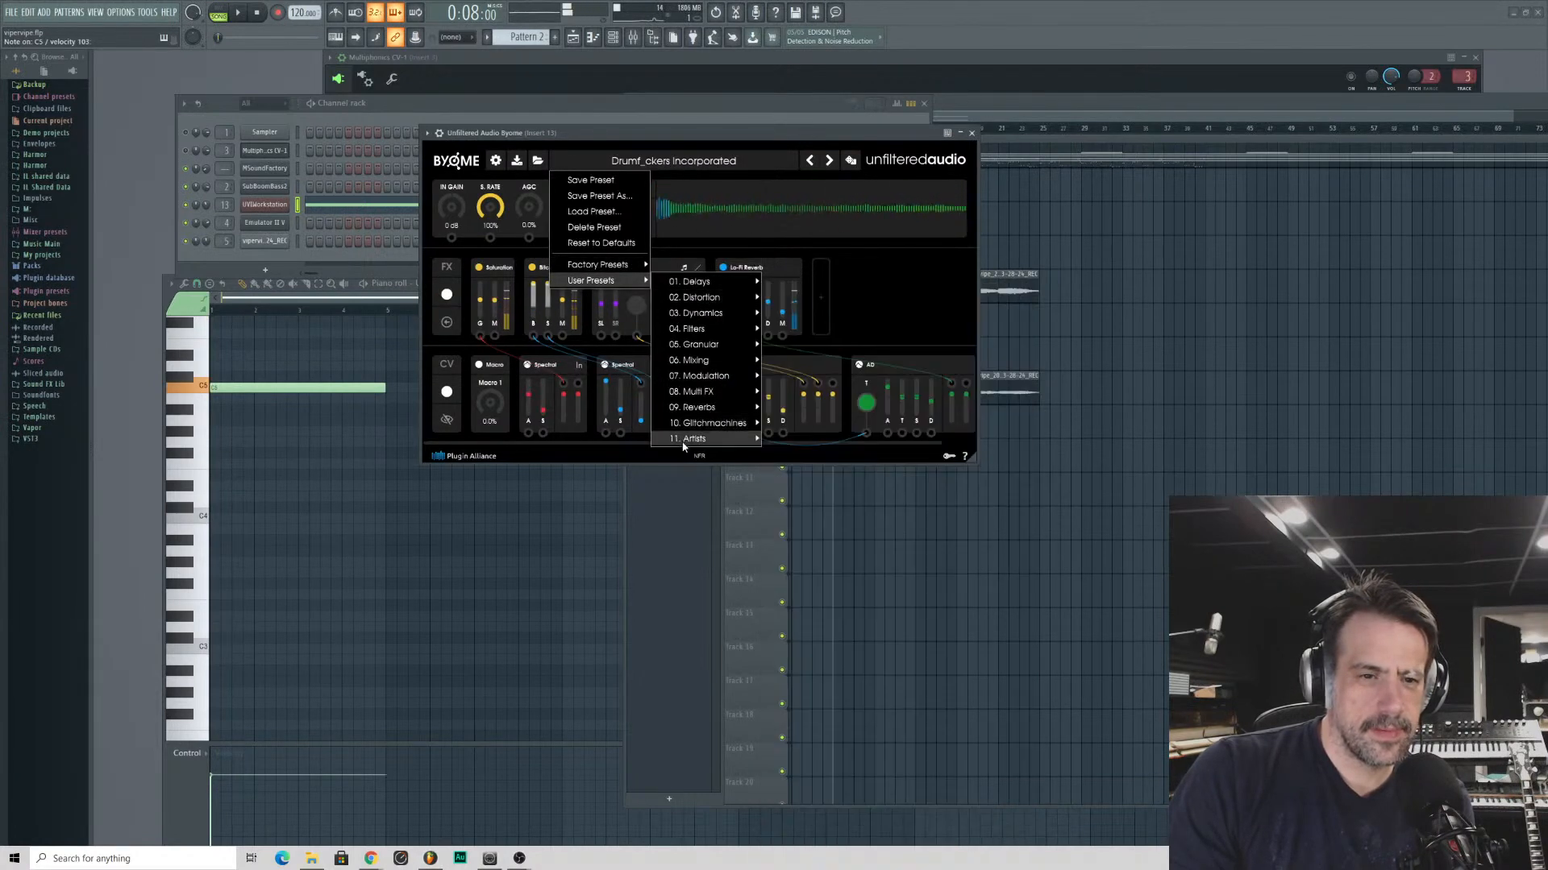
pyautogui.moveTo(695, 439)
pyautogui.moveTo(806, 343)
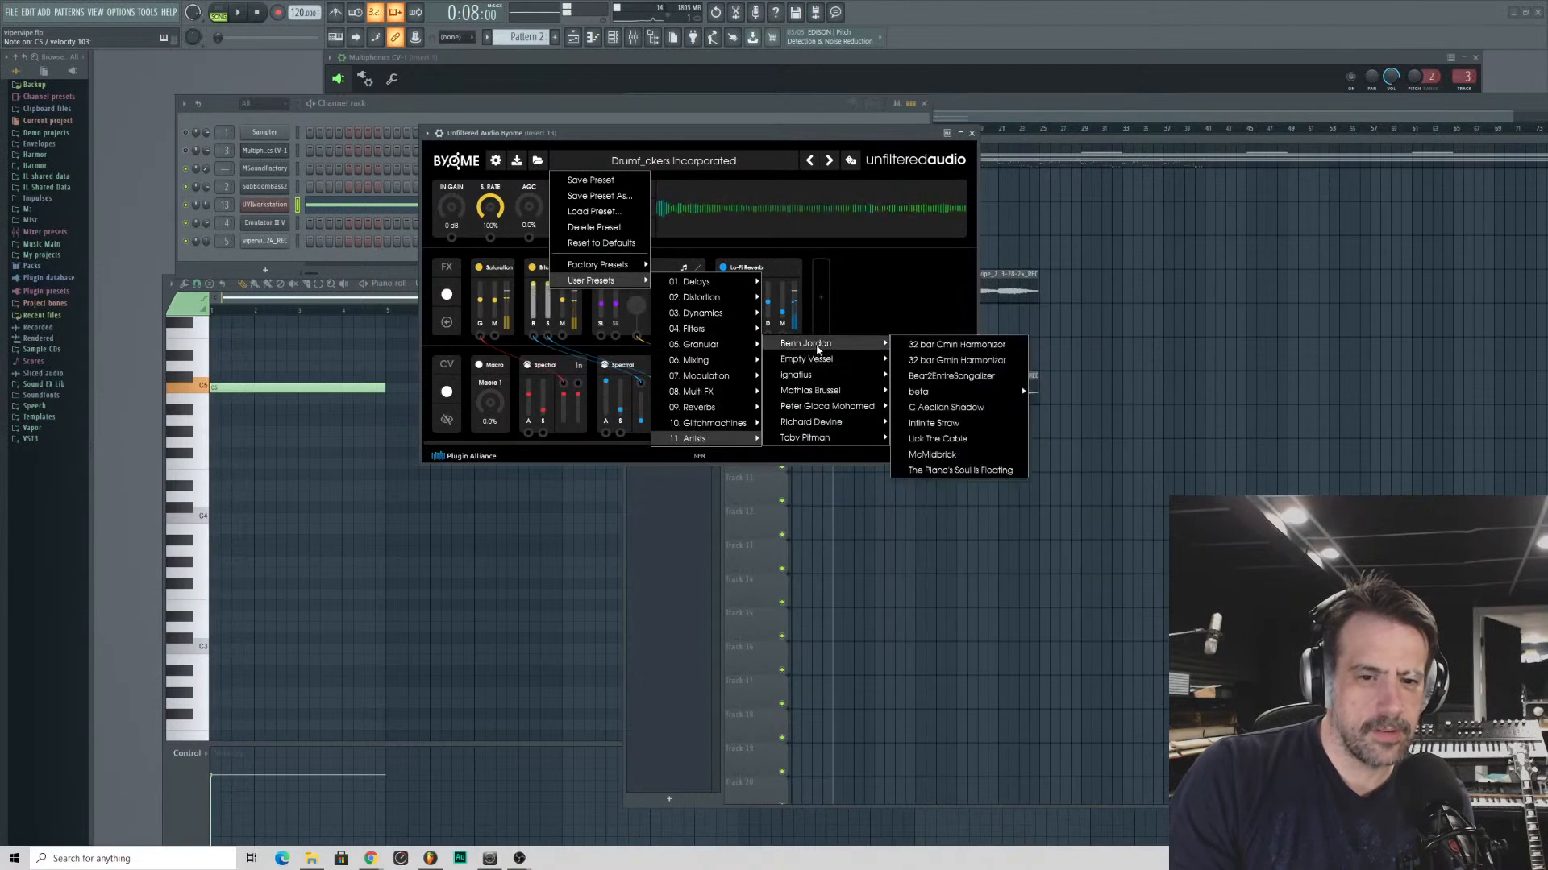
pyautogui.click(936, 345)
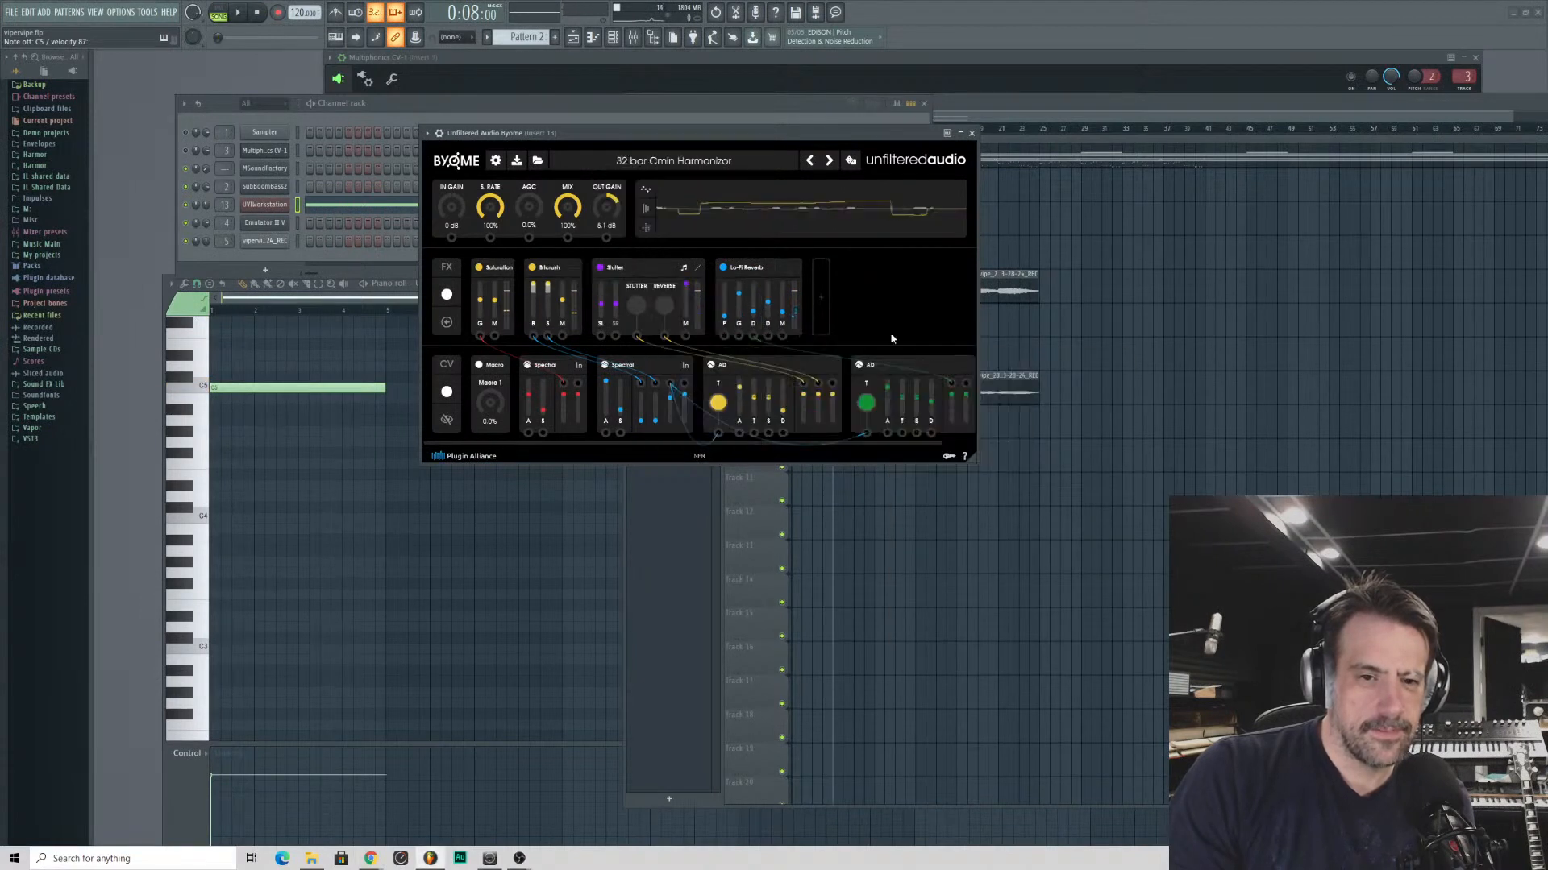
pyautogui.click(829, 164)
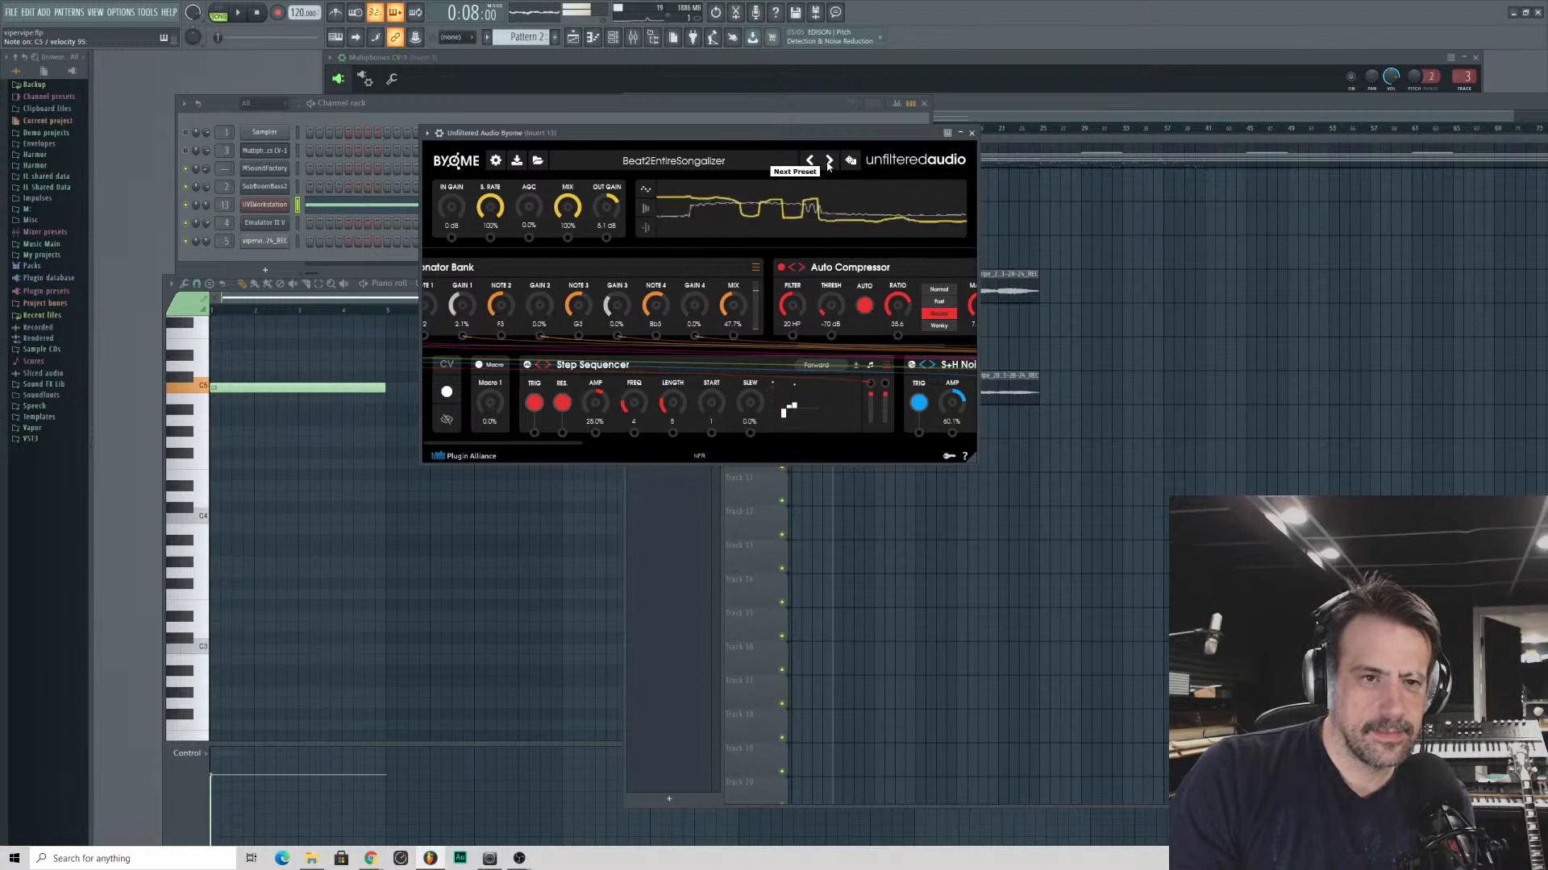
pyautogui.click(828, 161)
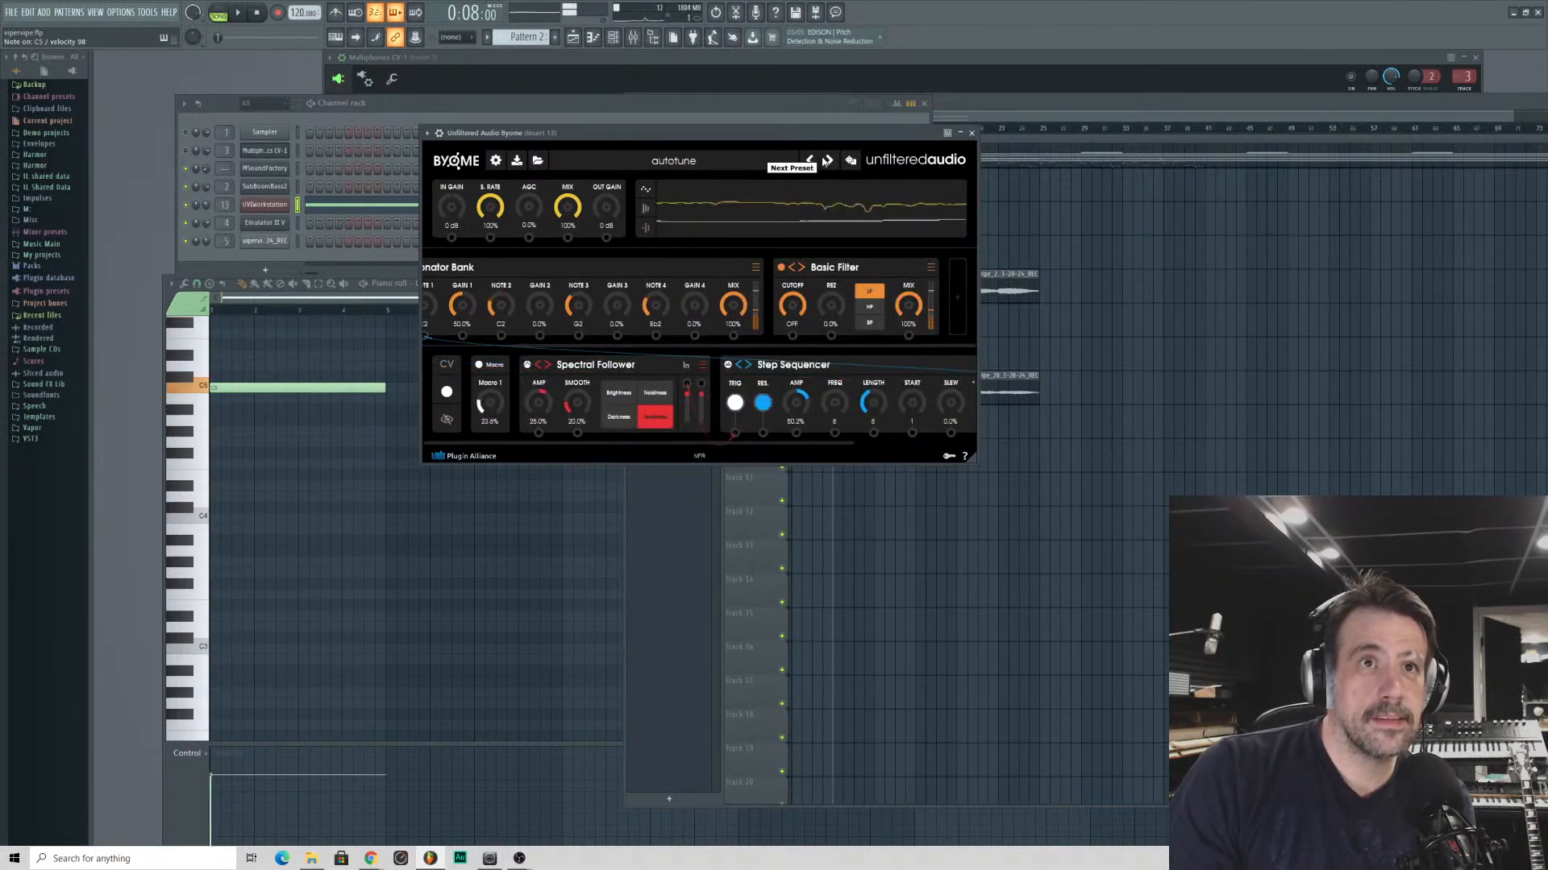
pyautogui.click(827, 161)
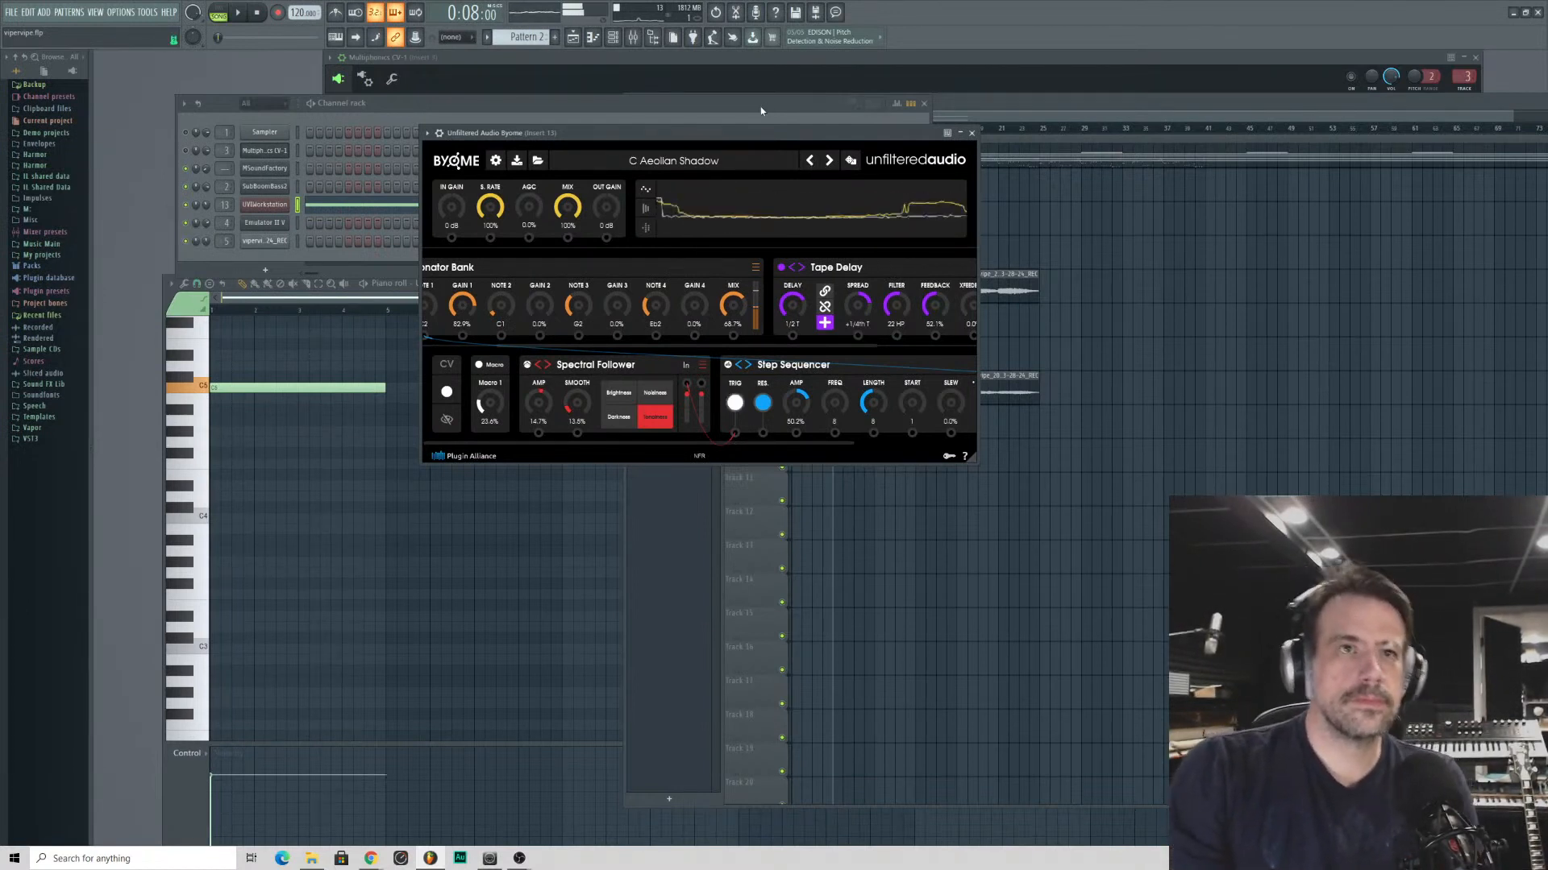
# - Check Byome's user preset categories, then close the plug-in window
pyautogui.click(650, 161)
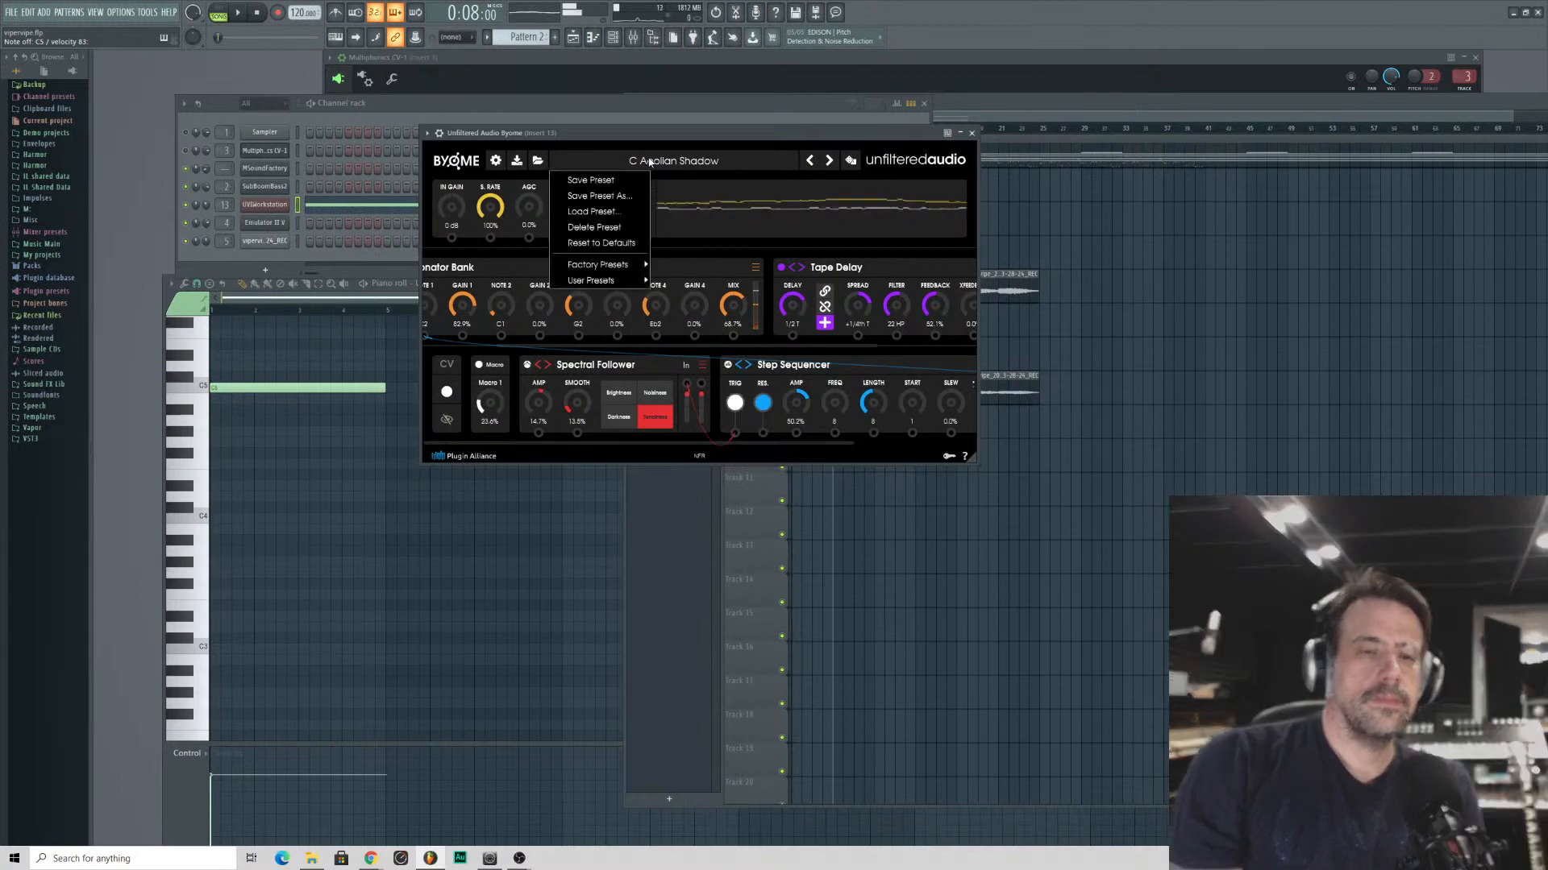
pyautogui.moveTo(600, 281)
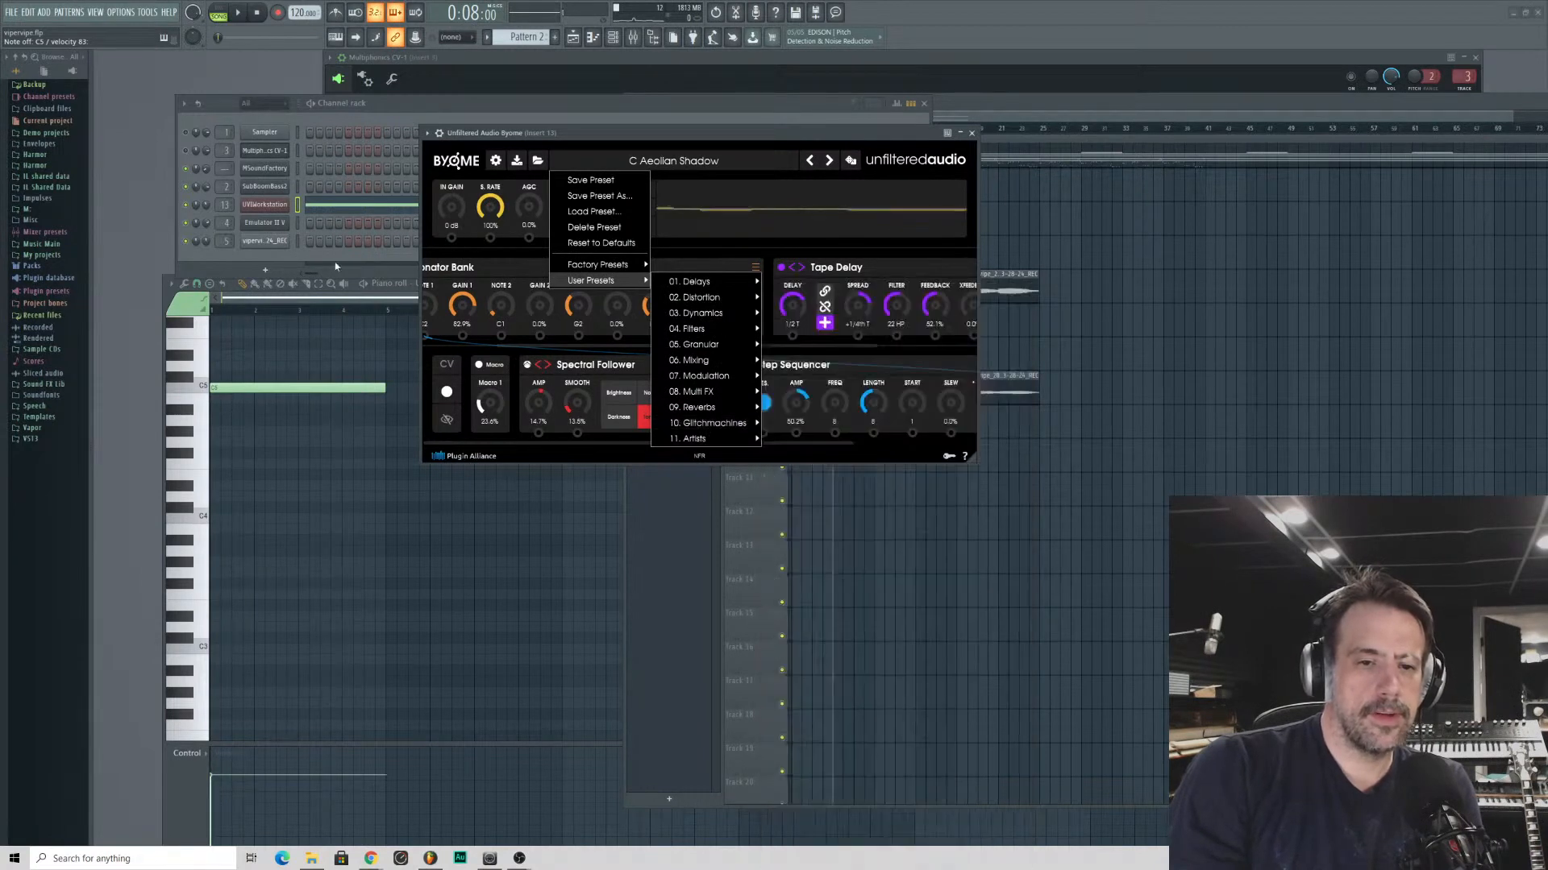
pyautogui.click(486, 132)
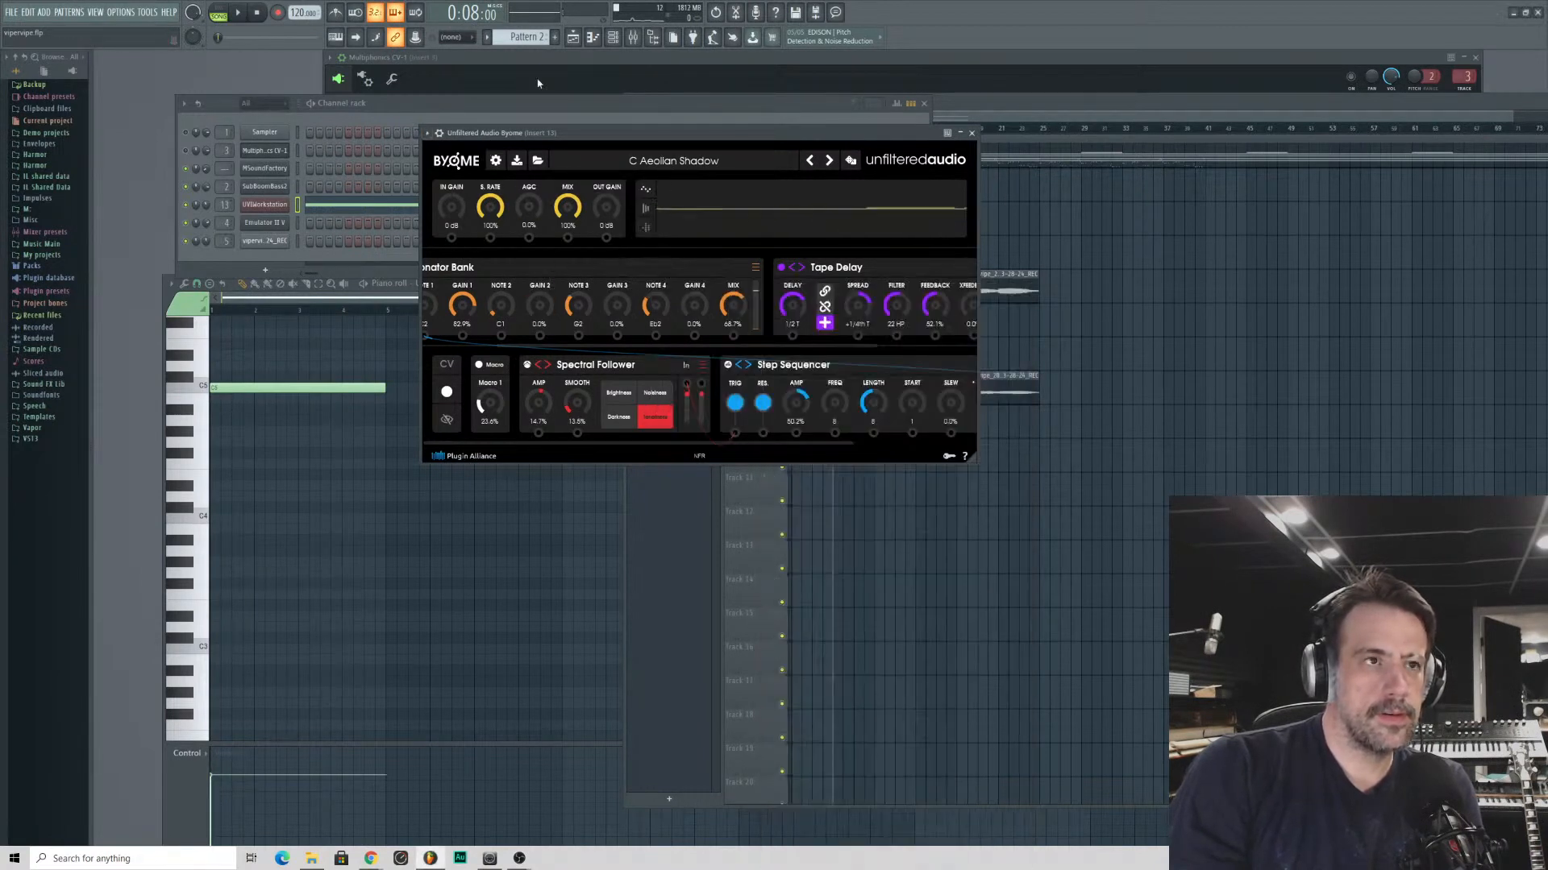
pyautogui.click(971, 132)
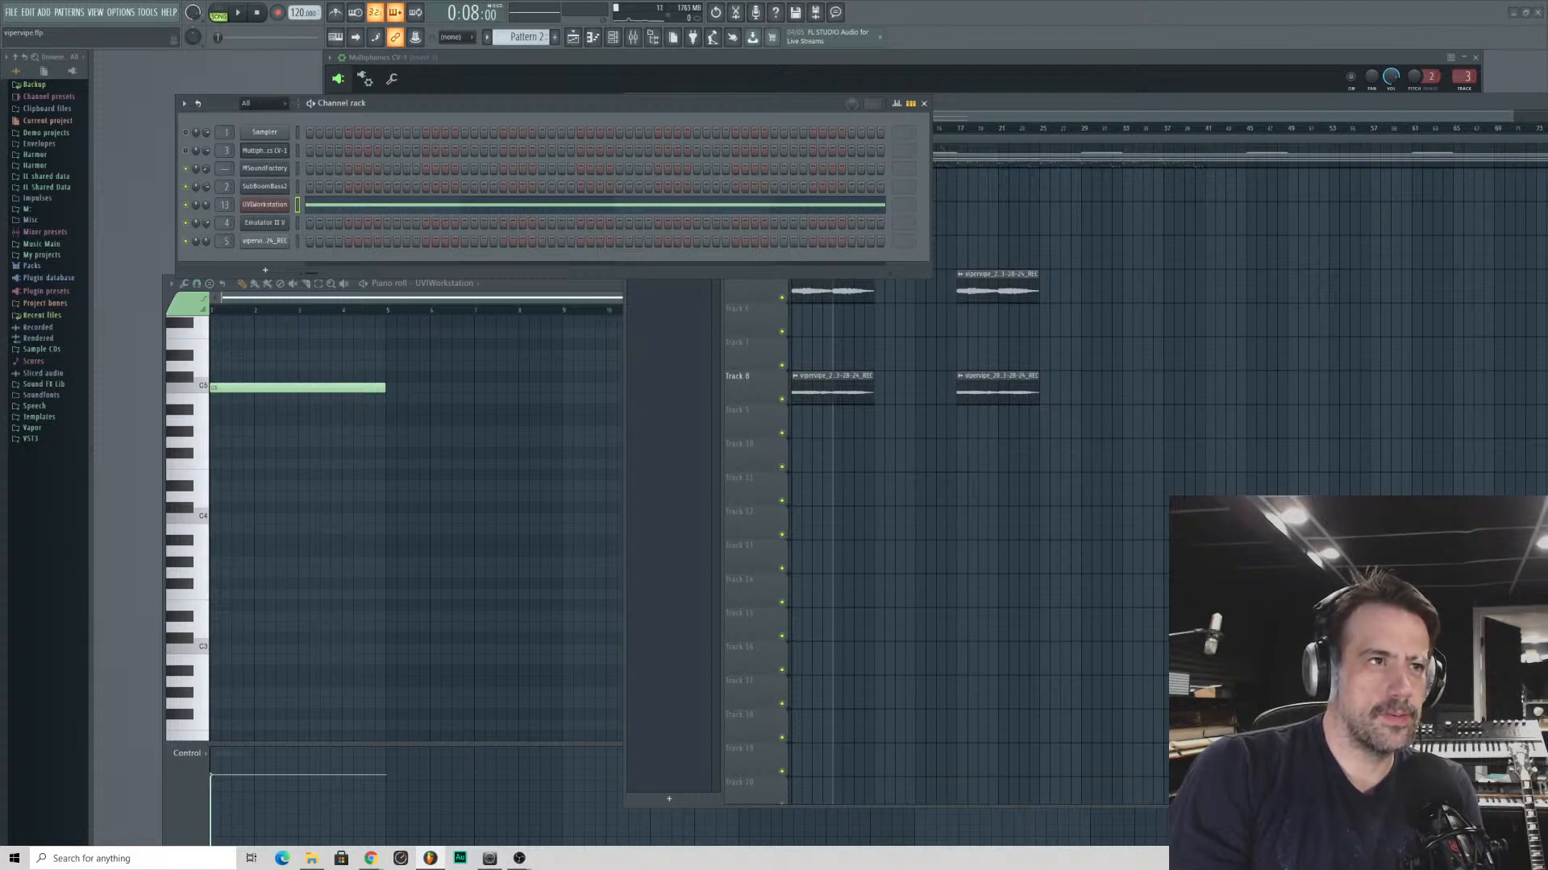
pyautogui.click(833, 468)
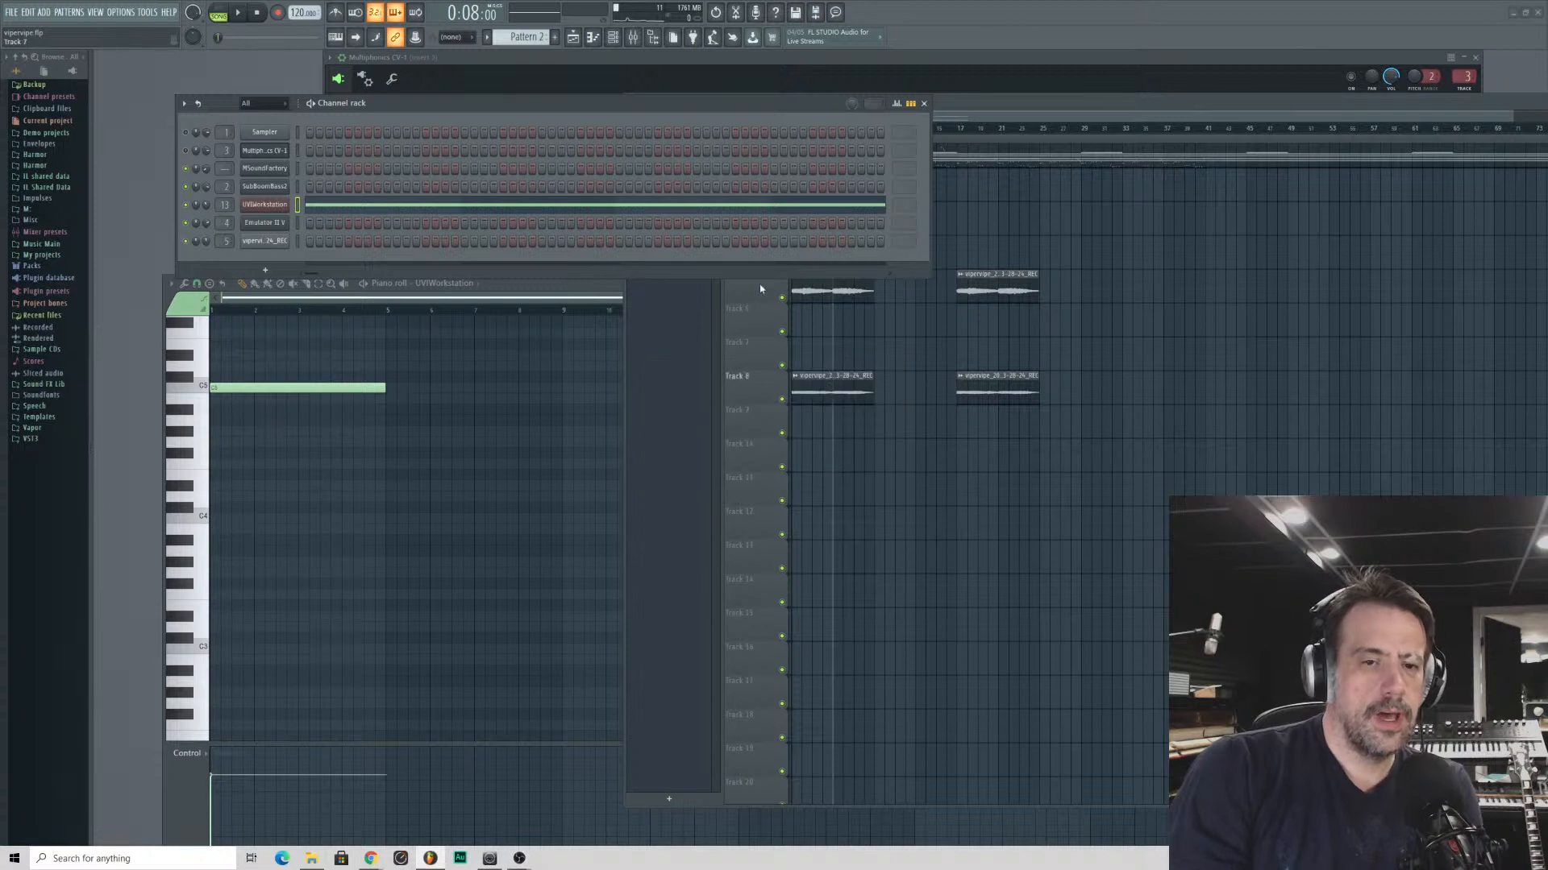
# - Switch to Chrome and return to the beginning of the EnRage page to view its price and editions
pyautogui.moveTo(668, 109); pyautogui.dragTo(666, 110)
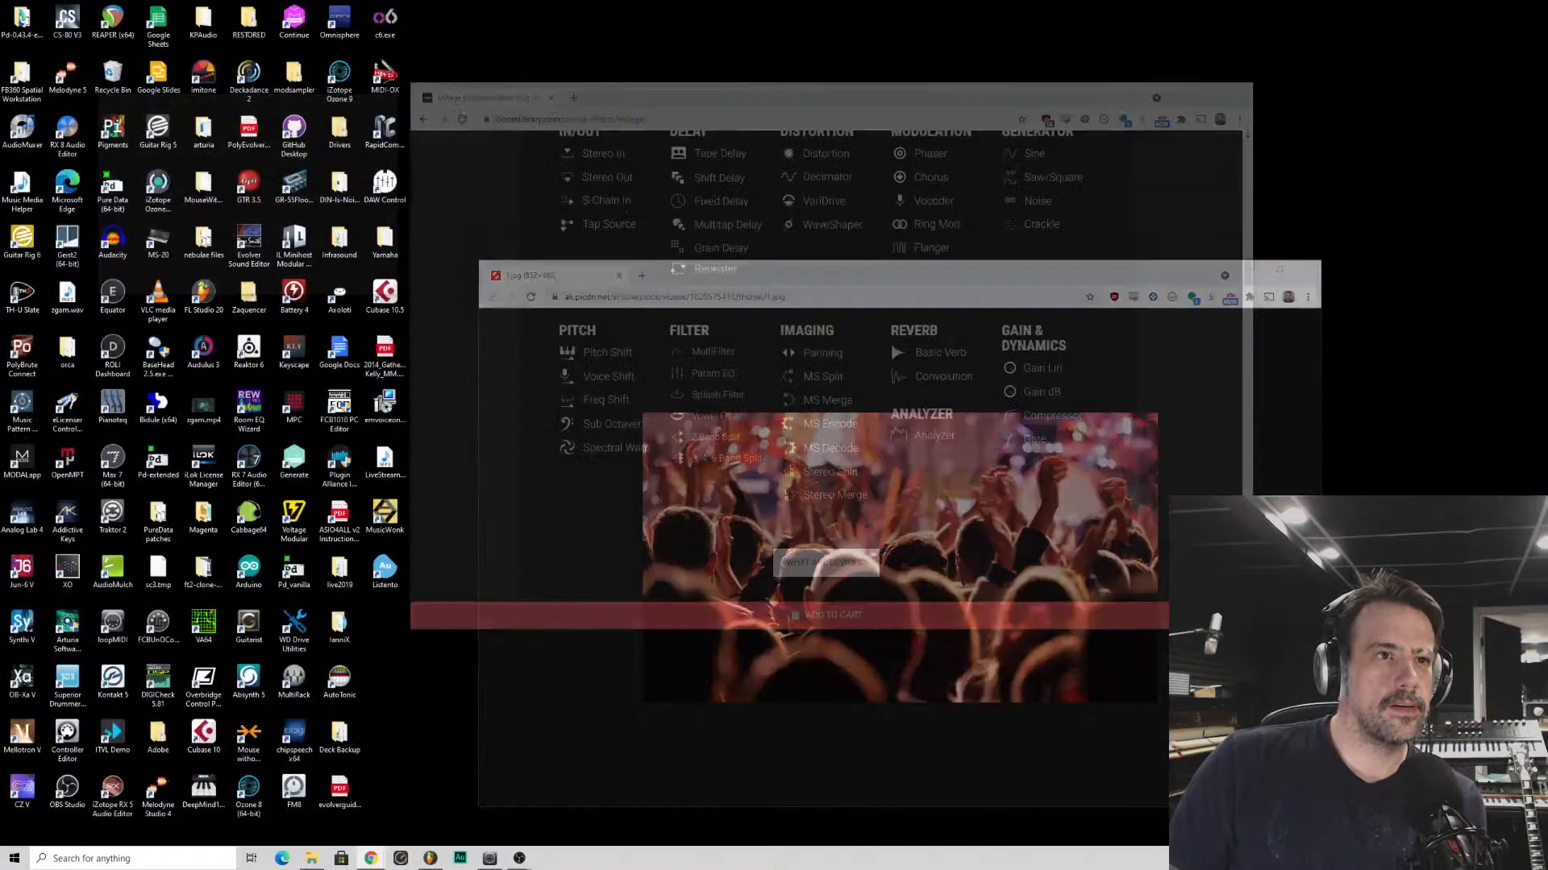
pyautogui.scroll(15, 548, 243)
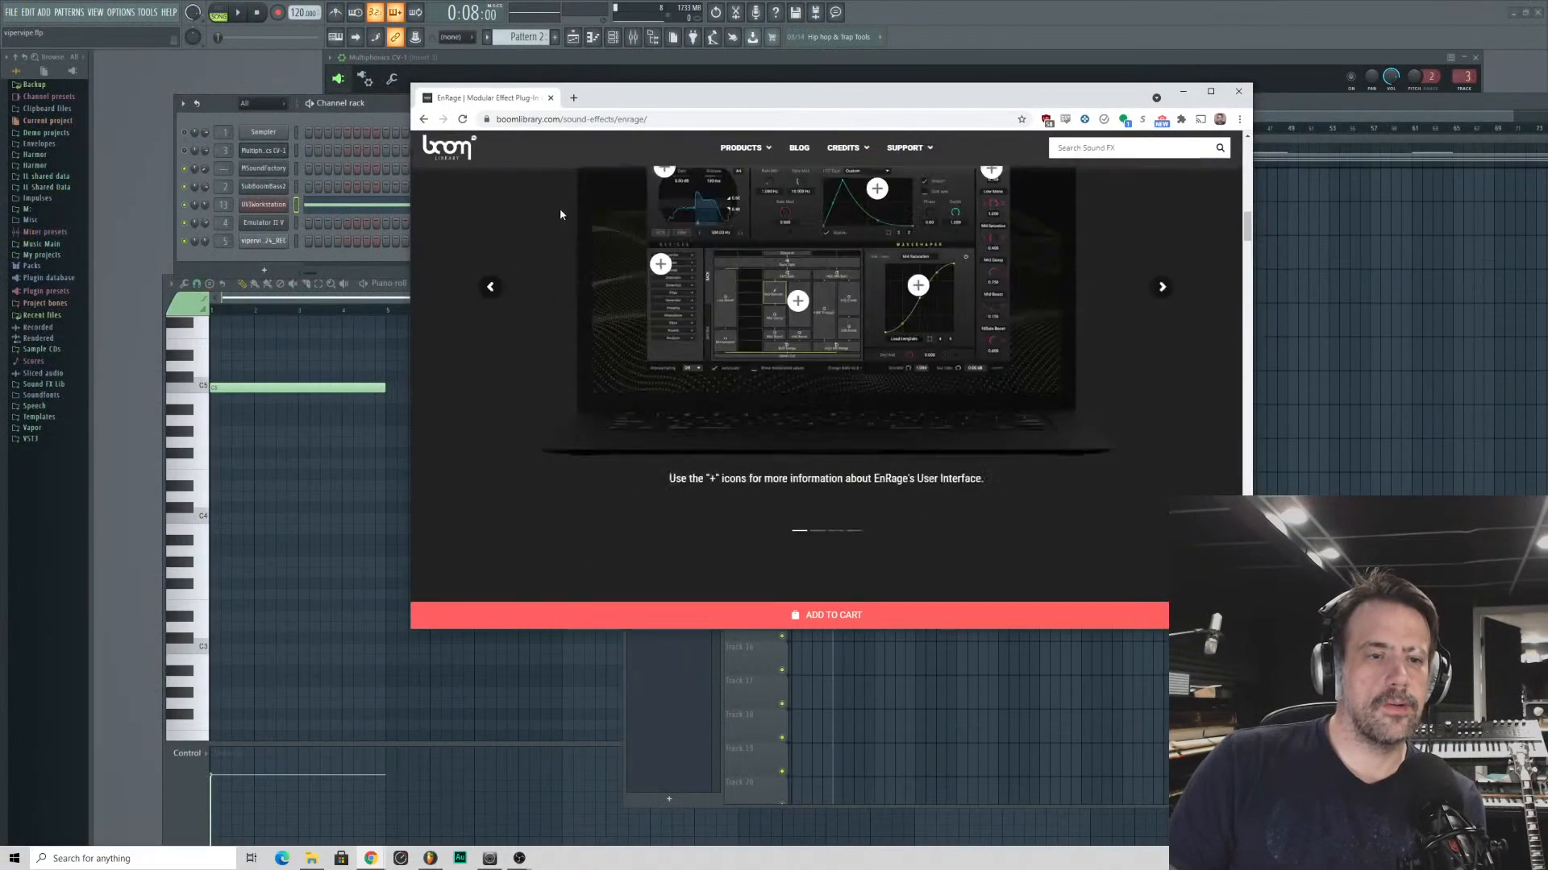
pyautogui.scroll(2, 560, 218)
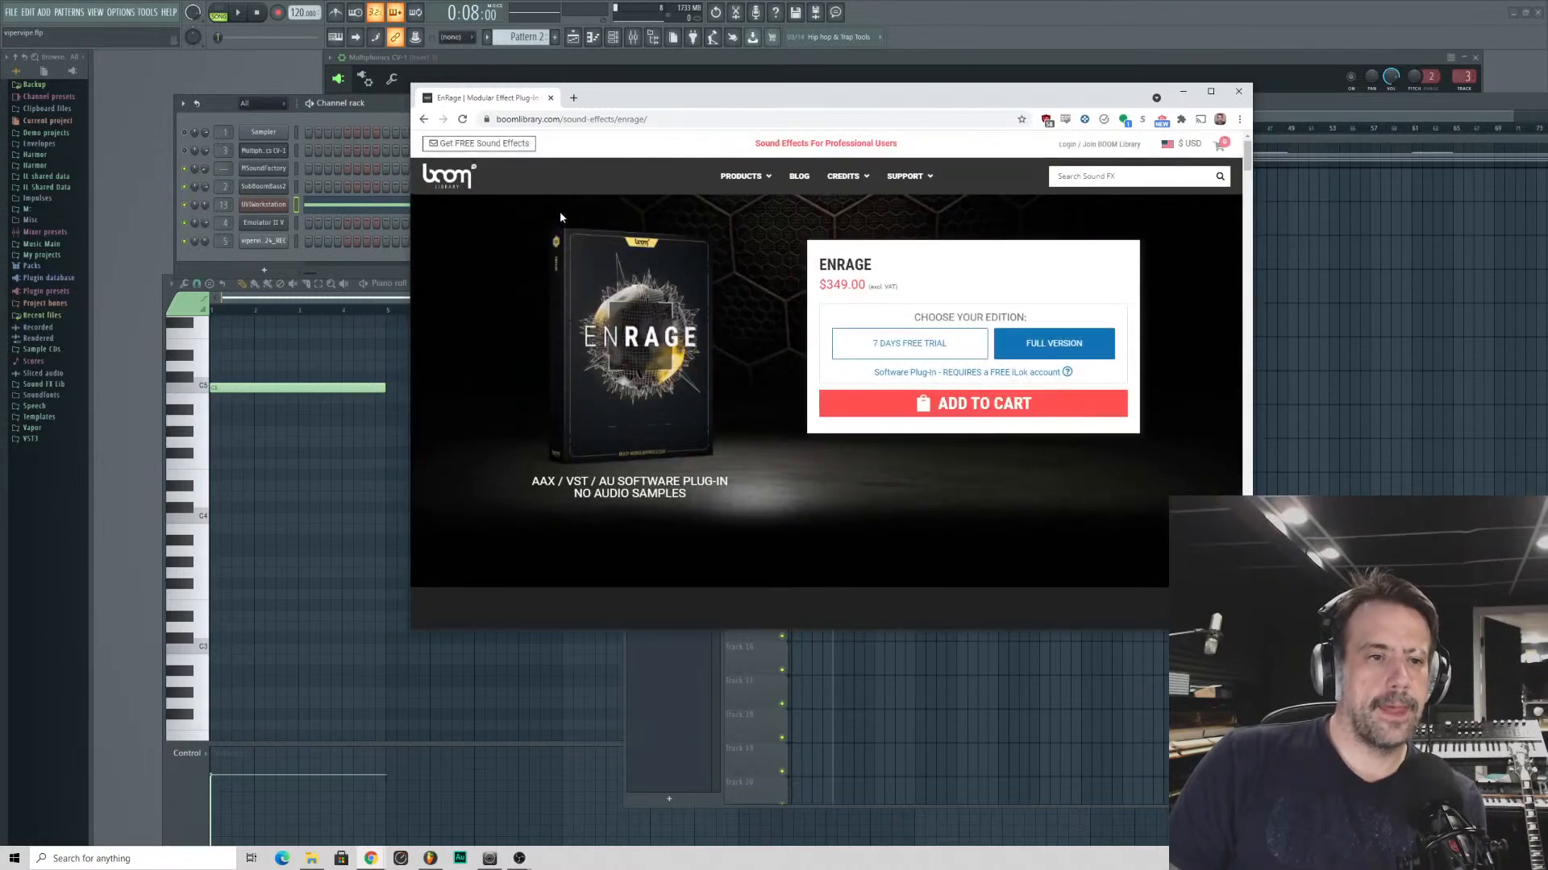